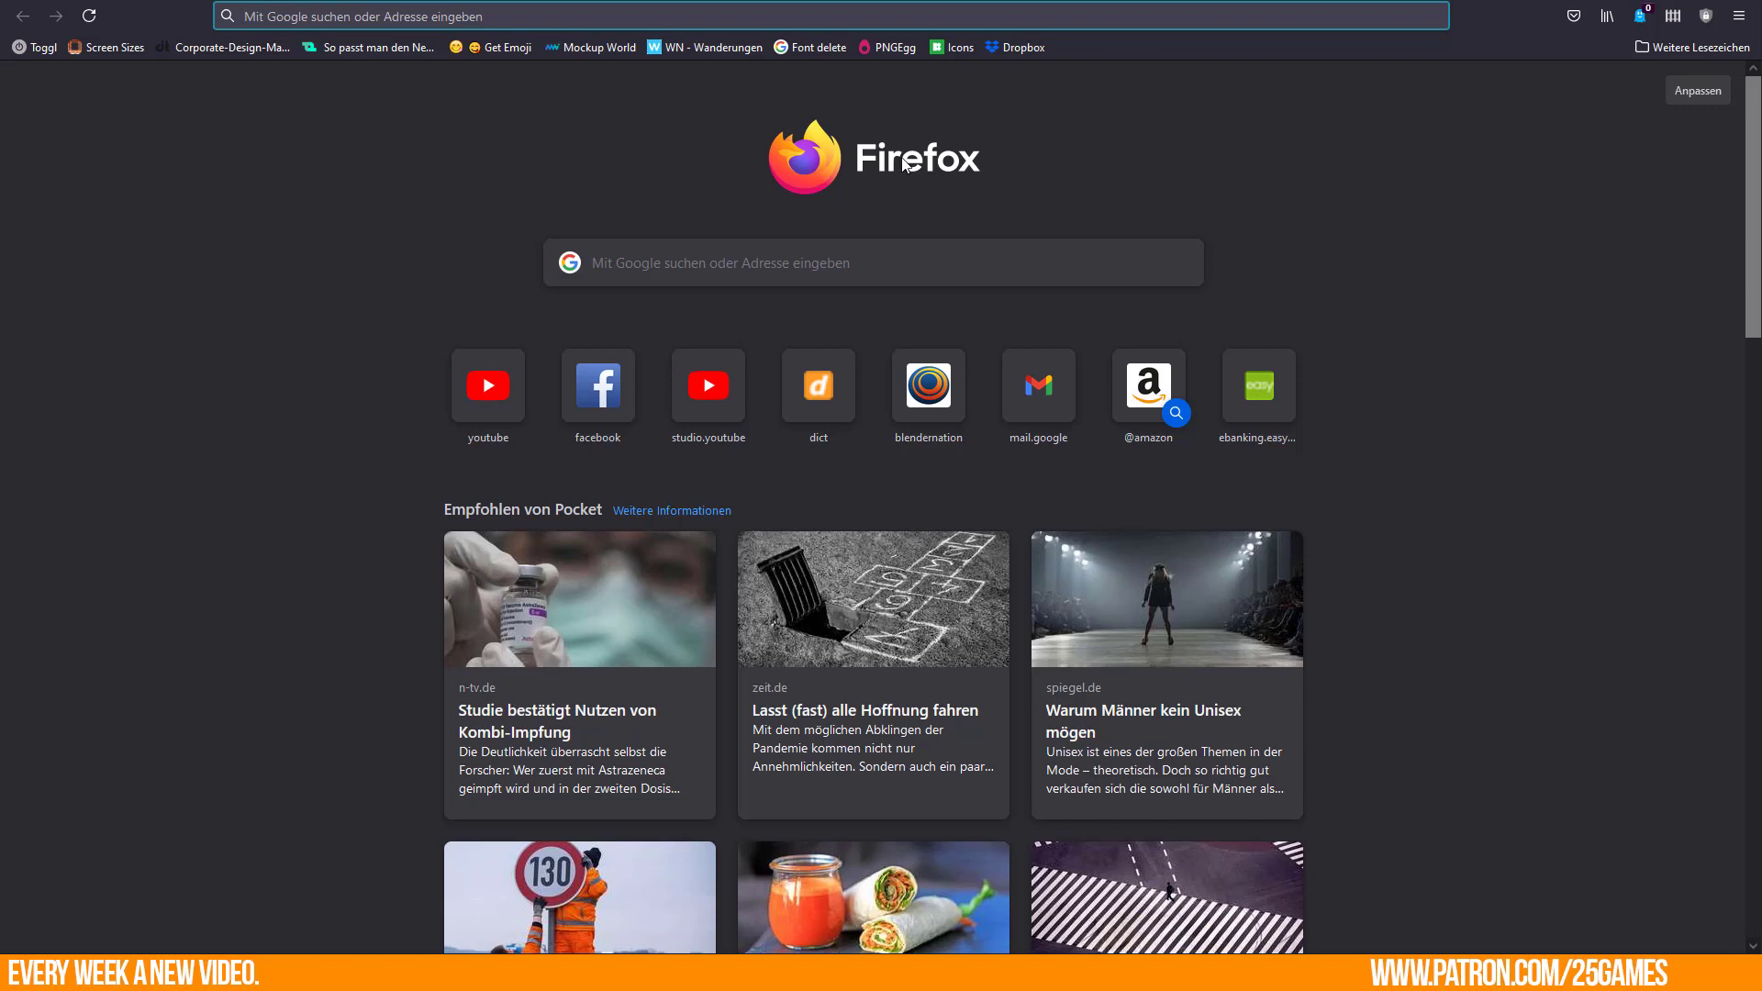
# Open the website amazon.de.
pyautogui.click(333, 23)
pyautogui.write('amazon.de/')
pyautogui.press('Return')
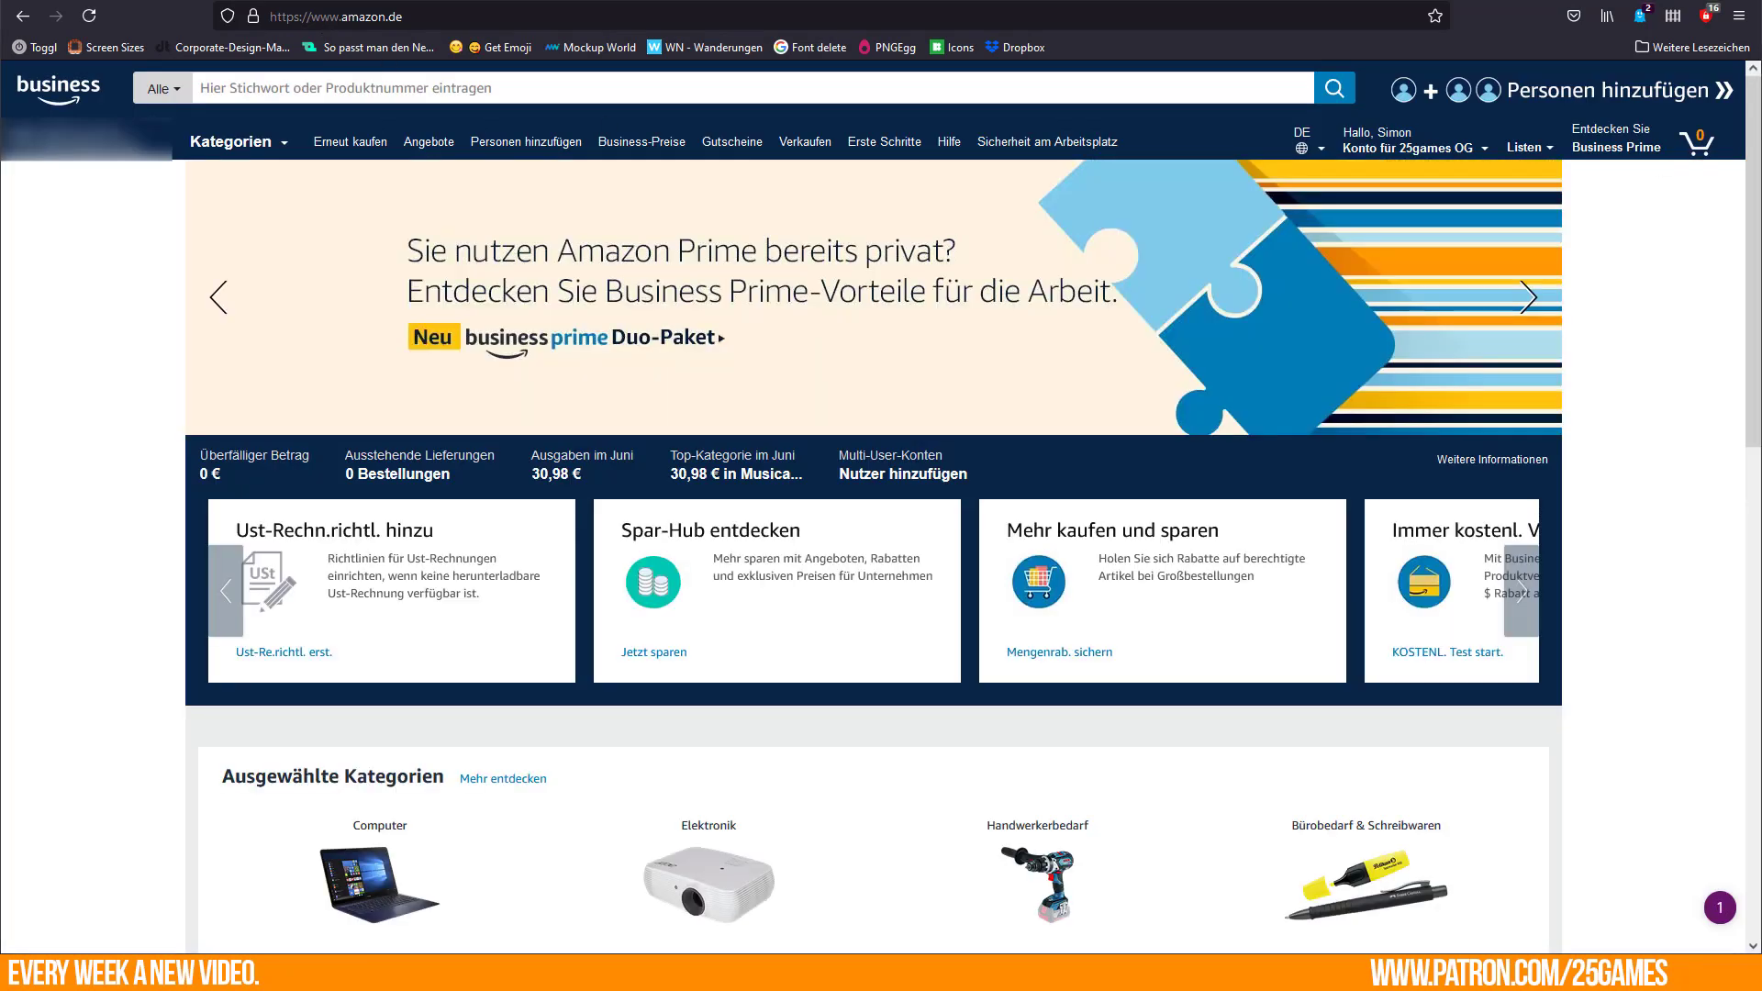
# Search the store for "Eheim Innenfilter".
pyautogui.click(515, 95)
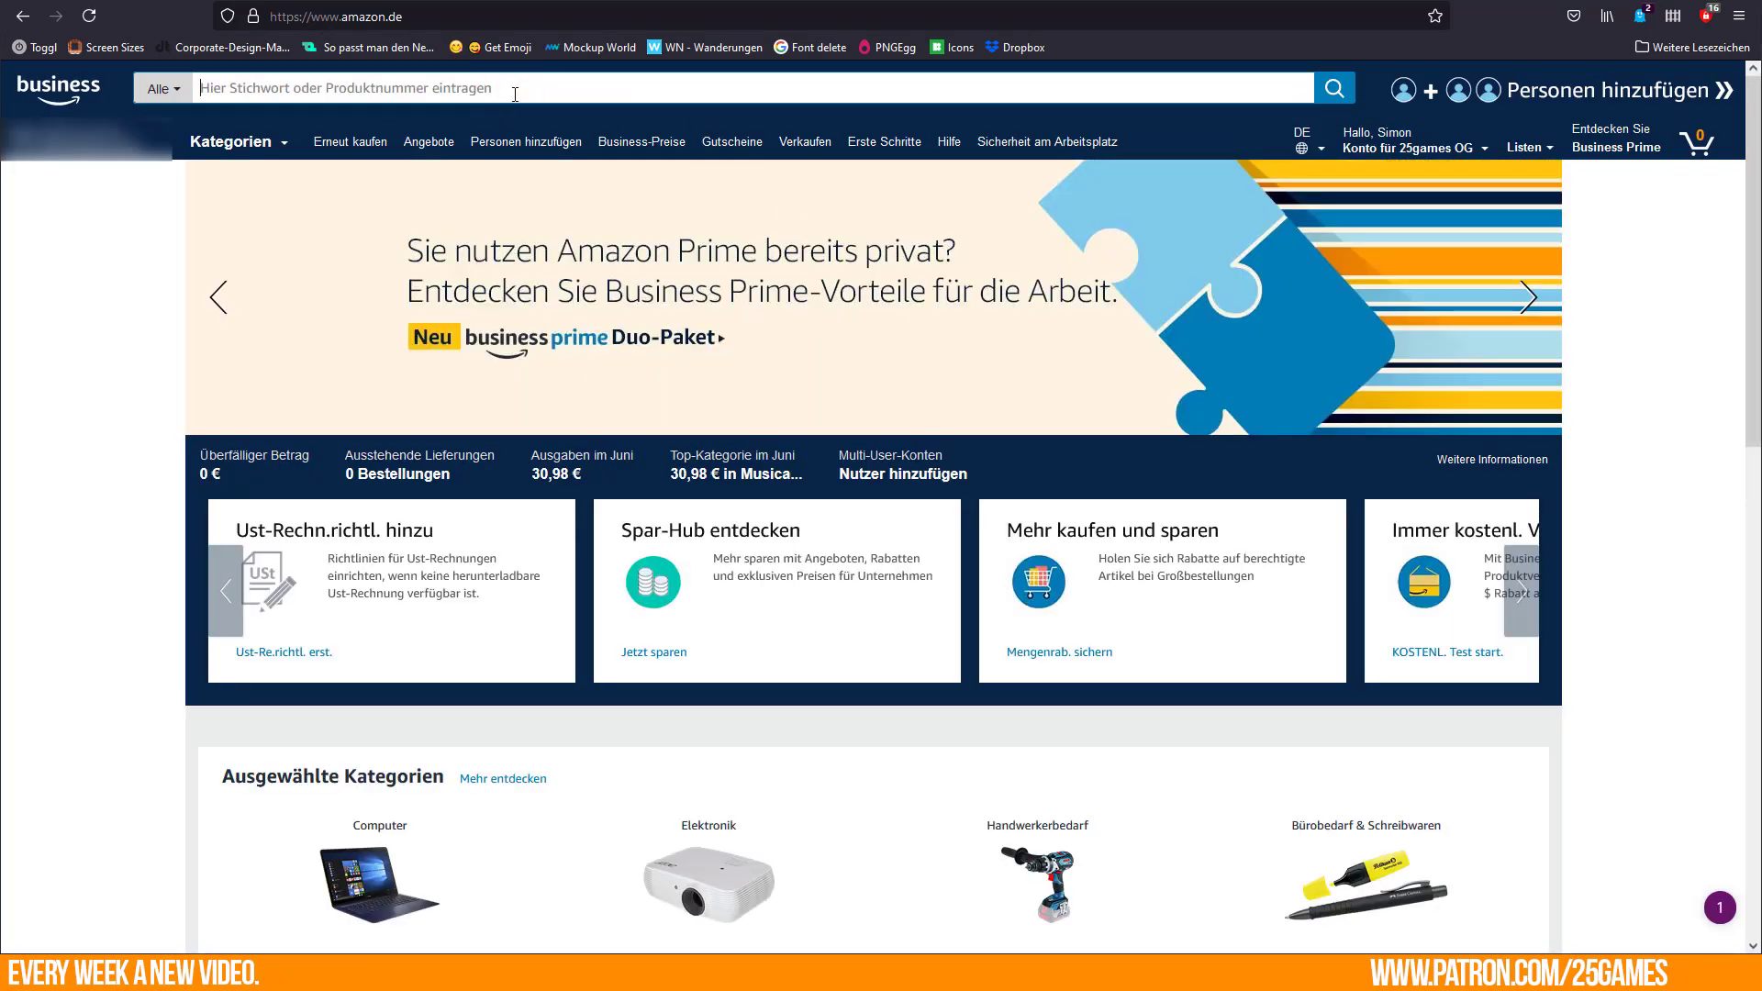
pyautogui.write('E')
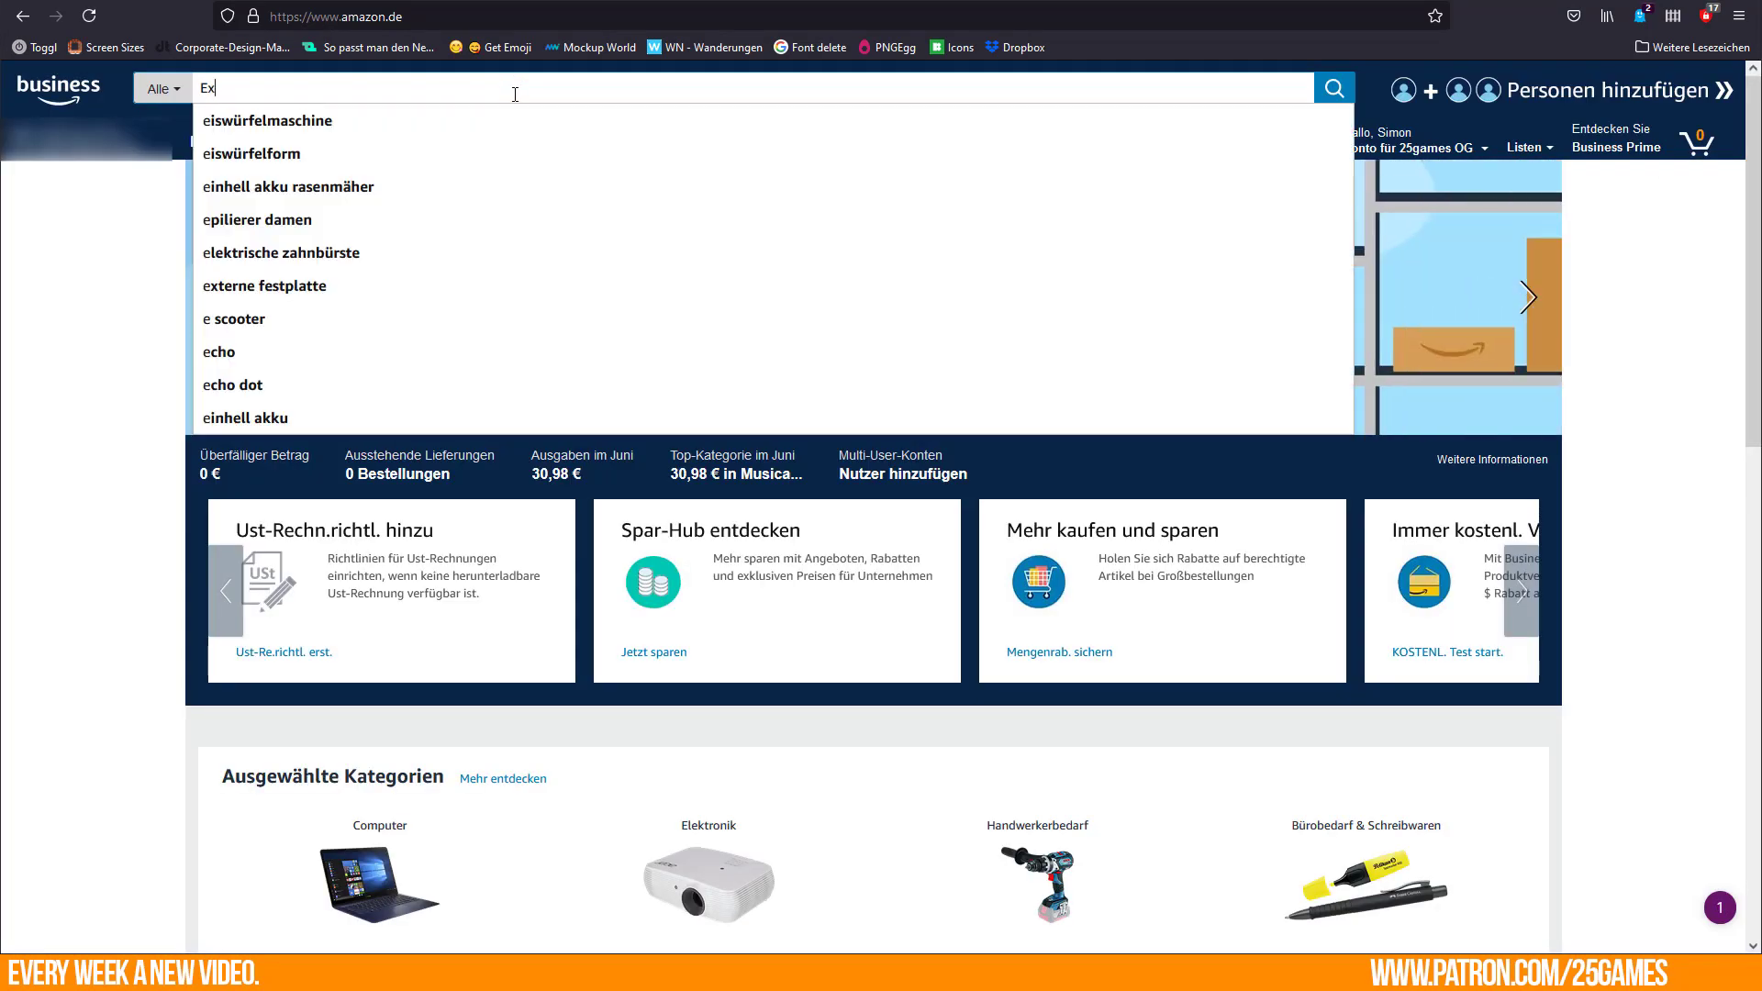
pyautogui.write('heim F')
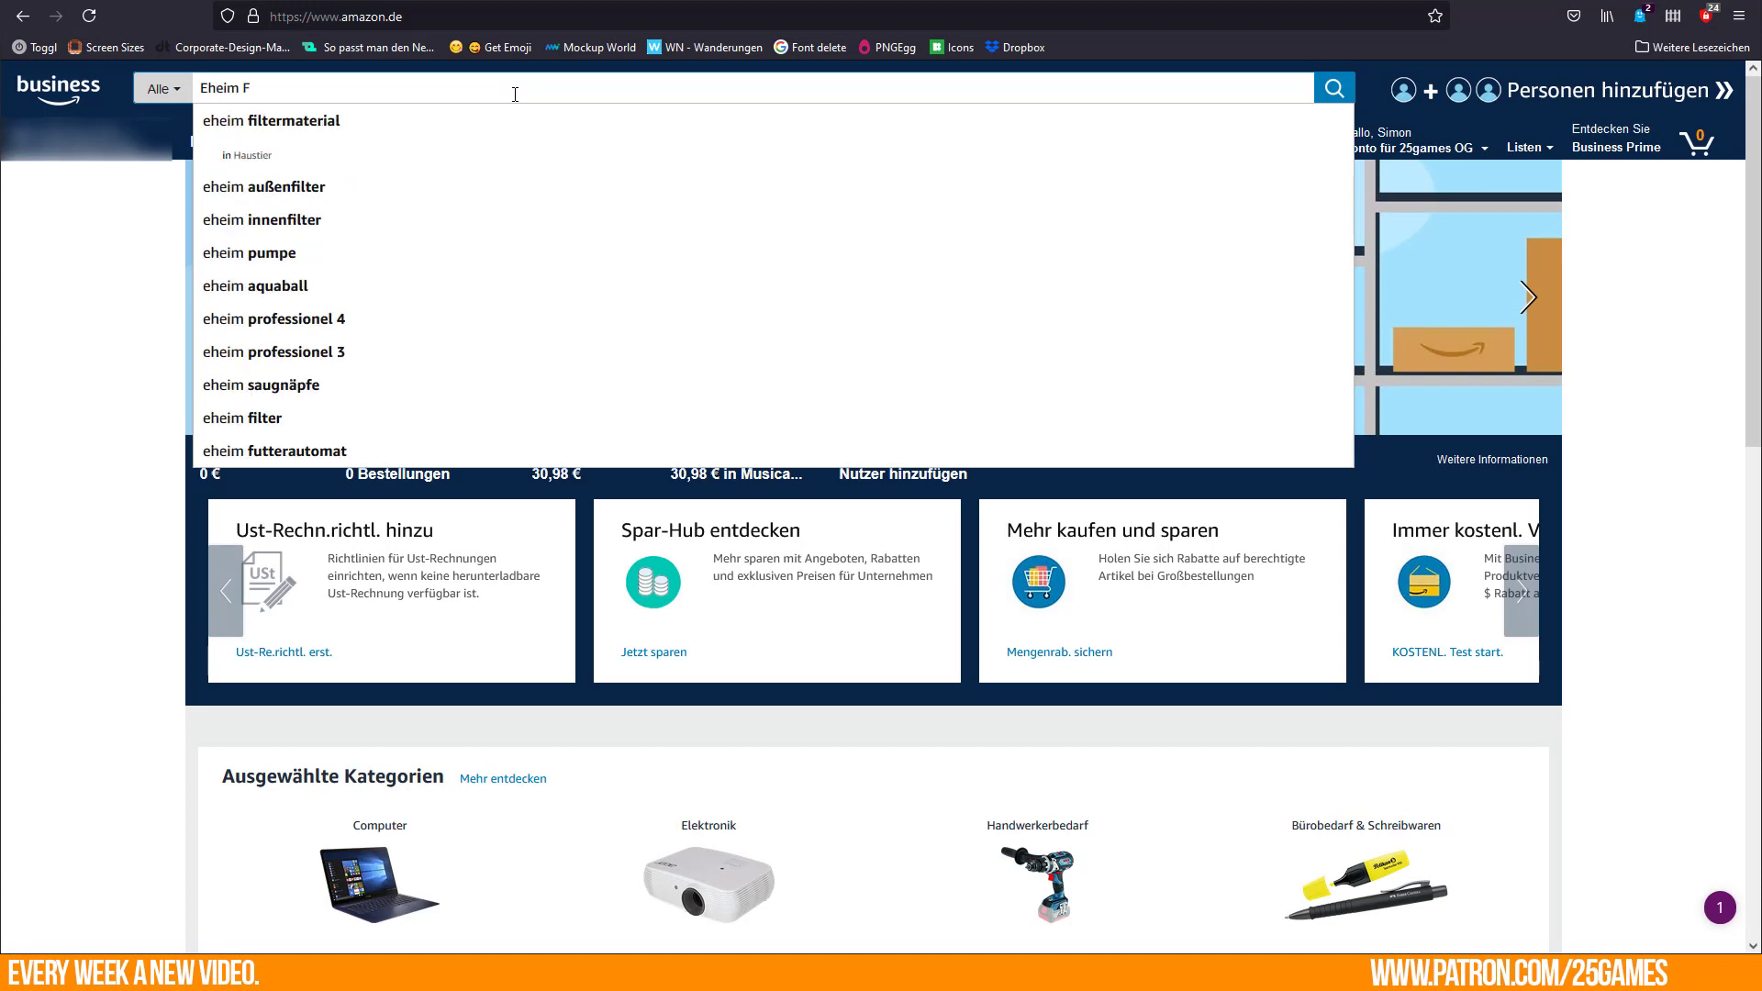
pyautogui.press('BackSpace')
pyautogui.write('Innenfilter')
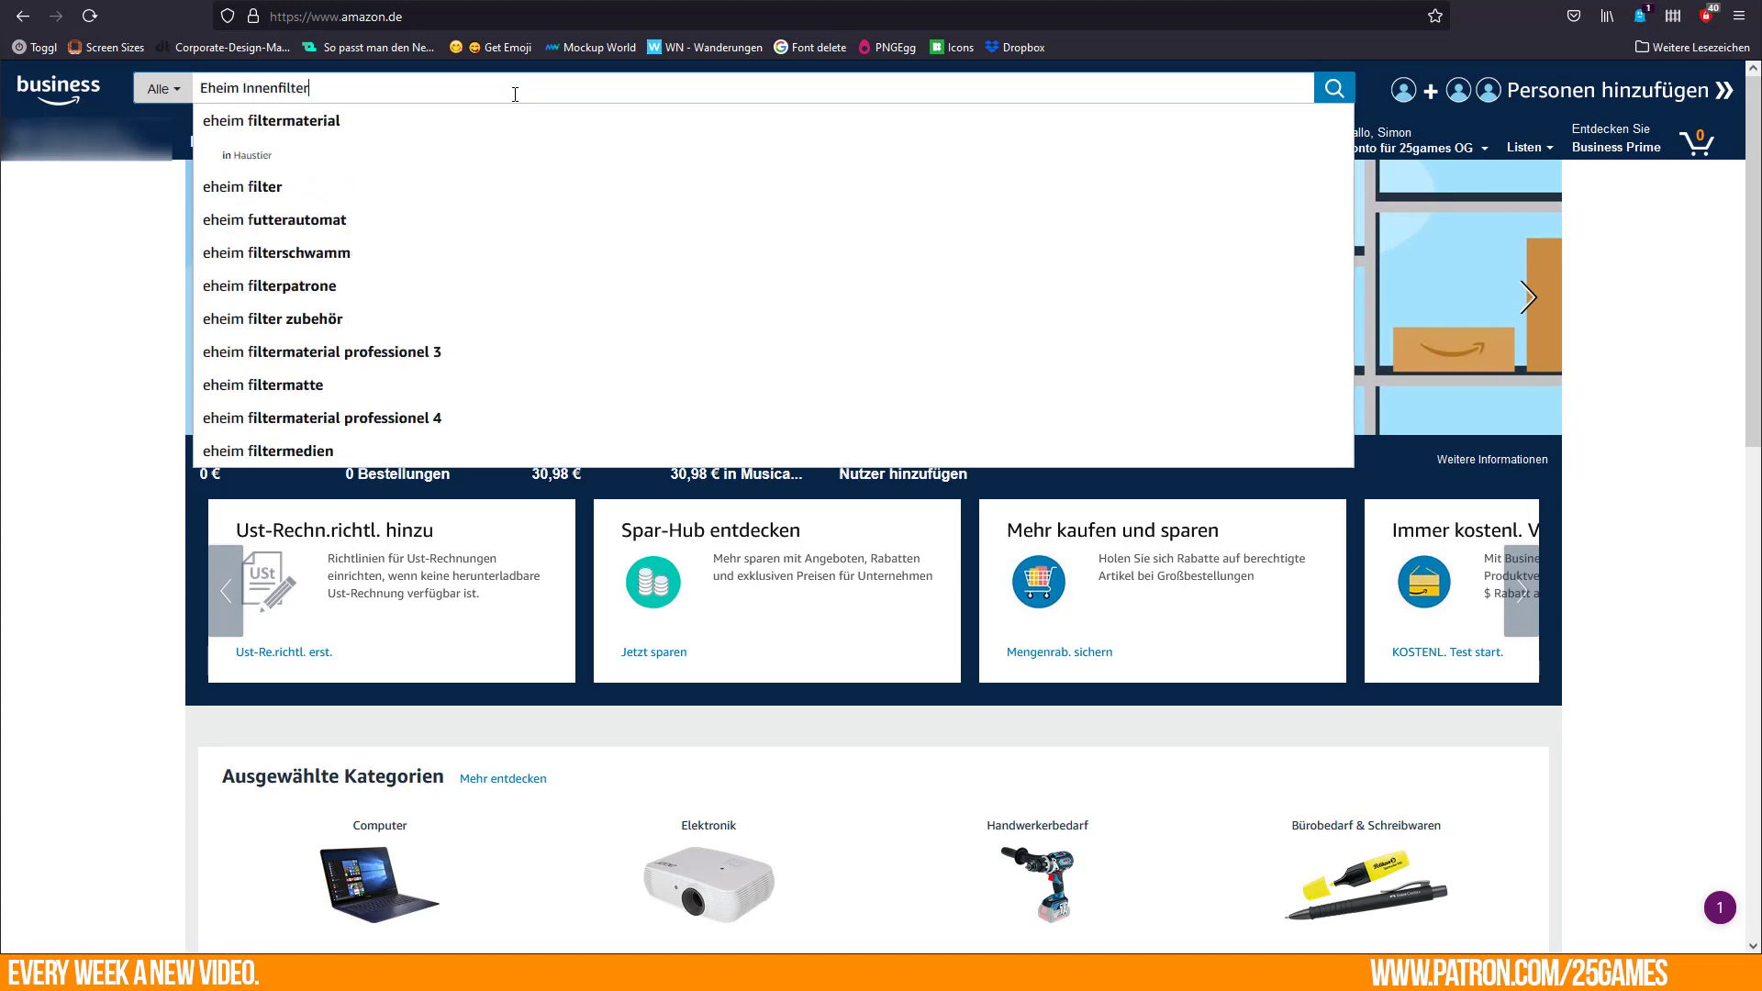
pyautogui.press('Return')
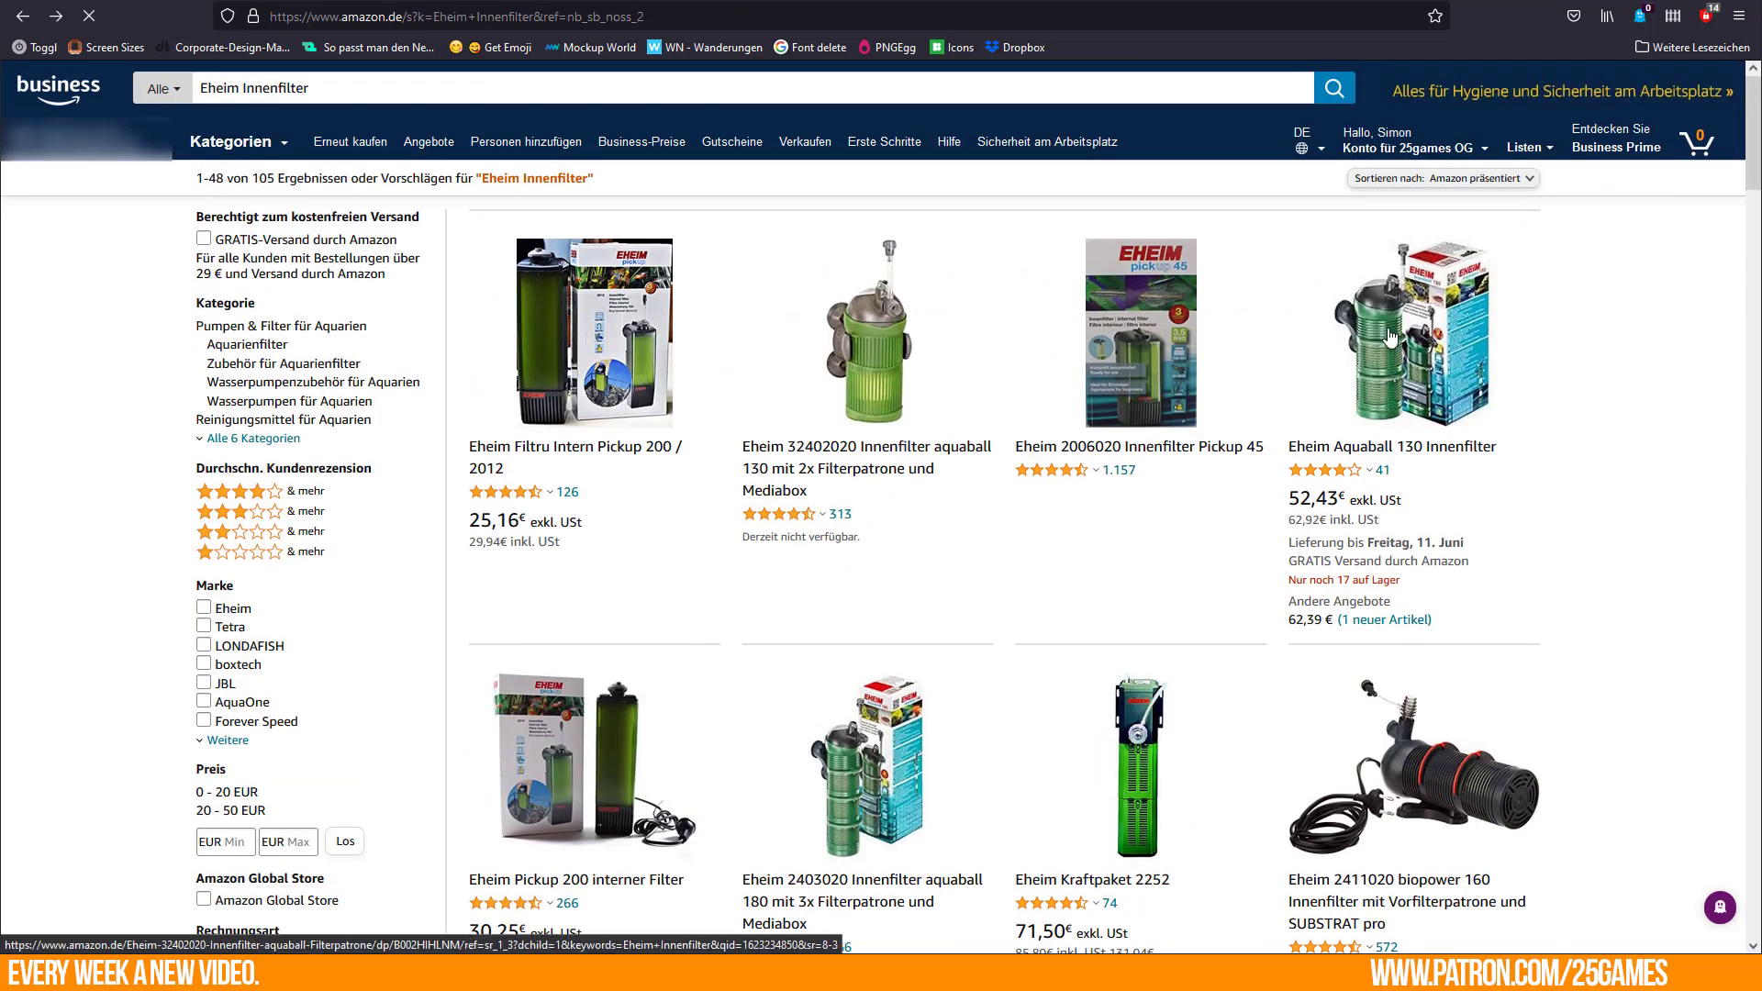
# Open the Eheim Pickup 200 interner Filter product page and look up the listed dimensions and product photo.
pyautogui.scroll(-2, 605, 661)
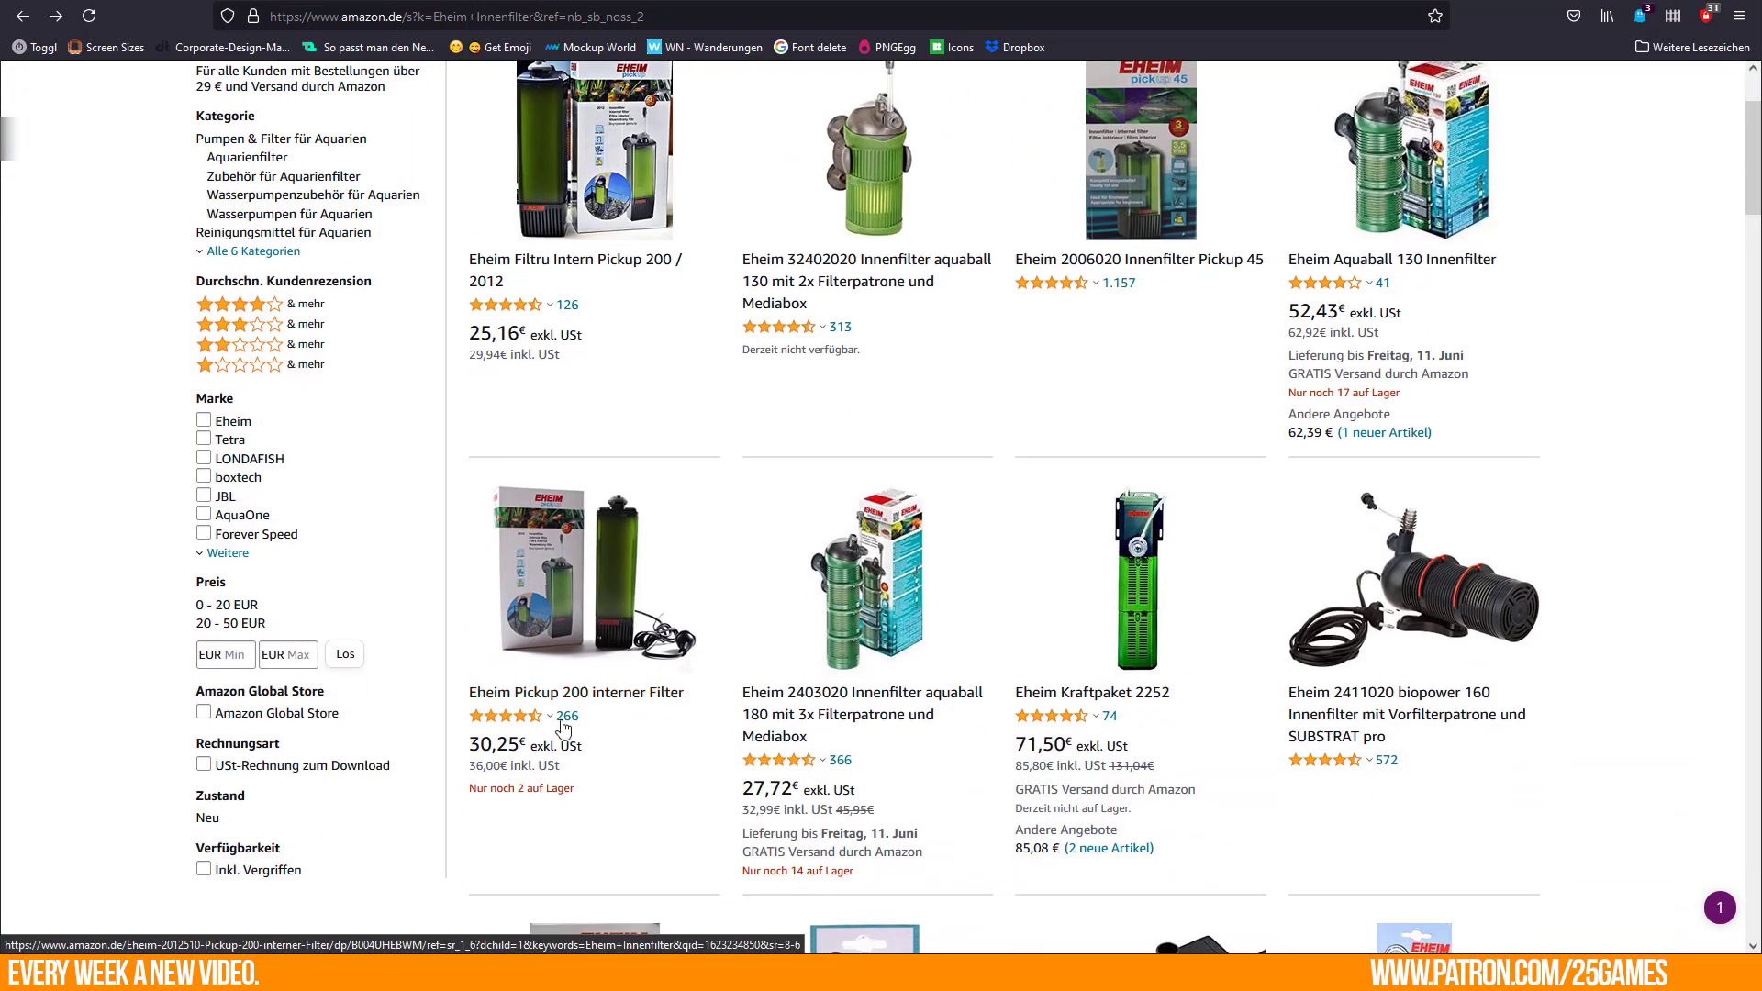
pyautogui.click(588, 699)
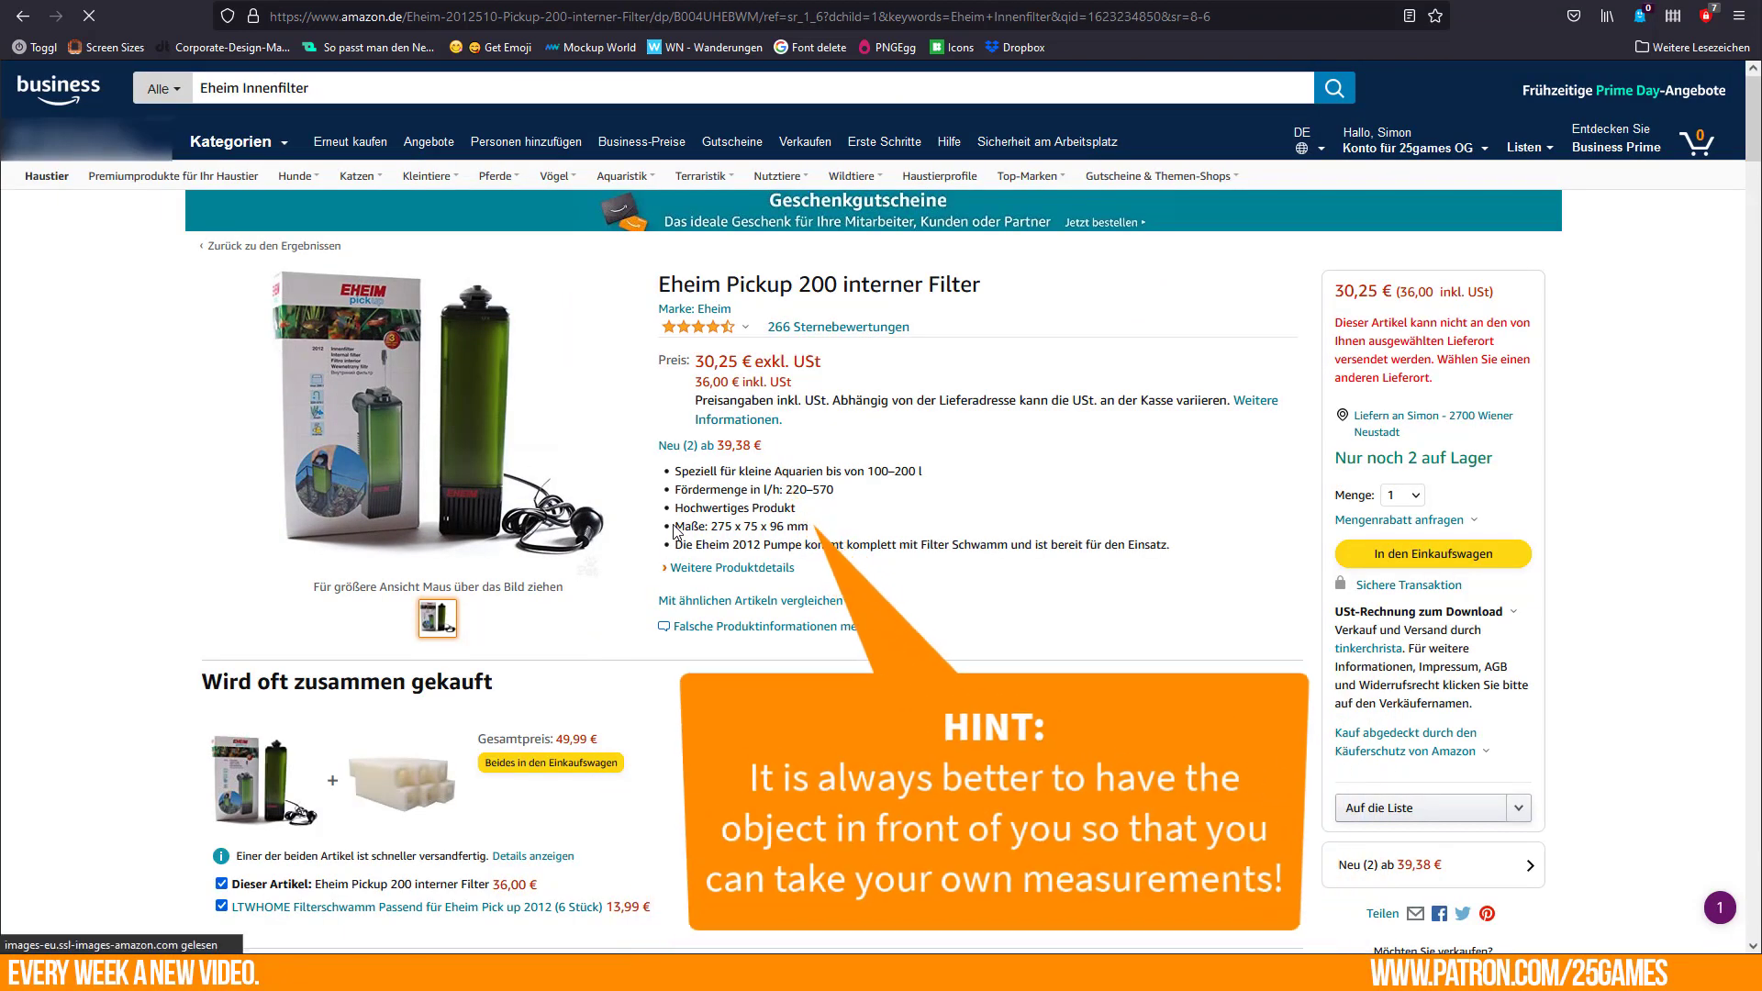
pyautogui.moveTo(673, 526); pyautogui.dragTo(823, 530)
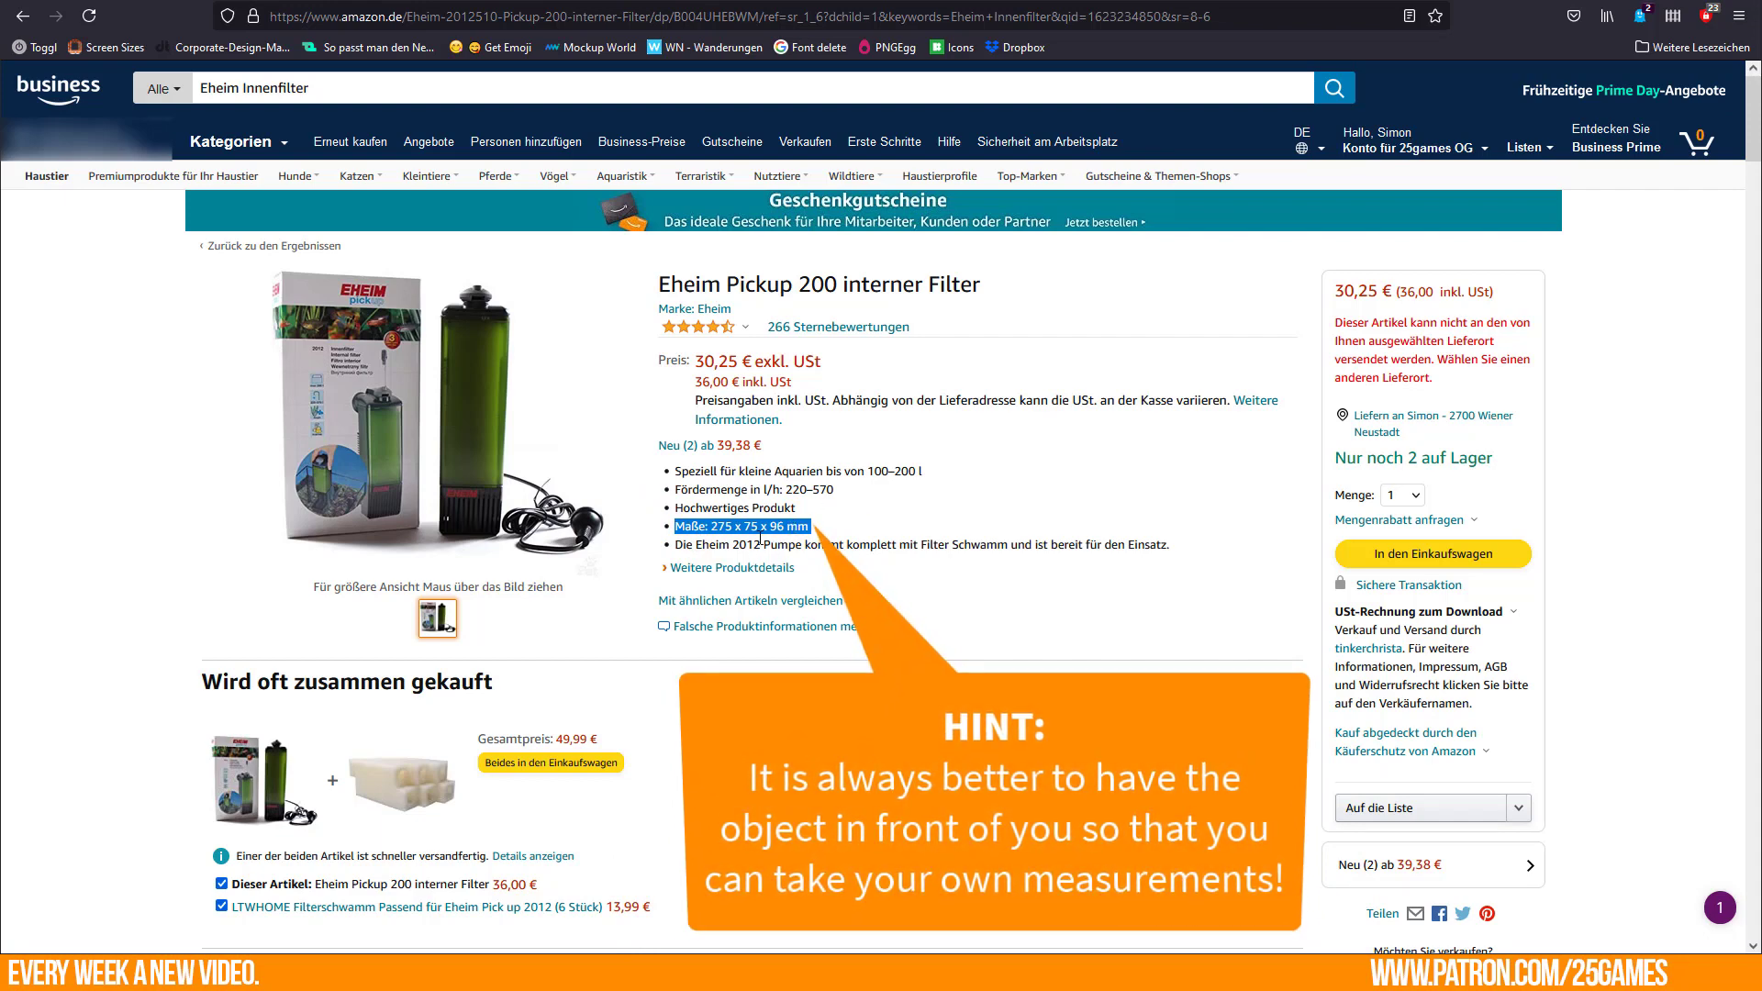
pyautogui.moveTo(443, 319)
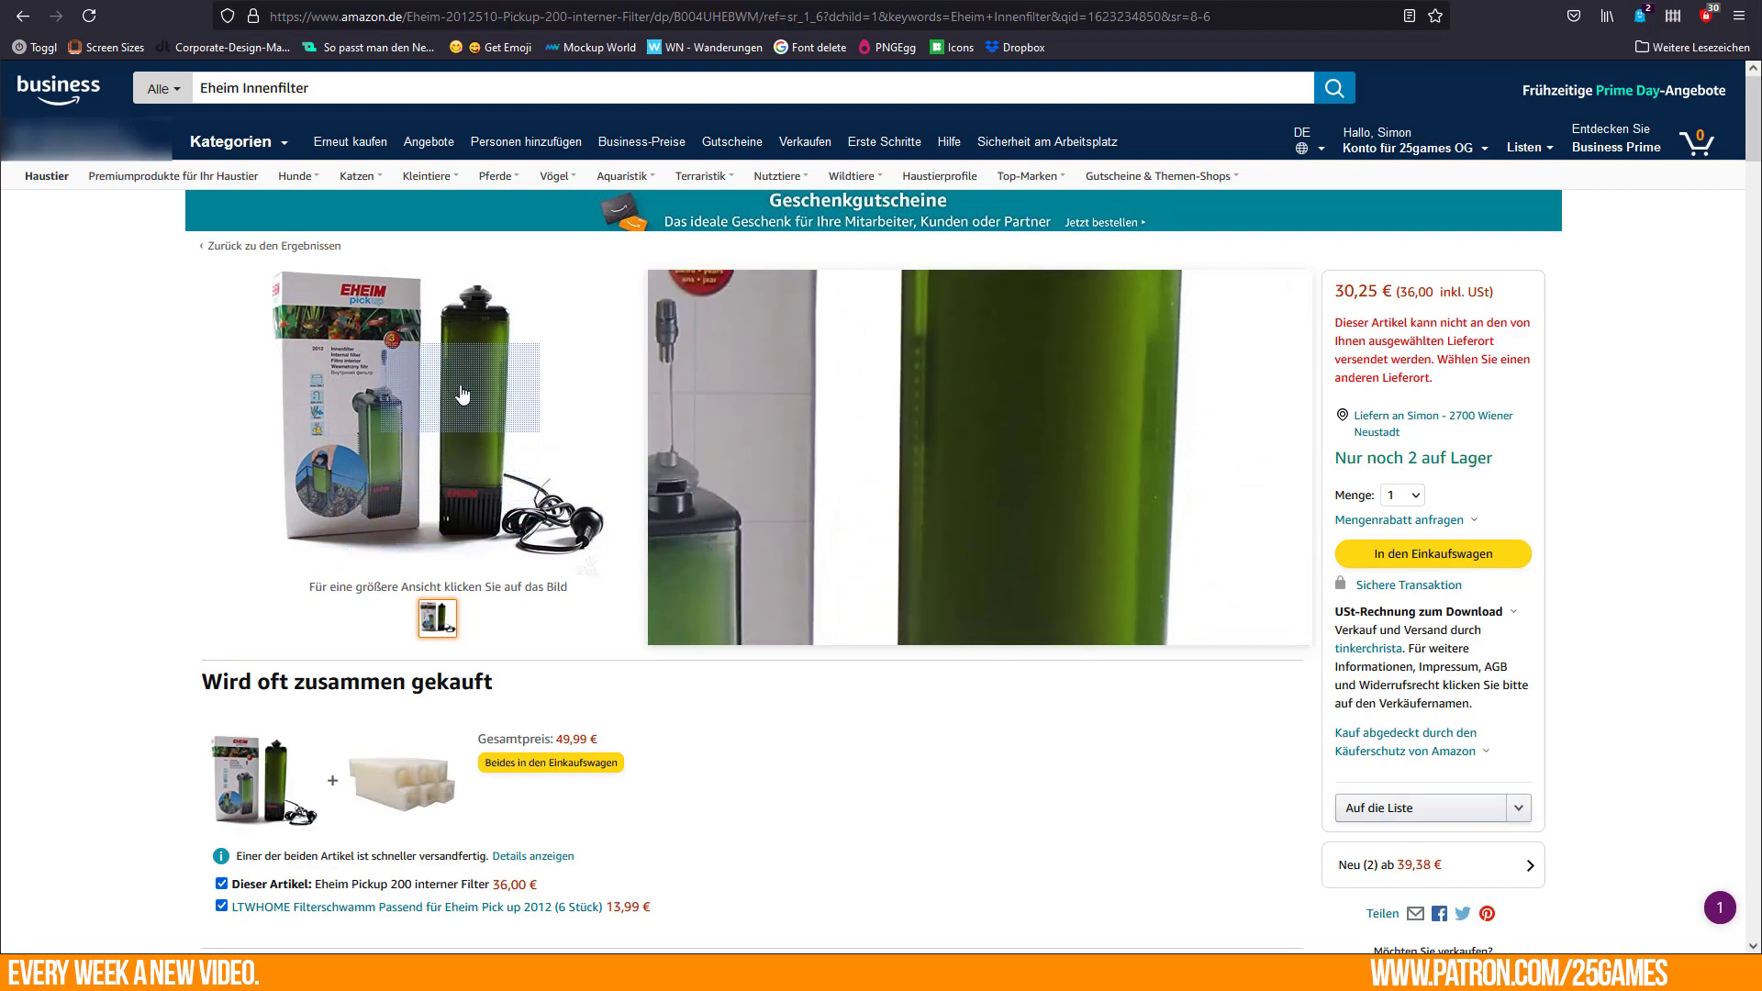
pyautogui.scroll(-5, 888, 681)
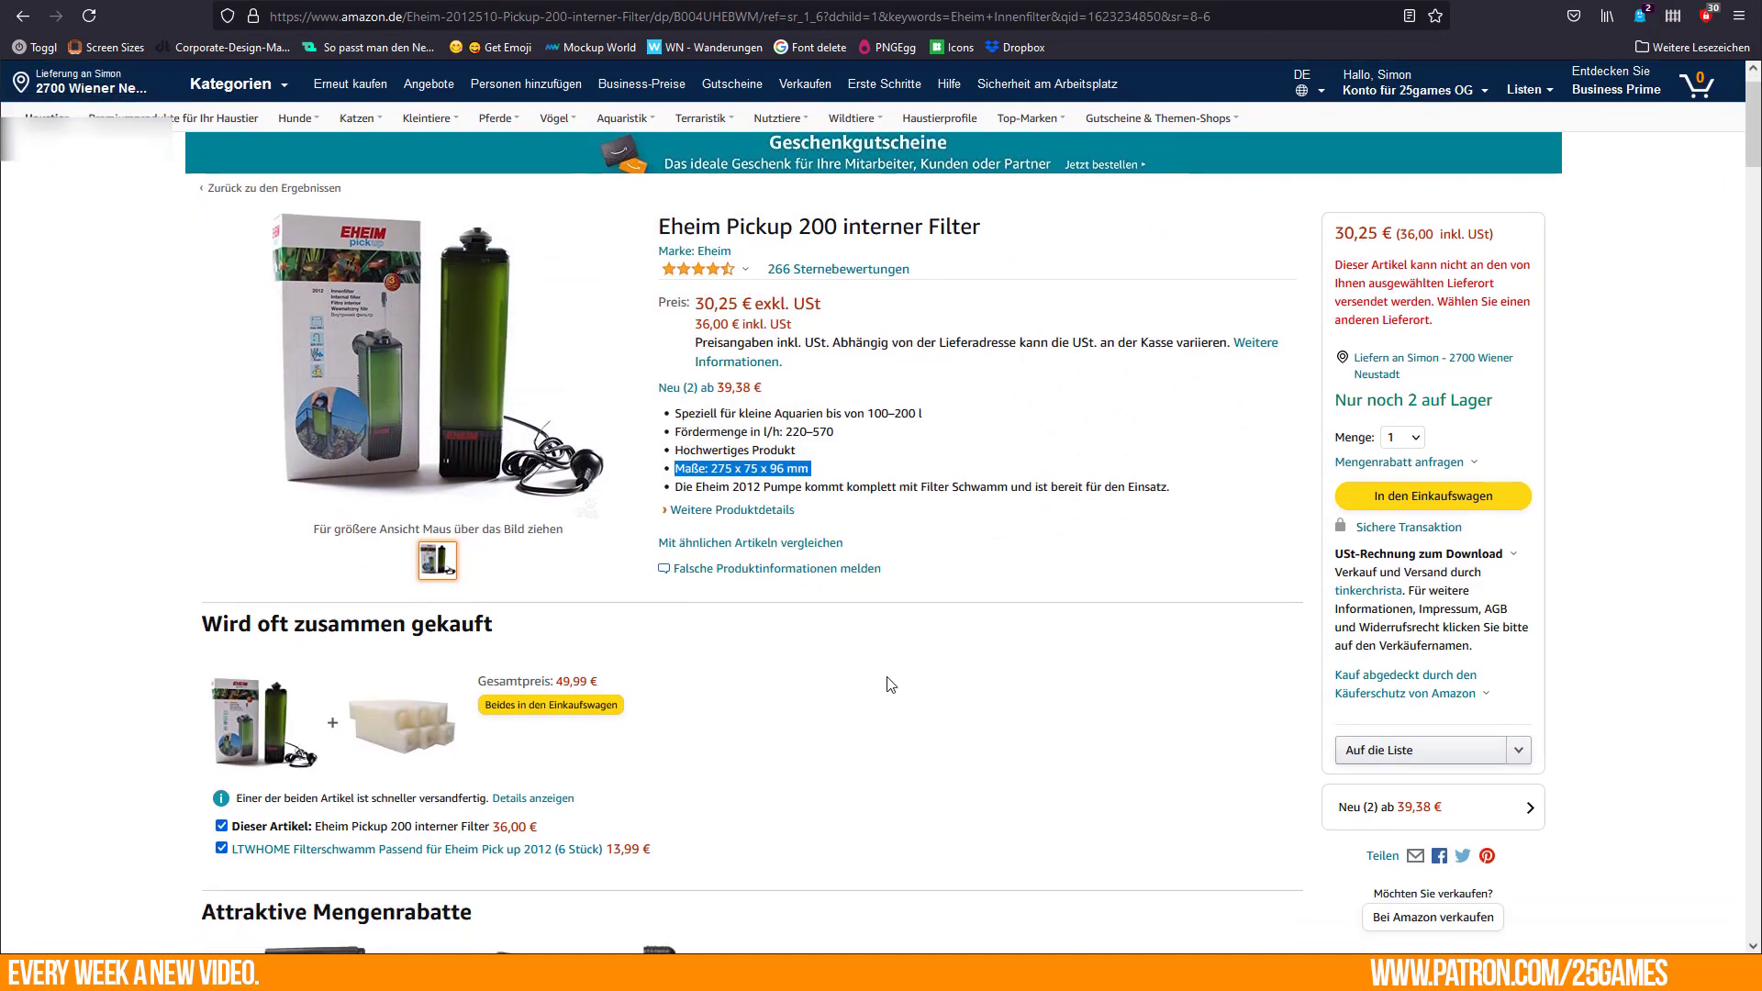
# Return to the results, search for "eheim pickup" and open the Eheim Filtru Intern Pickup 160 / 2010 product page.
pyautogui.hotkey('alt', 'Left')
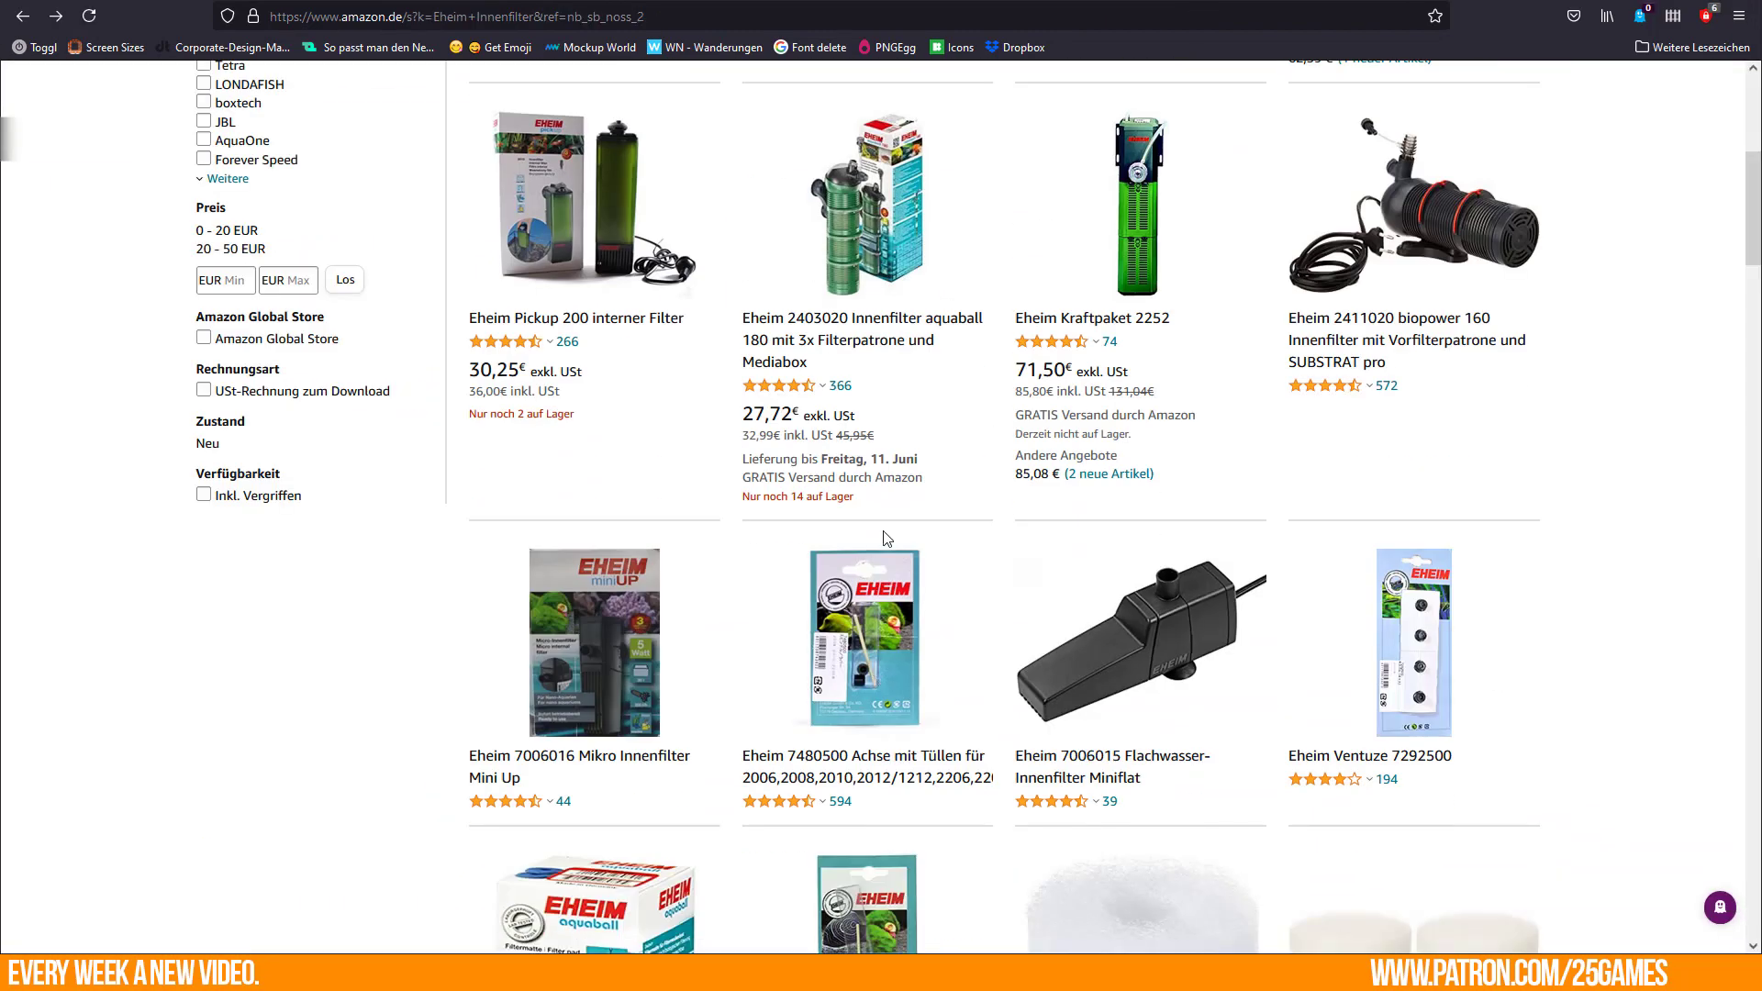
pyautogui.scroll(-10, 883, 541)
pyautogui.scroll(-5, 886, 546)
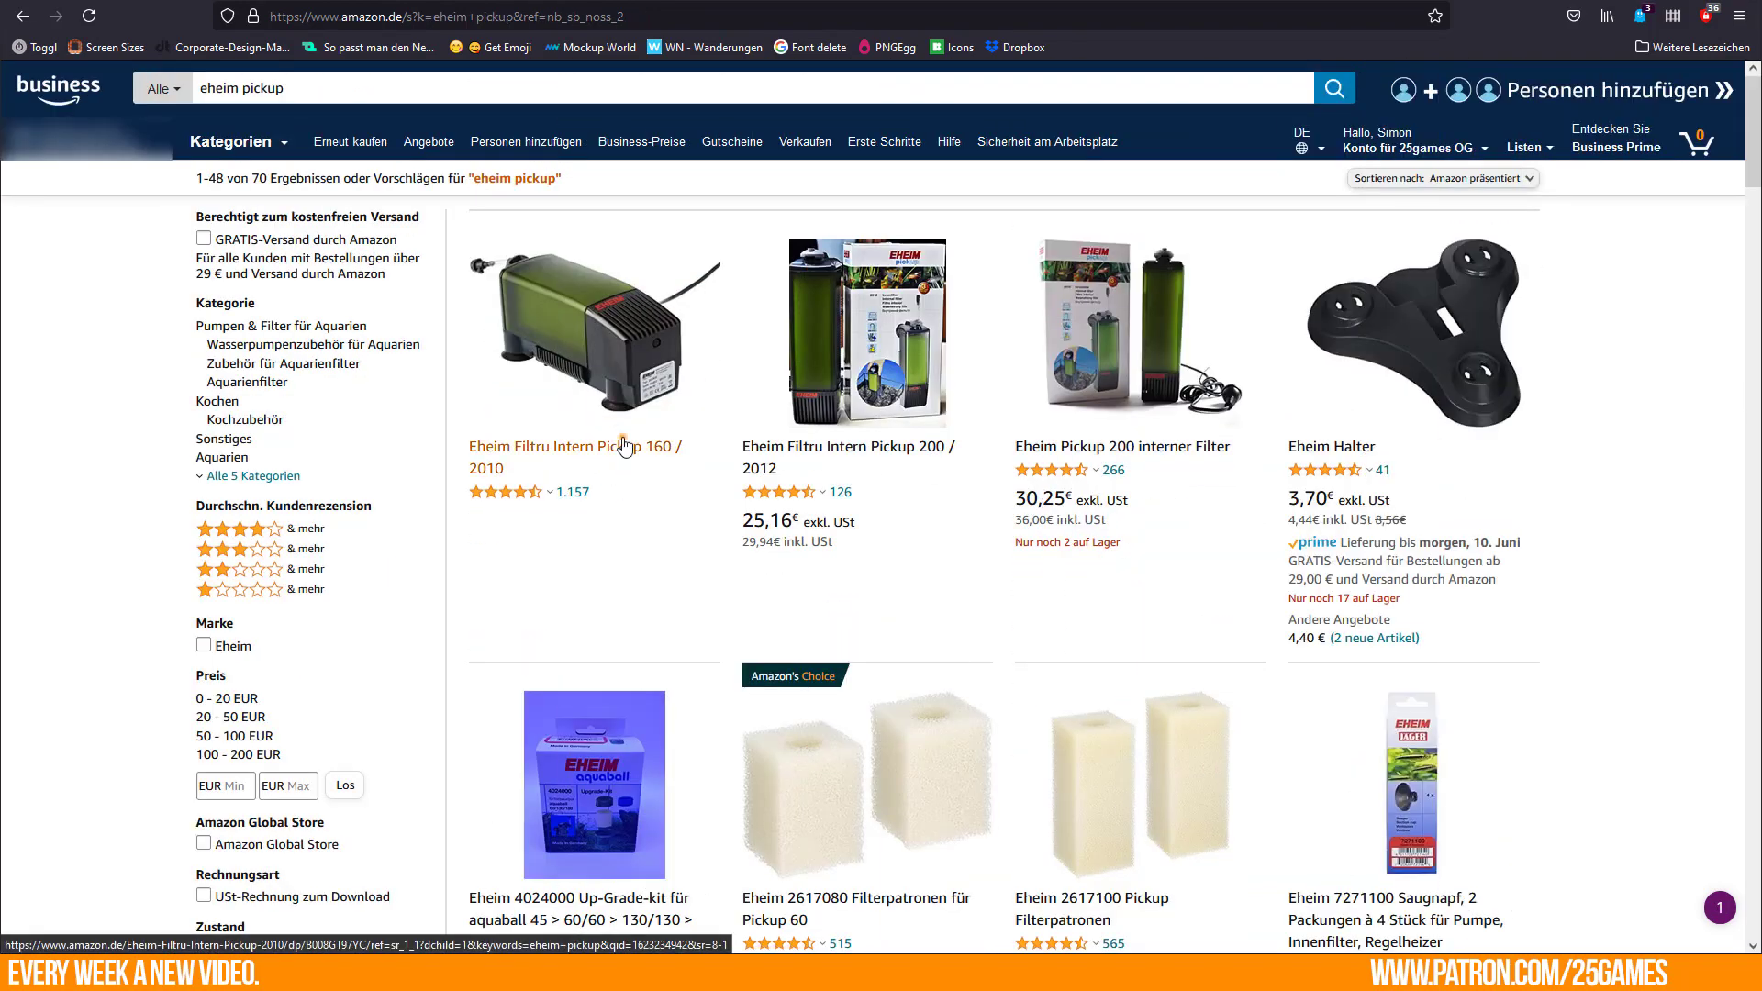
pyautogui.click(629, 450)
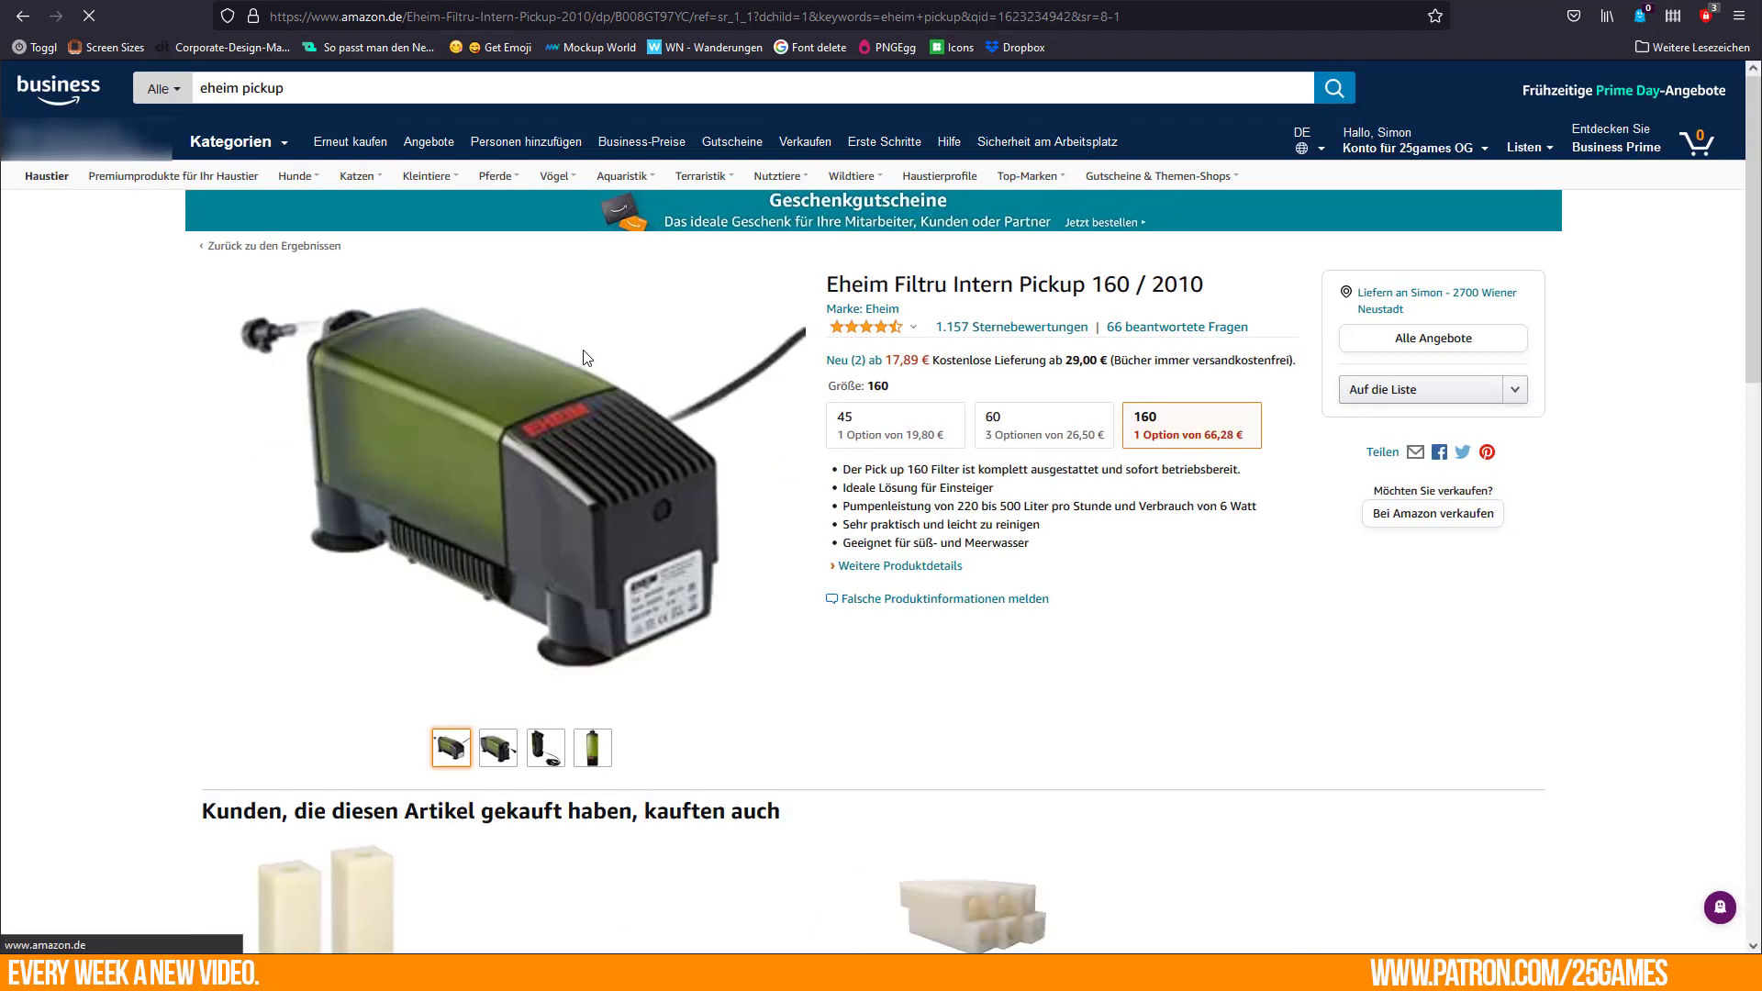
# Examine the Pickup 160 product photos up close, including the back and front views of the filter.
pyautogui.moveTo(582, 365)
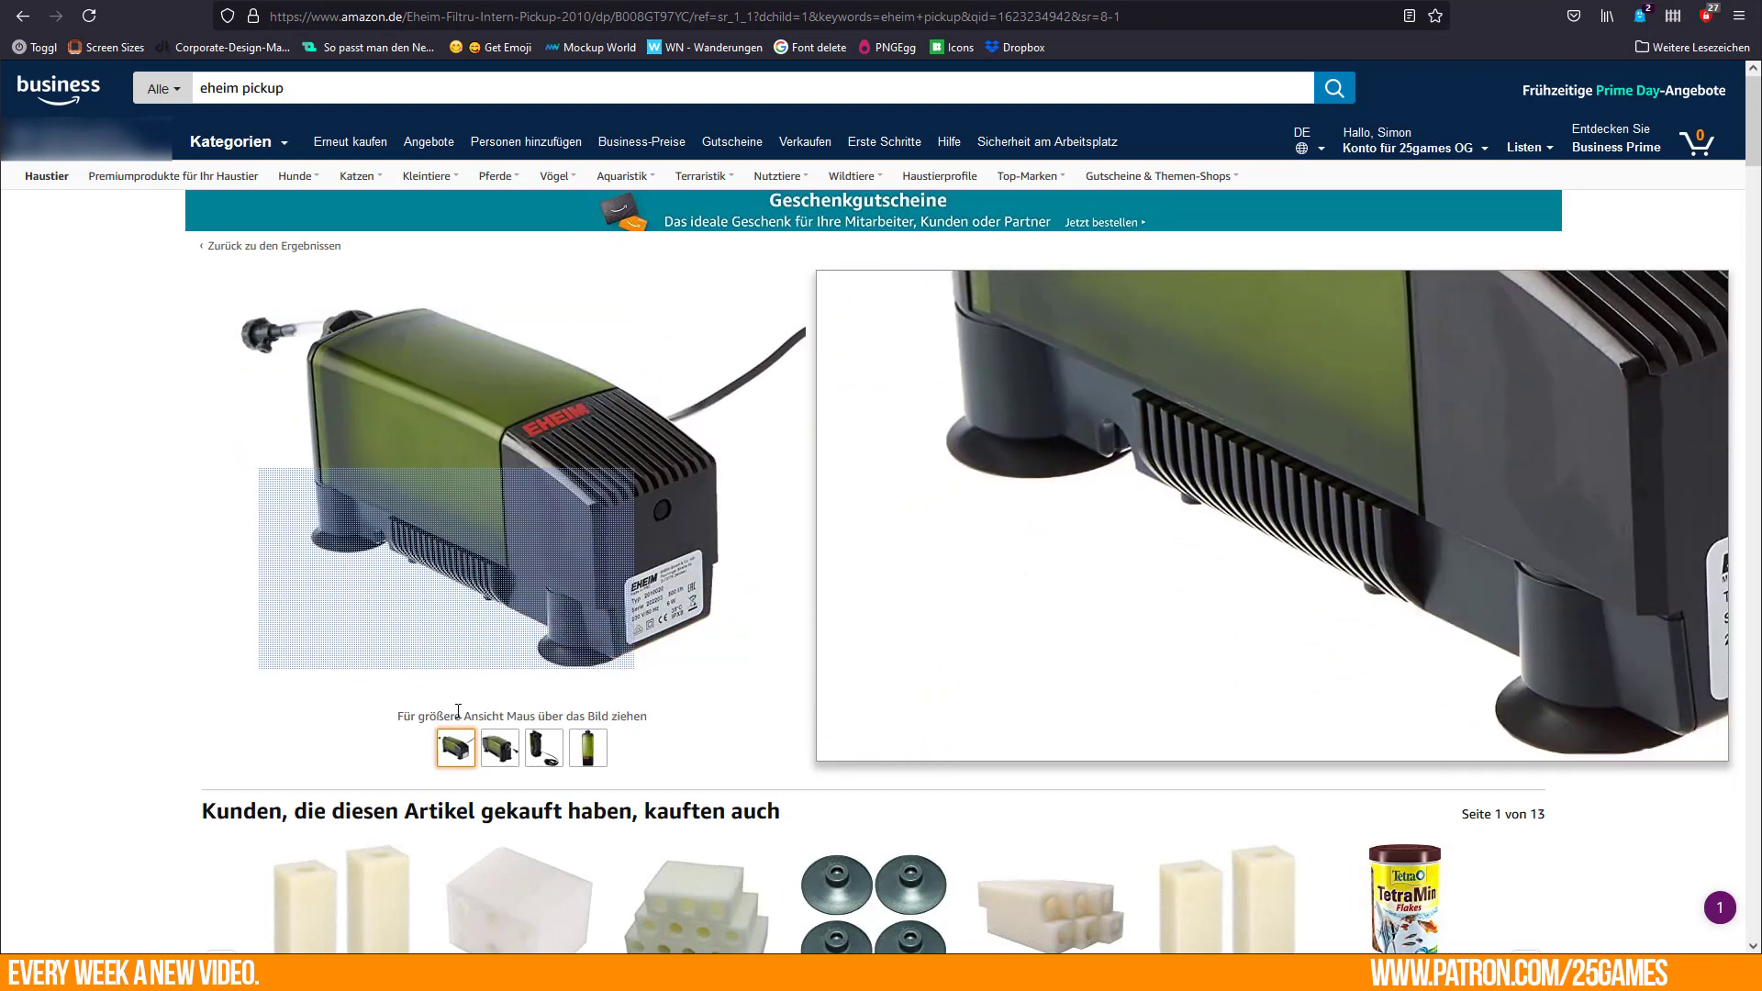
pyautogui.moveTo(500, 758)
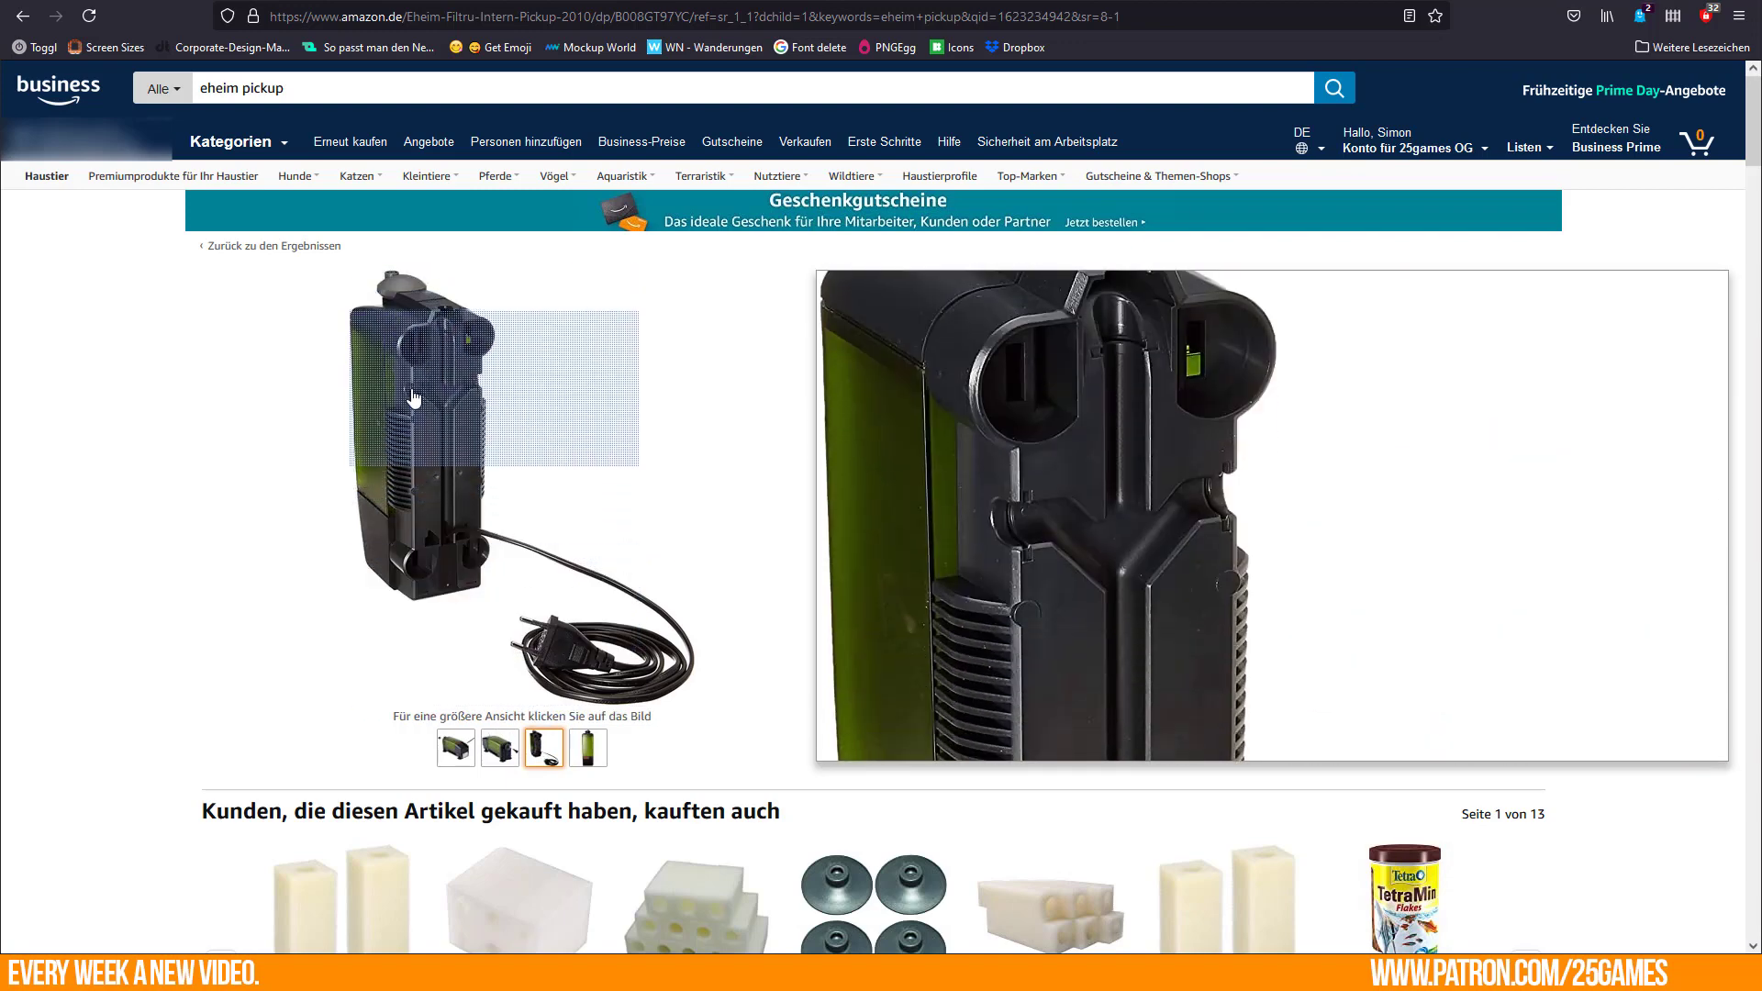
pyautogui.click(589, 752)
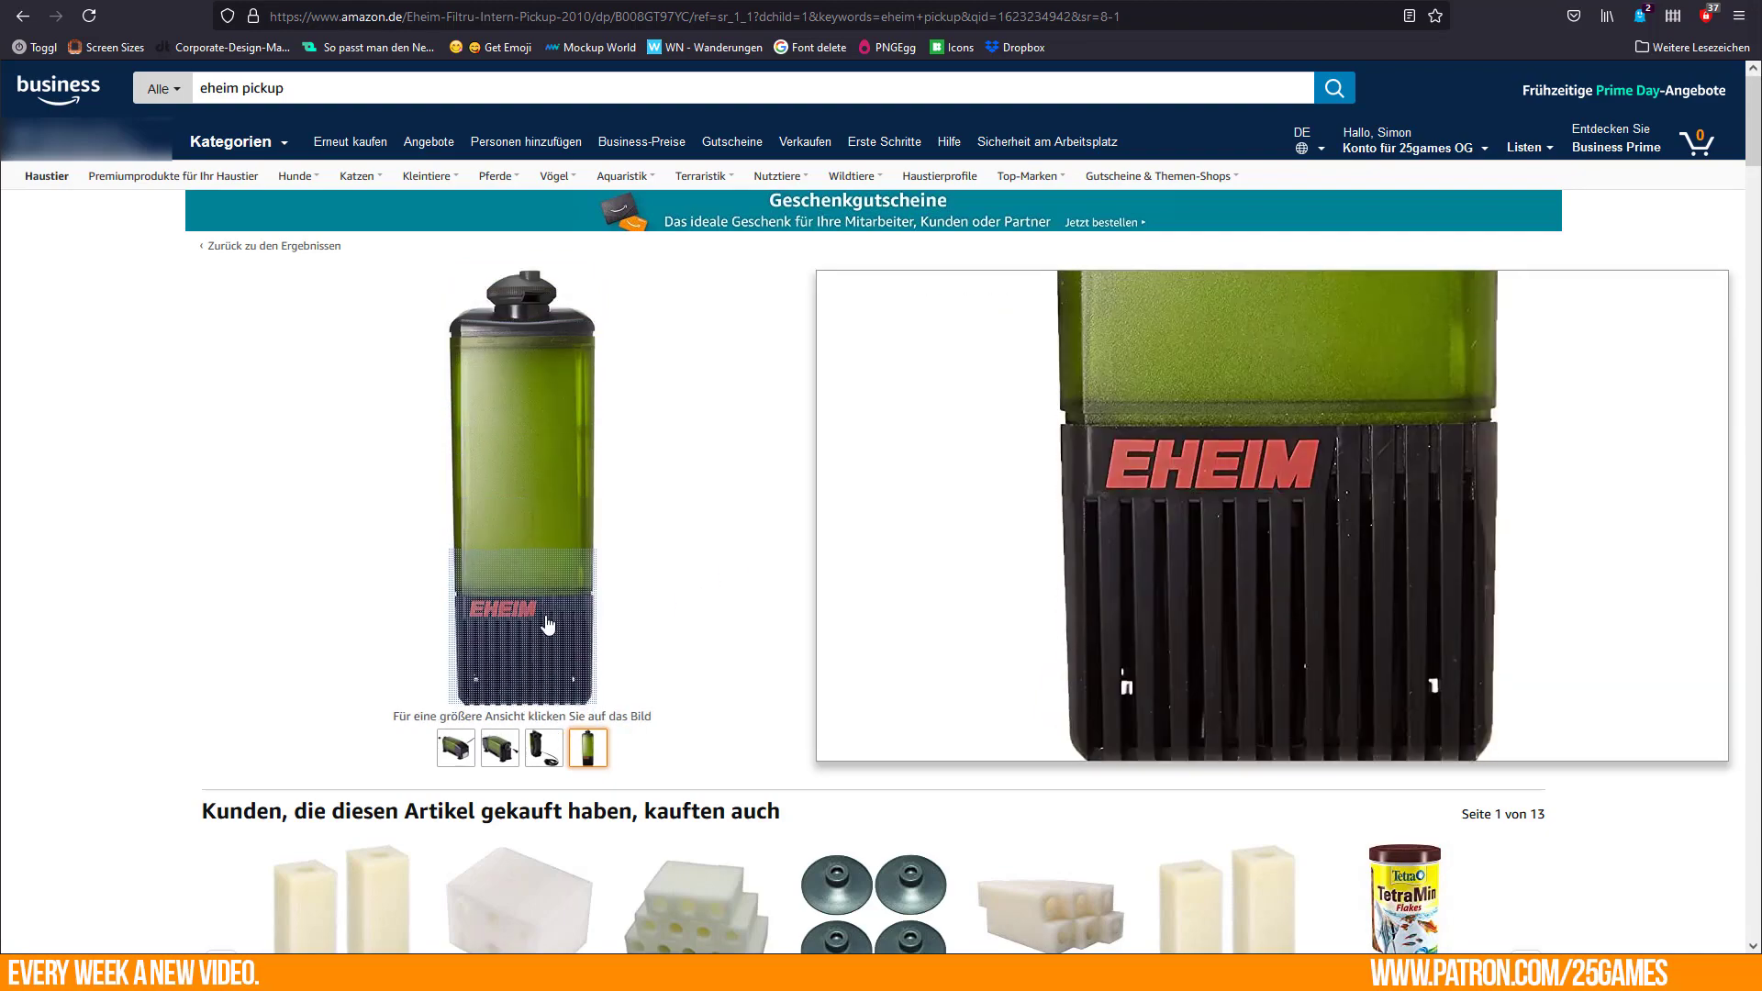
pyautogui.rightClick(515, 564)
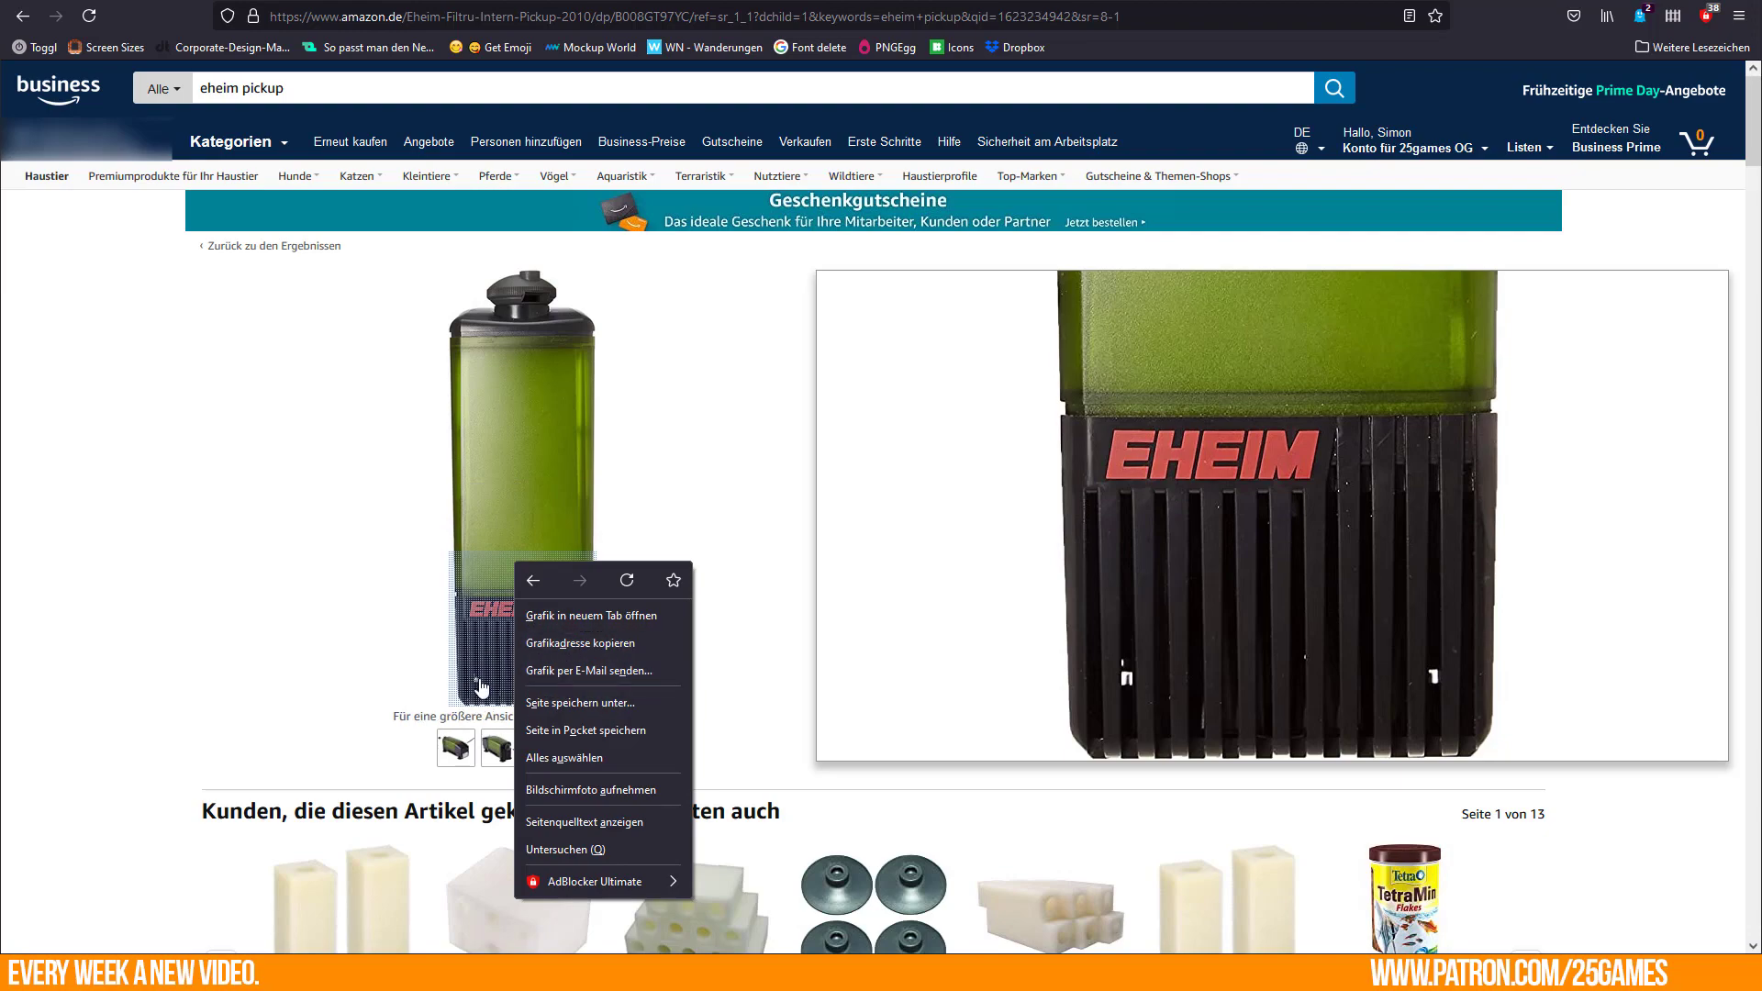
pyautogui.click(456, 668)
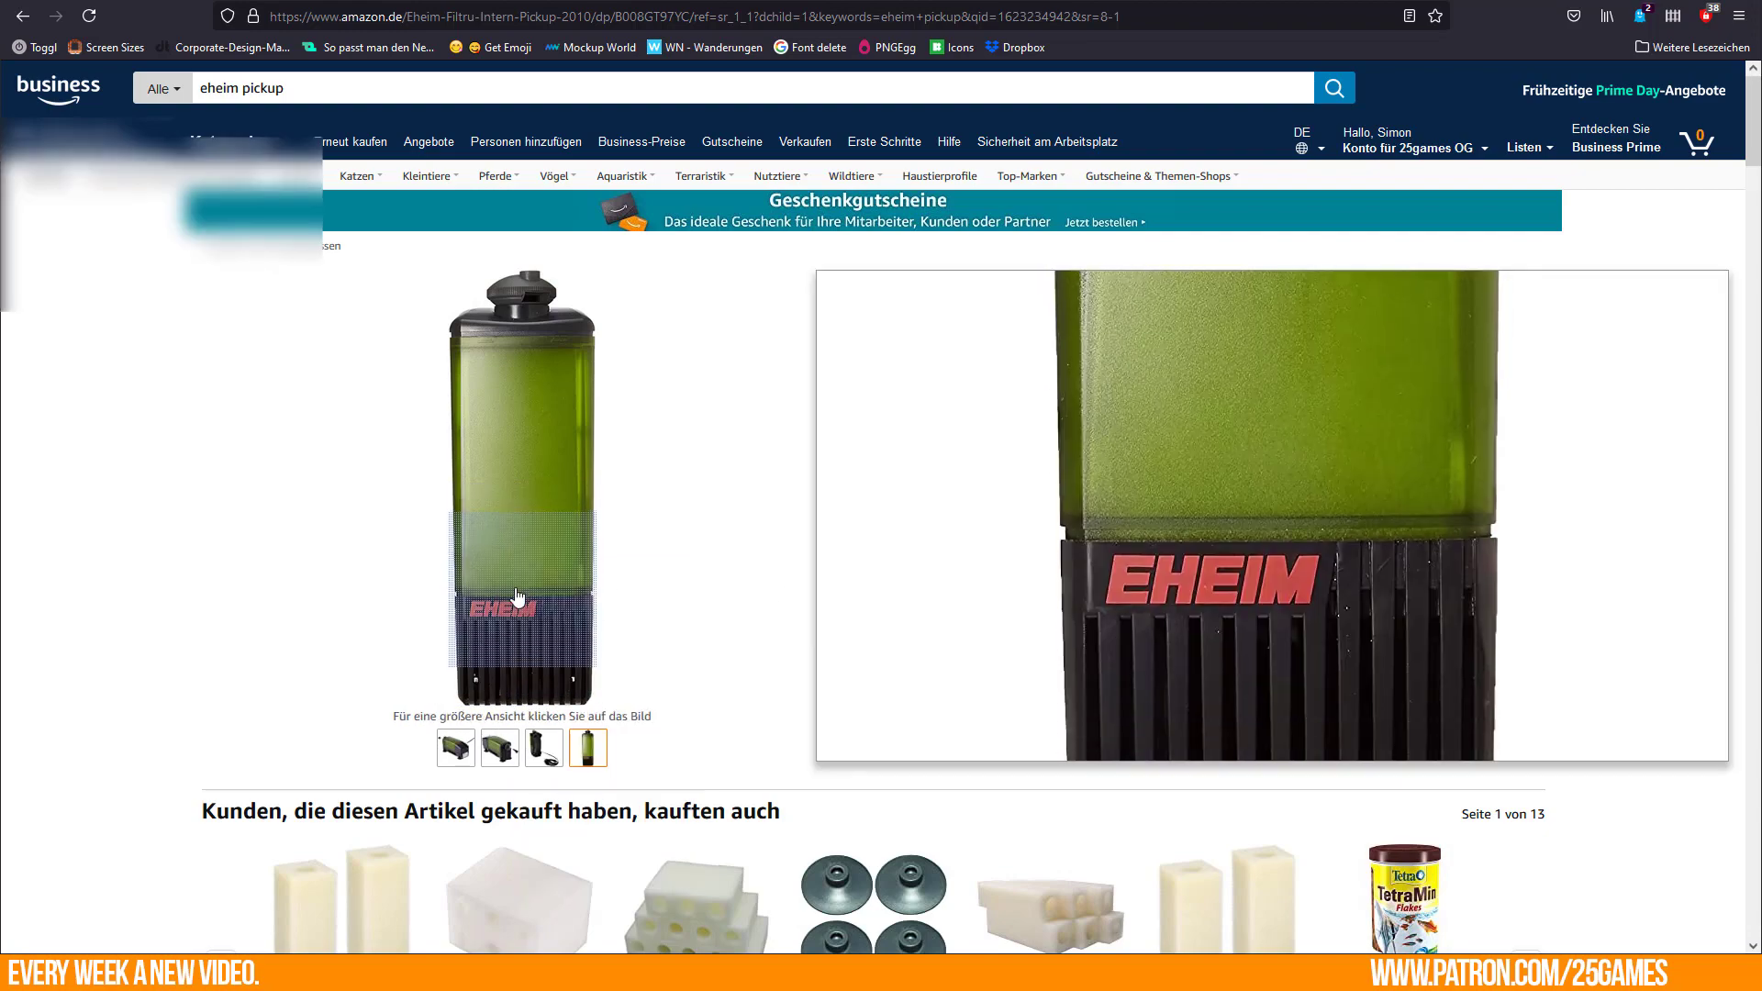
# Enlarge the product page to 260% and display the complete front-view photo of the filter.
pyautogui.keyDown('ctrl'); pyautogui.scroll(1, 584, 593); pyautogui.keyUp('ctrl')
pyautogui.keyDown('ctrl'); pyautogui.scroll(4, 585, 593); pyautogui.keyUp('ctrl')
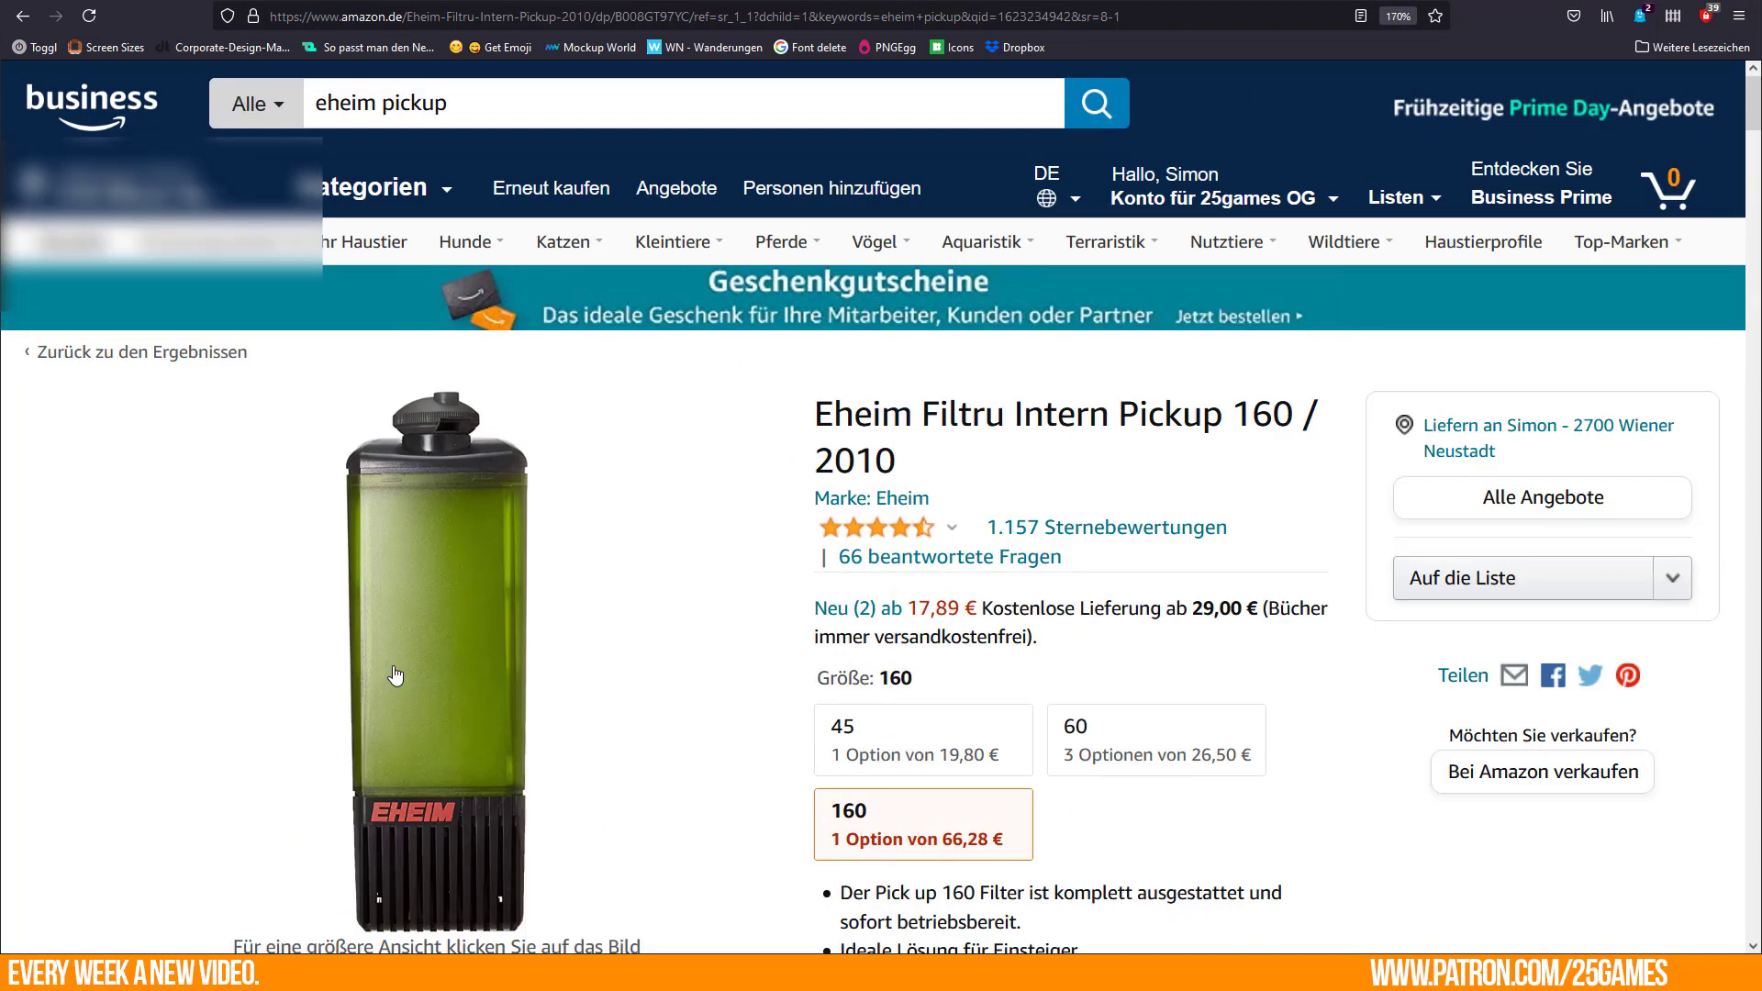
pyautogui.keyDown('ctrl'); pyautogui.scroll(2, 559, 606); pyautogui.keyUp('ctrl')
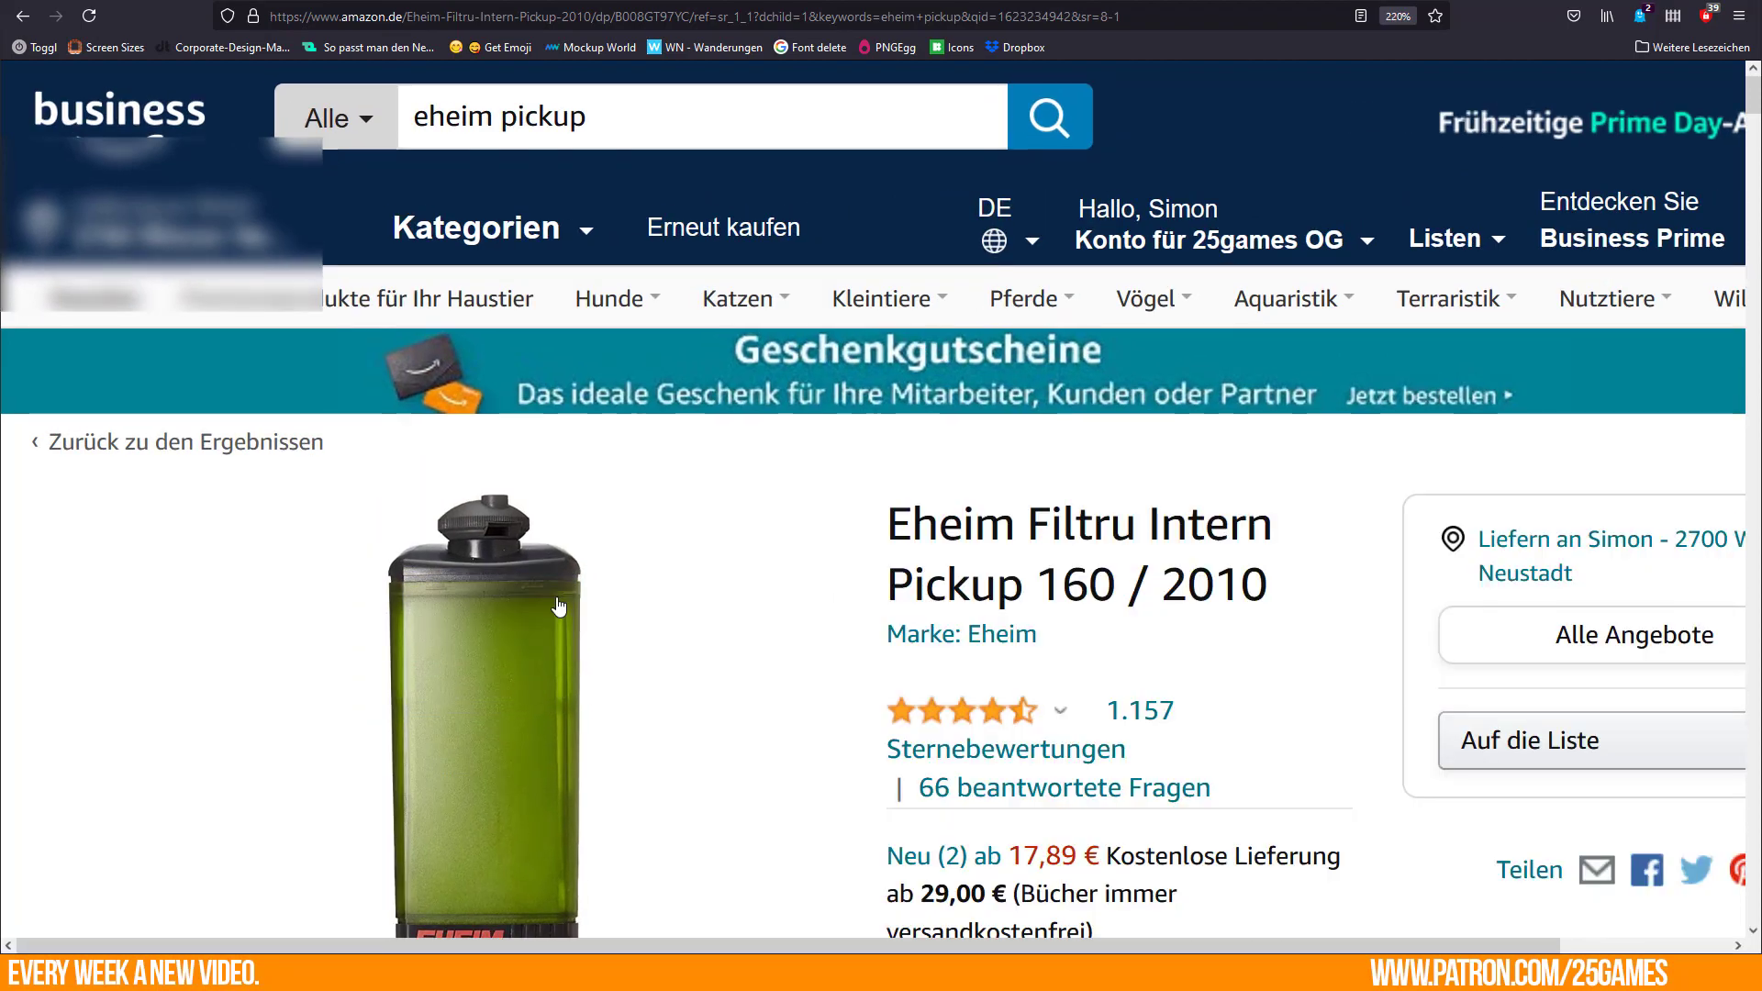
pyautogui.keyDown('ctrl'); pyautogui.scroll(3, 559, 605); pyautogui.keyUp('ctrl')
pyautogui.scroll(-10, 559, 606)
pyautogui.moveTo(531, 833)
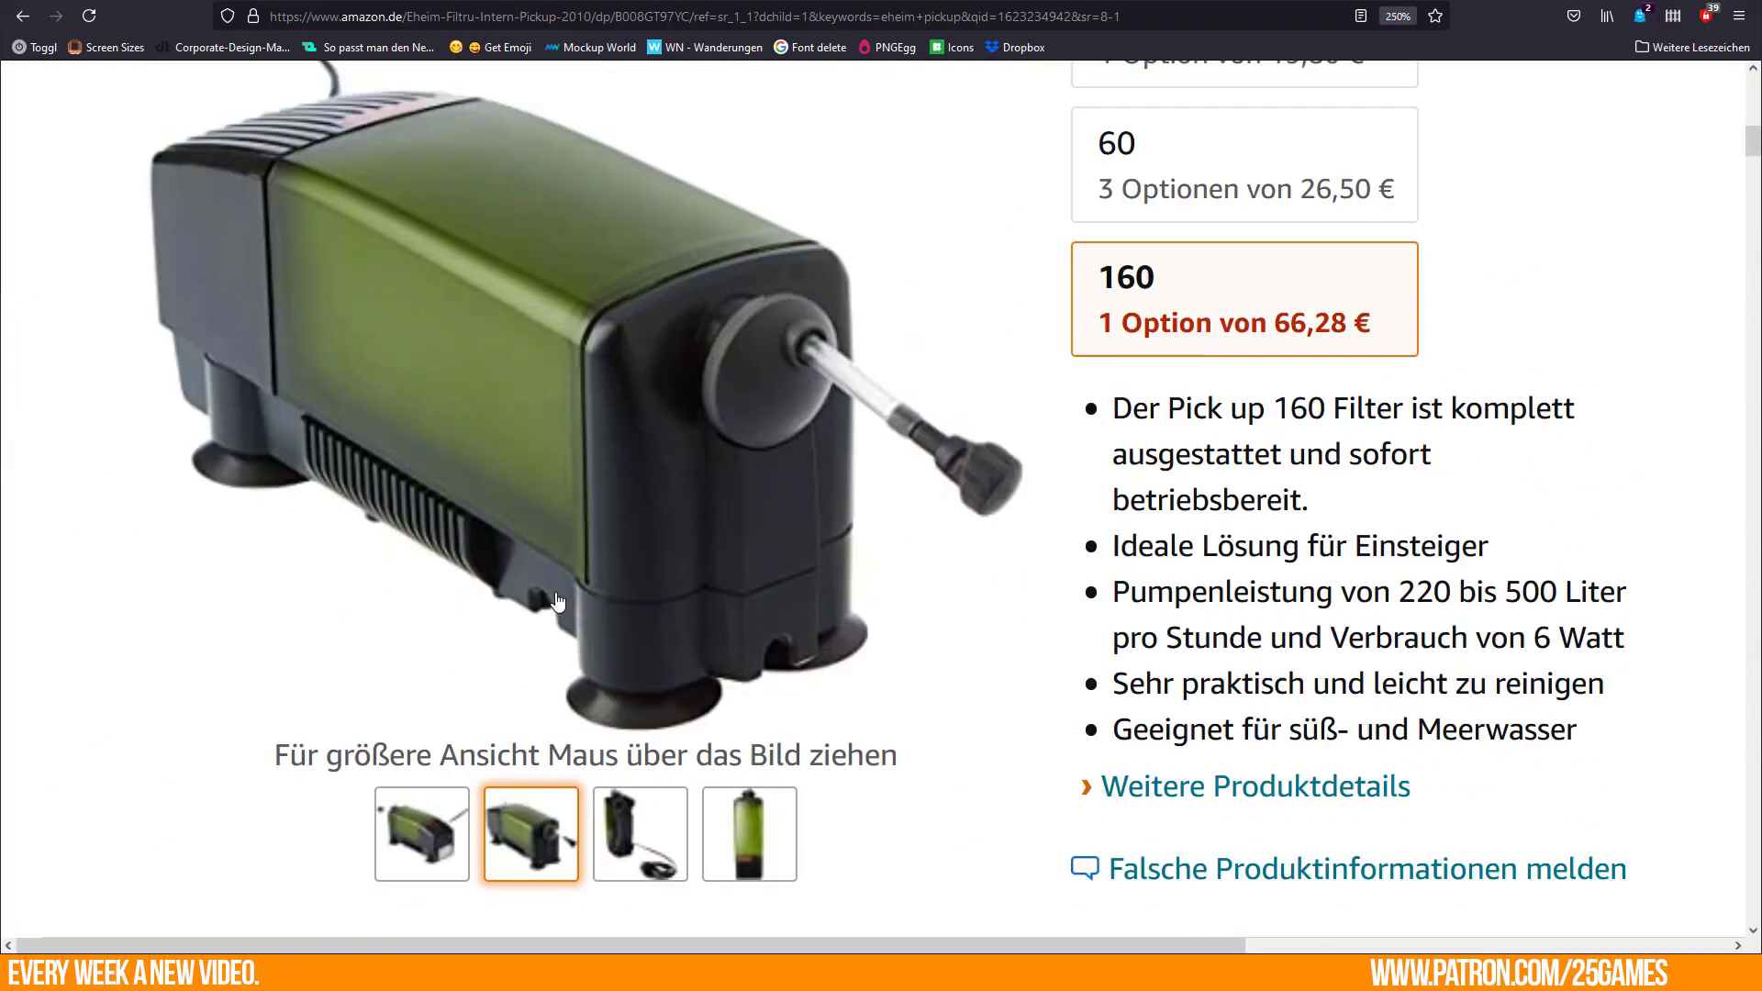
pyautogui.scroll(4, 996, 572)
pyautogui.moveTo(791, 900)
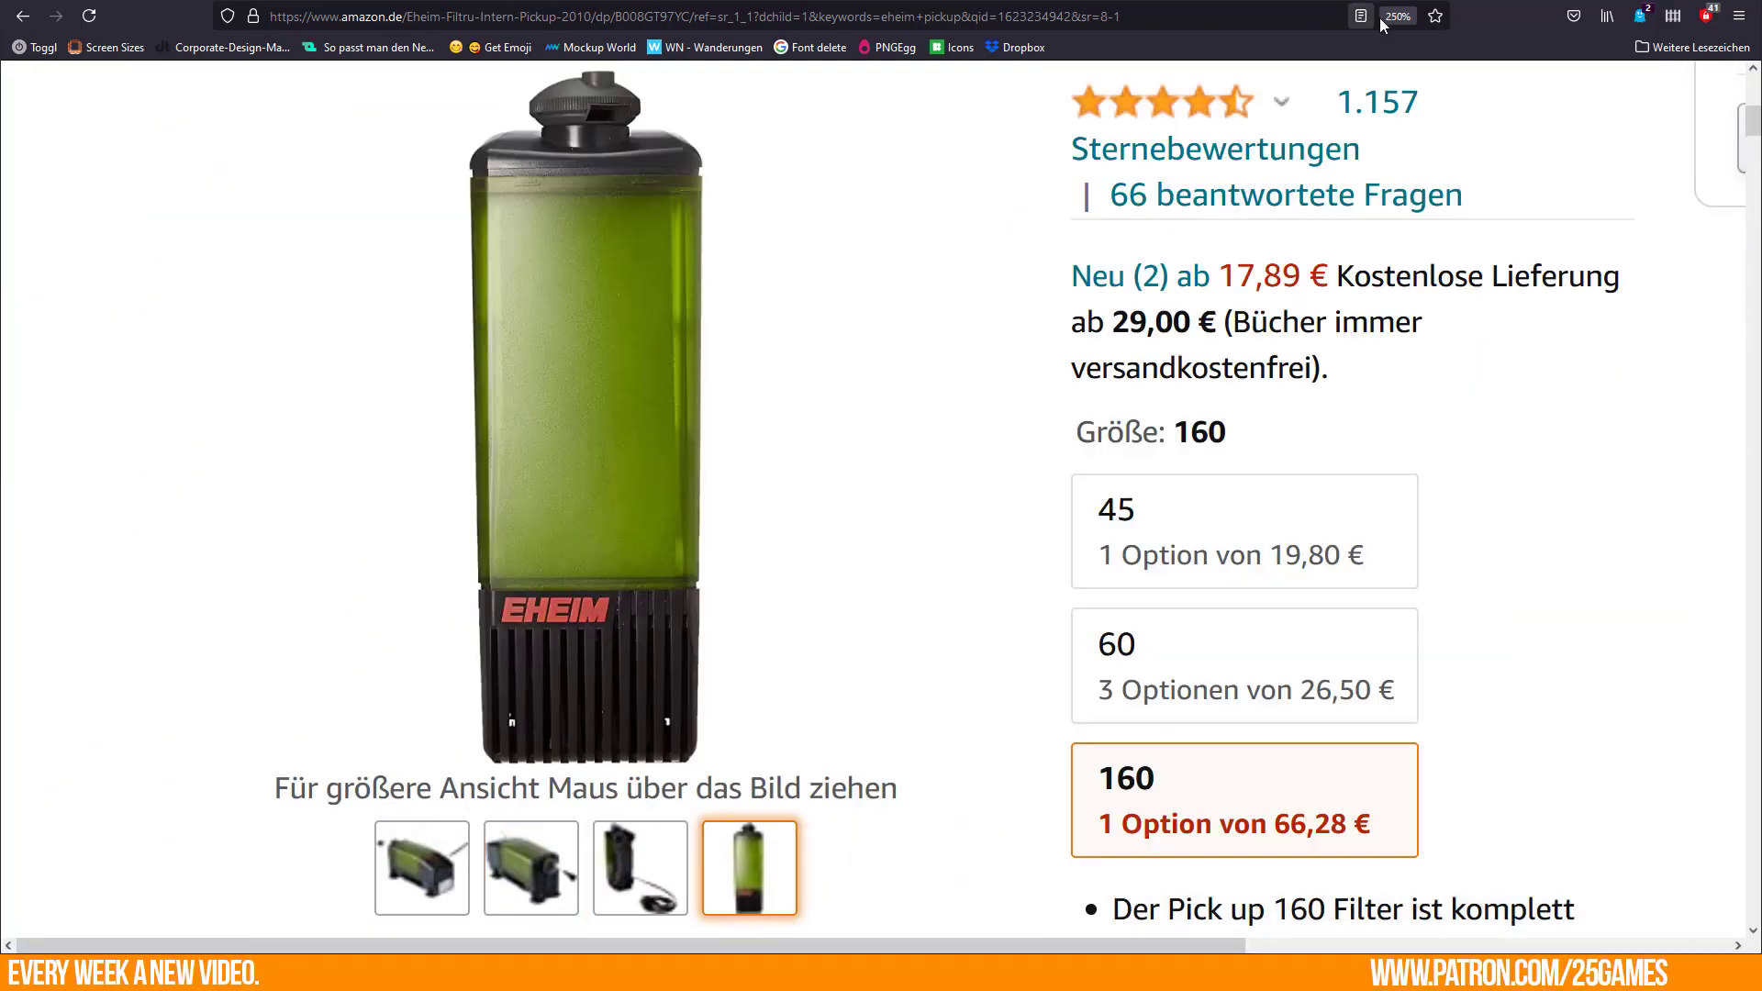
pyautogui.moveTo(773, 561)
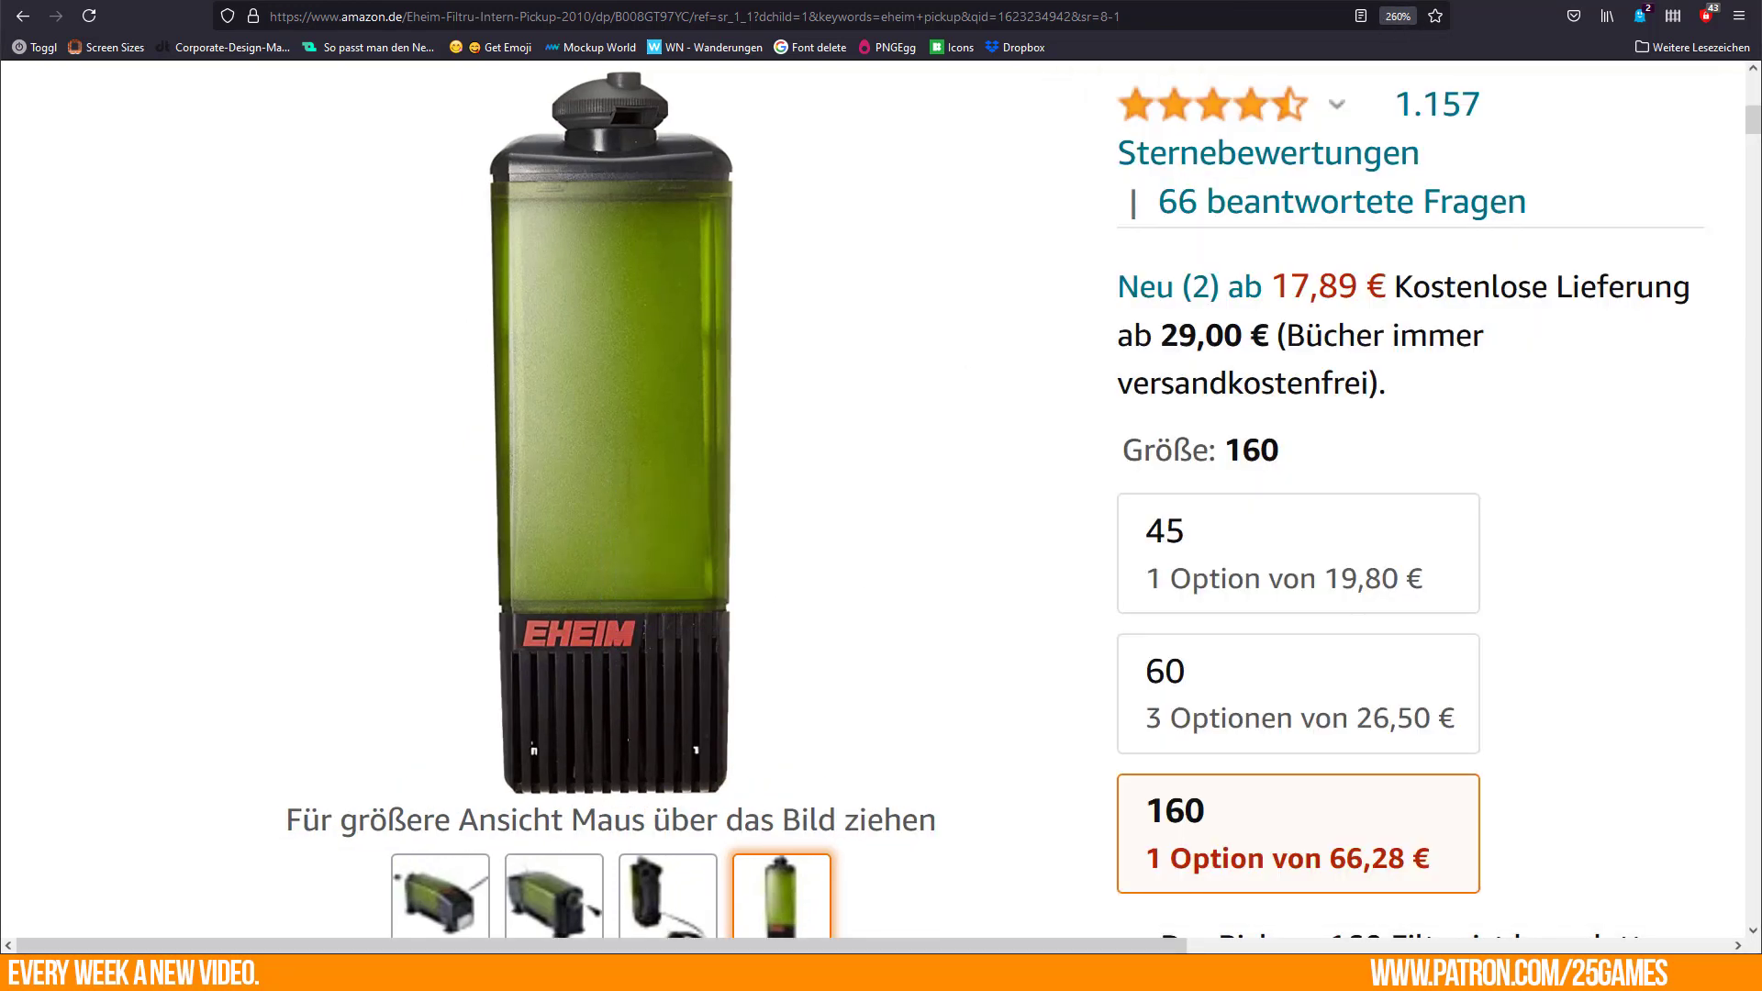
# Switch to Snipping Tool, capture the filter's front-view photo, and close the snip without saving it to a file.
pyautogui.click(820, 973)
pyautogui.moveTo(842, 864); pyautogui.dragTo(1196, 609)
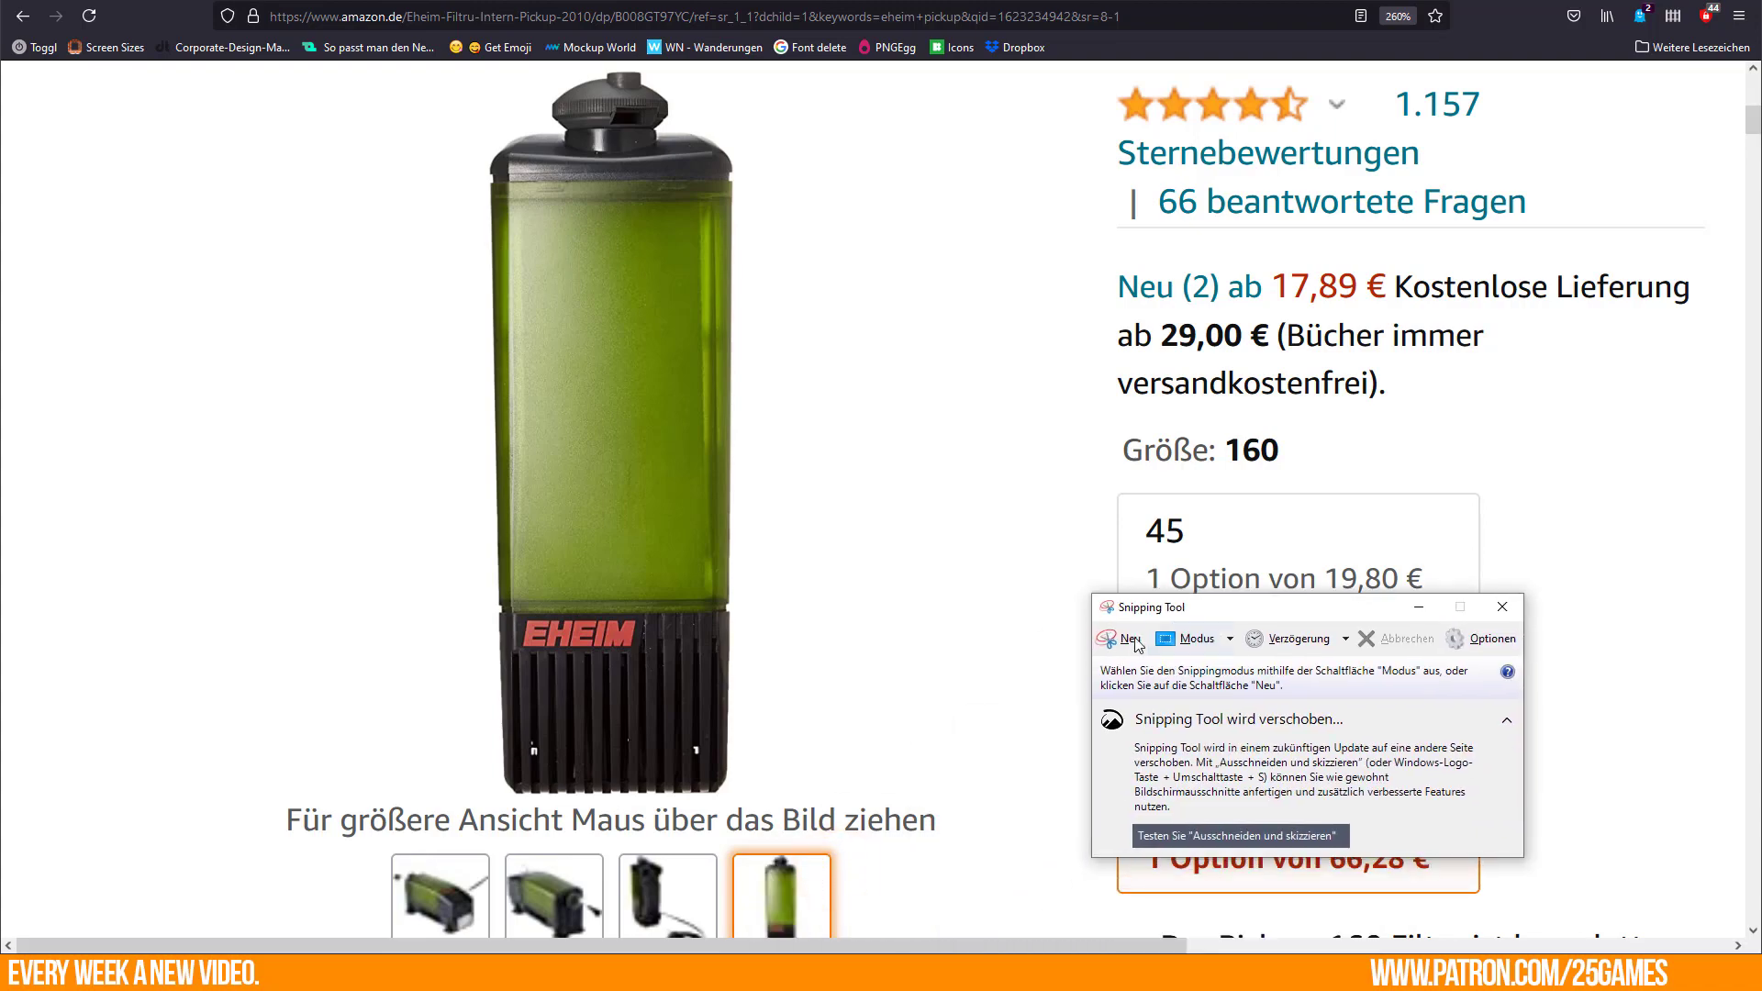
pyautogui.click(1131, 641)
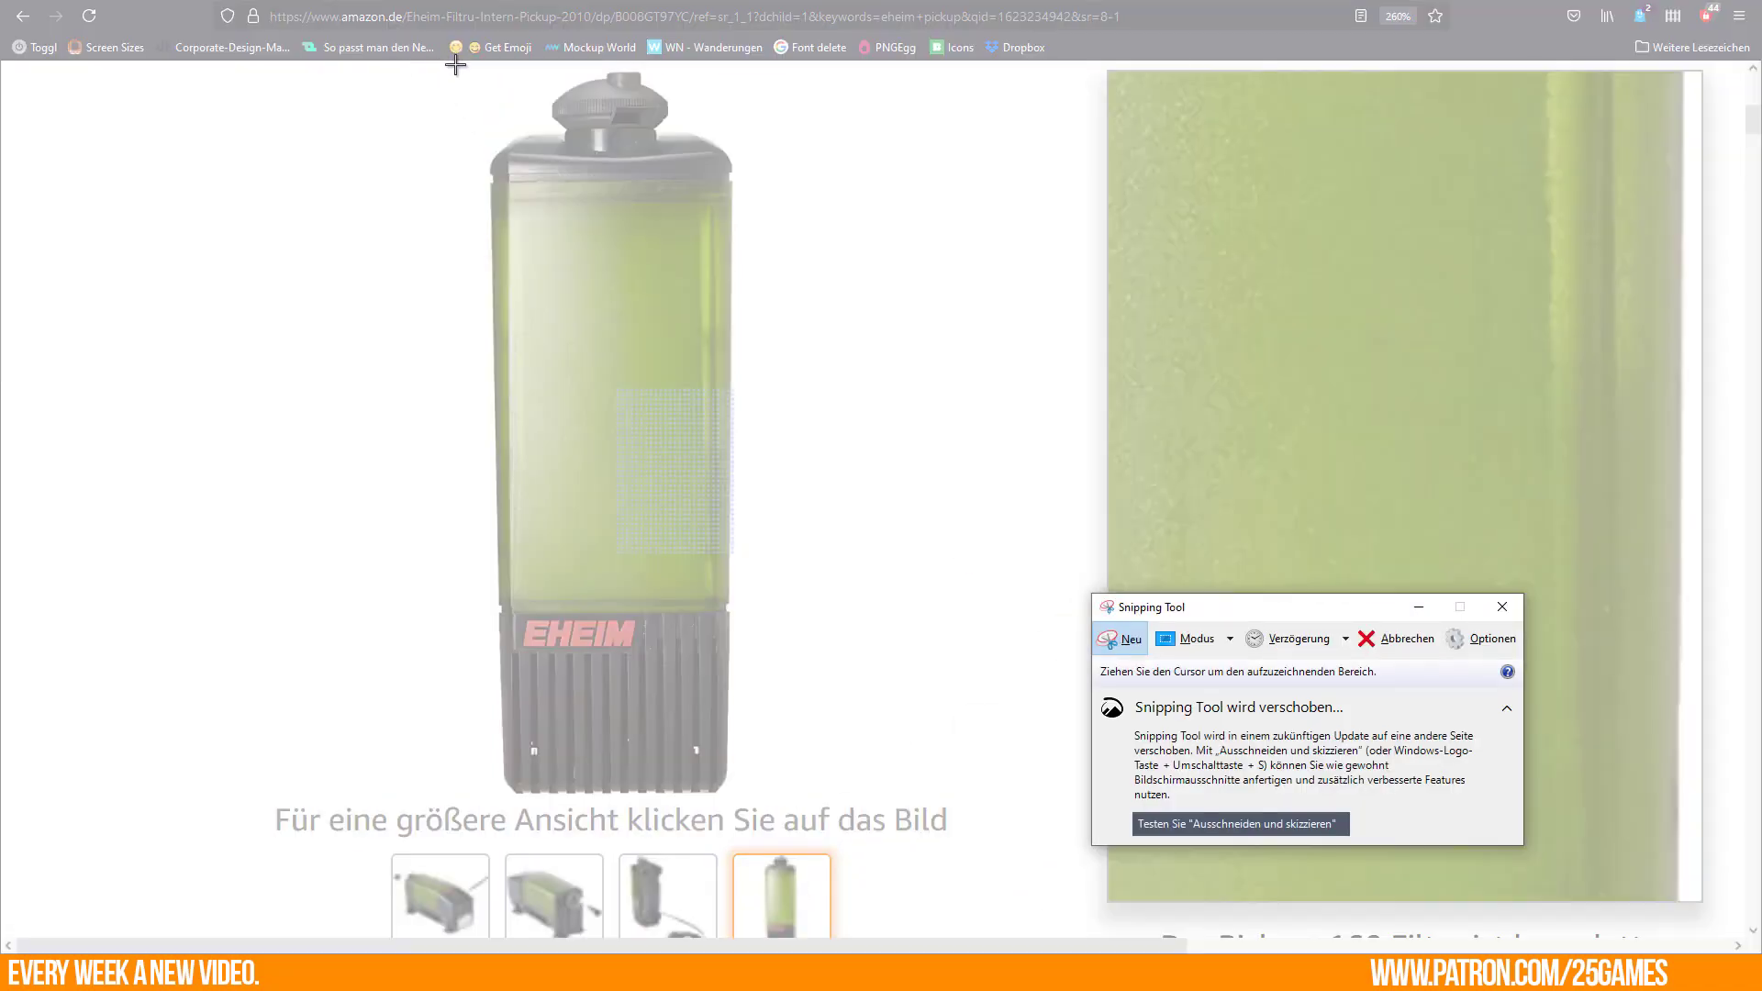
pyautogui.moveTo(456, 64); pyautogui.dragTo(784, 805)
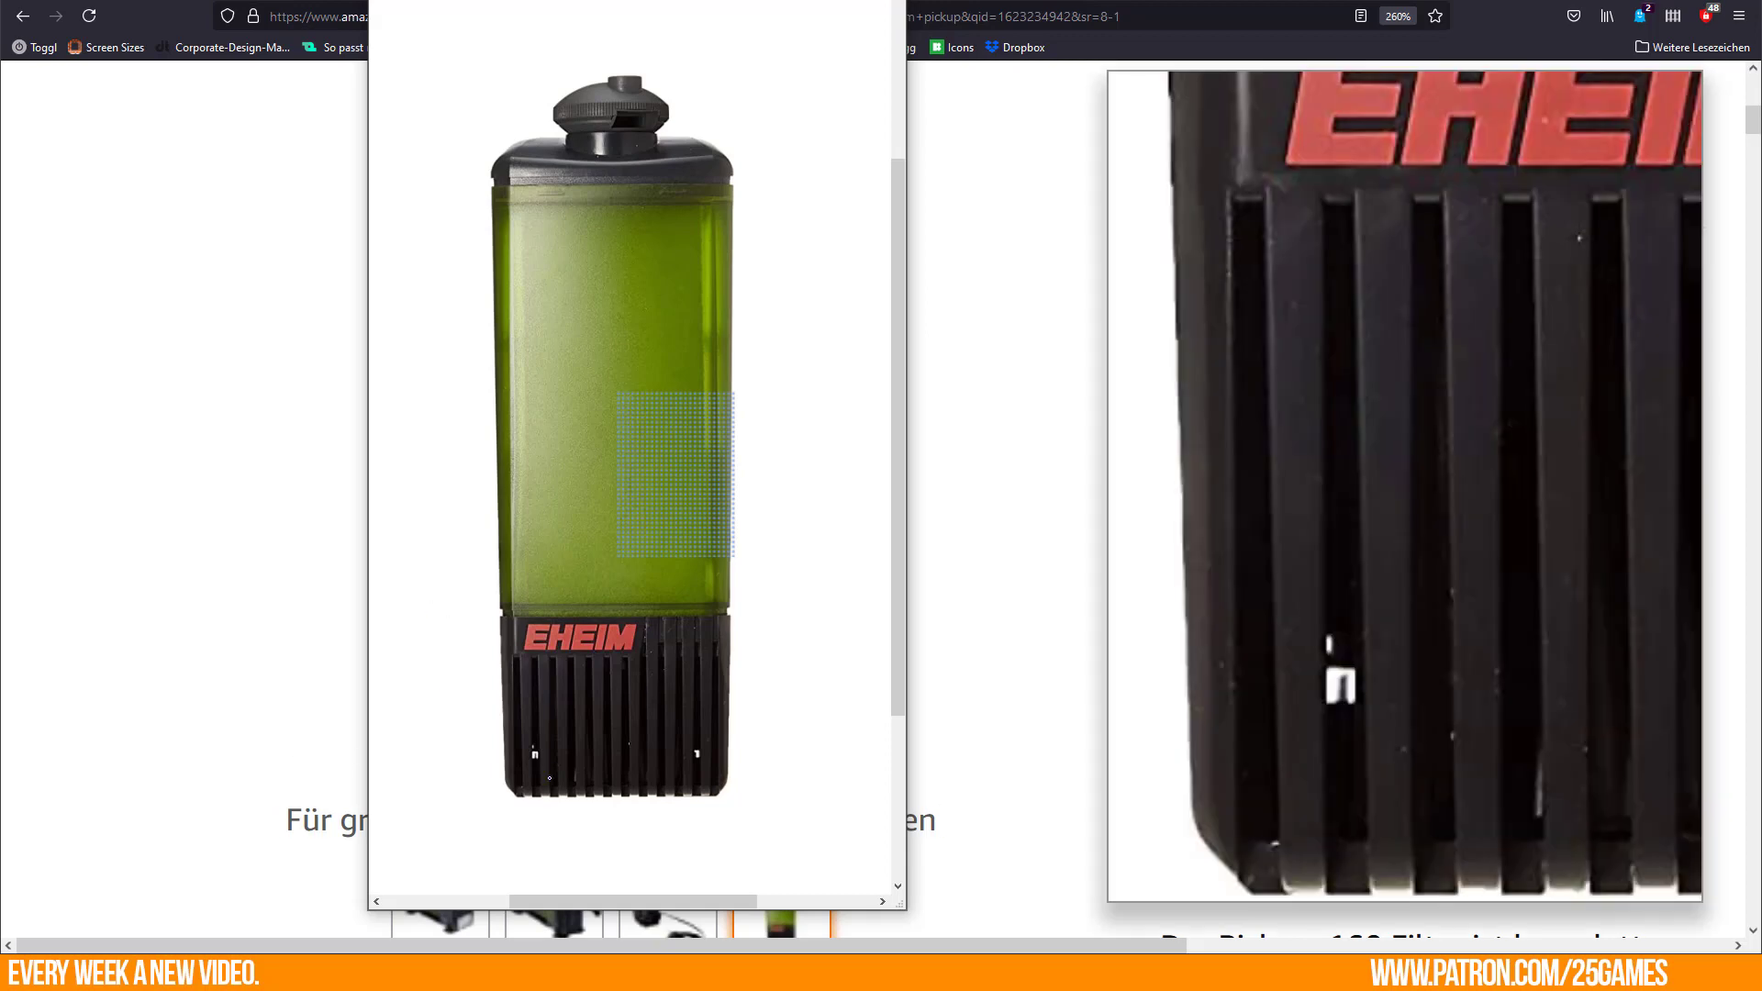
pyautogui.click(887, 2)
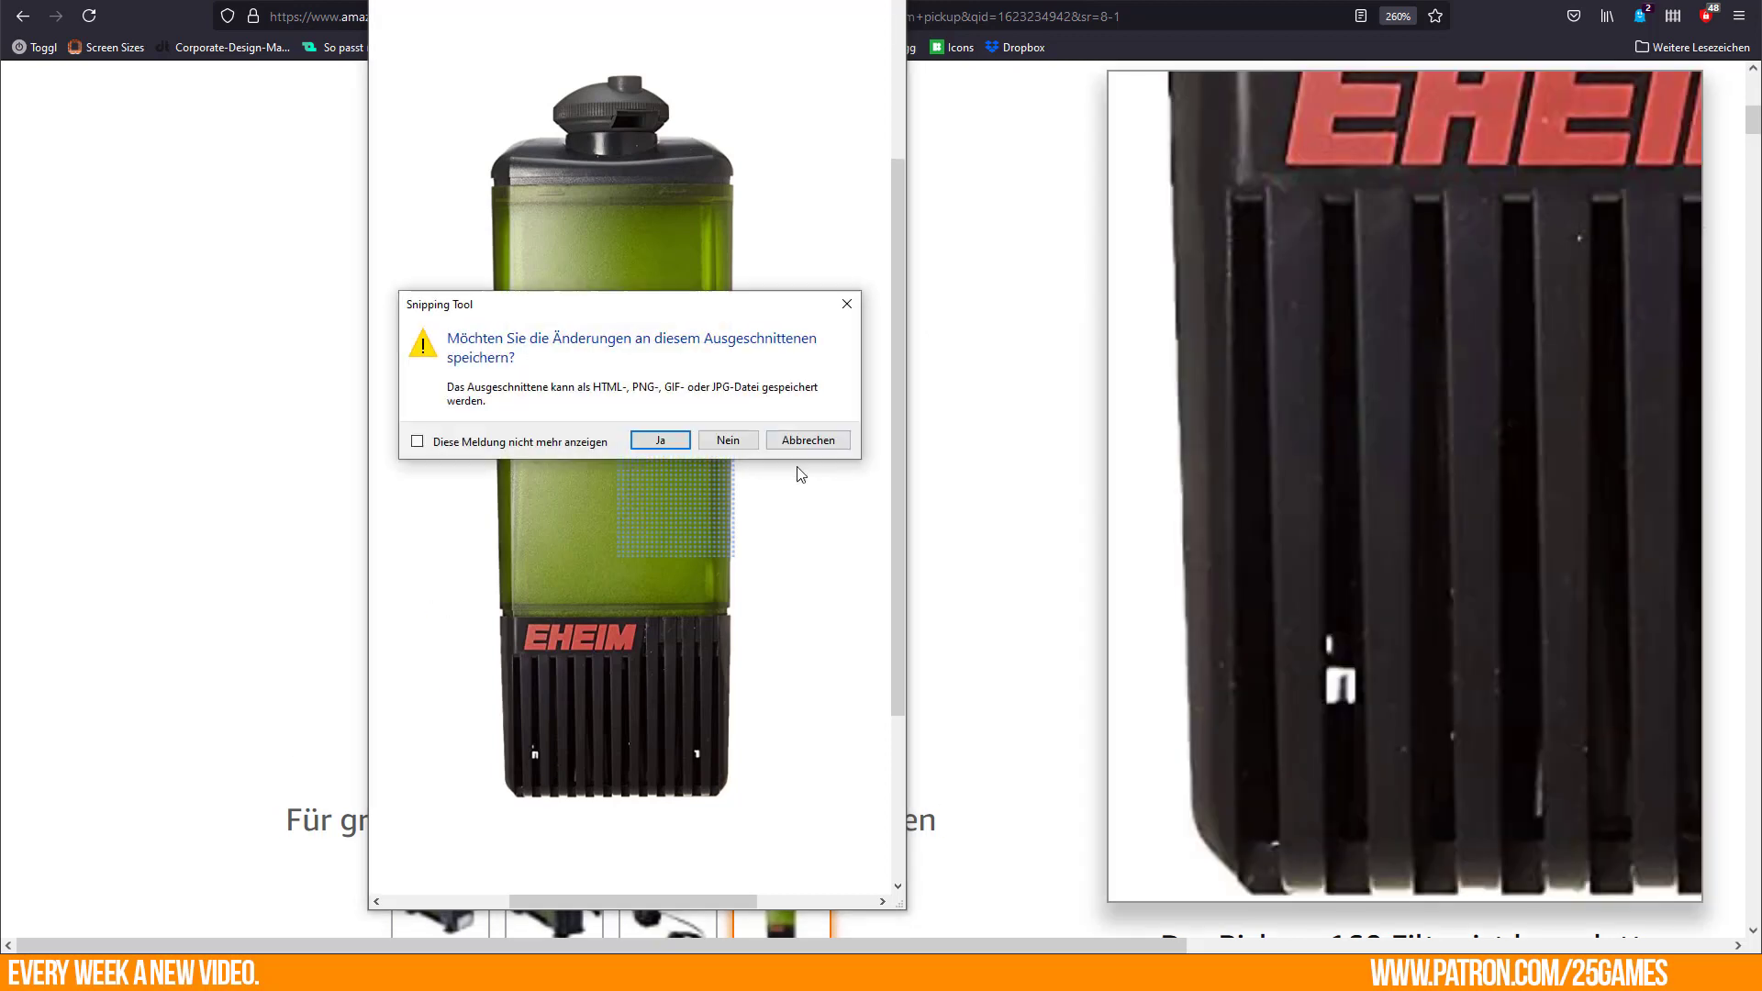
pyautogui.click(723, 441)
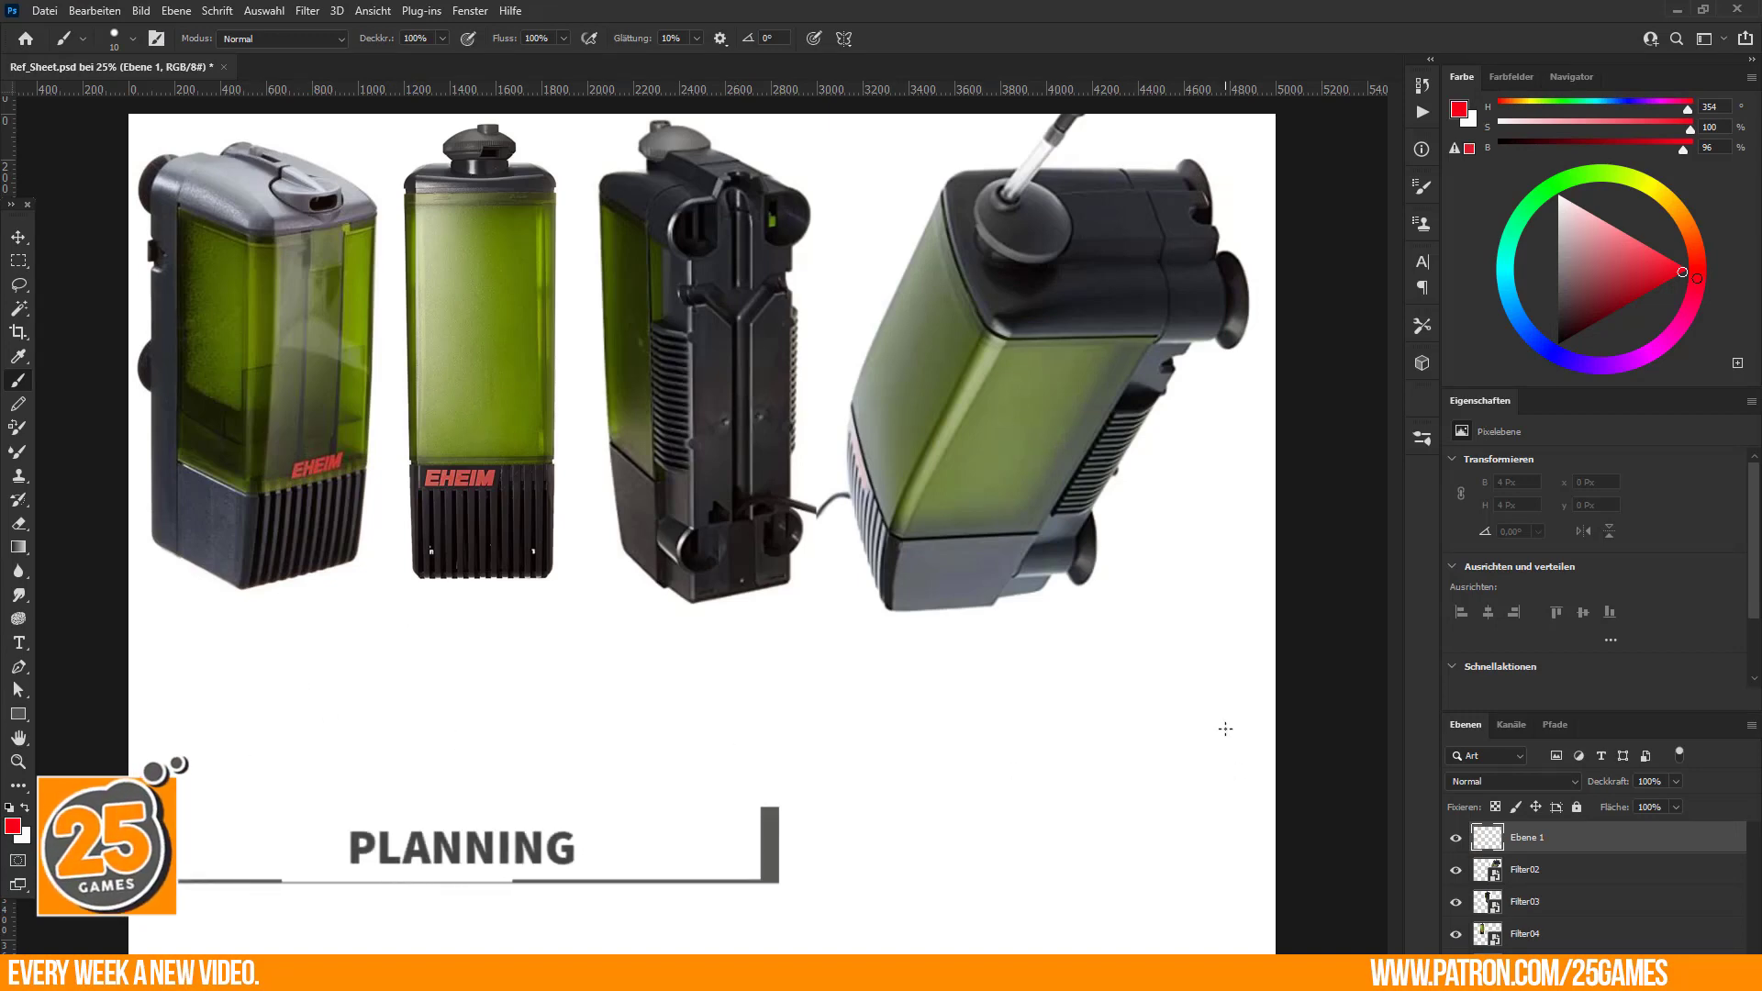
# Sketch a simple box in perspective with red brush strokes on the empty area below the filter photos in Ref_Sheet.psd.
pyautogui.moveTo(331, 466); pyautogui.dragTo(649, 737)
pyautogui.keyDown('alt'); pyautogui.scroll(1, 551, 569); pyautogui.keyUp('alt')
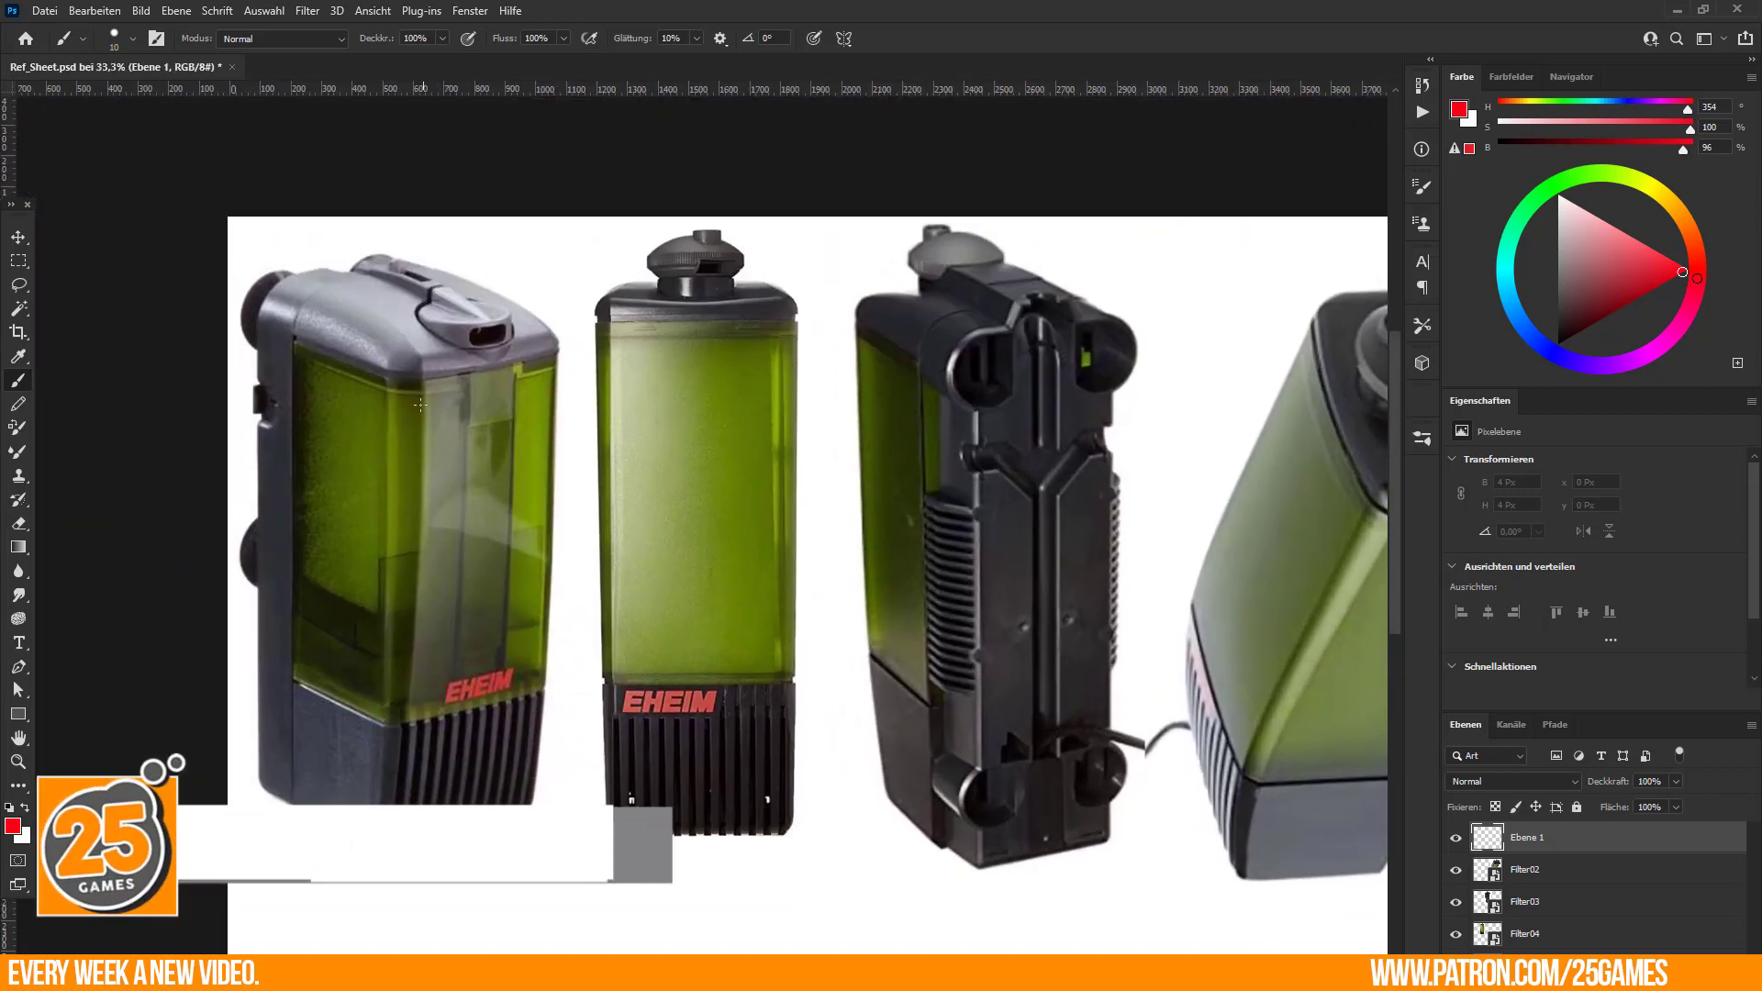
pyautogui.moveTo(828, 754)
pyautogui.mouseDown()
pyautogui.moveTo(794, 728)
pyautogui.moveTo(539, 700)
pyautogui.moveTo(727, 648)
pyautogui.mouseUp()
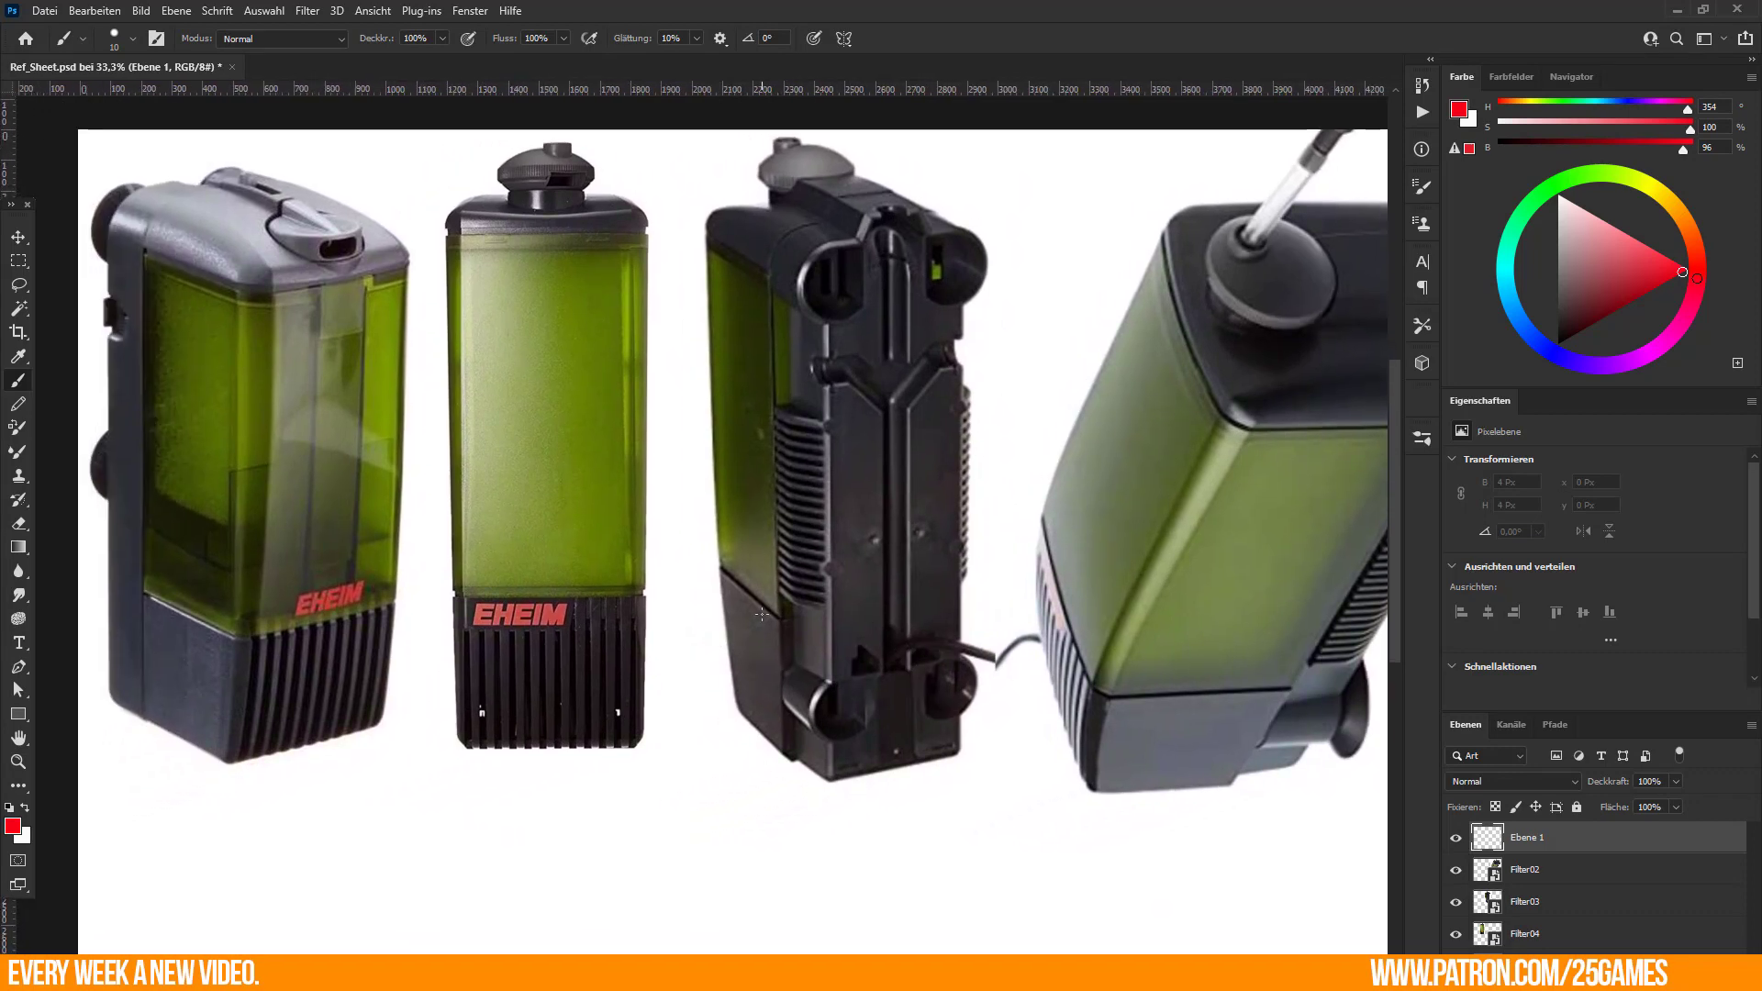
pyautogui.moveTo(360, 809)
pyautogui.mouseDown()
pyautogui.moveTo(370, 642)
pyautogui.moveTo(269, 780)
pyautogui.mouseUp()
pyautogui.moveTo(341, 704); pyautogui.dragTo(320, 839)
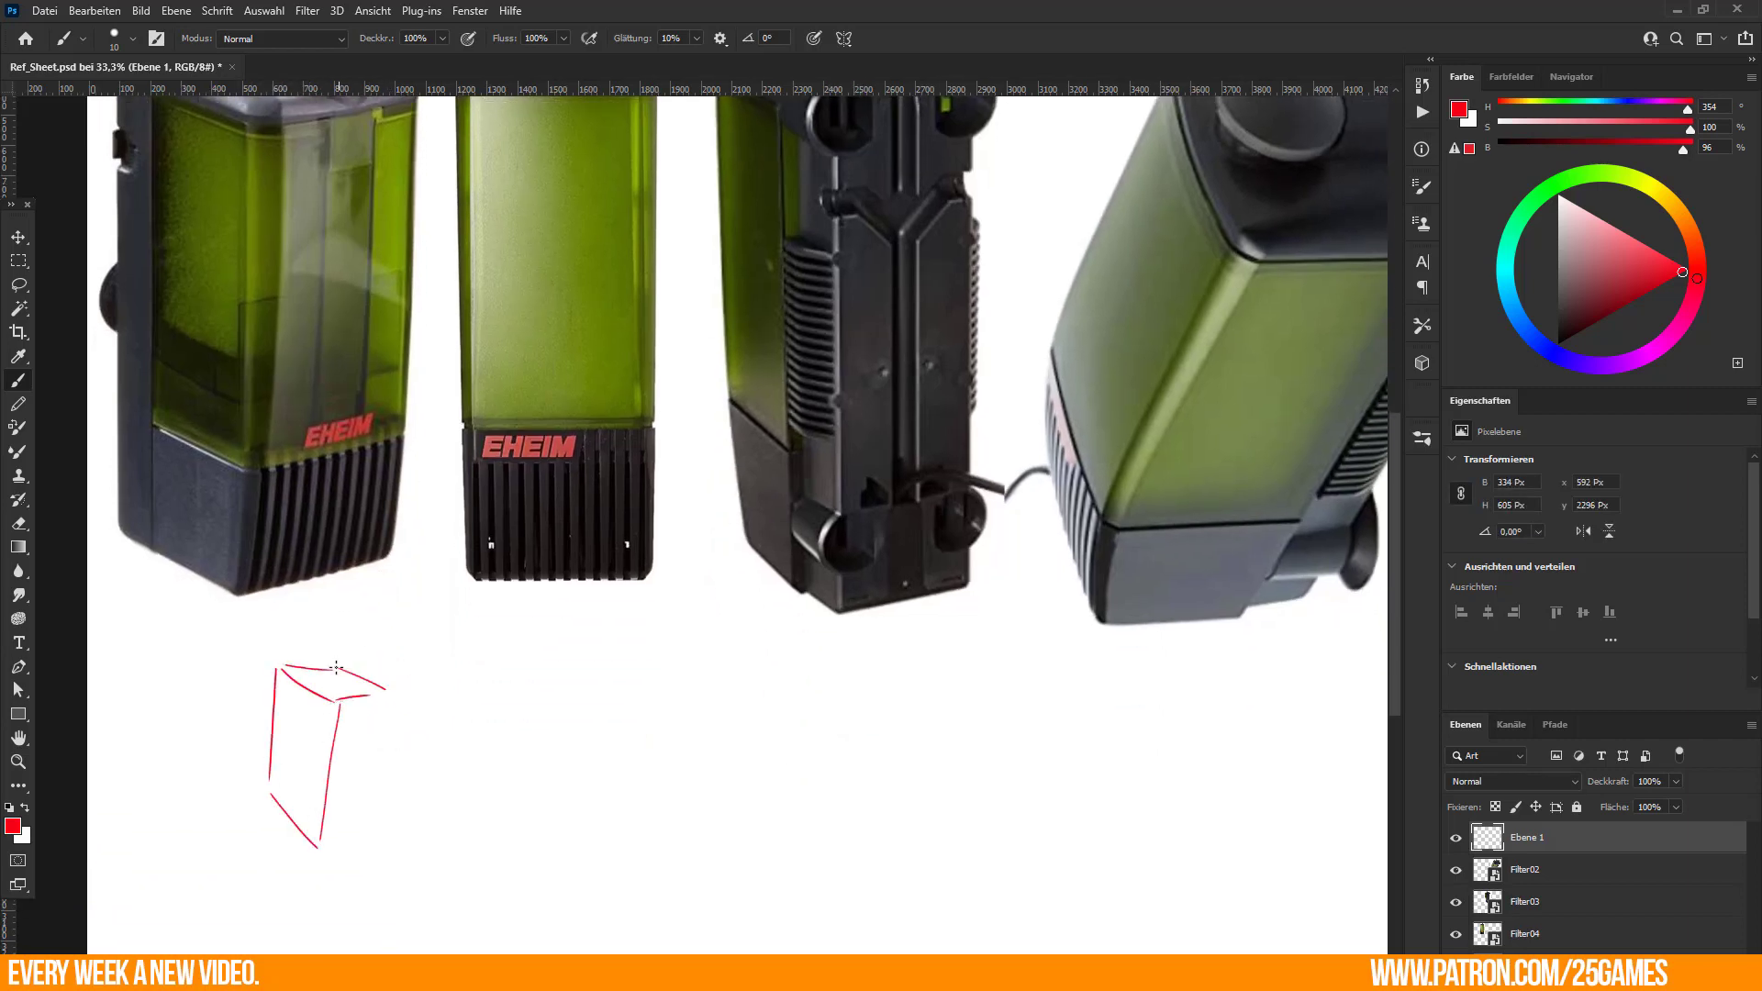
pyautogui.moveTo(390, 700); pyautogui.dragTo(357, 848)
pyautogui.moveTo(421, 681); pyautogui.dragTo(449, 869)
pyautogui.moveTo(440, 574); pyautogui.dragTo(458, 559)
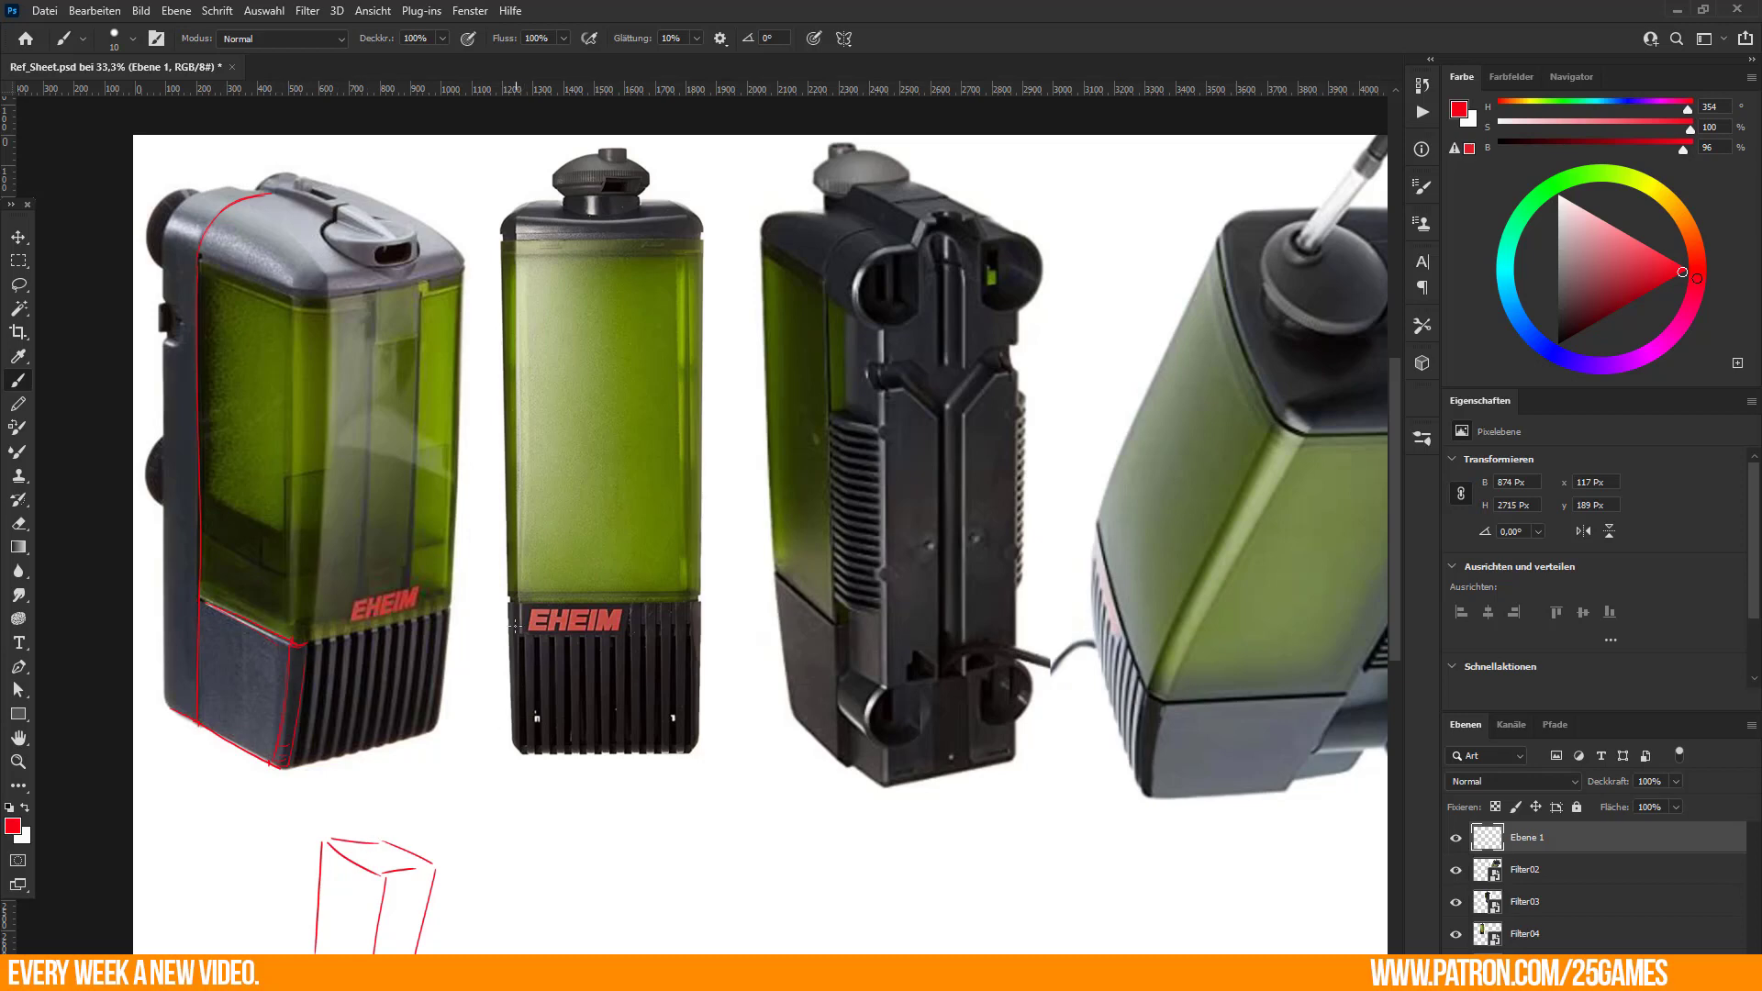
# Mark the upper and lower edges of the black base on the front-view filter photo with red lines.
pyautogui.click(507, 603)
pyautogui.moveTo(577, 602); pyautogui.dragTo(668, 604)
pyautogui.click(512, 743)
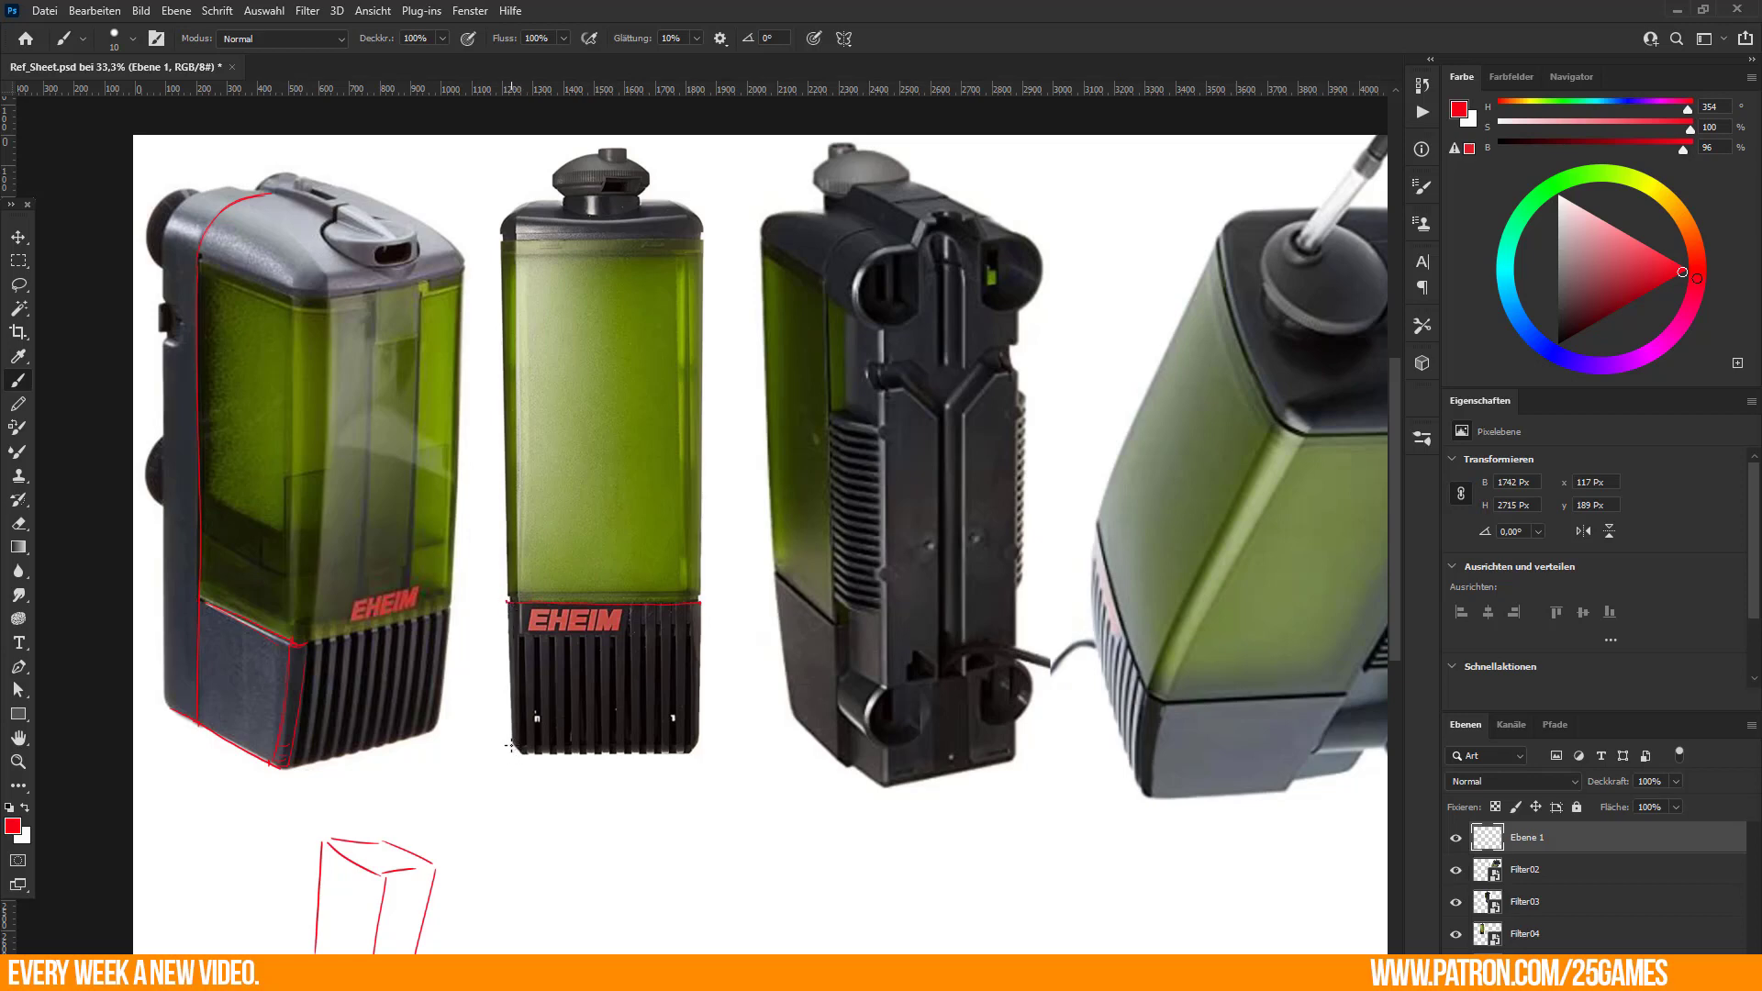
pyautogui.click(700, 740)
pyautogui.moveTo(526, 743); pyautogui.dragTo(700, 740)
# Trace the sides of the green housing on the front-view filter photo with straight red vertical lines.
pyautogui.moveTo(704, 233); pyautogui.dragTo(703, 243)
pyautogui.keyDown('shift'); pyautogui.moveTo(500, 244); pyautogui.dragTo(503, 603); pyautogui.keyUp('shift')
pyautogui.keyDown('shift'); pyautogui.moveTo(702, 244); pyautogui.dragTo(702, 604); pyautogui.keyUp('shift')
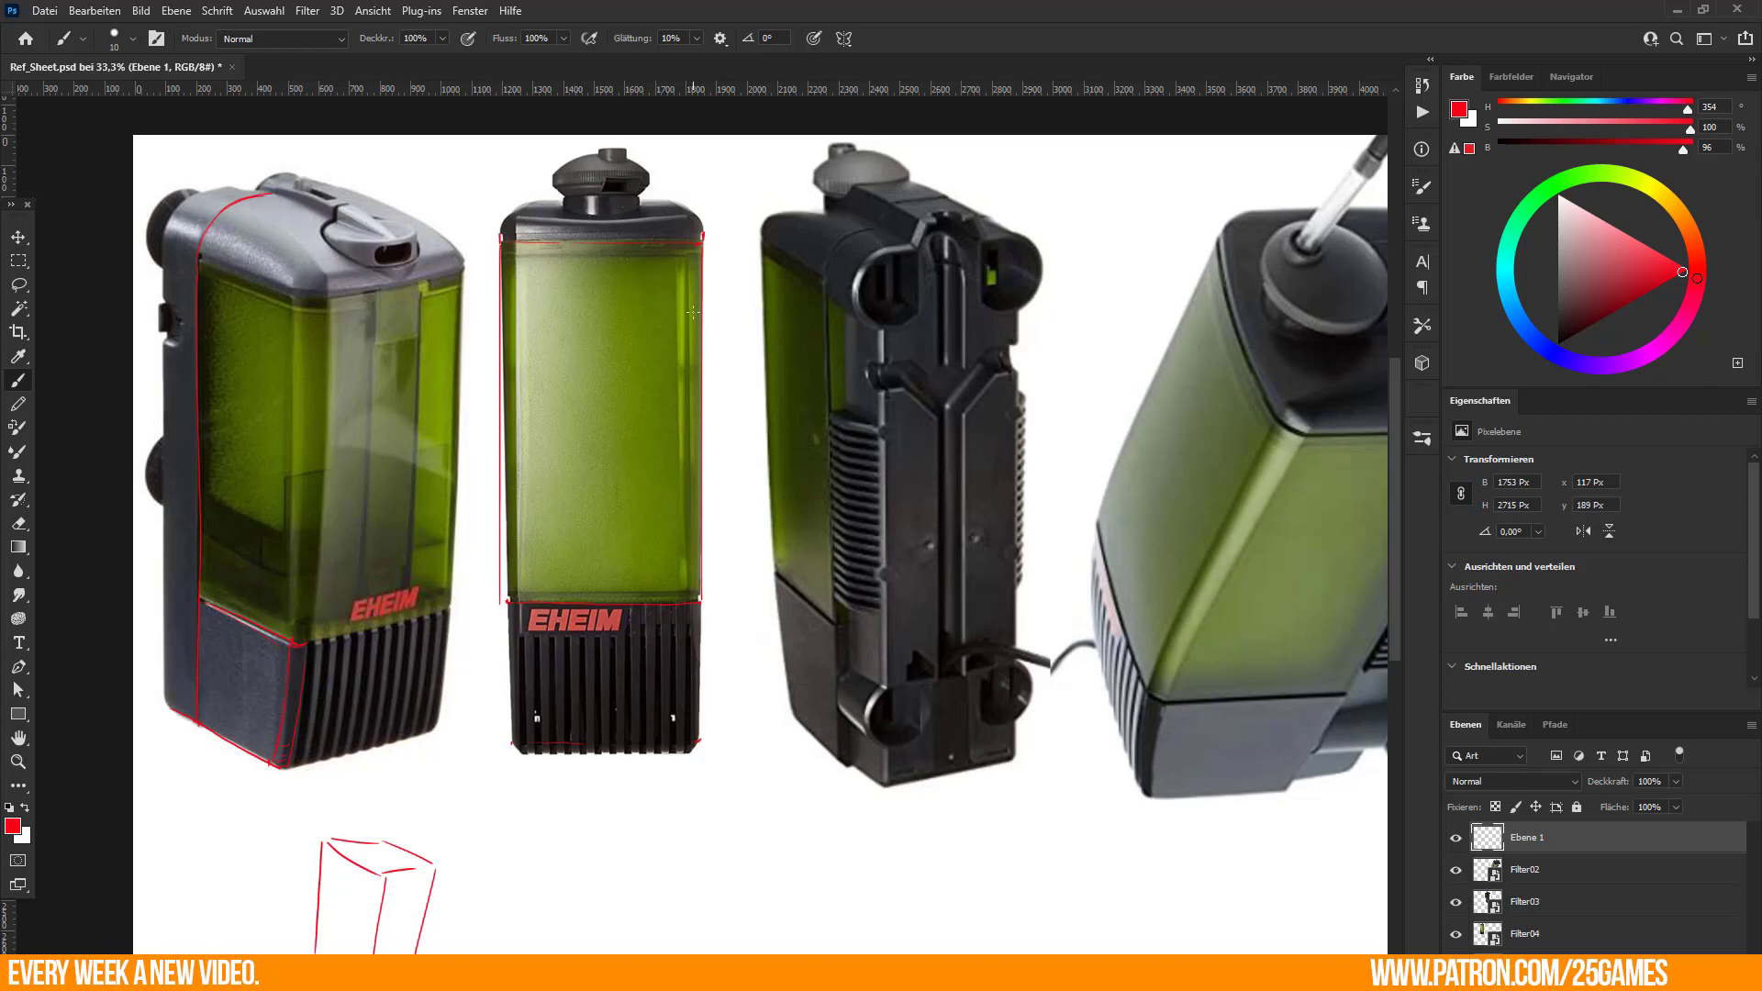
# Trace the green housing's inner side edge on the front-view photo and its rounded corner and upper seam on the angled photo.
pyautogui.moveTo(517, 246); pyautogui.dragTo(519, 595)
pyautogui.moveTo(294, 534); pyautogui.dragTo(297, 374)
pyautogui.moveTo(333, 314); pyautogui.dragTo(325, 566)
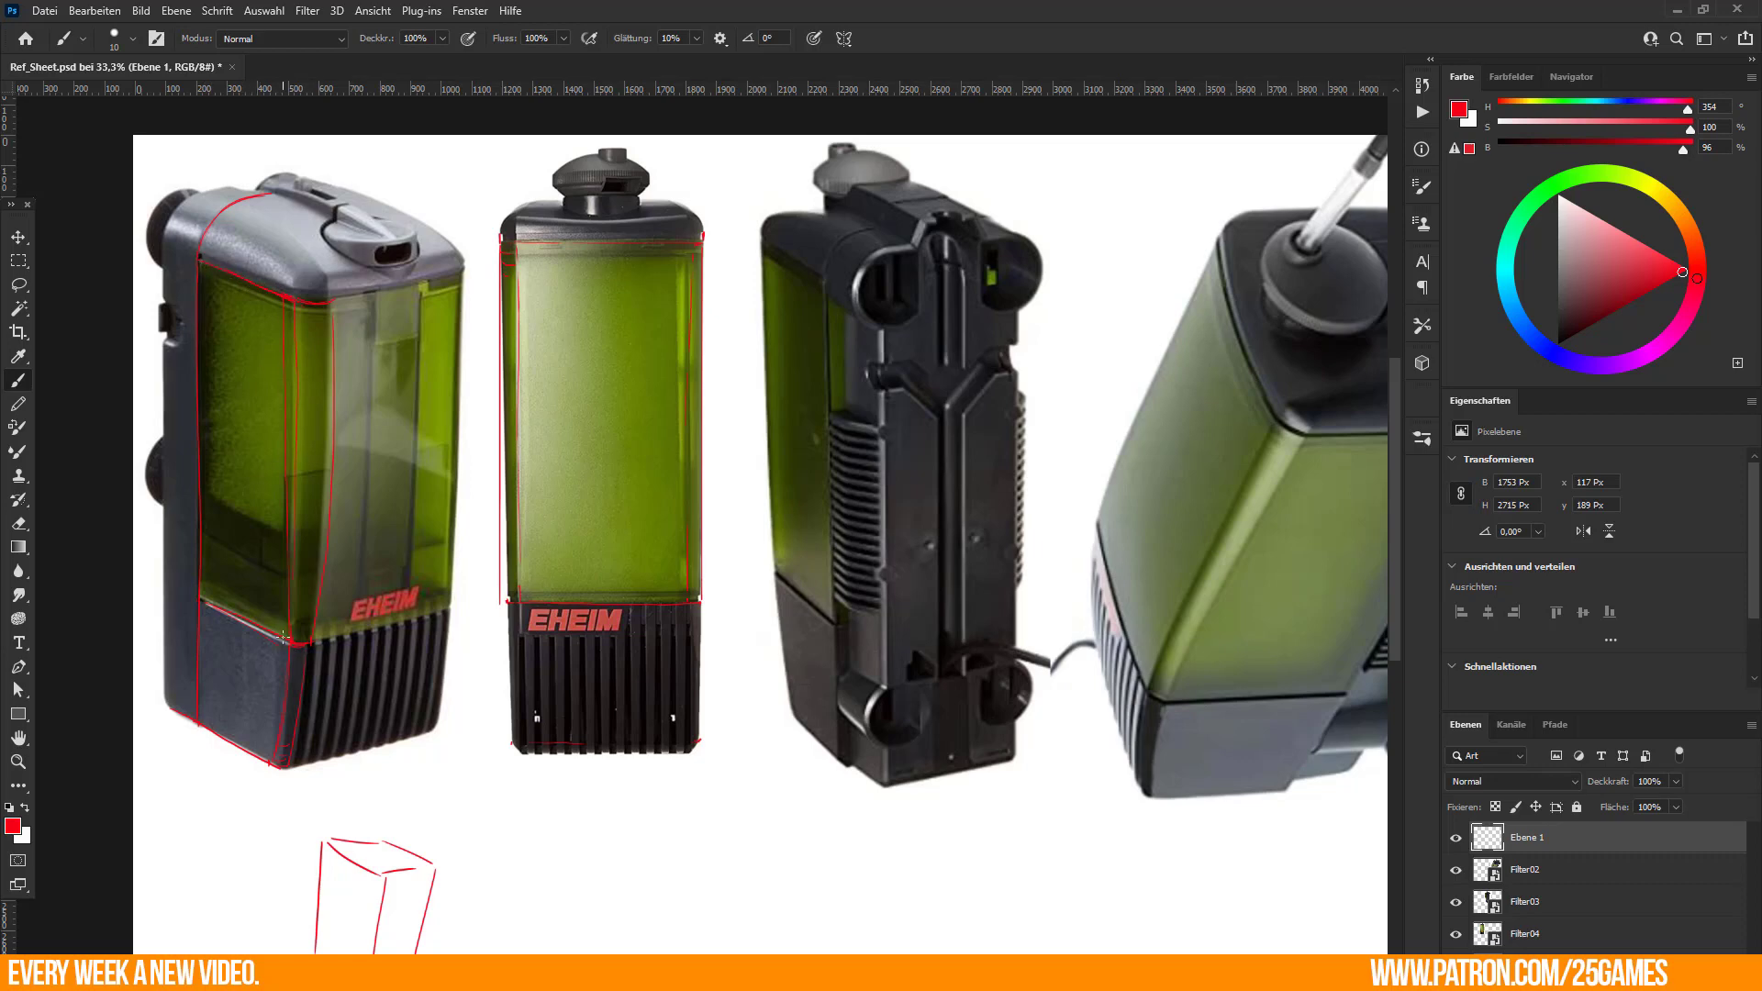
pyautogui.moveTo(330, 301); pyautogui.dragTo(459, 274)
# Trace the lid seam and both edges of the green housing's rounded corner on the tilted-view photo with red lines.
pyautogui.moveTo(906, 673); pyautogui.dragTo(388, 707)
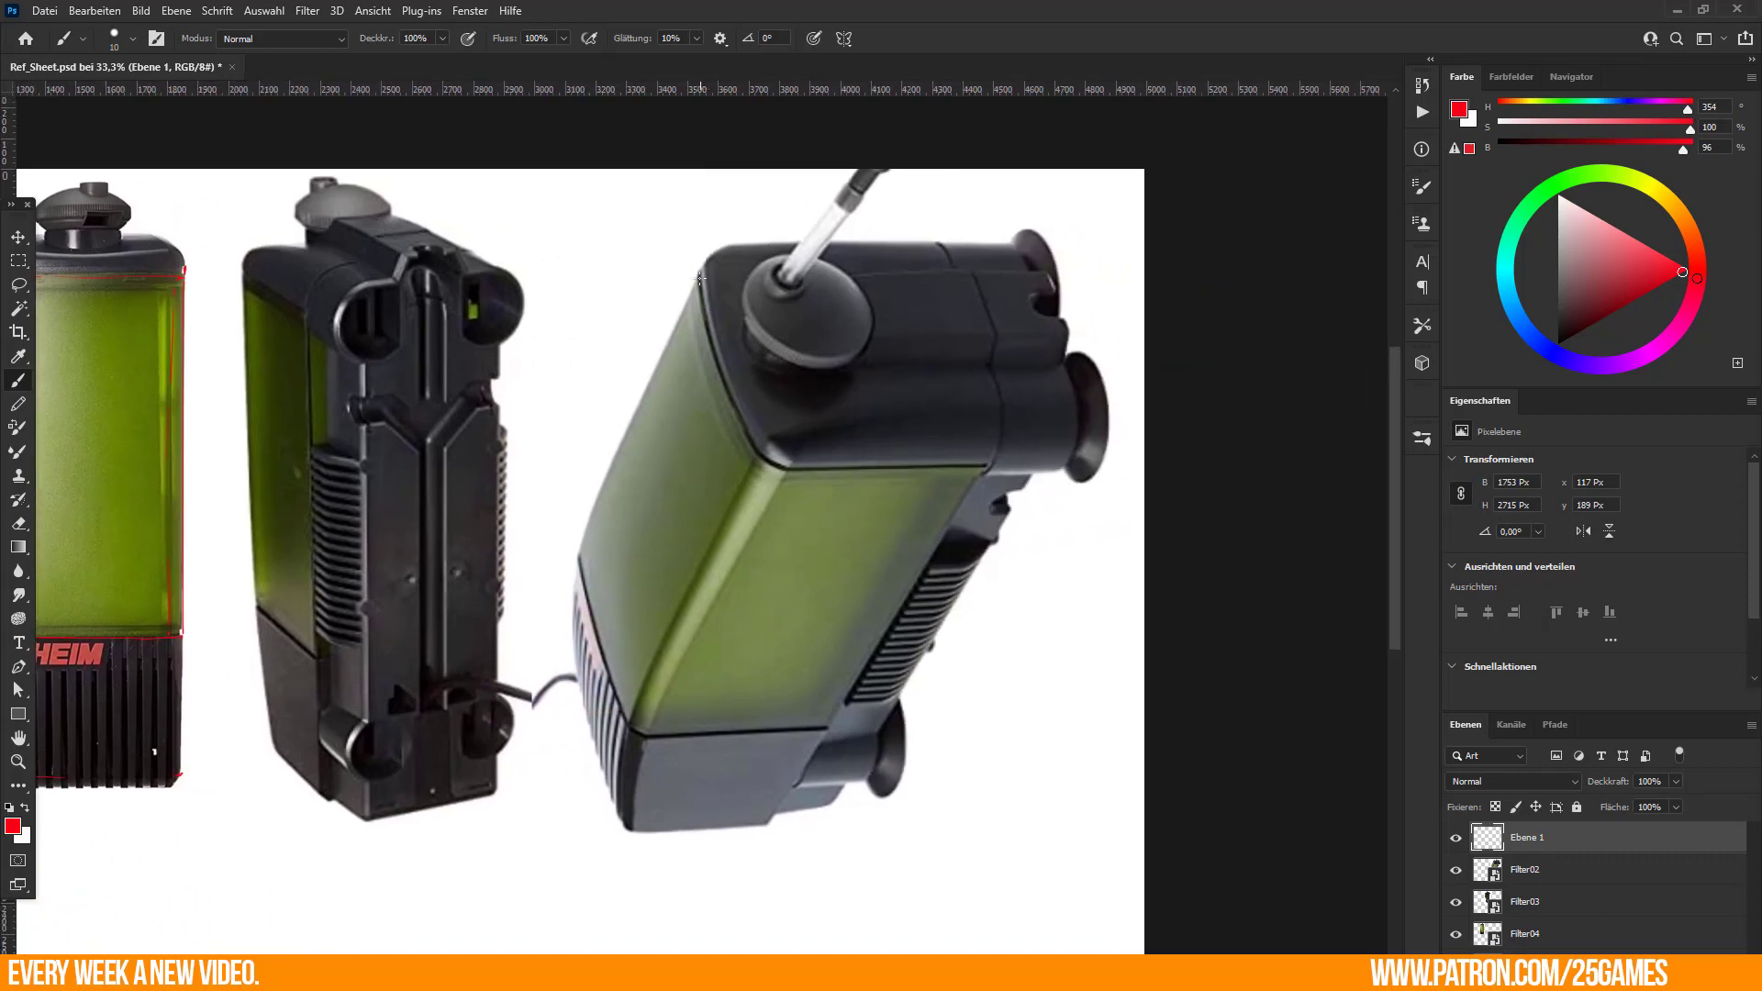
pyautogui.moveTo(700, 302); pyautogui.dragTo(706, 346)
pyautogui.moveTo(726, 551); pyautogui.dragTo(763, 457)
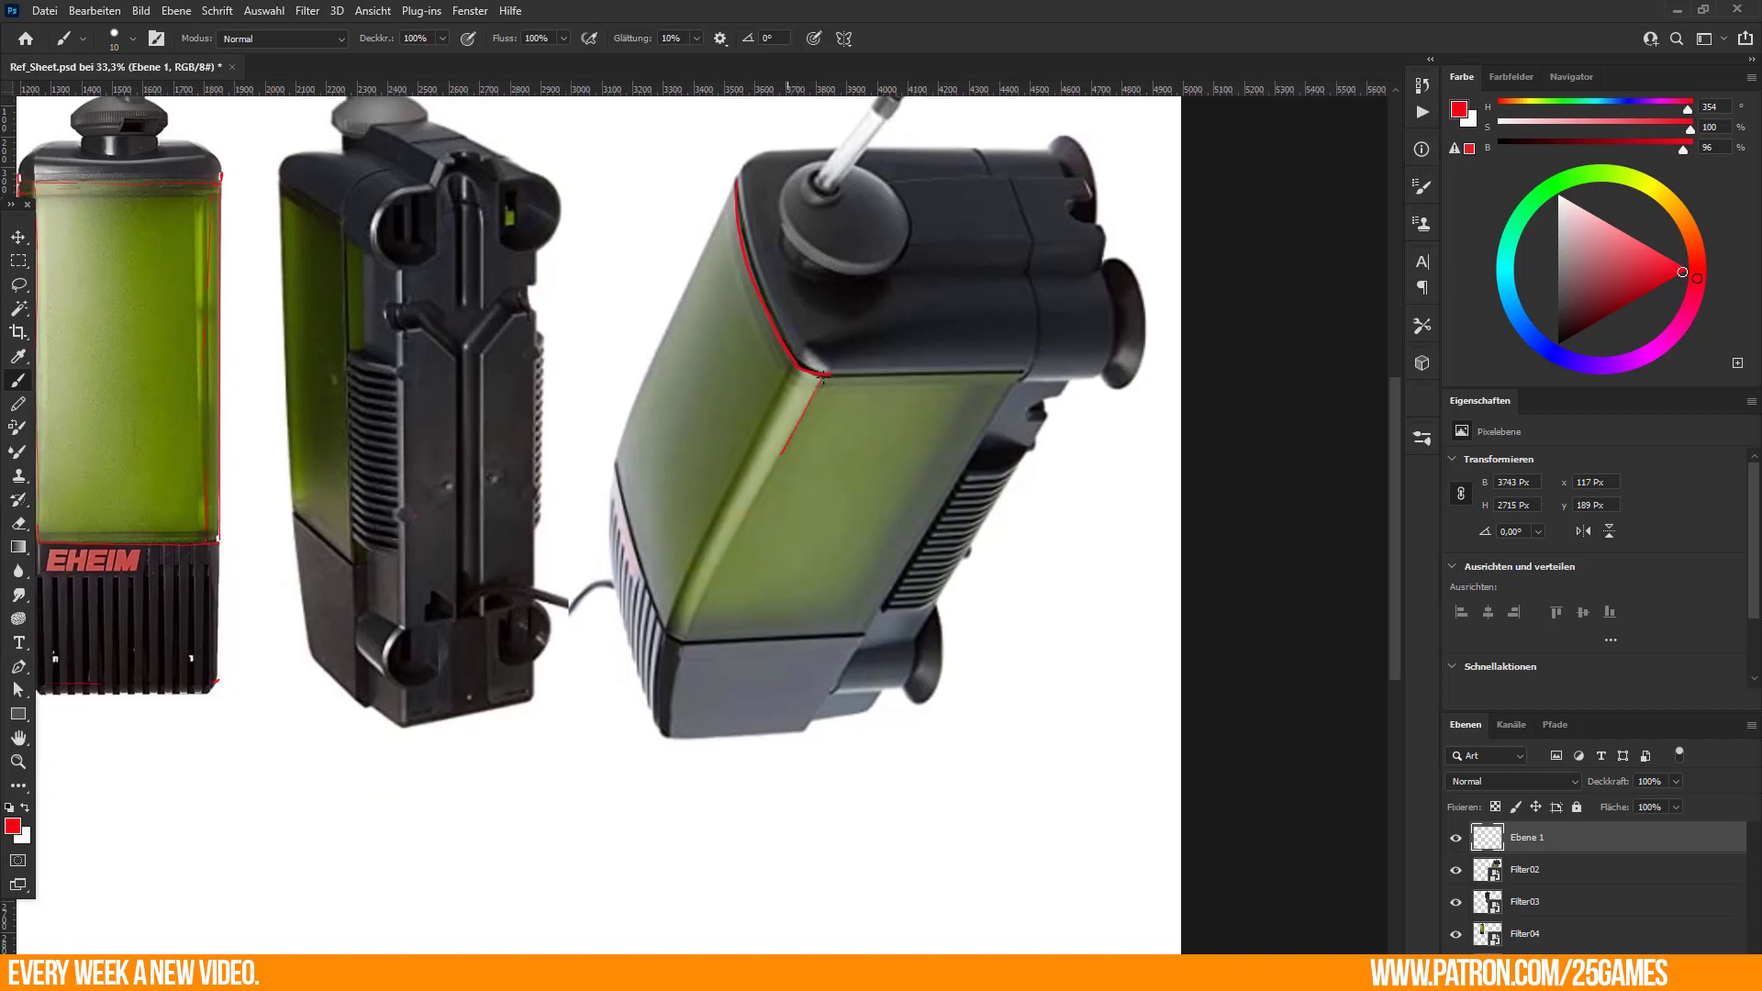
pyautogui.moveTo(781, 453); pyautogui.dragTo(697, 609)
pyautogui.moveTo(815, 492); pyautogui.dragTo(793, 511)
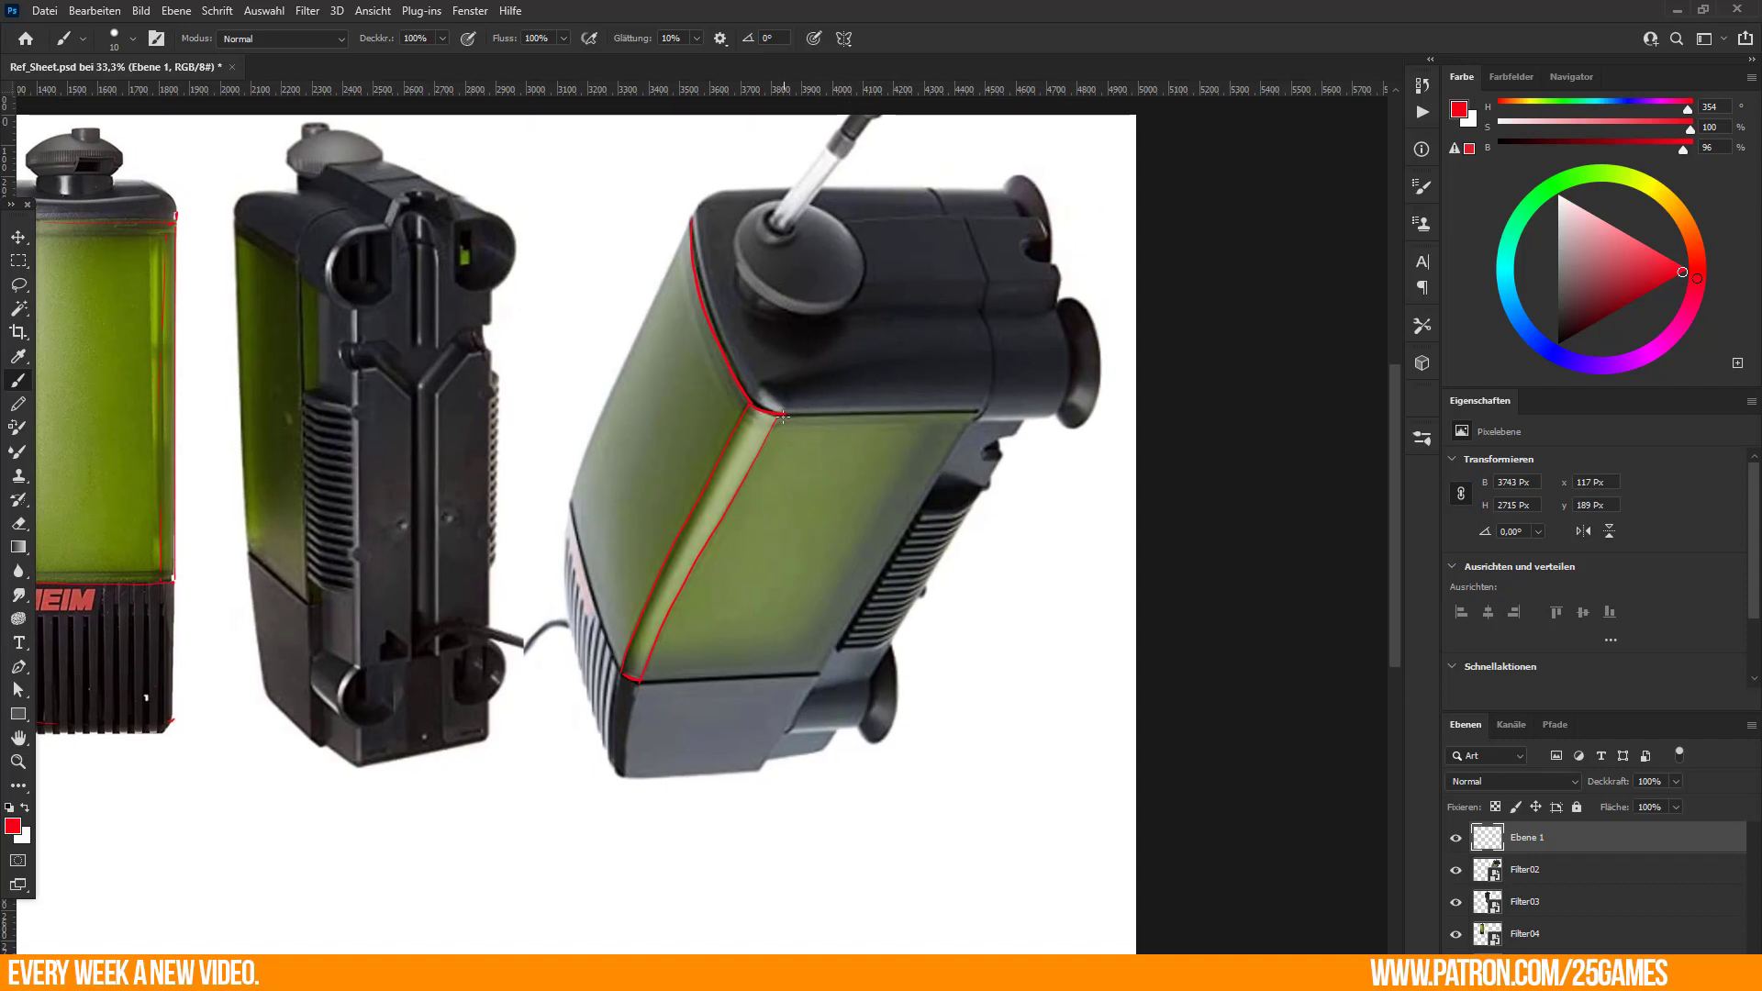
pyautogui.moveTo(783, 416); pyautogui.dragTo(978, 411)
# Draw red arrows at the water outlets on the angled and tilted photos and circle the nozzle on the front-view photo.
pyautogui.moveTo(450, 620); pyautogui.dragTo(939, 675)
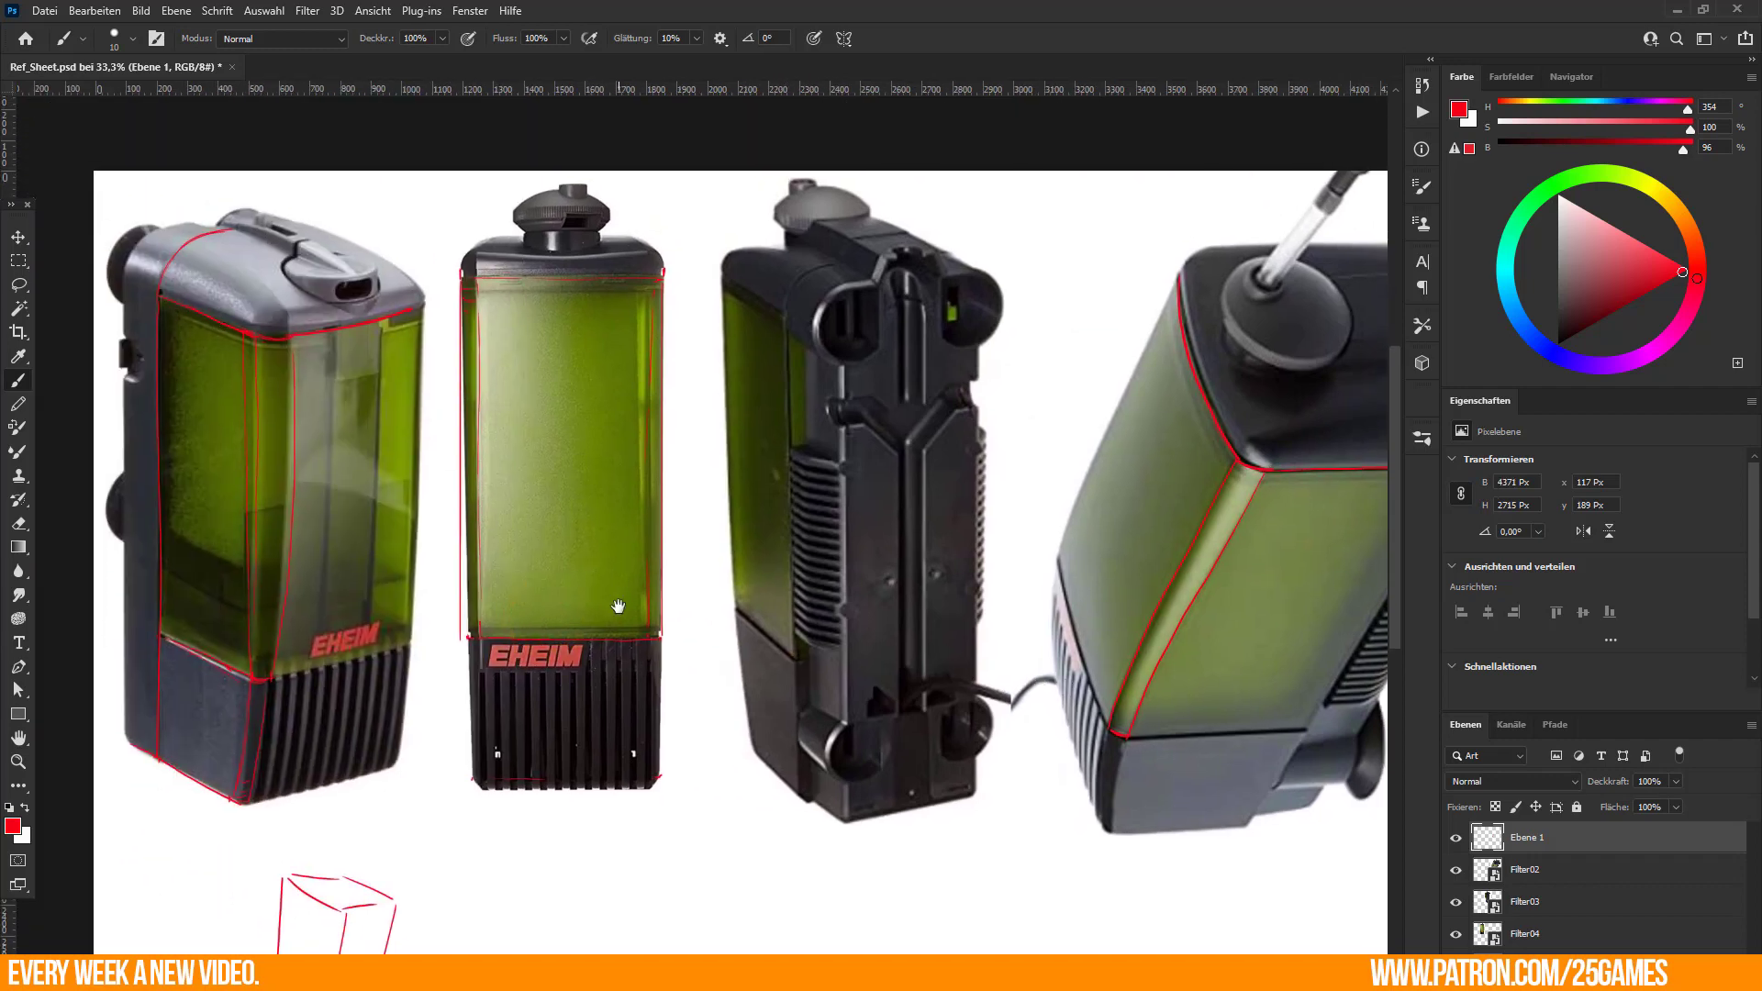
pyautogui.moveTo(619, 605); pyautogui.dragTo(445, 642)
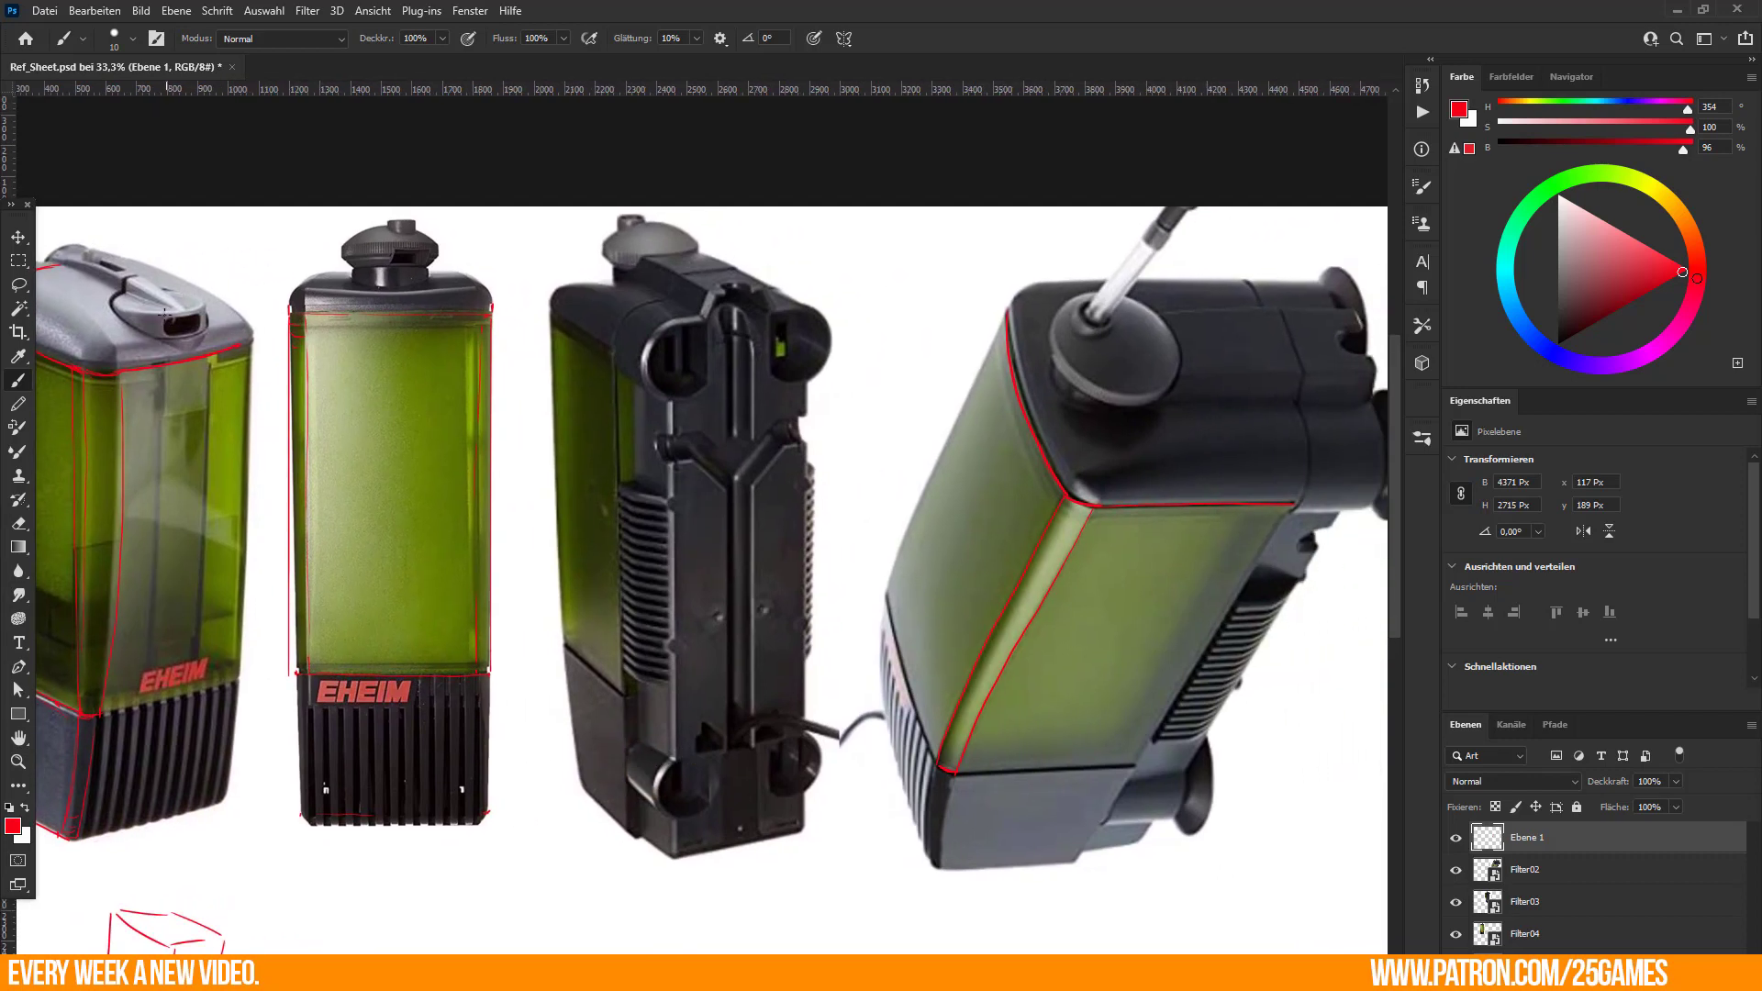
pyautogui.moveTo(222, 247)
pyautogui.mouseDown()
pyautogui.moveTo(171, 298)
pyautogui.moveTo(179, 275)
pyautogui.mouseUp()
pyautogui.moveTo(1010, 237); pyautogui.dragTo(1068, 288)
pyautogui.moveTo(216, 504); pyautogui.dragTo(300, 500)
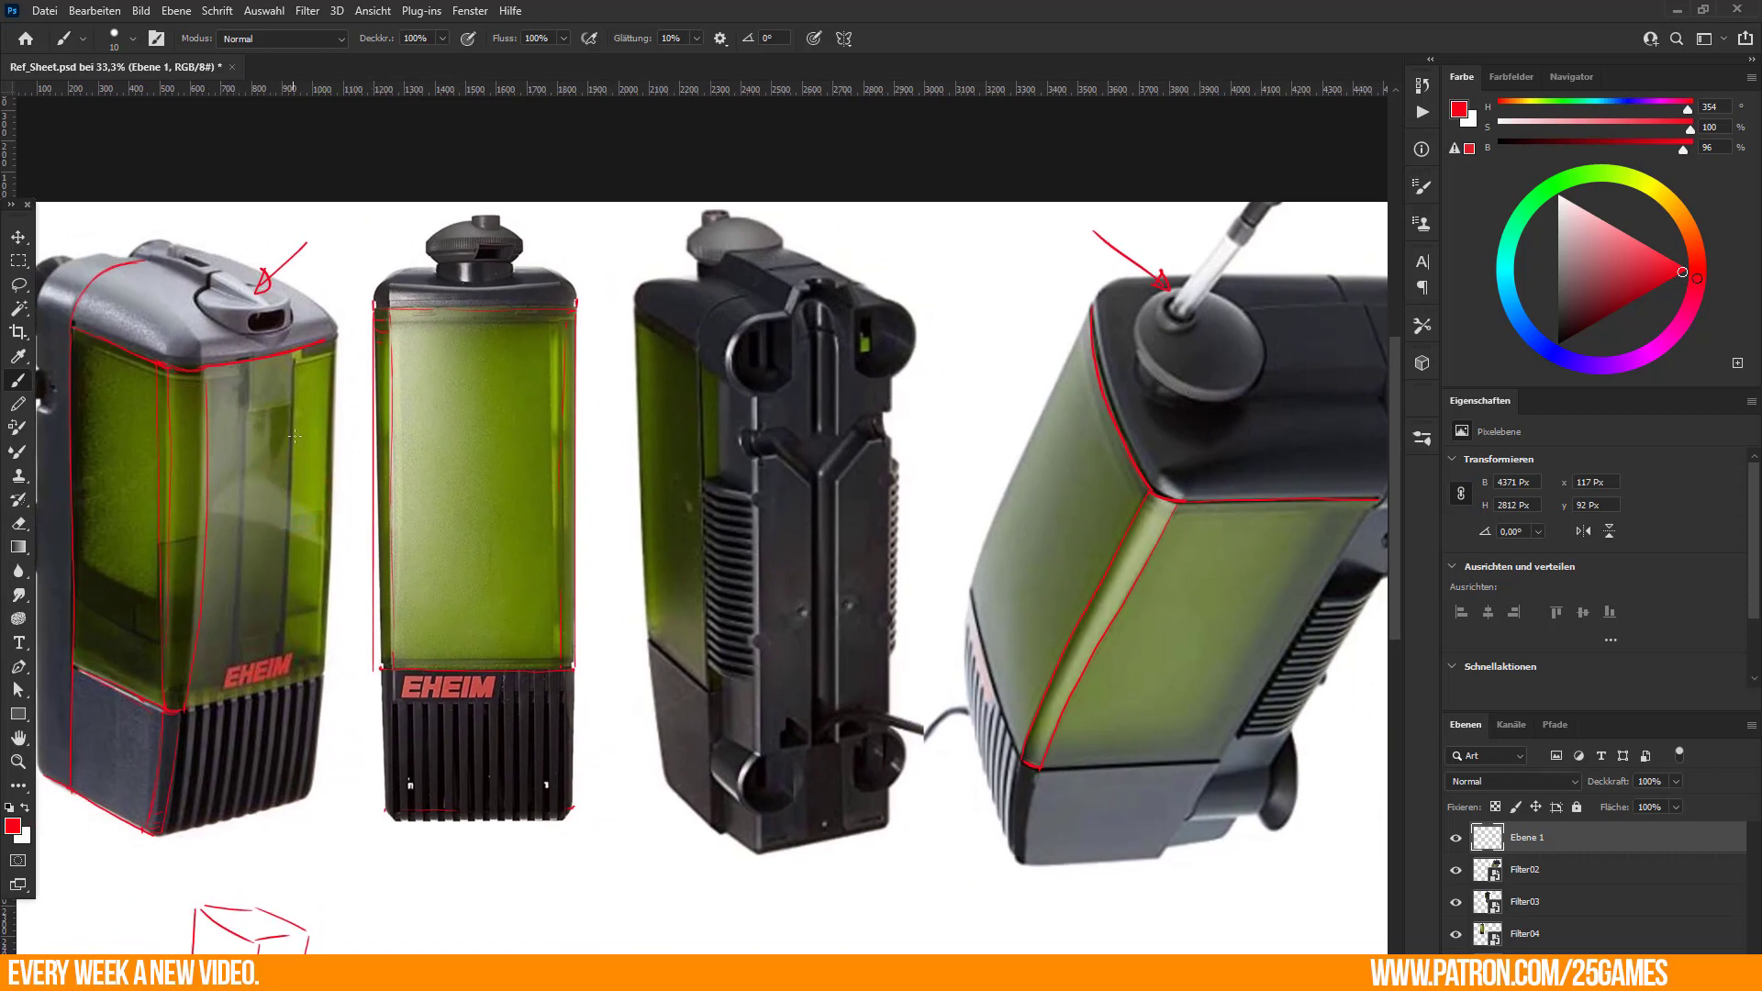
pyautogui.moveTo(335, 440); pyautogui.dragTo(378, 436)
pyautogui.moveTo(466, 199); pyautogui.dragTo(531, 203)
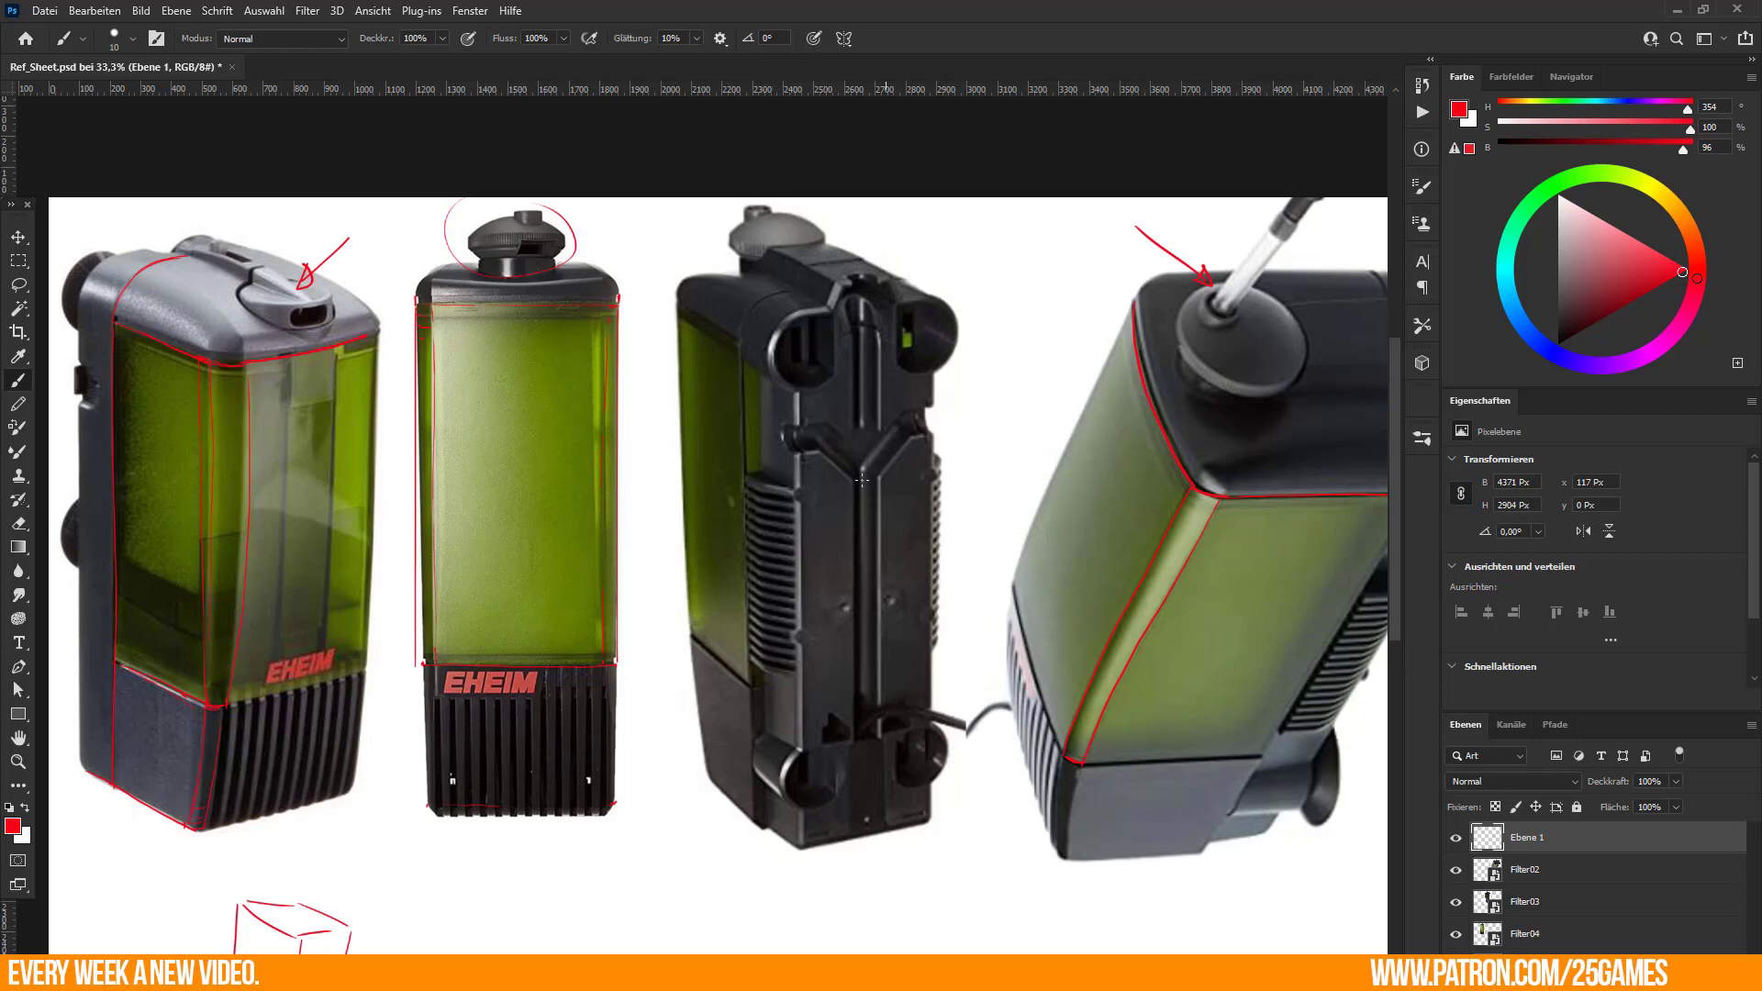
# Draw the lid's curved contour lines on the angled filter photo and hatch its rounded edge with short red strokes.
pyautogui.moveTo(787, 507); pyautogui.dragTo(779, 492)
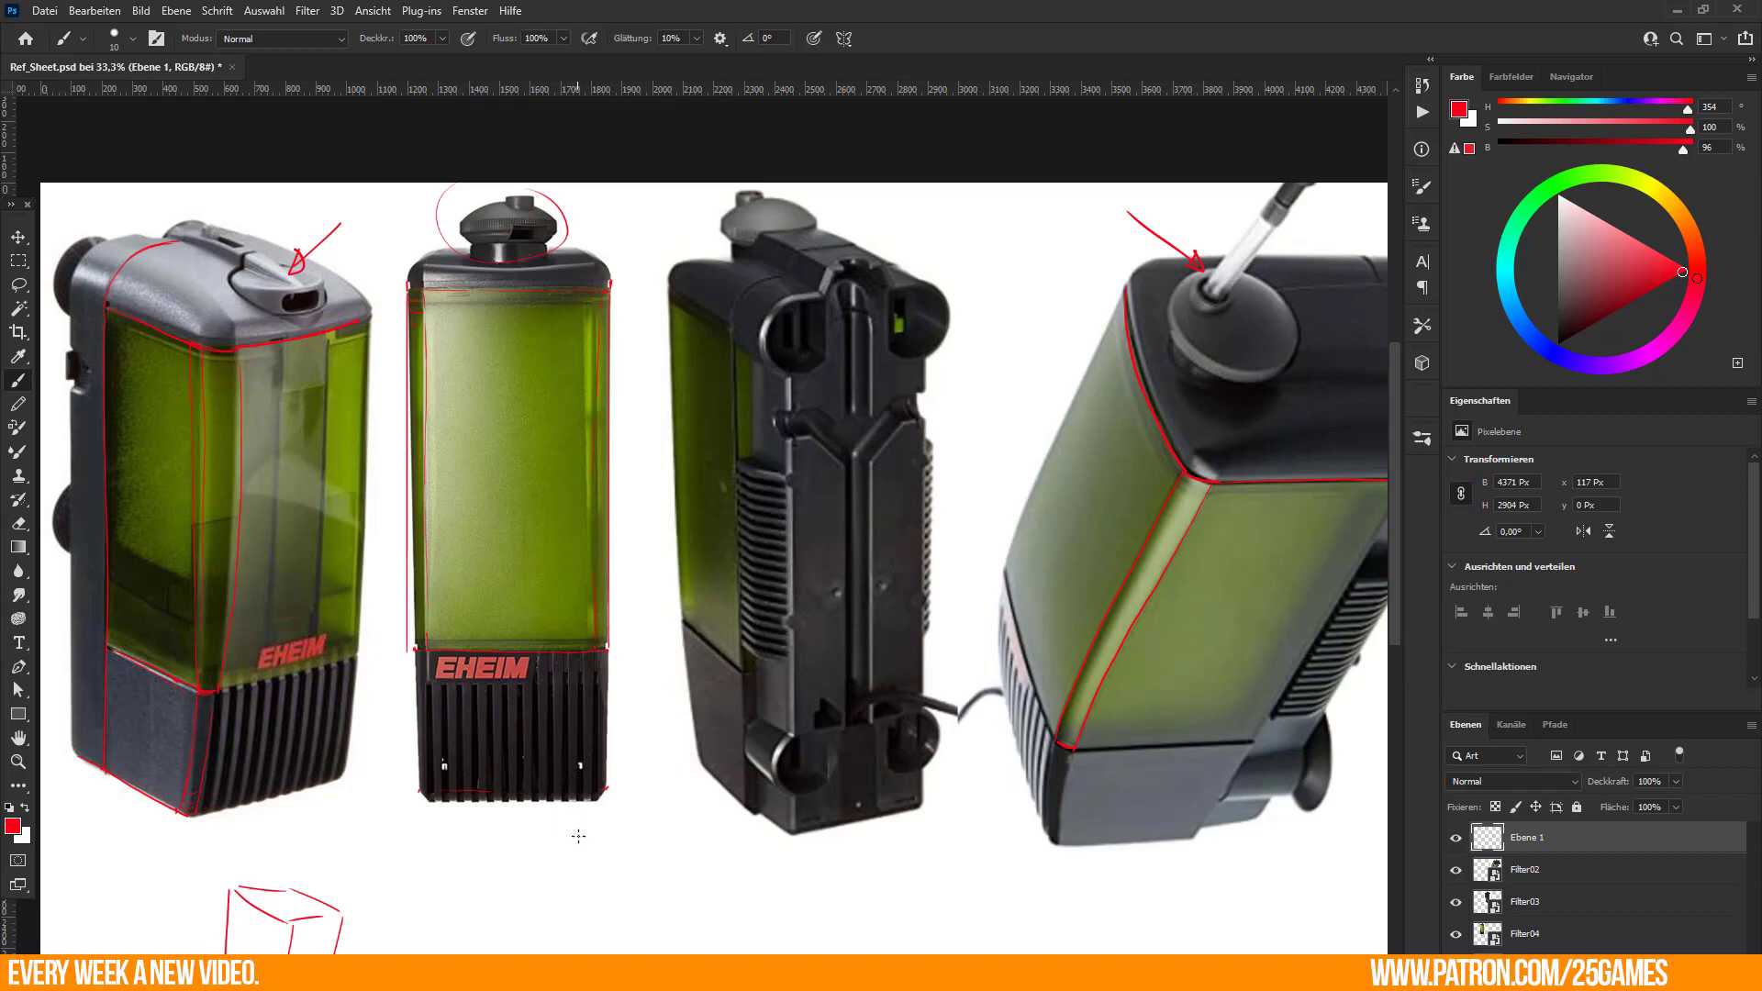
pyautogui.moveTo(505, 678); pyautogui.dragTo(570, 611)
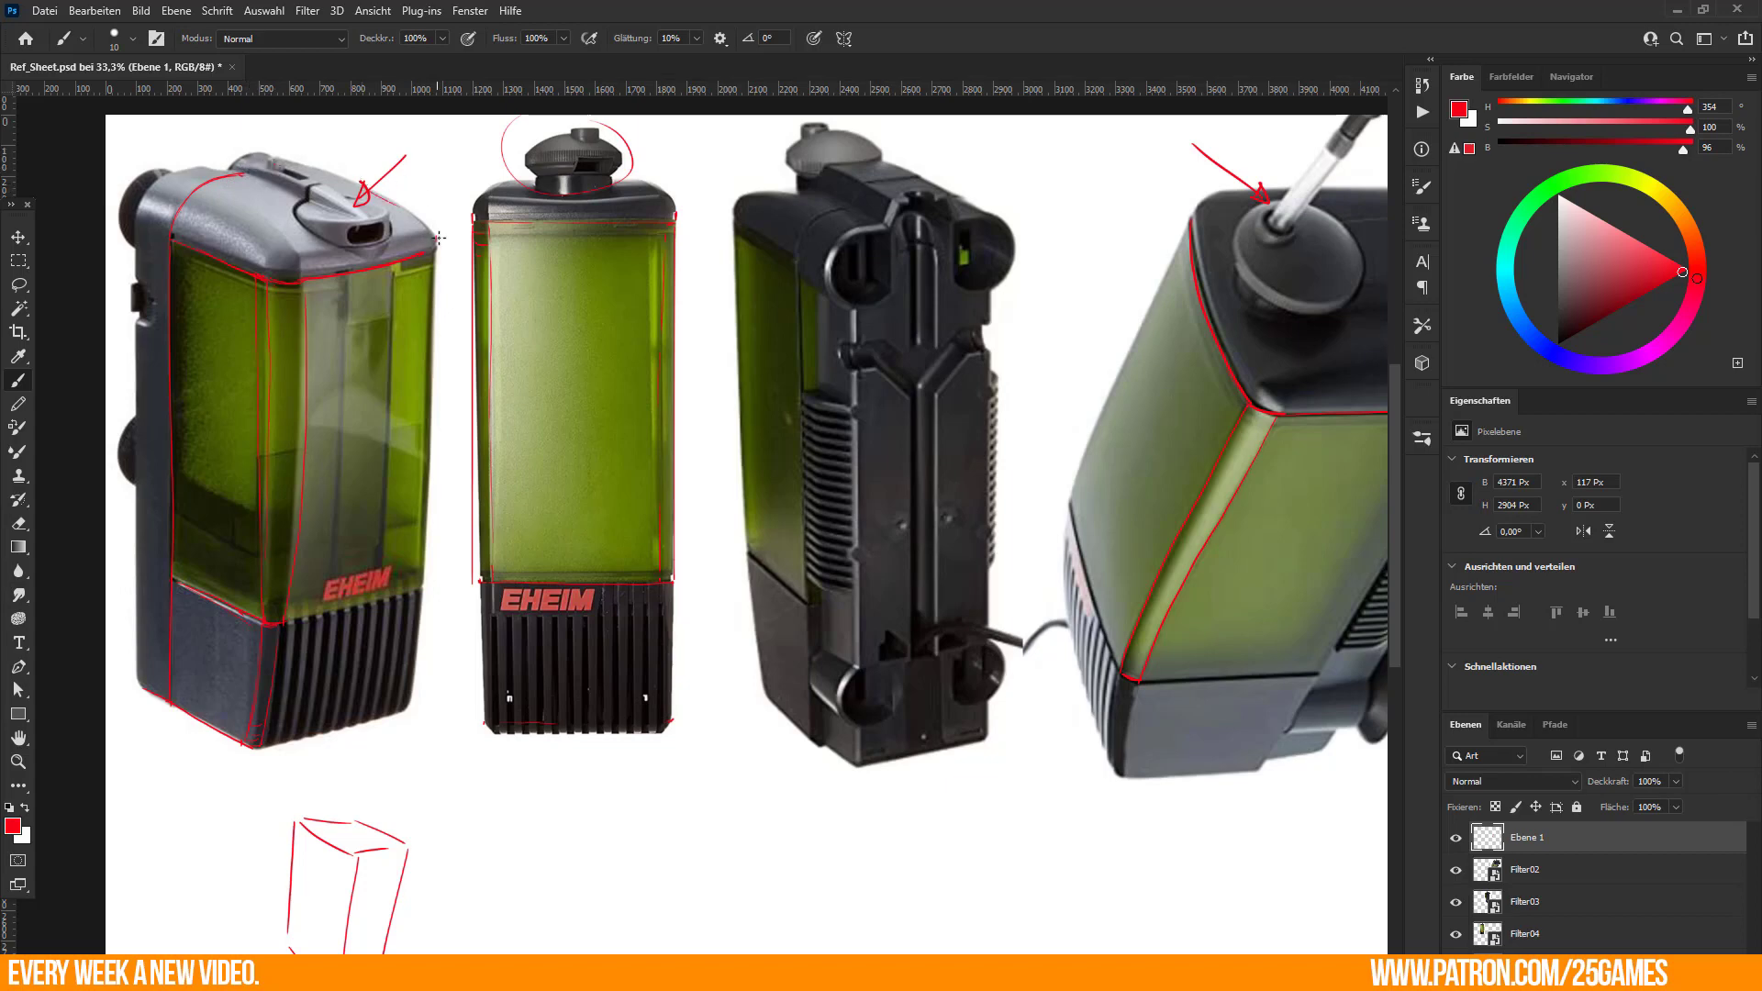
pyautogui.moveTo(598, 490); pyautogui.dragTo(676, 562)
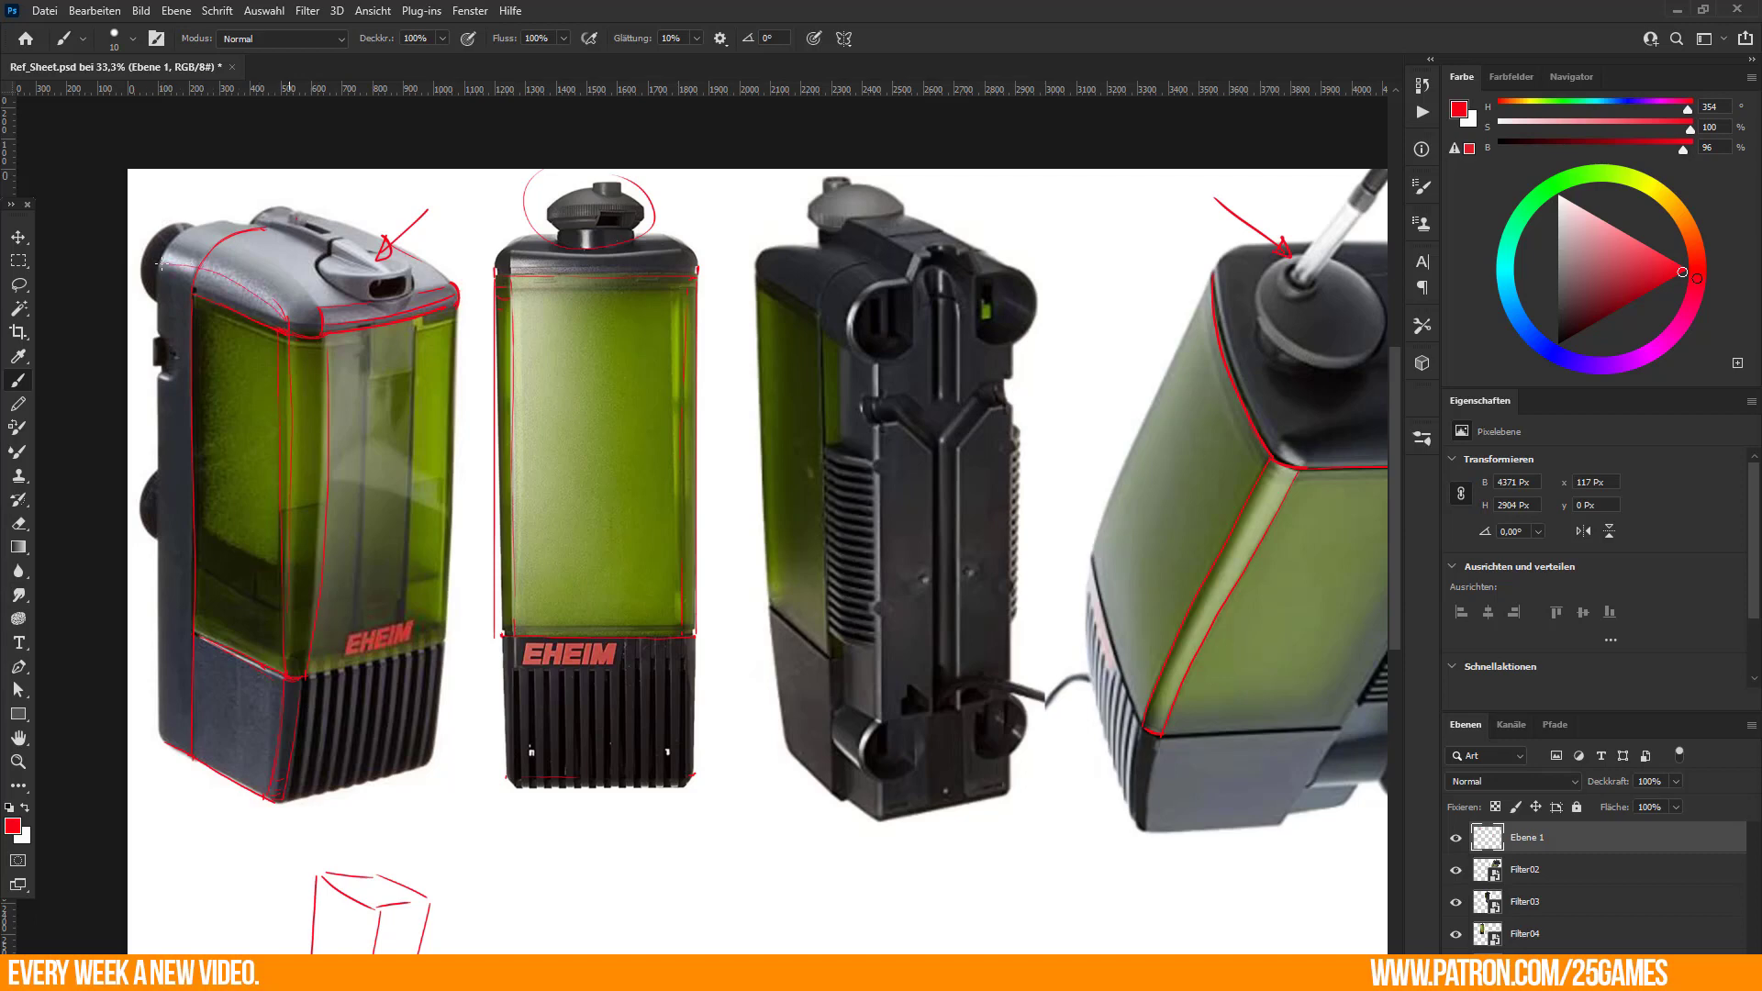
pyautogui.moveTo(322, 323)
pyautogui.mouseDown()
pyautogui.moveTo(224, 231)
pyautogui.moveTo(286, 272)
pyautogui.mouseUp()
pyautogui.moveTo(166, 251); pyautogui.dragTo(223, 218)
pyautogui.moveTo(178, 267); pyautogui.dragTo(178, 278)
pyautogui.moveTo(187, 268); pyautogui.dragTo(197, 280)
pyautogui.moveTo(204, 273); pyautogui.dragTo(204, 286)
pyautogui.moveTo(210, 277); pyautogui.dragTo(220, 291)
pyautogui.moveTo(232, 284); pyautogui.dragTo(244, 302)
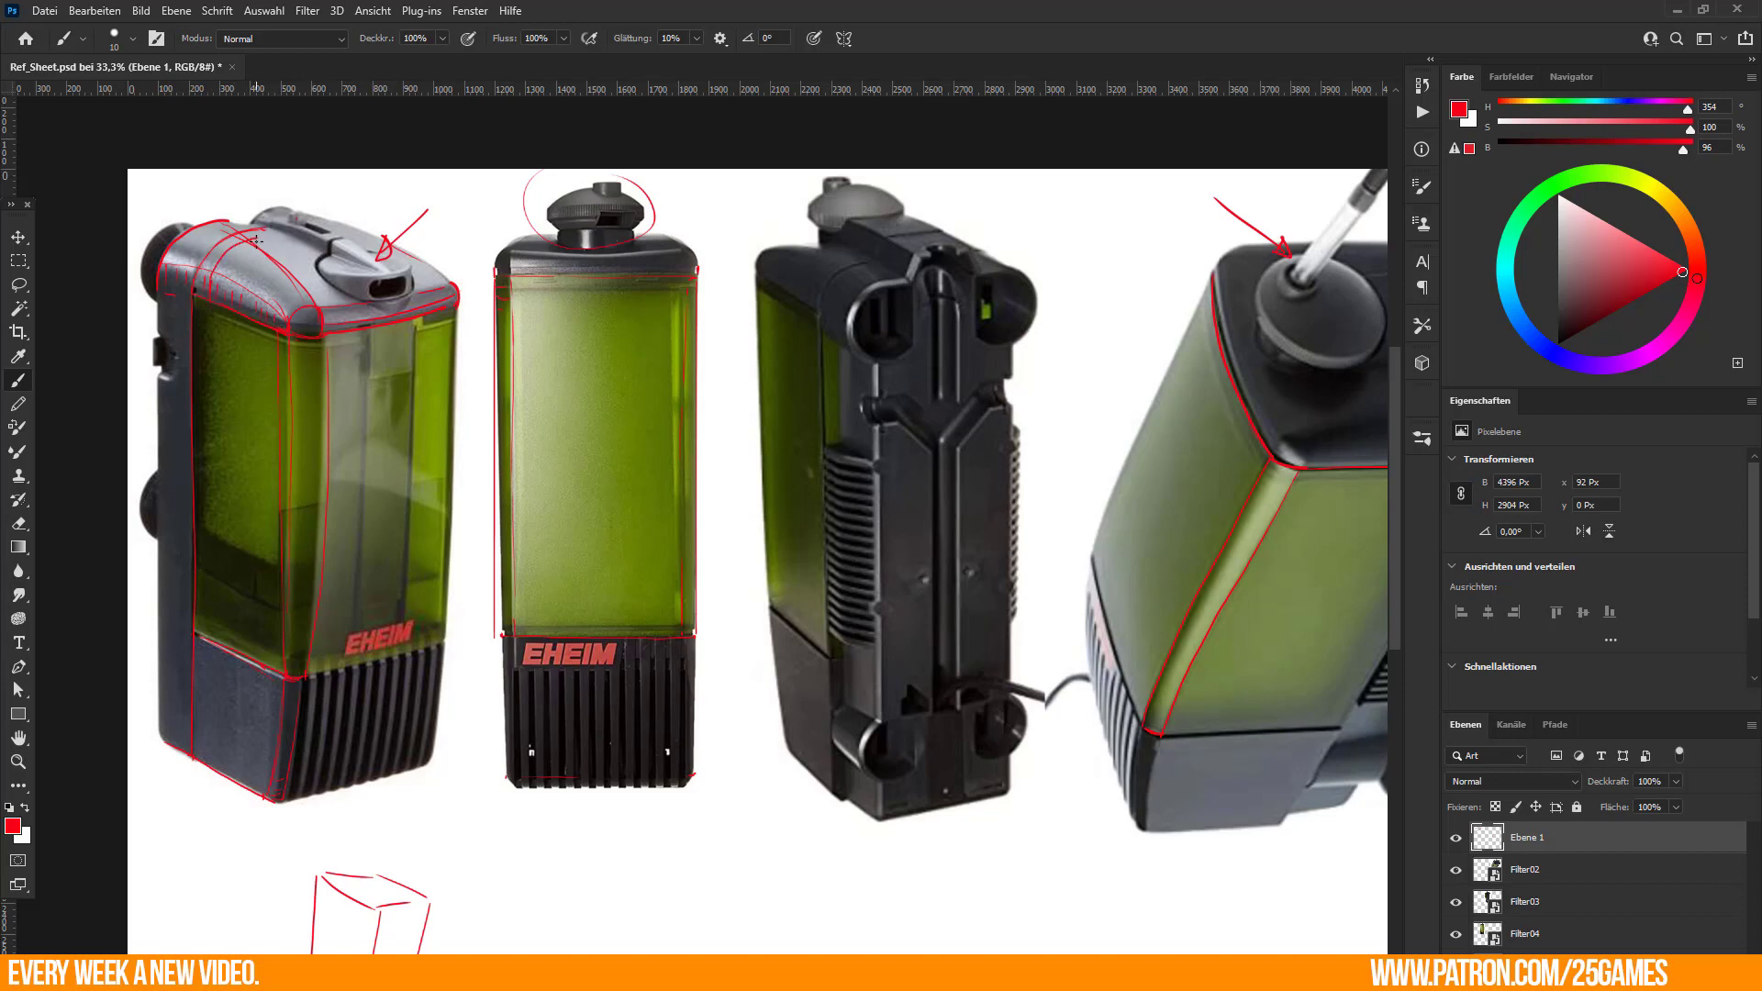
pyautogui.moveTo(257, 241); pyautogui.dragTo(290, 240)
# Trace the lid's curved profile and the joint to the back part on the tilted-view photo.
pyautogui.moveTo(1288, 564); pyautogui.dragTo(814, 551)
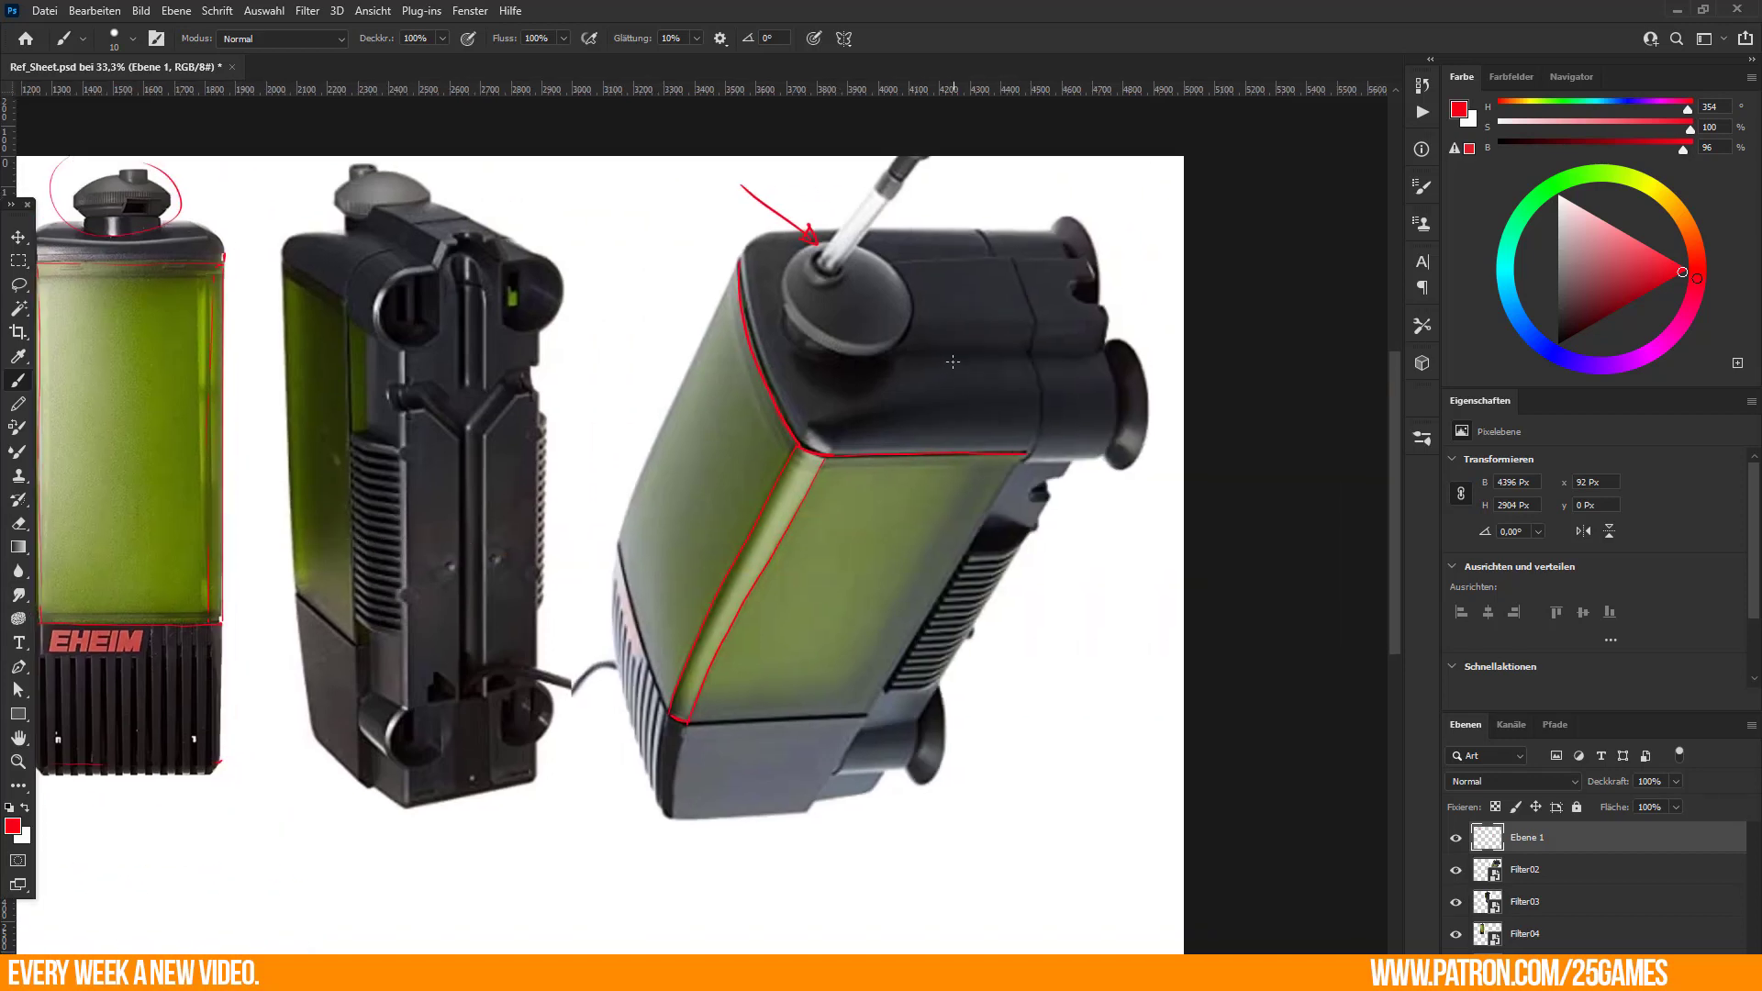
pyautogui.moveTo(952, 362); pyautogui.dragTo(960, 386)
pyautogui.moveTo(960, 397)
pyautogui.mouseDown()
pyautogui.moveTo(963, 417)
pyautogui.moveTo(1030, 365)
pyautogui.mouseUp()
# Outline the round upper suction-cup mount and the adjoining lid edge on the rear-view photo.
pyautogui.moveTo(472, 449); pyautogui.dragTo(647, 515)
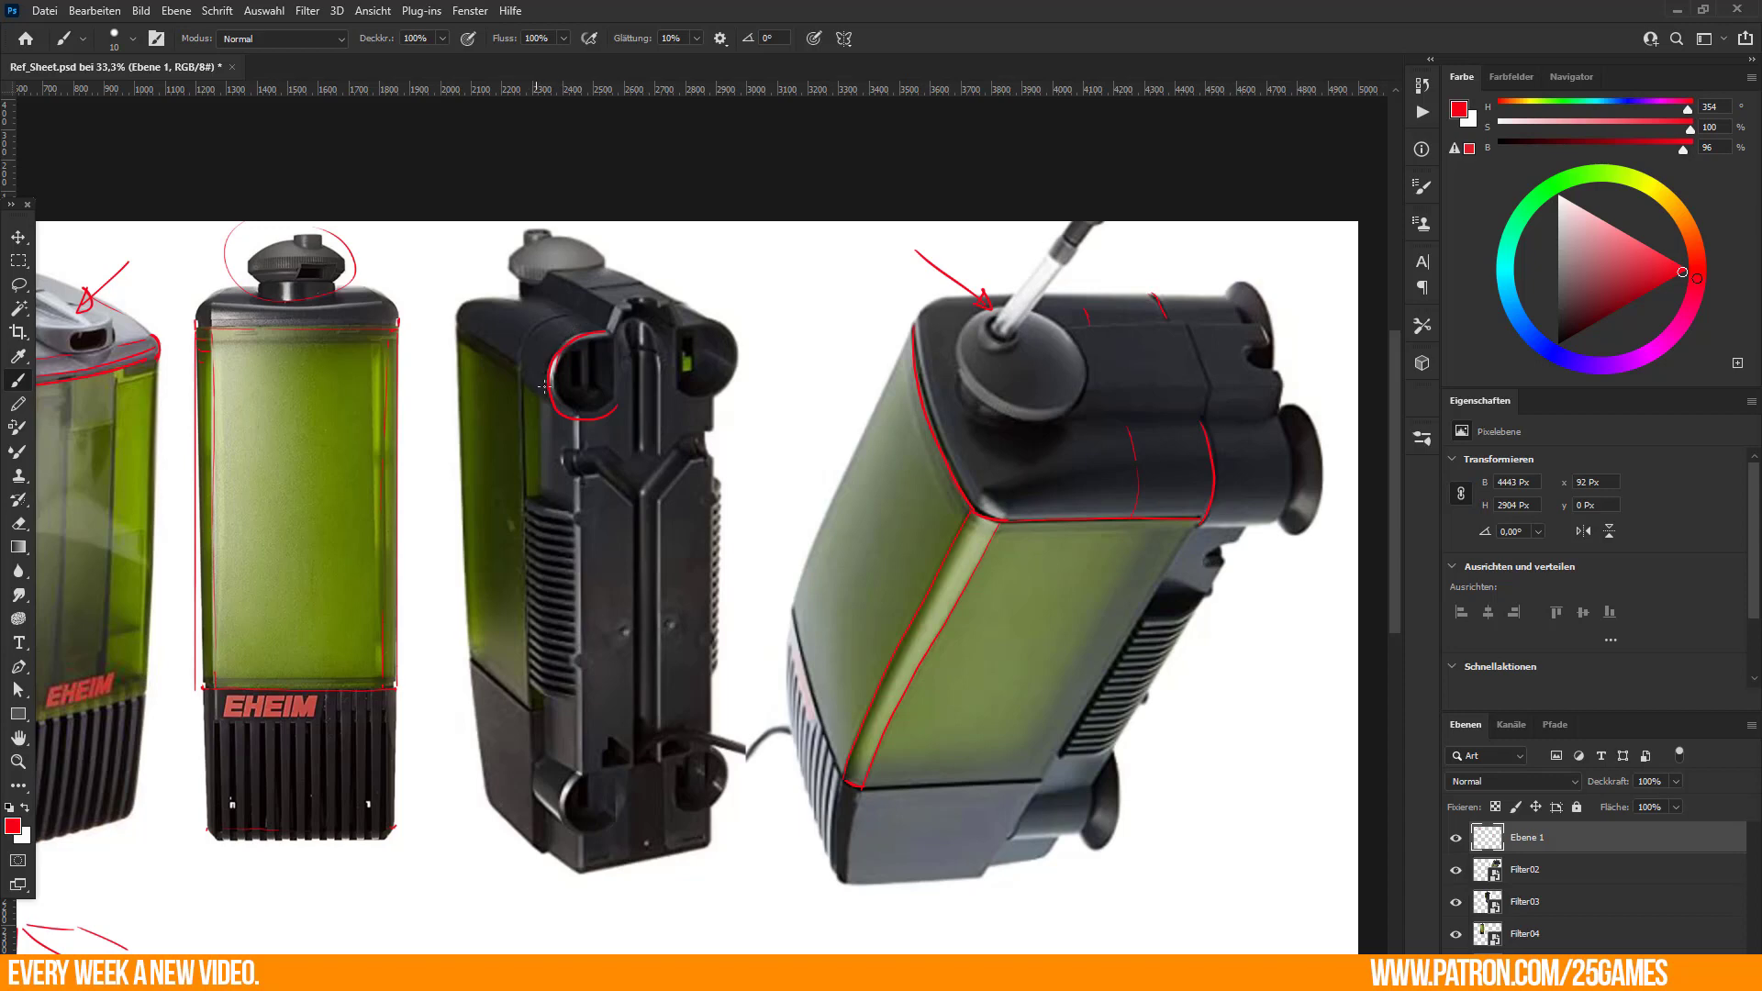
pyautogui.moveTo(528, 386); pyautogui.dragTo(553, 403)
pyautogui.moveTo(725, 763); pyautogui.dragTo(728, 767)
pyautogui.moveTo(608, 534); pyautogui.dragTo(740, 580)
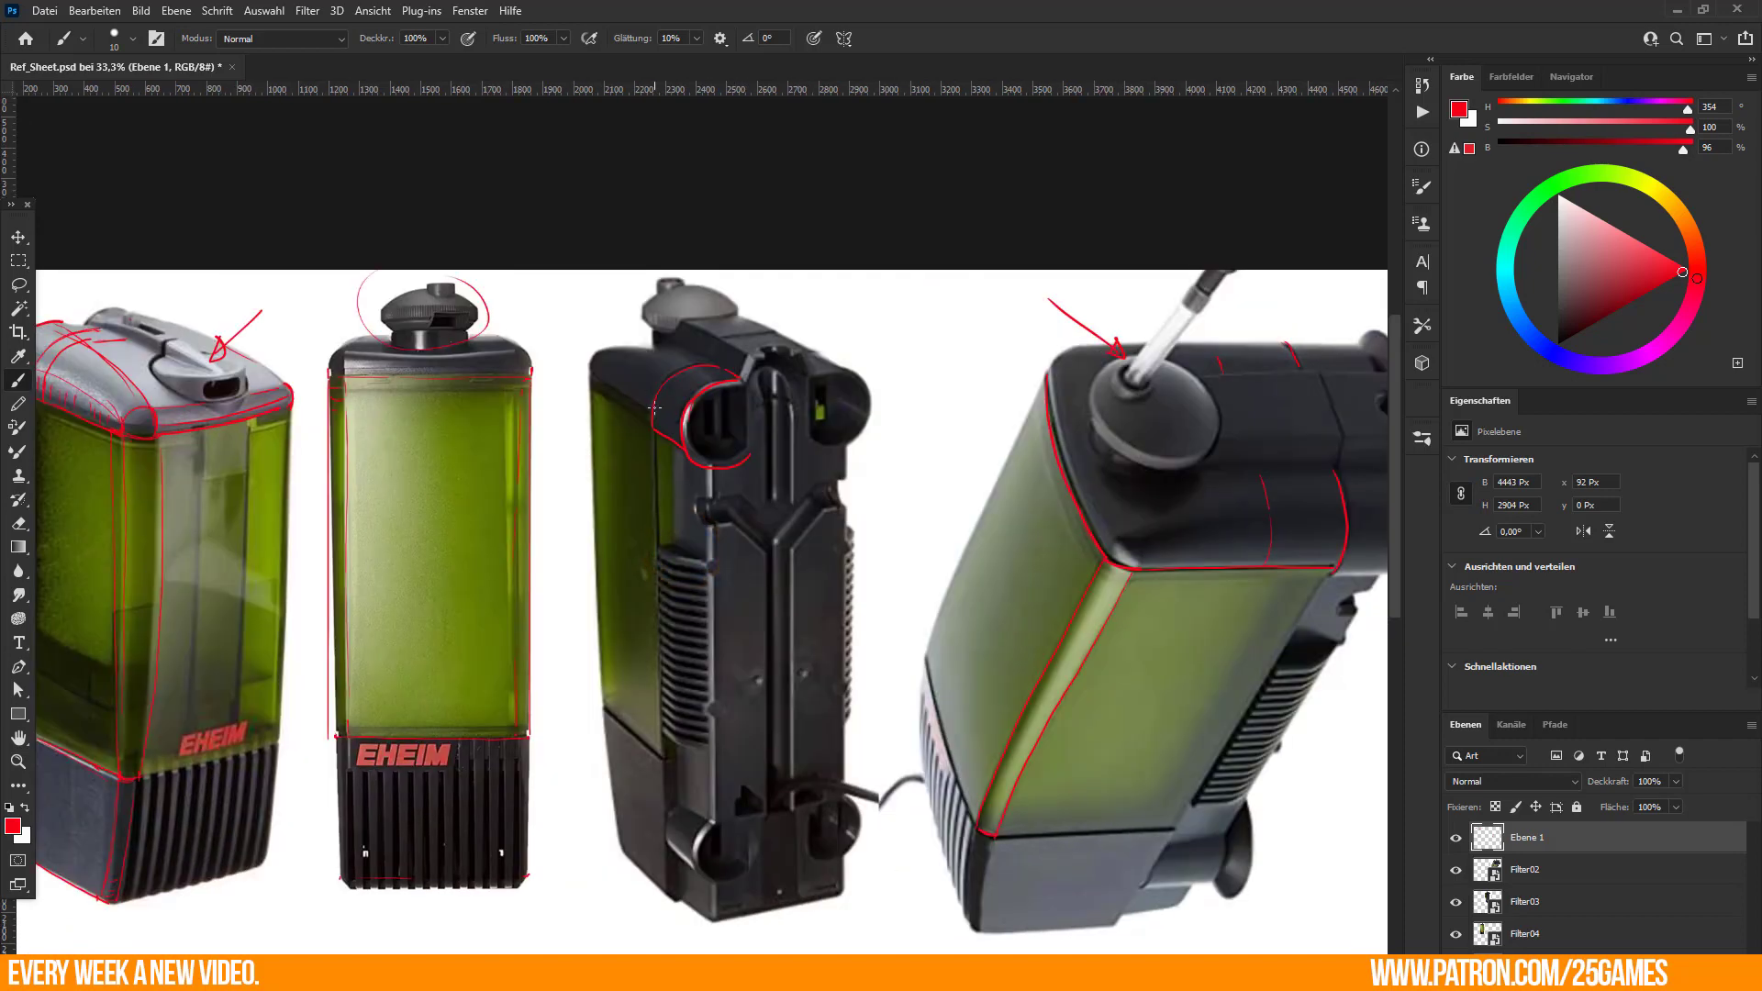
pyautogui.moveTo(650, 413); pyautogui.dragTo(595, 378)
# Outline the main front body on the tilted-view photo, including the black base, and label it with a circled 1.
pyautogui.moveTo(641, 624); pyautogui.dragTo(828, 576)
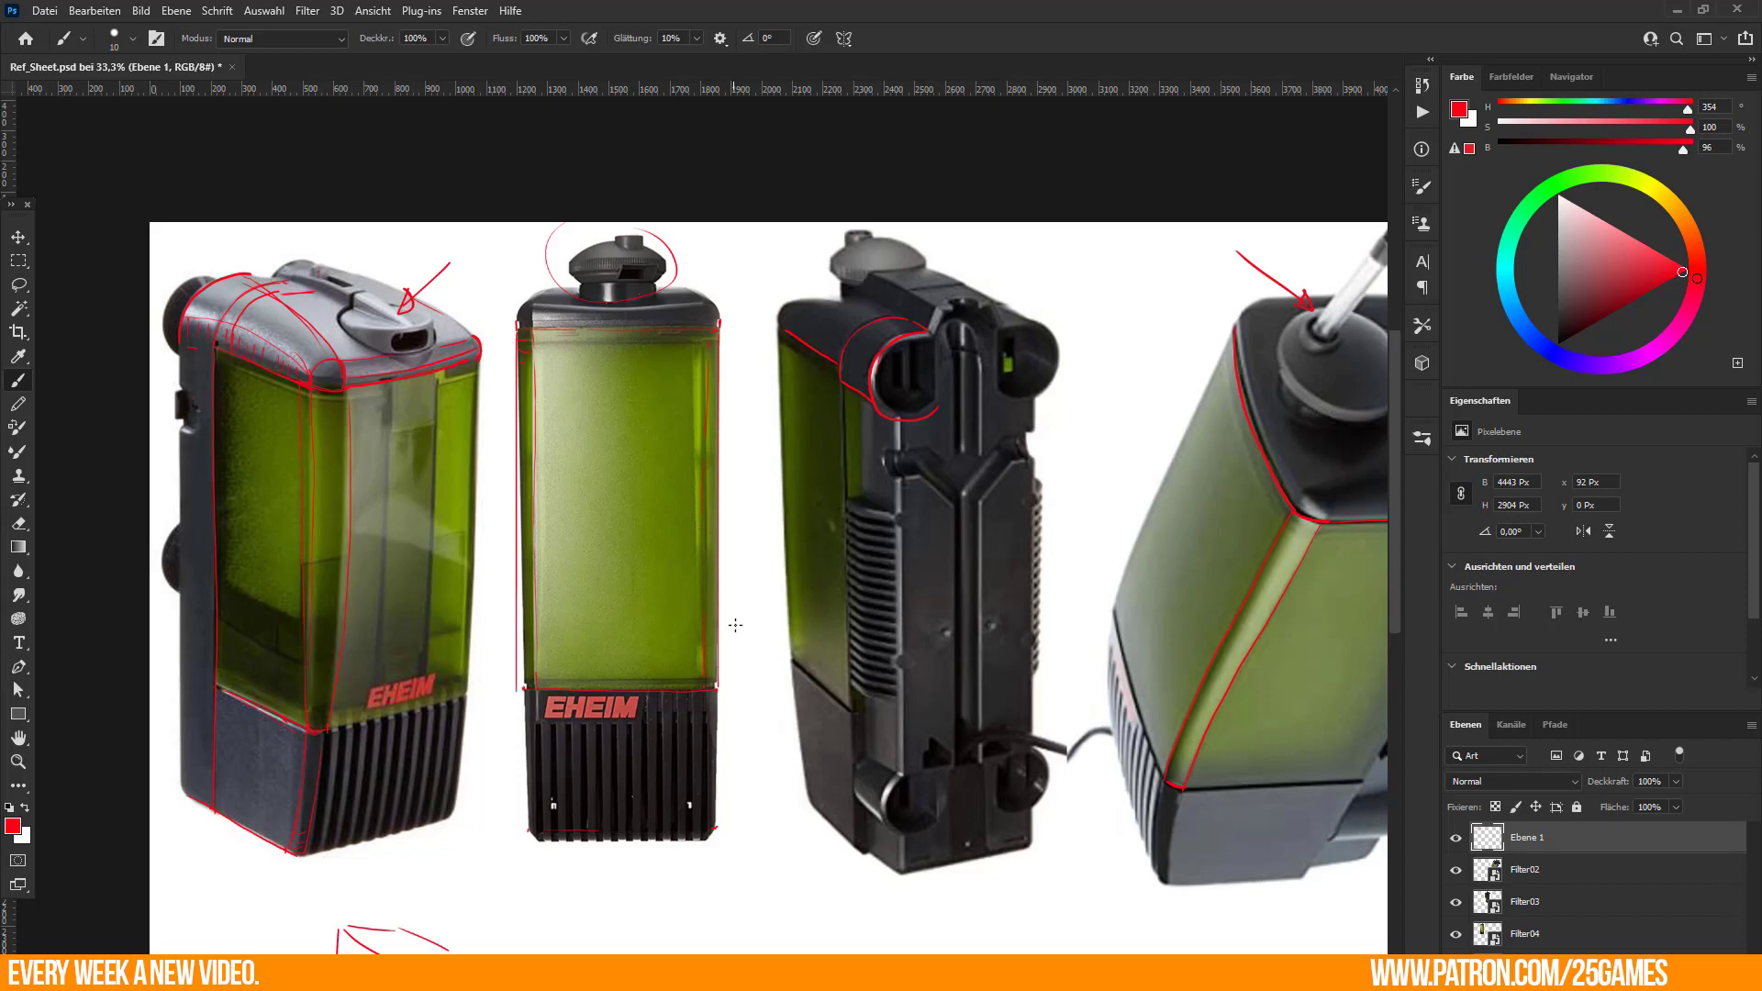
pyautogui.moveTo(699, 693); pyautogui.dragTo(712, 634)
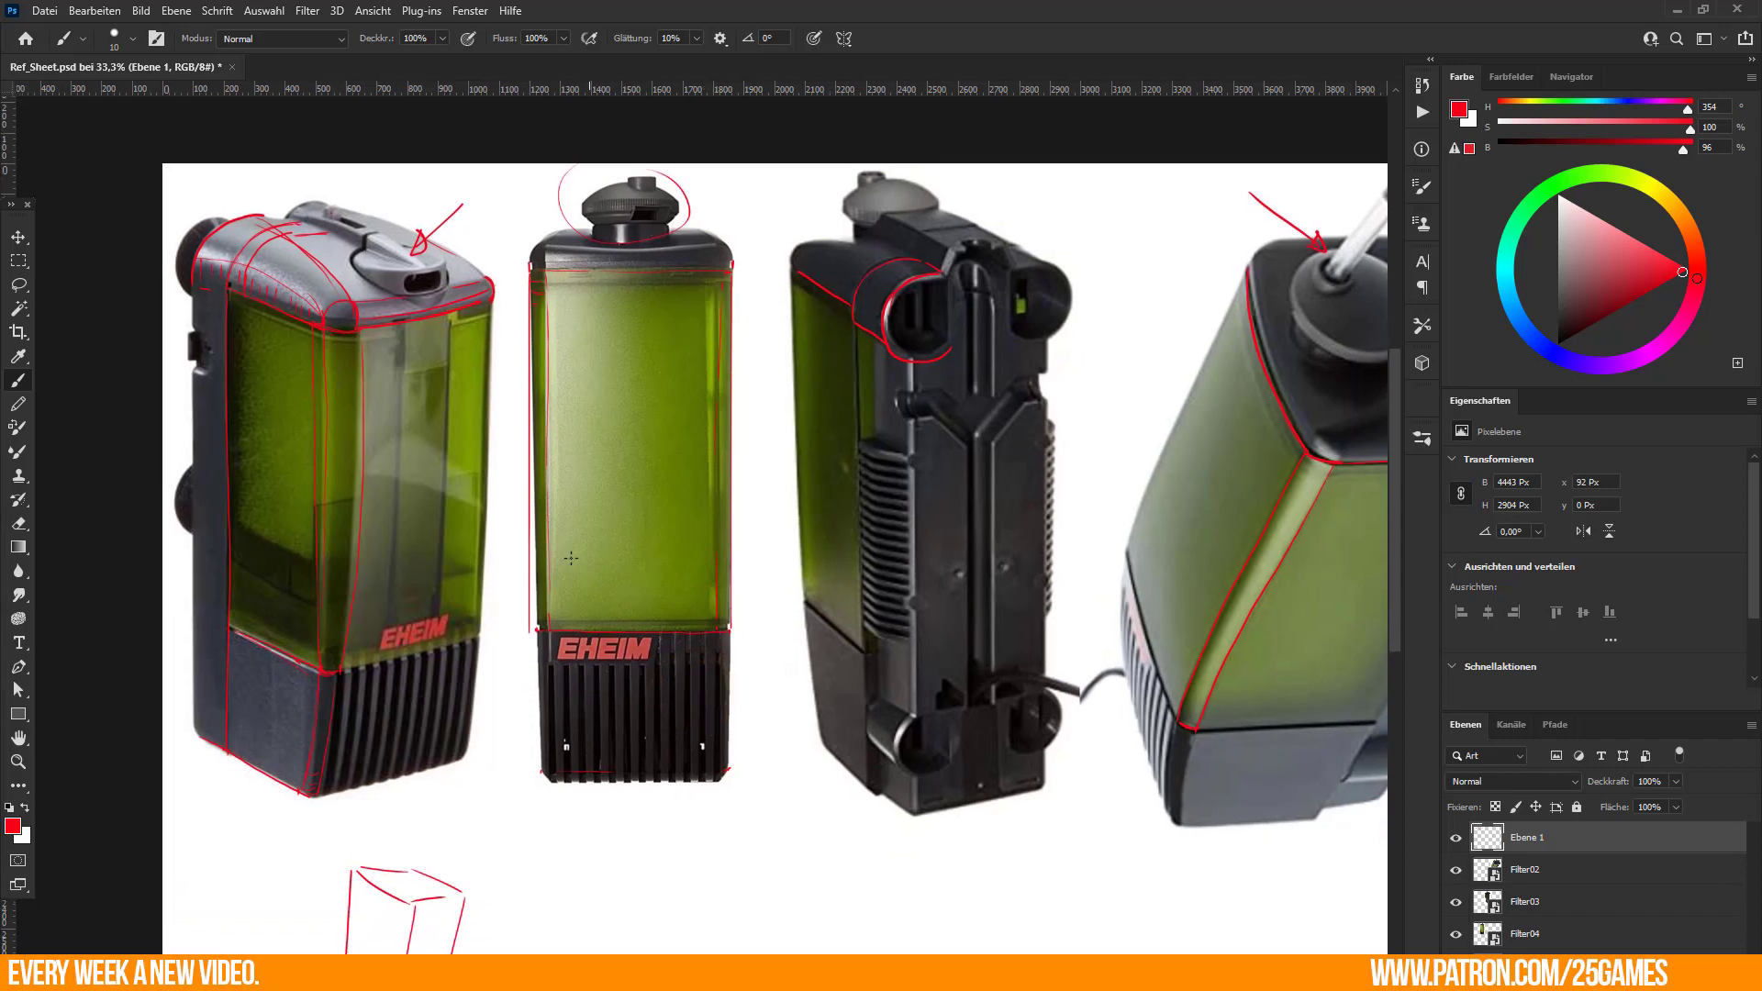
pyautogui.moveTo(784, 719); pyautogui.dragTo(590, 687)
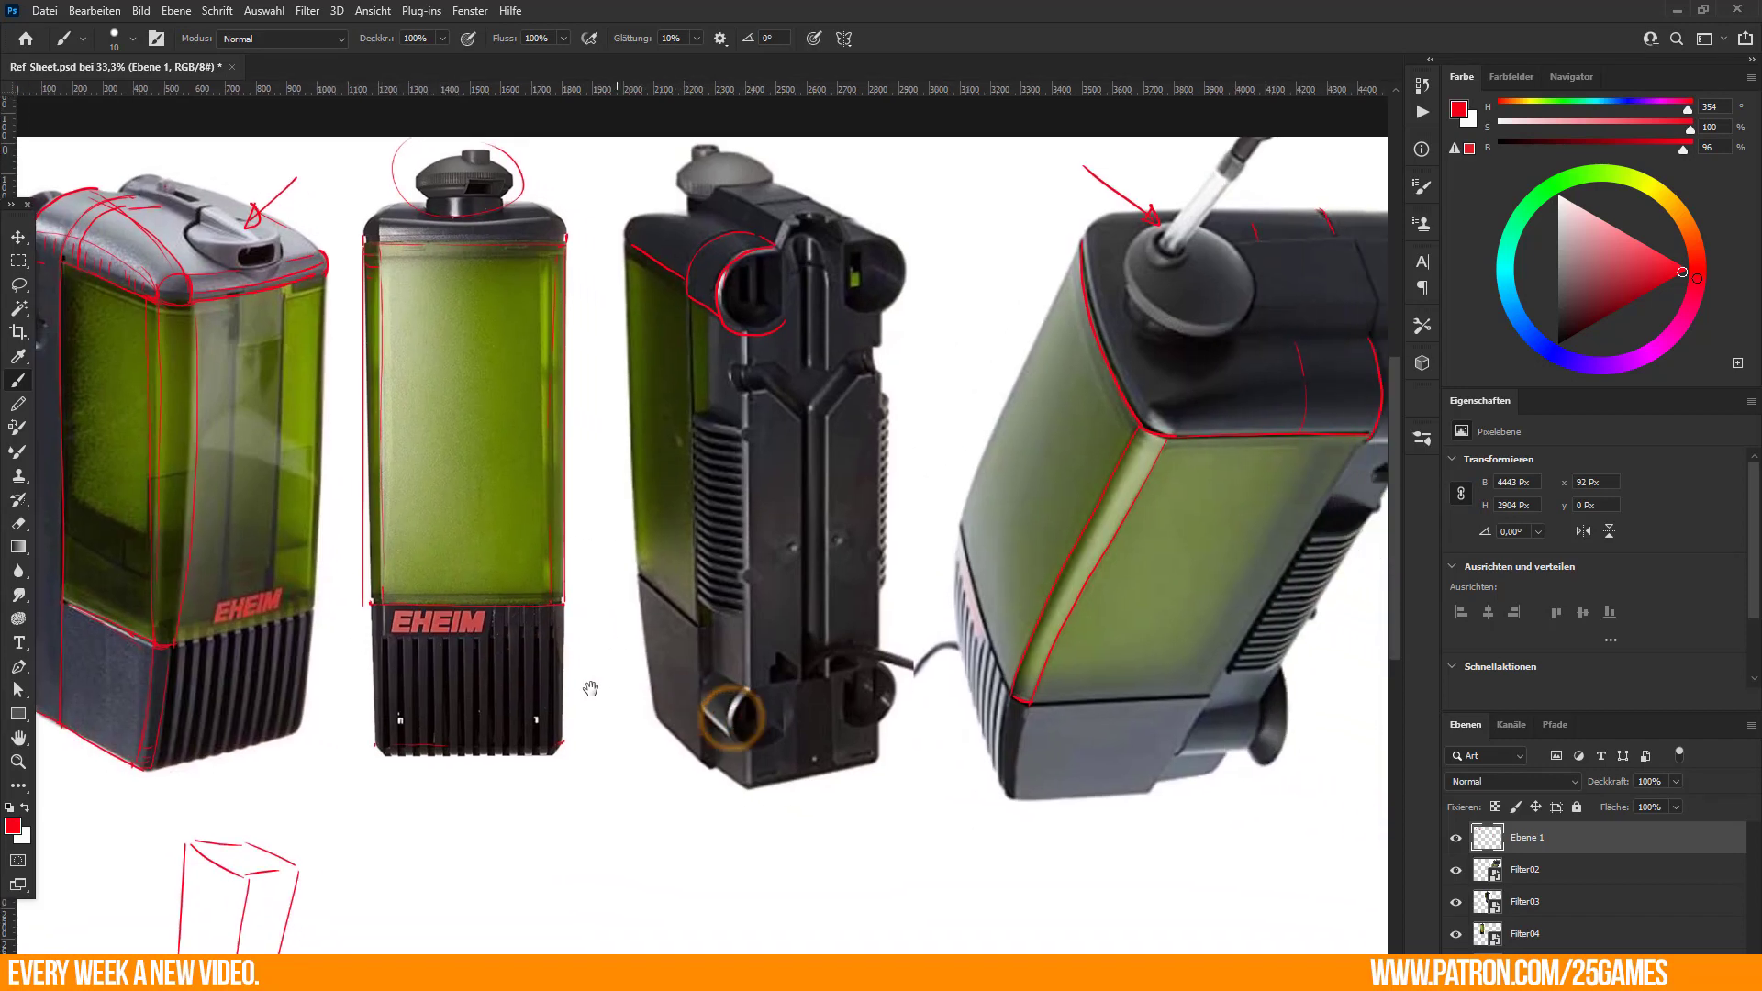
pyautogui.moveTo(932, 660); pyautogui.dragTo(695, 589)
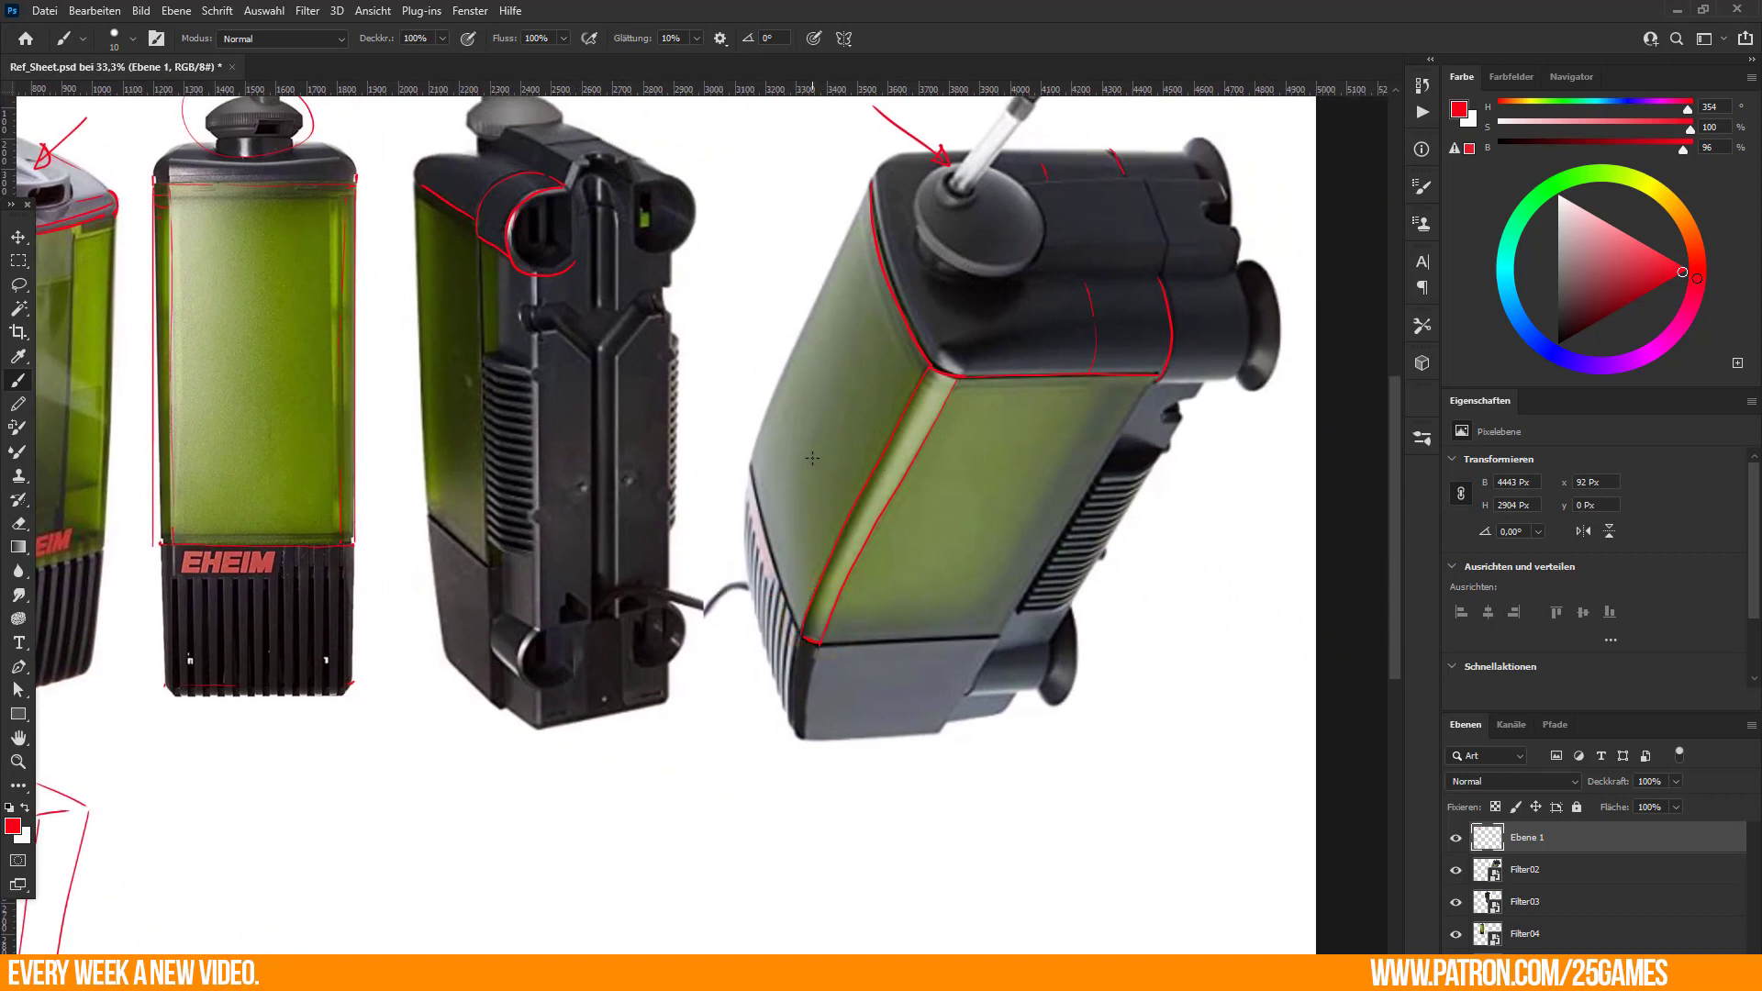
pyautogui.moveTo(813, 459)
pyautogui.mouseDown()
pyautogui.moveTo(840, 478)
pyautogui.moveTo(819, 436)
pyautogui.mouseUp()
pyautogui.moveTo(869, 188)
pyautogui.mouseDown()
pyautogui.moveTo(745, 461)
pyautogui.moveTo(753, 604)
pyautogui.moveTo(788, 722)
pyautogui.moveTo(821, 740)
pyautogui.moveTo(940, 730)
pyautogui.moveTo(987, 634)
pyautogui.mouseUp()
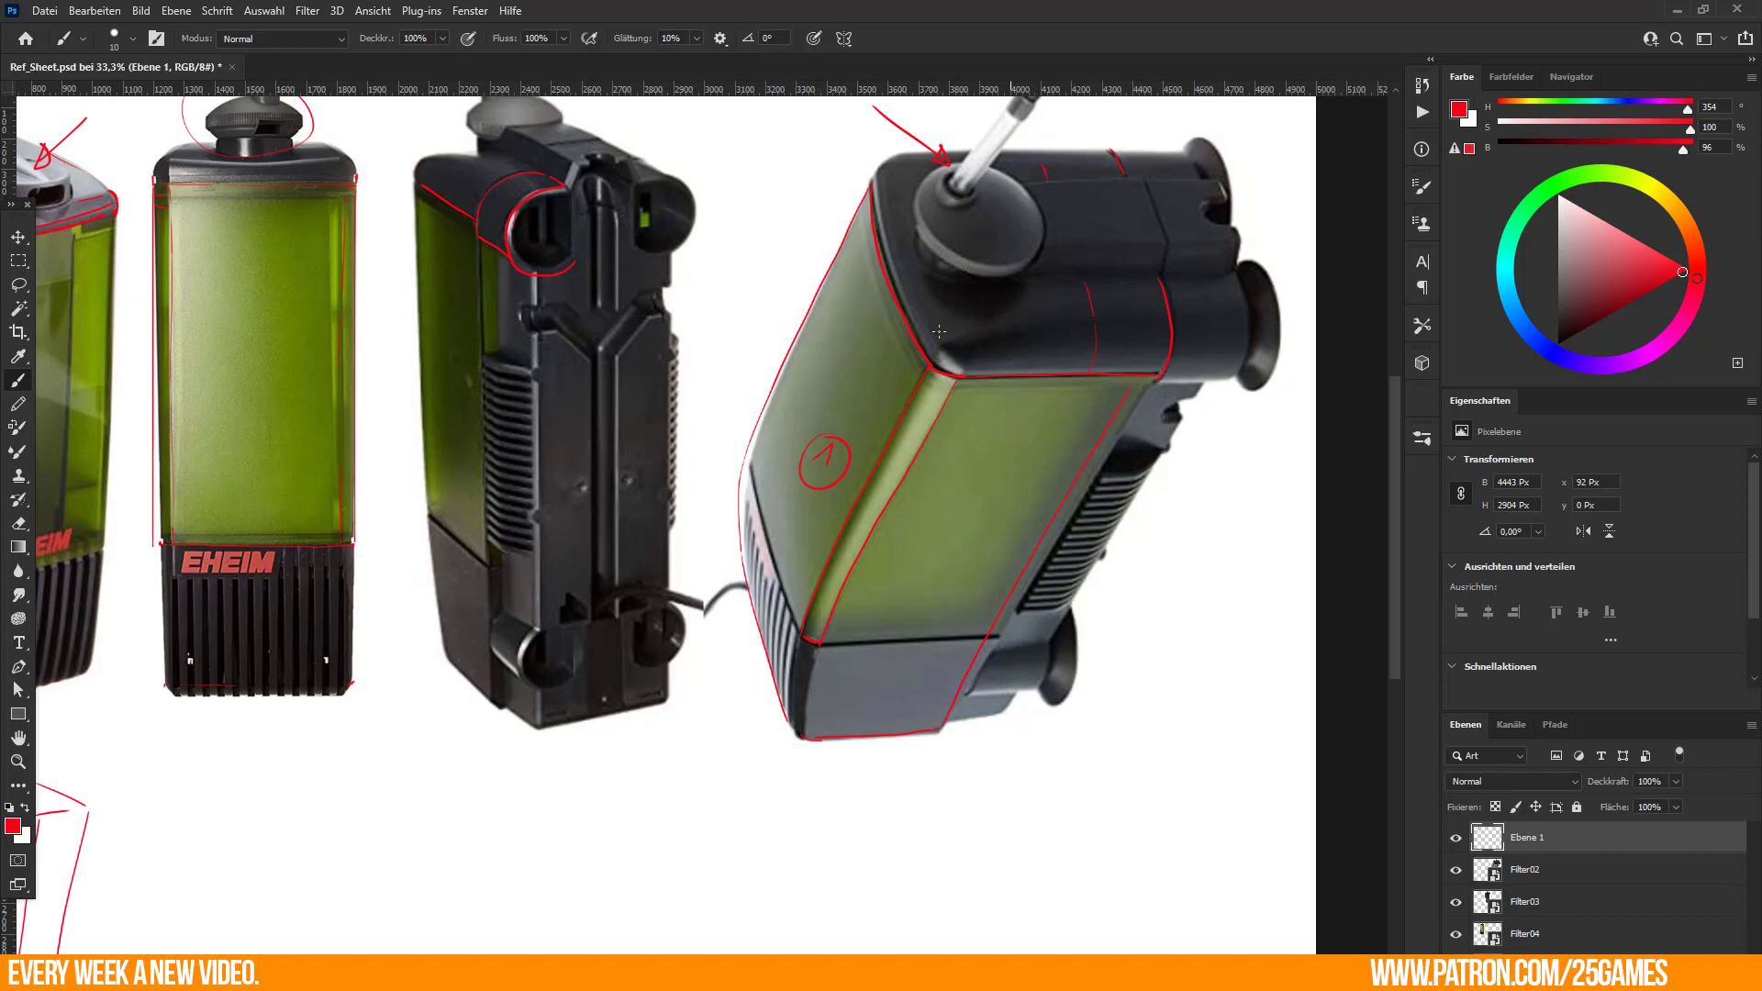
pyautogui.moveTo(868, 193); pyautogui.dragTo(873, 226)
pyautogui.moveTo(940, 371); pyautogui.dragTo(1080, 375)
pyautogui.moveTo(979, 701); pyautogui.dragTo(909, 662)
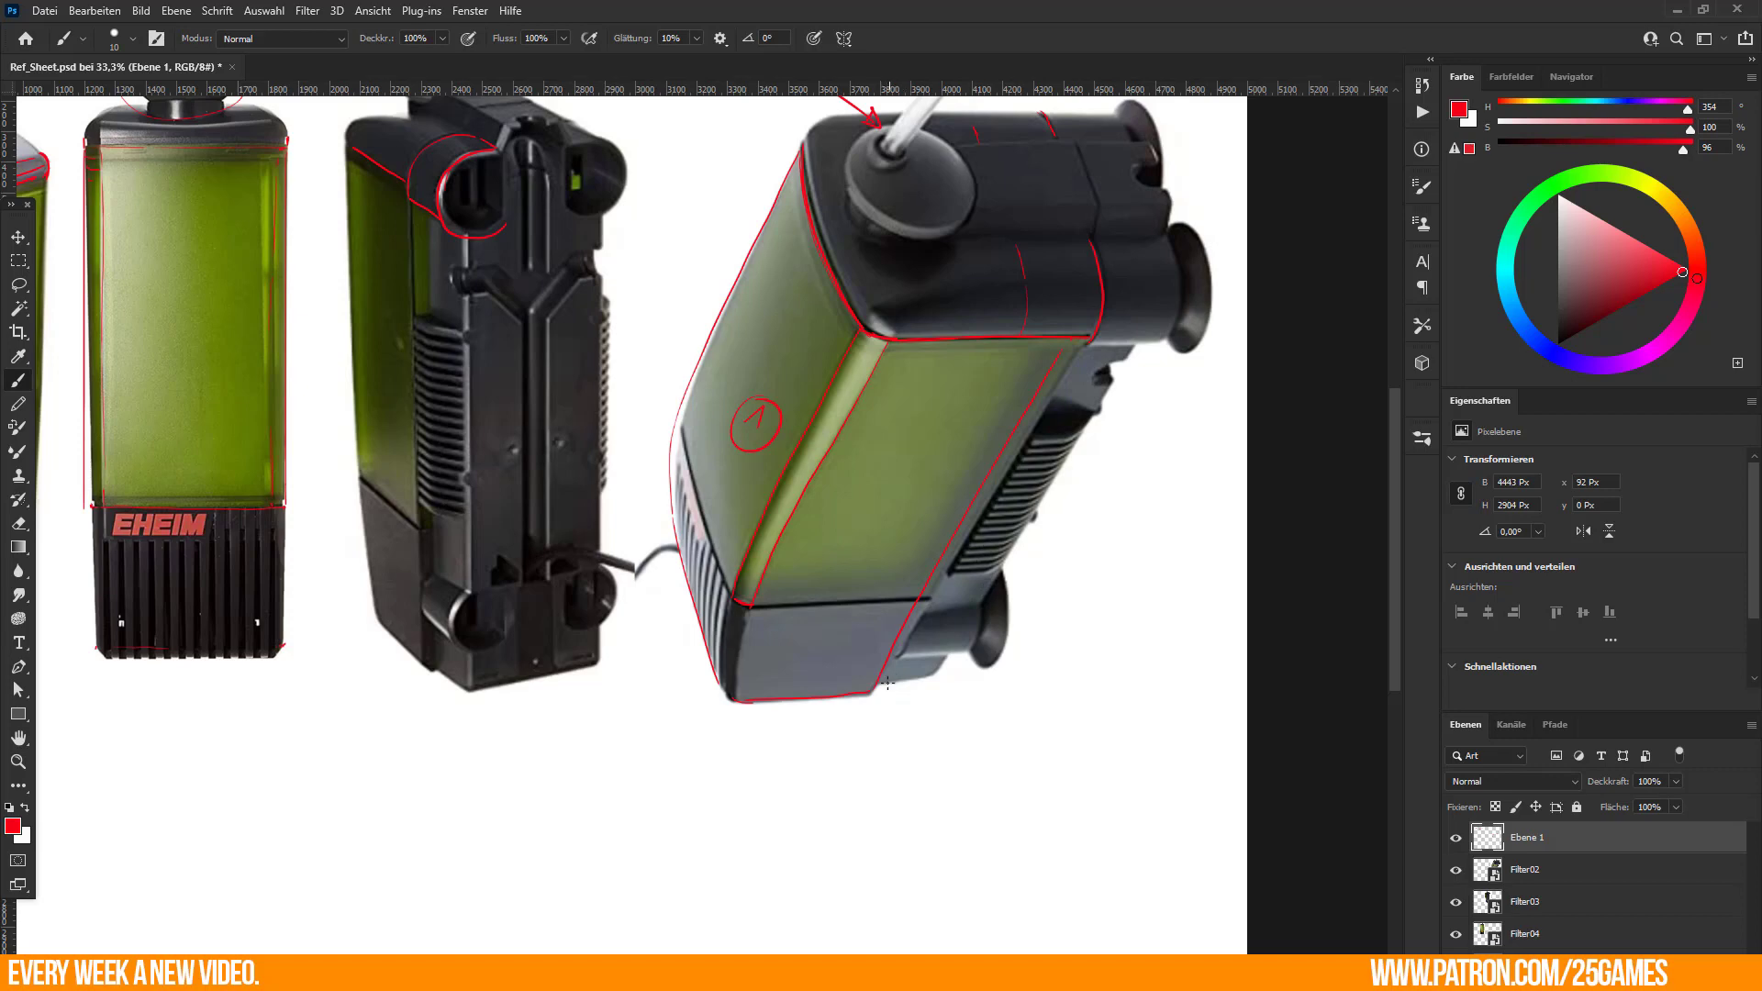
# Trace the outline of the back part on the tilted-view photo, from the lower edge to the notch and upper suction-cup mounts.
pyautogui.moveTo(874, 692); pyautogui.dragTo(938, 670)
pyautogui.moveTo(1055, 112); pyautogui.dragTo(1118, 119)
pyautogui.moveTo(1093, 235); pyautogui.dragTo(1102, 212)
pyautogui.moveTo(1082, 149); pyautogui.dragTo(1103, 211)
pyautogui.moveTo(1128, 126)
pyautogui.mouseDown()
pyautogui.moveTo(1174, 215)
pyautogui.moveTo(1179, 328)
pyautogui.moveTo(1147, 345)
pyautogui.mouseUp()
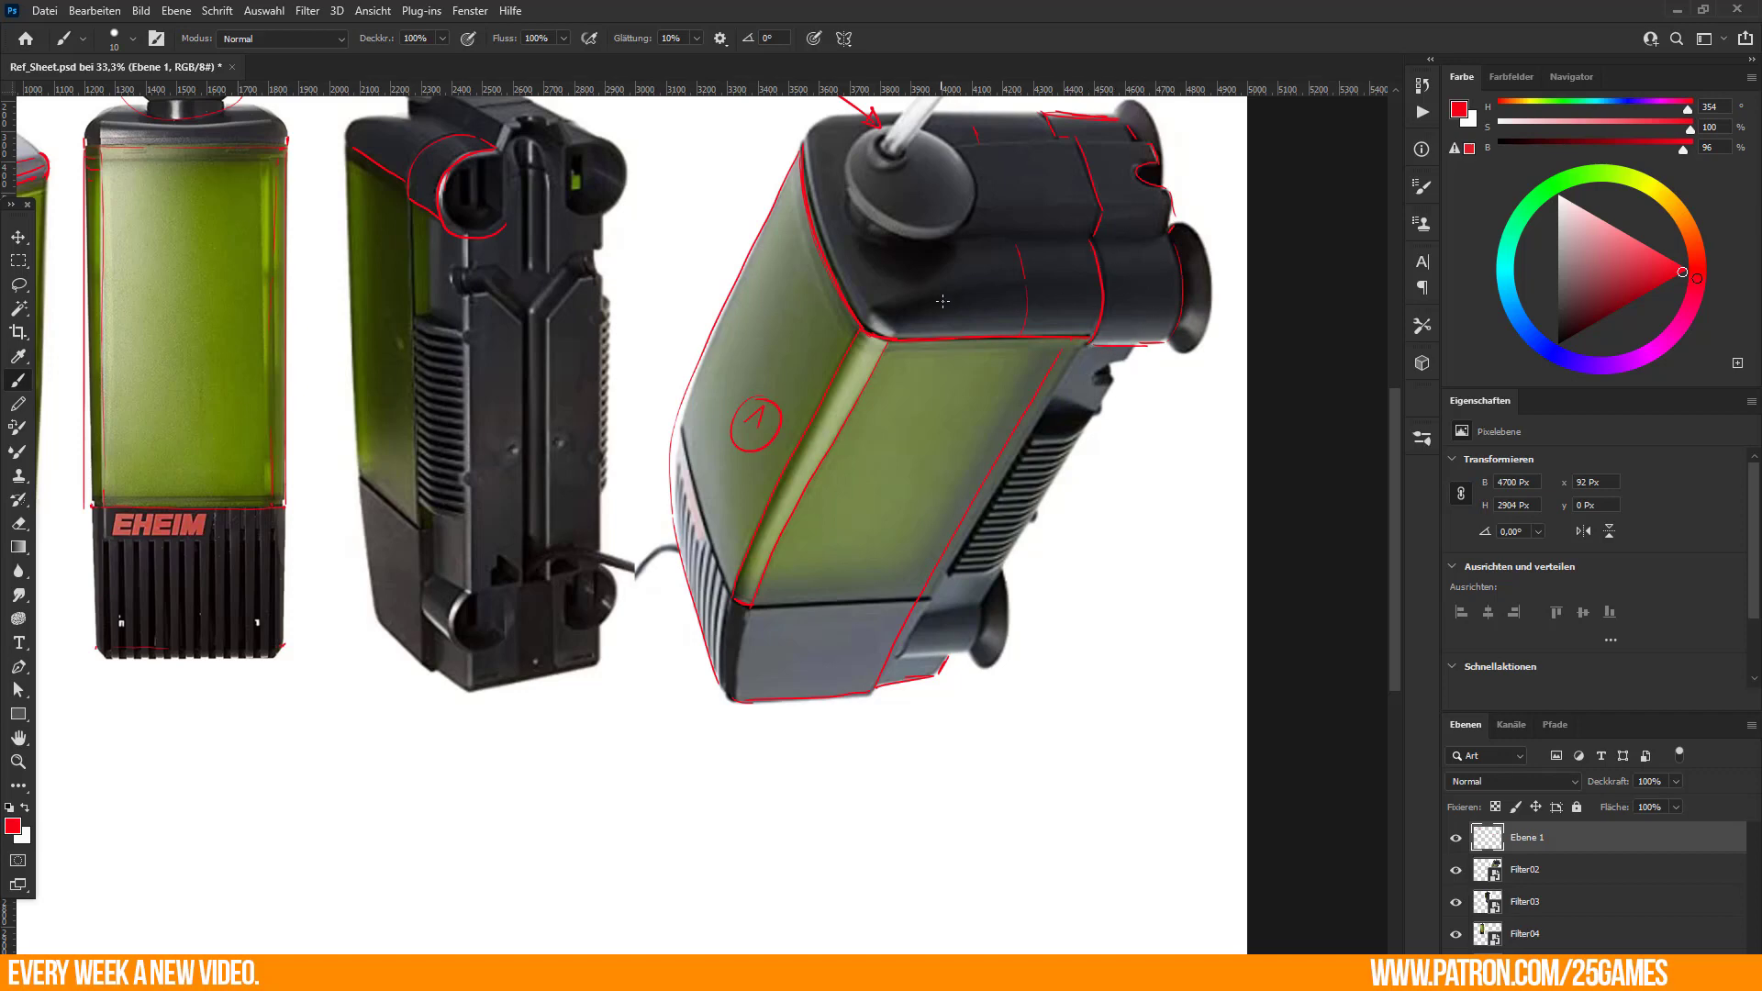
# Label the back part with a circled 2 and the middle of the lid with a circled 3 on the tilted-view photo.
pyautogui.moveTo(943, 359); pyautogui.dragTo(929, 394)
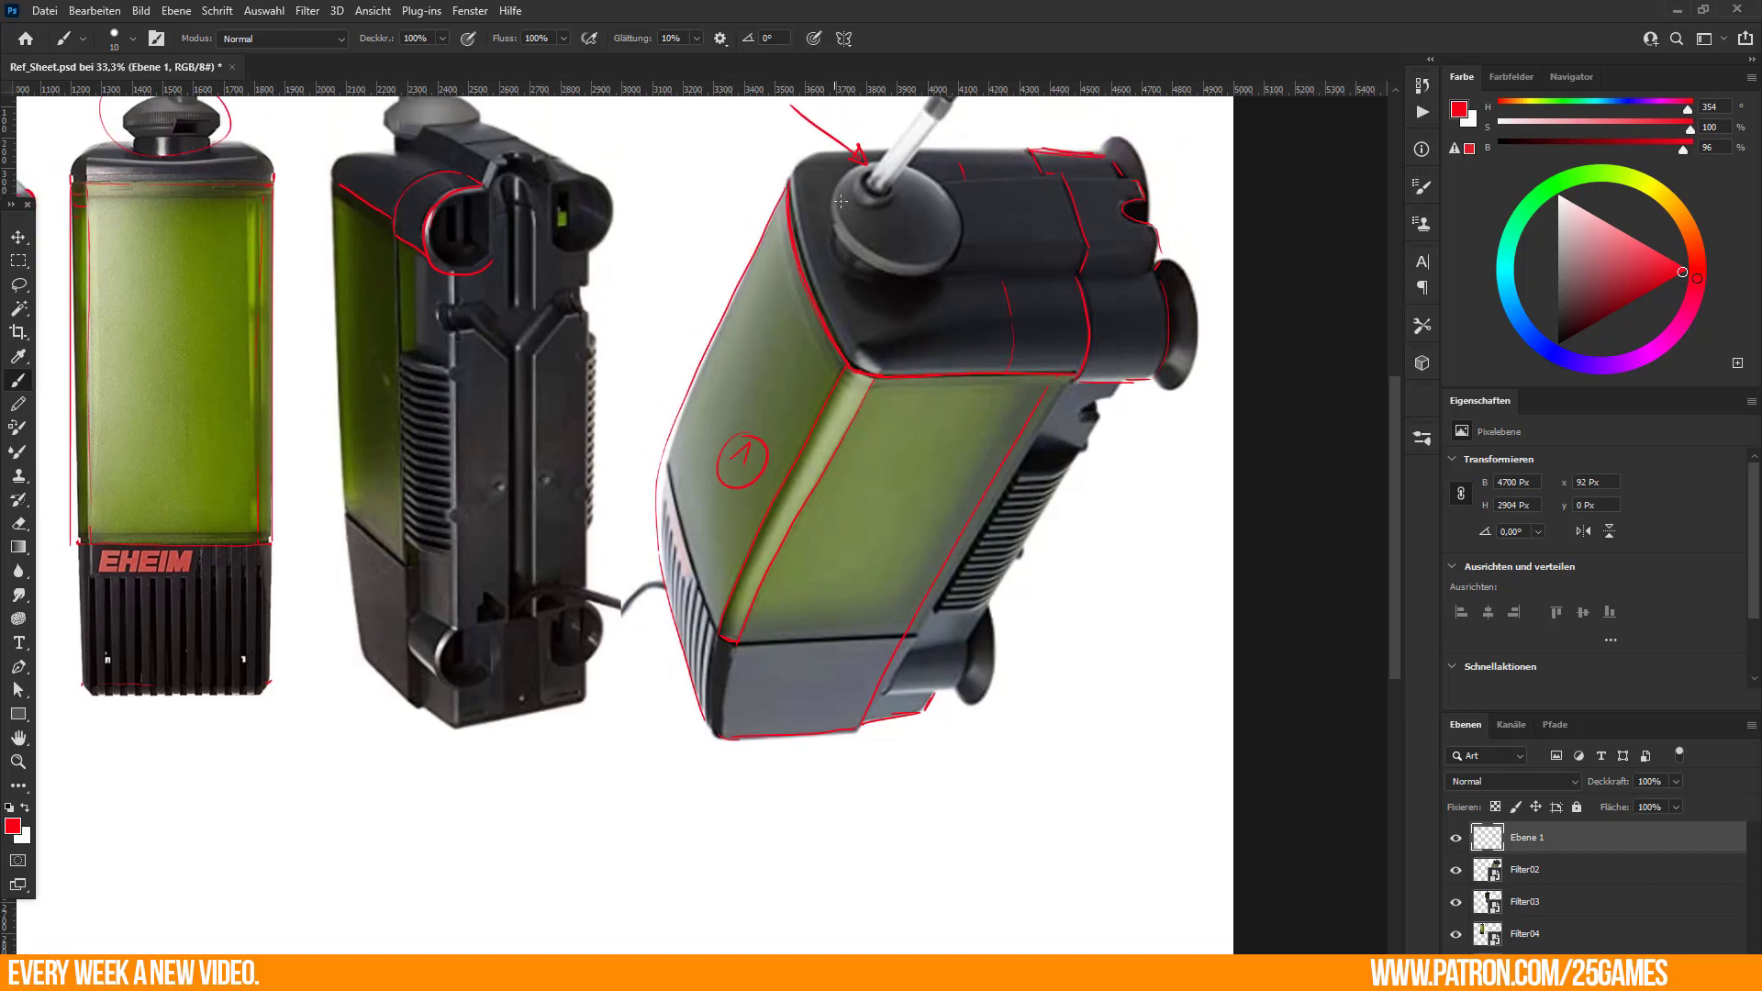
pyautogui.moveTo(999, 465); pyautogui.dragTo(978, 412)
pyautogui.moveTo(1097, 331); pyautogui.dragTo(1075, 347)
pyautogui.moveTo(999, 636); pyautogui.dragTo(987, 677)
pyautogui.moveTo(1089, 314); pyautogui.dragTo(1103, 333)
pyautogui.moveTo(1085, 304); pyautogui.dragTo(1106, 301)
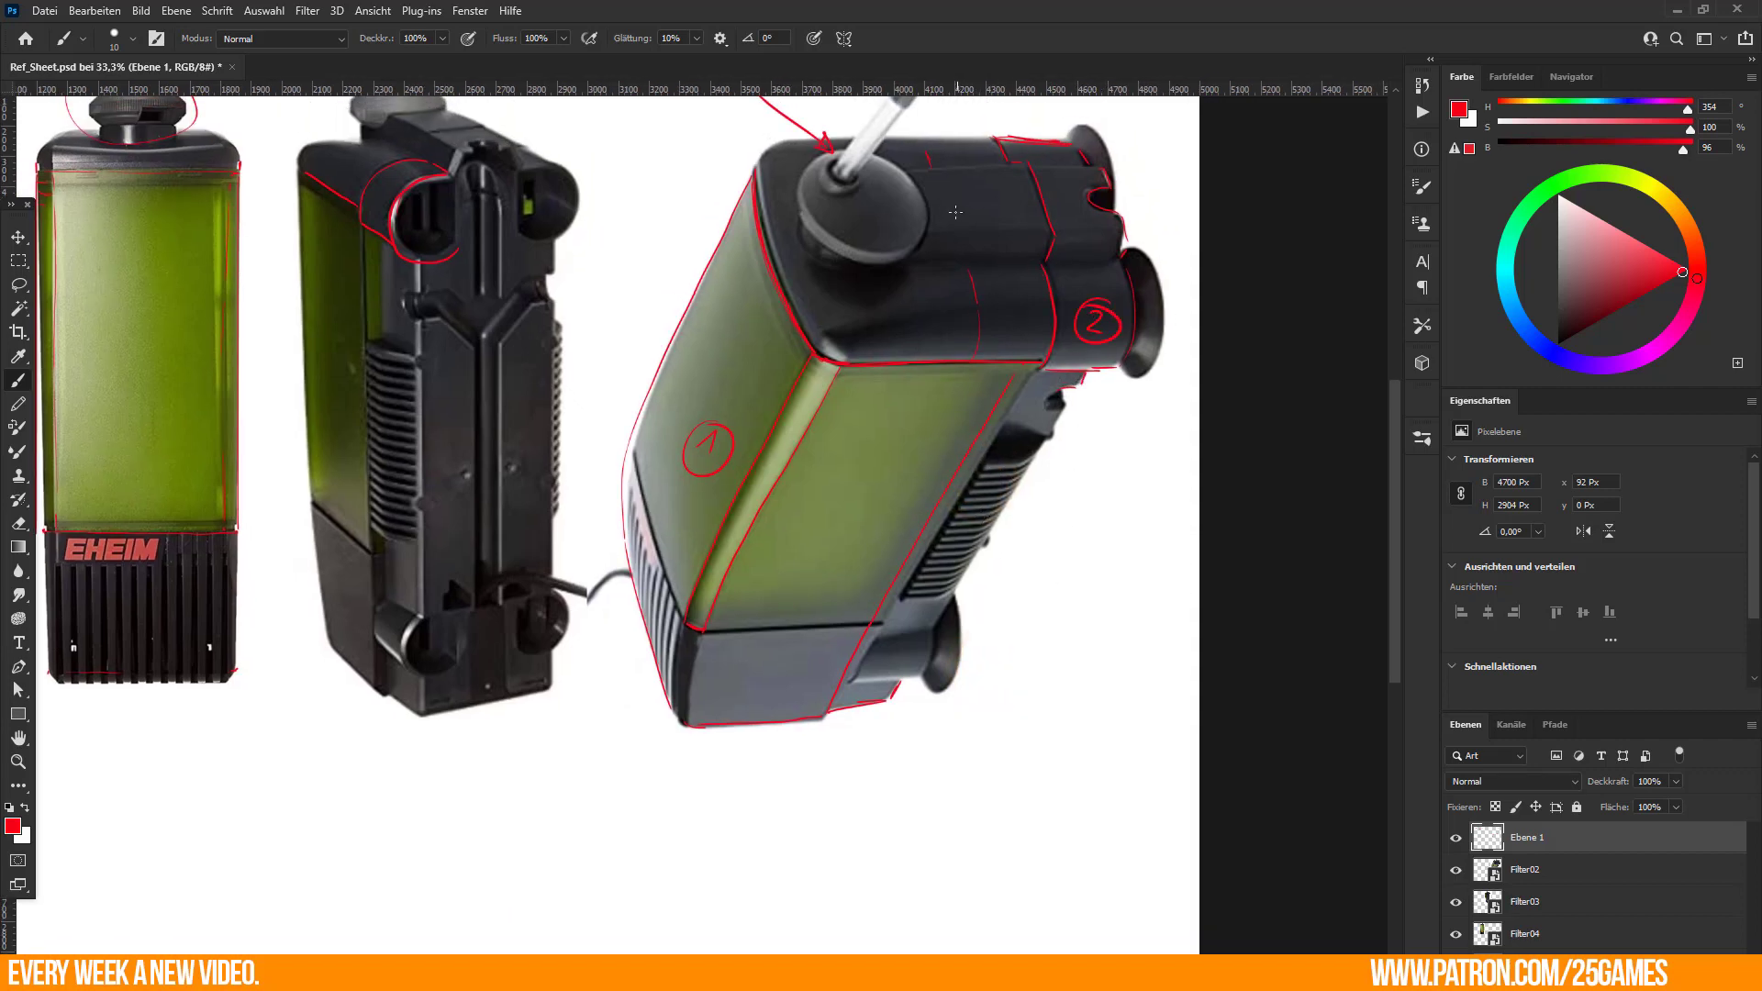
pyautogui.moveTo(943, 213)
pyautogui.mouseDown()
pyautogui.moveTo(934, 236)
pyautogui.moveTo(938, 211)
pyautogui.mouseUp()
pyautogui.moveTo(785, 662); pyautogui.dragTo(762, 715)
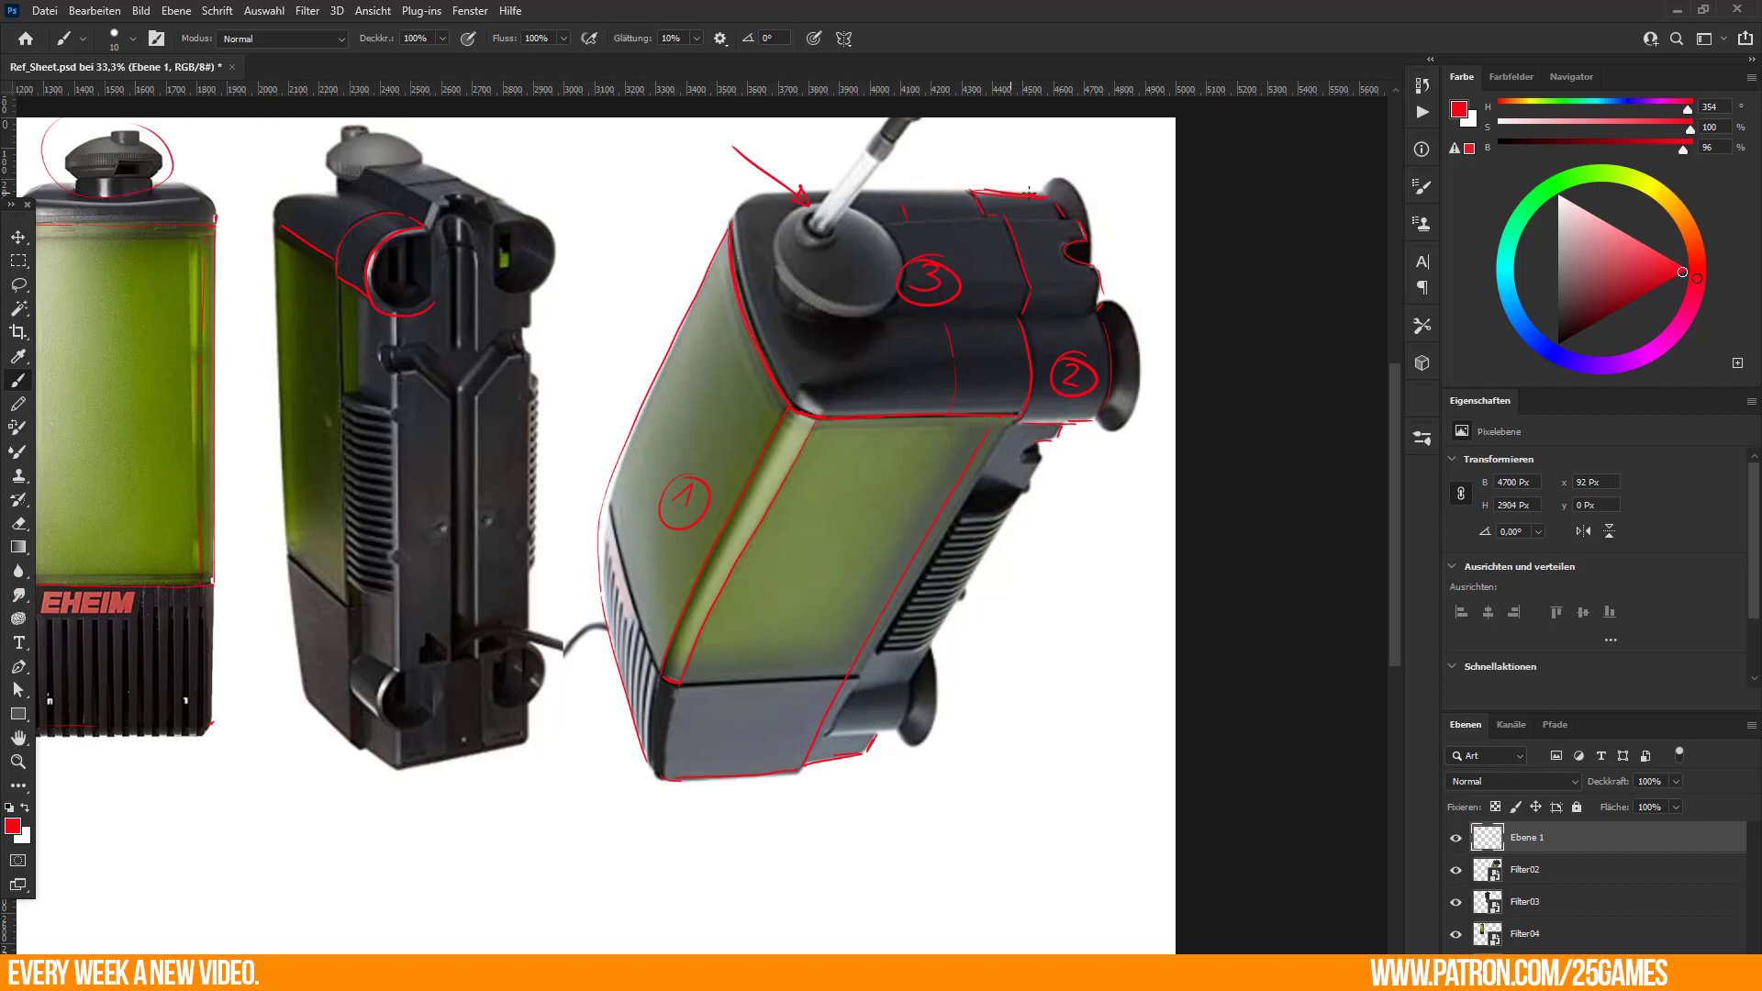
# Sketch a top-view outline of the filter with straight sides and a curved front edge in the empty area below the tilted photo.
pyautogui.moveTo(531, 530)
pyautogui.mouseDown()
pyautogui.moveTo(994, 696)
pyautogui.moveTo(526, 665)
pyautogui.moveTo(1091, 633)
pyautogui.moveTo(1015, 590)
pyautogui.moveTo(723, 582)
pyautogui.moveTo(777, 582)
pyautogui.mouseUp()
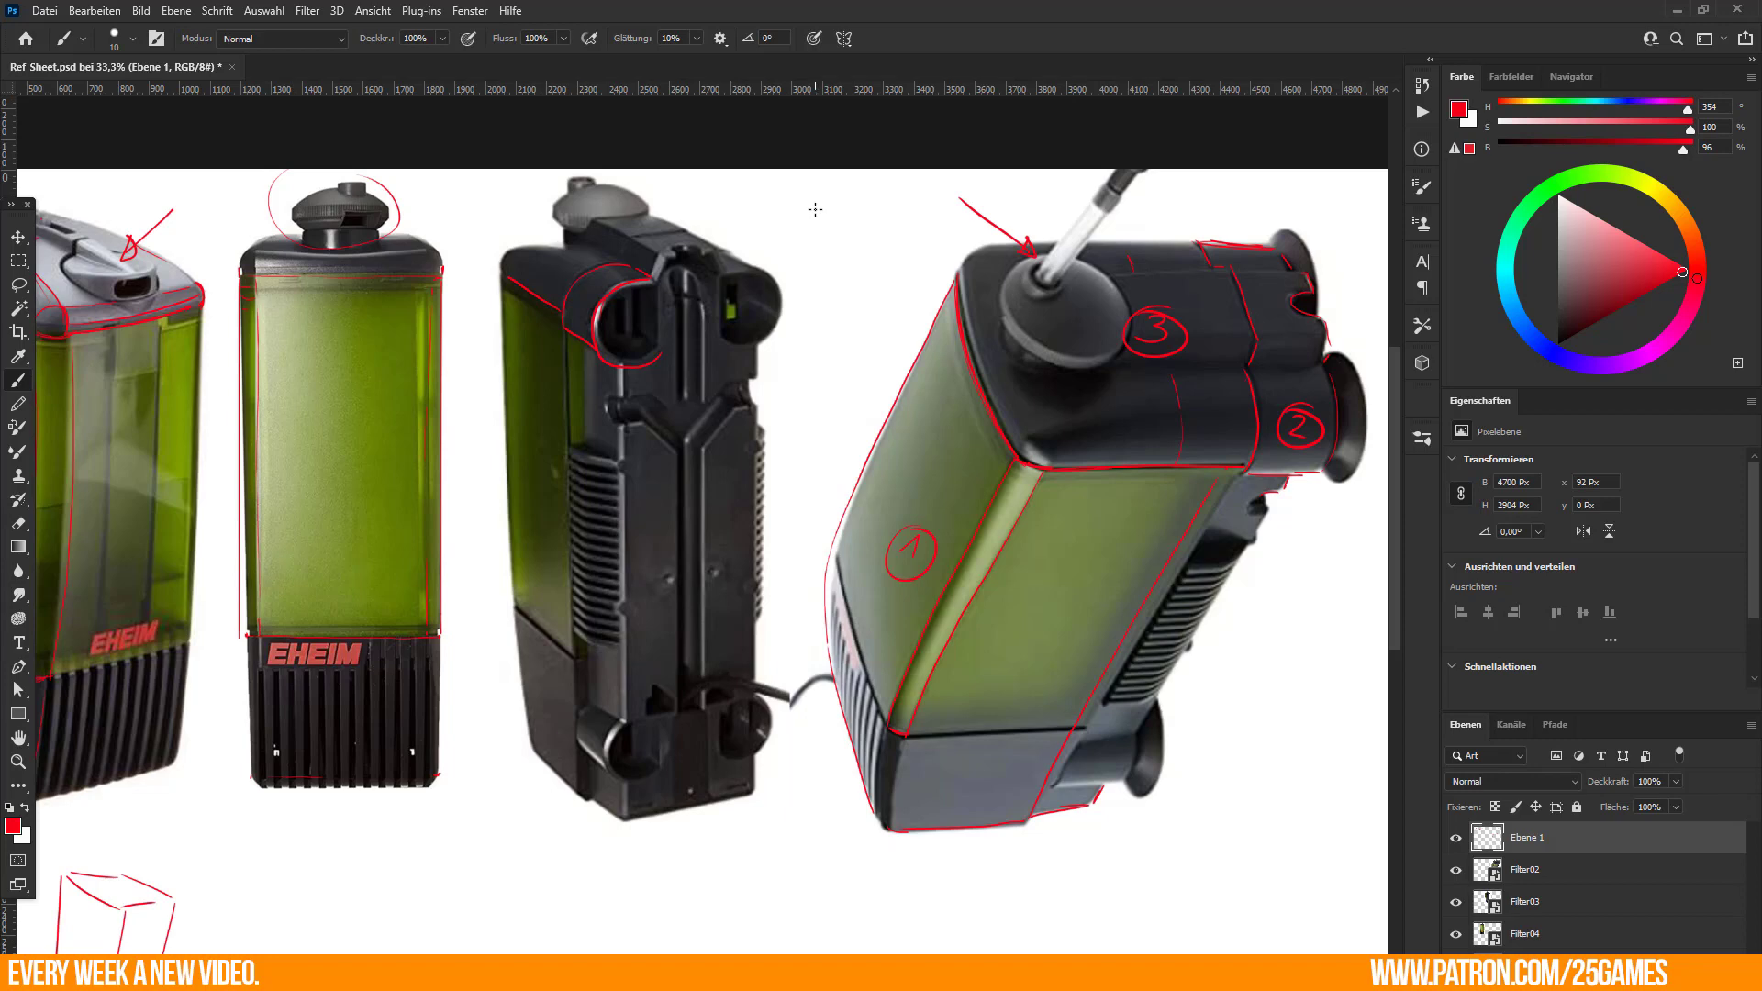
pyautogui.moveTo(806, 679); pyautogui.dragTo(709, 611)
pyautogui.moveTo(1009, 848); pyautogui.dragTo(983, 593)
pyautogui.hotkey('ctrl', '-')
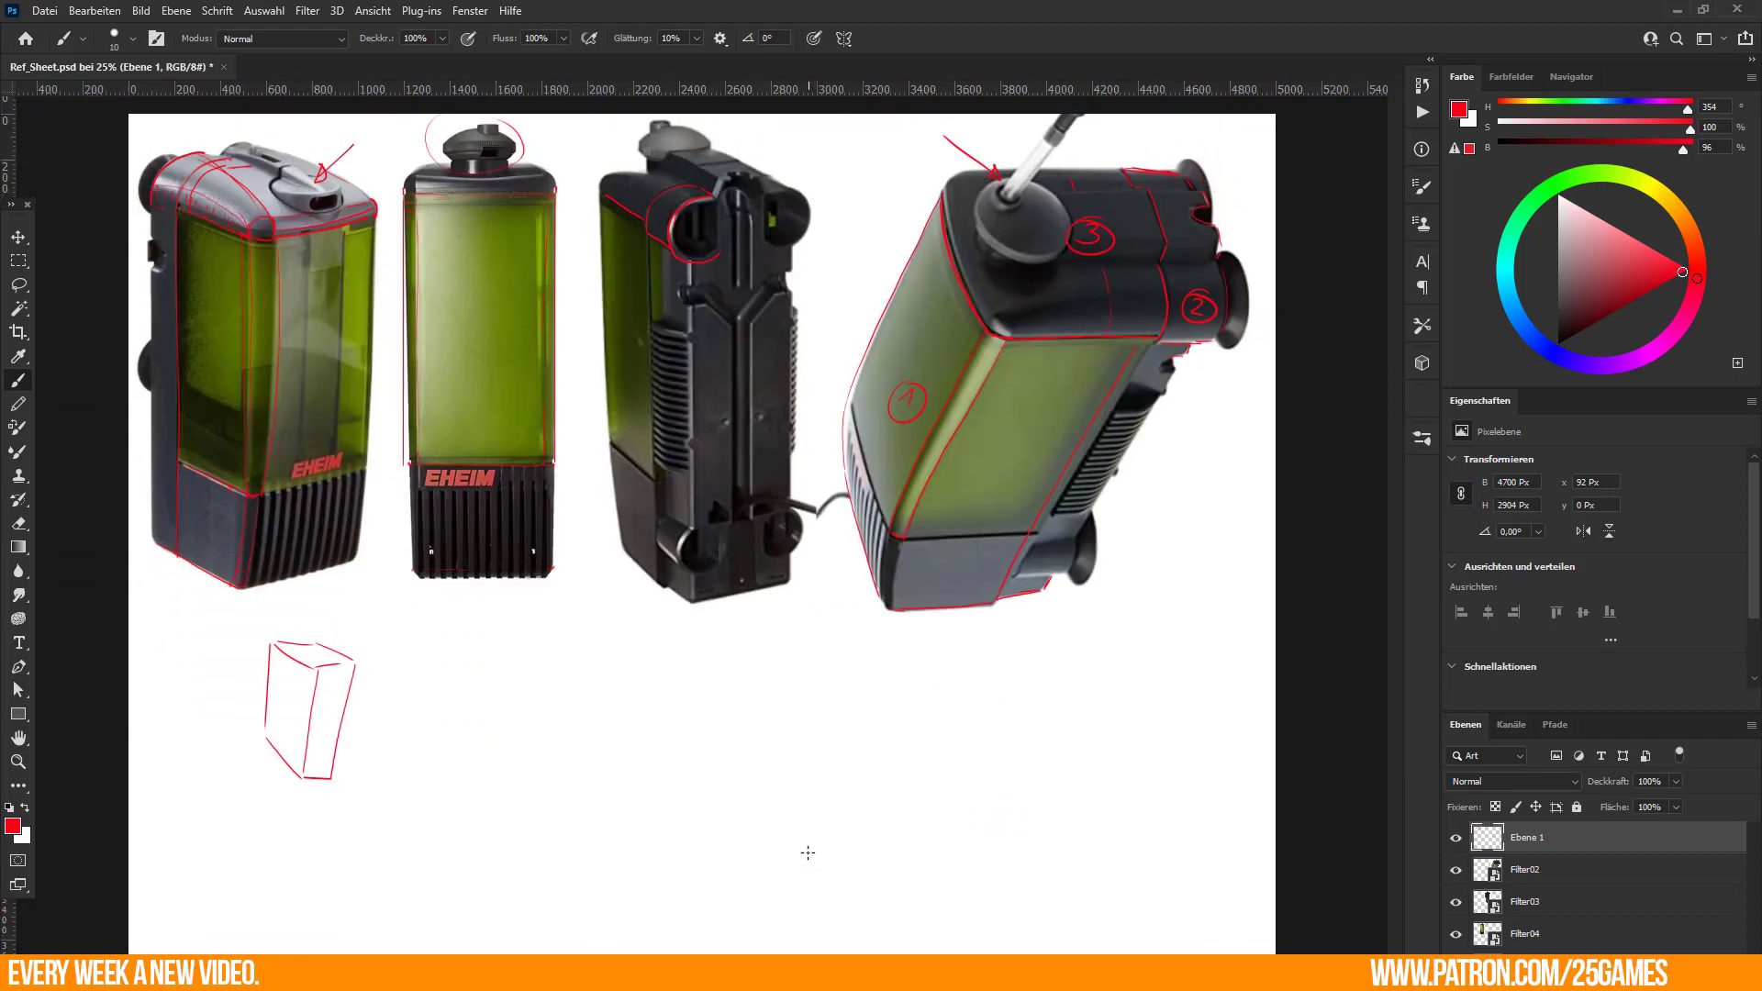
pyautogui.moveTo(799, 741); pyautogui.dragTo(804, 828)
pyautogui.moveTo(953, 756); pyautogui.dragTo(955, 842)
pyautogui.moveTo(954, 842); pyautogui.dragTo(953, 743)
pyautogui.moveTo(805, 831); pyautogui.dragTo(825, 839)
pyautogui.moveTo(954, 833); pyautogui.dragTo(942, 848)
pyautogui.moveTo(902, 848); pyautogui.dragTo(932, 846)
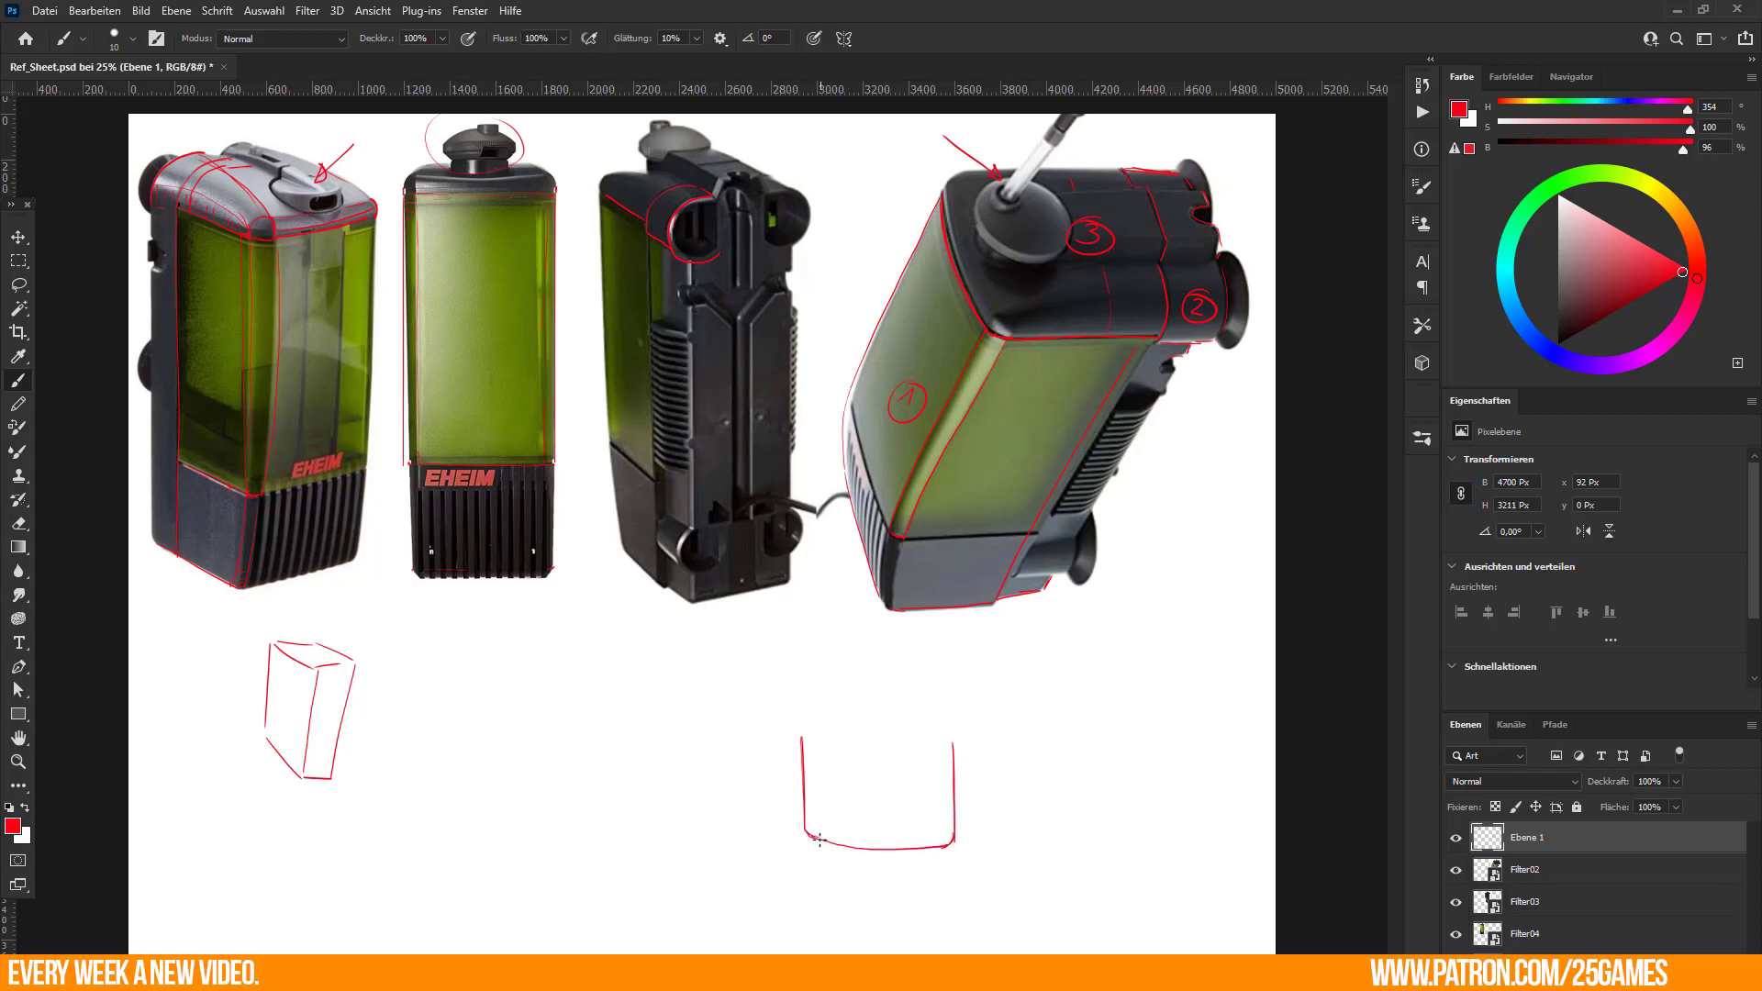
pyautogui.moveTo(819, 838); pyautogui.dragTo(944, 846)
pyautogui.moveTo(803, 725); pyautogui.dragTo(952, 736)
pyautogui.moveTo(808, 728); pyautogui.dragTo(883, 726)
# Sketch a tapered inner section with curved side lines inside the top-view outline, and circle the lid's front corner on the tilted photo.
pyautogui.moveTo(852, 729)
pyautogui.mouseDown()
pyautogui.moveTo(858, 807)
pyautogui.moveTo(902, 823)
pyautogui.mouseUp()
pyautogui.moveTo(911, 732); pyautogui.dragTo(904, 820)
pyautogui.moveTo(847, 729)
pyautogui.mouseDown()
pyautogui.moveTo(858, 814)
pyautogui.moveTo(903, 820)
pyautogui.mouseUp()
pyautogui.moveTo(907, 733); pyautogui.dragTo(906, 771)
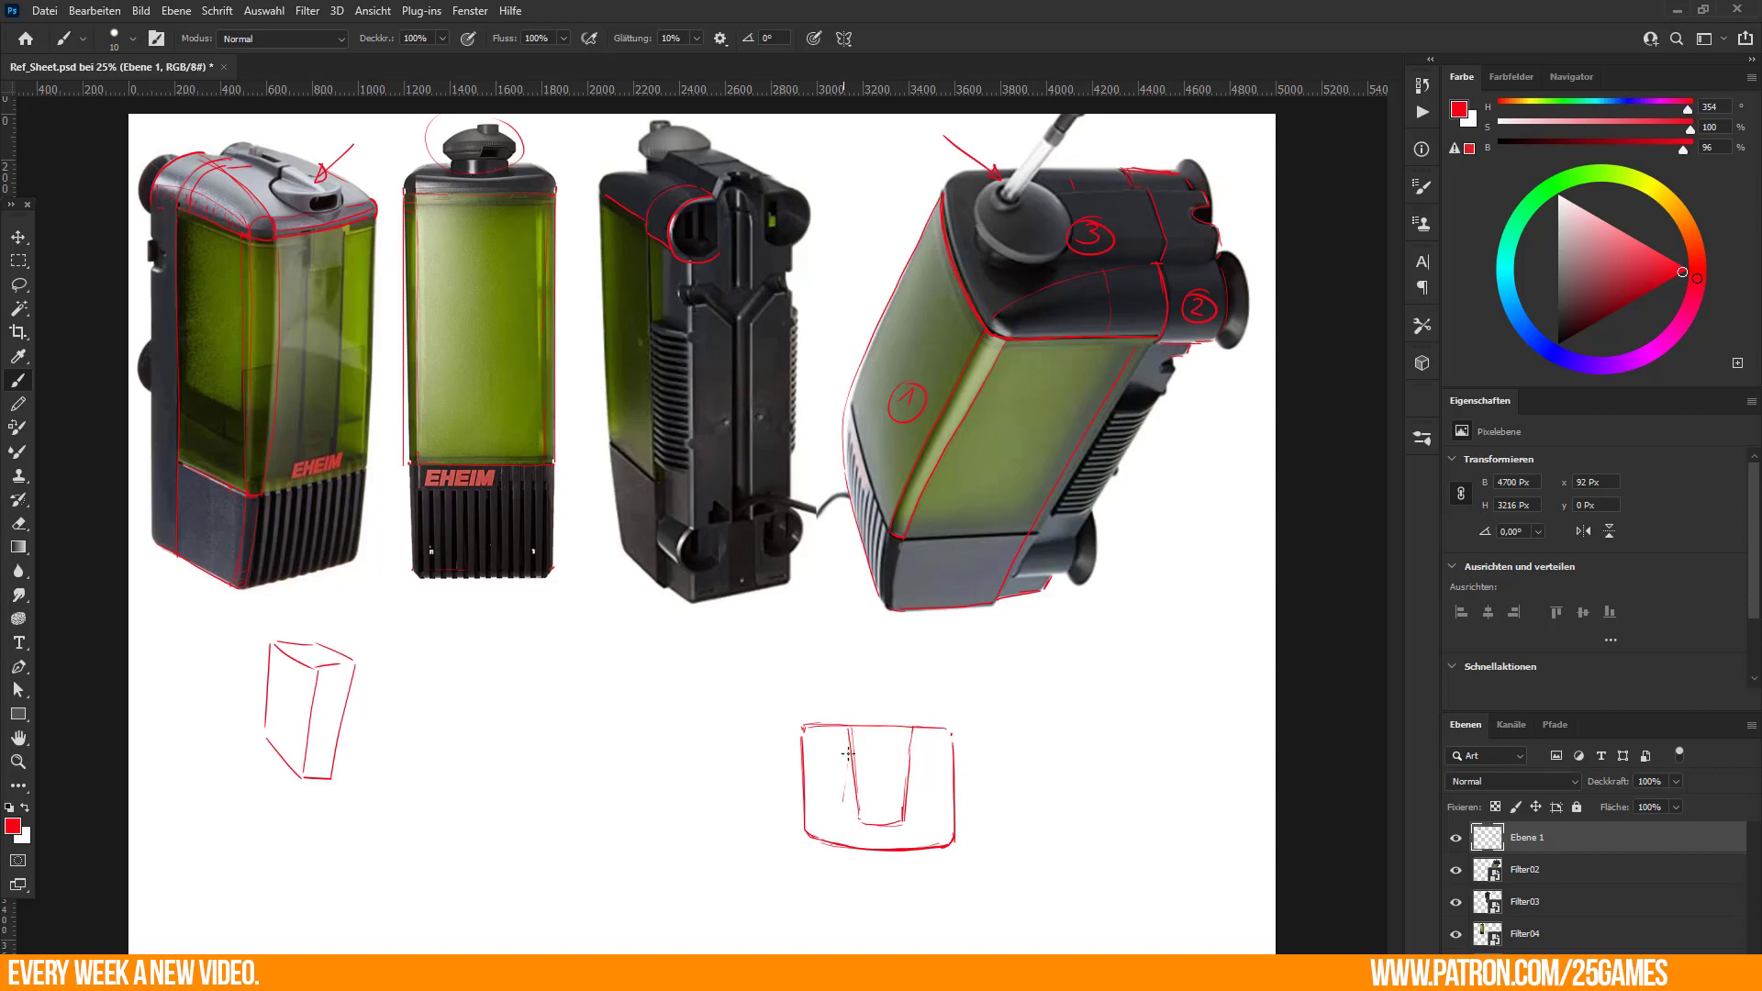
pyautogui.moveTo(848, 754)
pyautogui.mouseDown()
pyautogui.moveTo(830, 844)
pyautogui.moveTo(851, 750)
pyautogui.moveTo(936, 851)
pyautogui.mouseUp()
pyautogui.moveTo(936, 851); pyautogui.dragTo(911, 762)
pyautogui.moveTo(911, 729); pyautogui.dragTo(952, 728)
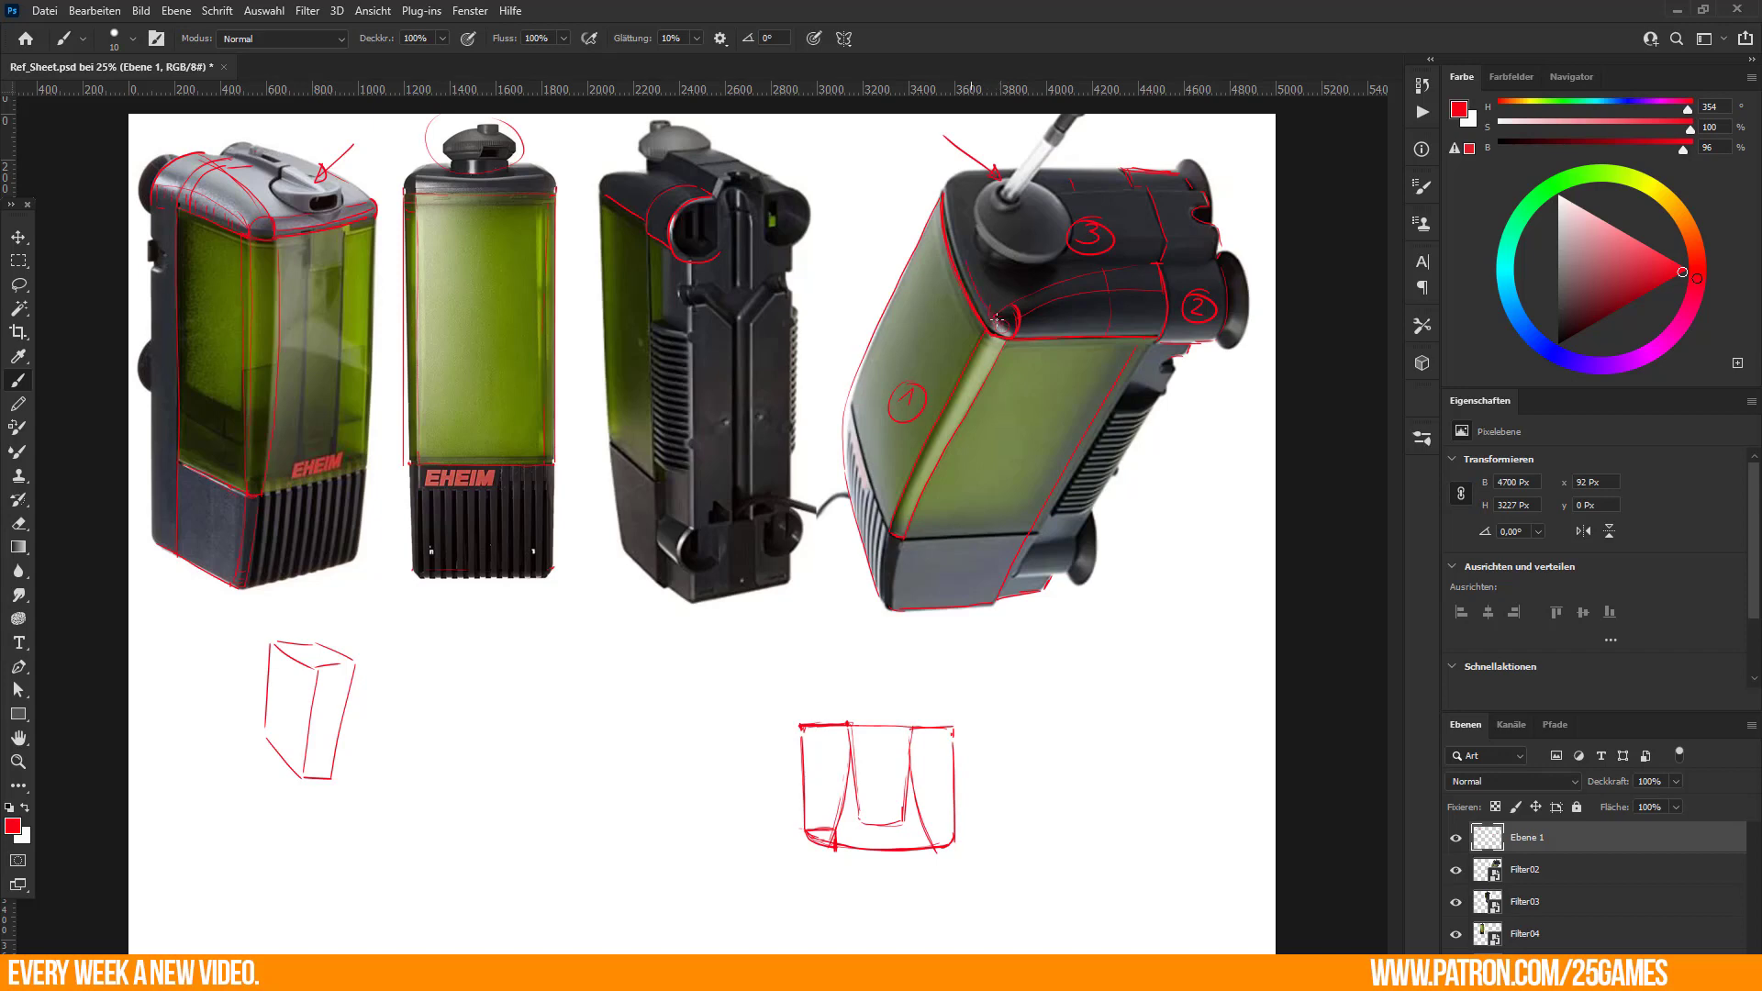
pyautogui.moveTo(949, 237); pyautogui.dragTo(959, 252)
pyautogui.moveTo(859, 729); pyautogui.dragTo(868, 811)
pyautogui.moveTo(906, 735); pyautogui.dragTo(896, 813)
# Add a narrow rectangular back part above the top-view sketch and divide it with two vertical lines.
pyautogui.moveTo(801, 725); pyautogui.dragTo(959, 724)
pyautogui.moveTo(801, 696); pyautogui.dragTo(802, 722)
pyautogui.moveTo(956, 724); pyautogui.dragTo(956, 692)
pyautogui.moveTo(801, 686); pyautogui.dragTo(942, 680)
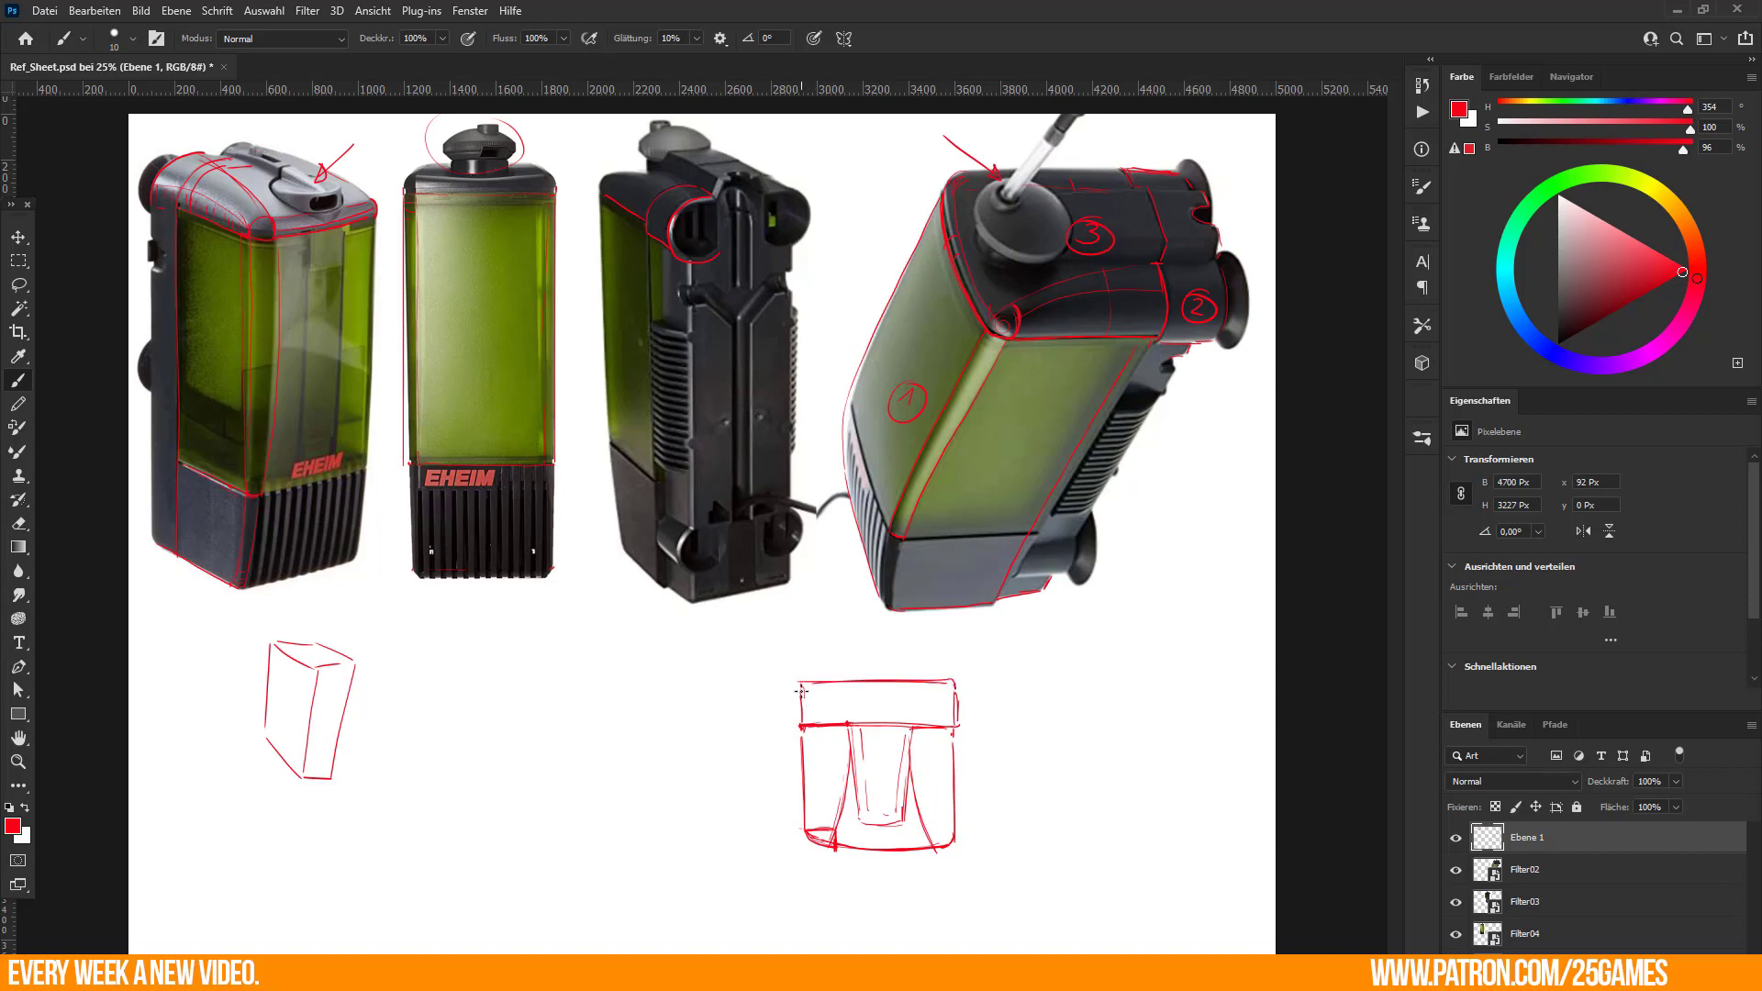
pyautogui.moveTo(801, 684)
pyautogui.mouseDown()
pyautogui.moveTo(802, 715)
pyautogui.moveTo(943, 677)
pyautogui.mouseUp()
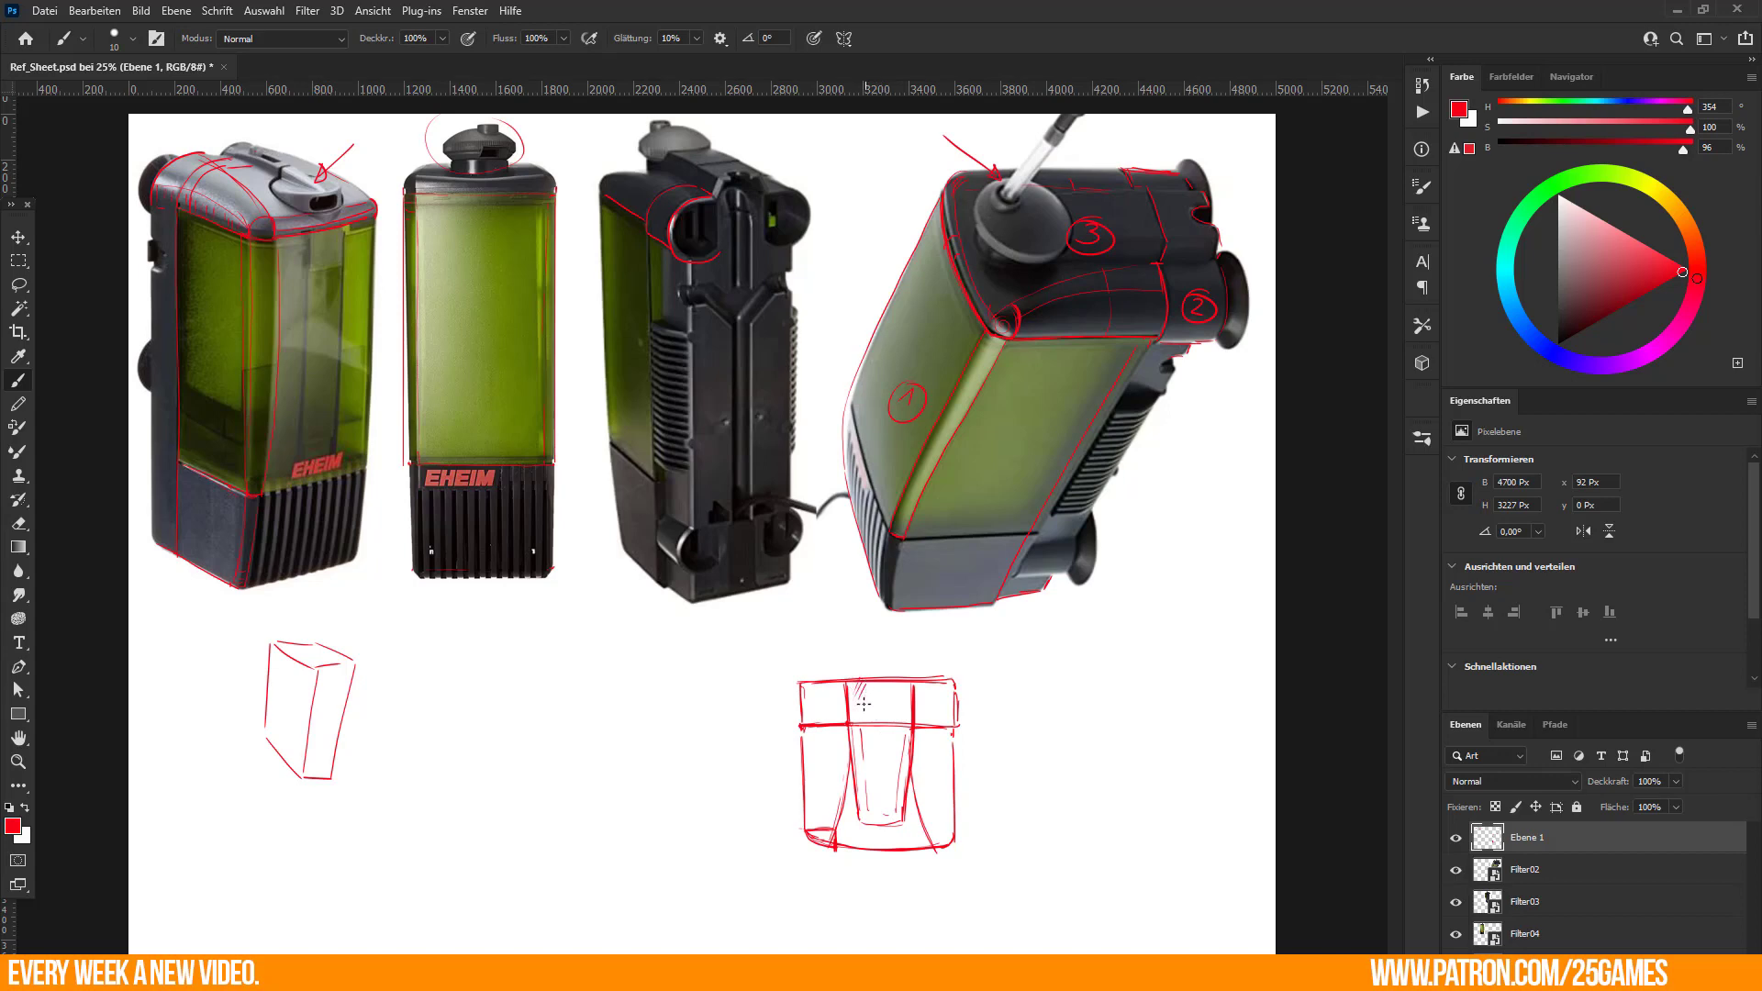
# Draw a semicircular notch in the middle of the sketched back part and hatch its sections with short strokes.
pyautogui.moveTo(865, 686)
pyautogui.mouseDown()
pyautogui.moveTo(894, 683)
pyautogui.moveTo(852, 693)
pyautogui.mouseUp()
pyautogui.moveTo(866, 688); pyautogui.dragTo(864, 706)
pyautogui.moveTo(881, 698); pyautogui.dragTo(883, 712)
pyautogui.moveTo(903, 695); pyautogui.dragTo(899, 713)
pyautogui.moveTo(801, 716); pyautogui.dragTo(808, 715)
pyautogui.moveTo(952, 687); pyautogui.dragTo(934, 691)
pyautogui.moveTo(950, 696); pyautogui.dragTo(937, 700)
pyautogui.moveTo(952, 705); pyautogui.dragTo(940, 710)
pyautogui.moveTo(951, 715); pyautogui.dragTo(942, 719)
# Draw a red arrow at the base ribs on the front-view photo and a vertical line along the base's side.
pyautogui.moveTo(953, 273); pyautogui.dragTo(1020, 373)
pyautogui.press('space')
pyautogui.moveTo(709, 684); pyautogui.dragTo(774, 685)
pyautogui.moveTo(453, 564); pyautogui.dragTo(438, 608)
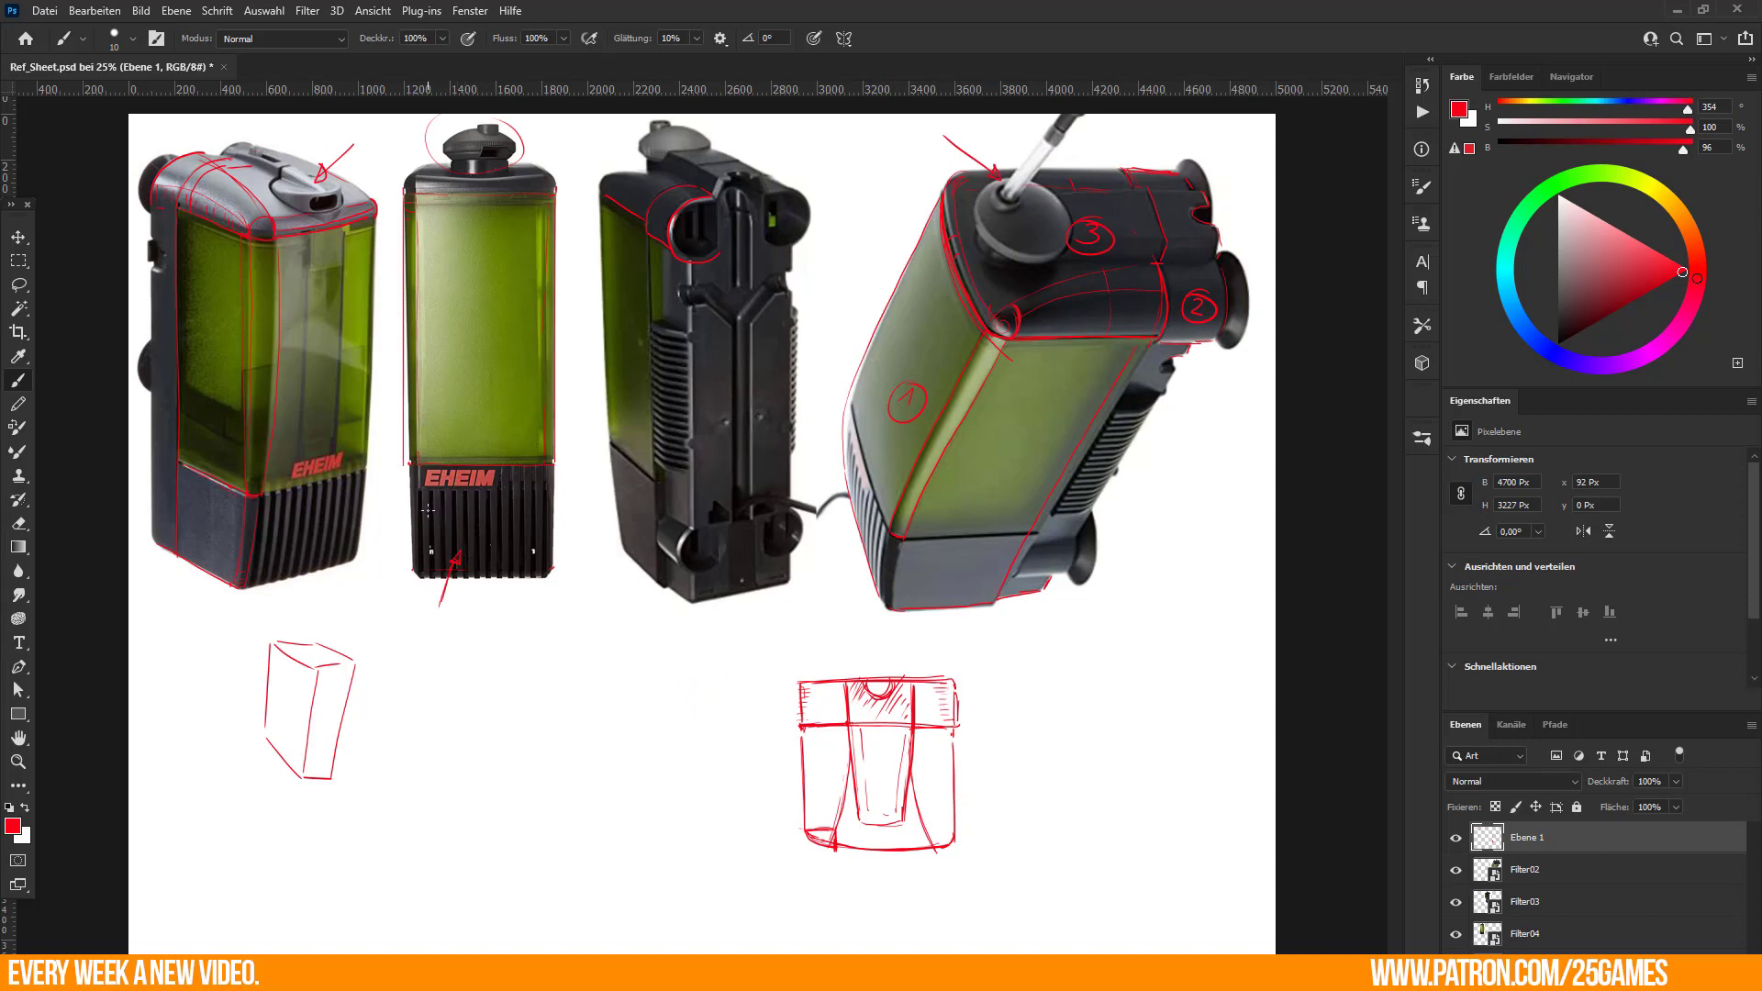
pyautogui.moveTo(543, 468)
pyautogui.mouseDown()
pyautogui.moveTo(543, 594)
pyautogui.moveTo(544, 480)
pyautogui.mouseUp()
# Sample the dark casing colour on the rear-view photo and paint over the lower central channel with the brush enlarged to 125.
pyautogui.keyDown('alt'); pyautogui.click(723, 450); pyautogui.keyUp('alt')
pyautogui.press(']')
pyautogui.press(']')
pyautogui.press(']')
pyautogui.press(']')
pyautogui.press(']')
pyautogui.press(']')
pyautogui.press(']')
pyautogui.moveTo(737, 346)
pyautogui.mouseDown()
pyautogui.moveTo(732, 510)
pyautogui.moveTo(715, 512)
pyautogui.moveTo(733, 509)
pyautogui.mouseUp()
pyautogui.press(']')
pyautogui.press(']')
pyautogui.press(']')
pyautogui.moveTo(731, 406); pyautogui.dragTo(736, 484)
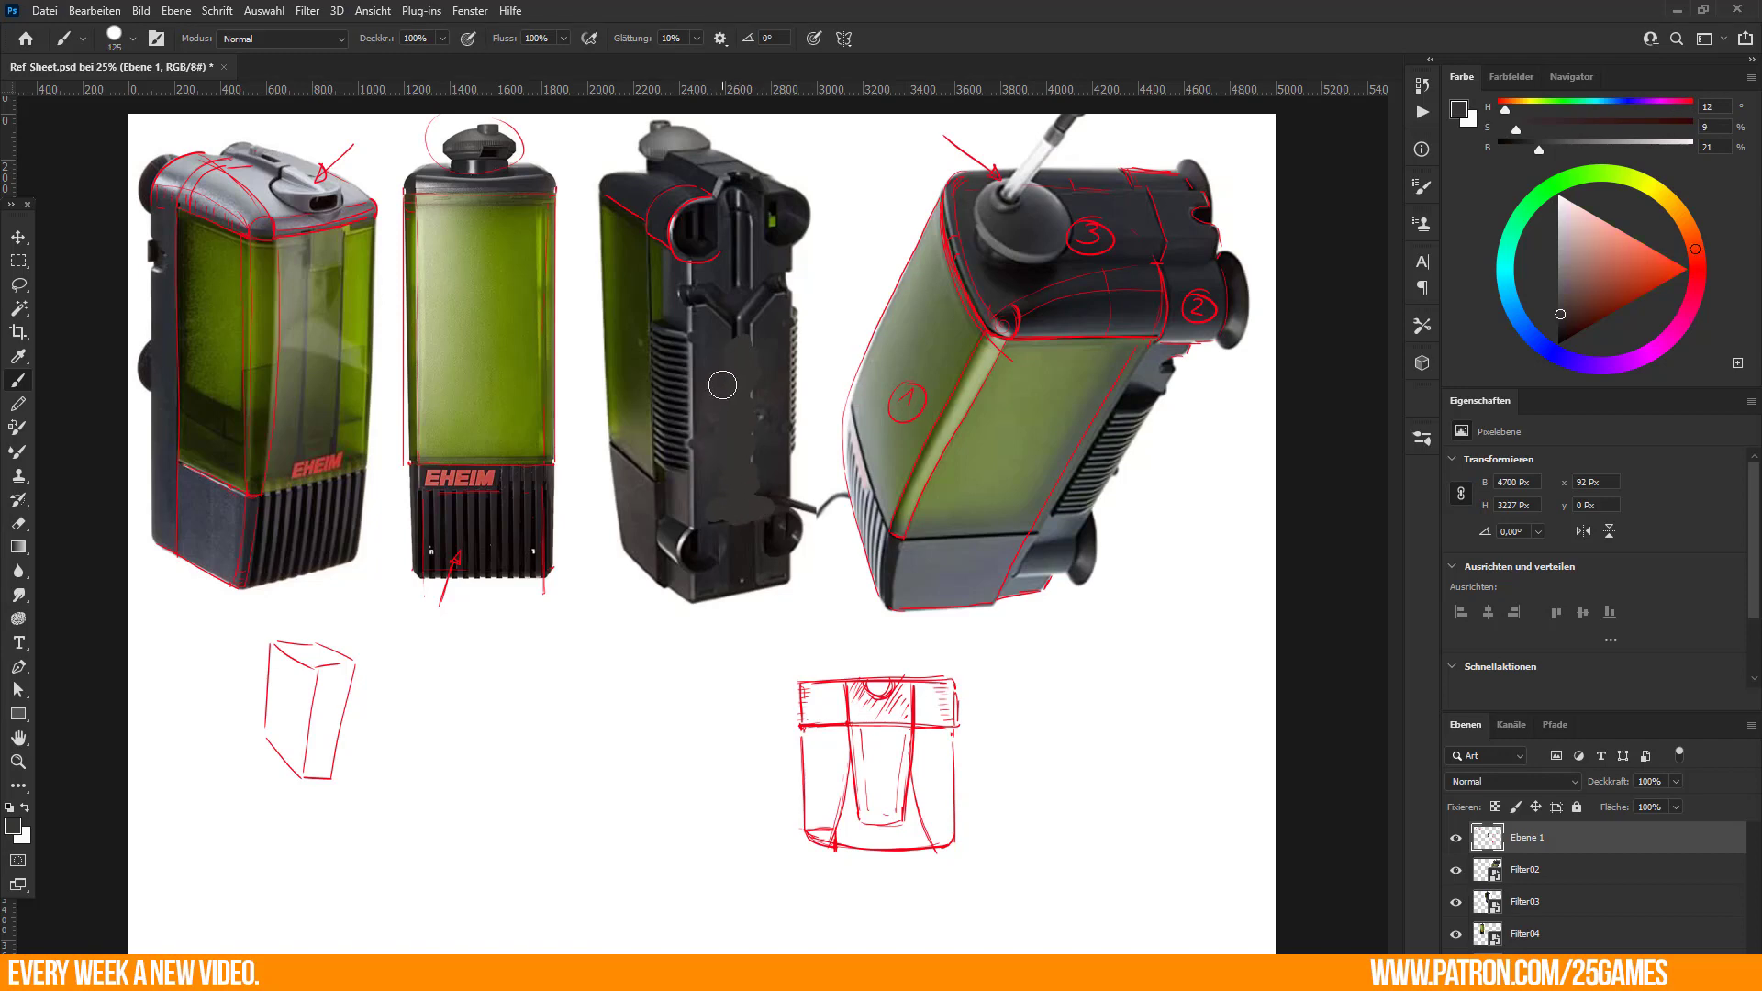
# Paint over the upper suction cups on the rear-view photo with sampled dark casing colours and the brush reduced to 70.
pyautogui.keyDown('alt'); pyautogui.click(717, 321); pyautogui.keyUp('alt')
pyautogui.press('[')
pyautogui.press('[')
pyautogui.press('[')
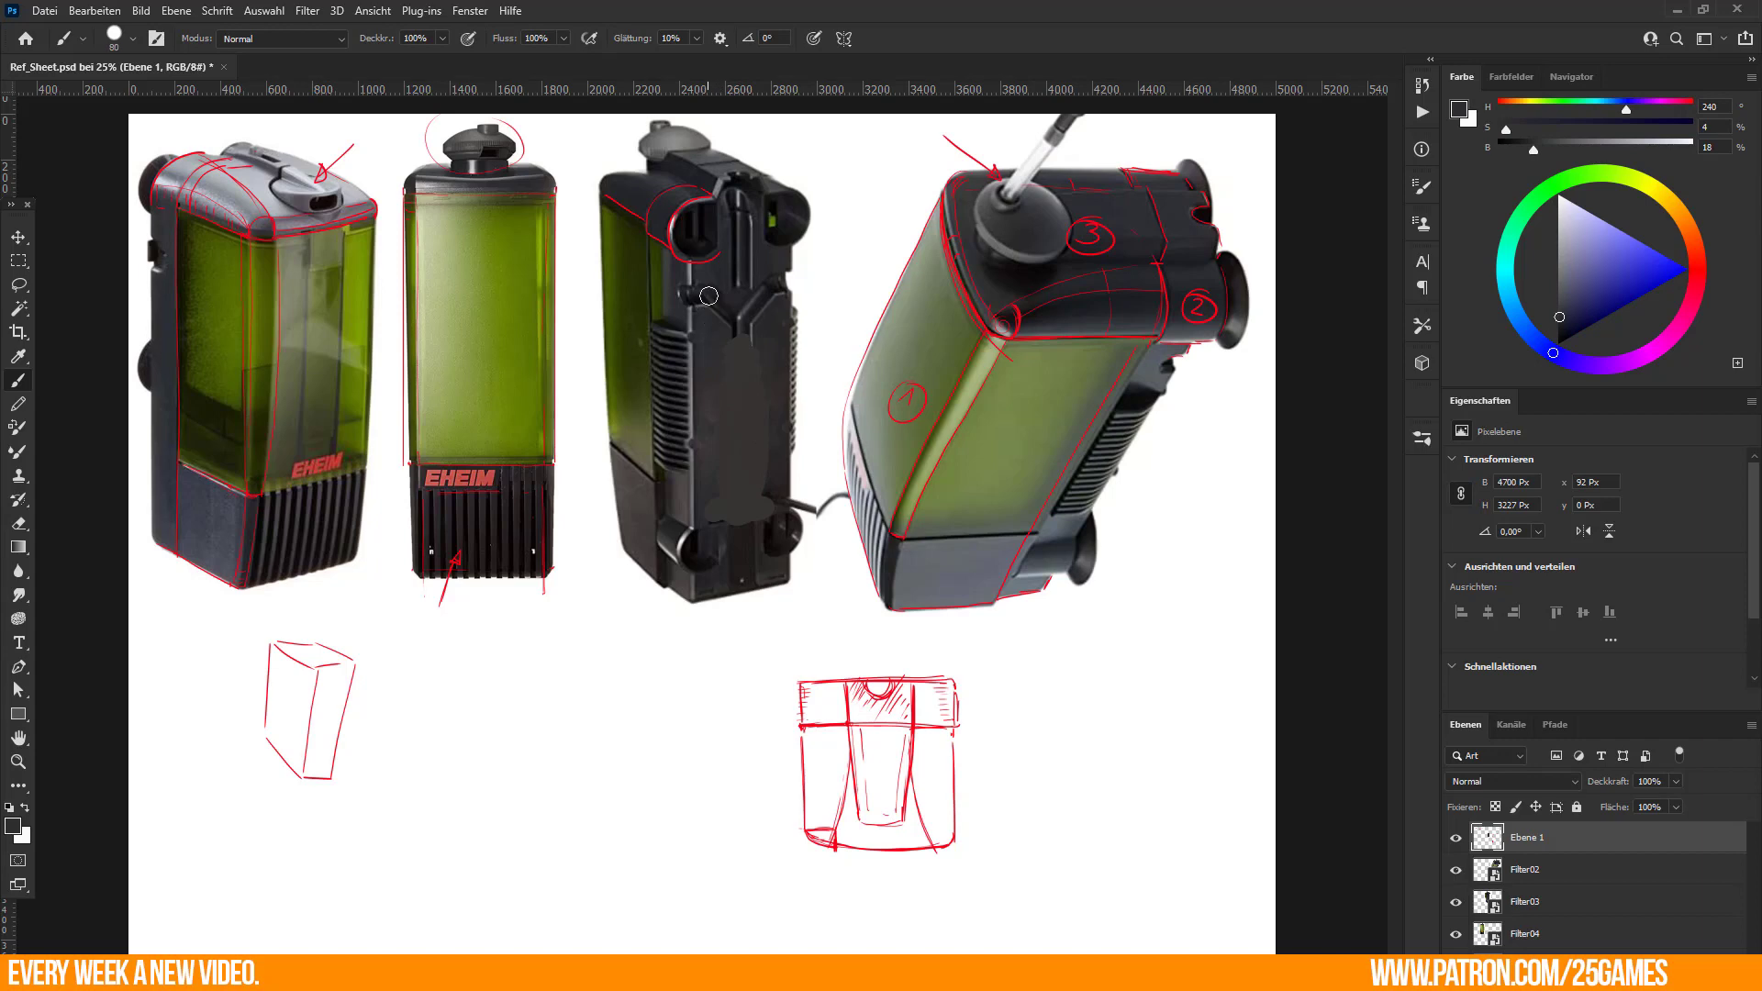
pyautogui.moveTo(753, 300)
pyautogui.mouseDown()
pyautogui.moveTo(743, 224)
pyautogui.moveTo(736, 289)
pyautogui.moveTo(683, 222)
pyautogui.moveTo(718, 246)
pyautogui.moveTo(796, 206)
pyautogui.moveTo(773, 222)
pyautogui.moveTo(784, 244)
pyautogui.mouseUp()
pyautogui.keyDown('alt'); pyautogui.click(716, 290); pyautogui.keyUp('alt')
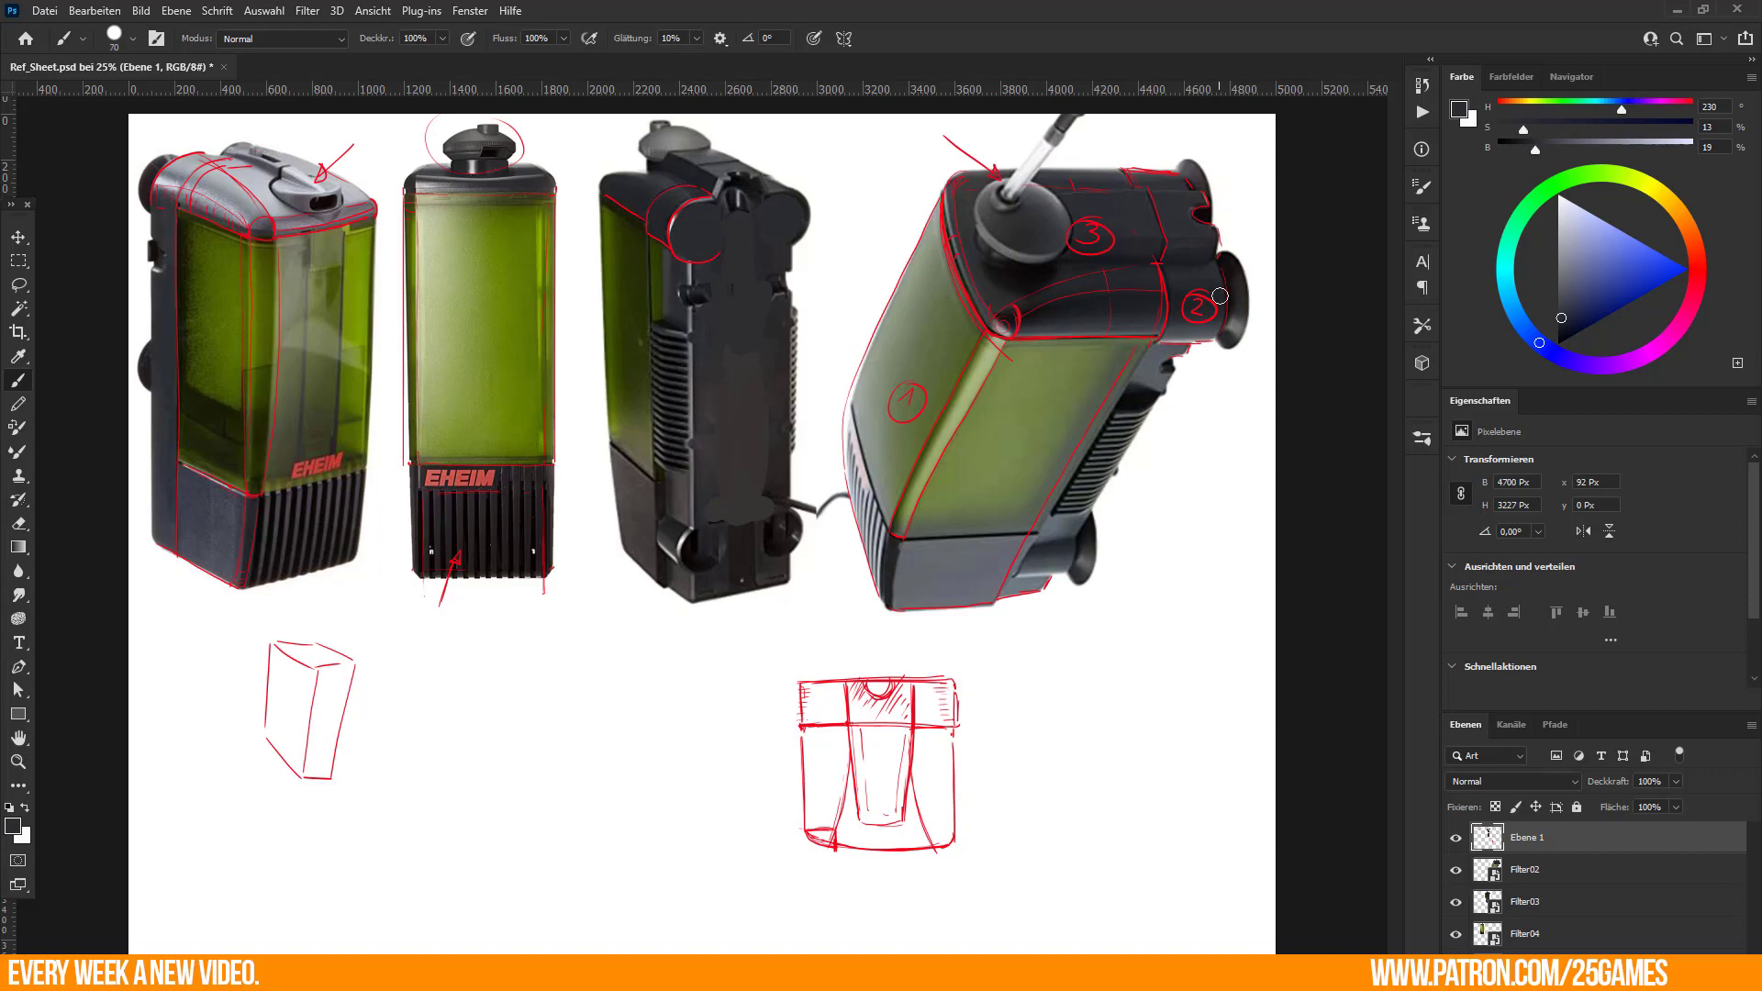
# Paint along the large side suction cup on the tilted-view photo with the brush reduced to 20, and toggle layer Ebene 1 to compare.
pyautogui.press('[')
pyautogui.press('[')
pyautogui.press('[')
pyautogui.press('[')
pyautogui.press('[')
pyautogui.press('[')
pyautogui.press('[')
pyautogui.moveTo(1242, 275); pyautogui.dragTo(1236, 345)
pyautogui.press('[')
pyautogui.click(1455, 837)
# Sample the sketch's red and draw a horizontal dimension line above the top-view sketch, labelled 75mm.
pyautogui.keyDown('alt'); pyautogui.click(848, 718); pyautogui.keyUp('alt')
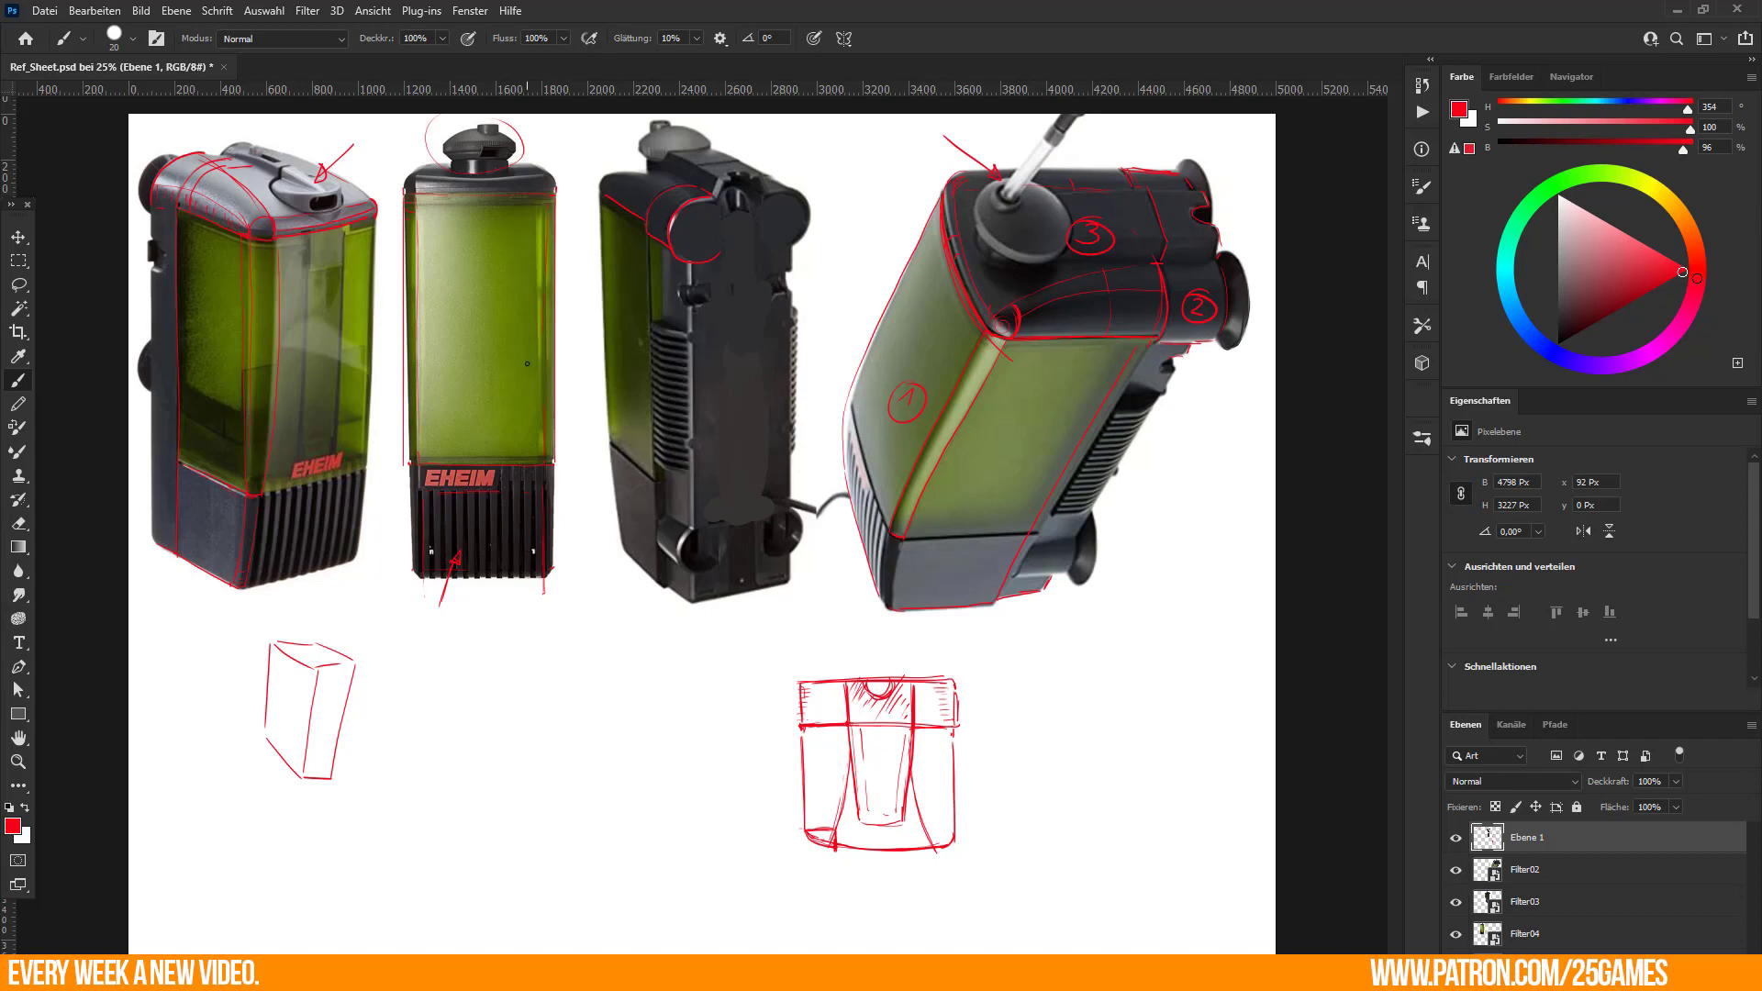
pyautogui.press('[')
pyautogui.moveTo(799, 647); pyautogui.dragTo(799, 671)
pyautogui.moveTo(949, 652); pyautogui.dragTo(951, 669)
pyautogui.moveTo(797, 662)
pyautogui.mouseDown()
pyautogui.moveTo(950, 659)
pyautogui.moveTo(860, 654)
pyautogui.mouseUp()
pyautogui.moveTo(856, 648); pyautogui.dragTo(907, 652)
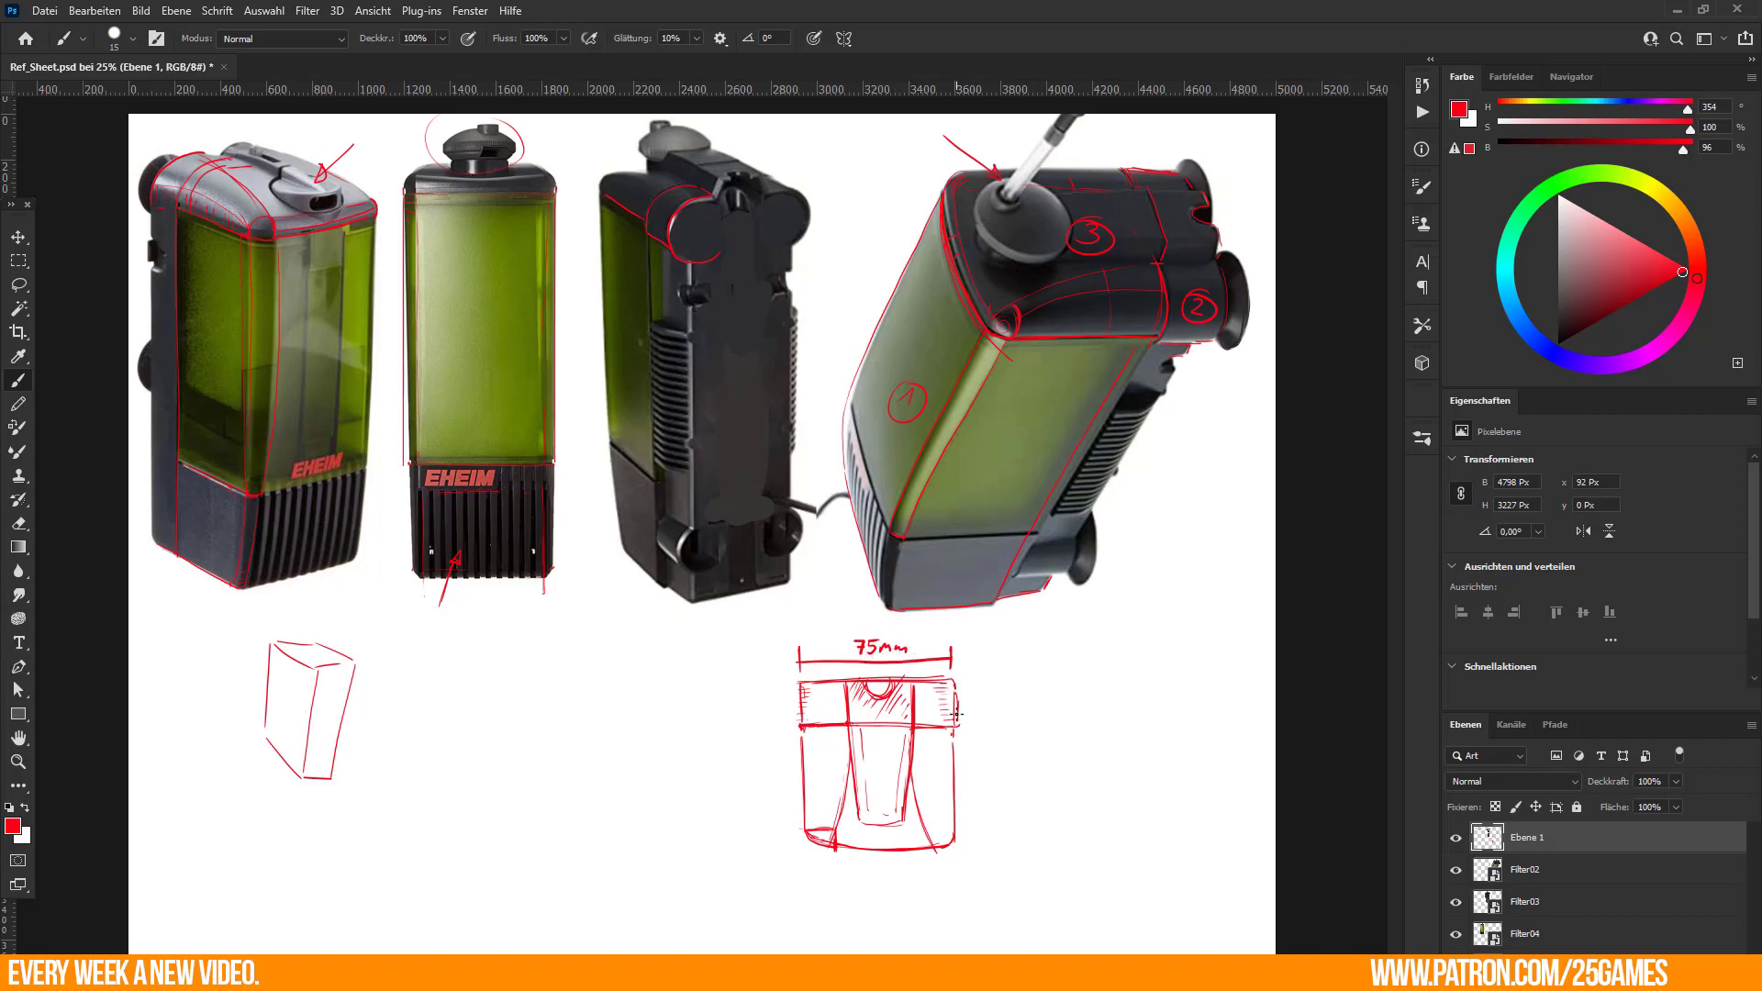
# Draw a vertical dimension line beside the top-view sketch and label it 96mm.
pyautogui.moveTo(976, 712)
pyautogui.mouseDown()
pyautogui.moveTo(976, 681)
pyautogui.moveTo(990, 855)
pyautogui.mouseUp()
pyautogui.moveTo(997, 753); pyautogui.dragTo(995, 774)
pyautogui.moveTo(1005, 751)
pyautogui.mouseDown()
pyautogui.moveTo(1001, 769)
pyautogui.moveTo(1050, 767)
pyautogui.mouseUp()
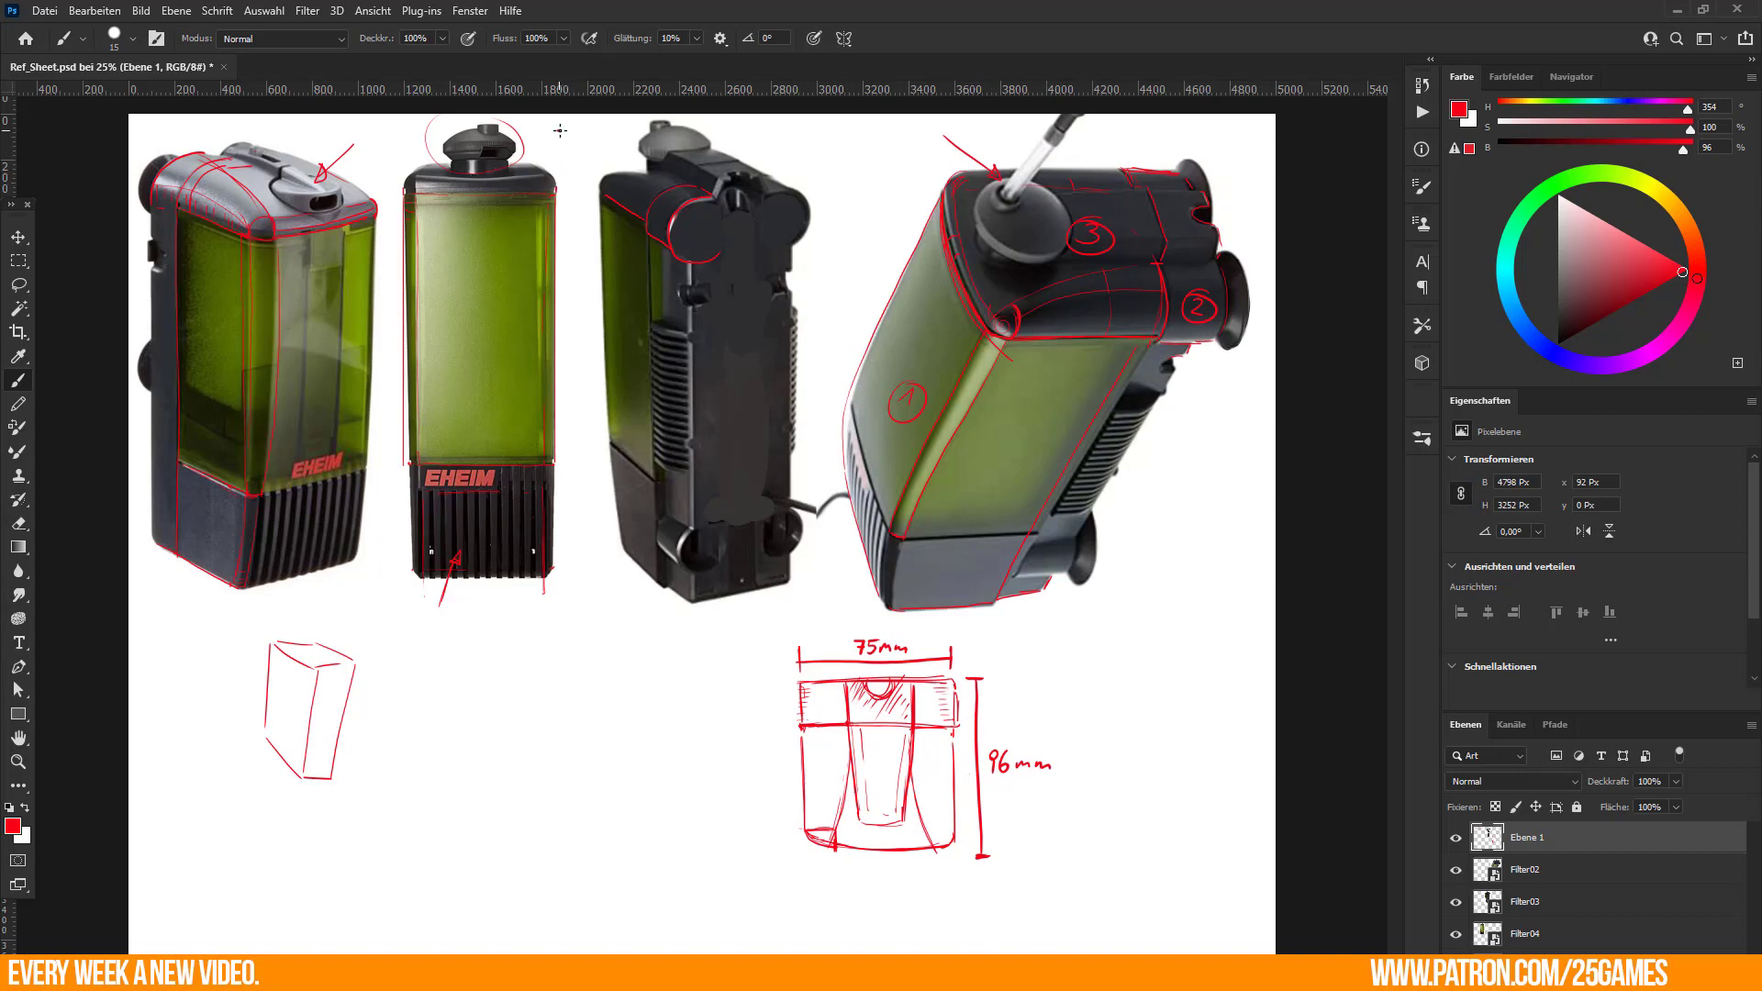
# Draw a full-height dimension line beside the front-view photo, with an extension line from its top, and label it 27,5 cm.
pyautogui.moveTo(568, 132); pyautogui.dragTo(564, 580)
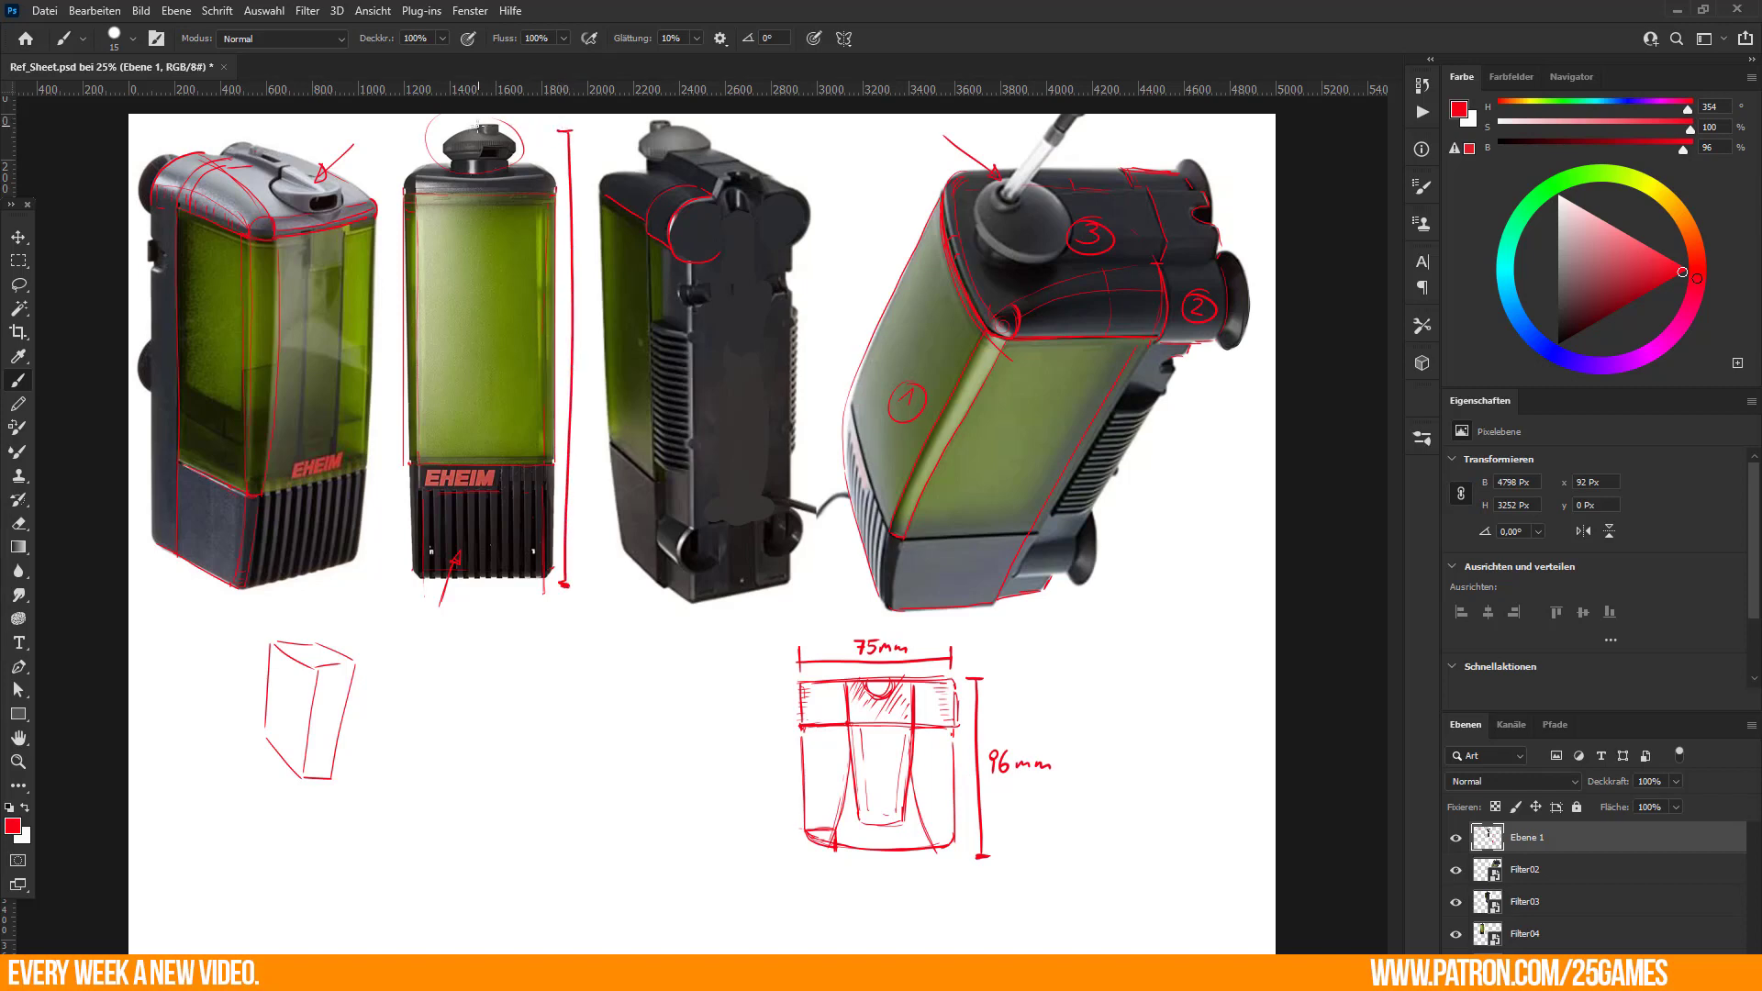
pyautogui.moveTo(486, 125); pyautogui.dragTo(565, 120)
pyautogui.moveTo(453, 126); pyautogui.dragTo(567, 125)
pyautogui.moveTo(577, 359); pyautogui.dragTo(592, 378)
pyautogui.moveTo(596, 361); pyautogui.dragTo(602, 358)
# Draw horizontal lines across the front-view photo at the green container's upper edge and the base's lower edge, adding short marks along its side.
pyautogui.moveTo(385, 199); pyautogui.dragTo(577, 195)
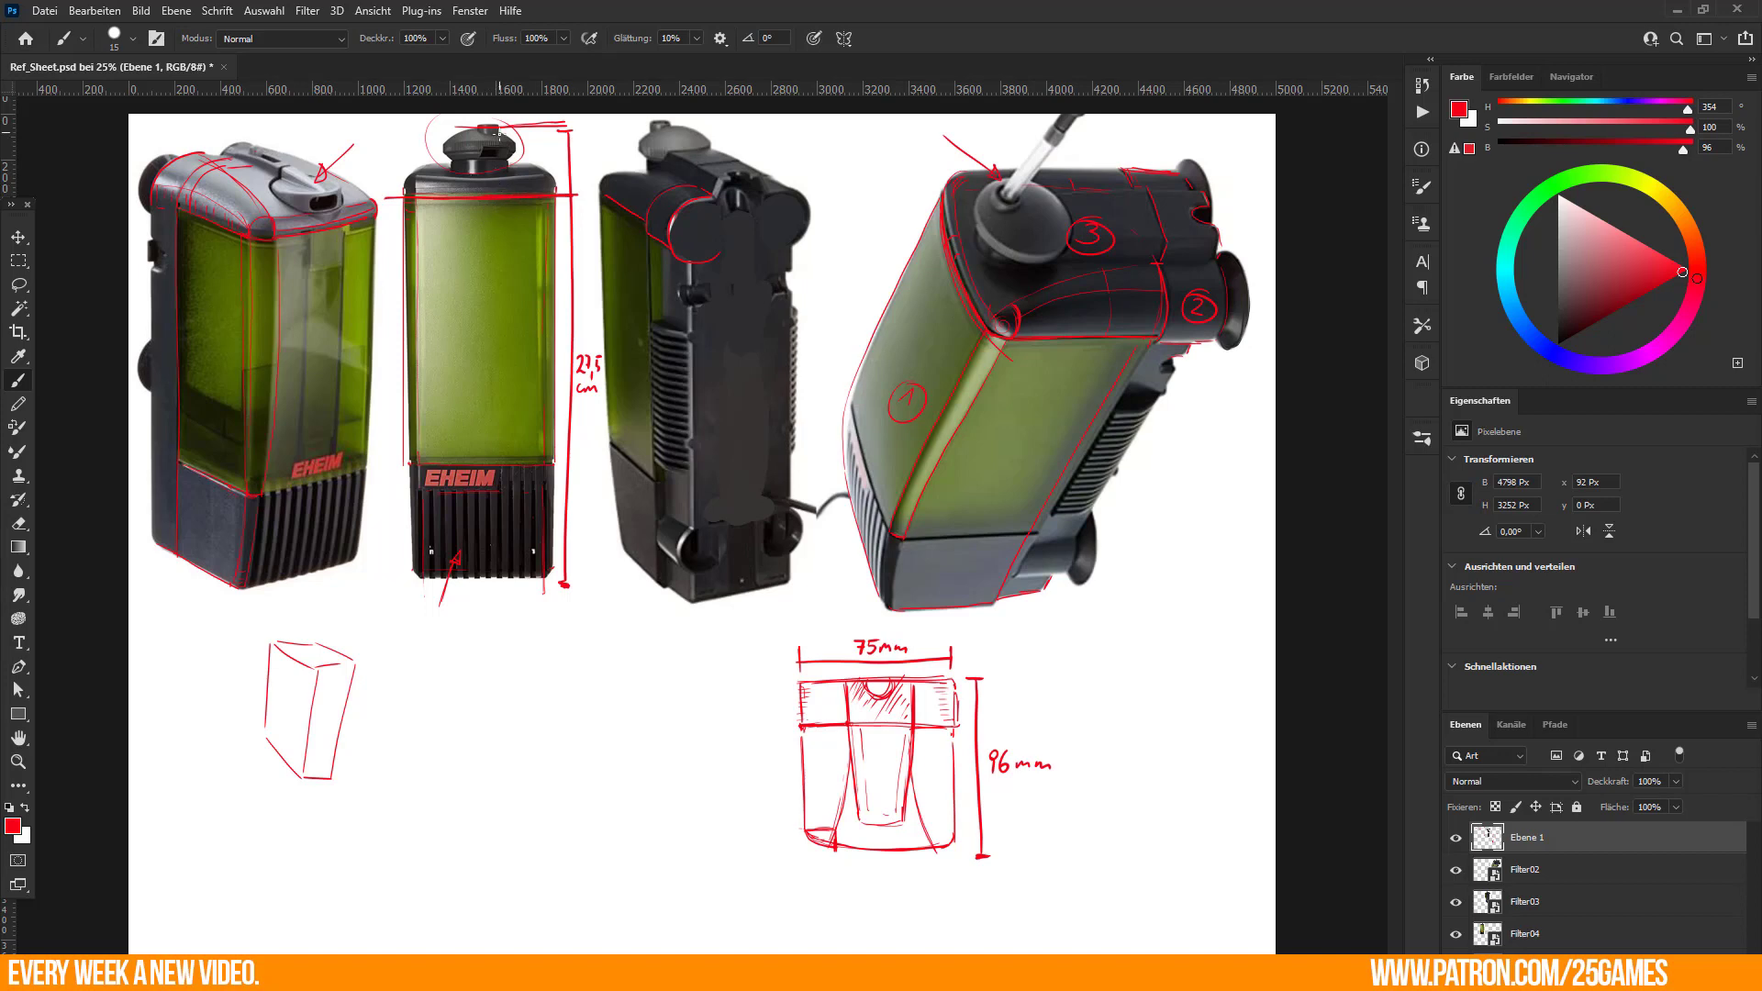
pyautogui.moveTo(557, 132)
pyautogui.mouseDown()
pyautogui.moveTo(556, 193)
pyautogui.moveTo(545, 148)
pyautogui.mouseUp()
pyautogui.moveTo(547, 337); pyautogui.dragTo(554, 325)
pyautogui.moveTo(418, 581); pyautogui.dragTo(567, 583)
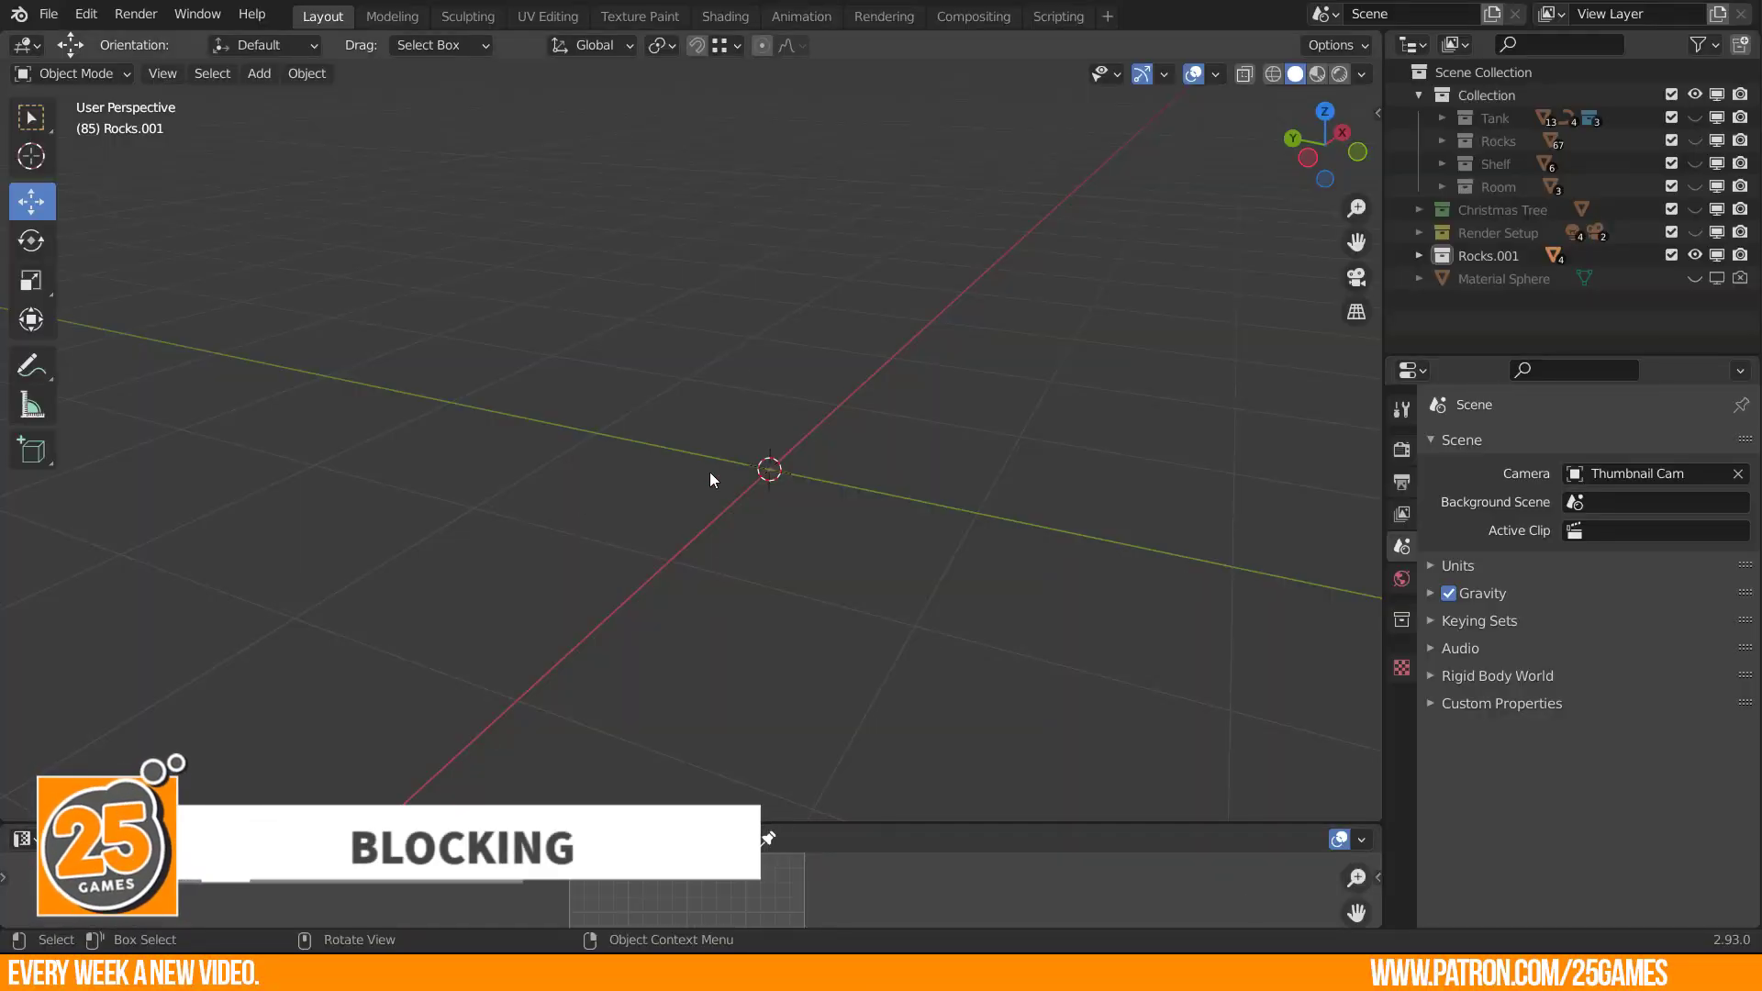
# Switch to Blender and add a cube with a size of 1 m at the origin in front view.
pyautogui.moveTo(813, 517); pyautogui.dragTo(766, 539, button='middle')
pyautogui.press('KP_1')
pyautogui.keyDown('shift'); pyautogui.moveTo(643, 436); pyautogui.dragTo(734, 506, button='middle'); pyautogui.keyUp('shift')
pyautogui.scroll(3, 853, 635)
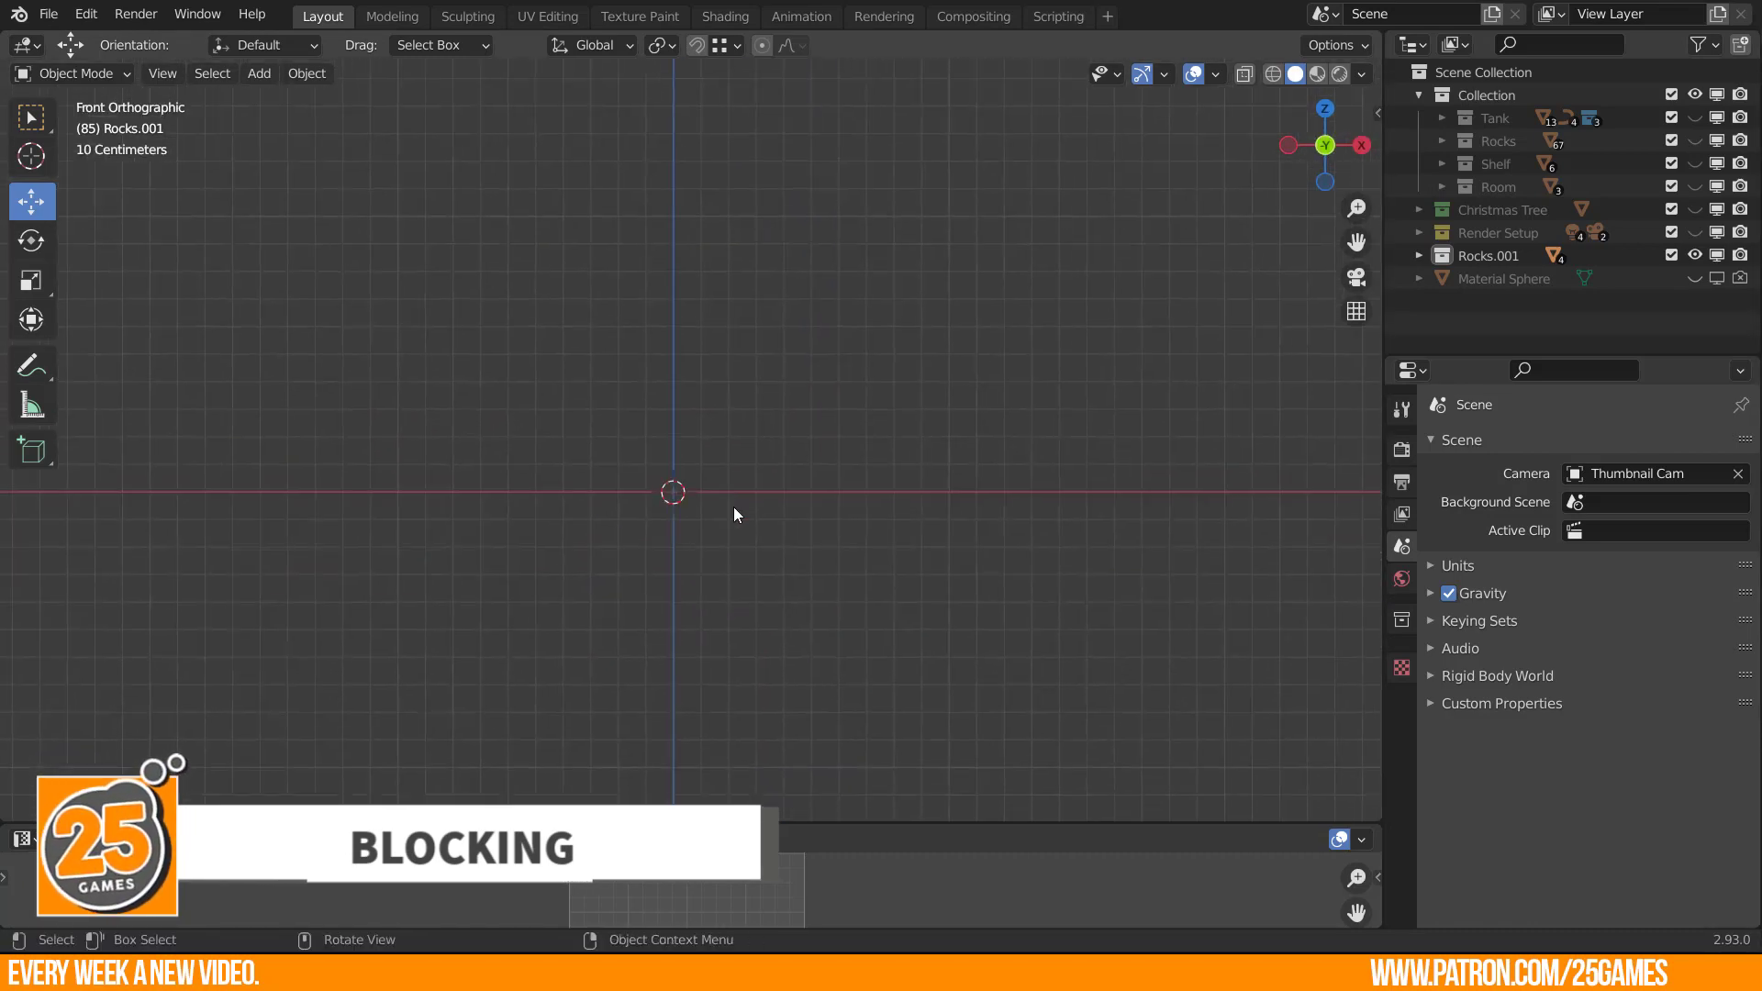
pyautogui.hotkey('shift', 'a')
pyautogui.moveTo(686, 492)
pyautogui.click(874, 510)
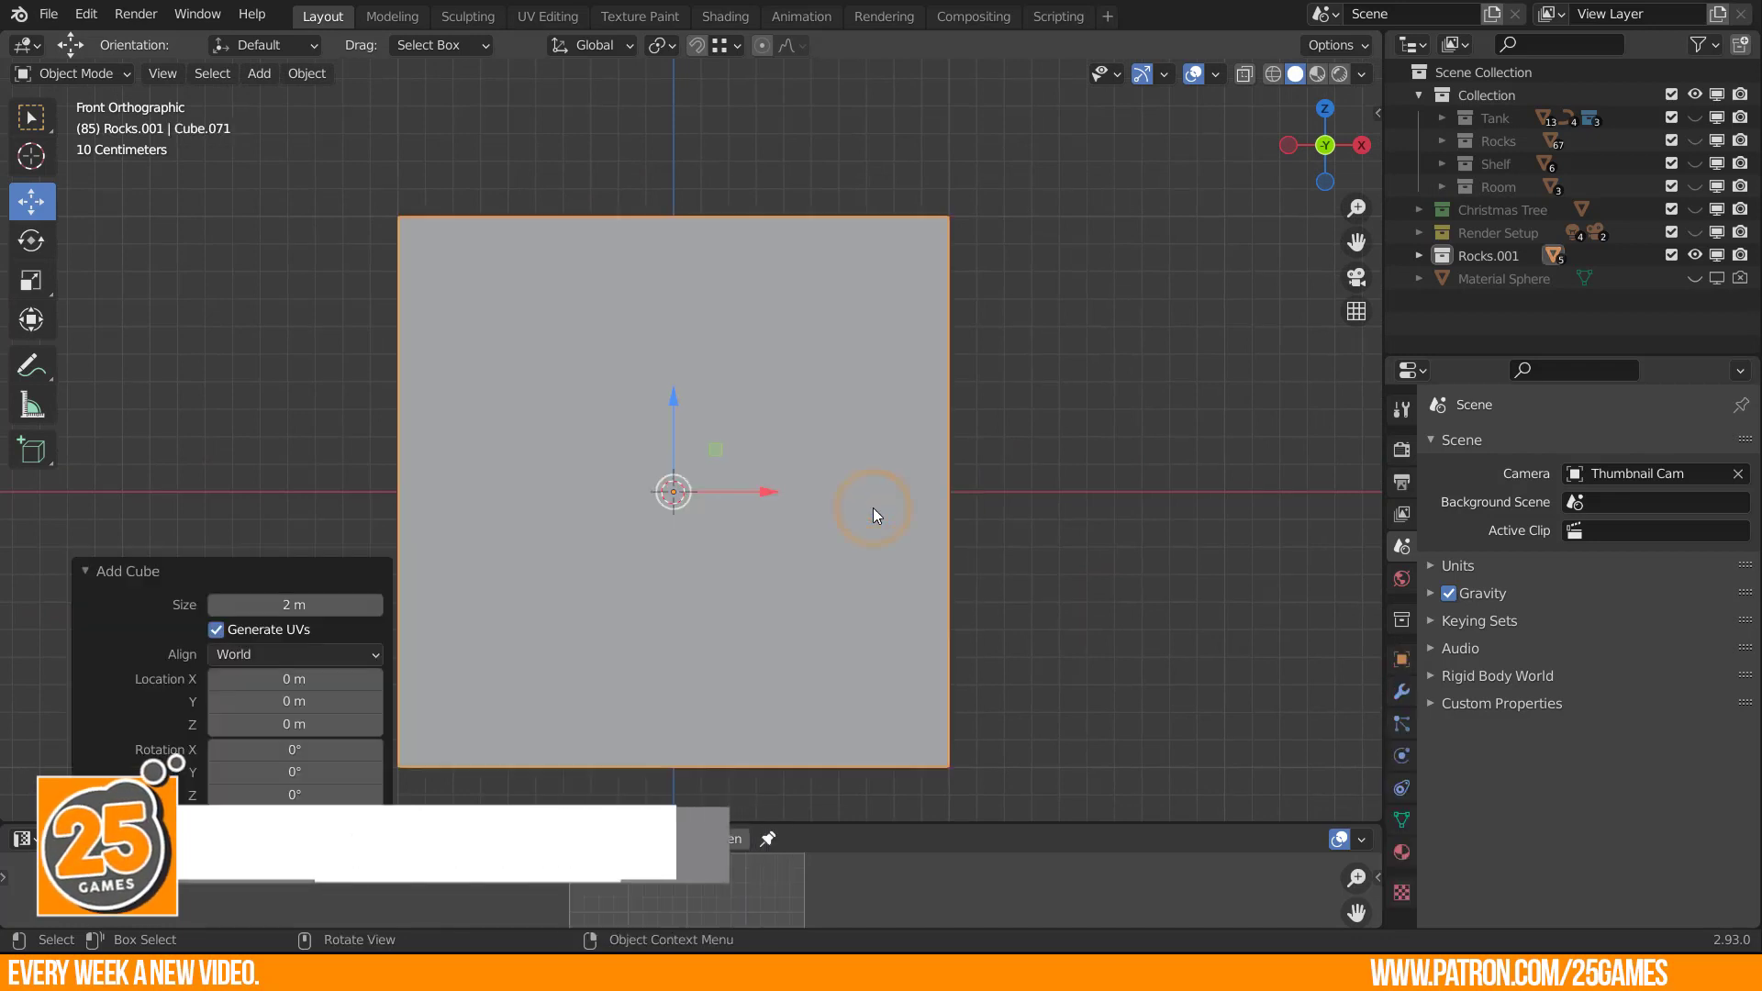
pyautogui.click(285, 605)
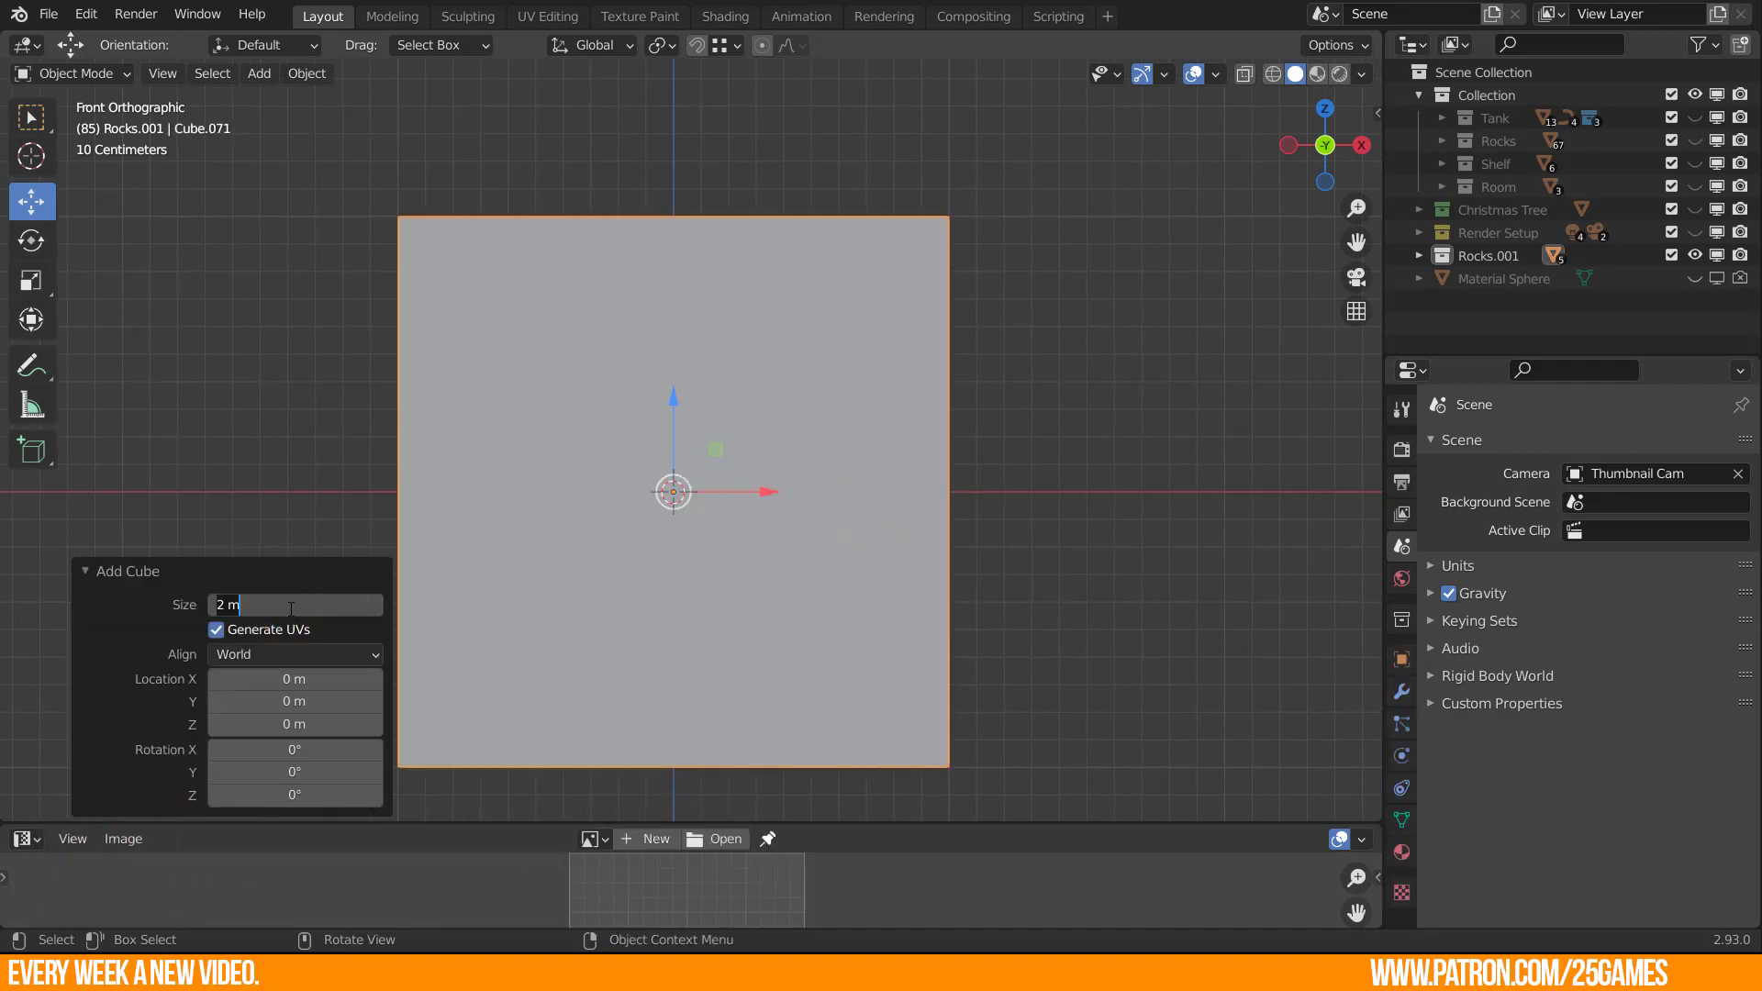
pyautogui.write('1')
pyautogui.press('Return')
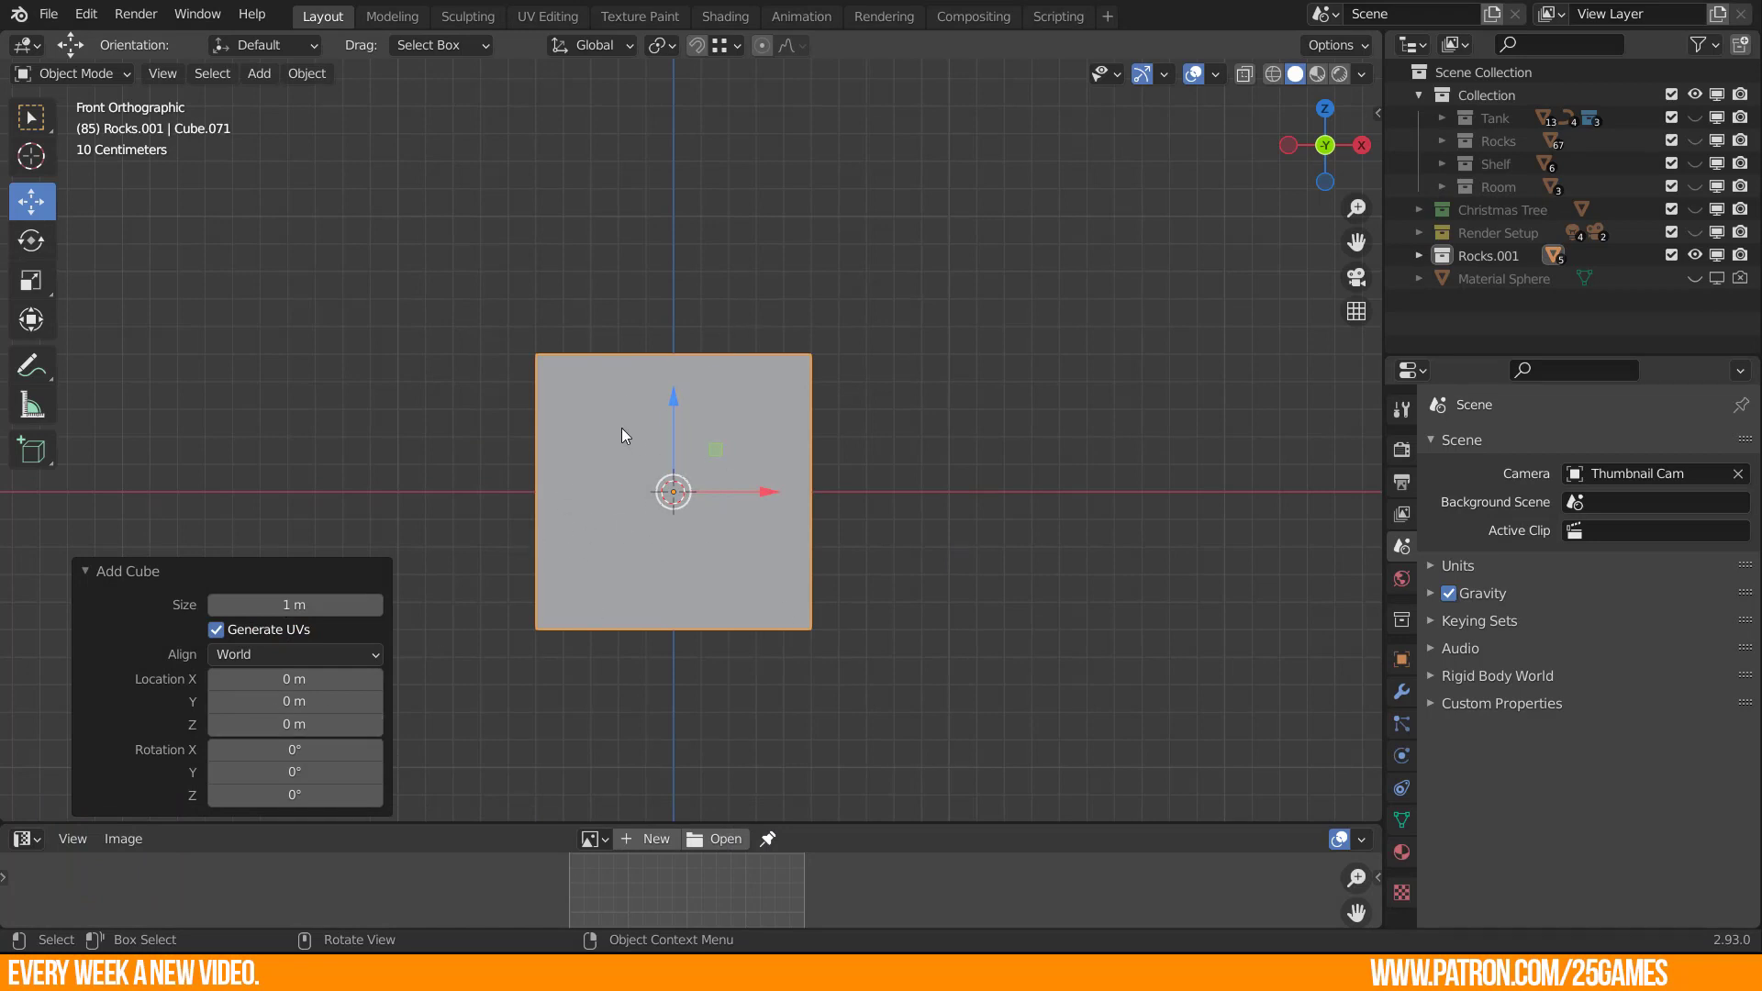
# Turn on the edge length measurement overlay for the cube in Edit Mode, then return to Object Mode.
pyautogui.scroll(2, 653, 431)
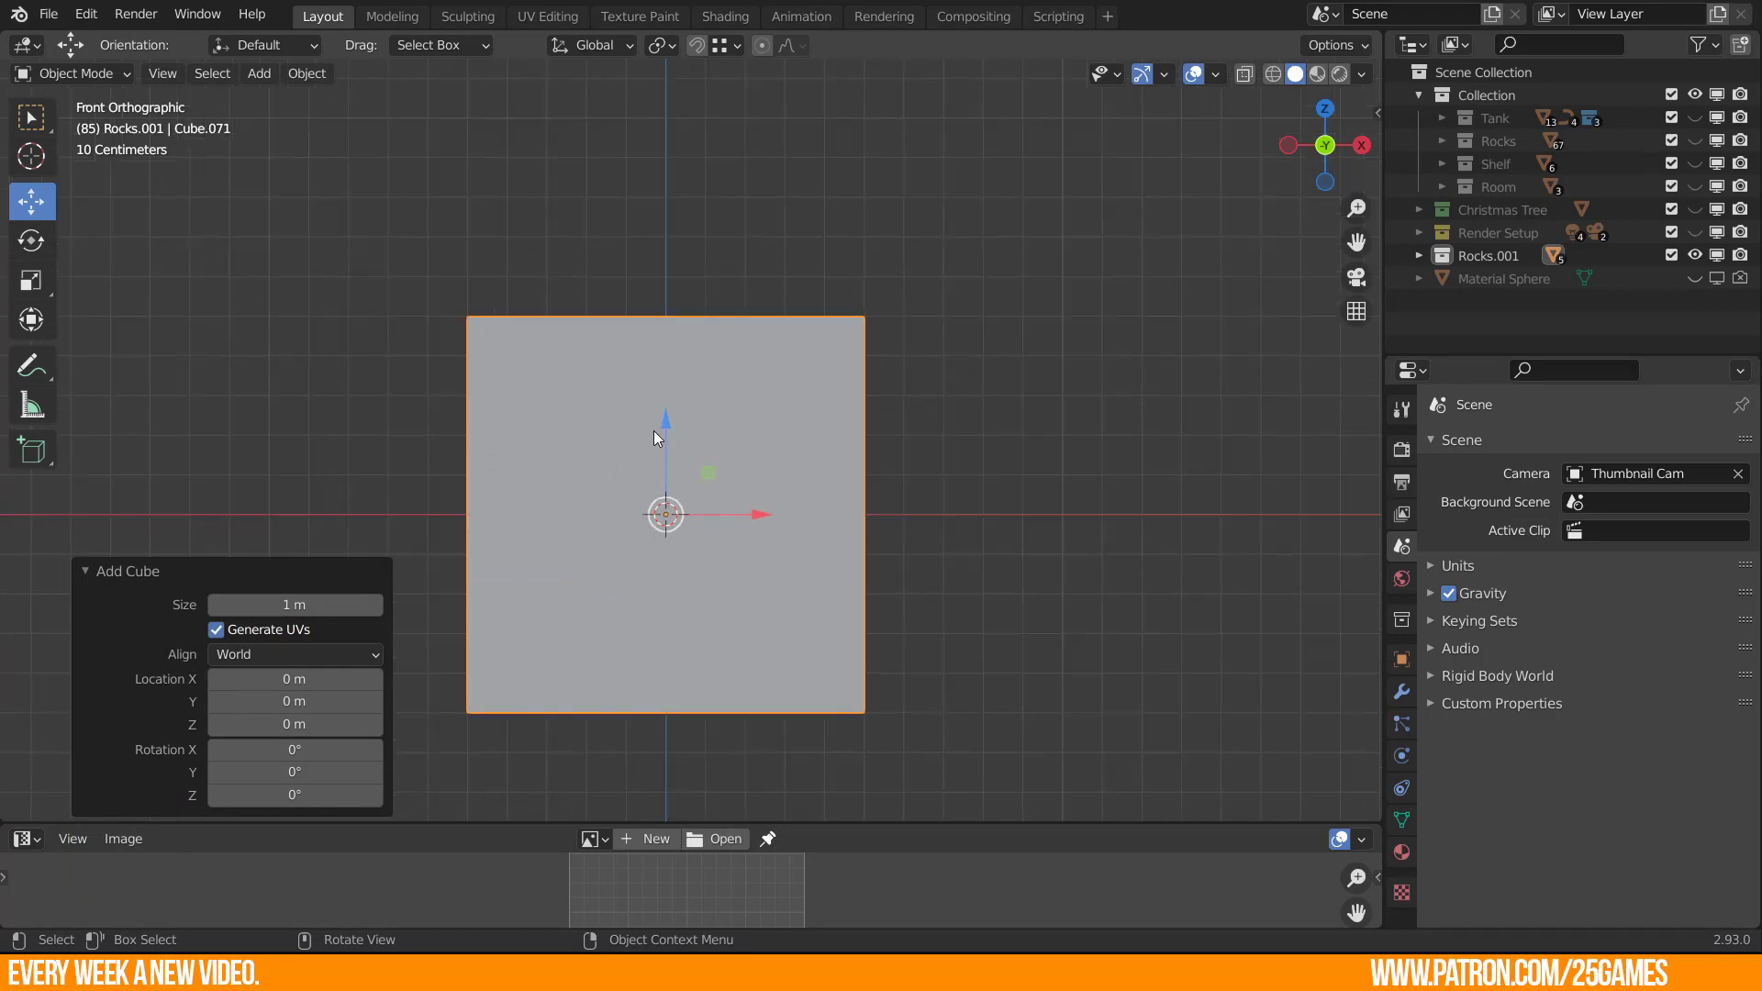
pyautogui.keyDown('shift'); pyautogui.moveTo(655, 483); pyautogui.dragTo(701, 512, button='middle'); pyautogui.keyUp('shift')
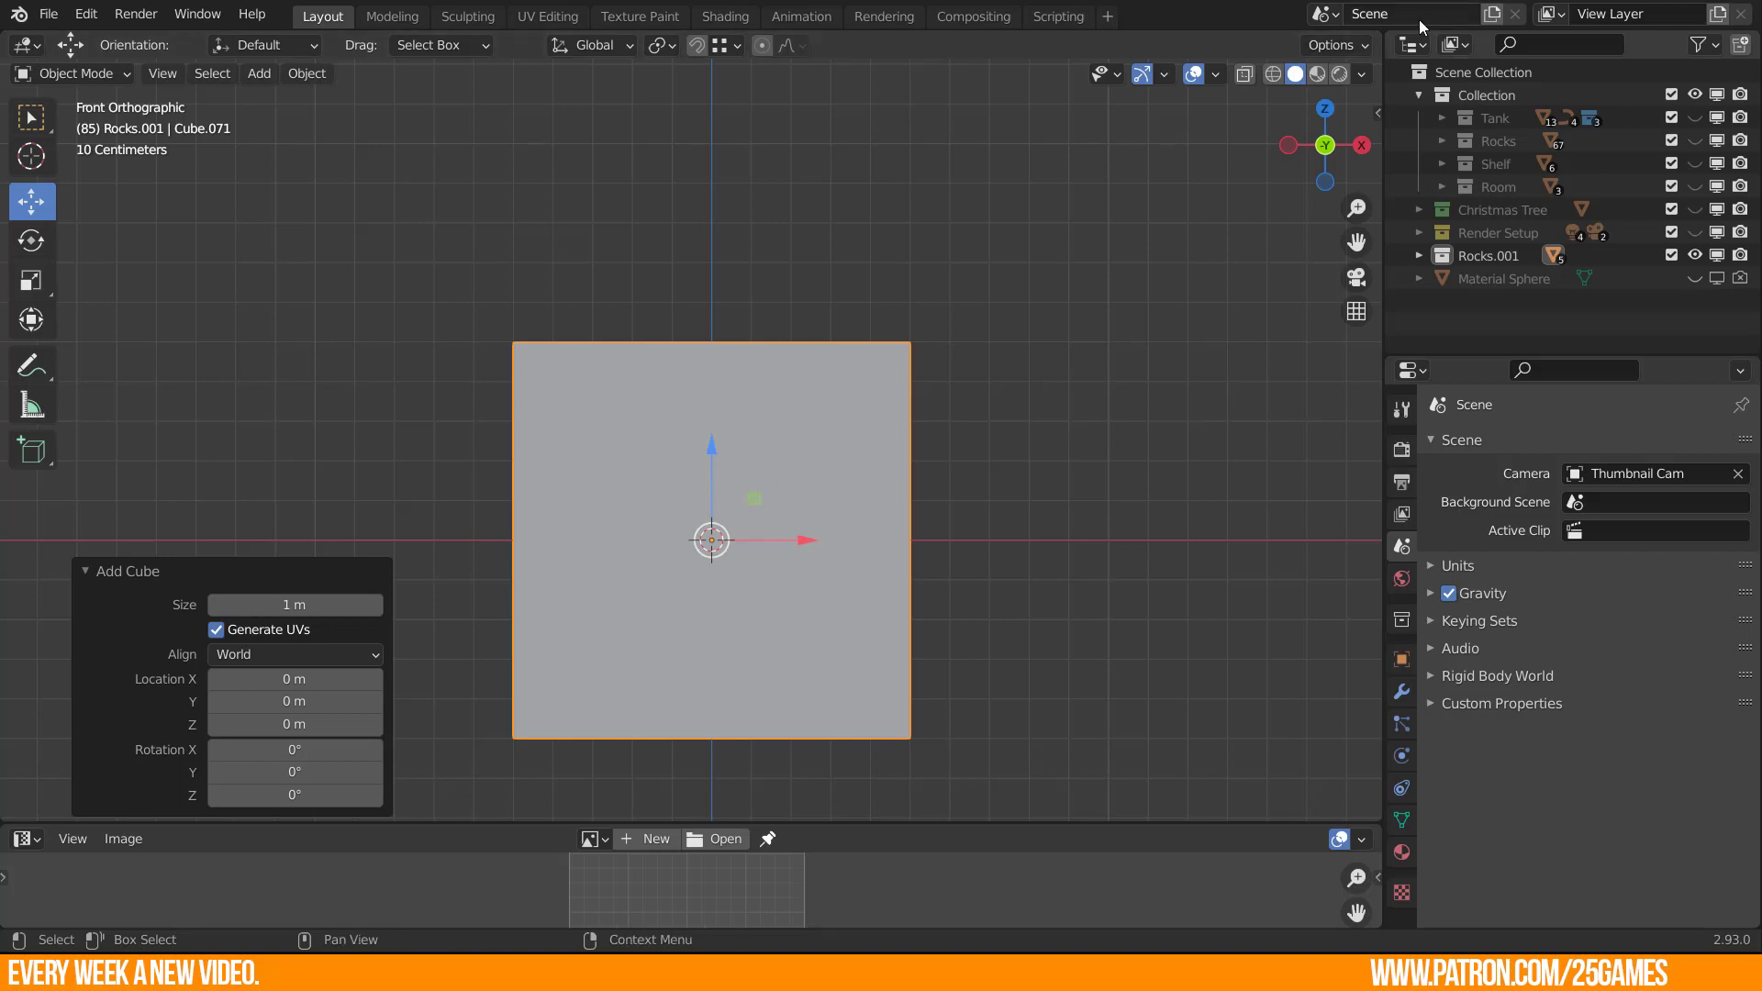
pyautogui.keyDown('shift'); pyautogui.moveTo(677, 581); pyautogui.dragTo(733, 588, button='middle'); pyautogui.keyUp('shift')
pyautogui.press('Tab')
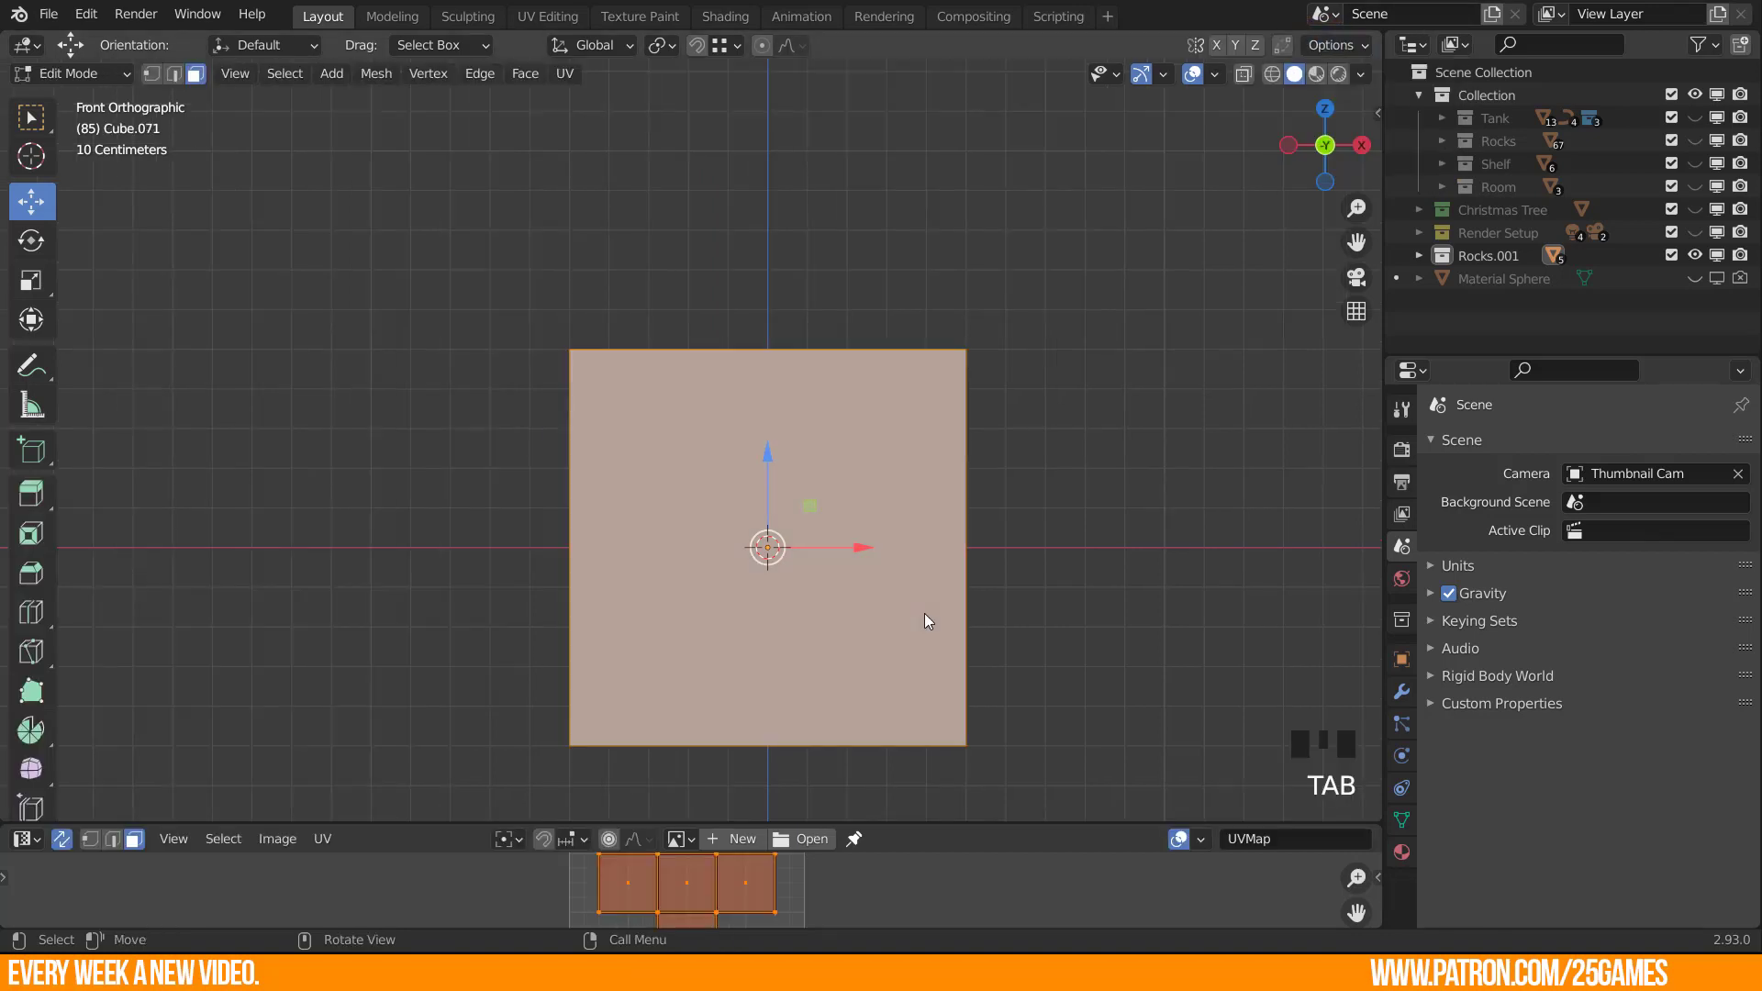
pyautogui.click(1214, 73)
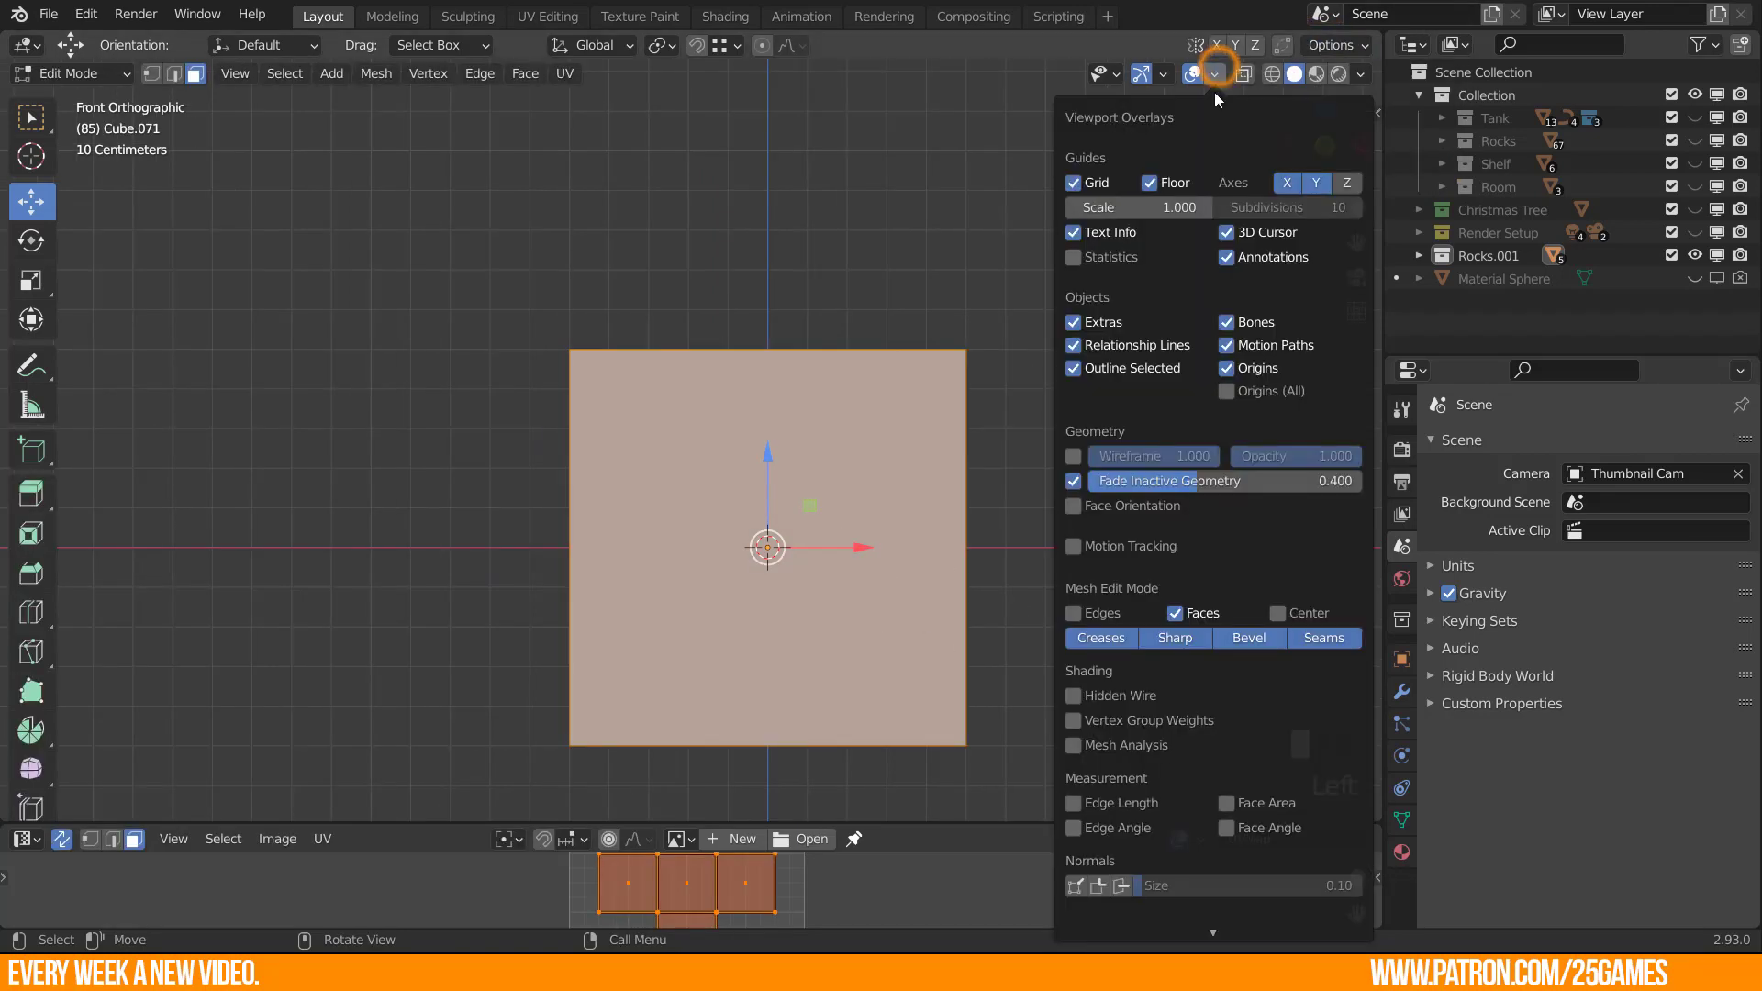
pyautogui.click(1074, 804)
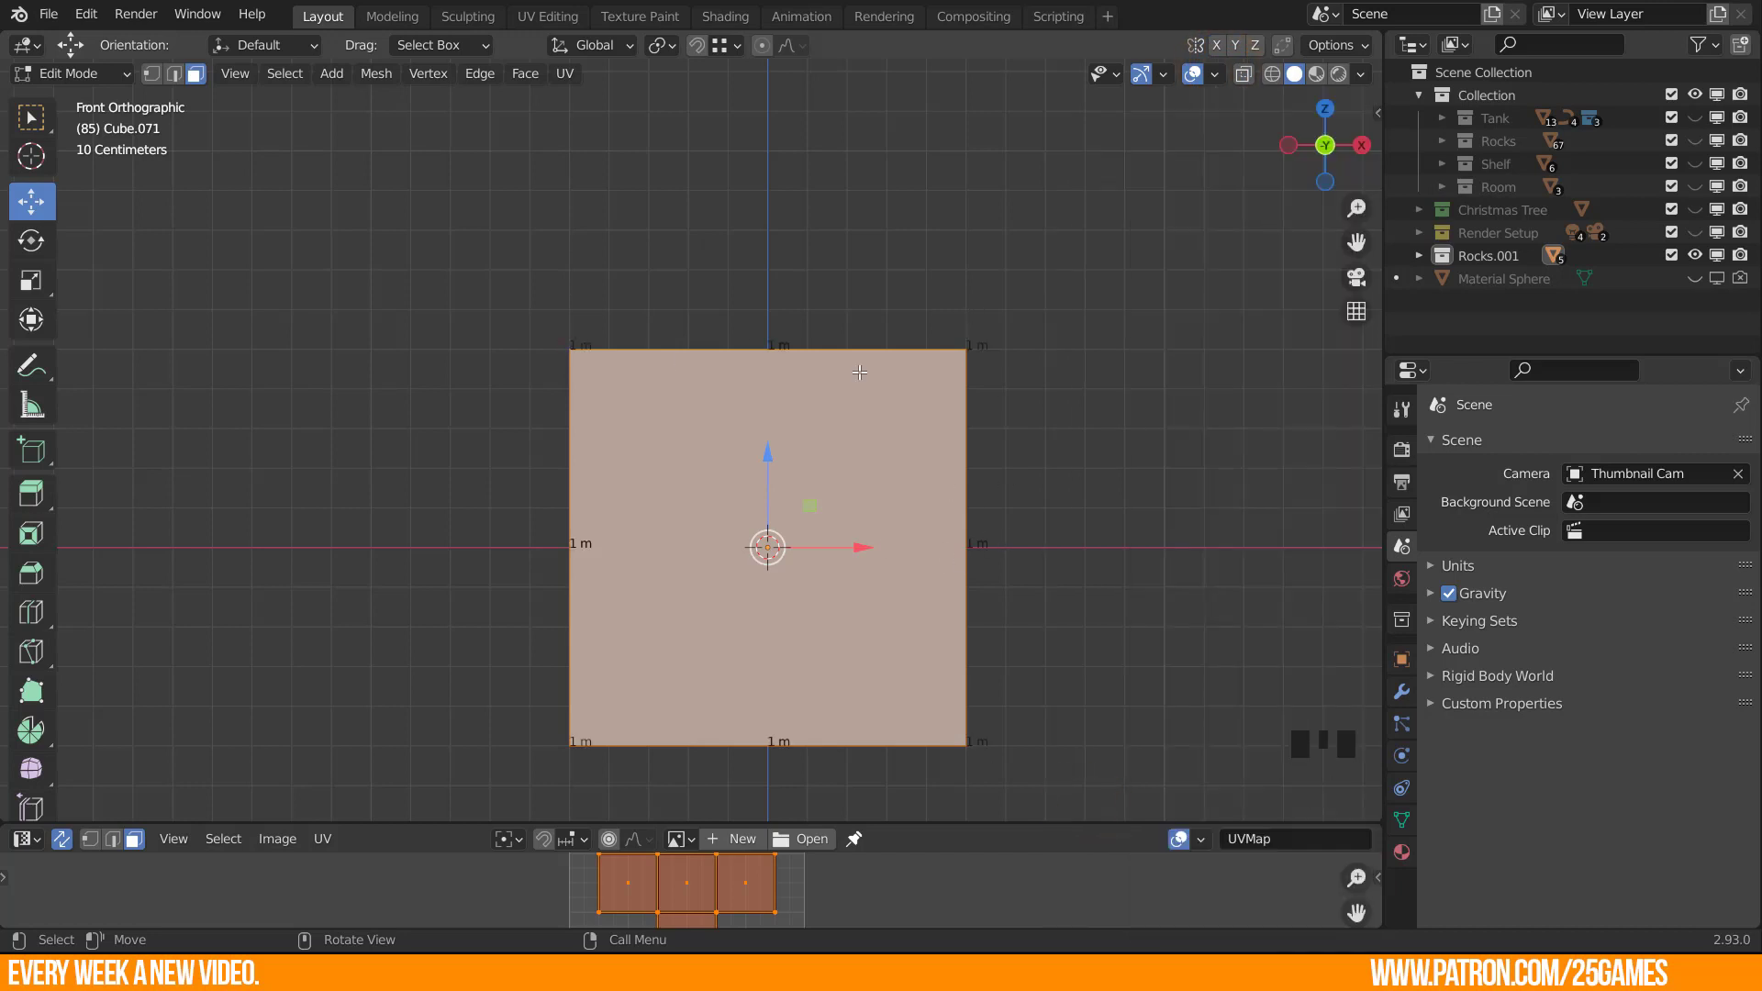
pyautogui.press('Tab')
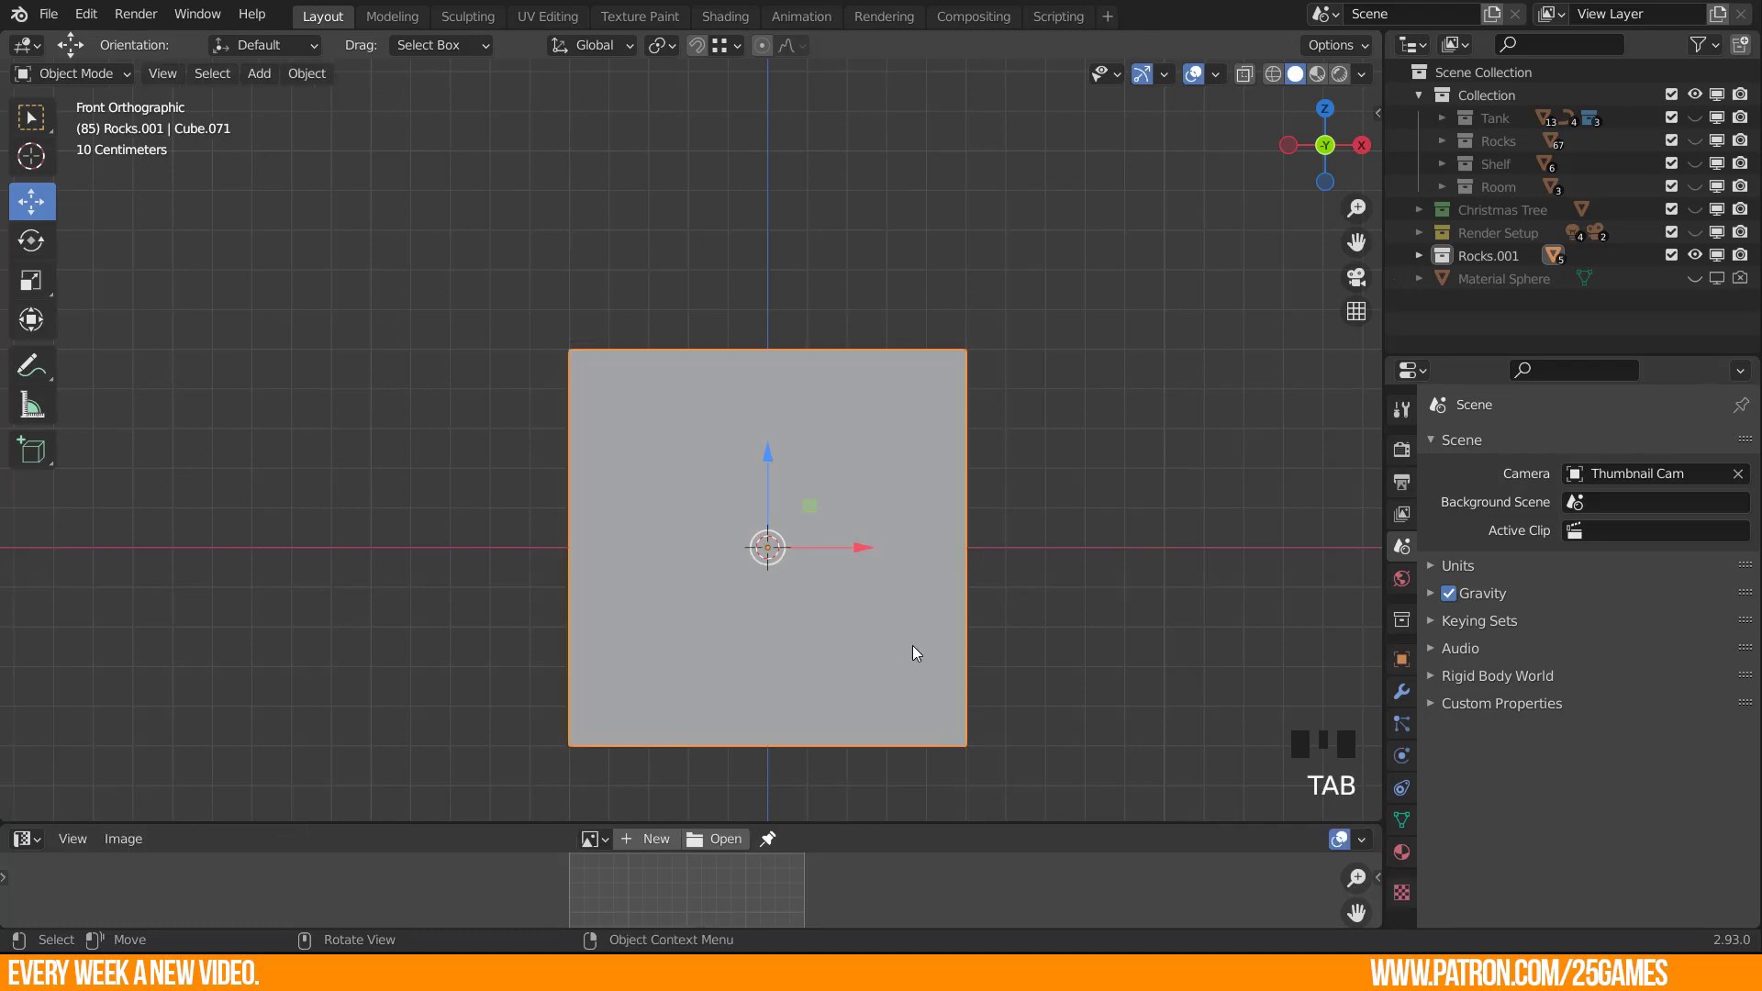
# Scale the whole cube mesh by 0.075 along X in Edit Mode.
pyautogui.moveTo(912, 648); pyautogui.dragTo(557, 245, button='middle')
pyautogui.scroll(-2, 936, 630)
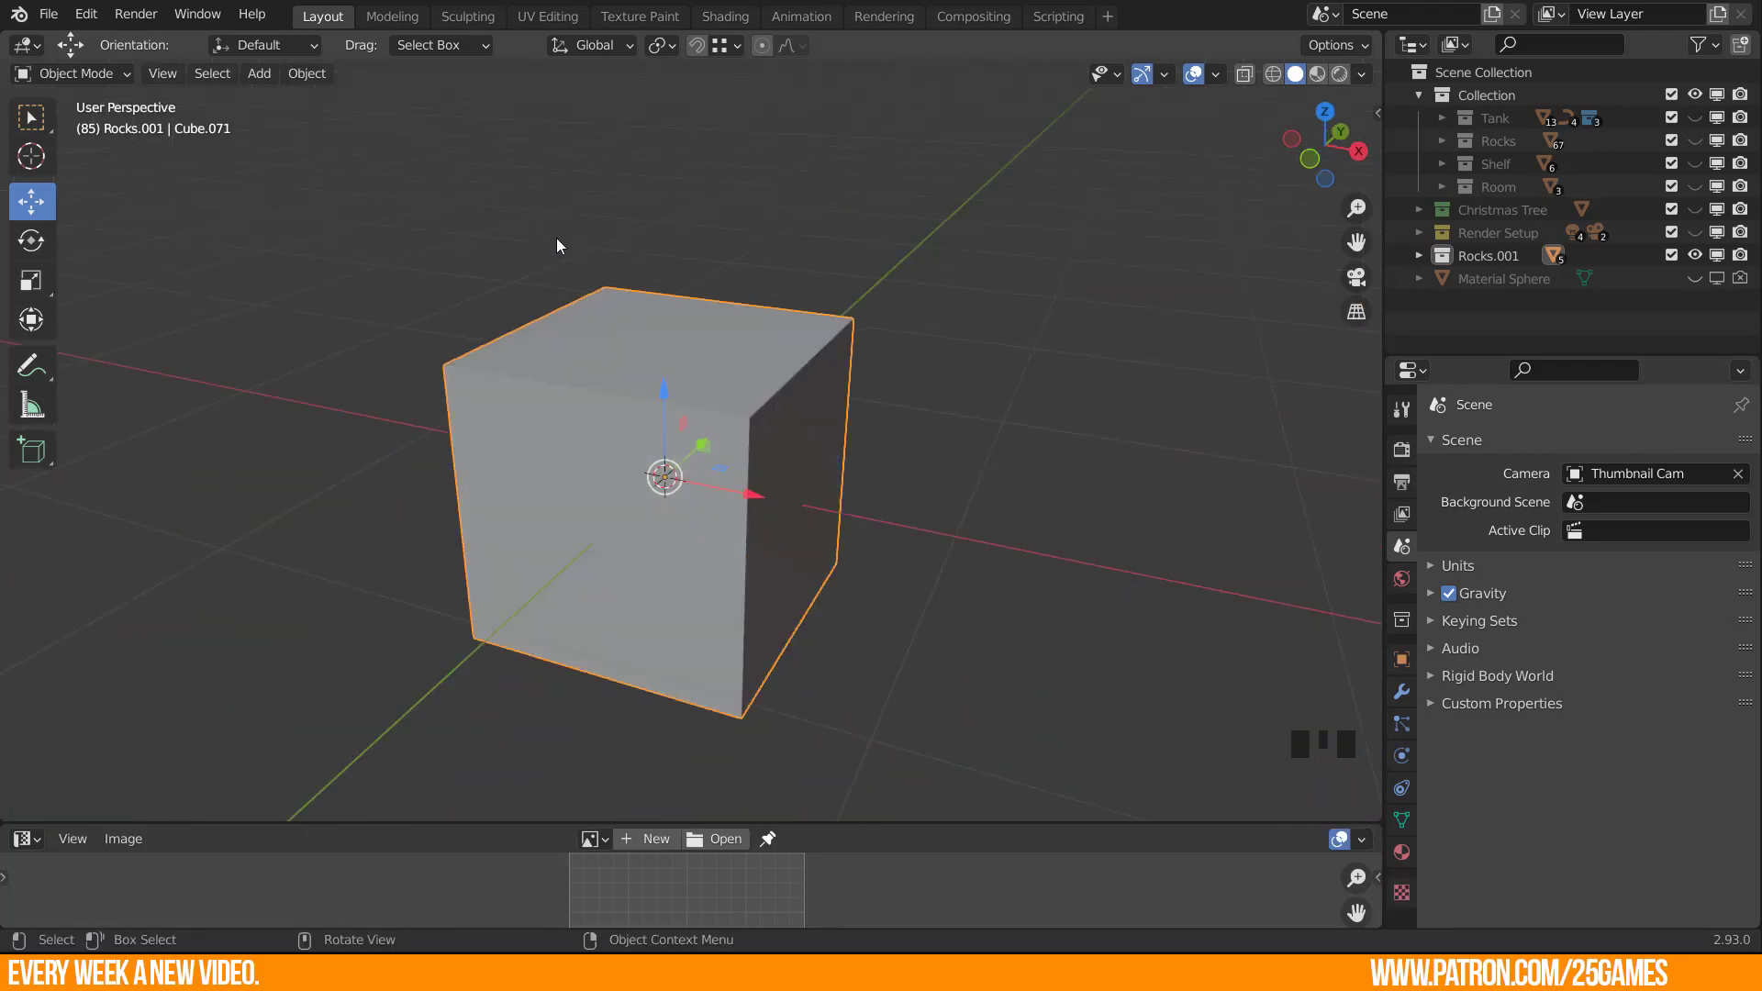
pyautogui.press('Tab')
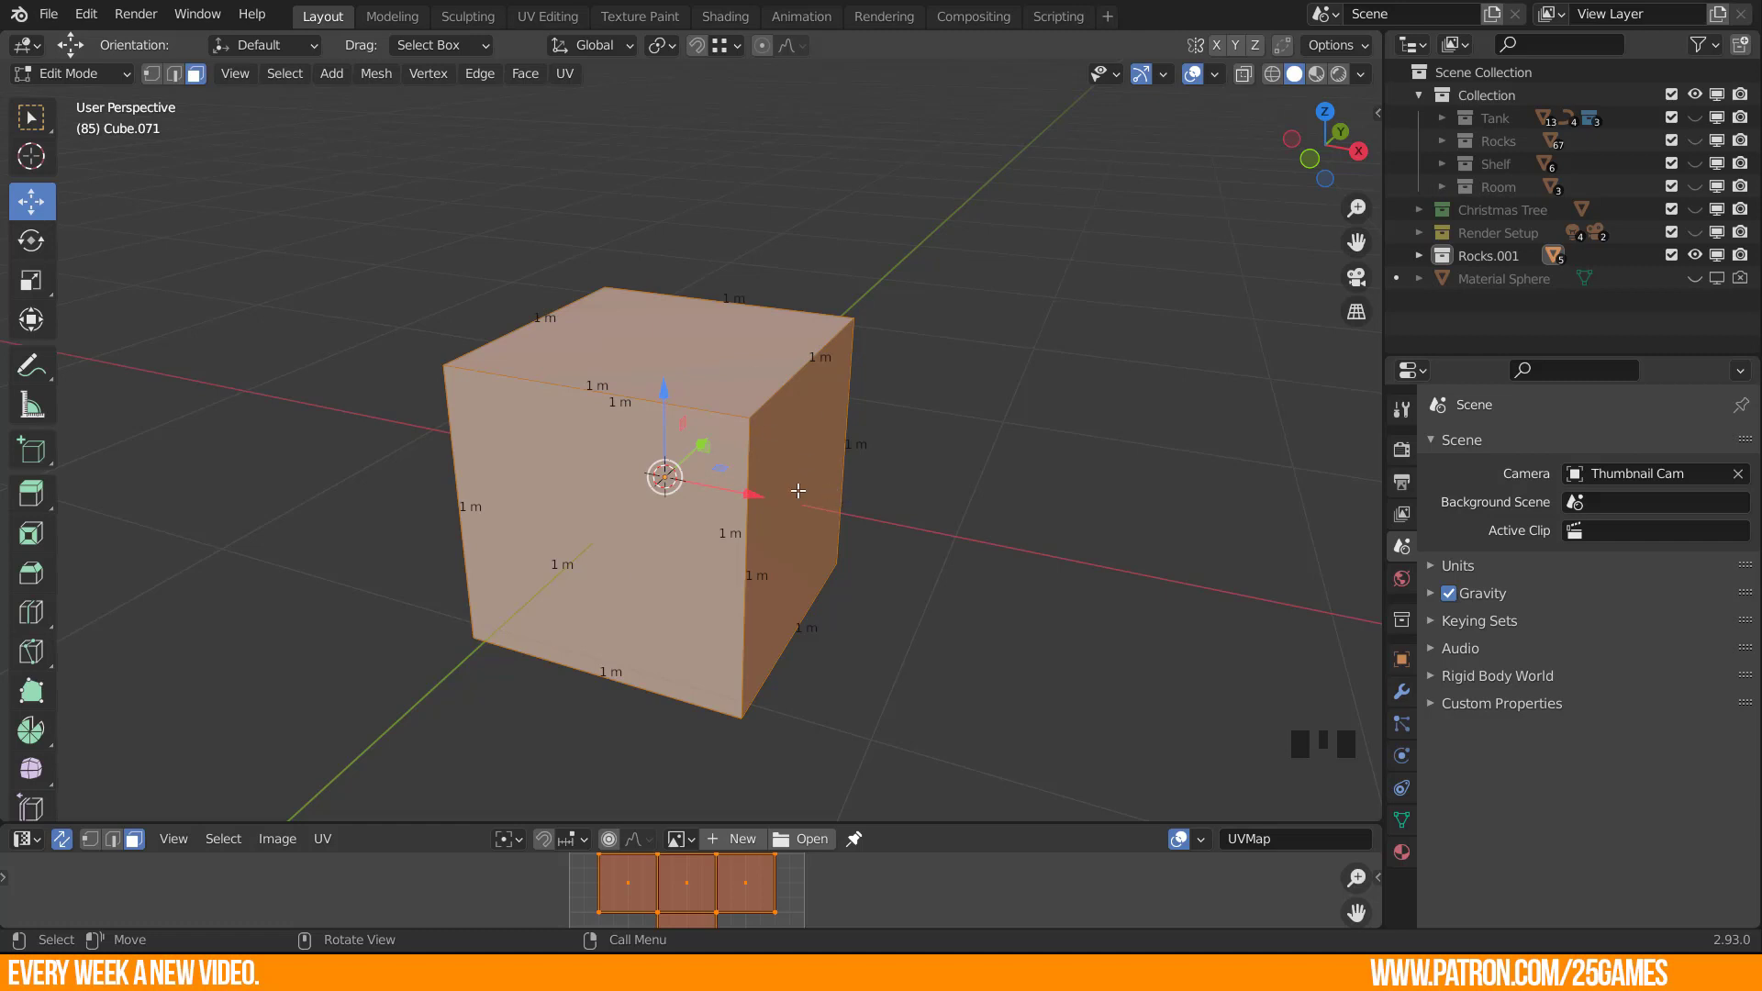
pyautogui.press('s')
pyautogui.write('x')
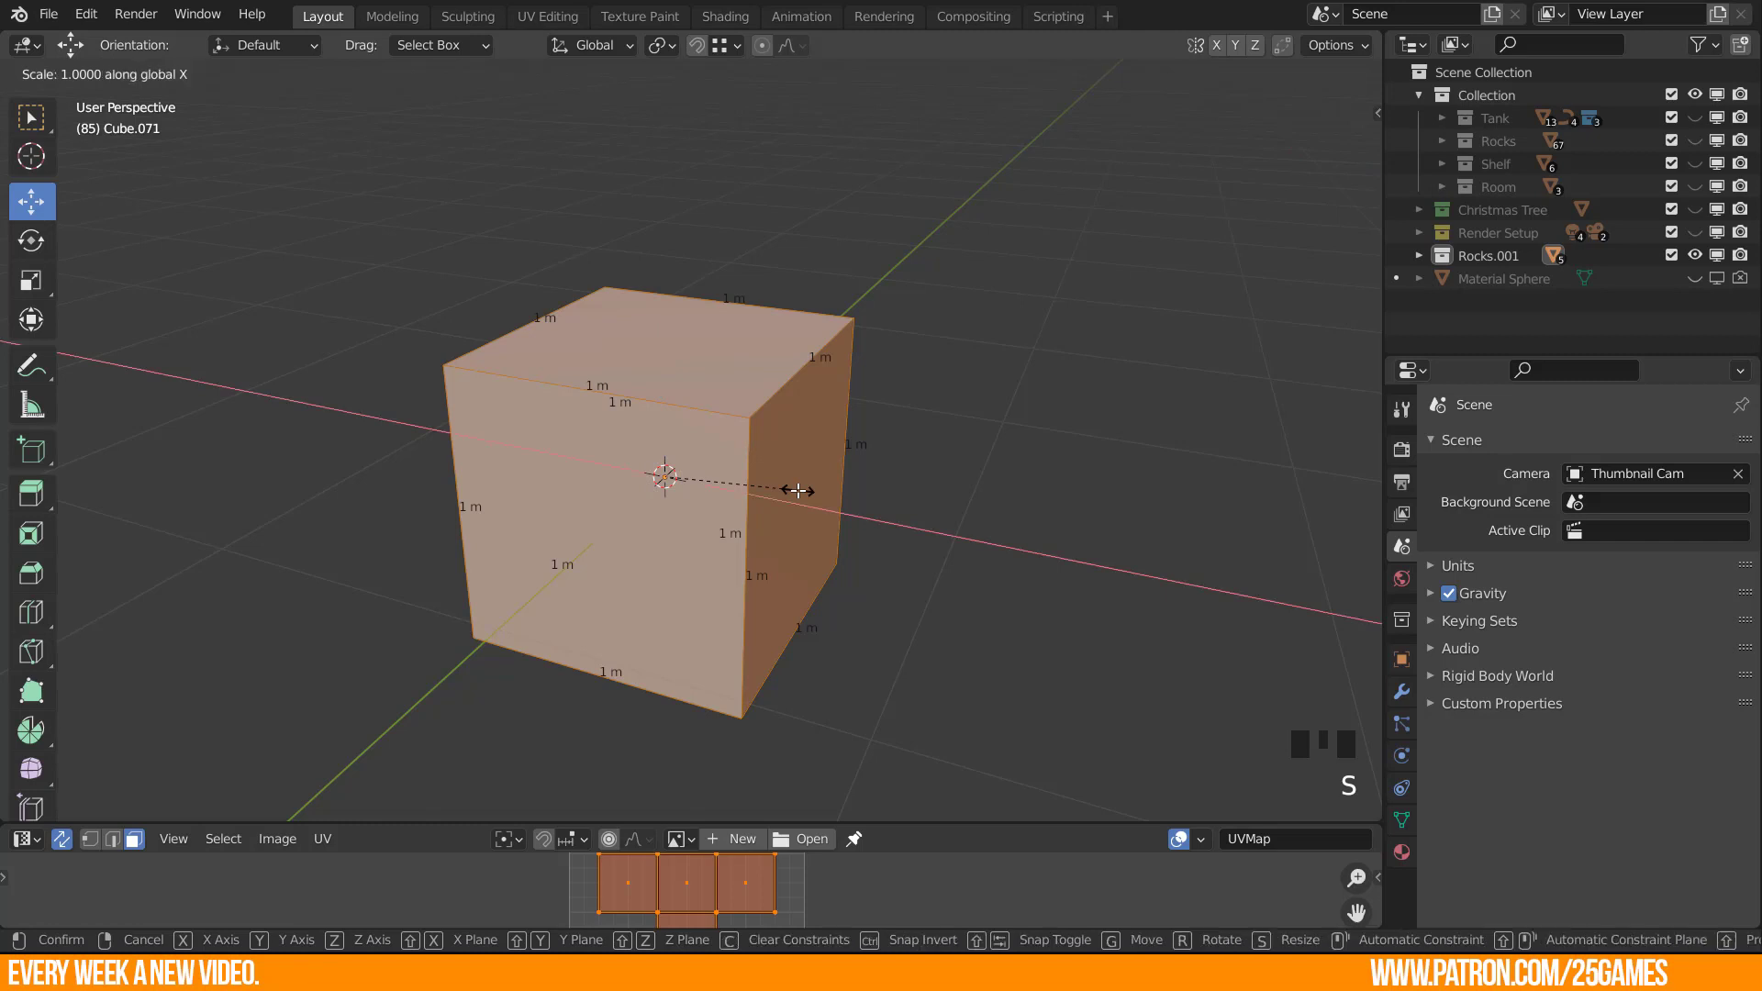
pyautogui.write('0.')
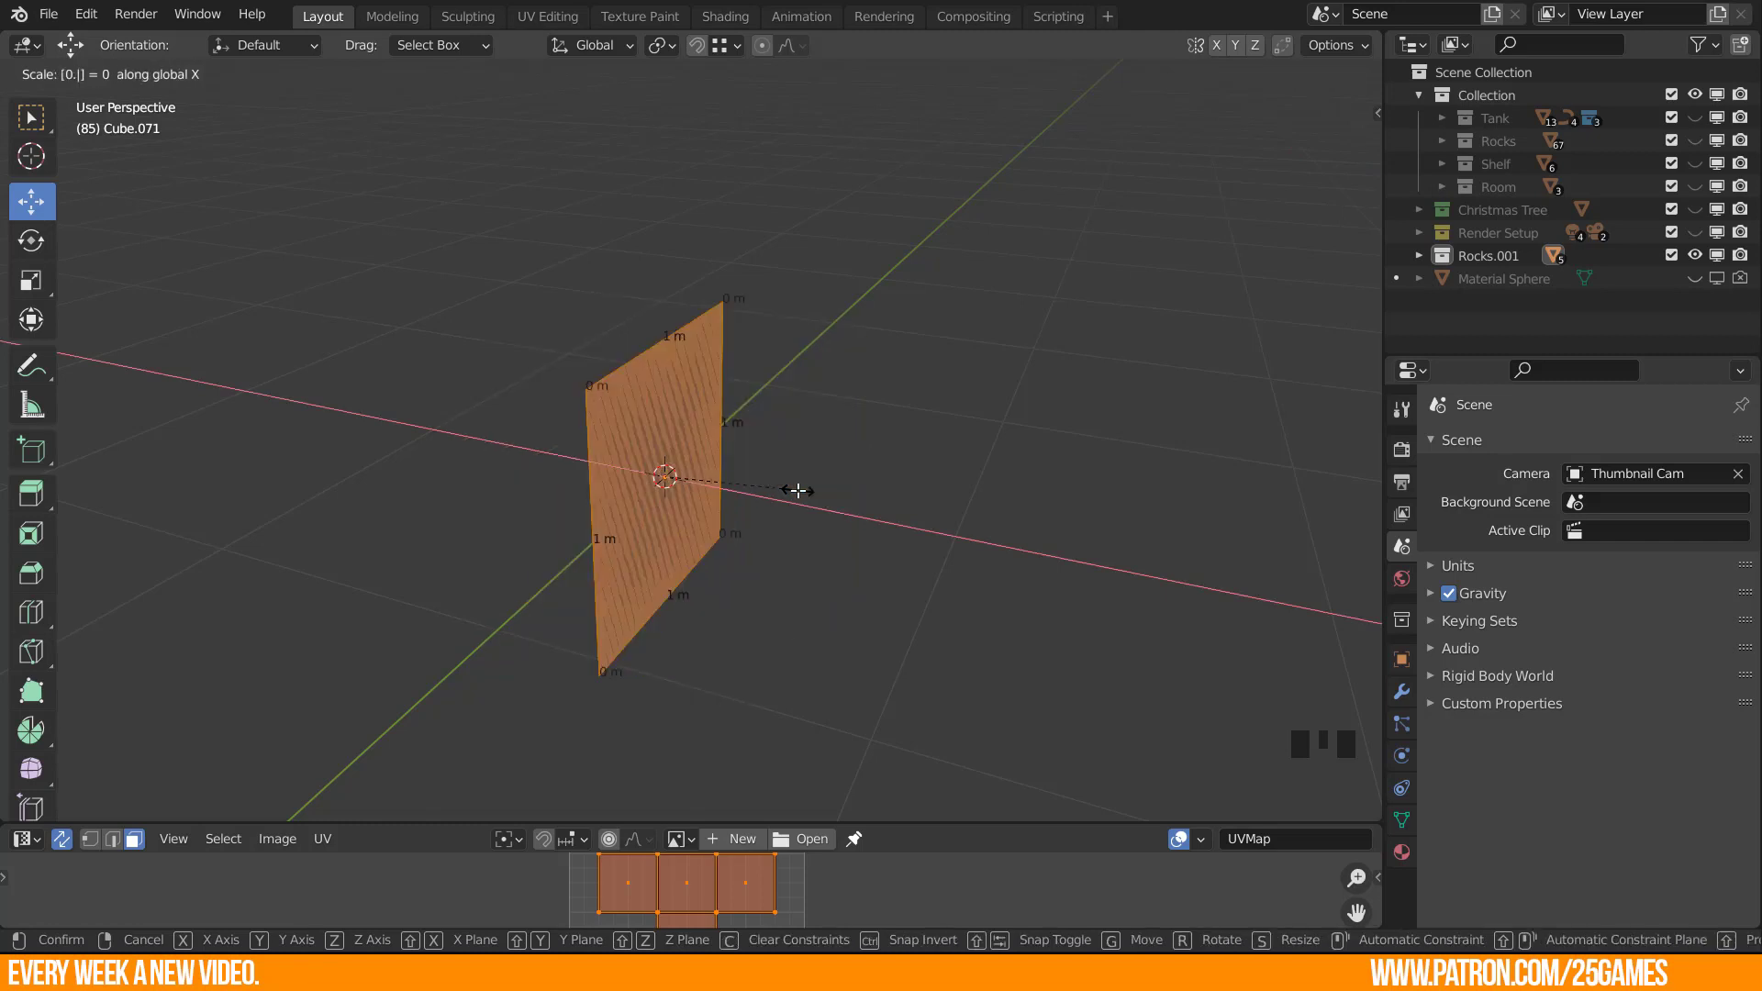
pyautogui.write('075')
pyautogui.press('Return')
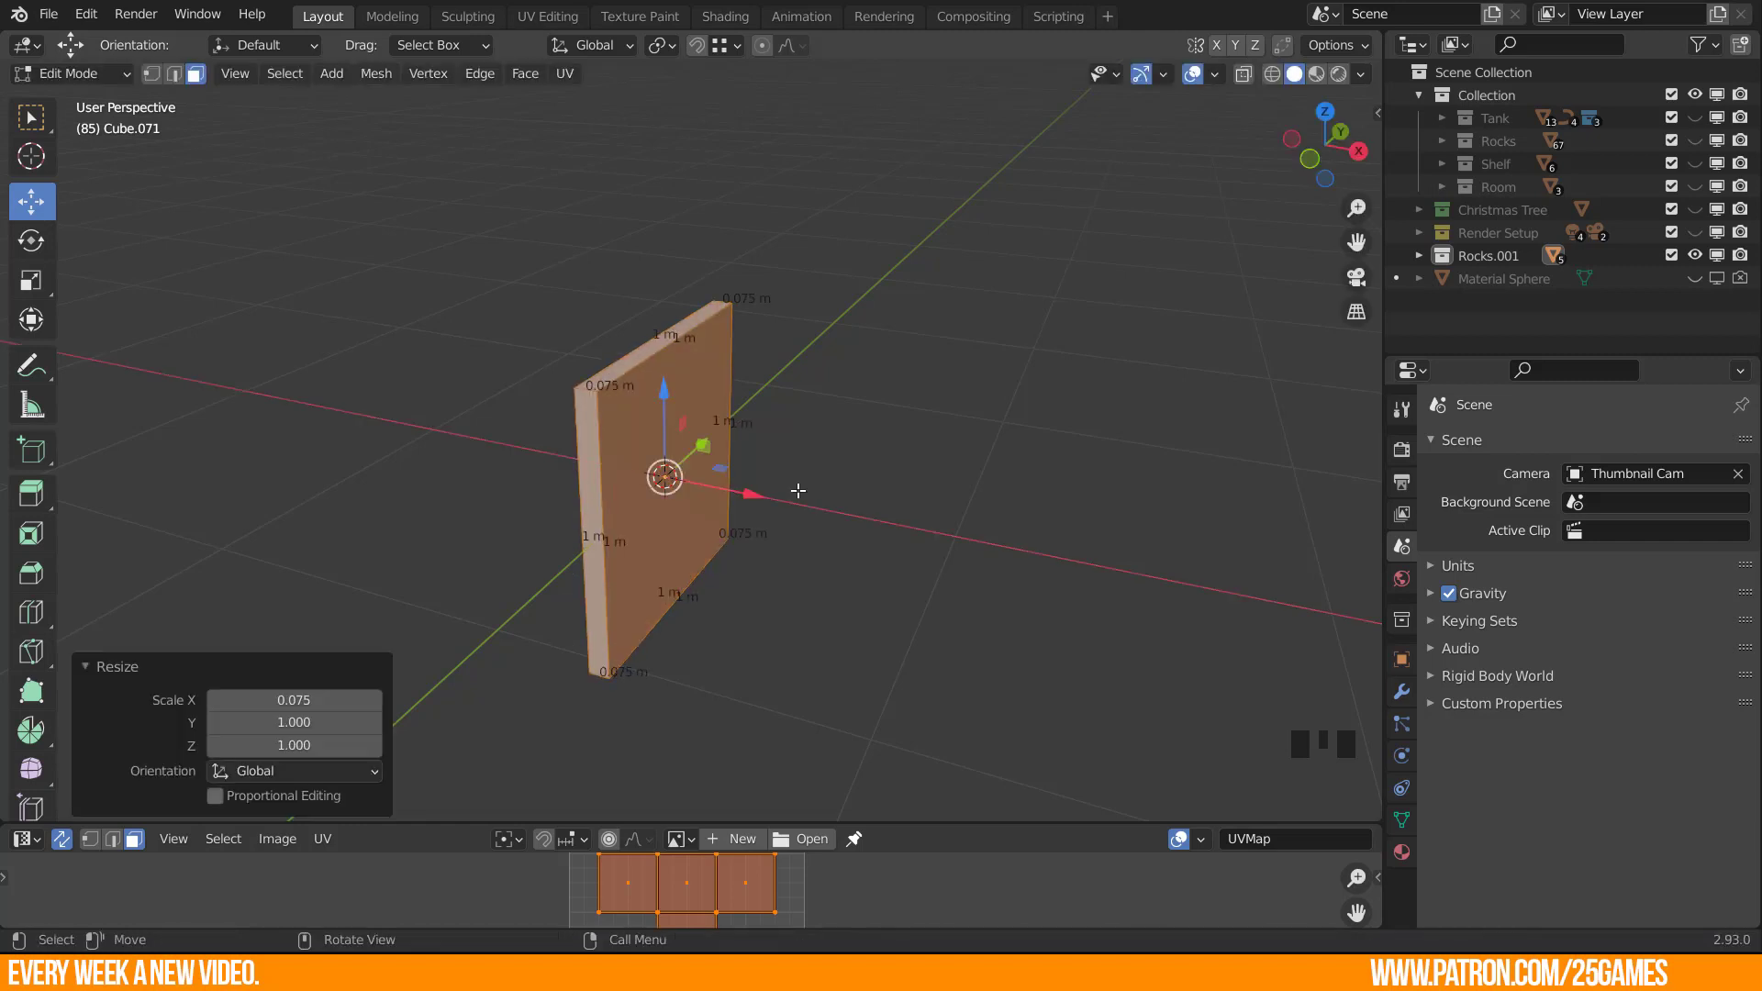
# Scale the mesh by 0.096 along Y to set the filter's depth.
pyautogui.scroll(1, 727, 460)
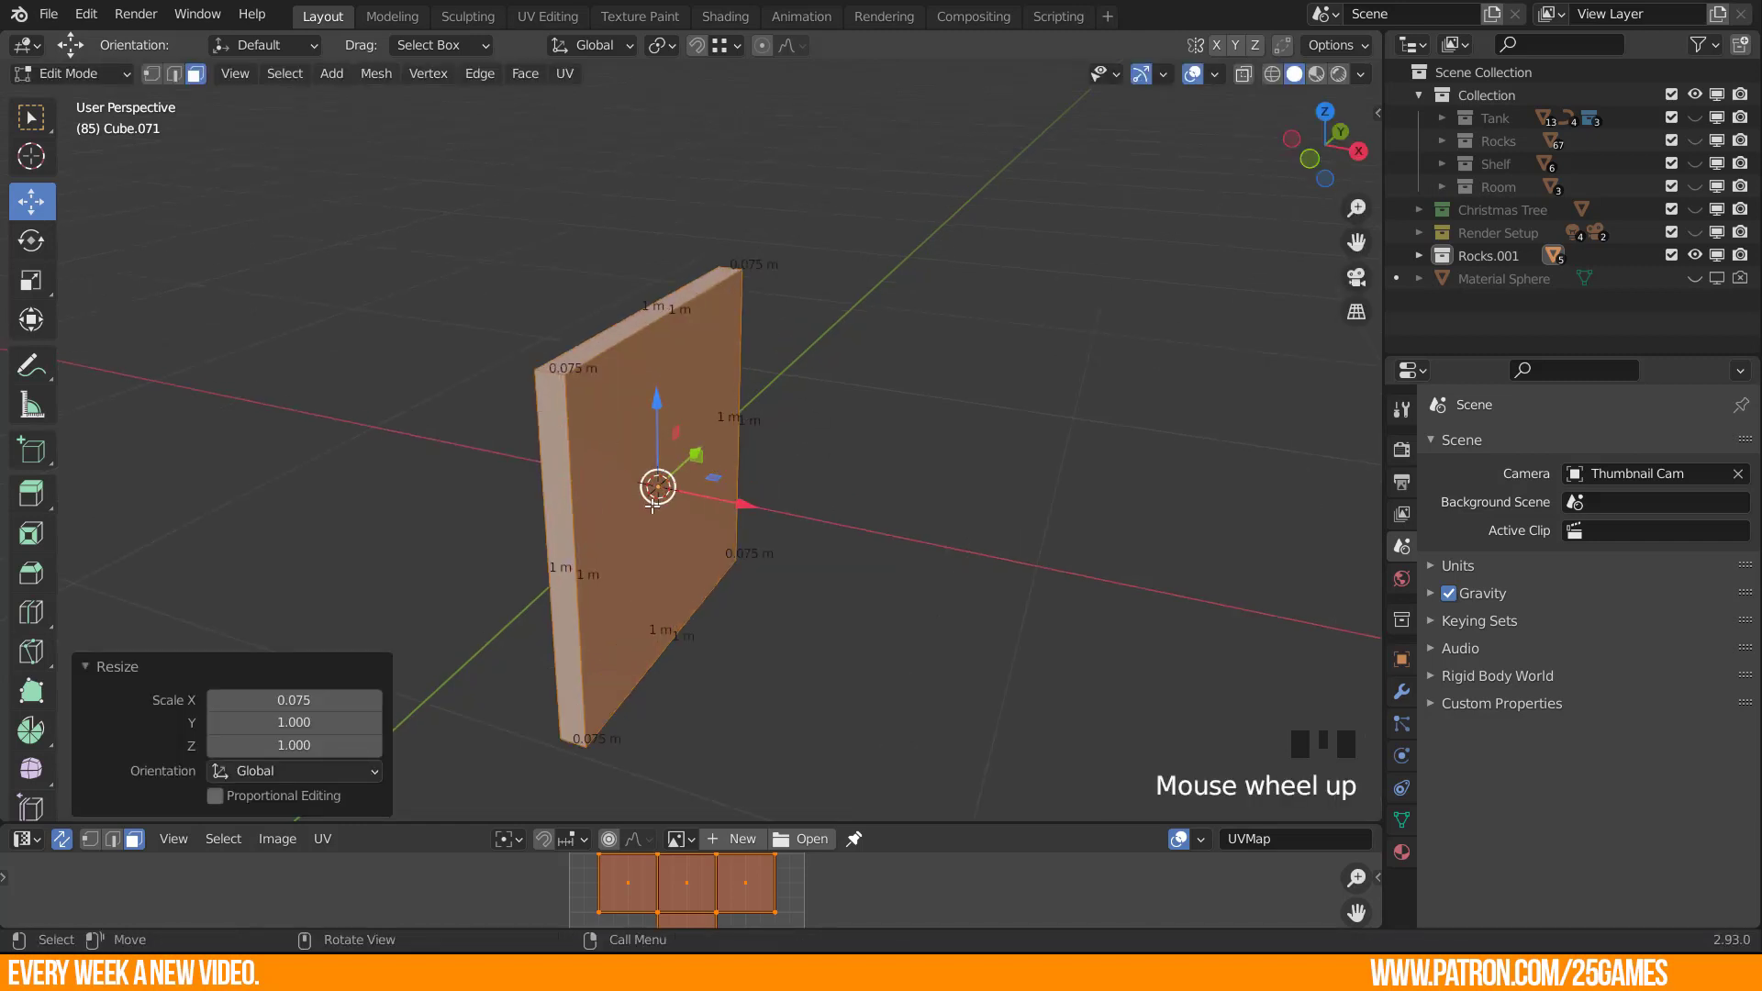
pyautogui.moveTo(652, 504); pyautogui.dragTo(587, 492, button='middle')
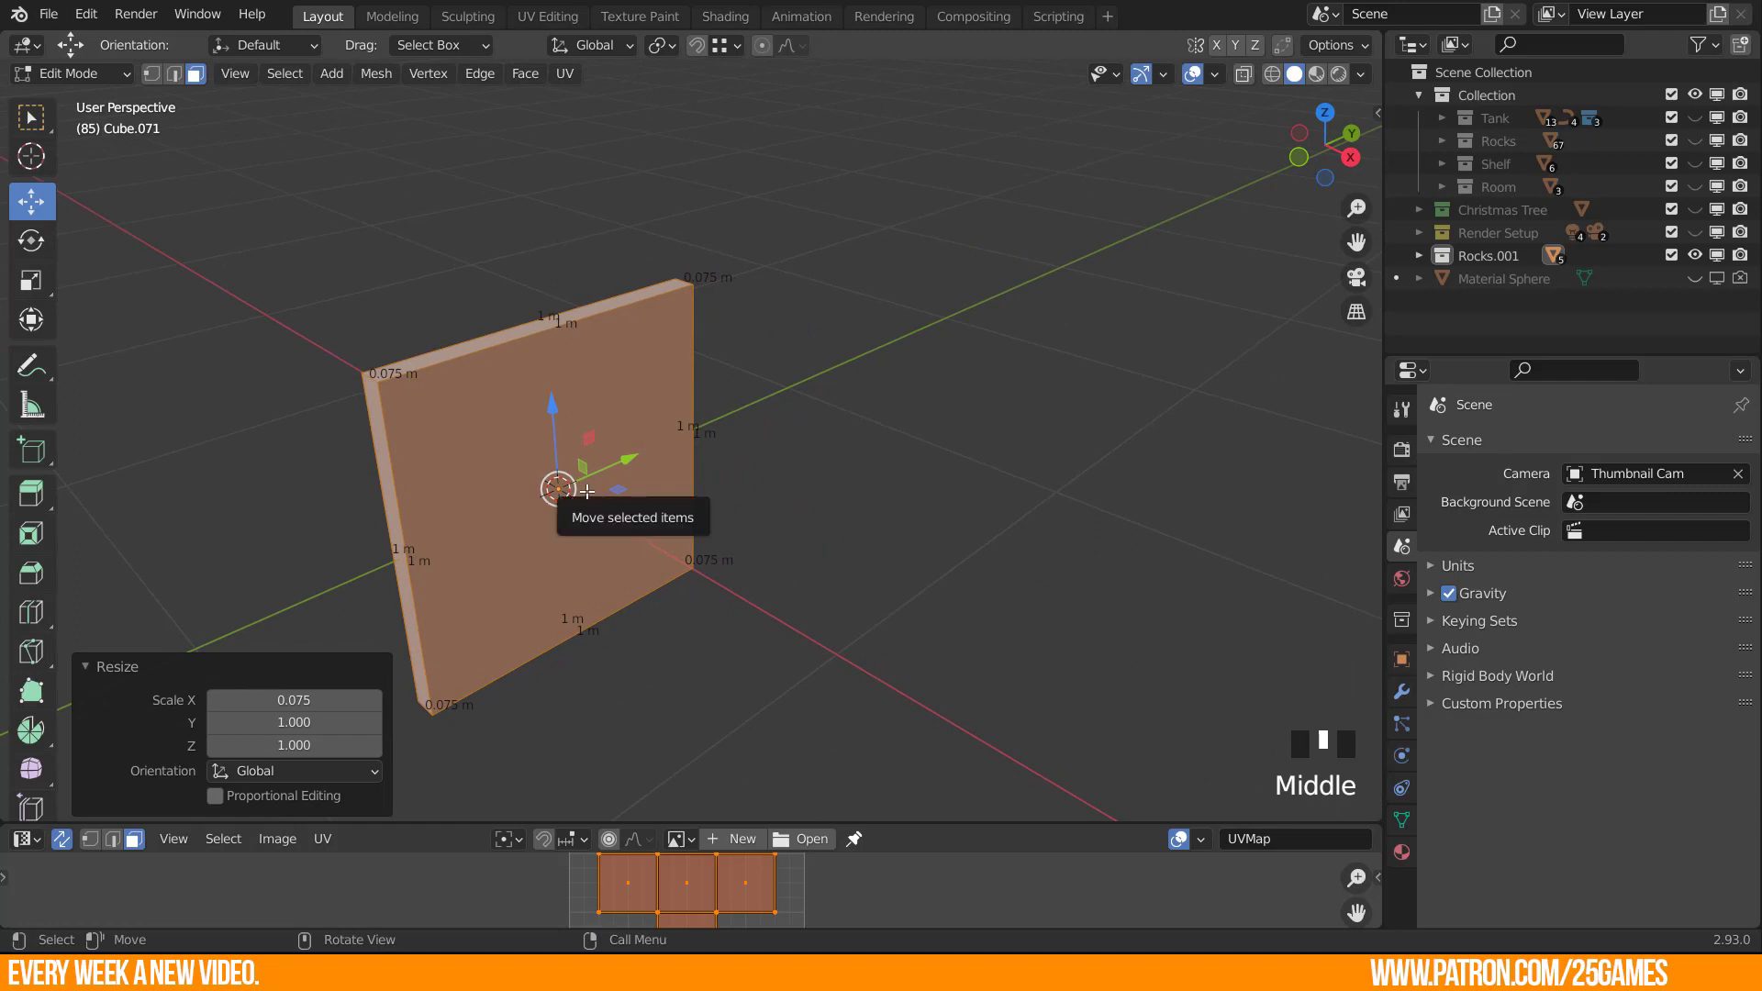
pyautogui.press('s')
pyautogui.write('y')
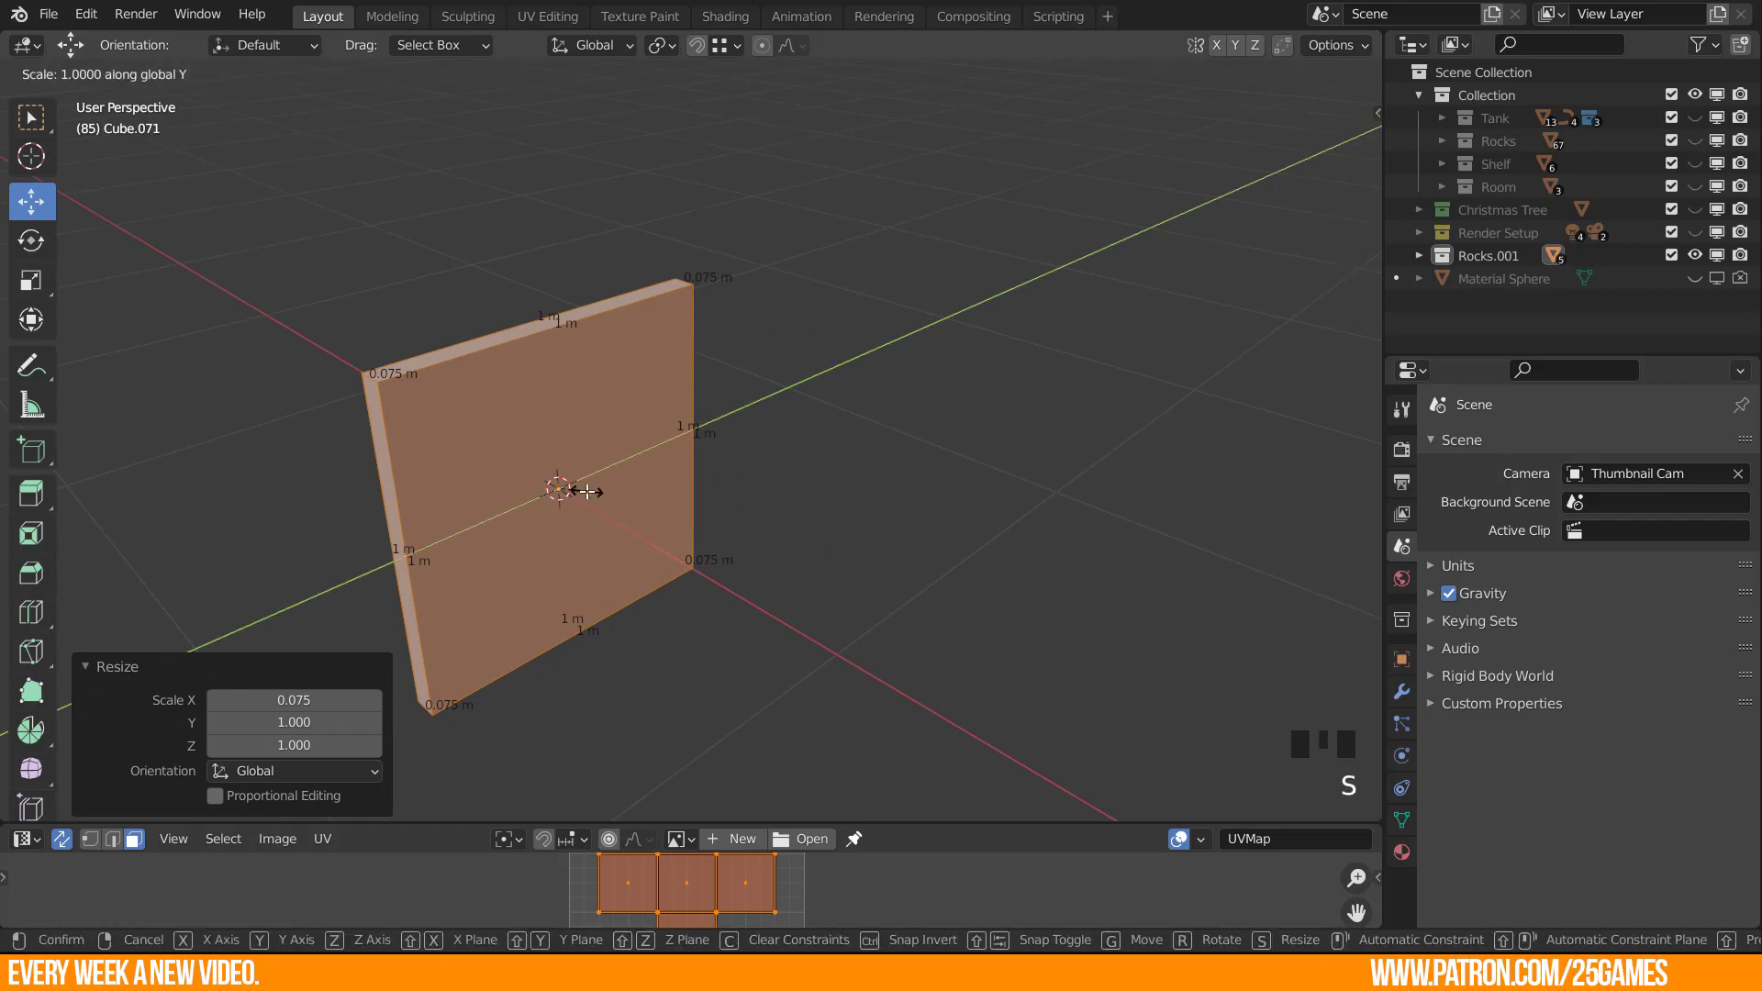
pyautogui.write('0.09')
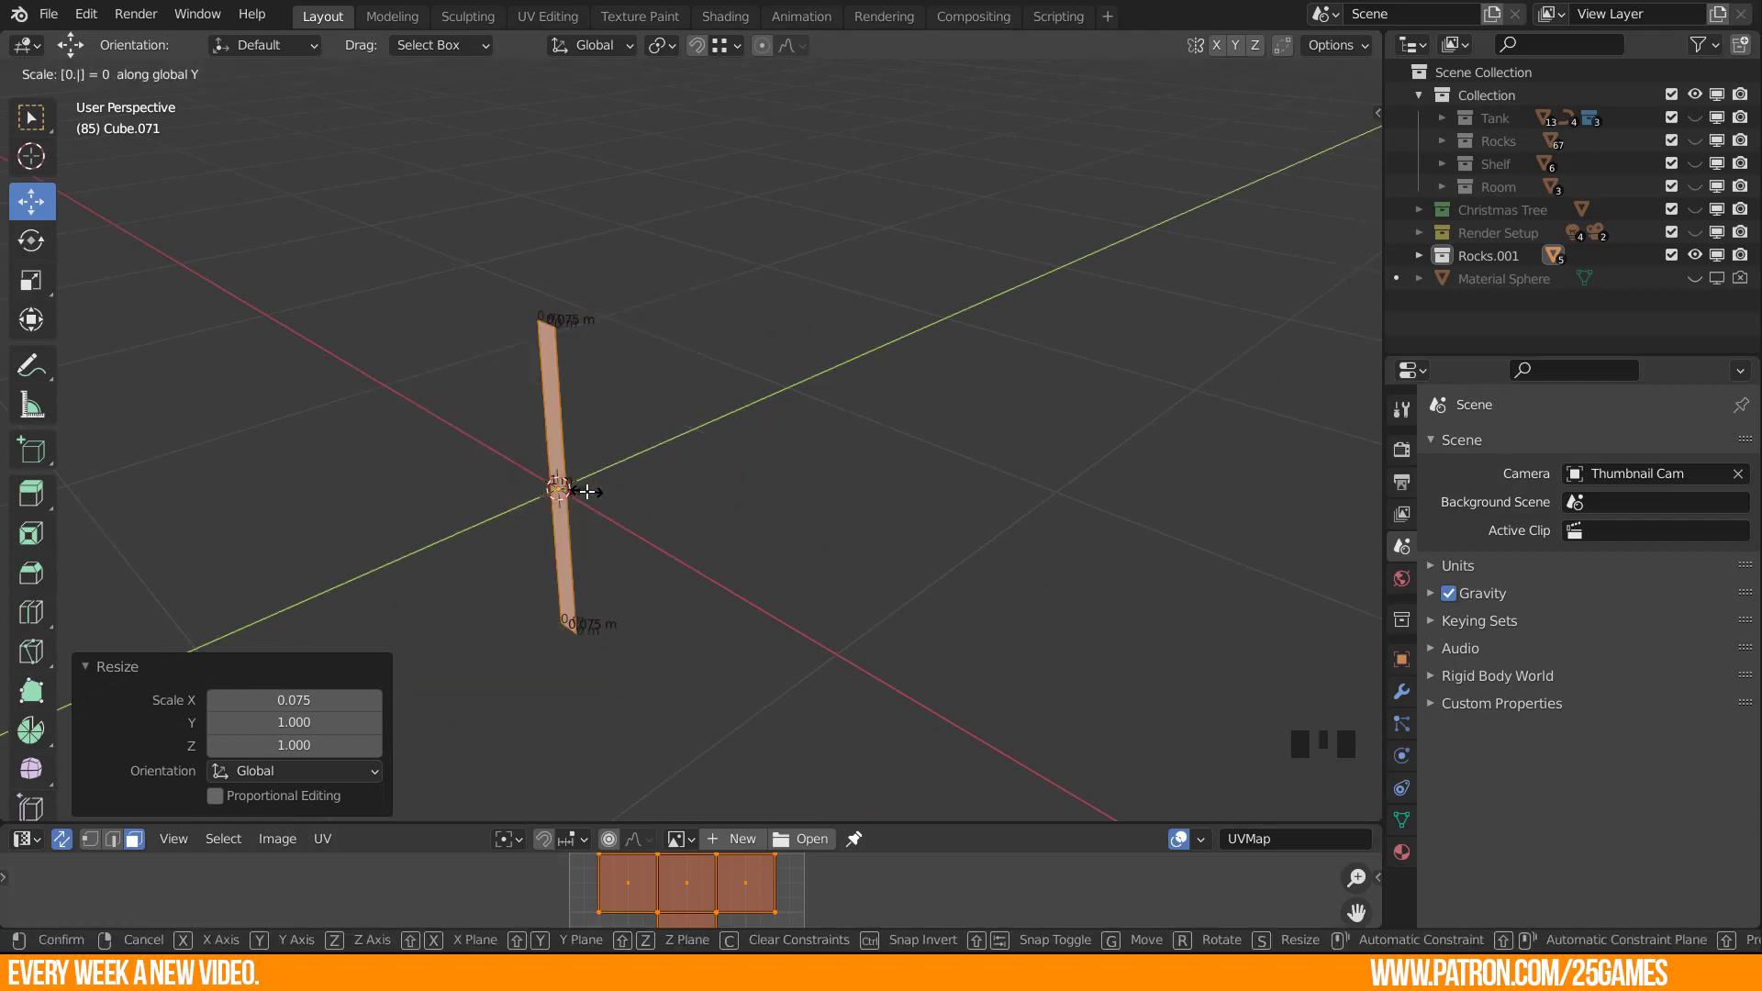
pyautogui.write('6')
pyautogui.press('Return')
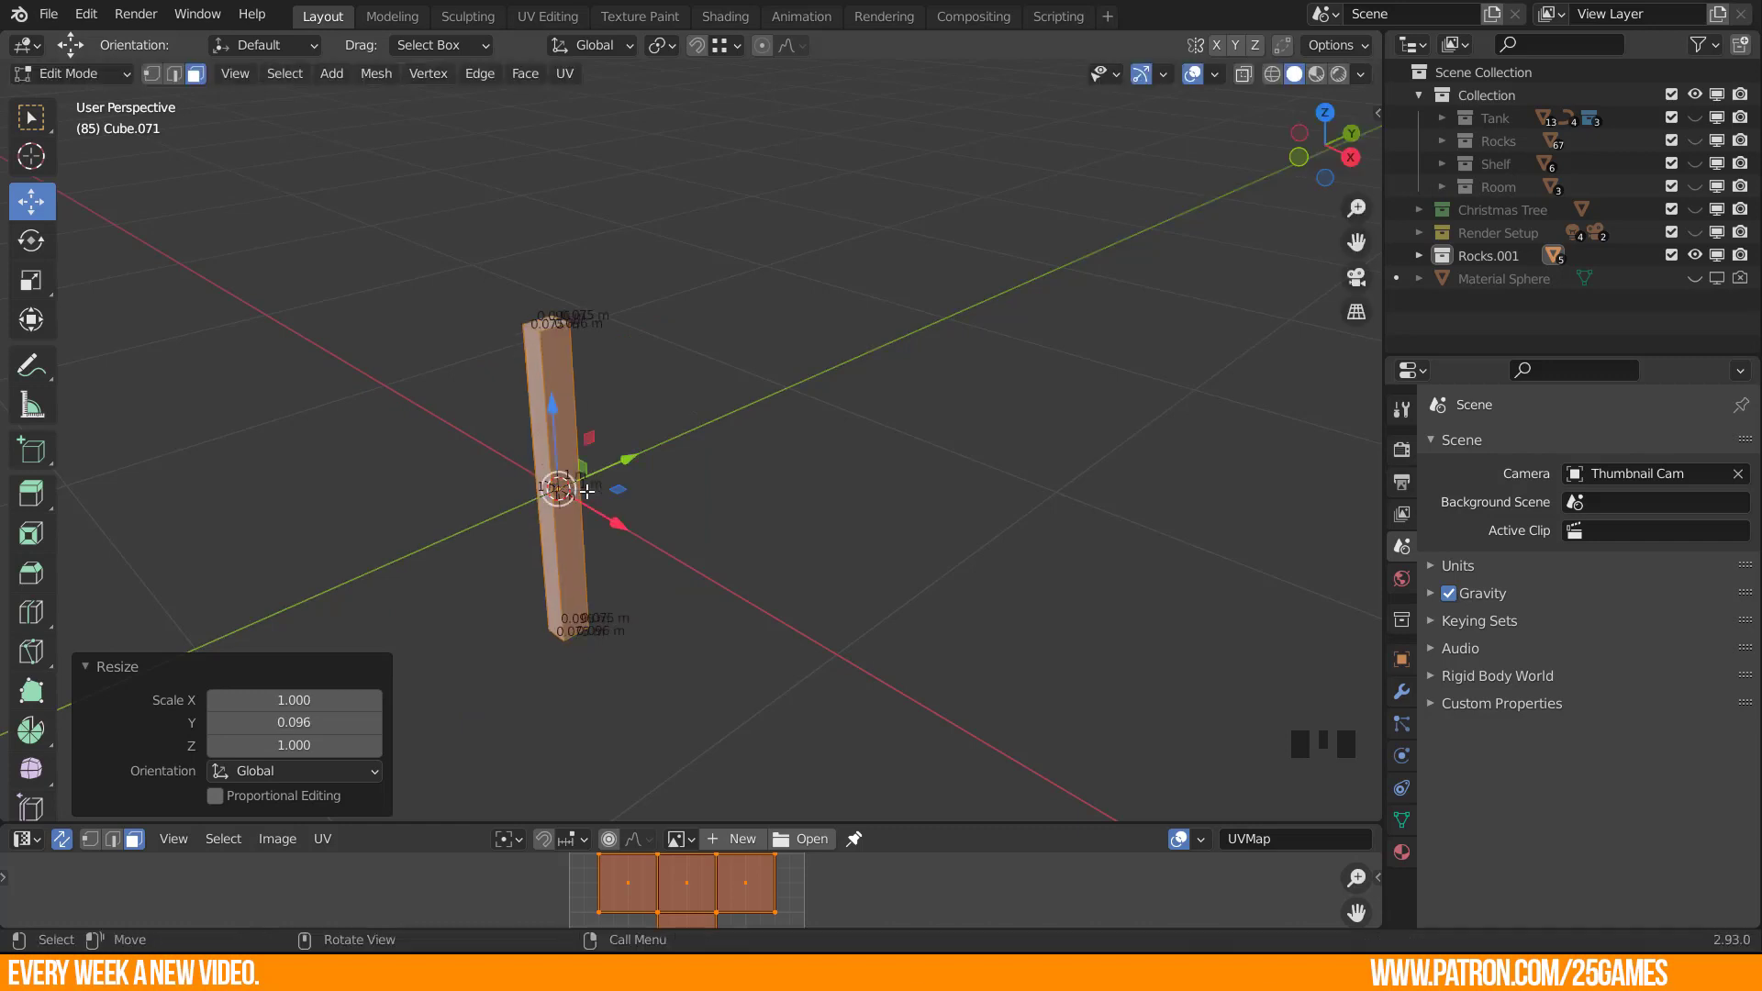
# Scale the mesh by 0.275 along Z to set the filter's height.
pyautogui.moveTo(484, 503); pyautogui.dragTo(537, 490, button='middle')
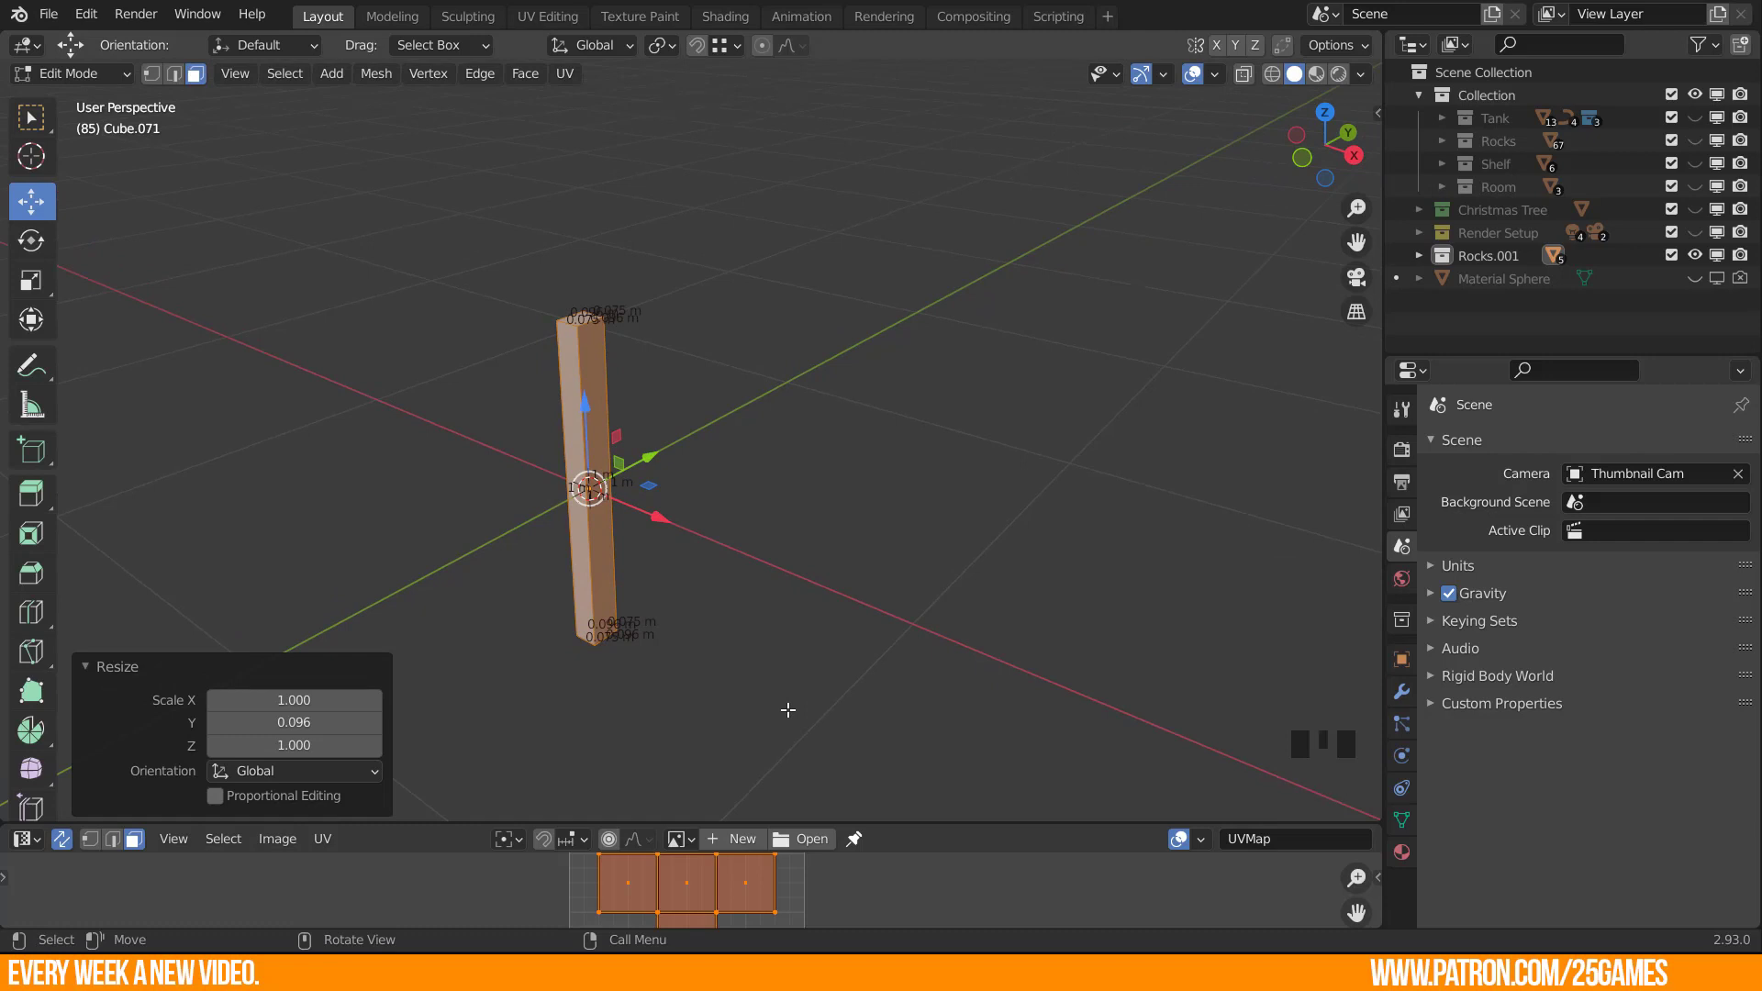
pyautogui.press('s')
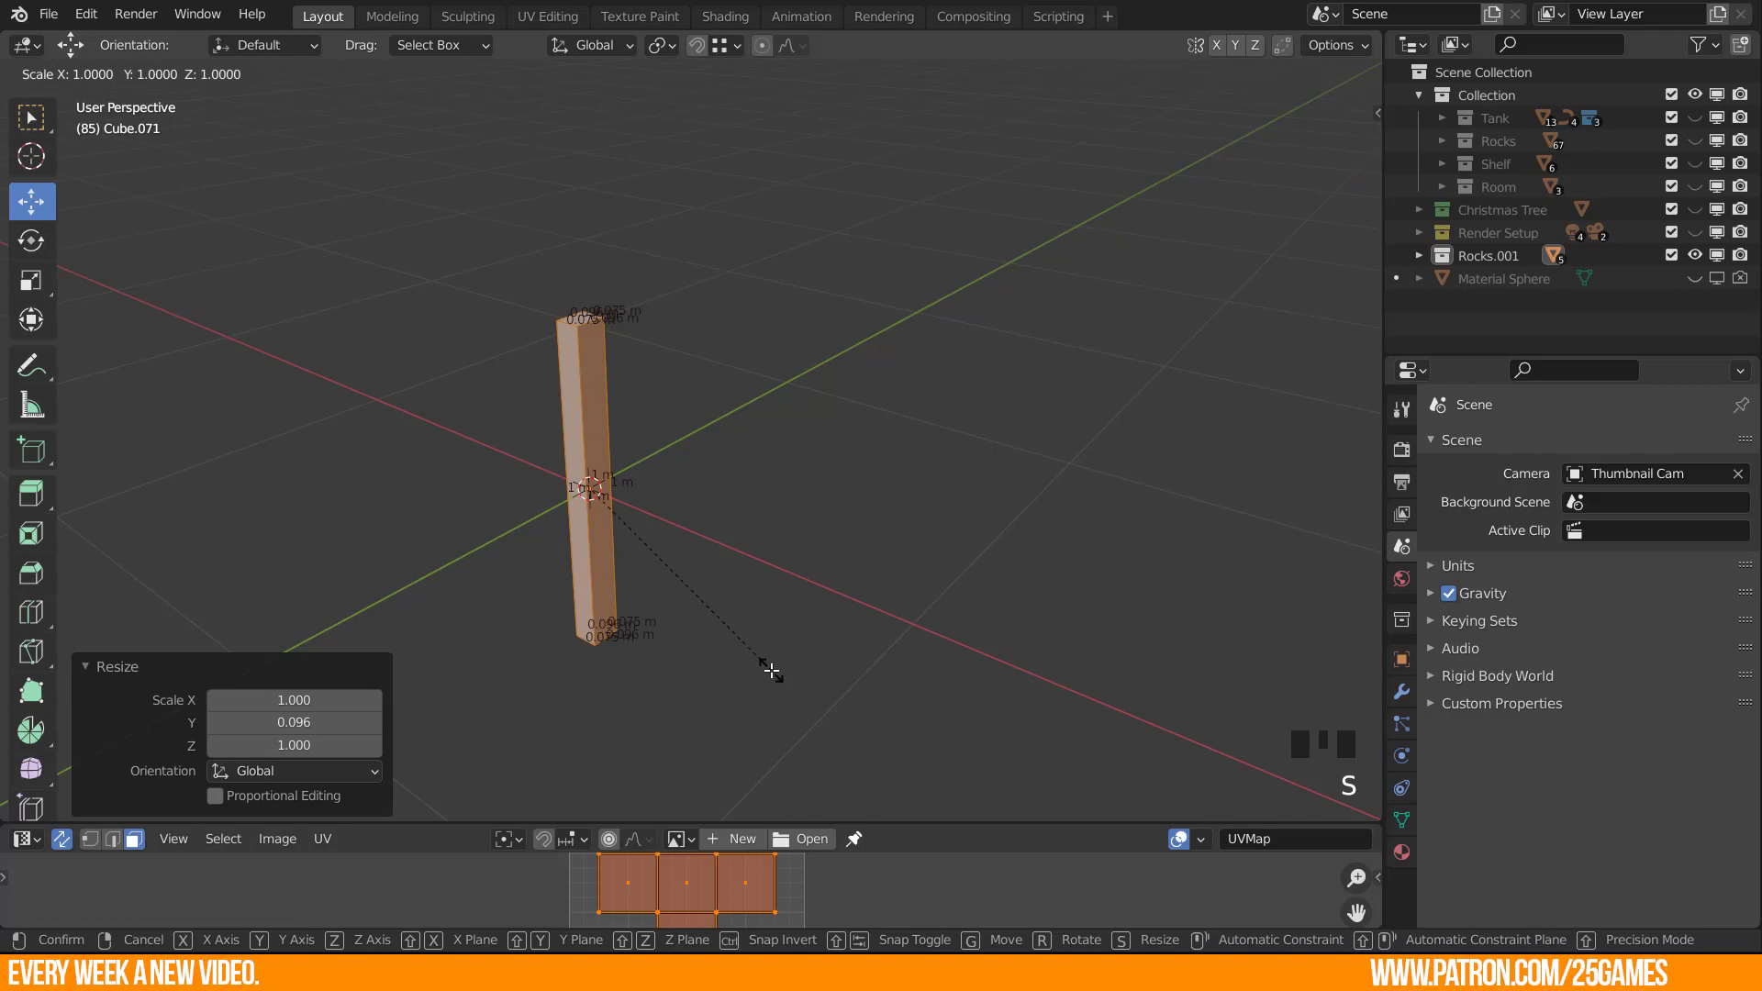
pyautogui.write('z')
pyautogui.write('0')
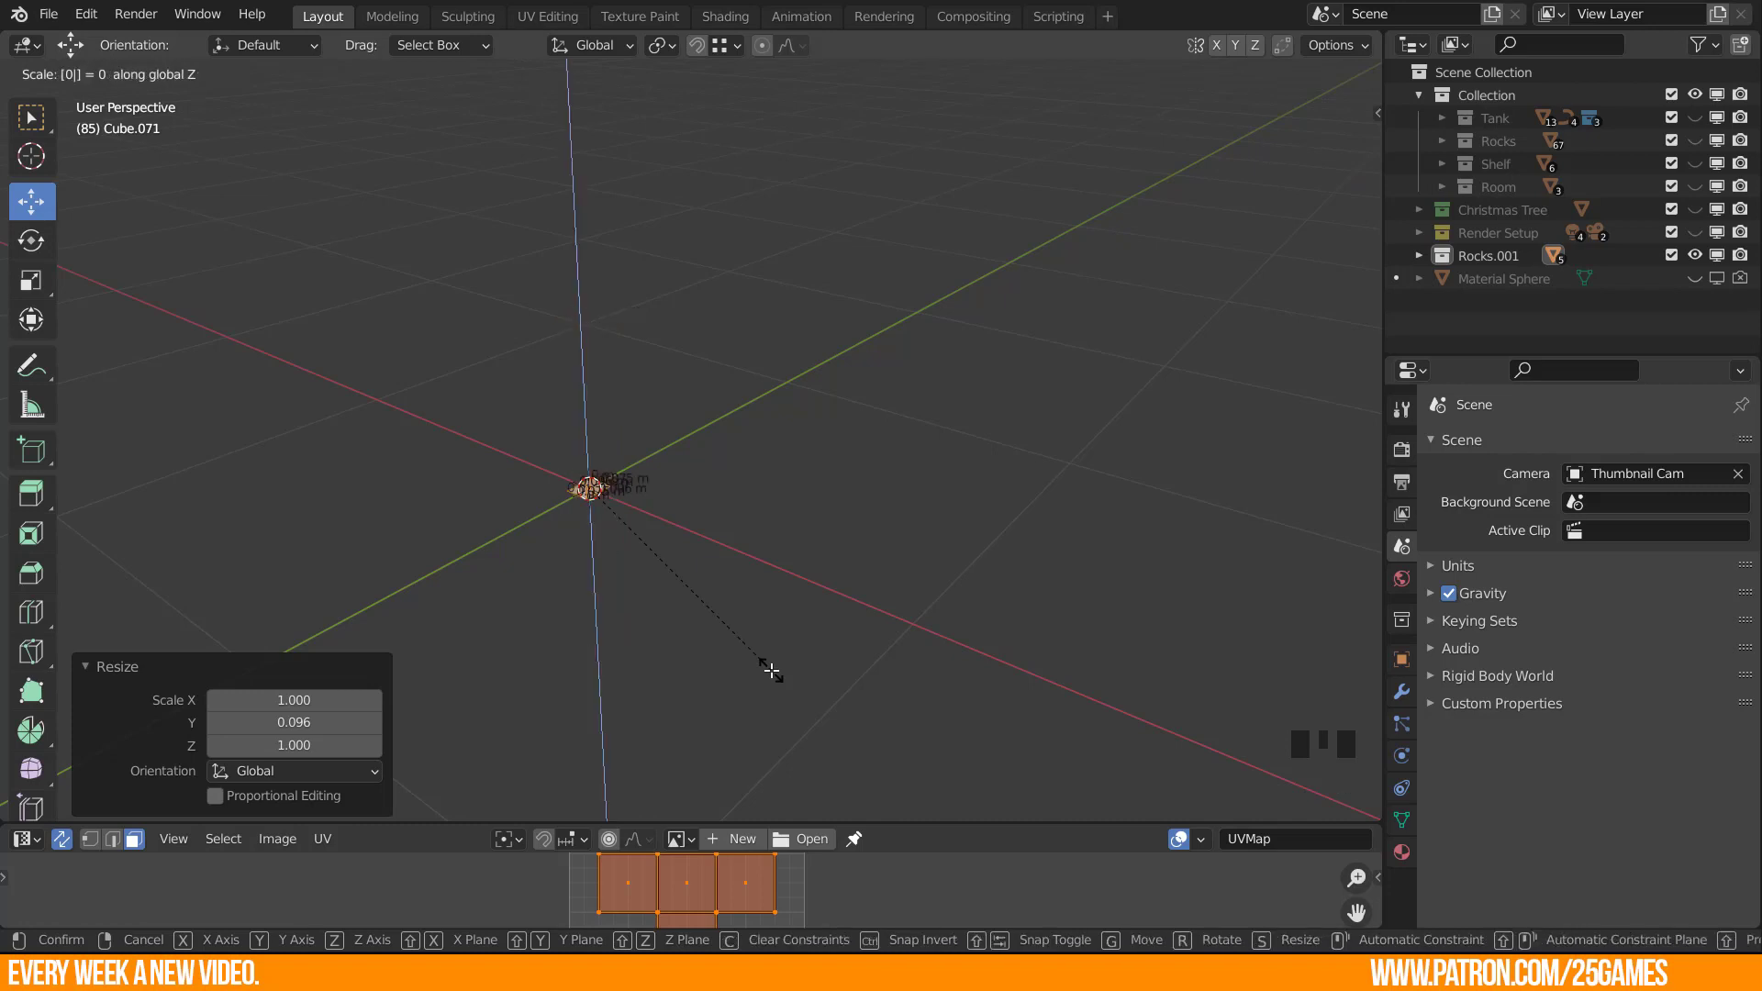
pyautogui.write('.27')
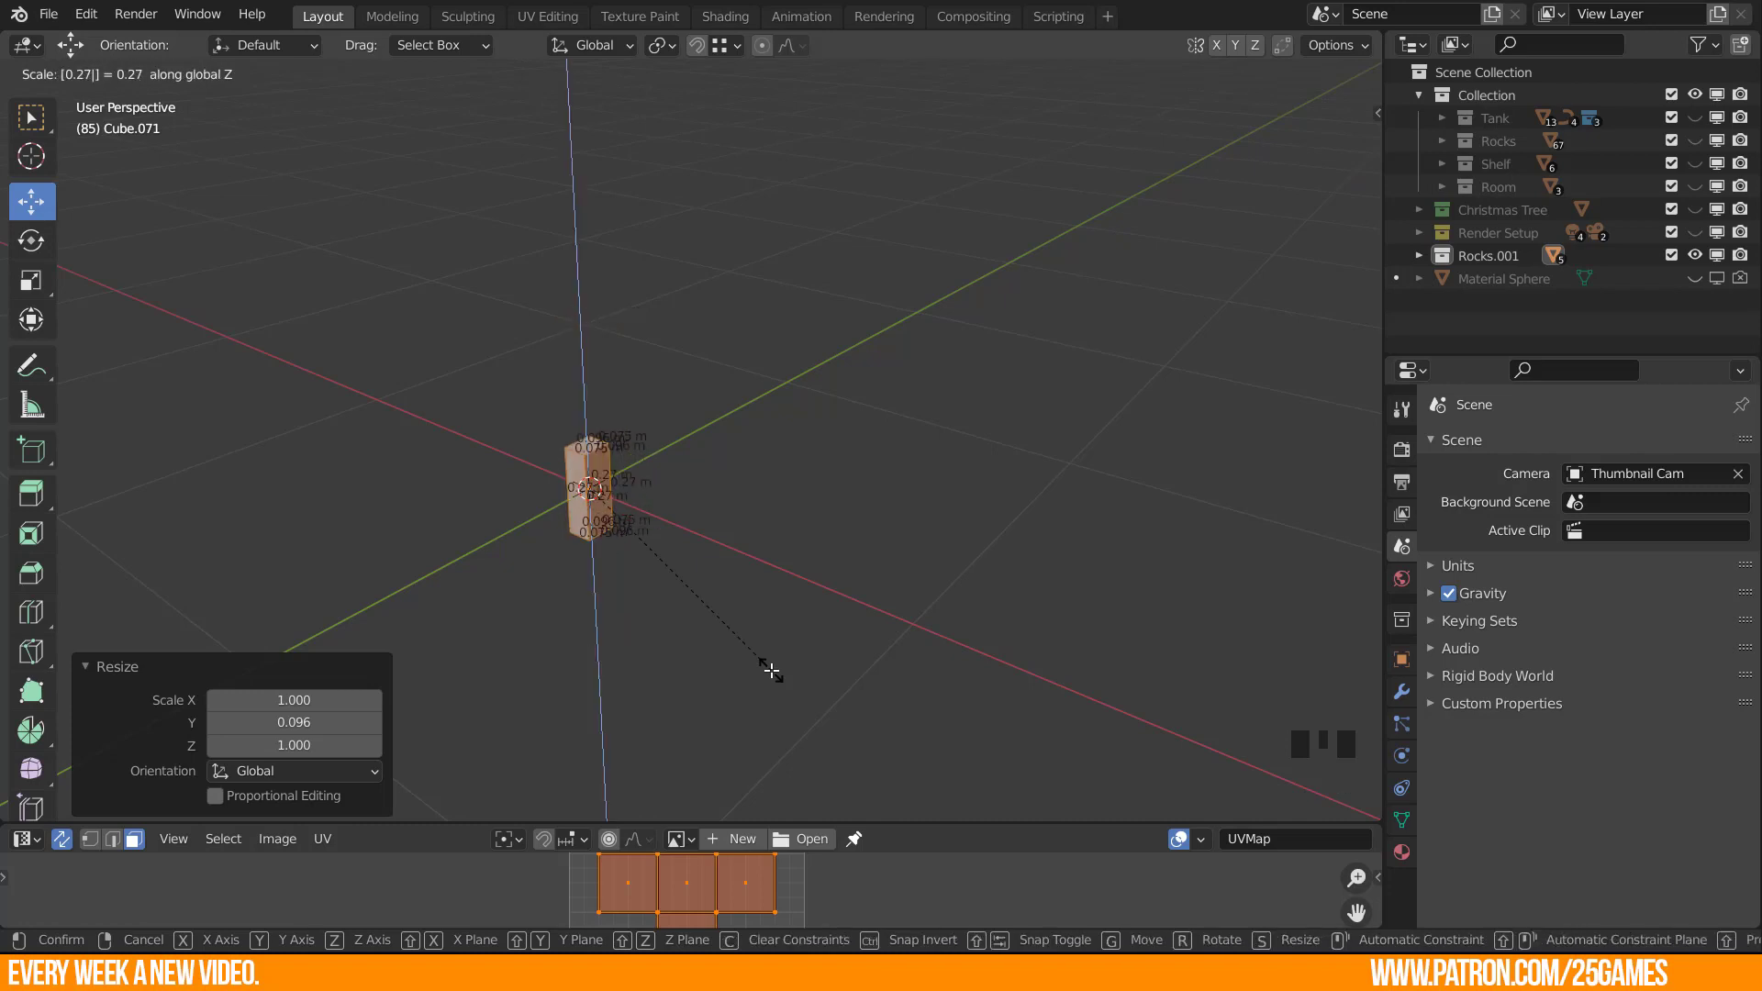
pyautogui.write('5')
pyautogui.press('Return')
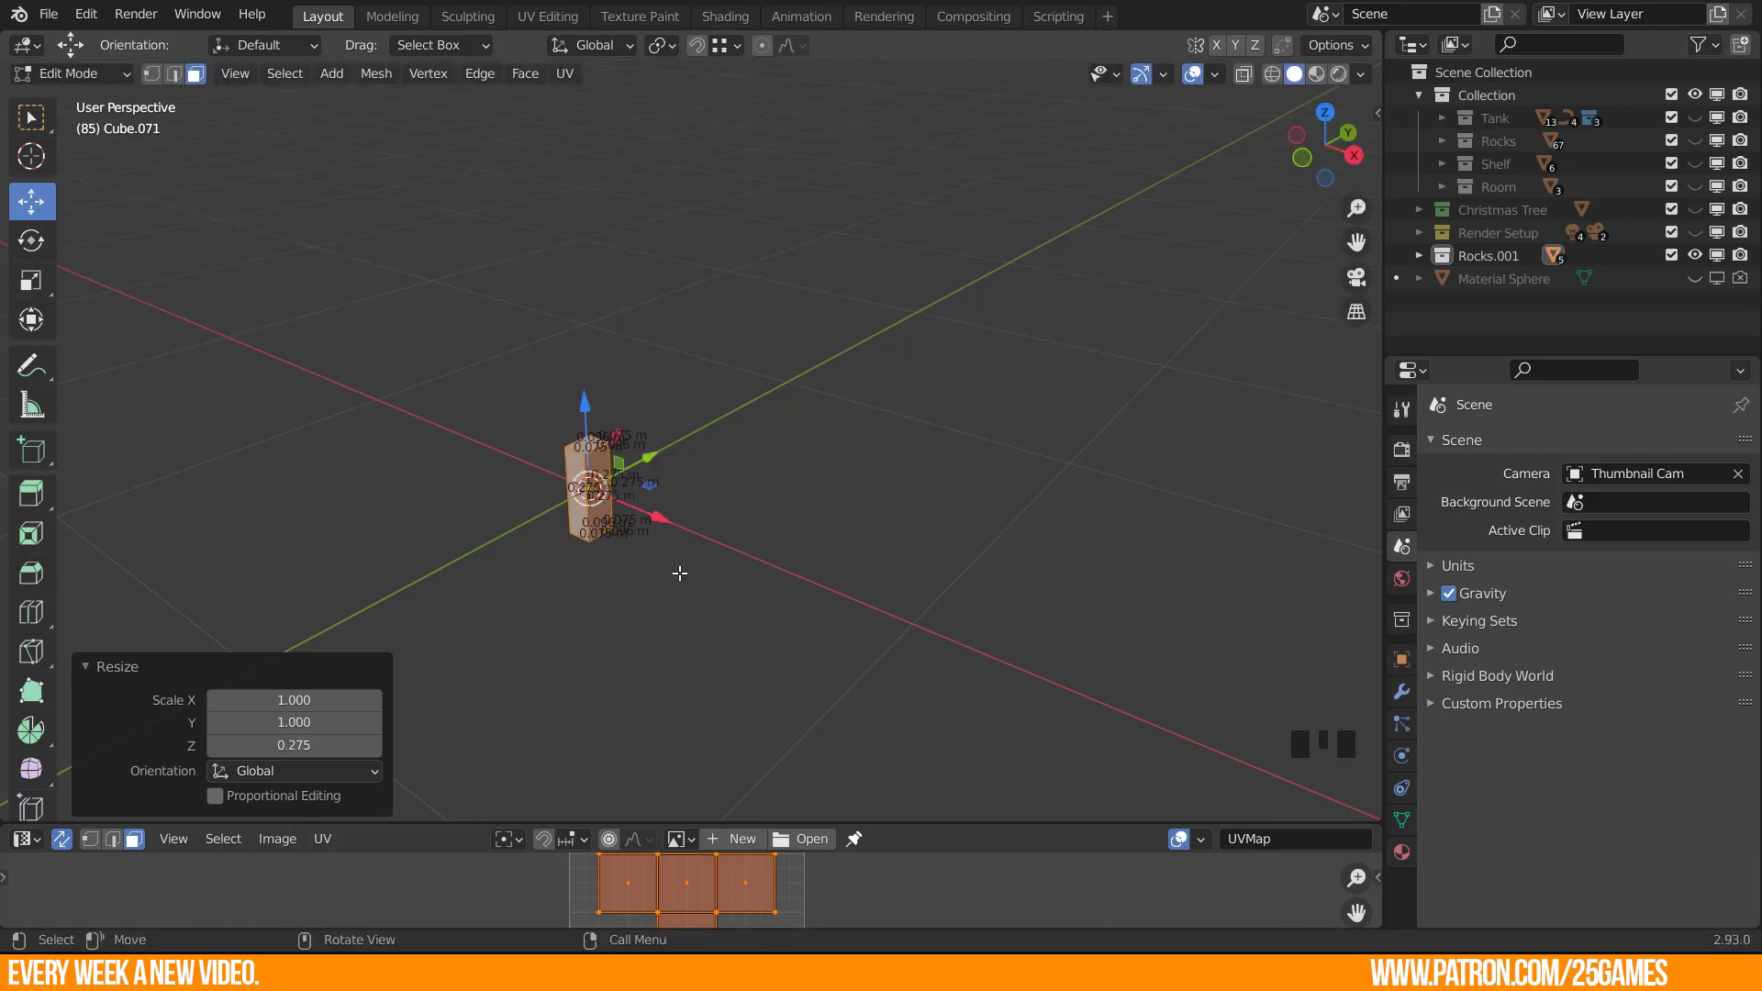
# Frame the scaled box, return to Object Mode and examine its proportions from several angles.
pyautogui.press('KP_Decimal')
pyautogui.scroll(-2, 609, 629)
pyautogui.moveTo(609, 629); pyautogui.dragTo(809, 615, button='middle')
pyautogui.press('Tab')
pyautogui.moveTo(922, 555); pyautogui.dragTo(735, 543, button='middle')
pyautogui.keyDown('shift'); pyautogui.moveTo(727, 356); pyautogui.dragTo(761, 401, button='middle'); pyautogui.keyUp('shift')
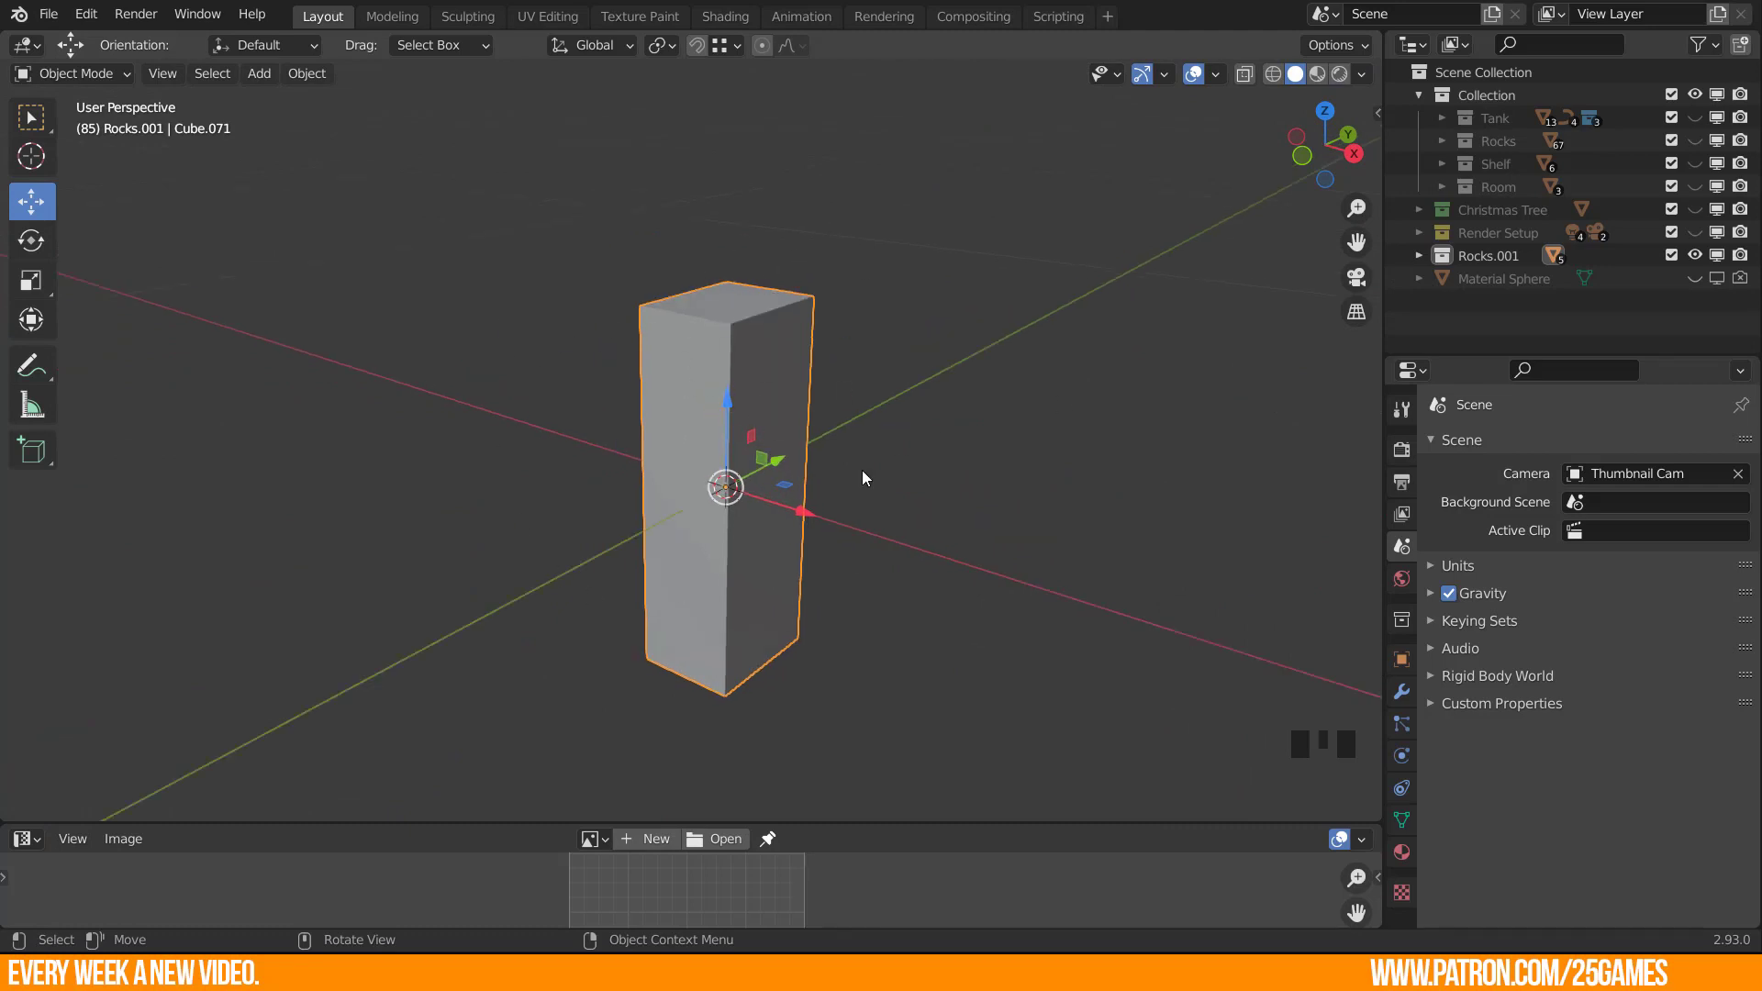
pyautogui.moveTo(606, 537); pyautogui.dragTo(851, 519, button='middle')
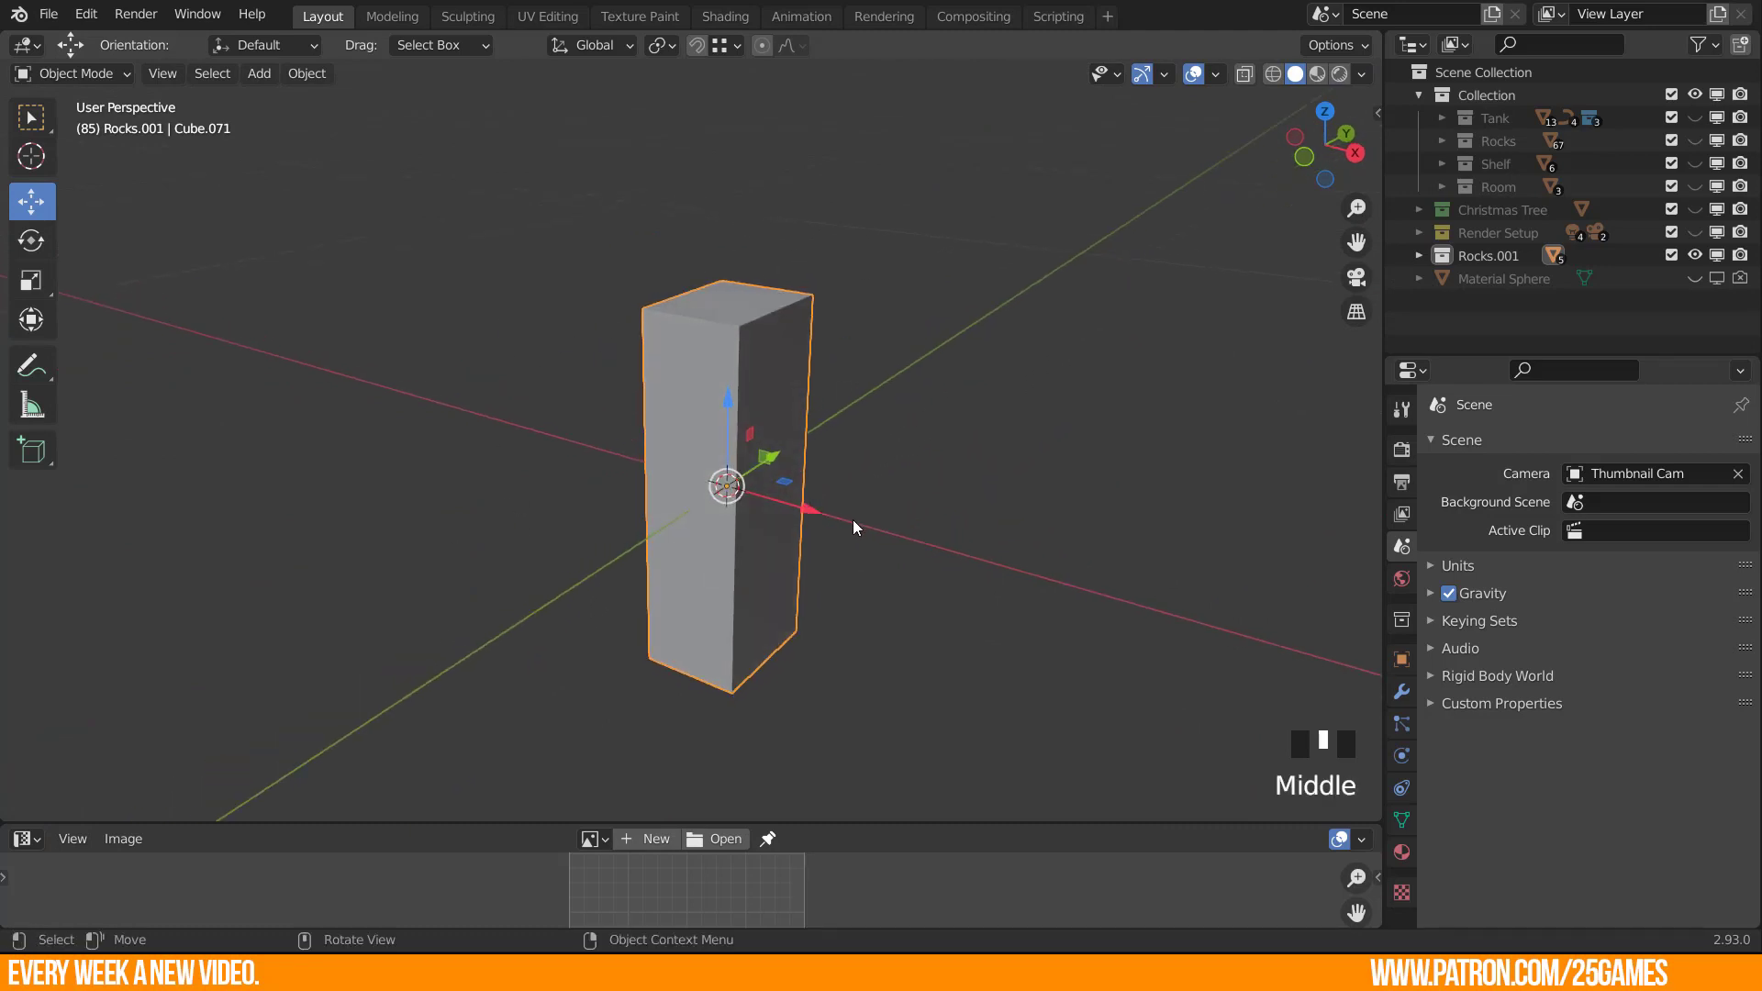
# Add the front photo Filter04.JPG to the scene as a reference image aligned to the front view.
pyautogui.press('KP_1')
pyautogui.click(867, 578)
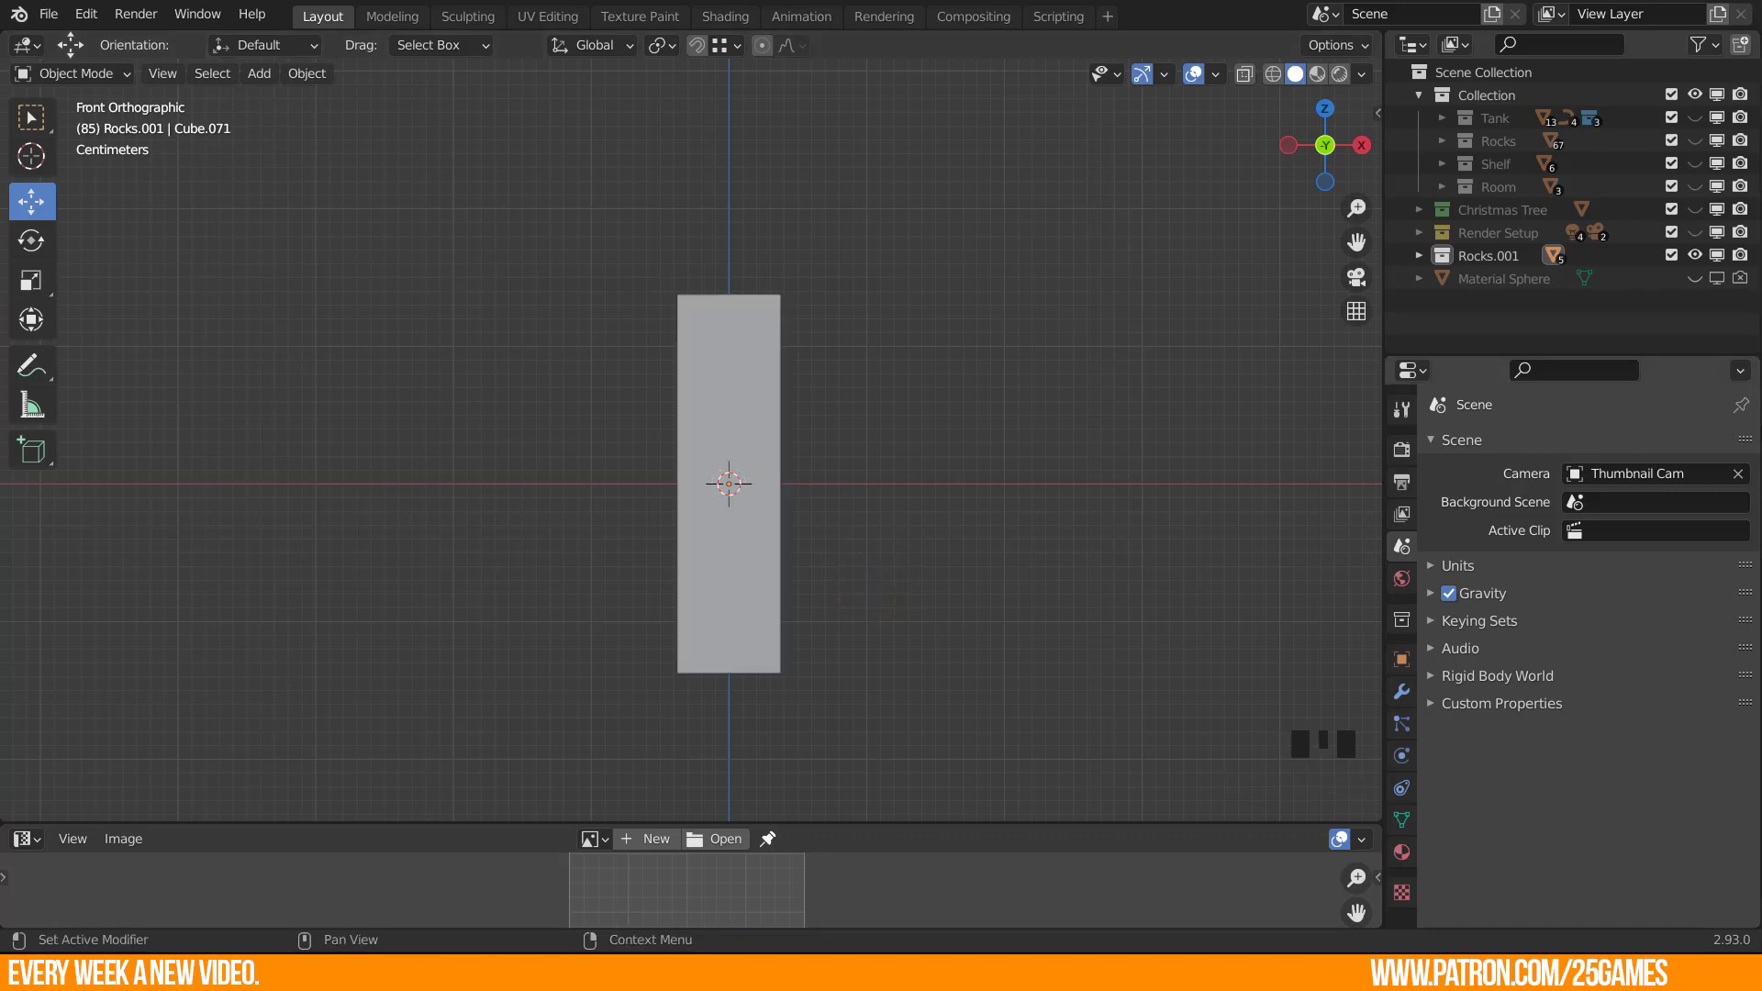
pyautogui.moveTo(899, 433); pyautogui.dragTo(899, 433)
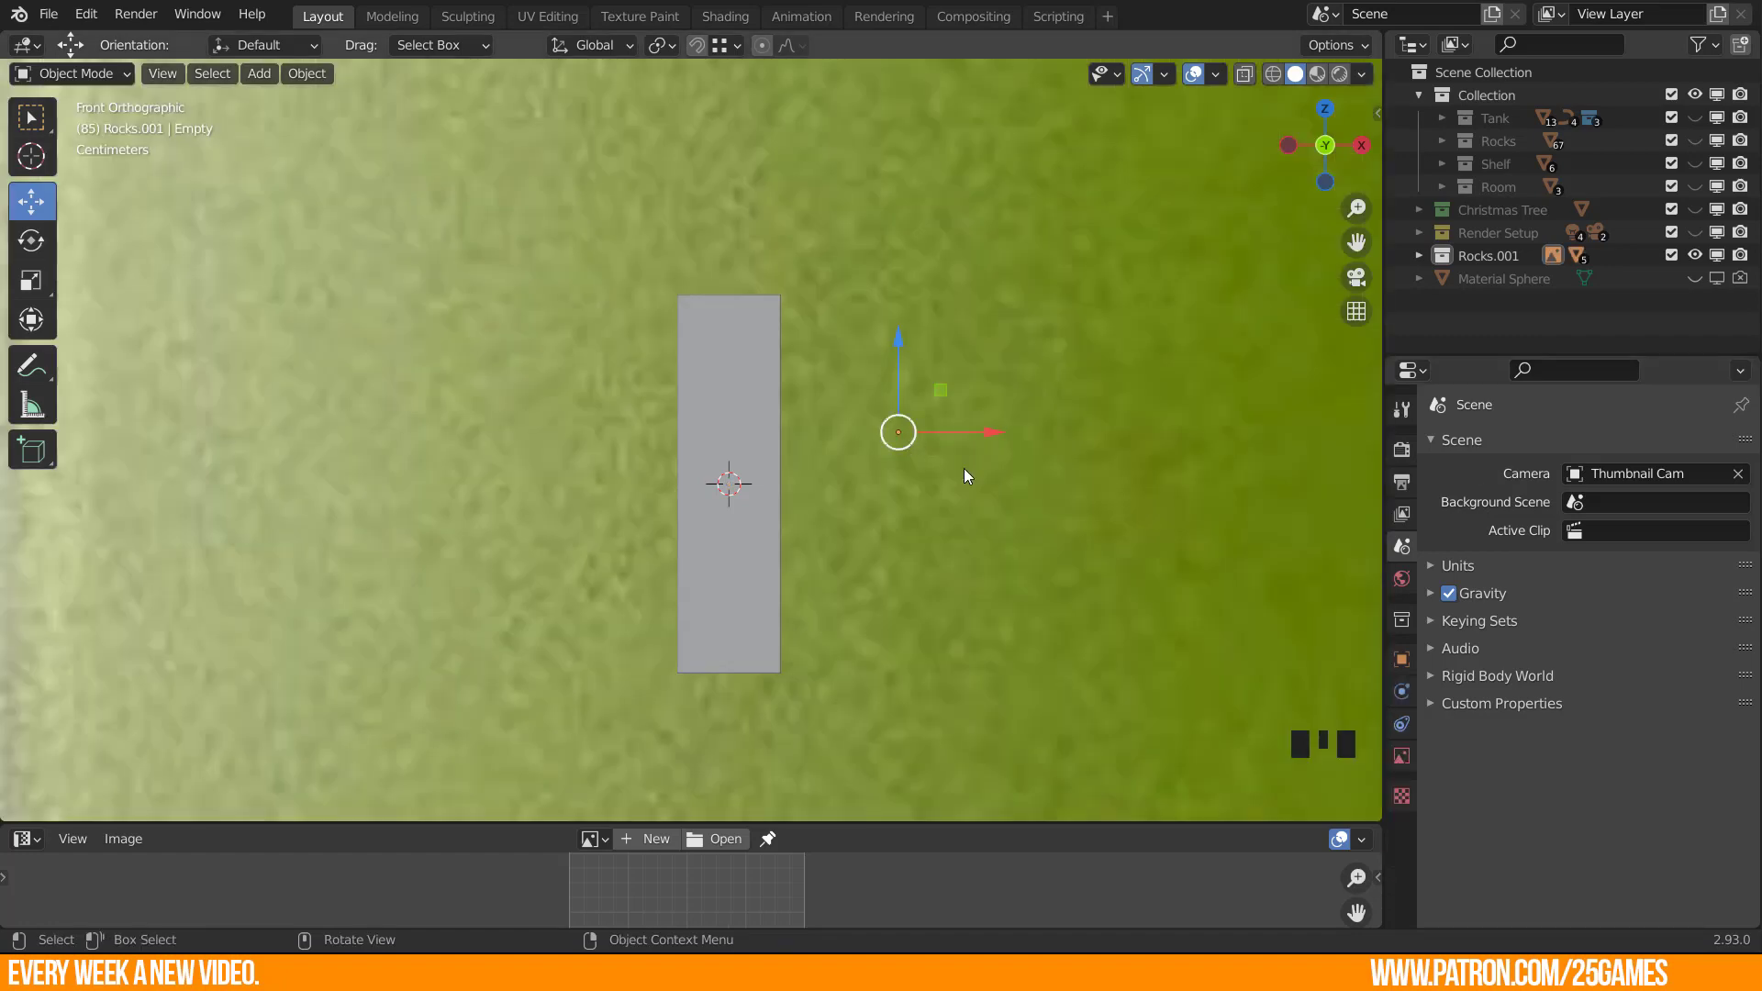
pyautogui.scroll(-10, 991, 491)
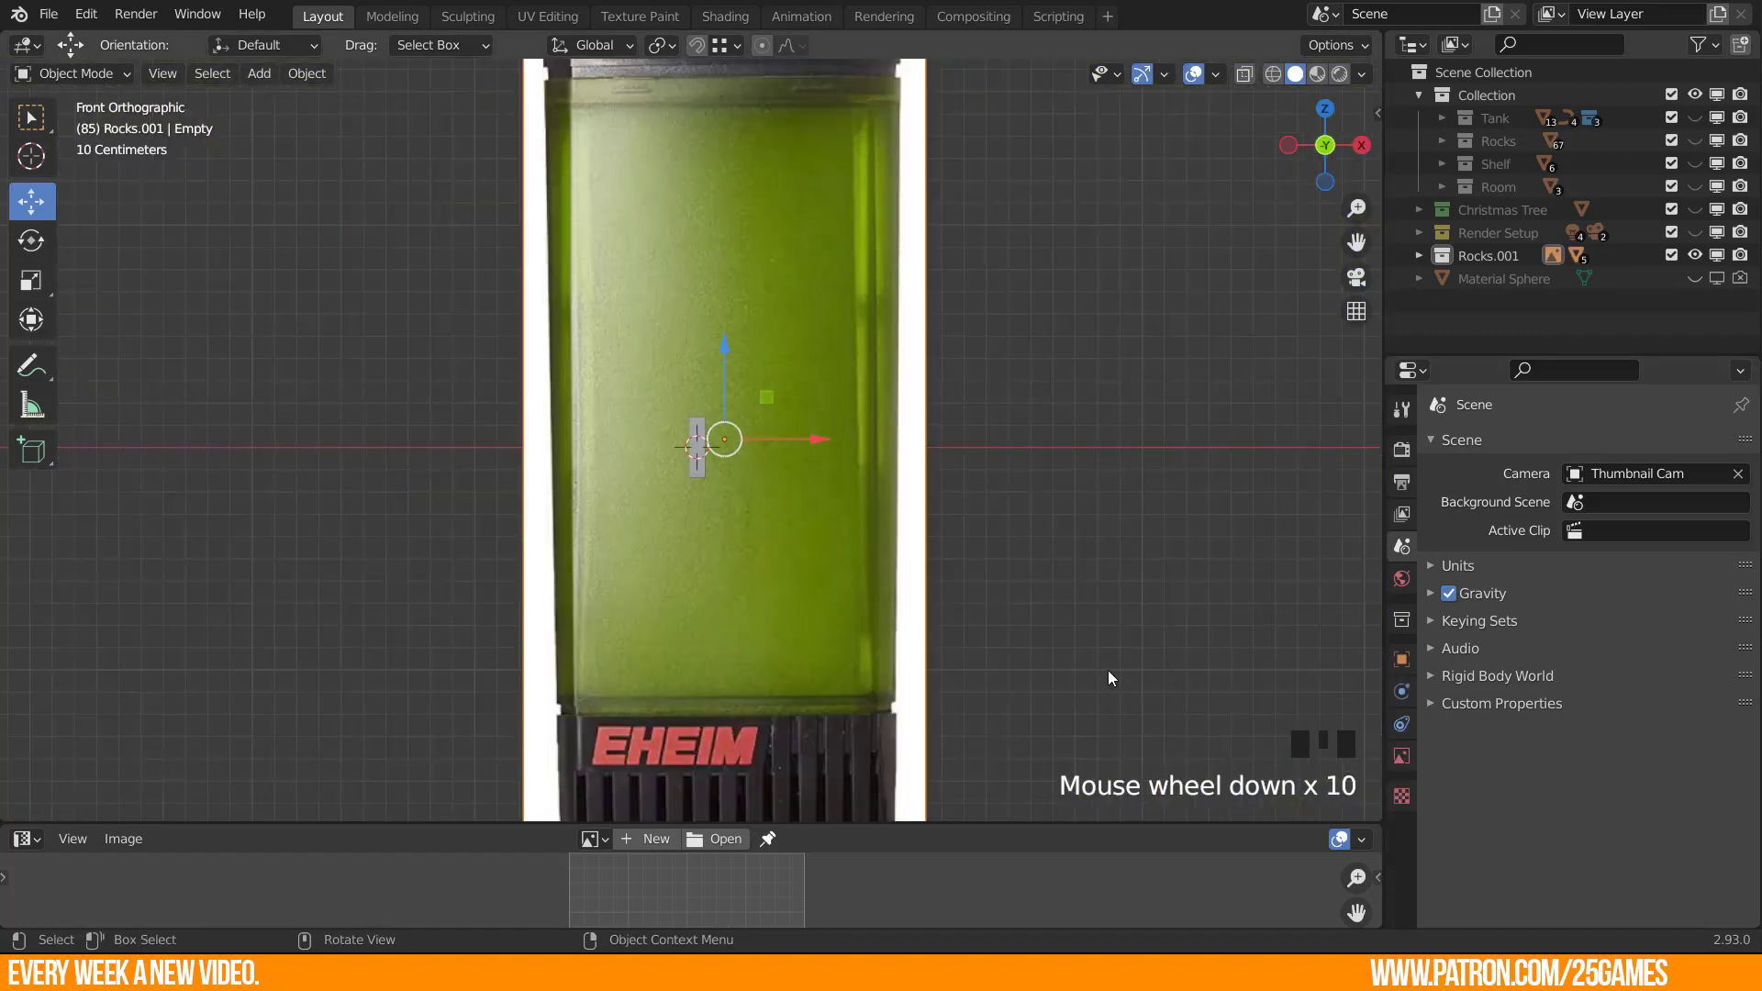
# Scale the reference image down by a factor of 0.105 and again by 0.572 to approach the box's size.
pyautogui.click(806, 690)
pyautogui.click(1112, 641)
pyautogui.click(748, 497)
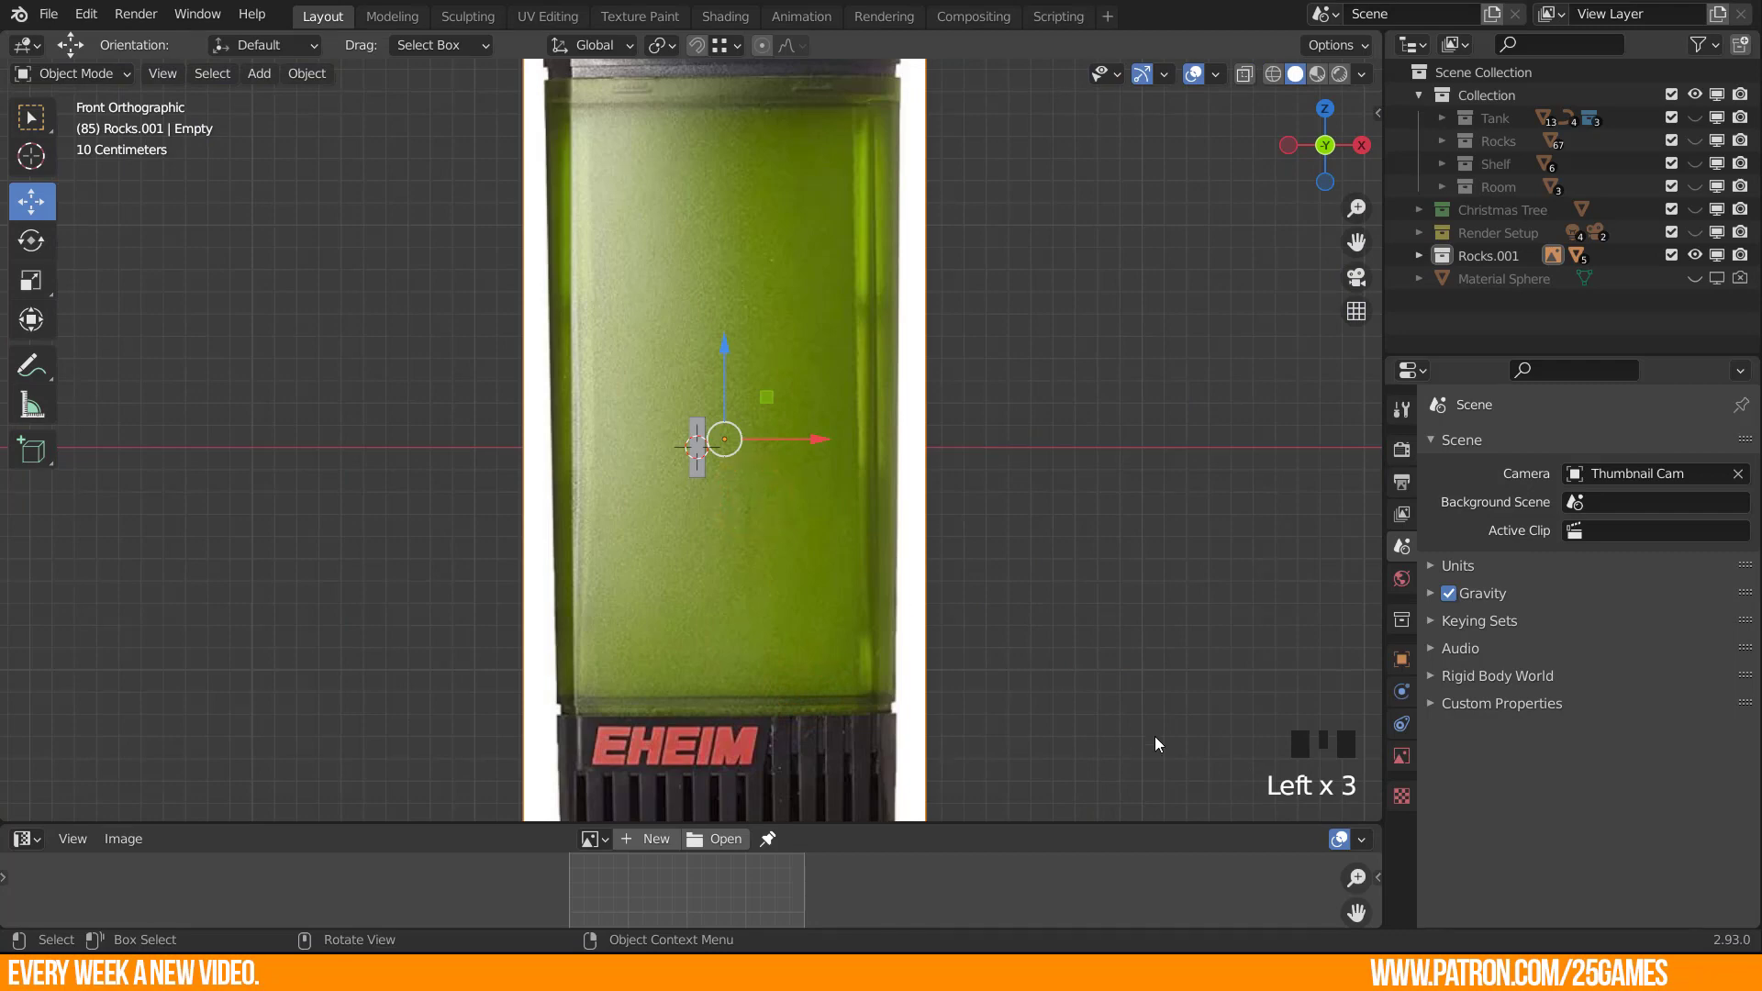
pyautogui.press('s')
pyautogui.click(764, 486)
pyautogui.scroll(9, 763, 486)
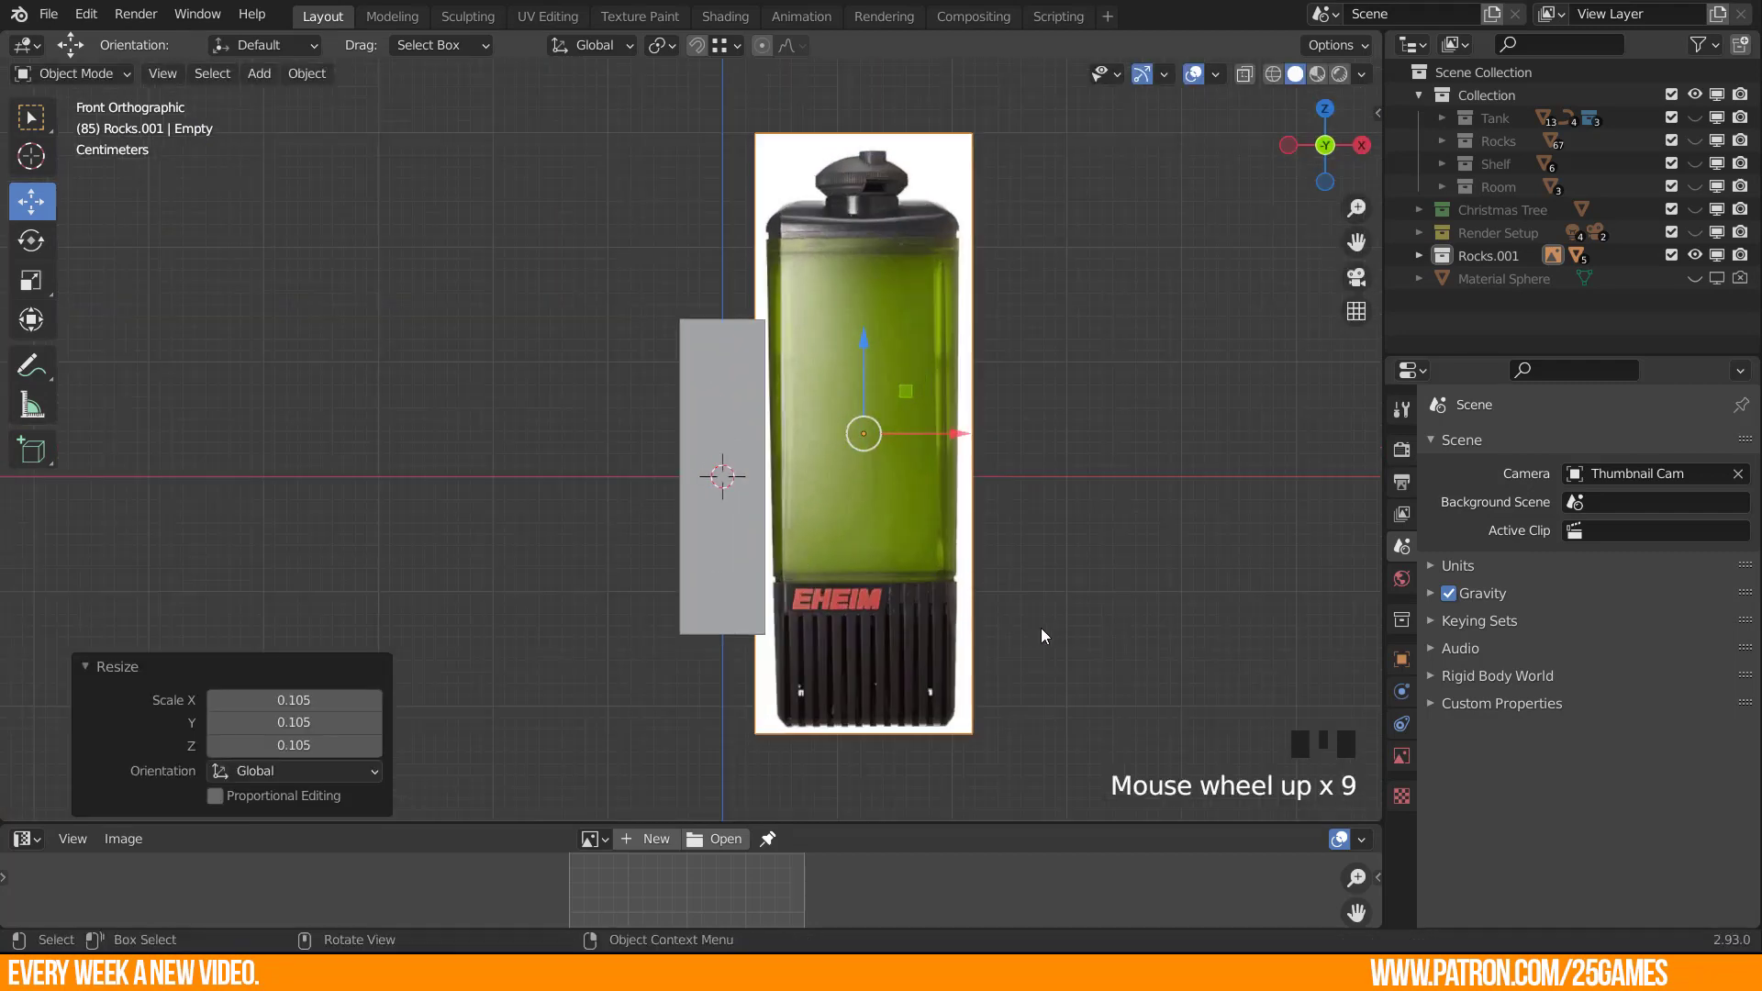
pyautogui.keyDown('shift'); pyautogui.moveTo(1040, 635); pyautogui.dragTo(991, 581, button='middle'); pyautogui.keyUp('shift')
pyautogui.press('s')
pyautogui.click(972, 576)
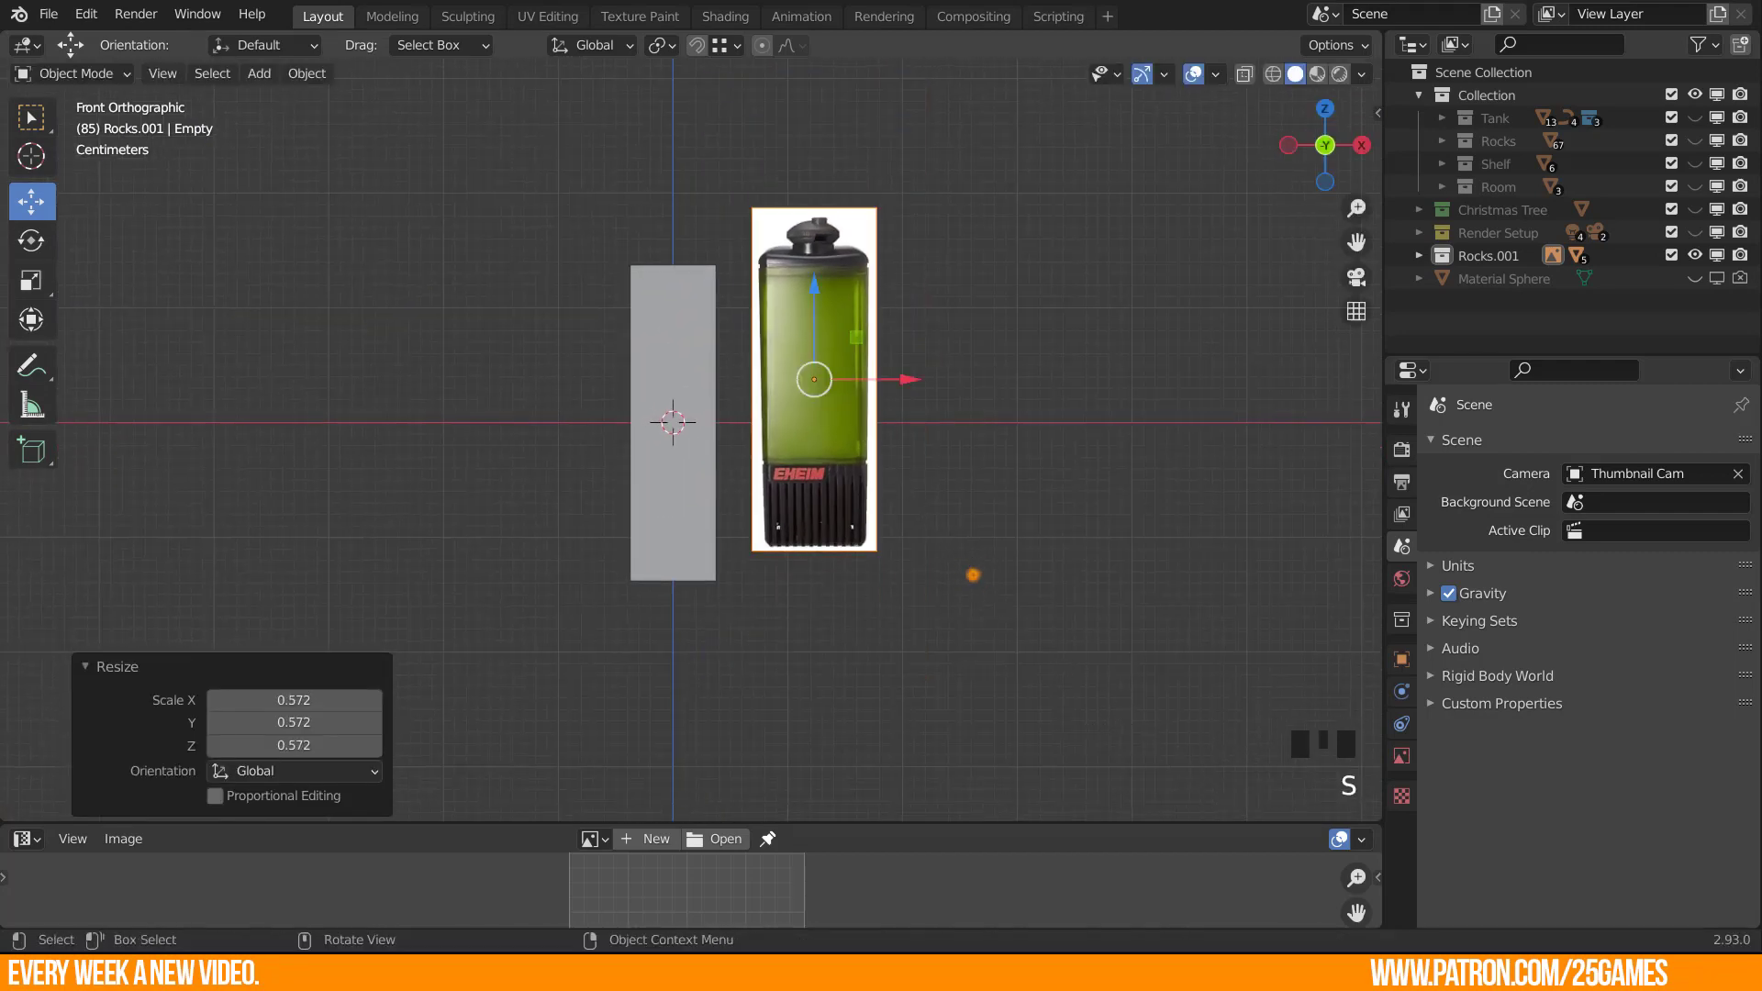
# Move the reference image right beside the box and scale it by 0.965 to match the box's height.
pyautogui.press('g')
pyautogui.click(801, 472)
pyautogui.scroll(3, 921, 546)
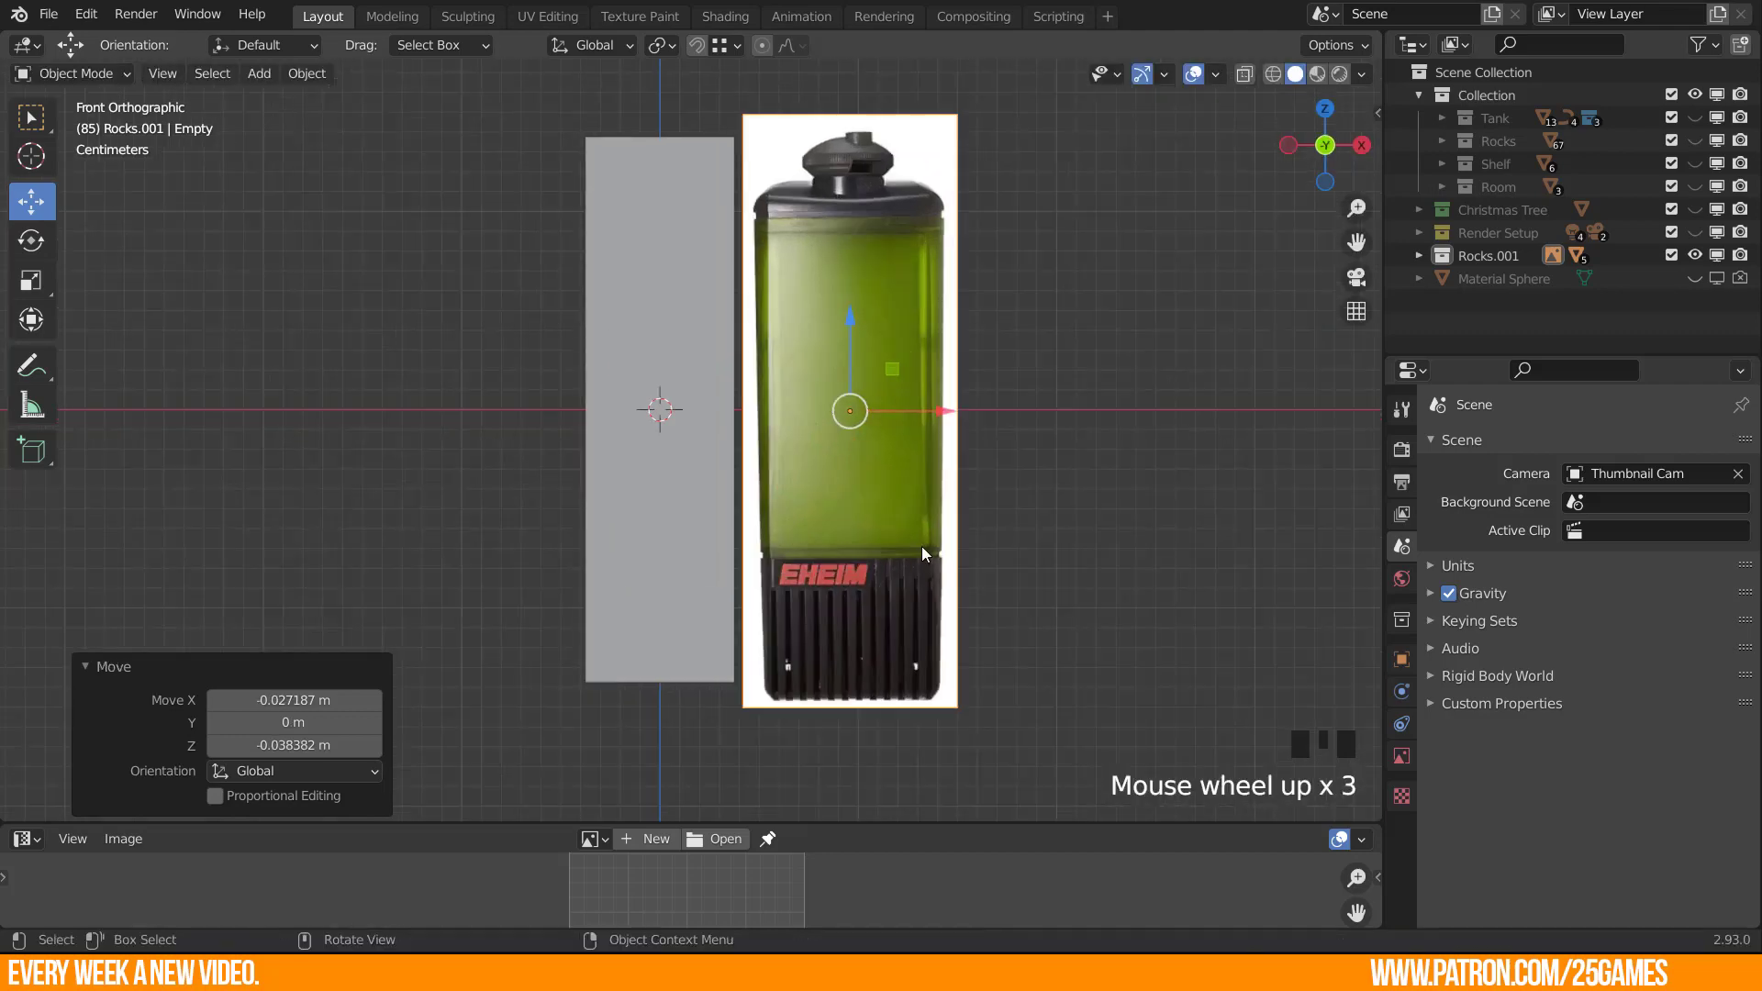
pyautogui.keyDown('shift'); pyautogui.moveTo(1142, 609); pyautogui.dragTo(1114, 640, button='middle'); pyautogui.keyUp('shift')
pyautogui.press('s')
pyautogui.click(1159, 664)
# Shift the reference image about 0.057 m toward the box so they half overlap, and raise it 0.000446 m to align the filter's base.
pyautogui.press('g')
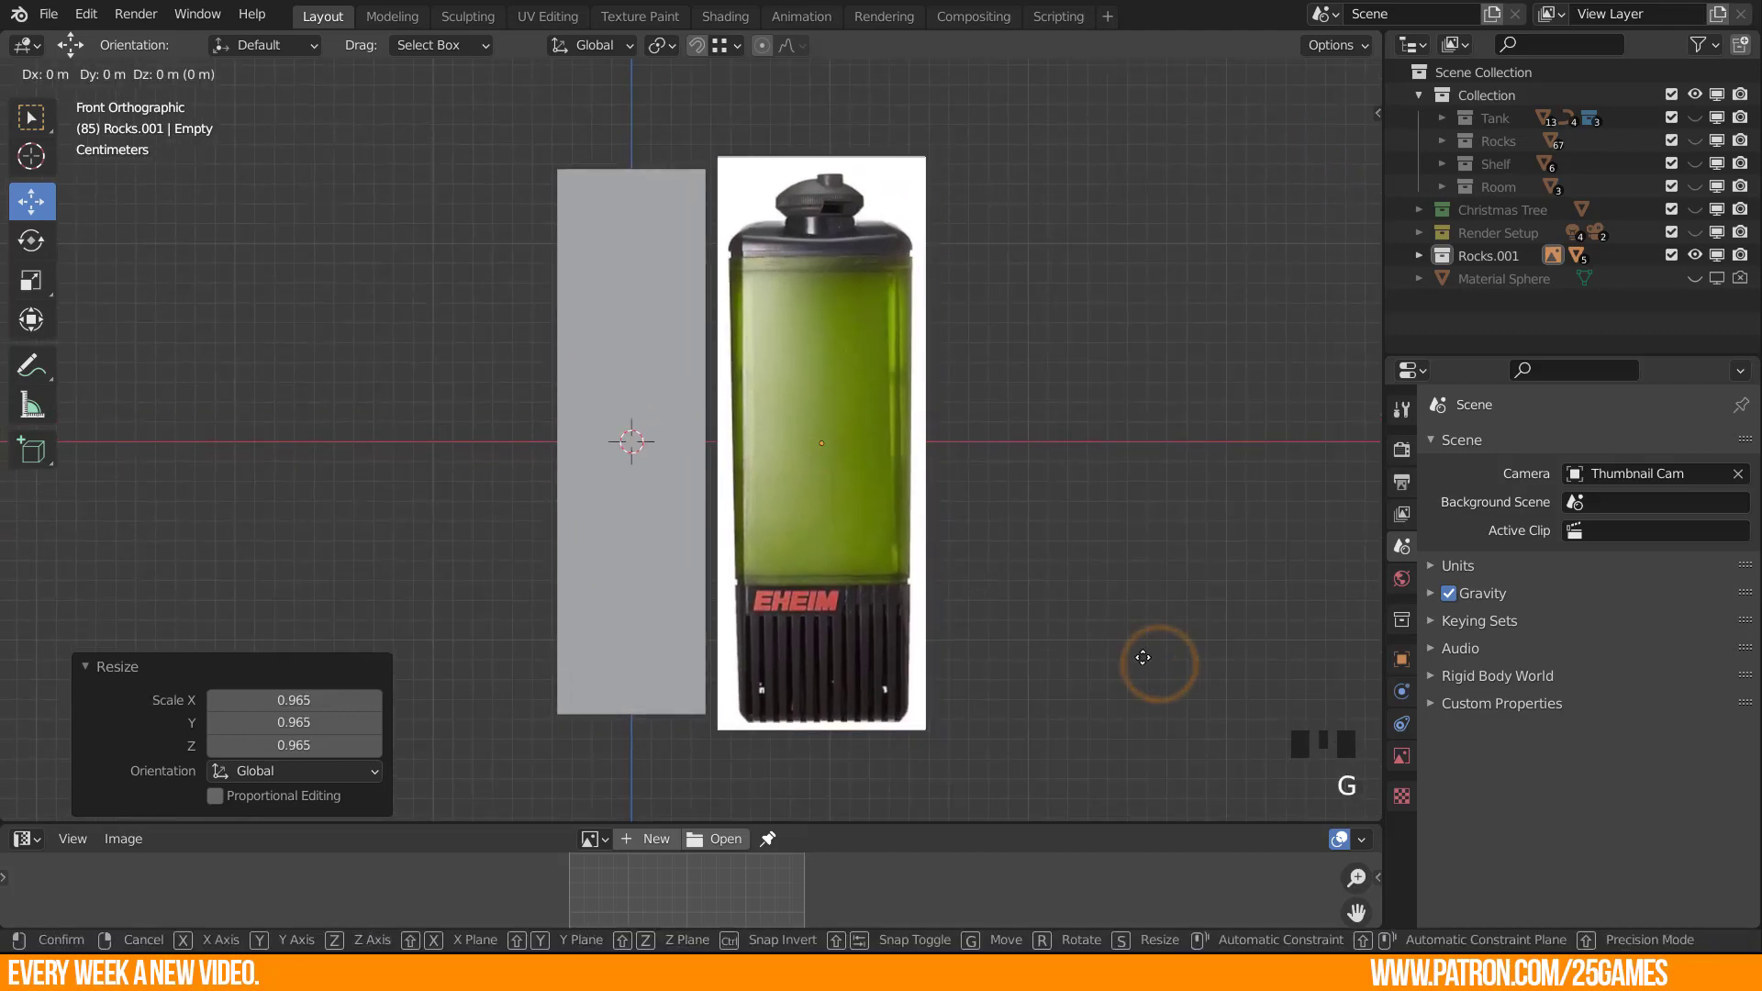
pyautogui.click(1030, 653)
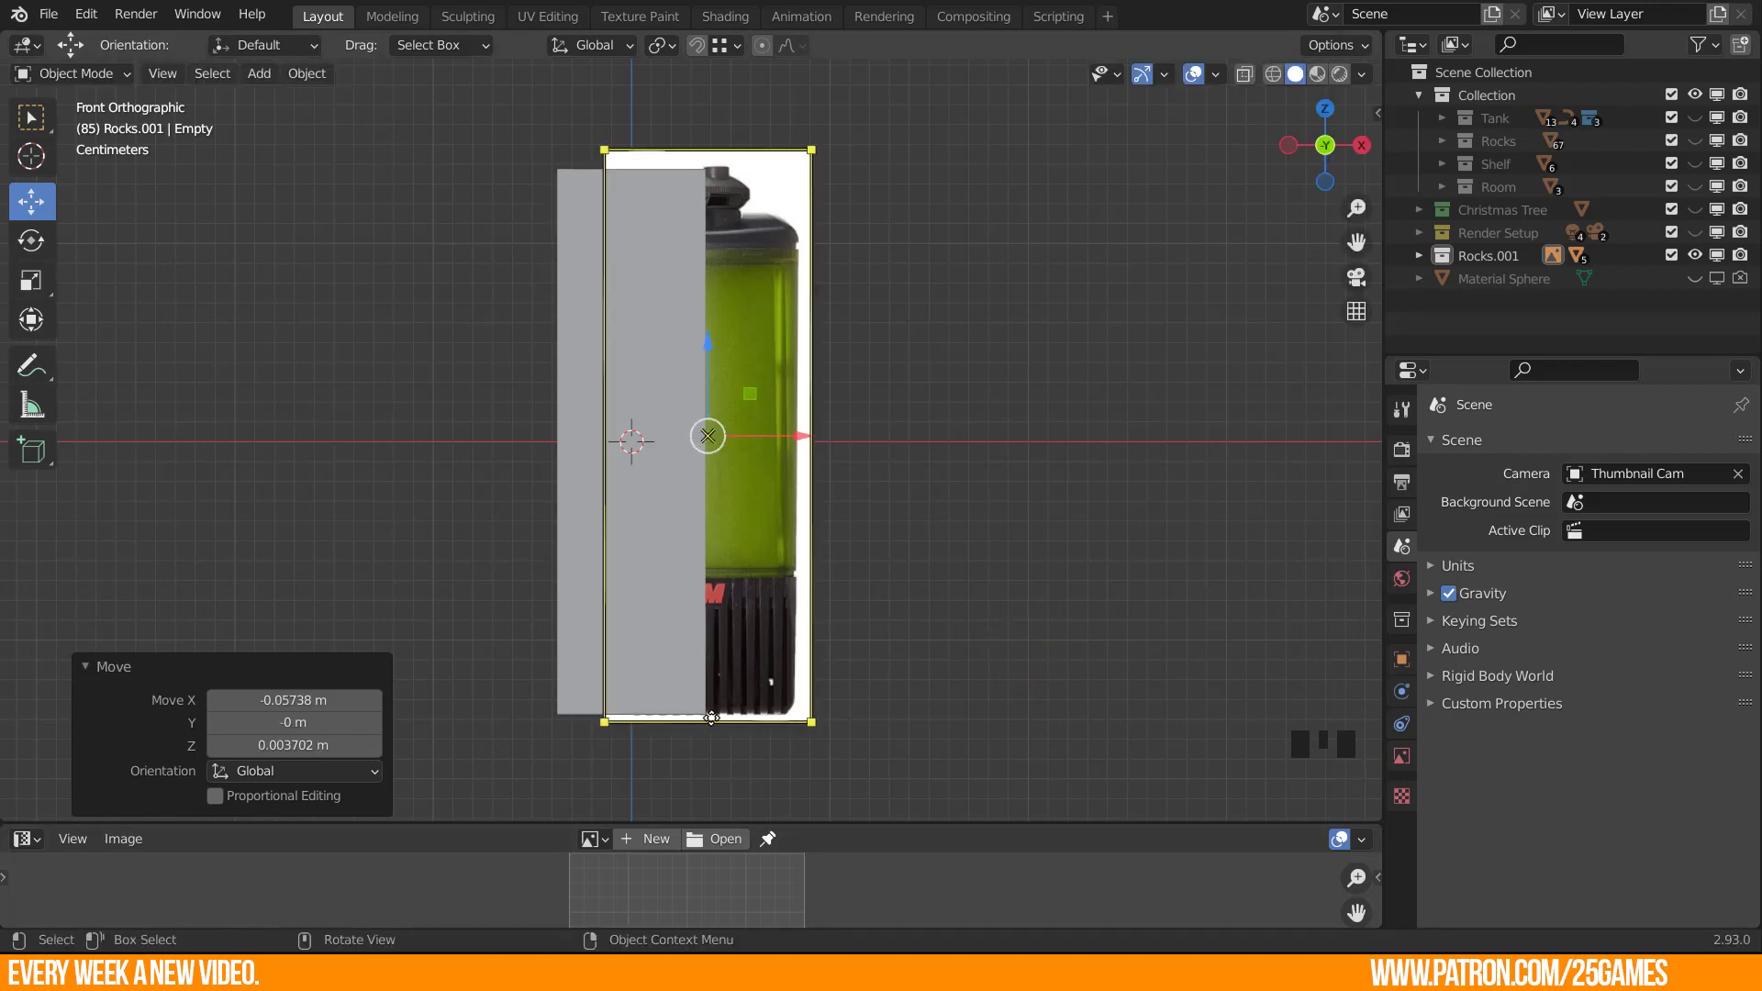
pyautogui.scroll(4, 697, 716)
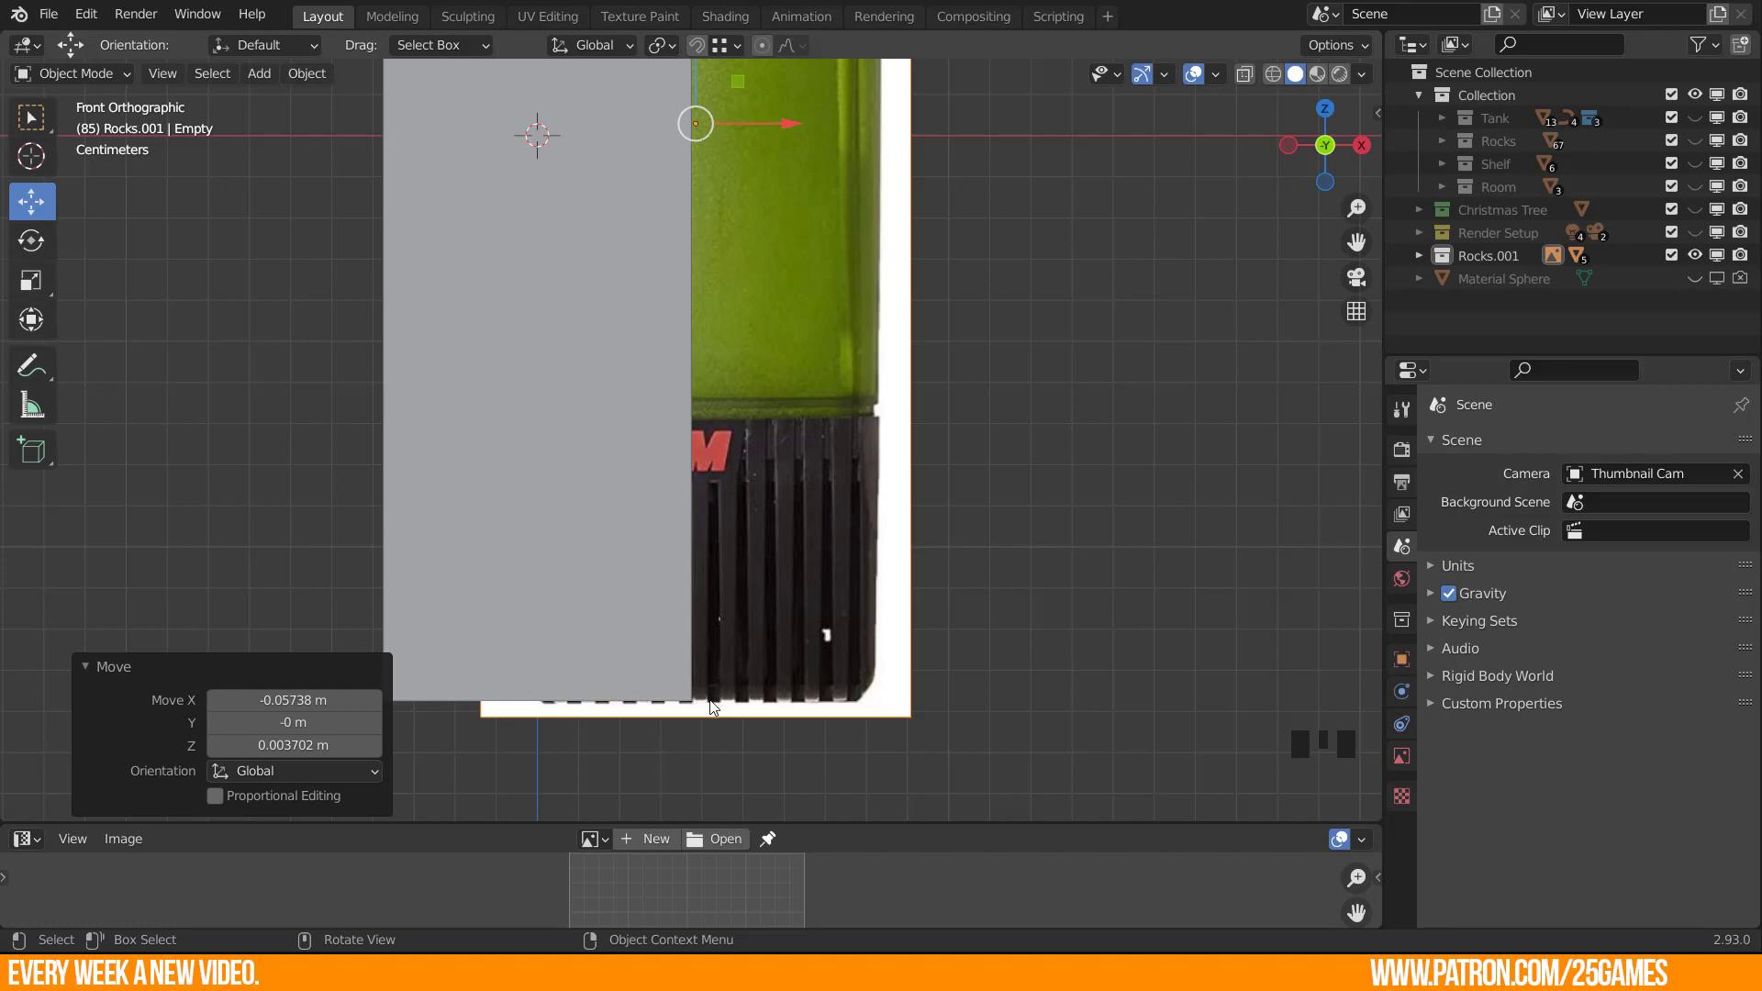
pyautogui.press('g')
pyautogui.click(955, 683)
pyautogui.keyDown('shift'); pyautogui.moveTo(831, 372); pyautogui.dragTo(573, 211, button='middle'); pyautogui.keyUp('shift')
pyautogui.scroll(-2, 679, 367)
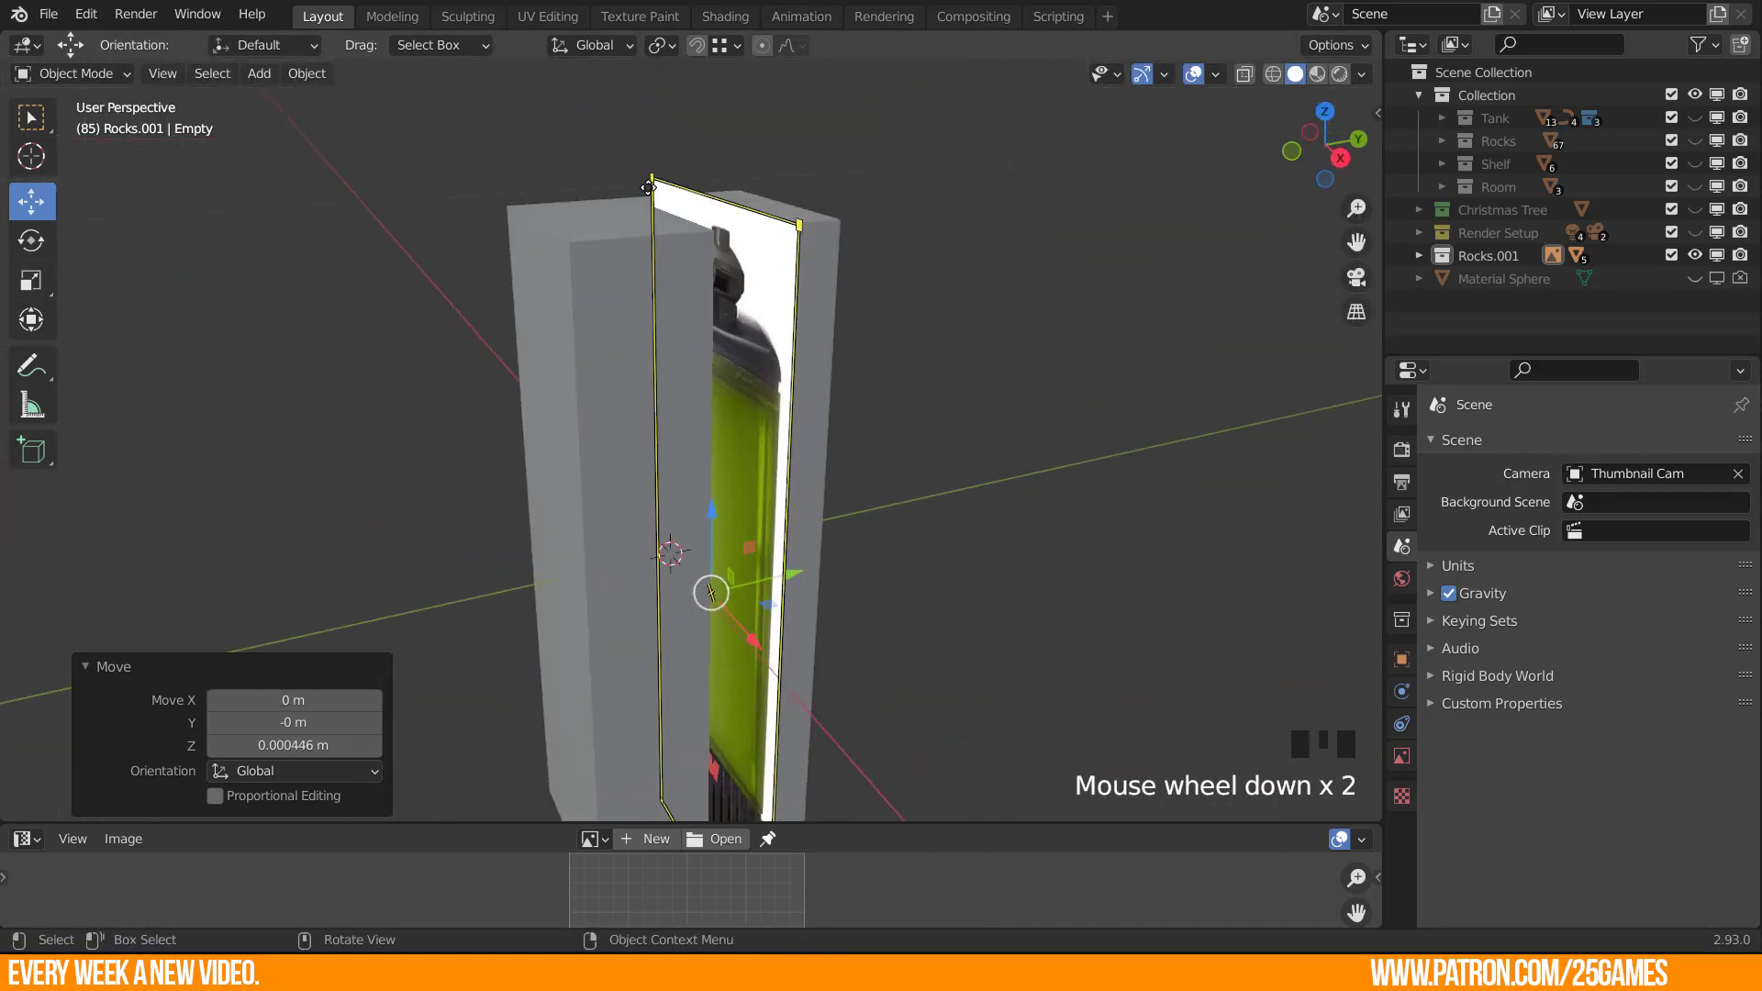
pyautogui.moveTo(684, 390); pyautogui.dragTo(734, 257, button='middle')
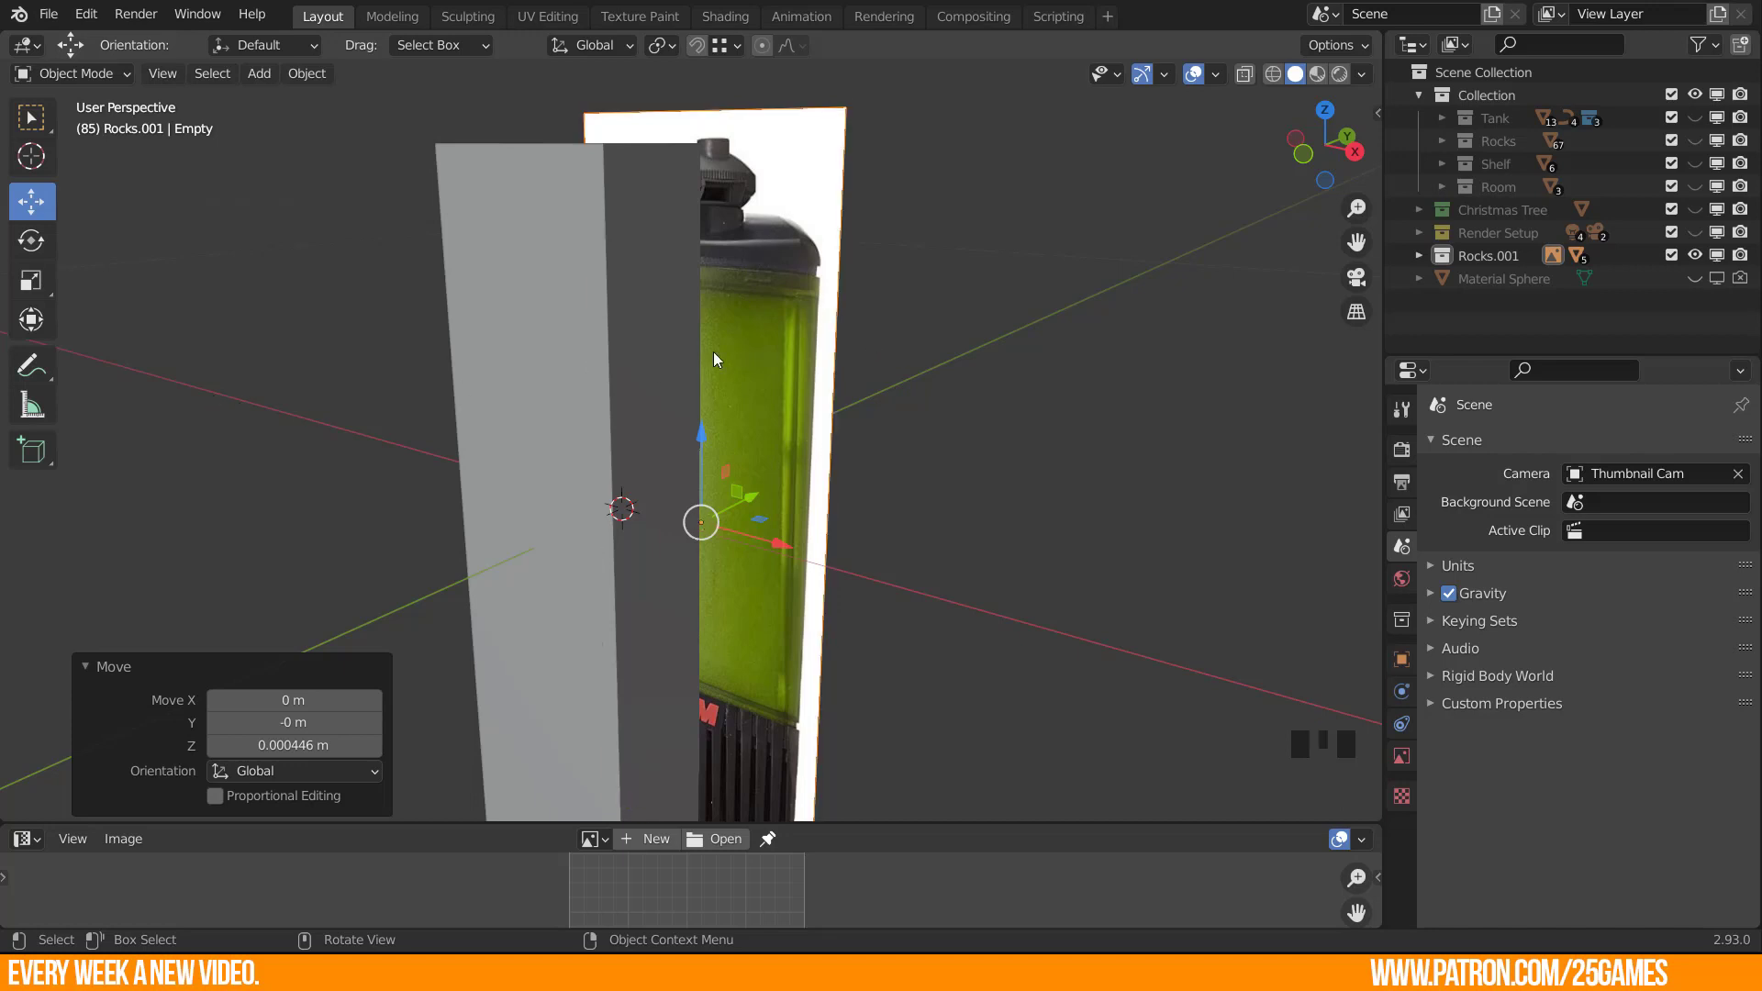
# Add a horizontal loop cut to the box mesh at the green container's upper edge, sliding it to factor -0.714.
pyautogui.press('KP_1')
pyautogui.click(531, 382)
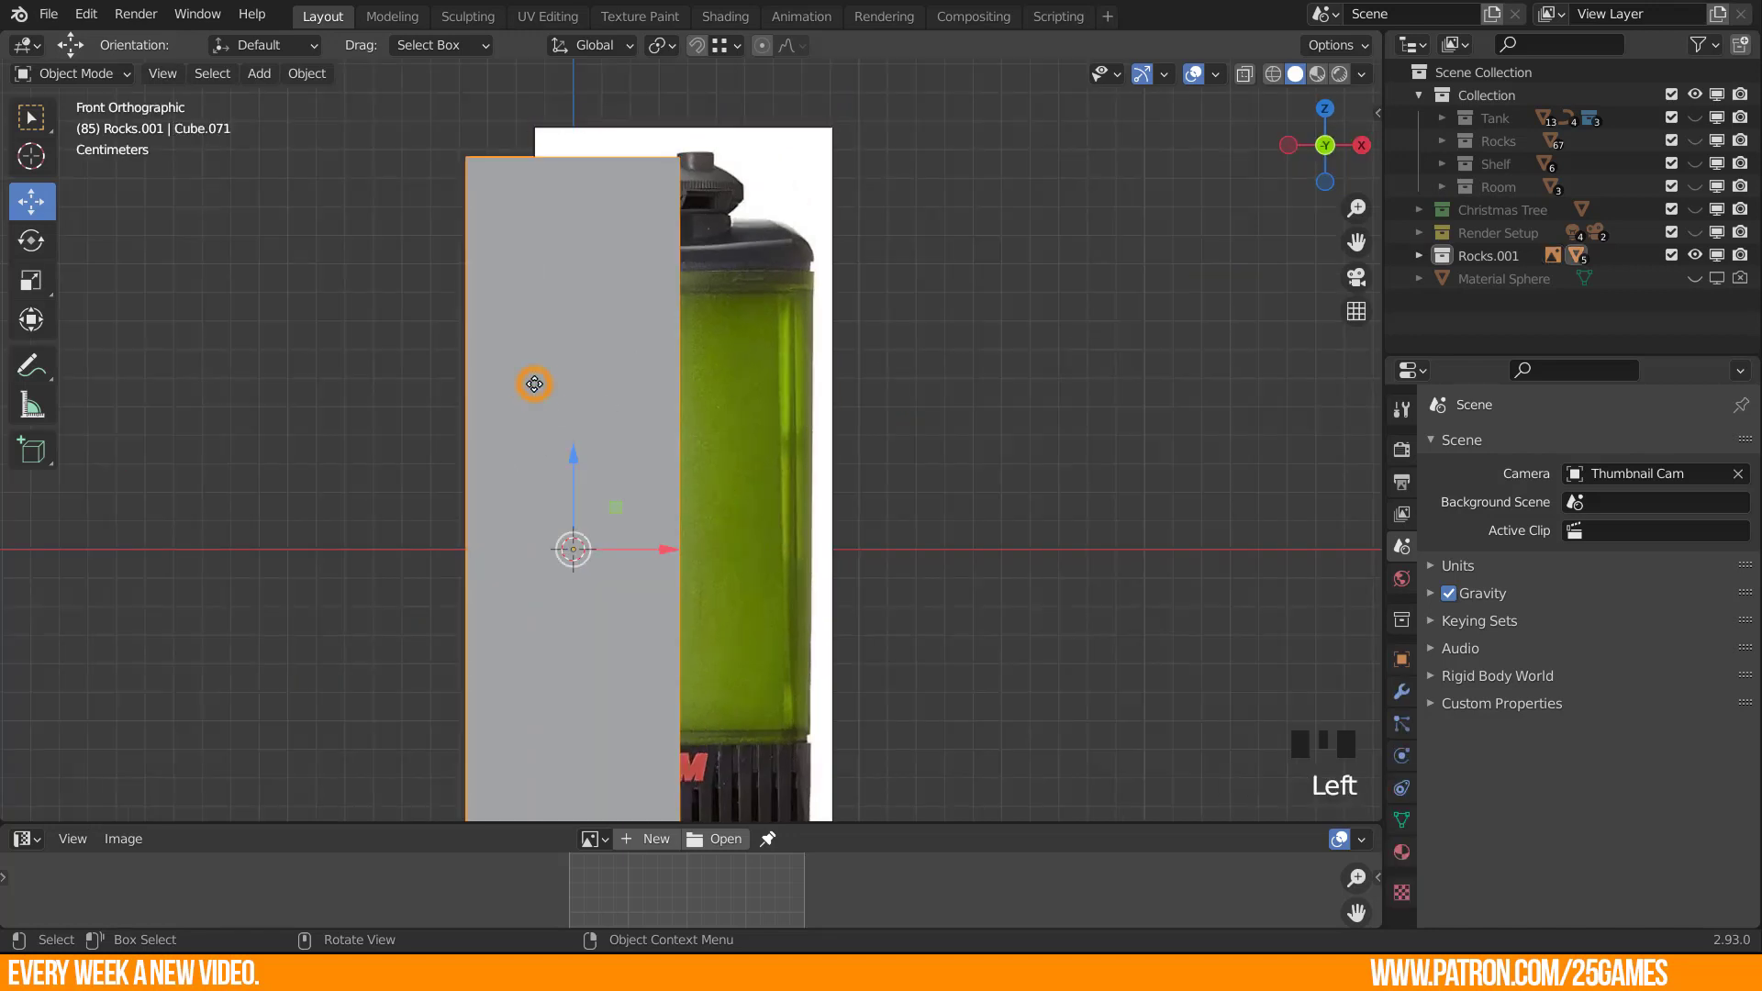
pyautogui.press('Tab')
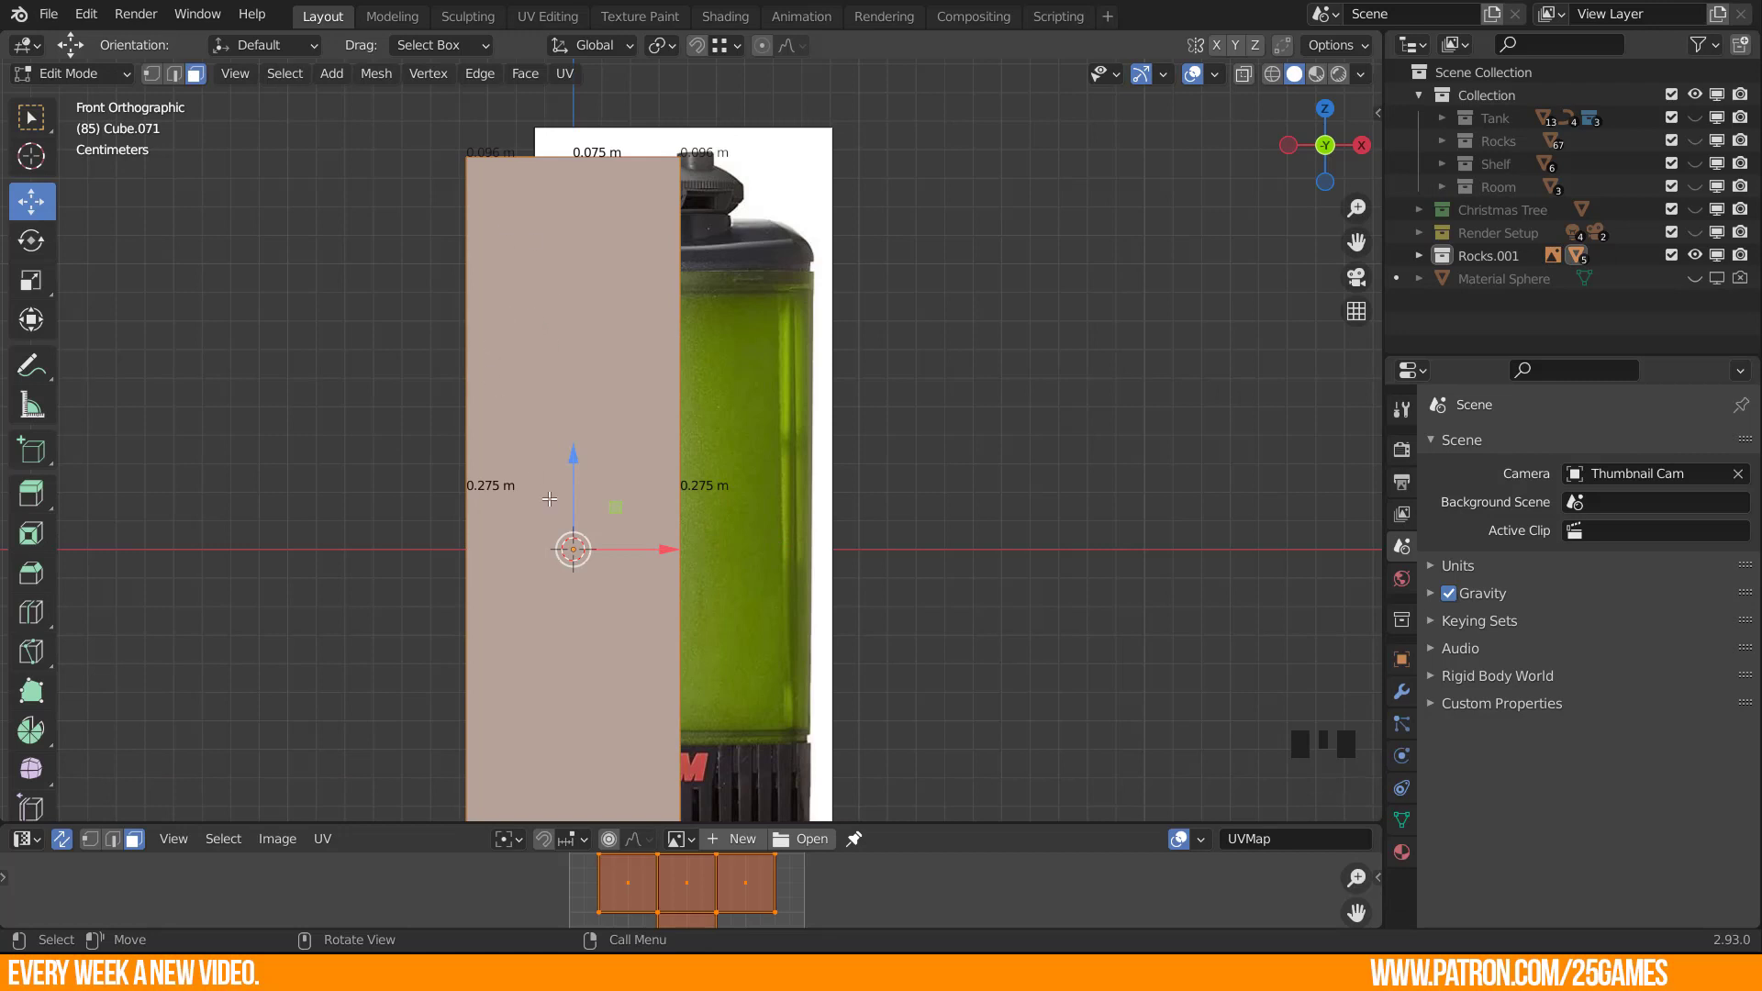
pyautogui.hotkey('ctrl', 'r')
pyautogui.click(495, 455)
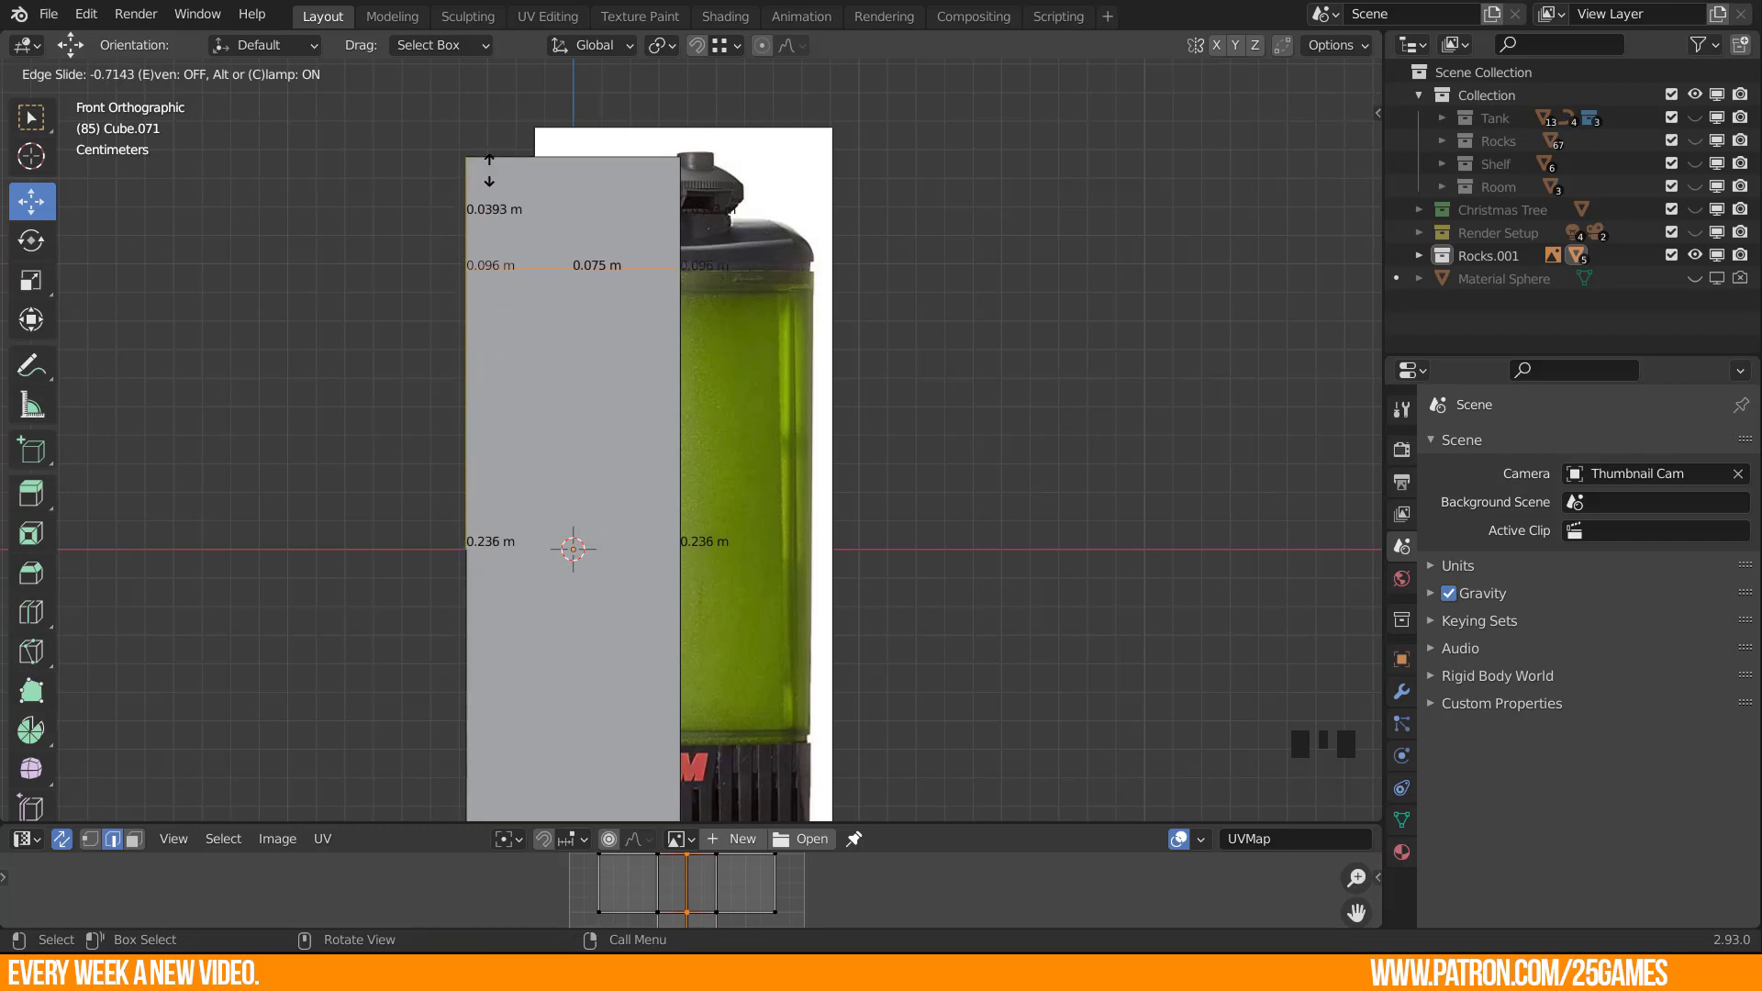
pyautogui.click(490, 170)
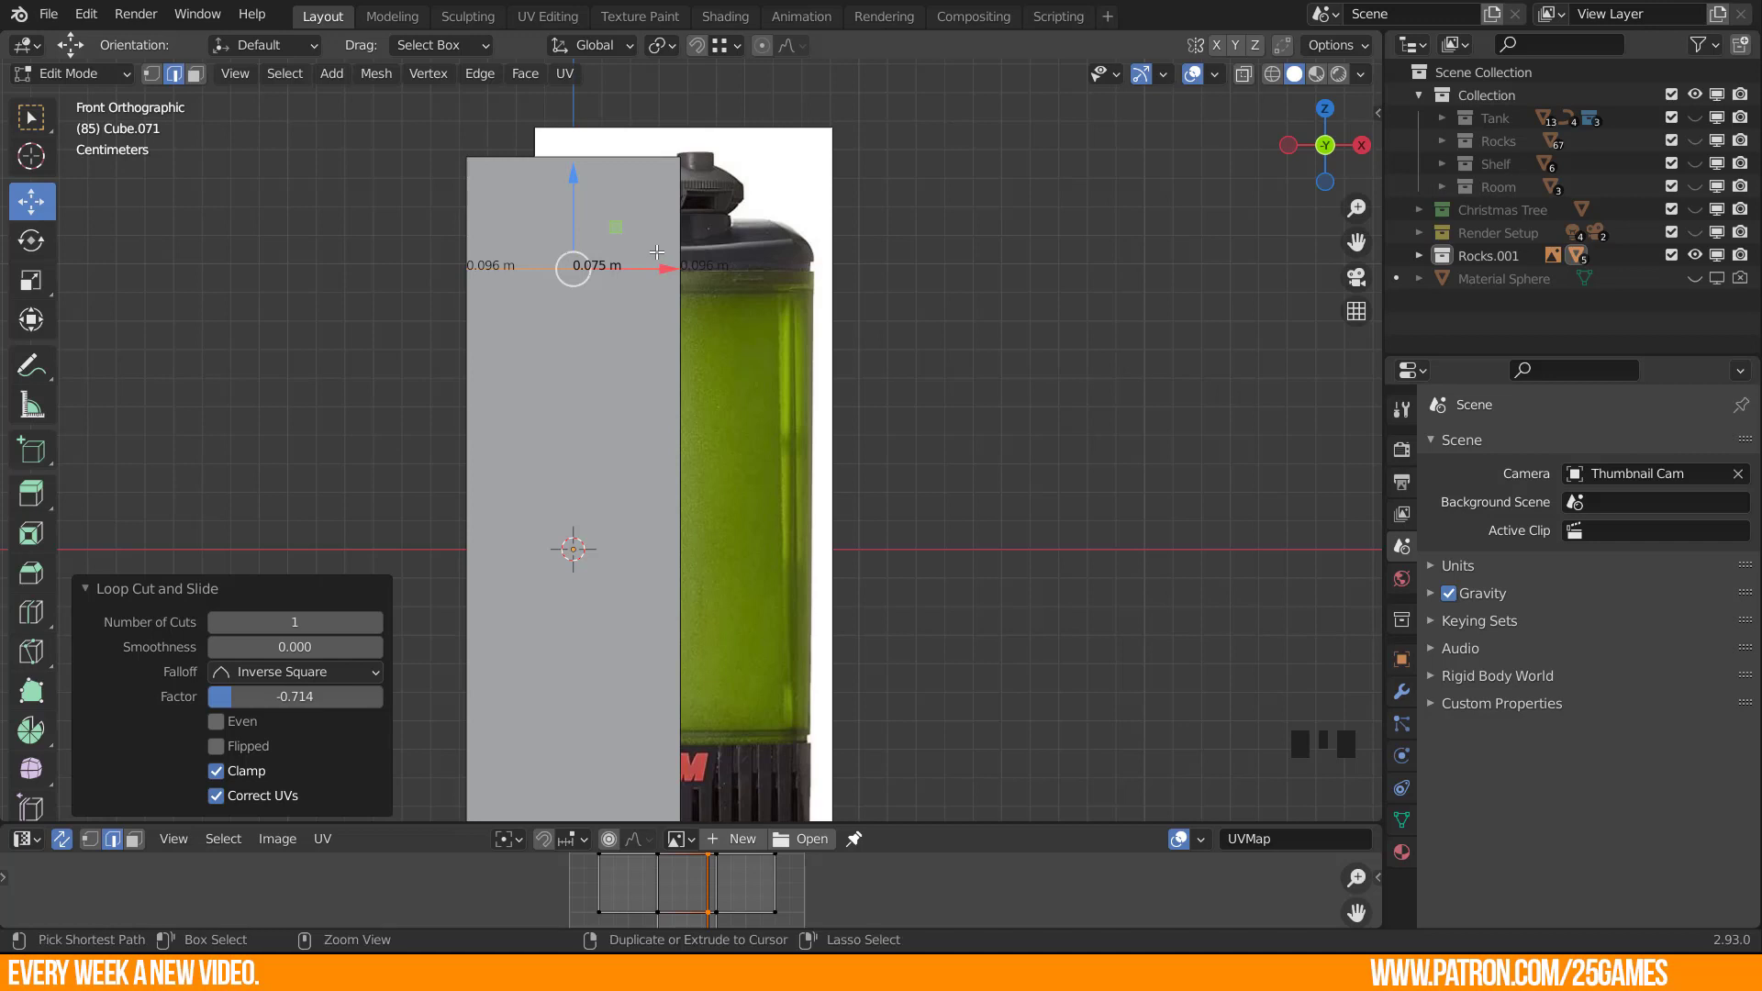
# Add another horizontal loop cut within the box's top section, sliding it to factor -0.115.
pyautogui.hotkey('ctrl', 'r')
pyautogui.click(691, 214)
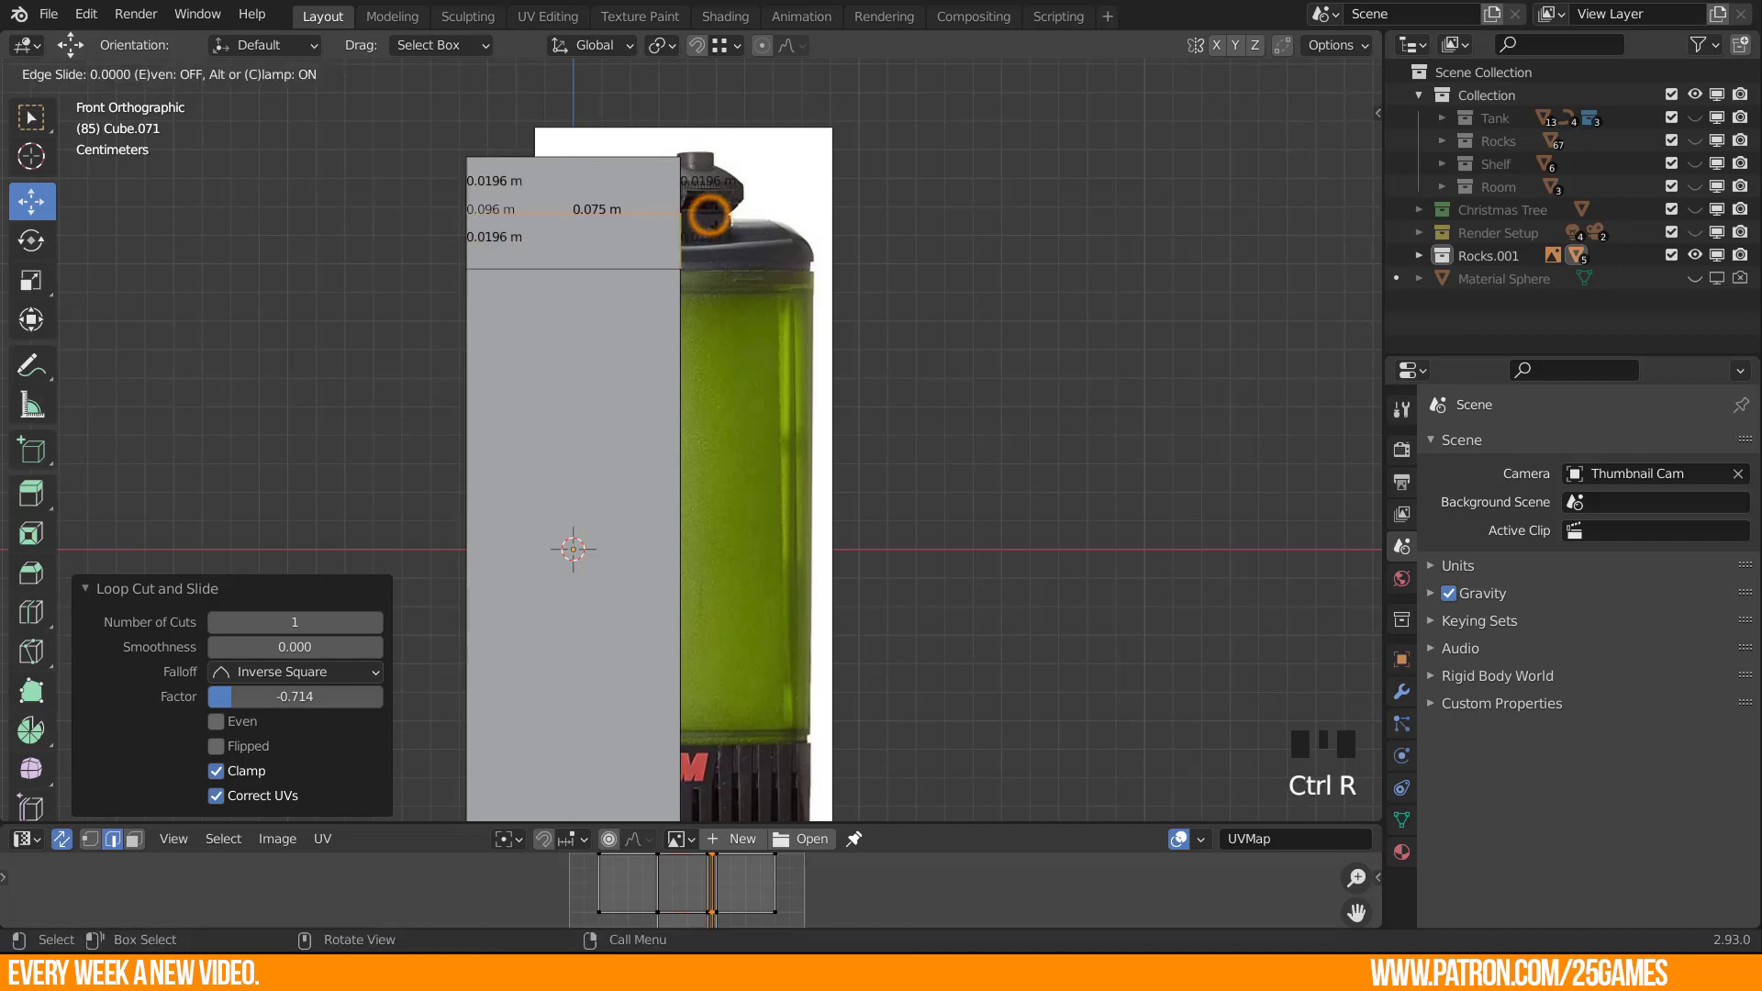
pyautogui.click(724, 208)
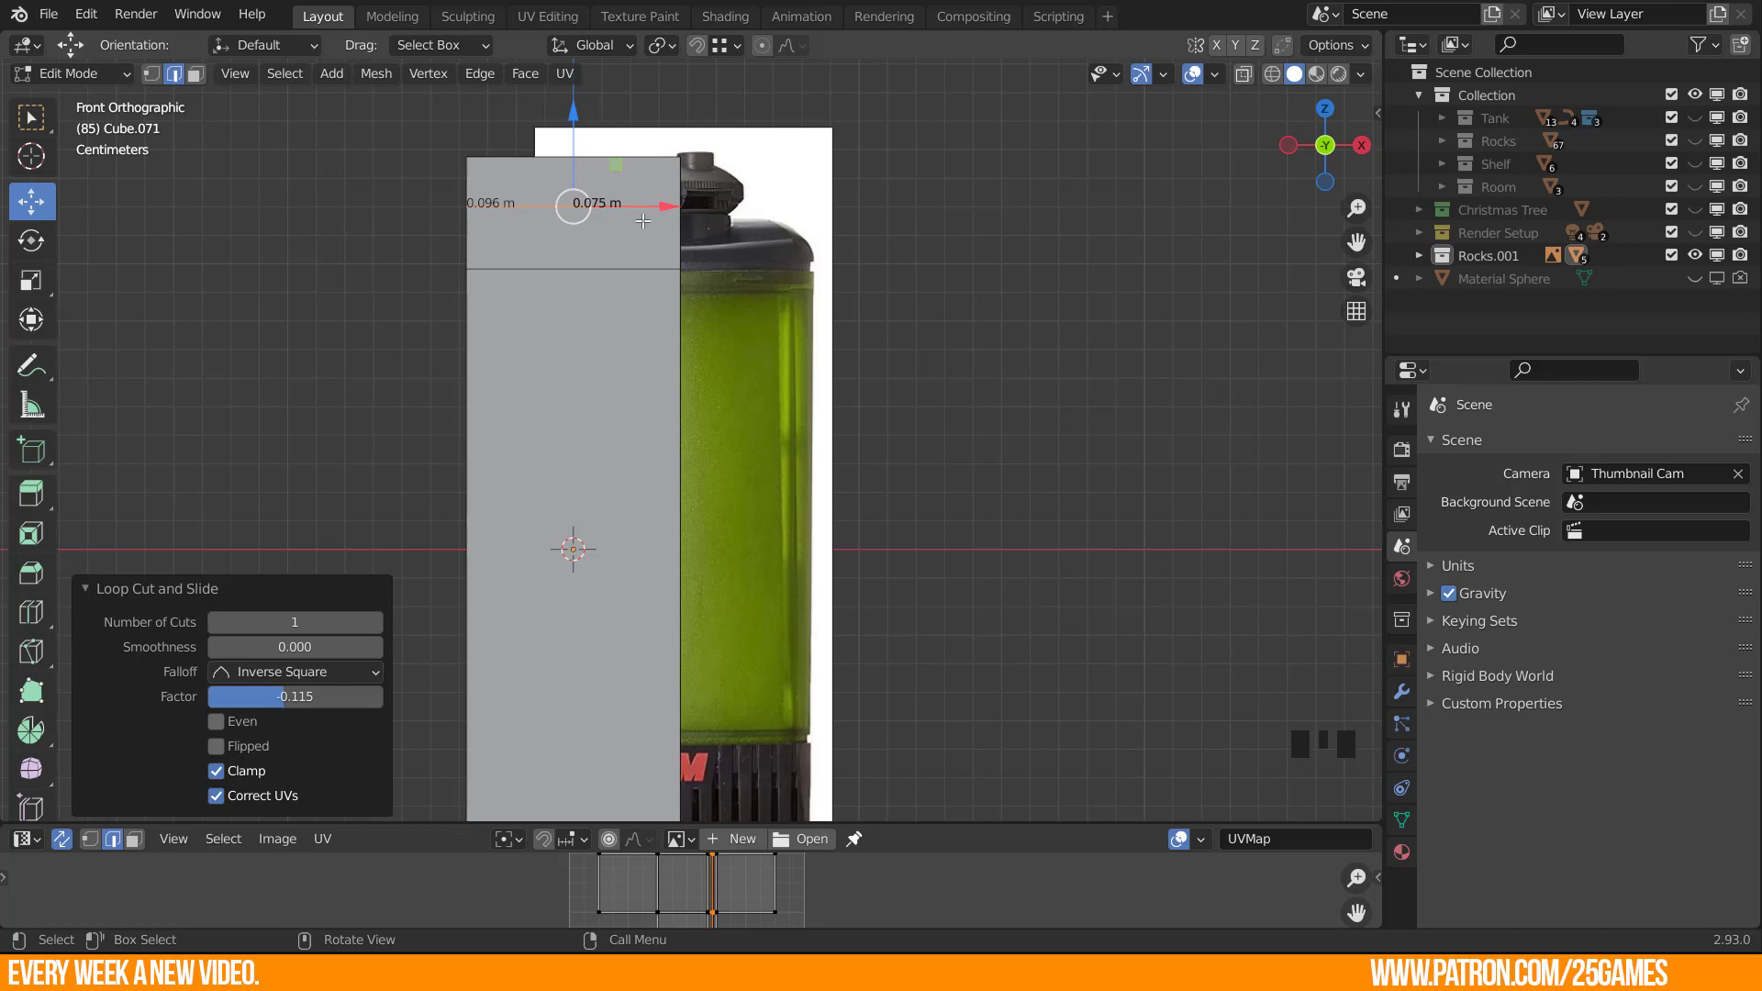
# Add a horizontal loop cut where the green container meets the black slotted base, sliding it to factor 0.413.
pyautogui.keyDown('shift'); pyautogui.moveTo(778, 613); pyautogui.dragTo(771, 380, button='middle'); pyautogui.keyUp('shift')
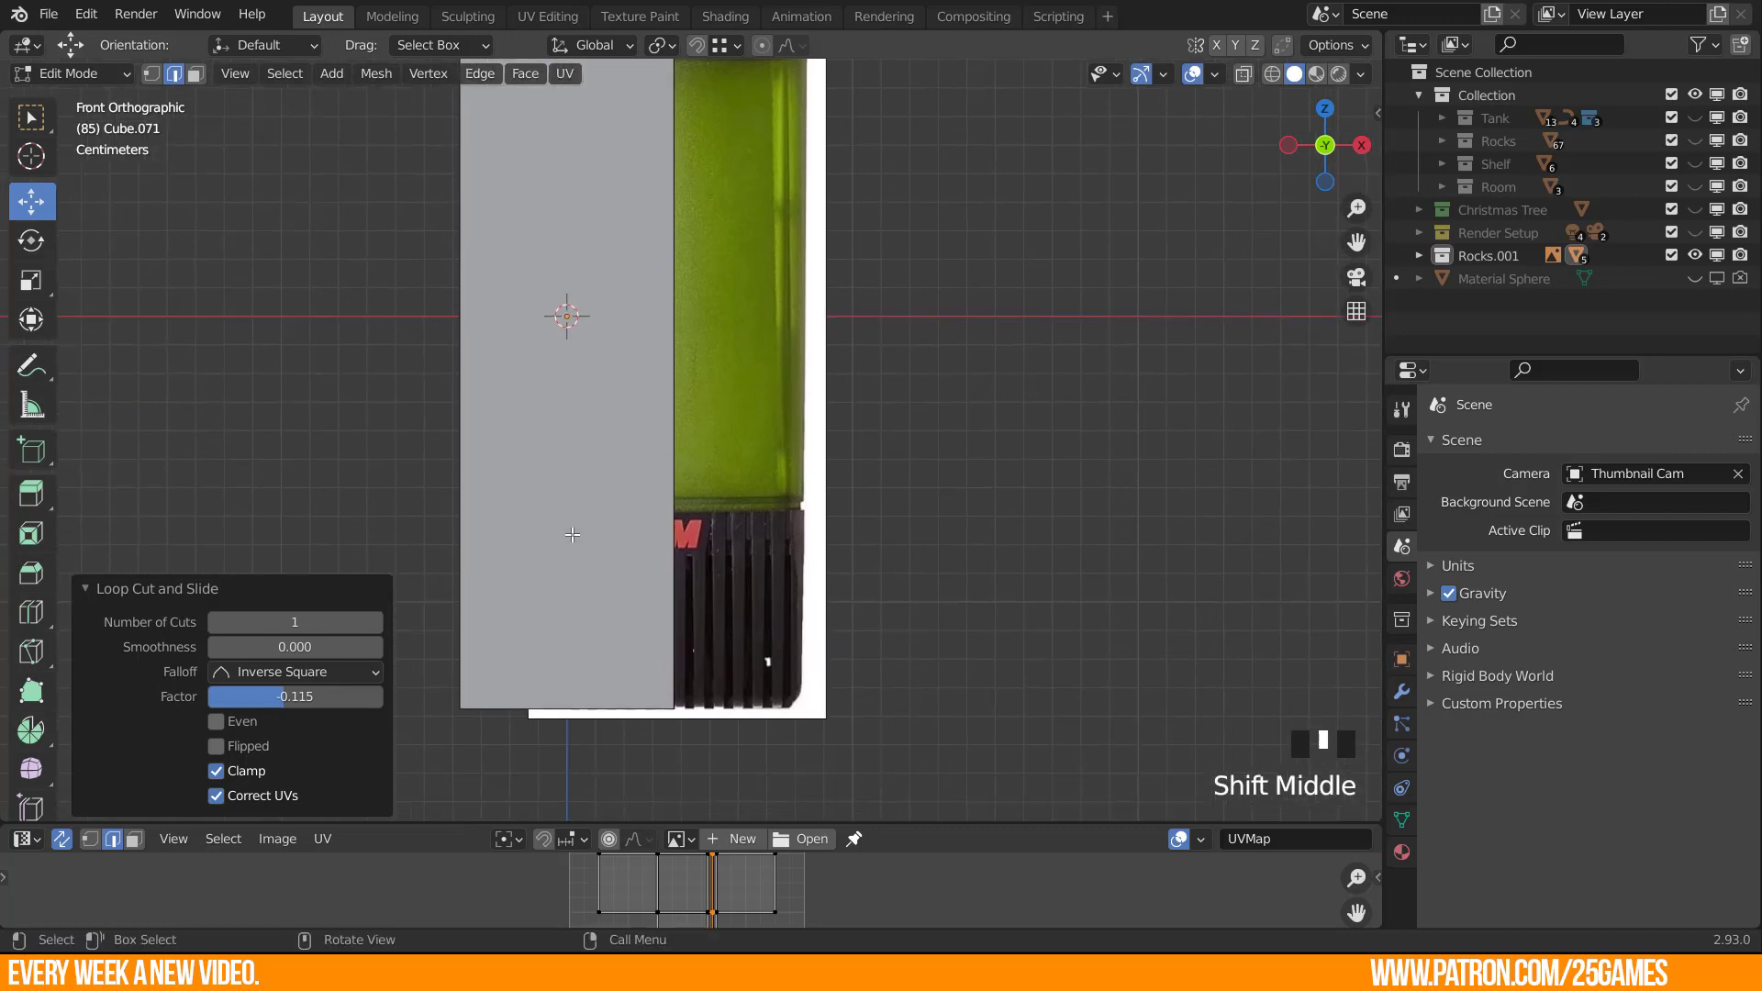
pyautogui.hotkey('ctrl', 'r')
pyautogui.click(639, 510)
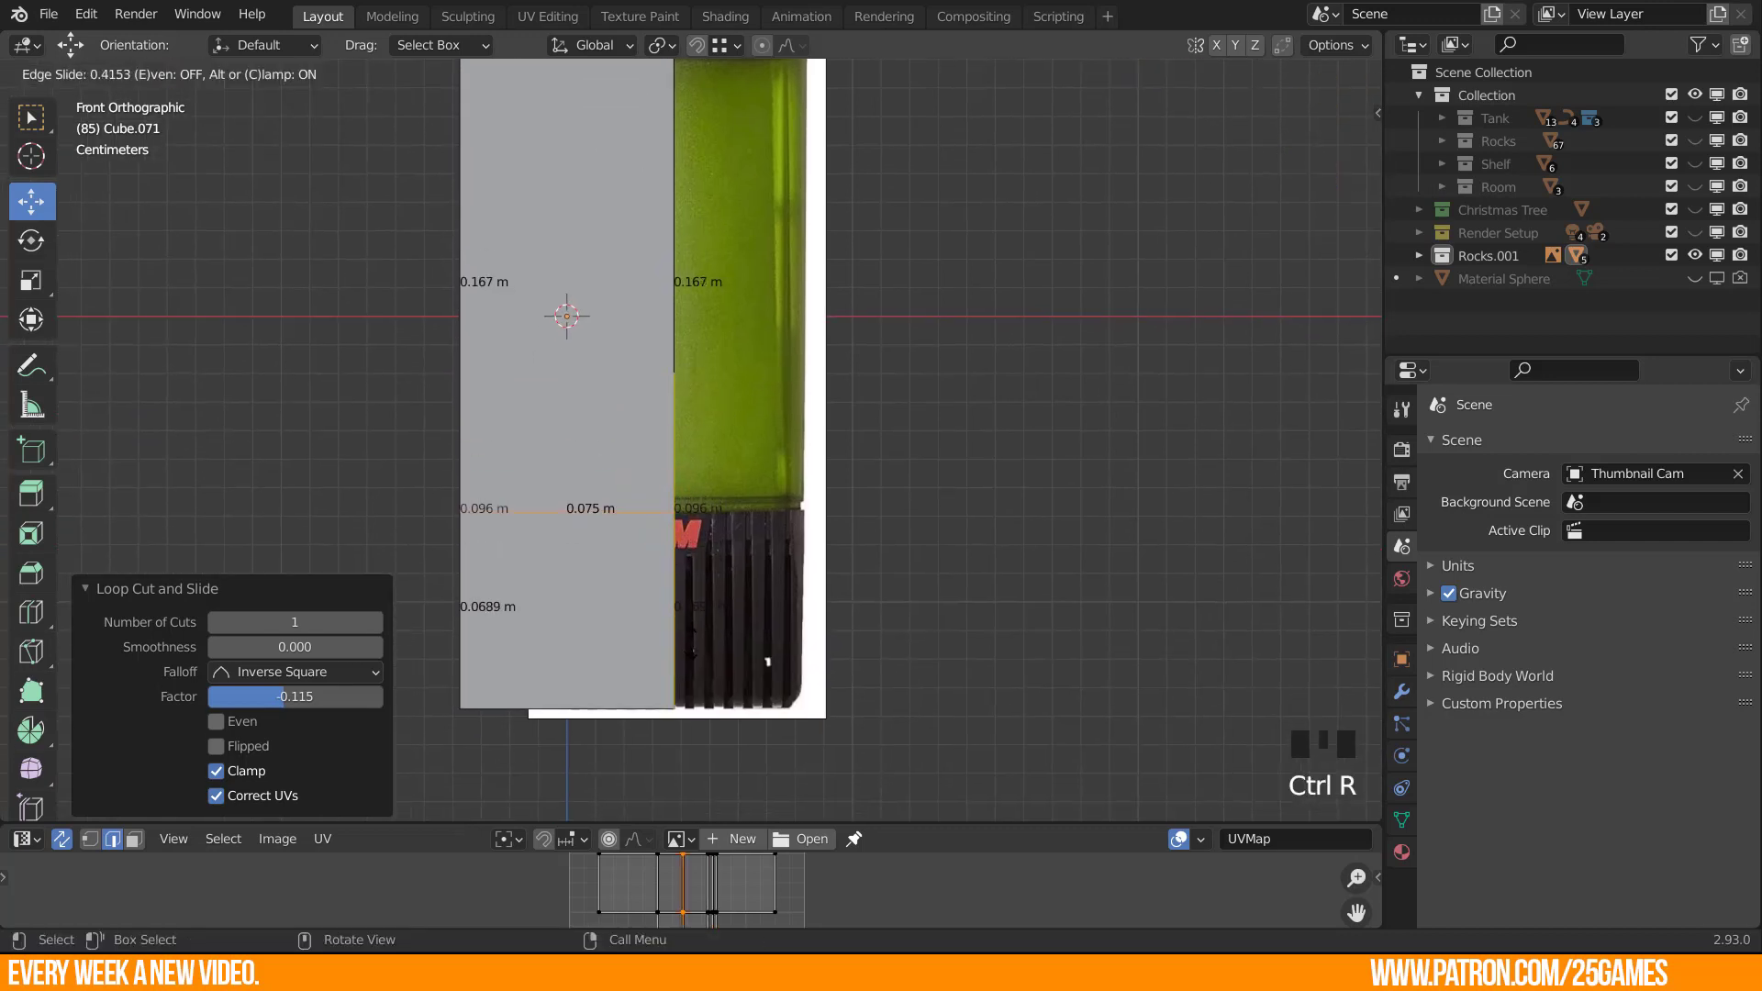
pyautogui.click(673, 603)
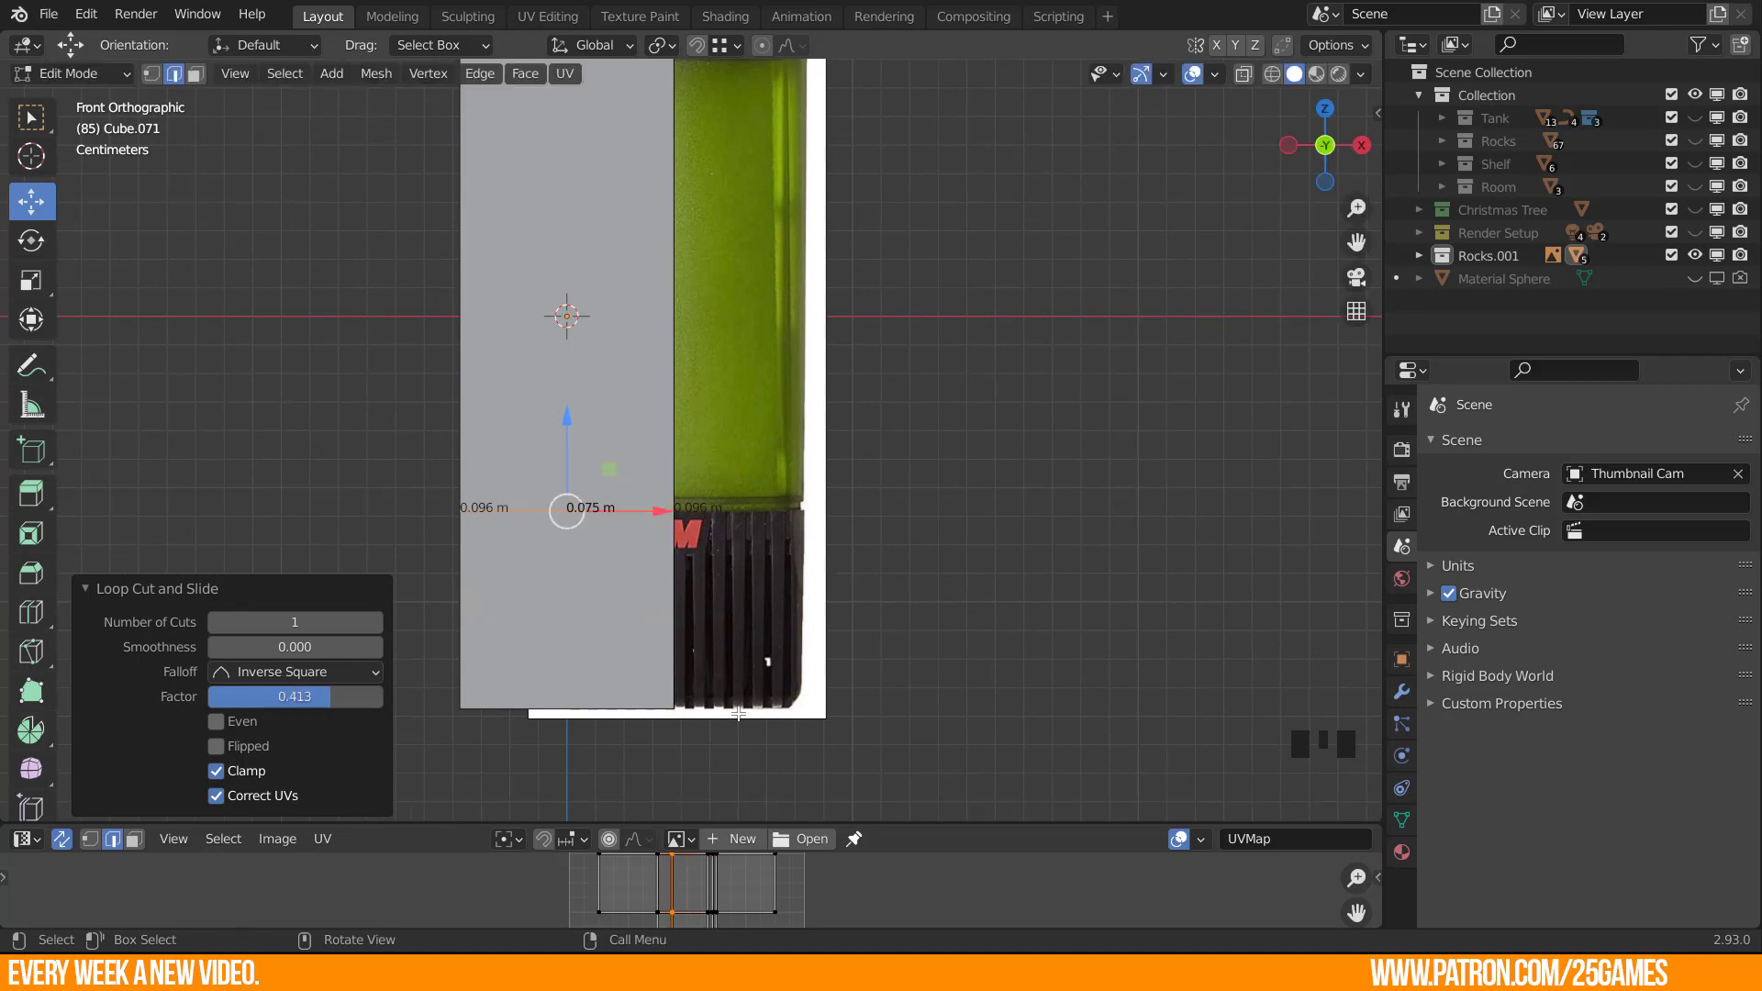
pyautogui.keyDown('shift'); pyautogui.moveTo(677, 279); pyautogui.dragTo(677, 487, button='middle'); pyautogui.keyUp('shift')
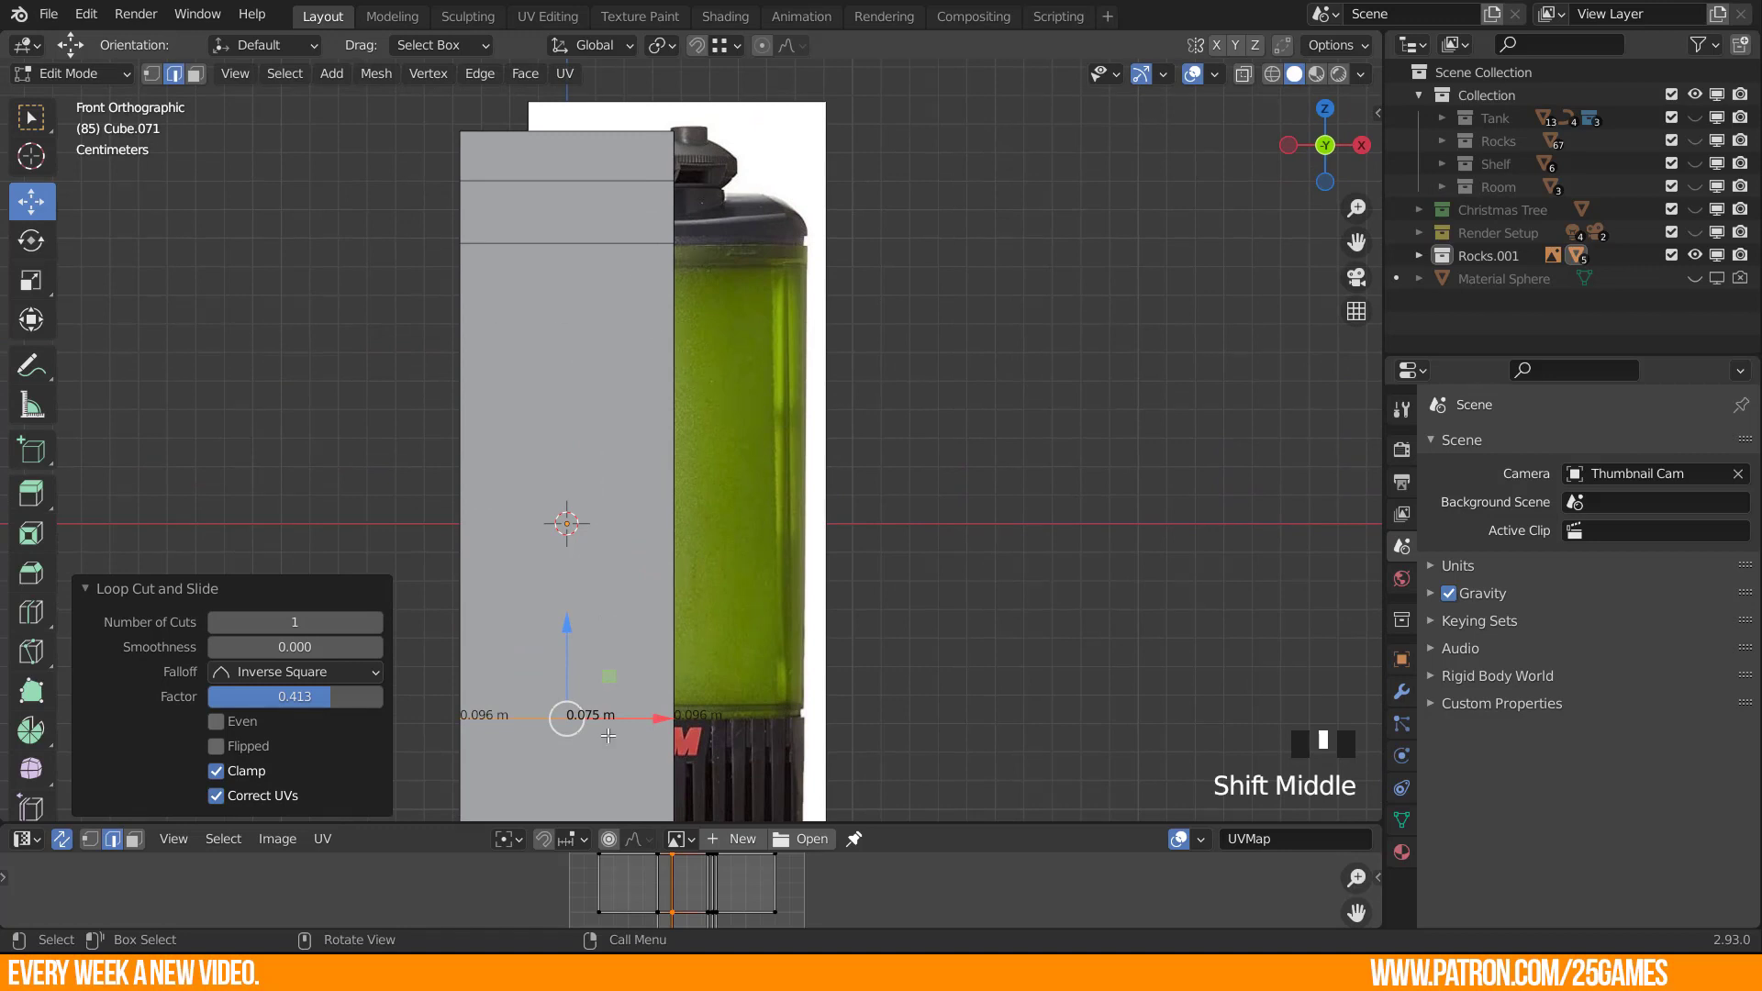
# Return to Object Mode and hide the front reference image.
pyautogui.moveTo(662, 605); pyautogui.dragTo(687, 496, button='middle')
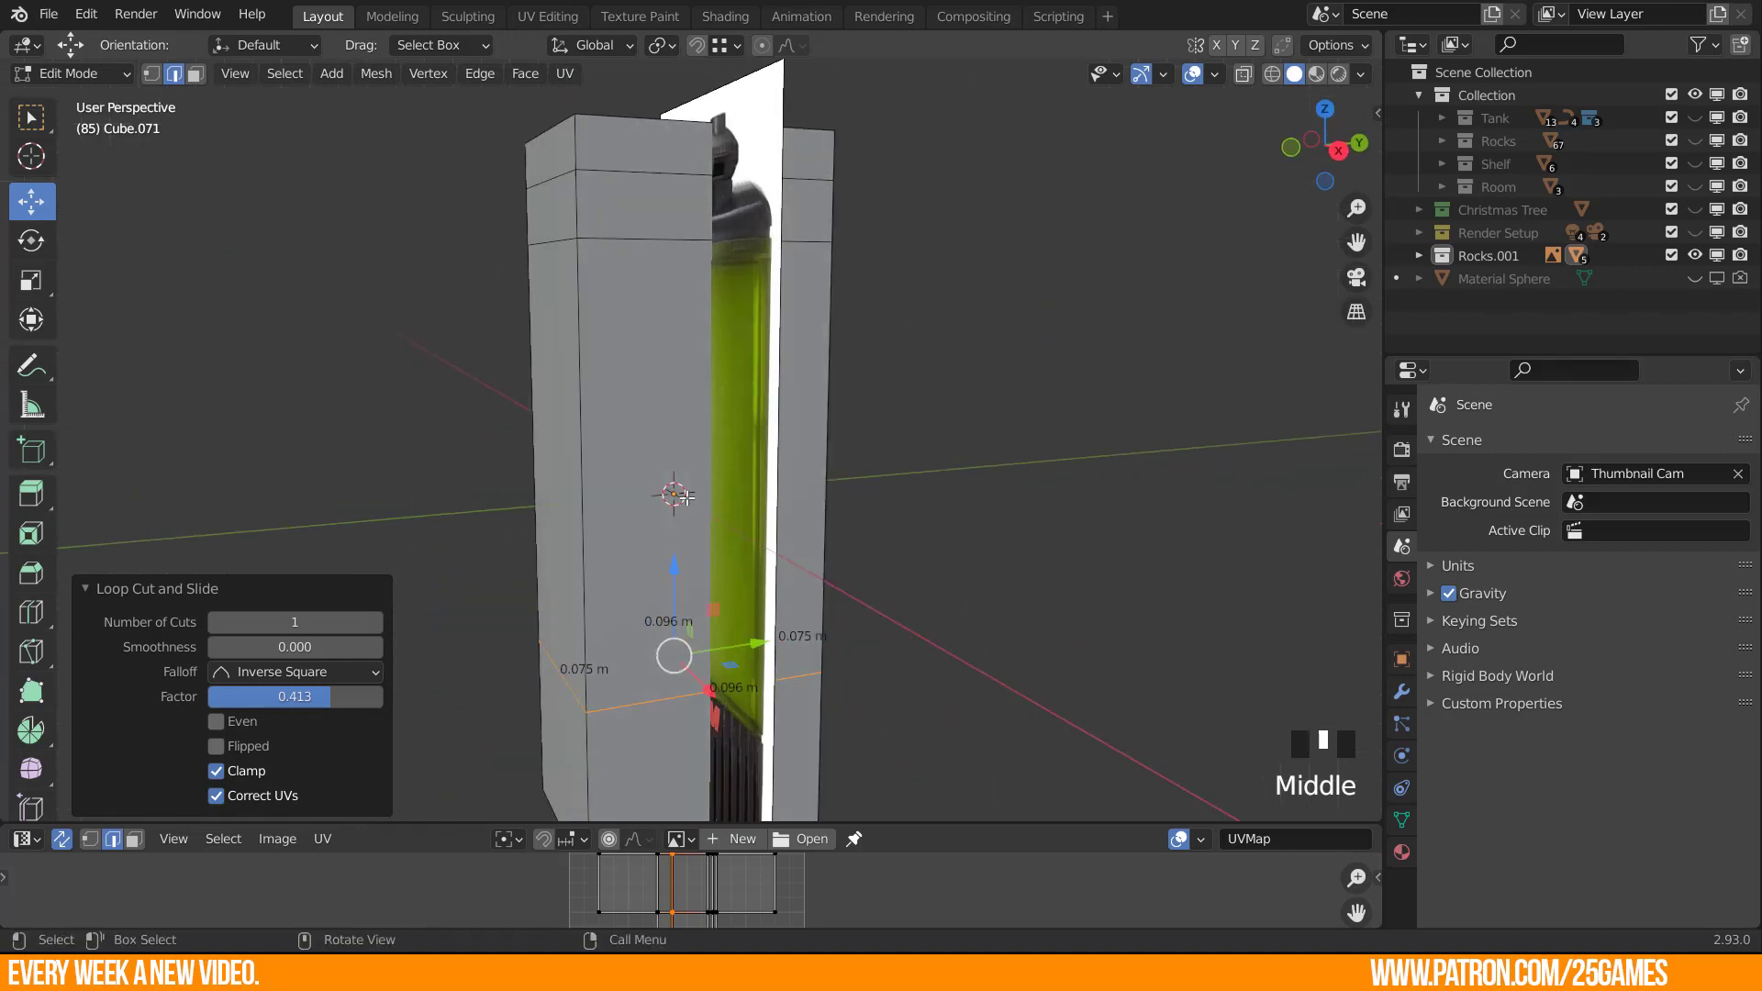
pyautogui.press('Tab')
pyautogui.click(747, 425)
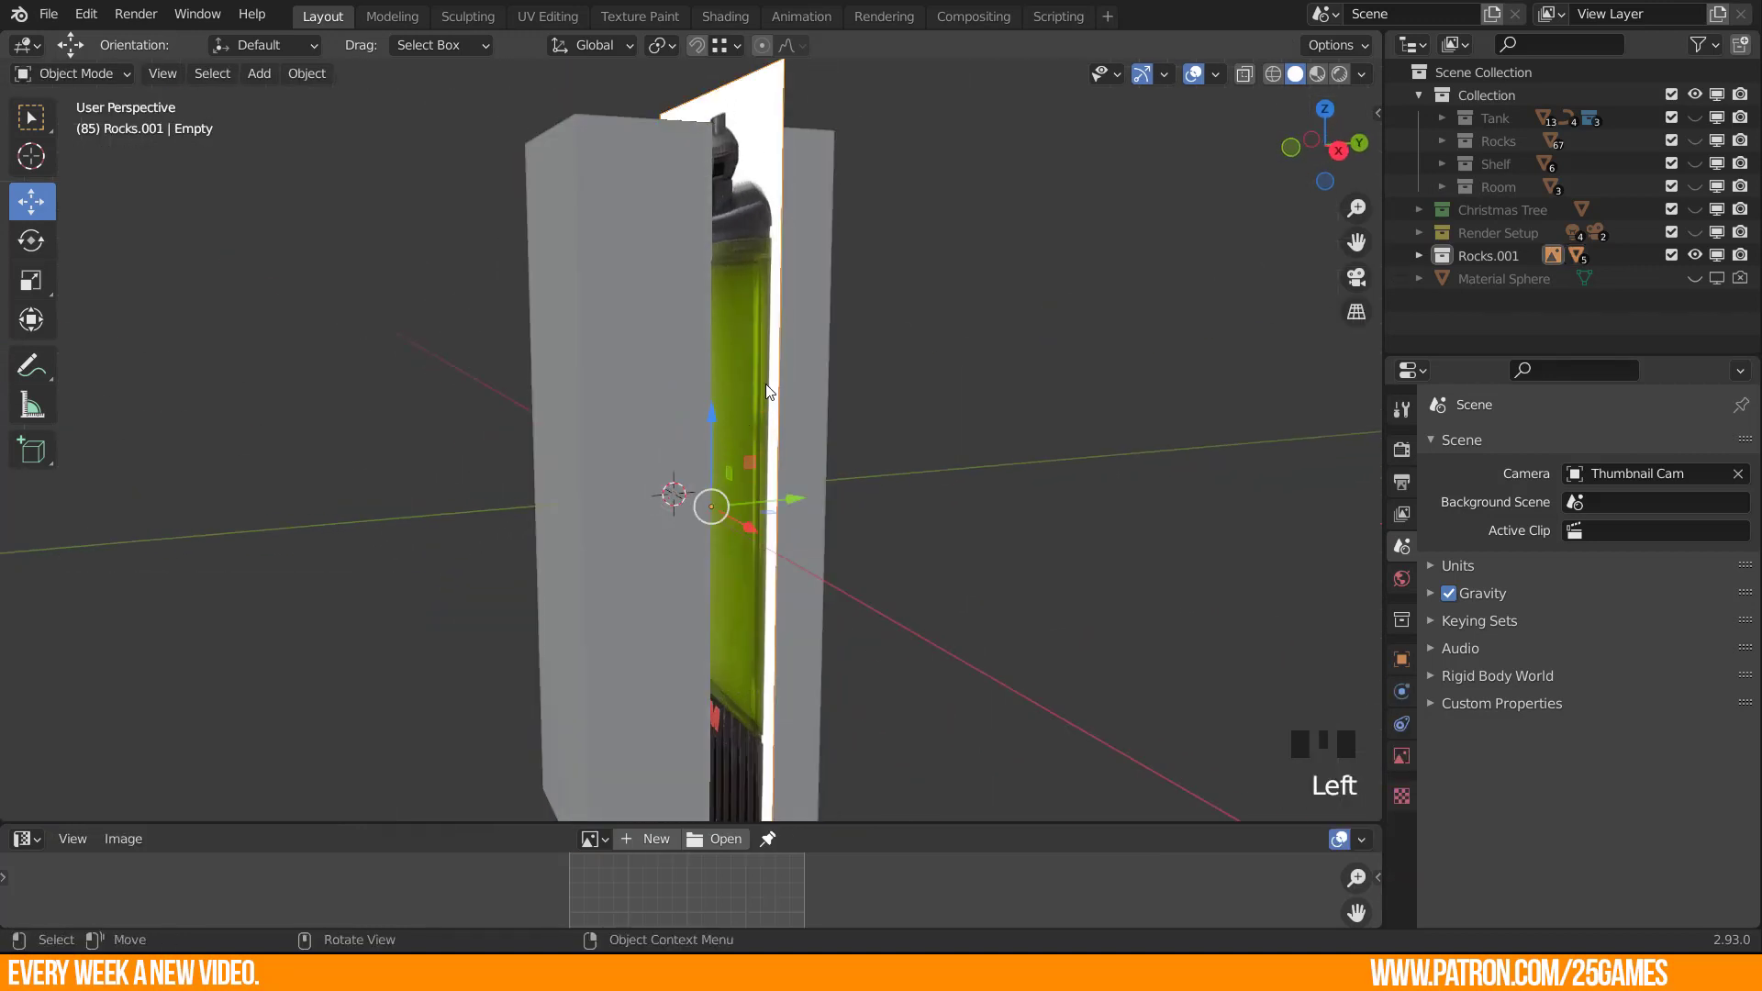
pyautogui.press('h')
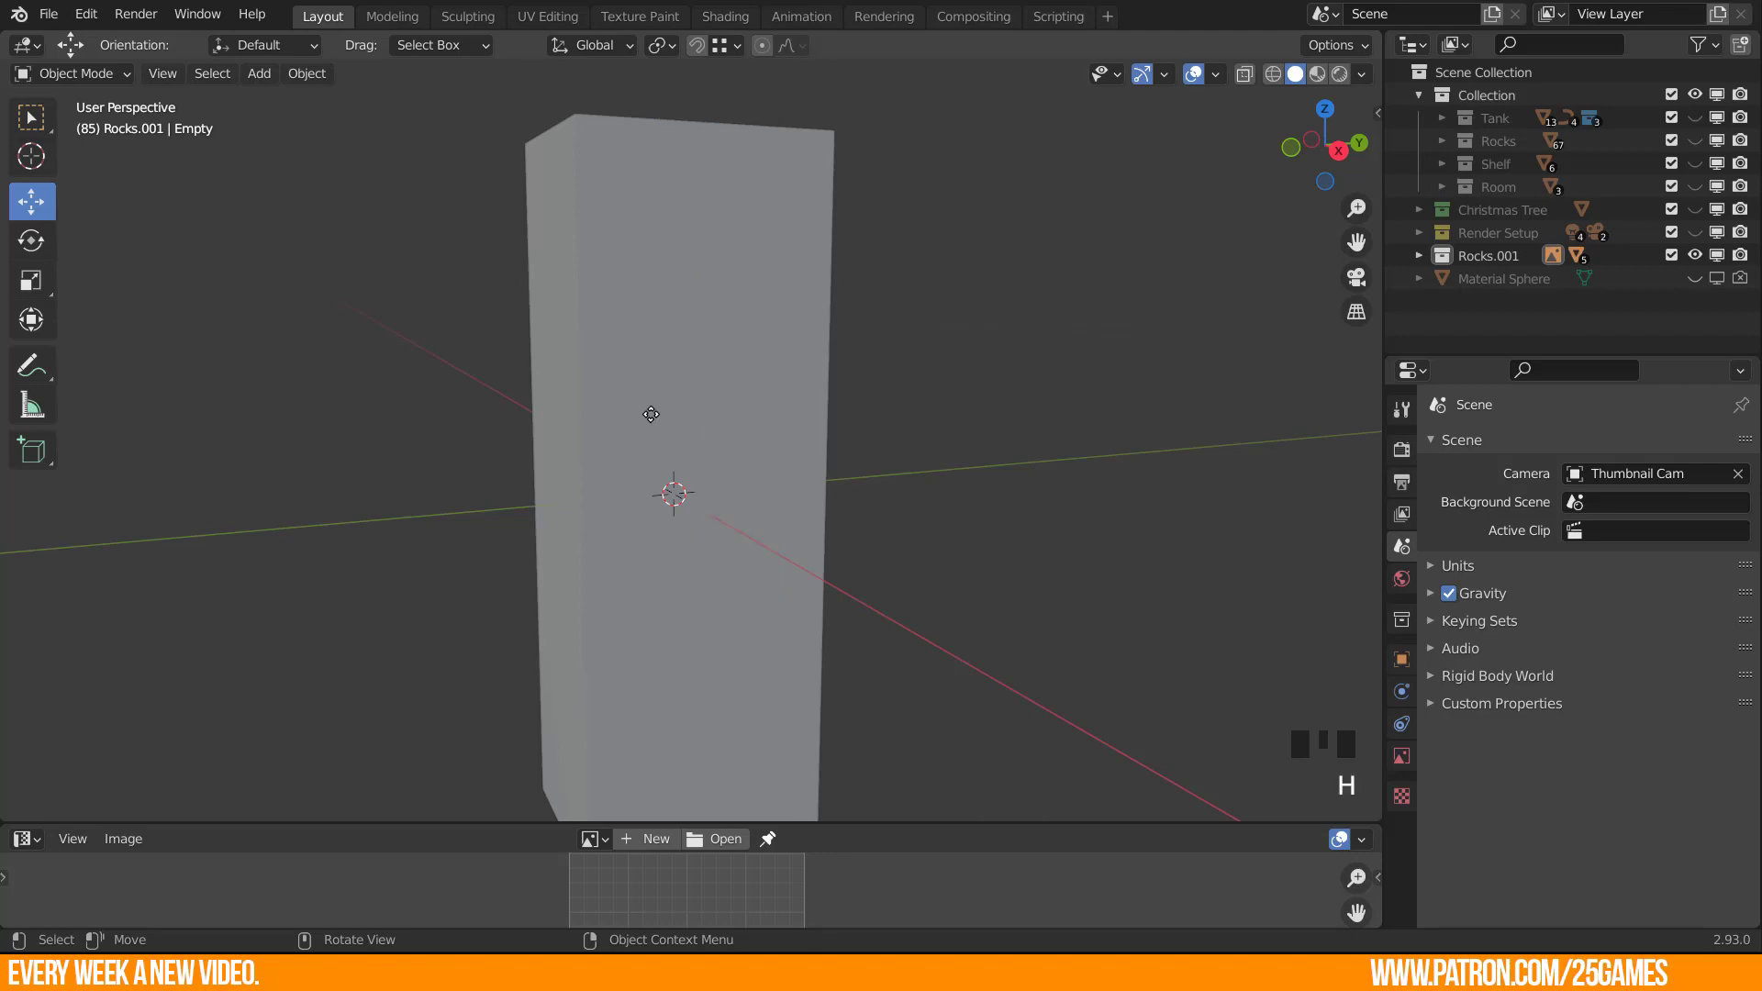
pyautogui.scroll(-3, 651, 414)
pyautogui.moveTo(725, 448); pyautogui.dragTo(750, 450, button='middle')
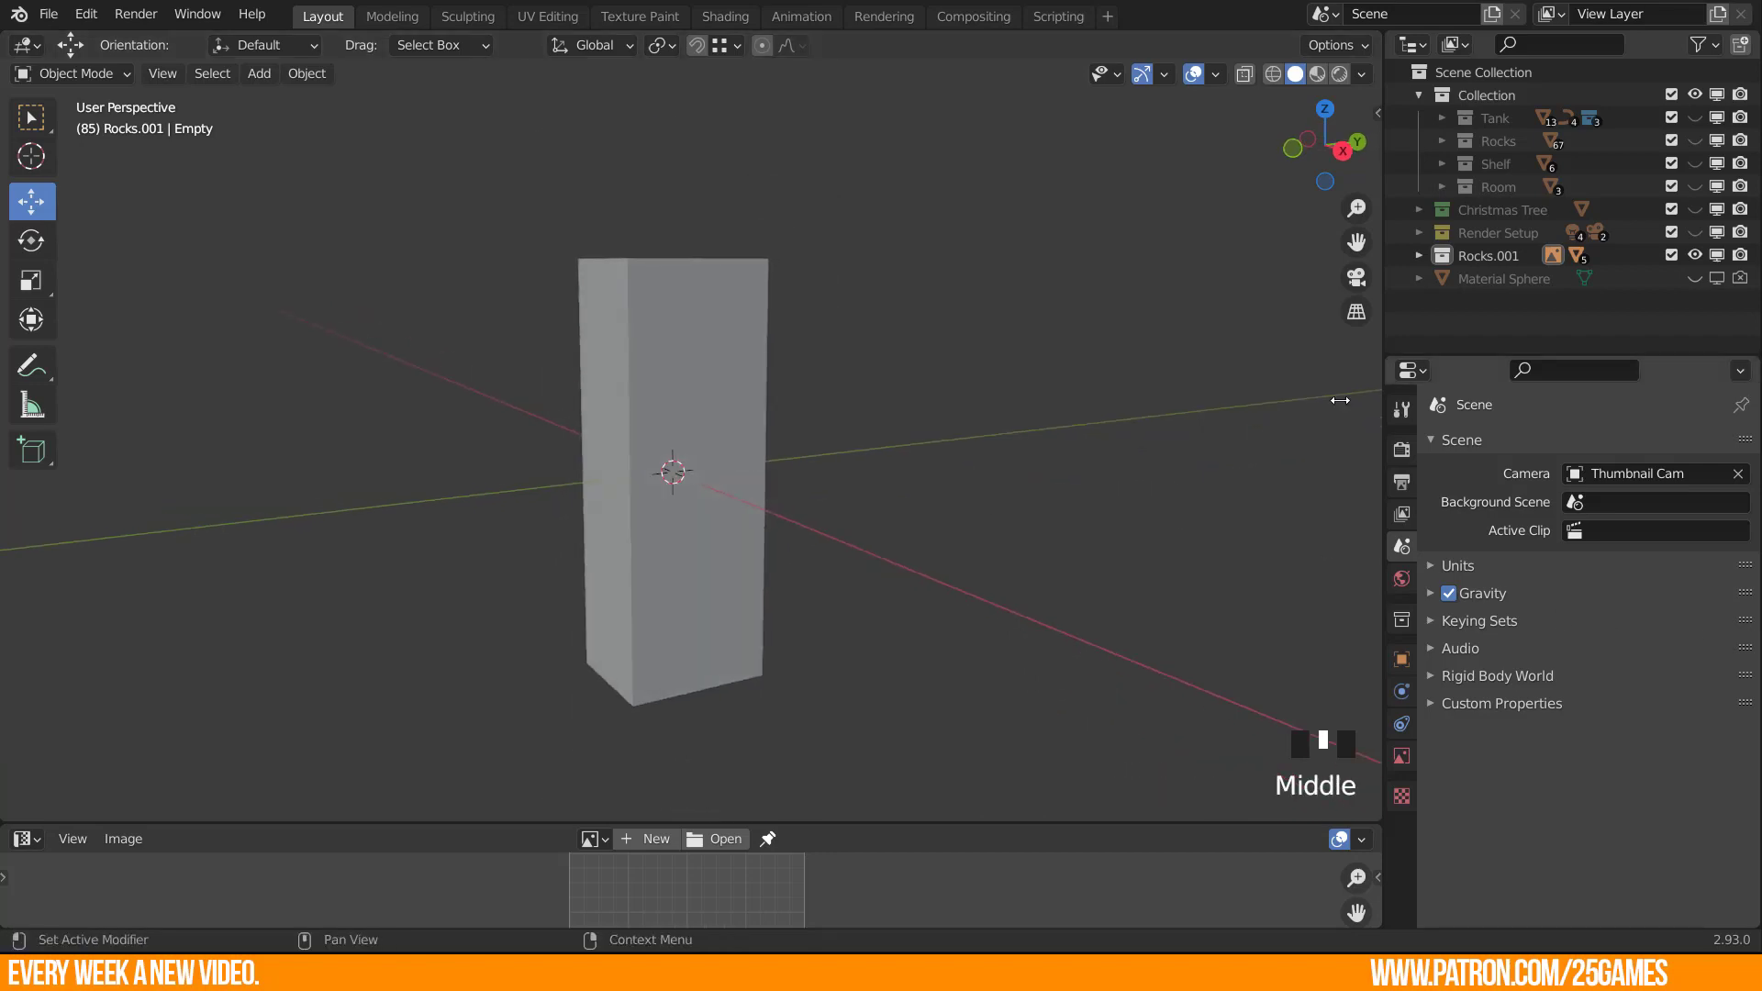
# Open Filter03.JPG from the Refs folder, examine the back of the filter and close the picture.
pyautogui.moveTo(1761, 191); pyautogui.dragTo(972, 227)
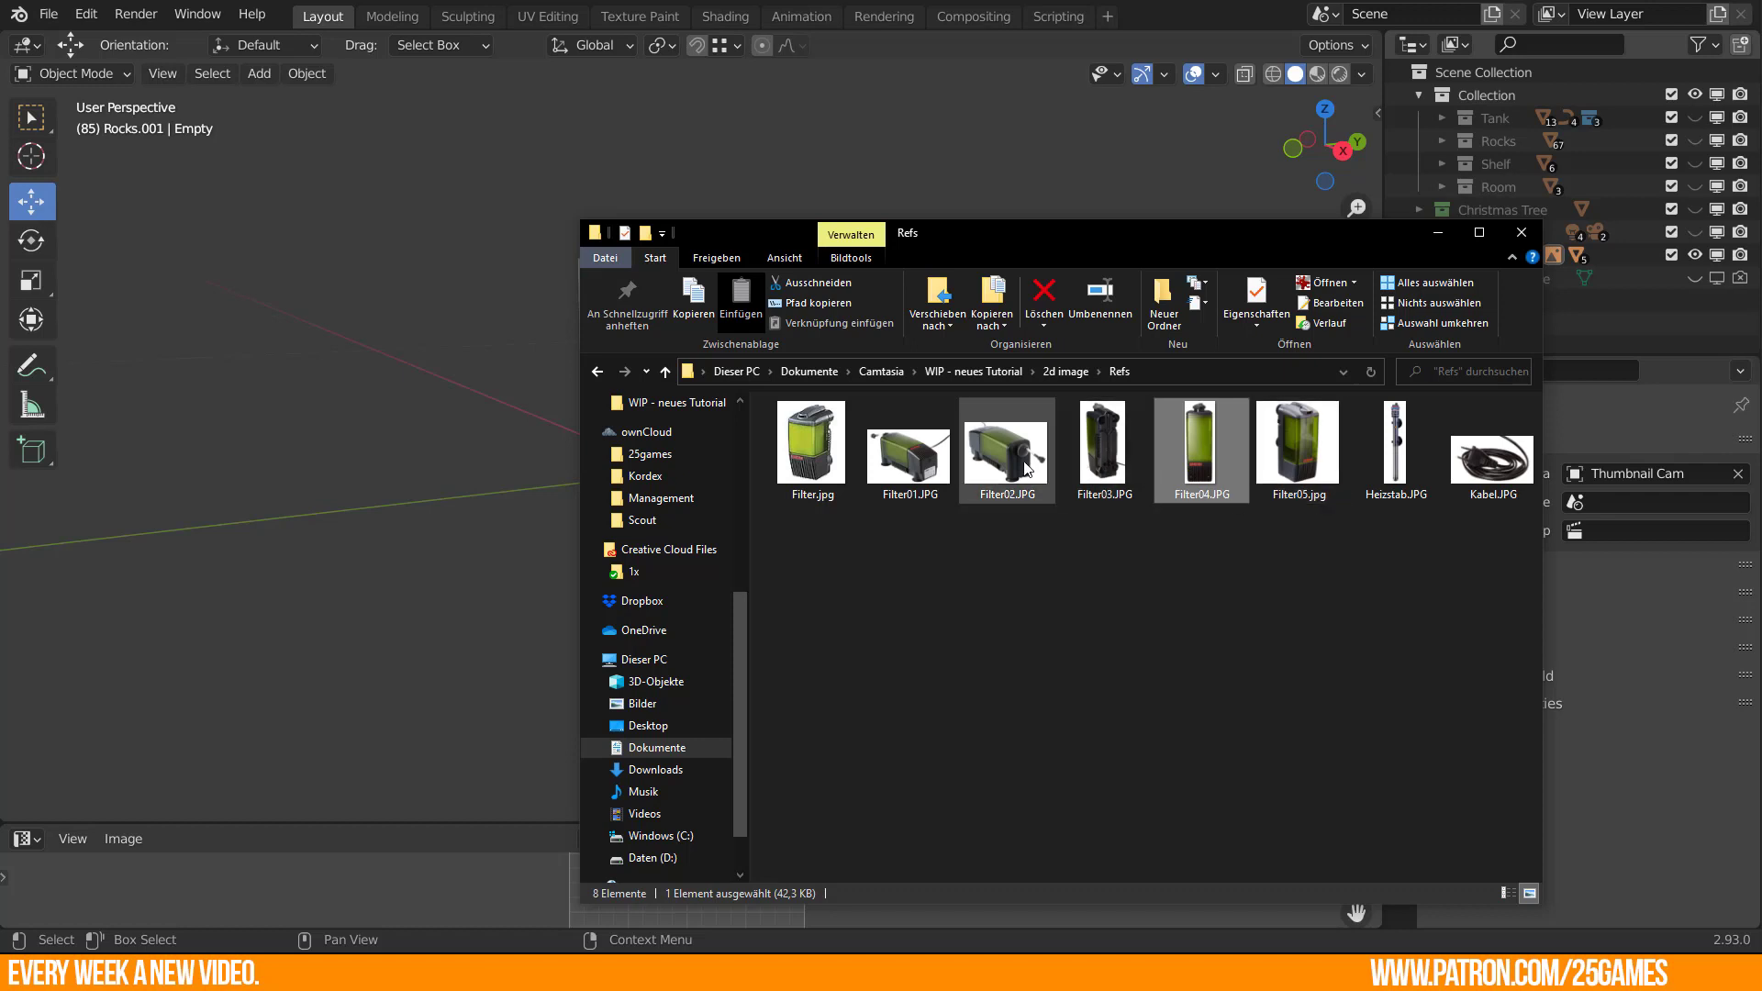
pyautogui.doubleClick(1114, 461)
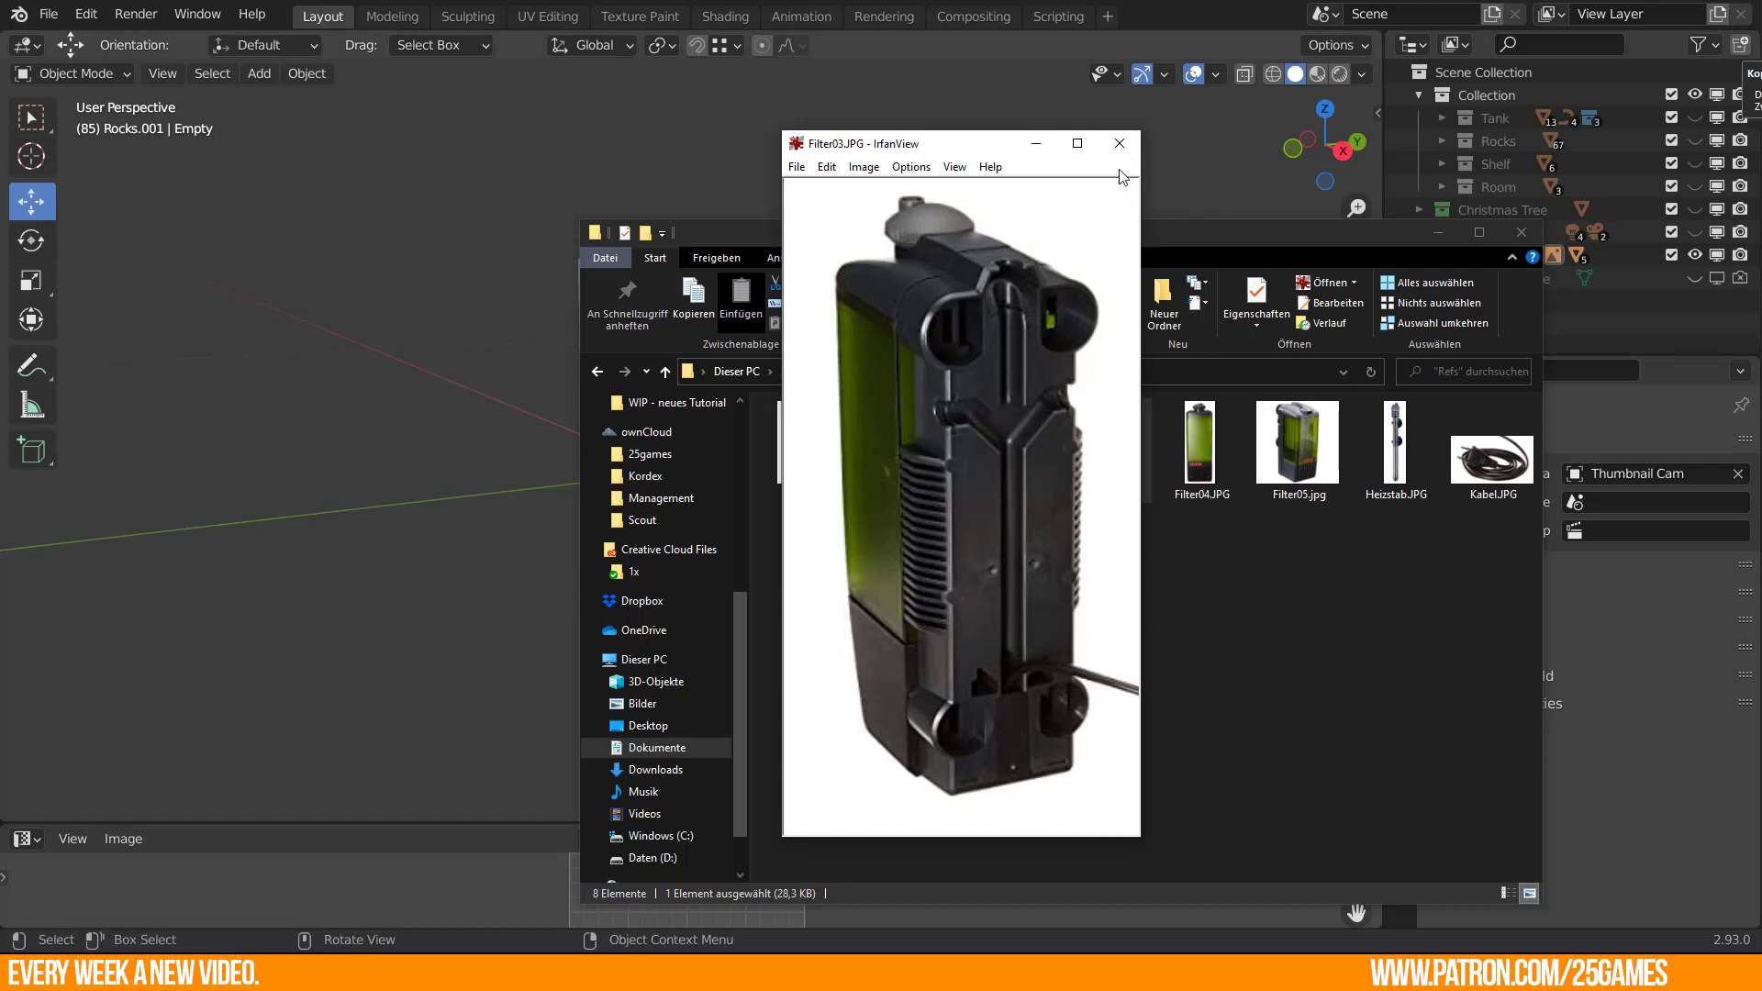
pyautogui.click(1120, 143)
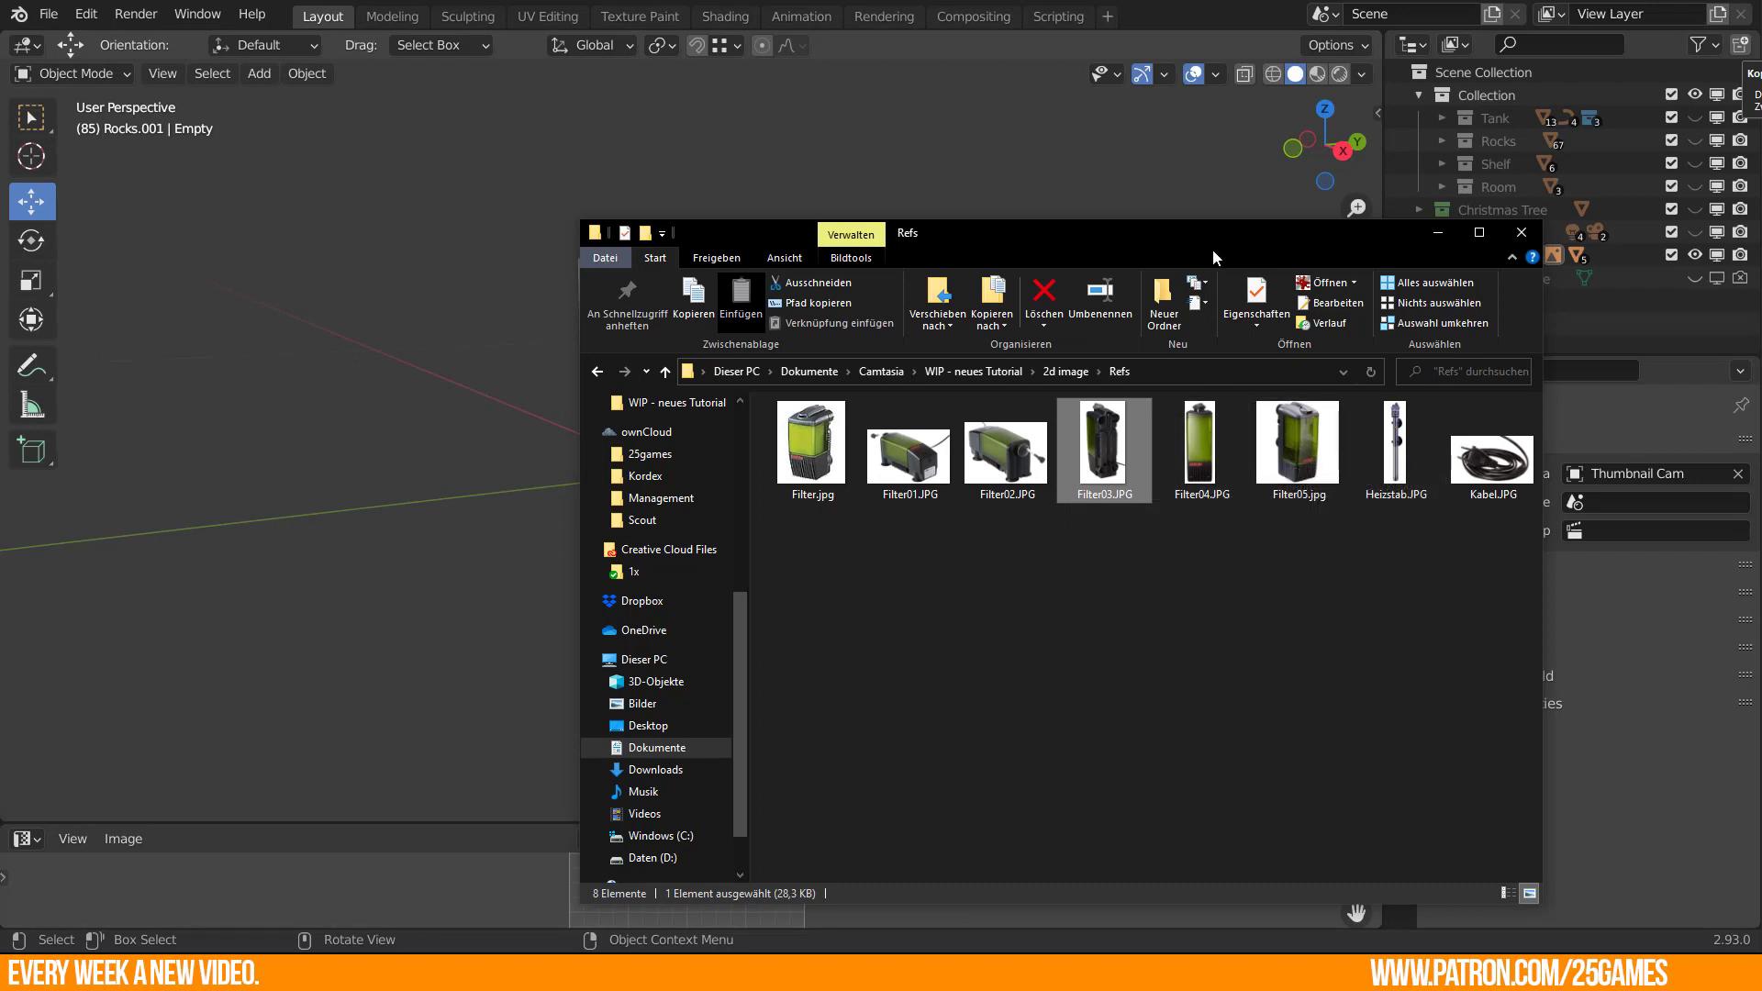
# Open Filter05.jpg from the Refs folder and place its window beside the box as a visual reference.
pyautogui.moveTo(1213, 250); pyautogui.dragTo(1485, 239)
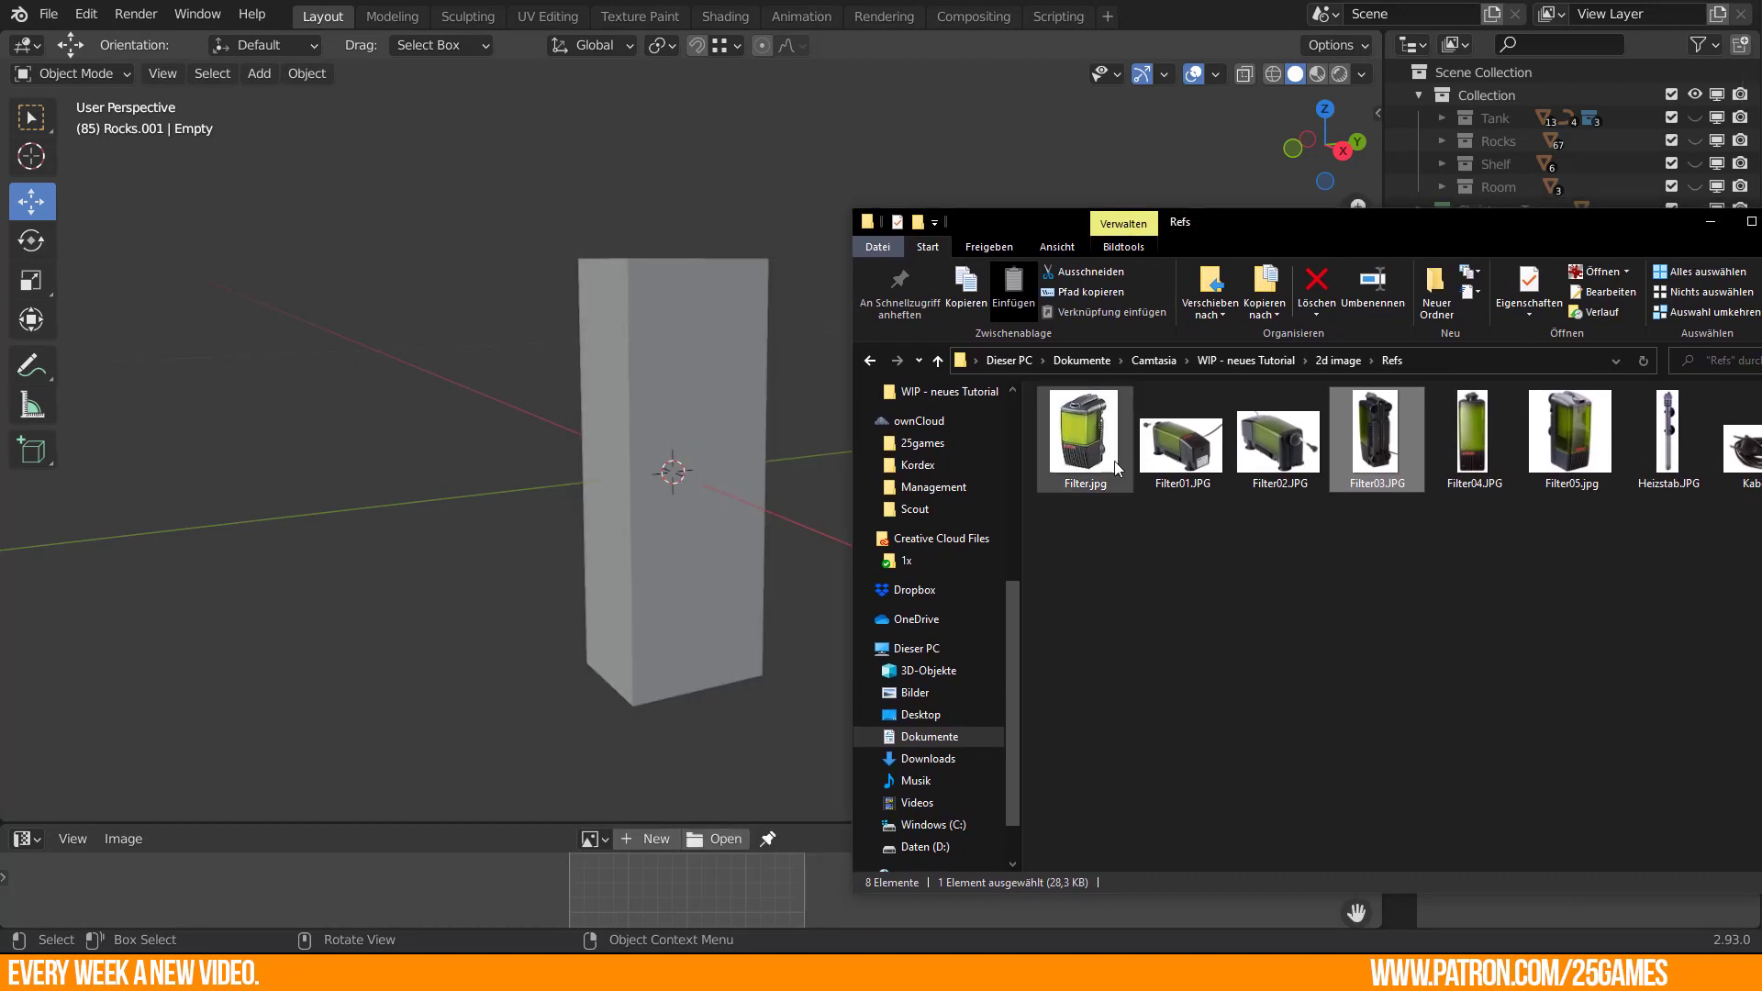
pyautogui.moveTo(1610, 224); pyautogui.dragTo(1761, 269)
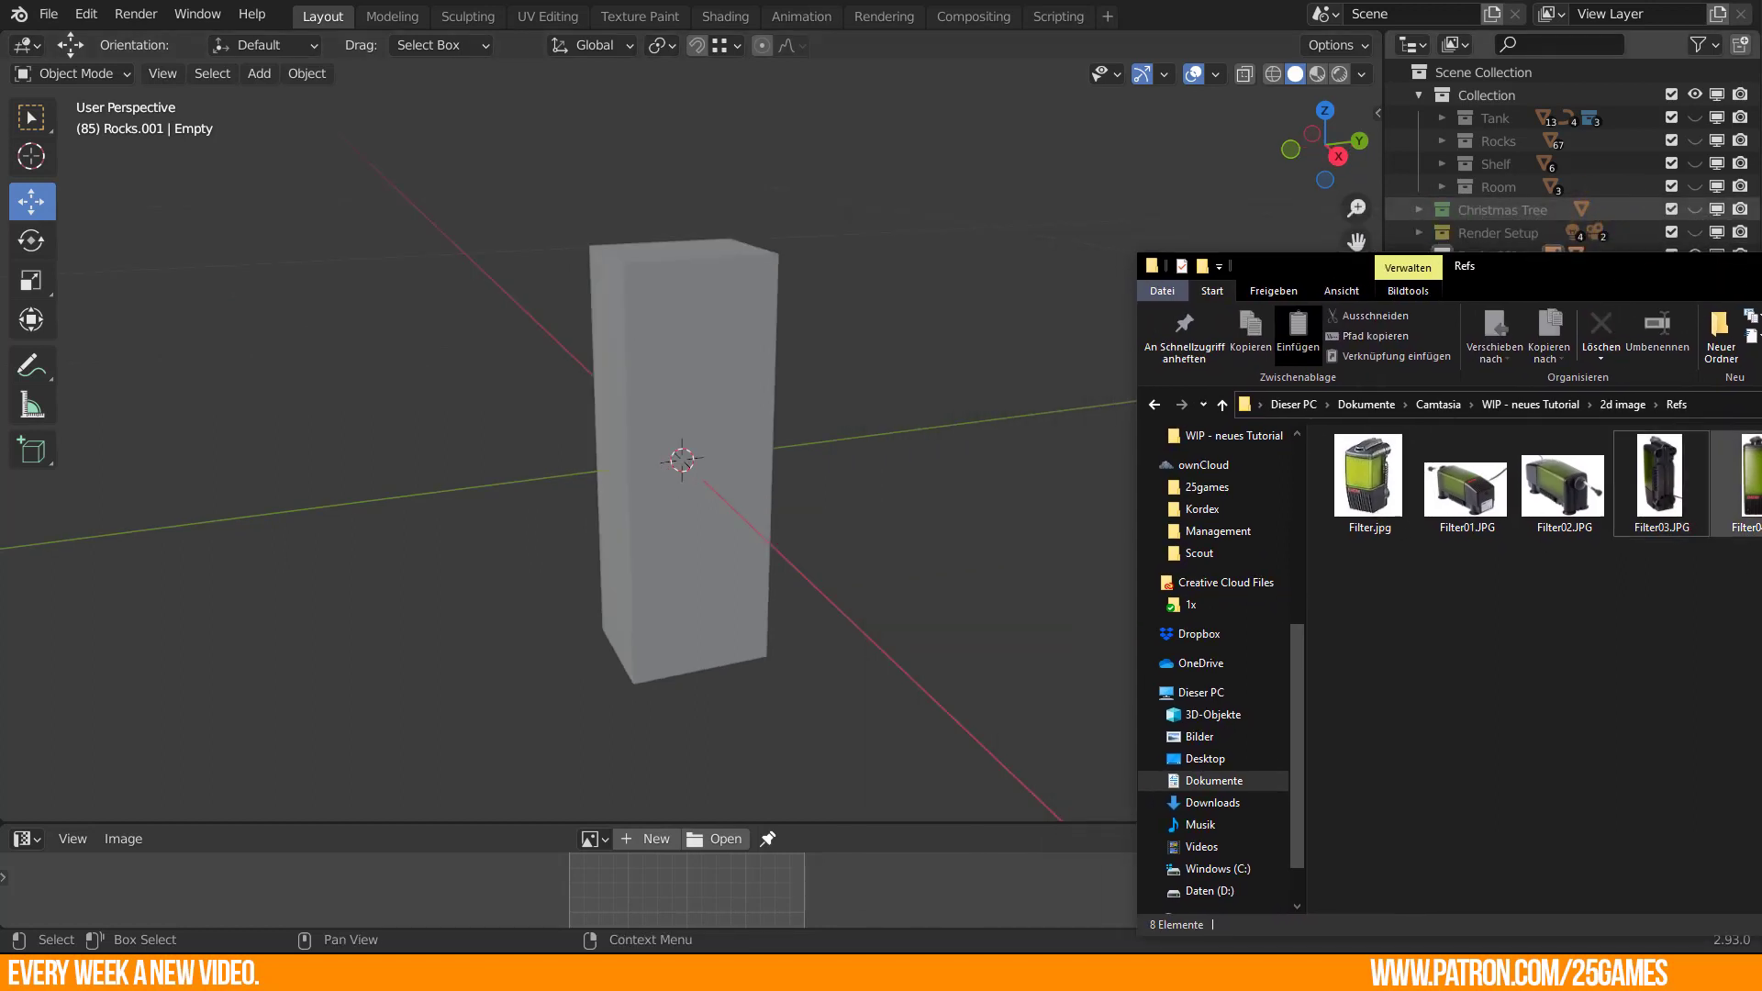
pyautogui.click(1761, 482)
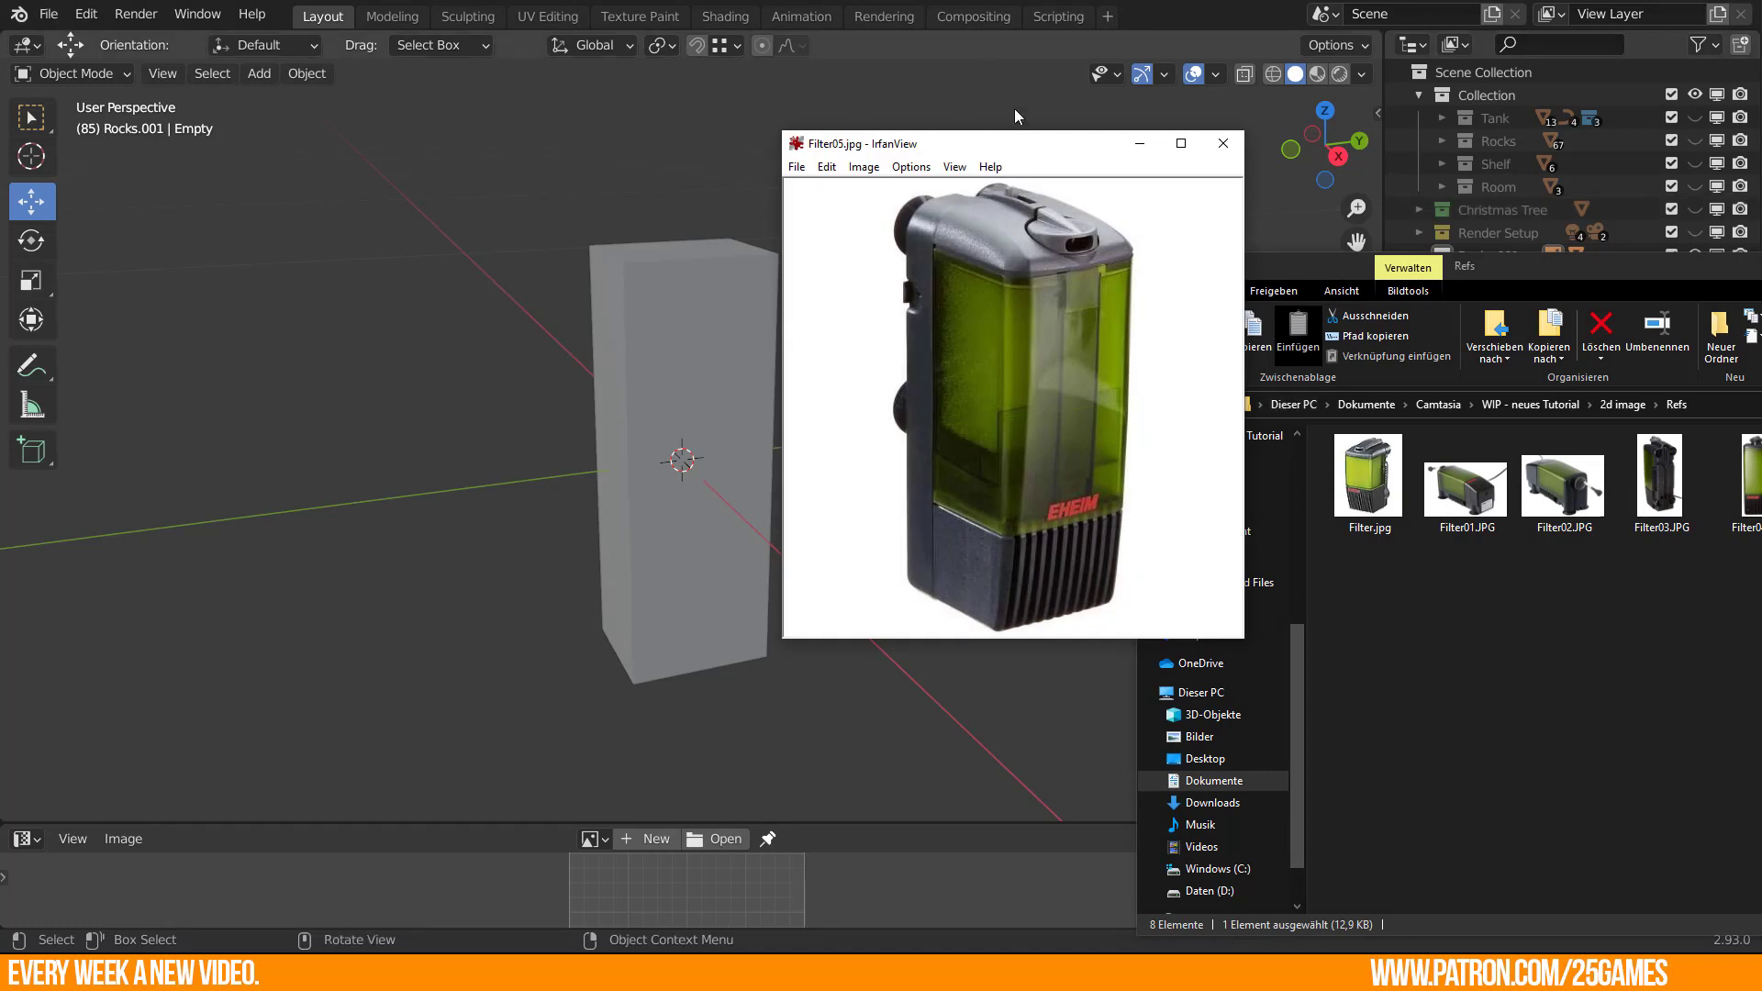
pyautogui.moveTo(1001, 144); pyautogui.dragTo(262, 301)
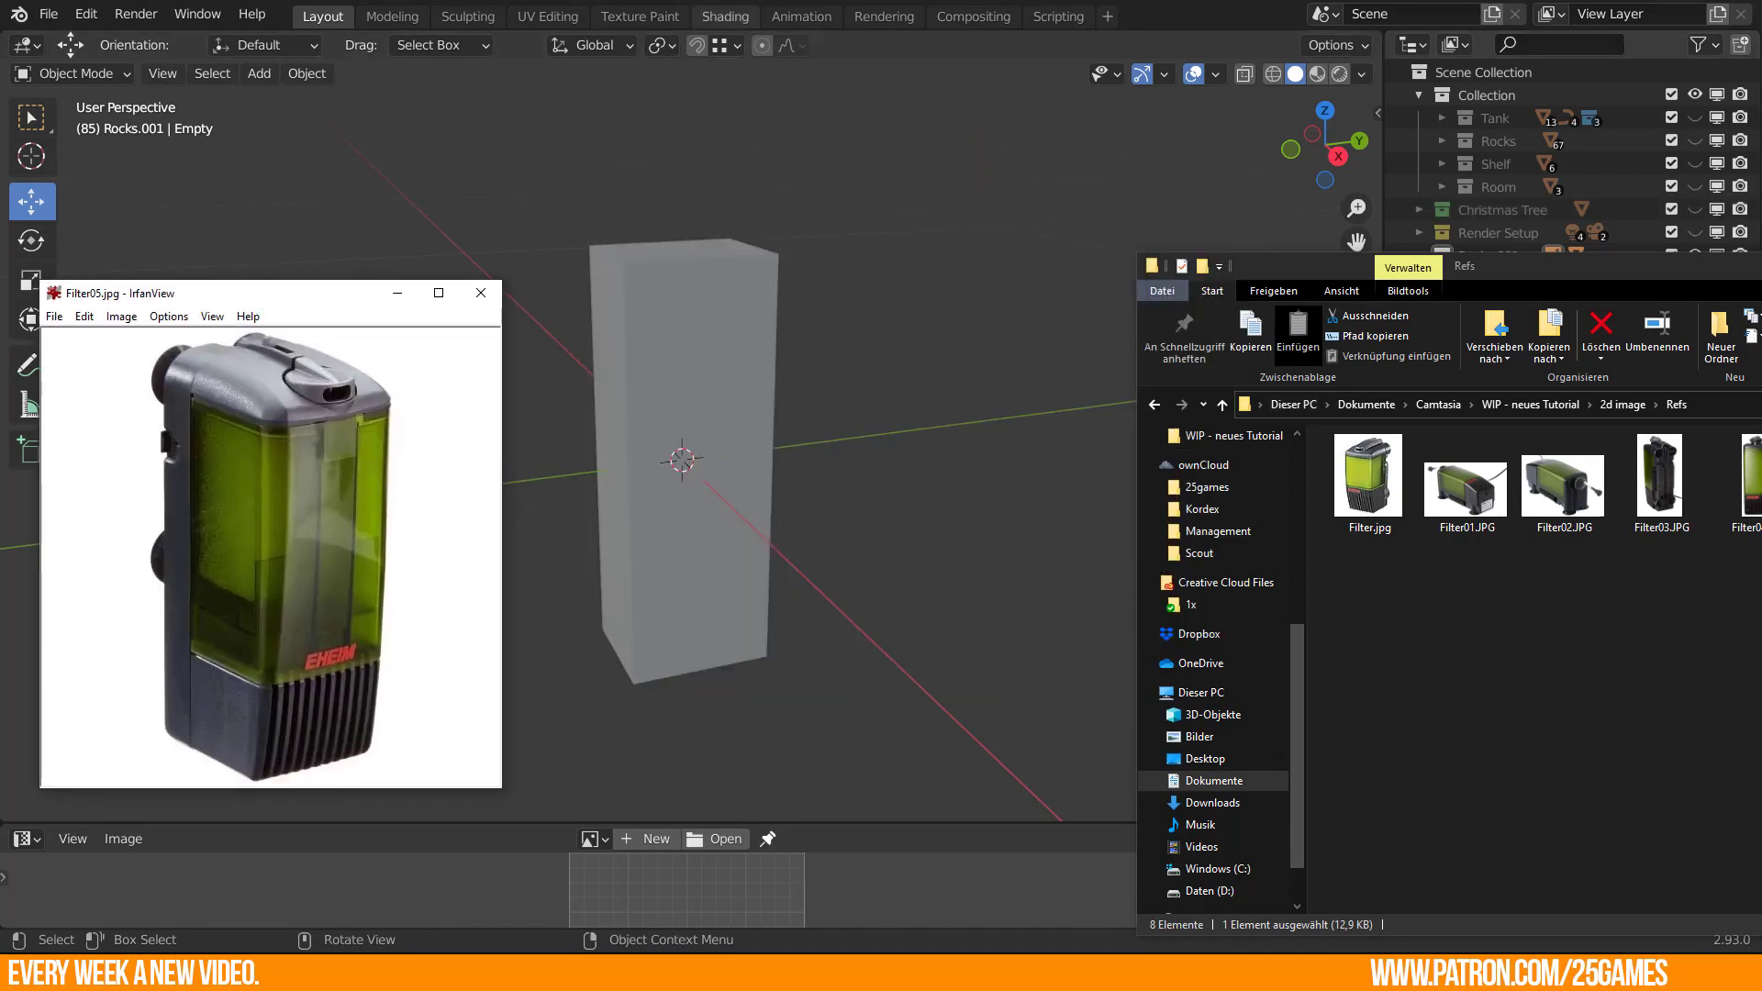
# Add a vertical loop cut through the box in right side view, slid to factor 0.552 to mark a 0.0215 m back strip.
pyautogui.click(757, 2)
pyautogui.moveTo(747, 407); pyautogui.dragTo(729, 406, button='middle')
pyautogui.press('KP_3')
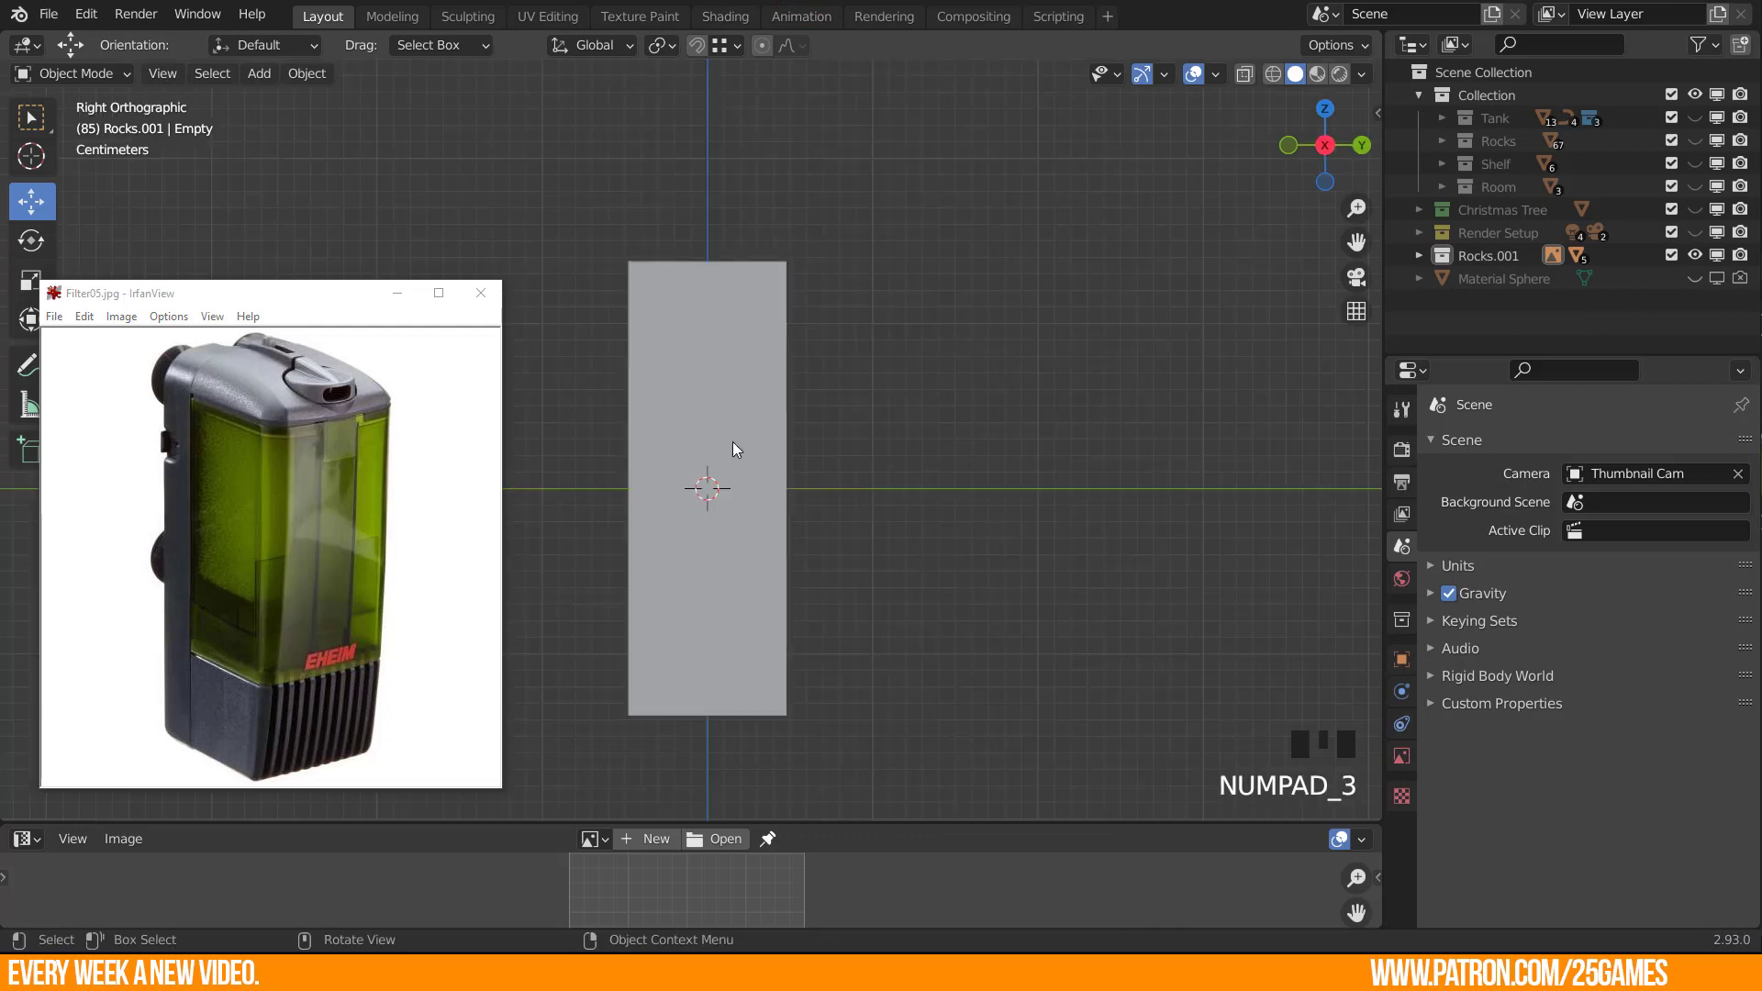
pyautogui.scroll(2, 721, 542)
pyautogui.keyDown('shift'); pyautogui.moveTo(770, 567); pyautogui.dragTo(783, 480, button='middle'); pyautogui.keyUp('shift')
pyautogui.press('Tab')
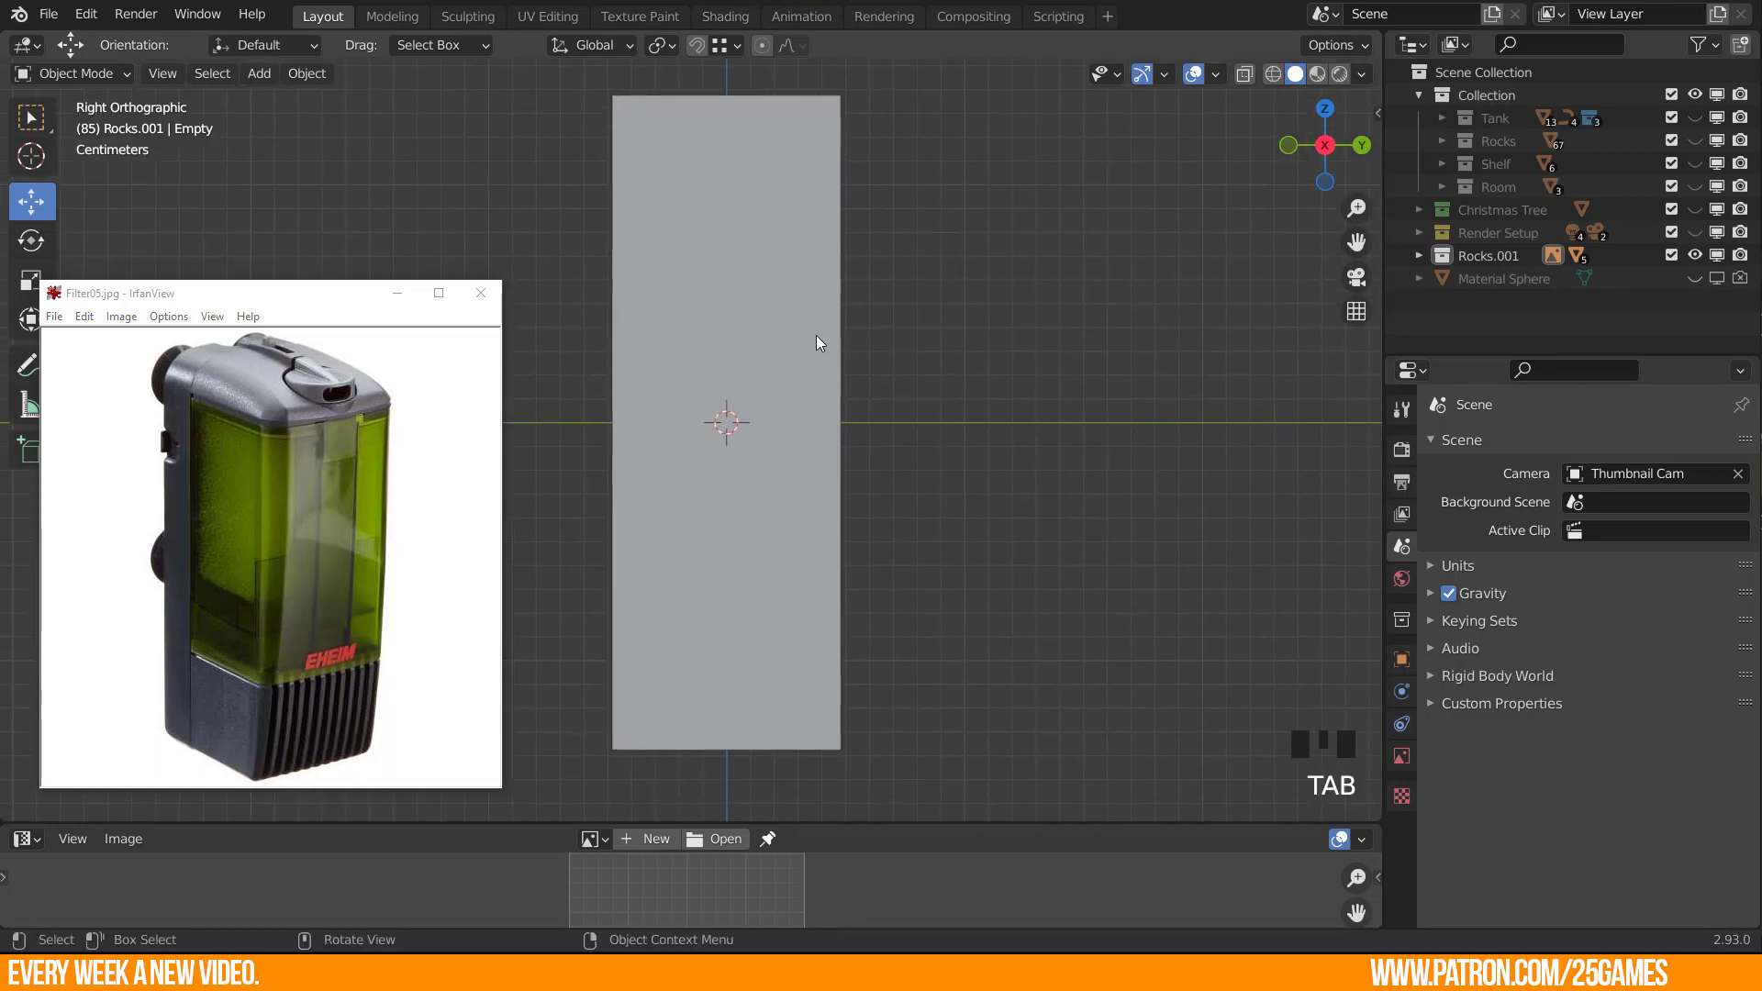
pyautogui.click(816, 336)
pyautogui.press('Tab')
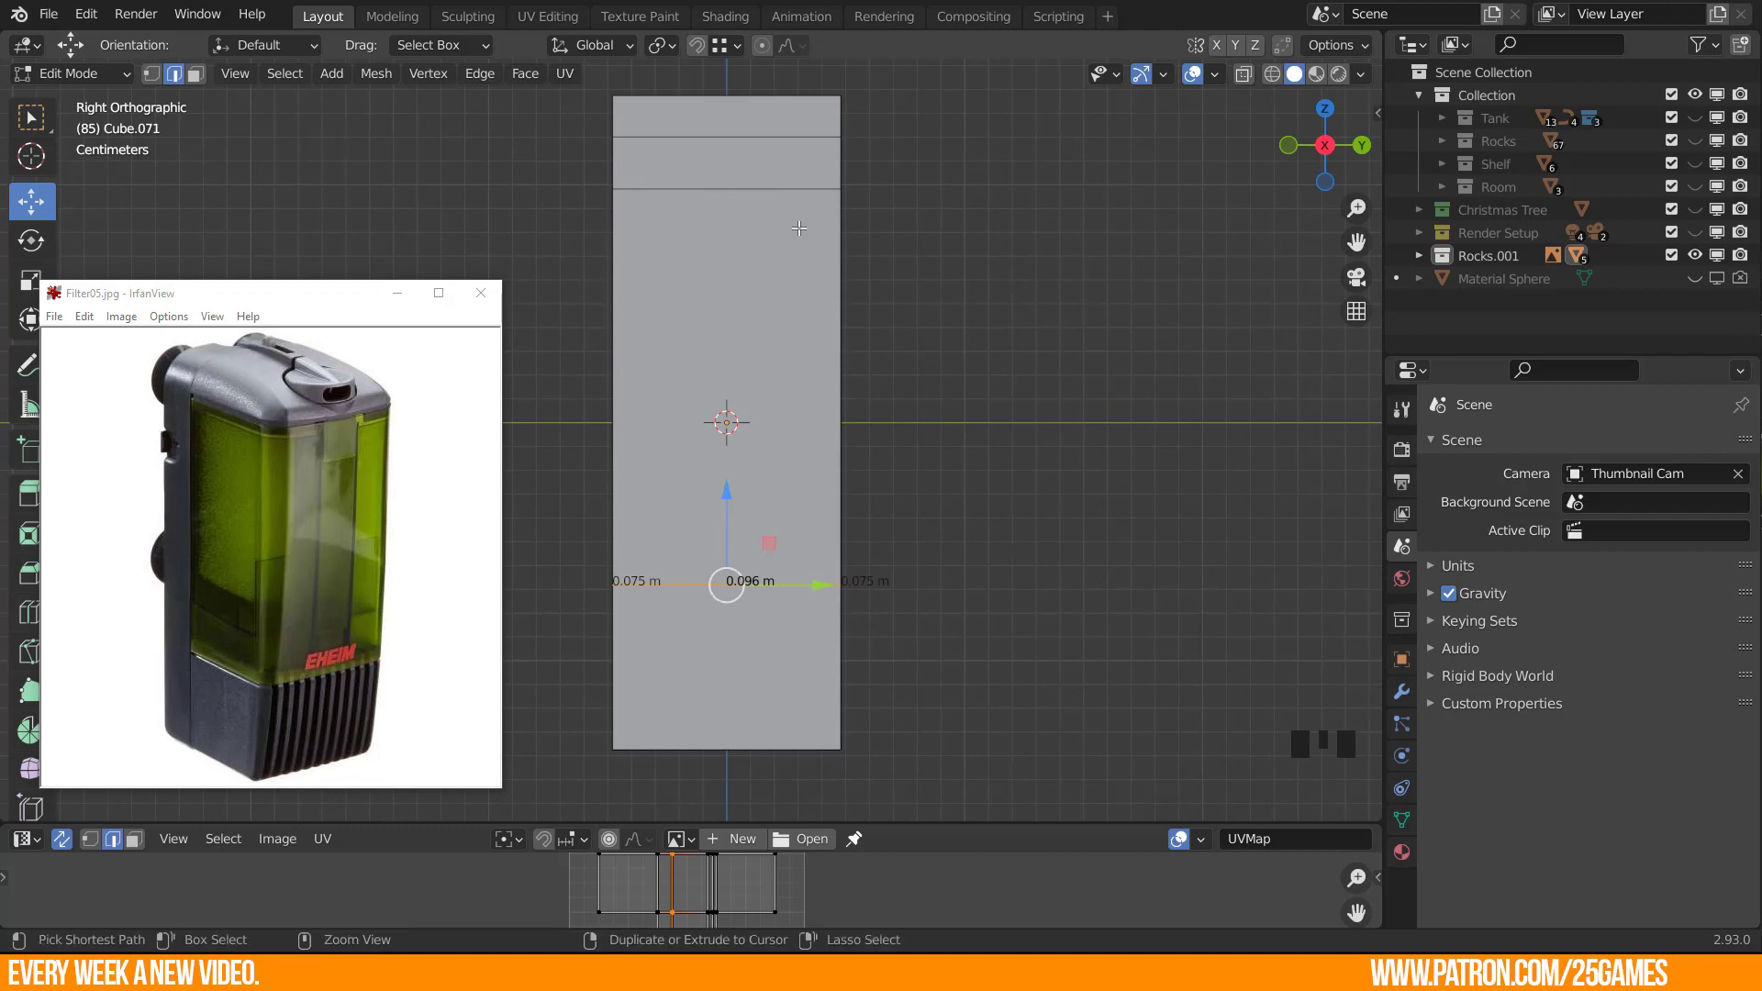
pyautogui.hotkey('ctrl', 'r')
pyautogui.click(796, 192)
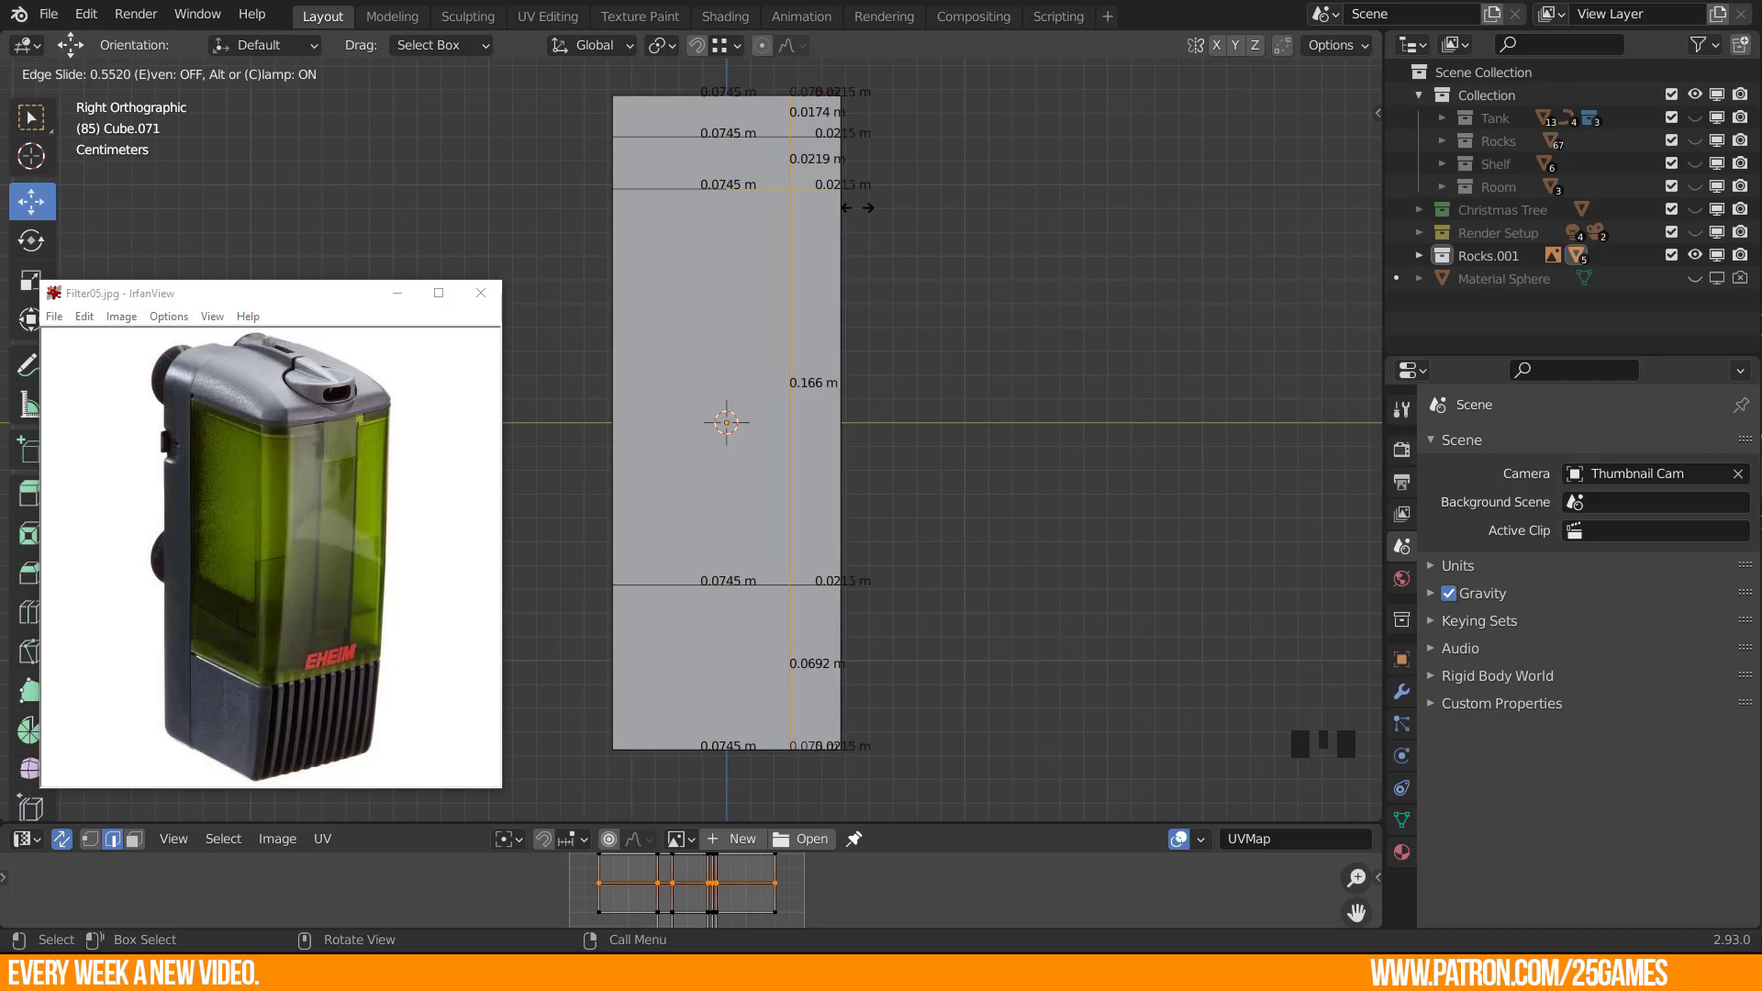
pyautogui.click(856, 208)
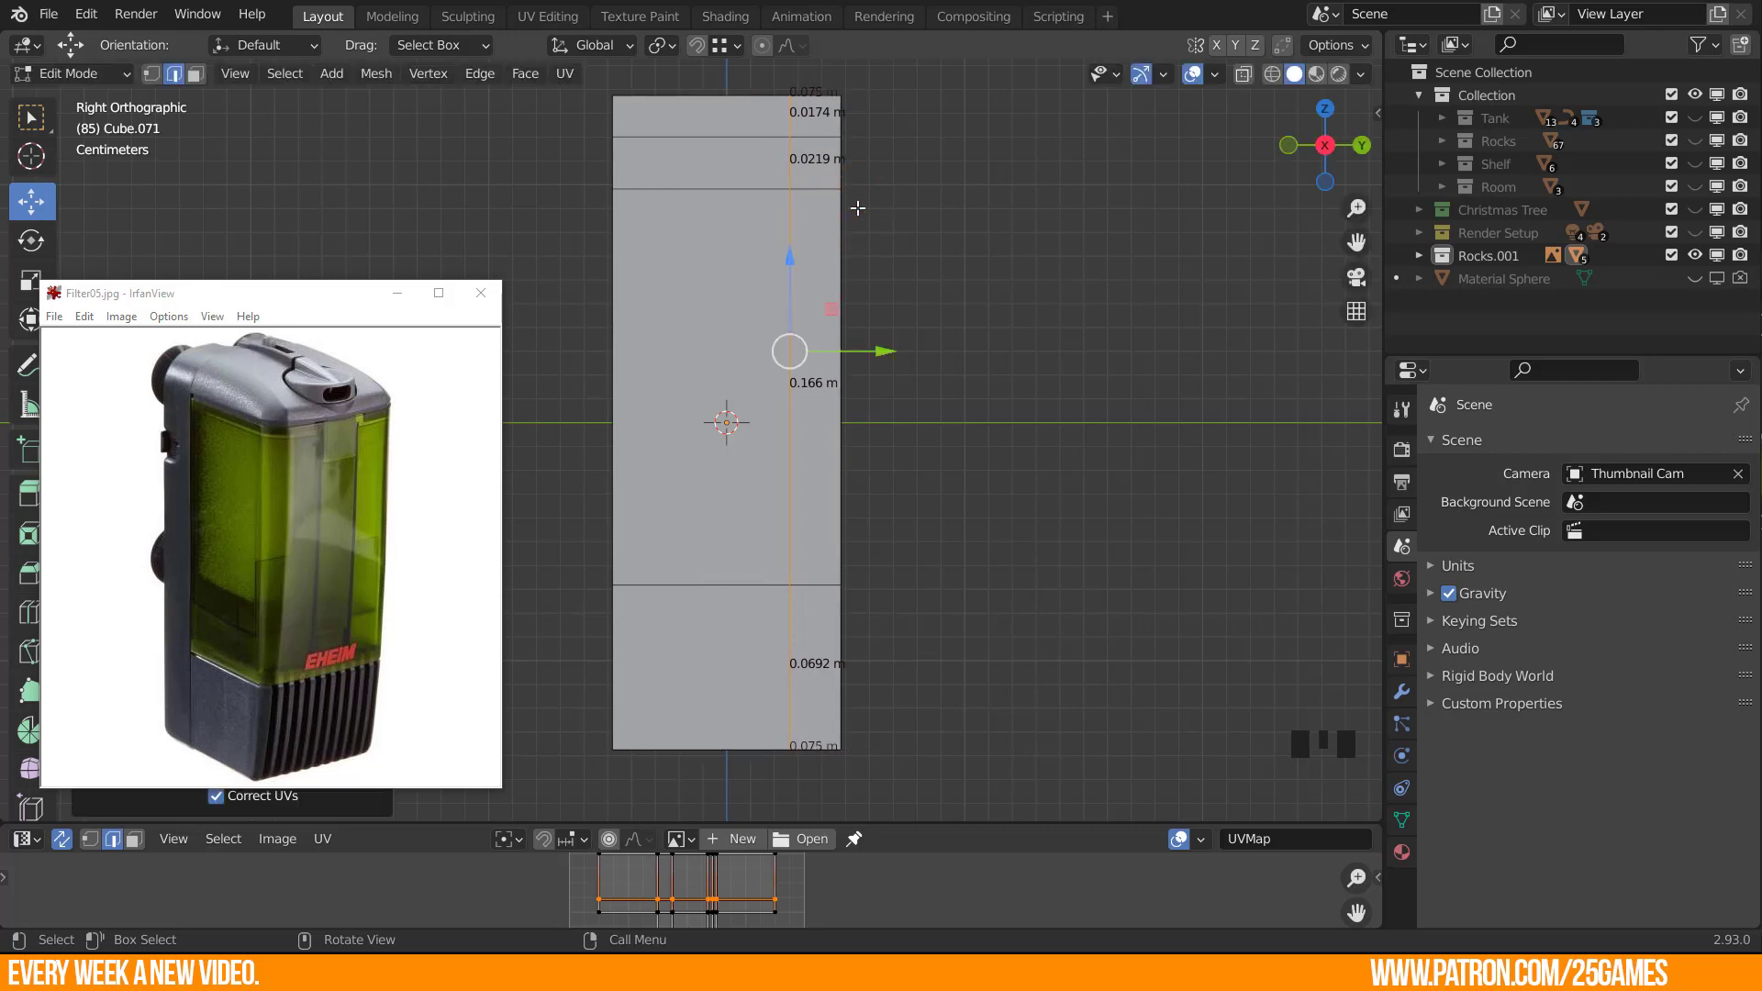
pyautogui.keyDown('shift'); pyautogui.moveTo(766, 474); pyautogui.dragTo(856, 470, button='middle'); pyautogui.keyUp('shift')
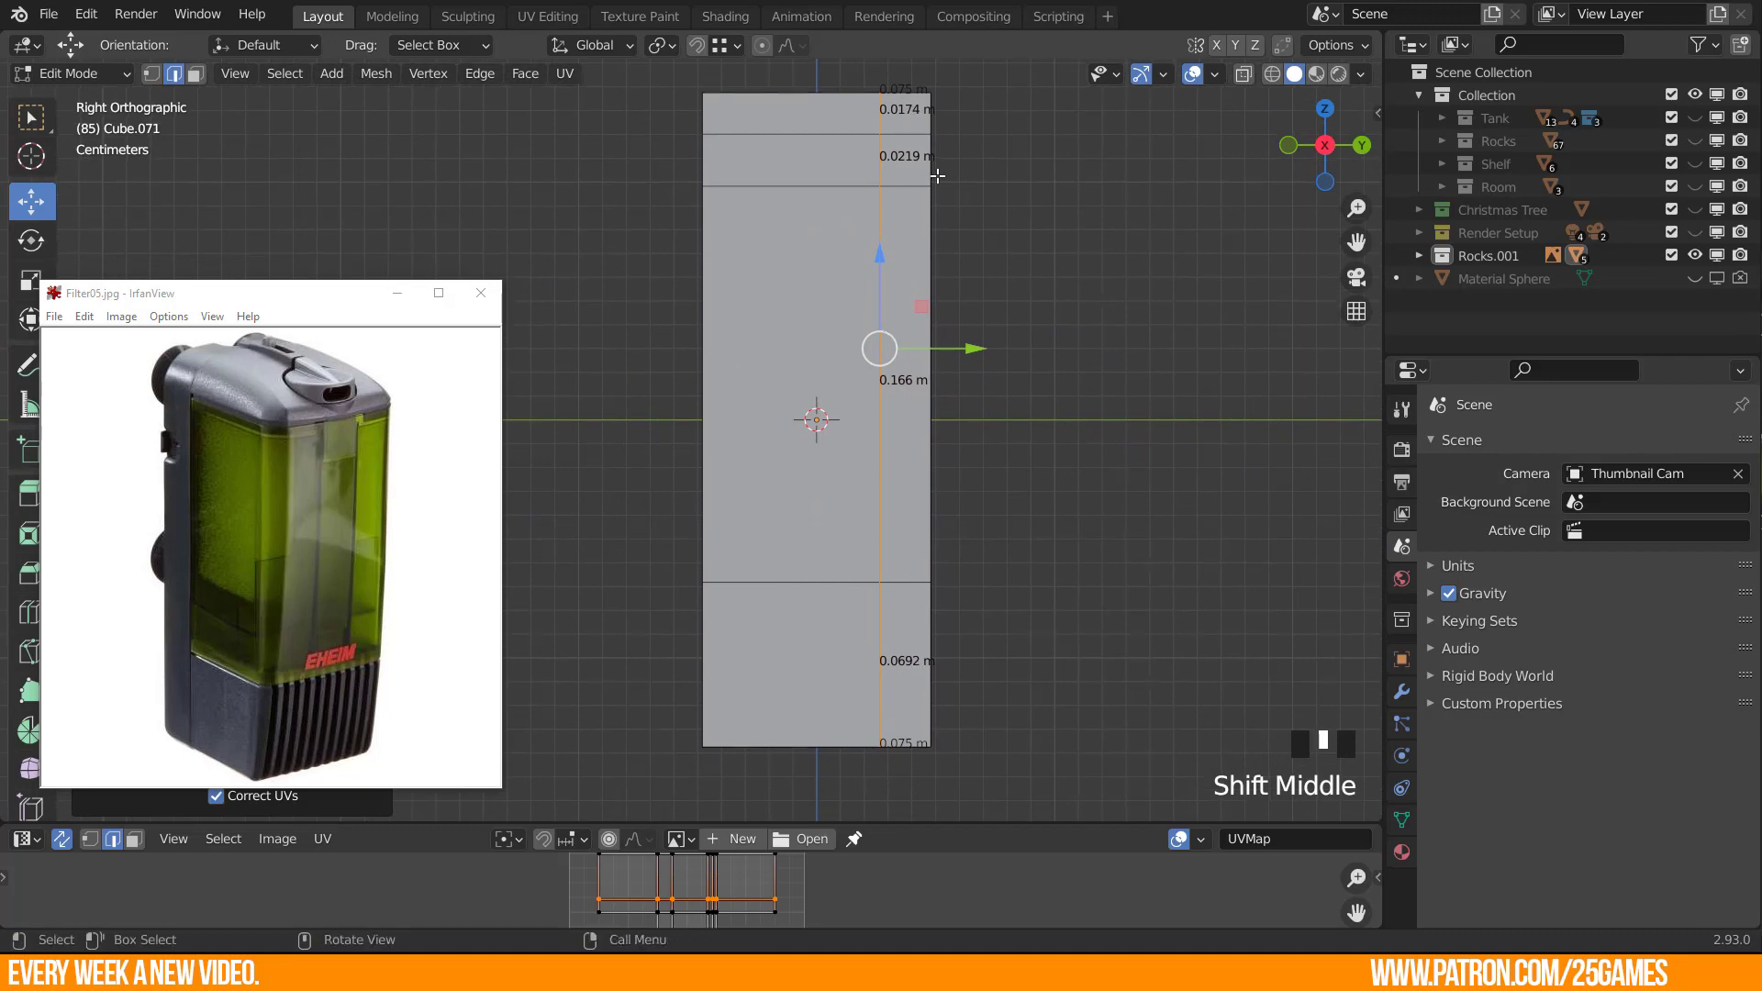
# Separate the two upper face rings and both top faces of the box into their own object as the filter head.
pyautogui.moveTo(979, 641); pyautogui.dragTo(783, 691, button='middle')
pyautogui.moveTo(855, 520); pyautogui.dragTo(917, 460, button='middle')
pyautogui.moveTo(761, 360); pyautogui.dragTo(772, 357, button='middle')
pyautogui.moveTo(768, 283)
pyautogui.mouseDown(button='middle')
pyautogui.moveTo(771, 125)
pyautogui.moveTo(796, 321)
pyautogui.moveTo(796, 298)
pyautogui.mouseUp(button='middle')
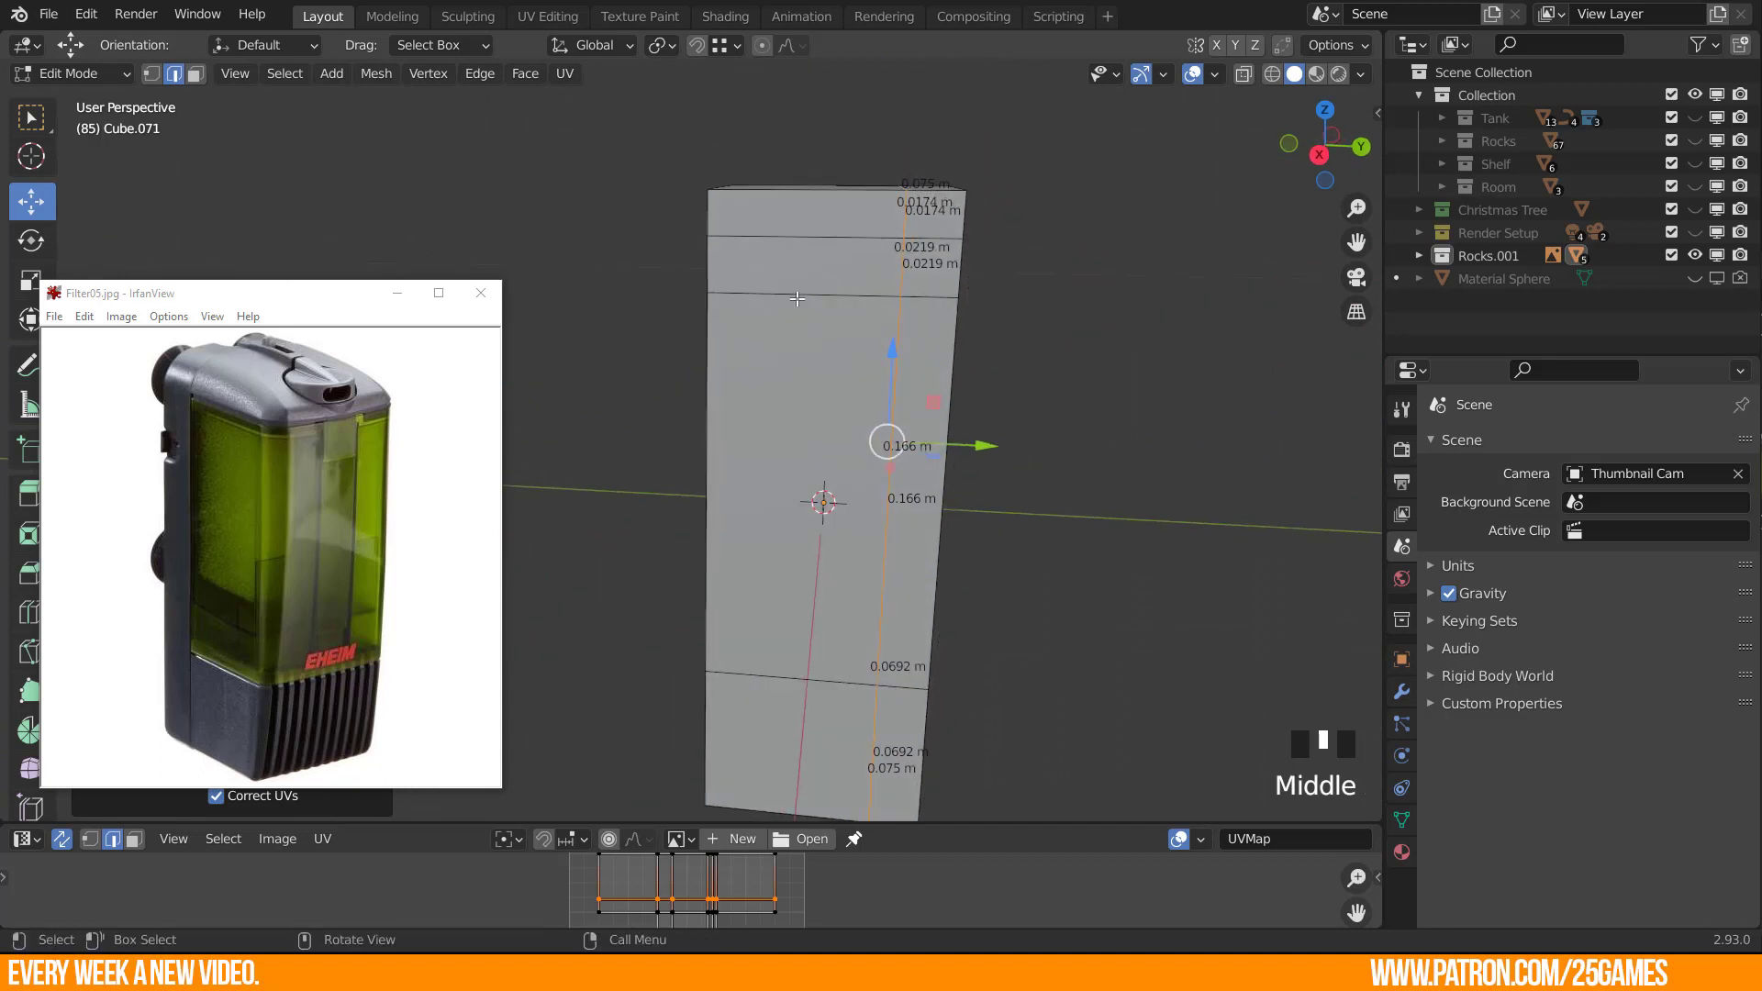
pyautogui.press('3')
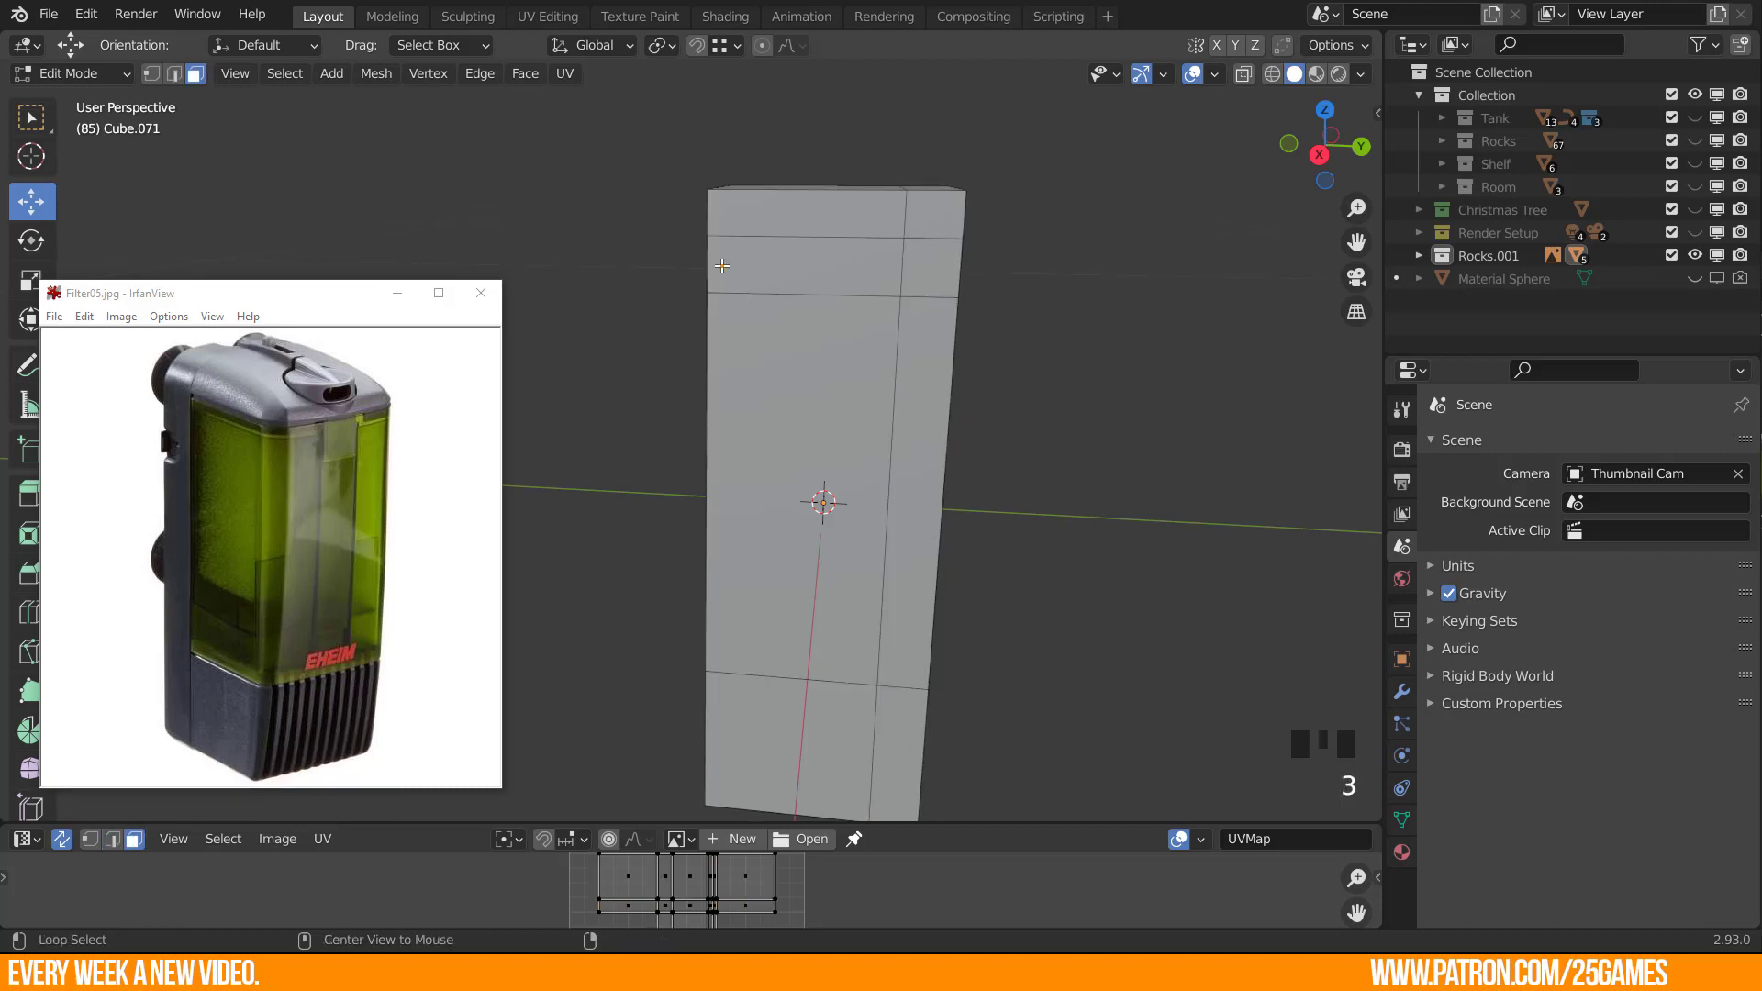
pyautogui.keyDown('alt'); pyautogui.click(721, 267); pyautogui.keyUp('alt')
pyautogui.keyDown('alt'); pyautogui.keyDown('shift'); pyautogui.click(721, 213); pyautogui.keyUp('shift'); pyautogui.keyUp('alt')
pyautogui.moveTo(723, 215); pyautogui.dragTo(778, 286, button='middle')
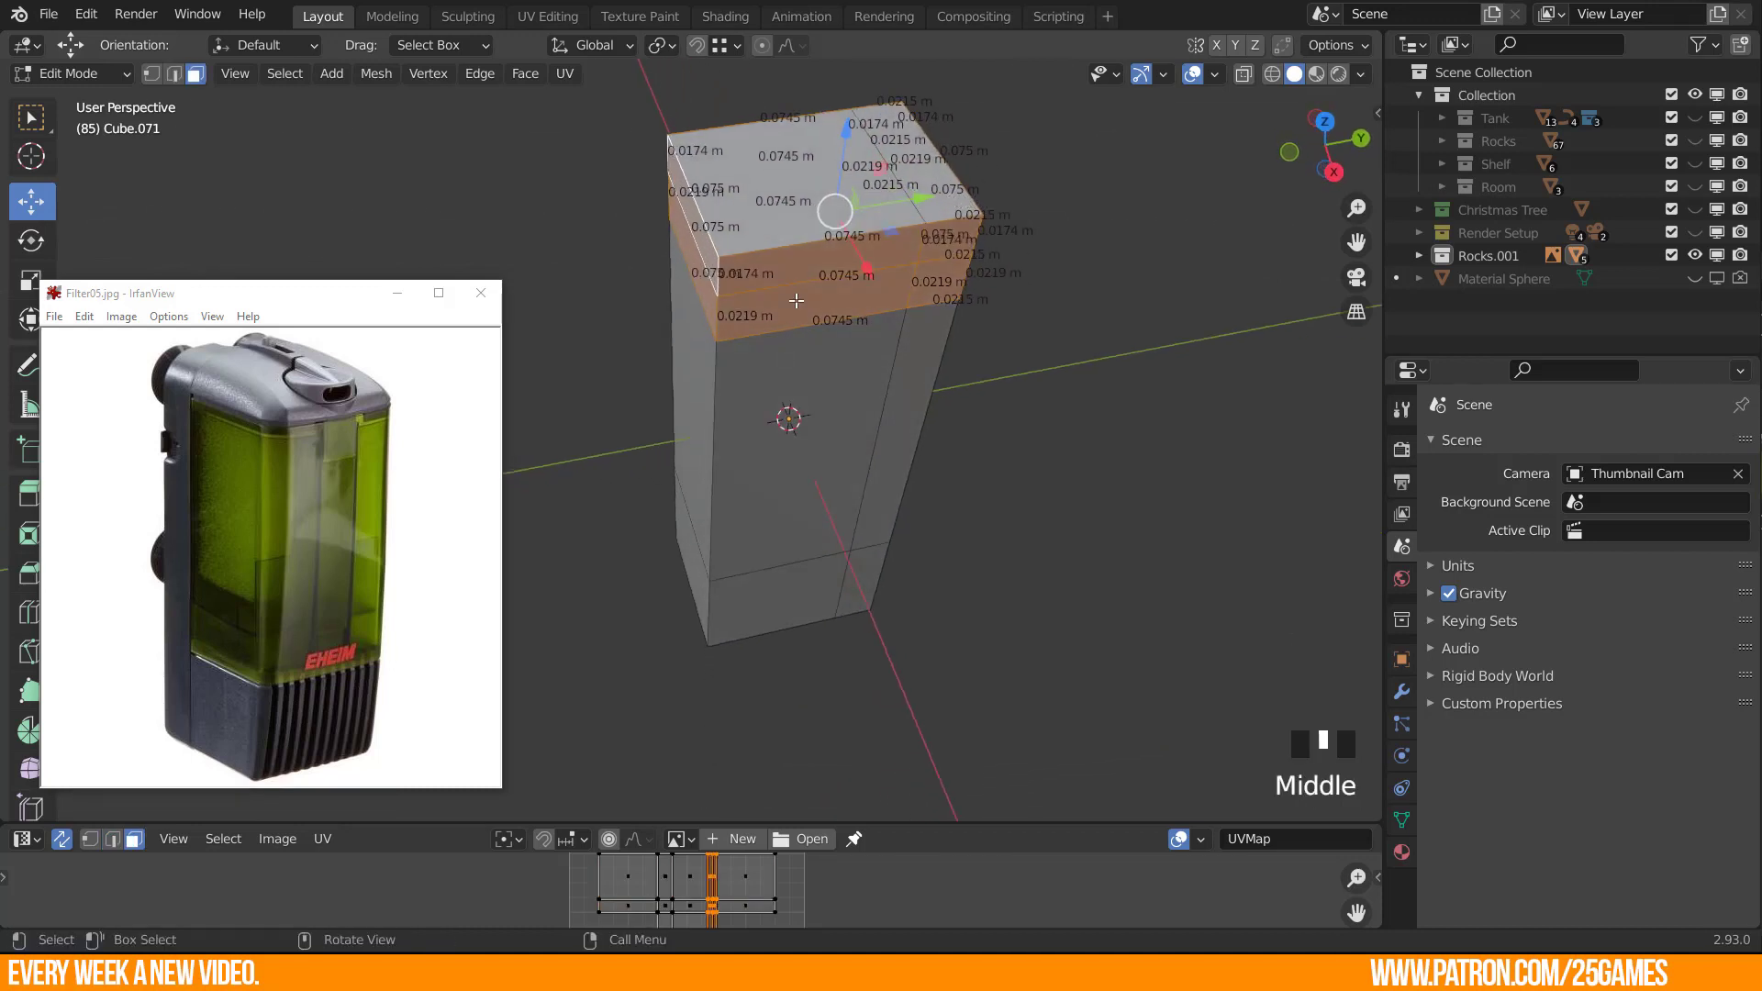
pyautogui.keyDown('shift'); pyautogui.click(812, 179); pyautogui.keyUp('shift')
pyautogui.keyDown('shift'); pyautogui.click(924, 157); pyautogui.keyUp('shift')
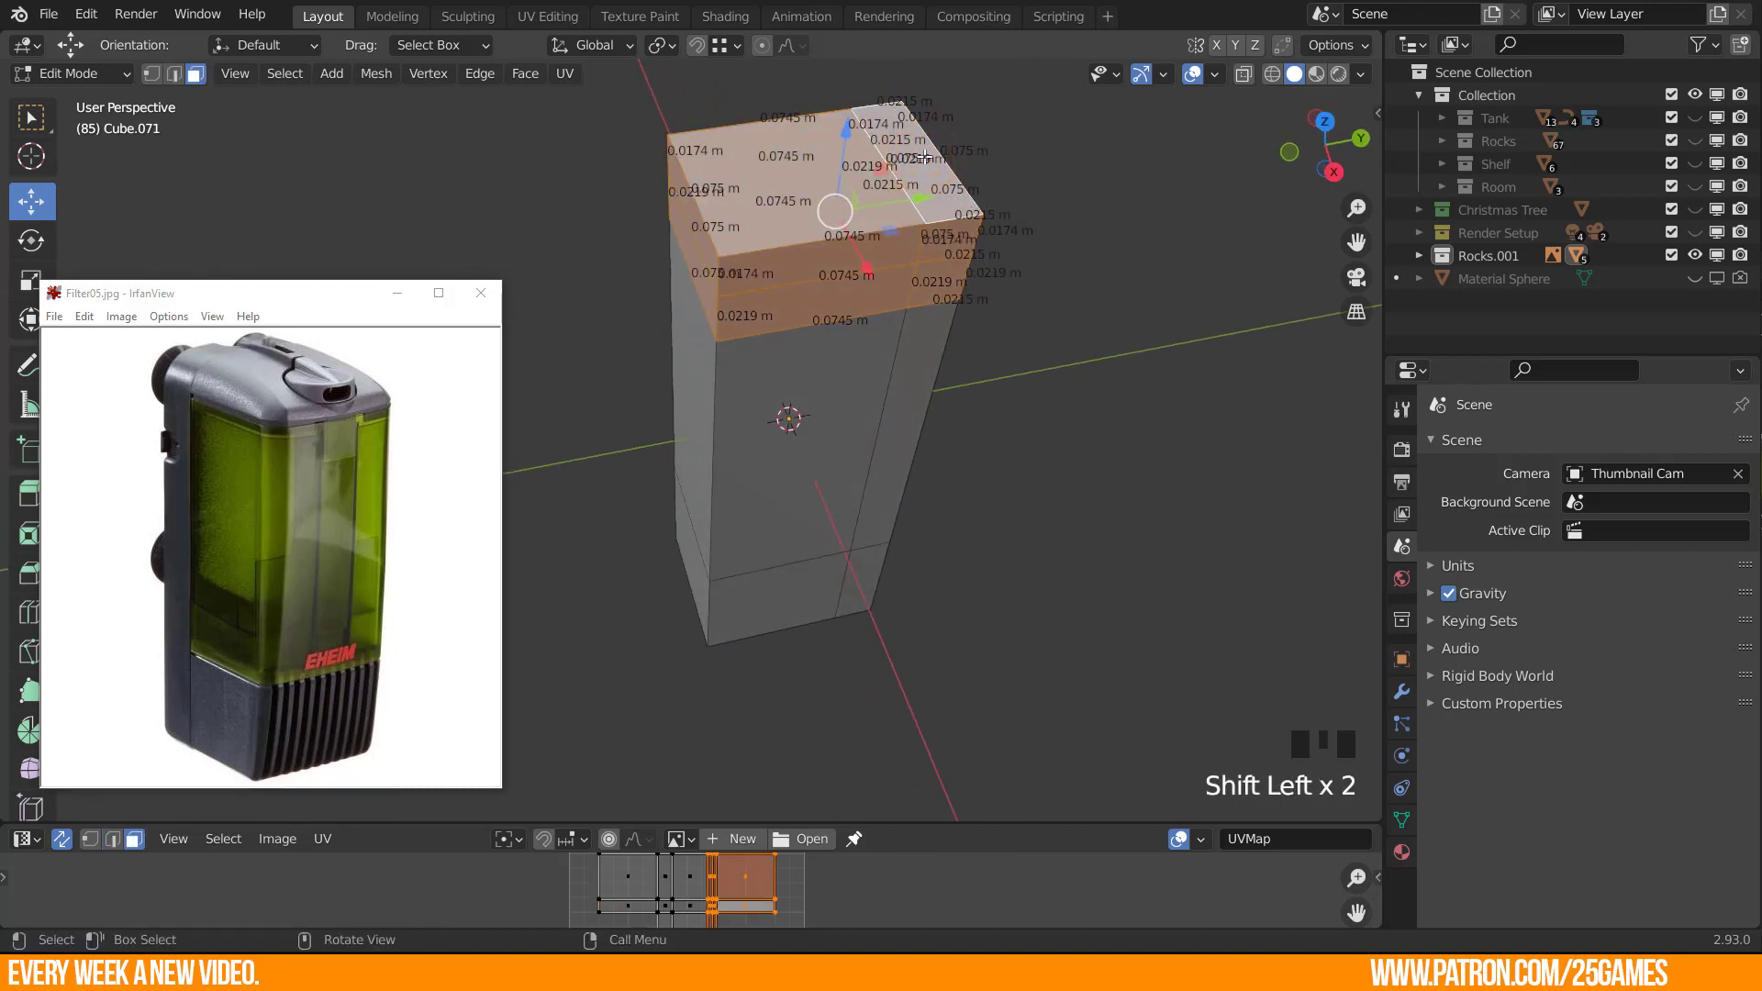
pyautogui.press('p')
pyautogui.click(922, 157)
pyautogui.press('Tab')
pyautogui.click(767, 209)
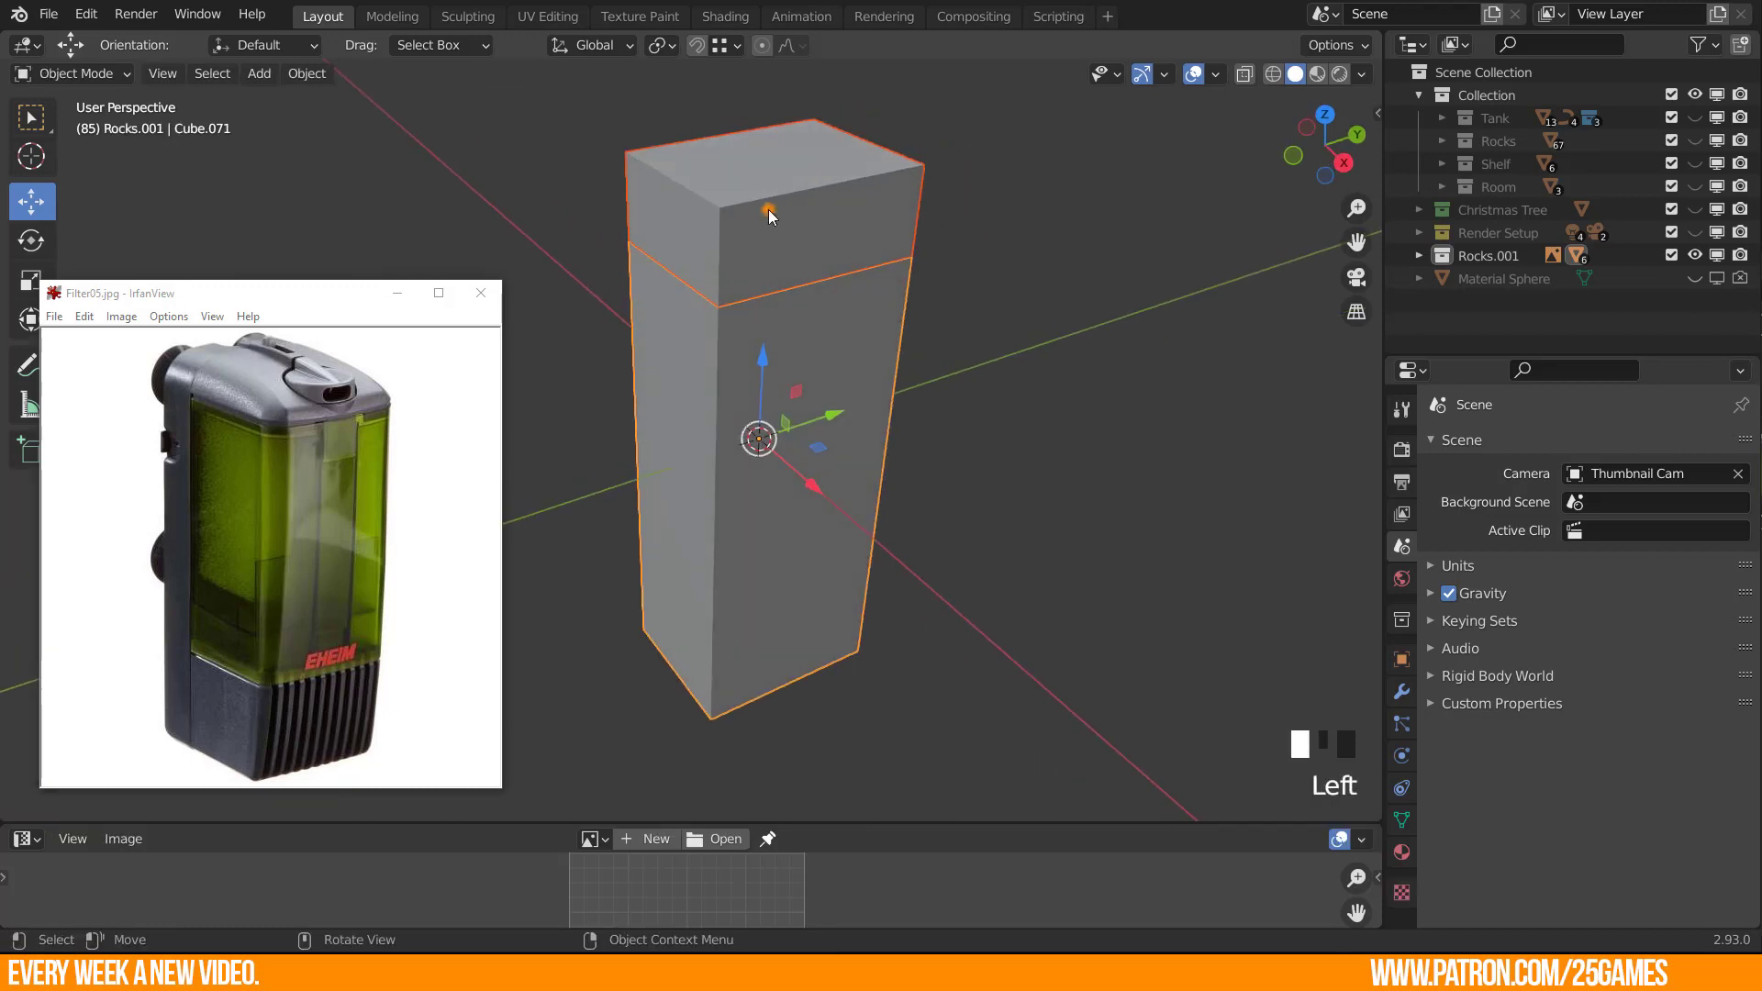
# Separate the narrow back strip and the rear faces below the head into their own object.
pyautogui.moveTo(987, 405); pyautogui.dragTo(954, 378, button='middle')
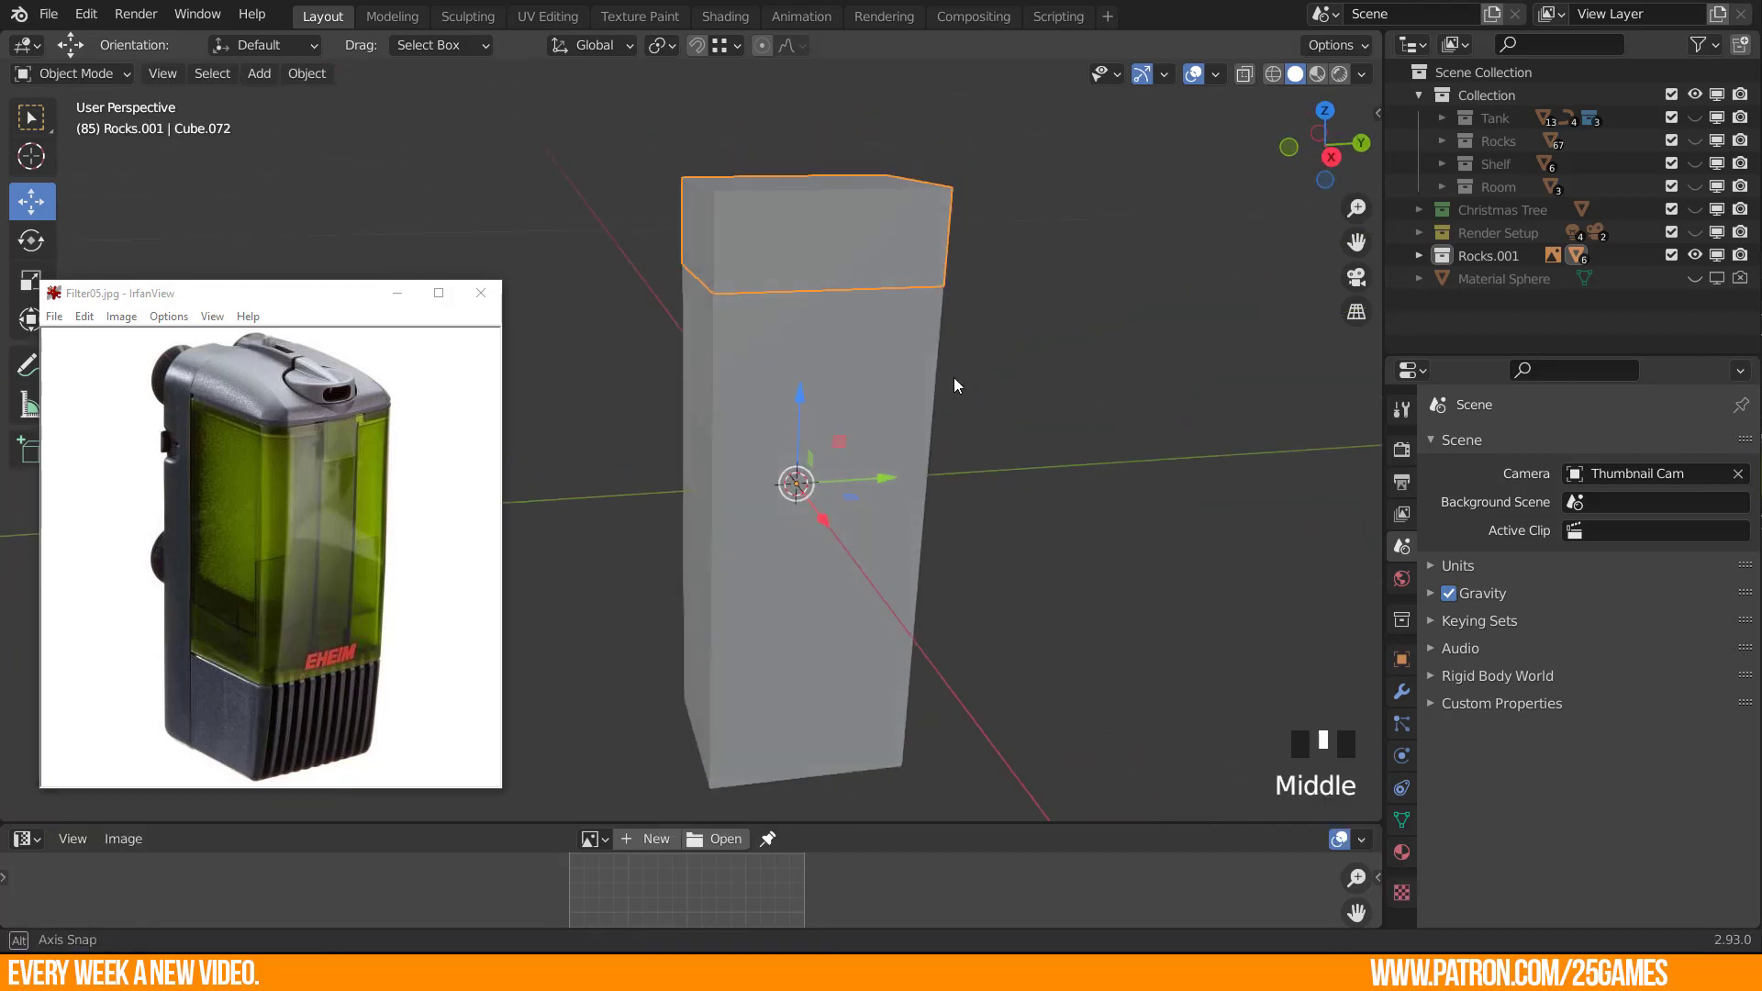
pyautogui.keyDown('shift'); pyautogui.moveTo(859, 592); pyautogui.dragTo(829, 404, button='middle'); pyautogui.keyUp('shift')
pyautogui.press('Tab')
pyautogui.moveTo(708, 409)
pyautogui.mouseDown(button='middle')
pyautogui.moveTo(830, 450)
pyautogui.moveTo(798, 394)
pyautogui.moveTo(745, 384)
pyautogui.moveTo(701, 443)
pyautogui.mouseUp(button='middle')
pyautogui.scroll(-2, 845, 468)
pyautogui.keyDown('alt'); pyautogui.click(826, 446); pyautogui.keyUp('alt')
pyautogui.keyDown('shift'); pyautogui.click(869, 503); pyautogui.keyUp('shift')
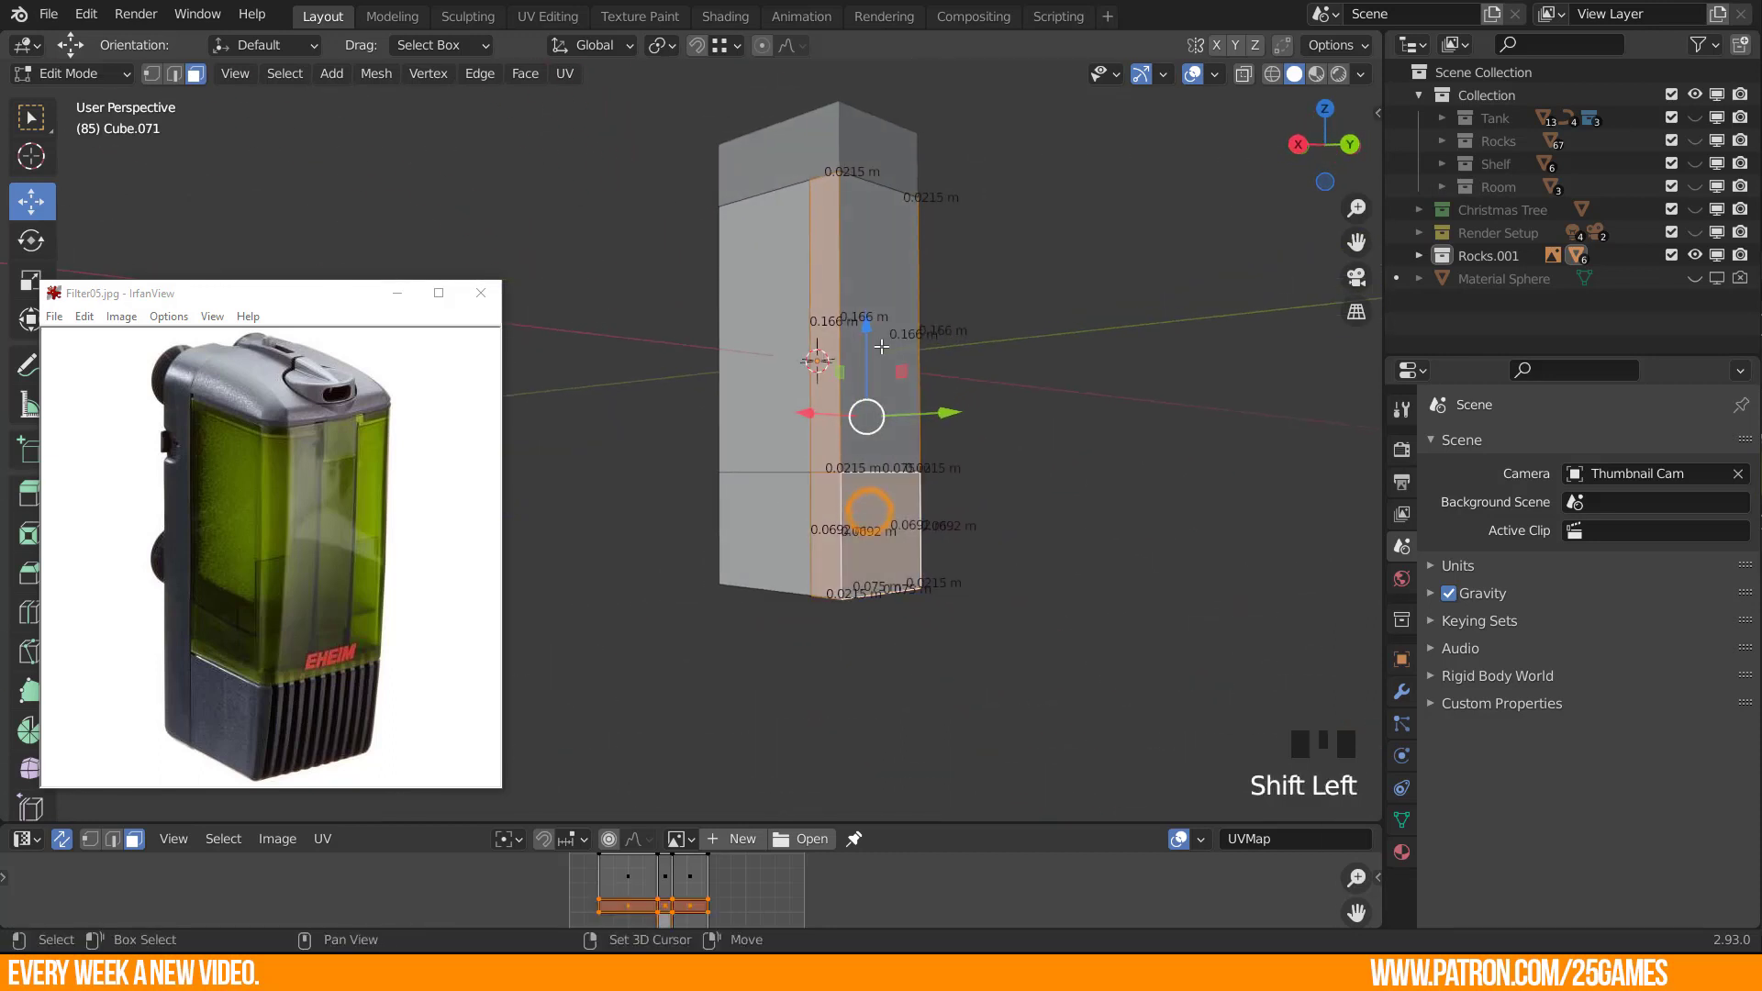
pyautogui.keyDown('shift'); pyautogui.click(872, 294); pyautogui.keyUp('shift')
pyautogui.press('p')
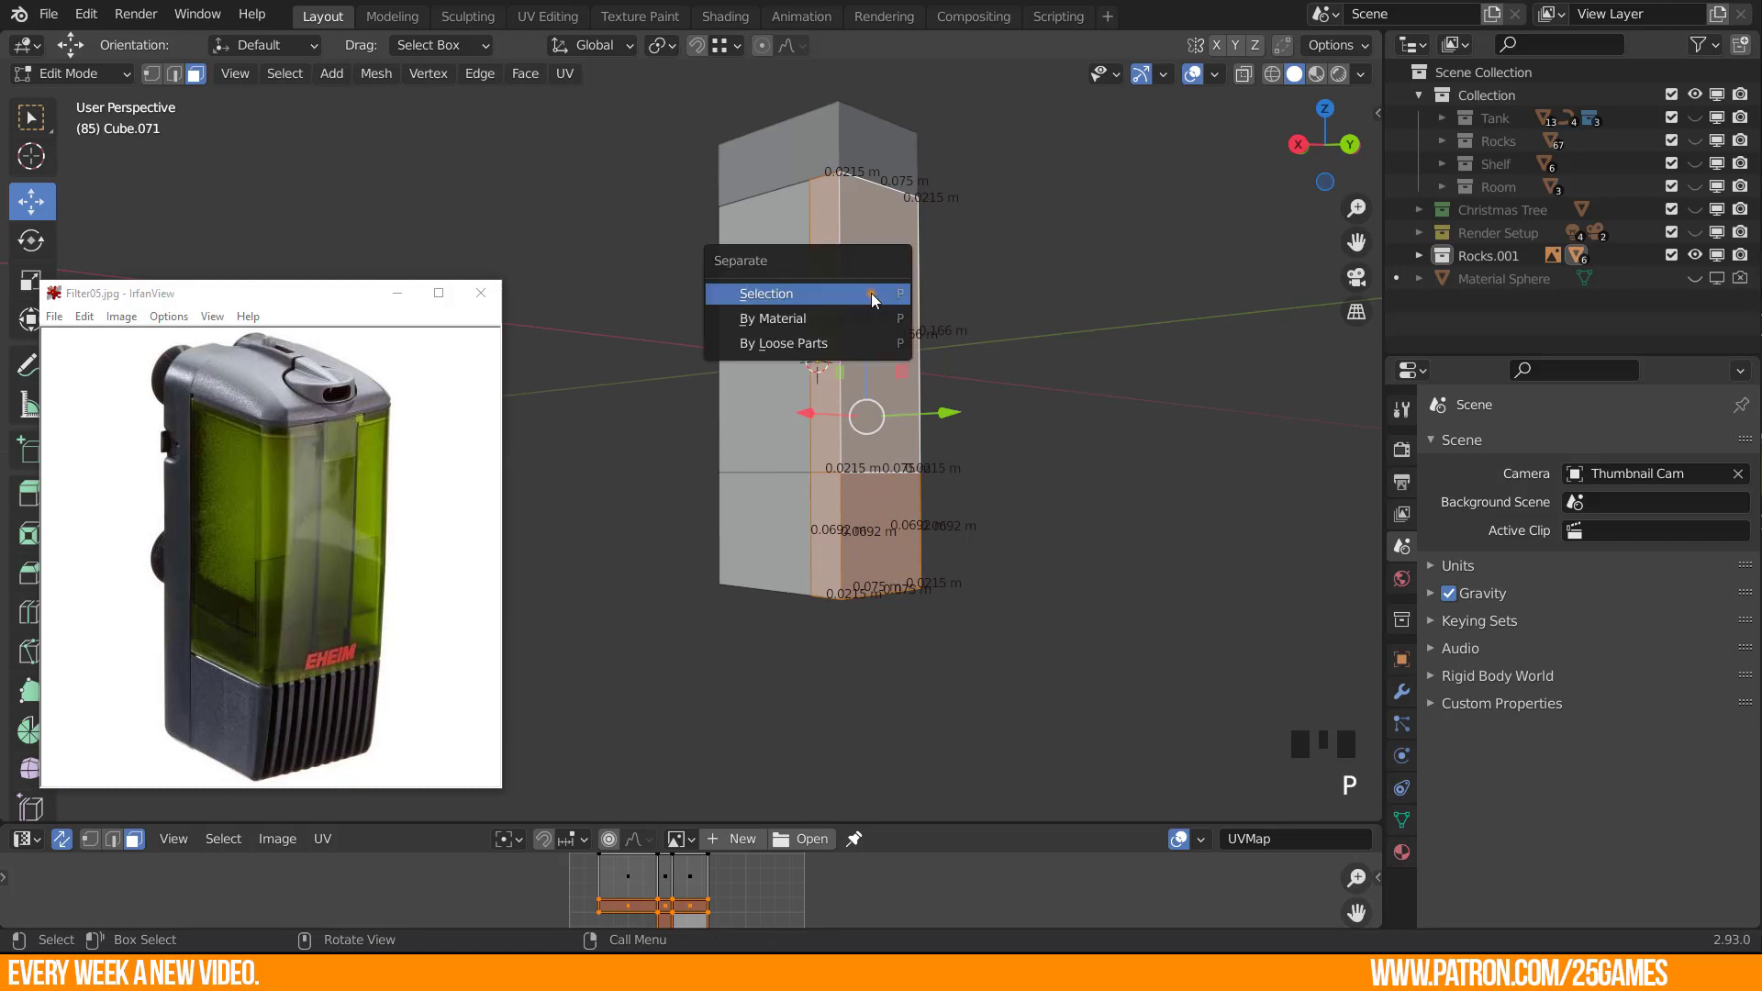
pyautogui.click(873, 298)
pyautogui.moveTo(610, 500); pyautogui.dragTo(711, 440, button='middle')
pyautogui.click(721, 456)
pyautogui.press('Tab')
pyautogui.click(723, 461)
# Examine the separated sections and compare them with the numbered parts in the annotated reference sketch.
pyautogui.keyDown('shift'); pyautogui.moveTo(711, 440); pyautogui.dragTo(928, 366, button='middle'); pyautogui.keyUp('shift')
pyautogui.click(1211, 413)
pyautogui.scroll(5, 885, 441)
pyautogui.scroll(-1, 965, 374)
pyautogui.scroll(-4, 966, 375)
pyautogui.keyDown('shift'); pyautogui.moveTo(1037, 459); pyautogui.dragTo(1028, 273, button='middle'); pyautogui.keyUp('shift')
pyautogui.moveTo(723, 458); pyautogui.dragTo(808, 449, button='middle')
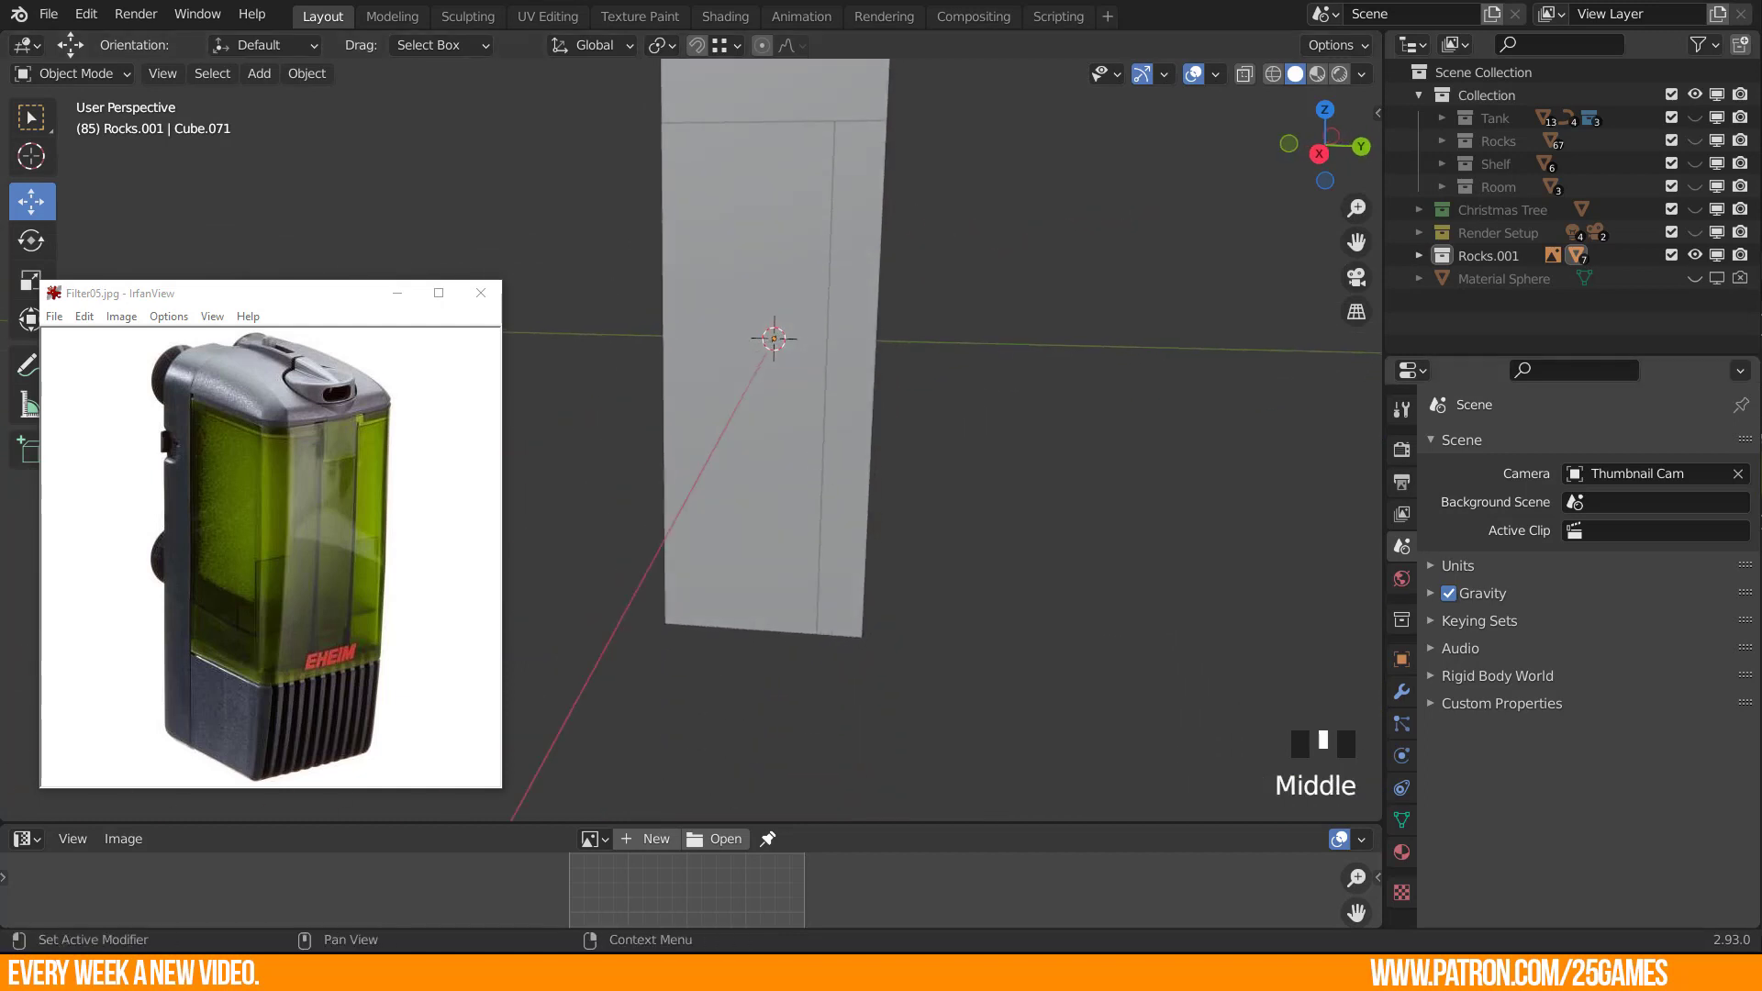
pyautogui.hotkey('alt', 'Tab')
pyautogui.moveTo(360, 56)
pyautogui.mouseDown()
pyautogui.moveTo(383, 55)
pyautogui.moveTo(366, 70)
pyautogui.mouseUp()
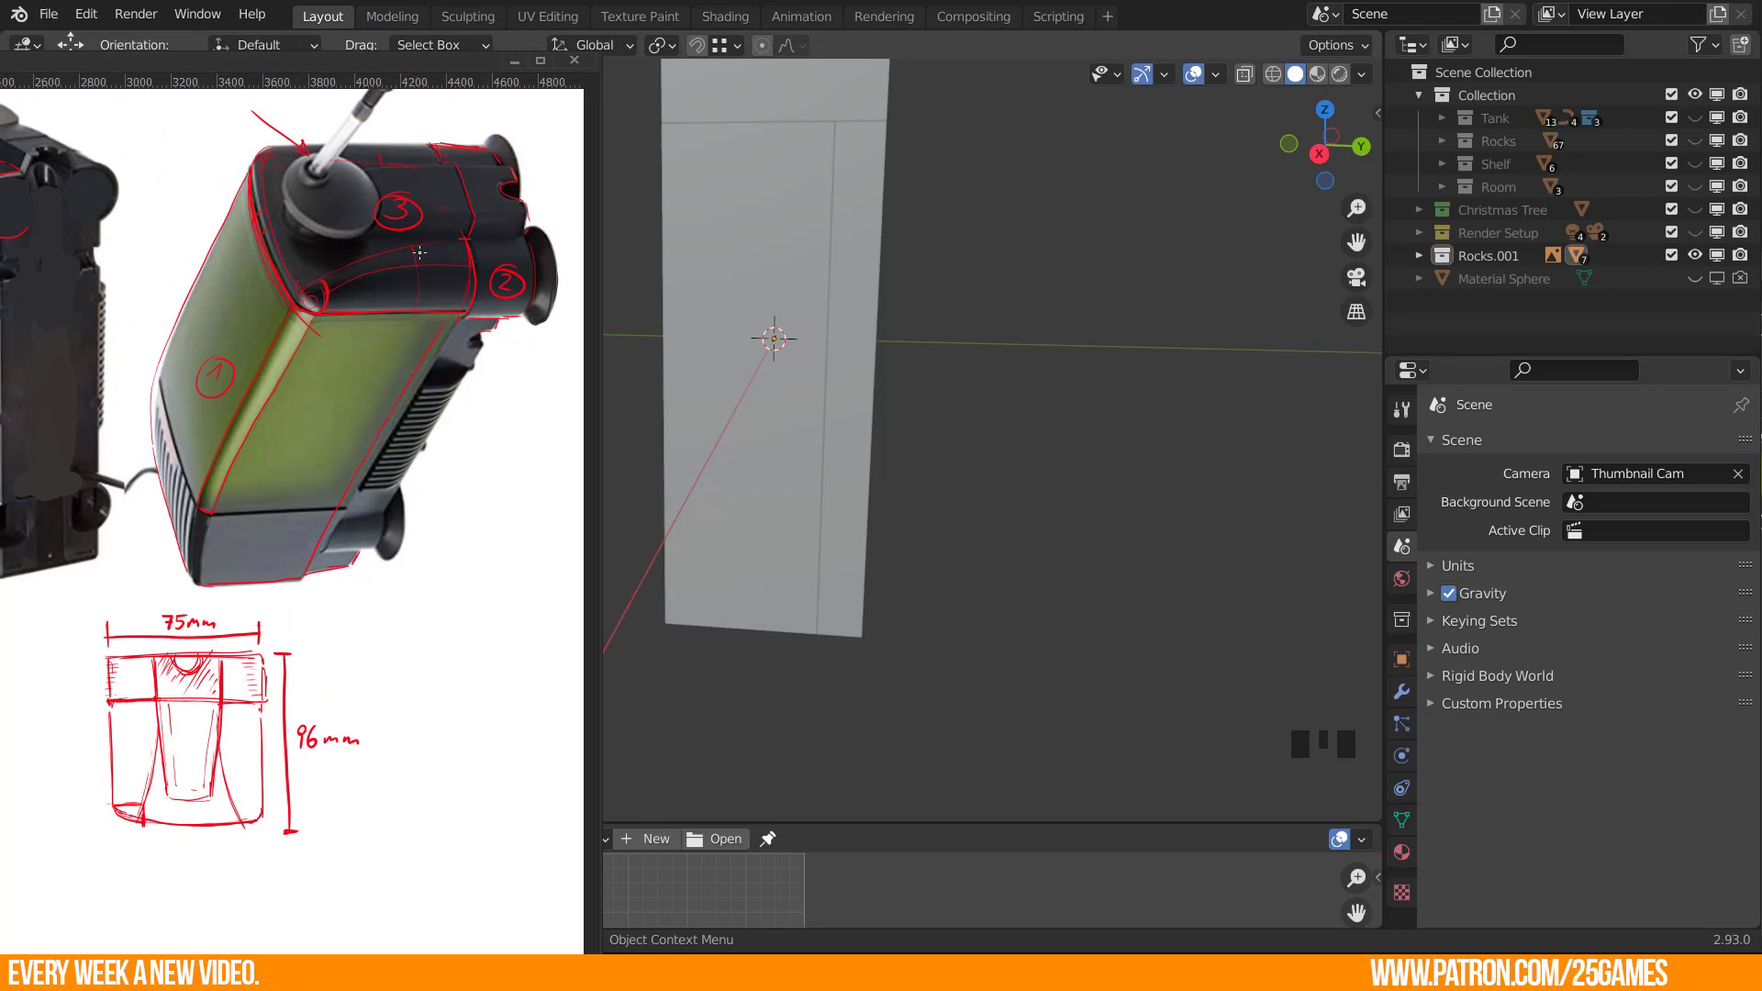
pyautogui.middleClick(398, 60)
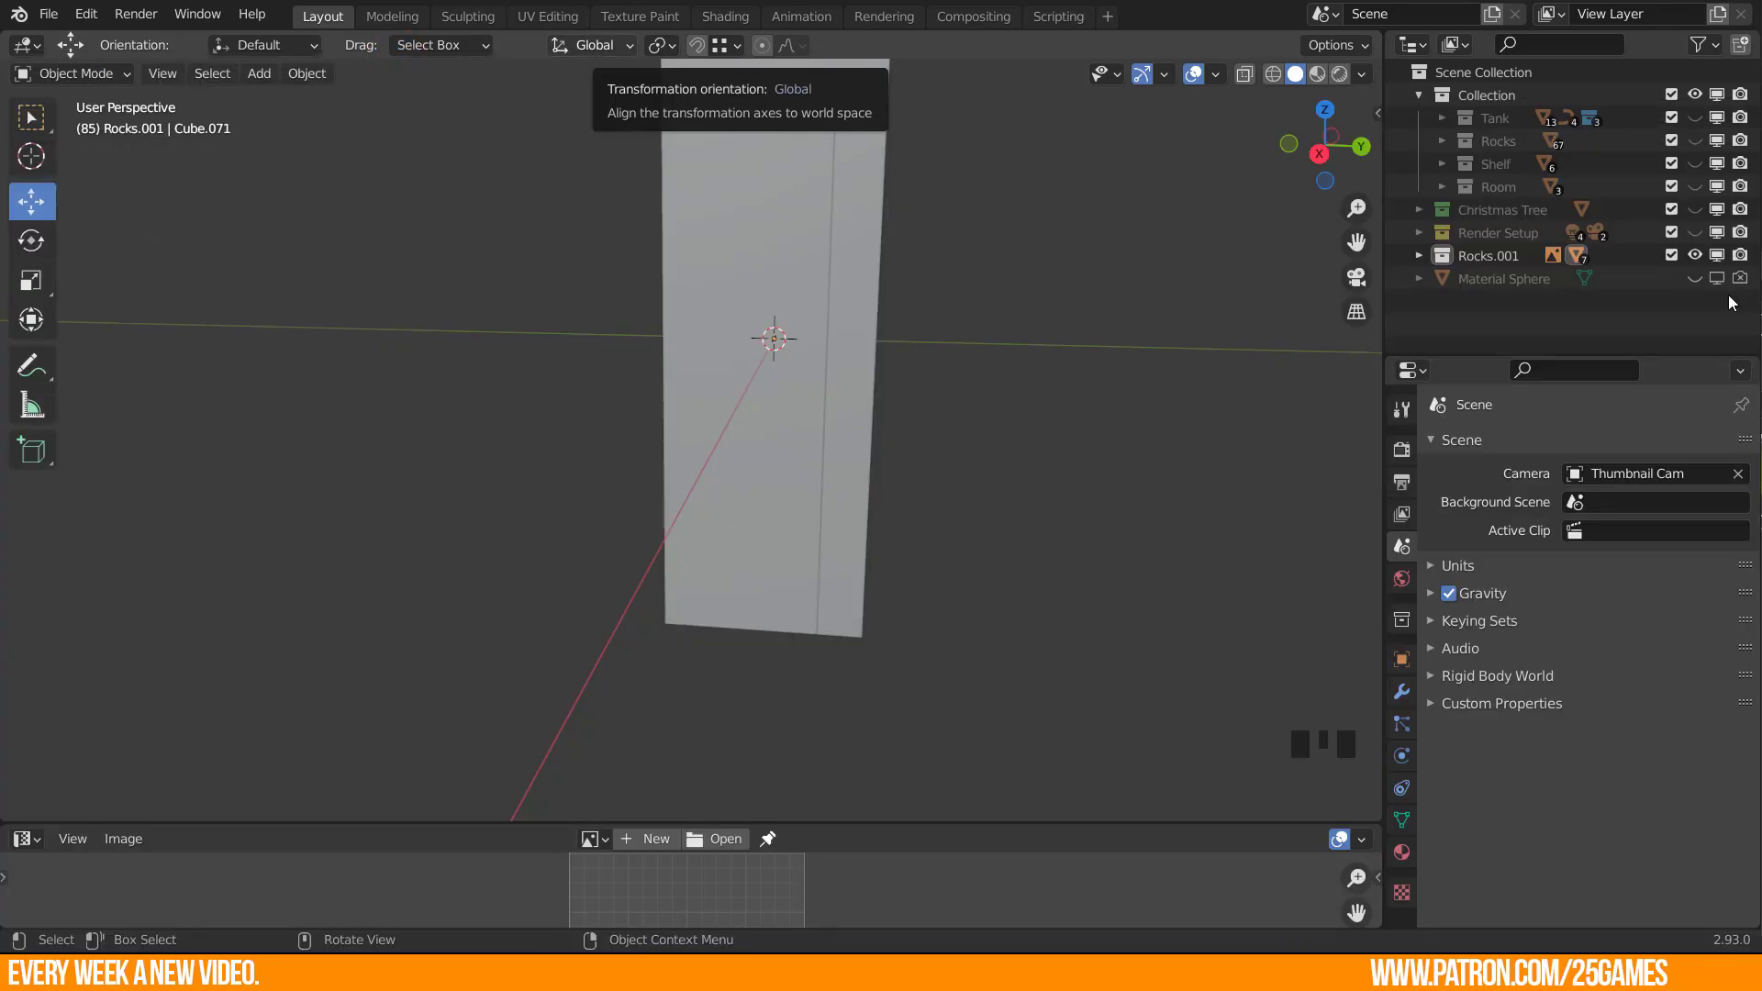
# Separate the head's uppermost face ring and its two top faces into their own lid object.
pyautogui.moveTo(605, 75); pyautogui.dragTo(676, 511, button='middle')
pyautogui.click(868, 206)
pyautogui.scroll(2, 697, 490)
pyautogui.press('Tab')
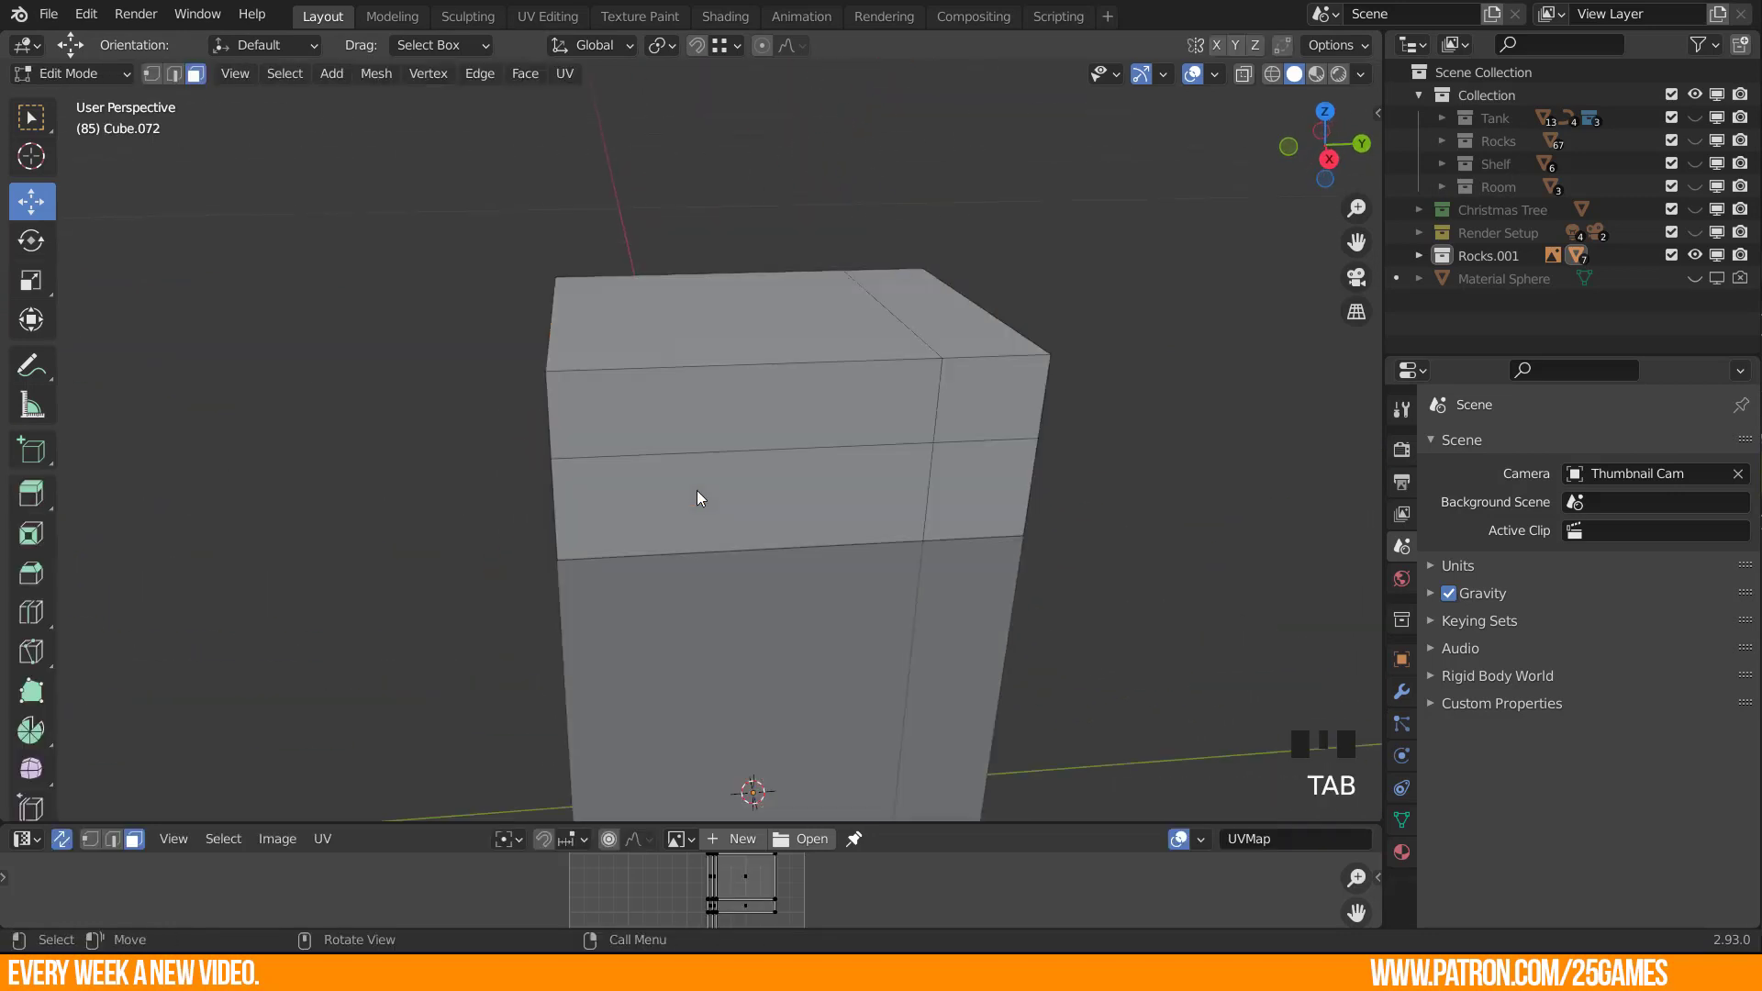
pyautogui.click(855, 436)
pyautogui.keyDown('alt'); pyautogui.click(937, 404); pyautogui.keyUp('alt')
pyautogui.moveTo(700, 377); pyautogui.dragTo(746, 407, button='middle')
pyautogui.keyDown('shift'); pyautogui.click(734, 386); pyautogui.keyUp('shift')
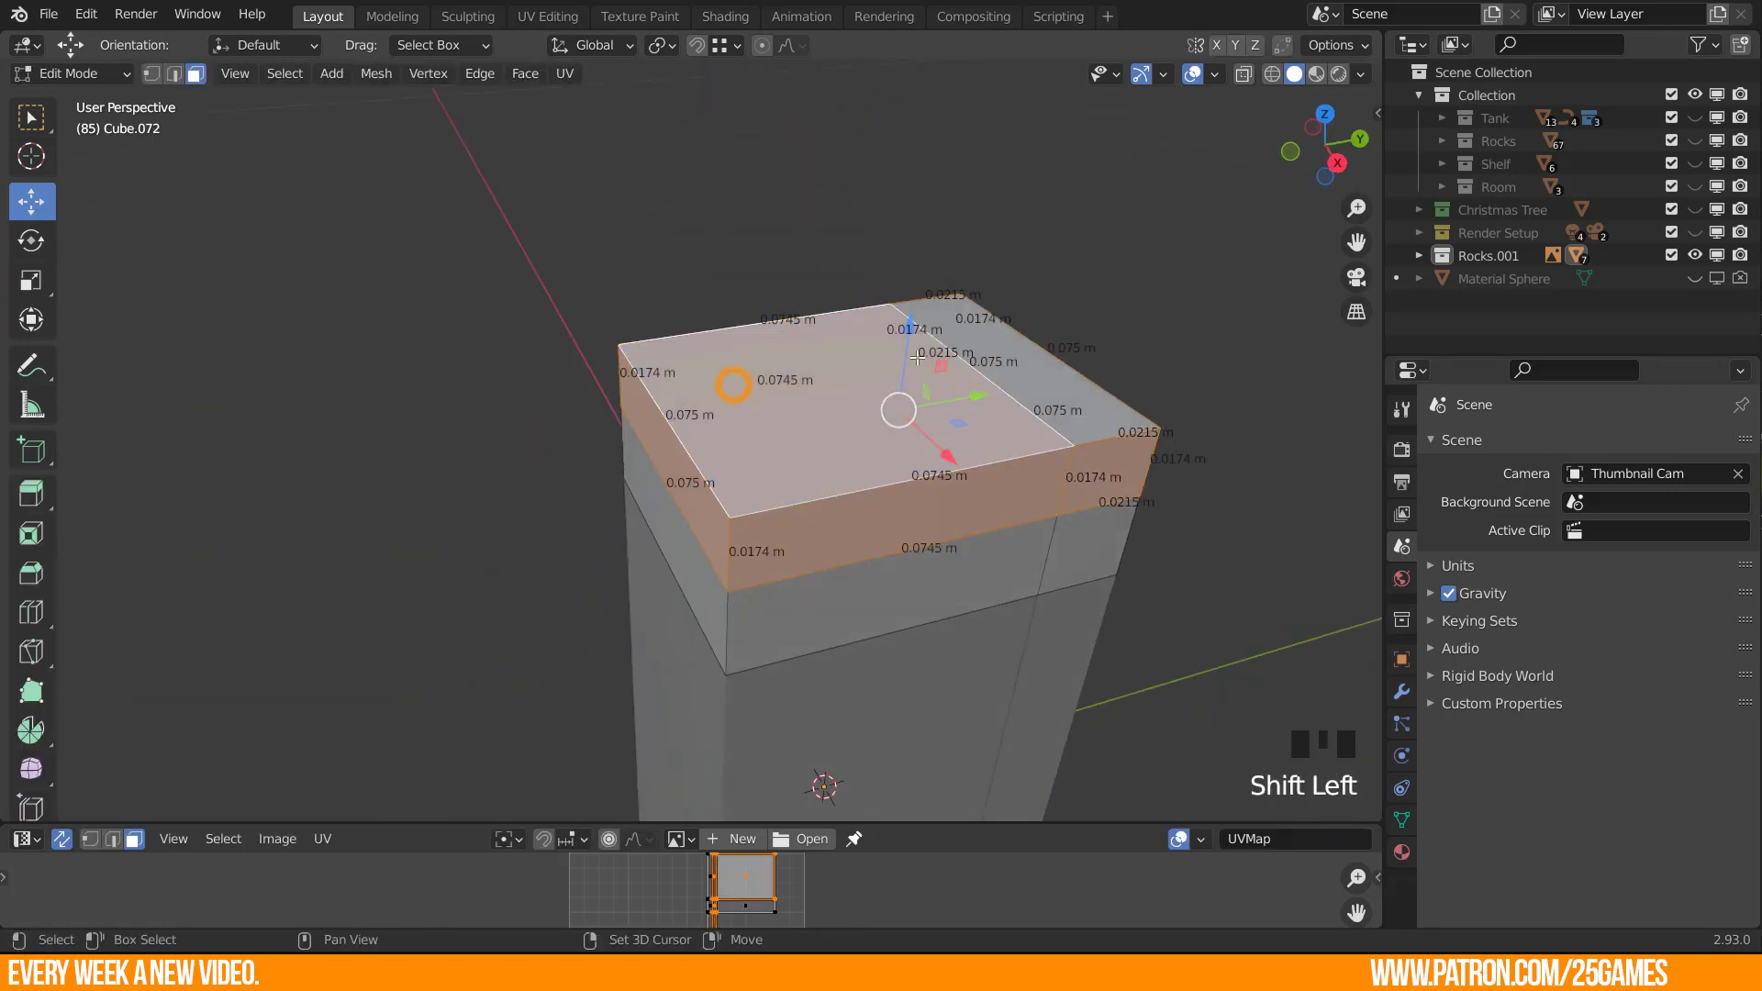
pyautogui.keyDown('shift'); pyautogui.click(1023, 380); pyautogui.keyUp('shift')
pyautogui.press('p')
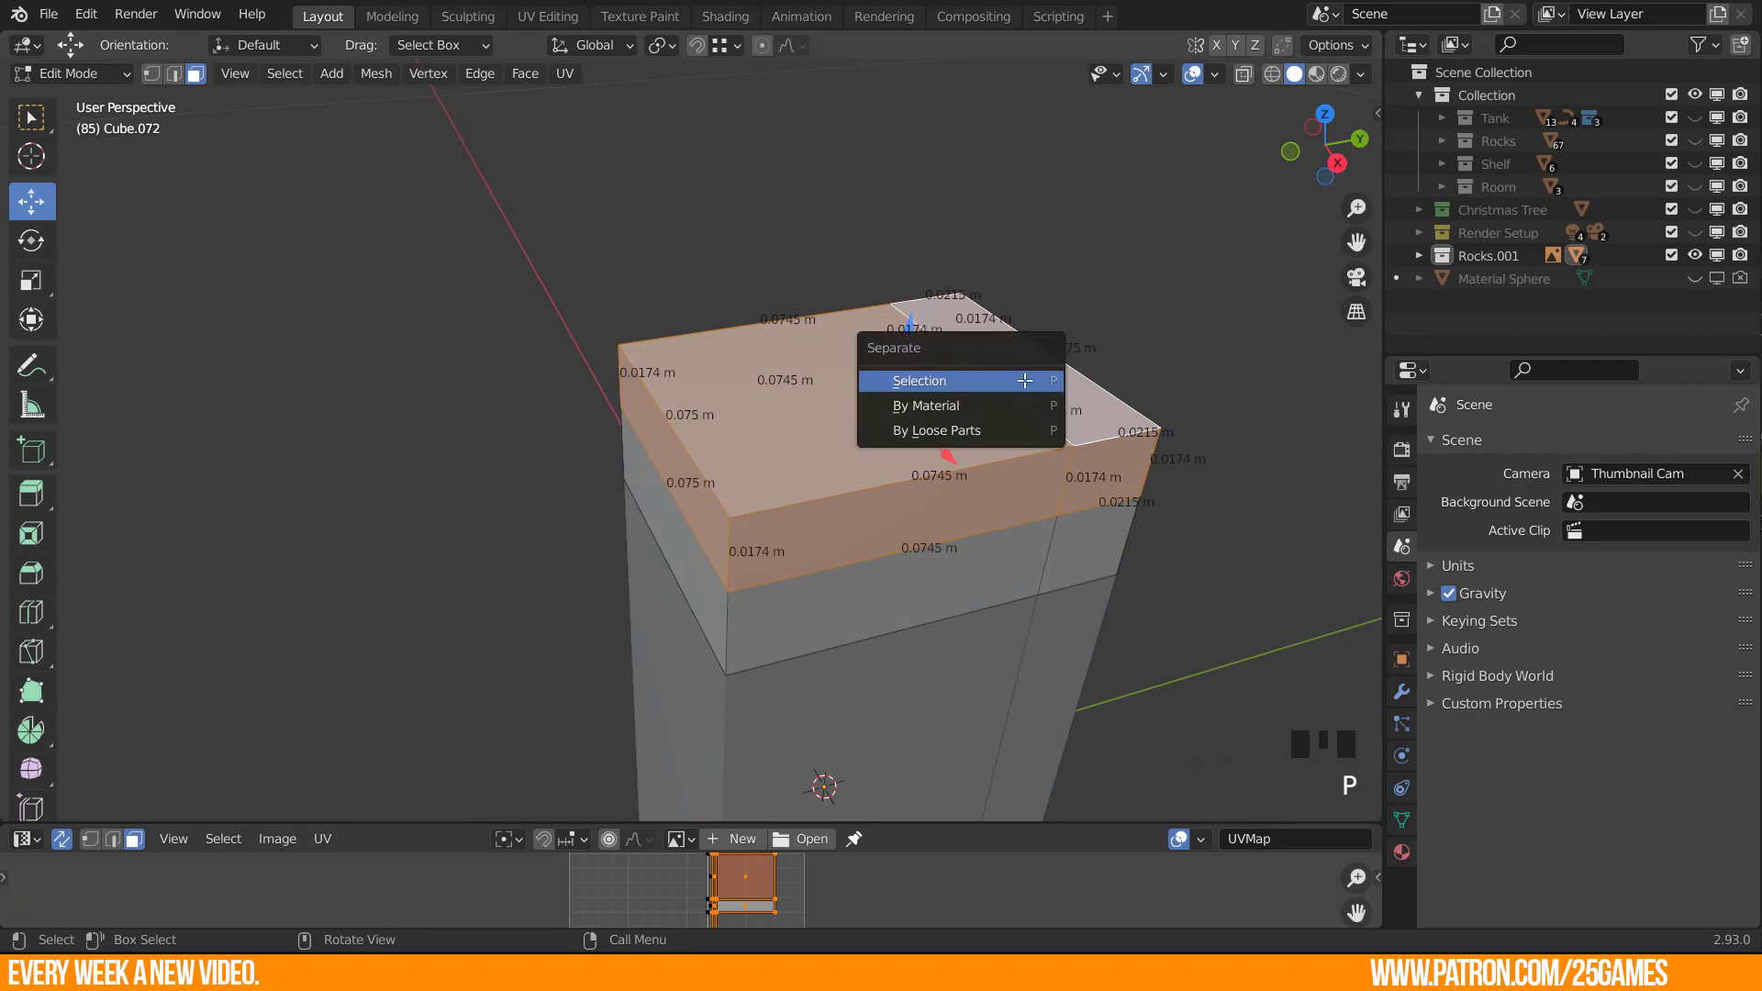
pyautogui.click(1024, 380)
pyautogui.press('Tab')
pyautogui.click(936, 442)
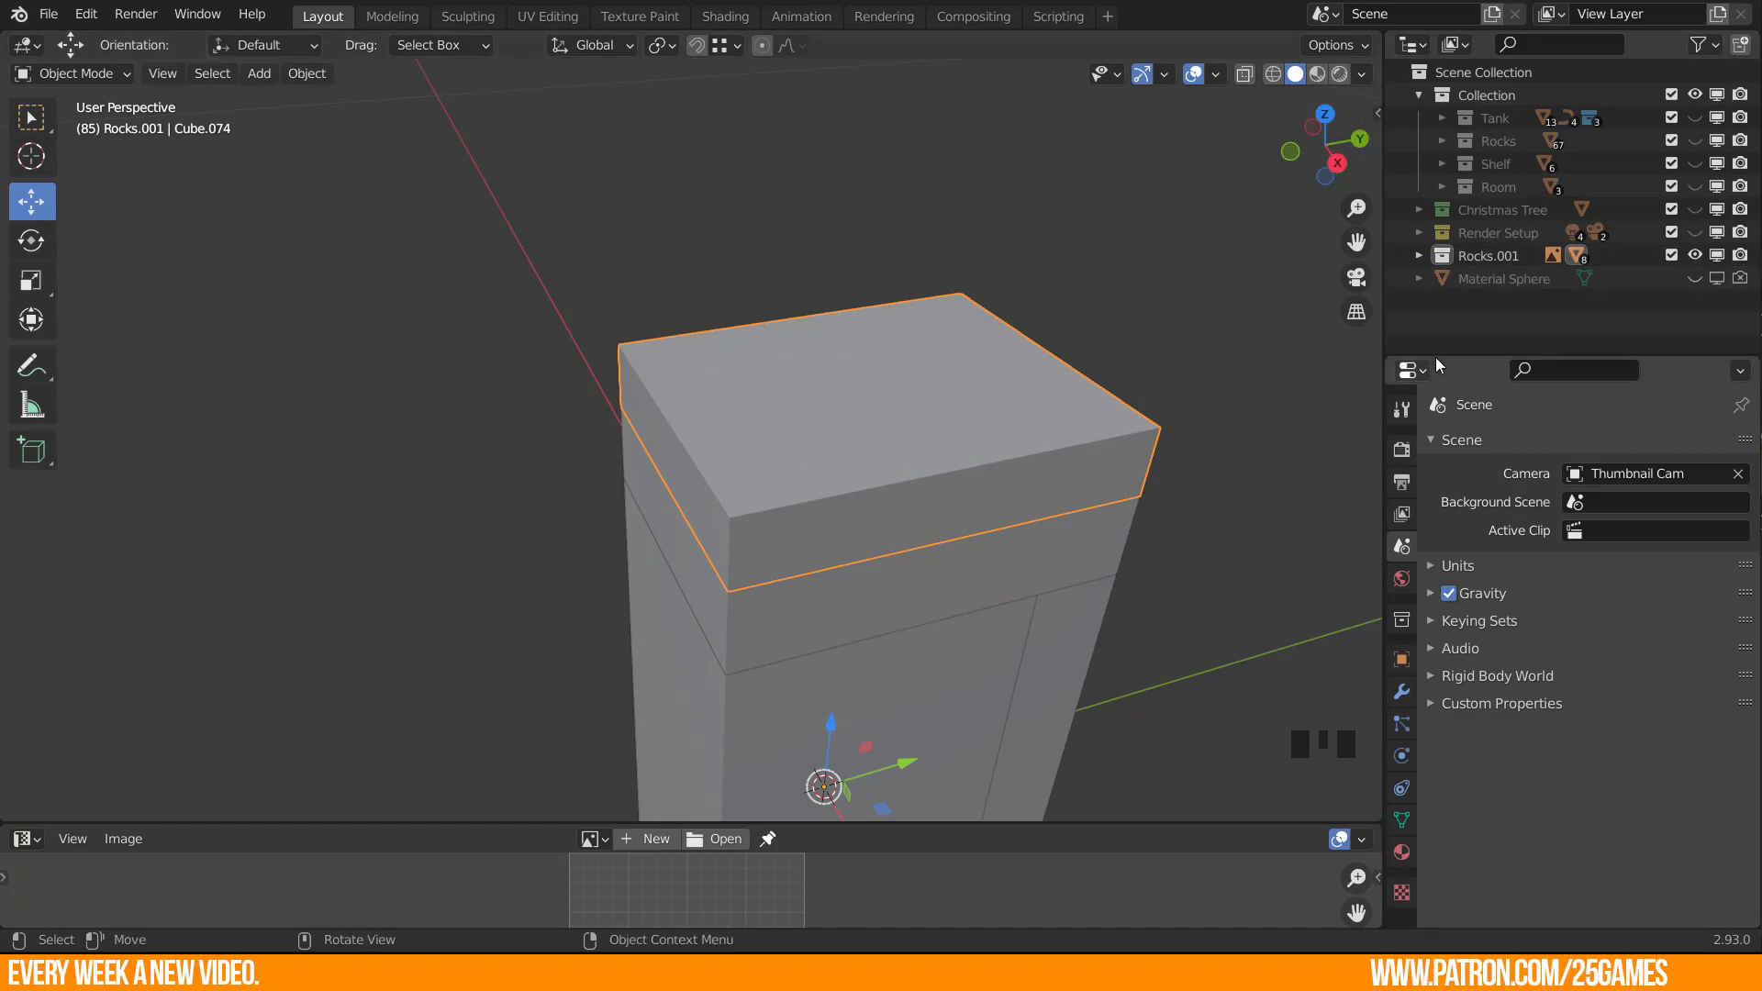
# Move the four filter pieces, Cube.071 to Cube.074, out of the Rocks.001 collection into the Scene Collection.
pyautogui.click(1420, 255)
pyautogui.scroll(-5, 1490, 280)
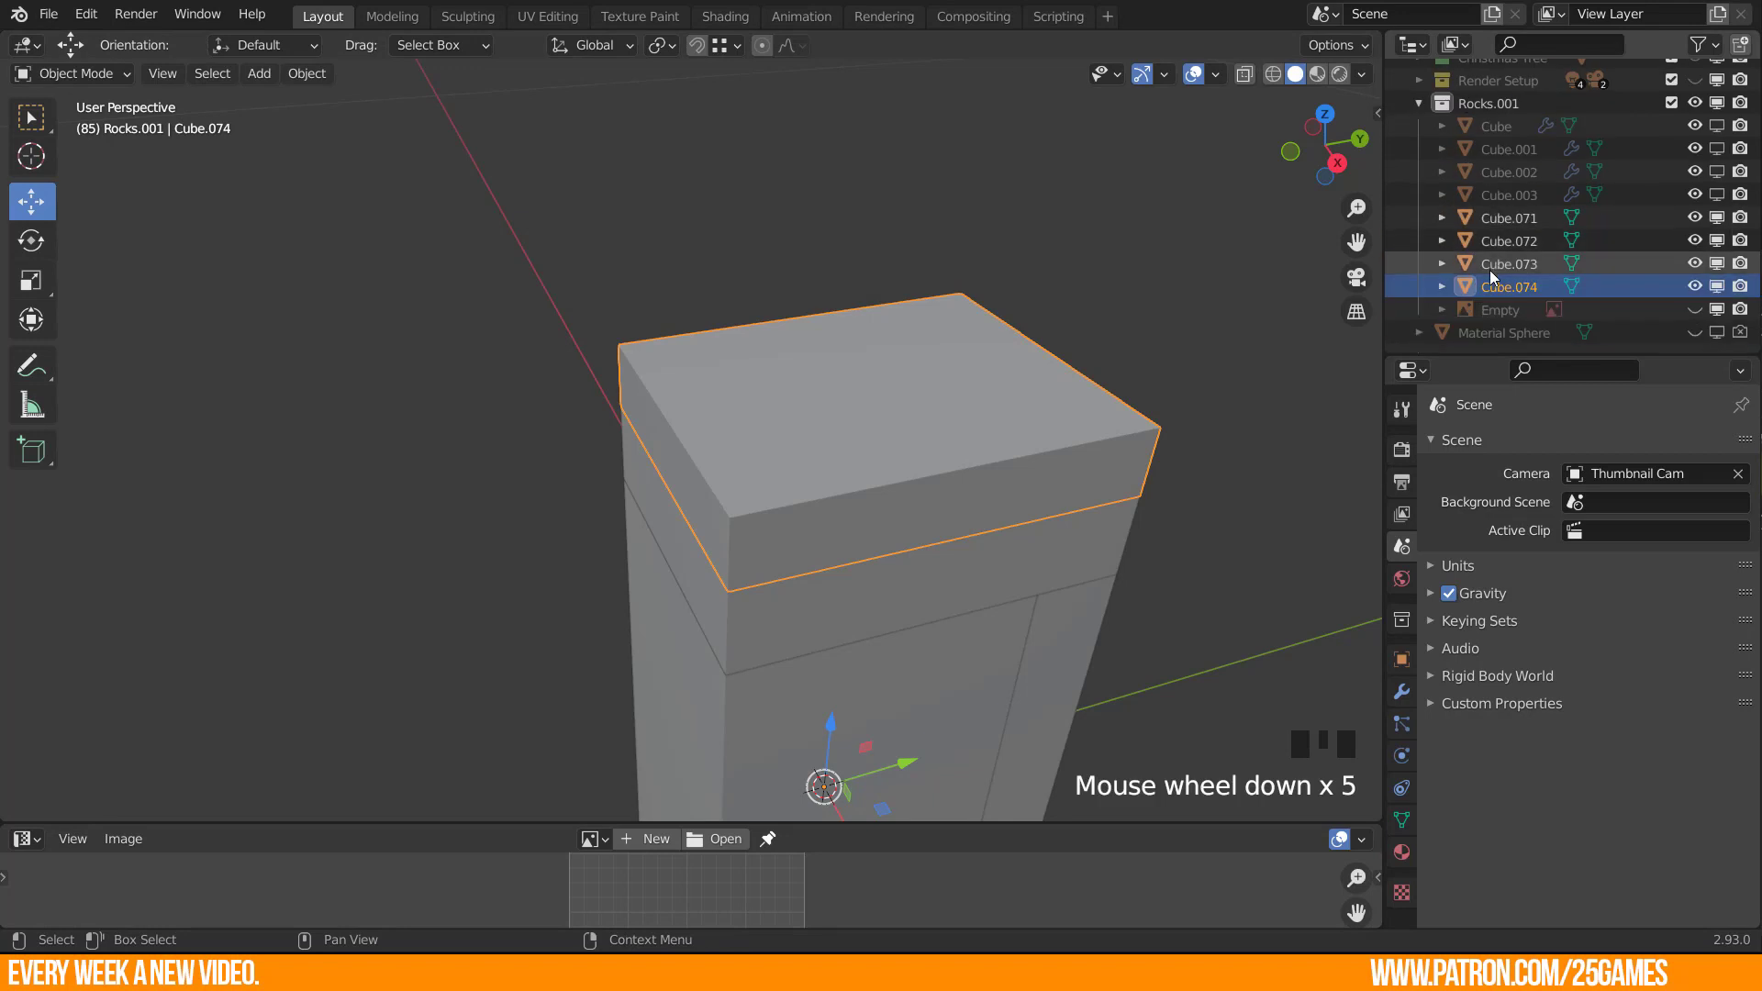
pyautogui.scroll(-4, 938, 573)
pyautogui.moveTo(603, 283); pyautogui.dragTo(949, 660)
pyautogui.scroll(-1, 1516, 265)
pyautogui.scroll(-2, 1504, 275)
pyautogui.moveTo(1488, 290); pyautogui.dragTo(1493, 349)
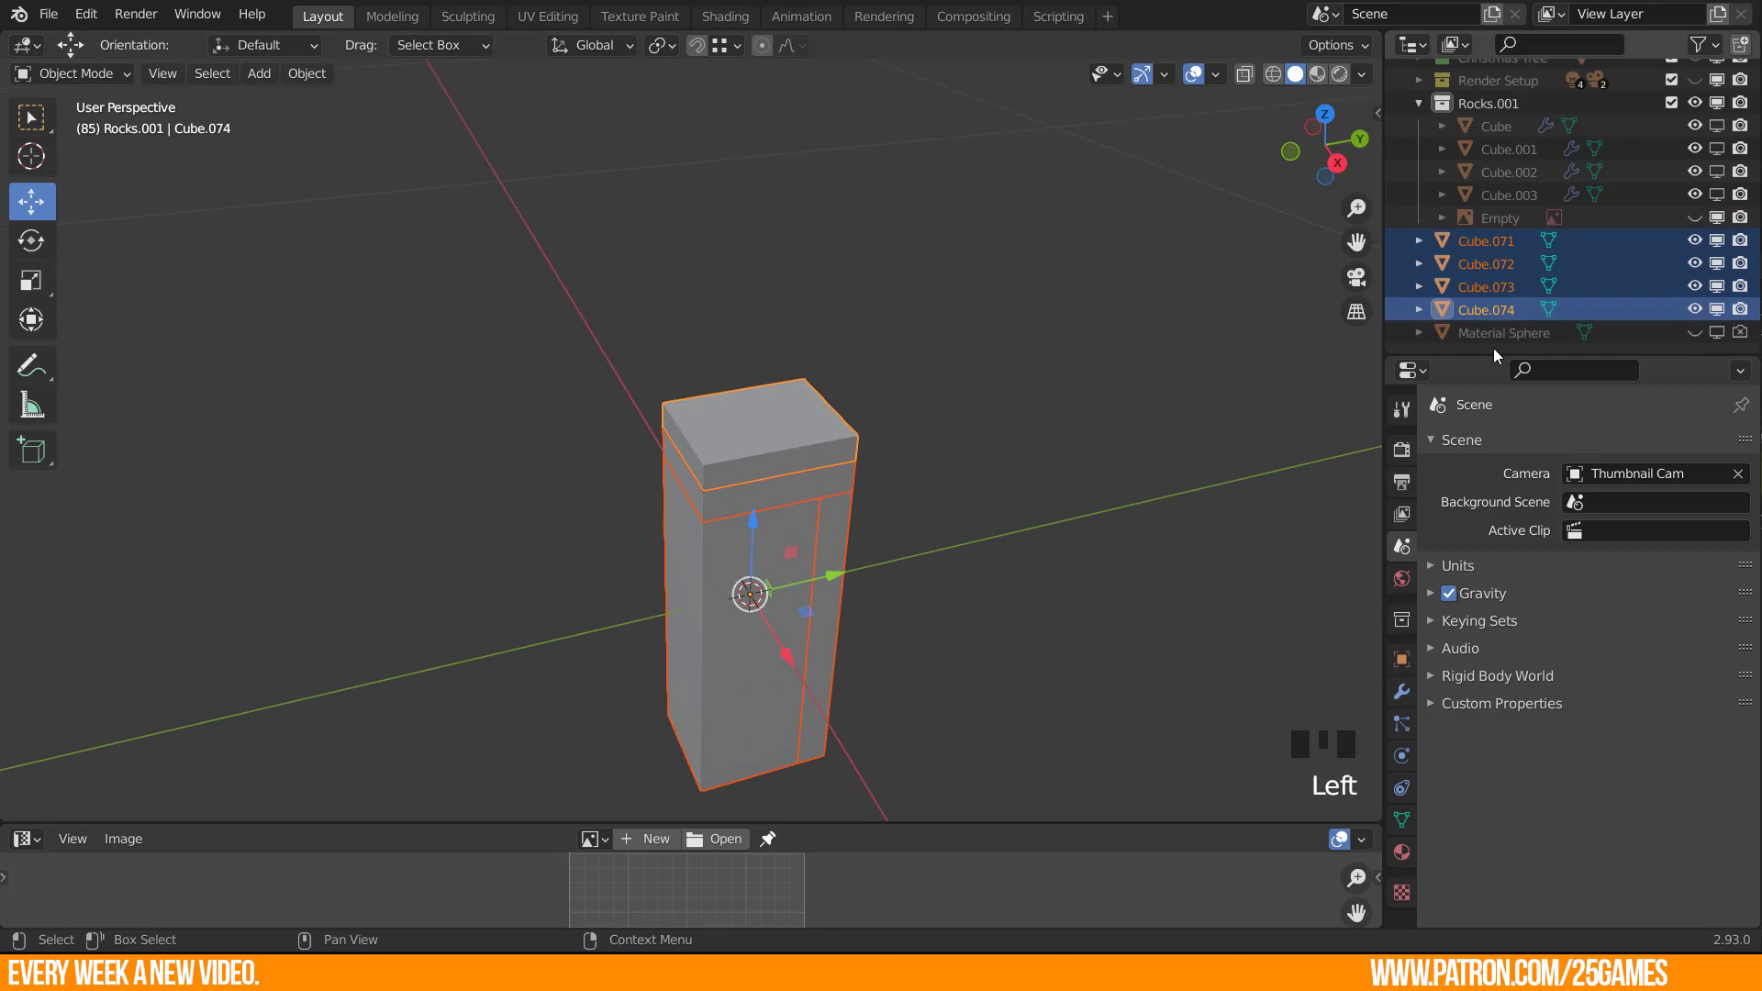
pyautogui.click(1418, 104)
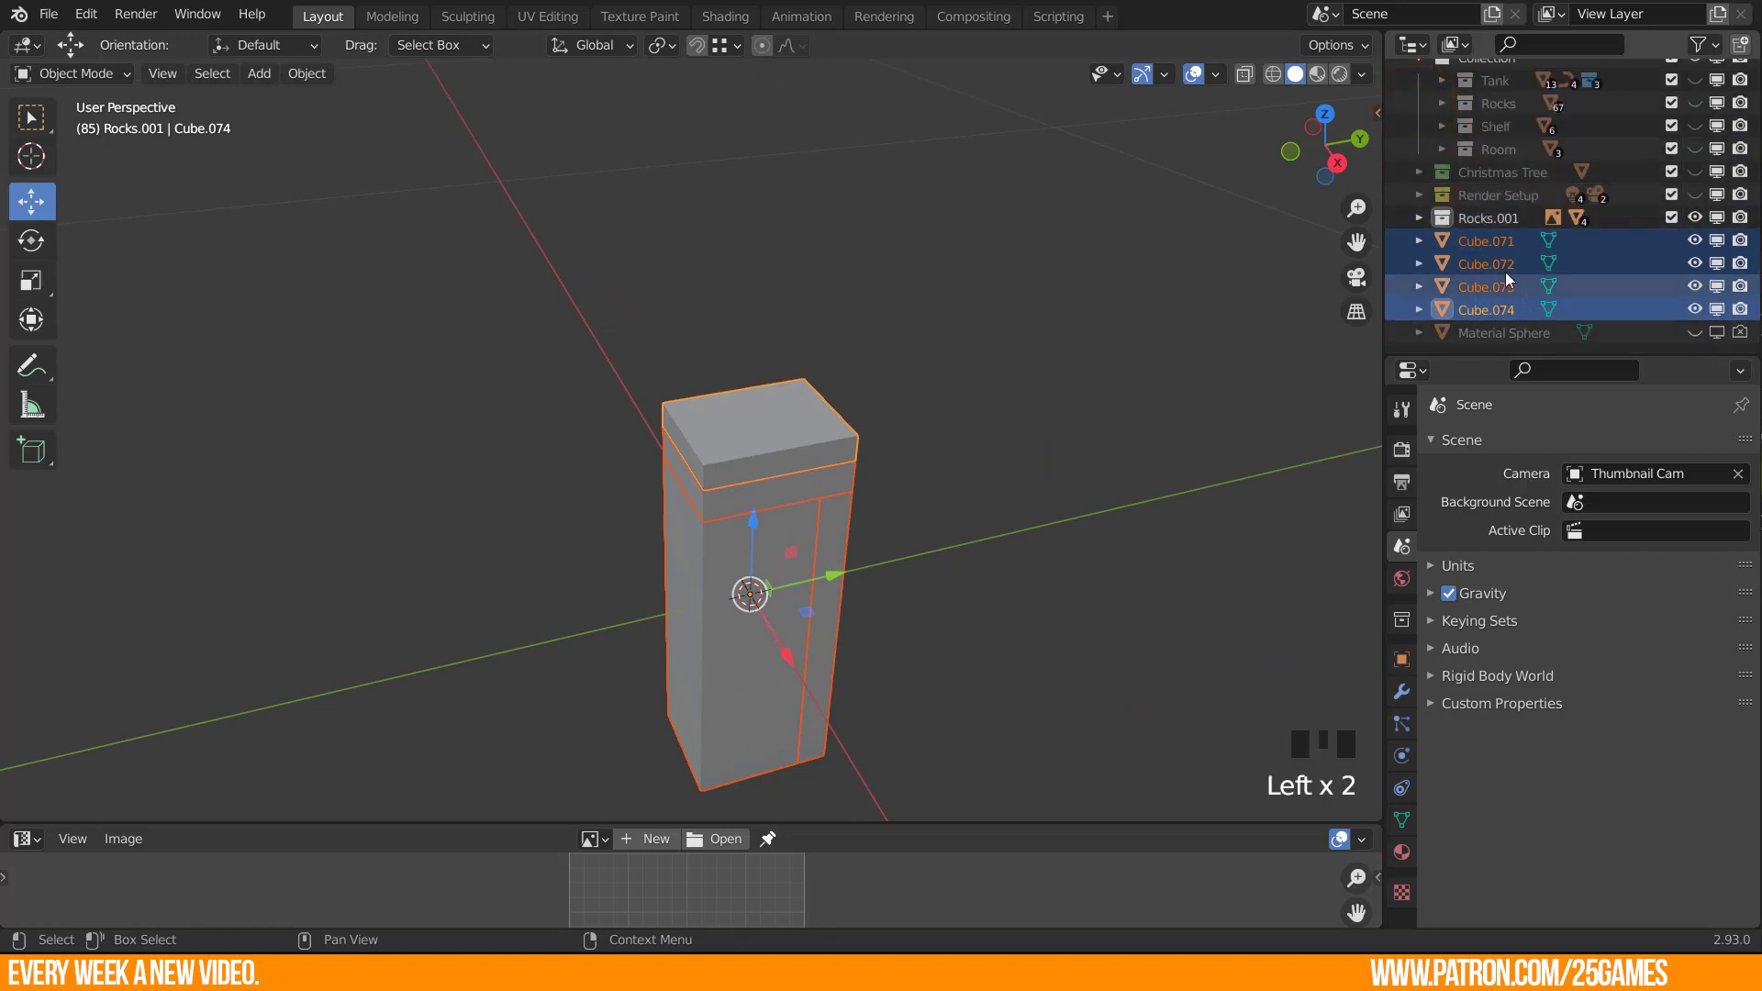
# Rename the front container piece Filter P1 and the lower head ring Filter P3.
pyautogui.click(1471, 240)
pyautogui.doubleClick(1471, 243)
pyautogui.write('Filter P1')
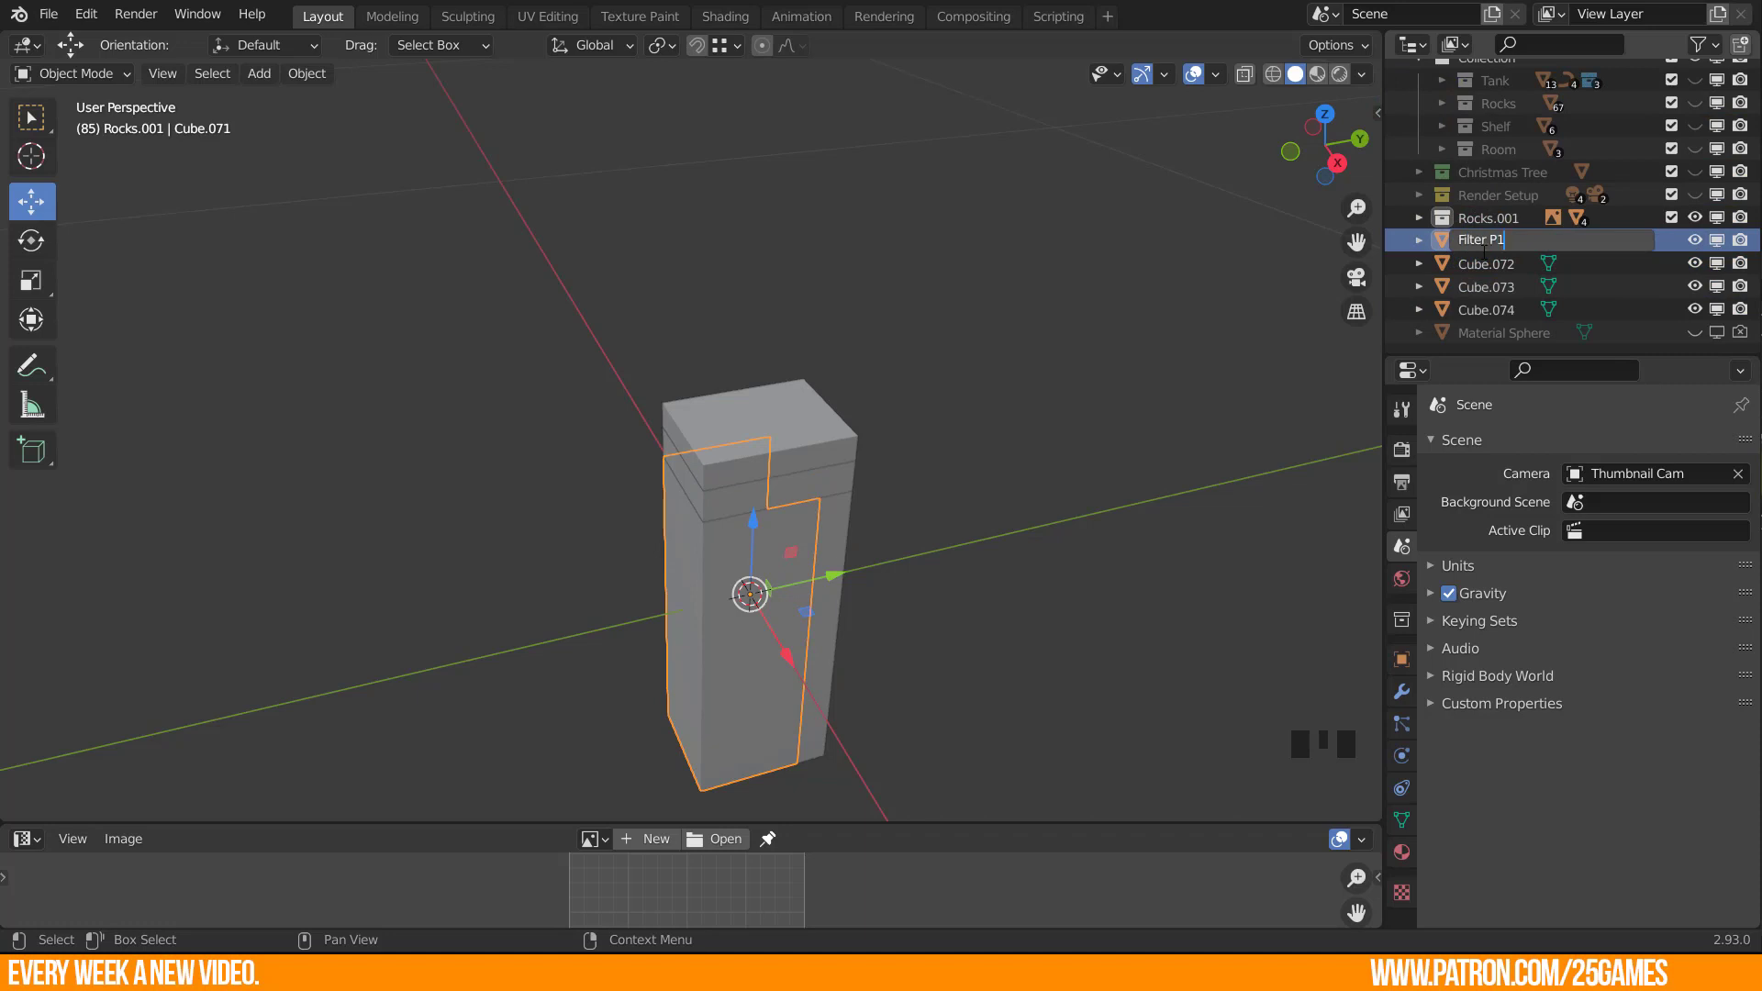
pyautogui.press('Return')
pyautogui.click(1484, 249)
pyautogui.doubleClick(1483, 250)
pyautogui.write('Filter P3')
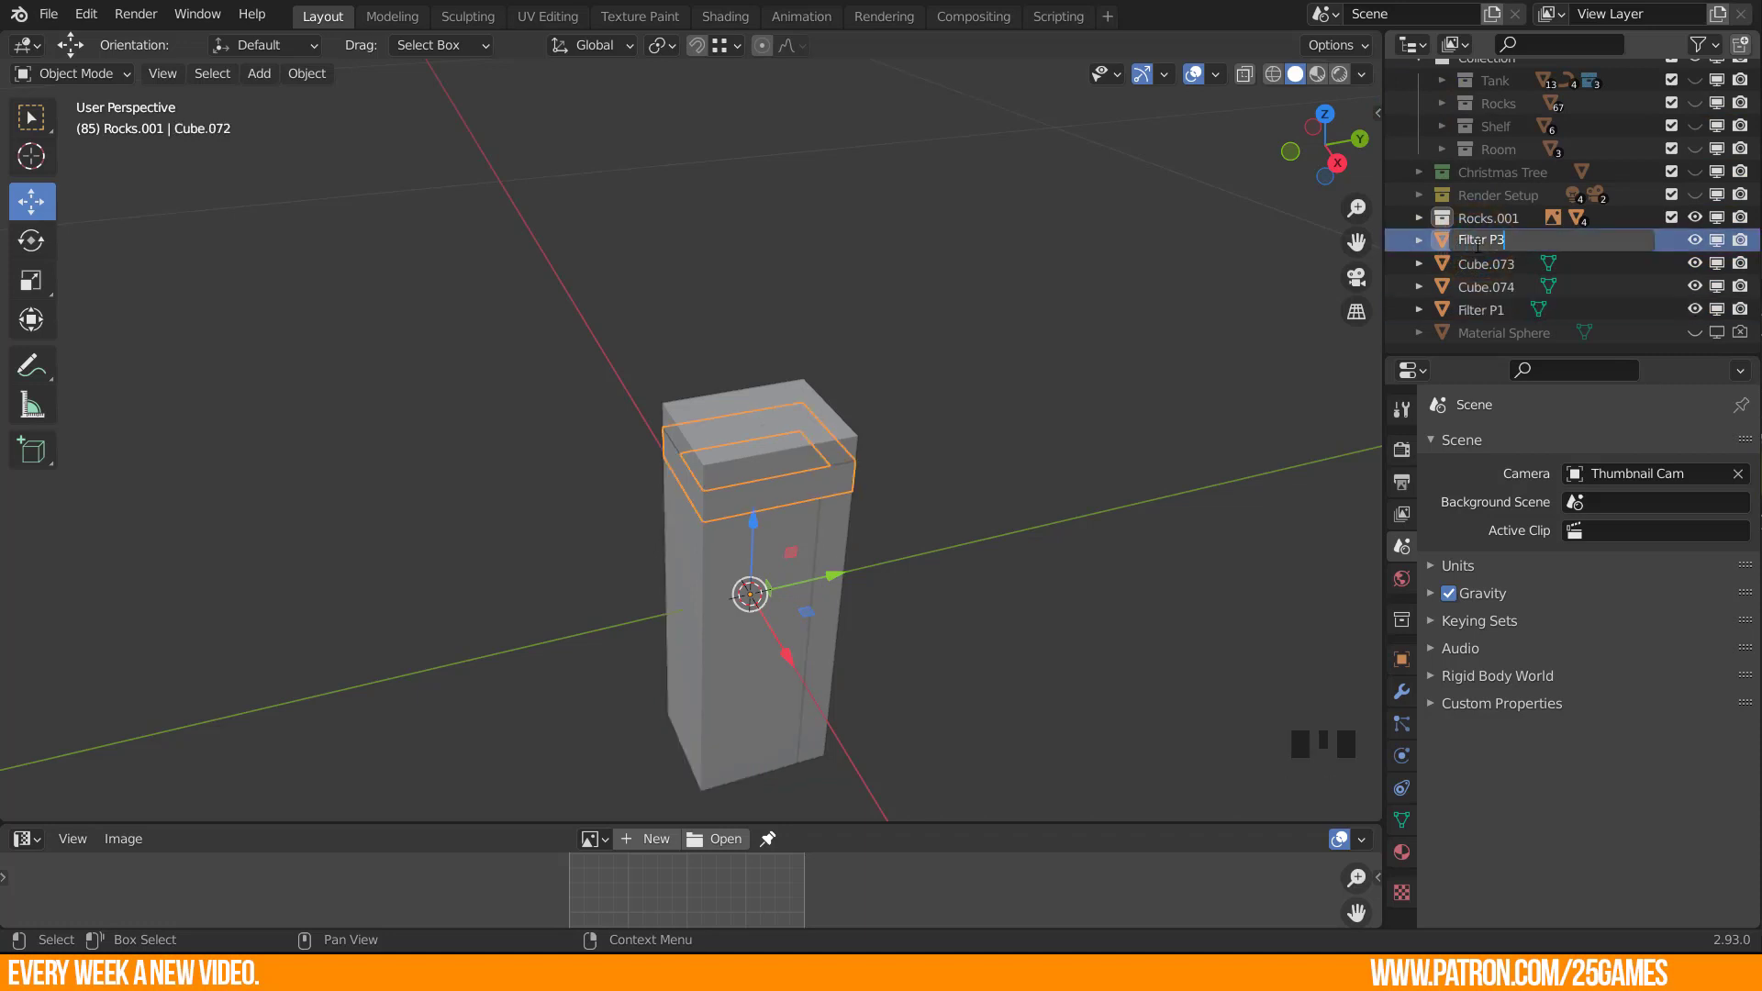
pyautogui.press('Return')
# Rename the back piece Filter P2 and the uppermost lid piece Filter P4.
pyautogui.doubleClick(1484, 250)
pyautogui.write('Filter P2')
pyautogui.press('Return')
pyautogui.click(1483, 241)
pyautogui.doubleClick(1483, 240)
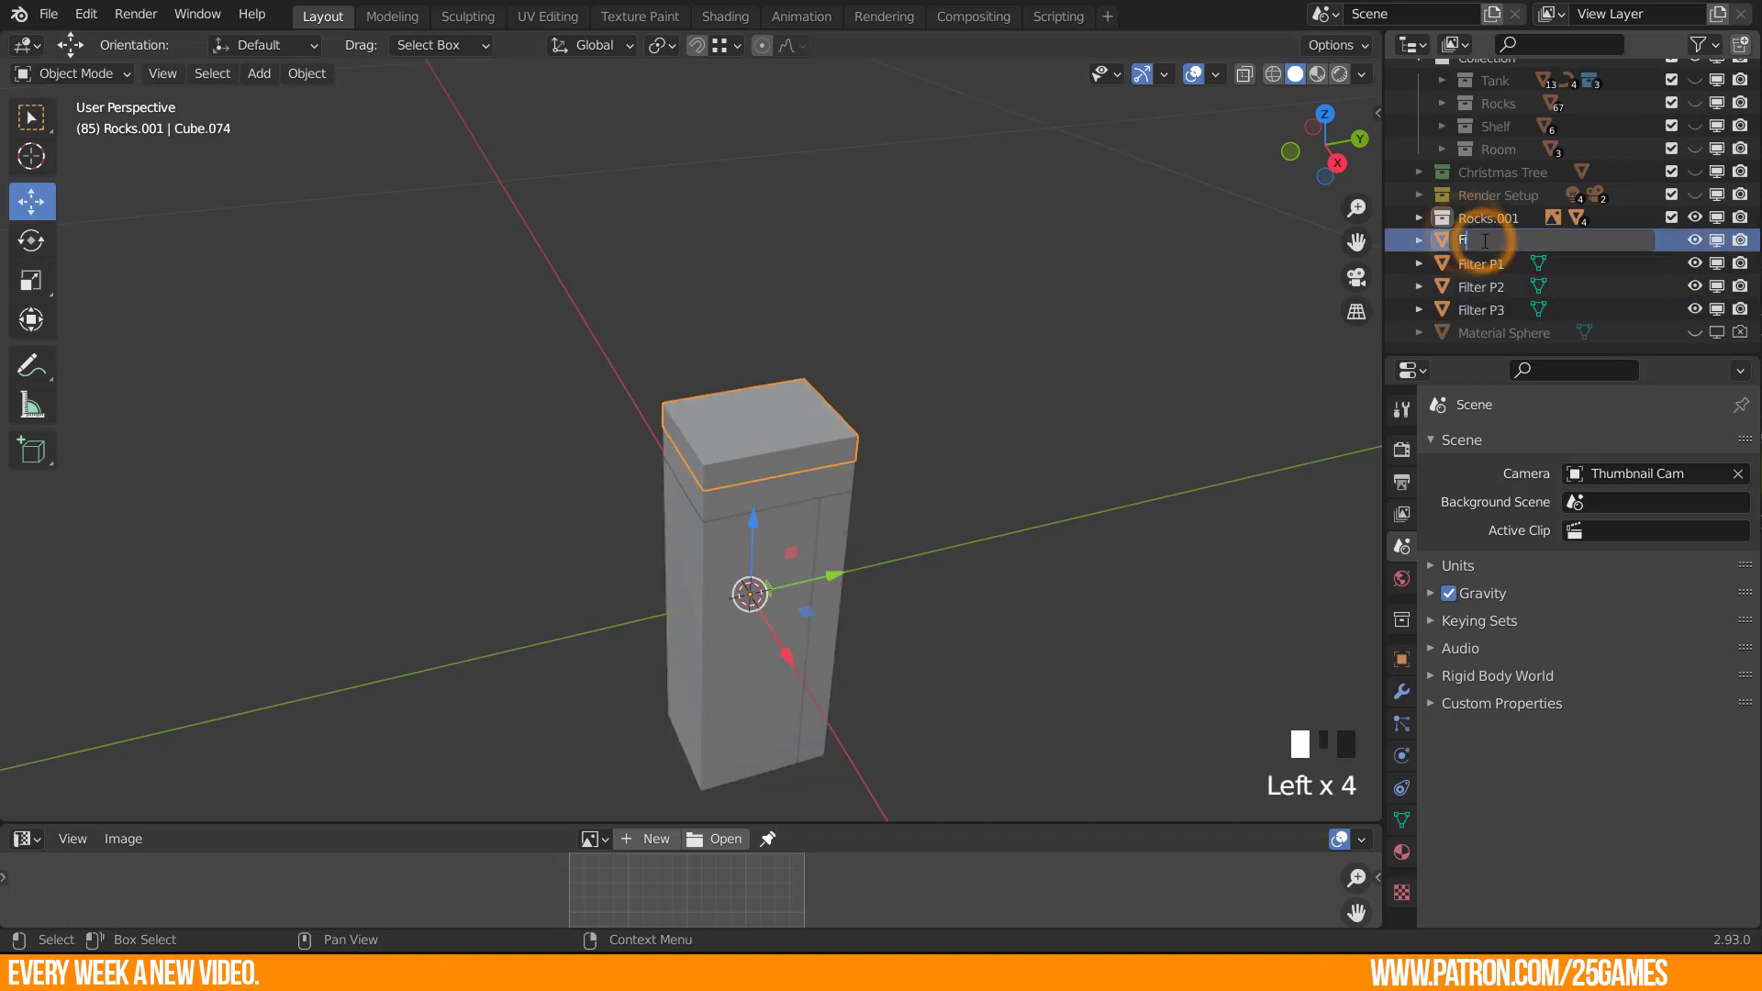
pyautogui.write('Filter P4')
pyautogui.press('Return')
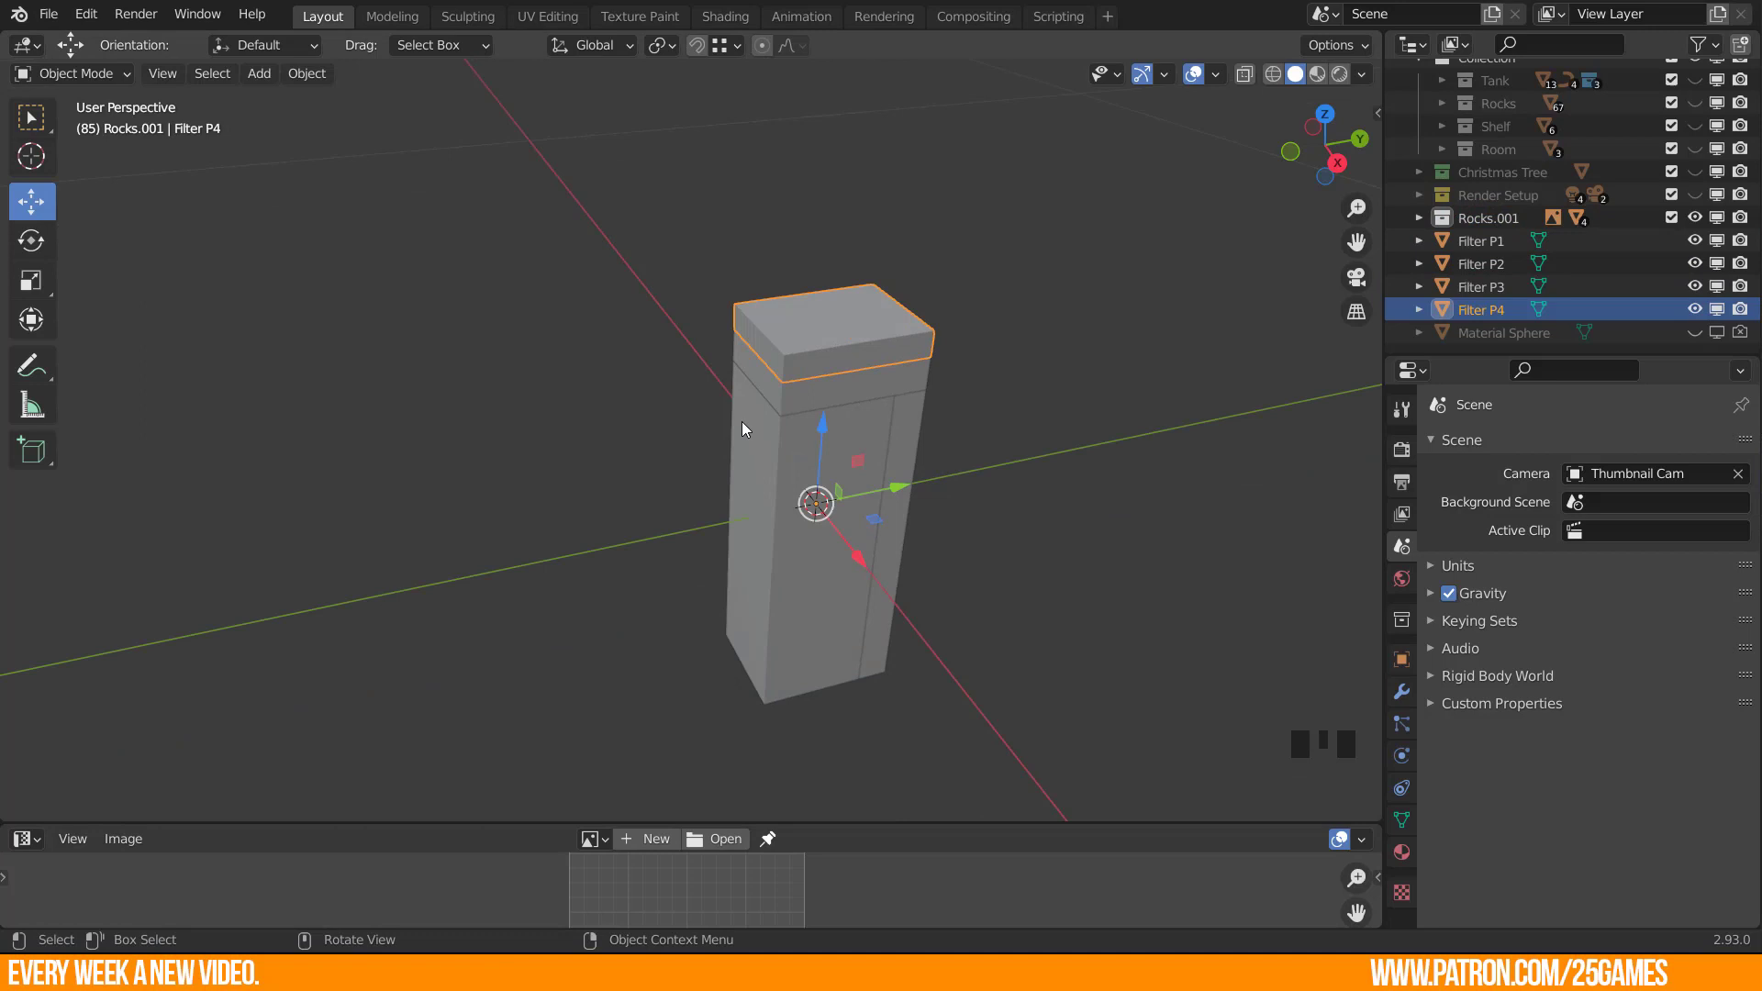
pyautogui.scroll(2, 741, 421)
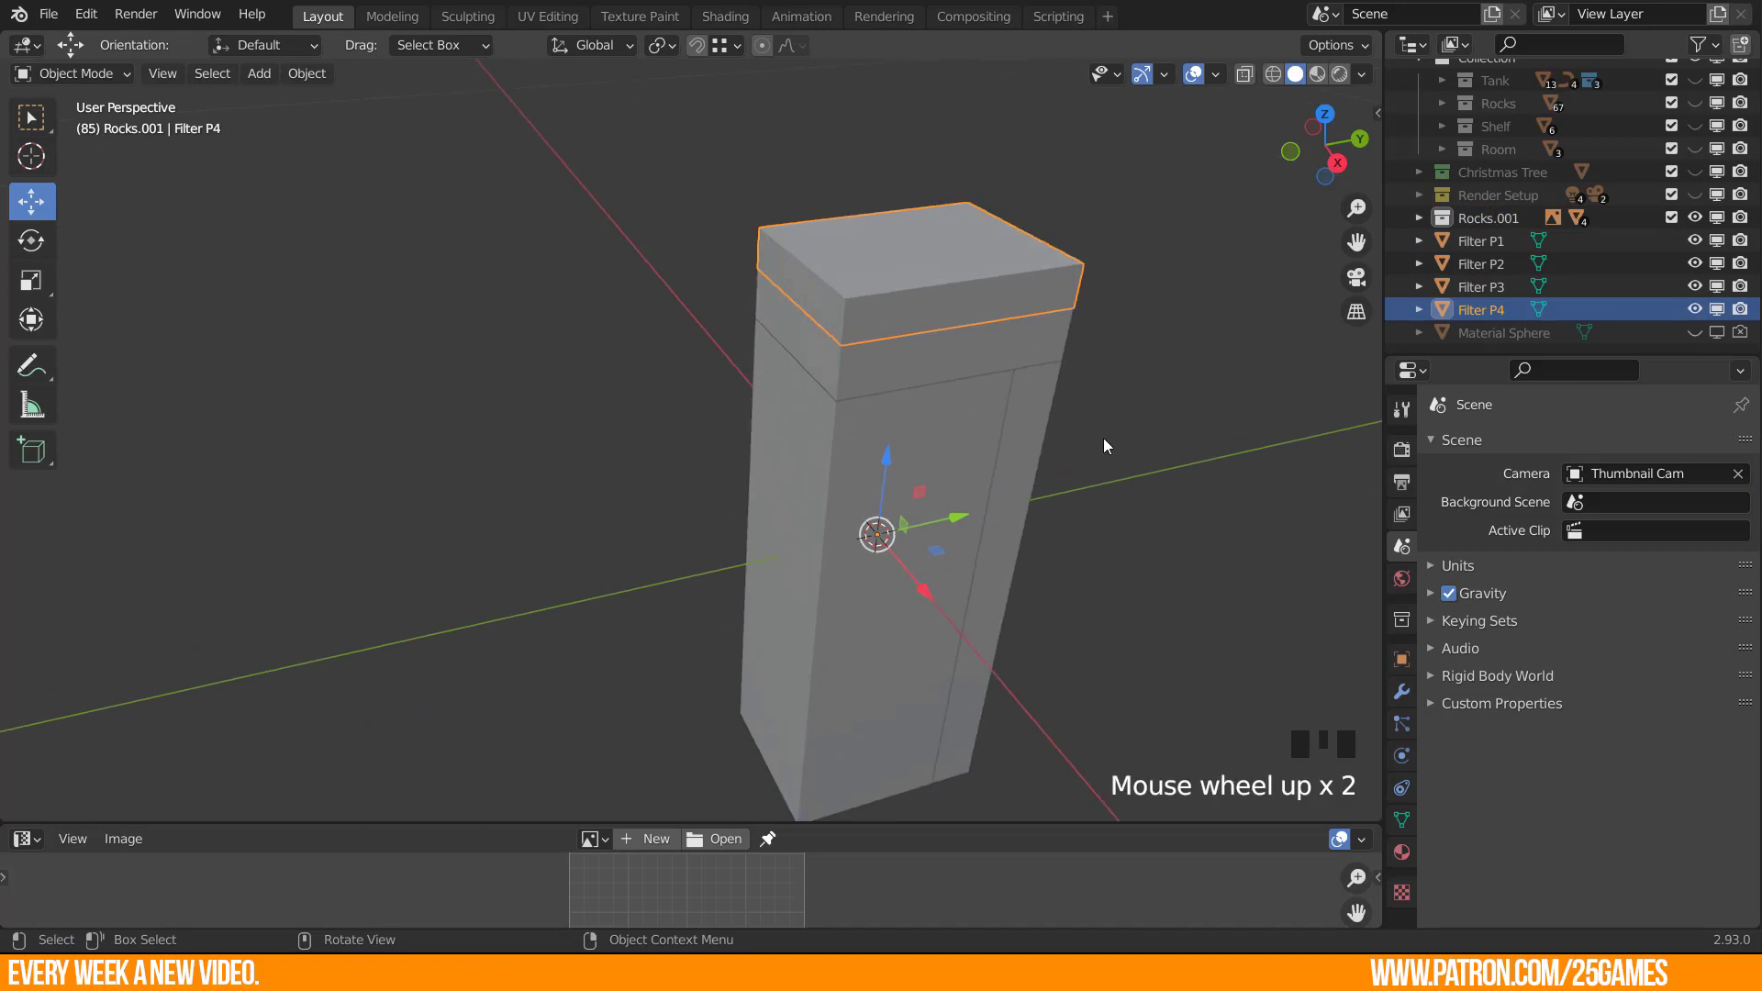
pyautogui.moveTo(1102, 437); pyautogui.dragTo(932, 323, button='middle')
pyautogui.click(932, 323)
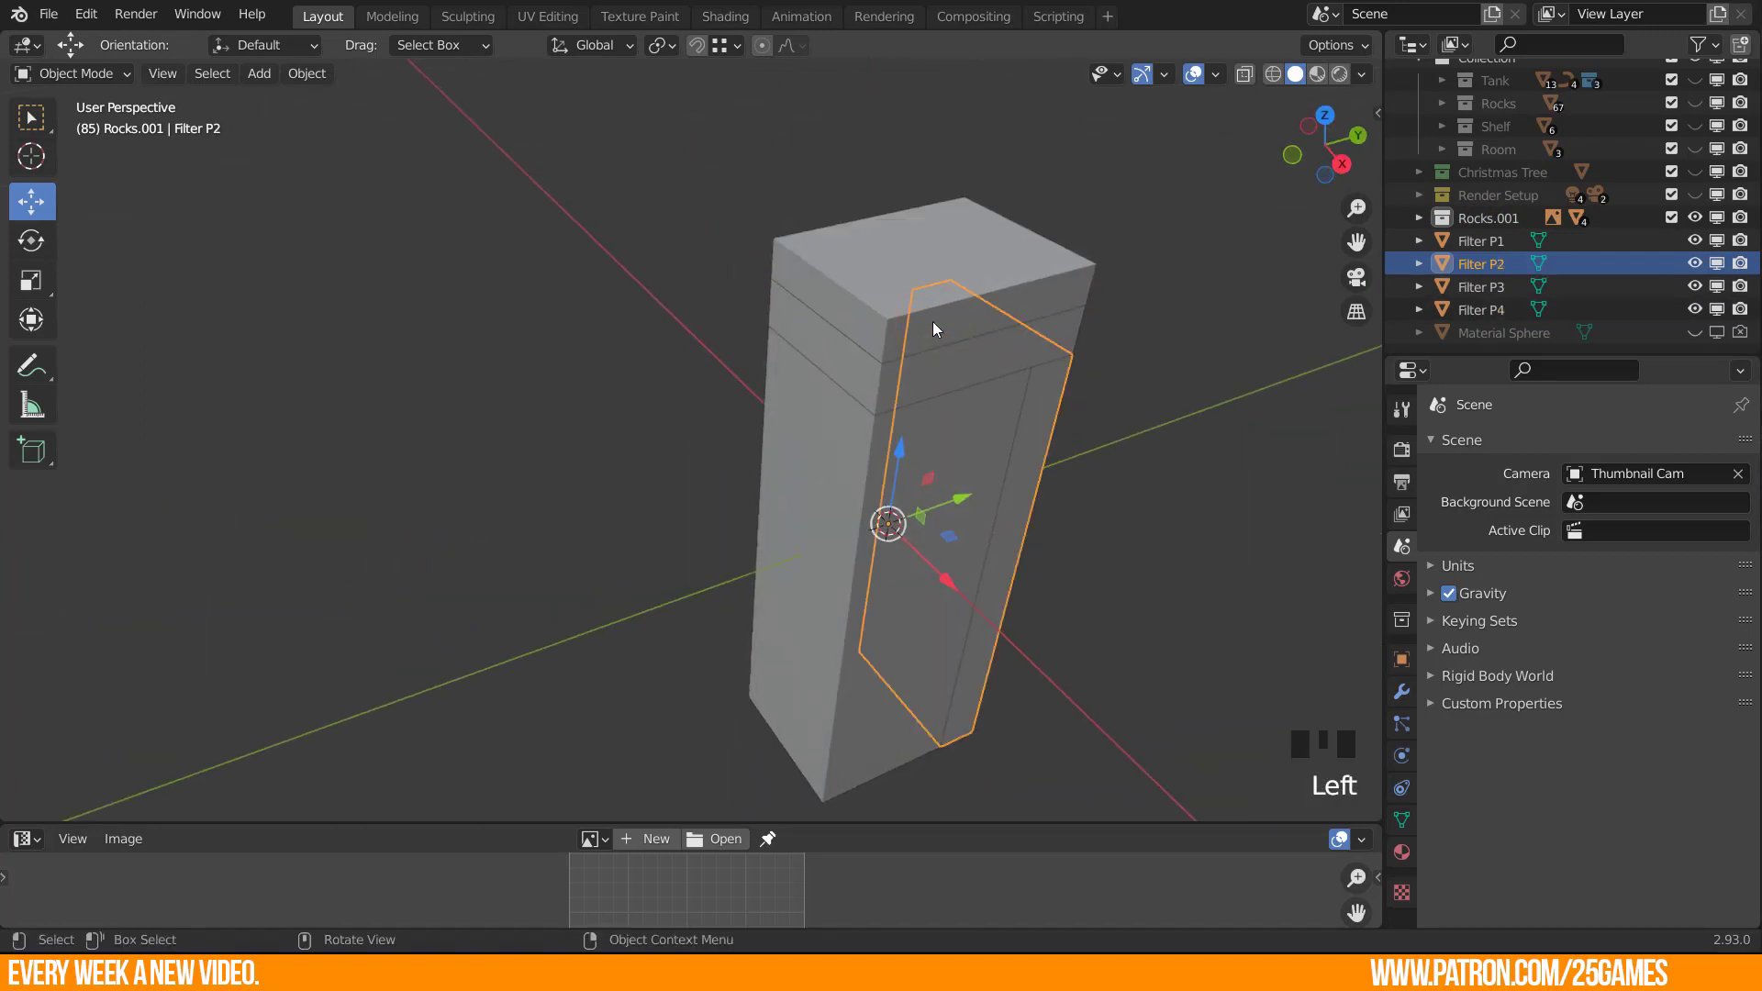
pyautogui.press('h')
pyautogui.hotkey('ctrl', 'z')
pyautogui.click(1183, 609)
# Hide Filter P2, Filter P3 and Filter P4 so that only the front container piece is shown.
pyautogui.moveTo(1028, 537); pyautogui.dragTo(948, 496, button='middle')
pyautogui.click(1017, 449)
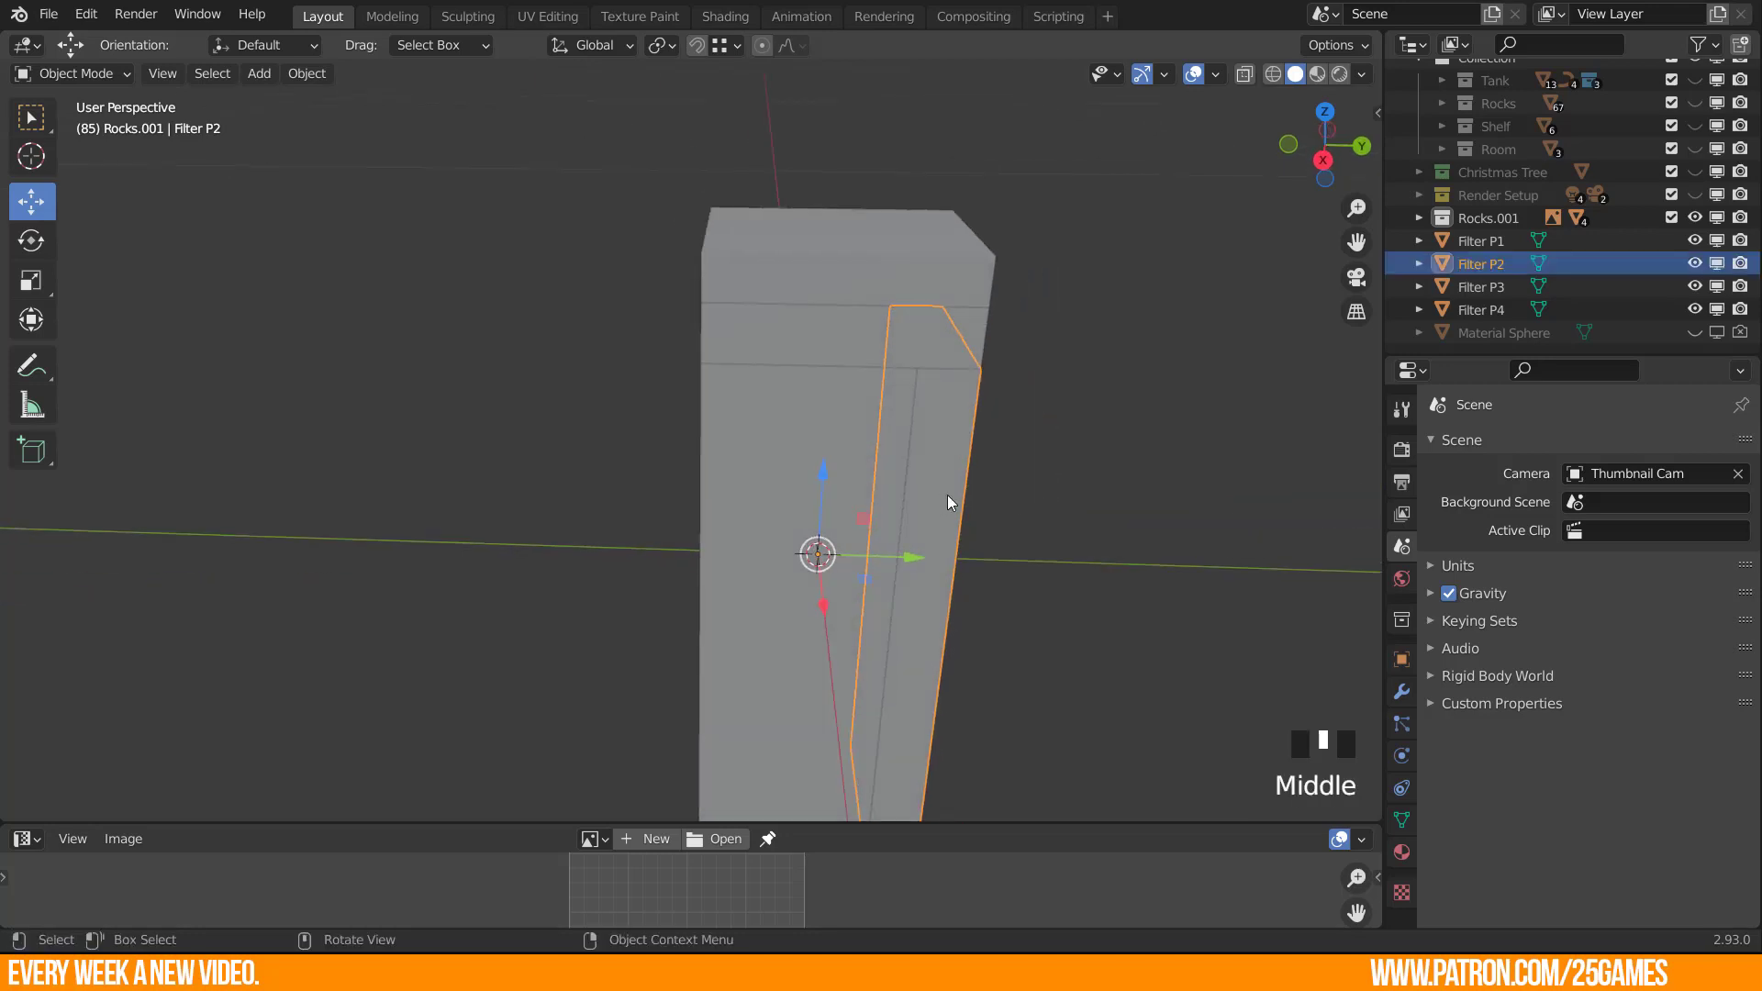
pyautogui.press('h')
pyautogui.click(955, 341)
pyautogui.press('h')
pyautogui.click(944, 295)
pyautogui.press('h')
pyautogui.moveTo(721, 500); pyautogui.dragTo(951, 477, button='middle')
# Duplicate the three upper rim edges of Filter P1 in place.
pyautogui.click(951, 478)
pyautogui.keyDown('shift'); pyautogui.moveTo(1016, 624); pyautogui.dragTo(925, 639, button='middle'); pyautogui.keyUp('shift')
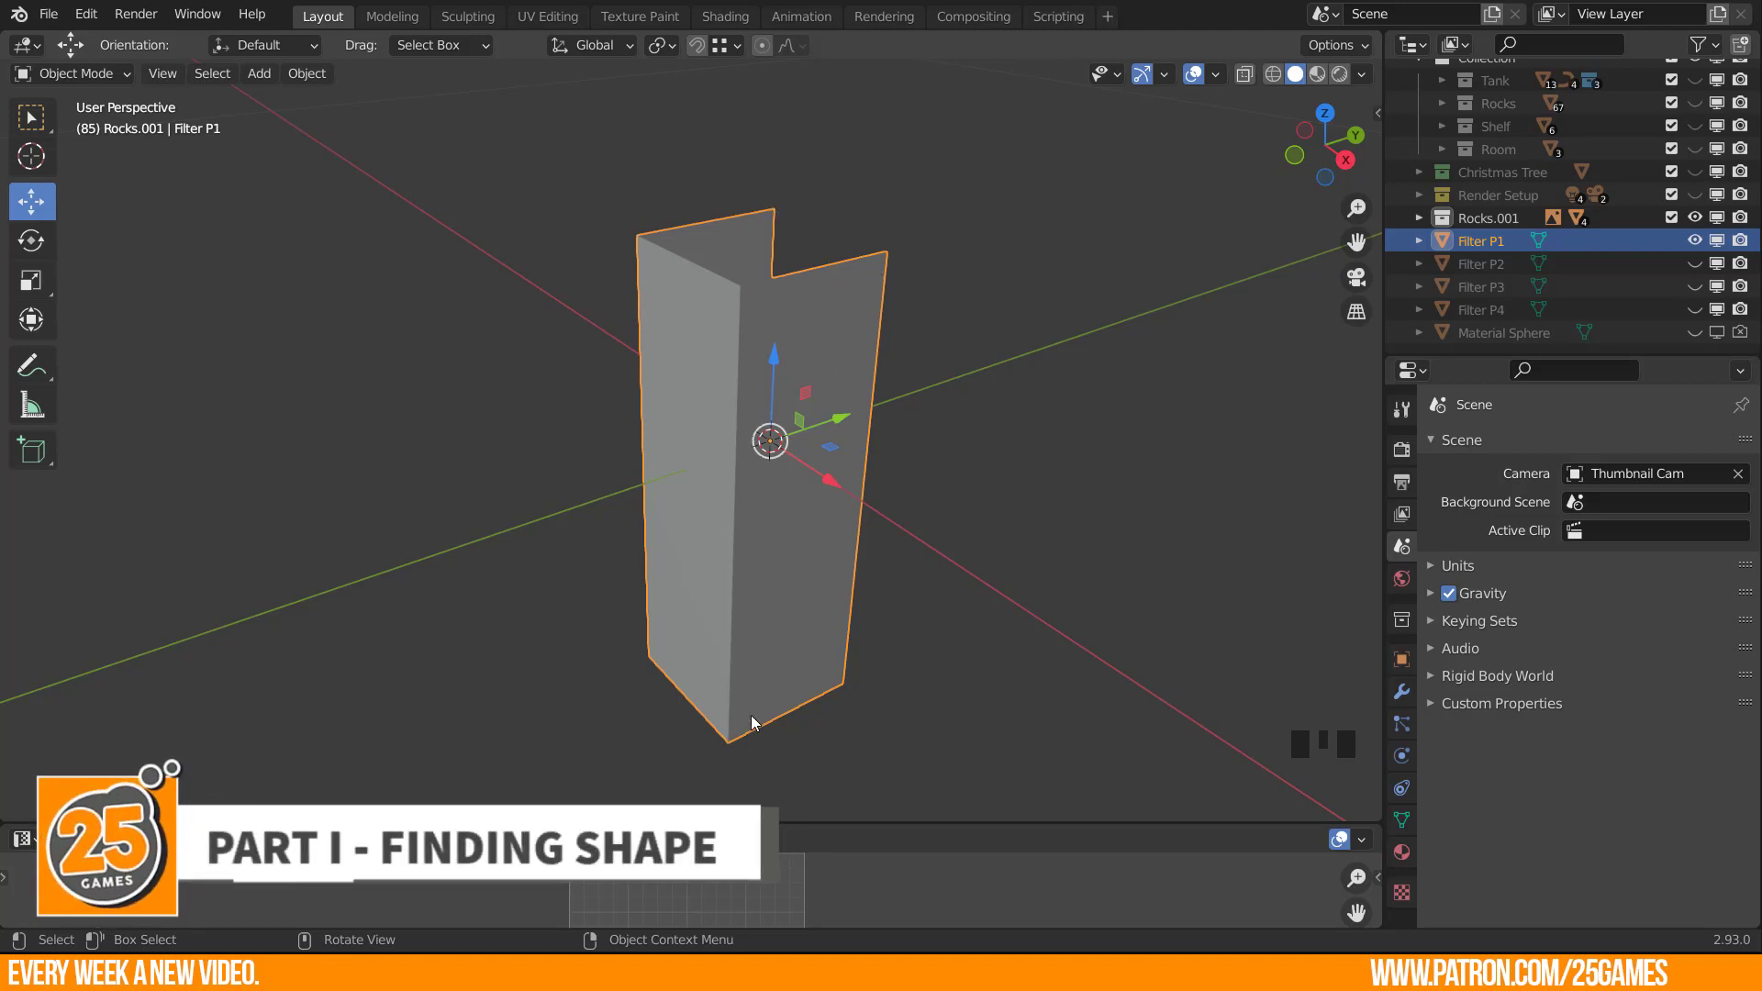
pyautogui.moveTo(750, 722); pyautogui.dragTo(716, 686, button='middle')
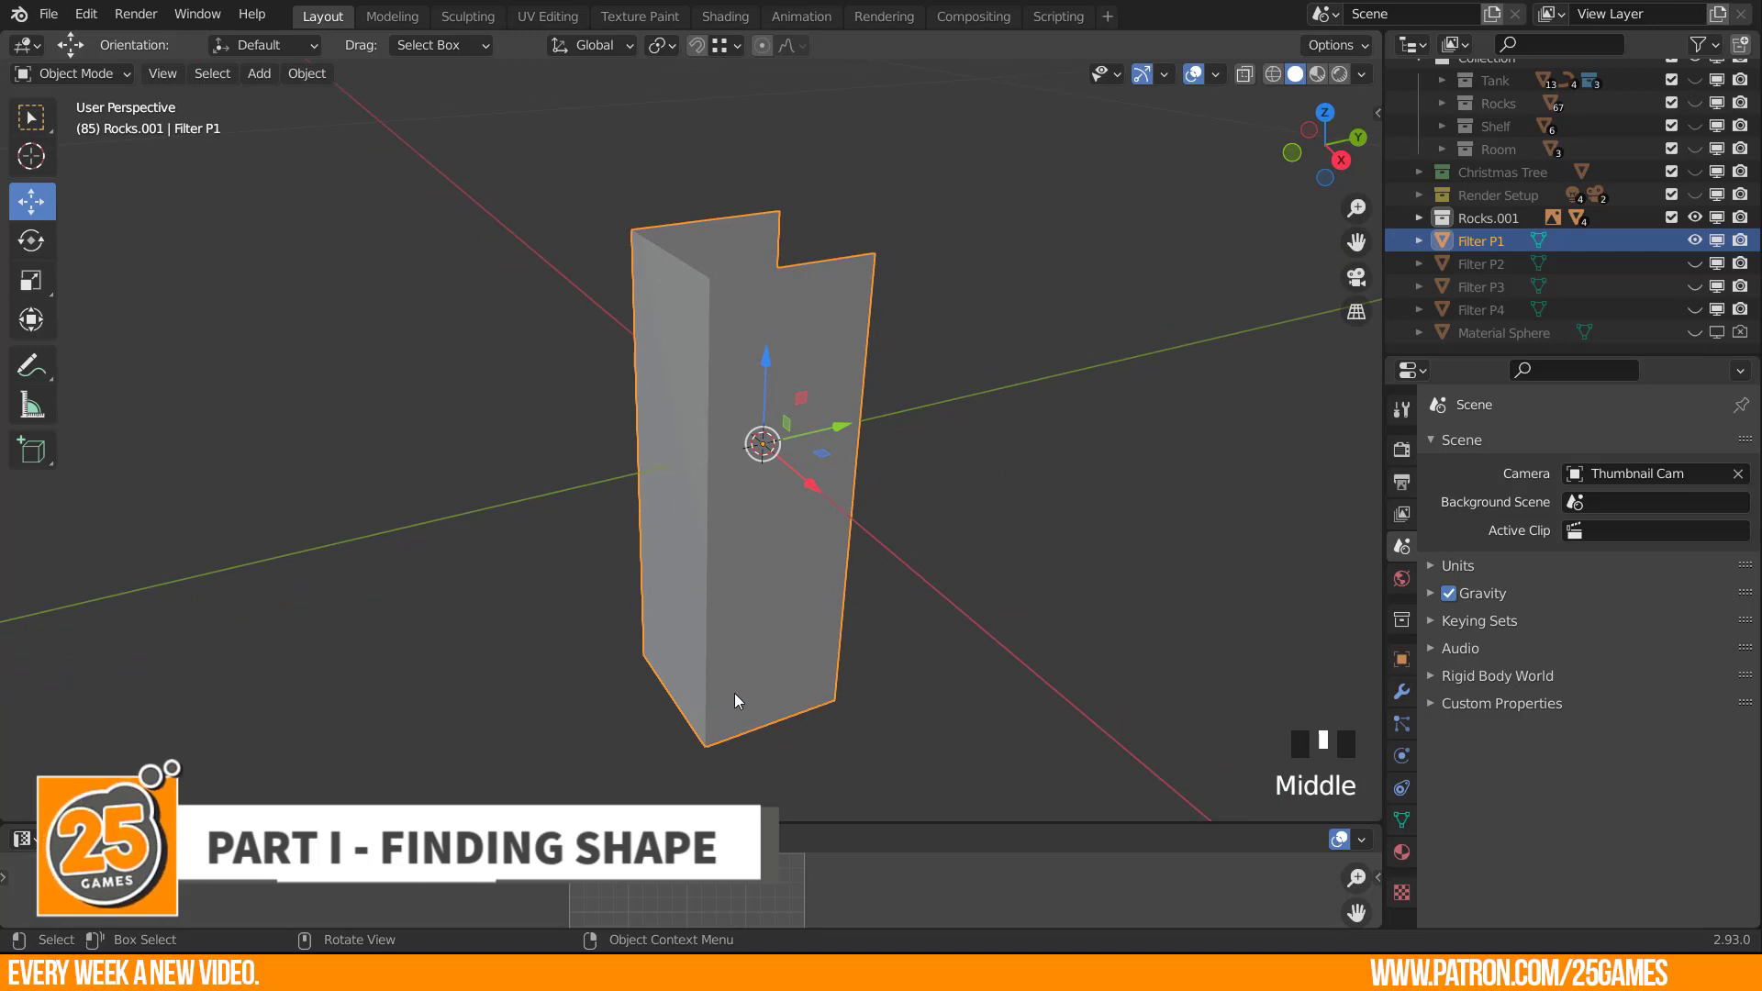
pyautogui.keyDown('shift'); pyautogui.moveTo(729, 362); pyautogui.dragTo(751, 444, button='middle'); pyautogui.keyUp('shift')
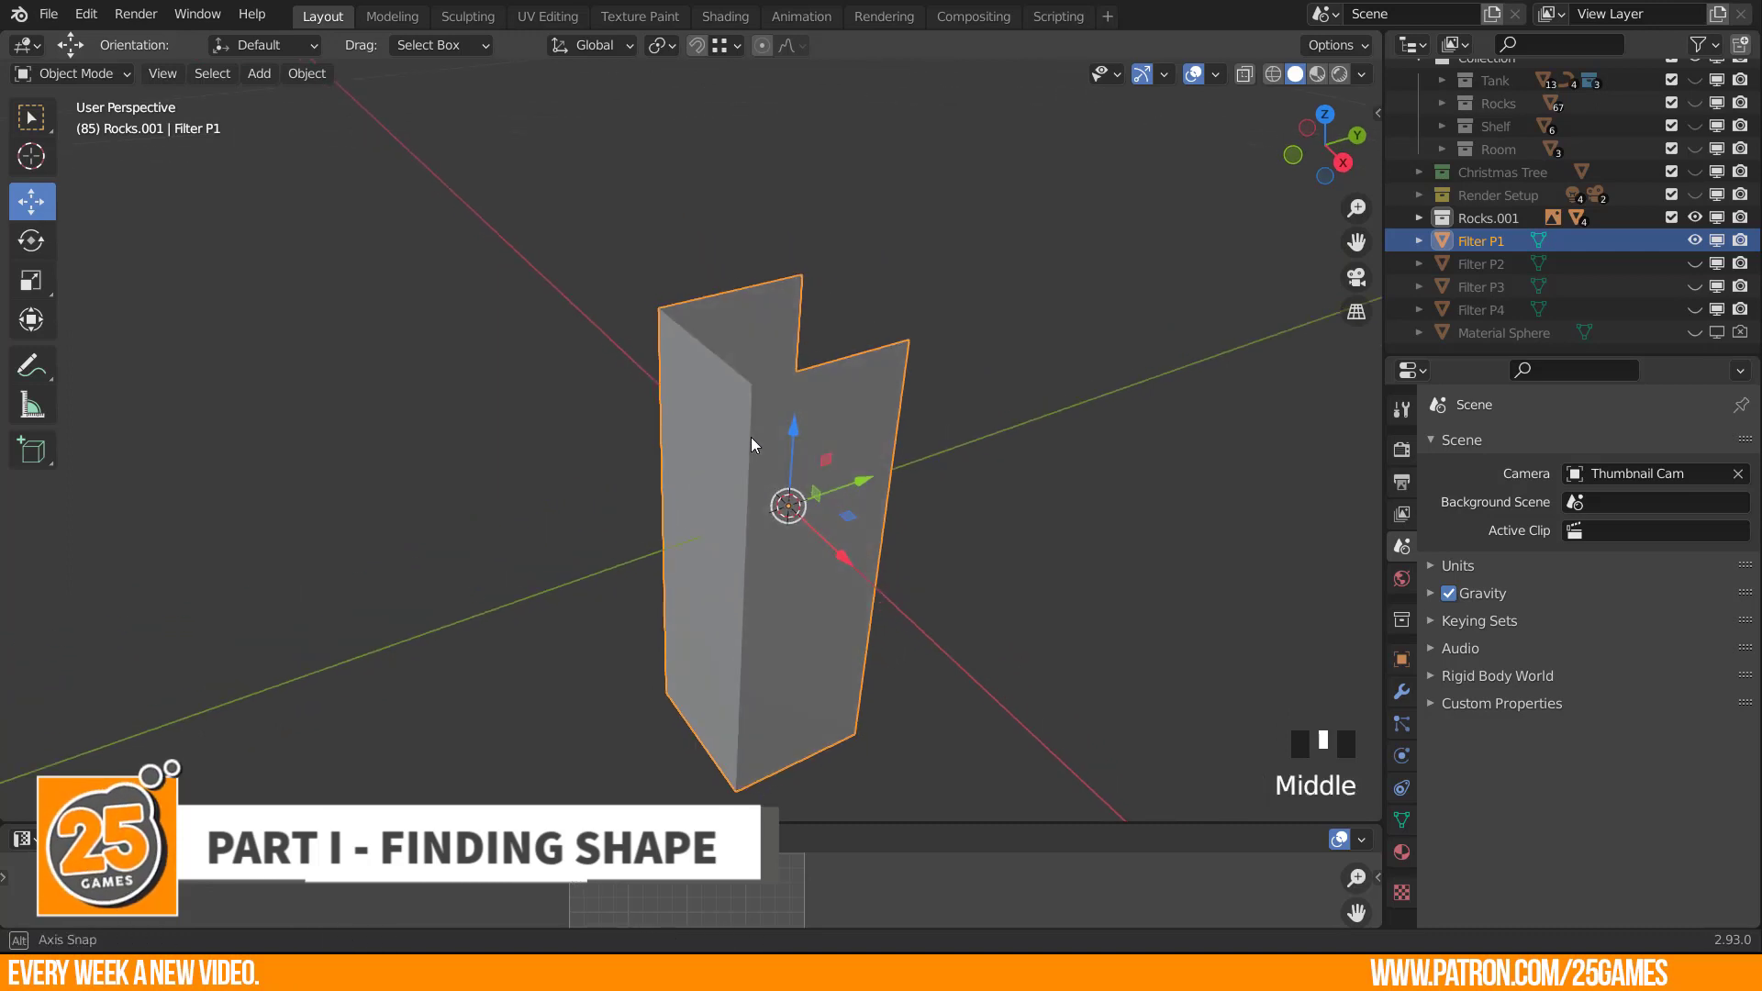
pyautogui.press('Tab')
pyautogui.click(728, 359)
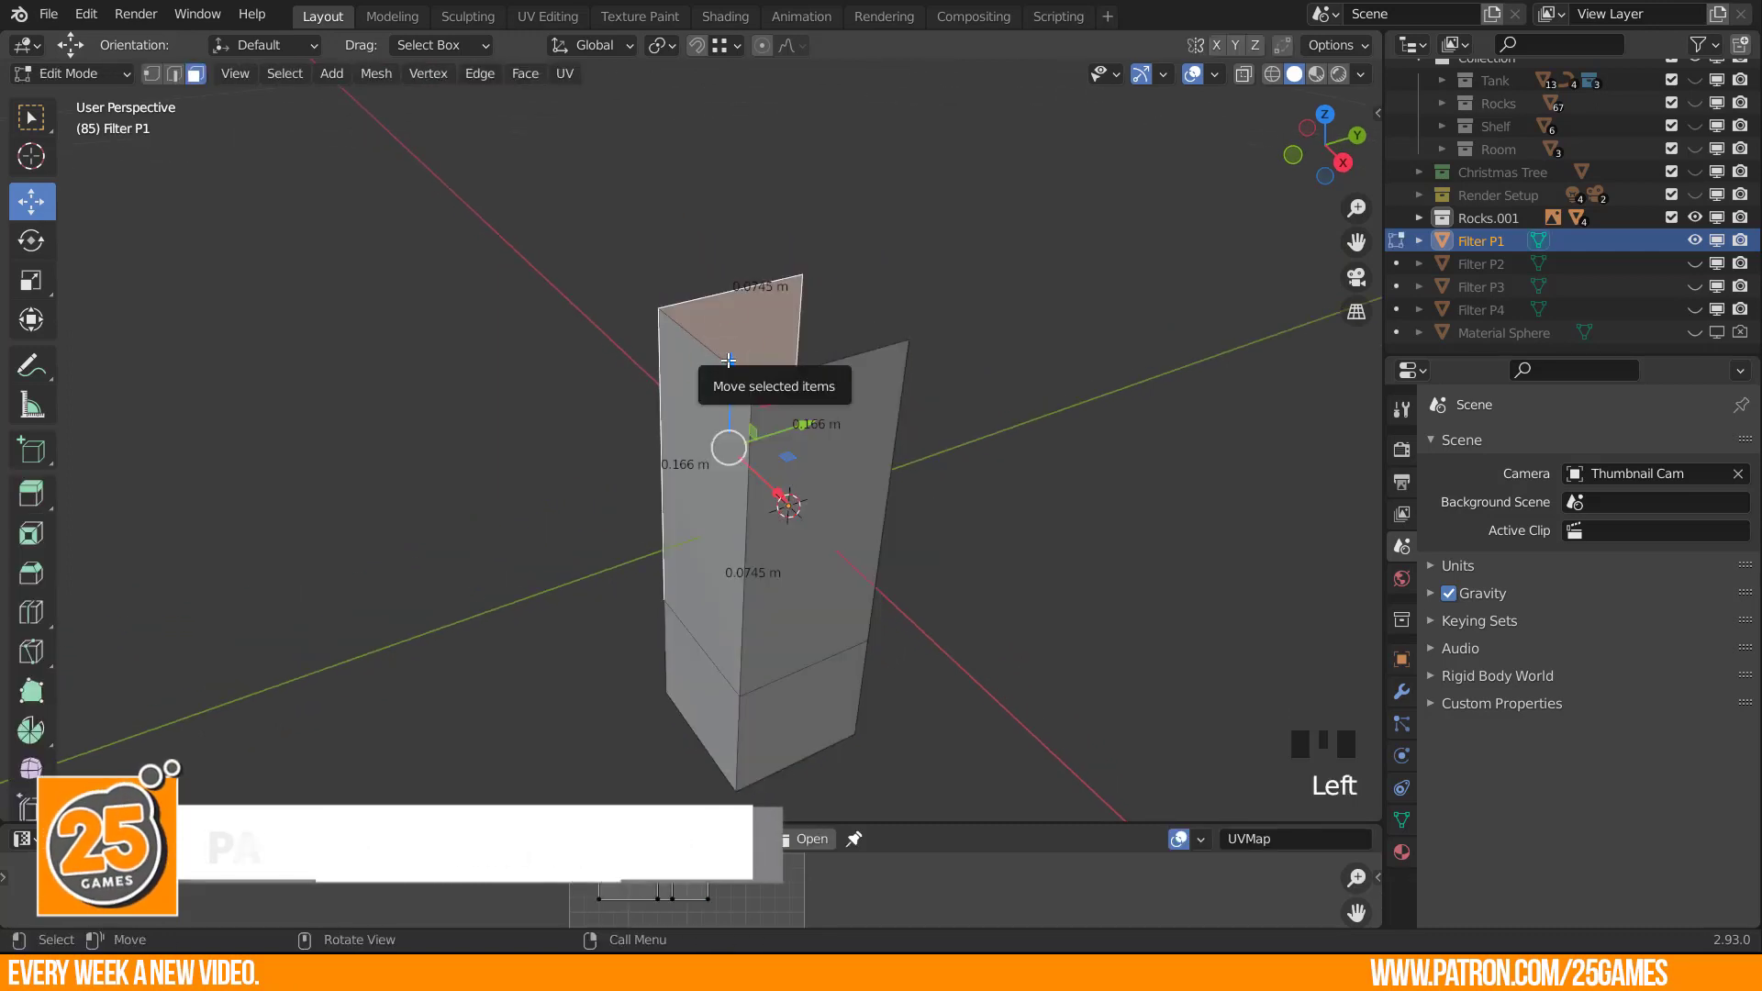
pyautogui.press('1')
pyautogui.press('2')
pyautogui.click(721, 296)
pyautogui.keyDown('shift'); pyautogui.click(713, 357); pyautogui.keyUp('shift')
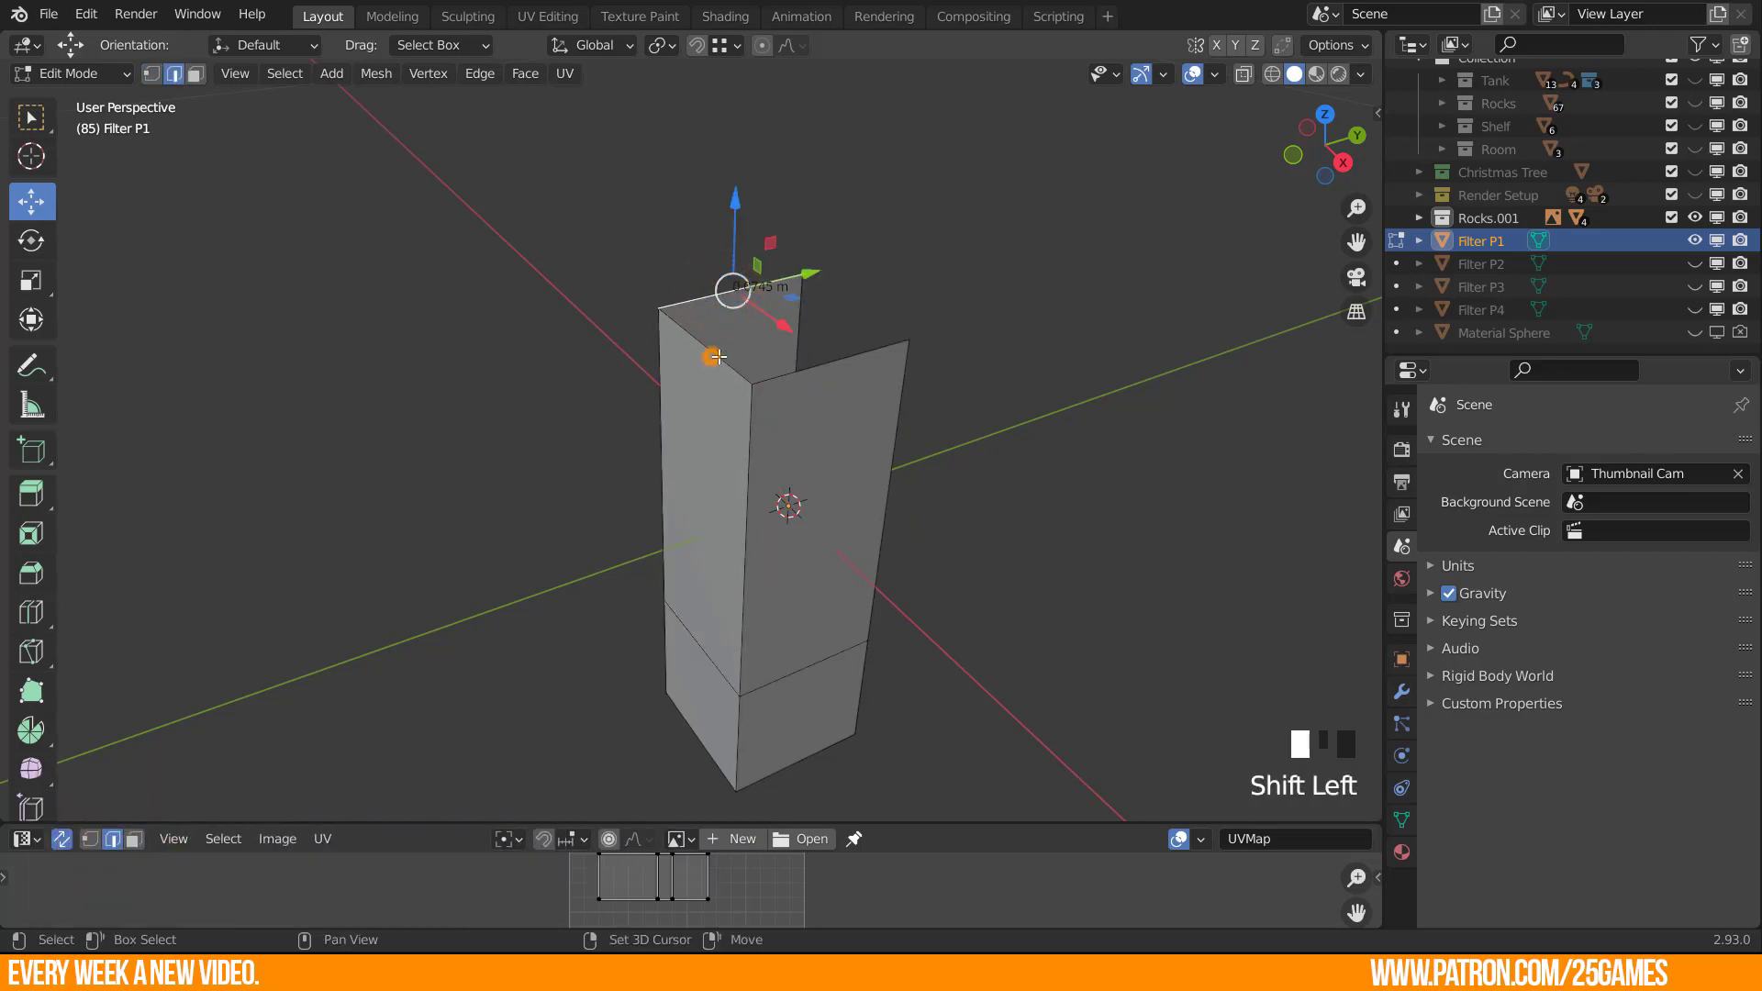
pyautogui.keyDown('shift'); pyautogui.click(830, 358); pyautogui.keyUp('shift')
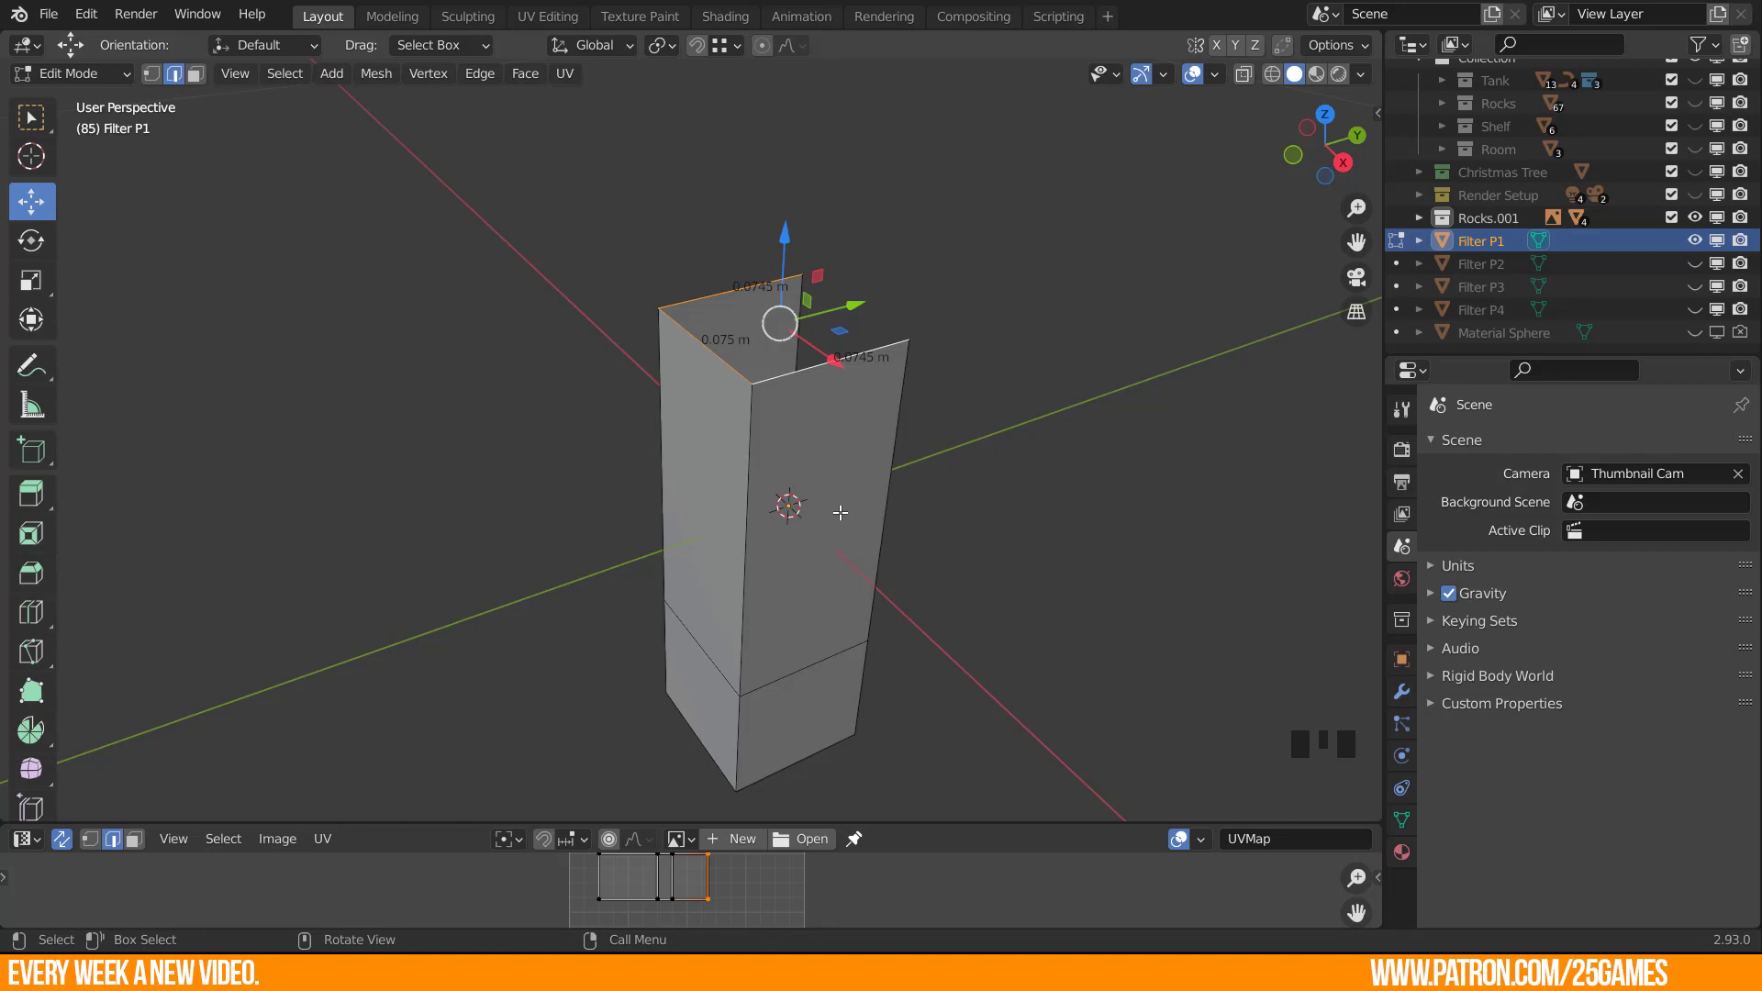
pyautogui.hotkey('shift', 'd')
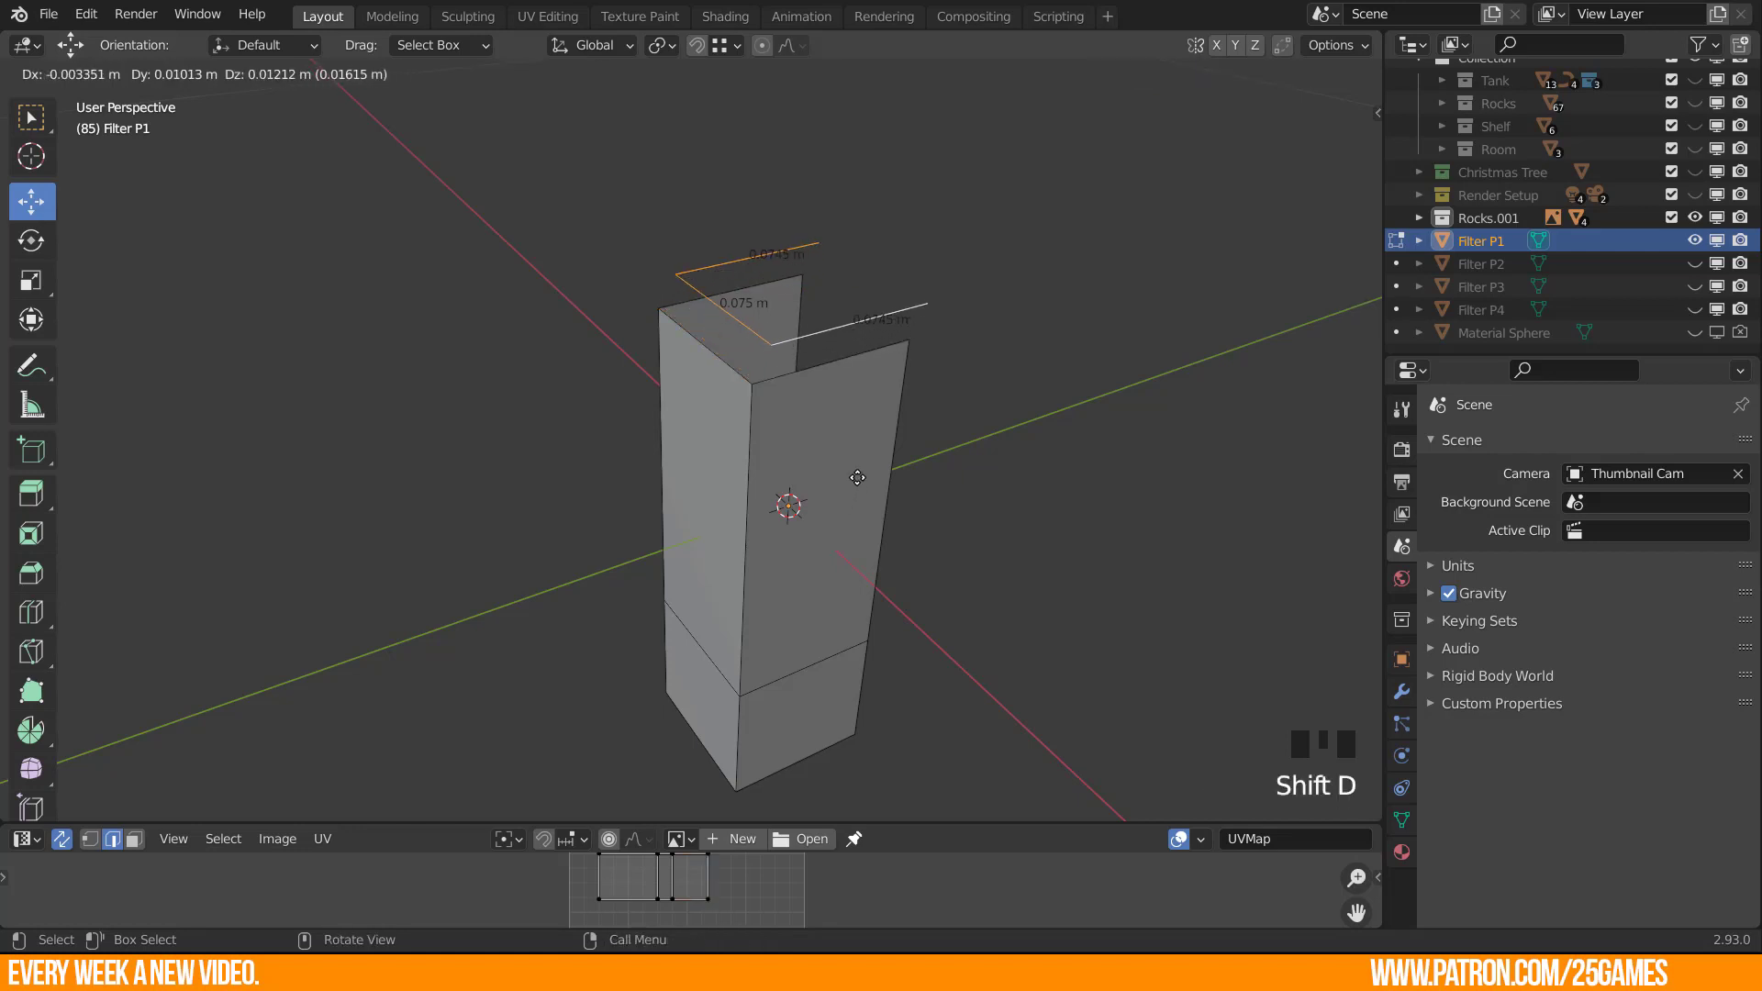
pyautogui.rightClick(857, 478)
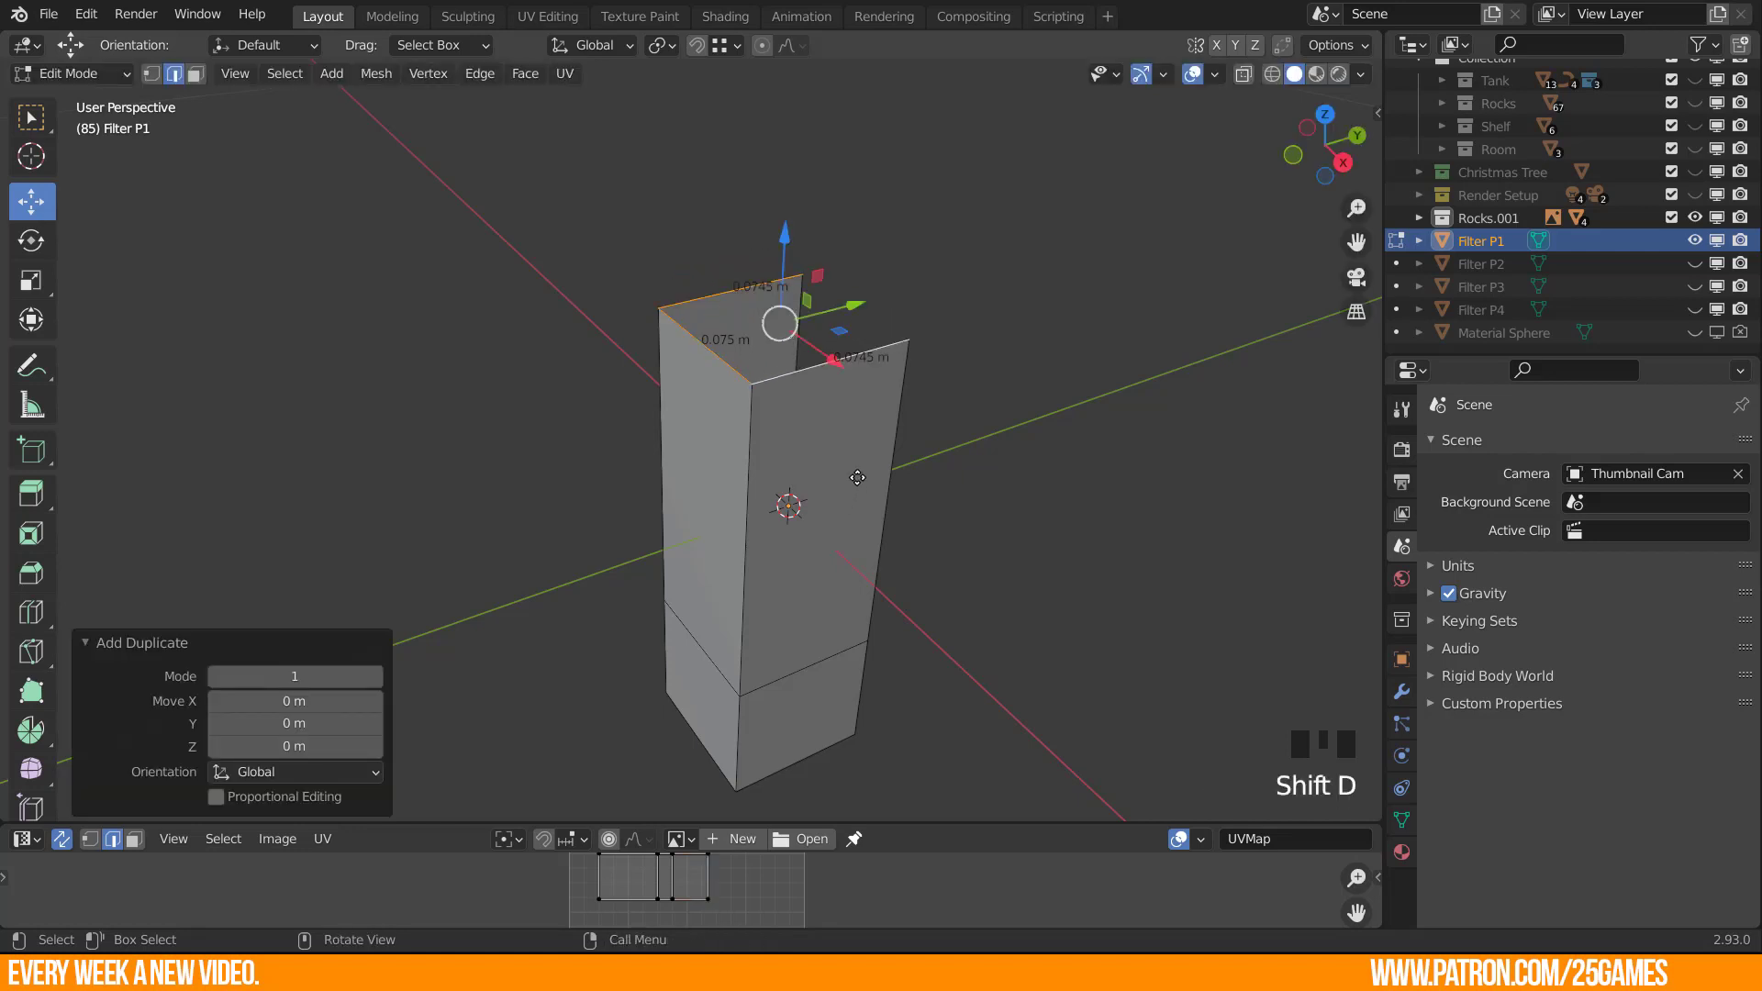
# Separate the duplicated rim edges into their own object and hide Filter P1.
pyautogui.press('p')
pyautogui.click(857, 477)
pyautogui.press('Tab')
pyautogui.click(846, 411)
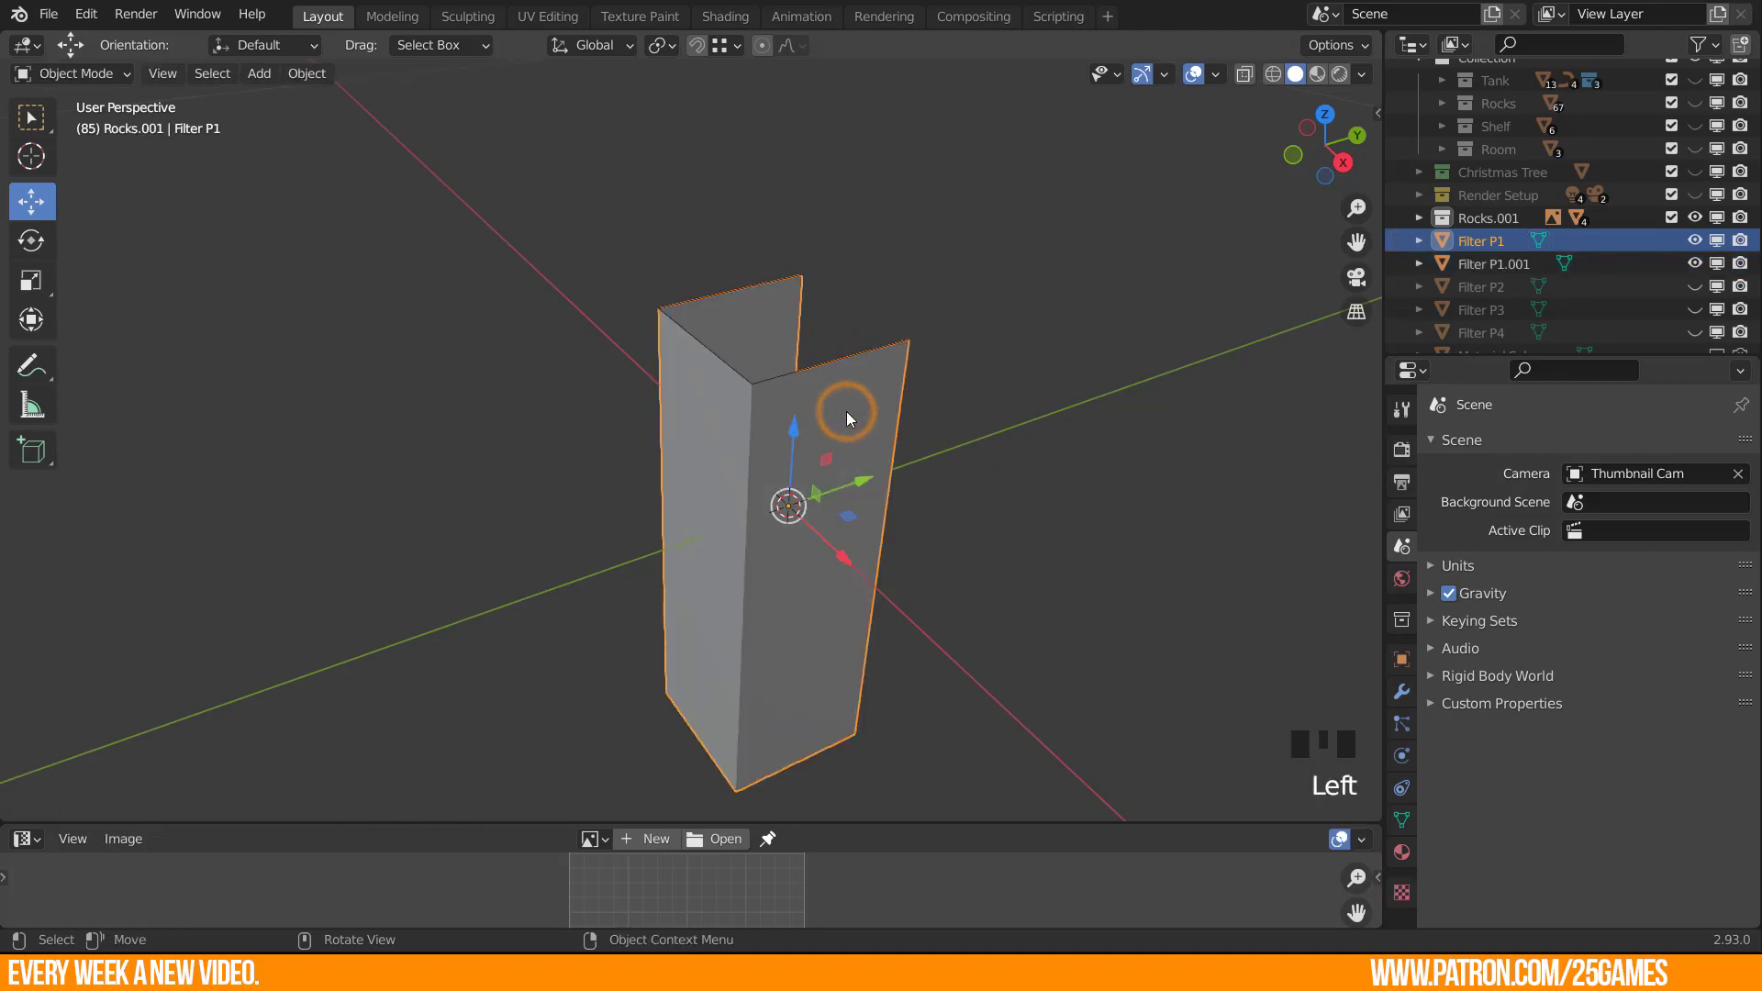
pyautogui.press('h')
pyautogui.scroll(3, 707, 342)
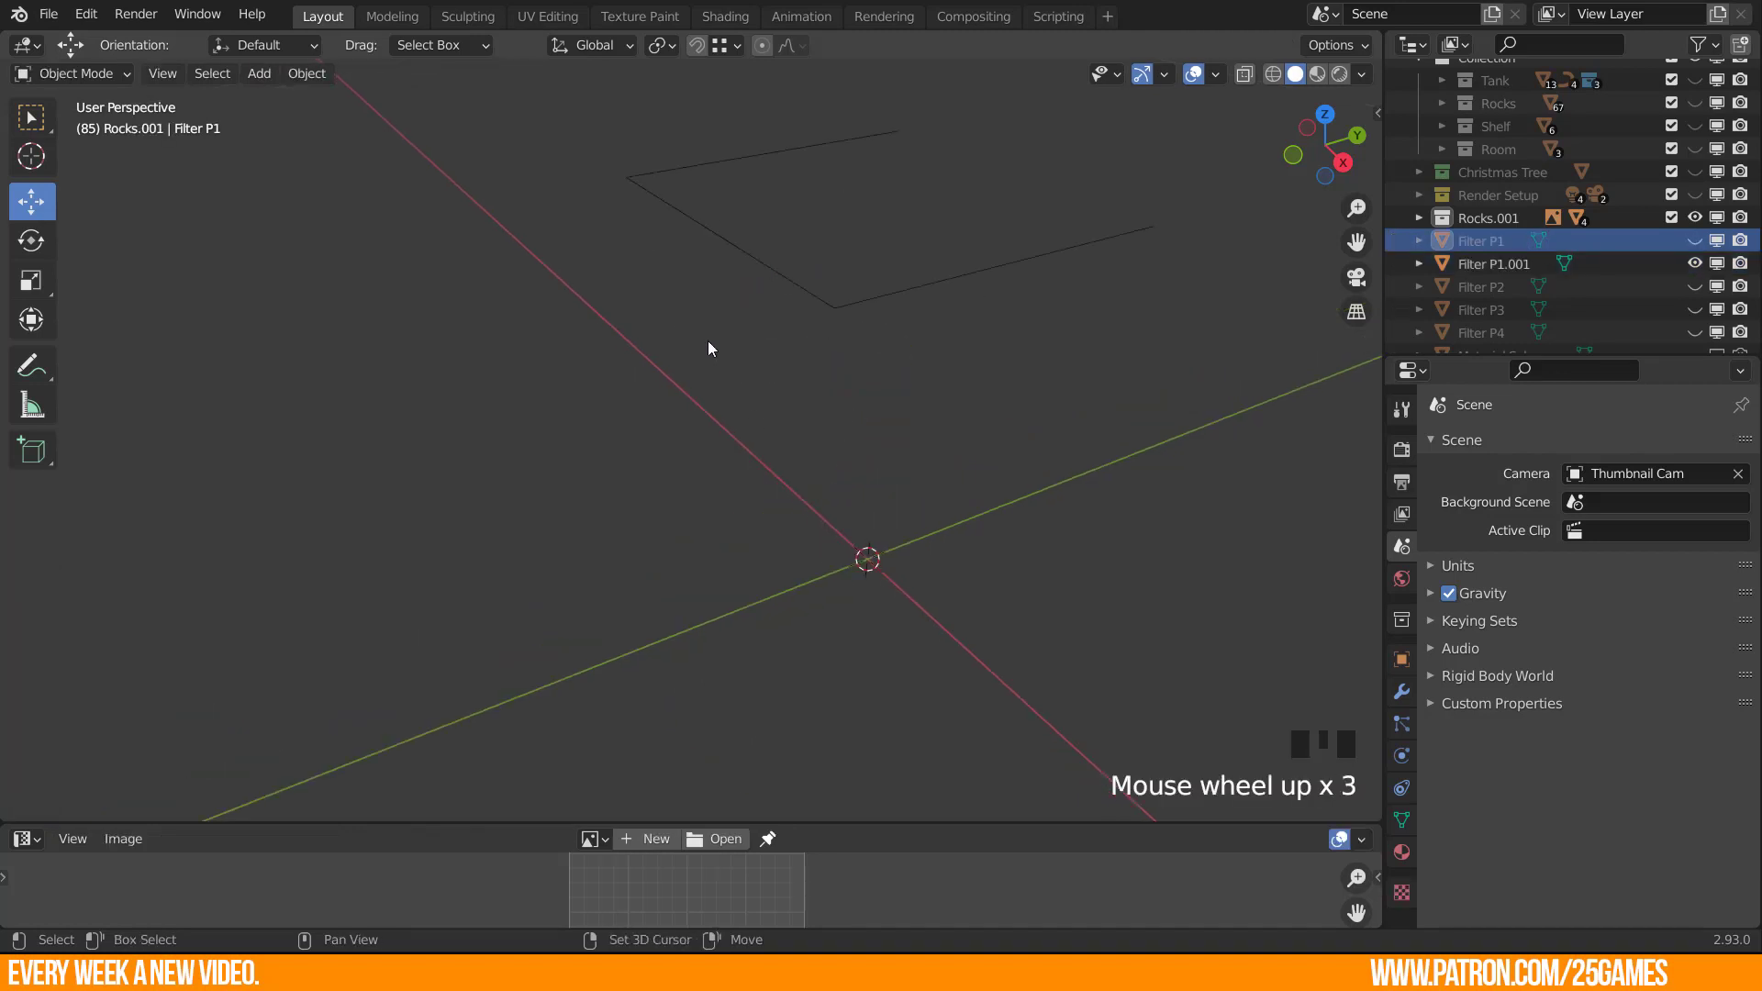
pyautogui.keyDown('shift'); pyautogui.moveTo(707, 341); pyautogui.dragTo(724, 455, button='middle'); pyautogui.keyUp('shift')
# Close the separated U-shaped rim outline by filling a face between its two parallel side edges.
pyautogui.click(720, 454)
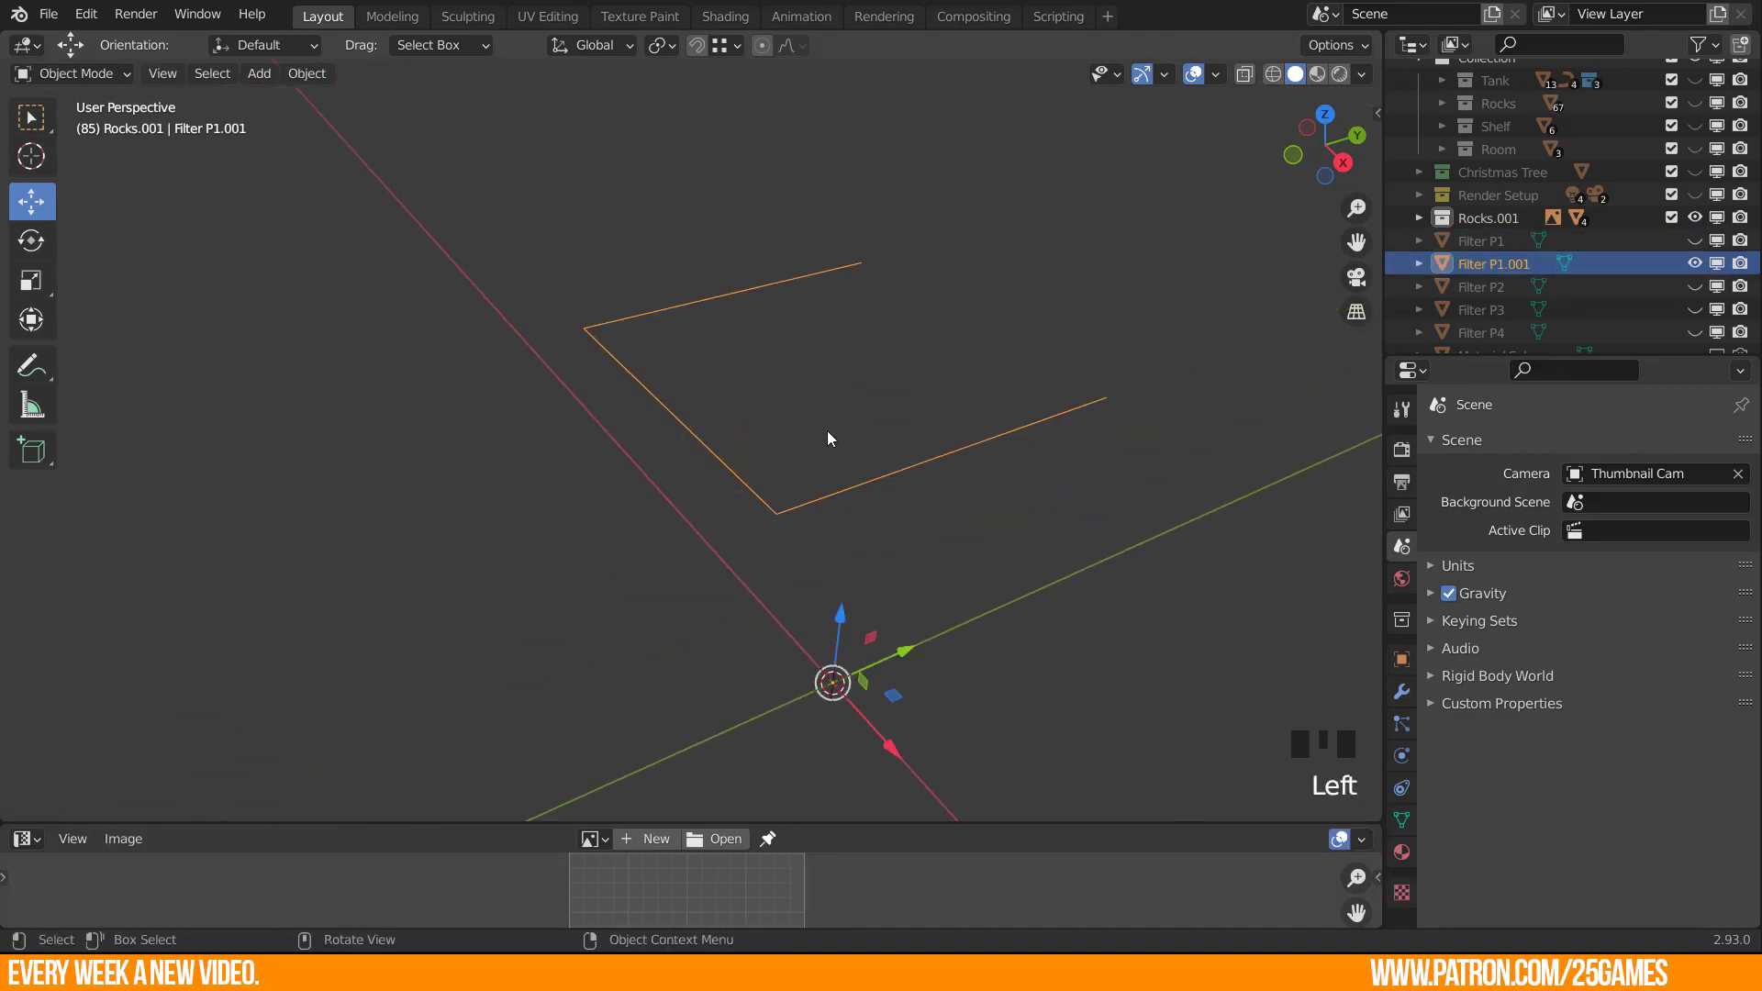
pyautogui.press('Tab')
pyautogui.press('Tab')
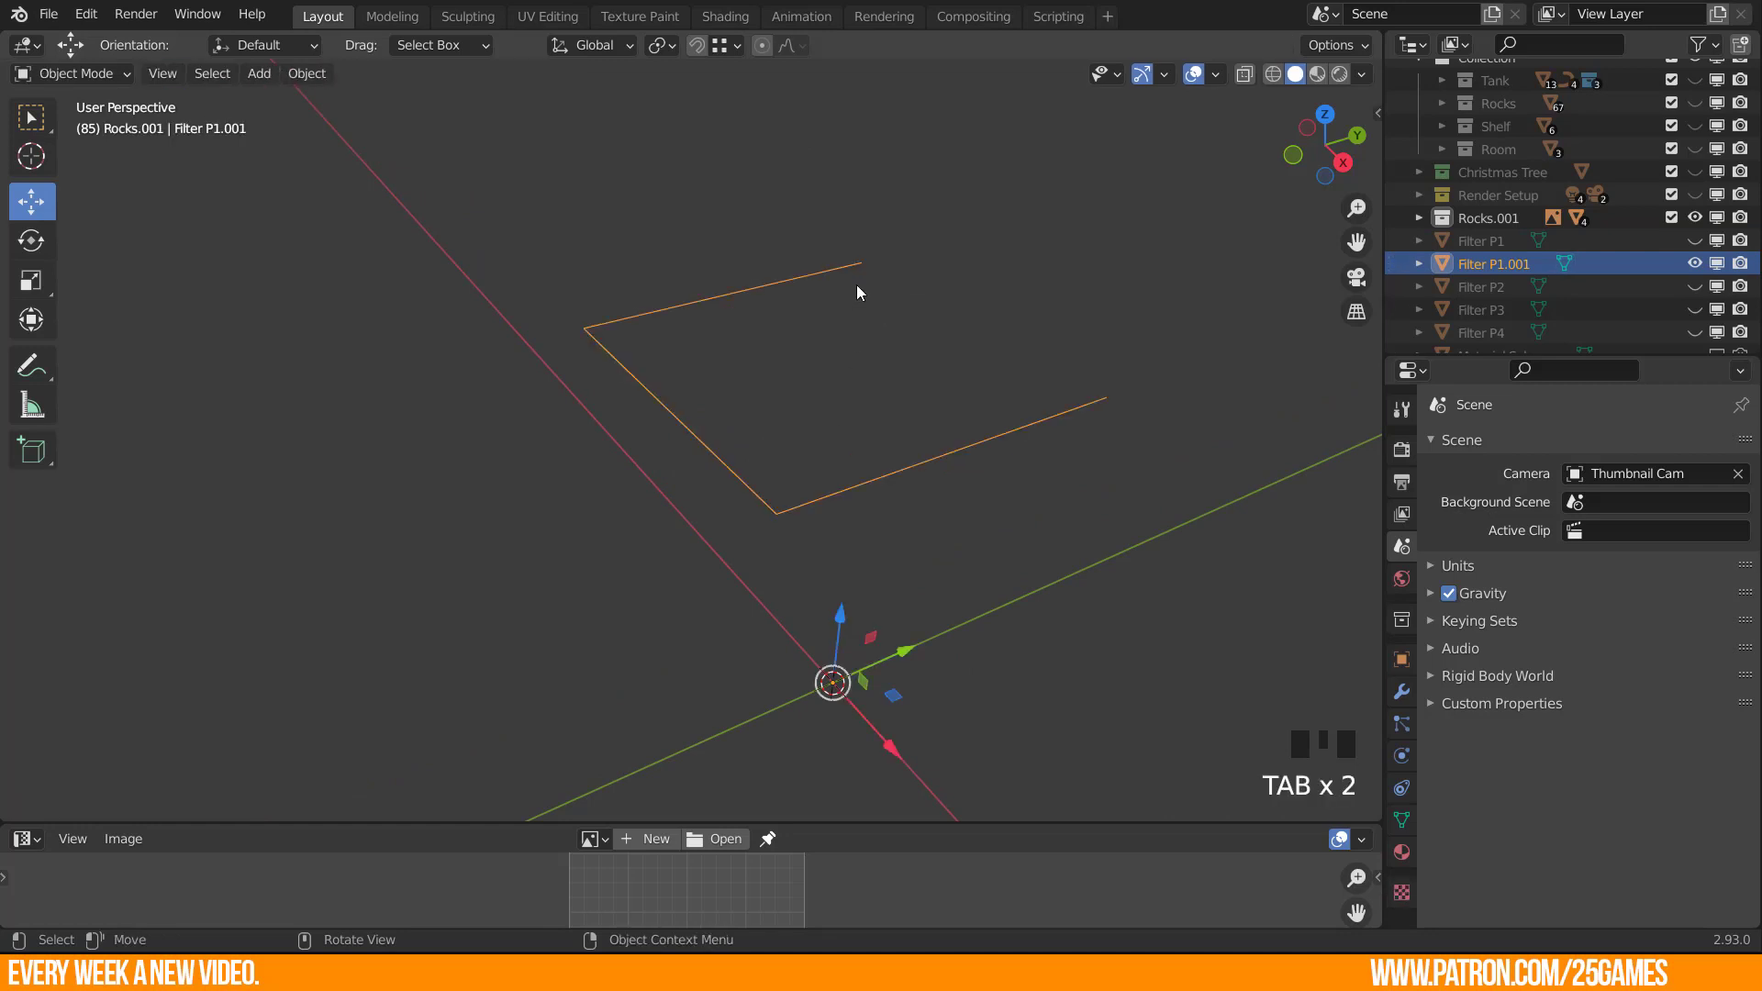
pyautogui.press('Tab')
pyautogui.click(865, 249)
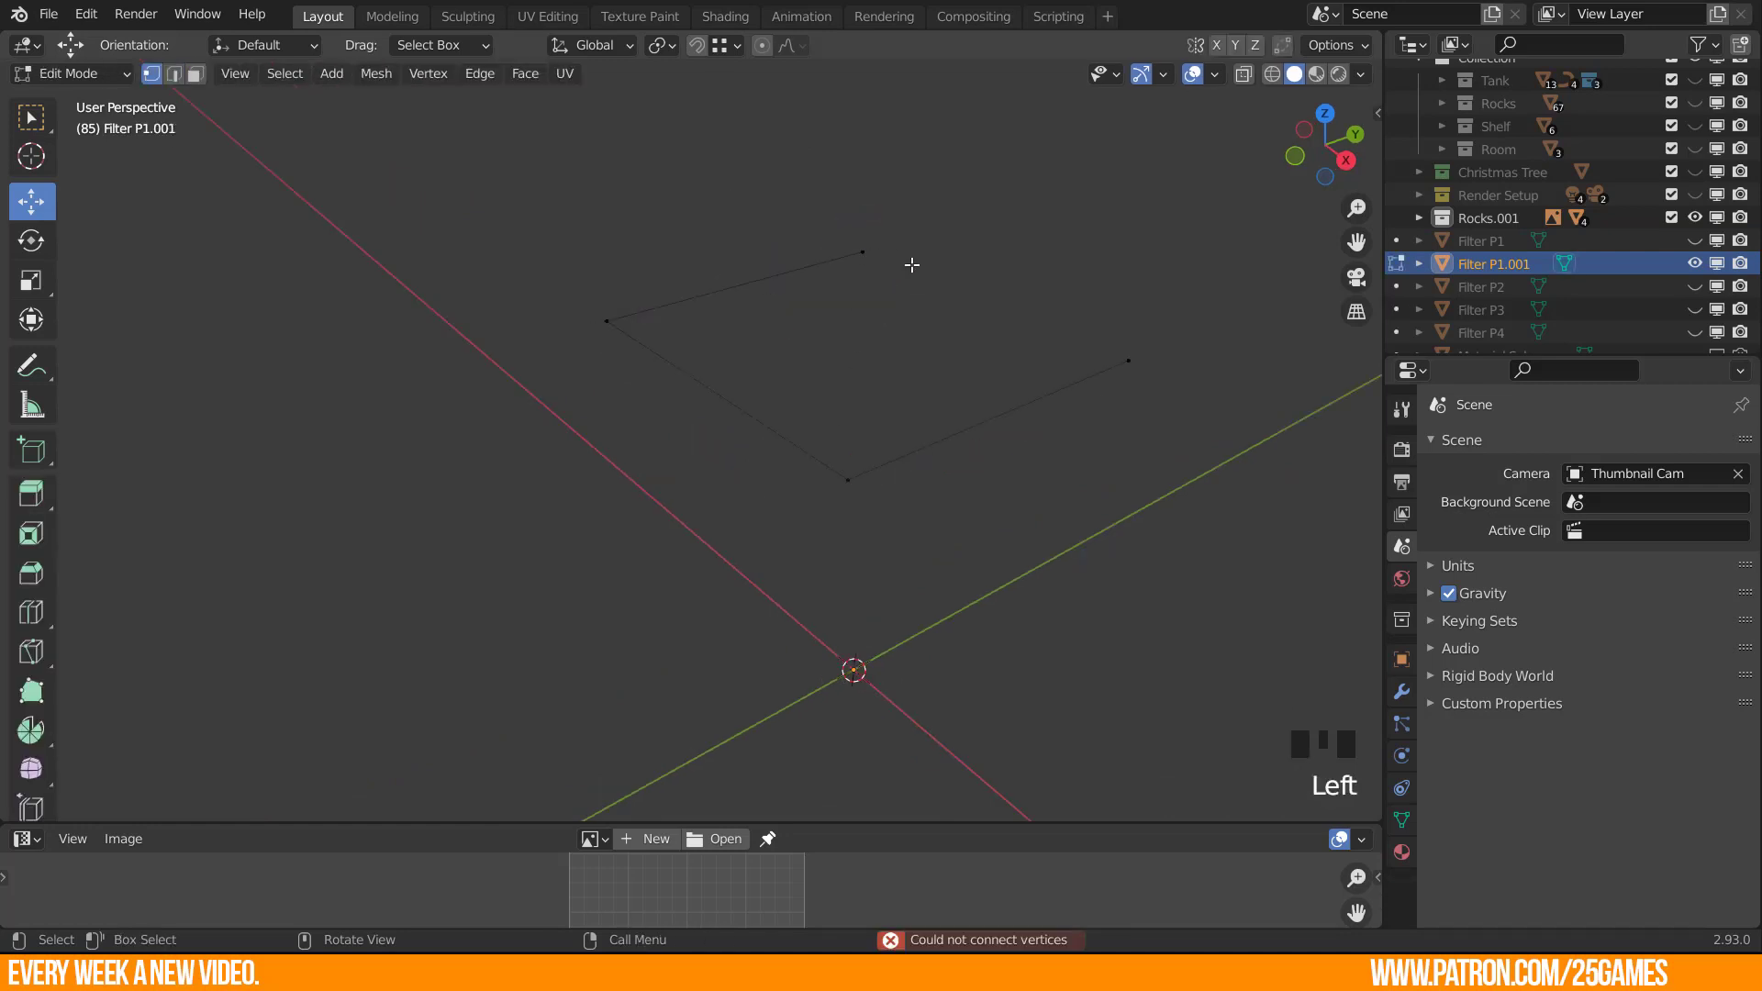
pyautogui.moveTo(870, 260); pyautogui.dragTo(842, 432, button='middle')
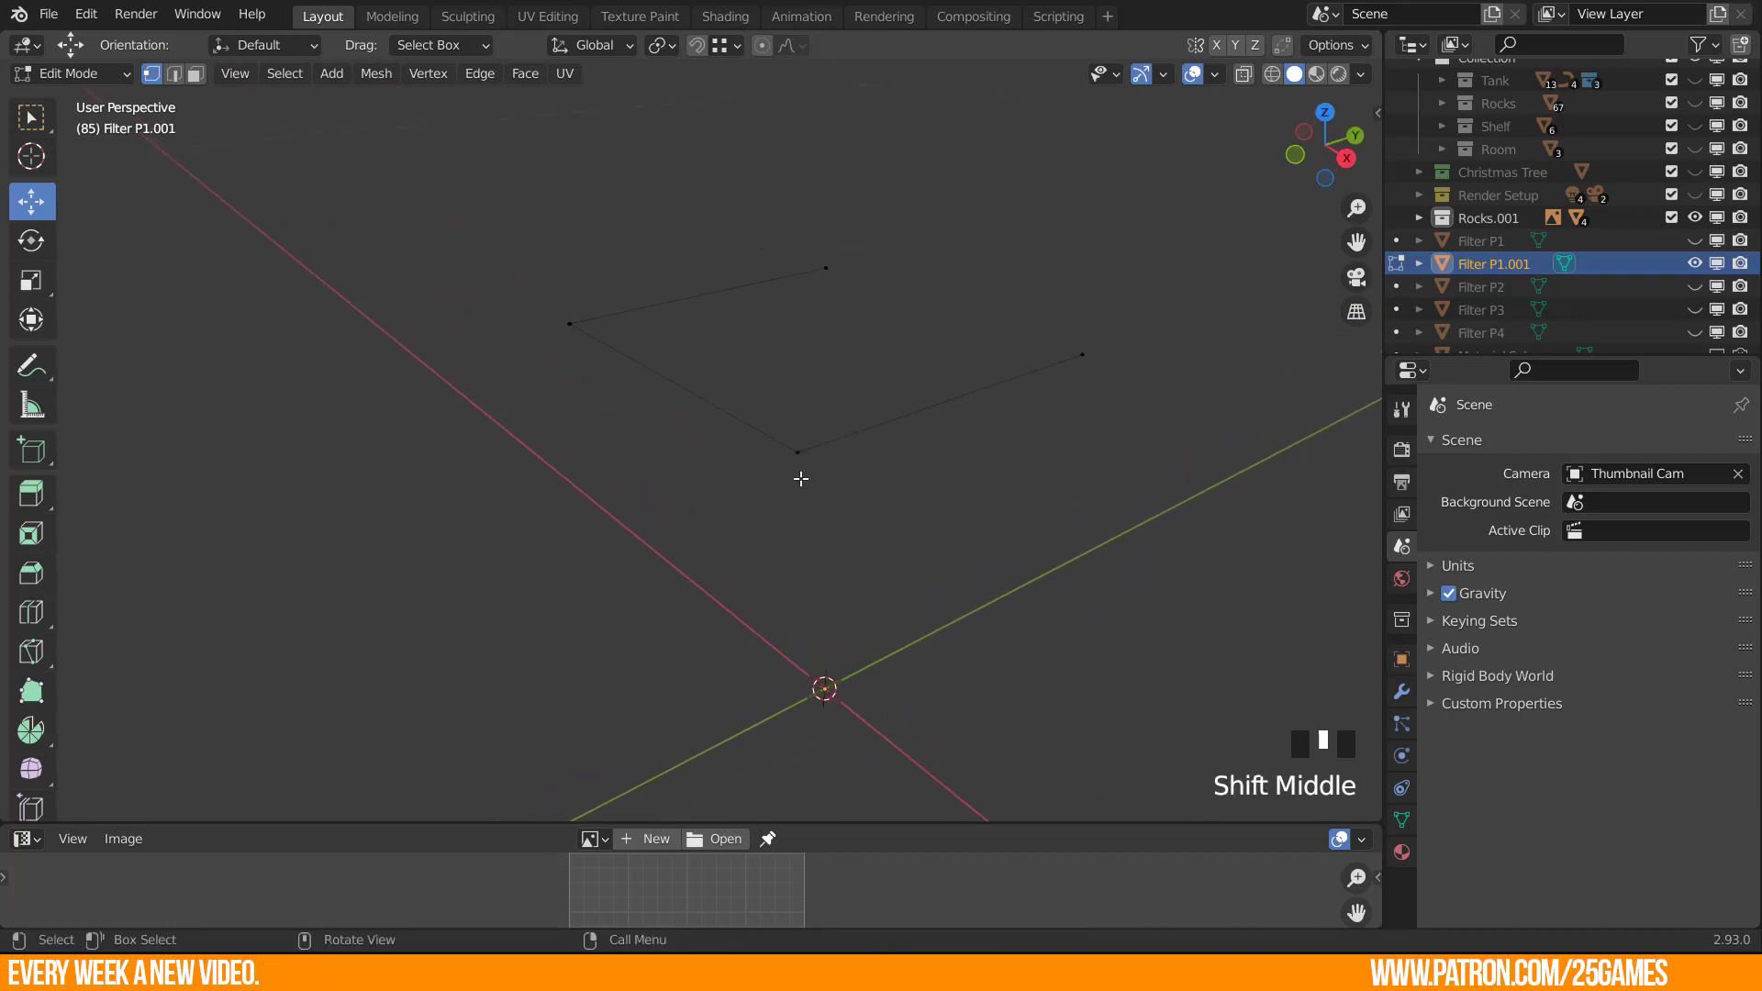
pyautogui.press('KP_7')
pyautogui.scroll(2, 909, 487)
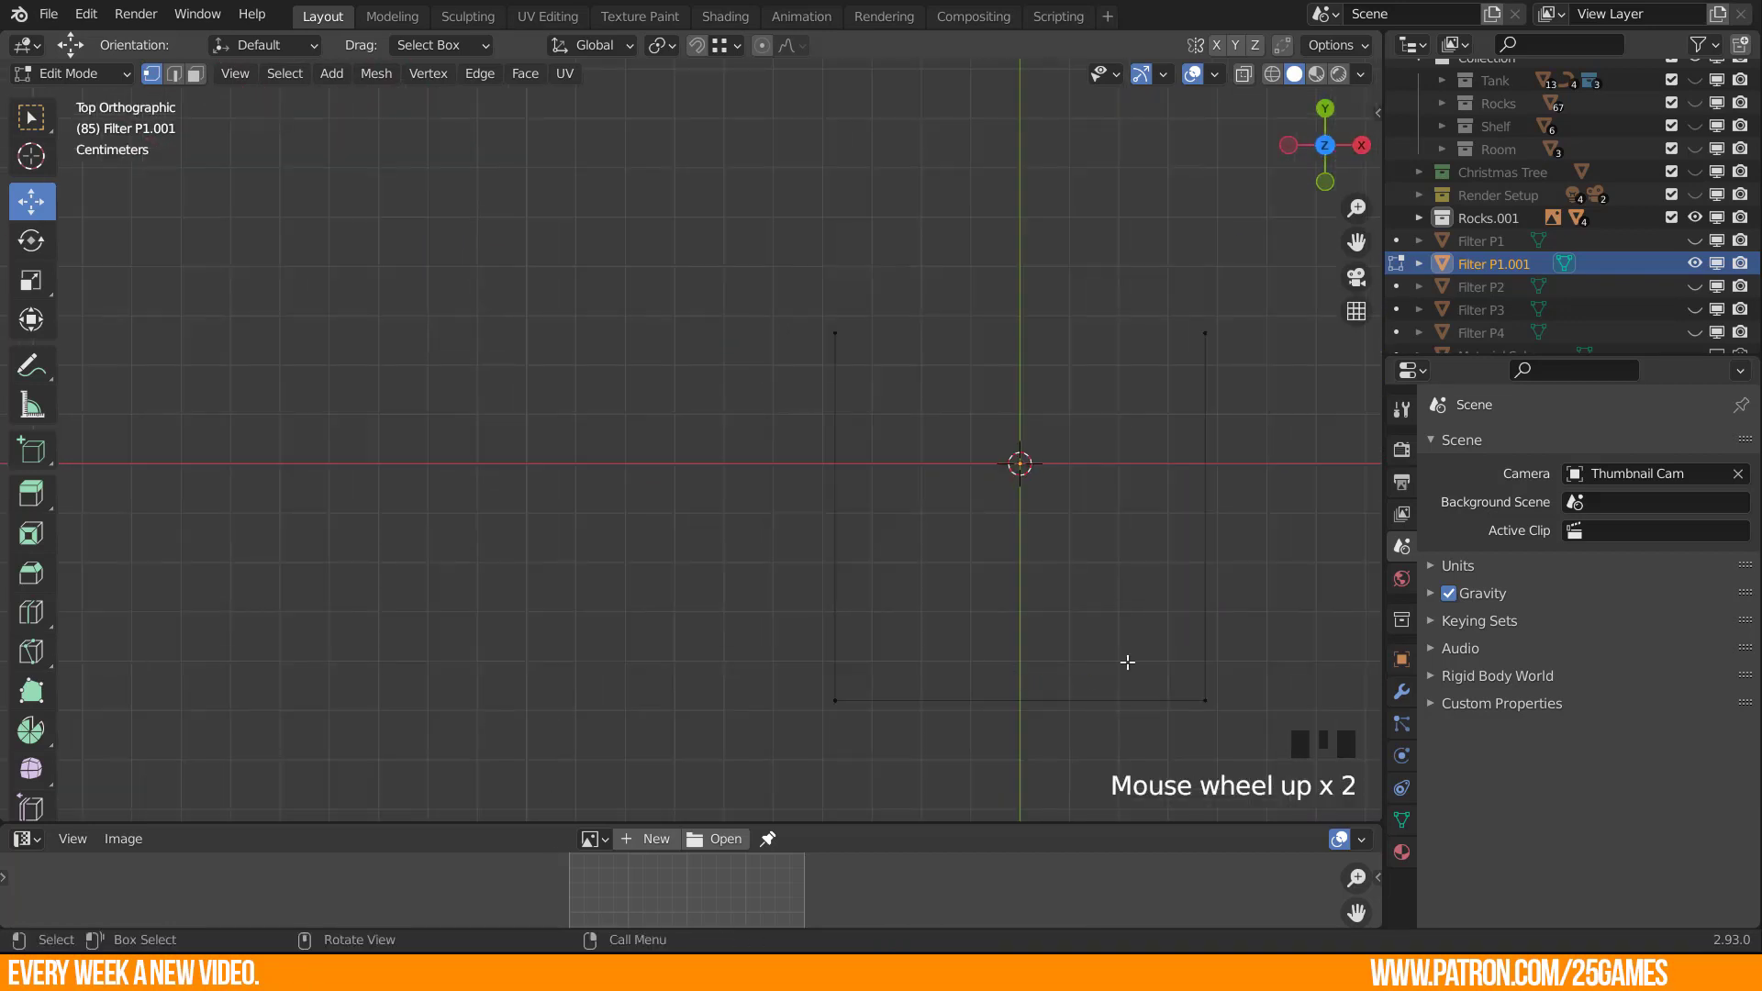
pyautogui.keyDown('shift'); pyautogui.moveTo(1128, 660); pyautogui.dragTo(798, 606, button='middle'); pyautogui.keyUp('shift')
pyautogui.scroll(2, 854, 587)
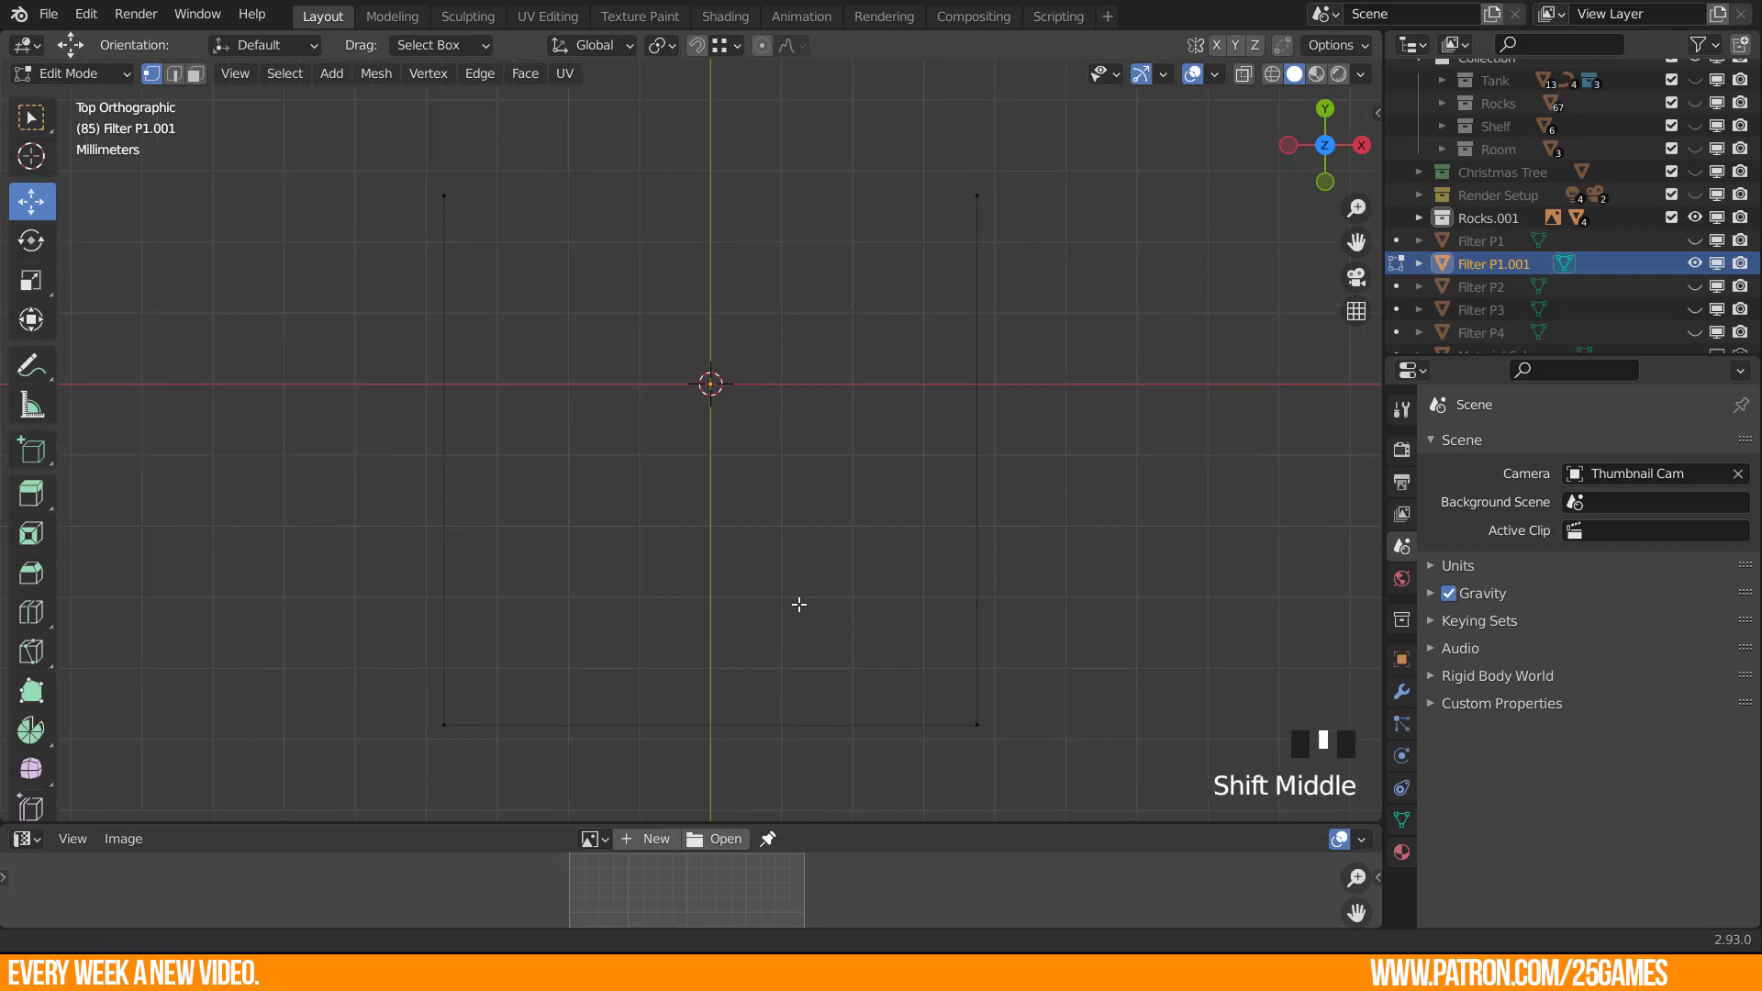
pyautogui.press('2')
pyautogui.click(445, 500)
pyautogui.keyDown('shift'); pyautogui.click(991, 524); pyautogui.keyUp('shift')
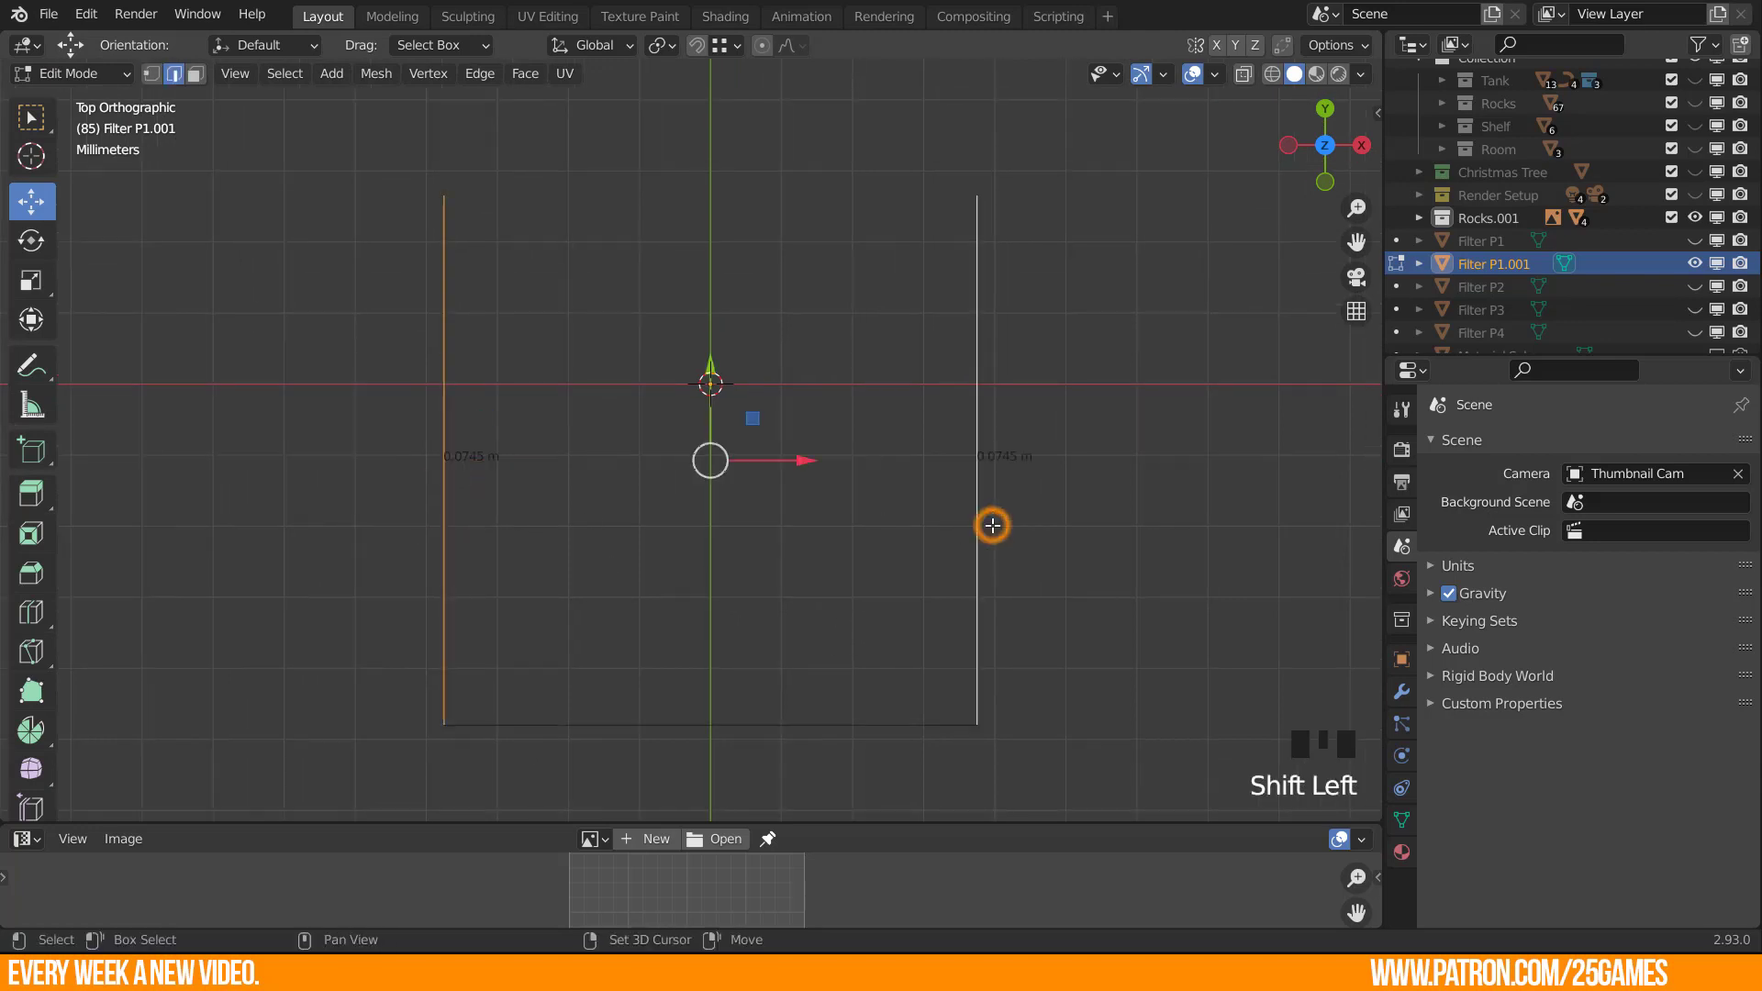
pyautogui.press('f')
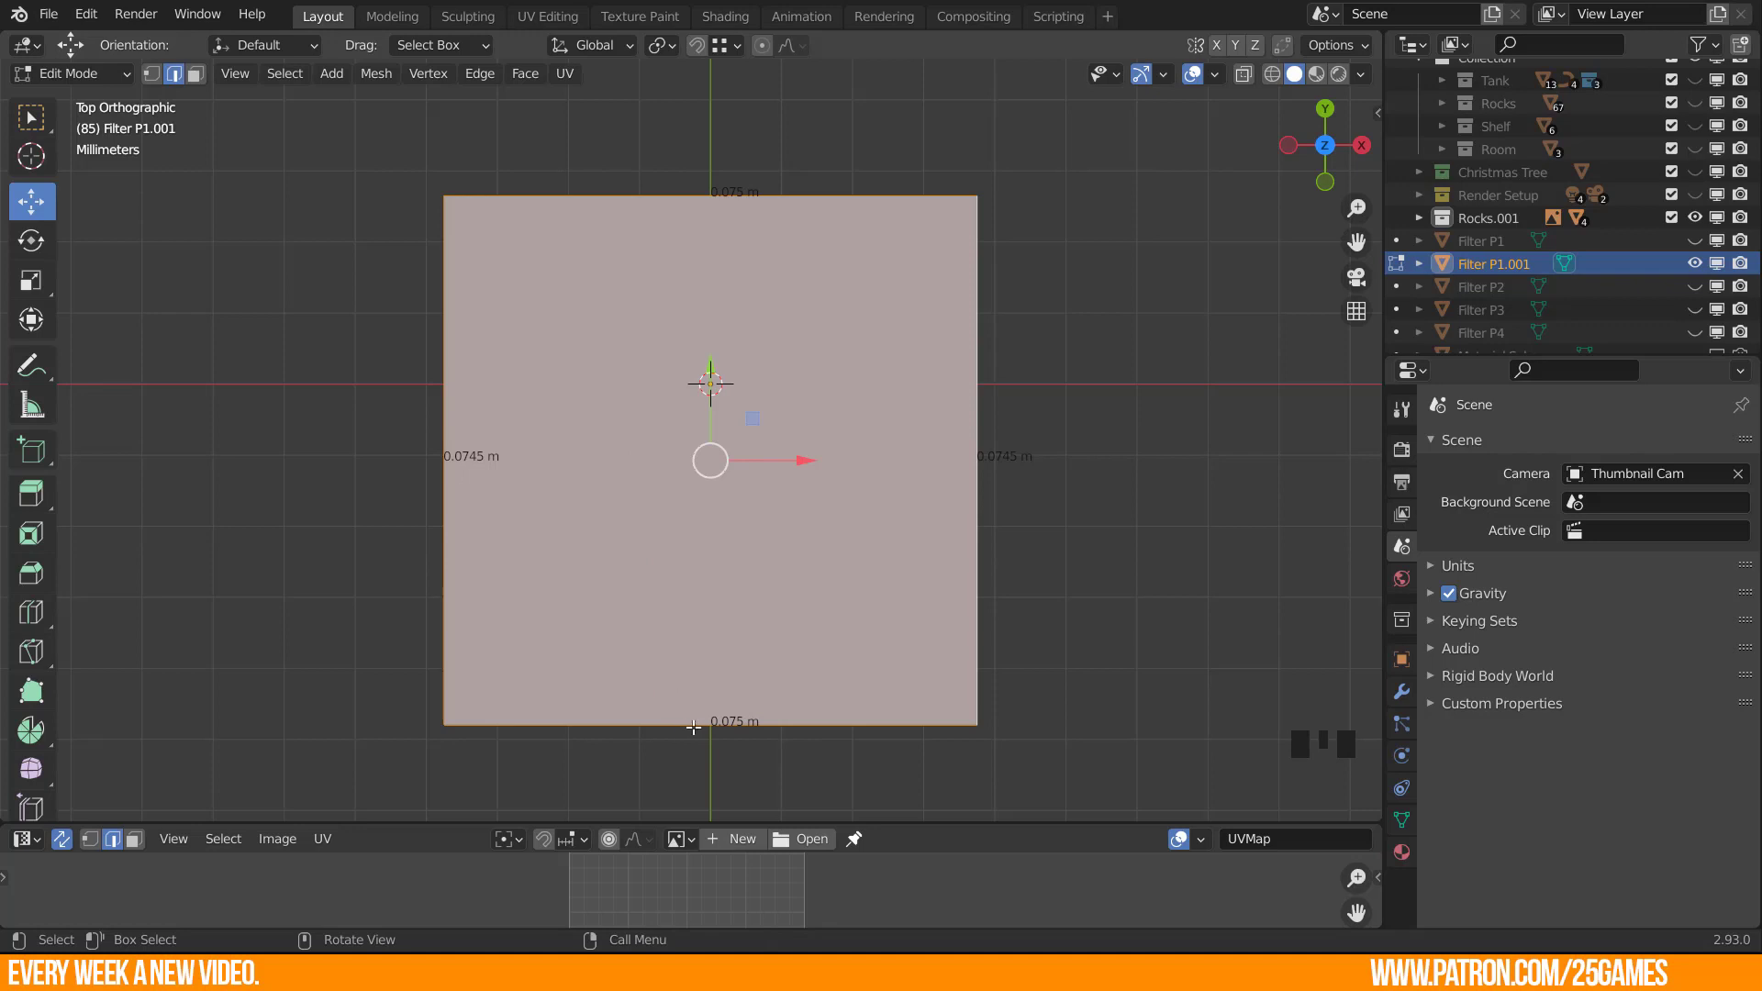
# Subdivide the front edge of the rim face with one cut.
pyautogui.click(605, 724)
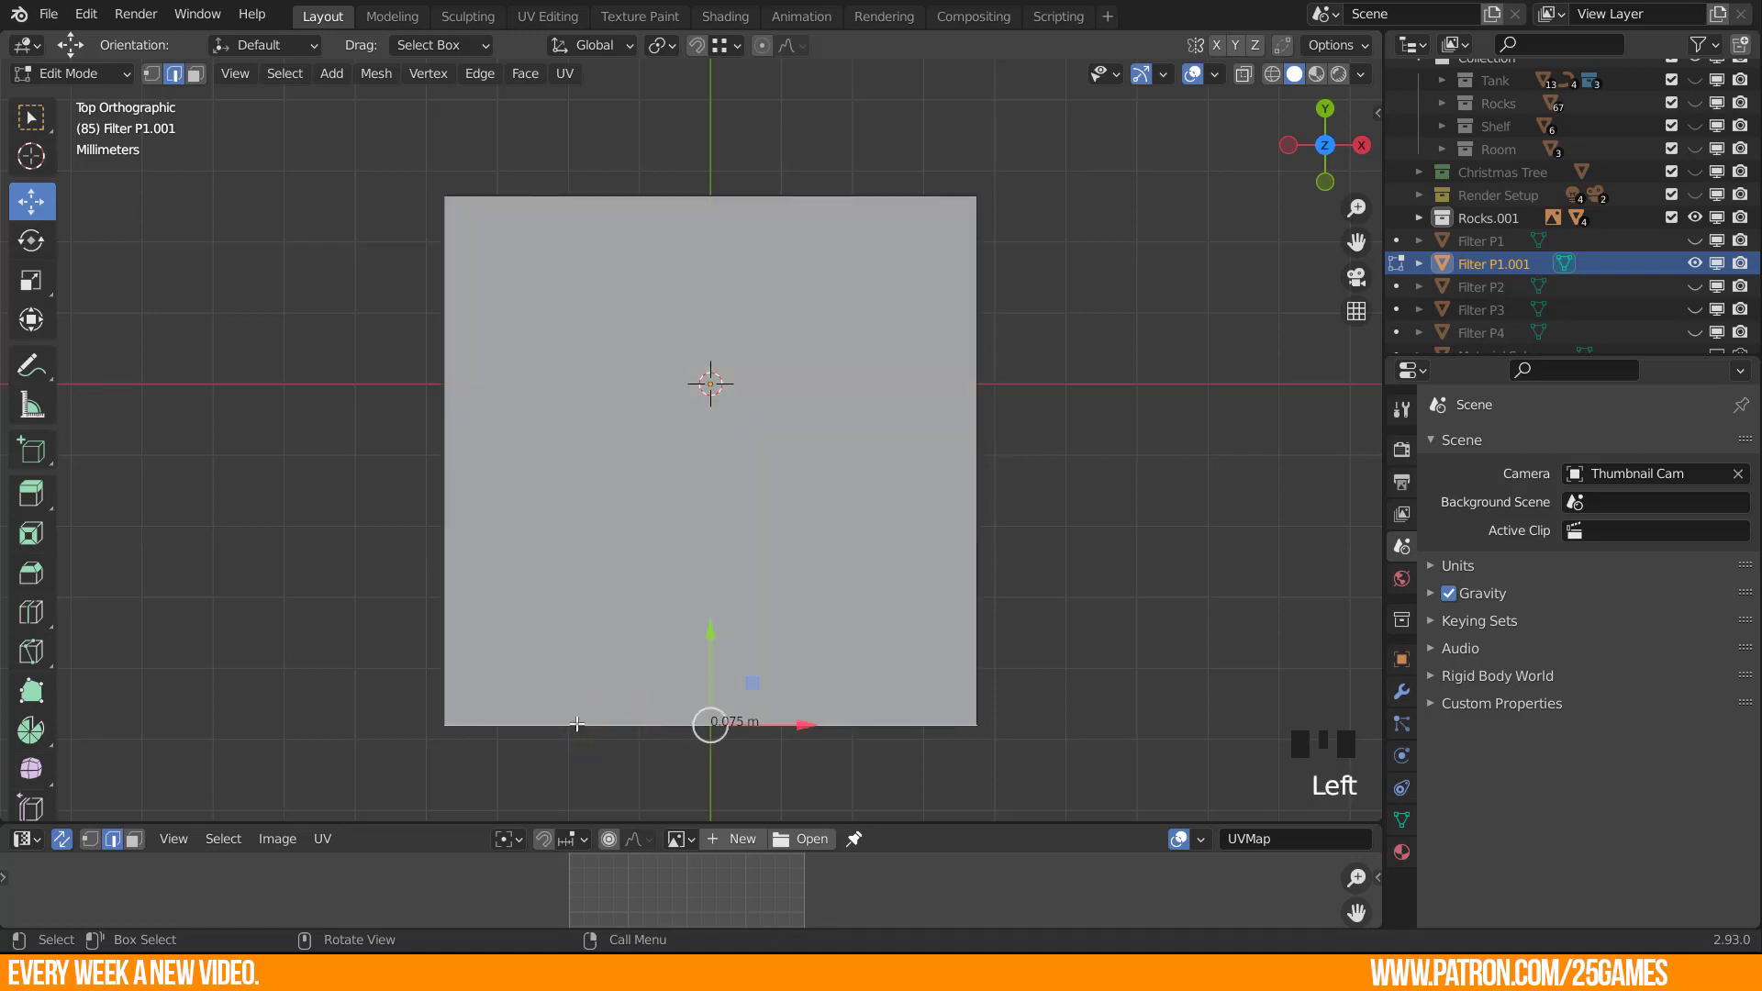
pyautogui.rightClick(662, 713)
pyautogui.click(565, 308)
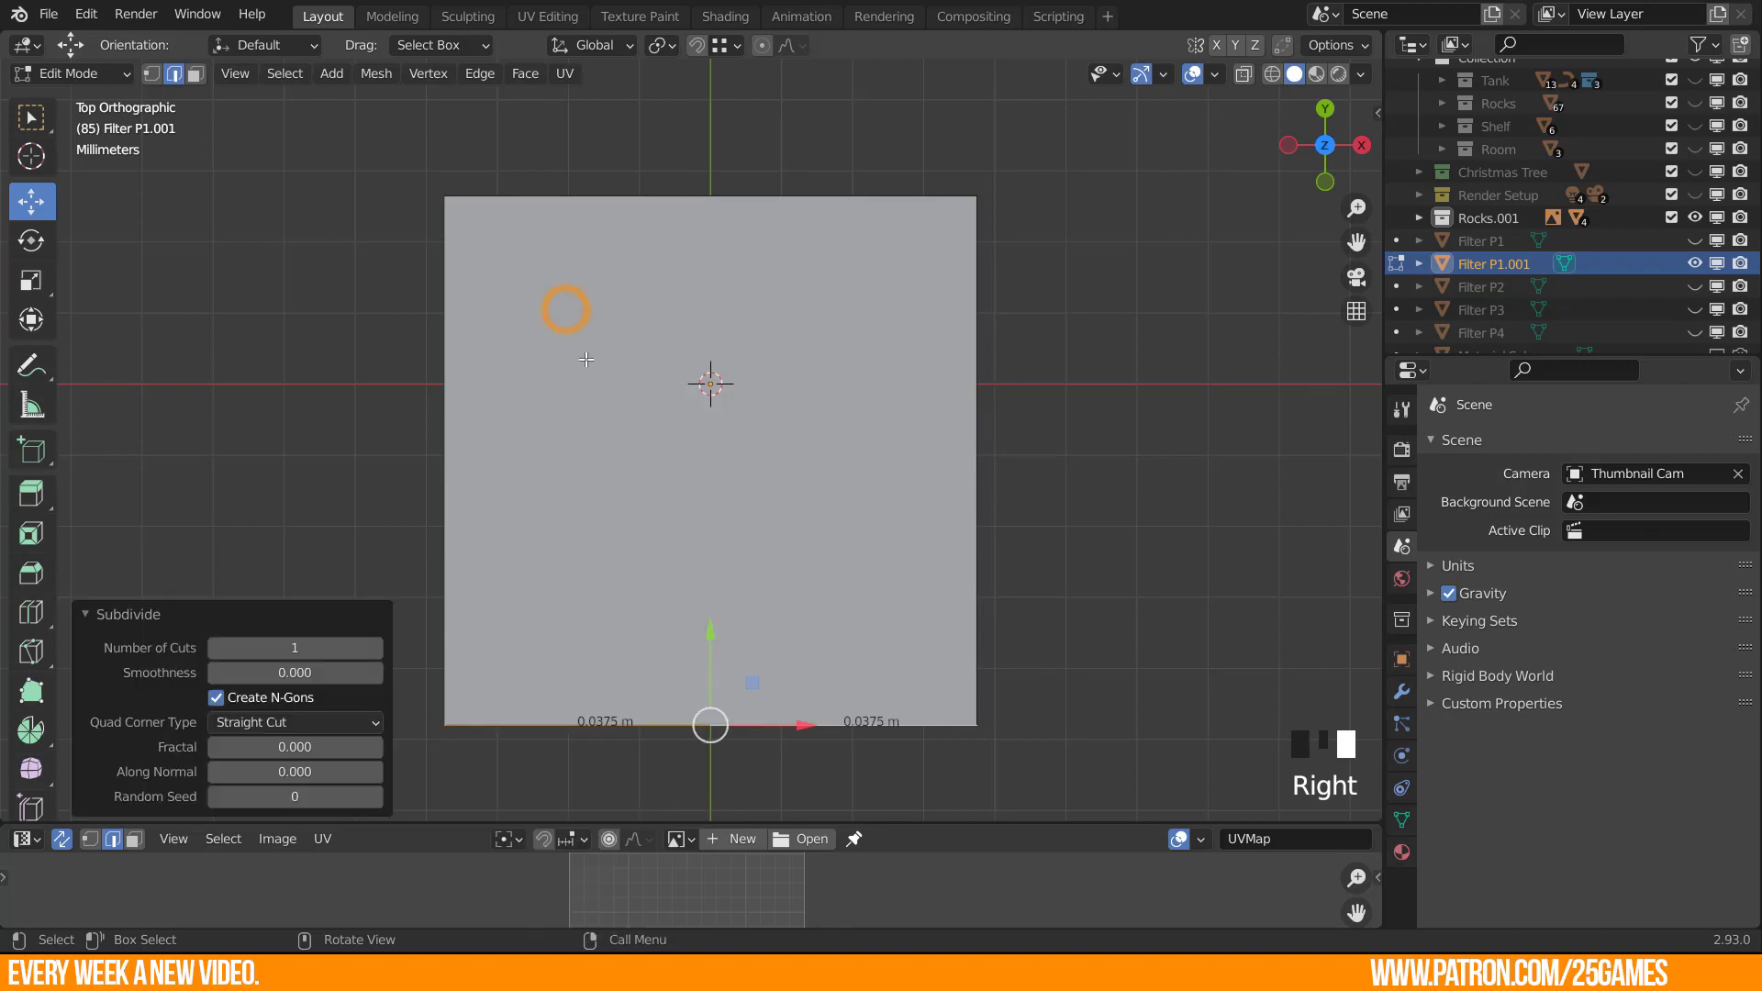
# Move the two front corner vertices back about 0.0039 m along the Y axis to make the front edge pointed.
pyautogui.press('1')
pyautogui.click(712, 724)
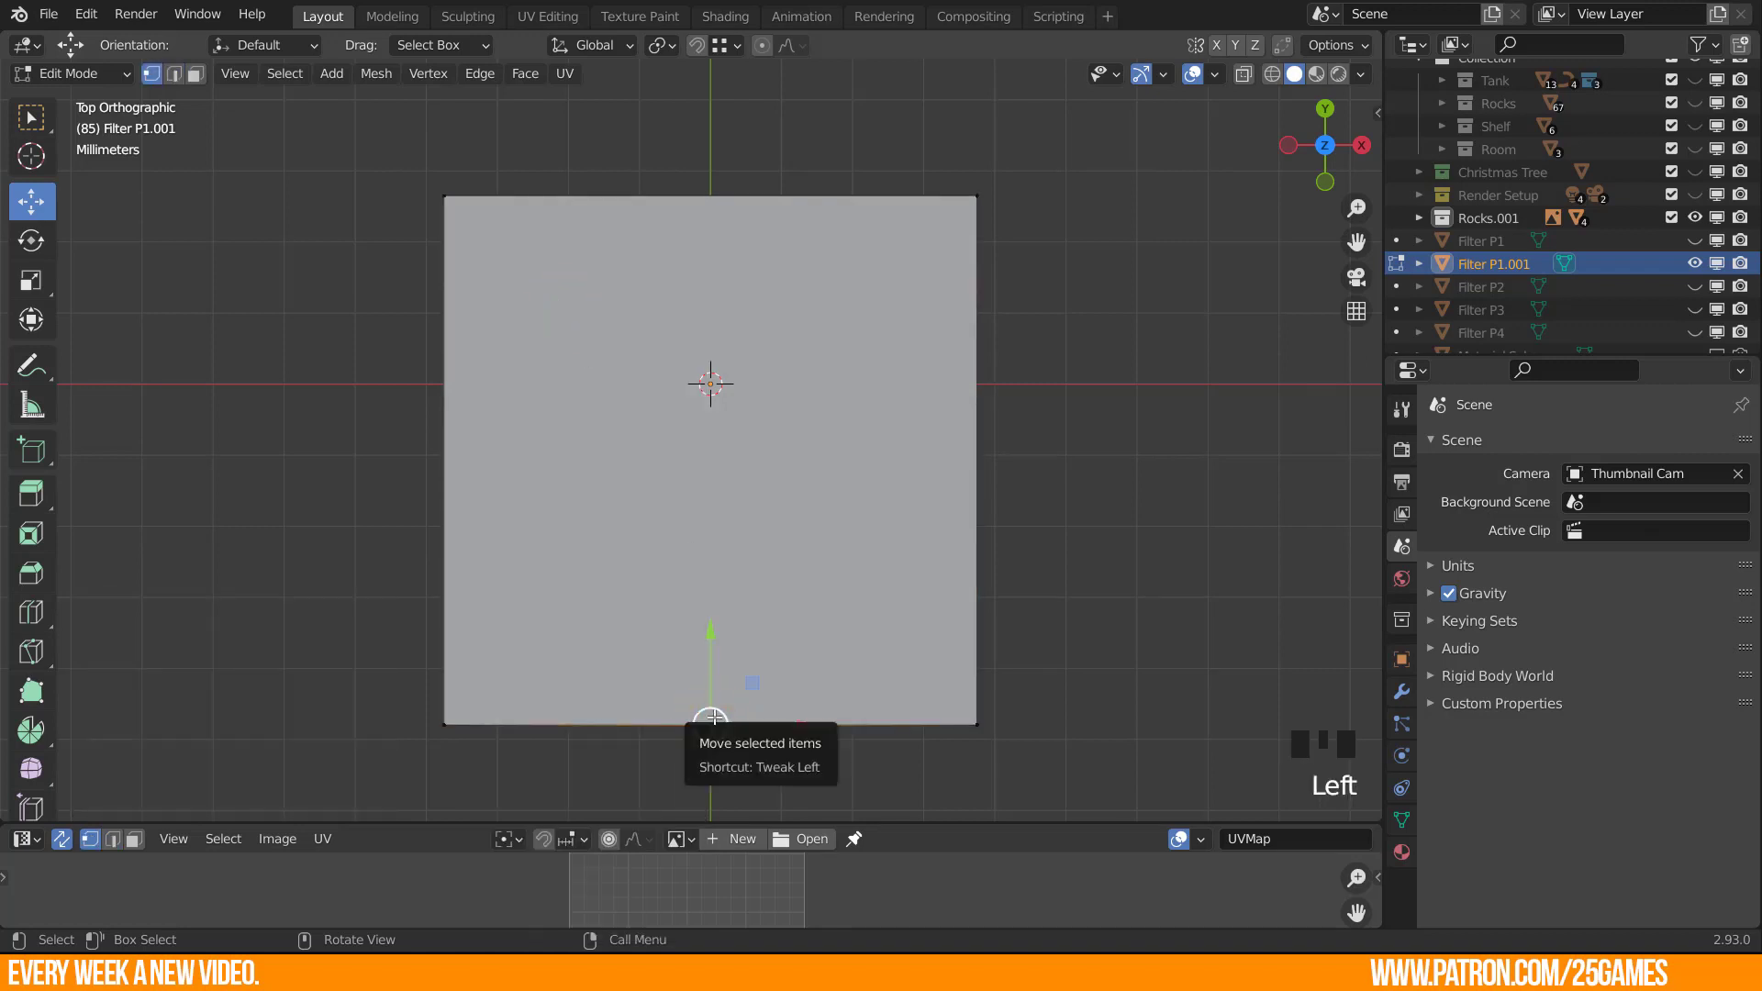
pyautogui.click(413, 707)
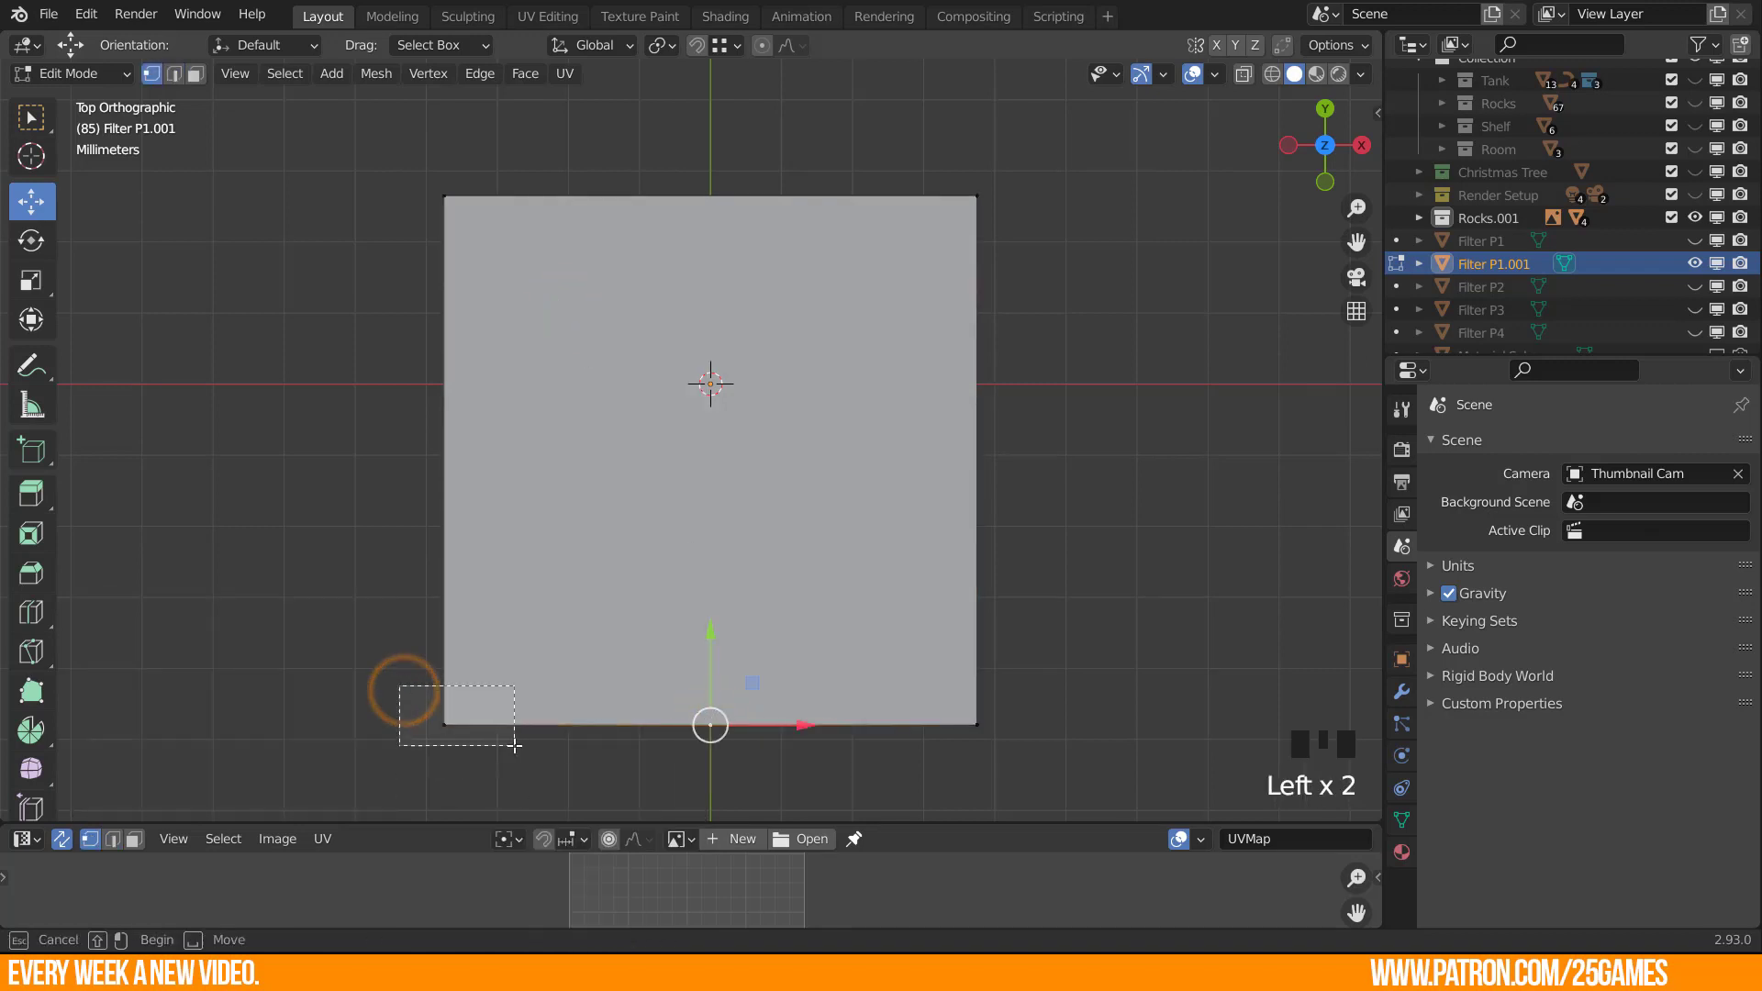
pyautogui.keyDown('shift'); pyautogui.click(991, 705); pyautogui.keyUp('shift')
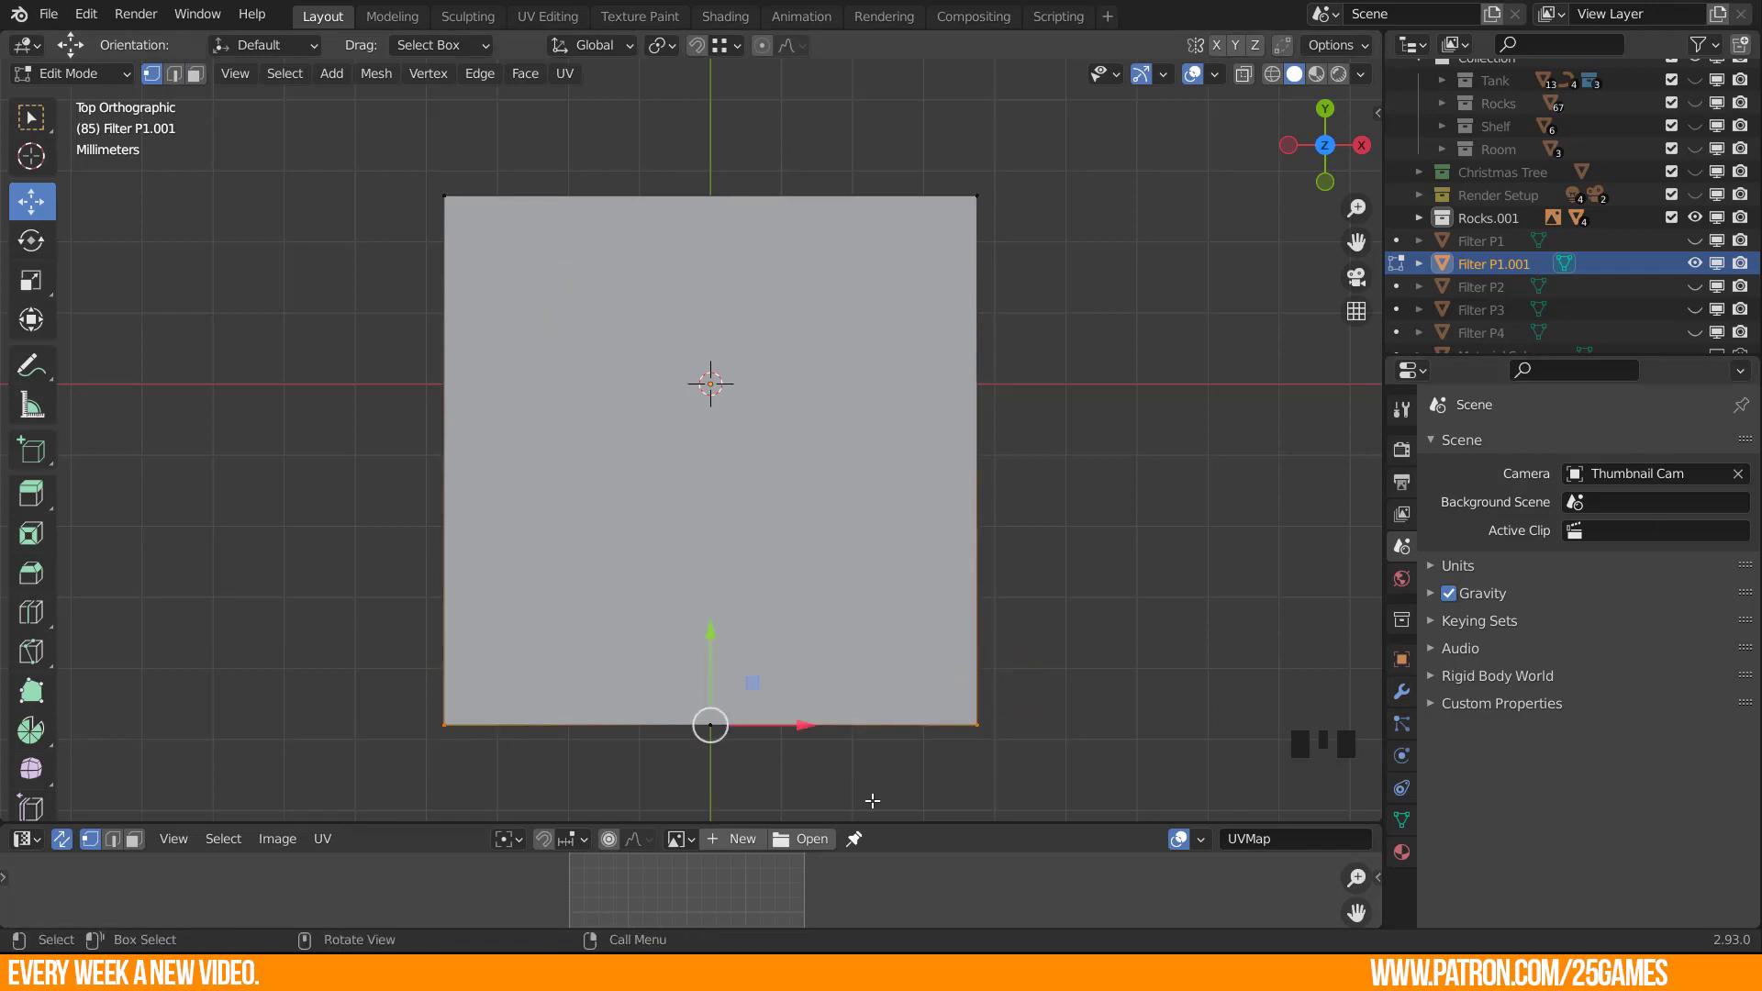
pyautogui.press('g')
pyautogui.press('y')
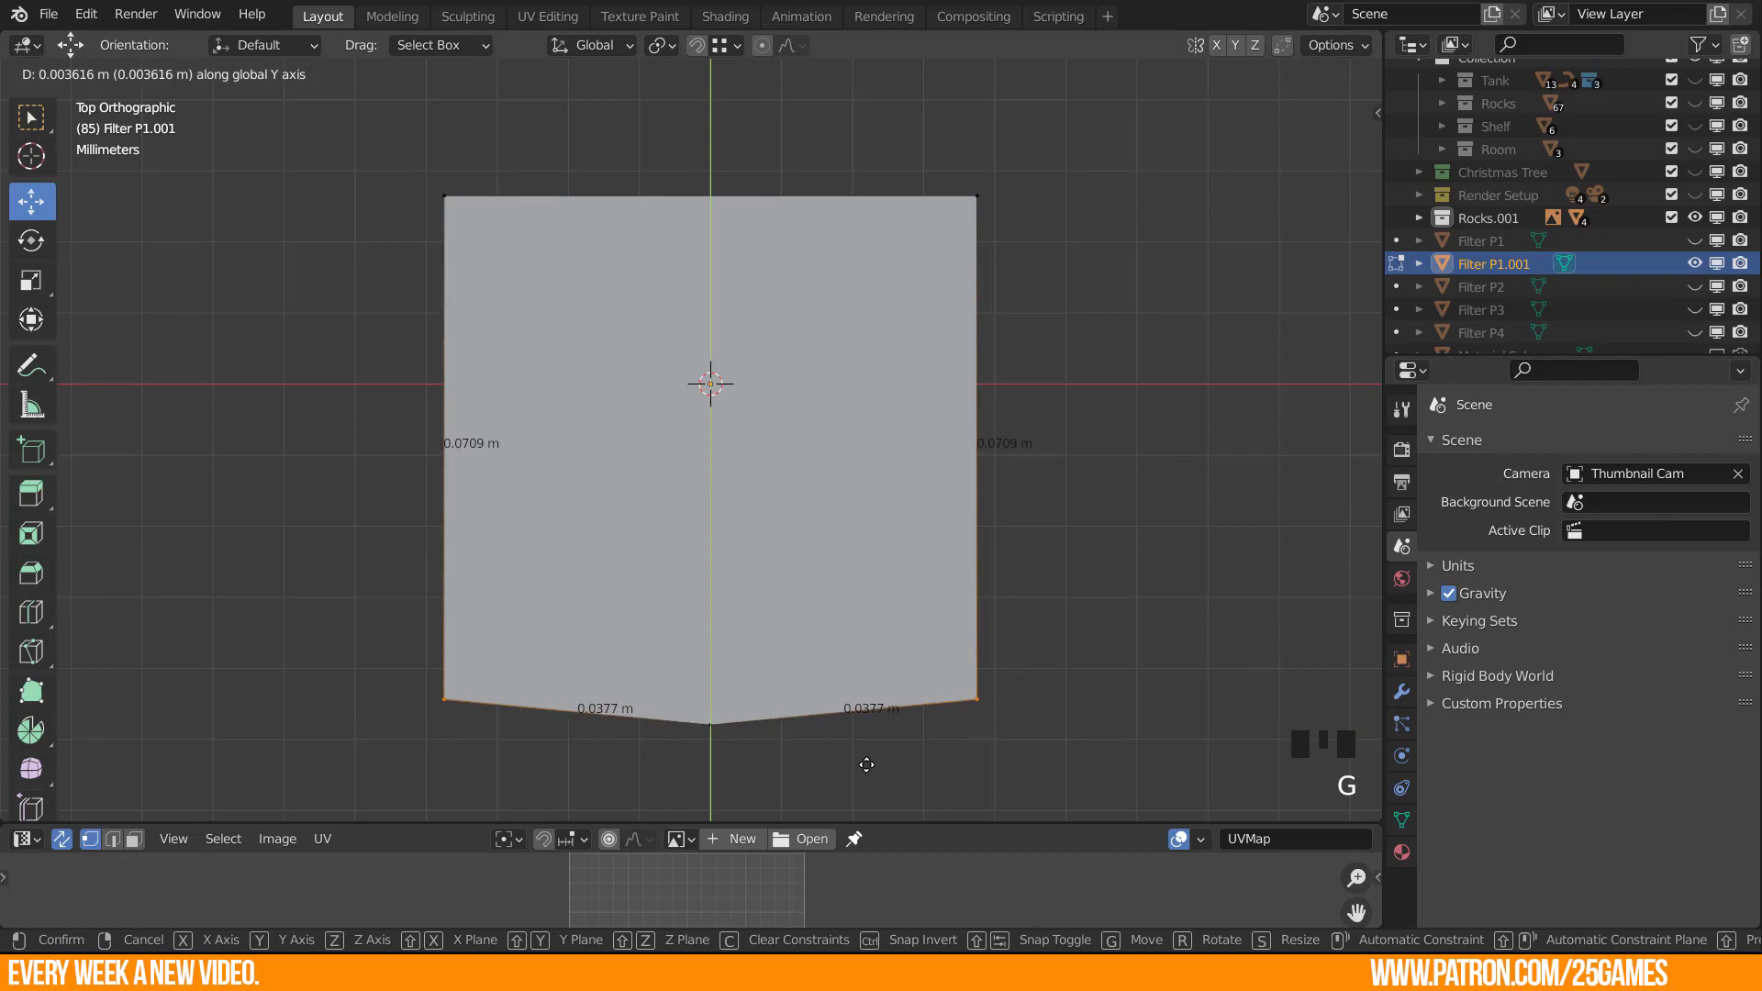
pyautogui.click(866, 759)
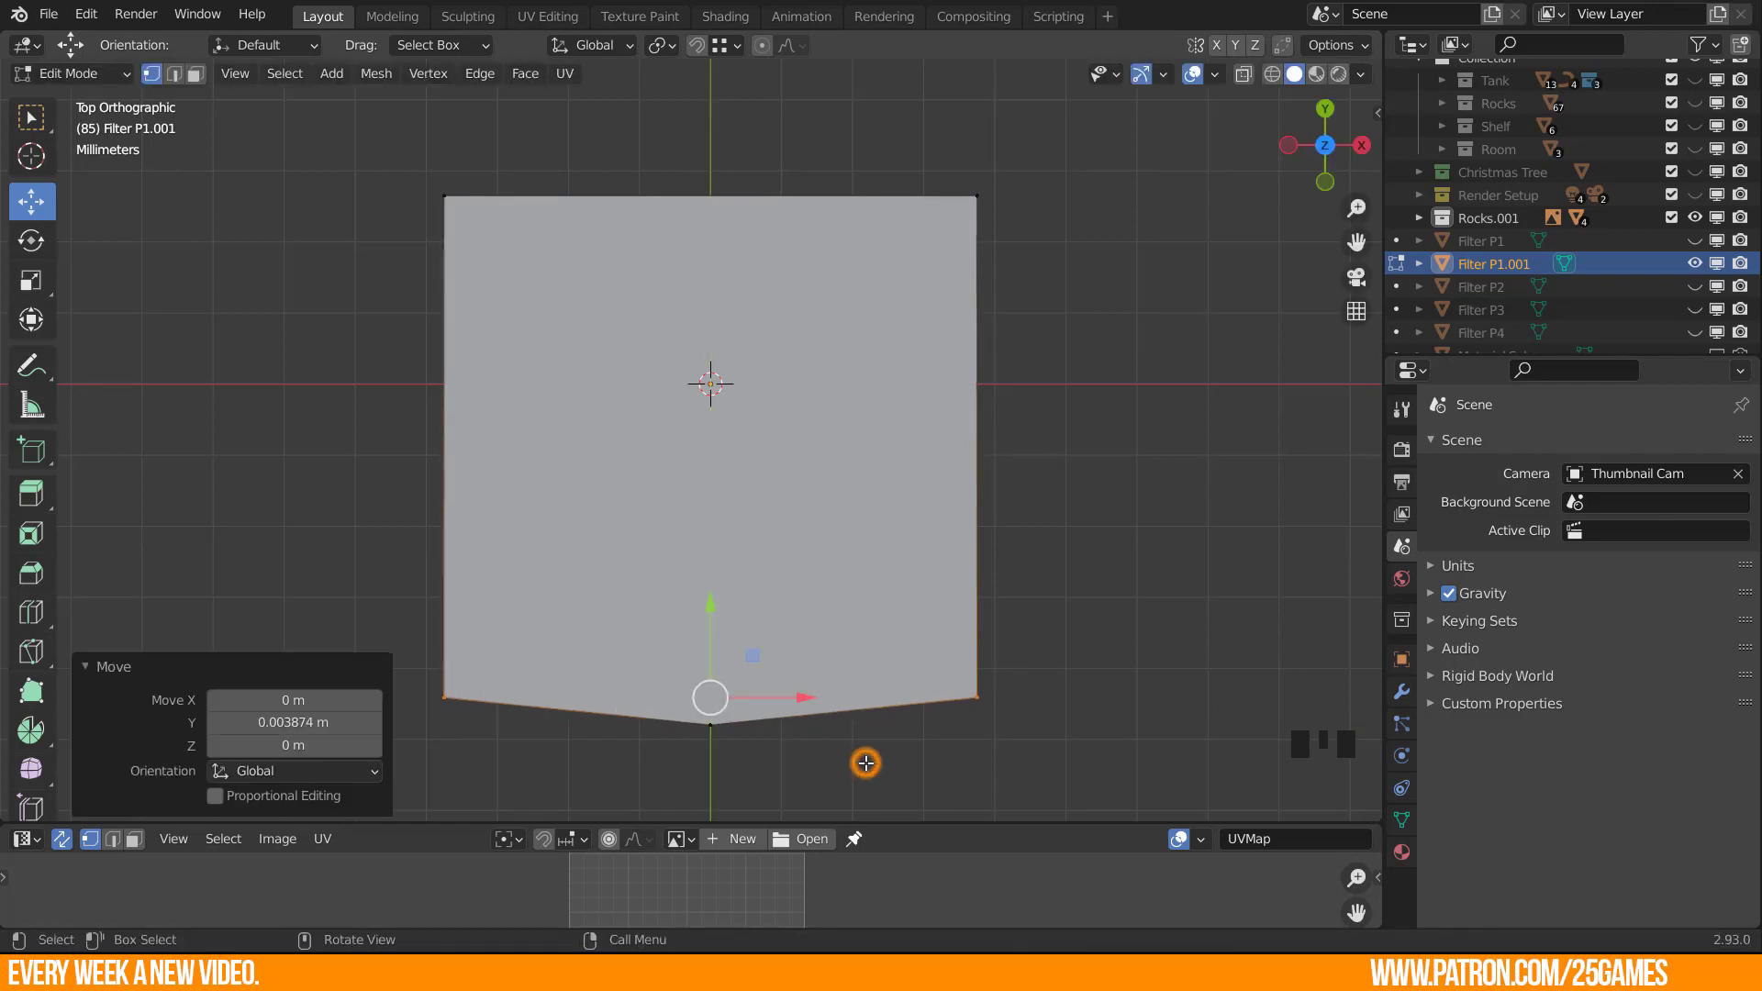
pyautogui.click(444, 696)
pyautogui.keyDown('shift'); pyautogui.click(975, 694); pyautogui.keyUp('shift')
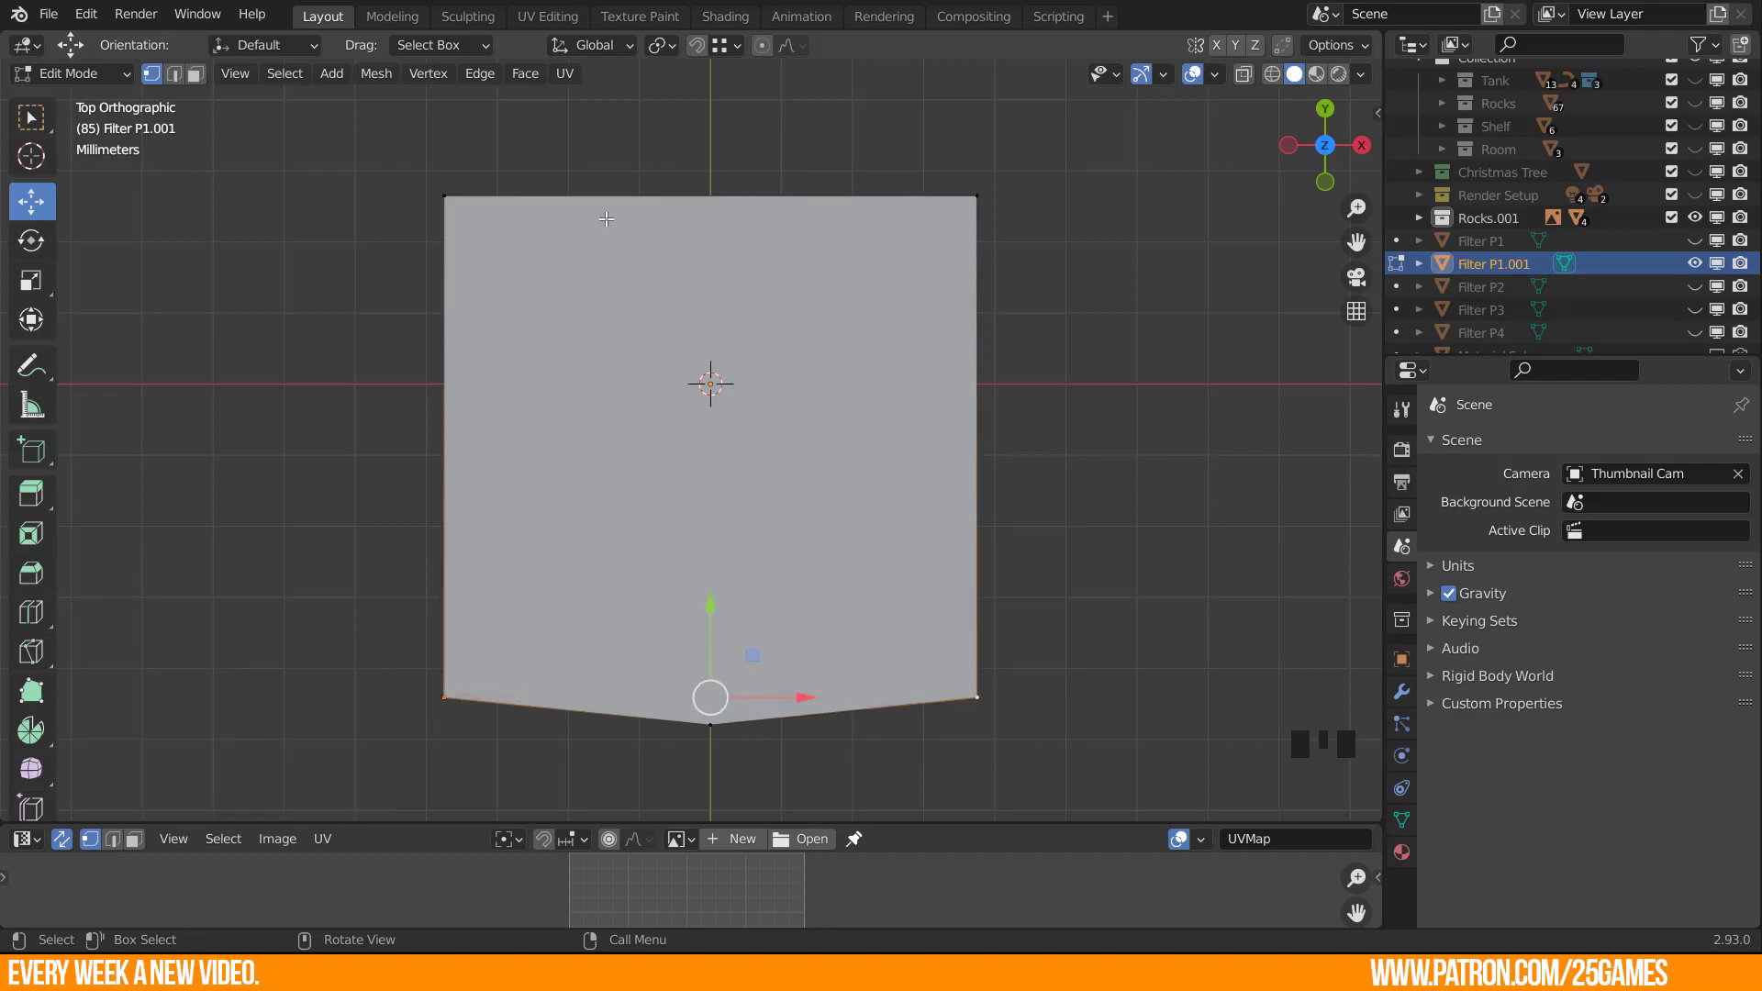
# Subdivide the back edge with one cut and connect its midpoint to the front middle vertex.
pyautogui.click(702, 185)
pyautogui.press('2')
pyautogui.click(664, 199)
pyautogui.rightClick(670, 202)
pyautogui.click(590, 200)
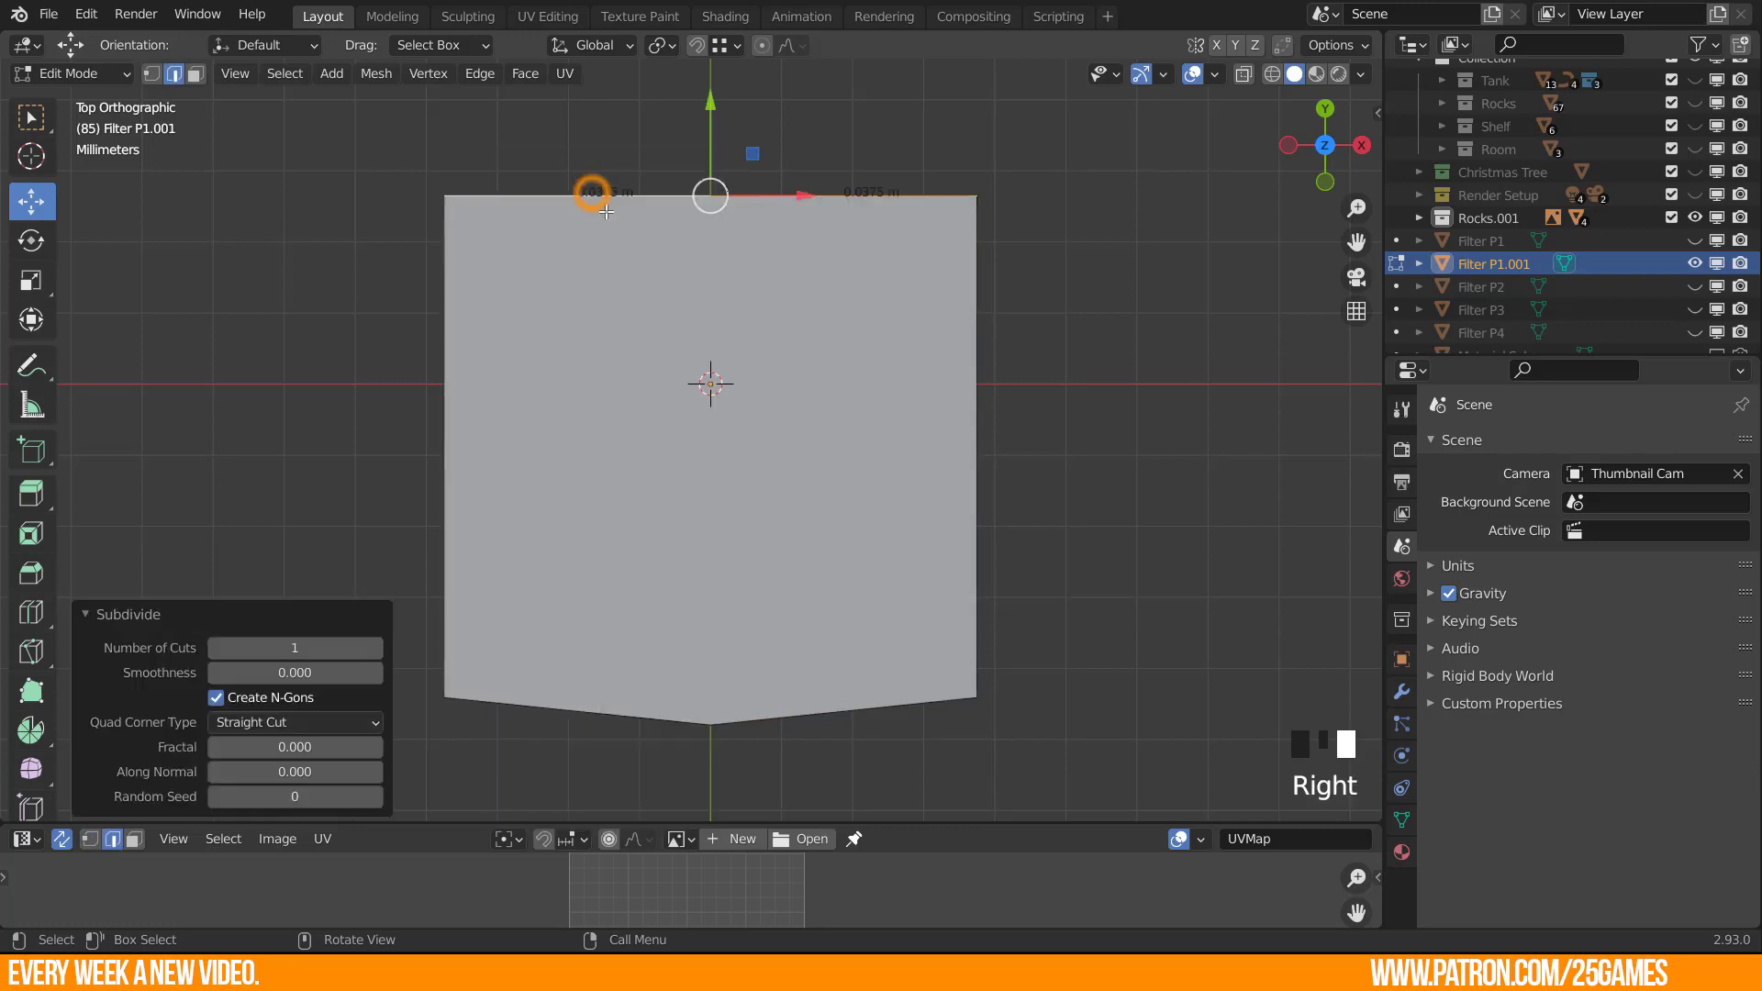
pyautogui.press('1')
pyautogui.click(710, 195)
pyautogui.keyDown('shift'); pyautogui.click(713, 725); pyautogui.keyUp('shift')
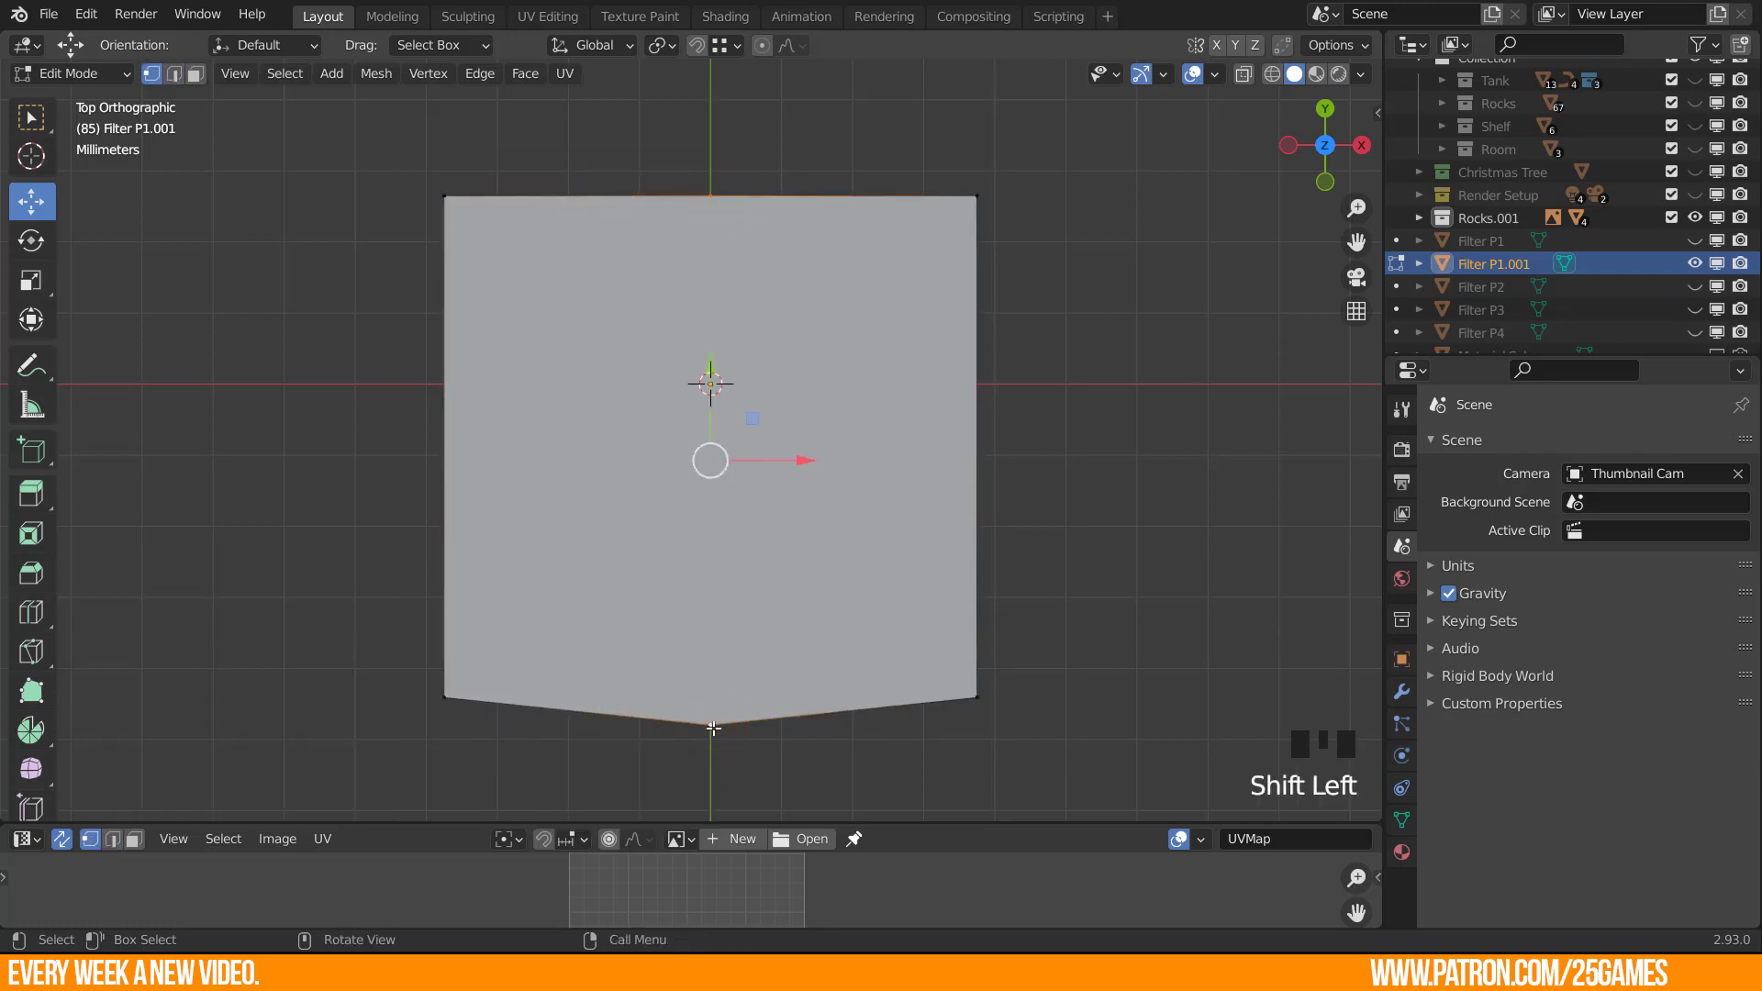
pyautogui.press('j')
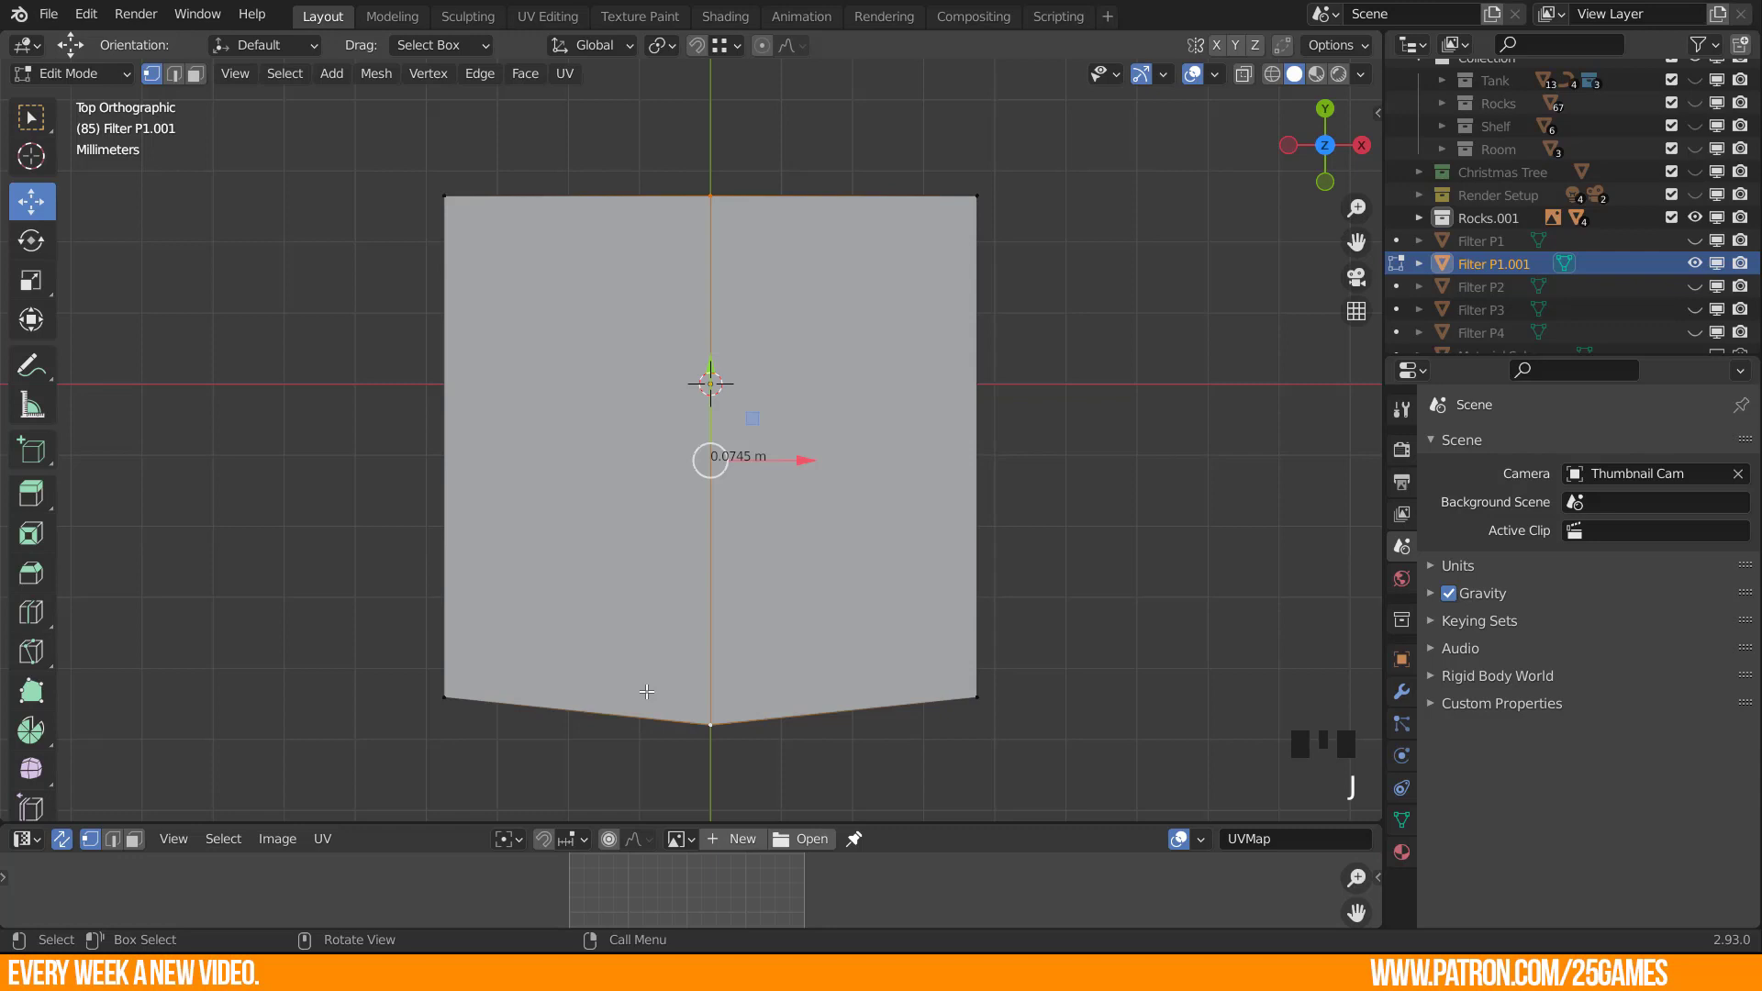
# Delete the face on the negative X half of the shape and return to Object Mode.
pyautogui.press('3')
pyautogui.click(591, 516)
pyautogui.press('x')
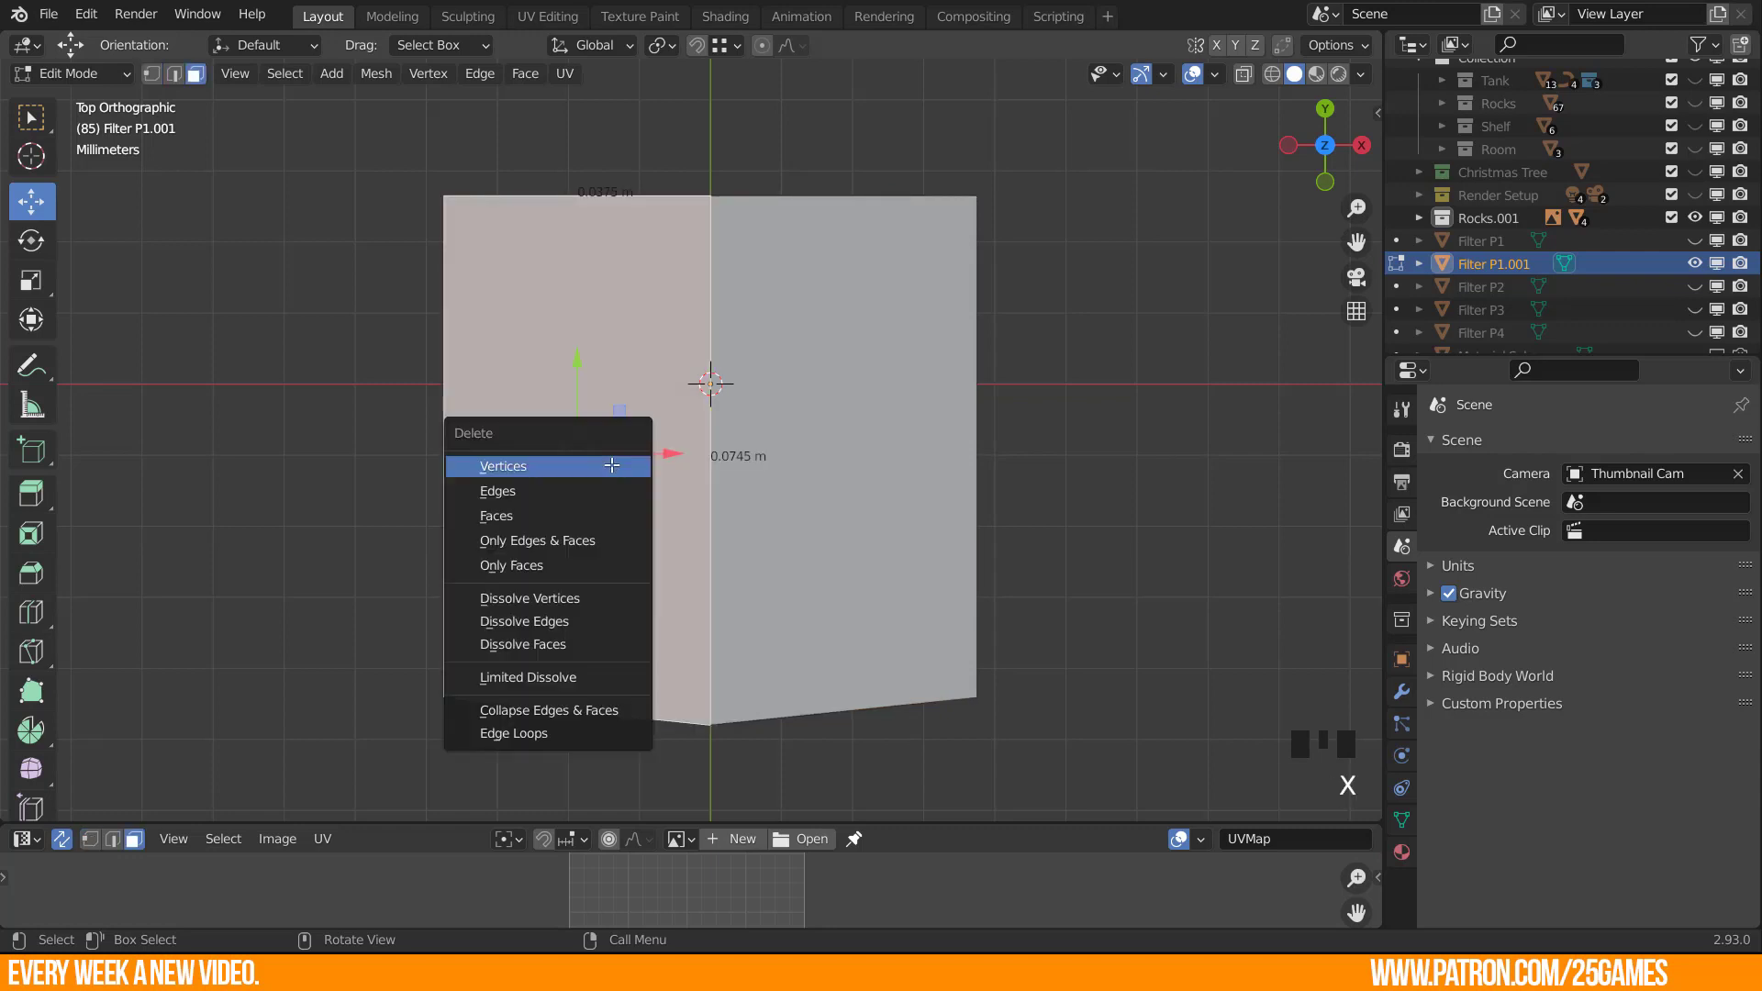
pyautogui.click(590, 515)
pyautogui.click(869, 519)
pyautogui.press('Tab')
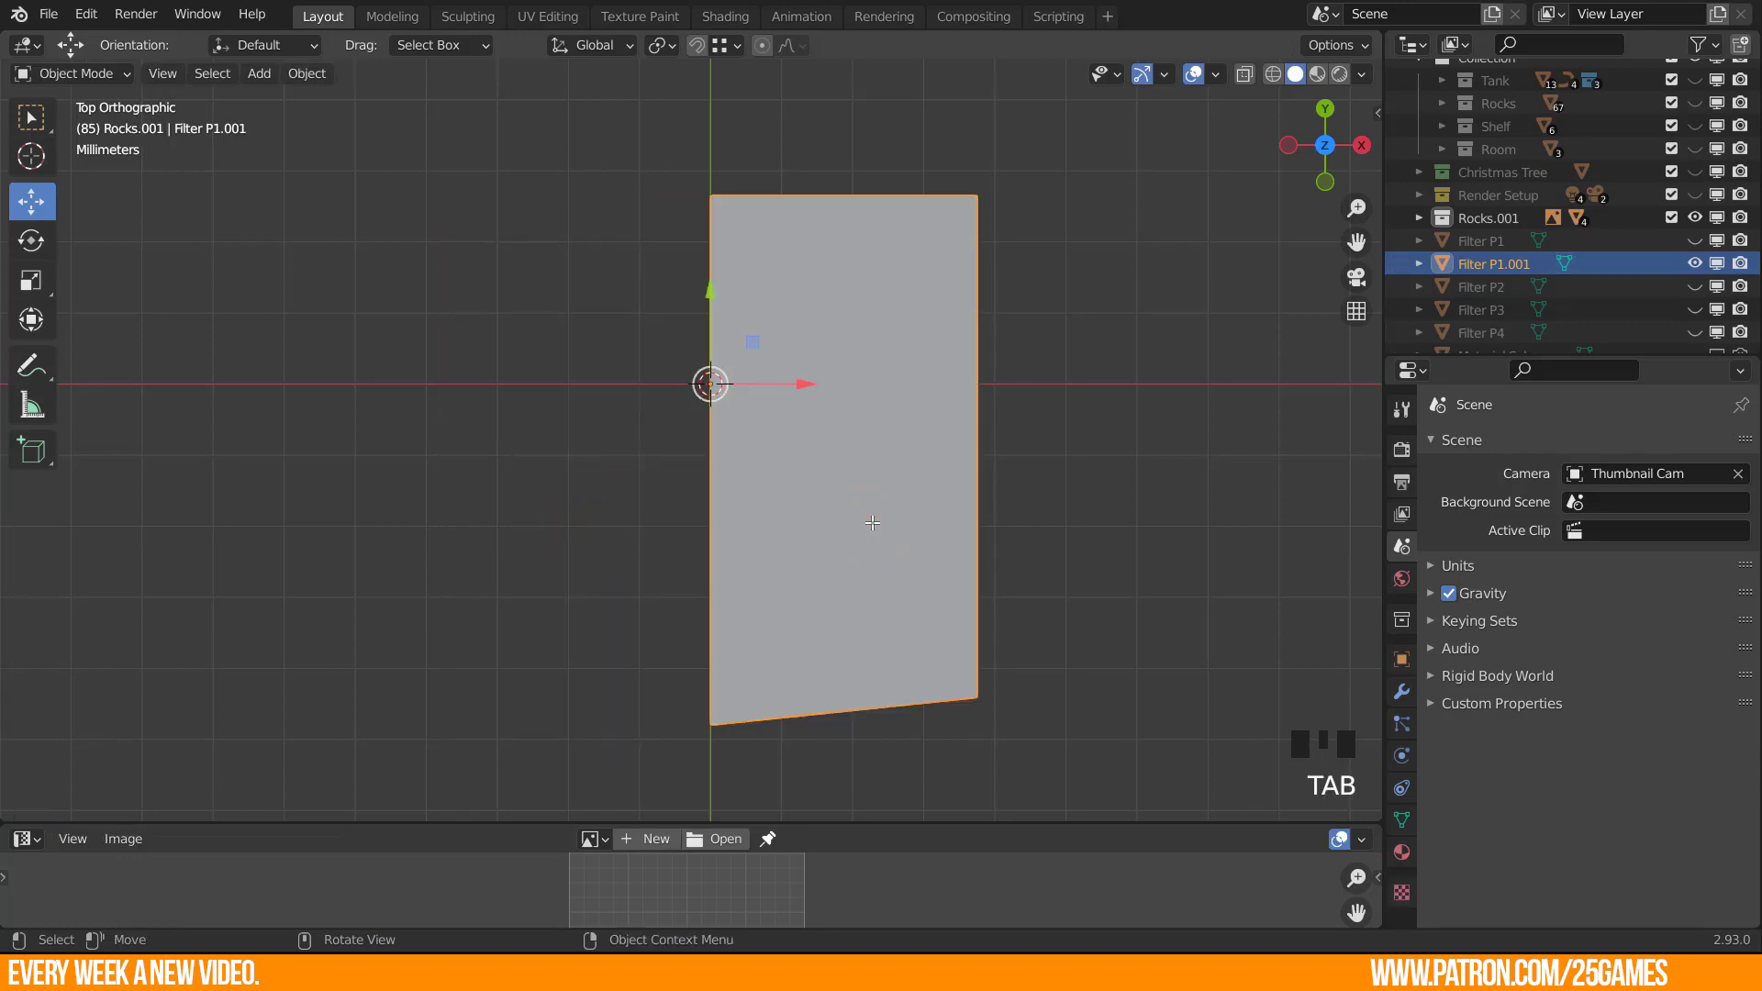
# Add a Mirror modifier on the X axis to the remaining half and enter Edit Mode.
pyautogui.moveTo(851, 503); pyautogui.dragTo(778, 521, button='middle')
pyautogui.click(1401, 691)
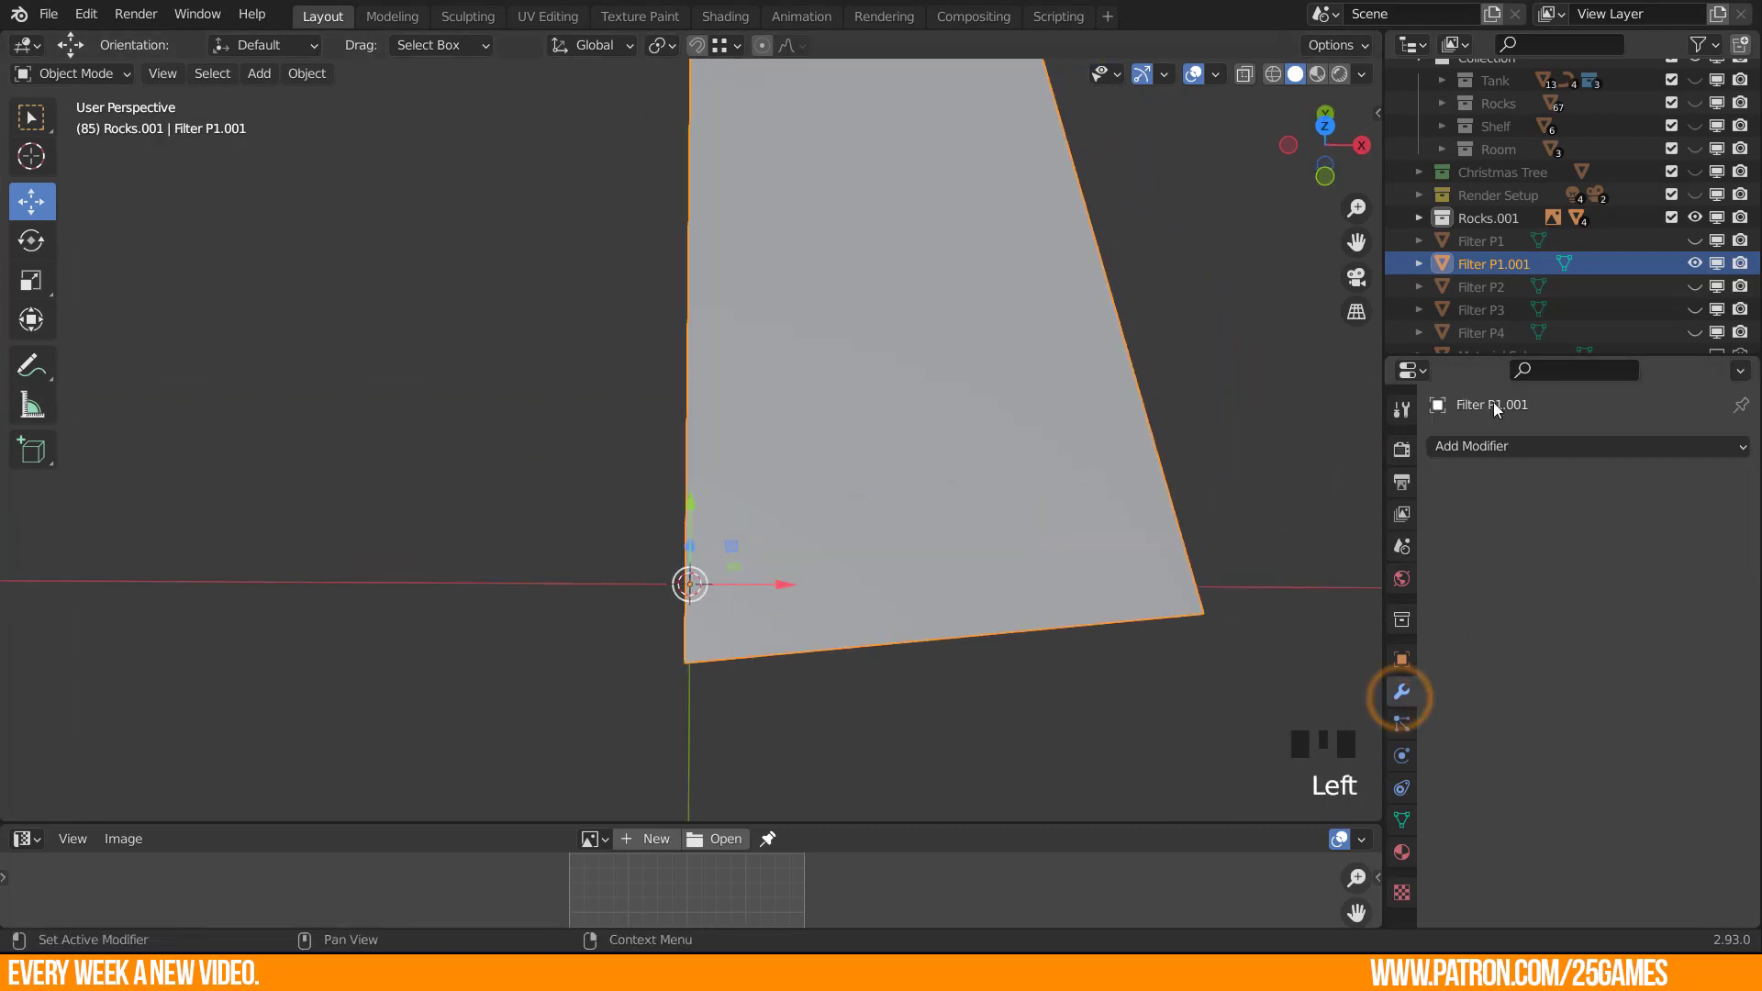
pyautogui.click(1494, 446)
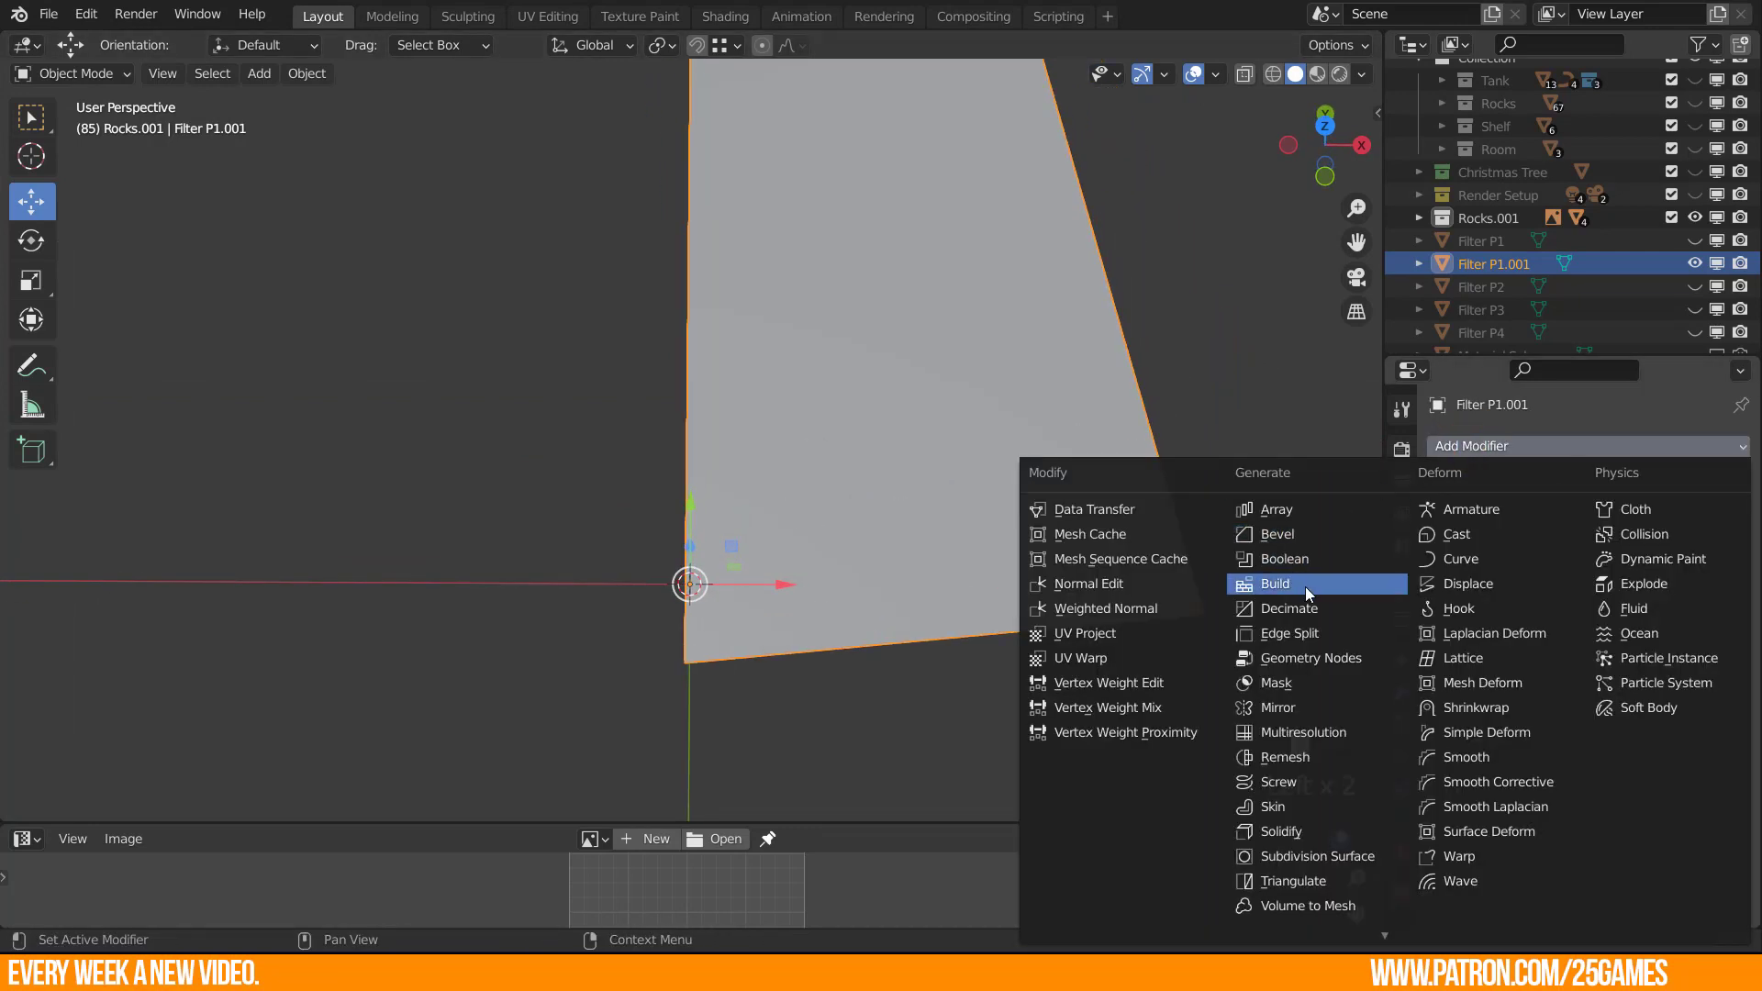
pyautogui.click(1285, 703)
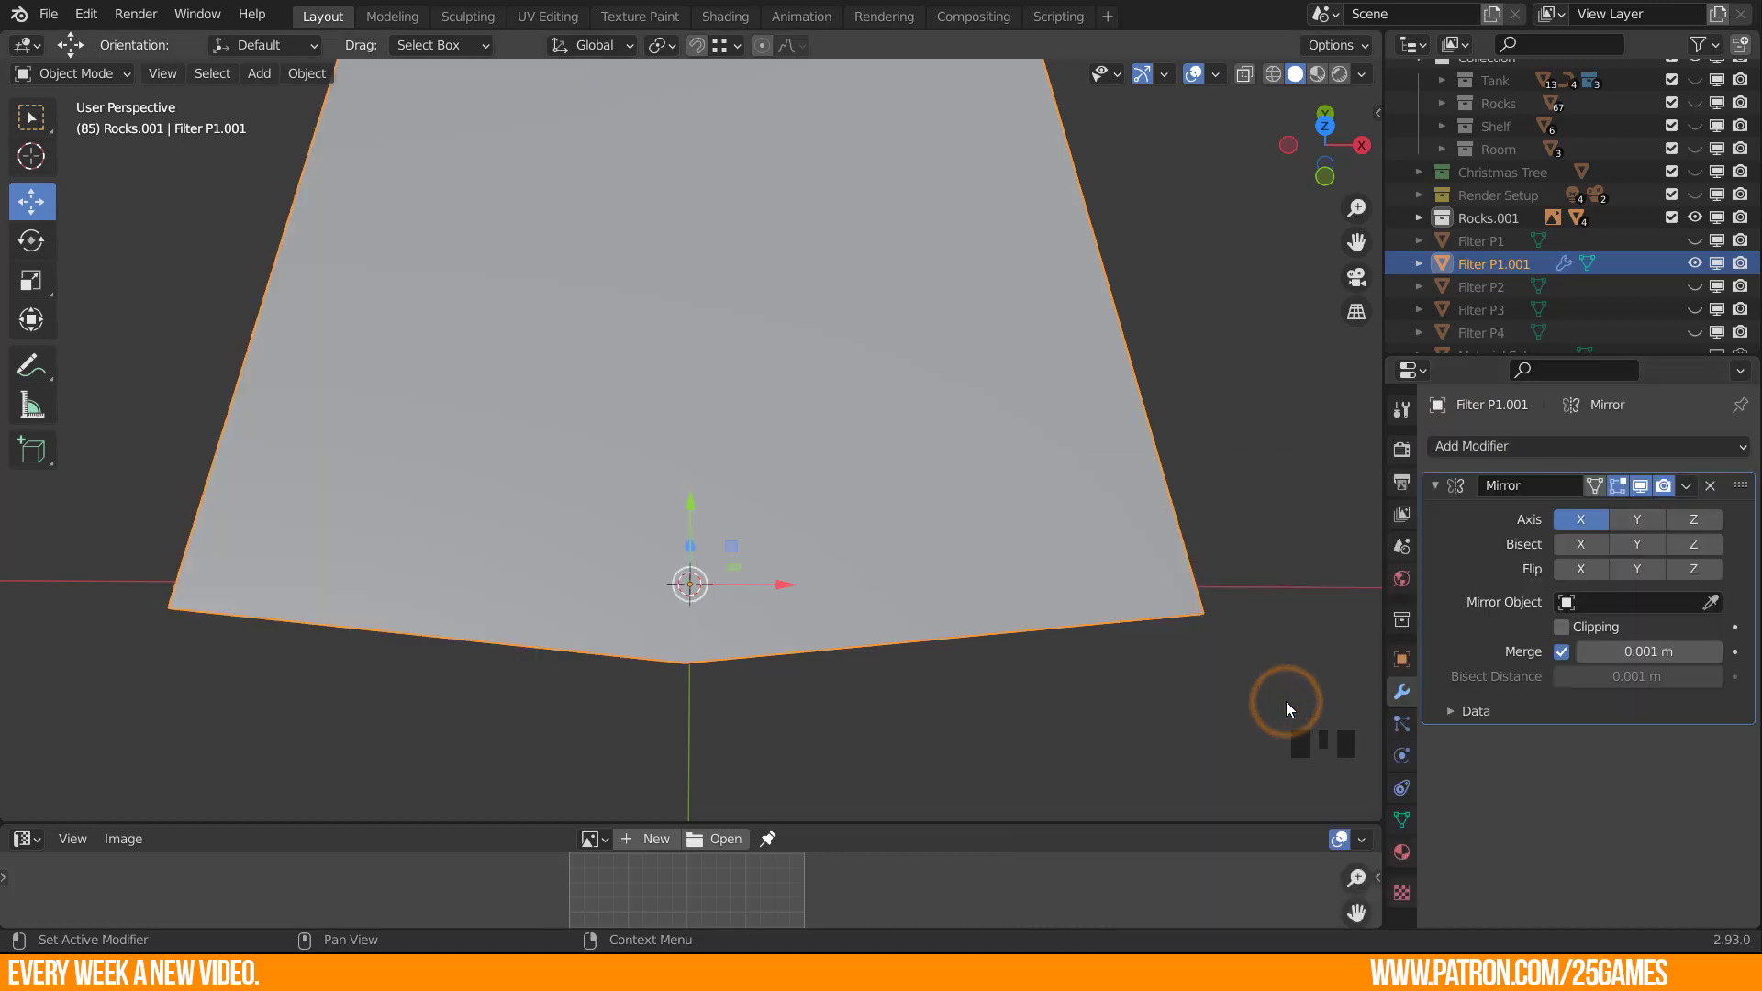
pyautogui.scroll(-2, 681, 584)
pyautogui.keyDown('shift'); pyautogui.moveTo(681, 583); pyautogui.dragTo(585, 369, button='middle'); pyautogui.keyUp('shift')
pyautogui.press('Tab')
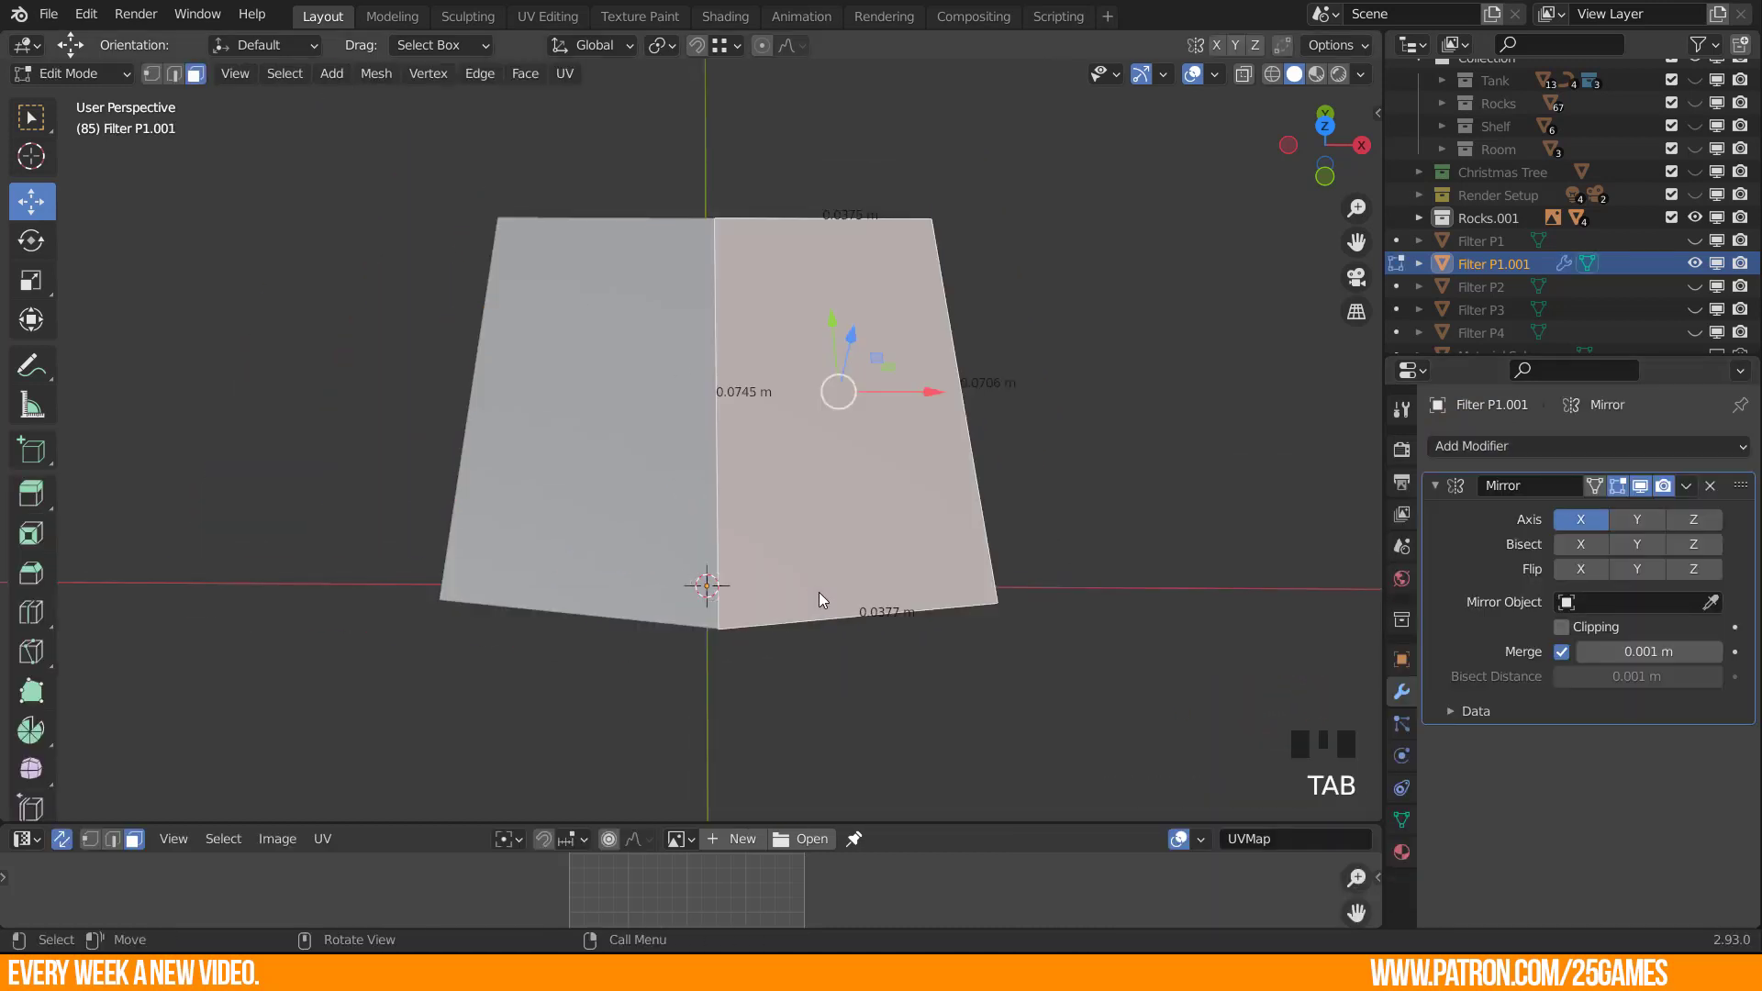
# Bevel the outer front corner vertex of the half profile, with the bevel affecting vertices.
pyautogui.scroll(2, 815, 569)
pyautogui.keyDown('shift'); pyautogui.moveTo(1048, 581); pyautogui.dragTo(954, 545, button='middle'); pyautogui.keyUp('shift')
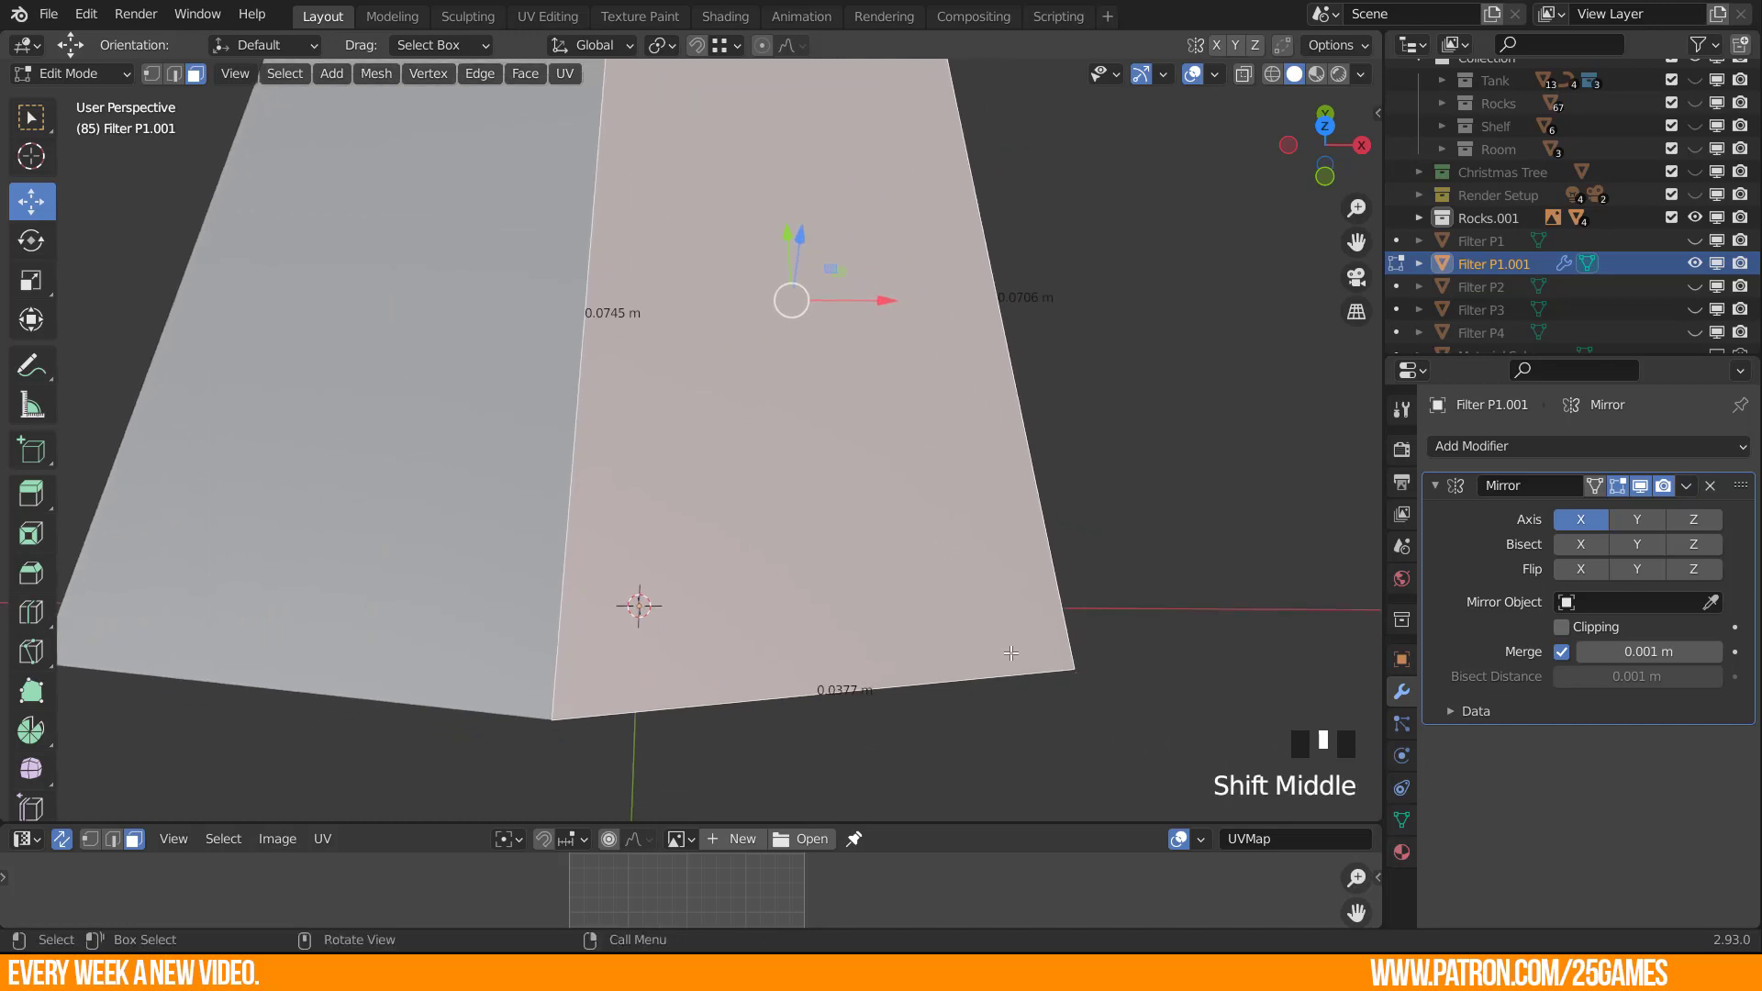
pyautogui.scroll(-1, 1046, 672)
pyautogui.click(958, 609)
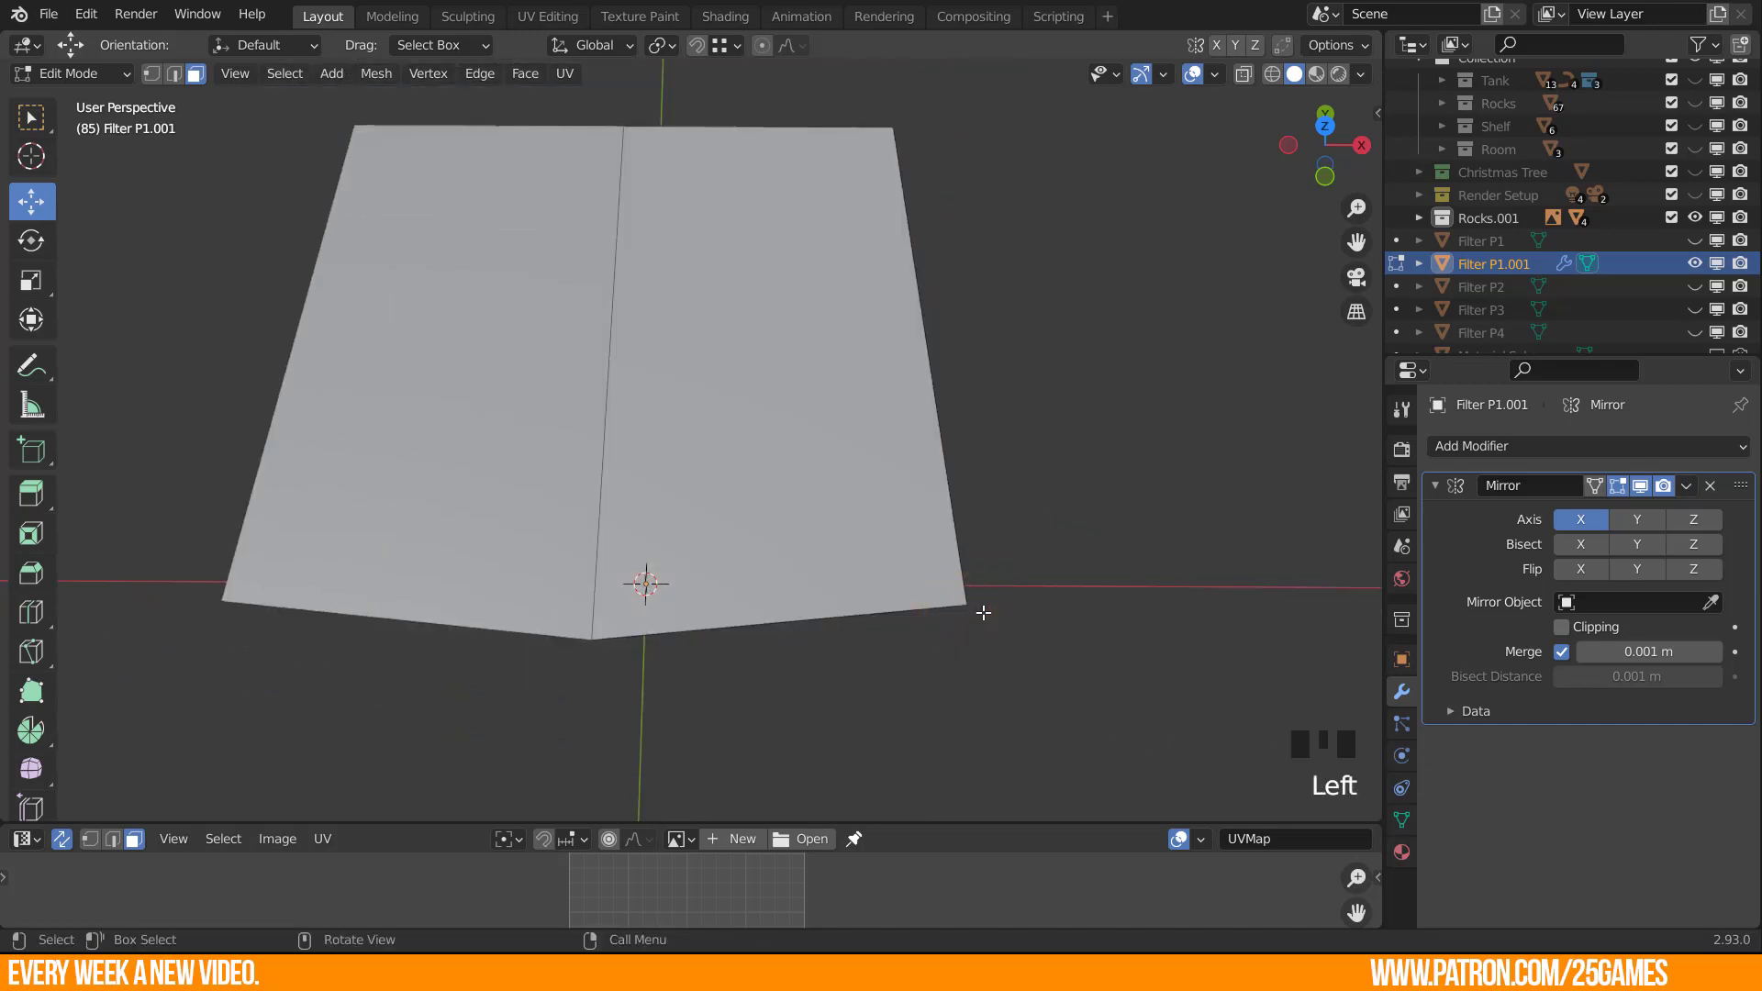
pyautogui.press('1')
pyautogui.click(968, 606)
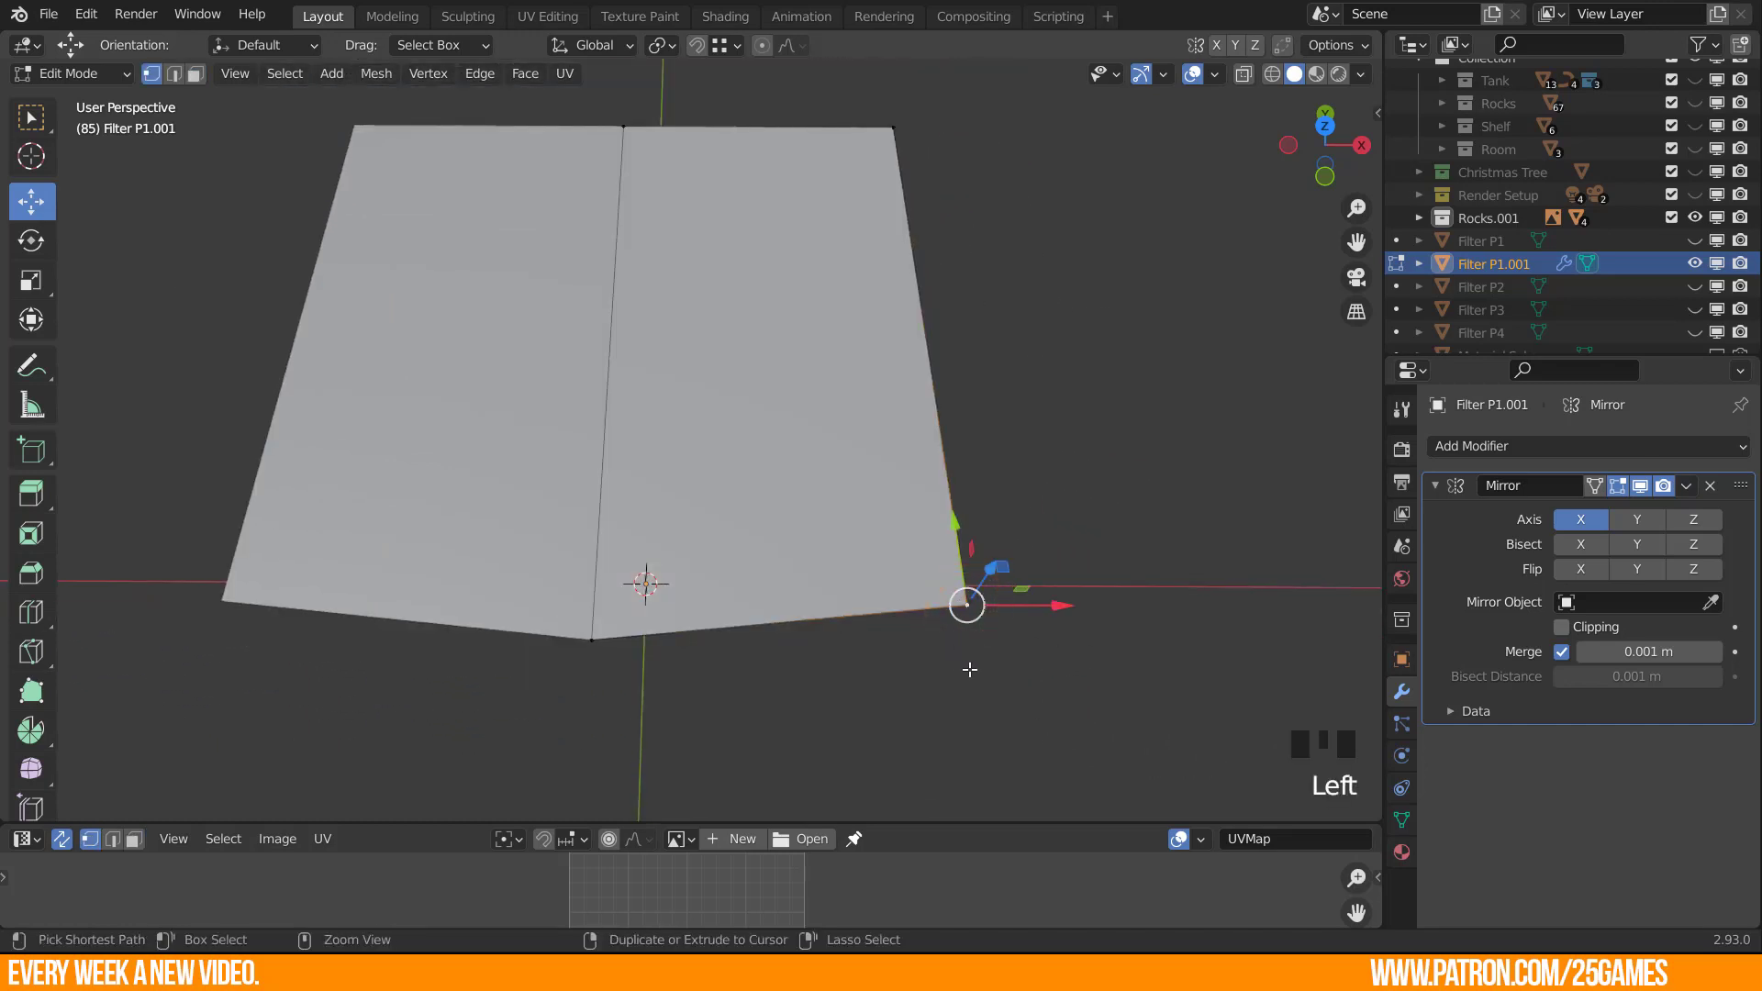
pyautogui.hotkey('ctrl', 'b')
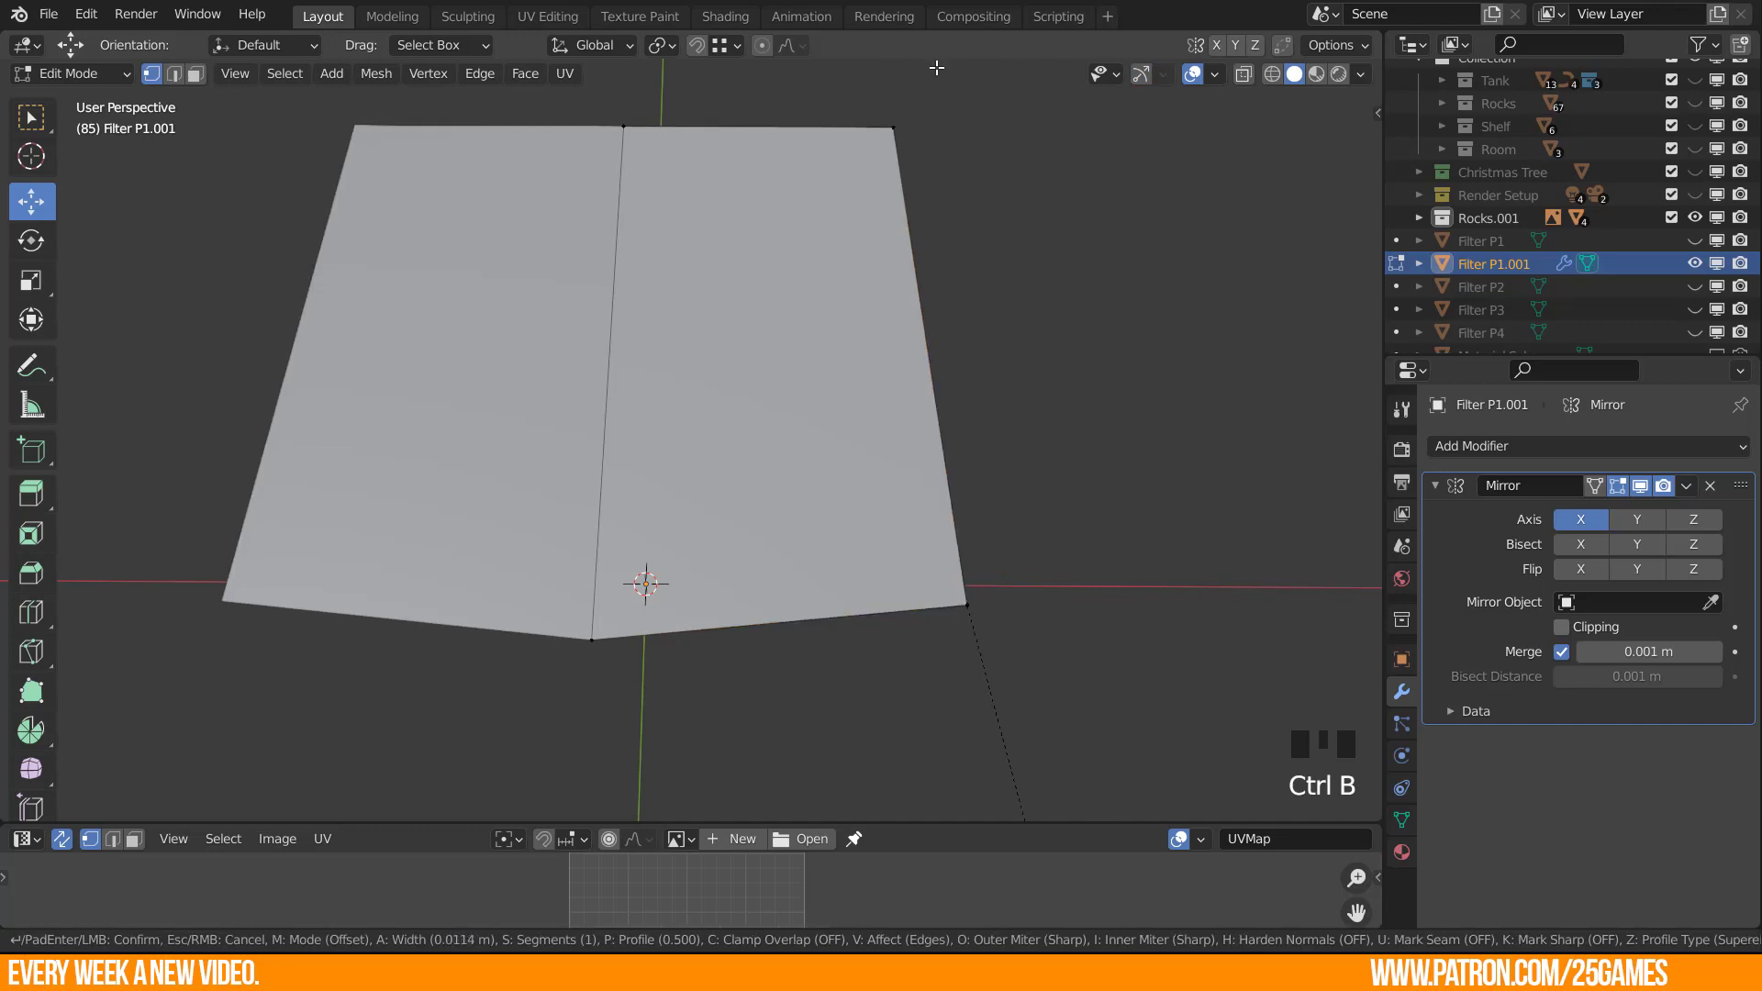
pyautogui.click(1165, 771)
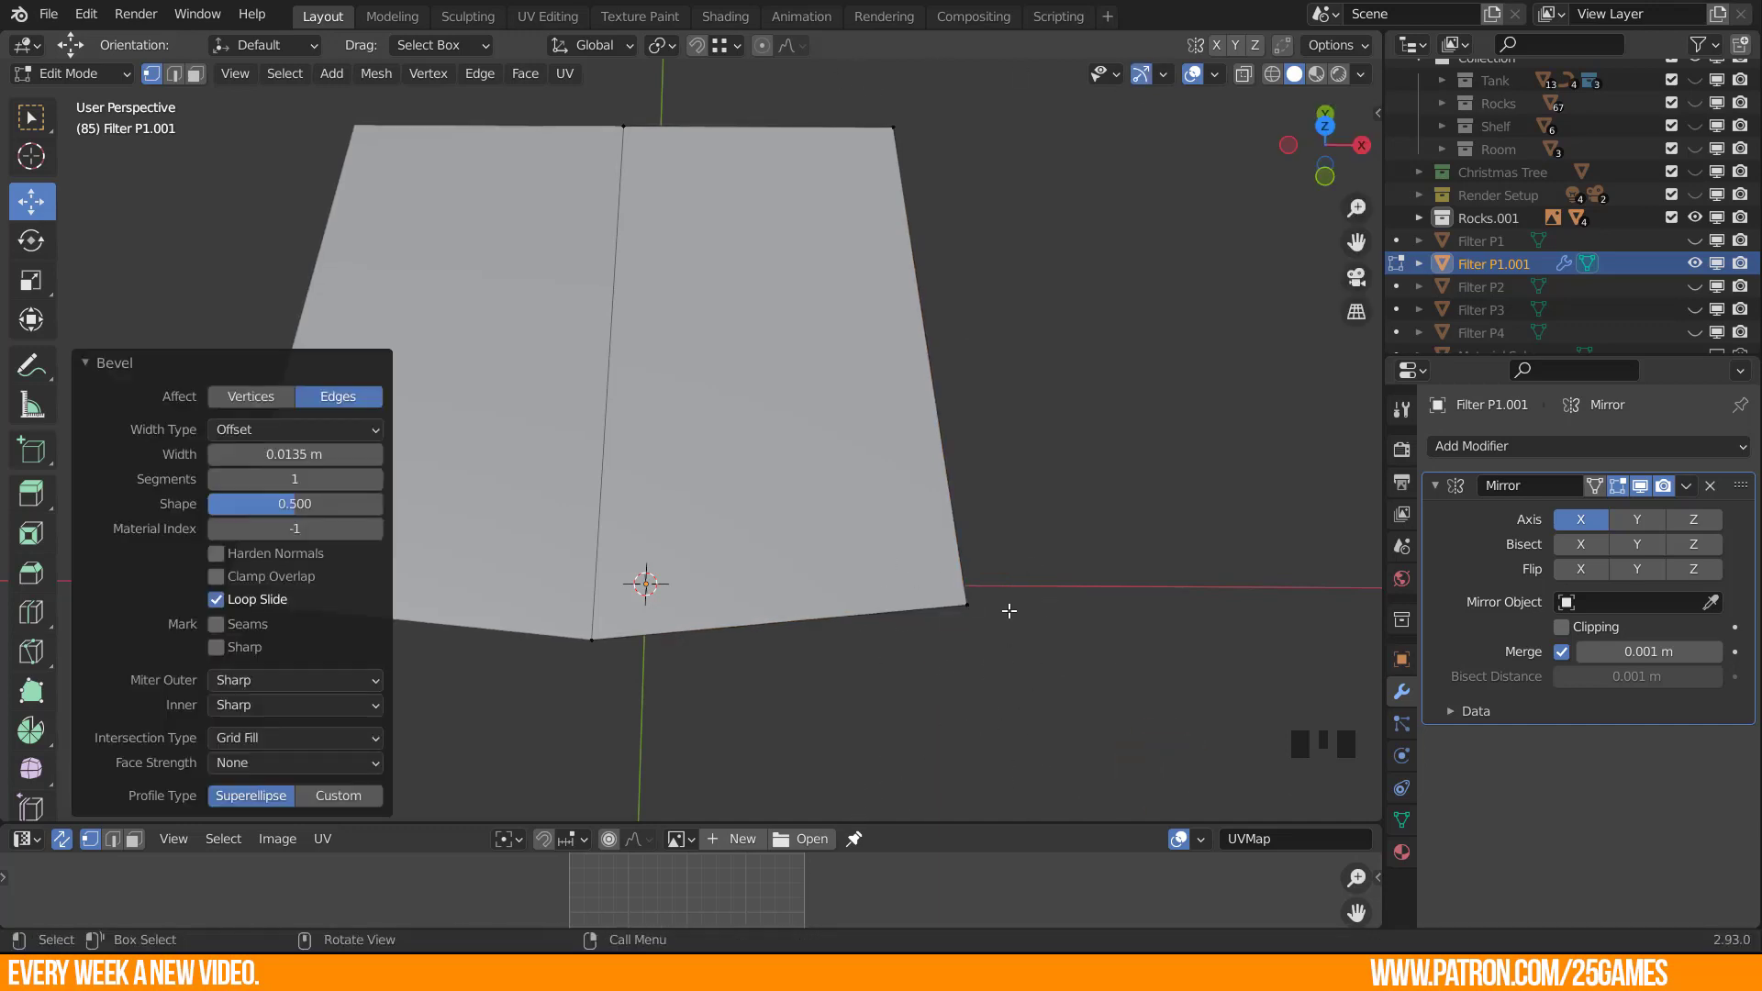
pyautogui.click(250, 398)
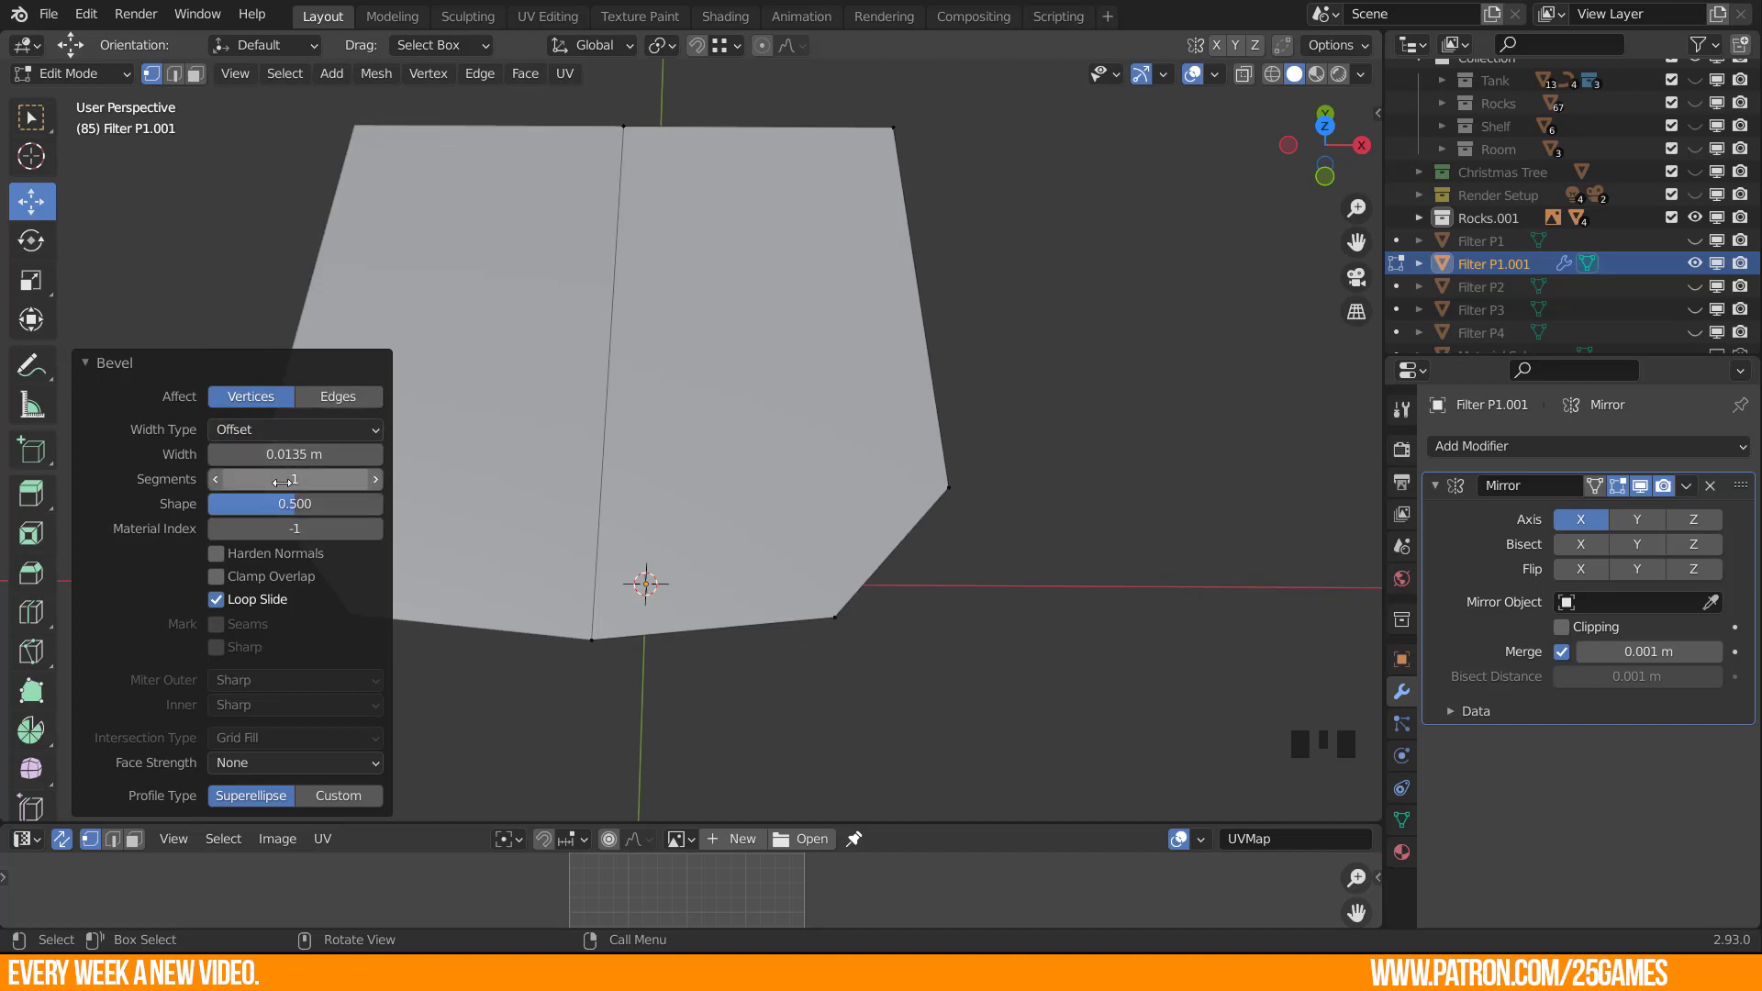
# Set the corner bevel to 6 segments.
pyautogui.moveTo(294, 479); pyautogui.dragTo(304, 479)
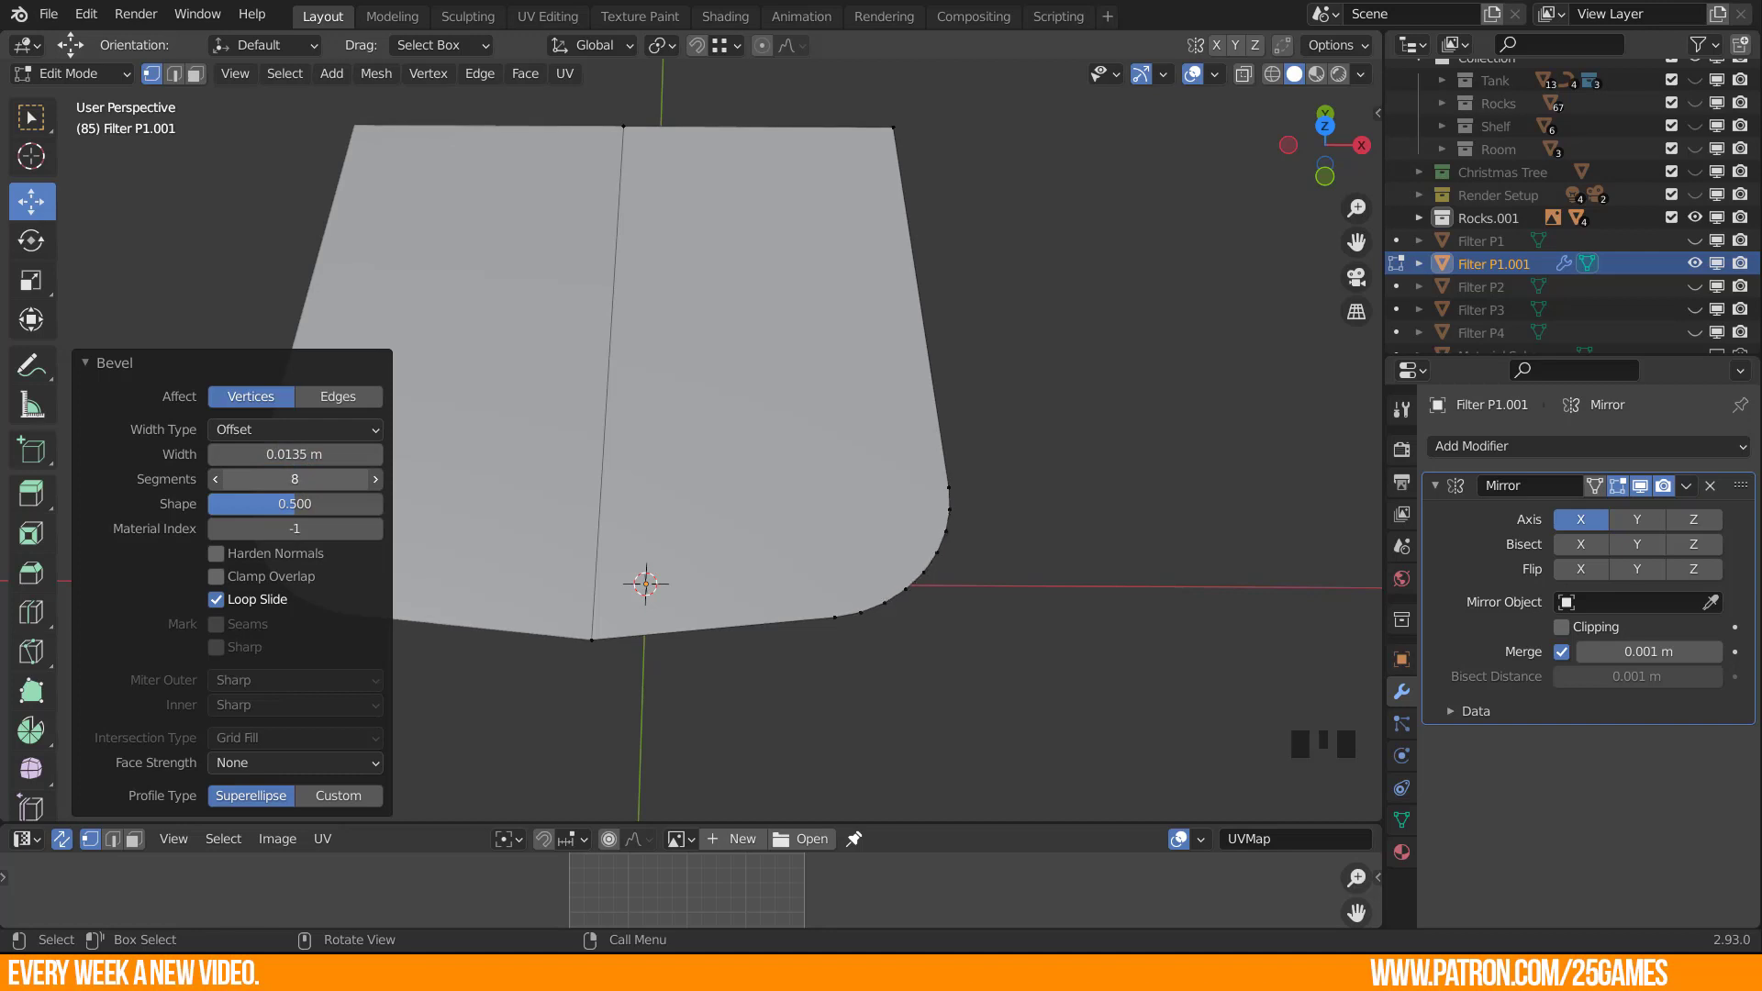
pyautogui.moveTo(304, 479); pyautogui.dragTo(293, 479)
pyautogui.scroll(2, 975, 657)
pyautogui.moveTo(975, 657); pyautogui.dragTo(878, 684, button='middle')
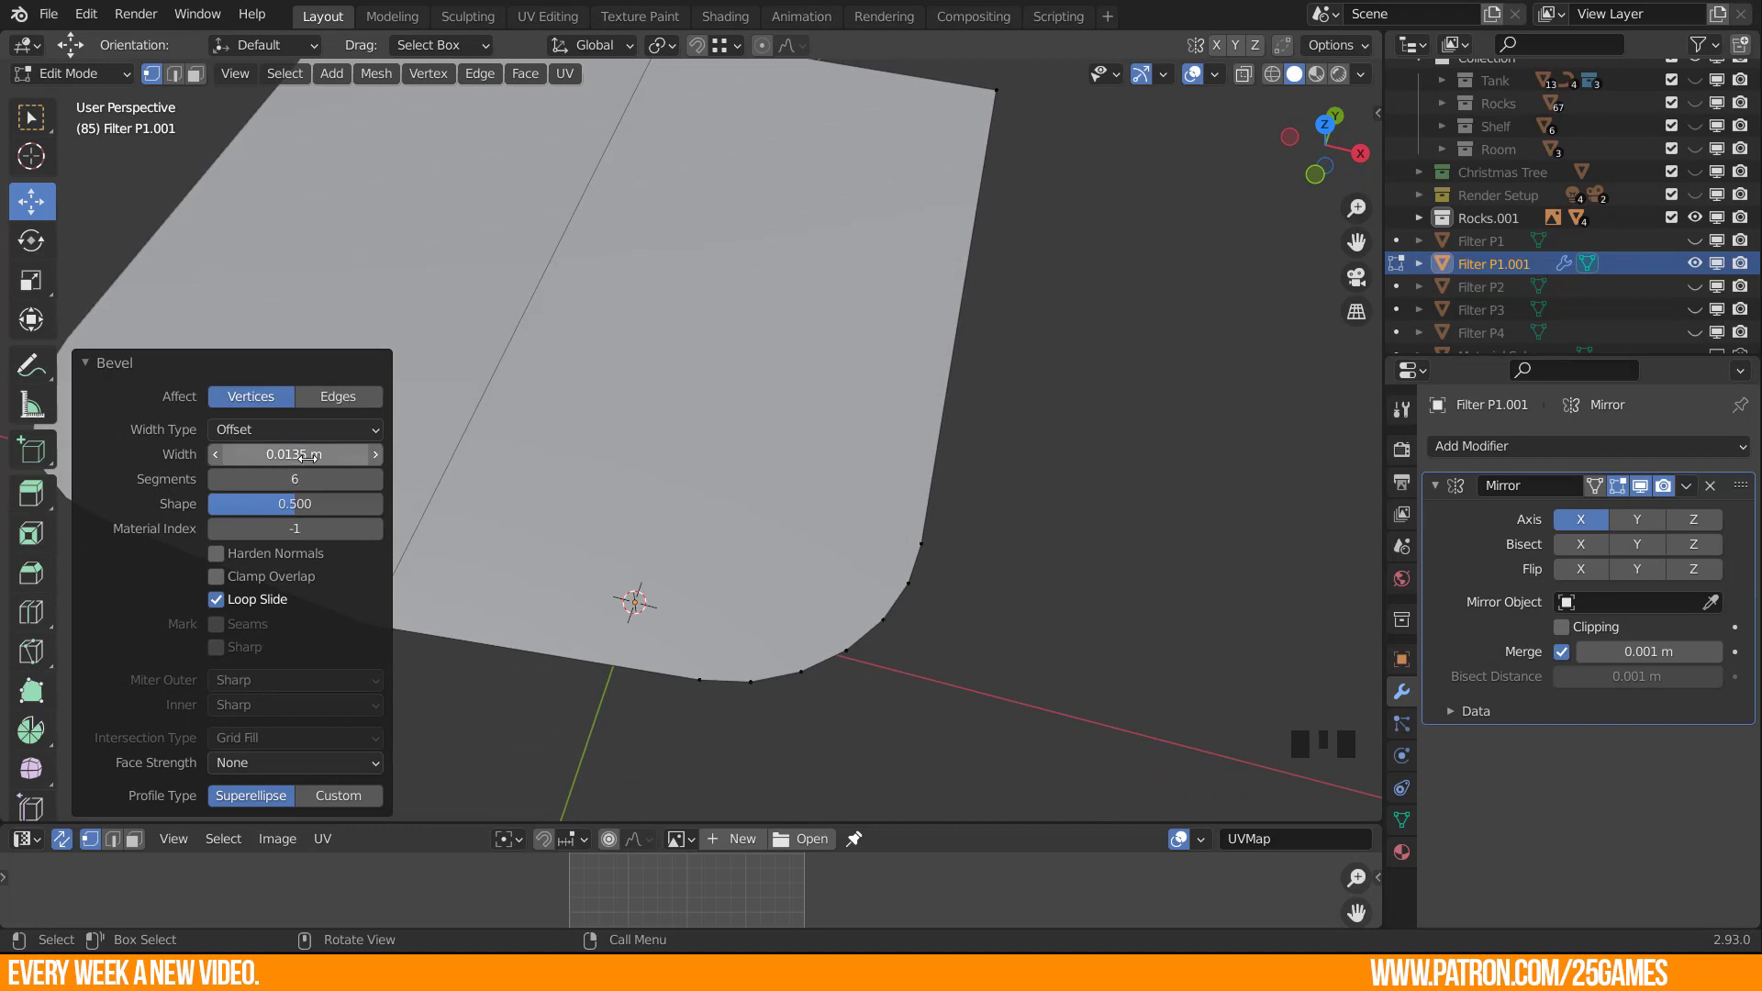
# Try a much smaller bevel width of 0.0036 m on the rounded corner.
pyautogui.moveTo(317, 456)
pyautogui.mouseDown()
pyautogui.moveTo(10, 445)
pyautogui.moveTo(339, 454)
pyautogui.moveTo(295, 454)
pyautogui.mouseUp()
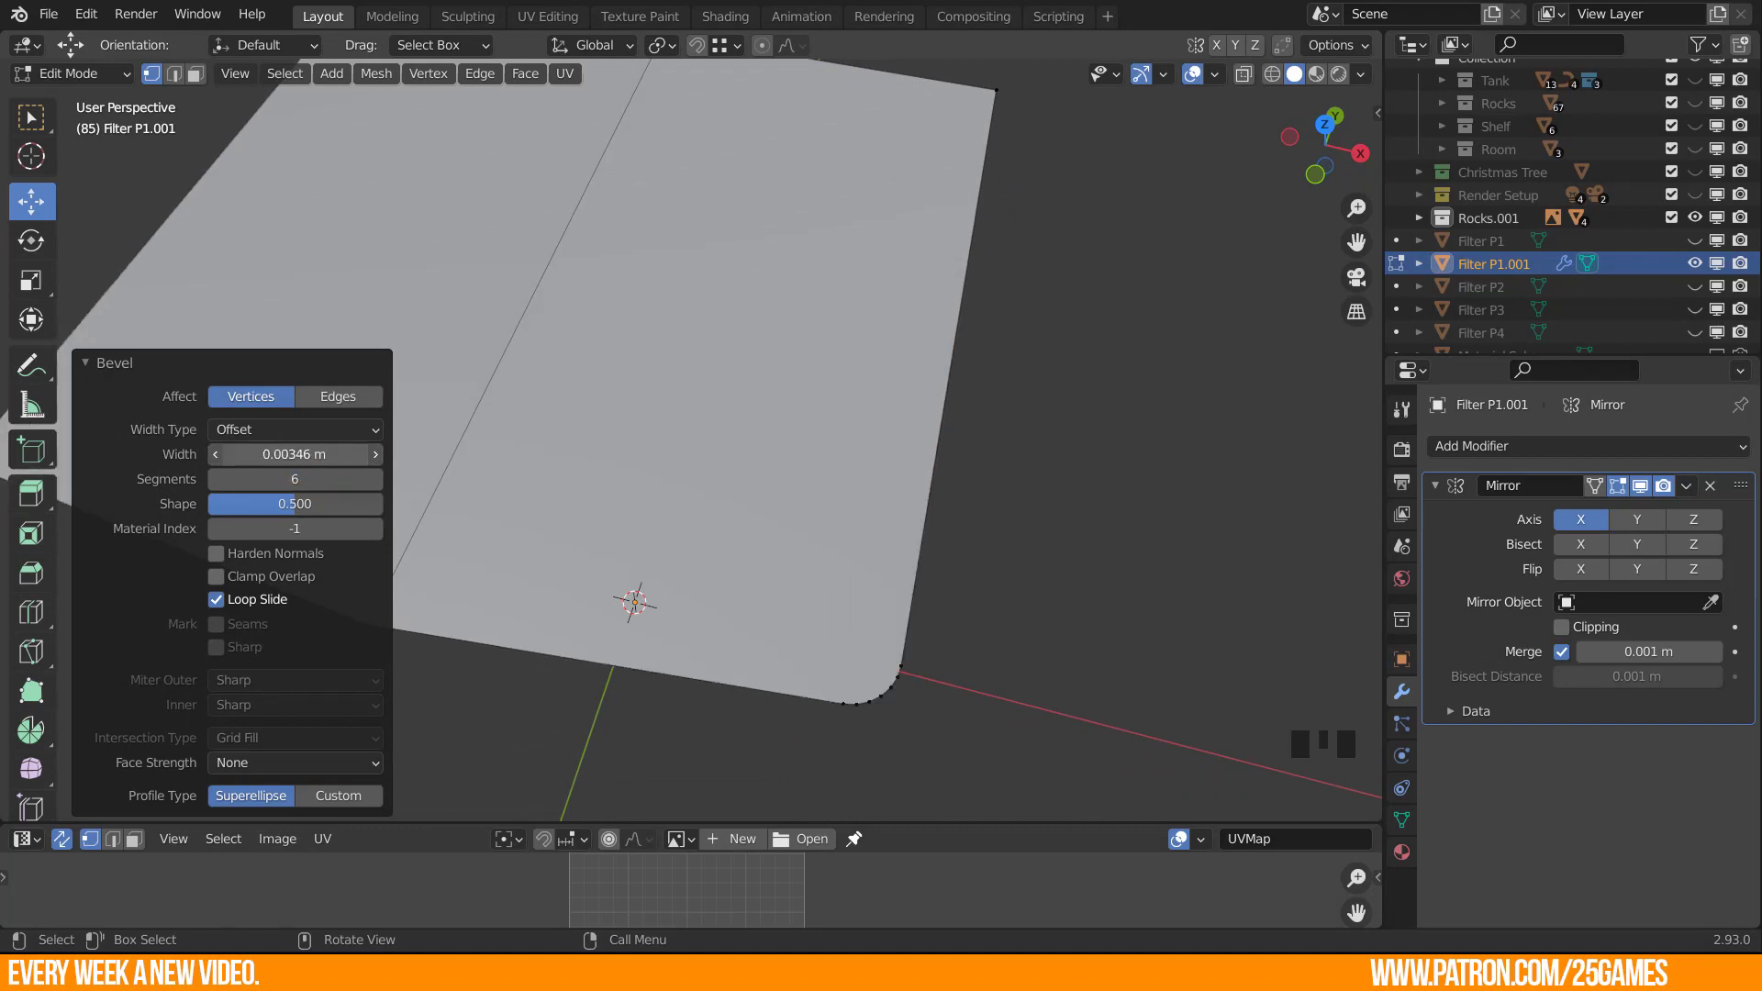
pyautogui.scroll(-2, 747, 587)
pyautogui.moveTo(747, 587); pyautogui.dragTo(767, 618, button='middle')
pyautogui.click(269, 454)
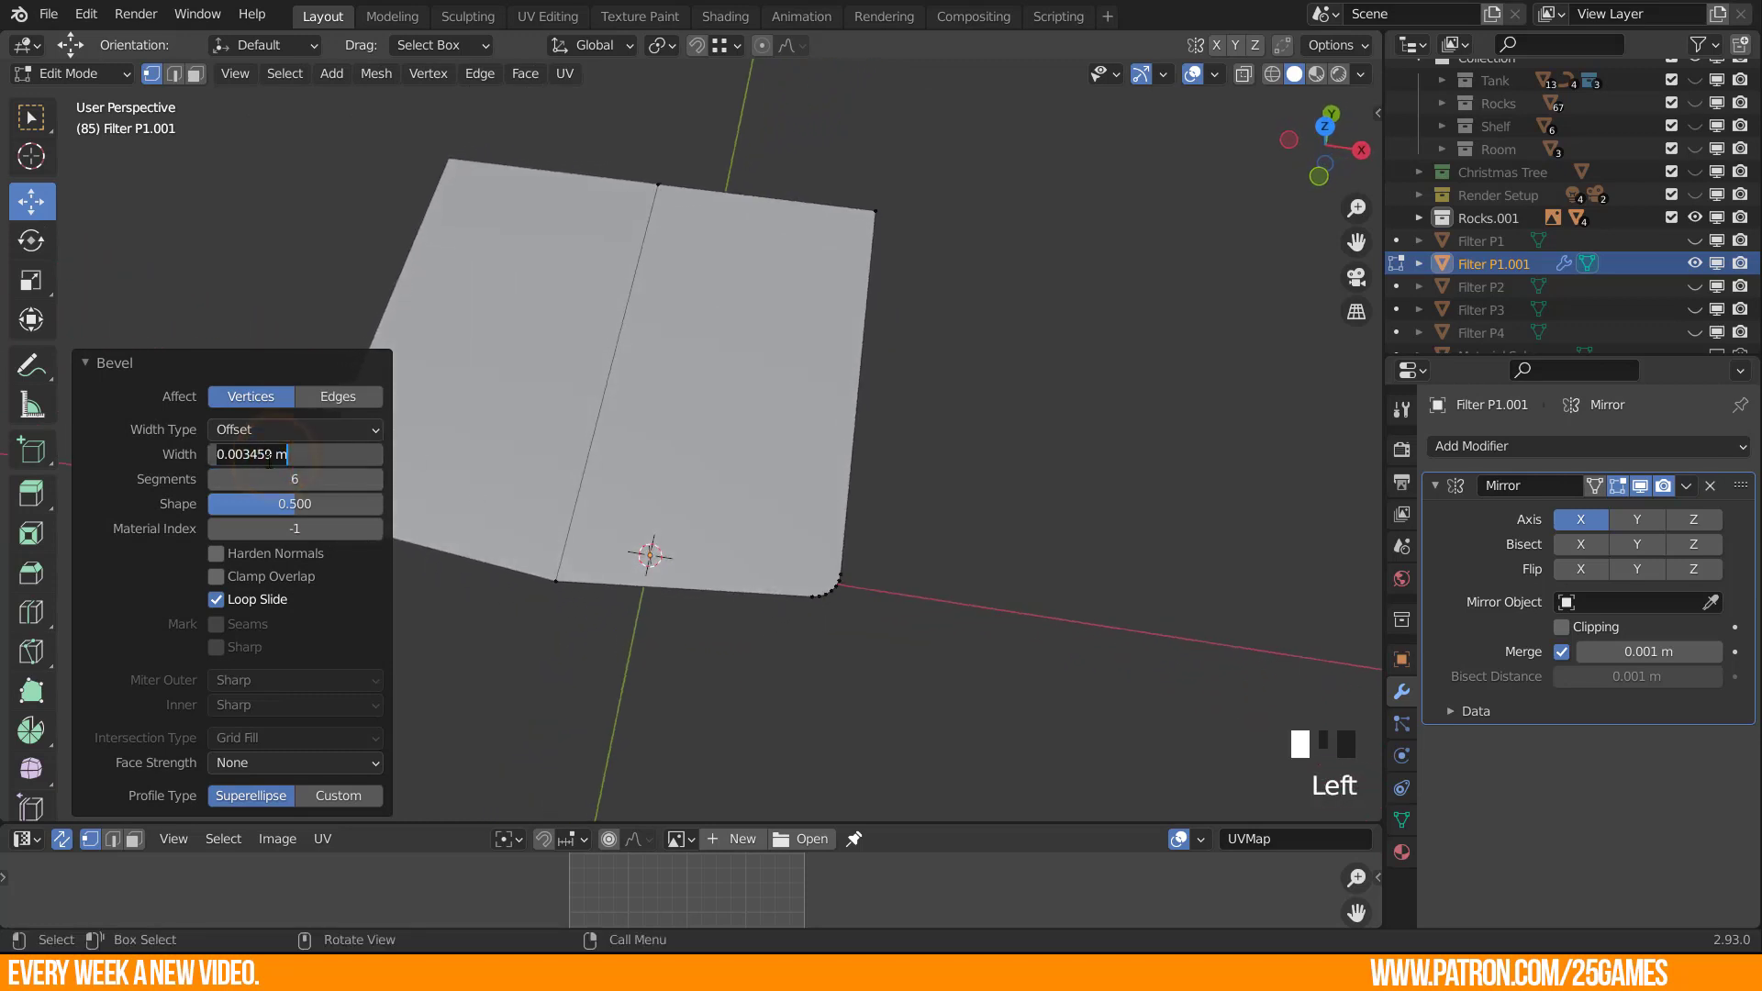
pyautogui.moveTo(276, 454); pyautogui.dragTo(250, 454)
pyautogui.write('6')
pyautogui.press('Return')
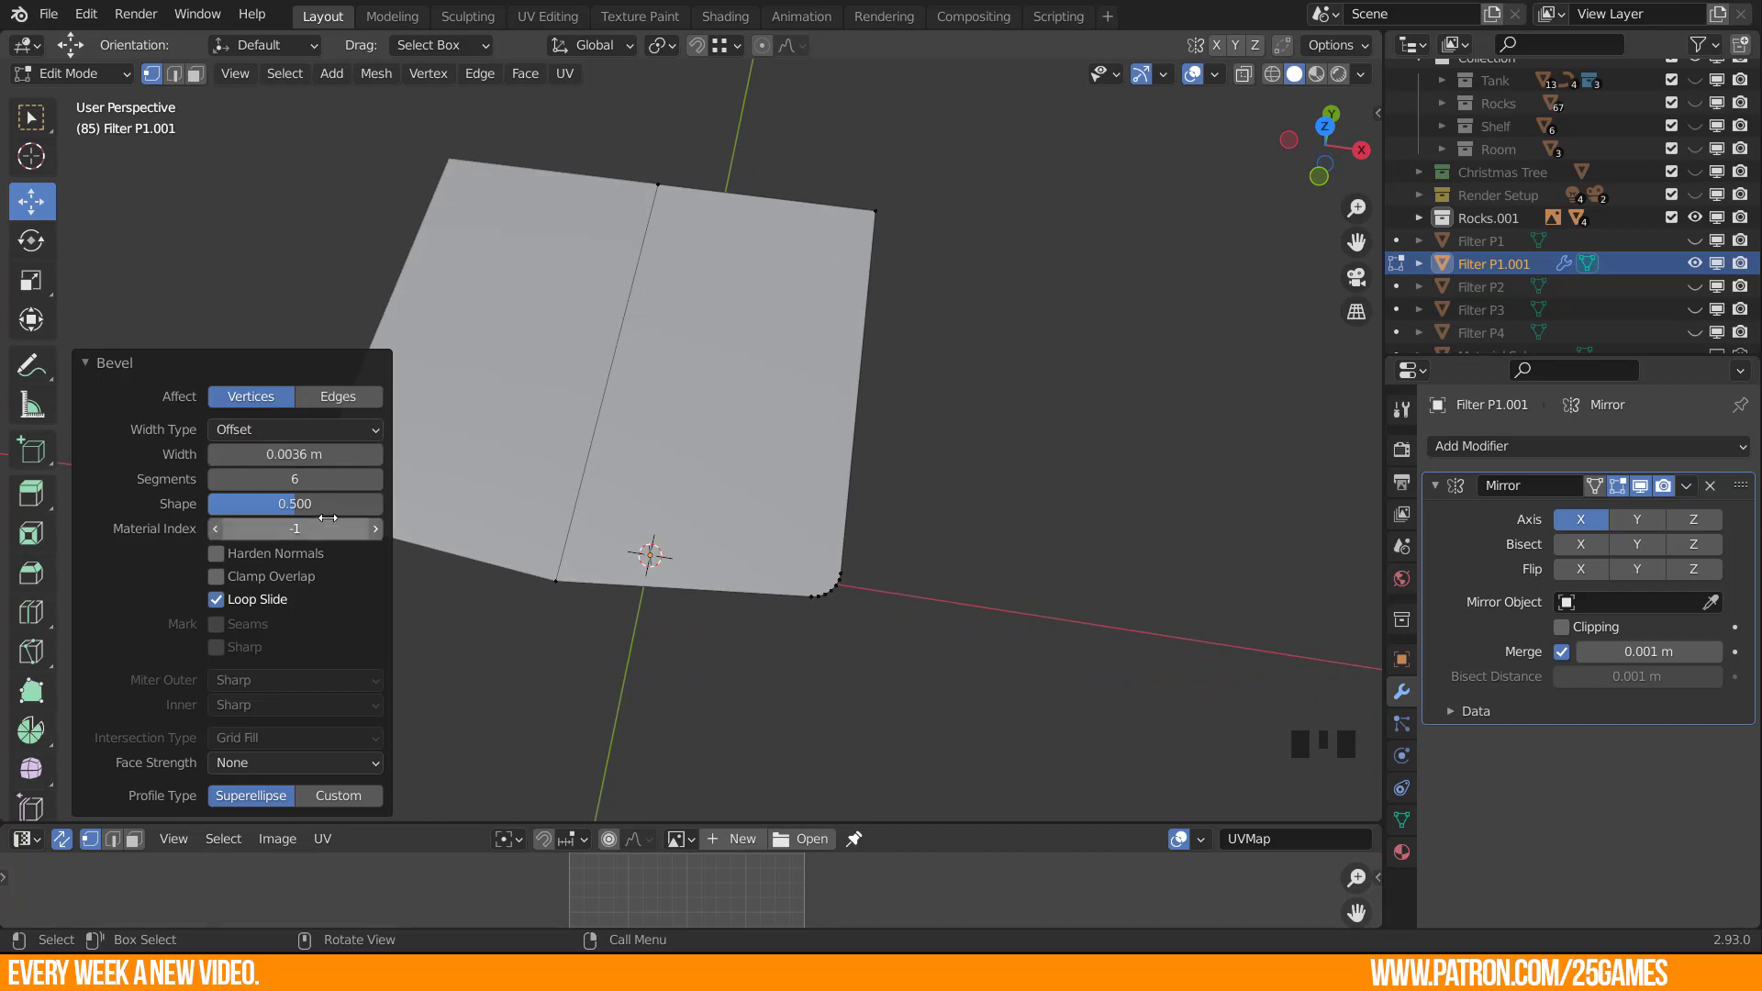
# Try a corner bevel width of 0.004 m and check the rounding on both mirrored halves.
pyautogui.click(306, 455)
pyautogui.moveTo(243, 455); pyautogui.dragTo(259, 454)
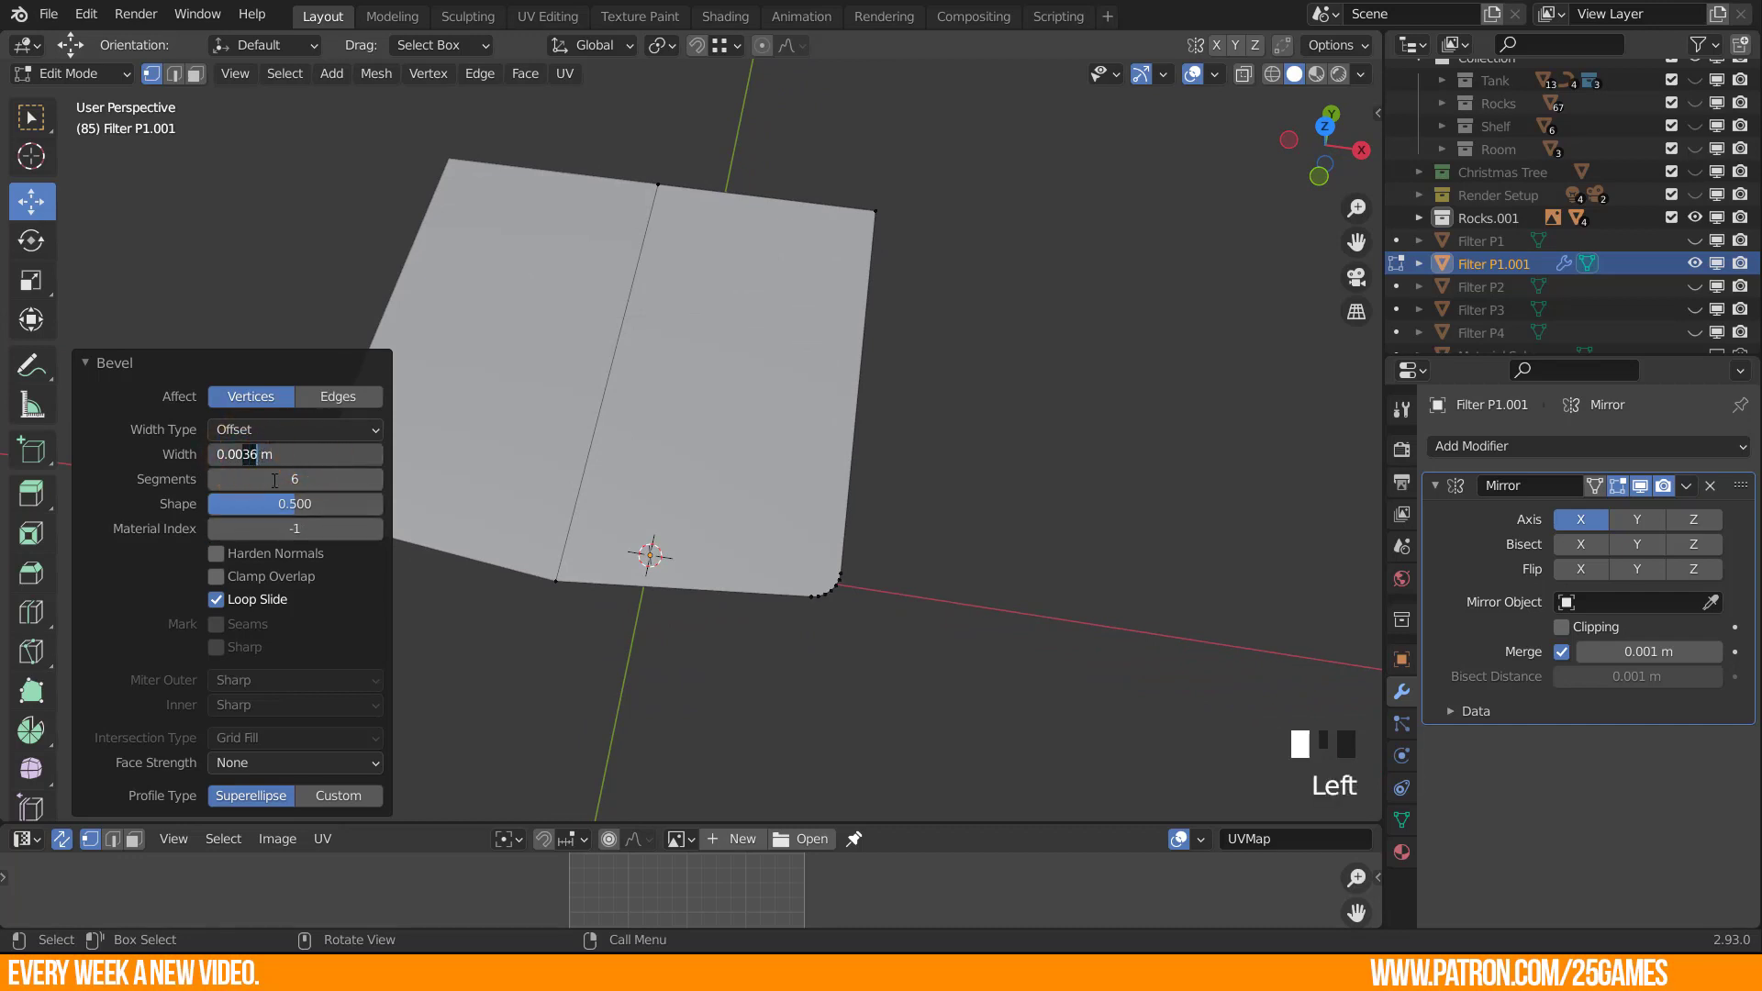
pyautogui.write('4')
pyautogui.press('Return')
pyautogui.scroll(-1, 861, 608)
pyautogui.moveTo(881, 666)
pyautogui.mouseDown(button='middle')
pyautogui.moveTo(860, 696)
pyautogui.moveTo(886, 661)
pyautogui.mouseUp(button='middle')
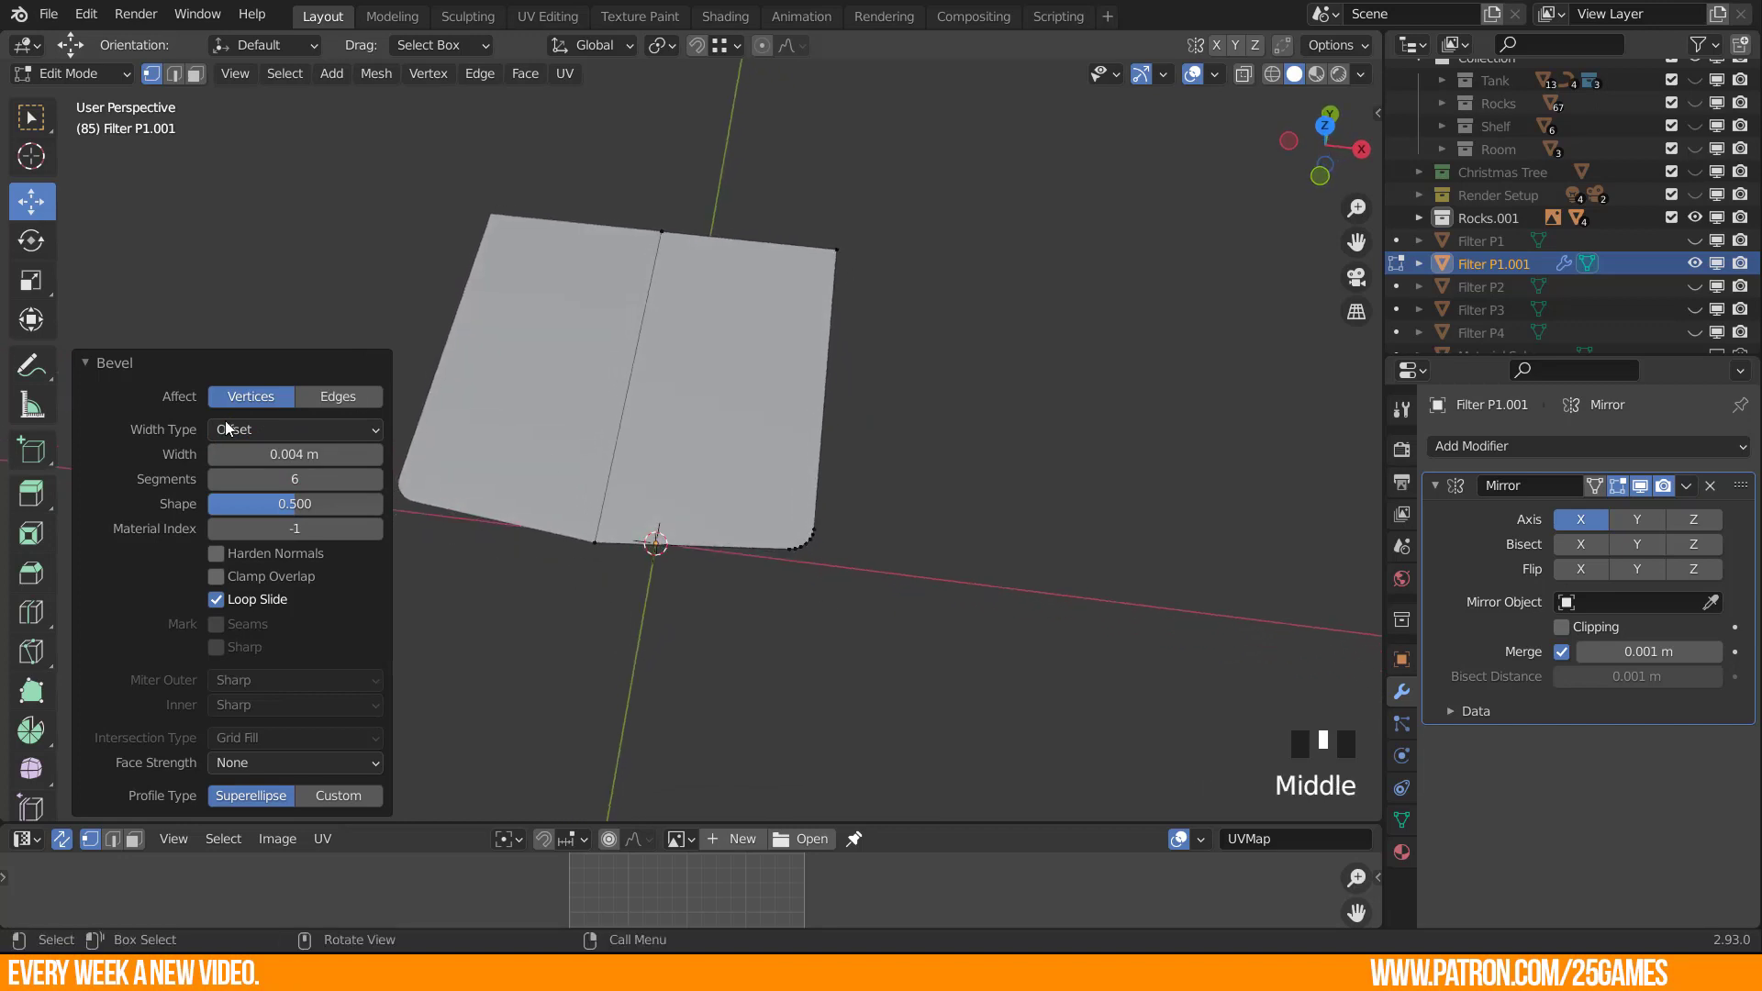
# Try a corner bevel width of 0.005 m and check the corner up close.
pyautogui.click(295, 454)
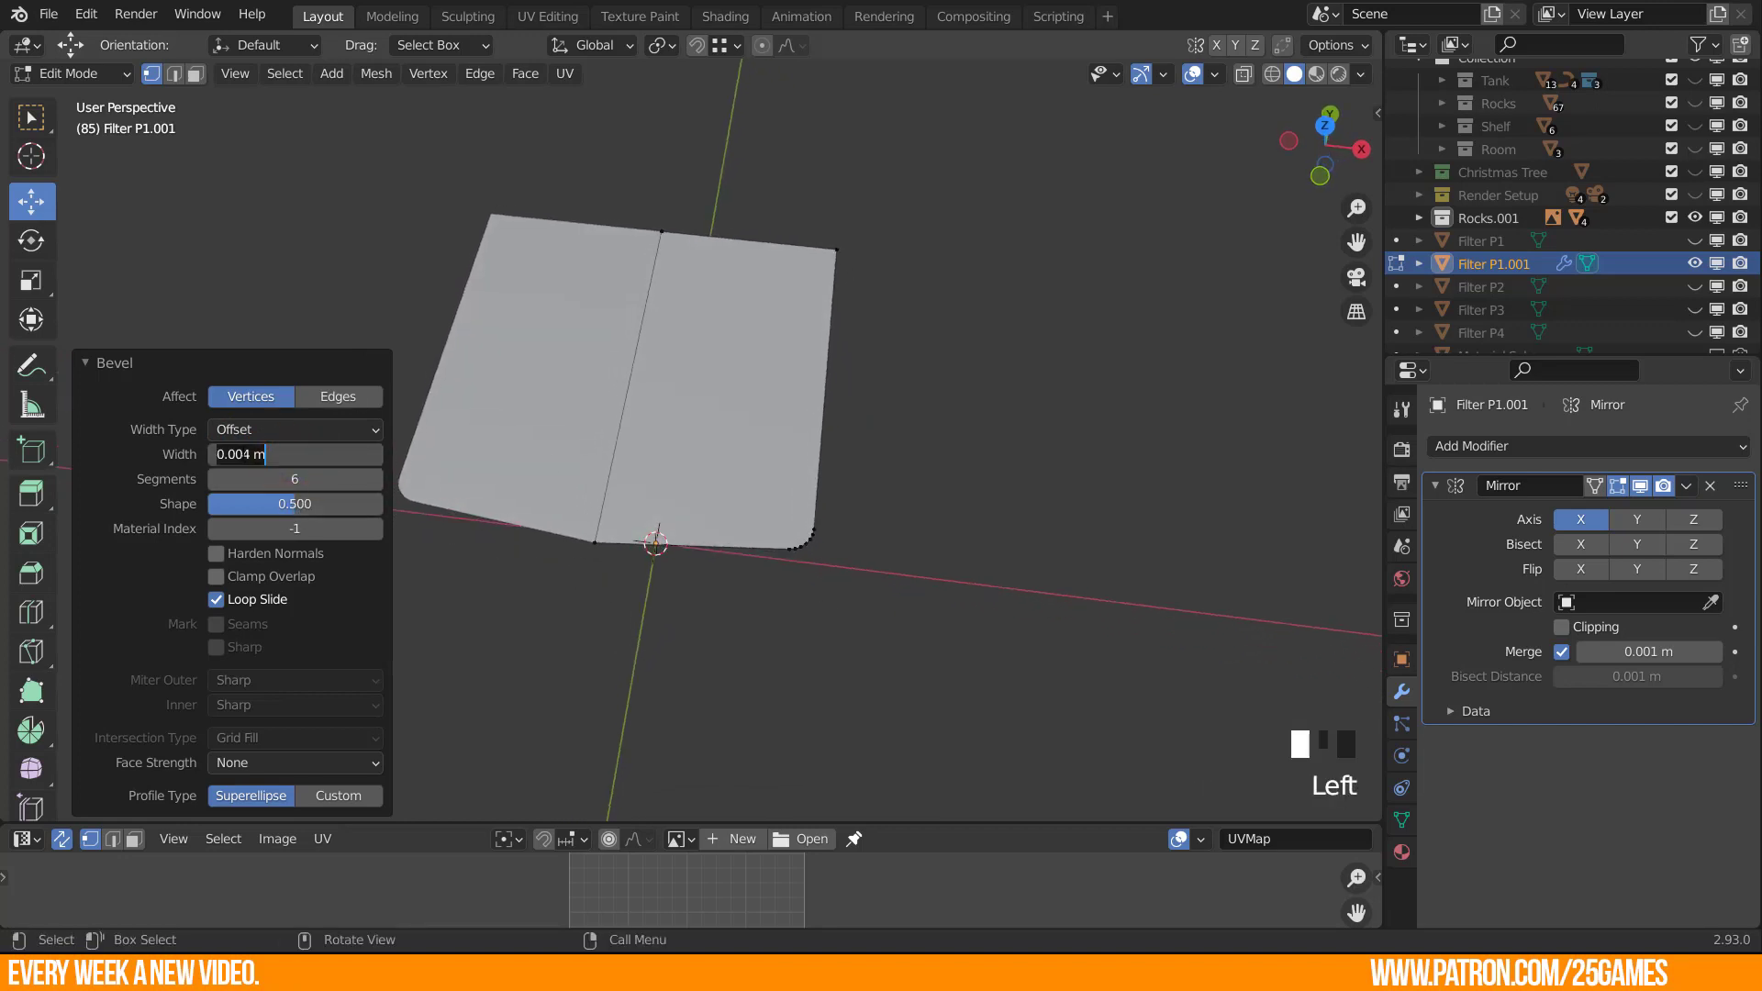
pyautogui.click(249, 453)
pyautogui.write('5')
pyautogui.press('Return')
pyautogui.moveTo(825, 552); pyautogui.dragTo(842, 566, button='middle')
pyautogui.scroll(2, 795, 647)
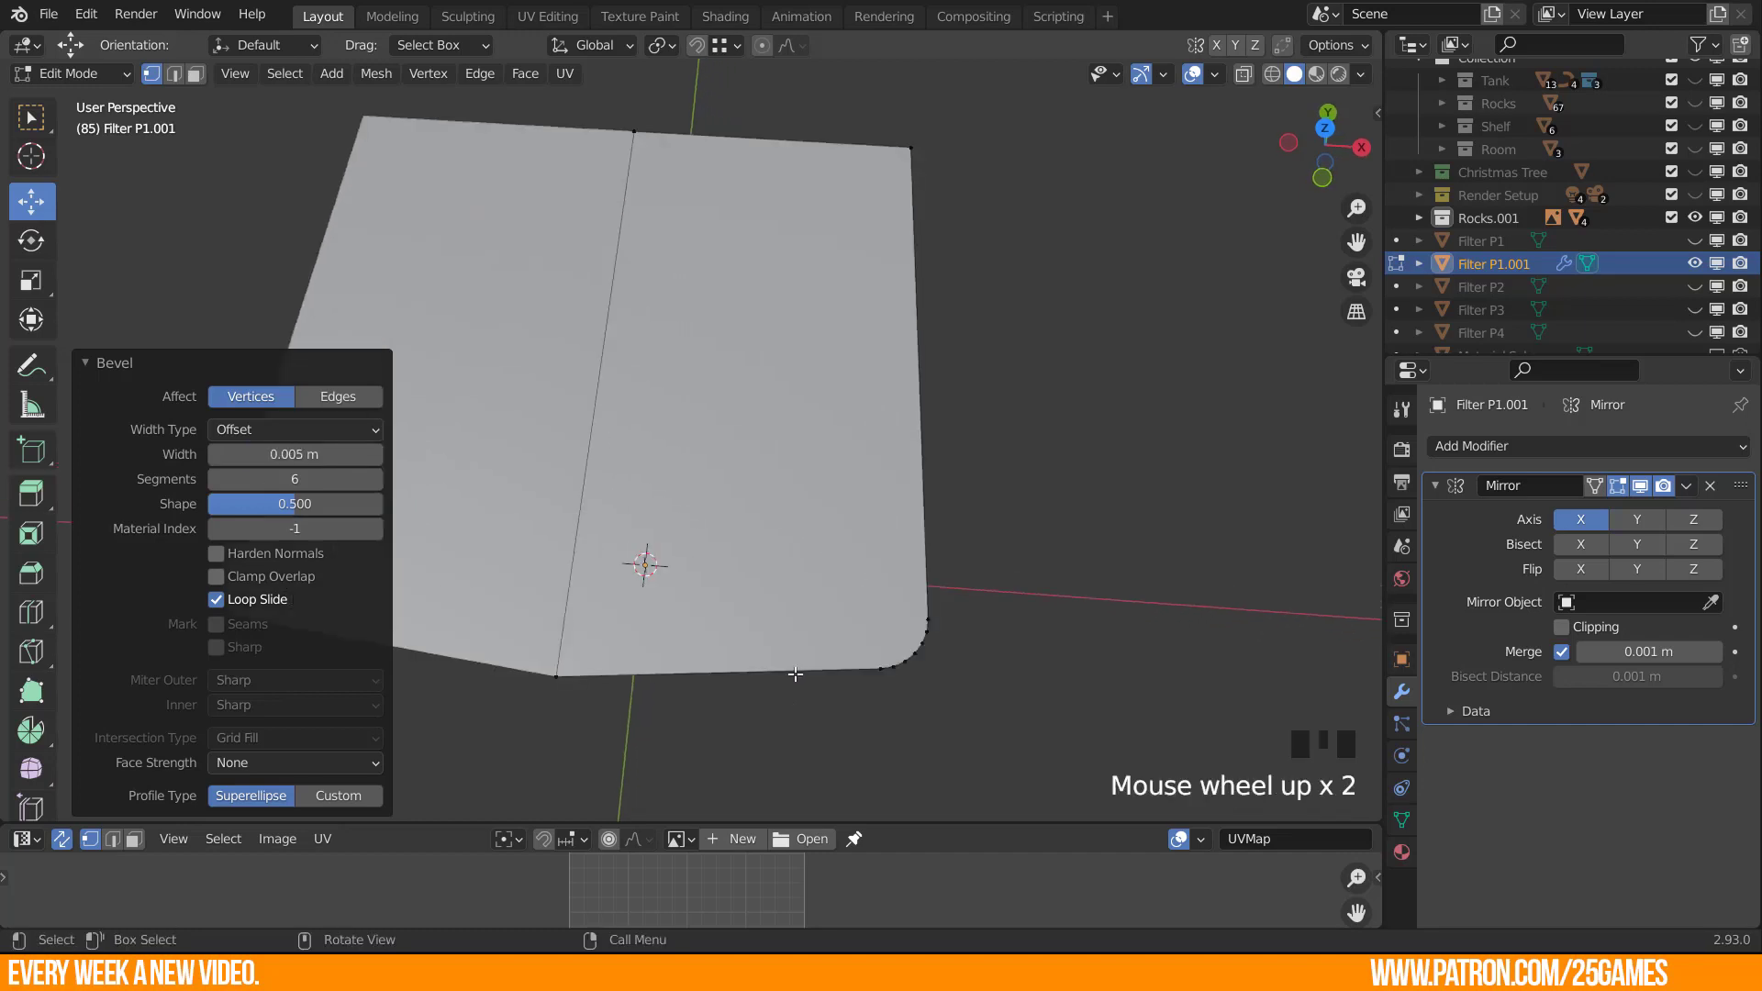
pyautogui.keyDown('shift'); pyautogui.moveTo(796, 647); pyautogui.dragTo(921, 628, button='middle'); pyautogui.keyUp('shift')
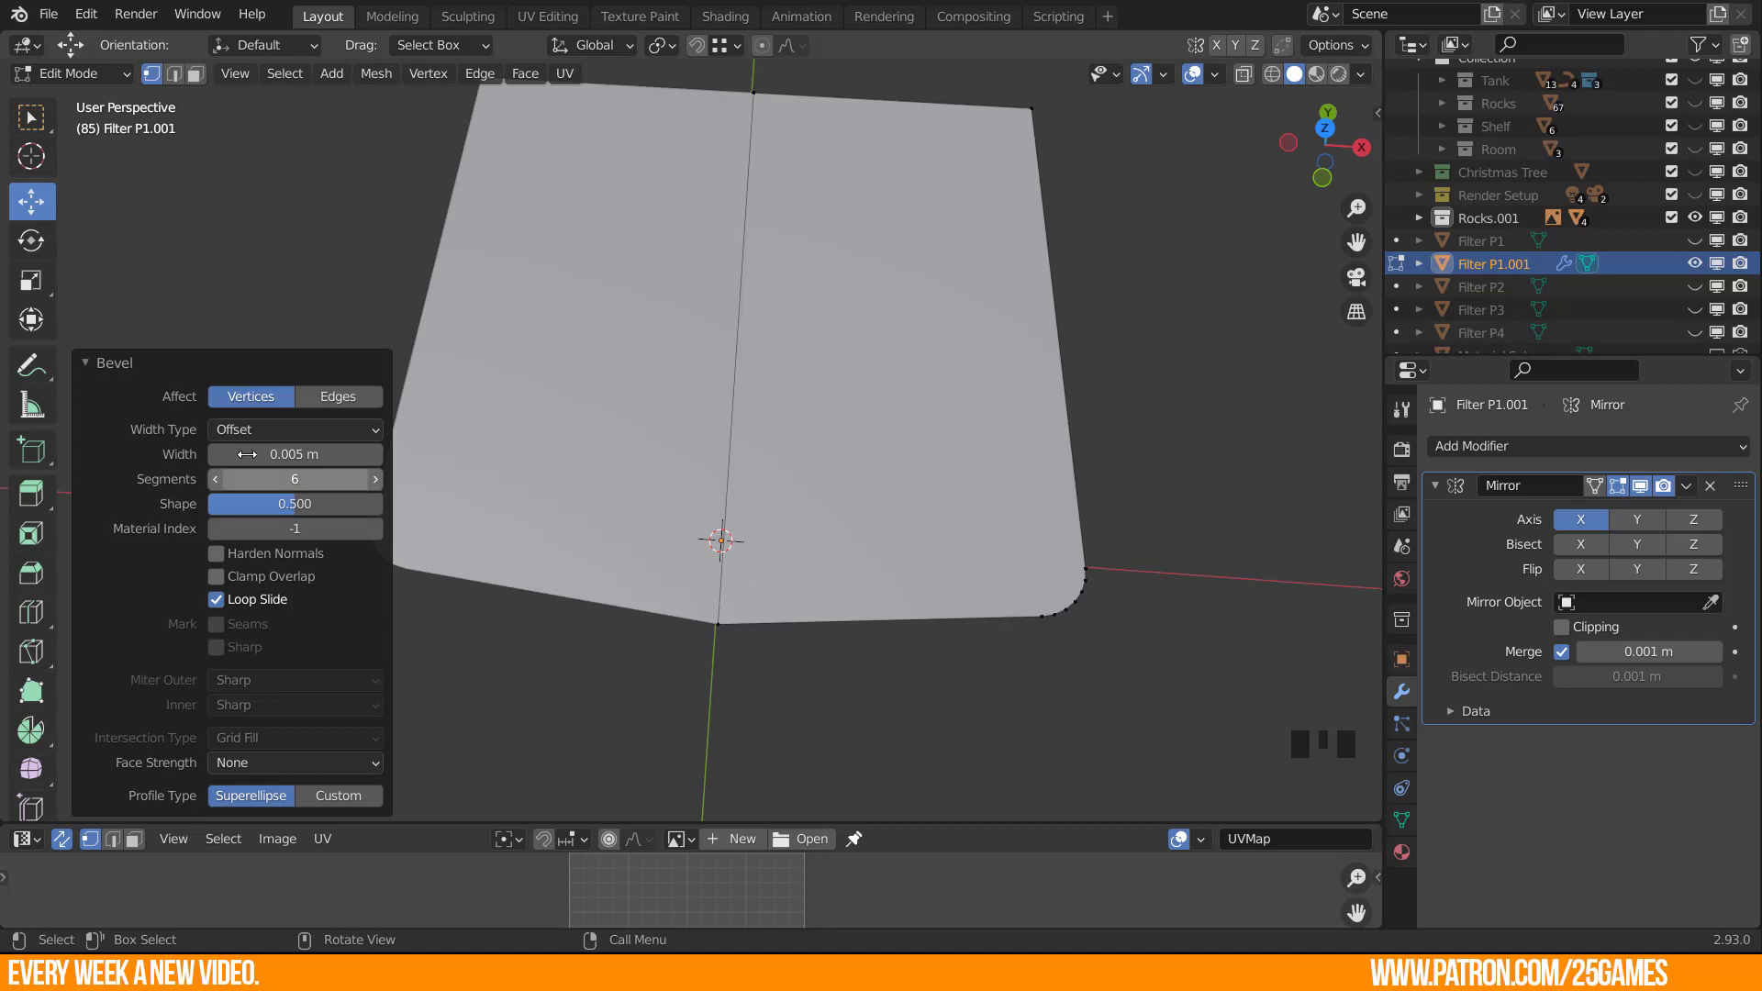
# Set the corner bevel width to 0.007 m.
pyautogui.click(291, 453)
pyautogui.moveTo(243, 454); pyautogui.dragTo(254, 457)
pyautogui.write('7')
pyautogui.press('Return')
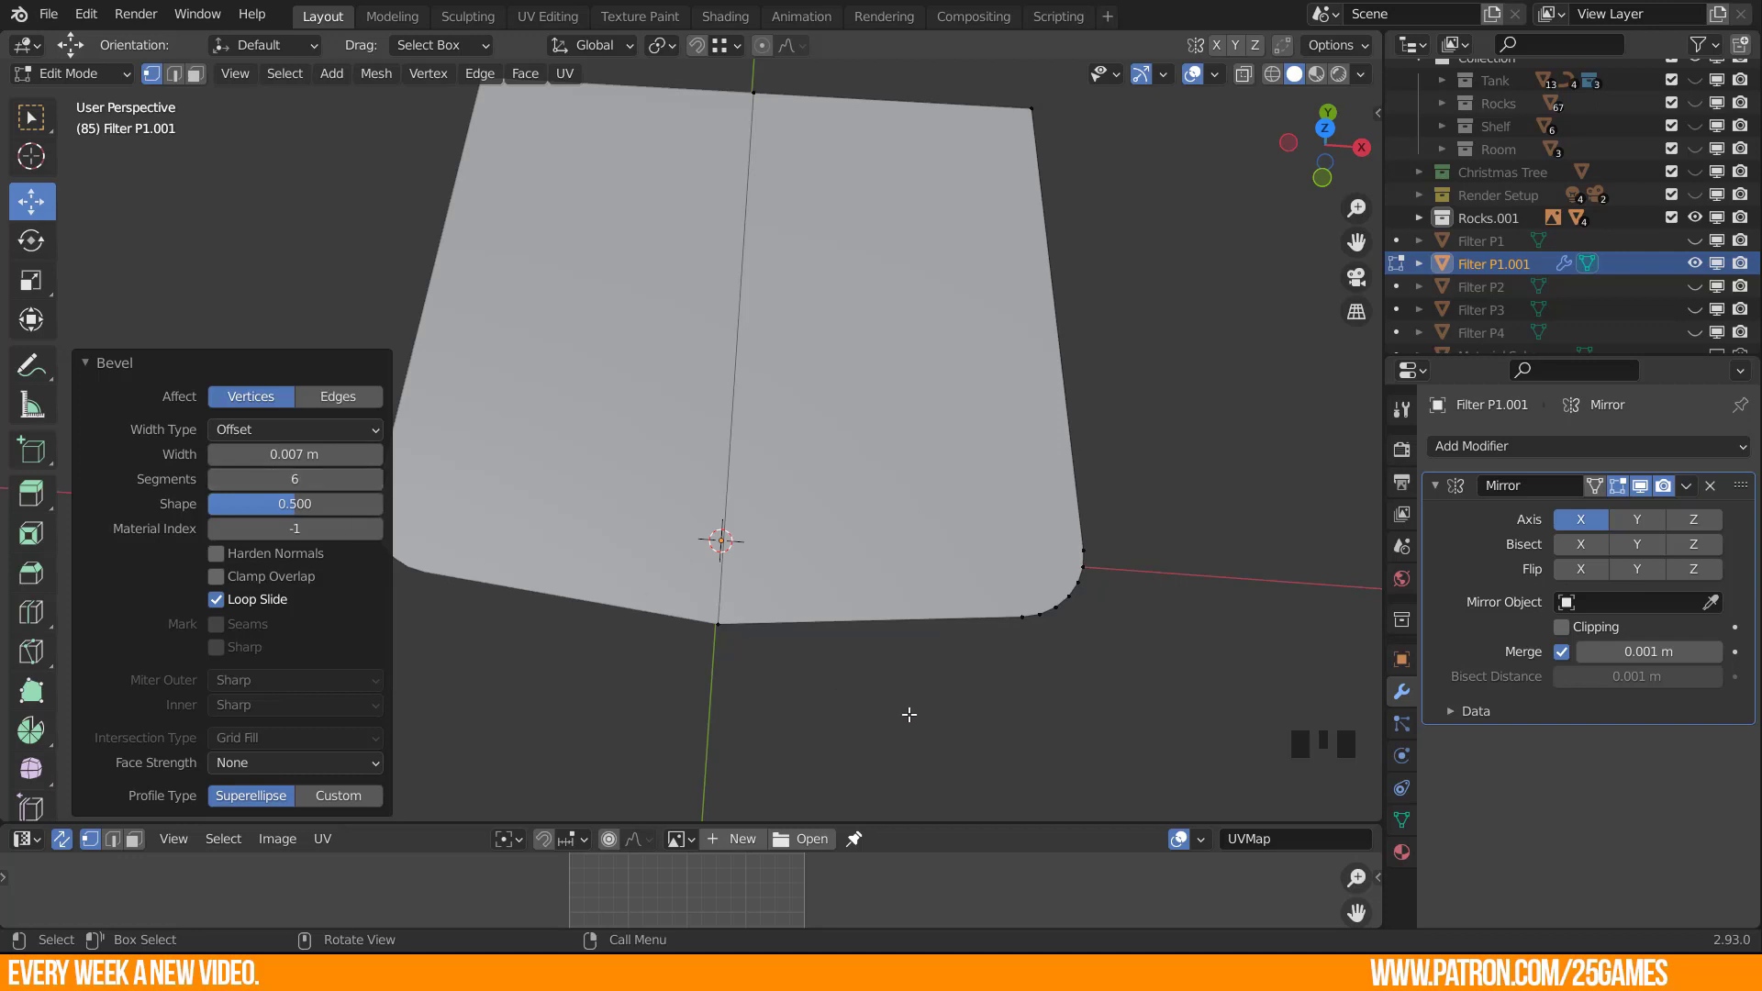
pyautogui.scroll(-2, 941, 685)
pyautogui.moveTo(954, 631); pyautogui.dragTo(897, 611, button='middle')
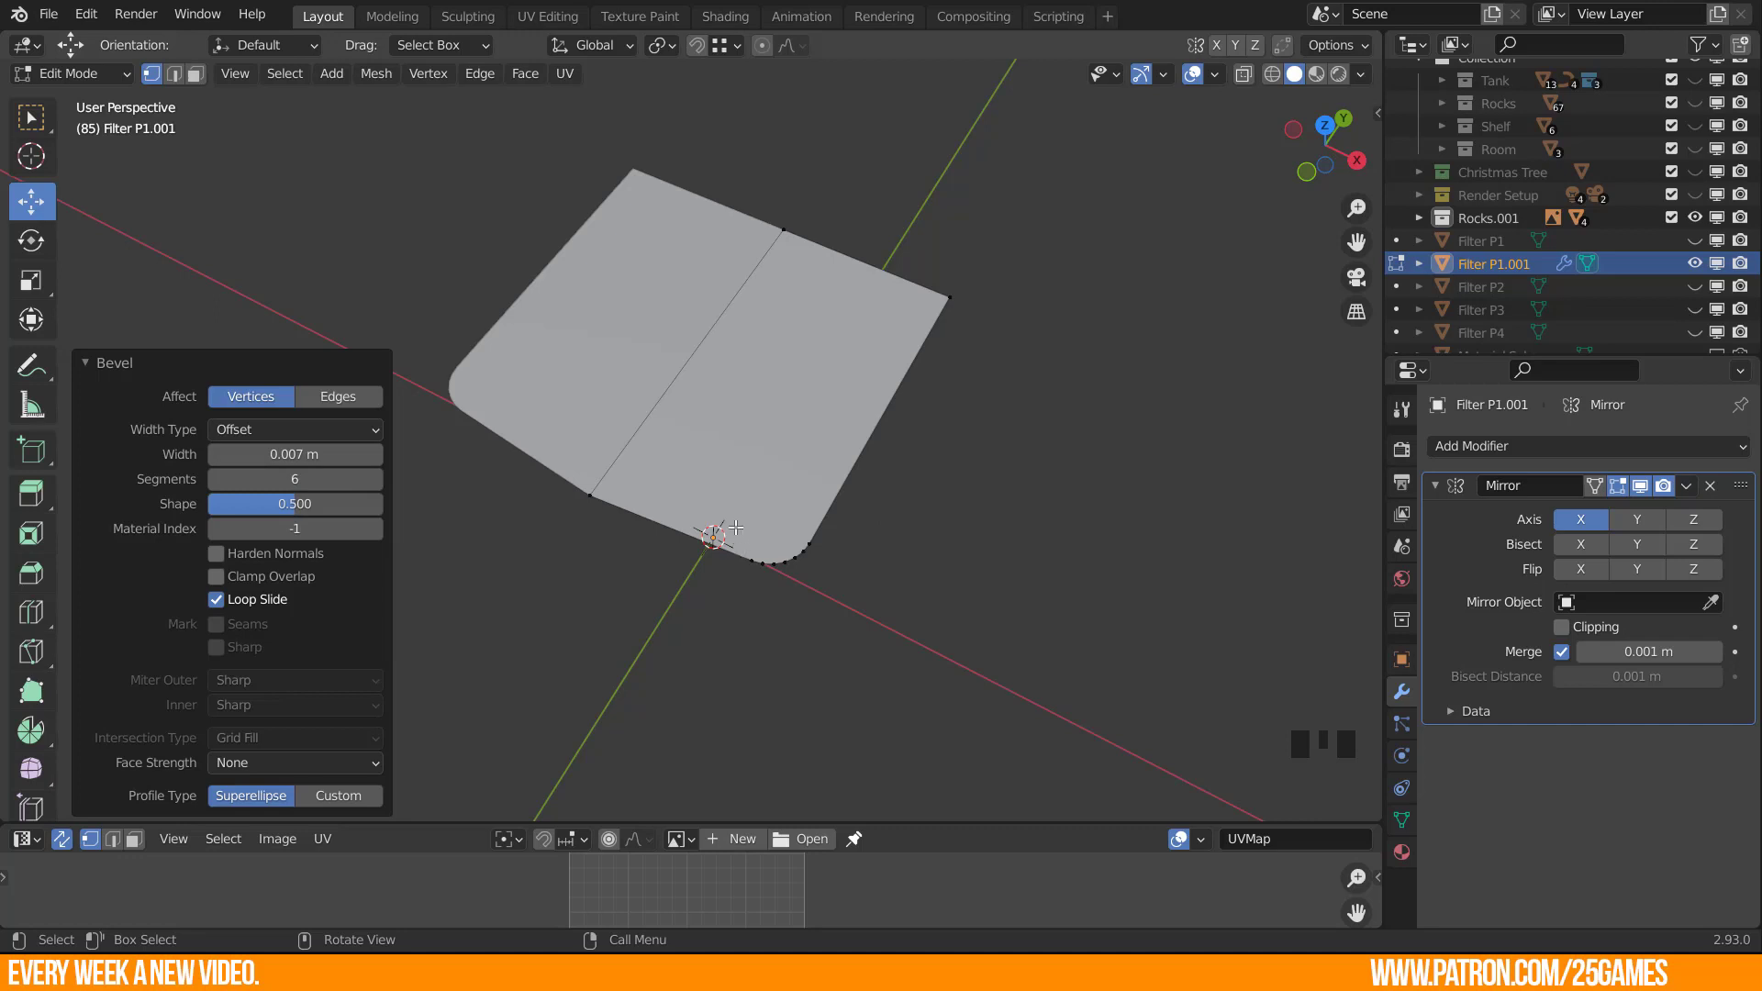
# Return to Object Mode and unhide the original Filter P1 container beneath the rounded profile.
pyautogui.moveTo(736, 528); pyautogui.dragTo(637, 363, button='middle')
pyautogui.press('Tab')
pyautogui.scroll(-2, 647, 427)
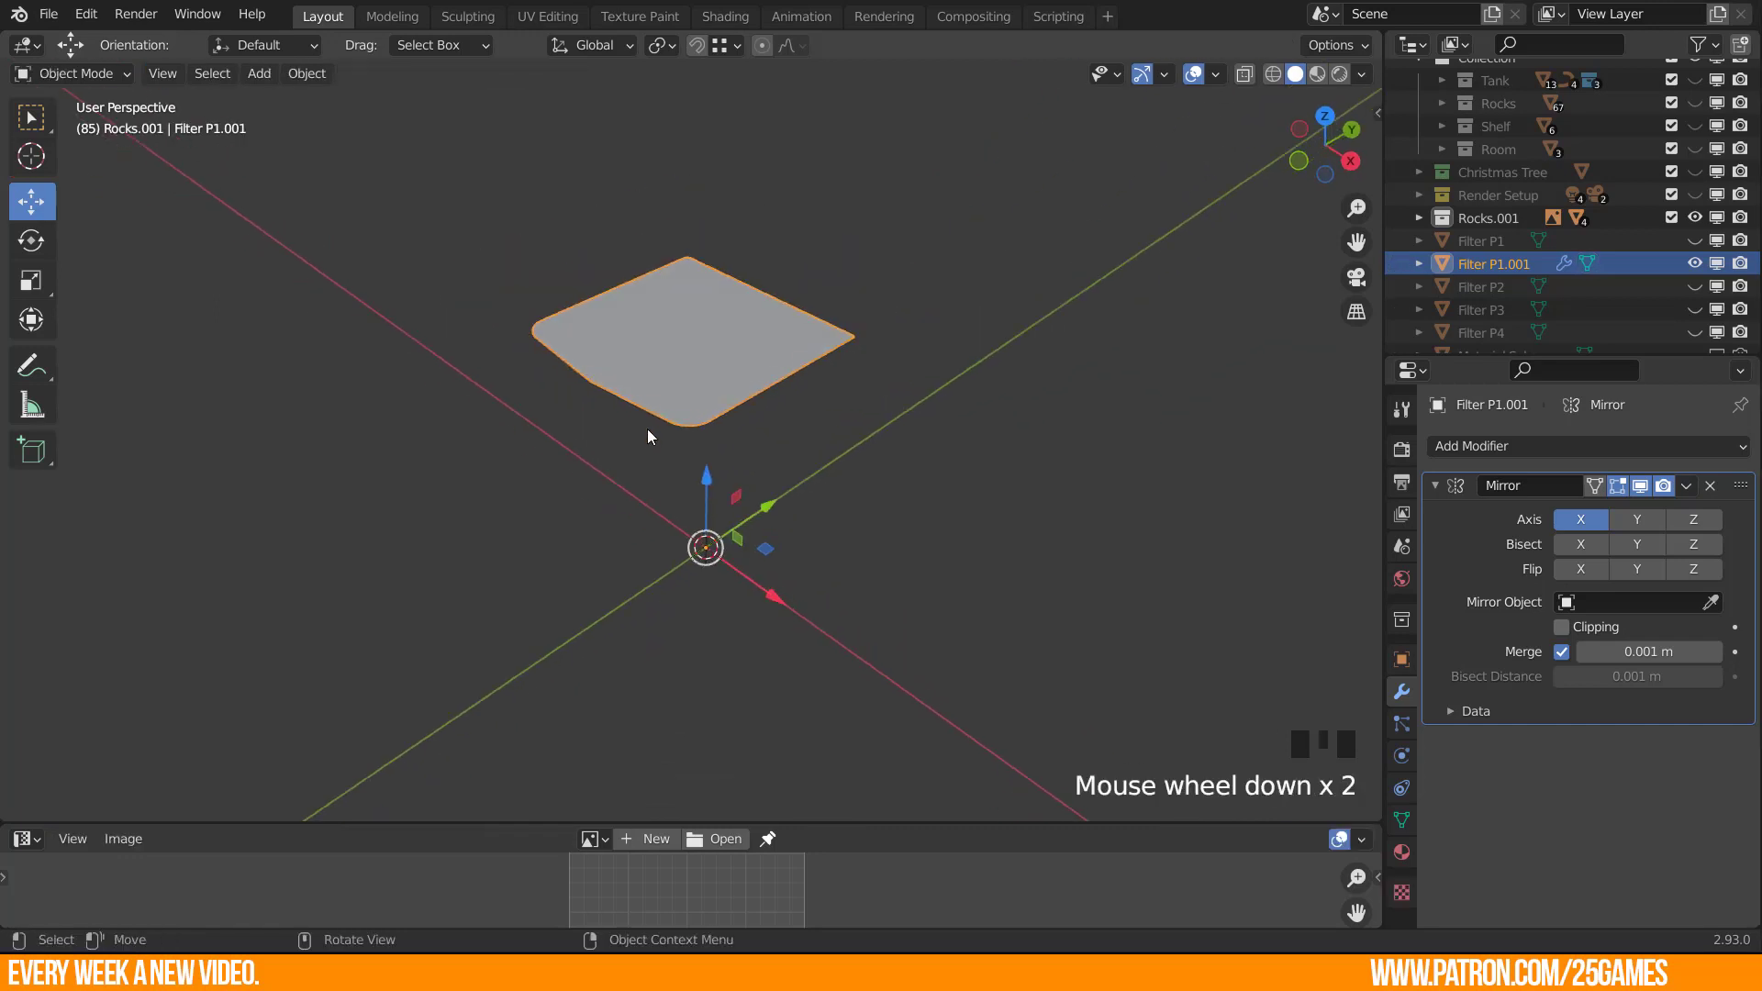
pyautogui.keyDown('shift'); pyautogui.moveTo(646, 428); pyautogui.dragTo(800, 482, button='middle'); pyautogui.keyUp('shift')
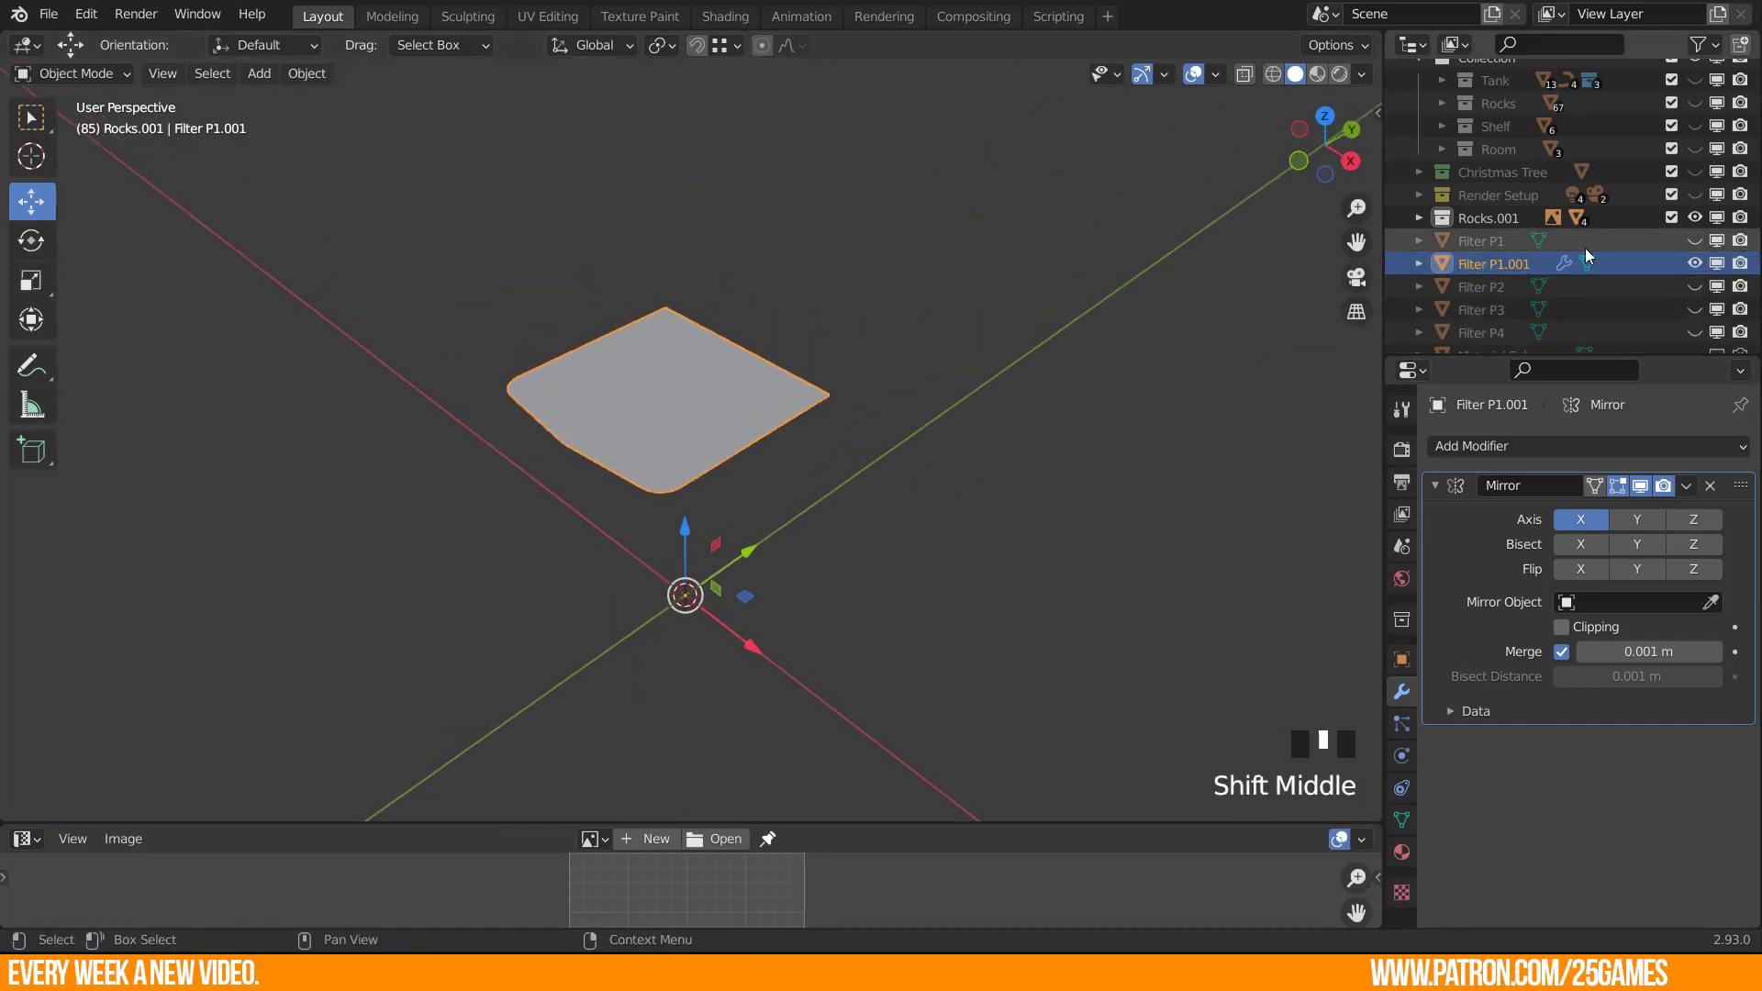
pyautogui.click(1693, 241)
pyautogui.keyDown('shift'); pyautogui.moveTo(868, 552); pyautogui.dragTo(821, 458, button='middle'); pyautogui.keyUp('shift')
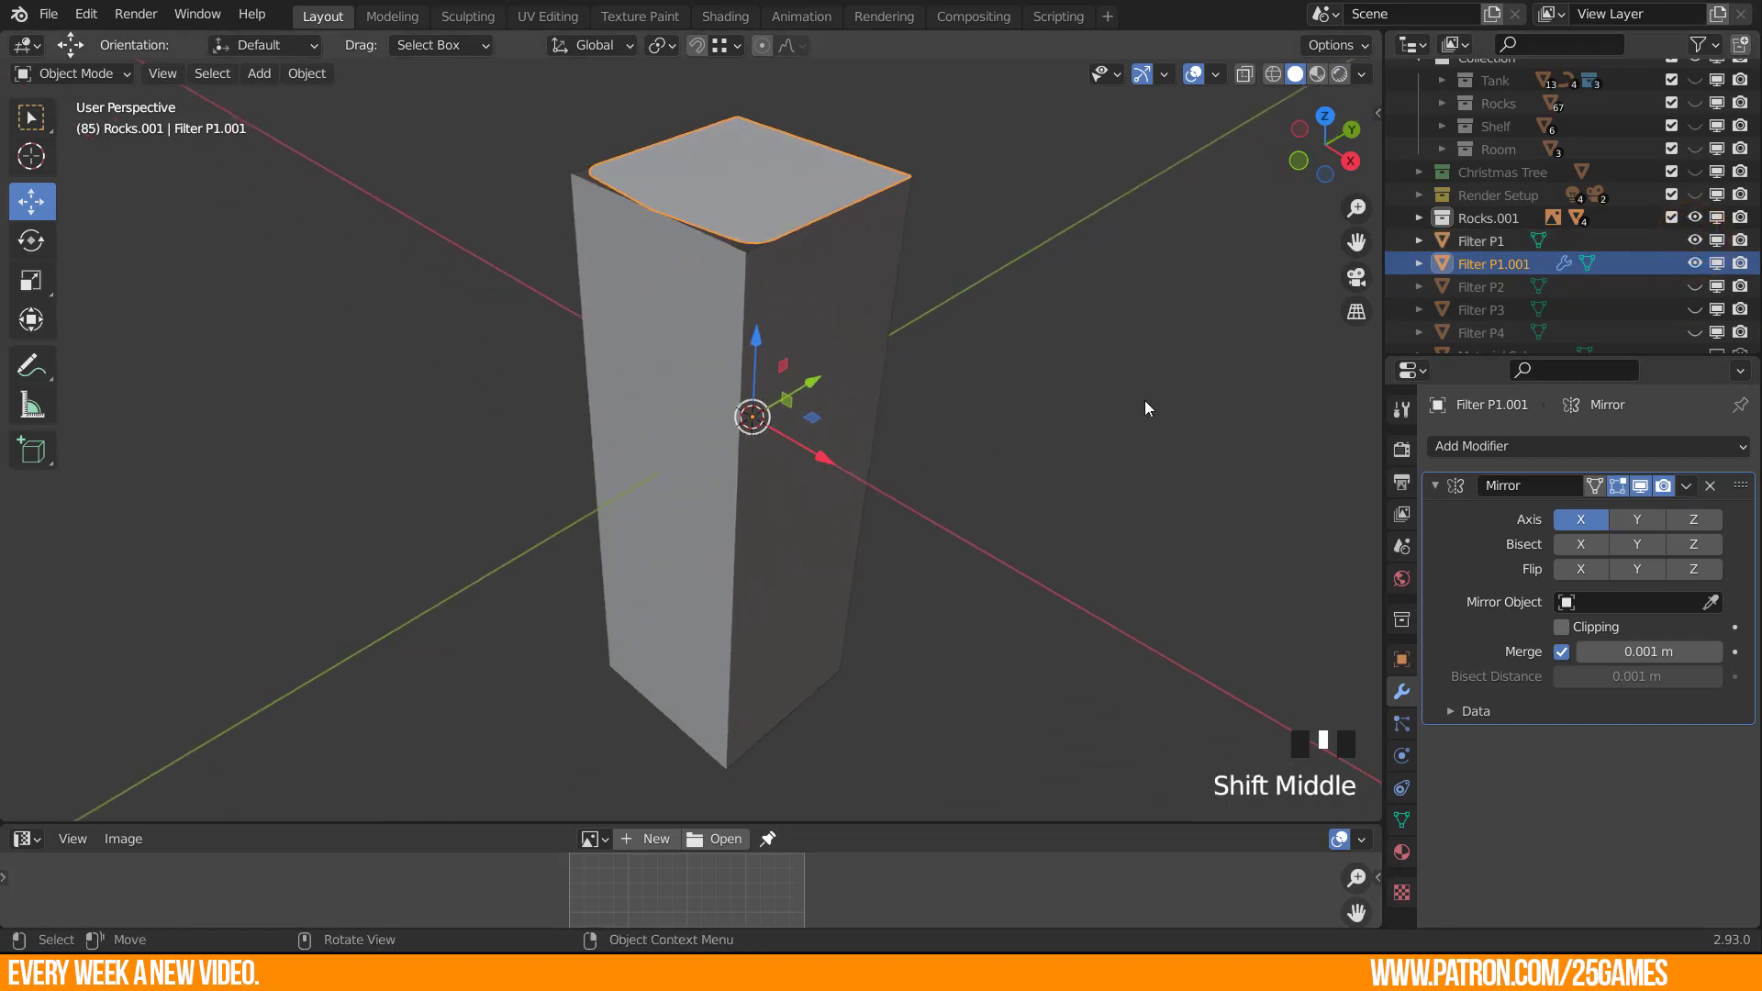
# Enter Edit Mode on Filter P1, switch to edge selection and select the lower horizontal edge on its front side.
pyautogui.moveTo(693, 466); pyautogui.dragTo(677, 488, button='middle')
pyautogui.click(726, 512)
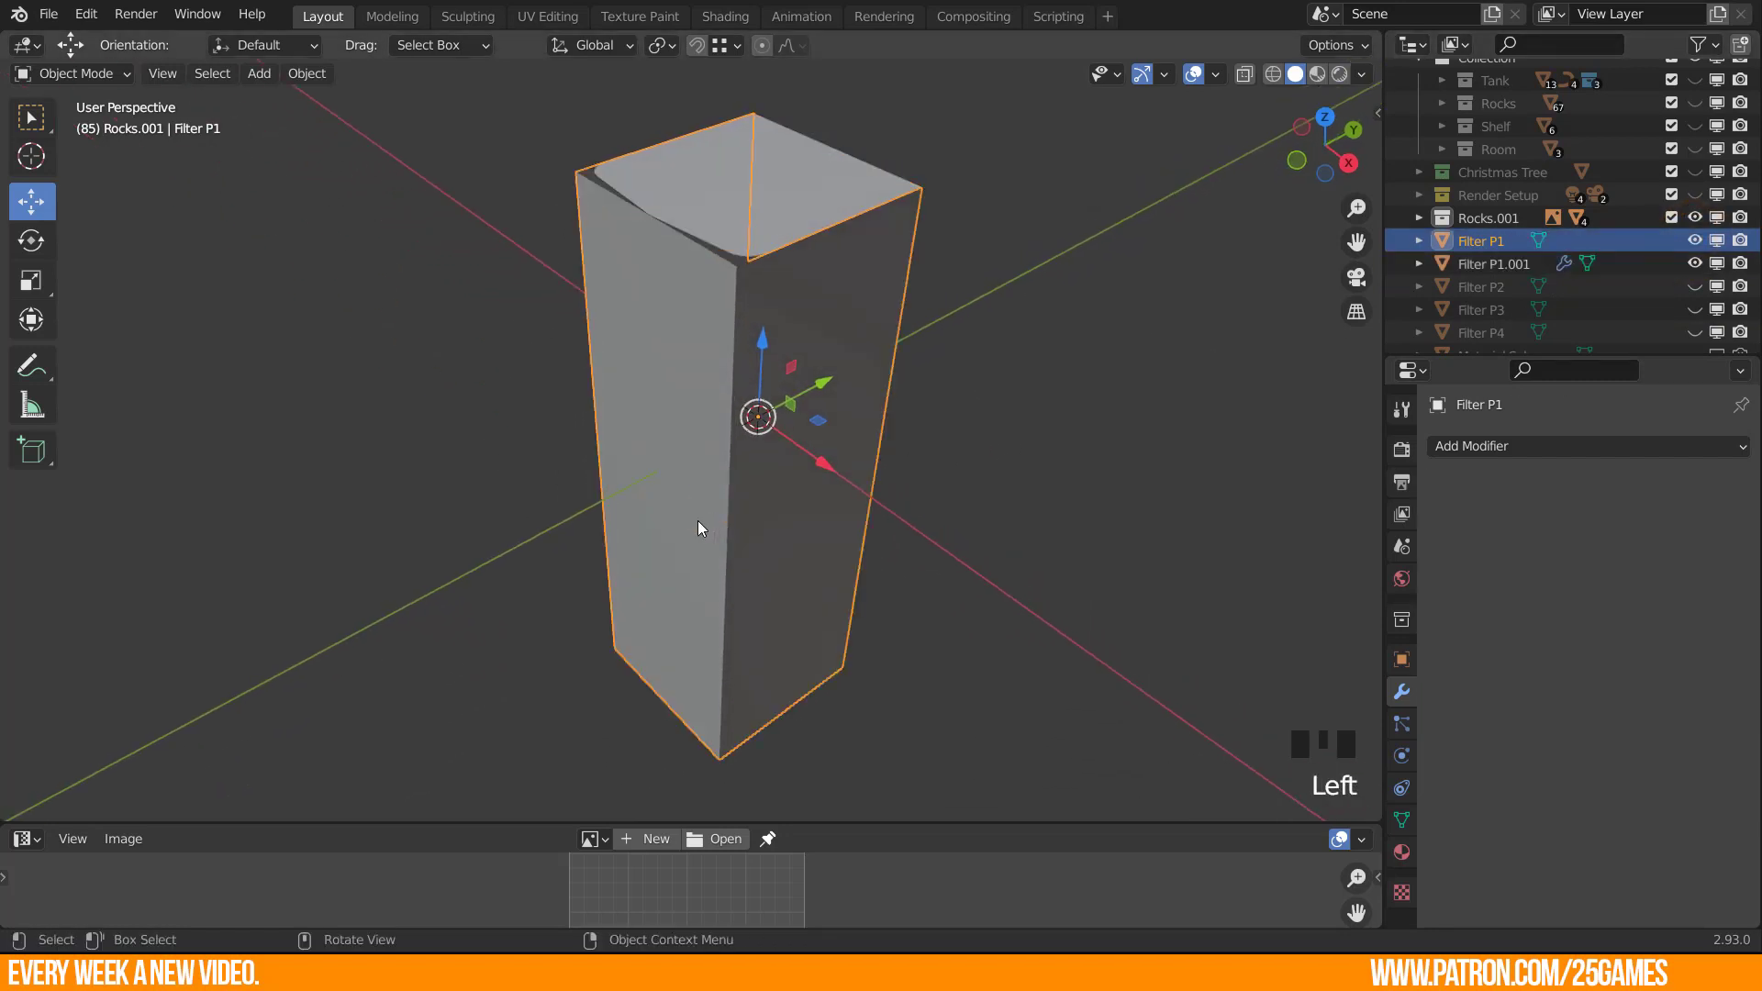
pyautogui.press('Tab')
pyautogui.scroll(2, 738, 667)
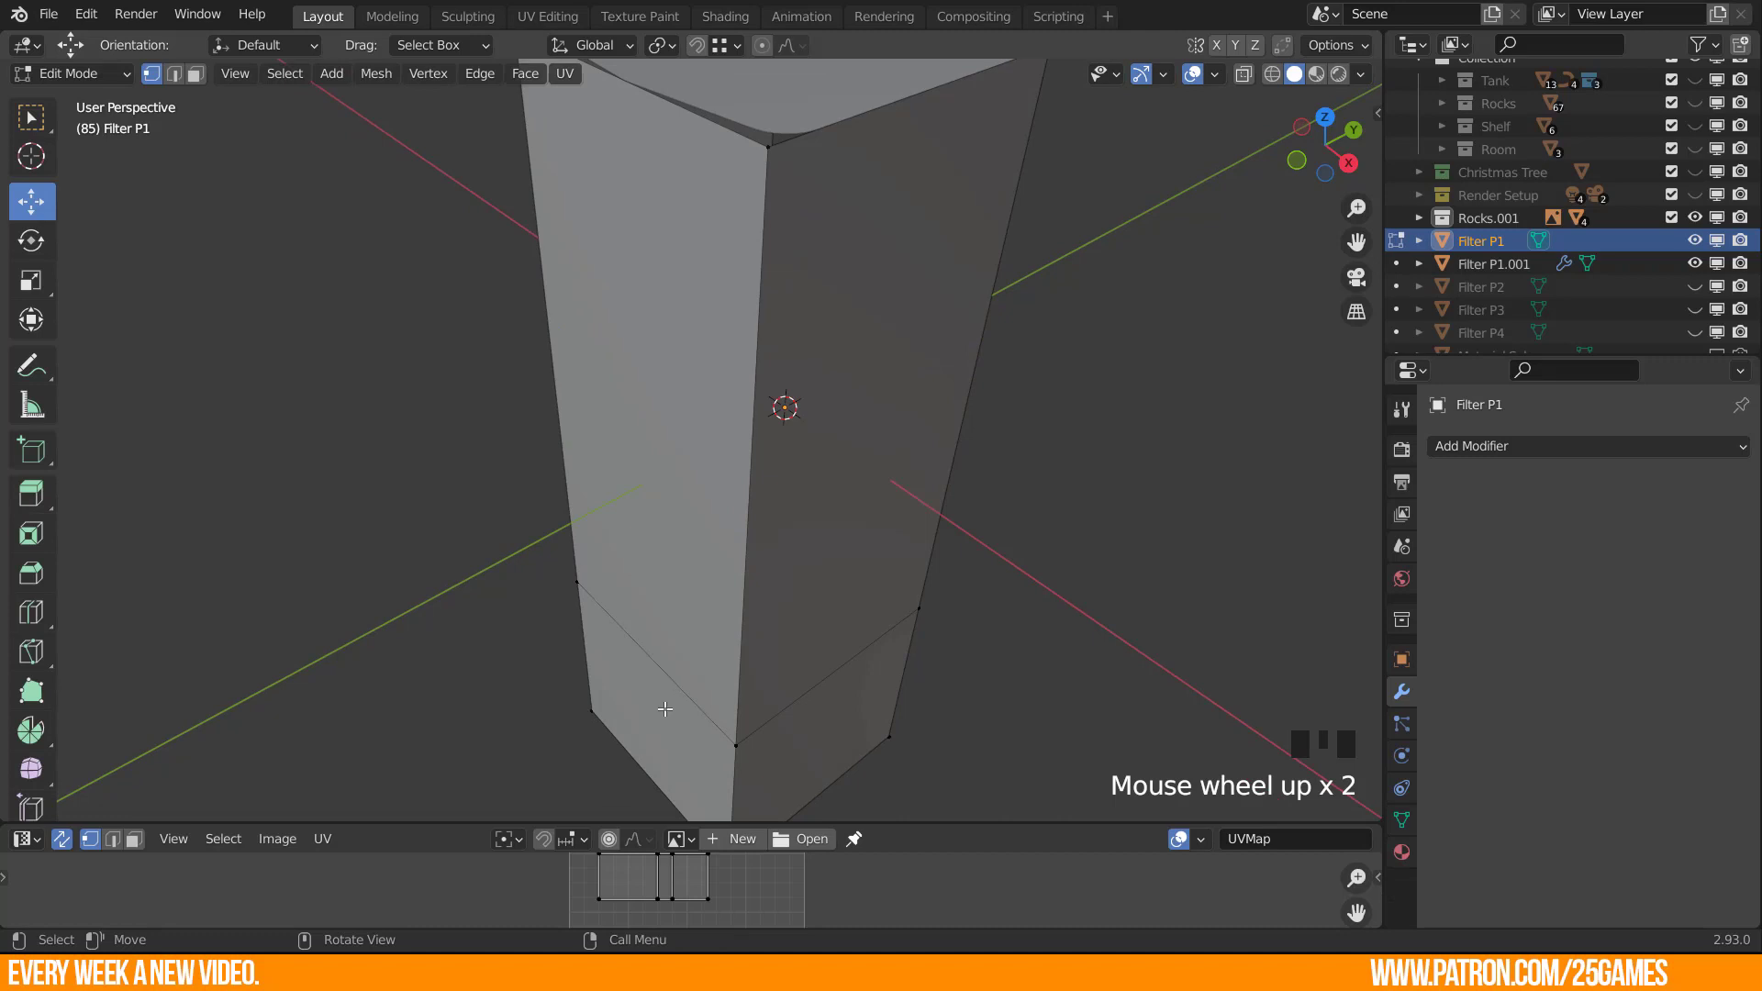
pyautogui.press('2')
pyautogui.click(679, 685)
pyautogui.keyDown('alt'); pyautogui.click(679, 686); pyautogui.keyUp('alt')
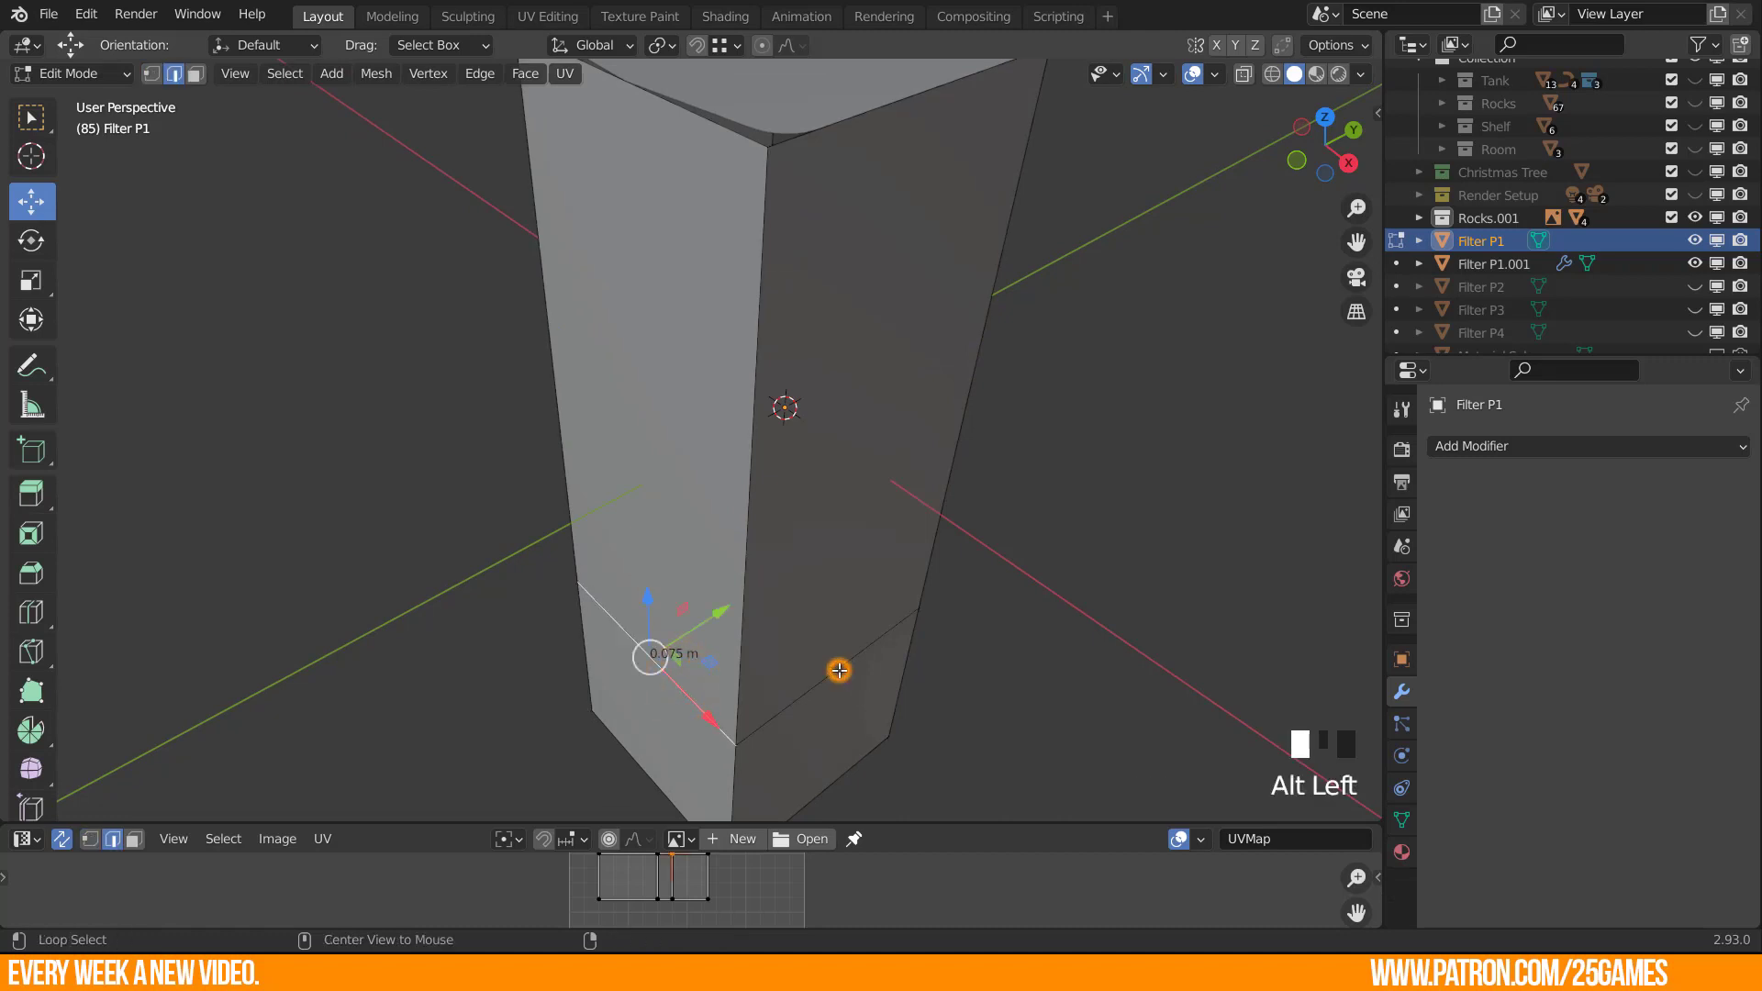
pyautogui.scroll(-3, 659, 664)
pyautogui.moveTo(659, 663); pyautogui.dragTo(527, 580, button='middle')
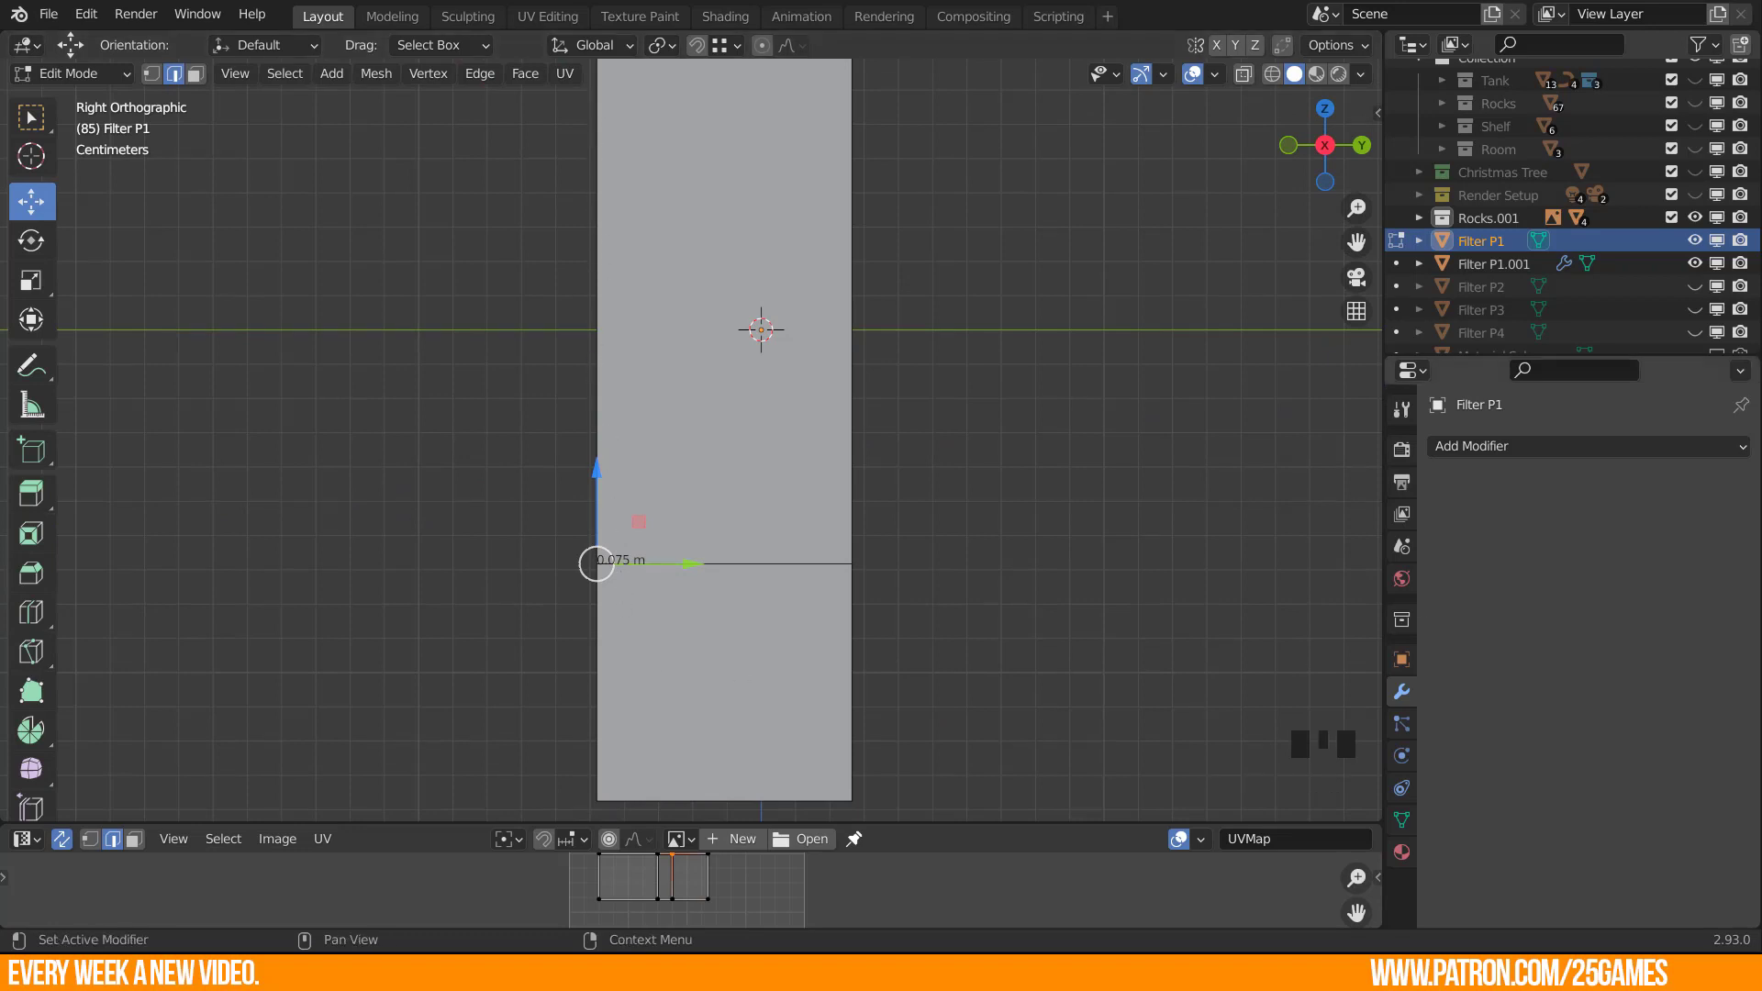
# Examine the reference photo Filter02.JPG for the container's shape, move it aside and view Filter P1 from the right.
pyautogui.moveTo(1760, 27); pyautogui.dragTo(1101, 94)
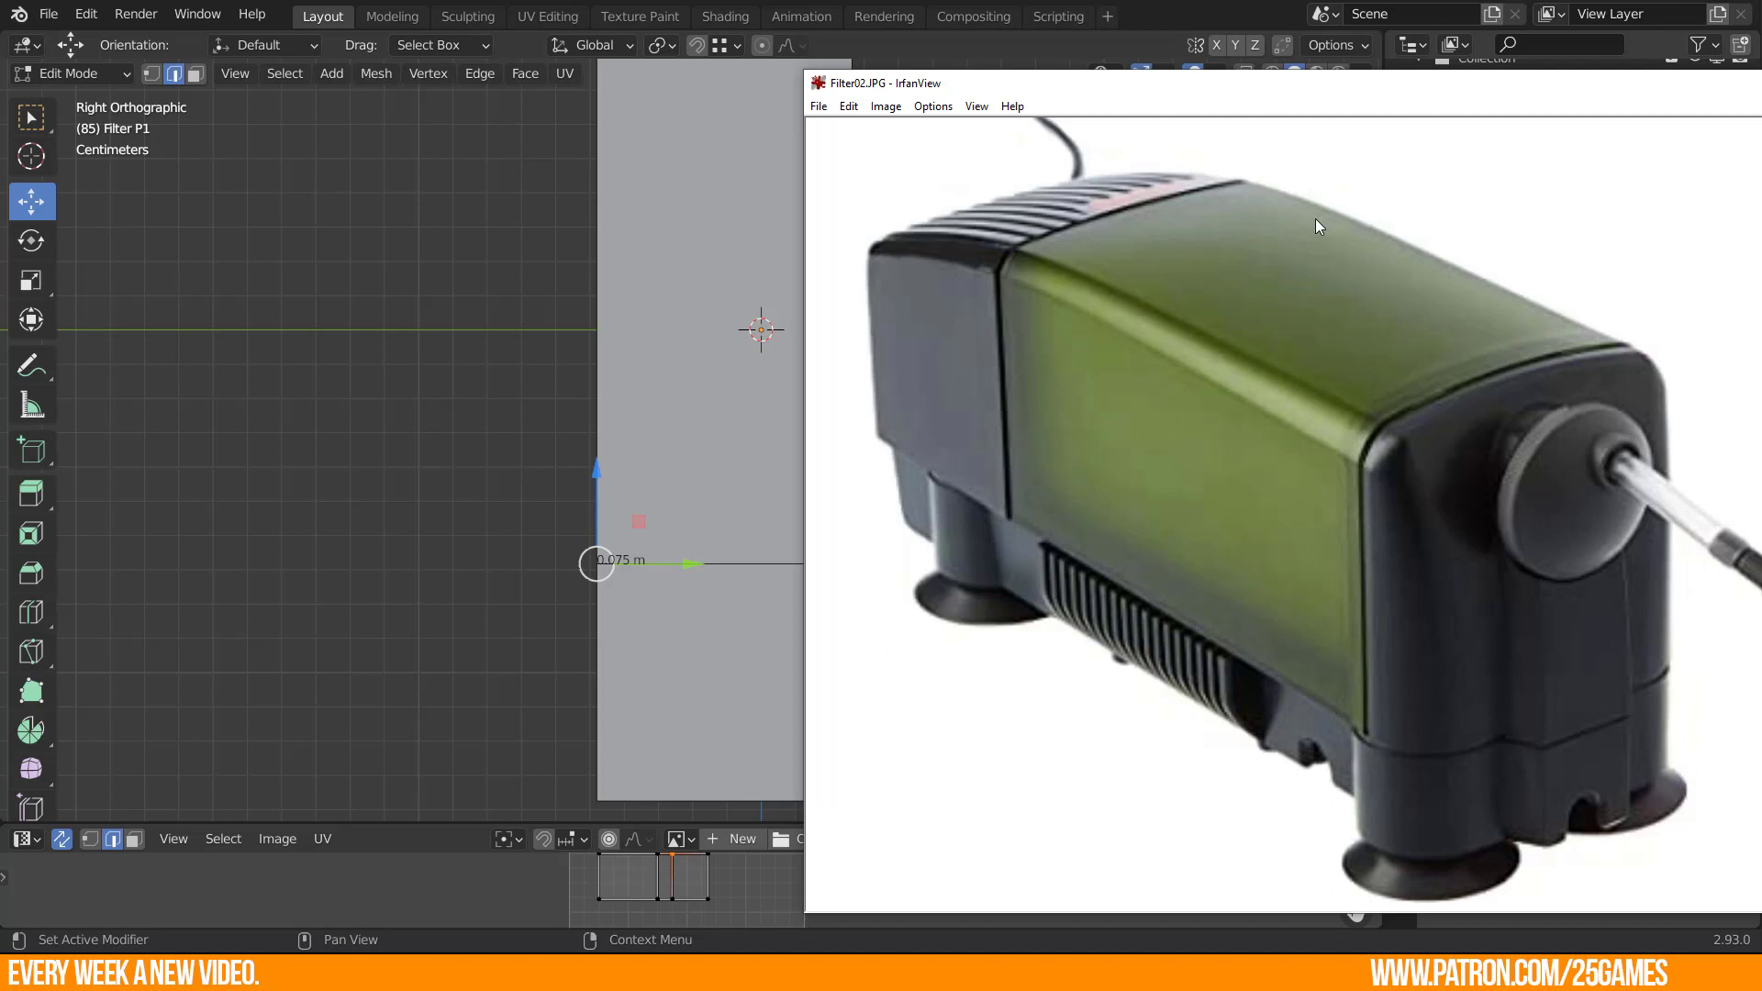
pyautogui.moveTo(1609, 94); pyautogui.dragTo(1761, 92)
pyautogui.moveTo(902, 415); pyautogui.dragTo(792, 449, button='middle')
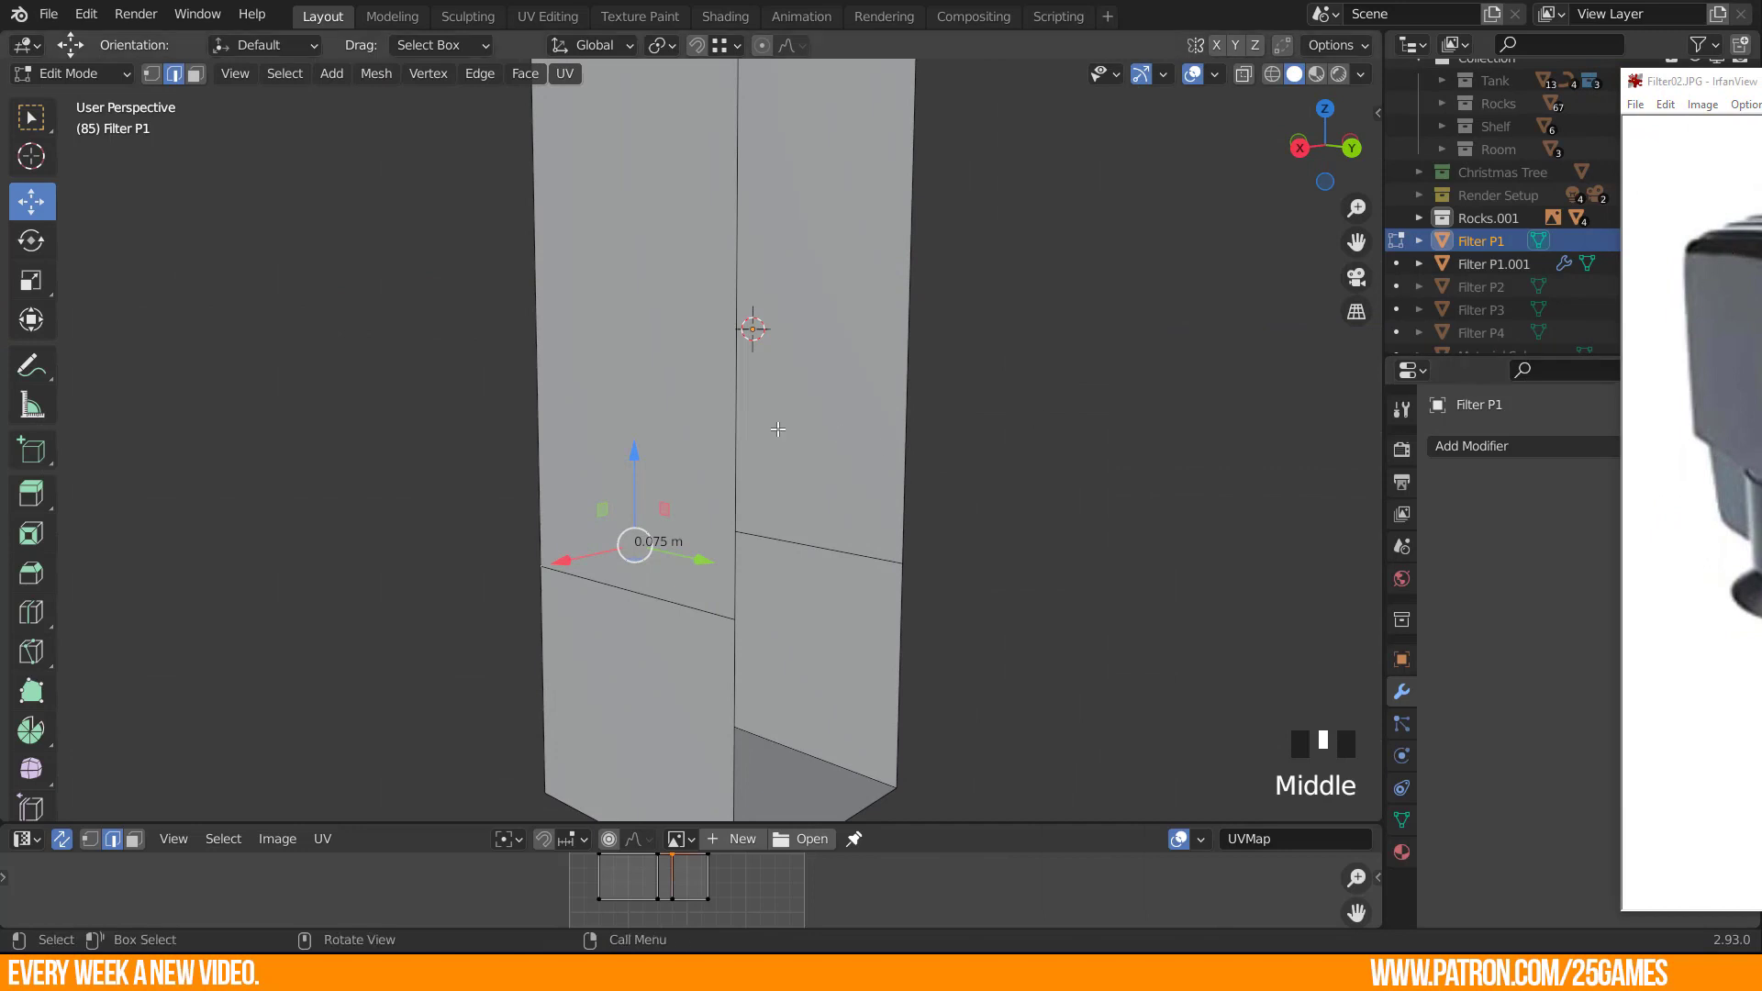
pyautogui.moveTo(749, 441); pyautogui.dragTo(763, 439, button='middle')
pyautogui.press('KP_3')
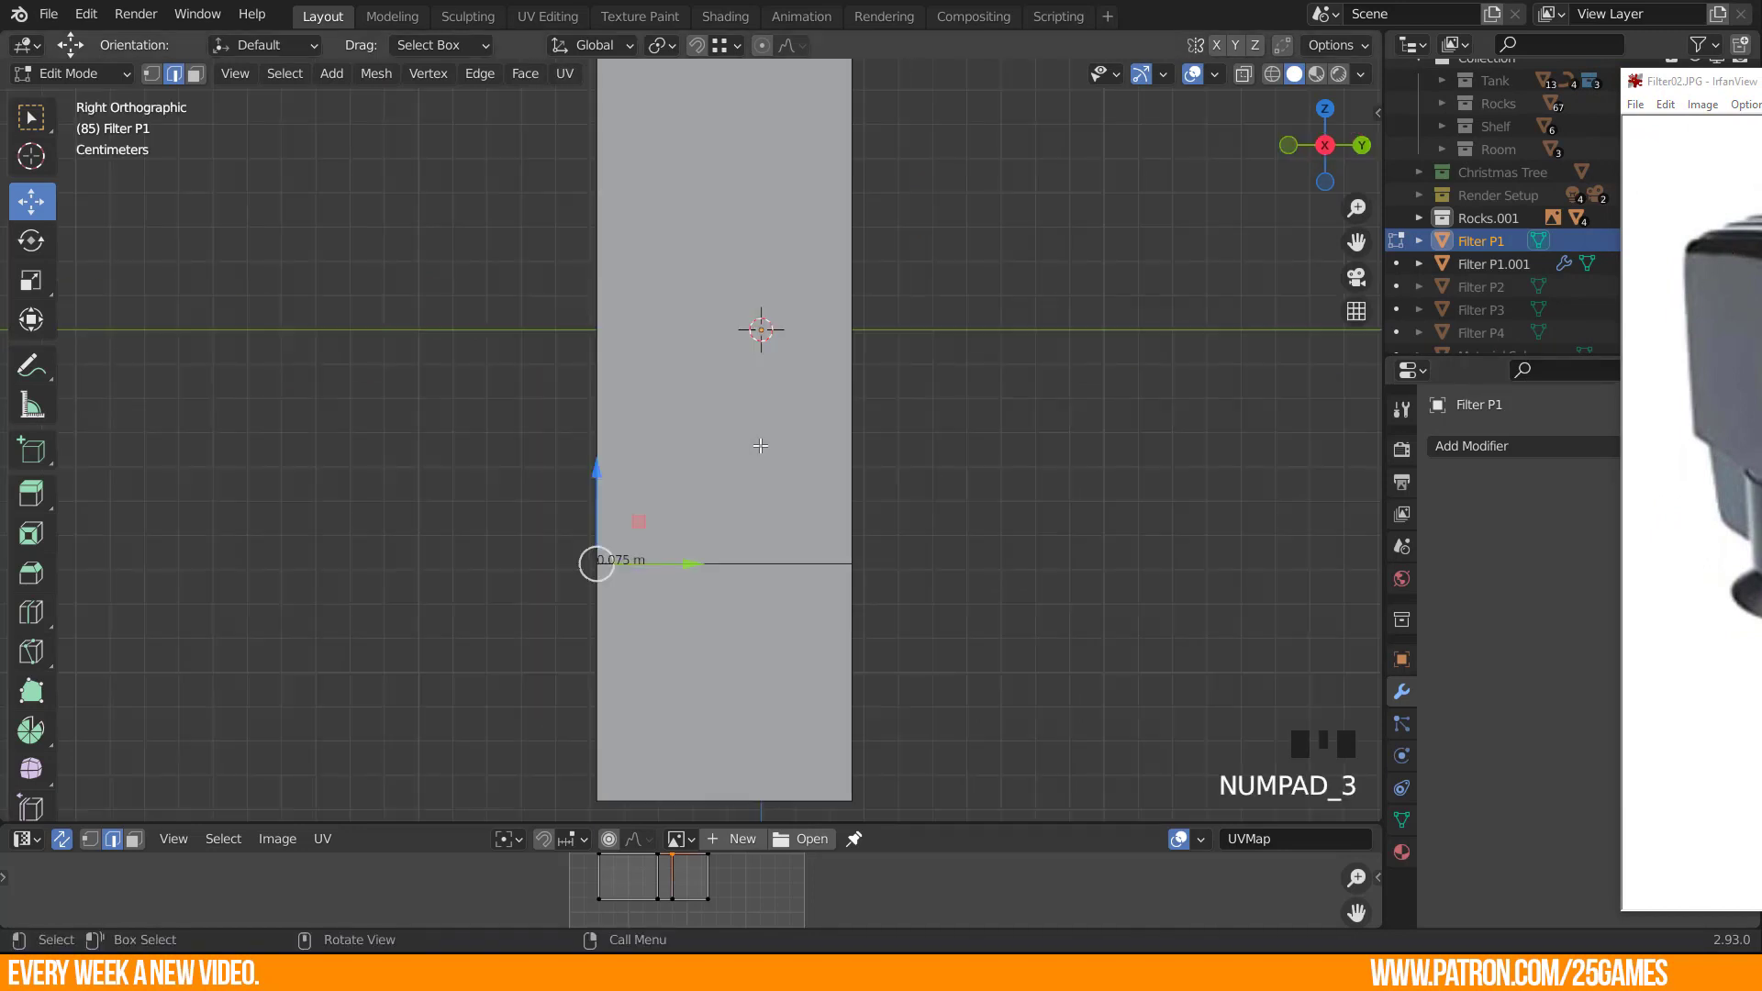
pyautogui.keyDown('shift'); pyautogui.moveTo(655, 413); pyautogui.dragTo(701, 527, button='middle'); pyautogui.keyUp('shift')
pyautogui.scroll(-3, 699, 523)
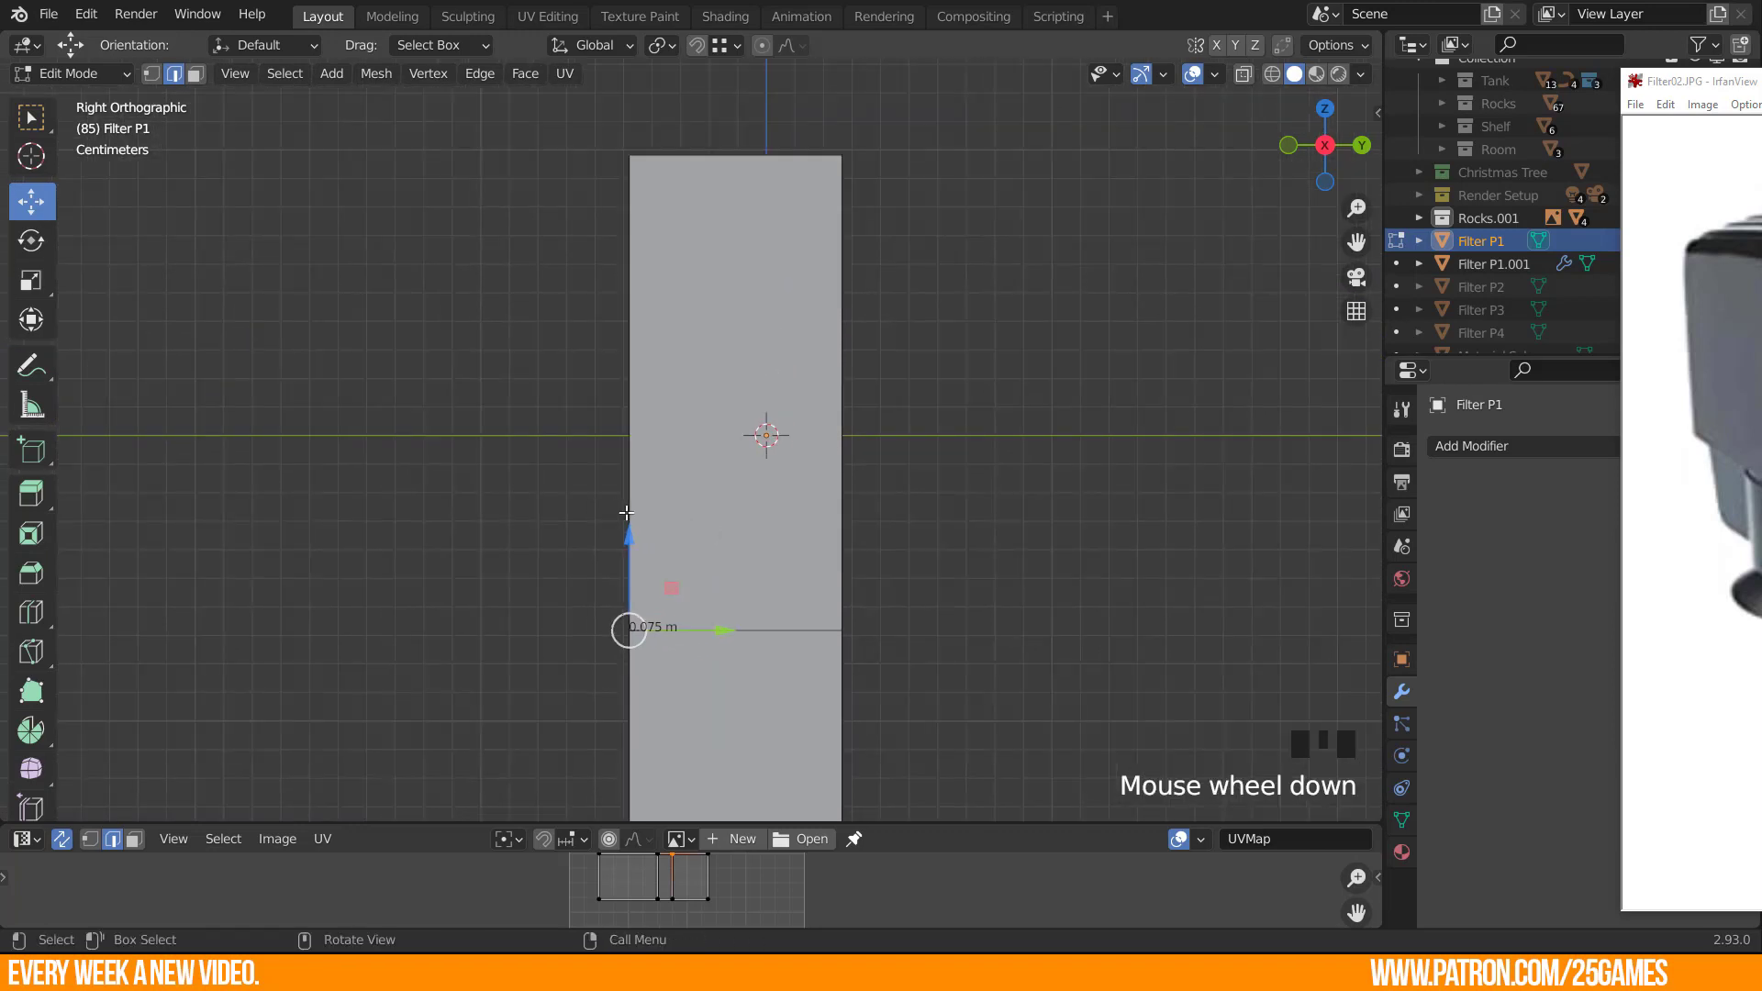
# Add one horizontal loop cut to Filter P1 above the existing lower loop, slid downward by a factor of about 0.447.
pyautogui.hotkey('ctrl', 'r')
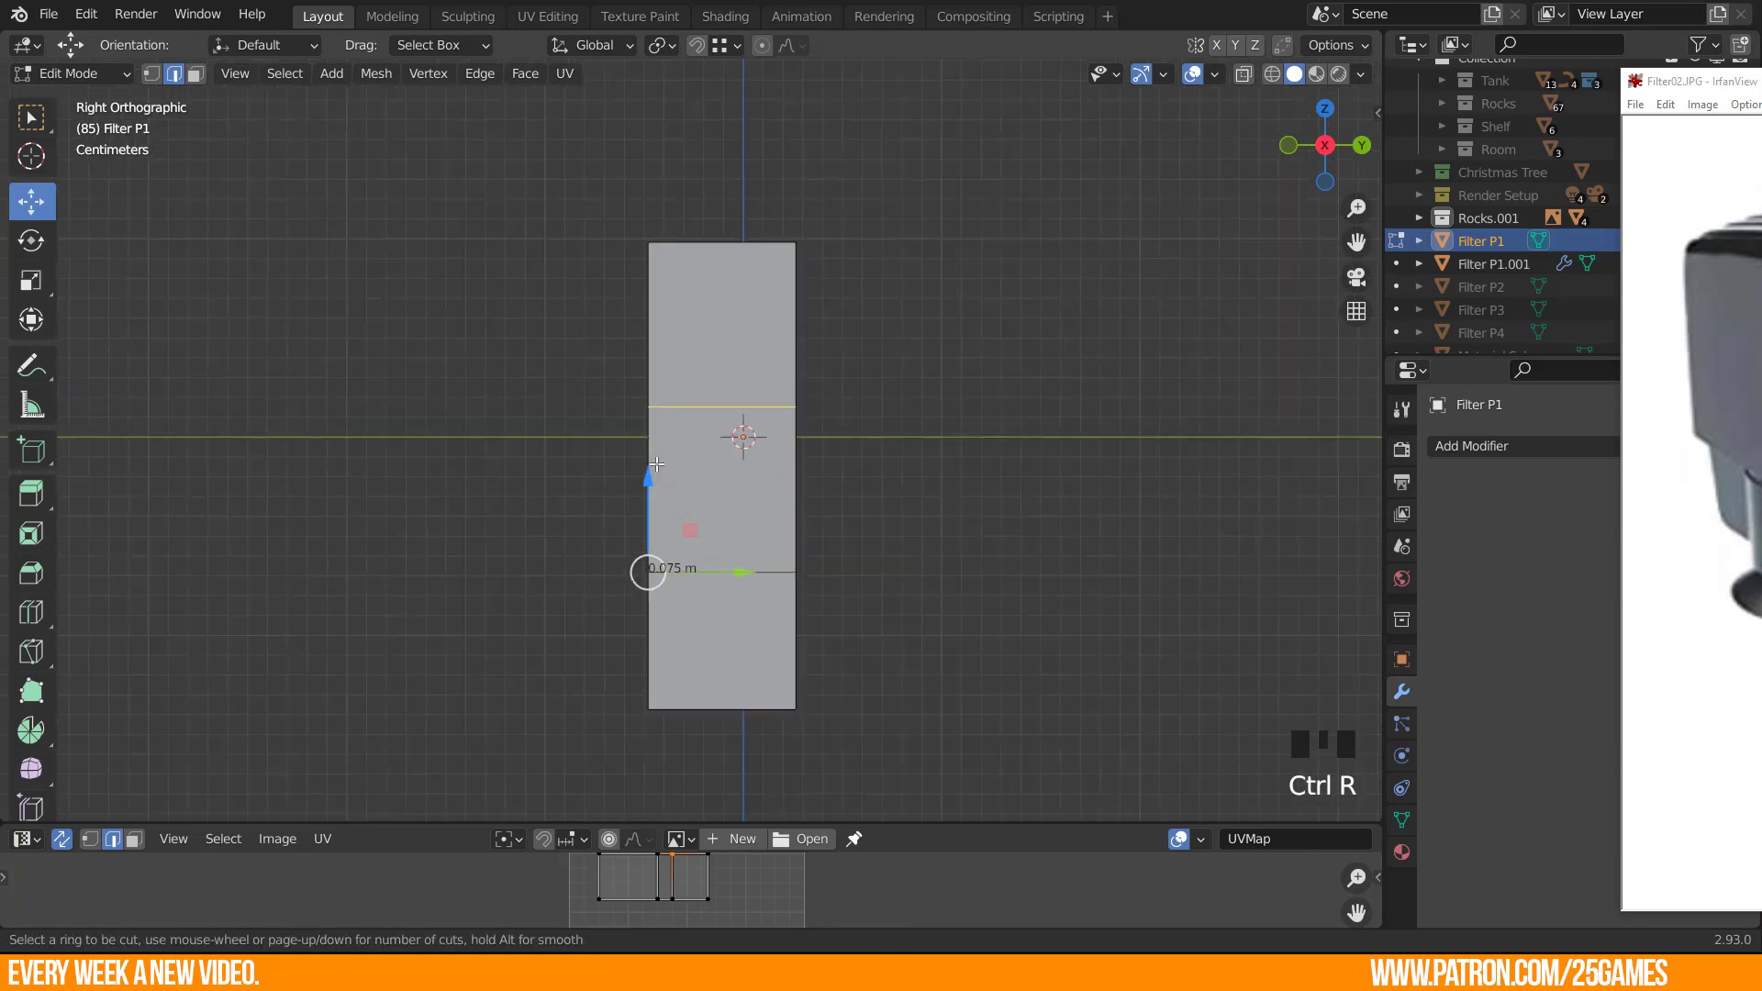
pyautogui.click(655, 462)
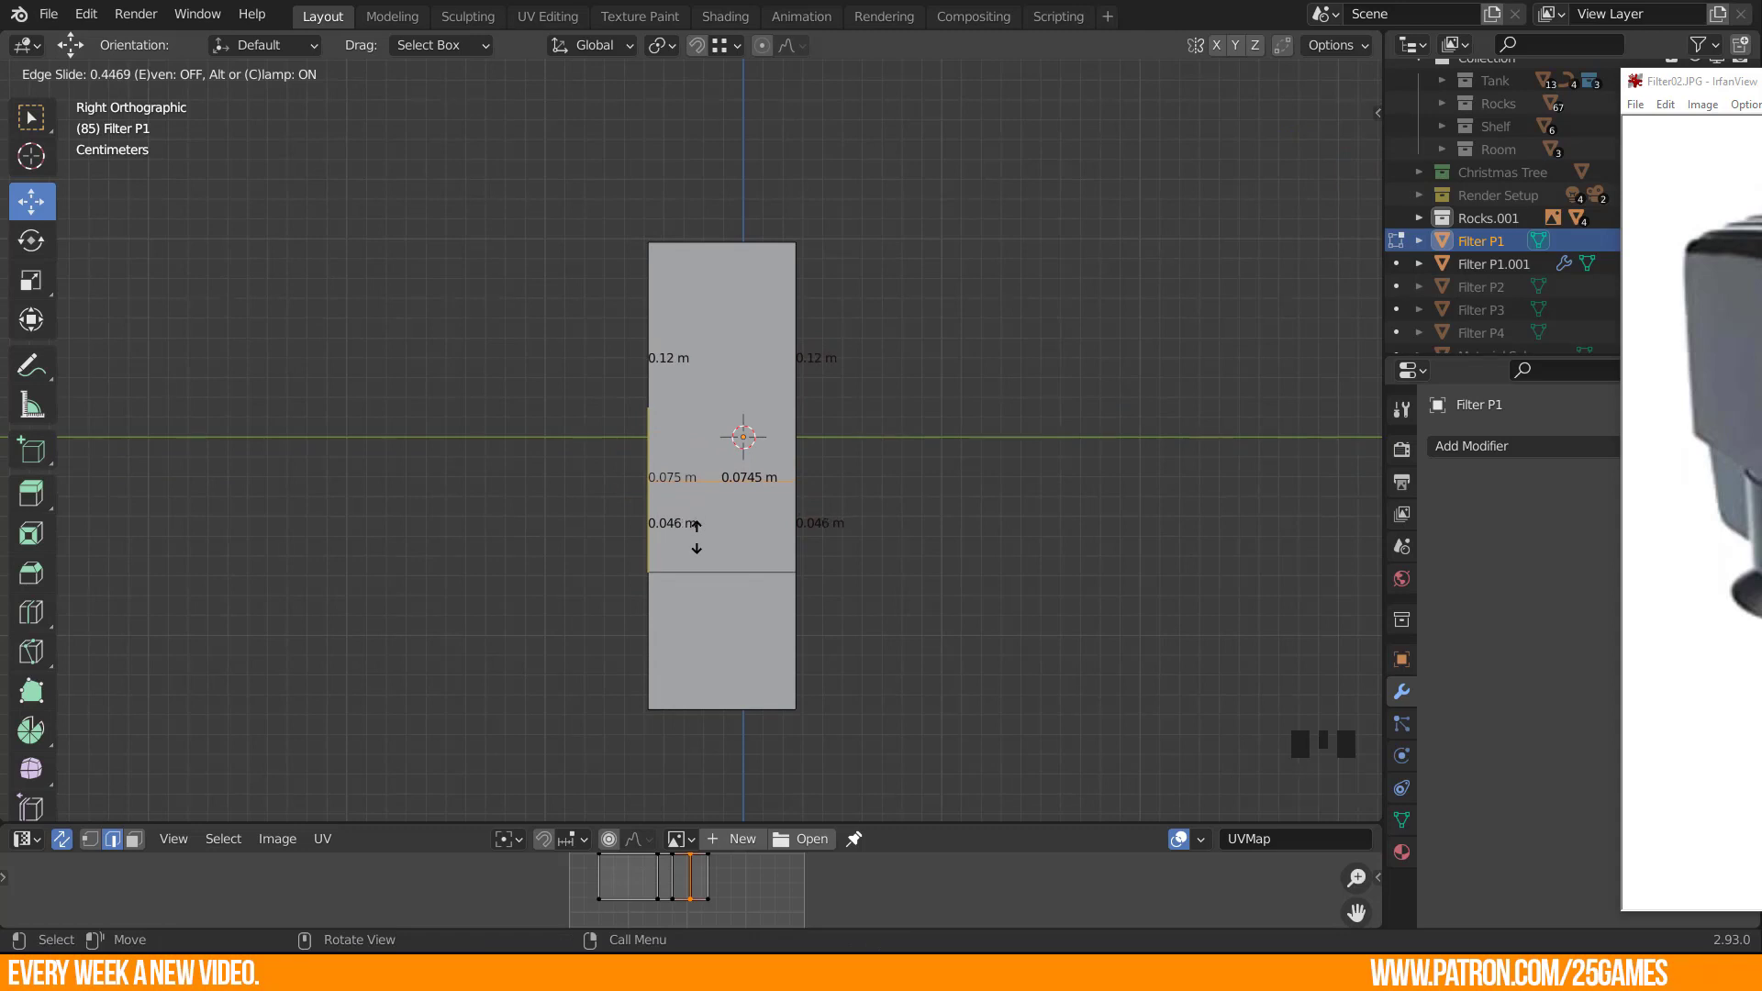
pyautogui.click(697, 537)
pyautogui.scroll(1, 656, 515)
pyautogui.keyDown('shift'); pyautogui.moveTo(642, 508); pyautogui.dragTo(635, 458, button='middle'); pyautogui.keyUp('shift')
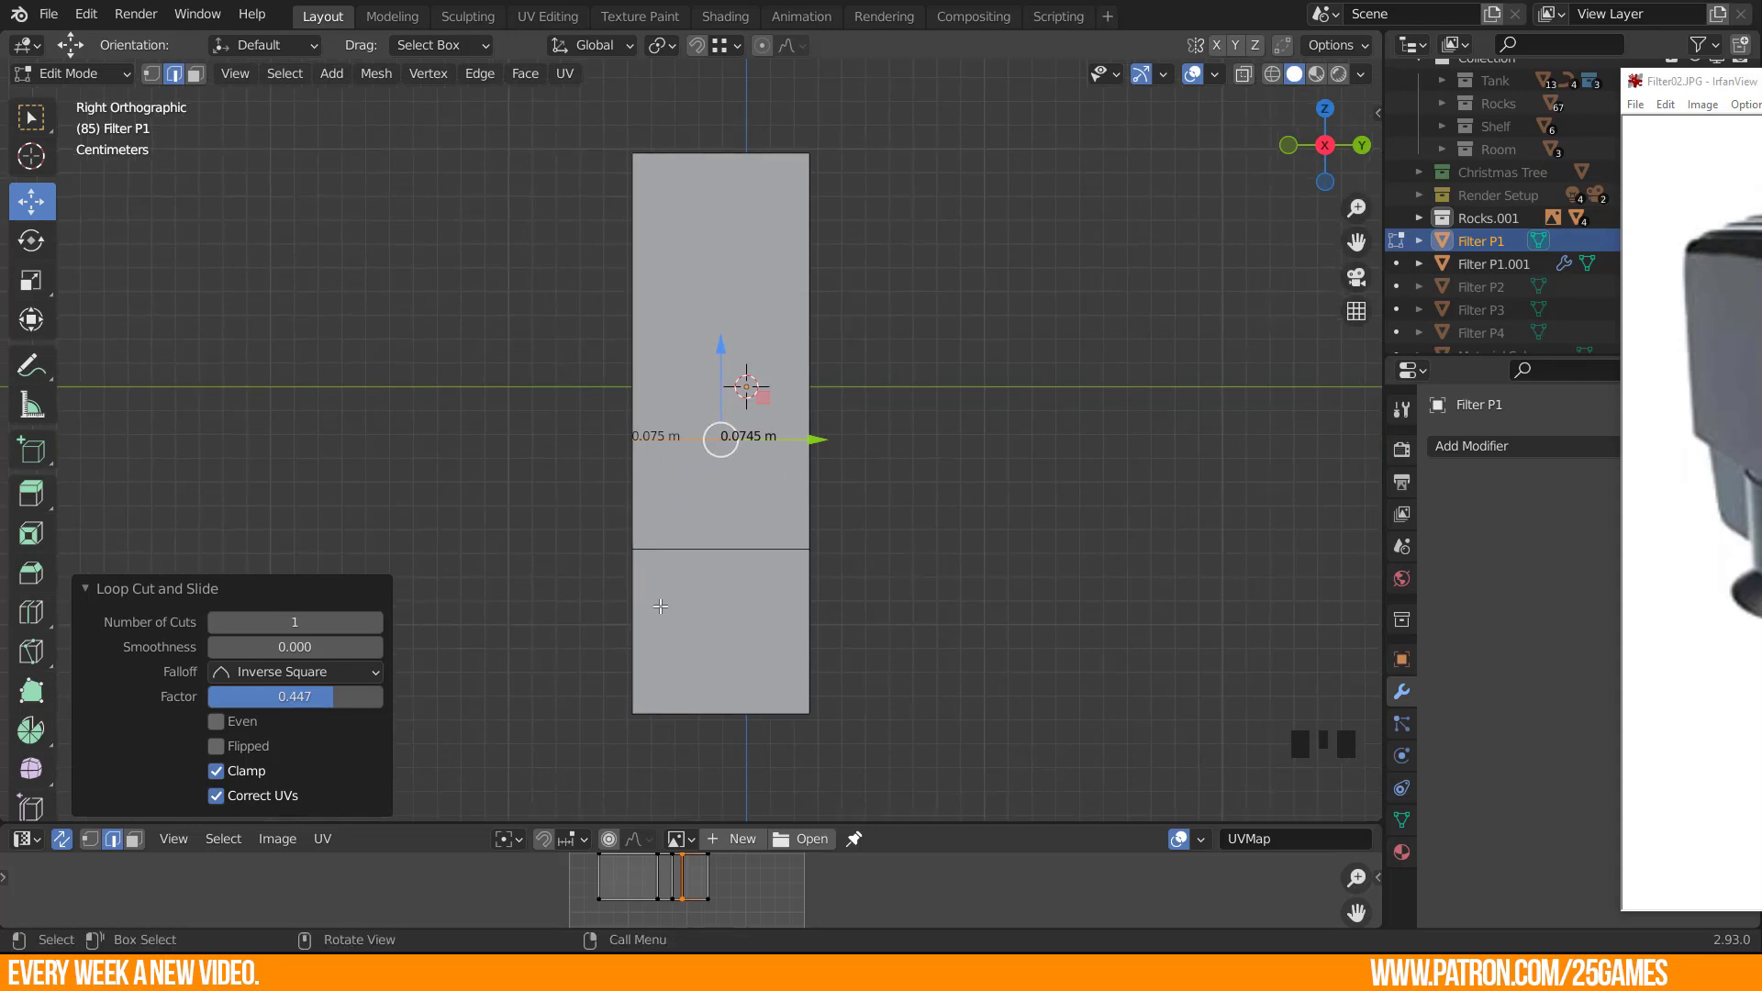
# Move the front edges of the lower loop and the base slightly inward along the Y axis.
pyautogui.moveTo(625, 585); pyautogui.dragTo(675, 599, button='middle')
pyautogui.click(629, 551)
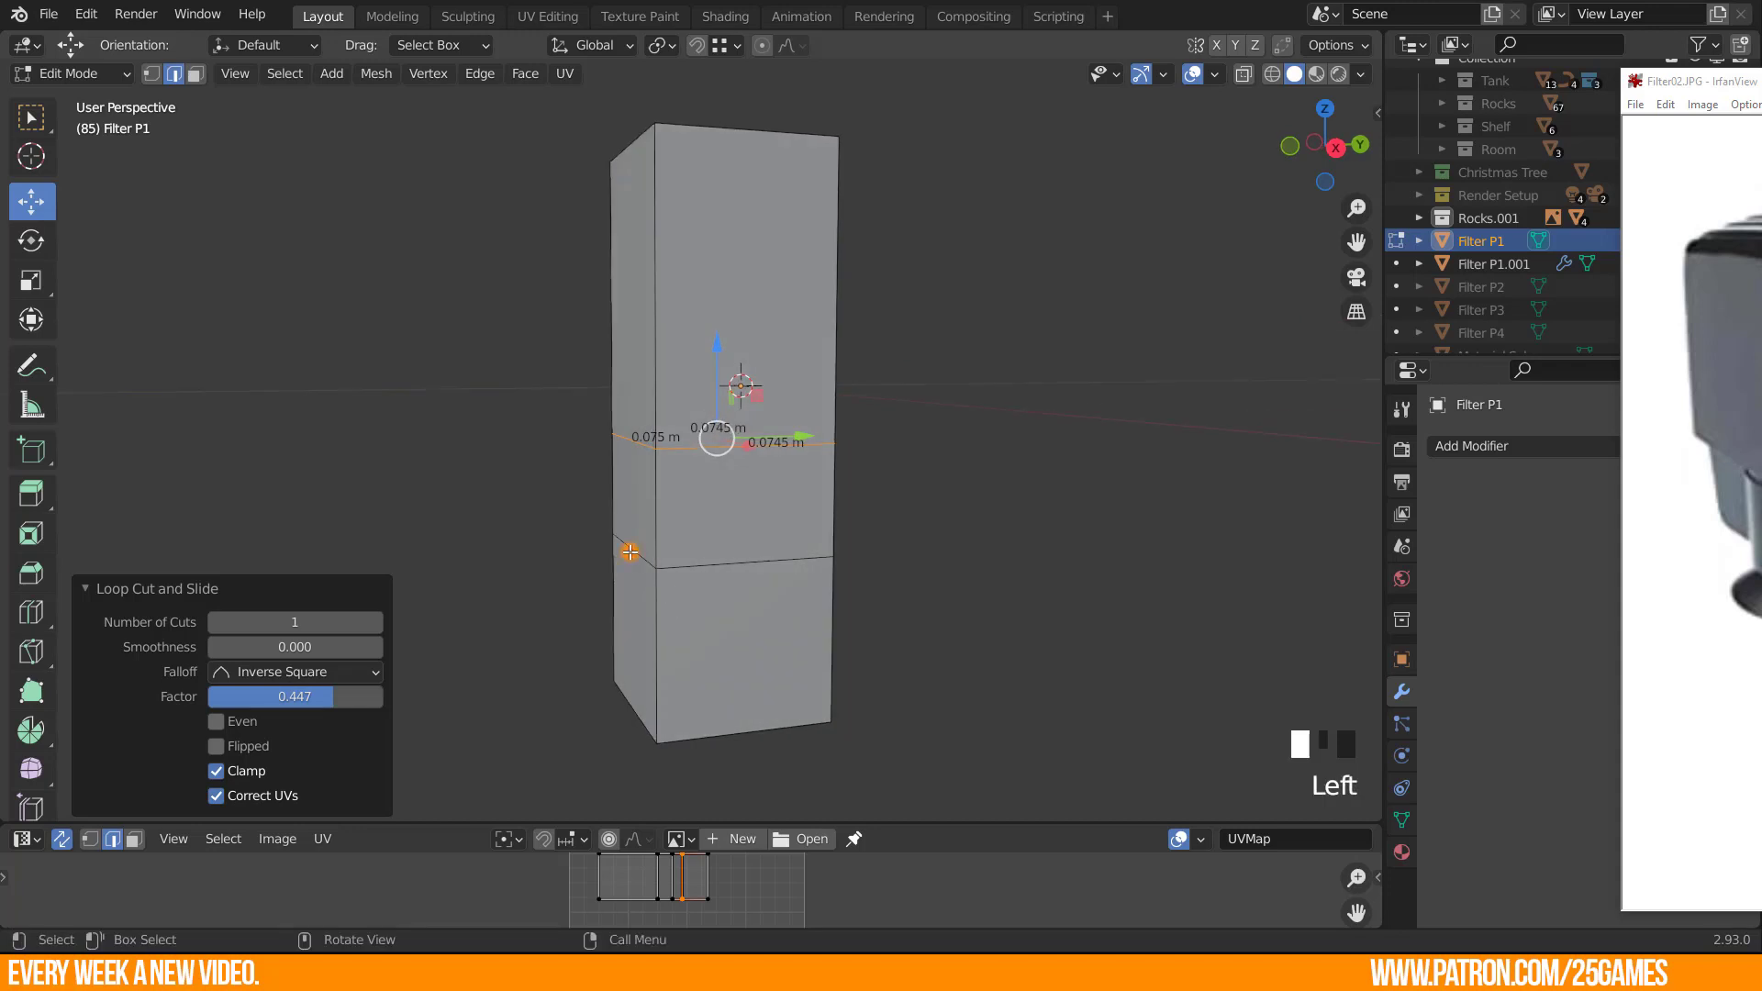
pyautogui.keyDown('shift'); pyautogui.click(631, 712); pyautogui.keyUp('shift')
pyautogui.press('KP_3')
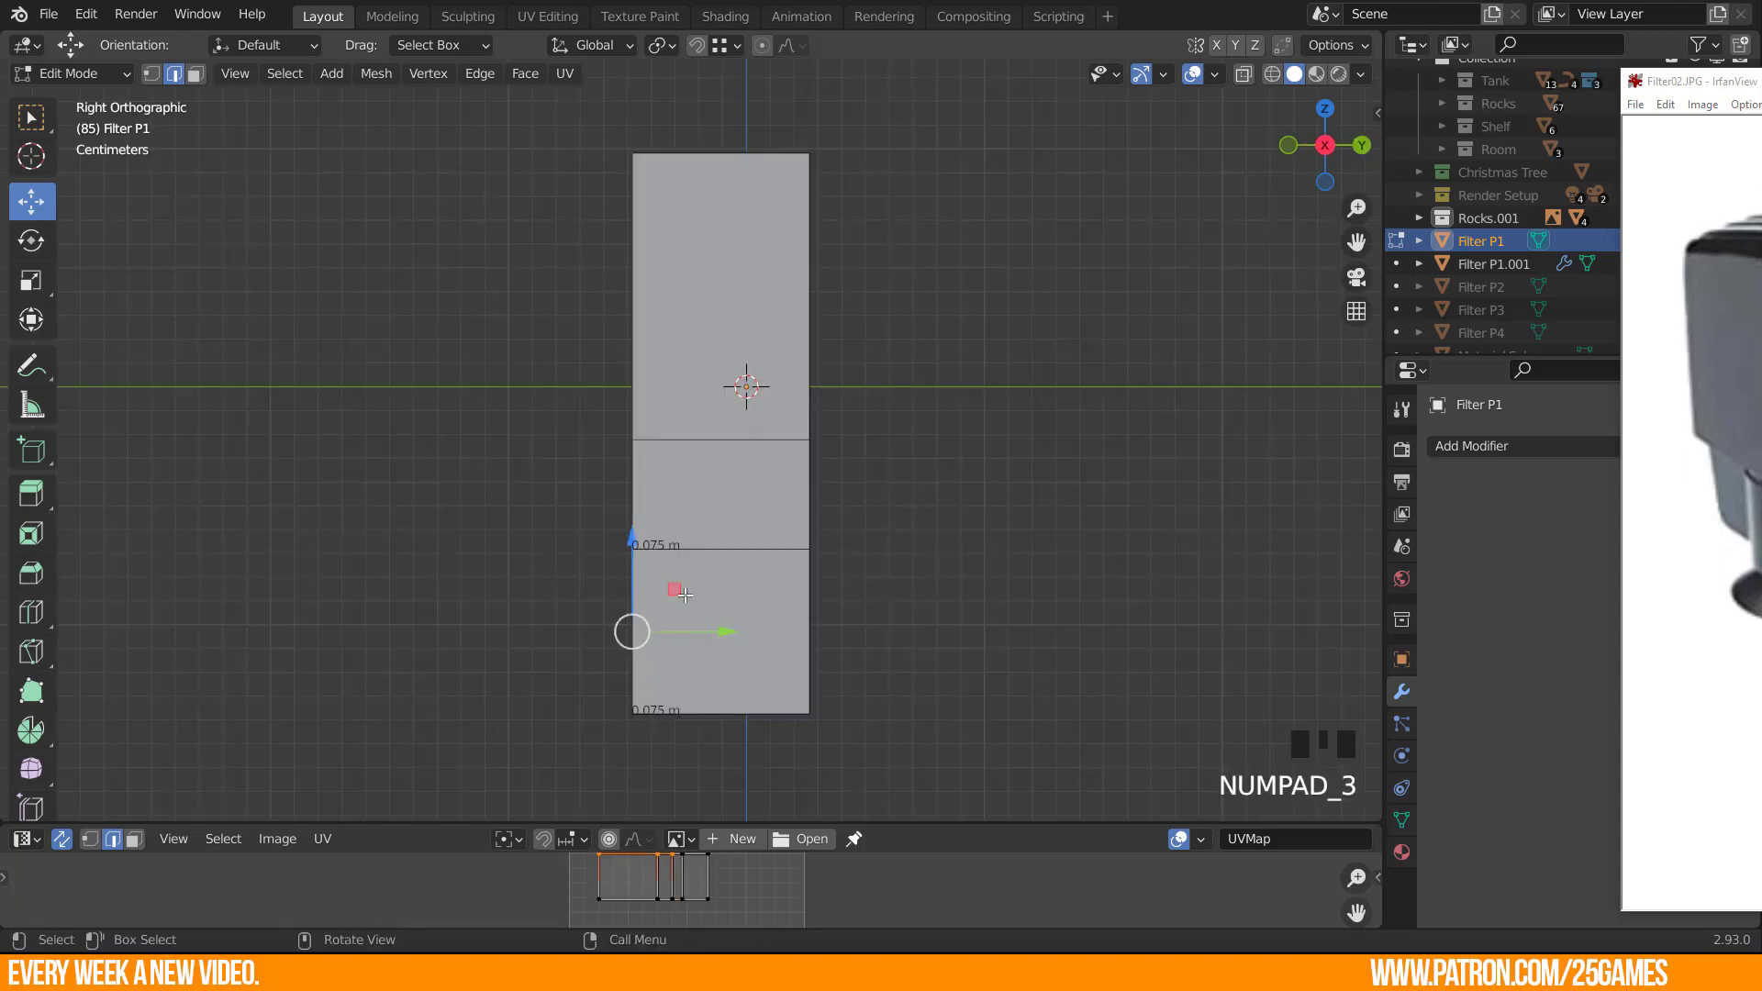
pyautogui.moveTo(723, 631); pyautogui.dragTo(739, 632)
# Move the front bottom edge of Filter P1 inward along the Y axis by about 0.0116 m.
pyautogui.moveTo(739, 632); pyautogui.dragTo(779, 633, button='middle')
pyautogui.click(645, 727)
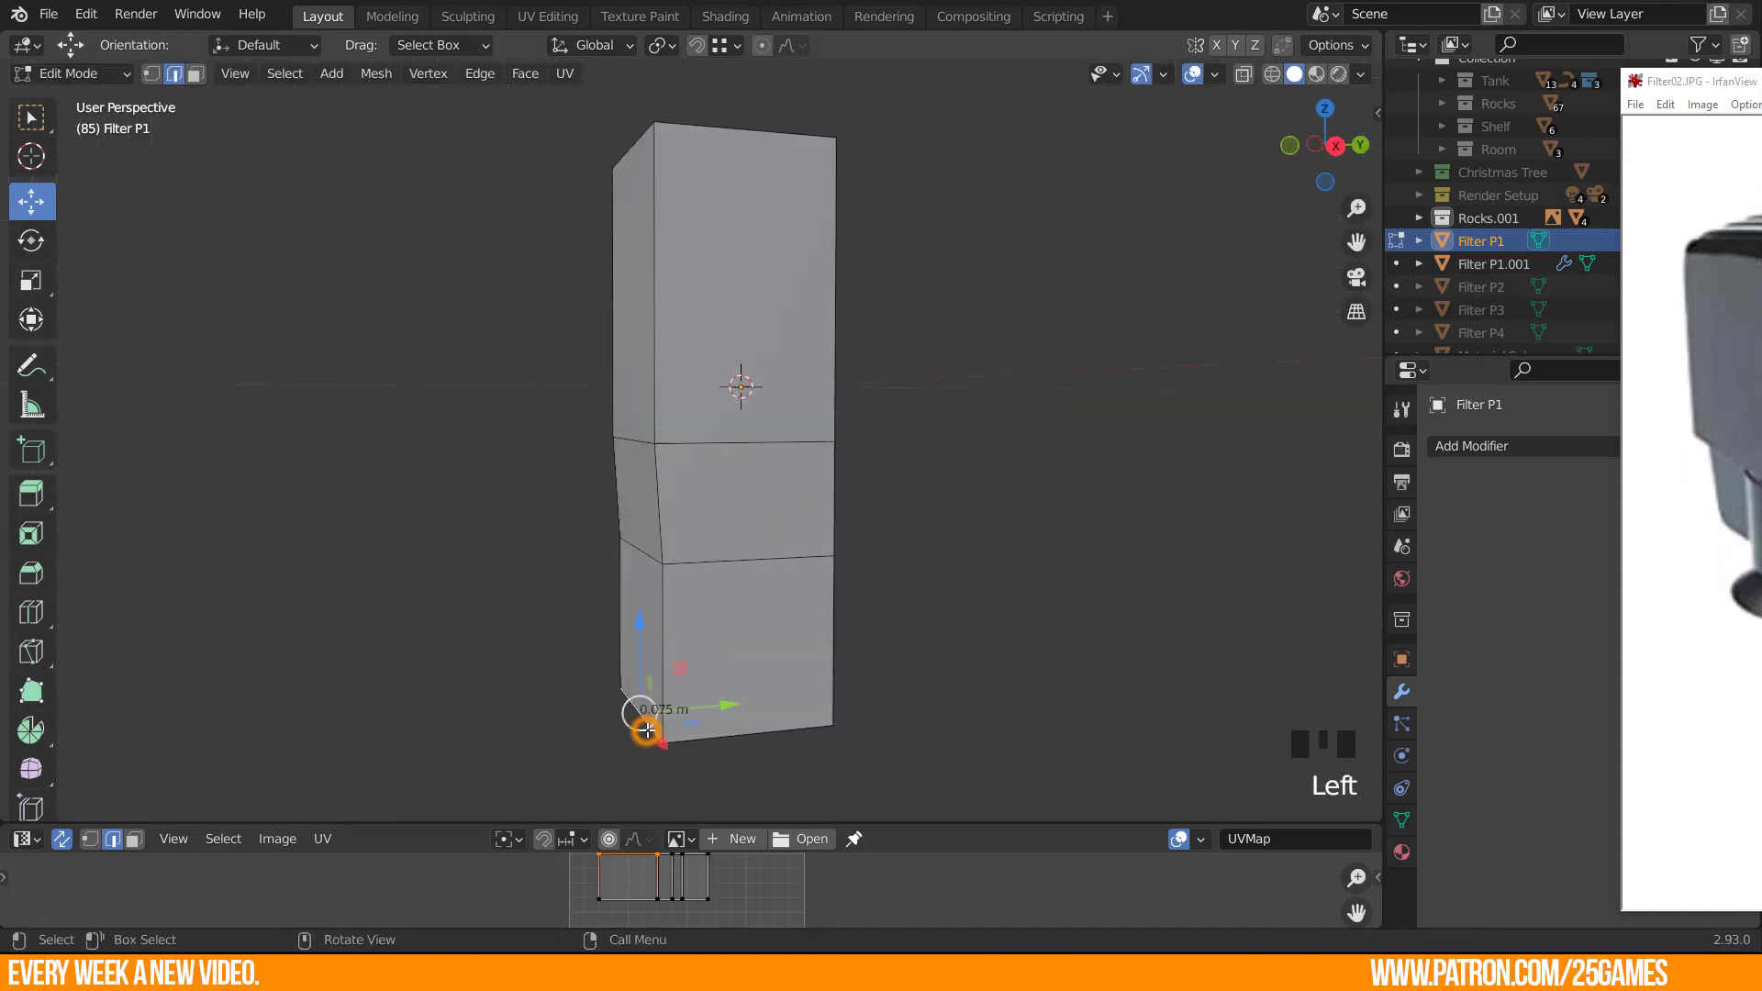
pyautogui.moveTo(767, 715); pyautogui.dragTo(749, 714, button='middle')
pyautogui.press('KP_3')
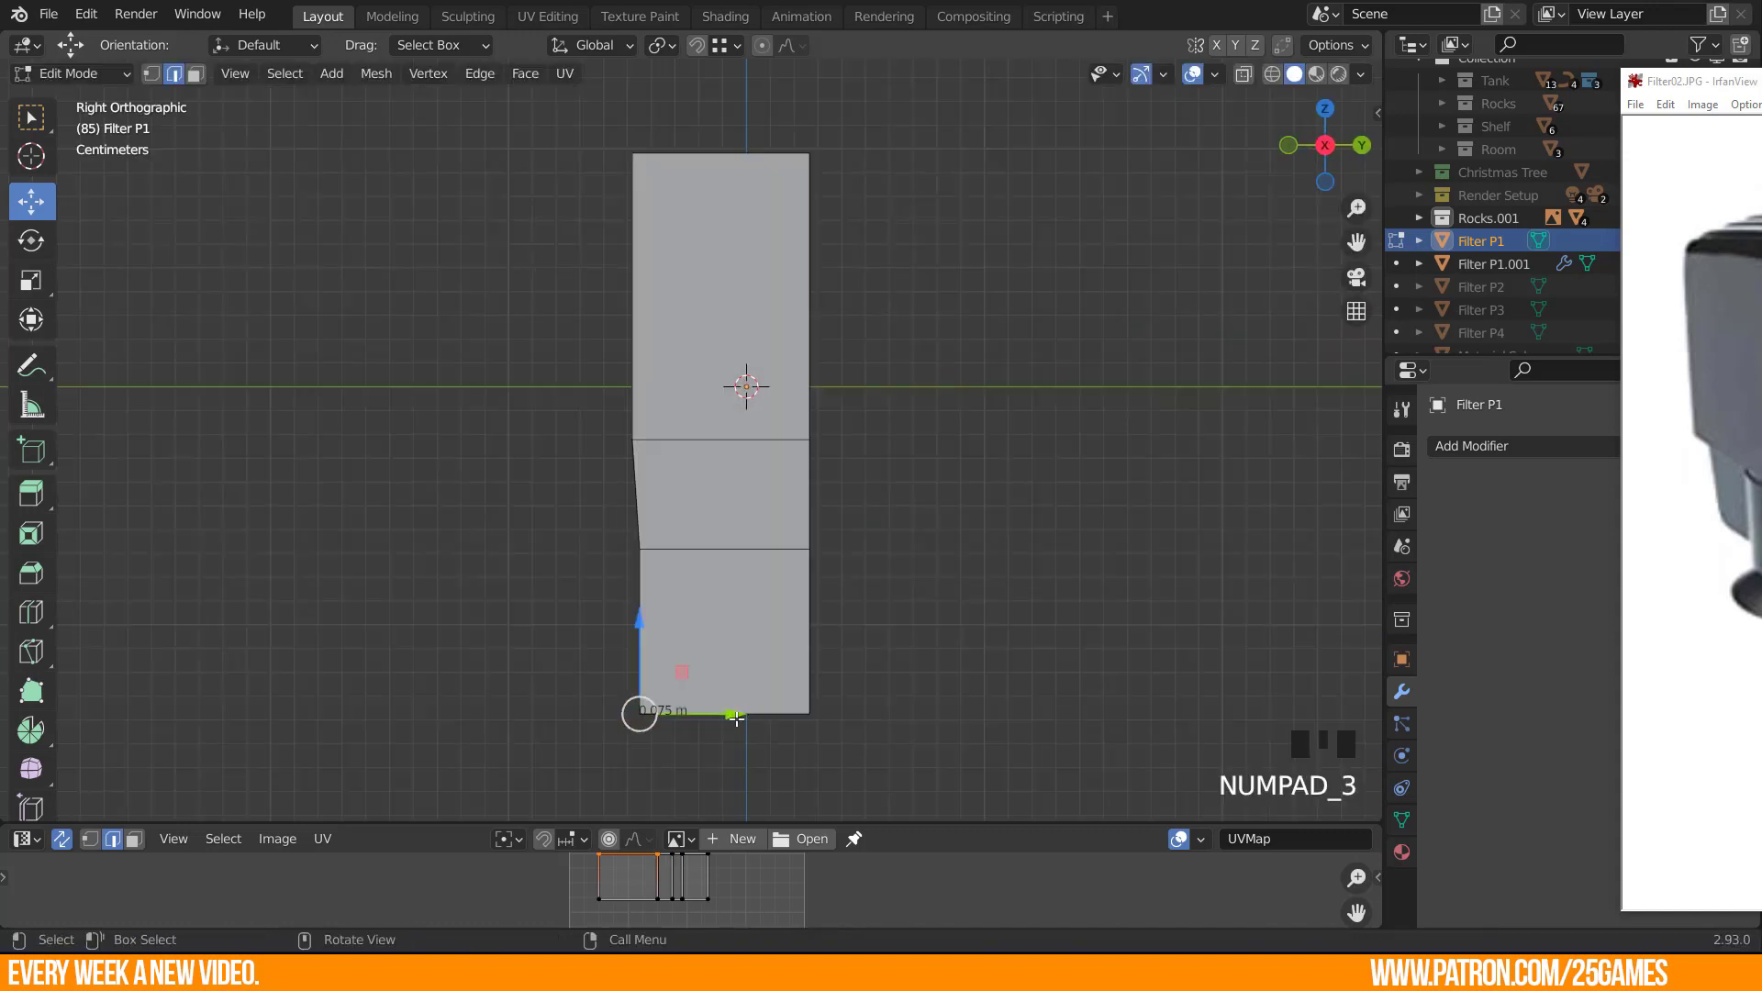
pyautogui.moveTo(736, 717); pyautogui.dragTo(768, 709)
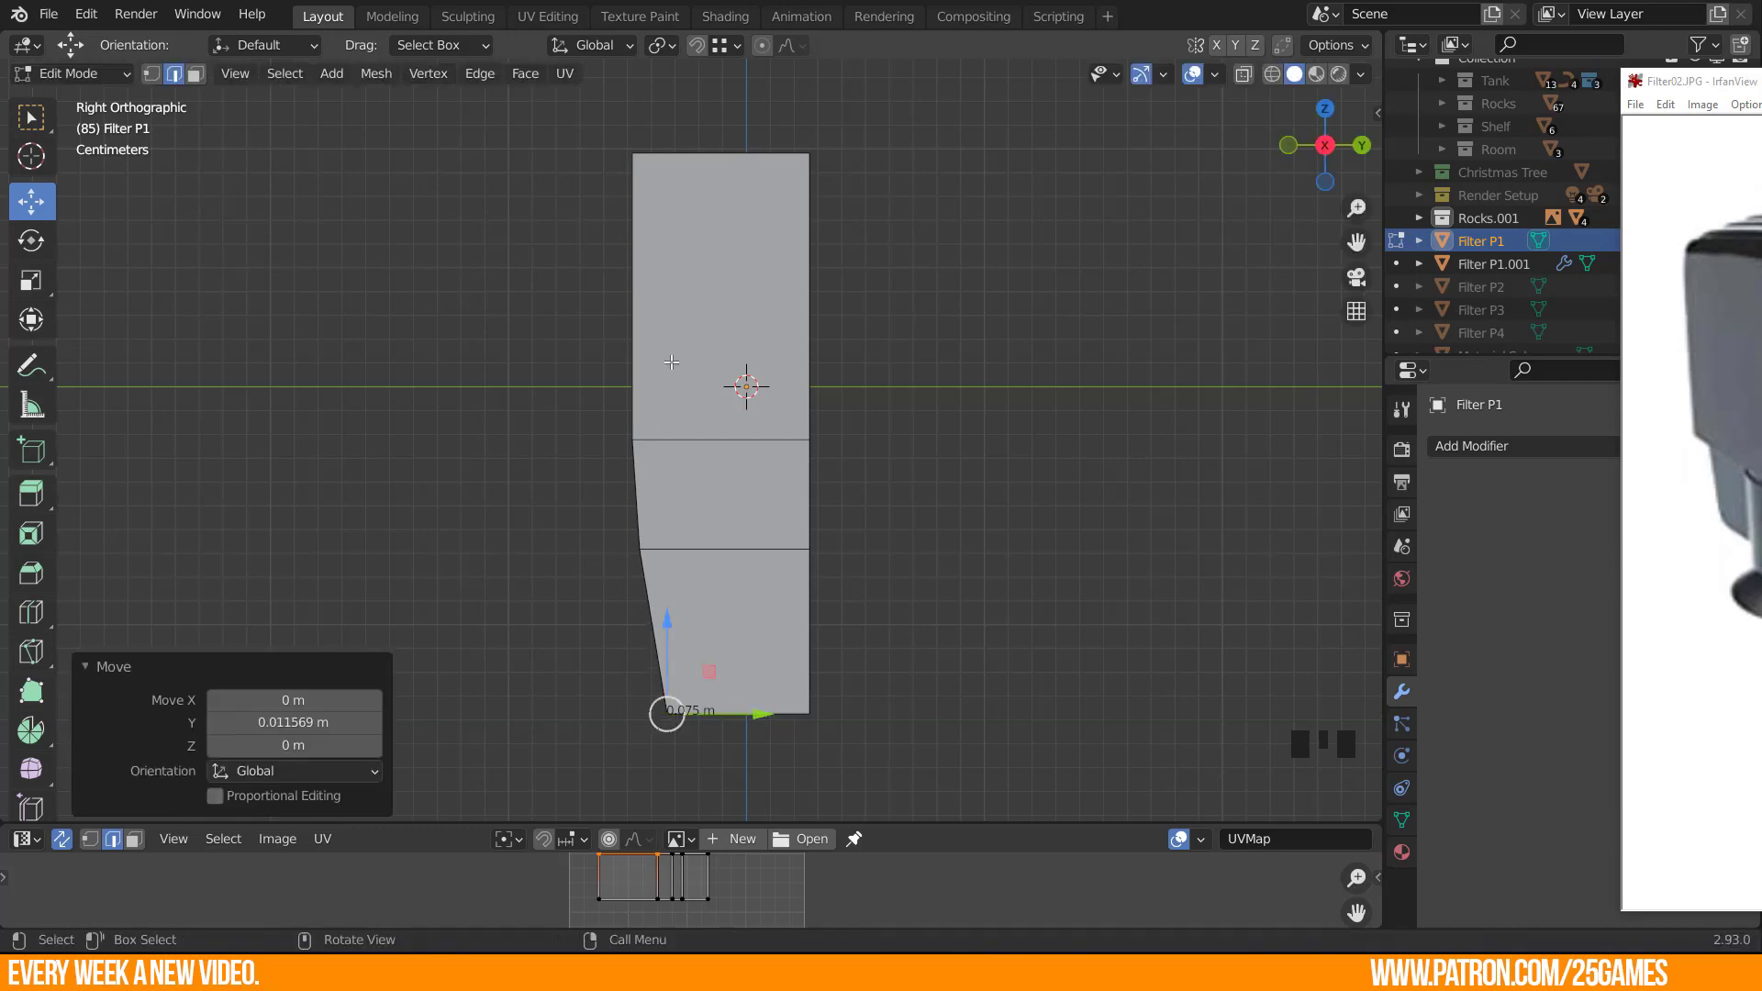
# Duplicate Filter P1's lower edge loop in place, separate the copy into its own object and return to Object Mode.
pyautogui.keyDown('shift'); pyautogui.moveTo(664, 361); pyautogui.dragTo(691, 393, button='middle'); pyautogui.keyUp('shift')
pyautogui.moveTo(627, 512); pyautogui.dragTo(694, 530, button='middle')
pyautogui.moveTo(730, 440); pyautogui.dragTo(729, 496, button='middle')
pyautogui.moveTo(728, 388); pyautogui.dragTo(725, 438, button='middle')
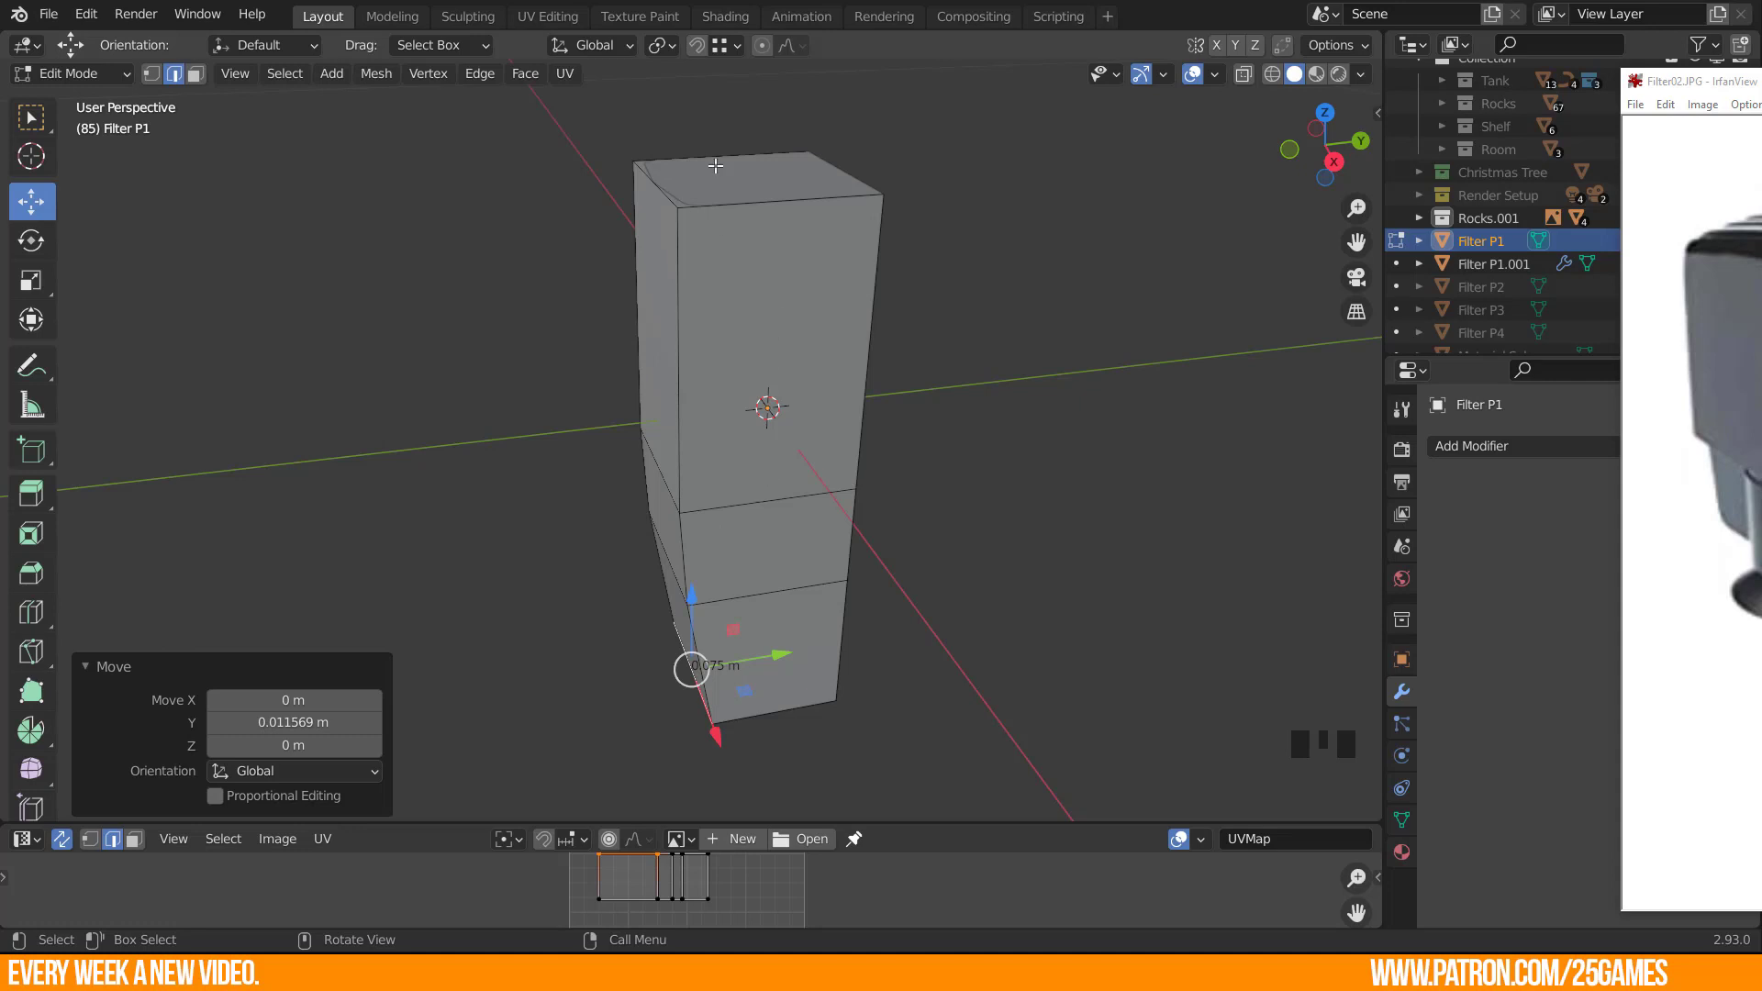
pyautogui.moveTo(721, 612); pyautogui.dragTo(709, 597, button='middle')
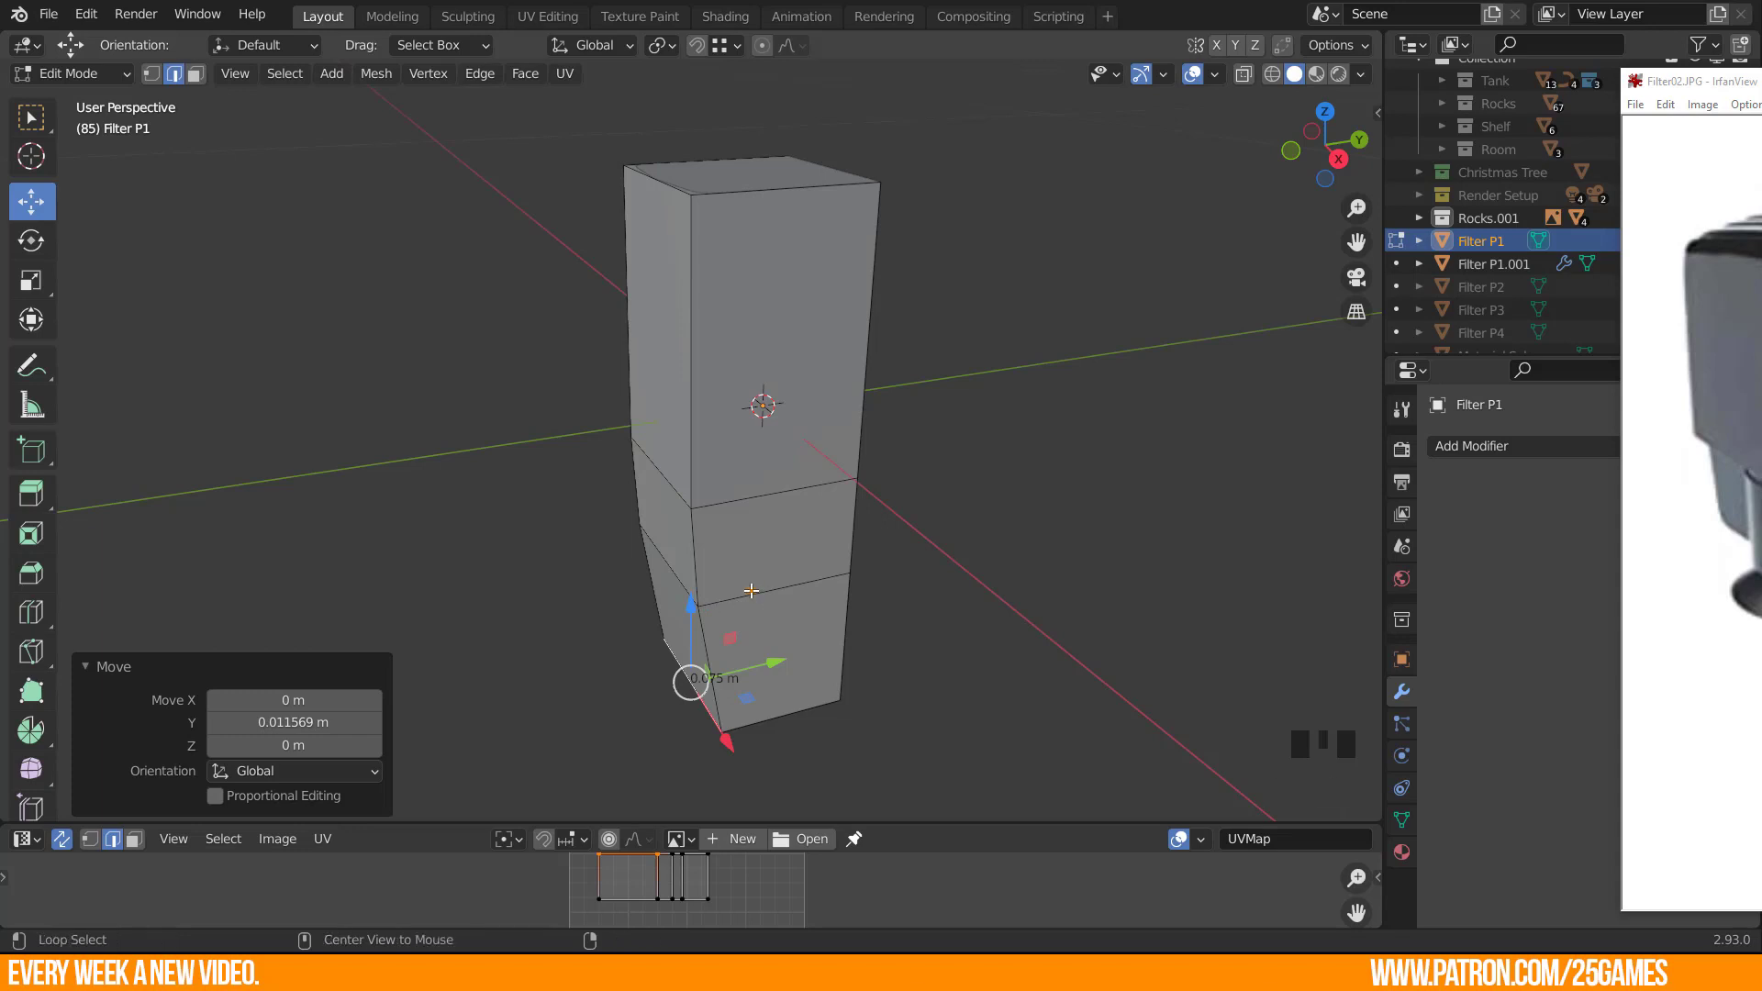
pyautogui.keyDown('alt'); pyautogui.click(750, 591); pyautogui.keyUp('alt')
pyautogui.moveTo(750, 591); pyautogui.dragTo(745, 601, button='middle')
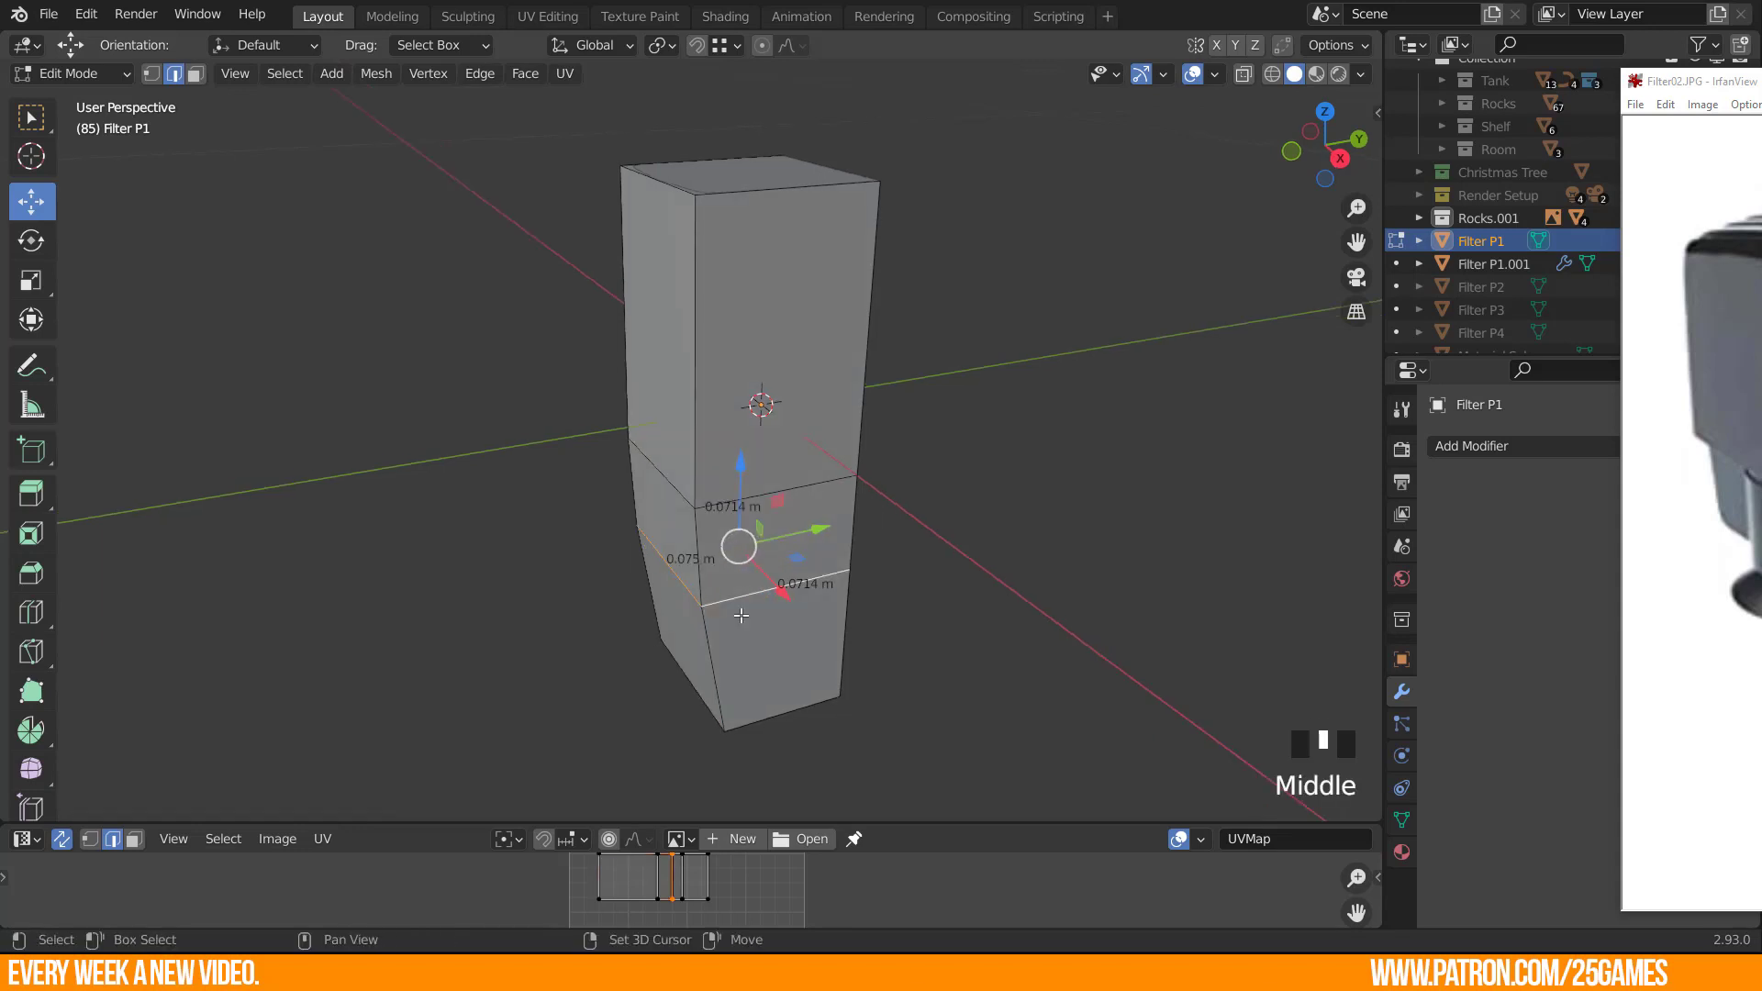
pyautogui.hotkey('shift', 'd')
pyautogui.rightClick(746, 608)
pyautogui.press('p')
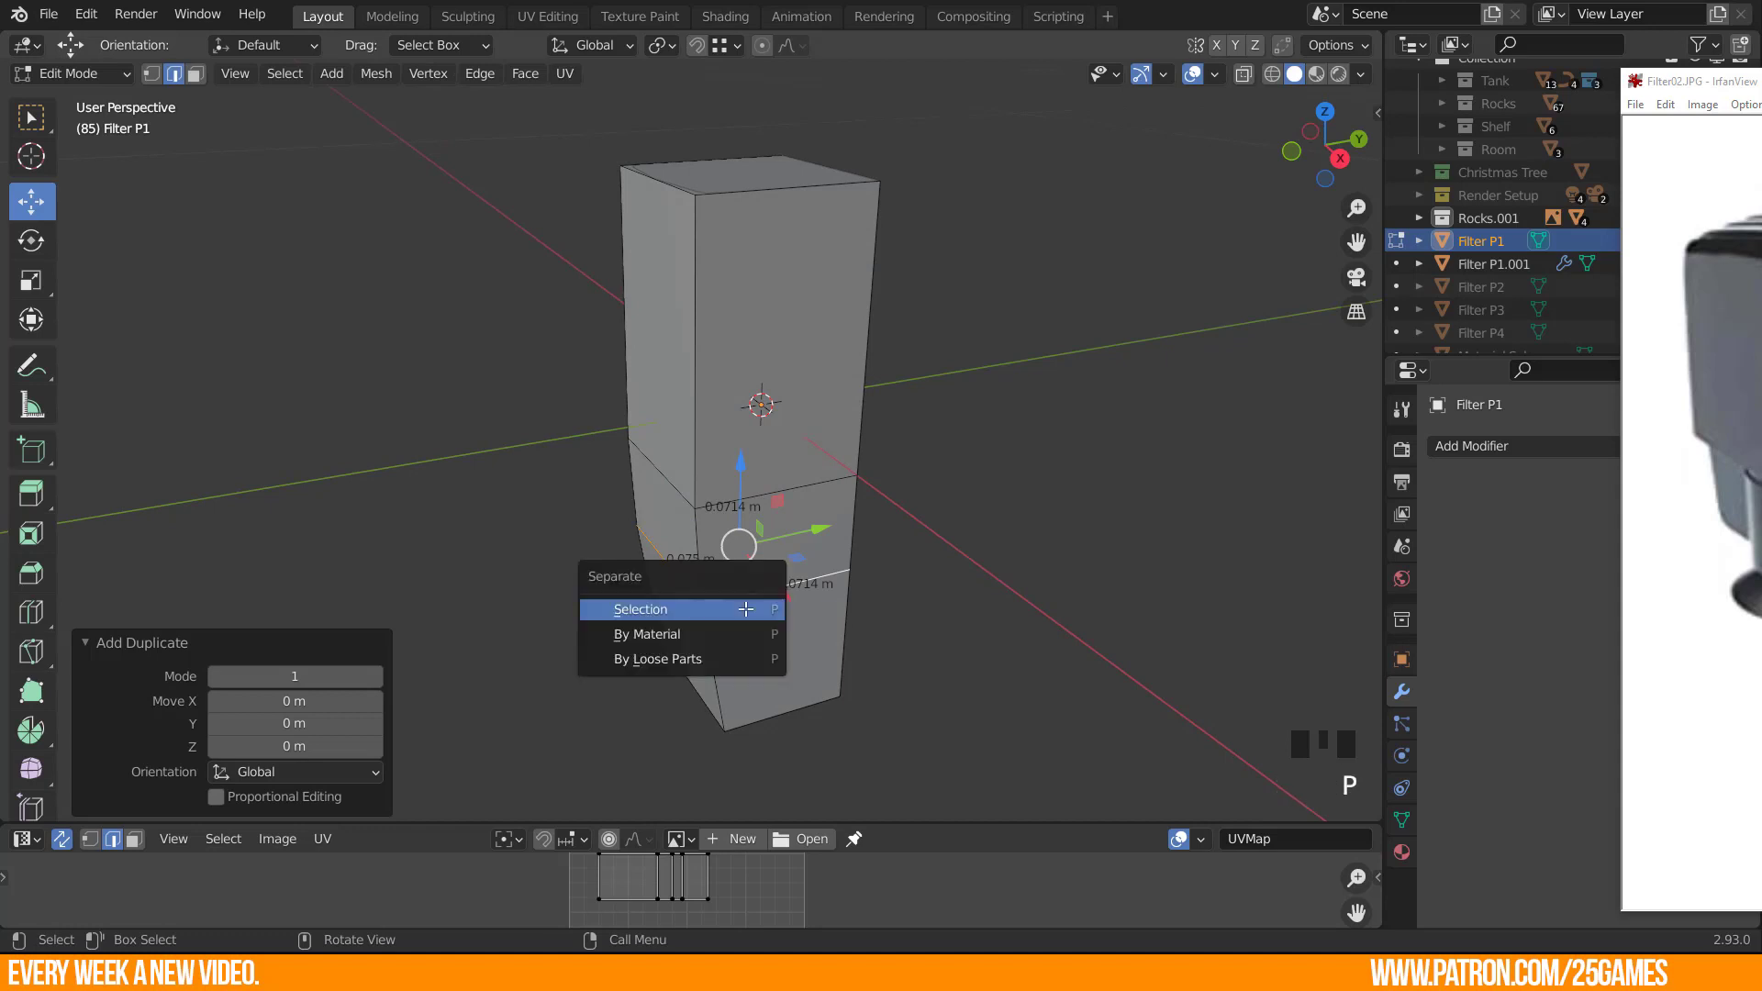
pyautogui.click(745, 609)
pyautogui.press('Tab')
# Hide Filter P1 and fill a face between the two side edges of the separated loop.
pyautogui.click(764, 532)
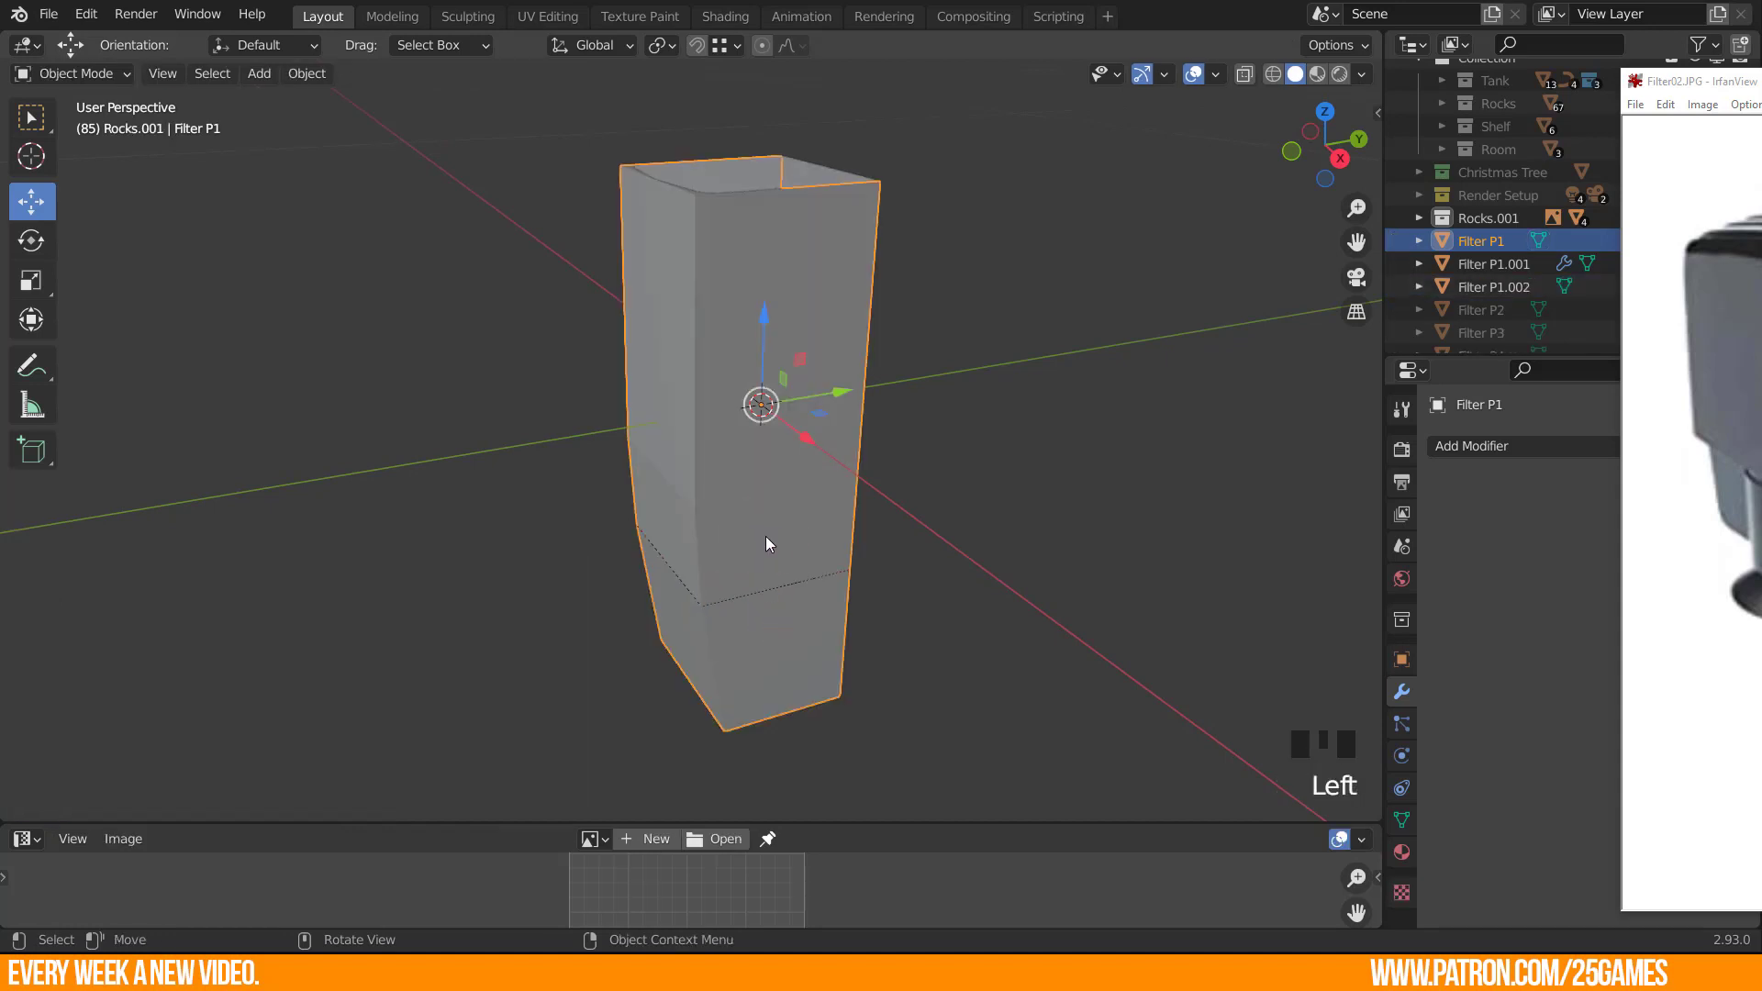
pyautogui.press('h')
pyautogui.scroll(2, 727, 629)
pyautogui.click(648, 598)
pyautogui.press('Tab')
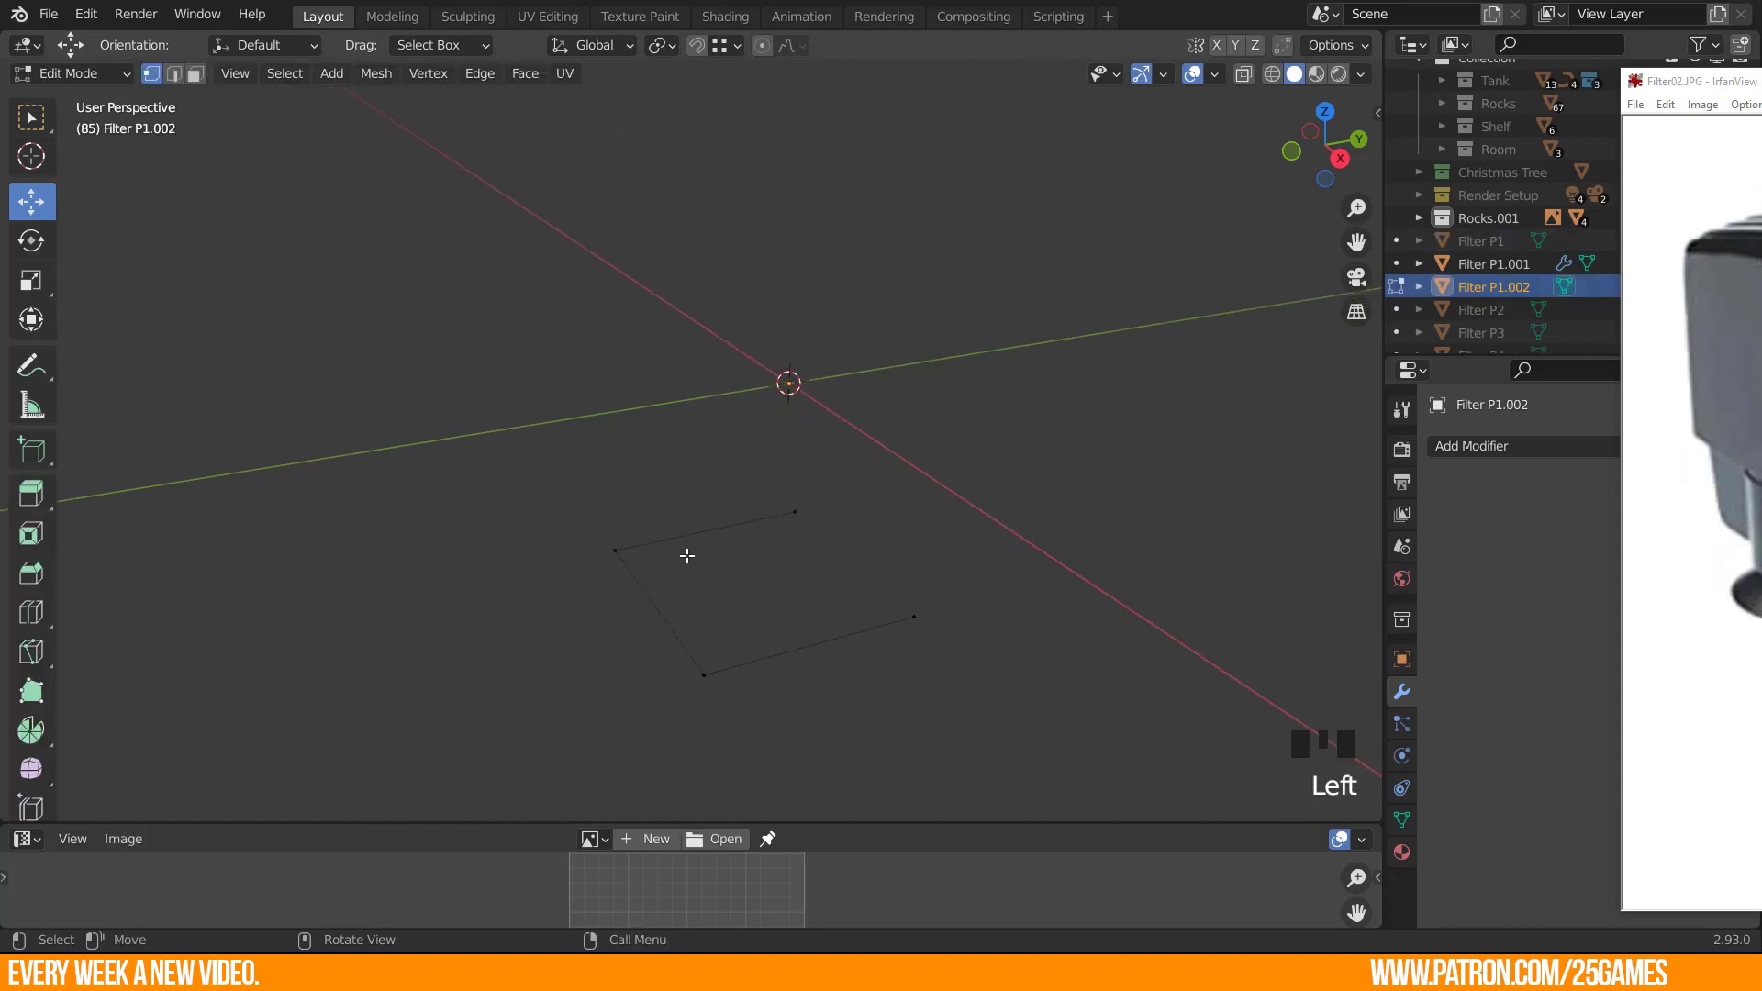
pyautogui.press('2')
pyautogui.click(698, 531)
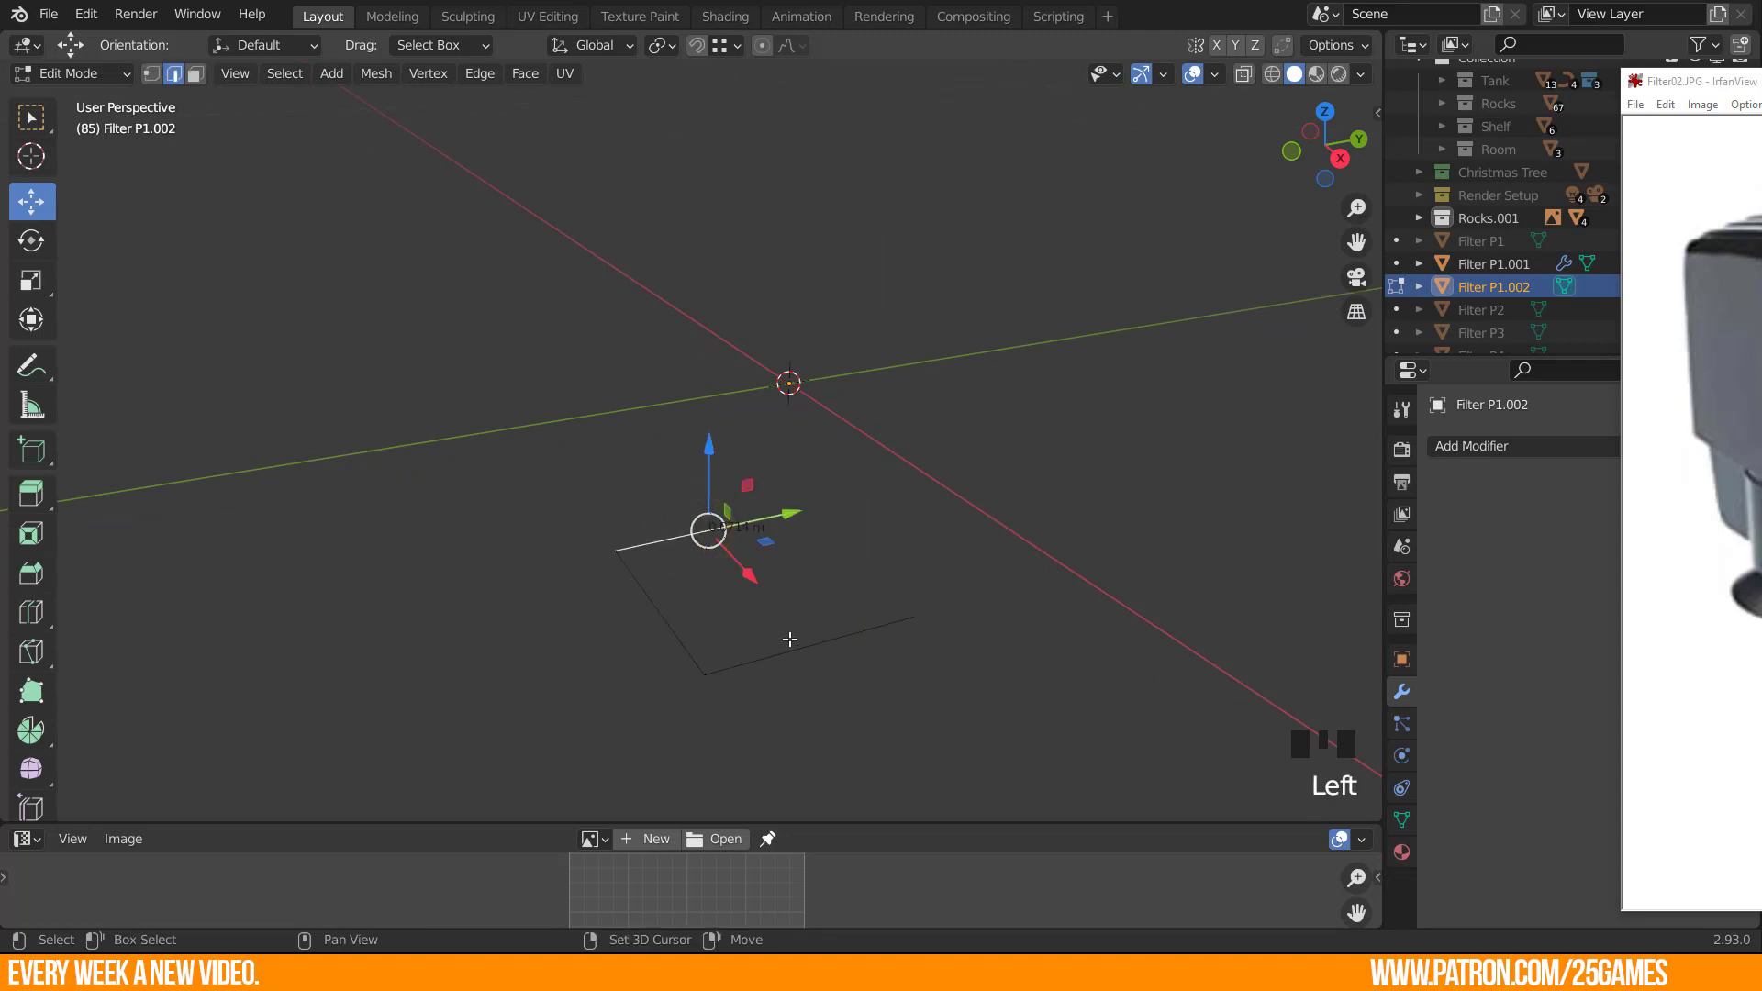
pyautogui.keyDown('shift'); pyautogui.click(790, 643); pyautogui.keyUp('shift')
pyautogui.press('f')
# Subdivide the front and back edges of the filled face with one cut, splitting it into two halves.
pyautogui.middleClick(694, 664)
pyautogui.click(654, 610)
pyautogui.keyDown('shift'); pyautogui.click(838, 570); pyautogui.keyUp('shift')
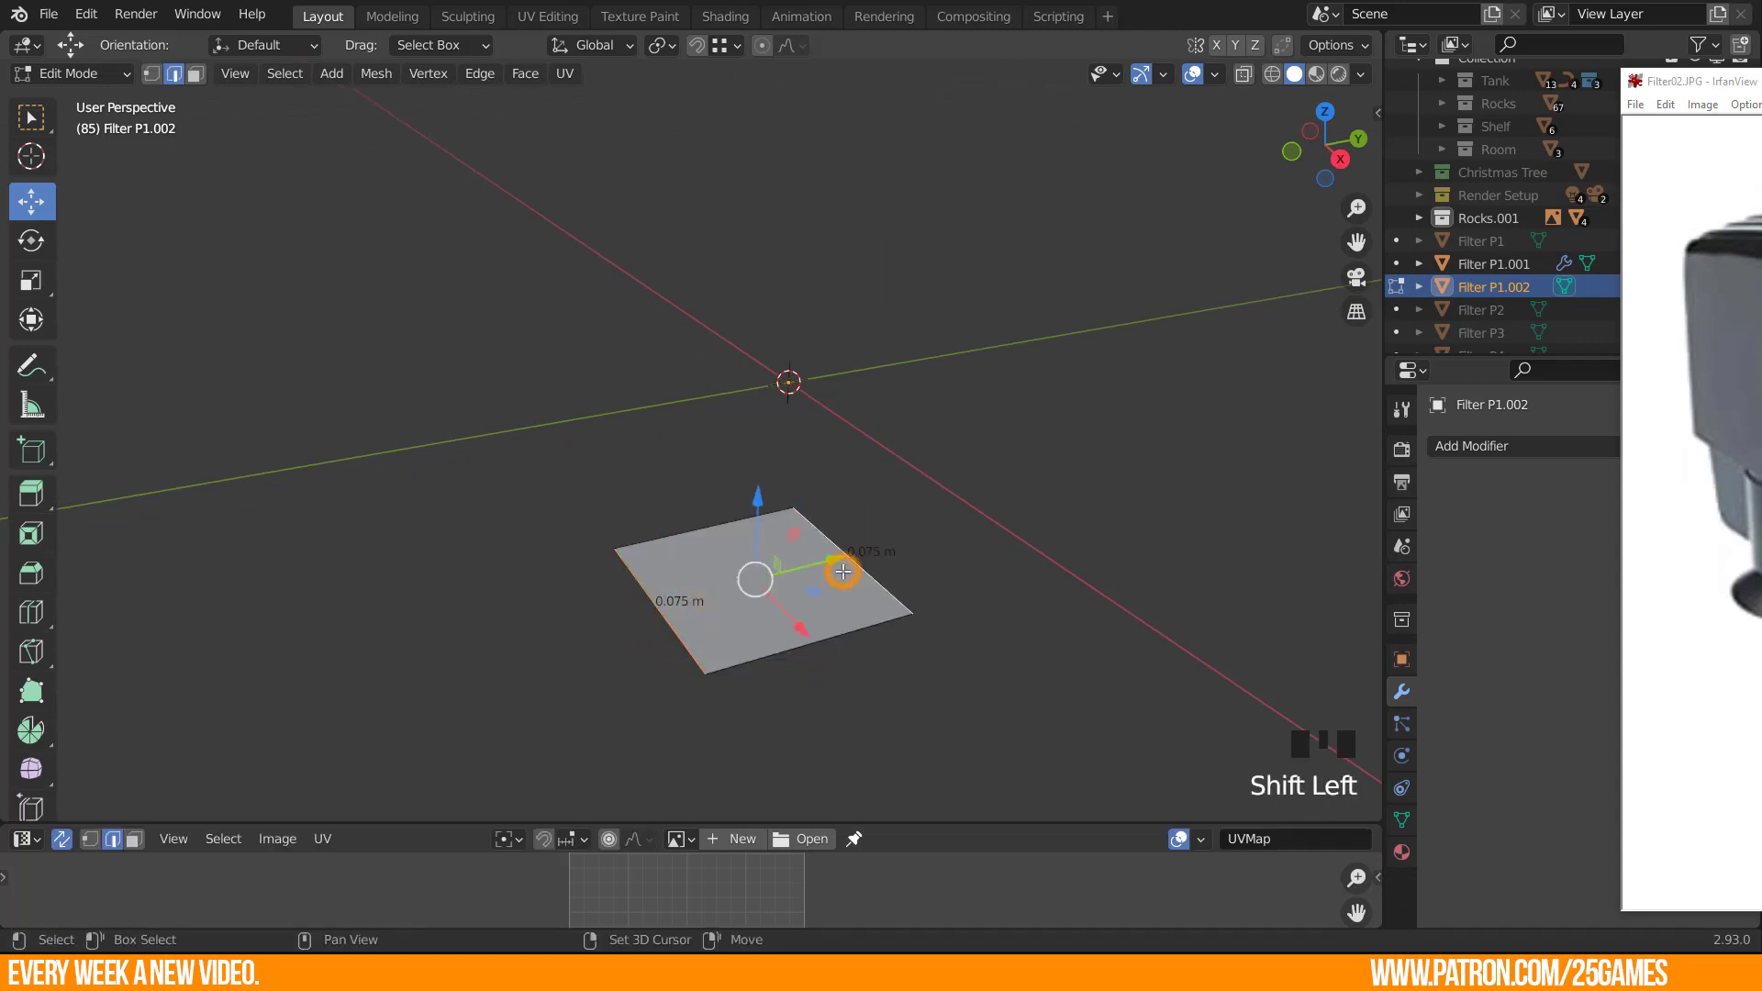
pyautogui.rightClick(795, 551)
pyautogui.click(740, 260)
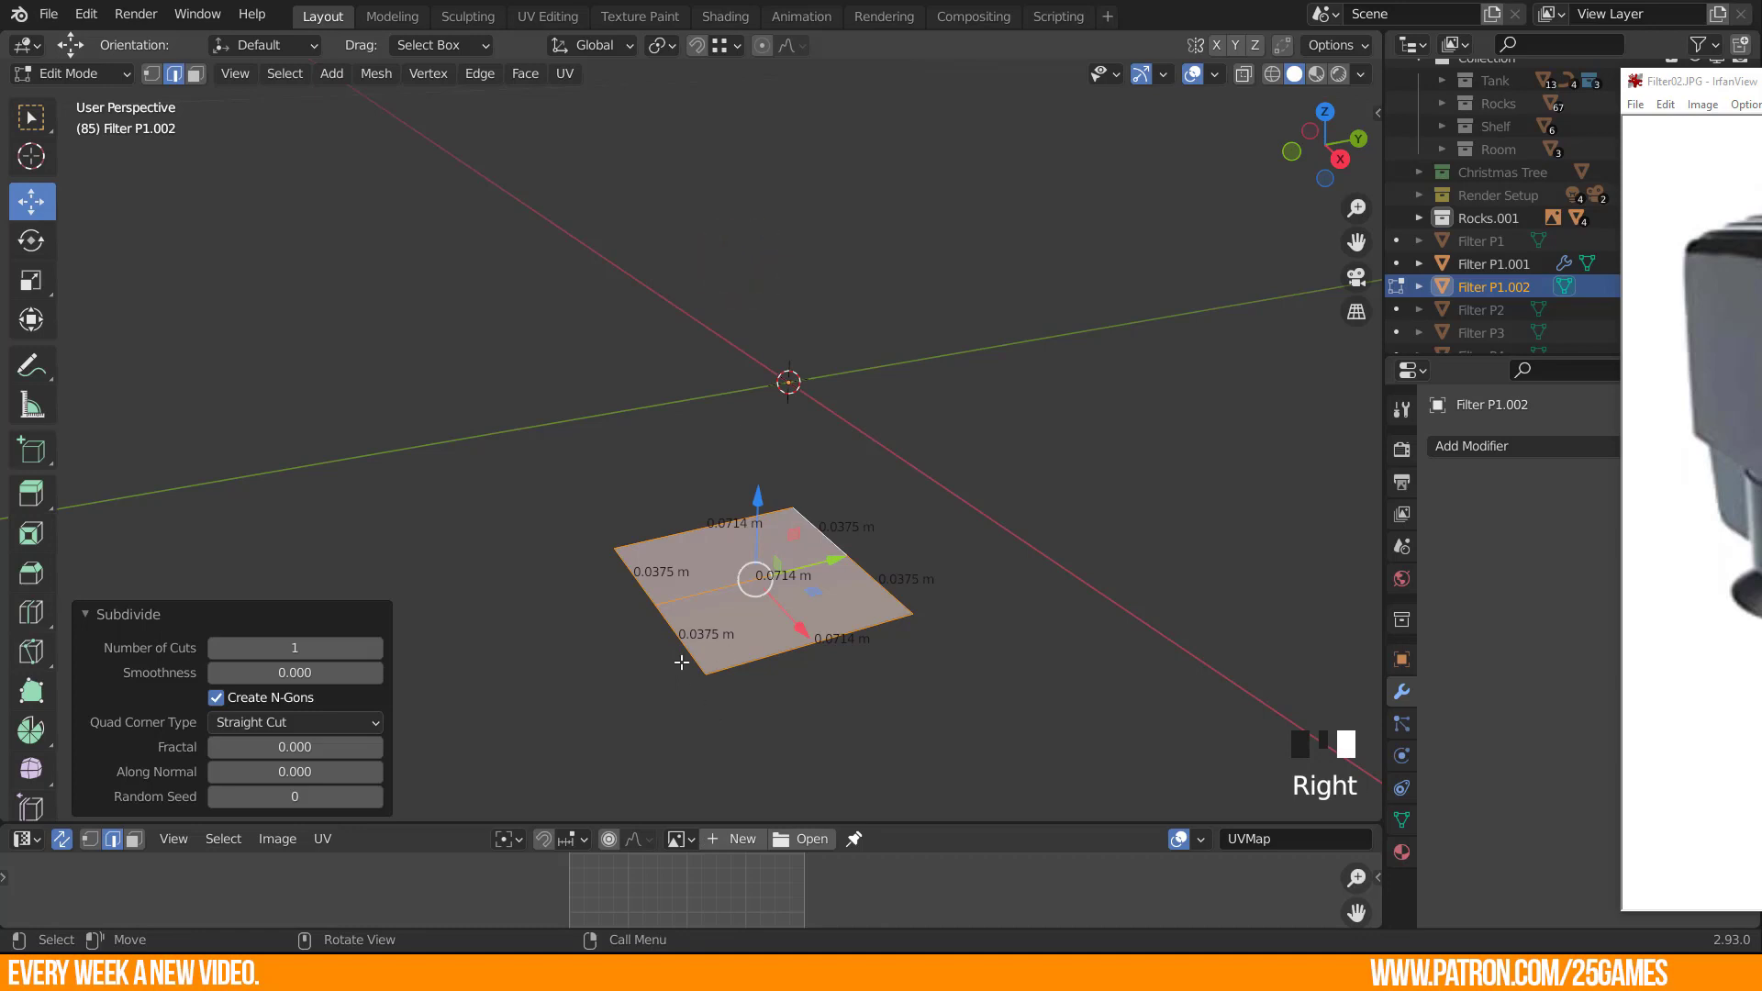
# Delete the half of the face on the negative X side and select the remaining half.
pyautogui.moveTo(711, 659); pyautogui.dragTo(706, 653, button='middle')
pyautogui.press('3')
pyautogui.click(698, 569)
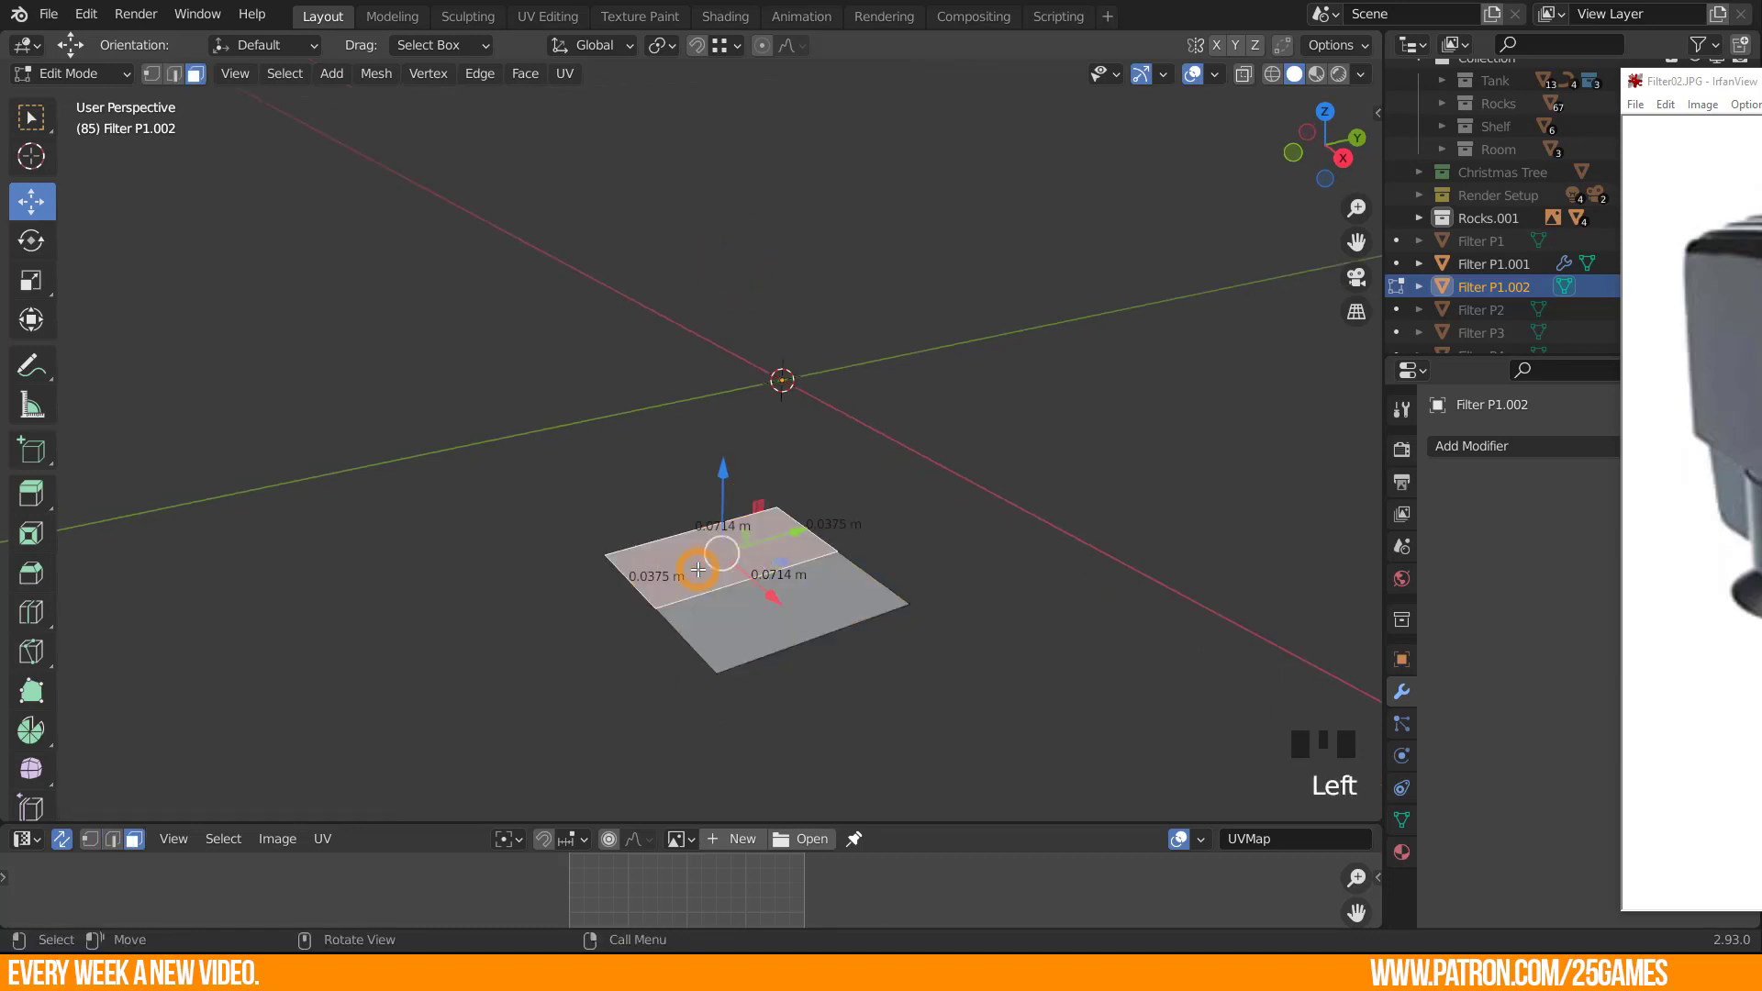
pyautogui.press('x')
pyautogui.click(698, 571)
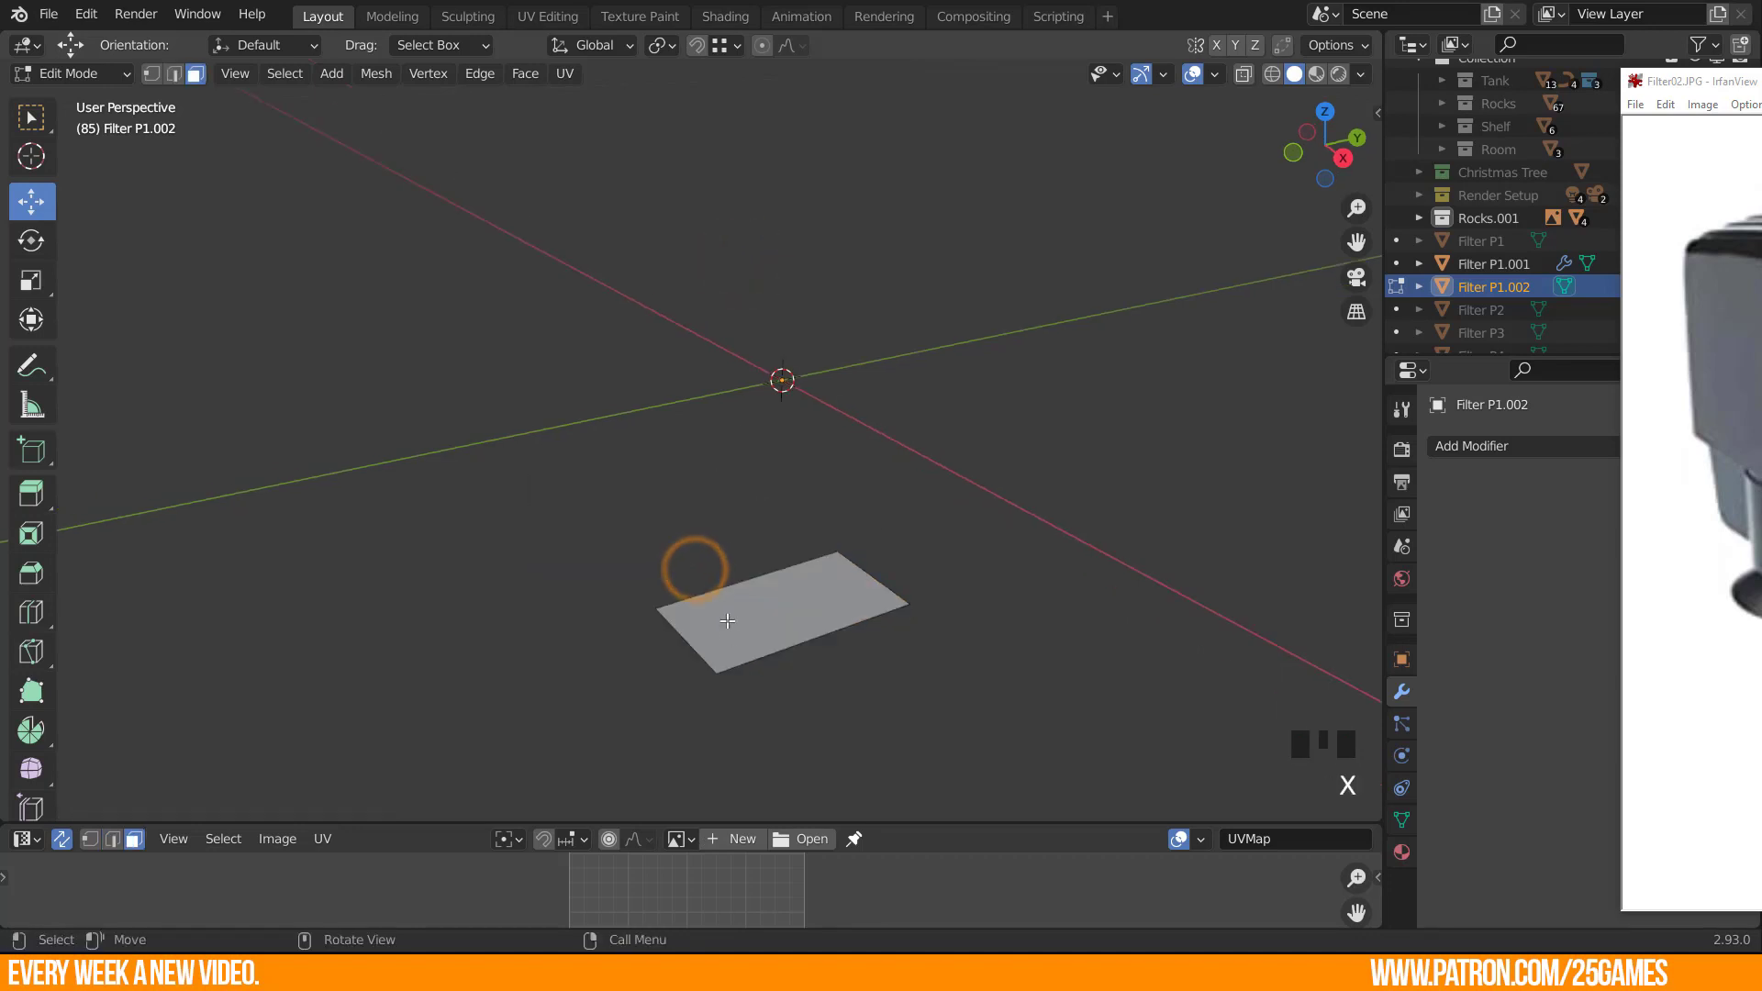
pyautogui.click(756, 628)
# Minimize the reference photo window and add a Mirror modifier on the X axis to Filter P1.002.
pyautogui.press('Tab')
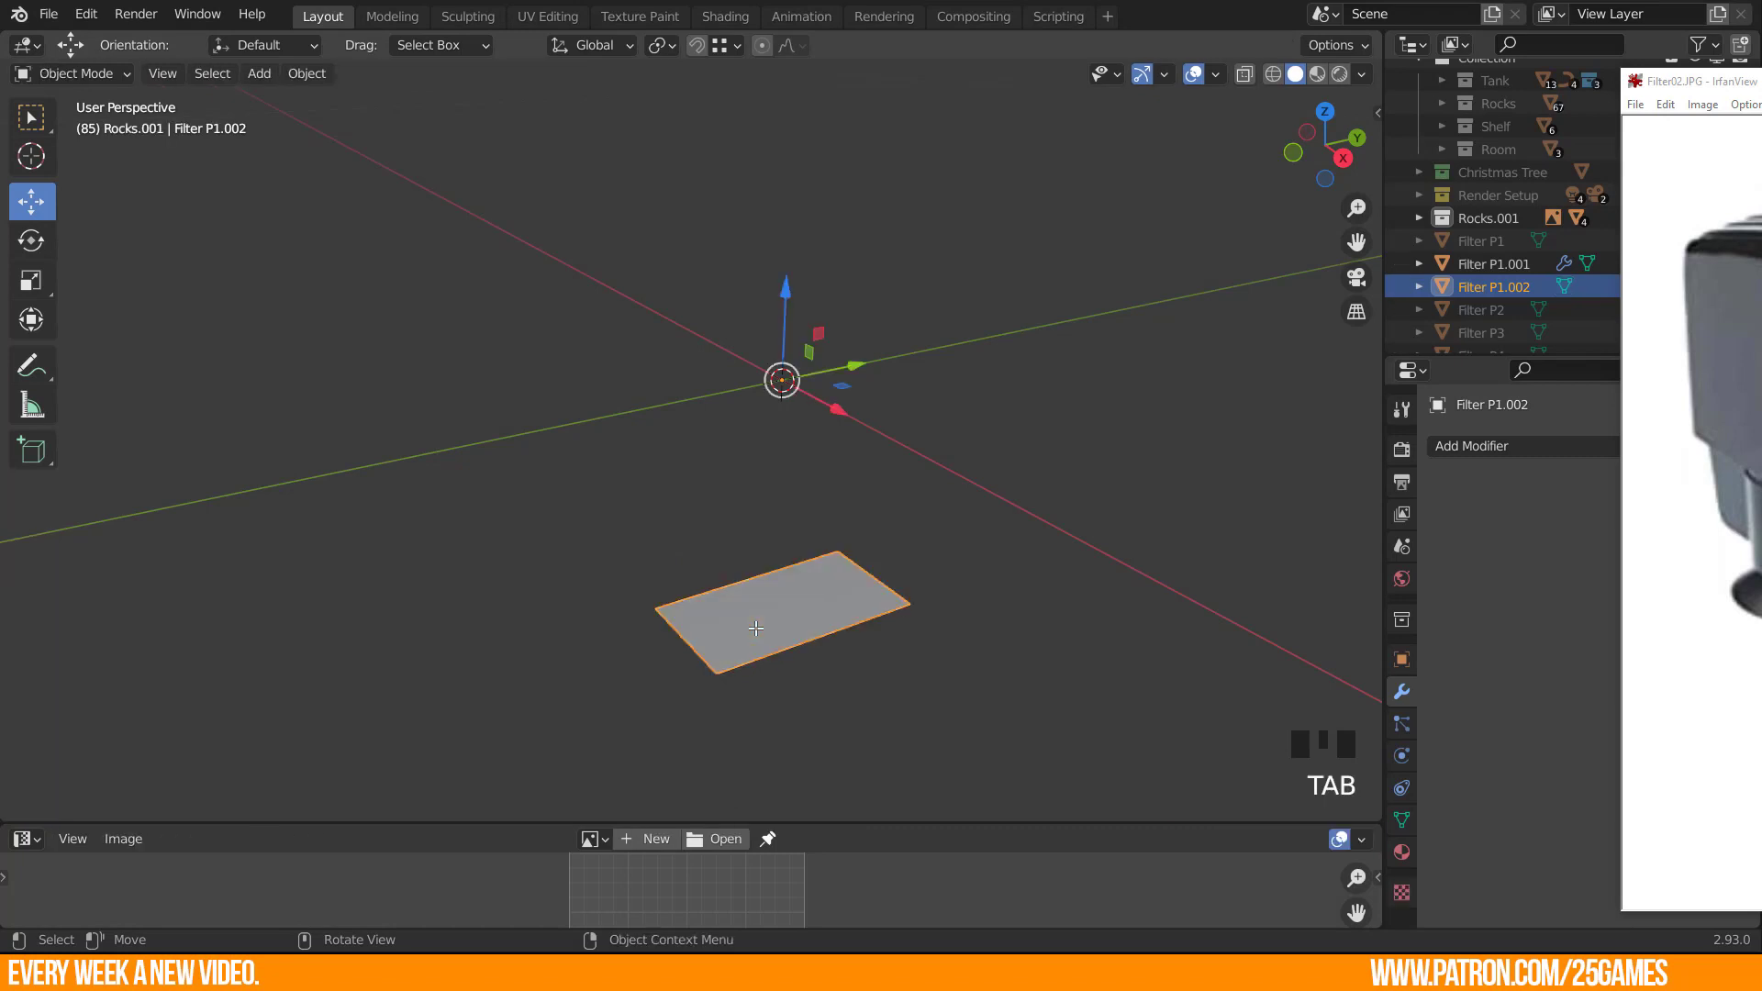
pyautogui.doubleClick(1673, 81)
pyautogui.click(1468, 447)
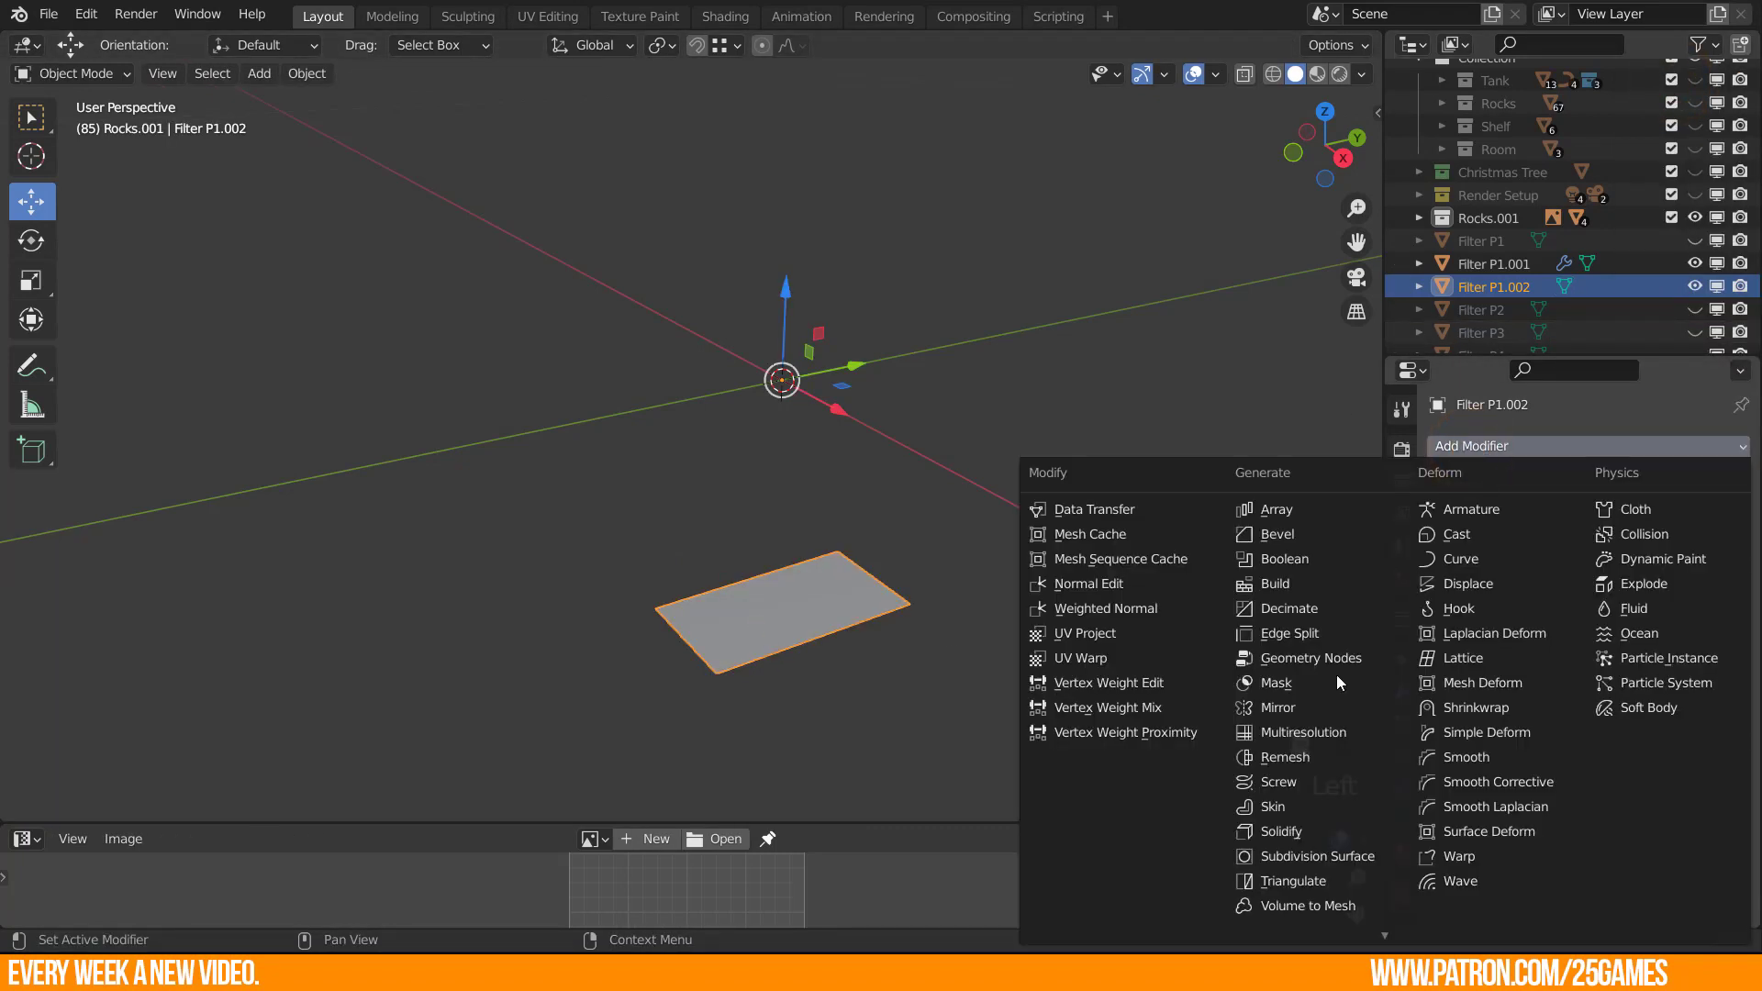
pyautogui.click(1273, 707)
# Move the front outer corner vertex of the mirrored face inward along the Y axis by about 0.0032 m.
pyautogui.press('Tab')
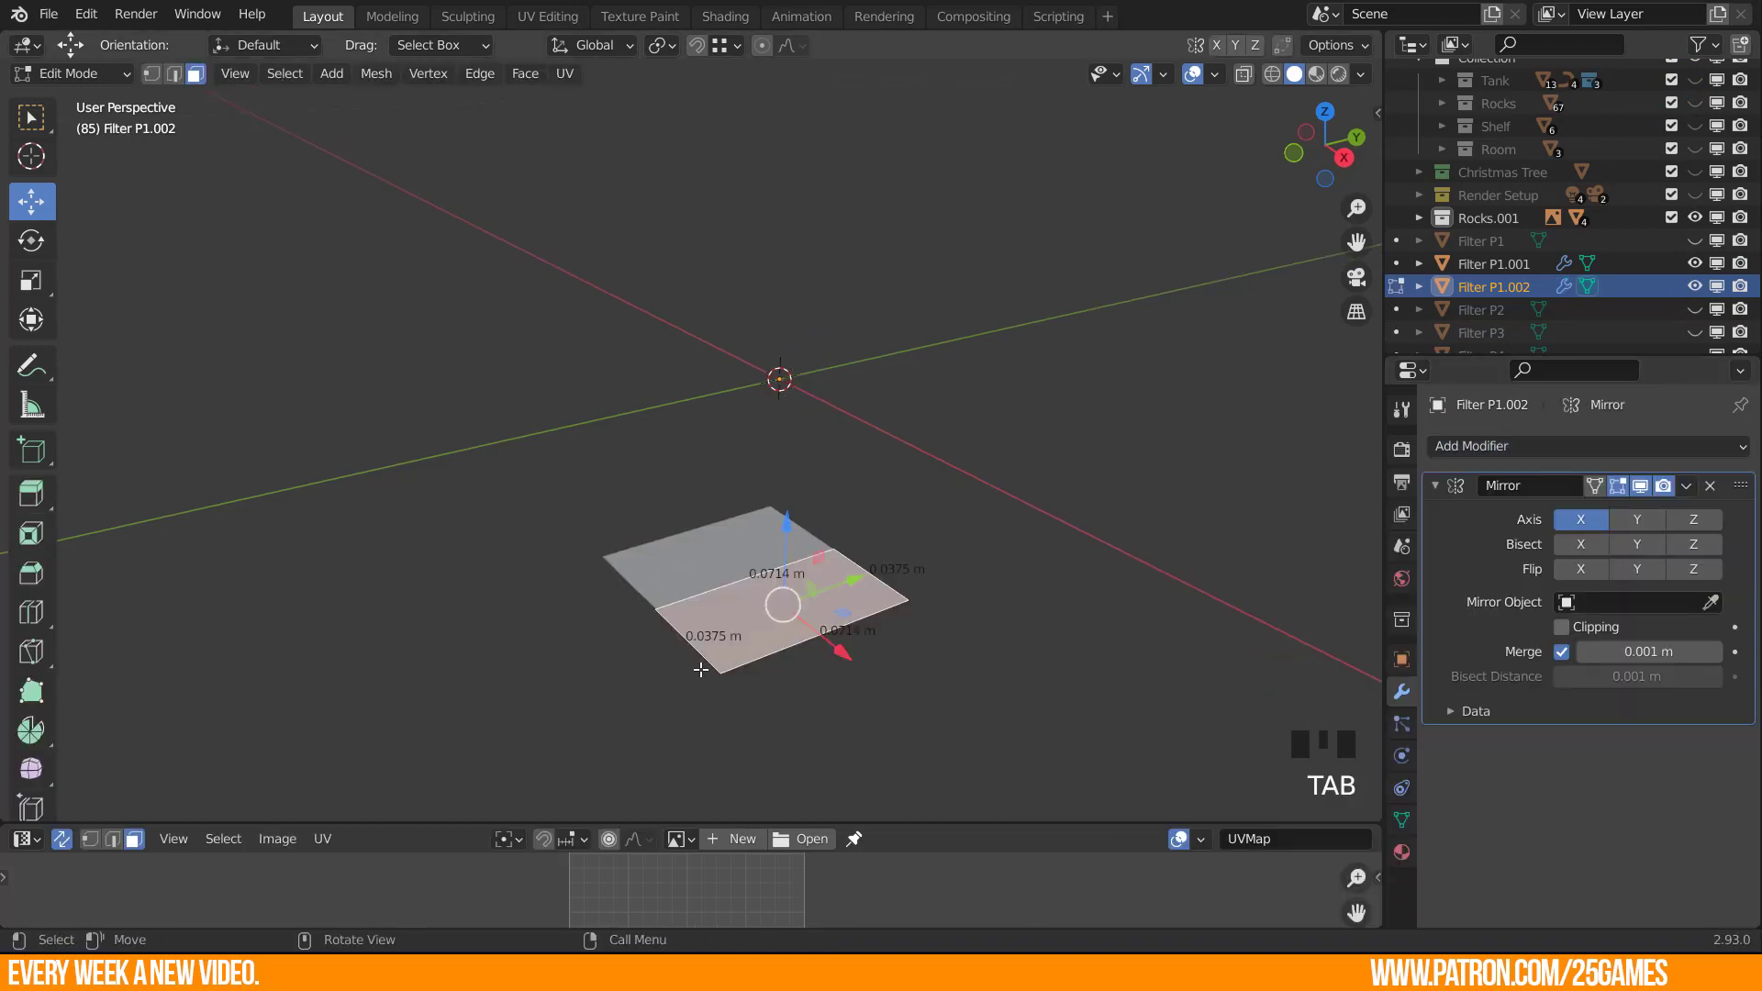
pyautogui.scroll(1, 702, 669)
pyautogui.press('1')
pyautogui.click(728, 719)
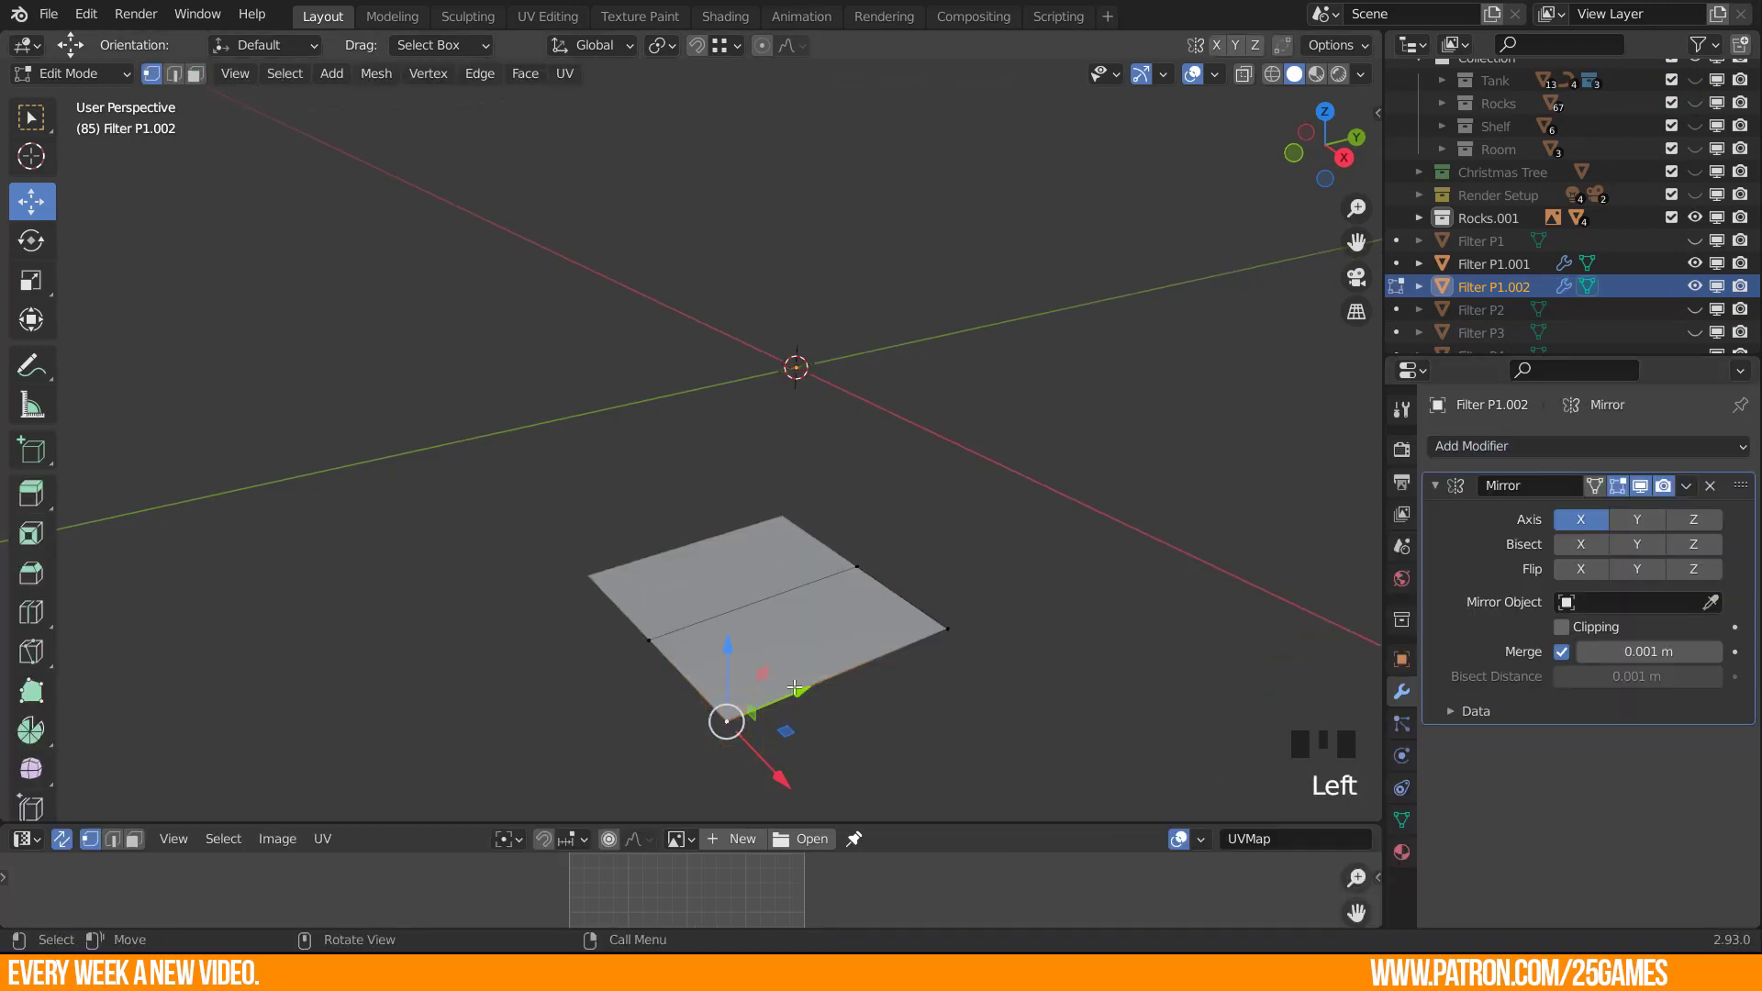
pyautogui.moveTo(728, 713); pyautogui.dragTo(814, 685)
# Bevel the front outer corner vertex with 6 segments and a width of about 0.0091 m, affecting vertices.
pyautogui.keyDown('shift'); pyautogui.scroll(3, 719, 740); pyautogui.keyUp('shift')
pyautogui.keyDown('shift'); pyautogui.moveTo(719, 739); pyautogui.dragTo(712, 680, button='middle'); pyautogui.keyUp('shift')
pyautogui.scroll(3, 751, 692)
pyautogui.hotkey('ctrl', 'b')
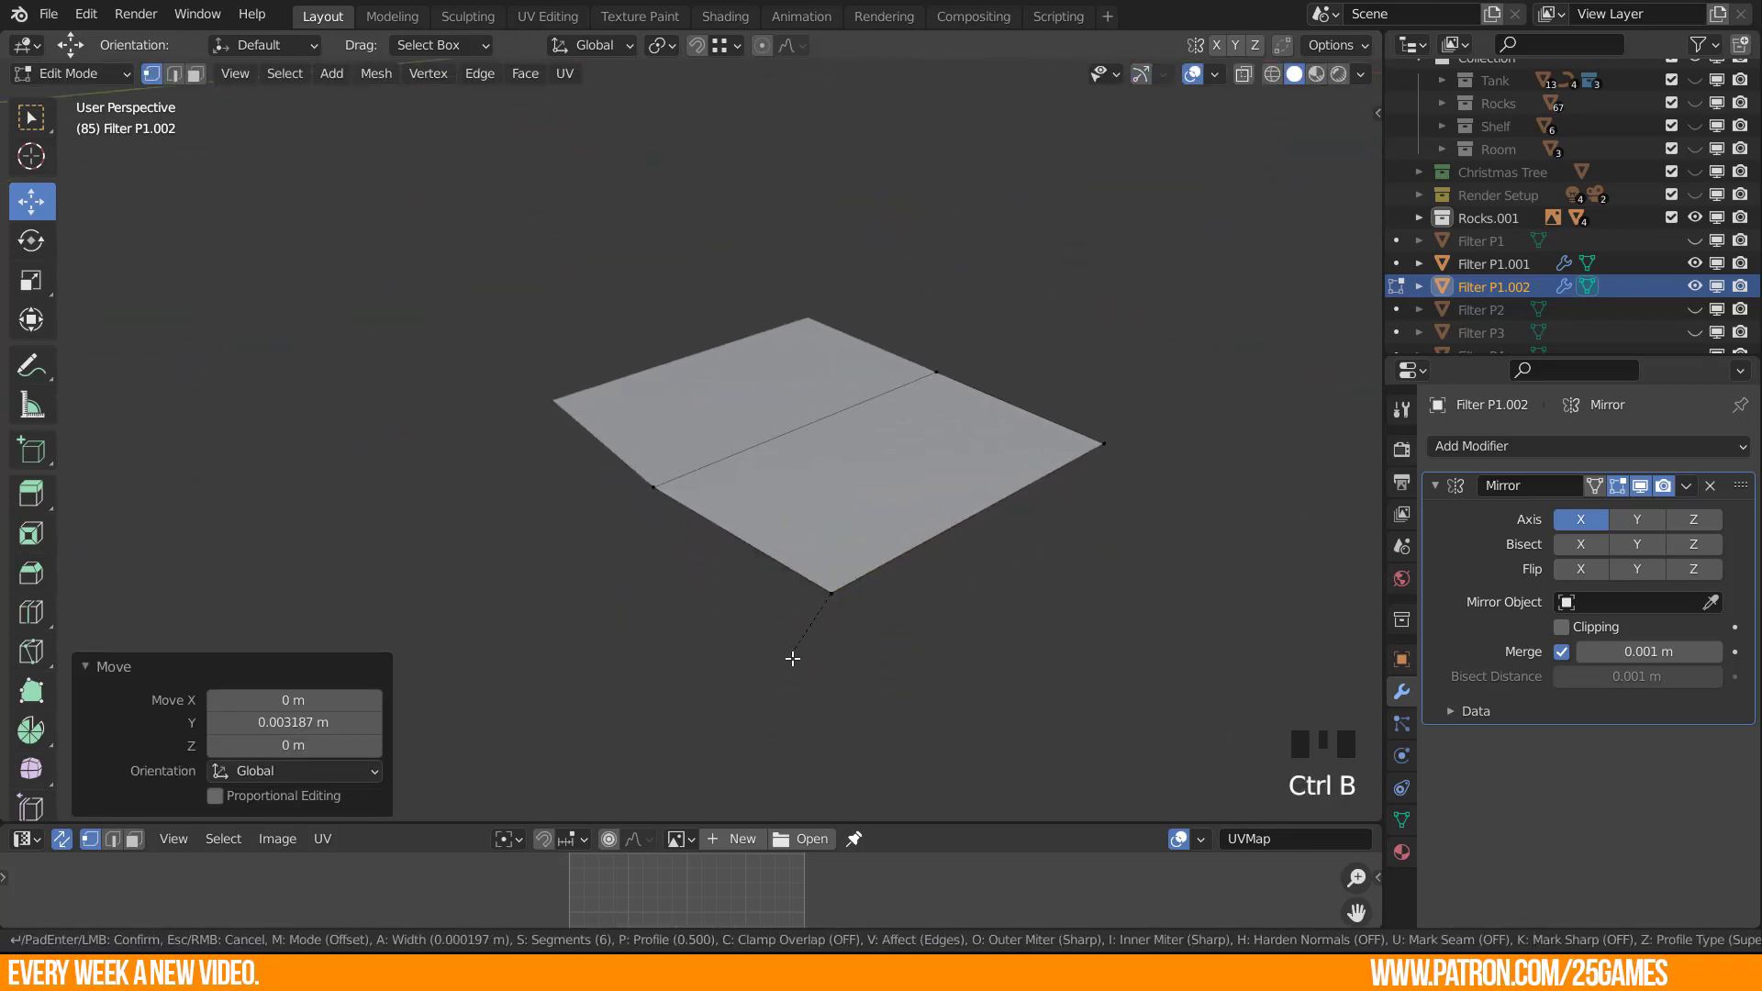
pyautogui.click(831, 731)
pyautogui.click(250, 396)
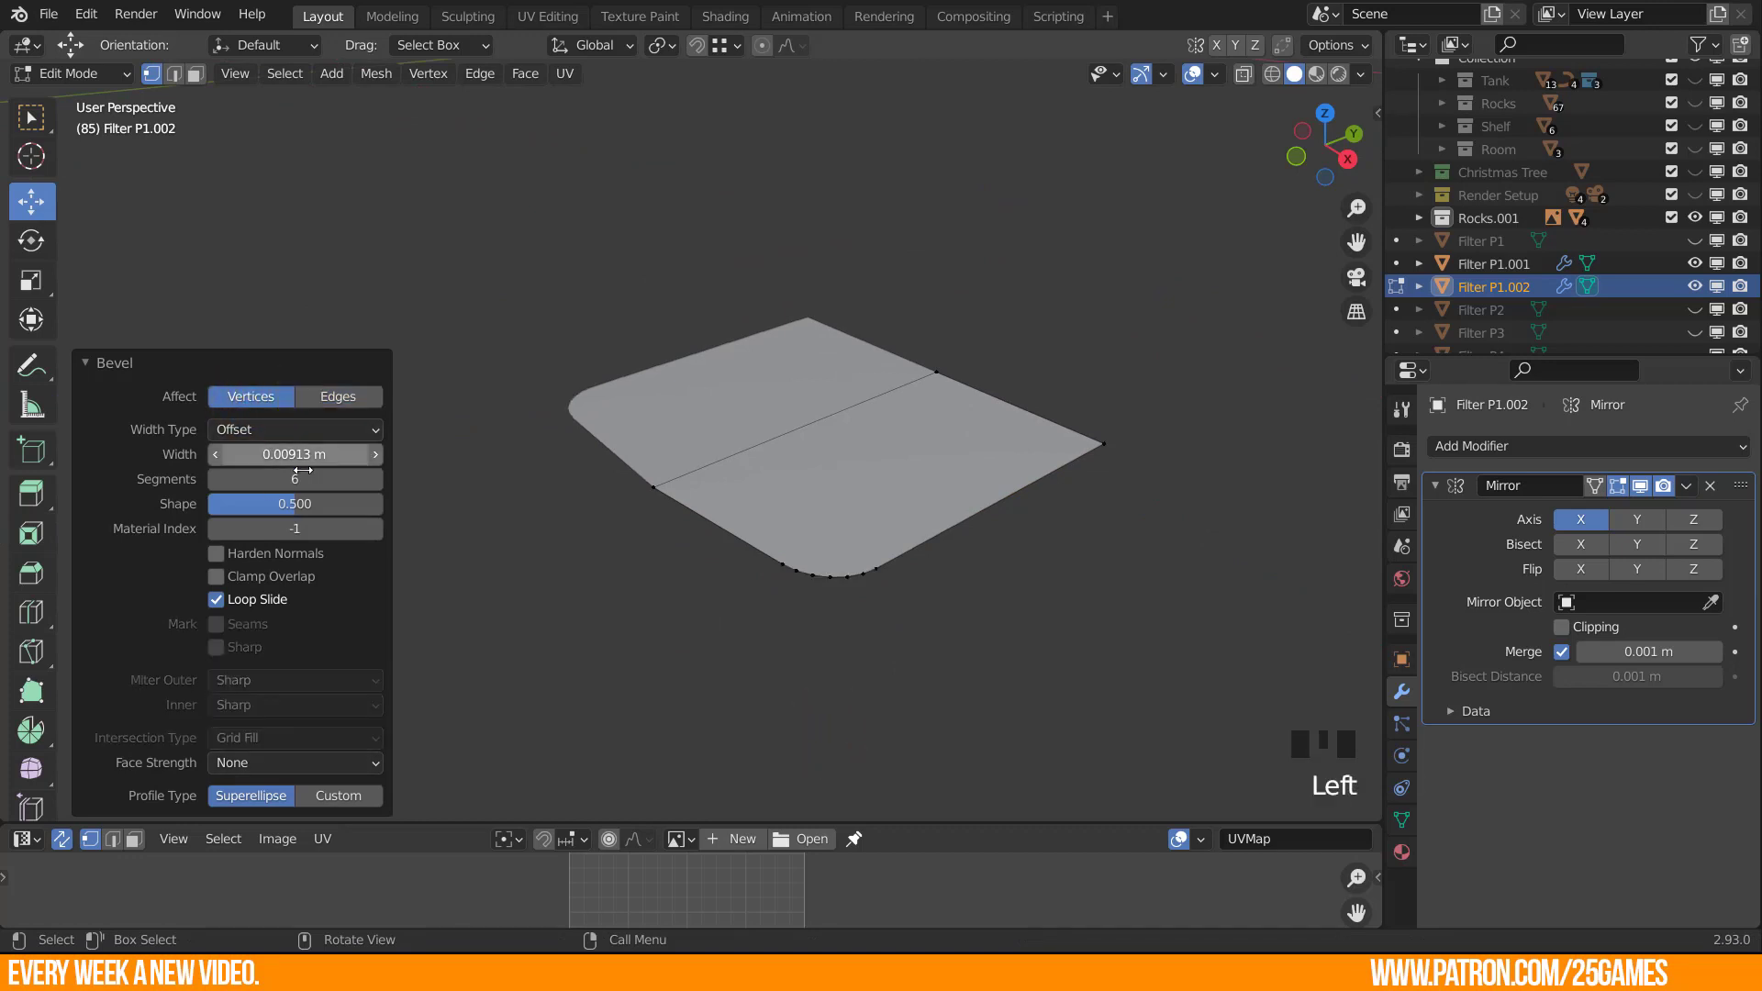
# Set the corner bevel's width to 0.0055 m.
pyautogui.doubleClick(276, 454)
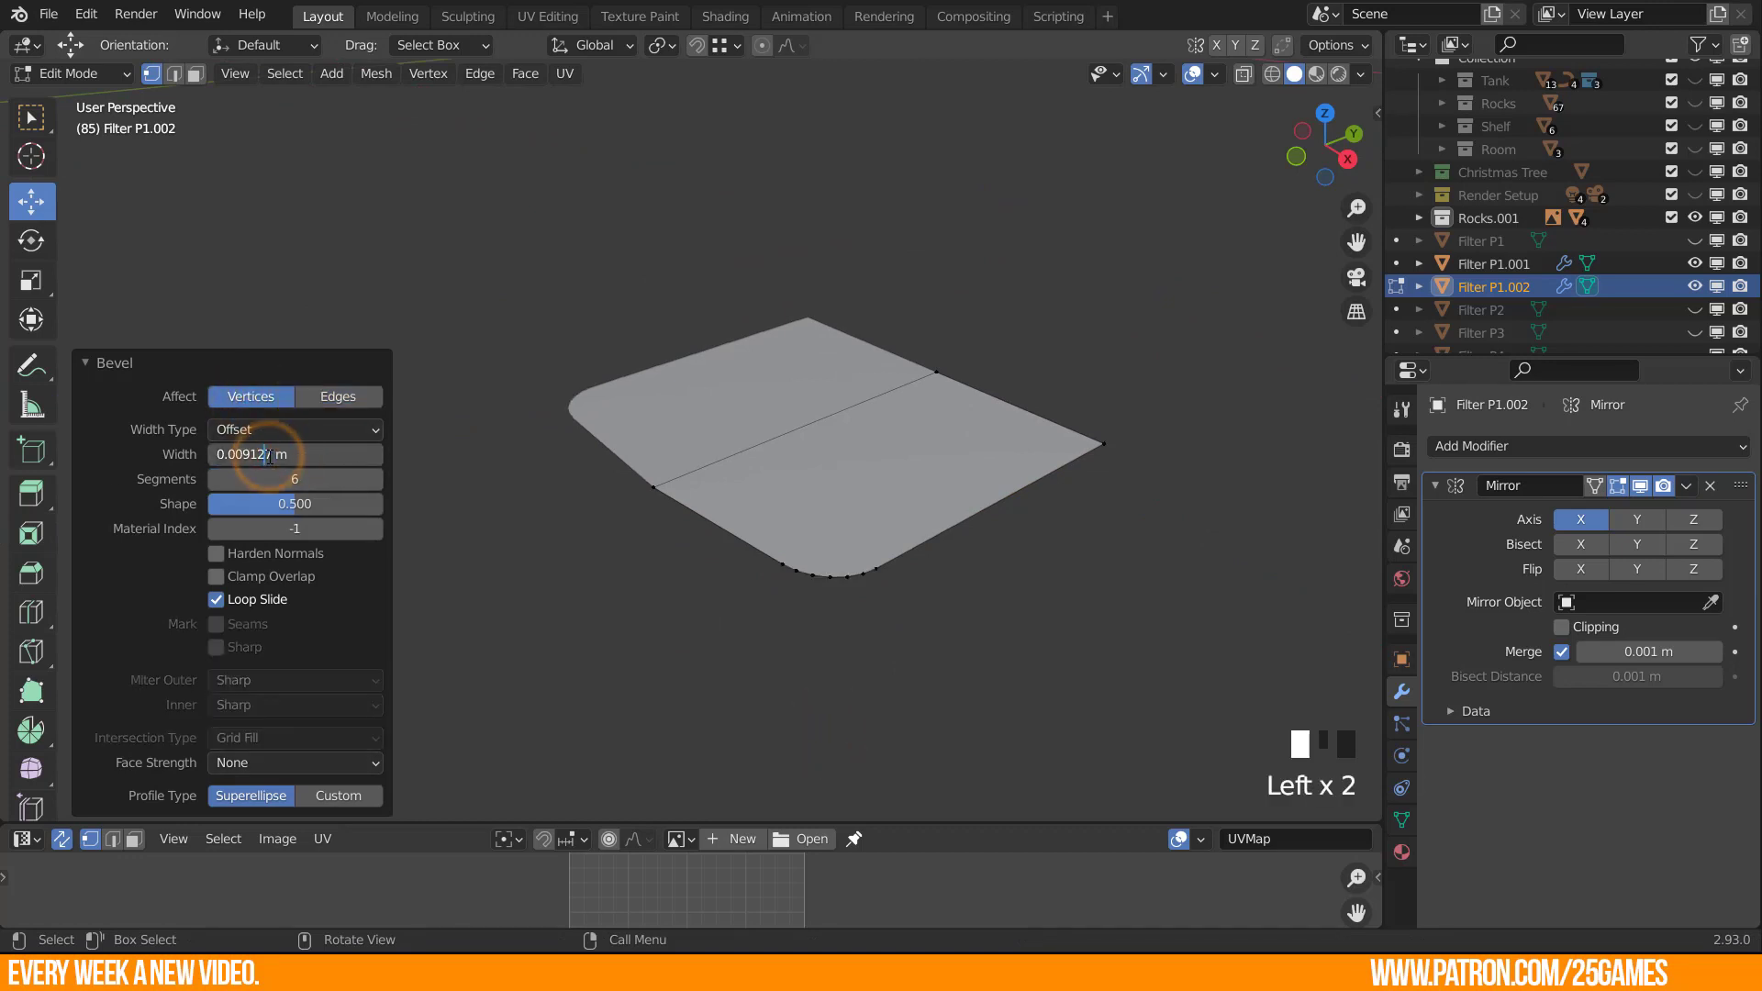
pyautogui.moveTo(272, 455); pyautogui.dragTo(243, 456)
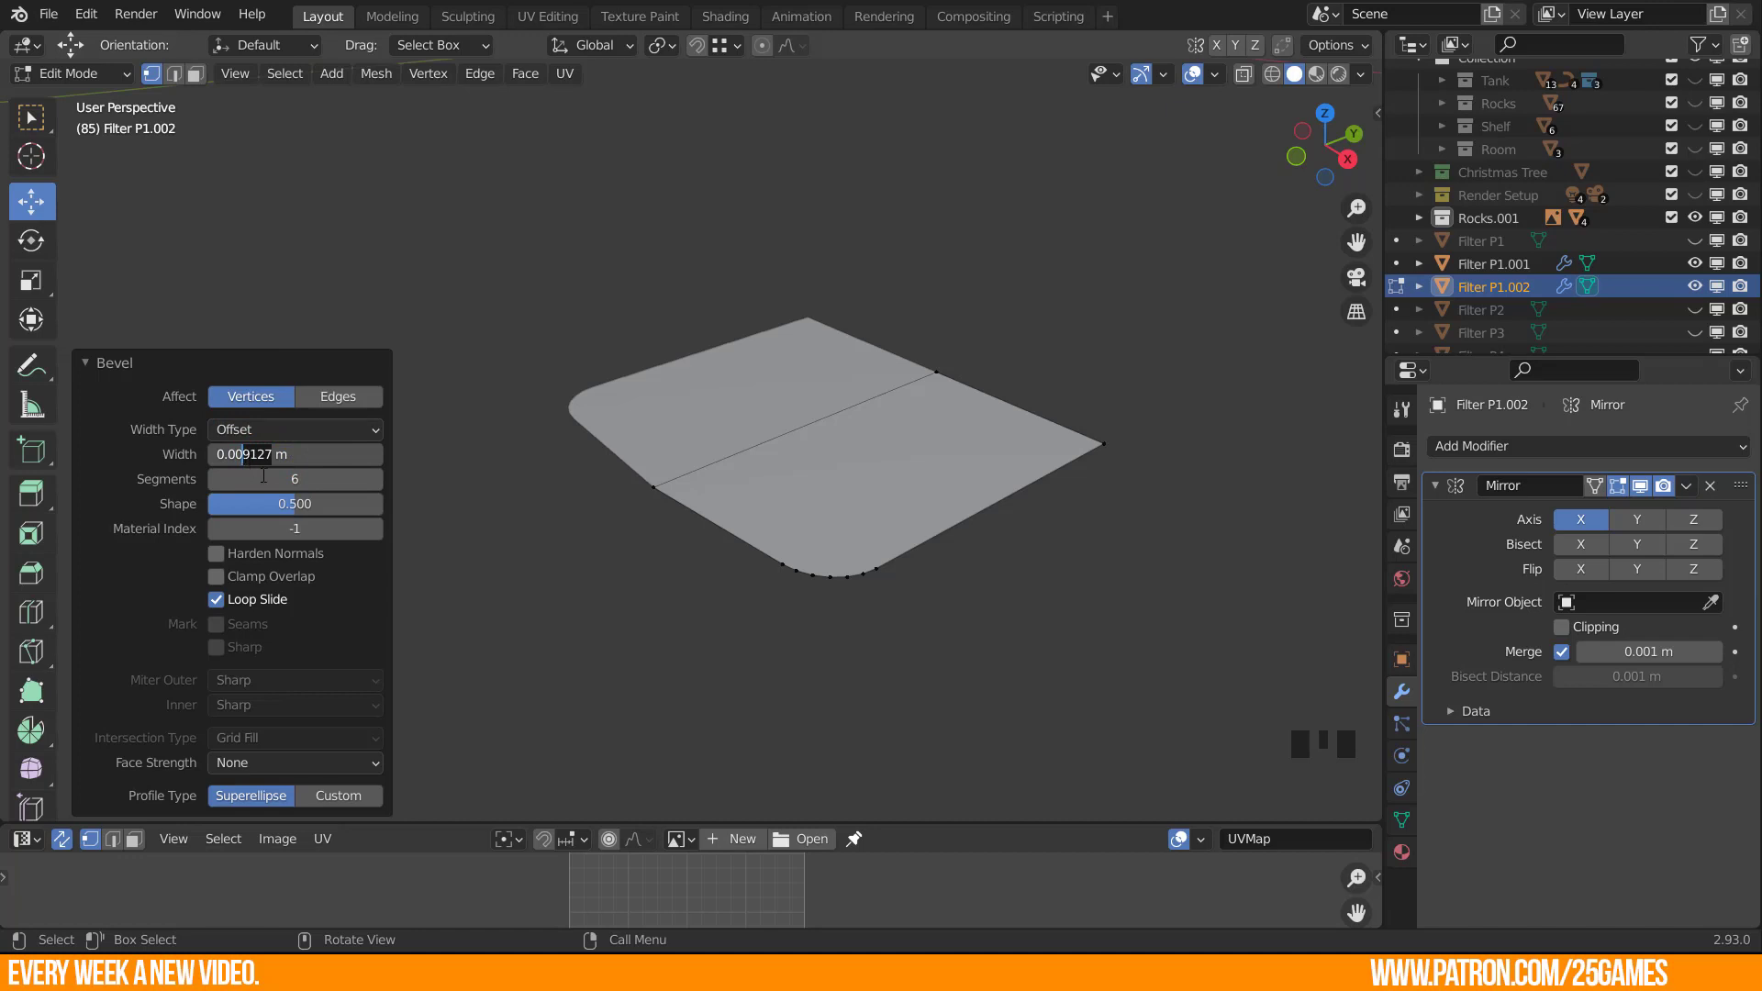
pyautogui.write('6')
pyautogui.press('Return')
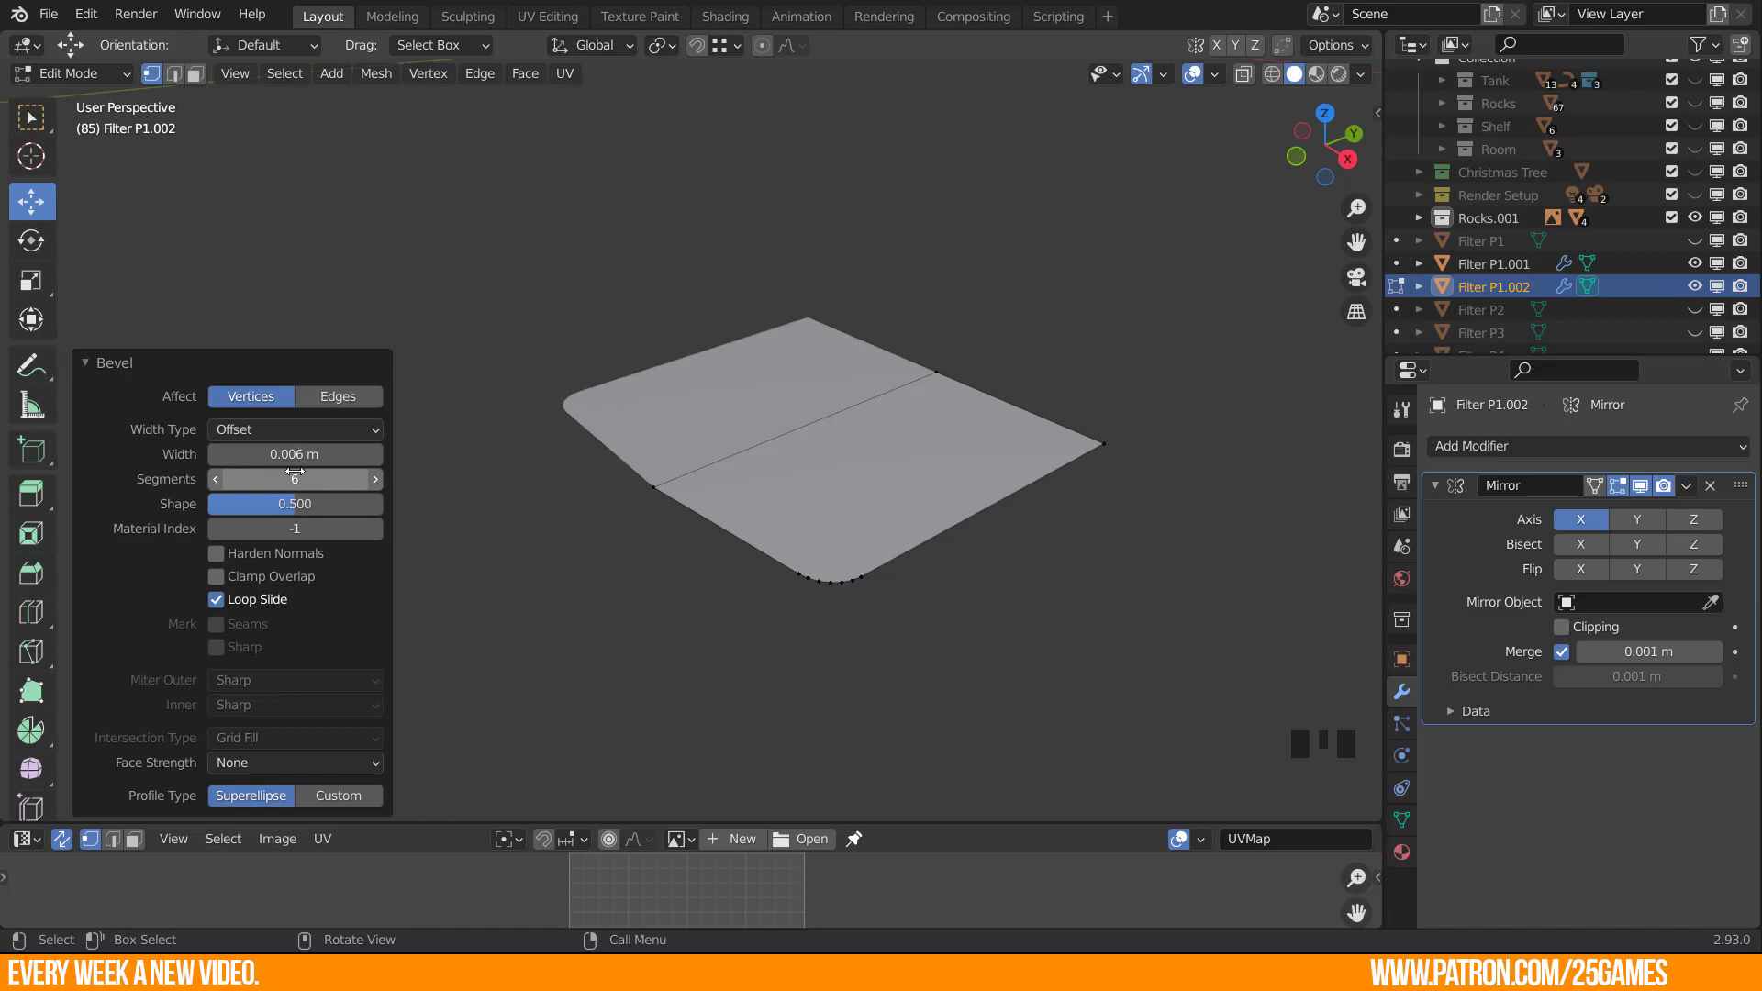
pyautogui.click(294, 454)
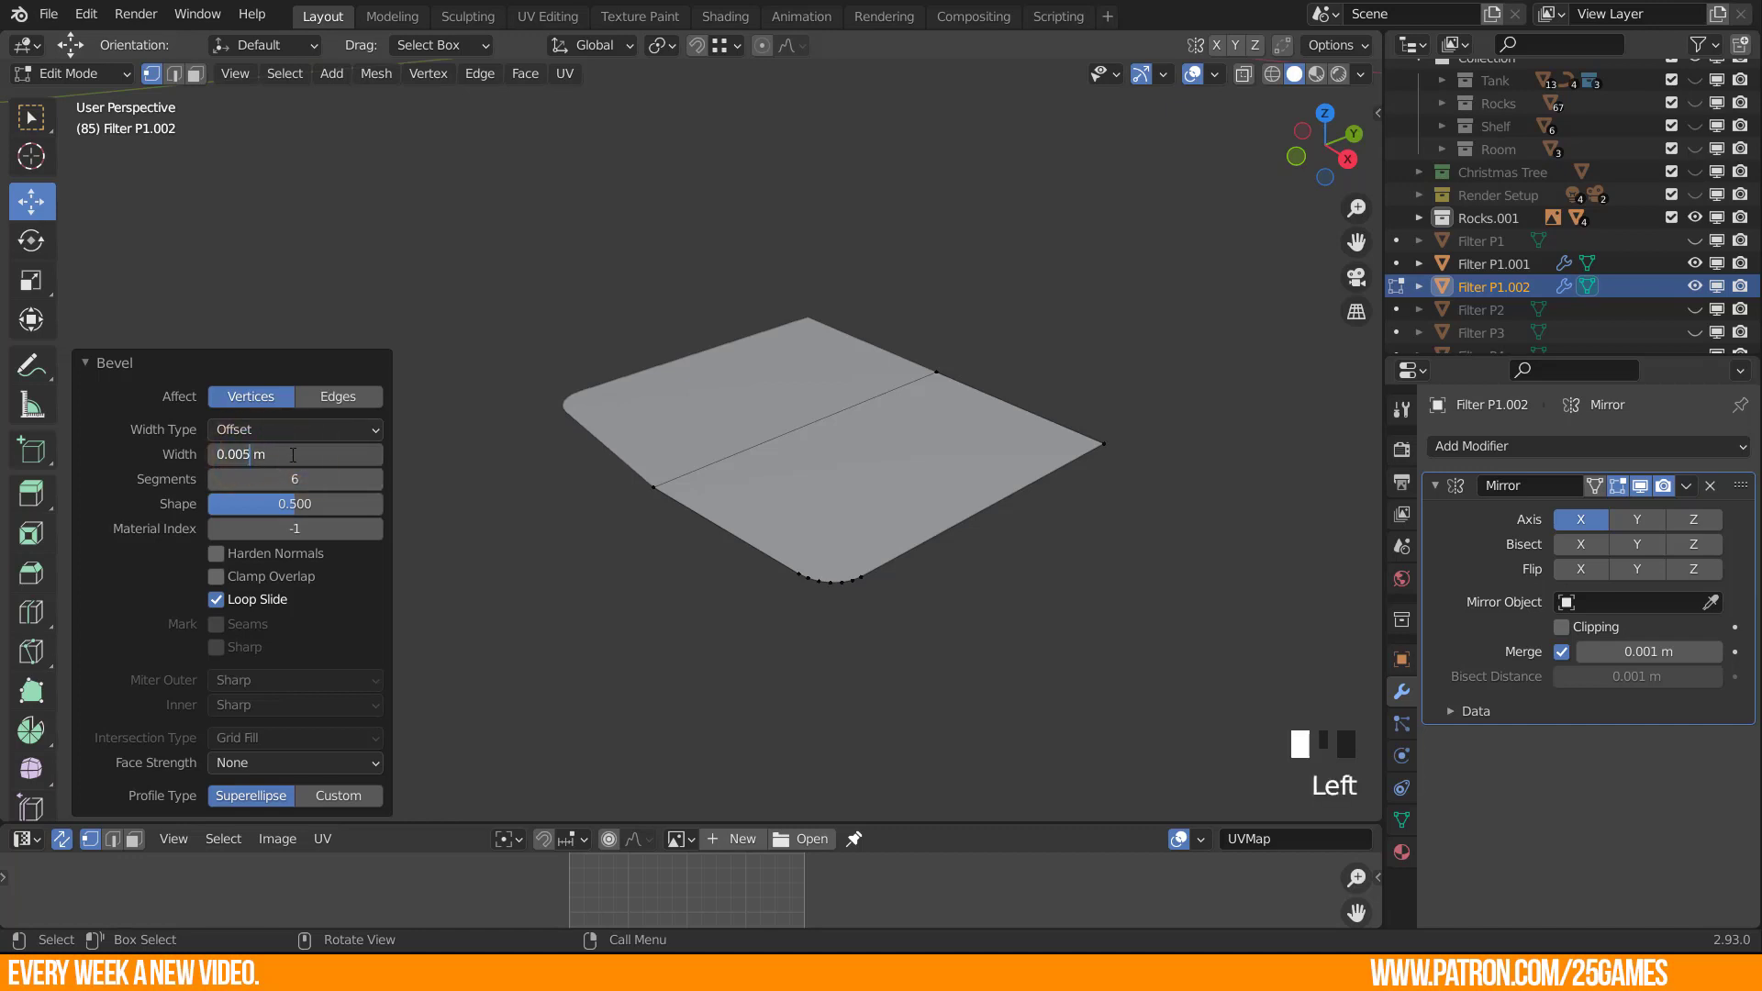
pyautogui.press('Return')
# Return to Object Mode, unhide Filter P1 and select it.
pyautogui.moveTo(917, 630); pyautogui.dragTo(570, 574, button='middle')
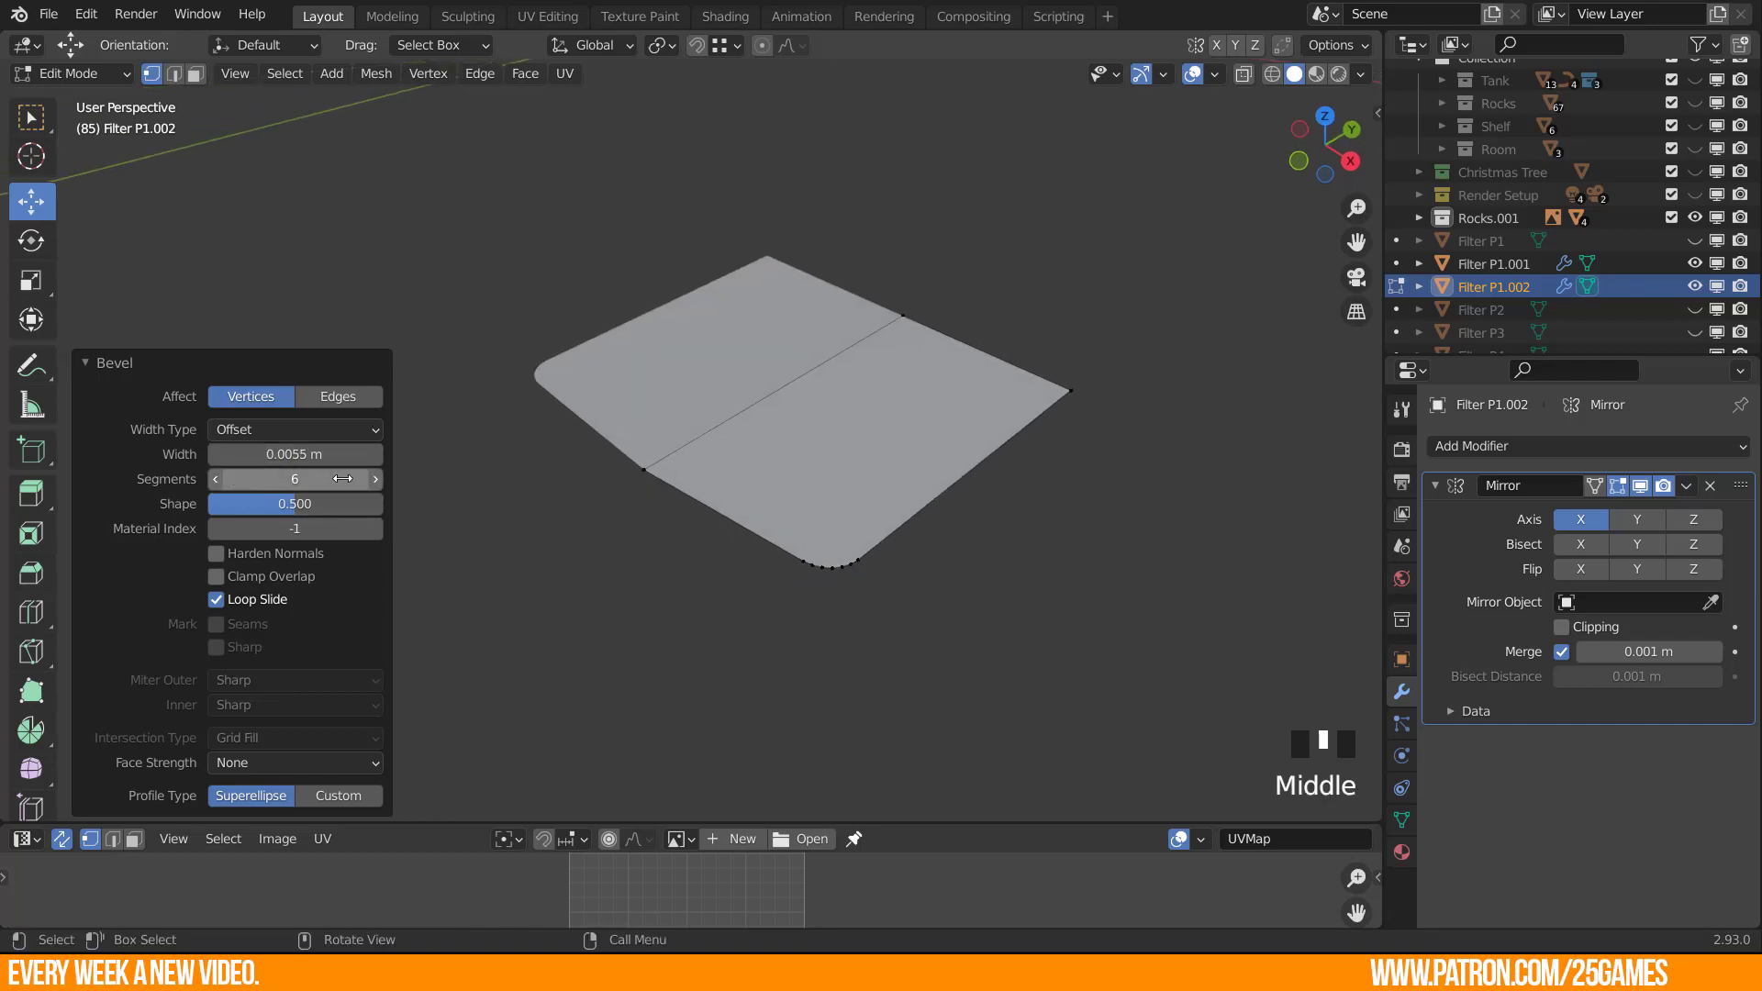
pyautogui.moveTo(798, 598); pyautogui.dragTo(795, 626, button='middle')
pyautogui.scroll(-2, 839, 504)
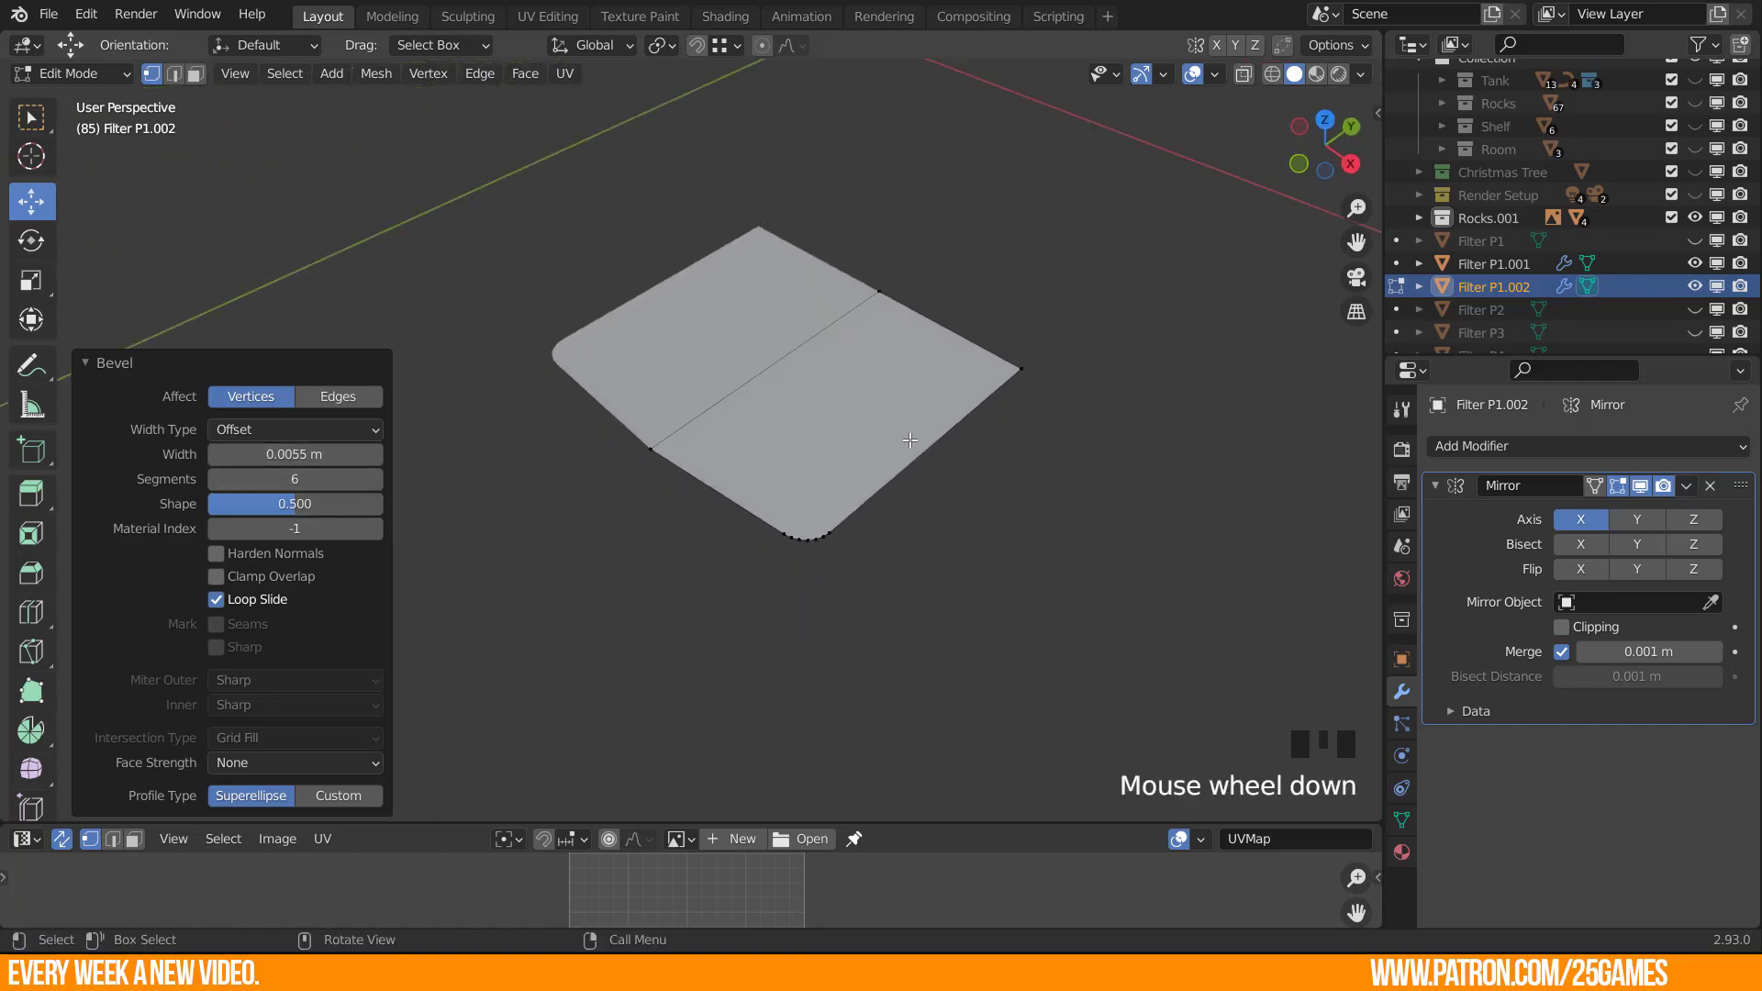
pyautogui.keyDown('shift'); pyautogui.moveTo(842, 498); pyautogui.dragTo(883, 549, button='middle'); pyautogui.keyUp('shift')
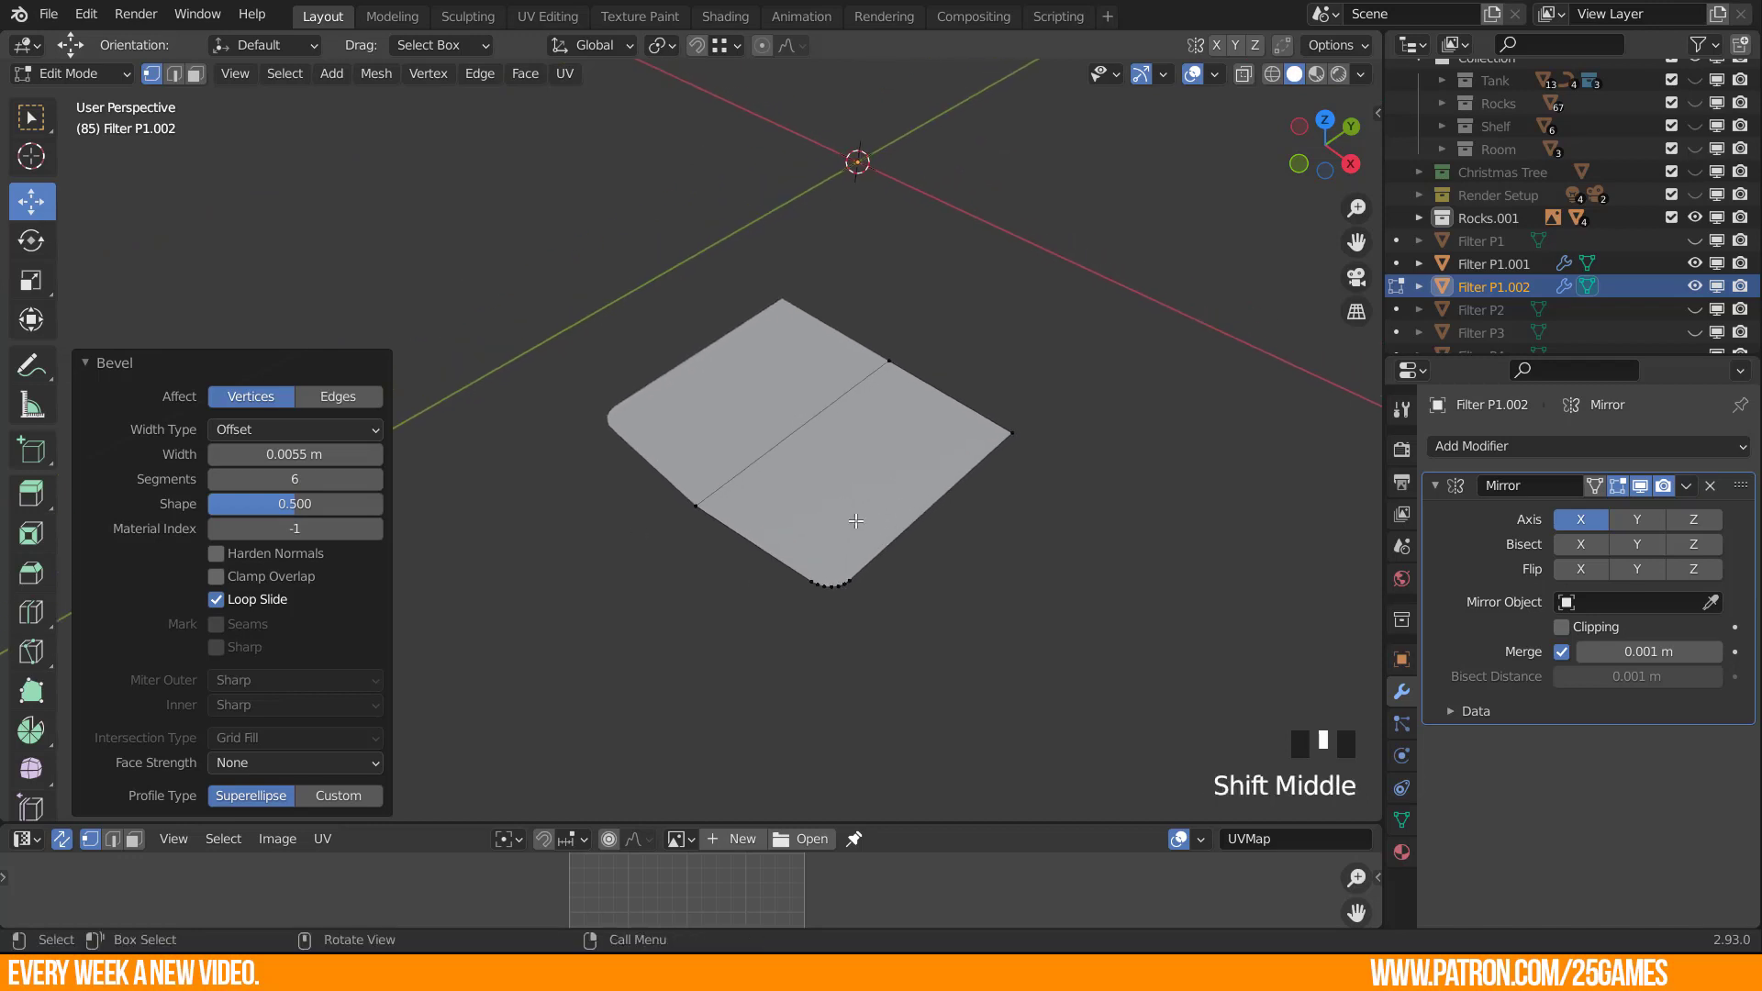
pyautogui.press('Tab')
pyautogui.scroll(-1, 855, 521)
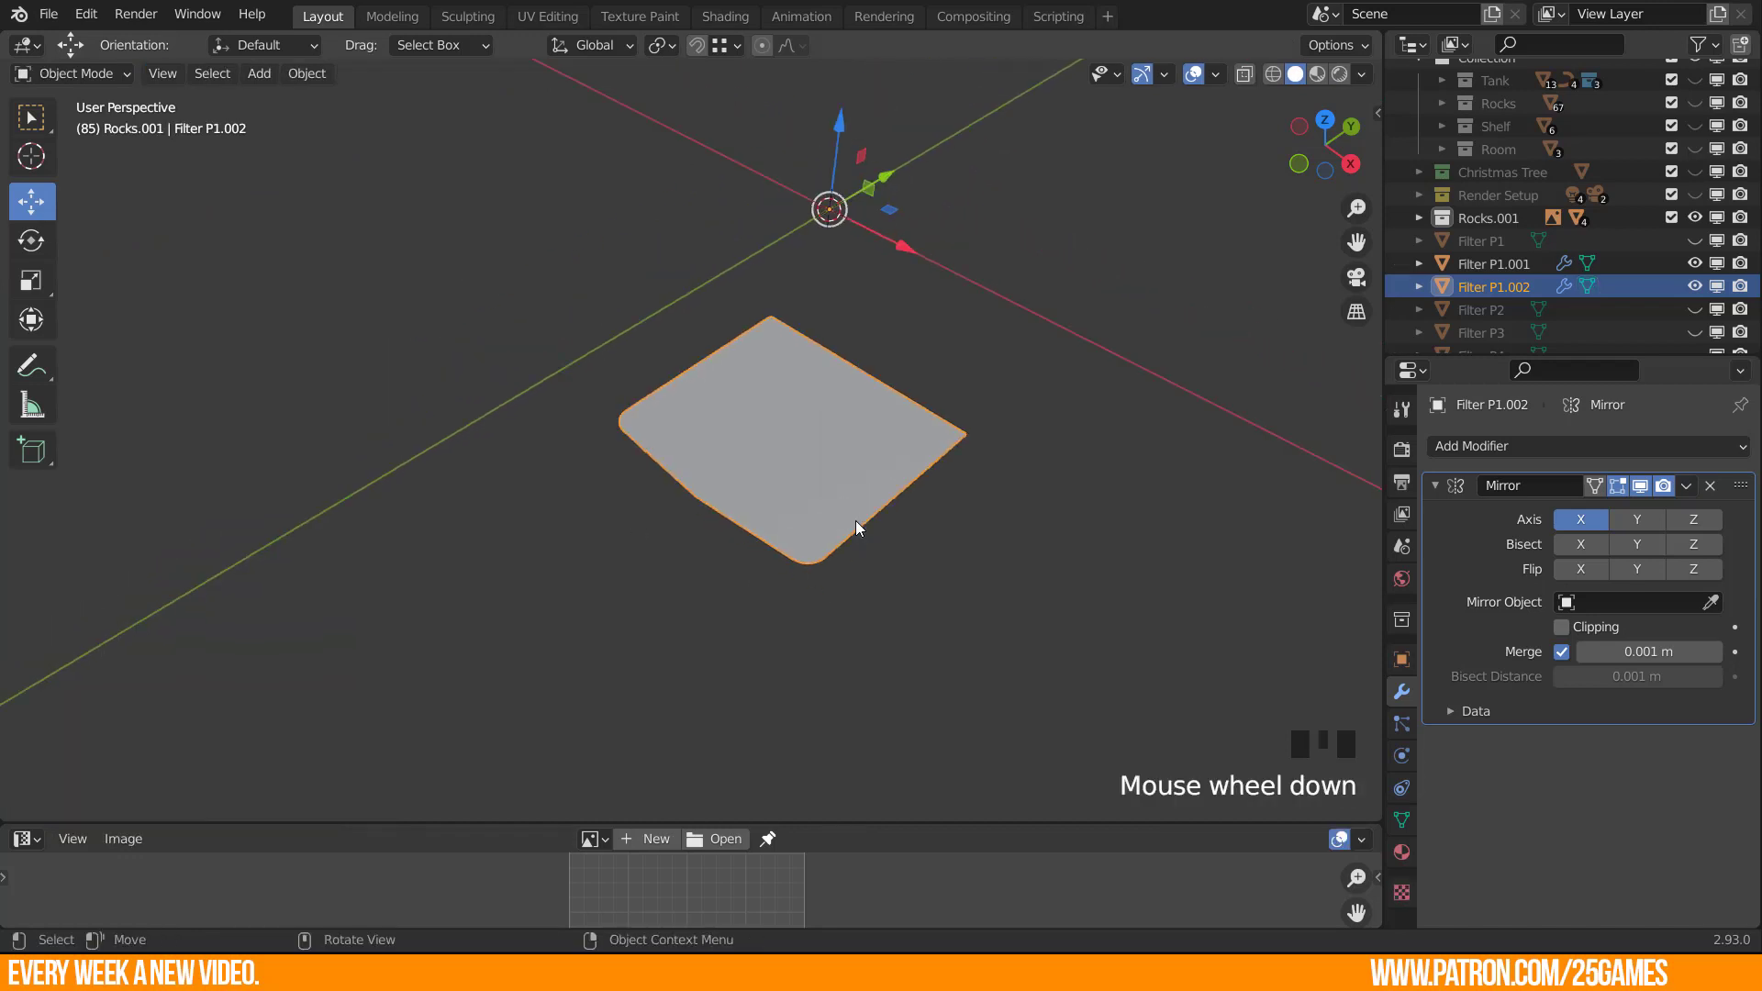
pyautogui.click(1694, 241)
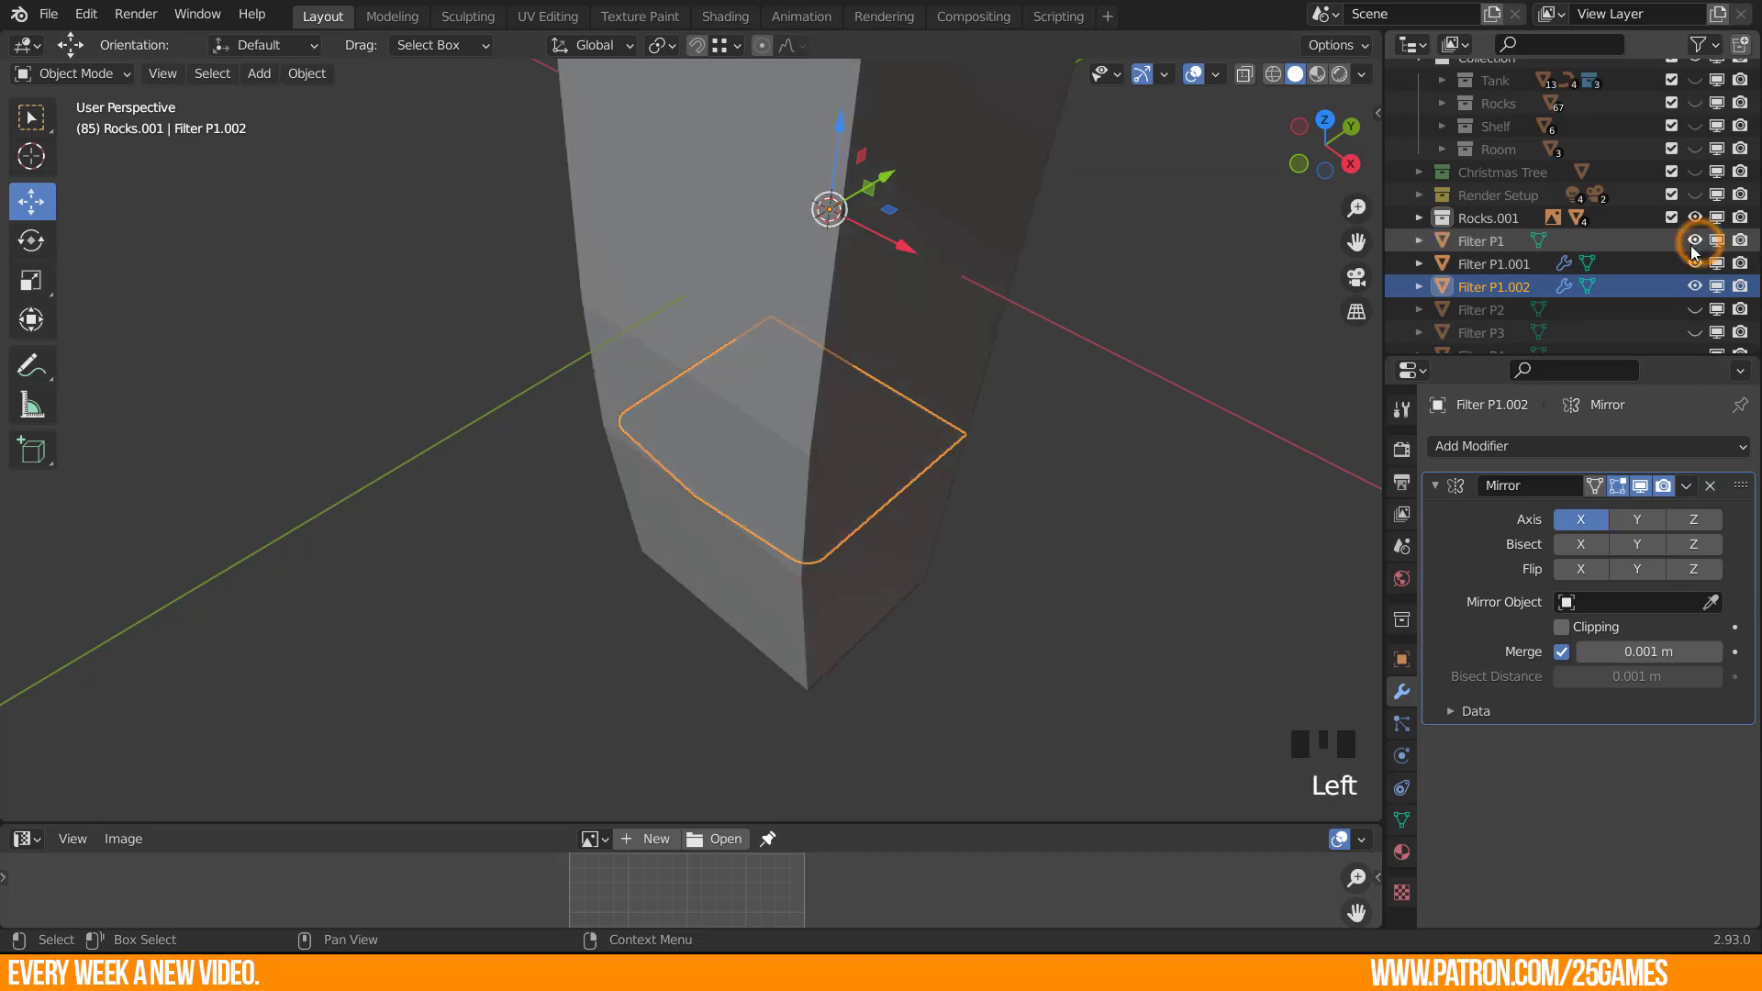
pyautogui.scroll(-2, 846, 643)
pyautogui.moveTo(846, 642); pyautogui.dragTo(801, 652, button='middle')
pyautogui.click(808, 654)
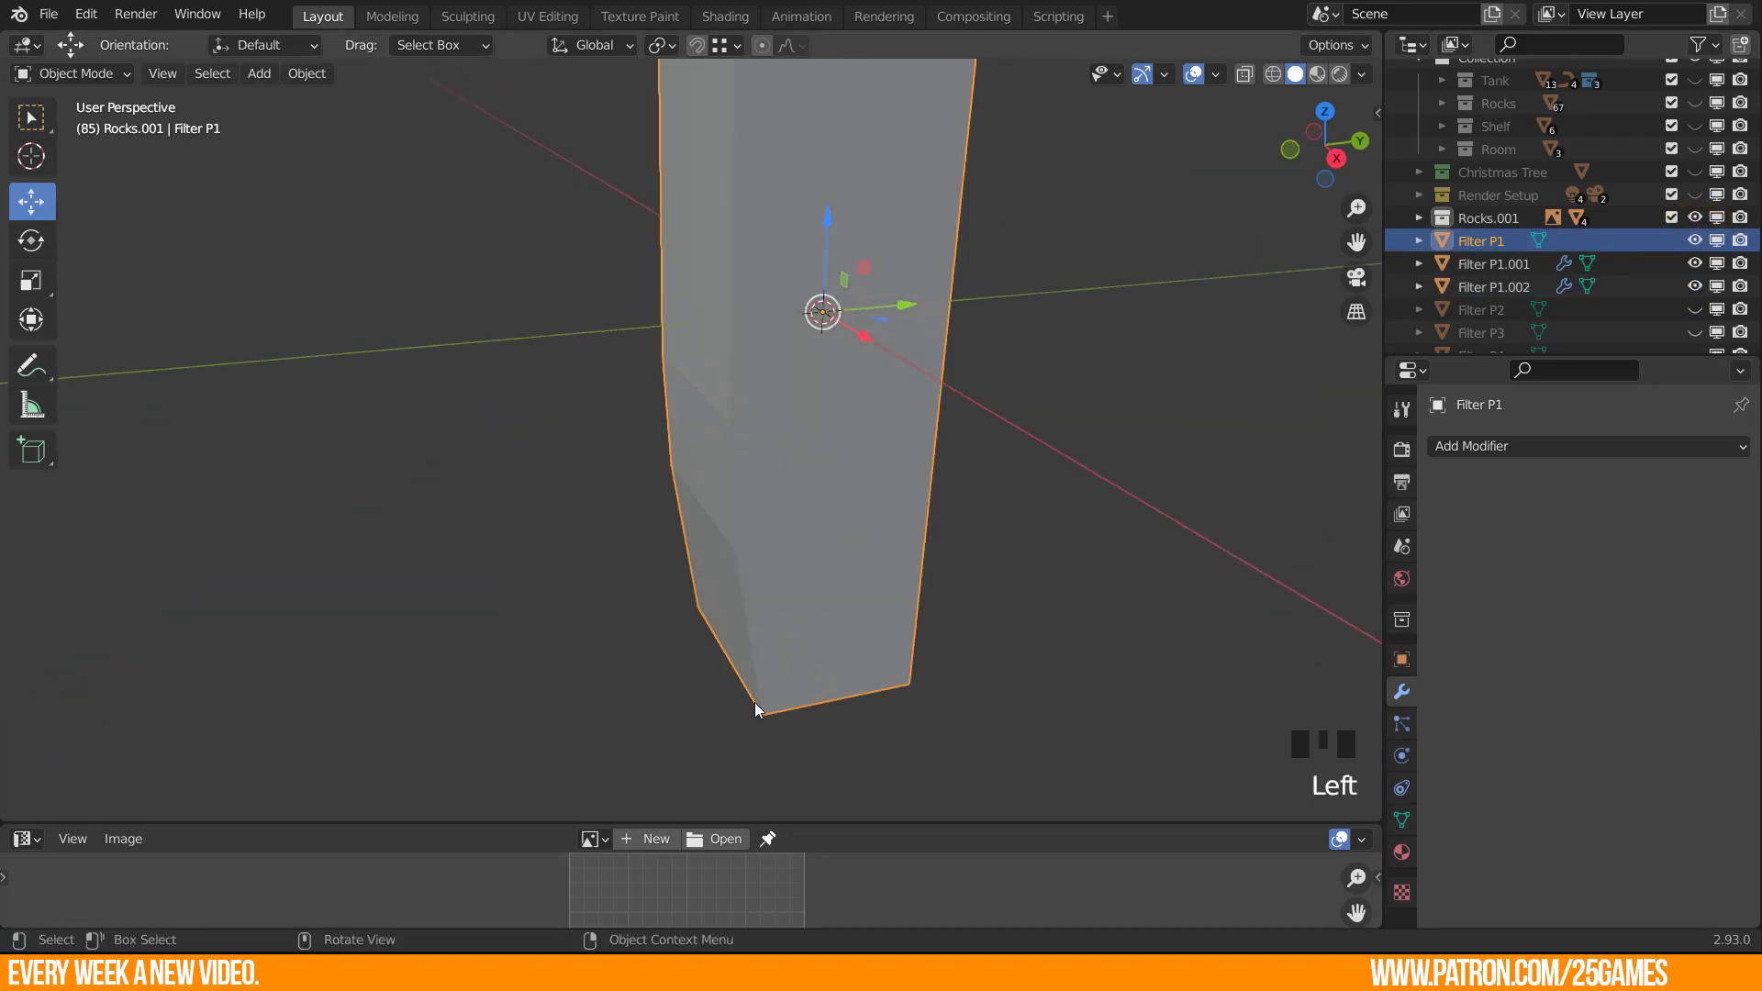
# Duplicate Filter P1's bottom face in place, separate the copy into its own object and return to Object Mode.
pyautogui.press('Tab')
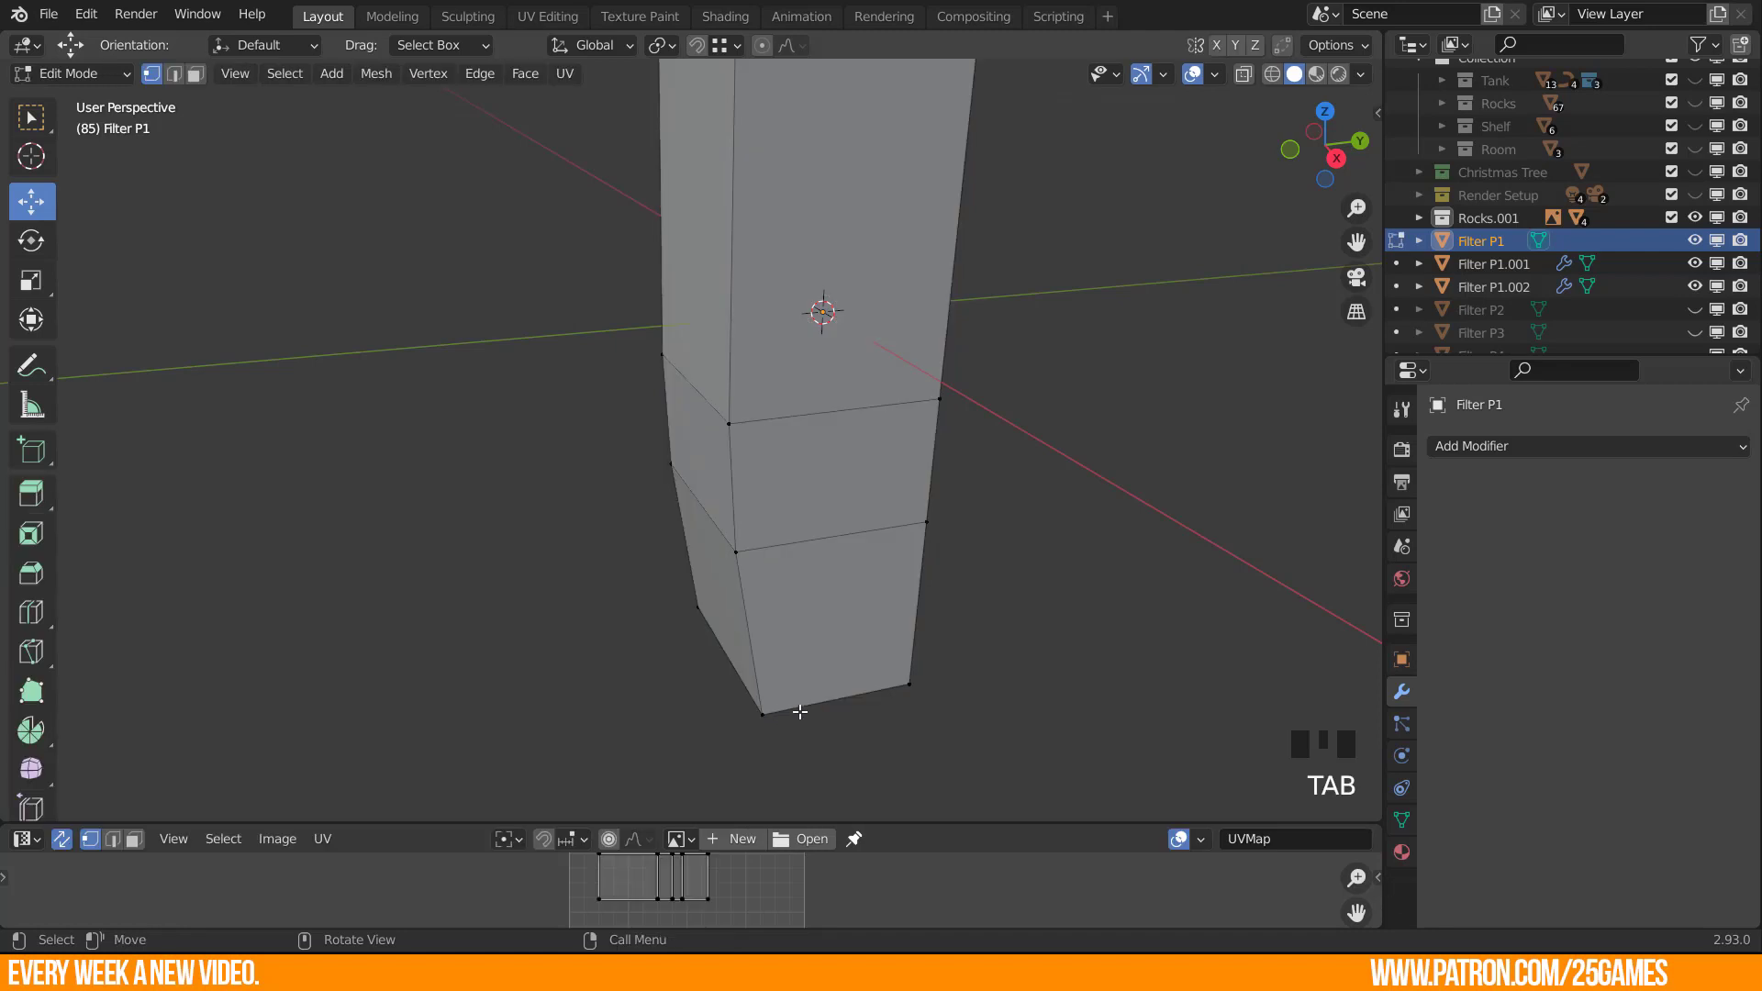
pyautogui.click(801, 710)
pyautogui.moveTo(800, 710); pyautogui.dragTo(782, 773, button='middle')
pyautogui.press('3')
pyautogui.click(758, 758)
pyautogui.hotkey('shift', 'd')
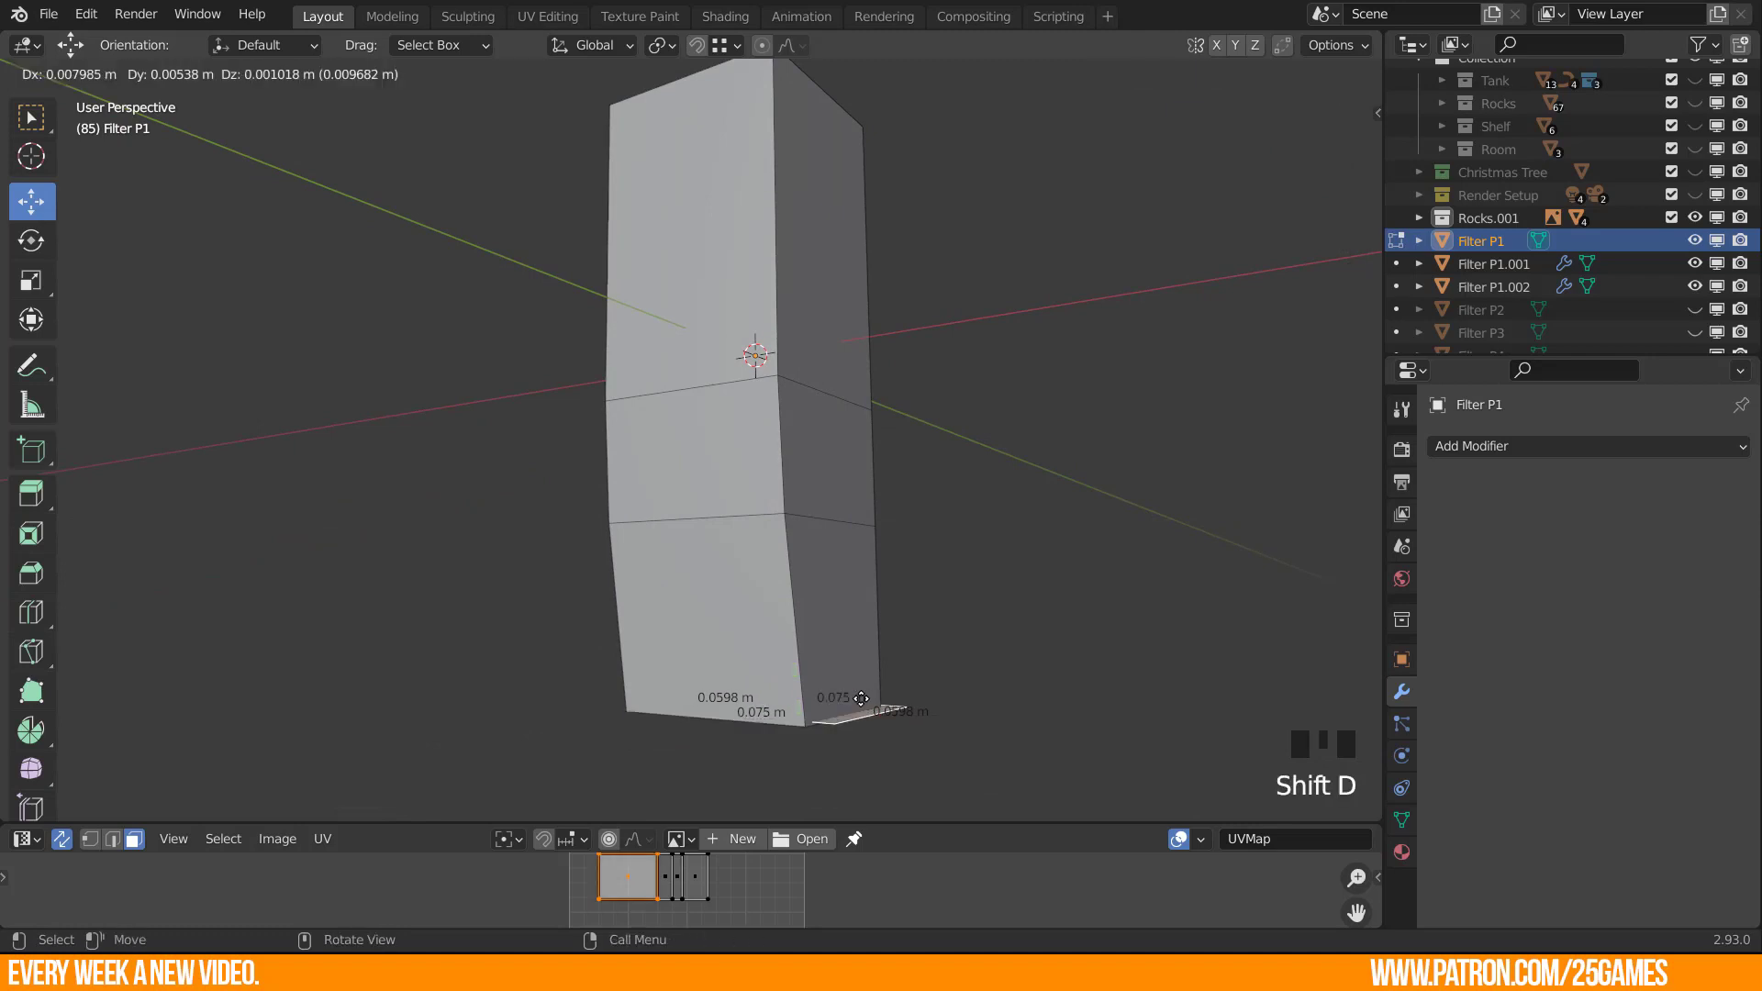
pyautogui.rightClick(878, 687)
pyautogui.press('p')
pyautogui.click(871, 689)
pyautogui.press('Tab')
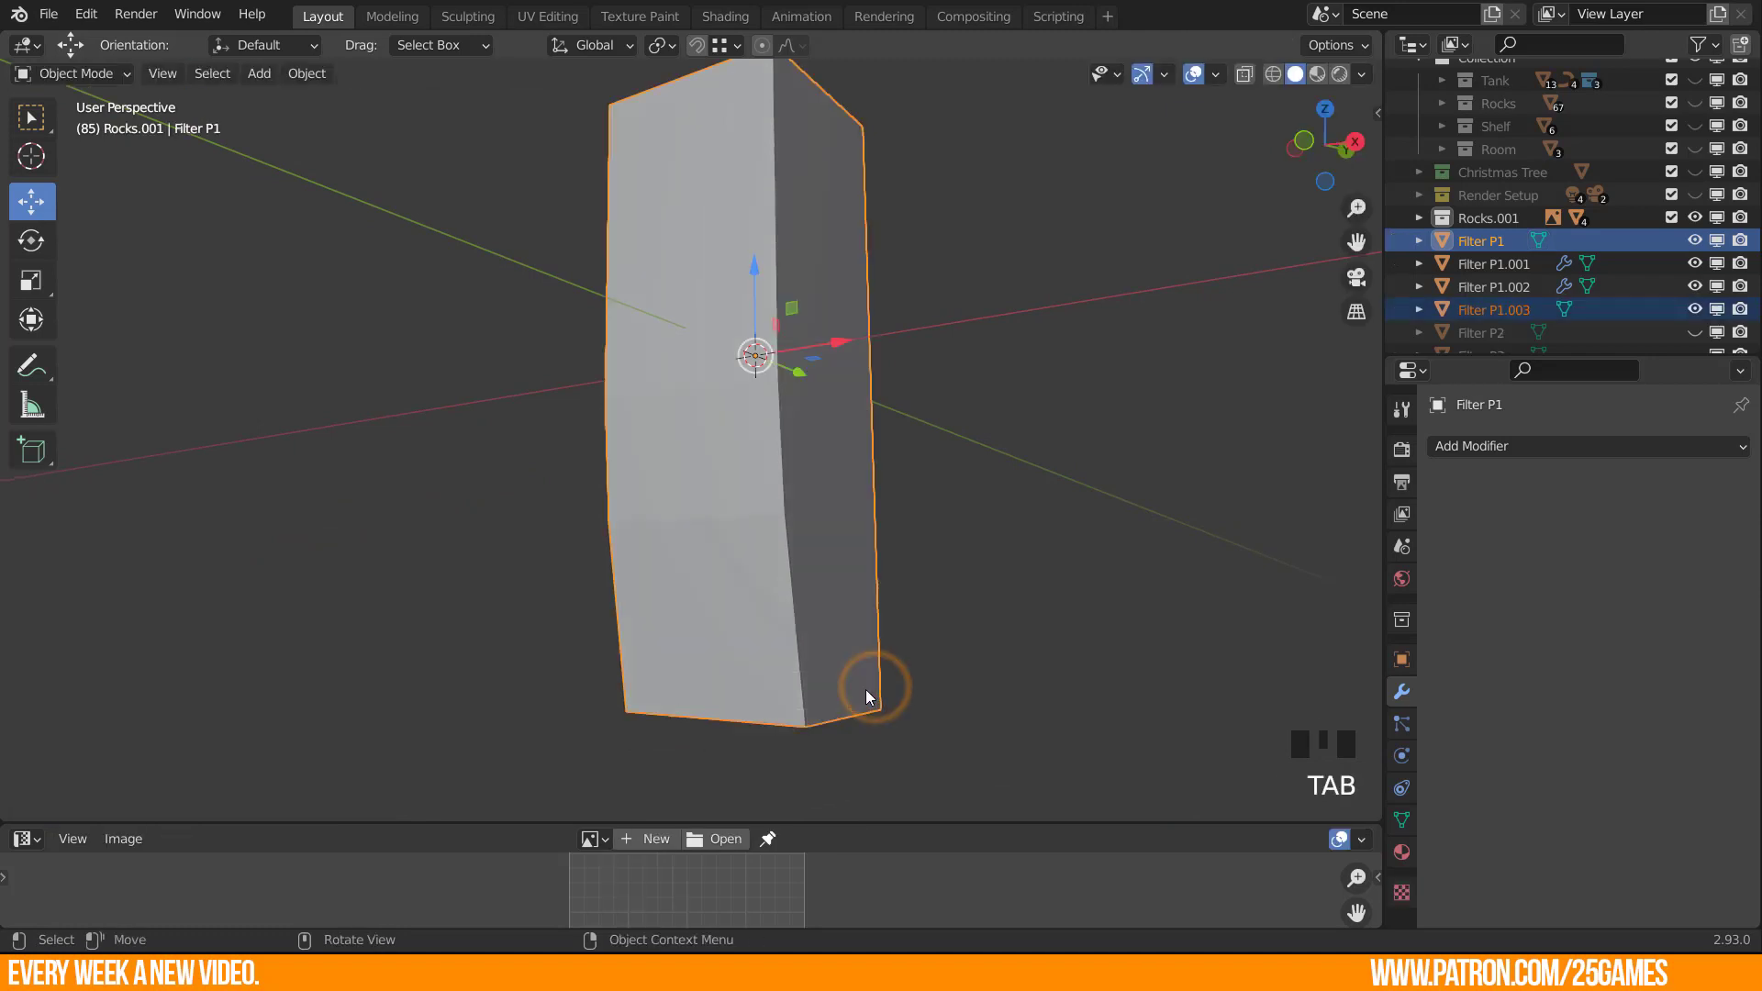
# Hide the solid Filter P1 block so that only the separate cross-section plates show.
pyautogui.click(806, 590)
pyautogui.click(1694, 241)
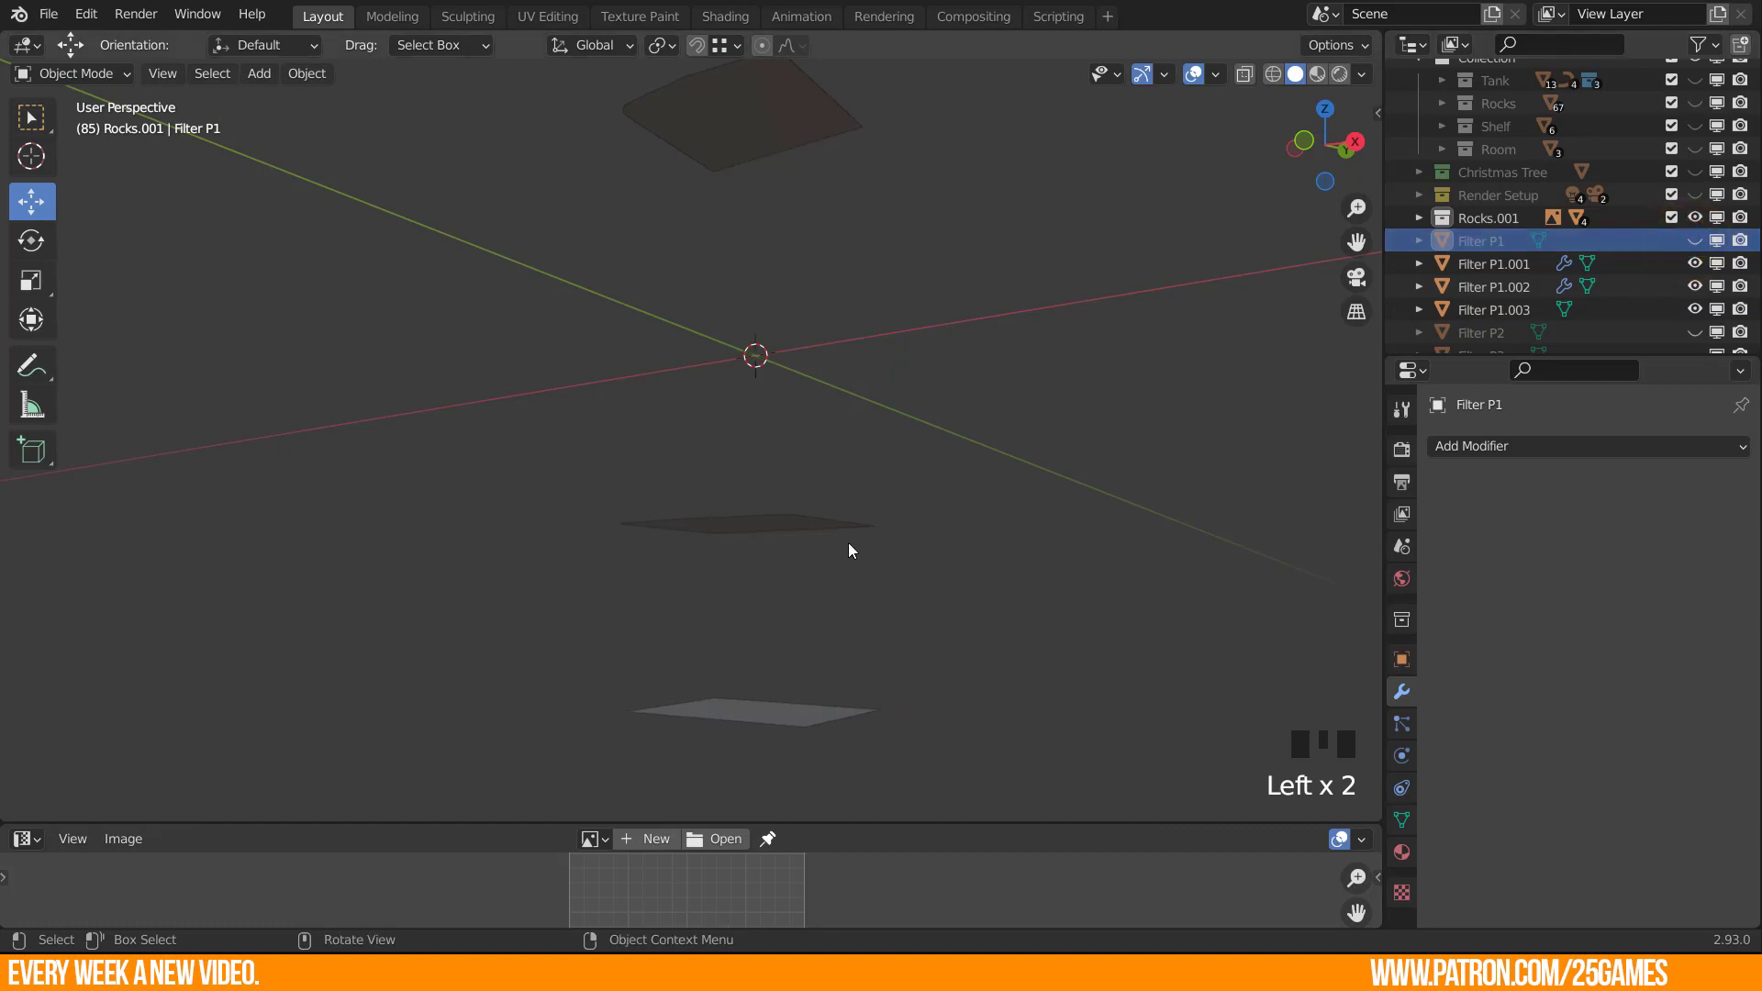
pyautogui.moveTo(848, 542); pyautogui.dragTo(789, 659, button='middle')
# Subdivide two opposite edges of the lowest plate, Filter P1.003, so it is split down the middle.
pyautogui.click(775, 623)
pyautogui.scroll(4, 762, 734)
pyautogui.keyDown('shift'); pyautogui.moveTo(760, 749); pyautogui.dragTo(703, 502, button='middle'); pyautogui.keyUp('shift')
pyautogui.press('Tab')
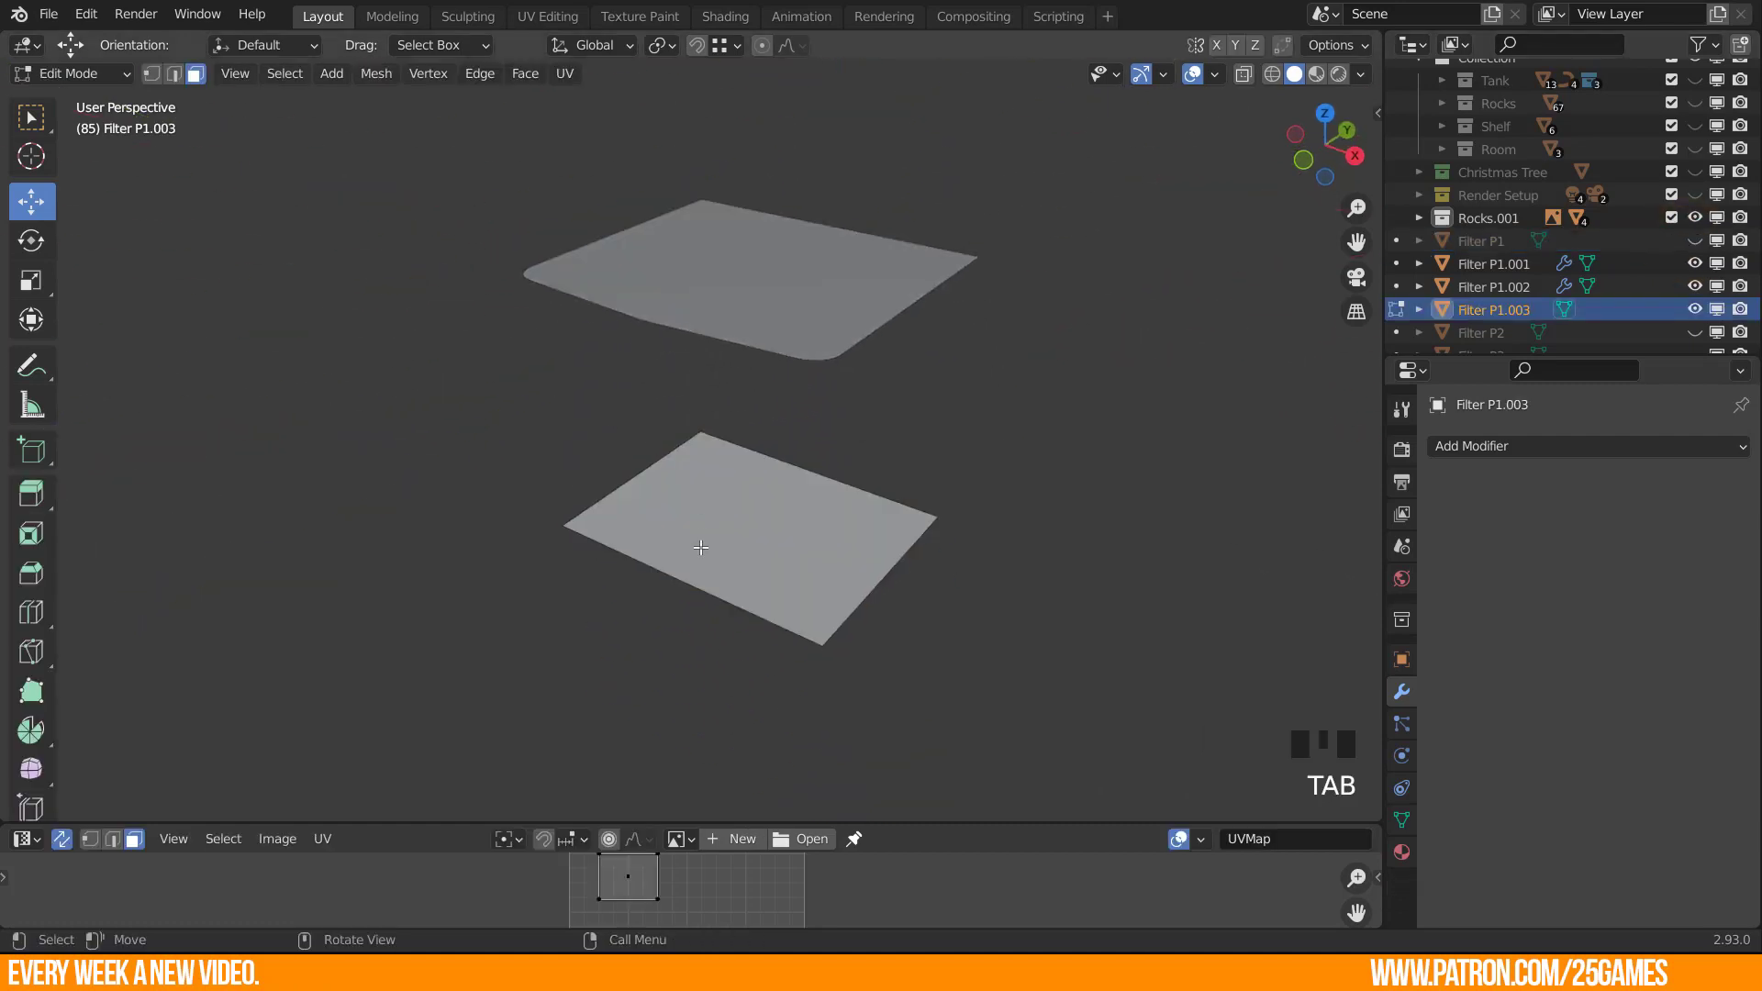
pyautogui.click(699, 580)
pyautogui.press('2')
pyautogui.click(693, 589)
pyautogui.keyDown('shift'); pyautogui.click(839, 463); pyautogui.keyUp('shift')
pyautogui.rightClick(818, 498)
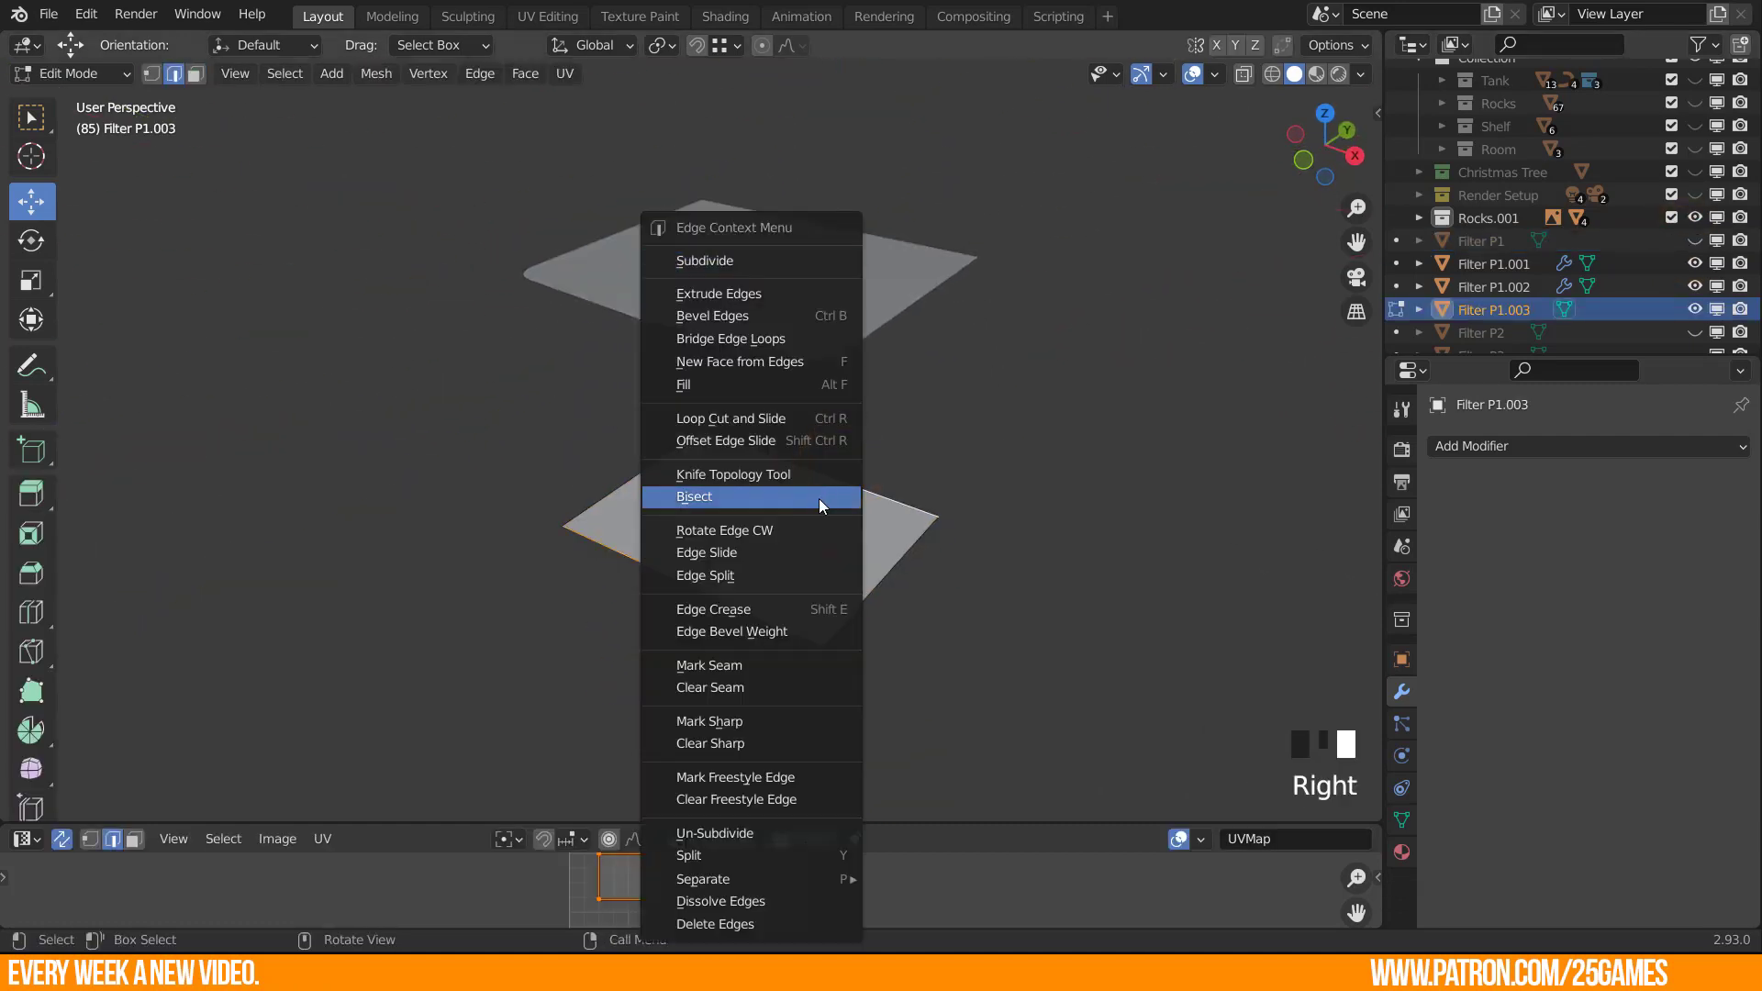
pyautogui.click(731, 268)
# Delete the half of the lowest plate on the negative X side of the centre line and return to Object Mode.
pyautogui.press('1')
pyautogui.click(820, 648)
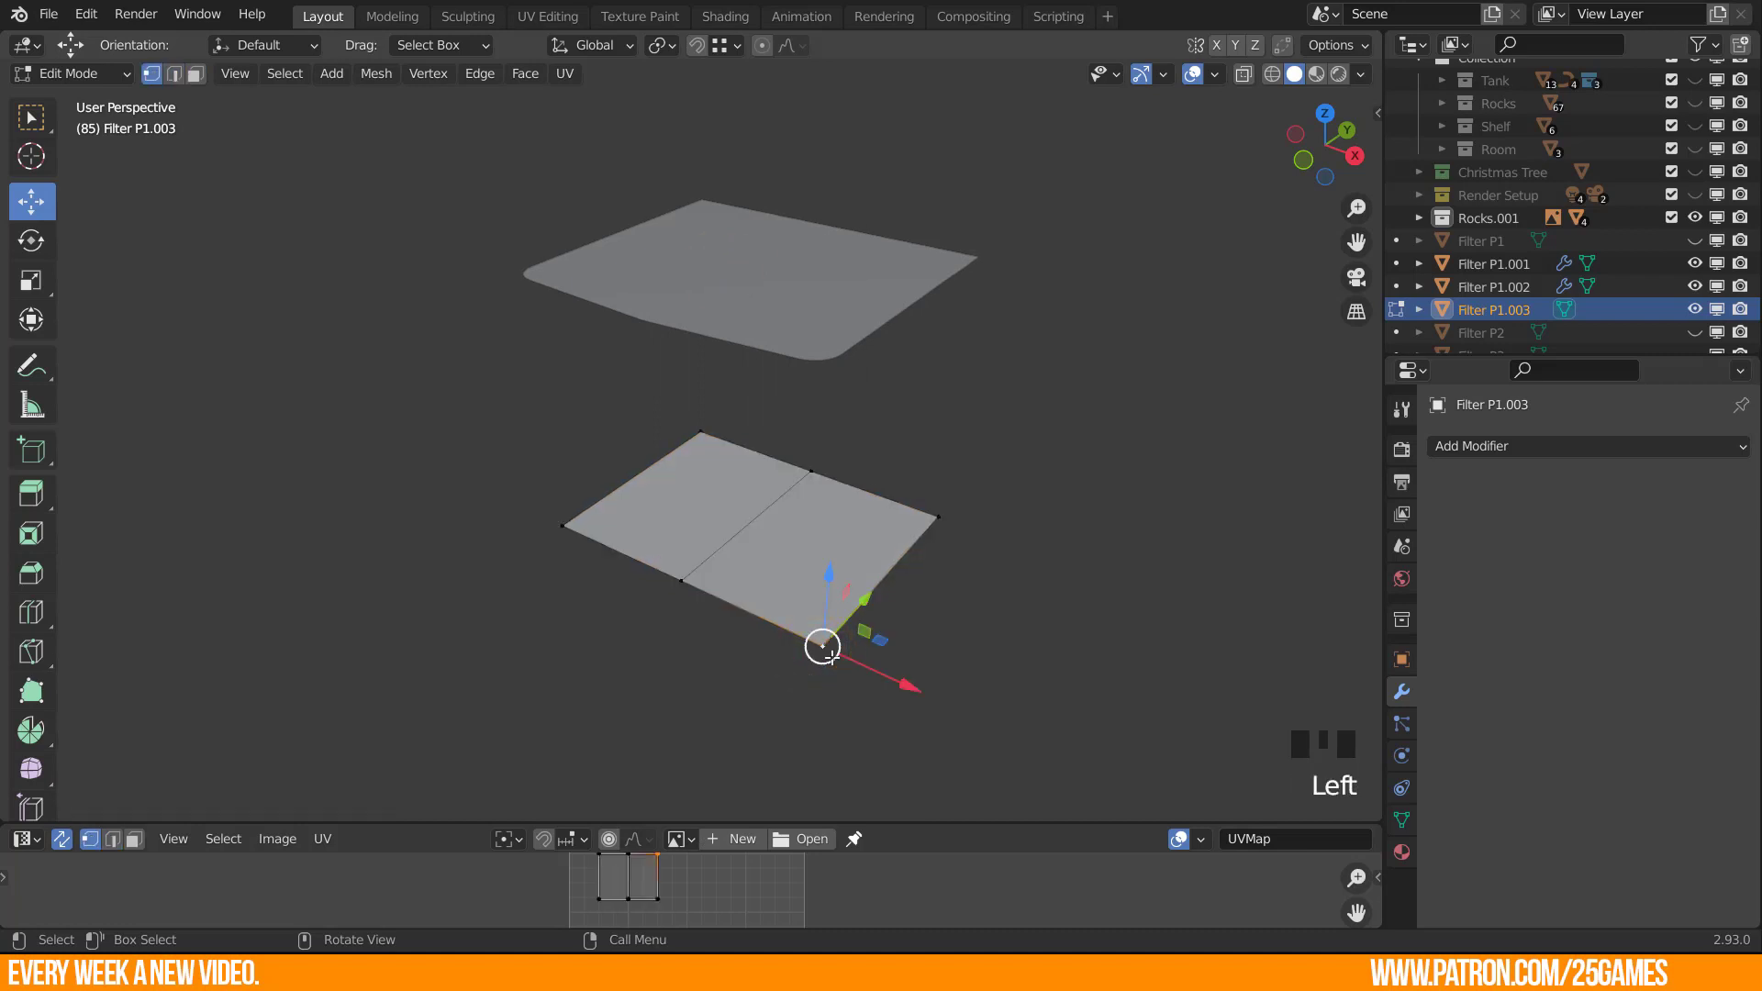
pyautogui.moveTo(867, 587); pyautogui.dragTo(861, 611, button='middle')
pyautogui.moveTo(876, 555); pyautogui.dragTo(885, 534)
pyautogui.press('3')
pyautogui.click(698, 470)
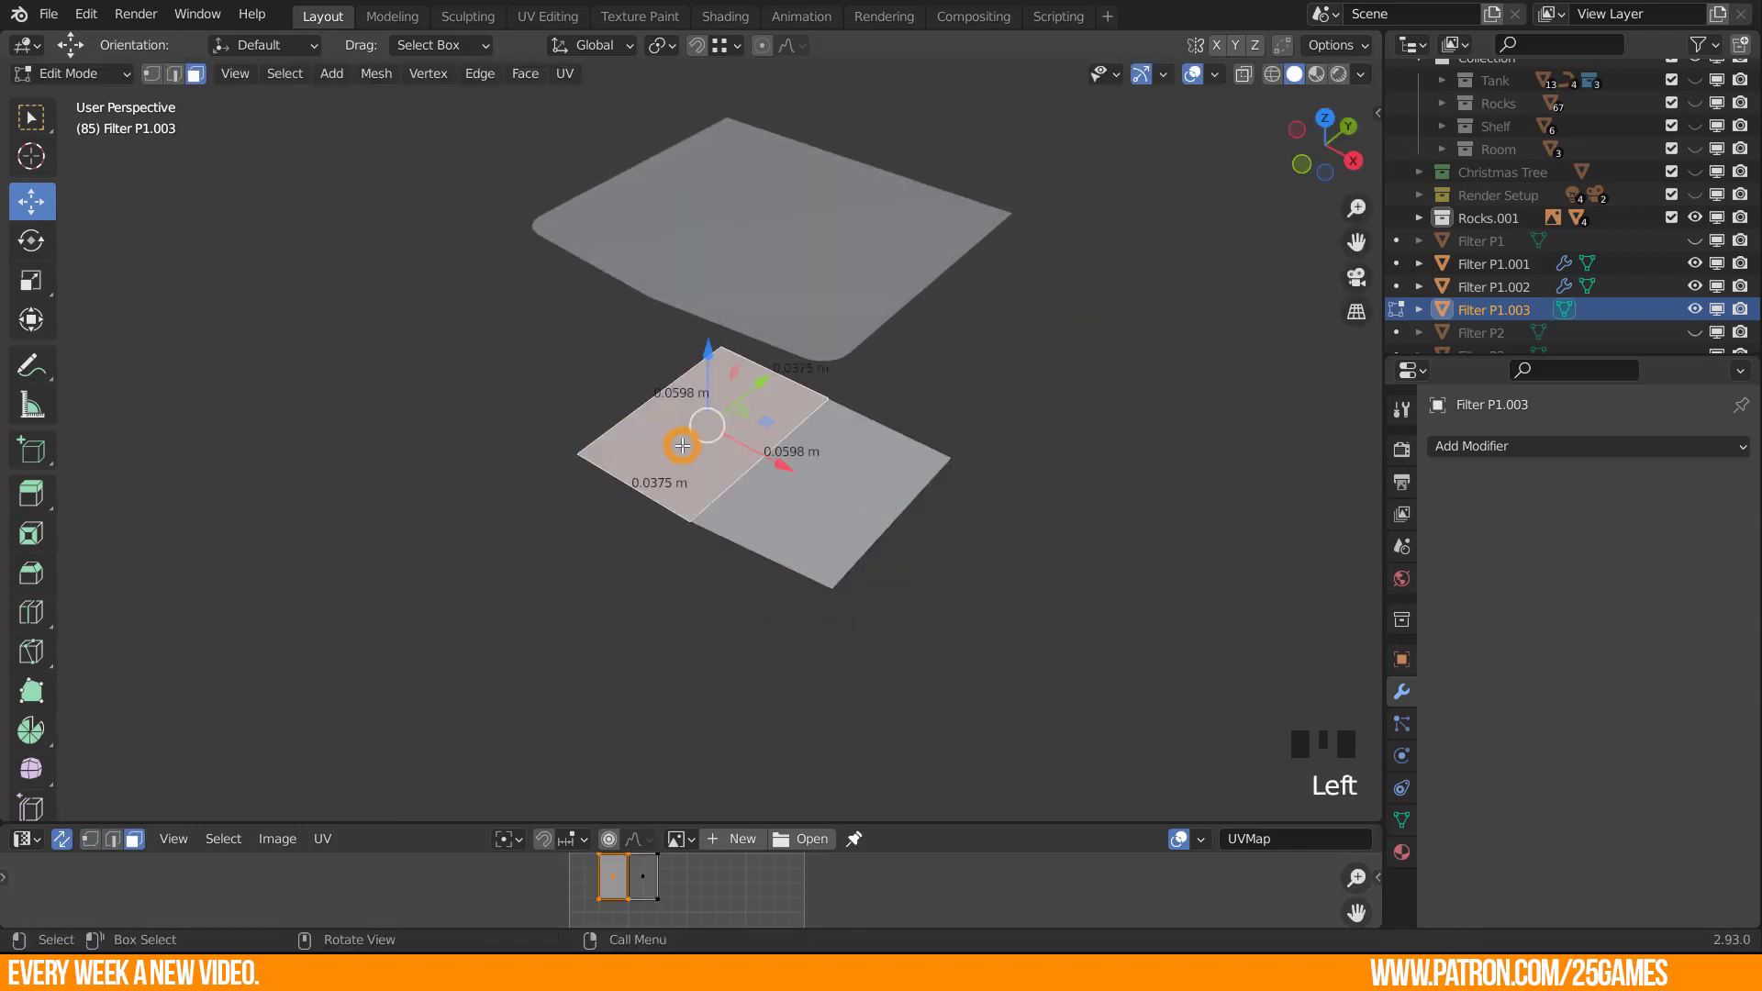
pyautogui.press('x')
pyautogui.click(681, 444)
pyautogui.press('Tab')
# Add a Mirror modifier on the X axis to the remaining half of the lowest plate.
pyautogui.click(853, 480)
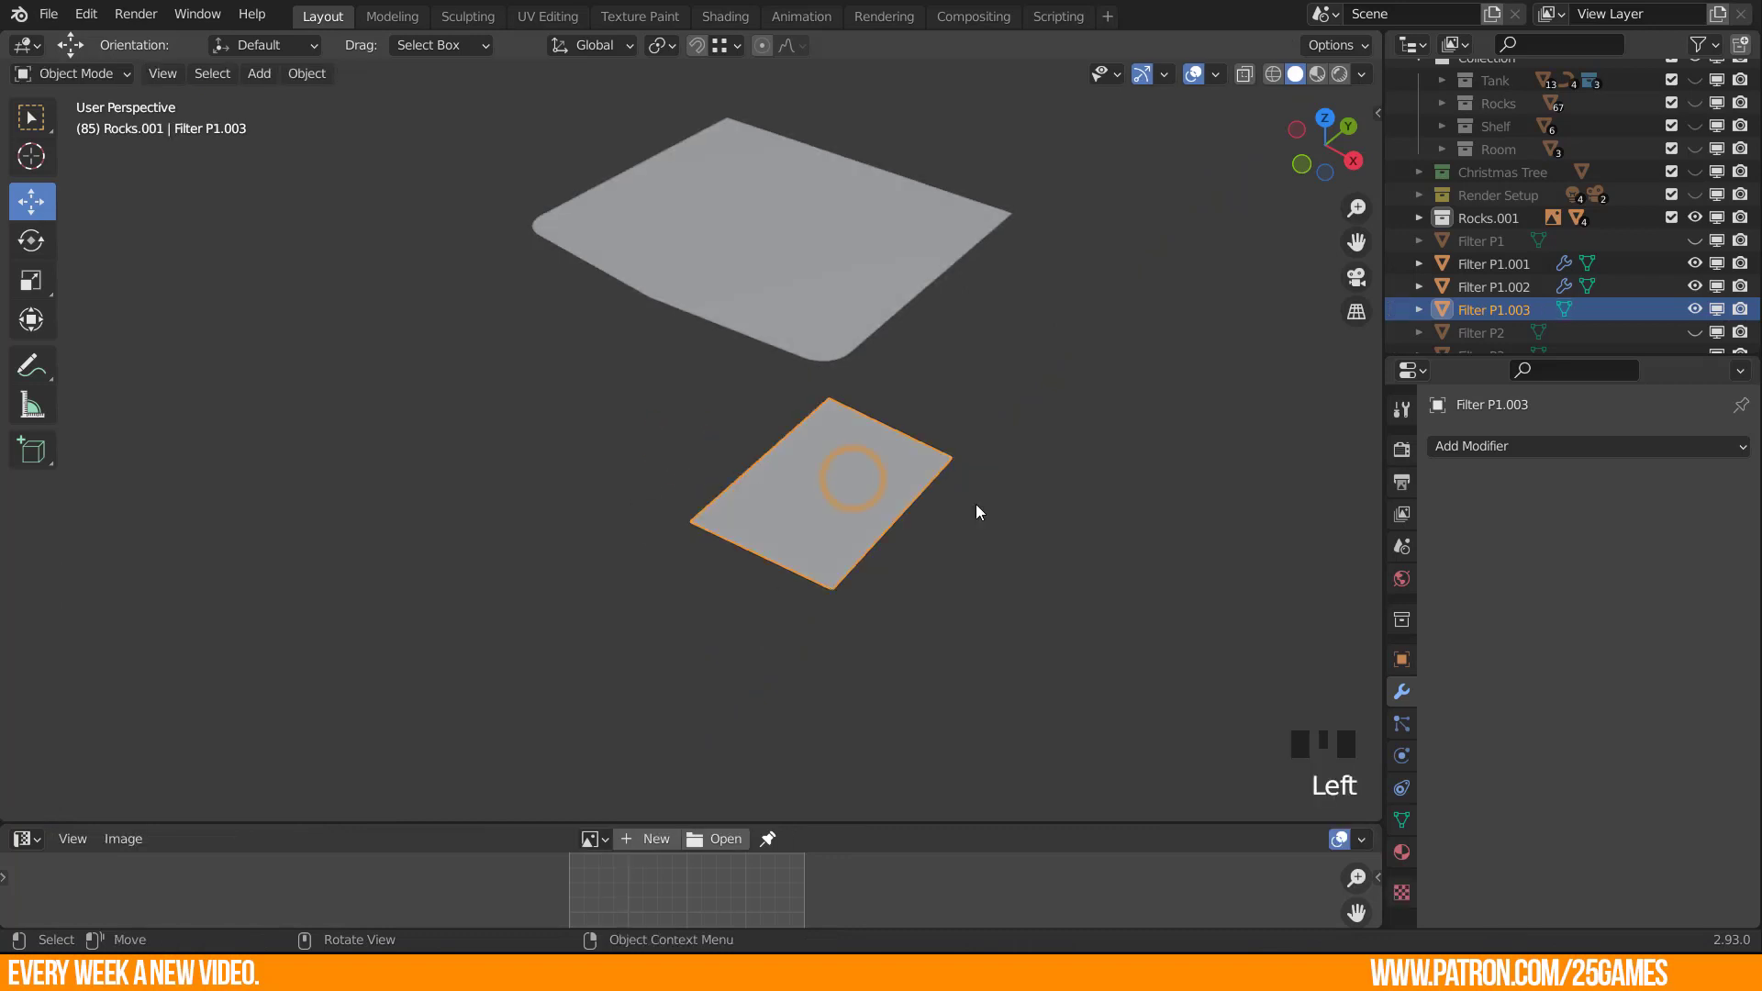
pyautogui.click(1492, 445)
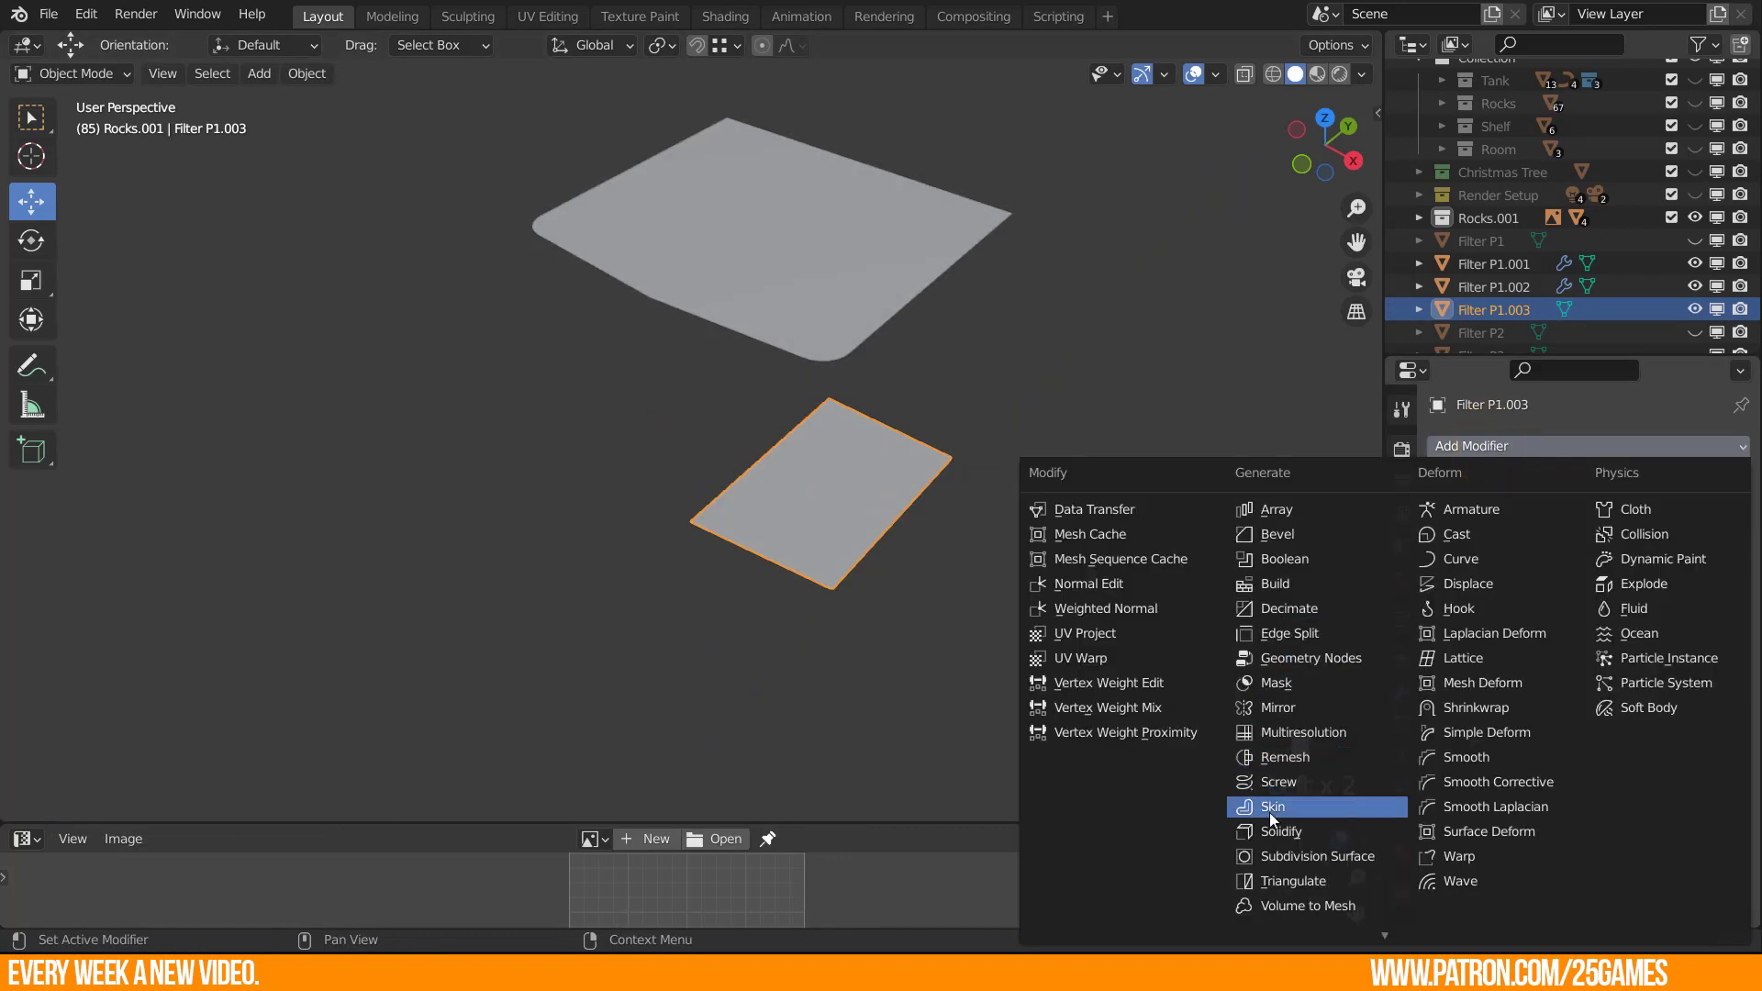
pyautogui.click(1284, 706)
# Bevel the outer front corner of the lowest plate as a vertex bevel about 0.0123 m wide with 6 segments.
pyautogui.press('Tab')
pyautogui.click(827, 584)
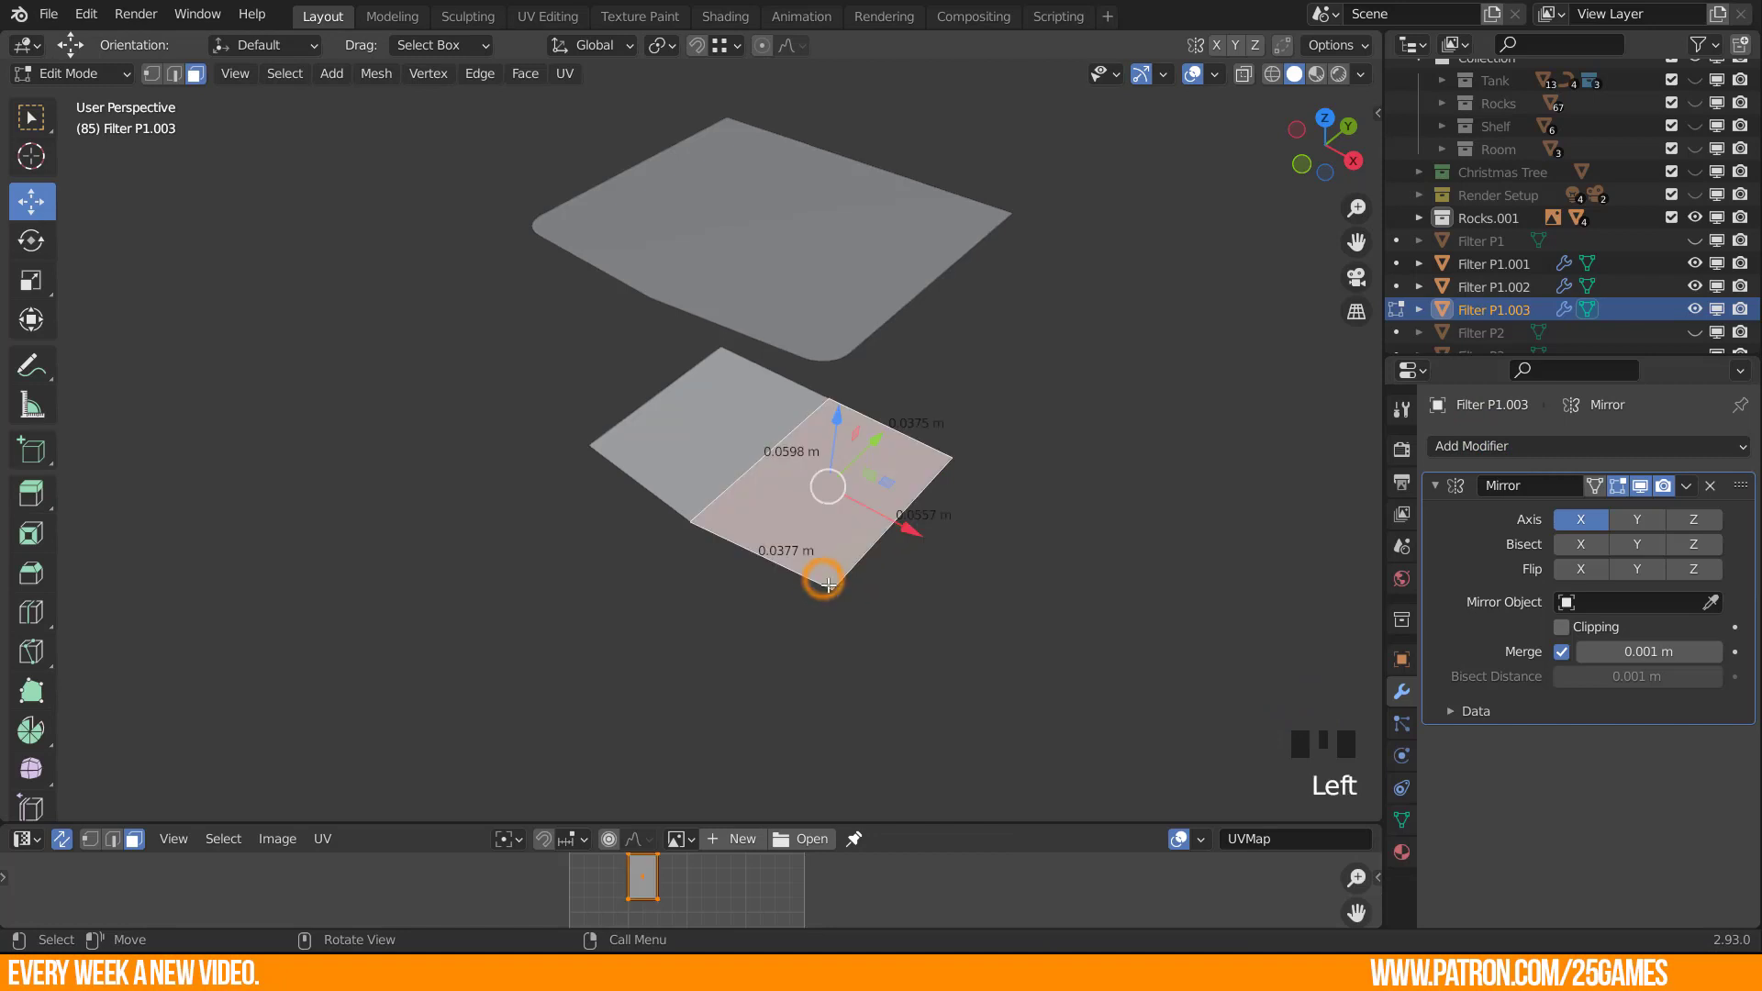
pyautogui.press('1')
pyautogui.click(831, 588)
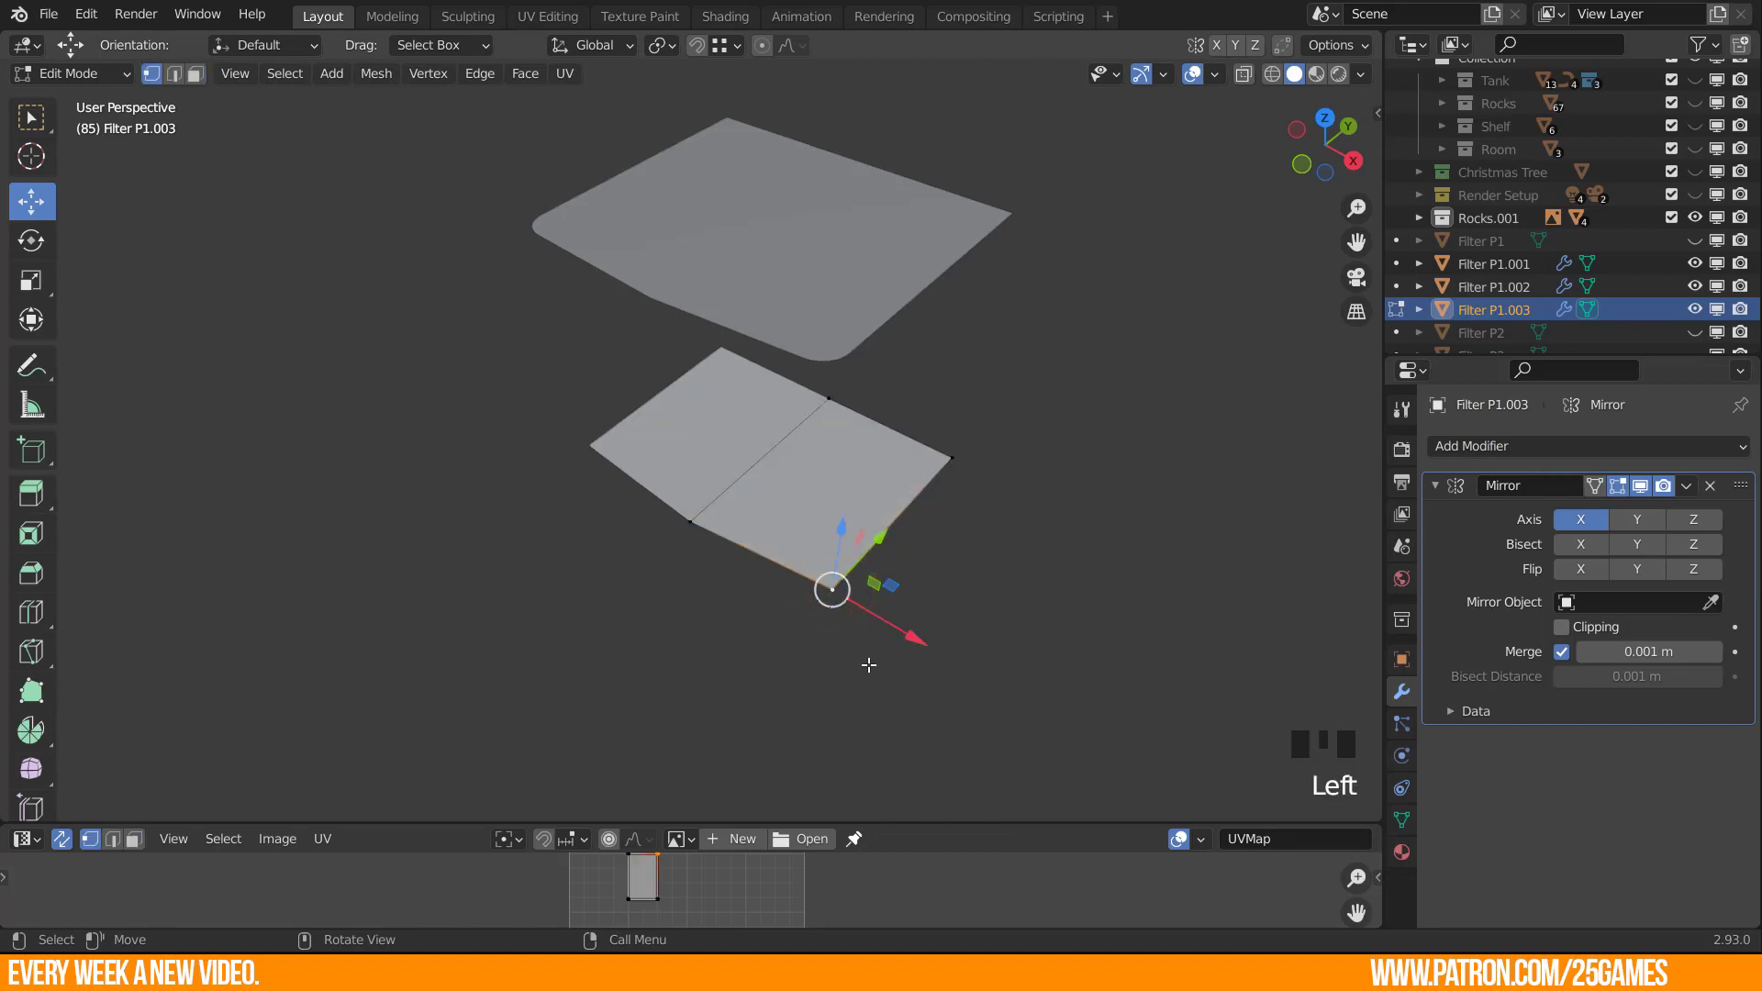
pyautogui.hotkey('ctrl', 'b')
pyautogui.click(877, 724)
pyautogui.click(238, 396)
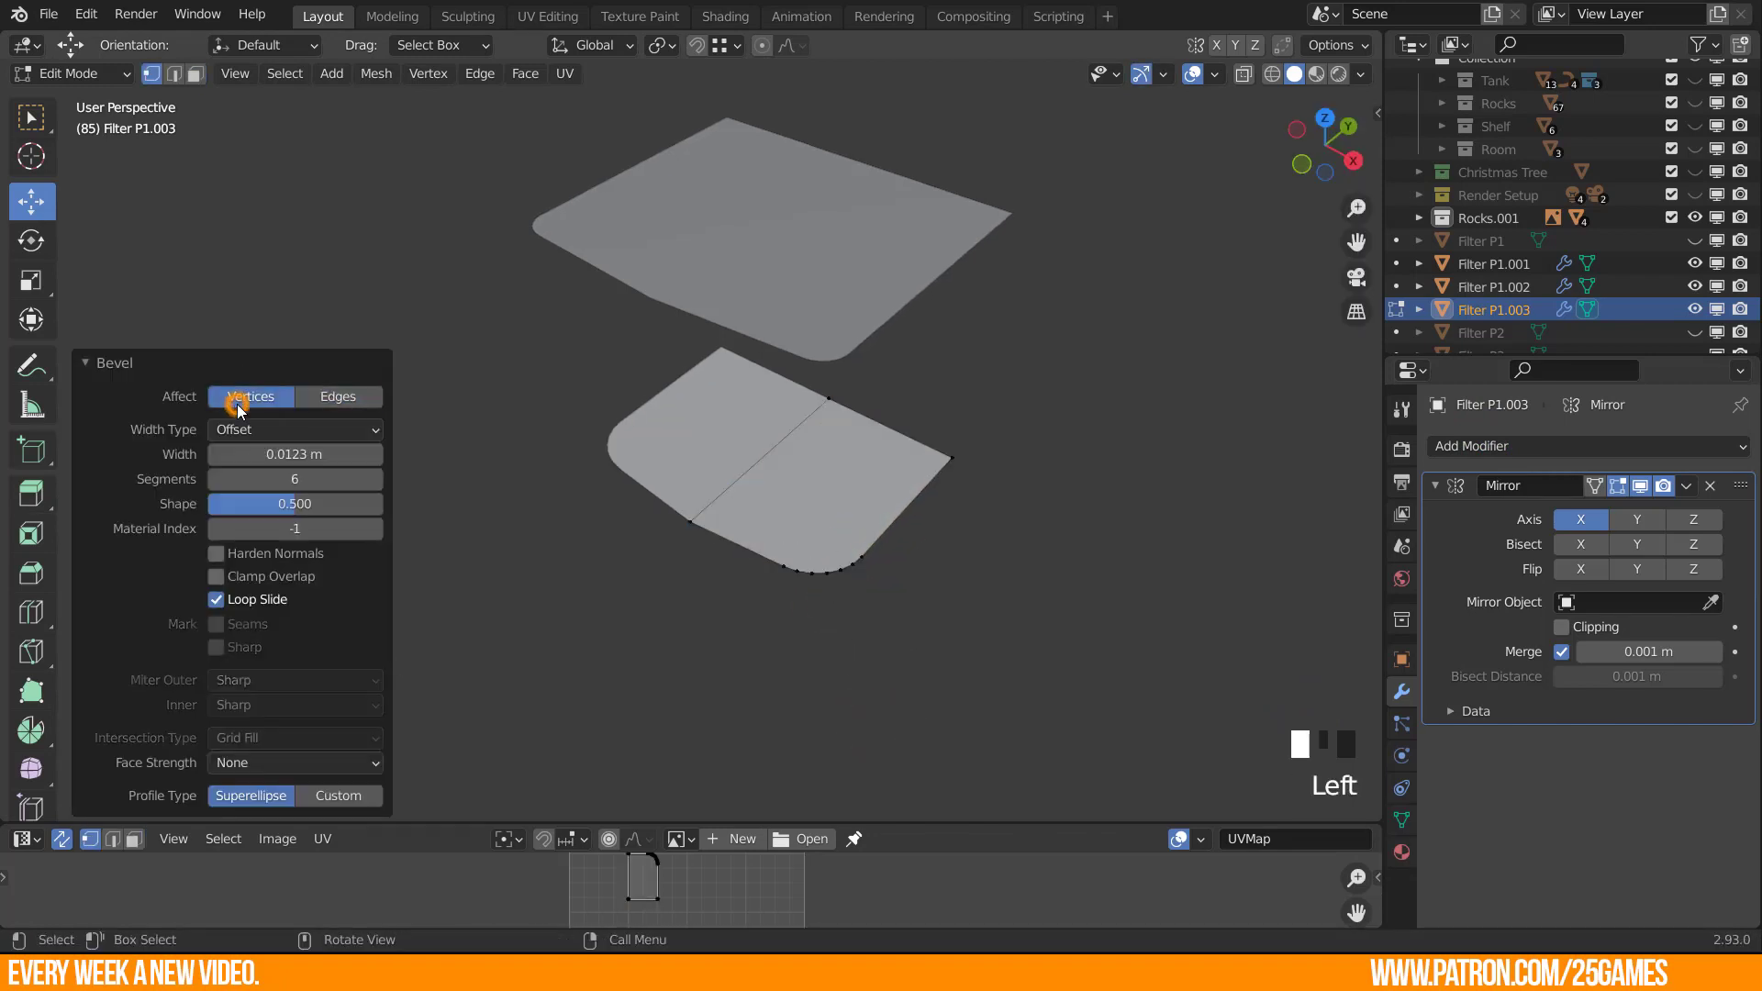
# Check the filter reference photo and set the corner bevel's width to 0.003 m.
pyautogui.doubleClick(284, 453)
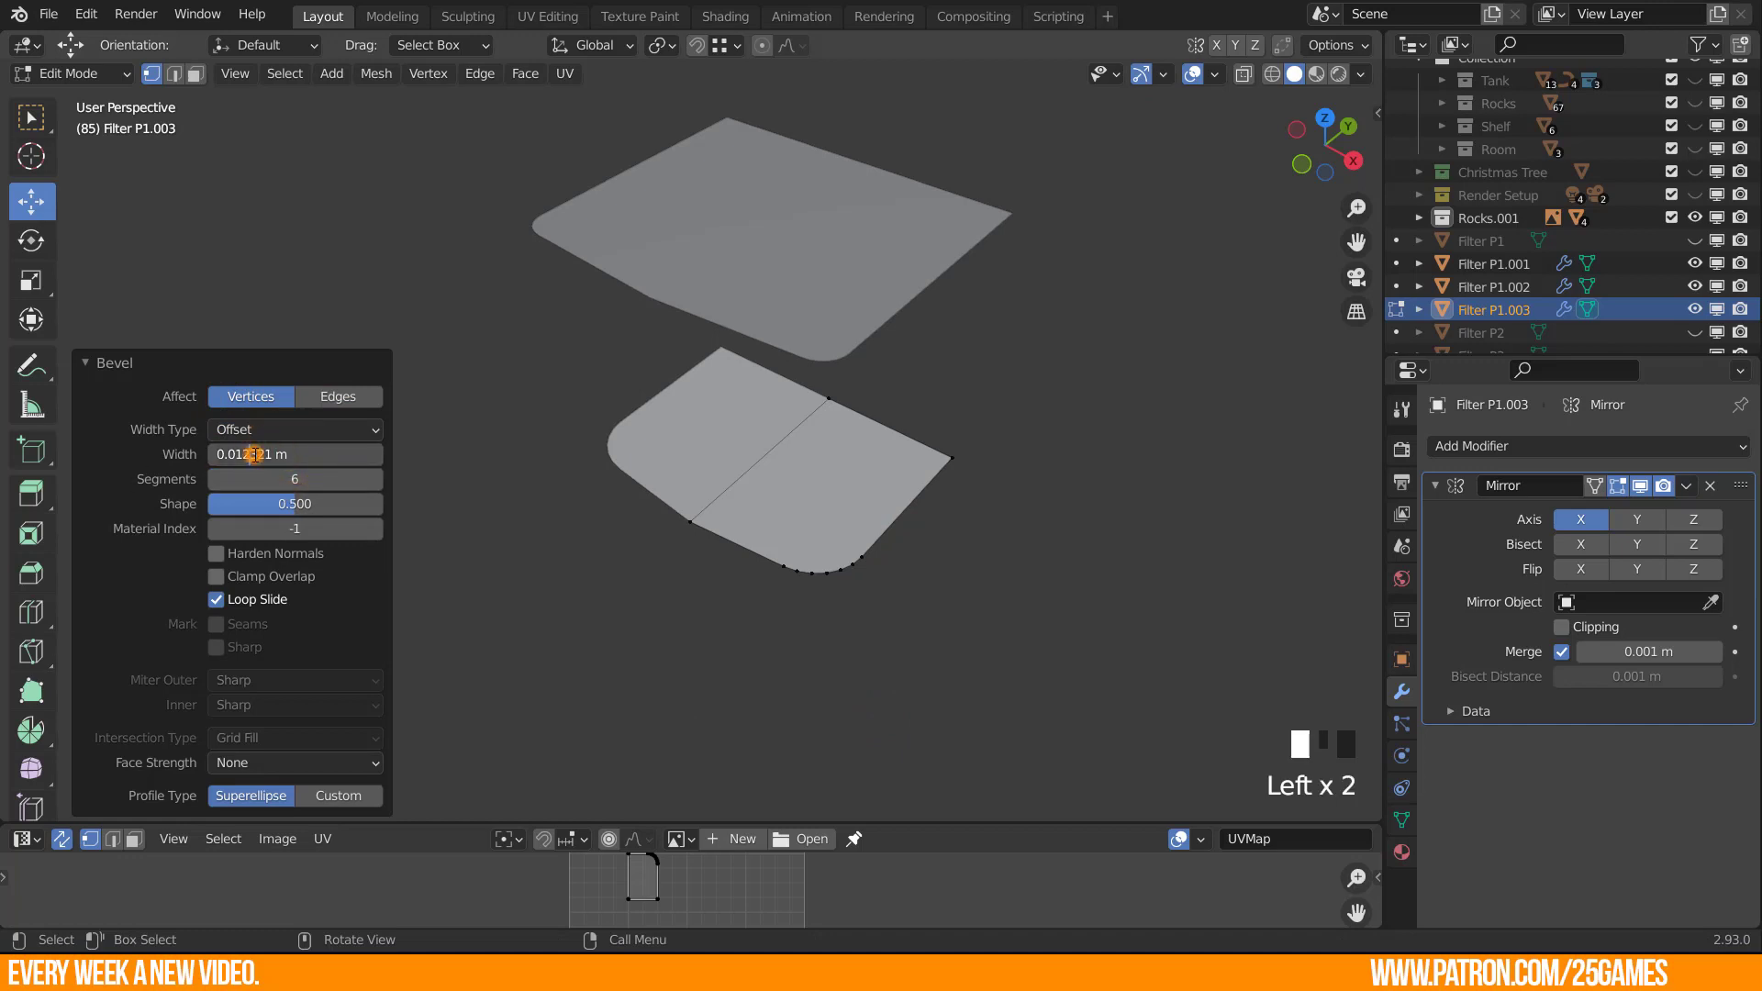
pyautogui.moveTo(273, 454); pyautogui.dragTo(246, 456)
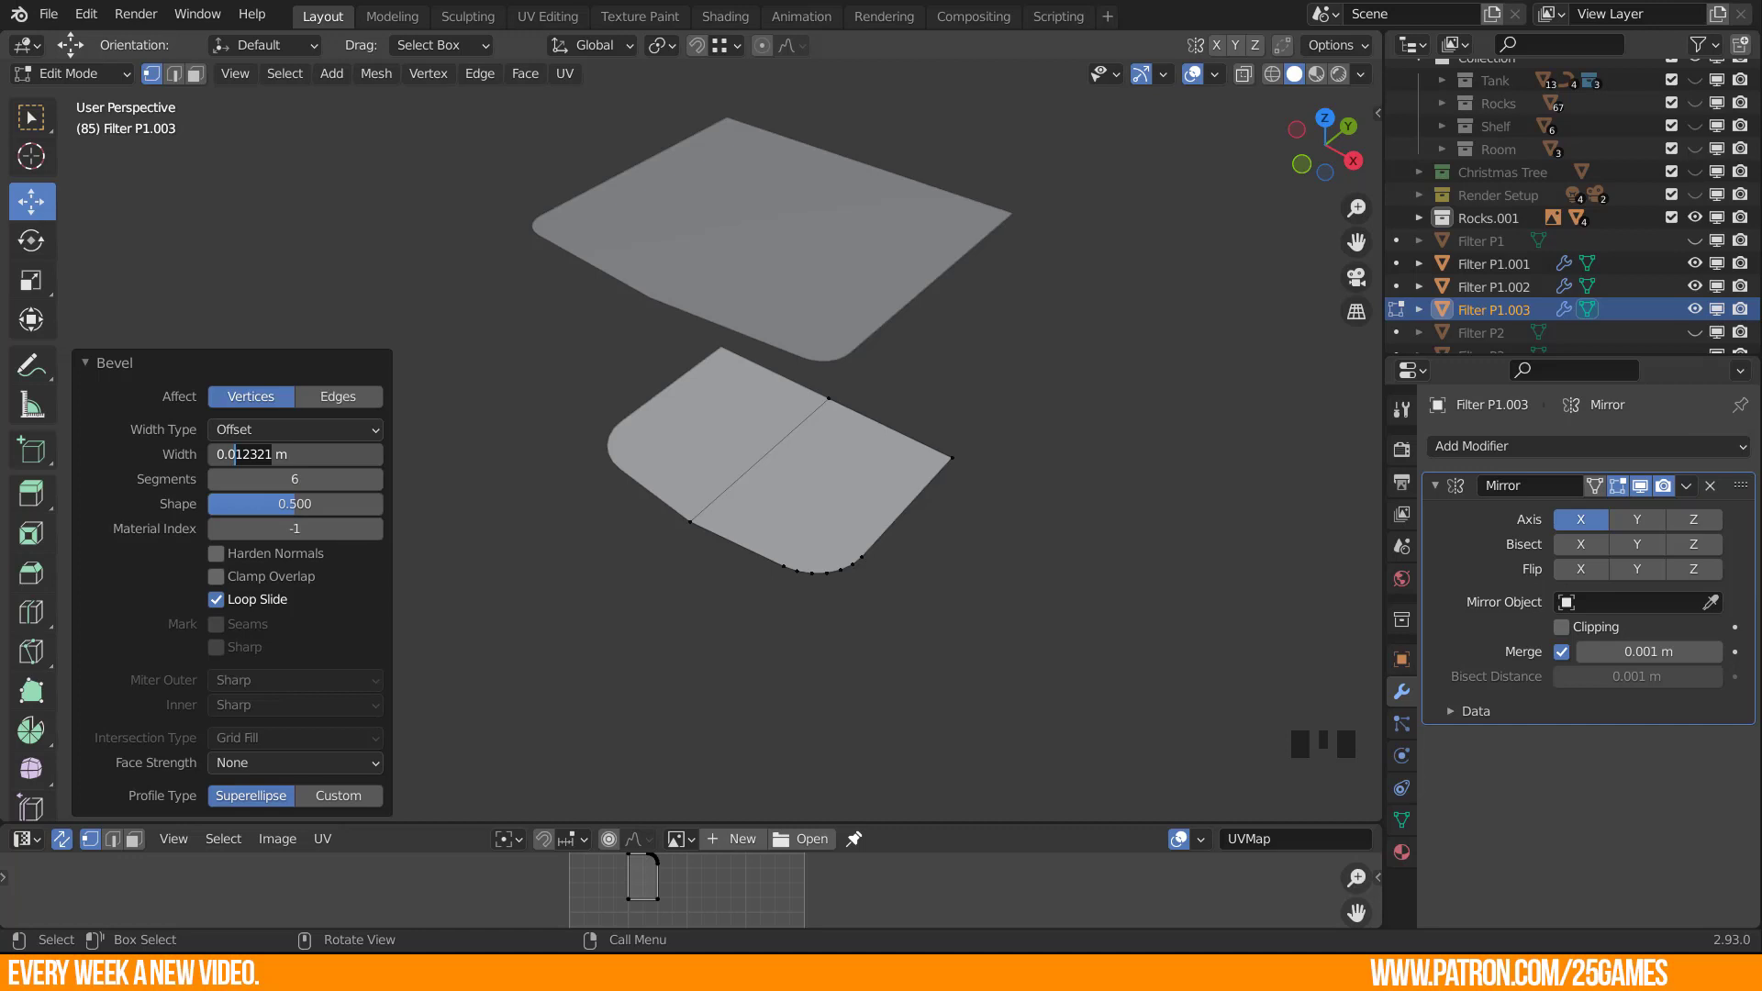
pyautogui.moveTo(0, 18); pyautogui.dragTo(427, 19)
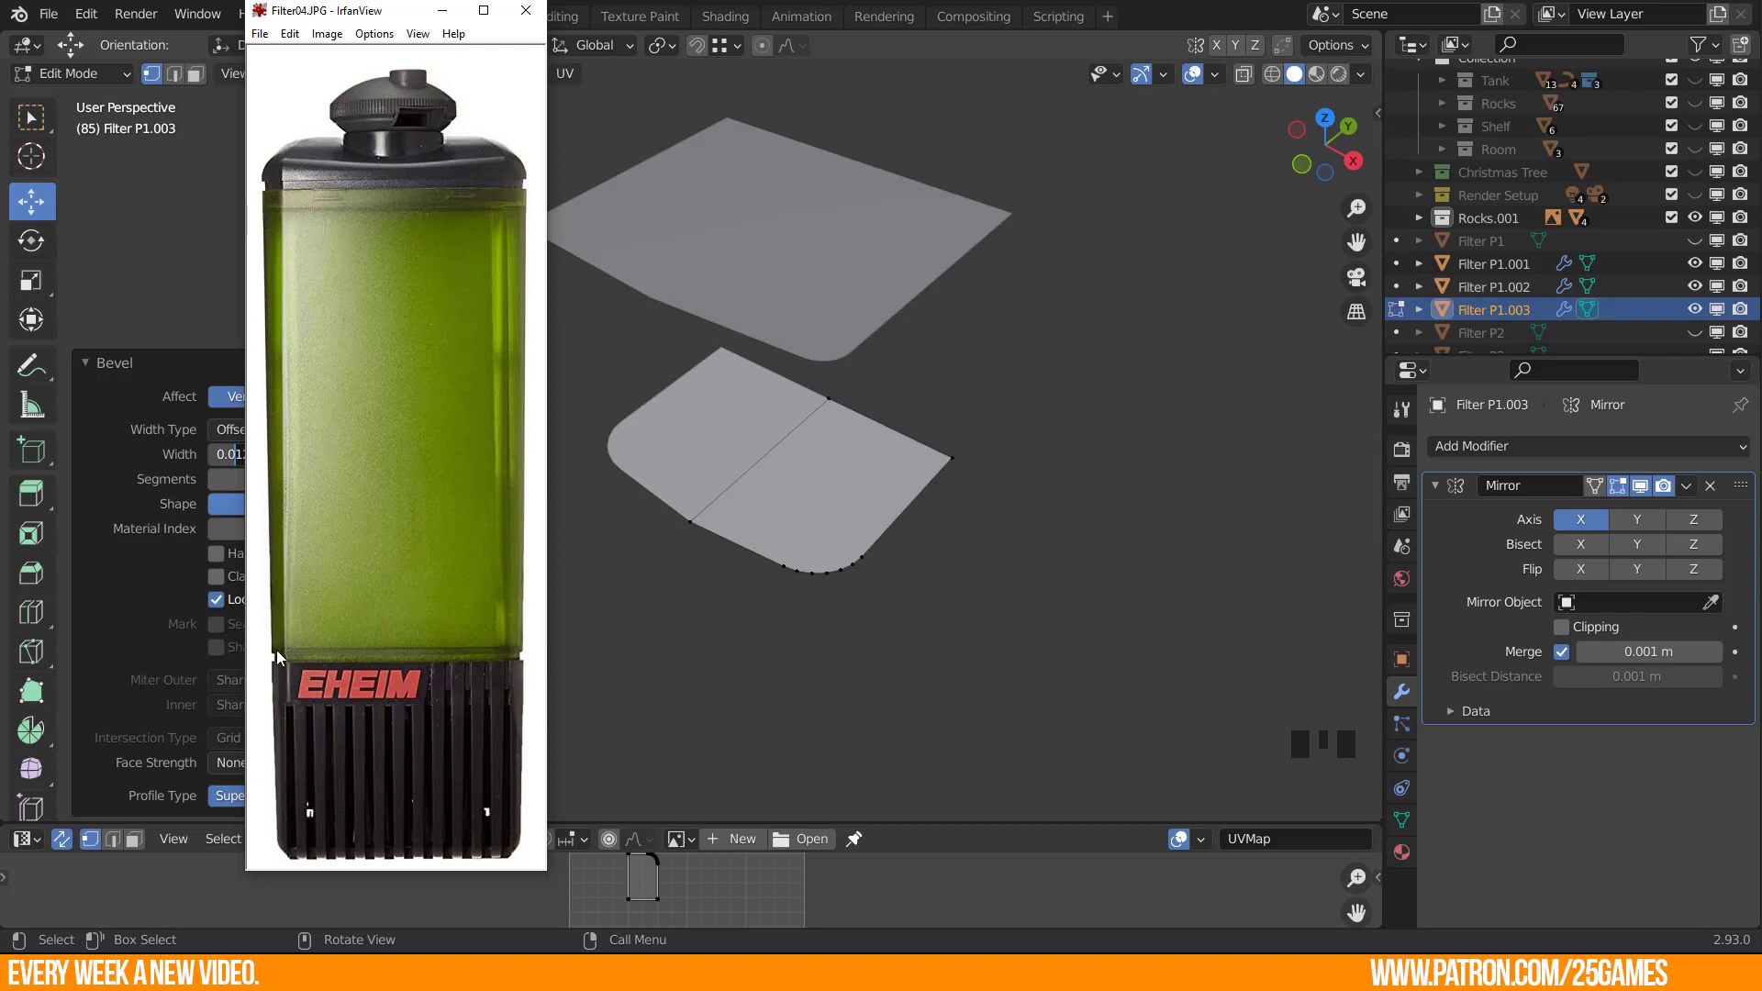
pyautogui.moveTo(383, 12); pyautogui.dragTo(0, 67)
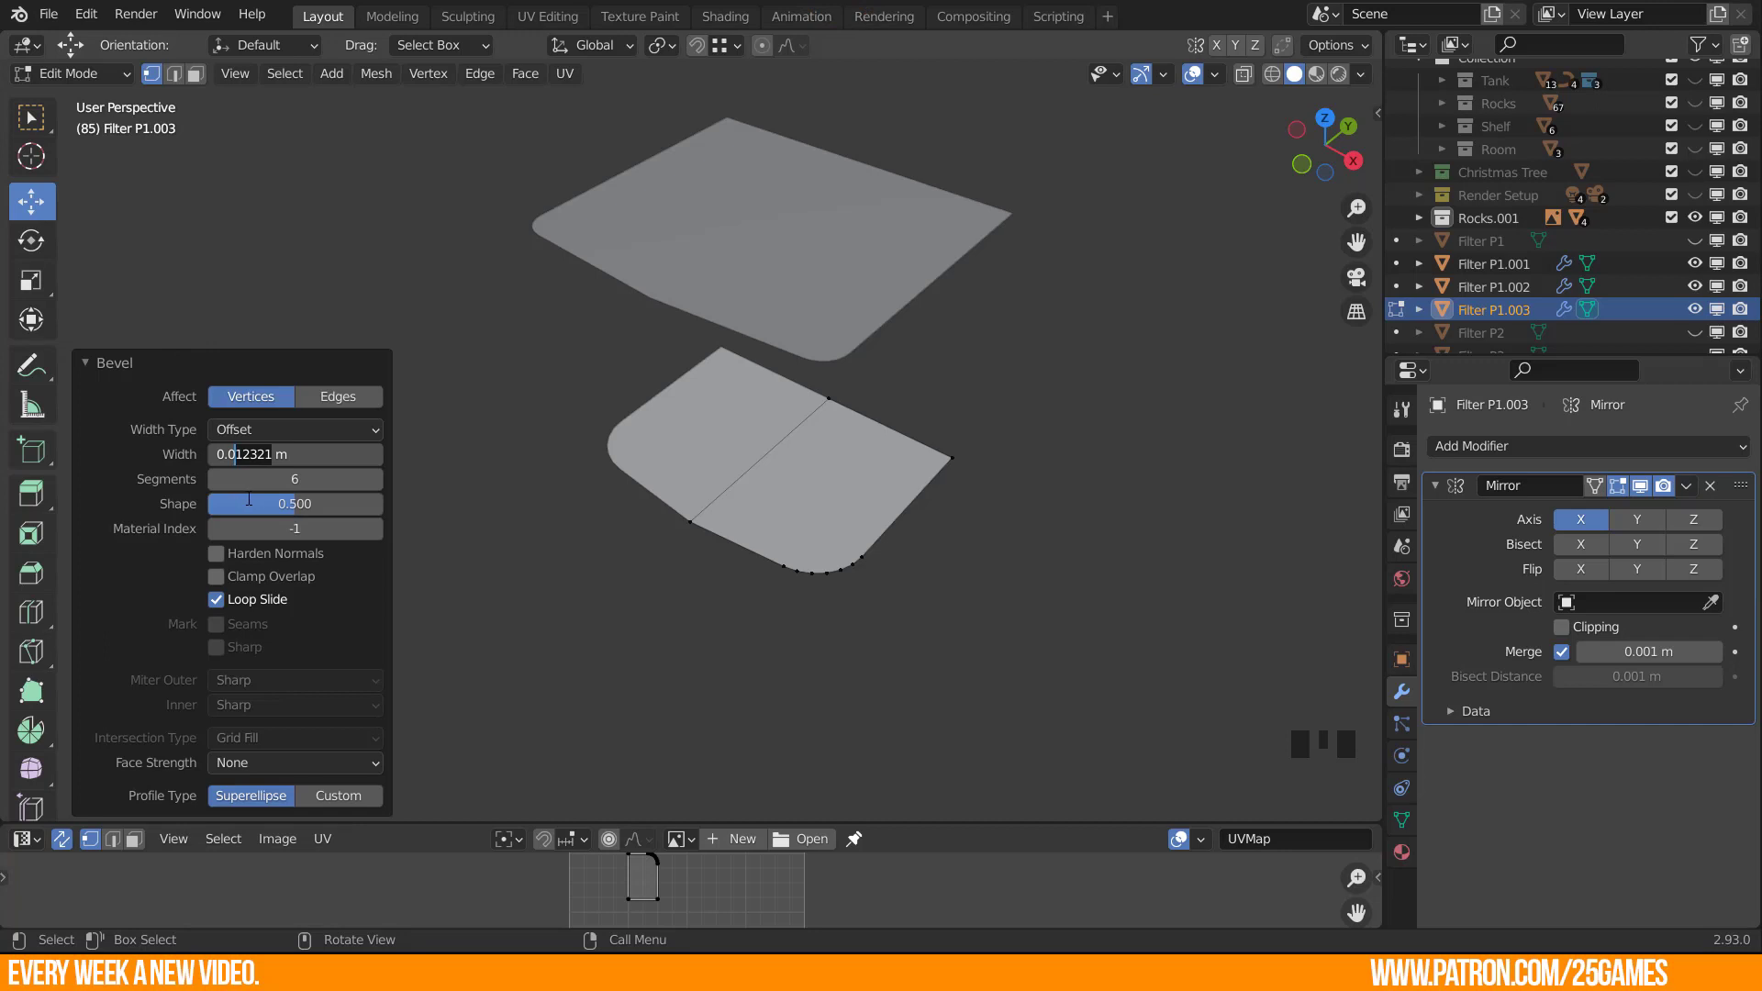
pyautogui.press('Return')
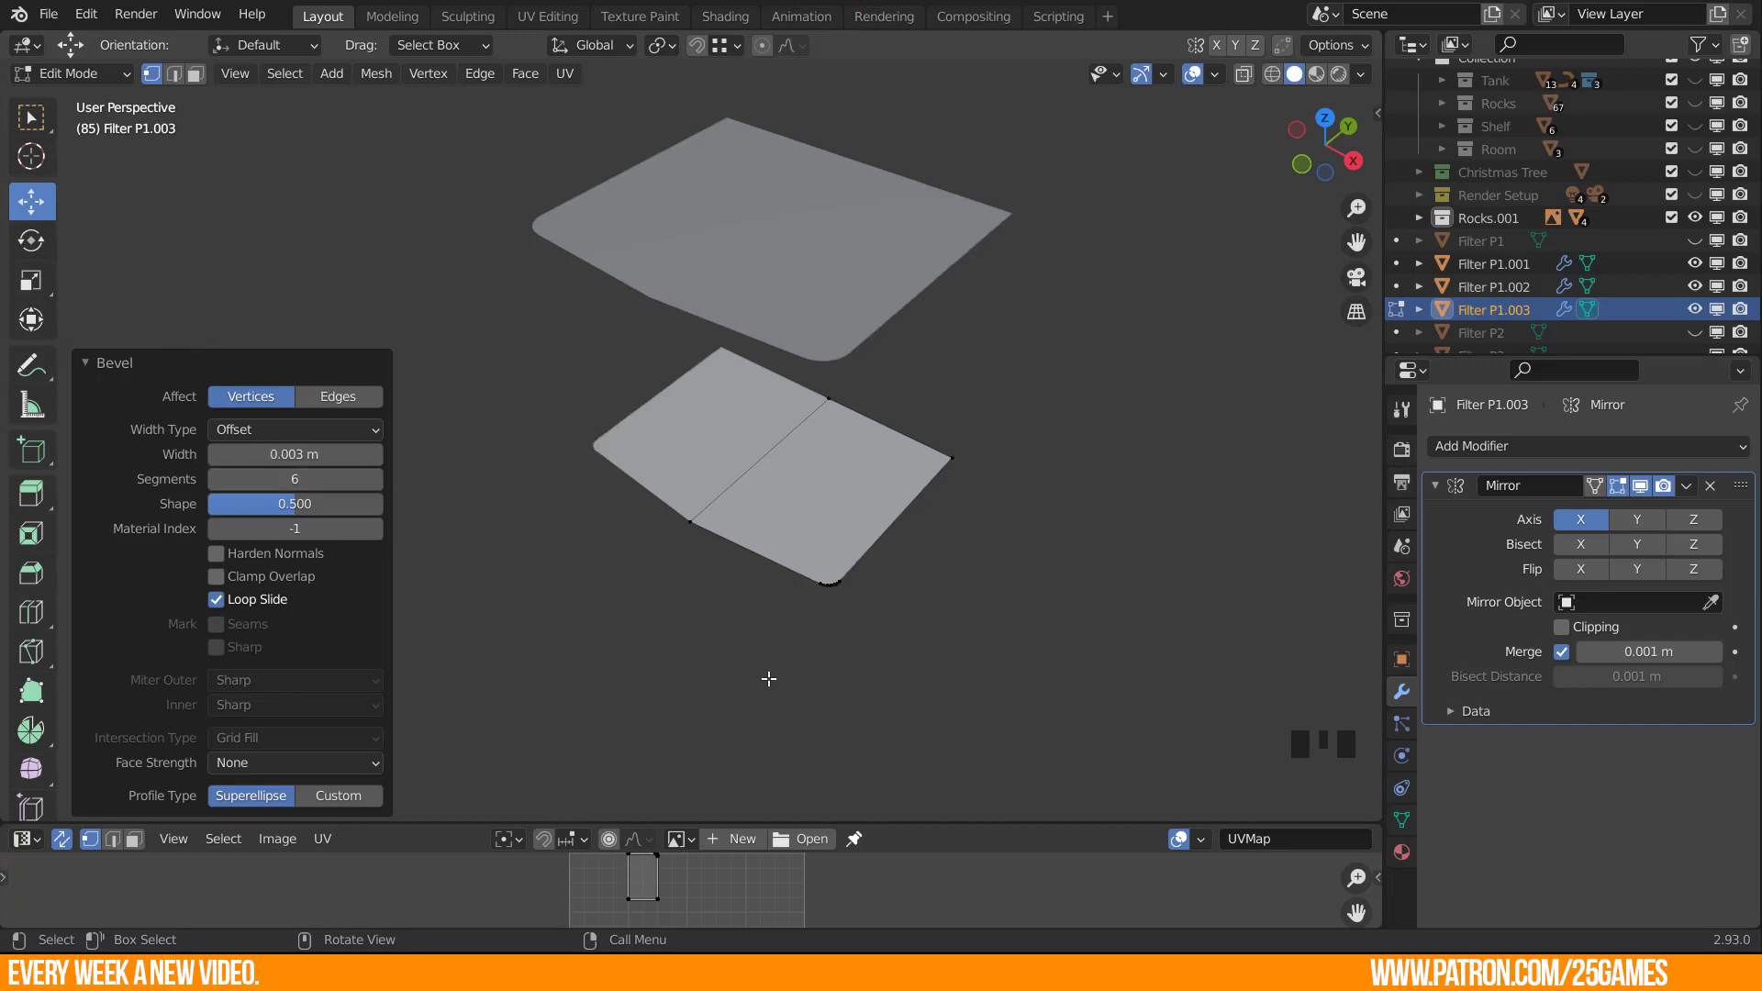
# Set the corner bevel to a width of 0.004 m with 2 segments and return to Object Mode.
pyautogui.click(211, 480)
pyautogui.click(211, 481)
pyautogui.click(211, 481)
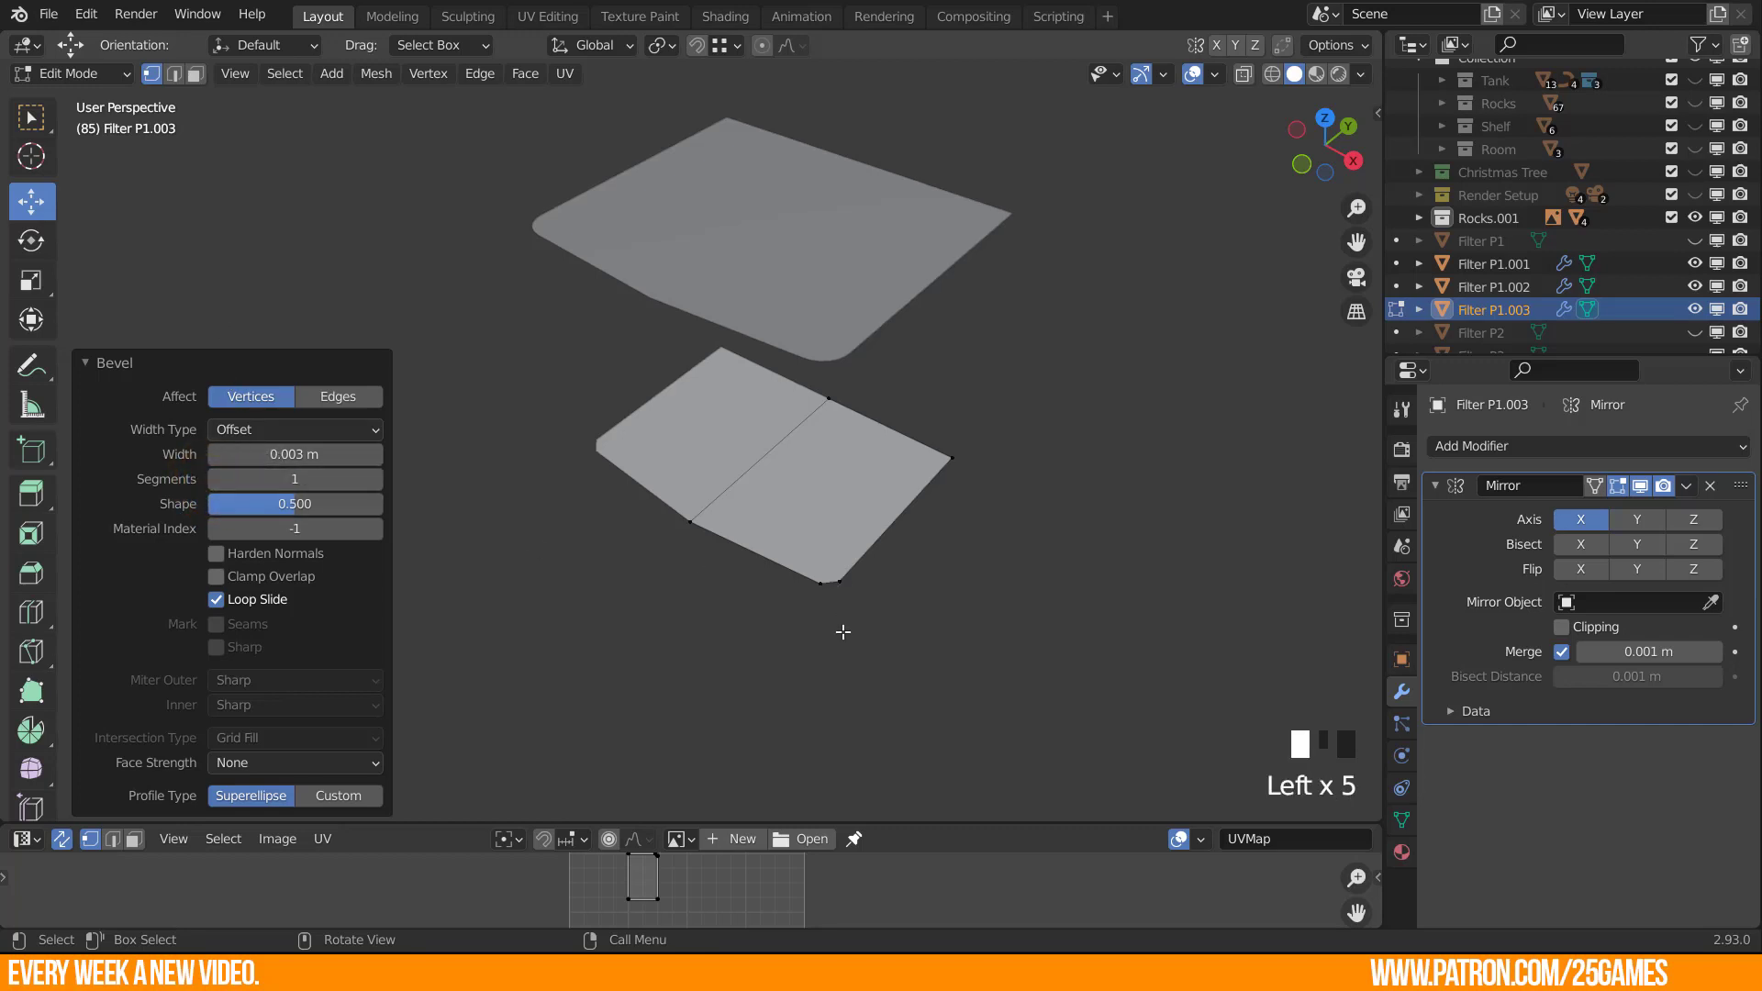
pyautogui.click(289, 454)
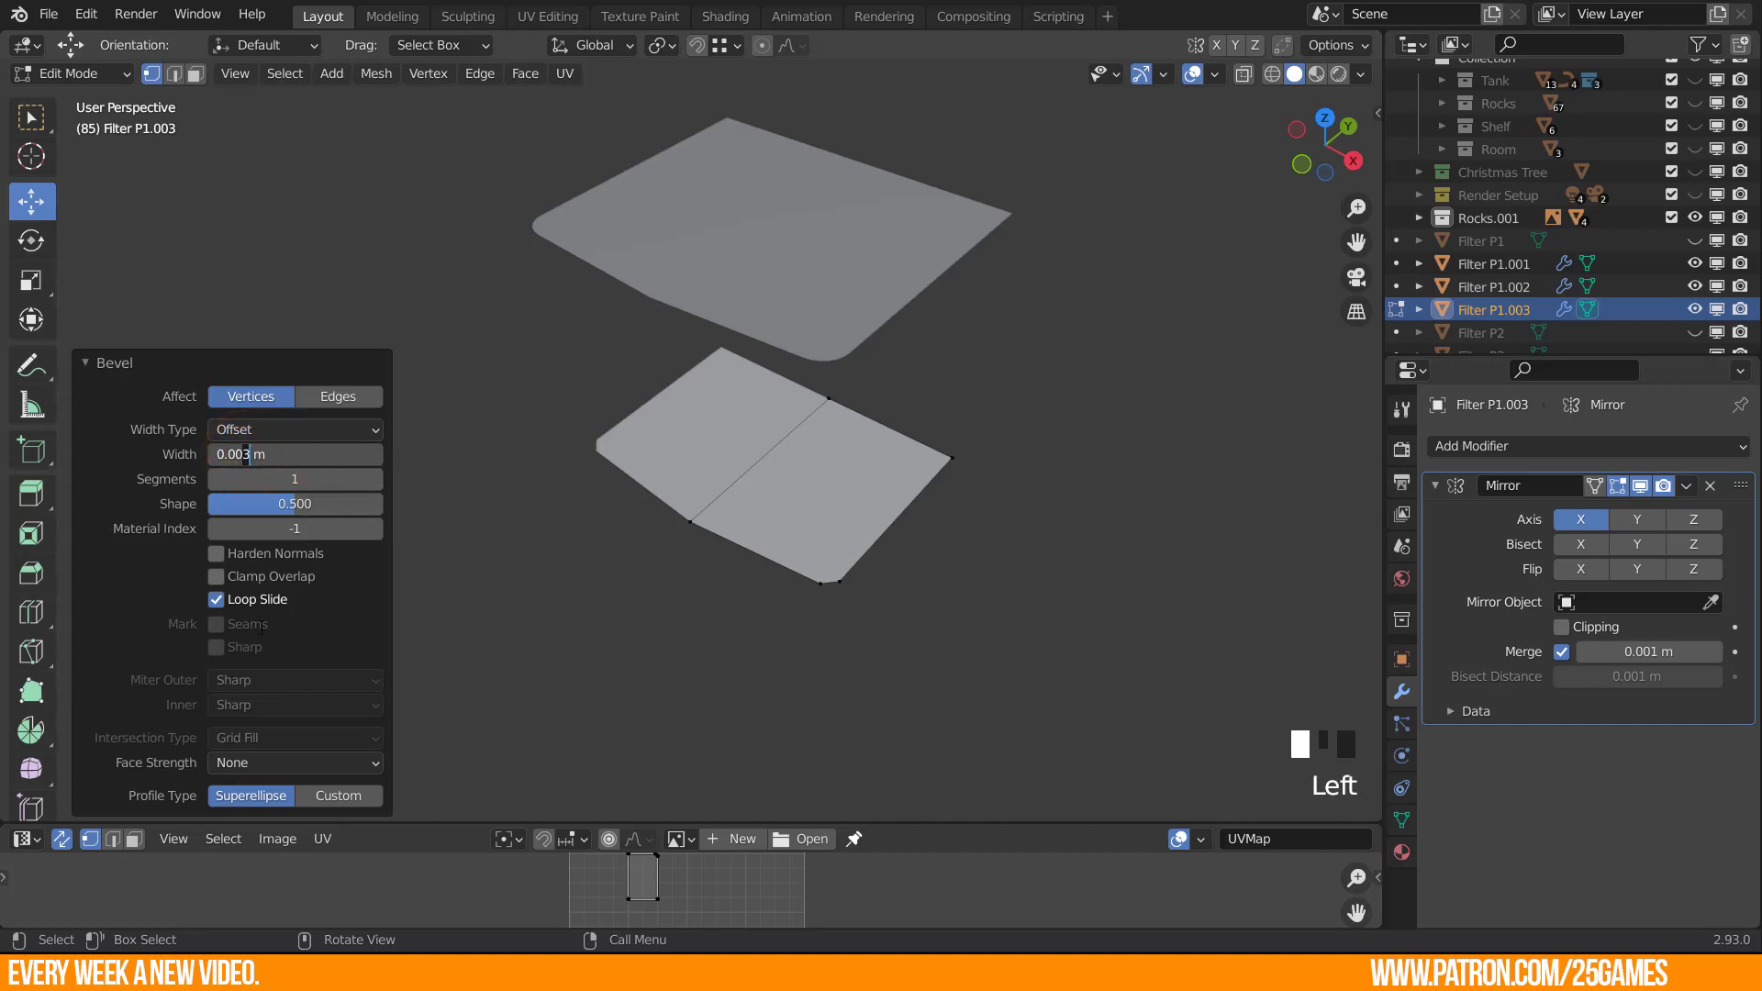
pyautogui.moveTo(845, 504); pyautogui.dragTo(557, 569, button='middle')
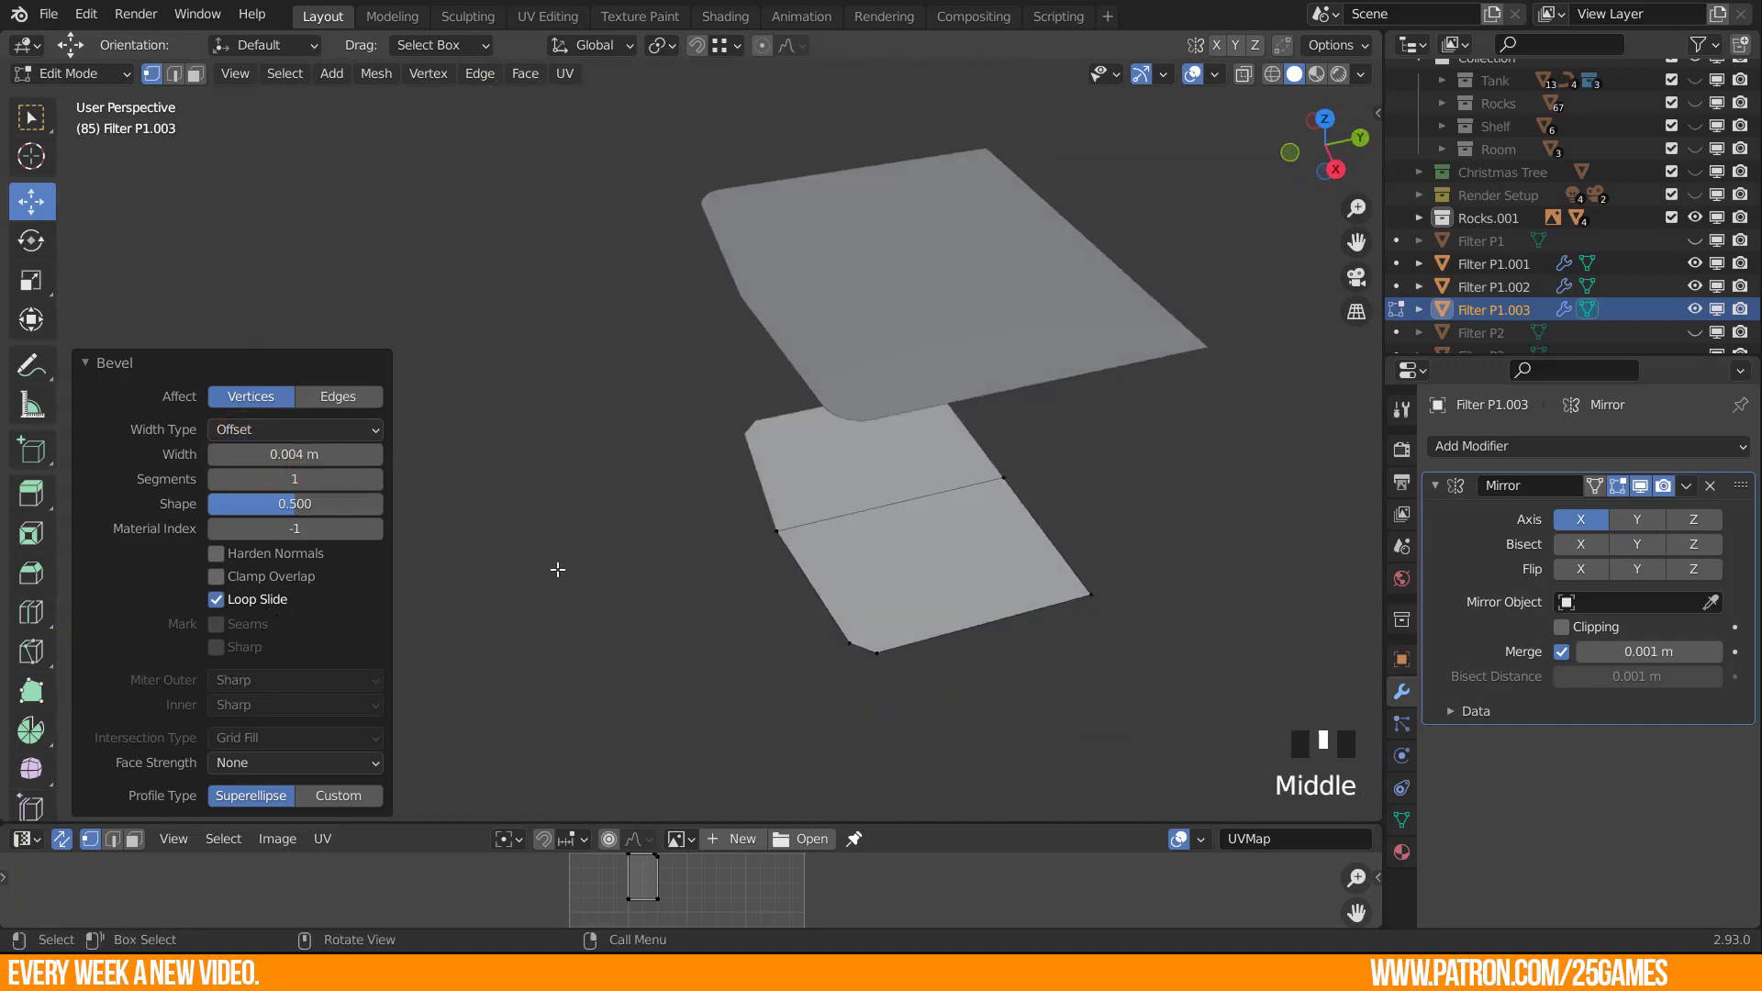
pyautogui.click(374, 482)
pyautogui.moveTo(869, 688); pyautogui.dragTo(888, 720, button='middle')
pyautogui.keyDown('shift'); pyautogui.moveTo(851, 478); pyautogui.dragTo(820, 607, button='middle'); pyautogui.keyUp('shift')
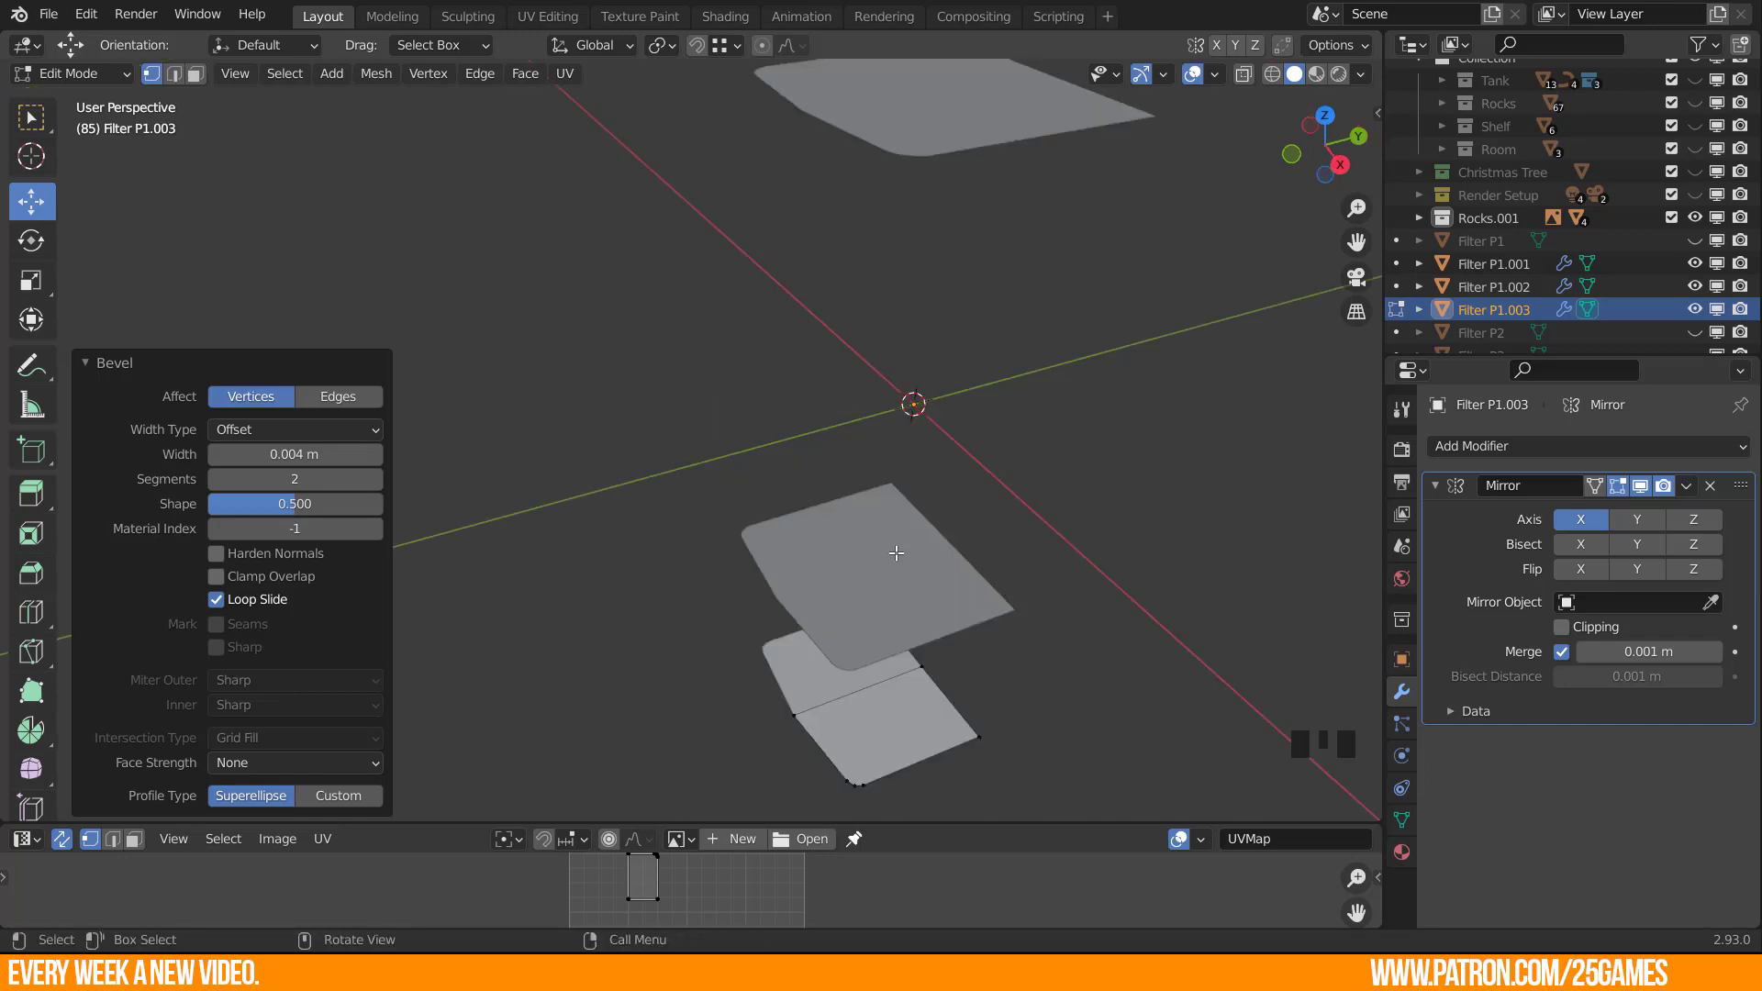
pyautogui.keyDown('shift'); pyautogui.moveTo(950, 770); pyautogui.dragTo(942, 704, button='middle'); pyautogui.keyUp('shift')
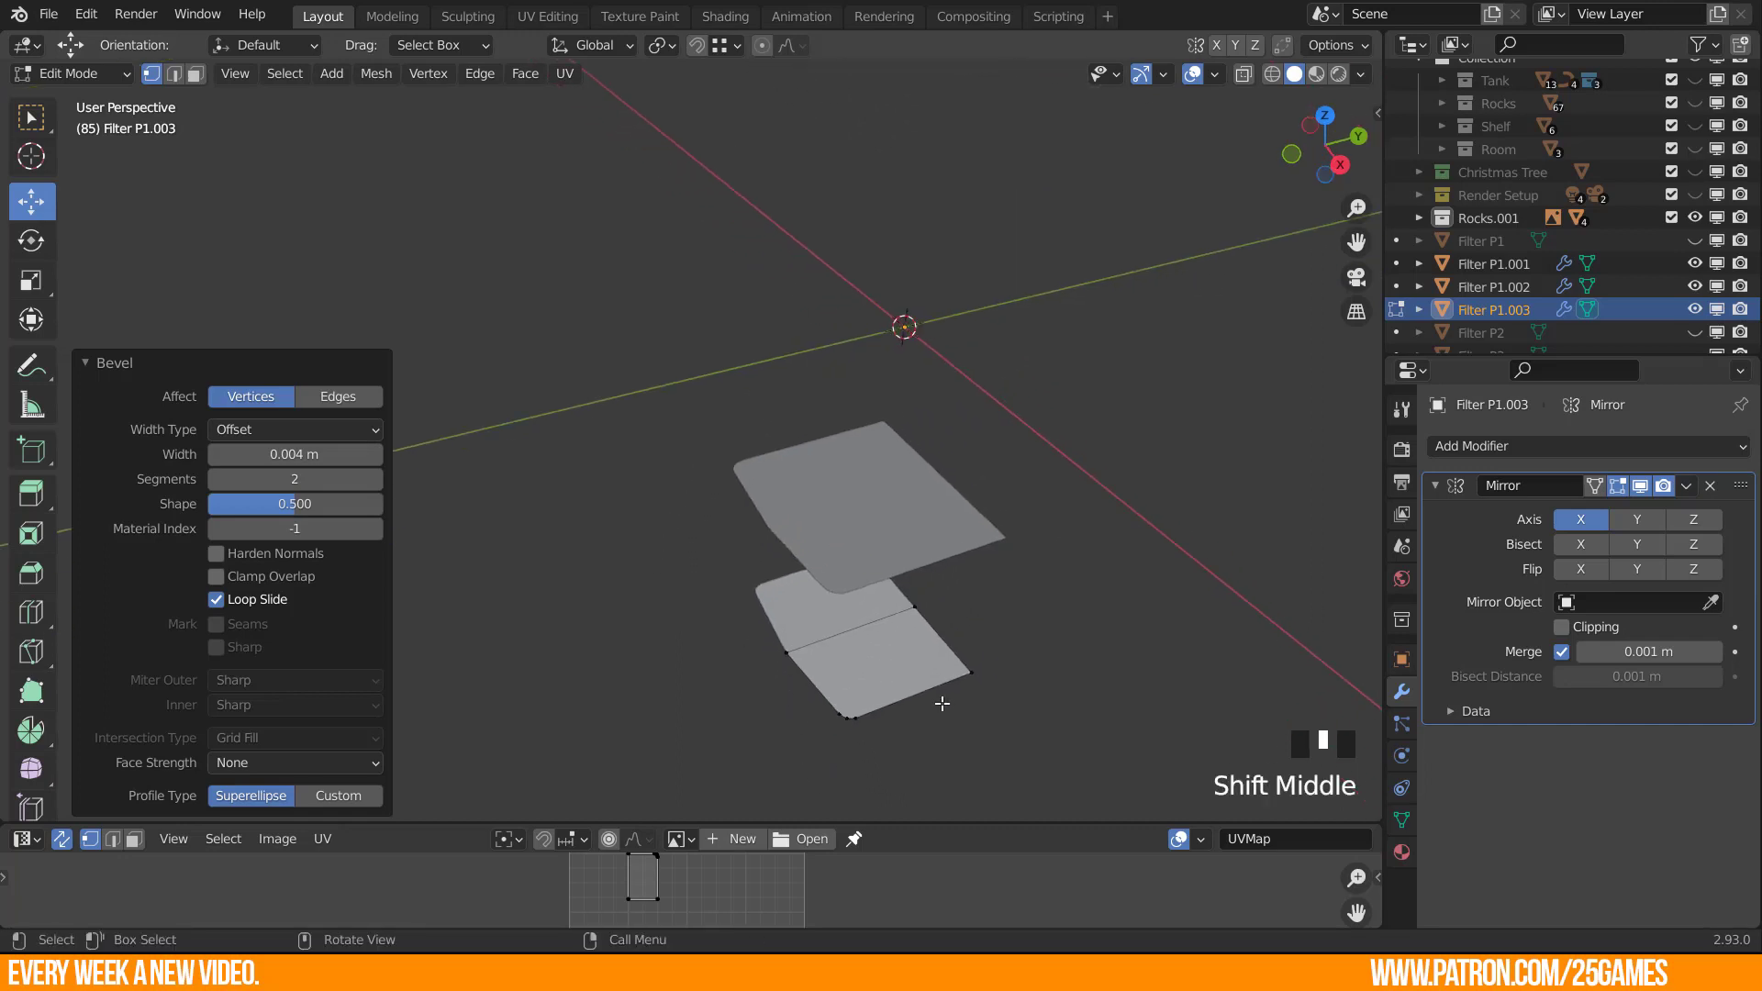
pyautogui.press('Tab')
# Join the lowest, middle and top plates into one object with Filter P1.001 as the active object.
pyautogui.moveTo(879, 579); pyautogui.dragTo(881, 616, button='middle')
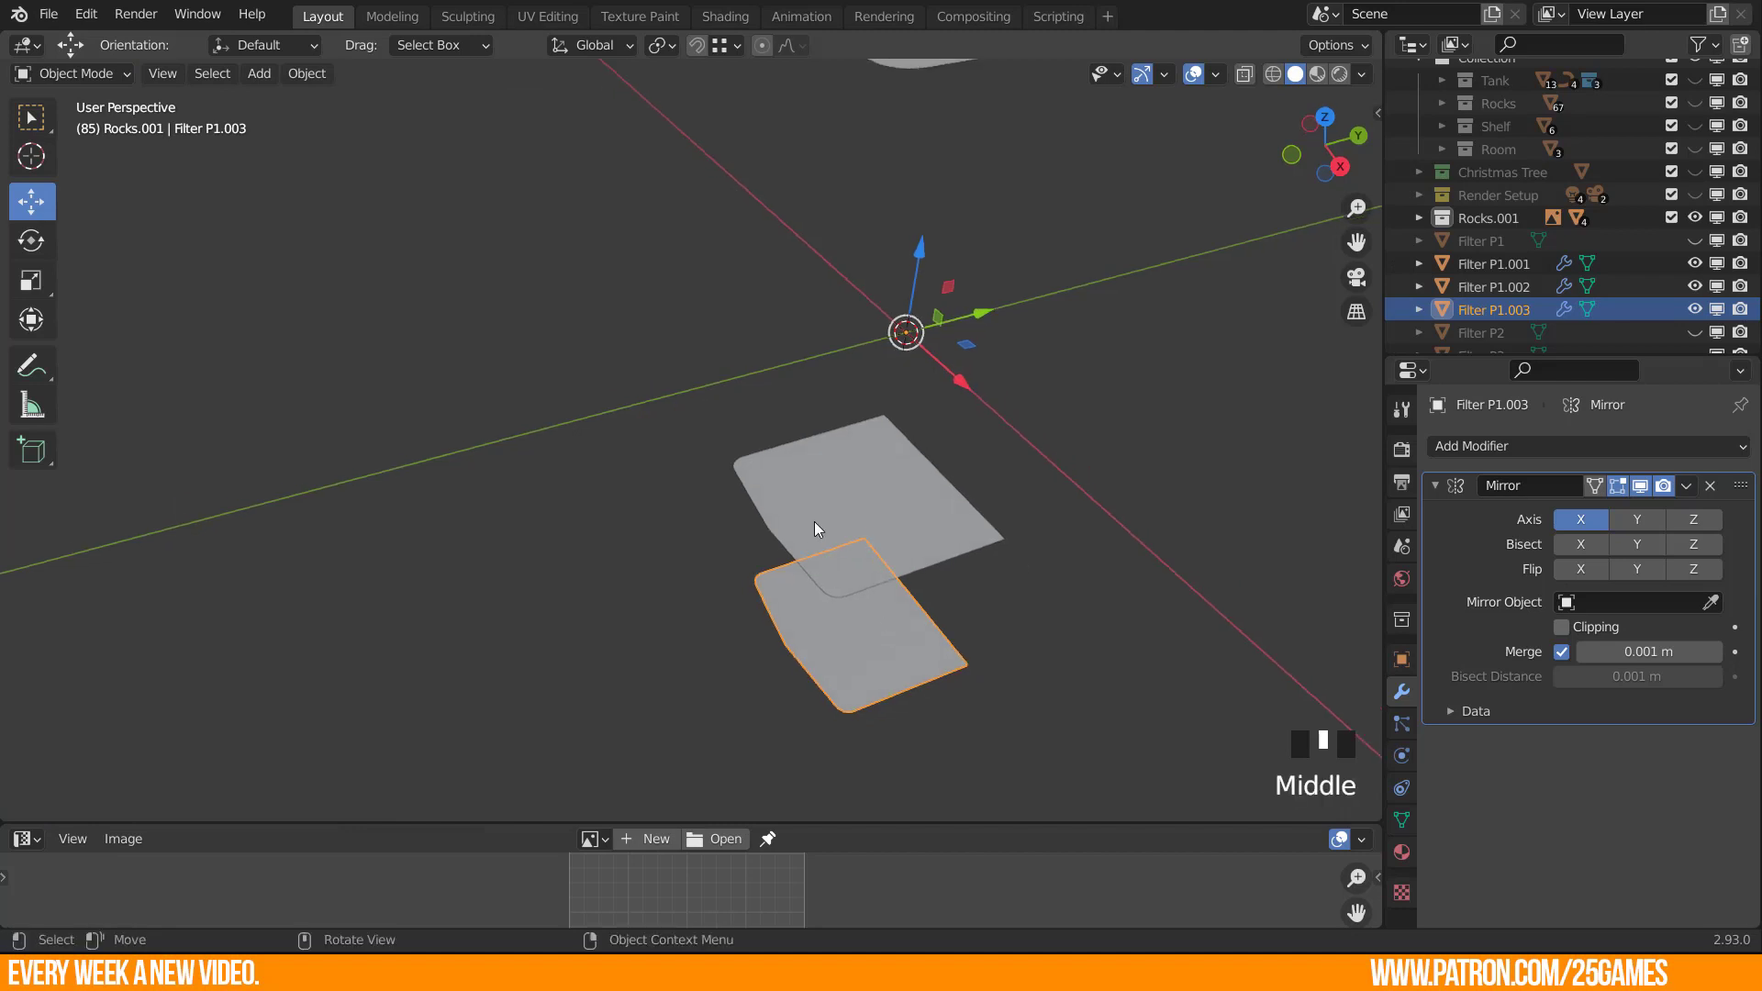
pyautogui.keyDown('shift'); pyautogui.moveTo(878, 510); pyautogui.dragTo(851, 578, button='middle'); pyautogui.keyUp('shift')
pyautogui.scroll(-2, 879, 618)
pyautogui.keyDown('shift'); pyautogui.click(851, 578); pyautogui.keyUp('shift')
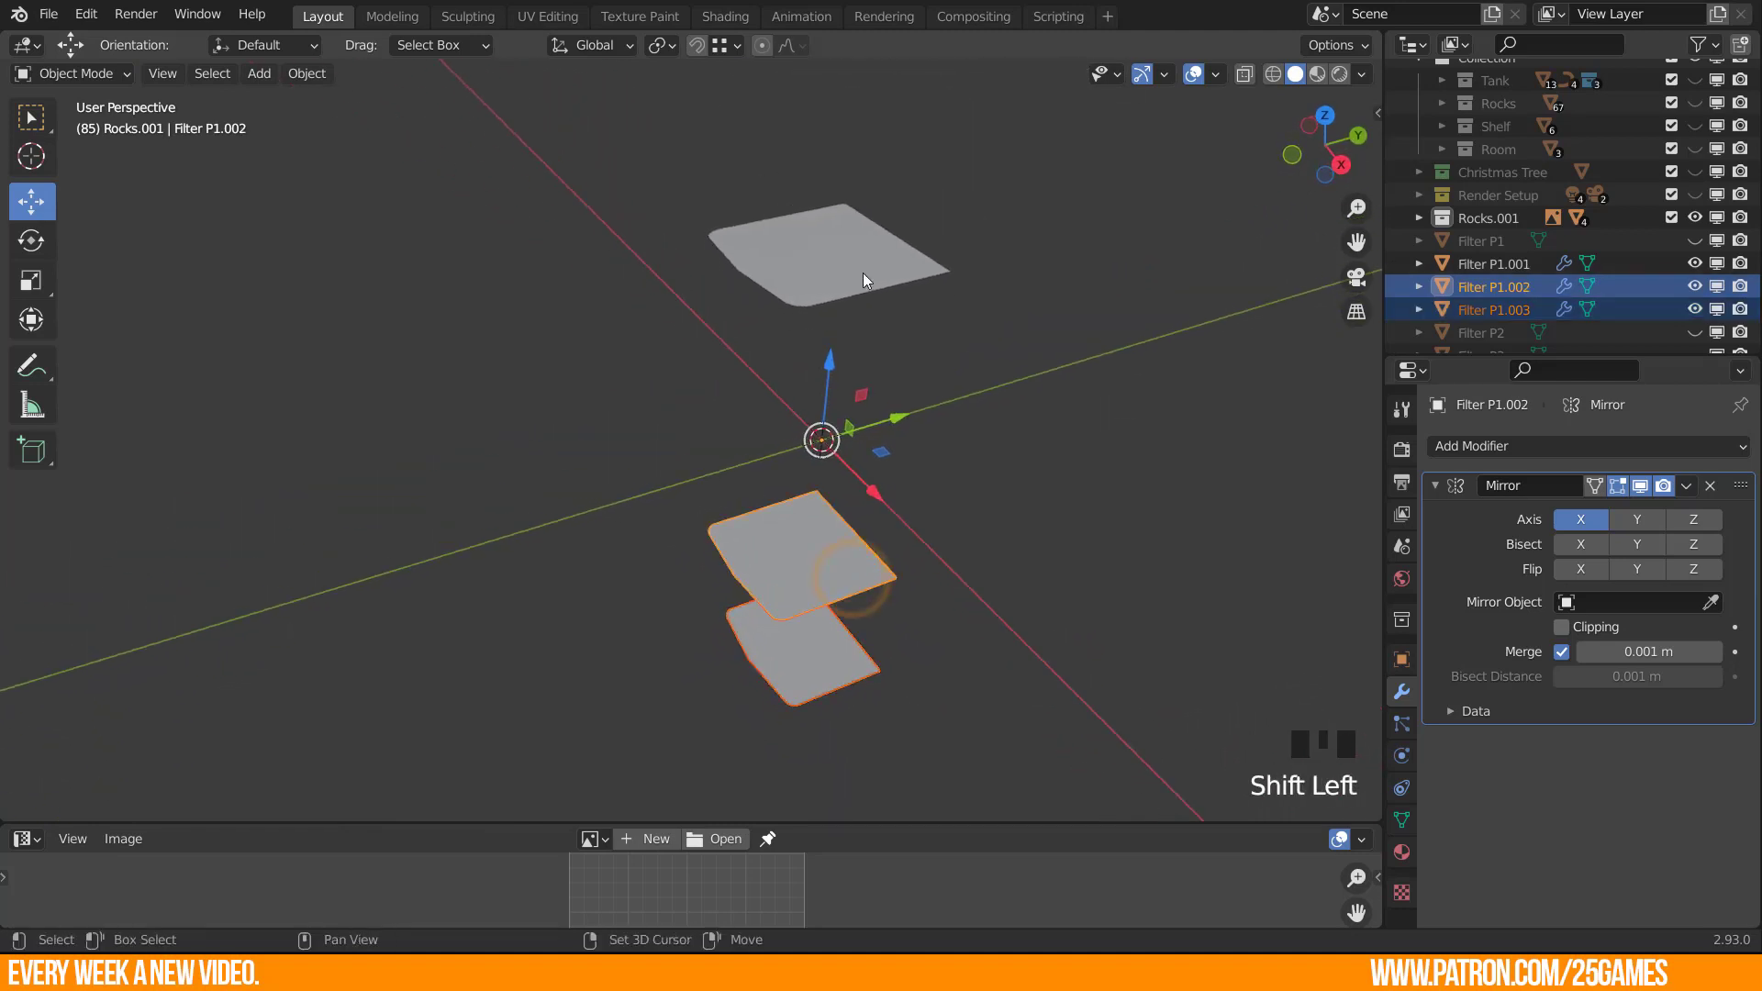
pyautogui.keyDown('shift'); pyautogui.click(865, 289); pyautogui.keyUp('shift')
pyautogui.hotkey('ctrl', 'j')
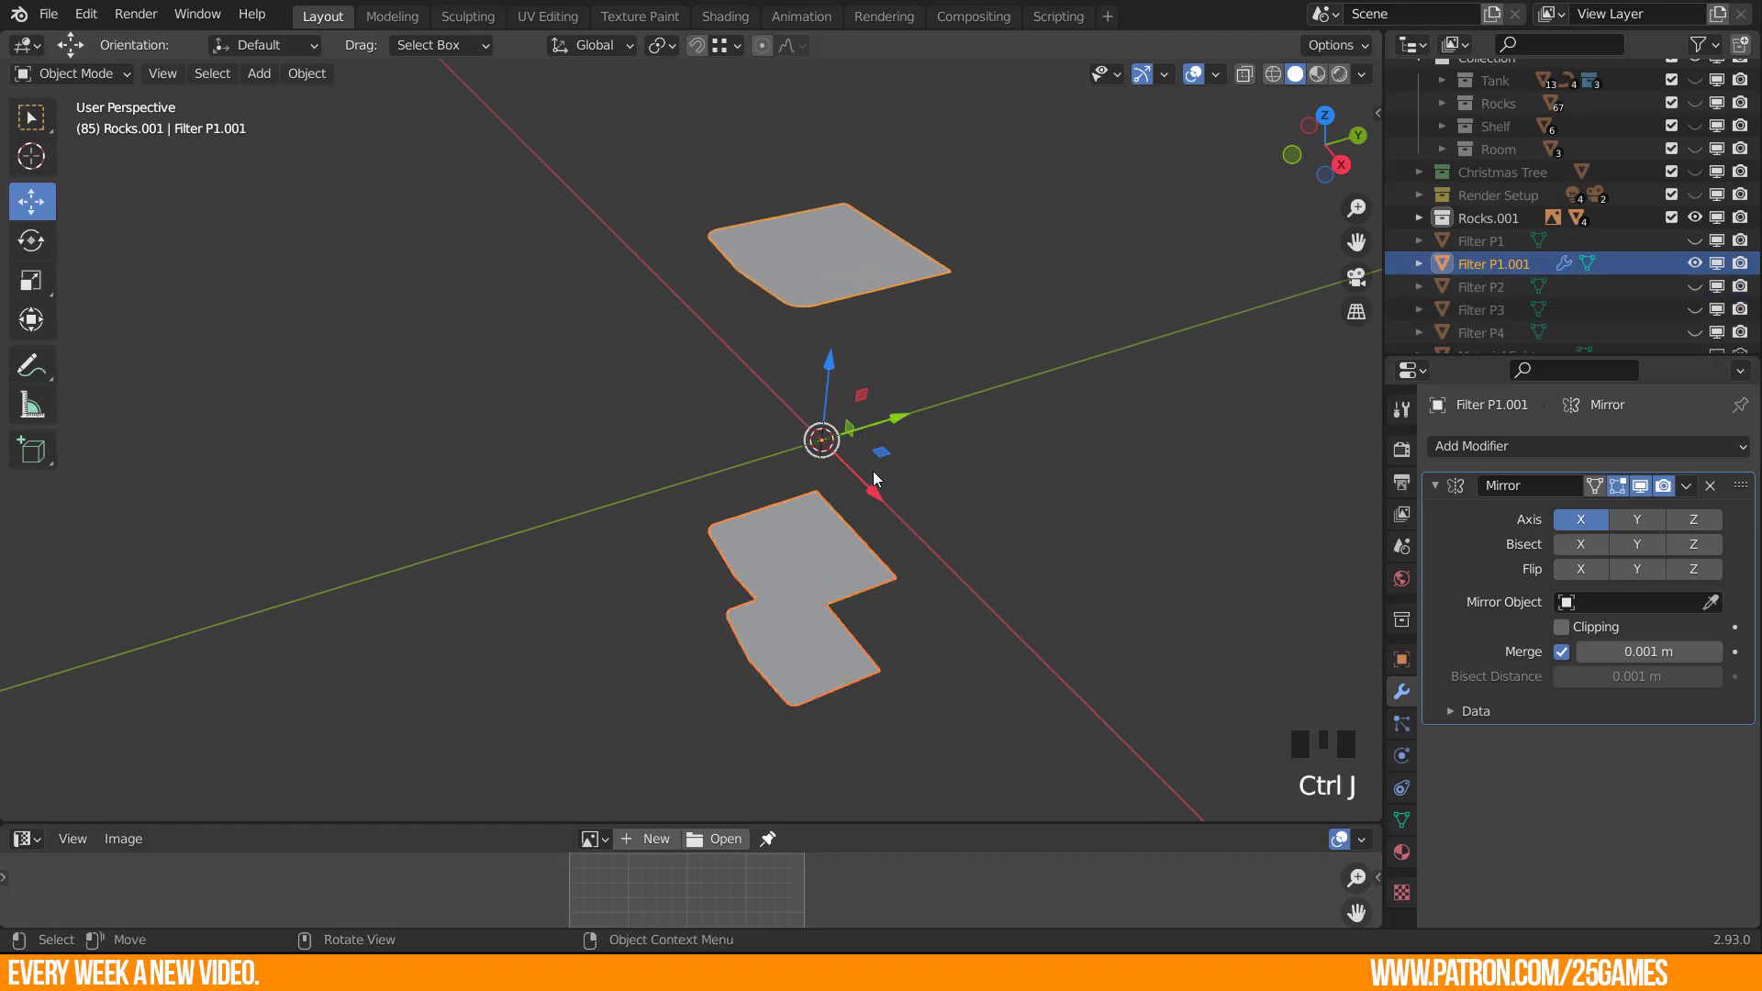
# Toggle the Mirror modifier's viewport display off and on to check the joined plates.
pyautogui.scroll(1, 756, 504)
pyautogui.scroll(-1, 757, 503)
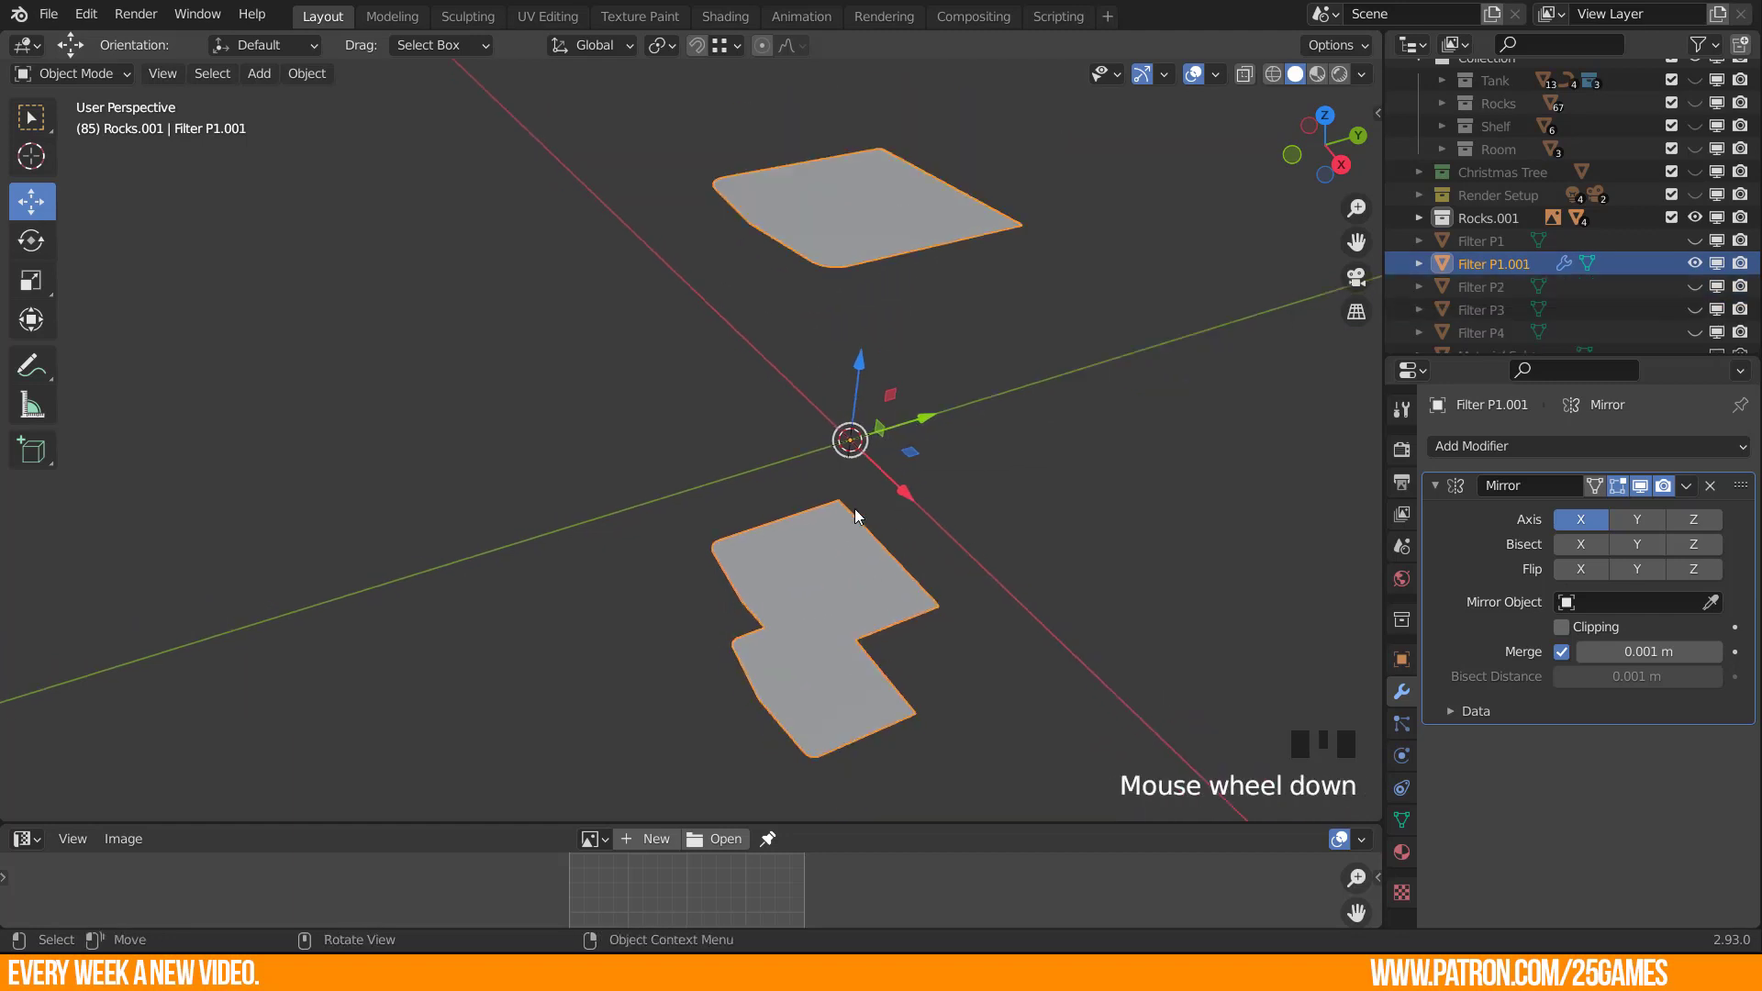
pyautogui.click(1643, 485)
pyautogui.click(1643, 485)
pyautogui.click(1644, 485)
pyautogui.click(1643, 485)
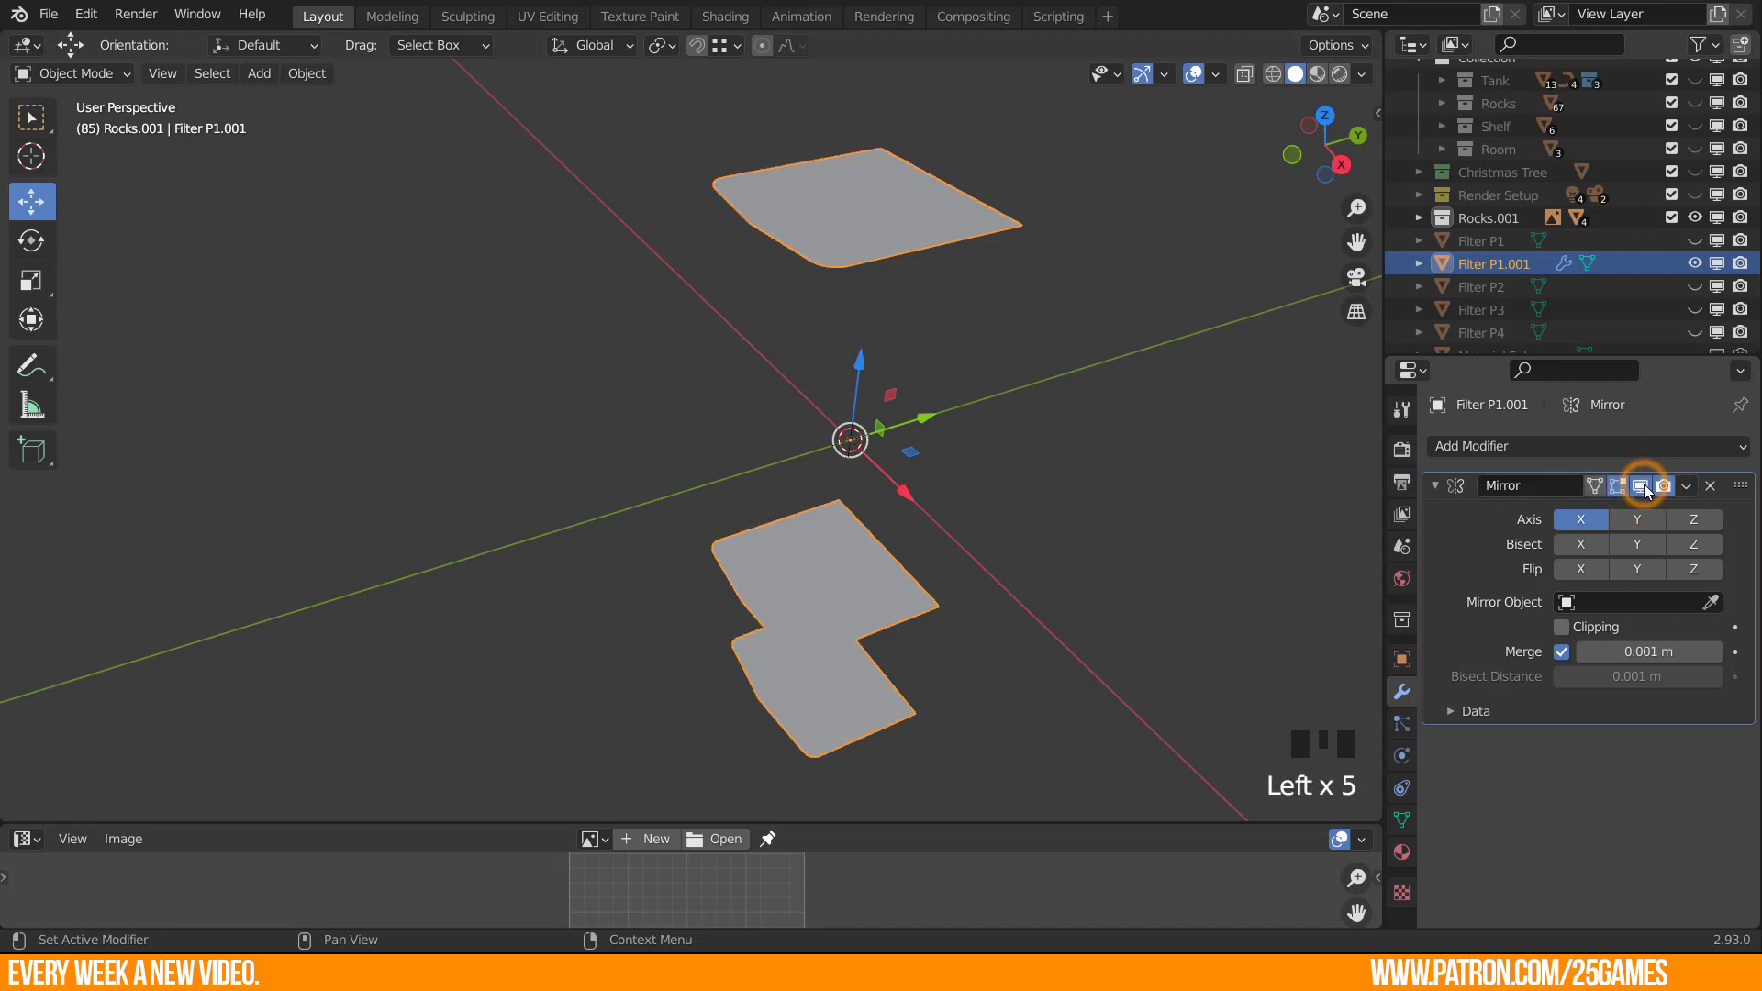
# Fill a side face between the straight outer edges of the lowest and middle plates.
pyautogui.moveTo(866, 621); pyautogui.dragTo(920, 629, button='middle')
pyautogui.press('Tab')
pyautogui.scroll(2, 911, 686)
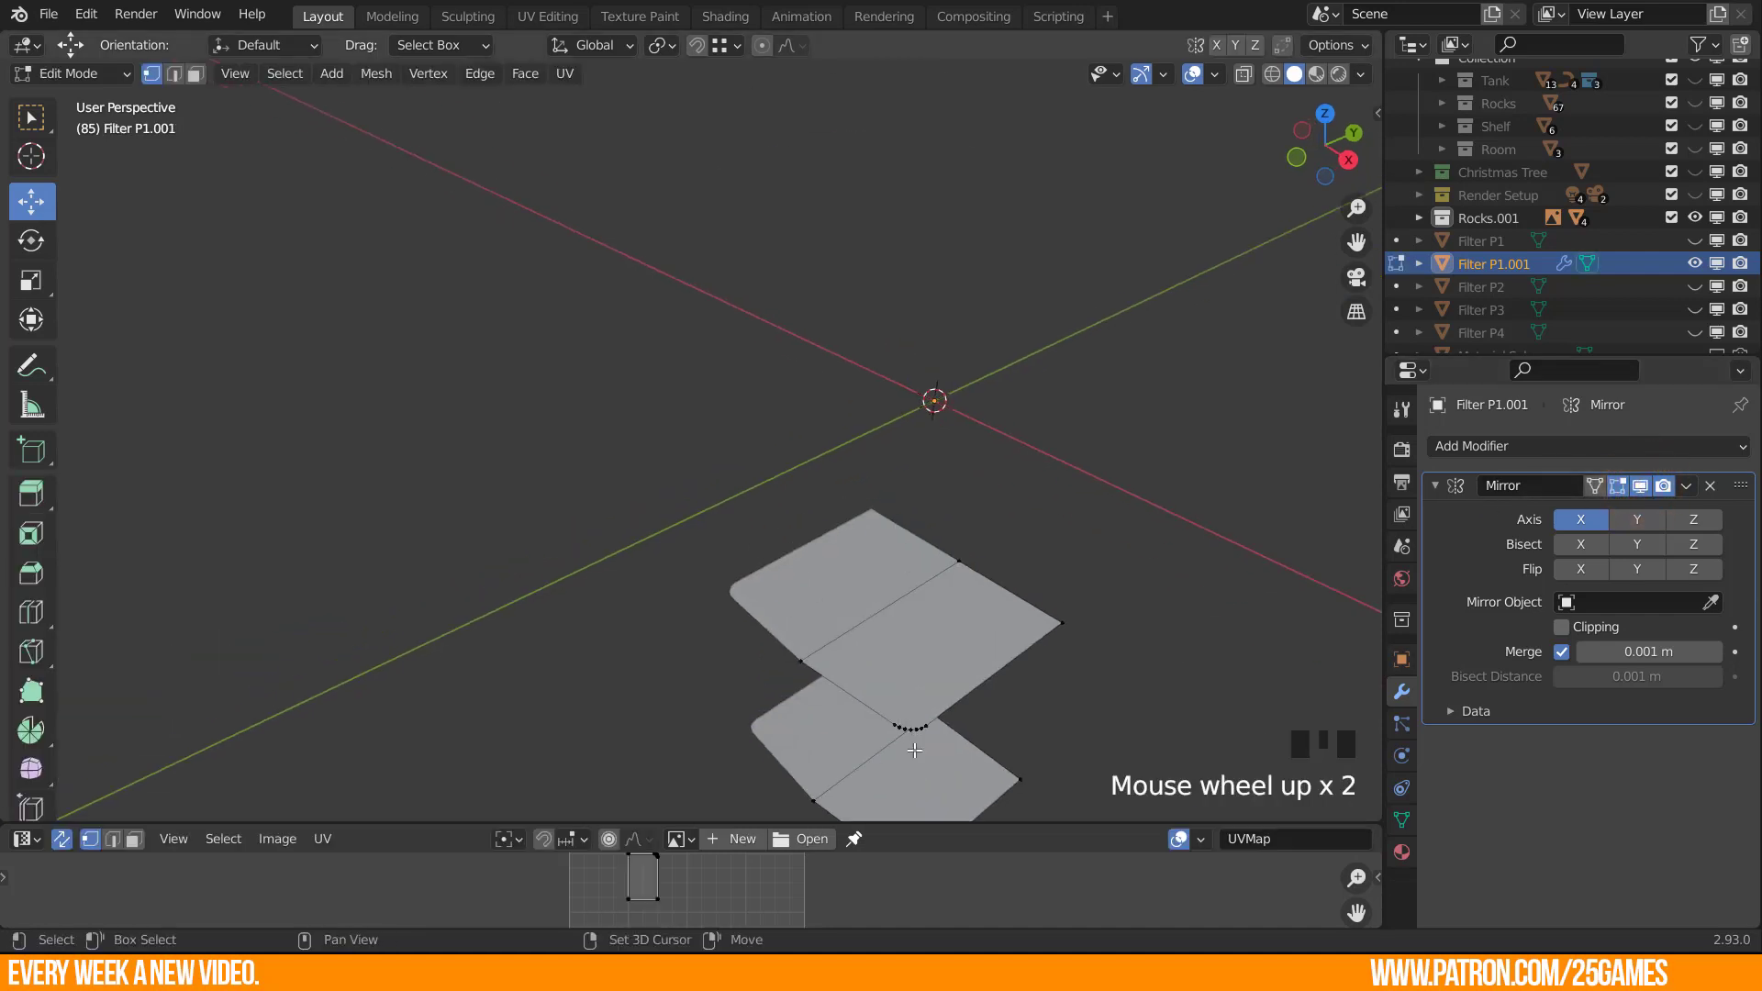
pyautogui.keyDown('shift'); pyautogui.moveTo(925, 764); pyautogui.dragTo(807, 499, button='middle'); pyautogui.keyUp('shift')
pyautogui.press('2')
pyautogui.click(873, 577)
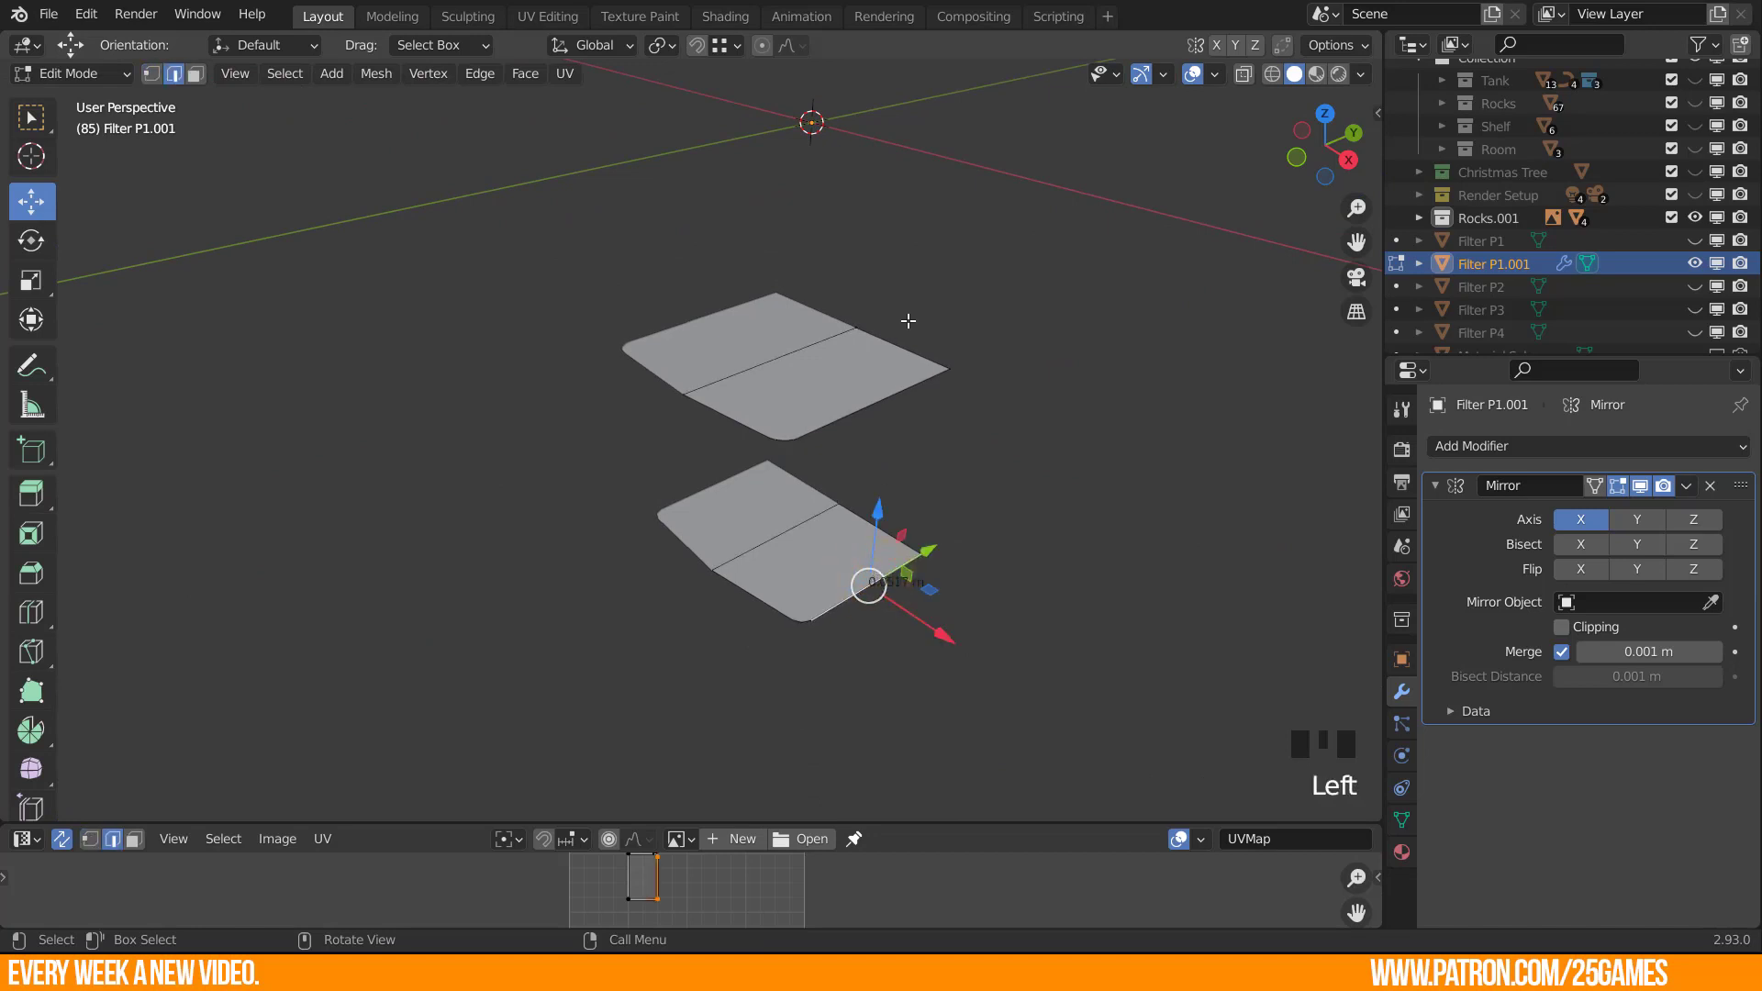
pyautogui.keyDown('shift'); pyautogui.click(899, 387); pyautogui.keyUp('shift')
pyautogui.press('f')
# Fill a side face between the straight outer edges of the middle and top plates.
pyautogui.scroll(-2, 903, 369)
pyautogui.keyDown('shift'); pyautogui.moveTo(907, 369); pyautogui.dragTo(909, 495, button='middle'); pyautogui.keyUp('shift')
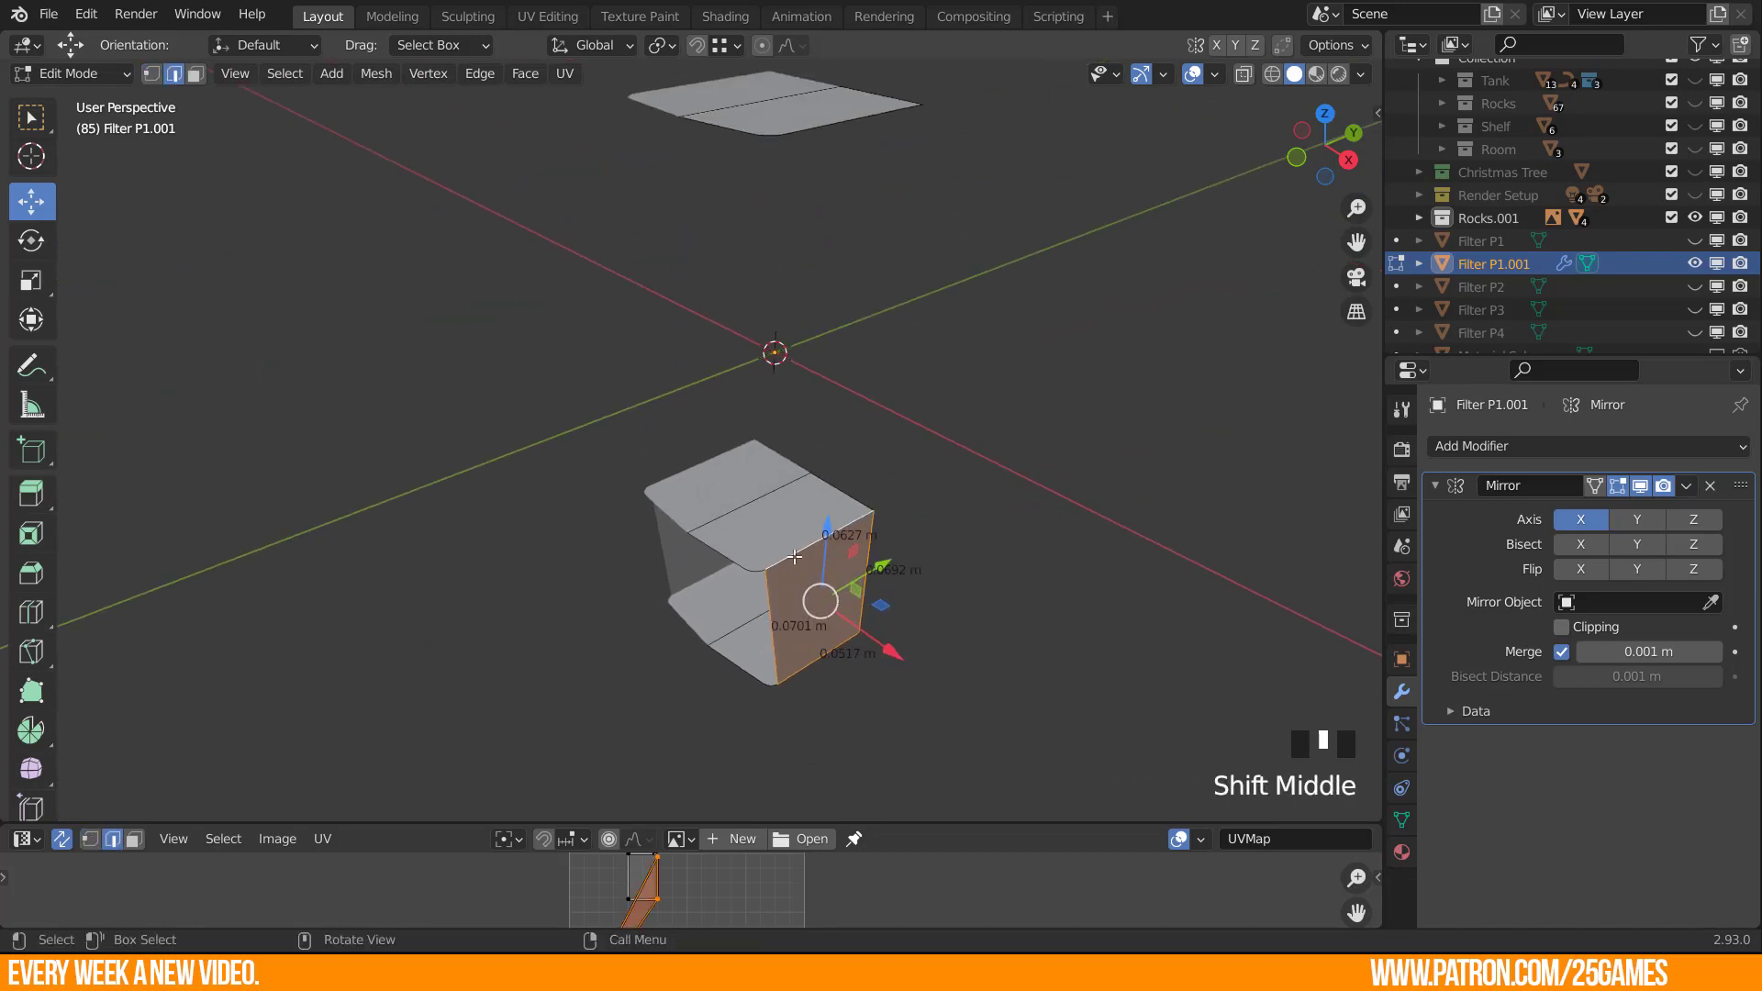
pyautogui.click(840, 529)
pyautogui.keyDown('shift'); pyautogui.click(862, 120); pyautogui.keyUp('shift')
pyautogui.press('f')
pyautogui.moveTo(862, 120); pyautogui.dragTo(877, 117, button='middle')
# Enable the Face Orientation overlay to check the direction of the mesh's faces.
pyautogui.click(1214, 75)
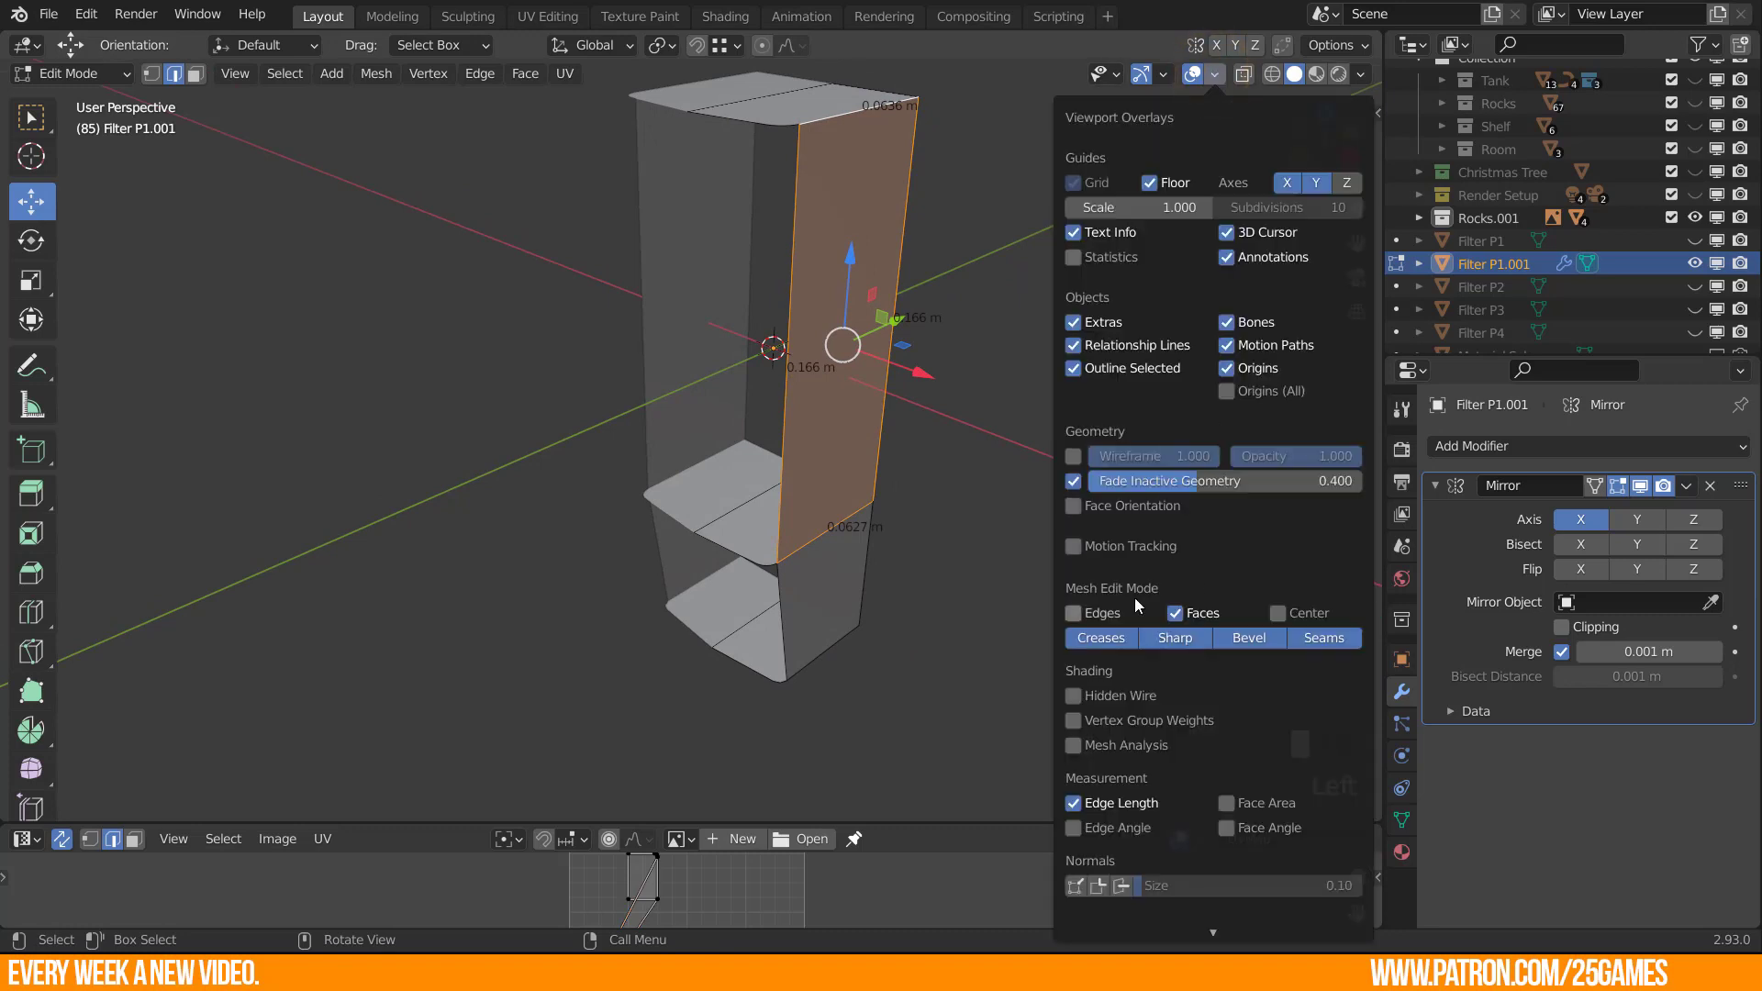
pyautogui.click(1072, 506)
pyautogui.moveTo(752, 472); pyautogui.dragTo(761, 476, button='middle')
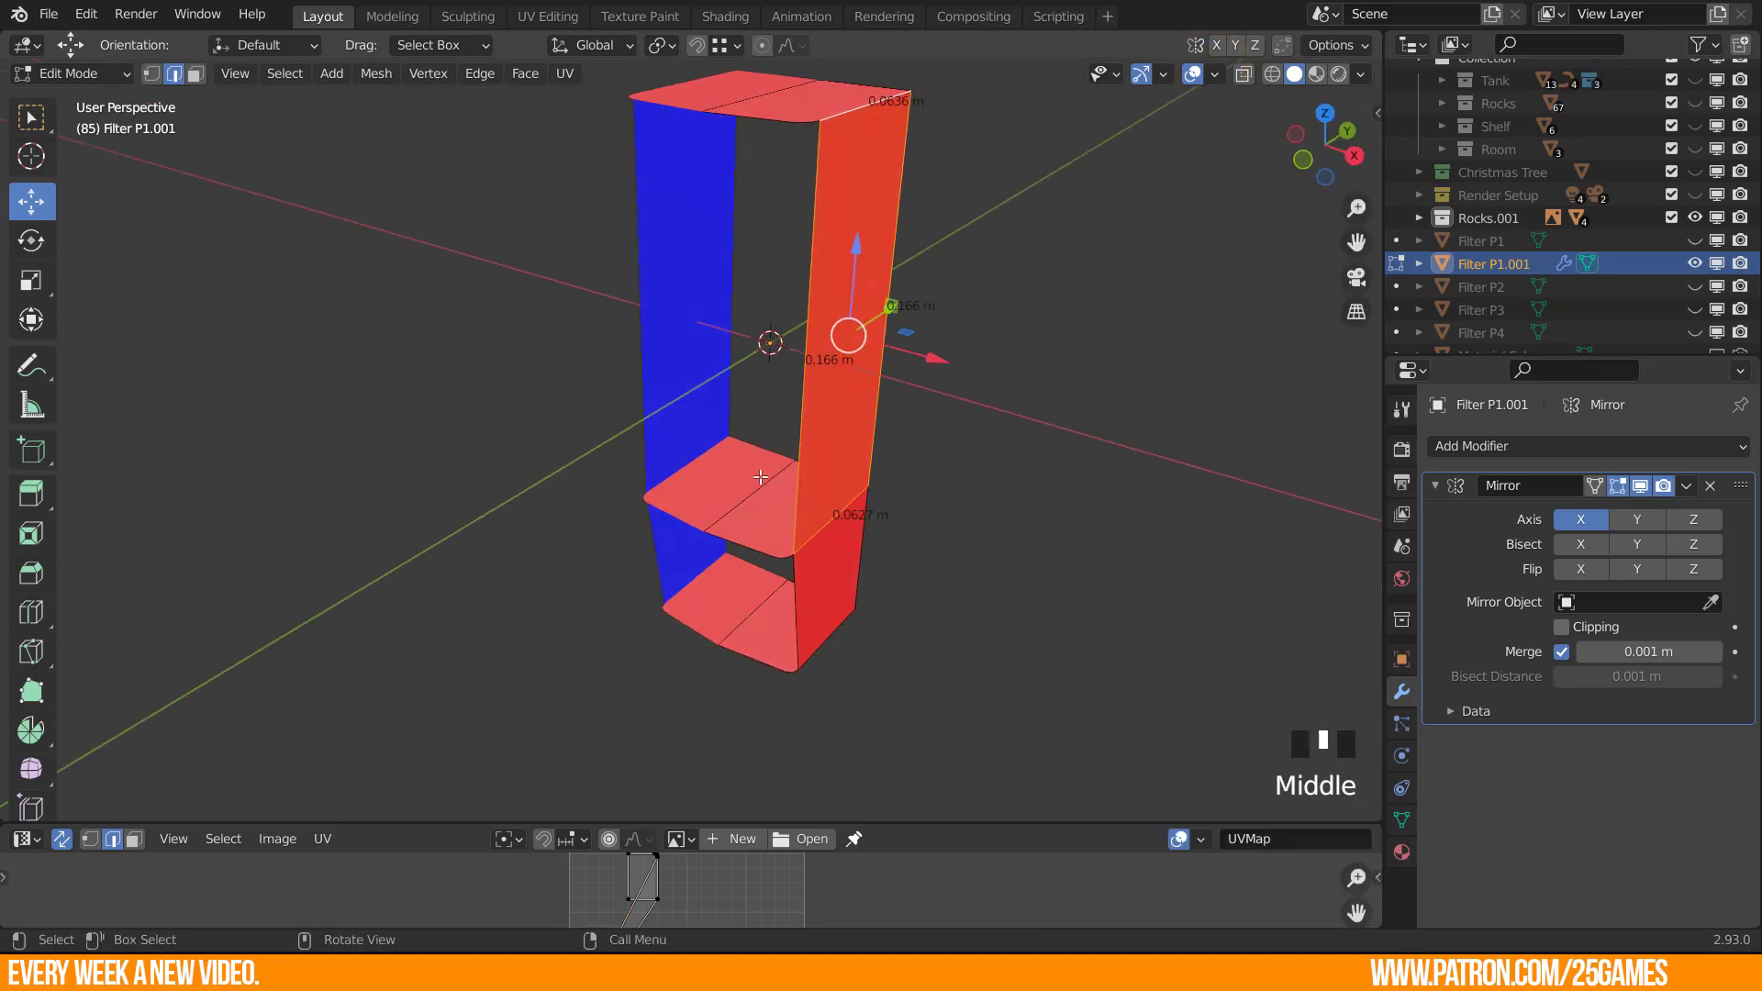
# Flip the normals of all faces in the joined filter mesh.
pyautogui.press('a')
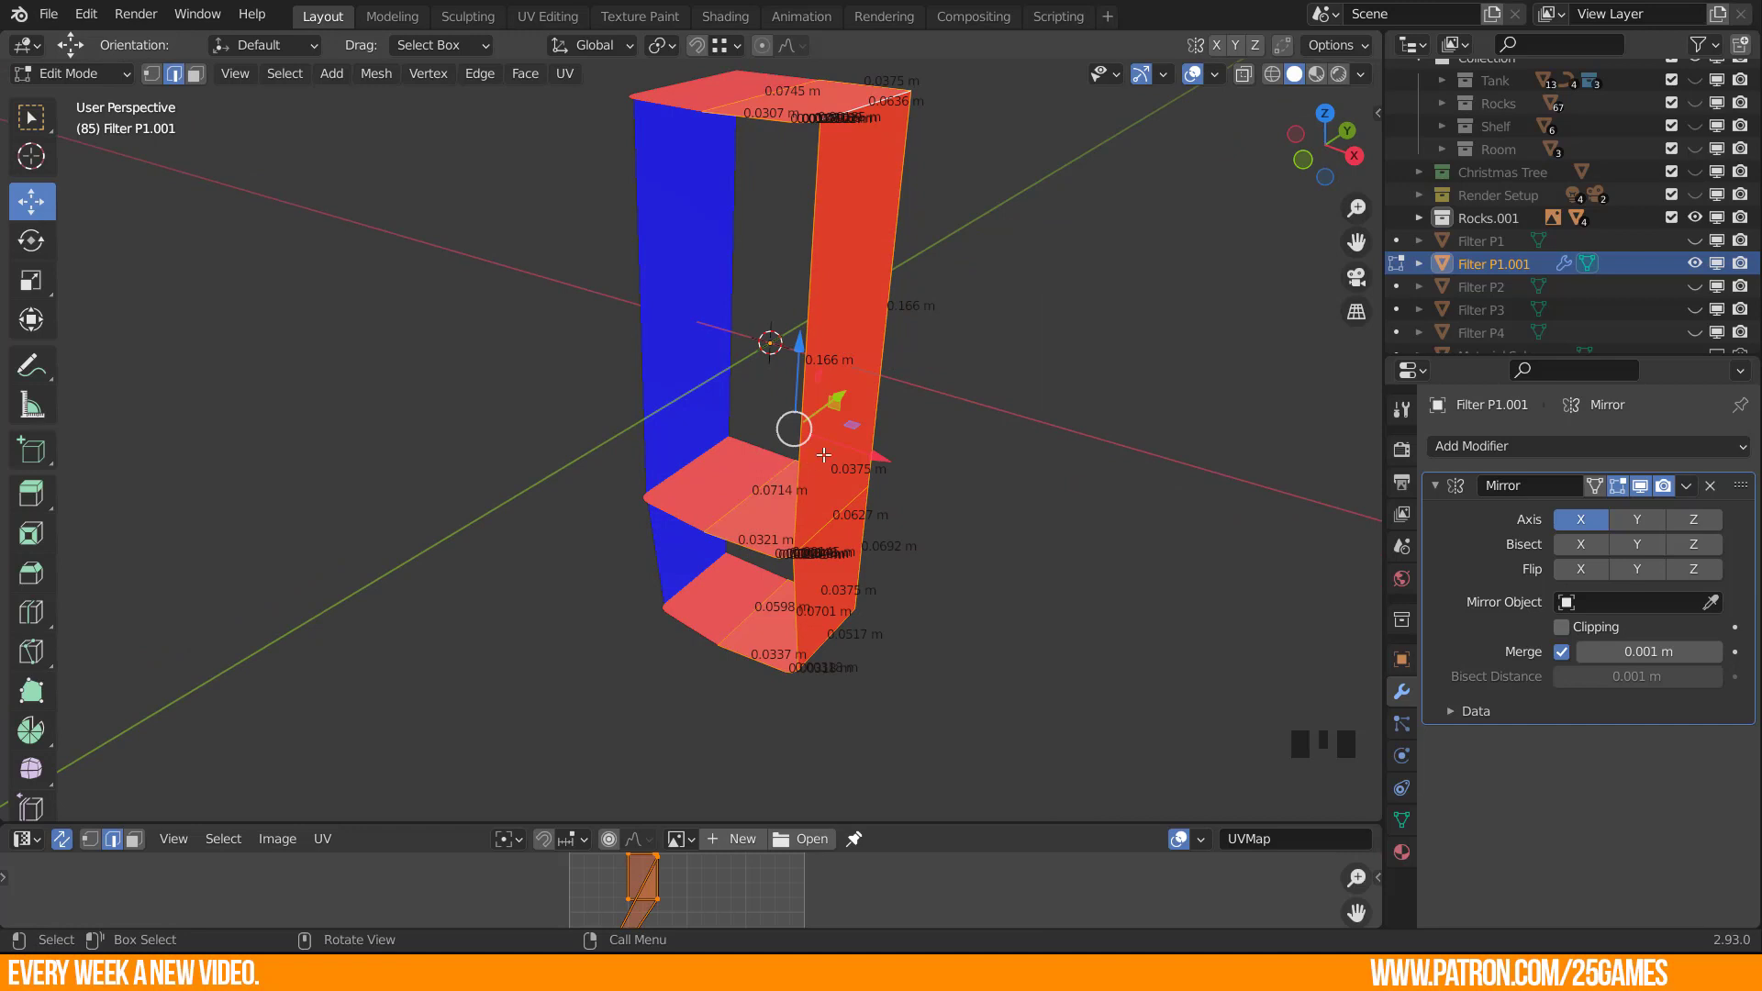
pyautogui.hotkey('alt', 'n')
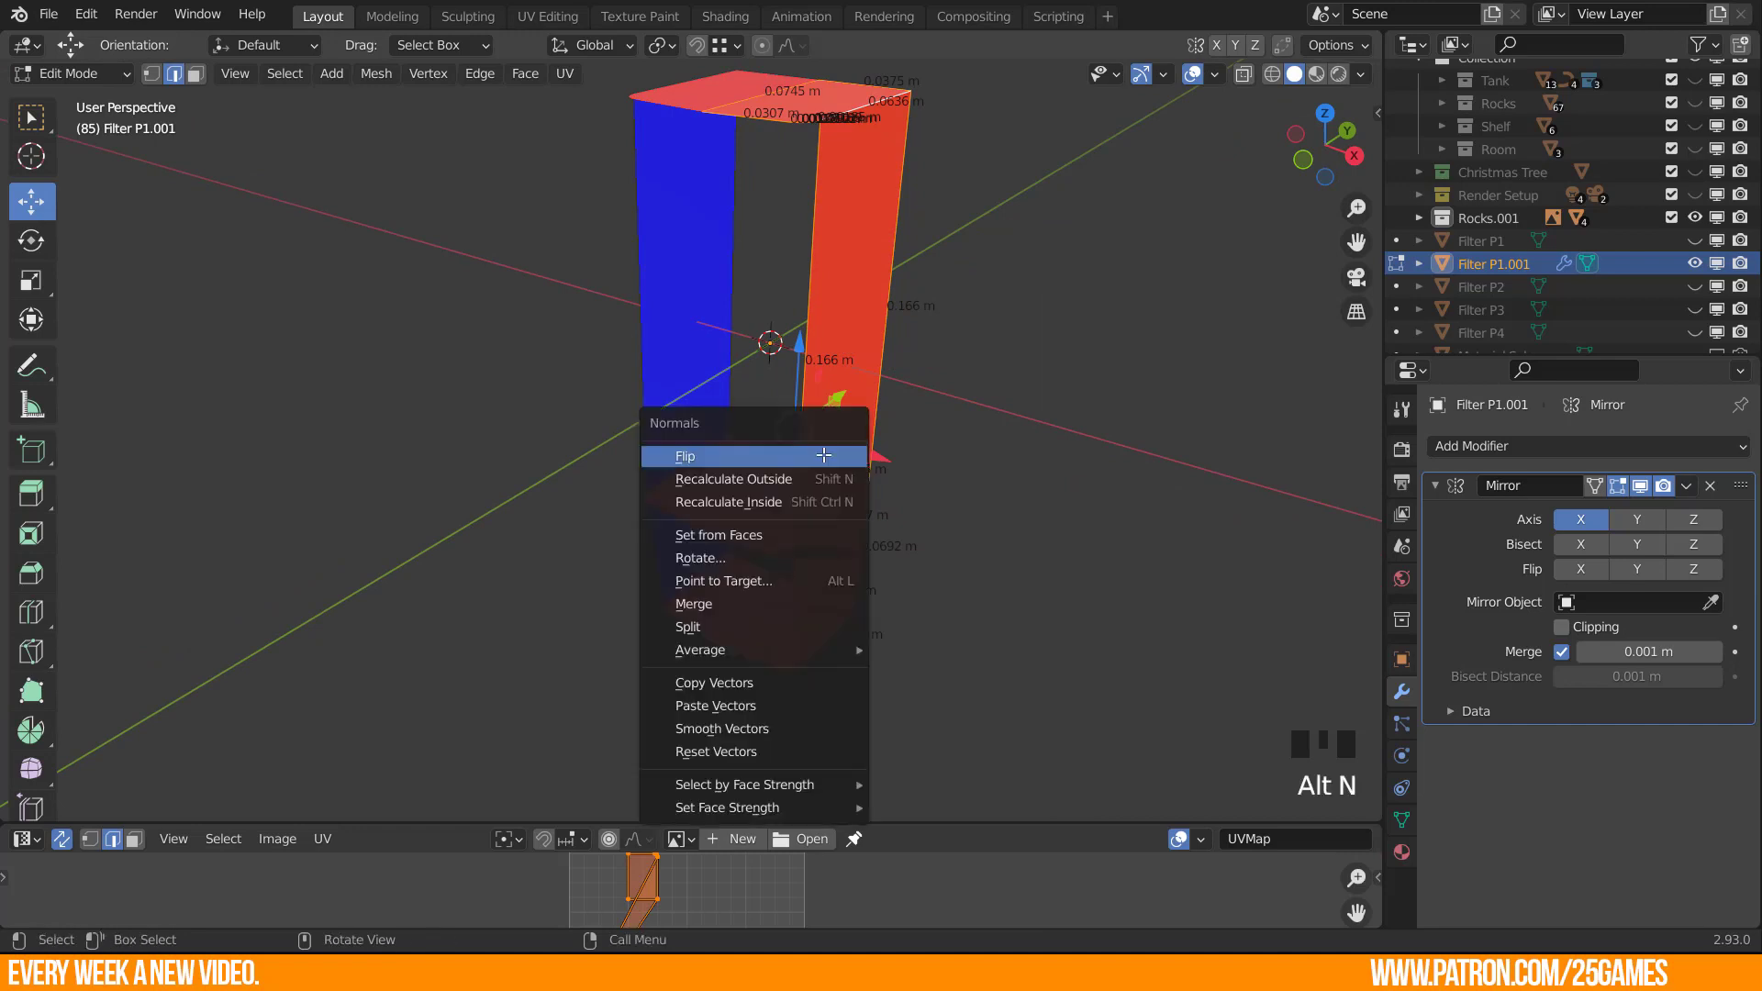
pyautogui.click(702, 456)
# Fill the front face between the straight front edges of the middle and top plates.
pyautogui.moveTo(702, 458); pyautogui.dragTo(898, 472, button='middle')
pyautogui.click(838, 265)
pyautogui.scroll(3, 867, 663)
pyautogui.moveTo(869, 664); pyautogui.dragTo(808, 448, button='middle')
pyautogui.click(725, 344)
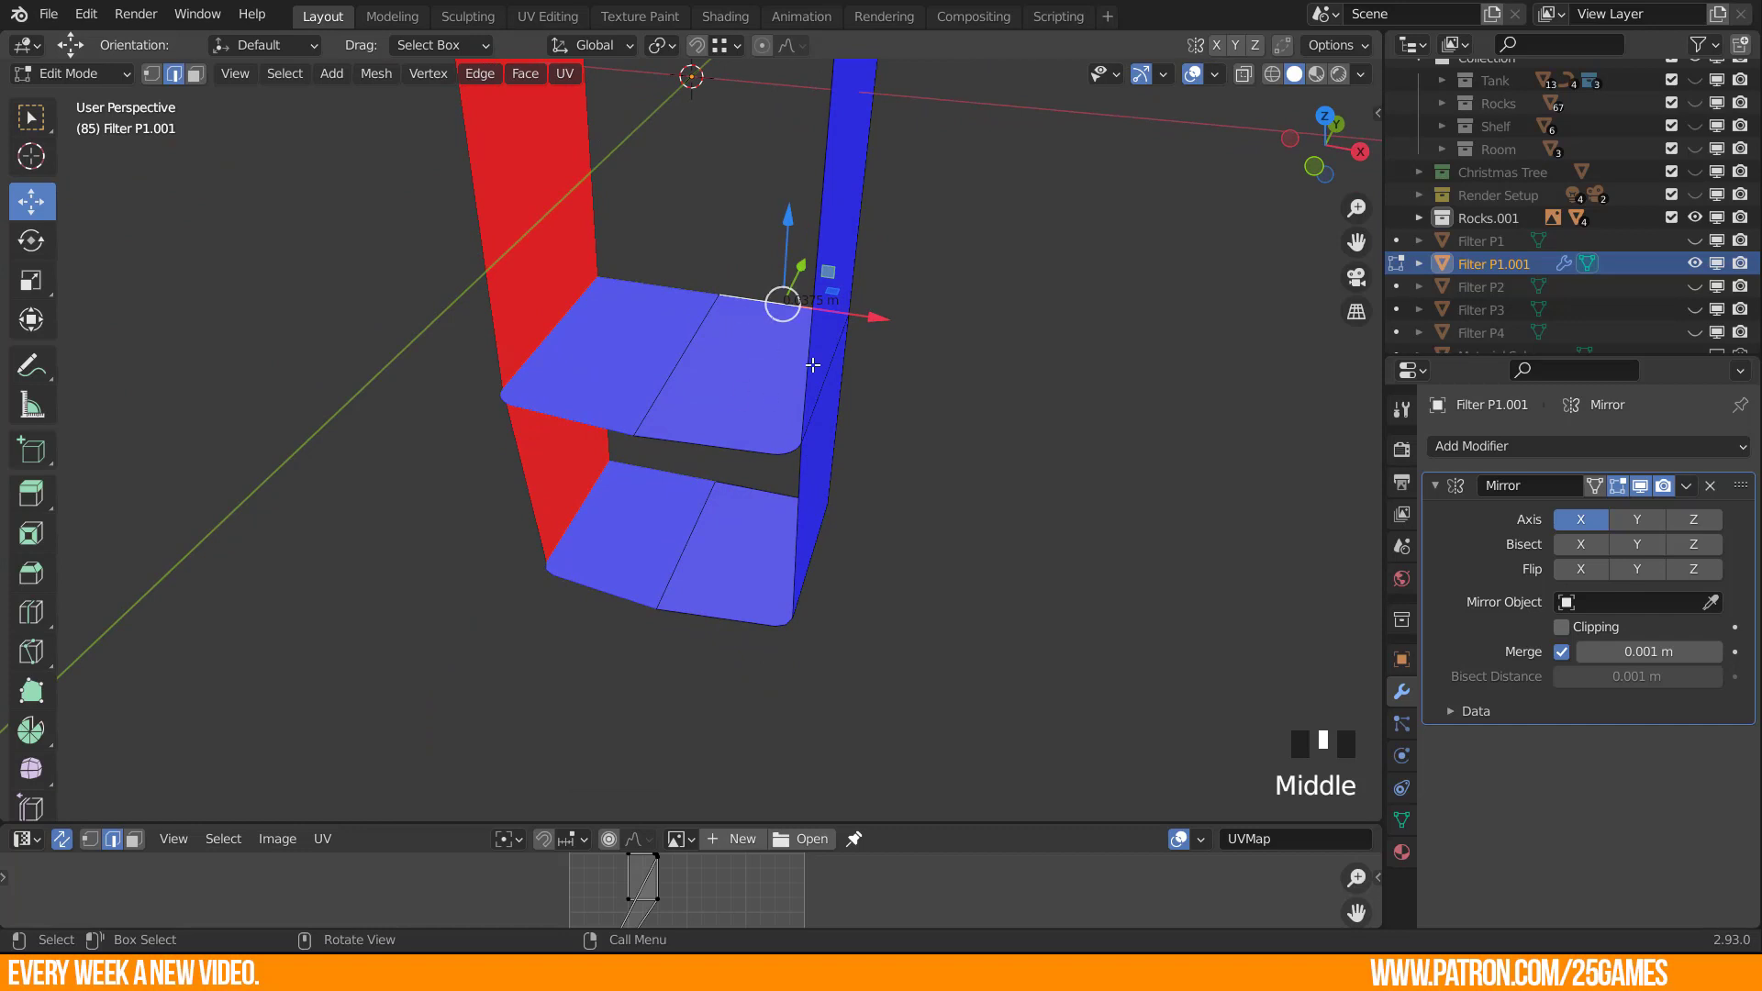
pyautogui.moveTo(783, 376); pyautogui.dragTo(762, 459, button='middle')
pyautogui.click(692, 438)
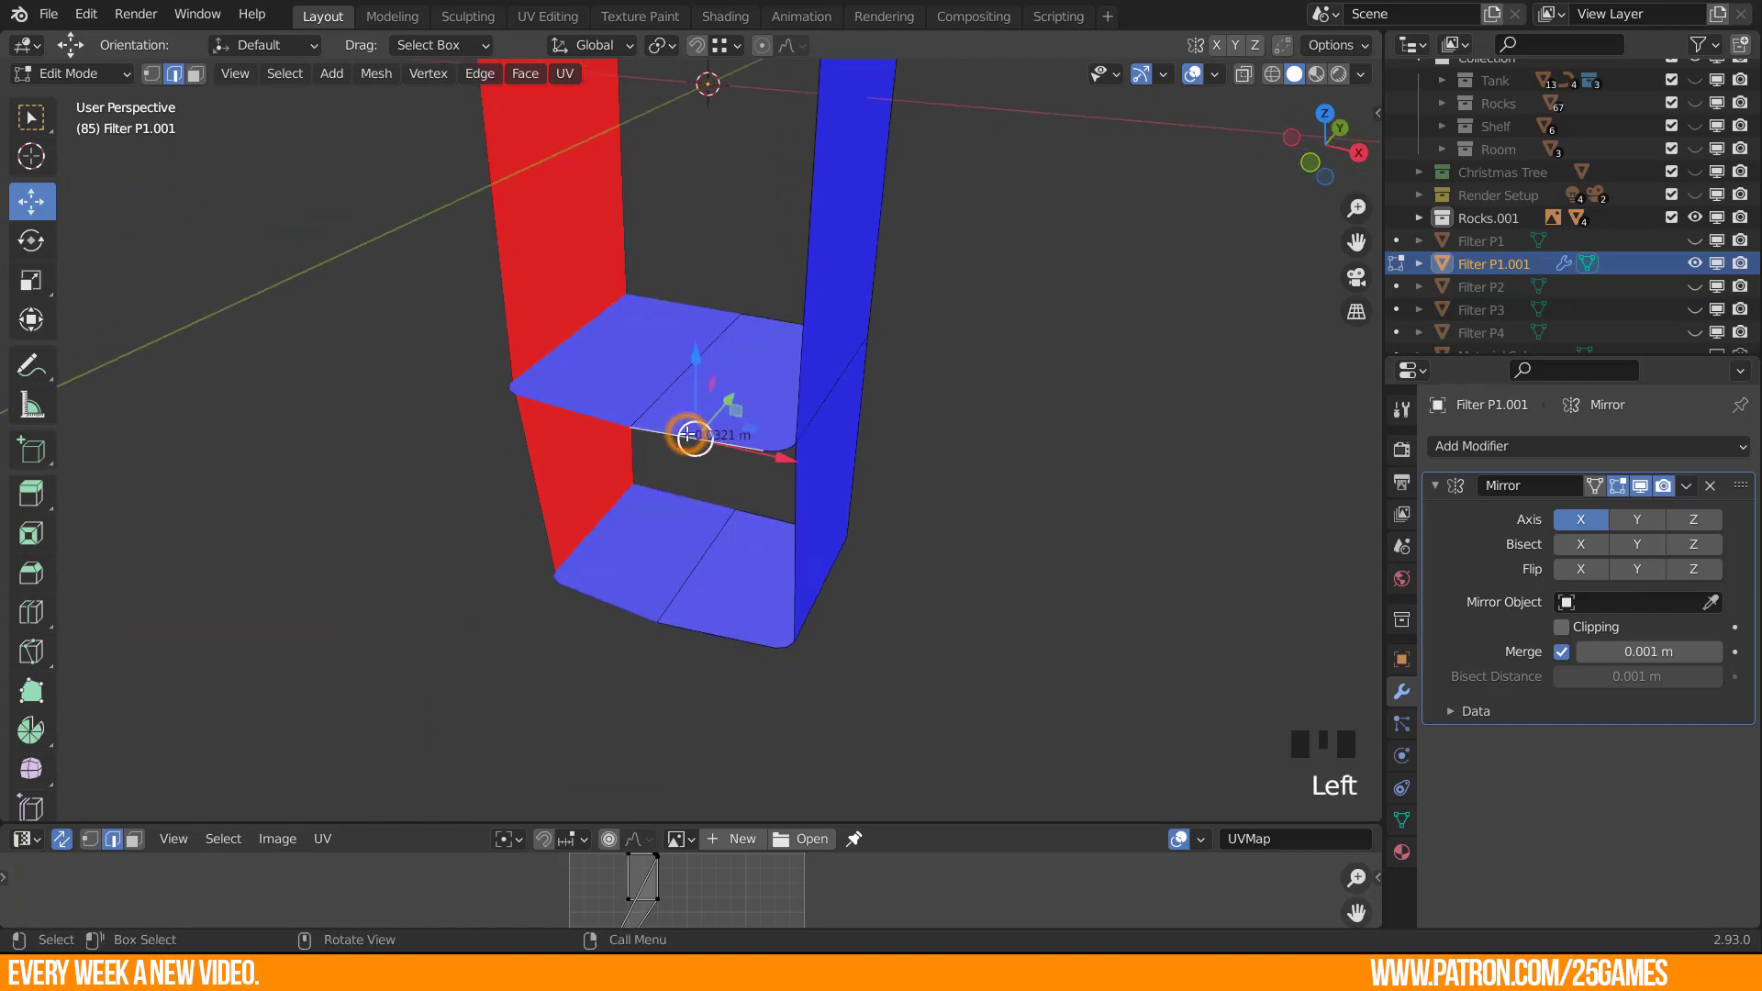
pyautogui.keyDown('shift'); pyautogui.moveTo(699, 344); pyautogui.dragTo(775, 236, button='middle'); pyautogui.keyUp('shift')
pyautogui.keyDown('shift'); pyautogui.click(765, 198); pyautogui.keyUp('shift')
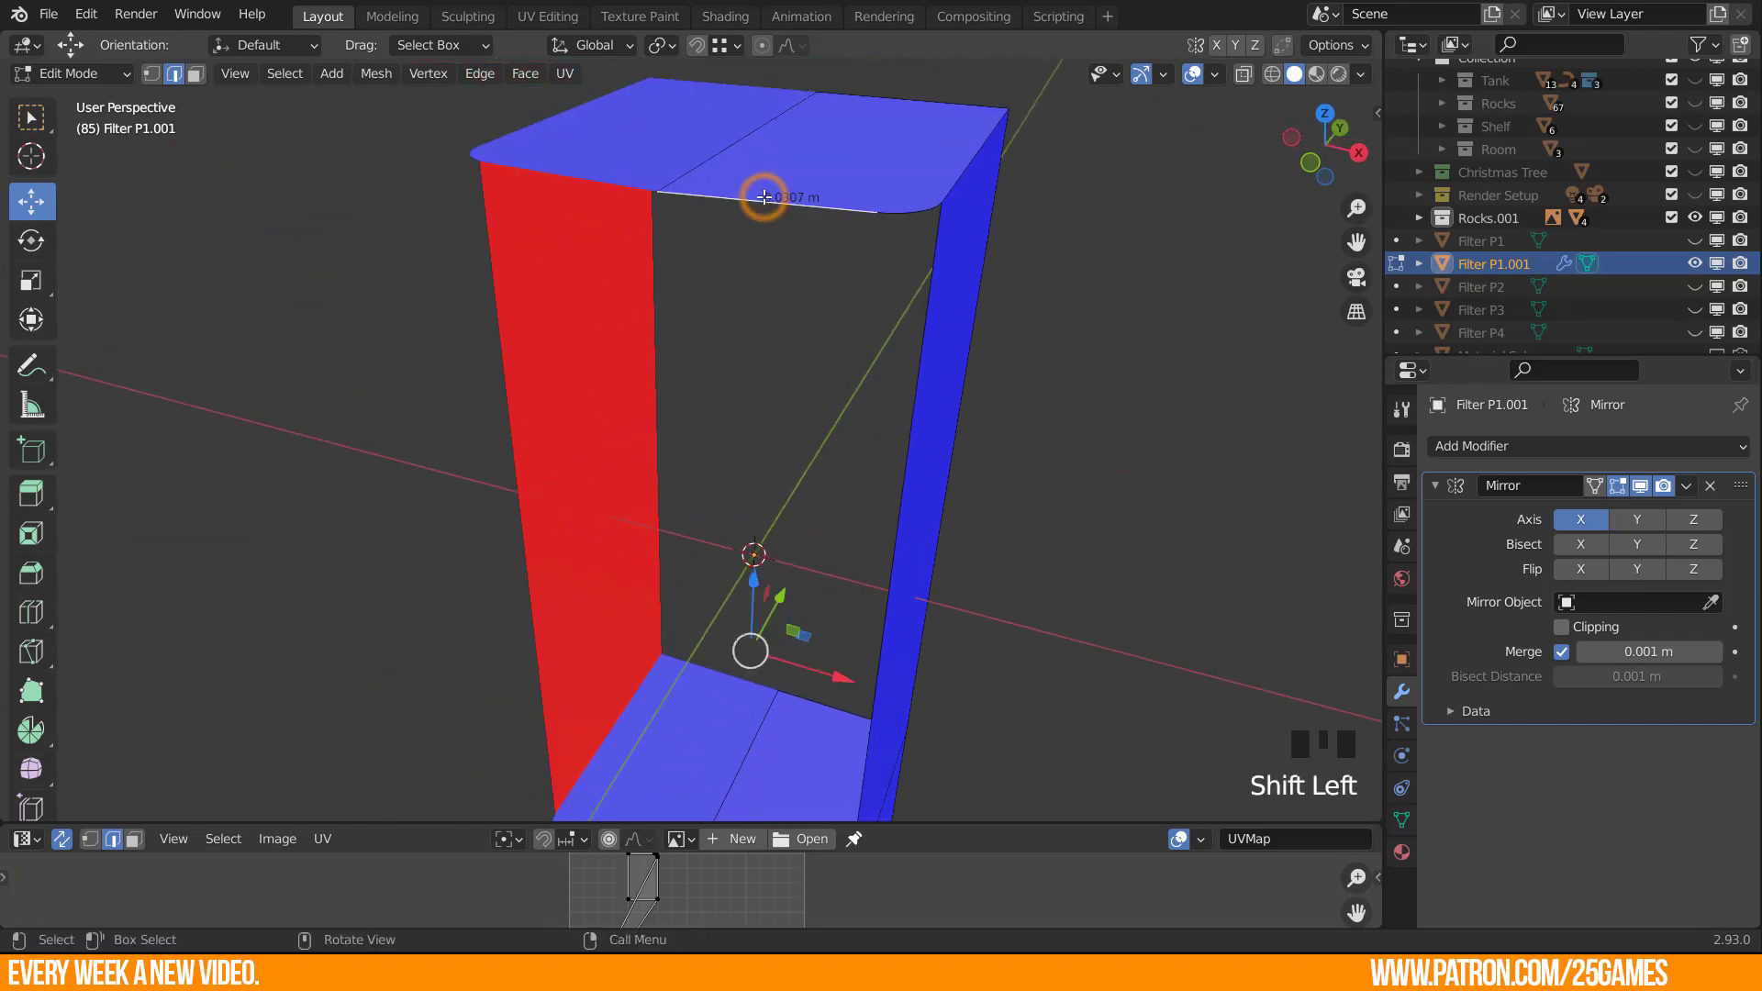
pyautogui.press('f')
# Fill the first two narrow strips of the rounded corner between the top and middle plates, starting beside the front face.
pyautogui.moveTo(886, 408); pyautogui.dragTo(856, 523, button='middle')
pyautogui.click(684, 320)
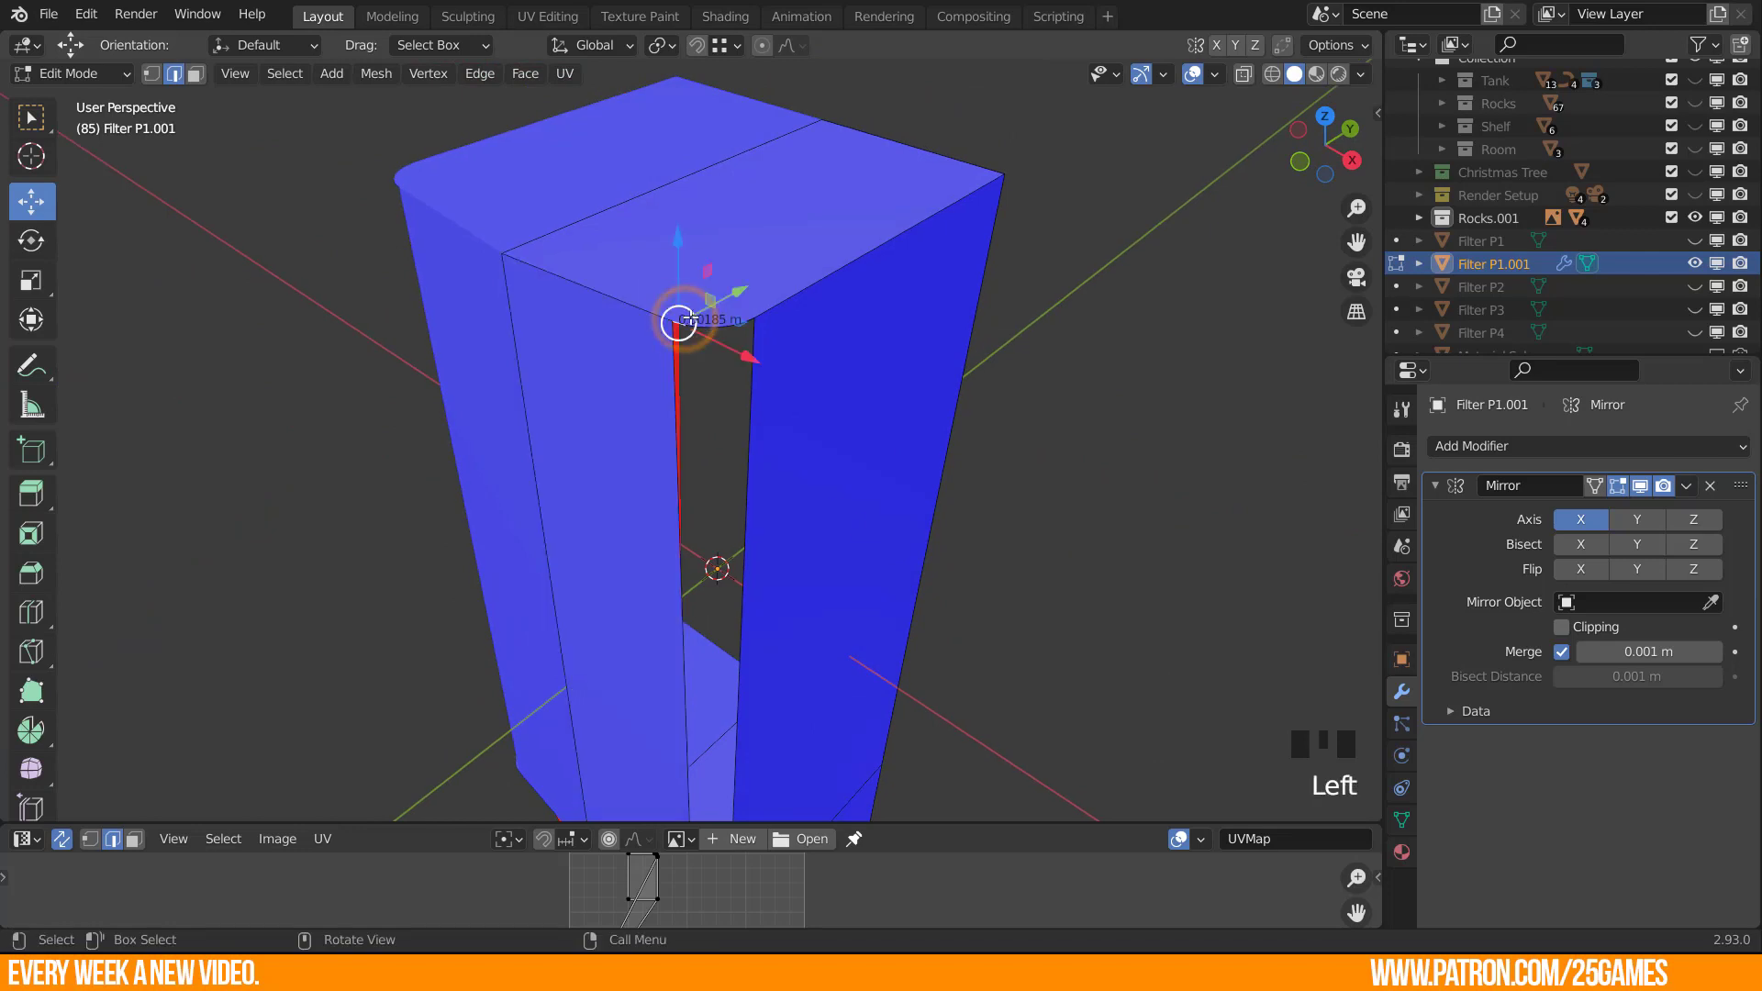
pyautogui.keyDown('shift'); pyautogui.moveTo(705, 587); pyautogui.dragTo(731, 191, button='middle'); pyautogui.keyUp('shift')
pyautogui.scroll(4, 717, 649)
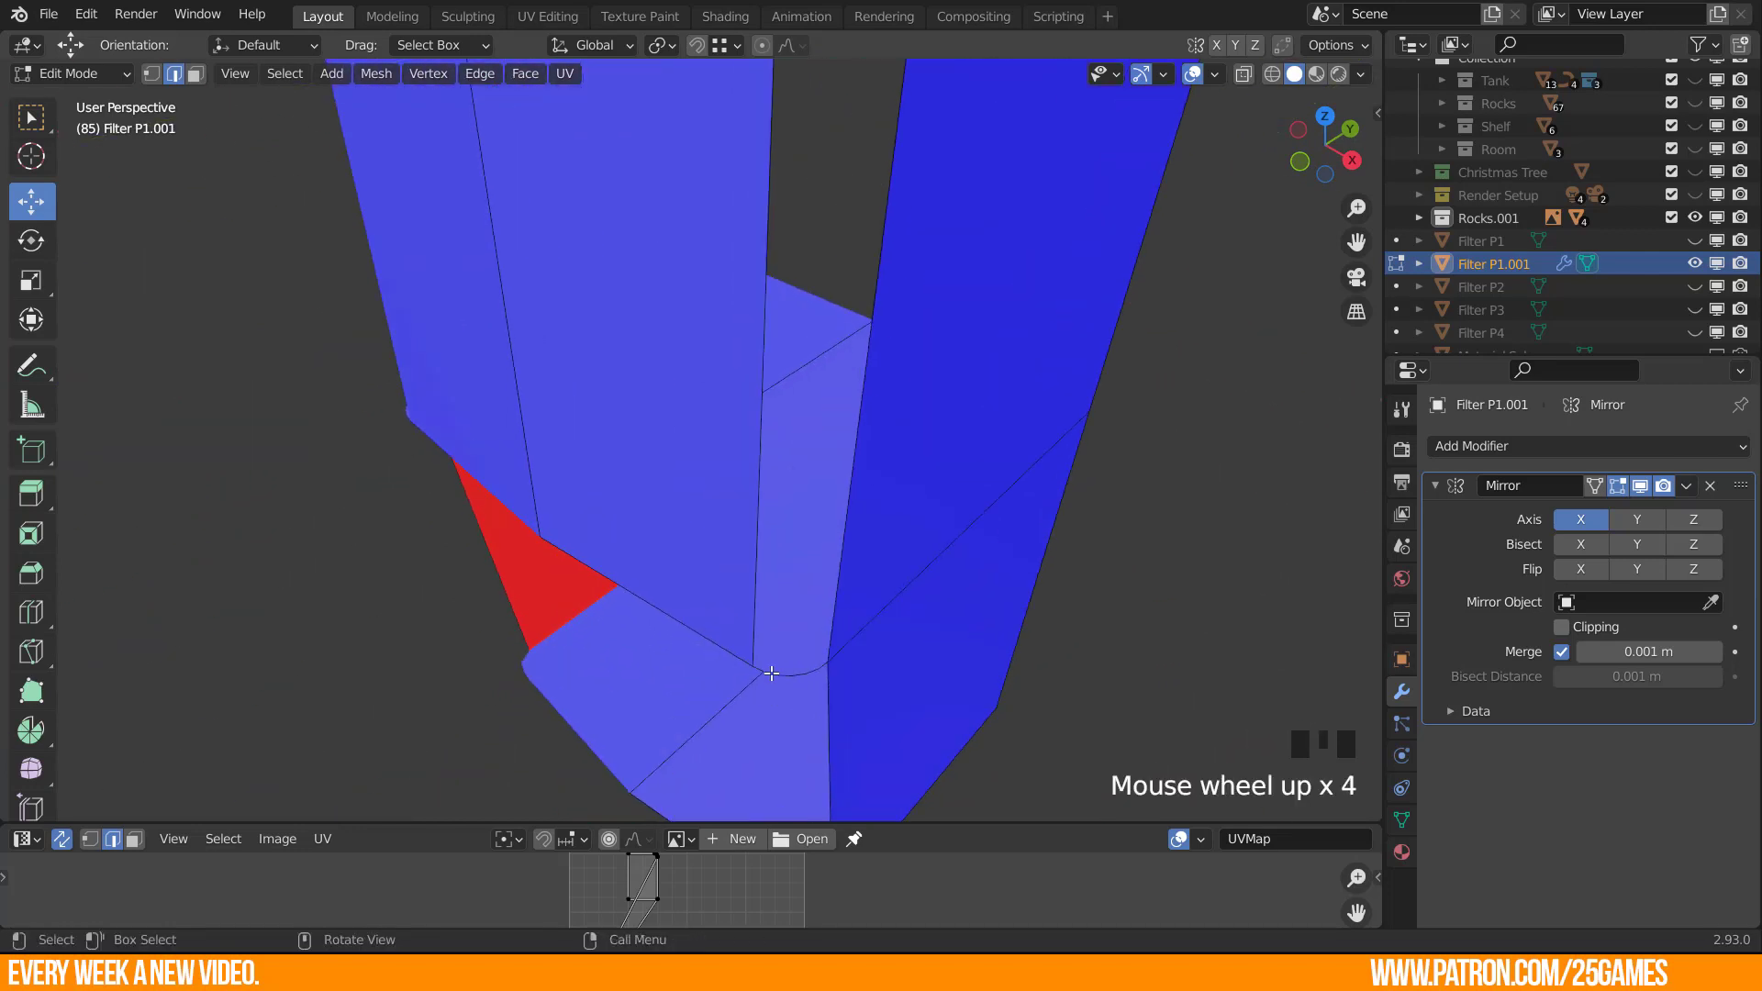
pyautogui.keyDown('shift'); pyautogui.click(761, 668); pyautogui.keyUp('shift')
pyautogui.press('f')
pyautogui.click(771, 669)
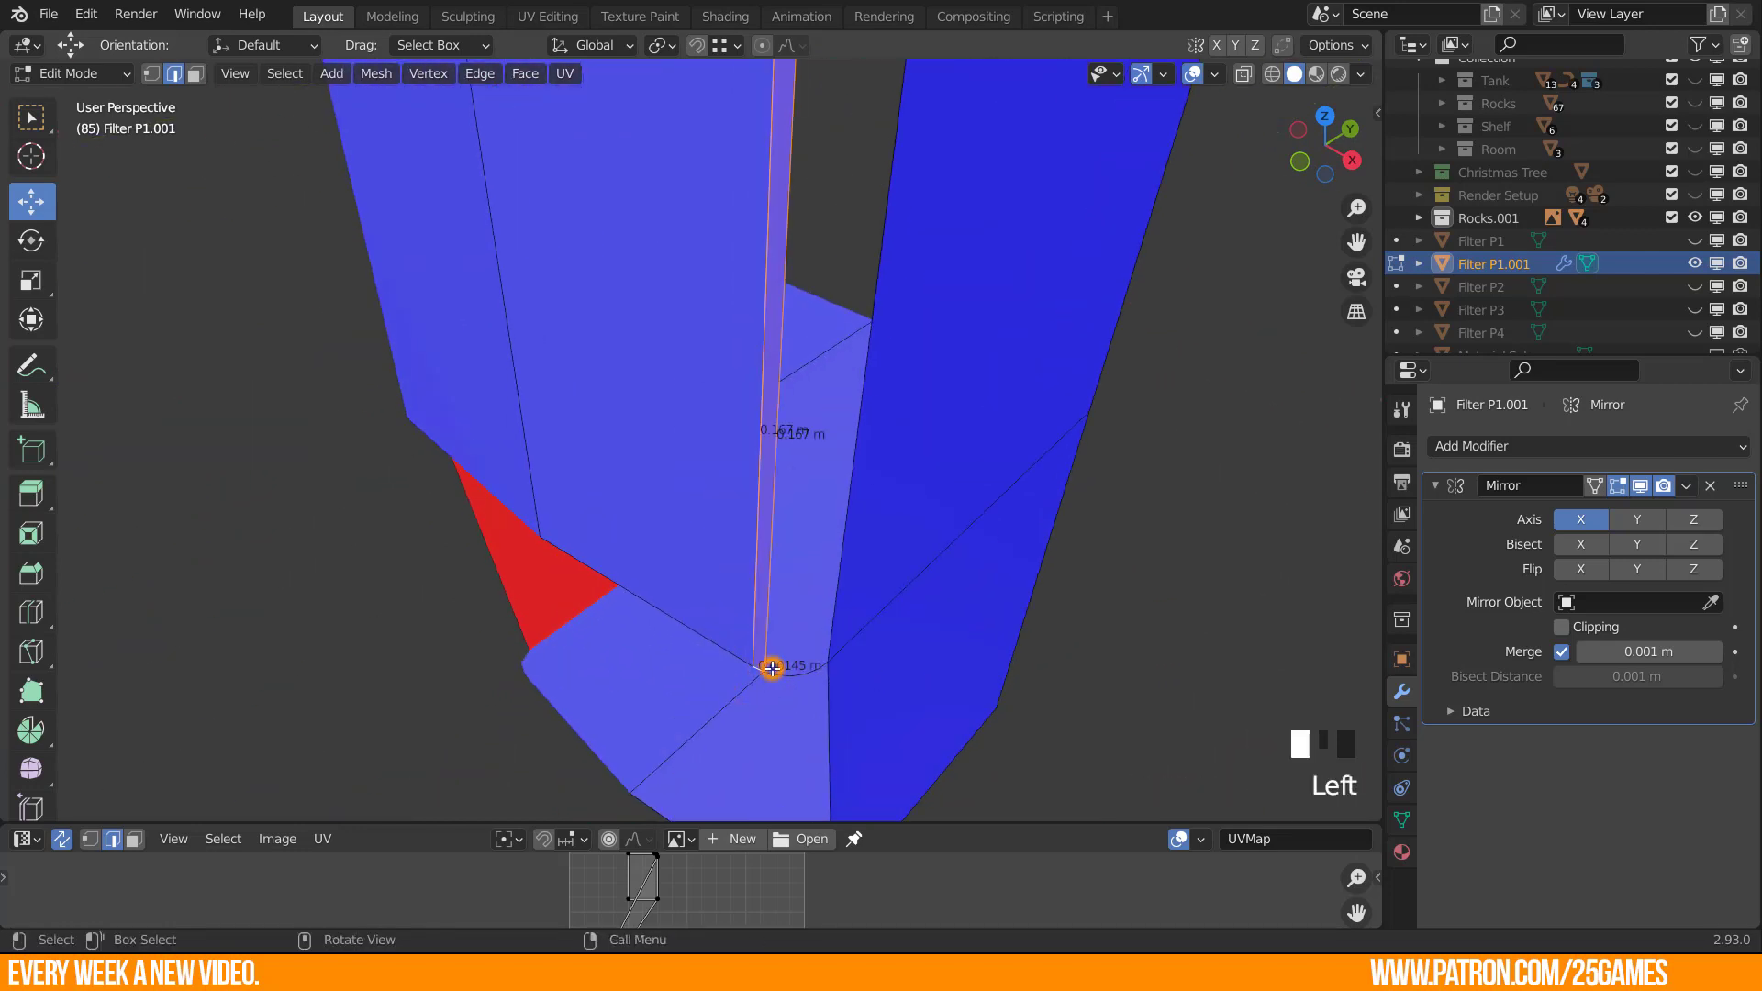
pyautogui.keyDown('shift'); pyautogui.moveTo(775, 668); pyautogui.dragTo(819, 633, button='middle'); pyautogui.keyUp('shift')
pyautogui.keyDown('shift'); pyautogui.click(831, 532); pyautogui.keyUp('shift')
pyautogui.press('f')
# Fill the third and fourth strips of the rounded corner between the top and middle plates.
pyautogui.click(870, 540)
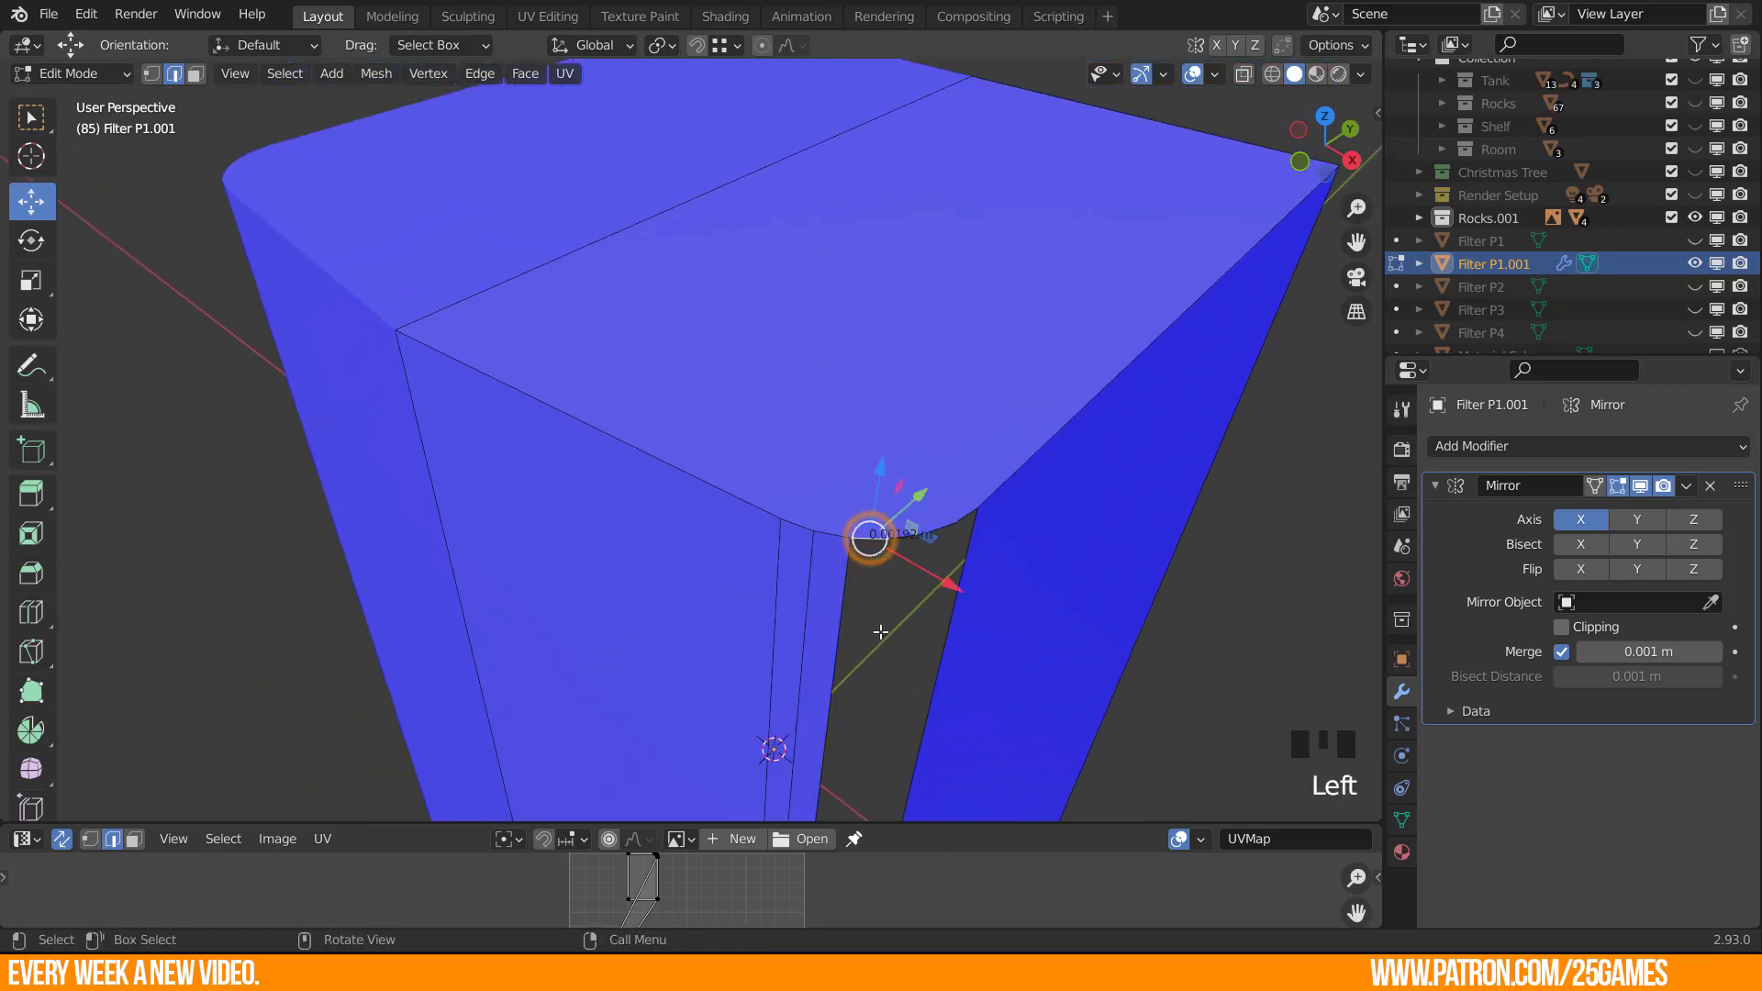
pyautogui.keyDown('shift'); pyautogui.moveTo(932, 747); pyautogui.dragTo(894, 230, button='middle'); pyautogui.keyUp('shift')
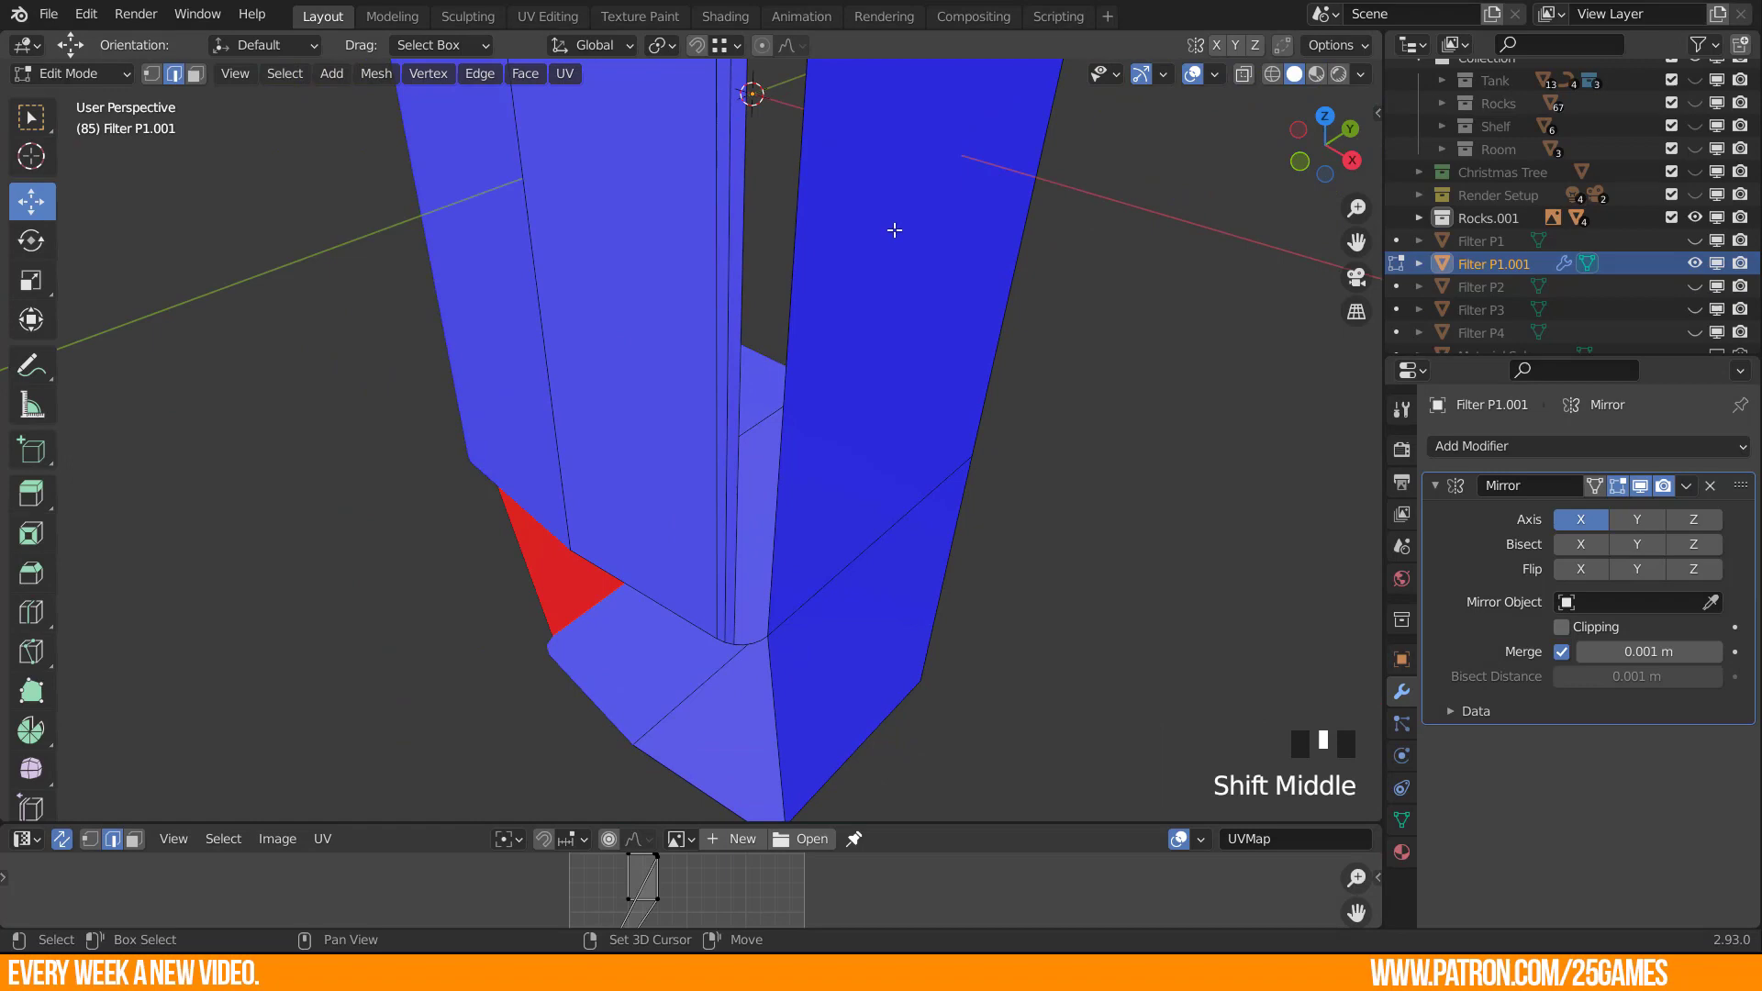
pyautogui.click(735, 641)
pyautogui.keyDown('shift'); pyautogui.moveTo(767, 198); pyautogui.dragTo(771, 581, button='middle'); pyautogui.keyUp('shift')
pyautogui.keyDown('shift'); pyautogui.click(798, 508); pyautogui.keyUp('shift')
pyautogui.press('f')
pyautogui.keyDown('shift'); pyautogui.moveTo(812, 725); pyautogui.dragTo(817, 205, button='middle'); pyautogui.keyUp('shift')
pyautogui.click(723, 719)
pyautogui.keyDown('shift'); pyautogui.click(807, 435); pyautogui.keyUp('shift')
pyautogui.press('f')
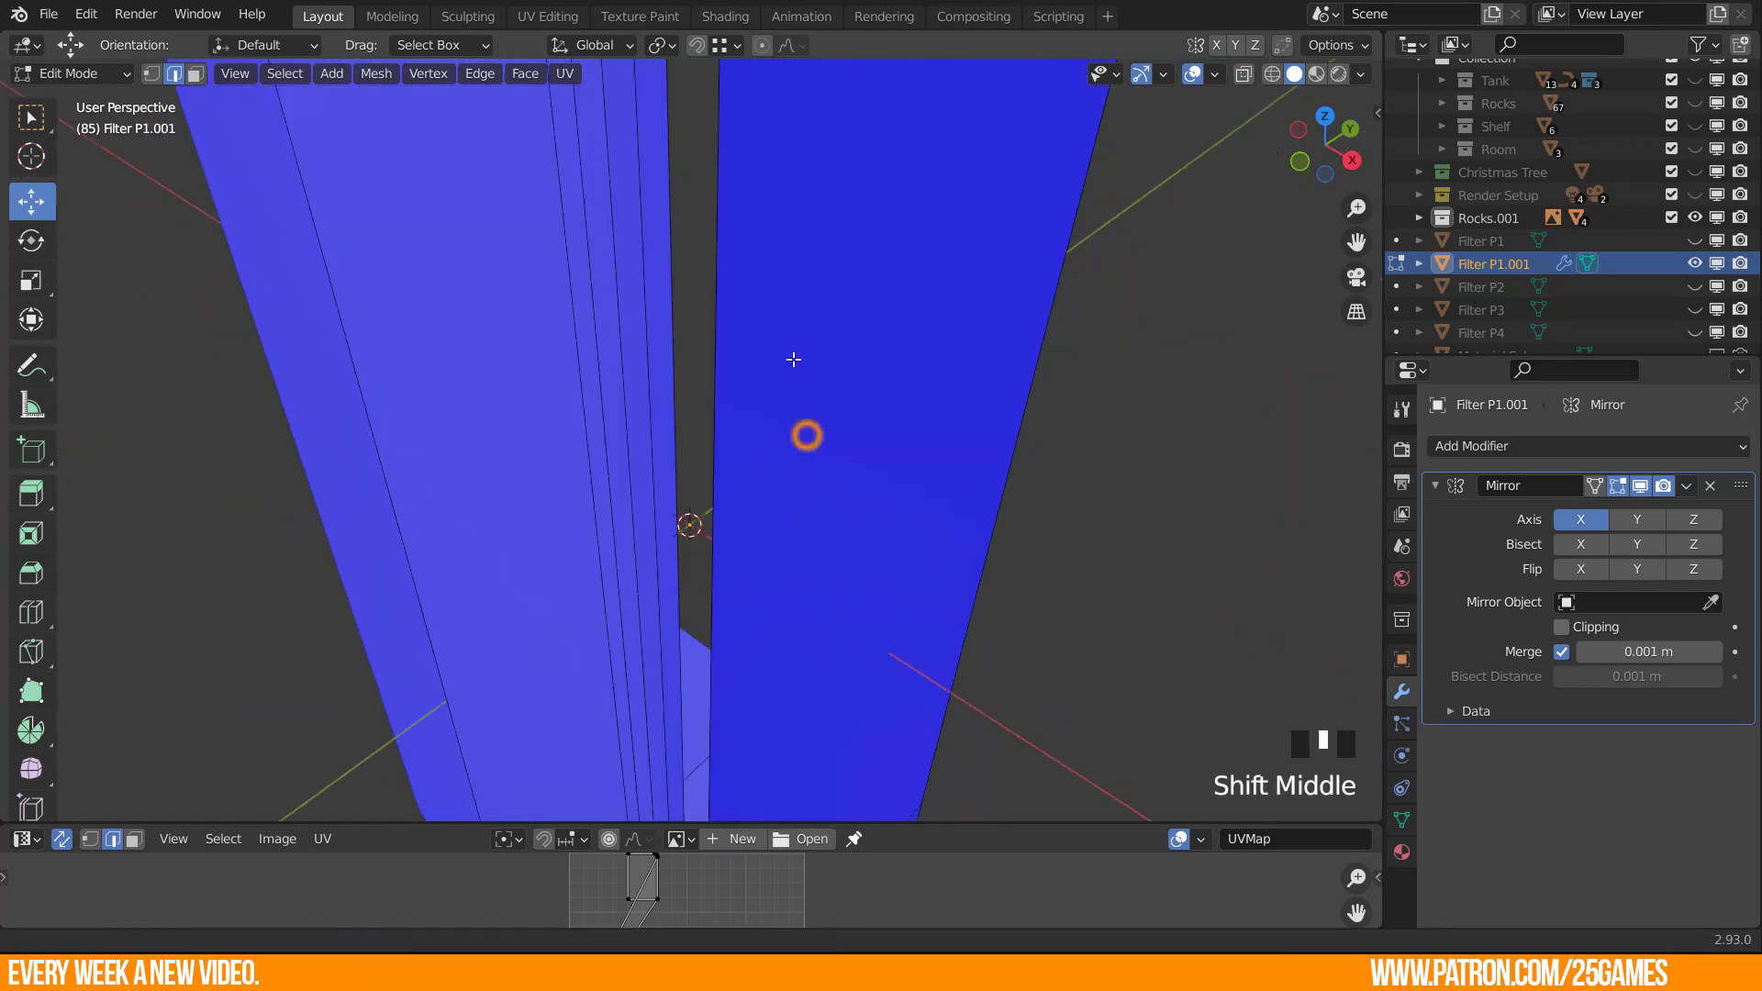
# Fill the last two strips of the upper rounded corner, closing it against the side face.
pyautogui.keyDown('shift'); pyautogui.moveTo(793, 360); pyautogui.dragTo(785, 138, button='middle'); pyautogui.keyUp('shift')
pyautogui.keyDown('shift'); pyautogui.click(688, 617); pyautogui.keyUp('shift')
pyautogui.press('f')
pyautogui.keyDown('shift'); pyautogui.moveTo(700, 267); pyautogui.dragTo(673, 361, button='middle'); pyautogui.keyUp('shift')
pyautogui.scroll(-2, 673, 362)
pyautogui.keyDown('shift'); pyautogui.moveTo(734, 605); pyautogui.dragTo(537, 482, button='middle'); pyautogui.keyUp('shift')
pyautogui.press('f')
# Delete the middle plate's horizontal face inside the housing, keeping its surrounding edges.
pyautogui.click(584, 562)
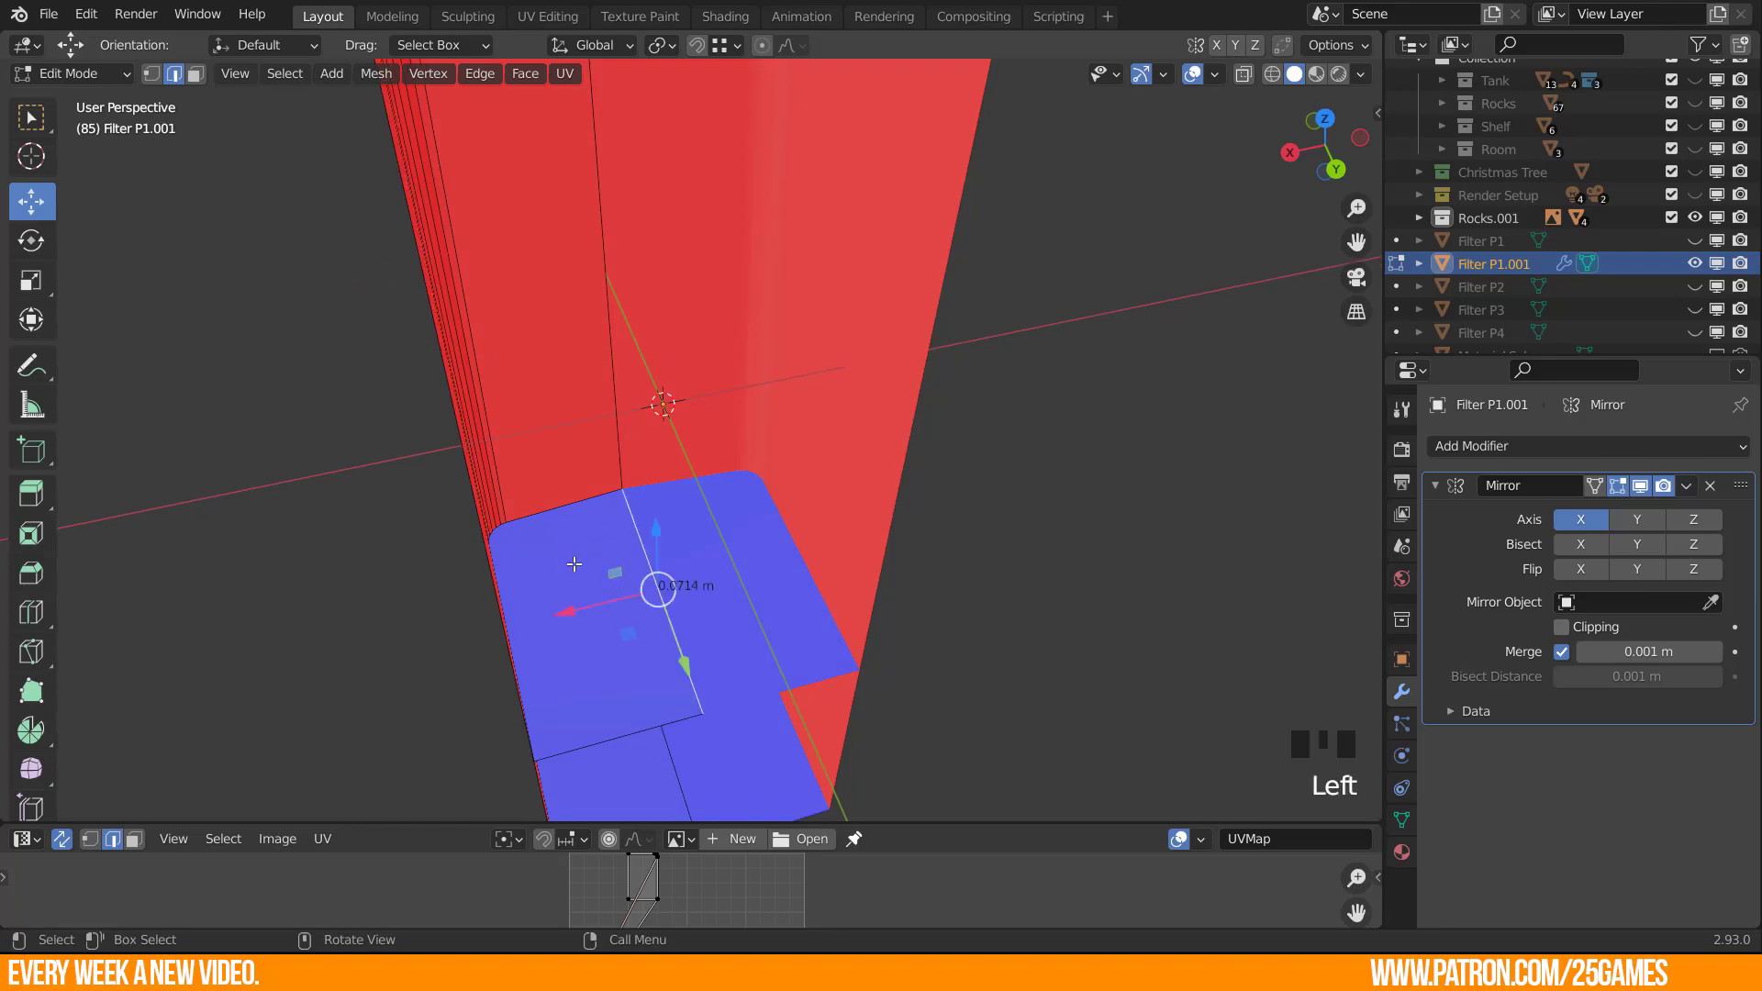
pyautogui.press('3')
pyautogui.click(602, 582)
pyautogui.press('x')
pyautogui.click(545, 578)
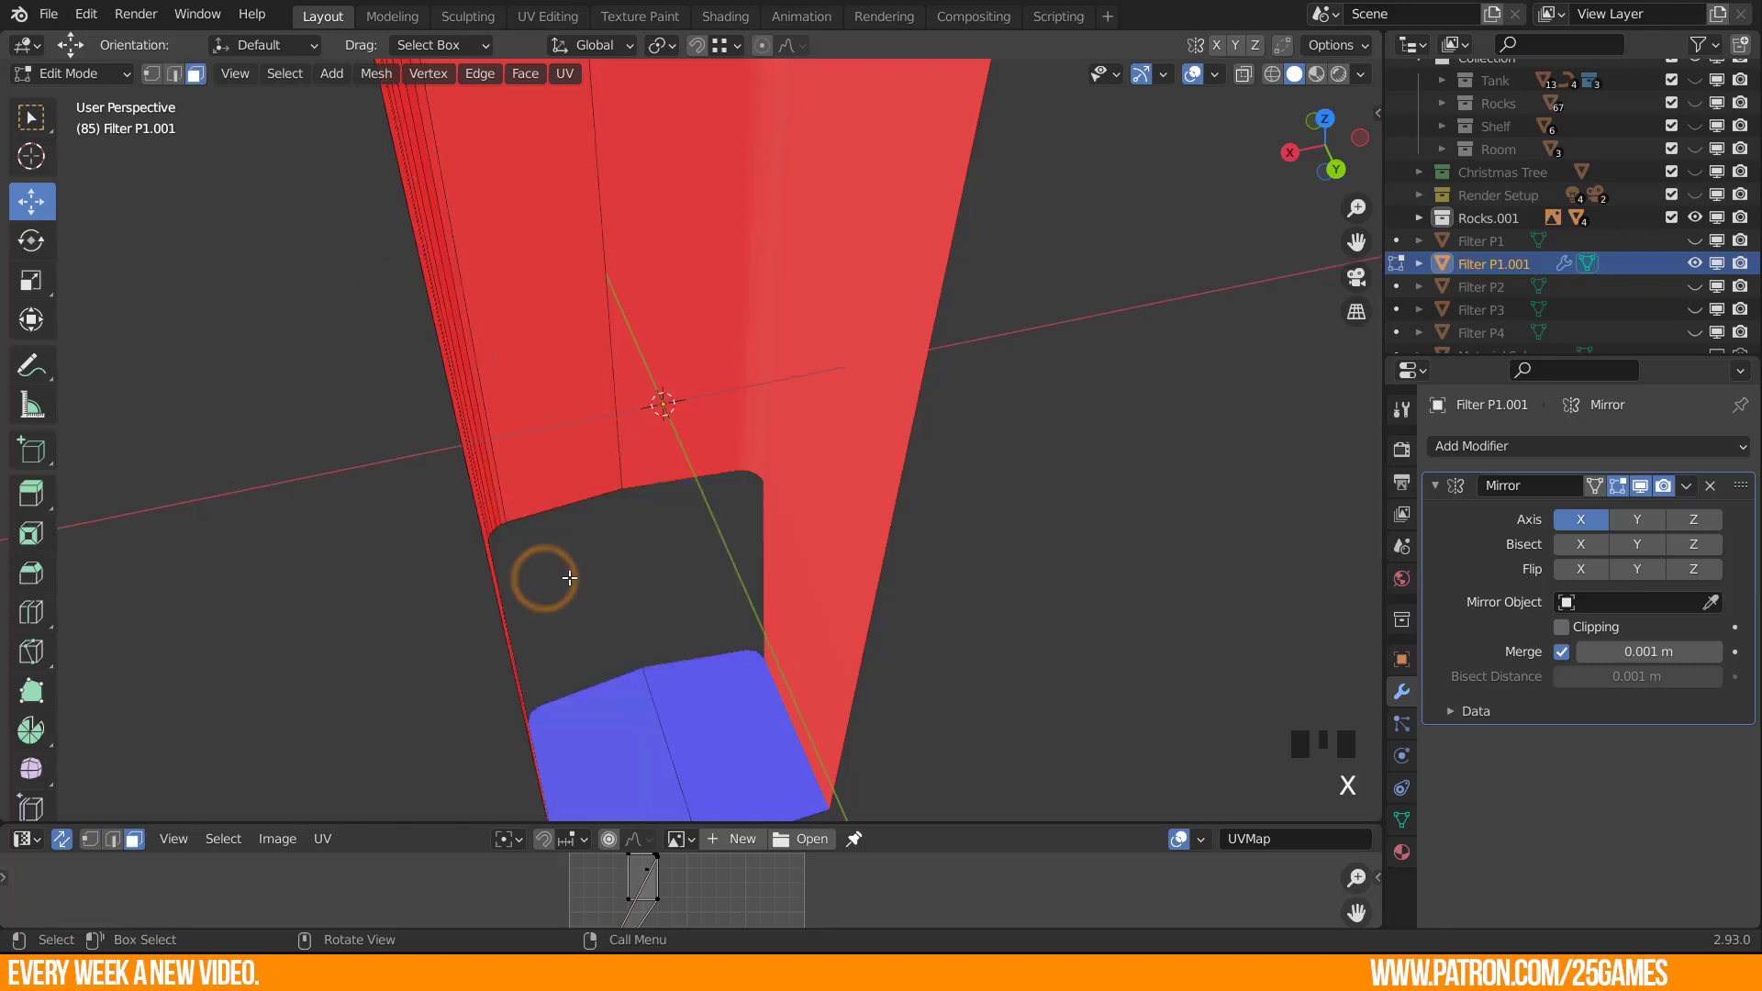
# Fill the front face between the straight front edges of the middle and lowest plates.
pyautogui.moveTo(597, 575); pyautogui.dragTo(1065, 500, button='middle')
pyautogui.scroll(-3, 771, 476)
pyautogui.keyDown('shift'); pyautogui.moveTo(760, 308); pyautogui.dragTo(657, 408, button='middle'); pyautogui.keyUp('shift')
pyautogui.keyDown('shift'); pyautogui.moveTo(657, 606); pyautogui.dragTo(683, 317, button='middle'); pyautogui.keyUp('shift')
pyautogui.scroll(3, 707, 593)
pyautogui.moveTo(707, 593); pyautogui.dragTo(697, 495, button='middle')
pyautogui.keyDown('shift'); pyautogui.moveTo(537, 459); pyautogui.dragTo(648, 438, button='middle'); pyautogui.keyUp('shift')
pyautogui.keyDown('shift'); pyautogui.moveTo(752, 390); pyautogui.dragTo(759, 479, button='middle'); pyautogui.keyUp('shift')
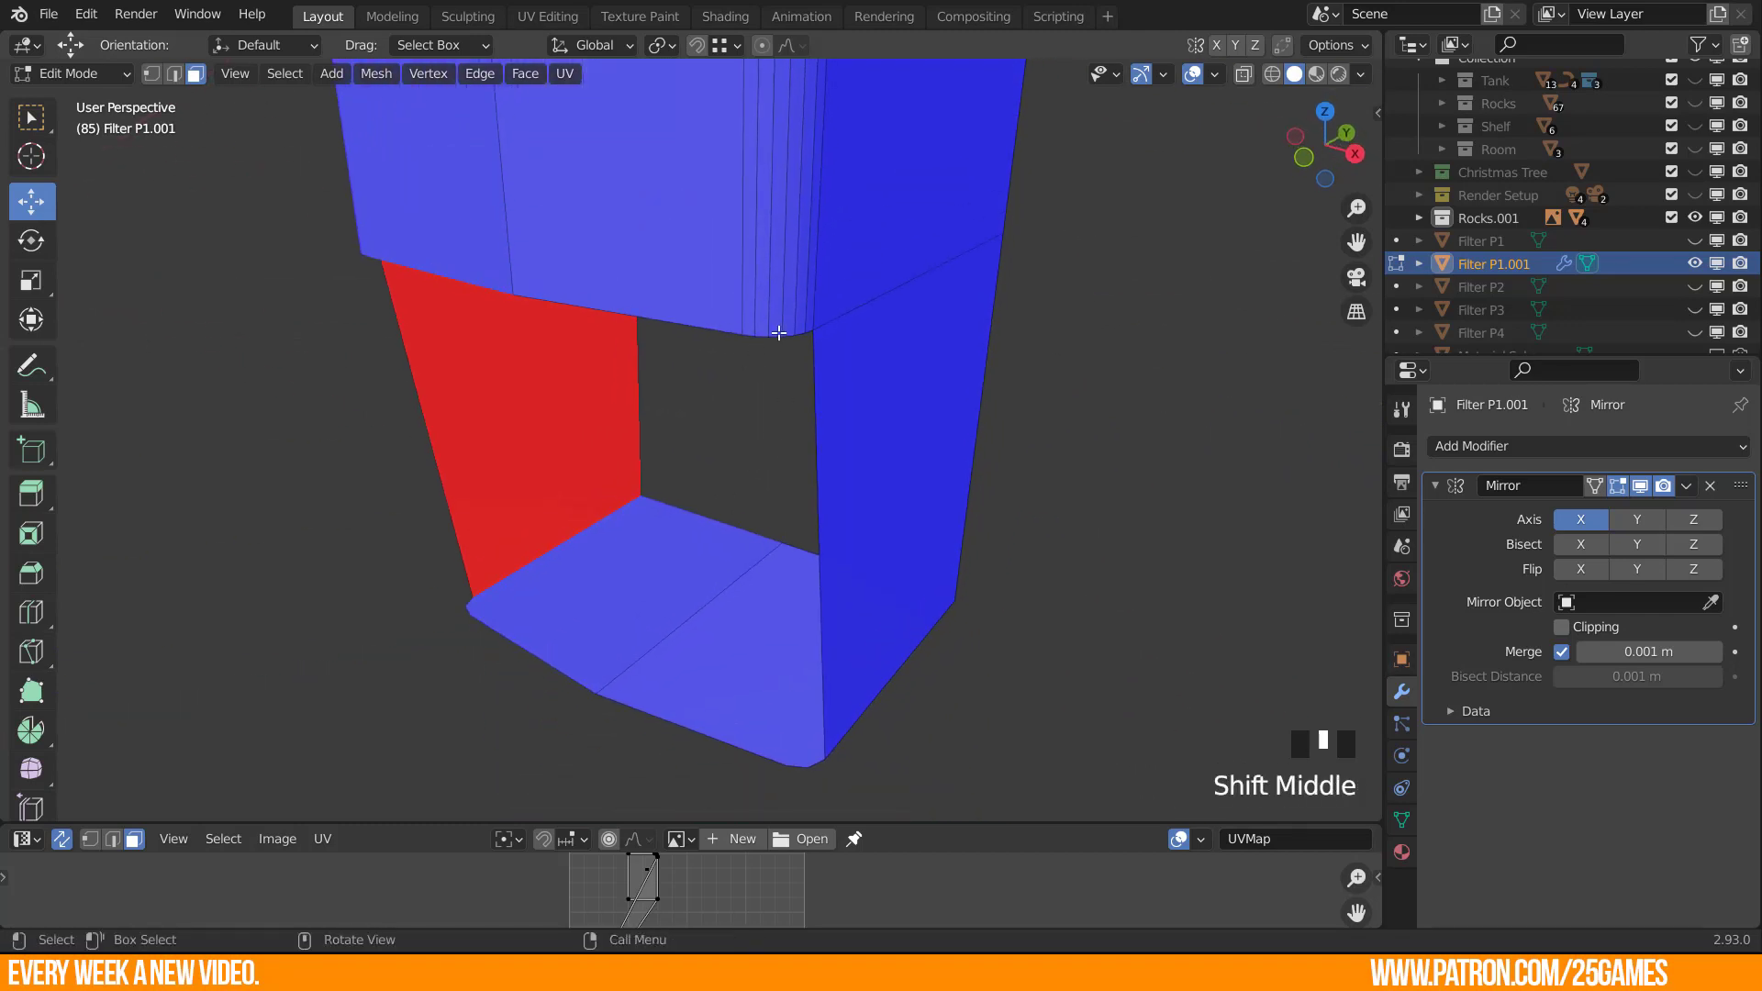
pyautogui.moveTo(726, 334); pyautogui.dragTo(674, 367, button='middle')
pyautogui.press('2')
pyautogui.click(707, 379)
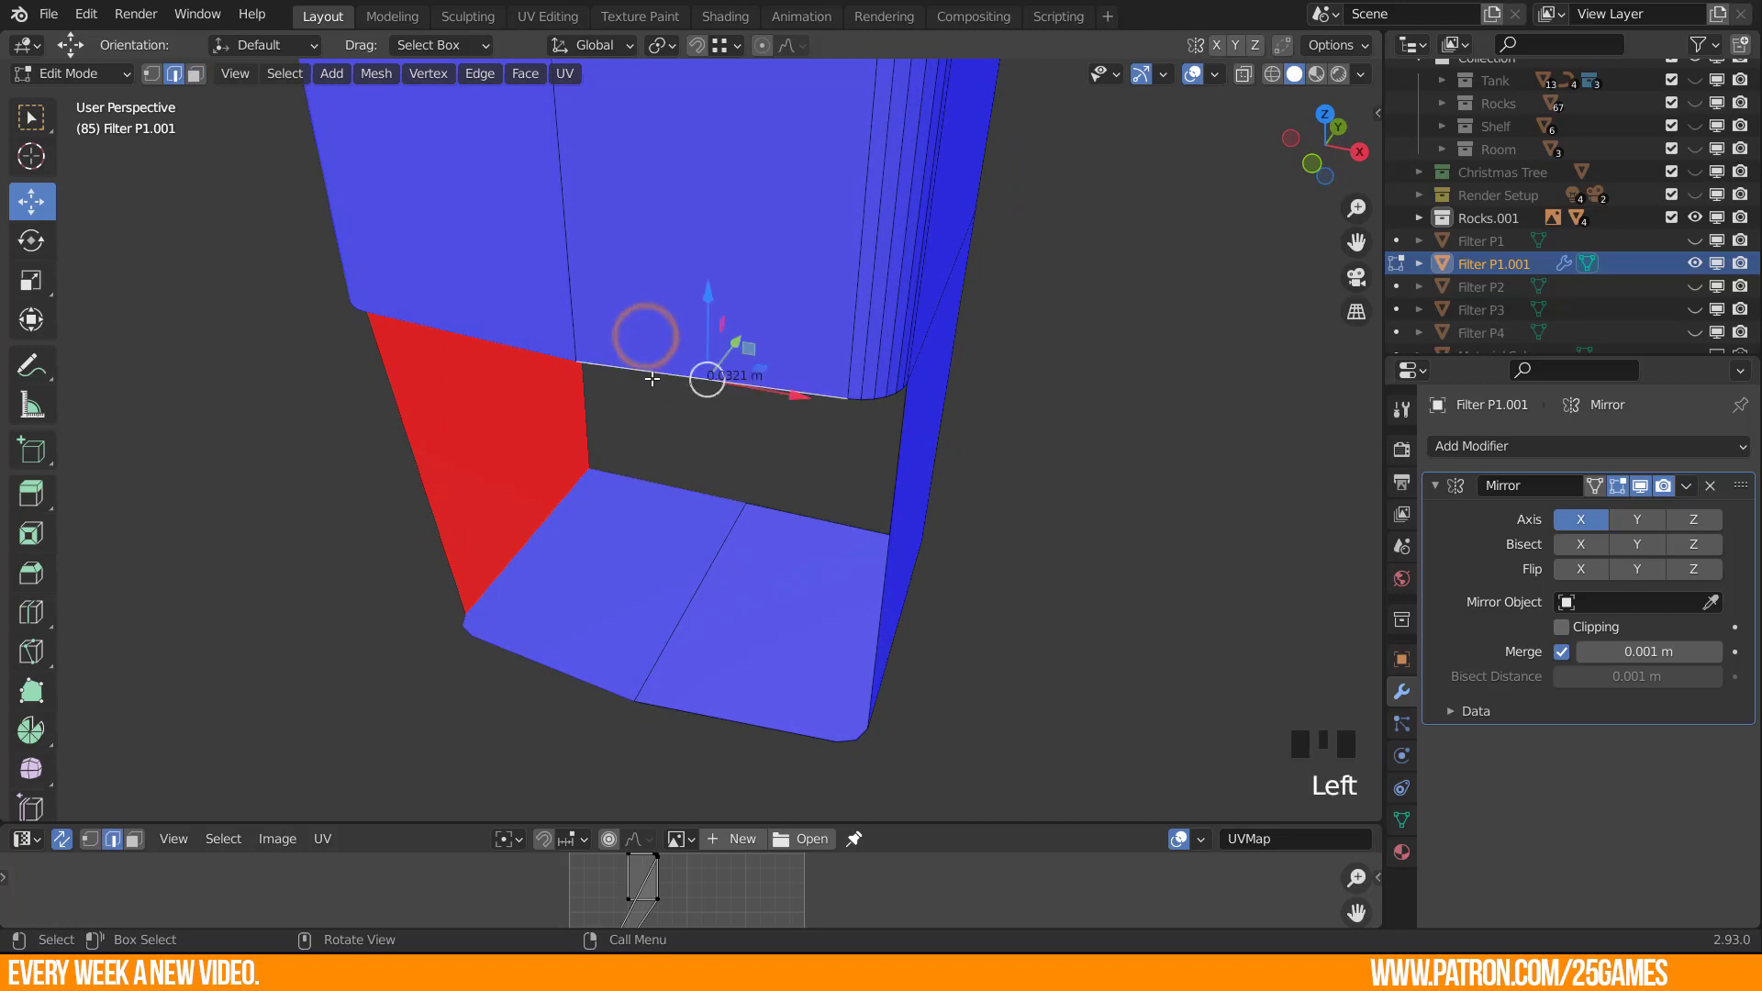
pyautogui.keyDown('shift'); pyautogui.click(703, 715); pyautogui.keyUp('shift')
pyautogui.press('f')
pyautogui.moveTo(878, 683); pyautogui.dragTo(783, 696, button='middle')
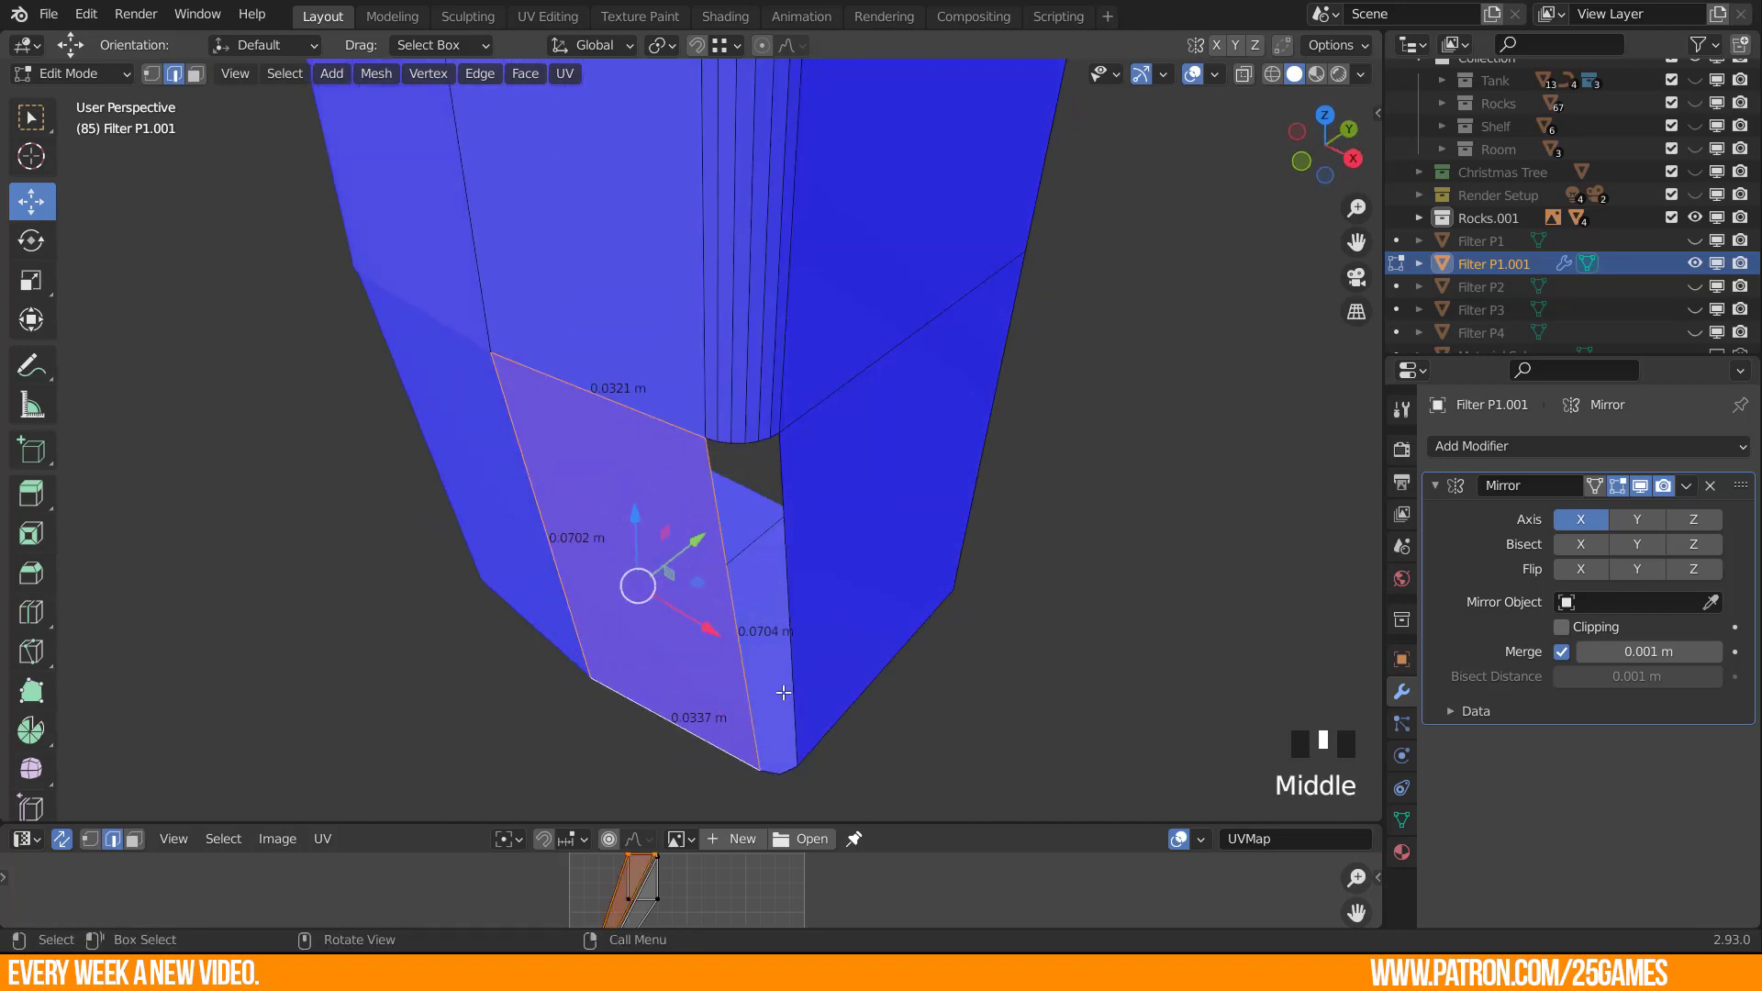
# Flip the normals of the housing's bottom face so that it points outward.
pyautogui.click(770, 660)
pyautogui.press('3')
pyautogui.click(777, 667)
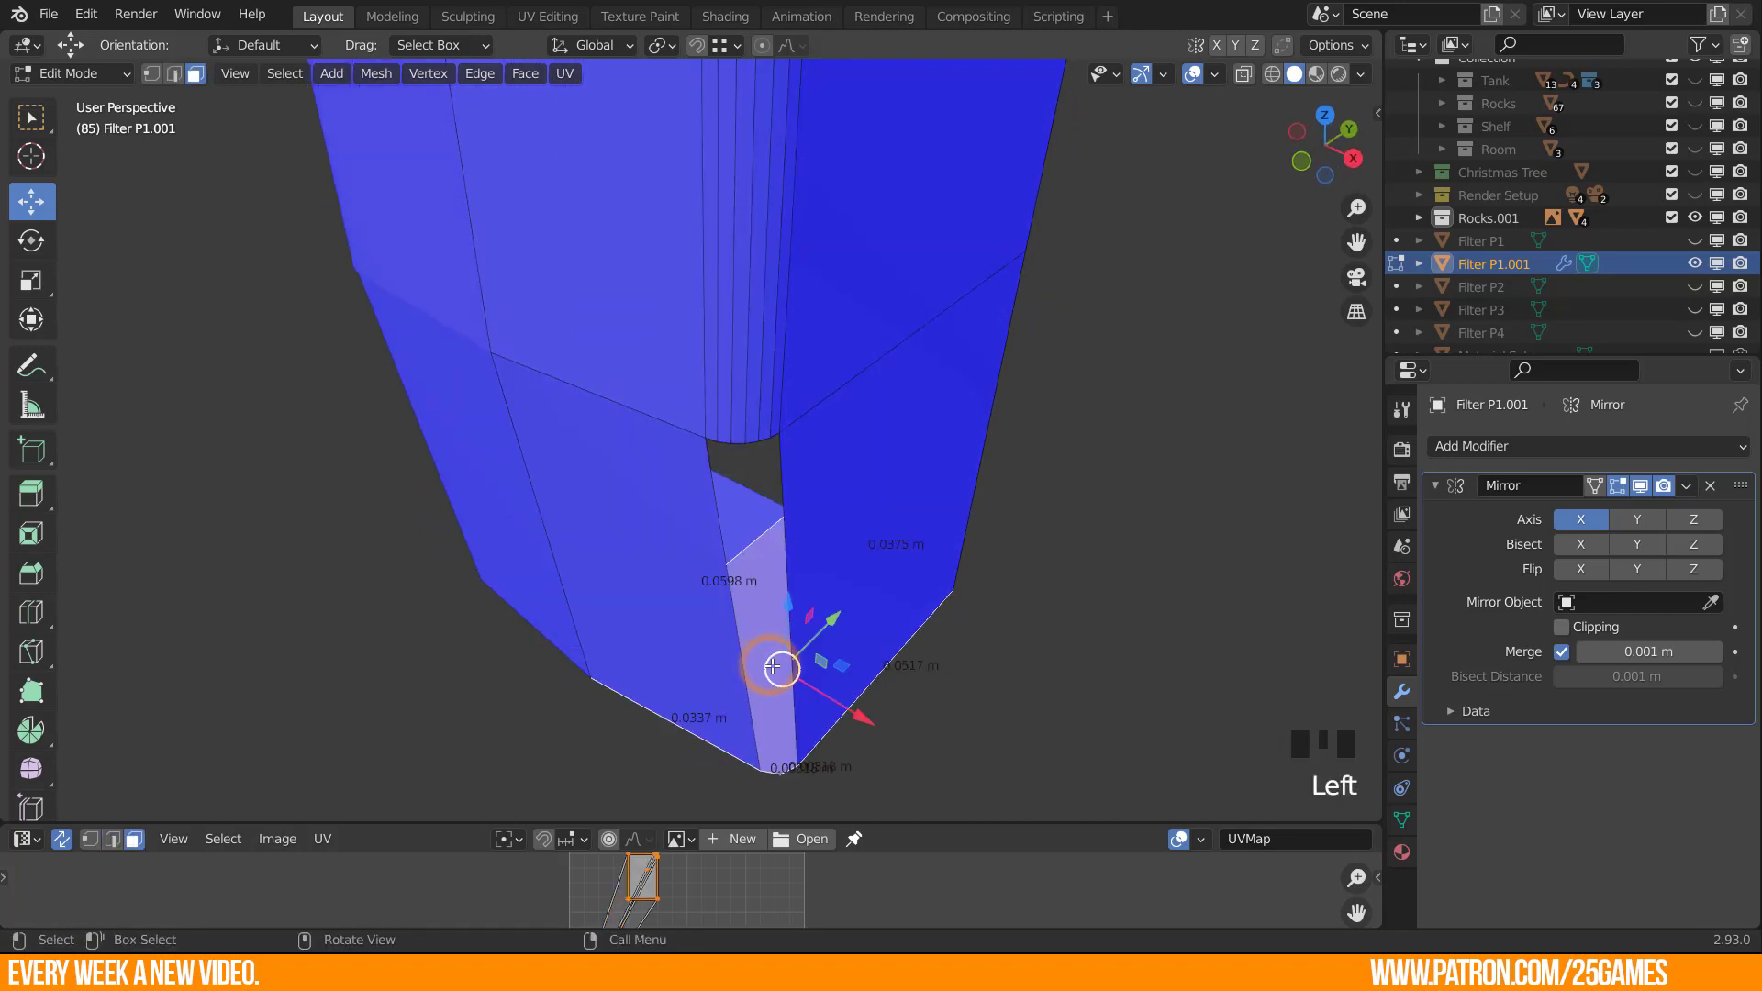
pyautogui.hotkey('alt', 'n')
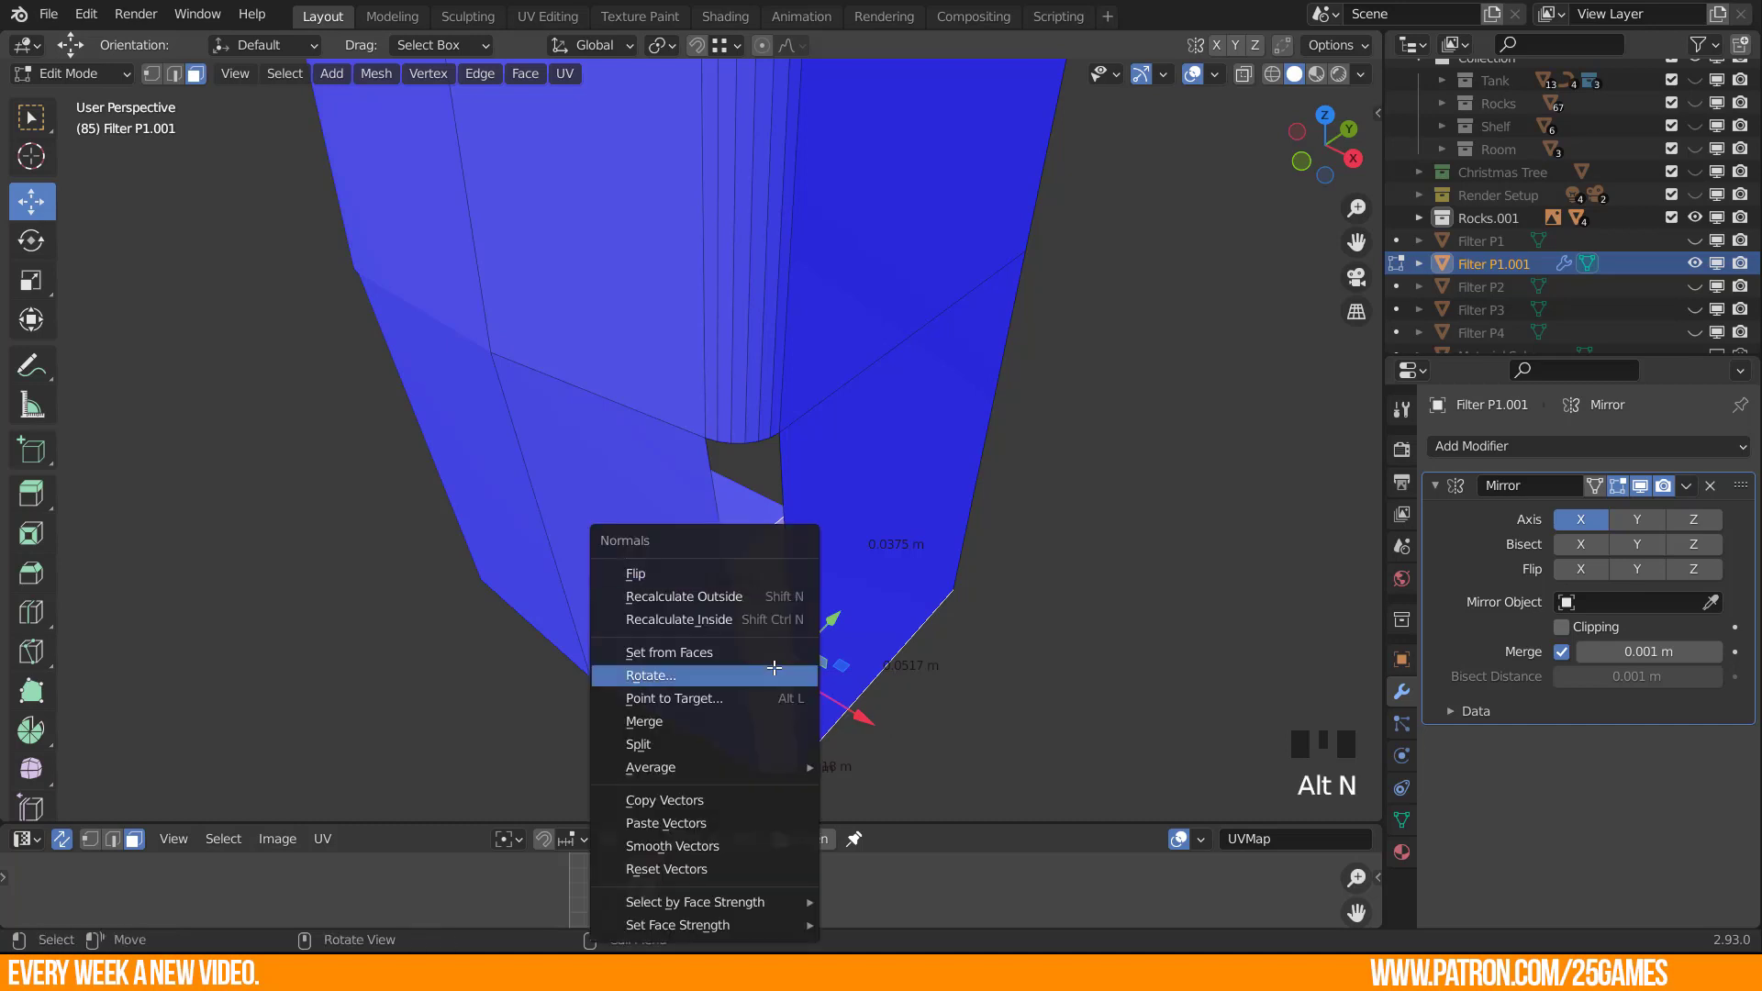
pyautogui.click(661, 567)
pyautogui.moveTo(661, 567); pyautogui.dragTo(717, 571, button='middle')
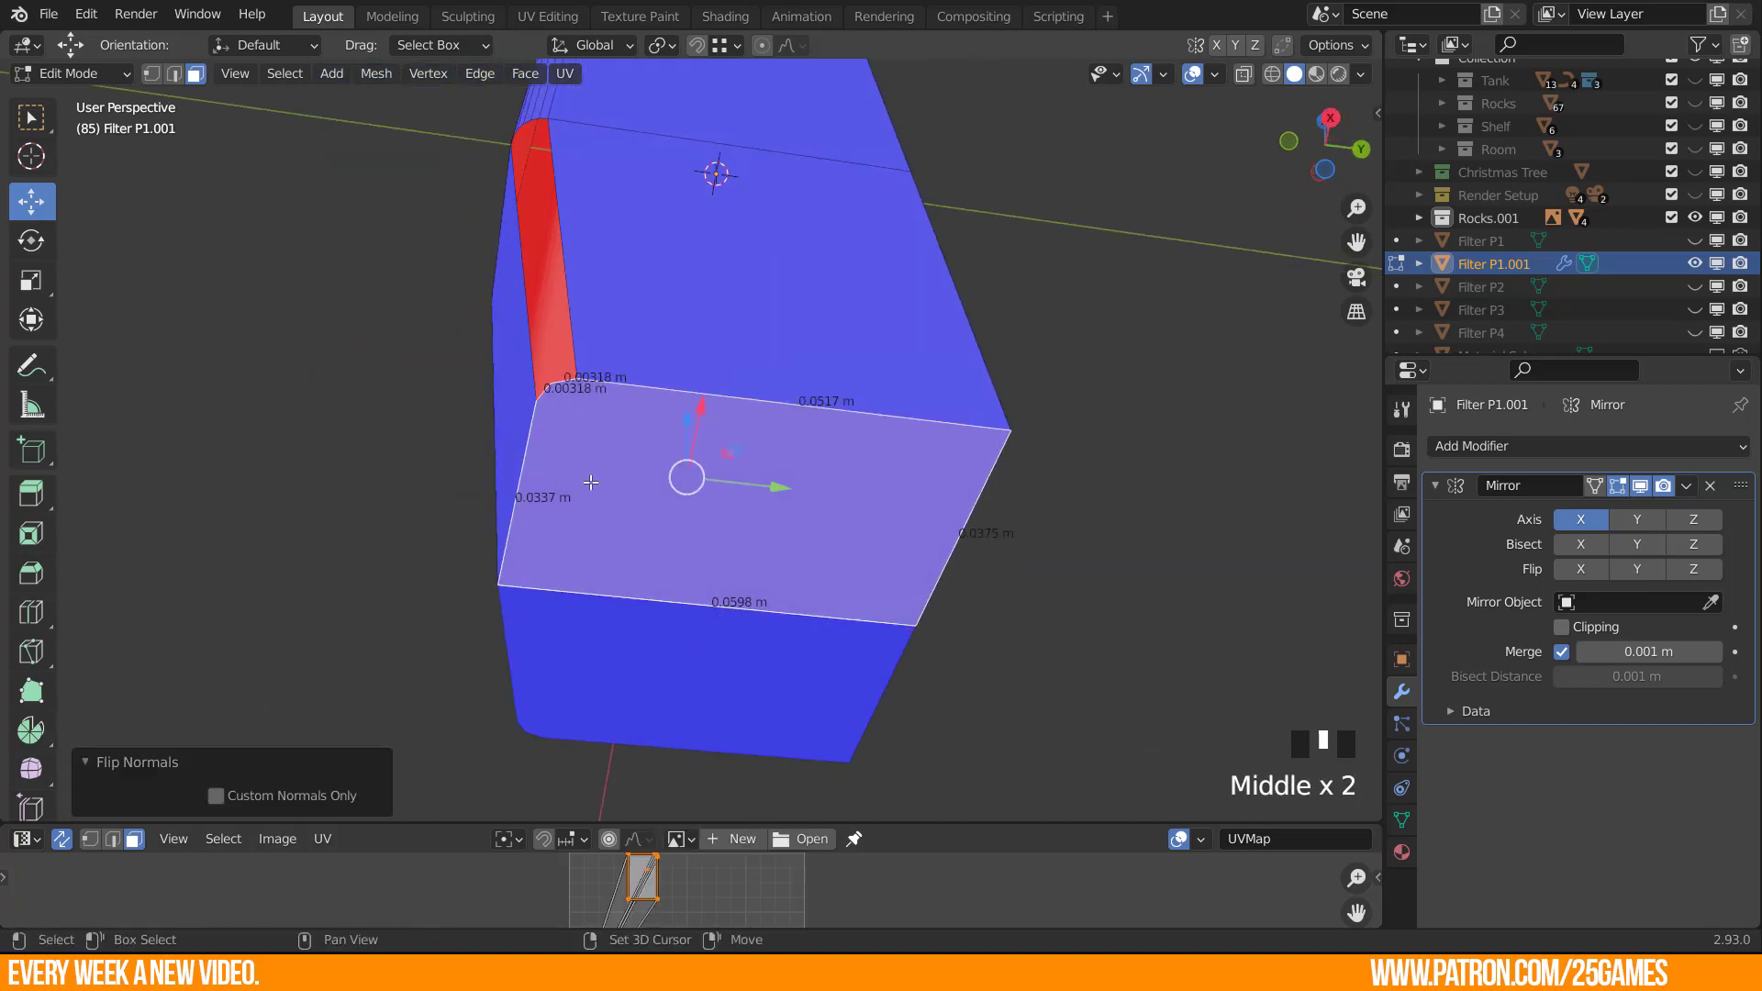
pyautogui.keyDown('shift'); pyautogui.moveTo(590, 482); pyautogui.dragTo(688, 592, button='middle'); pyautogui.keyUp('shift')
pyautogui.moveTo(688, 591); pyautogui.dragTo(774, 754, button='middle')
pyautogui.scroll(2, 766, 552)
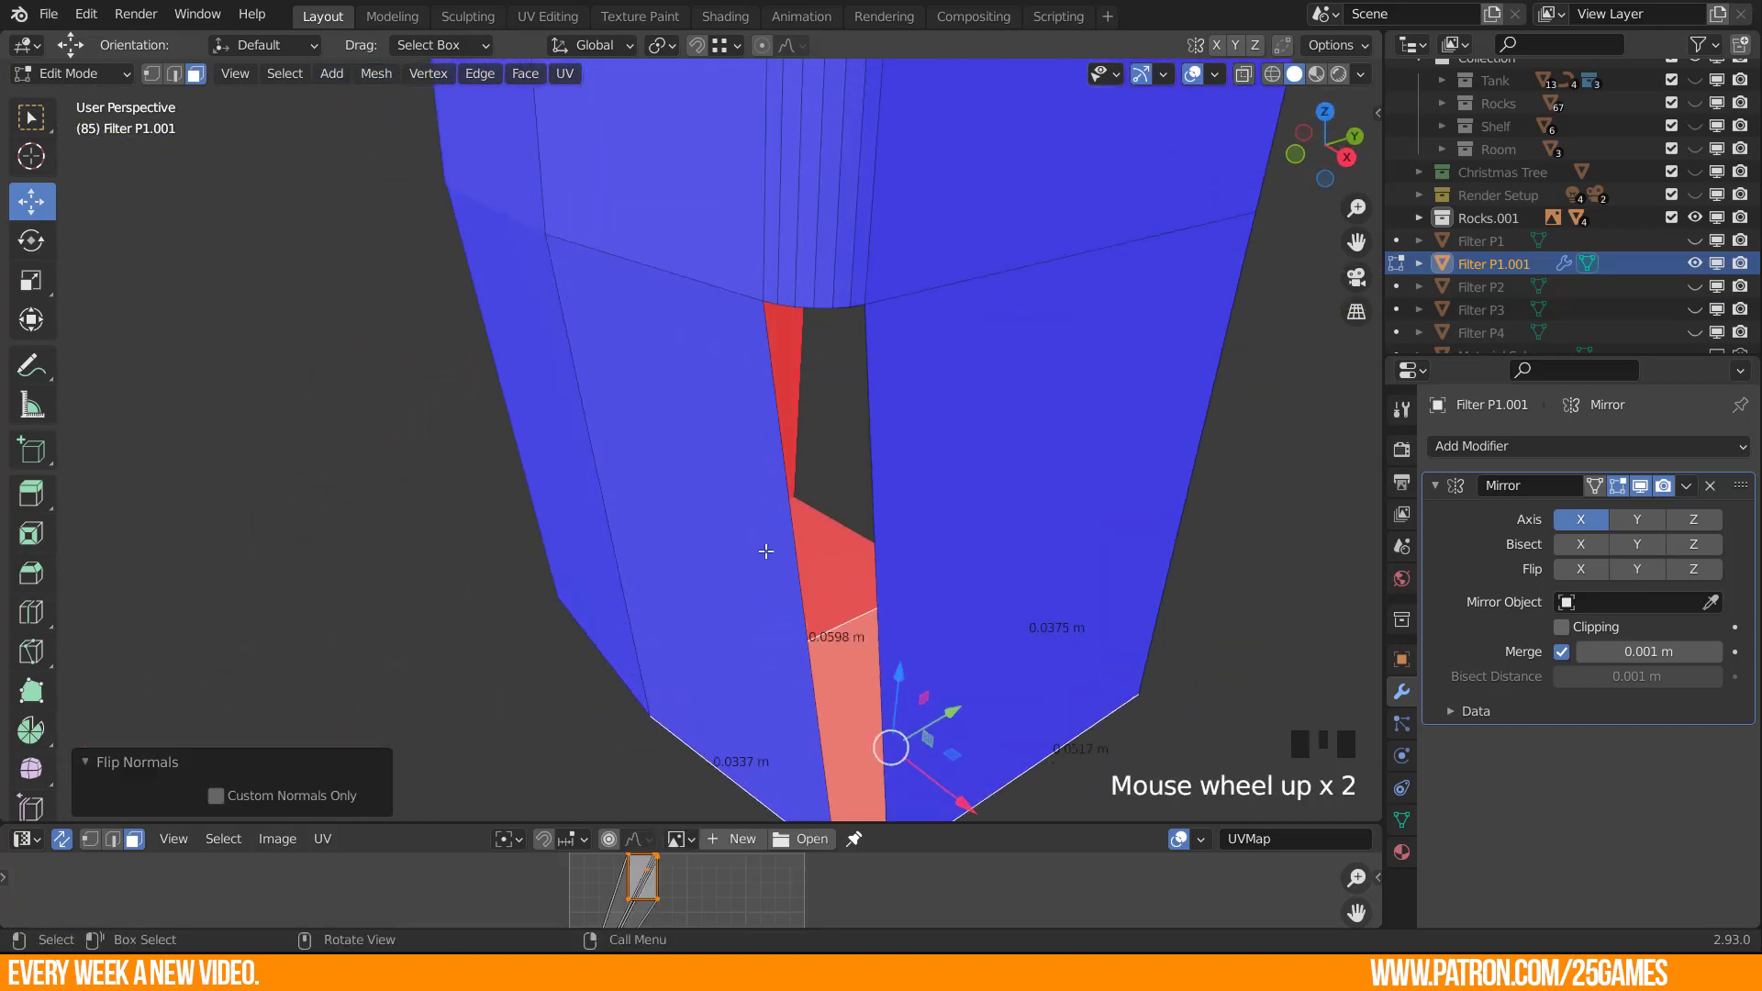
# Nudge the middle vertex of the lowest plate's rounded corner, finishing with a move of about 0.0005 m along Y.
pyautogui.keyDown('shift'); pyautogui.moveTo(765, 552); pyautogui.dragTo(728, 470, button='middle'); pyautogui.keyUp('shift')
pyautogui.press('1')
pyautogui.click(823, 784)
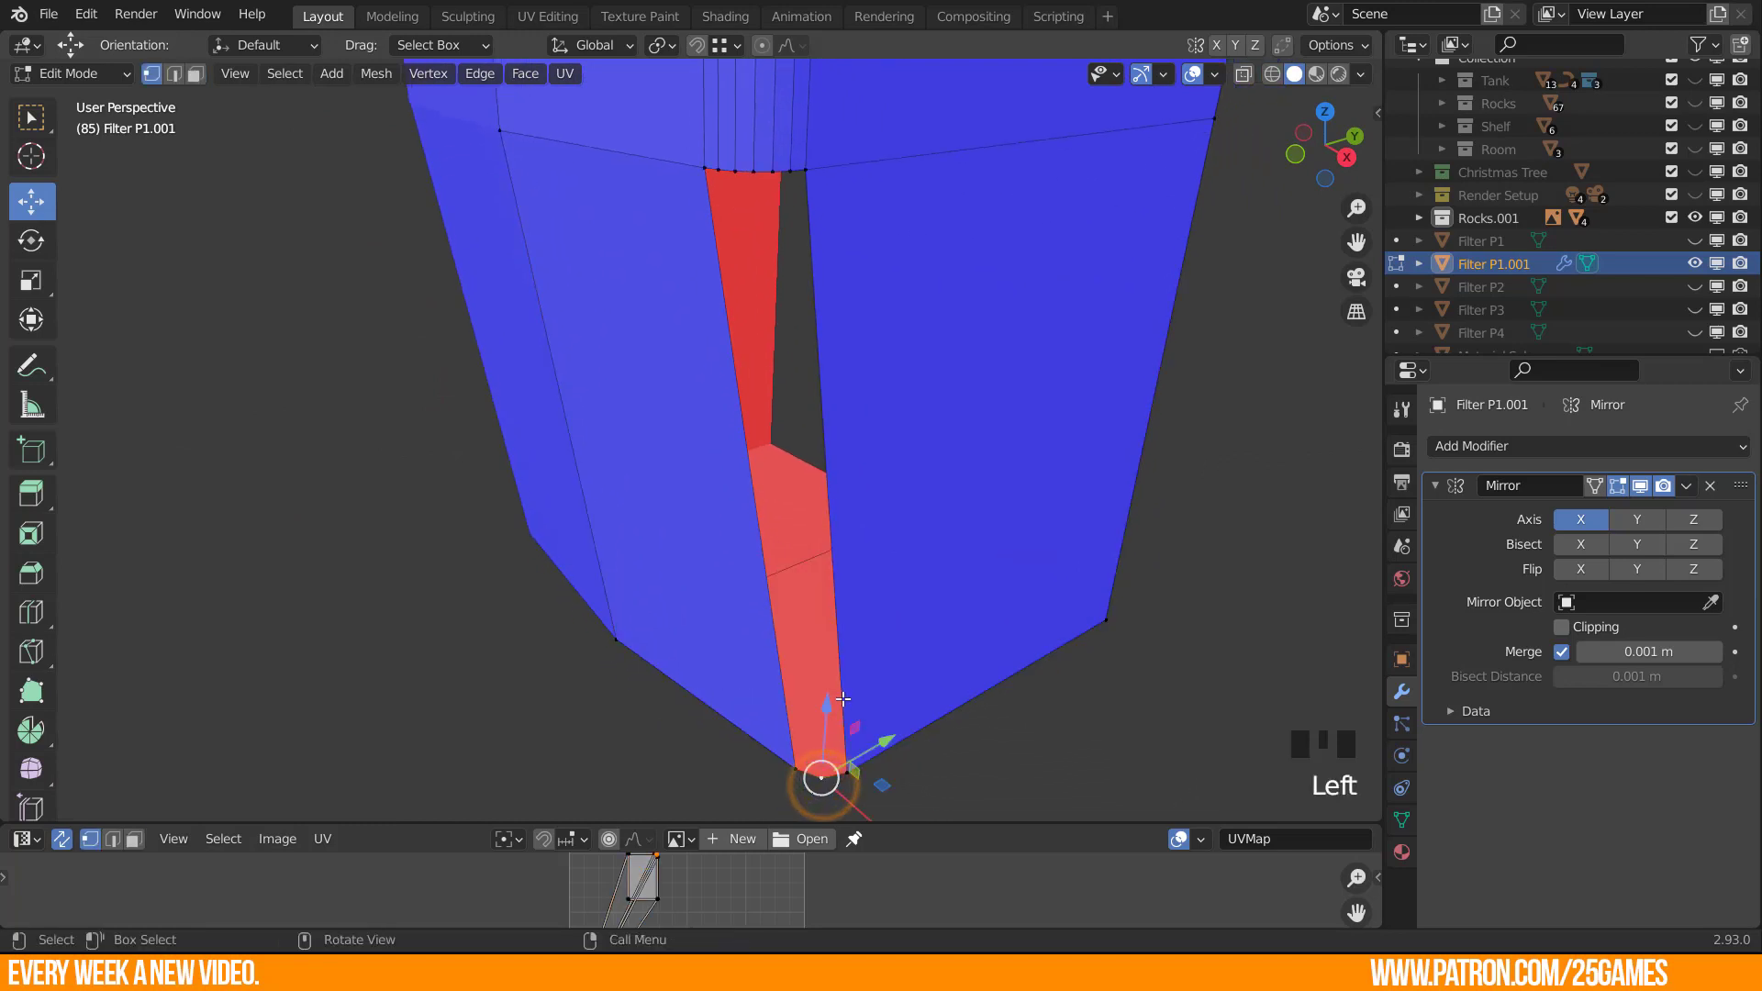
pyautogui.moveTo(842, 699)
pyautogui.mouseDown(button='middle')
pyautogui.moveTo(865, 798)
pyautogui.moveTo(824, 674)
pyautogui.mouseUp(button='middle')
pyautogui.scroll(2, 866, 798)
pyautogui.moveTo(891, 754); pyautogui.dragTo(887, 745)
pyautogui.moveTo(867, 625); pyautogui.dragTo(872, 621)
pyautogui.moveTo(786, 625); pyautogui.dragTo(779, 665, button='middle')
pyautogui.keyDown('shift'); pyautogui.moveTo(780, 665); pyautogui.dragTo(796, 734, button='middle'); pyautogui.keyUp('shift')
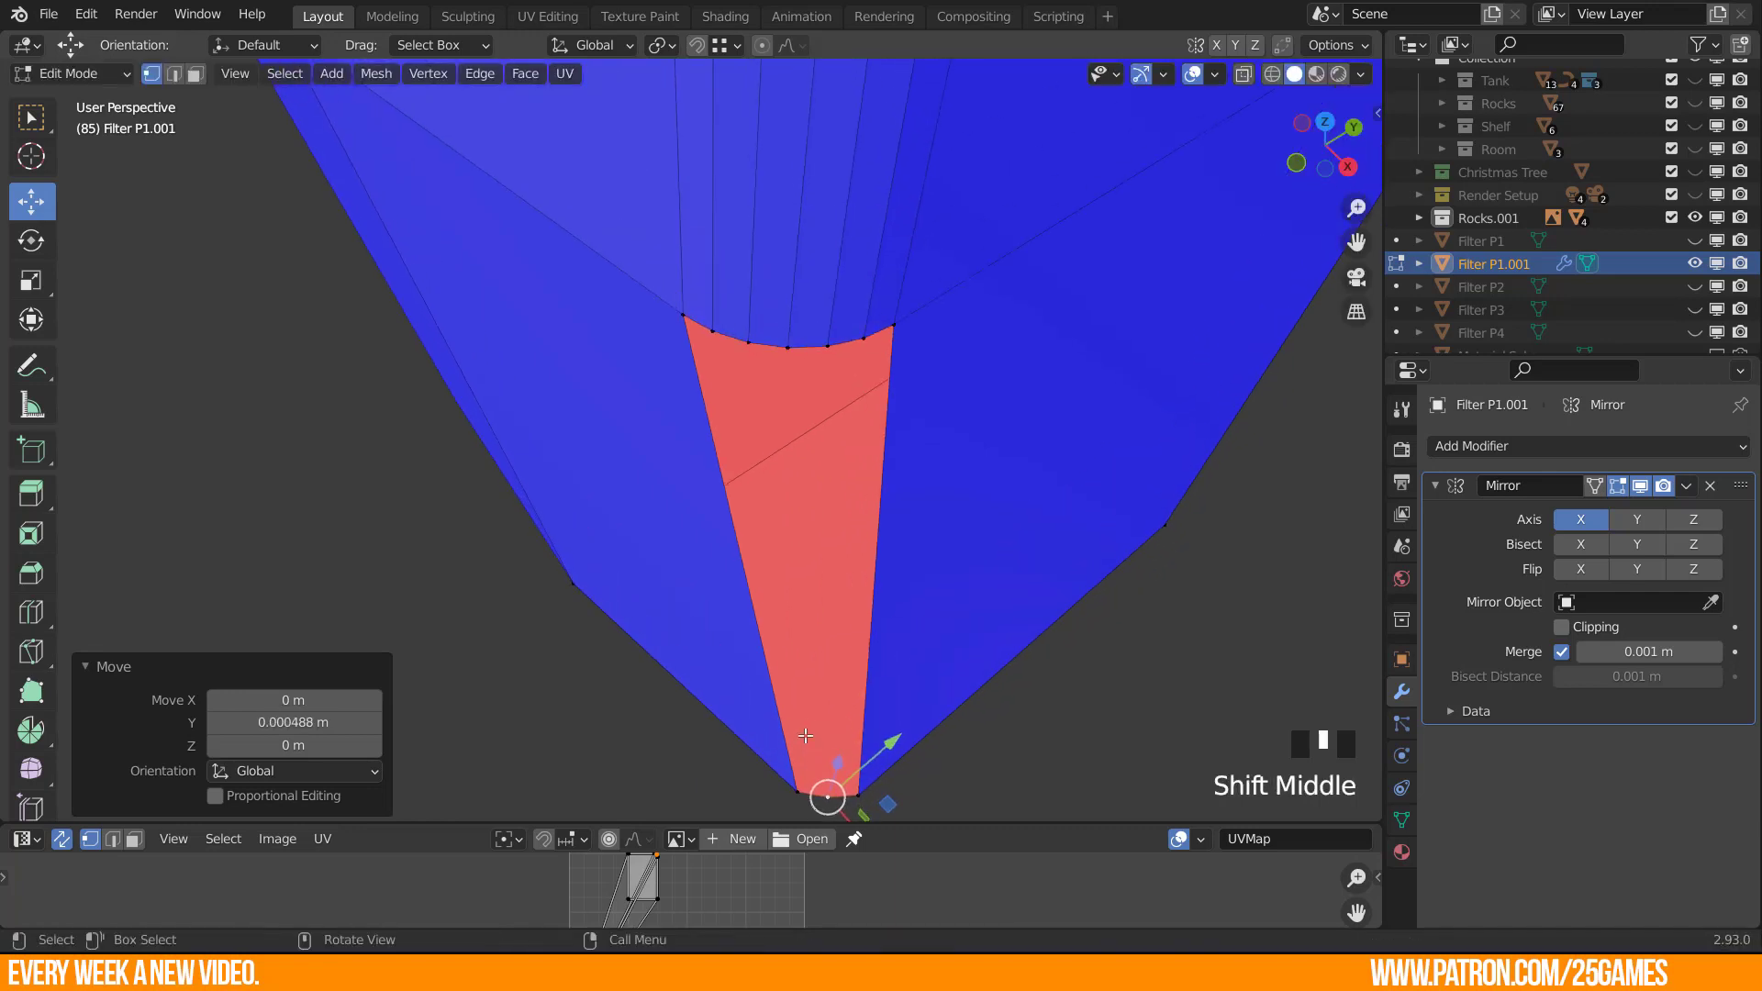
# Fill the two outermost triangular faces of the lower rounded corner, beside the front face and beside the side face.
pyautogui.scroll(-1, 721, 534)
pyautogui.moveTo(721, 534); pyautogui.dragTo(747, 403, button='middle')
pyautogui.press('2')
pyautogui.click(759, 242)
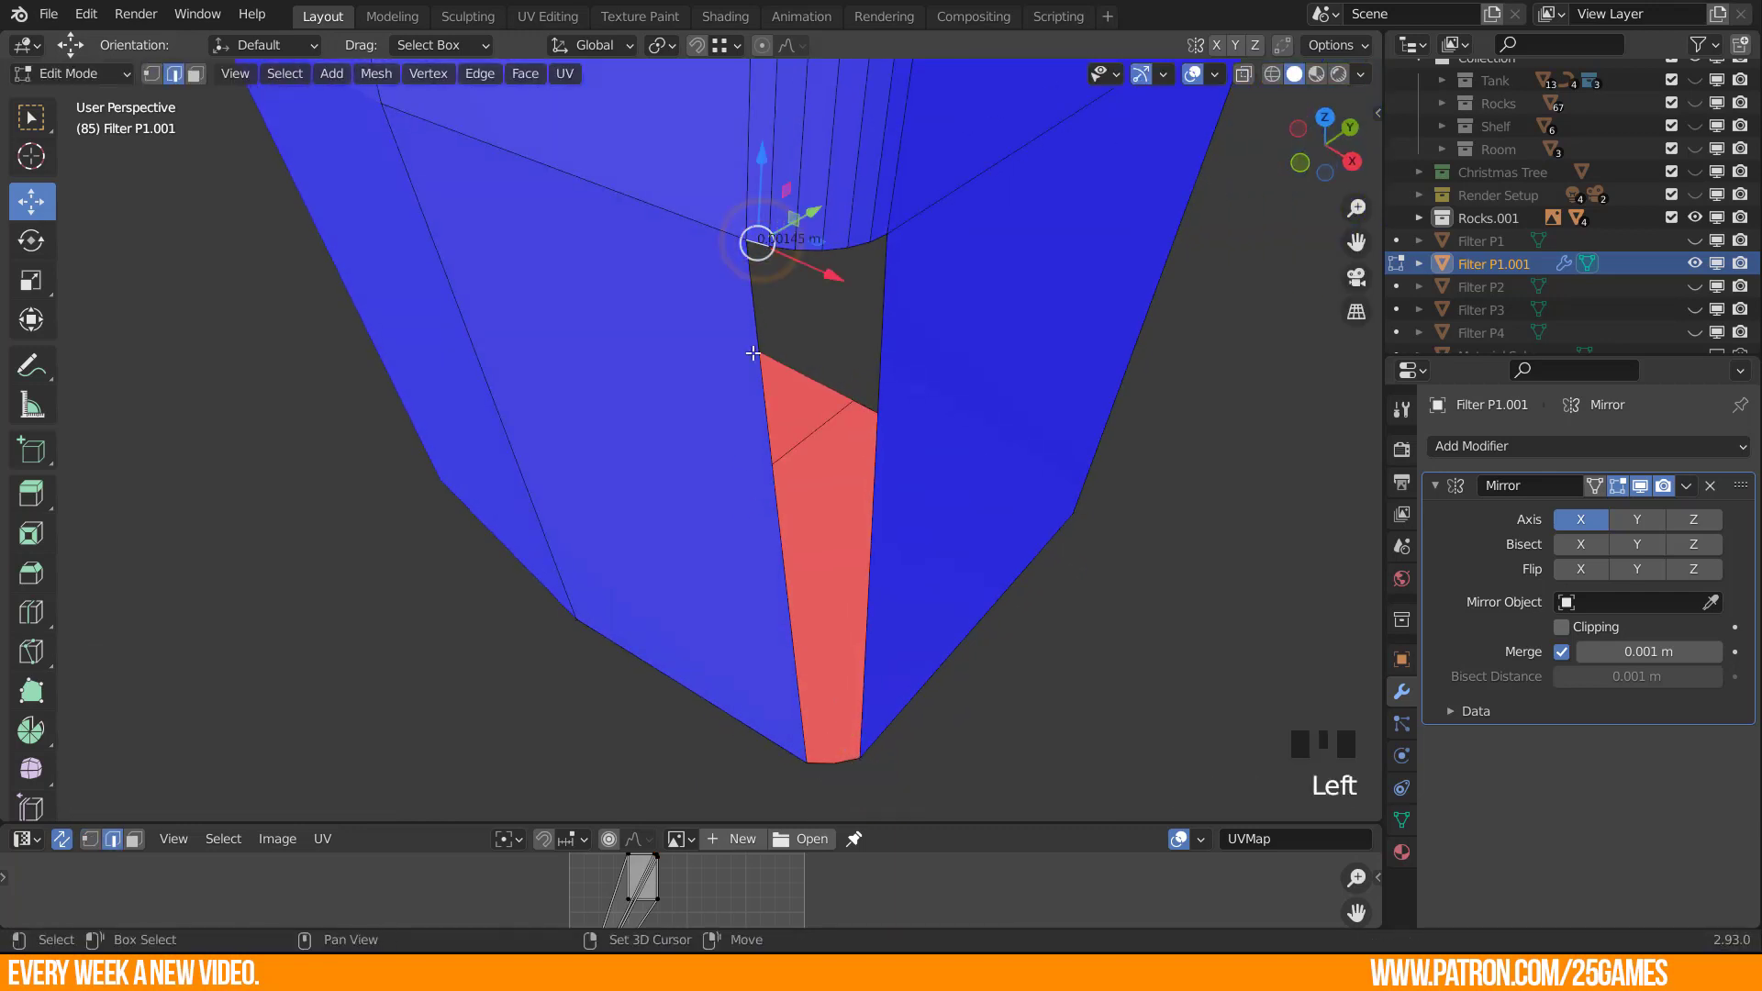
pyautogui.keyDown('shift'); pyautogui.click(783, 496); pyautogui.keyUp('shift')
pyautogui.press('f')
pyautogui.click(877, 241)
pyautogui.keyDown('shift'); pyautogui.click(888, 385); pyautogui.keyUp('shift')
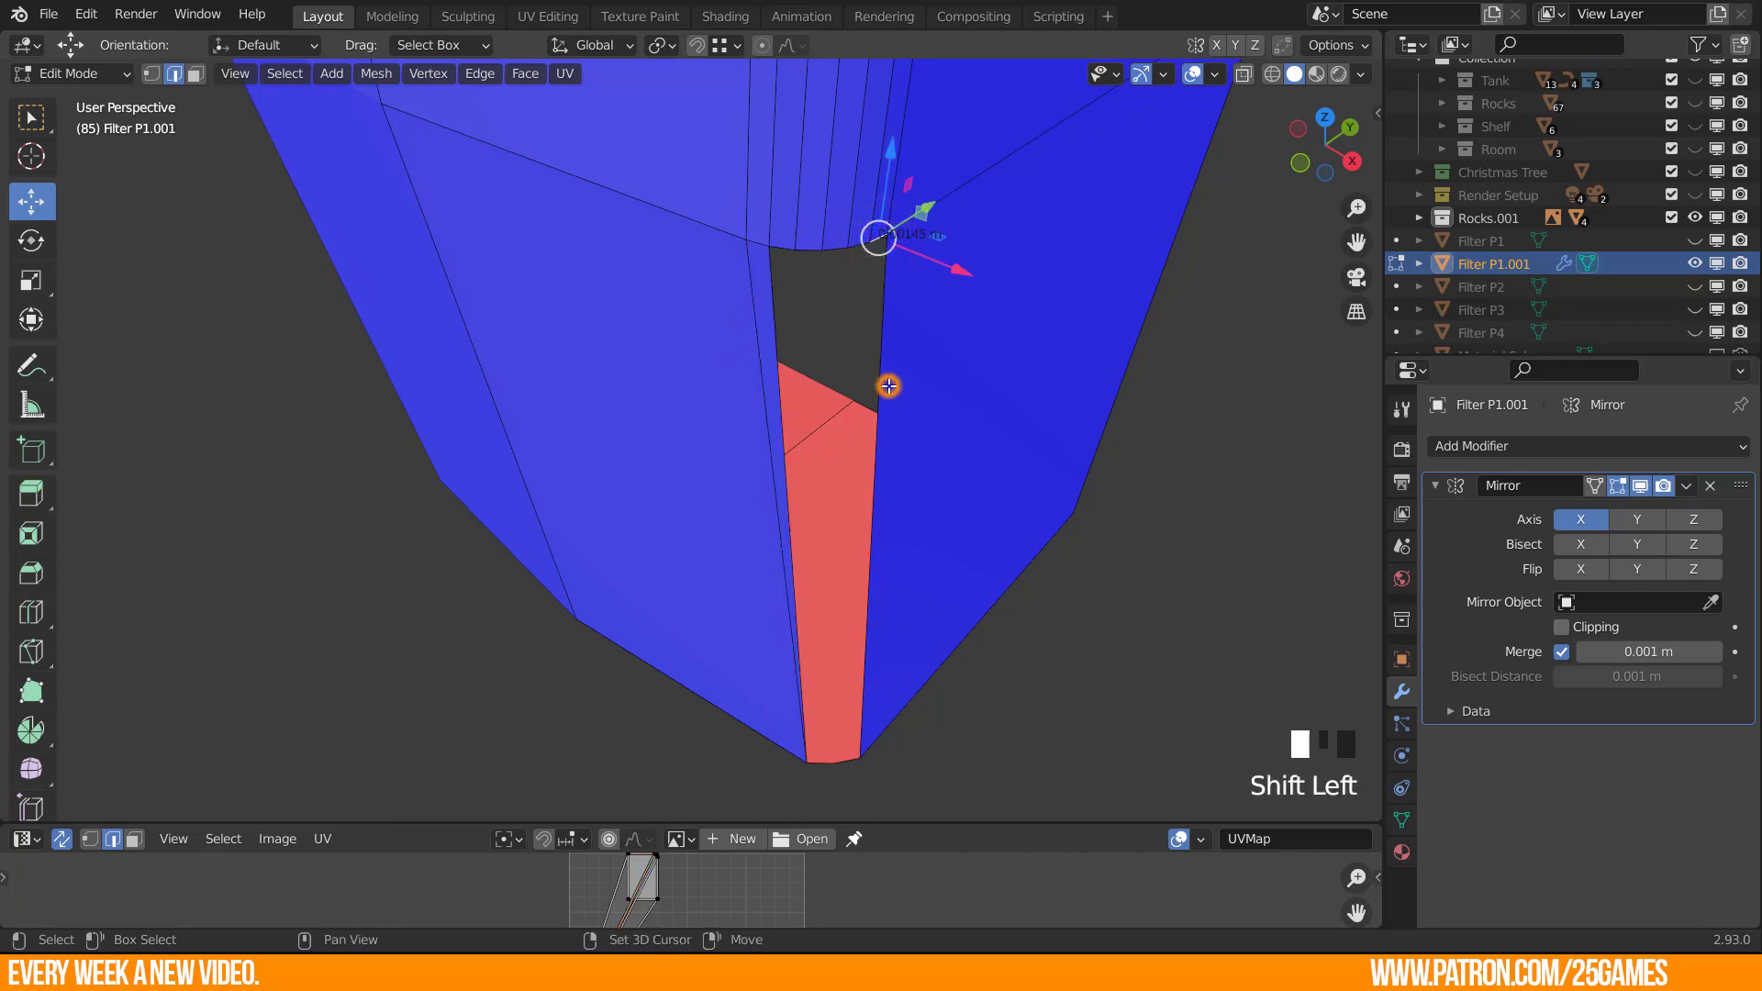
pyautogui.press('f')
# Fill a four-sided strip from the middle plate's third corner edge to the lowest plate's first corner edge.
pyautogui.moveTo(853, 370); pyautogui.dragTo(837, 366, button='middle')
pyautogui.keyDown('shift'); pyautogui.click(744, 373); pyautogui.keyUp('shift')
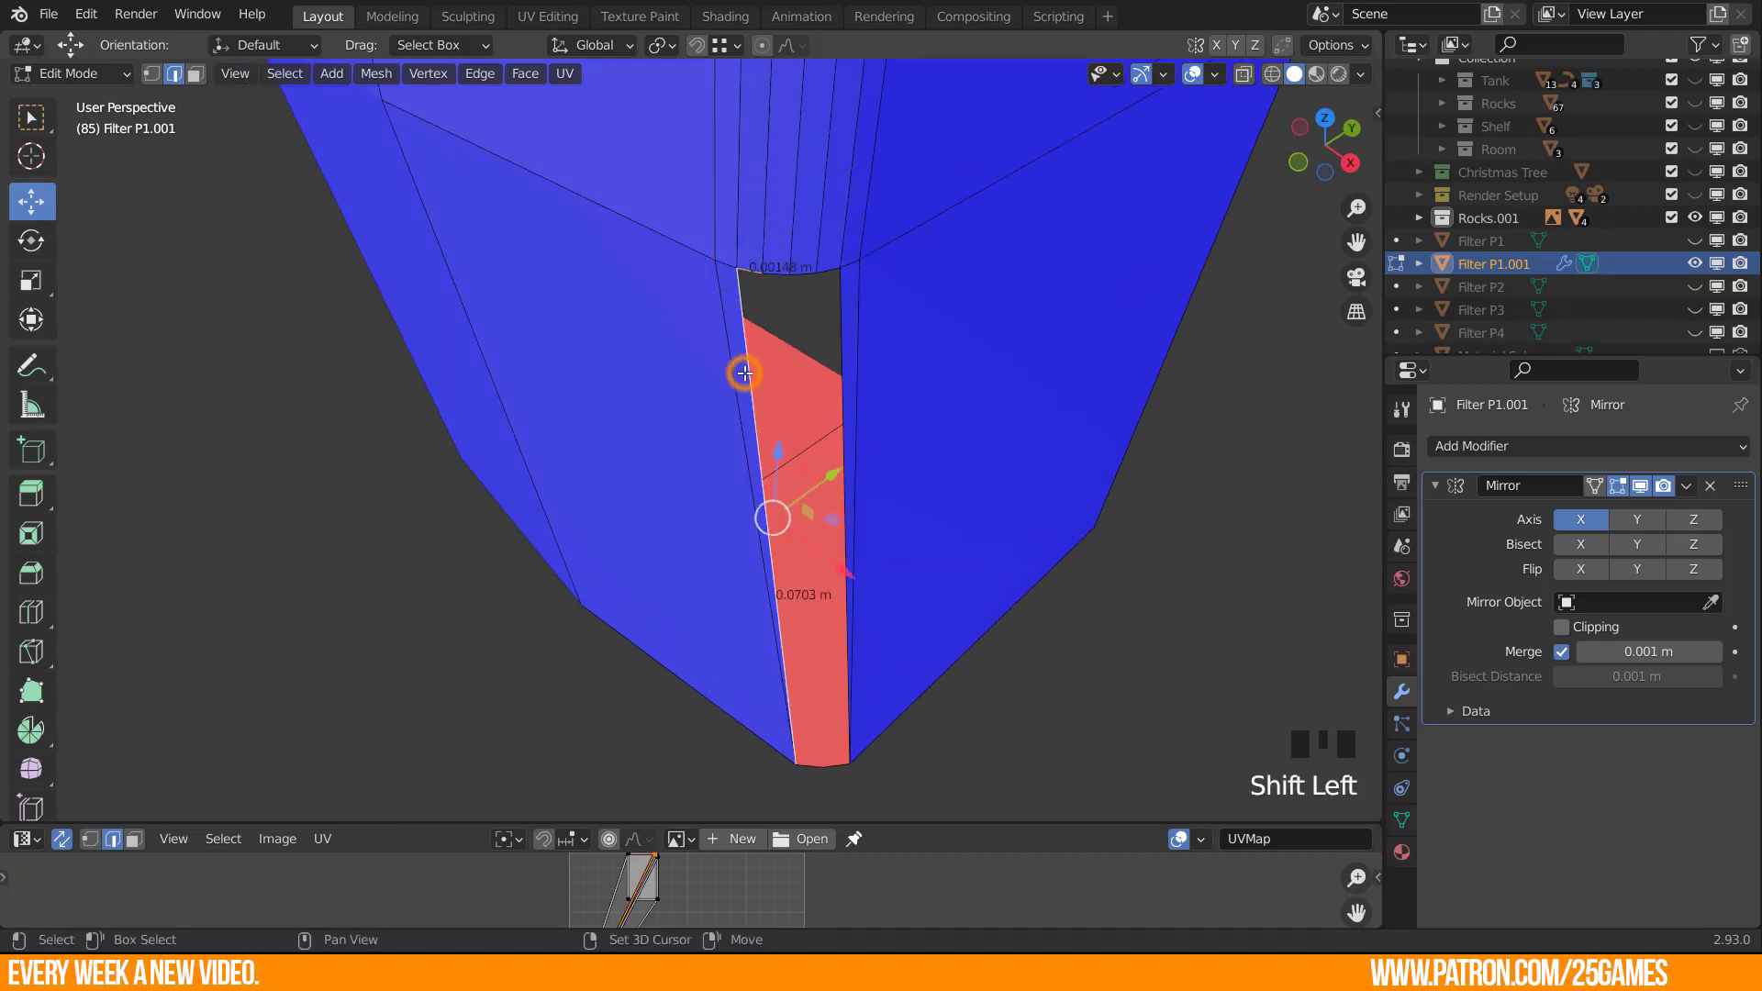
pyautogui.click(774, 272)
pyautogui.keyDown('shift'); pyautogui.moveTo(804, 649); pyautogui.dragTo(801, 527, button='middle'); pyautogui.keyUp('shift')
pyautogui.keyDown('shift'); pyautogui.click(799, 675); pyautogui.keyUp('shift')
pyautogui.press('f')
# Fill the adjacent four-sided strip from the middle plate's fourth corner edge to the lowest plate's second corner edge.
pyautogui.keyDown('shift'); pyautogui.moveTo(784, 252); pyautogui.dragTo(782, 361, button='middle'); pyautogui.keyUp('shift')
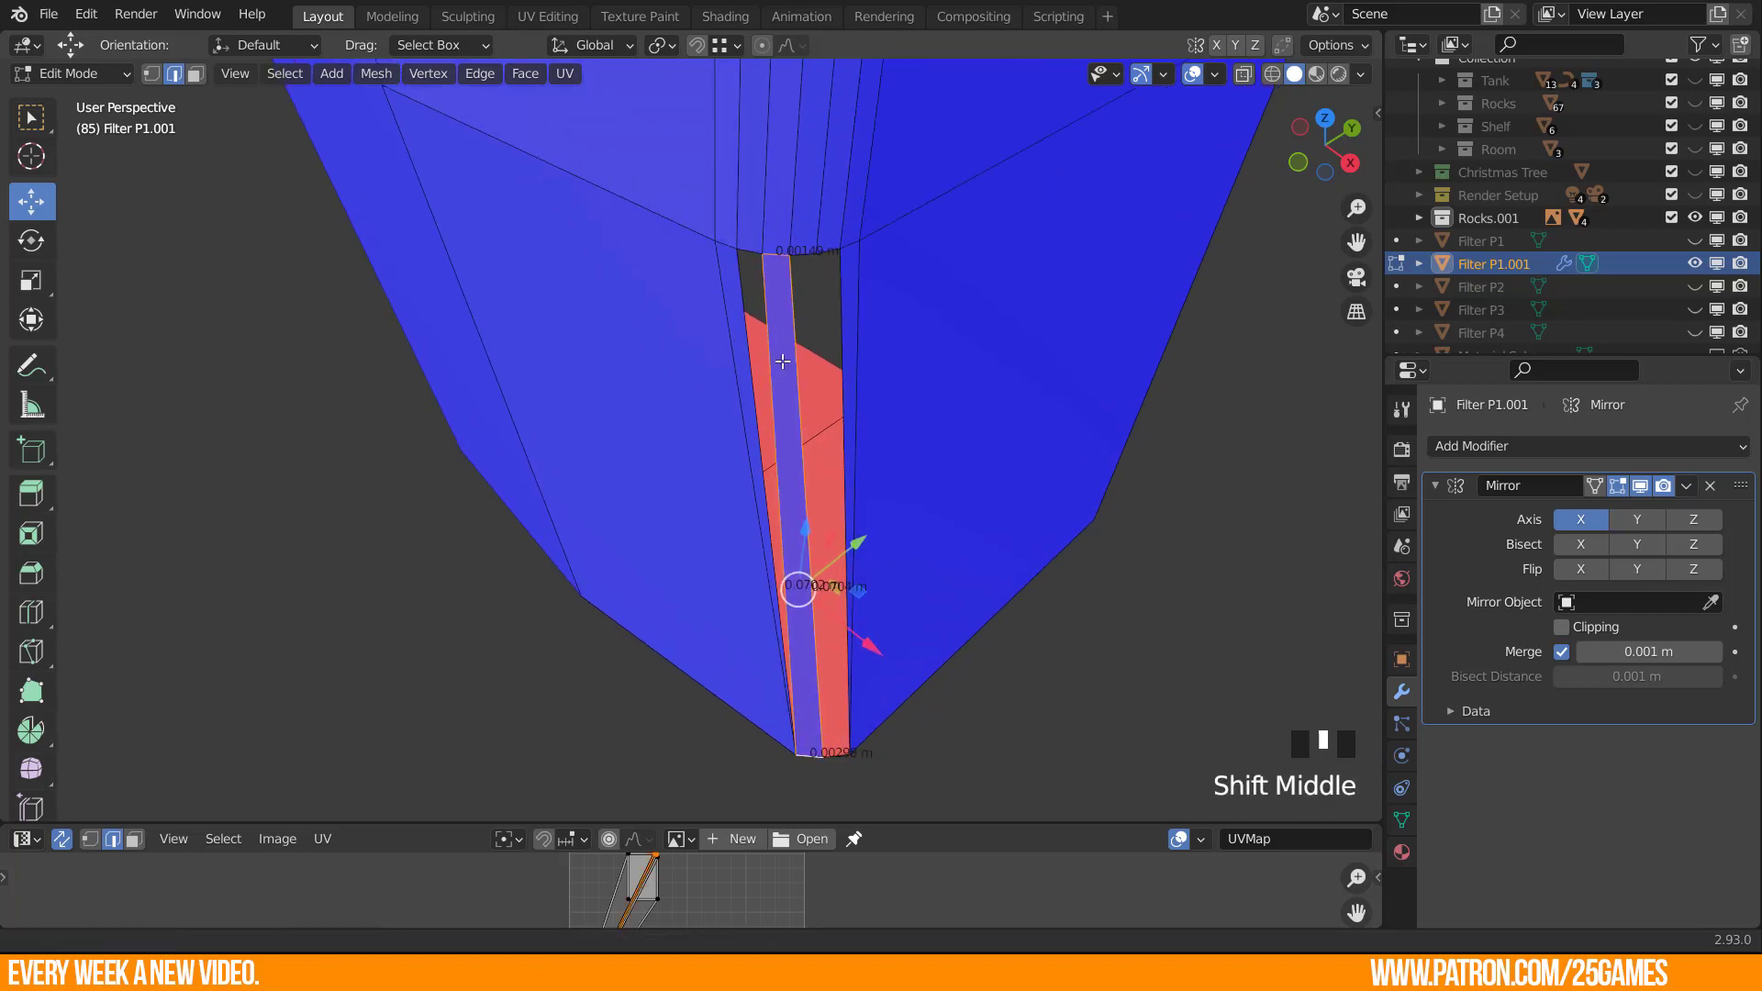
pyautogui.click(806, 254)
pyautogui.keyDown('shift'); pyautogui.click(837, 758); pyautogui.keyUp('shift')
pyautogui.click(836, 759)
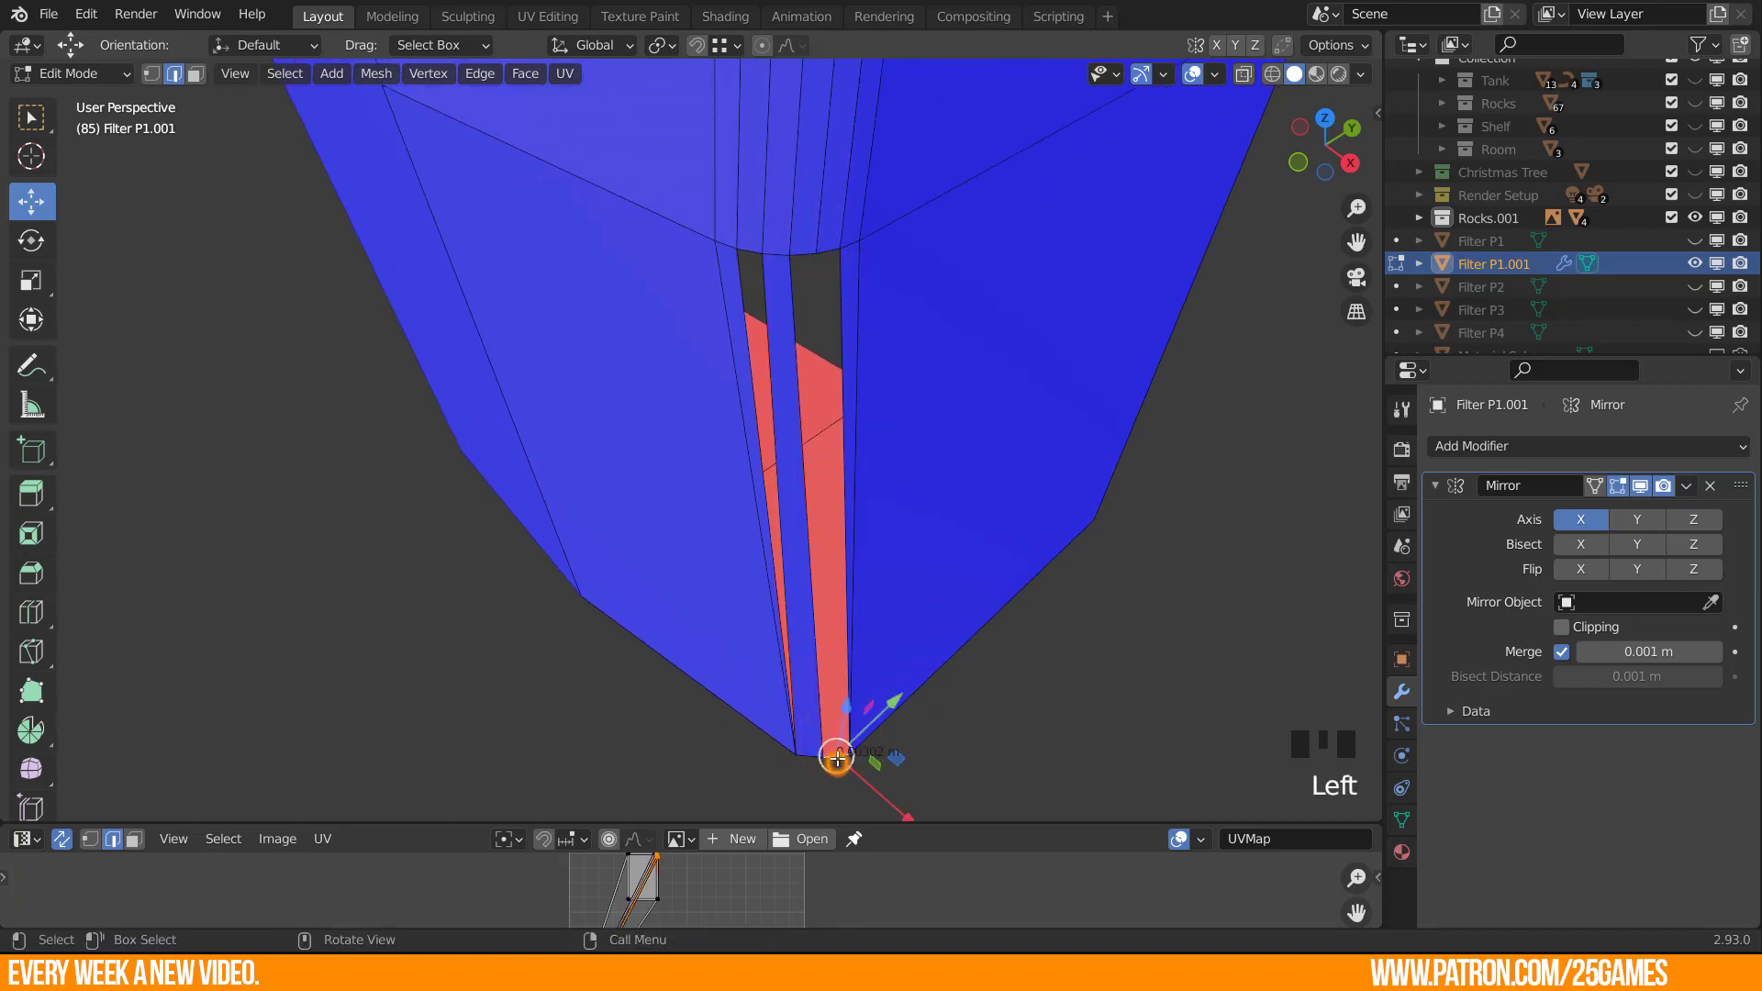
pyautogui.keyDown('shift'); pyautogui.click(803, 249); pyautogui.keyUp('shift')
pyautogui.press('f')
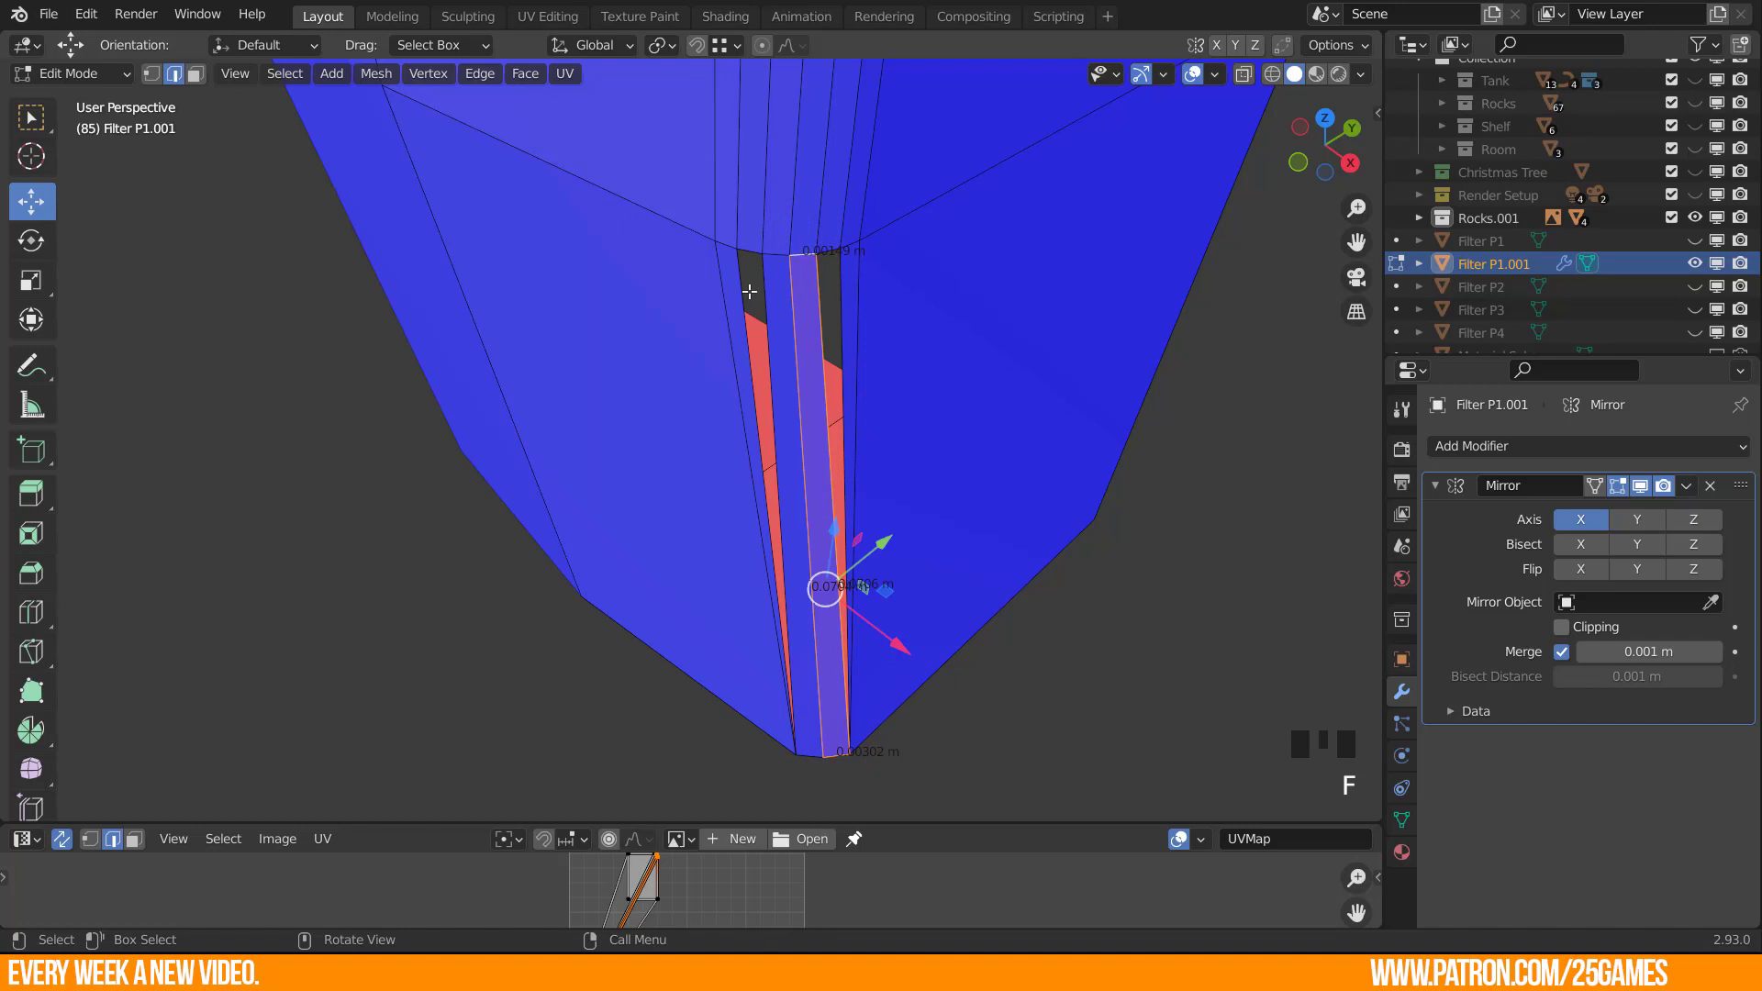
# Fill the remaining triangular gaps on either side of the two central strips in the lower rounded corner.
pyautogui.keyDown('alt'); pyautogui.click(768, 279); pyautogui.keyUp('alt')
pyautogui.keyDown('alt'); pyautogui.click(839, 287); pyautogui.keyUp('alt')
pyautogui.press('f')
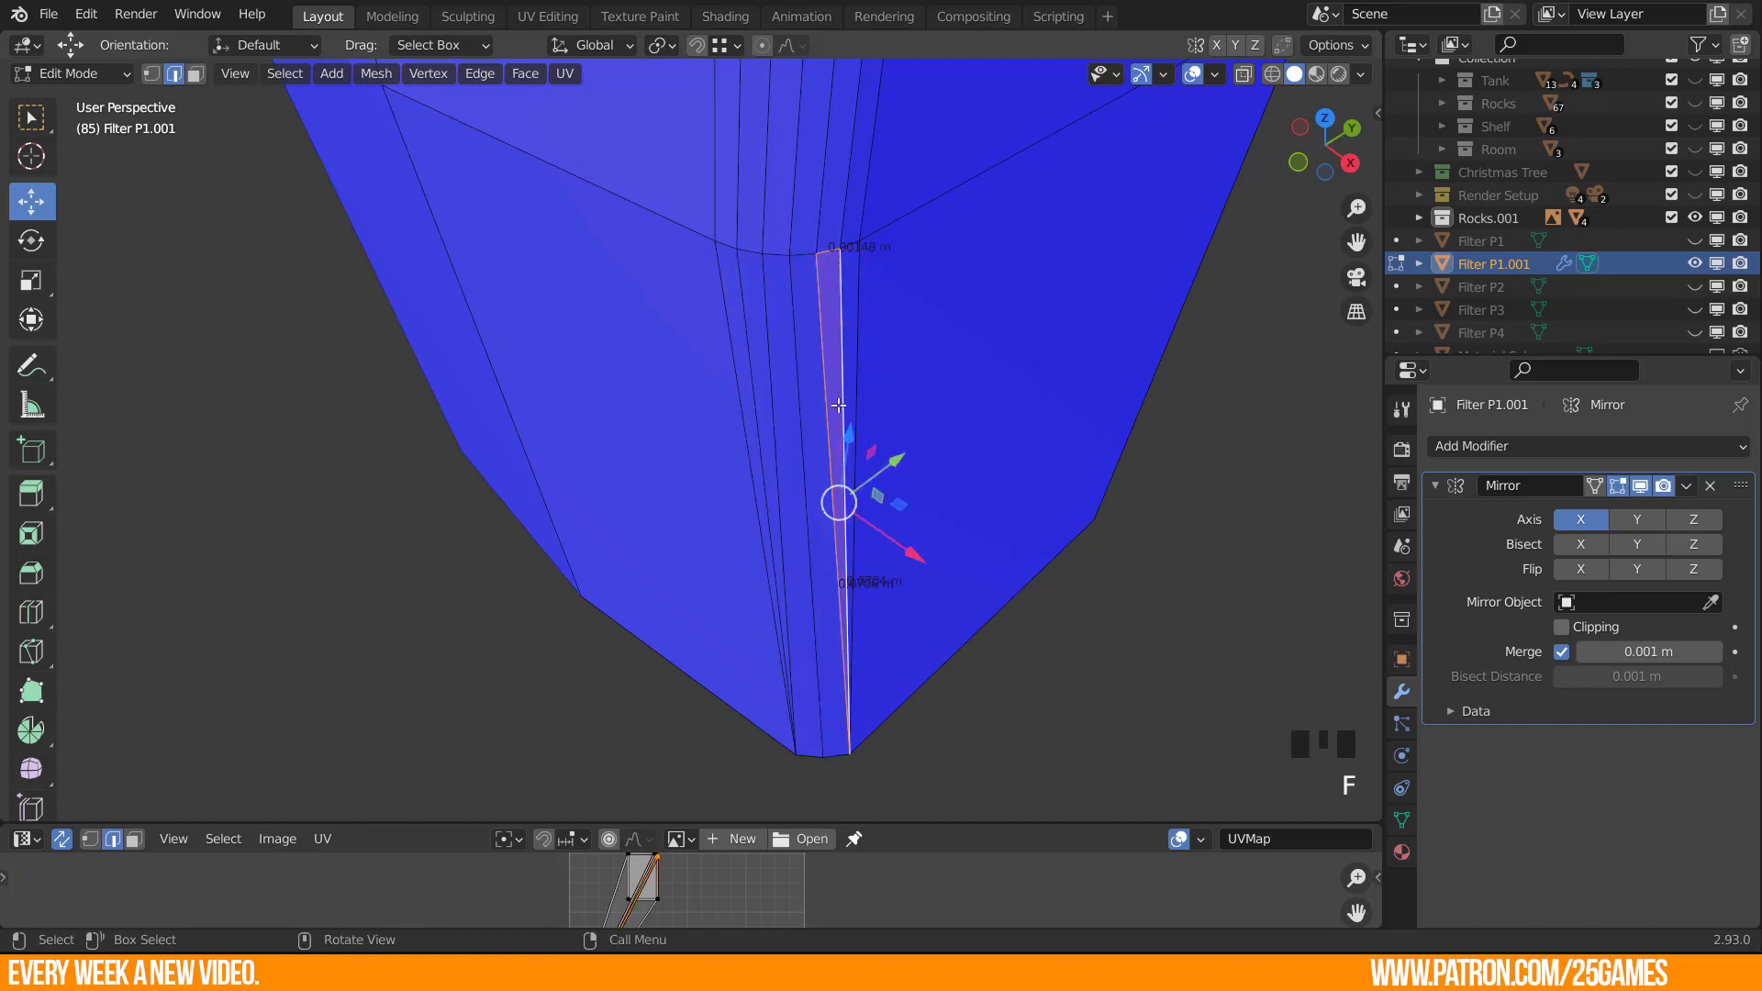
# Select the top plate's edge along the open back and enable snapping to vertices.
pyautogui.scroll(-4, 976, 440)
pyautogui.moveTo(1005, 447); pyautogui.dragTo(499, 523, button='middle')
pyautogui.press('Tab')
pyautogui.scroll(-2, 754, 448)
pyautogui.press('Tab')
pyautogui.keyDown('shift'); pyautogui.moveTo(639, 252); pyautogui.dragTo(645, 543, button='middle'); pyautogui.keyUp('shift')
pyautogui.click(674, 488)
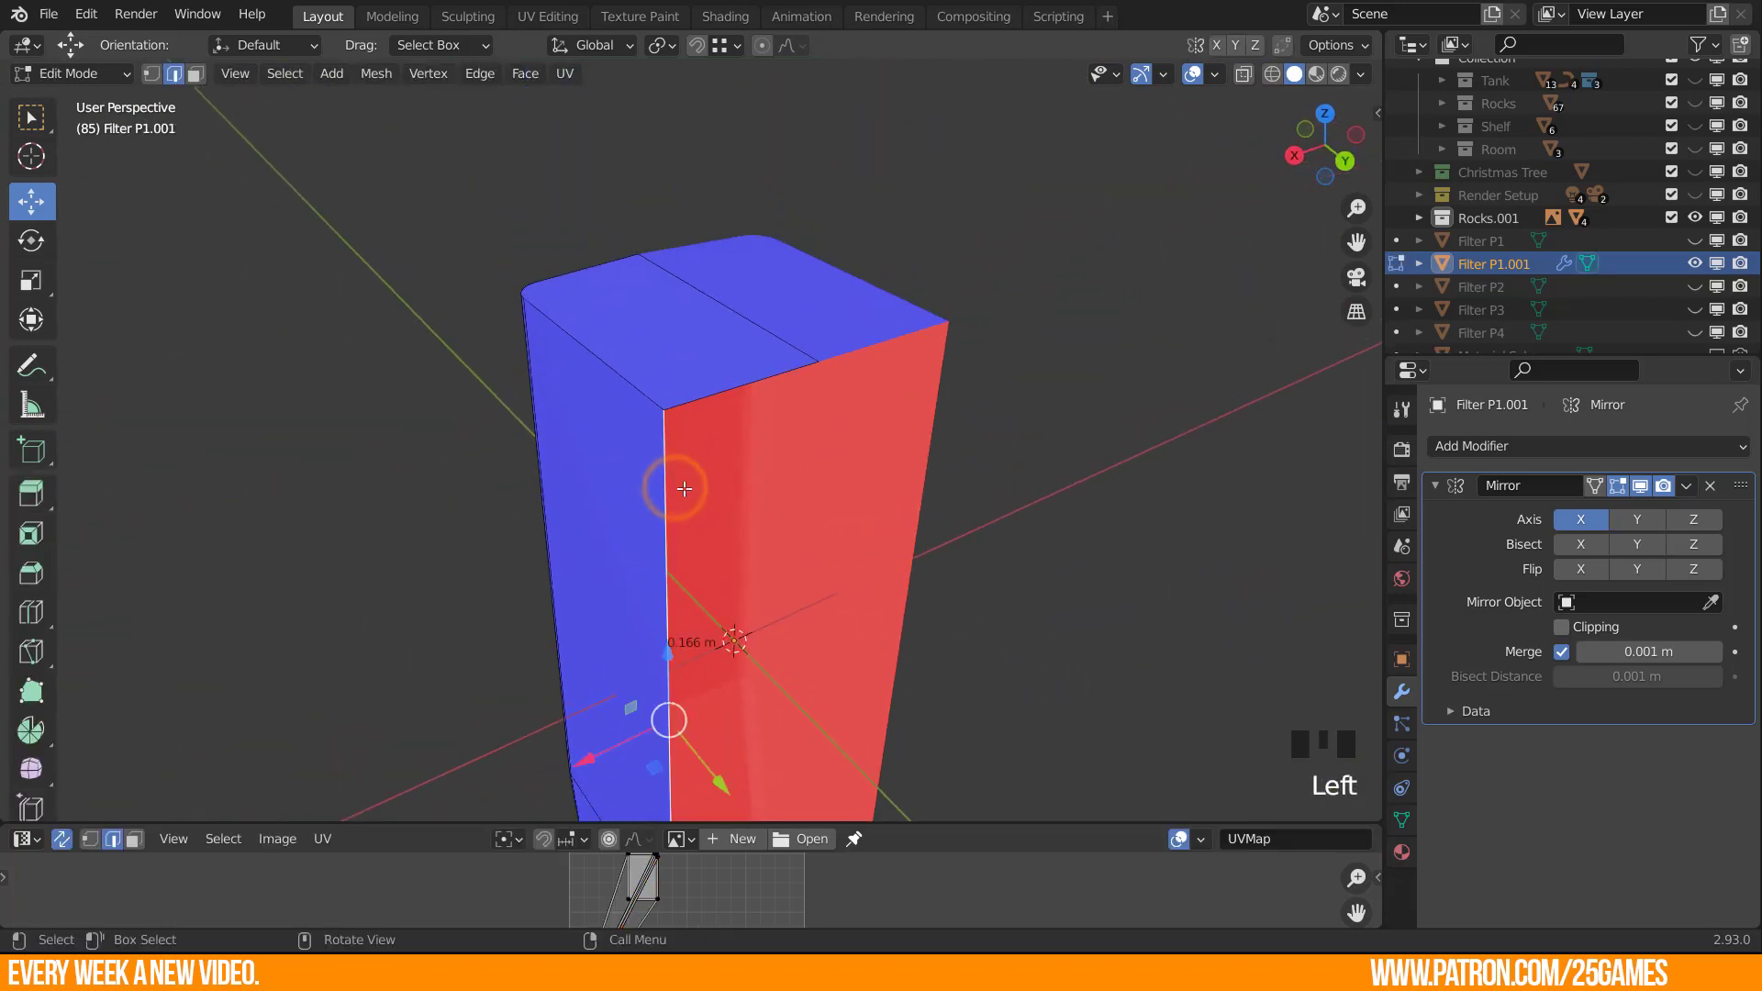
pyautogui.click(777, 373)
pyautogui.keyDown('shift'); pyautogui.moveTo(653, 720); pyautogui.dragTo(671, 401, button='middle'); pyautogui.keyUp('shift')
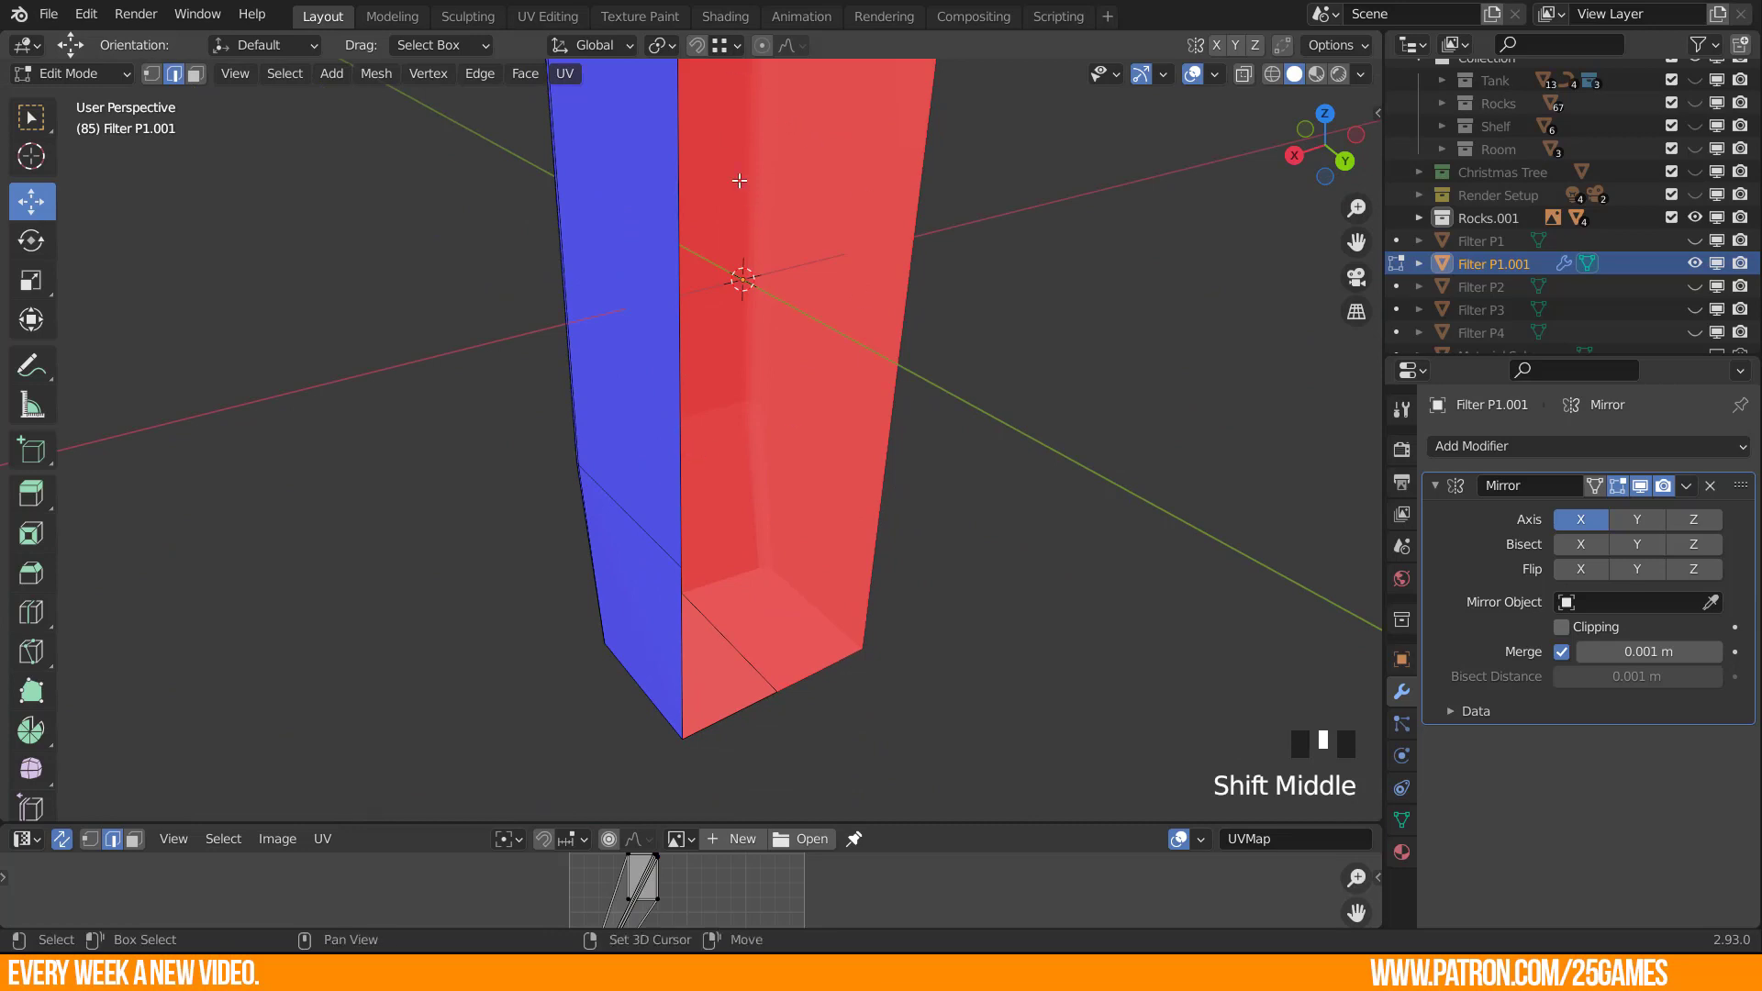
pyautogui.hotkey('shift', 'Tab')
pyautogui.click(734, 45)
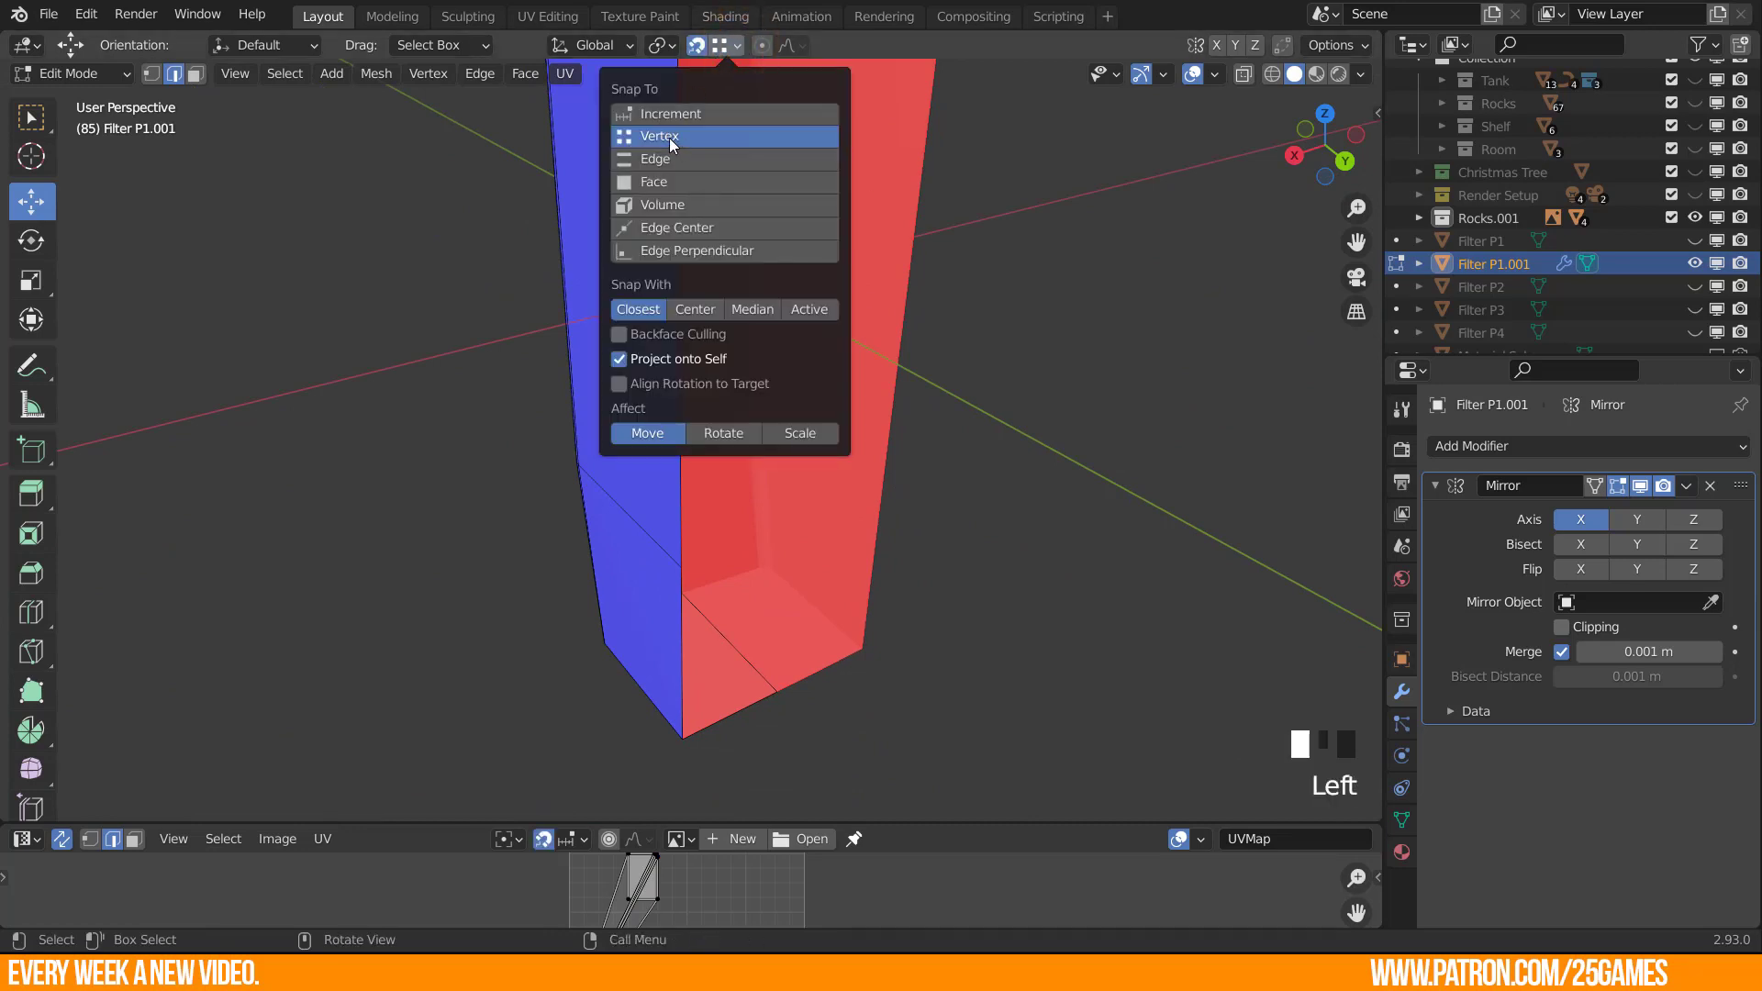
# Try to extrude the top plate's back edge straight down about 0.166 m to the middle level.
pyautogui.keyDown('shift'); pyautogui.moveTo(616, 421); pyautogui.dragTo(692, 564, button='middle'); pyautogui.keyUp('shift')
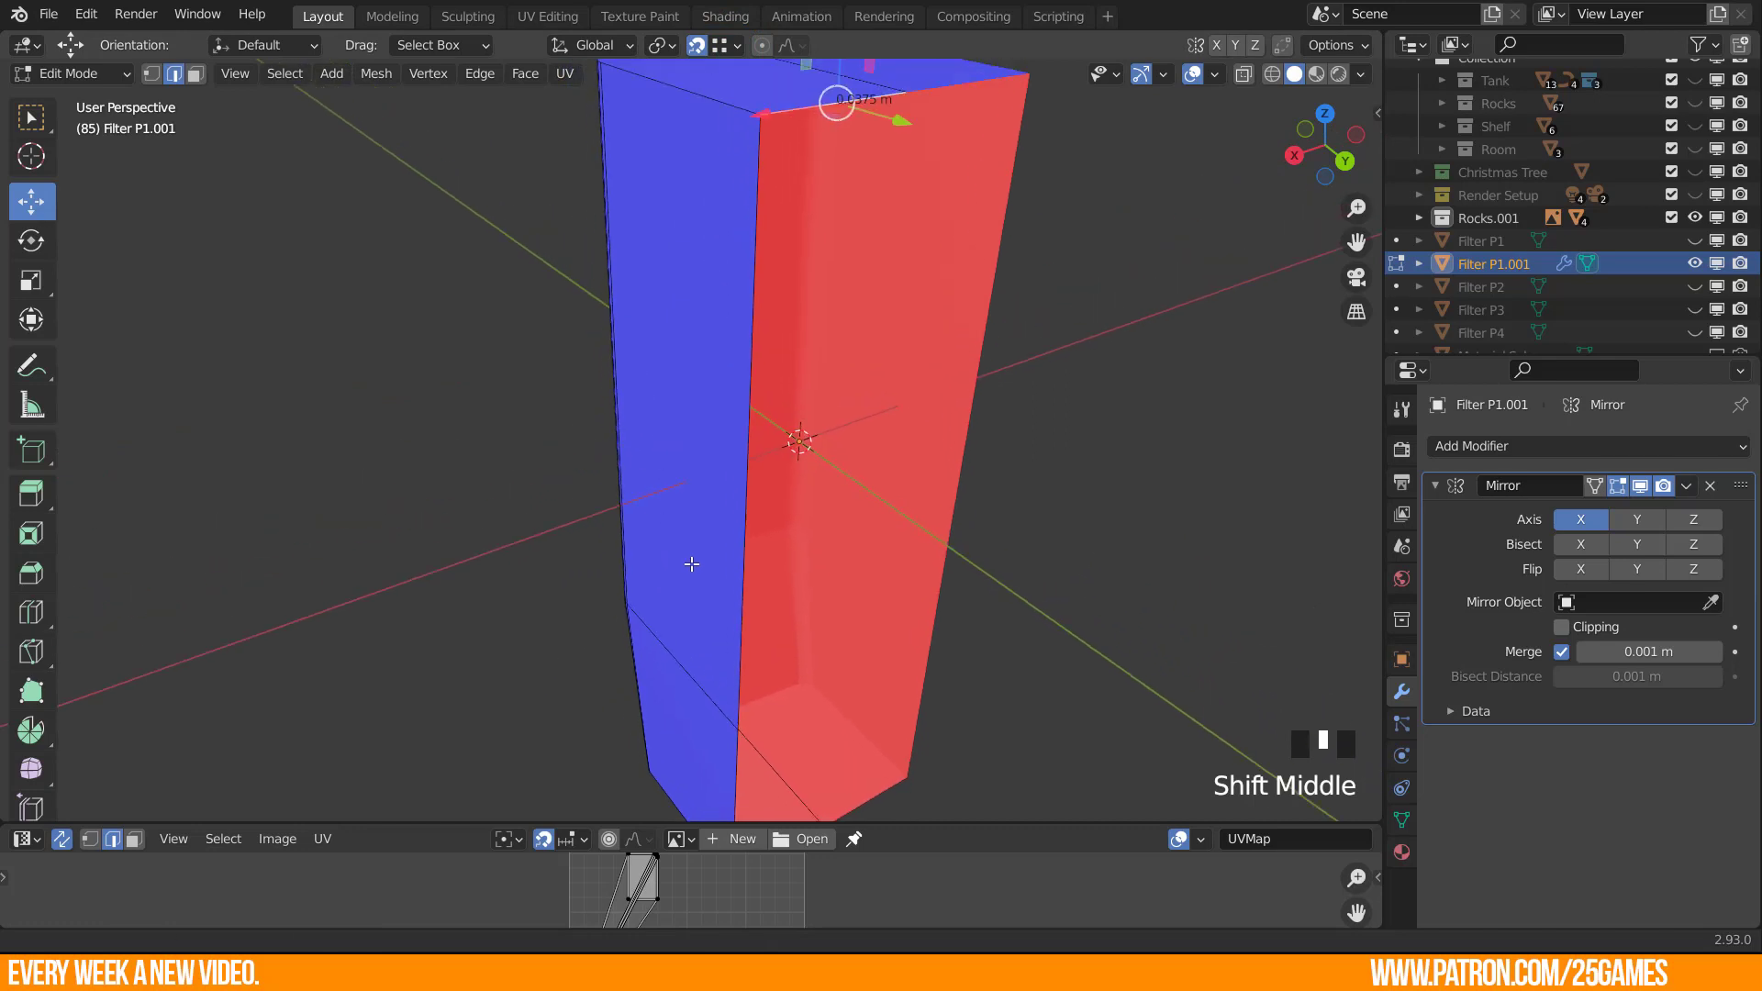
pyautogui.scroll(-1, 725, 472)
pyautogui.press('e')
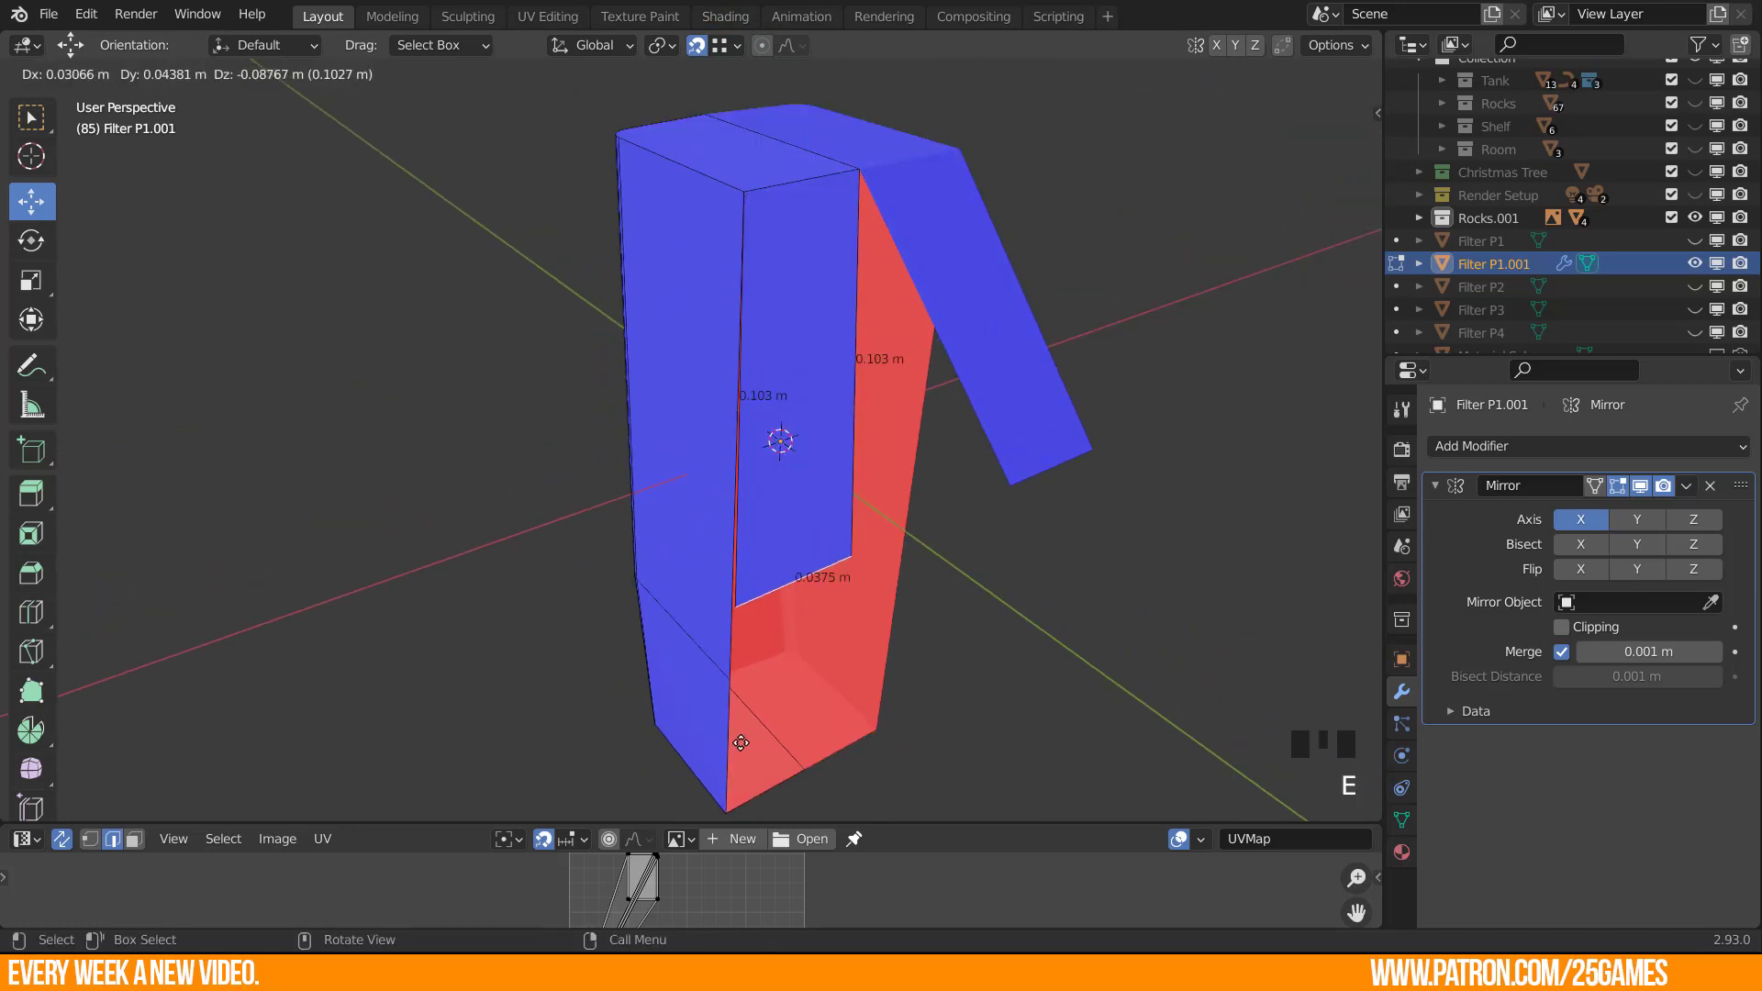
pyautogui.click(734, 669)
pyautogui.keyDown('shift'); pyautogui.moveTo(734, 669); pyautogui.dragTo(735, 622, button='middle'); pyautogui.keyUp('shift')
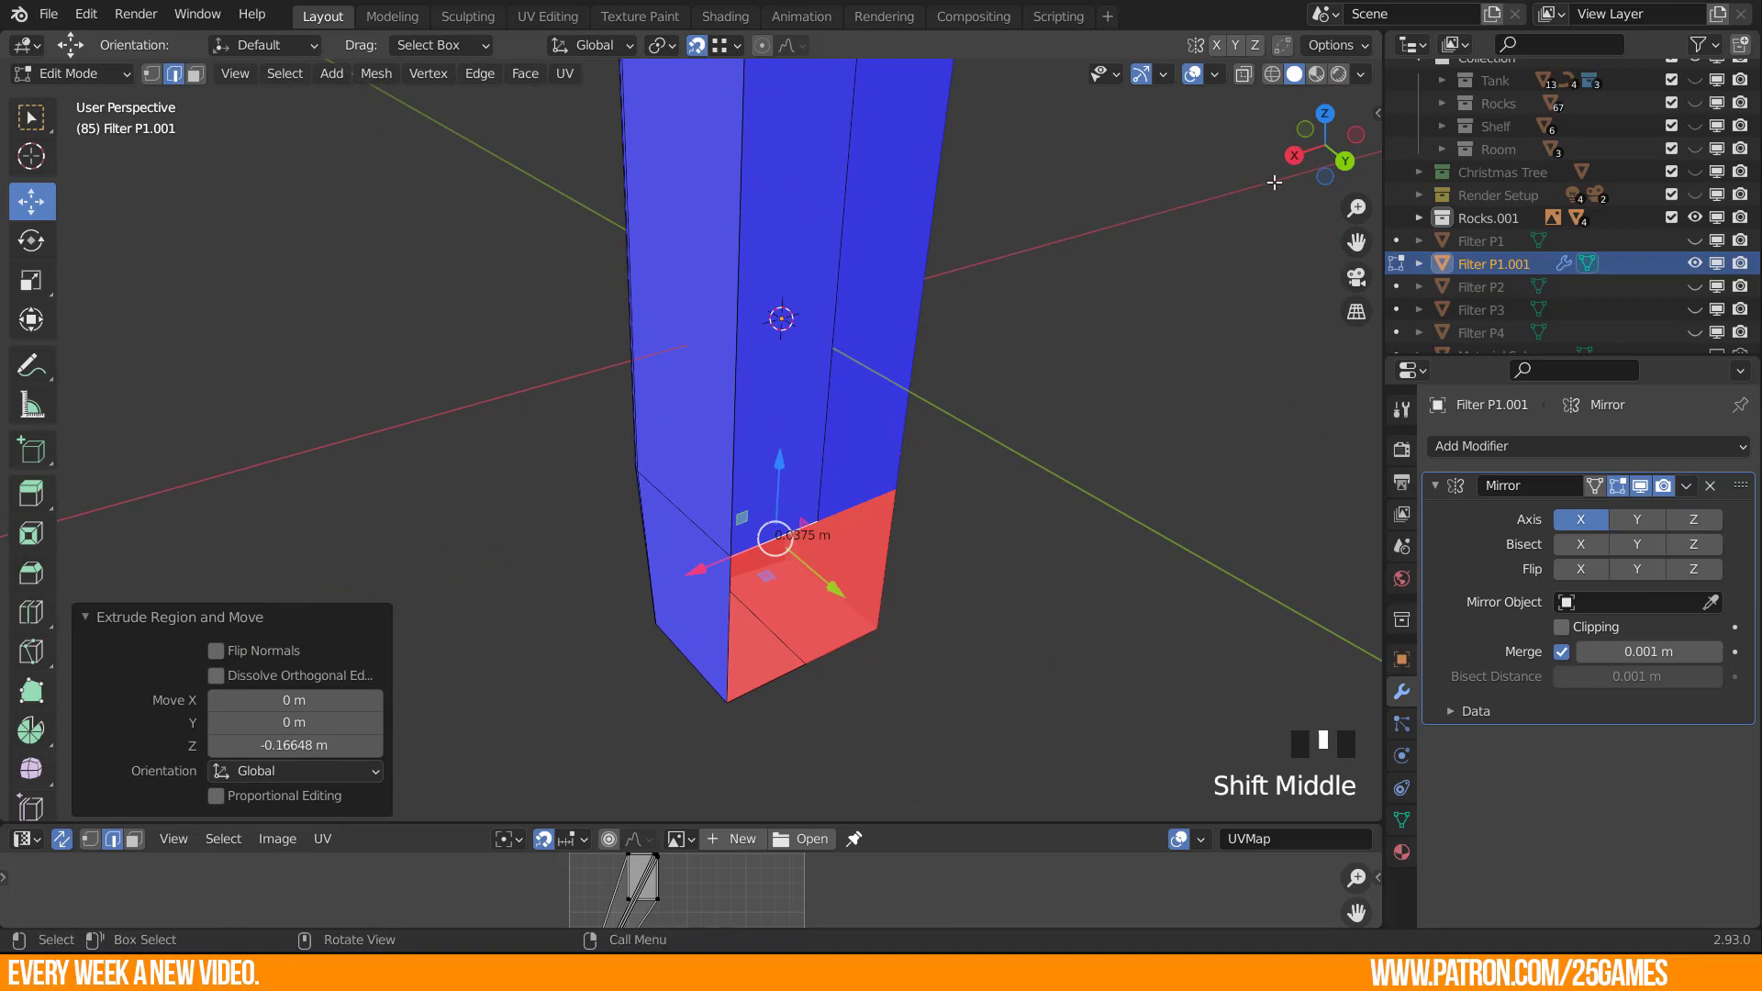
pyautogui.click(1351, 48)
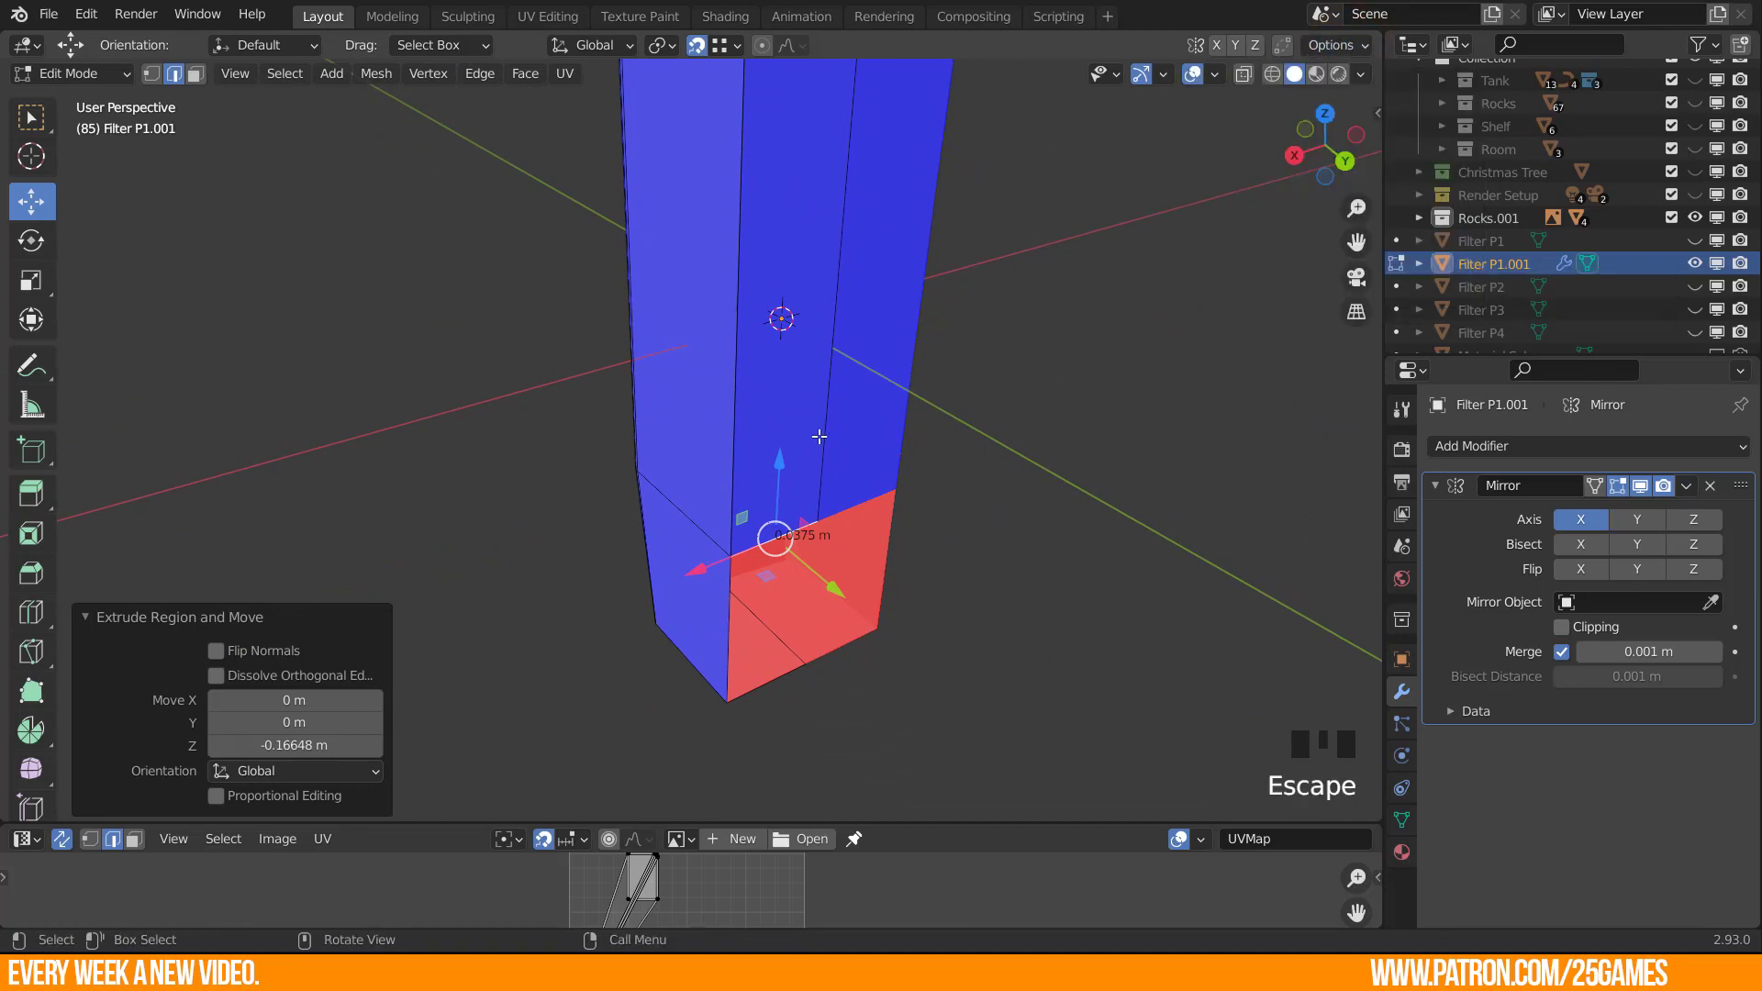
pyautogui.hotkey('ctrl', 'z')
pyautogui.keyDown('shift'); pyautogui.moveTo(964, 280); pyautogui.dragTo(958, 437, button='middle'); pyautogui.keyUp('shift')
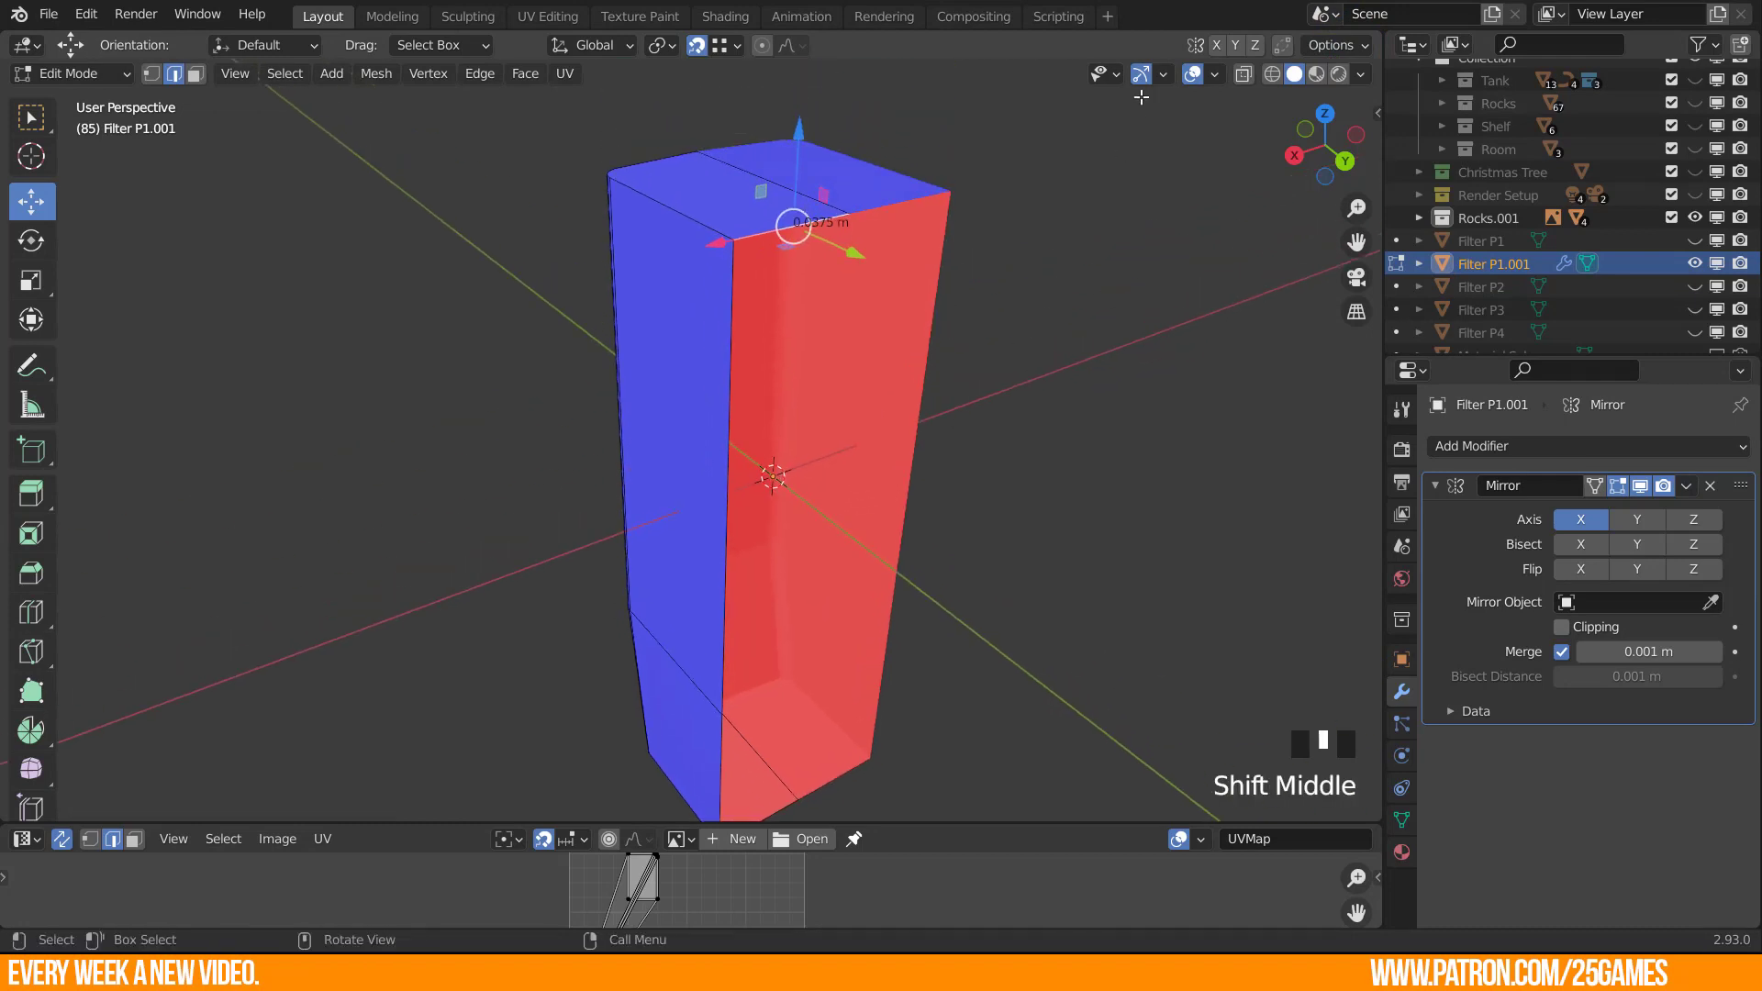
# Enable Auto Merge and extrude the top plate's back edge straight down about 0.166 m to the middle level.
pyautogui.click(1336, 46)
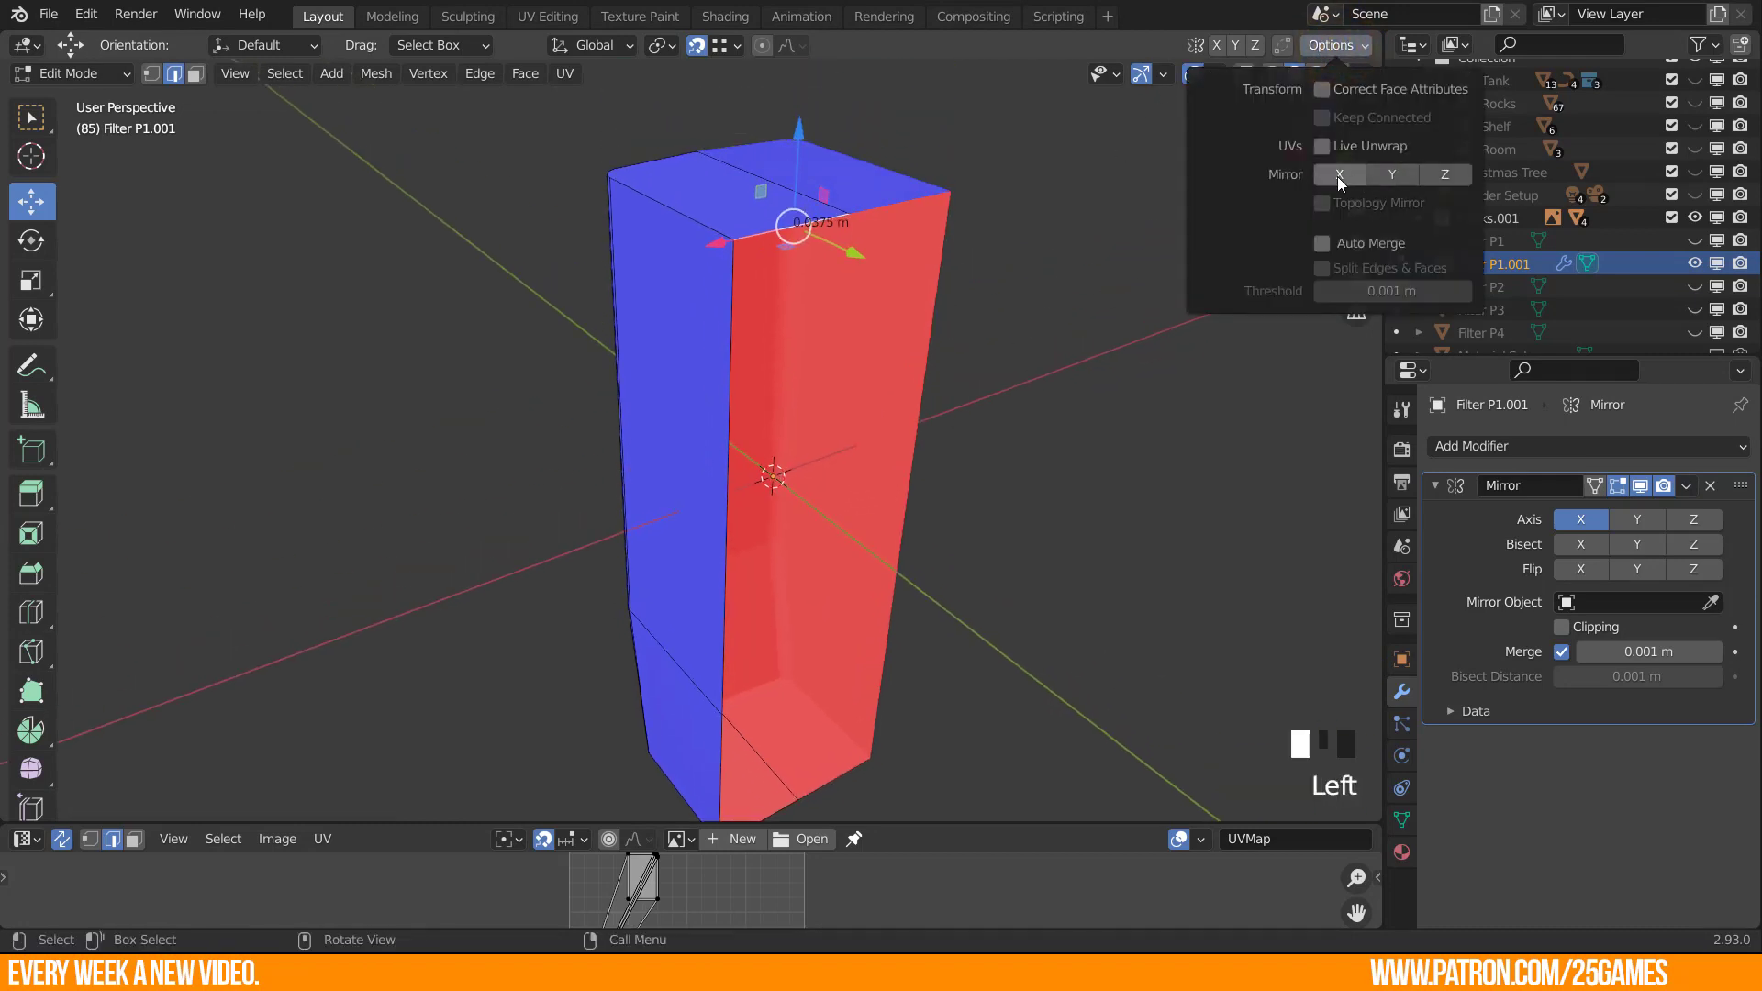
pyautogui.click(1321, 243)
pyautogui.keyDown('shift'); pyautogui.moveTo(867, 450); pyautogui.dragTo(870, 348, button='middle'); pyautogui.keyUp('shift')
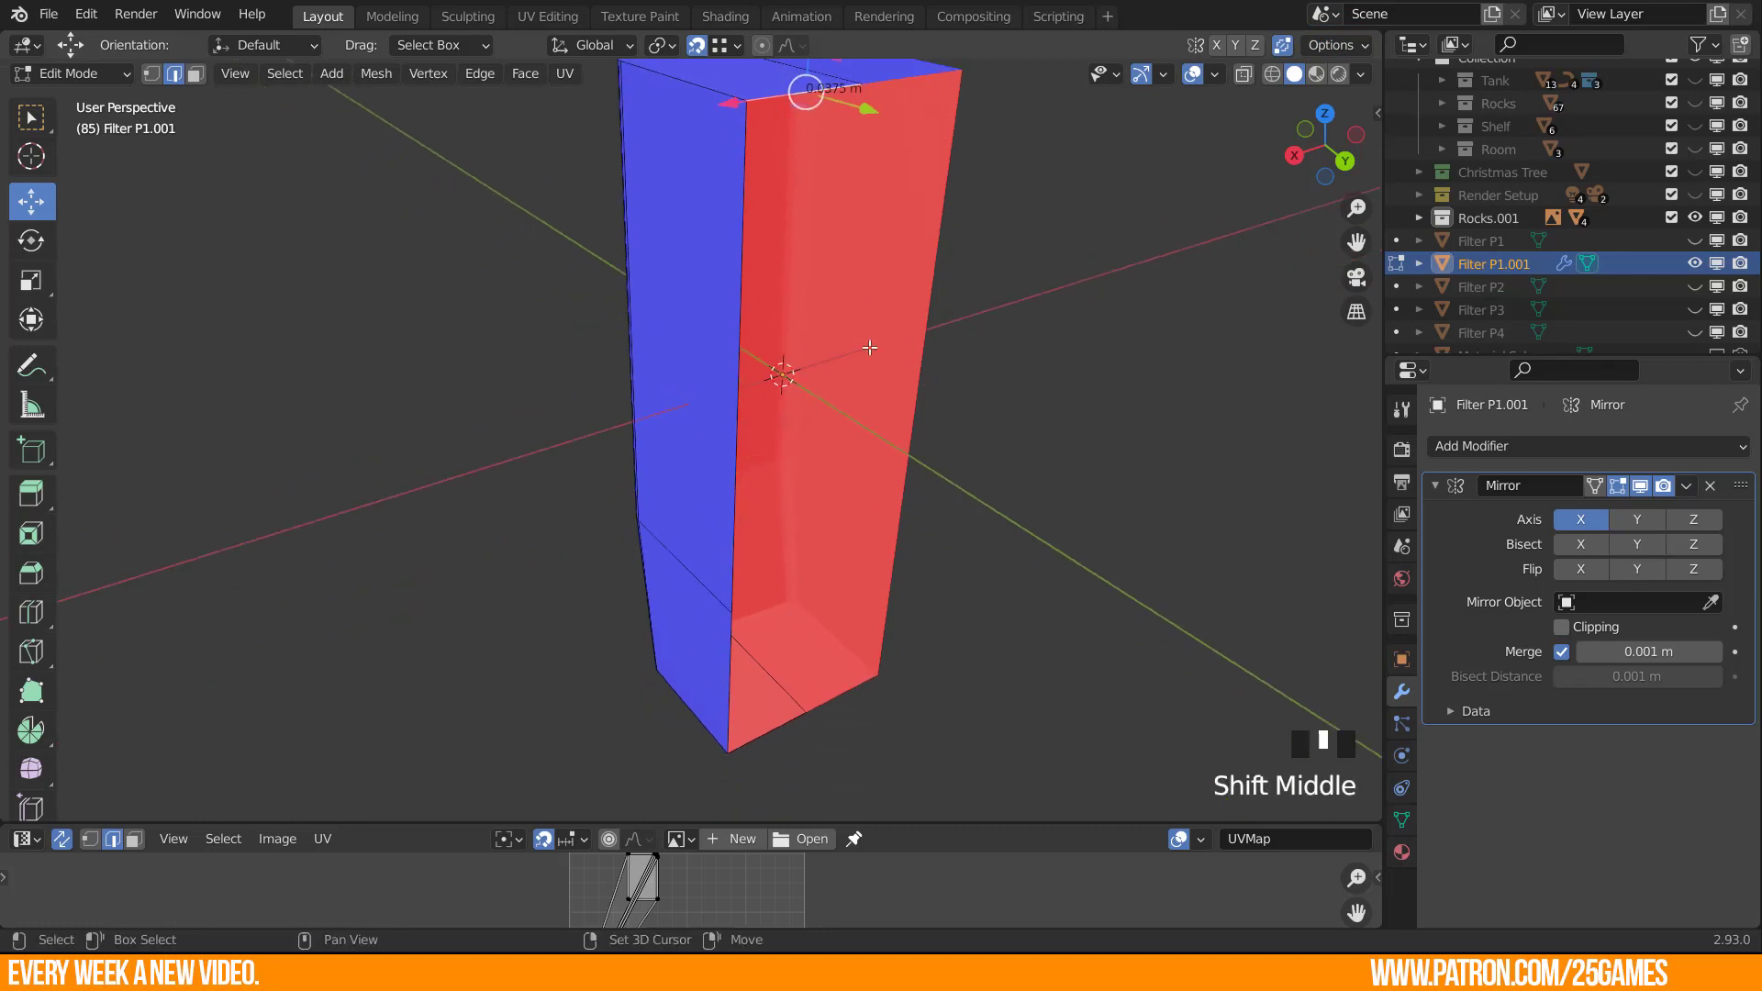
pyautogui.press('e')
pyautogui.click(739, 601)
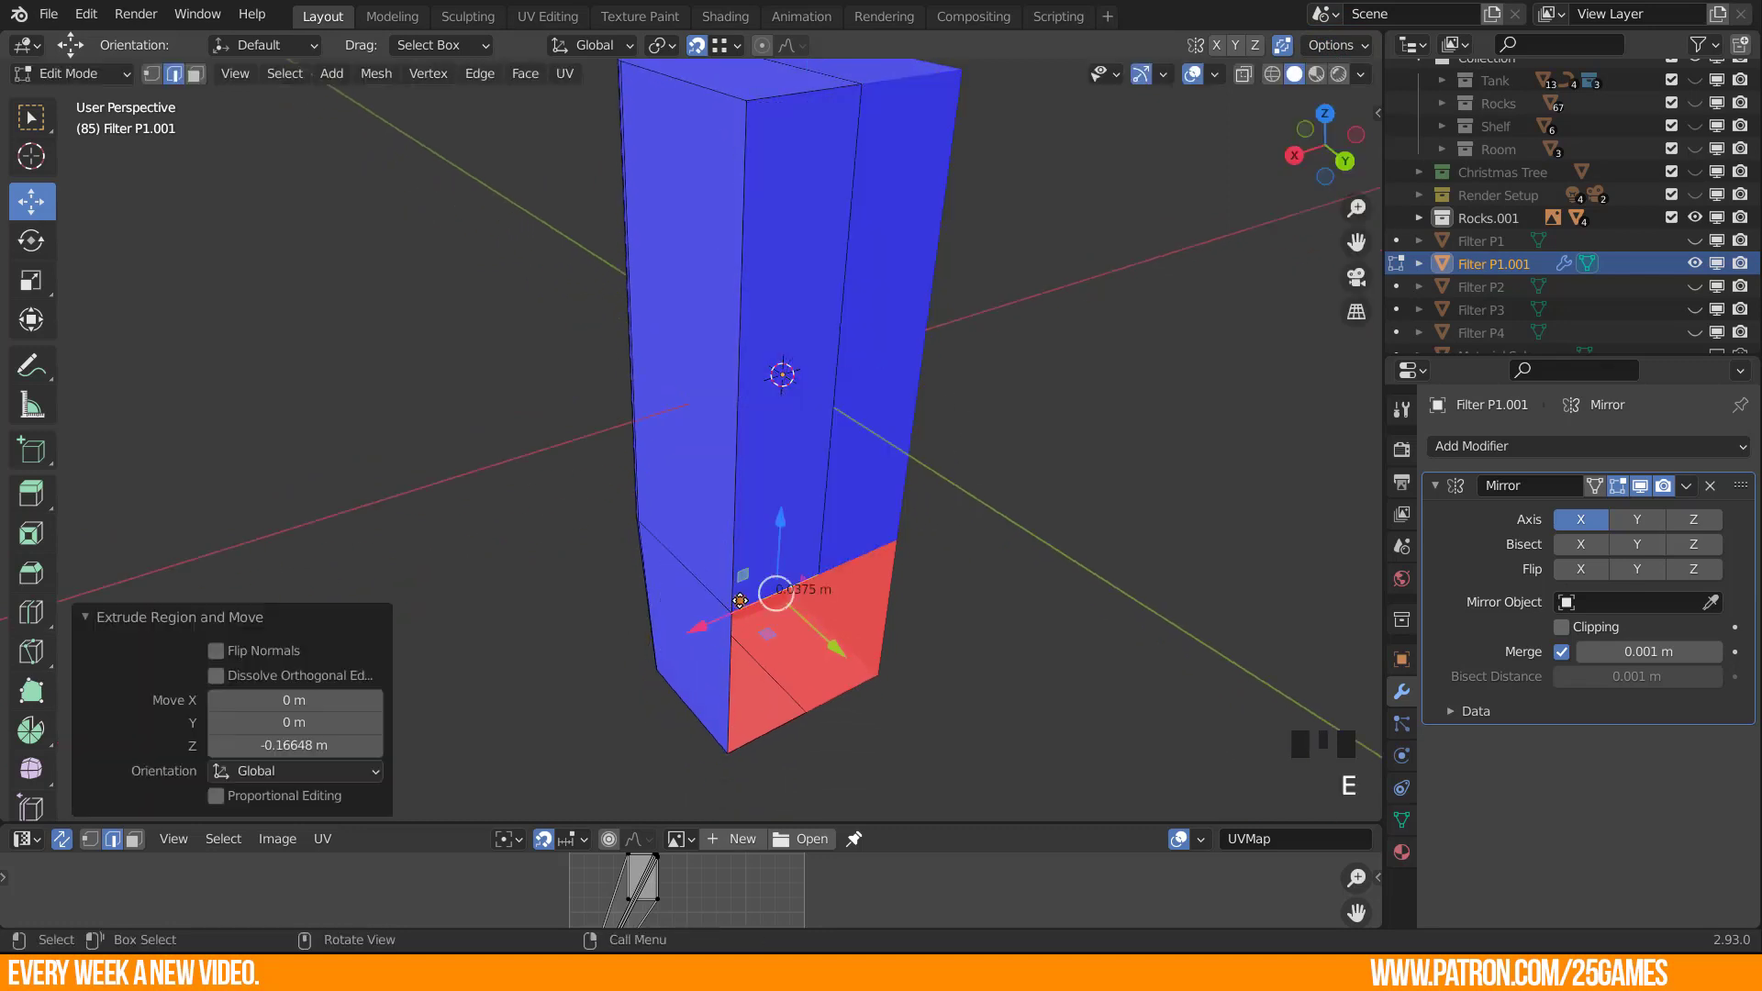
# Check the merge at the extruded back face's lower corner by test-moving its vertex.
pyautogui.press('1')
pyautogui.click(726, 604)
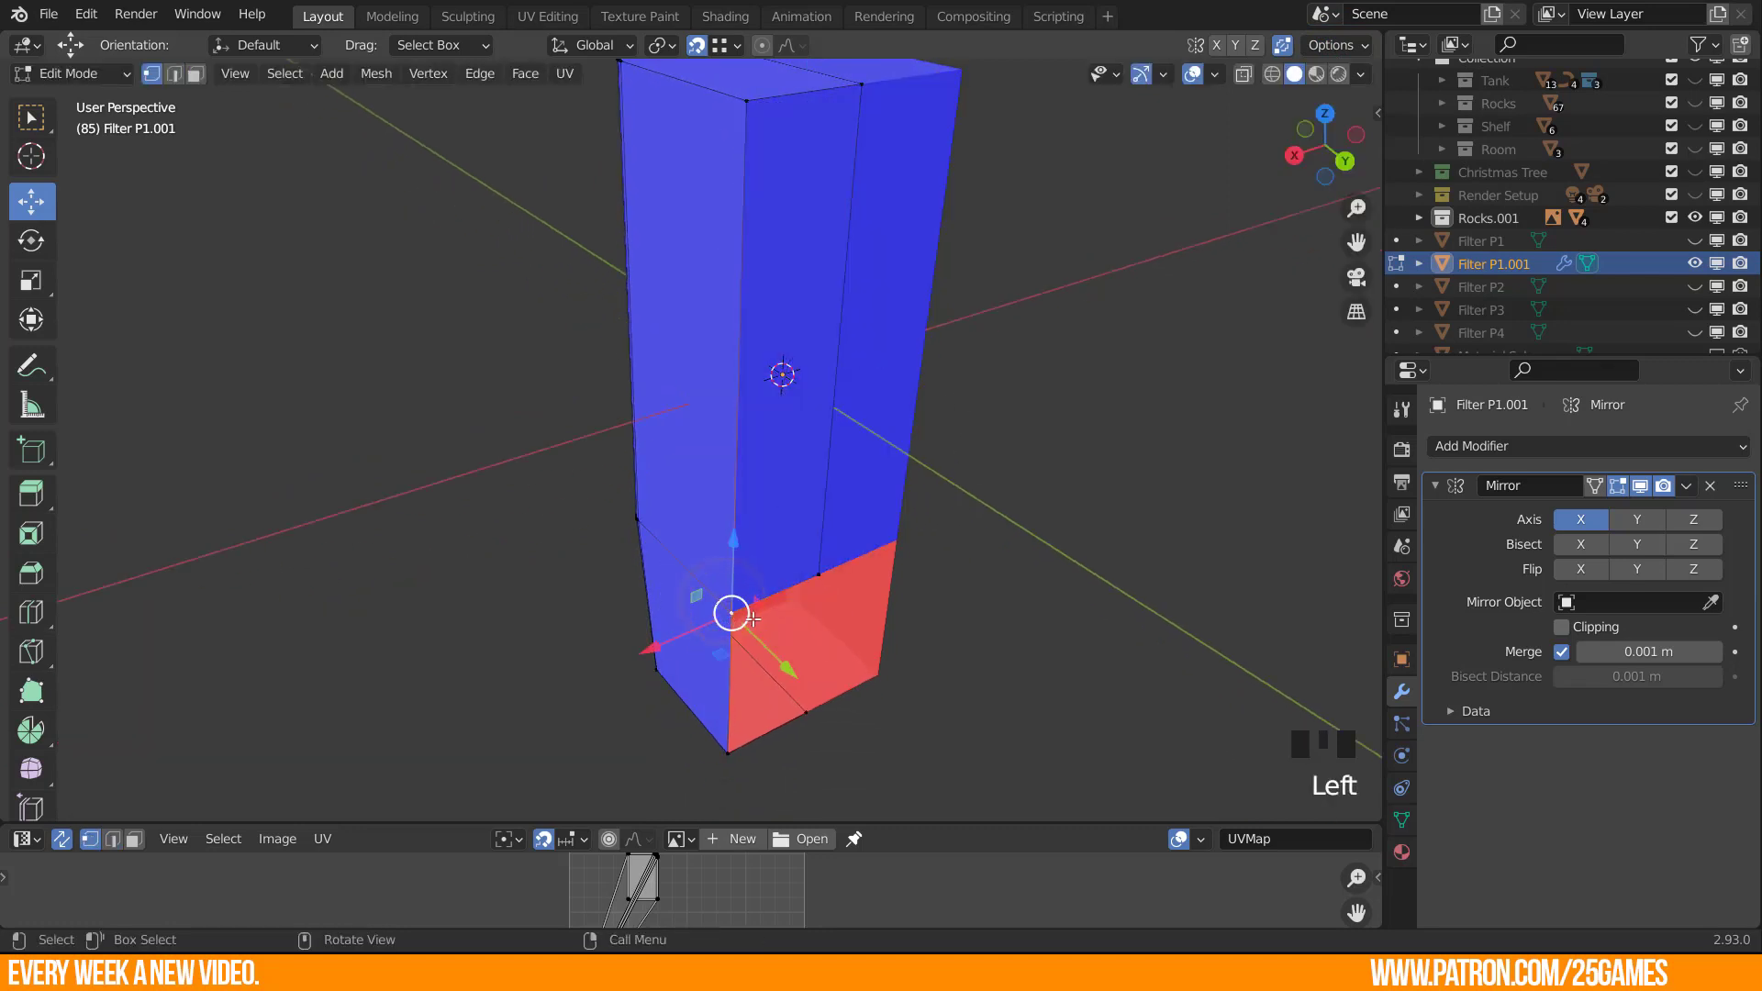
pyautogui.press('g')
pyautogui.click(732, 596)
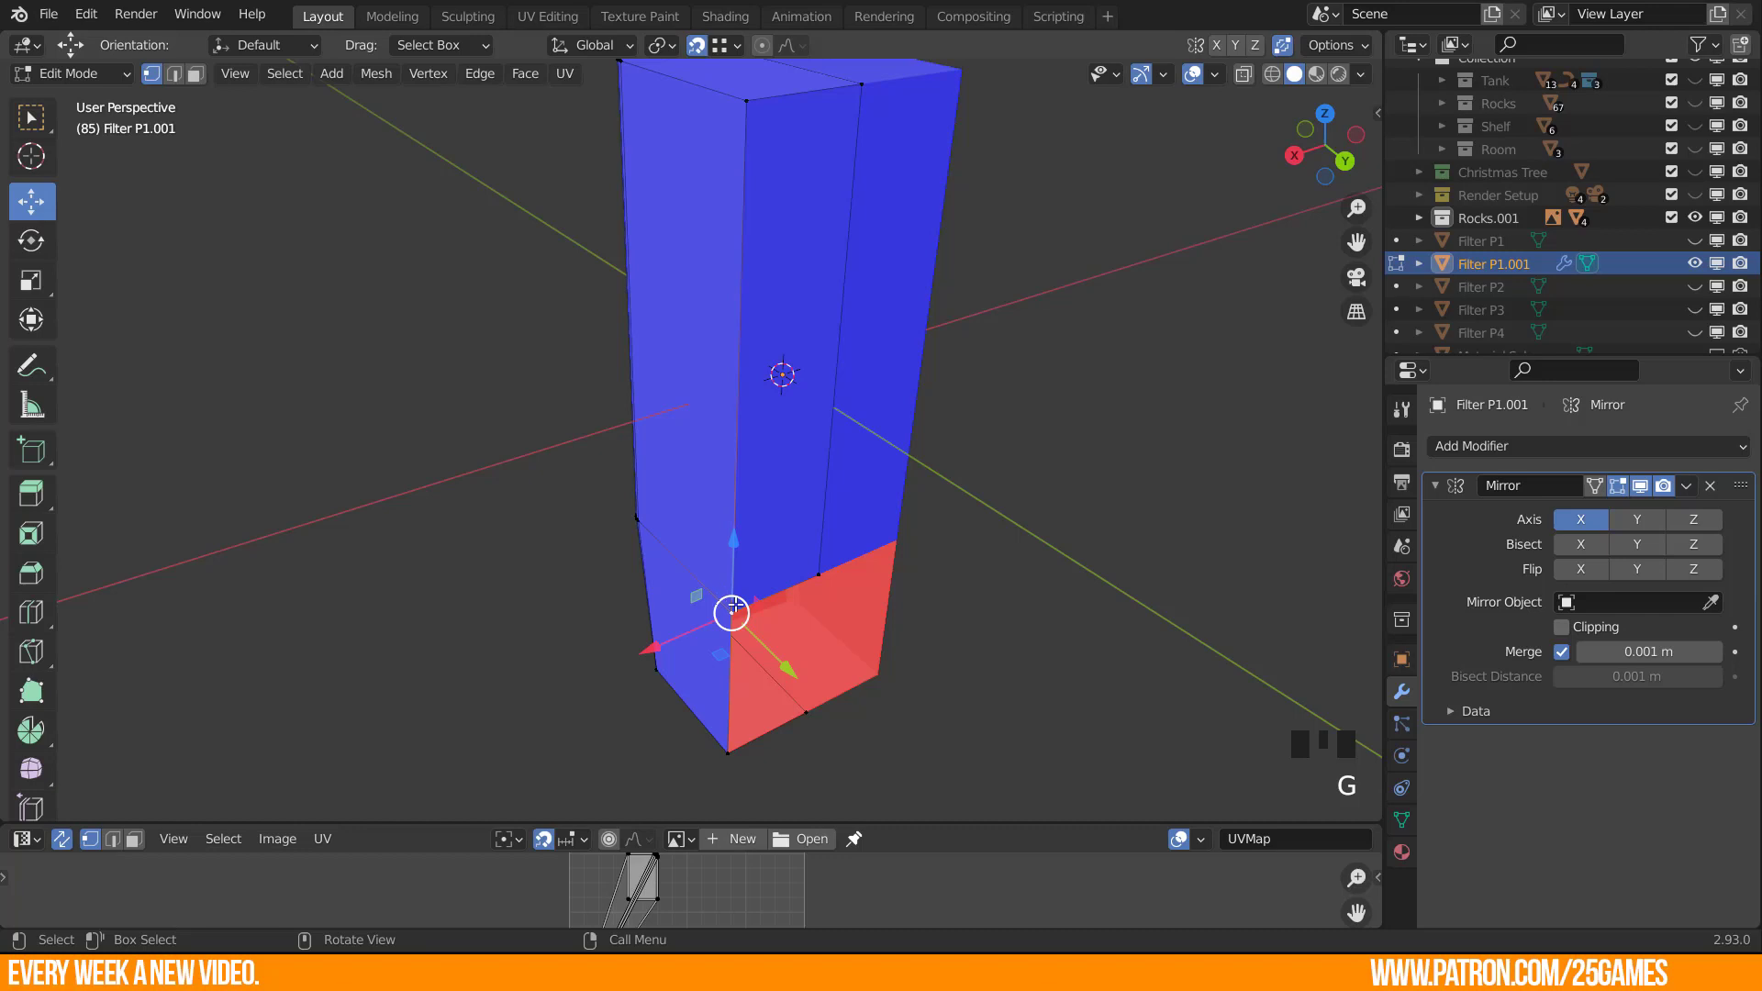
pyautogui.click(779, 585)
# Fill the lower back face between the middle-level back edge and the lowest plate's back edge.
pyautogui.press('2')
pyautogui.click(773, 586)
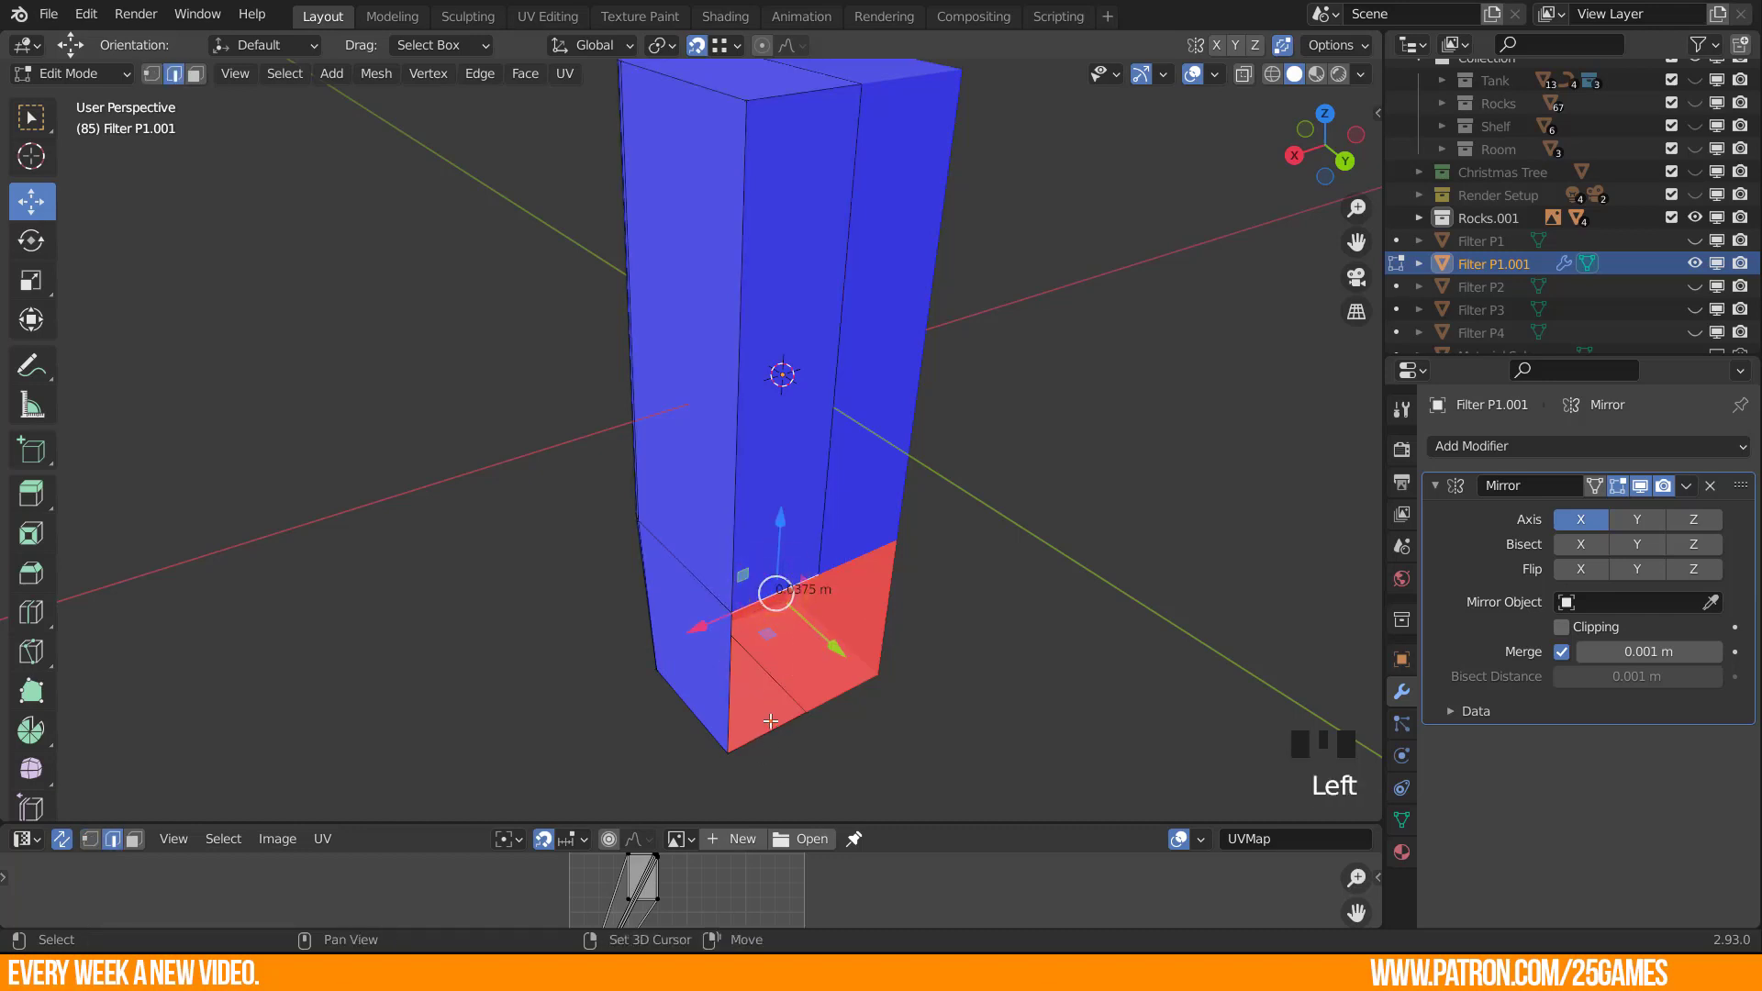
pyautogui.keyDown('shift'); pyautogui.click(767, 730); pyautogui.keyUp('shift')
pyautogui.press('f')
pyautogui.moveTo(693, 686); pyautogui.dragTo(661, 581, button='middle')
pyautogui.keyDown('shift'); pyautogui.moveTo(574, 432); pyautogui.dragTo(1308, 628, button='middle'); pyautogui.keyUp('shift')
pyautogui.scroll(-1, 563, 511)
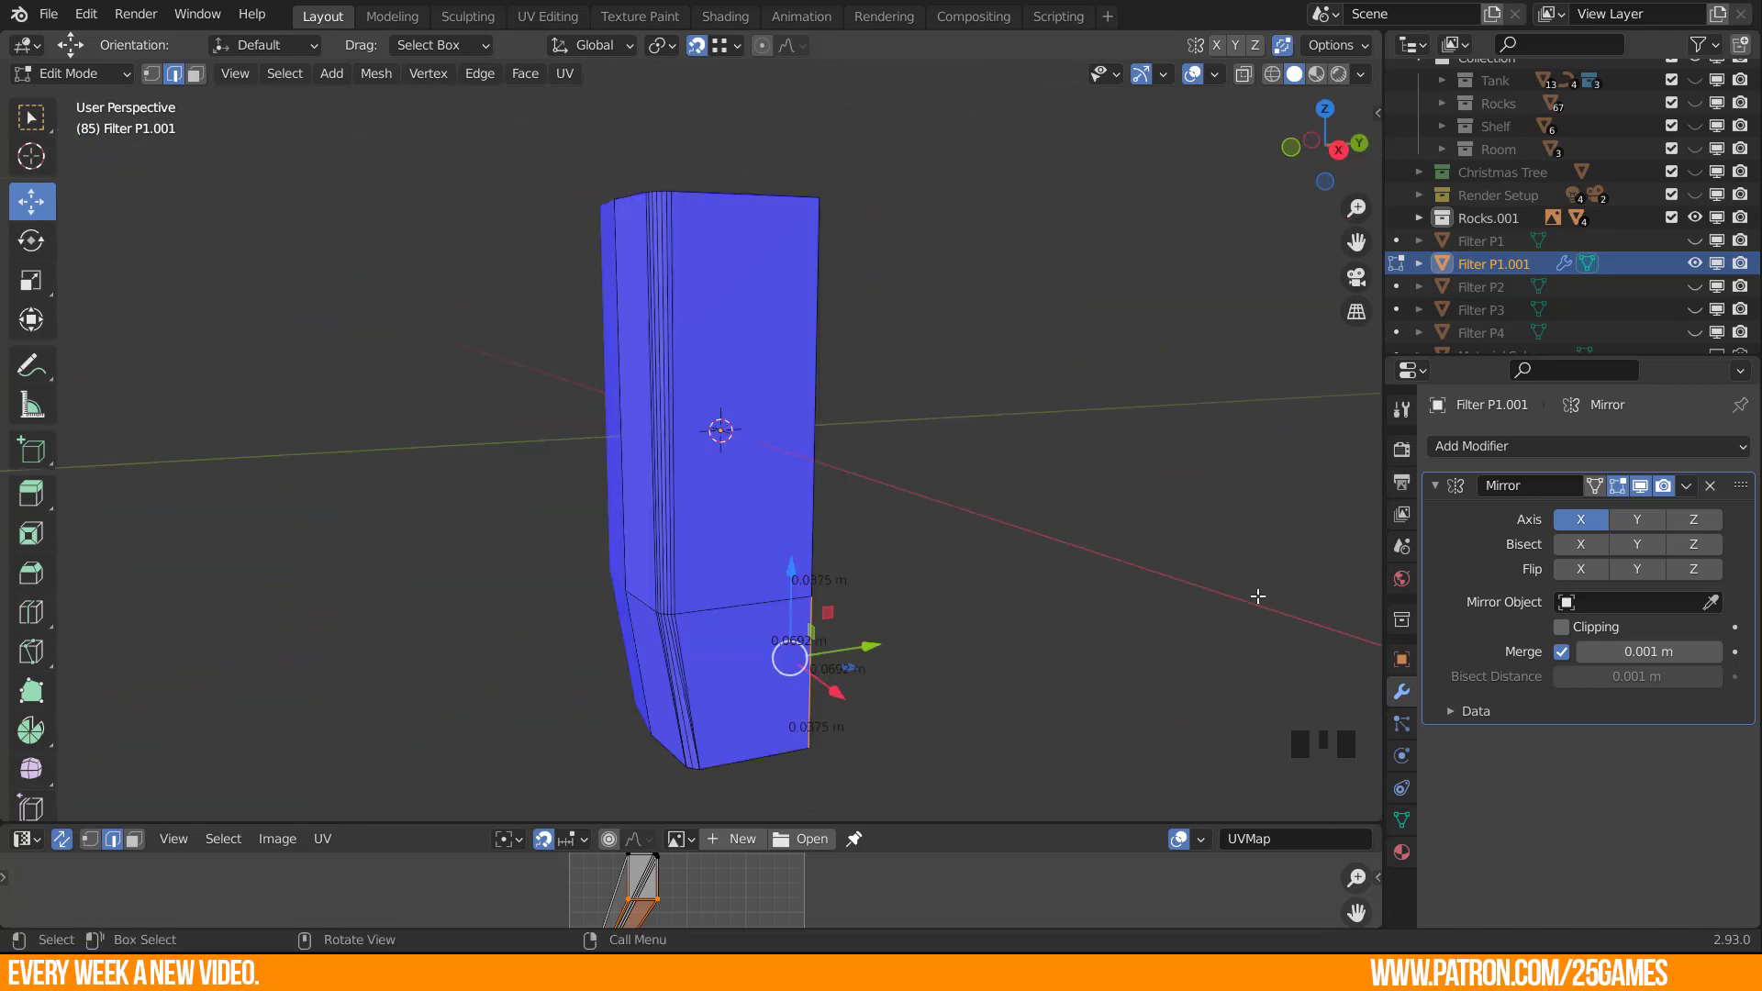
# Compare the housing's side profile with the original Filter P1 object.
pyautogui.press('Tab')
pyautogui.click(1504, 240)
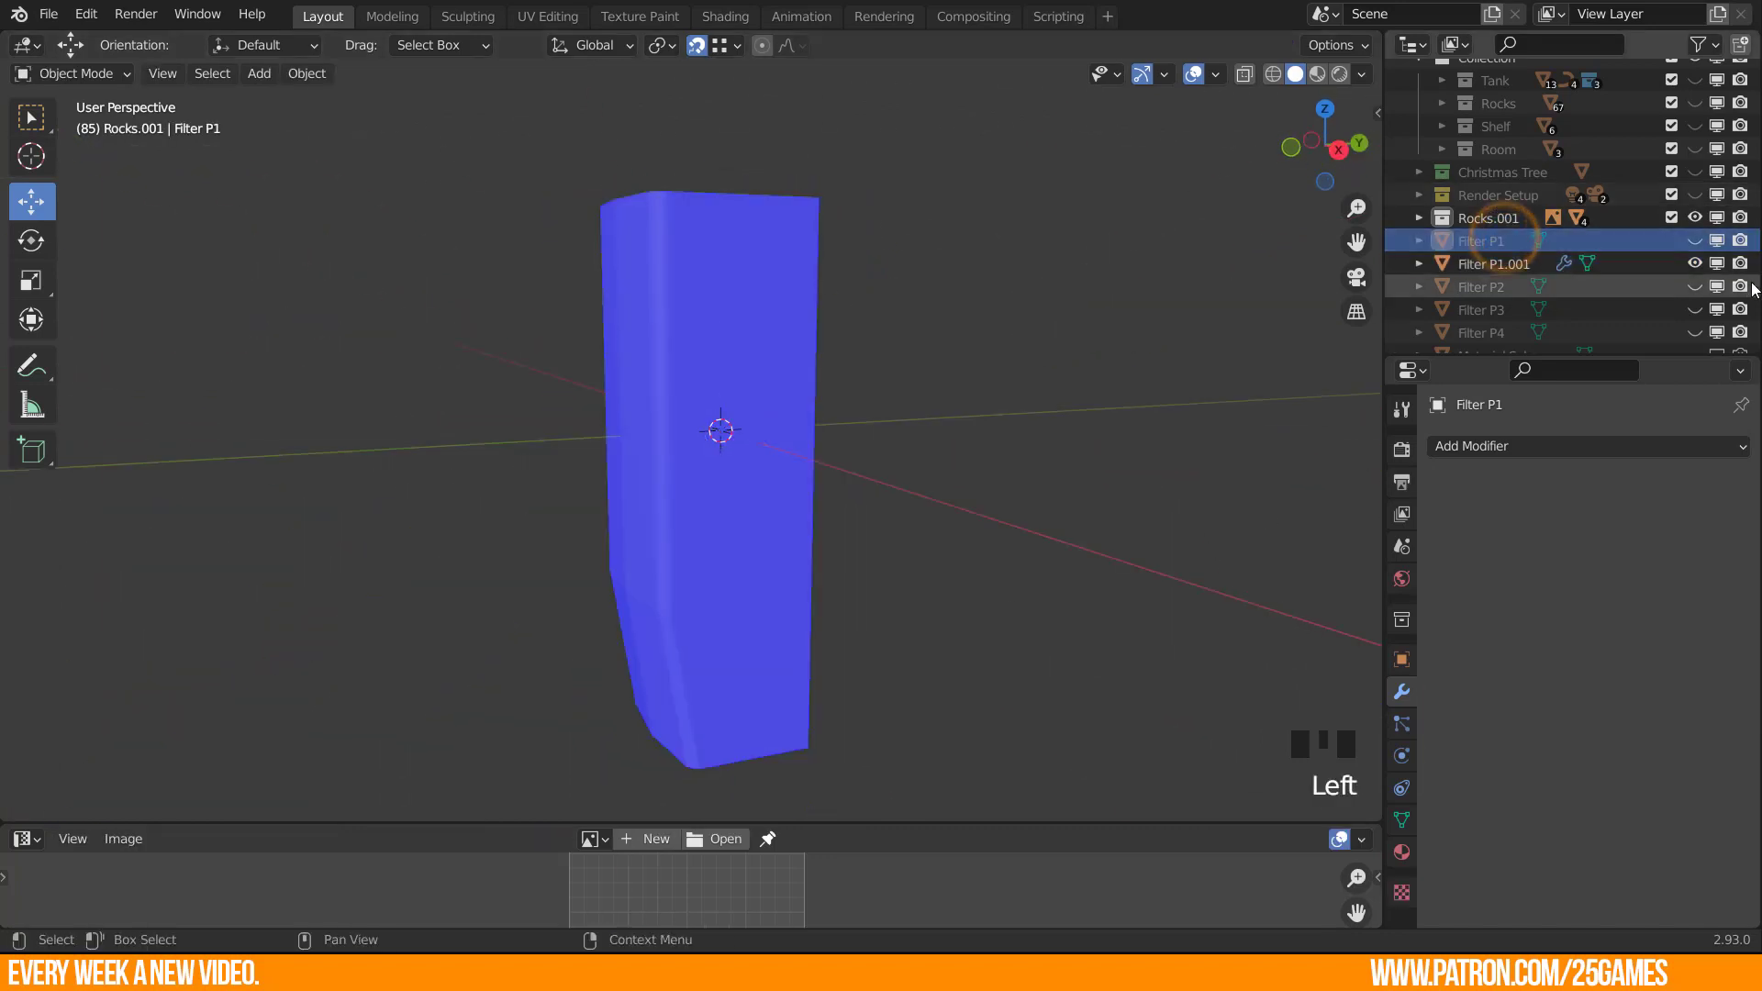
pyautogui.click(1694, 242)
pyautogui.click(637, 486)
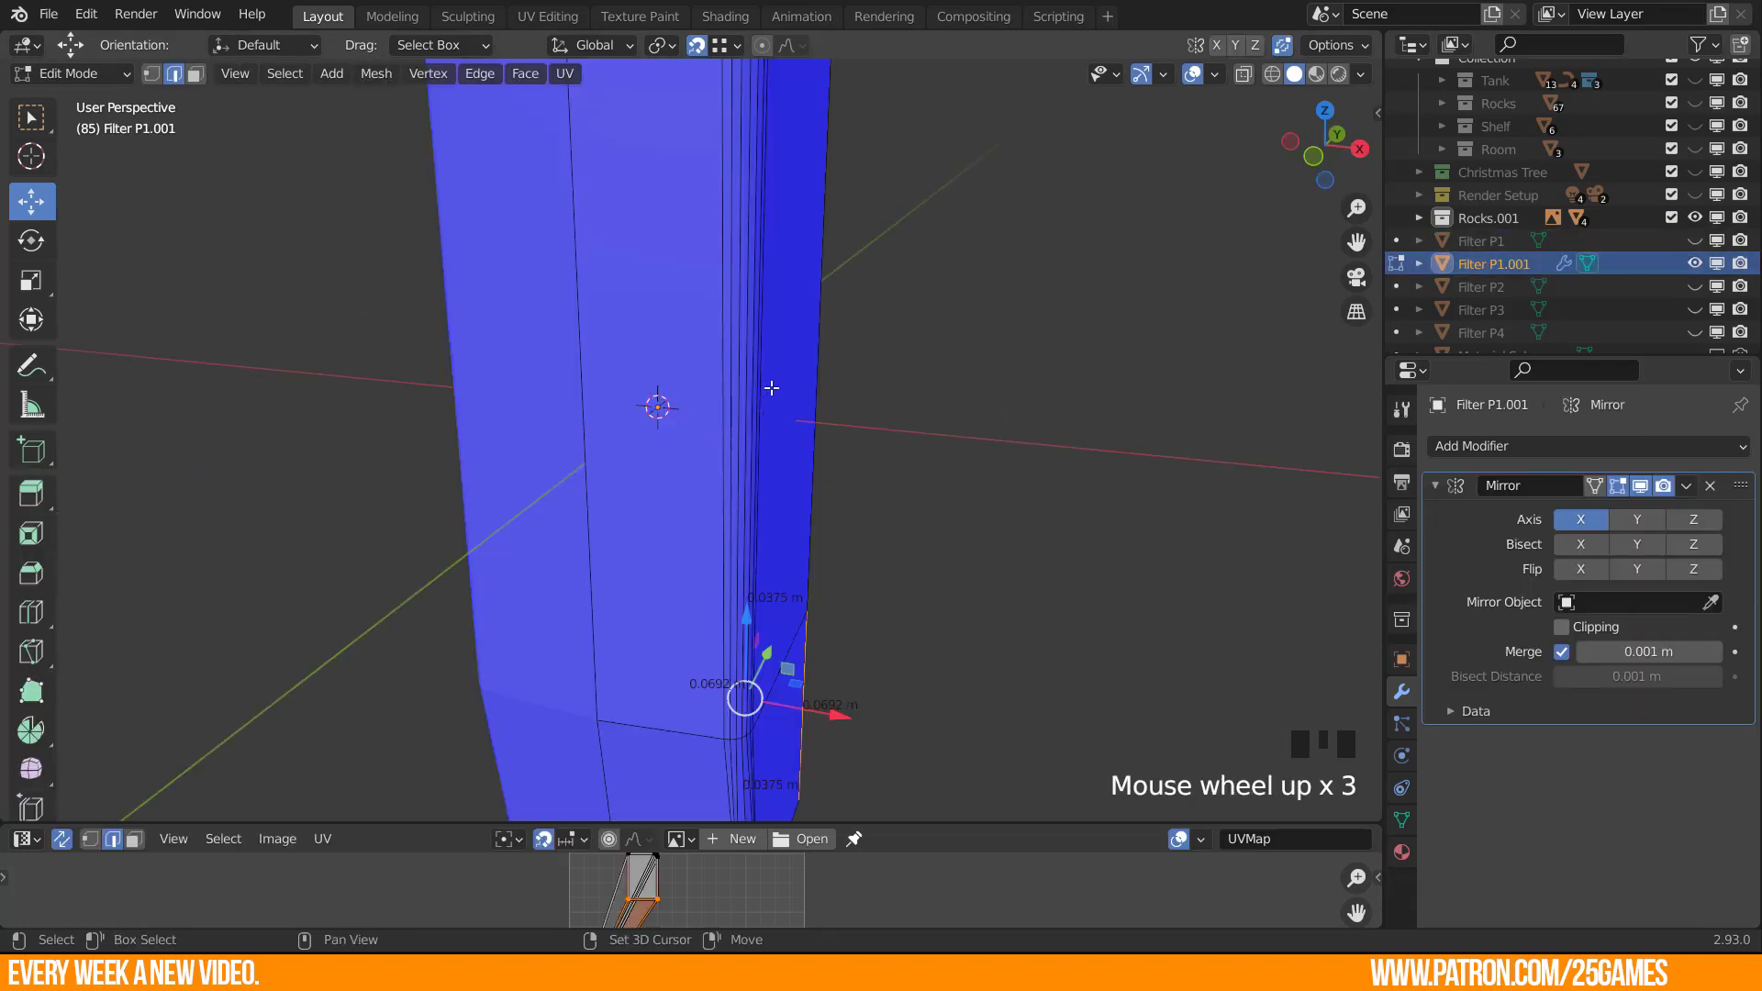
pyautogui.keyDown('shift'); pyautogui.moveTo(771, 386); pyautogui.dragTo(581, 410, button='middle'); pyautogui.keyUp('shift')
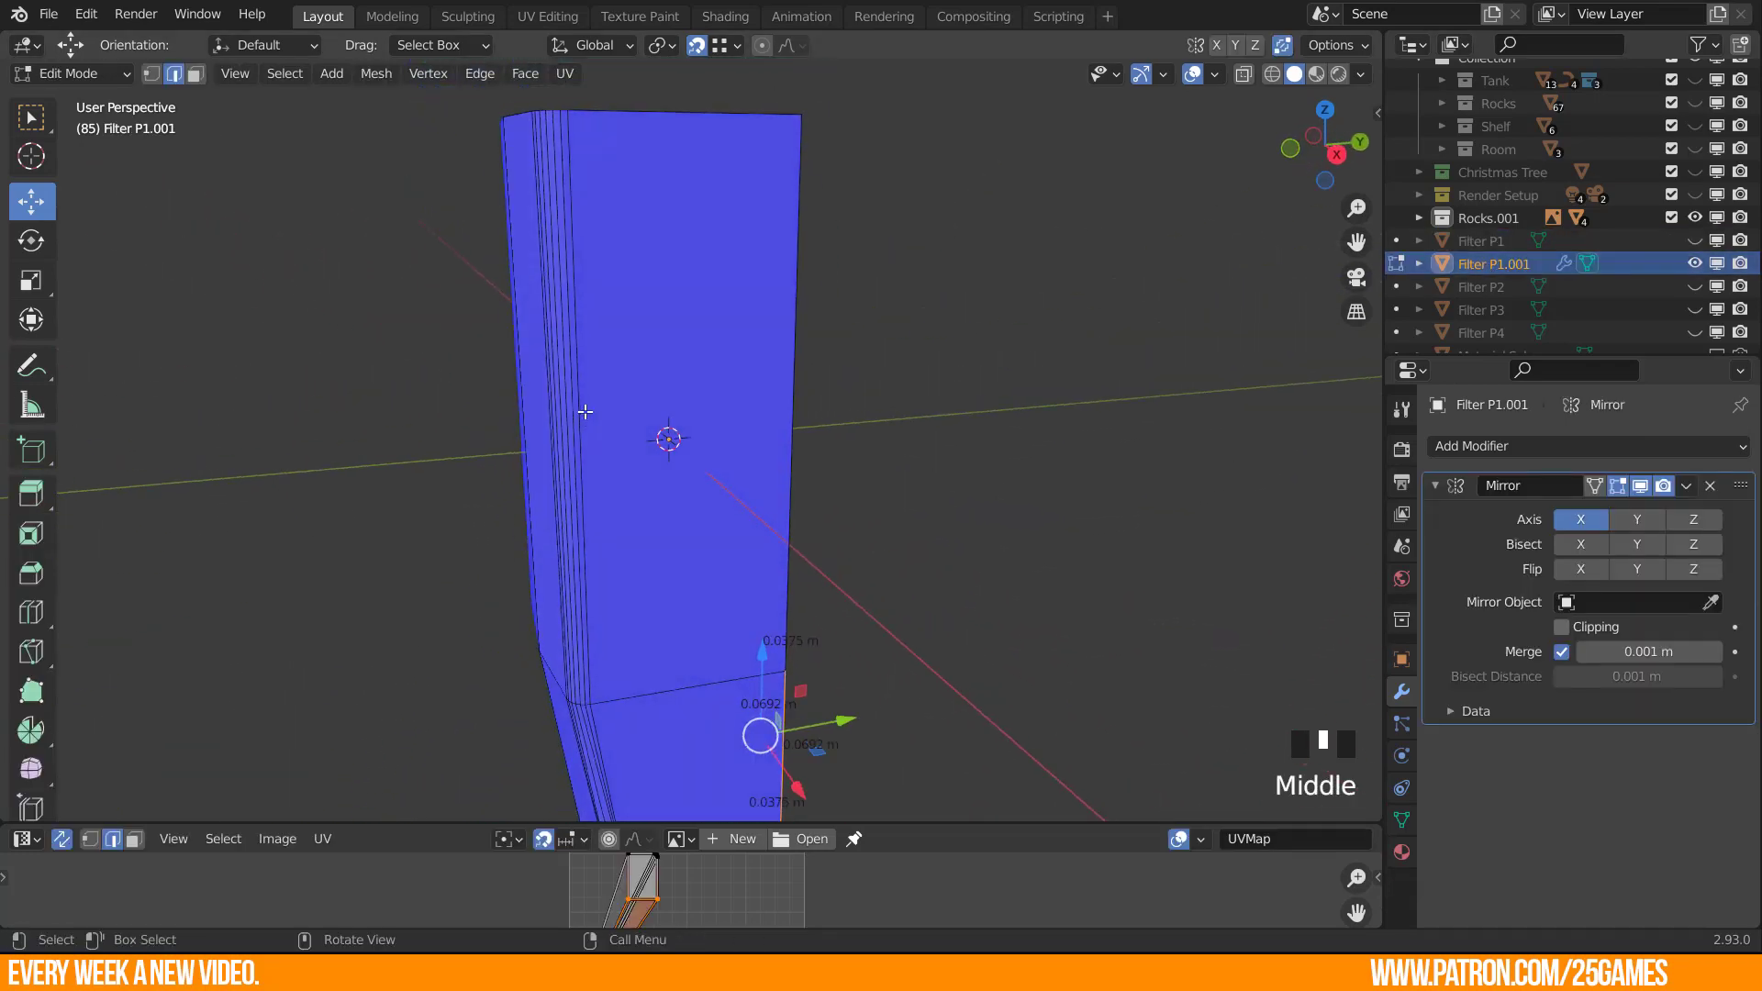
pyautogui.press('KP_3')
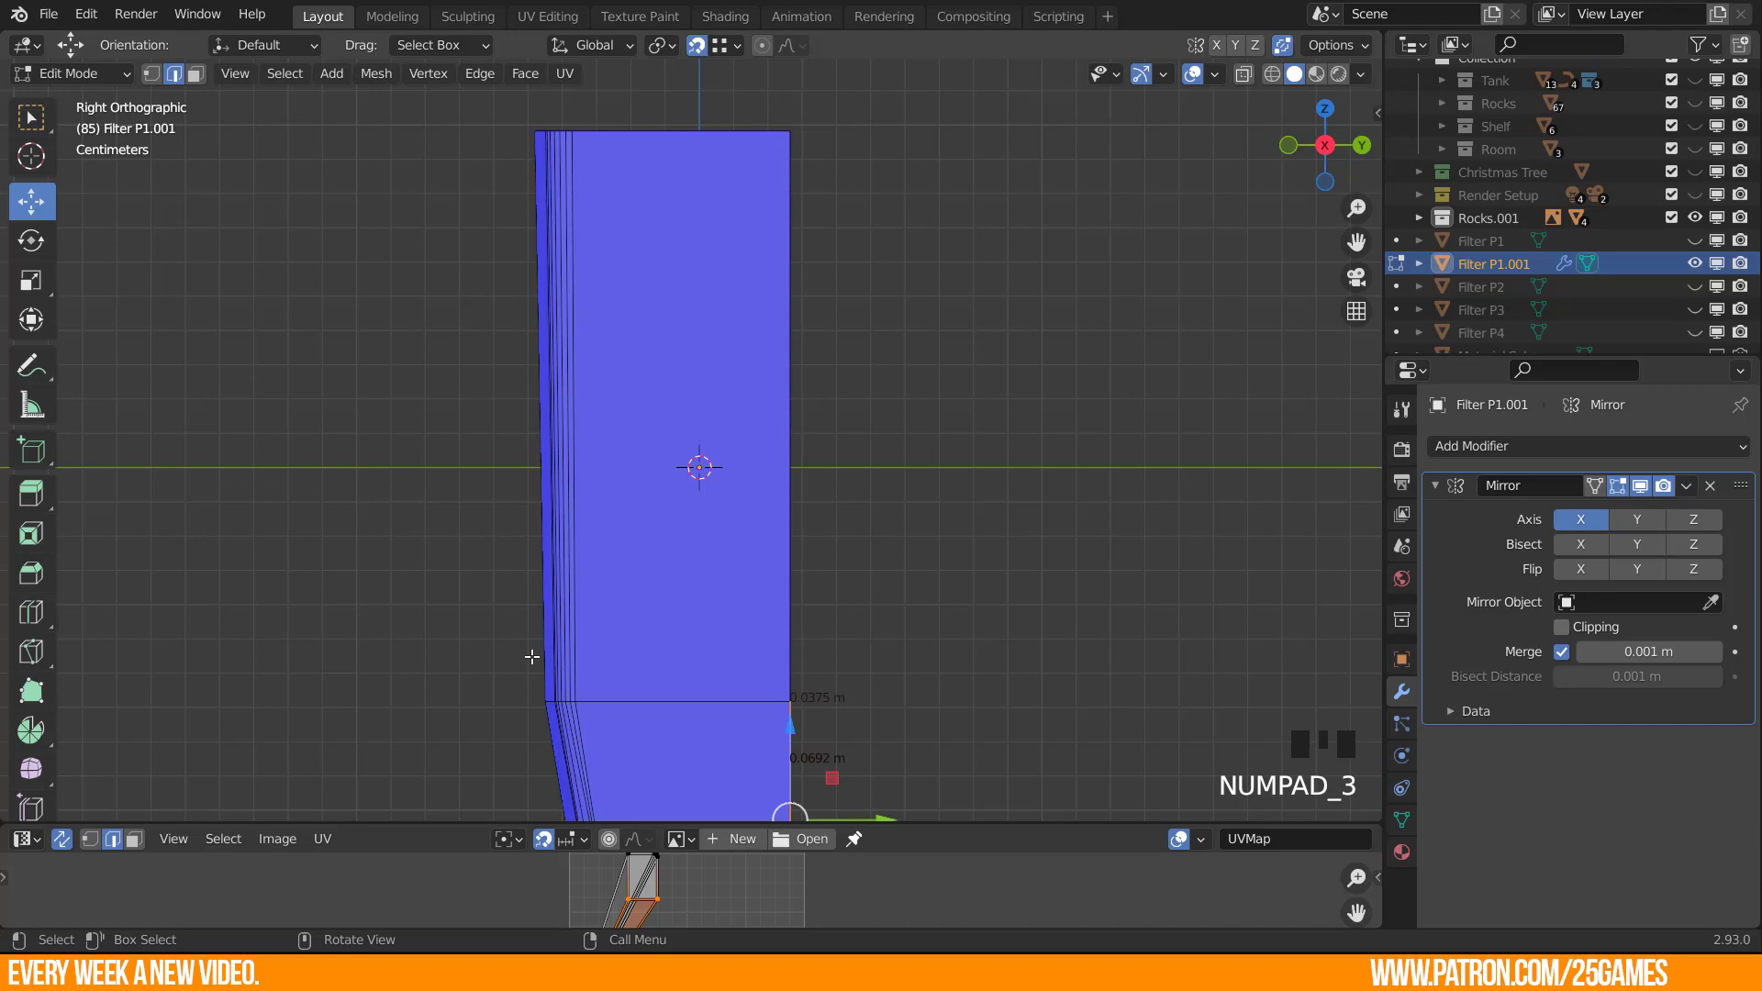
pyautogui.keyDown('shift'); pyautogui.moveTo(545, 135); pyautogui.dragTo(634, 269, button='middle'); pyautogui.keyUp('shift')
pyautogui.moveTo(560, 576)
pyautogui.mouseDown(button='middle')
pyautogui.moveTo(554, 550)
pyautogui.moveTo(496, 574)
pyautogui.moveTo(716, 570)
pyautogui.moveTo(657, 593)
pyautogui.moveTo(601, 587)
pyautogui.mouseUp(button='middle')
# Delete all upper wall, rounded-corner and back faces between the top plate and the middle level.
pyautogui.press('3')
pyautogui.press('c')
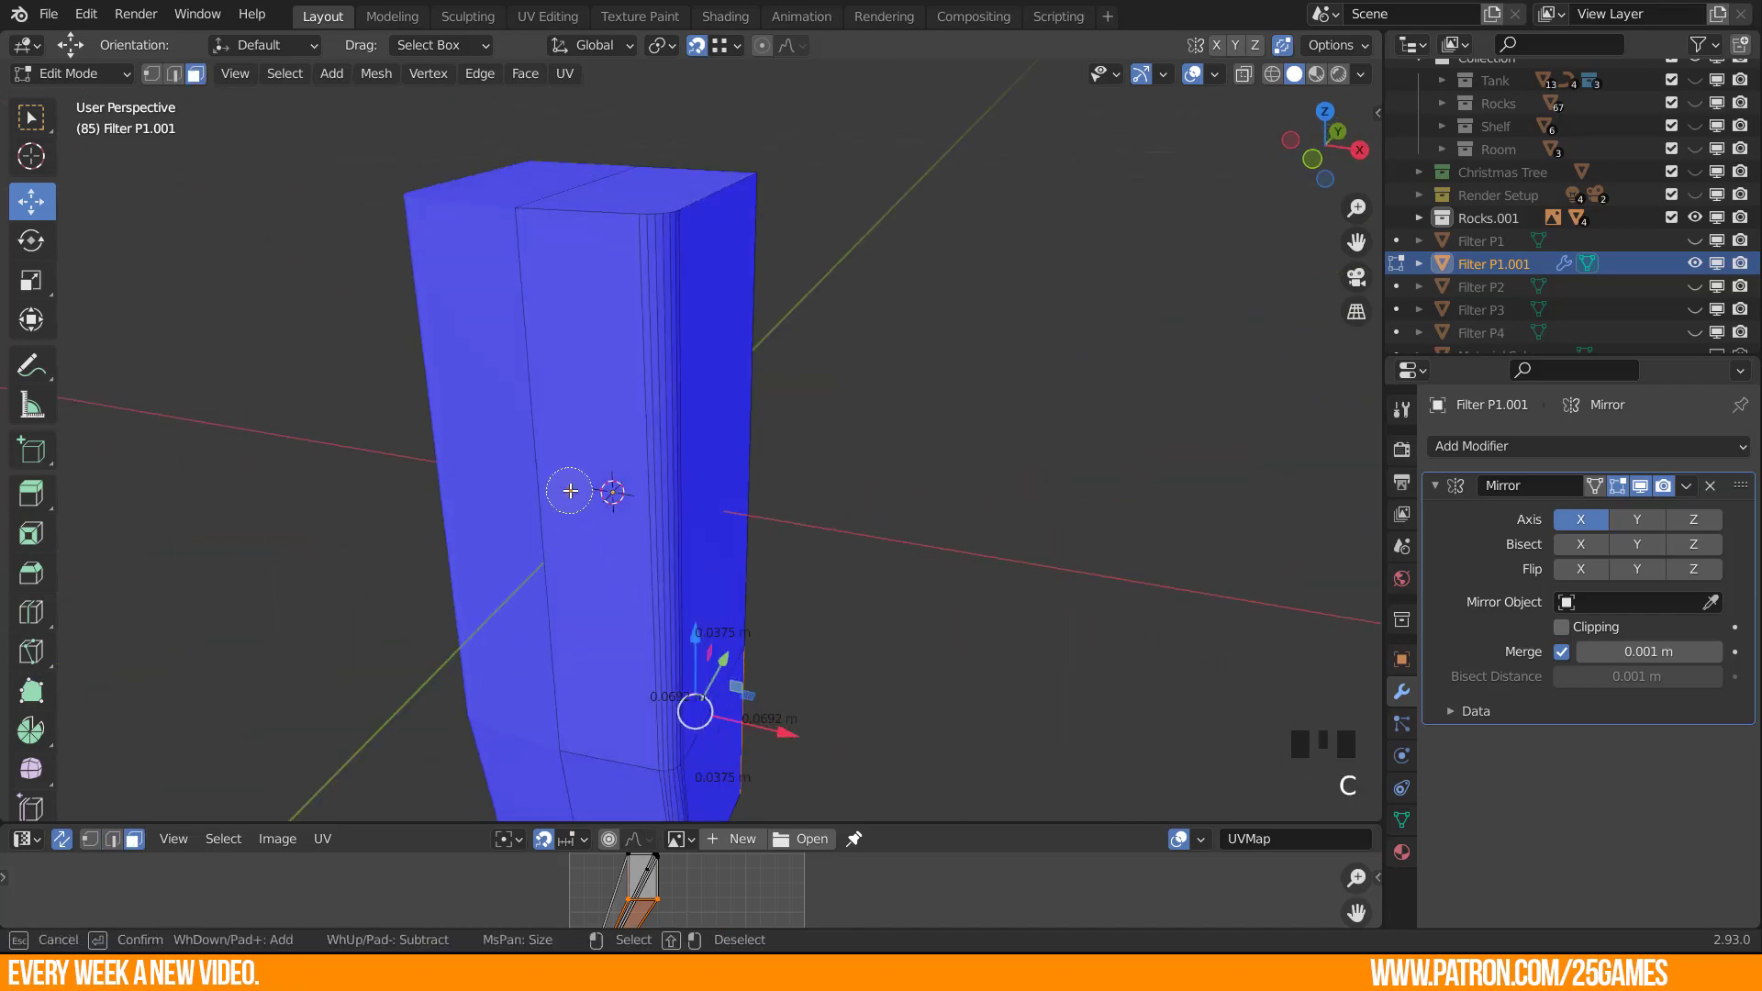
pyautogui.moveTo(570, 490); pyautogui.dragTo(765, 387)
pyautogui.rightClick(767, 392)
pyautogui.moveTo(1101, 468); pyautogui.dragTo(834, 490, button='middle')
pyautogui.press('c')
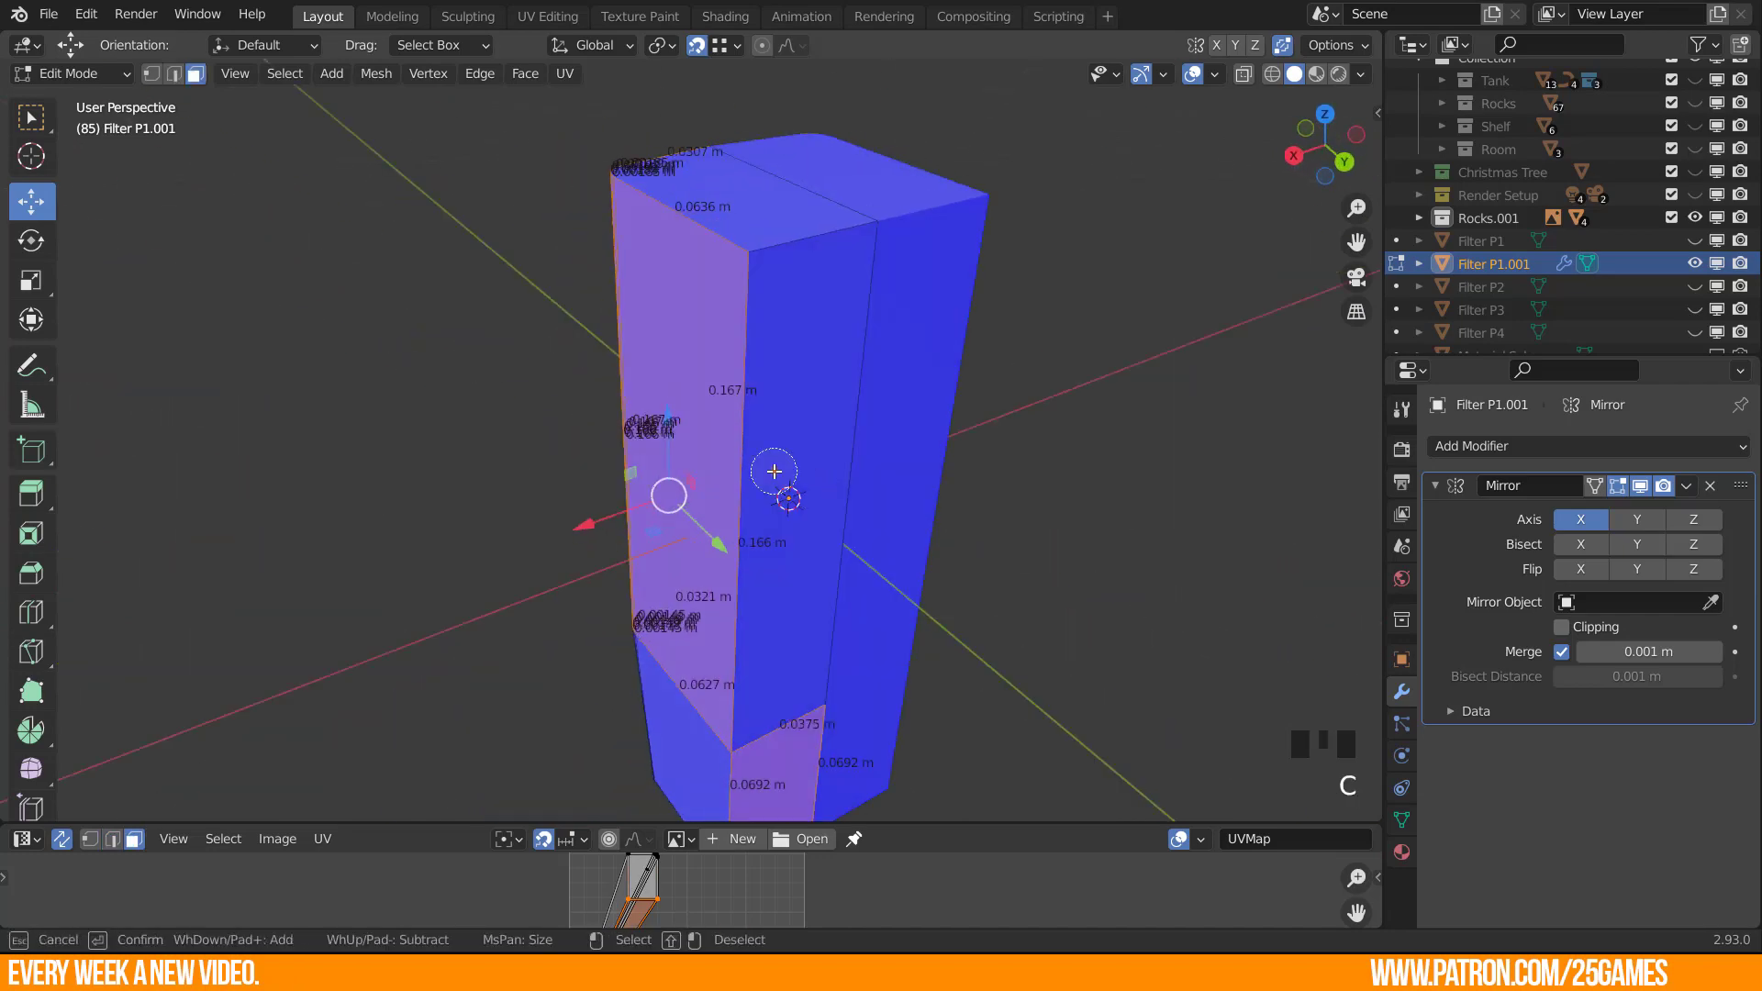
pyautogui.click(774, 471)
pyautogui.rightClick(774, 471)
pyautogui.scroll(-4, 729, 543)
pyautogui.moveTo(688, 461)
pyautogui.mouseDown(button='middle')
pyautogui.moveTo(724, 617)
pyautogui.moveTo(670, 478)
pyautogui.mouseUp(button='middle')
pyautogui.press('x')
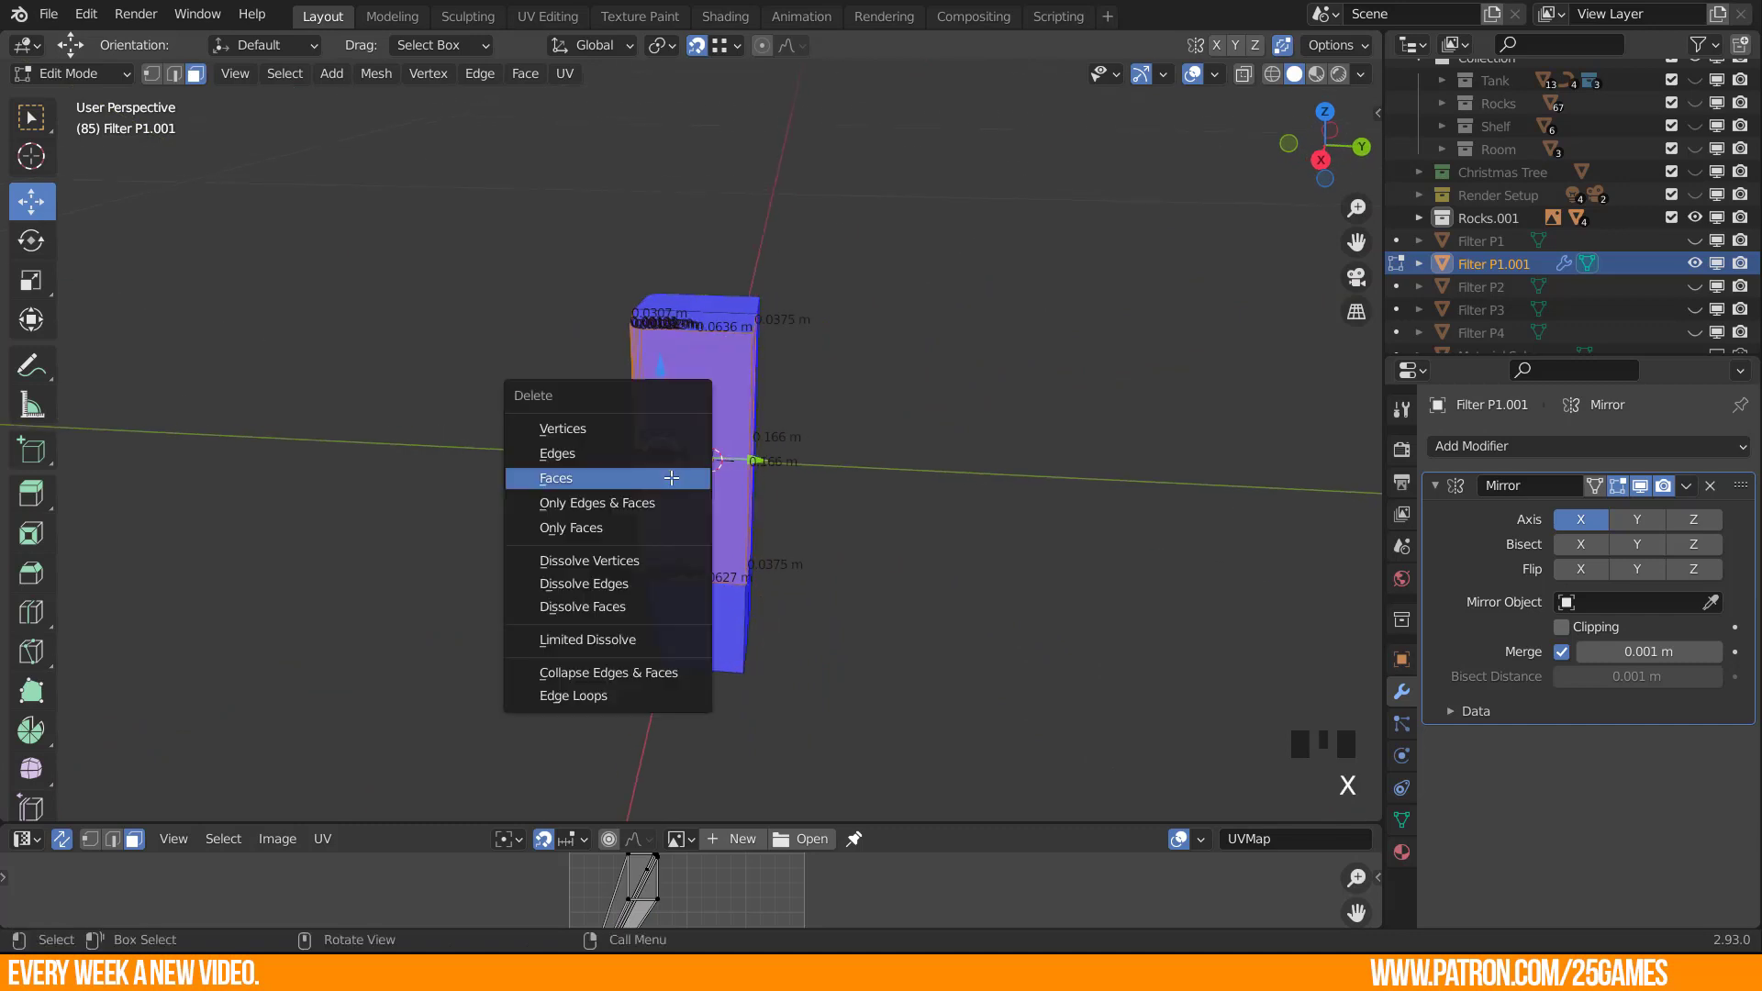
pyautogui.click(671, 479)
# Duplicate the top plate's face and place the copy about 0.077 m straight below it.
pyautogui.scroll(4, 712, 287)
pyautogui.click(700, 257)
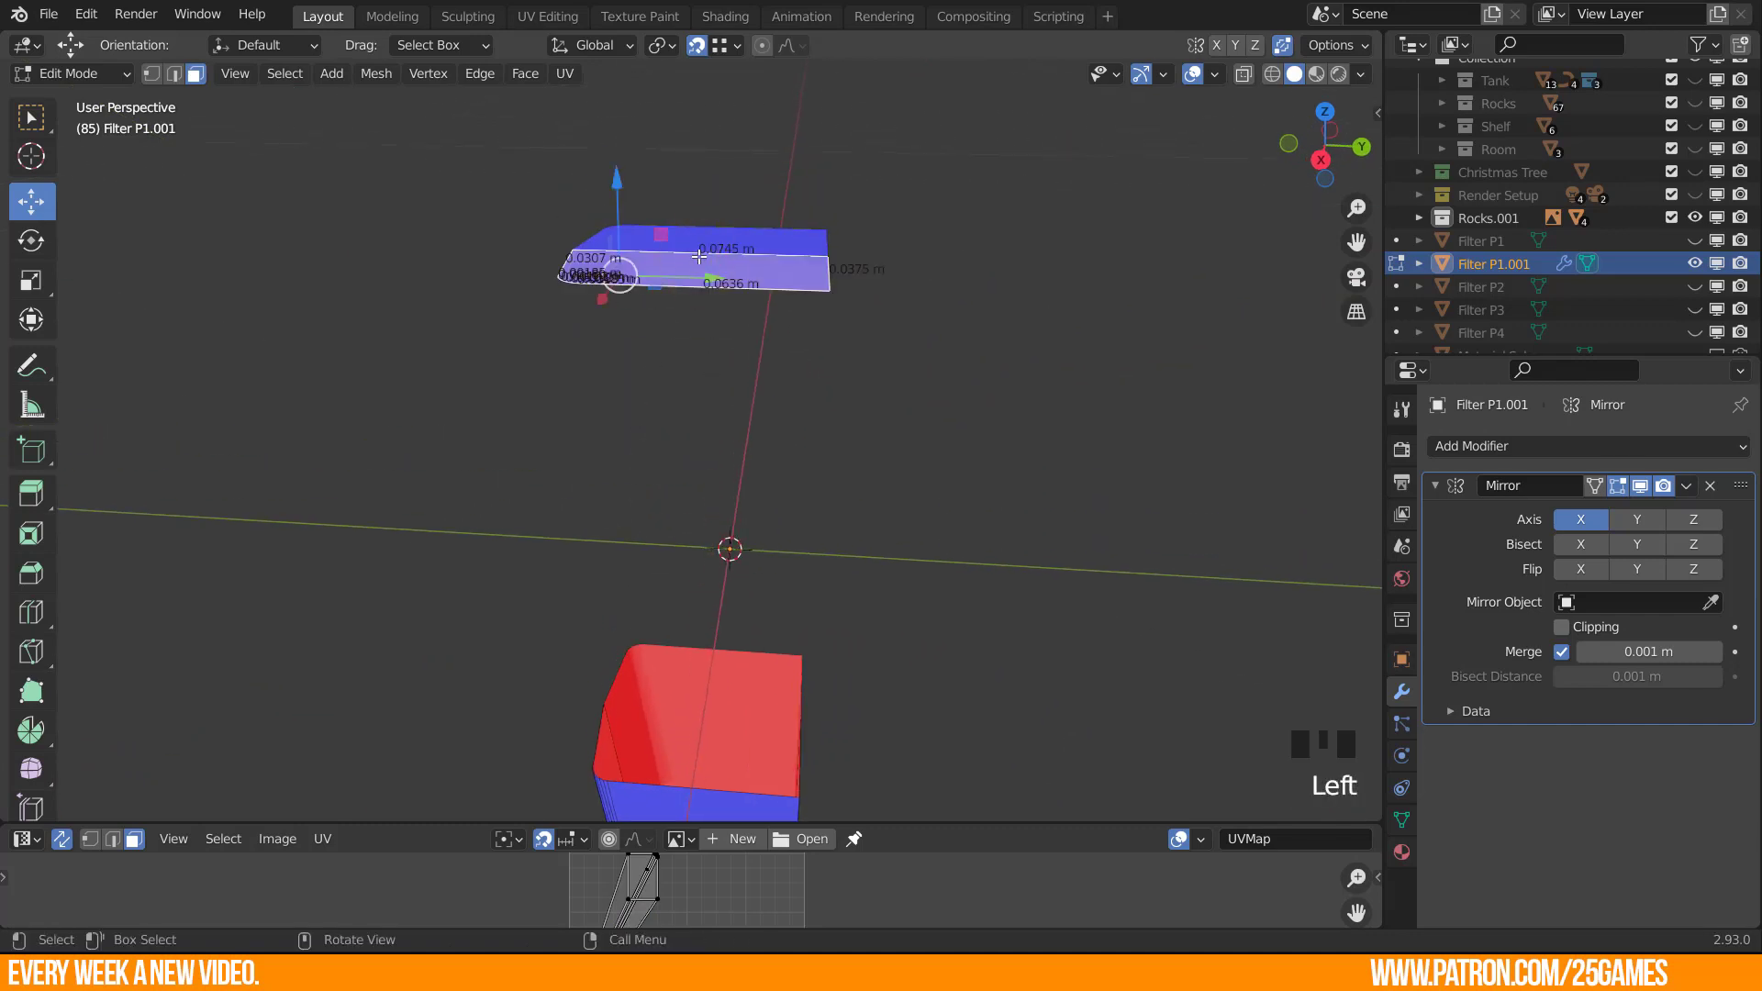
pyautogui.moveTo(539, 382); pyautogui.dragTo(609, 362, button='middle')
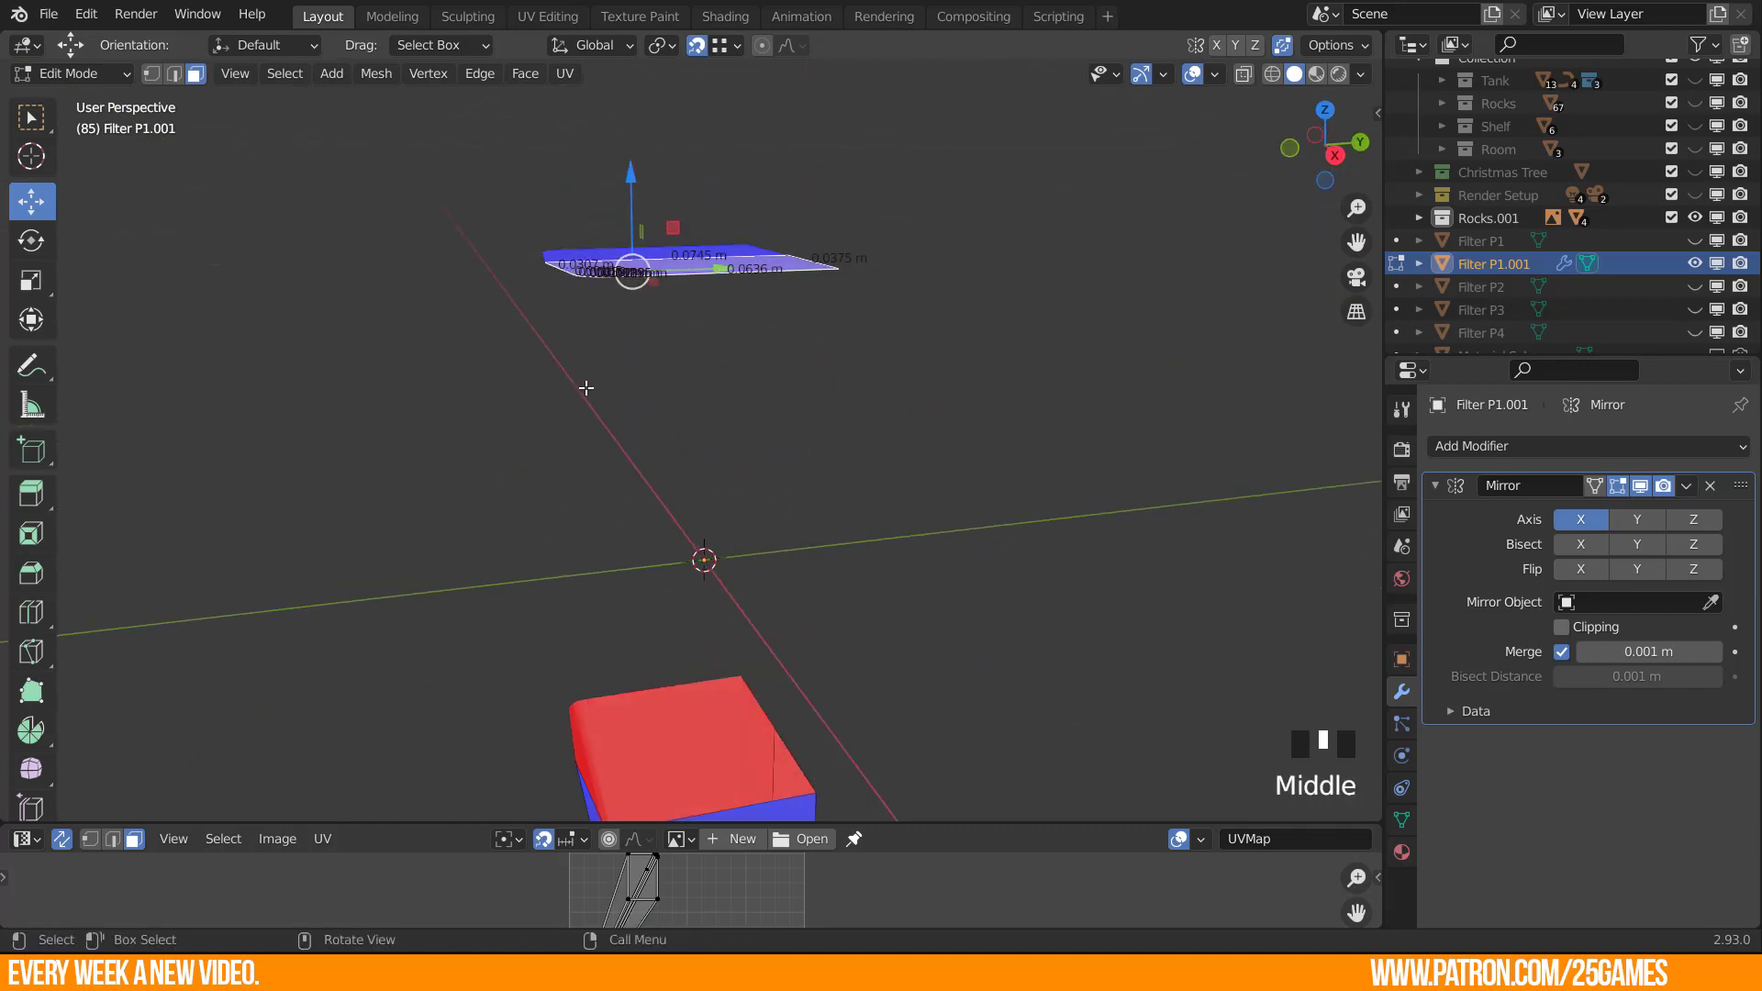
pyautogui.hotkey('shift', 'd')
pyautogui.click(647, 651)
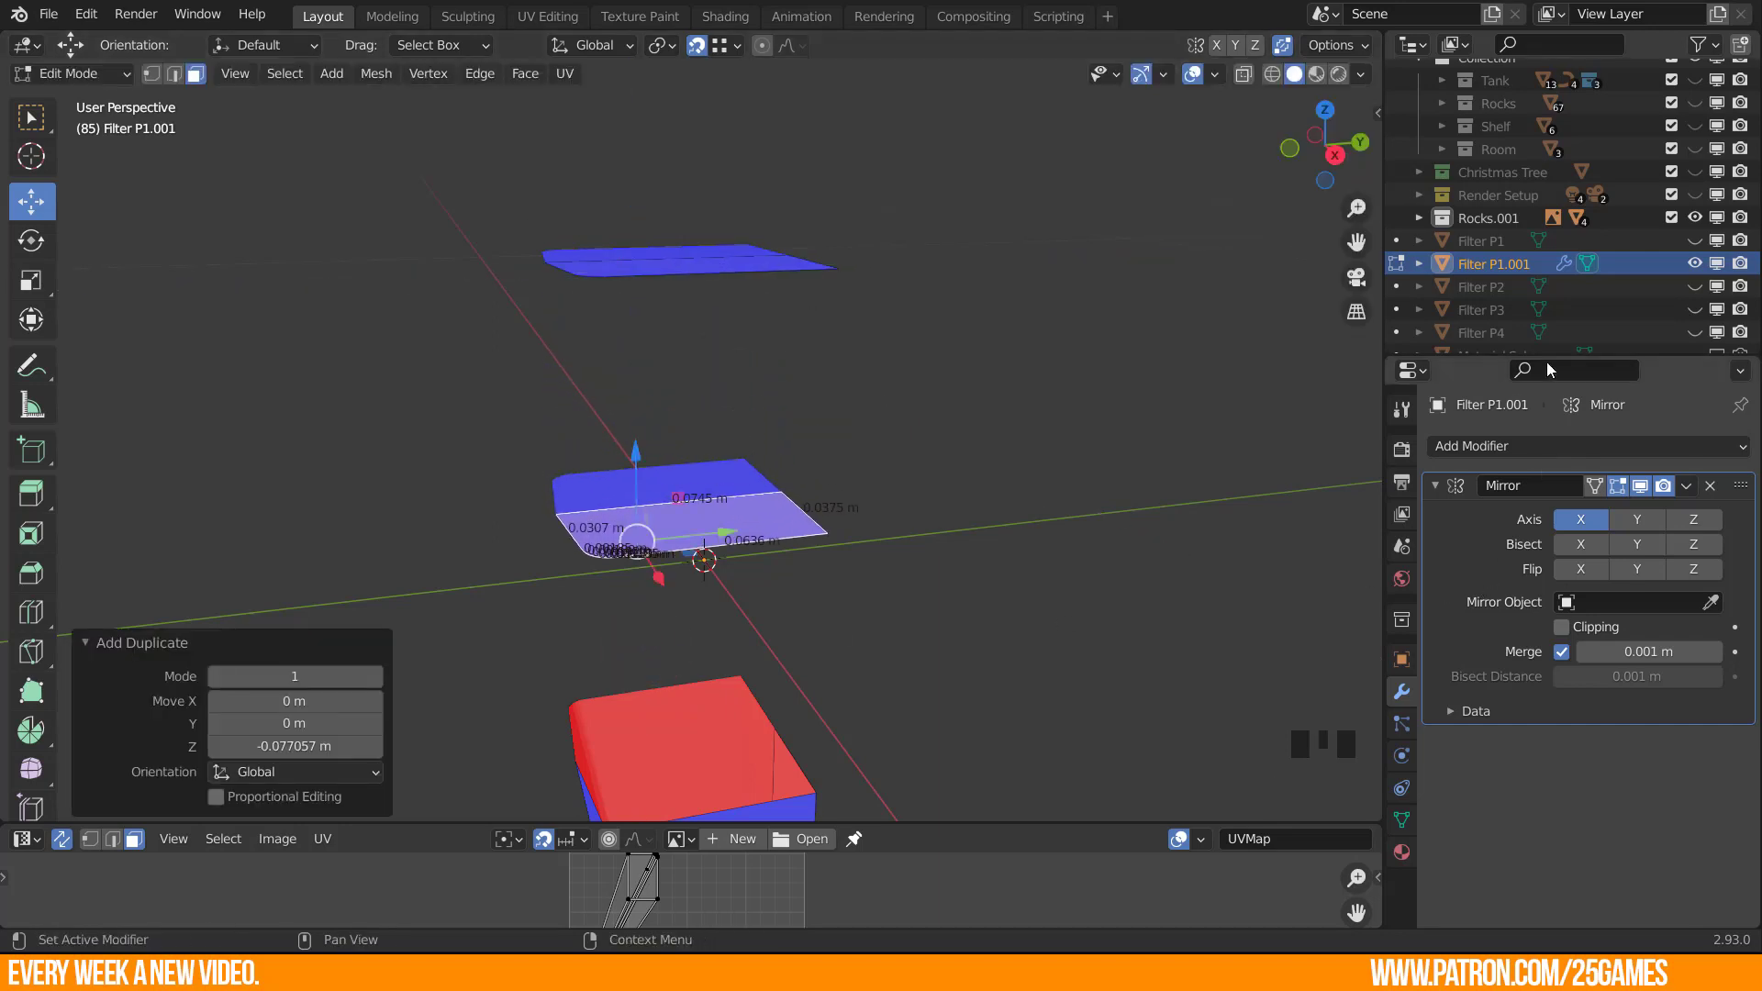
# Show the original Filter P1 object and compare the duplicated plate's height with the bend in its front.
pyautogui.click(1693, 241)
pyautogui.scroll(-2, 643, 569)
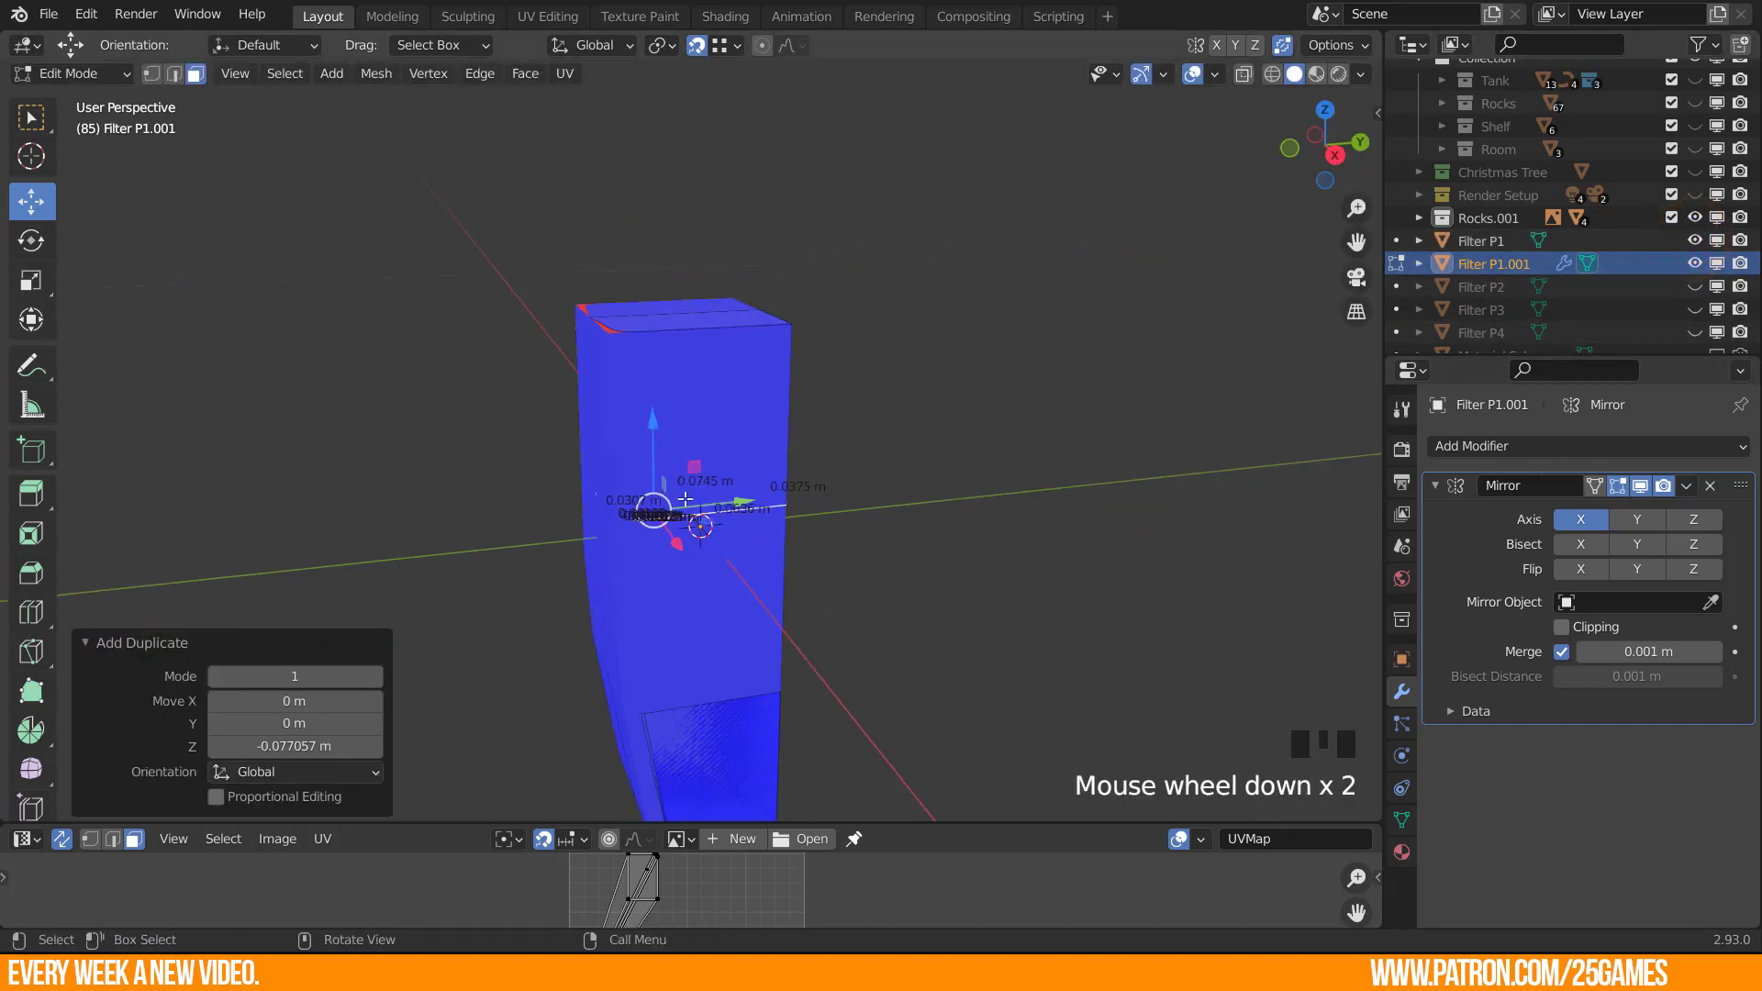
pyautogui.press('Tab')
pyautogui.moveTo(635, 587); pyautogui.dragTo(670, 625, button='middle')
pyautogui.scroll(2, 565, 698)
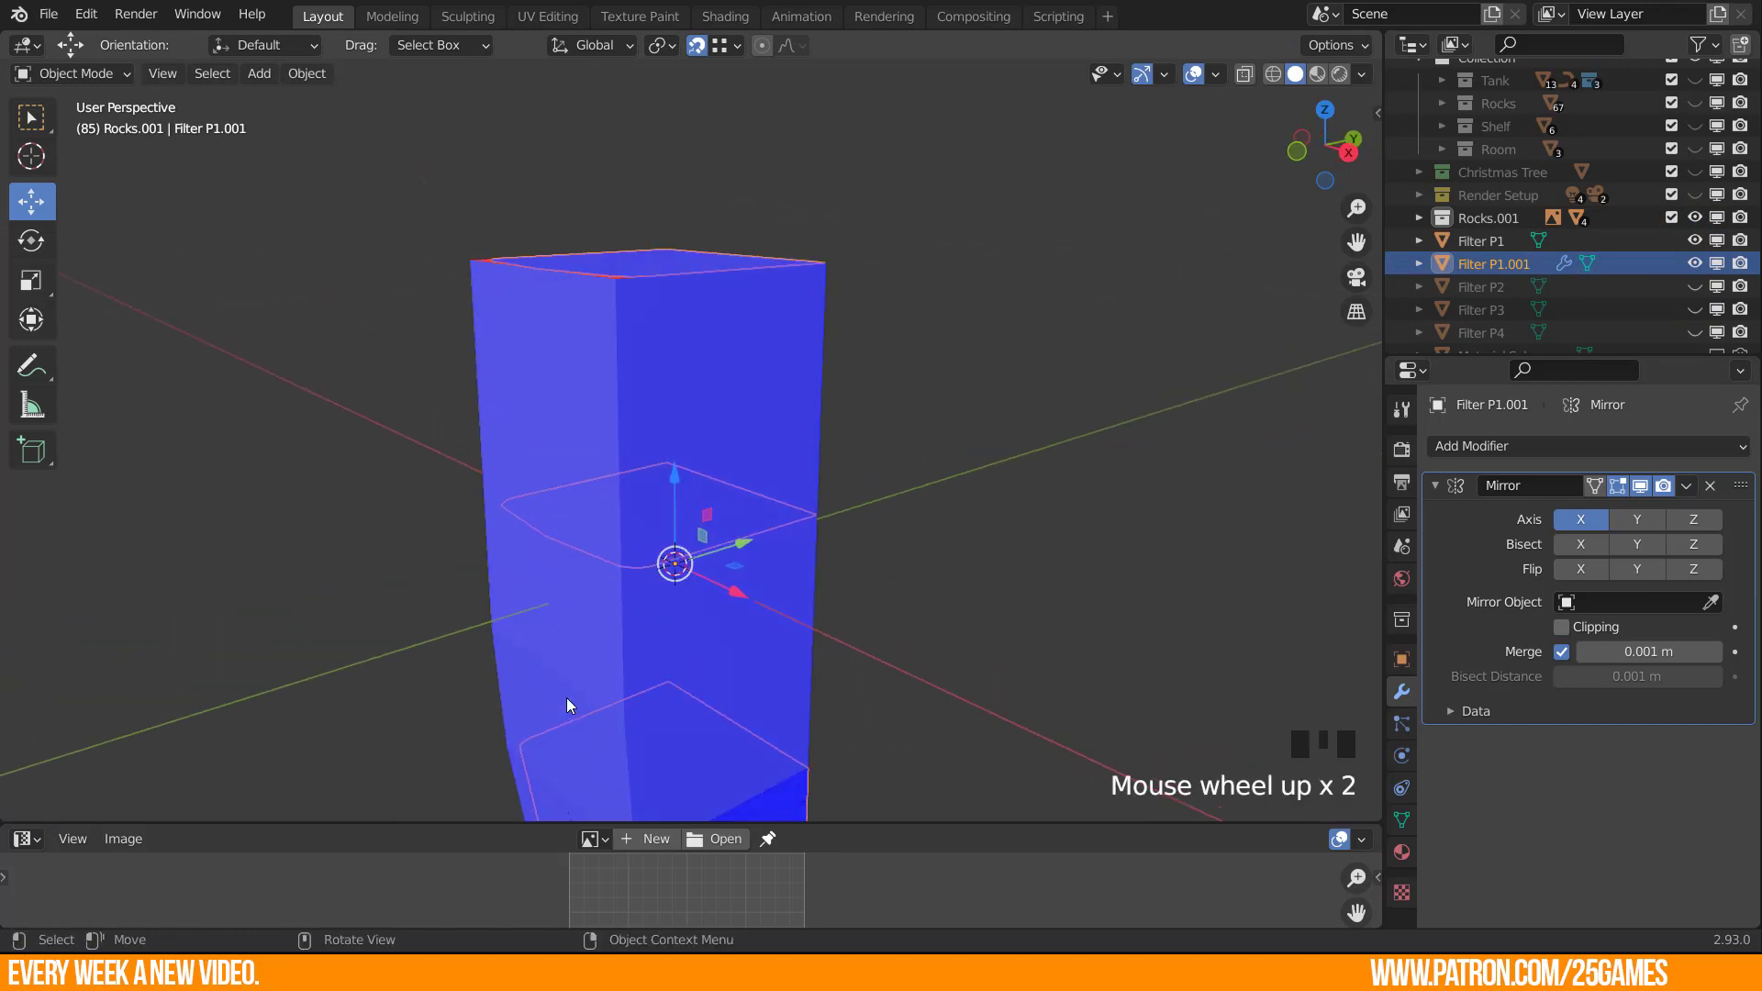
pyautogui.keyDown('shift'); pyautogui.moveTo(565, 697); pyautogui.dragTo(603, 439, button='middle'); pyautogui.keyUp('shift')
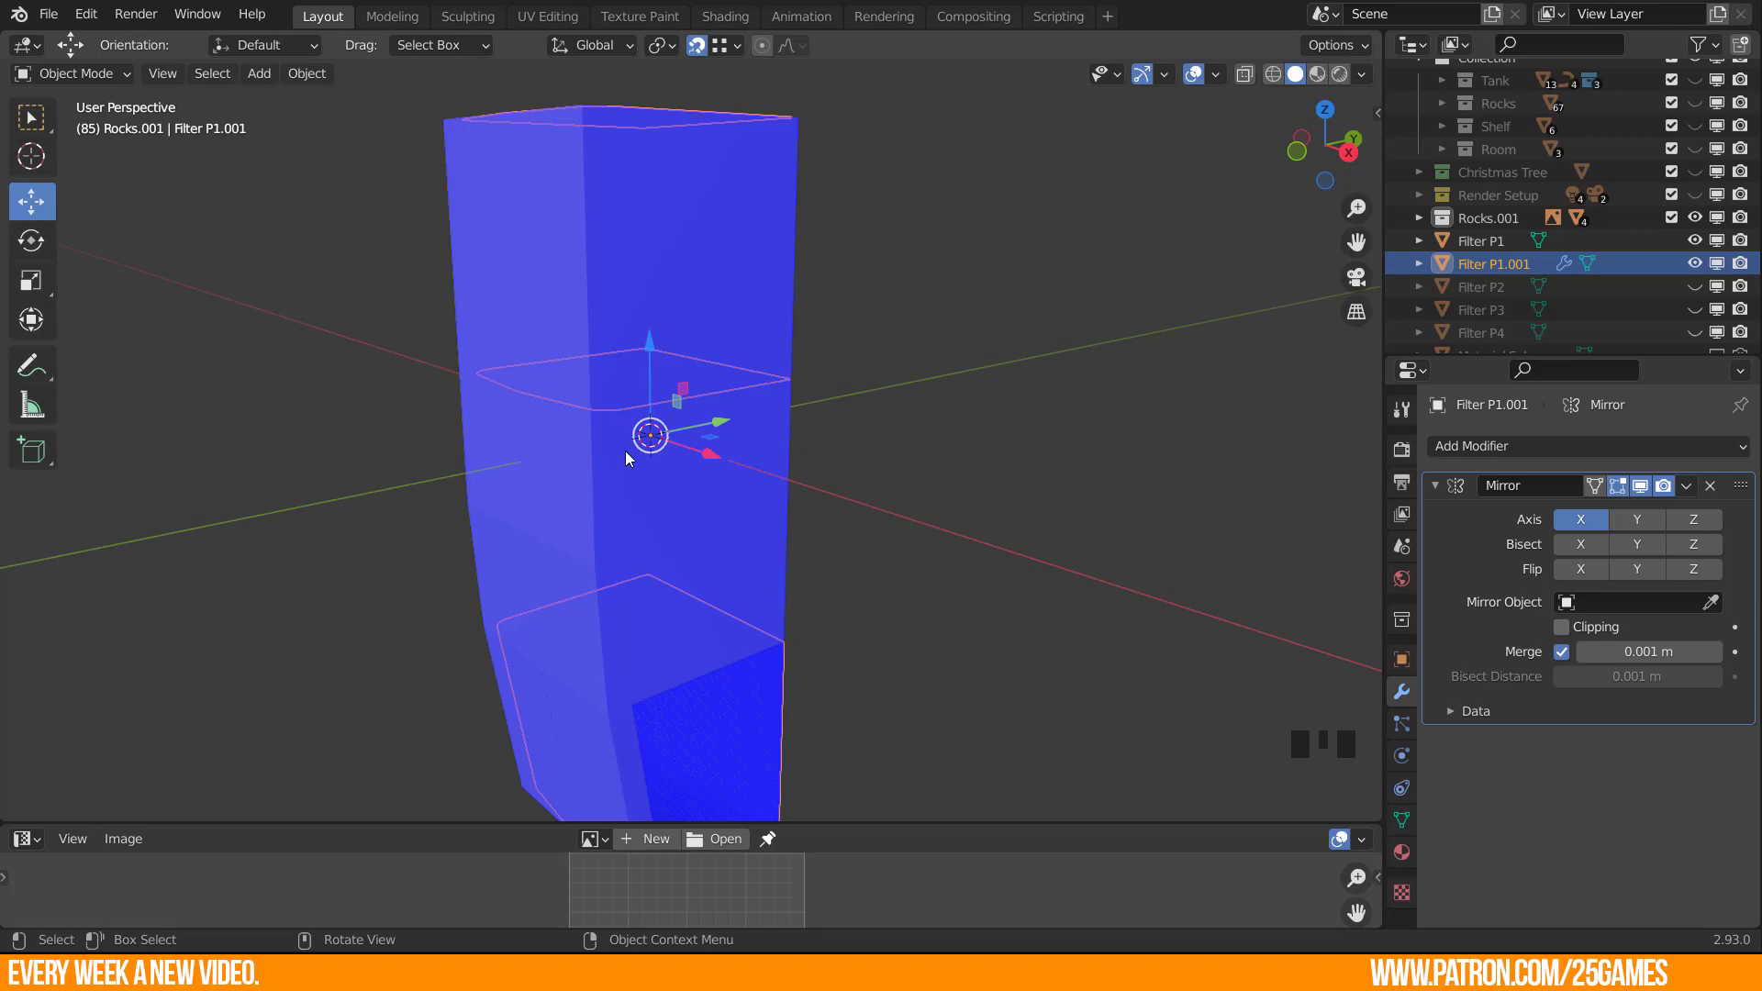
pyautogui.hotkey('shift', 'Tab')
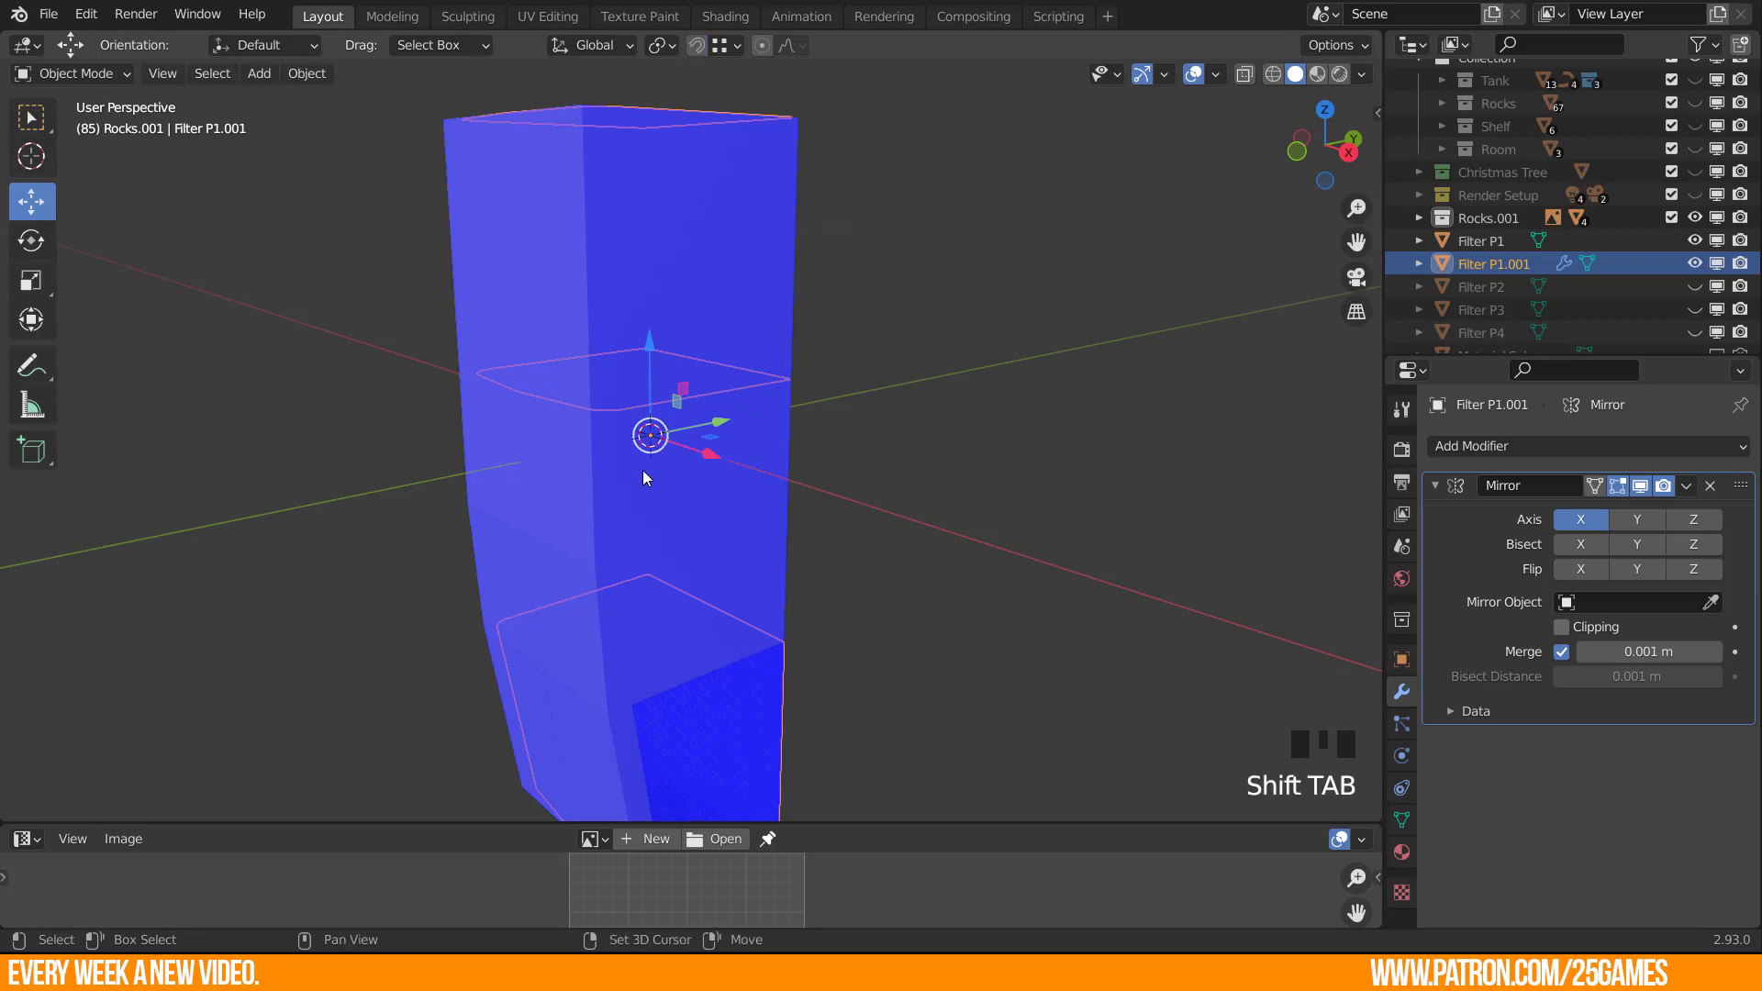
pyautogui.moveTo(648, 338); pyautogui.dragTo(646, 503)
pyautogui.hotkey('ctrl', 'z')
# Lower the duplicated plate by about 0.043 m to the original's front bend and hide Filter P1 again.
pyautogui.press('Tab')
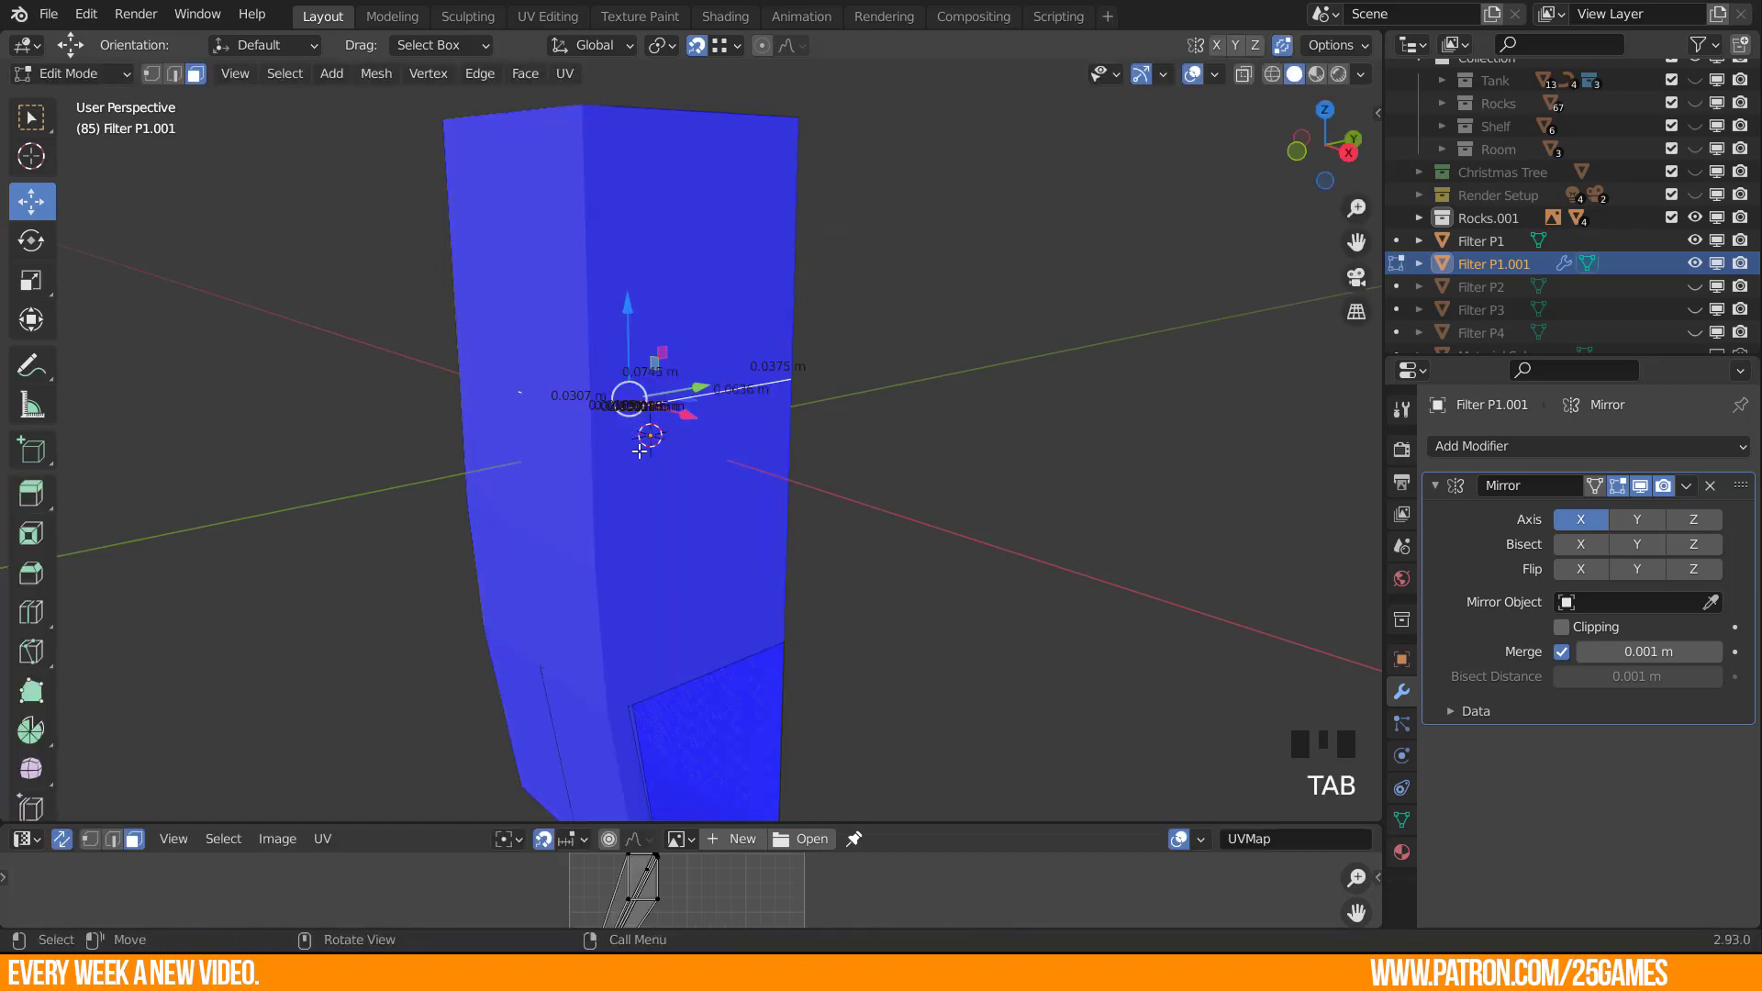
pyautogui.moveTo(624, 321); pyautogui.dragTo(590, 569)
pyautogui.moveTo(763, 586); pyautogui.dragTo(369, 582, button='middle')
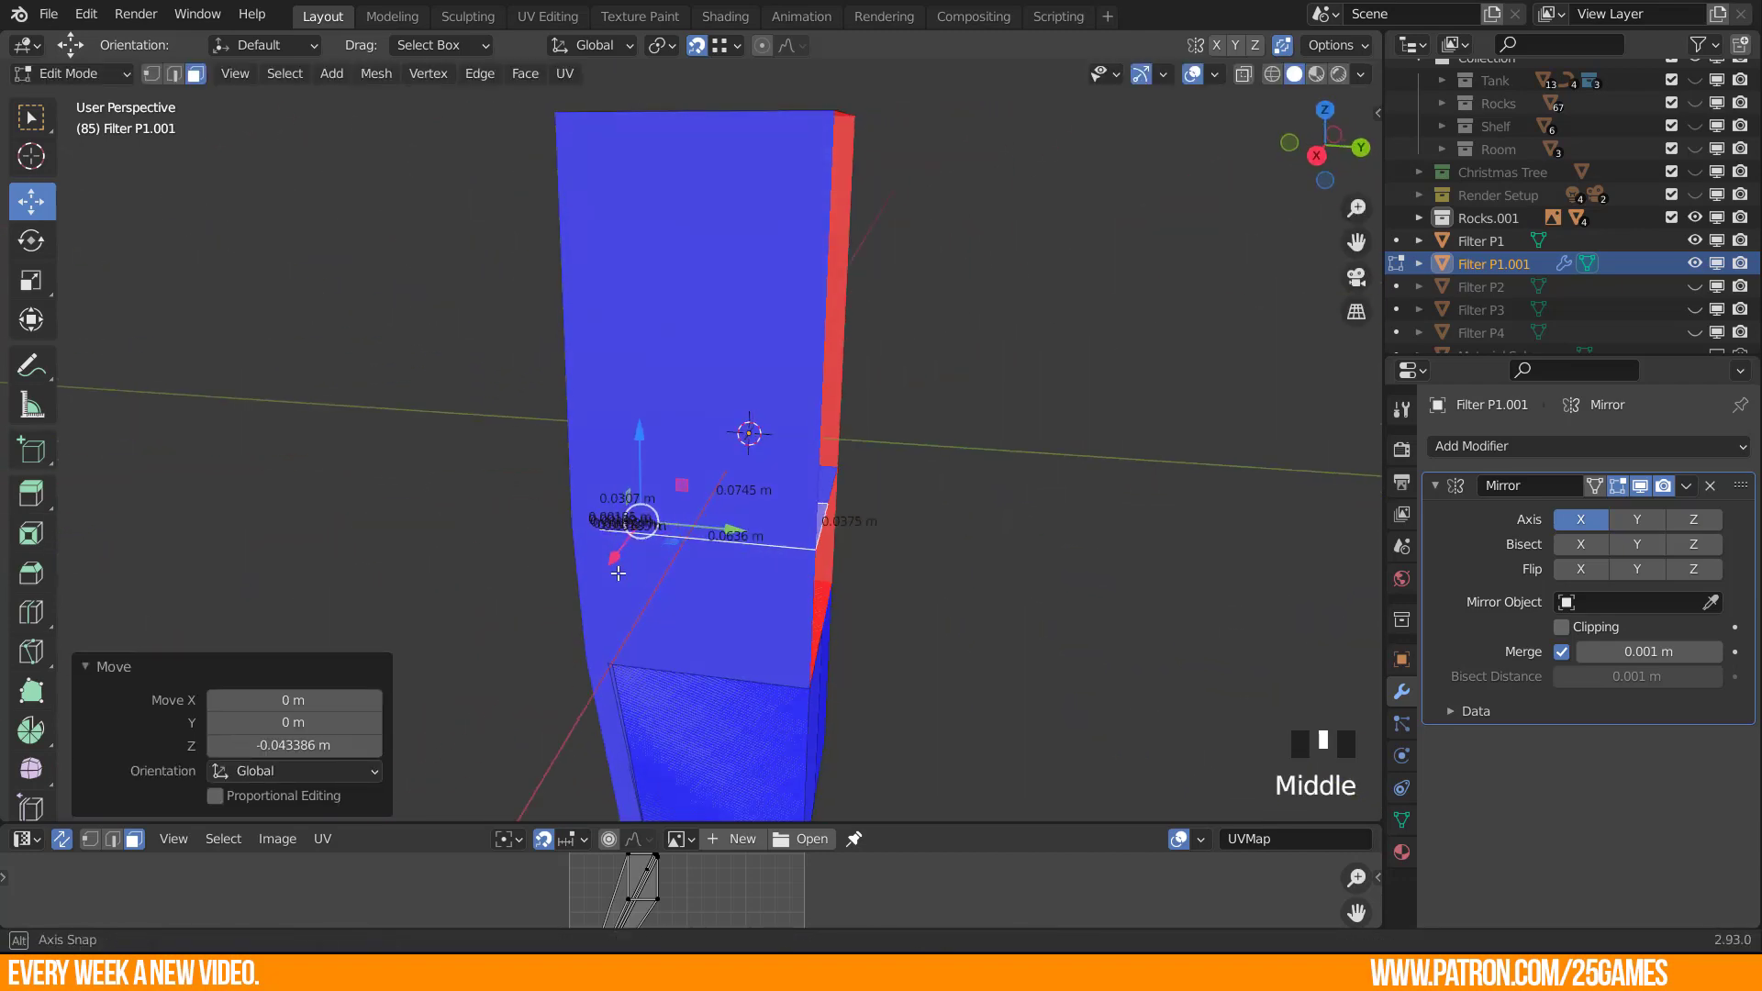
pyautogui.press('Tab')
pyautogui.moveTo(575, 532); pyautogui.dragTo(697, 538, button='middle')
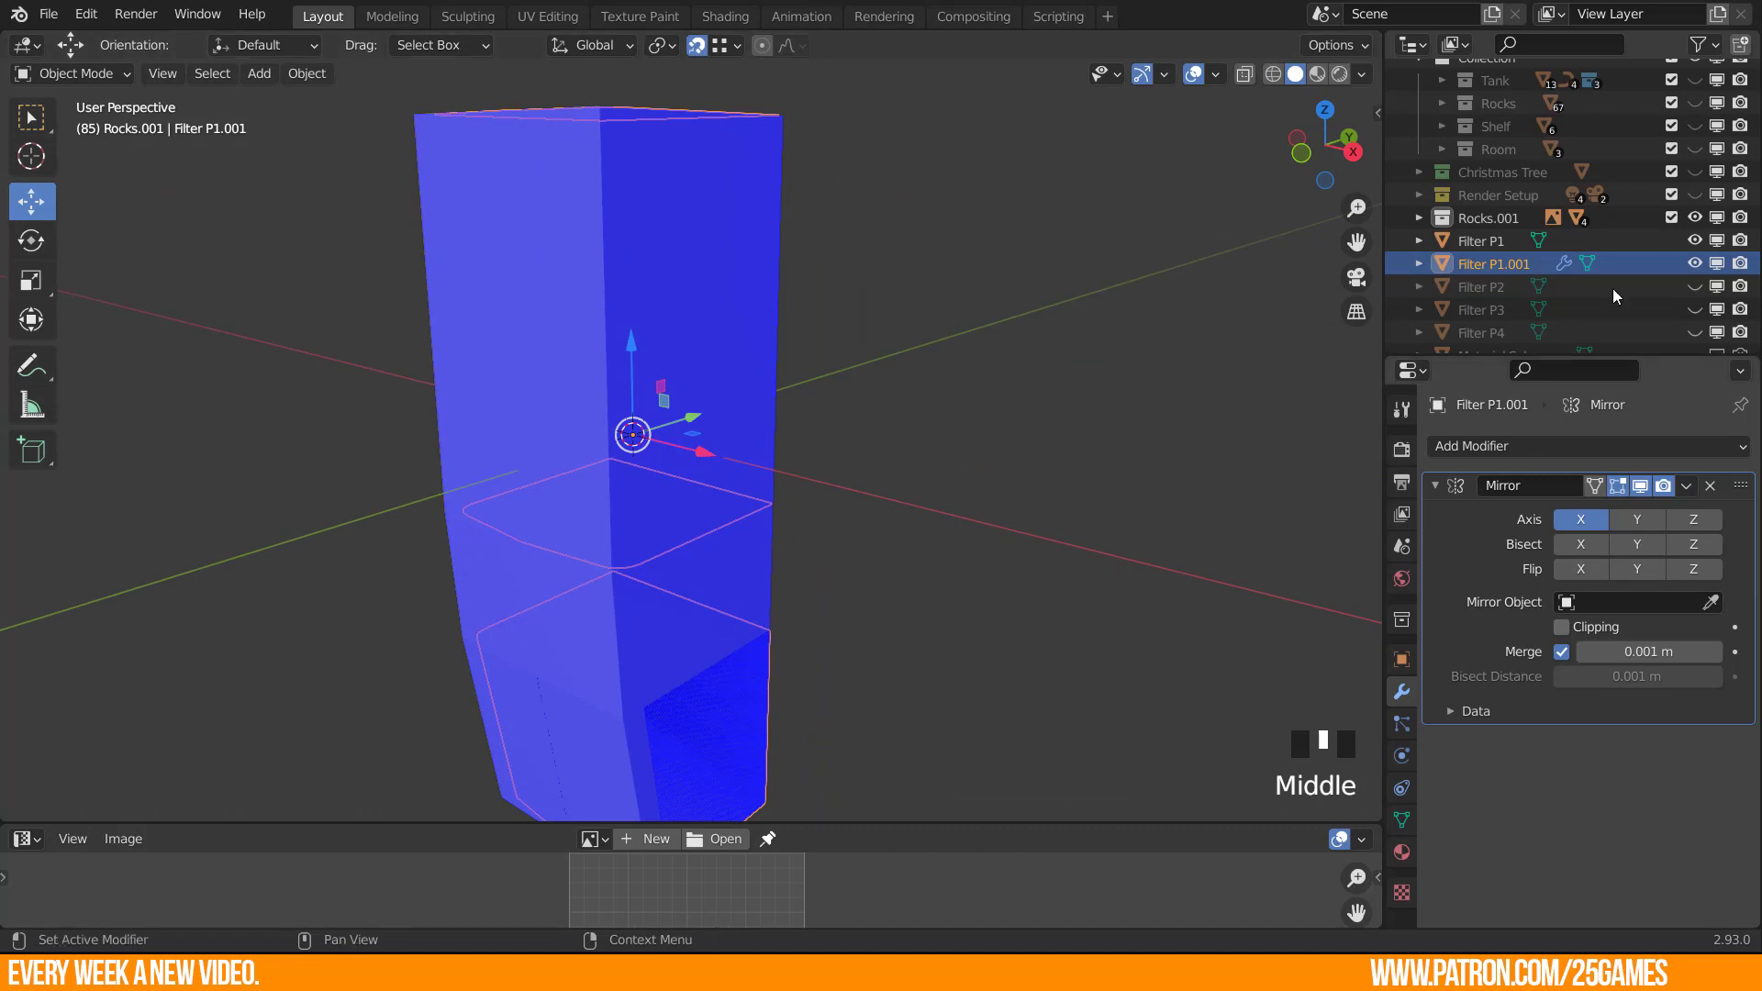
pyautogui.click(1695, 240)
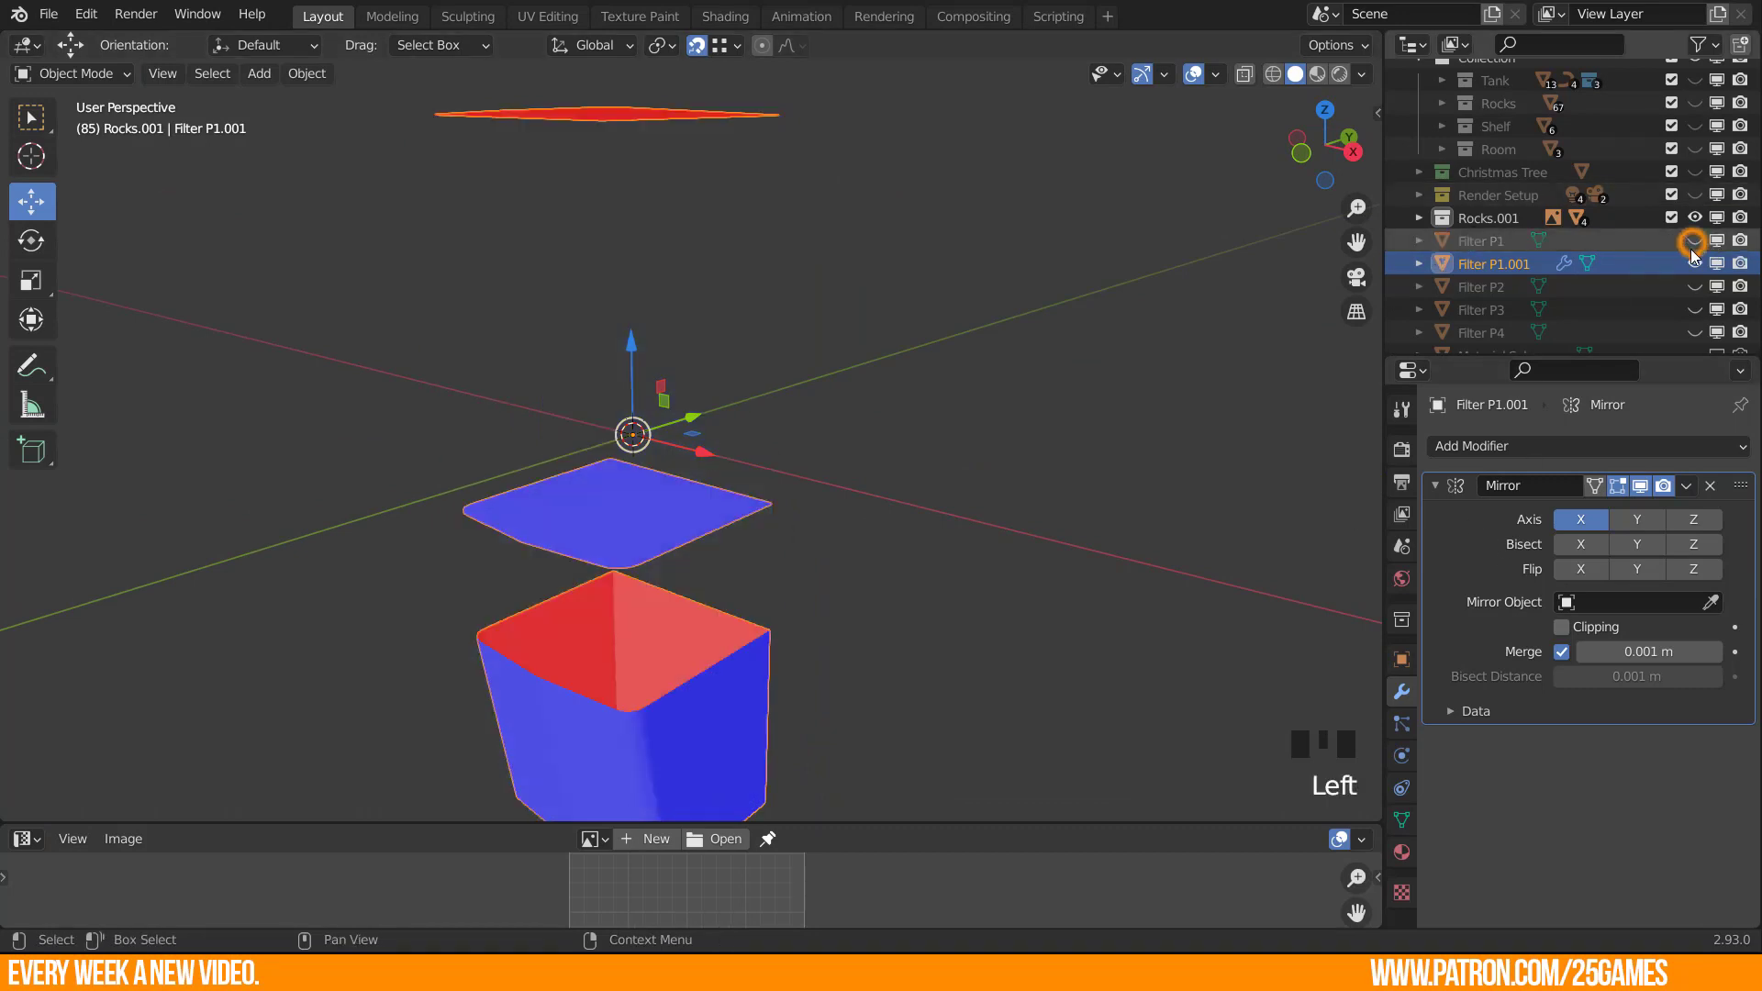
pyautogui.moveTo(642, 592); pyautogui.dragTo(570, 561, button='middle')
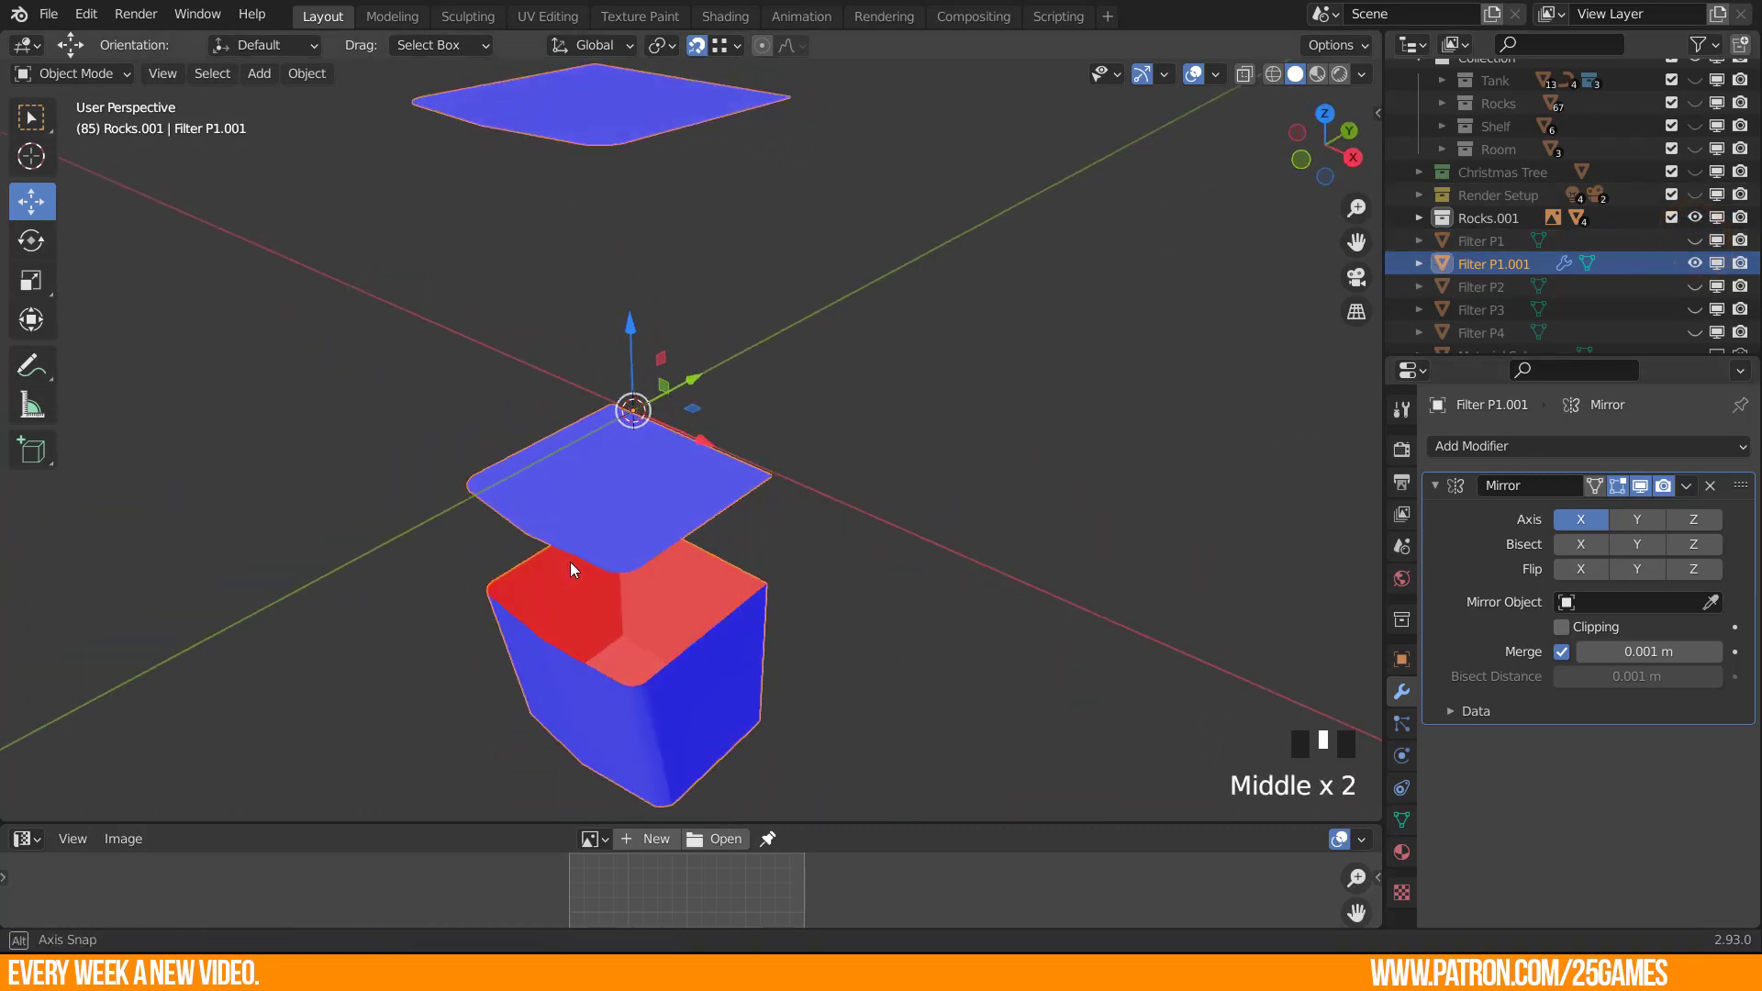
# Fill the upper side wall between the top plate's side edge and the duplicated plate's side edge.
pyautogui.press('Tab')
pyautogui.click(719, 115)
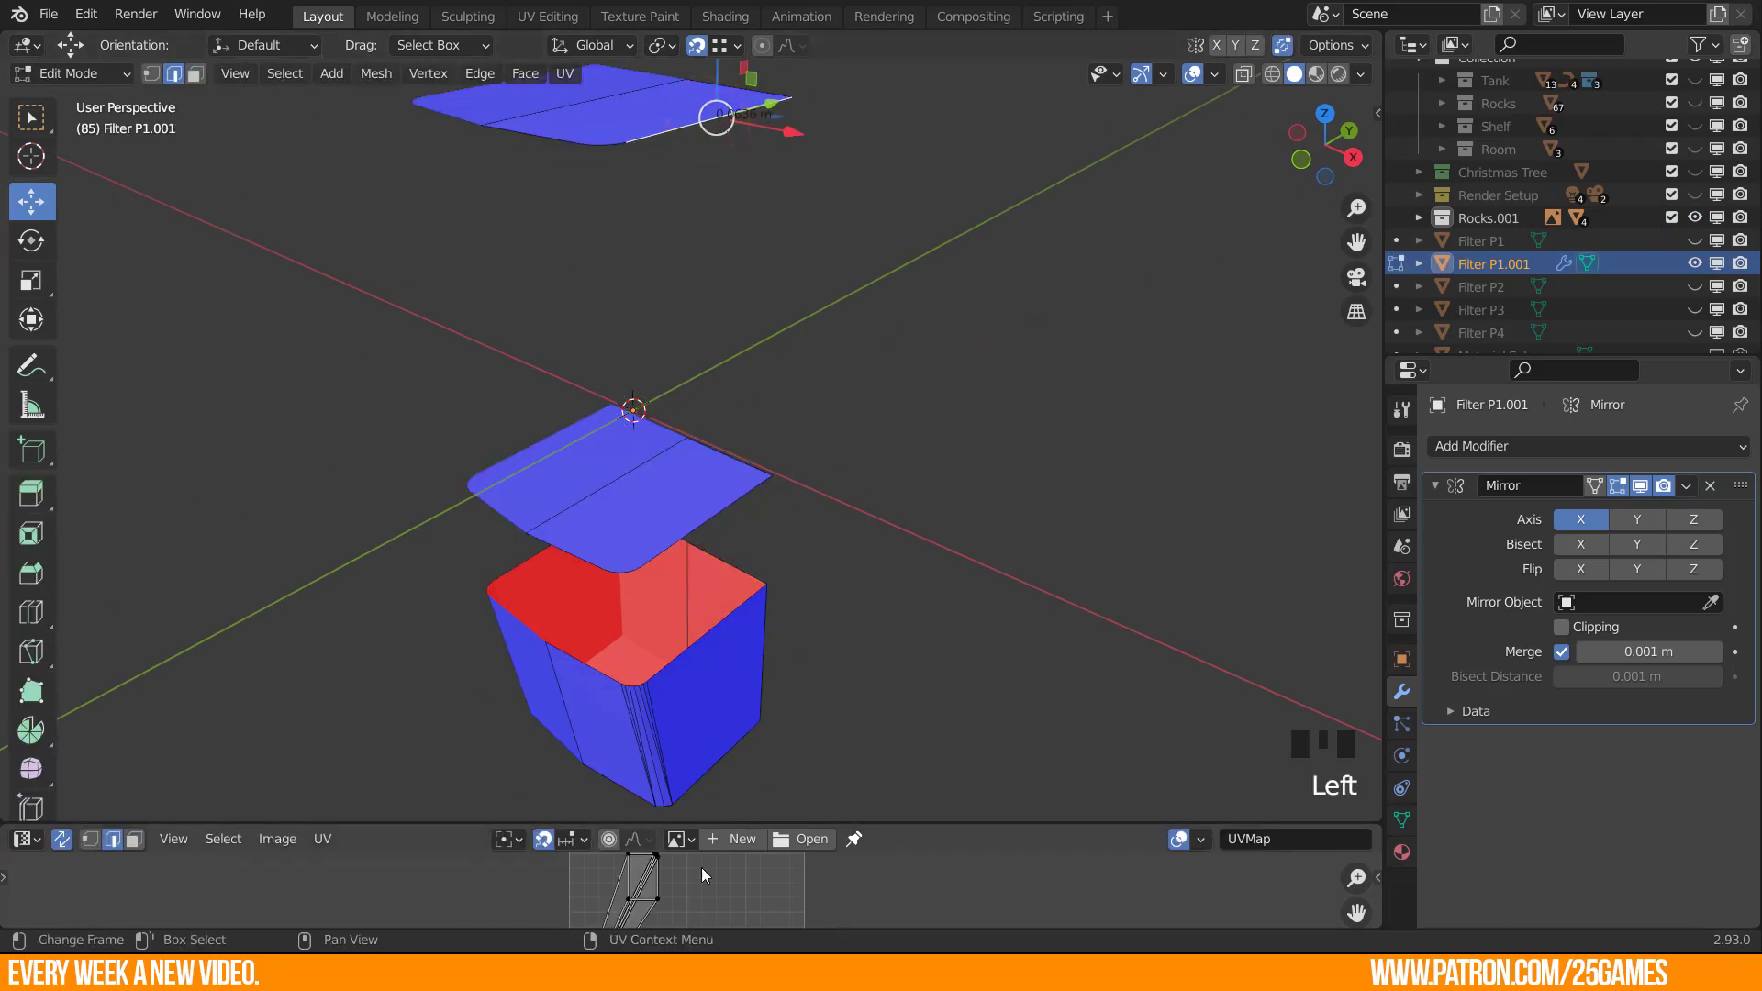
pyautogui.keyDown('shift'); pyautogui.click(724, 506); pyautogui.keyUp('shift')
pyautogui.press('f')
pyautogui.scroll(-3, 709, 498)
pyautogui.moveTo(615, 492); pyautogui.dragTo(628, 436, button='middle')
pyautogui.scroll(3, 693, 509)
# Fill the side wall between the duplicated plate's side edge and the lower section's upper side edge.
pyautogui.keyDown('shift'); pyautogui.moveTo(745, 610); pyautogui.dragTo(727, 432, button='middle'); pyautogui.keyUp('shift')
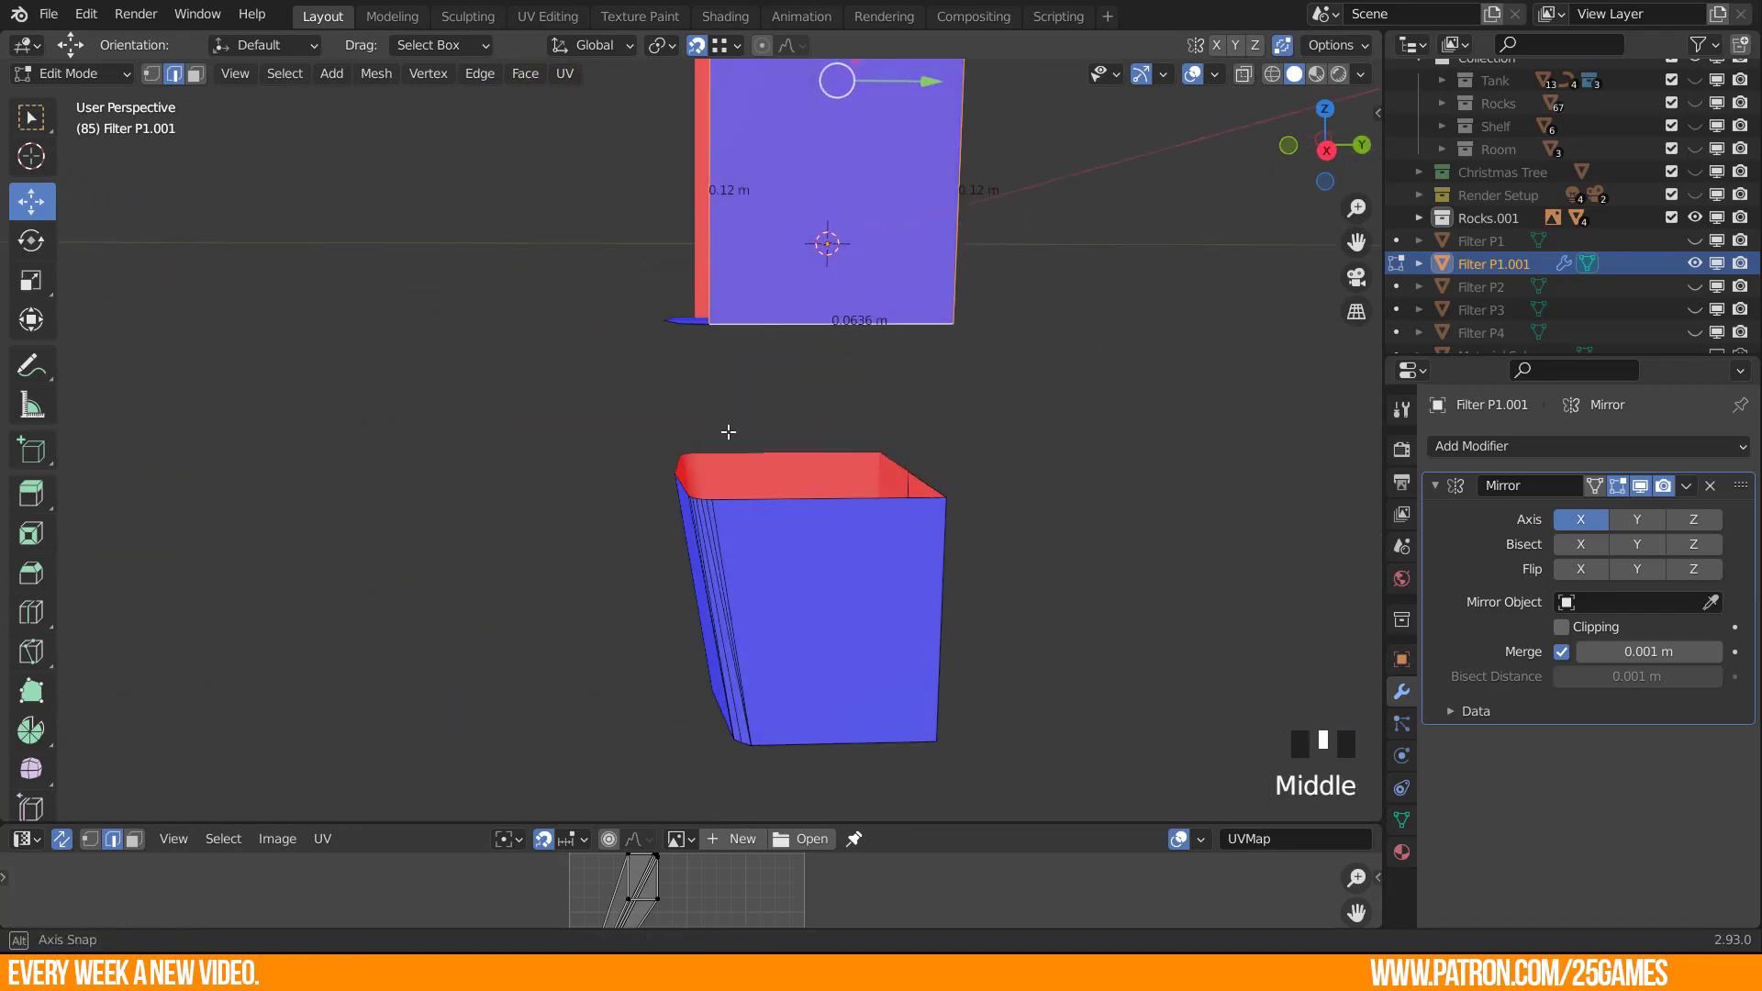
pyautogui.keyDown('shift'); pyautogui.click(830, 511); pyautogui.keyUp('shift')
pyautogui.press('f')
pyautogui.moveTo(669, 499); pyautogui.dragTo(727, 476, button='middle')
pyautogui.click(820, 349)
pyautogui.keyDown('shift'); pyautogui.click(806, 485); pyautogui.keyUp('shift')
pyautogui.press('f')
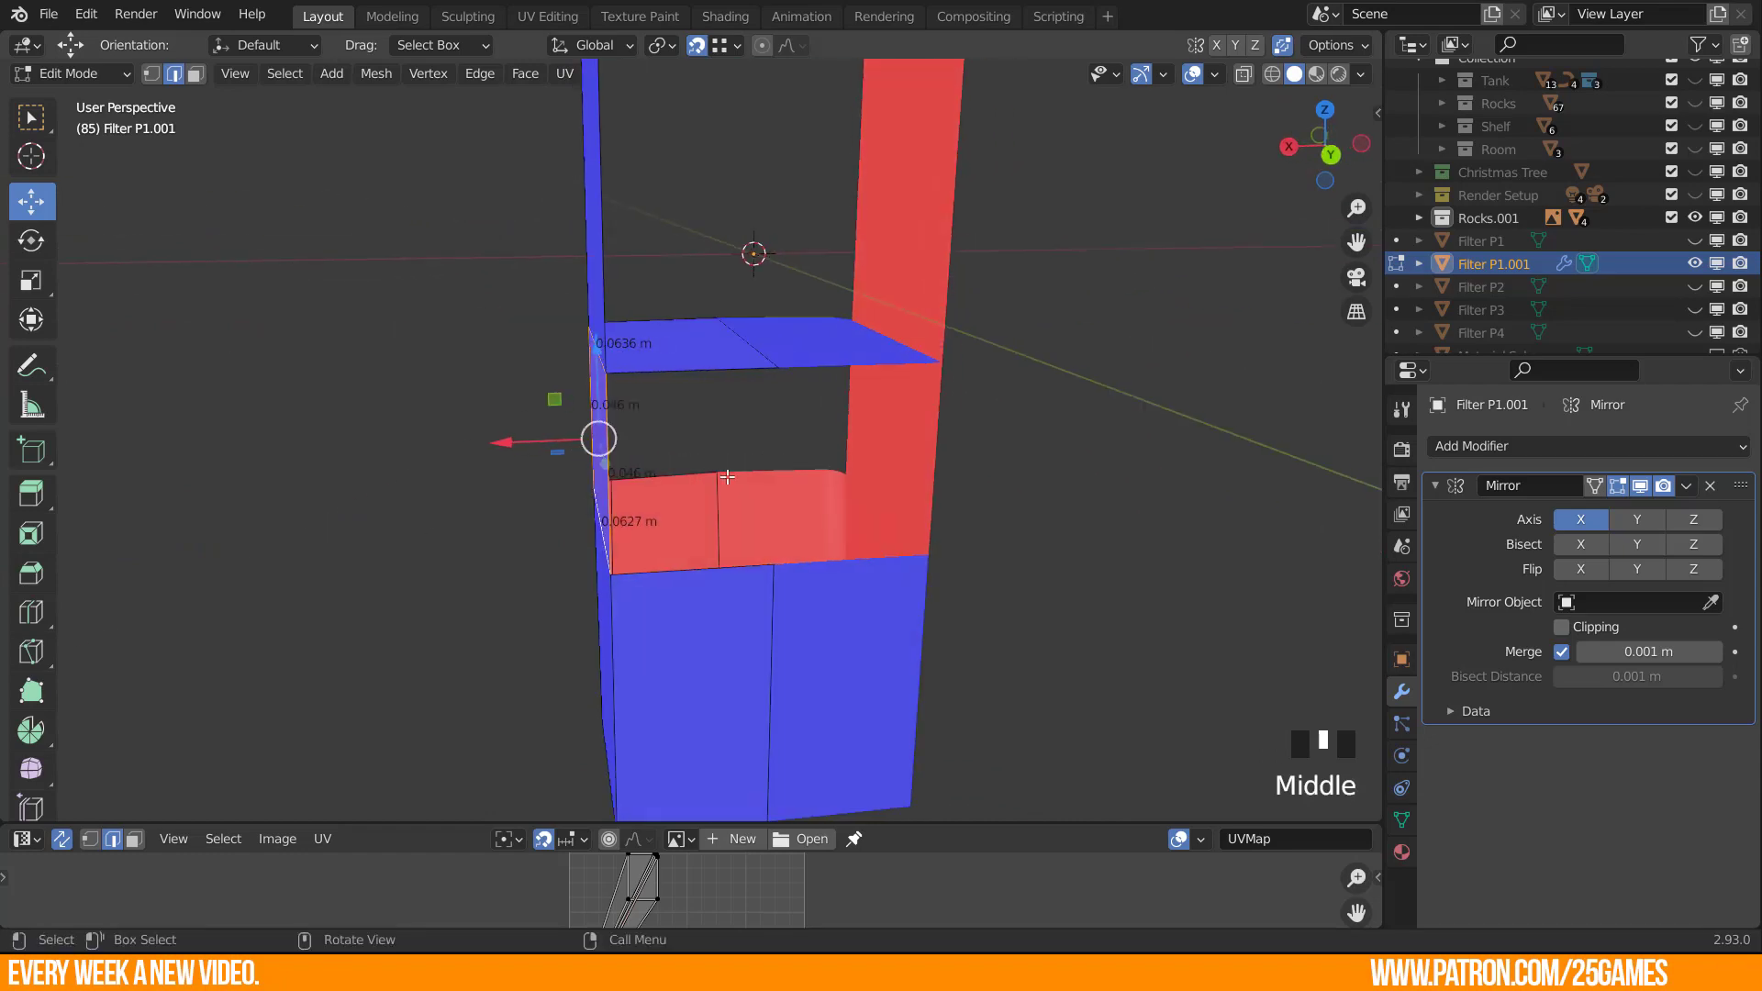
# Fill the back face between the duplicated plate's back edge and the lower section's upper back edge.
pyautogui.click(687, 372)
pyautogui.keyDown('shift'); pyautogui.click(657, 578); pyautogui.keyUp('shift')
pyautogui.press('f')
pyautogui.moveTo(547, 492); pyautogui.dragTo(616, 572, button='middle')
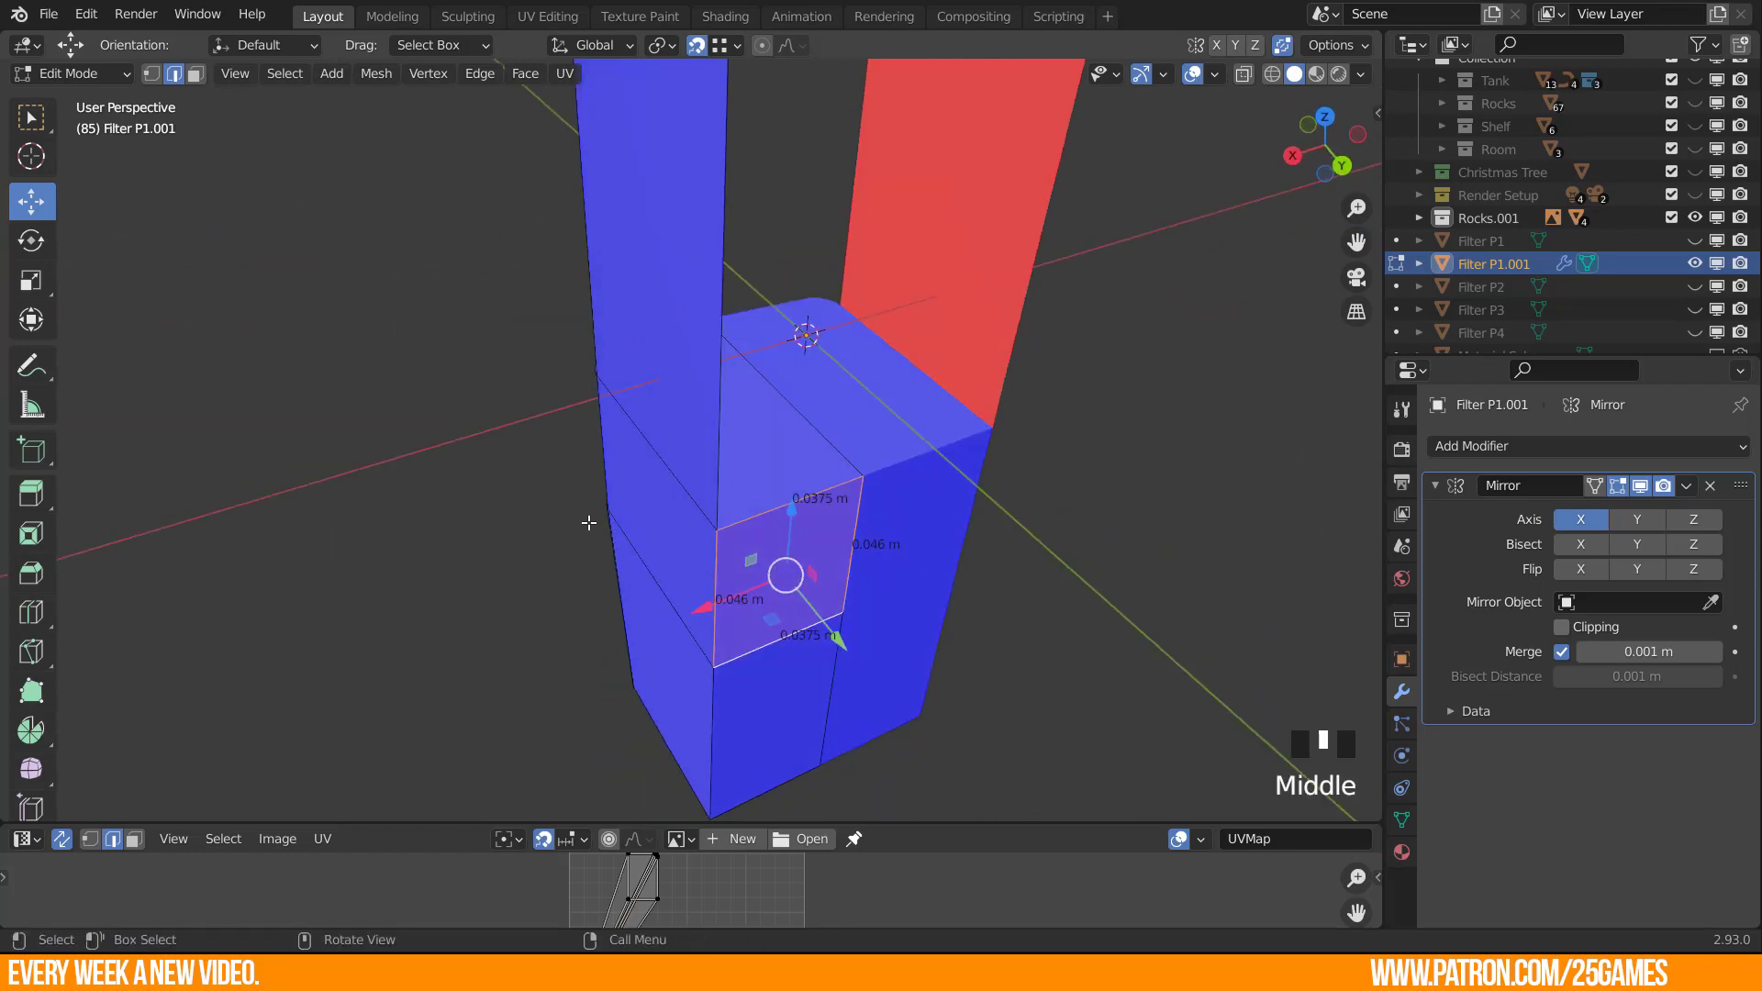
# Fill the upper front wall between the top plate's front edge and the duplicated plate's front edge.
pyautogui.press('3')
pyautogui.click(758, 437)
pyautogui.moveTo(551, 404); pyautogui.dragTo(741, 732, button='middle')
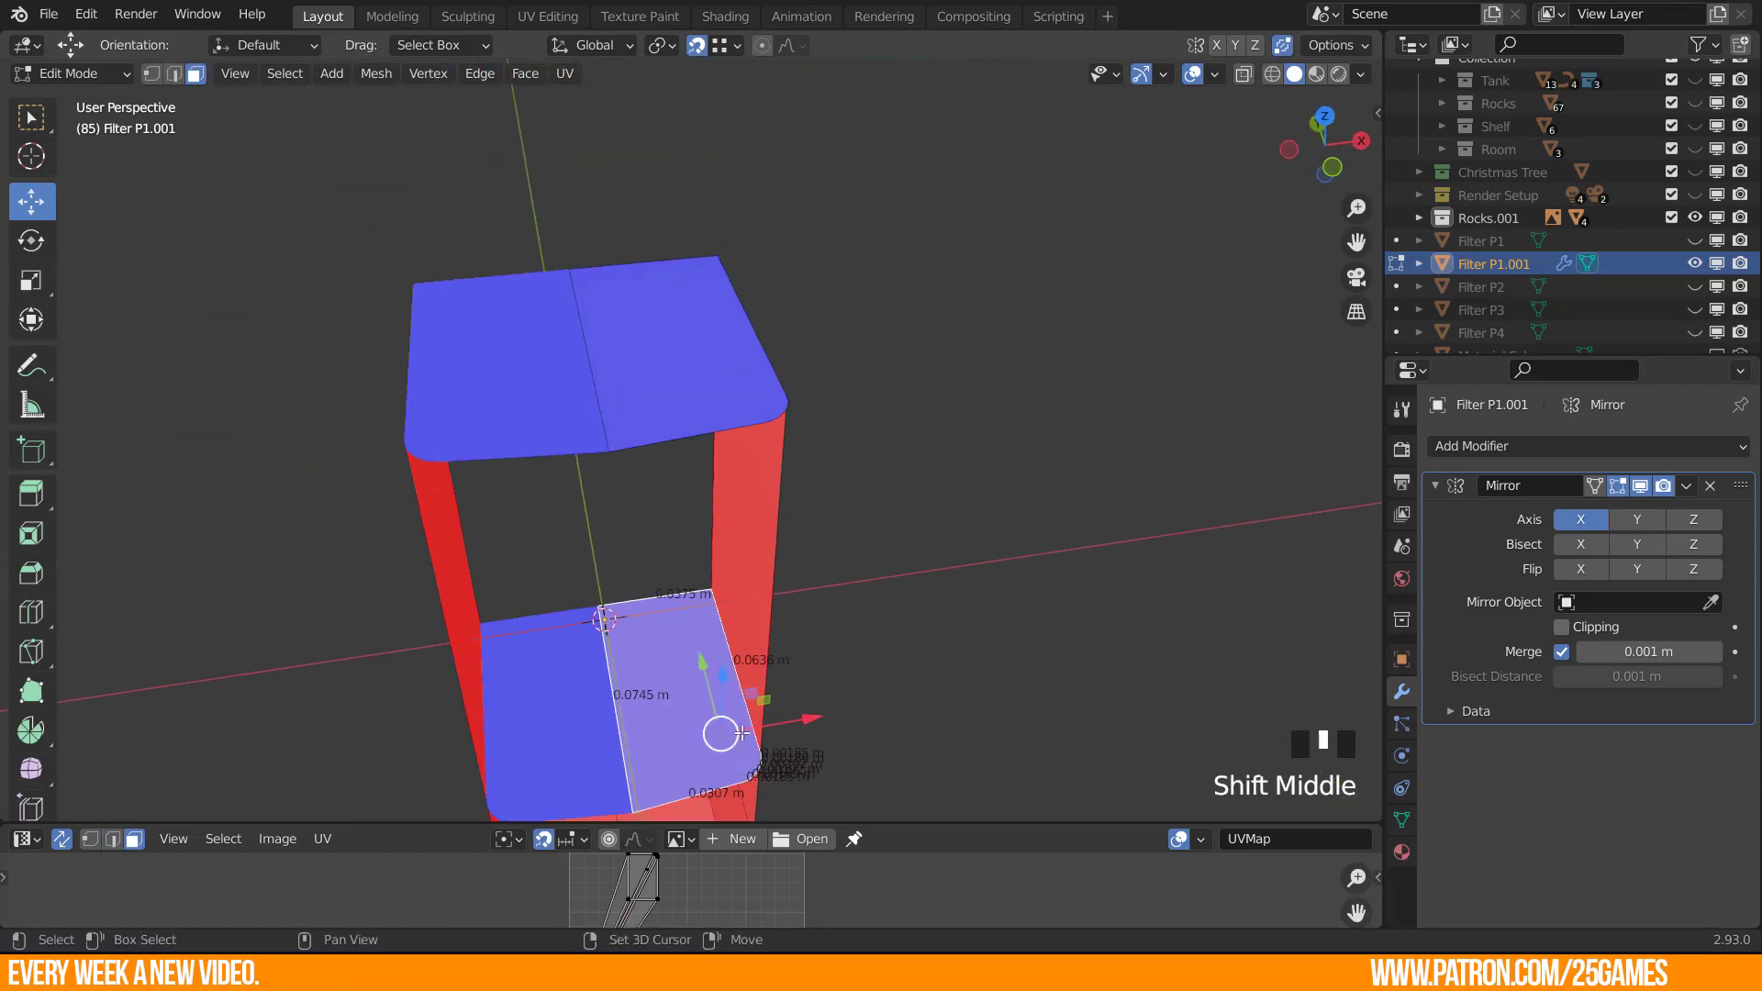
pyautogui.press('1')
pyautogui.click(643, 429)
pyautogui.press('2')
pyautogui.click(690, 434)
pyautogui.keyDown('shift'); pyautogui.moveTo(666, 808); pyautogui.dragTo(631, 558, button='middle'); pyautogui.keyUp('shift')
pyautogui.keyDown('shift'); pyautogui.click(638, 523); pyautogui.keyUp('shift')
pyautogui.press('f')
pyautogui.moveTo(628, 674); pyautogui.dragTo(622, 613, button='middle')
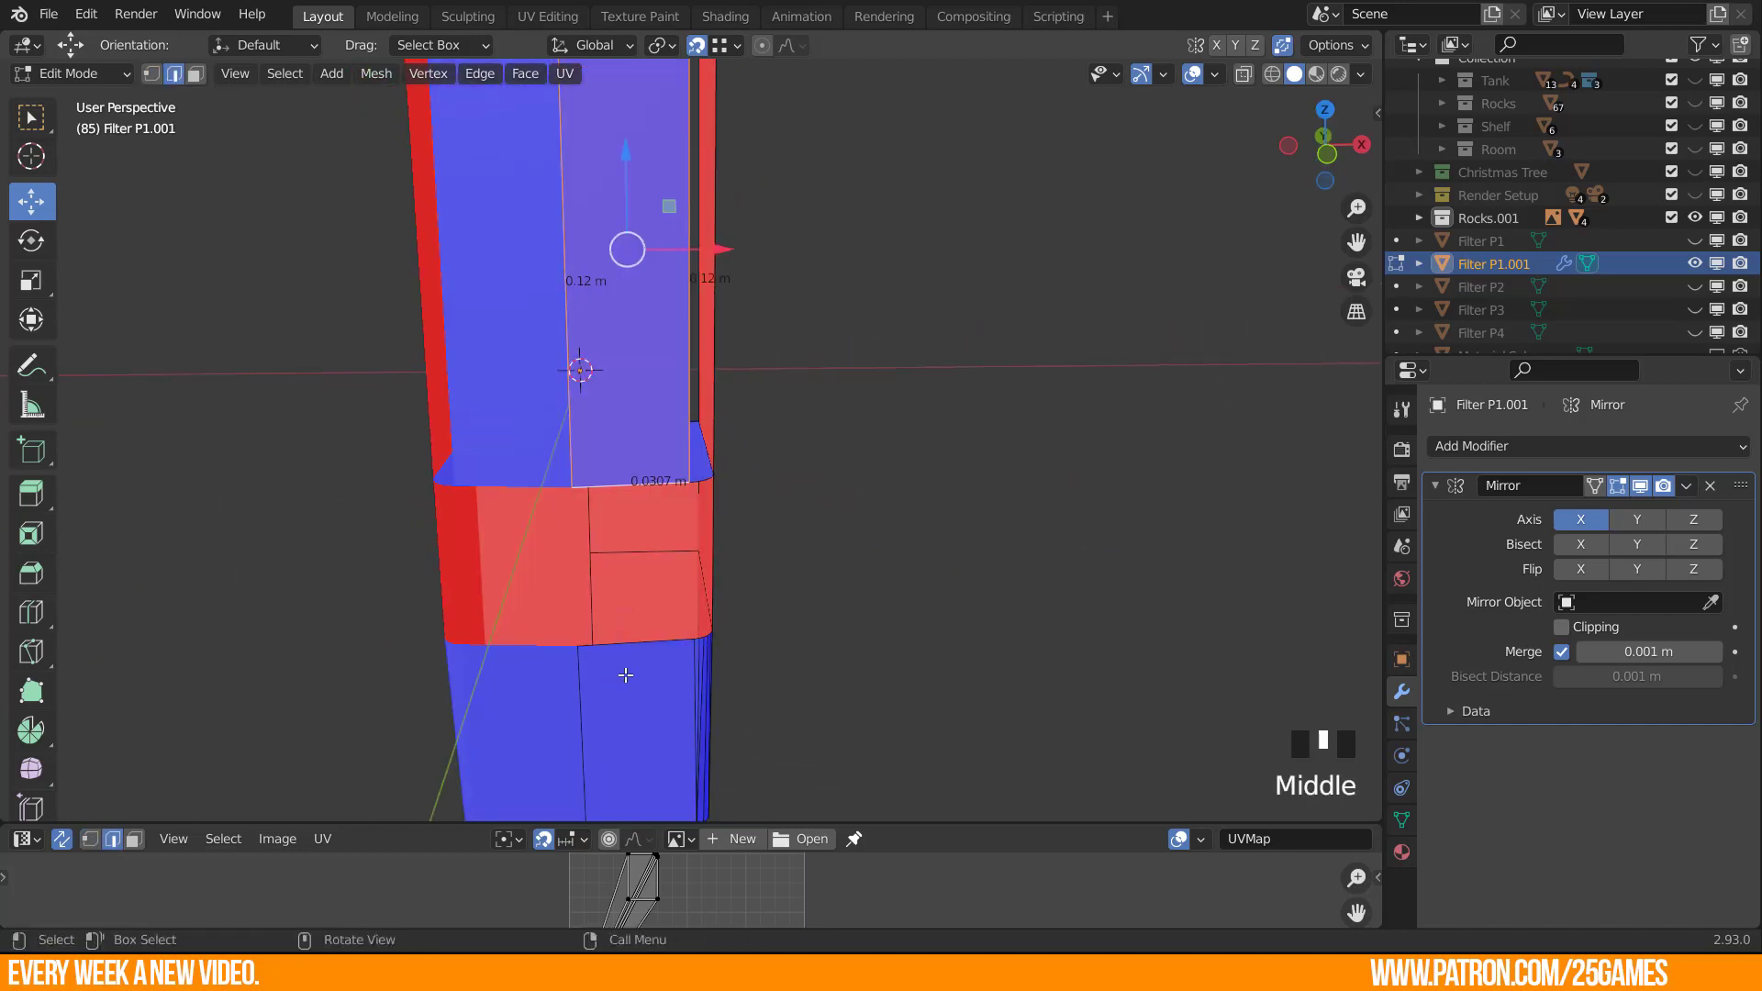
# Fill the front wall between the duplicated plate's front edge and the lower section's upper front edge.
pyautogui.click(625, 633)
pyautogui.keyDown('shift'); pyautogui.click(610, 479); pyautogui.keyUp('shift')
pyautogui.press('f')
pyautogui.moveTo(674, 525); pyautogui.dragTo(577, 559, button='middle')
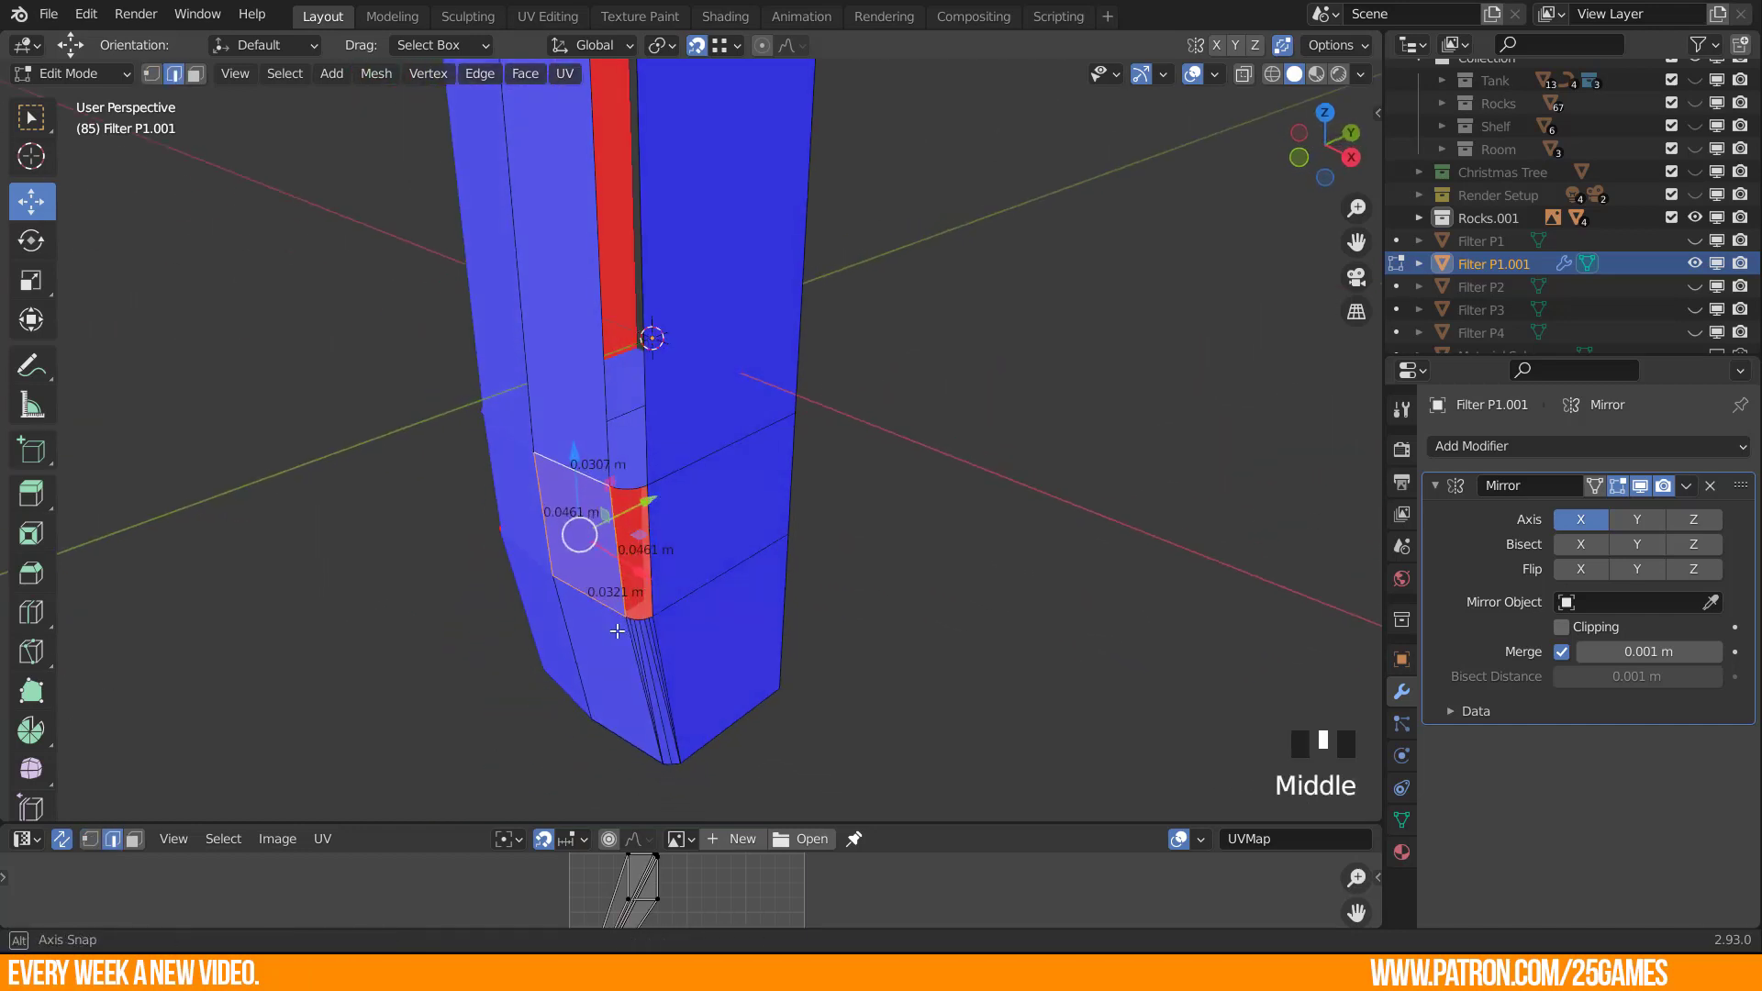
# Extrude the upper front wall's vertical side edge in successive narrow strips along the rounded corner of the top plate.
pyautogui.scroll(2, 577, 561)
pyautogui.keyDown('shift'); pyautogui.moveTo(542, 395); pyautogui.dragTo(839, 610, button='middle'); pyautogui.keyUp('shift')
pyautogui.keyDown('shift'); pyautogui.moveTo(738, 702); pyautogui.dragTo(618, 601, button='middle'); pyautogui.keyUp('shift')
pyautogui.keyDown('shift'); pyautogui.moveTo(694, 276); pyautogui.dragTo(536, 511, button='middle'); pyautogui.keyUp('shift')
pyautogui.scroll(2, 661, 530)
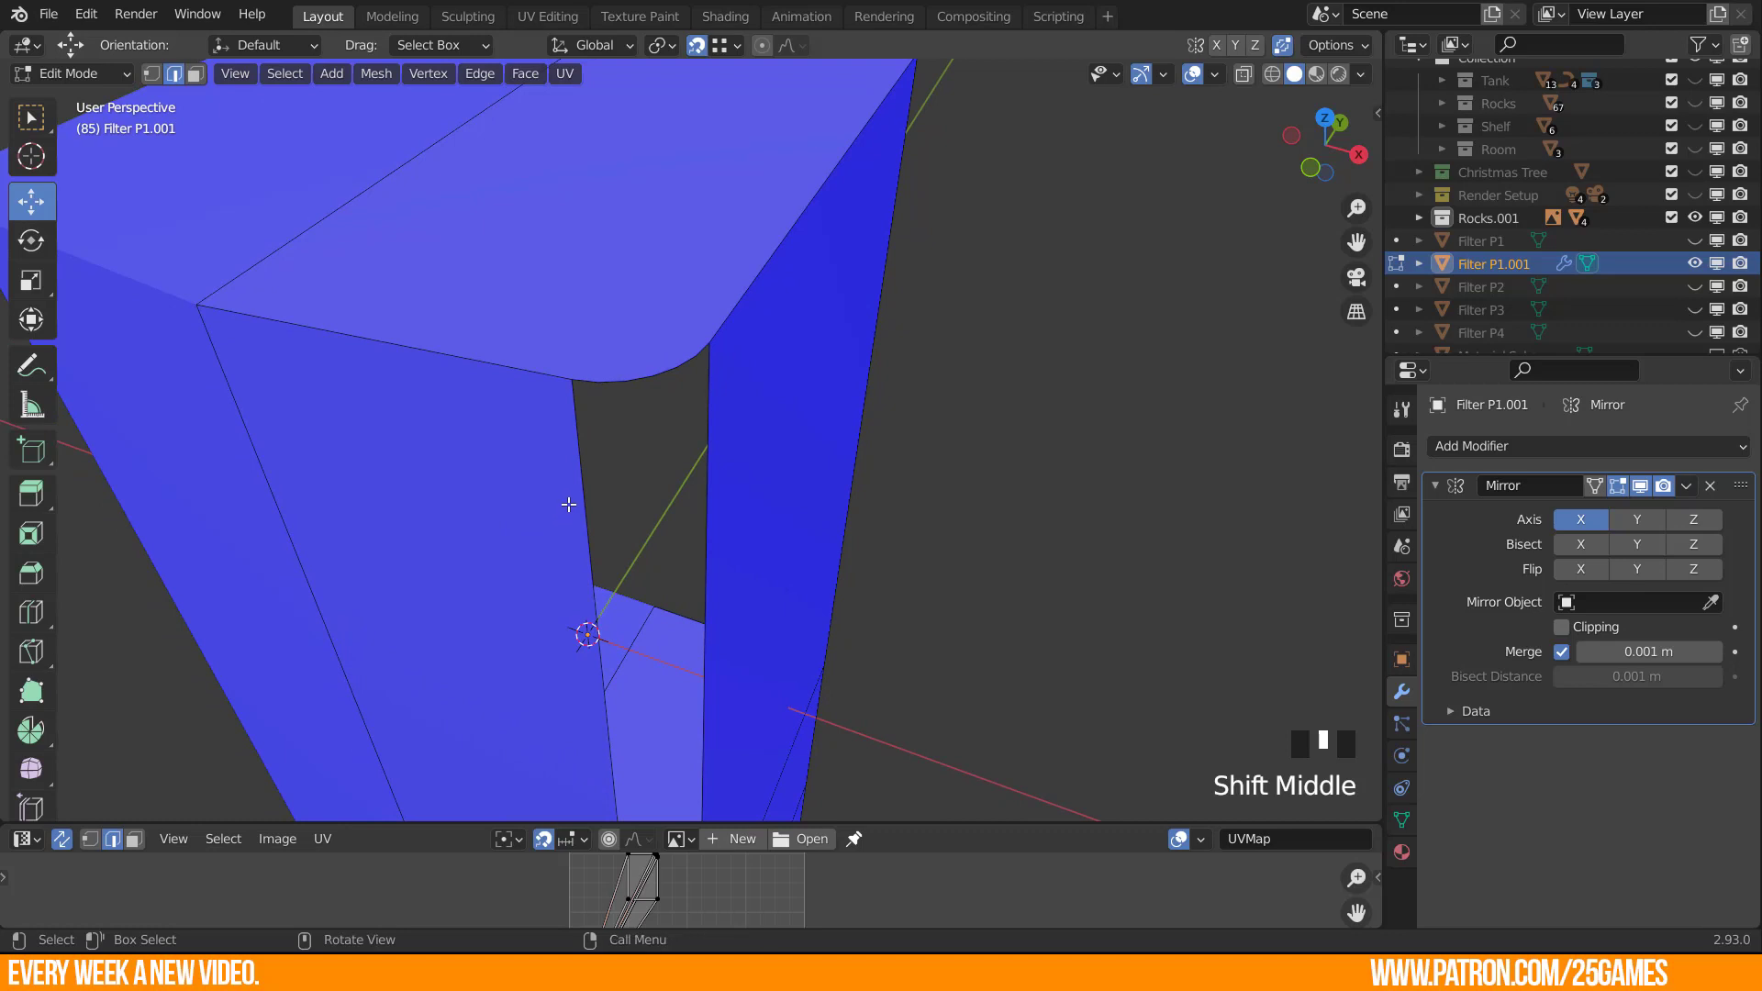
pyautogui.press('Tab')
pyautogui.click(582, 444)
pyautogui.press('Tab')
pyautogui.click(574, 441)
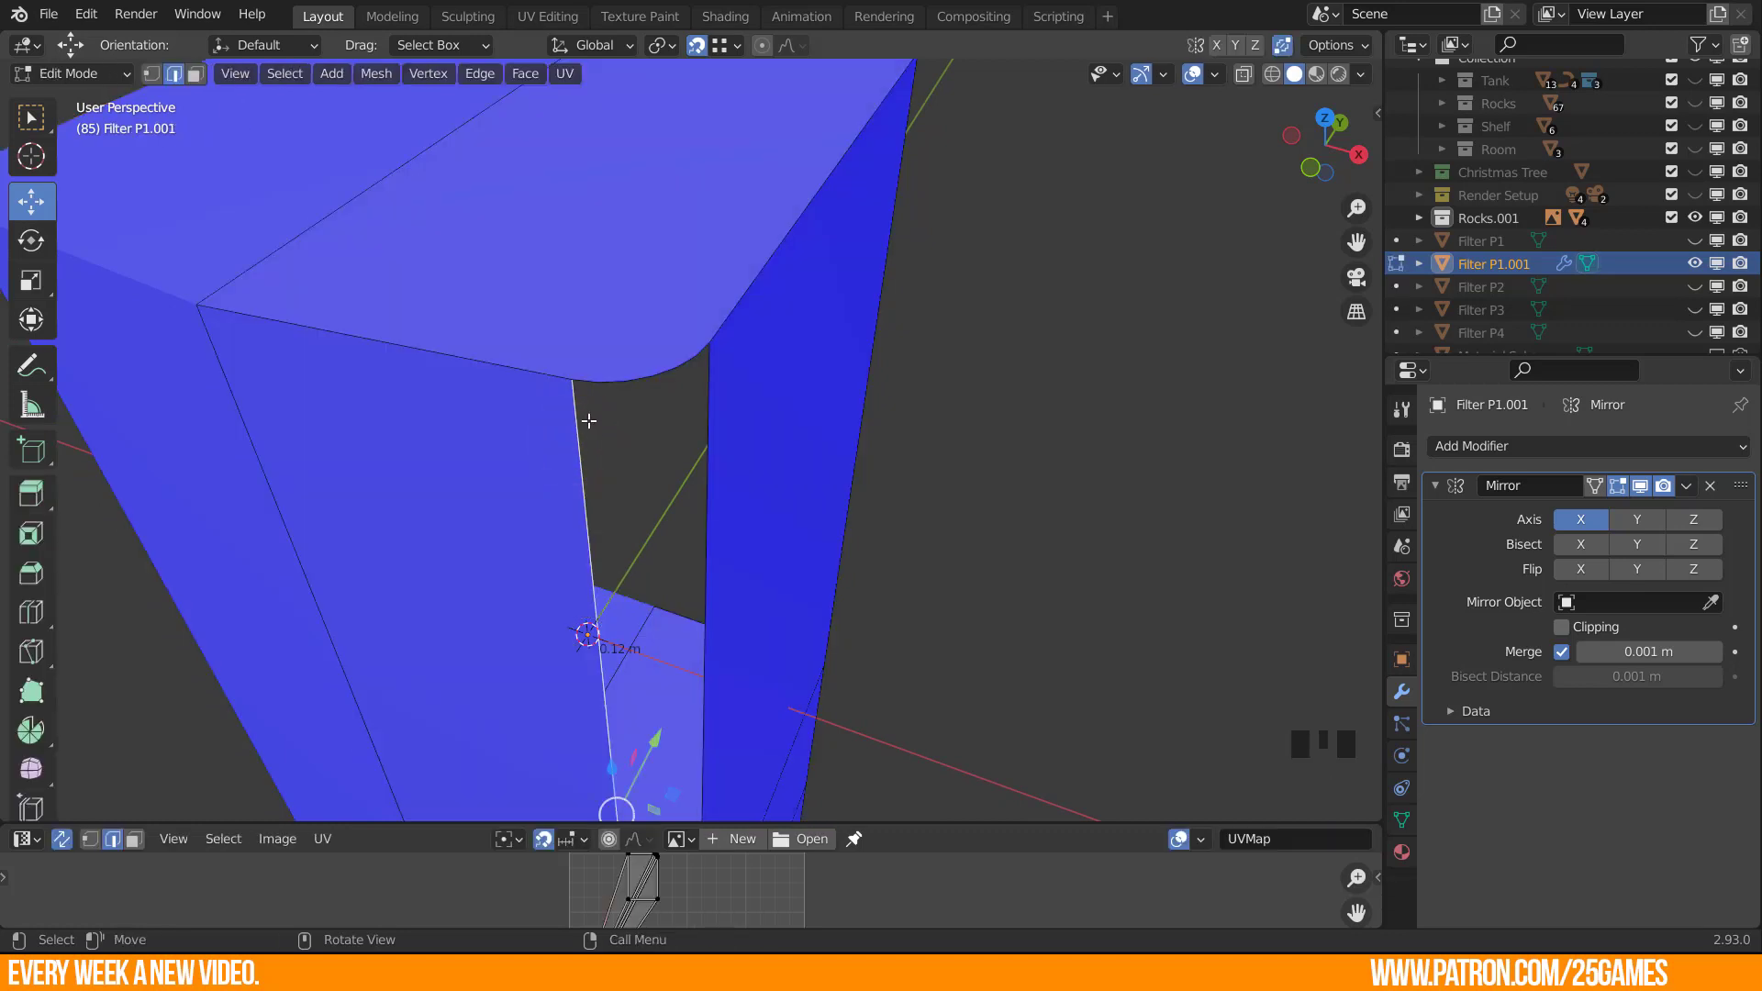
pyautogui.press('e')
pyautogui.click(597, 390)
pyautogui.press('e')
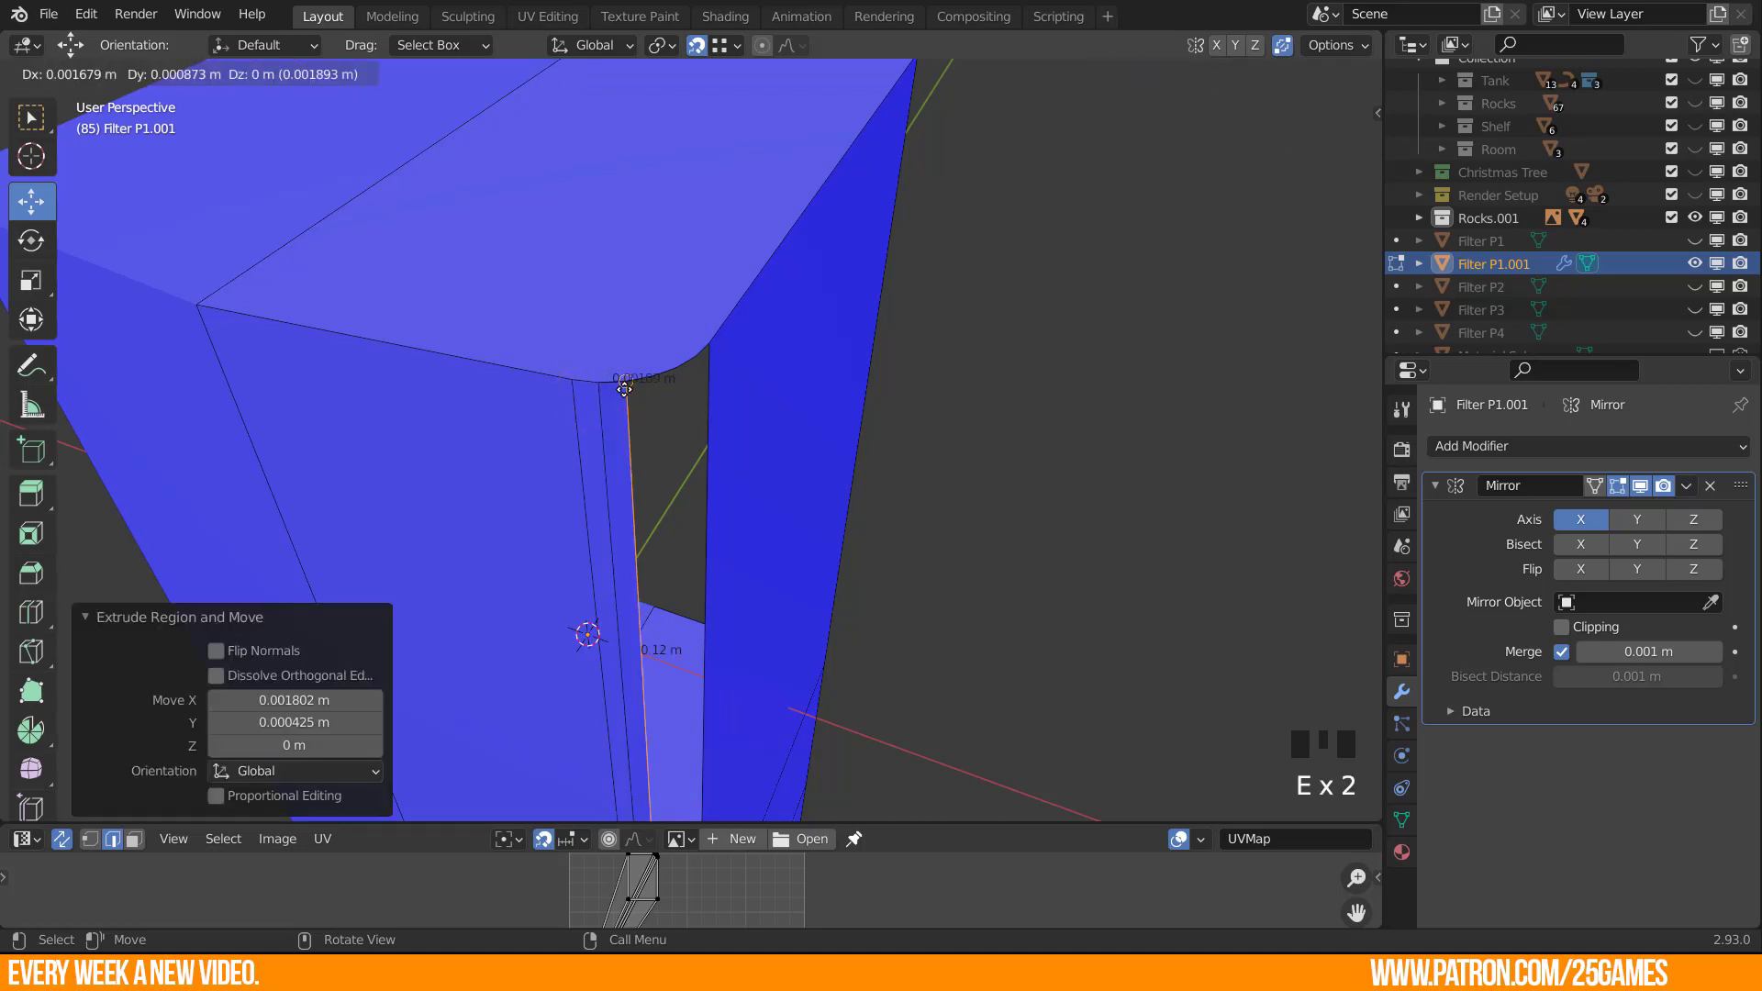
pyautogui.click(624, 390)
pyautogui.press('e')
pyautogui.click(646, 385)
pyautogui.press('e')
pyautogui.click(673, 374)
pyautogui.press('e')
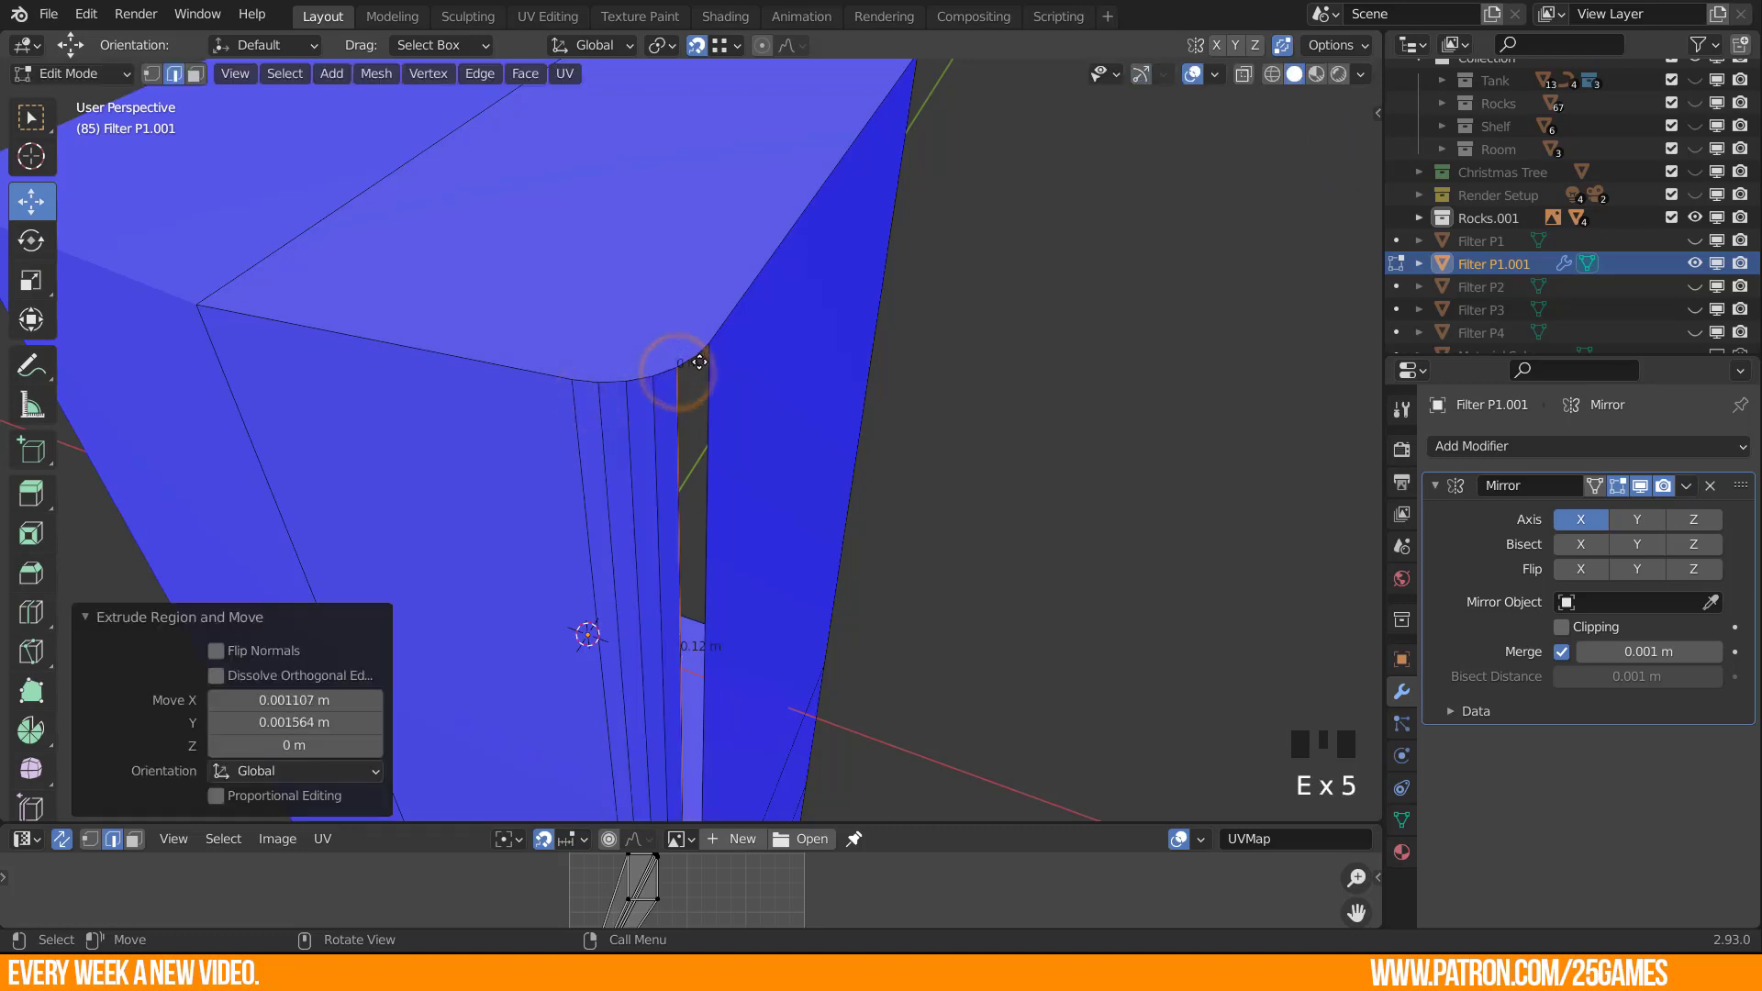
pyautogui.click(699, 361)
# Fill the remaining gap between the last extruded corner strip and the upper side wall.
pyautogui.moveTo(775, 364); pyautogui.dragTo(582, 407, button='middle')
pyautogui.keyDown('alt'); pyautogui.click(449, 382); pyautogui.keyUp('alt')
pyautogui.press('f')
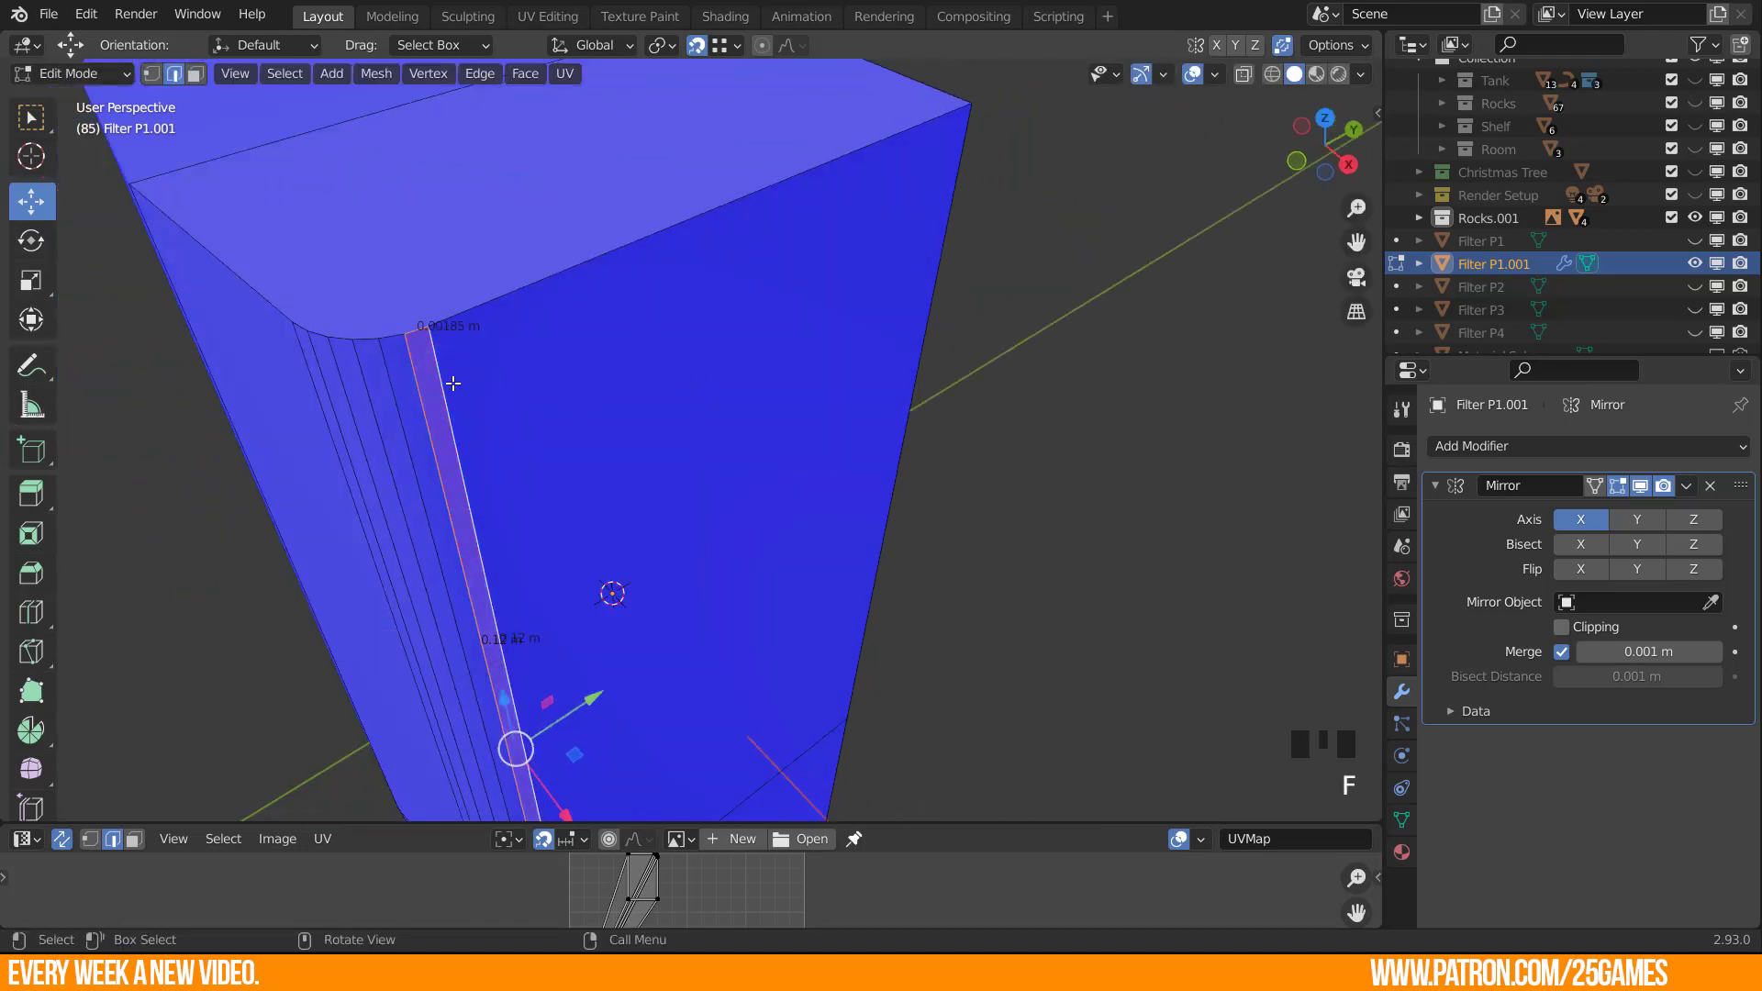
# Fill the first strip of the middle section's rounded corner, joining its upper and lower curve edges beside the front wall.
pyautogui.scroll(-5, 449, 384)
pyautogui.moveTo(481, 550); pyautogui.dragTo(661, 603, button='middle')
pyautogui.scroll(4, 660, 602)
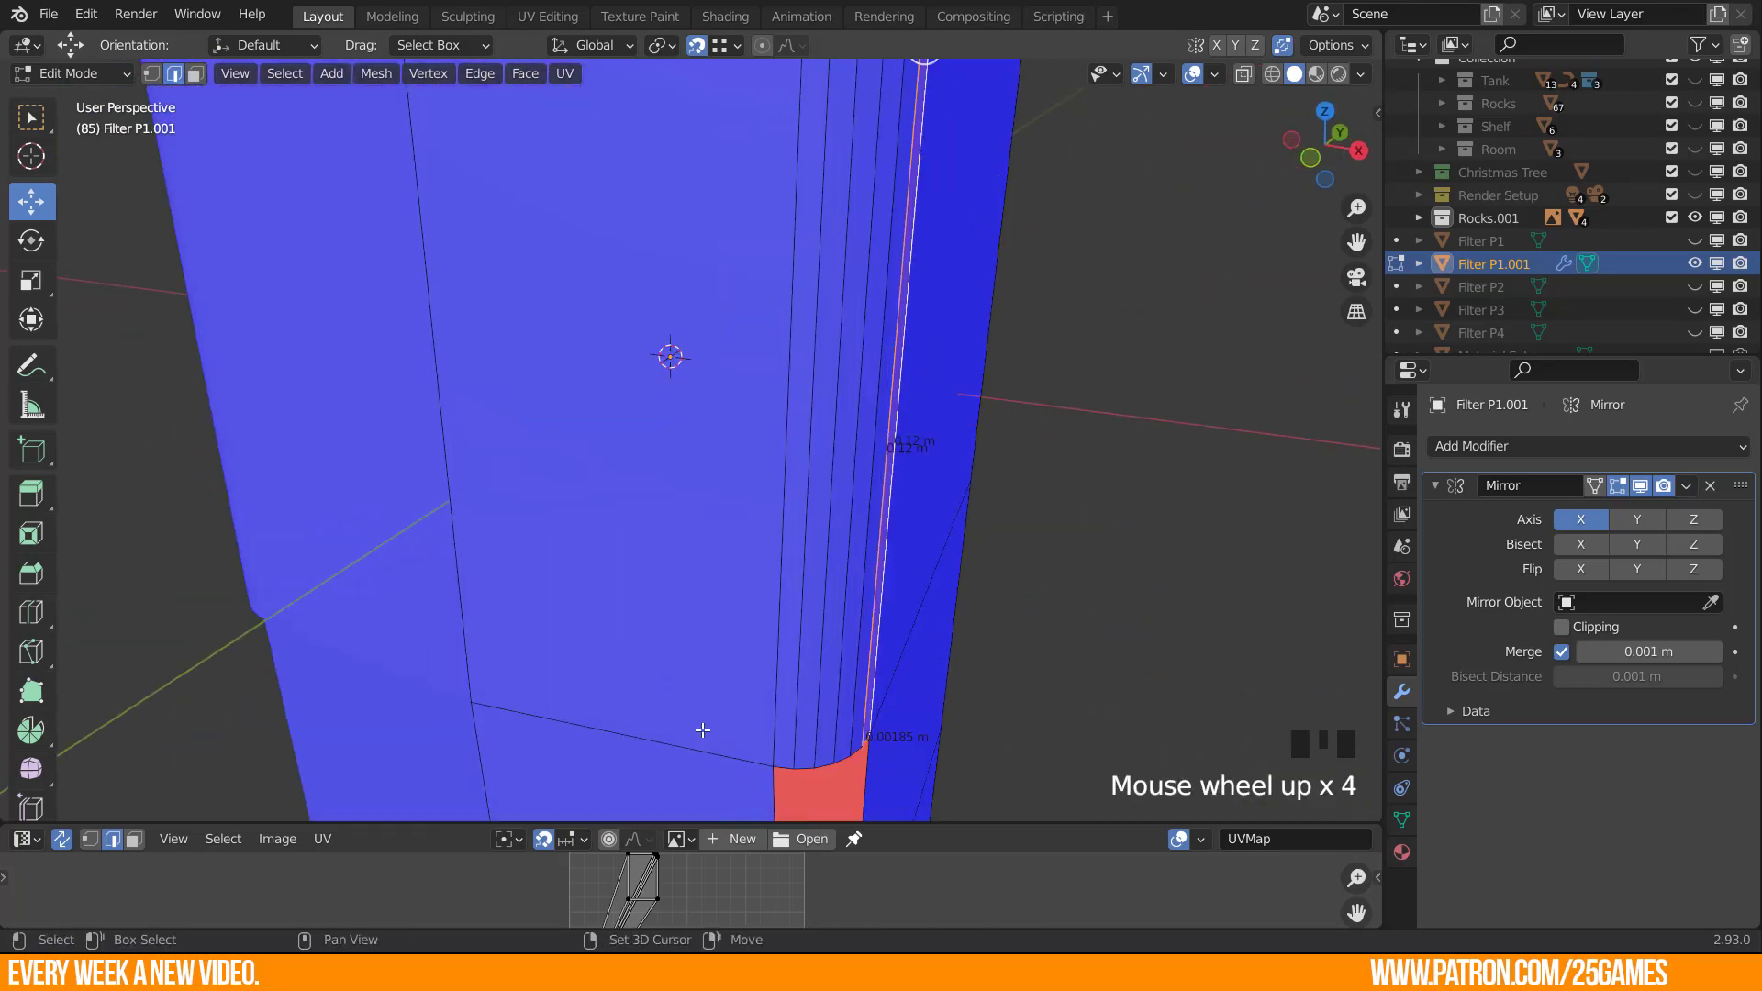
pyautogui.keyDown('shift'); pyautogui.moveTo(700, 731); pyautogui.dragTo(479, 589, button='middle'); pyautogui.keyUp('shift')
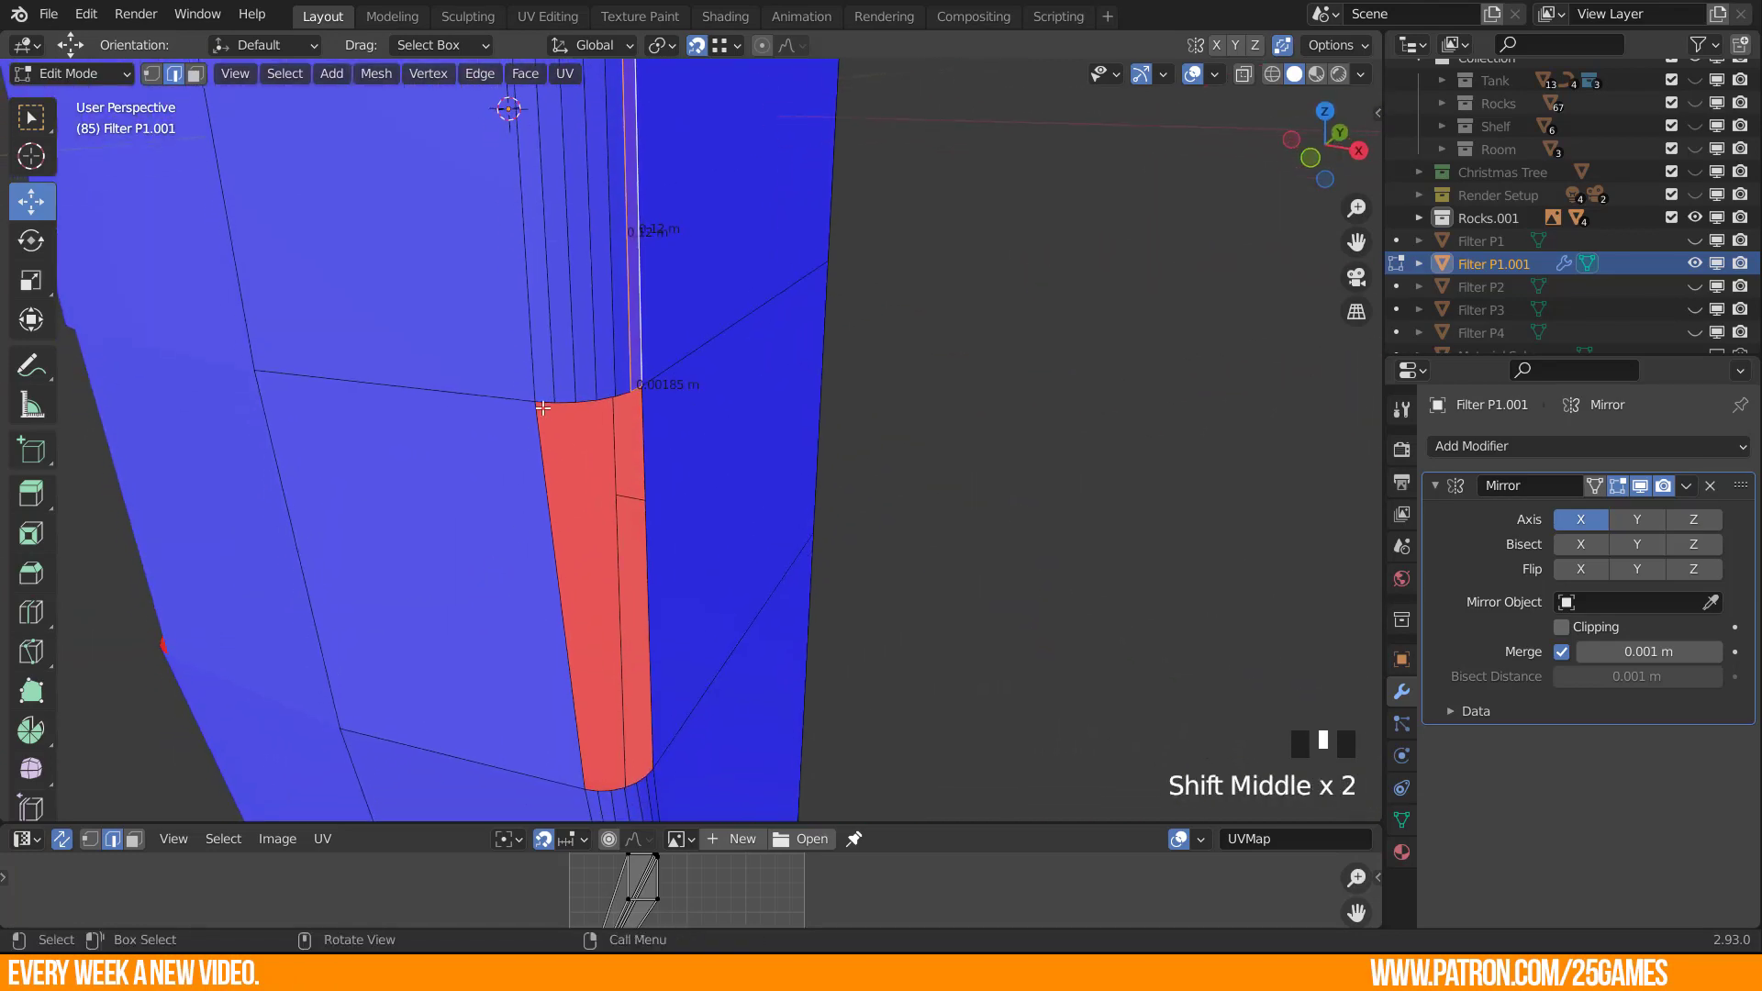
pyautogui.click(583, 787)
pyautogui.keyDown('shift'); pyautogui.click(595, 791); pyautogui.keyUp('shift')
pyautogui.press('f')
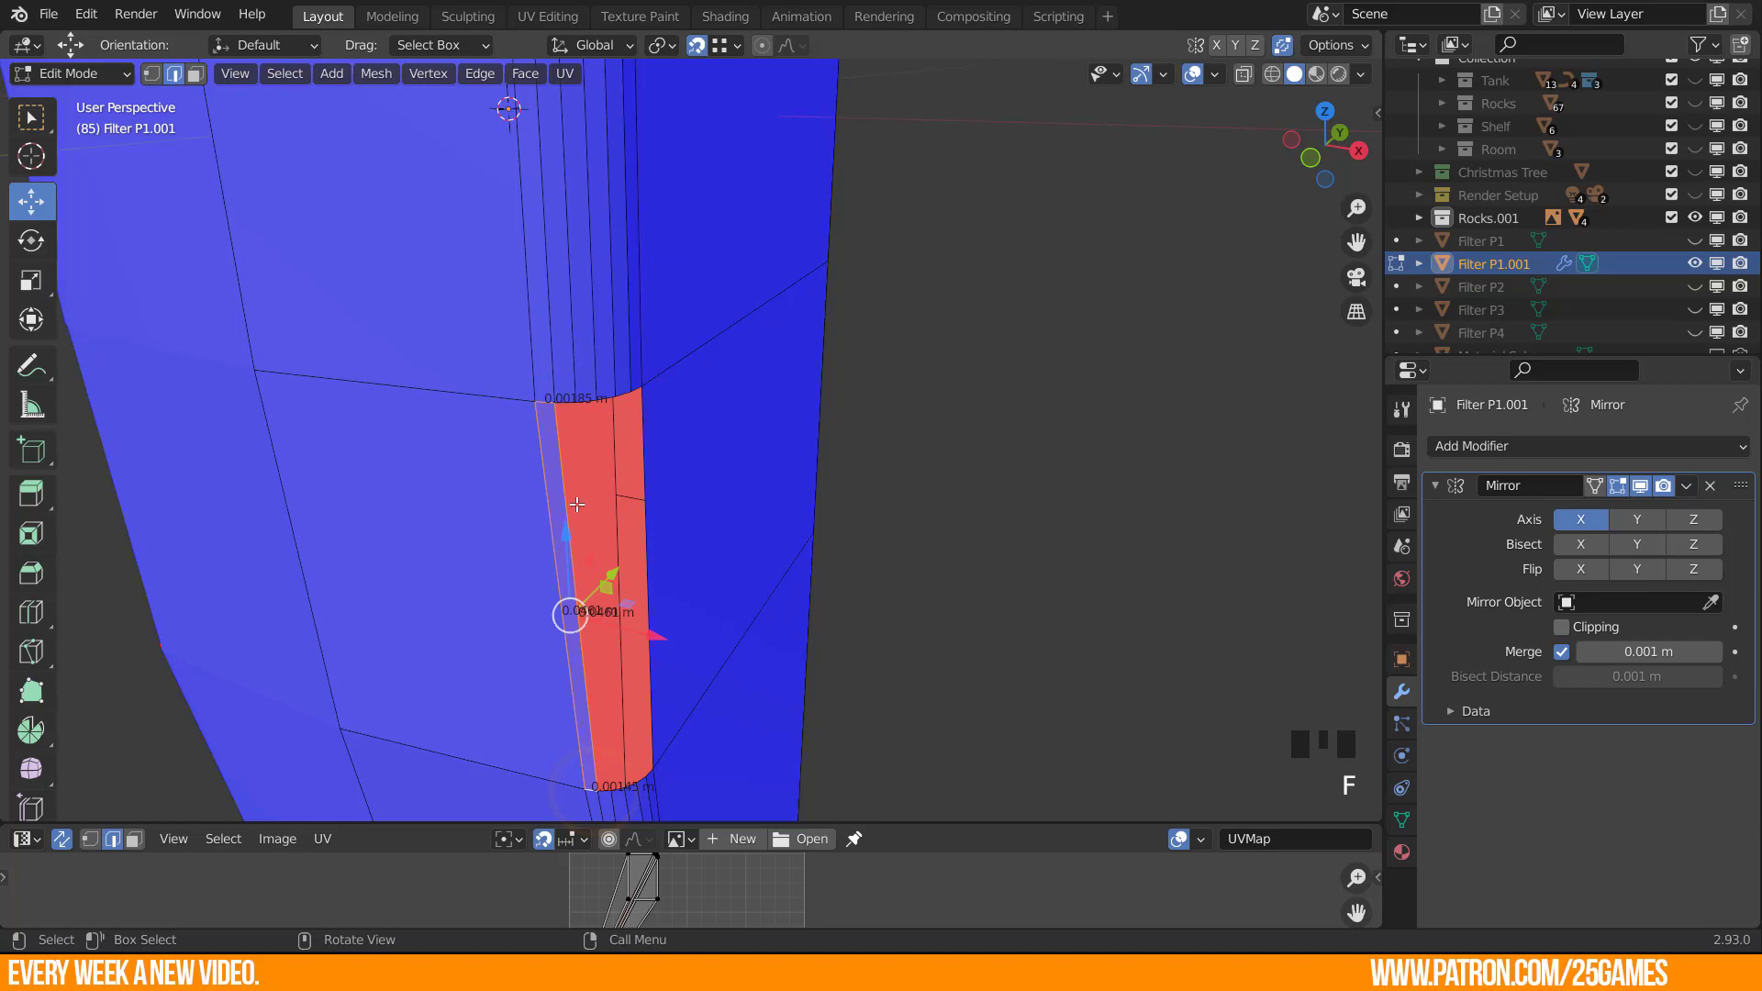
pyautogui.click(563, 401)
pyautogui.keyDown('shift'); pyautogui.click(608, 793); pyautogui.keyUp('shift')
pyautogui.press('f')
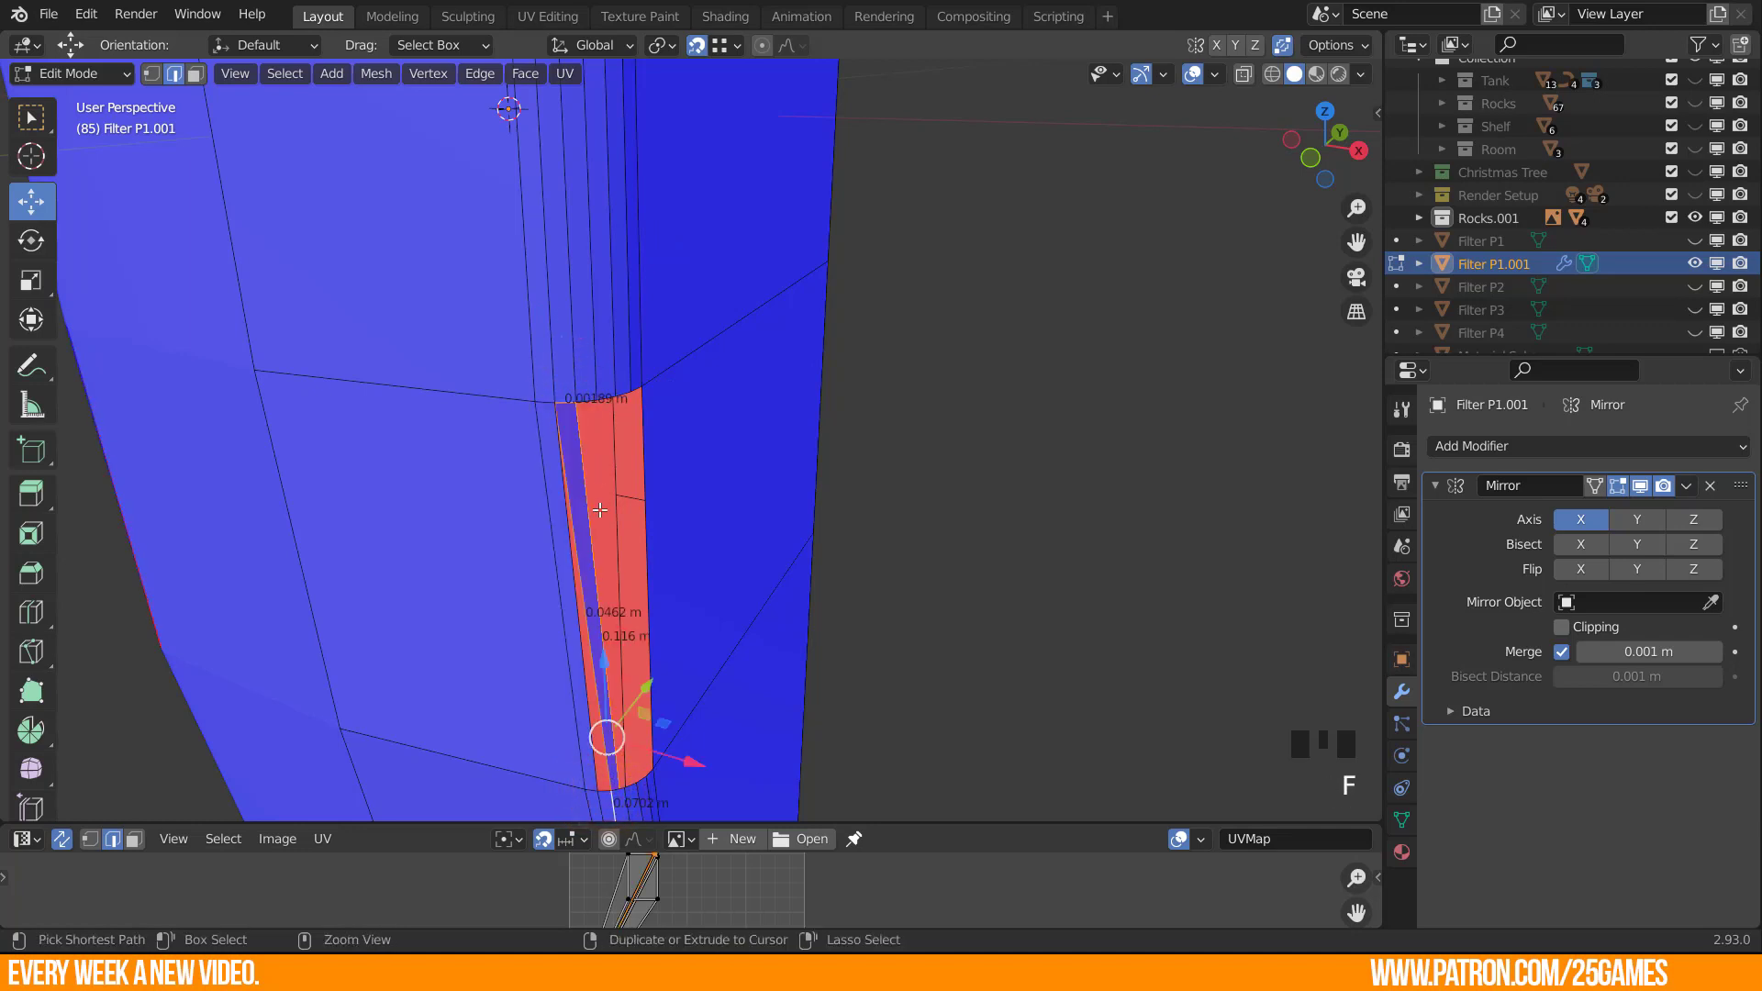
pyautogui.hotkey('ctrl', 'z')
# Fill the second and third strips of the middle section's rounded corner between matching upper and lower curve edges.
pyautogui.click(562, 402)
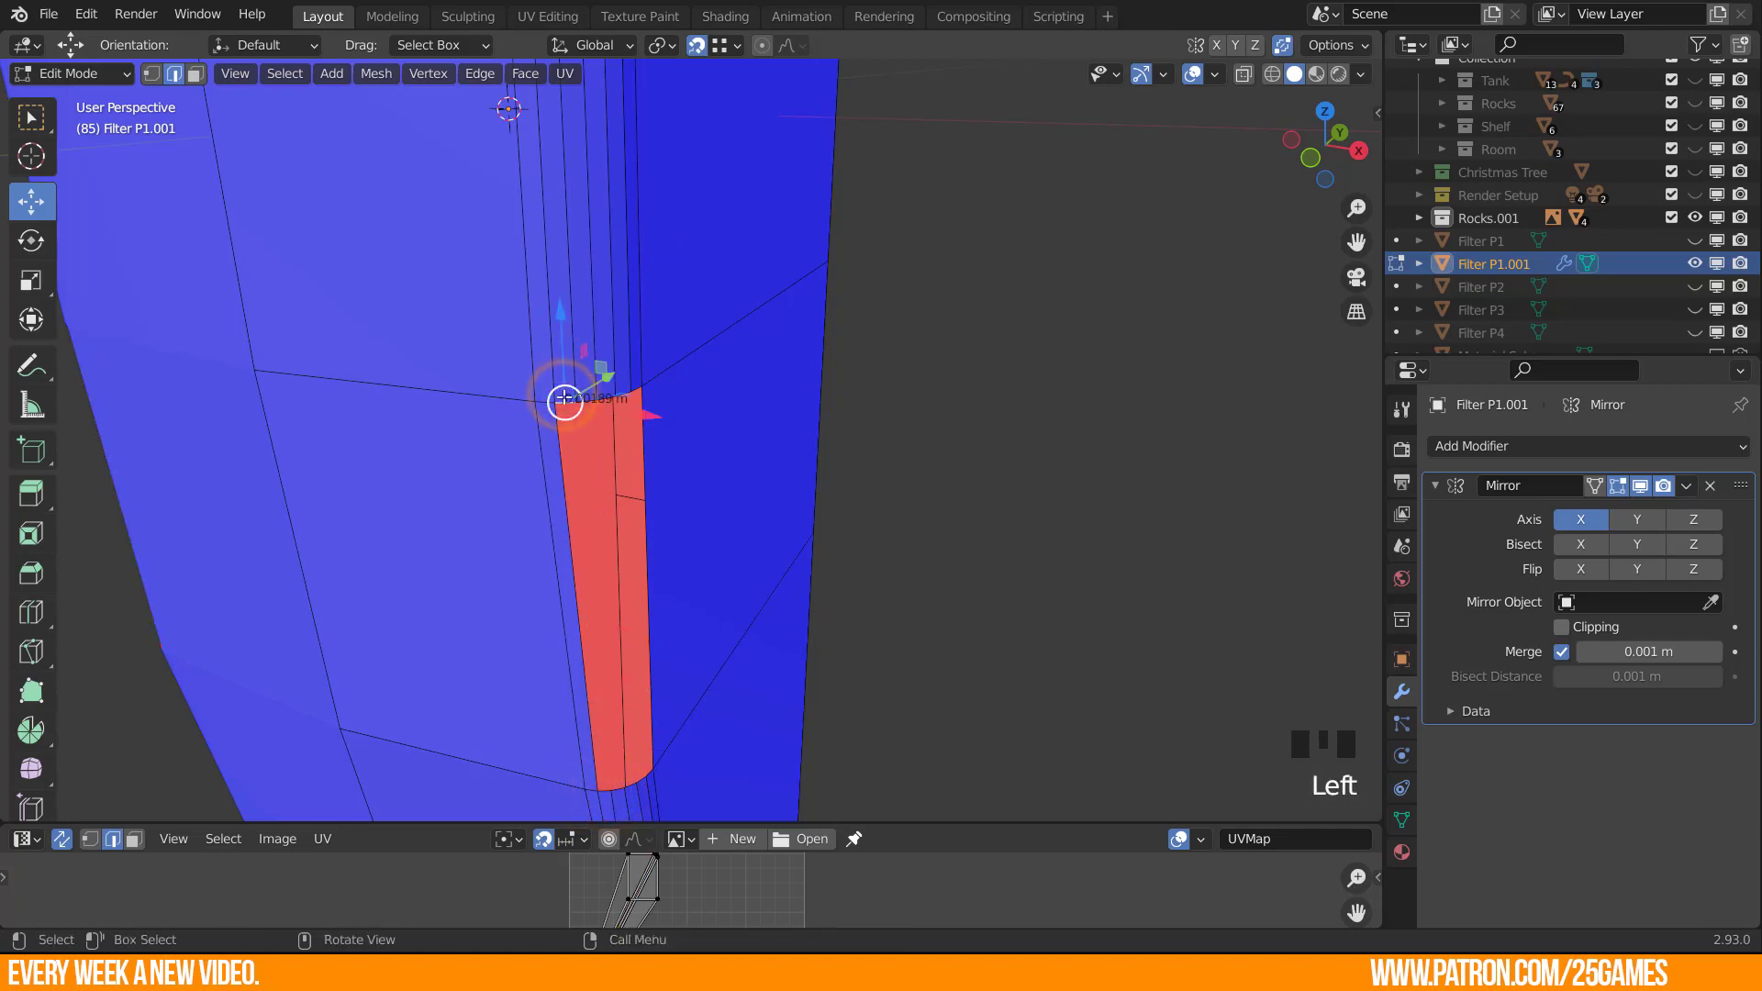
pyautogui.keyDown('shift'); pyautogui.click(604, 792); pyautogui.keyUp('shift')
pyautogui.press('f')
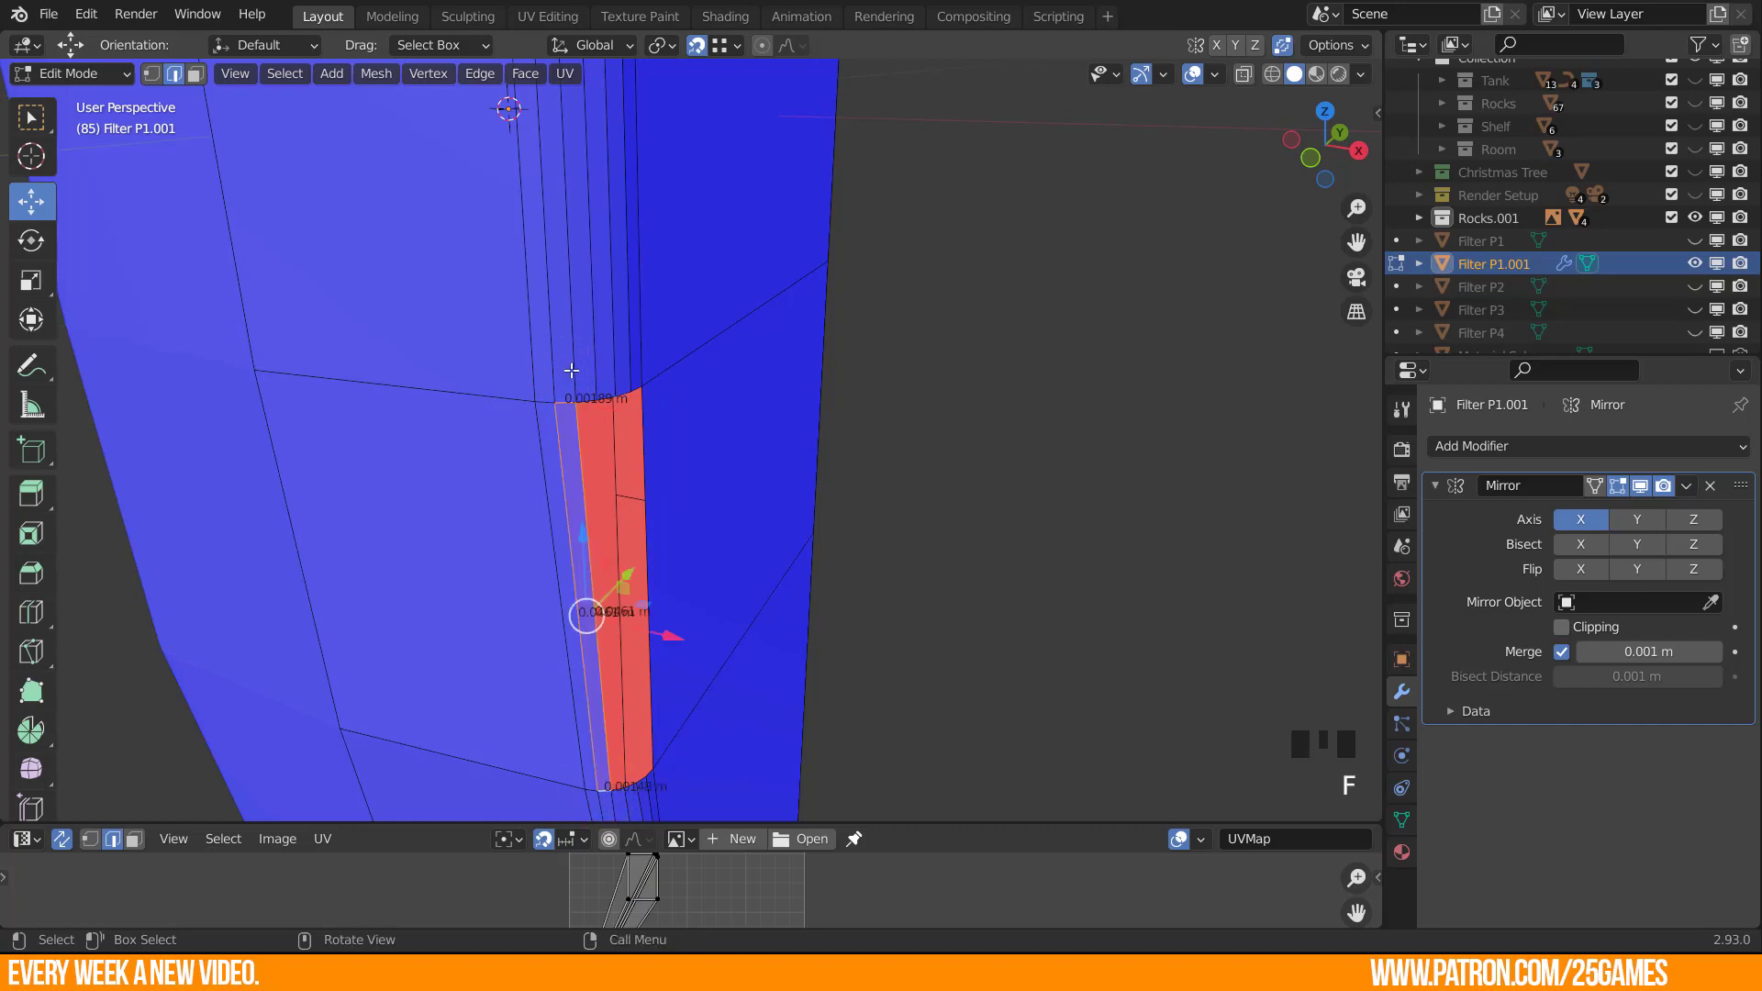
pyautogui.click(583, 401)
pyautogui.keyDown('shift'); pyautogui.click(620, 783); pyautogui.keyUp('shift')
pyautogui.press('f')
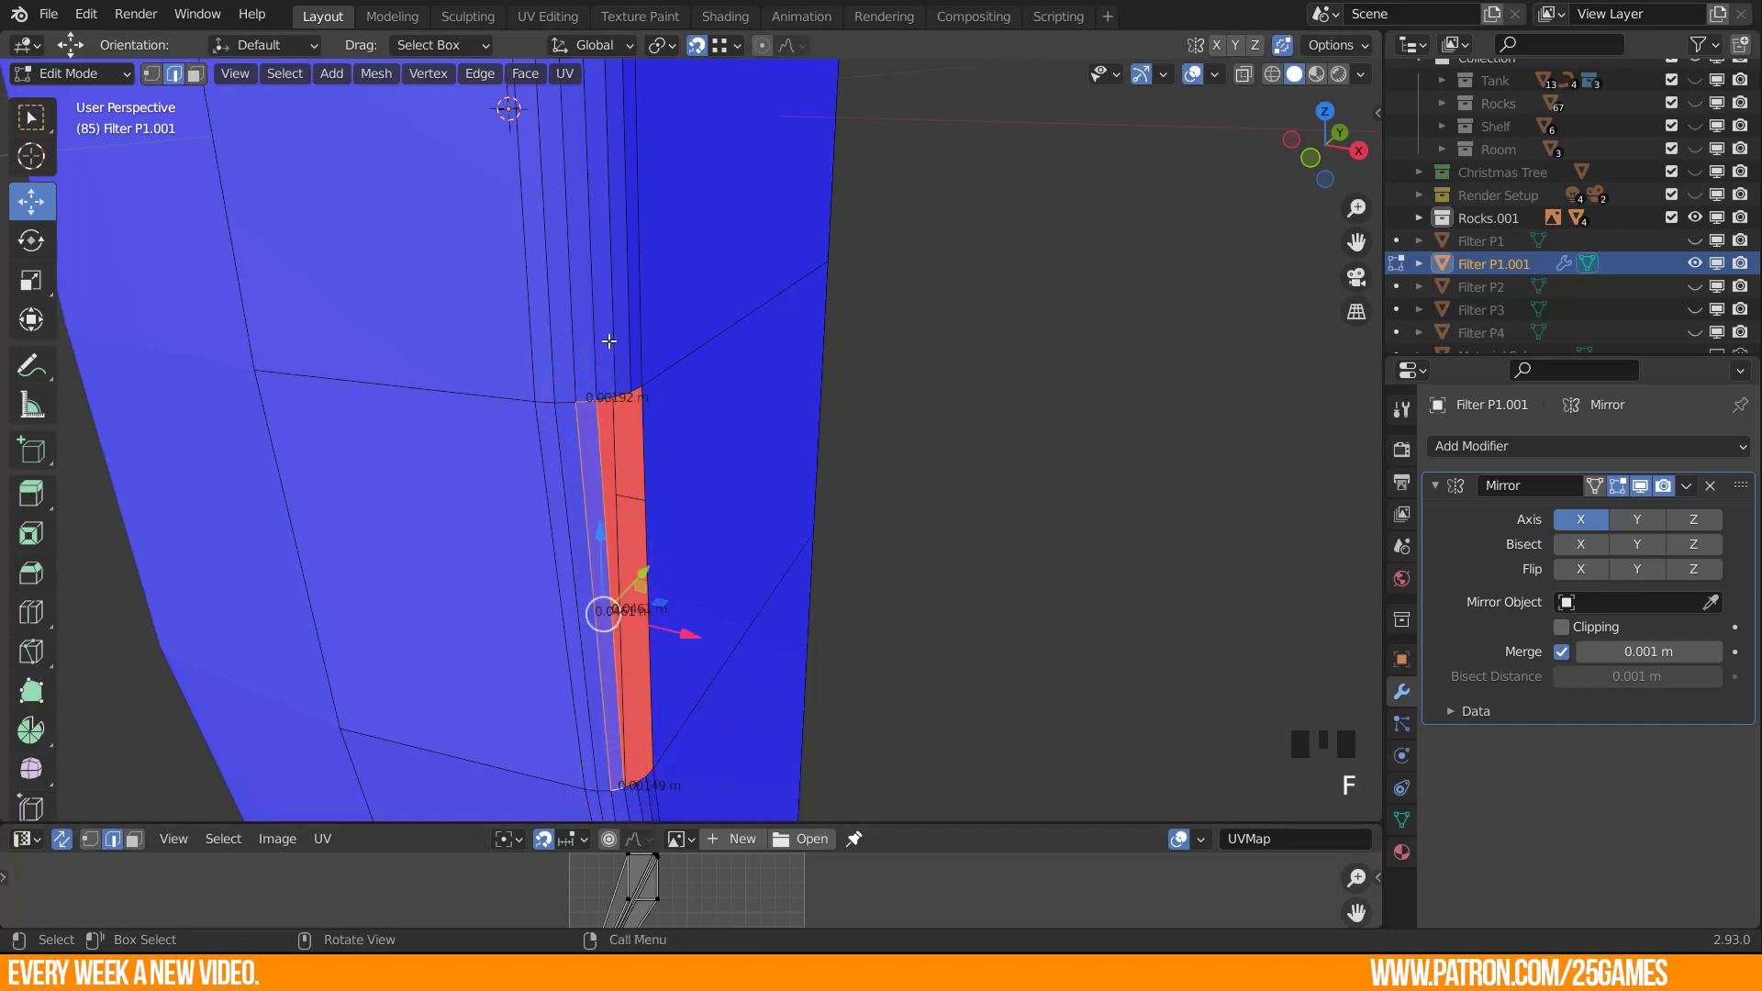
# Fill the remaining strips of the middle section's rounded corner up to the side wall.
pyautogui.click(607, 395)
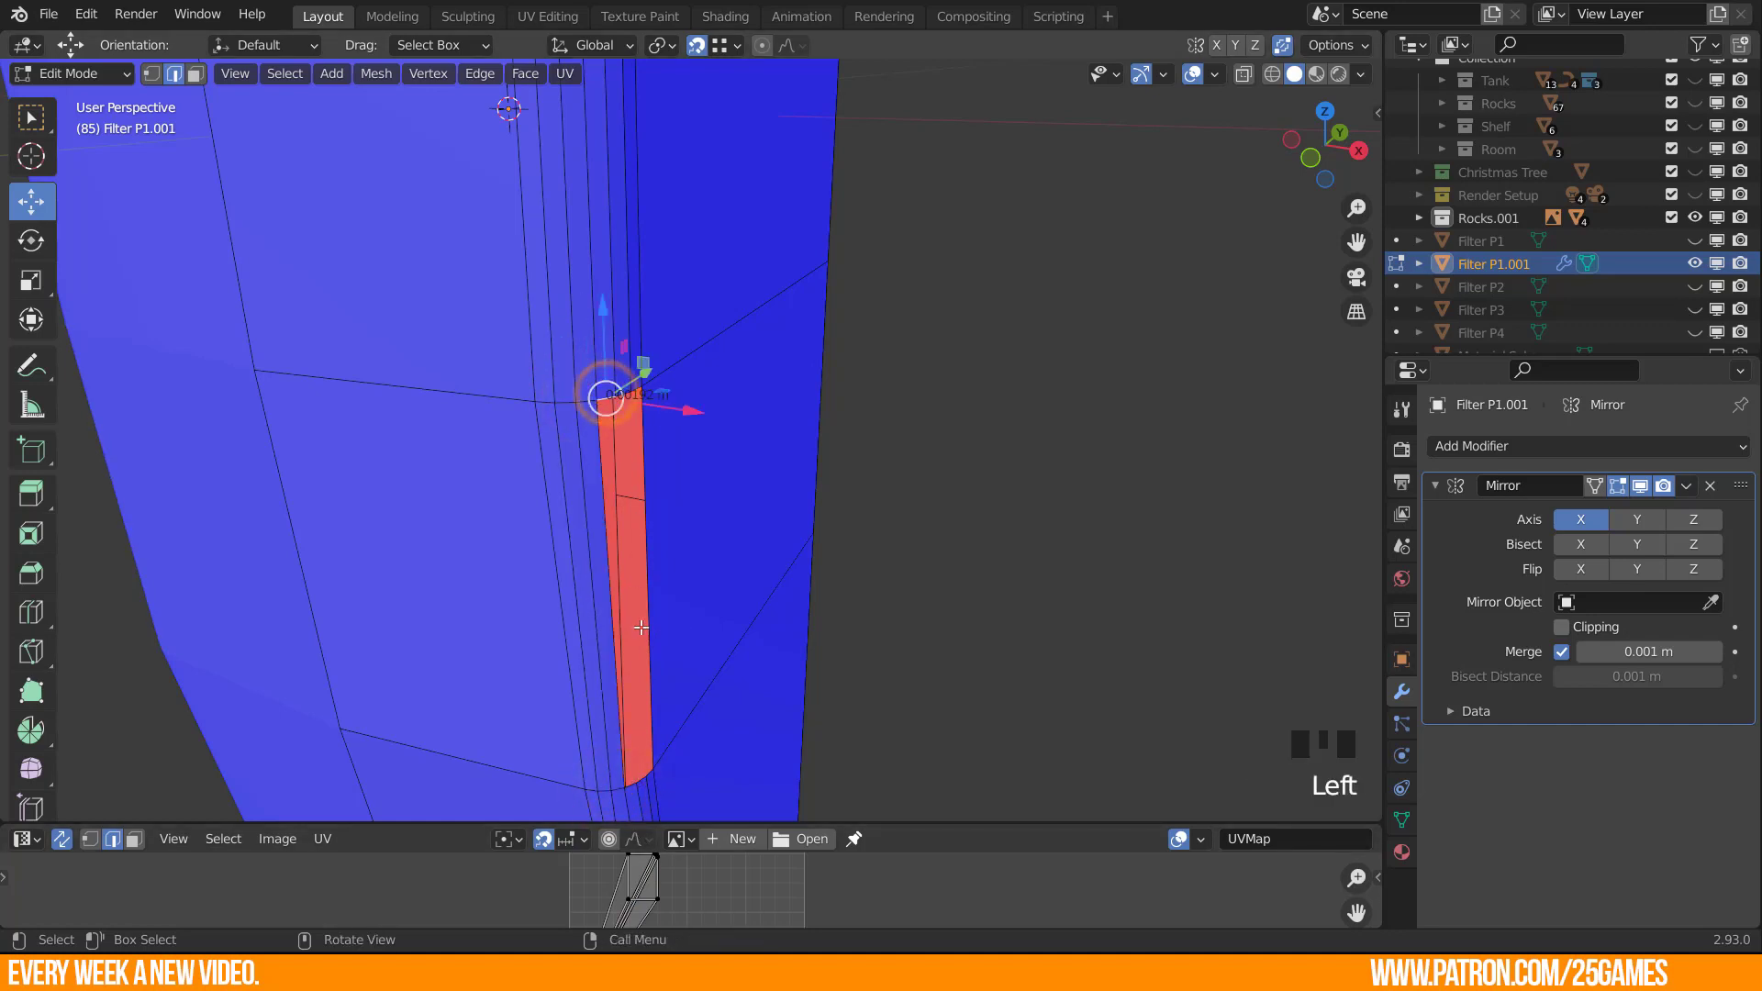
pyautogui.keyDown('shift'); pyautogui.click(629, 785); pyautogui.keyUp('shift')
pyautogui.press('f')
pyautogui.click(624, 396)
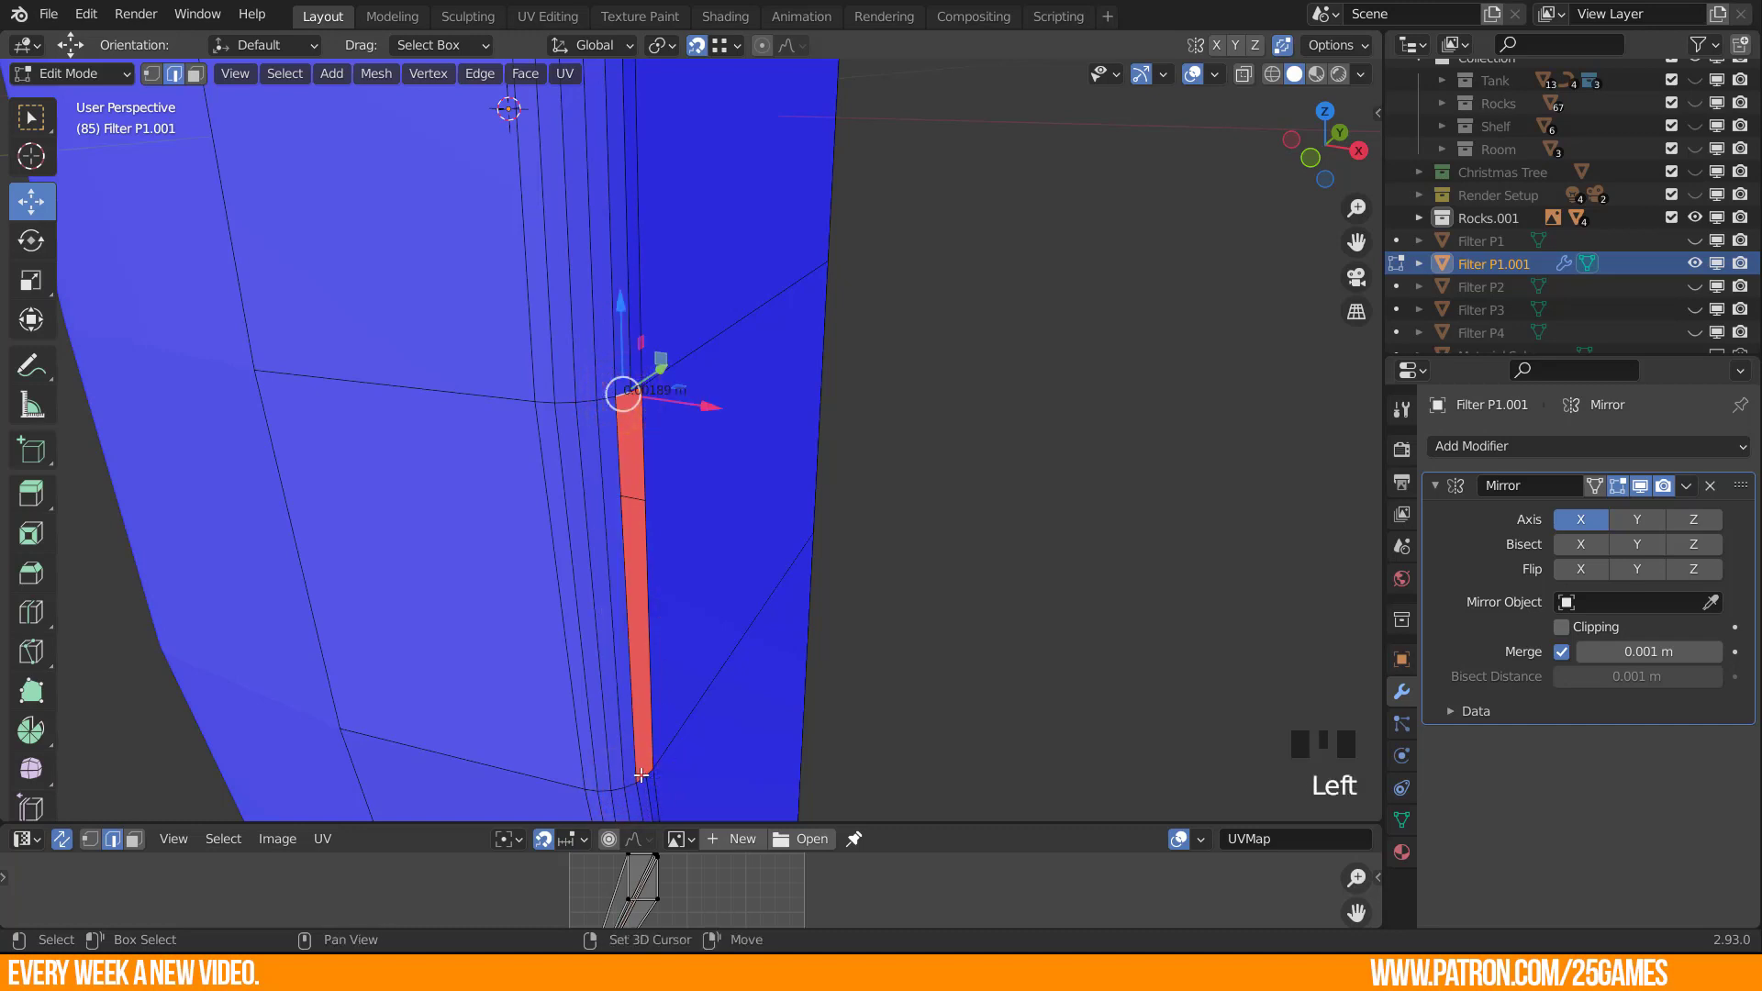
pyautogui.keyDown('shift'); pyautogui.click(640, 776); pyautogui.keyUp('shift')
pyautogui.press('f')
pyautogui.keyDown('alt'); pyautogui.click(651, 438); pyautogui.keyUp('alt')
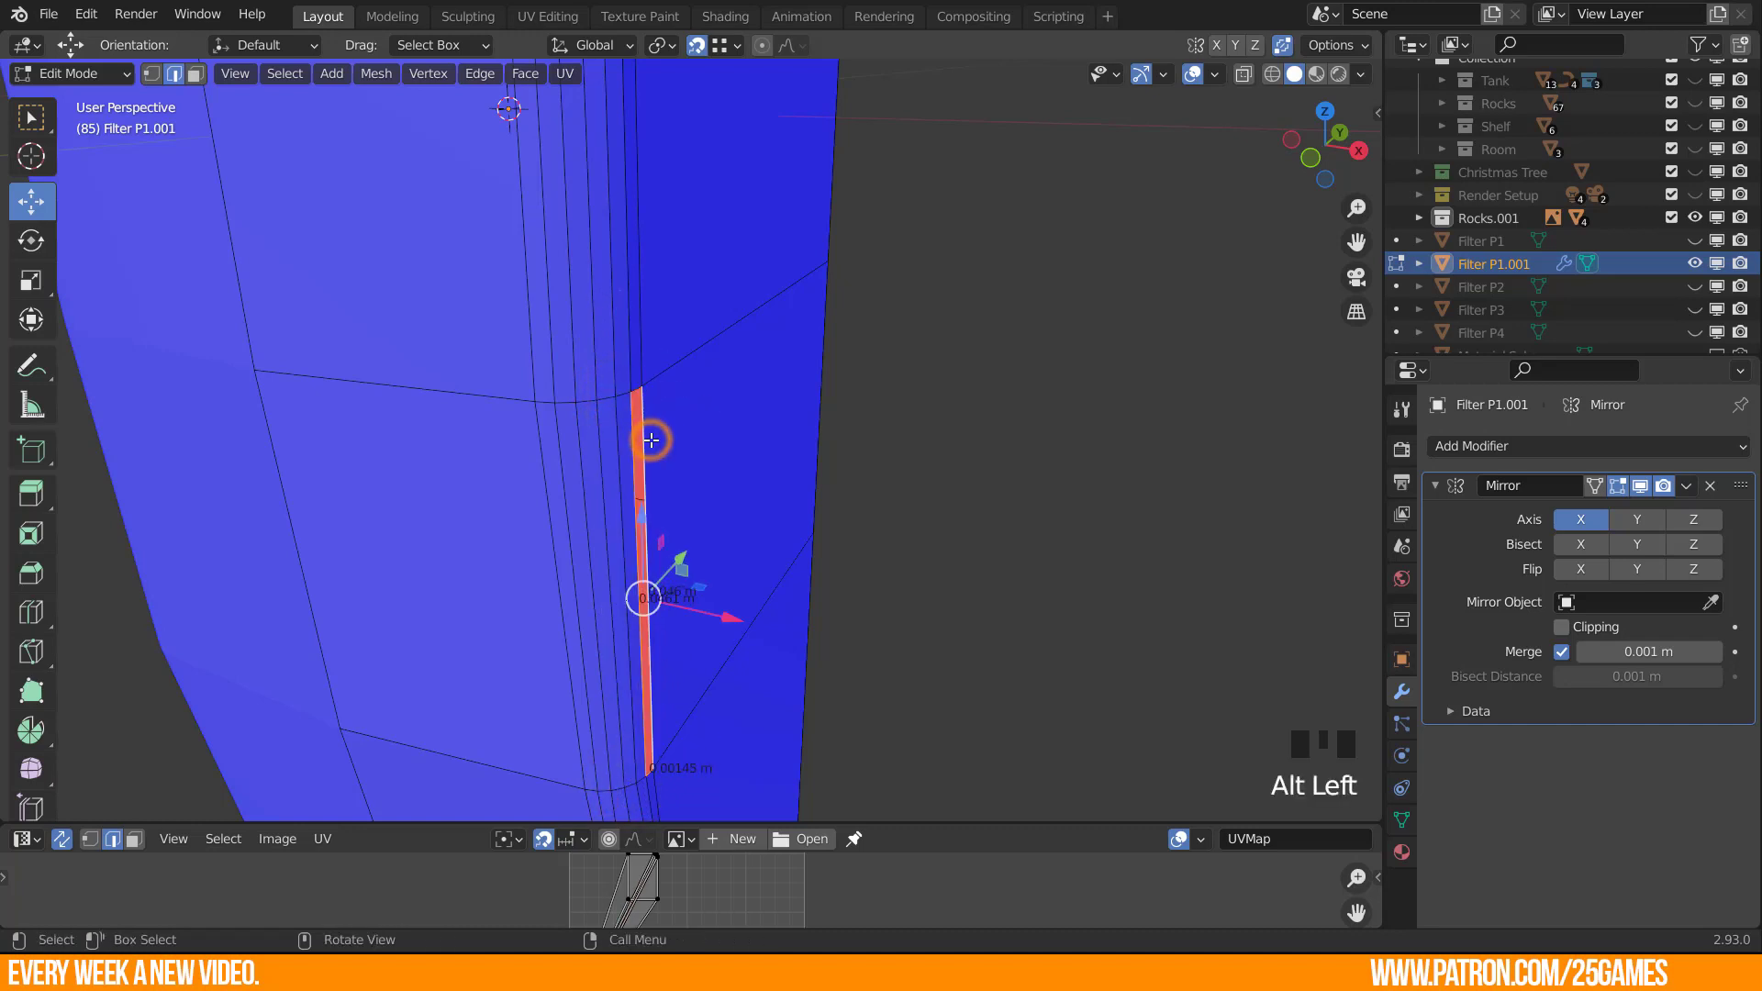
pyautogui.press('f')
pyautogui.press('g')
pyautogui.rightClick(867, 446)
# Delete the upper back face and refill it between its top and bottom edges.
pyautogui.moveTo(773, 603); pyautogui.dragTo(527, 562, button='middle')
pyautogui.scroll(-3, 424, 373)
pyautogui.keyDown('shift'); pyautogui.moveTo(424, 373); pyautogui.dragTo(555, 551, button='middle'); pyautogui.keyUp('shift')
pyautogui.moveTo(725, 491); pyautogui.dragTo(927, 504, button='middle')
pyautogui.press('3')
pyautogui.press('x')
pyautogui.click(697, 530)
pyautogui.click(695, 595)
pyautogui.keyDown('shift'); pyautogui.click(667, 166); pyautogui.keyUp('shift')
pyautogui.press('f')
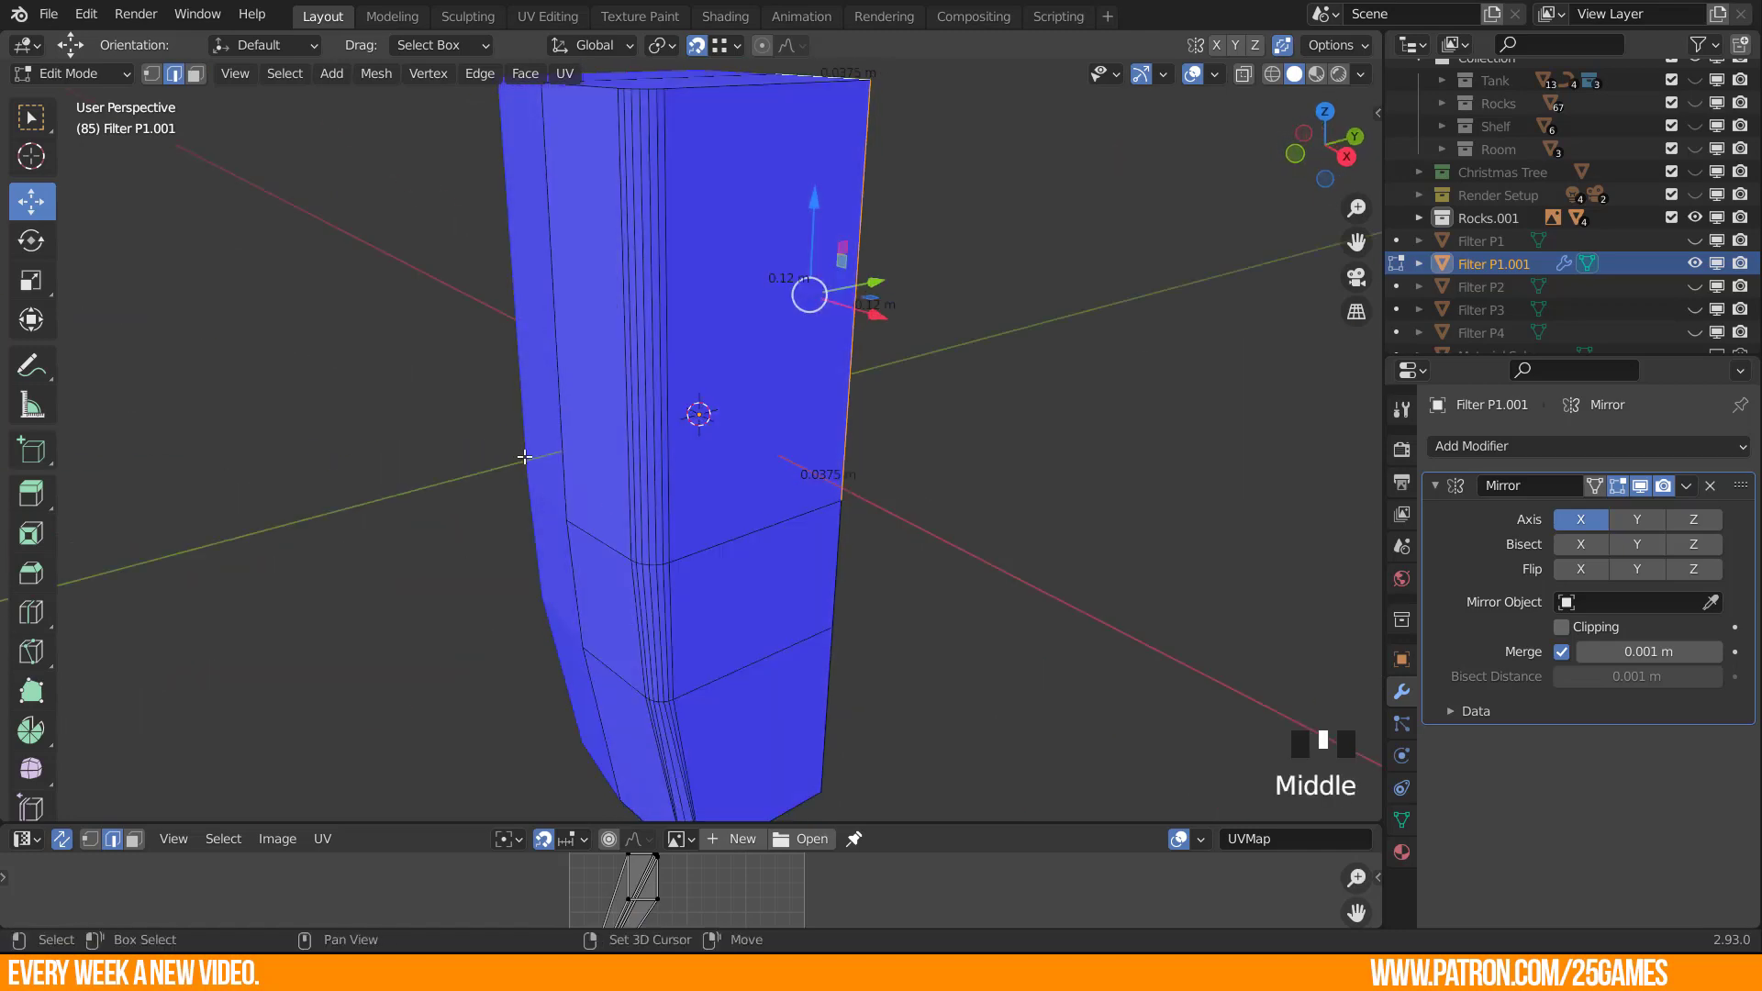
# Inspect the closed housing from several sides and examine the centre edge and curvature of its front wall.
pyautogui.press('Tab')
pyautogui.moveTo(523, 457); pyautogui.dragTo(519, 538, button='middle')
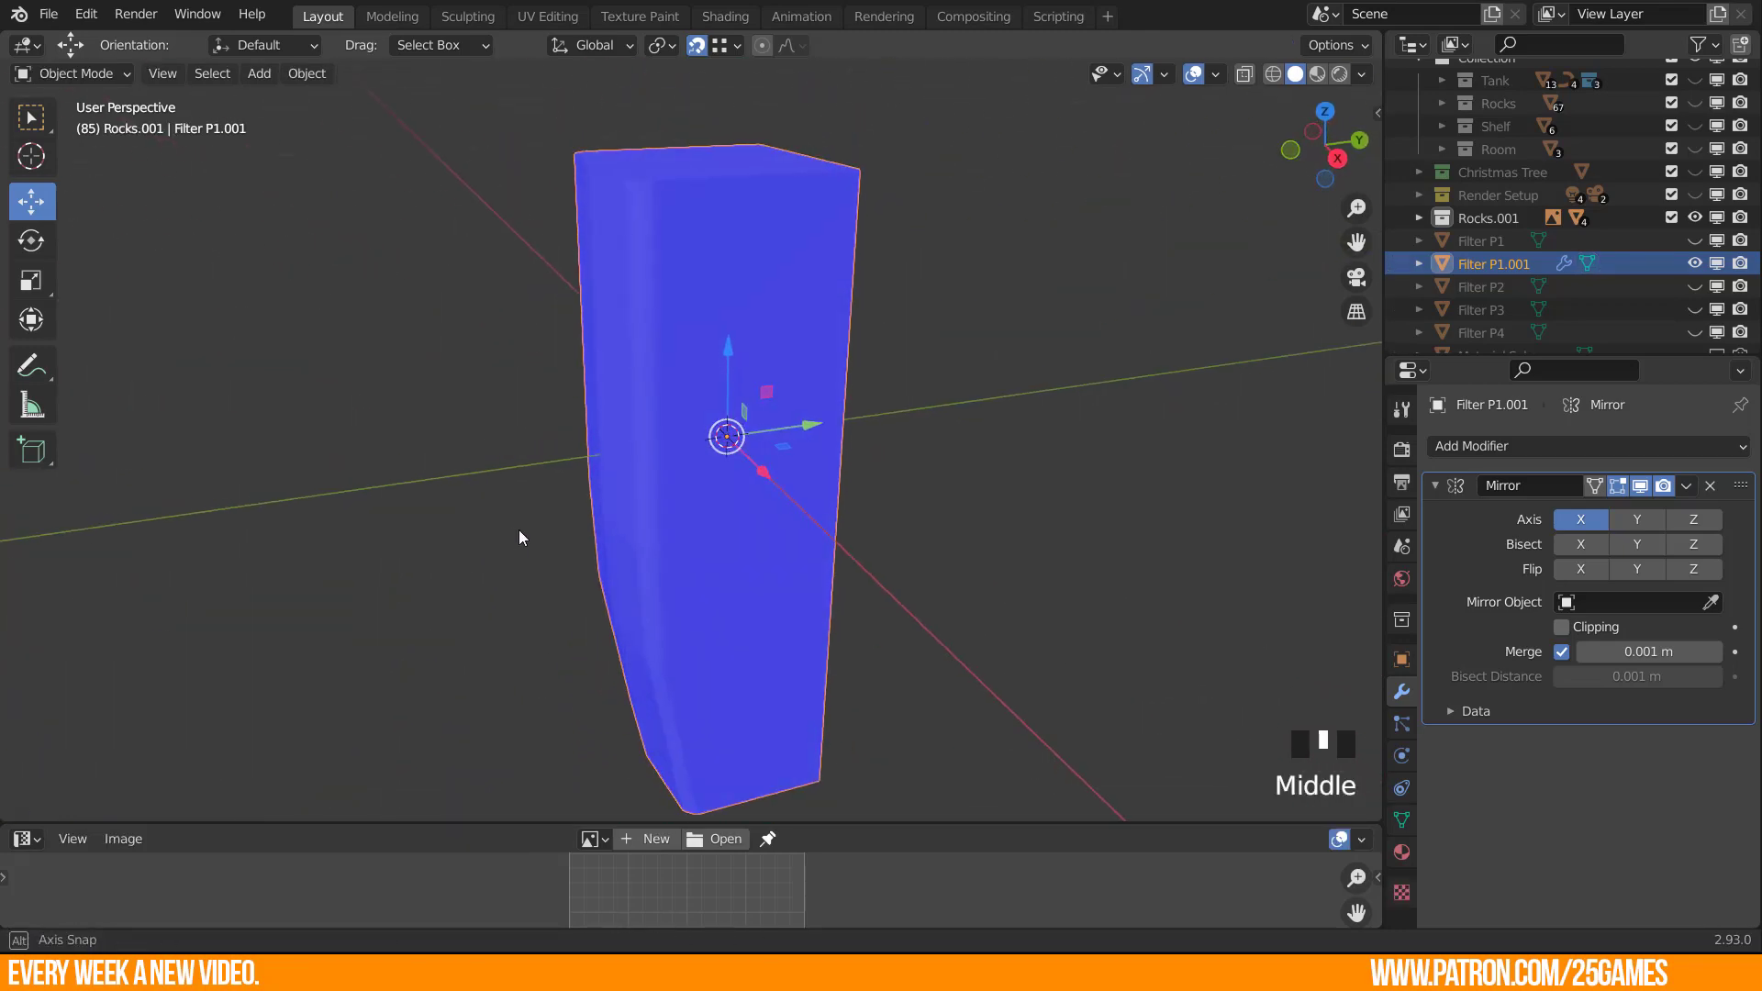
pyautogui.moveTo(496, 475); pyautogui.dragTo(645, 363, button='middle')
pyautogui.press('Tab')
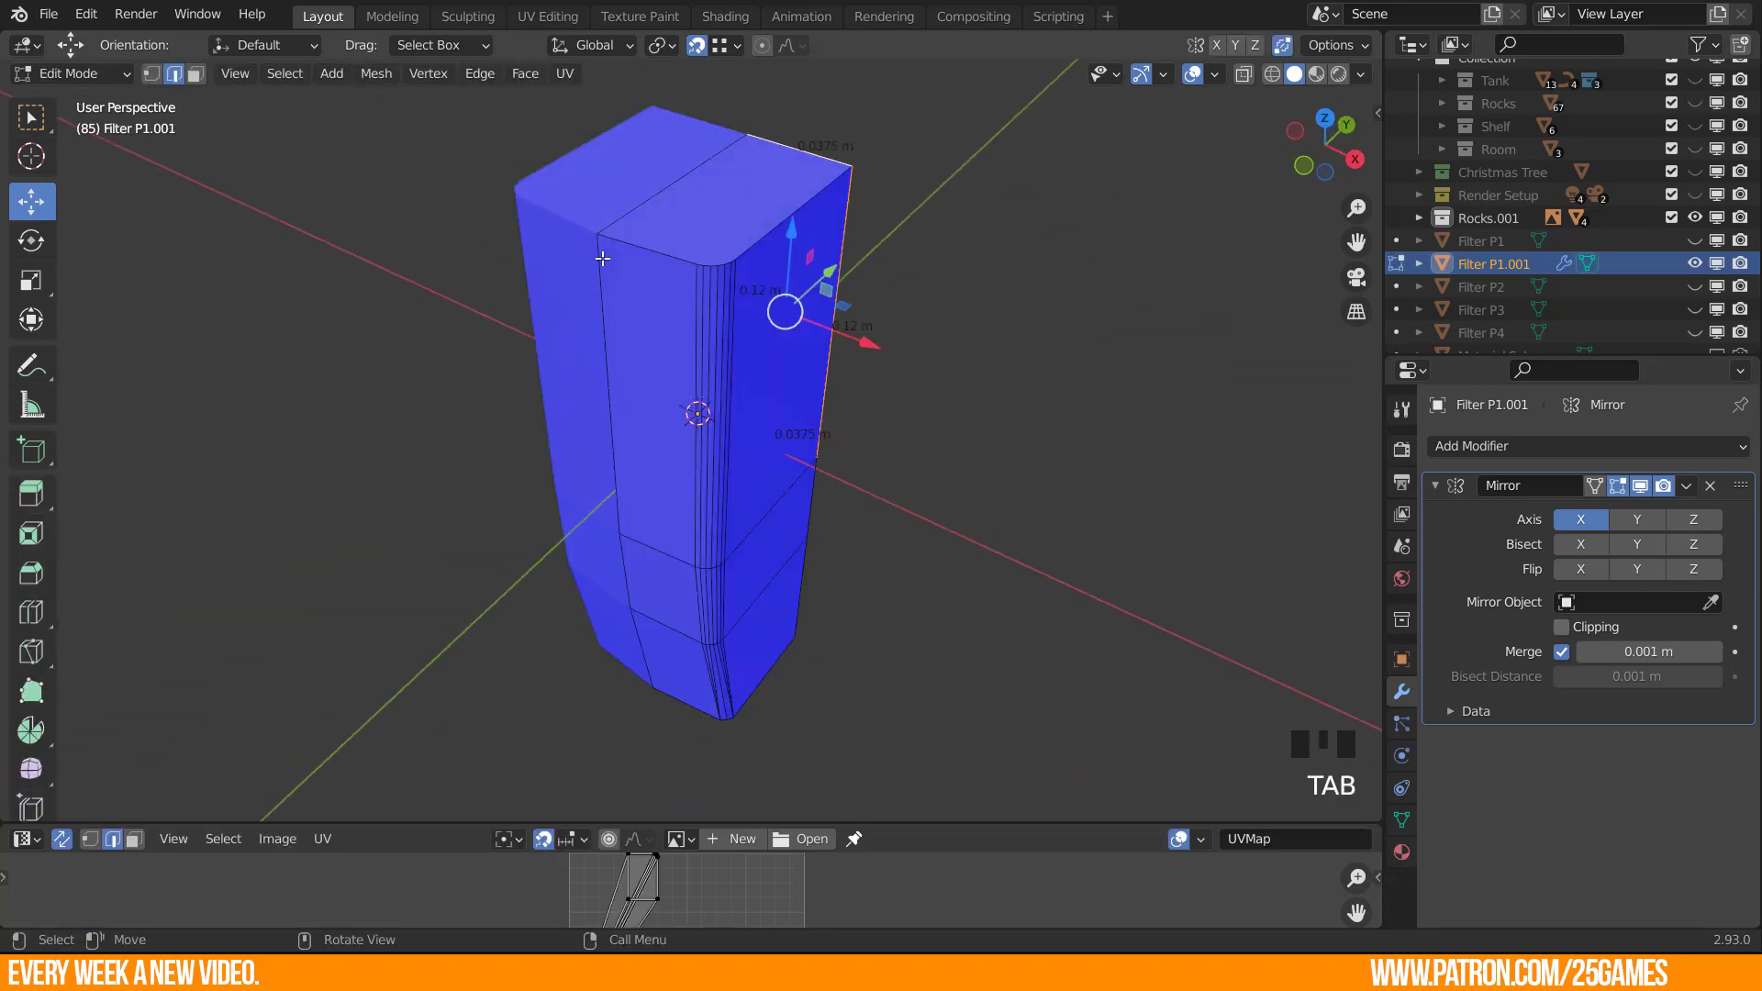
pyautogui.click(598, 256)
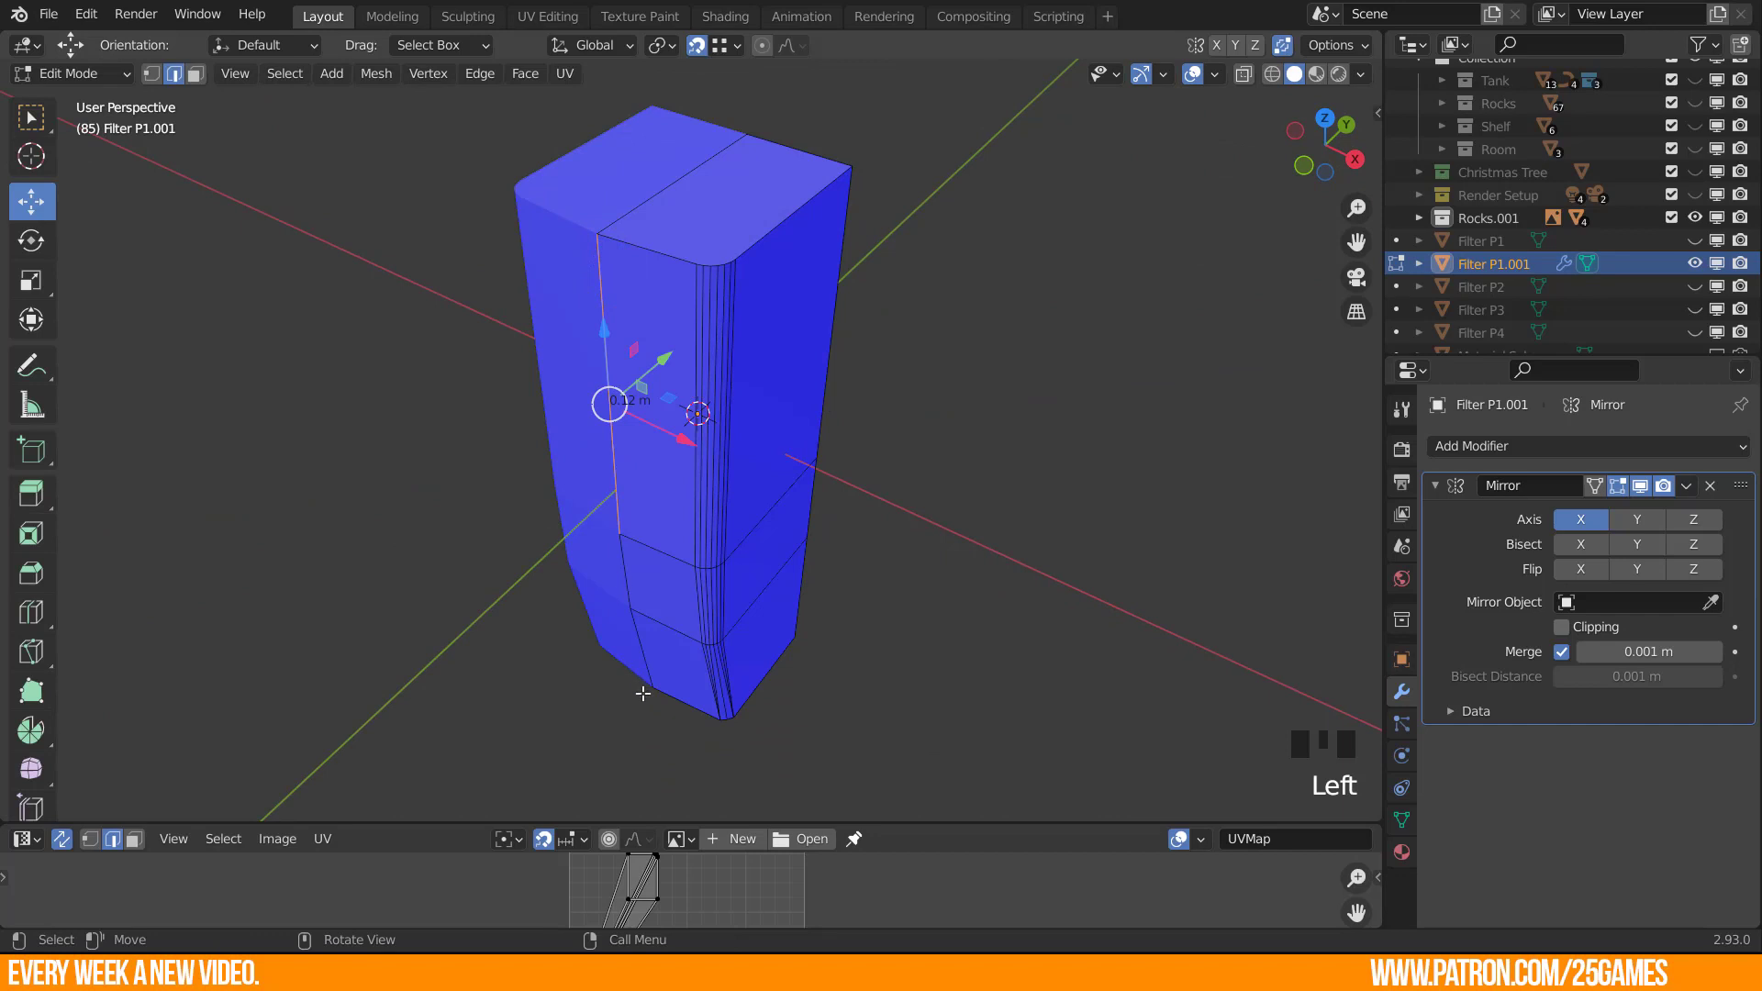
pyautogui.moveTo(643, 693); pyautogui.dragTo(647, 511, button='middle')
pyautogui.moveTo(658, 151); pyautogui.dragTo(704, 471, button='middle')
pyautogui.scroll(2, 703, 530)
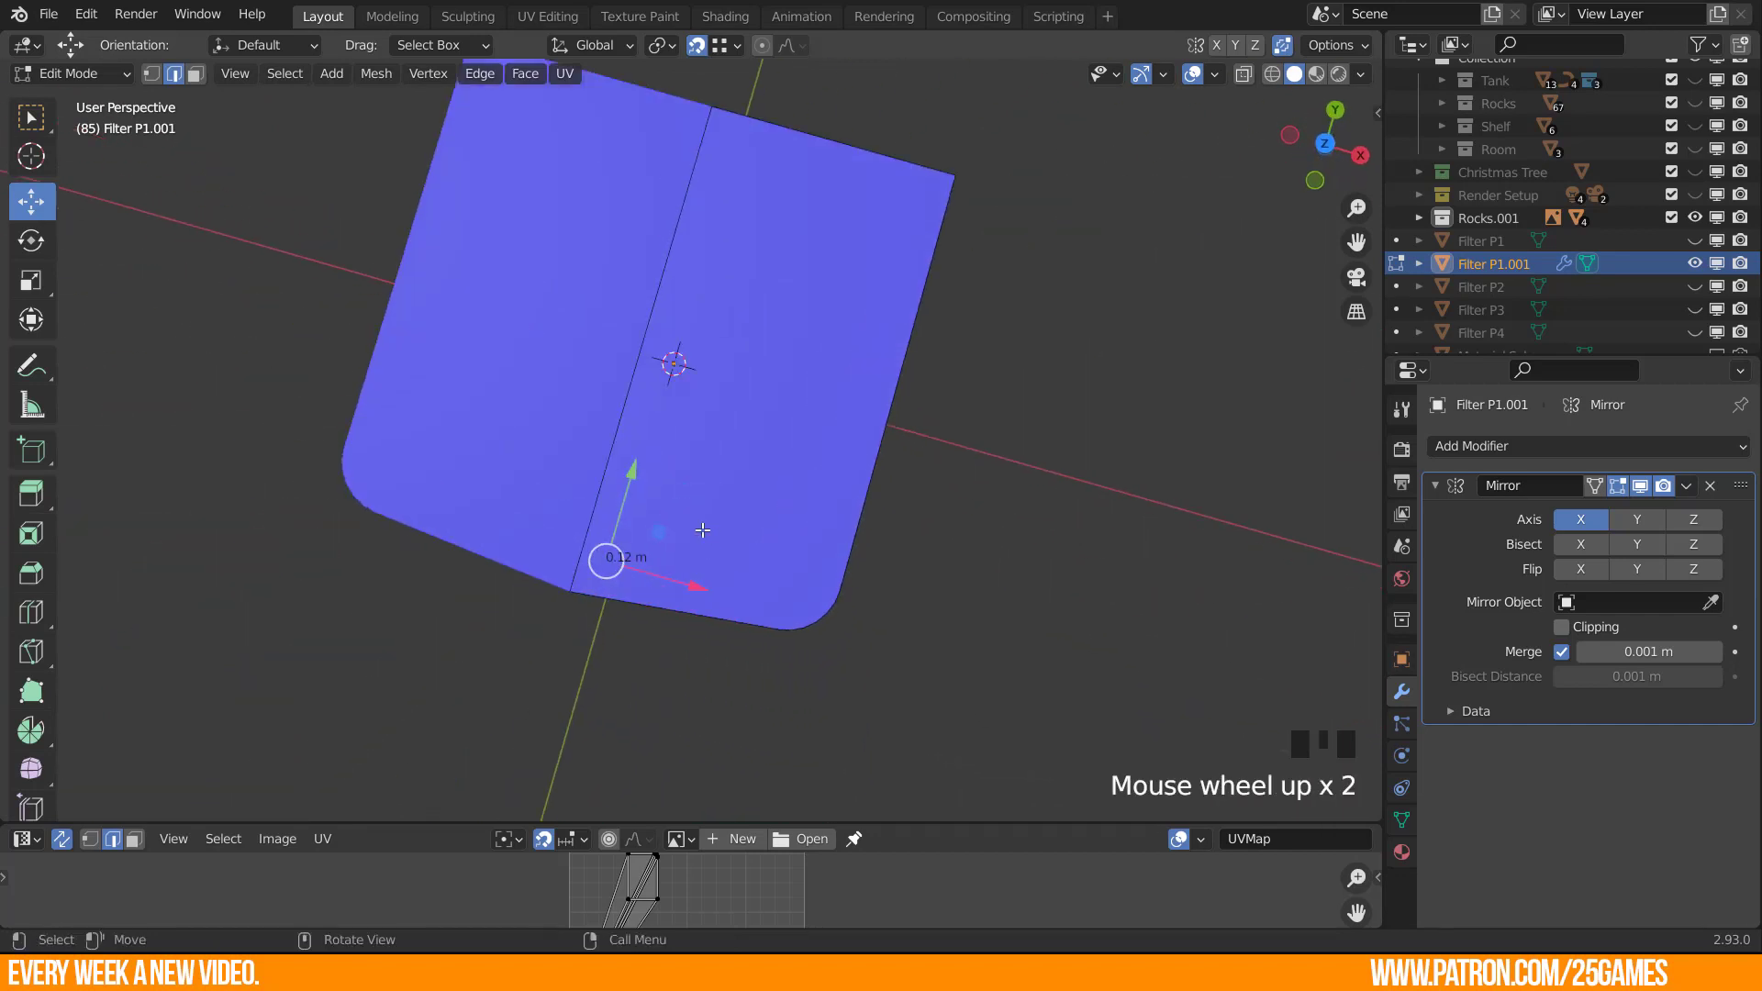
pyautogui.moveTo(649, 593); pyautogui.dragTo(774, 596, button='middle')
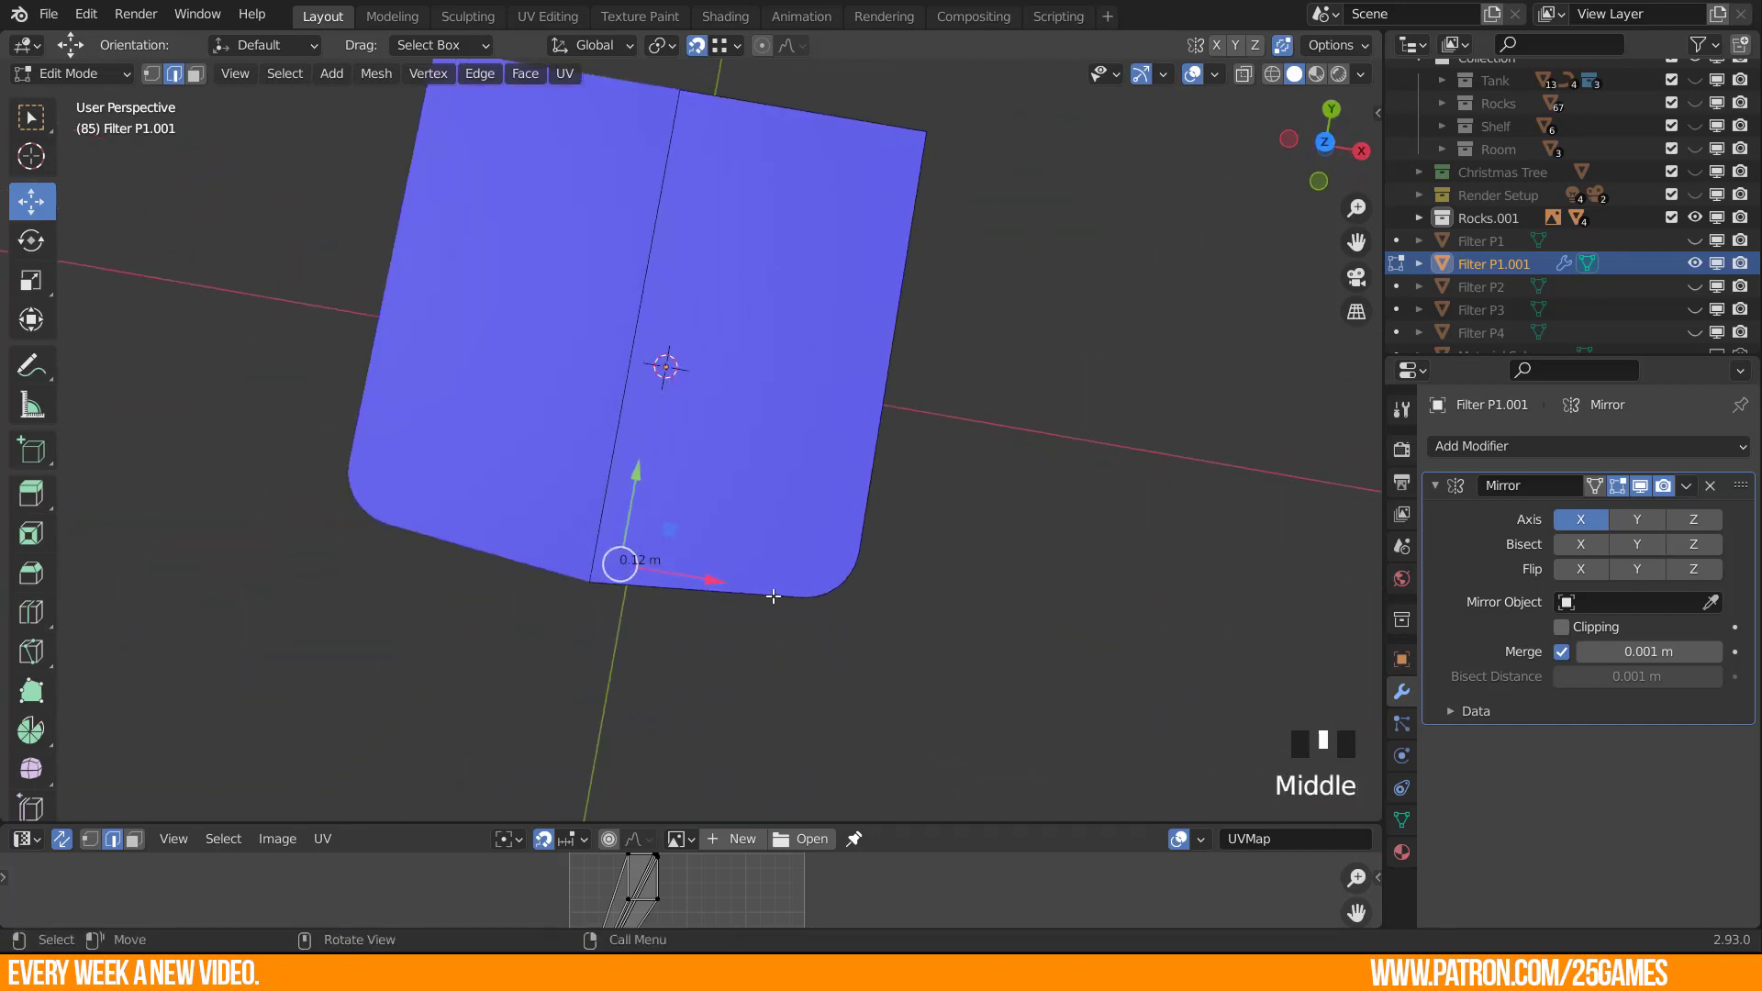
pyautogui.moveTo(605, 600); pyautogui.dragTo(580, 503, button='middle')
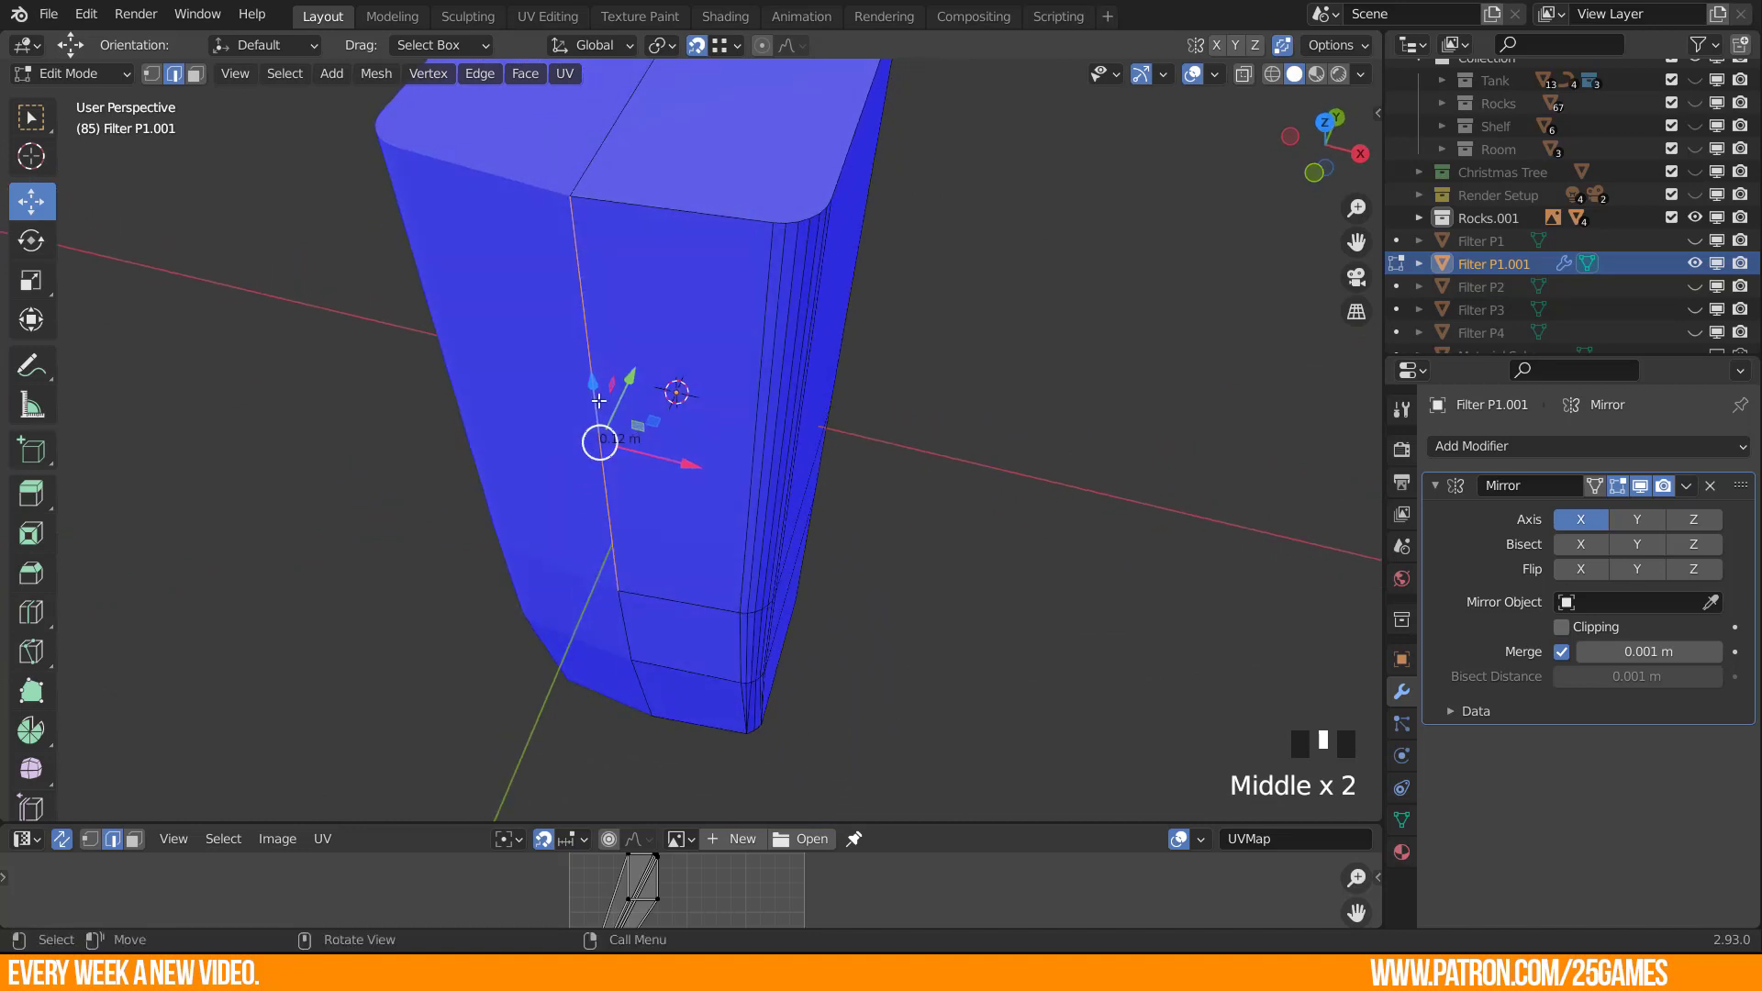
pyautogui.keyDown('shift'); pyautogui.moveTo(598, 401); pyautogui.dragTo(616, 431, button='middle'); pyautogui.keyUp('shift')
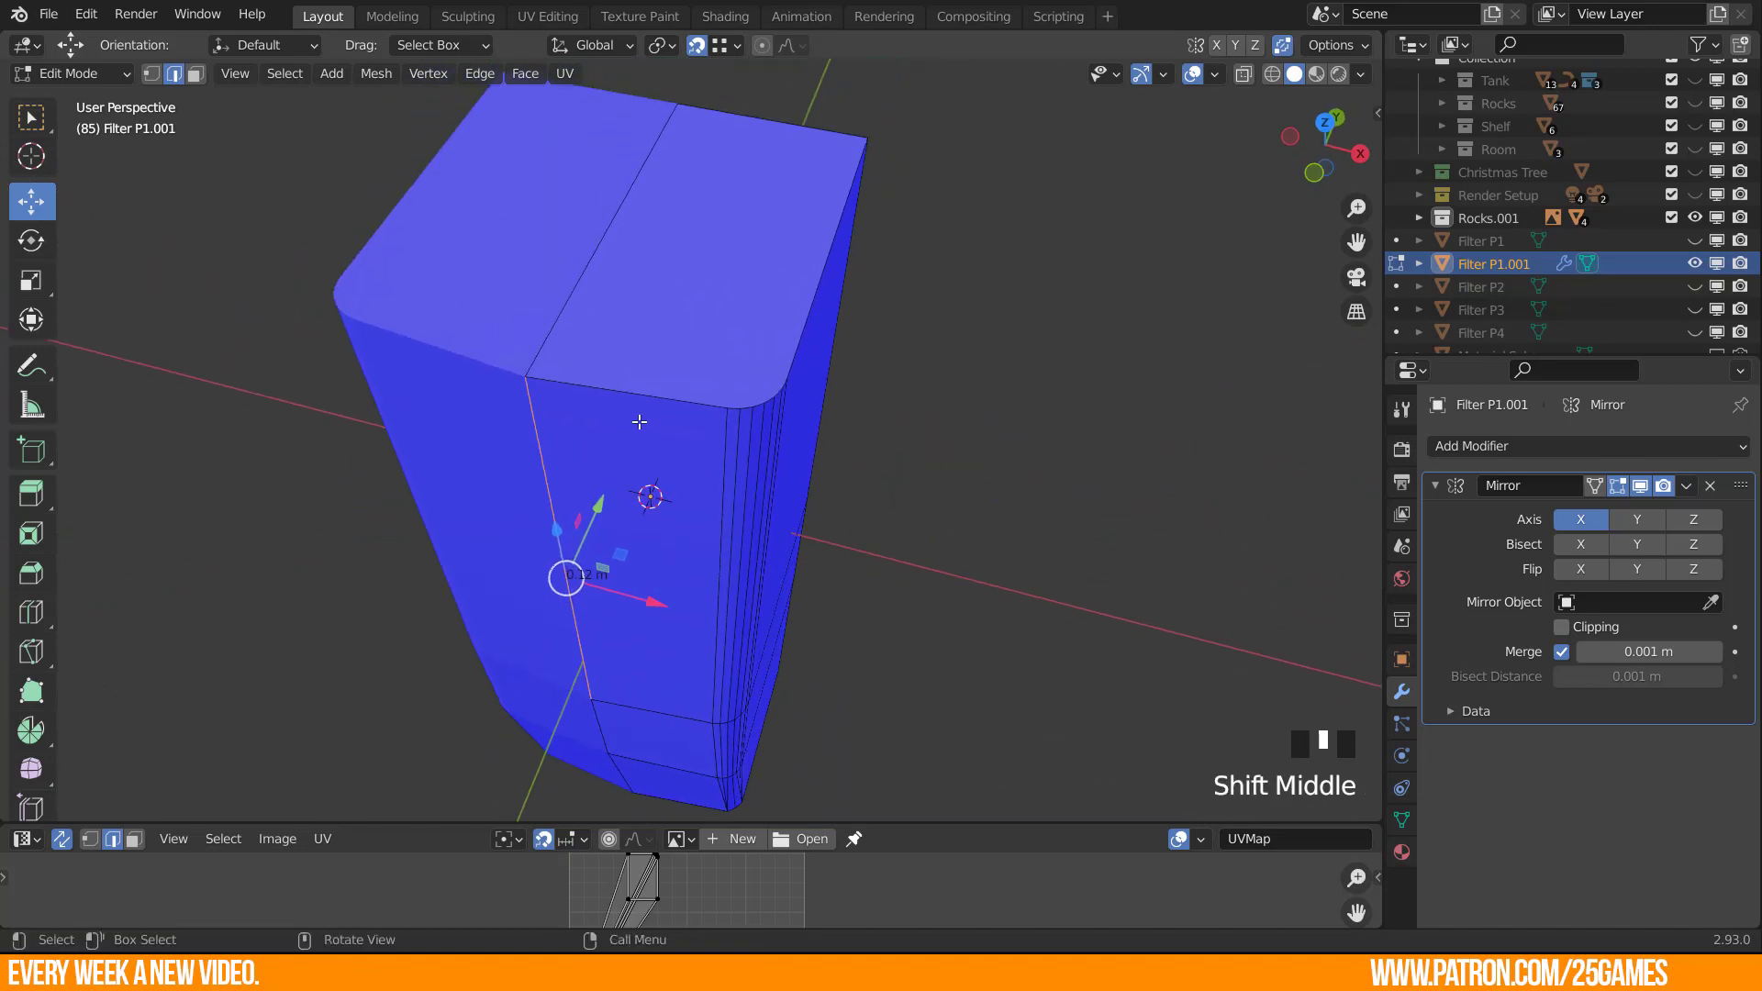
# Apply the Mirror modifier to the filter housing and return to editing its mesh.
pyautogui.press('Tab')
pyautogui.hotkey('ctrl', 'a')
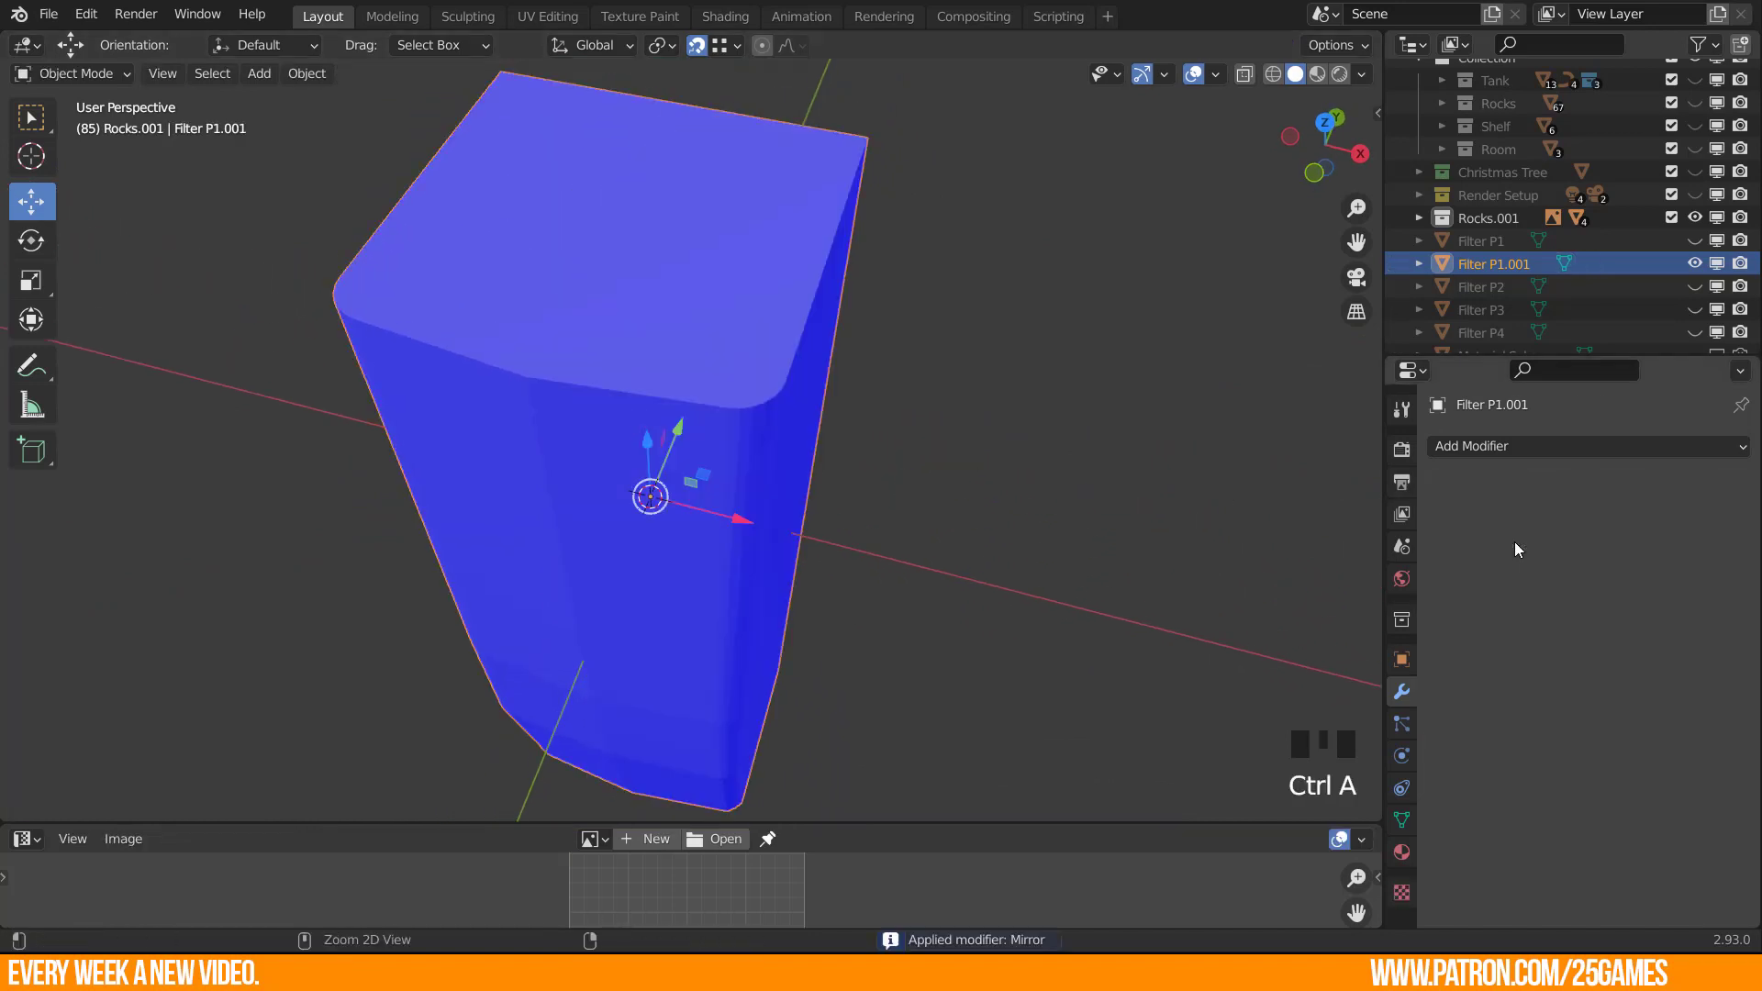
pyautogui.press('Tab')
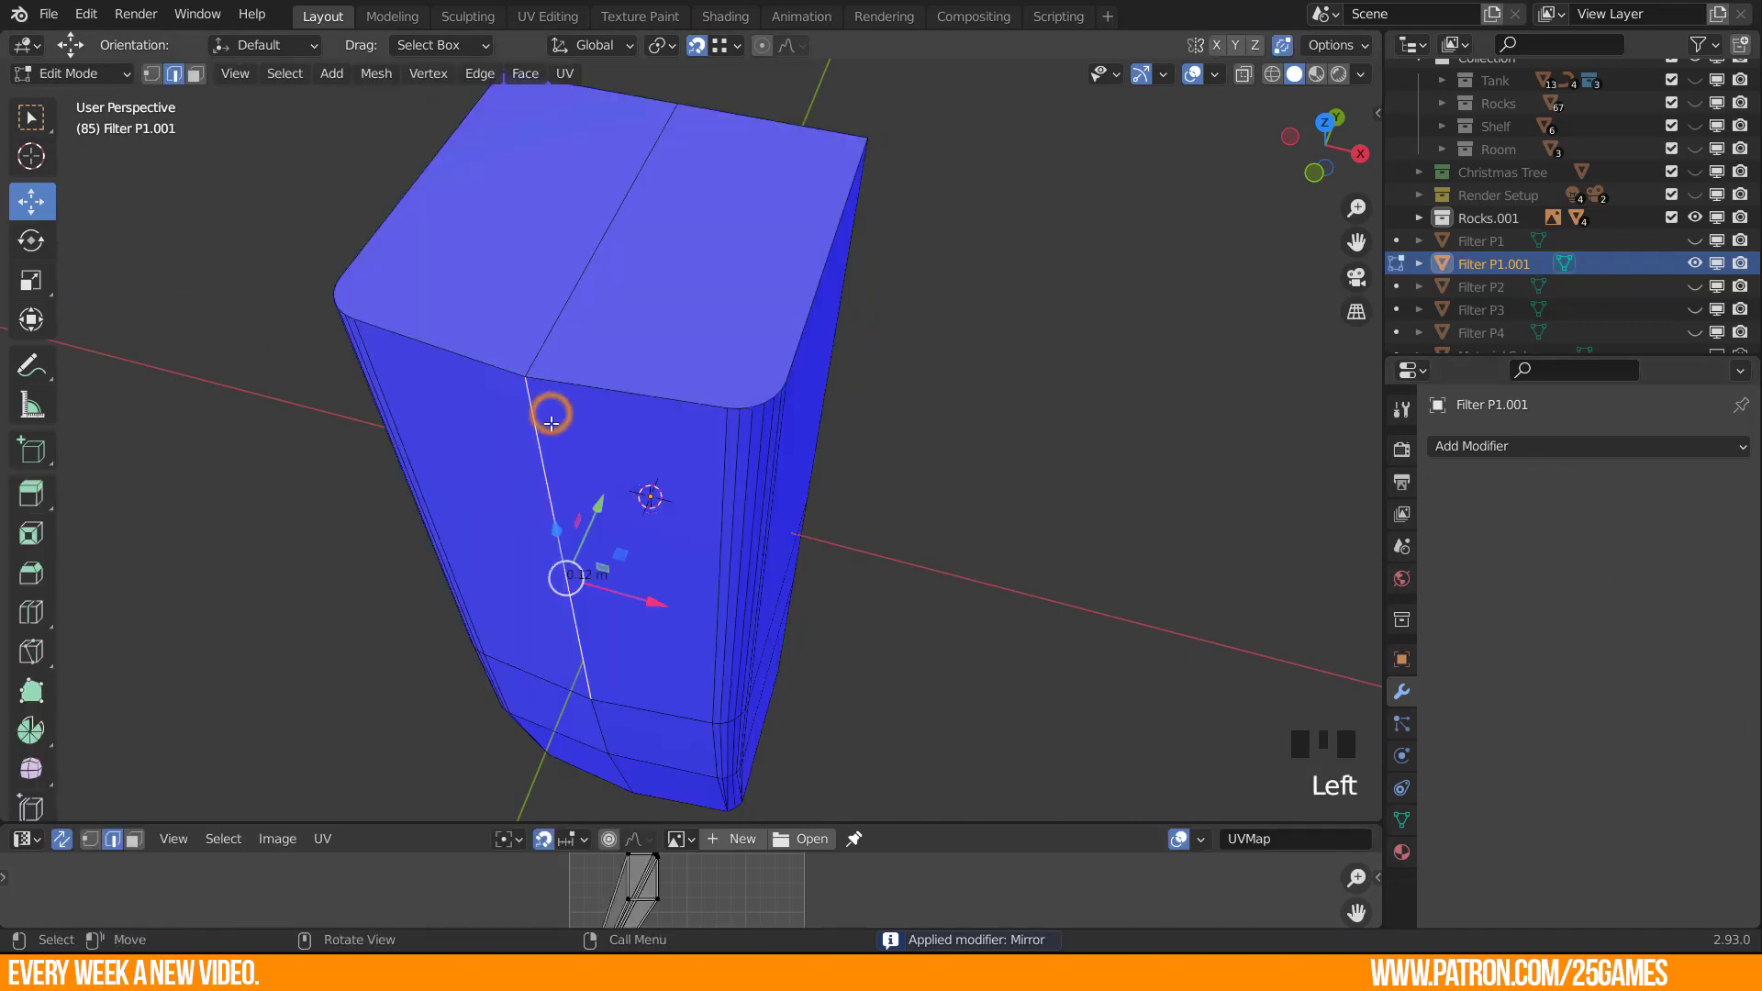
# Select the front wall's full vertical centre edge path from the top plate down to the bottom.
pyautogui.moveTo(615, 758); pyautogui.dragTo(598, 681, button='middle')
pyautogui.keyDown('shift'); pyautogui.moveTo(595, 674); pyautogui.dragTo(537, 463, button='middle'); pyautogui.keyUp('shift')
pyautogui.moveTo(535, 459); pyautogui.dragTo(514, 363, button='middle')
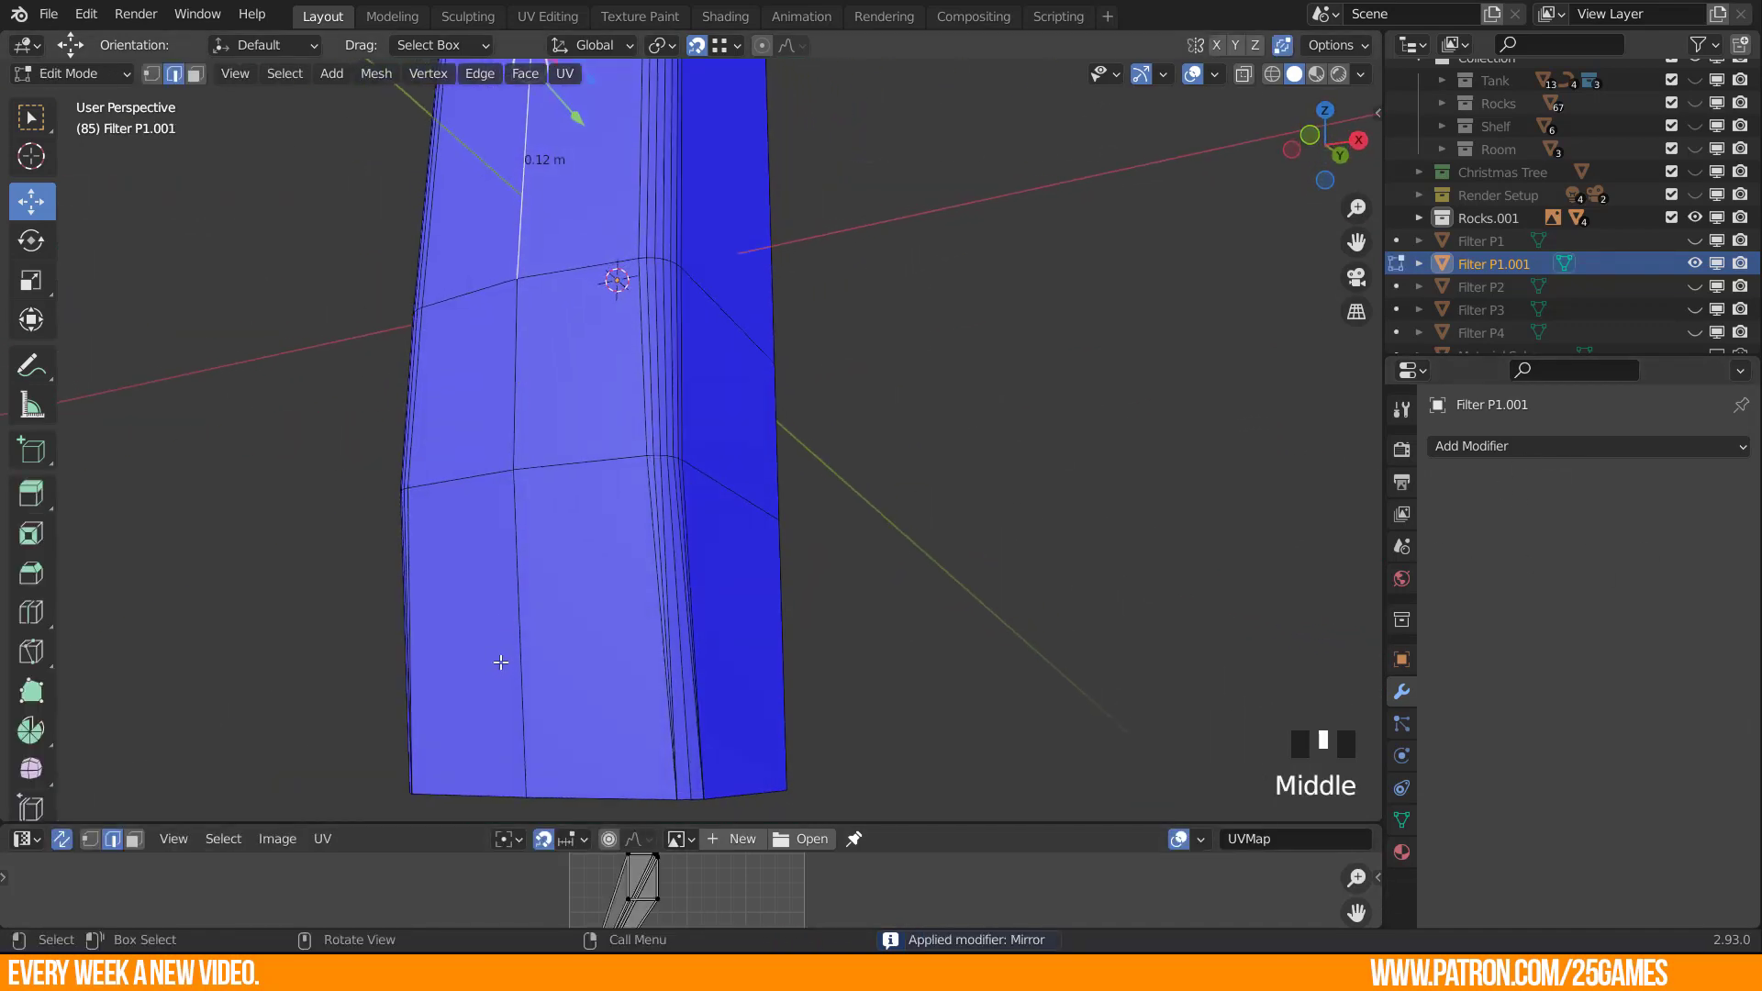
pyautogui.keyDown('ctrl'); pyautogui.click(523, 603); pyautogui.keyUp('ctrl')
pyautogui.moveTo(518, 427); pyautogui.dragTo(512, 349, button='middle')
pyautogui.keyDown('shift'); pyautogui.moveTo(512, 348); pyautogui.dragTo(655, 402, button='middle'); pyautogui.keyUp('shift')
pyautogui.hotkey('ctrl', 'b')
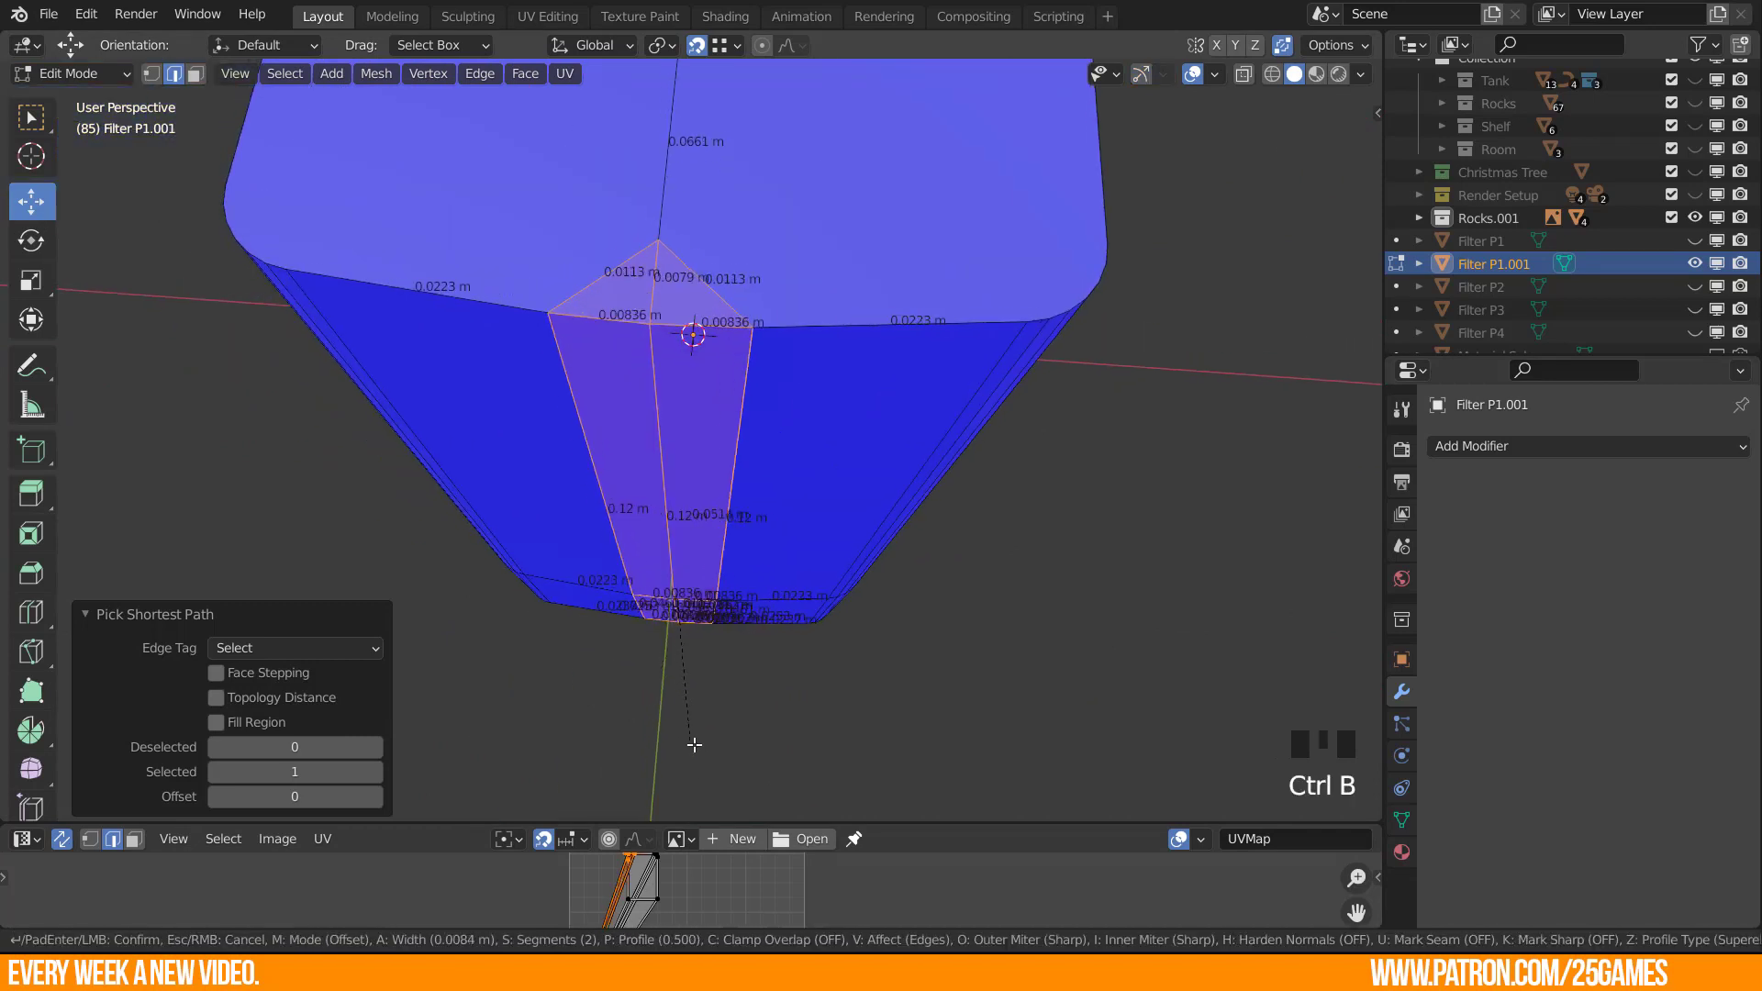
pyautogui.scroll(1, 751, 799)
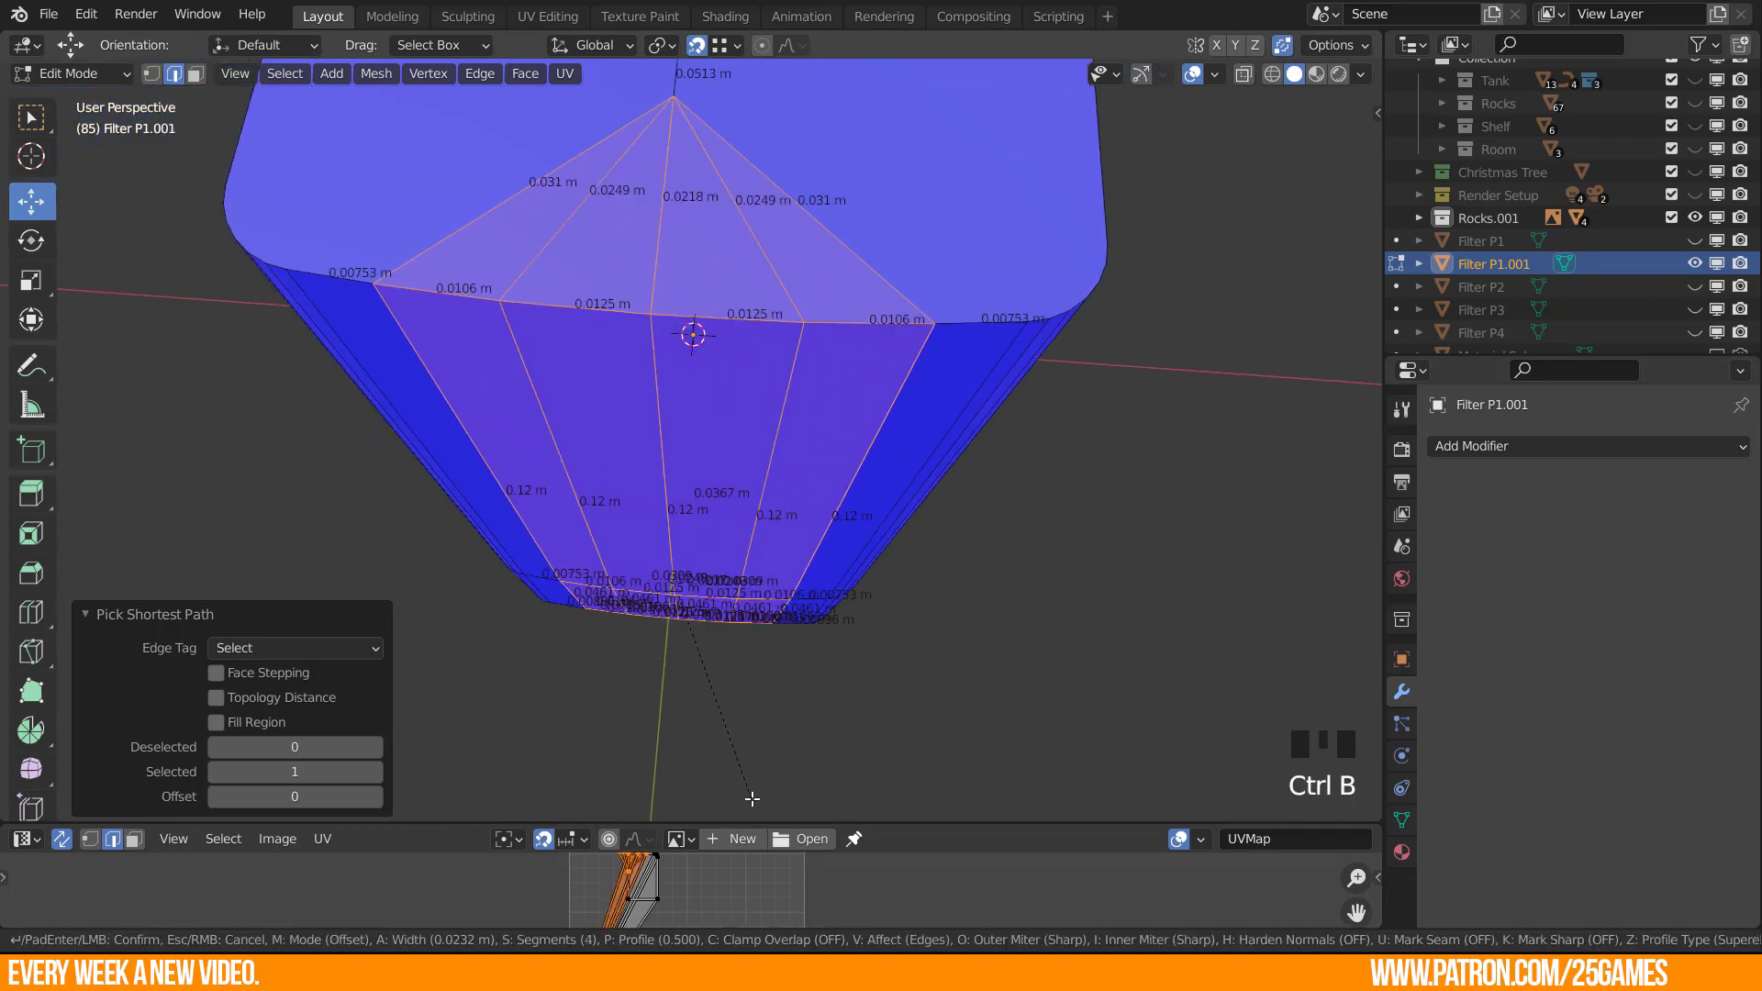
pyautogui.scroll(1, 750, 796)
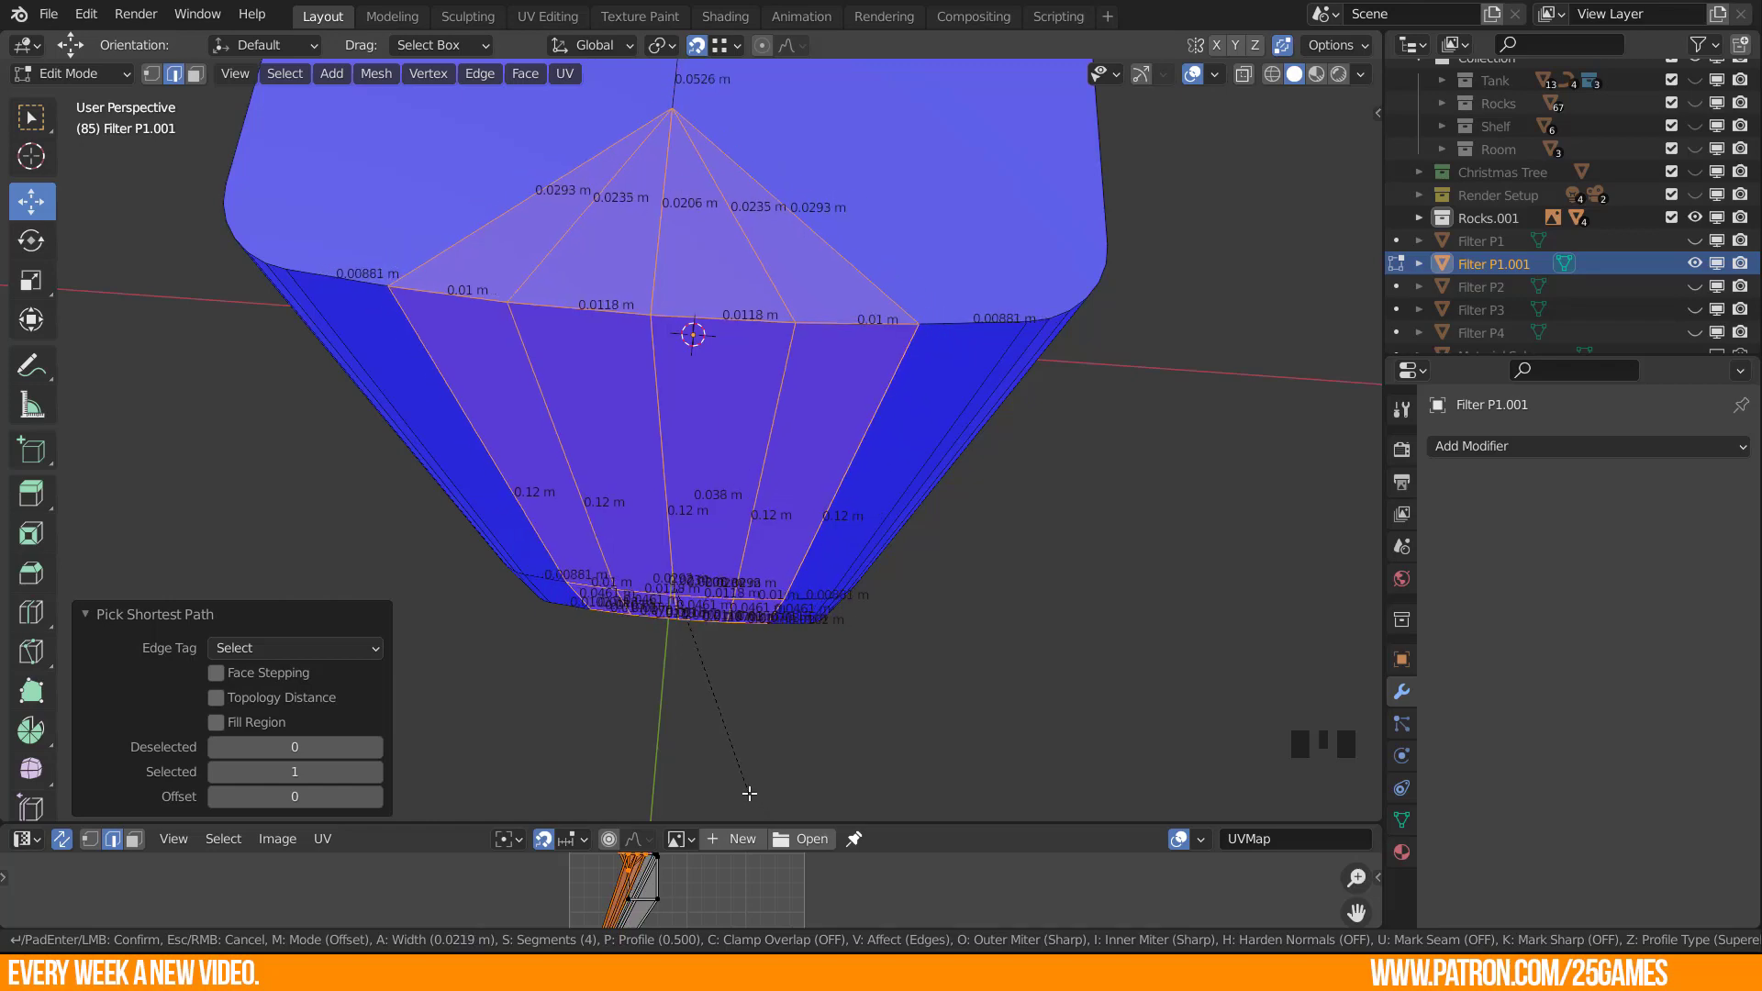
pyautogui.rightClick(733, 773)
# Bevel the front wall's vertical centre edge path with three segments and a width of about 0.0207 m.
pyautogui.moveTo(731, 770); pyautogui.dragTo(671, 664, button='middle')
pyautogui.press('KP_1')
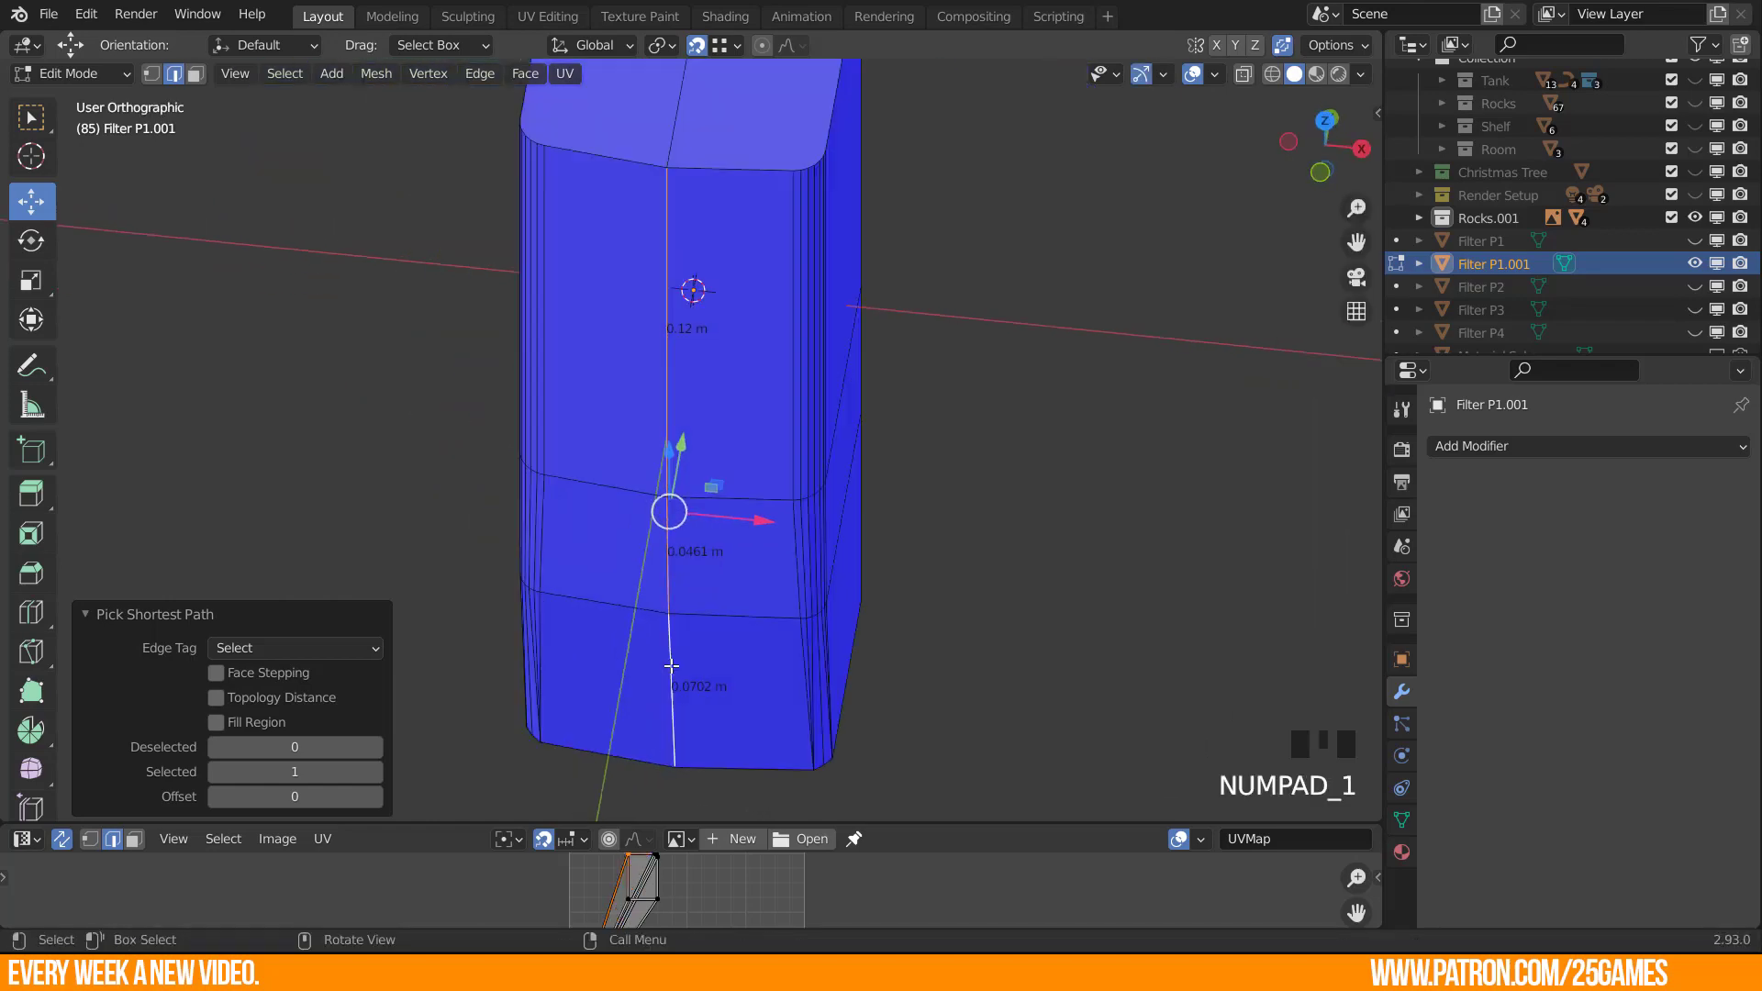
pyautogui.scroll(-2, 618, 610)
pyautogui.keyDown('shift'); pyautogui.moveTo(618, 610); pyautogui.dragTo(632, 605, button='middle'); pyautogui.keyUp('shift')
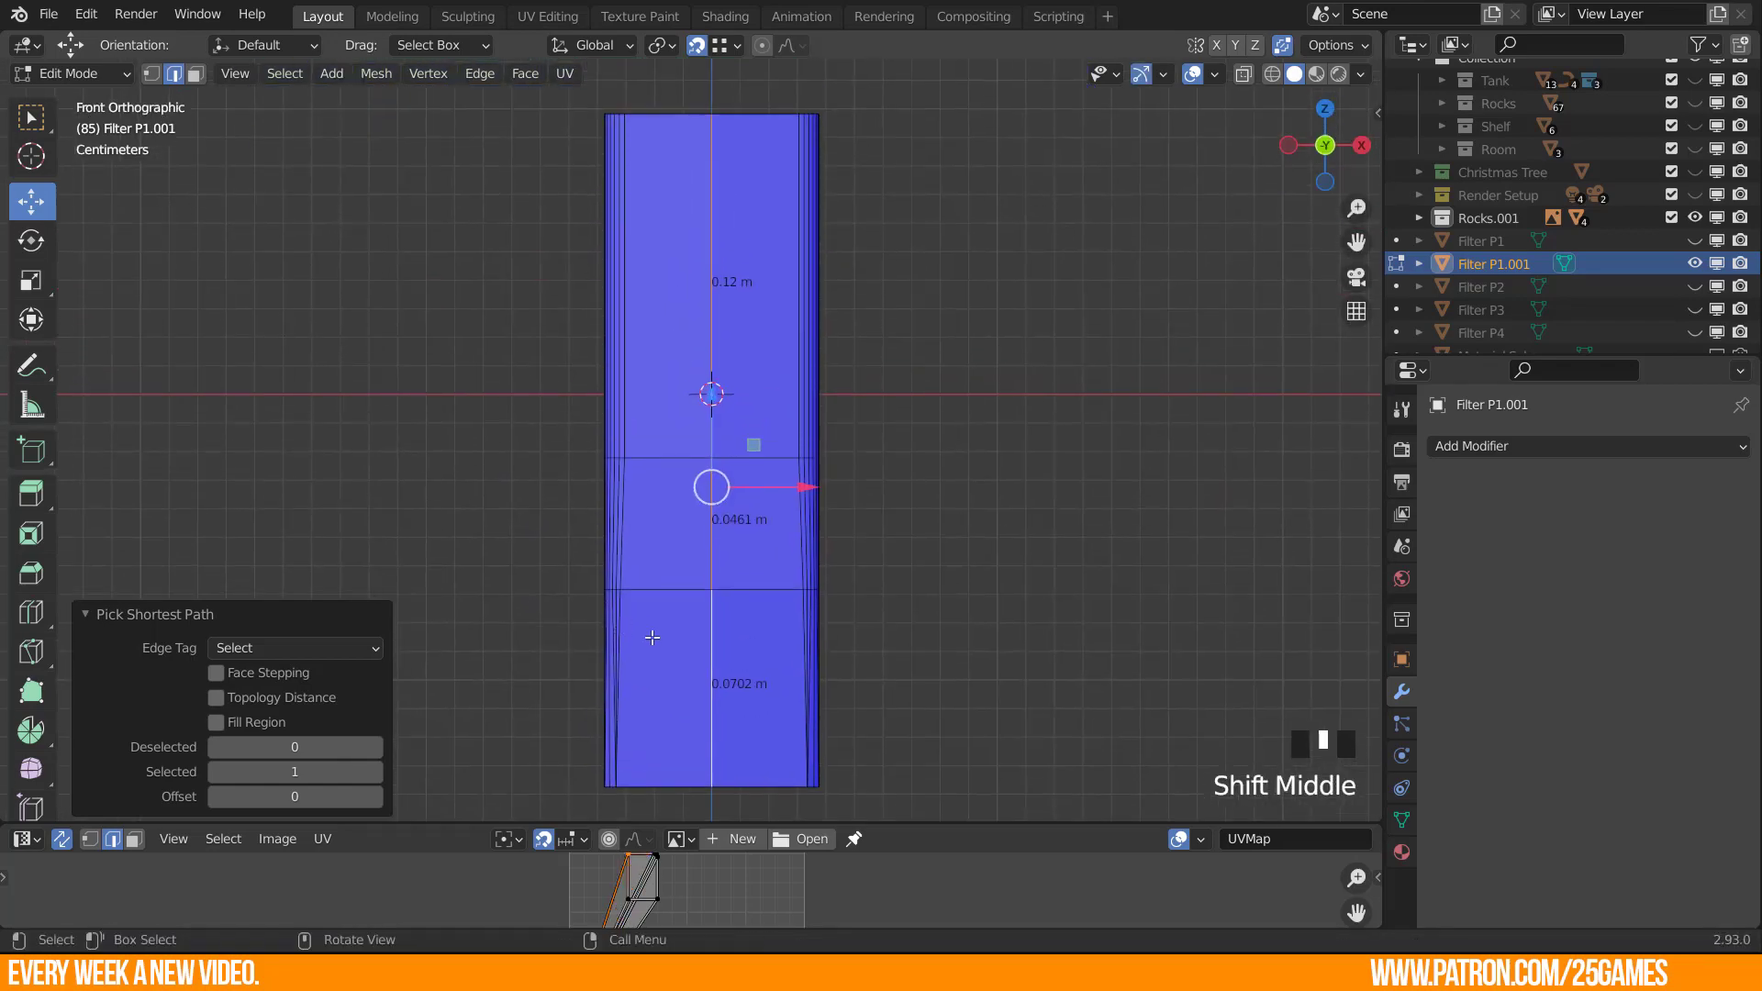
pyautogui.hotkey('ctrl', 'b')
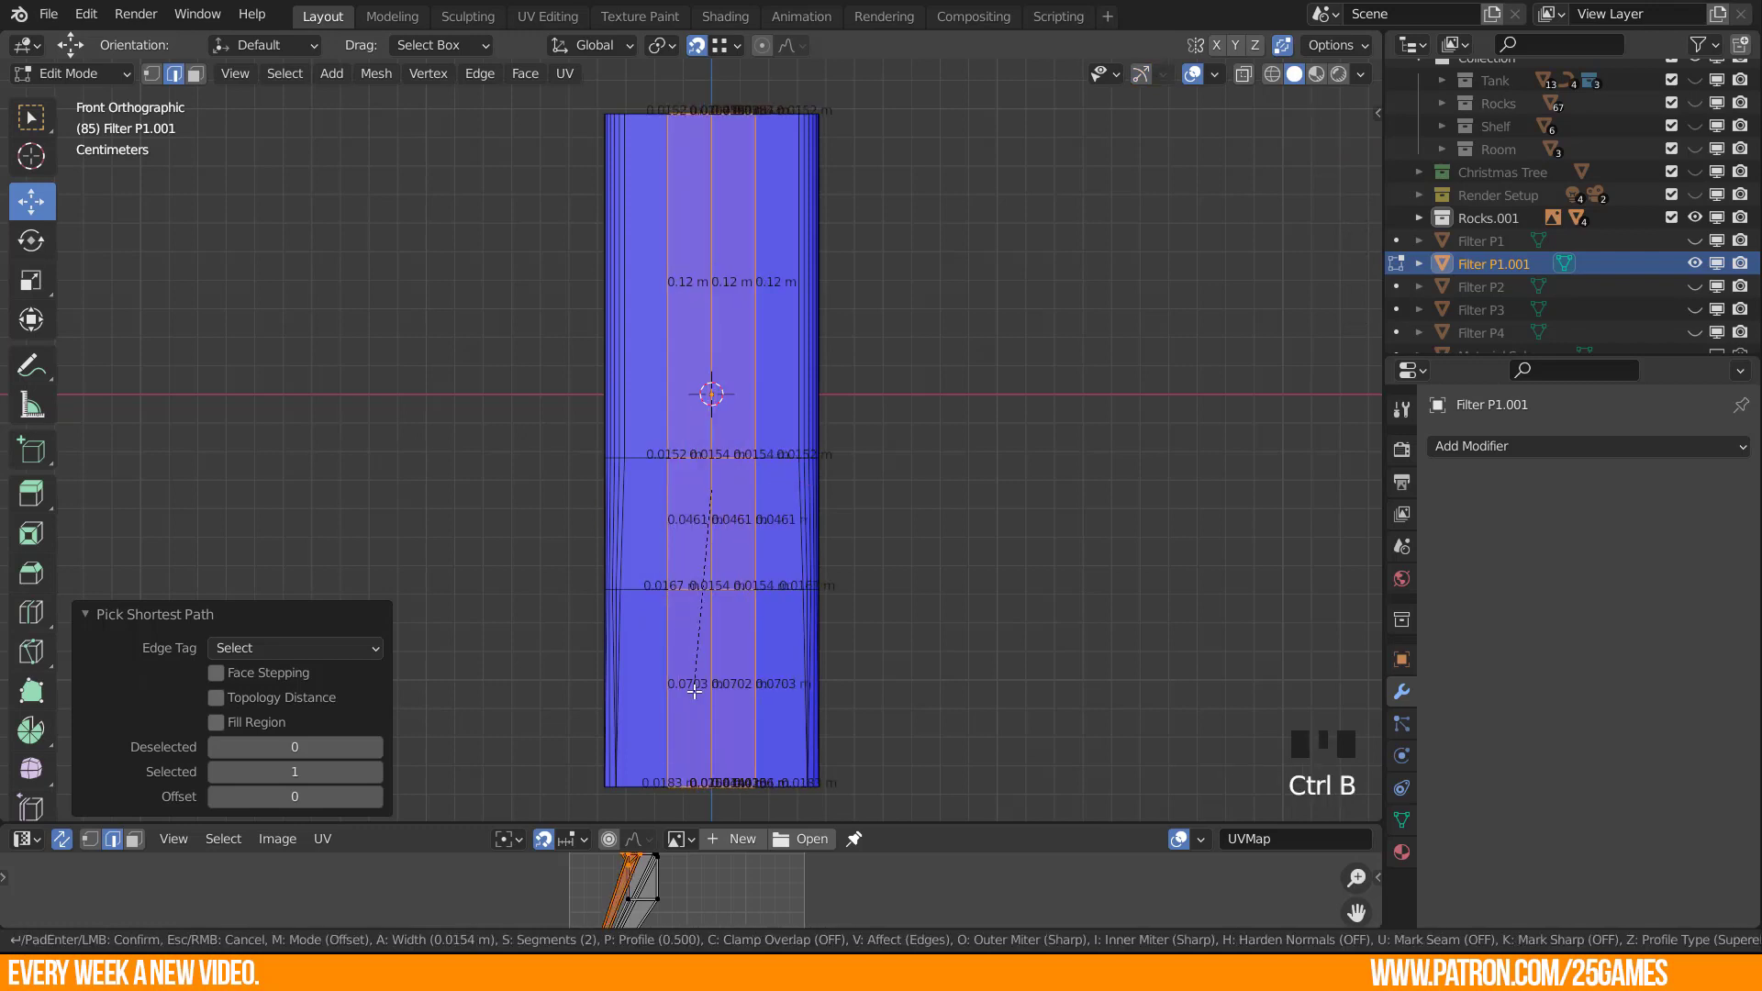
pyautogui.scroll(1, 706, 713)
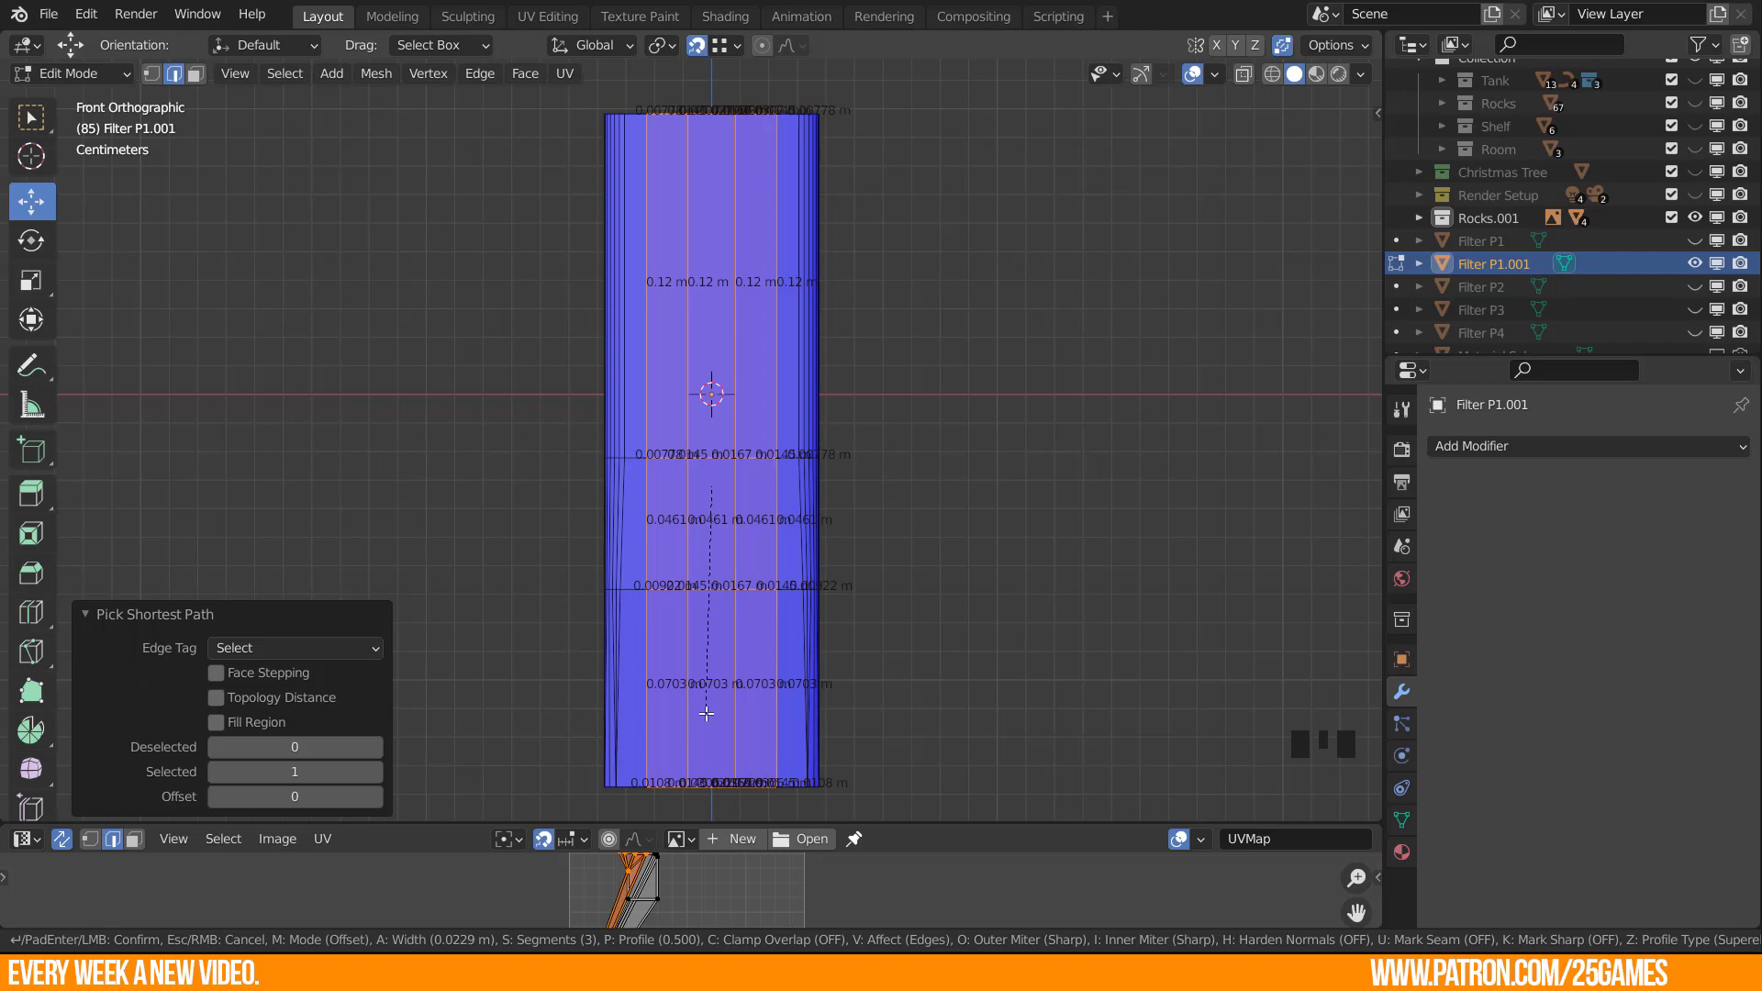
pyautogui.scroll(-1, 705, 712)
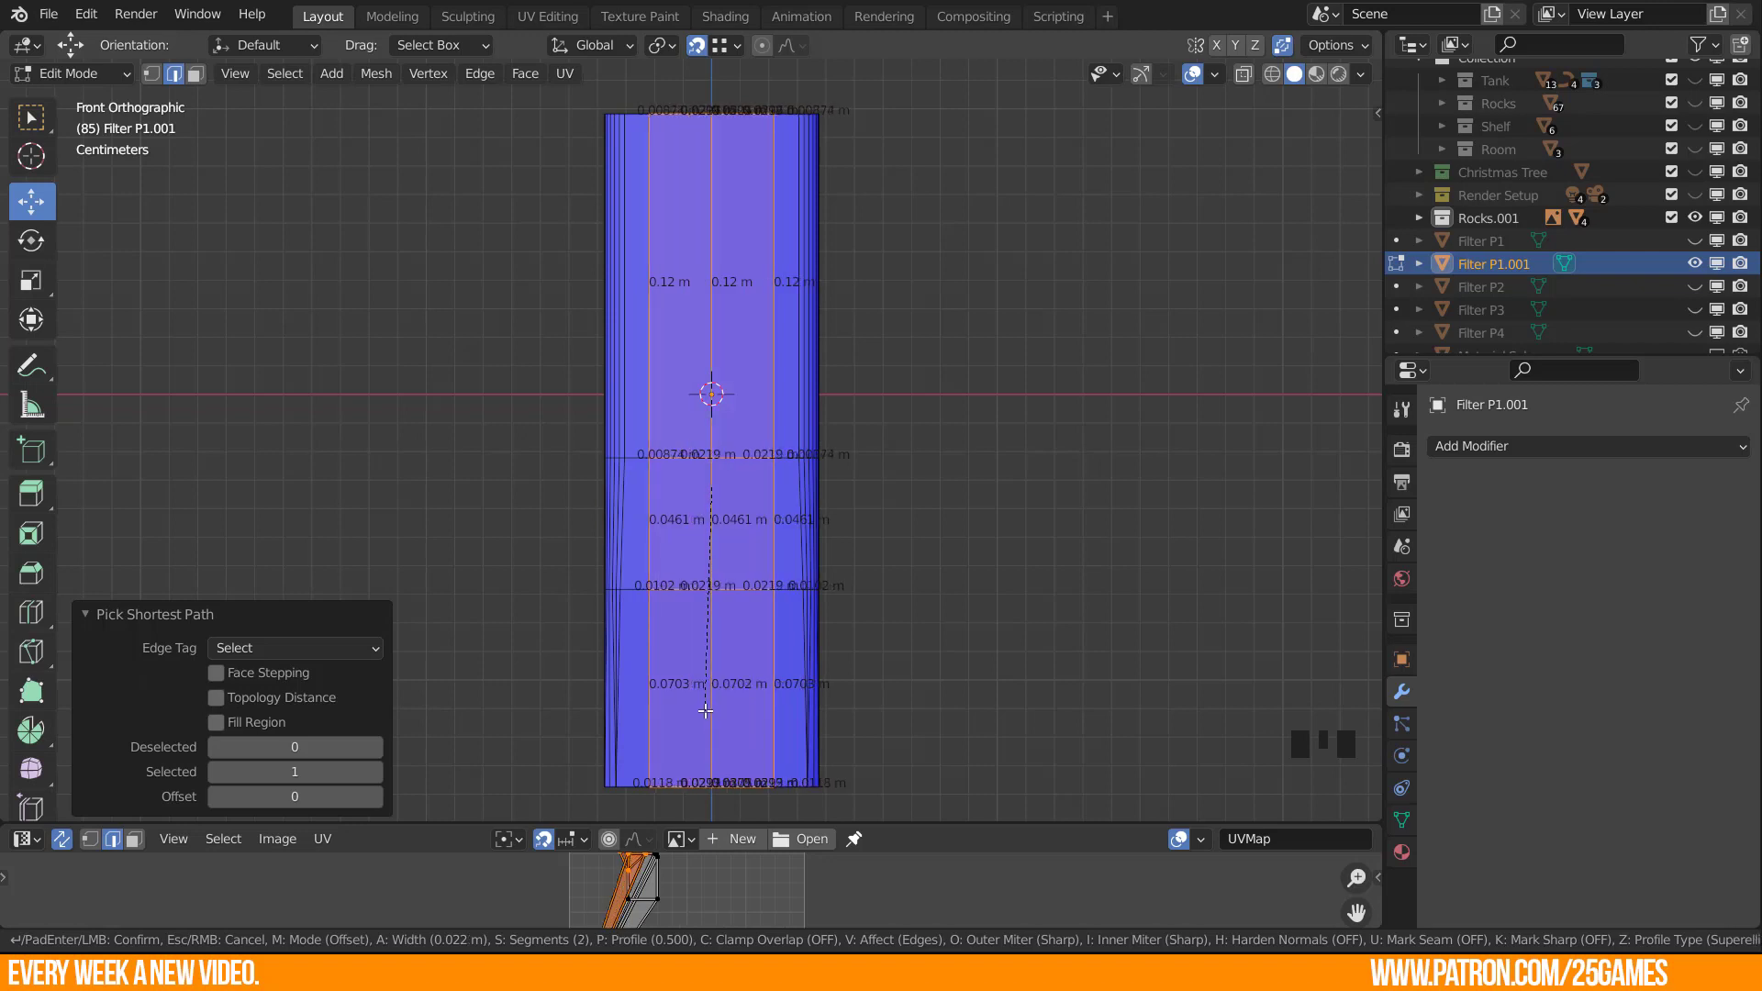
pyautogui.scroll(1, 703, 705)
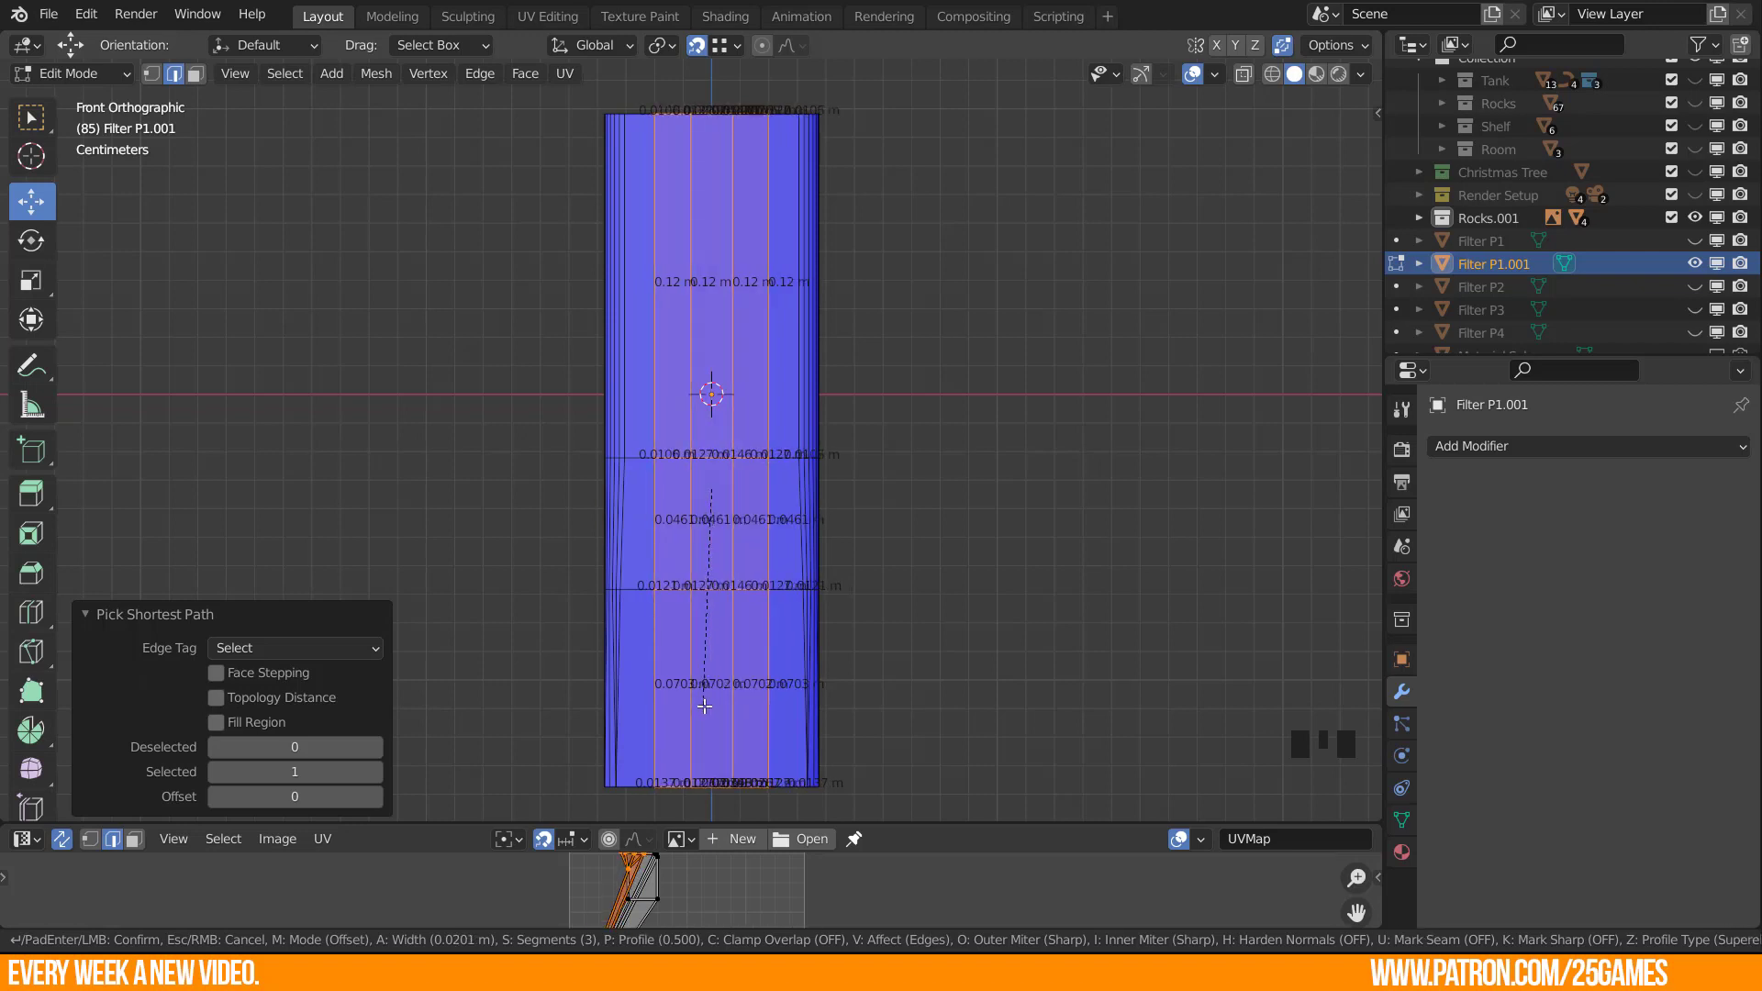
pyautogui.click(704, 707)
# Examine the bevelled front wall's curvature from the side and from above, with and without the mesh edges shown.
pyautogui.moveTo(700, 707); pyautogui.dragTo(344, 734, button='middle')
pyautogui.keyDown('shift'); pyautogui.moveTo(550, 568); pyautogui.dragTo(730, 754, button='middle'); pyautogui.keyUp('shift')
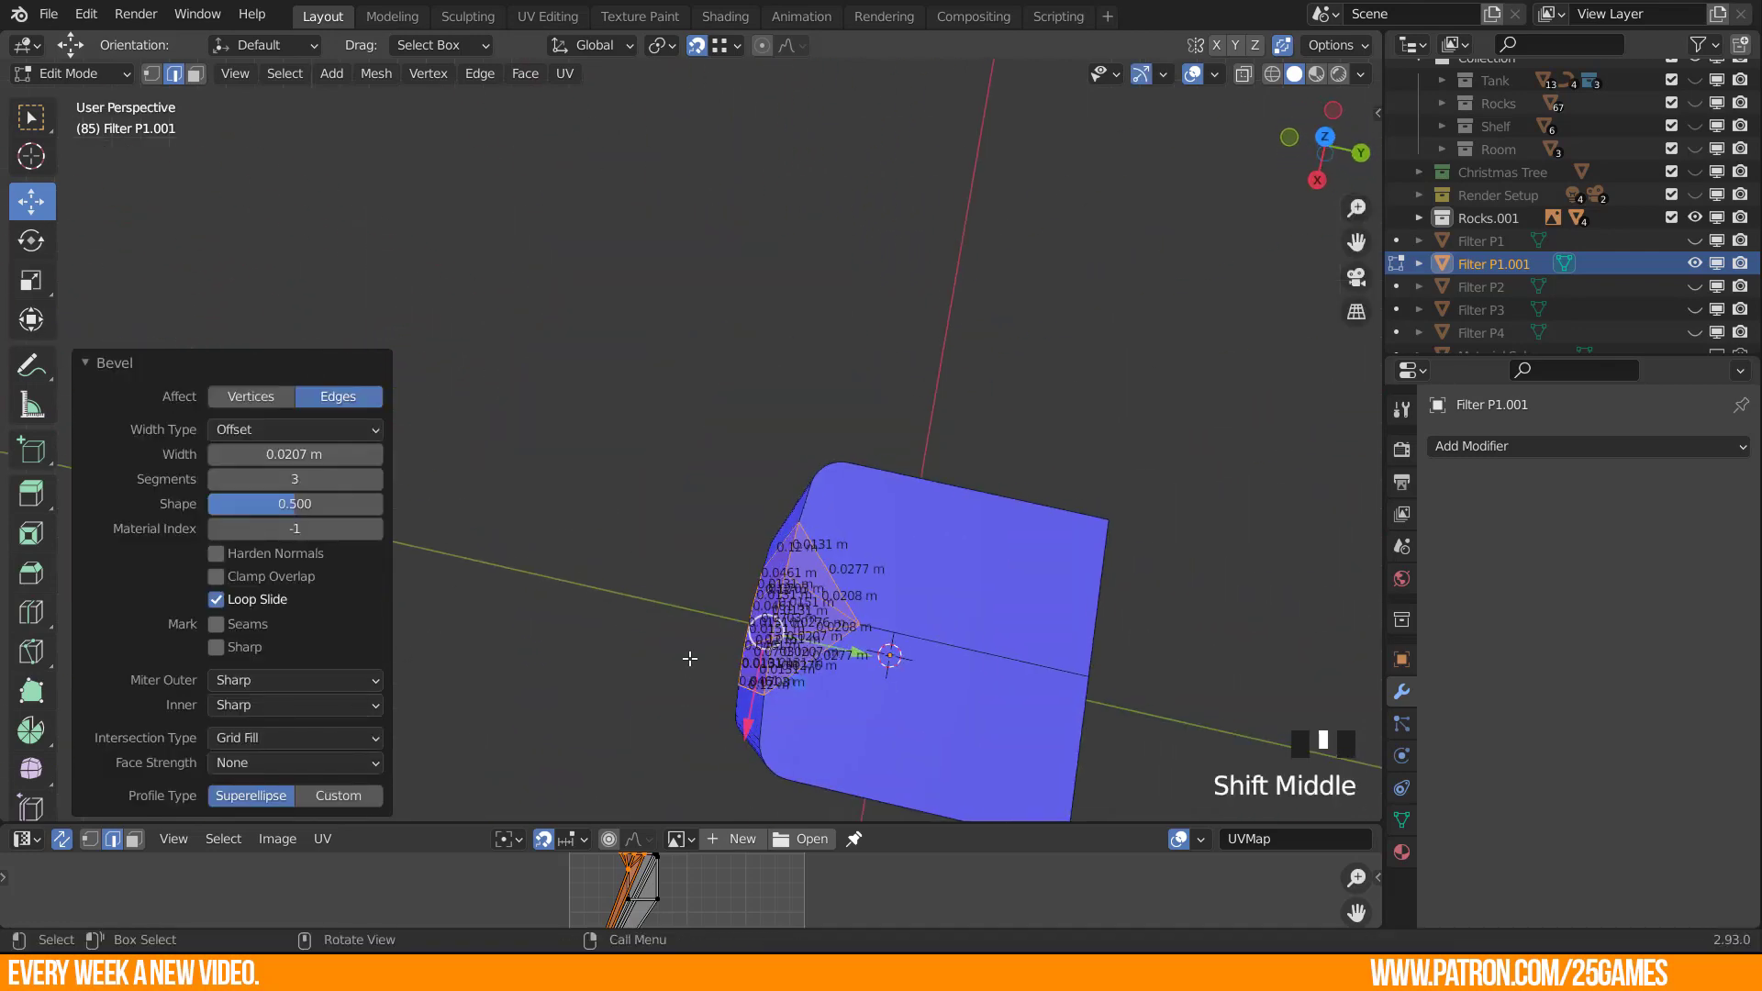
pyautogui.press('KP_3')
pyautogui.keyDown('shift'); pyautogui.moveTo(690, 243); pyautogui.dragTo(840, 394, button='middle'); pyautogui.keyUp('shift')
pyautogui.scroll(5, 842, 390)
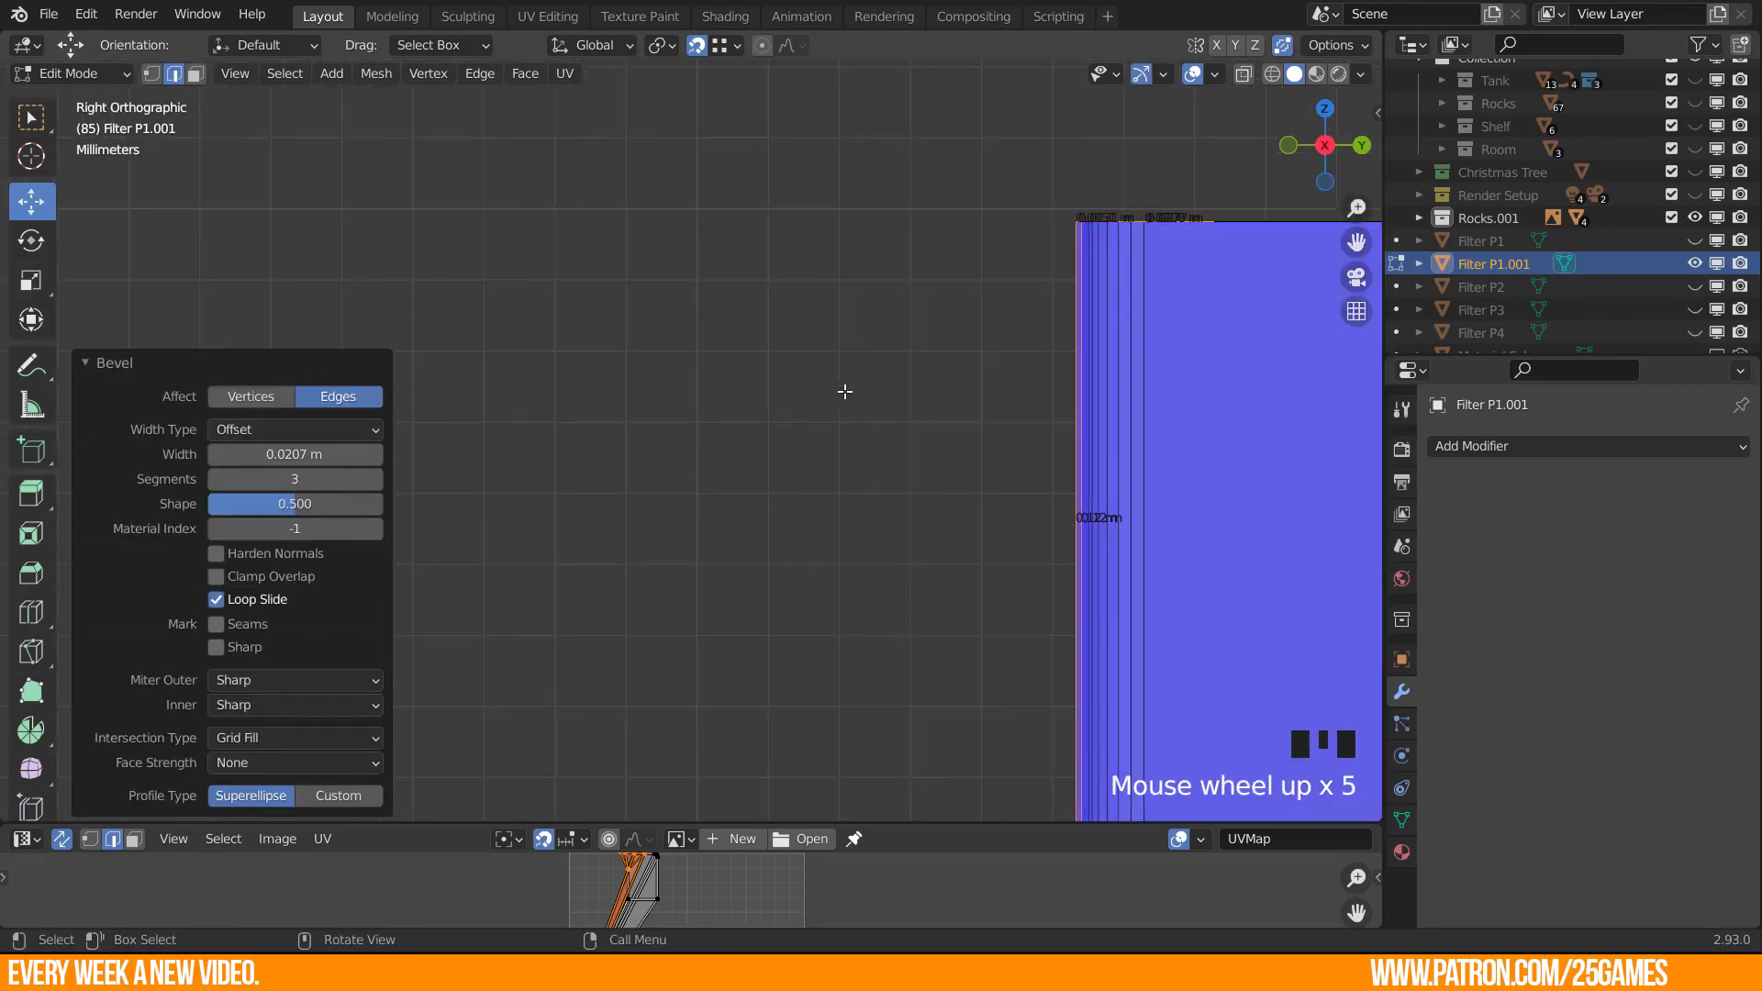
pyautogui.keyDown('shift'); pyautogui.moveTo(1080, 248); pyautogui.dragTo(862, 350, button='middle'); pyautogui.keyUp('shift')
pyautogui.scroll(4, 886, 404)
pyautogui.keyDown('shift'); pyautogui.moveTo(1022, 196); pyautogui.dragTo(790, 314, button='middle'); pyautogui.keyUp('shift')
pyautogui.moveTo(725, 374); pyautogui.dragTo(1078, 397, button='middle')
pyautogui.scroll(-1, 944, 477)
pyautogui.scroll(-3, 943, 478)
pyautogui.press('Tab')
pyautogui.moveTo(771, 554); pyautogui.dragTo(850, 325, button='middle')
pyautogui.scroll(3, 598, 403)
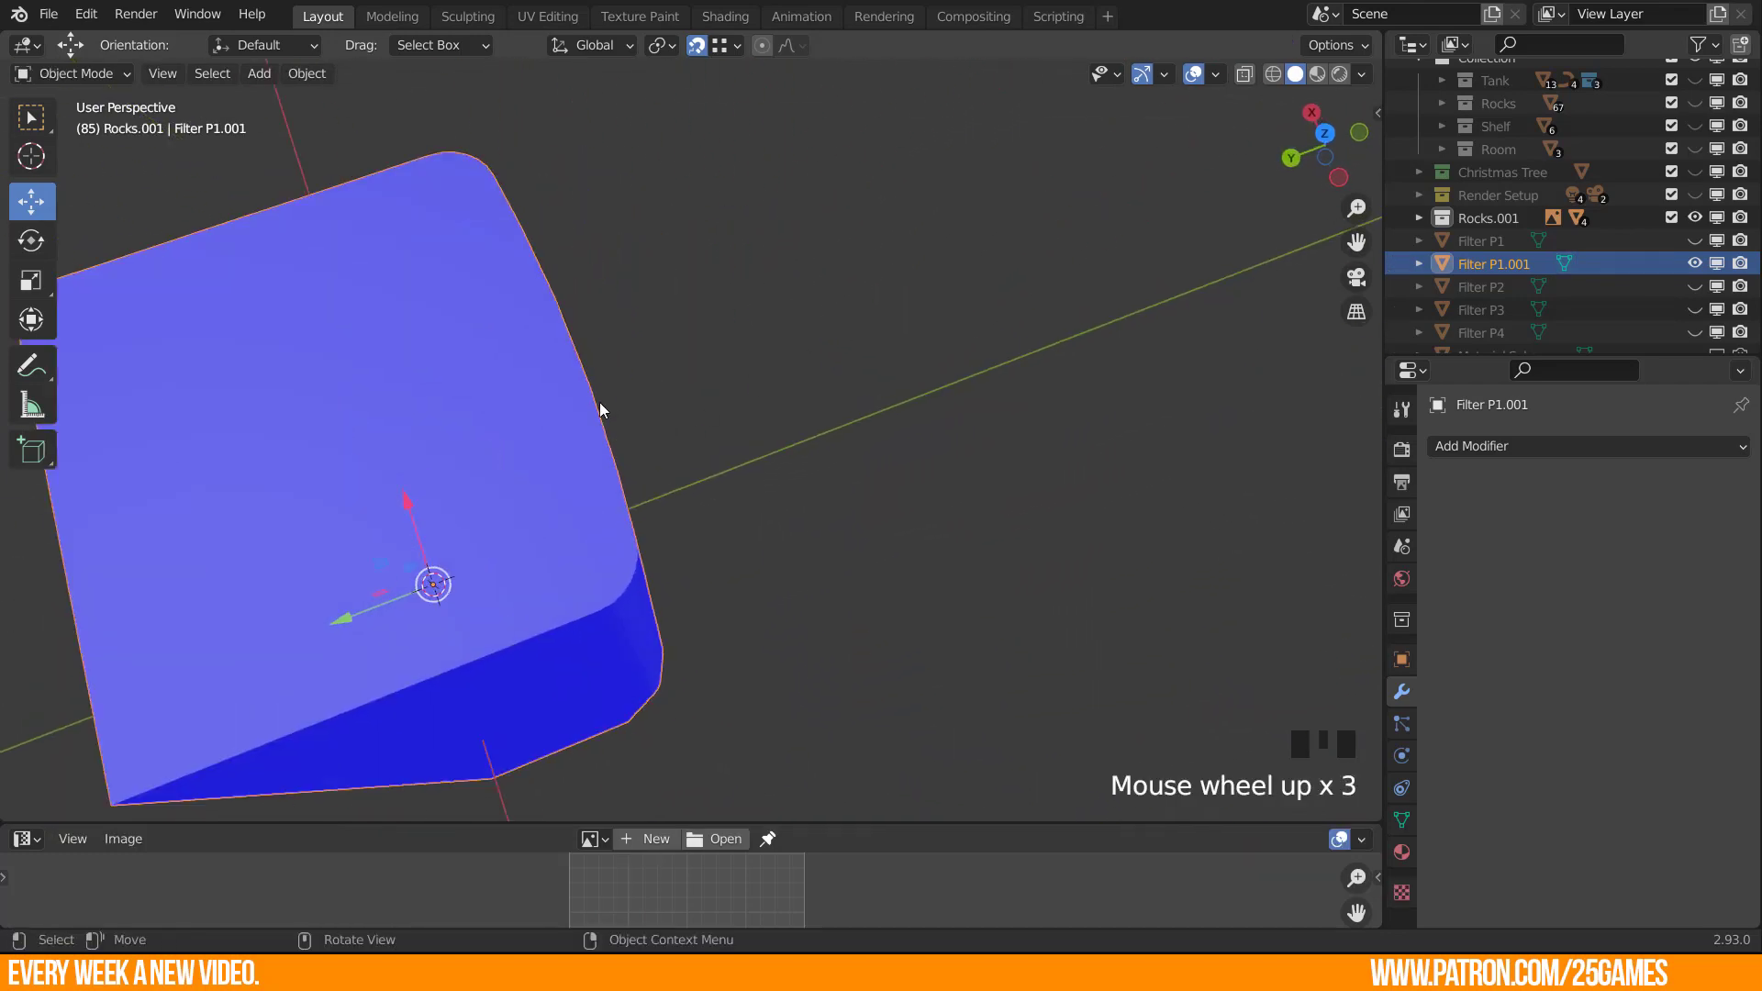
pyautogui.keyDown('shift'); pyautogui.moveTo(598, 404); pyautogui.dragTo(750, 380, button='middle'); pyautogui.keyUp('shift')
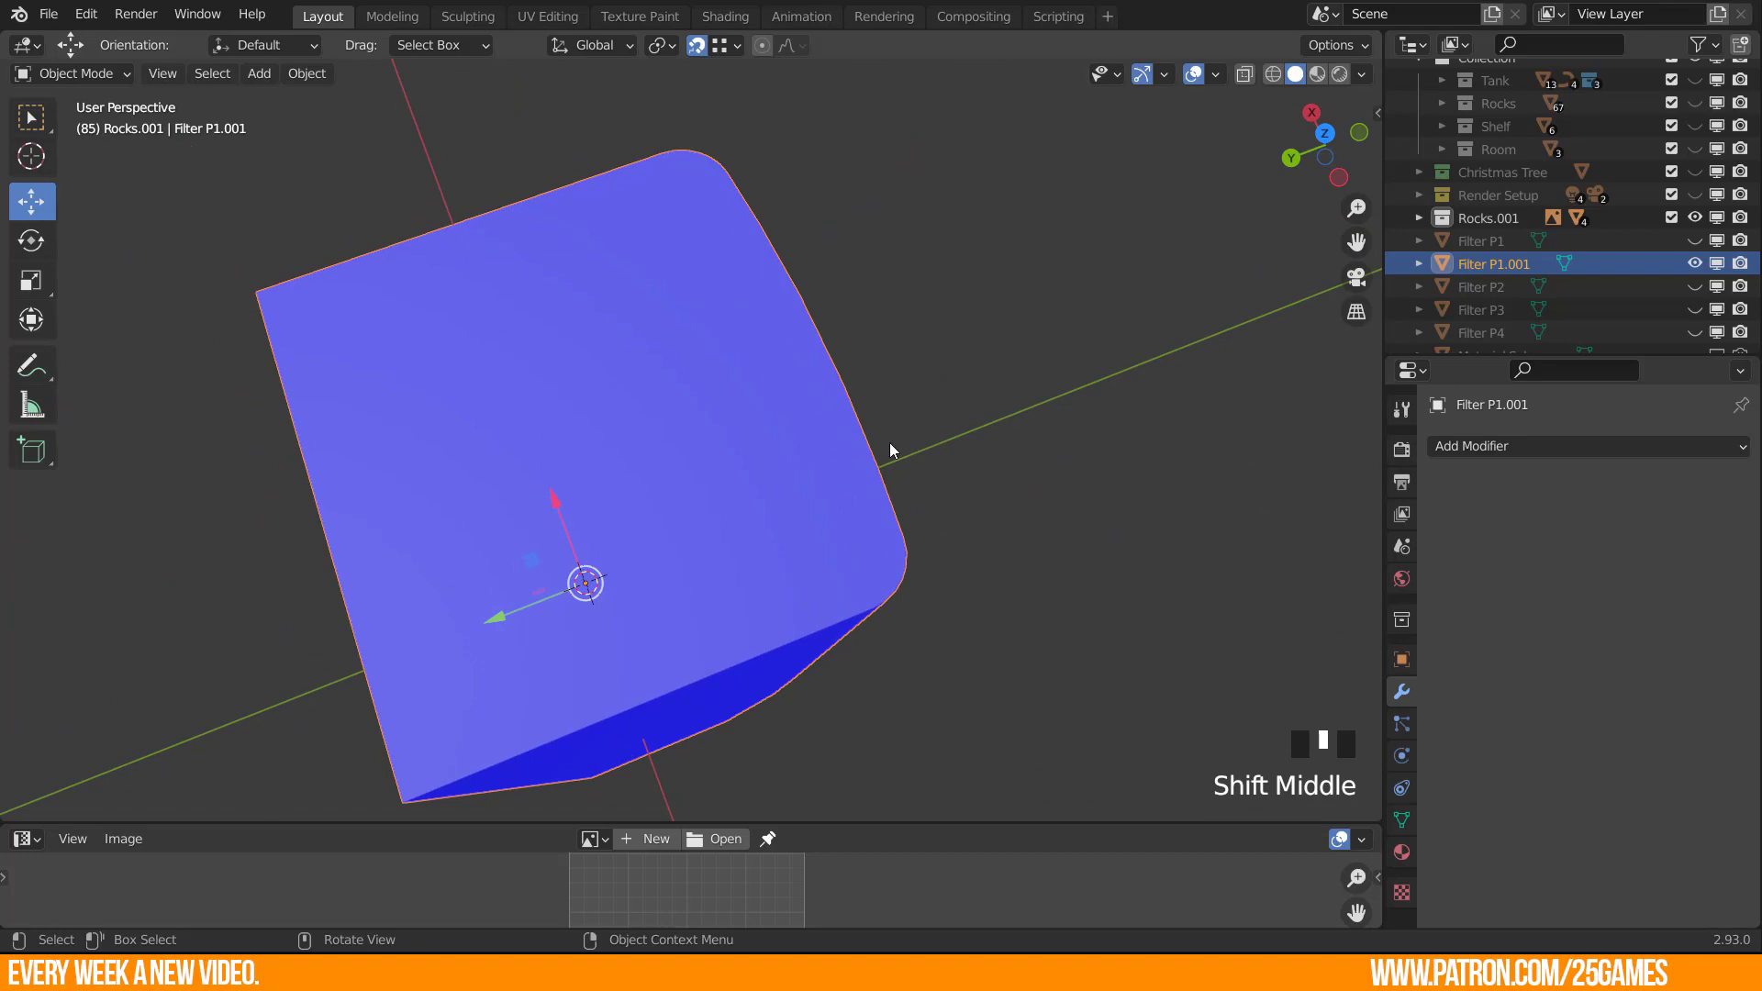
# In the housing's mesh, slide the top plate's inner bevel vertex along the centre edge to the back edge with factor 1.000.
pyautogui.press('Tab')
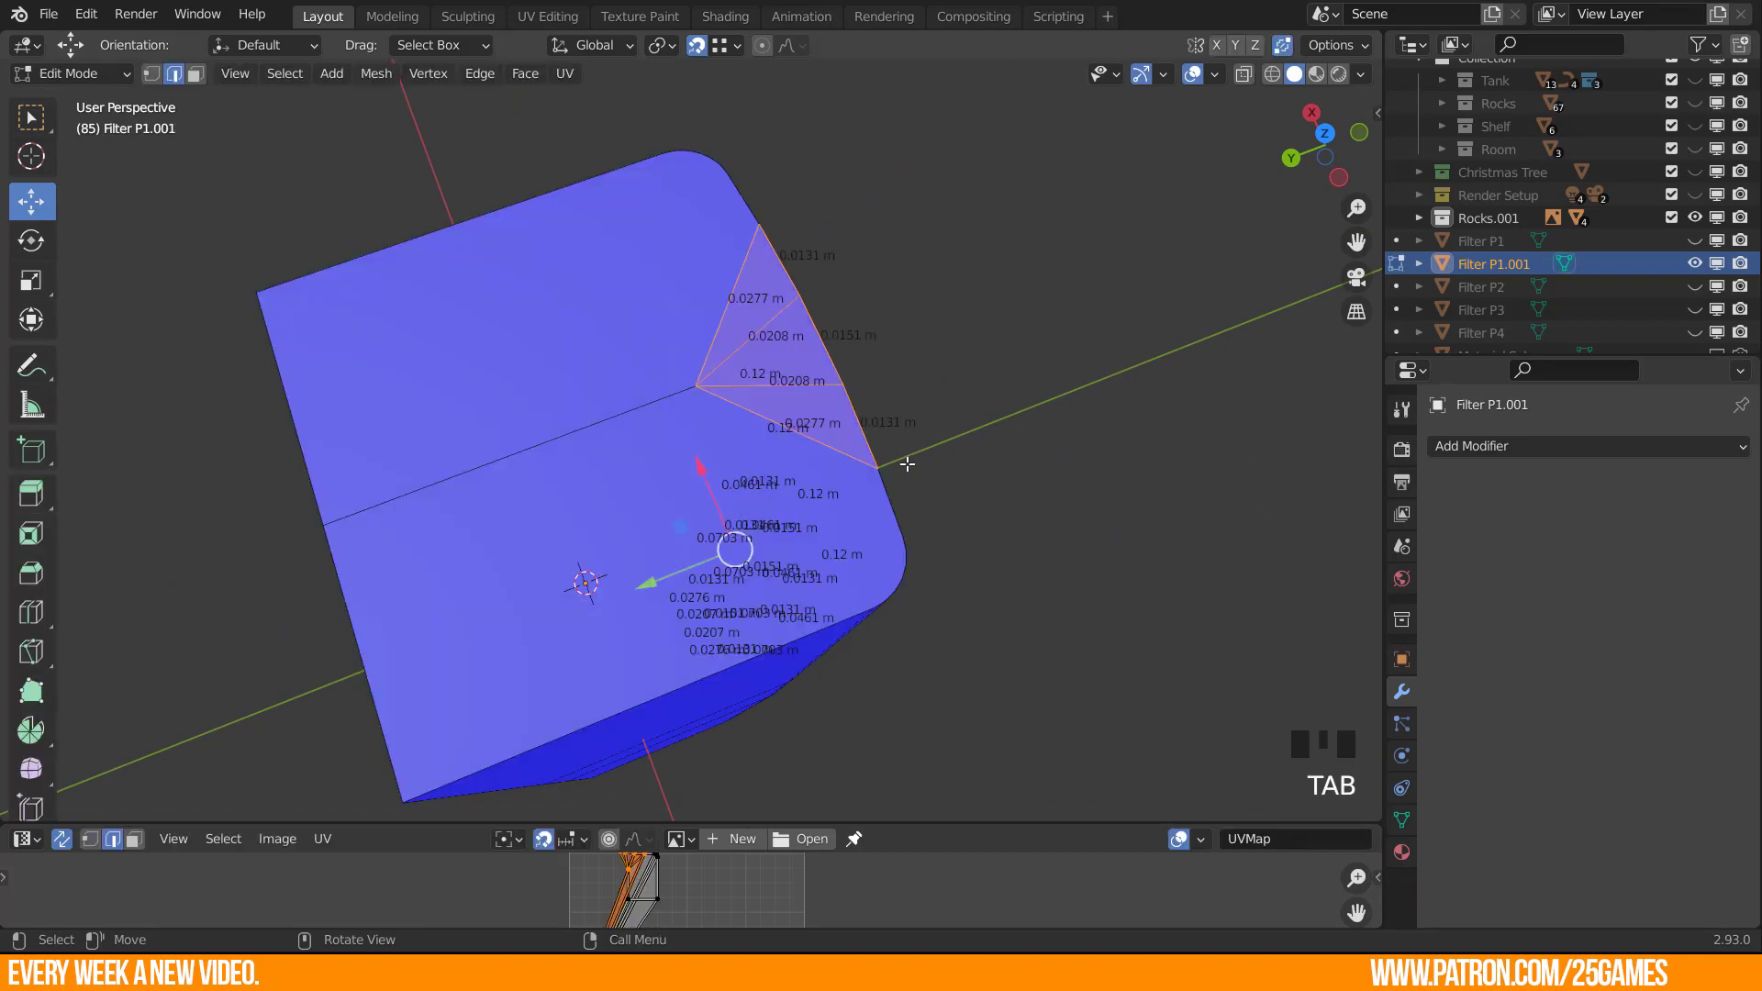
pyautogui.moveTo(826, 361); pyautogui.dragTo(597, 487, button='middle')
pyautogui.press('1')
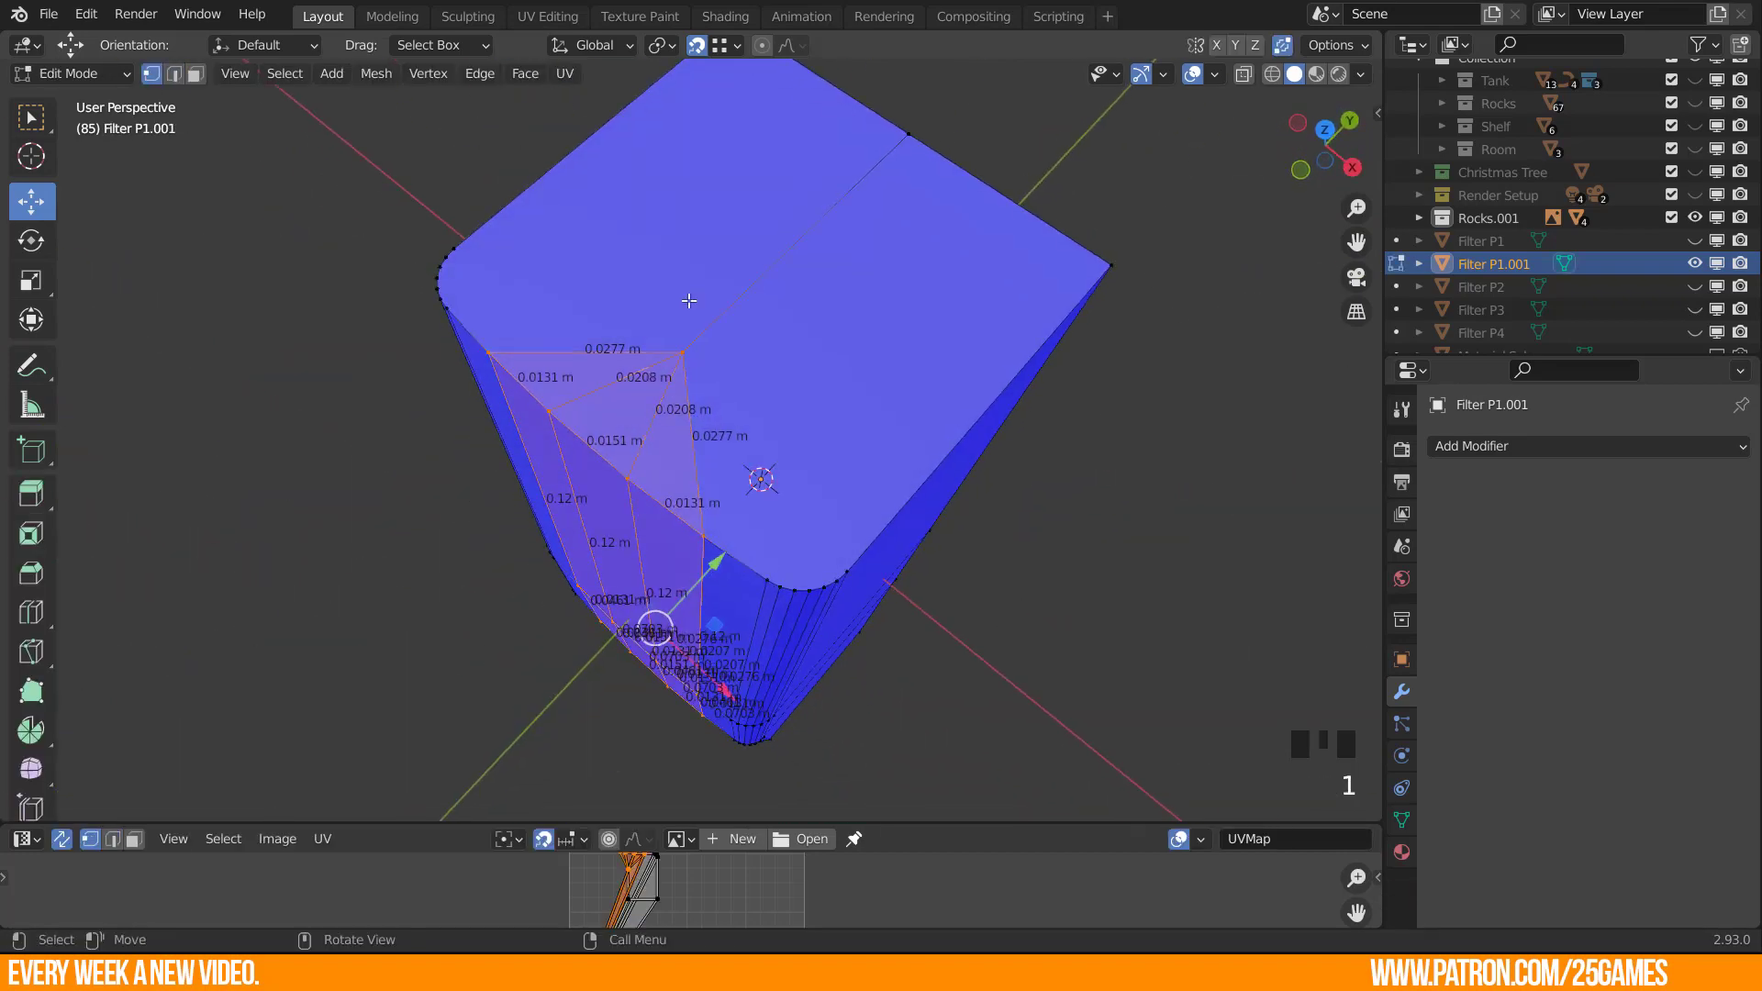
pyautogui.click(695, 358)
pyautogui.press('g')
pyautogui.press('g')
pyautogui.click(1053, 811)
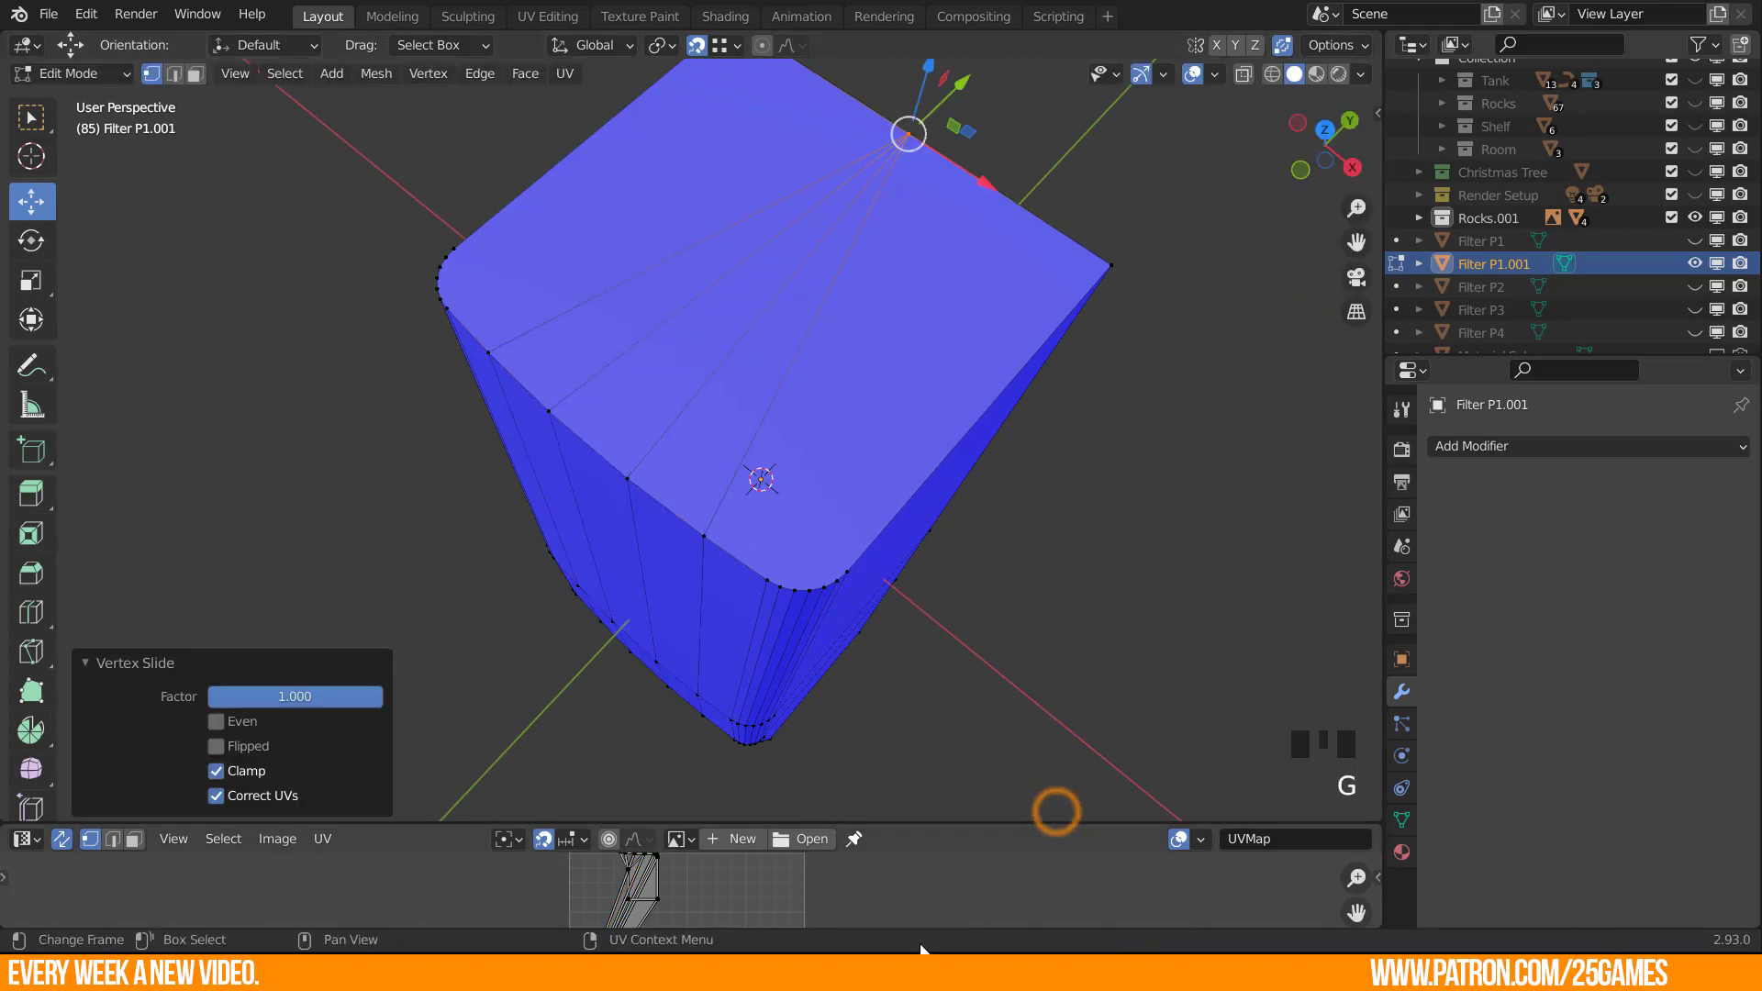
# Slide the bottom plate's inner bevel vertex along its centre edge to the back edge with factor 1.000.
pyautogui.scroll(-6, 723, 418)
pyautogui.moveTo(723, 418); pyautogui.dragTo(644, 281, button='middle')
pyautogui.click(664, 293)
pyautogui.press('g')
pyautogui.press('g')
pyautogui.click(850, 601)
# Compare the housing with the filter reference photos Filter02.JPG and Filter04.JPG in IrfanView.
pyautogui.moveTo(1760, 129); pyautogui.dragTo(1274, 145)
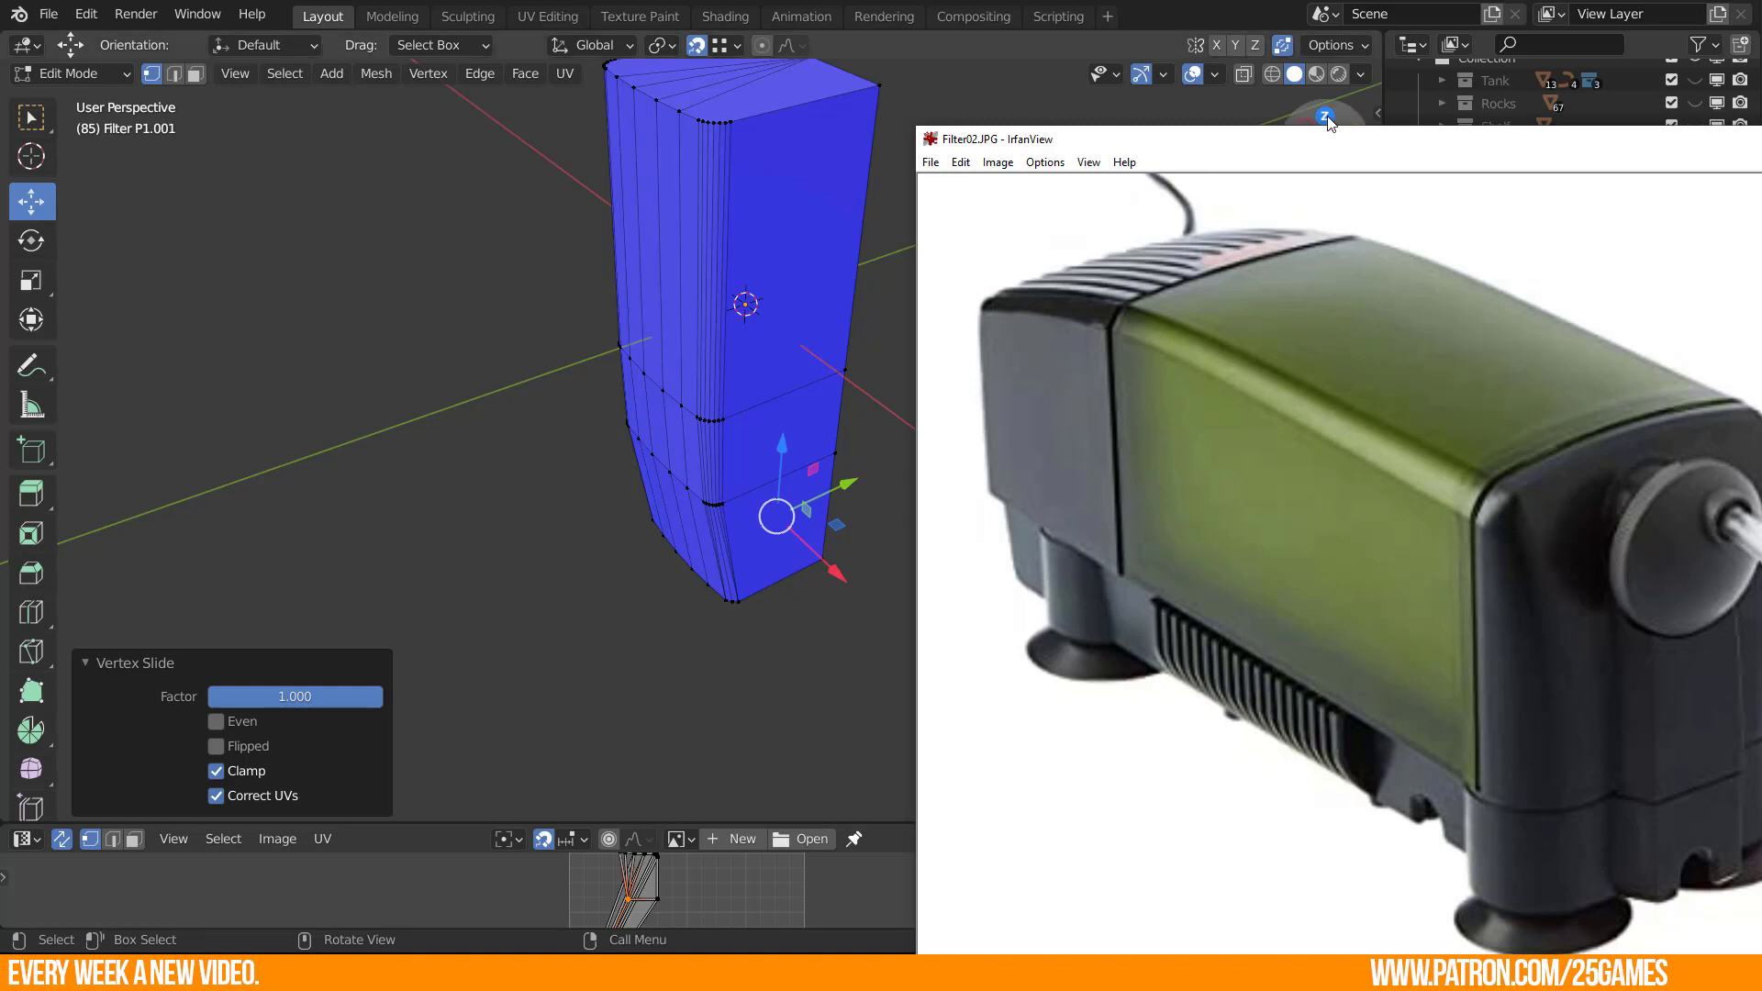
pyautogui.moveTo(1295, 144); pyautogui.dragTo(1760, 151)
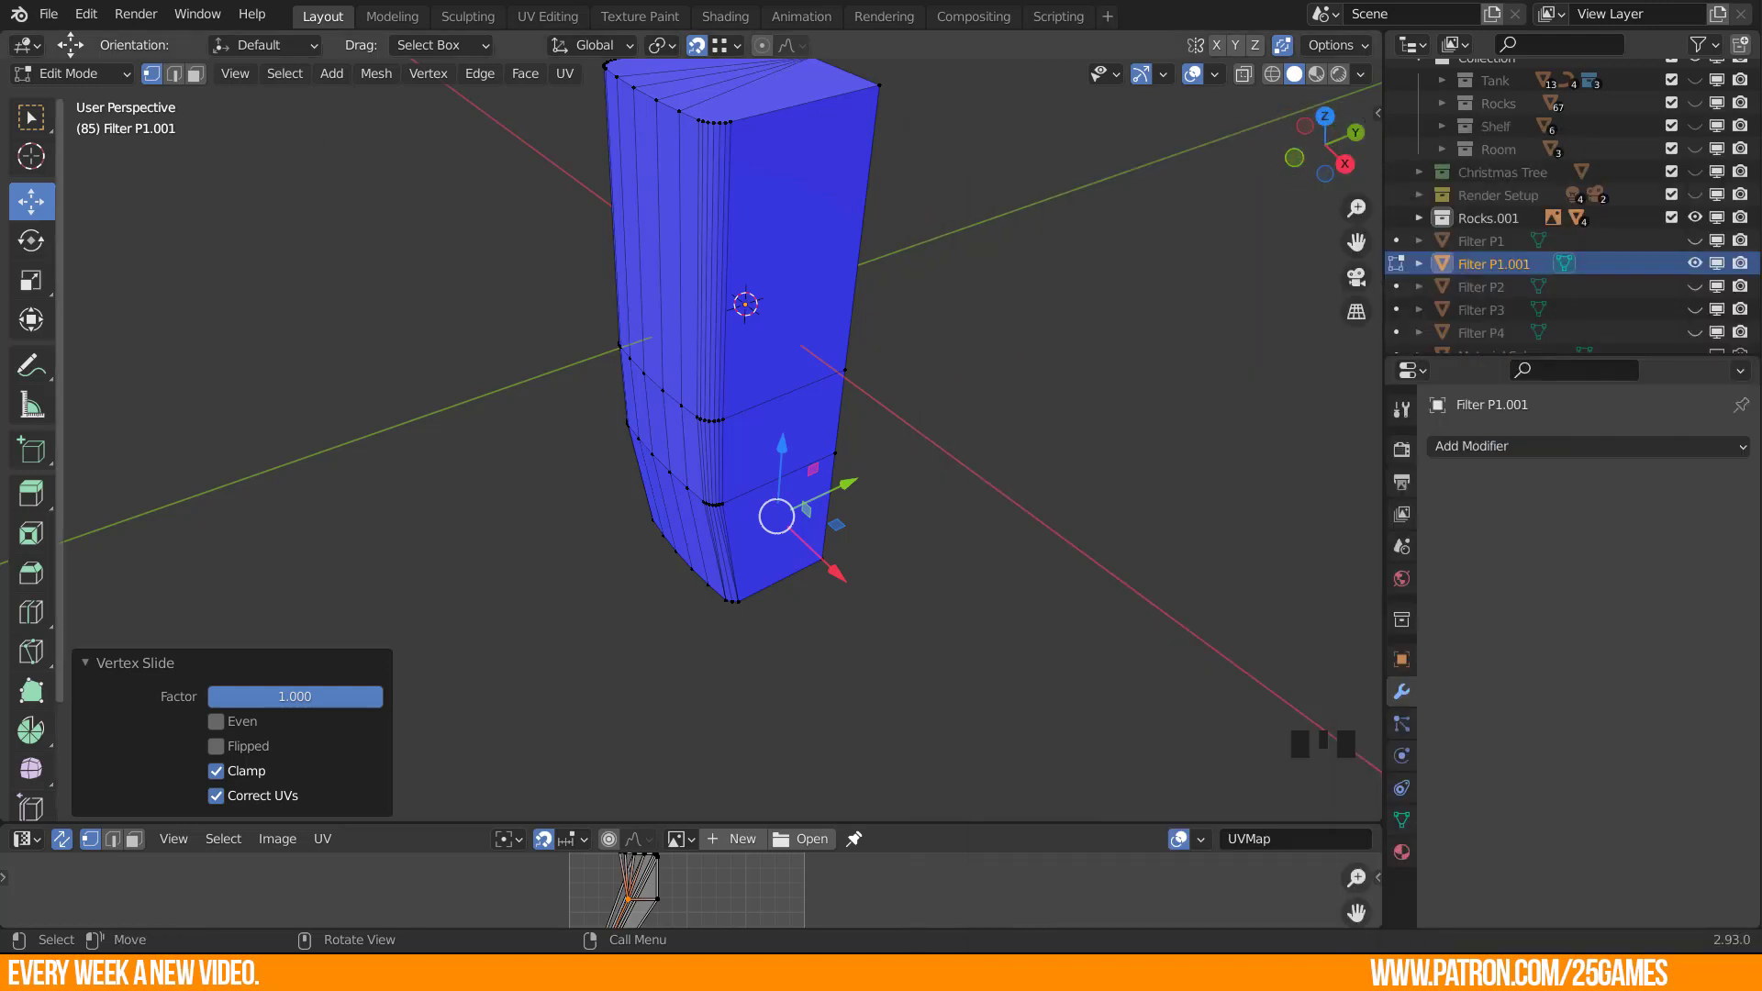
pyautogui.moveTo(0, 87); pyautogui.dragTo(411, 81)
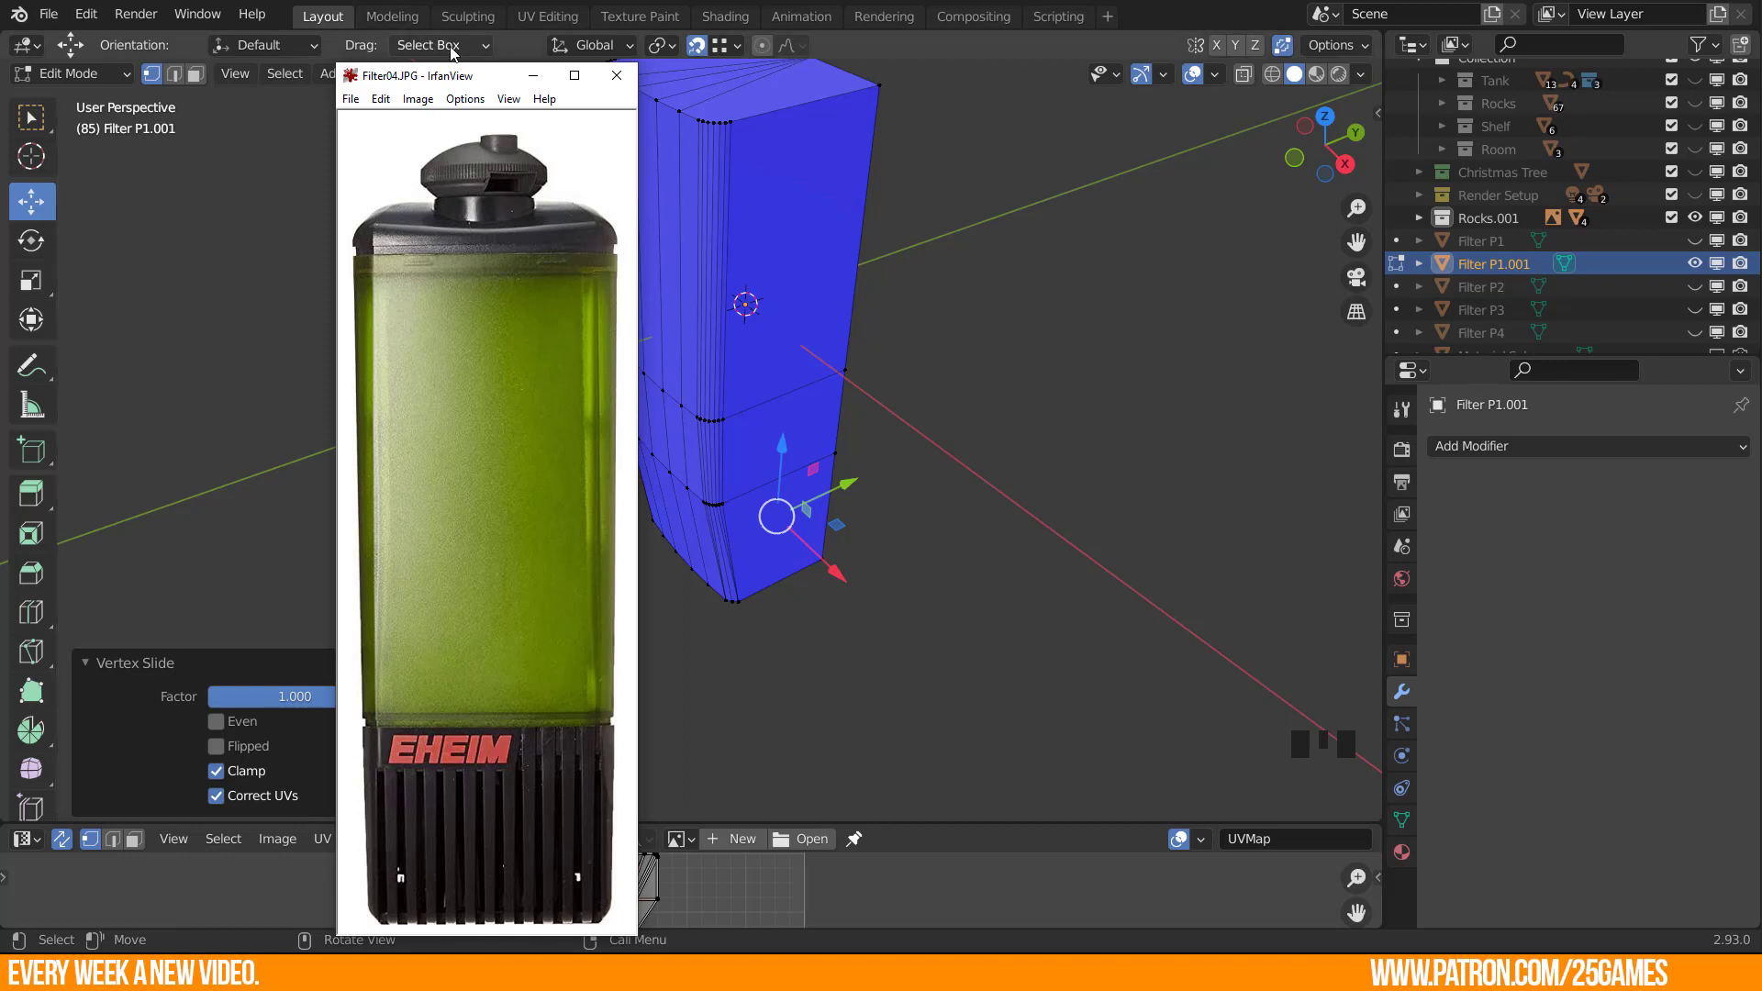
pyautogui.moveTo(479, 81); pyautogui.dragTo(0, 79)
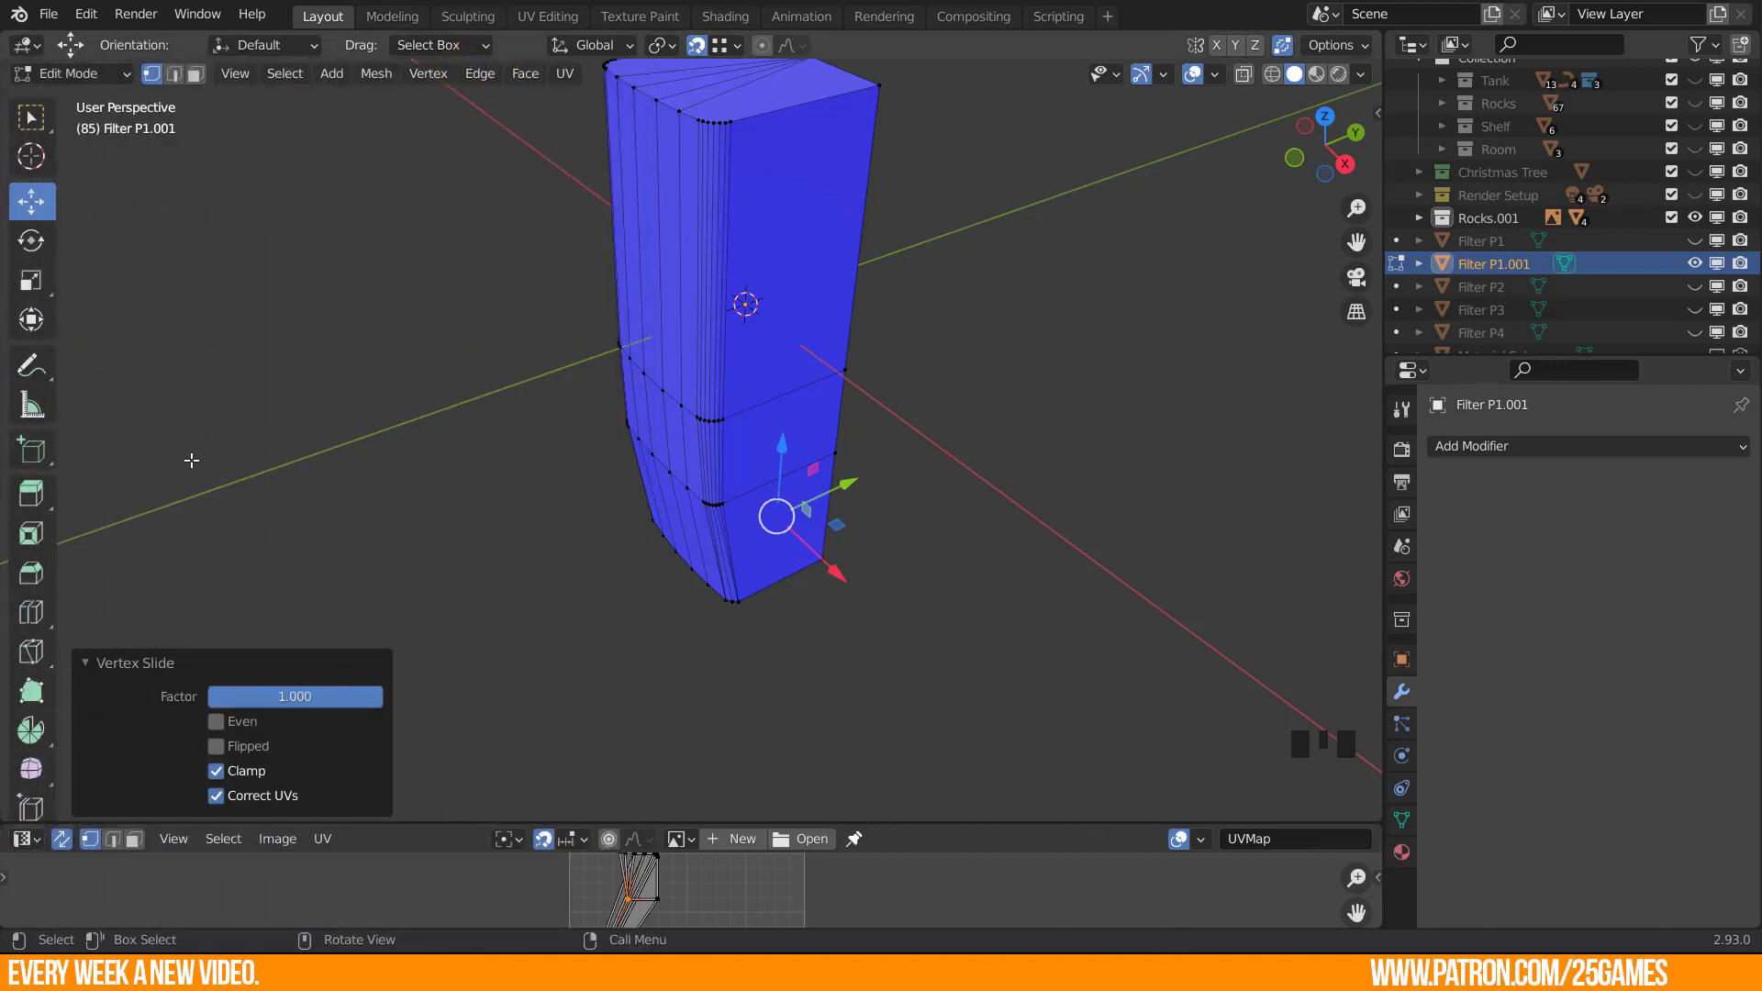
# Enlarge the 3D viewport and examine the housing's lower front and side sections from several angles.
pyautogui.scroll(3, 720, 696)
pyautogui.moveTo(720, 696); pyautogui.dragTo(638, 730, button='middle')
pyautogui.moveTo(613, 587); pyautogui.dragTo(661, 638, button='middle')
pyautogui.scroll(-1, 661, 638)
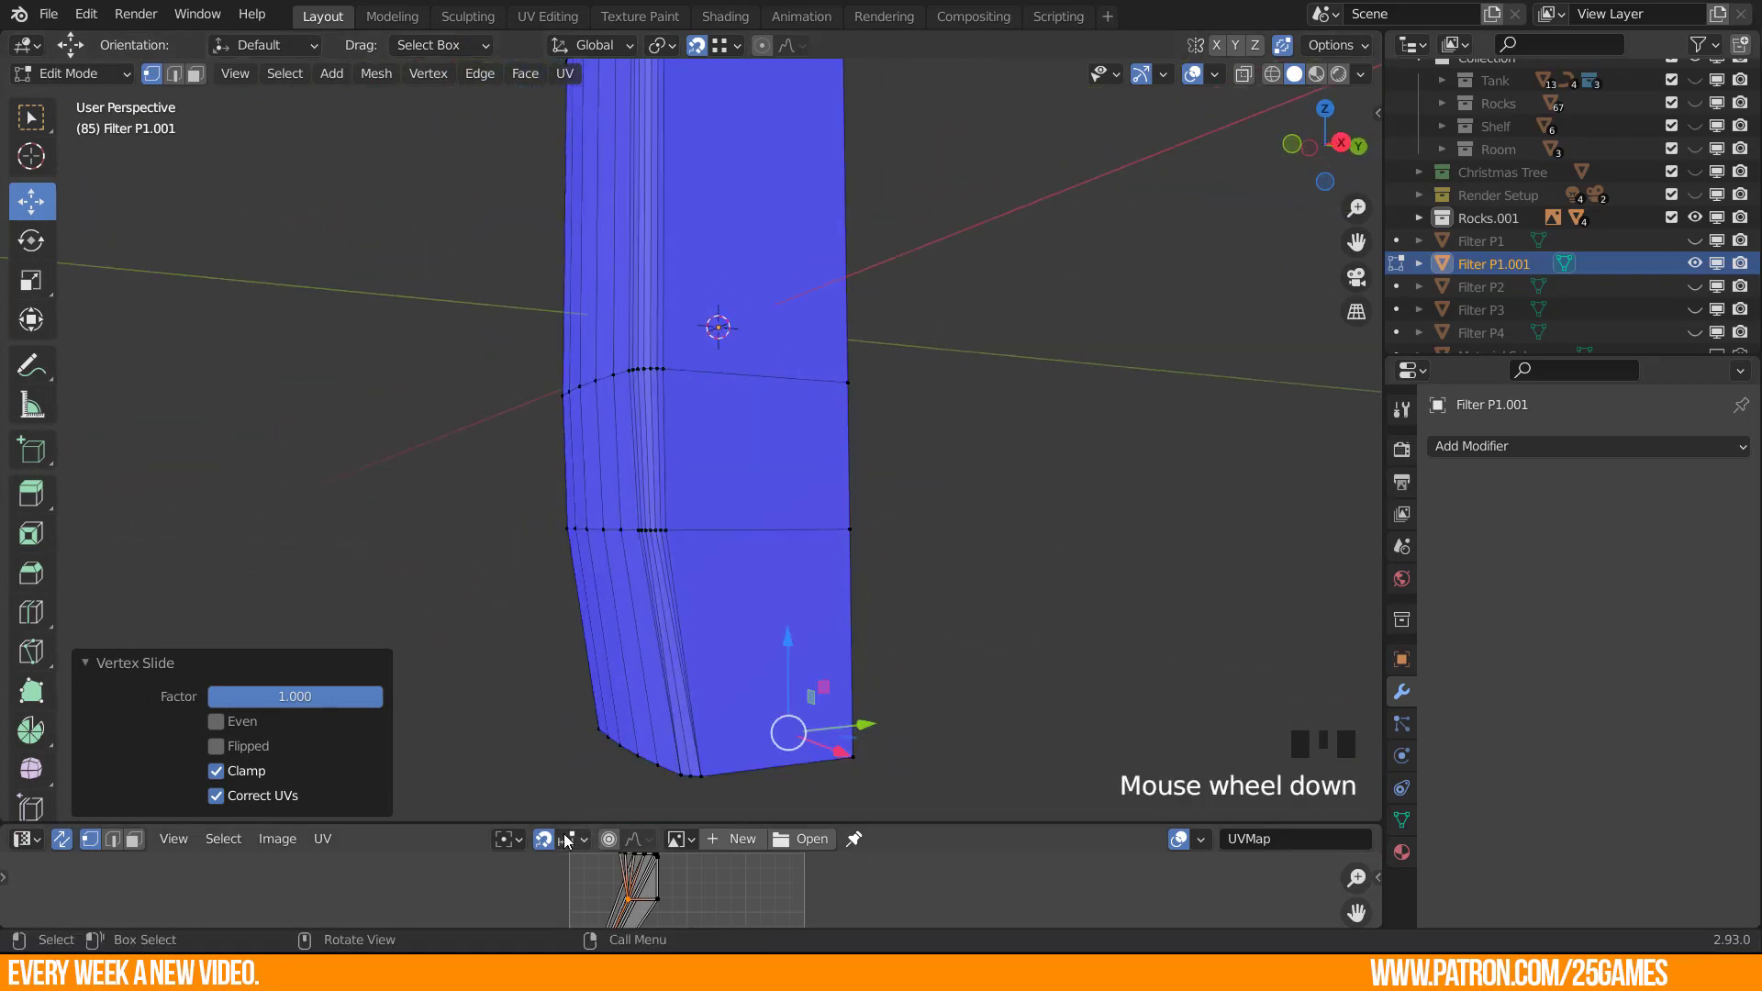
pyautogui.moveTo(562, 823); pyautogui.dragTo(562, 885)
pyautogui.keyDown('shift'); pyautogui.moveTo(451, 510); pyautogui.dragTo(633, 744, button='middle'); pyautogui.keyUp('shift')
pyautogui.keyDown('shift'); pyautogui.moveTo(713, 871); pyautogui.dragTo(674, 647, button='middle'); pyautogui.keyUp('shift')
pyautogui.scroll(4, 748, 760)
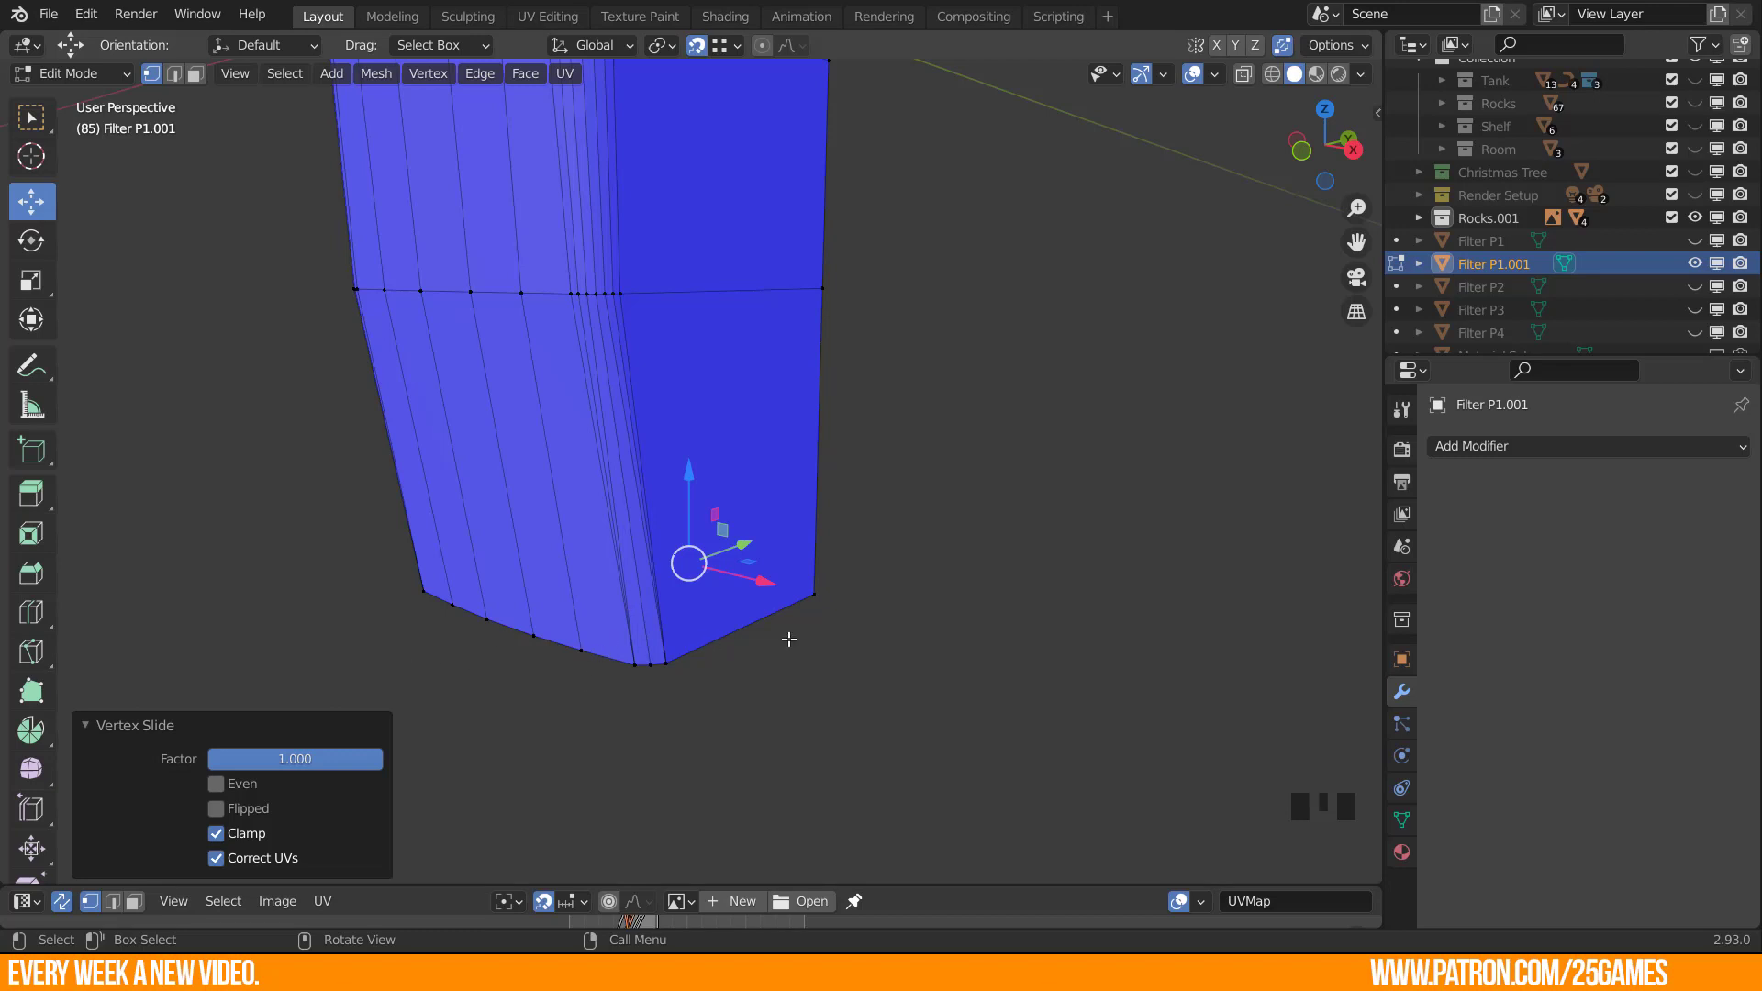
pyautogui.moveTo(786, 637)
pyautogui.mouseDown(button='middle')
pyautogui.moveTo(480, 637)
pyautogui.moveTo(793, 631)
pyautogui.mouseUp(button='middle')
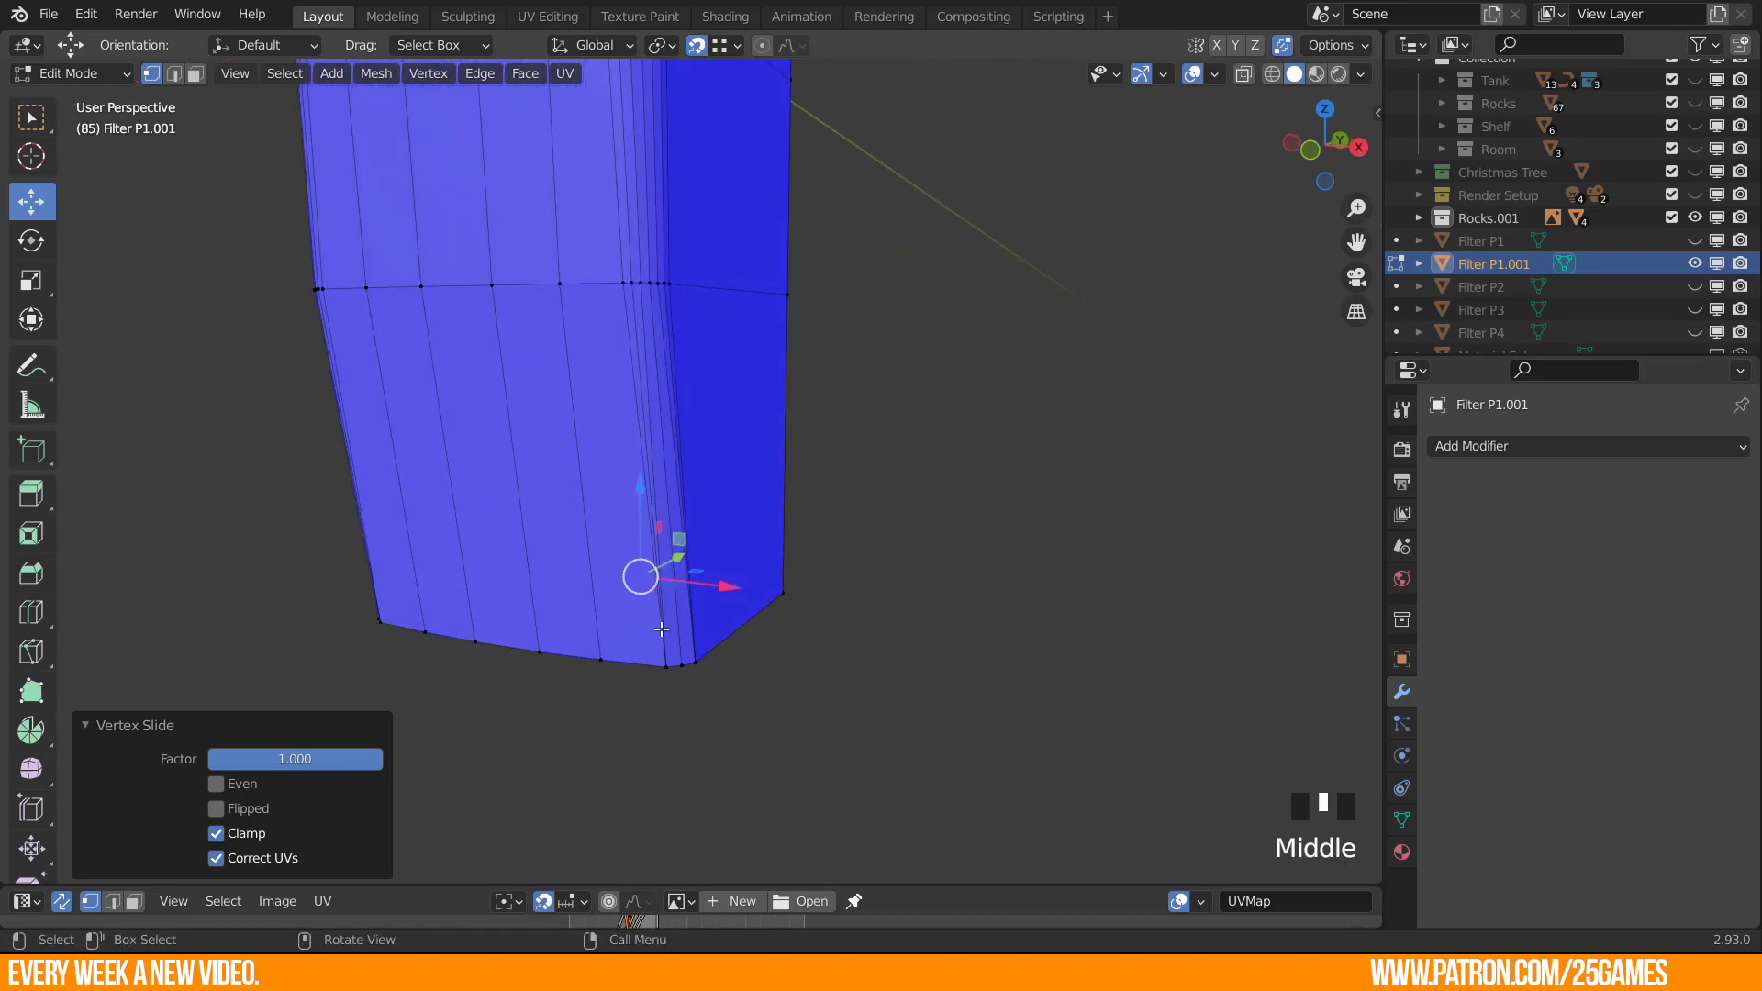
pyautogui.moveTo(626, 625); pyautogui.dragTo(666, 663, button='middle')
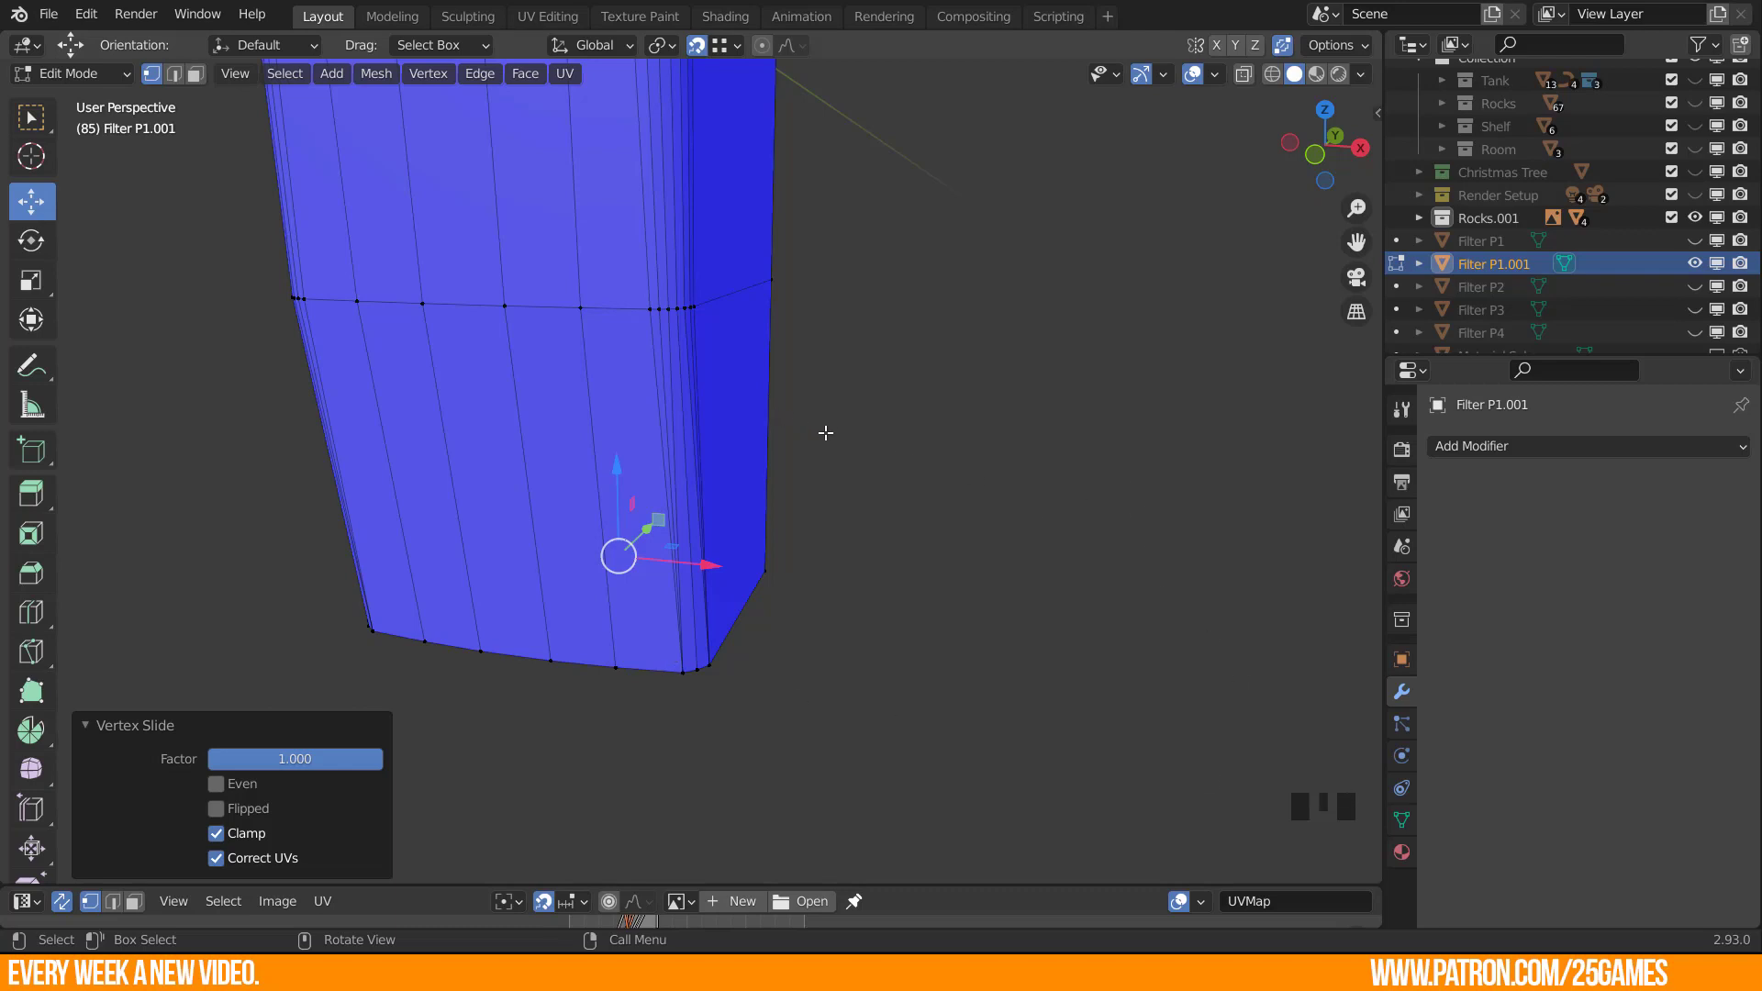
pyautogui.moveTo(825, 432); pyautogui.dragTo(751, 465, button='middle')
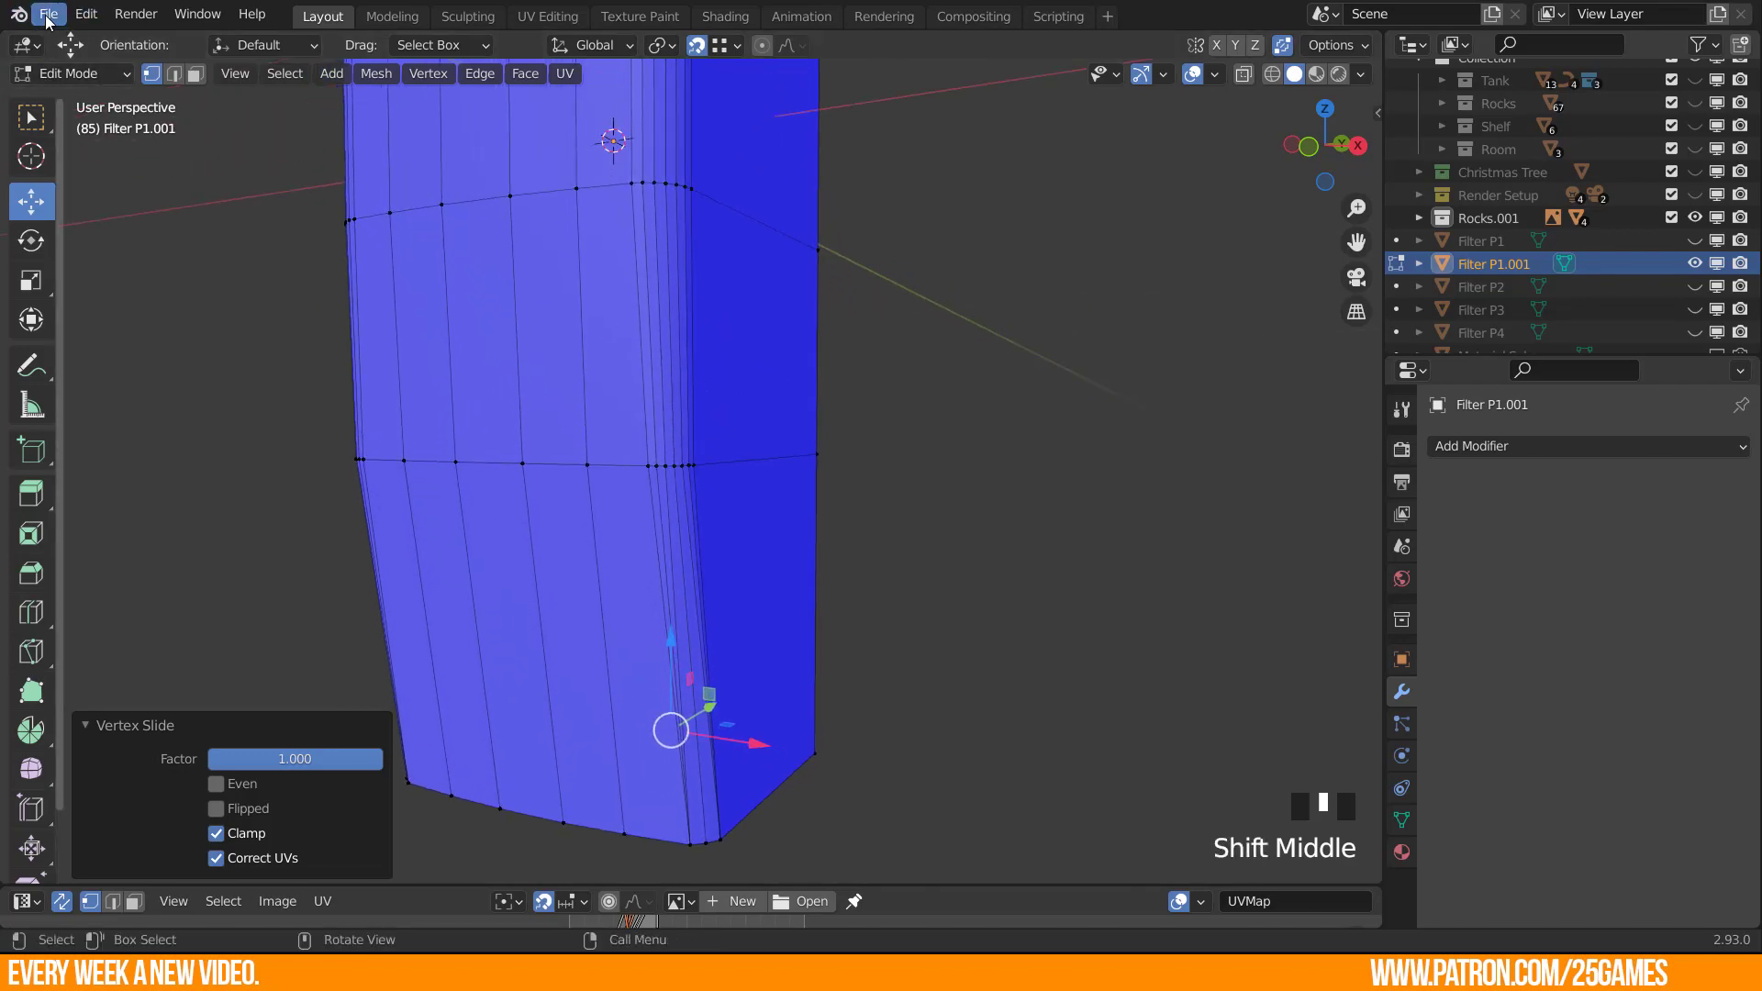
# Search the add-on preferences for "boo", check the Bool Tool add-on's details, and close the preferences.
pyautogui.click(77, 18)
pyautogui.click(131, 349)
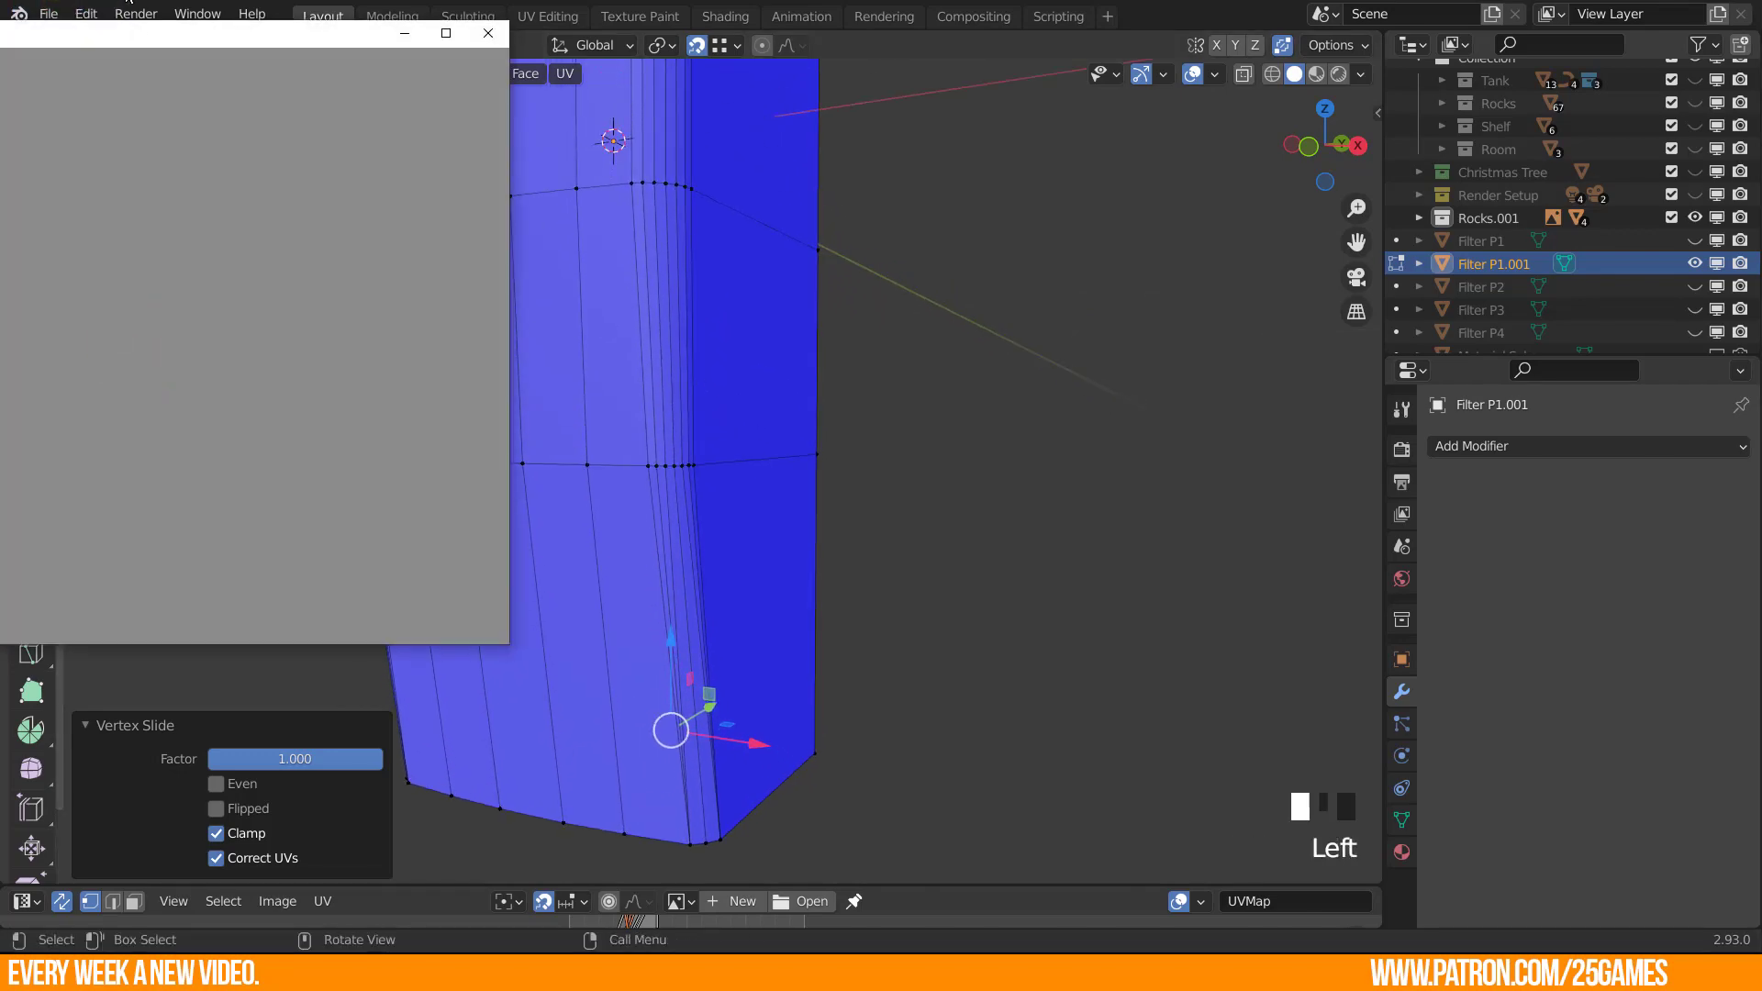
pyautogui.moveTo(143, 32); pyautogui.dragTo(836, 191)
pyautogui.click(1037, 259)
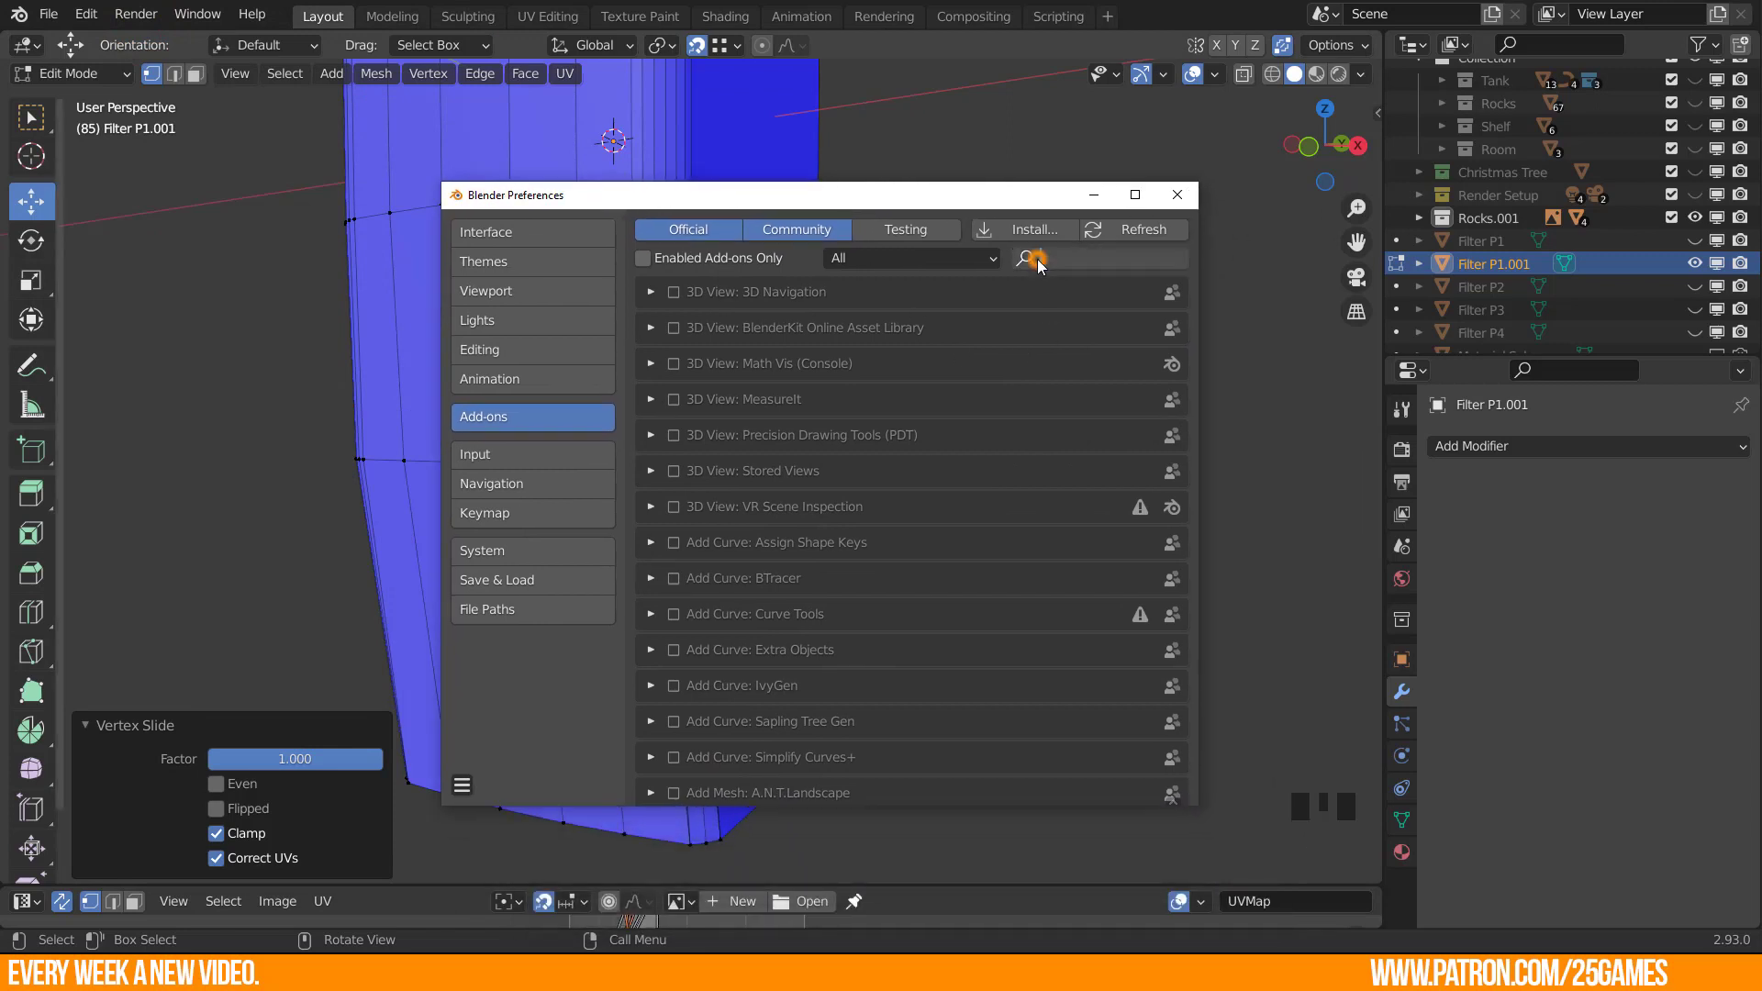
pyautogui.write('boo')
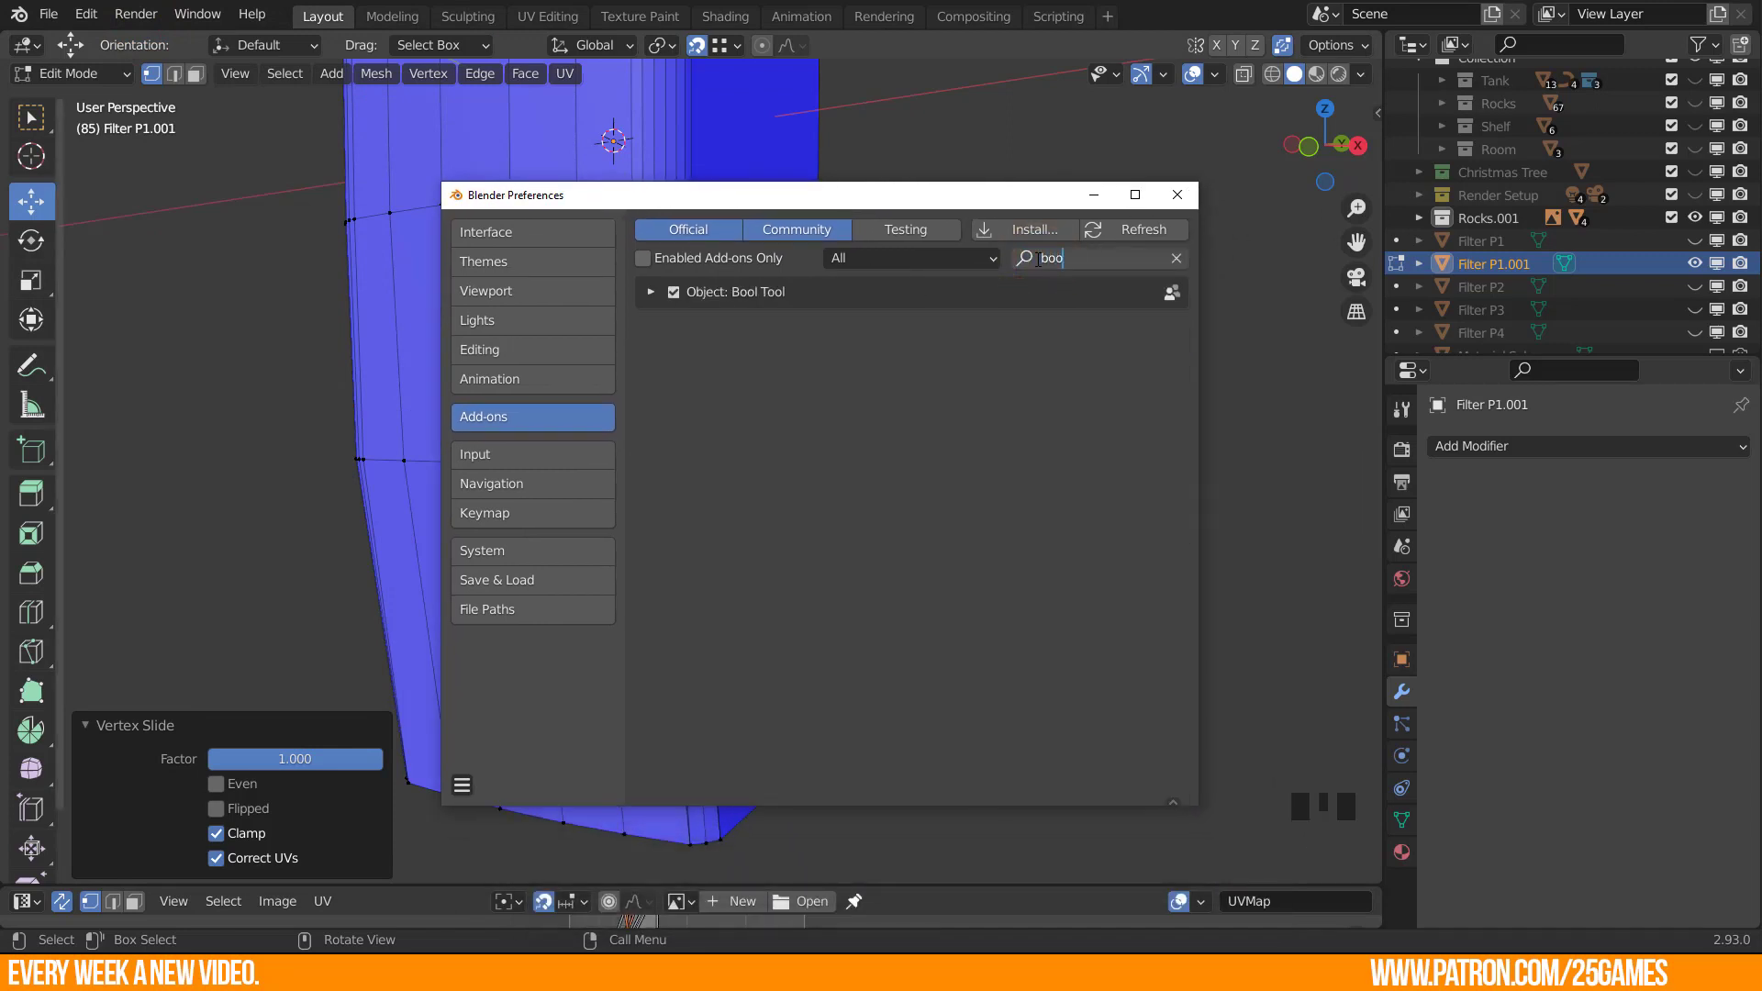
pyautogui.click(646, 295)
pyautogui.click(646, 295)
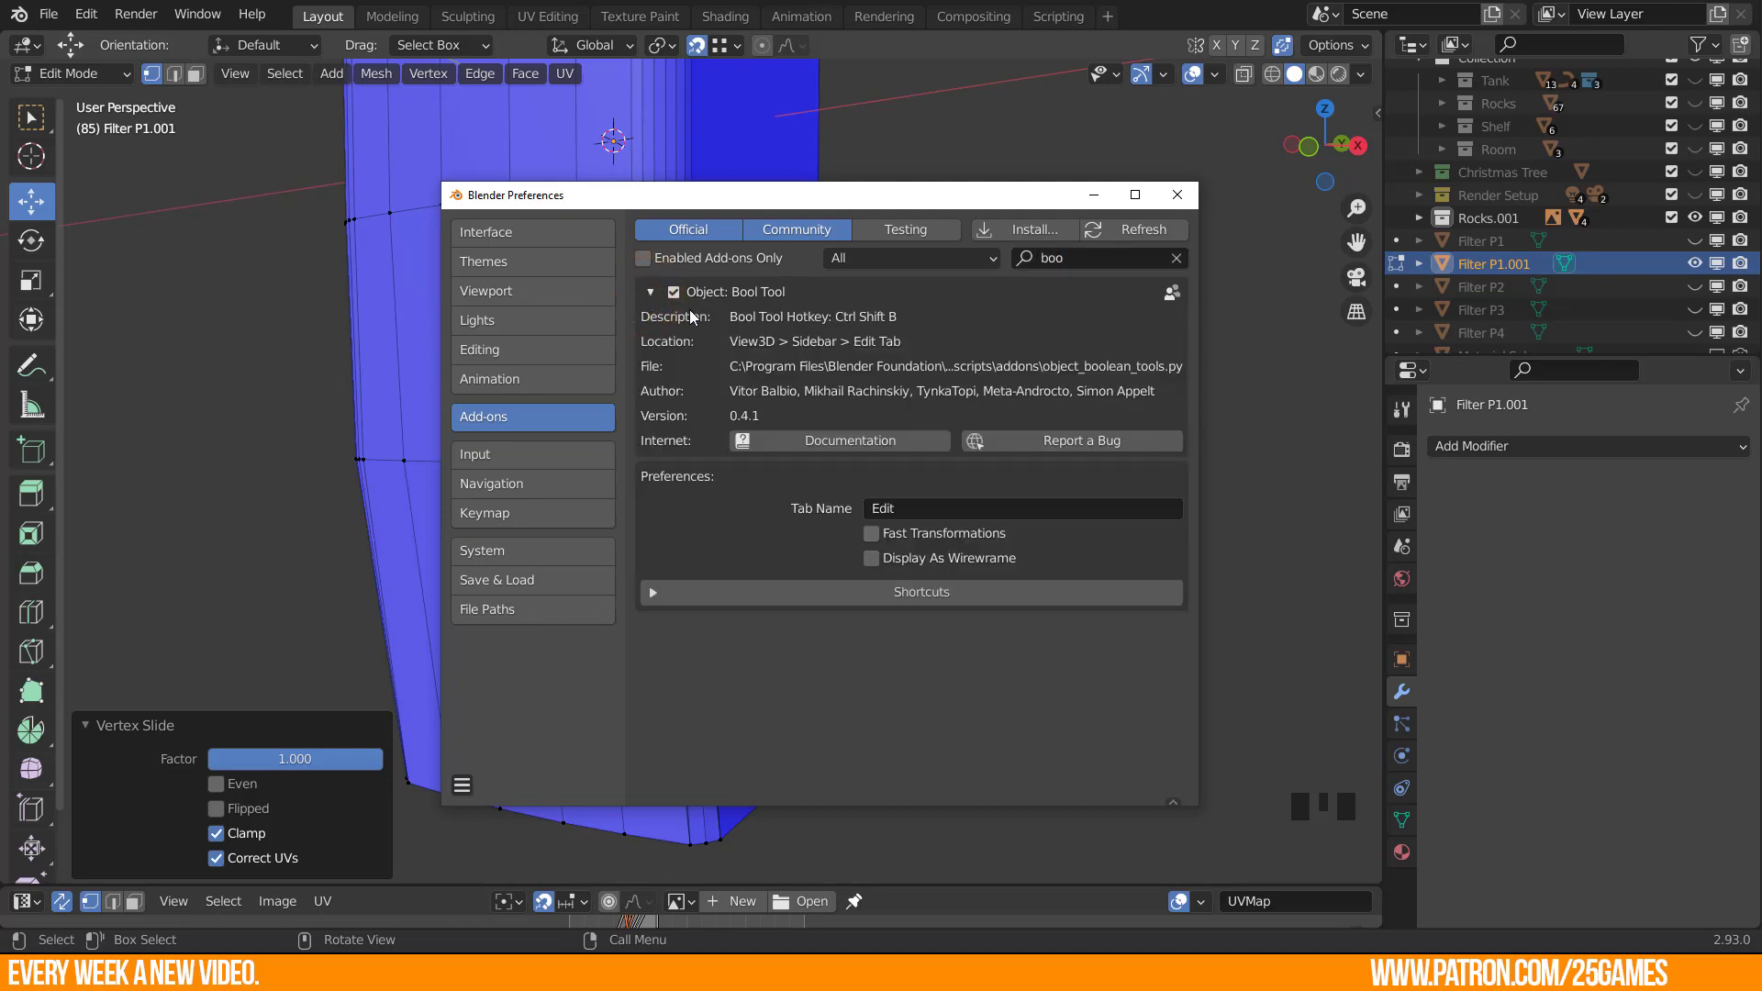
pyautogui.click(1177, 194)
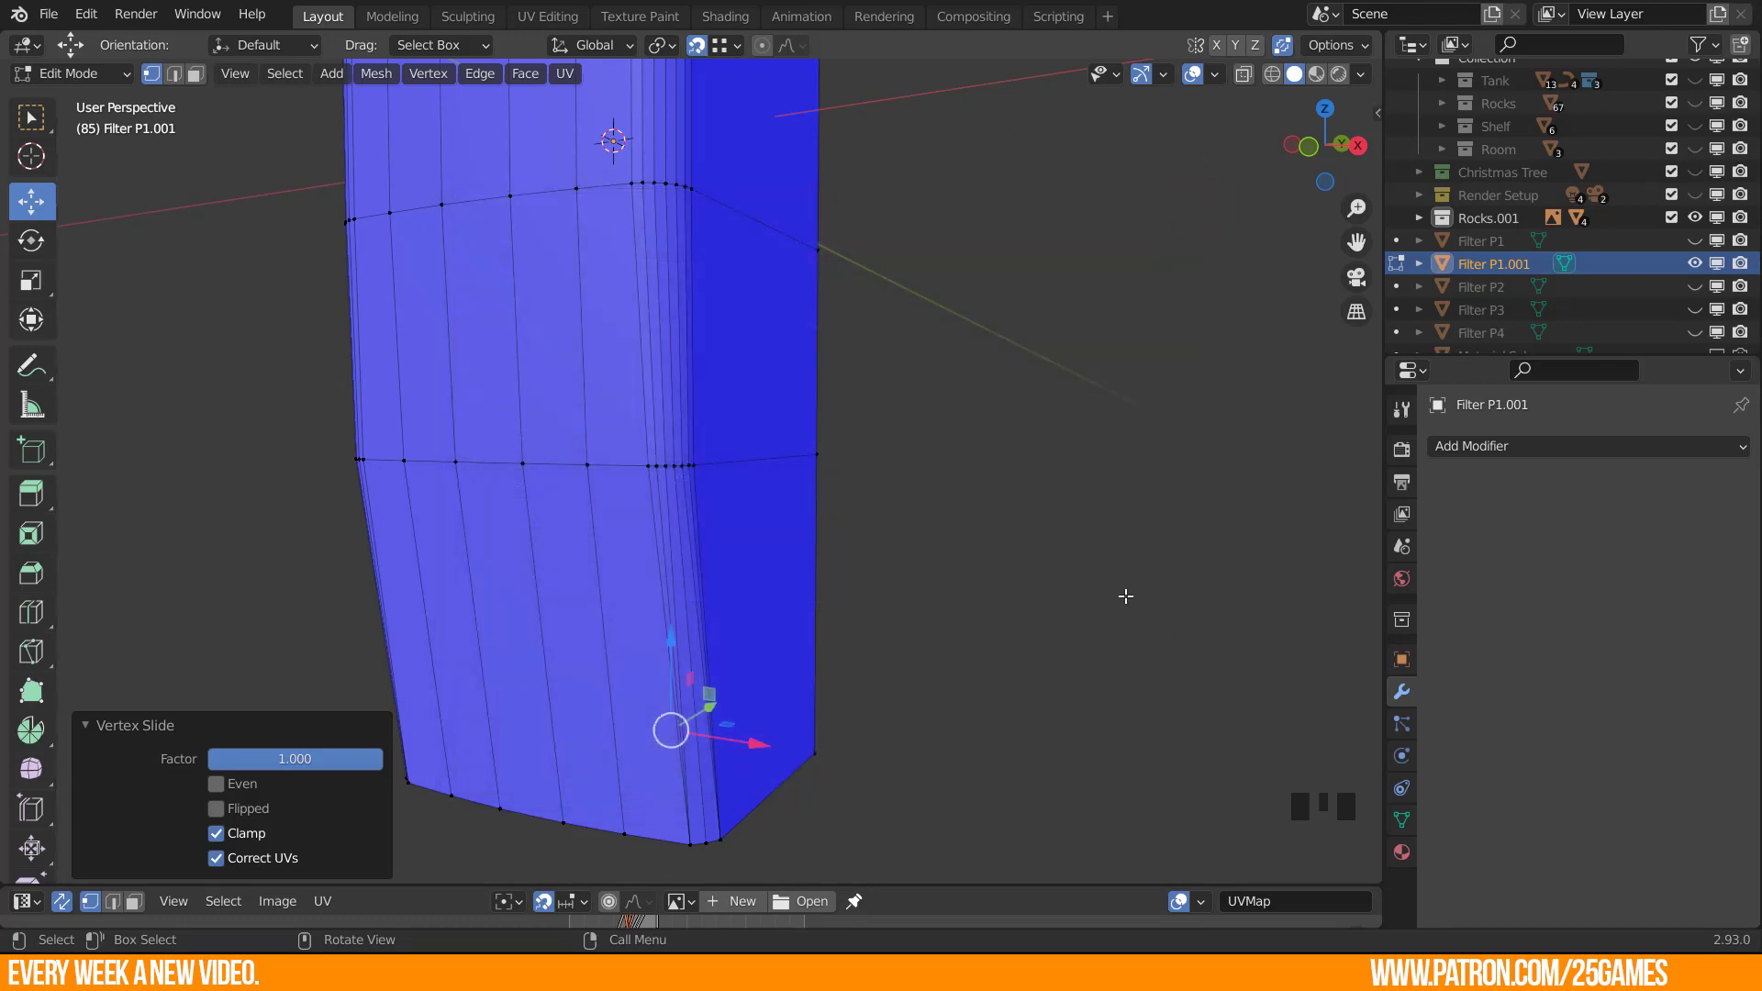
# Return the filter housing to Object Mode and clear the selection.
pyautogui.keyDown('shift'); pyautogui.moveTo(703, 611); pyautogui.dragTo(906, 588, button='middle'); pyautogui.keyUp('shift')
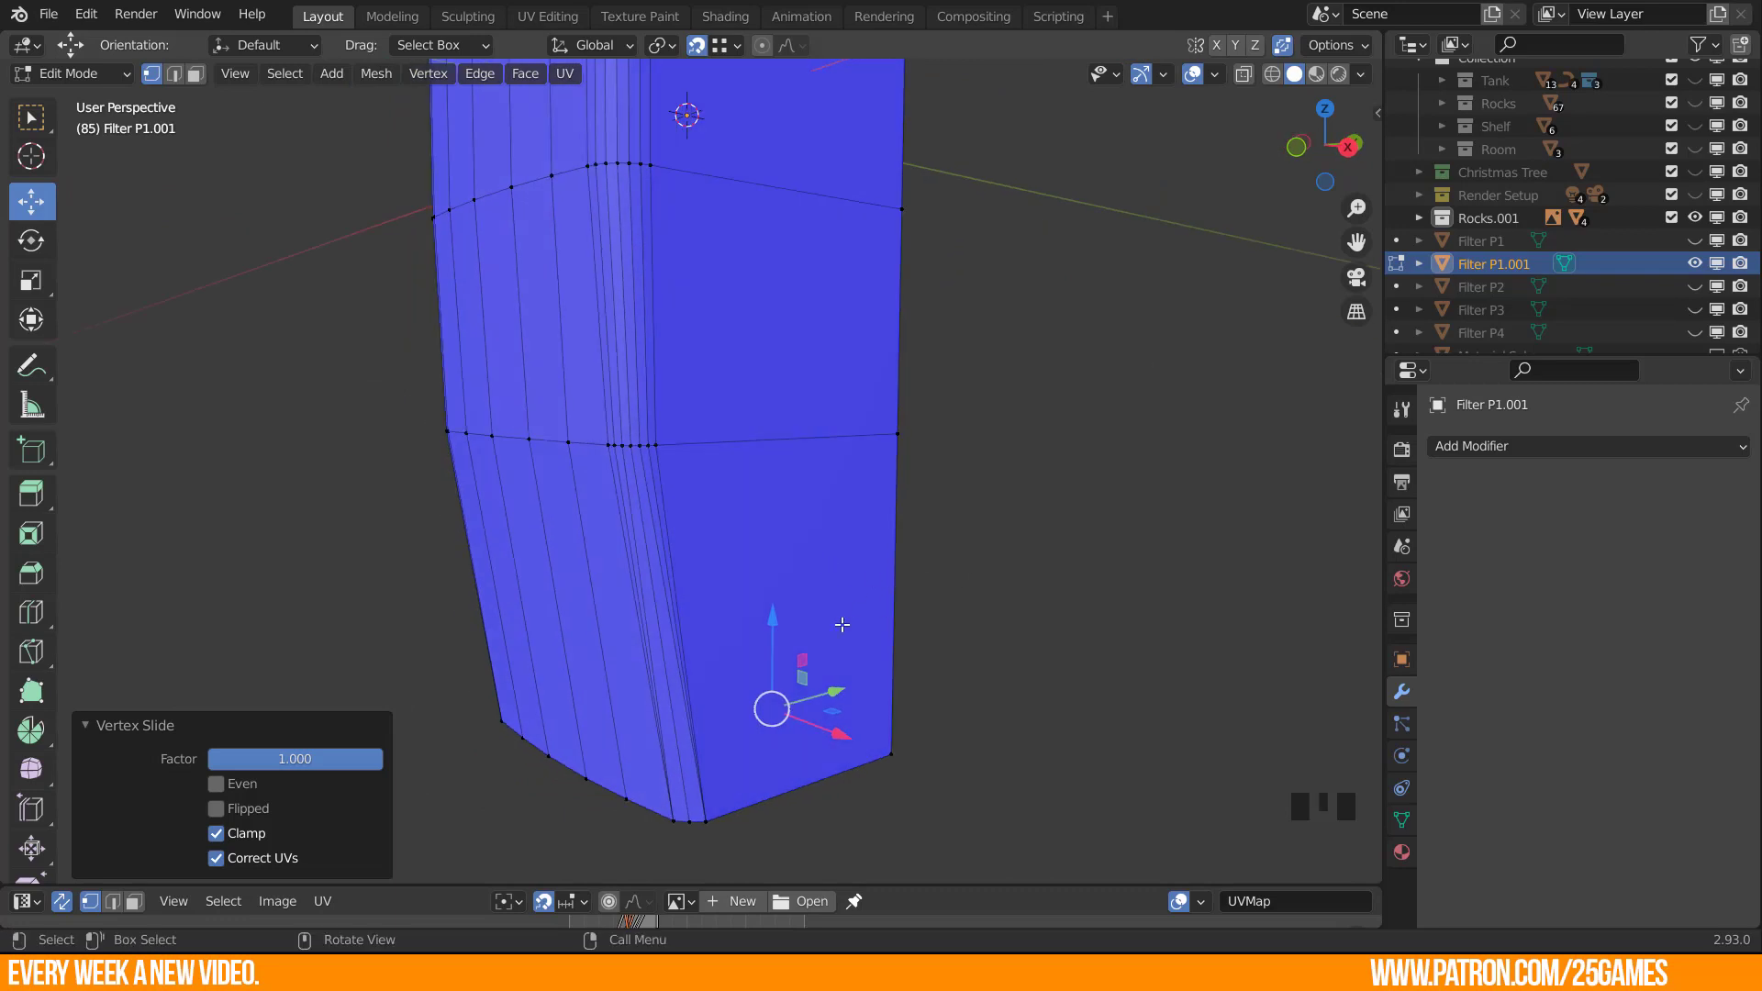
pyautogui.press('Tab')
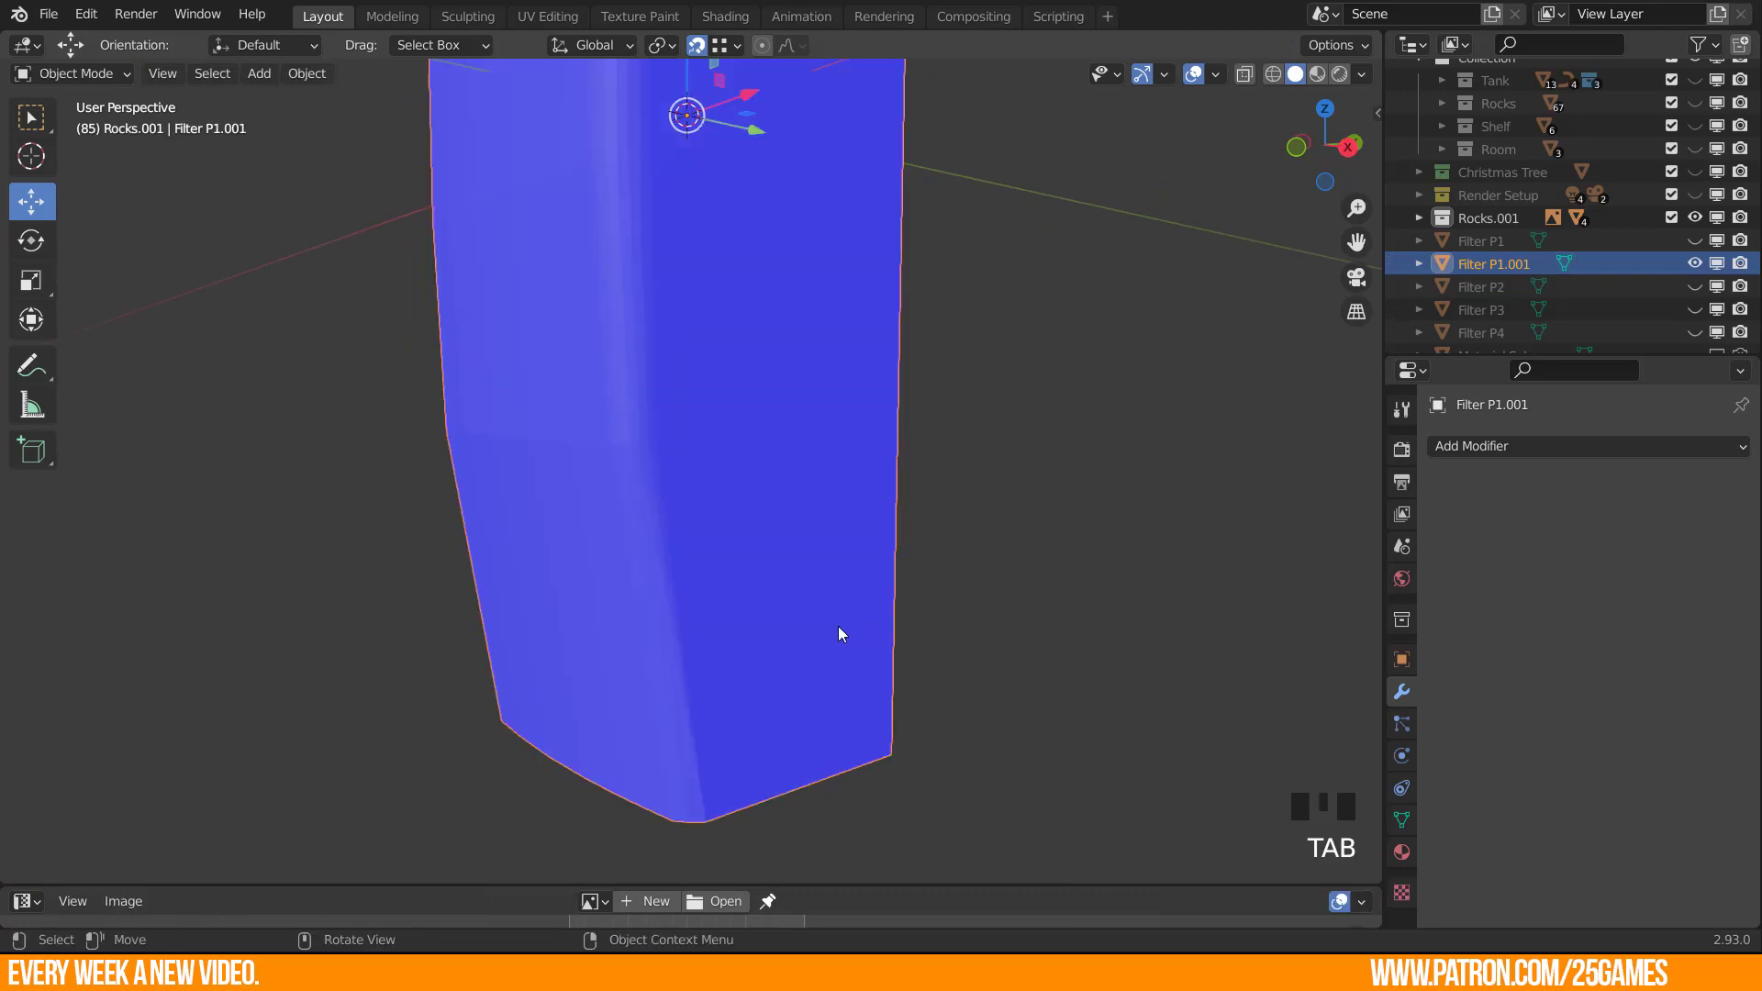
pyautogui.keyDown('shift'); pyautogui.moveTo(838, 626); pyautogui.dragTo(878, 435, button='middle'); pyautogui.keyUp('shift')
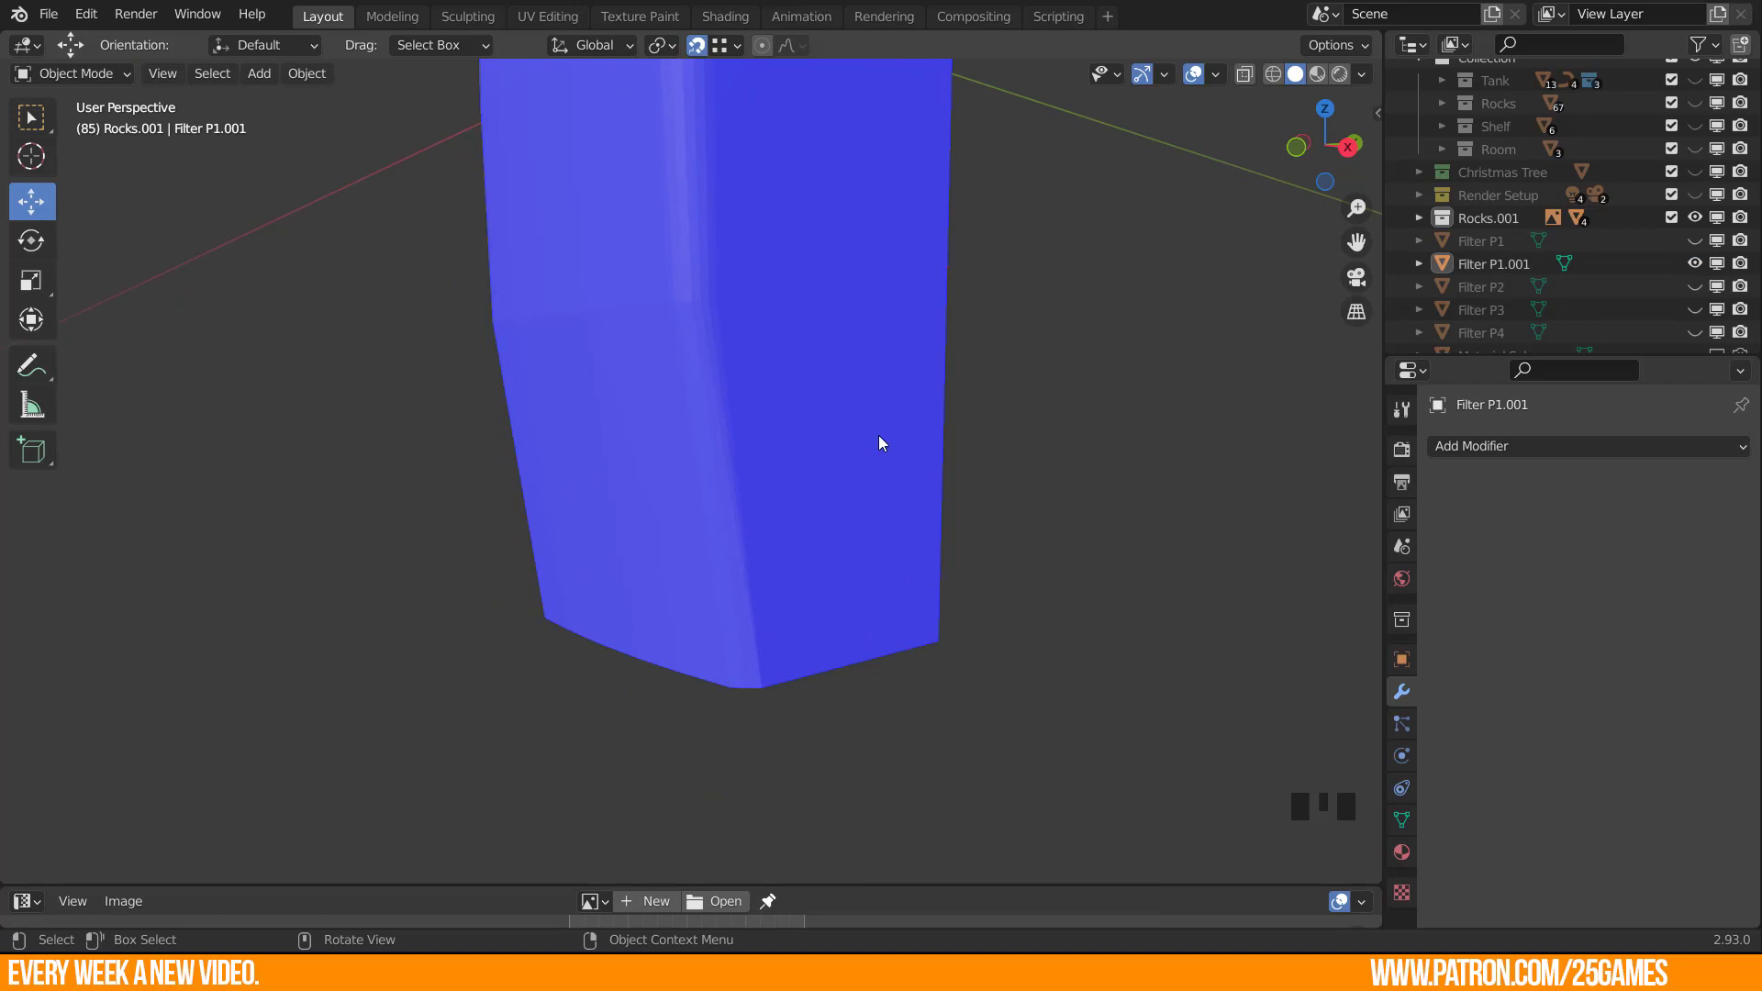
pyautogui.click(868, 510)
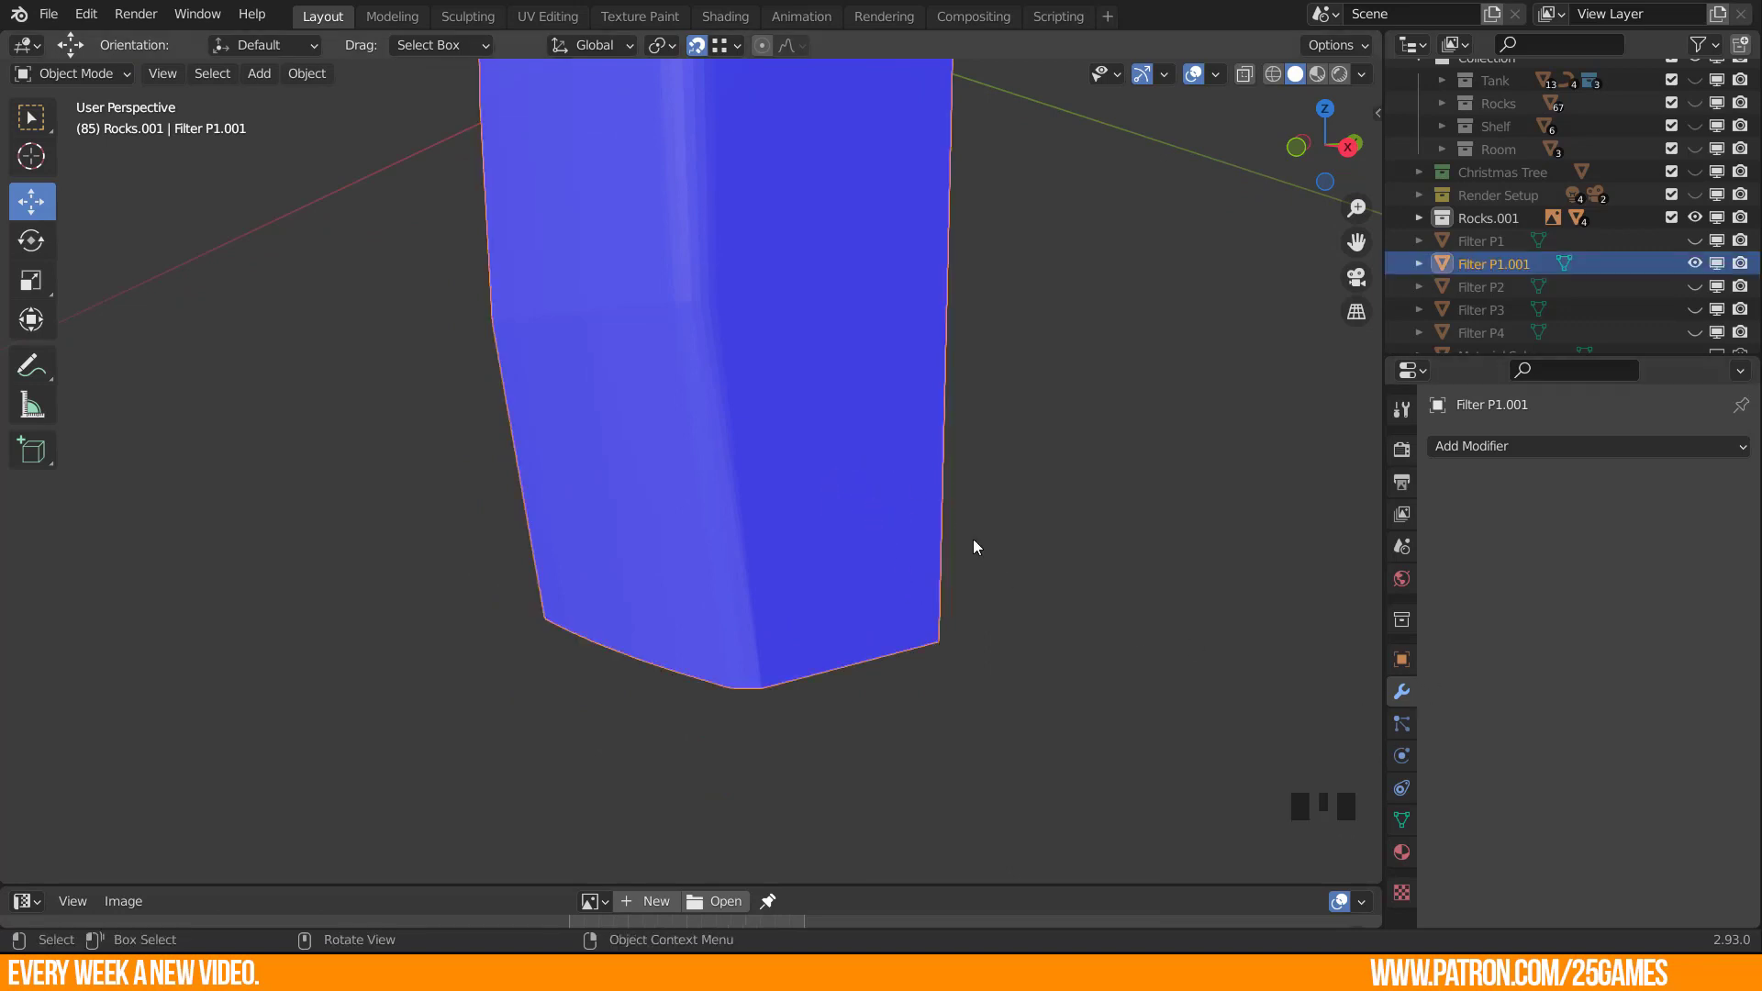
pyautogui.click(1131, 695)
# Add a cube mesh at the housing's centre and scale it down to about 0.11.
pyautogui.scroll(-2, 868, 668)
pyautogui.moveTo(874, 664); pyautogui.dragTo(943, 664, button='middle')
pyautogui.hotkey('shift', 'a')
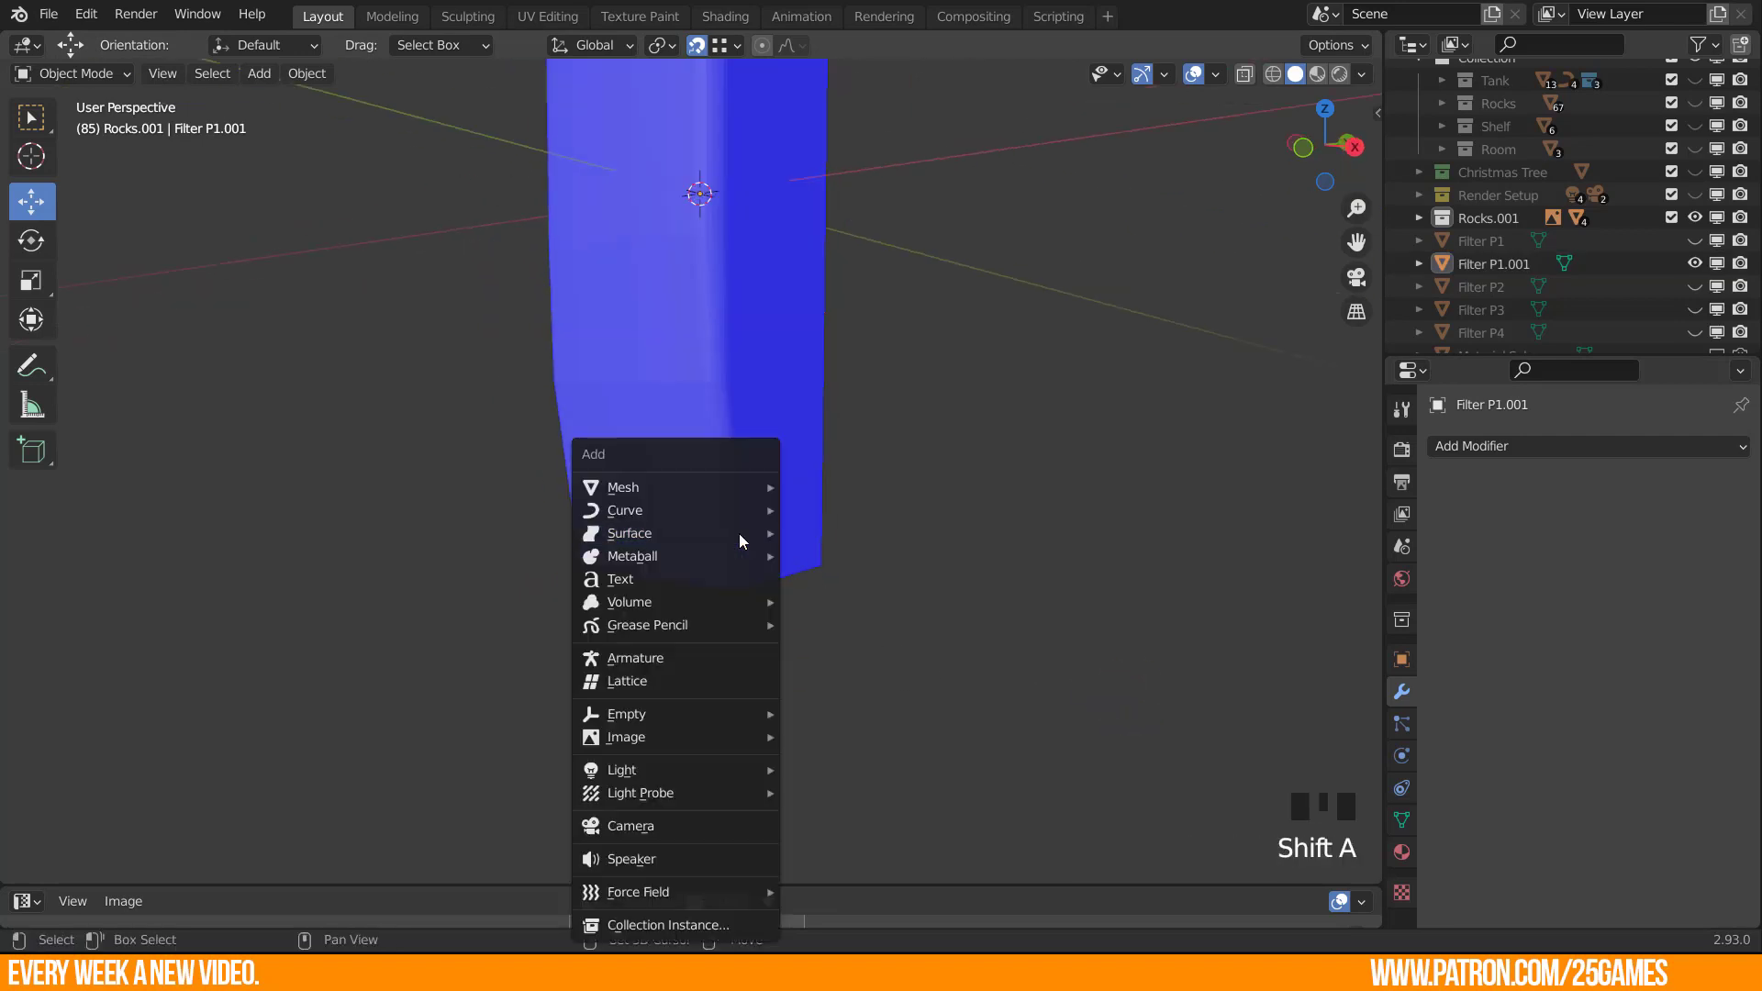
pyautogui.moveTo(621, 487)
pyautogui.click(819, 508)
pyautogui.scroll(-12, 811, 500)
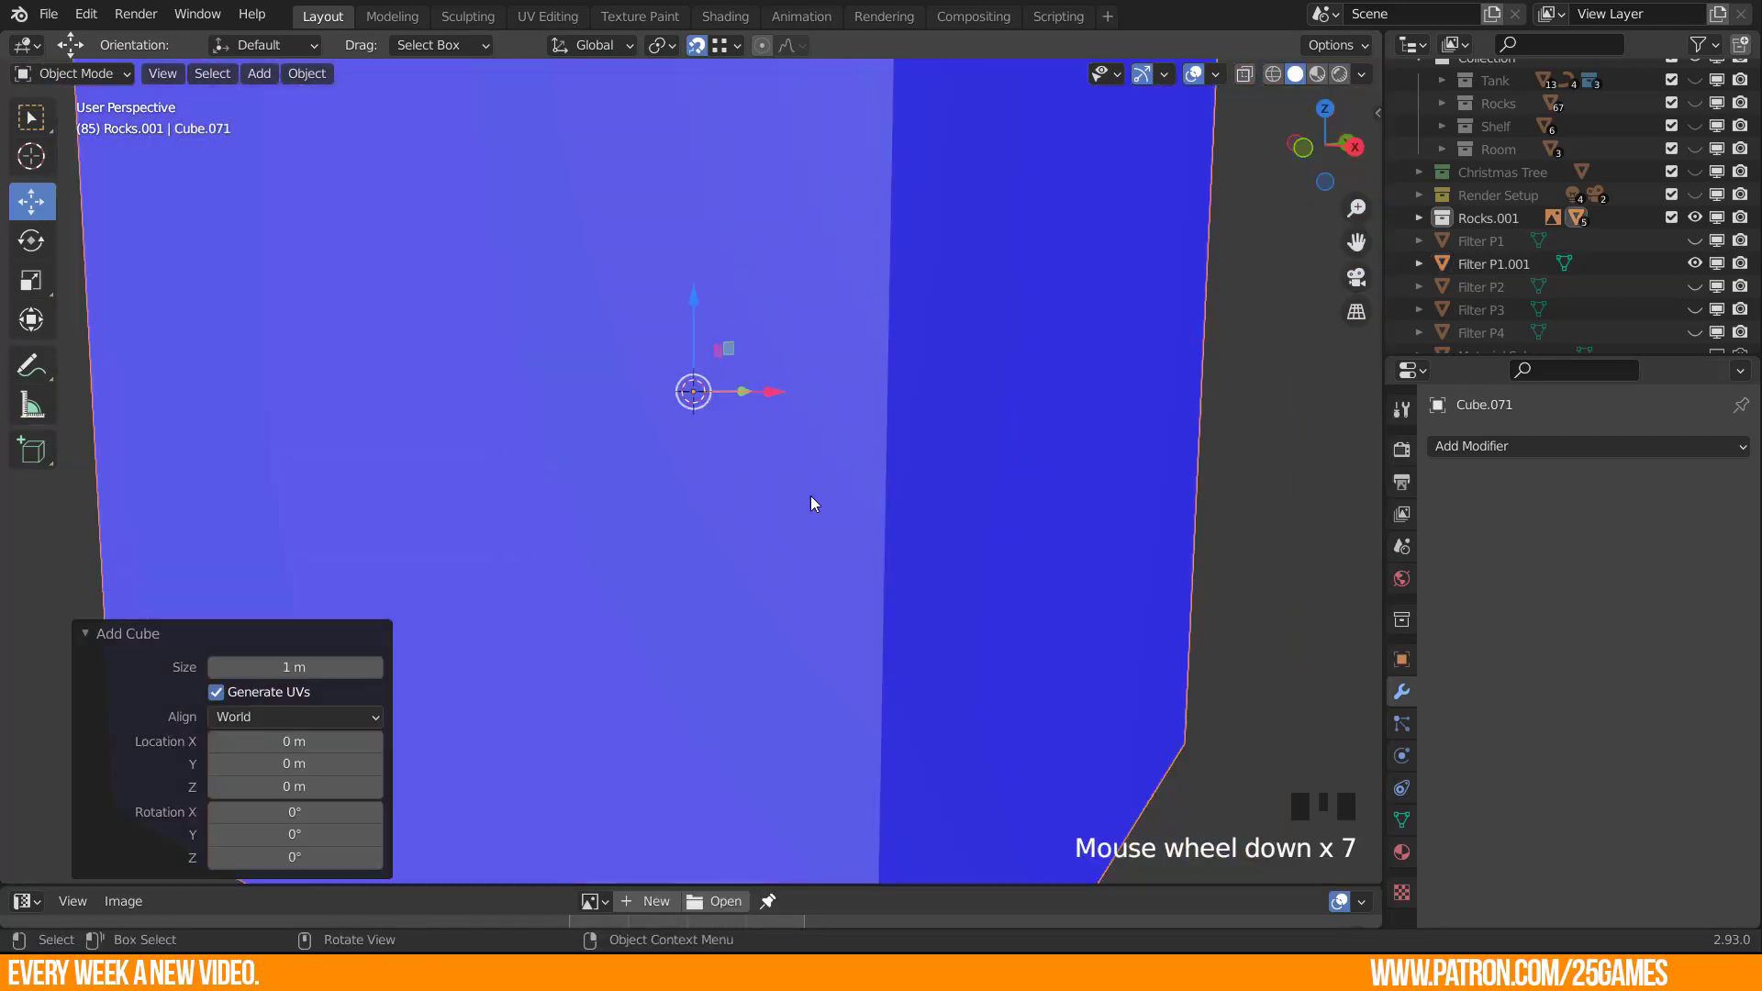
pyautogui.press('s')
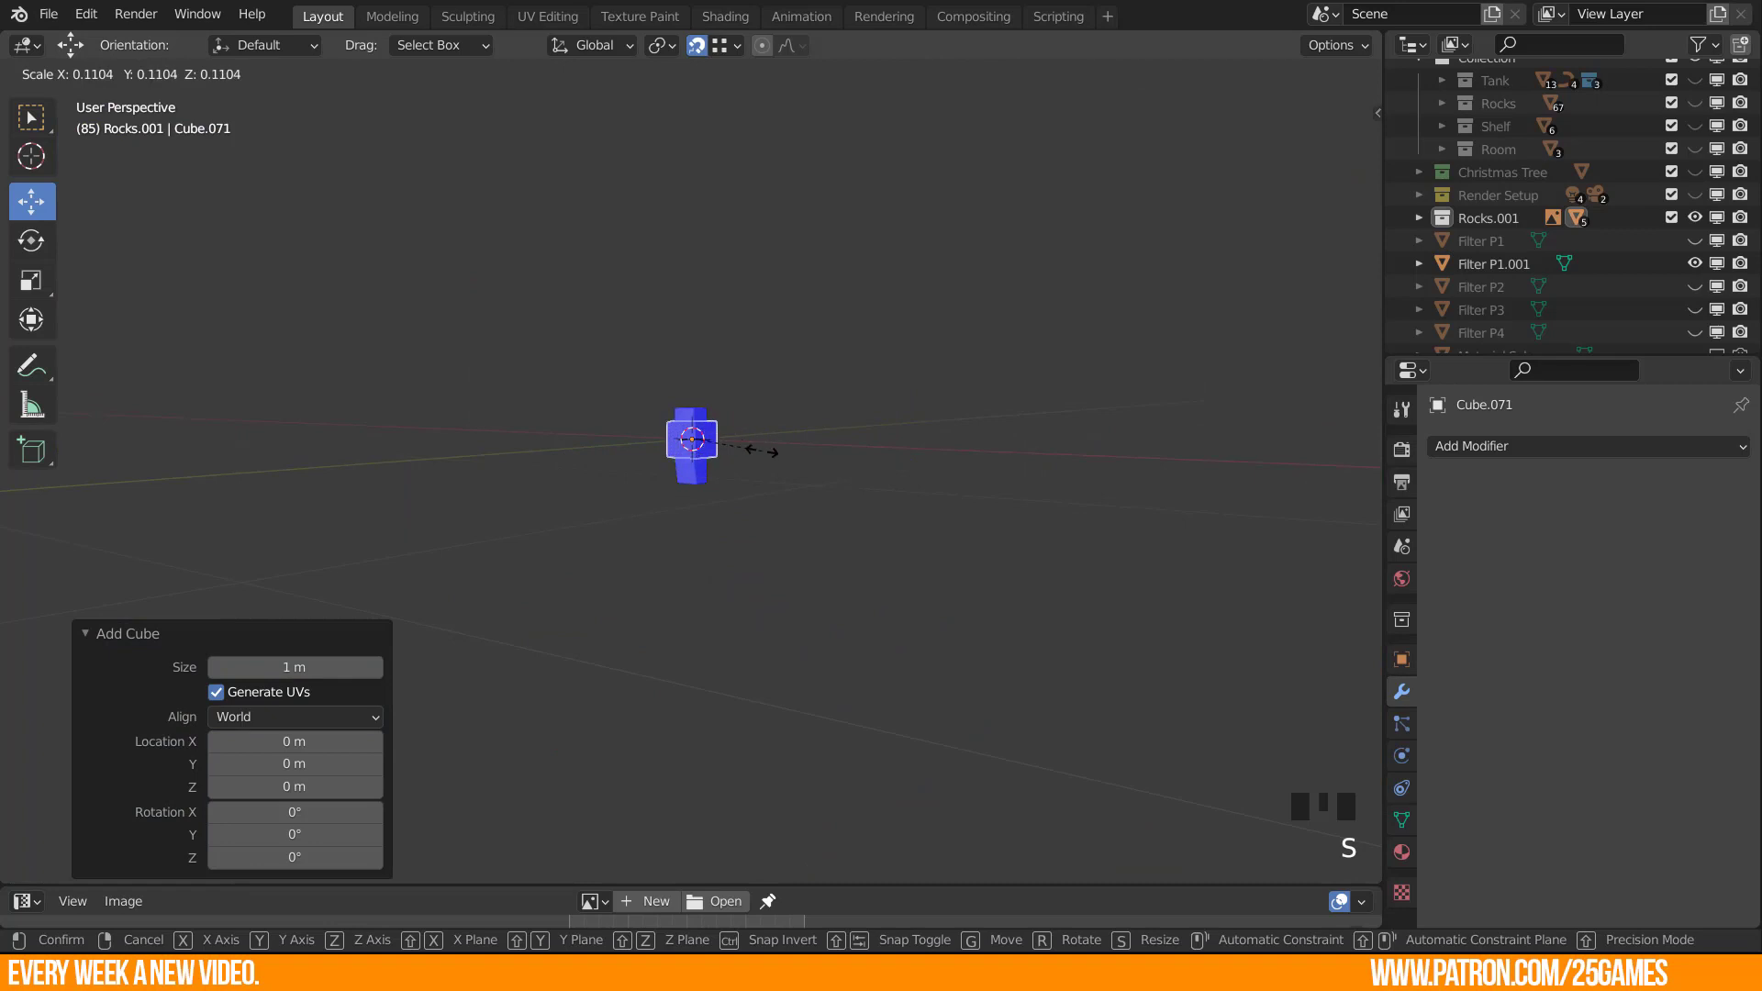
pyautogui.click(758, 453)
# Move the cube down about 0.094 m along Z over the housing's lower section.
pyautogui.scroll(6, 745, 464)
pyautogui.scroll(4, 745, 465)
pyautogui.moveTo(693, 164); pyautogui.dragTo(701, 359)
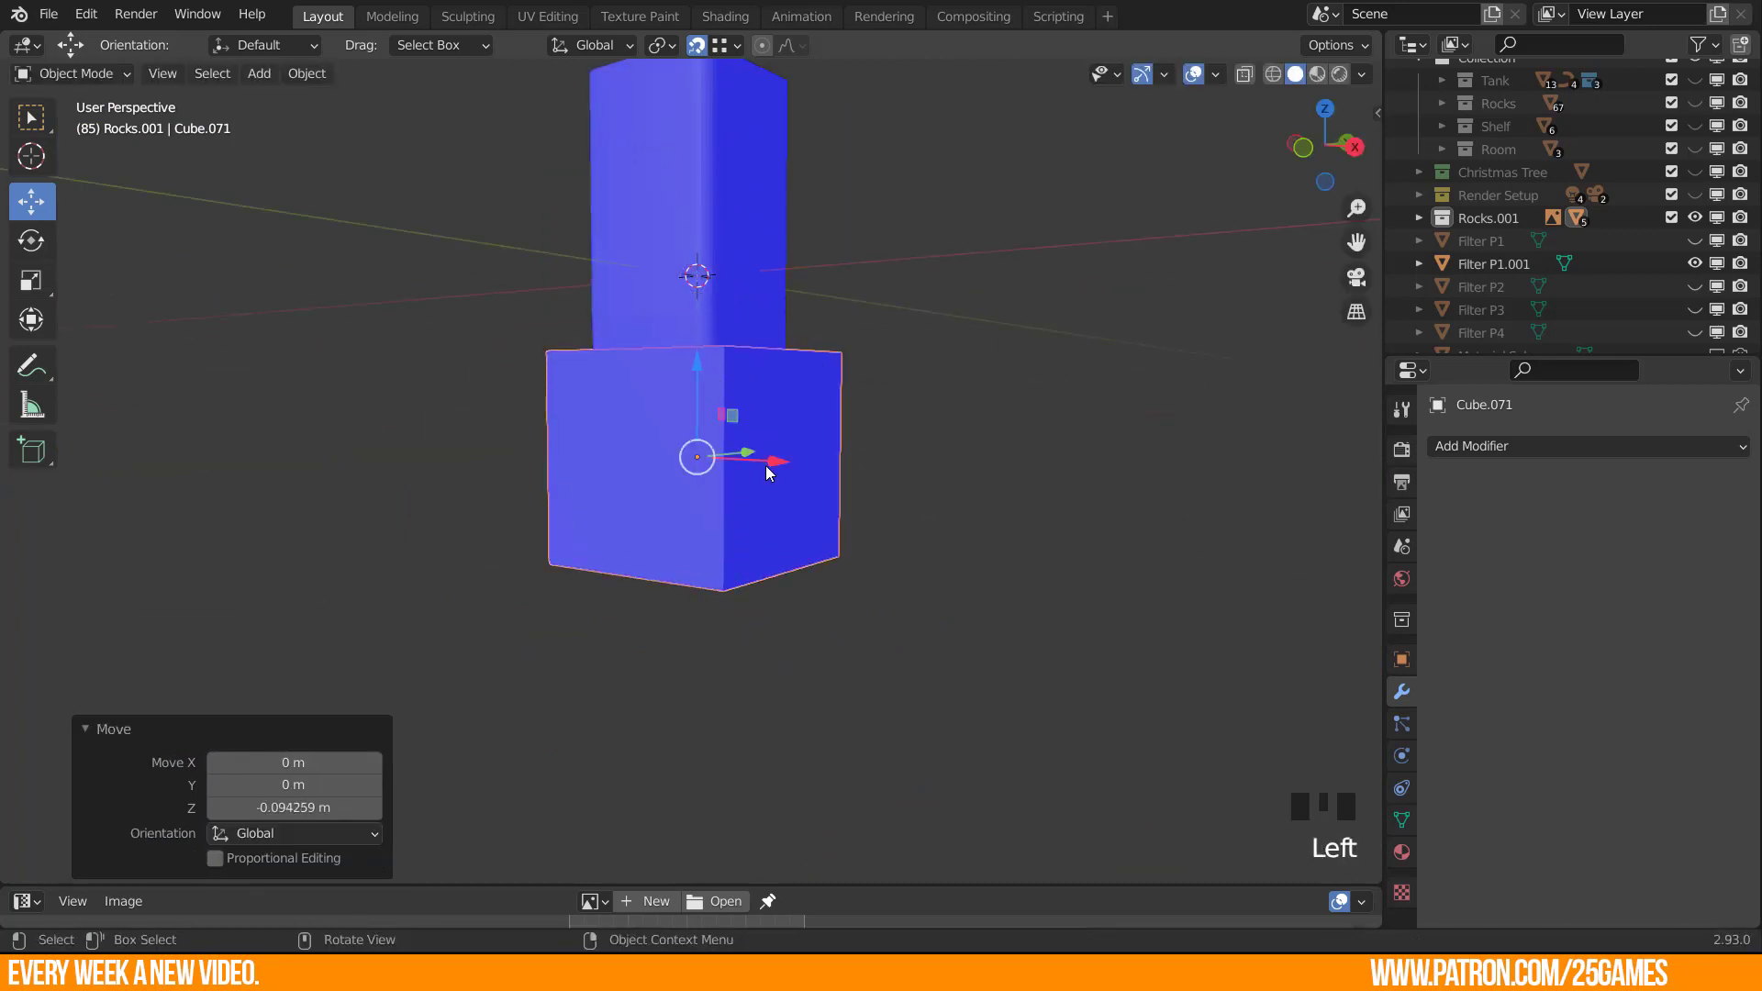
# Rotate the cube 45° in the front view to form a diamond.
pyautogui.press('KP_1')
pyautogui.scroll(2, 832, 588)
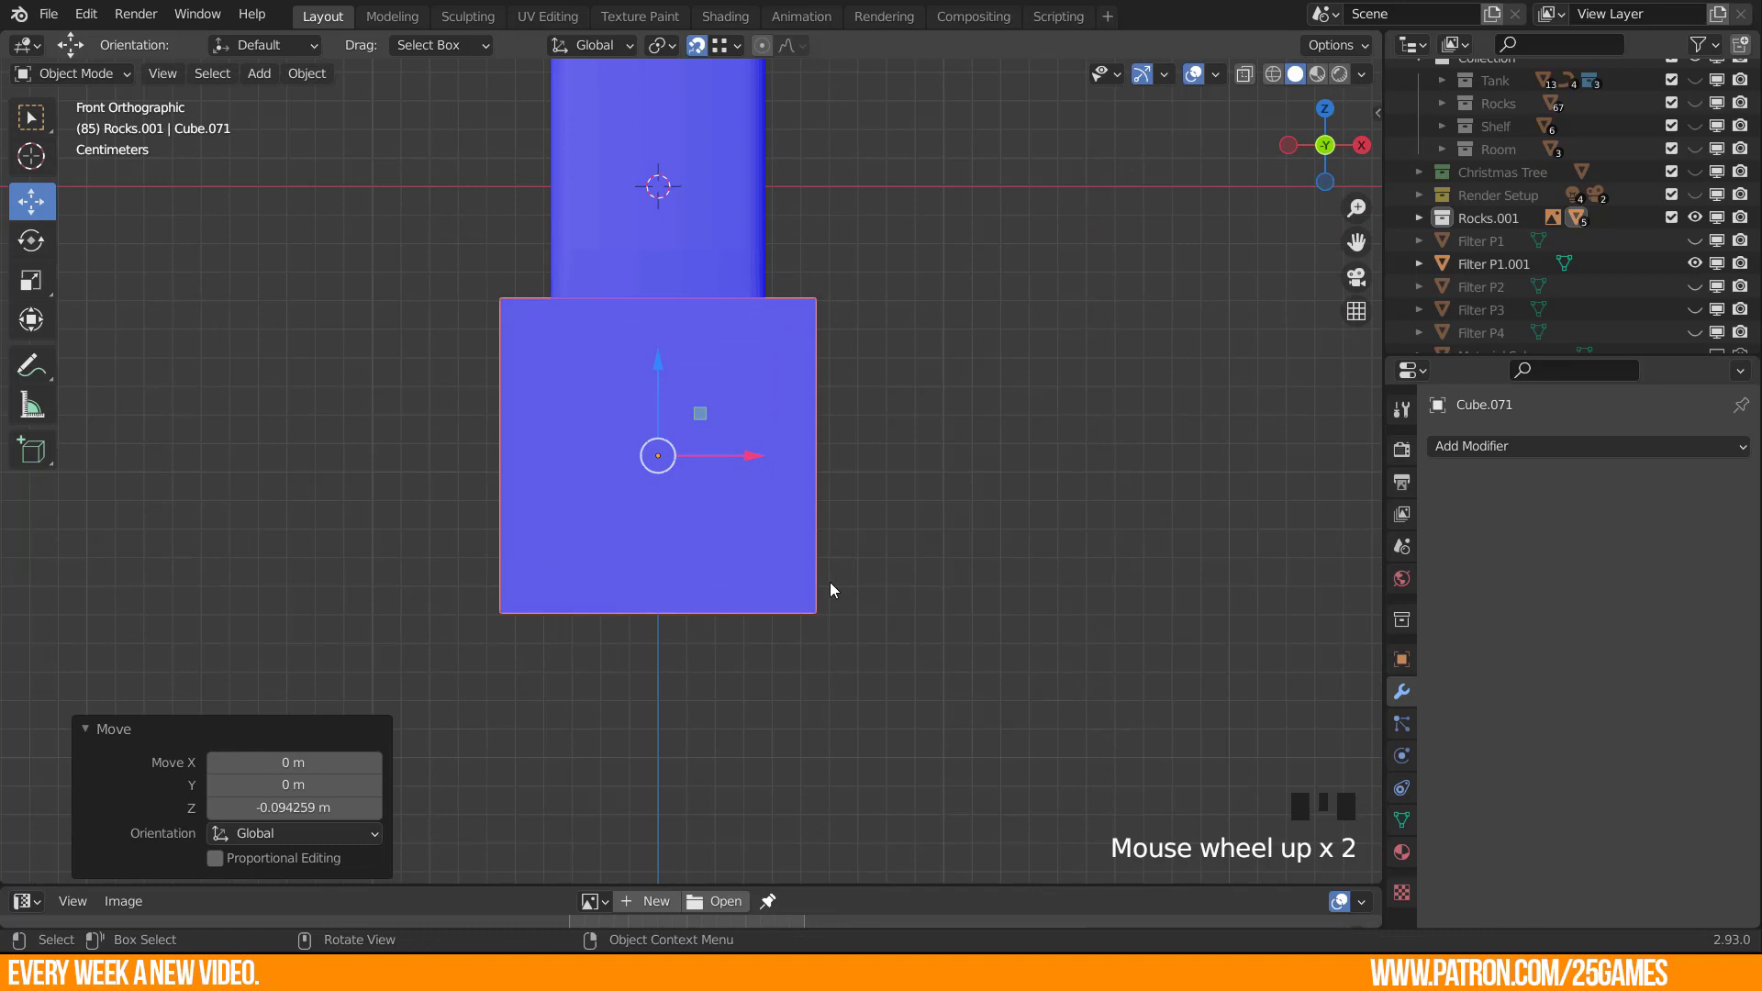
pyautogui.press('r')
pyautogui.press('Escape')
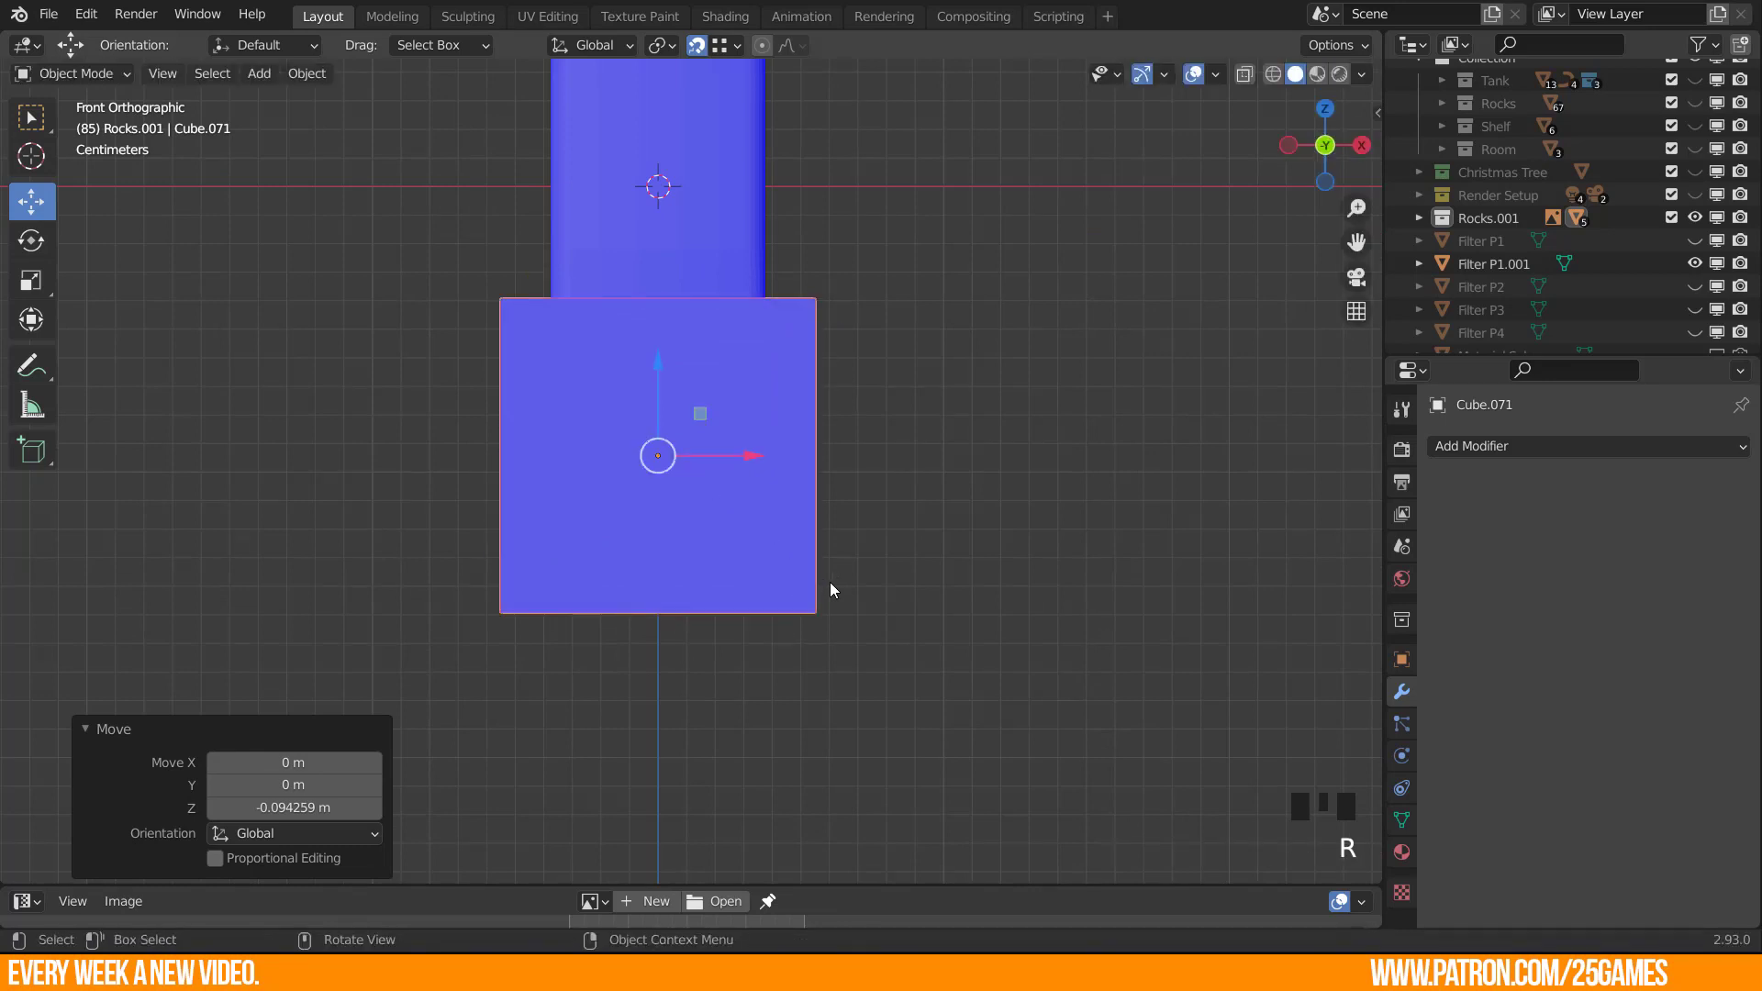
pyautogui.write('r45')
pyautogui.press('Return')
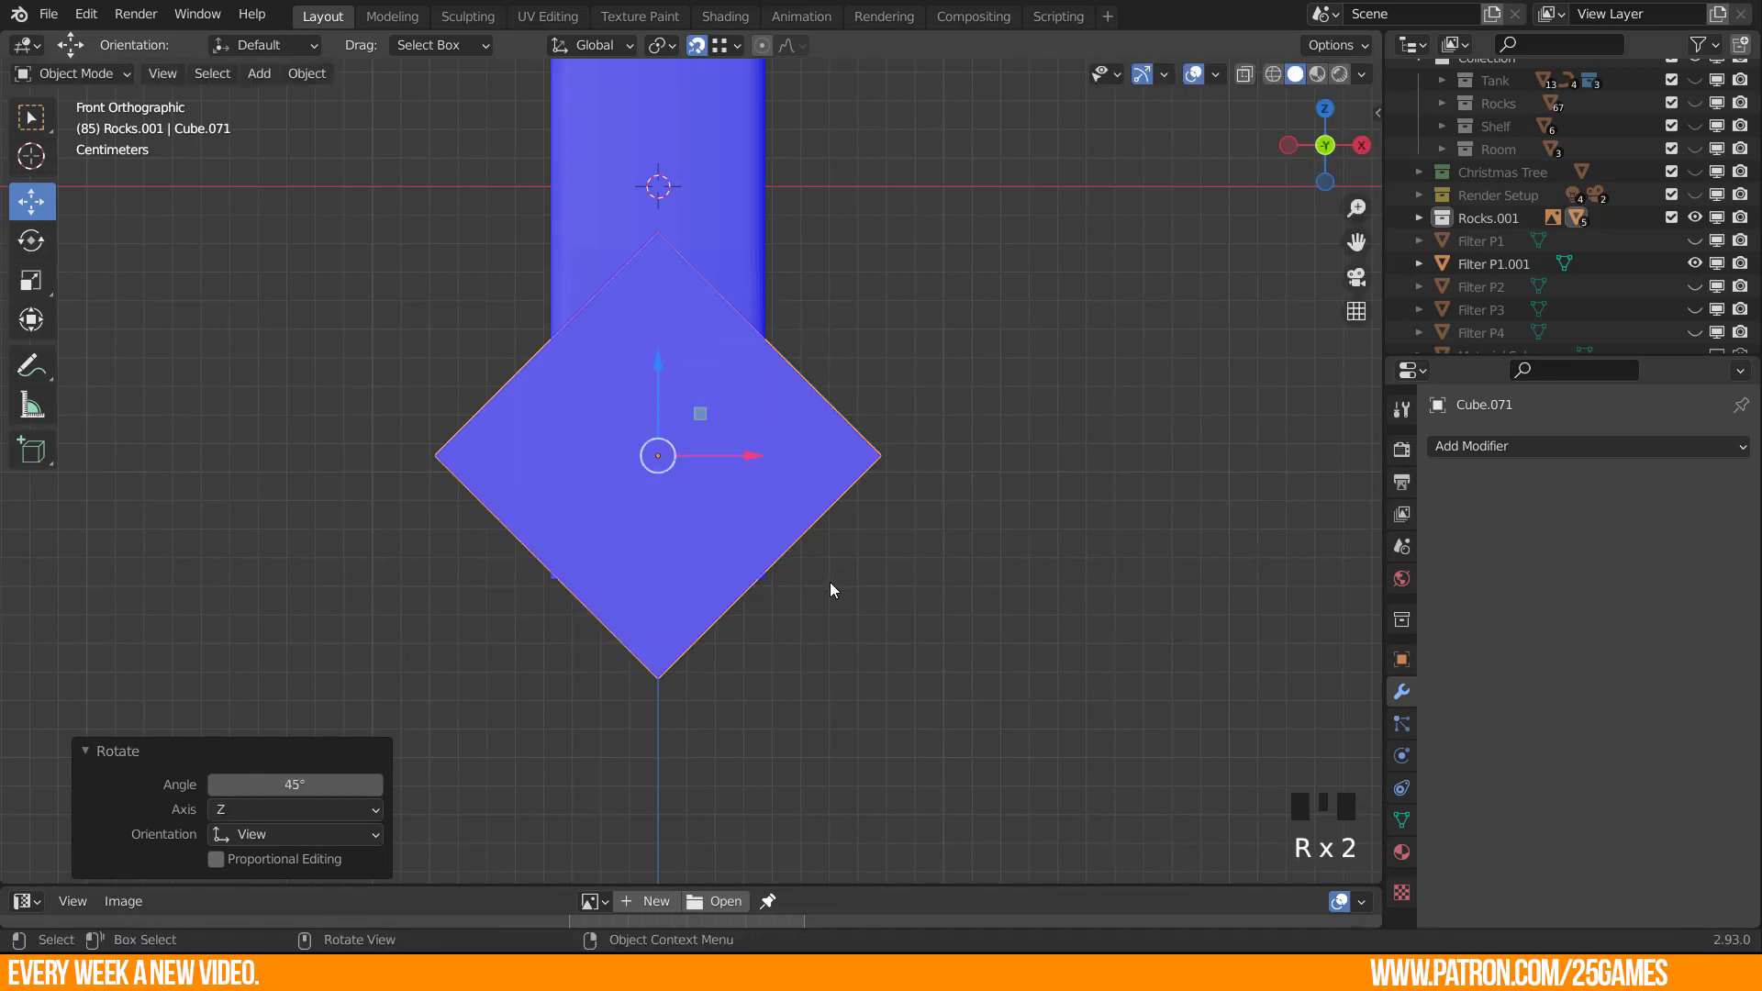
# Scale the rotated cube down to about 0.23 and position it just outside the housing's lower right corner.
pyautogui.press('g')
pyautogui.click(1033, 629)
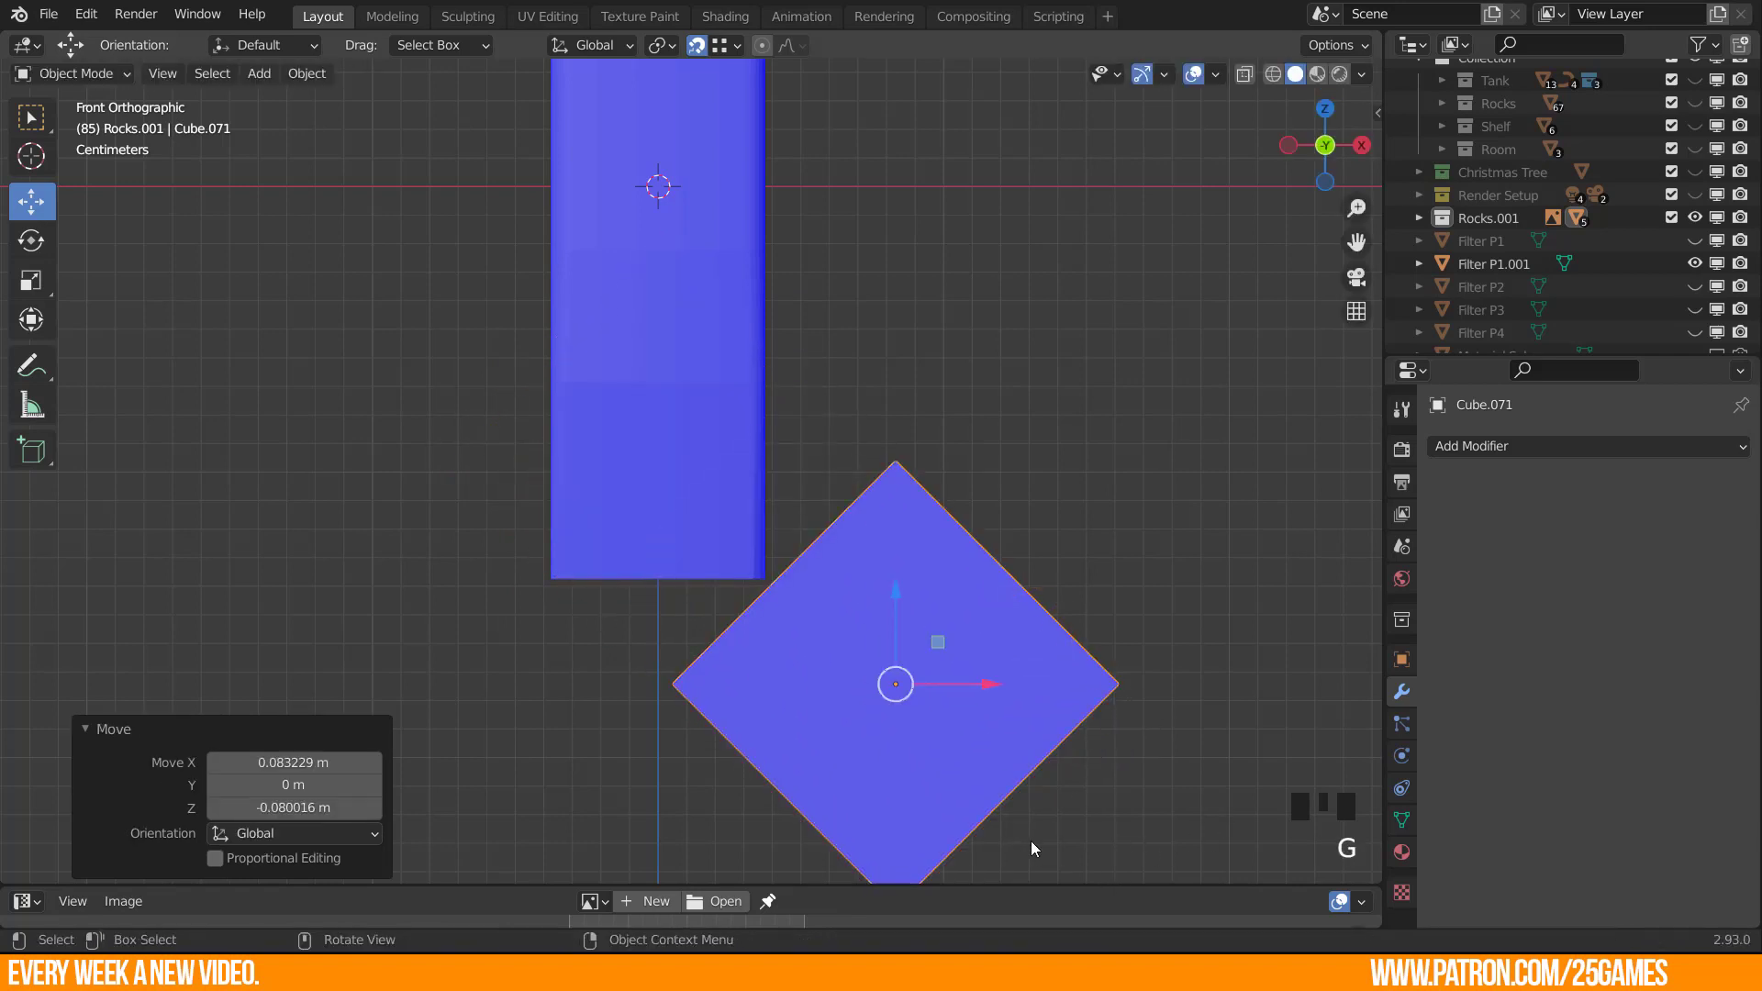
pyautogui.press('s')
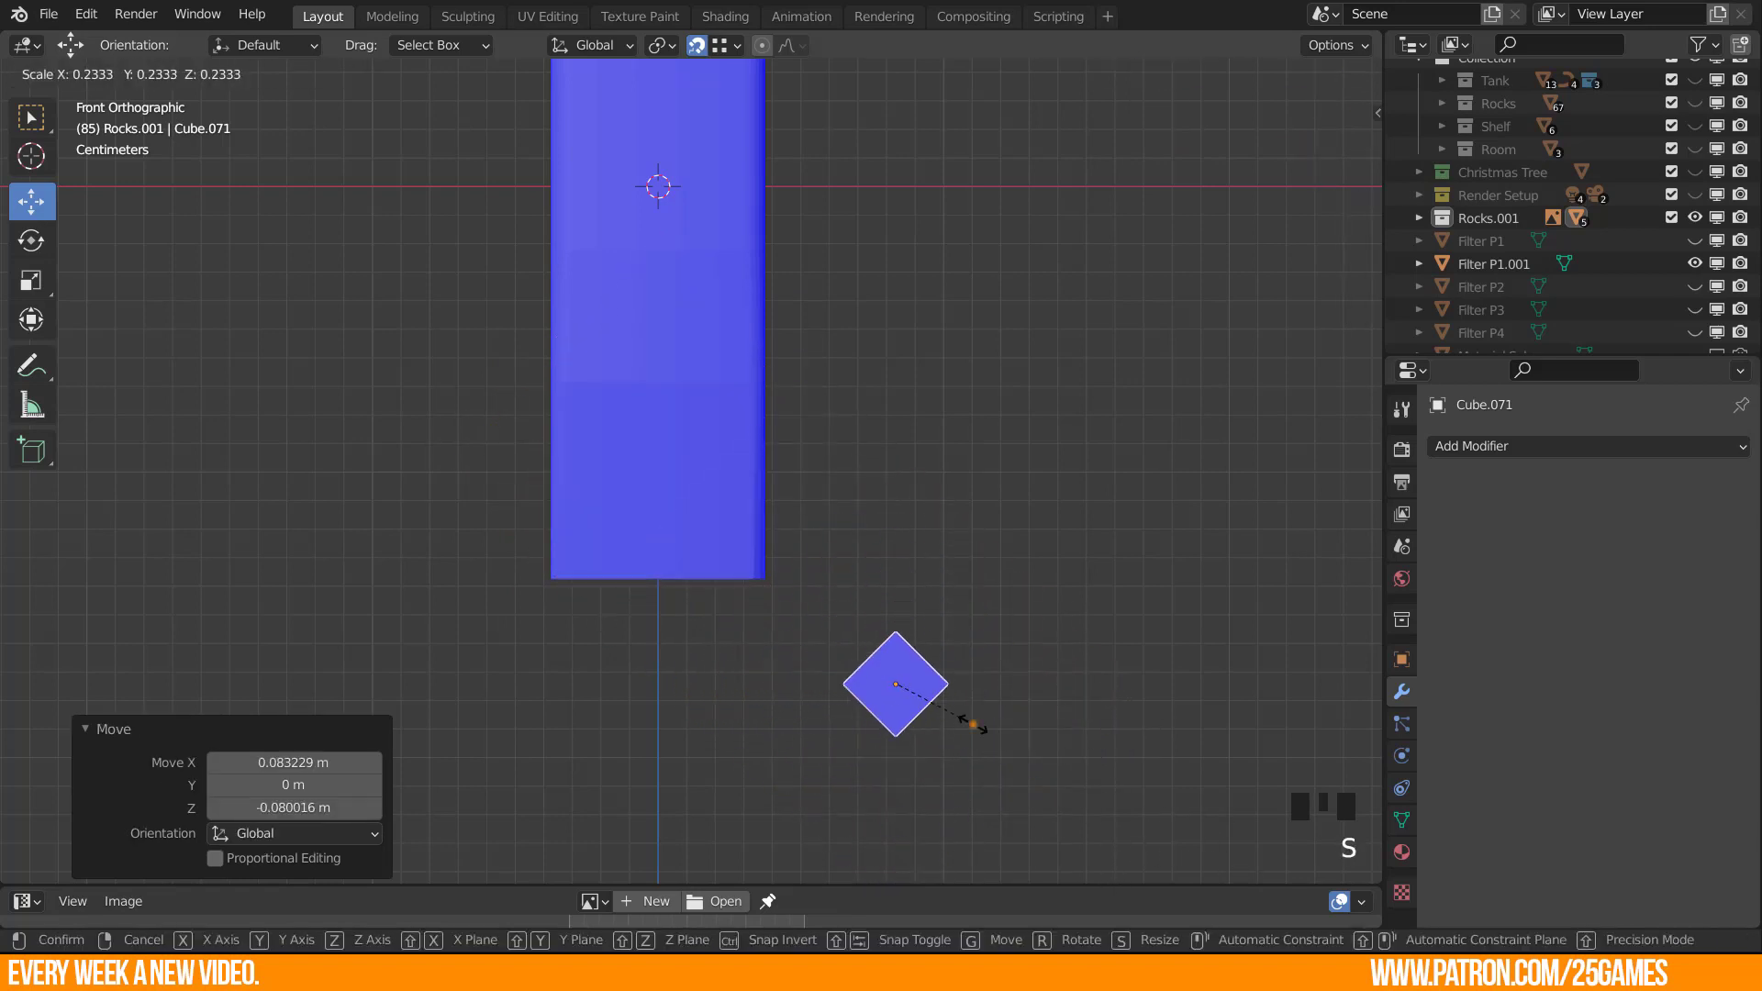
pyautogui.click(965, 722)
pyautogui.press('g')
pyautogui.click(762, 618)
# Stretch the cube along Y by about 3.47 so that it spans the housing's full depth.
pyautogui.press('KP_3')
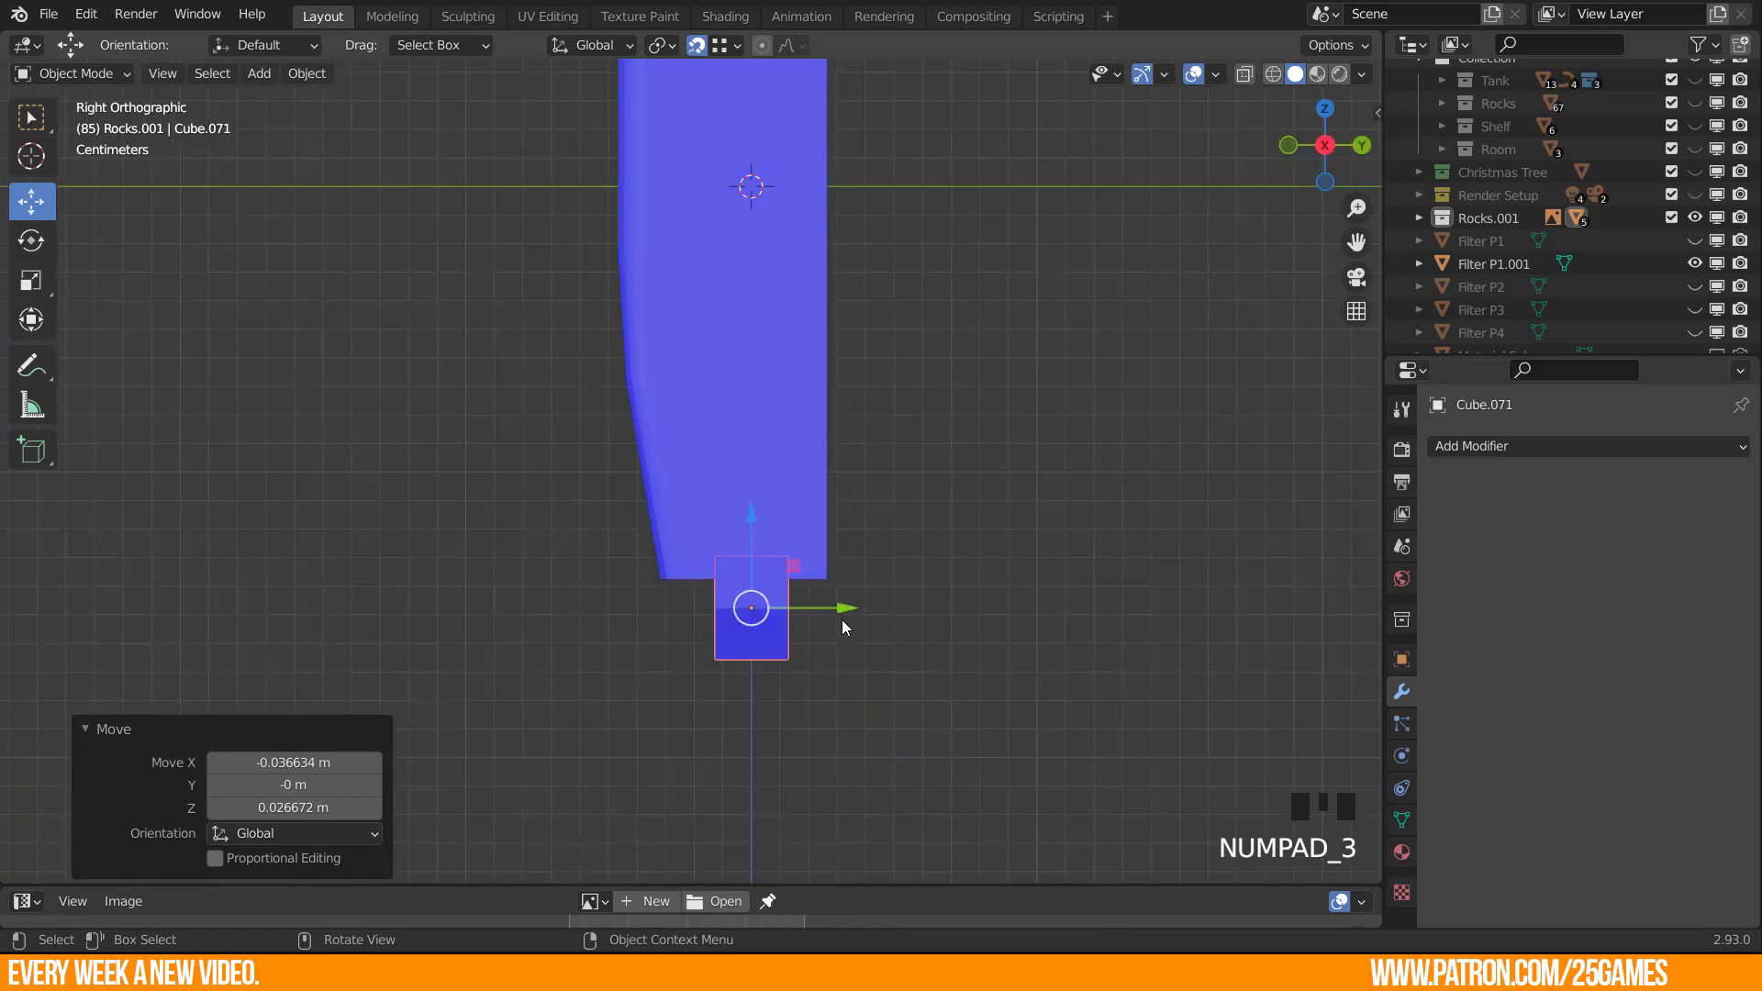
pyautogui.scroll(2, 820, 617)
pyautogui.scroll(1, 819, 616)
pyautogui.press('s')
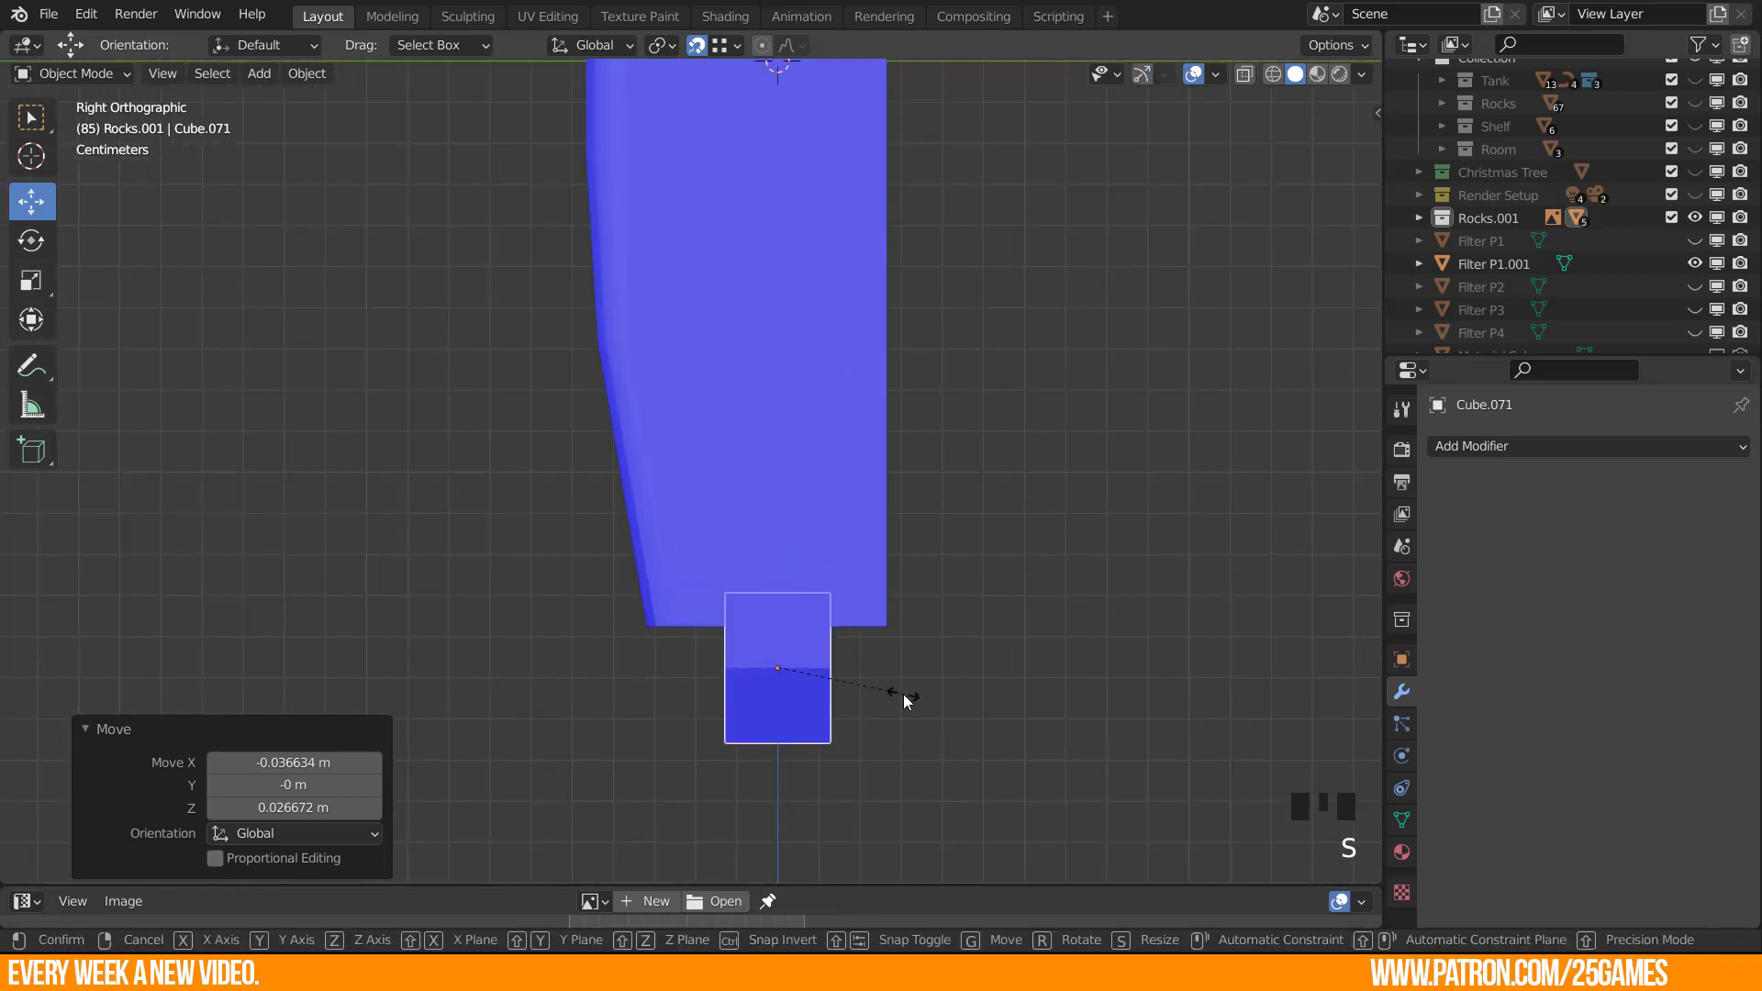
pyautogui.press('y')
pyautogui.click(1222, 677)
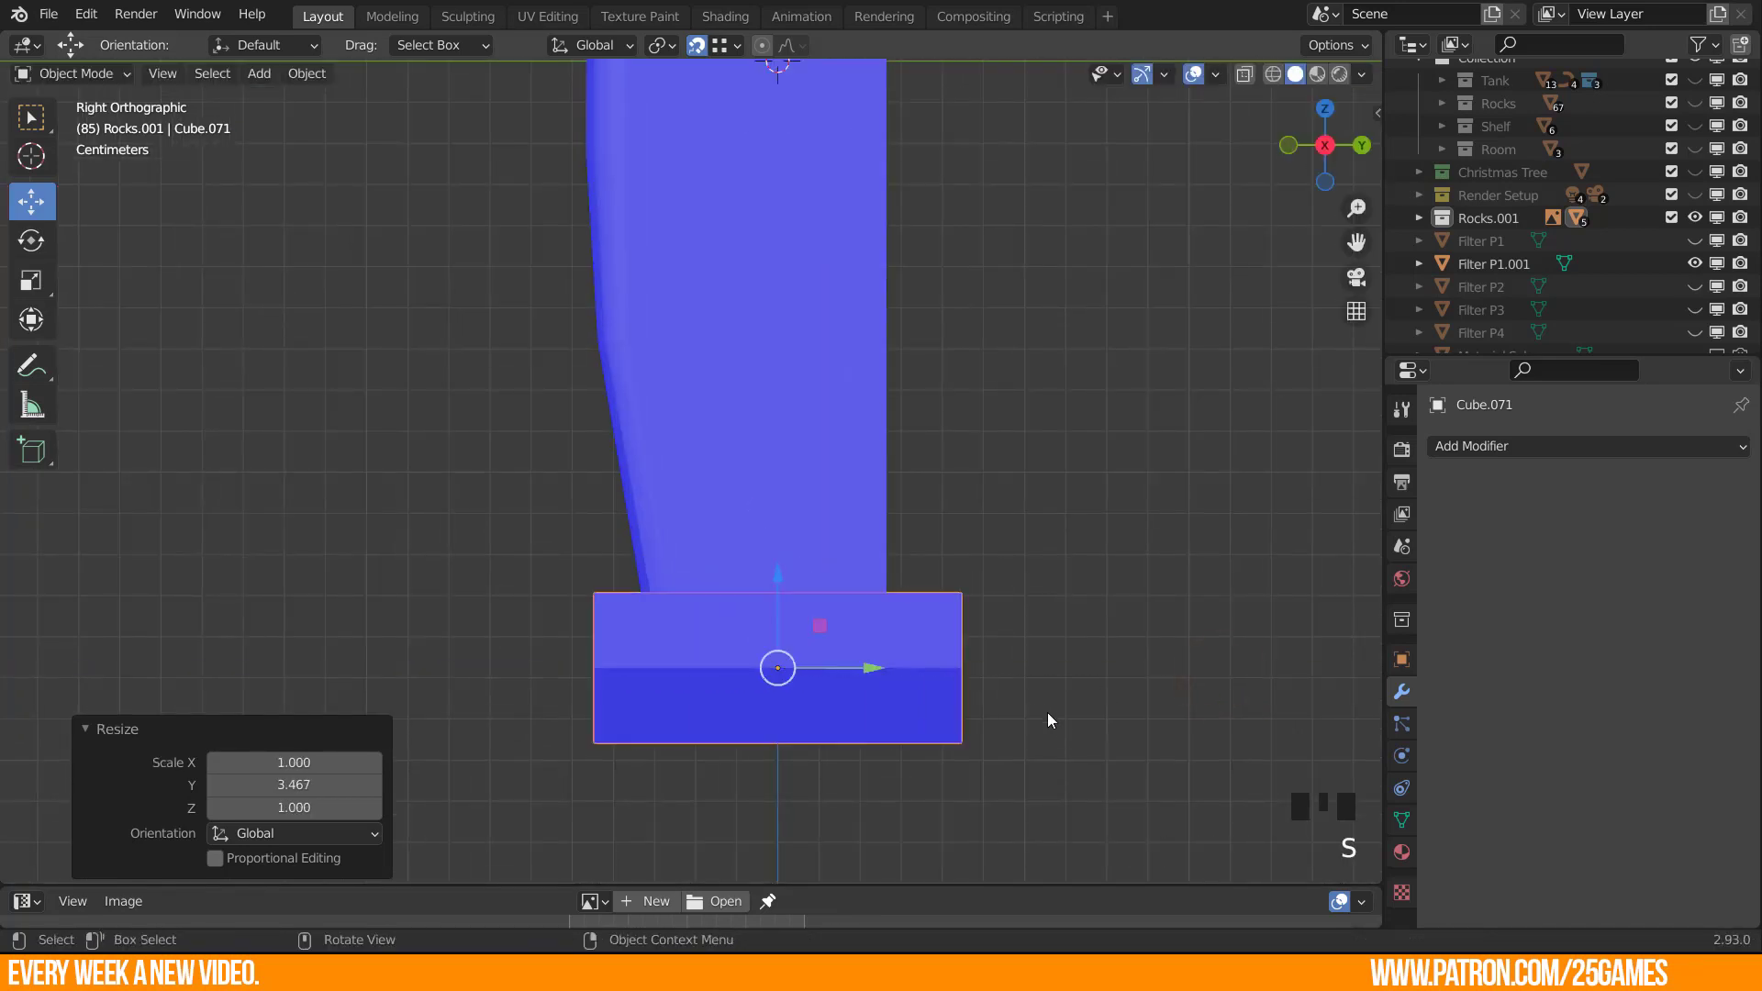
# Add the housing to the selection as the active object and apply Bool Tool's Brush Boolean Difference with the cube as cutter.
pyautogui.press('KP_1')
pyautogui.scroll(3, 1055, 718)
pyautogui.keyDown('shift'); pyautogui.moveTo(904, 709); pyautogui.dragTo(988, 556, button='middle'); pyautogui.keyUp('shift')
pyautogui.keyDown('shift'); pyautogui.click(806, 429); pyautogui.keyUp('shift')
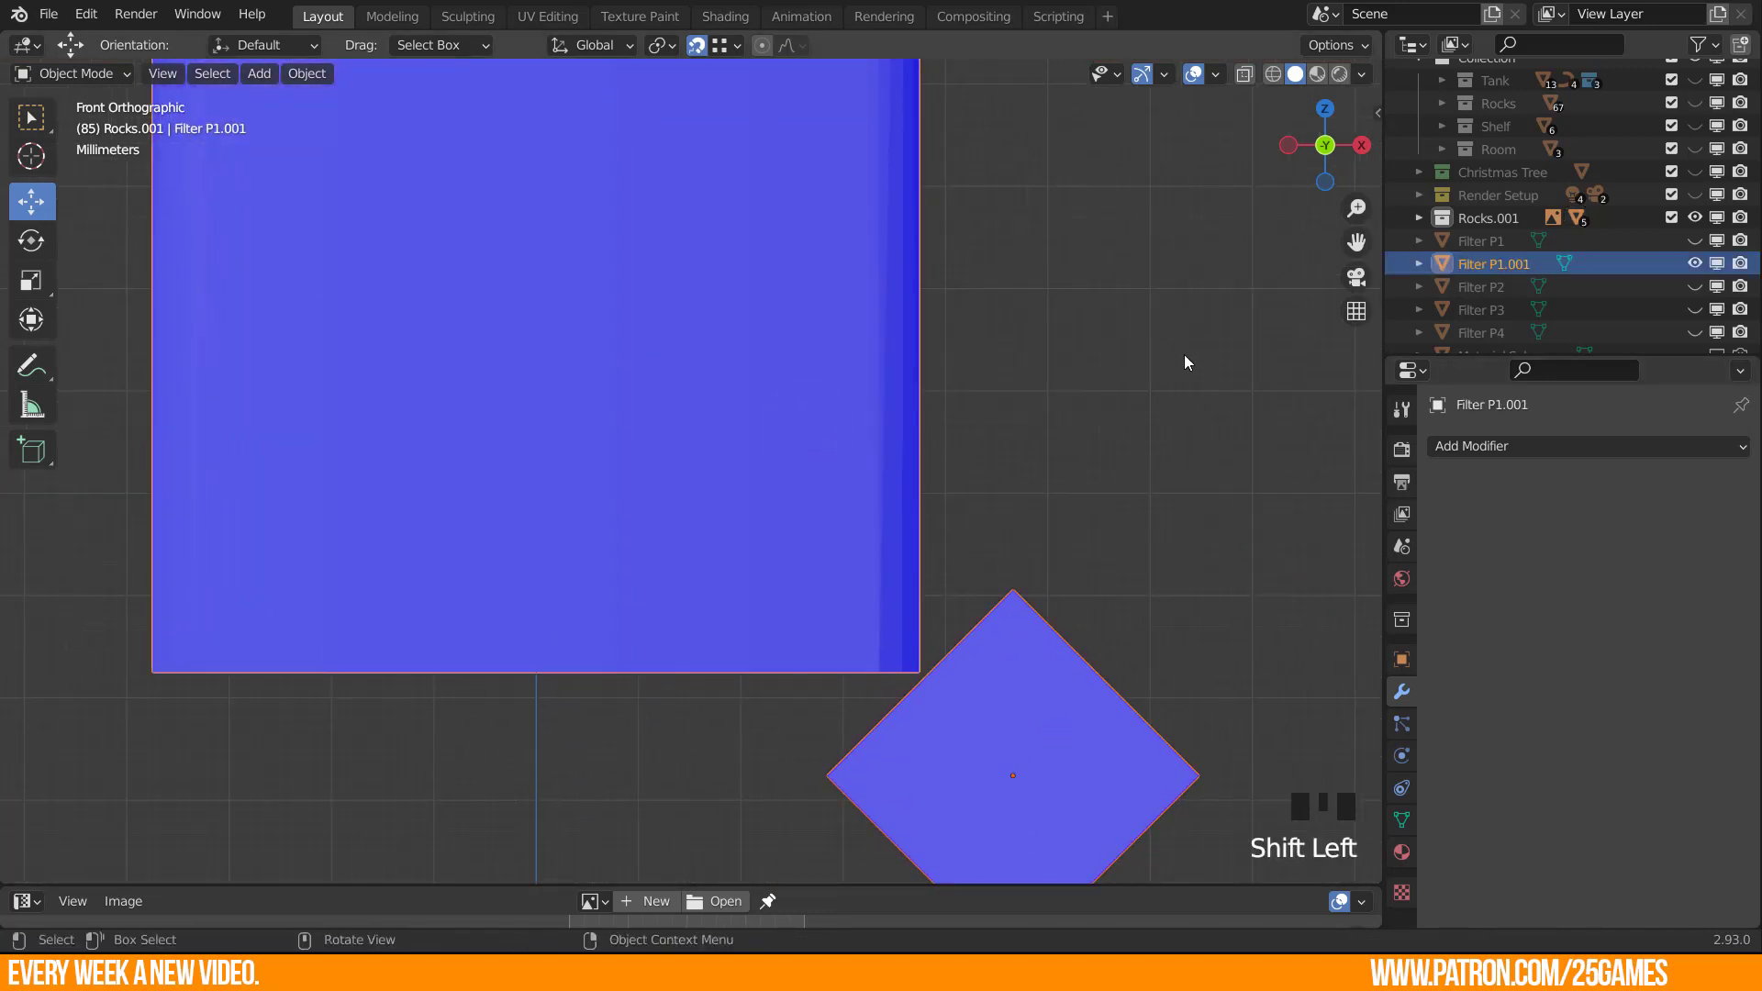
pyautogui.scroll(-2, 872, 443)
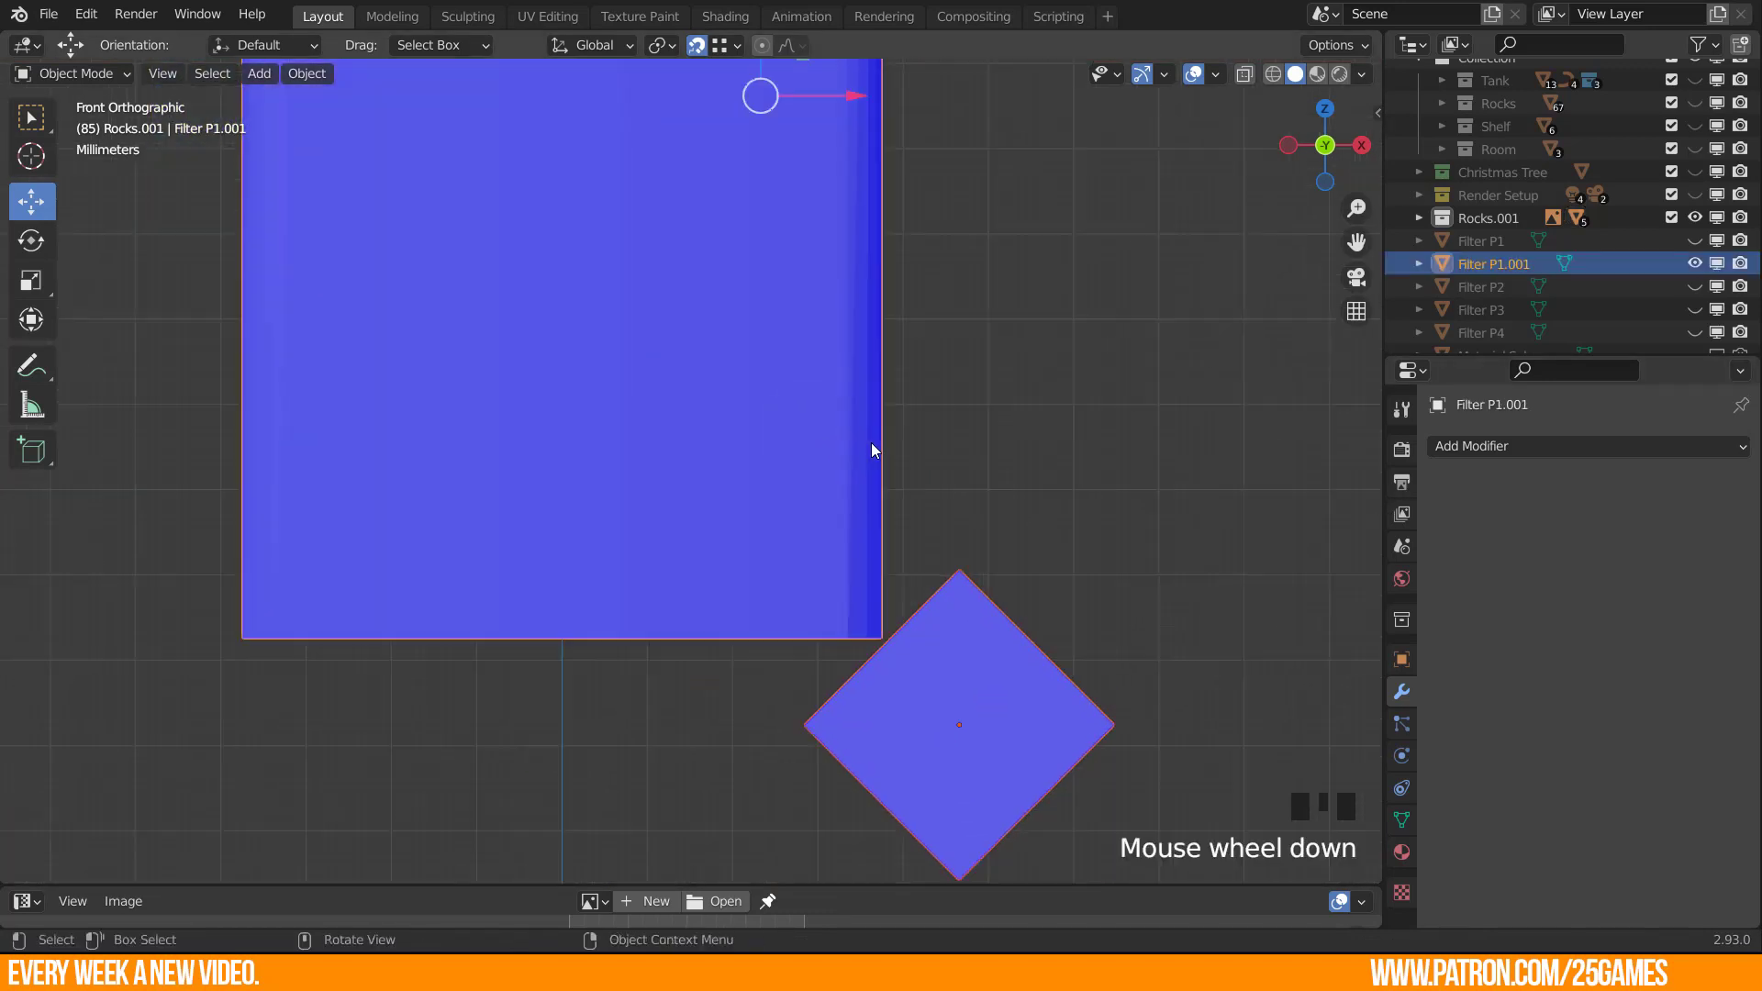
pyautogui.press('n')
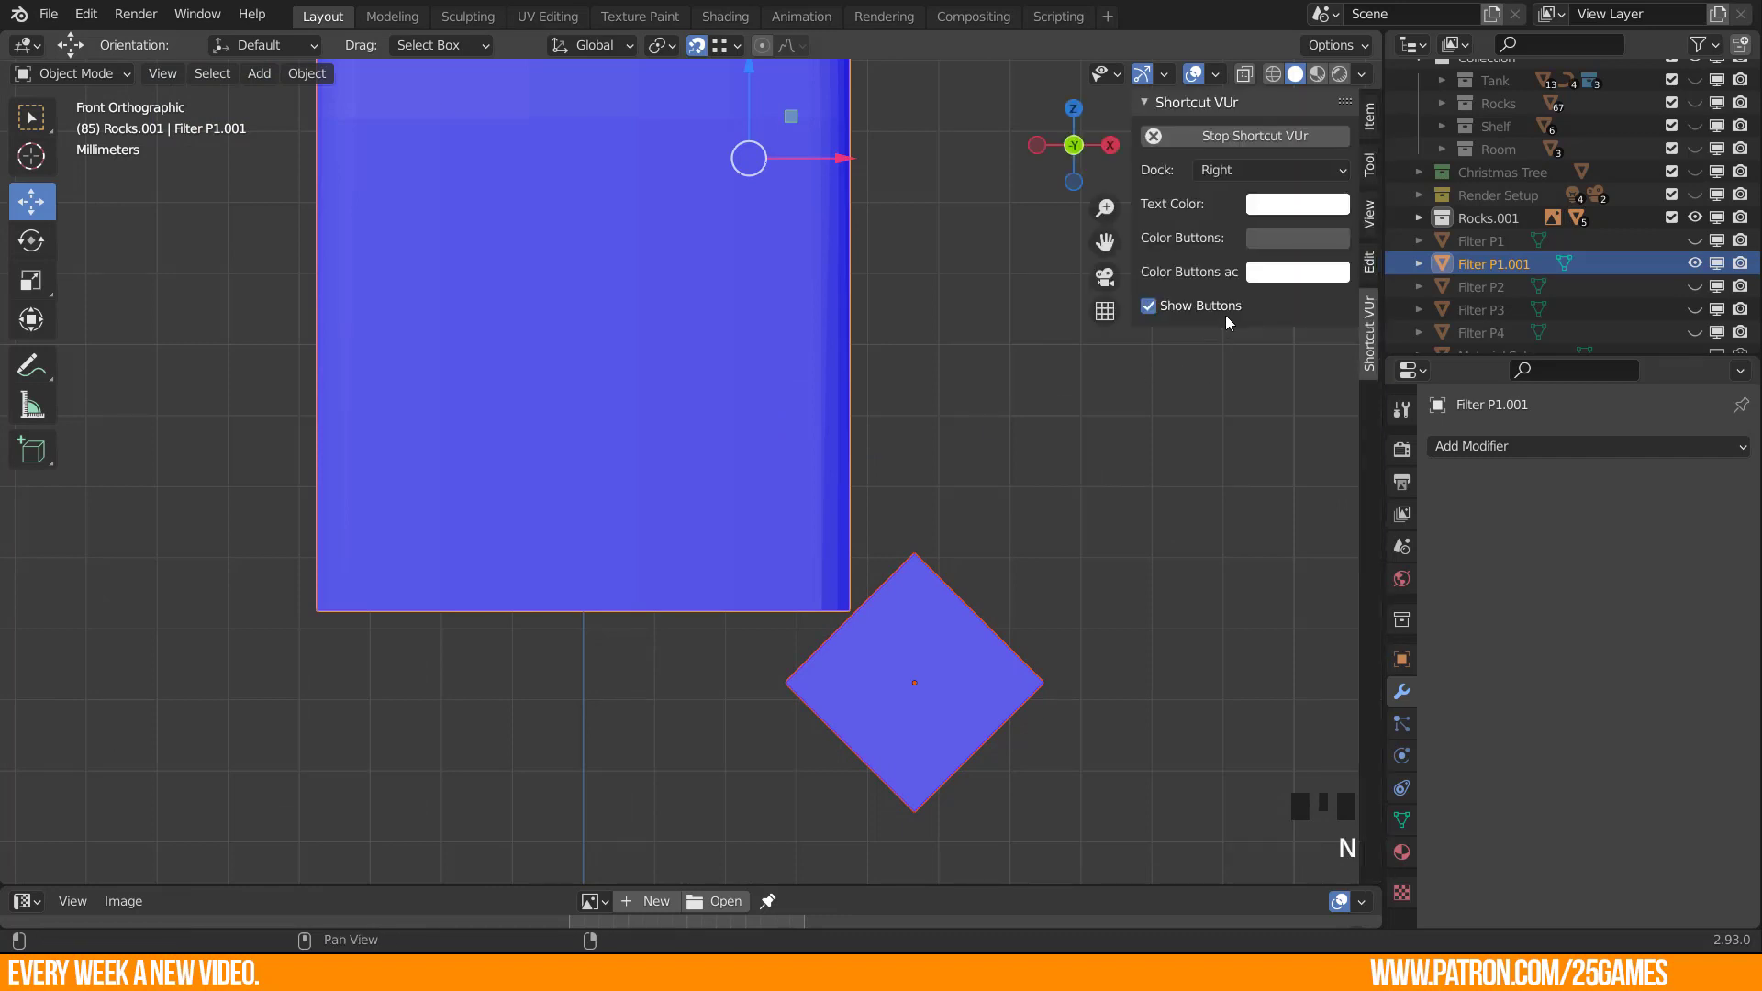
pyautogui.click(1370, 264)
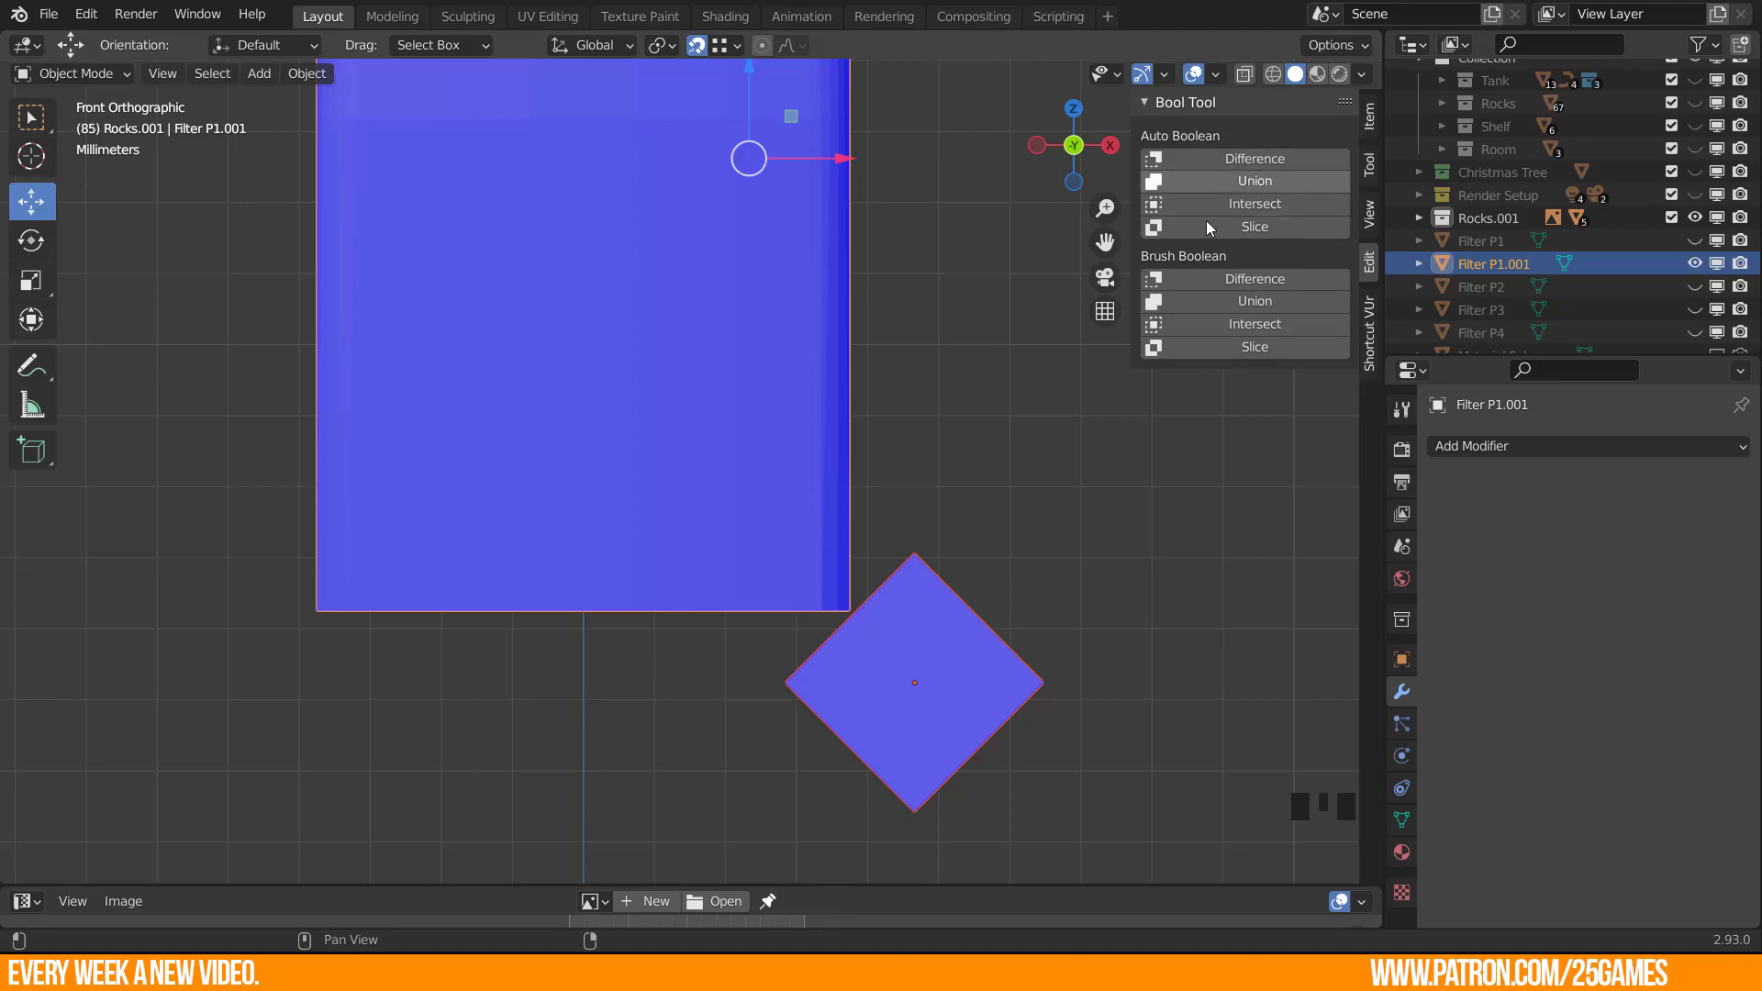
pyautogui.click(1244, 280)
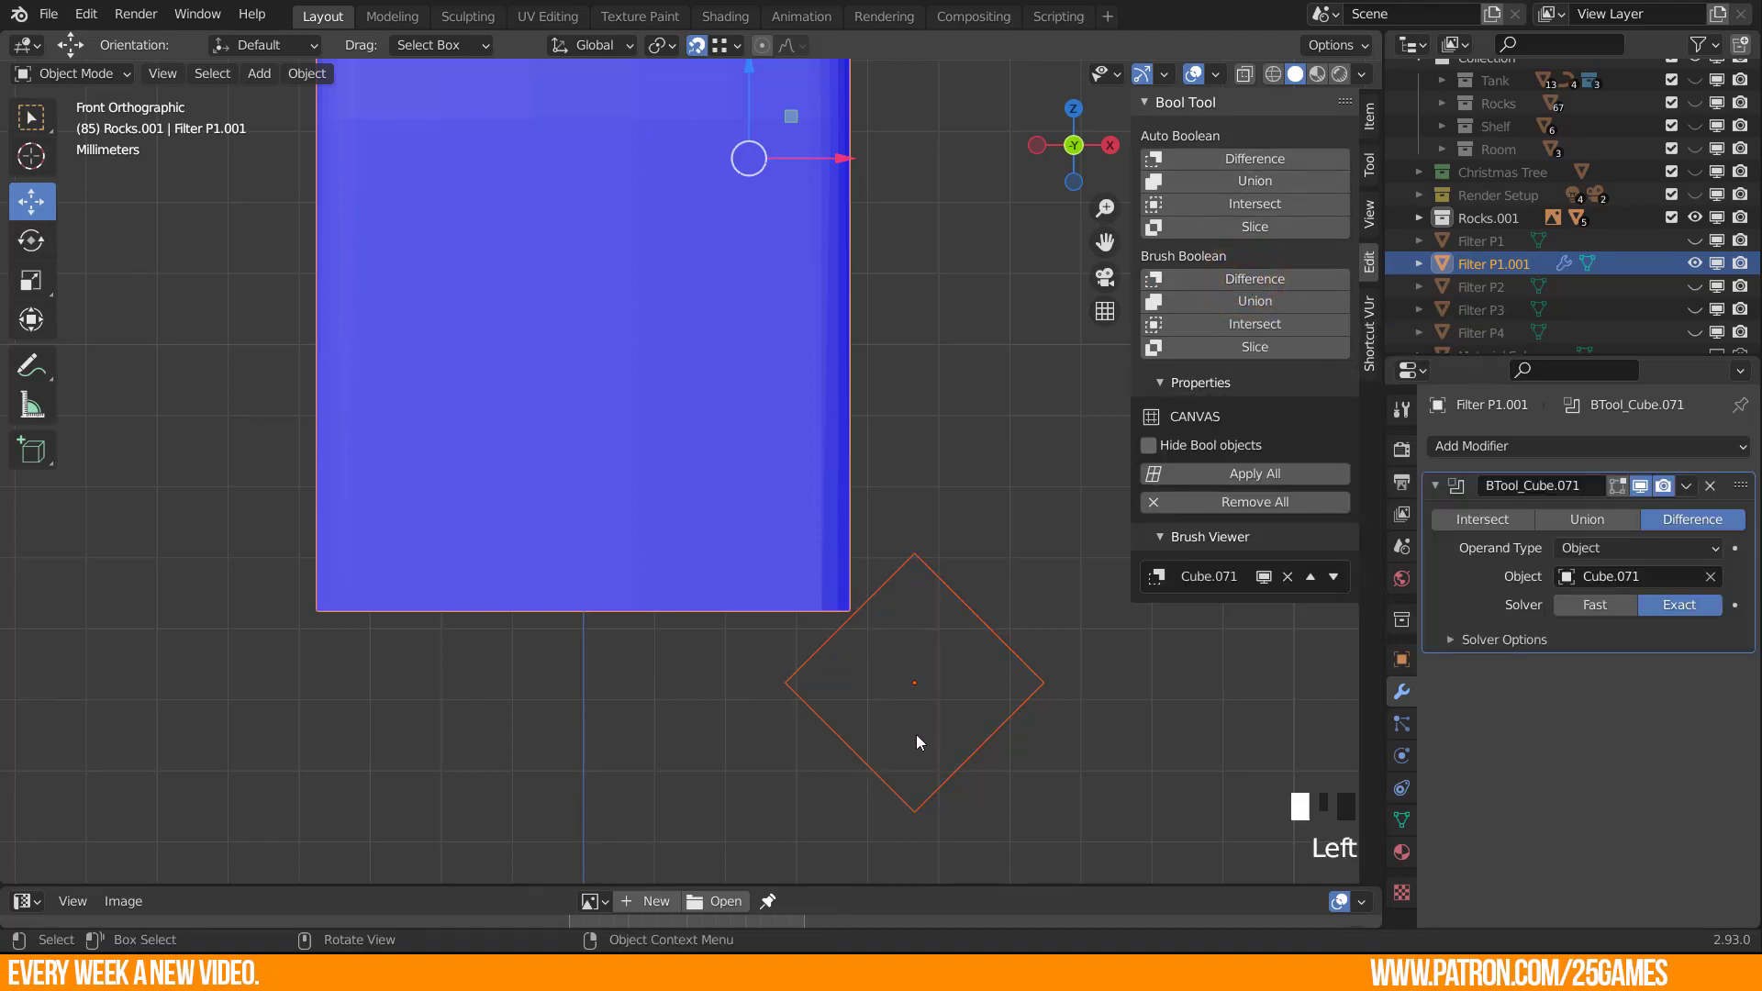
# Select the cutter cube and move it diagonally into the housing's lower right corner to chamfer it.
pyautogui.click(854, 747)
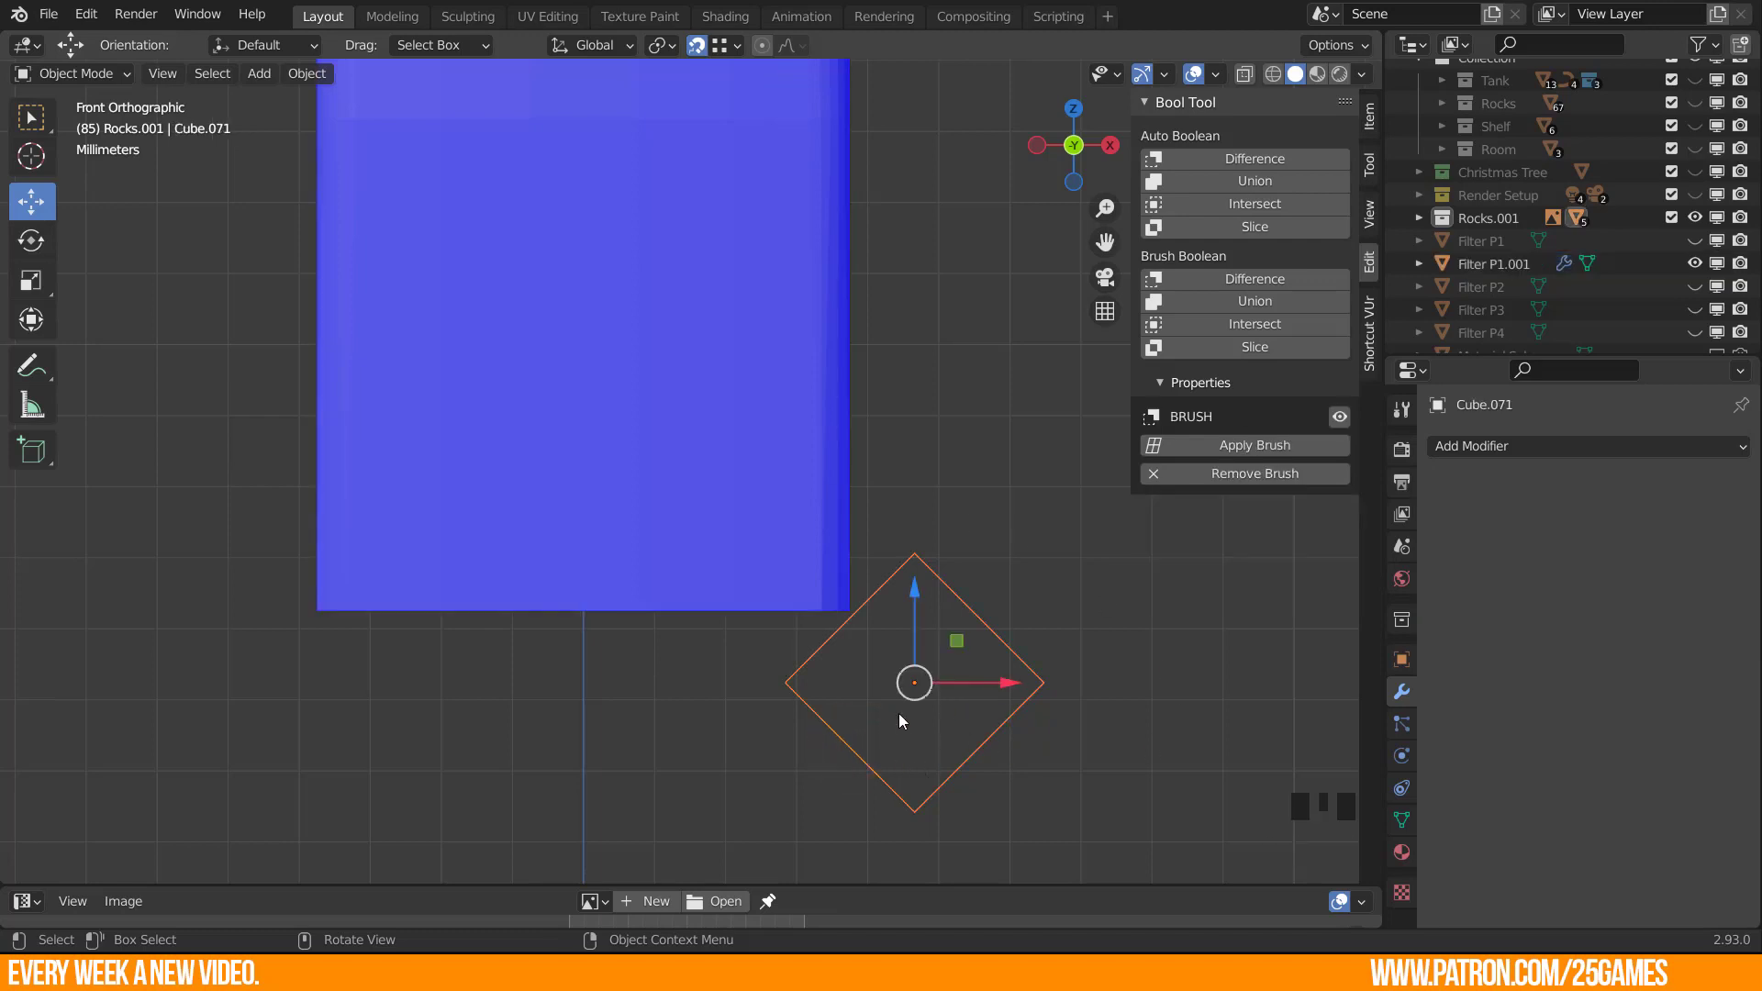
pyautogui.press('g')
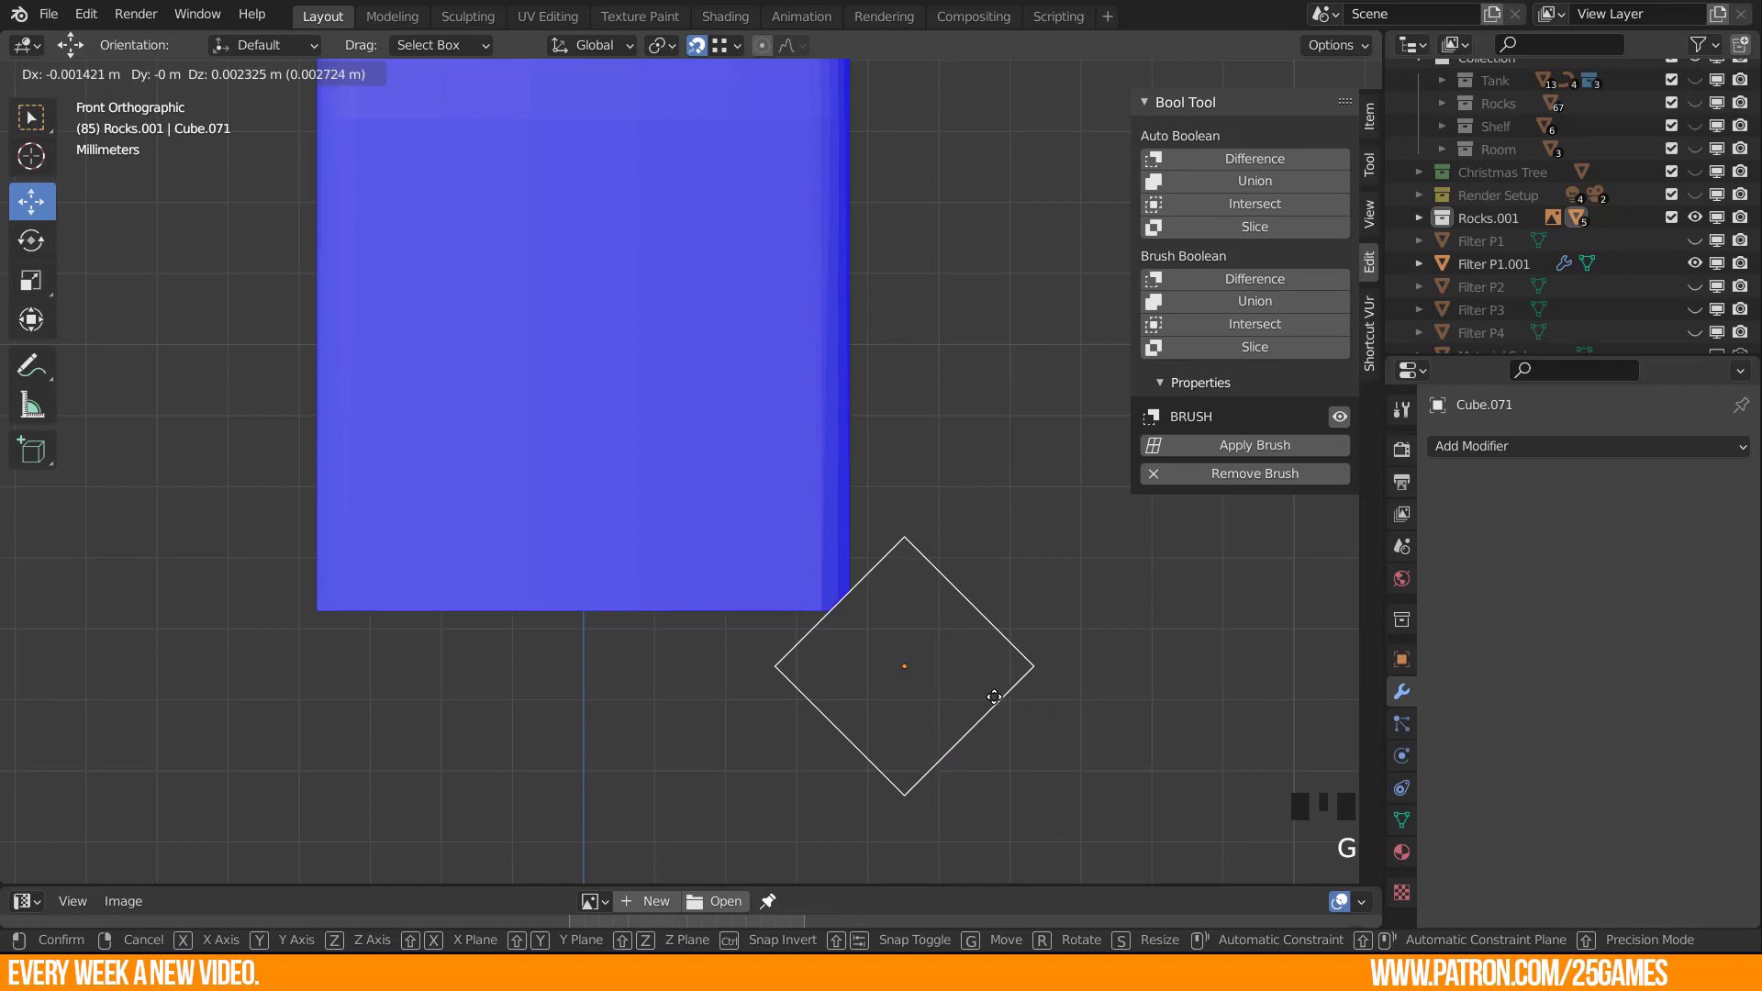
pyautogui.click(985, 688)
pyautogui.scroll(5, 1011, 750)
pyautogui.keyDown('shift'); pyautogui.moveTo(1115, 745); pyautogui.dragTo(734, 479, button='middle'); pyautogui.keyUp('shift')
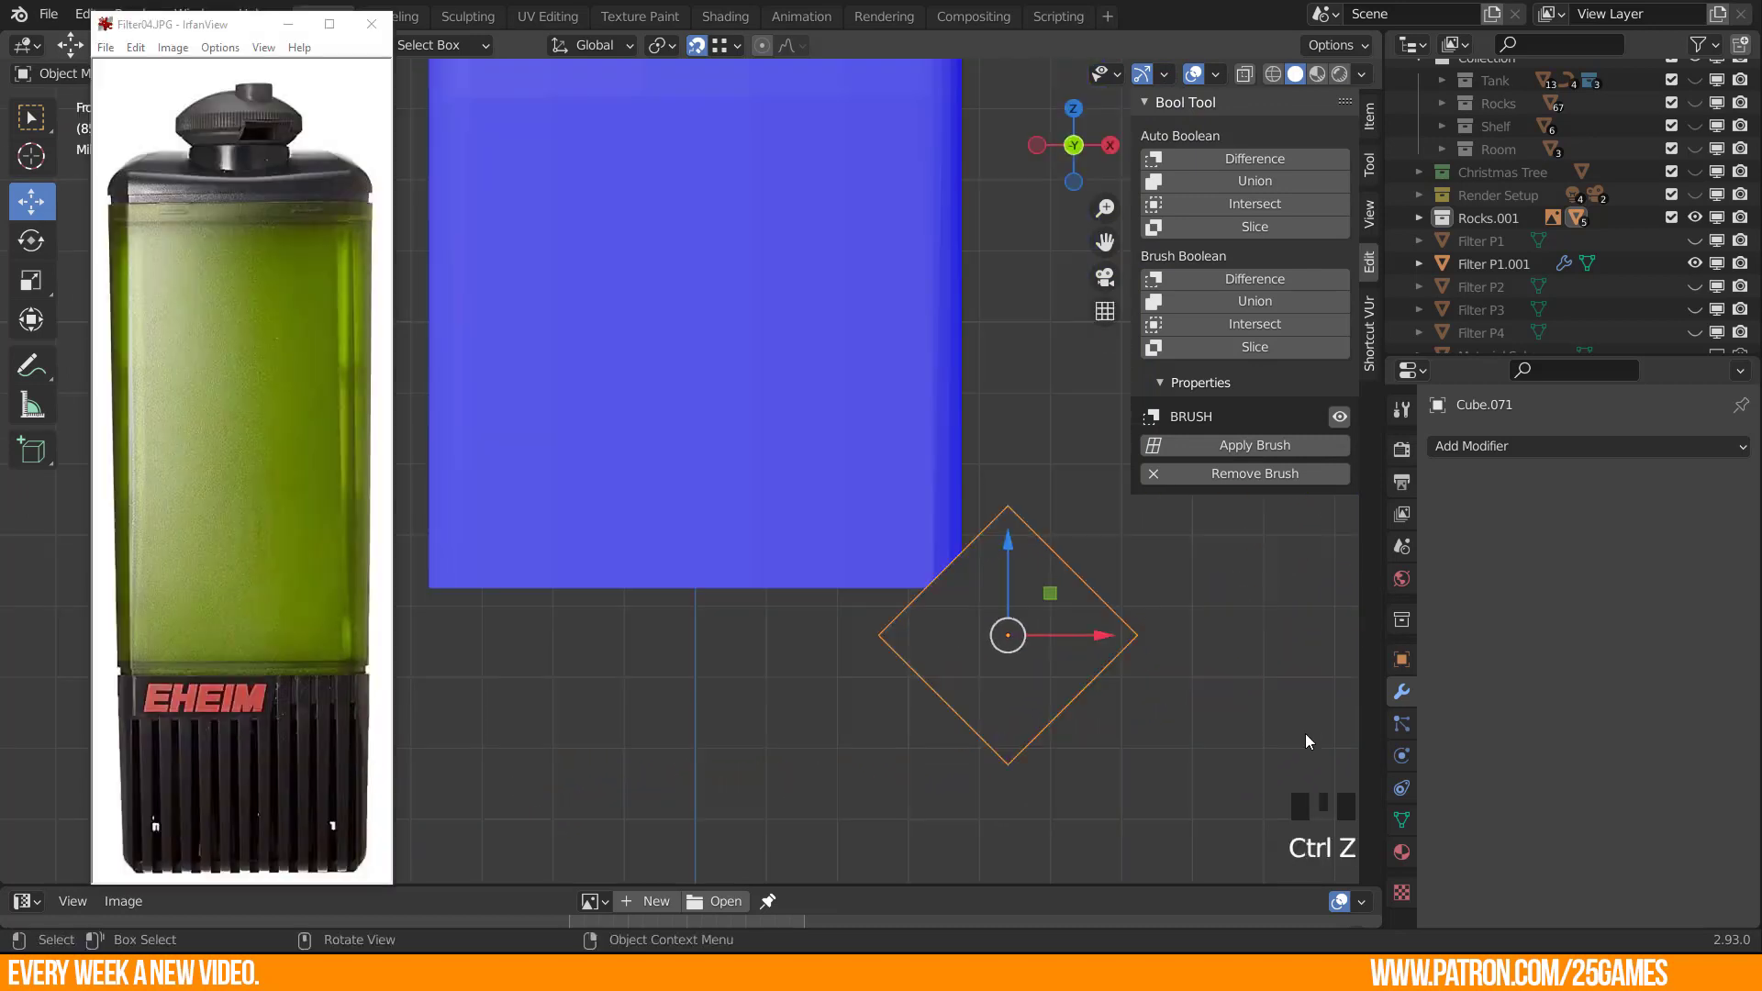
# Shrink the cutter cube slightly and shift it outward so that it trims only a small chamfer from the corner.
pyautogui.click(1248, 745)
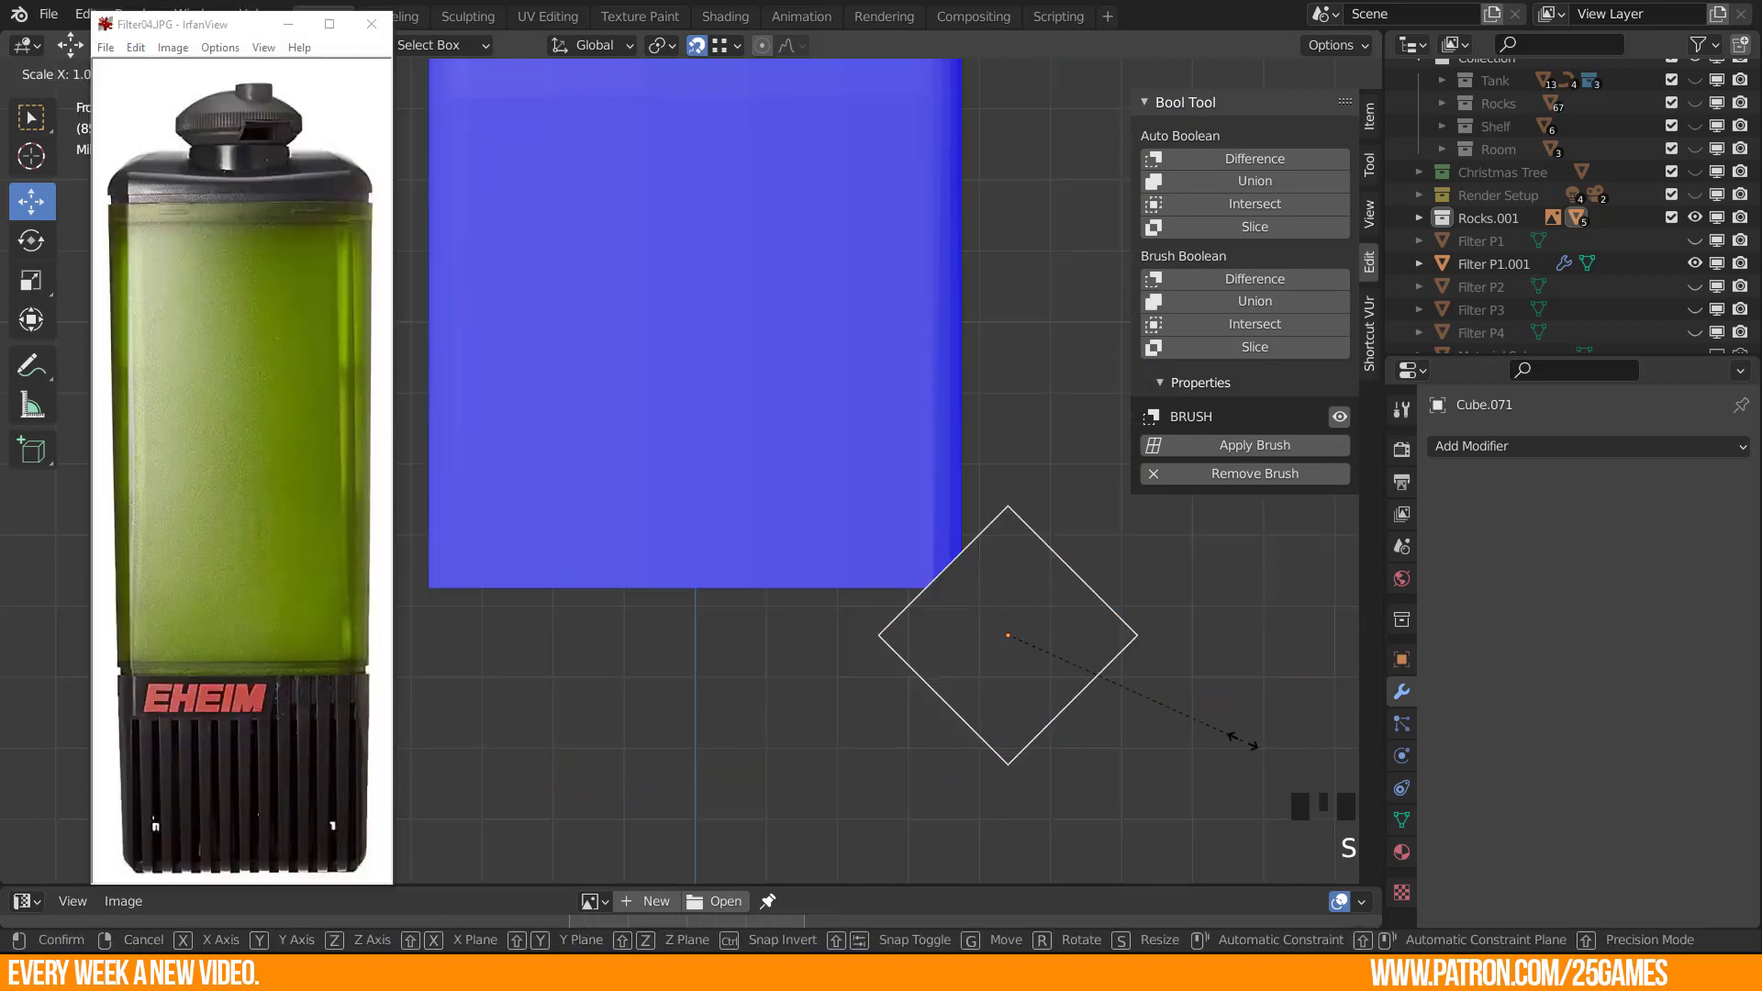
pyautogui.hotkey('ctrl', 'z')
pyautogui.press('s')
pyautogui.click(1219, 720)
pyautogui.press('g')
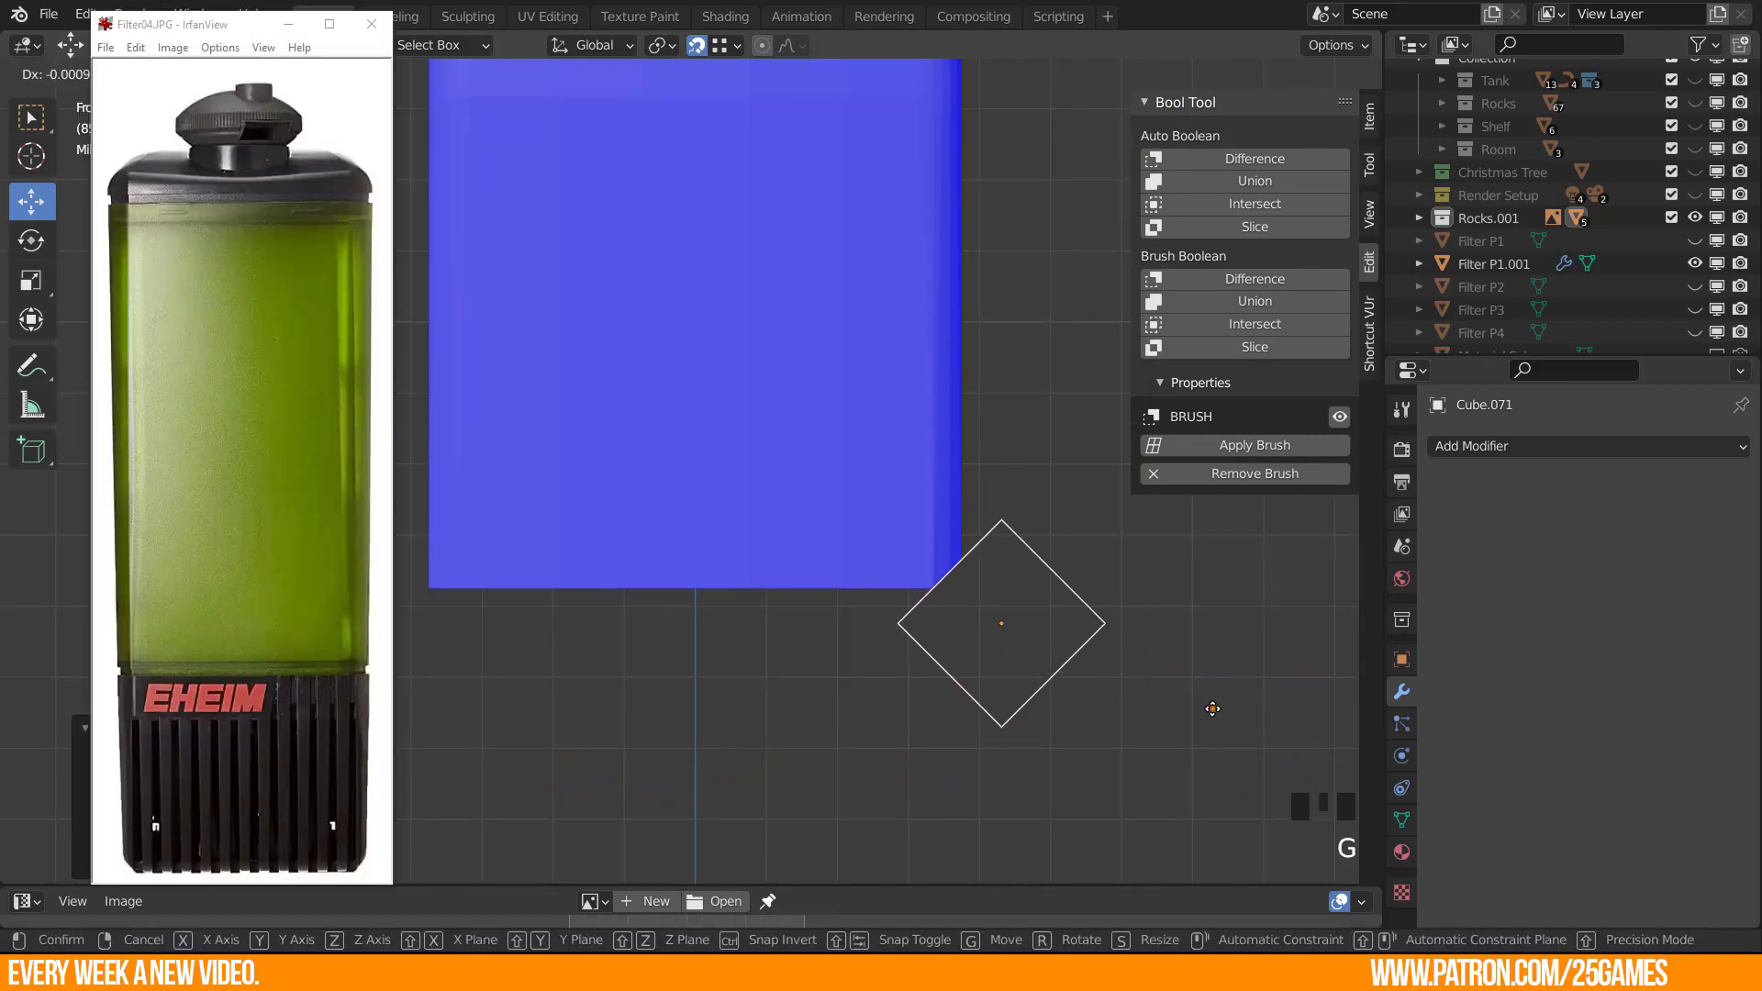
pyautogui.click(1207, 734)
pyautogui.keyDown('shift'); pyautogui.moveTo(1185, 727); pyautogui.dragTo(889, 578, button='middle'); pyautogui.keyUp('shift')
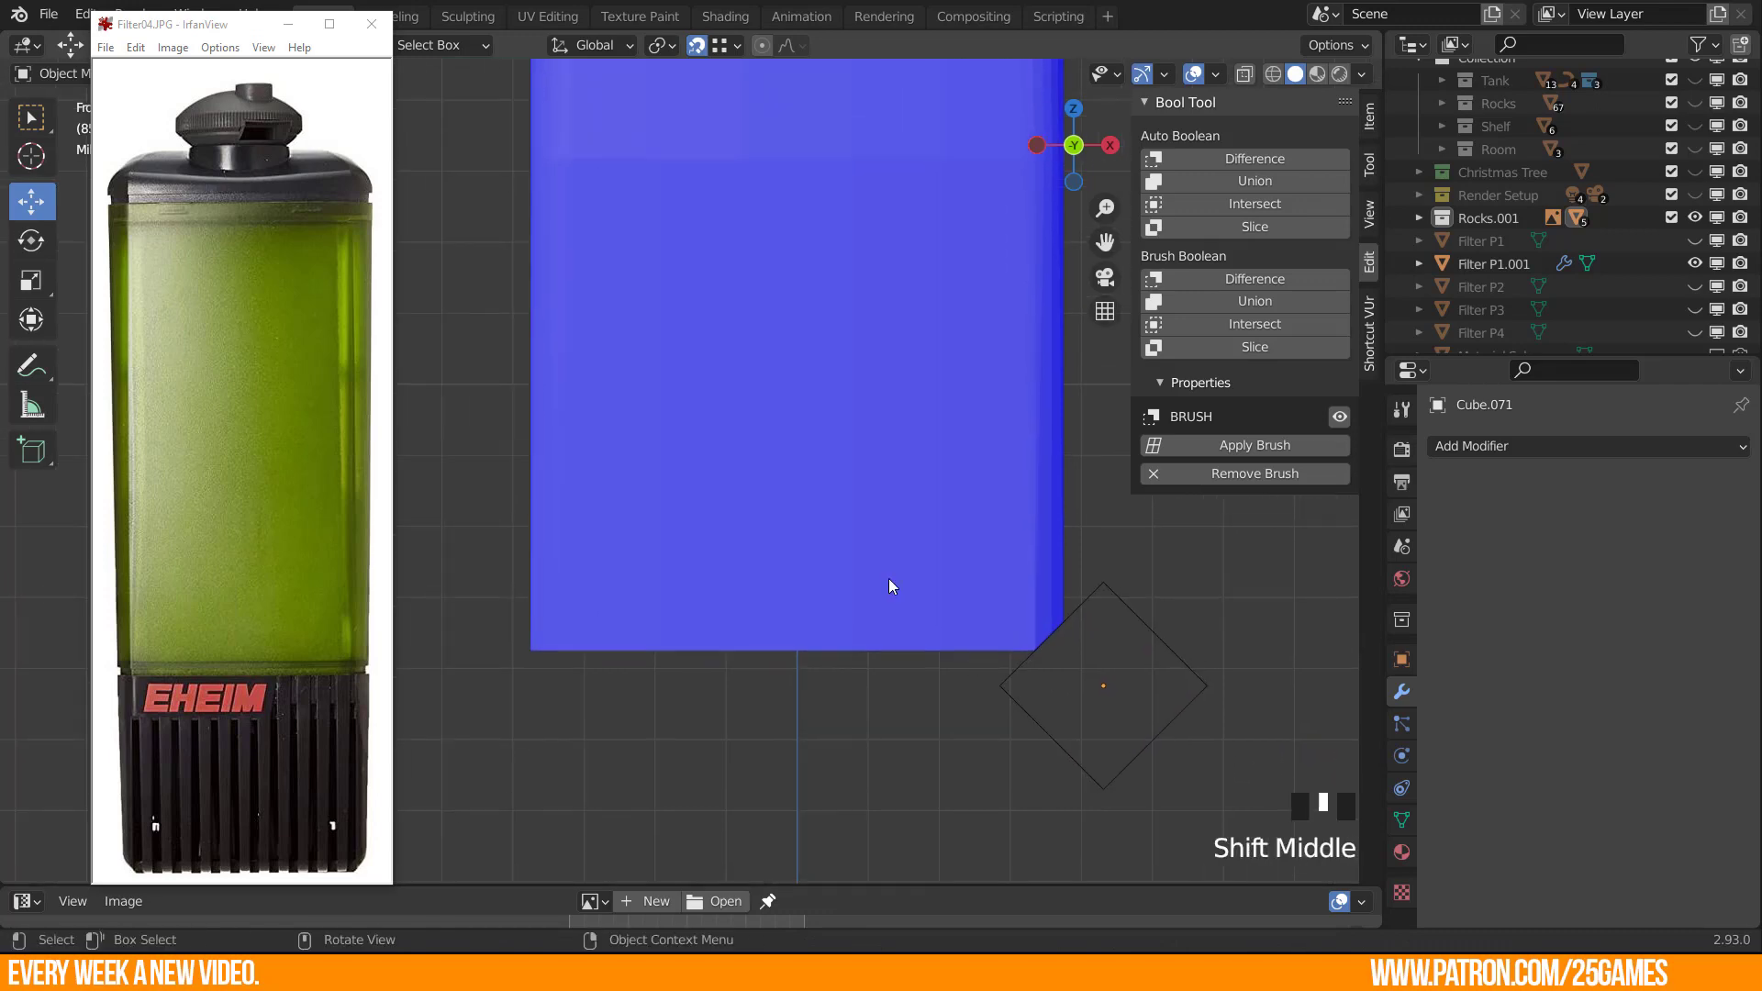
# Open the filter housing's mesh in Edit Mode and display it as a wireframe in the front view.
pyautogui.scroll(-3, 802, 580)
pyautogui.press('Tab')
pyautogui.moveTo(735, 390); pyautogui.dragTo(734, 389, button='middle')
pyautogui.scroll(-3, 752, 263)
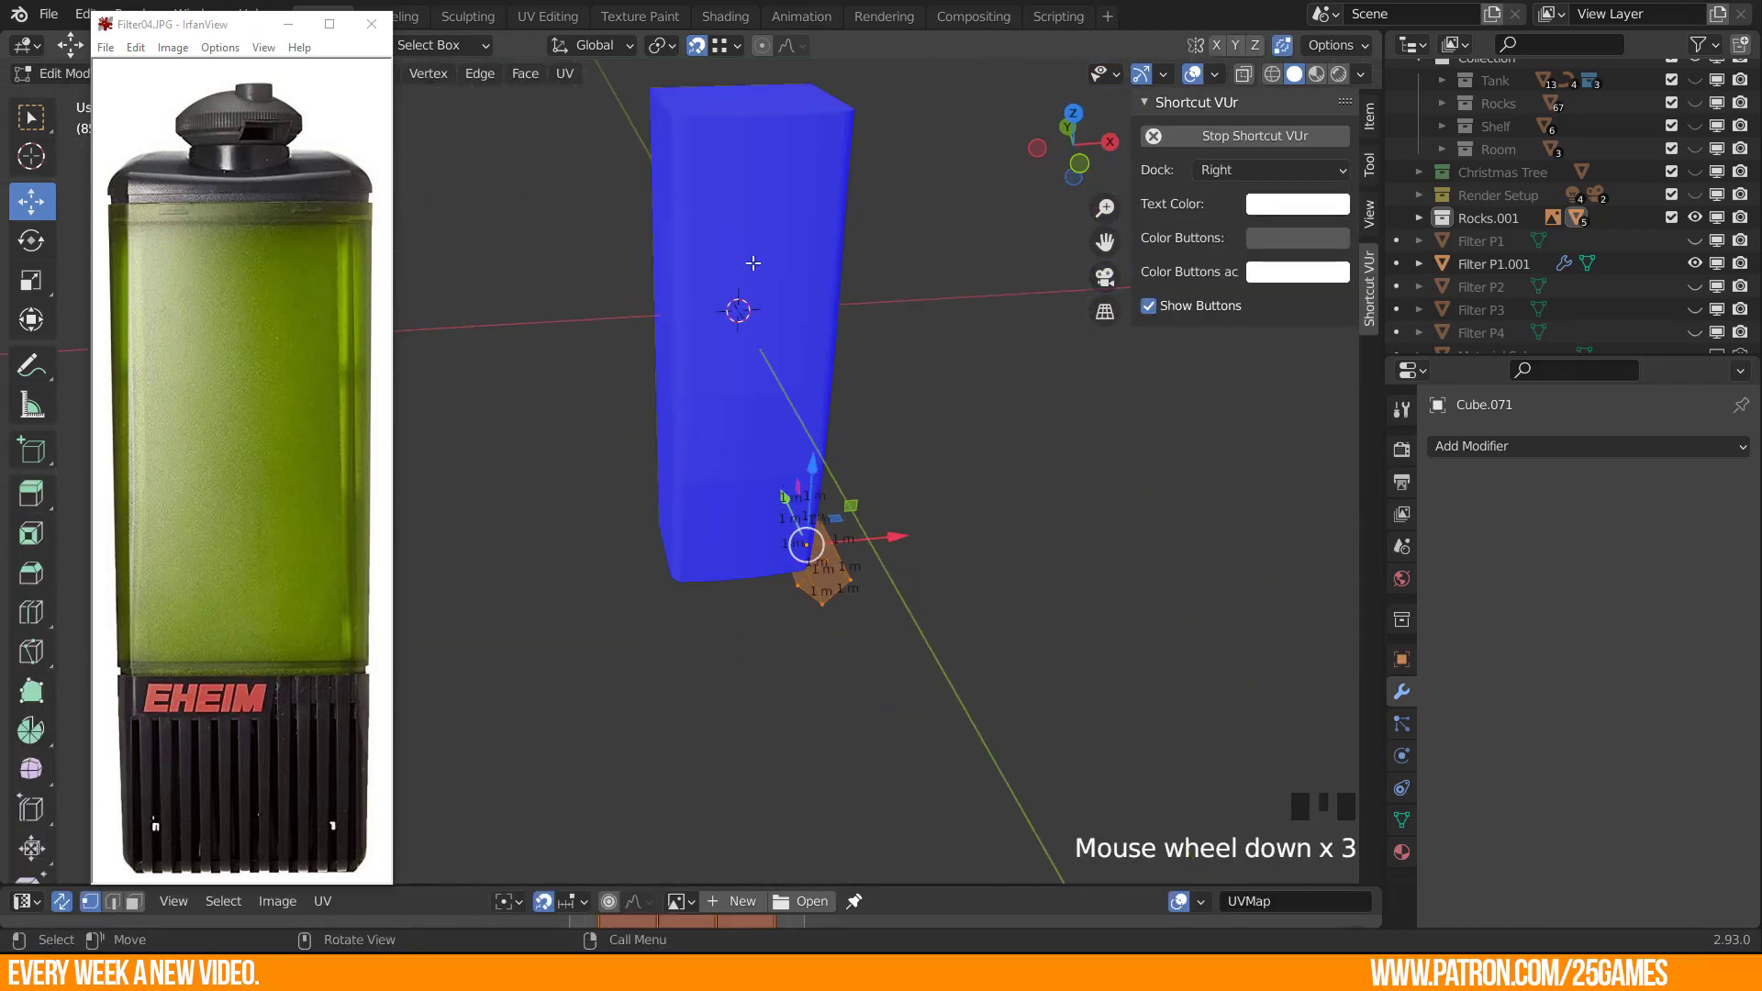
pyautogui.press('Tab')
pyautogui.click(711, 157)
pyautogui.press('Tab')
pyautogui.scroll(1, 690, 111)
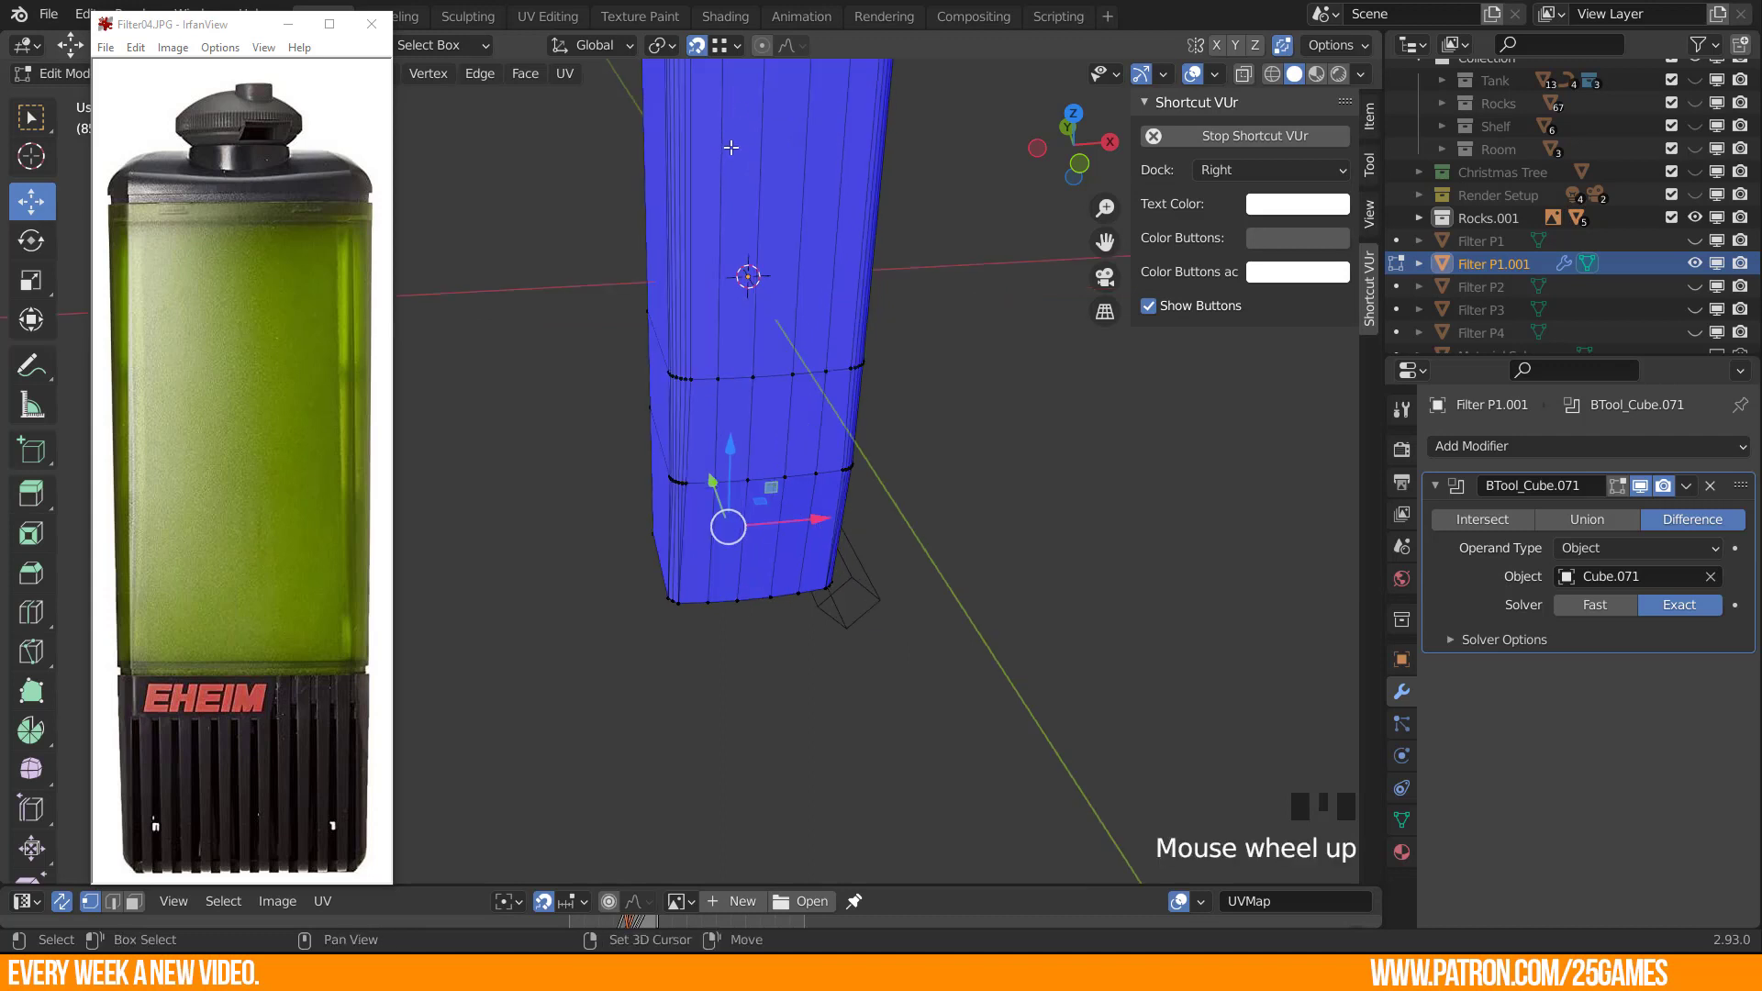
pyautogui.keyDown('shift'); pyautogui.moveTo(726, 122); pyautogui.dragTo(724, 282, button='middle'); pyautogui.keyUp('shift')
pyautogui.press('KP_1')
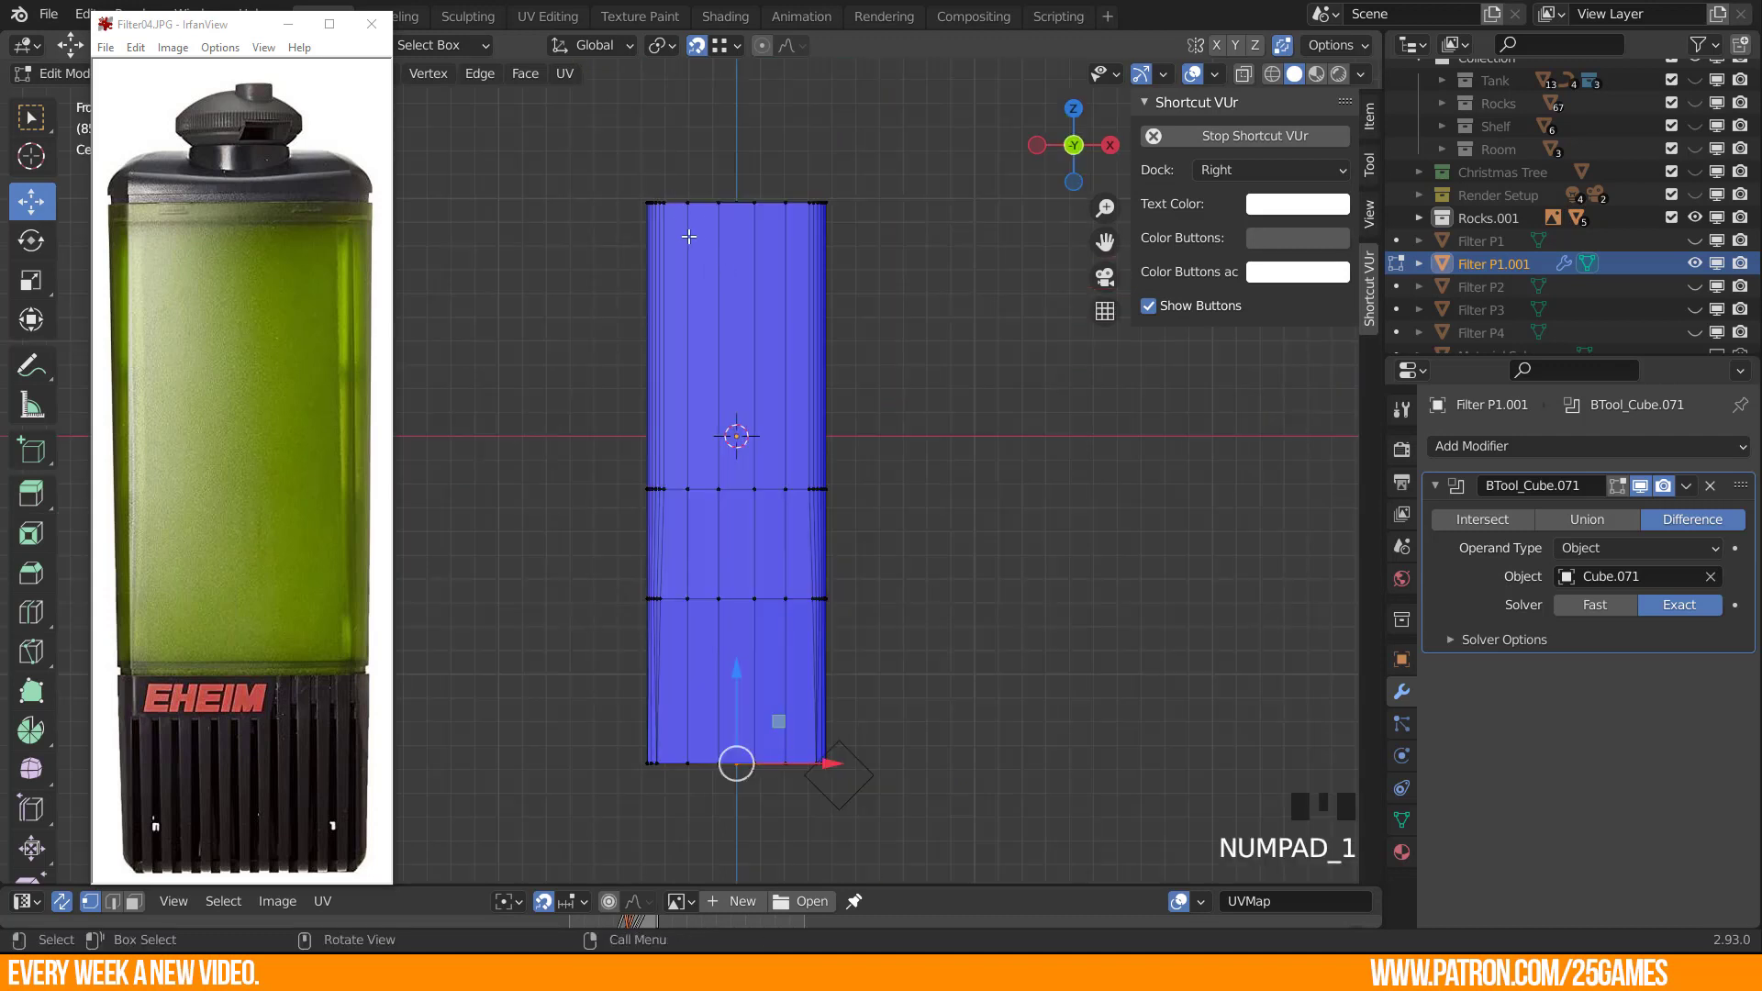
pyautogui.press('z')
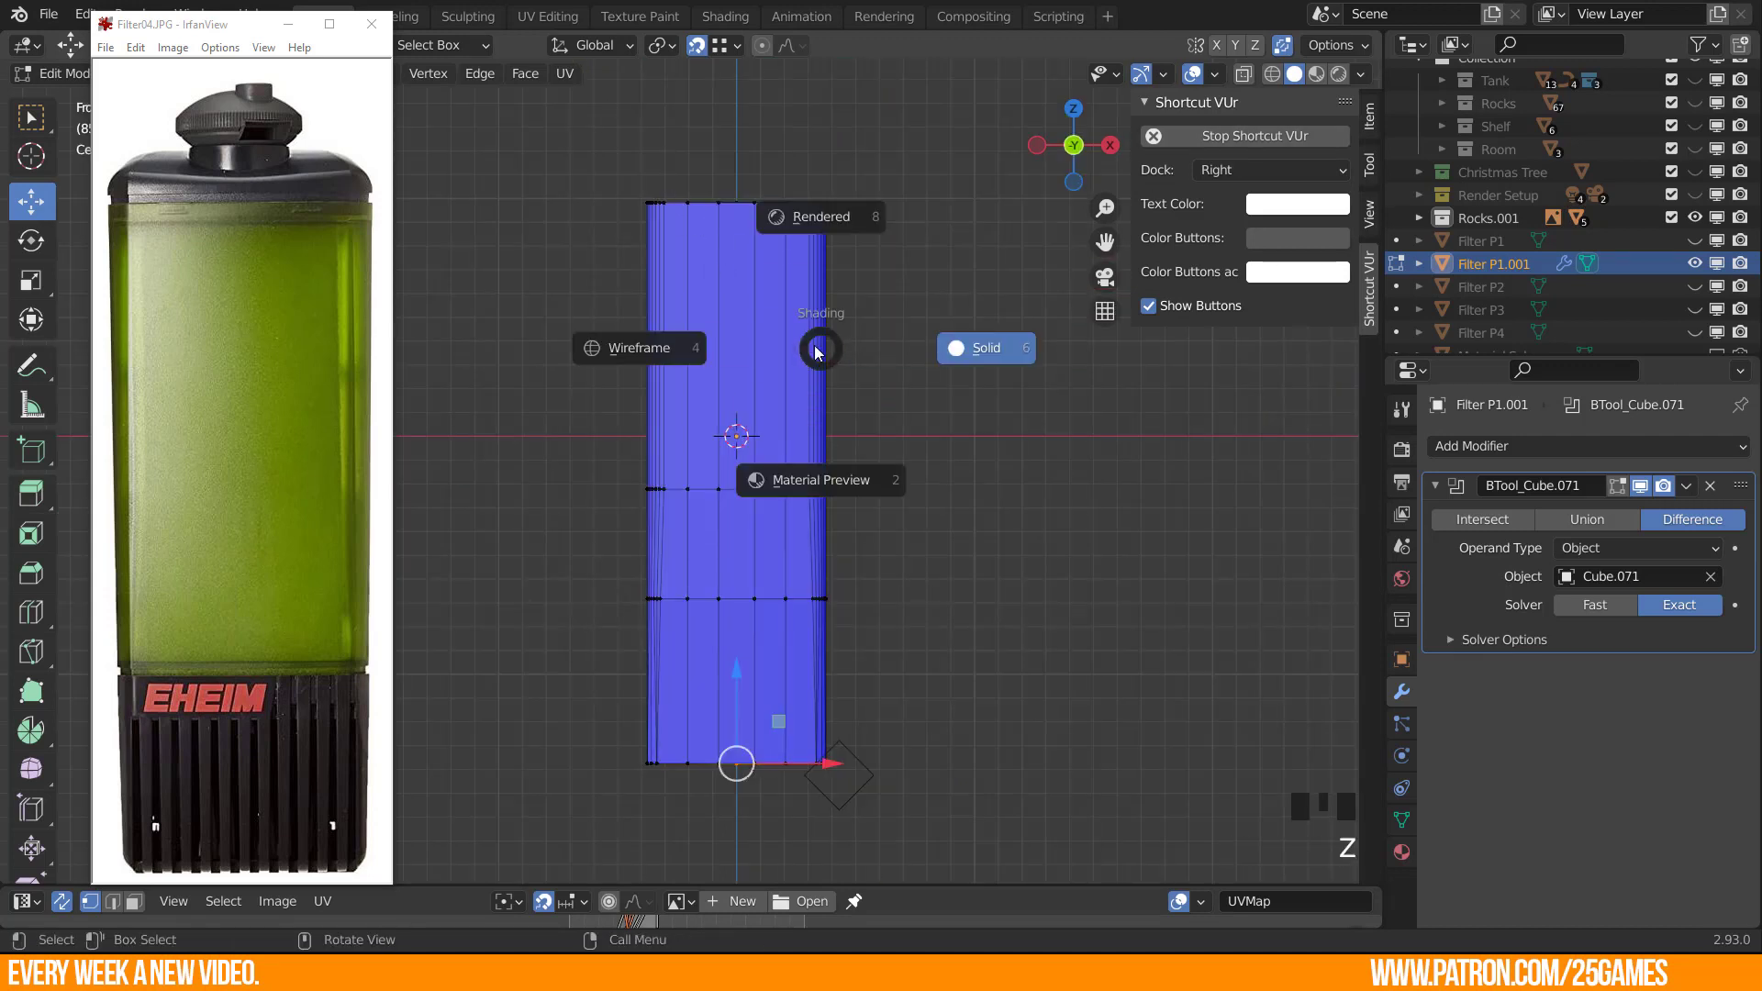
pyautogui.click(625, 352)
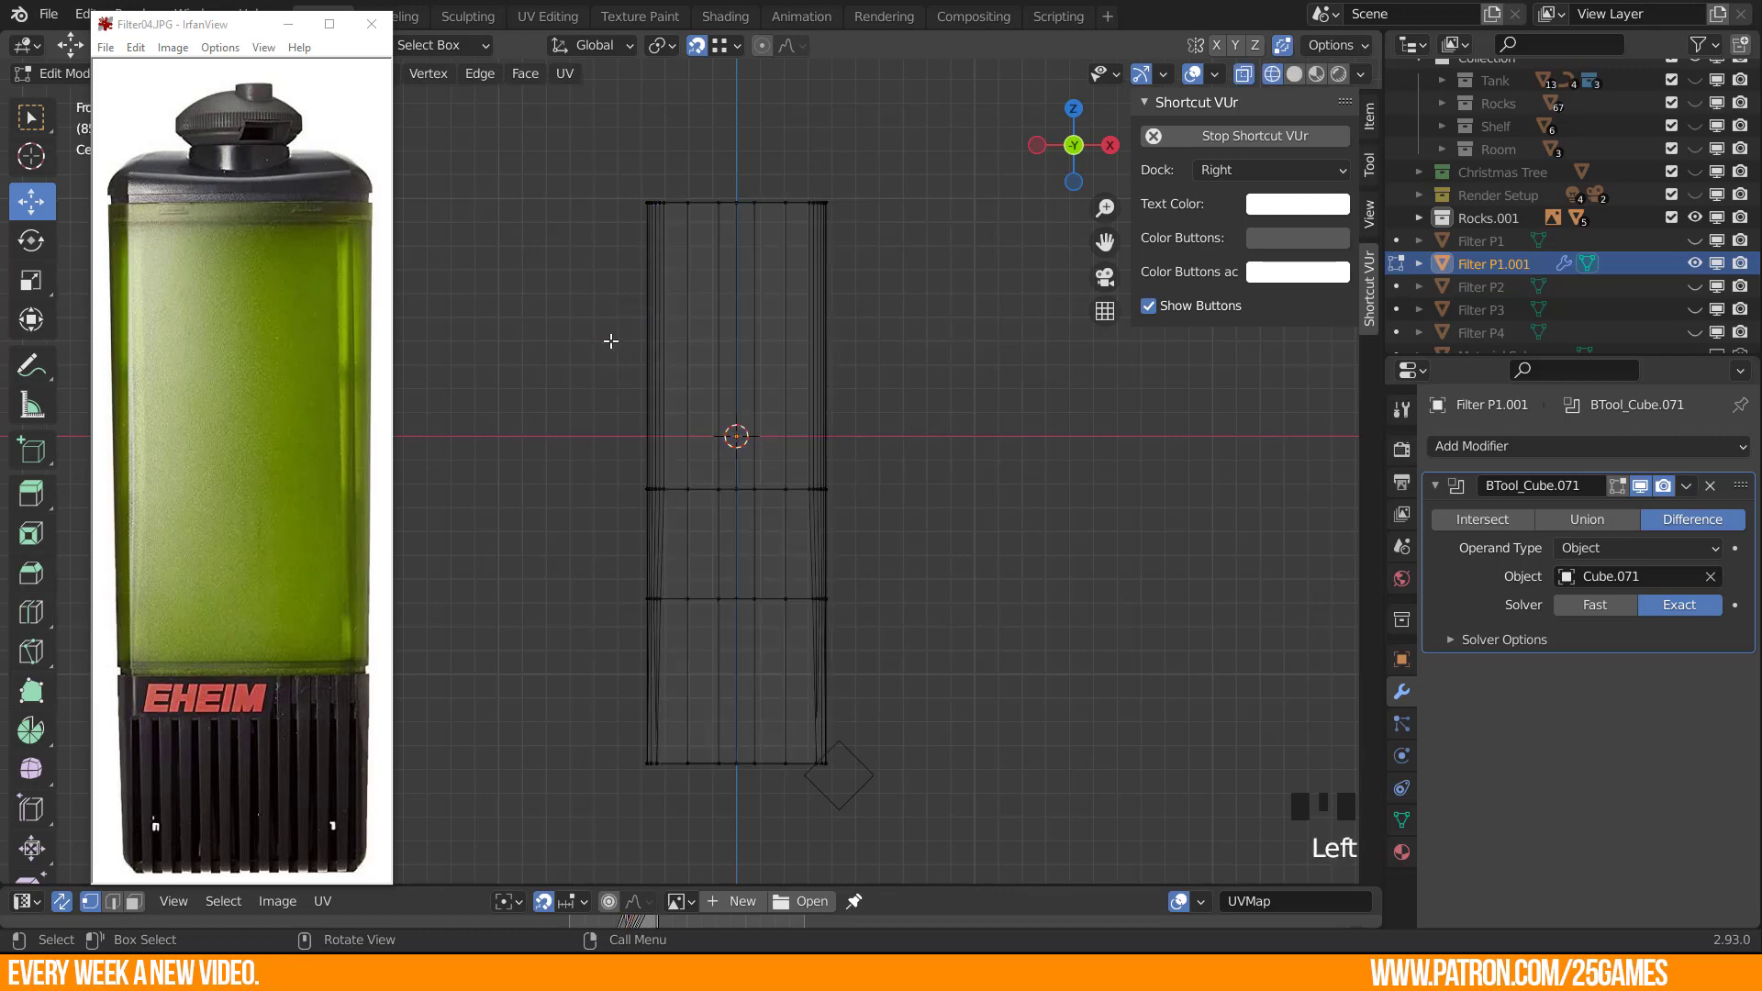
# Select all faces on the left half of the housing up to the centre line and delete them.
pyautogui.moveTo(601, 144); pyautogui.dragTo(734, 826)
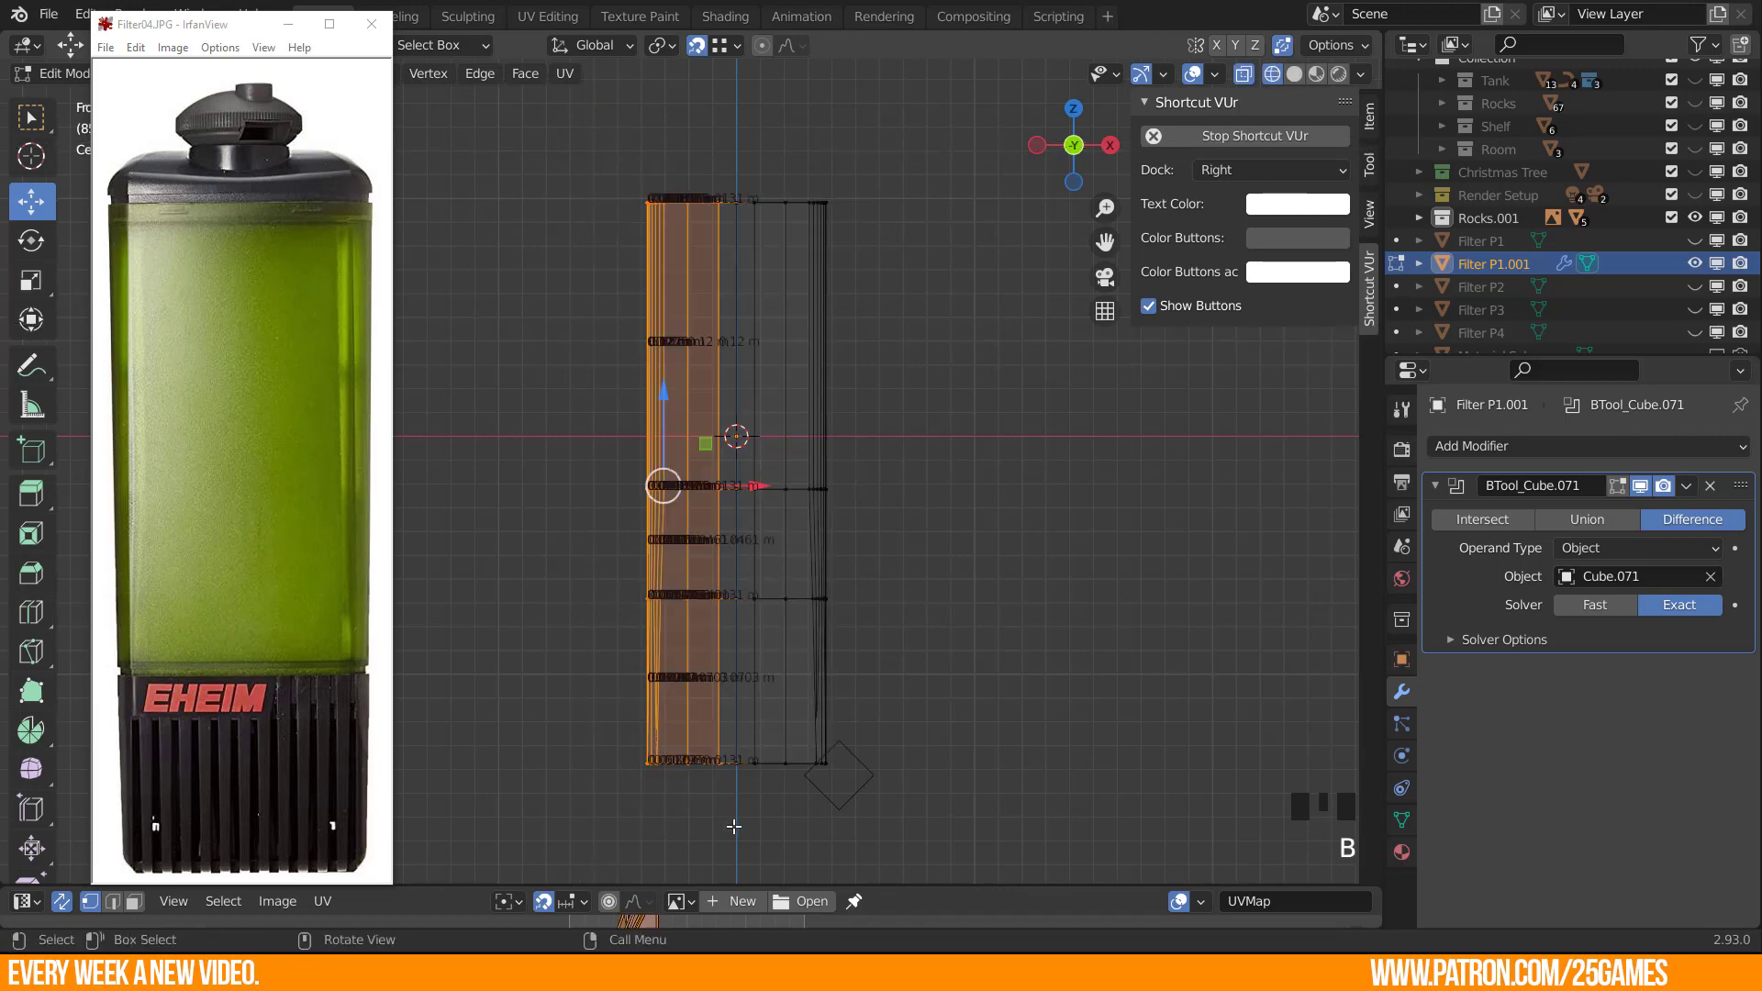
pyautogui.press('3')
pyautogui.click(609, 148)
pyautogui.moveTo(580, 119); pyautogui.dragTo(728, 804)
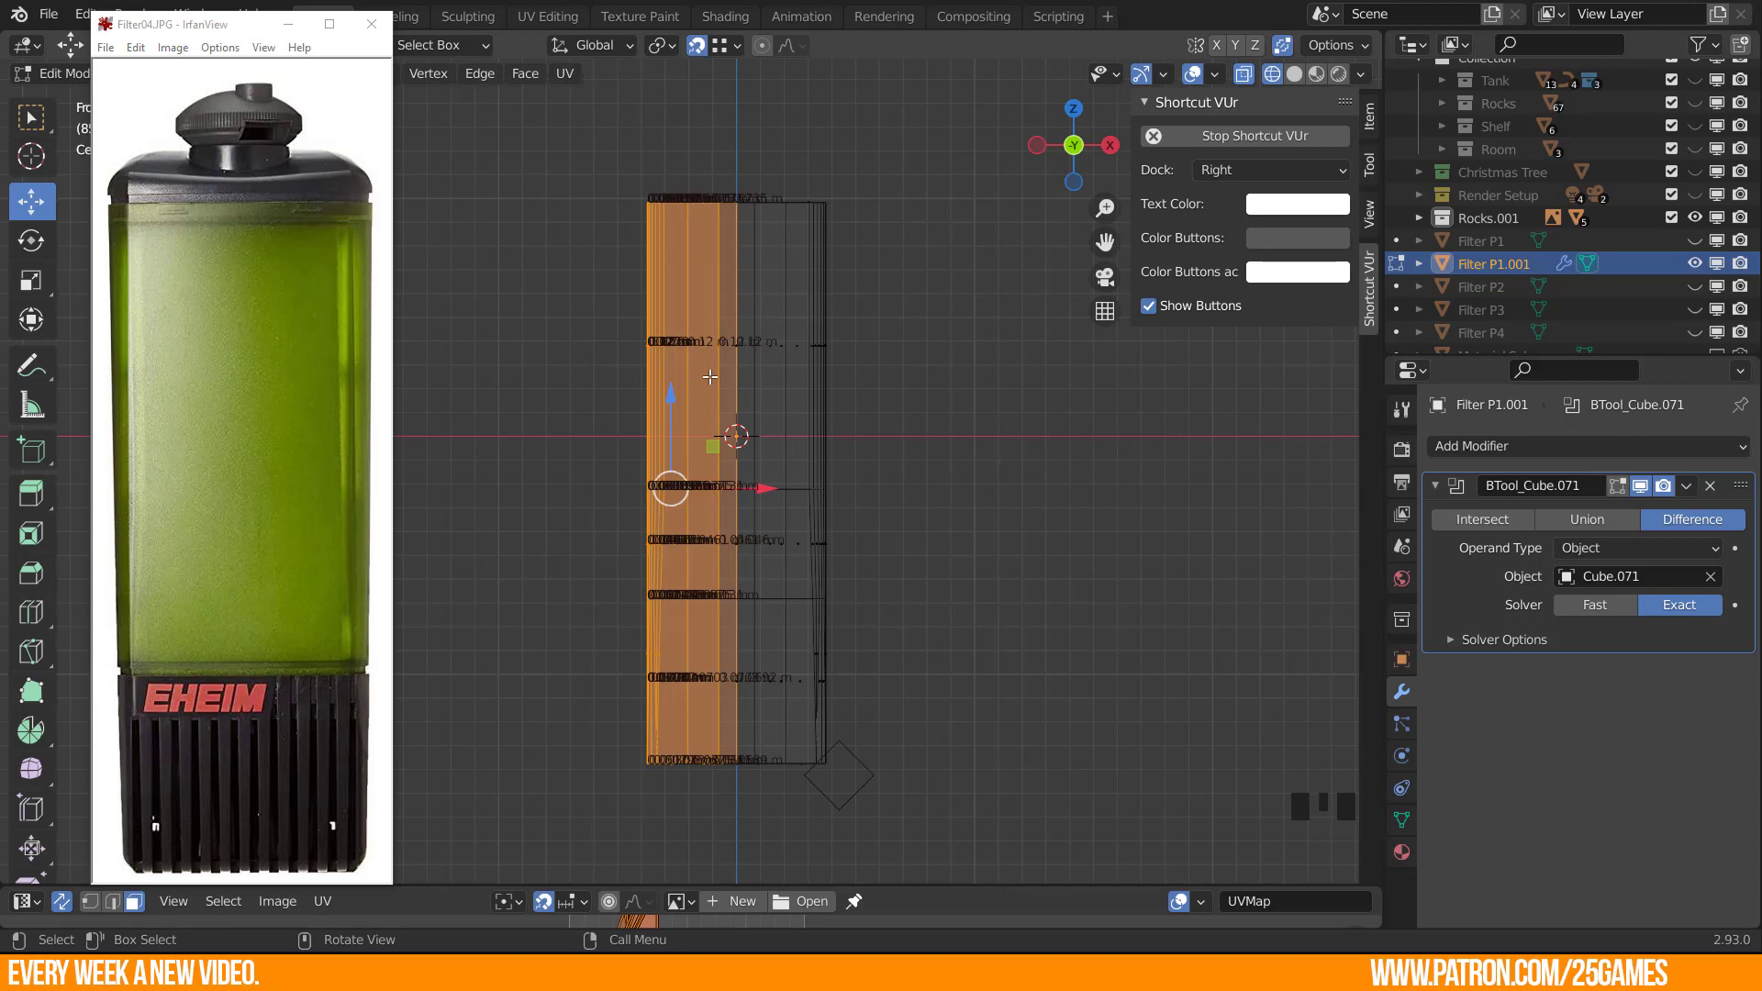
pyautogui.moveTo(709, 376); pyautogui.dragTo(714, 470, button='middle')
pyautogui.press('x')
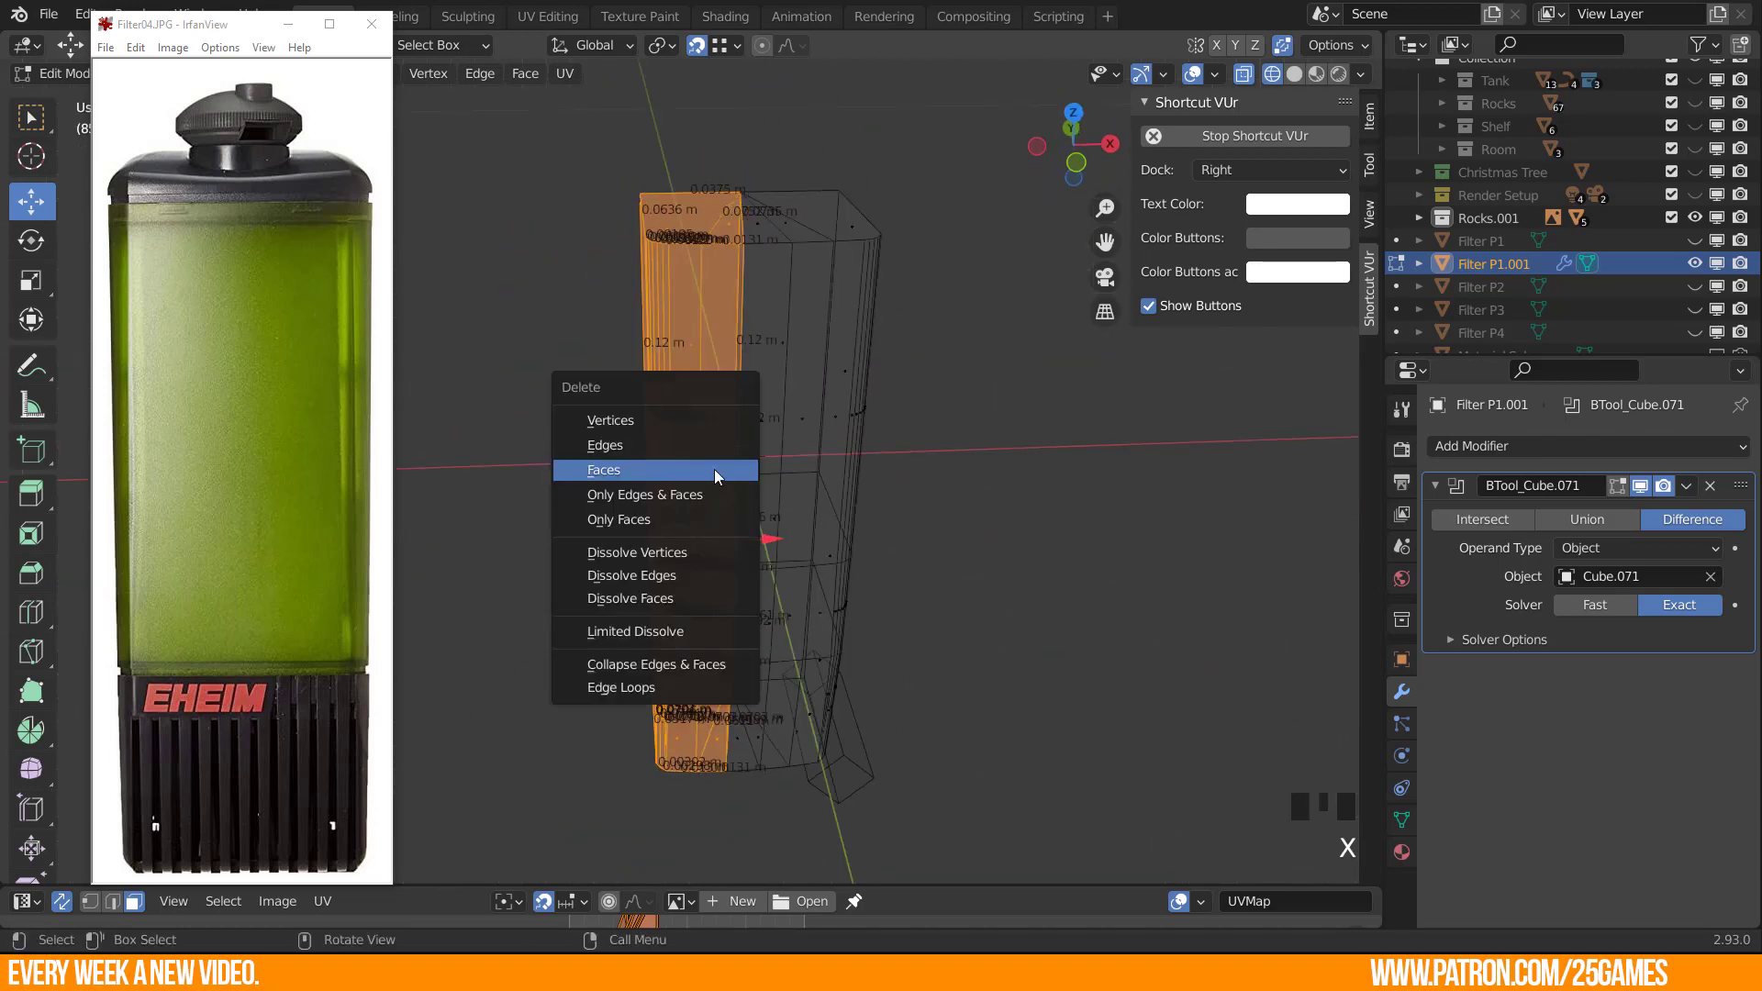
pyautogui.click(666, 473)
# Return to solid shading and have the remaining half of the housing open in Edit Mode.
pyautogui.press('Tab')
pyautogui.click(789, 336)
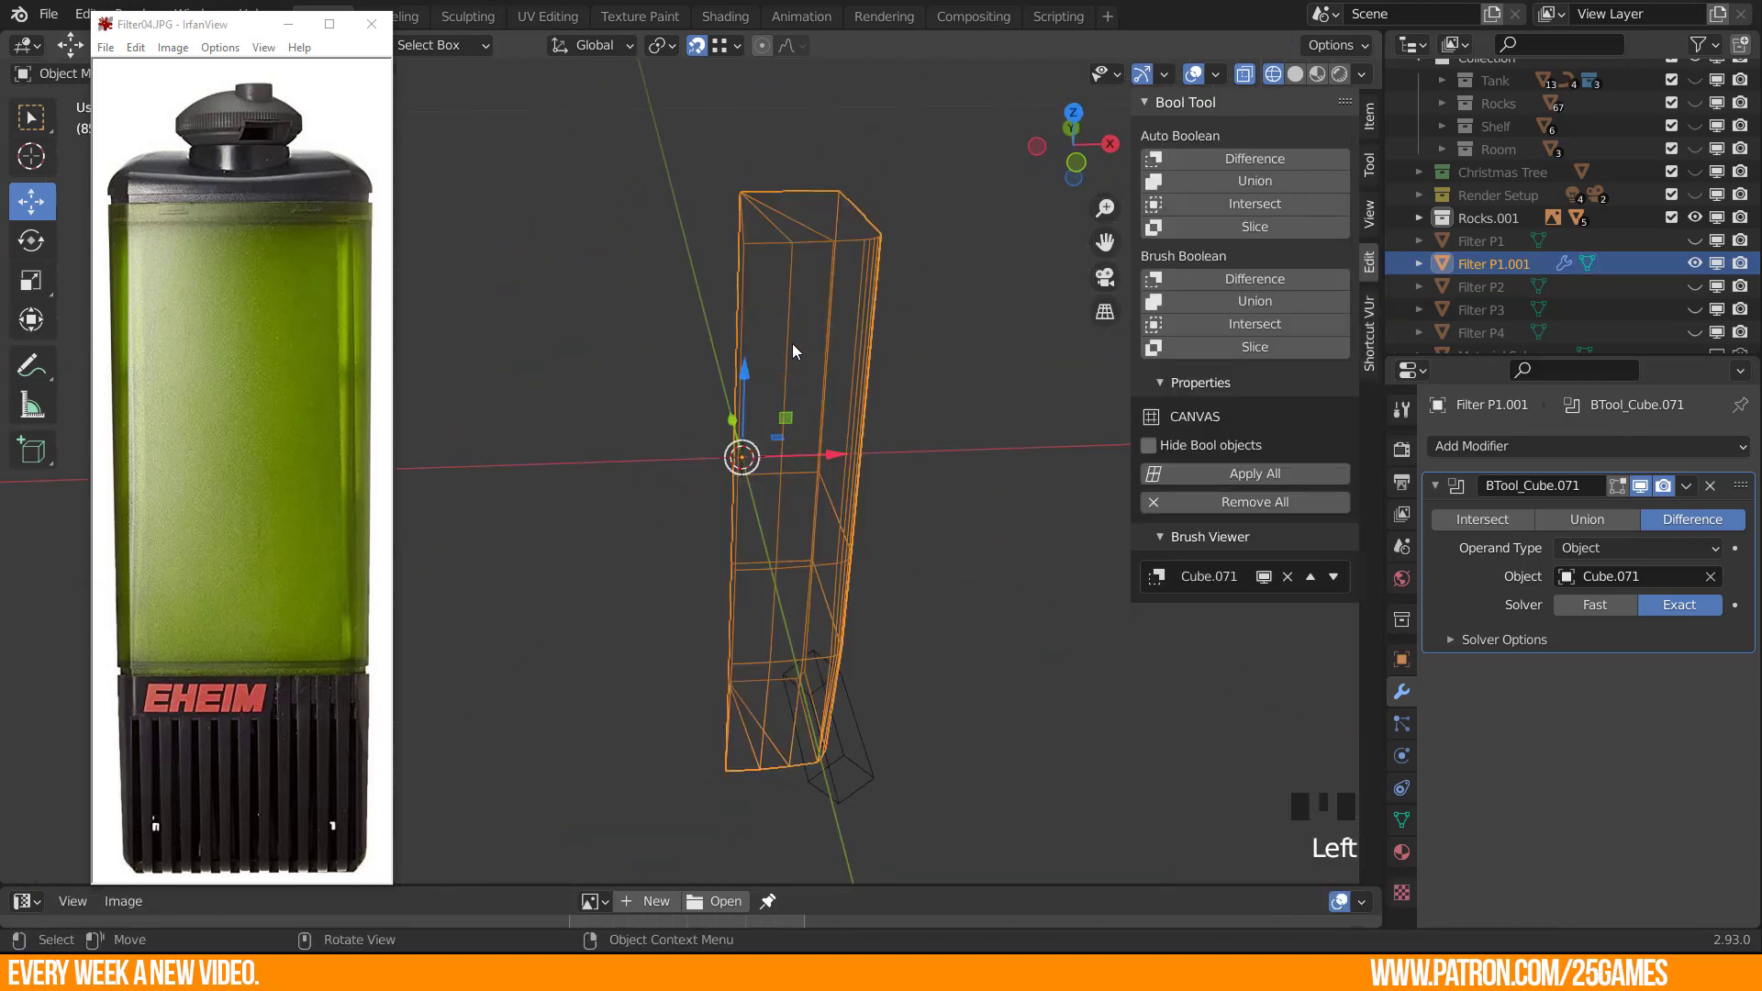
pyautogui.moveTo(791, 343)
pyautogui.mouseDown(button='middle')
pyautogui.moveTo(719, 464)
pyautogui.moveTo(729, 410)
pyautogui.mouseUp(button='middle')
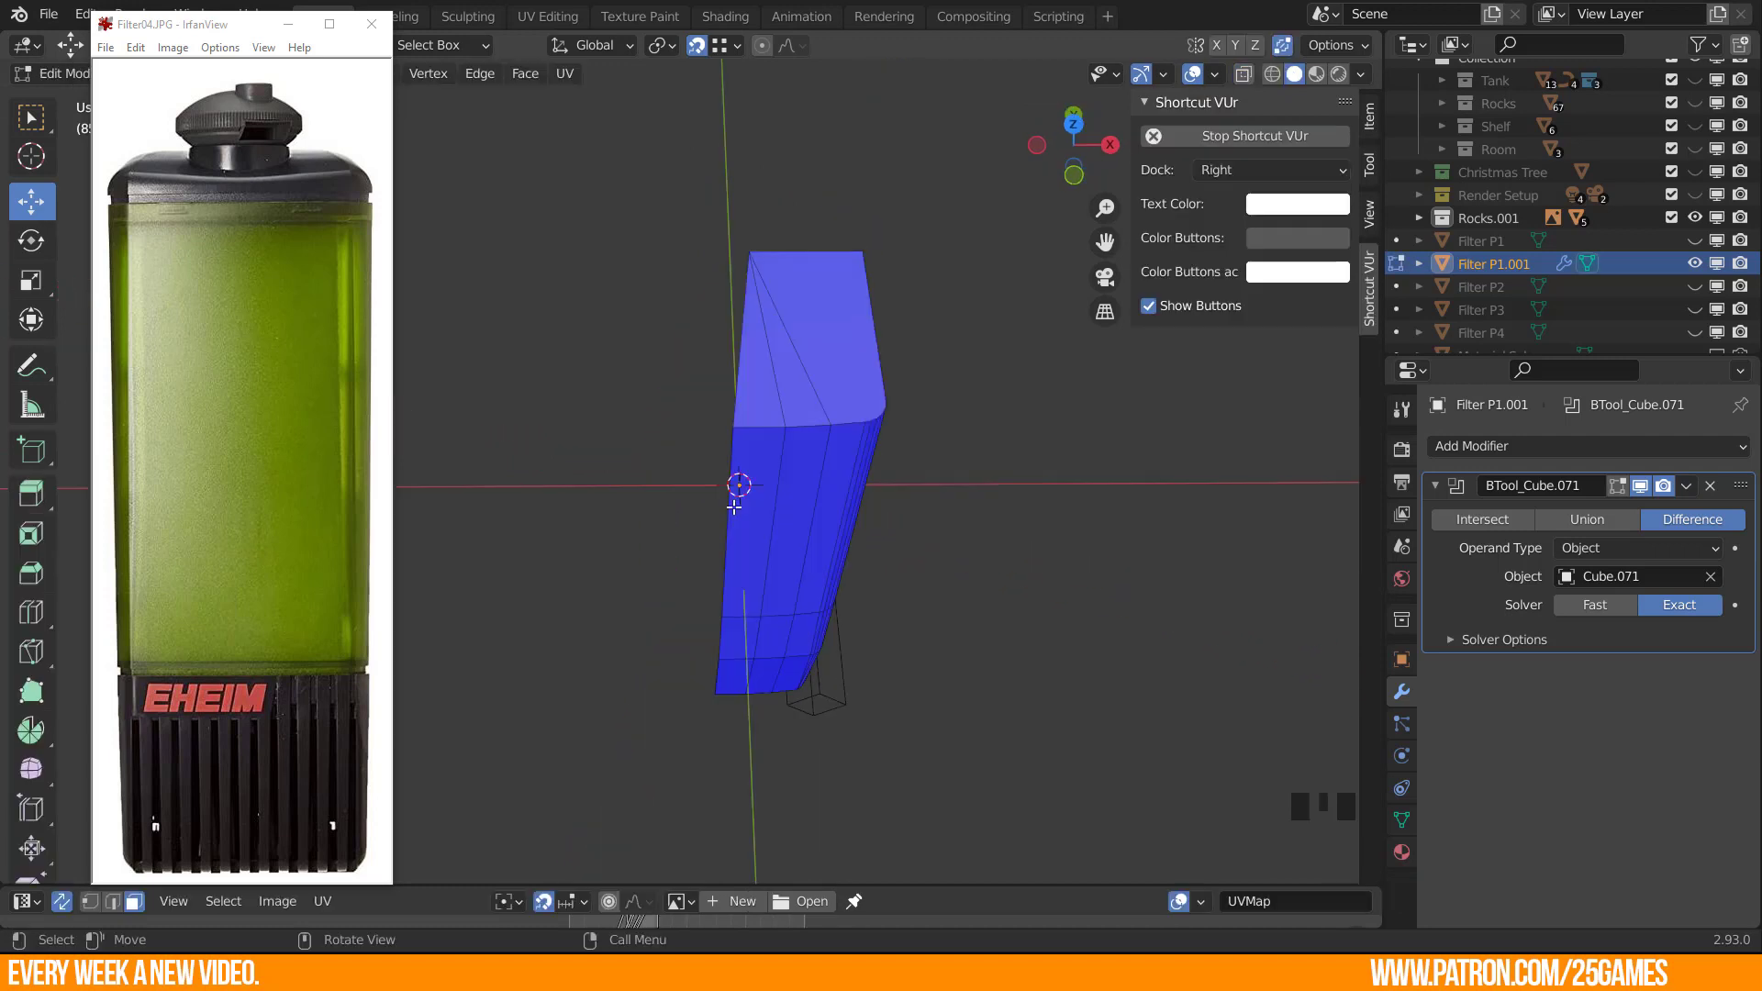
pyautogui.scroll(3, 745, 621)
pyautogui.keyDown('shift'); pyautogui.moveTo(746, 621); pyautogui.dragTo(694, 446, button='middle'); pyautogui.keyUp('shift')
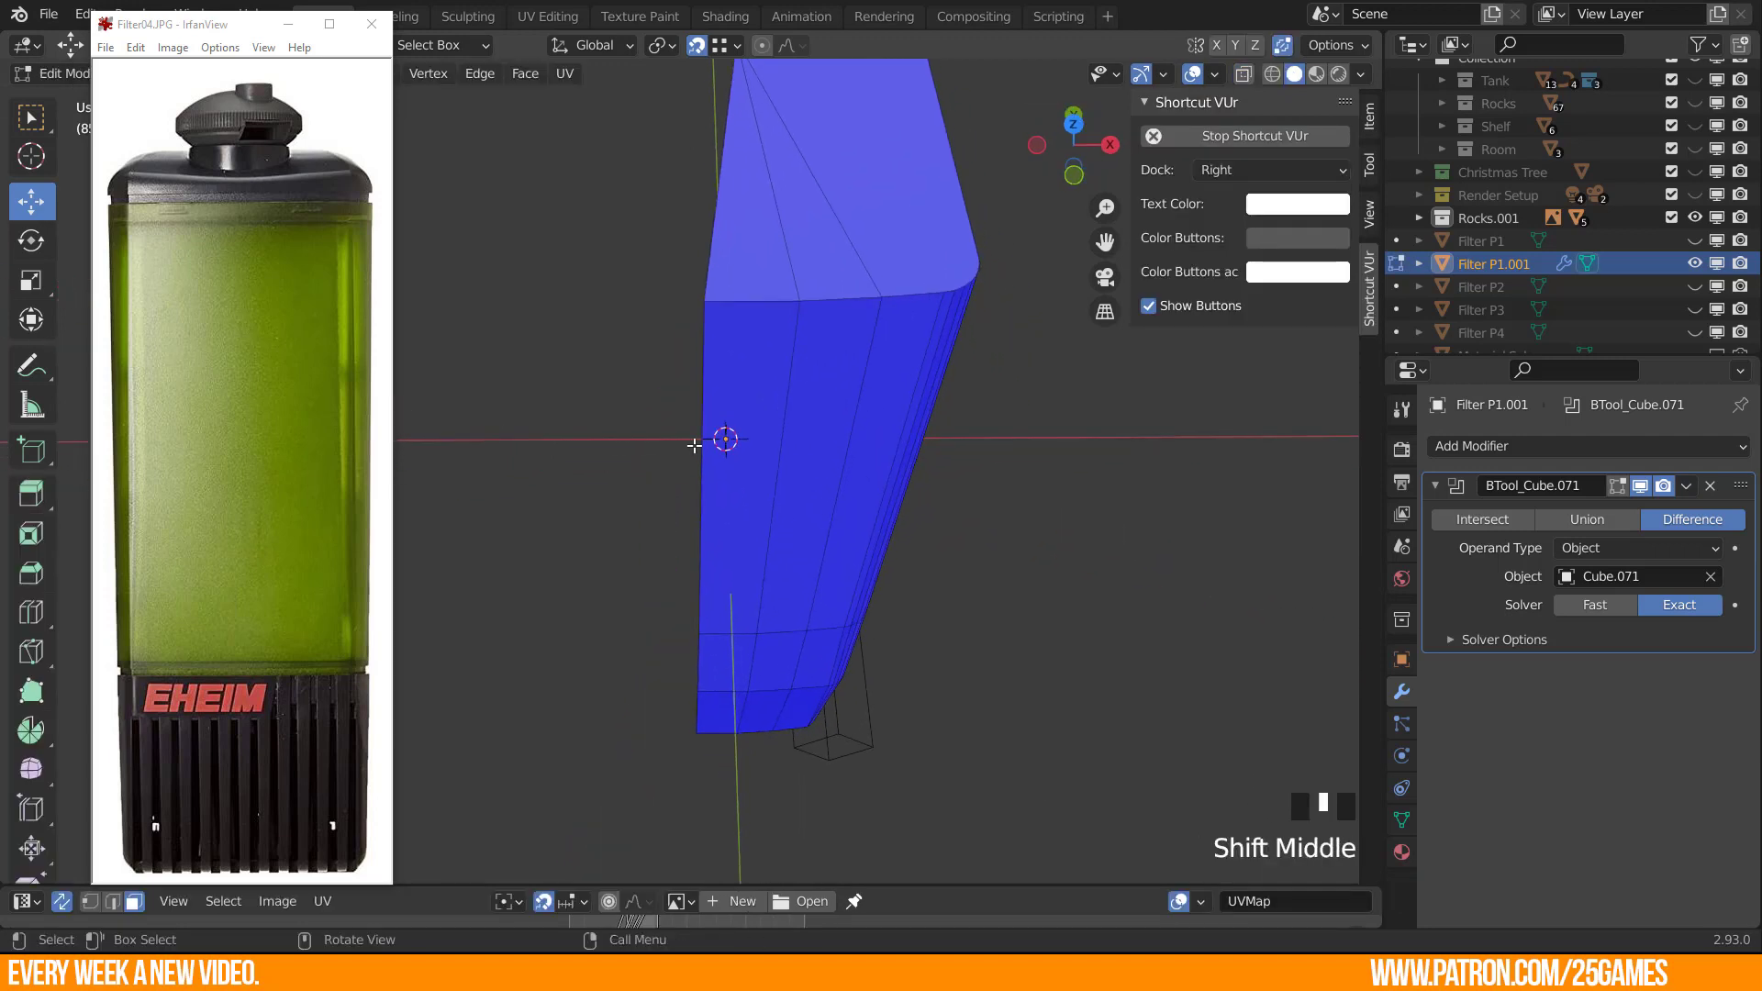
# Switch to edge selection and try to select a path from the centre strip's top front edge to its bottom edge.
pyautogui.click(750, 312)
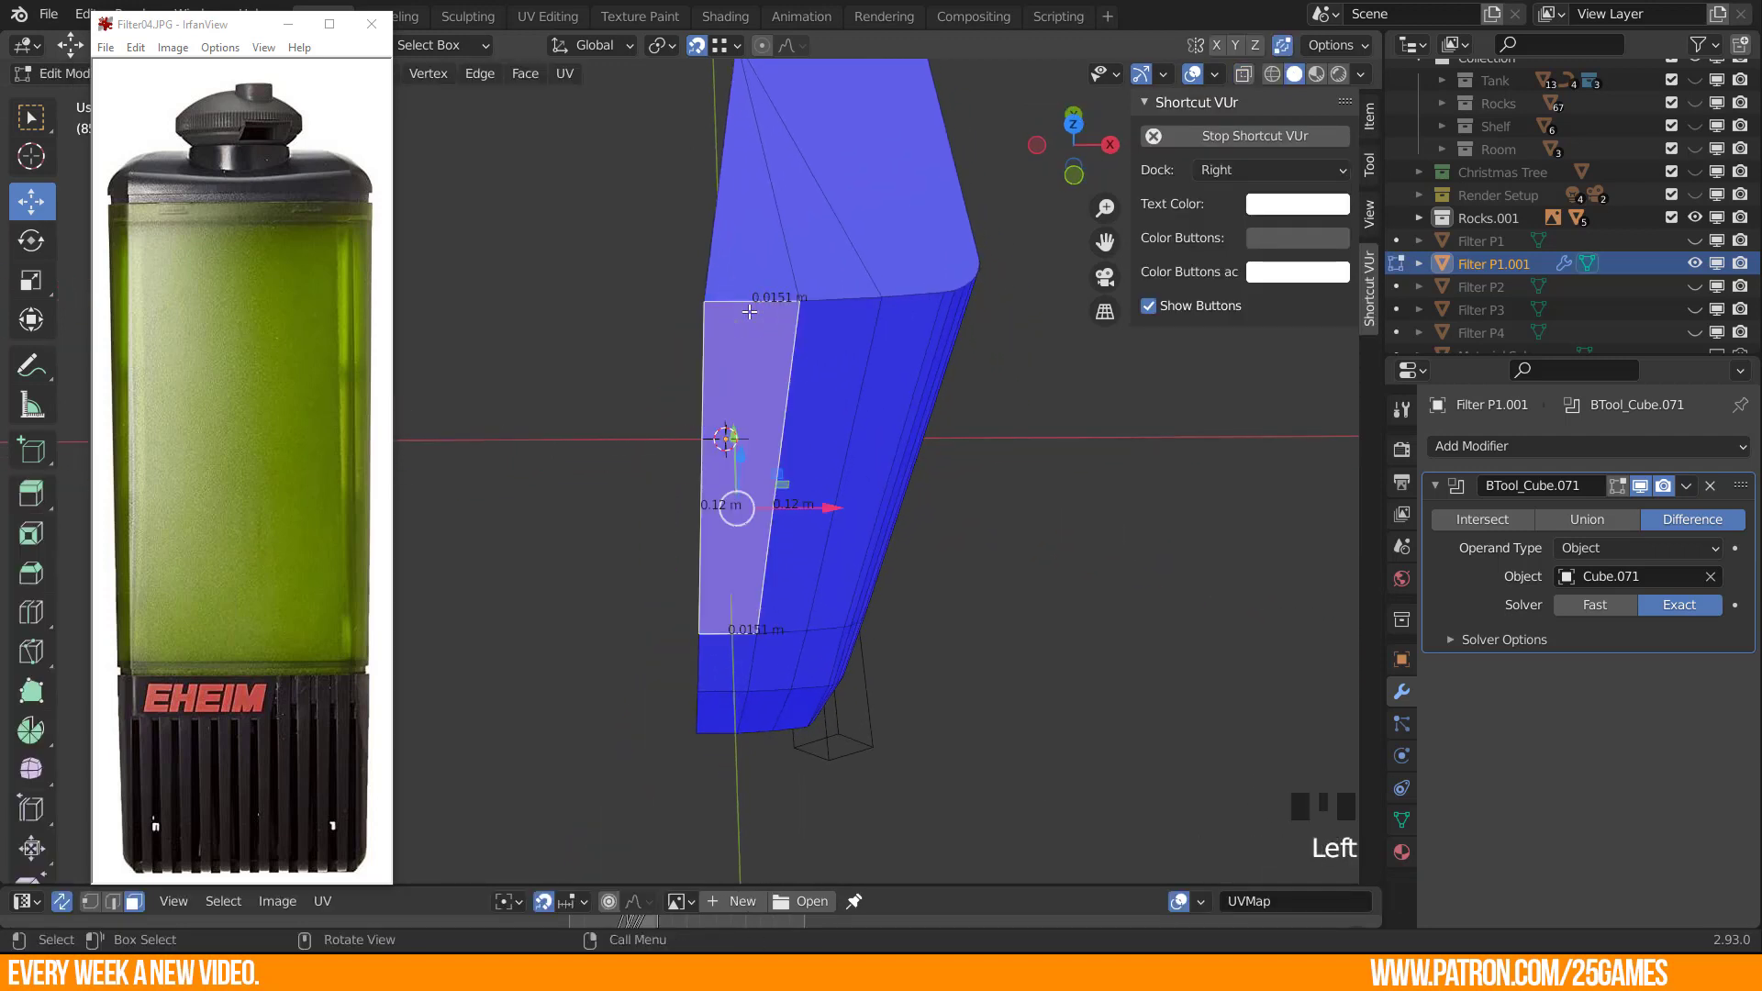
pyautogui.press('2')
pyautogui.click(751, 305)
pyautogui.moveTo(744, 404); pyautogui.dragTo(707, 531, button='middle')
pyautogui.scroll(-1, 707, 531)
pyautogui.keyDown('ctrl'); pyautogui.click(678, 537); pyautogui.keyUp('ctrl')
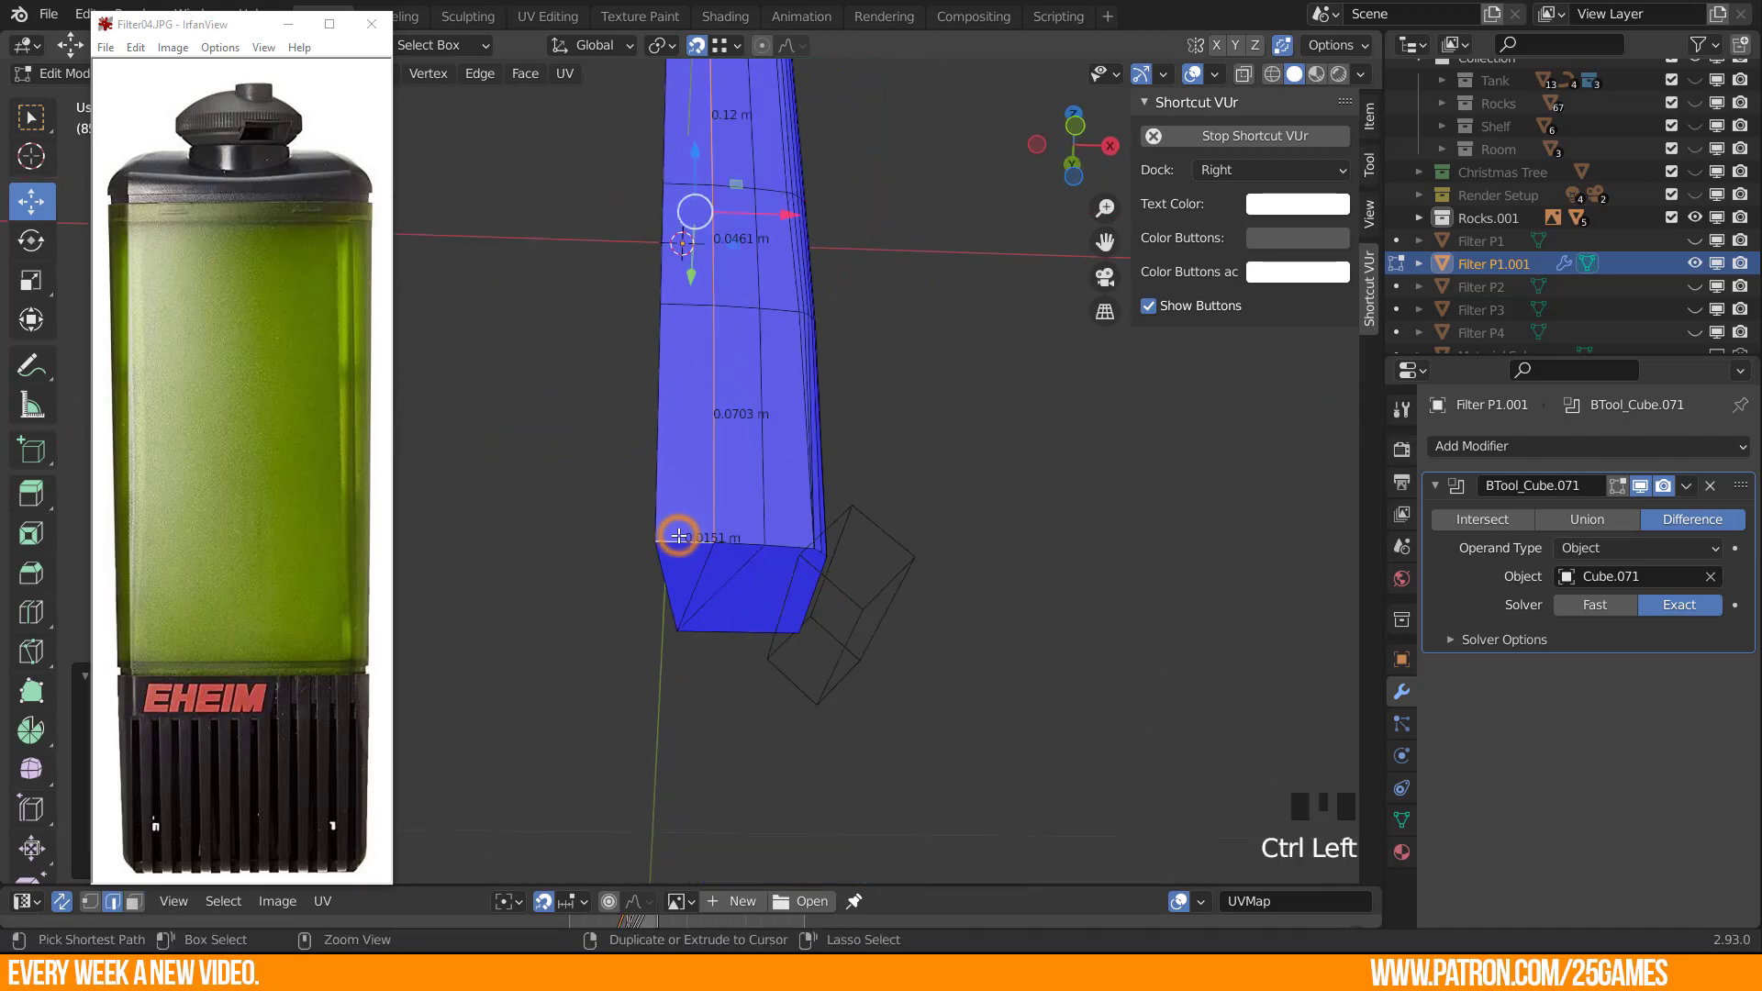
pyautogui.middleClick(678, 537)
# Select the four horizontal edges across the front strip beside the centre cut and subdivide them.
pyautogui.click(679, 535)
pyautogui.keyDown('shift'); pyautogui.click(680, 298); pyautogui.keyUp('shift')
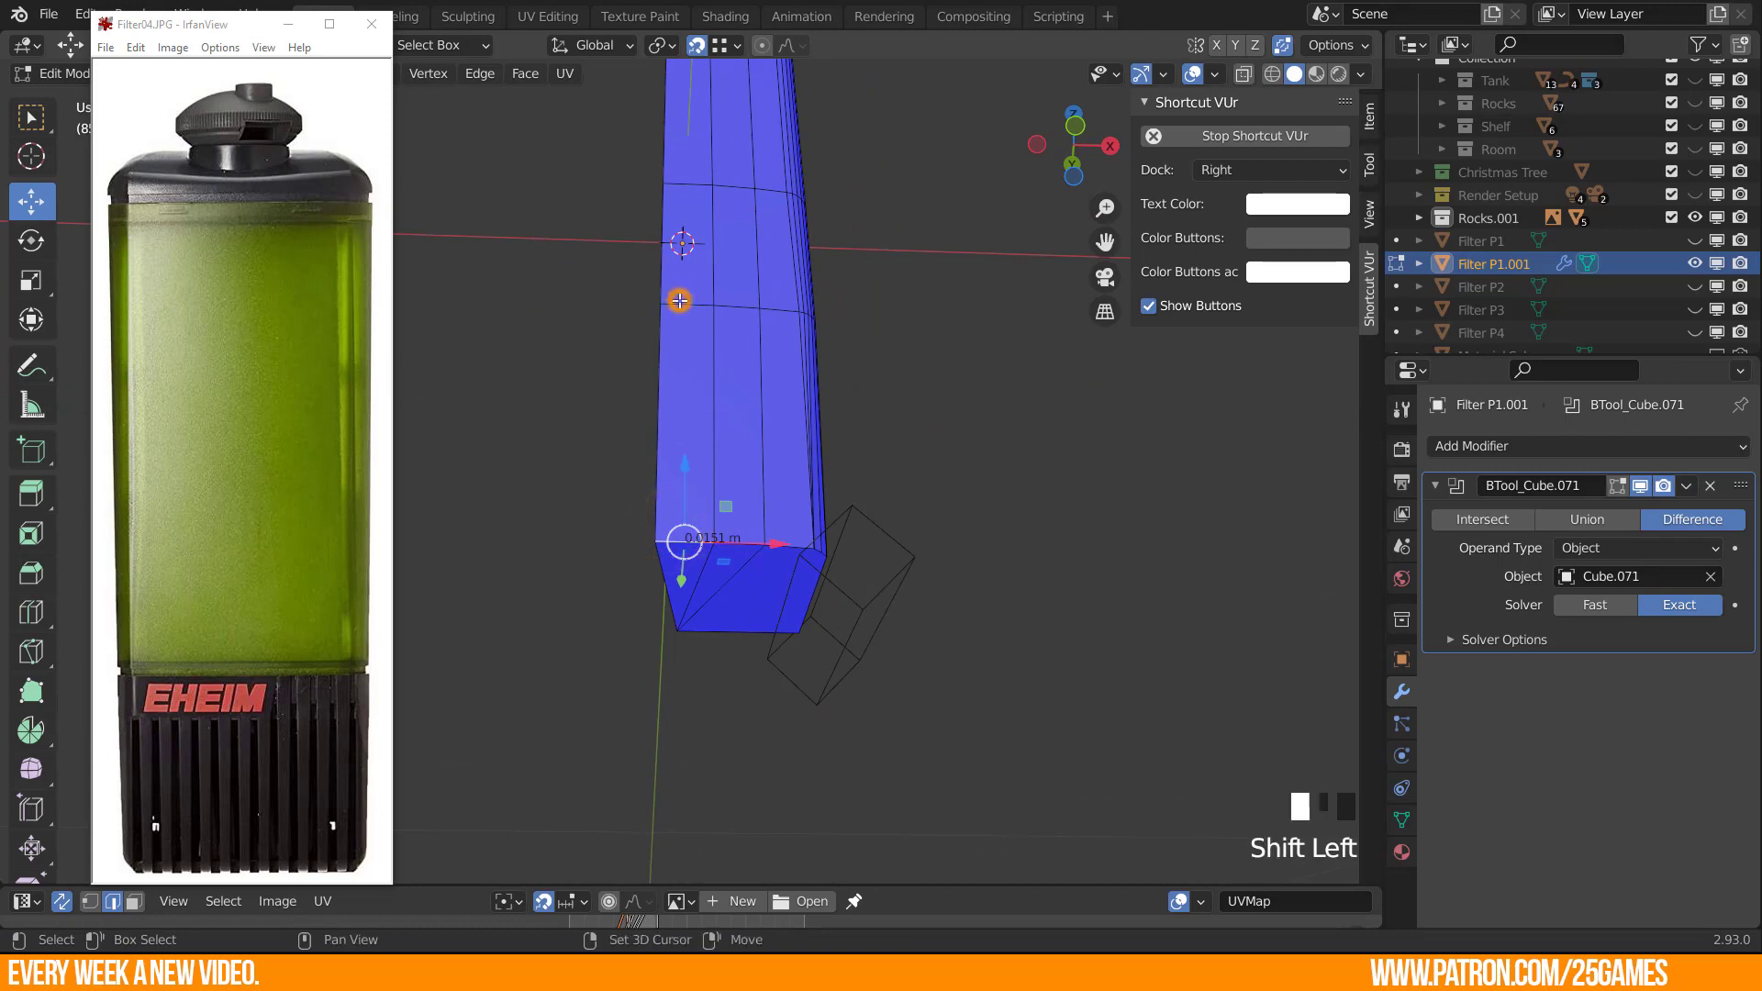
pyautogui.keyDown('shift'); pyautogui.click(684, 188); pyautogui.keyUp('shift')
pyautogui.moveTo(684, 118); pyautogui.dragTo(669, 361, button='middle')
pyautogui.keyDown('shift'); pyautogui.click(626, 275); pyautogui.keyUp('shift')
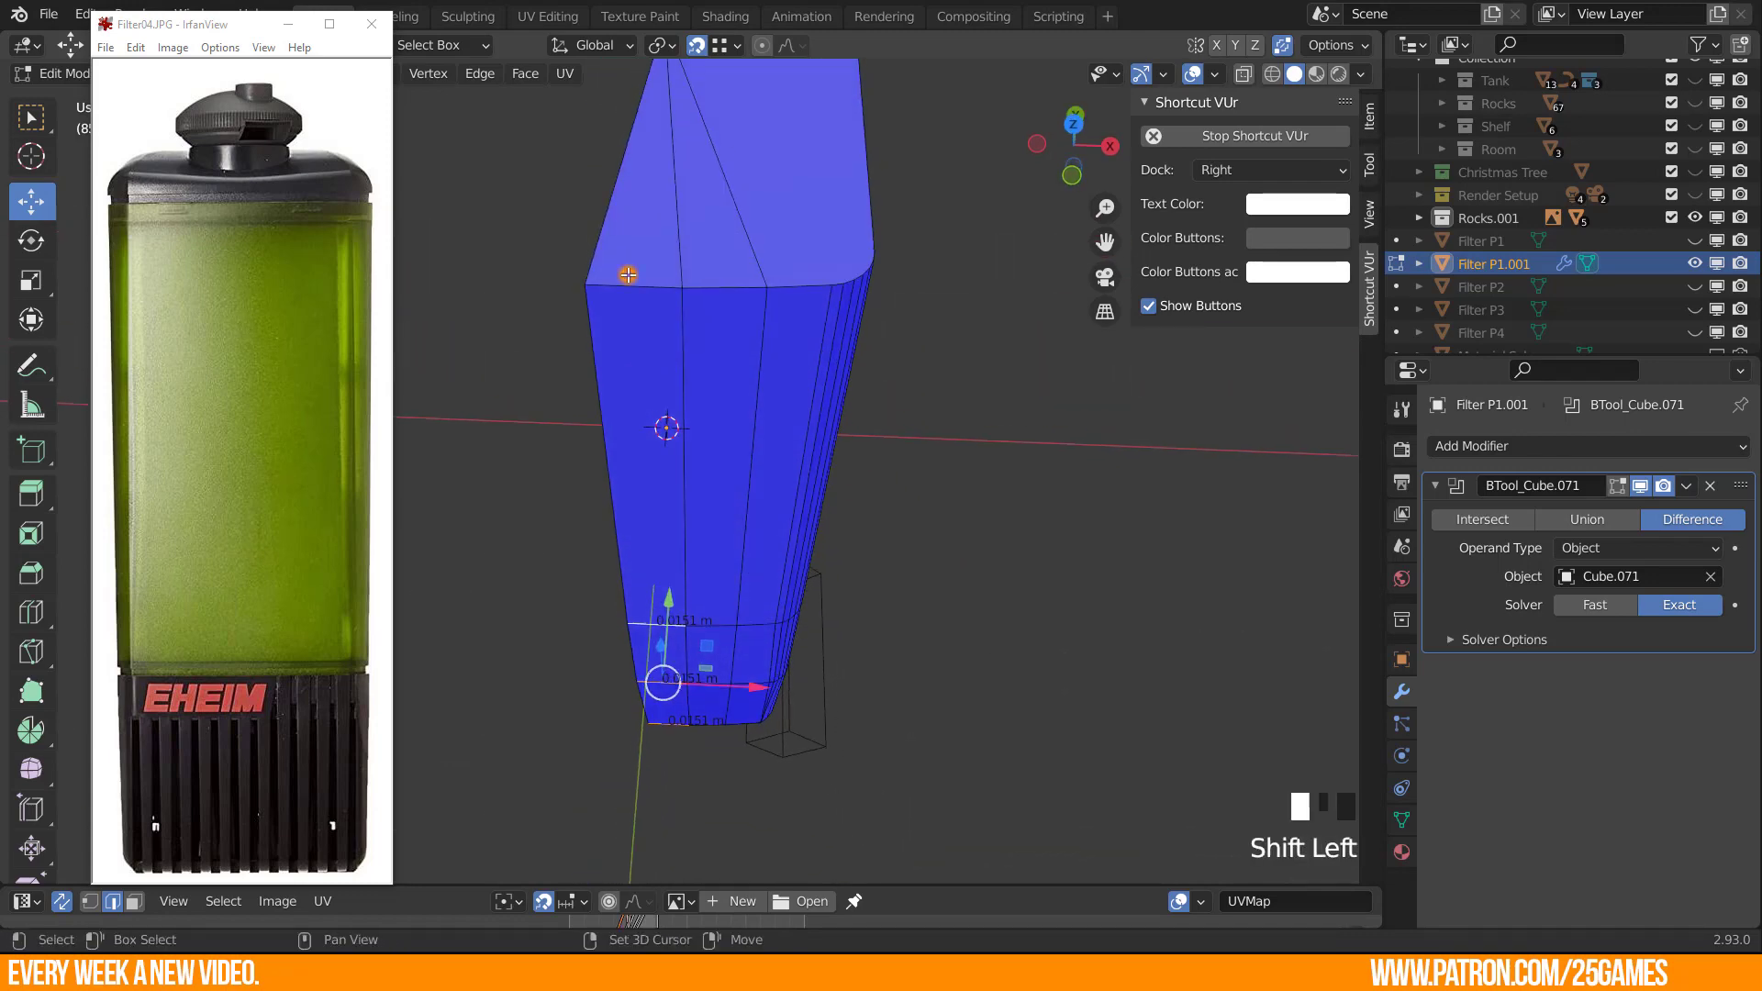
pyautogui.rightClick(630, 277)
pyautogui.click(532, 263)
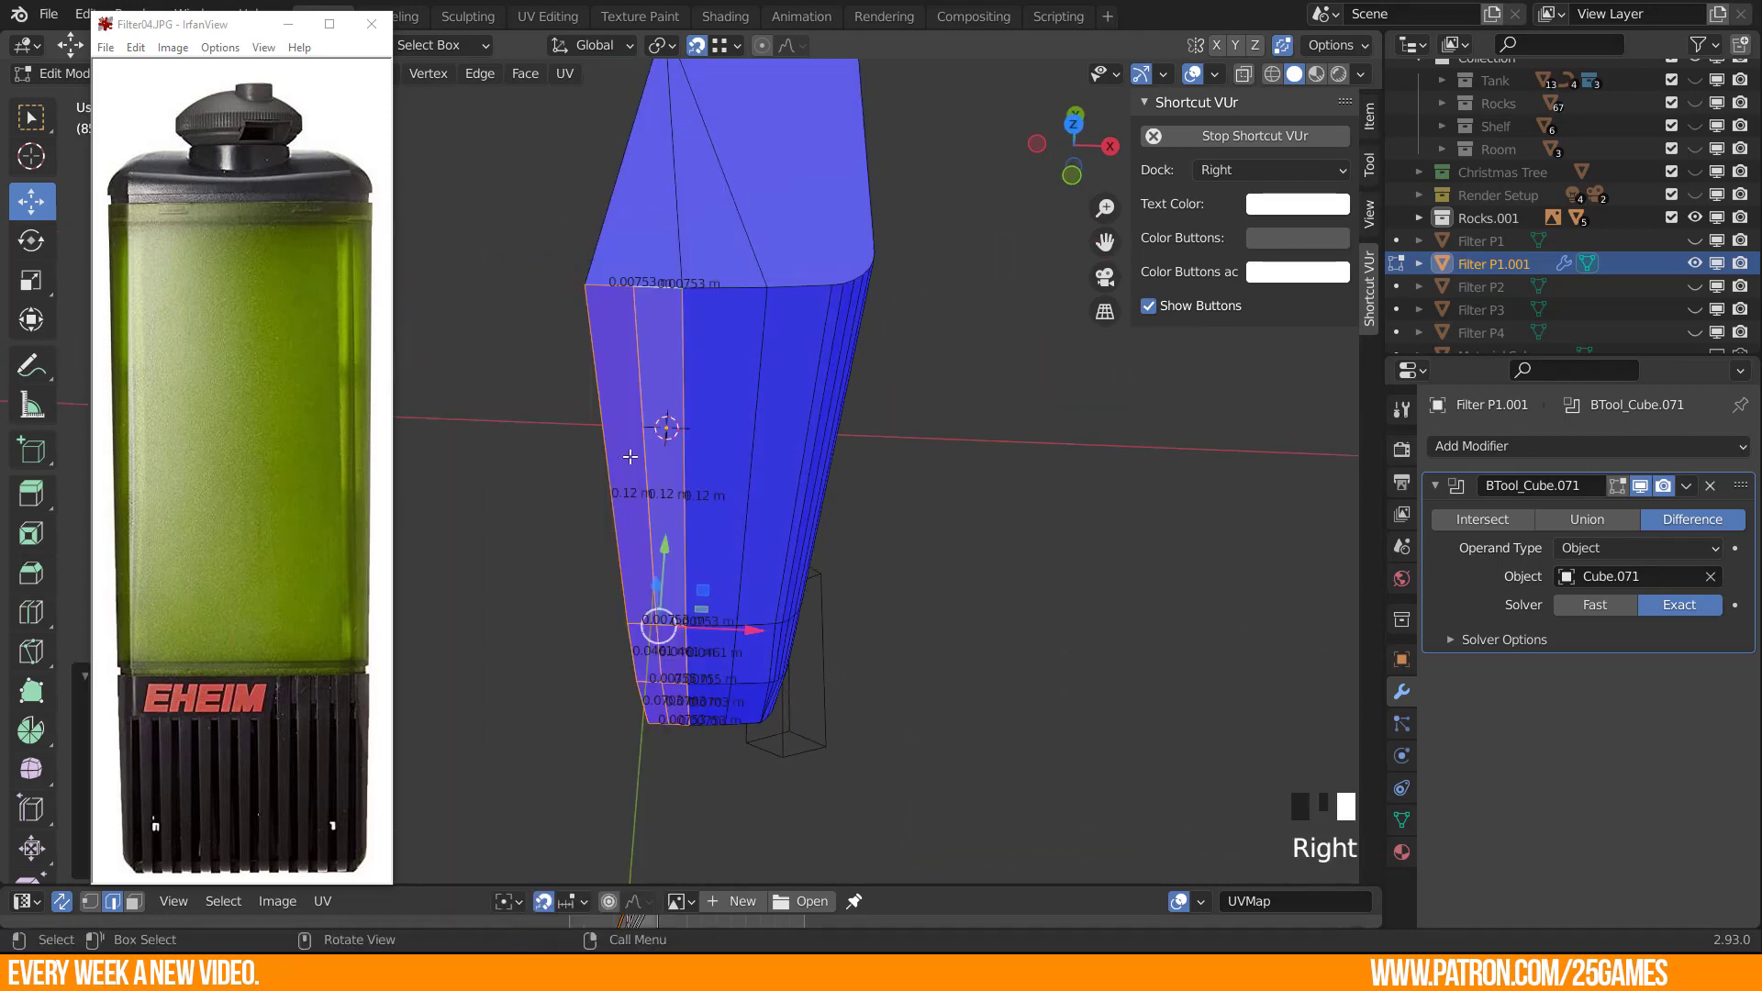
# Connect the new midpoint vertex on the narrow front strip's top edge to the rear centre corner with an edge across the top face.
pyautogui.click(612, 294)
pyautogui.press('1')
pyautogui.click(631, 280)
pyautogui.keyDown('shift'); pyautogui.moveTo(632, 284); pyautogui.dragTo(628, 473, button='middle'); pyautogui.keyUp('shift')
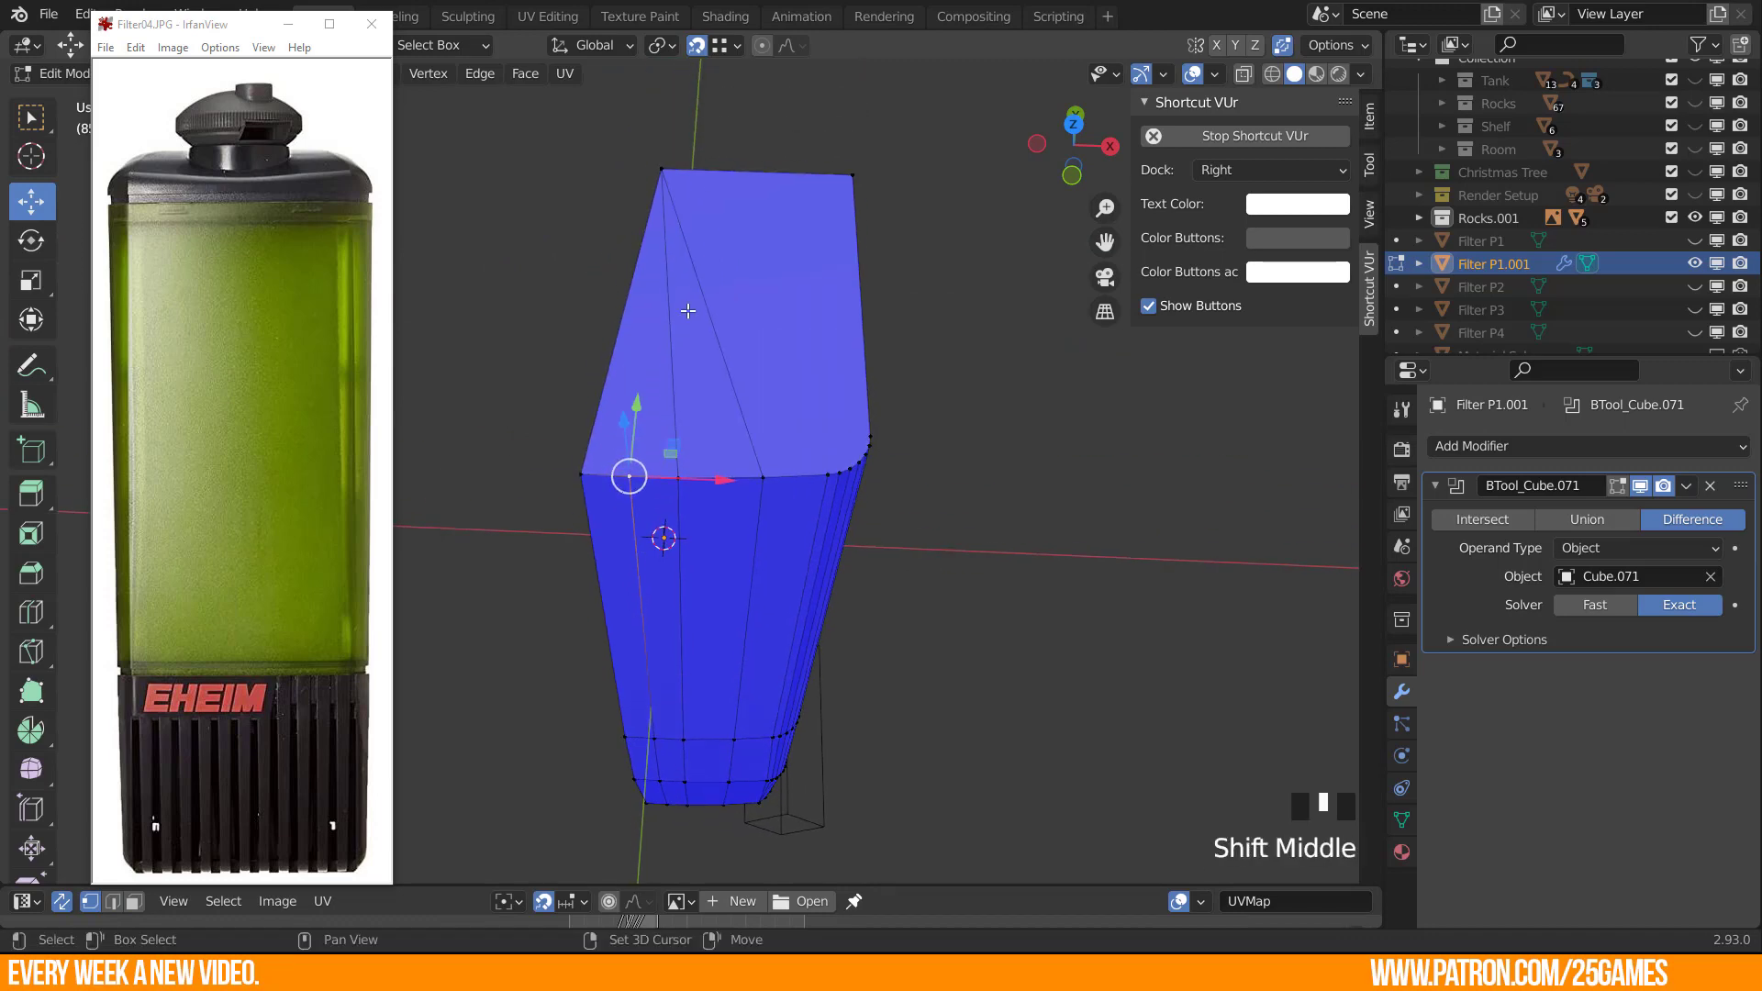
pyautogui.keyDown('shift'); pyautogui.click(665, 172); pyautogui.keyUp('shift')
pyautogui.scroll(-1, 690, 538)
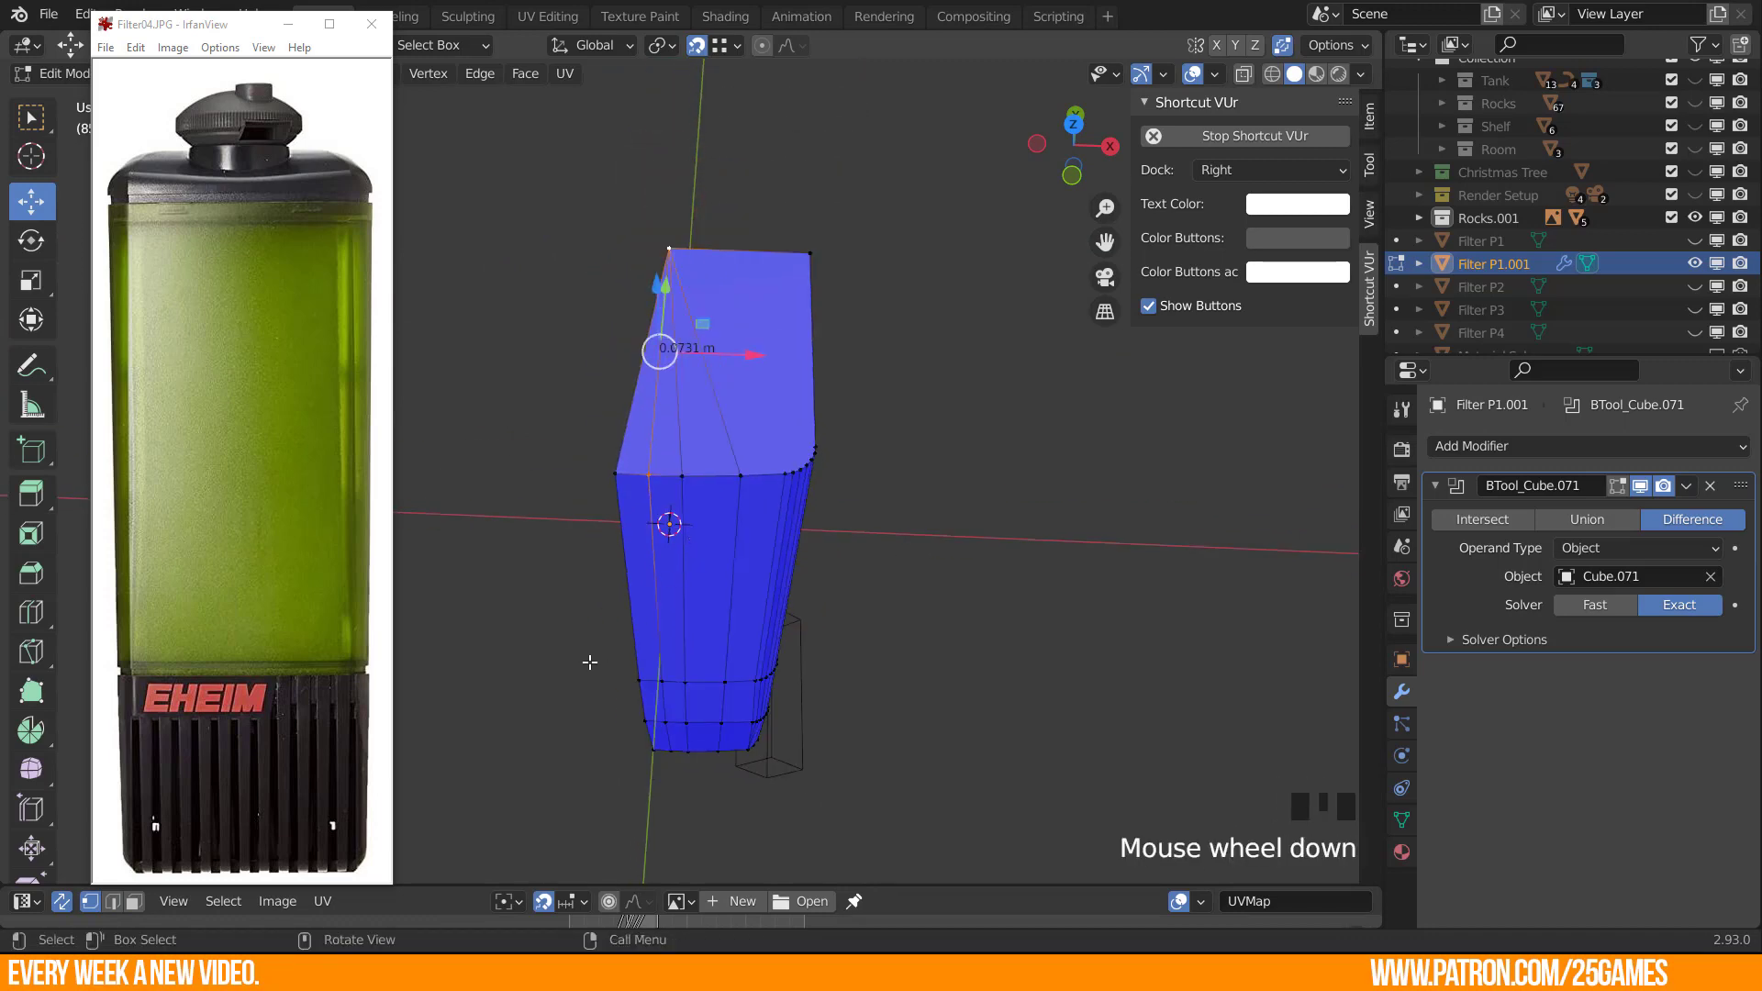
# Connect the matching midpoint vertex on the strip's bottom edge to the rear centre corner across the underside.
pyautogui.moveTo(690, 538); pyautogui.dragTo(706, 374, button='middle')
pyautogui.scroll(2, 706, 374)
pyautogui.click(665, 265)
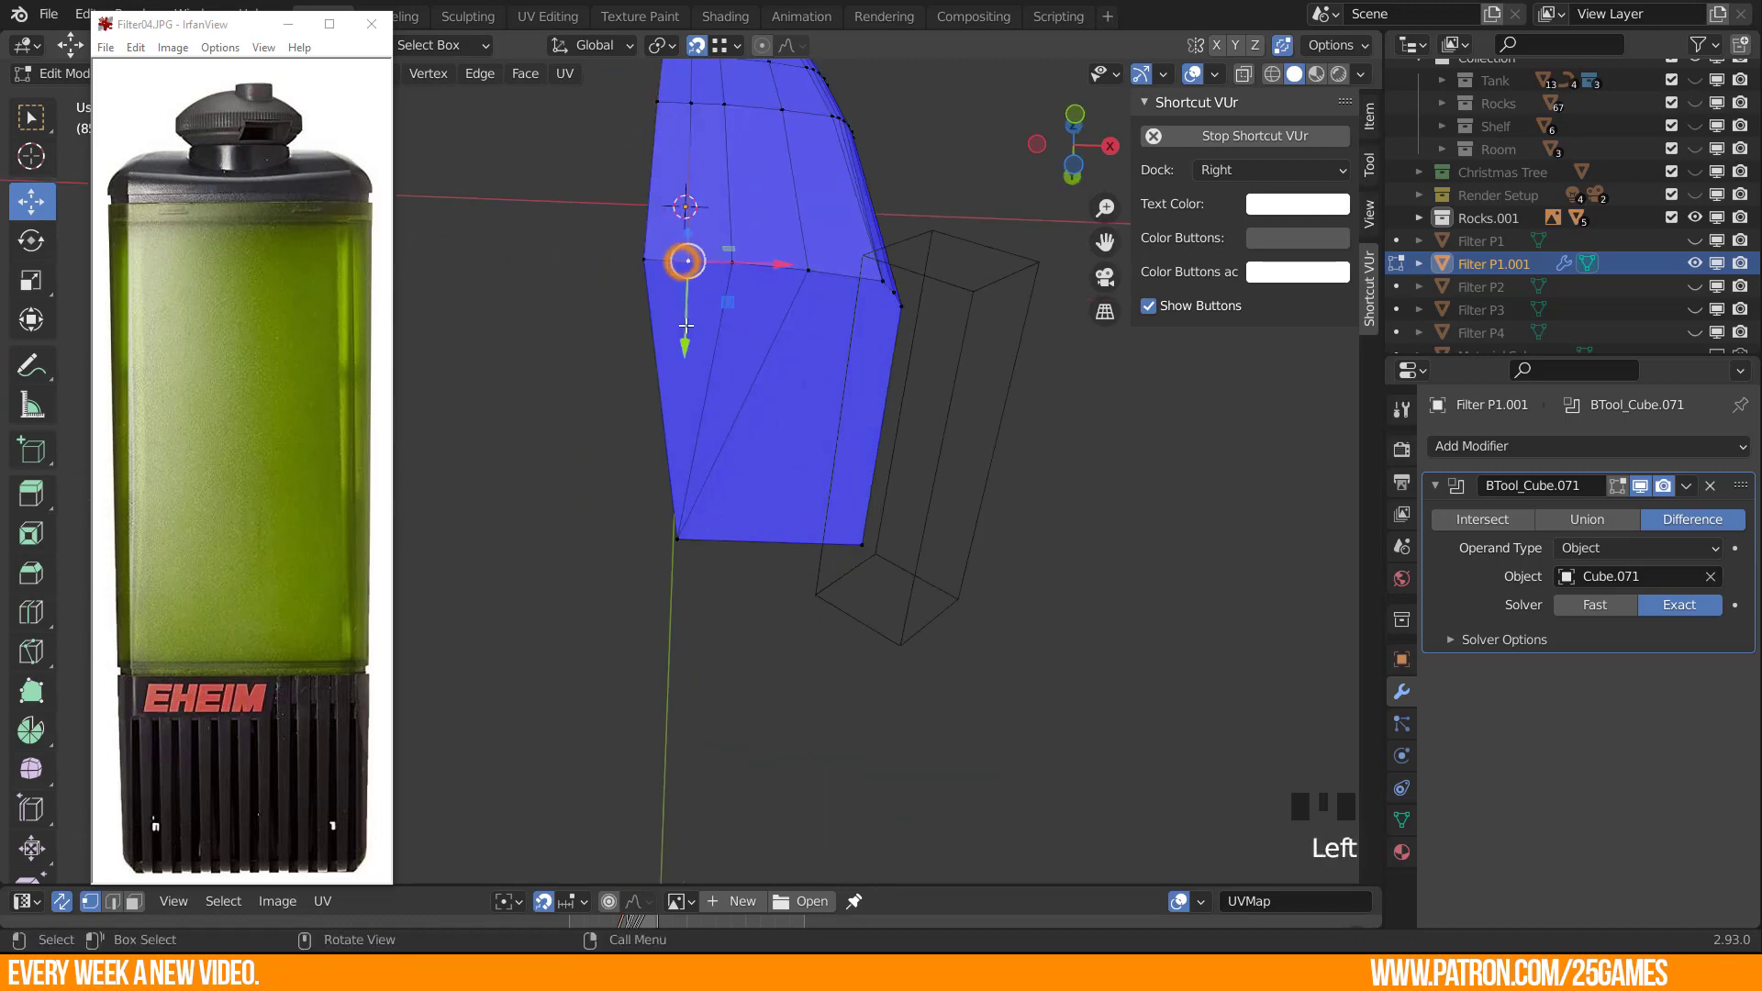
pyautogui.keyDown('shift'); pyautogui.click(673, 544); pyautogui.keyUp('shift')
pyautogui.moveTo(575, 344); pyautogui.dragTo(597, 410, button='middle')
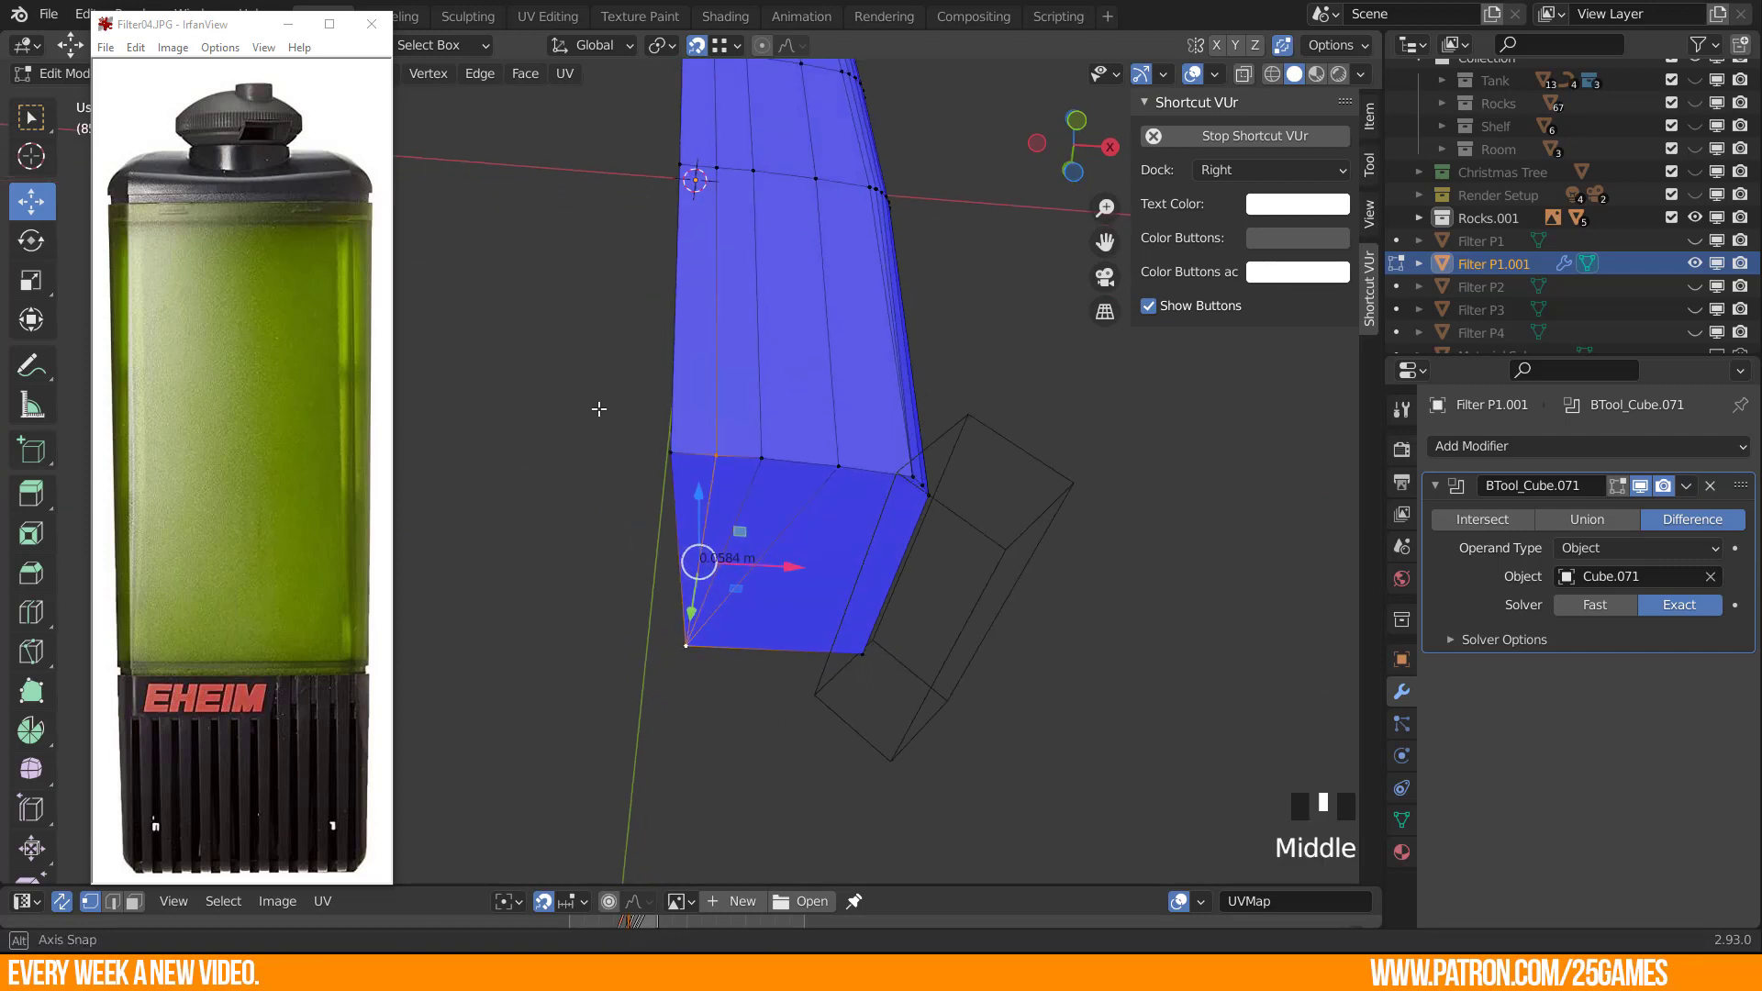
# Select the narrow face strip along the centre line together with its bottom and top triangles and delete these faces.
pyautogui.press('2')
pyautogui.click(692, 489)
pyautogui.keyDown('alt'); pyautogui.click(684, 468); pyautogui.keyUp('alt')
pyautogui.keyDown('alt'); pyautogui.click(688, 433); pyautogui.keyUp('alt')
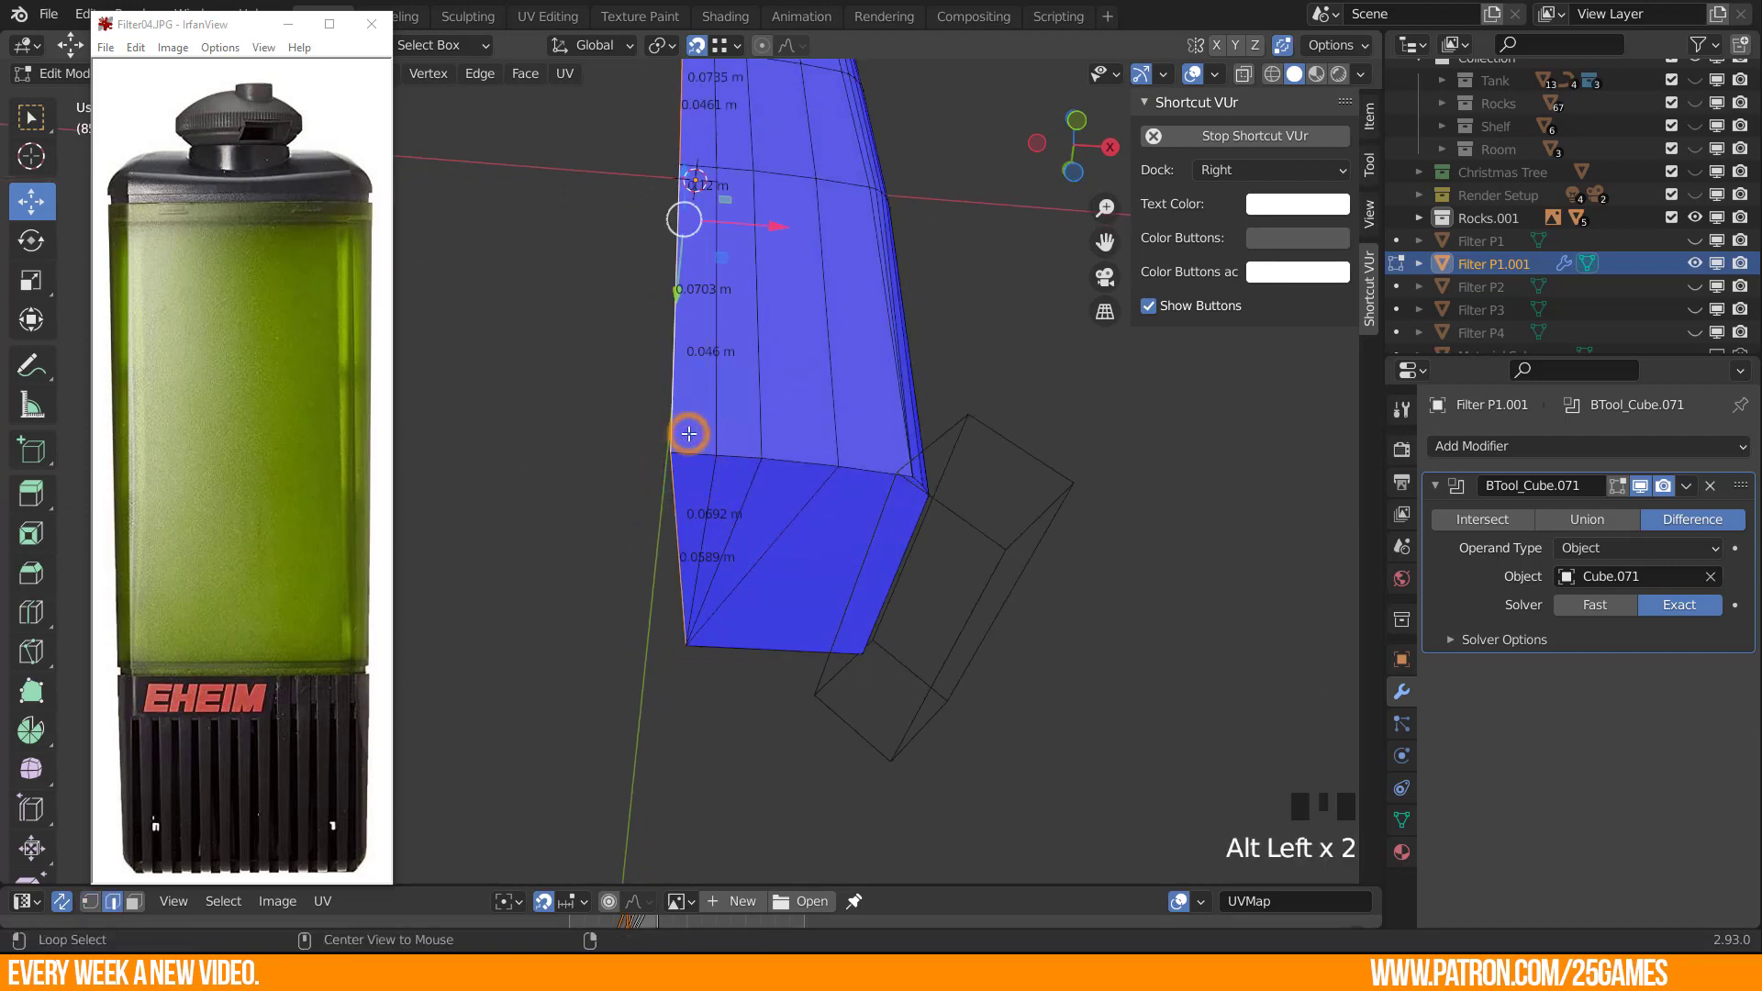
pyautogui.press('3')
pyautogui.click(689, 450)
pyautogui.keyDown('alt'); pyautogui.click(687, 449); pyautogui.keyUp('alt')
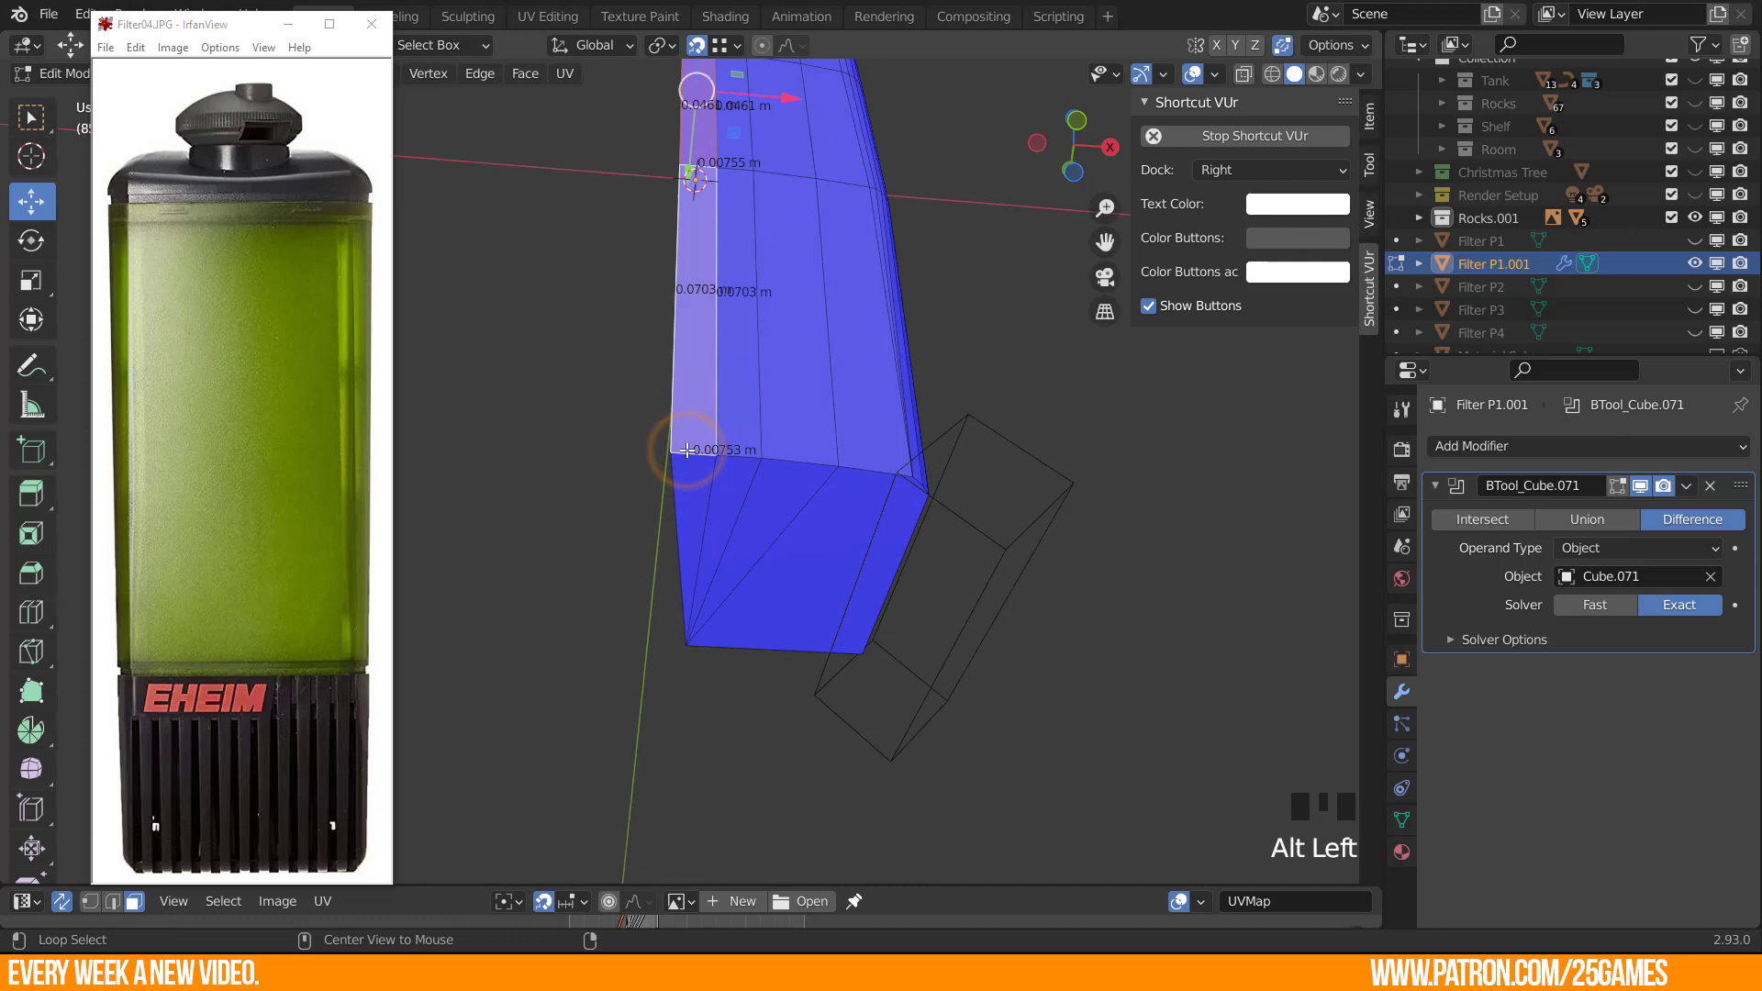
pyautogui.keyDown('shift'); pyautogui.click(678, 500); pyautogui.keyUp('shift')
pyautogui.moveTo(670, 468); pyautogui.dragTo(645, 590, button='middle')
pyautogui.keyDown('shift'); pyautogui.click(644, 658); pyautogui.keyUp('shift')
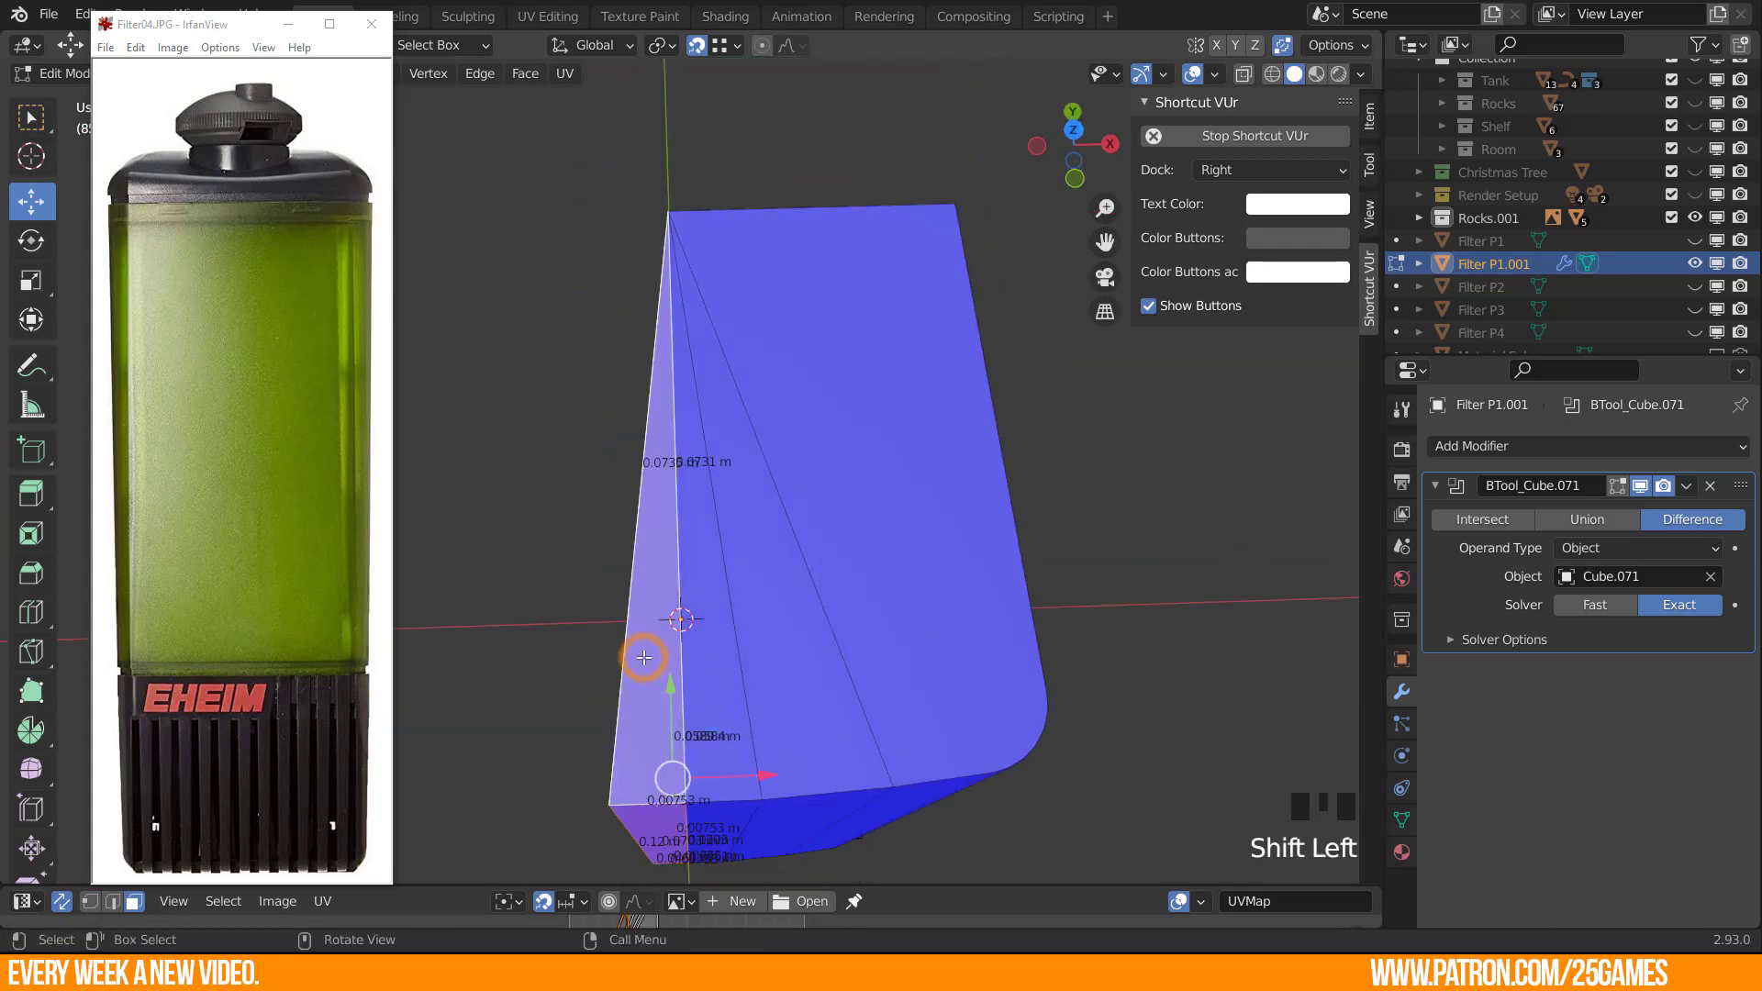
pyautogui.press('x')
pyautogui.click(645, 658)
# Return to Object Mode and add a Mirror modifier to the half housing.
pyautogui.press('Tab')
pyautogui.click(833, 537)
pyautogui.click(1457, 449)
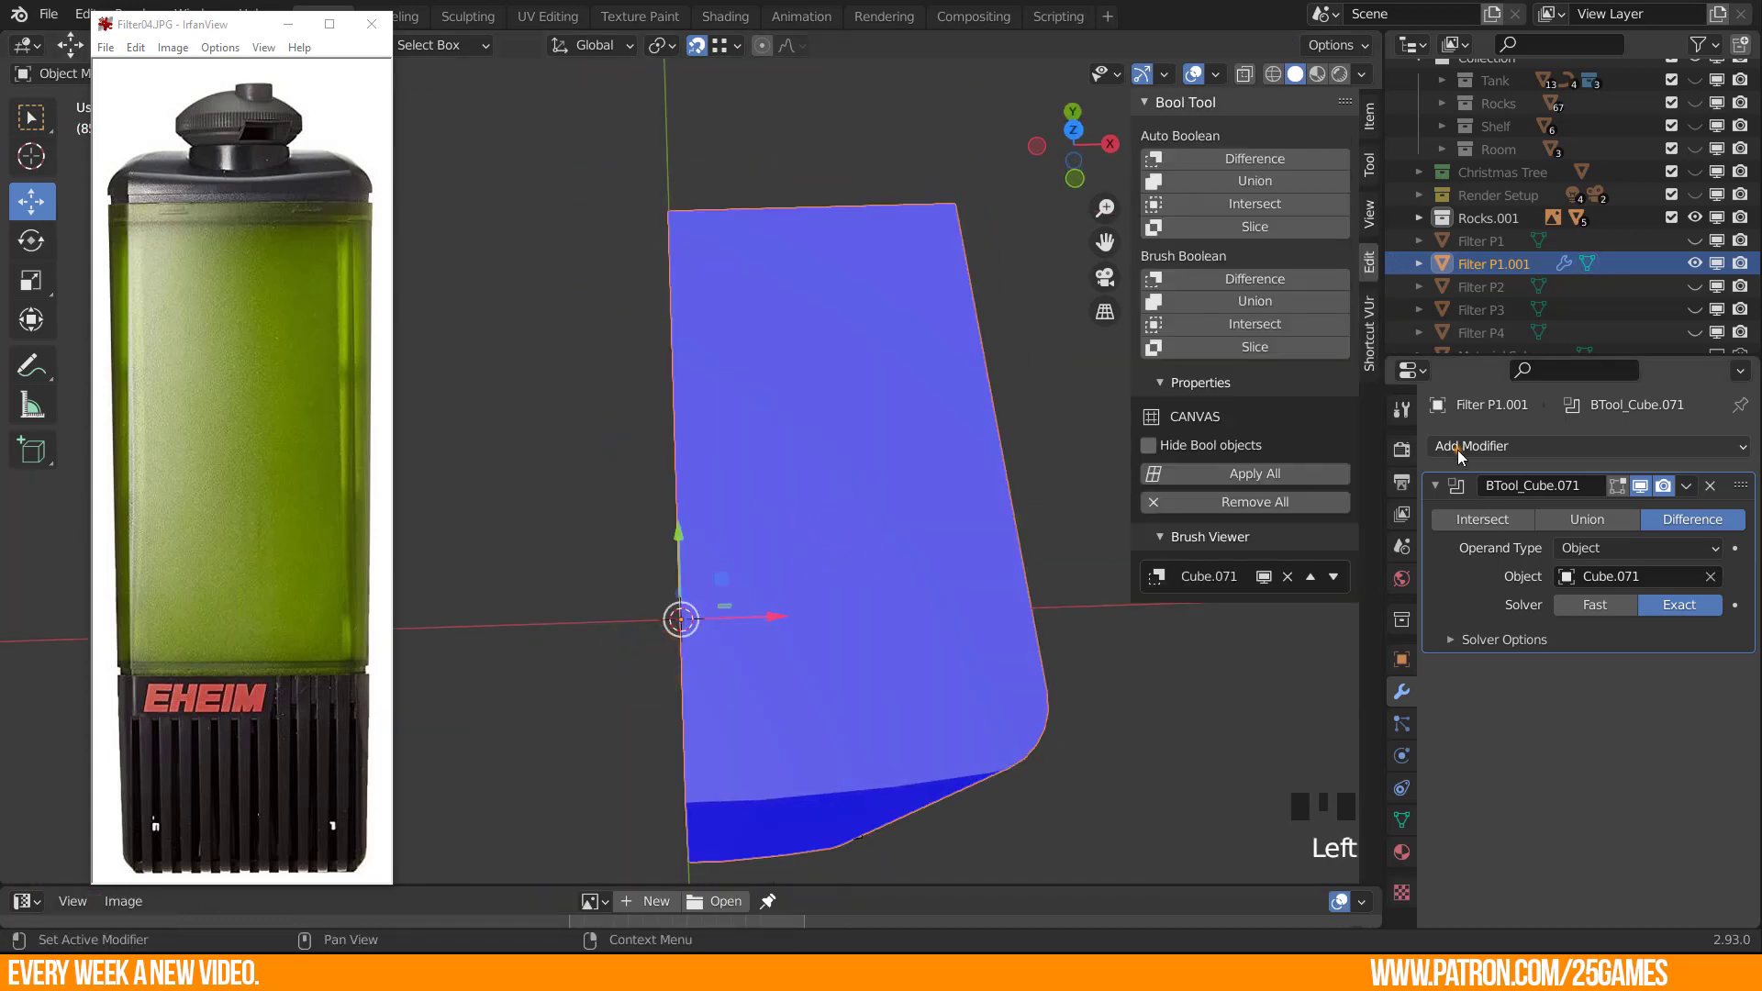
pyautogui.click(1263, 708)
pyautogui.scroll(-4, 839, 648)
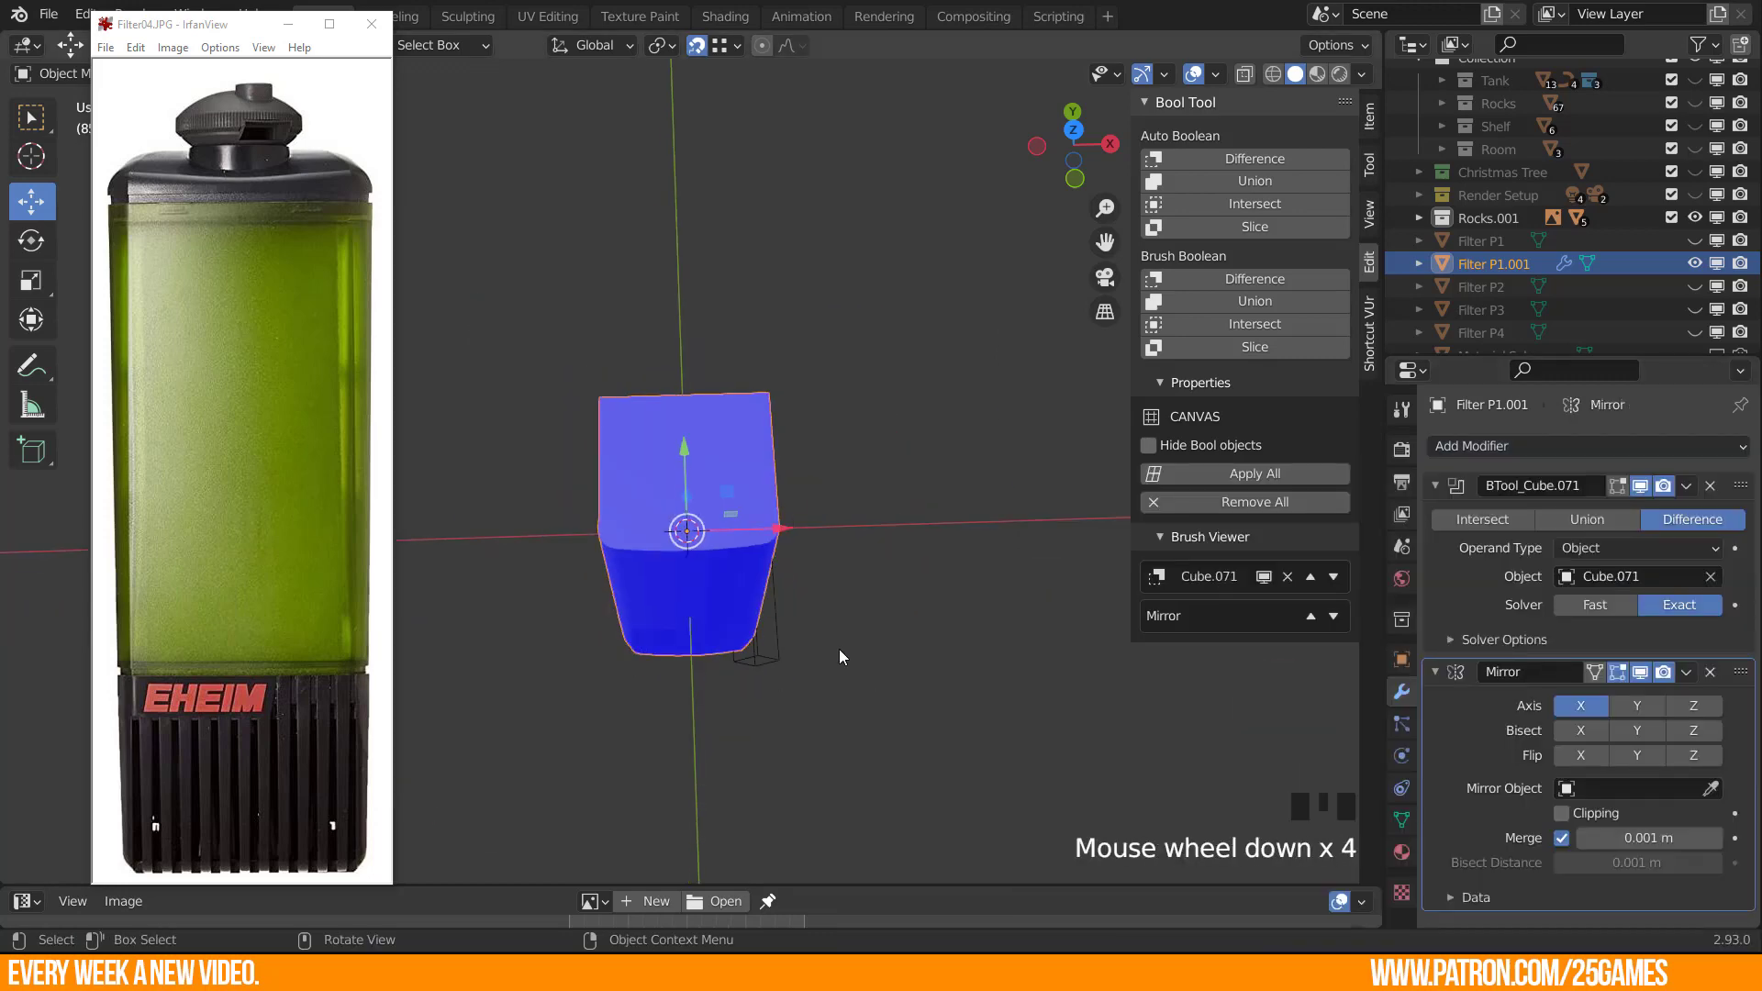
# Move the reference photo out of the way and examine the mirrored housing and its chamfered lower corners, including in front view.
pyautogui.moveTo(839, 650); pyautogui.dragTo(801, 590, button='middle')
pyautogui.scroll(4, 660, 504)
pyautogui.keyDown('shift'); pyautogui.moveTo(514, 459); pyautogui.dragTo(730, 478, button='middle'); pyautogui.keyUp('shift')
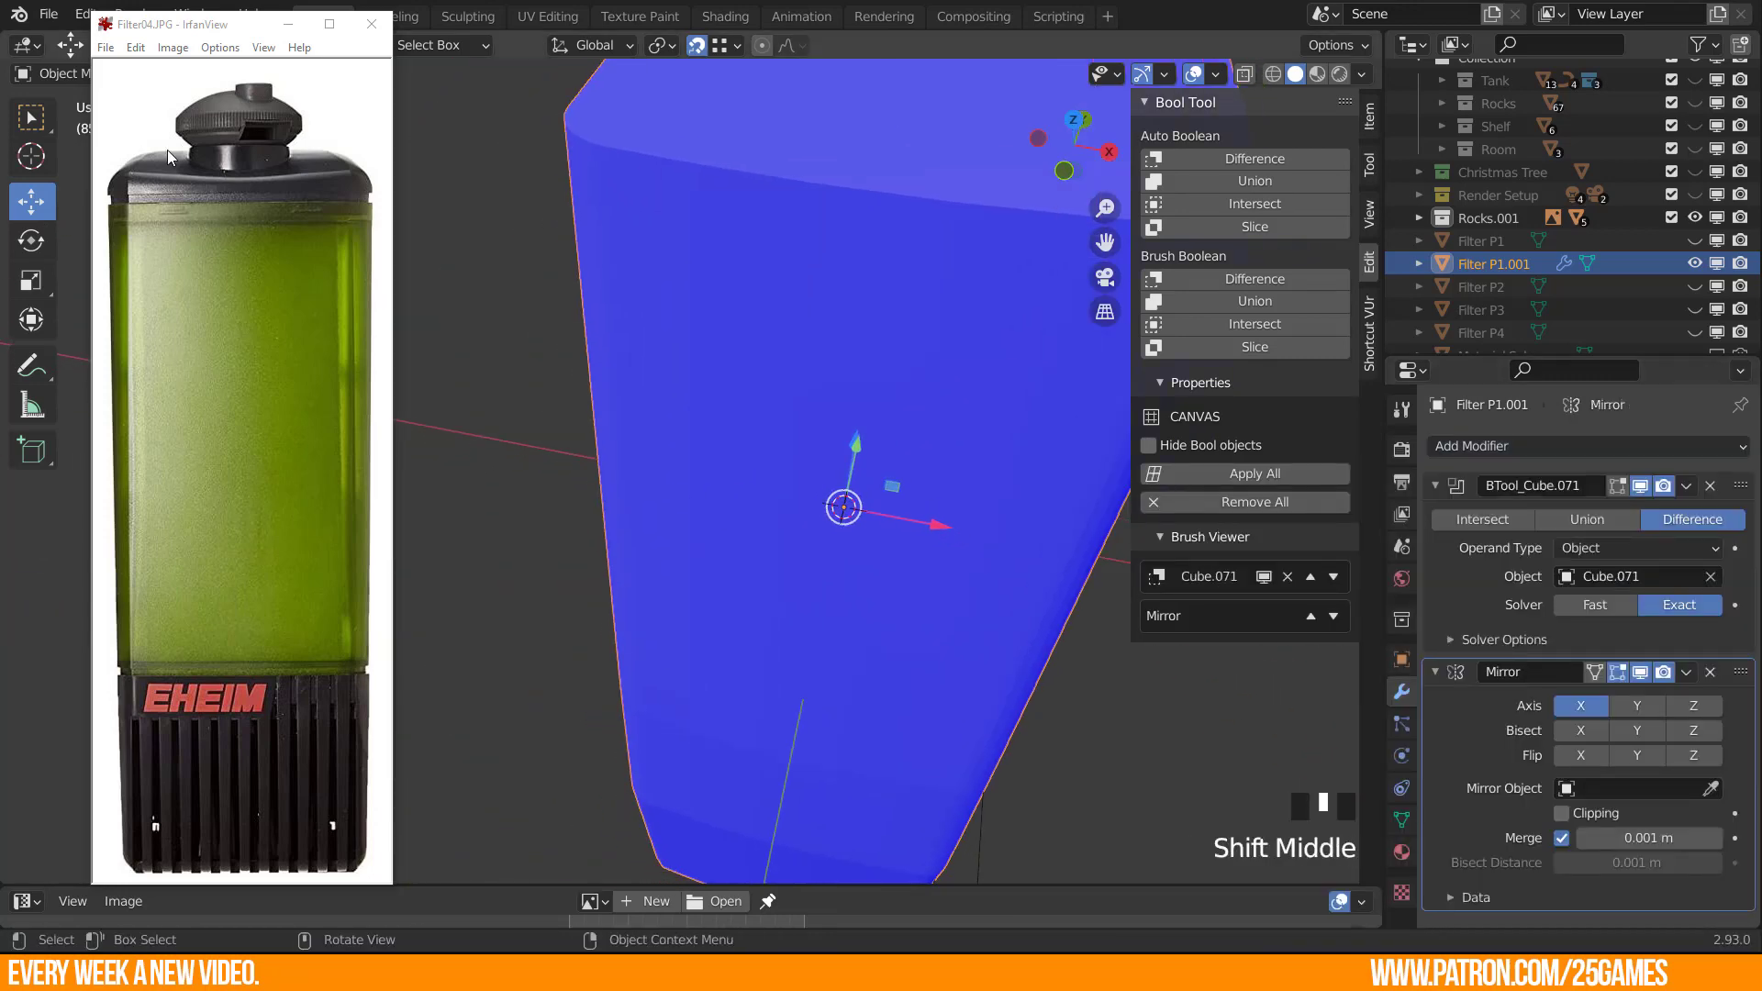
pyautogui.moveTo(238, 27); pyautogui.dragTo(0, 27)
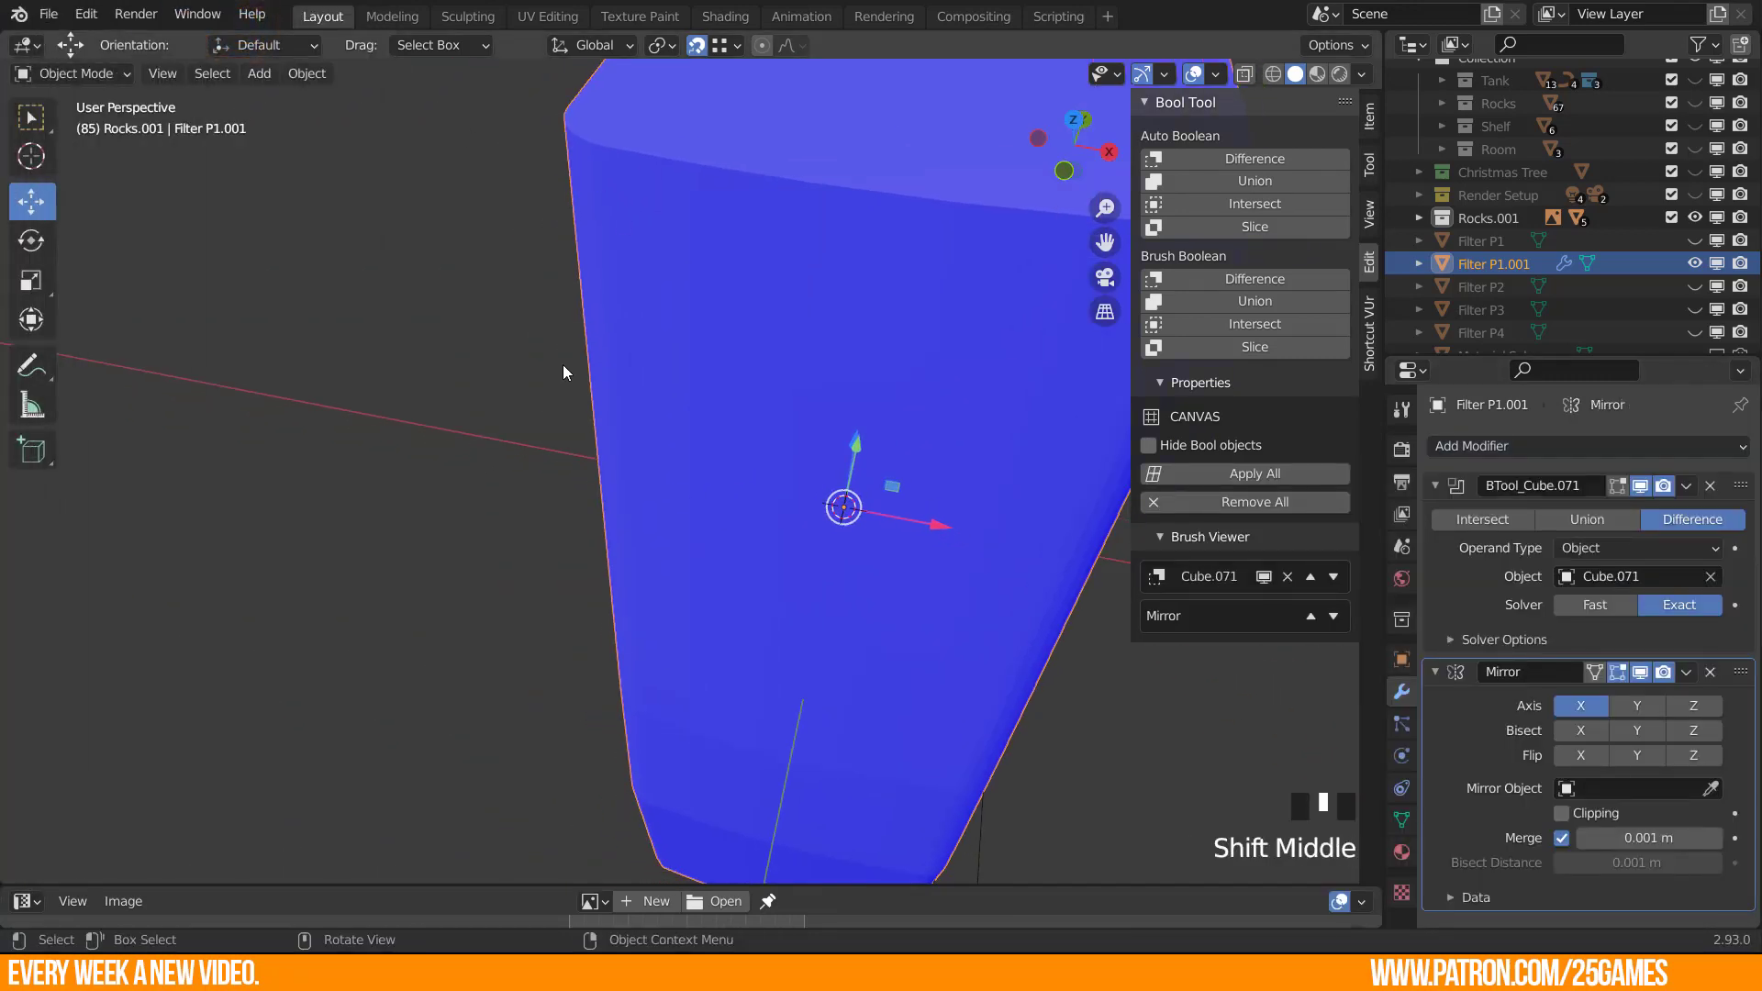
pyautogui.scroll(-3, 605, 495)
pyautogui.moveTo(614, 525); pyautogui.dragTo(578, 510, button='middle')
pyautogui.moveTo(665, 578); pyautogui.dragTo(646, 502, button='middle')
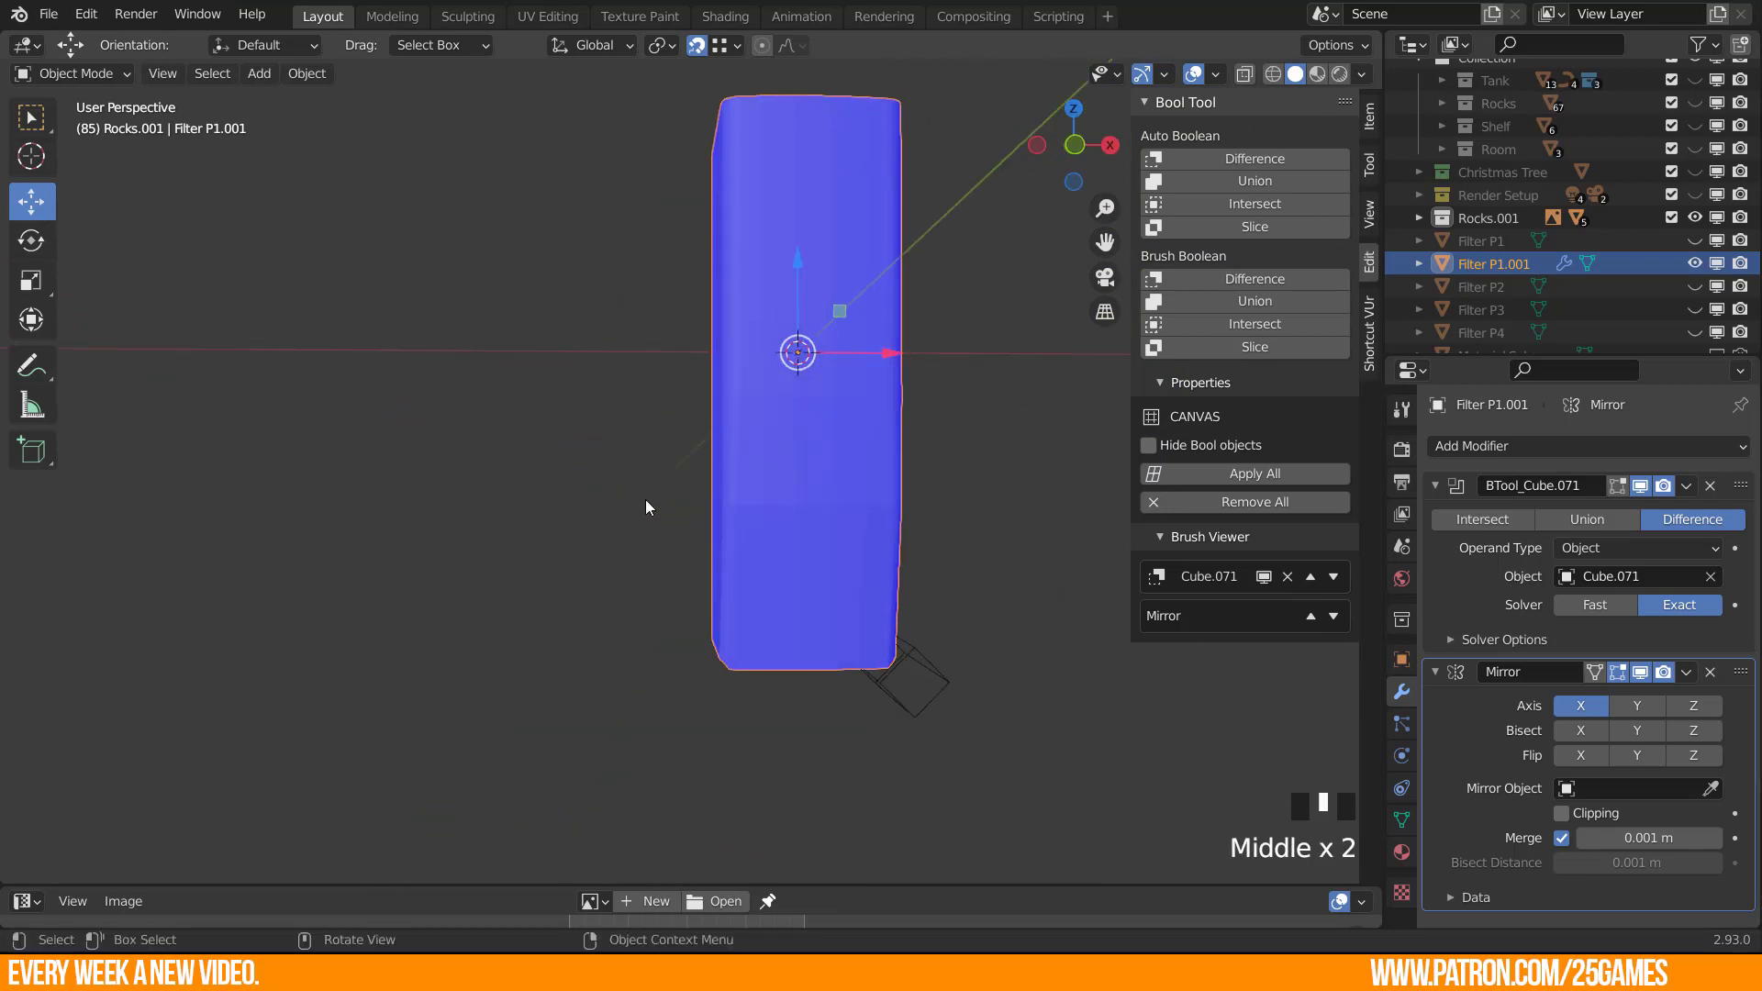
pyautogui.scroll(2, 732, 799)
pyautogui.moveTo(731, 798); pyautogui.dragTo(684, 695, button='middle')
pyautogui.press('Tab')
pyautogui.press('Tab')
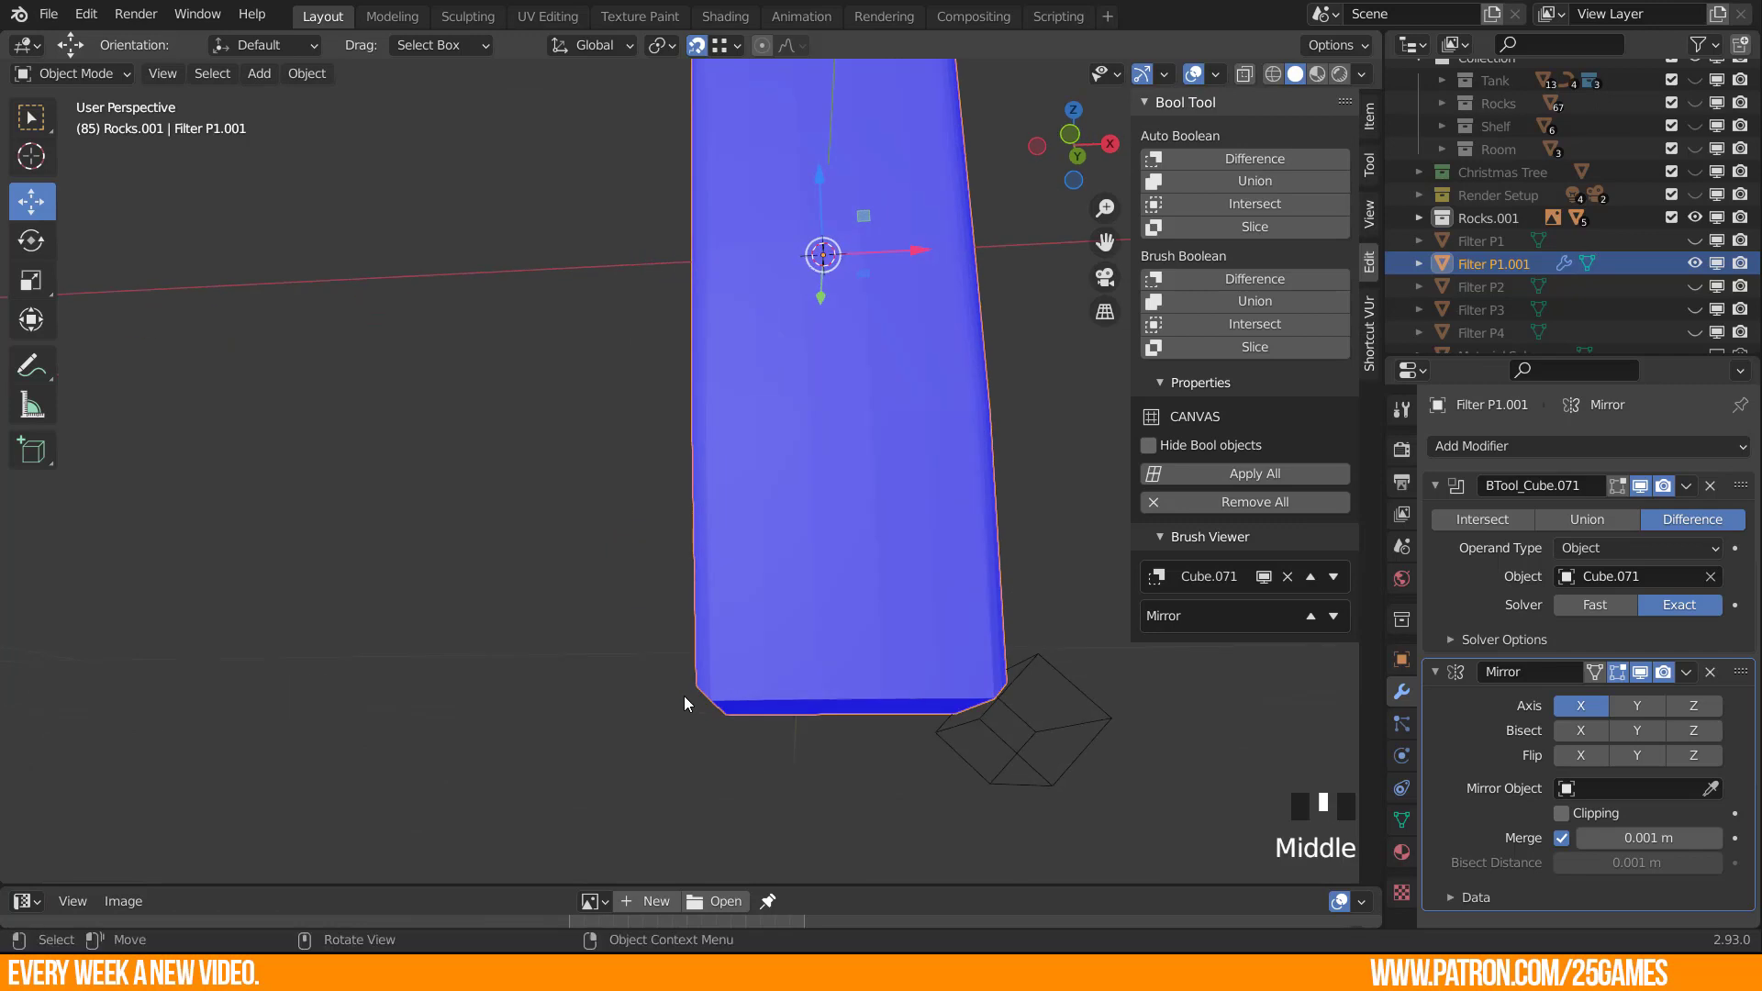
pyautogui.press('KP_1')
pyautogui.scroll(2, 712, 778)
pyautogui.keyDown('shift'); pyautogui.moveTo(770, 757); pyautogui.dragTo(900, 664, button='middle'); pyautogui.keyUp('shift')
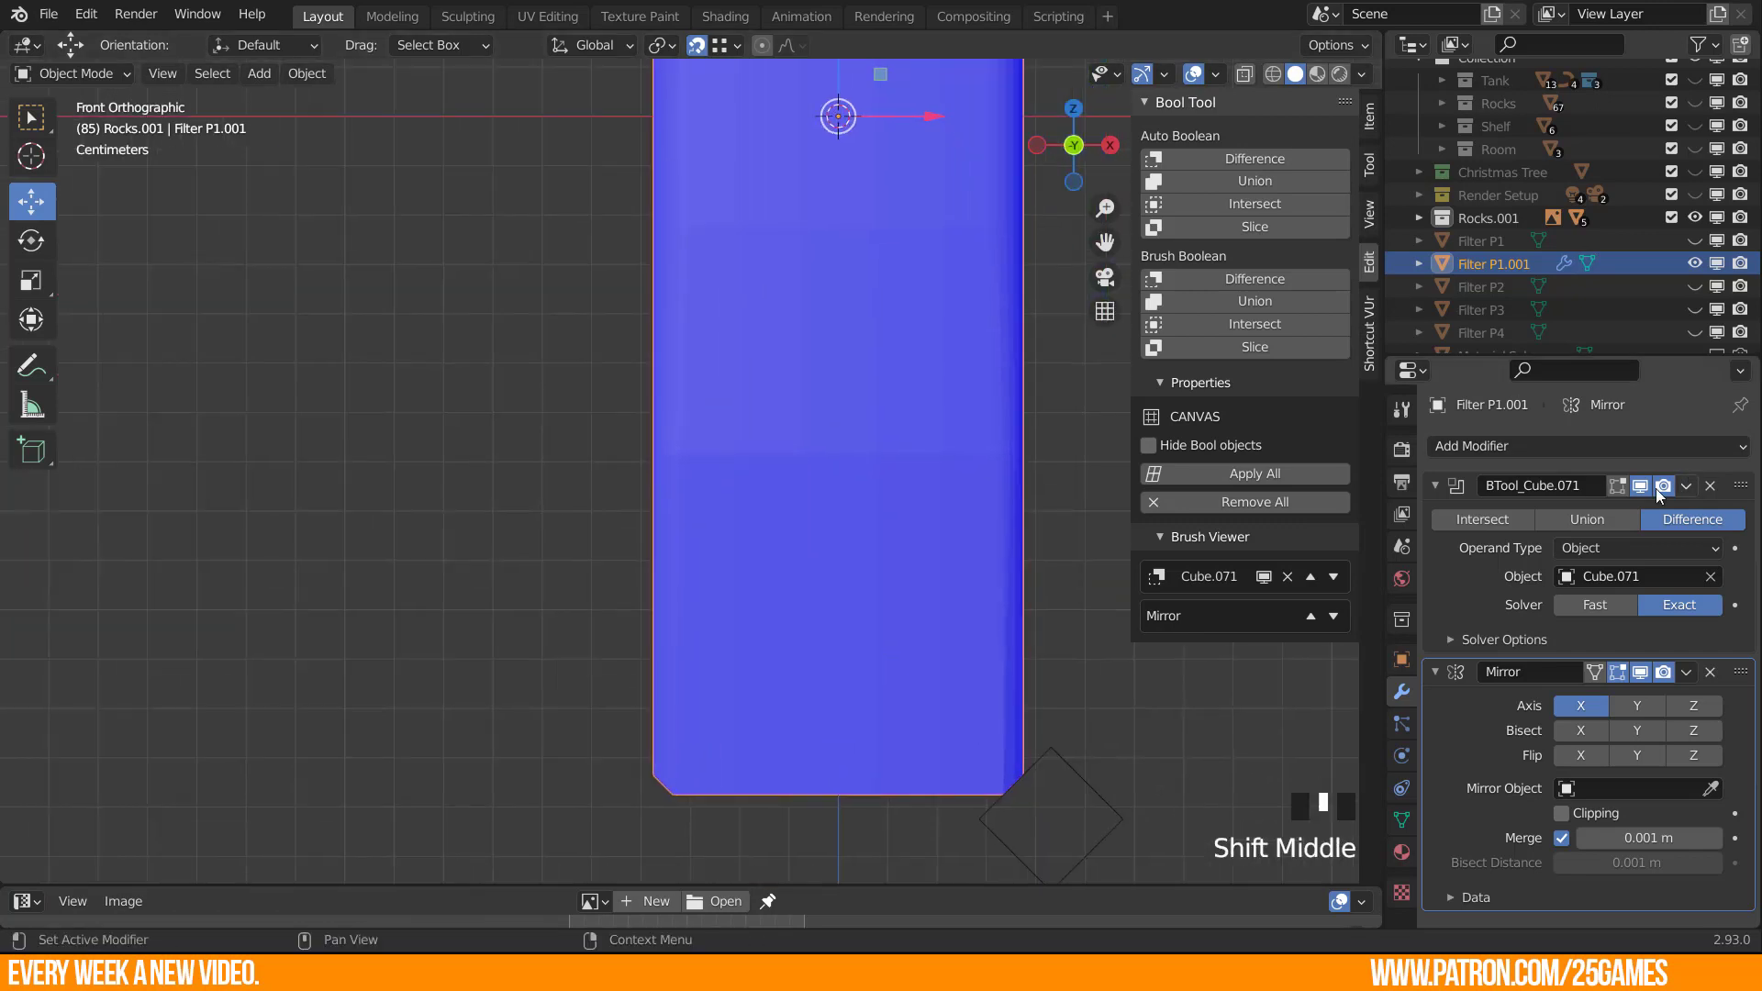
# Collapse the settings of the Boolean and Mirror modifiers in the stack.
pyautogui.click(1439, 490)
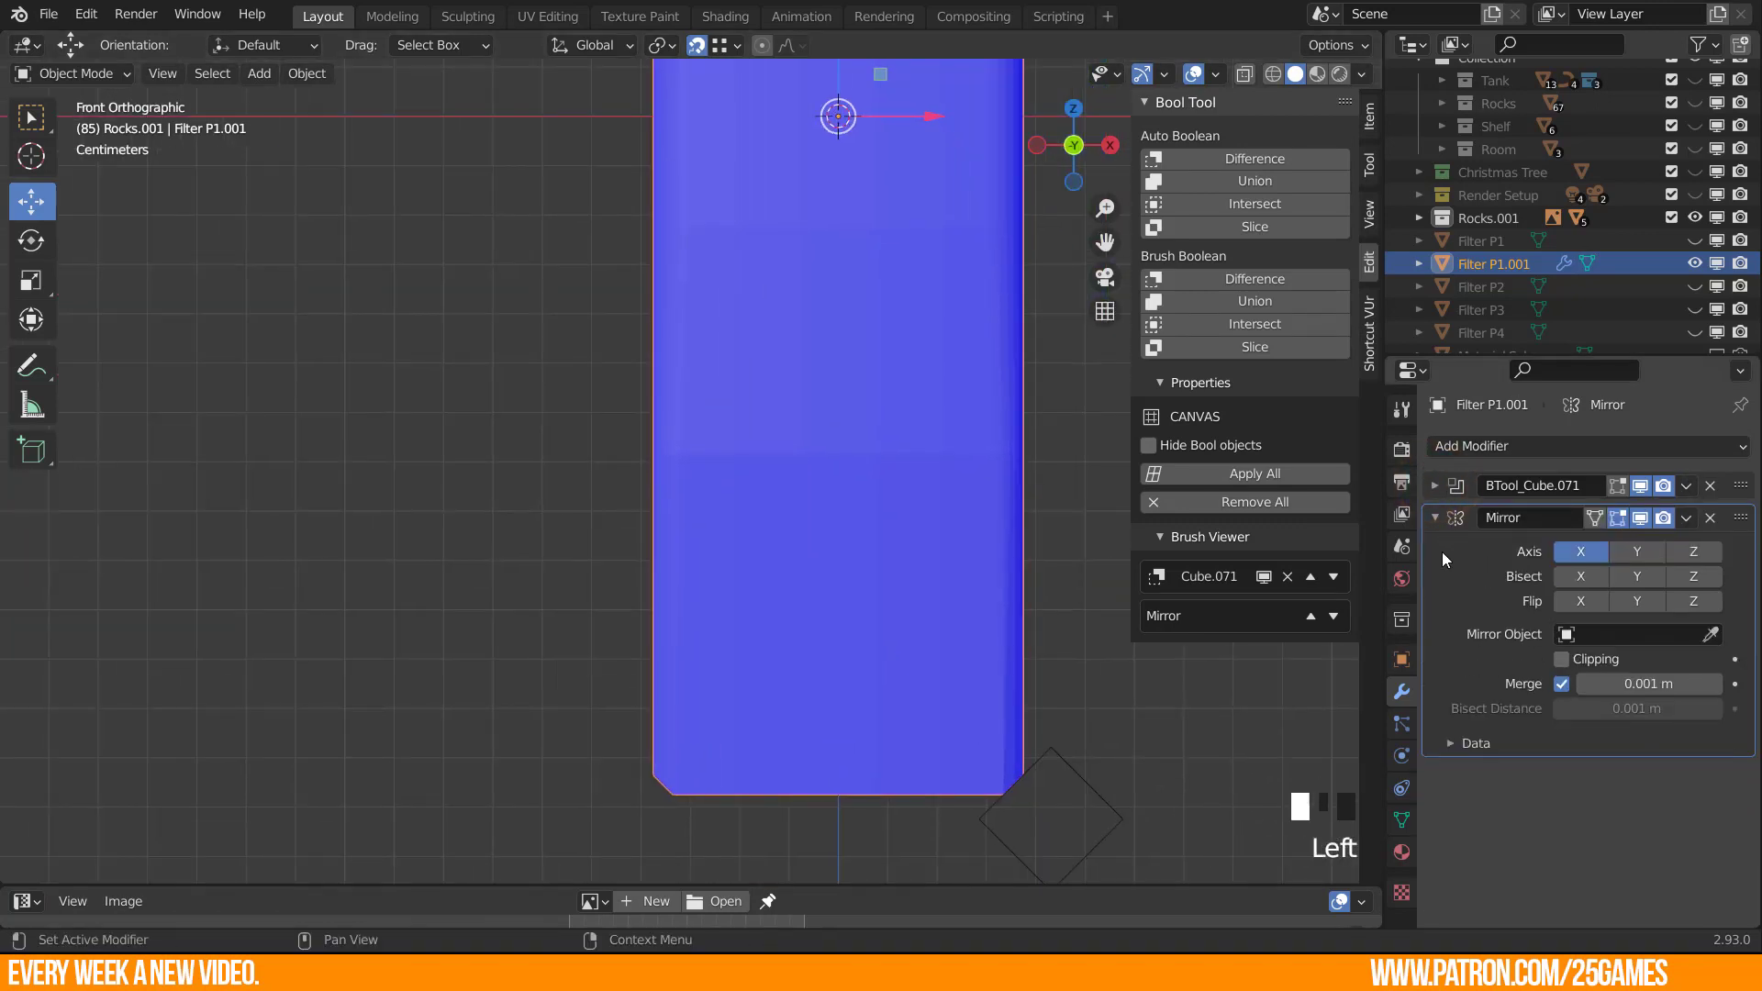
pyautogui.click(1435, 517)
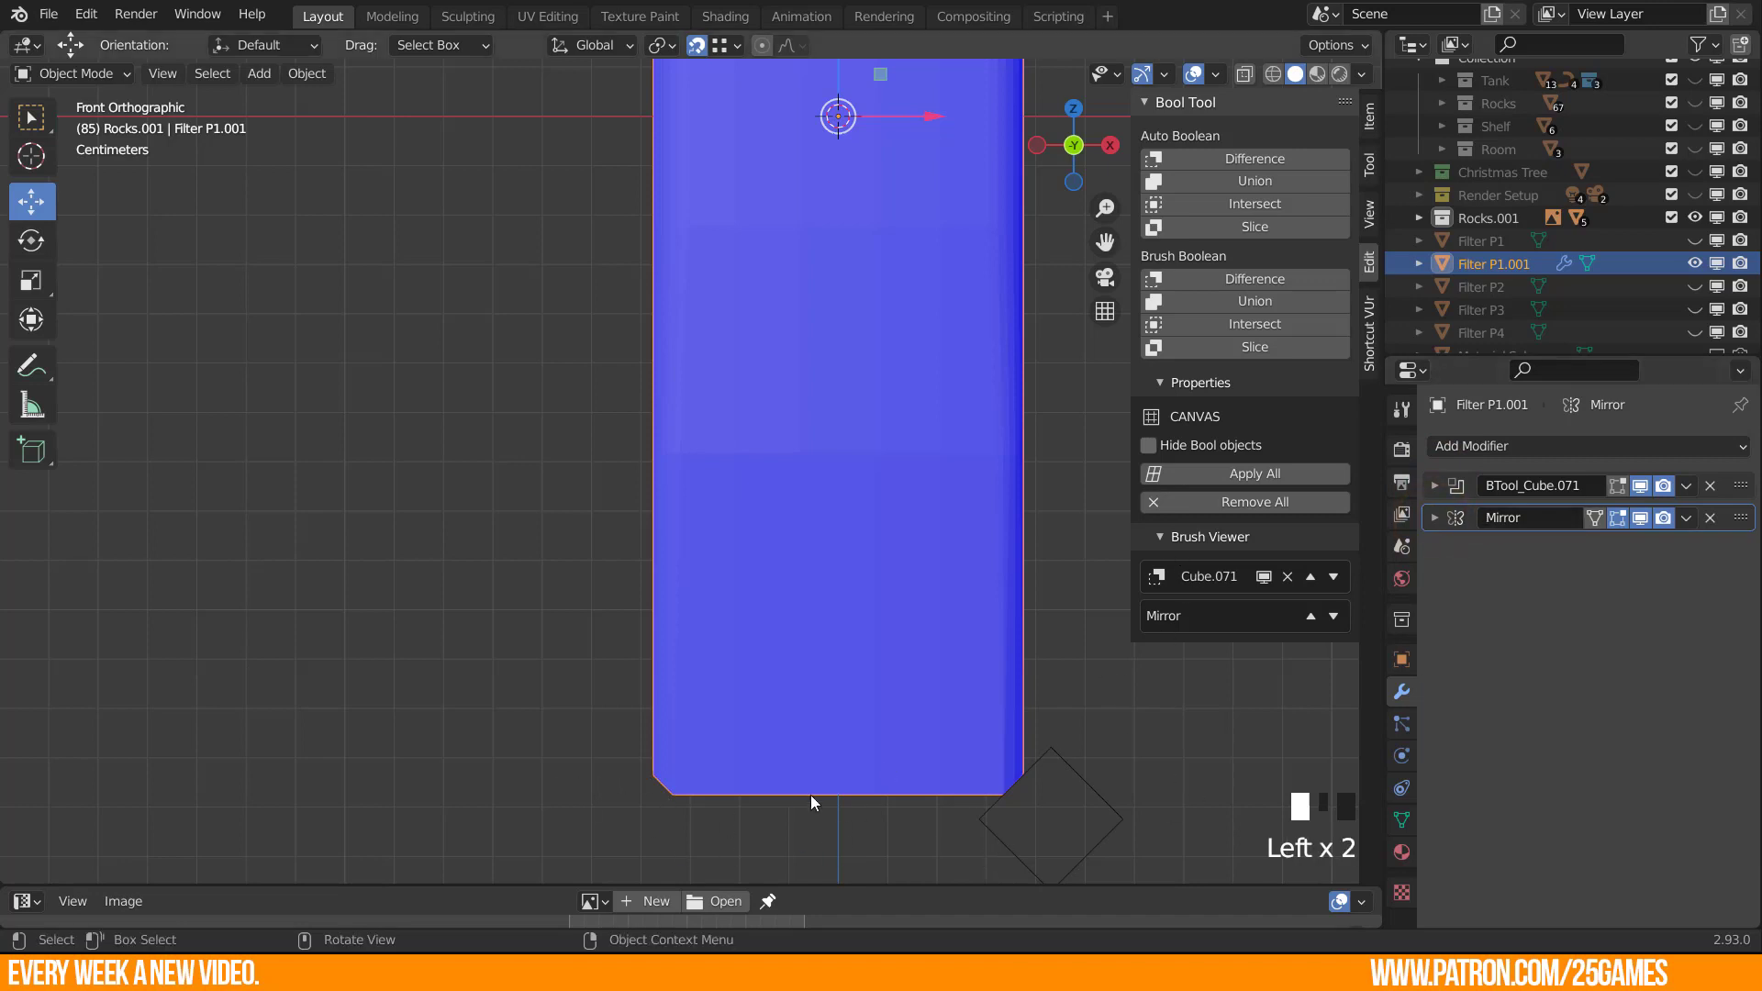
pyautogui.keyDown('shift'); pyautogui.moveTo(809, 624); pyautogui.dragTo(730, 613, button='middle'); pyautogui.keyUp('shift')
pyautogui.scroll(-2, 687, 311)
pyautogui.keyDown('shift'); pyautogui.moveTo(744, 189); pyautogui.dragTo(707, 488, button='middle'); pyautogui.keyUp('shift')
pyautogui.keyDown('shift'); pyautogui.moveTo(606, 540); pyautogui.dragTo(583, 430, button='middle'); pyautogui.keyUp('shift')
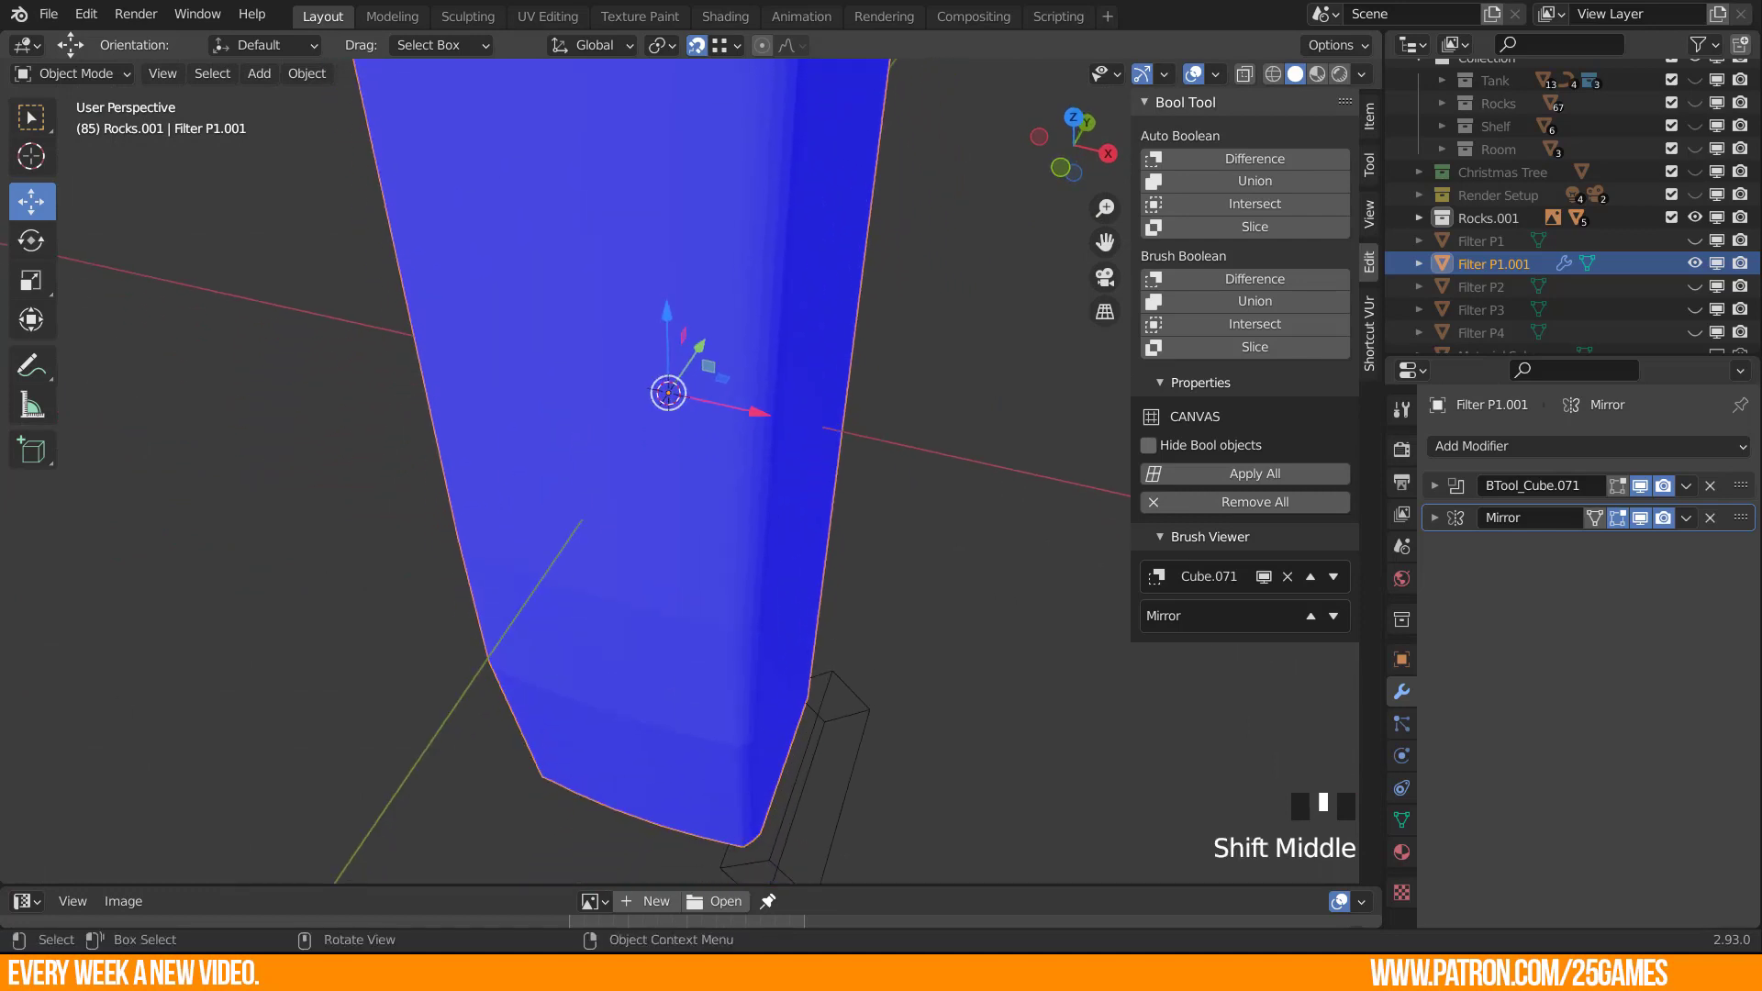
# Bring the reference photo back beside the model and compare the housing's lower taper and corners with it.
pyautogui.moveTo(0, 103); pyautogui.dragTo(195, 44)
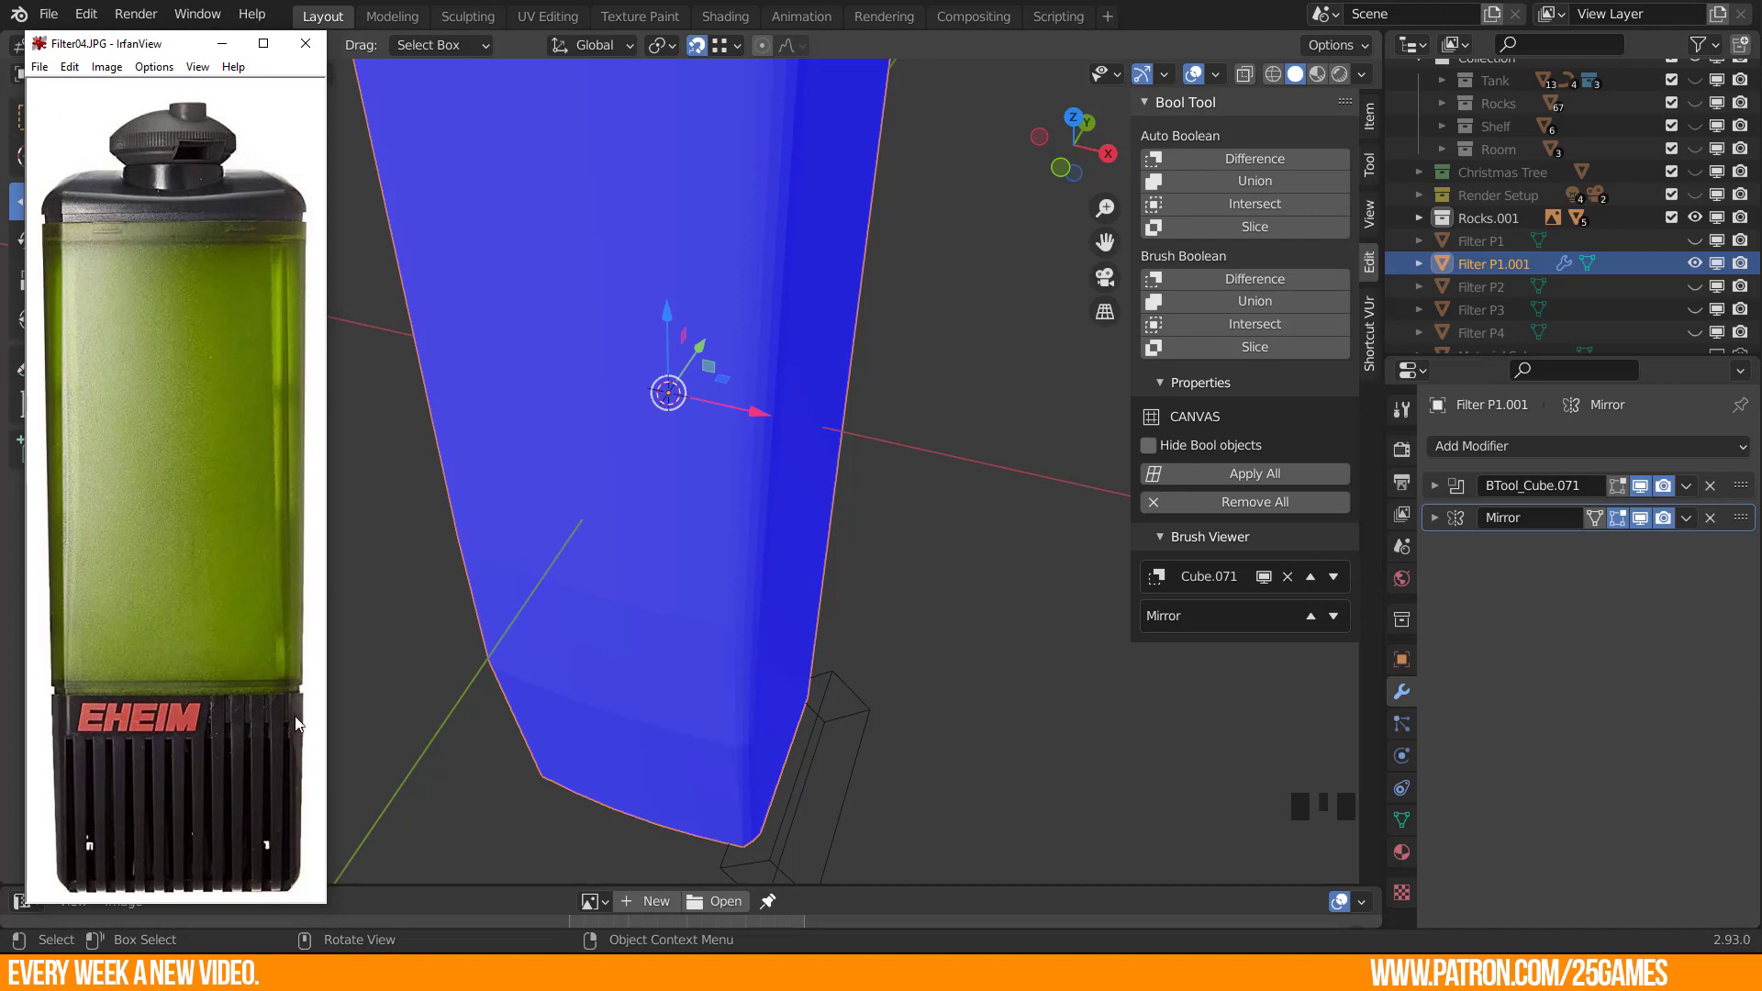
pyautogui.moveTo(914, 668); pyautogui.dragTo(686, 613, button='middle')
pyautogui.scroll(-1, 687, 613)
pyautogui.moveTo(435, 459); pyautogui.dragTo(540, 401, button='middle')
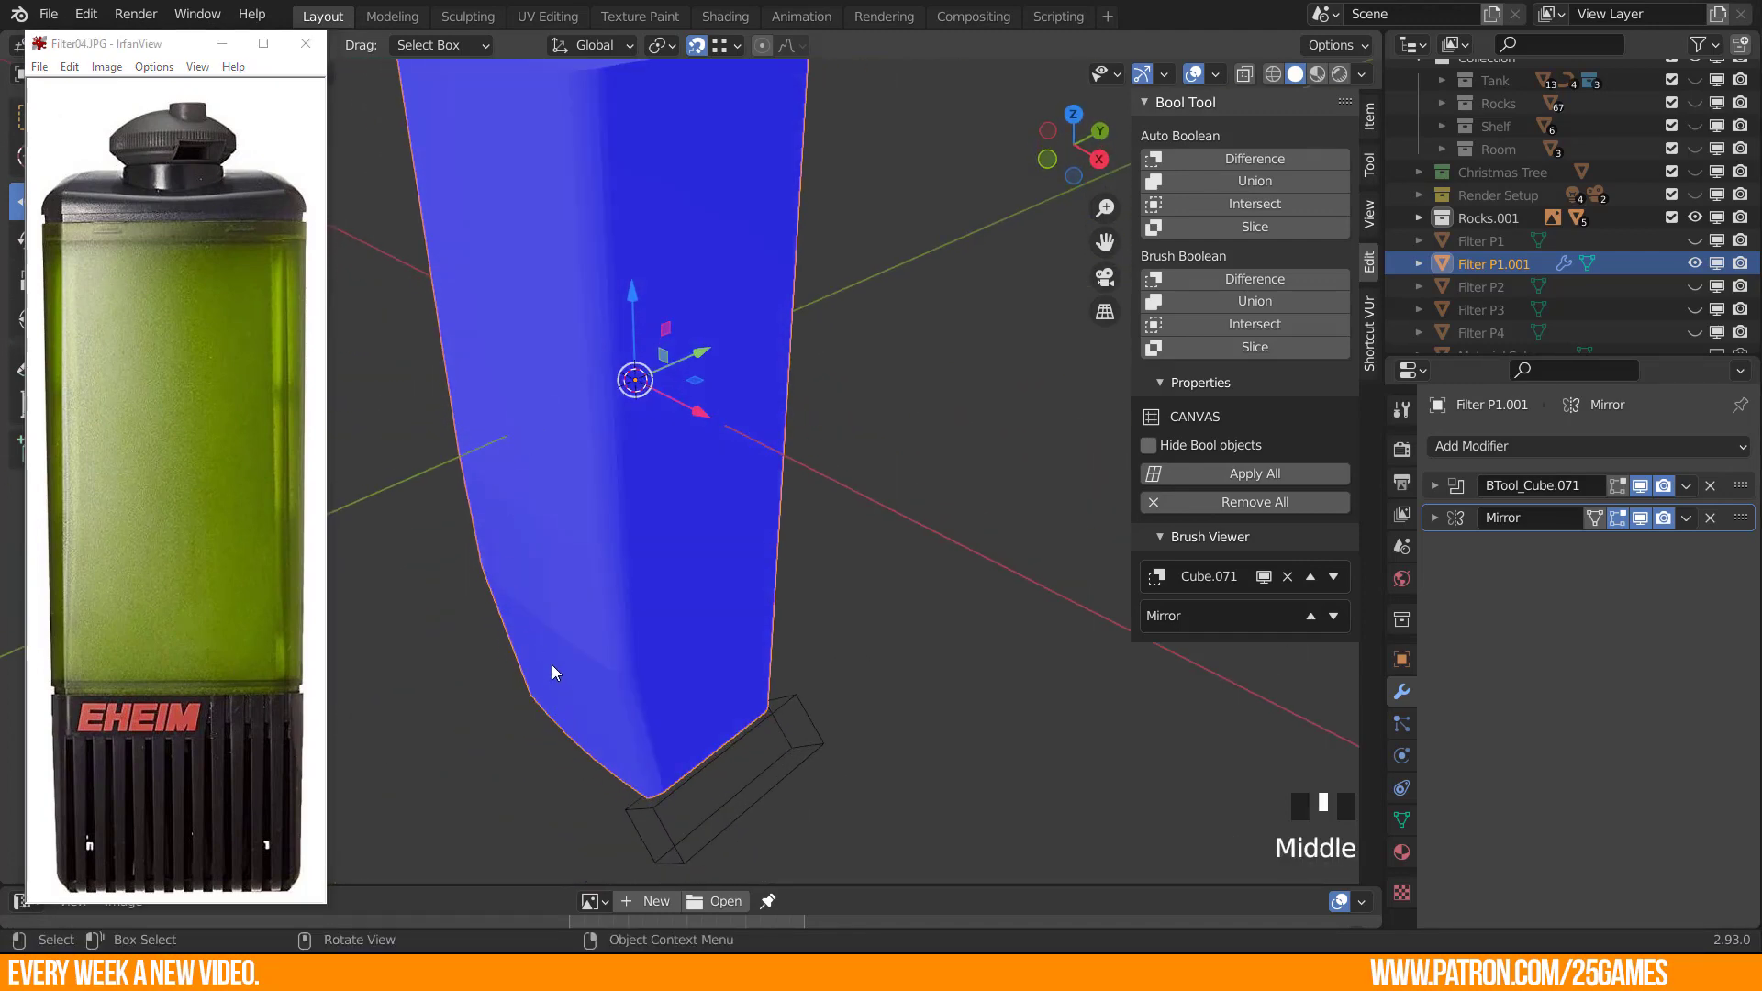
pyautogui.scroll(-2, 539, 171)
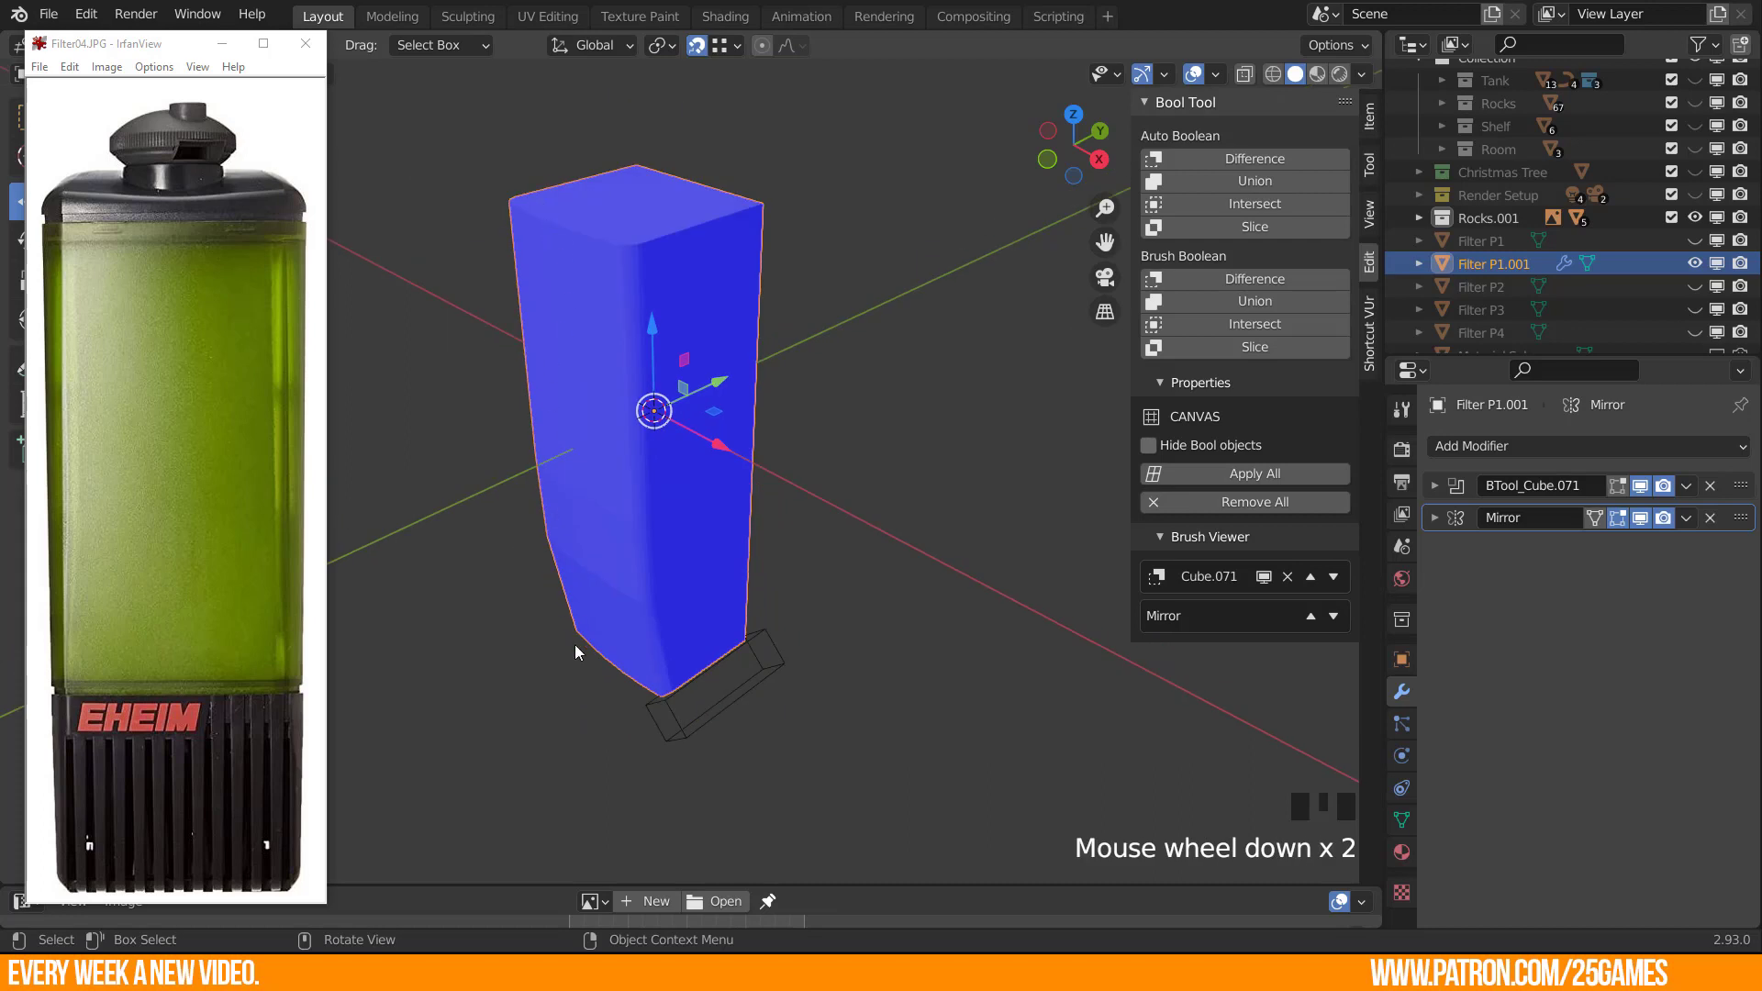
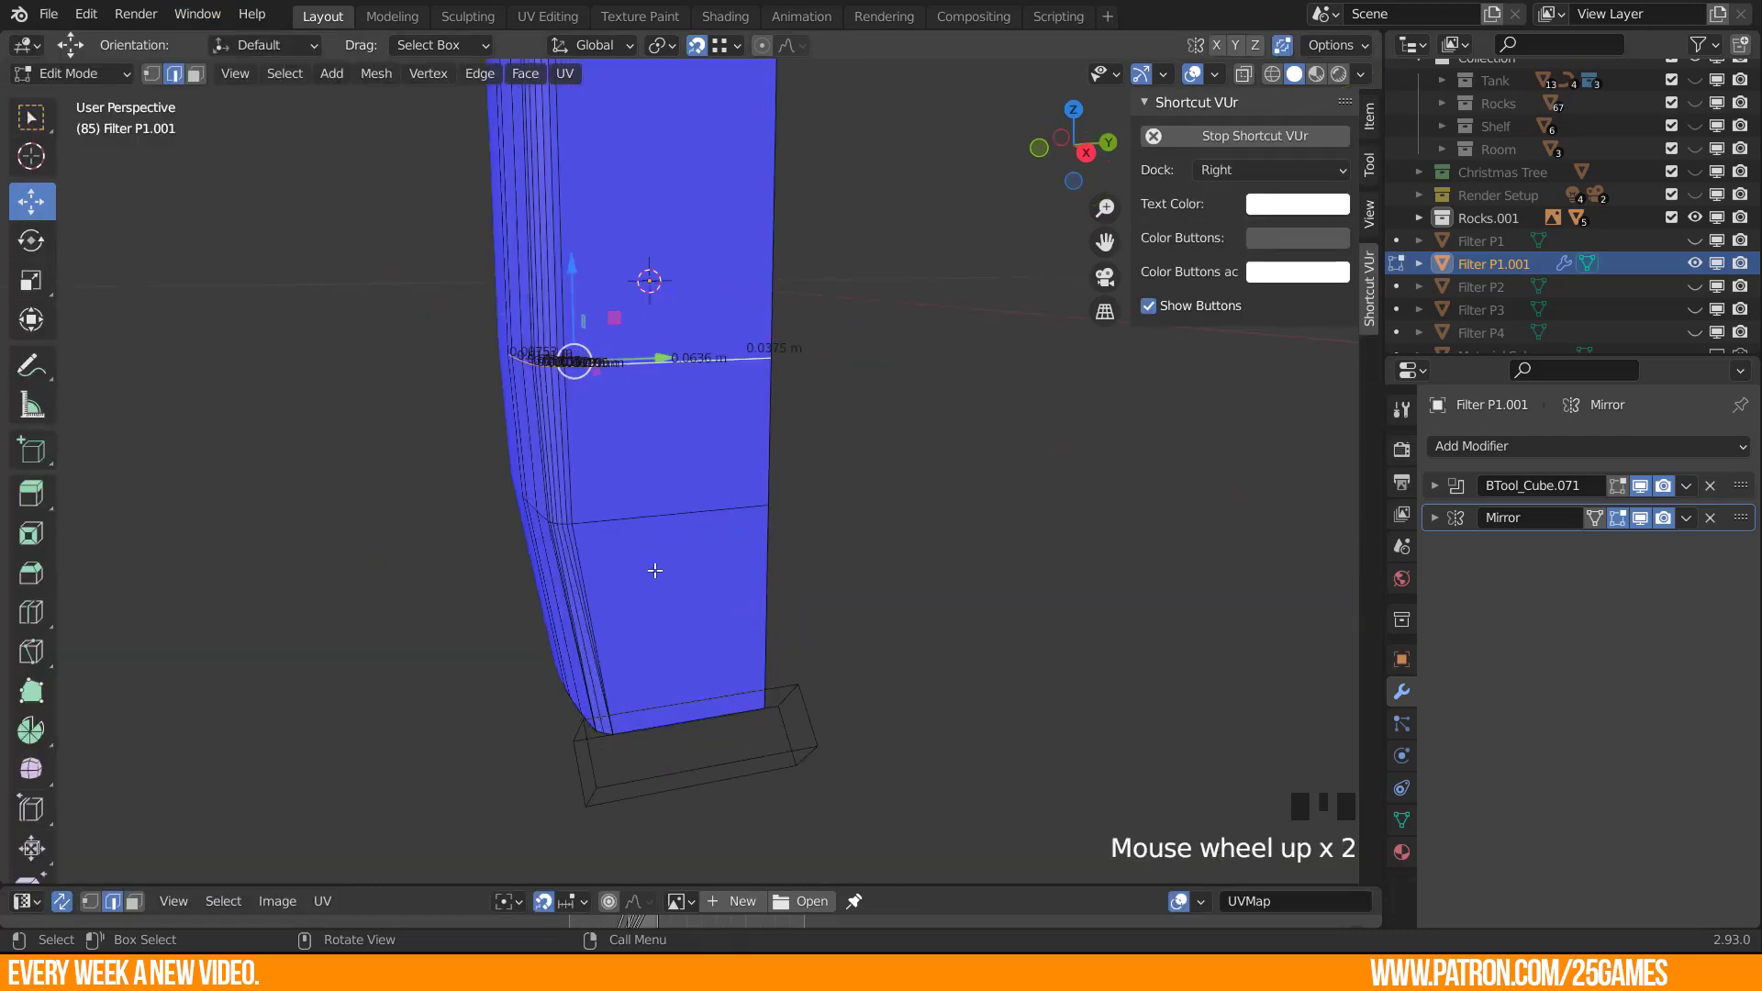
# Select the horizontal edge loop in the middle of the tapered lower section and bevel it about 0.03 m wide with 5 segments.
pyautogui.moveTo(598, 544); pyautogui.dragTo(573, 574, button='middle')
pyautogui.keyDown('alt'); pyautogui.click(665, 544); pyautogui.keyUp('alt')
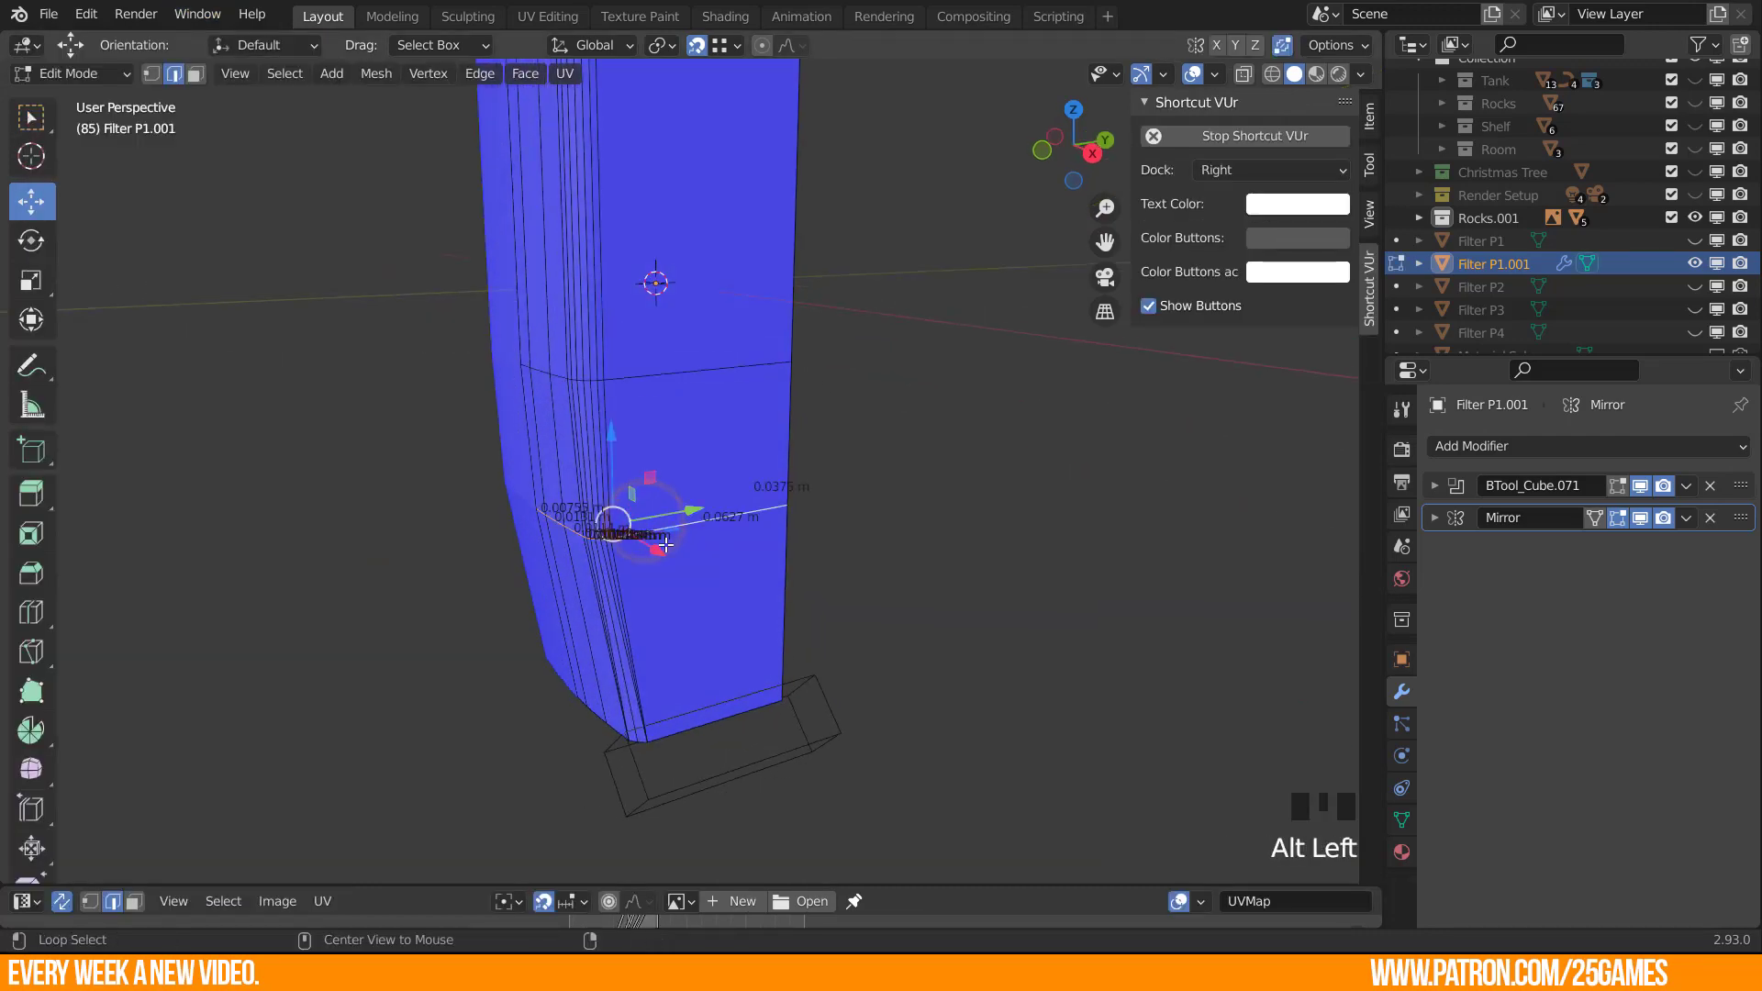
pyautogui.scroll(1, 633, 588)
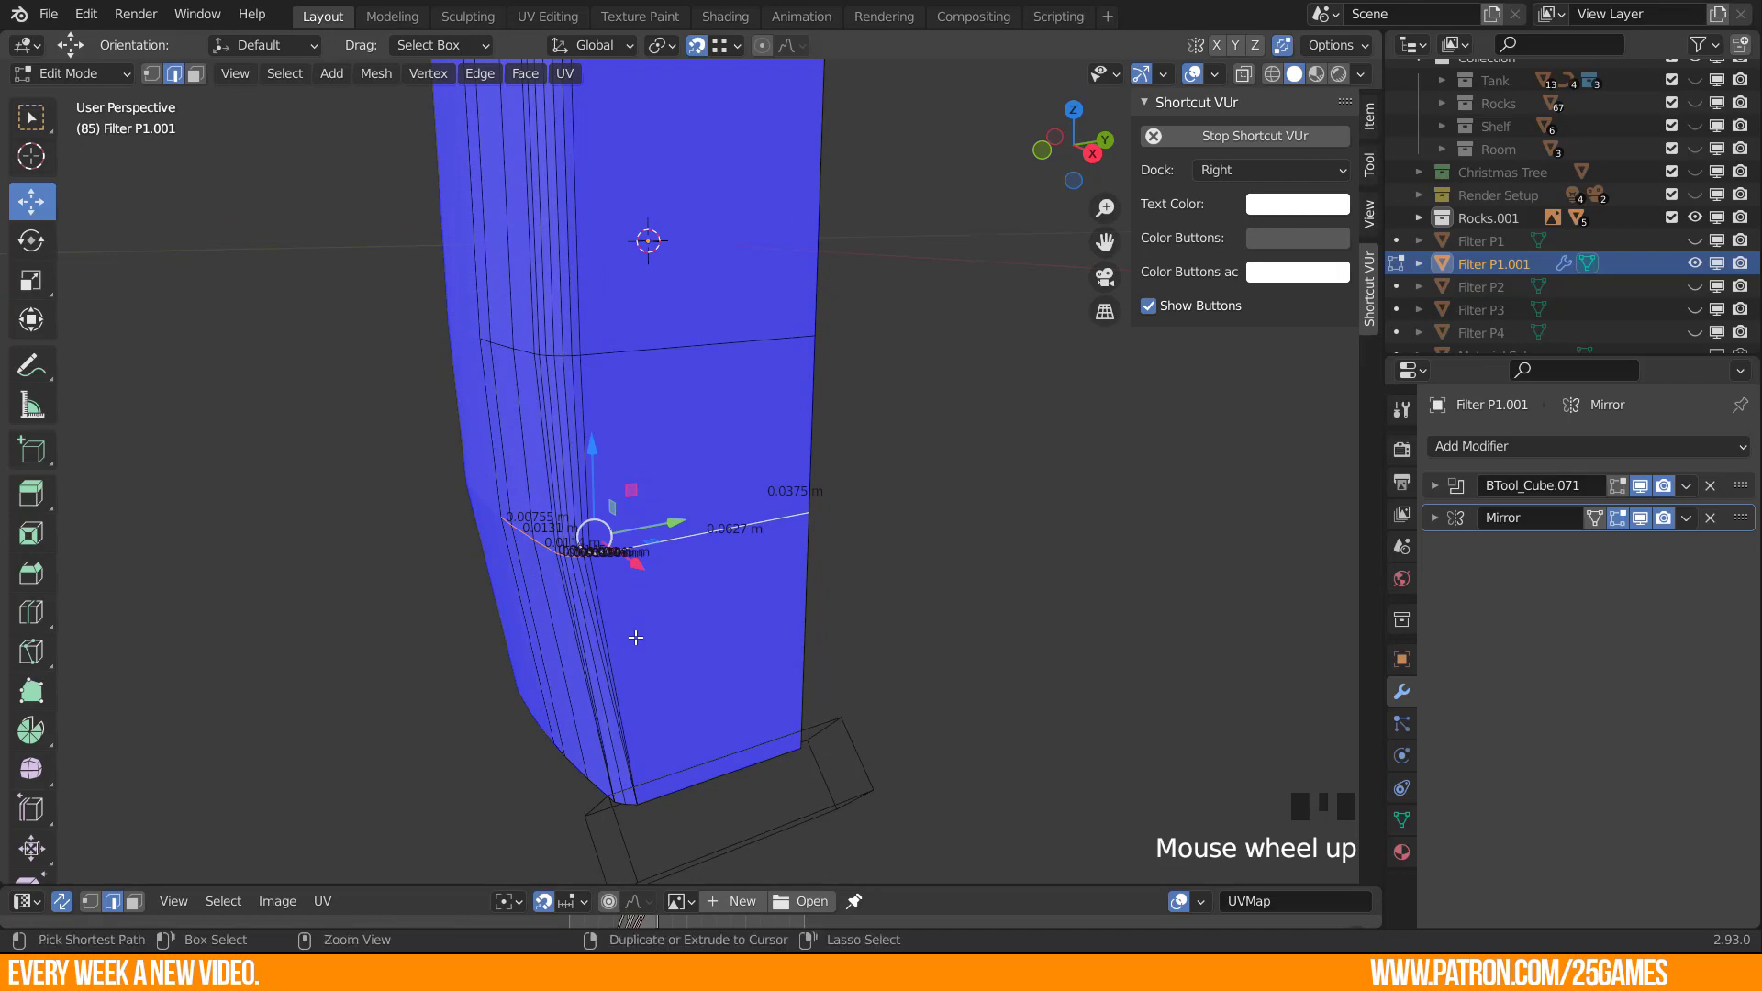
pyautogui.hotkey('ctrl', 'b')
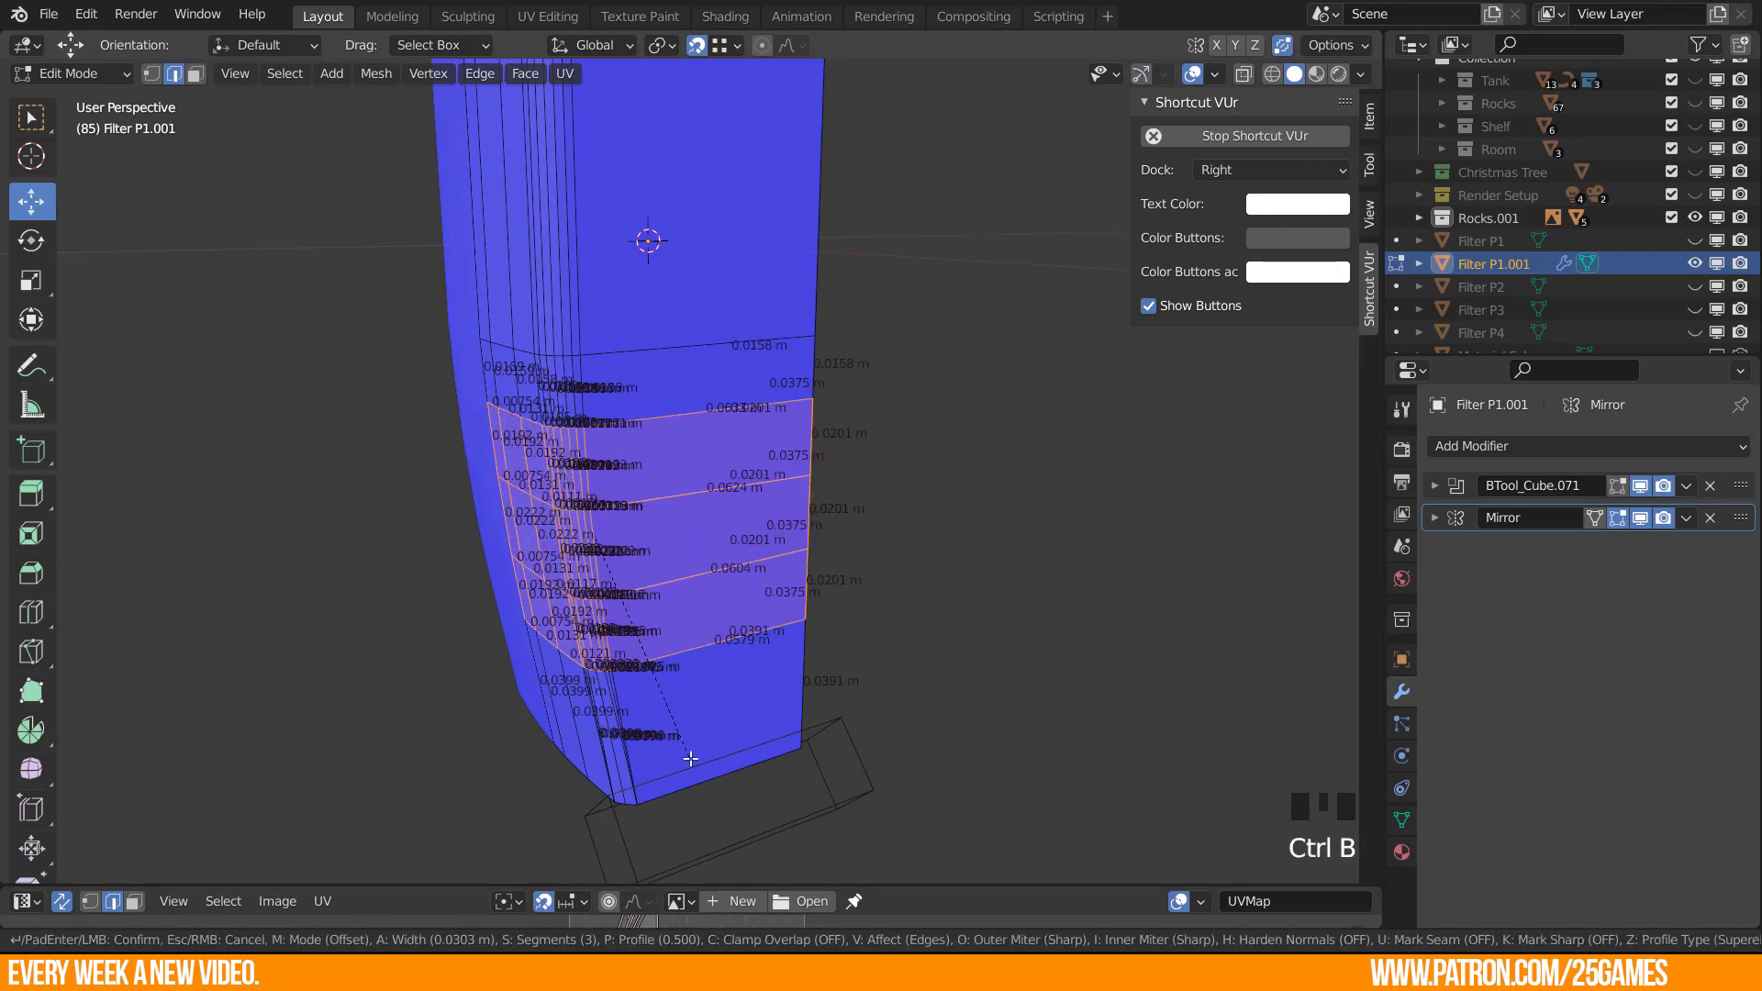
pyautogui.scroll(2, 695, 762)
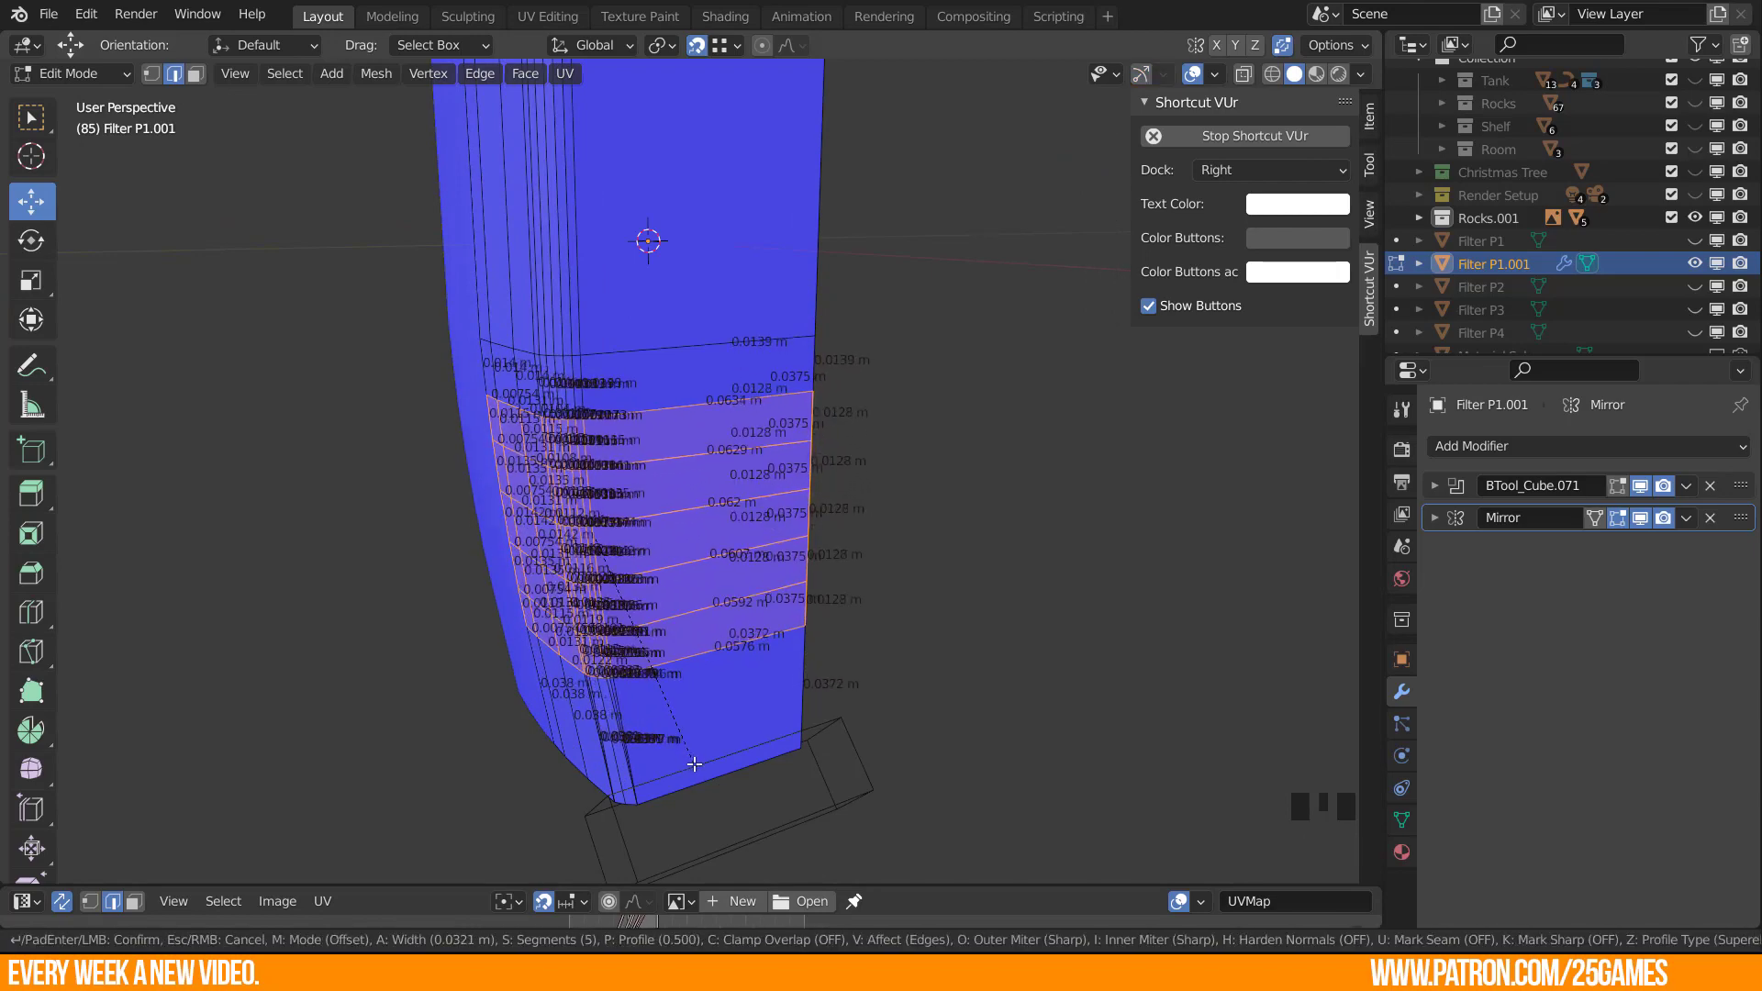
pyautogui.click(692, 770)
# Examine the bevelled lower section of the housing from the side and at an angle.
pyautogui.press('Tab')
pyautogui.moveTo(626, 570); pyautogui.dragTo(376, 308, button='middle')
pyautogui.press('Tab')
pyautogui.scroll(1, 377, 307)
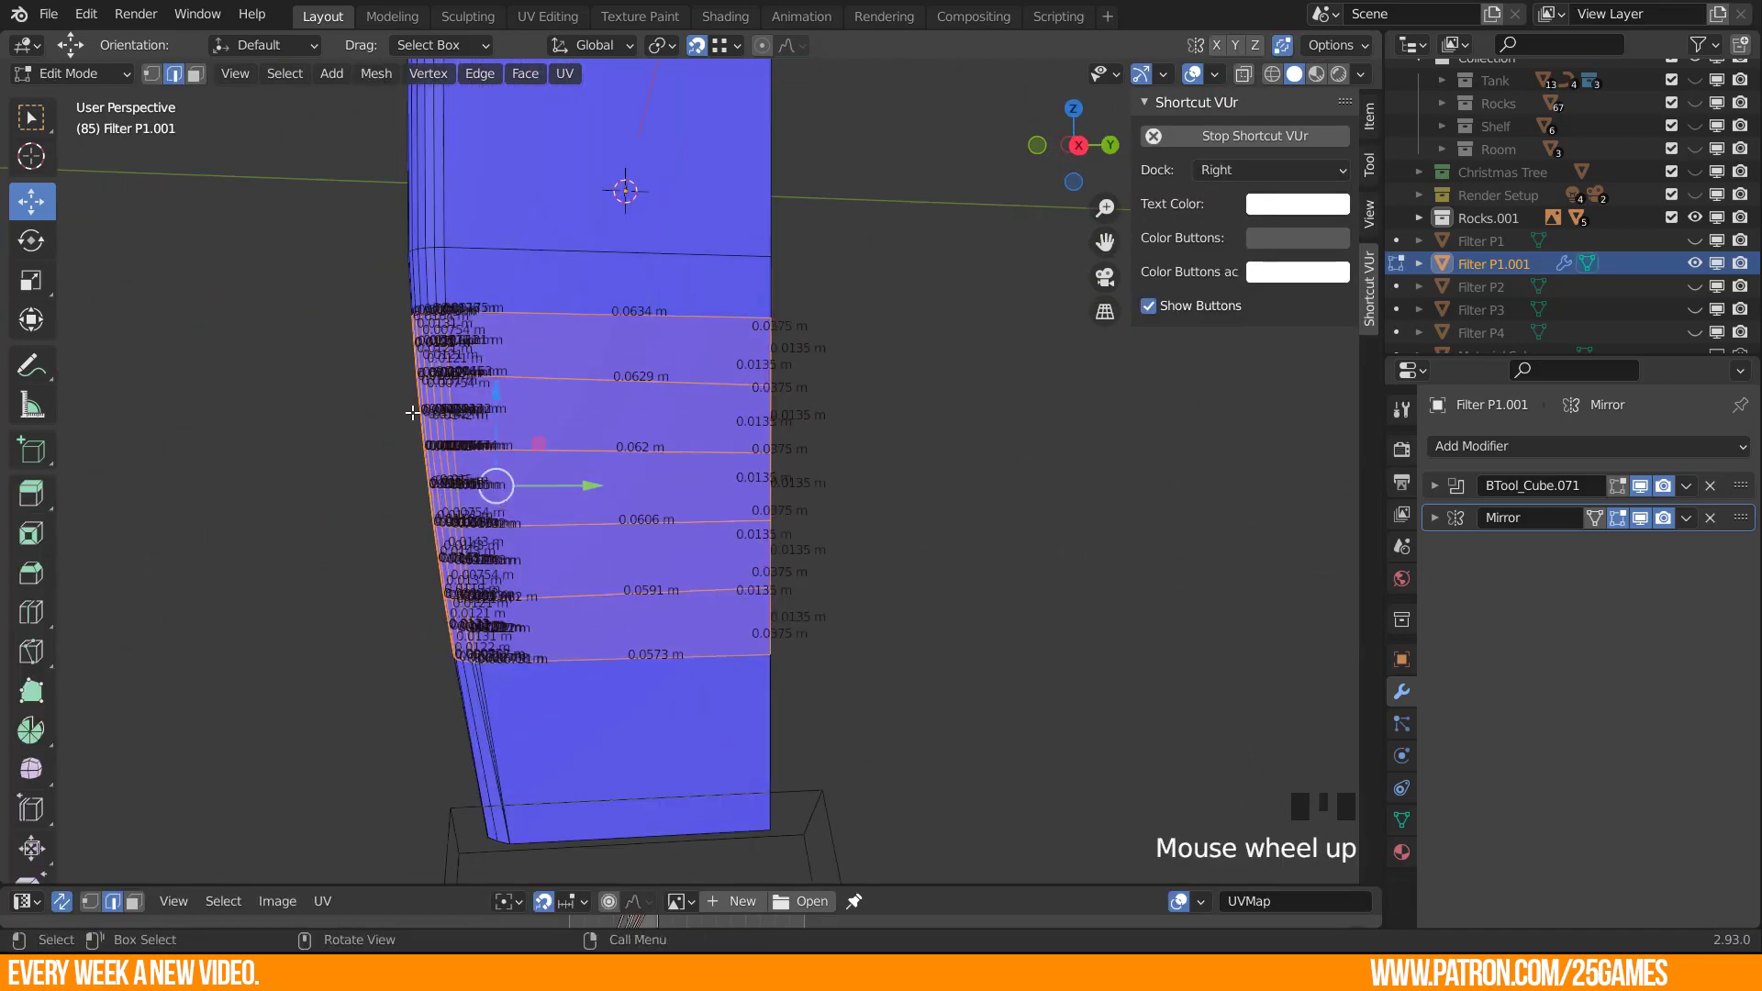
pyautogui.keyDown('shift'); pyautogui.moveTo(515, 304); pyautogui.dragTo(519, 514, button='middle'); pyautogui.keyUp('shift')
pyautogui.scroll(-3, 523, 581)
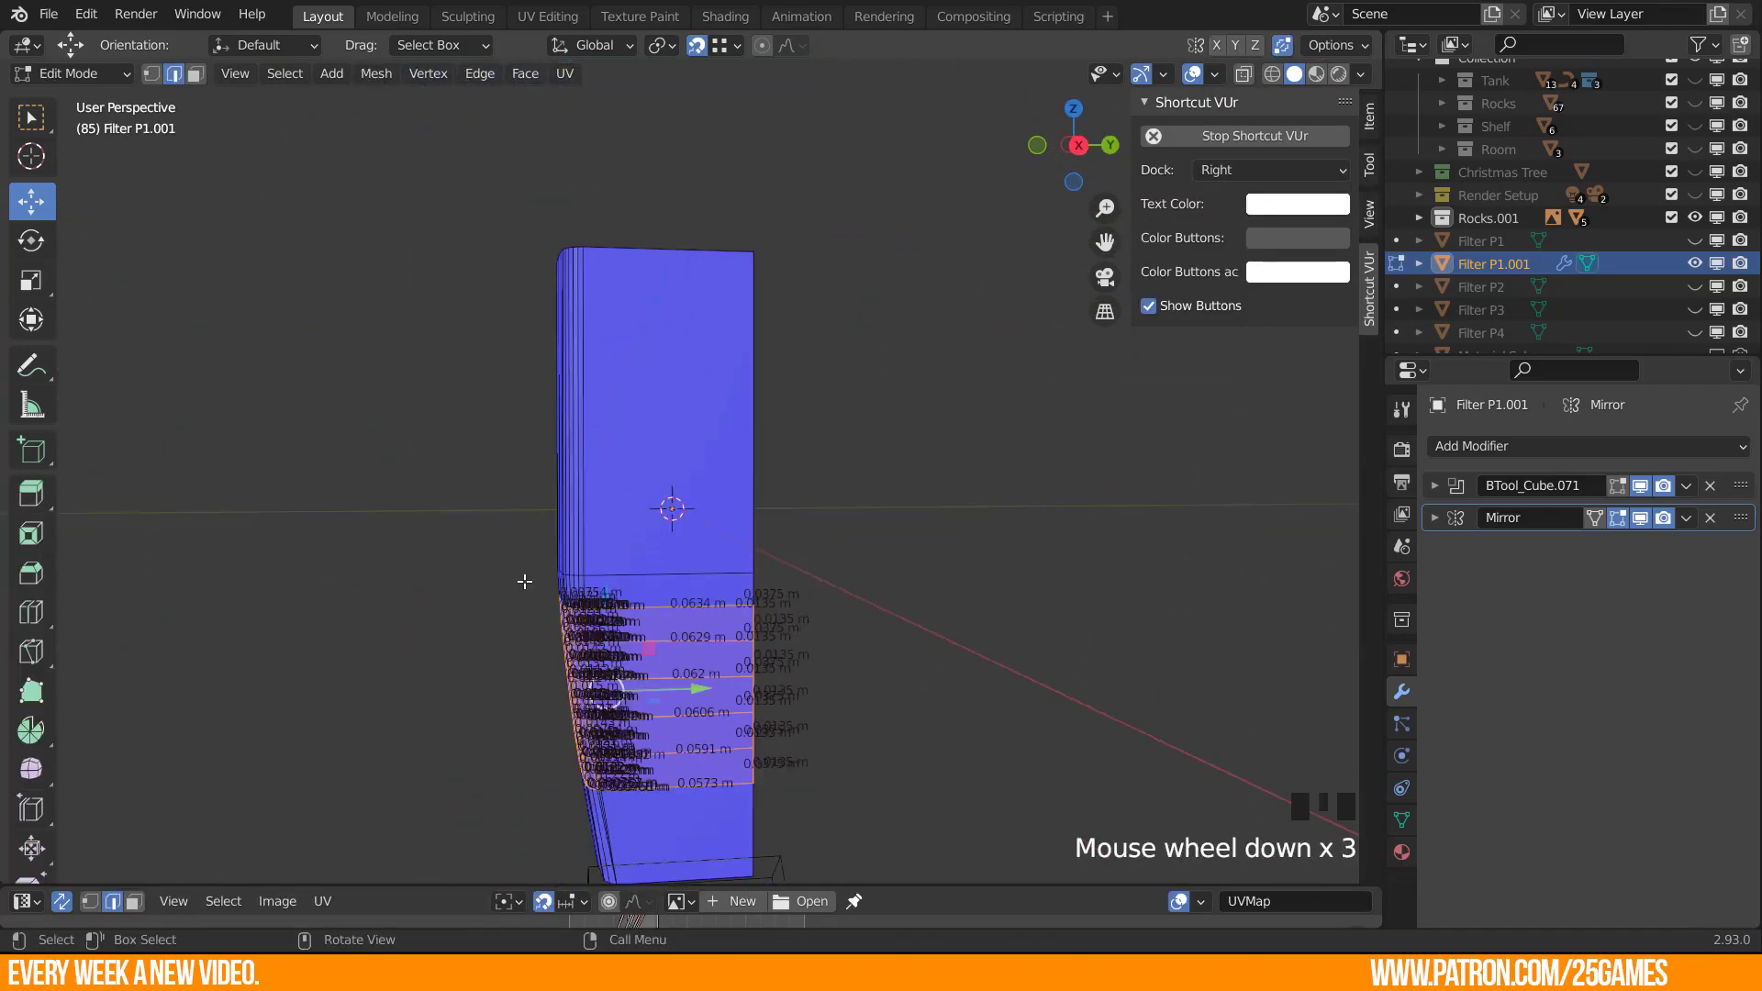
pyautogui.moveTo(523, 581); pyautogui.dragTo(561, 557, button='middle')
pyautogui.keyDown('shift'); pyautogui.moveTo(563, 587); pyautogui.dragTo(766, 739, button='middle'); pyautogui.keyUp('shift')
pyautogui.scroll(3, 550, 284)
pyautogui.scroll(-4, 767, 642)
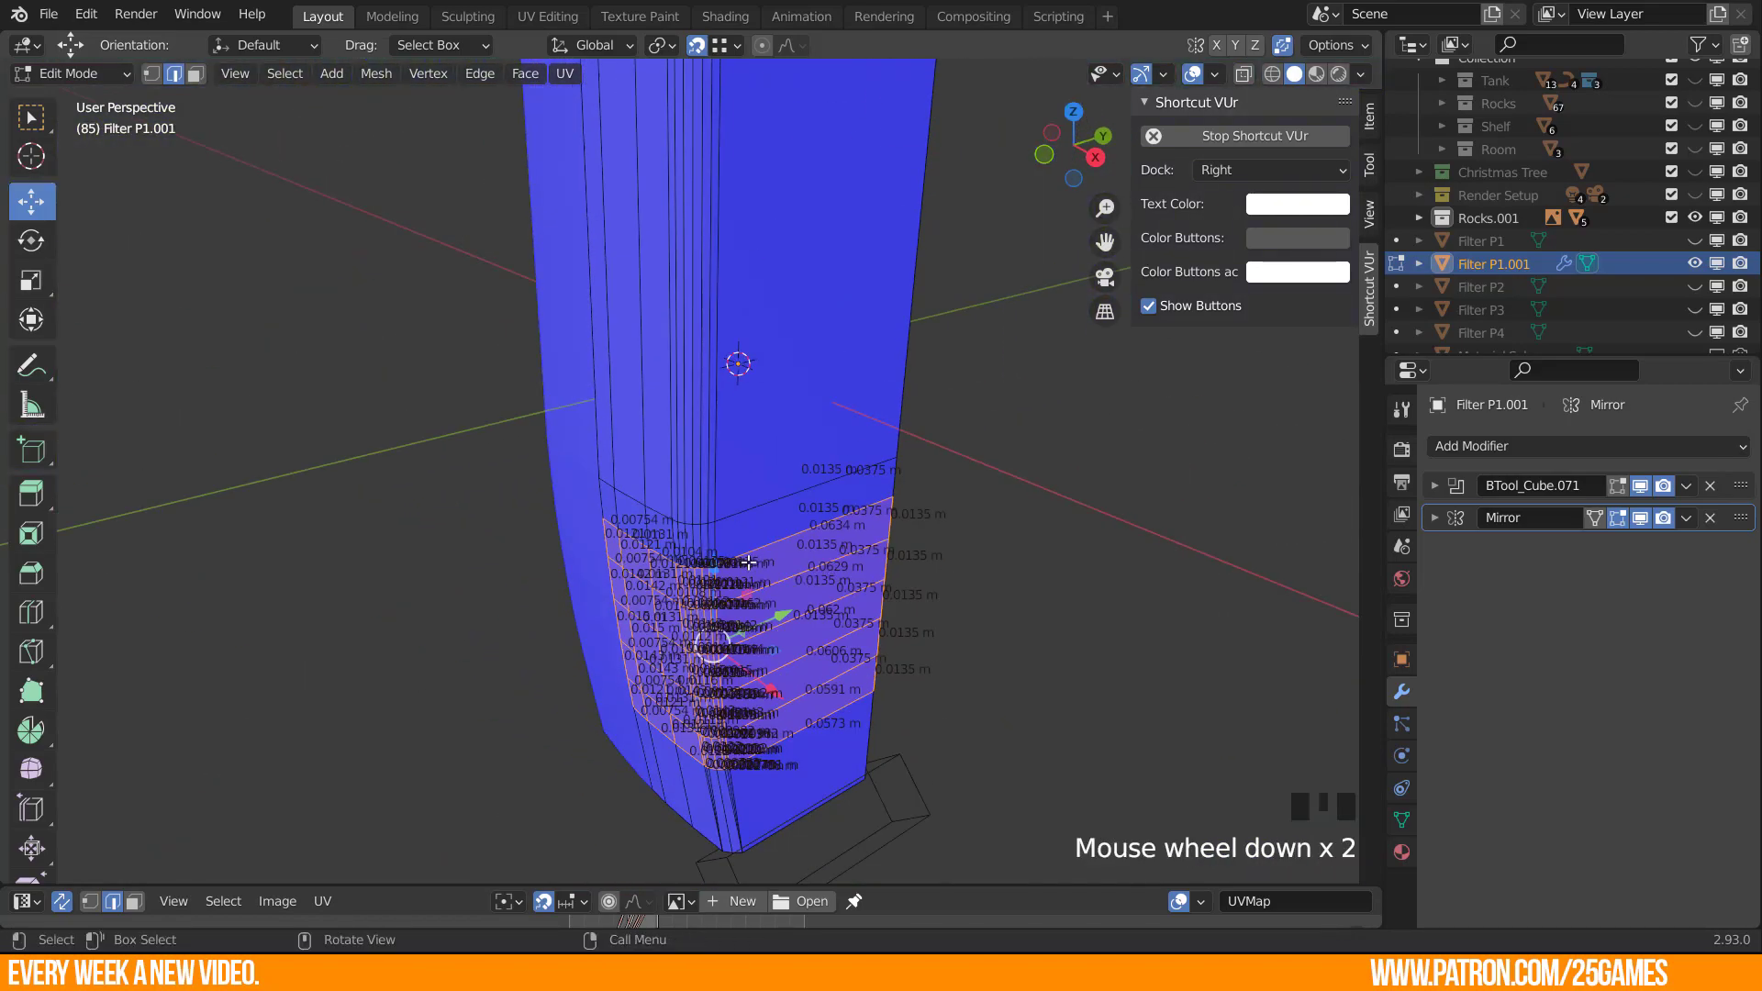
pyautogui.keyDown('shift'); pyautogui.moveTo(772, 403); pyautogui.dragTo(769, 496, button='middle'); pyautogui.keyUp('shift')
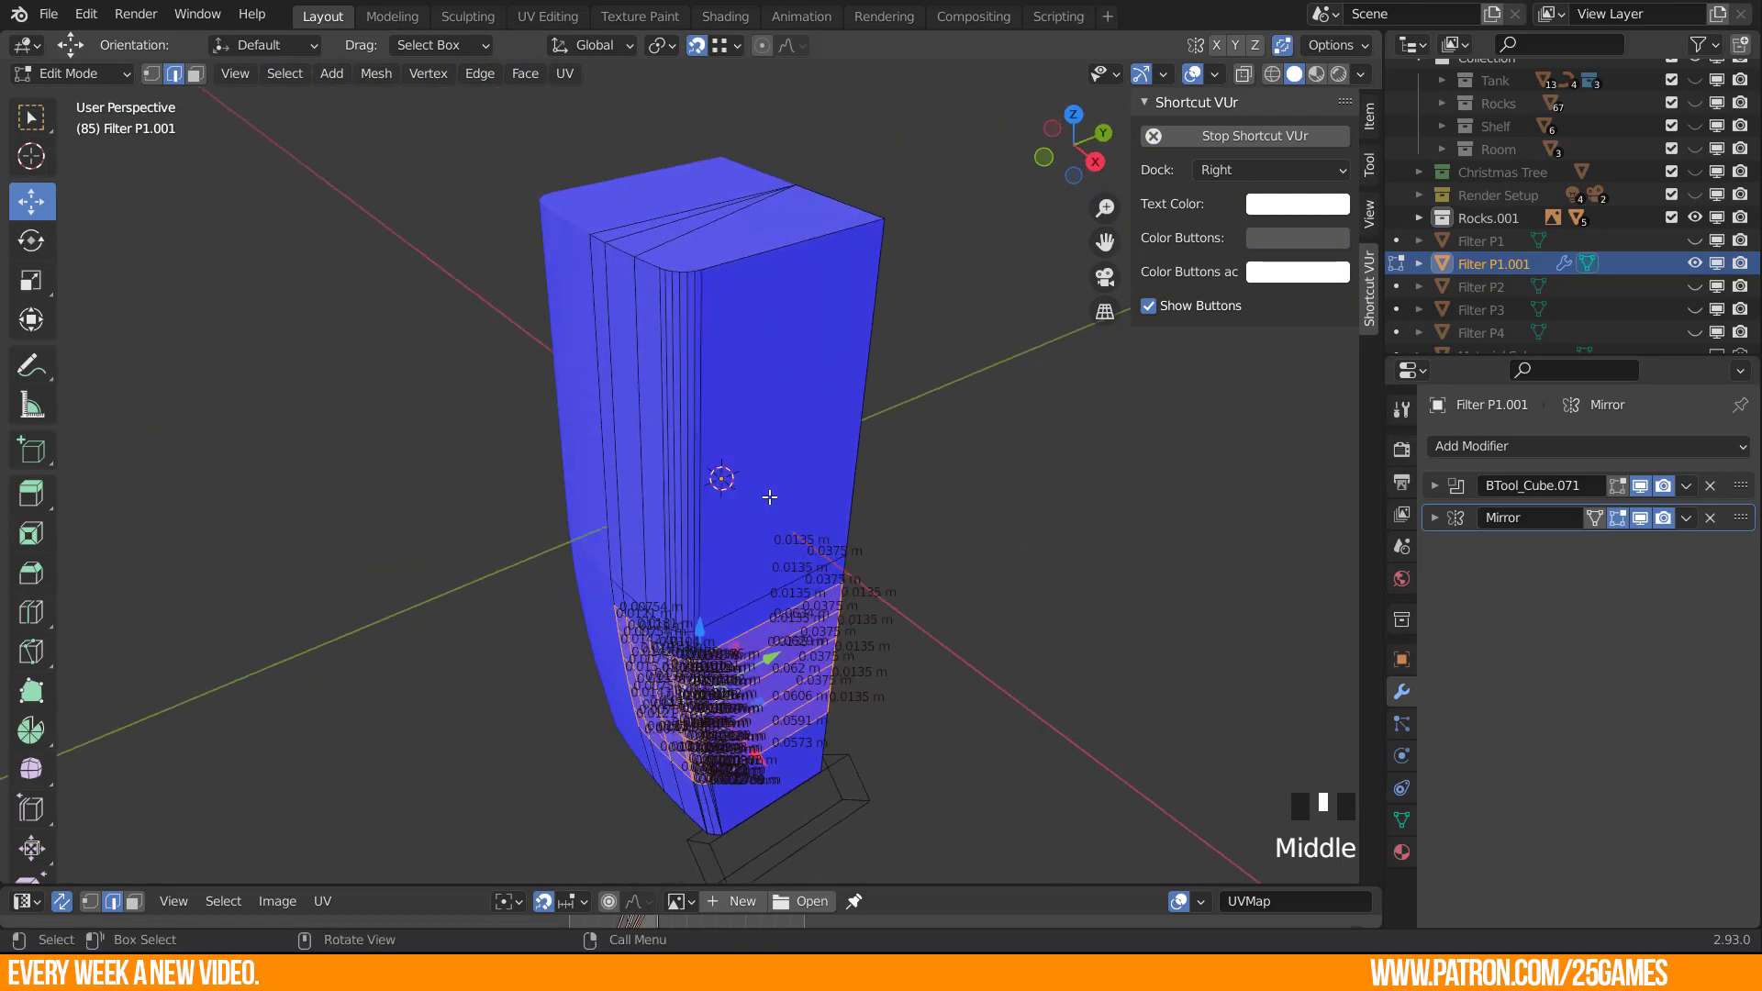
# Return to Object Mode and add a Subdivision Surface modifier to the housing.
pyautogui.press('Tab')
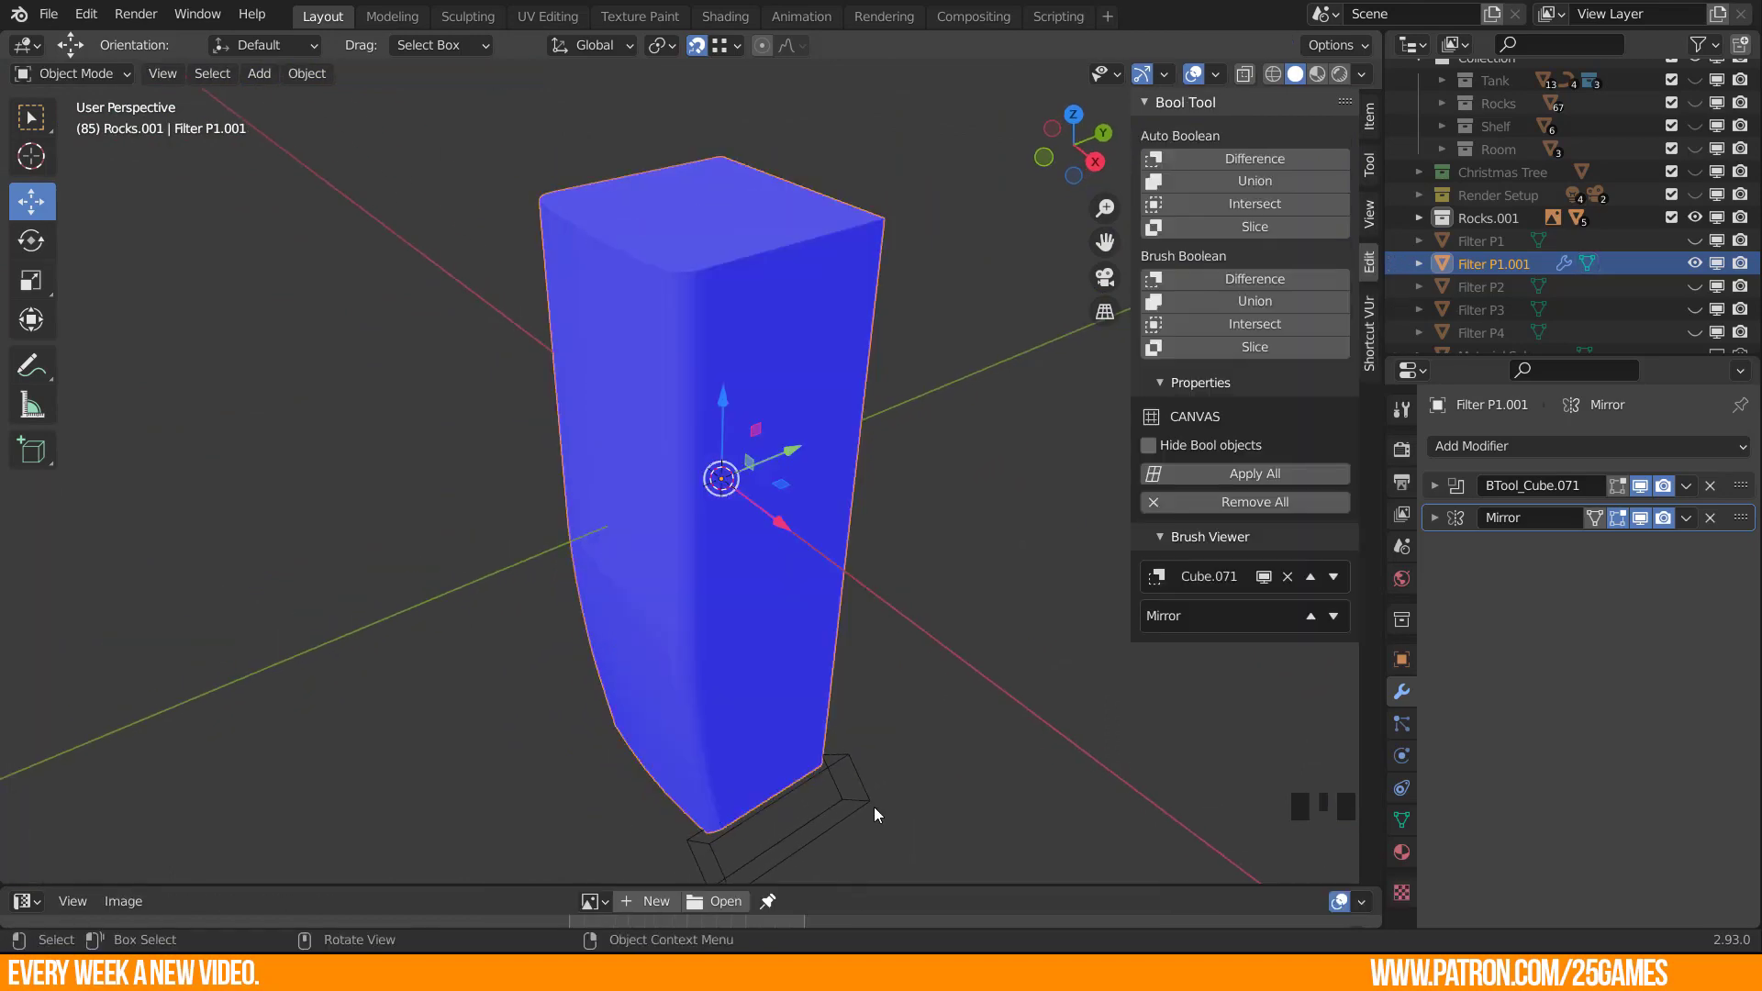
pyautogui.click(1550, 448)
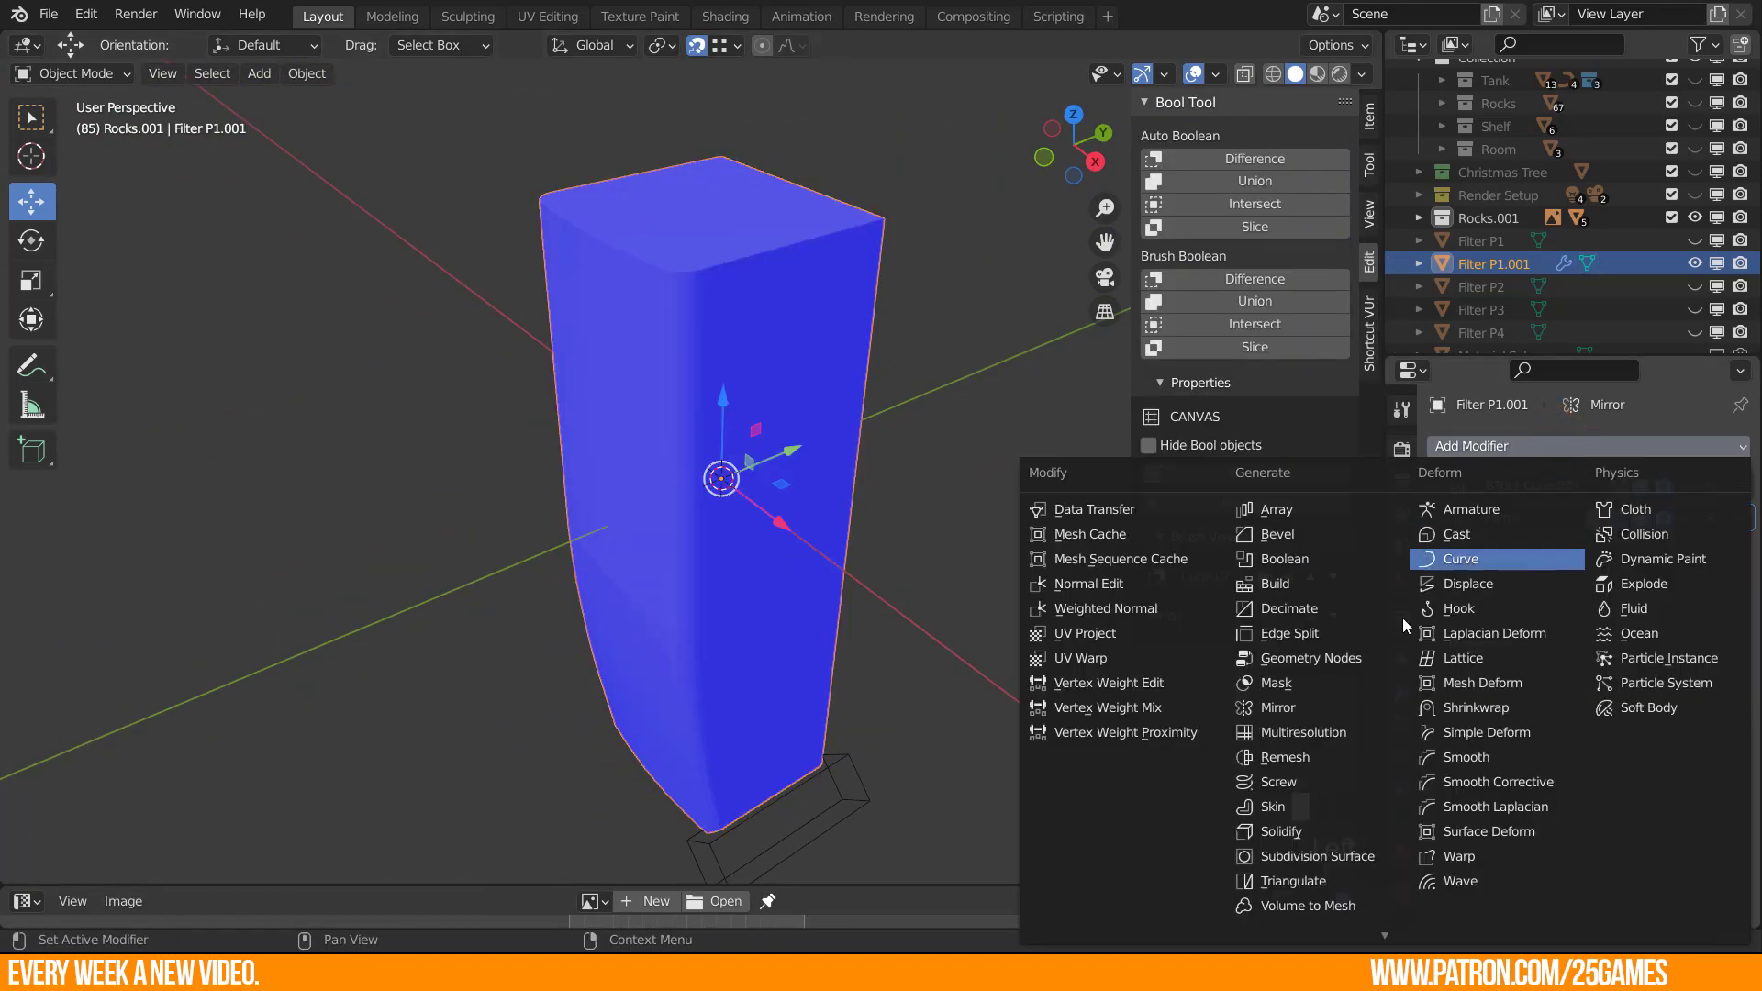
pyautogui.click(1303, 856)
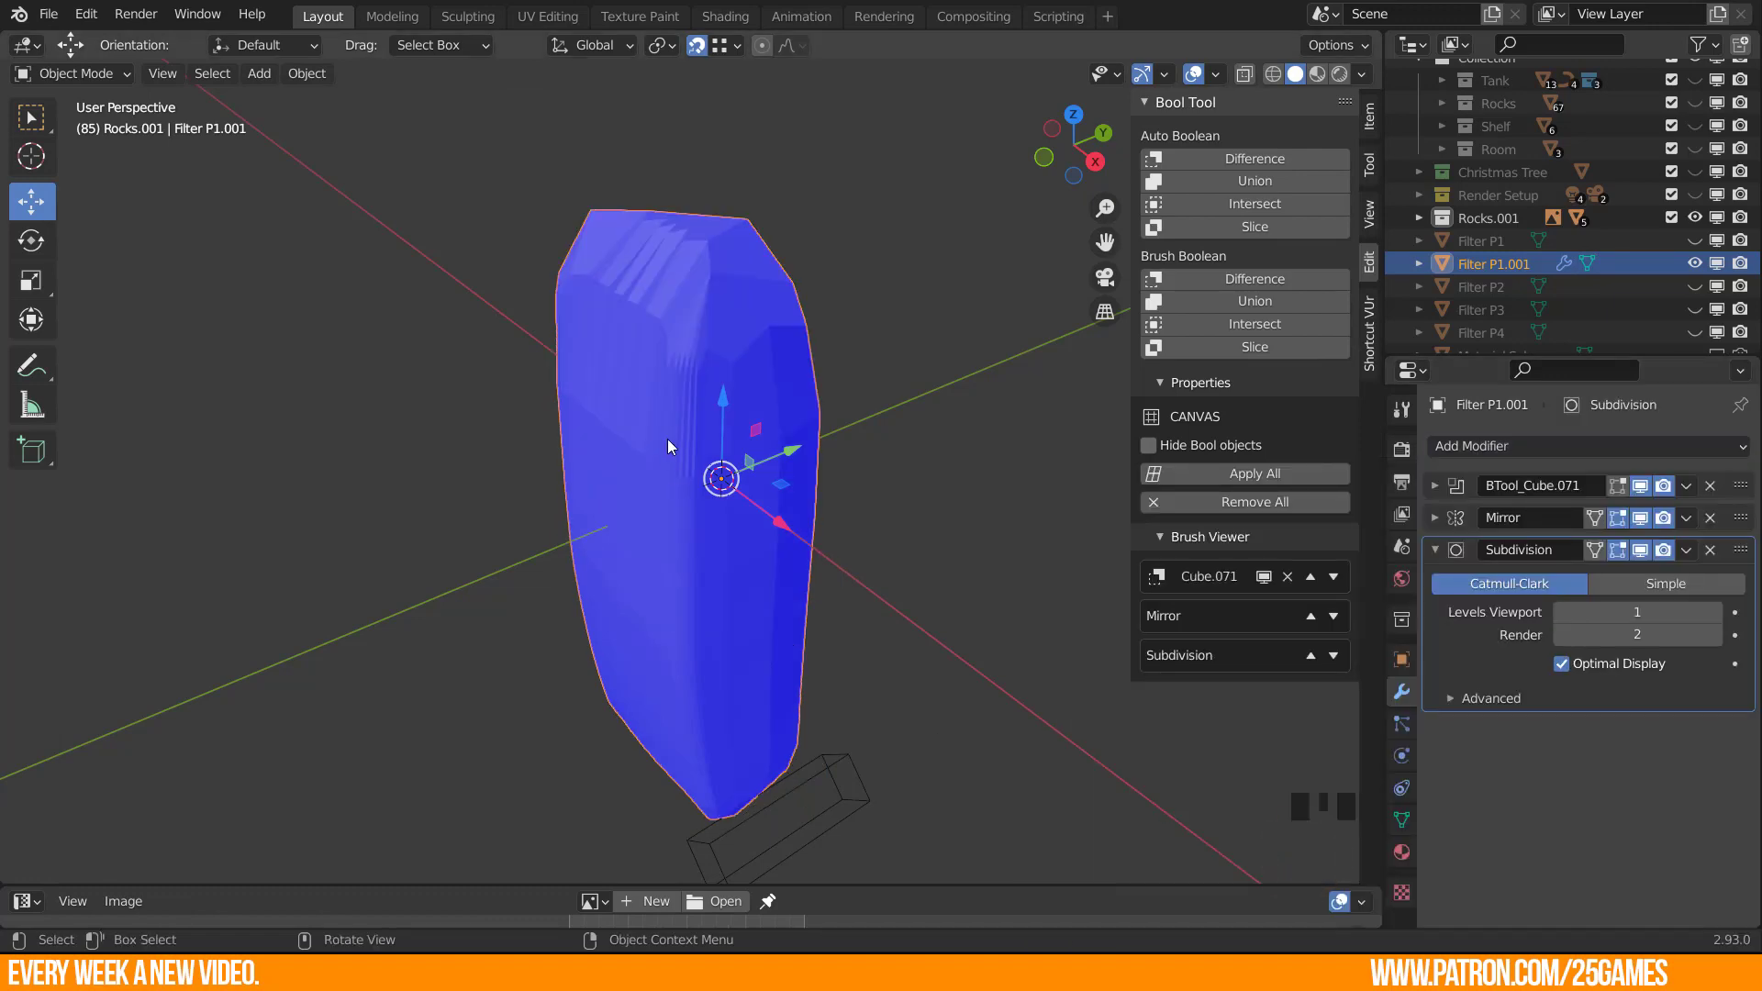
# In Edit Mode, add one horizontal loop cut around the housing and slide it close to the top rim at factor 0.970.
pyautogui.moveTo(756, 463)
pyautogui.keyDown('shift'); pyautogui.mouseDown(button='middle')
pyautogui.moveTo(820, 537)
pyautogui.moveTo(775, 490)
pyautogui.mouseUp(button='middle'); pyautogui.keyUp('shift')
pyautogui.press('Tab')
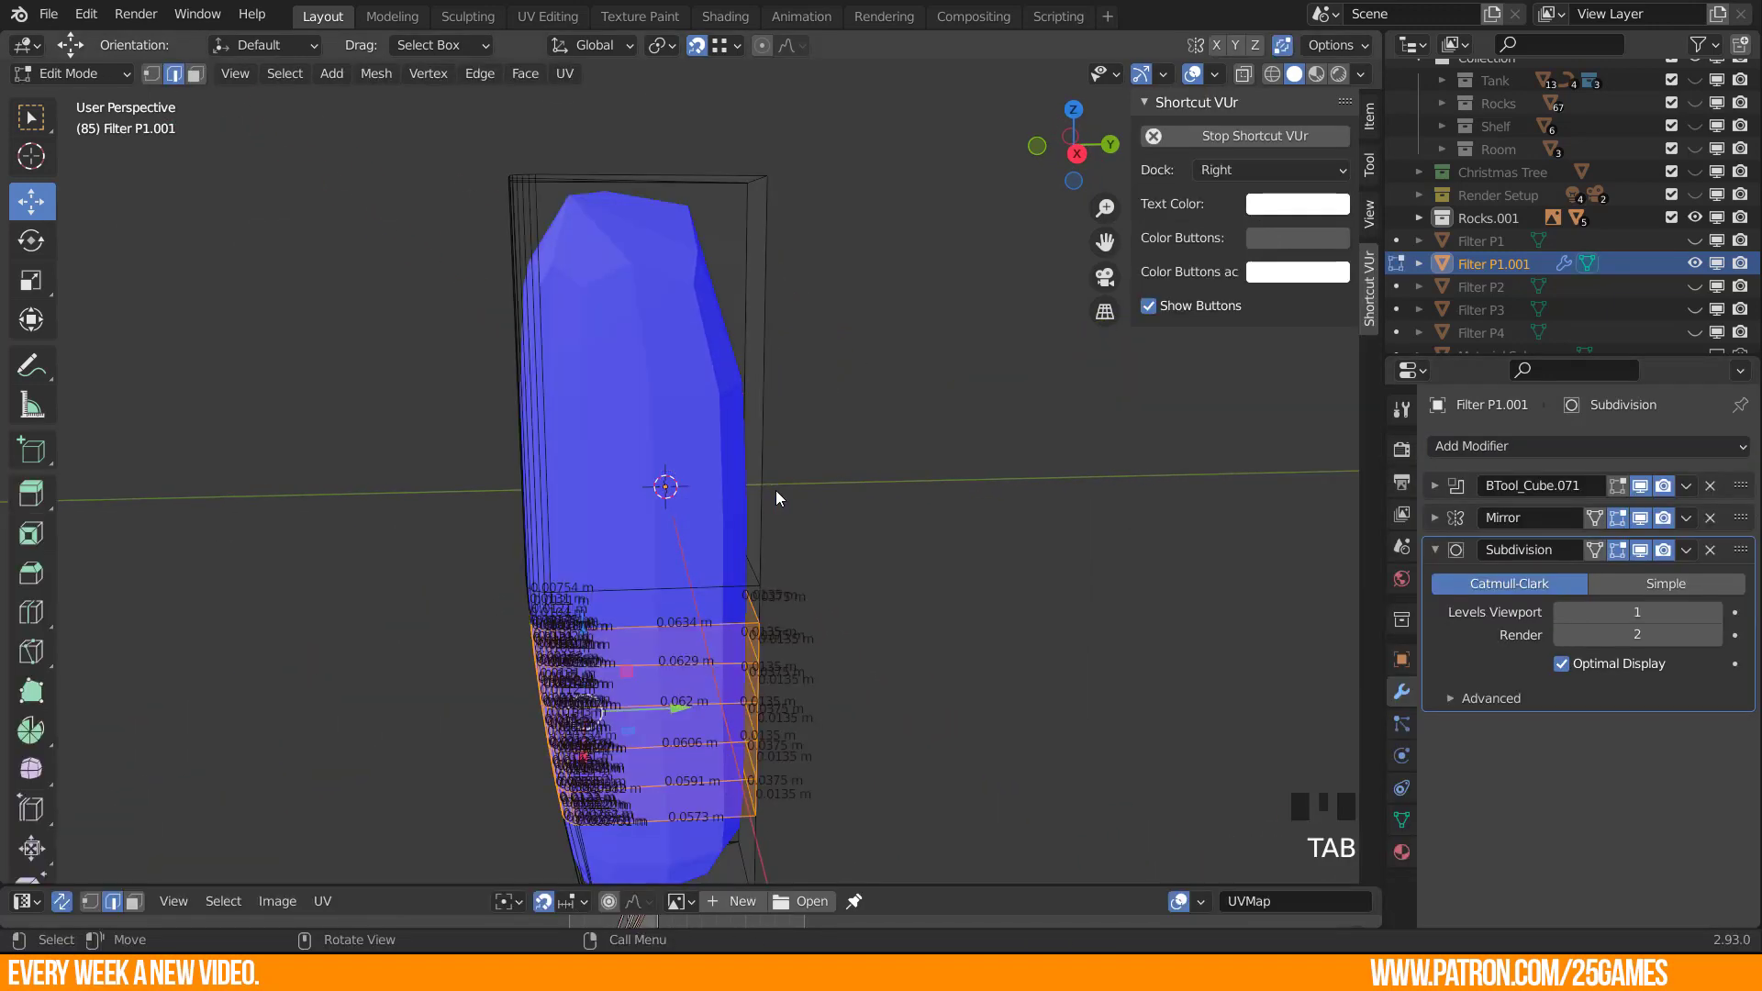
pyautogui.moveTo(657, 351); pyautogui.dragTo(688, 474, button='middle')
pyautogui.scroll(2, 759, 446)
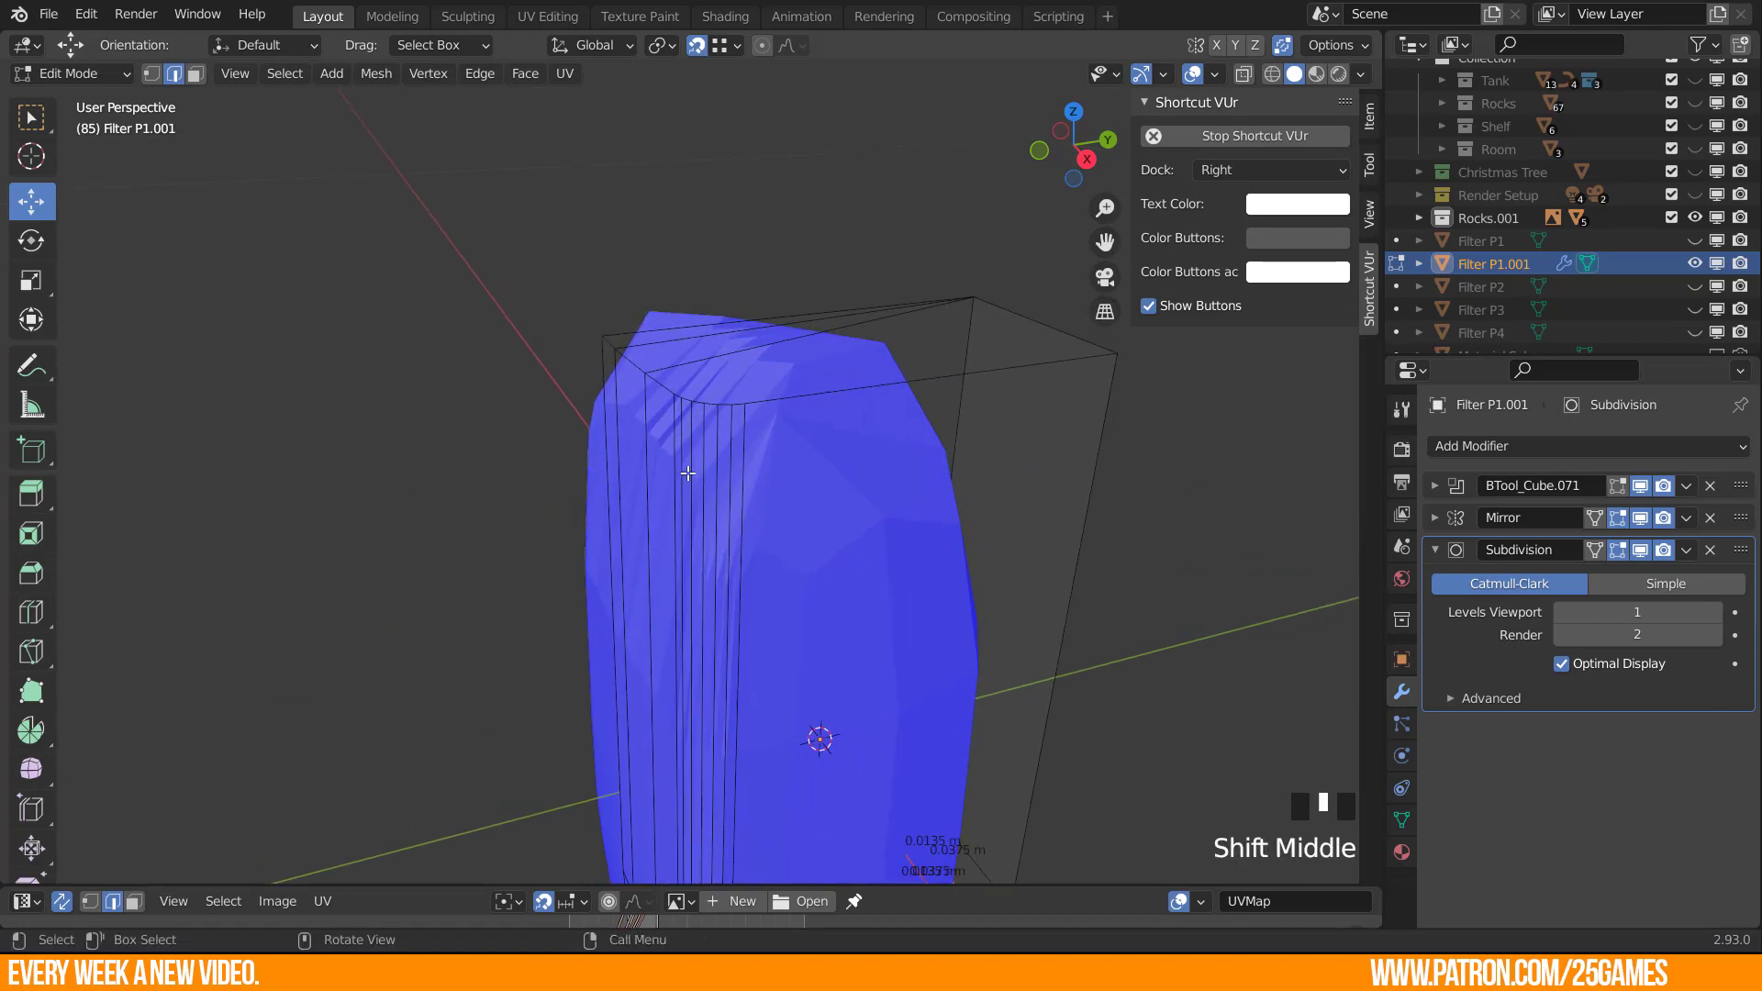
pyautogui.hotkey('ctrl', 'r')
pyautogui.click(708, 516)
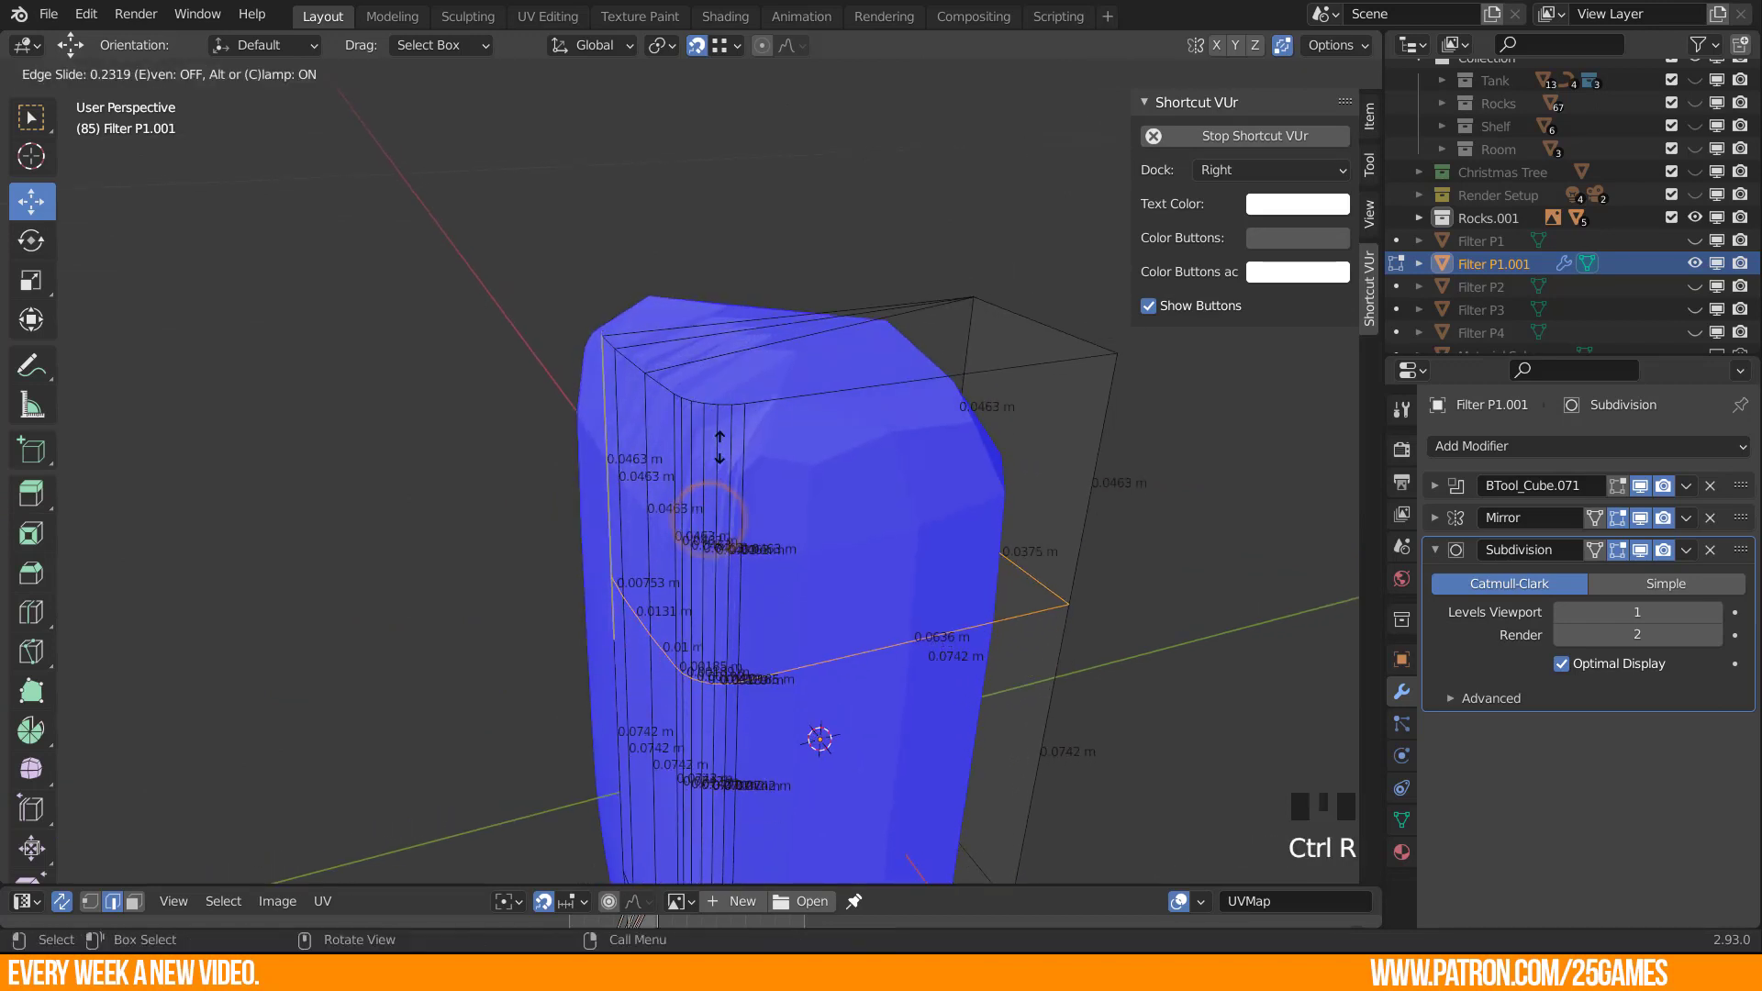
pyautogui.click(742, 229)
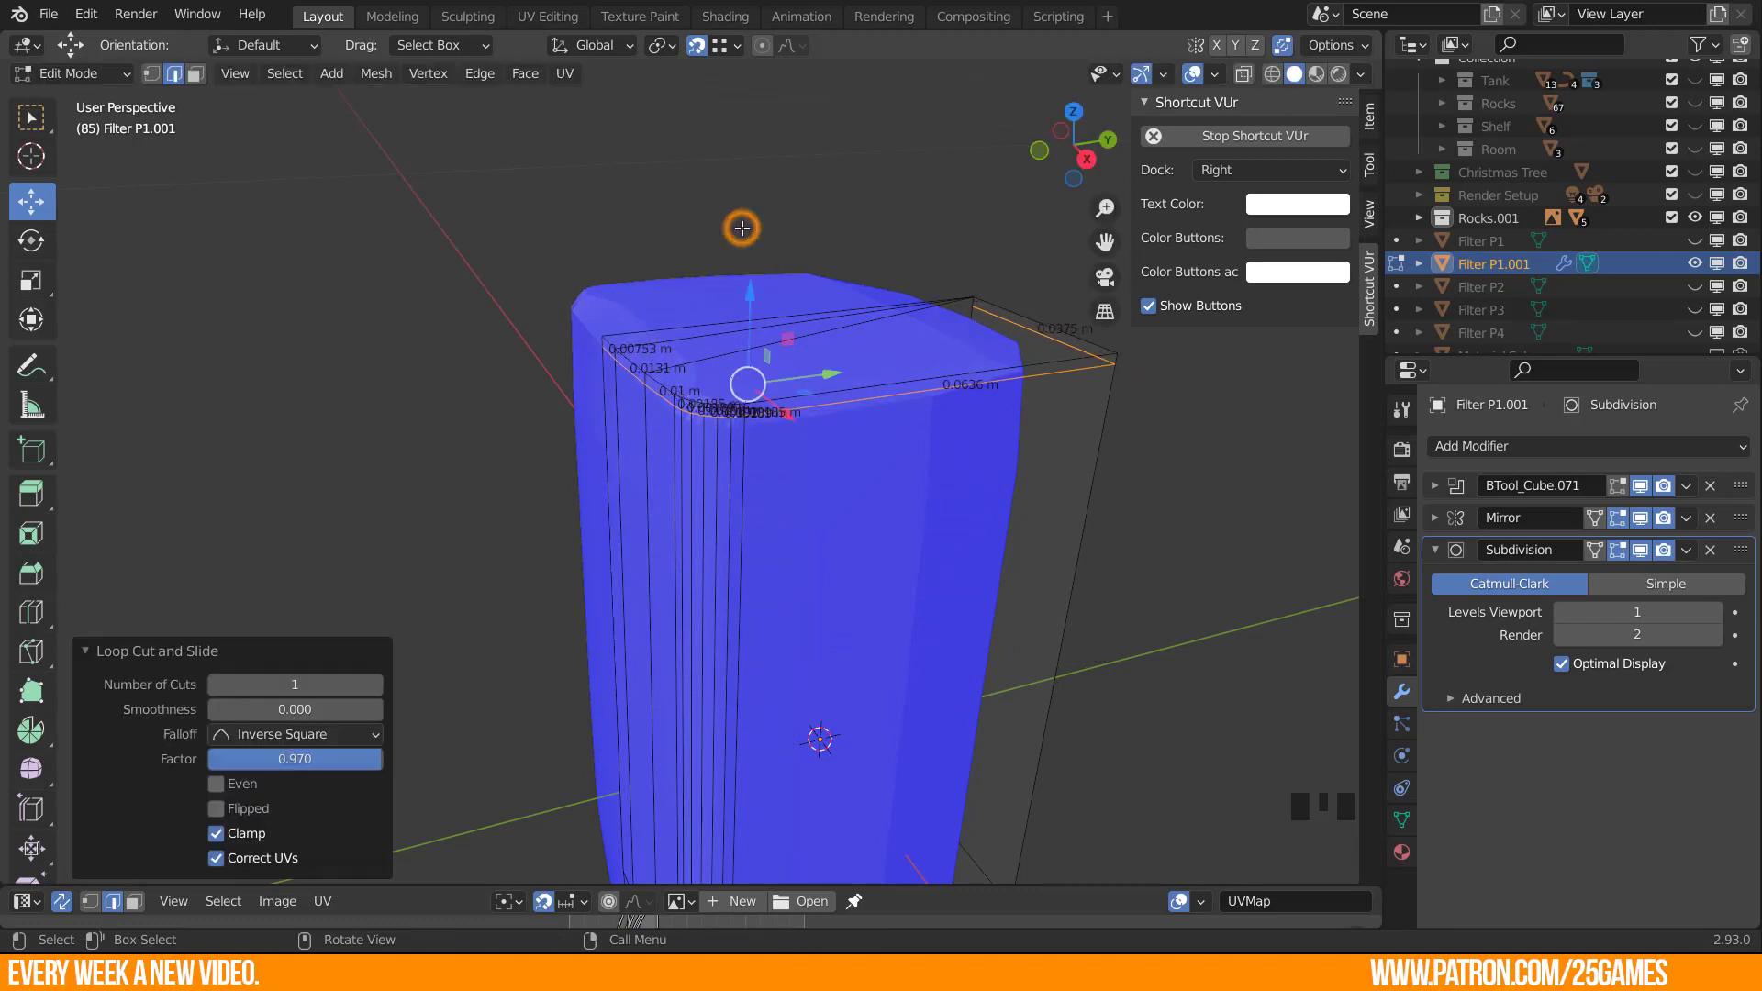
# Select all of the housing's top faces and inset them by about 0.0026 m.
pyautogui.moveTo(974, 487); pyautogui.dragTo(789, 505, button='middle')
pyautogui.scroll(2, 790, 504)
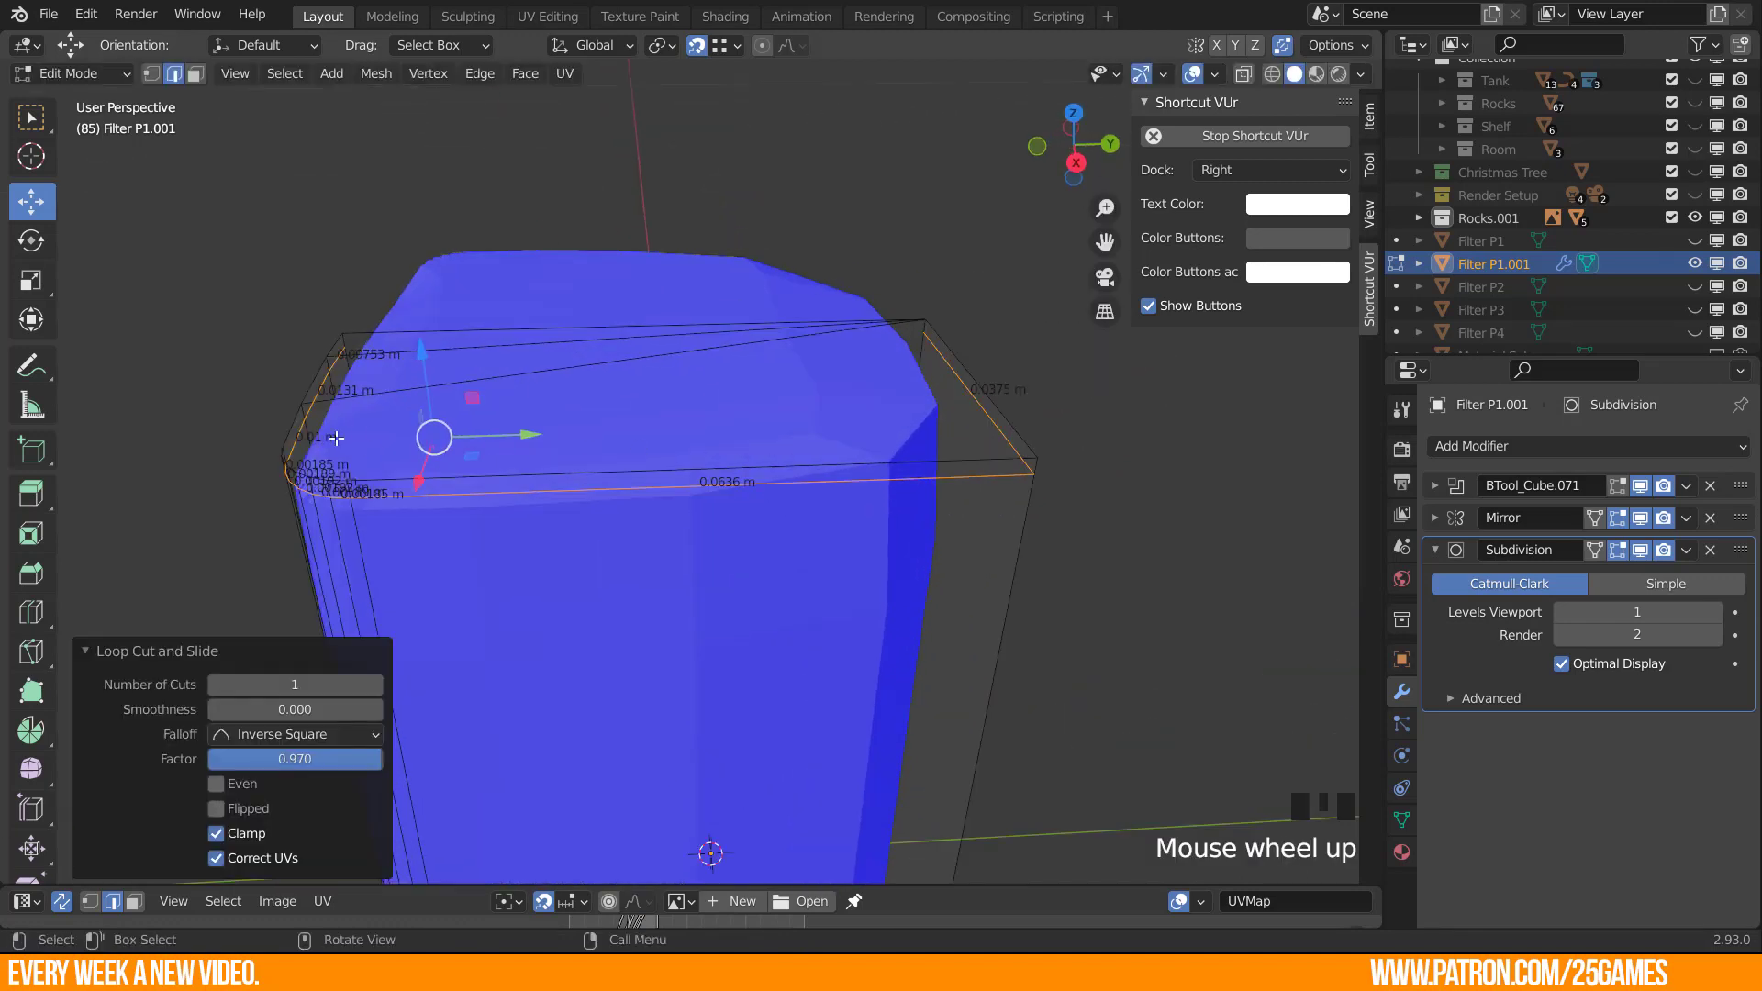
pyautogui.press('3')
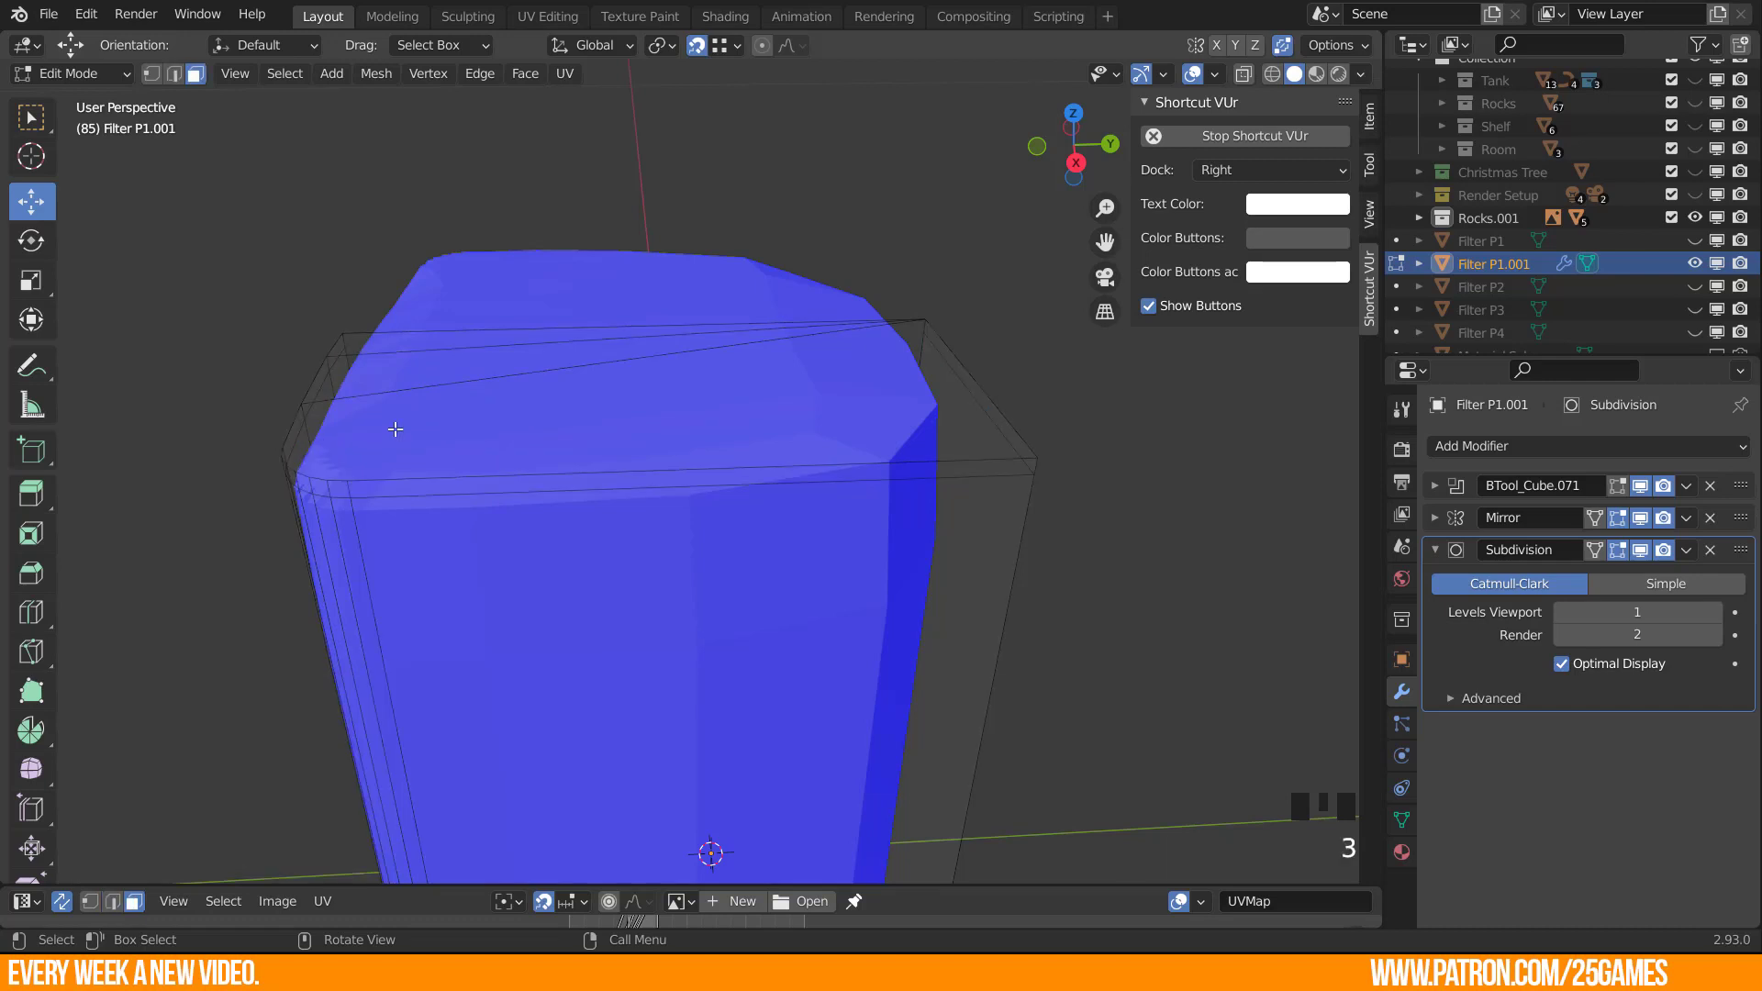
pyautogui.click(377, 376)
pyautogui.click(375, 356)
pyautogui.press('c')
pyautogui.moveTo(377, 358); pyautogui.dragTo(442, 443)
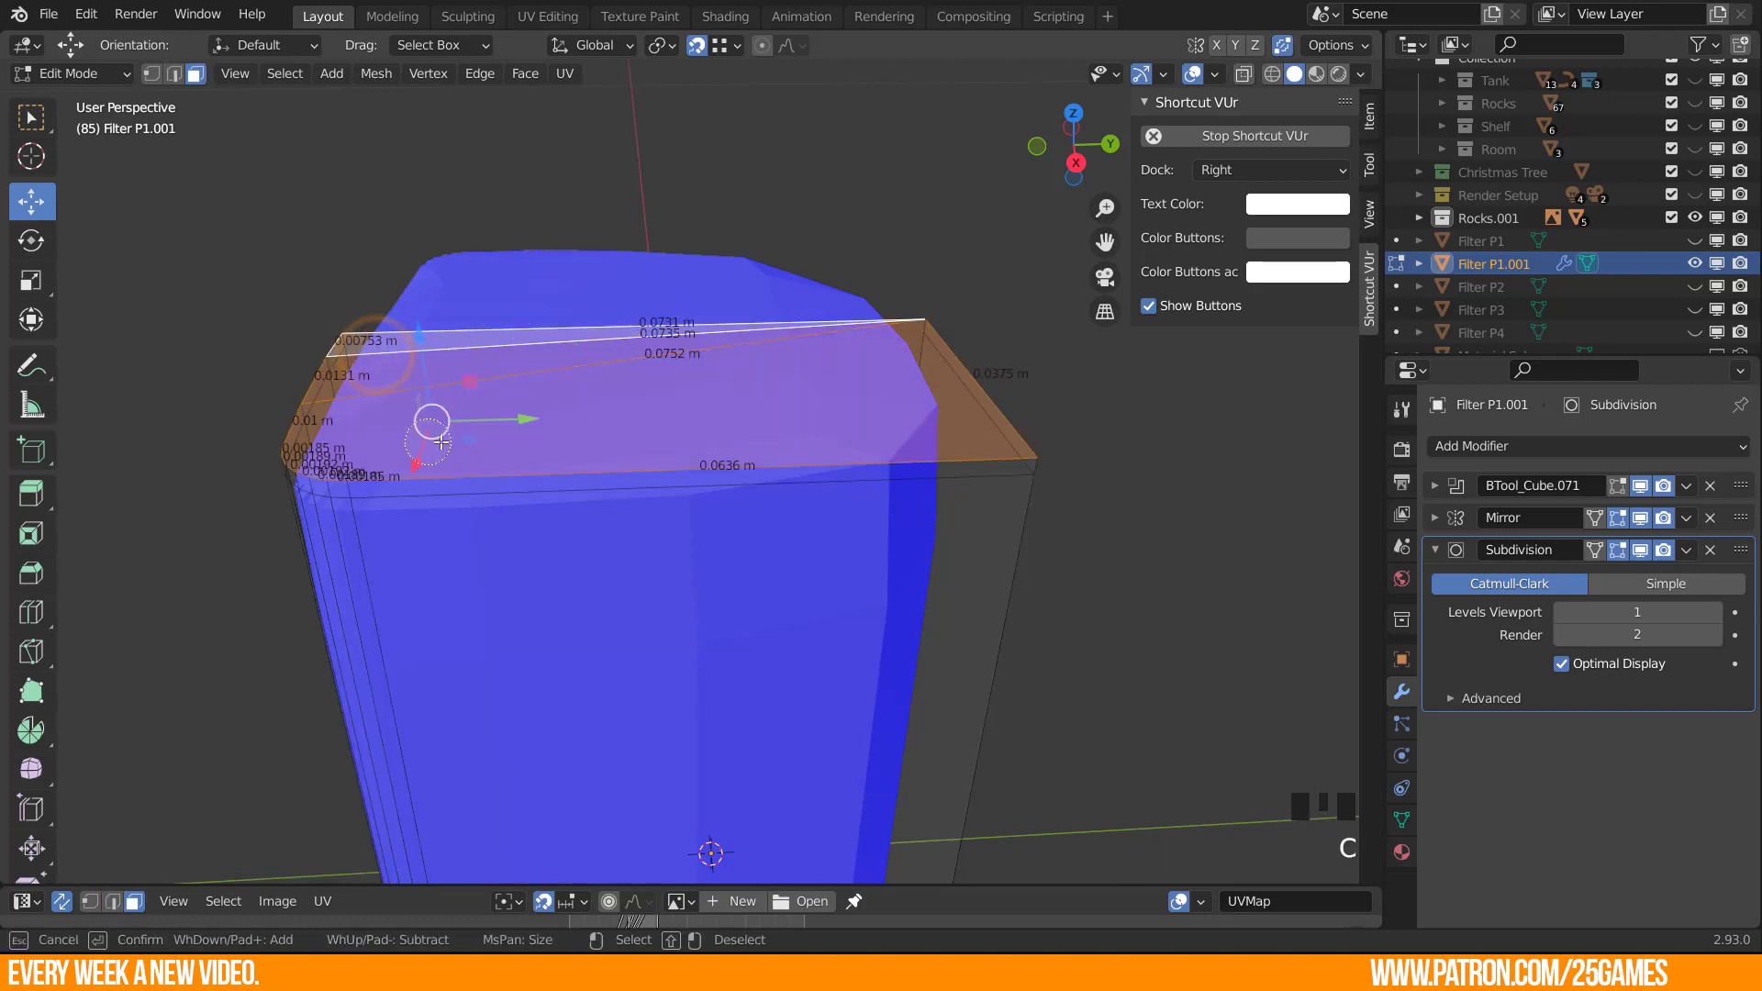
pyautogui.rightClick(744, 403)
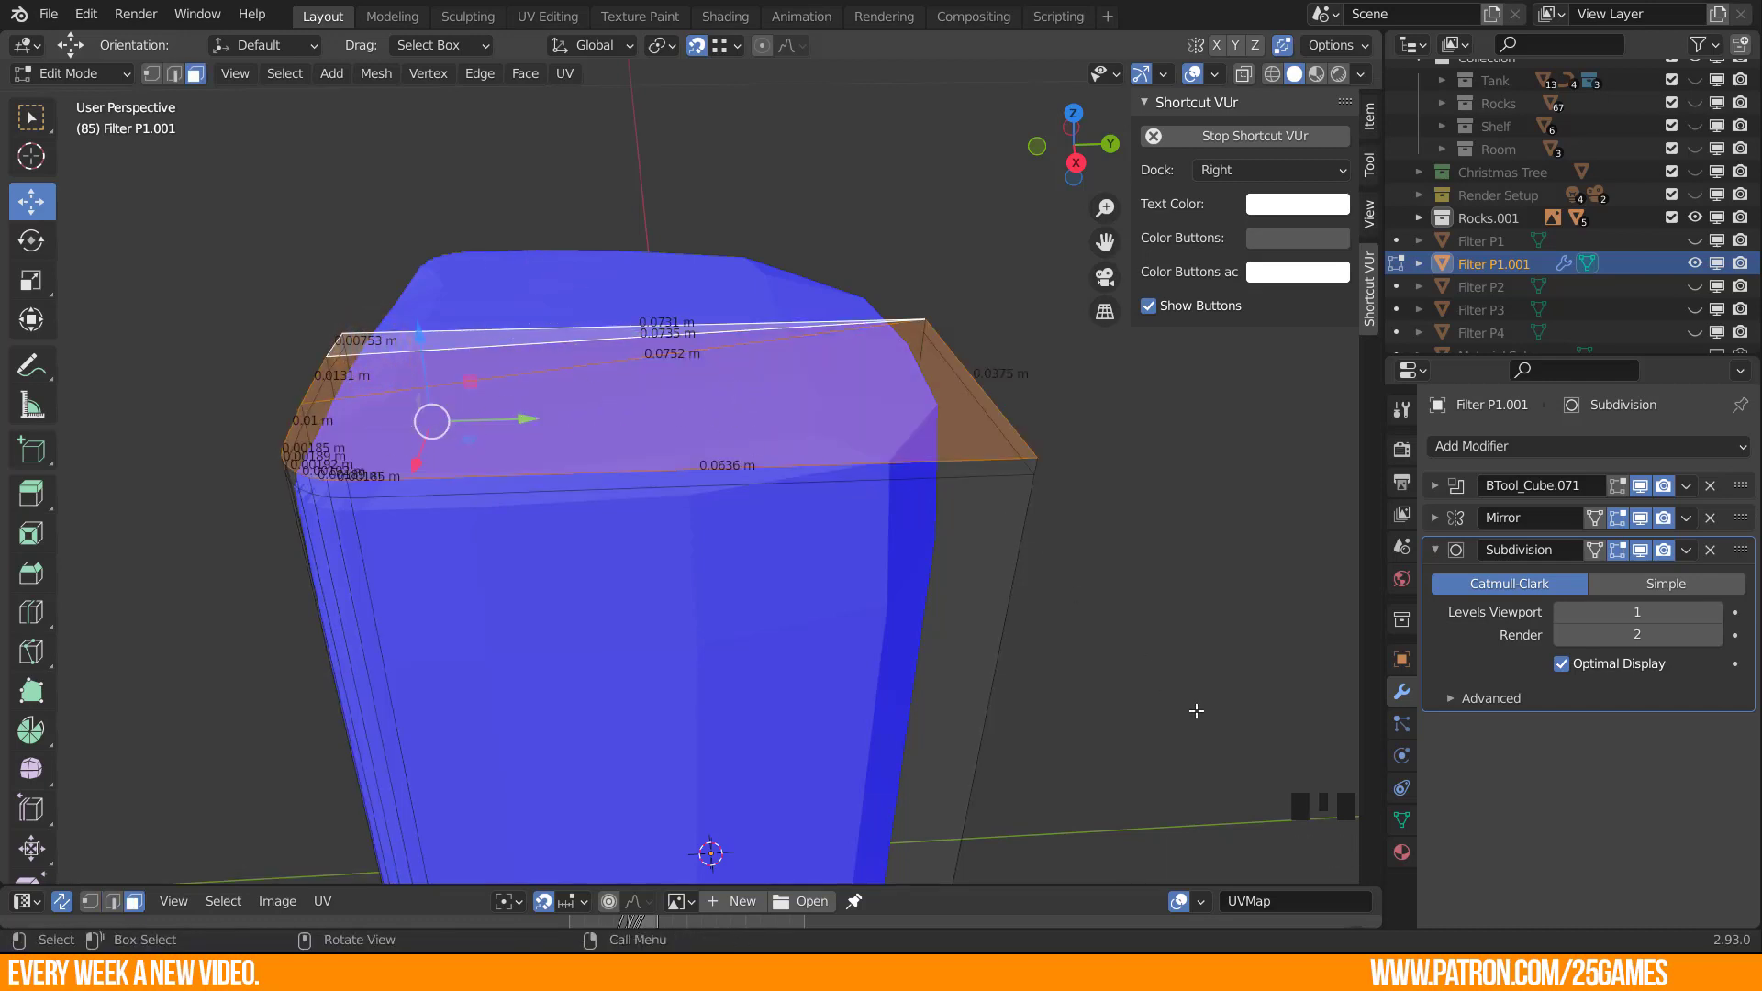
pyautogui.press('i')
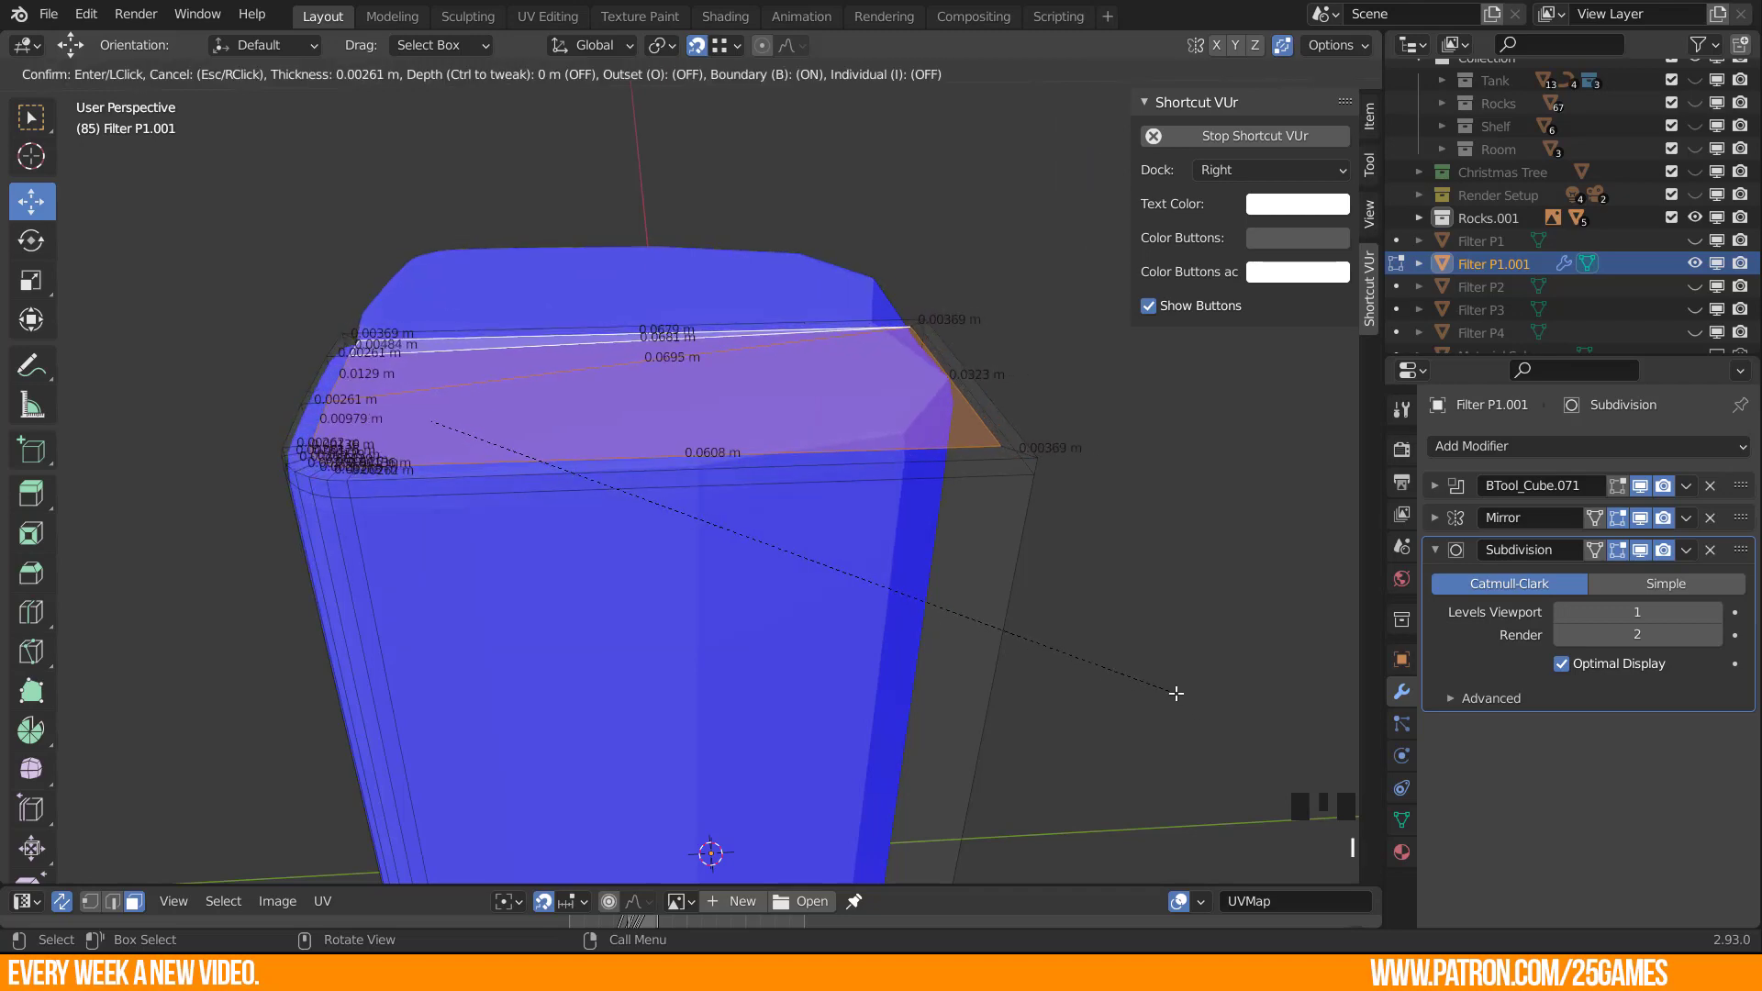
pyautogui.click(1176, 692)
pyautogui.moveTo(1175, 691); pyautogui.dragTo(724, 614, button='middle')
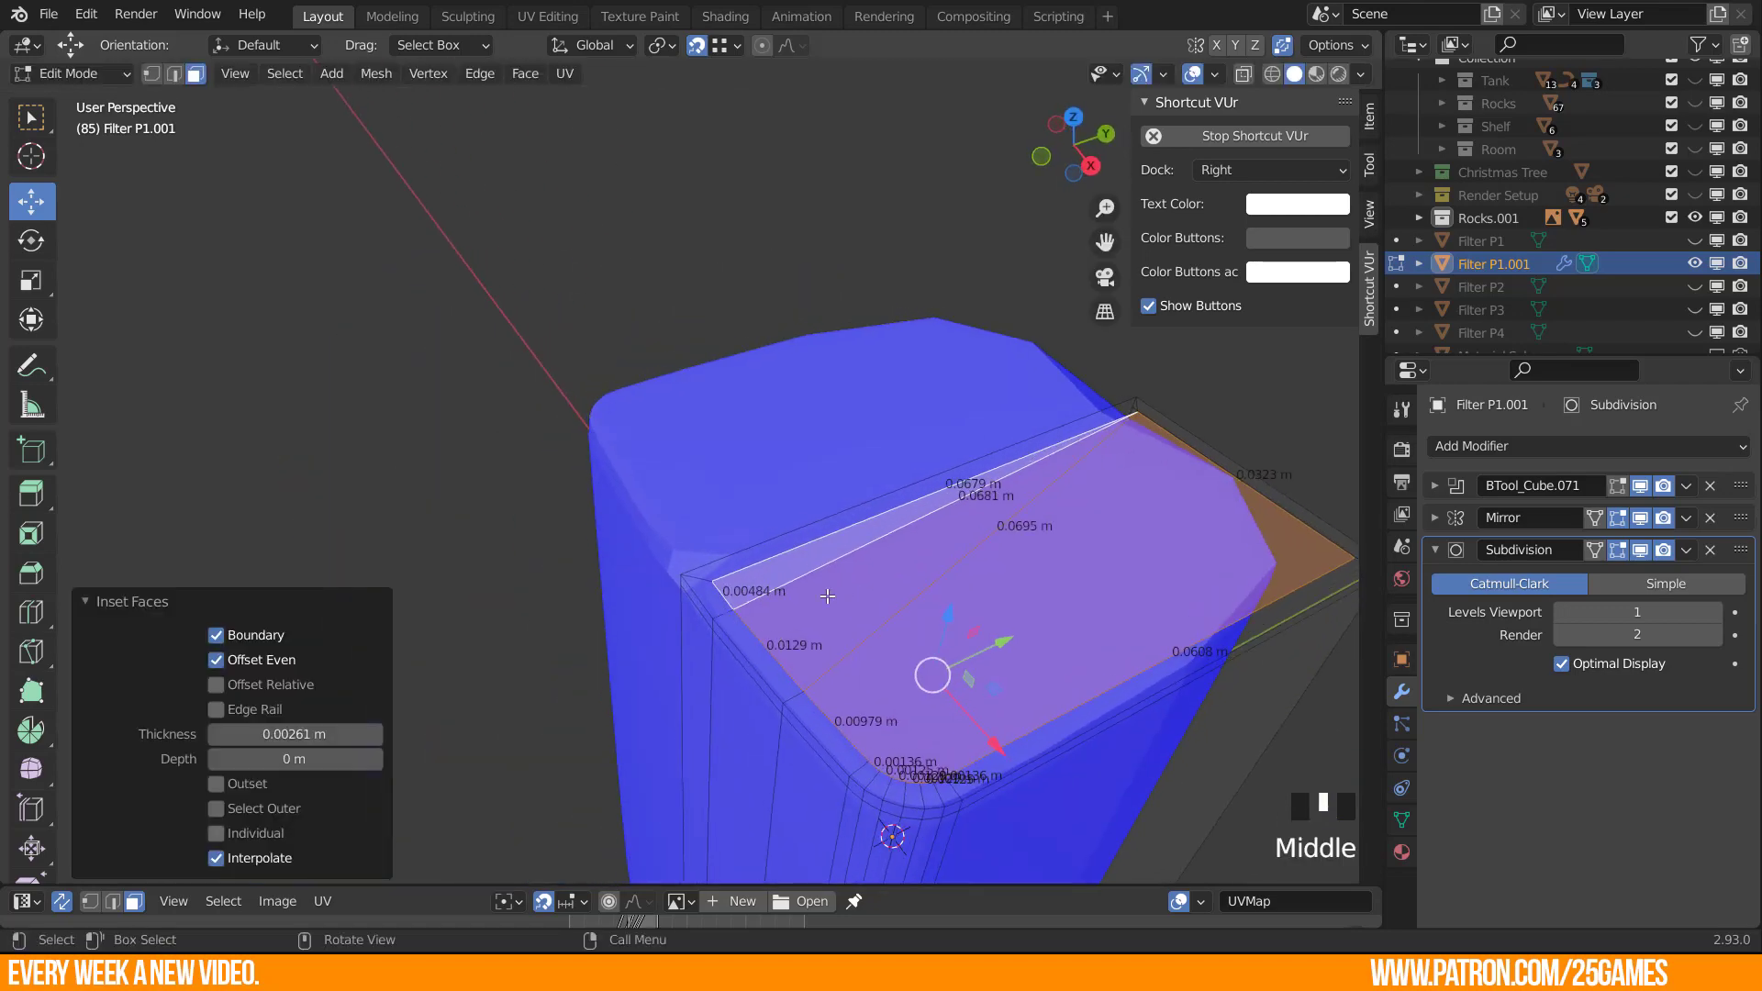
# Disable Boundary for the top-face inset, set its thickness to 0.00161 m and check the smoothed top in Object Mode.
pyautogui.click(218, 635)
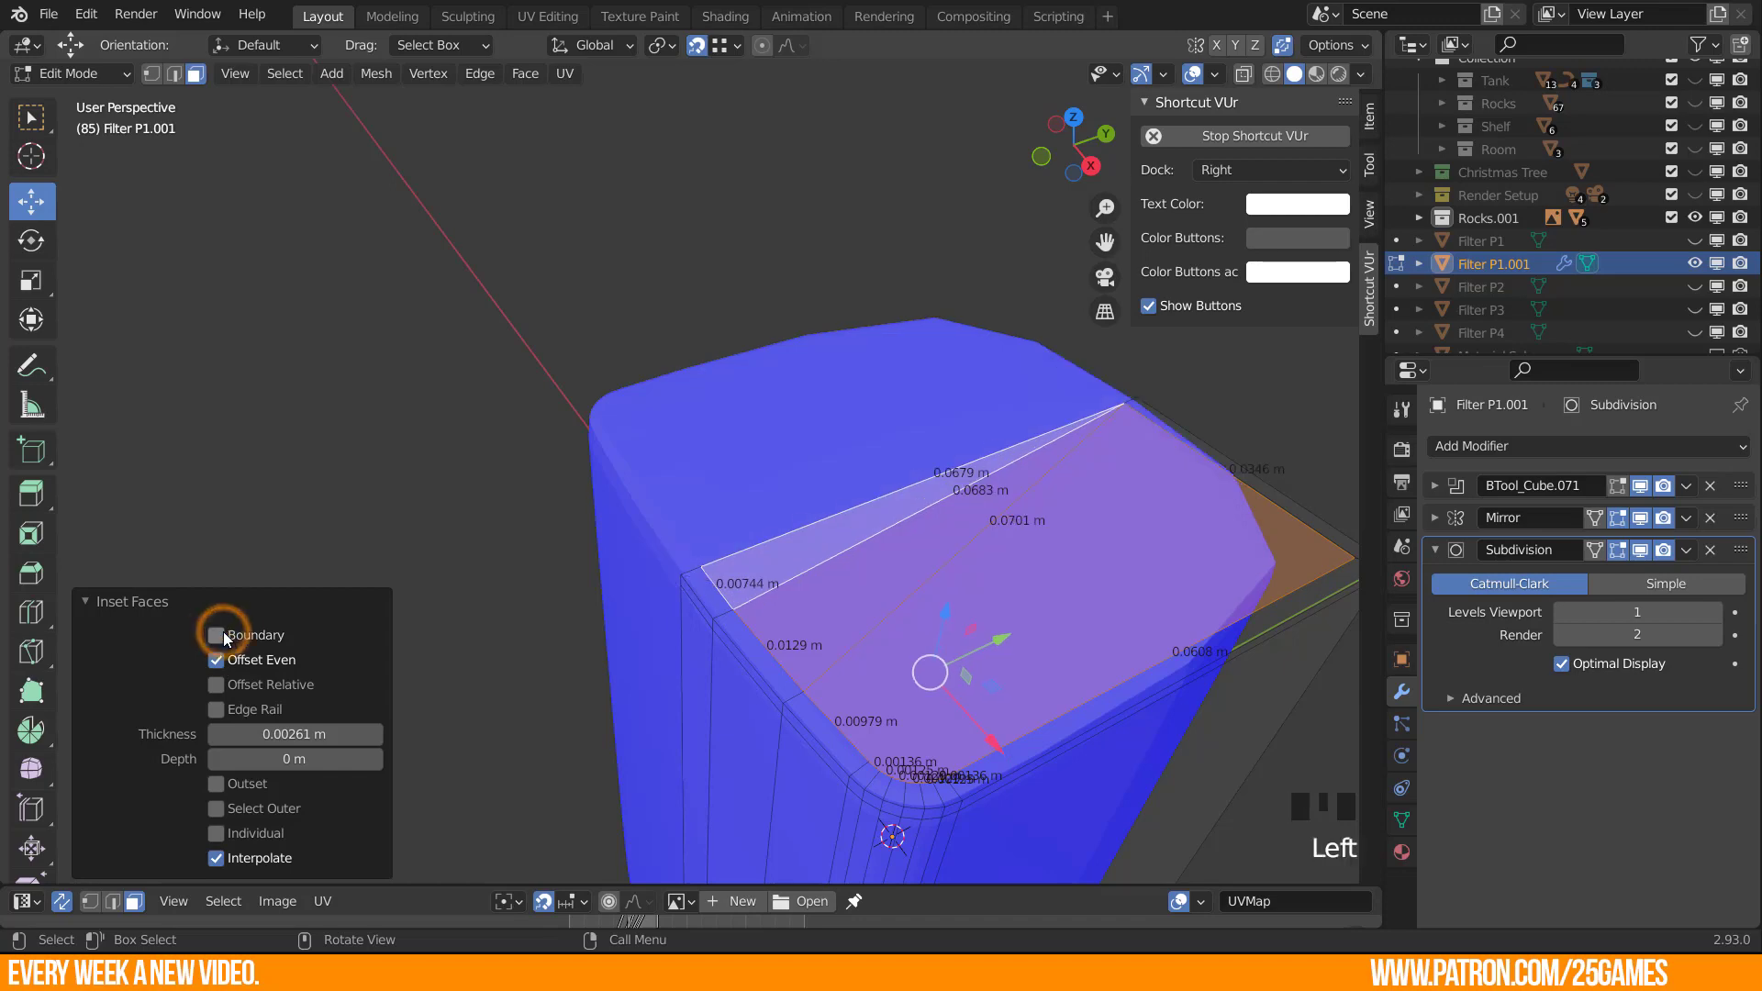
pyautogui.moveTo(776, 724); pyautogui.dragTo(92, 705, button='middle')
pyautogui.moveTo(287, 733)
pyautogui.mouseDown()
pyautogui.moveTo(308, 734)
pyautogui.moveTo(262, 733)
pyautogui.mouseUp()
pyautogui.press('Escape')
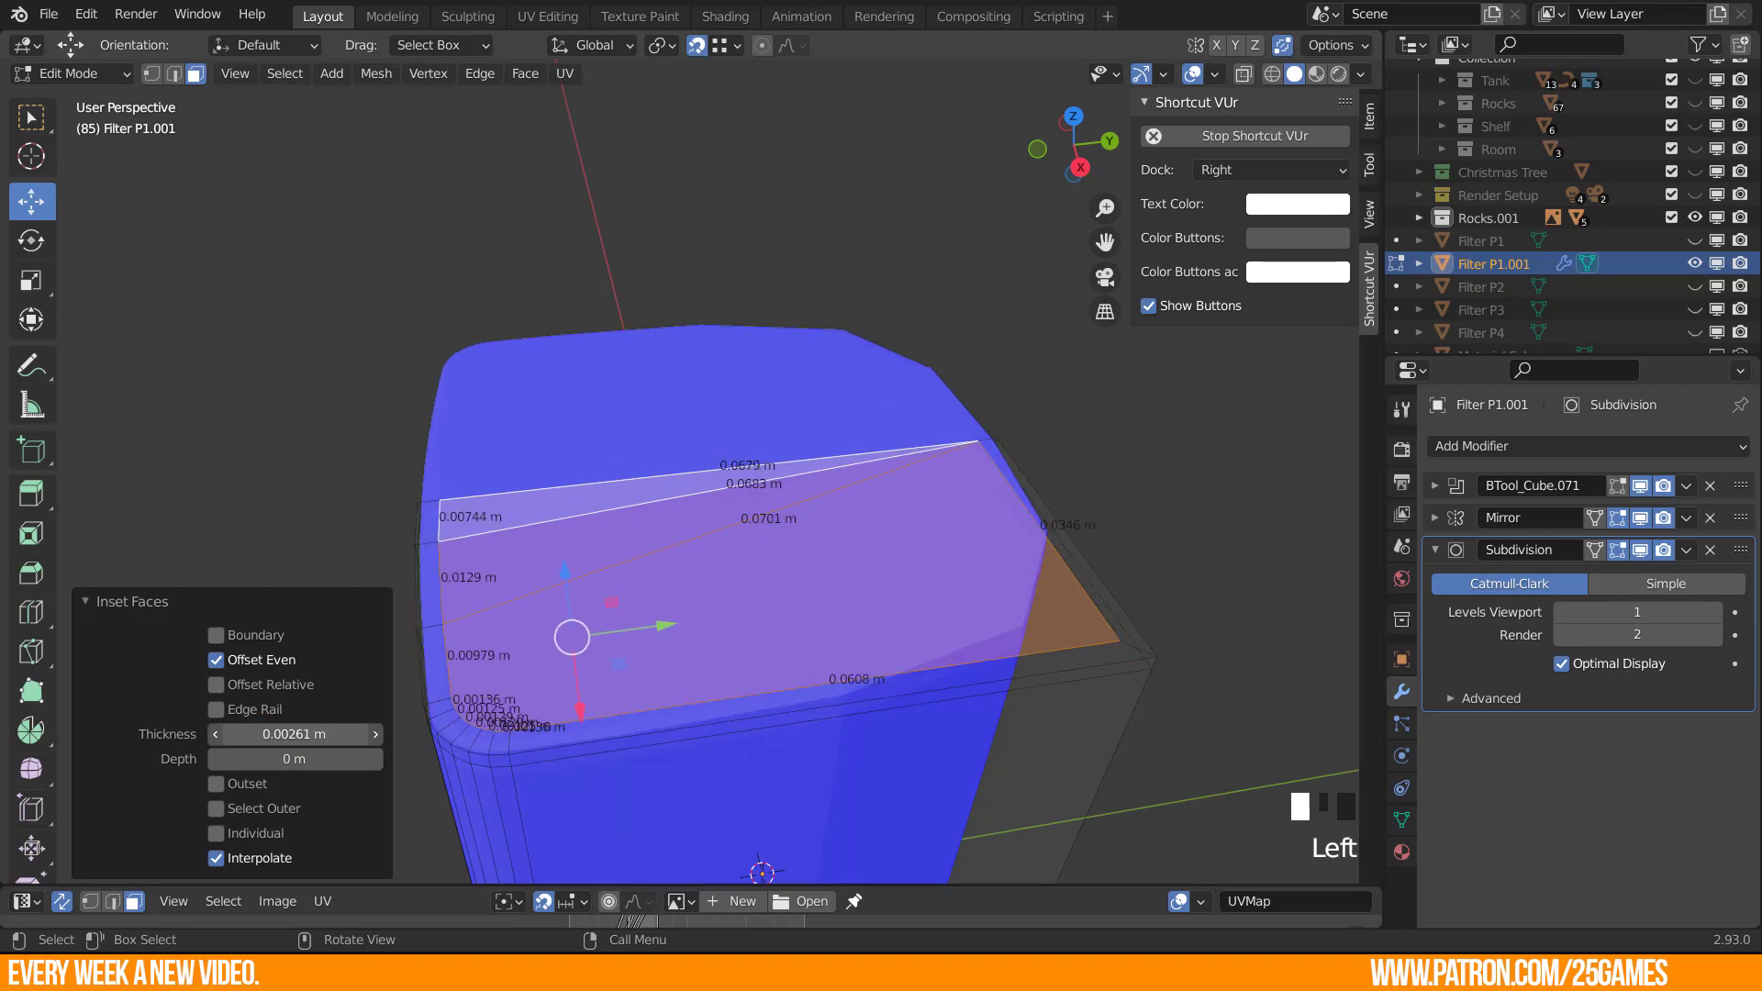
pyautogui.scroll(-2, 664, 635)
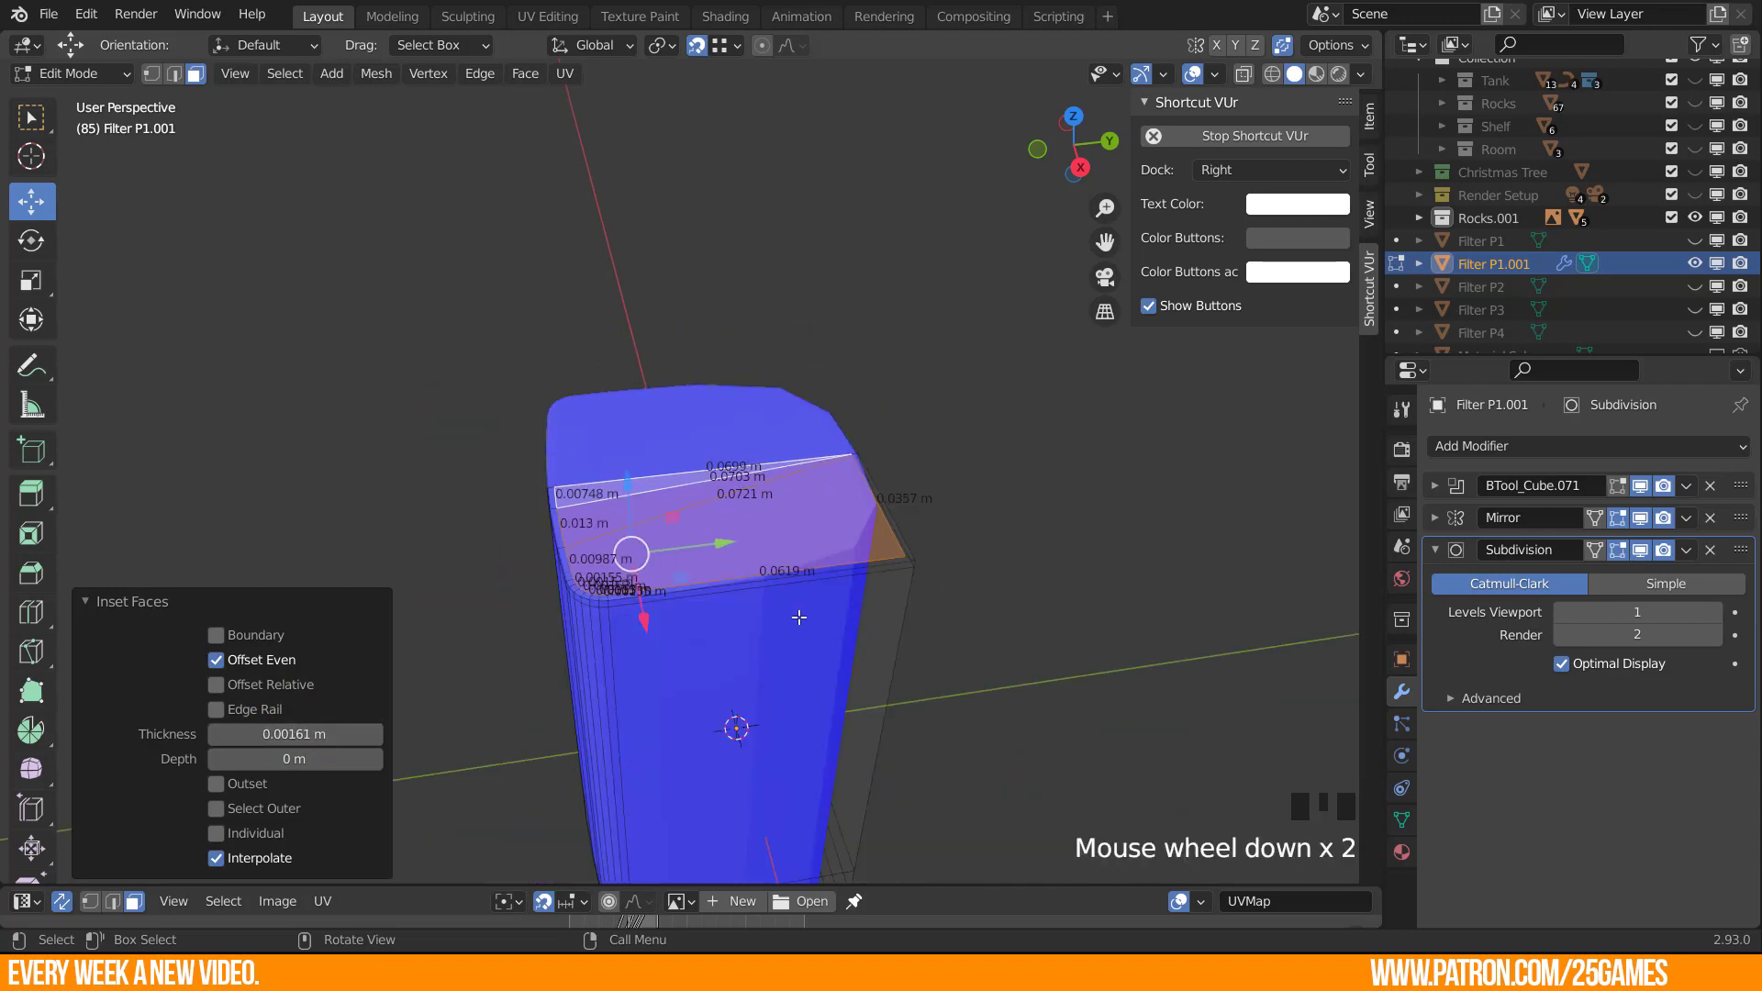
pyautogui.press('Tab')
pyautogui.moveTo(666, 640)
pyautogui.mouseDown(button='middle')
pyautogui.moveTo(739, 629)
pyautogui.moveTo(673, 657)
pyautogui.mouseUp(button='middle')
pyautogui.scroll(2, 539, 680)
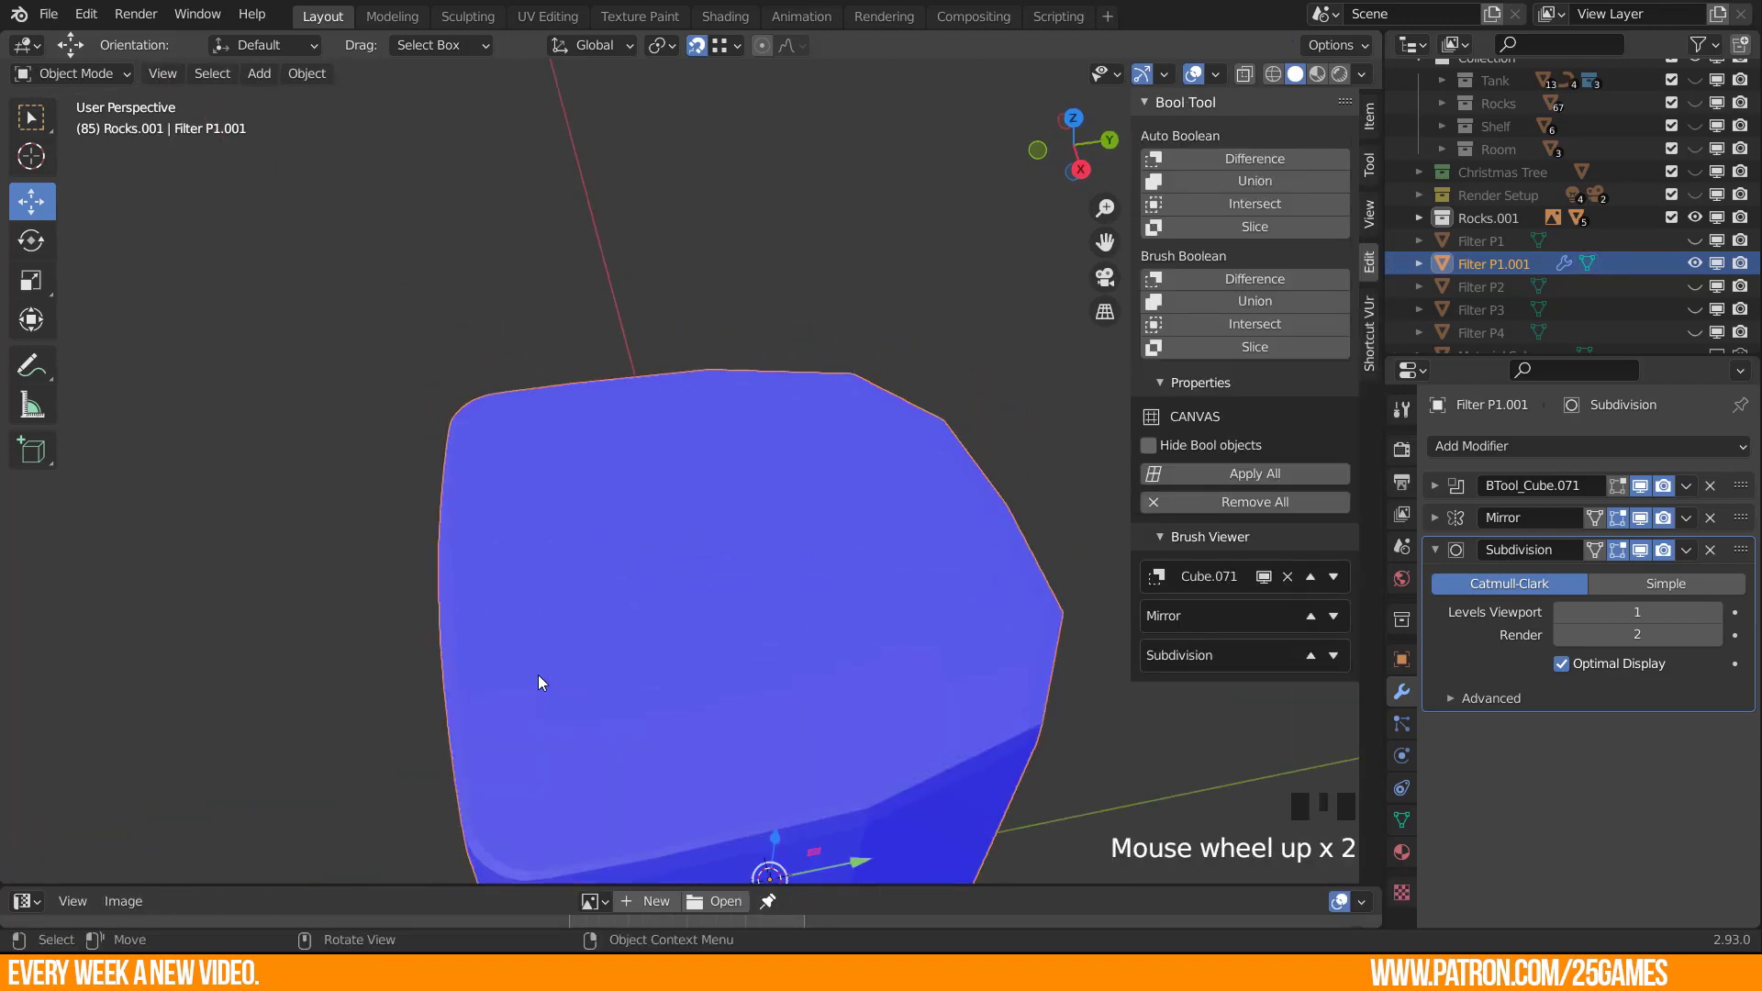
# Back in Edit Mode, add a vertical loop cut on the front face close to the sharp corner at factor 0.934.
pyautogui.press('Tab')
pyautogui.moveTo(335, 559); pyautogui.dragTo(428, 574, button='middle')
pyautogui.keyDown('shift'); pyautogui.moveTo(588, 545); pyautogui.dragTo(354, 515, button='middle'); pyautogui.keyUp('shift')
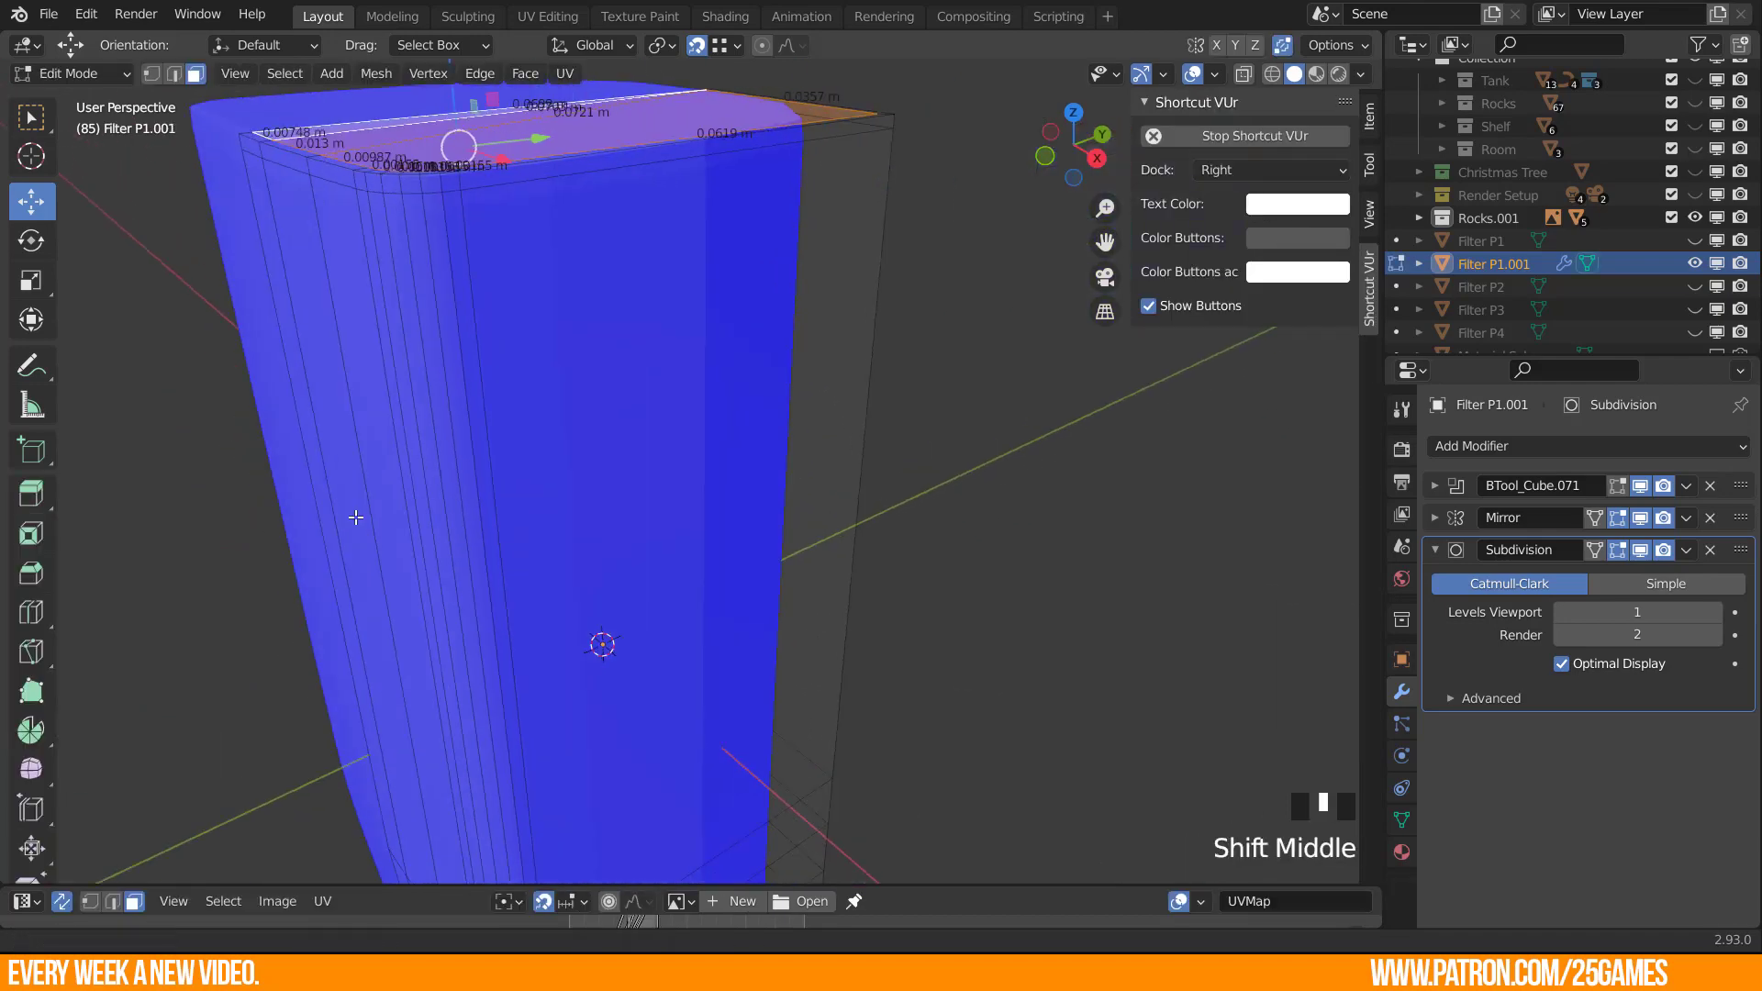
pyautogui.moveTo(734, 500); pyautogui.dragTo(681, 492, button='middle')
pyautogui.scroll(-1, 539, 279)
pyautogui.keyDown('shift'); pyautogui.moveTo(579, 657); pyautogui.dragTo(639, 763, button='middle'); pyautogui.keyUp('shift')
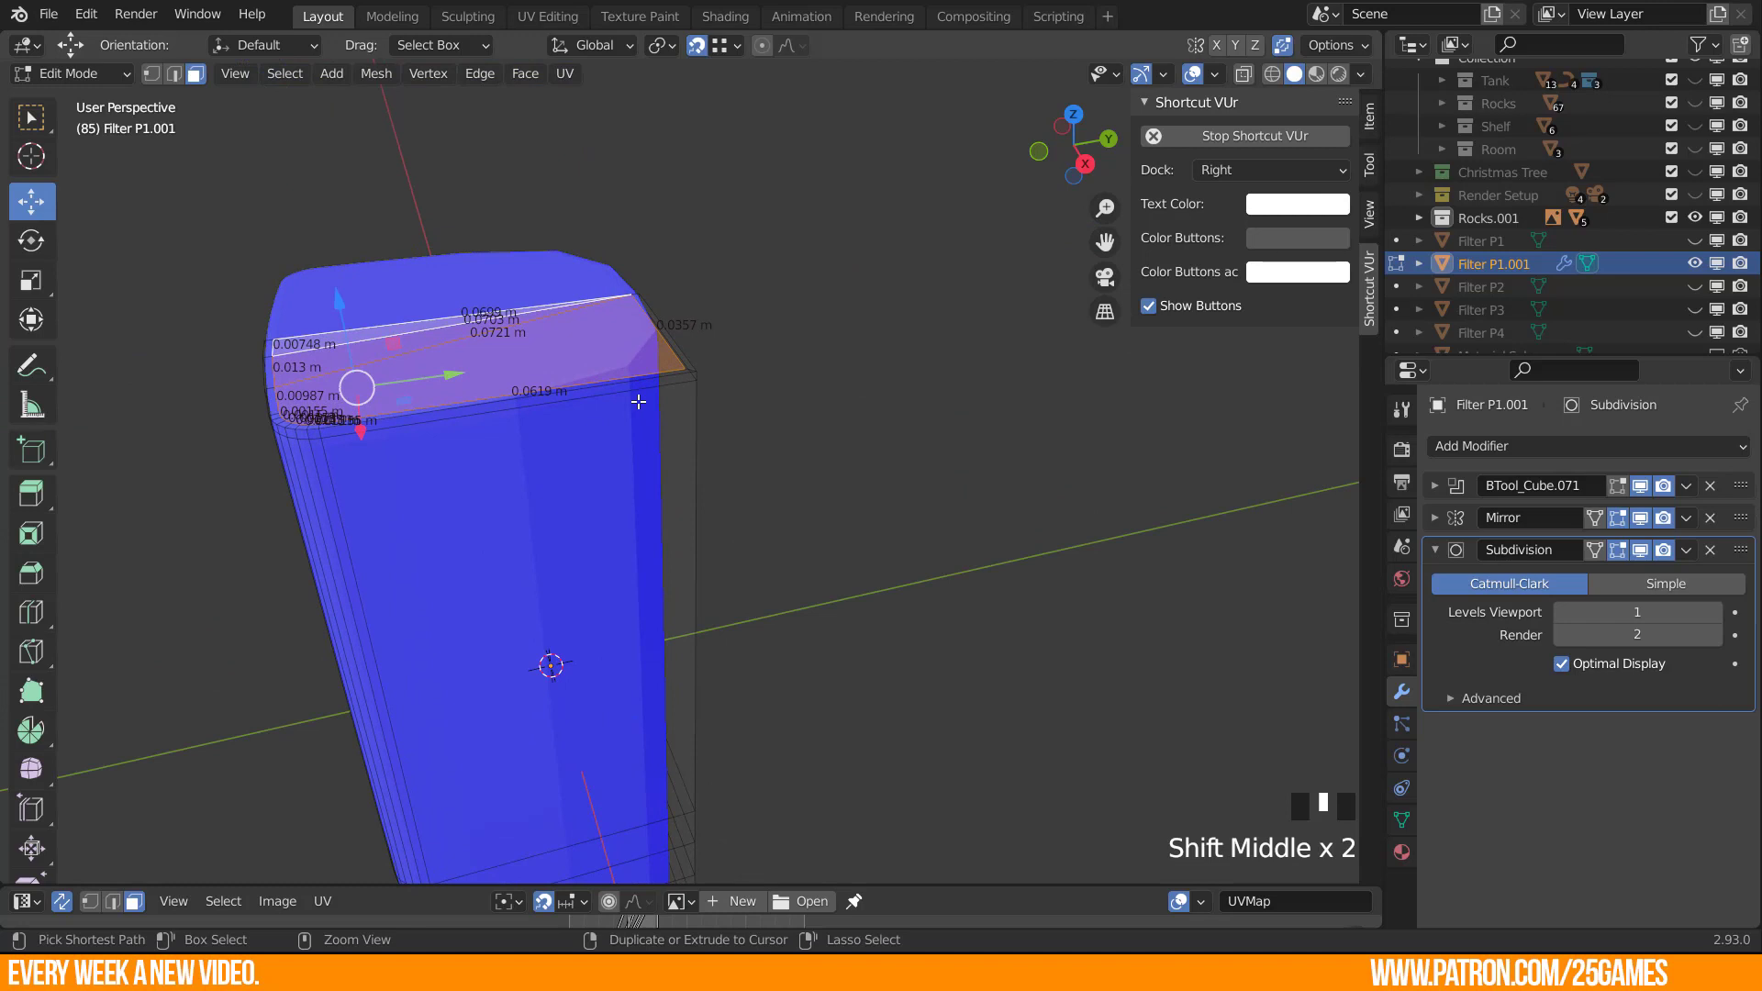
pyautogui.scroll(2, 638, 401)
pyautogui.keyDown('shift'); pyautogui.moveTo(619, 338); pyautogui.dragTo(692, 442, button='middle'); pyautogui.keyUp('shift')
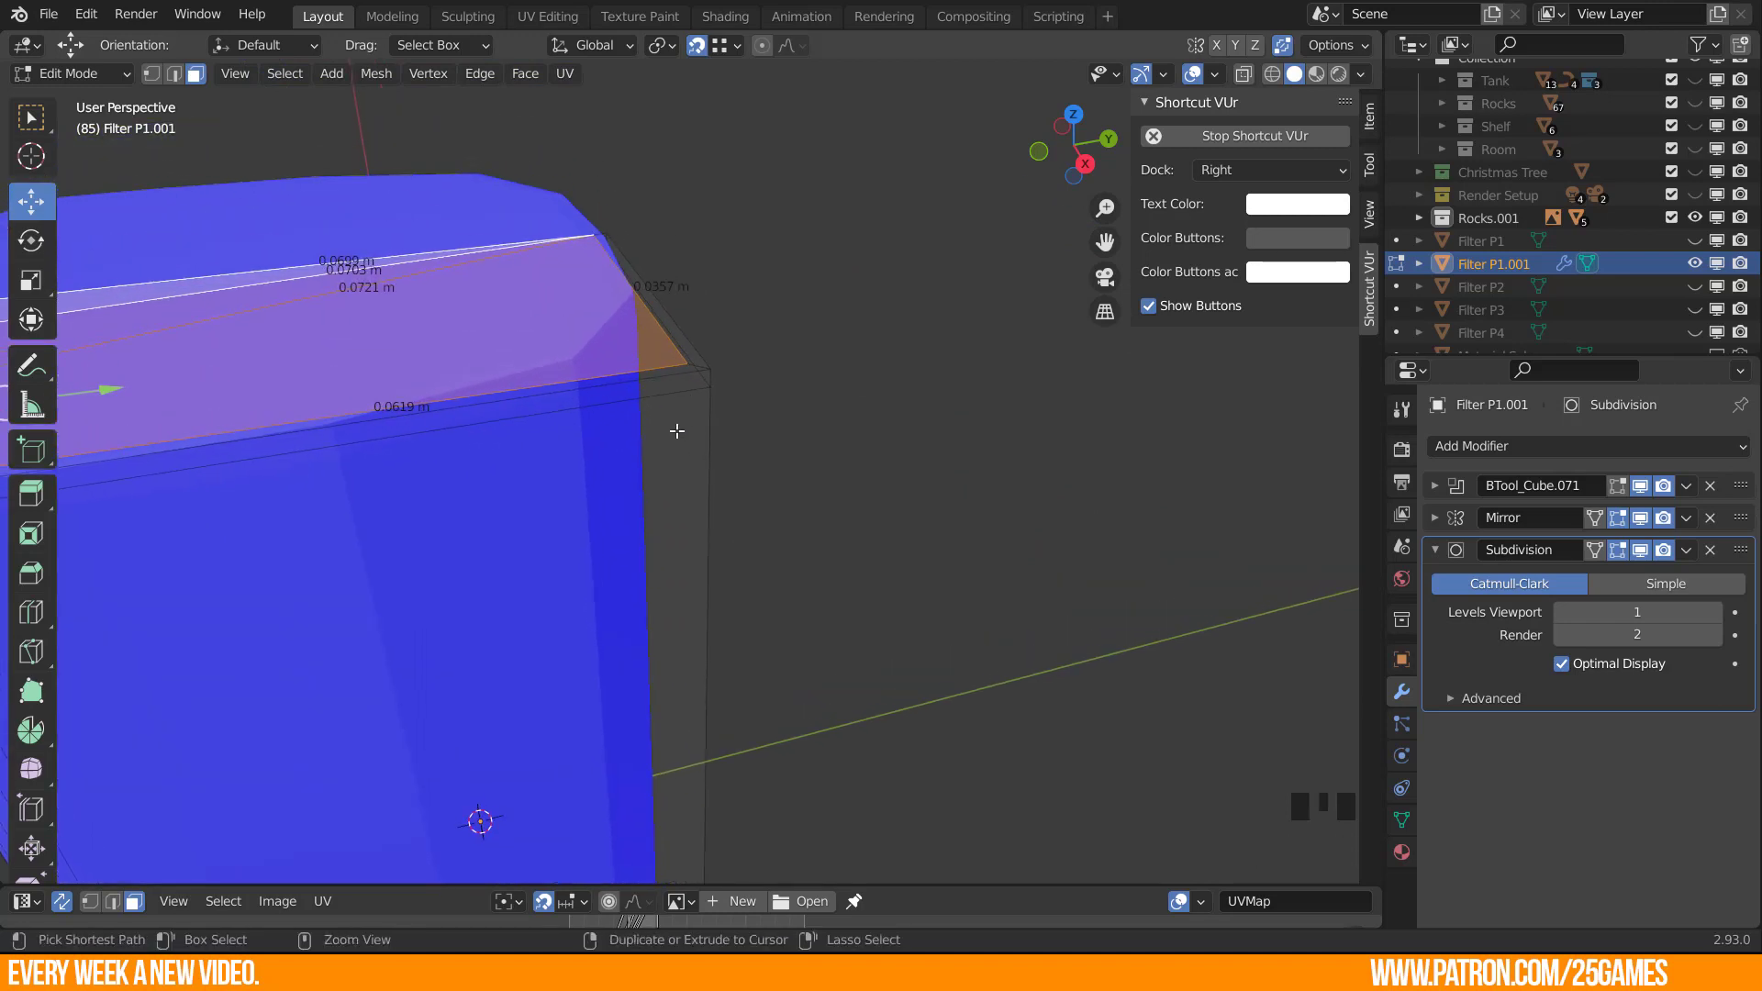
pyautogui.hotkey('ctrl', 'r')
pyautogui.click(663, 390)
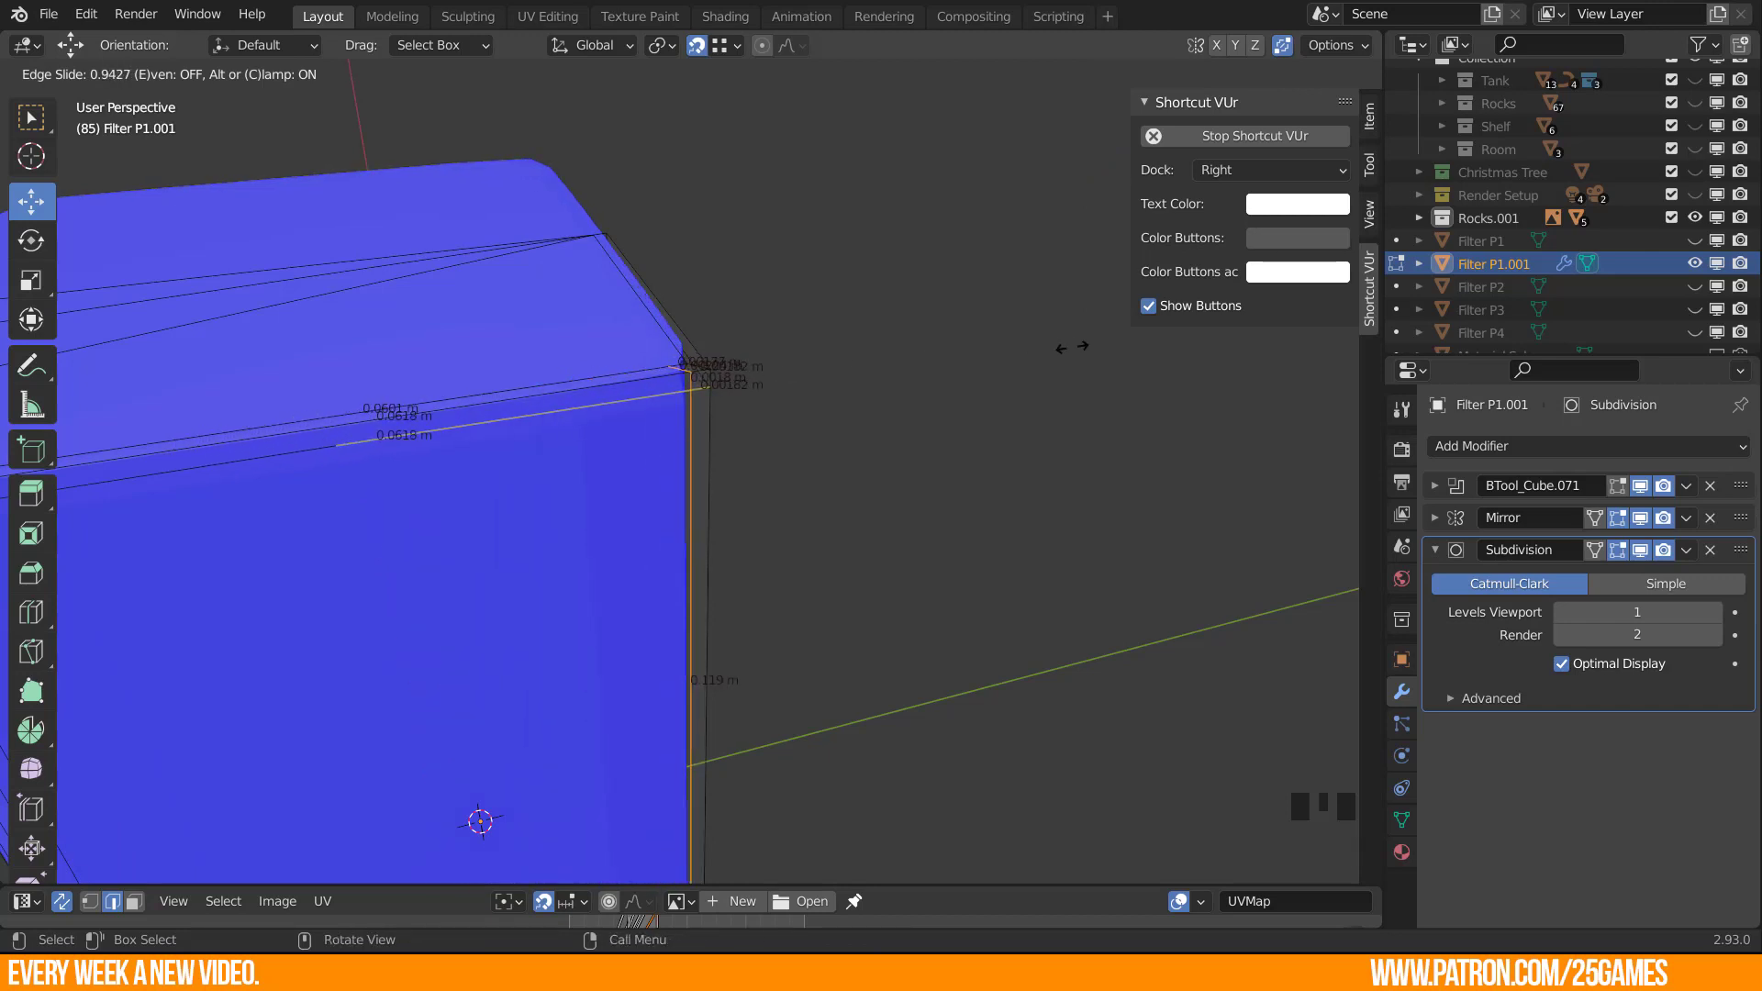
pyautogui.click(1069, 347)
# Slide the new loop's end vertex on the top face fully onto the inset corner vertex at factor 1.0.
pyautogui.moveTo(527, 459); pyautogui.dragTo(725, 370, button='middle')
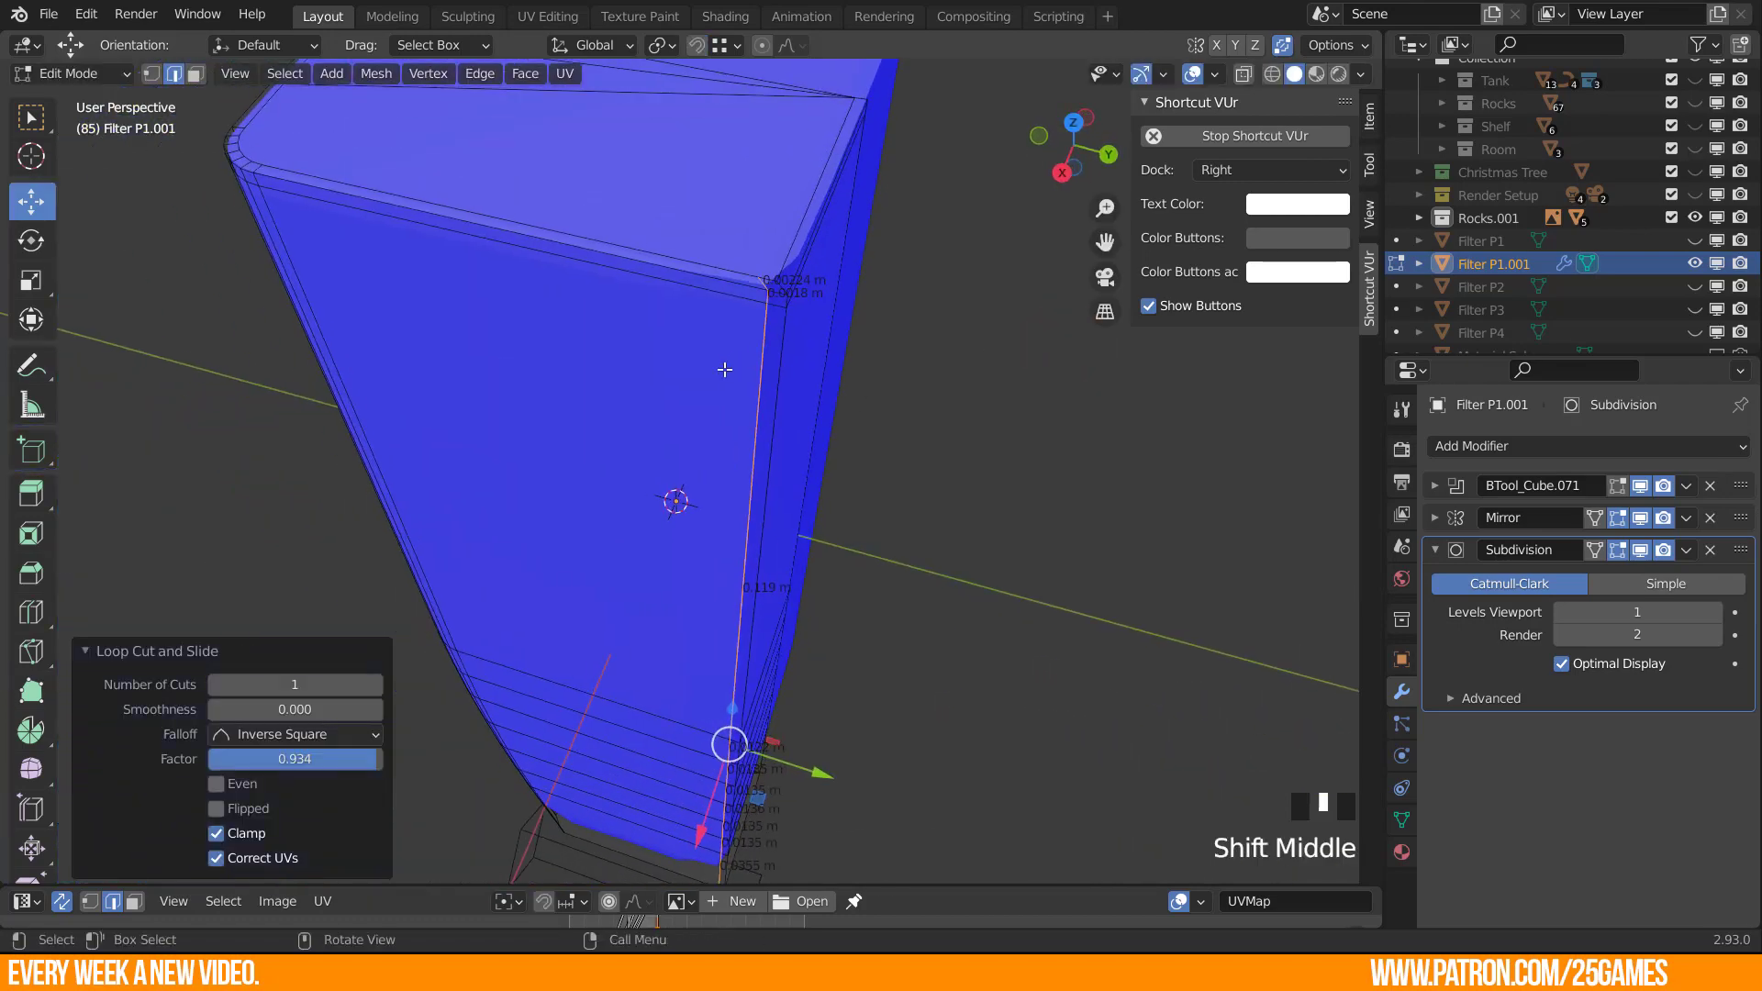
pyautogui.scroll(2, 842, 226)
pyautogui.keyDown('shift'); pyautogui.moveTo(845, 224); pyautogui.dragTo(821, 355, button='middle'); pyautogui.keyUp('shift')
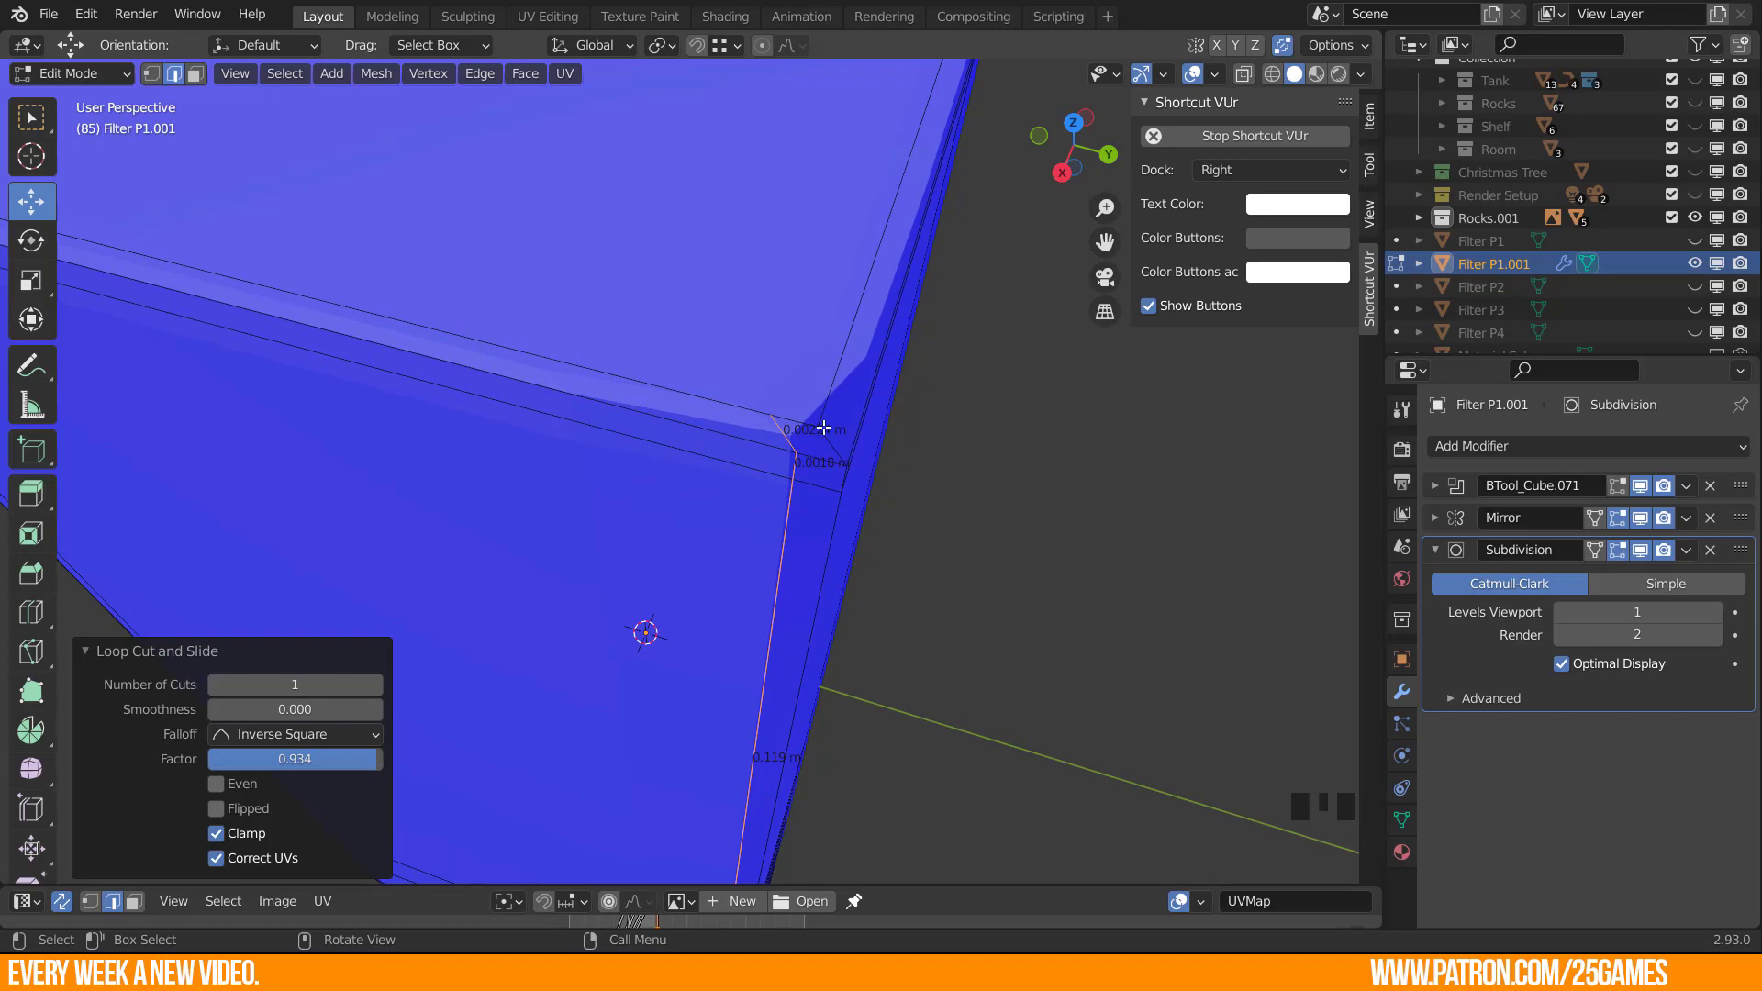
pyautogui.press('1')
pyautogui.click(768, 407)
pyautogui.press('g')
pyautogui.press('g')
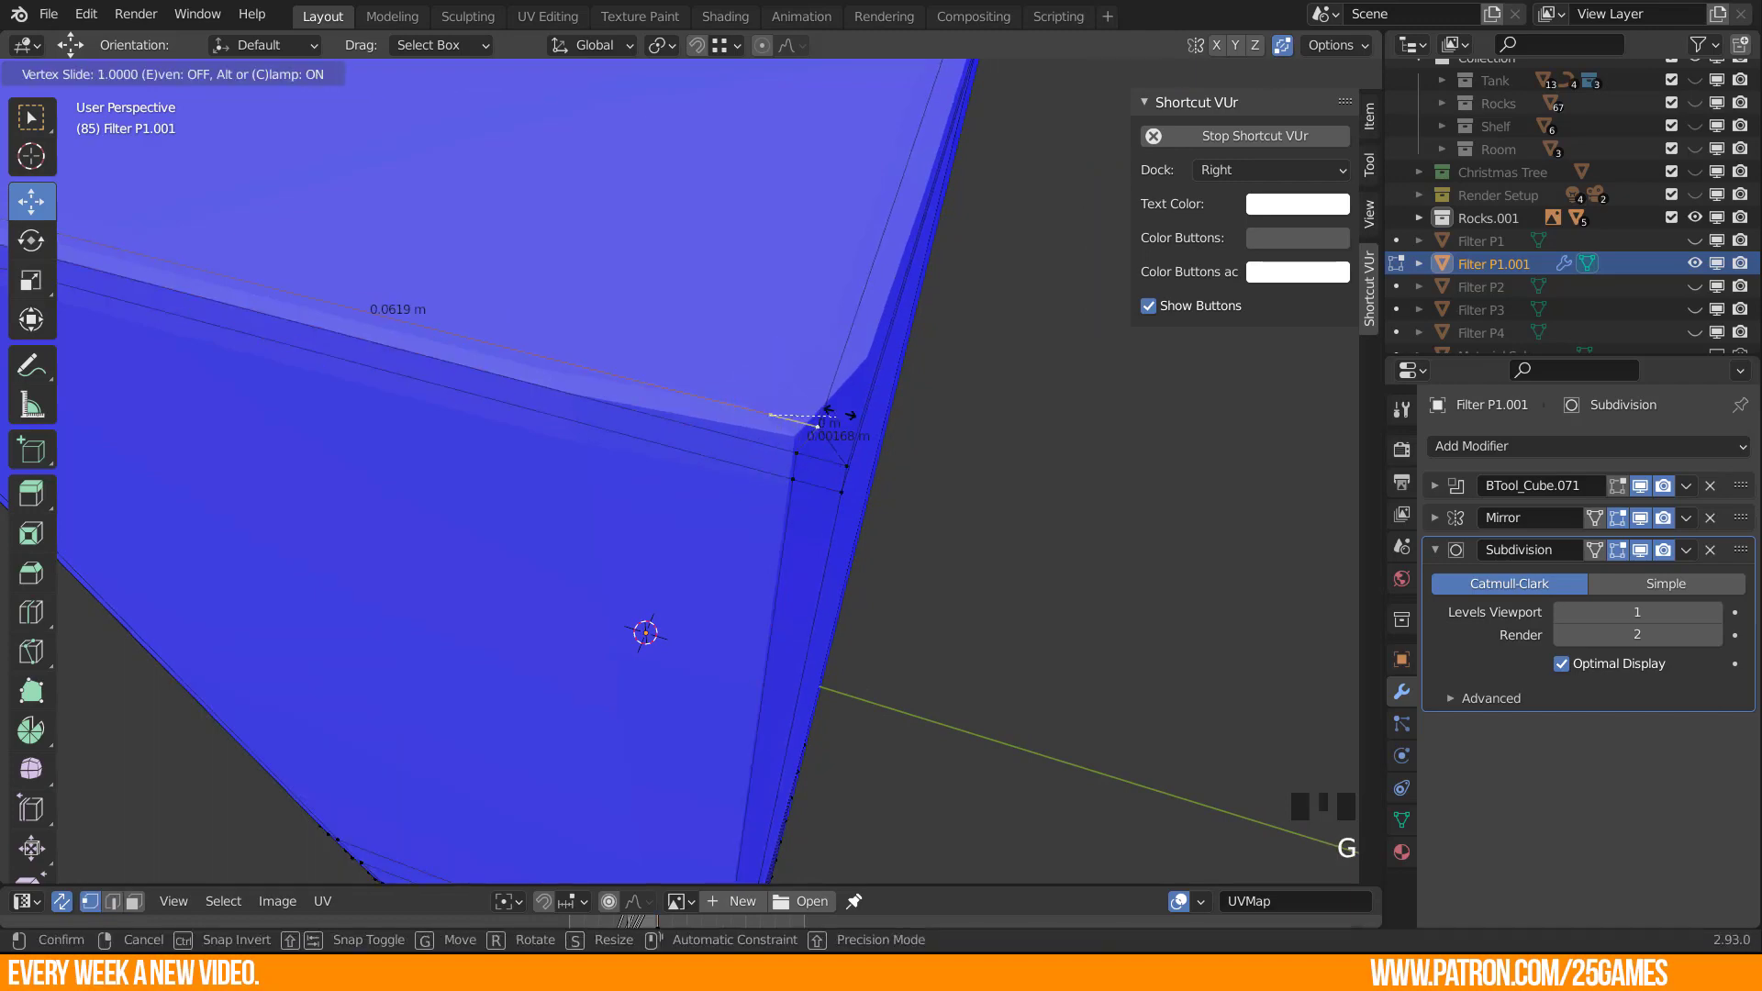
pyautogui.click(850, 413)
# Select the new vertical loop's vertices from top to bottom and move them about 0.0005 m along Y toward the corner.
pyautogui.click(795, 443)
pyautogui.scroll(-4, 712, 465)
pyautogui.keyDown('shift'); pyautogui.moveTo(712, 464); pyautogui.dragTo(670, 754, button='middle'); pyautogui.keyUp('shift')
pyautogui.keyDown('ctrl'); pyautogui.click(744, 639); pyautogui.keyUp('ctrl')
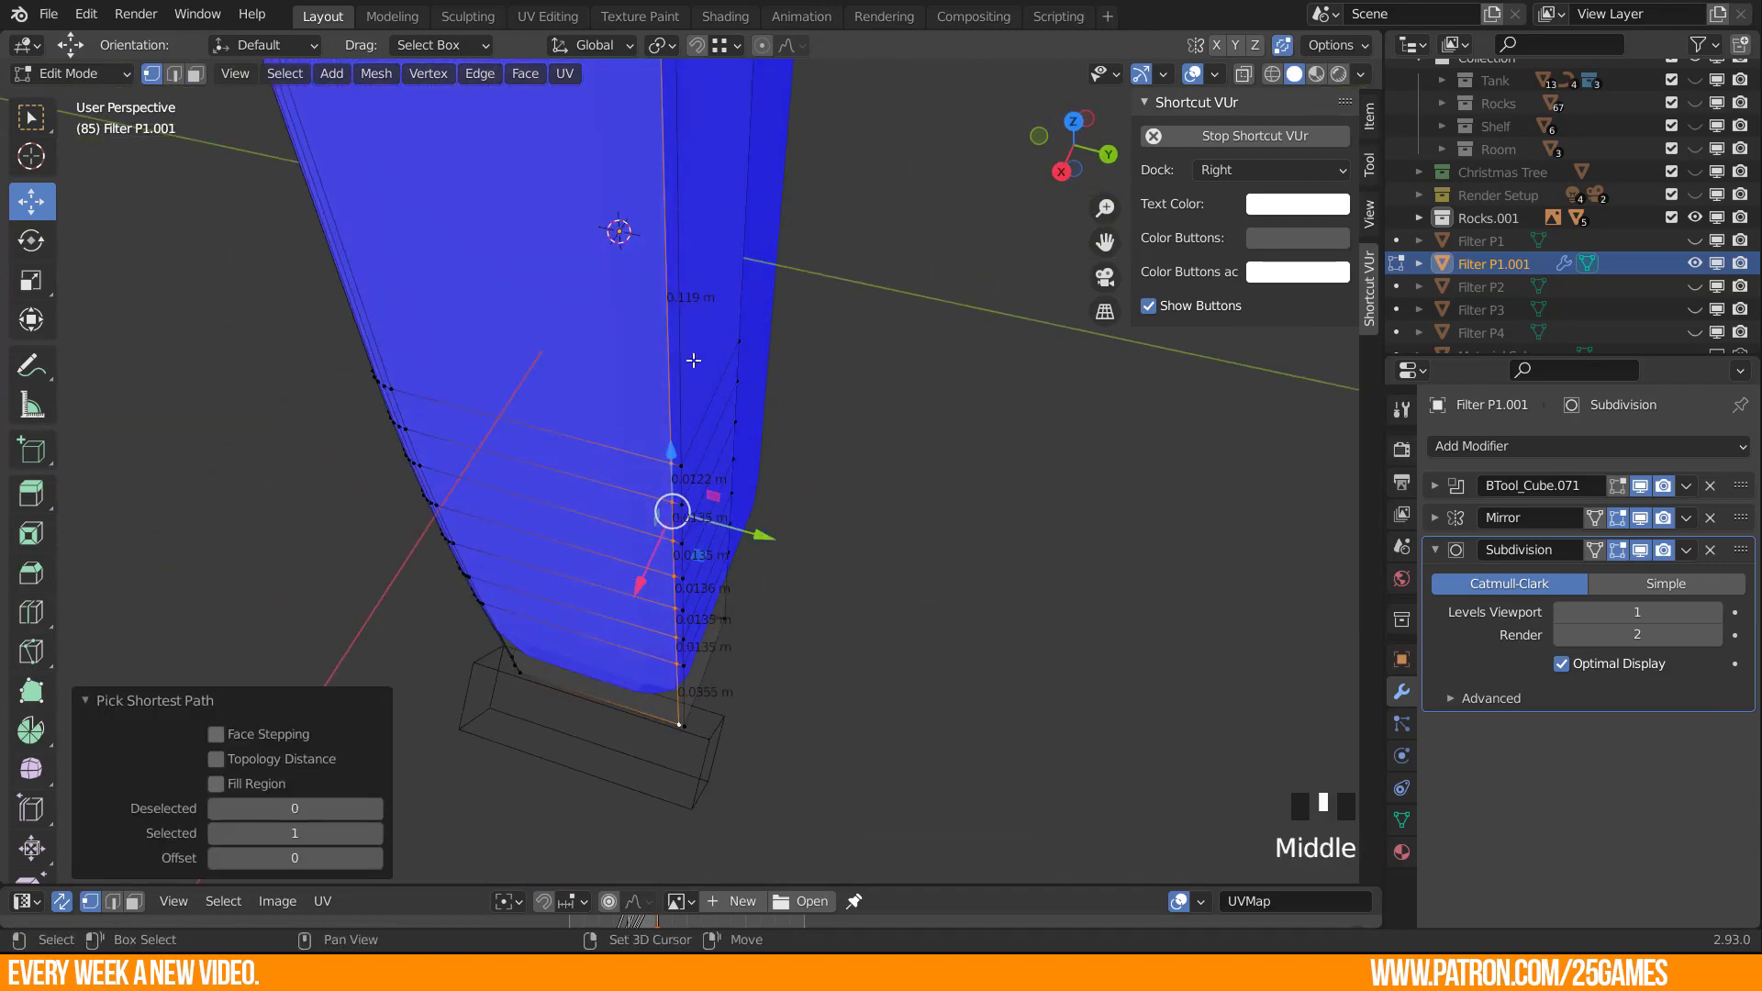
pyautogui.keyDown('shift'); pyautogui.moveTo(692, 362); pyautogui.dragTo(777, 700, button='middle'); pyautogui.keyUp('shift')
pyautogui.scroll(3, 732, 659)
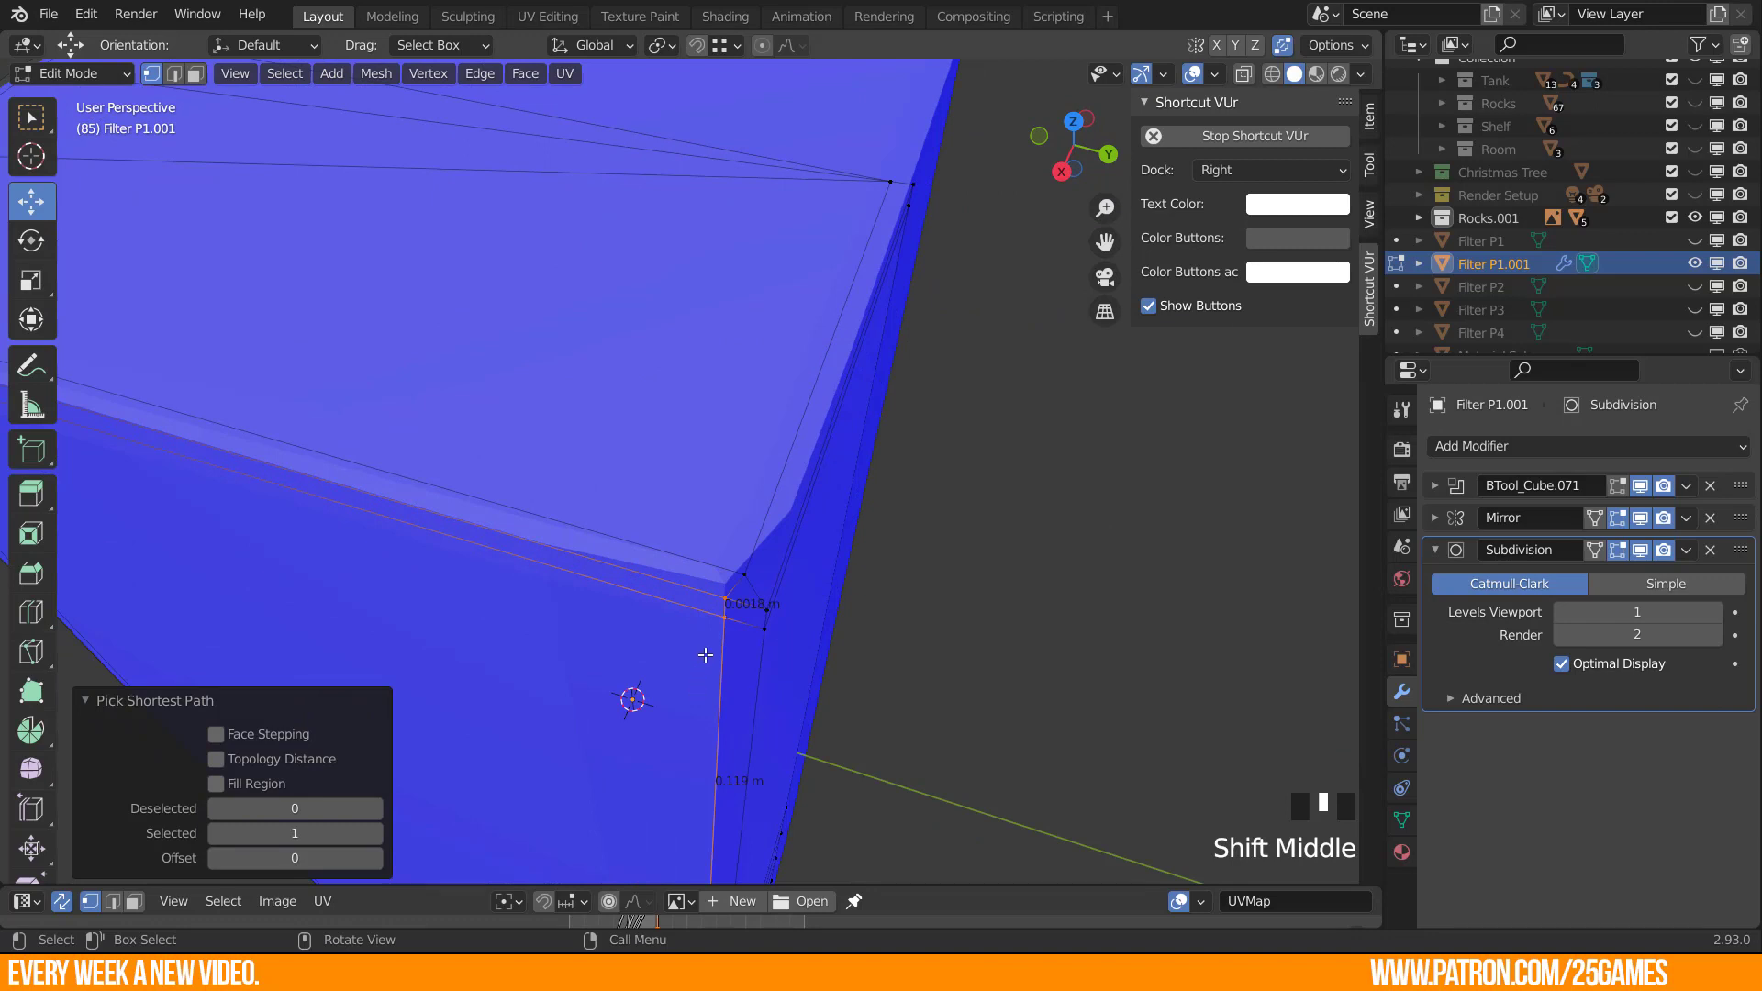
pyautogui.press('g')
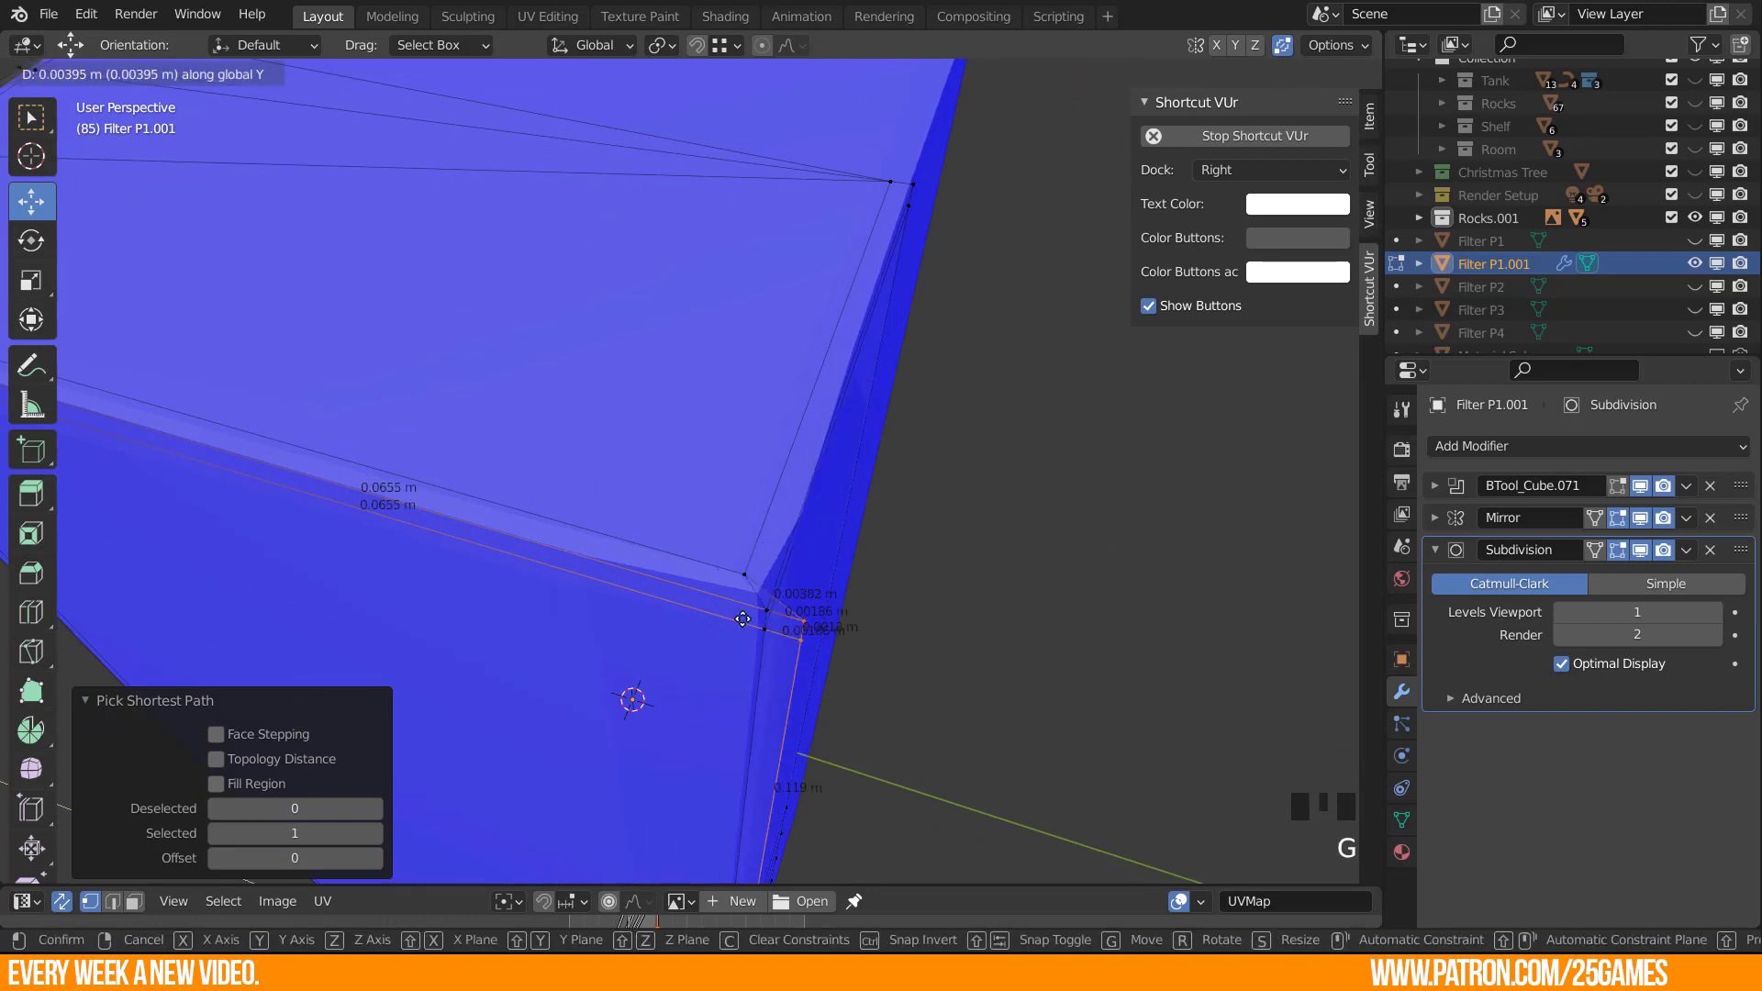
pyautogui.click(749, 563)
pyautogui.scroll(-2, 750, 563)
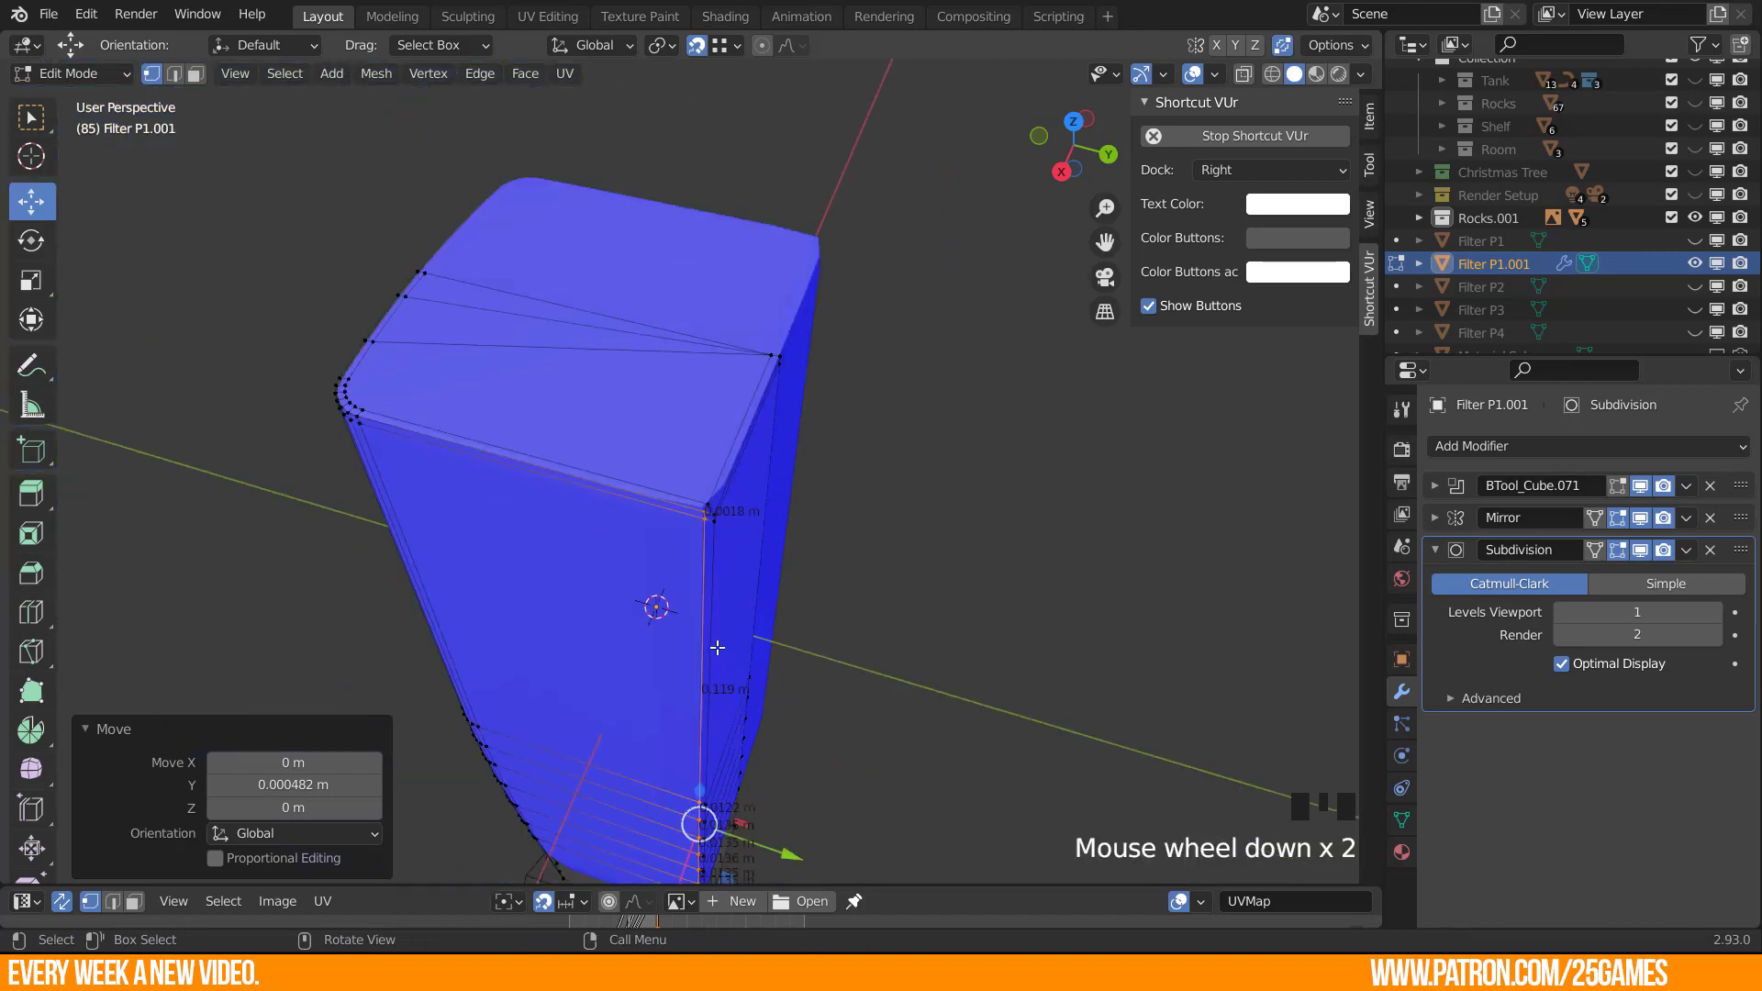
# Add one vertical loop cut across the adjoining narrow side face at factor 0.095.
pyautogui.moveTo(712, 645); pyautogui.dragTo(609, 370, button='middle')
pyautogui.keyDown('shift'); pyautogui.moveTo(594, 560); pyautogui.dragTo(653, 466, button='middle'); pyautogui.keyUp('shift')
pyautogui.moveTo(878, 620); pyautogui.dragTo(712, 609, button='middle')
pyautogui.scroll(2, 905, 641)
pyautogui.scroll(-3, 754, 274)
pyautogui.scroll(2, 819, 621)
pyautogui.keyDown('shift'); pyautogui.moveTo(550, 488); pyautogui.dragTo(595, 459, button='middle'); pyautogui.keyUp('shift')
pyautogui.hotkey('ctrl', 'r')
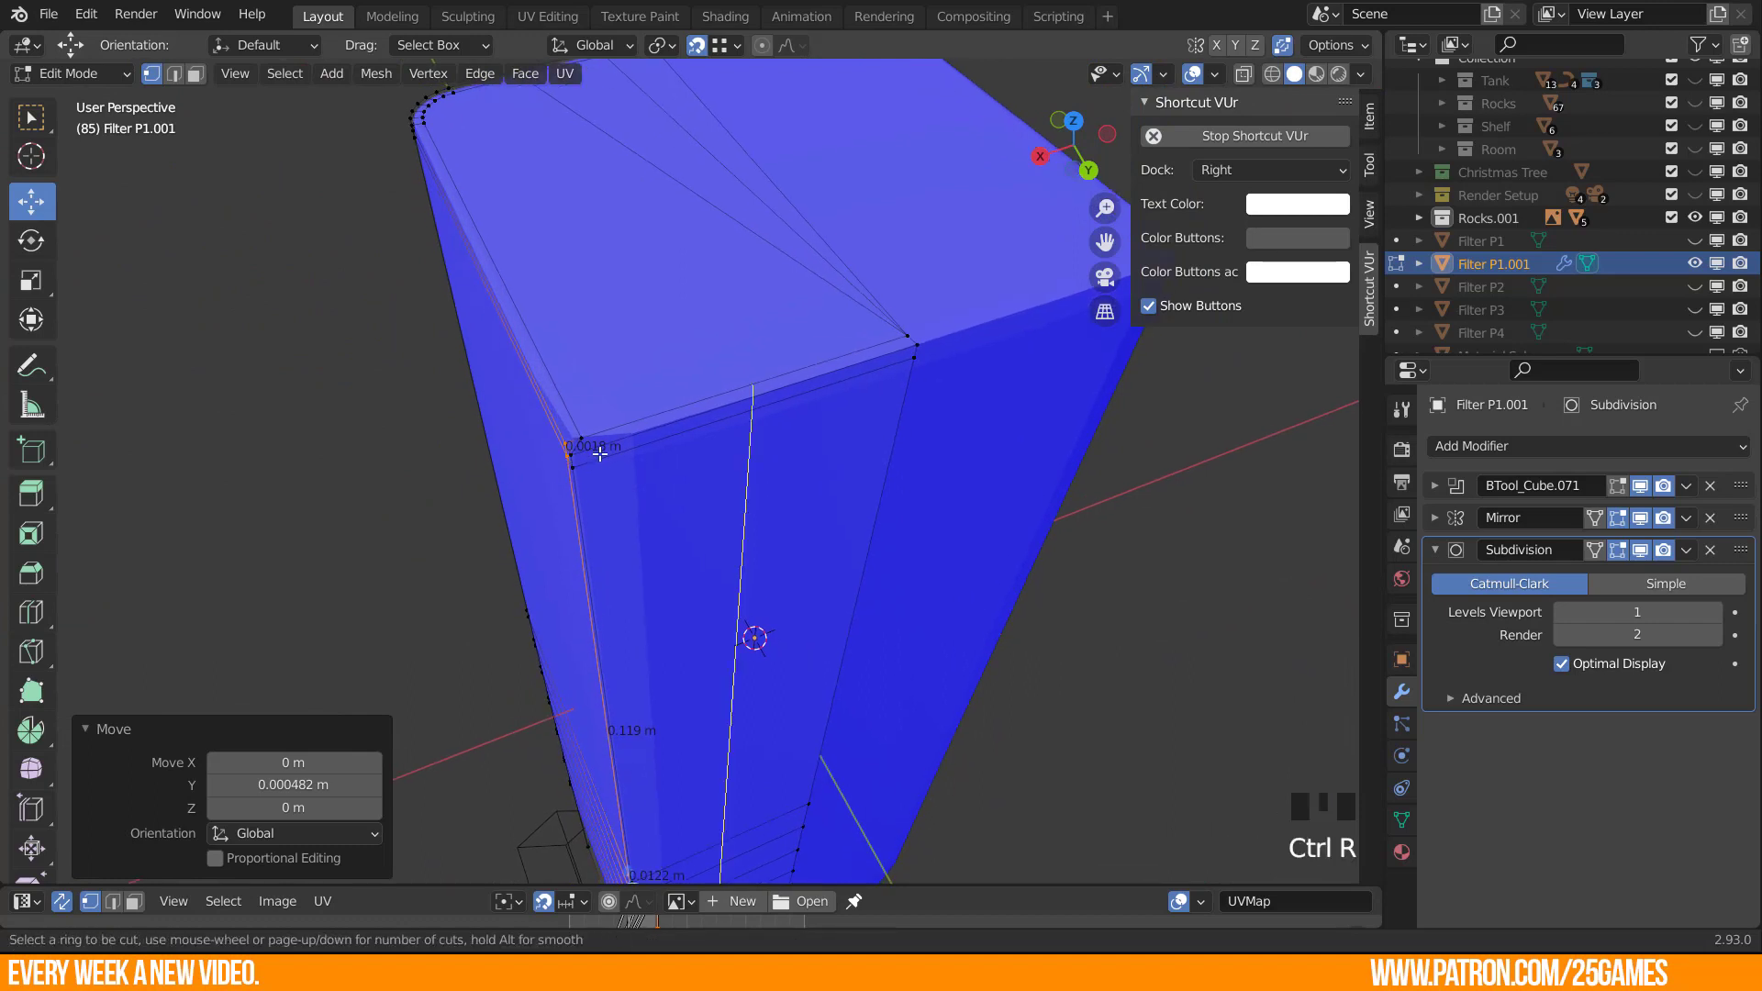
pyautogui.click(590, 449)
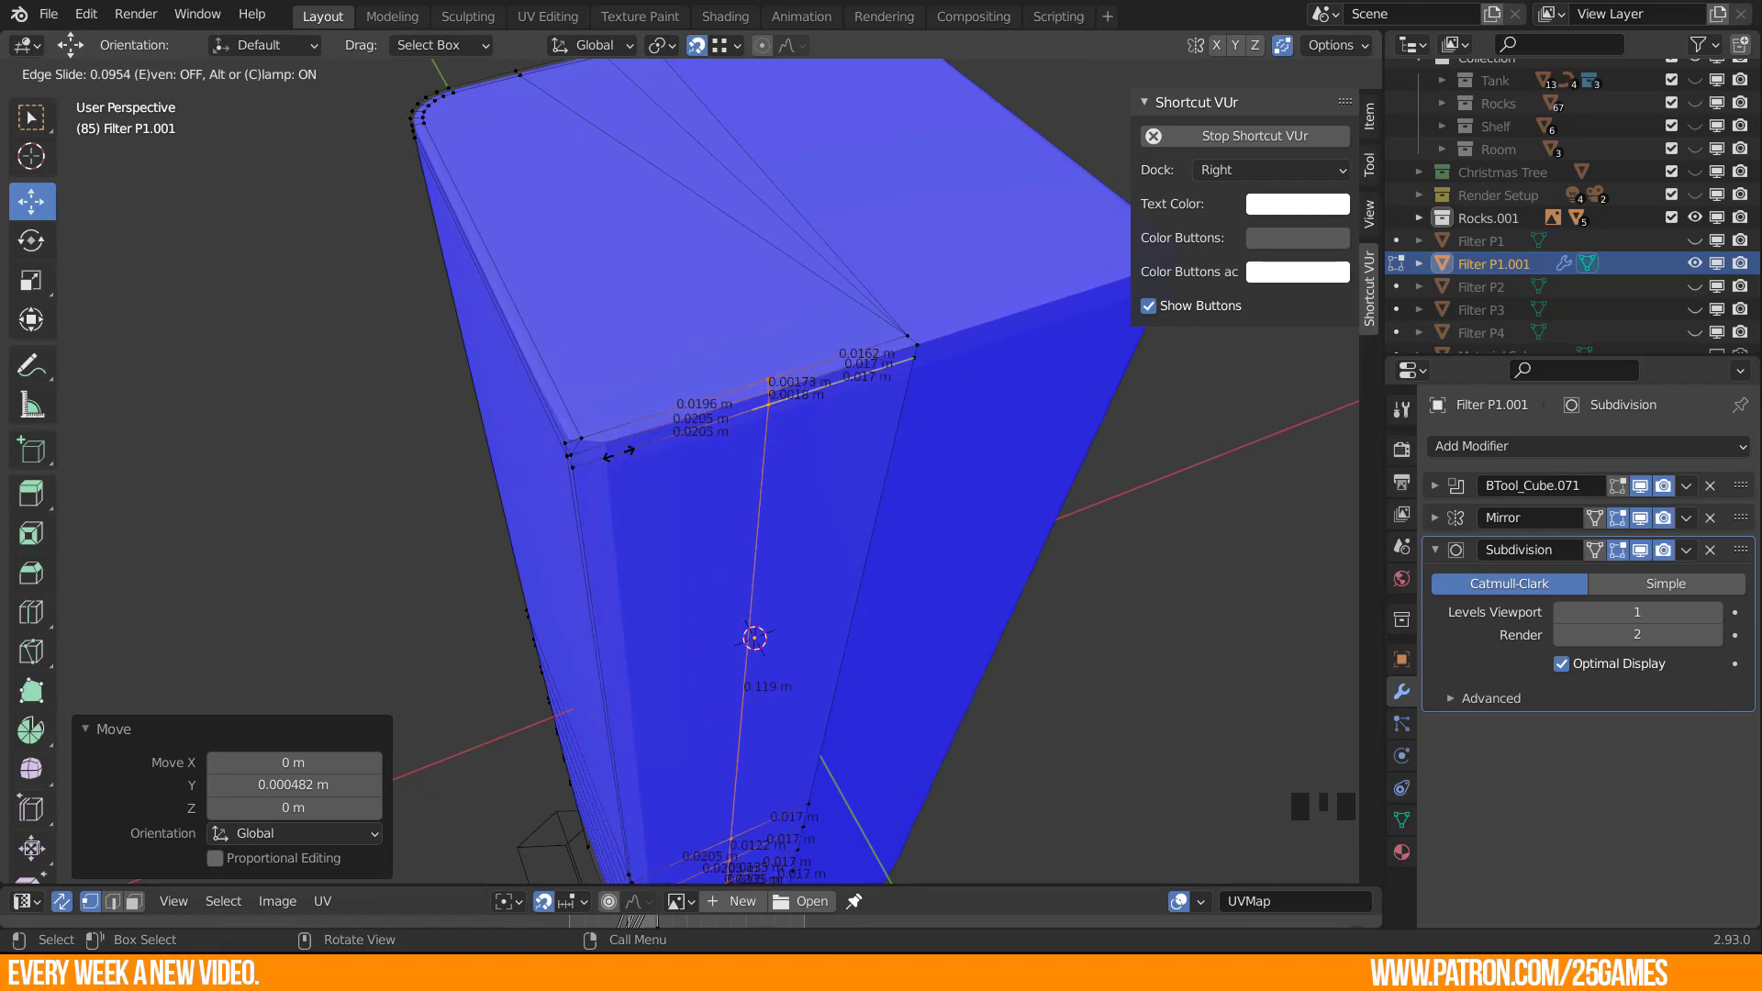
pyautogui.click(580, 438)
# Edge-slide the side face's new vertical loop close to the housing's sharp corner.
pyautogui.scroll(2, 812, 454)
pyautogui.scroll(-1, 798, 423)
pyautogui.press('g')
pyautogui.press('g')
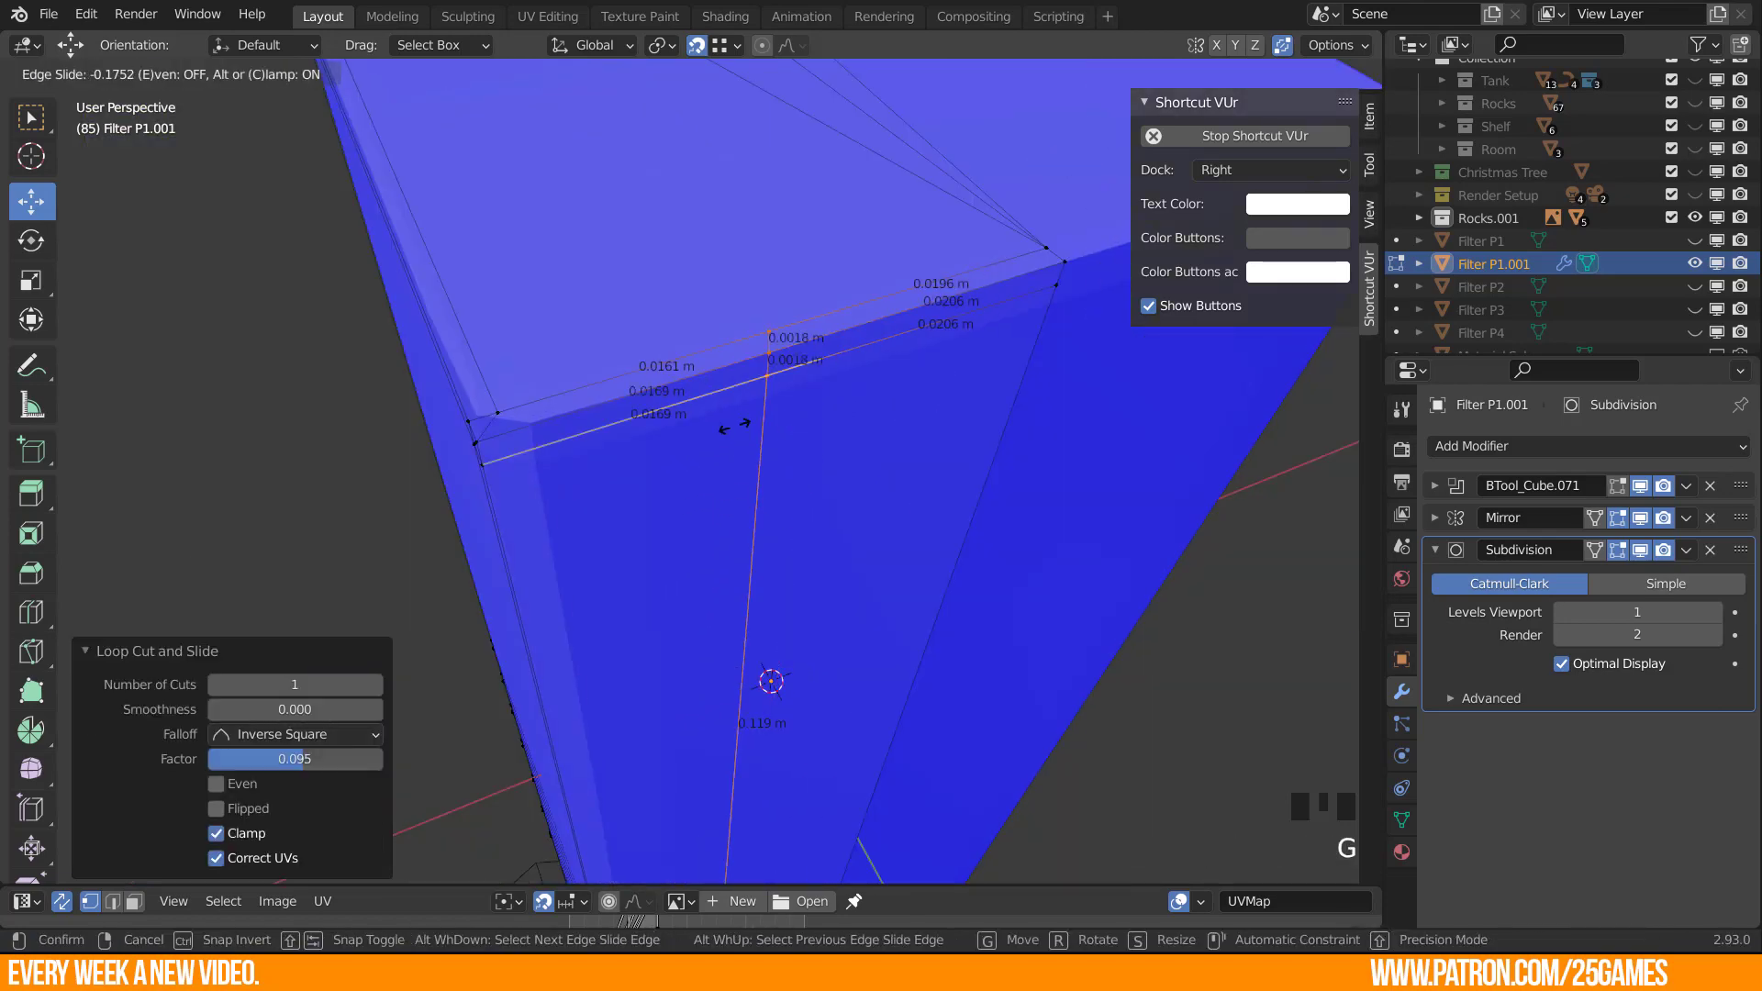
pyautogui.click(520, 447)
# Slide the side loop's end vertex on the top face onto the inset corner vertex at factor 1.000.
pyautogui.click(543, 390)
pyautogui.press('g')
pyautogui.press('g')
pyautogui.click(492, 403)
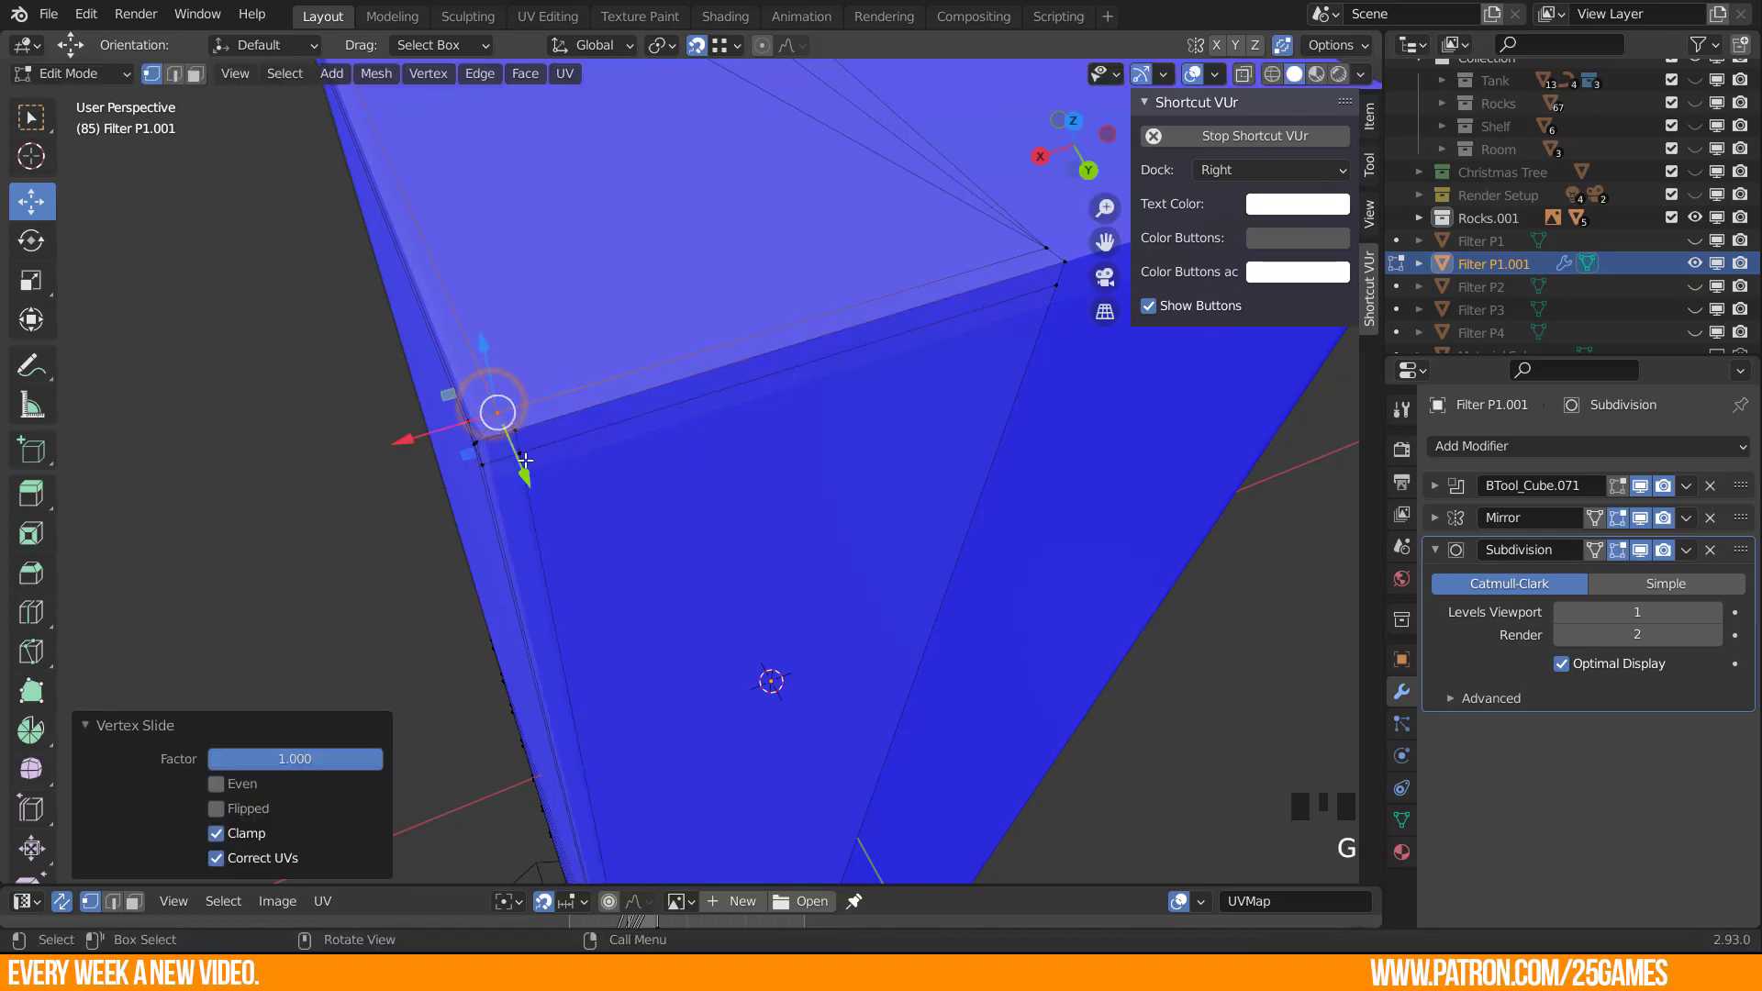
# Select the side loop's vertices from top to bottom and move them about 0.0005 m along X toward the corner.
pyautogui.click(516, 430)
pyautogui.scroll(-2, 586, 551)
pyautogui.keyDown('shift'); pyautogui.moveTo(590, 863); pyautogui.dragTo(554, 460, button='middle'); pyautogui.keyUp('shift')
pyautogui.scroll(1, 646, 708)
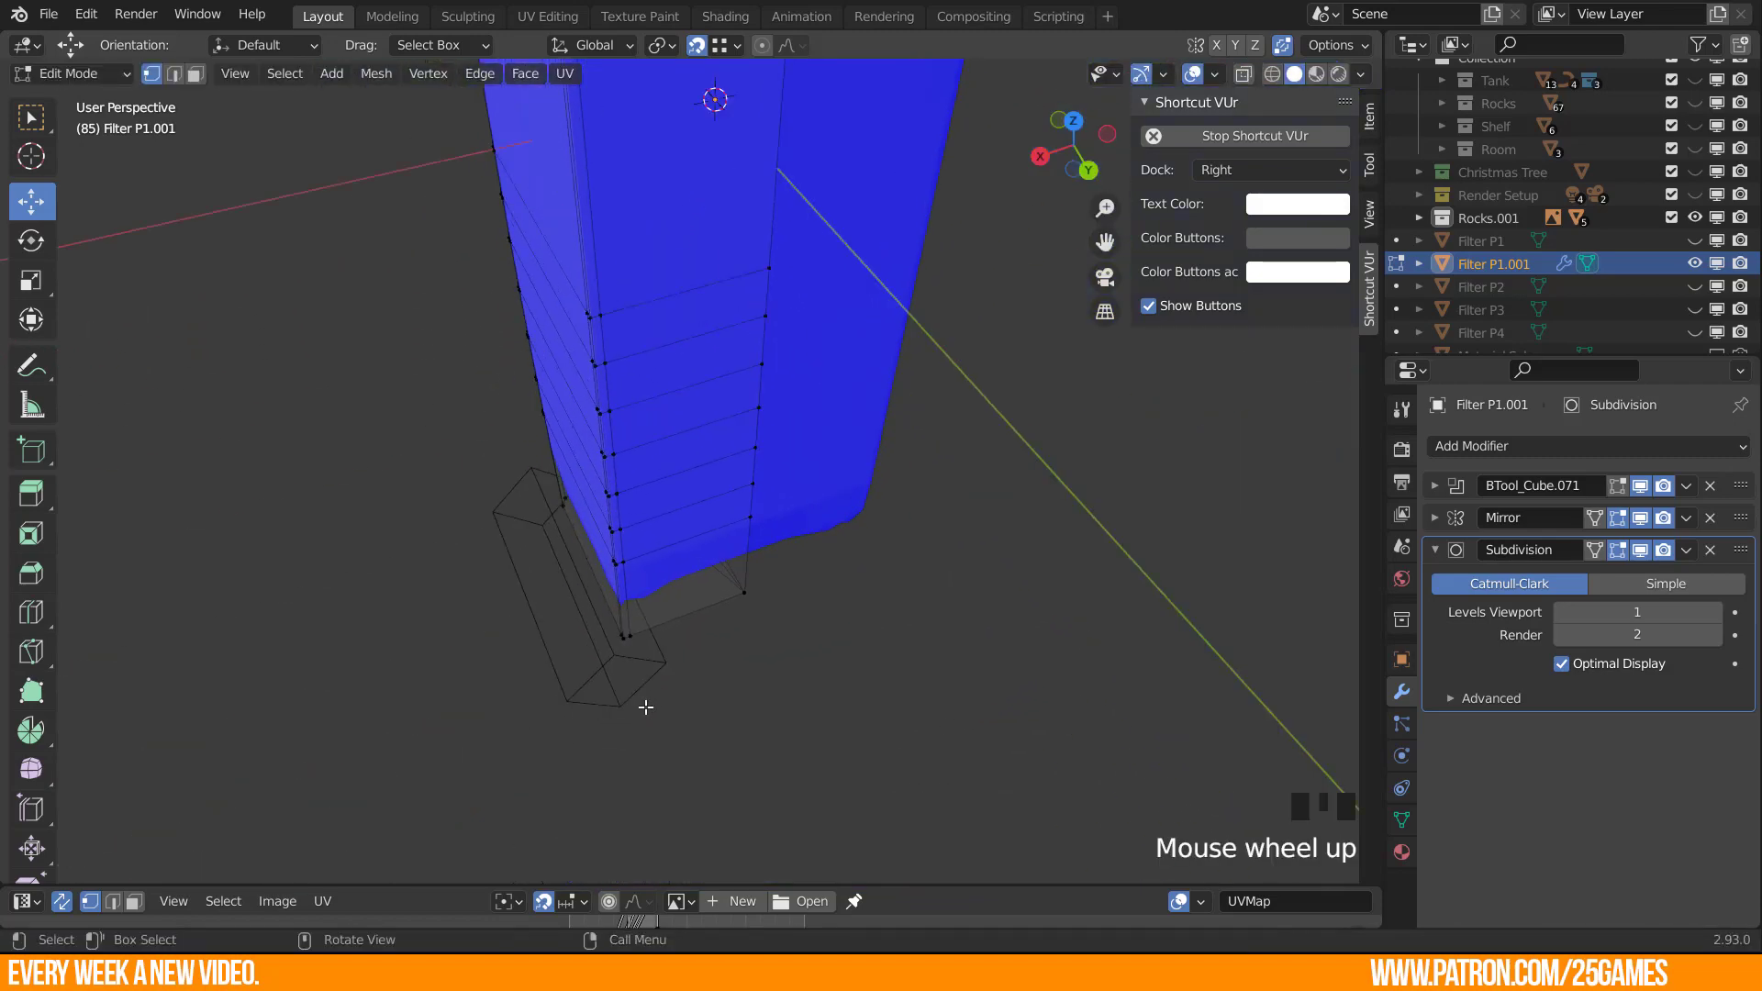
pyautogui.keyDown('ctrl'); pyautogui.click(642, 629); pyautogui.keyUp('ctrl')
pyautogui.keyDown('shift'); pyautogui.moveTo(566, 225); pyautogui.dragTo(648, 804, button='middle'); pyautogui.keyUp('shift')
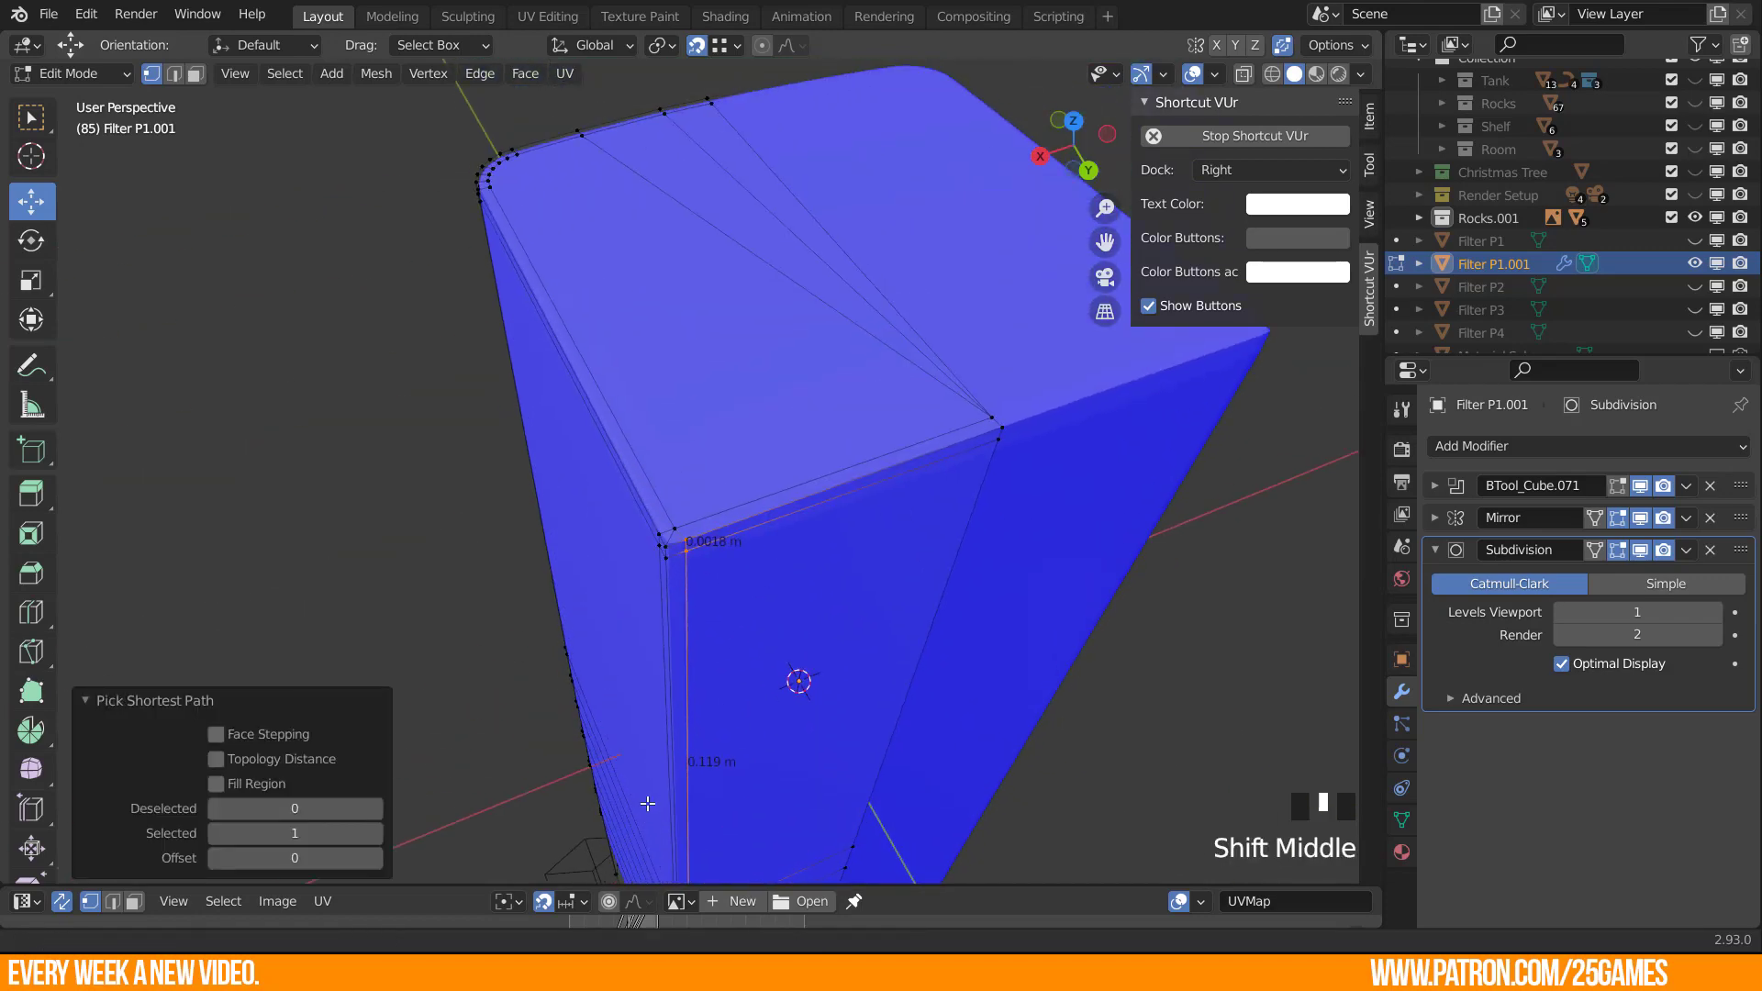
pyautogui.scroll(2, 635, 624)
pyautogui.keyDown('shift'); pyautogui.moveTo(635, 624); pyautogui.dragTo(581, 697, button='middle'); pyautogui.keyUp('shift')
pyautogui.press('g')
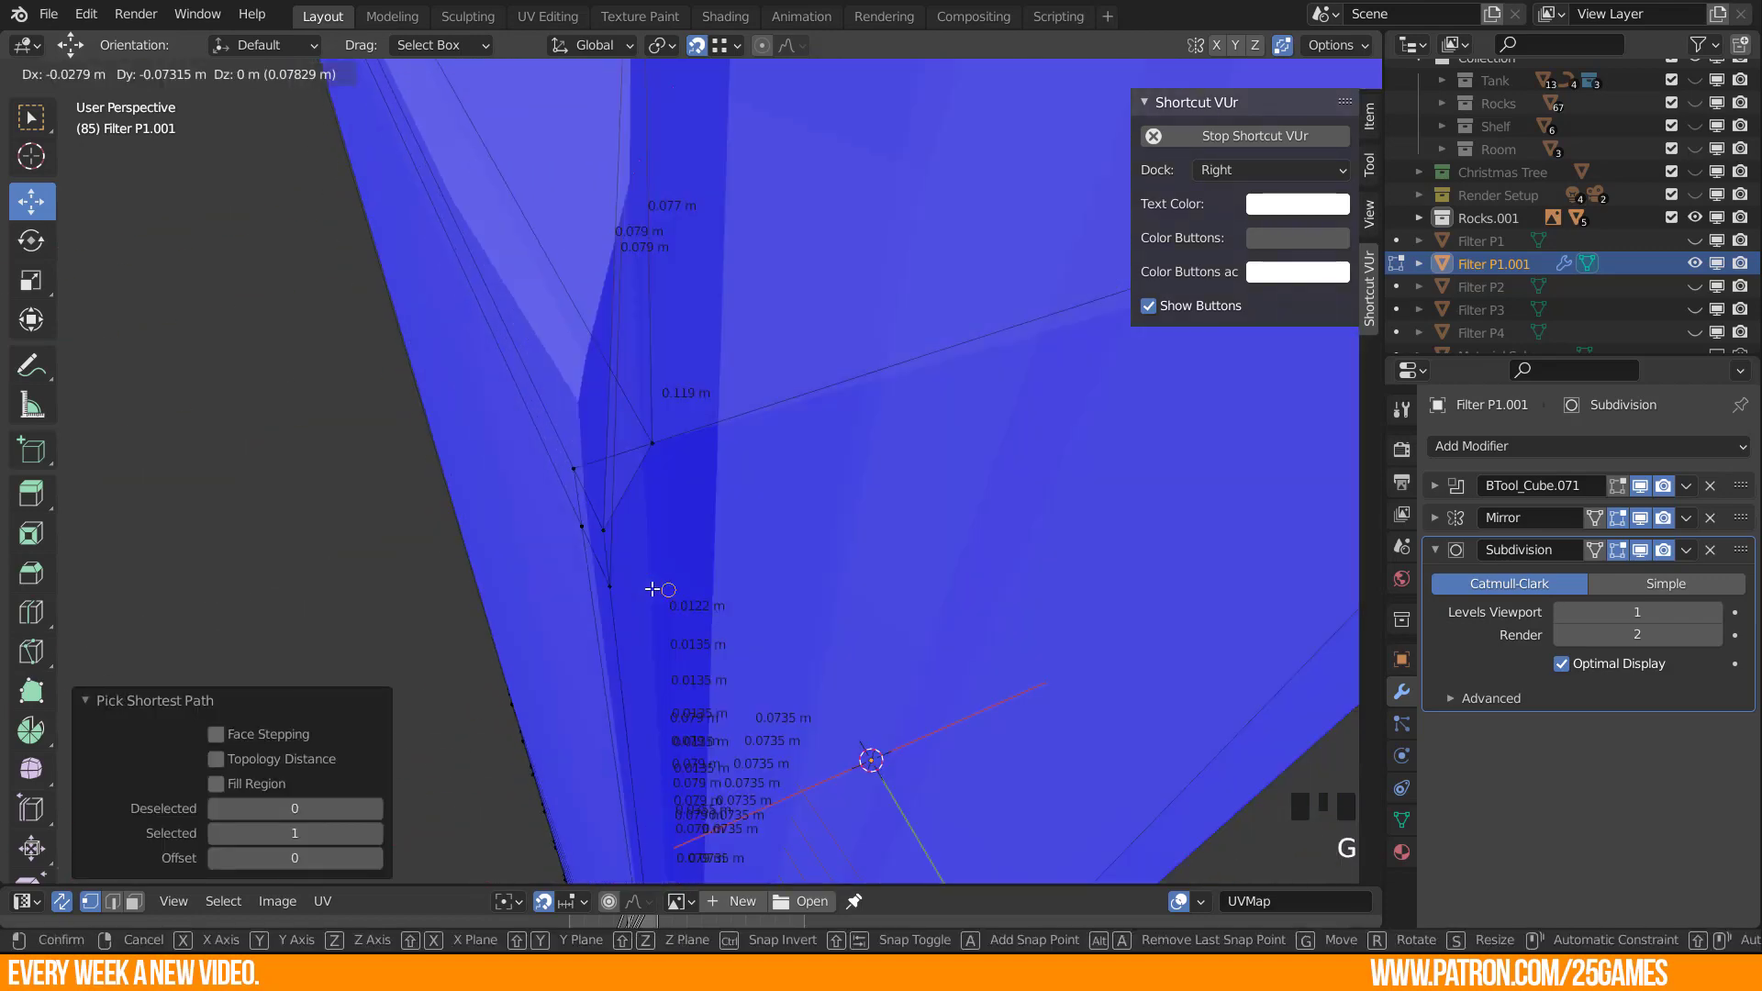
pyautogui.press('x')
pyautogui.click(651, 439)
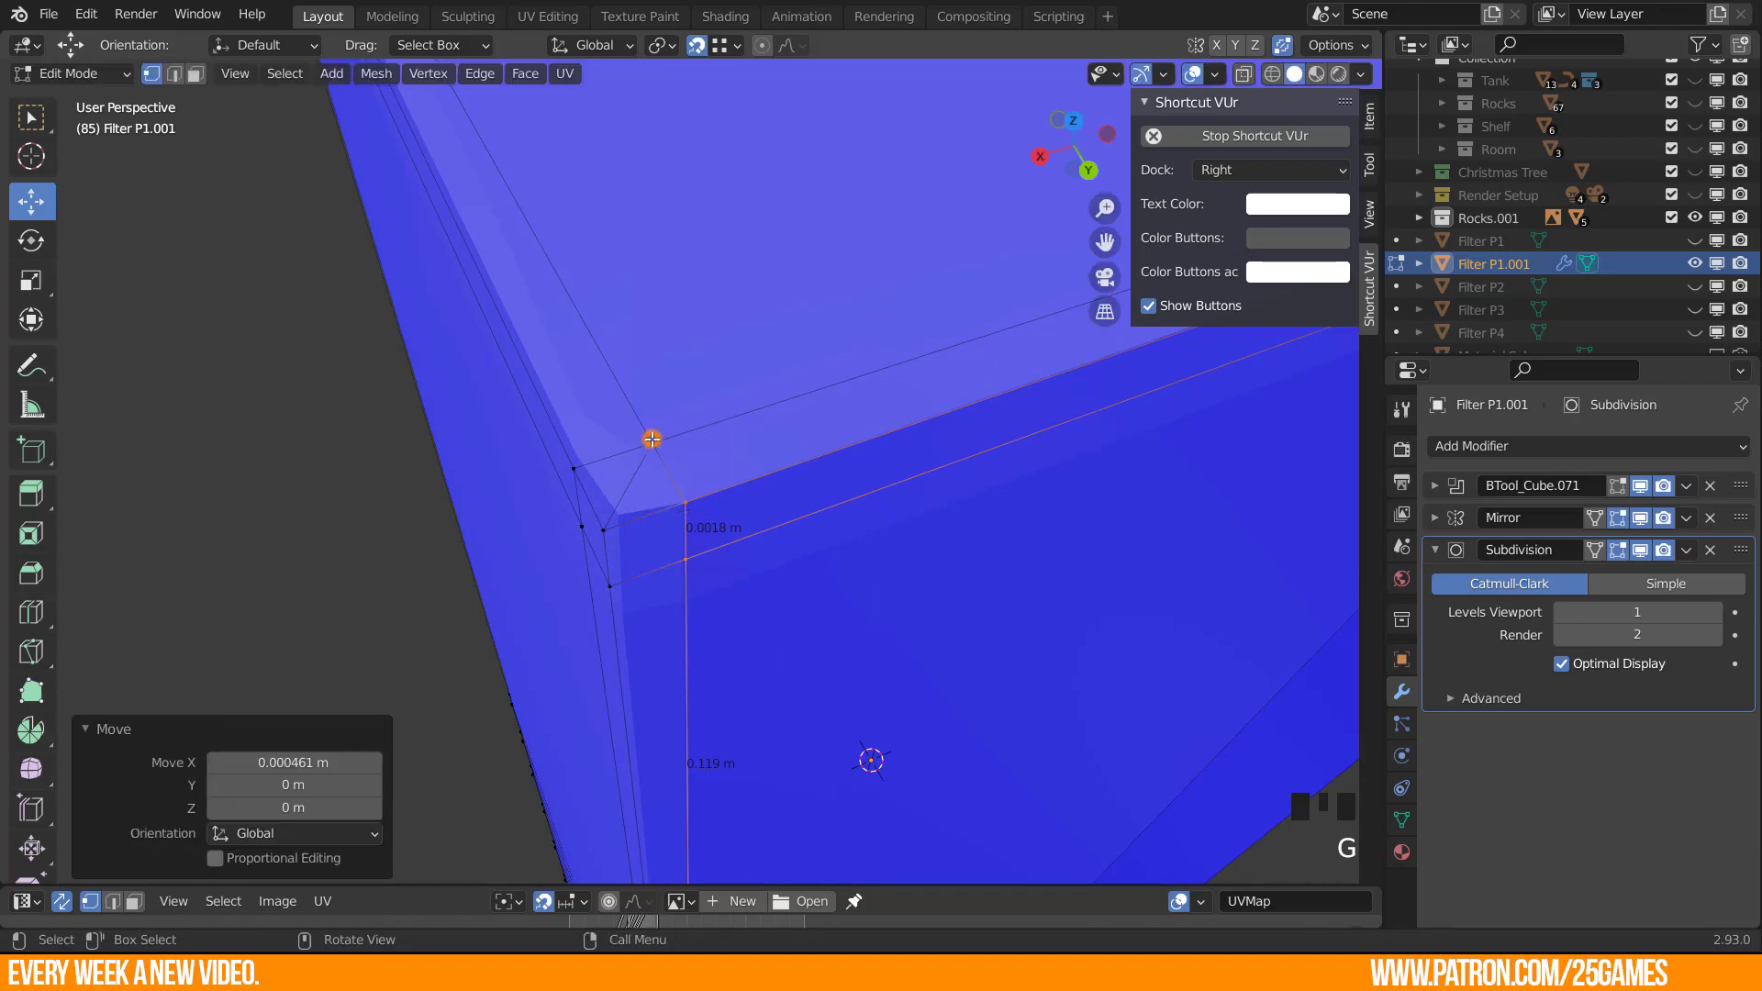
# Check the tightened corner in Object Mode, then apply Shade Smooth to all of the housing's faces.
pyautogui.scroll(-3, 715, 655)
pyautogui.press('Tab')
pyautogui.moveTo(697, 545); pyautogui.dragTo(954, 657, button='middle')
pyautogui.scroll(1, 663, 576)
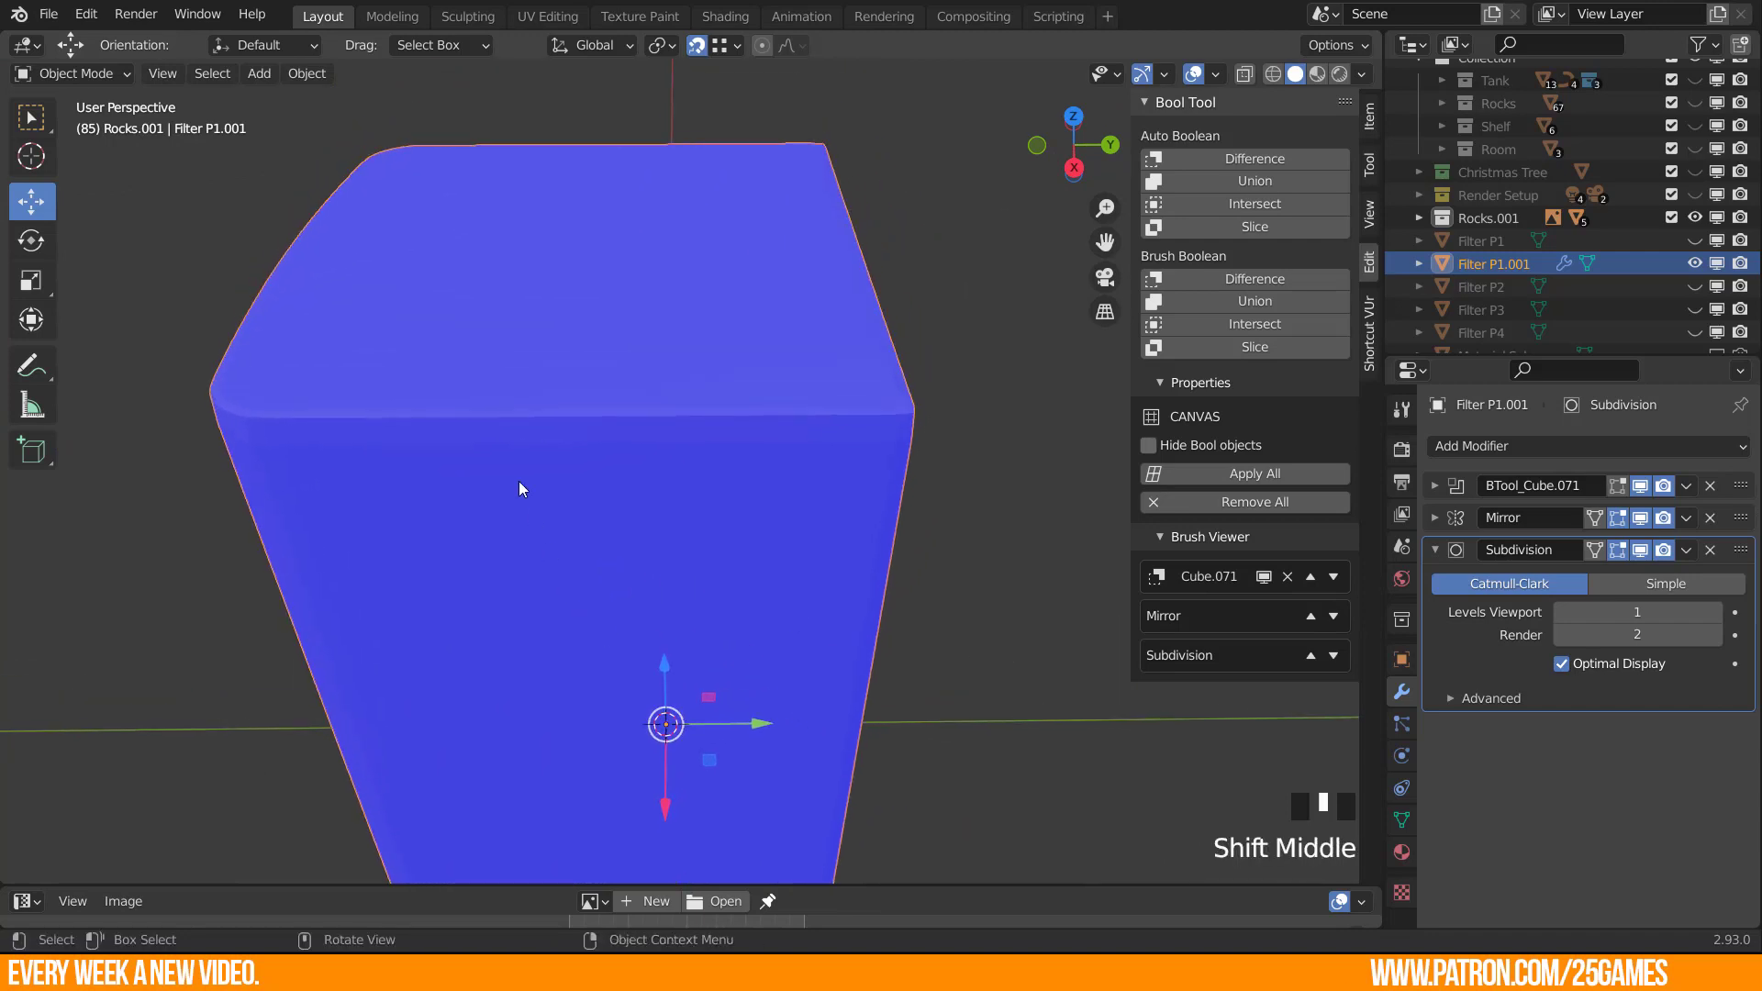
pyautogui.press('Tab')
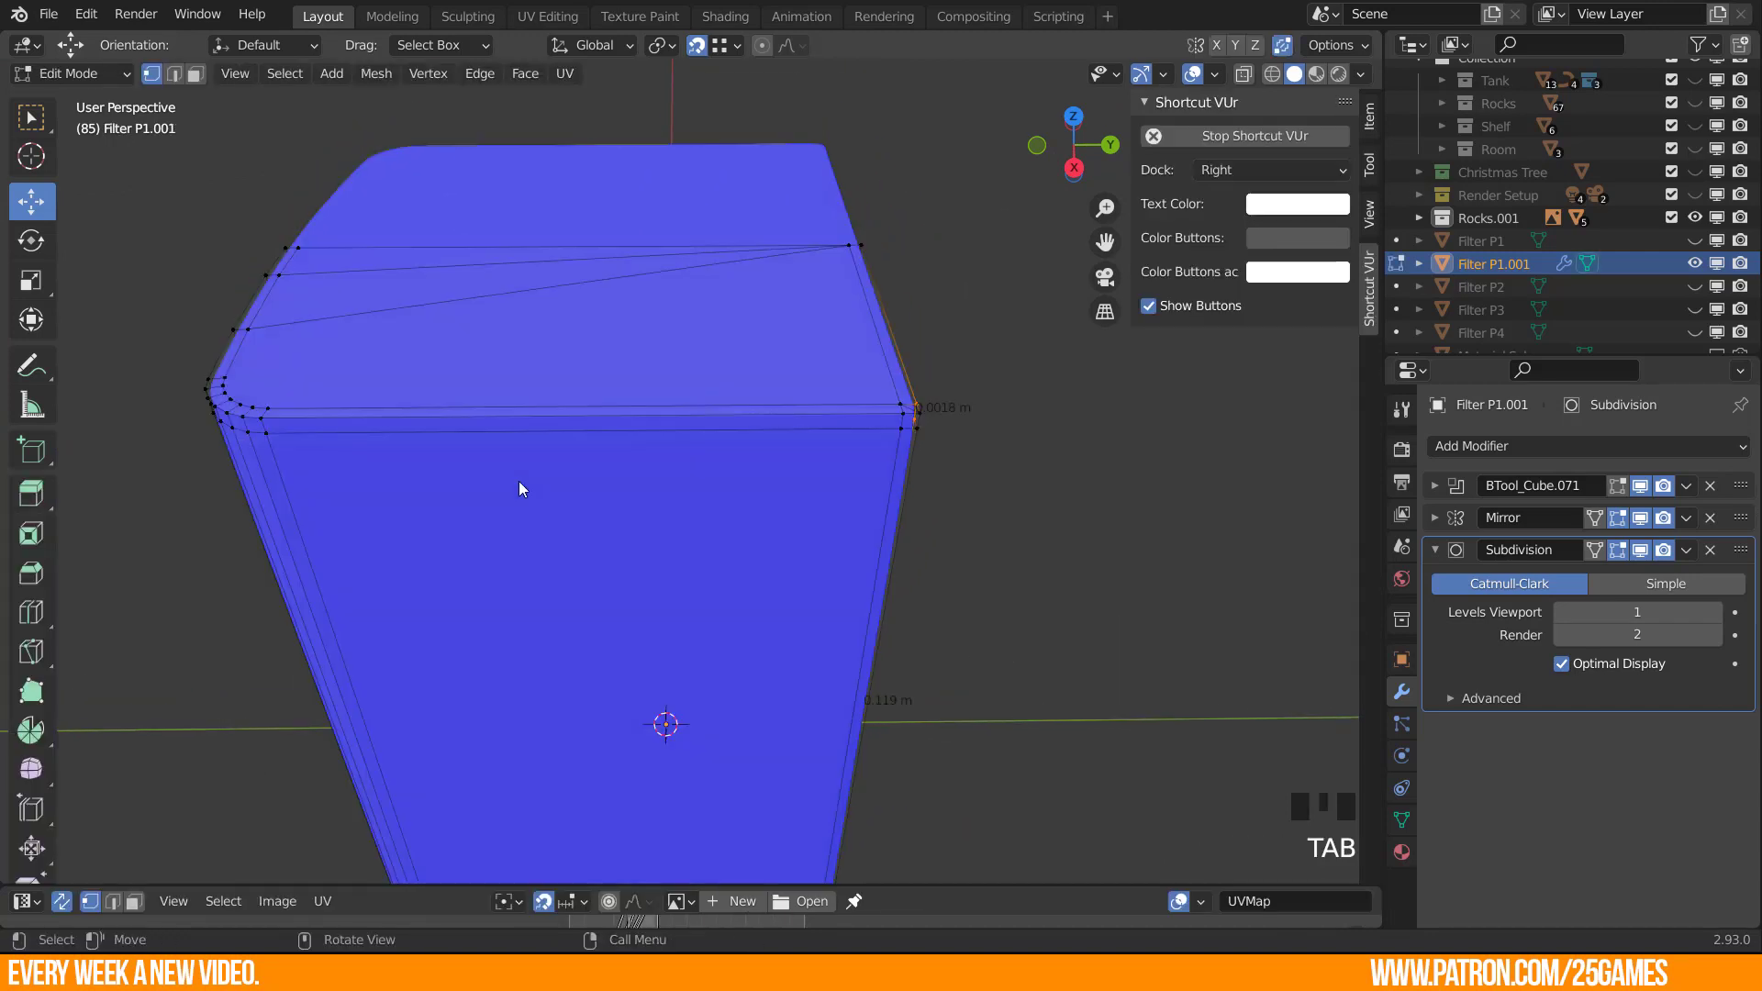
pyautogui.press('a')
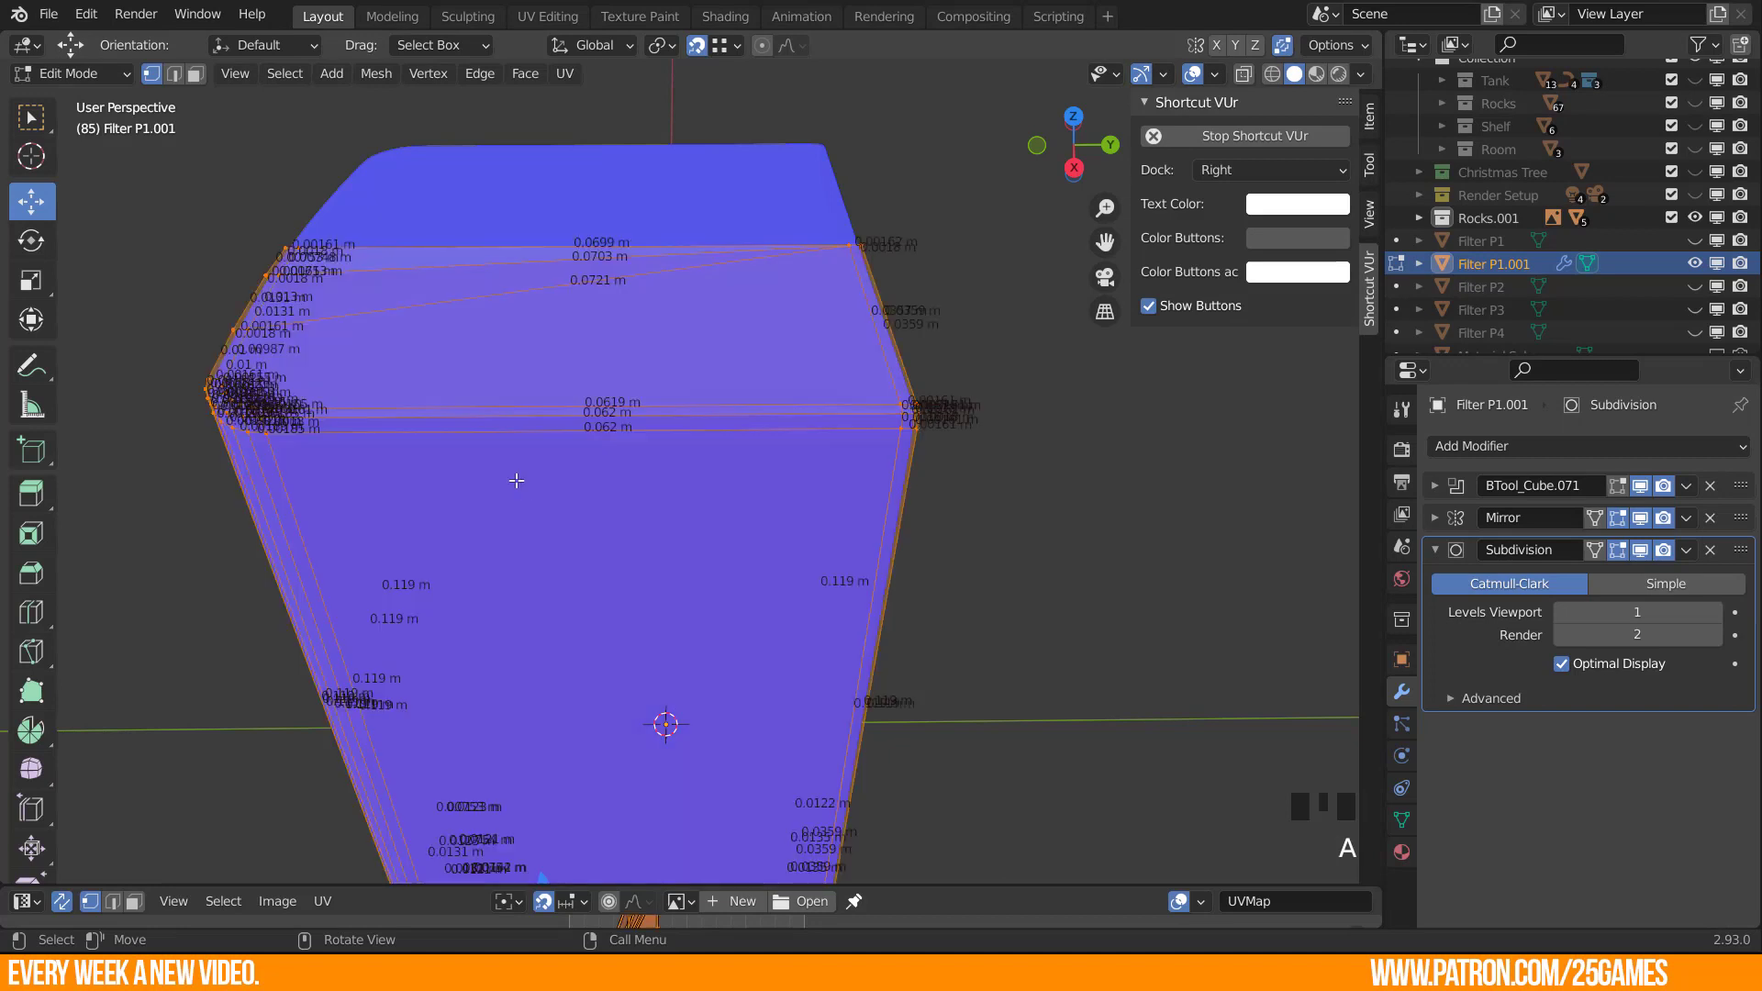
pyautogui.press('3')
pyautogui.rightClick(443, 461)
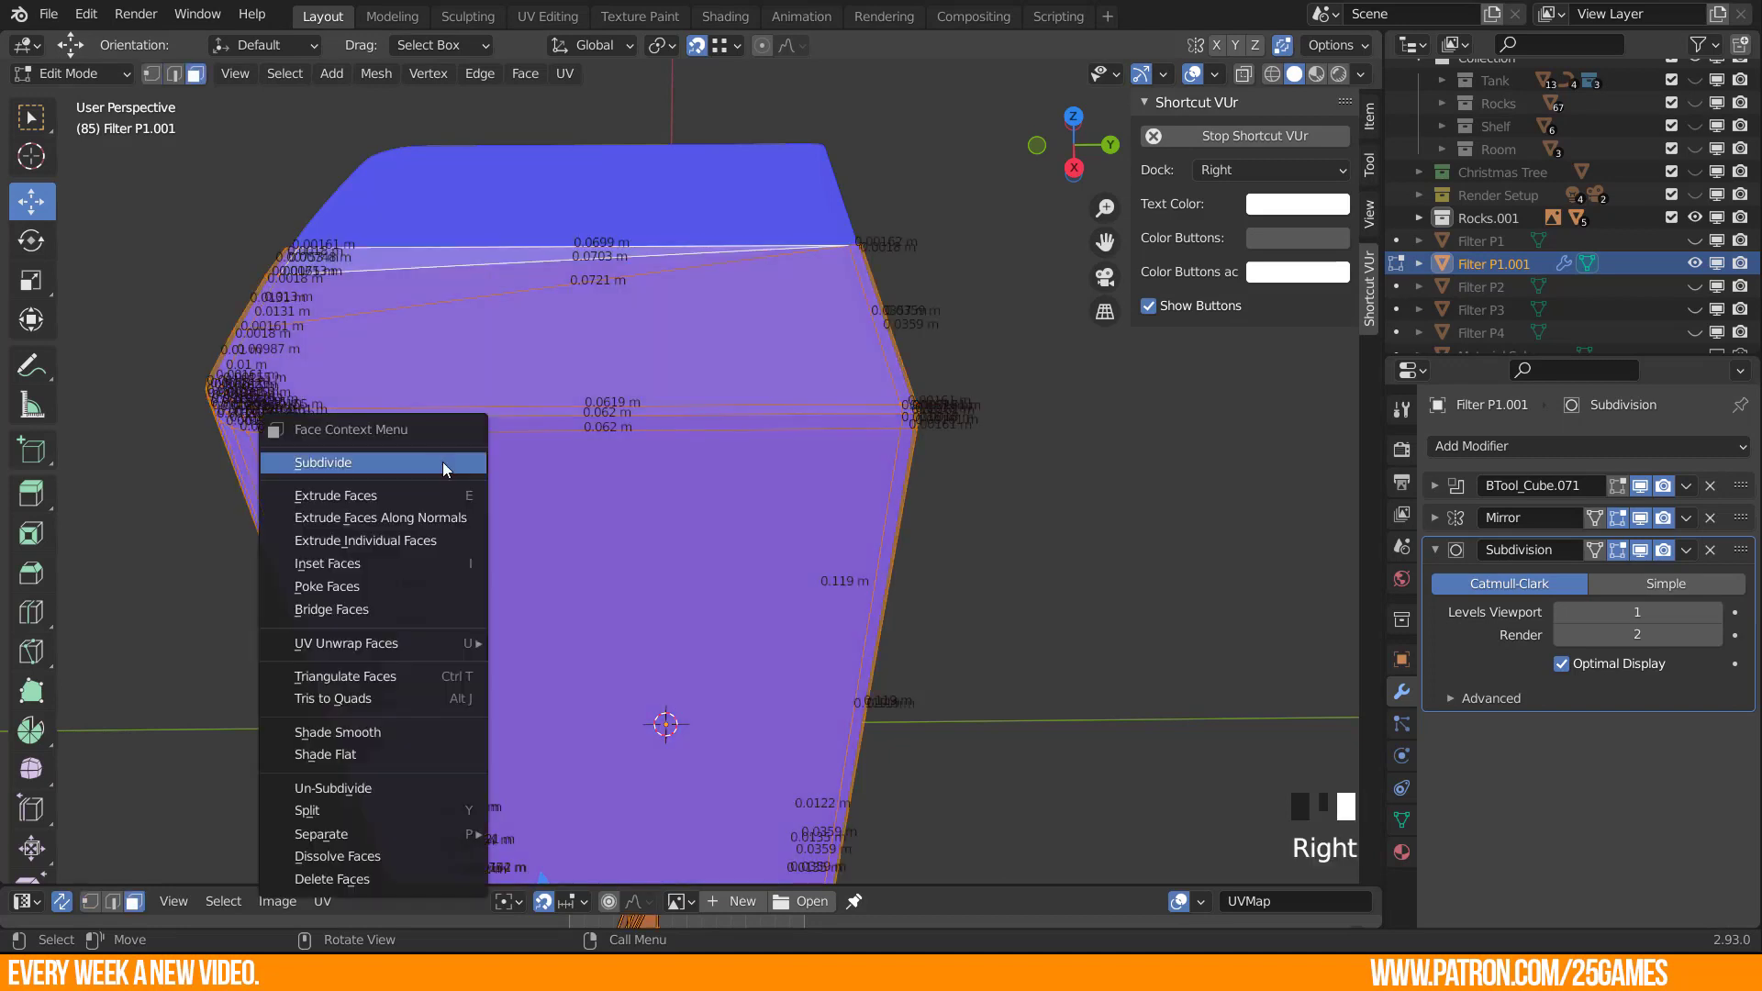
pyautogui.click(355, 731)
pyautogui.press('Tab')
# Examine the smooth-shaded housing from the side and underneath, and return to Edit Mode at its bottom end.
pyautogui.moveTo(733, 548); pyautogui.dragTo(878, 409, button='middle')
pyautogui.scroll(-3, 878, 409)
pyautogui.keyDown('shift'); pyautogui.moveTo(624, 560); pyautogui.dragTo(604, 458, button='middle'); pyautogui.keyUp('shift')
pyautogui.moveTo(604, 459); pyautogui.dragTo(624, 328, button='middle')
pyautogui.keyDown('shift'); pyautogui.moveTo(656, 830); pyautogui.dragTo(748, 481, button='middle'); pyautogui.keyUp('shift')
pyautogui.scroll(3, 630, 643)
pyautogui.press('Tab')
pyautogui.scroll(2, 828, 480)
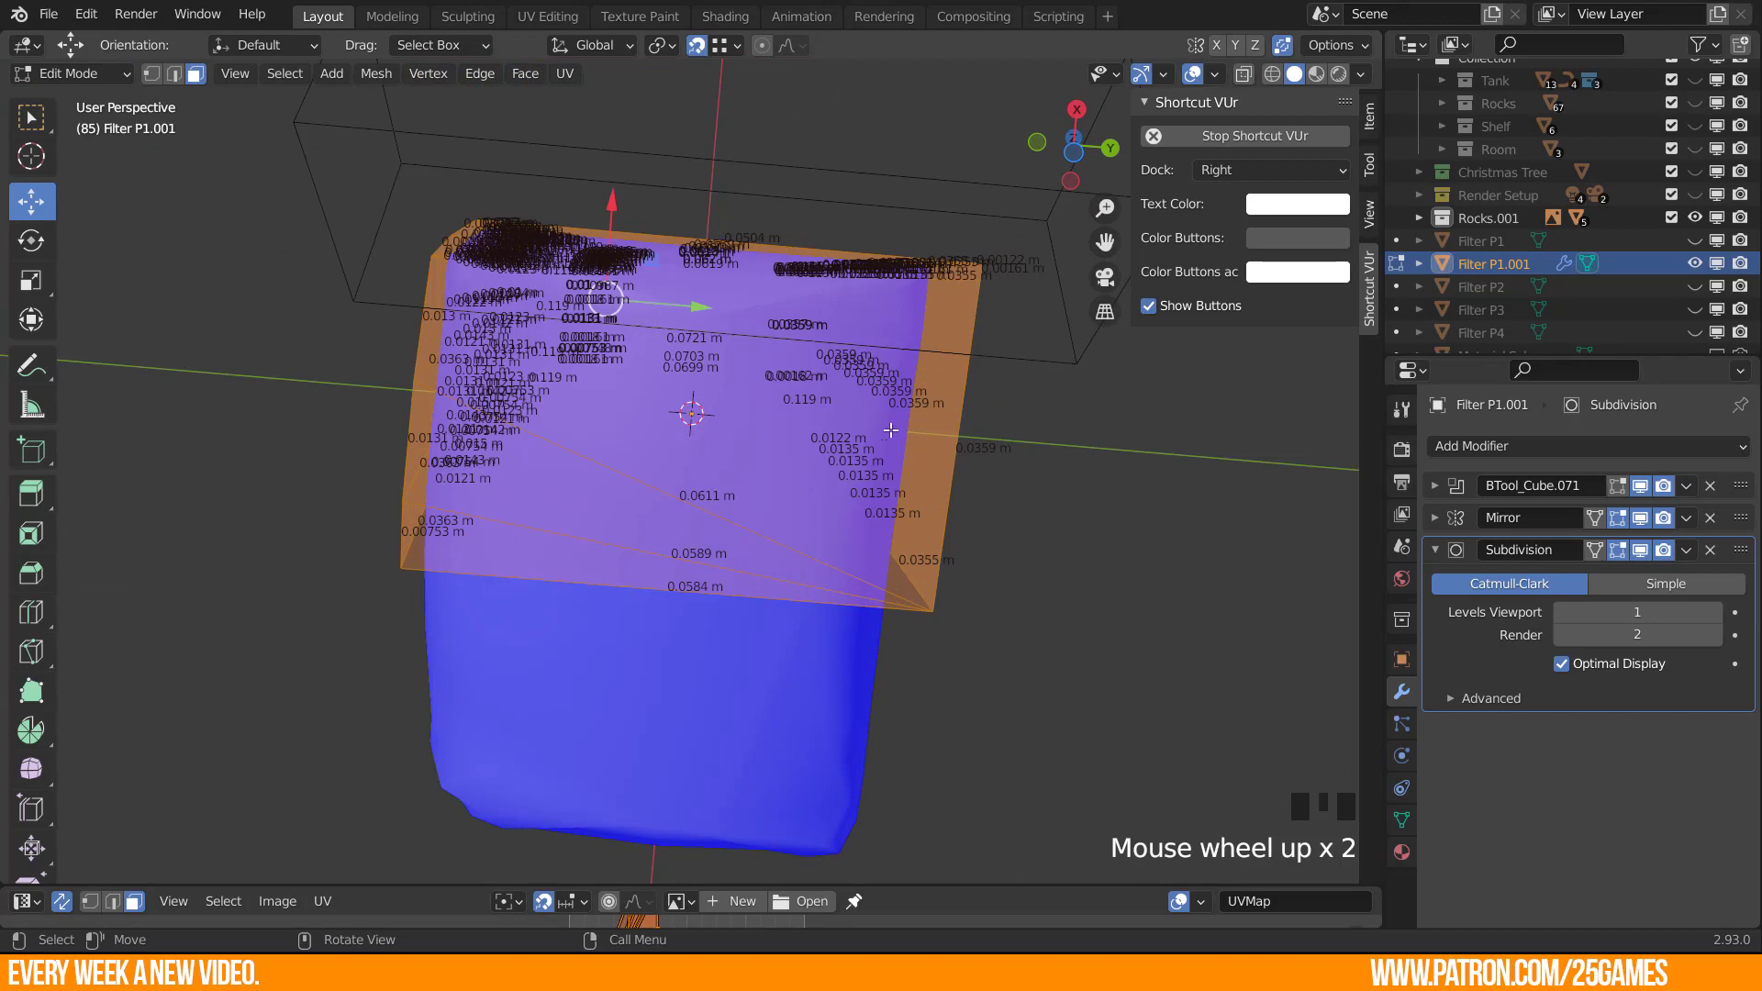
# Select the two slanted edges that converge at one corner of the filter's bottom face.
pyautogui.moveTo(890, 429); pyautogui.dragTo(839, 463, button='middle')
pyautogui.keyDown('shift'); pyautogui.moveTo(840, 464); pyautogui.dragTo(789, 541, button='middle'); pyautogui.keyUp('shift')
pyautogui.press('1')
pyautogui.scroll(2, 550, 633)
pyautogui.keyDown('shift'); pyautogui.moveTo(403, 789); pyautogui.dragTo(378, 716, button='middle'); pyautogui.keyUp('shift')
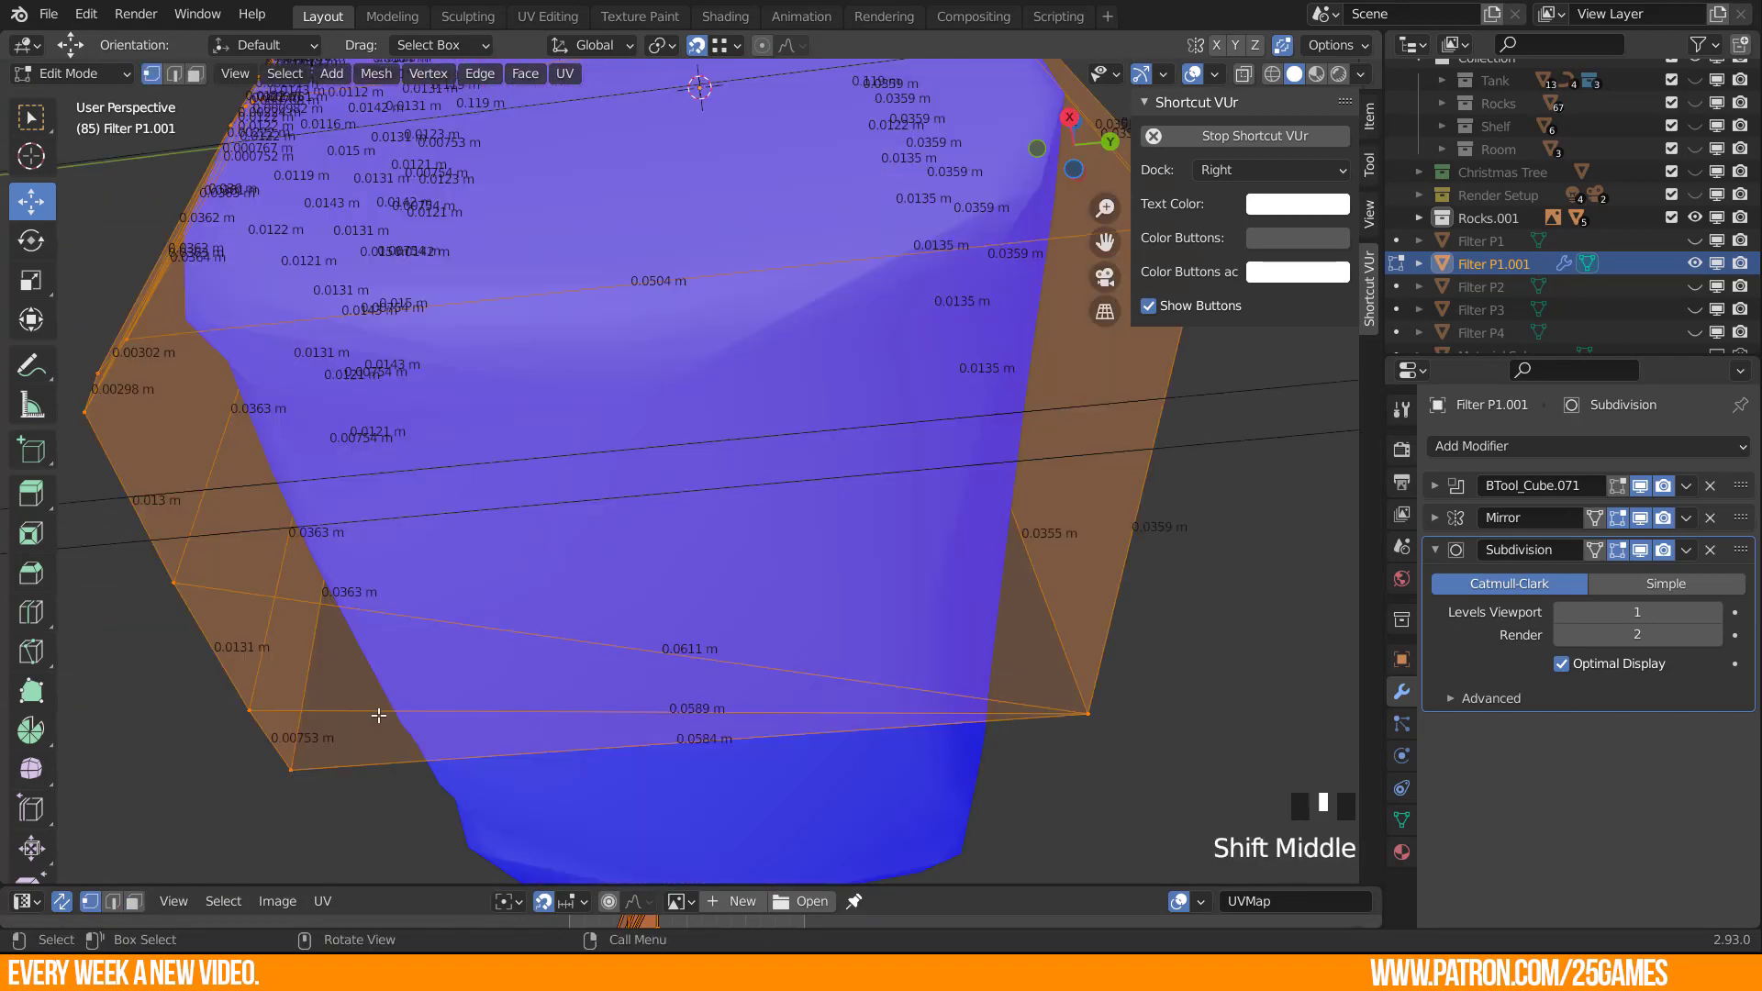
pyautogui.press('2')
pyautogui.click(376, 718)
pyautogui.keyDown('shift'); pyautogui.click(369, 605); pyautogui.keyUp('shift')
# Try deleting the two selected edges on the filter's bottom and undo the deletion.
pyautogui.press('x')
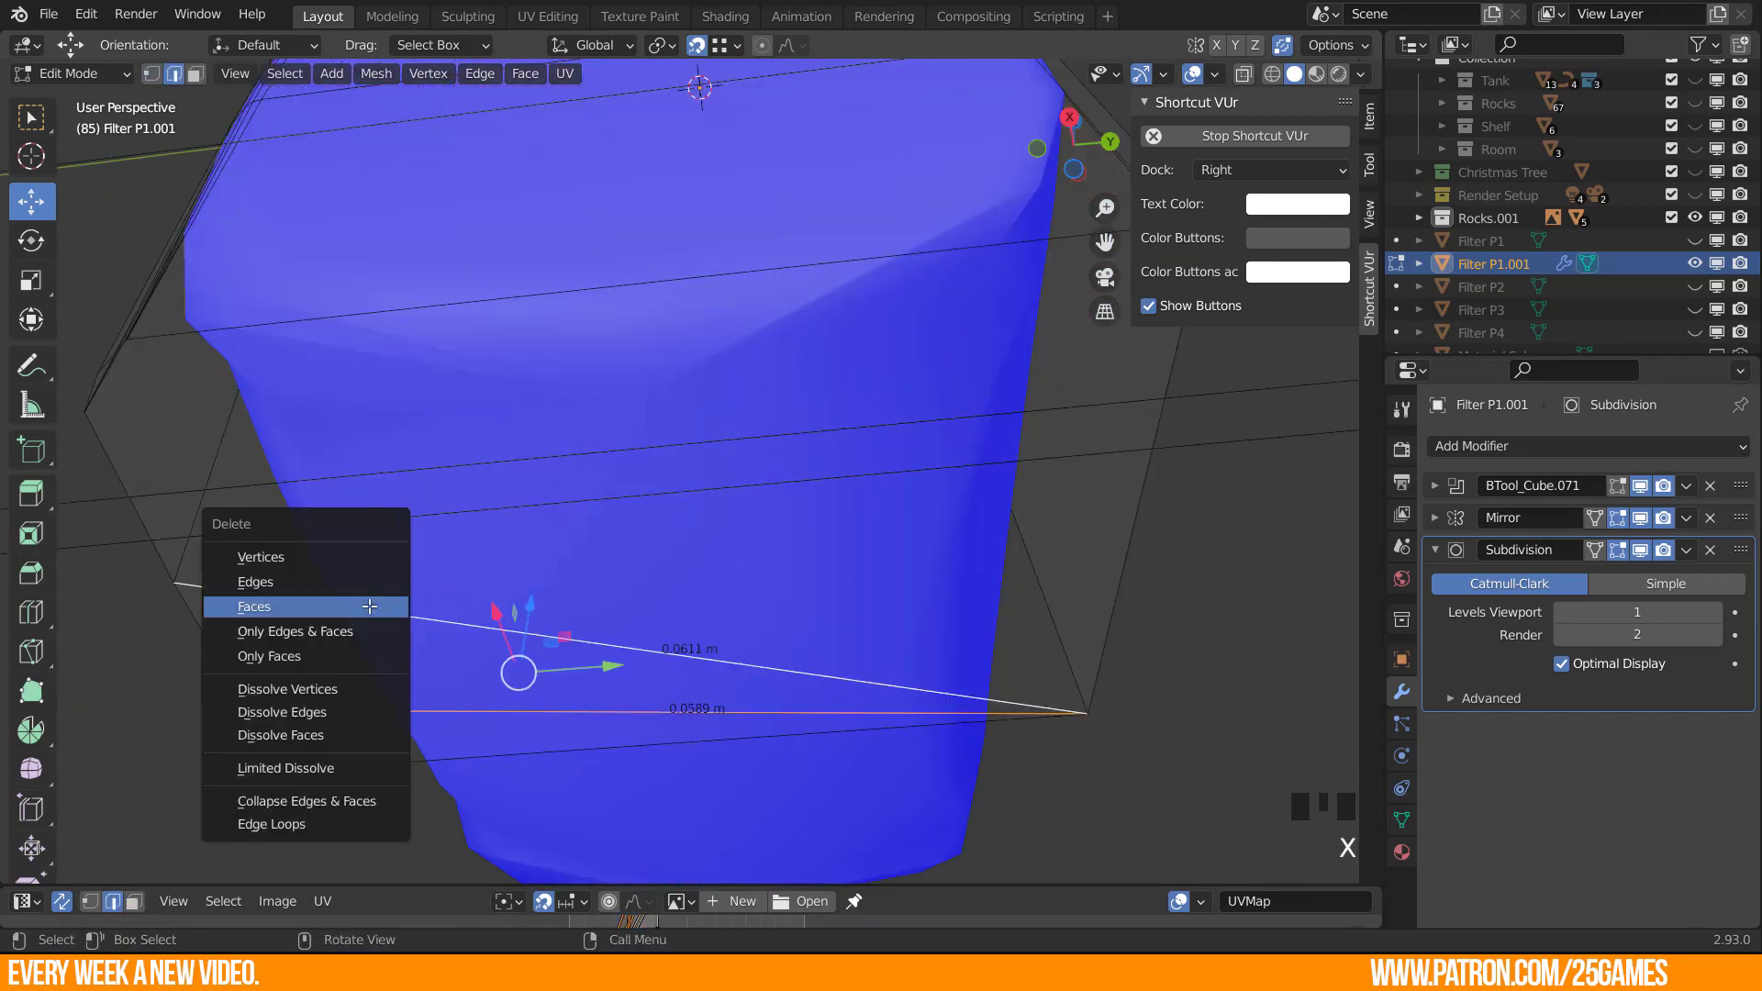
pyautogui.click(349, 592)
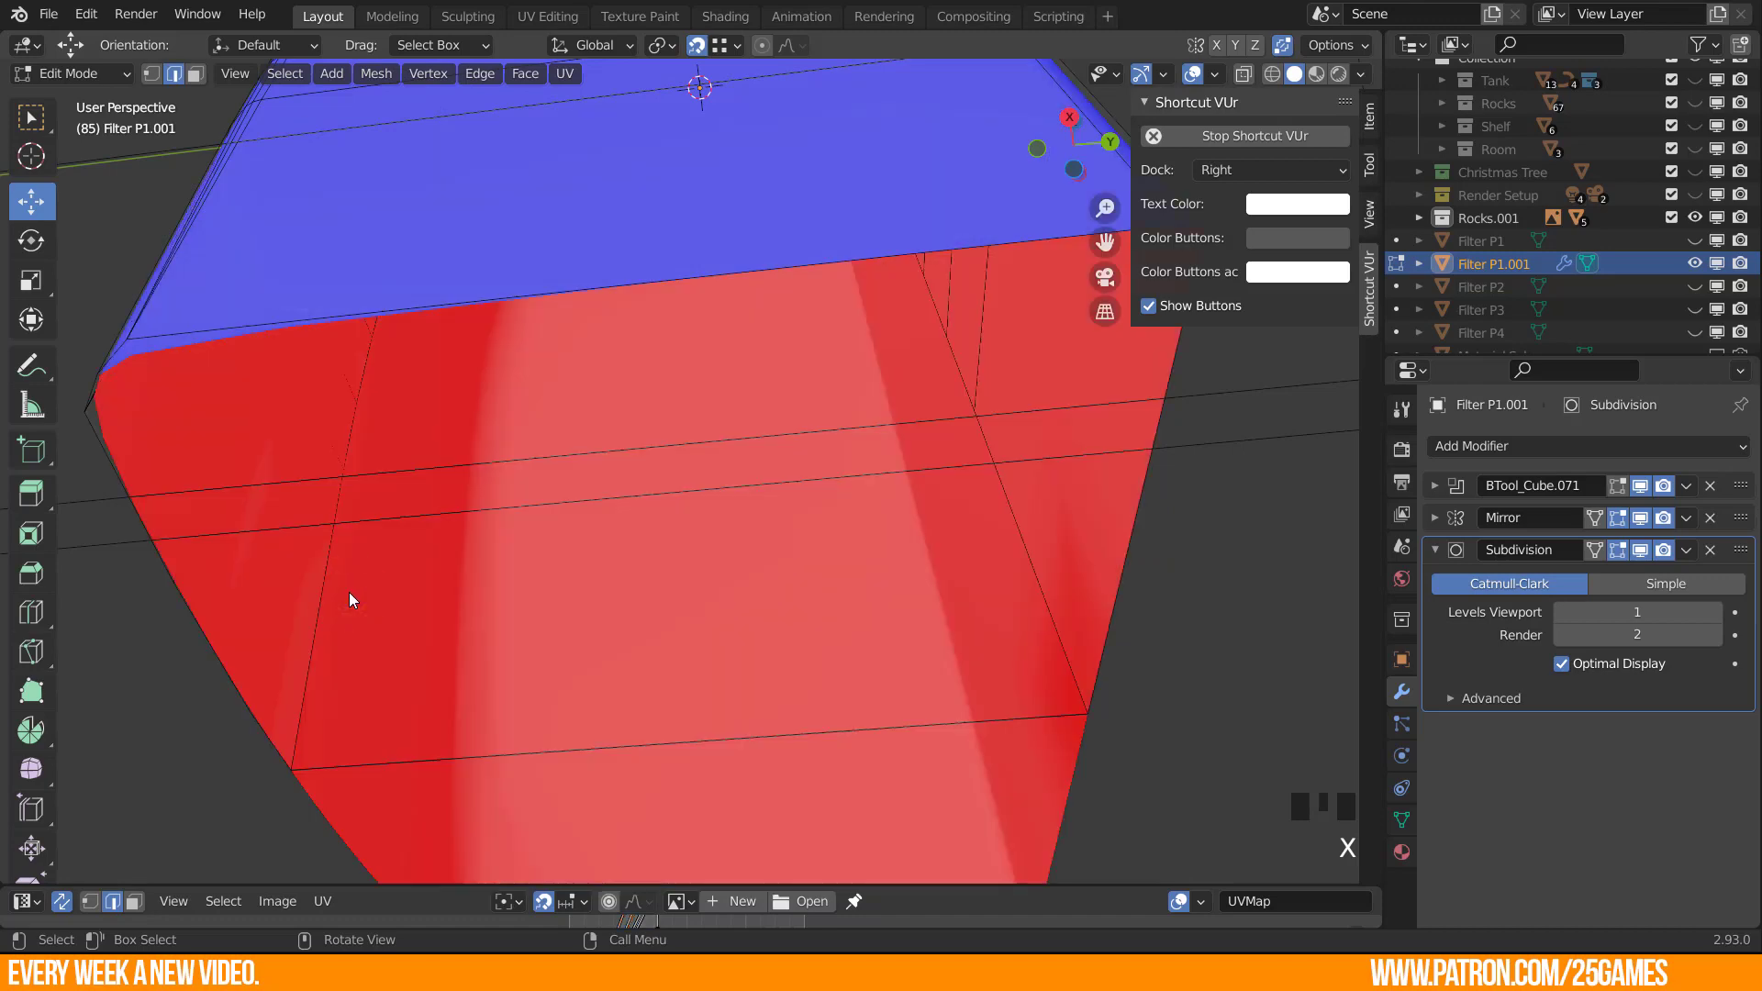
pyautogui.hotkey('ctrl', 'z')
# Dissolve the two selected edges, with Dissolve Vertices enabled.
pyautogui.press('x')
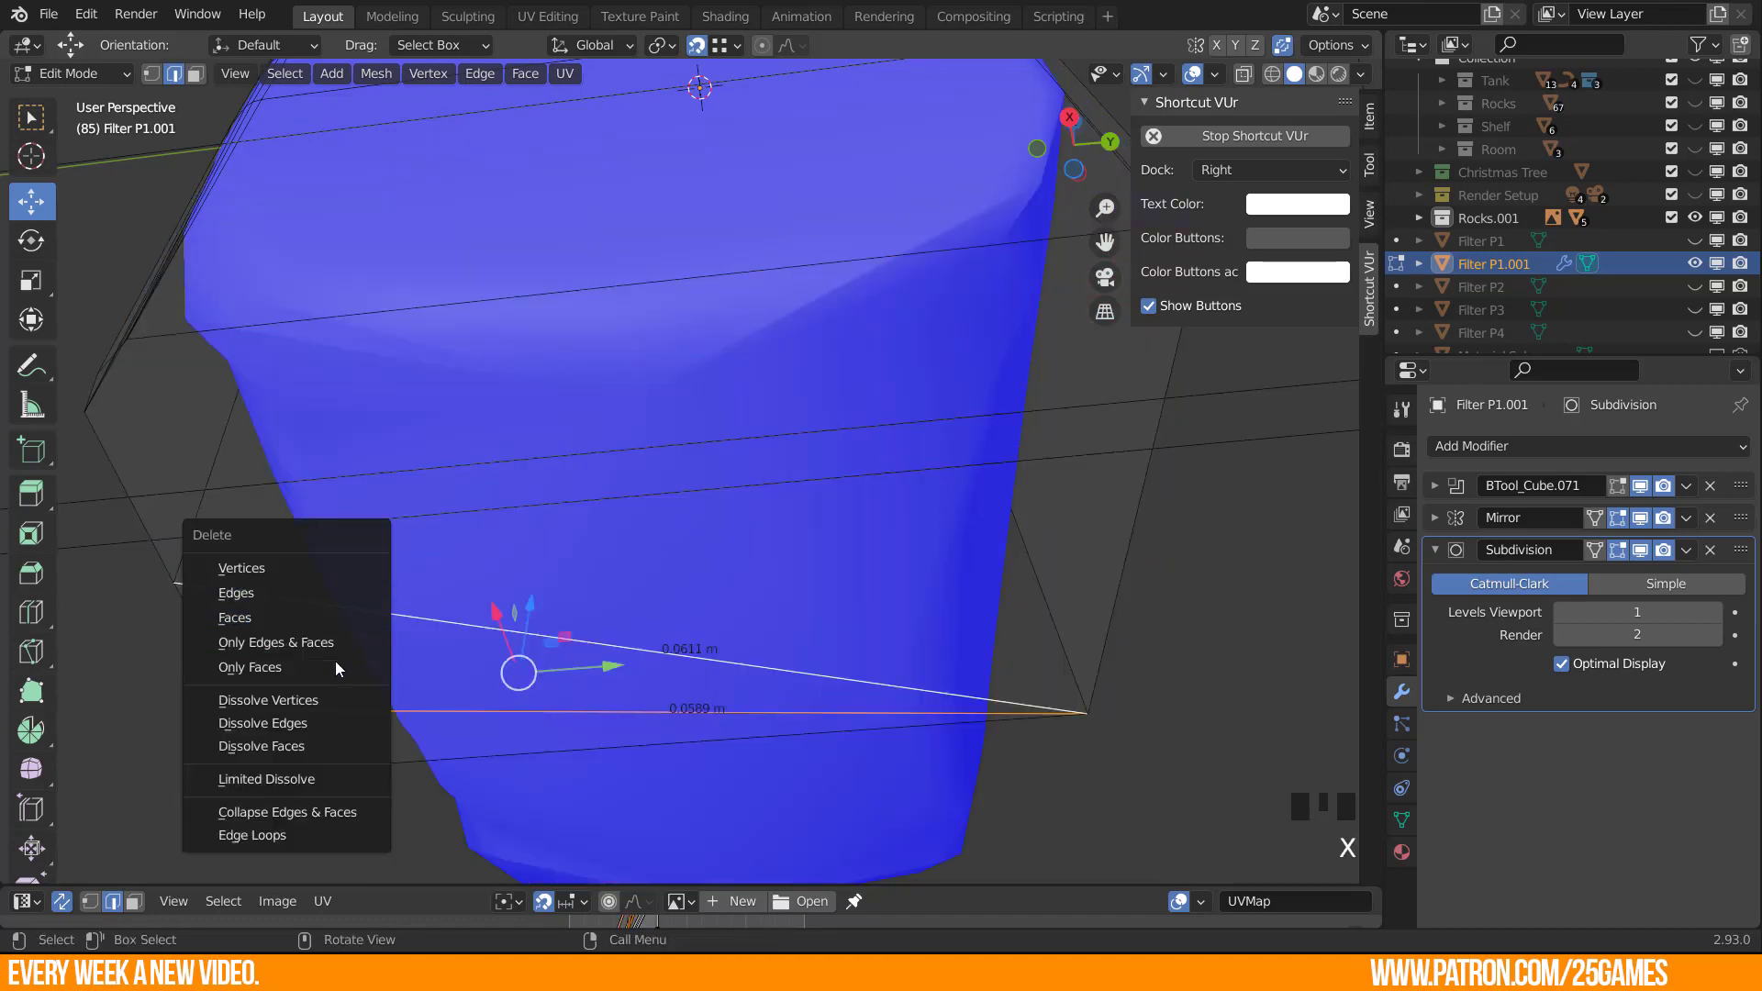
pyautogui.press('x')
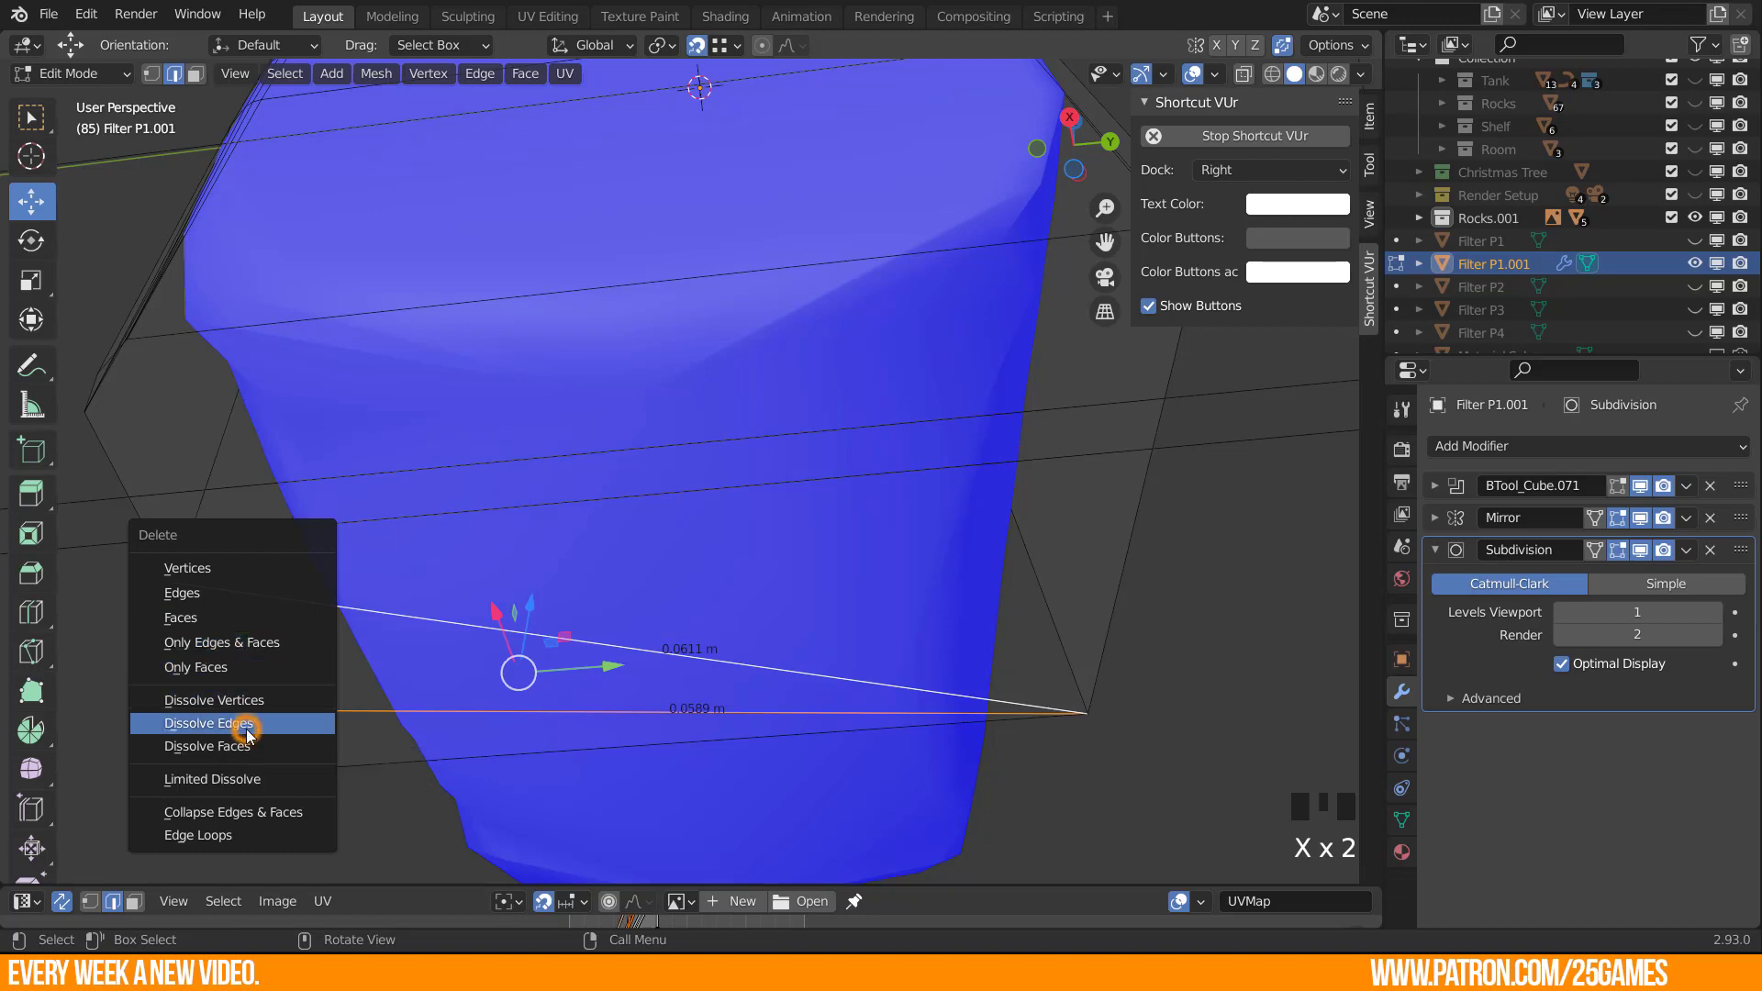
pyautogui.click(208, 724)
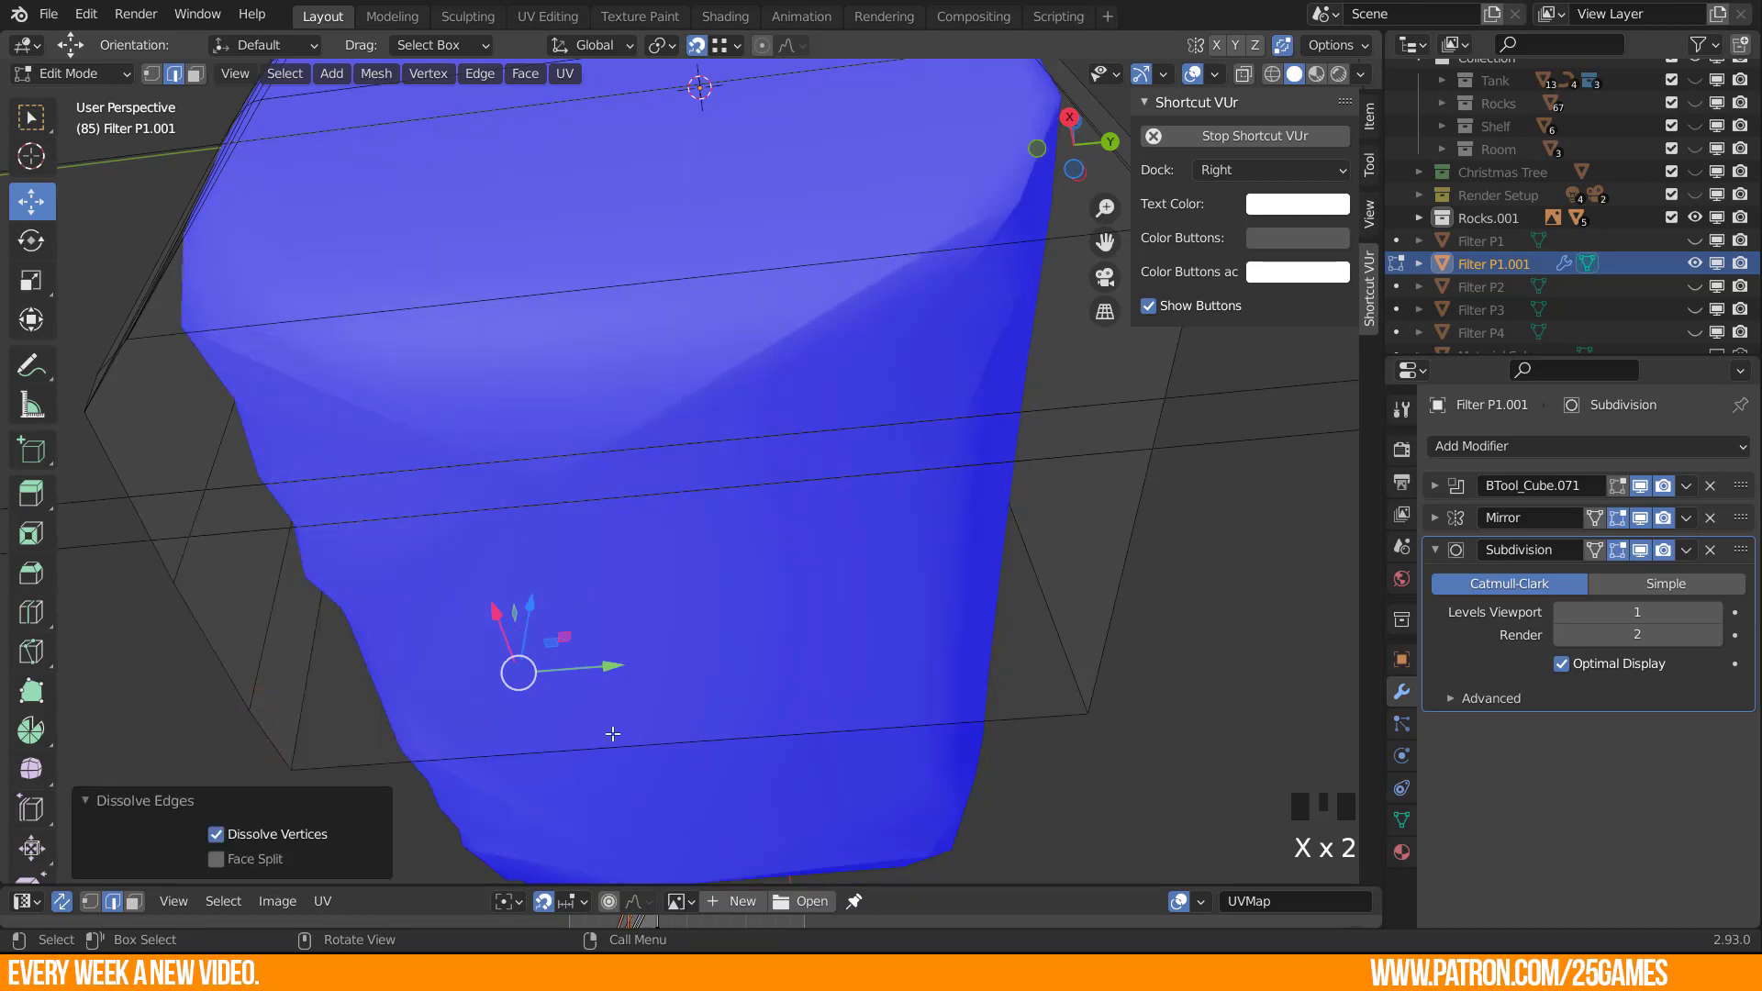
# Subdivide the bottom face's edge running along the Y axis with one cut.
pyautogui.keyDown('shift'); pyautogui.moveTo(484, 540); pyautogui.dragTo(379, 477, button='middle'); pyautogui.keyUp('shift')
pyautogui.moveTo(767, 493); pyautogui.dragTo(764, 540, button='middle')
pyautogui.keyDown('shift'); pyautogui.moveTo(921, 486); pyautogui.dragTo(813, 494, button='middle'); pyautogui.keyUp('shift')
pyautogui.click(834, 683)
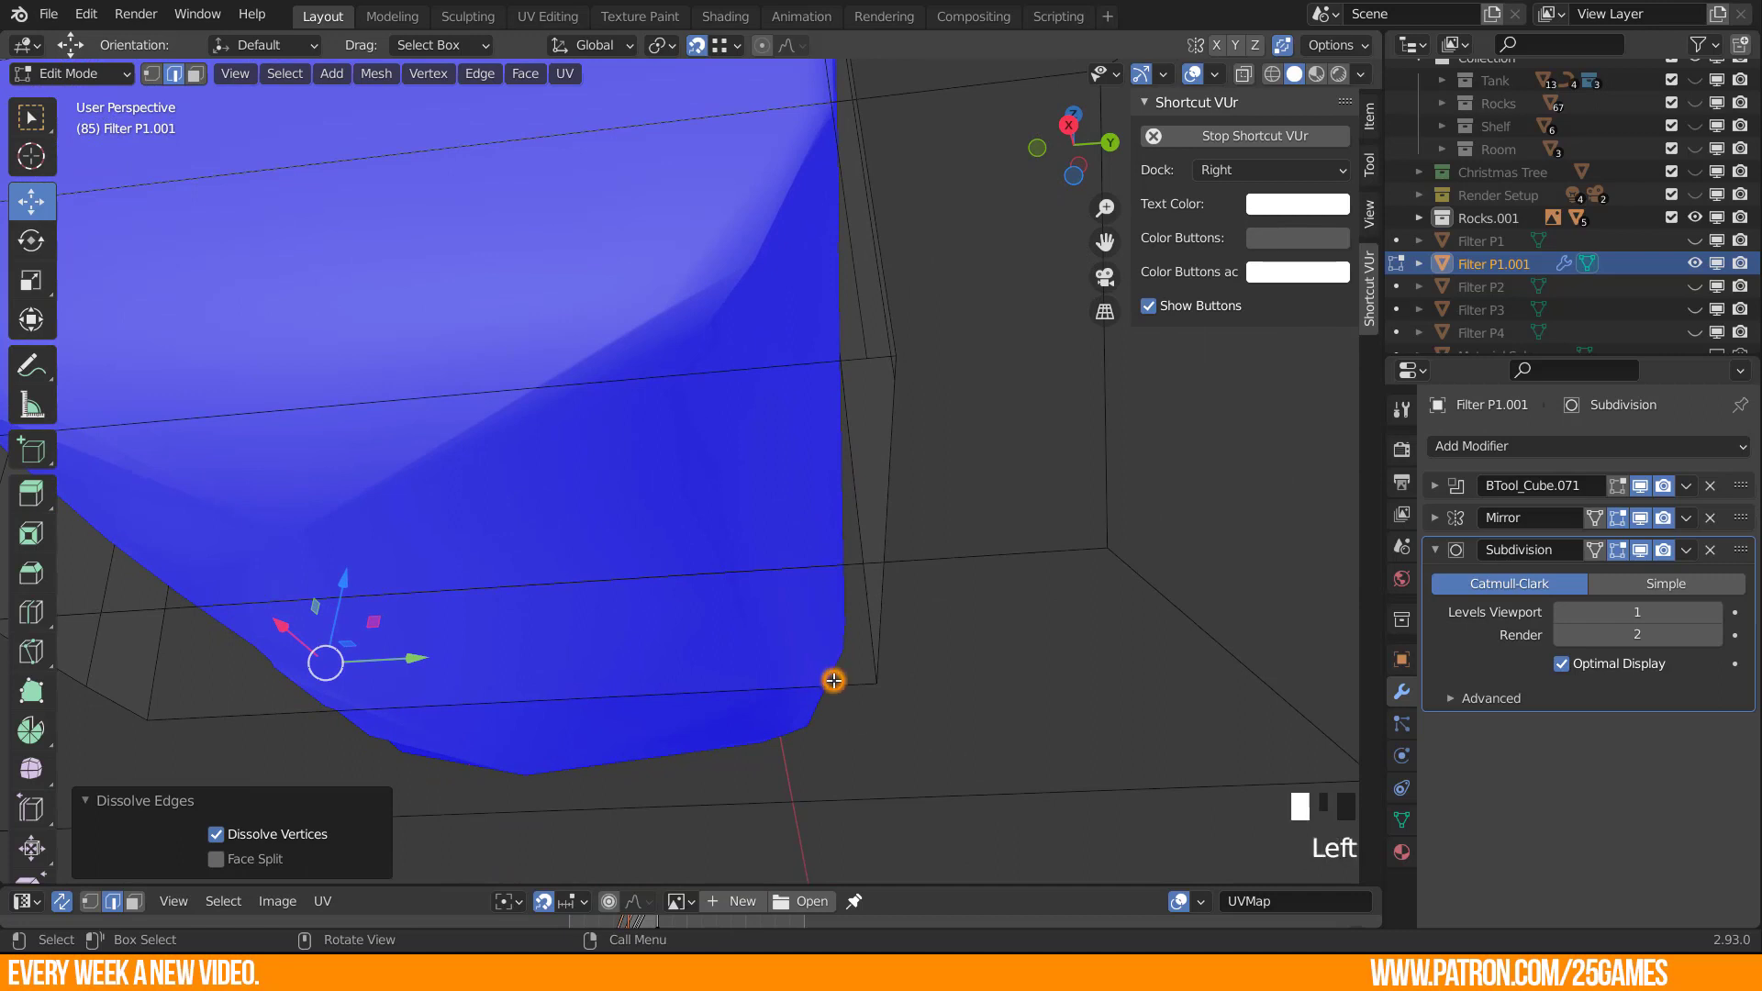
pyautogui.rightClick(706, 686)
pyautogui.click(602, 307)
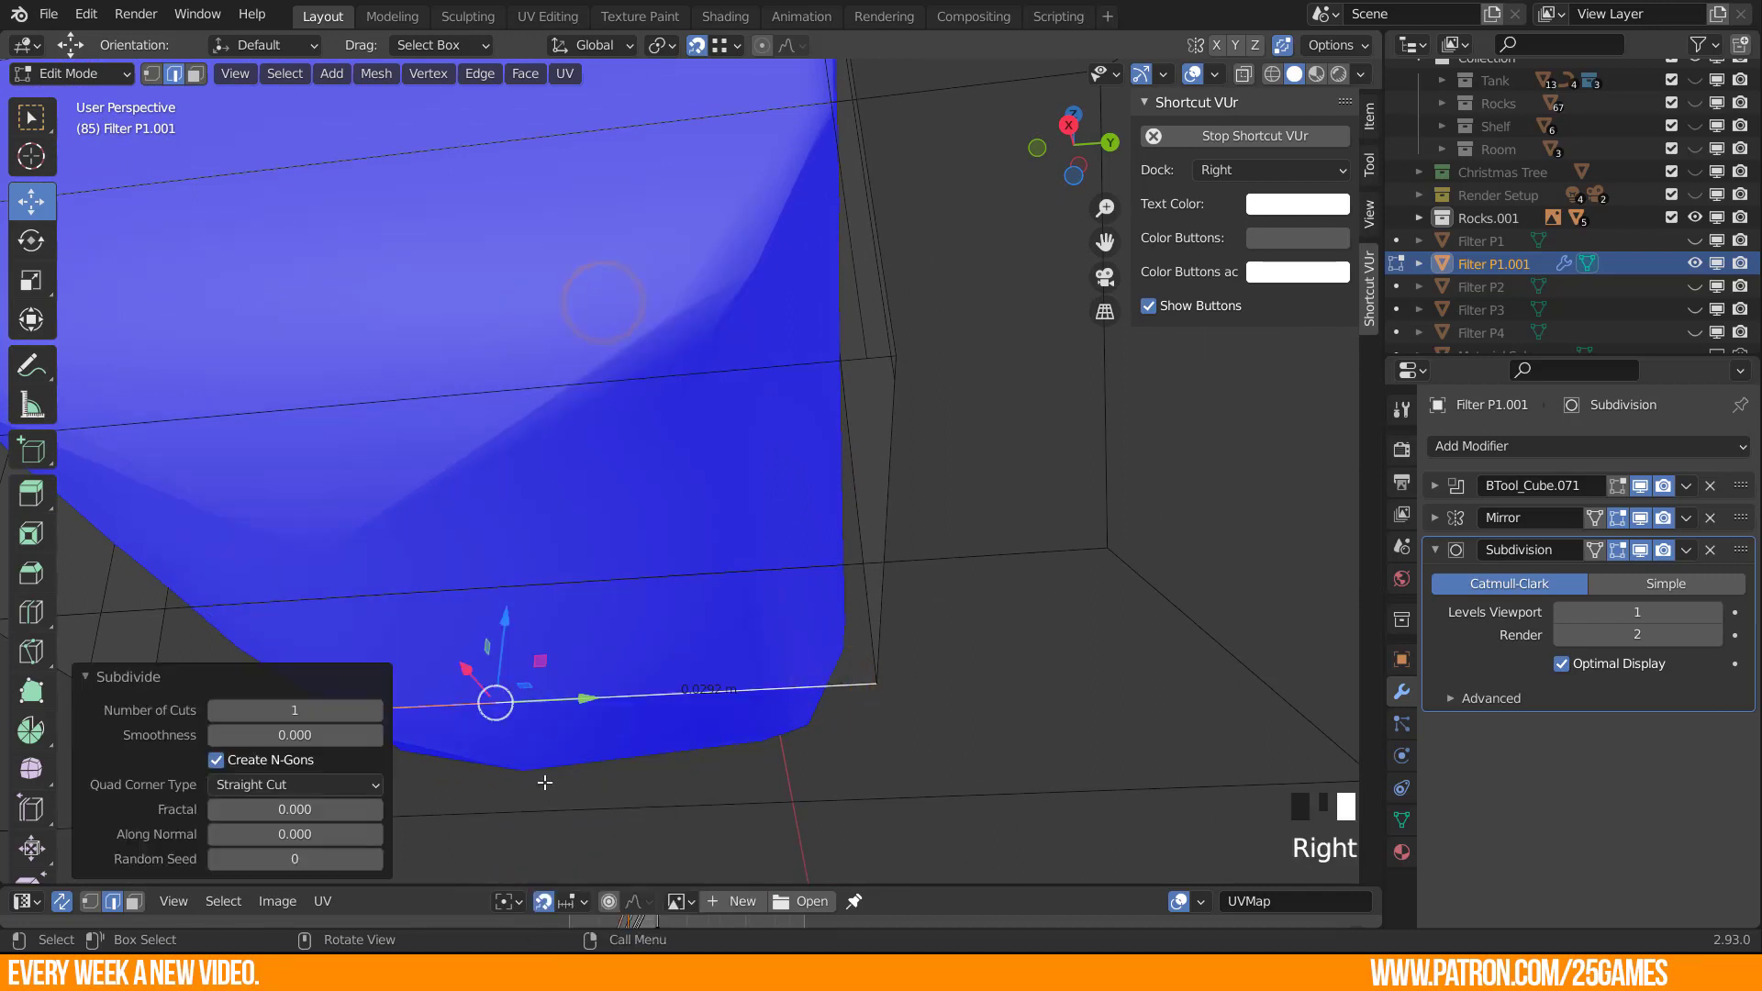
# Move the new midpoint vertex along the Y axis to just beside the corner of the bottom face.
pyautogui.press('1')
pyautogui.click(497, 703)
pyautogui.moveTo(597, 704); pyautogui.dragTo(872, 624)
# Connect the moved vertex to the matching vertex at the opposite end of the bottom face with a new edge.
pyautogui.moveTo(837, 545); pyautogui.dragTo(871, 449, button='middle')
pyautogui.keyDown('shift'); pyautogui.moveTo(872, 449); pyautogui.dragTo(896, 478, button='middle'); pyautogui.keyUp('shift')
pyautogui.keyDown('shift'); pyautogui.click(921, 370); pyautogui.keyUp('shift')
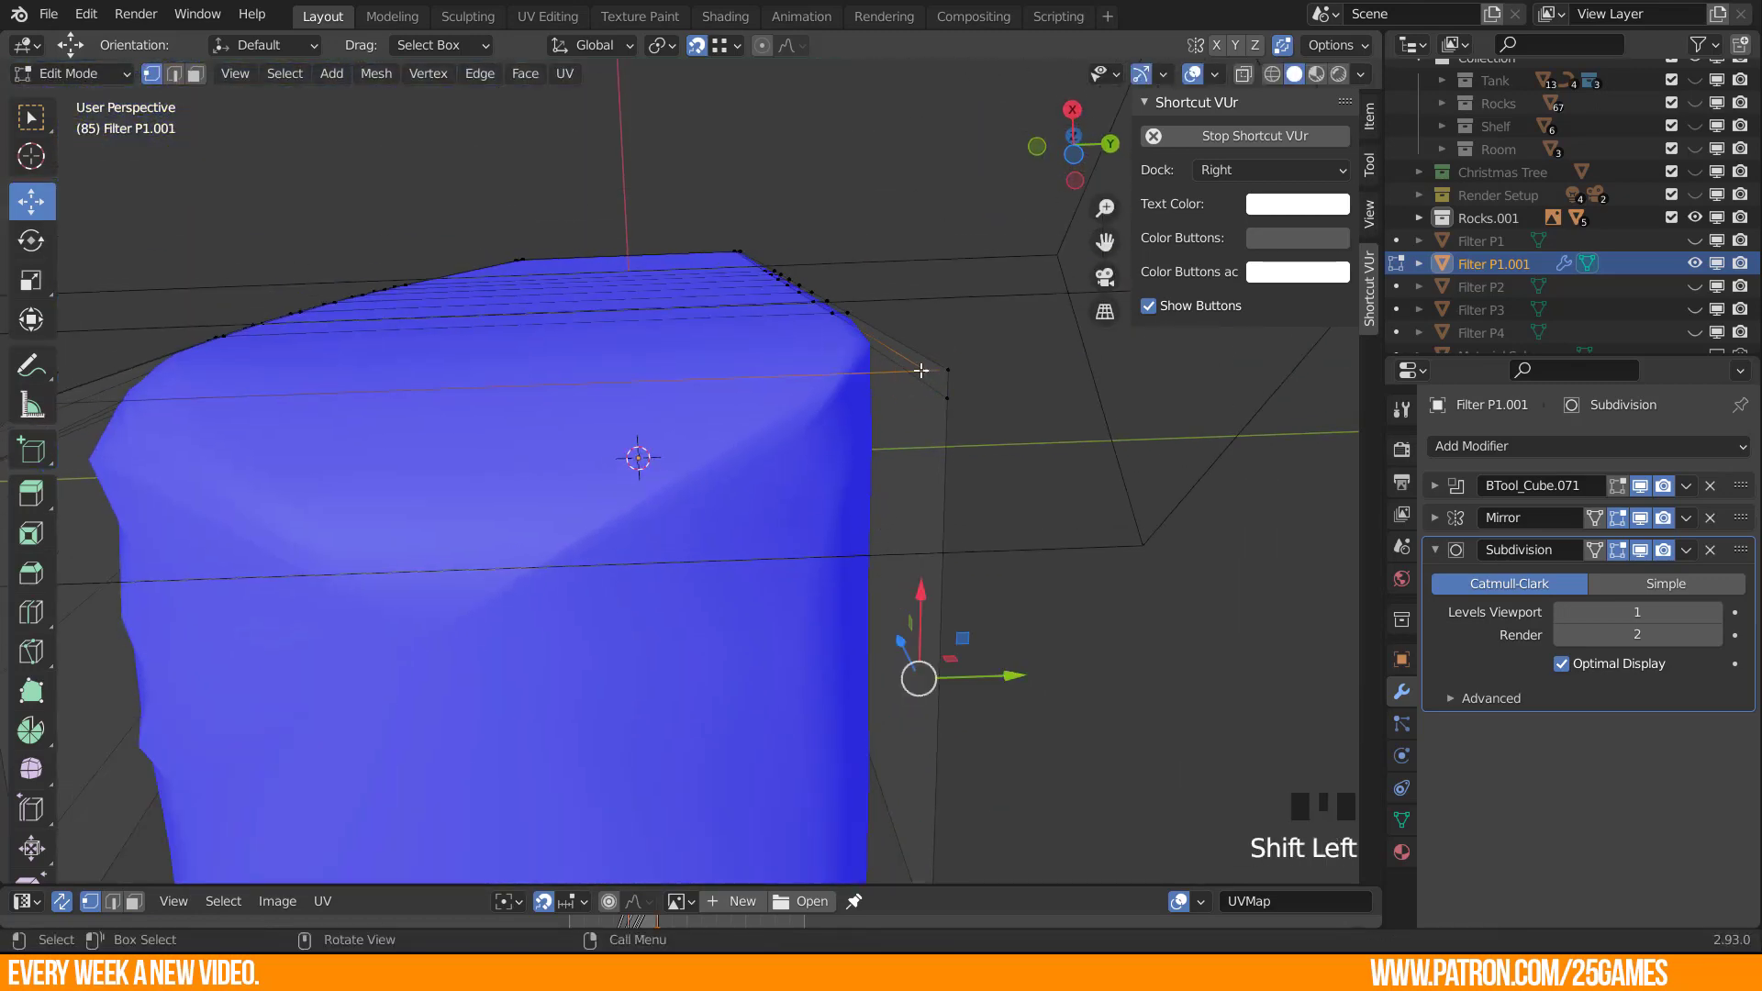
pyautogui.press('j')
pyautogui.scroll(-1, 814, 468)
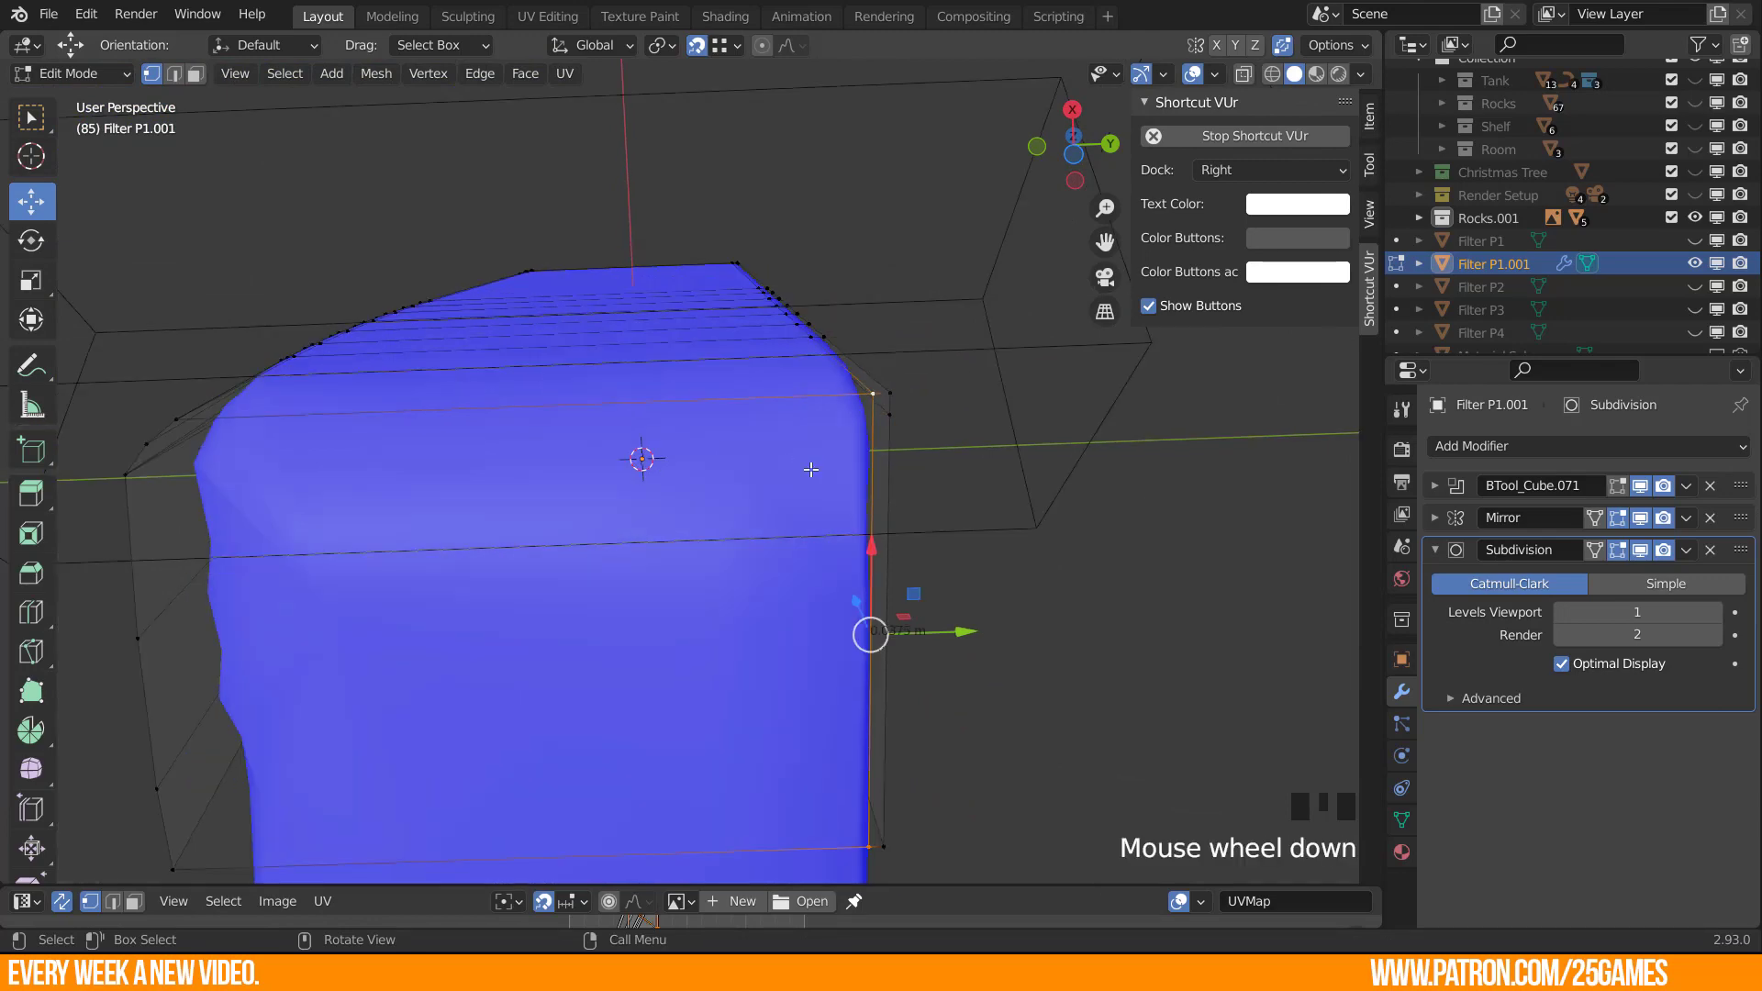
# Add a single loop cut around the filter's sides and slide it close to the bottom edge, with a factor of -0.923.
pyautogui.moveTo(814, 468); pyautogui.dragTo(743, 642, button='middle')
pyautogui.keyDown('shift'); pyautogui.moveTo(743, 643); pyautogui.dragTo(674, 528, button='middle'); pyautogui.keyUp('shift')
pyautogui.moveTo(674, 527); pyautogui.dragTo(816, 454, button='middle')
pyautogui.scroll(2, 700, 511)
pyautogui.keyDown('shift'); pyautogui.moveTo(533, 456); pyautogui.dragTo(649, 511, button='middle'); pyautogui.keyUp('shift')
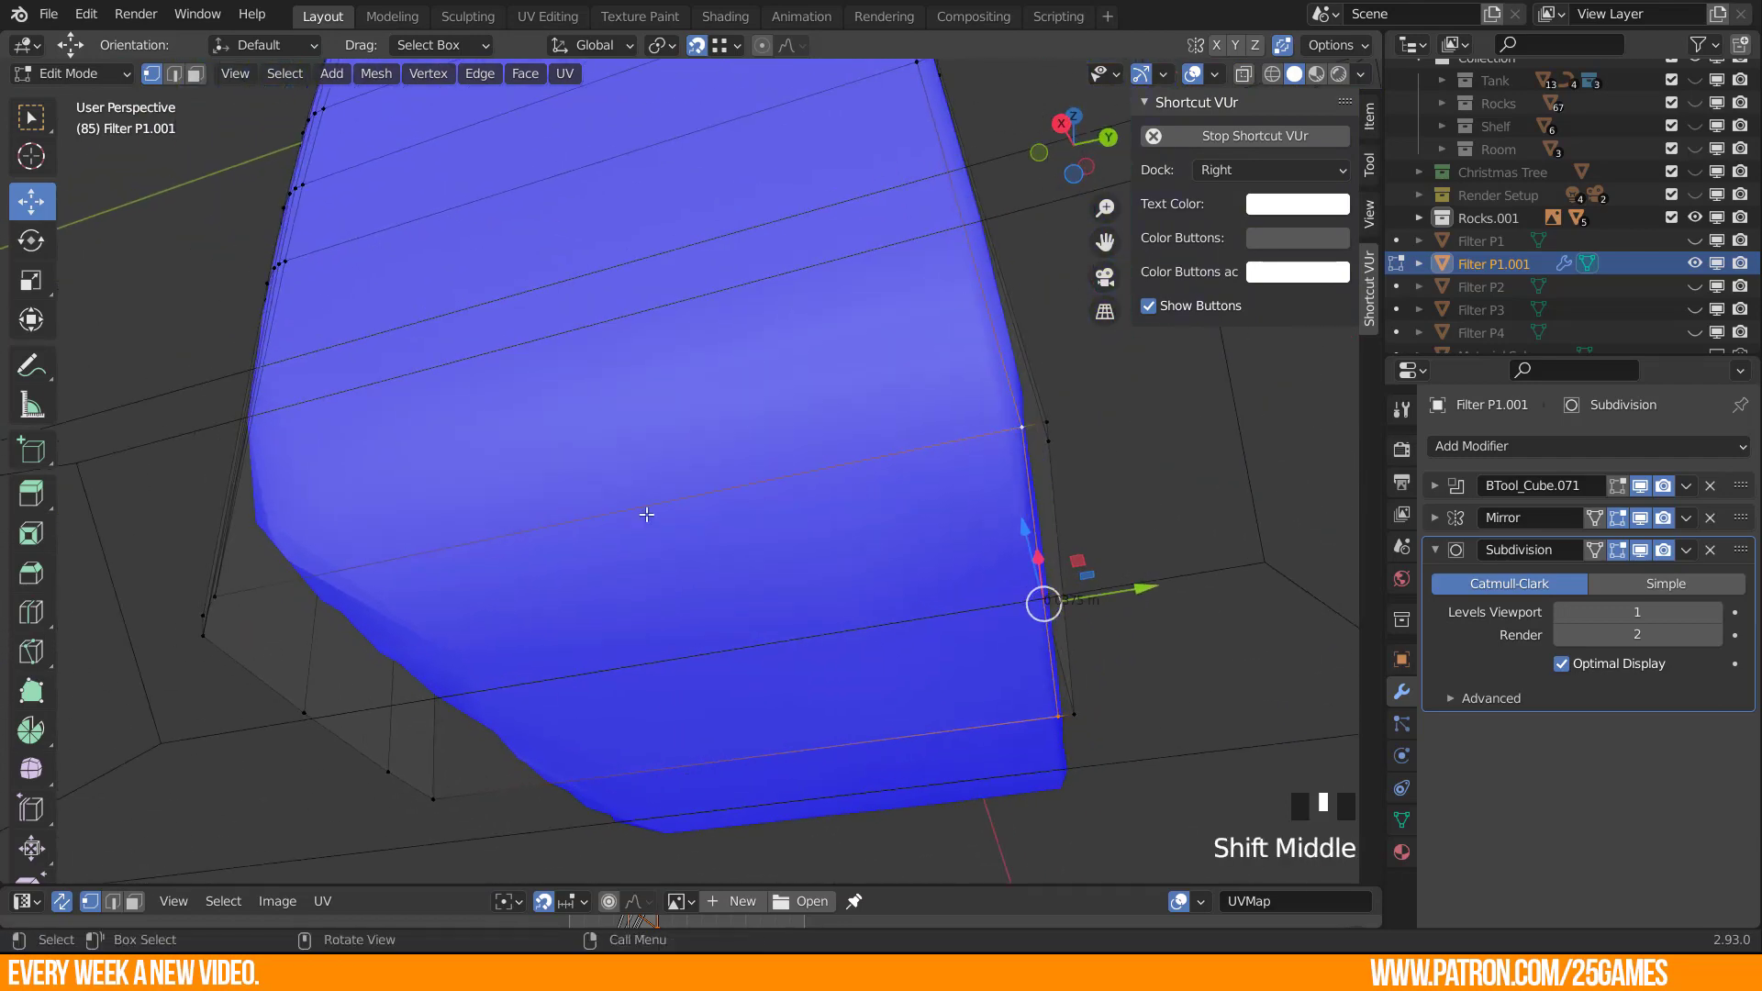
pyautogui.moveTo(477, 551); pyautogui.dragTo(505, 572, button='middle')
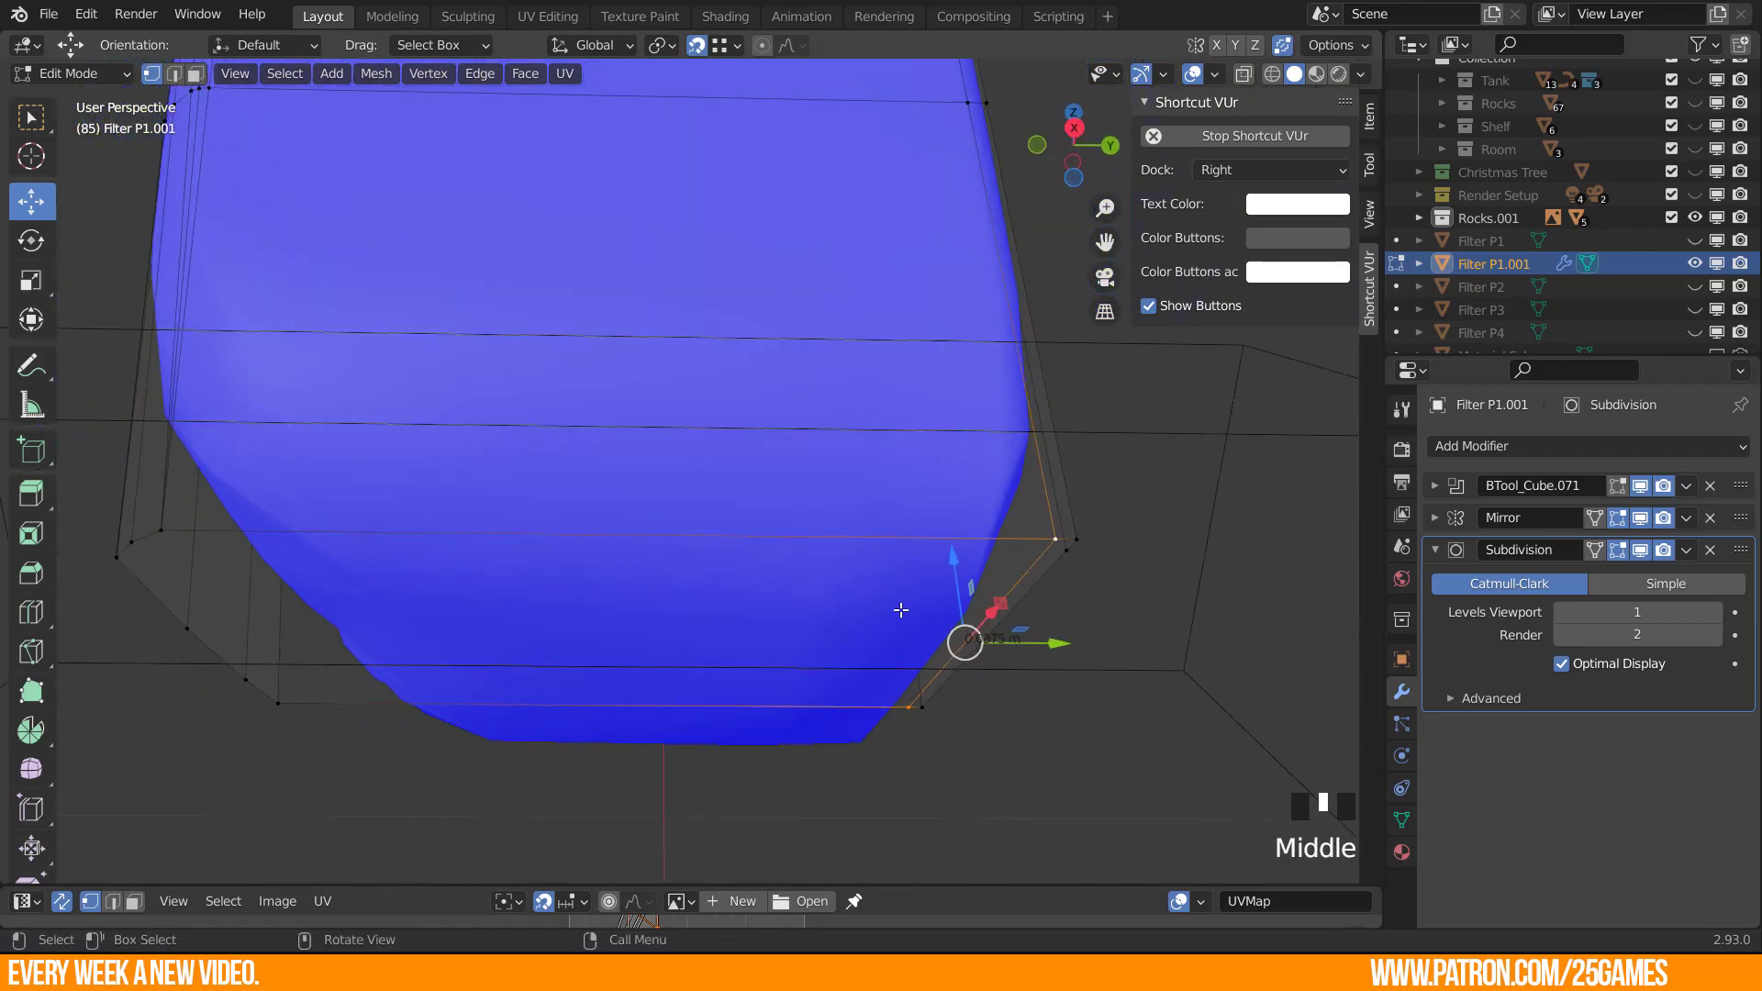
pyautogui.moveTo(902, 612); pyautogui.dragTo(884, 578, button='middle')
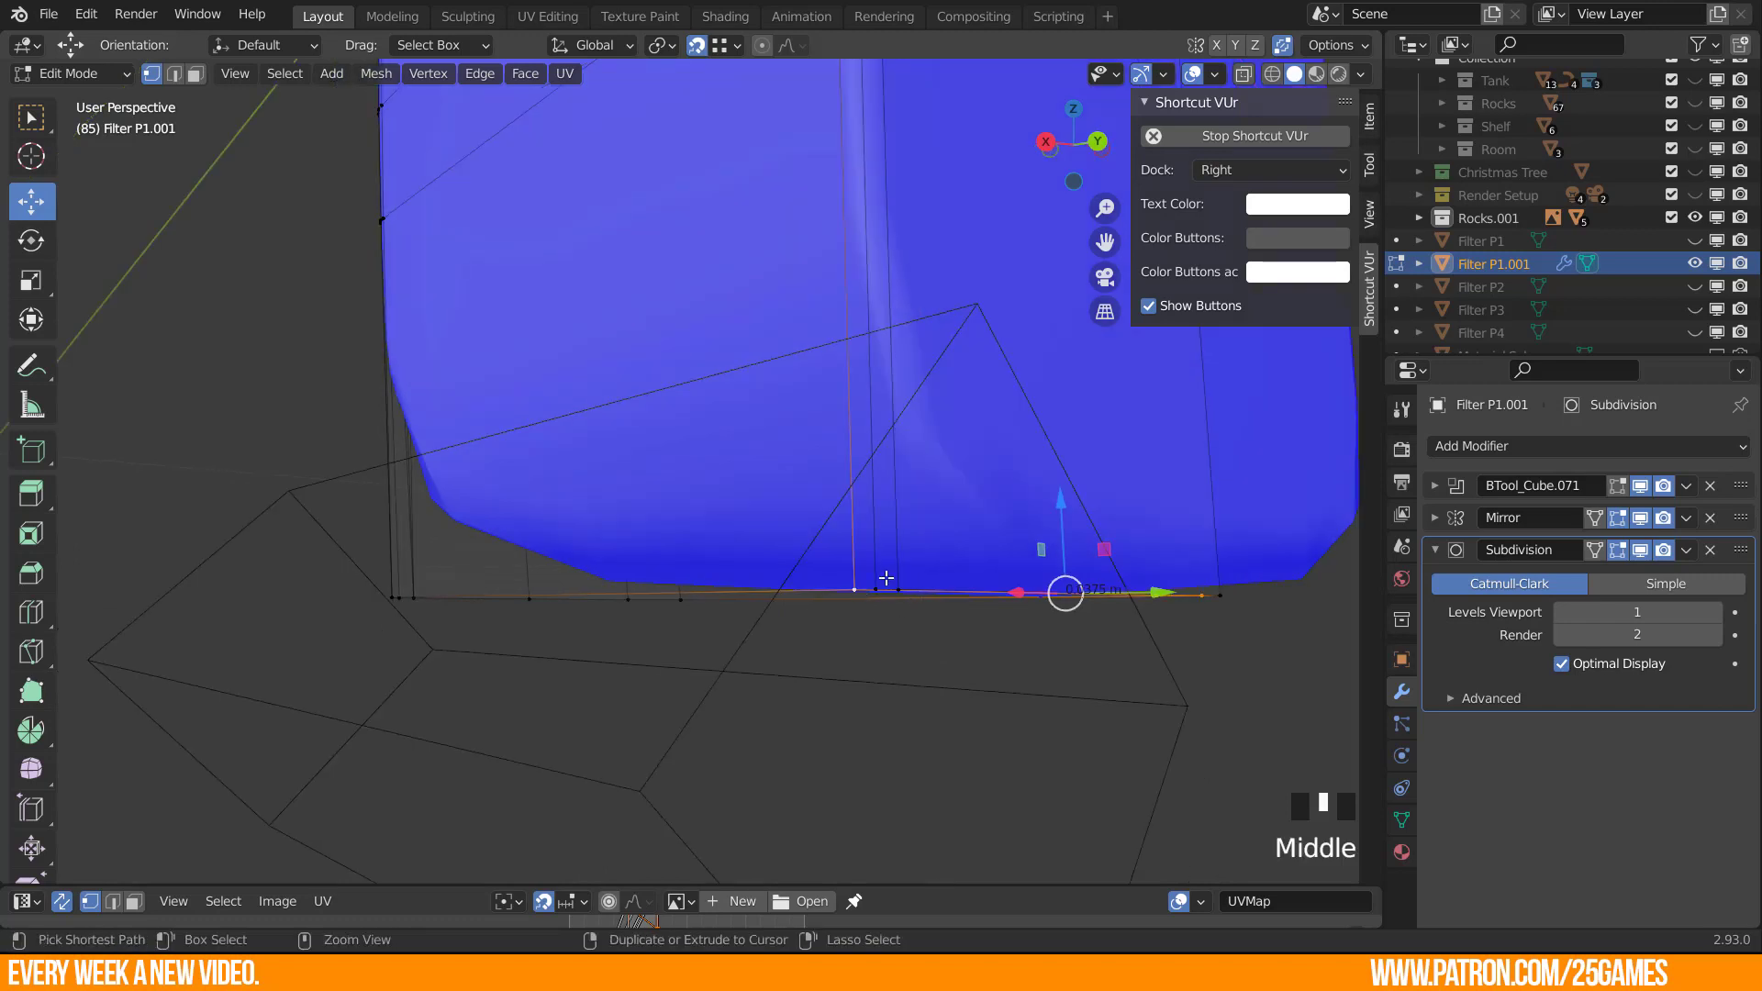
pyautogui.hotkey('ctrl', 'r')
pyautogui.click(892, 569)
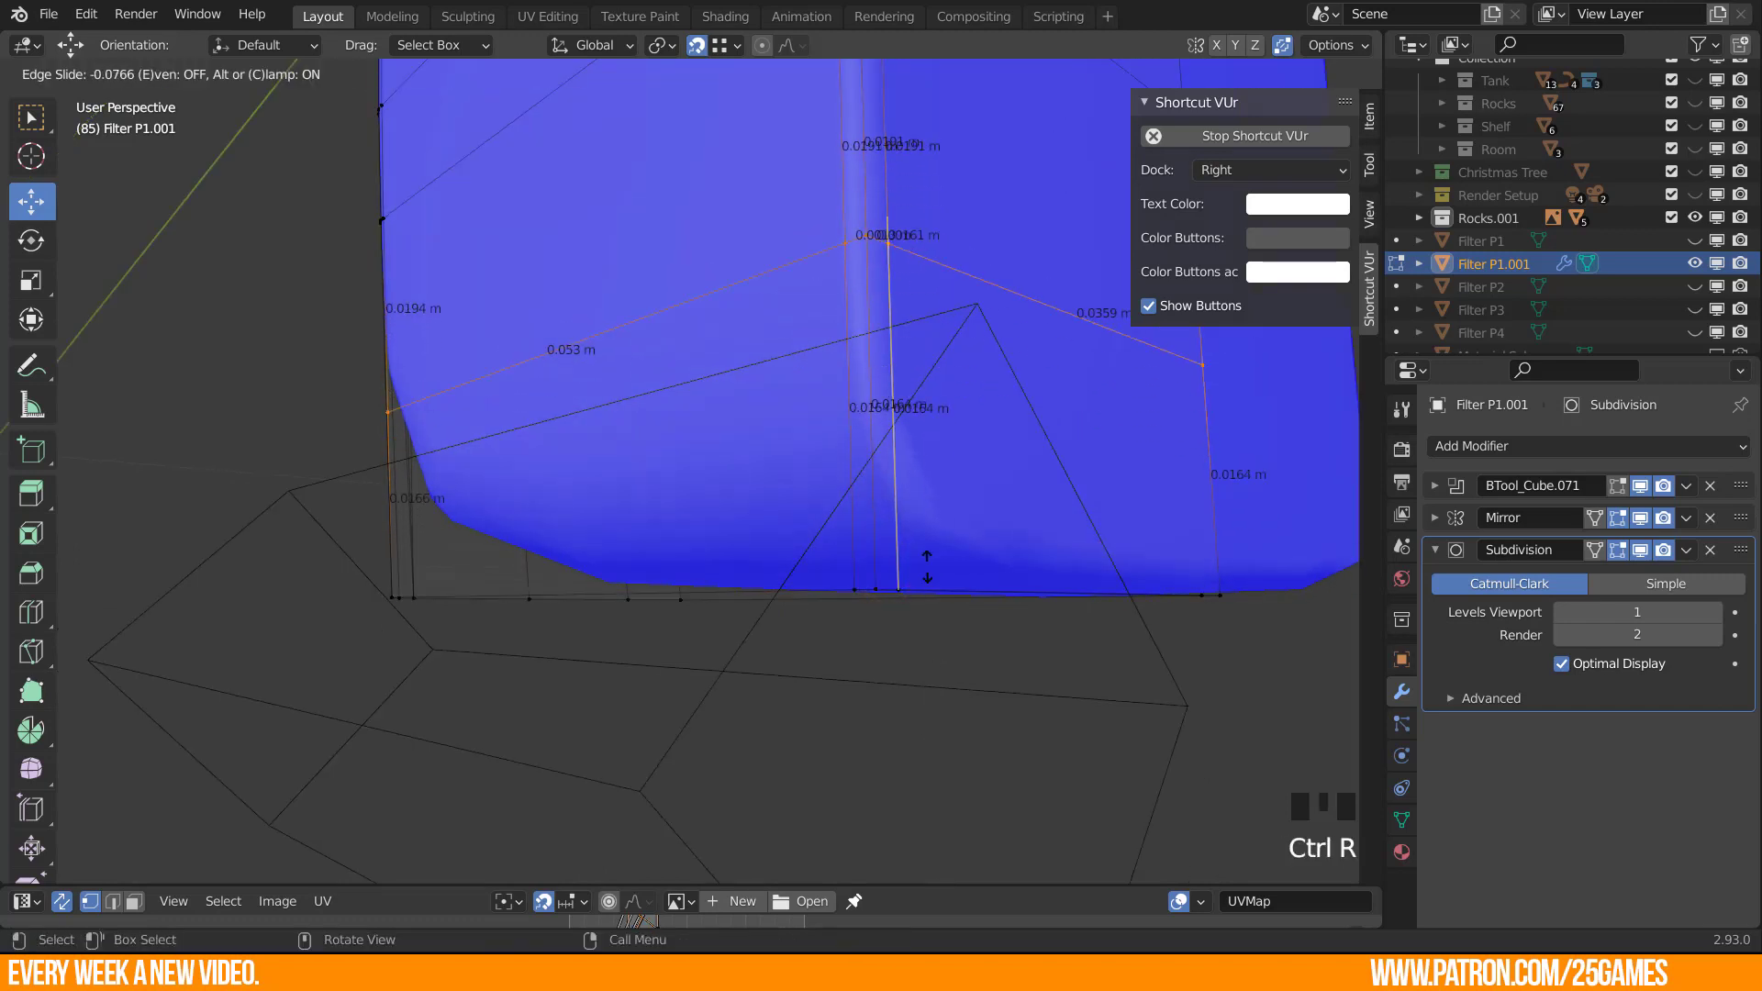
pyautogui.click(989, 75)
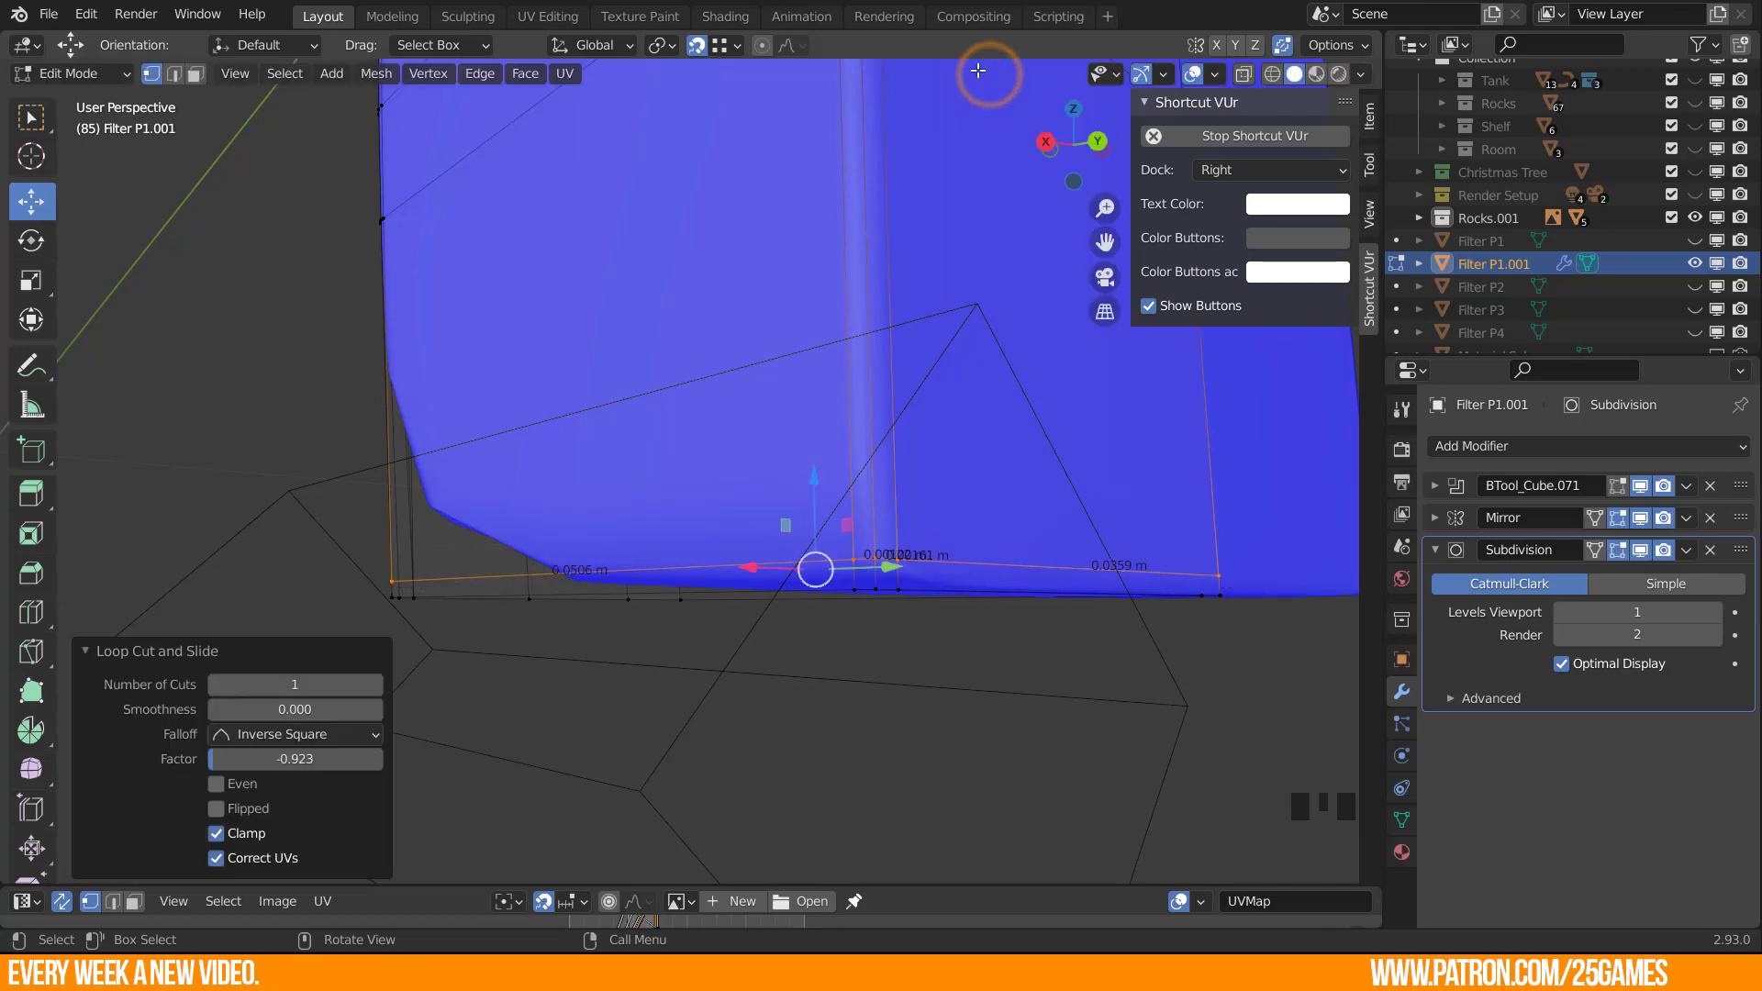
# Return to object mode and move the BTool_Cube.071 boolean modifier below the Mirror and Subdivision modifiers.
pyautogui.scroll(-1, 987, 664)
pyautogui.moveTo(867, 569); pyautogui.dragTo(951, 578, button='middle')
pyautogui.press('Tab')
pyautogui.moveTo(514, 439); pyautogui.dragTo(624, 420, button='middle')
pyautogui.moveTo(862, 365); pyautogui.dragTo(697, 496, button='middle')
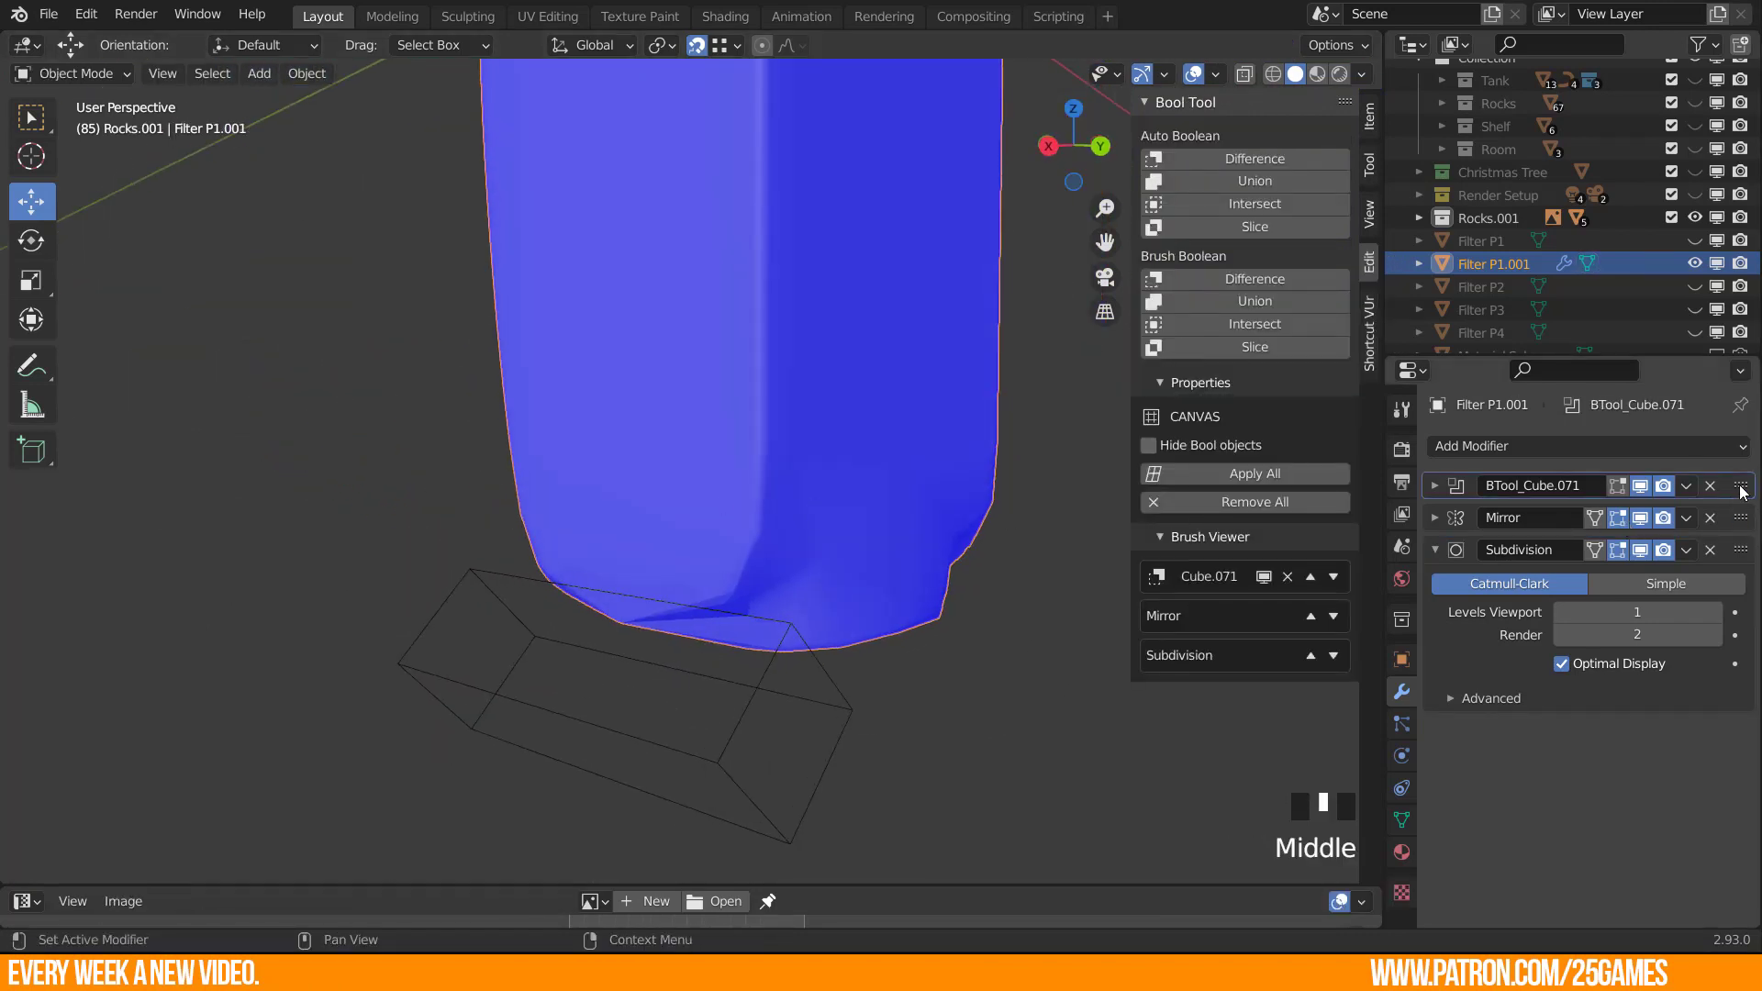
pyautogui.moveTo(1740, 488); pyautogui.dragTo(1747, 713)
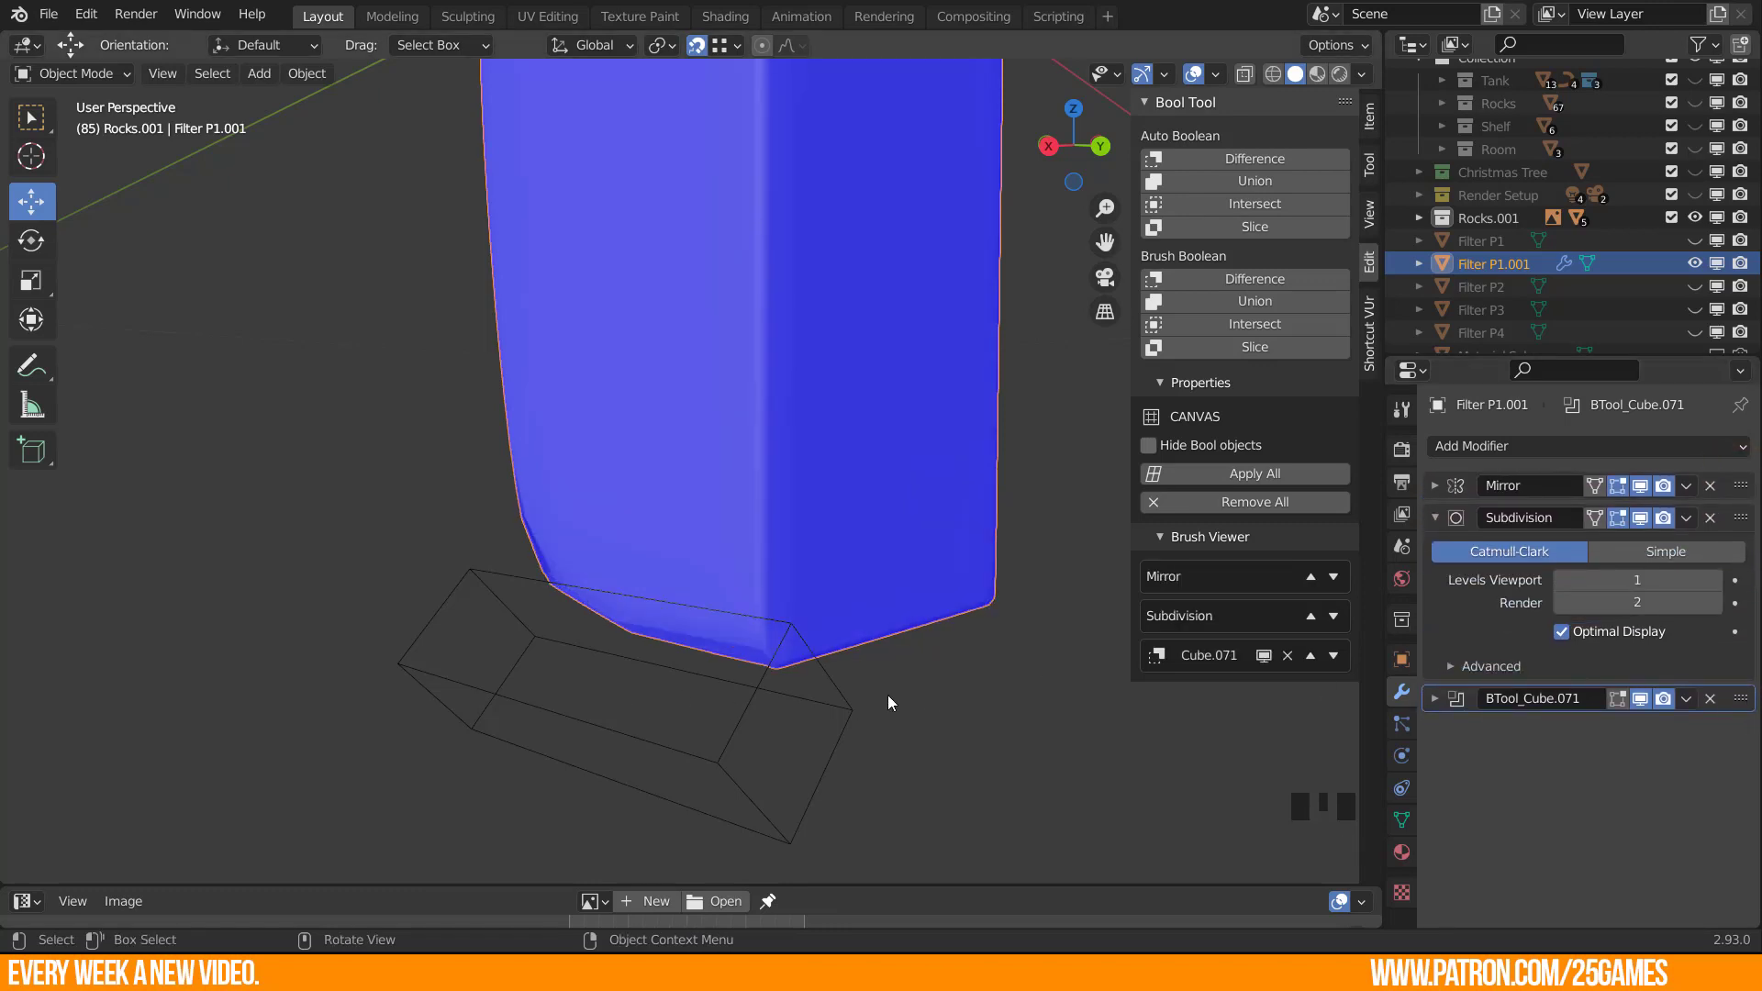
pyautogui.moveTo(888, 695); pyautogui.dragTo(527, 587, button='middle')
# Re-enter edit mode, select the bottom face's Y-direction edge, and turn off the Subdivision modifier's viewport display.
pyautogui.press('Tab')
pyautogui.scroll(2, 458, 622)
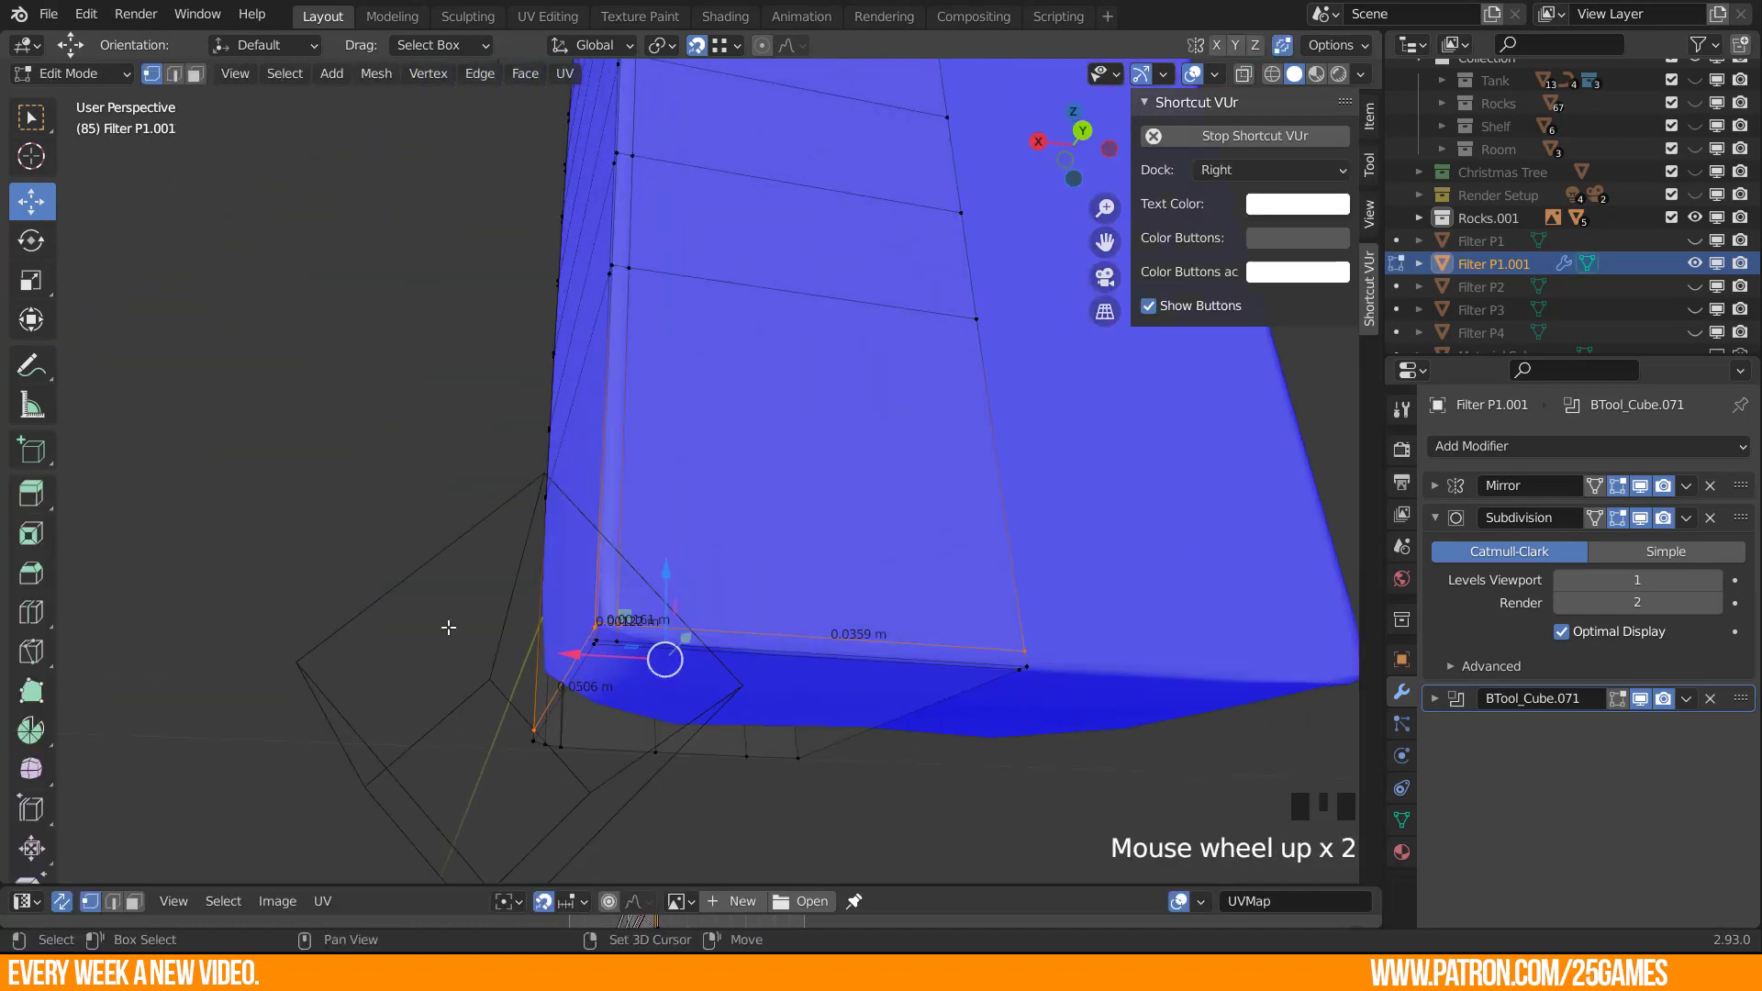
pyautogui.keyDown('shift'); pyautogui.moveTo(449, 628); pyautogui.dragTo(459, 554, button='middle'); pyautogui.keyUp('shift')
pyautogui.moveTo(458, 554); pyautogui.dragTo(587, 573, button='middle')
pyautogui.scroll(2, 613, 707)
pyautogui.keyDown('shift'); pyautogui.moveTo(599, 706); pyautogui.dragTo(339, 429, button='middle'); pyautogui.keyUp('shift')
pyautogui.moveTo(790, 436); pyautogui.dragTo(669, 428, button='middle')
pyautogui.scroll(-2, 669, 428)
pyautogui.press('2')
pyautogui.click(683, 697)
pyautogui.moveTo(616, 556); pyautogui.dragTo(688, 544, button='middle')
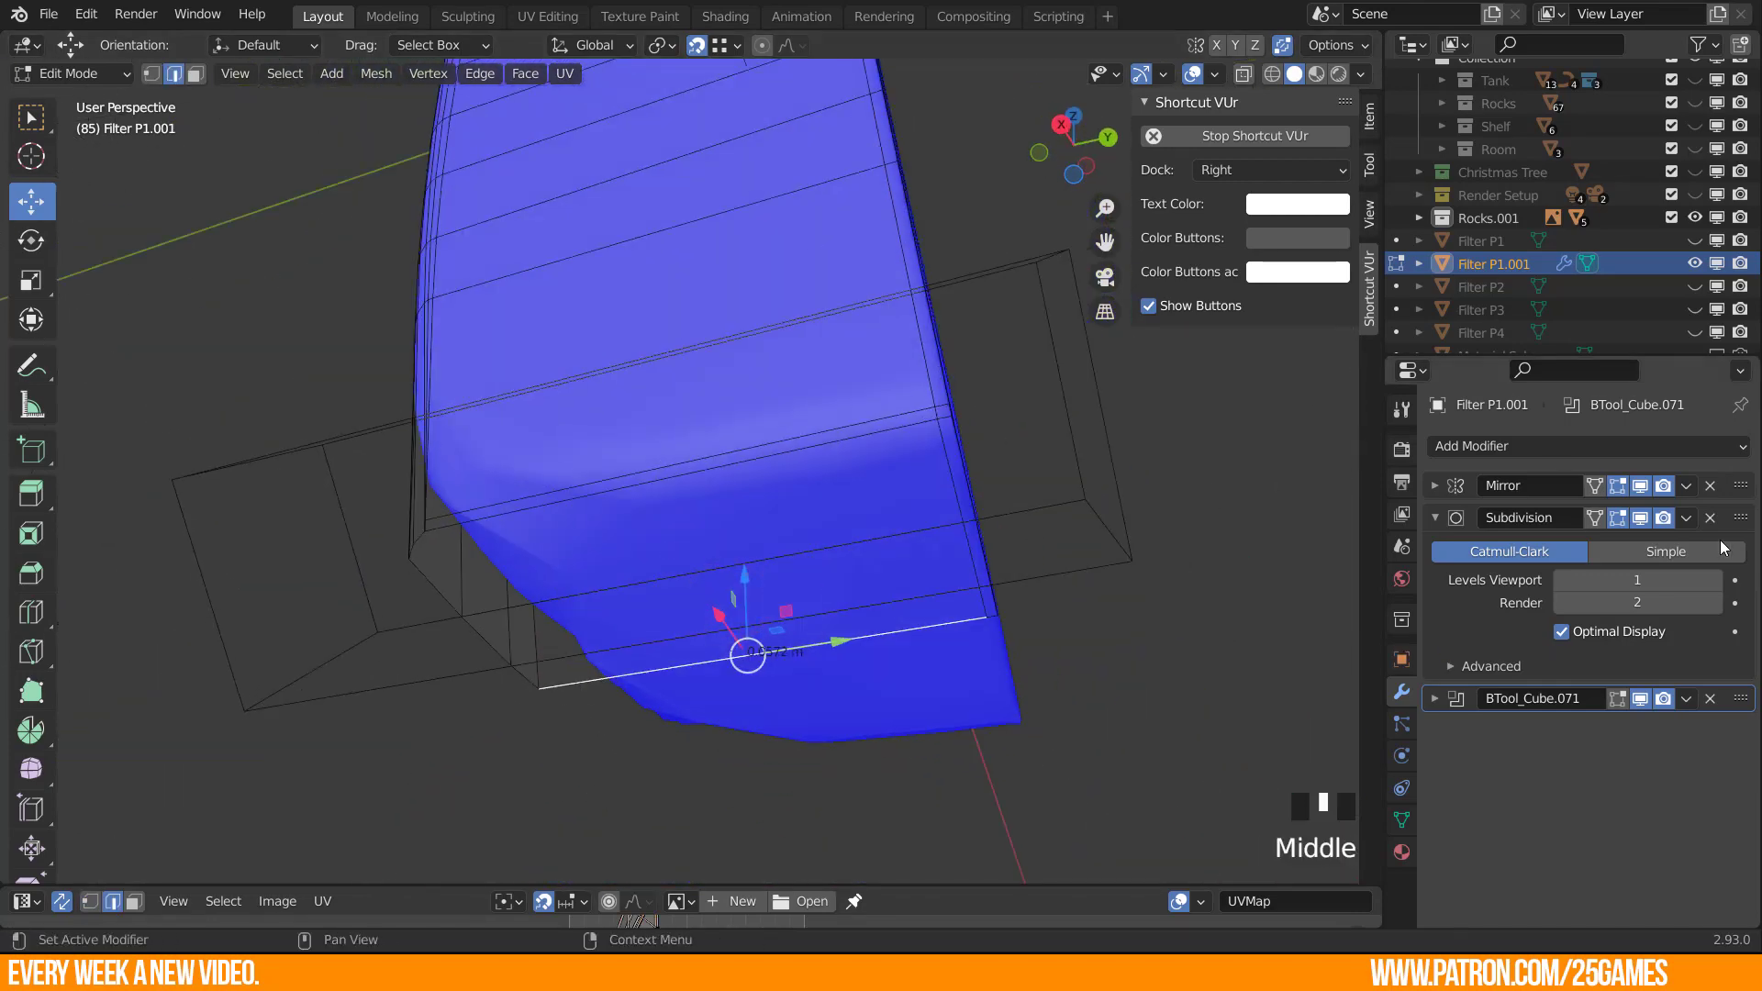
pyautogui.click(1644, 519)
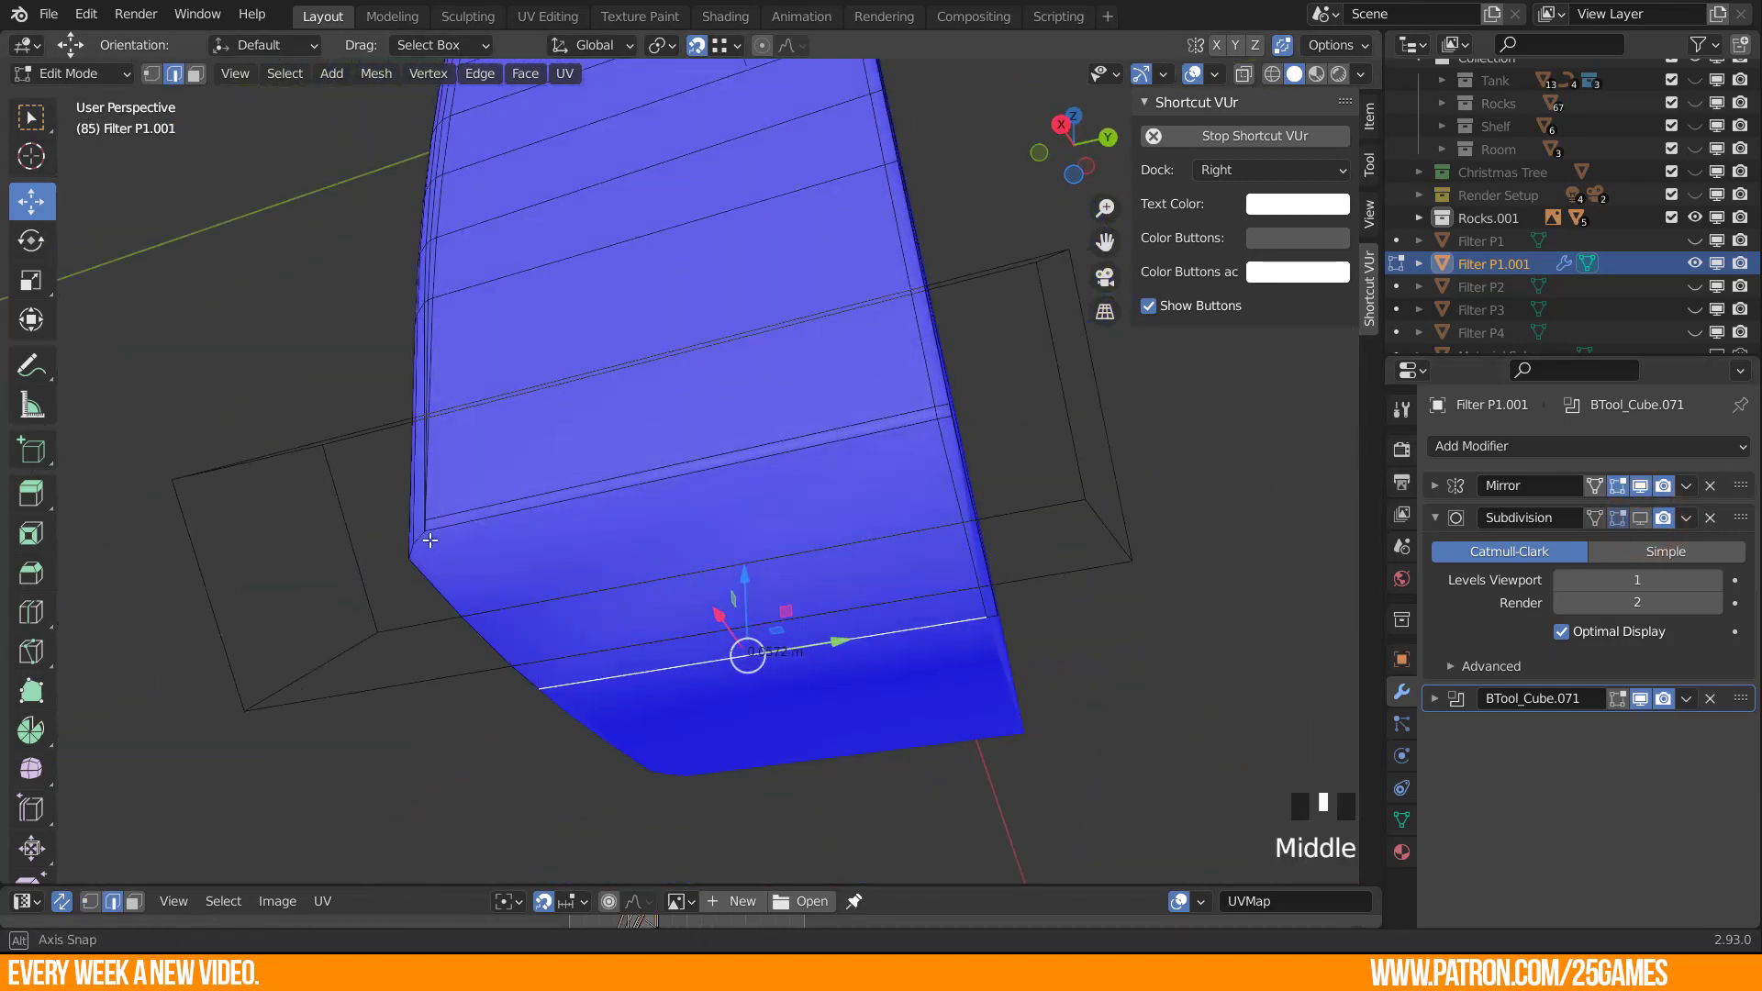
# Switch to face selection and select the large bottom face of the filter.
pyautogui.moveTo(430, 539); pyautogui.dragTo(705, 531, button='middle')
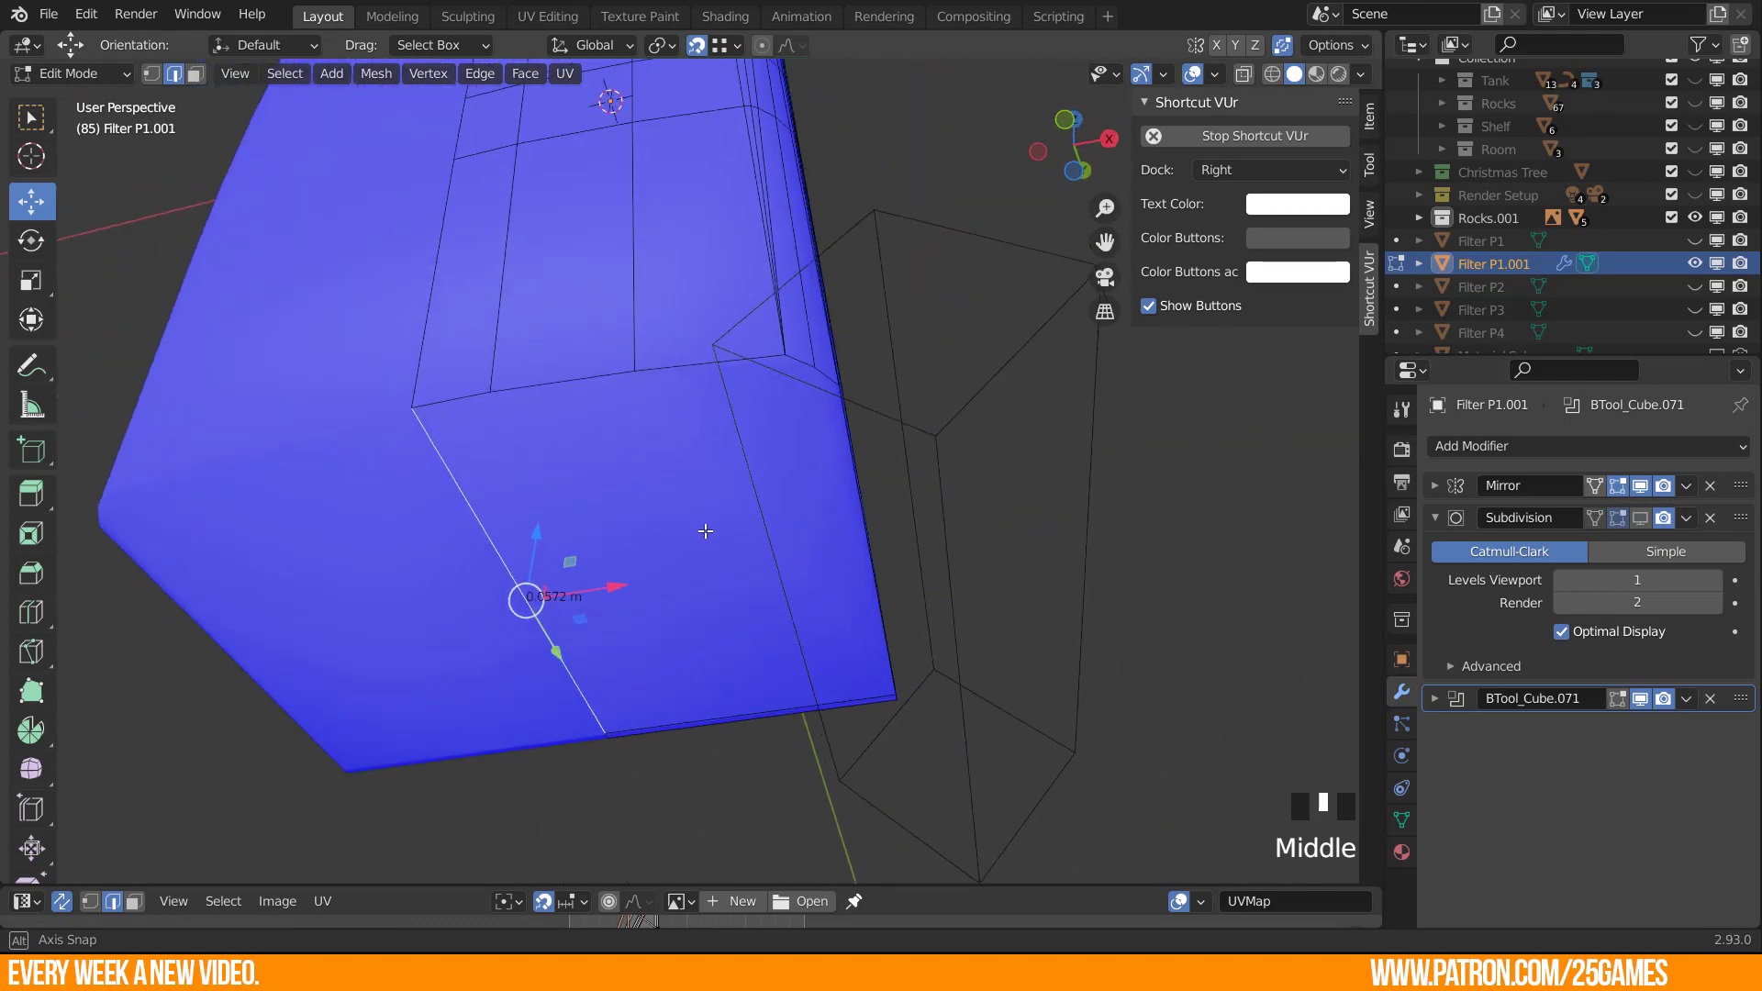
pyautogui.click(570, 443)
pyautogui.press('3')
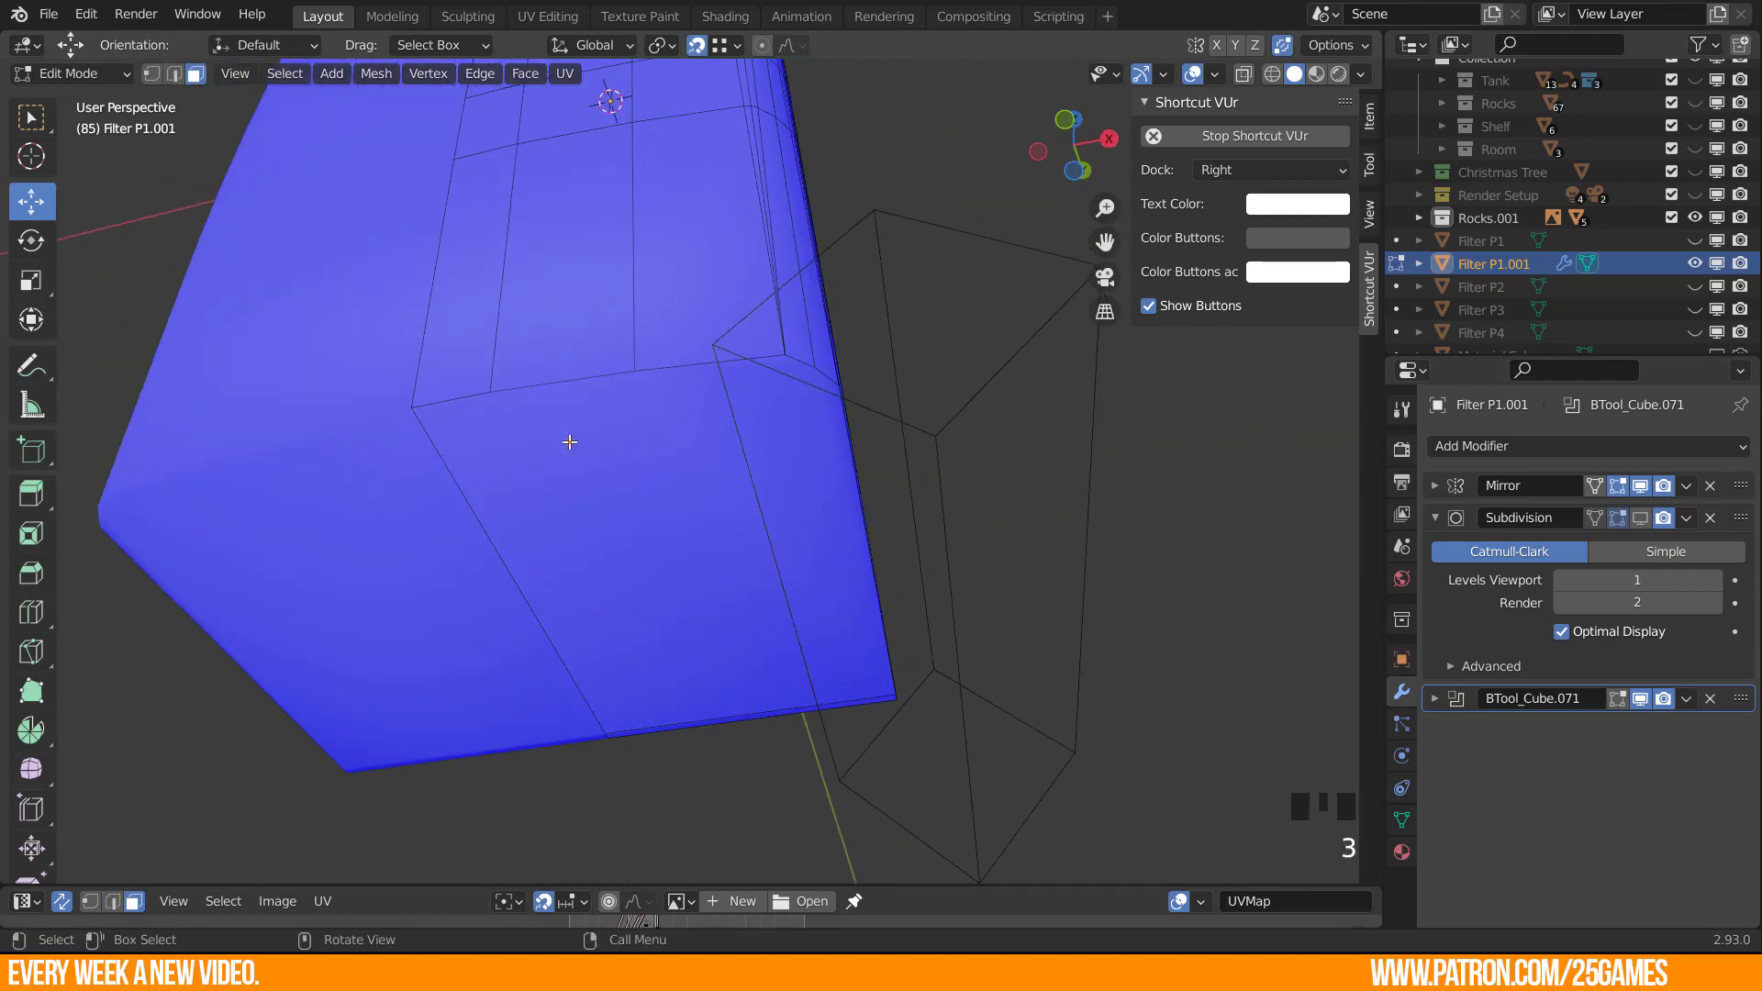
pyautogui.click(569, 444)
# Examine the selected bottom face's corners and surrounding edges from several angles.
pyautogui.moveTo(568, 444); pyautogui.dragTo(531, 512, button='middle')
pyautogui.moveTo(800, 575); pyautogui.dragTo(665, 507, button='middle')
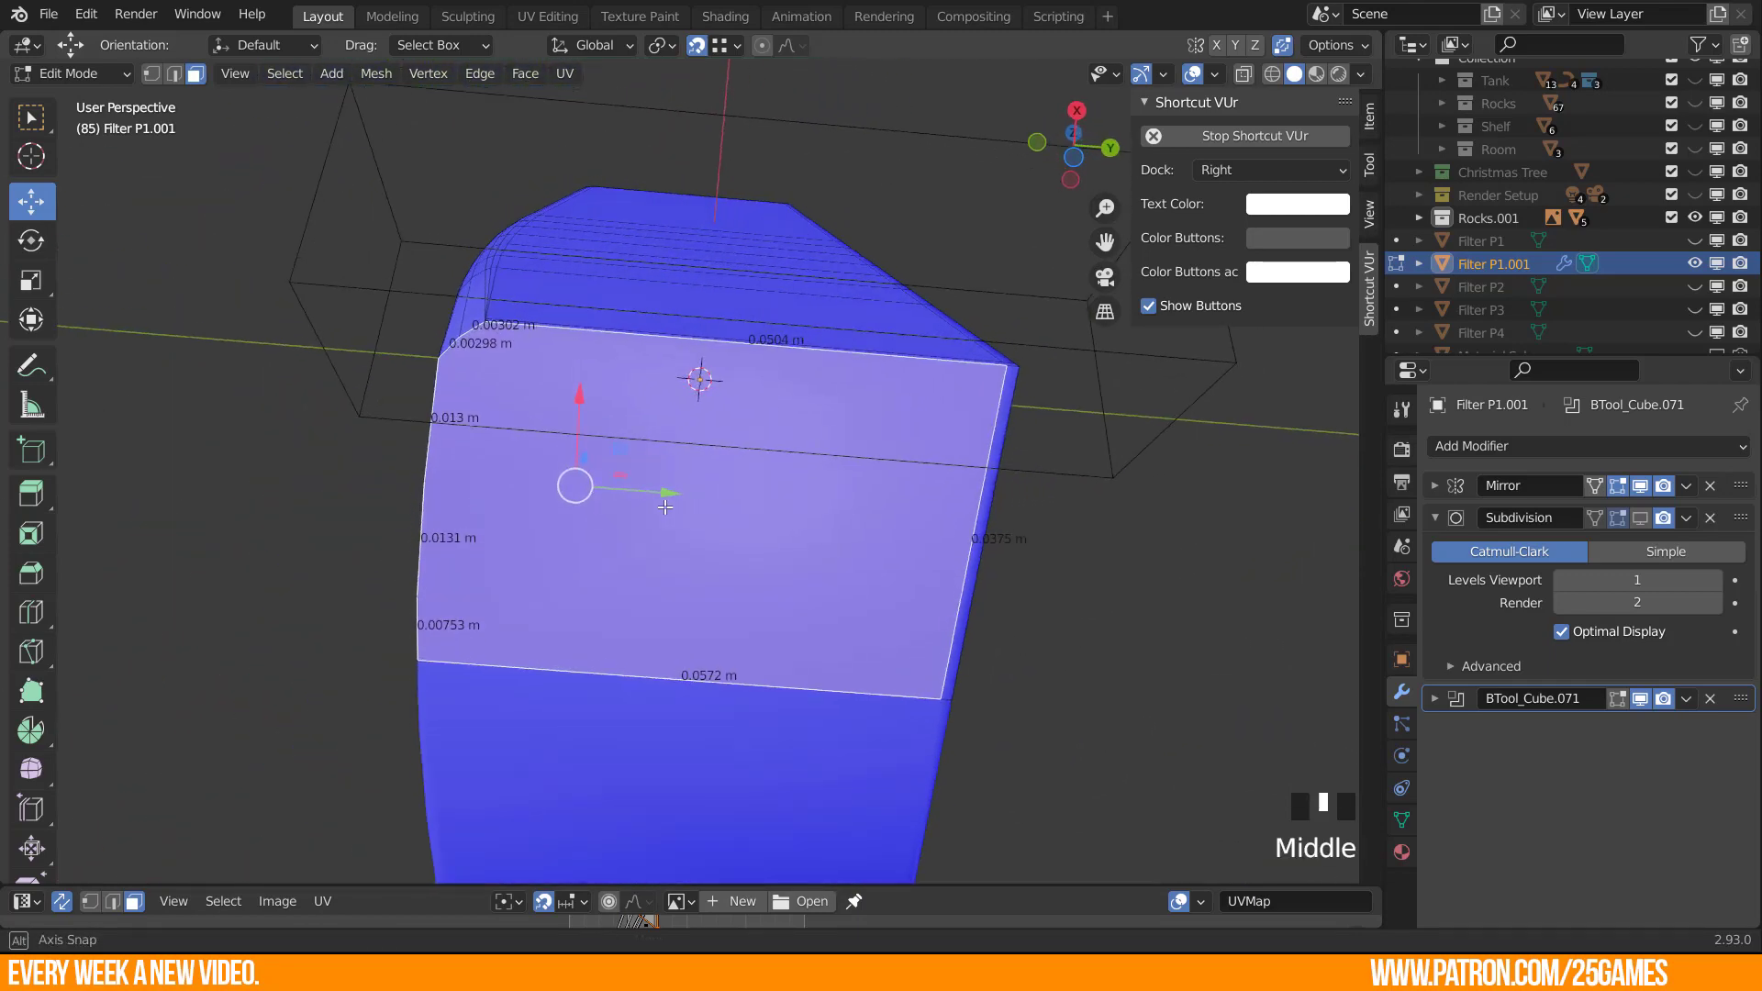
pyautogui.moveTo(1011, 376); pyautogui.dragTo(971, 493, button='middle')
pyautogui.scroll(1, 1002, 410)
pyautogui.keyDown('shift'); pyautogui.moveTo(1057, 389); pyautogui.dragTo(1011, 462, button='middle'); pyautogui.keyUp('shift')
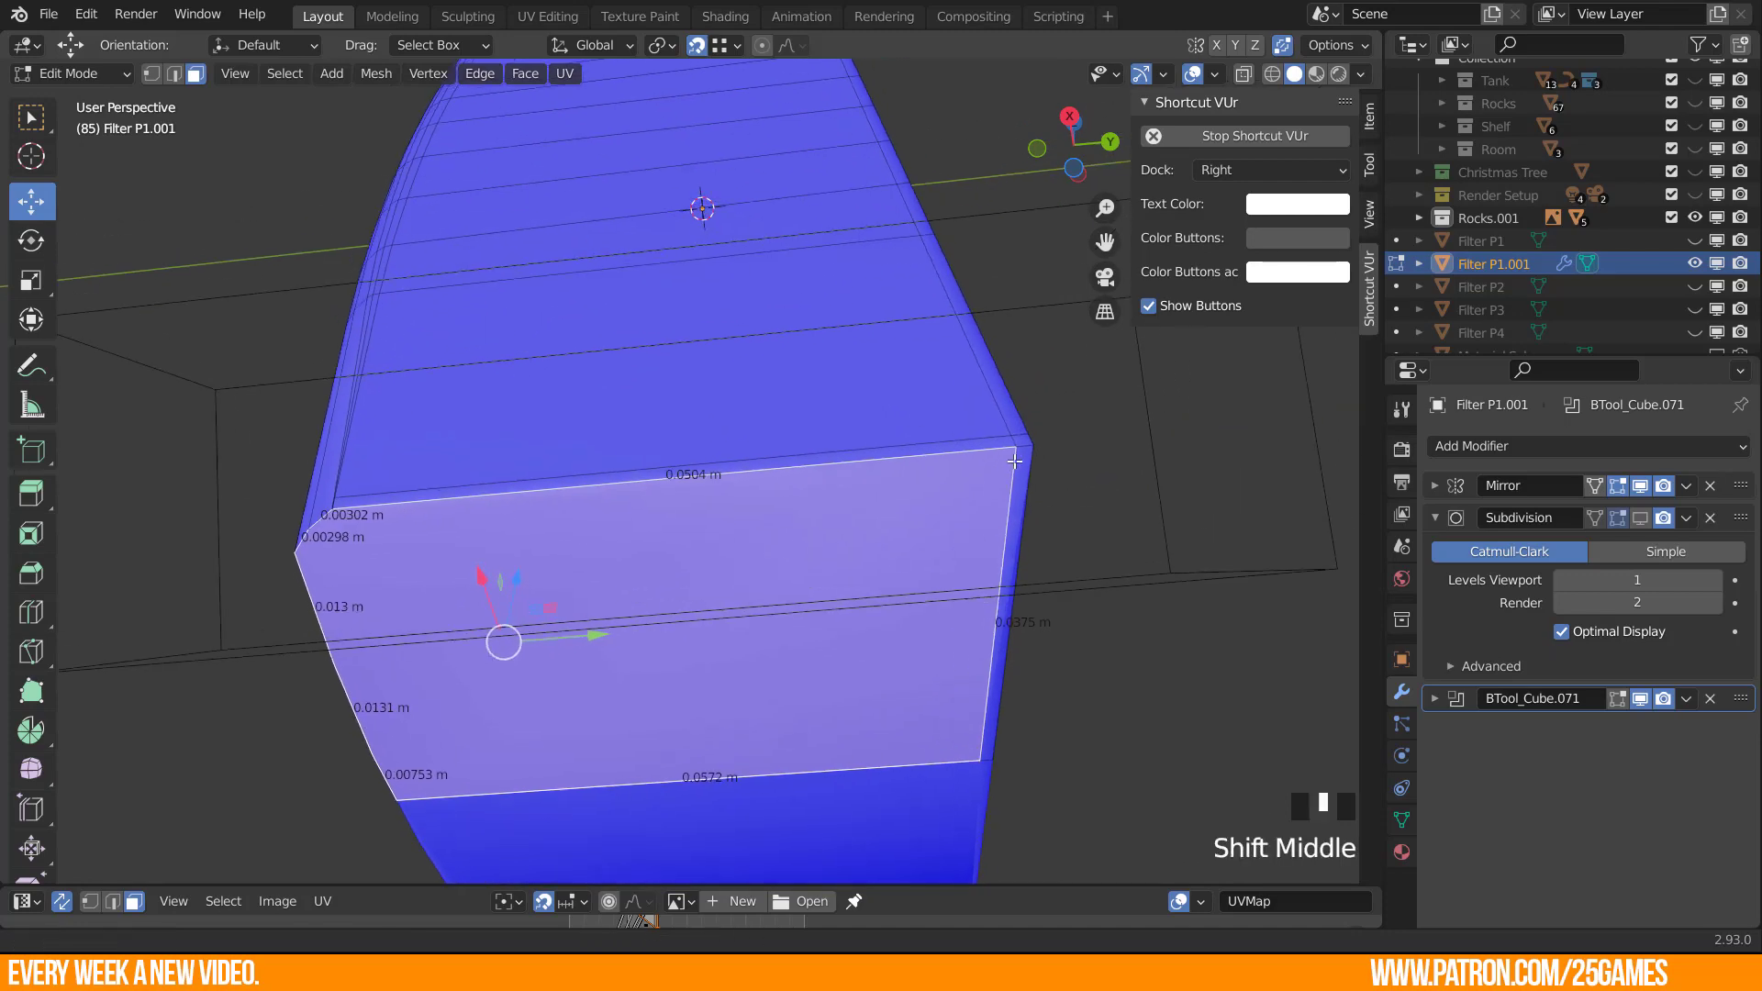
pyautogui.moveTo(906, 502); pyautogui.dragTo(903, 486, button='middle')
pyautogui.moveTo(1008, 420); pyautogui.dragTo(1054, 431, button='middle')
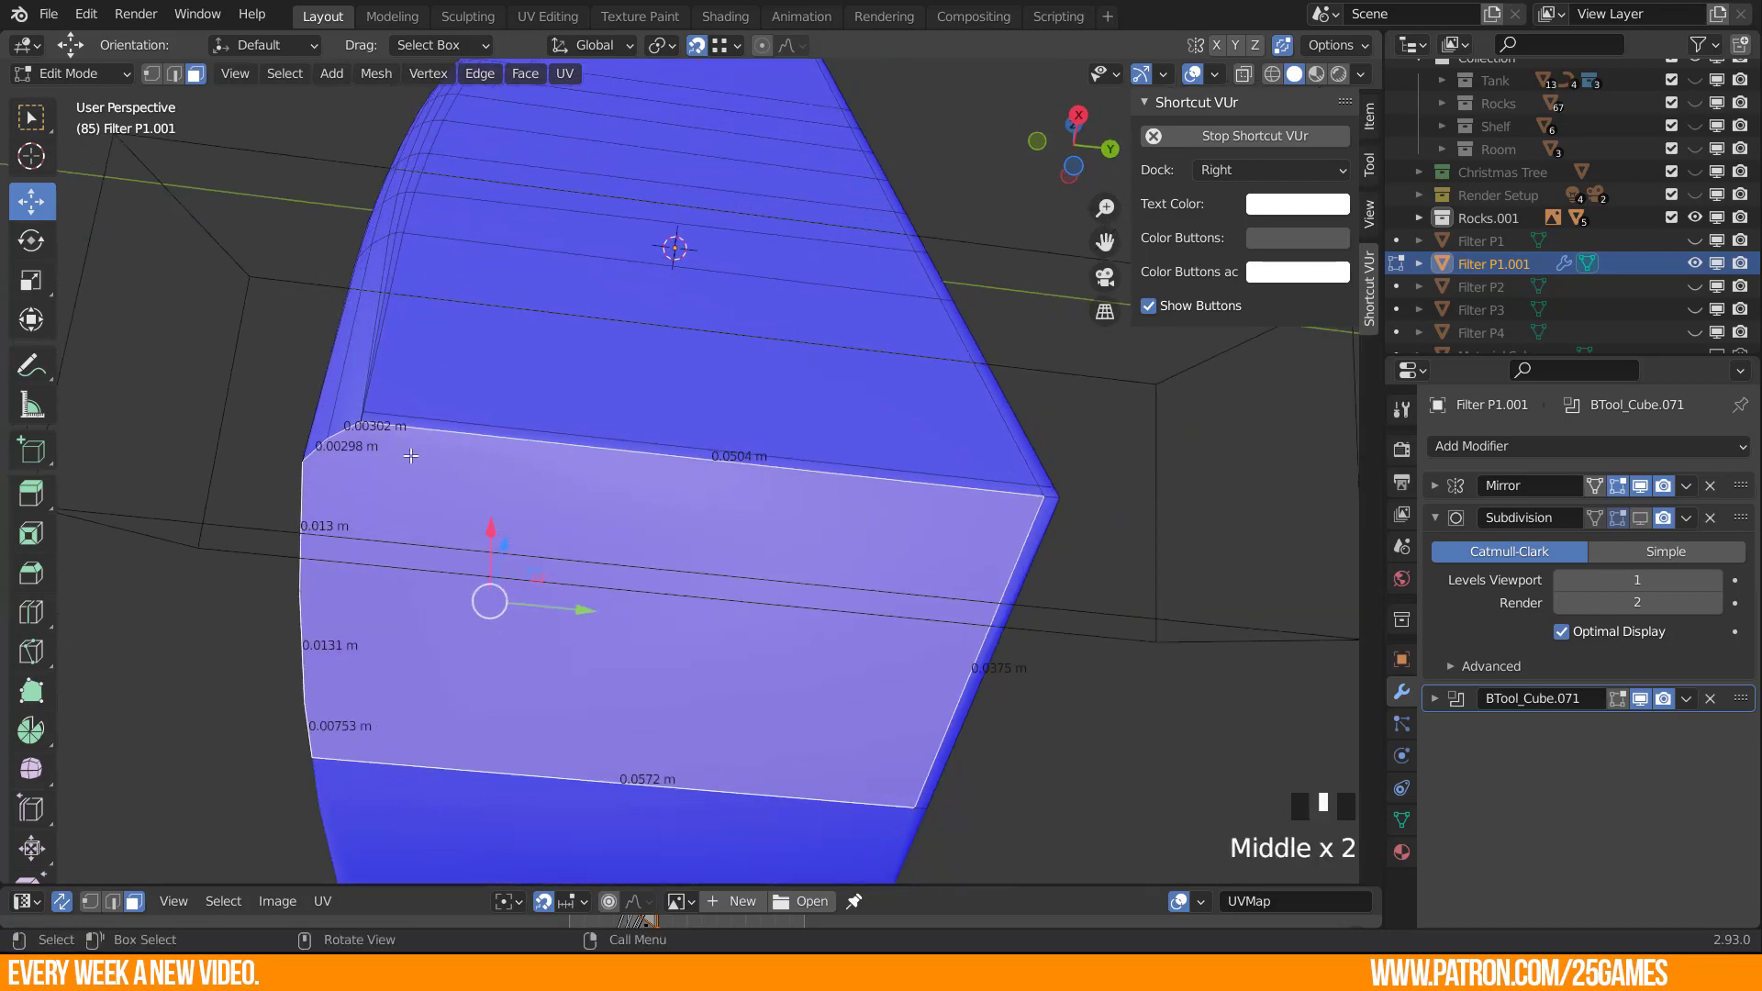
pyautogui.moveTo(313, 646); pyautogui.dragTo(894, 611, button='middle')
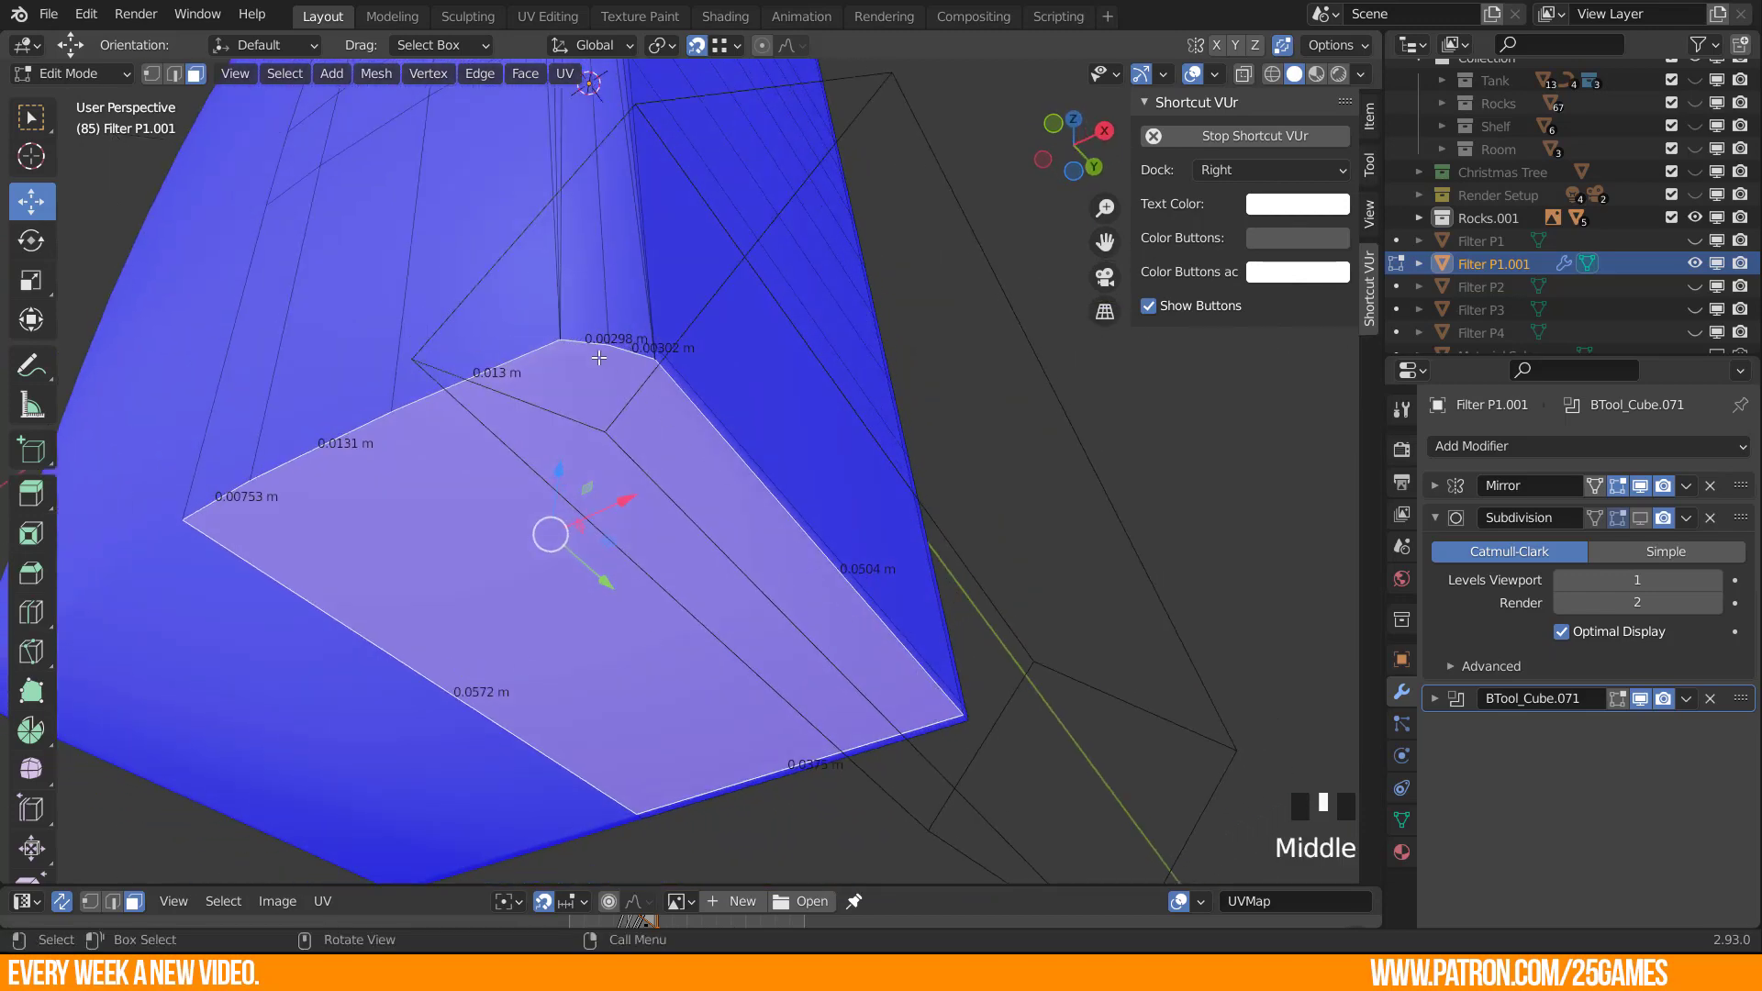
pyautogui.moveTo(599, 357); pyautogui.dragTo(847, 427, button='middle')
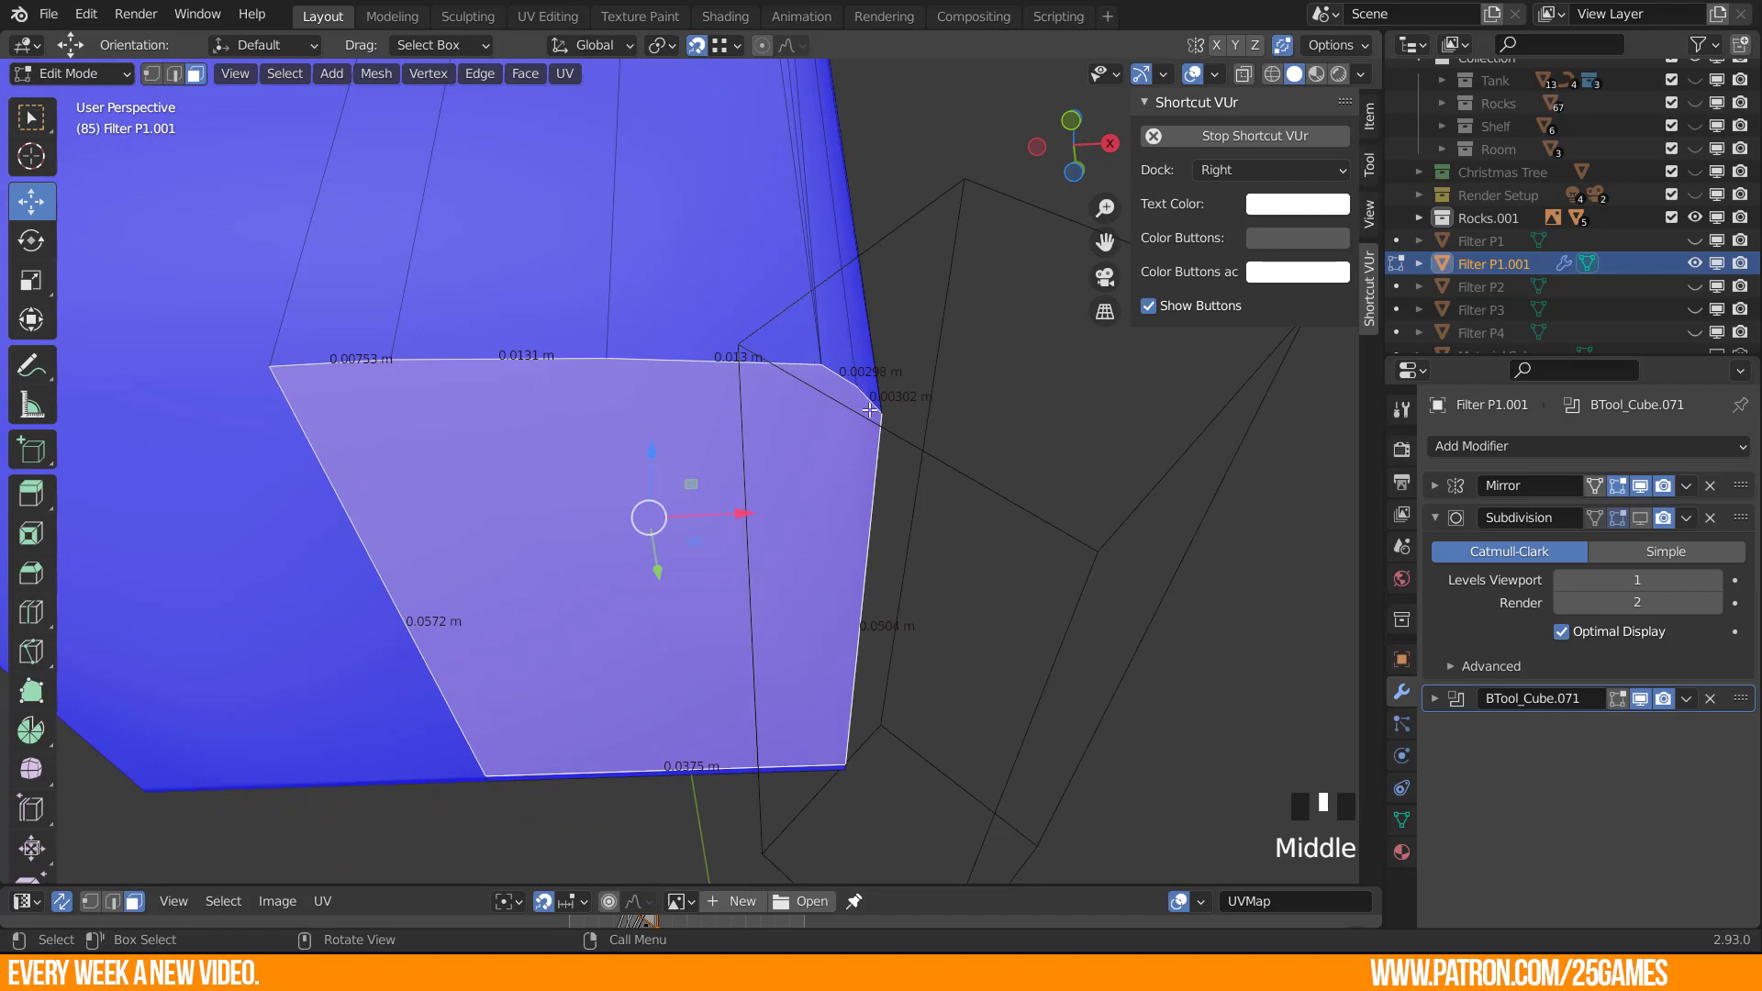
pyautogui.moveTo(338, 392); pyautogui.dragTo(569, 433, button='middle')
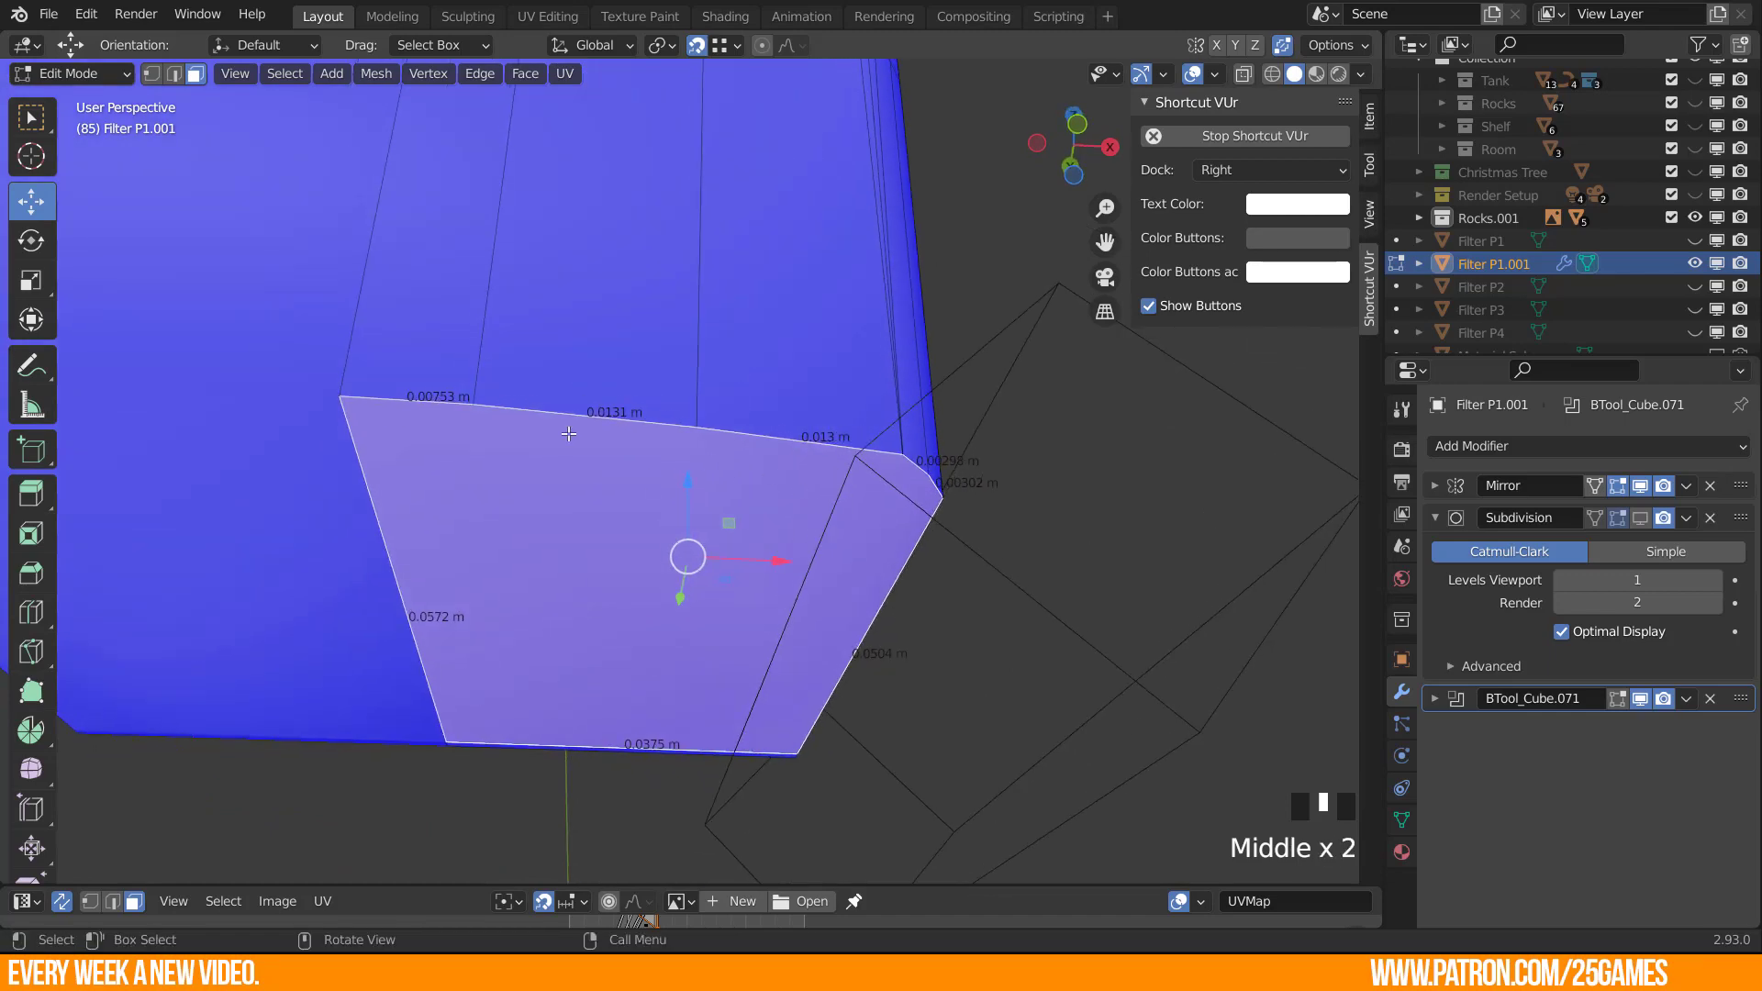
pyautogui.scroll(-1, 624, 547)
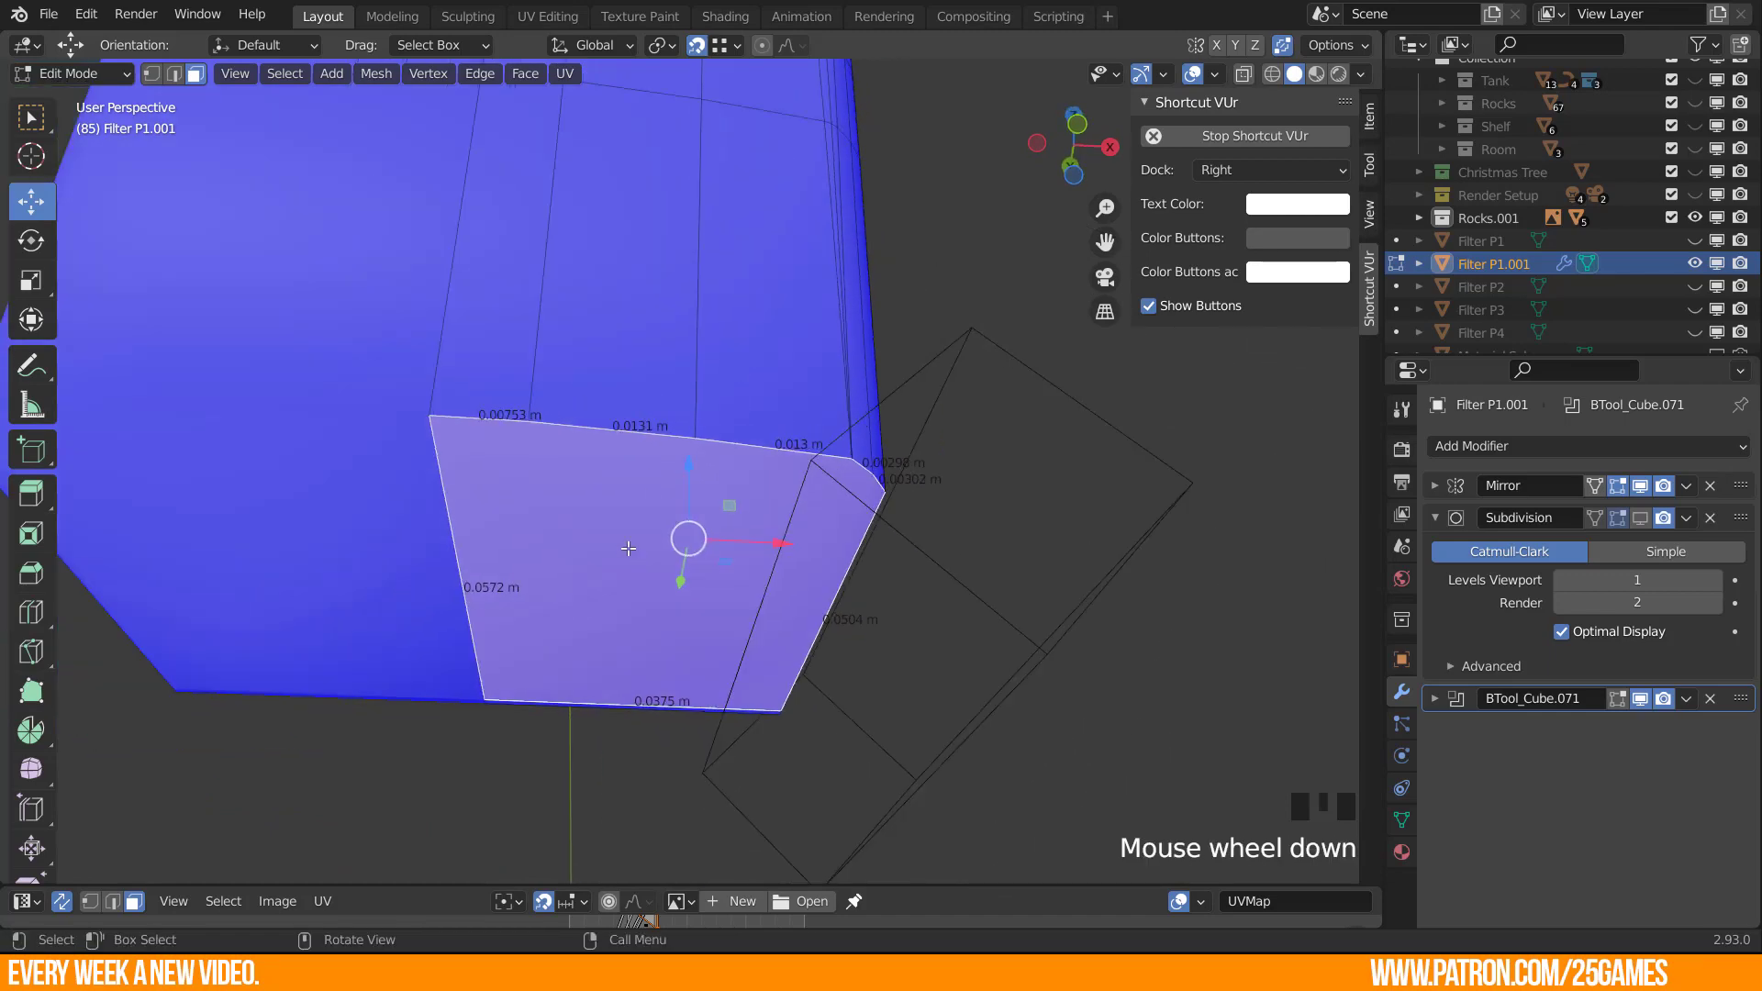
pyautogui.moveTo(628, 550); pyautogui.dragTo(693, 482, button='middle')
pyautogui.scroll(1, 732, 636)
pyautogui.keyDown('shift'); pyautogui.moveTo(748, 645); pyautogui.dragTo(715, 598, button='middle'); pyautogui.keyUp('shift')
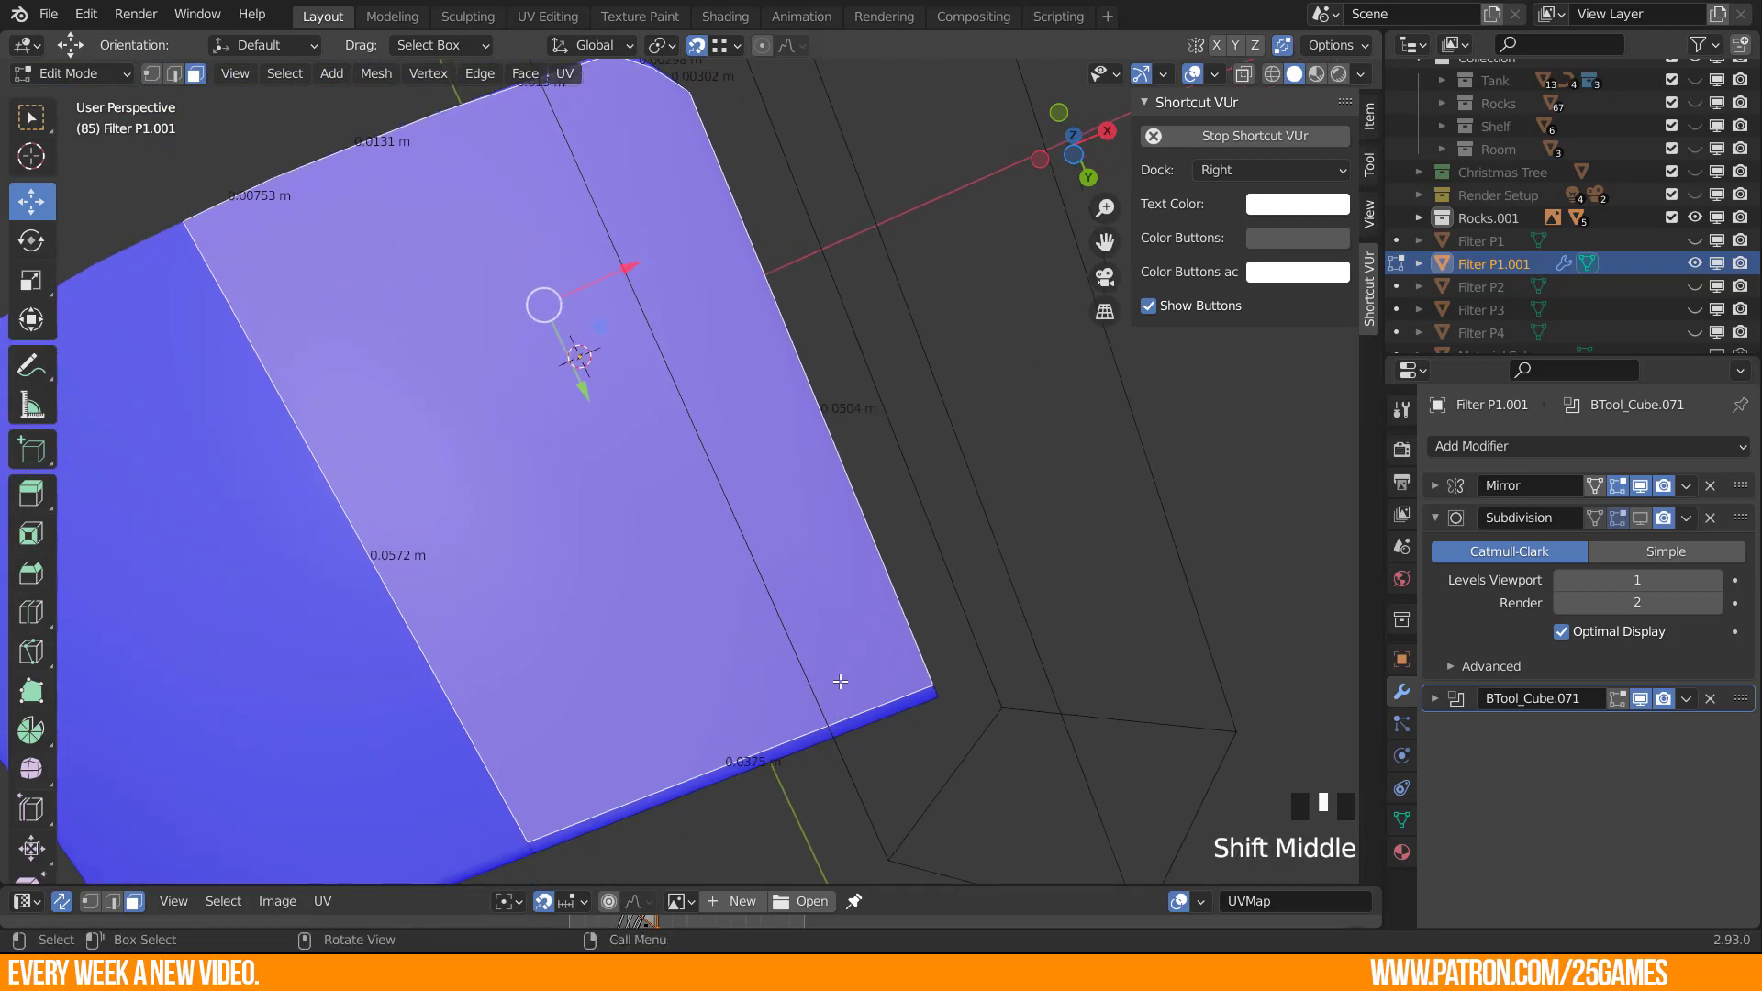
# Inset the selected bottom face with a thickness of 0.001256 m.
pyautogui.press('i')
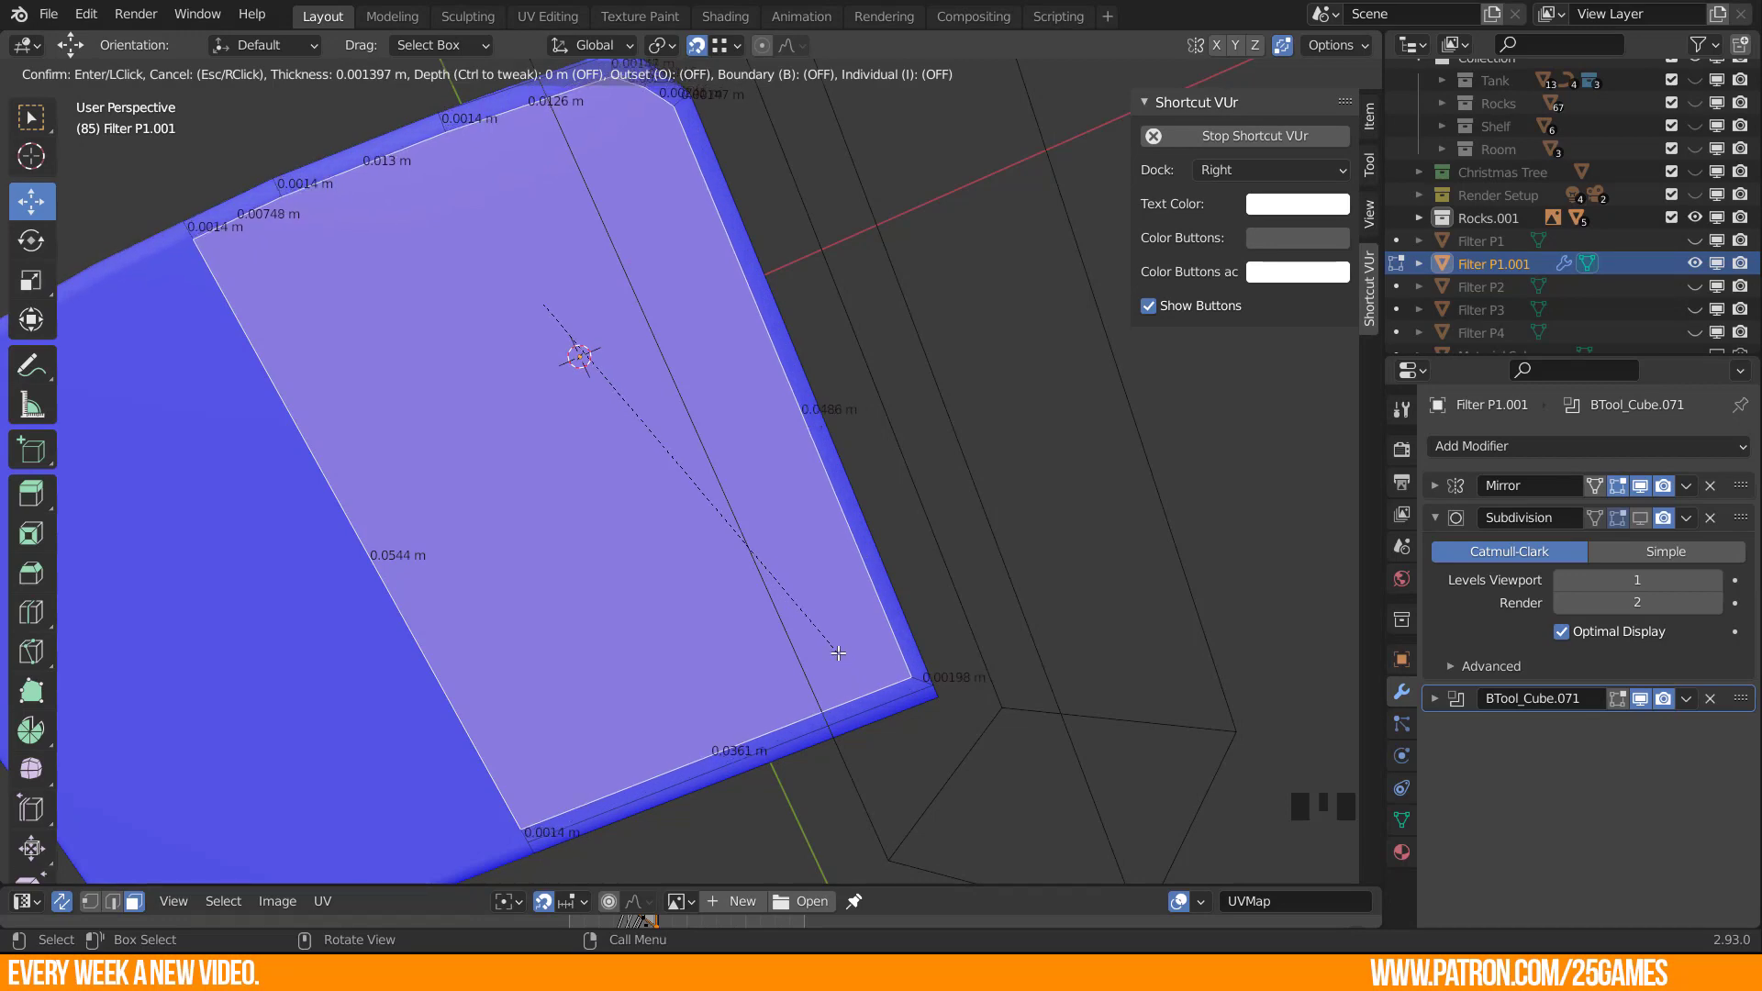
pyautogui.click(839, 655)
pyautogui.moveTo(616, 473); pyautogui.dragTo(633, 535, button='middle')
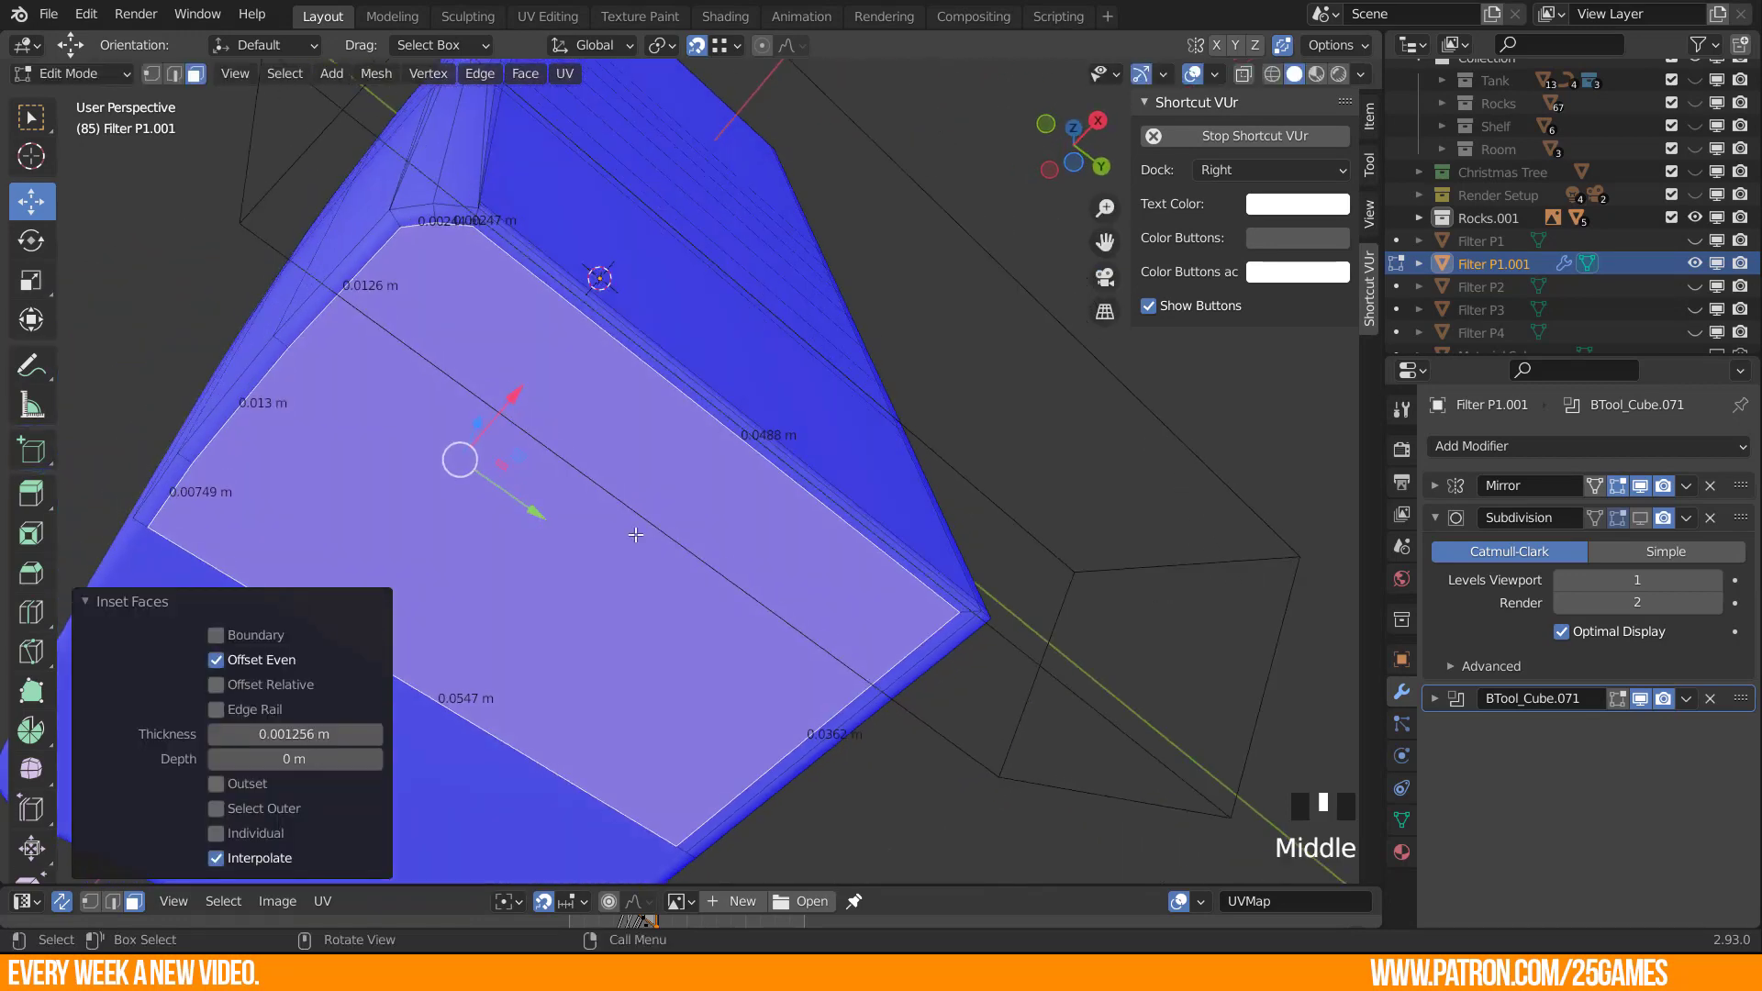
# Connect the inset face's corner vertex to the nearby outer corner vertex with a new edge path.
pyautogui.scroll(3, 633, 535)
pyautogui.keyDown('shift'); pyautogui.moveTo(907, 607); pyautogui.dragTo(711, 472, button='middle'); pyautogui.keyUp('shift')
pyautogui.moveTo(771, 473); pyautogui.dragTo(702, 509, button='middle')
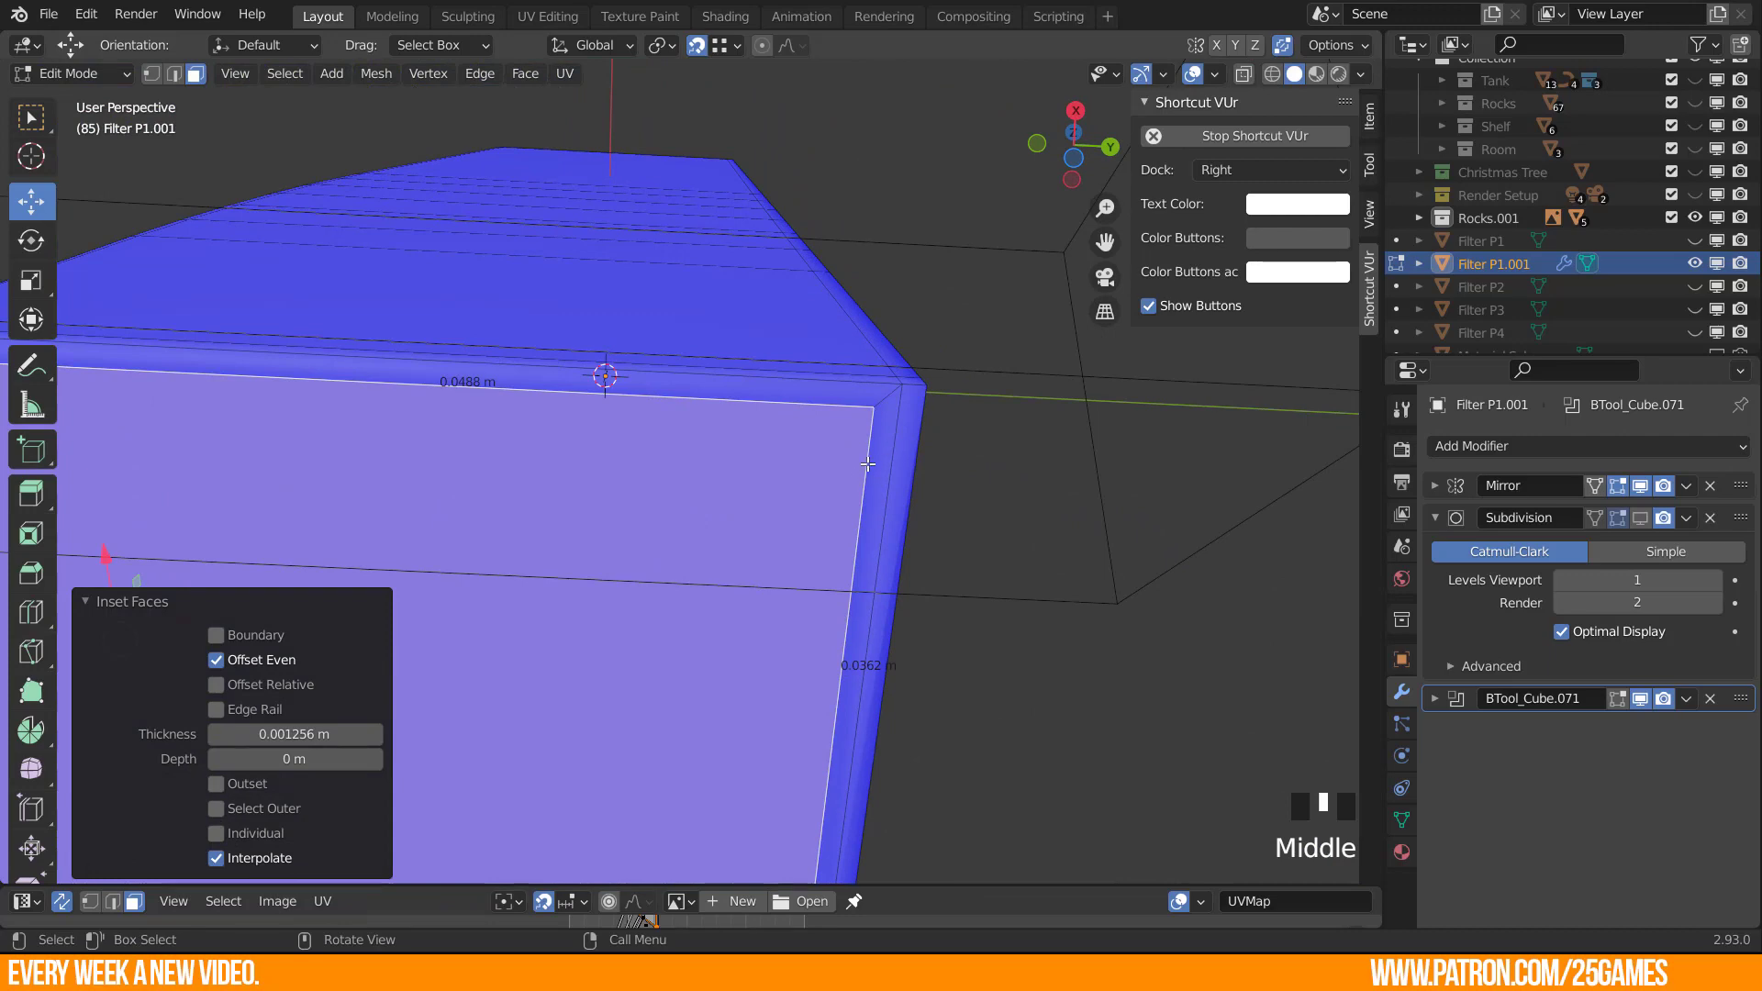
pyautogui.press('2')
pyautogui.click(868, 464)
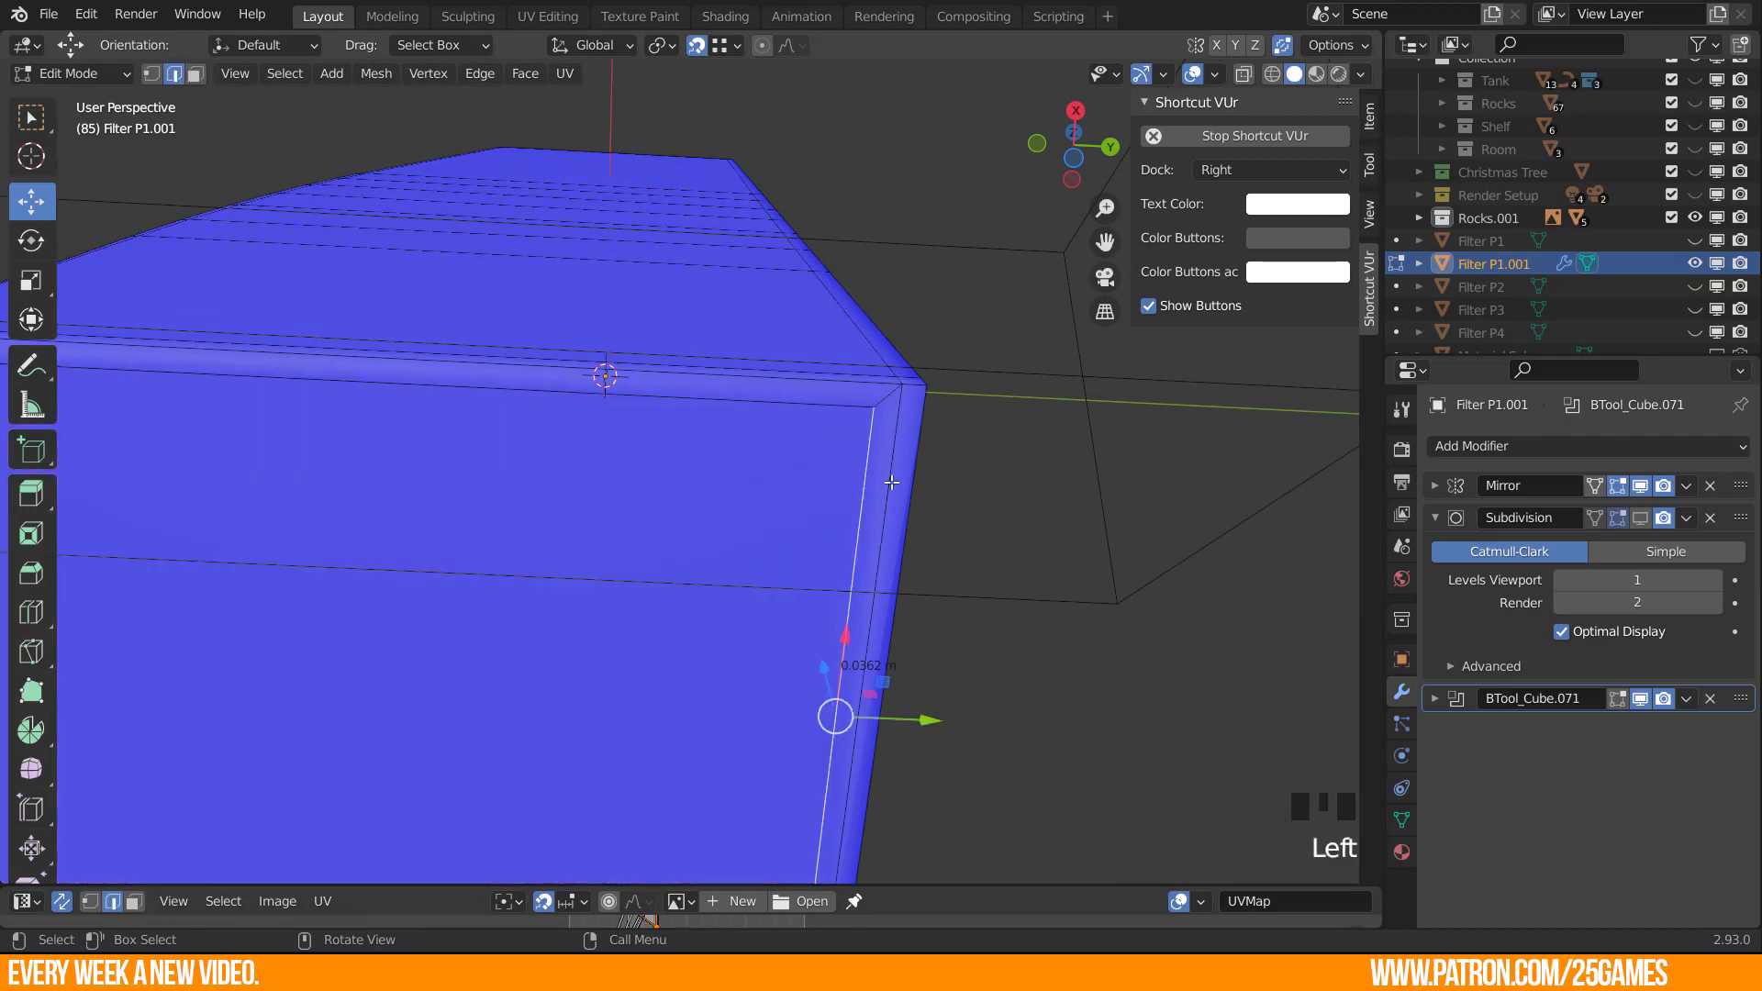
pyautogui.moveTo(891, 482); pyautogui.dragTo(745, 512, button='middle')
pyautogui.scroll(2, 680, 358)
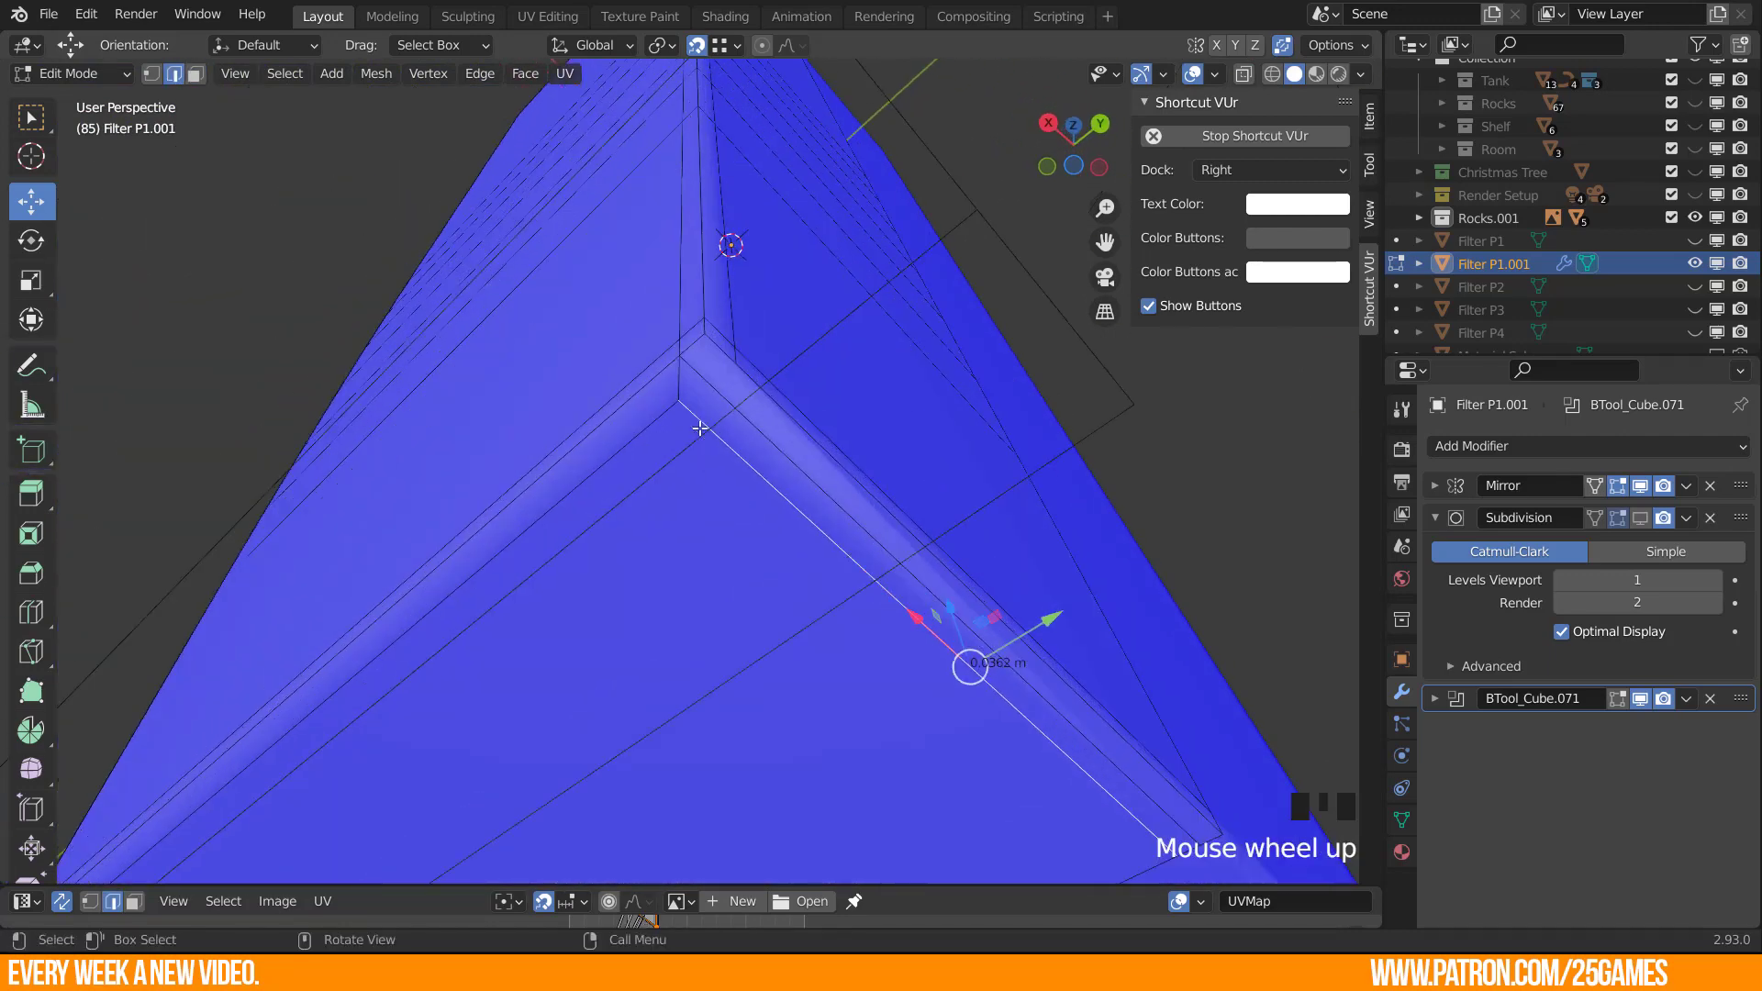
pyautogui.press('1')
pyautogui.click(677, 371)
pyautogui.keyDown('shift'); pyautogui.click(757, 330); pyautogui.keyUp('shift')
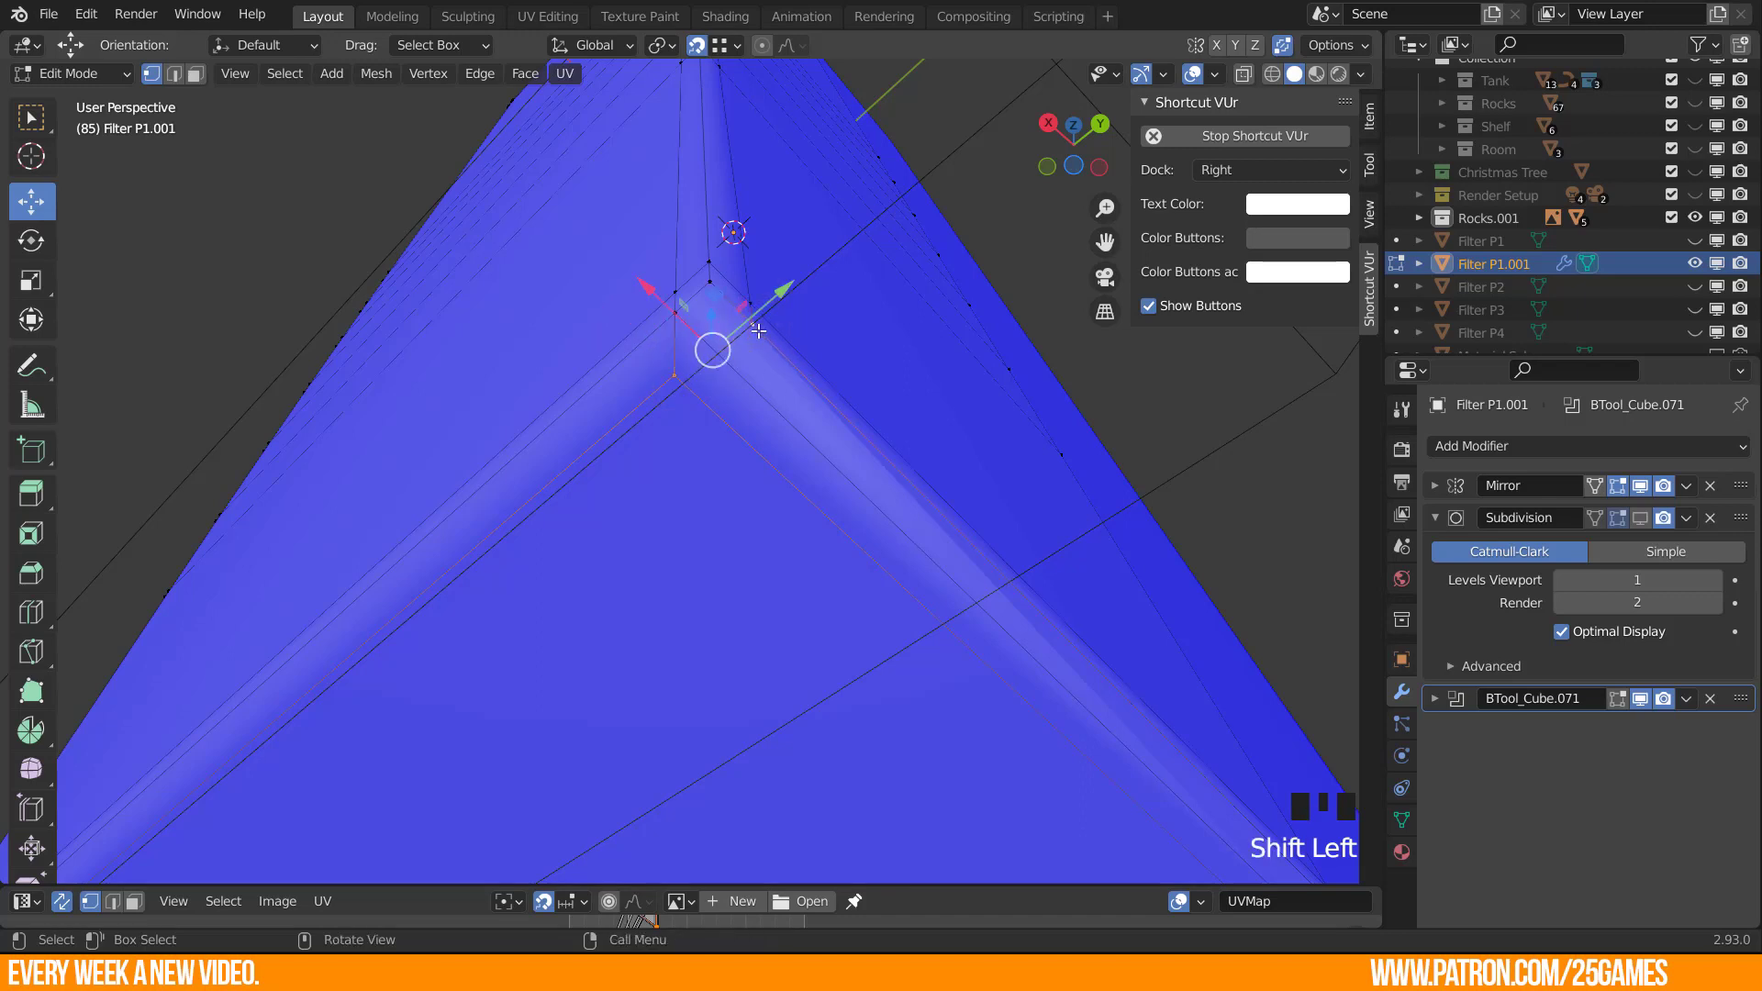
pyautogui.press('j')
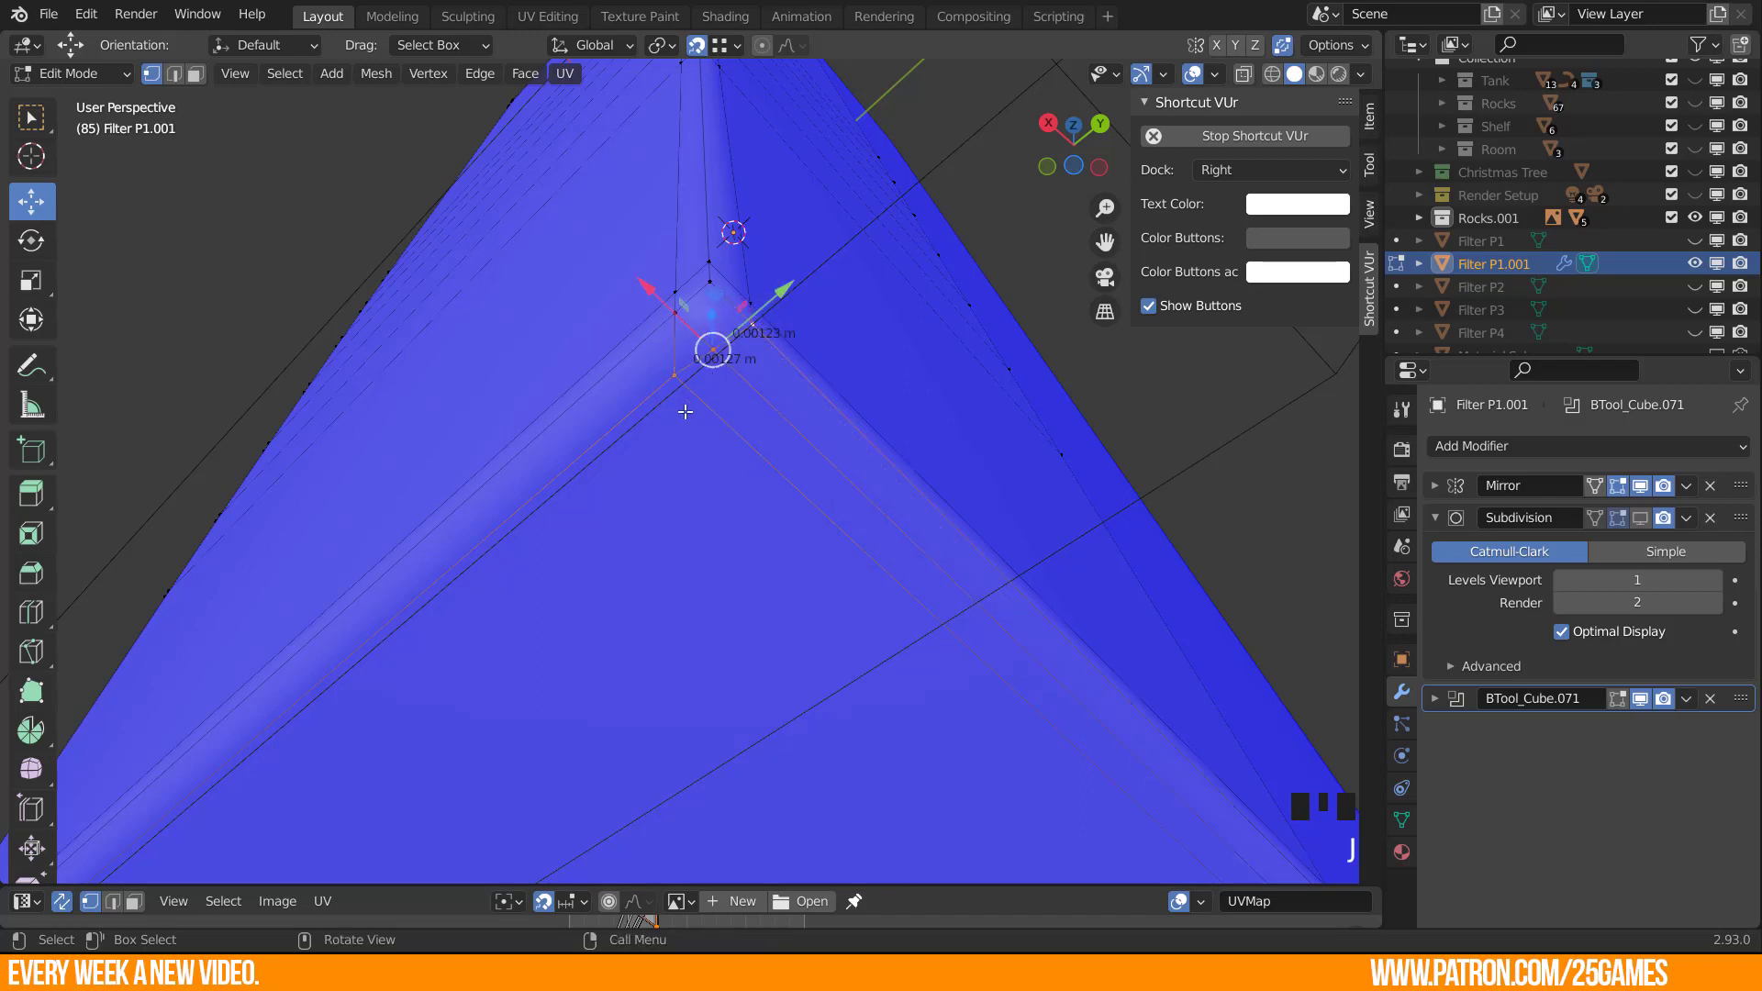
# Slide the inset's long edge outward toward the neighbouring border edge with a factor of 1.000.
pyautogui.press('2')
pyautogui.click(749, 446)
pyautogui.press('g')
pyautogui.press('g')
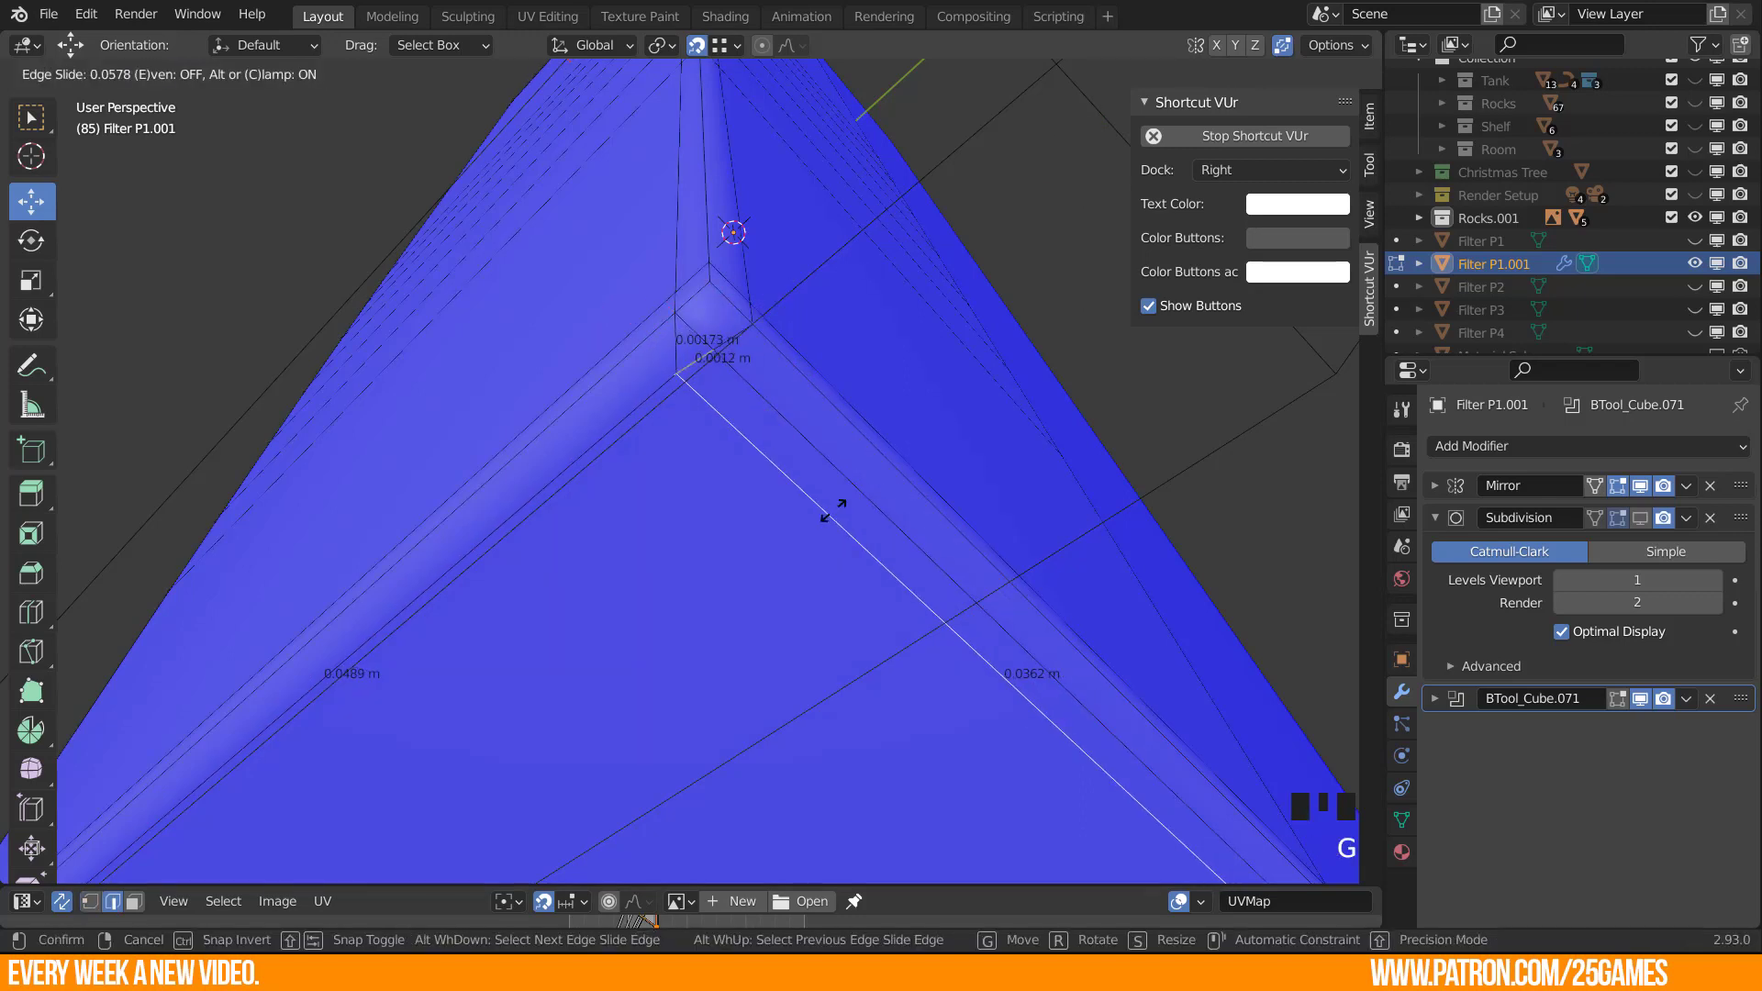
pyautogui.click(690, 607)
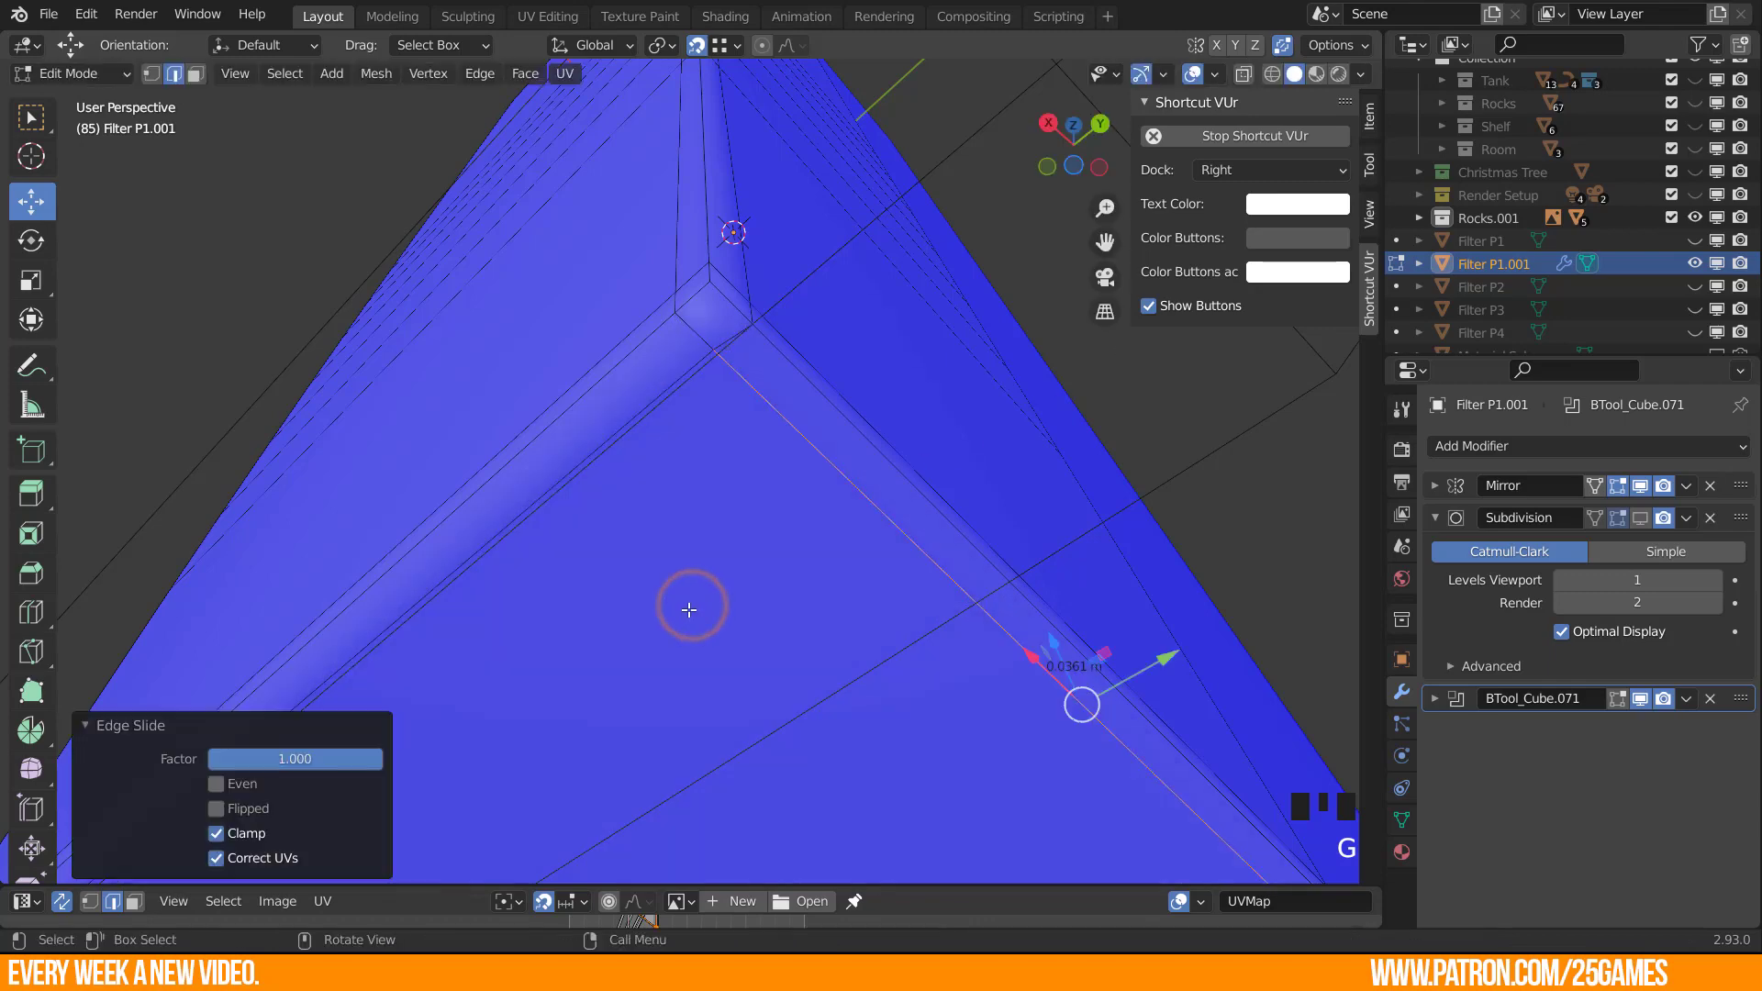
# Examine the bottom corner and its surrounding border edges from several angles.
pyautogui.moveTo(690, 608); pyautogui.dragTo(921, 685, button='middle')
pyautogui.keyDown('shift'); pyautogui.moveTo(760, 749); pyautogui.dragTo(898, 653, button='middle'); pyautogui.keyUp('shift')
pyautogui.moveTo(863, 640); pyautogui.dragTo(780, 601, button='middle')
pyautogui.keyDown('shift'); pyautogui.moveTo(843, 385); pyautogui.dragTo(784, 595, button='middle'); pyautogui.keyUp('shift')
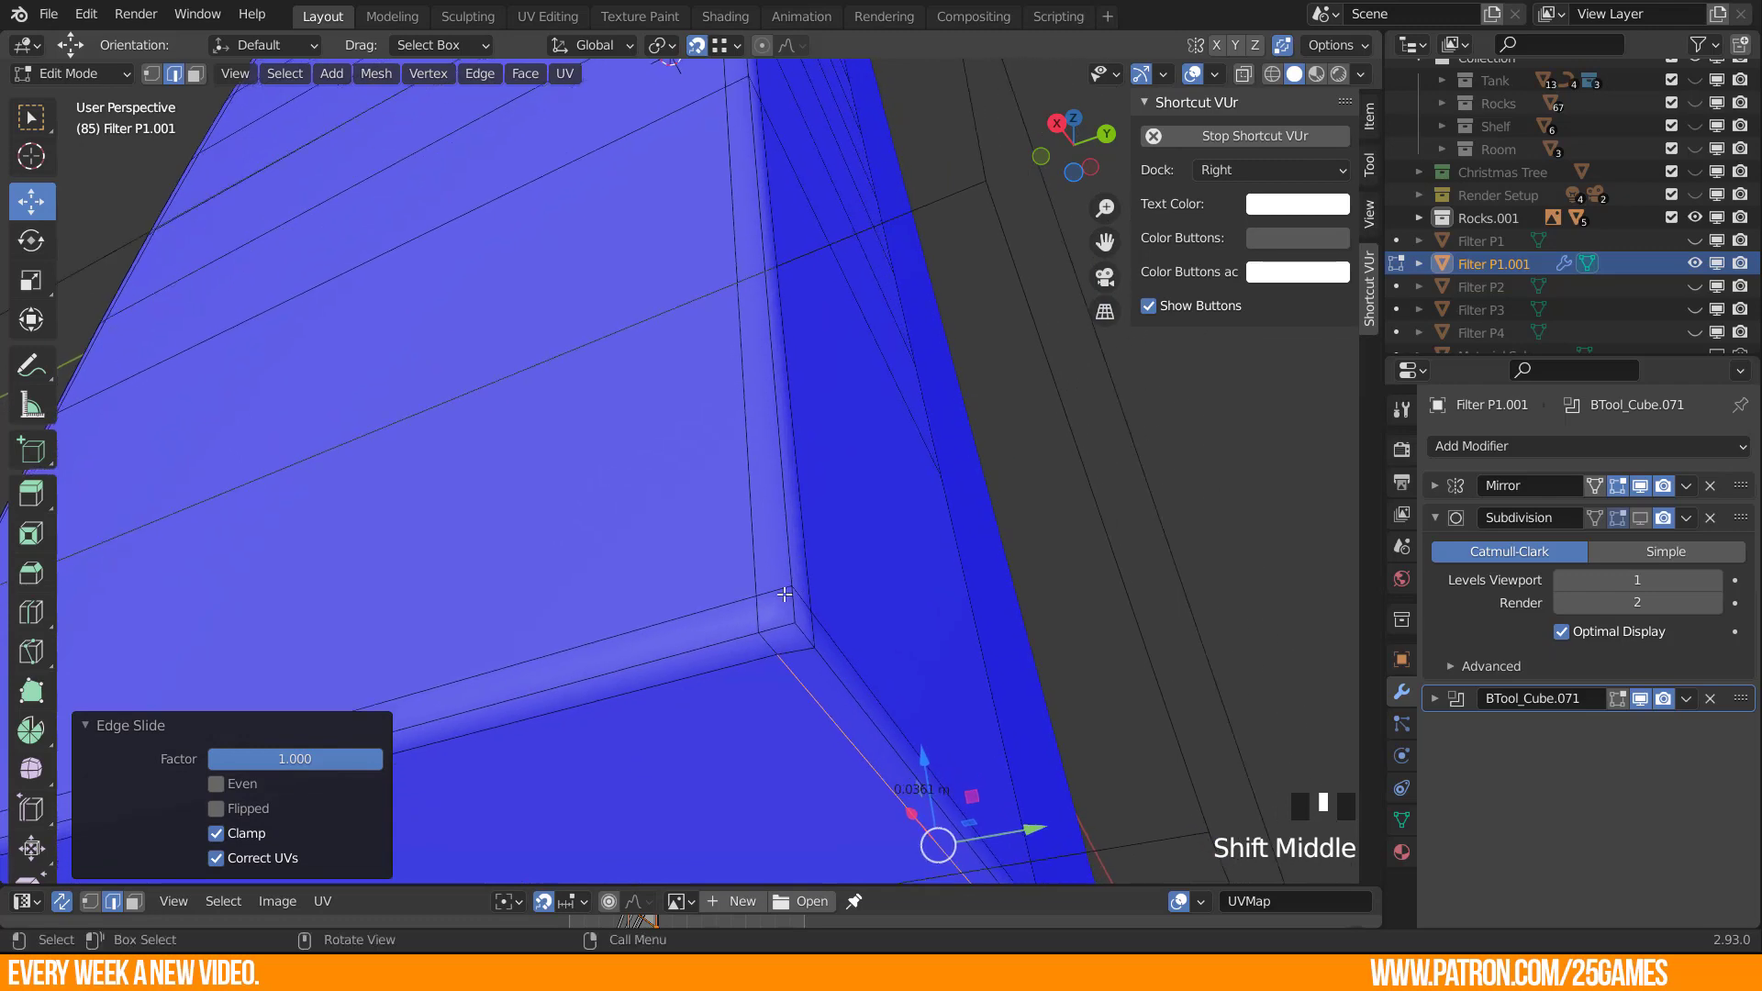
pyautogui.moveTo(782, 656); pyautogui.dragTo(710, 575, button='middle')
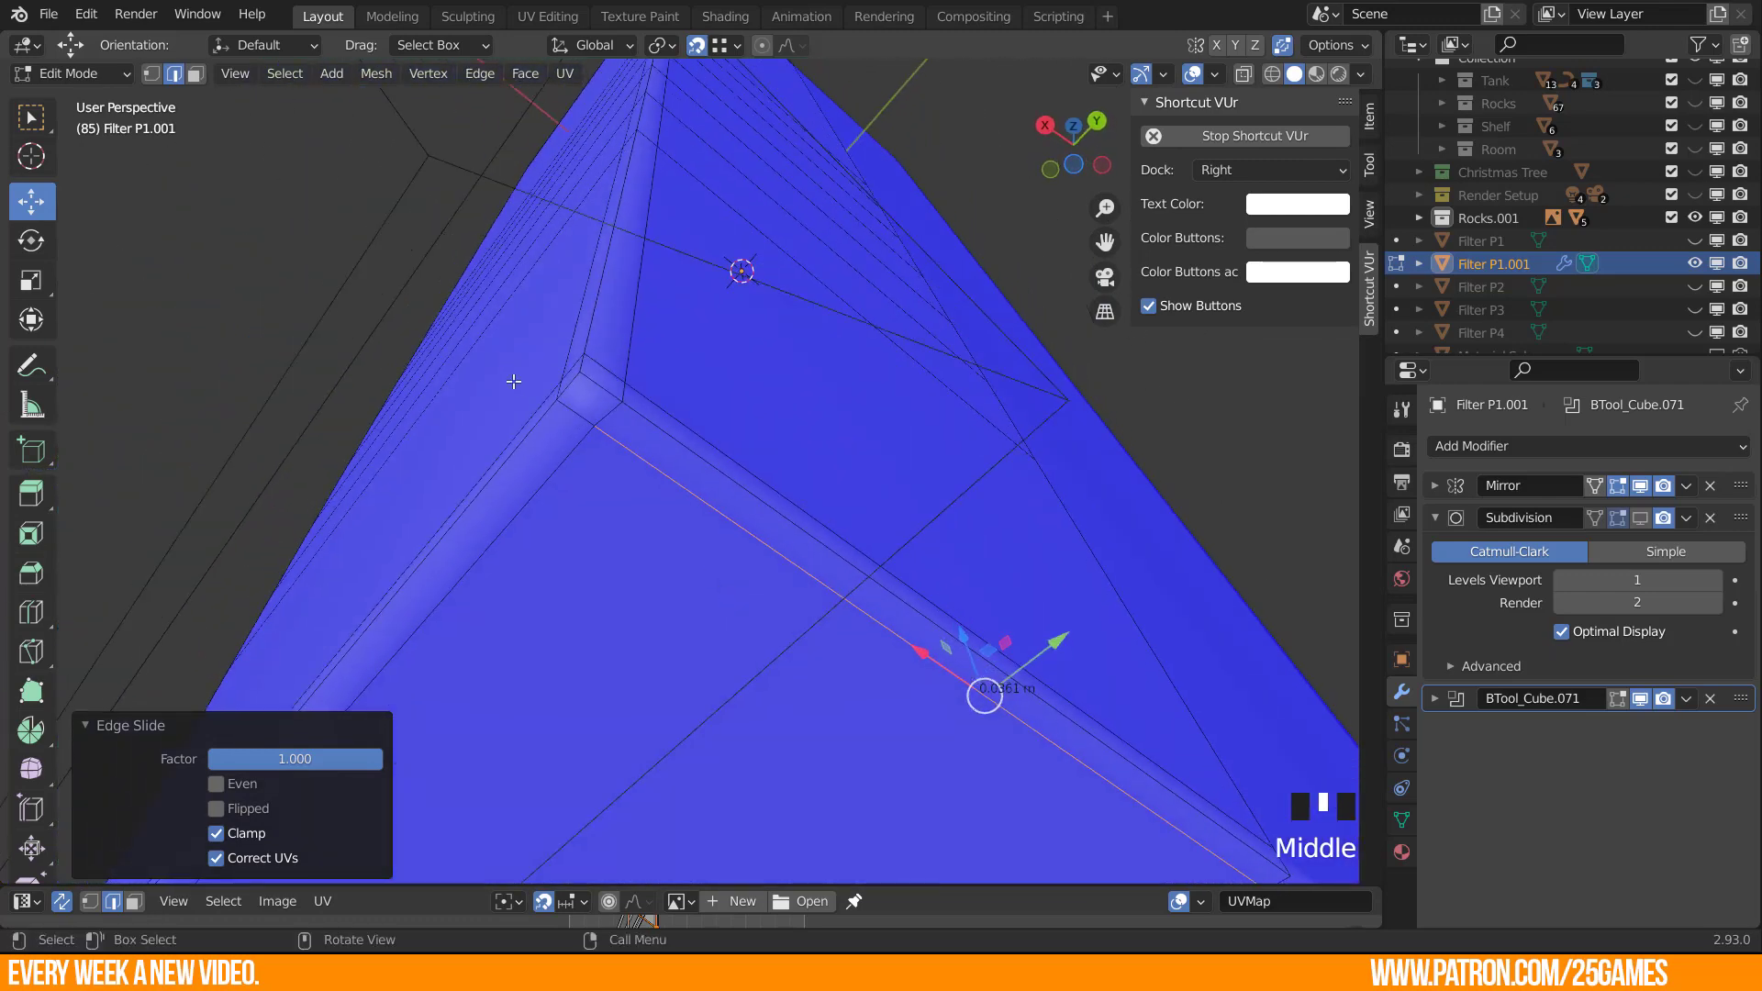
pyautogui.scroll(-3, 571, 455)
pyautogui.moveTo(495, 633); pyautogui.dragTo(691, 610, button='middle')
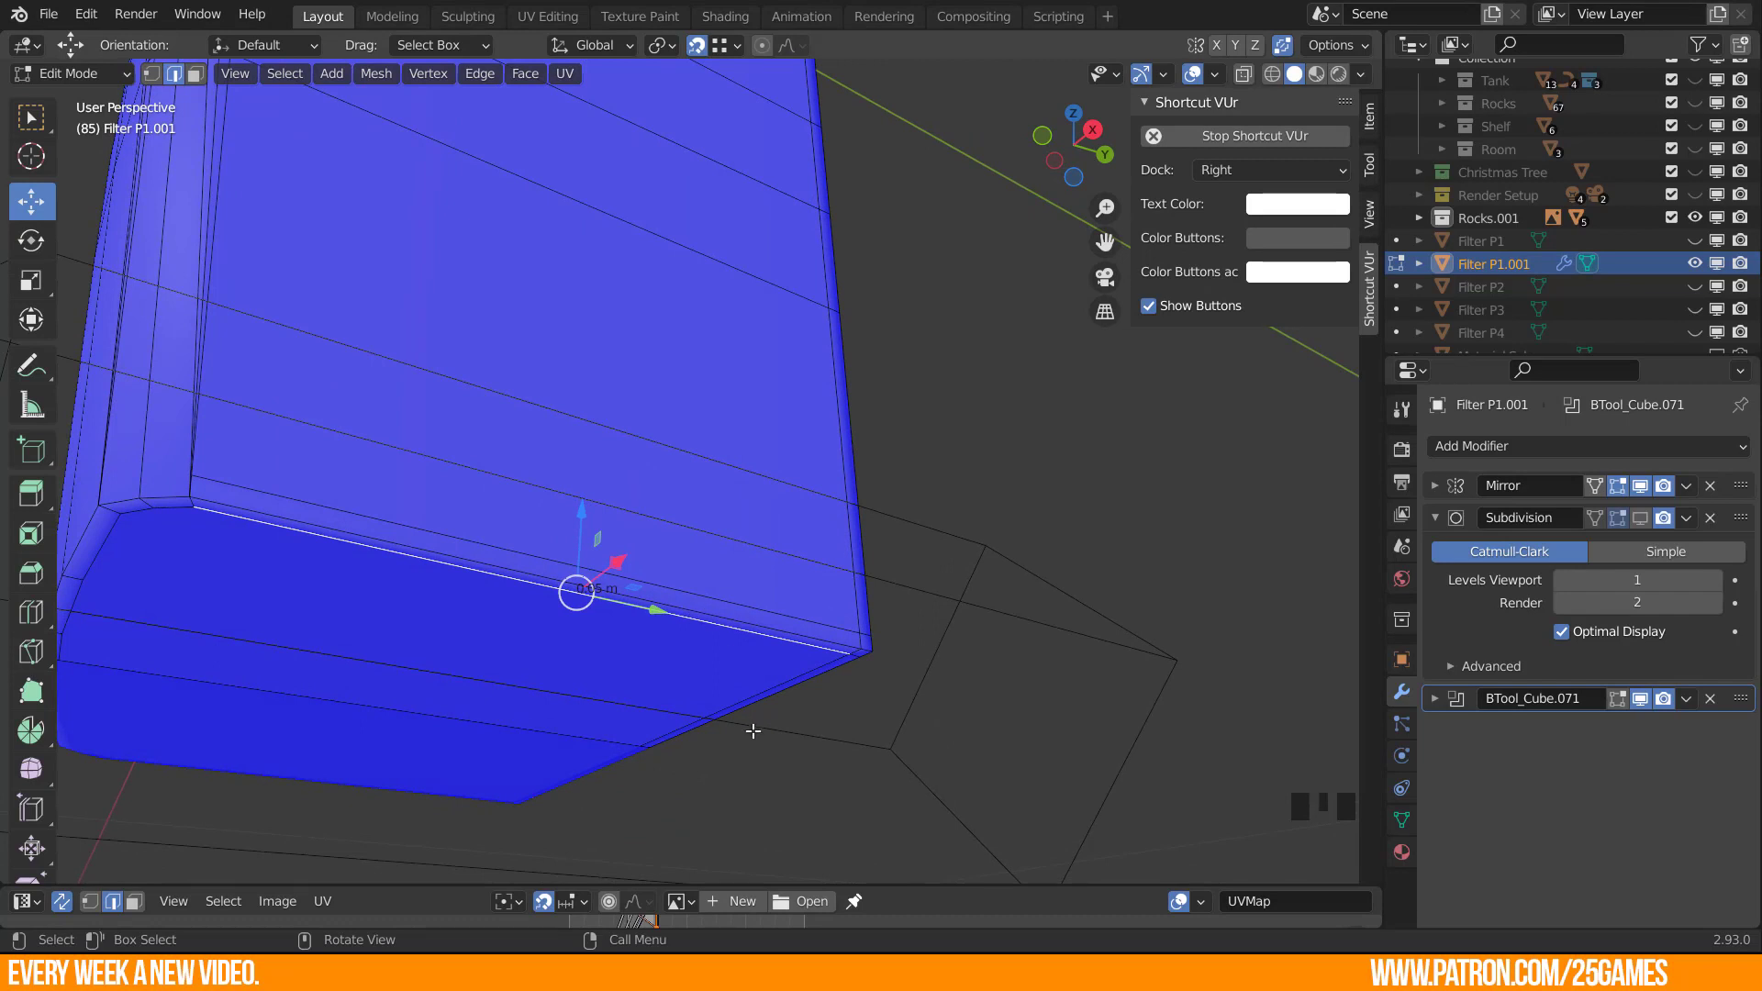
pyautogui.keyDown('shift'); pyautogui.moveTo(578, 661); pyautogui.dragTo(596, 615, button='middle'); pyautogui.keyUp('shift')
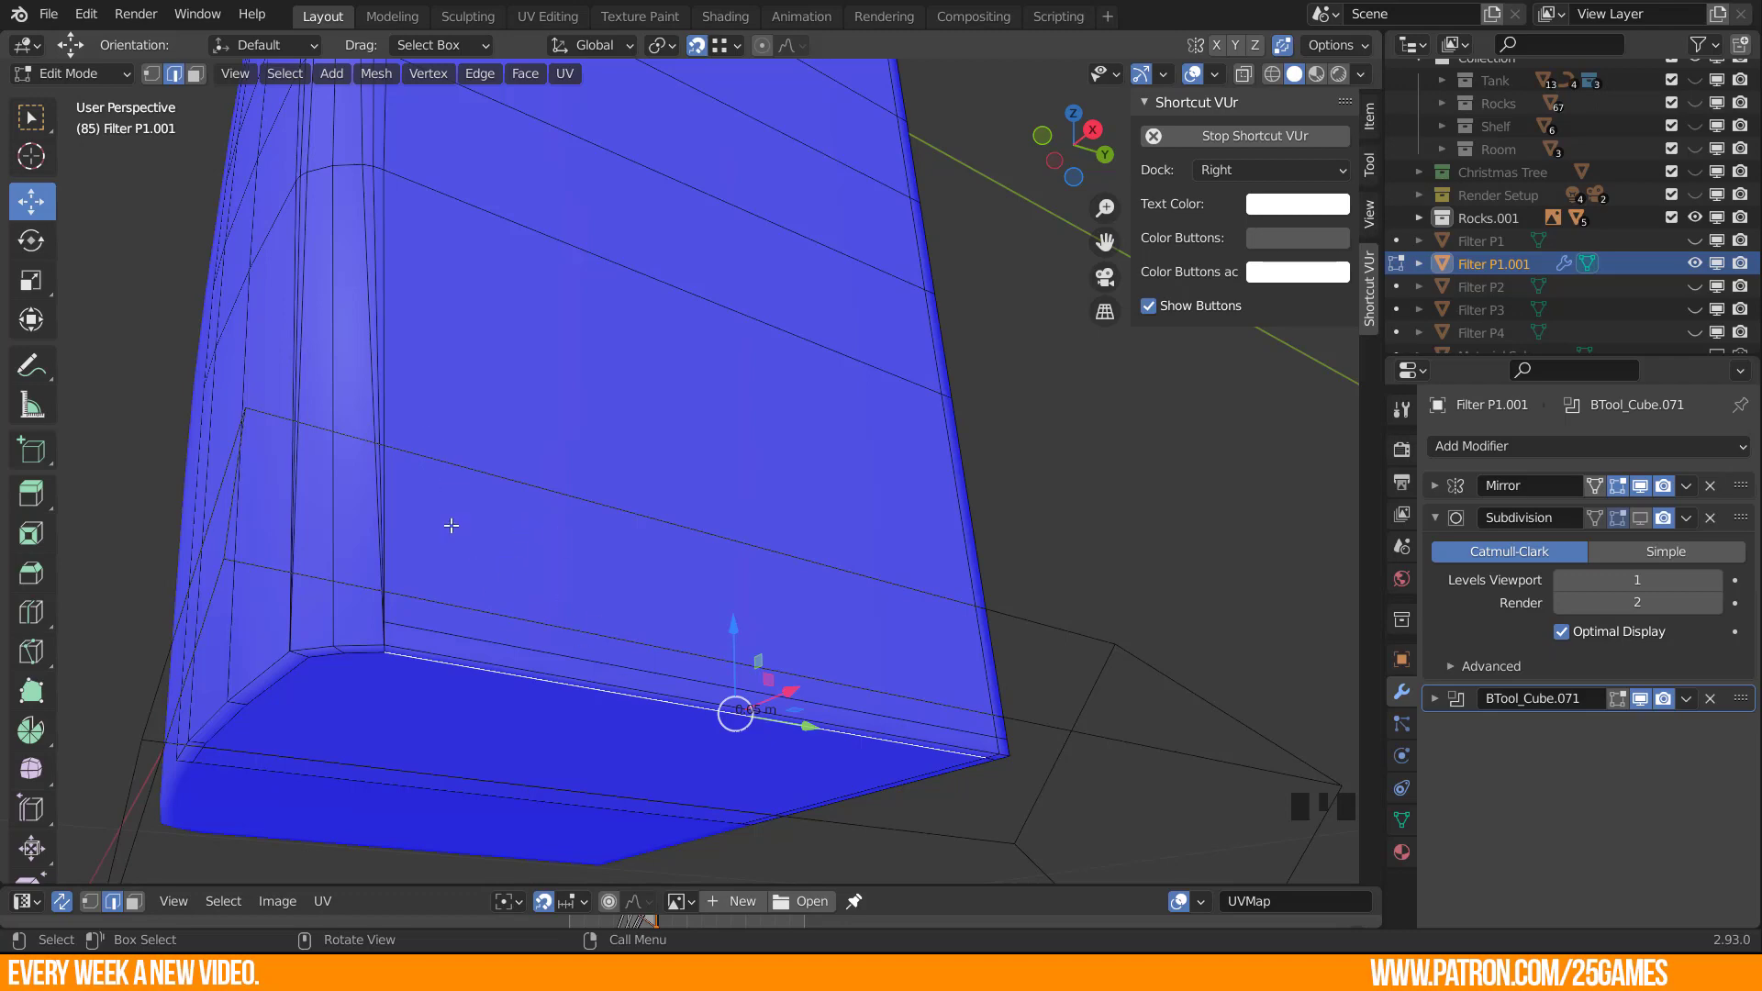
# Add one loop cut along the filter's lower wall at factor 0.914 and move it -0.000167 m along Z.
pyautogui.moveTo(450, 526); pyautogui.dragTo(403, 601, button='middle')
pyautogui.keyDown('shift'); pyautogui.moveTo(403, 601); pyautogui.dragTo(413, 608, button='middle'); pyautogui.keyUp('shift')
pyautogui.hotkey('ctrl', 'r')
pyautogui.click(280, 607)
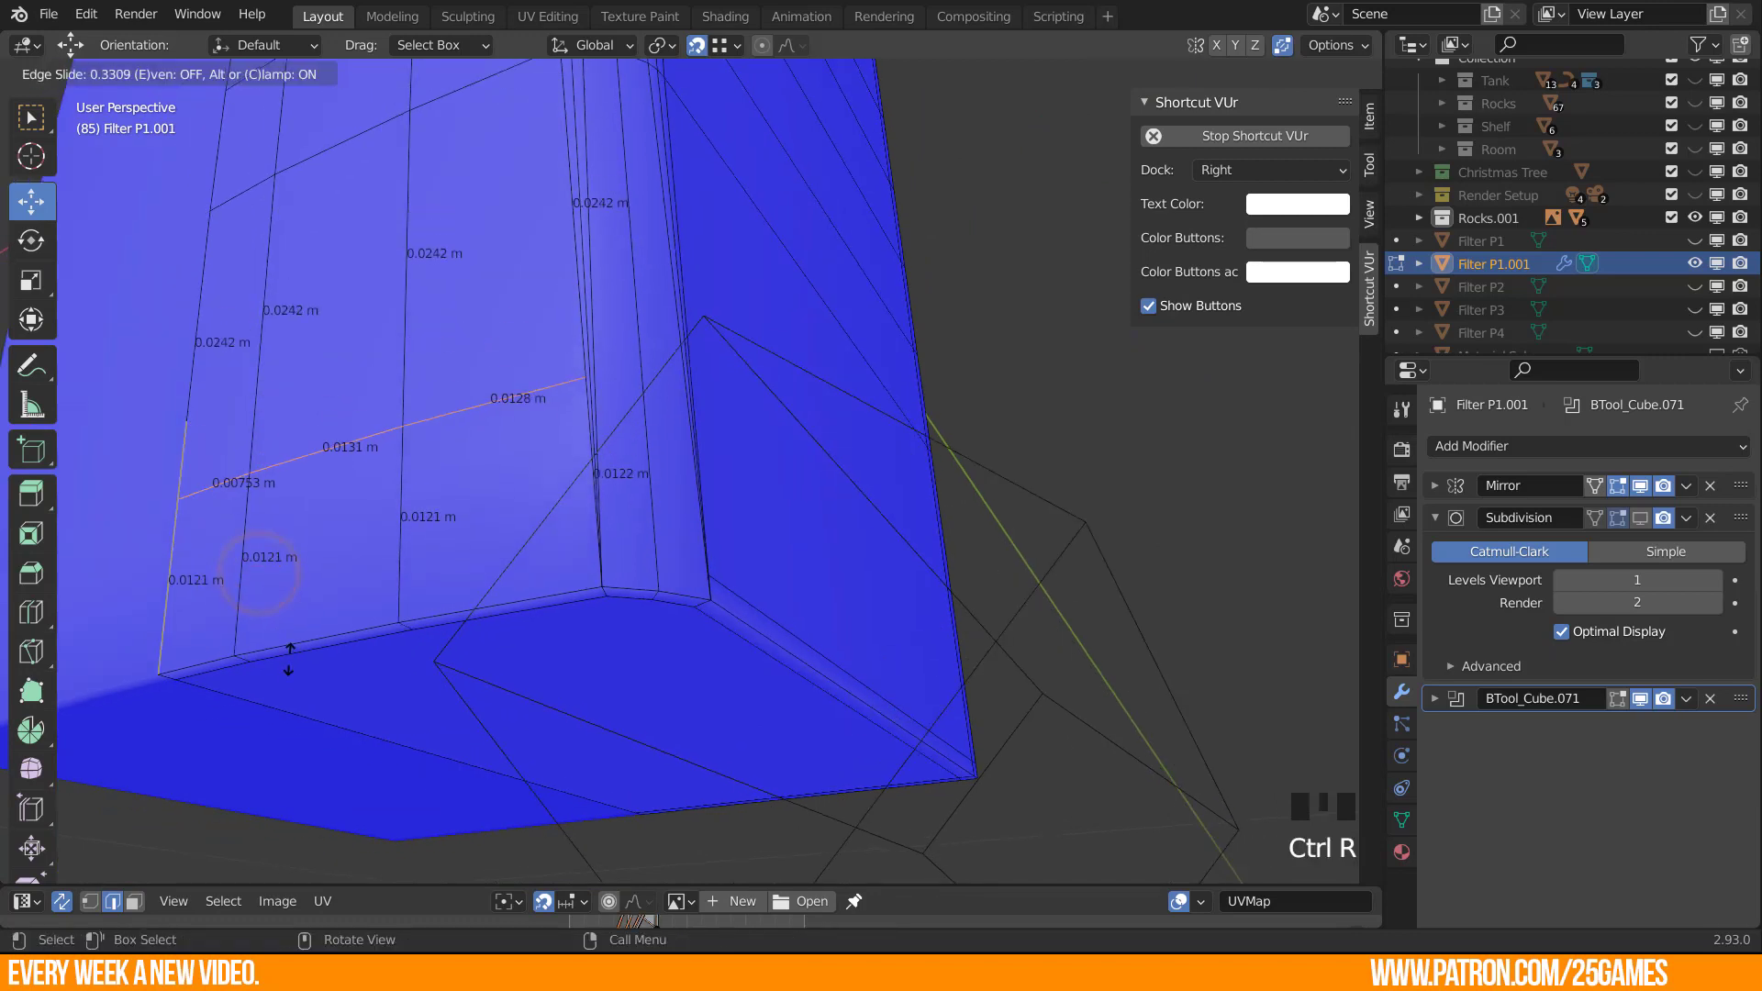
pyautogui.click(607, 819)
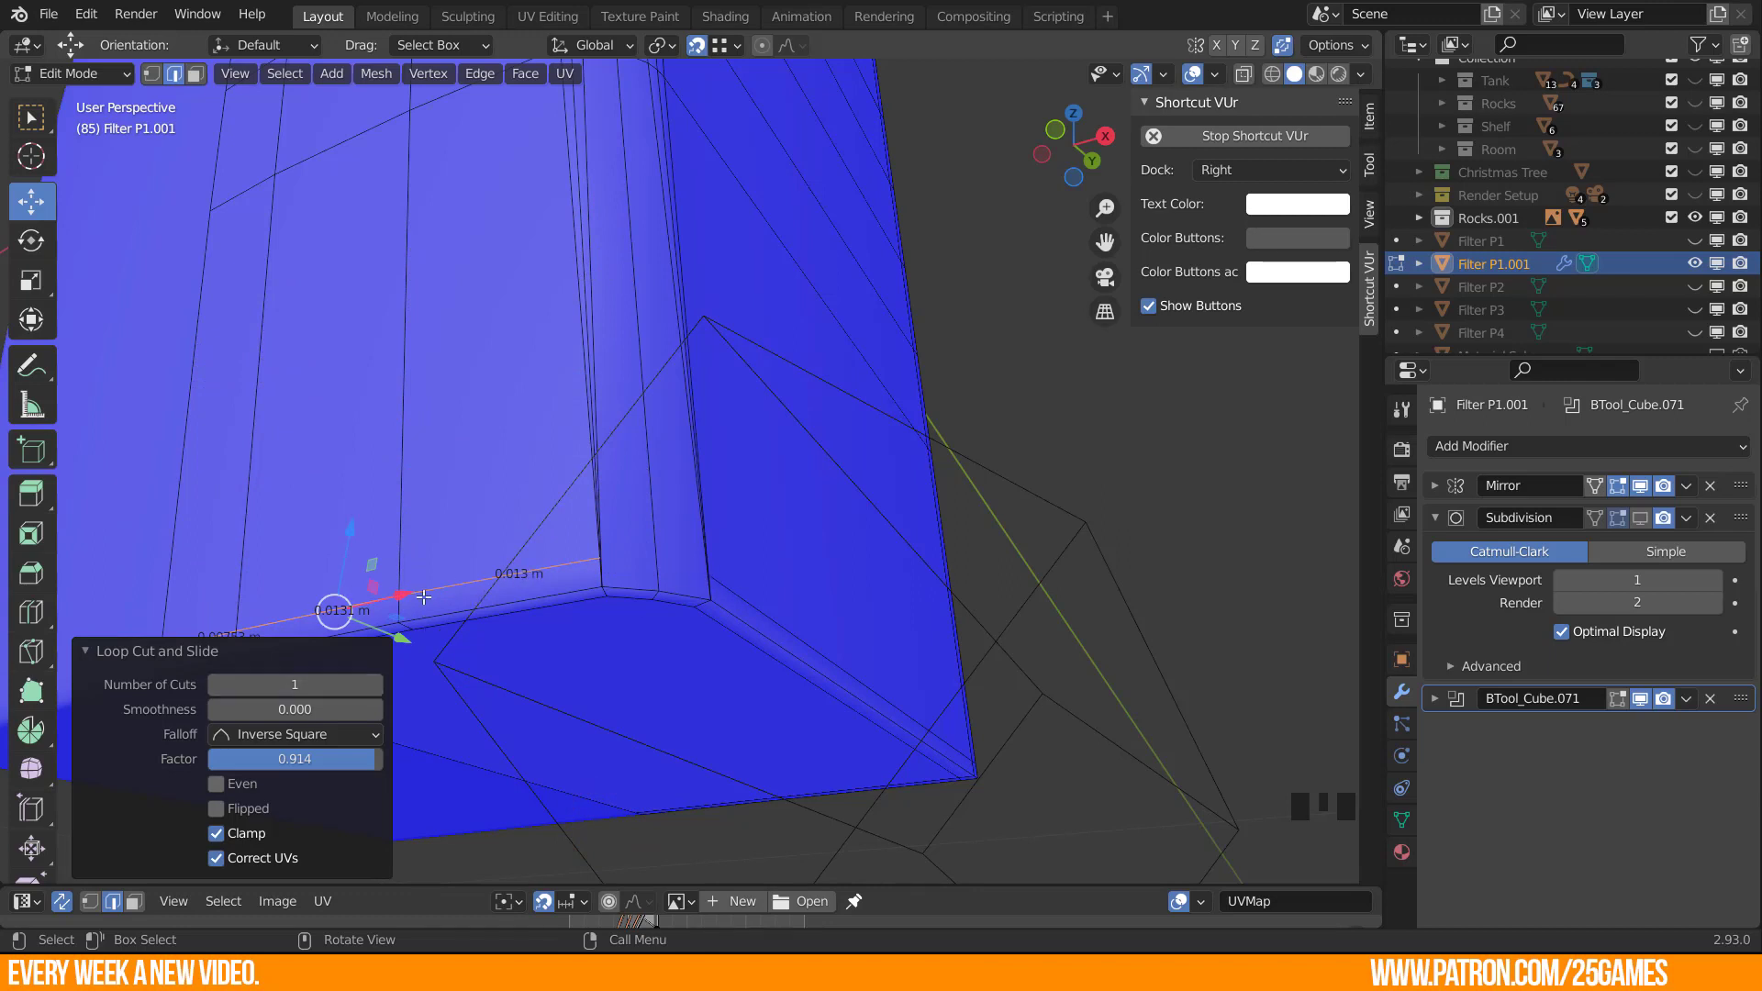
pyautogui.keyDown('shift'); pyautogui.moveTo(424, 510); pyautogui.dragTo(419, 509, button='middle'); pyautogui.keyUp('shift')
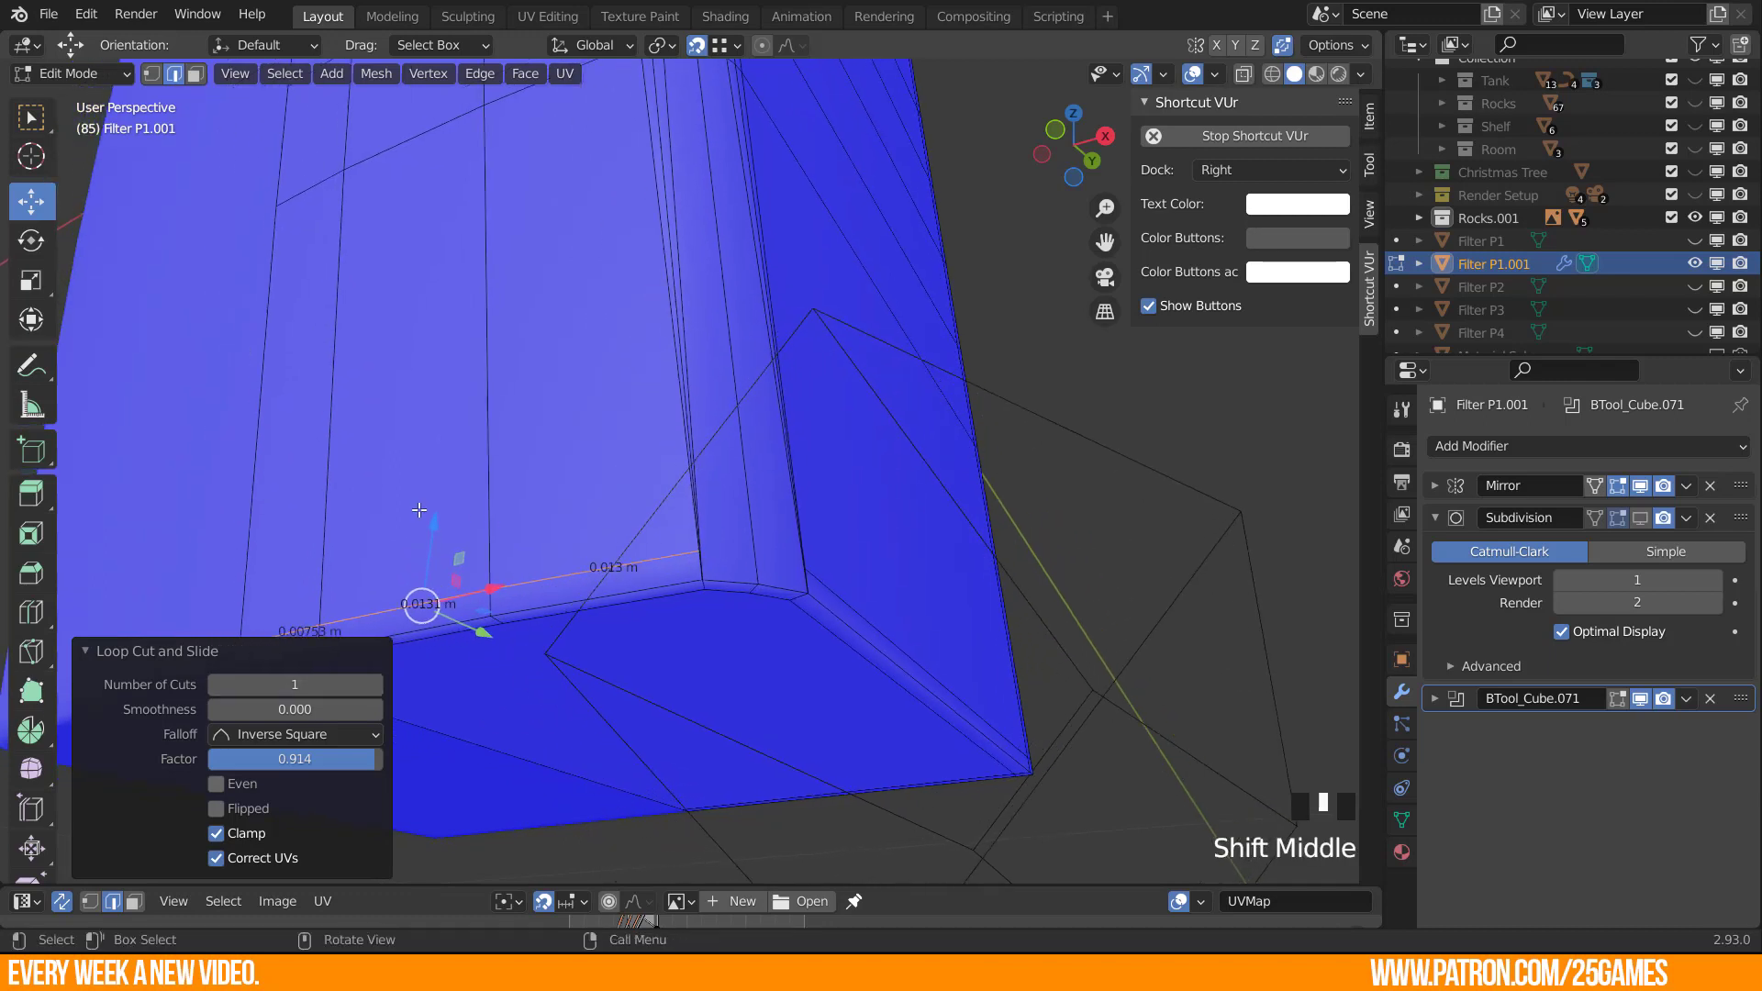
pyautogui.moveTo(432, 520); pyautogui.dragTo(806, 571)
# Connect the new cut's end vertex across the rounded vertical corner to the matching vertex on the adjacent wall.
pyautogui.keyDown('shift'); pyautogui.moveTo(774, 668); pyautogui.dragTo(897, 663, button='middle'); pyautogui.keyUp('shift')
pyautogui.scroll(2, 914, 561)
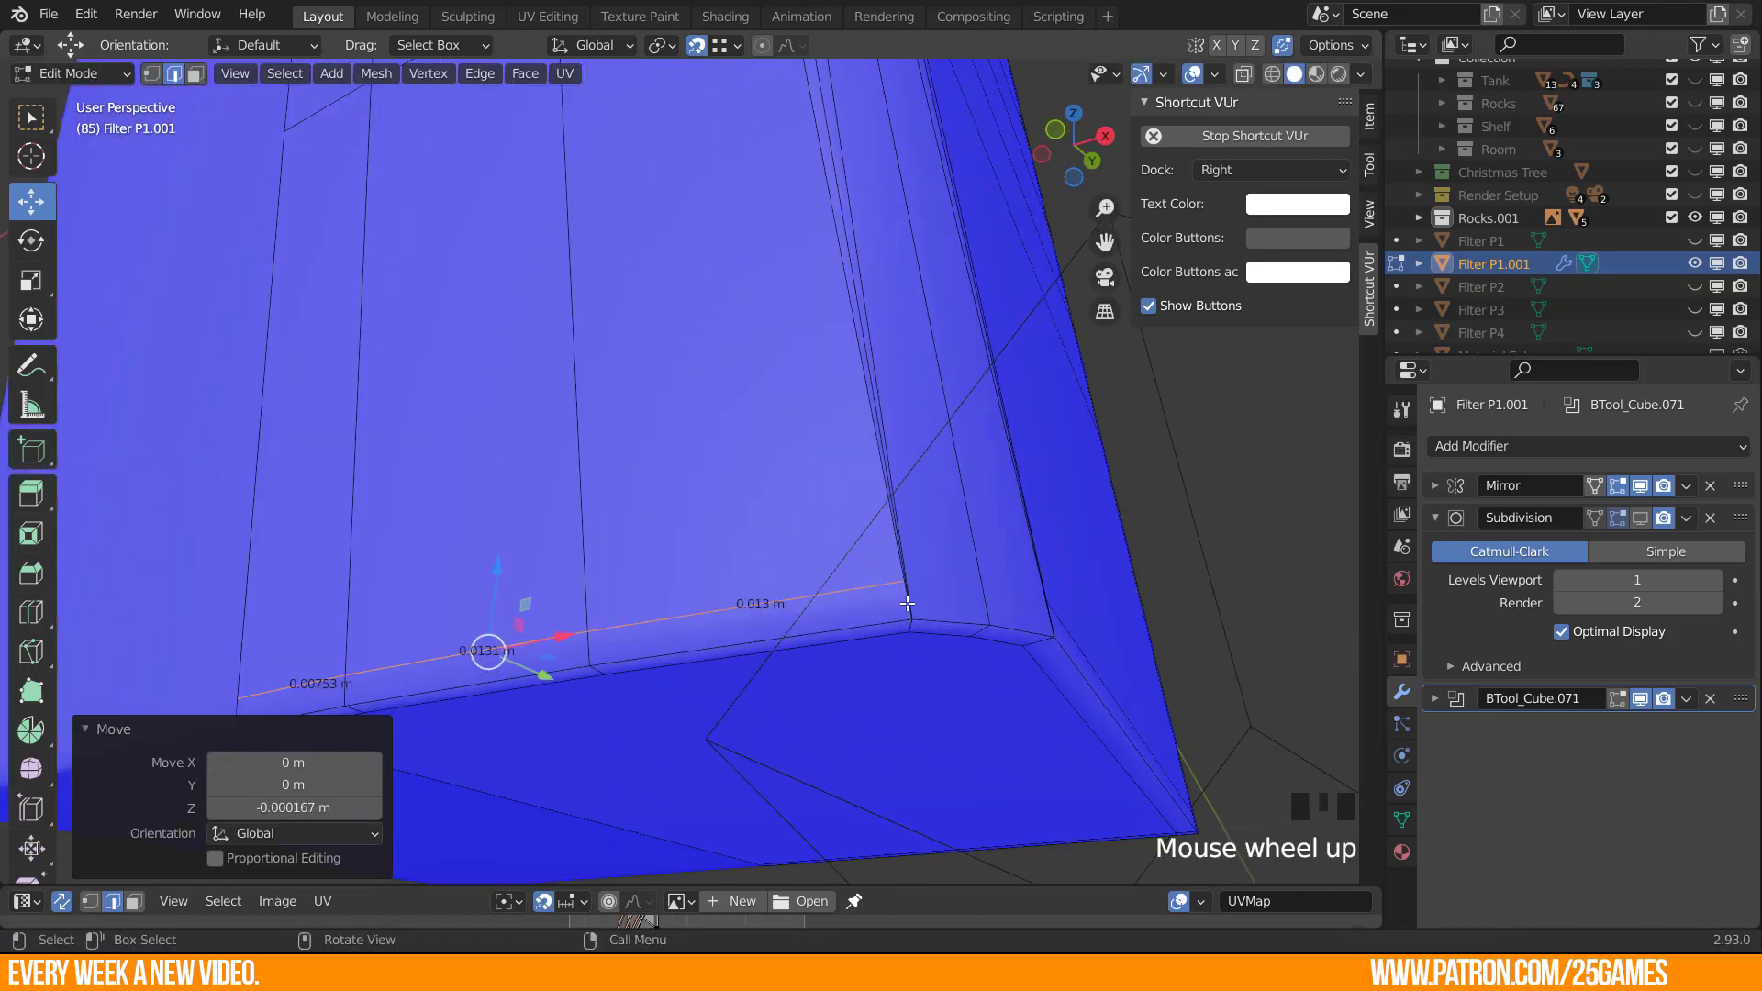
pyautogui.press('1')
pyautogui.click(902, 585)
pyautogui.moveTo(902, 585); pyautogui.dragTo(903, 588, button='middle')
pyautogui.keyDown('shift'); pyautogui.click(965, 590); pyautogui.keyUp('shift')
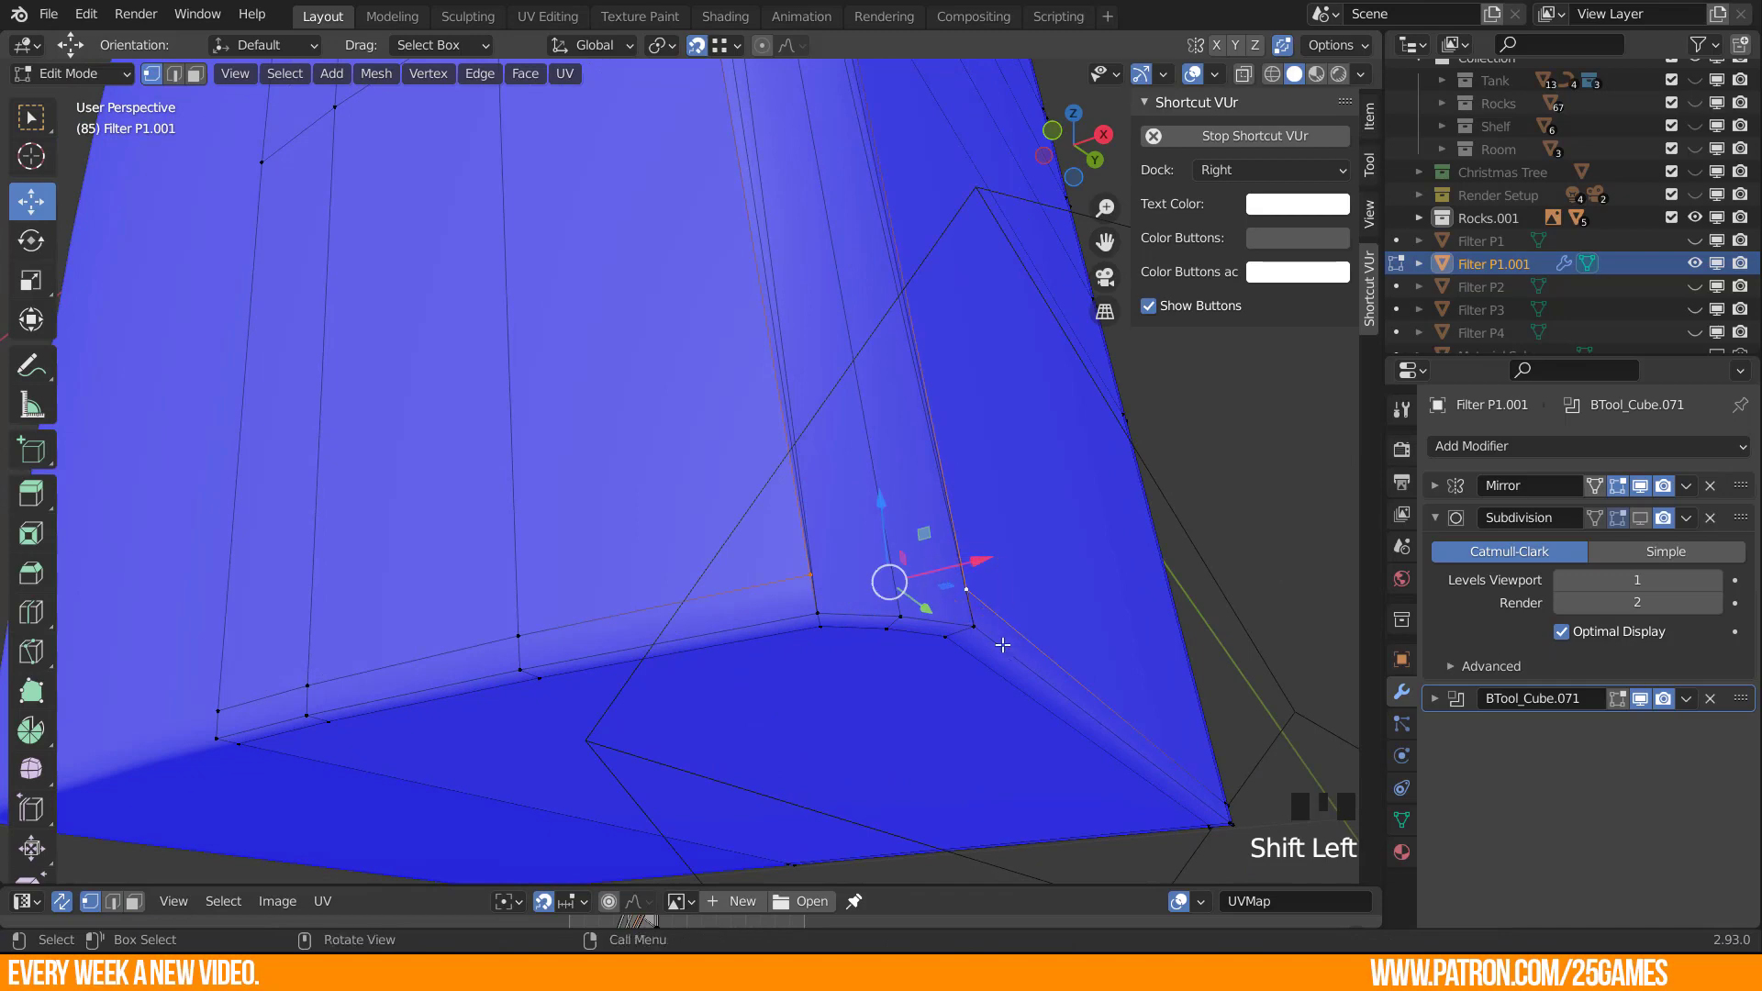
pyautogui.press('j')
# Merge the overlapping vertices where the new cut meets the rounded vertical corner at their center.
pyautogui.scroll(2, 829, 603)
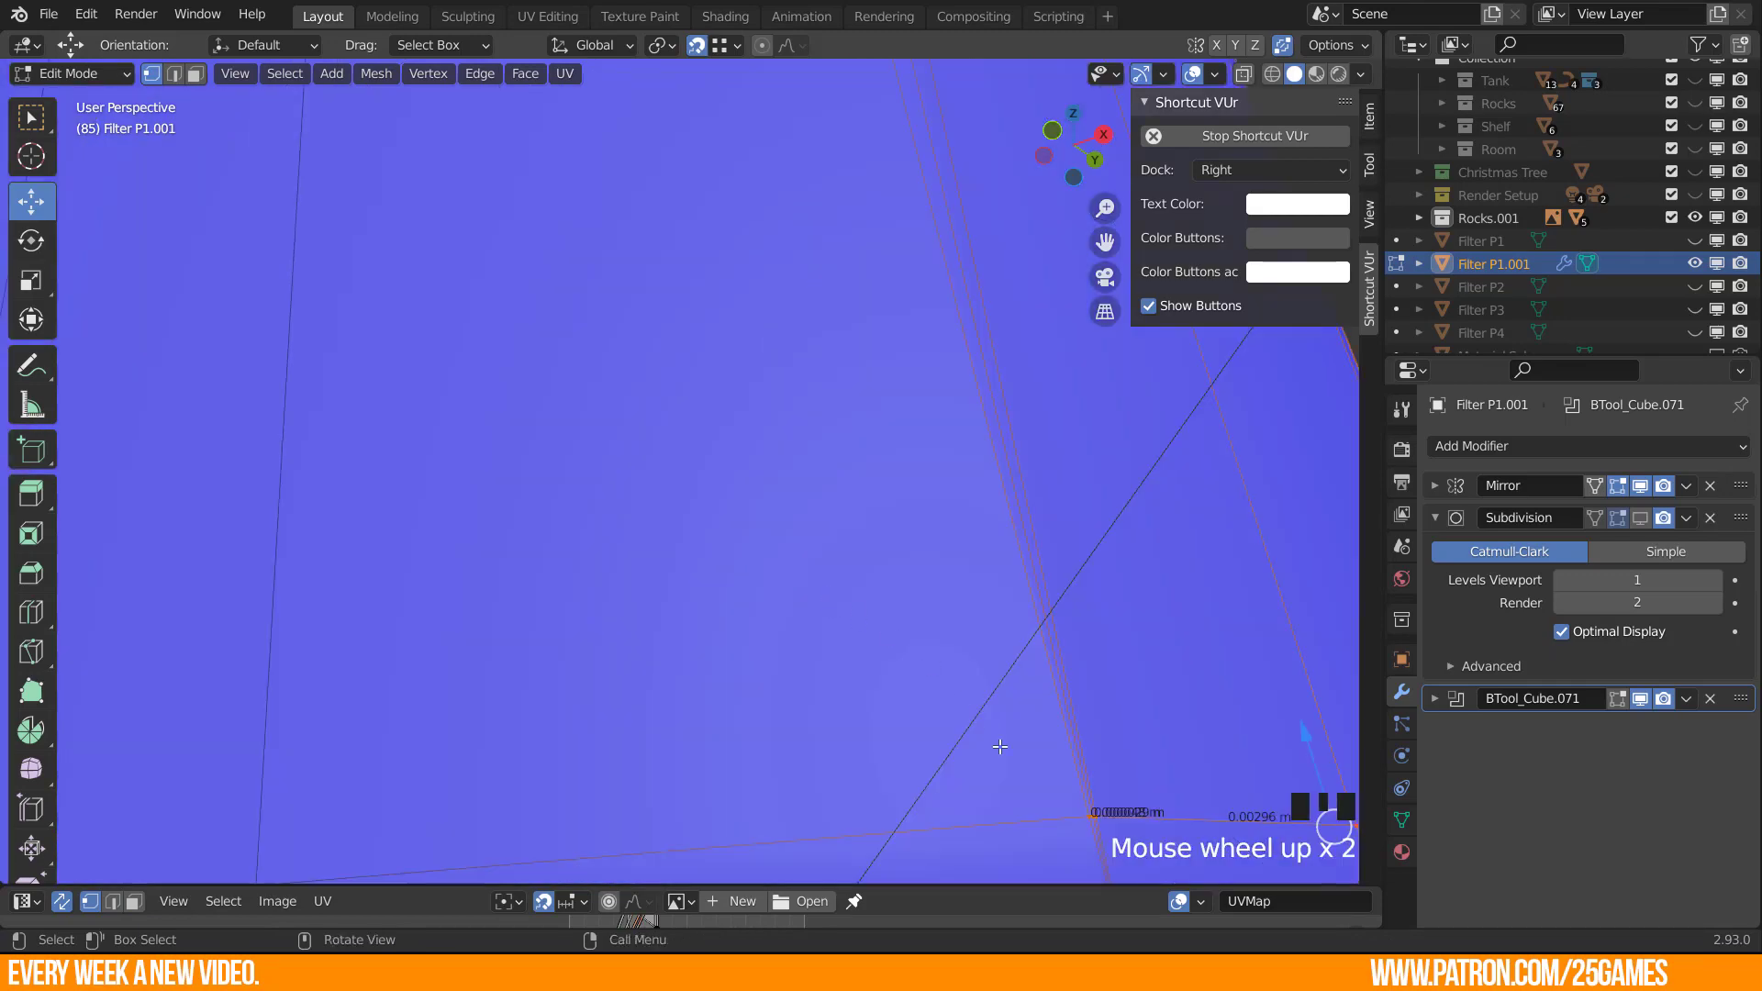
pyautogui.scroll(-1, 965, 716)
pyautogui.click(885, 649)
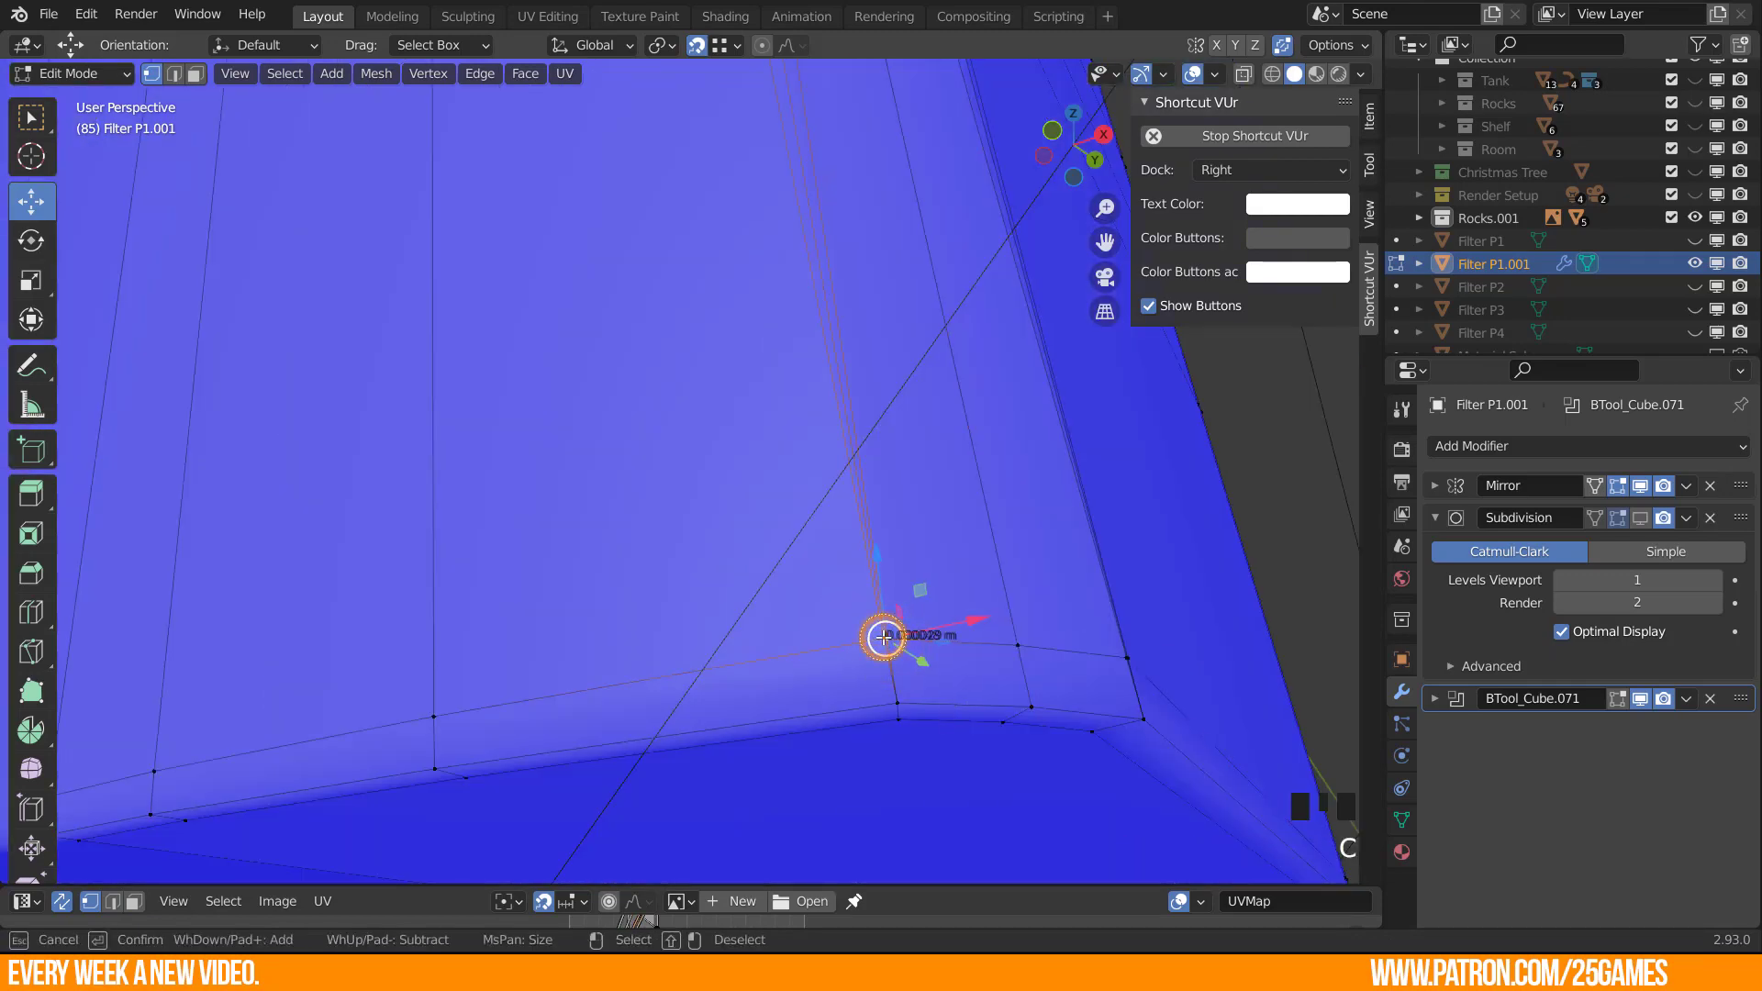
pyautogui.press('m')
pyautogui.click(883, 633)
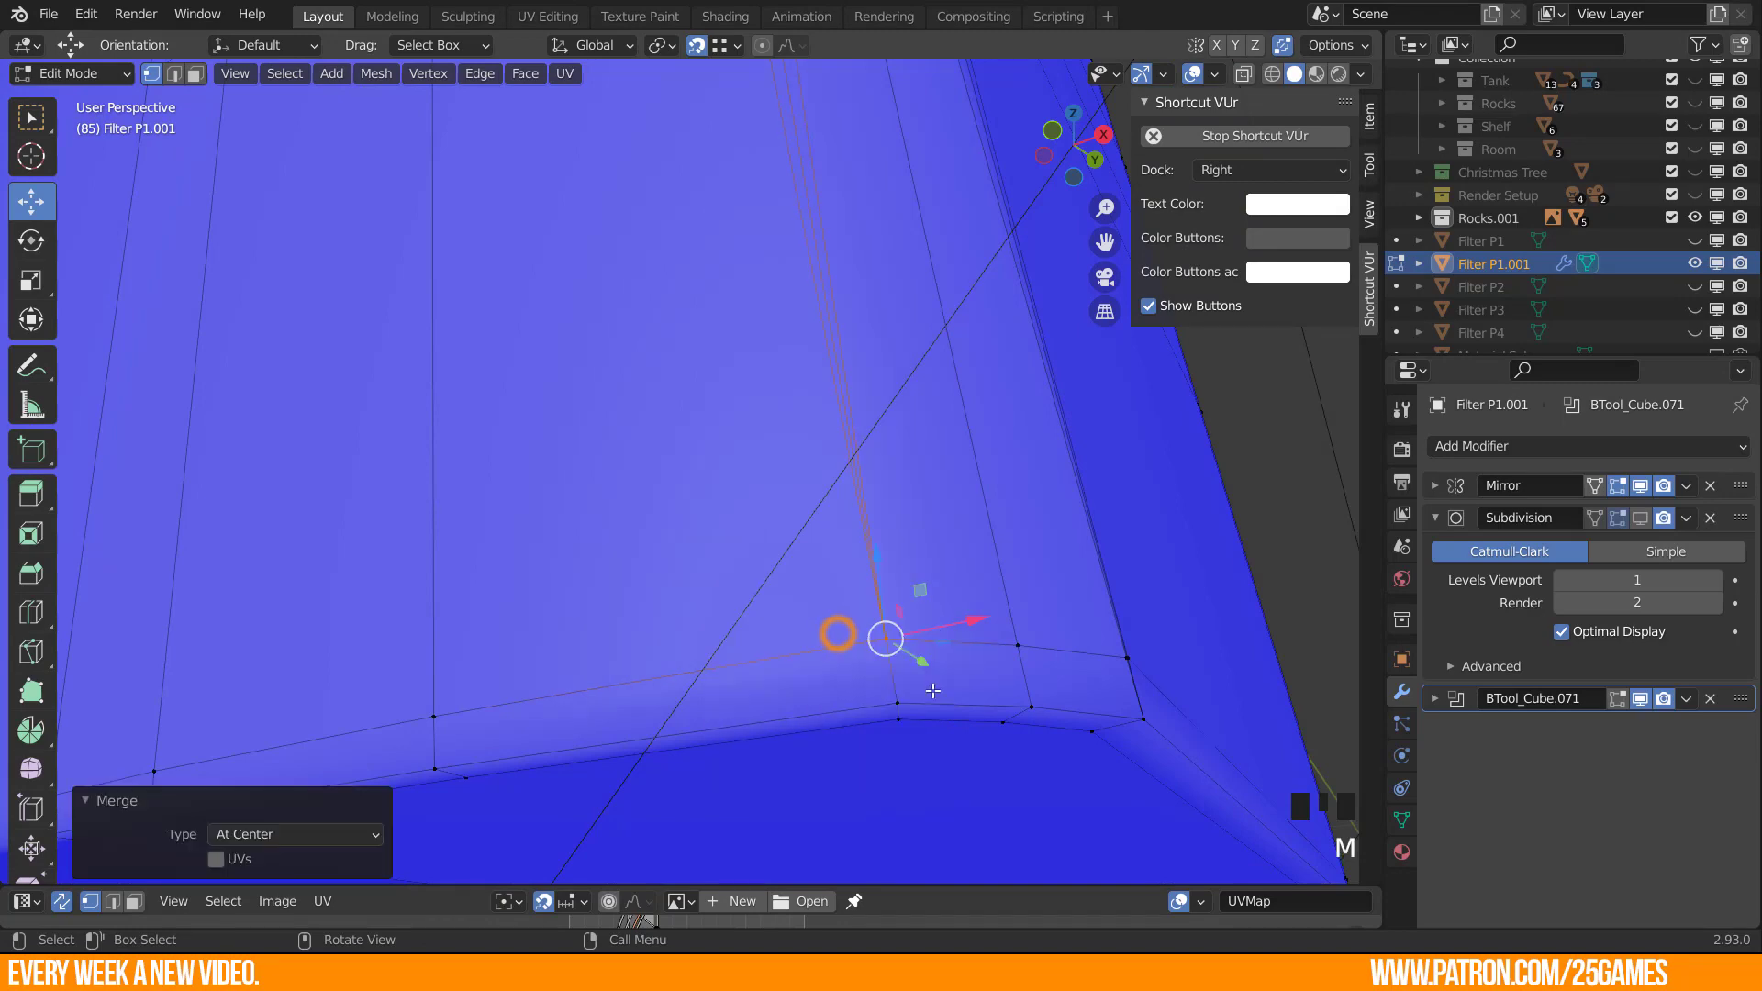
# Merge the overlapping vertices on the opposite side of the rounded corner at their center.
pyautogui.click(1124, 660)
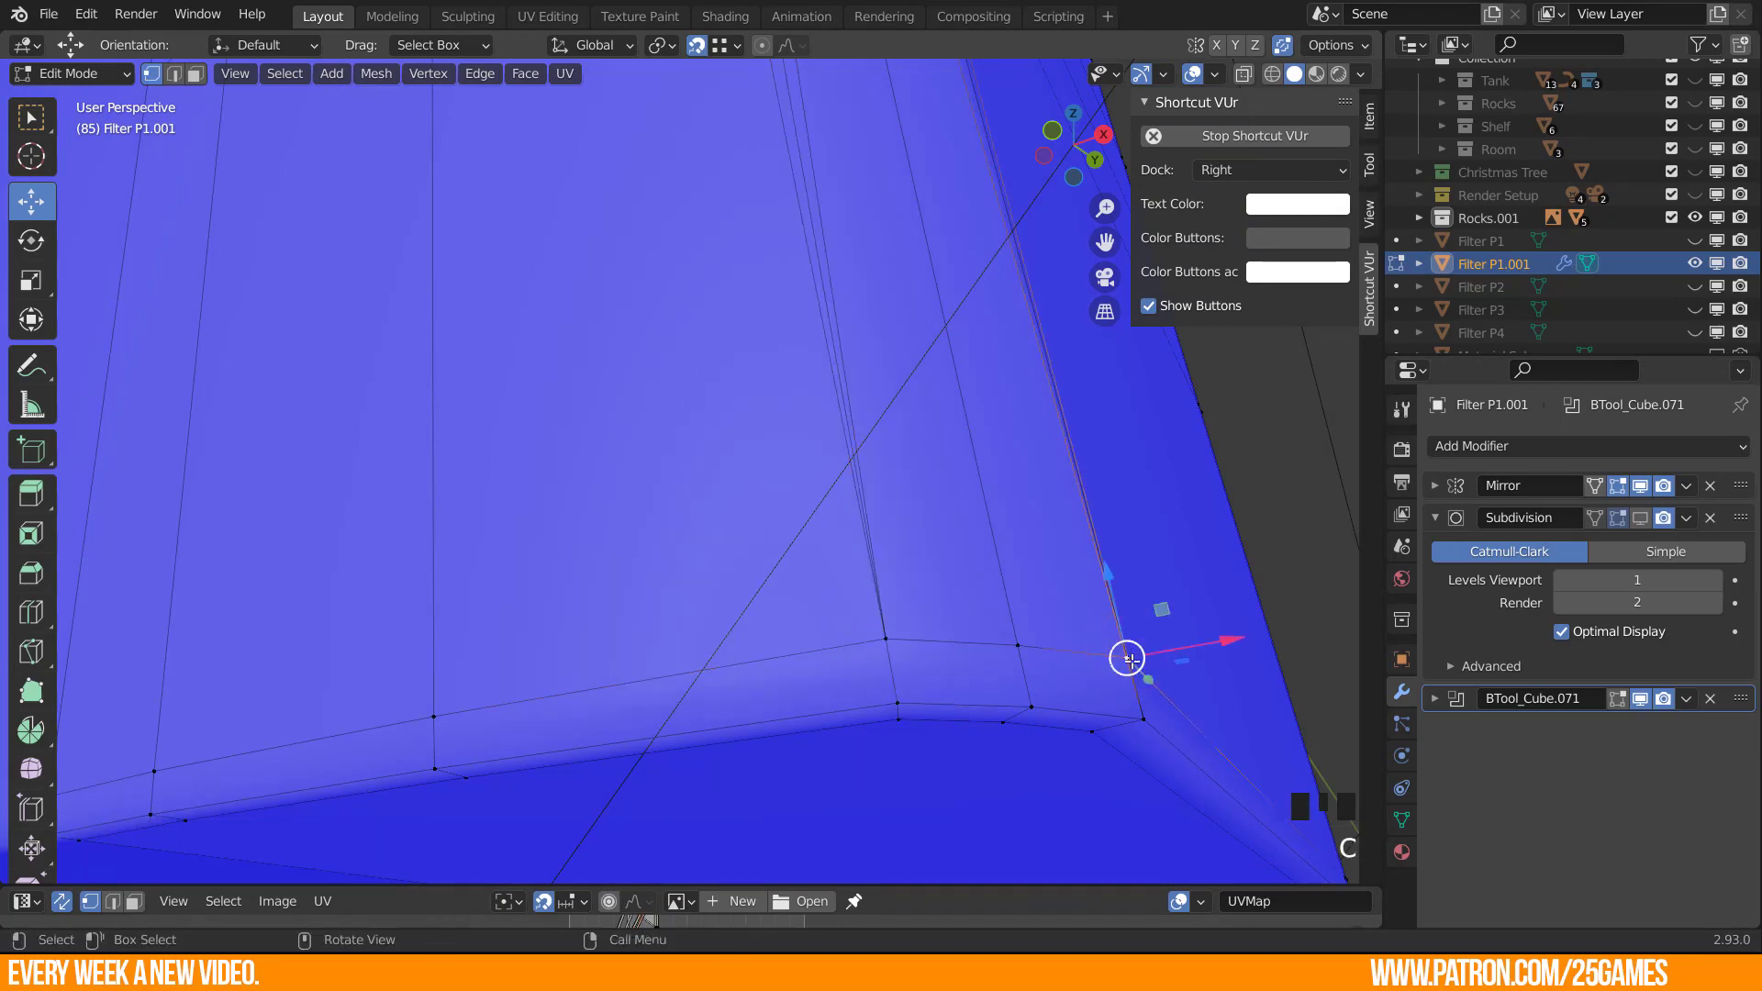
pyautogui.moveTo(1125, 653); pyautogui.dragTo(1011, 674, button='middle')
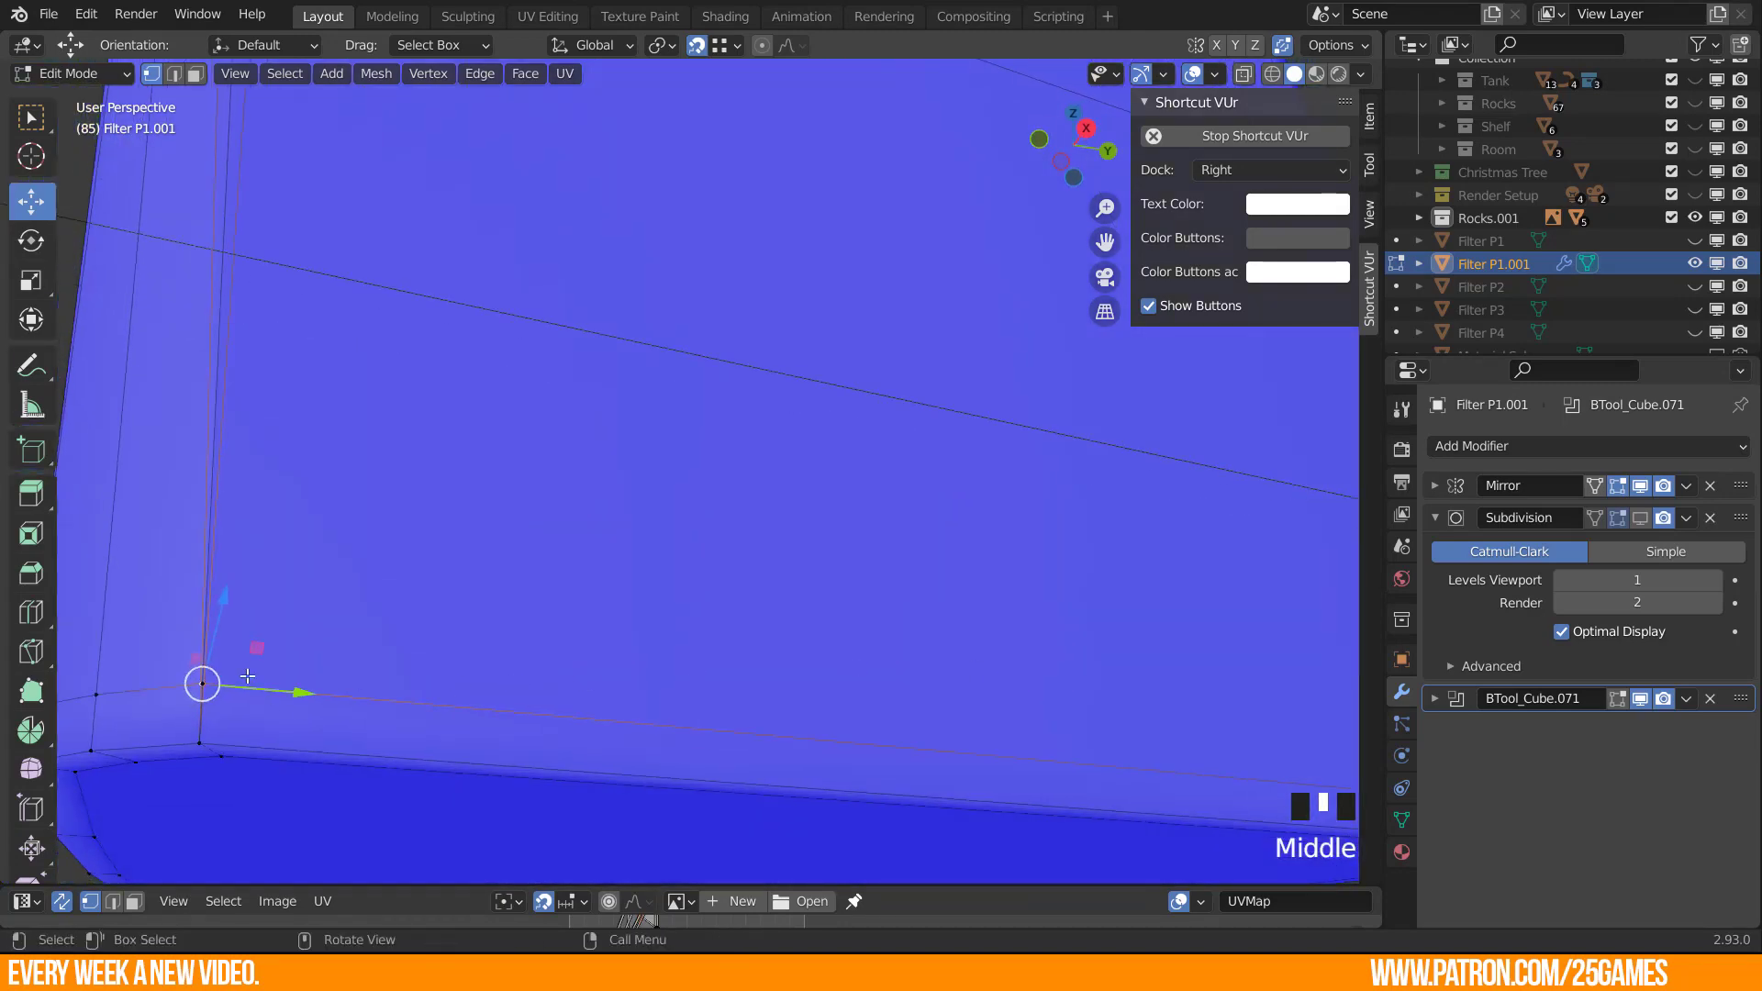
pyautogui.press('c')
pyautogui.click(201, 685)
pyautogui.rightClick(202, 685)
pyautogui.press('m')
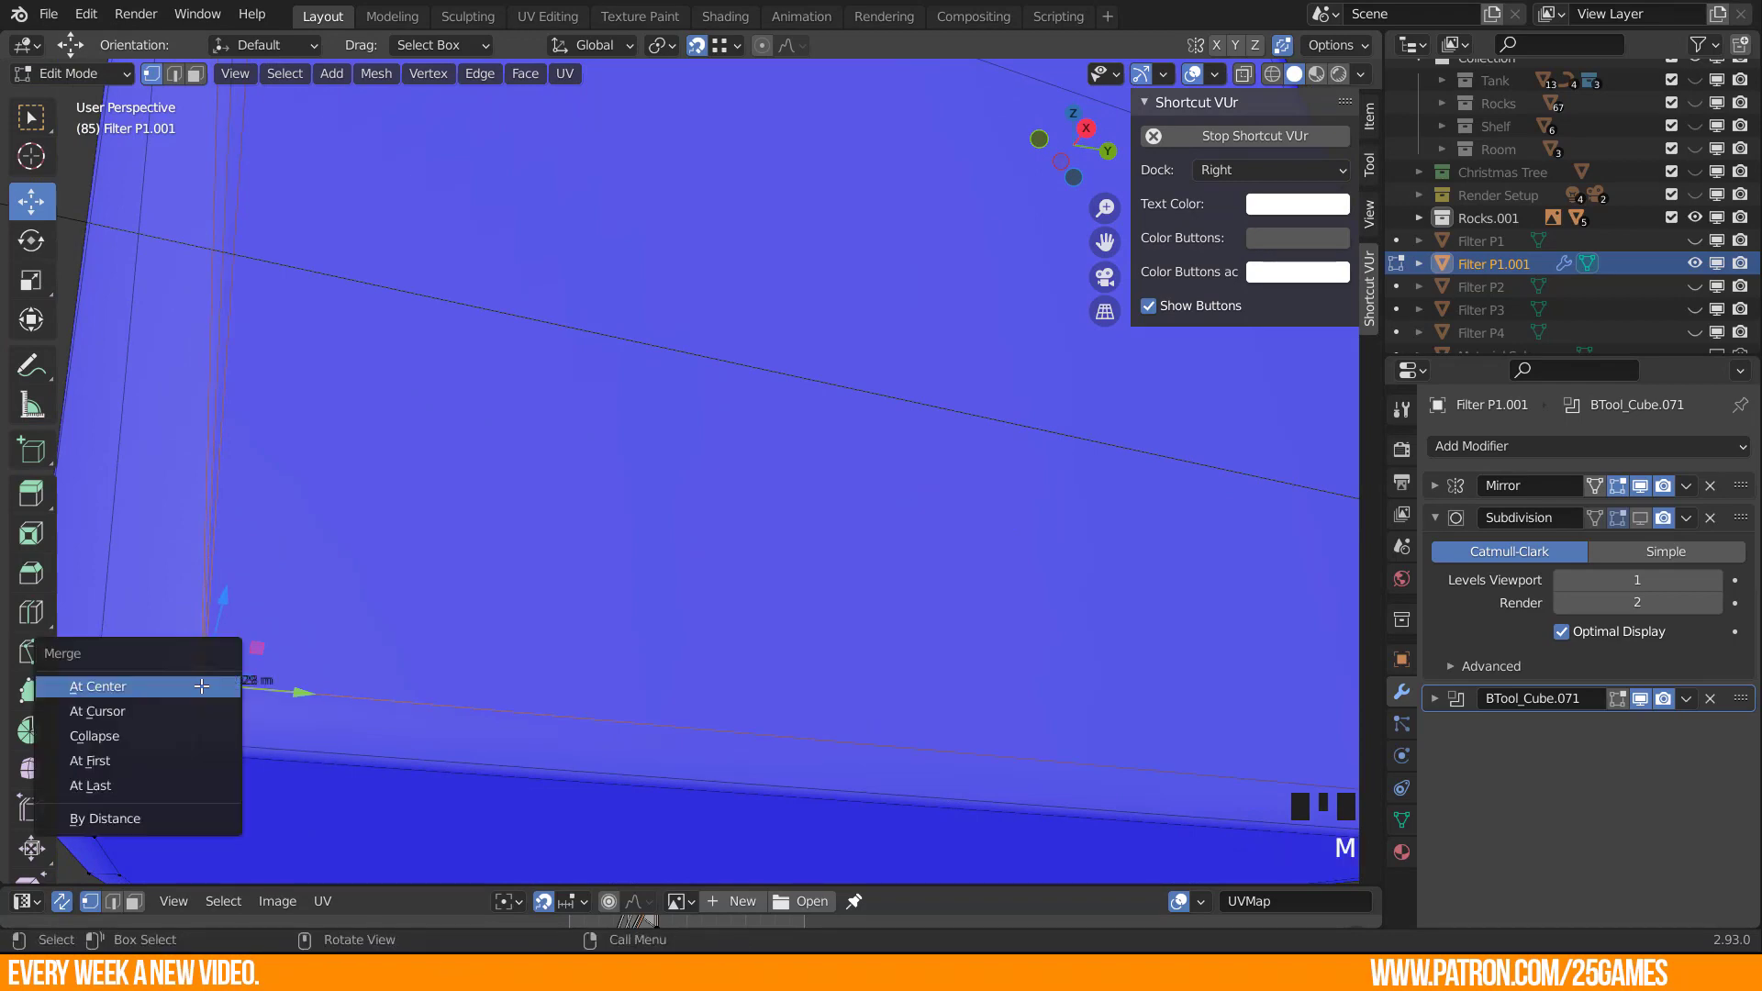
pyautogui.click(201, 685)
# Turn the Subdivision modifier's viewport display back on and switch to Object Mode.
pyautogui.scroll(-2, 202, 685)
pyautogui.keyDown('shift'); pyautogui.moveTo(372, 661); pyautogui.dragTo(549, 539, button='middle'); pyautogui.keyUp('shift')
pyautogui.scroll(-2, 609, 700)
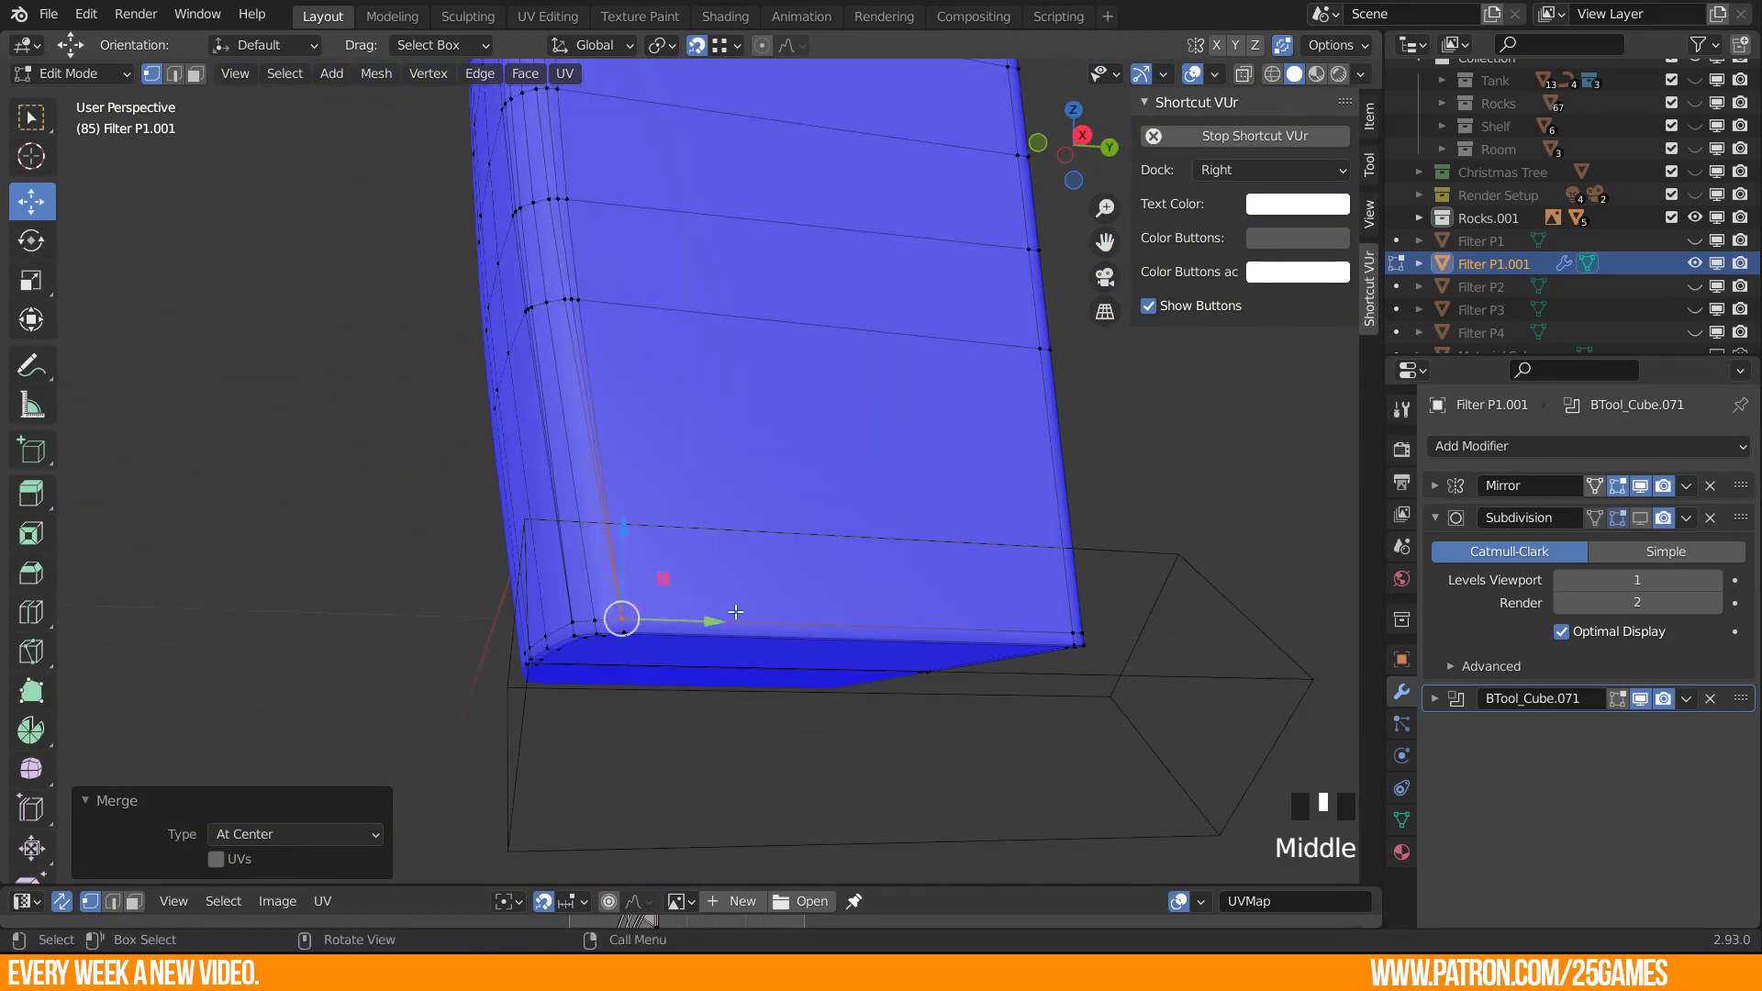
pyautogui.click(1641, 519)
pyautogui.moveTo(418, 708); pyautogui.dragTo(487, 673, button='middle')
pyautogui.press('Tab')
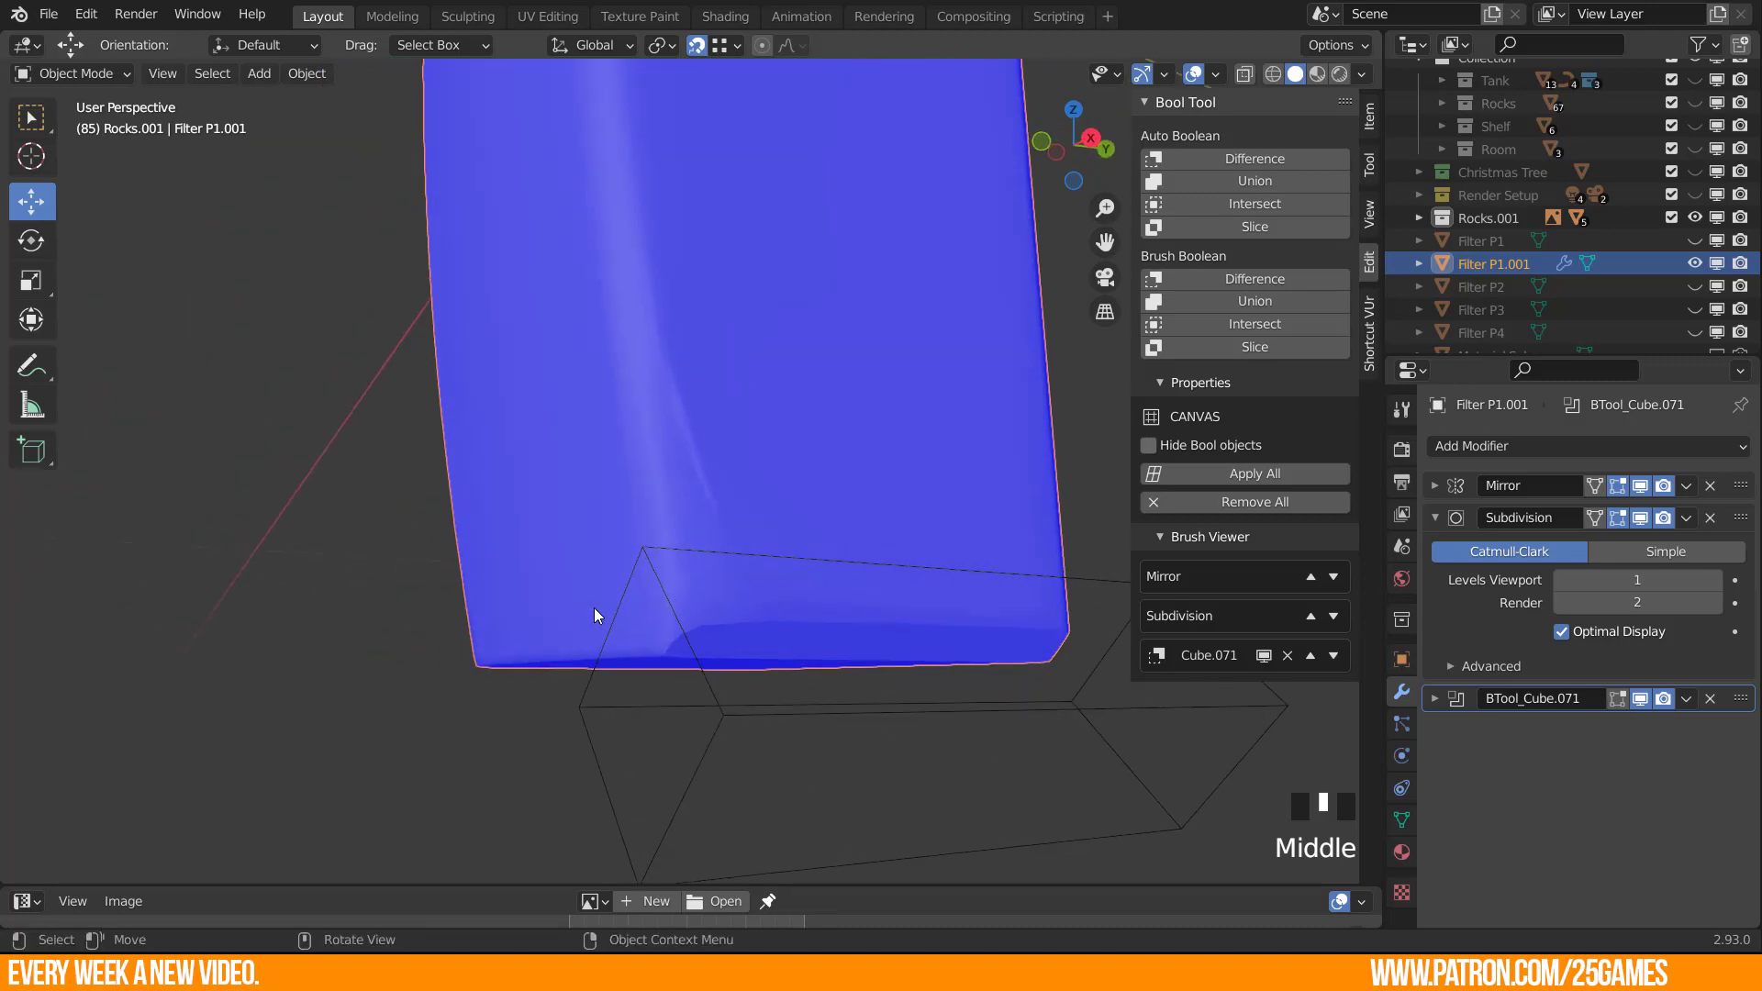
# Bring the whole filter into view and turn off the Face Orientation overlay.
pyautogui.keyDown('shift'); pyautogui.moveTo(701, 549); pyautogui.dragTo(651, 652, button='middle'); pyautogui.keyUp('shift')
pyautogui.scroll(-3, 652, 652)
pyautogui.keyDown('shift'); pyautogui.moveTo(617, 514); pyautogui.dragTo(793, 656, button='middle'); pyautogui.keyUp('shift')
pyautogui.keyDown('shift'); pyautogui.moveTo(811, 500); pyautogui.dragTo(824, 791, button='middle'); pyautogui.keyUp('shift')
pyautogui.moveTo(767, 631); pyautogui.dragTo(767, 711, button='middle')
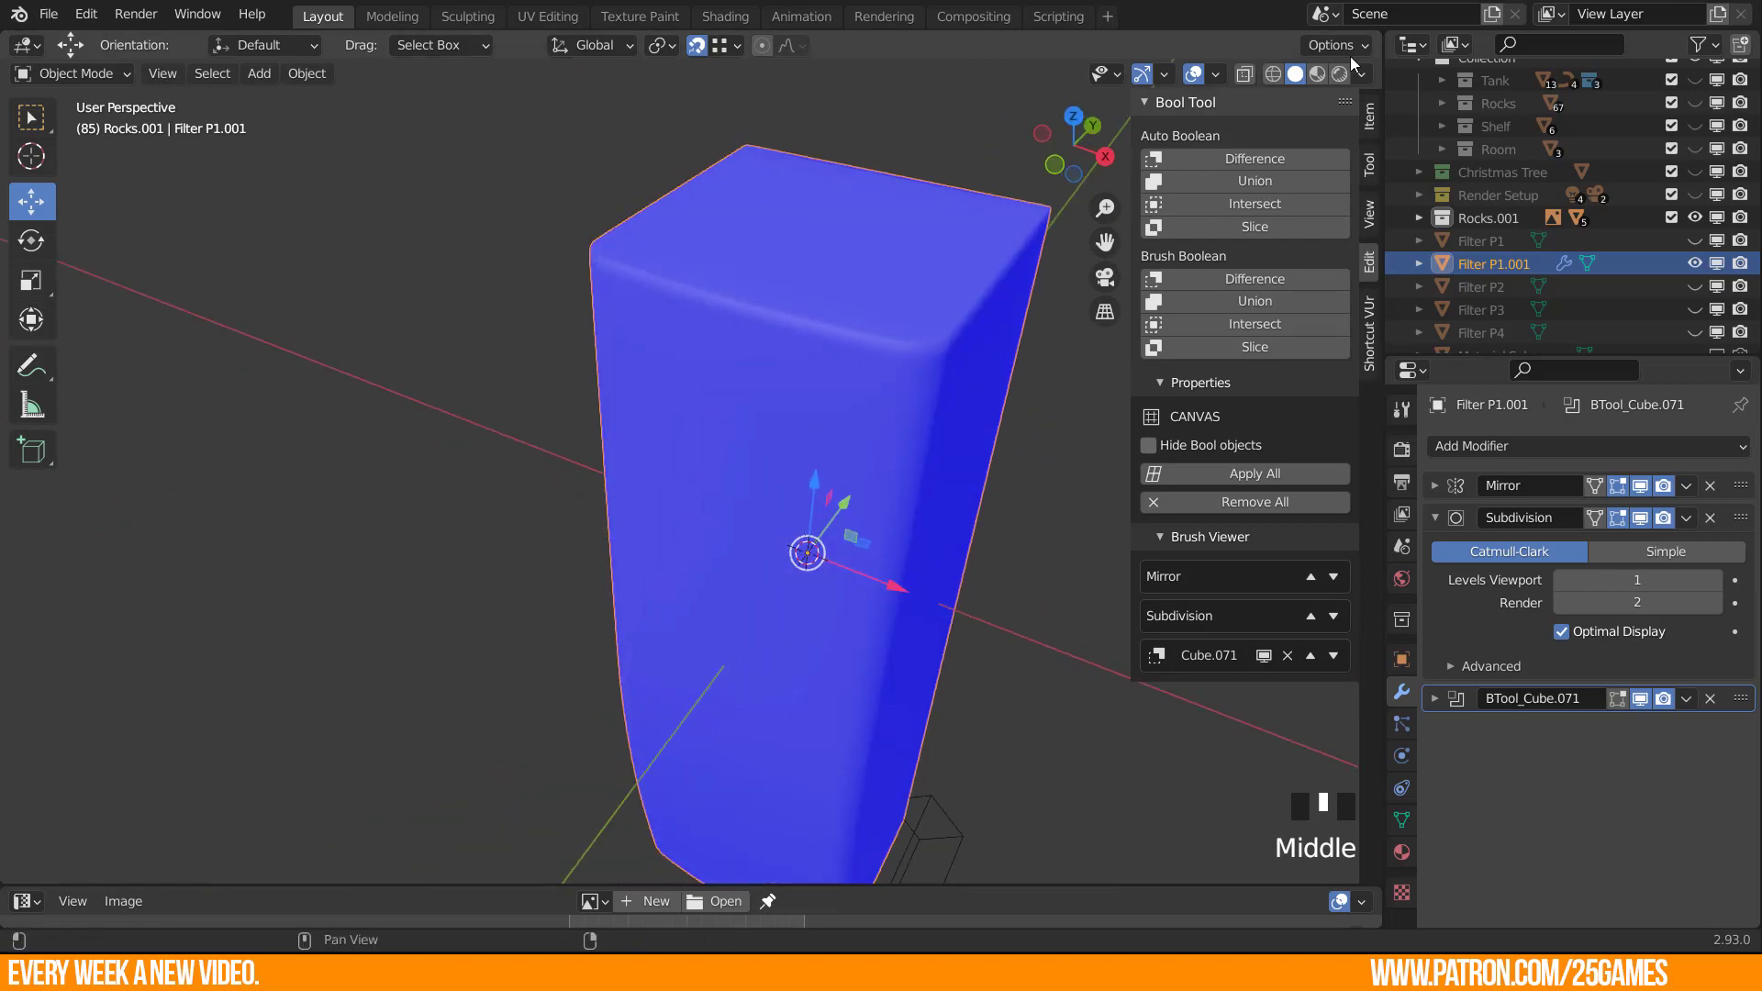
pyautogui.click(1215, 74)
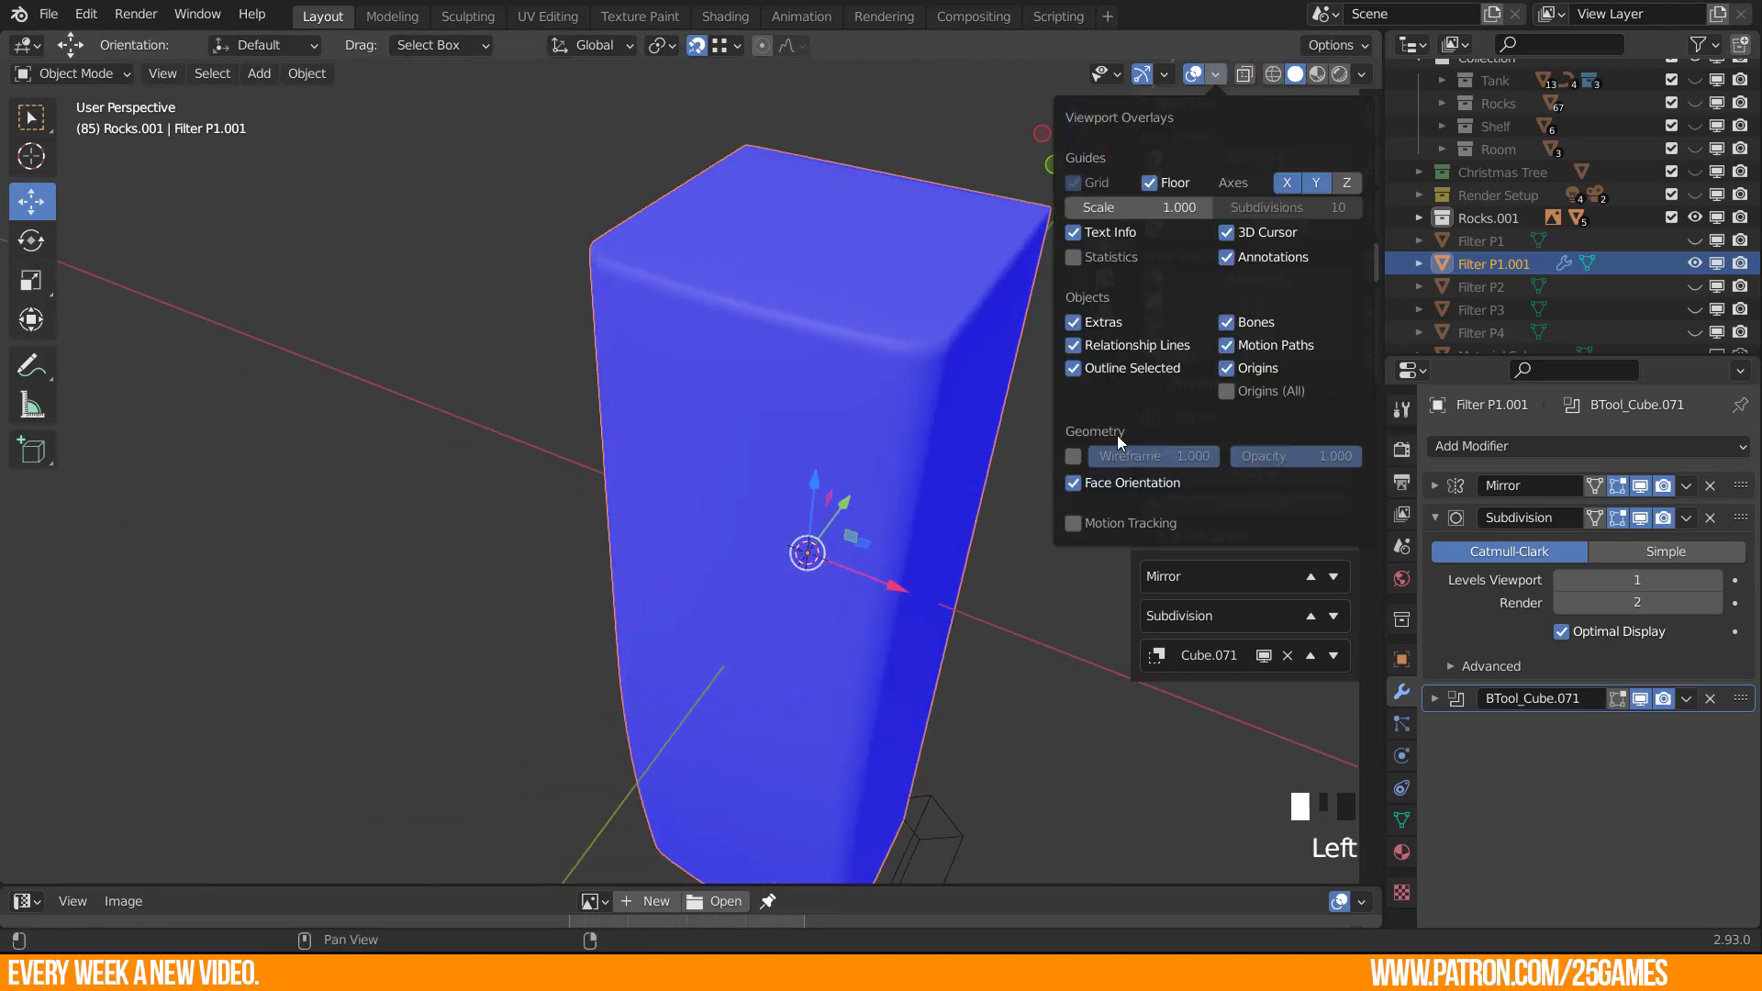
pyautogui.click(1079, 486)
# Enter Edit Mode and dissolve the short edge at the top face's front corner.
pyautogui.moveTo(914, 580); pyautogui.dragTo(615, 600, button='middle')
pyautogui.moveTo(446, 404); pyautogui.dragTo(486, 394, button='middle')
pyautogui.scroll(3, 365, 421)
pyautogui.press('Tab')
pyautogui.moveTo(373, 444); pyautogui.dragTo(446, 479, button='middle')
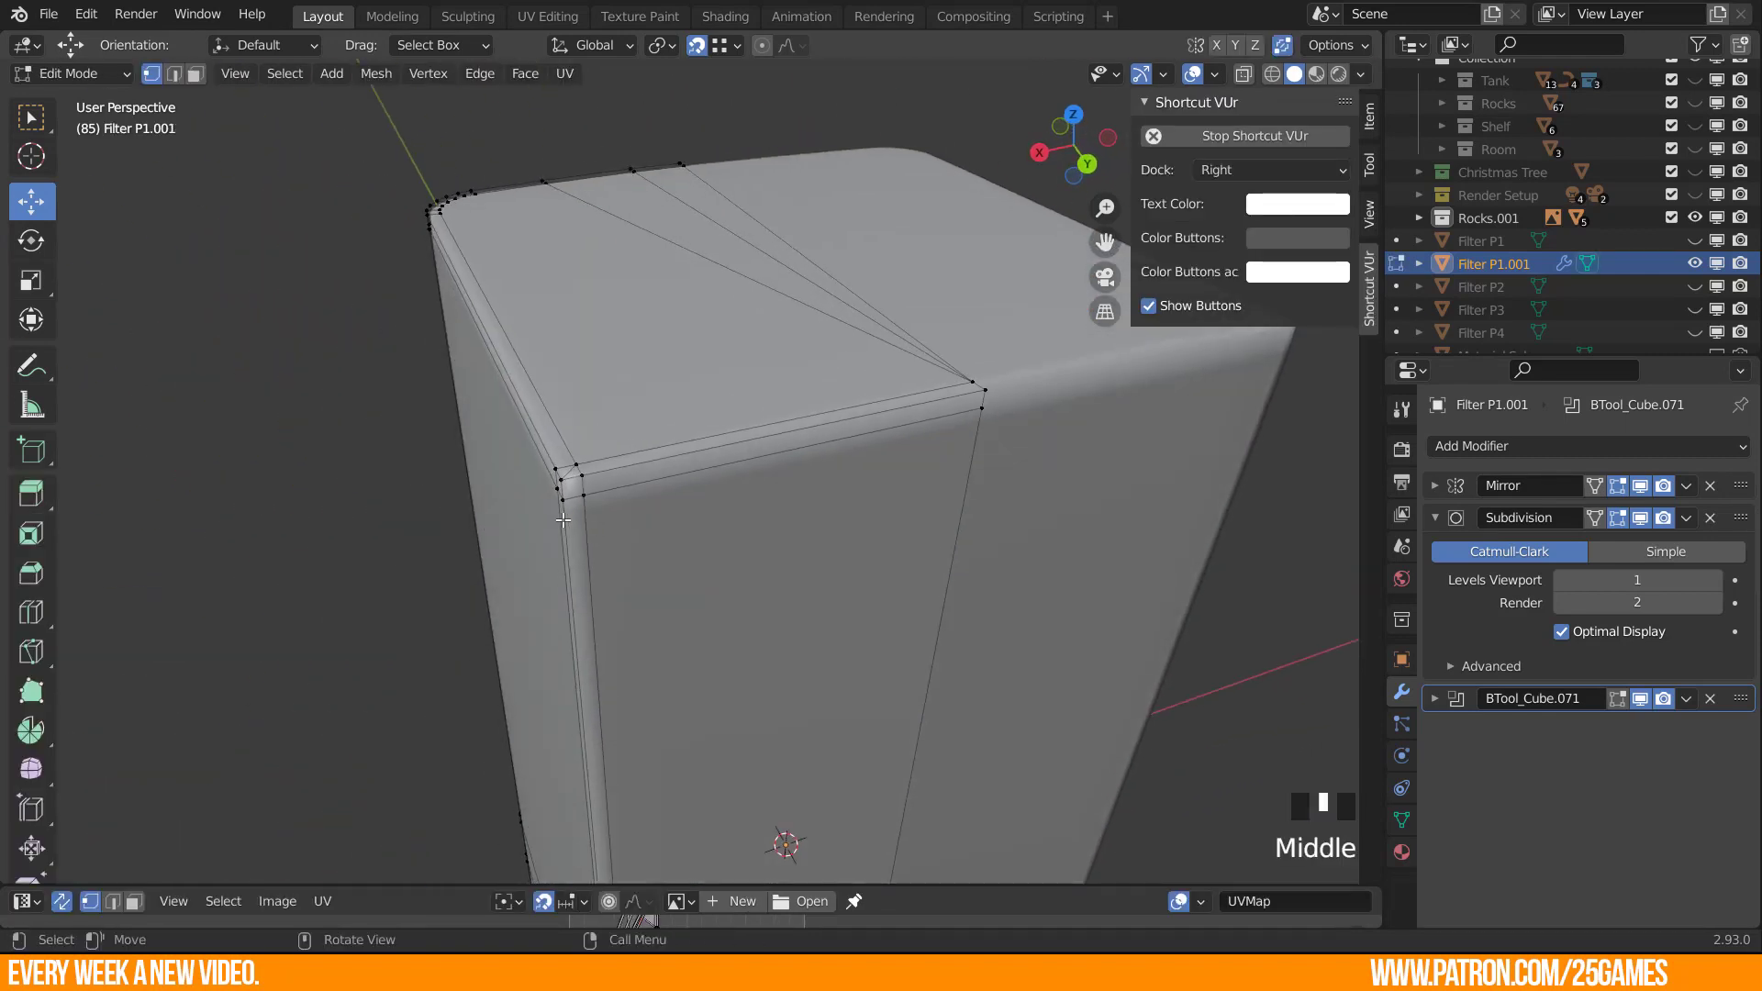
pyautogui.scroll(2, 576, 512)
pyautogui.moveTo(523, 530); pyautogui.dragTo(532, 537, button='middle')
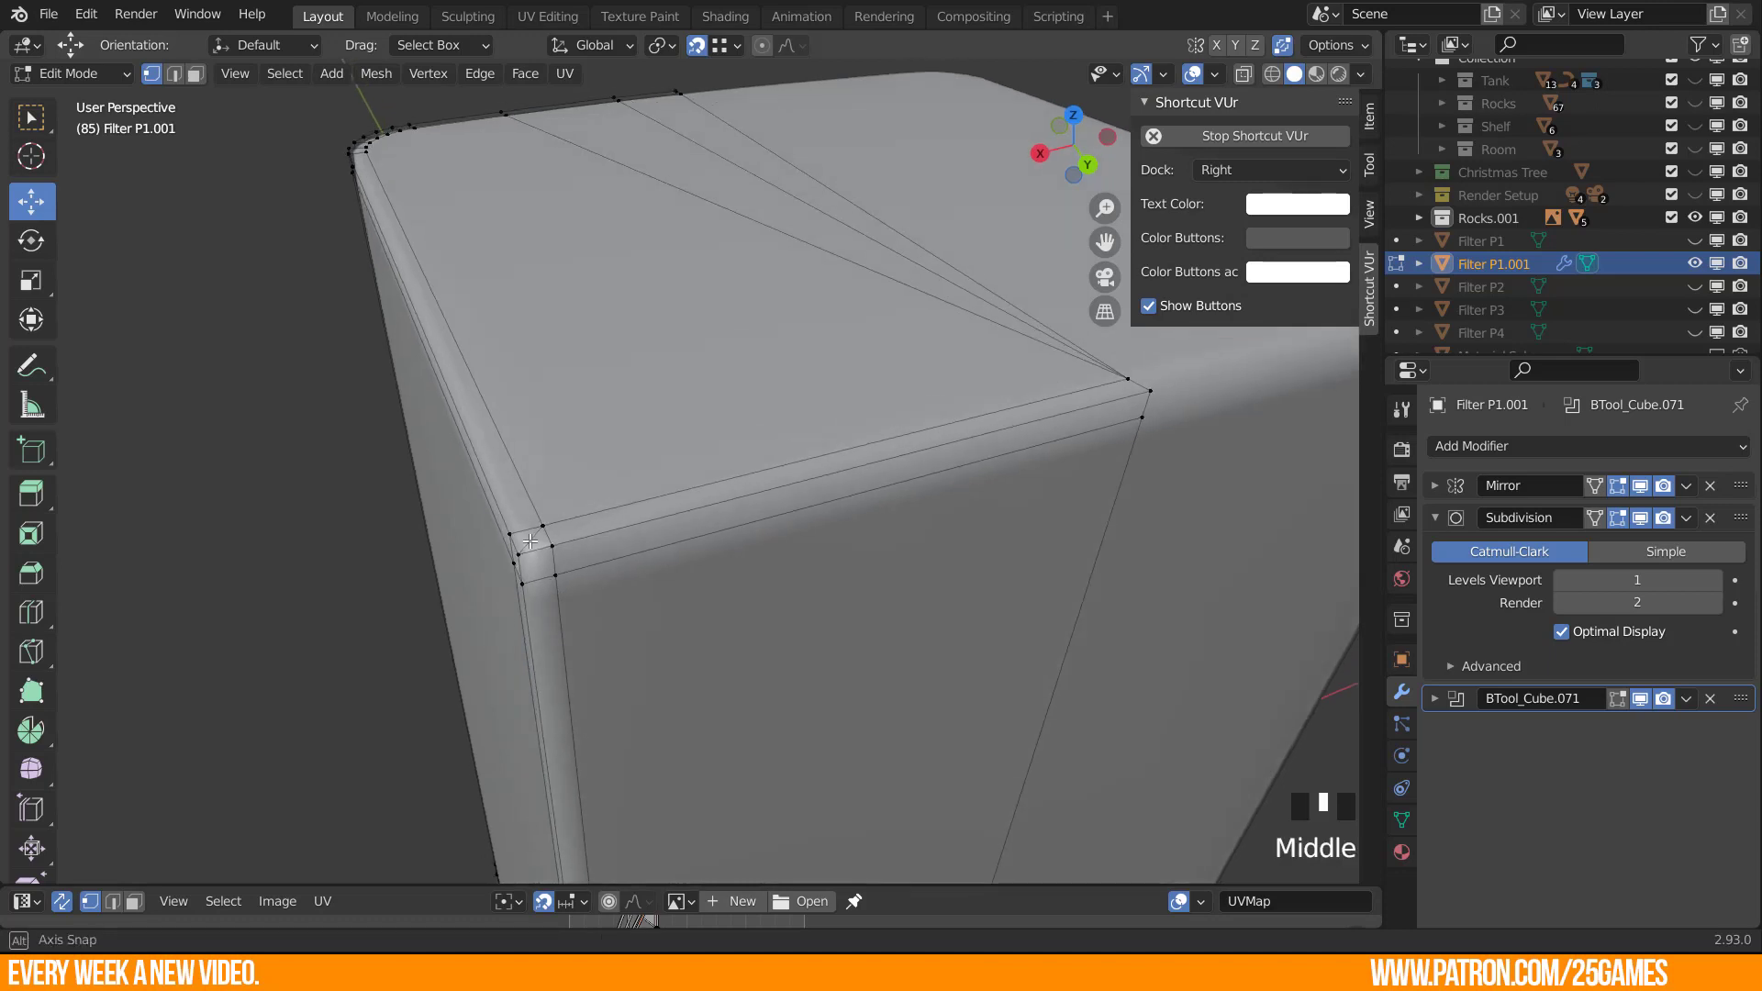
pyautogui.press('2')
pyautogui.press('x')
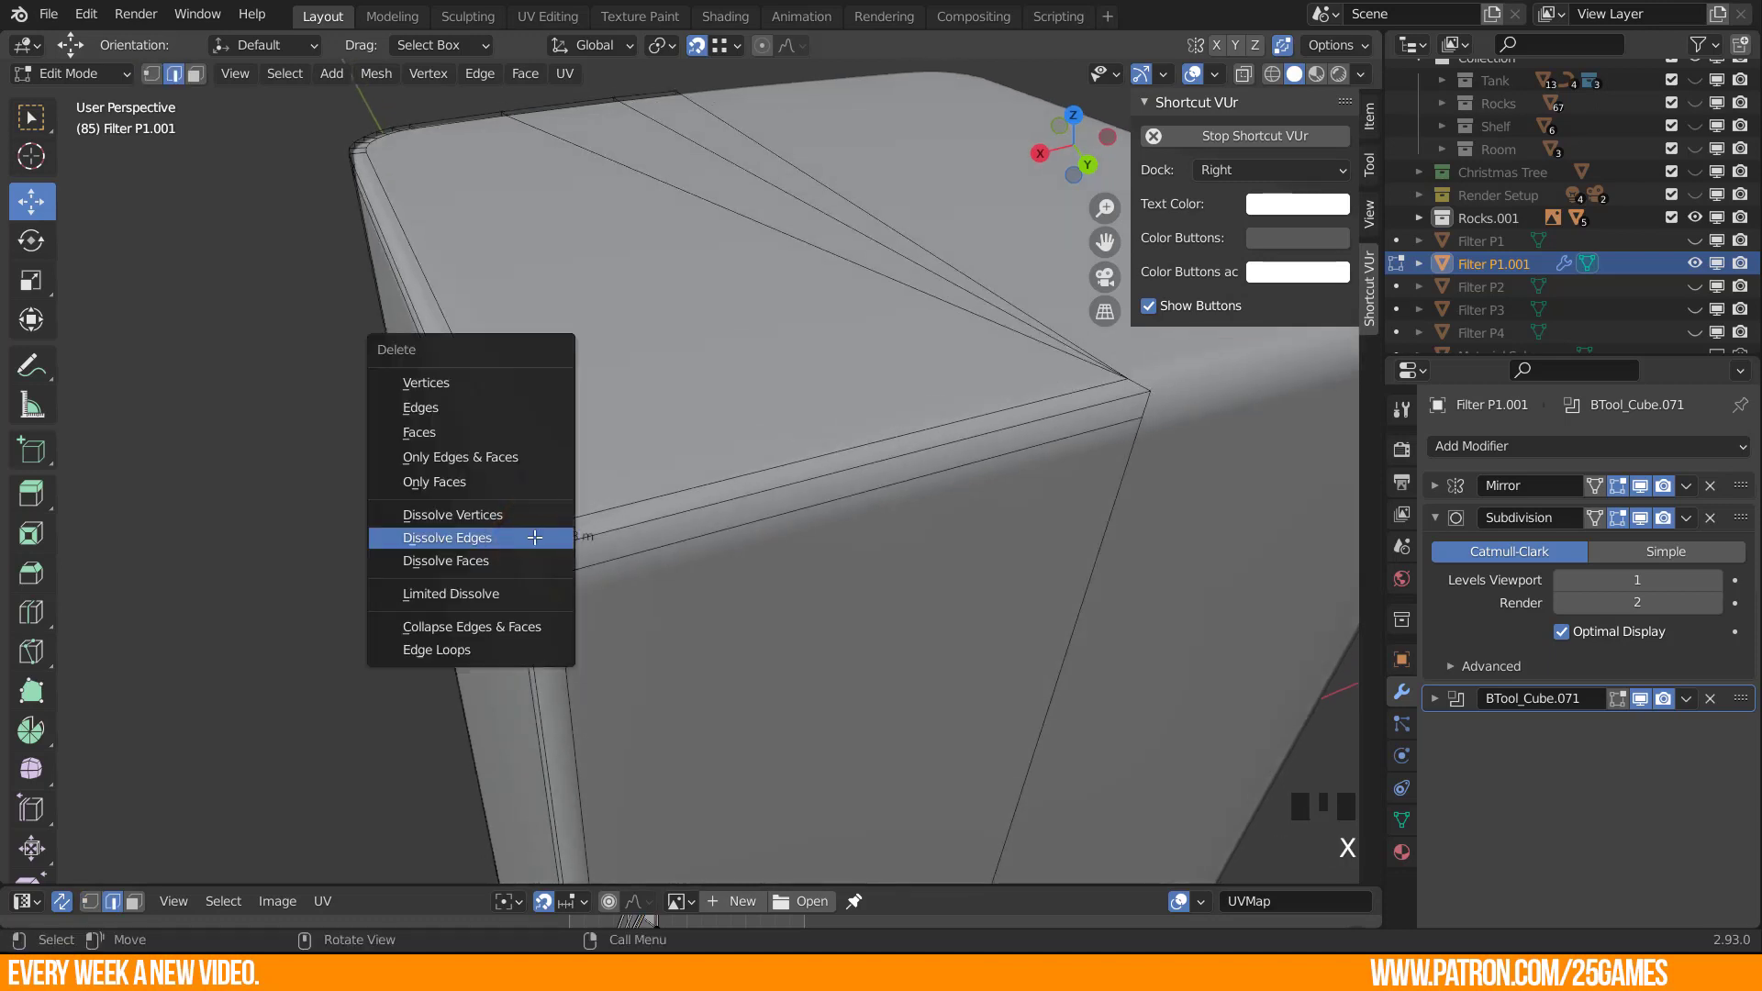
pyautogui.click(535, 537)
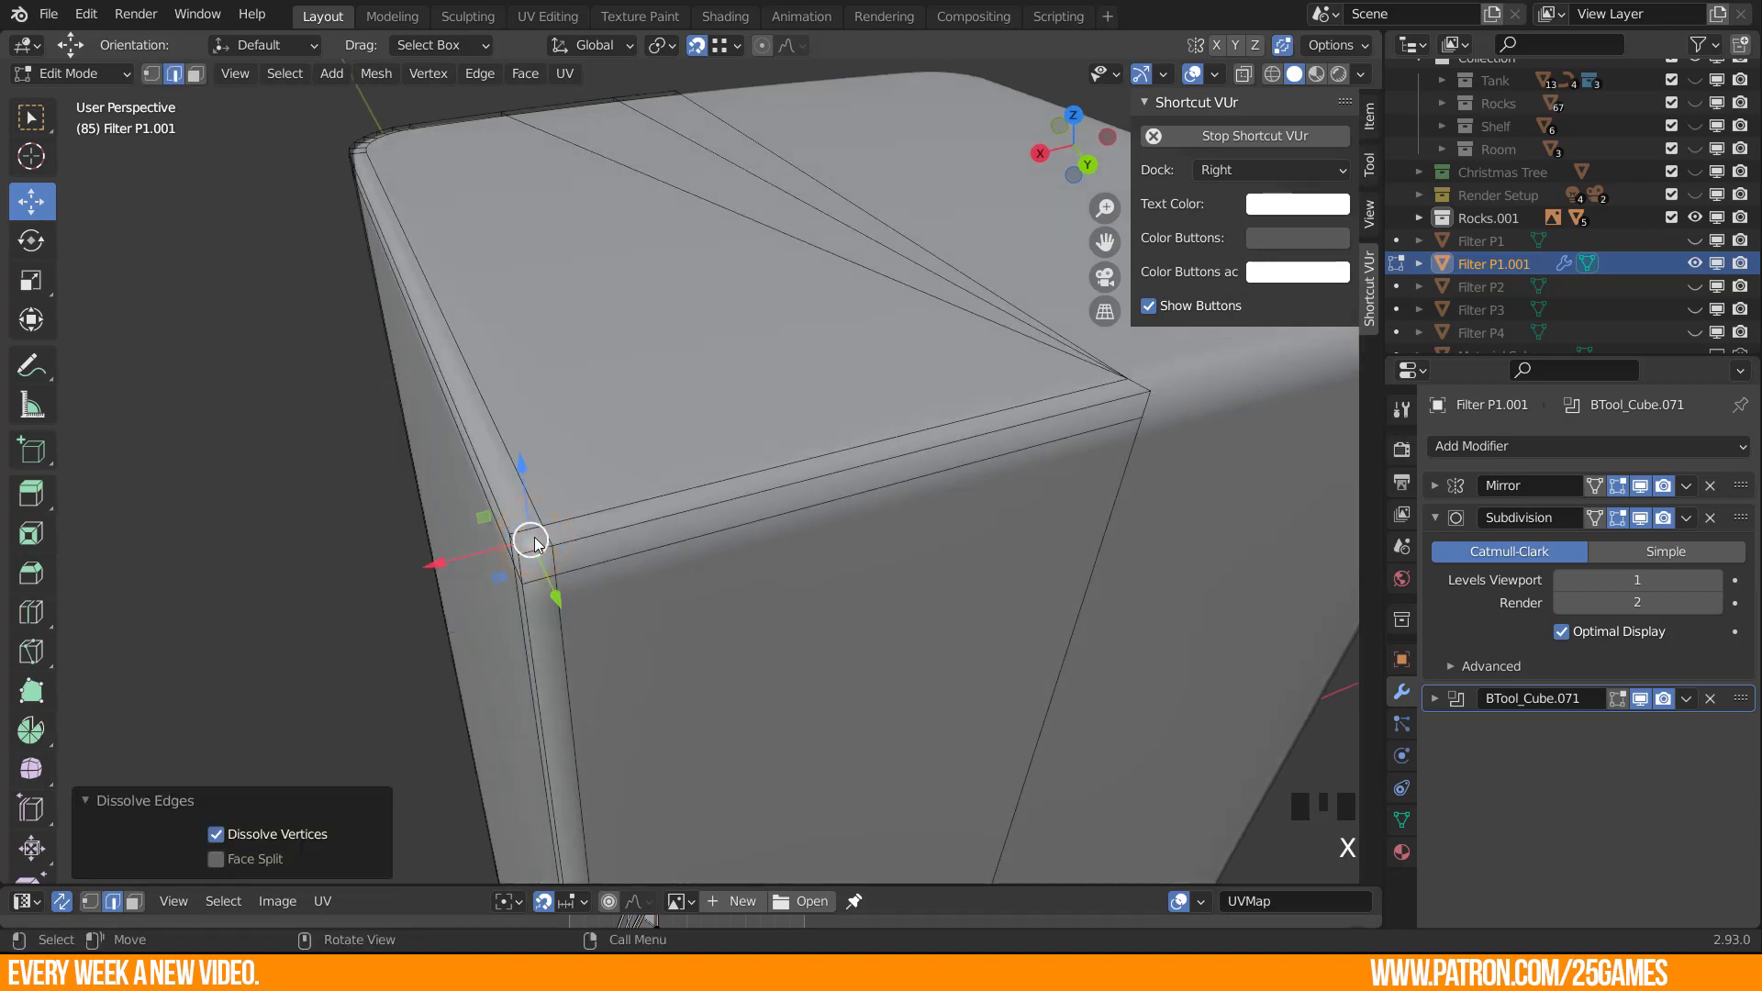
# Try to raise the edge loop just below the top rim along Z, check it in Object Mode, and undo.
pyautogui.press('Tab')
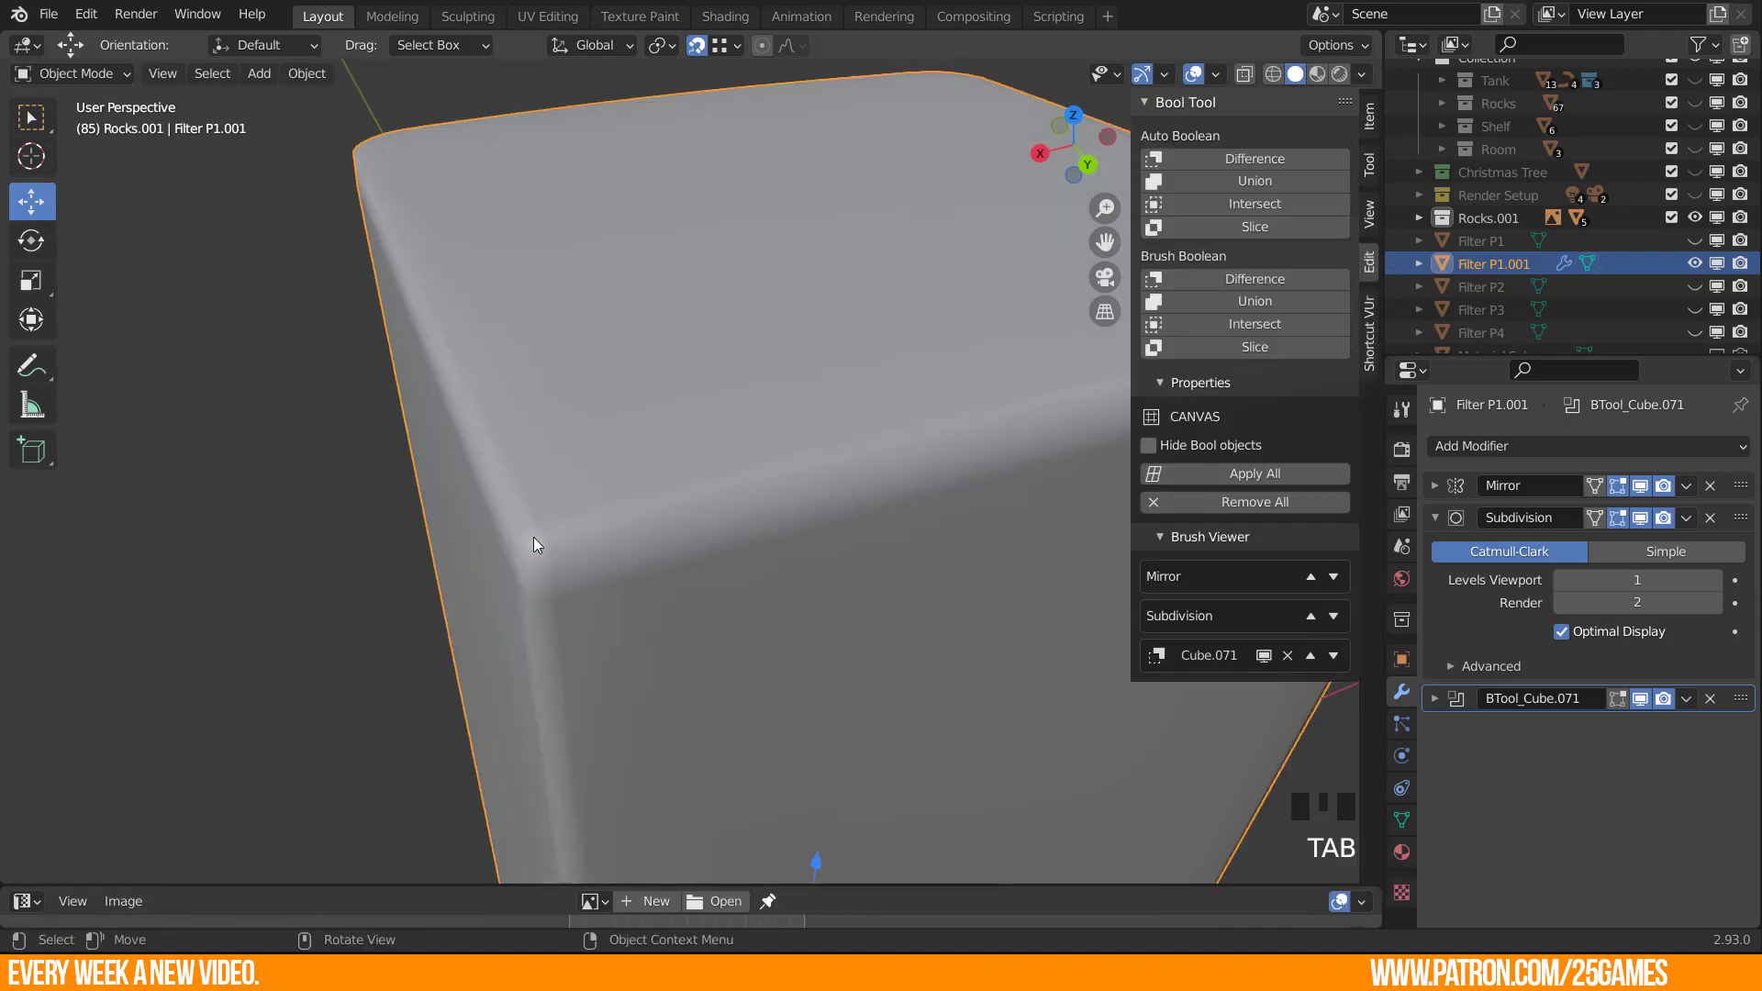
pyautogui.moveTo(410, 595); pyautogui.dragTo(690, 497, button='middle')
pyautogui.press('Tab')
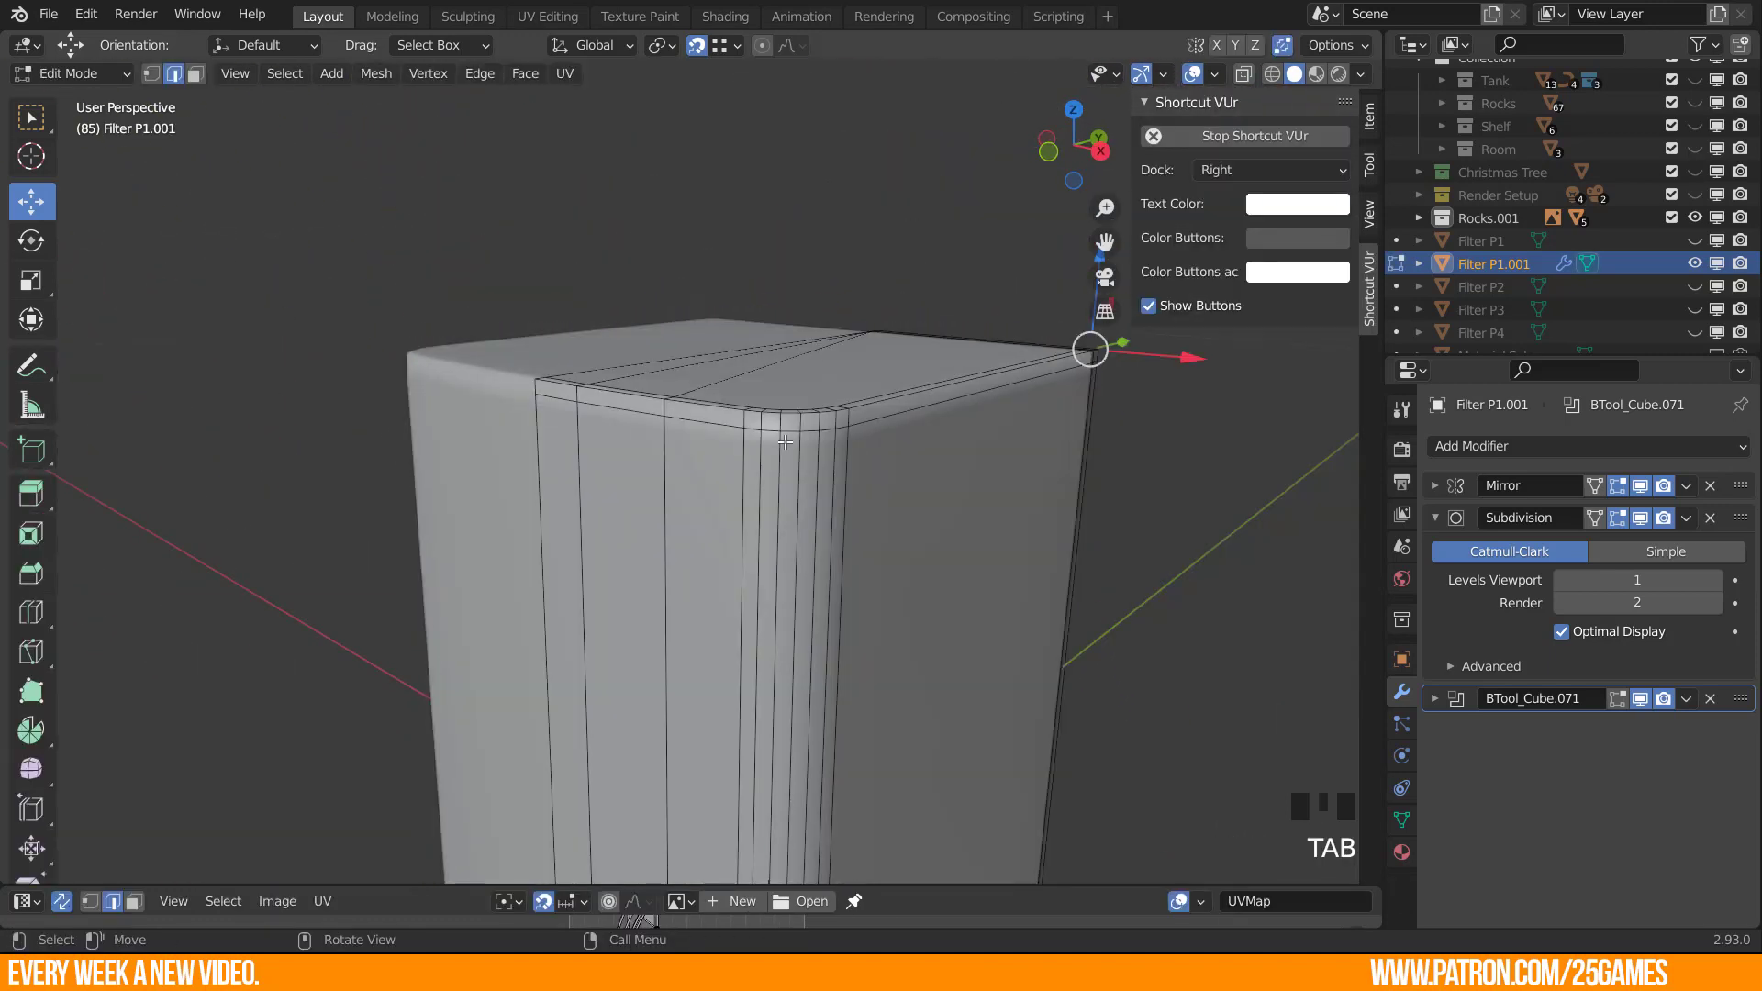
pyautogui.scroll(2, 722, 389)
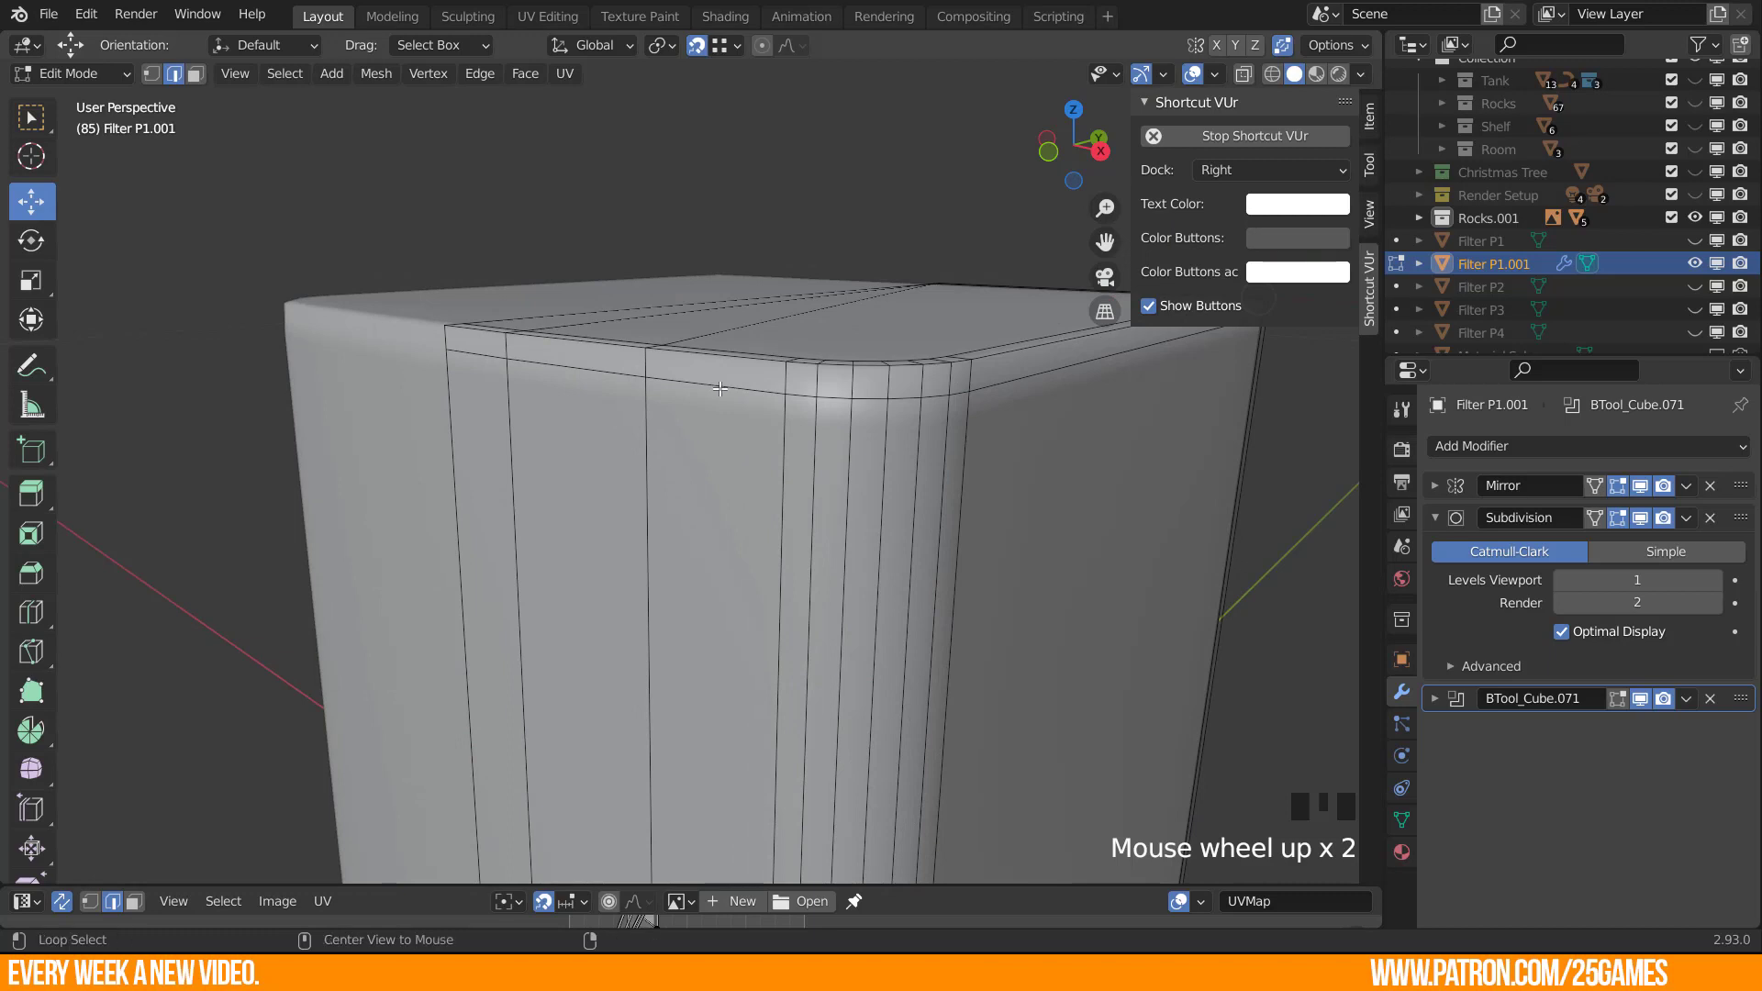
pyautogui.keyDown('alt'); pyautogui.click(711, 387); pyautogui.keyUp('alt')
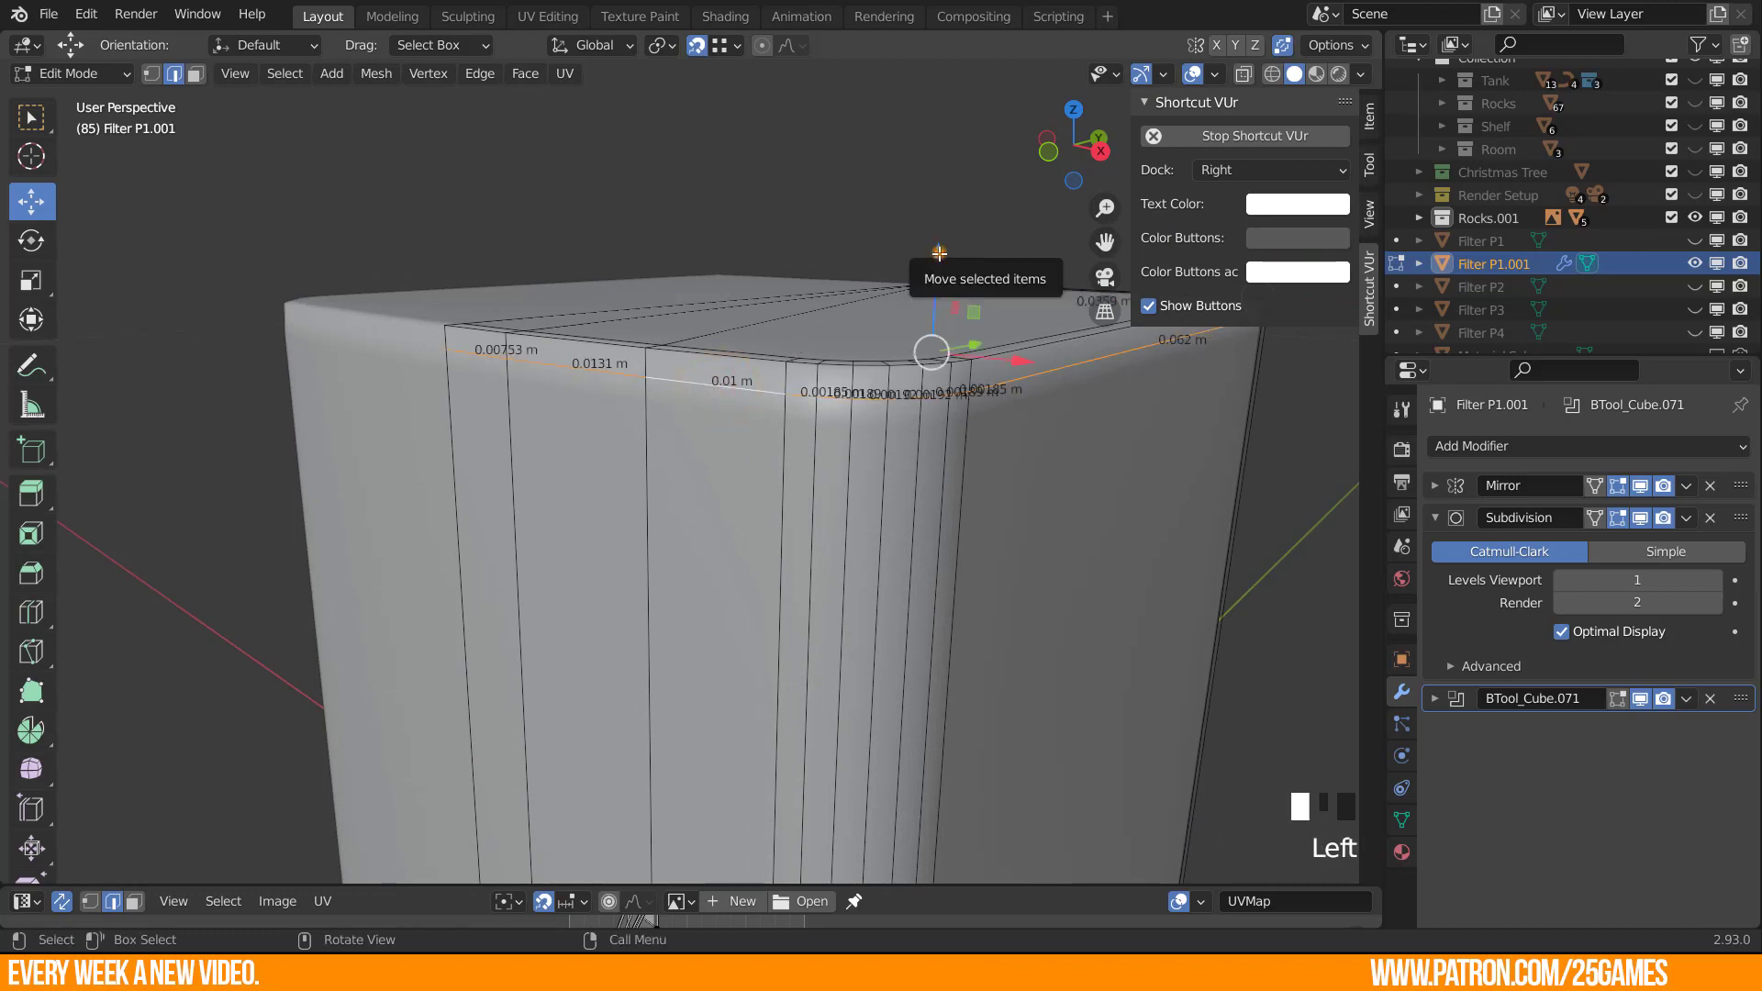
pyautogui.moveTo(945, 247); pyautogui.dragTo(939, 233)
pyautogui.press('Tab')
pyautogui.moveTo(872, 425); pyautogui.dragTo(747, 455, button='middle')
pyautogui.hotkey('ctrl', 'z')
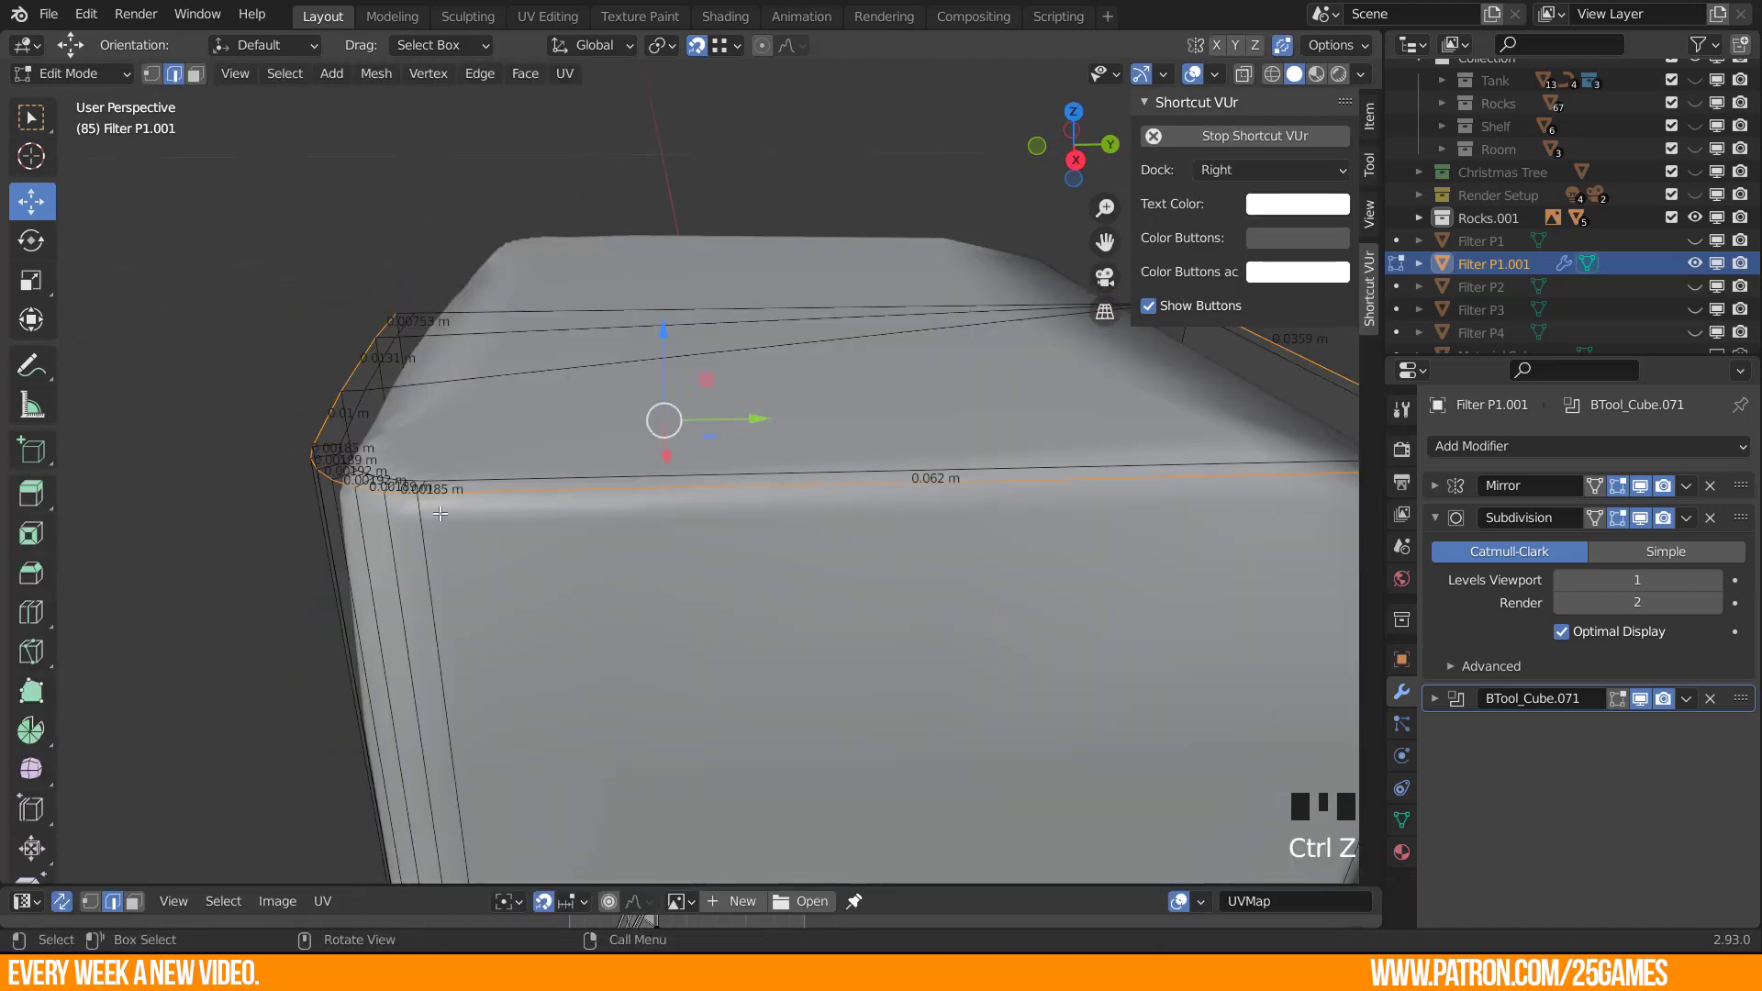
# Try to raise the edge loop just below the top rim along Z again, and undo the move.
pyautogui.hotkey('ctrl', 'z')
pyautogui.moveTo(441, 514); pyautogui.dragTo(479, 503, button='middle')
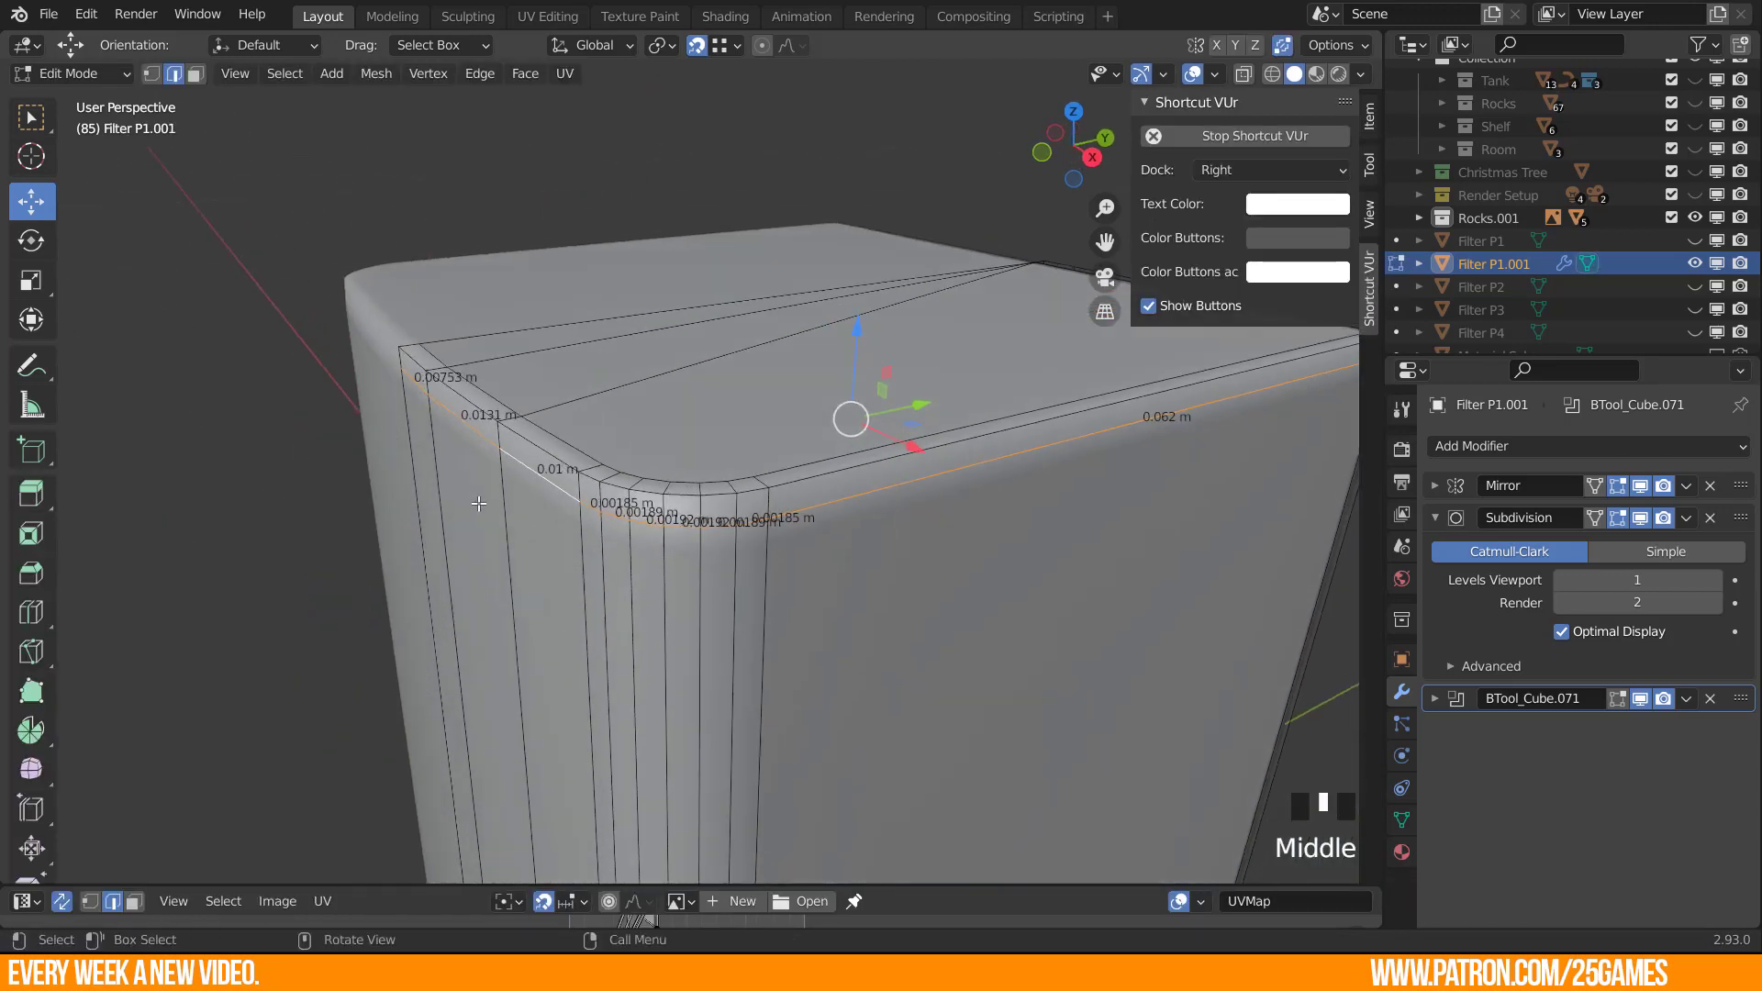
pyautogui.moveTo(856, 330); pyautogui.dragTo(855, 314)
pyautogui.hotkey('ctrl', 'z')
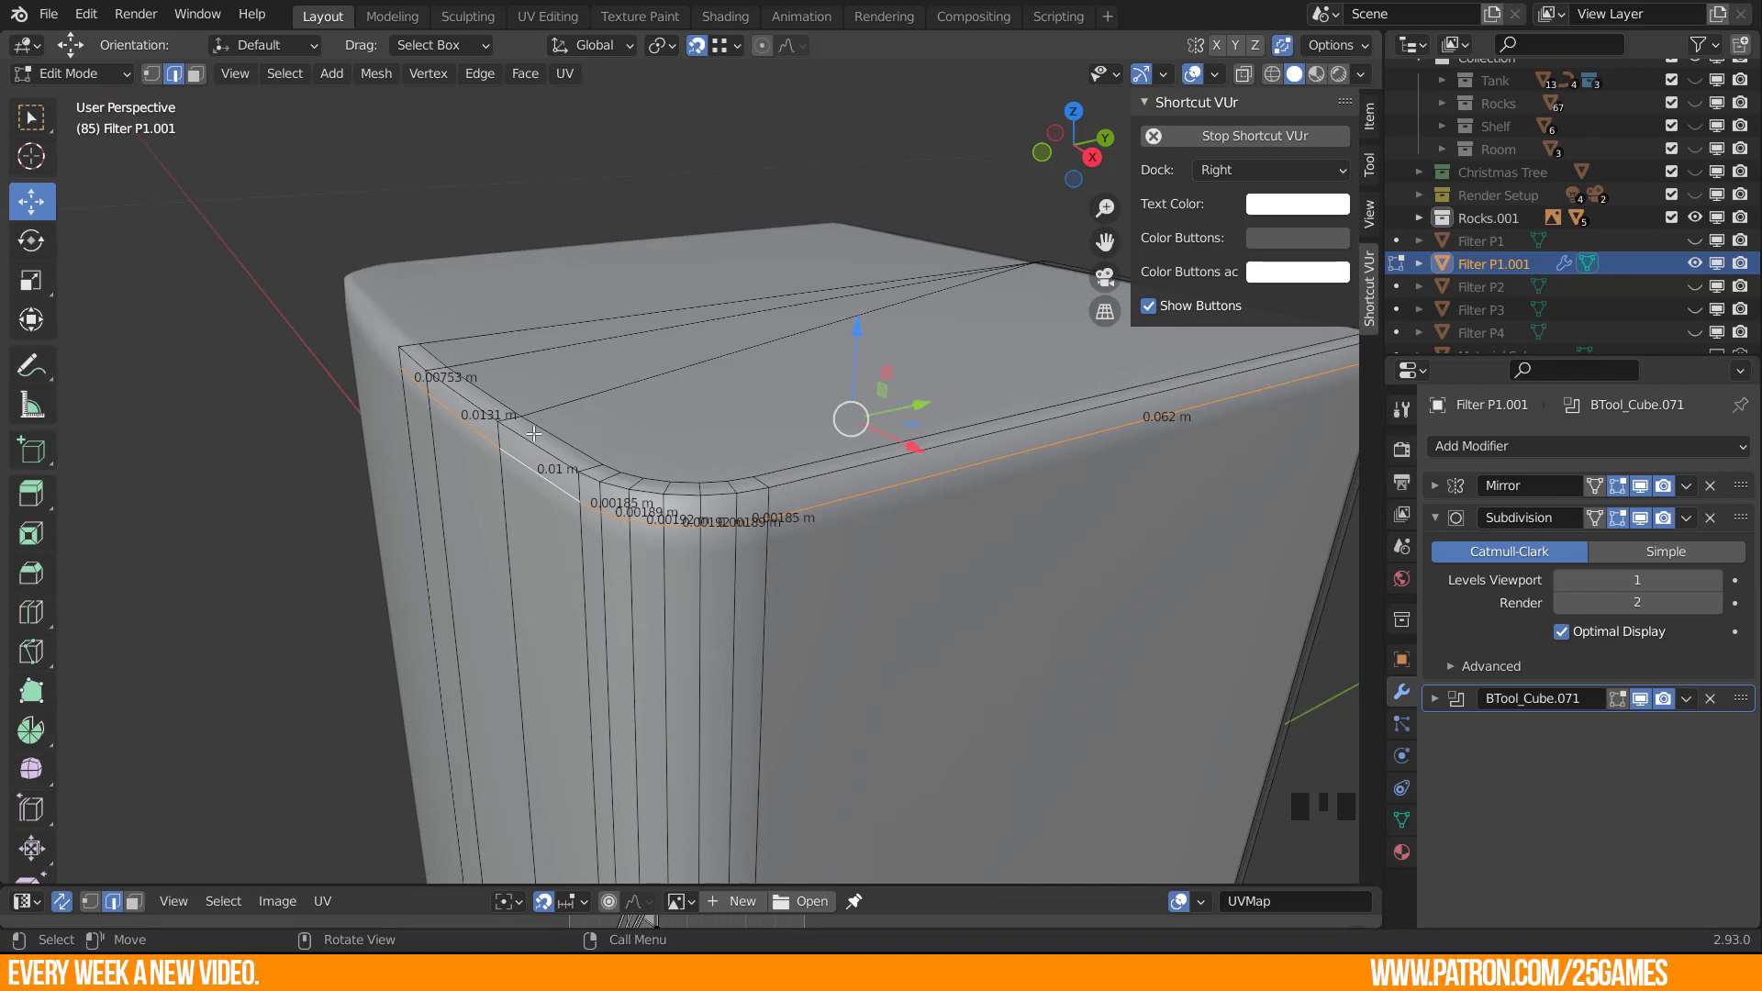
# Change the Auto Merge threshold distance used for moving mesh elements.
pyautogui.click(1360, 49)
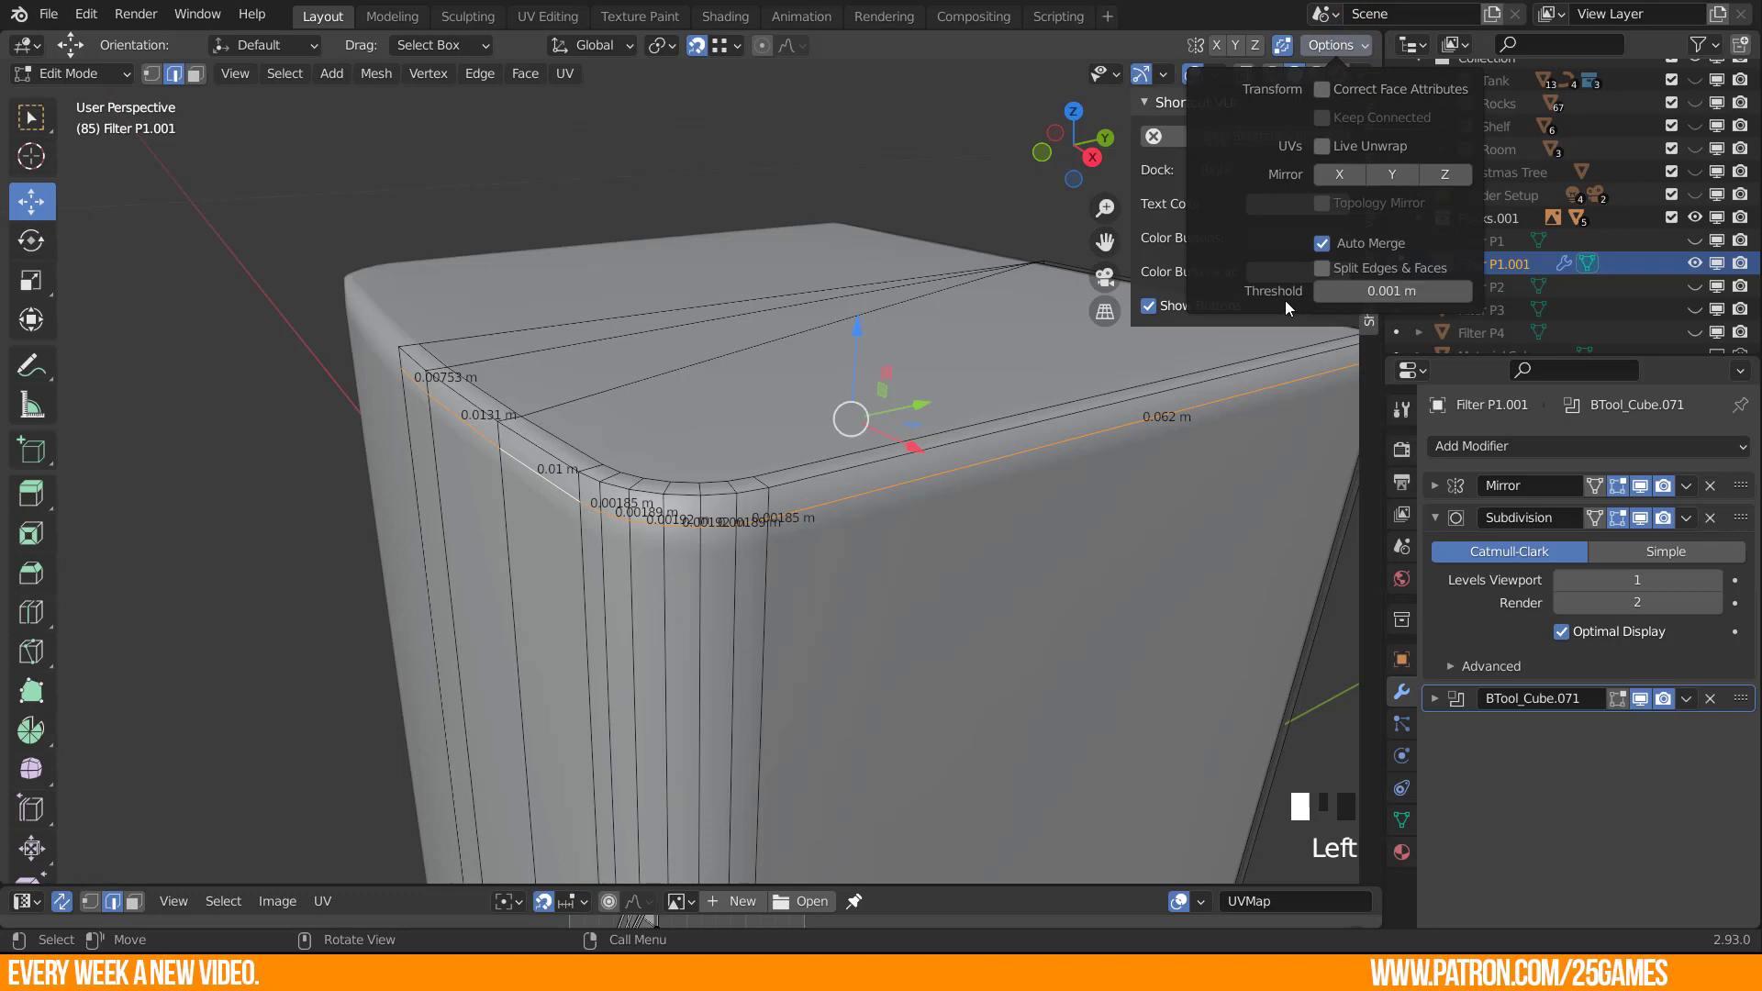
pyautogui.click(1390, 290)
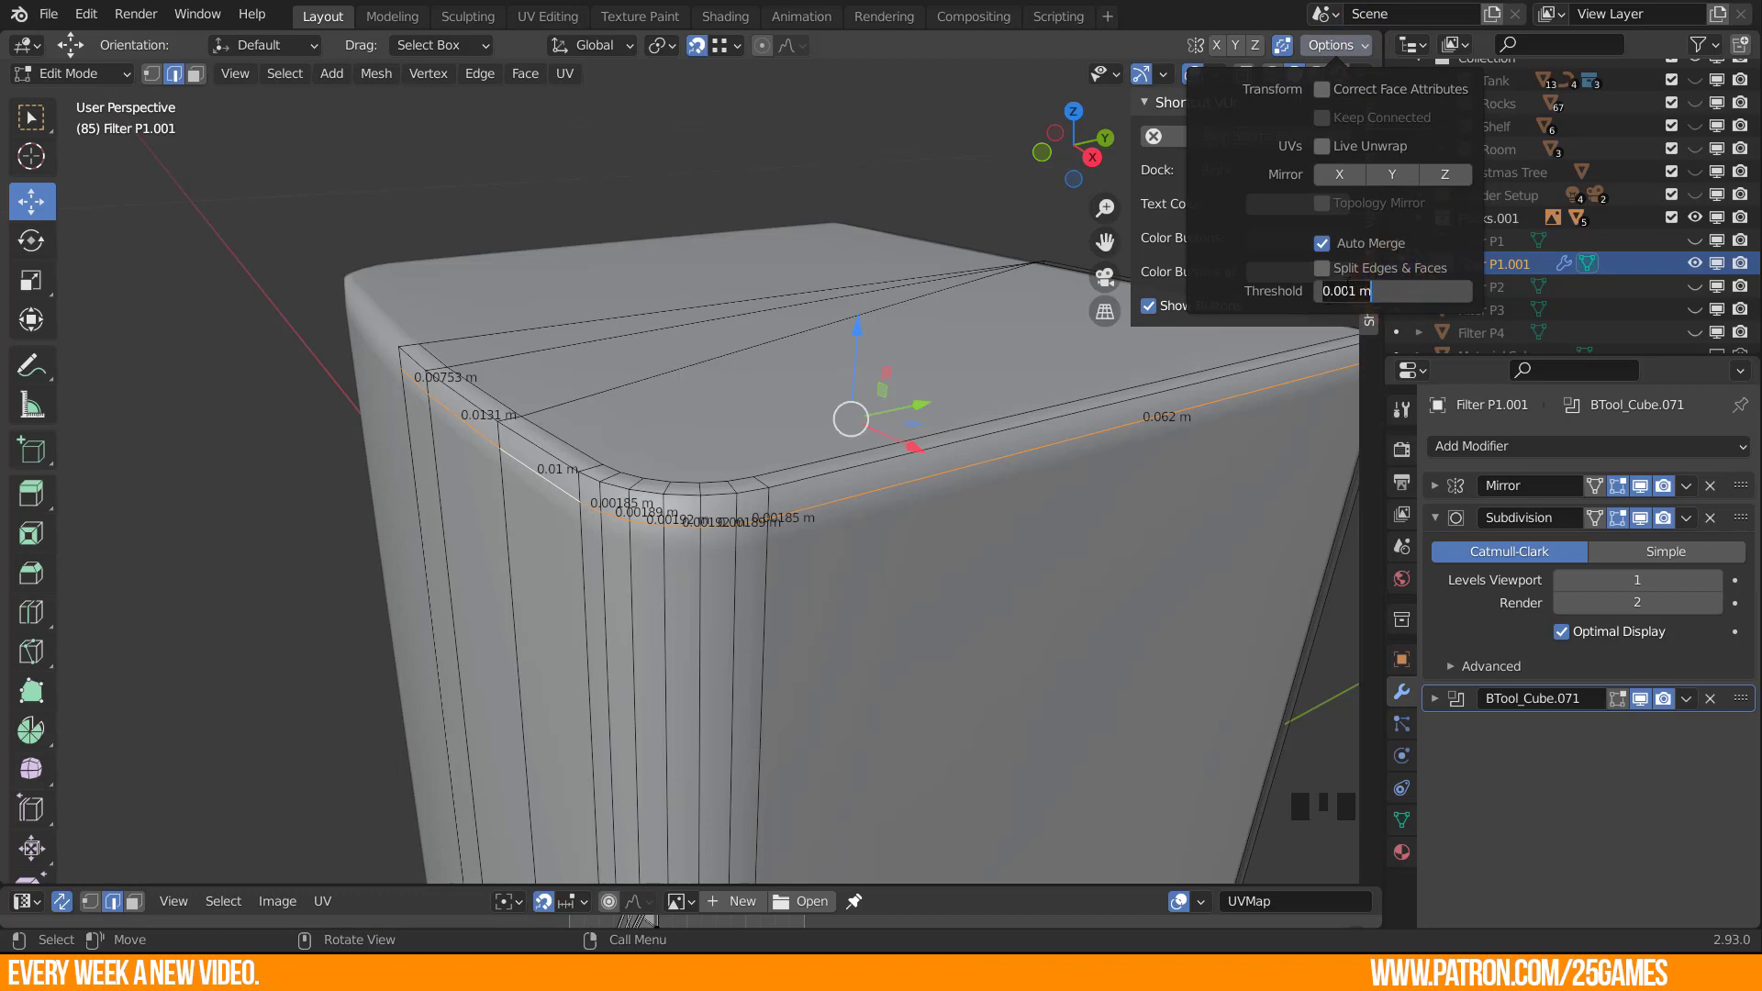
pyautogui.click(1348, 291)
pyautogui.press('Return')
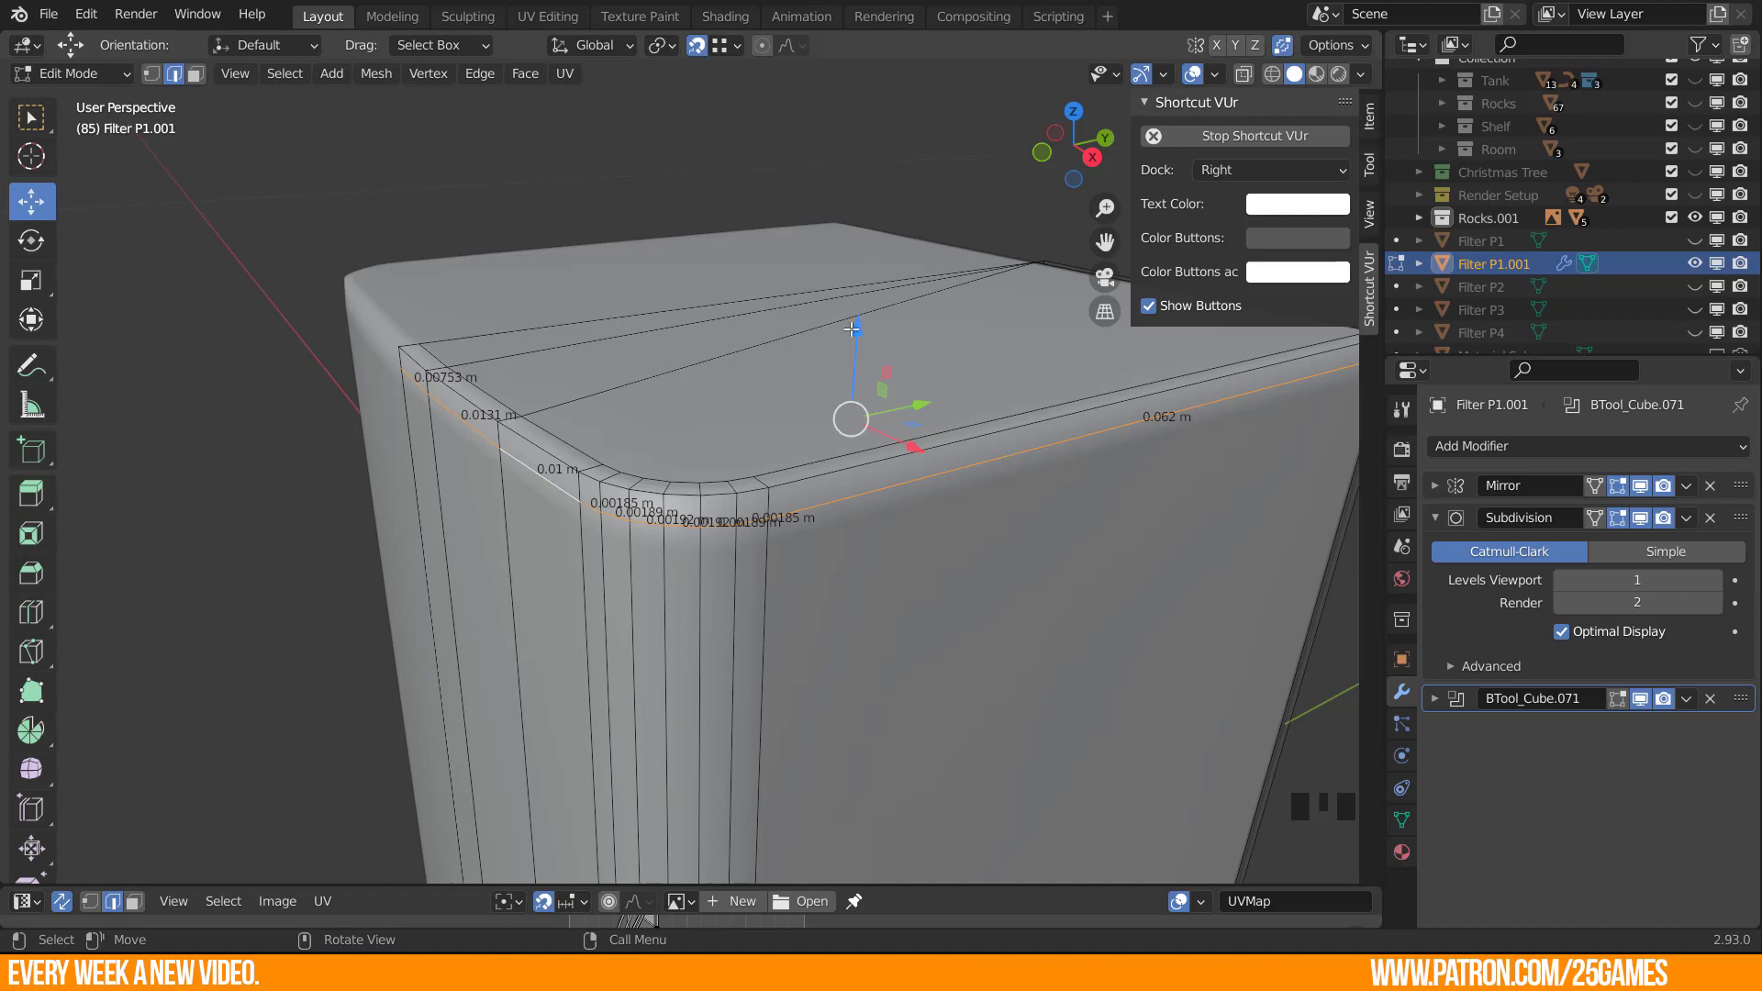
# Raise the edge loop just below the top rim about 0.00115 m along Z and check the filter in Object Mode.
pyautogui.moveTo(852, 329); pyautogui.dragTo(855, 305)
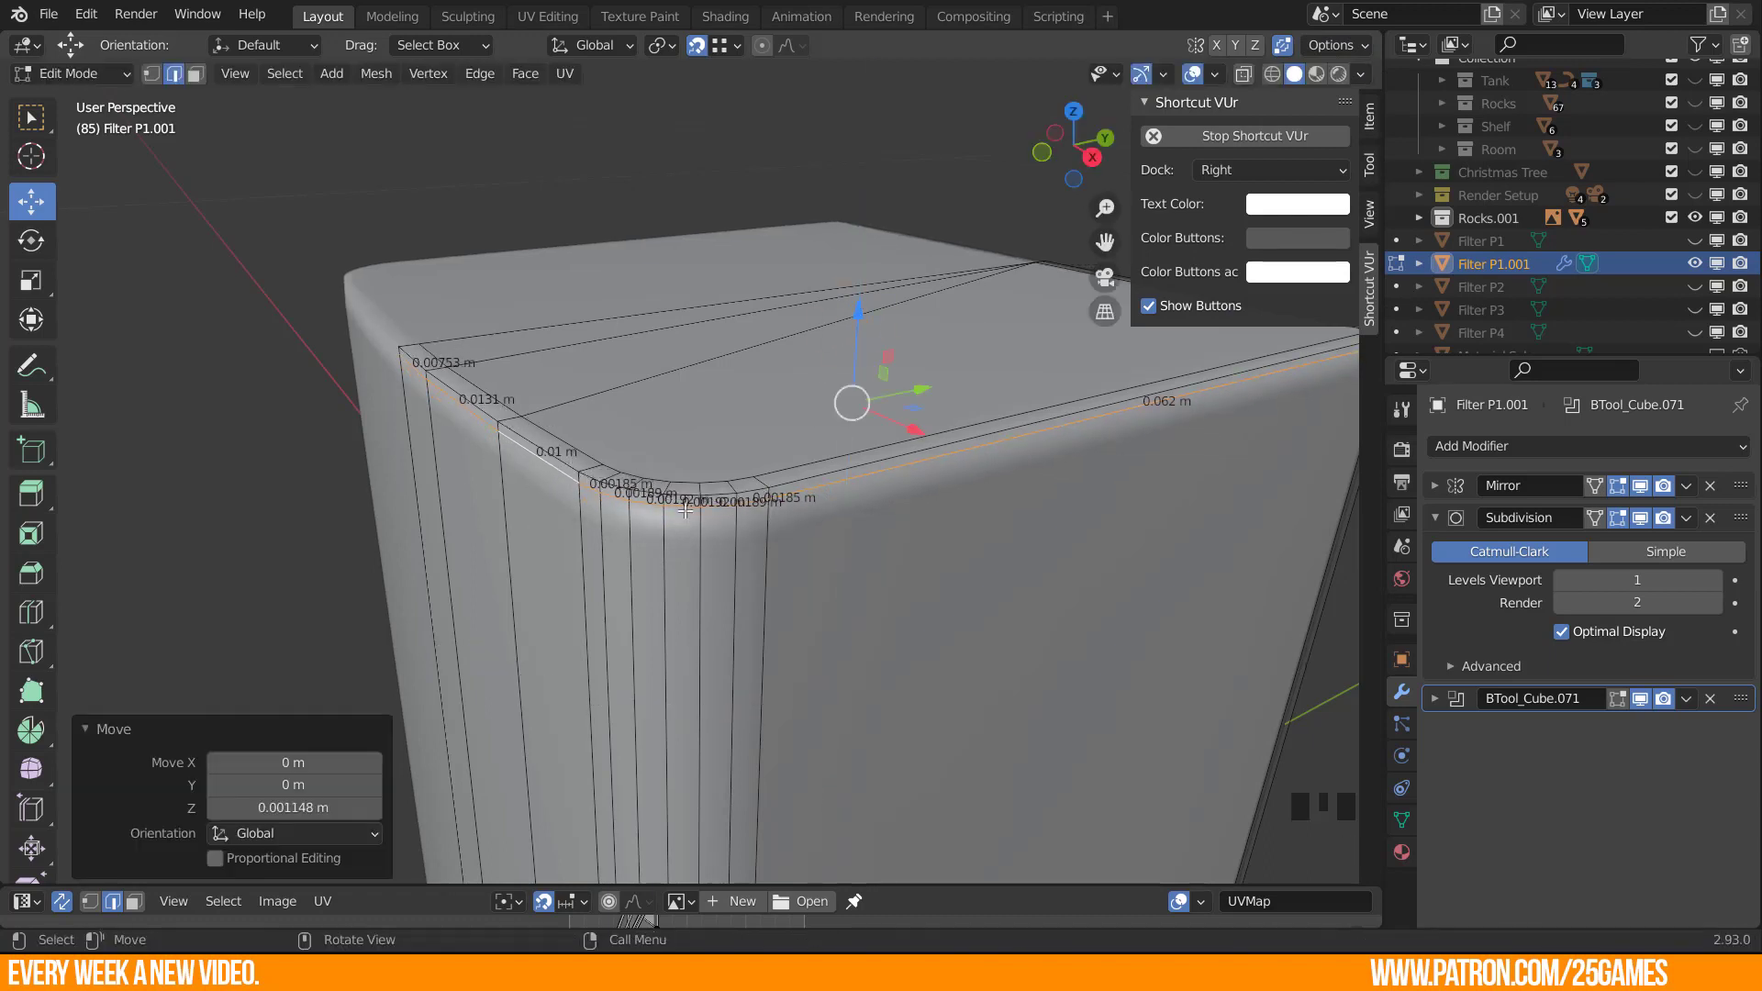
pyautogui.press('Tab')
pyautogui.press('Tab')
pyautogui.moveTo(589, 457)
pyautogui.mouseDown(button='middle')
pyautogui.moveTo(590, 496)
pyautogui.moveTo(495, 413)
pyautogui.moveTo(601, 492)
pyautogui.moveTo(504, 463)
pyautogui.mouseUp(button='middle')
pyautogui.scroll(-3, 501, 415)
pyautogui.press('Tab')
pyautogui.scroll(-3, 625, 405)
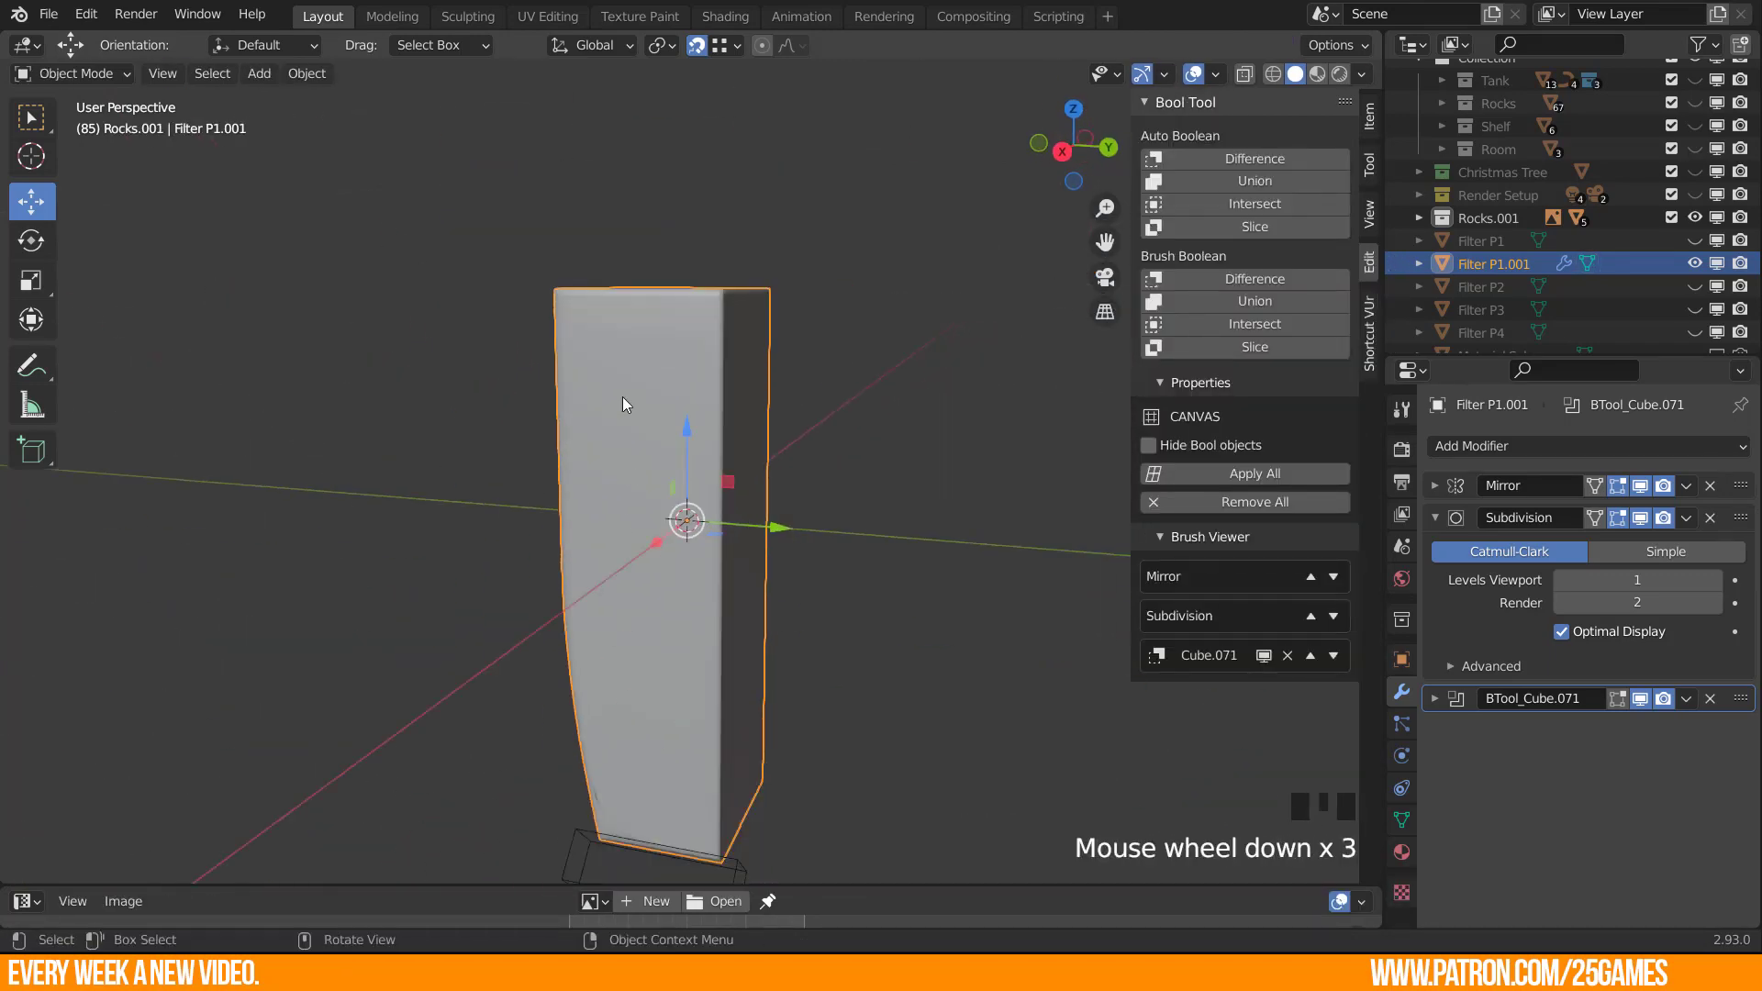
# Switch the viewport to Material Preview shading and show the filter's mesh in Edit Mode from the front.
pyautogui.moveTo(625, 405); pyautogui.dragTo(617, 547, button='middle')
pyautogui.press('Tab')
pyautogui.press('Tab')
pyautogui.click(1317, 74)
pyautogui.moveTo(706, 500)
pyautogui.mouseDown(button='middle')
pyautogui.moveTo(537, 514)
pyautogui.moveTo(685, 471)
pyautogui.moveTo(606, 486)
pyautogui.moveTo(622, 578)
pyautogui.mouseUp(button='middle')
pyautogui.press('Tab')
pyautogui.press('KP_1')
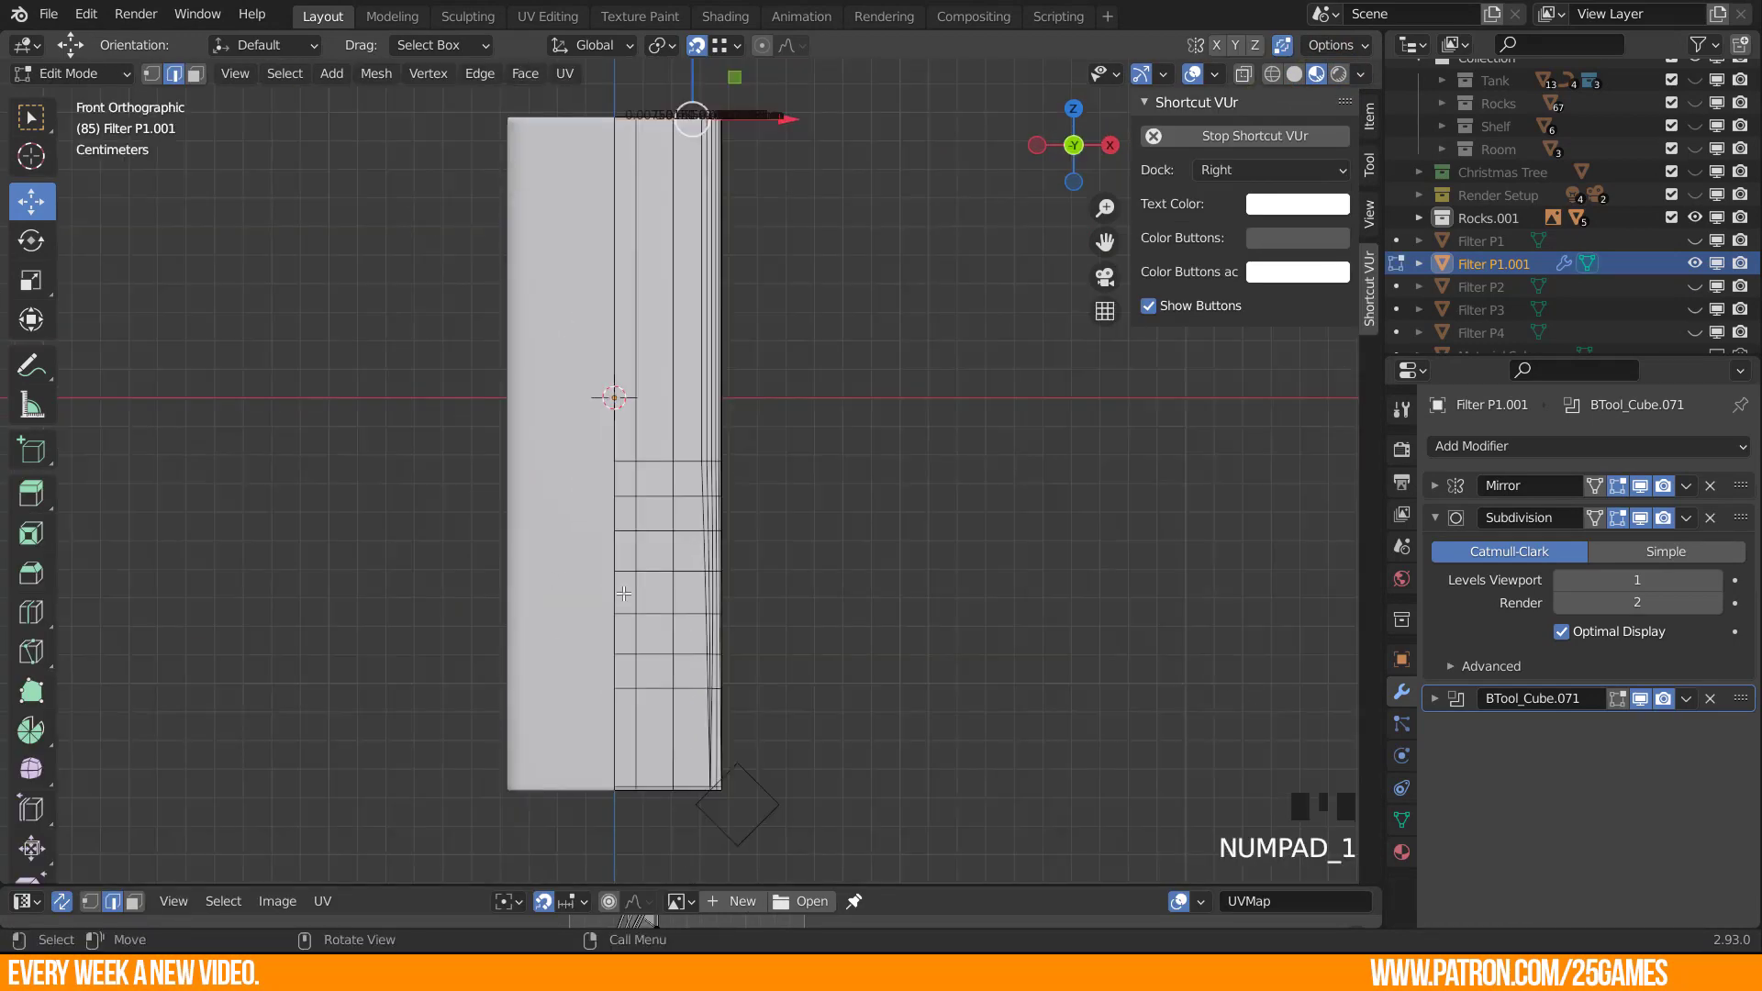
# Take the Empty reference image out of the Rocks.001 collection and unhide it.
pyautogui.scroll(1, 690, 591)
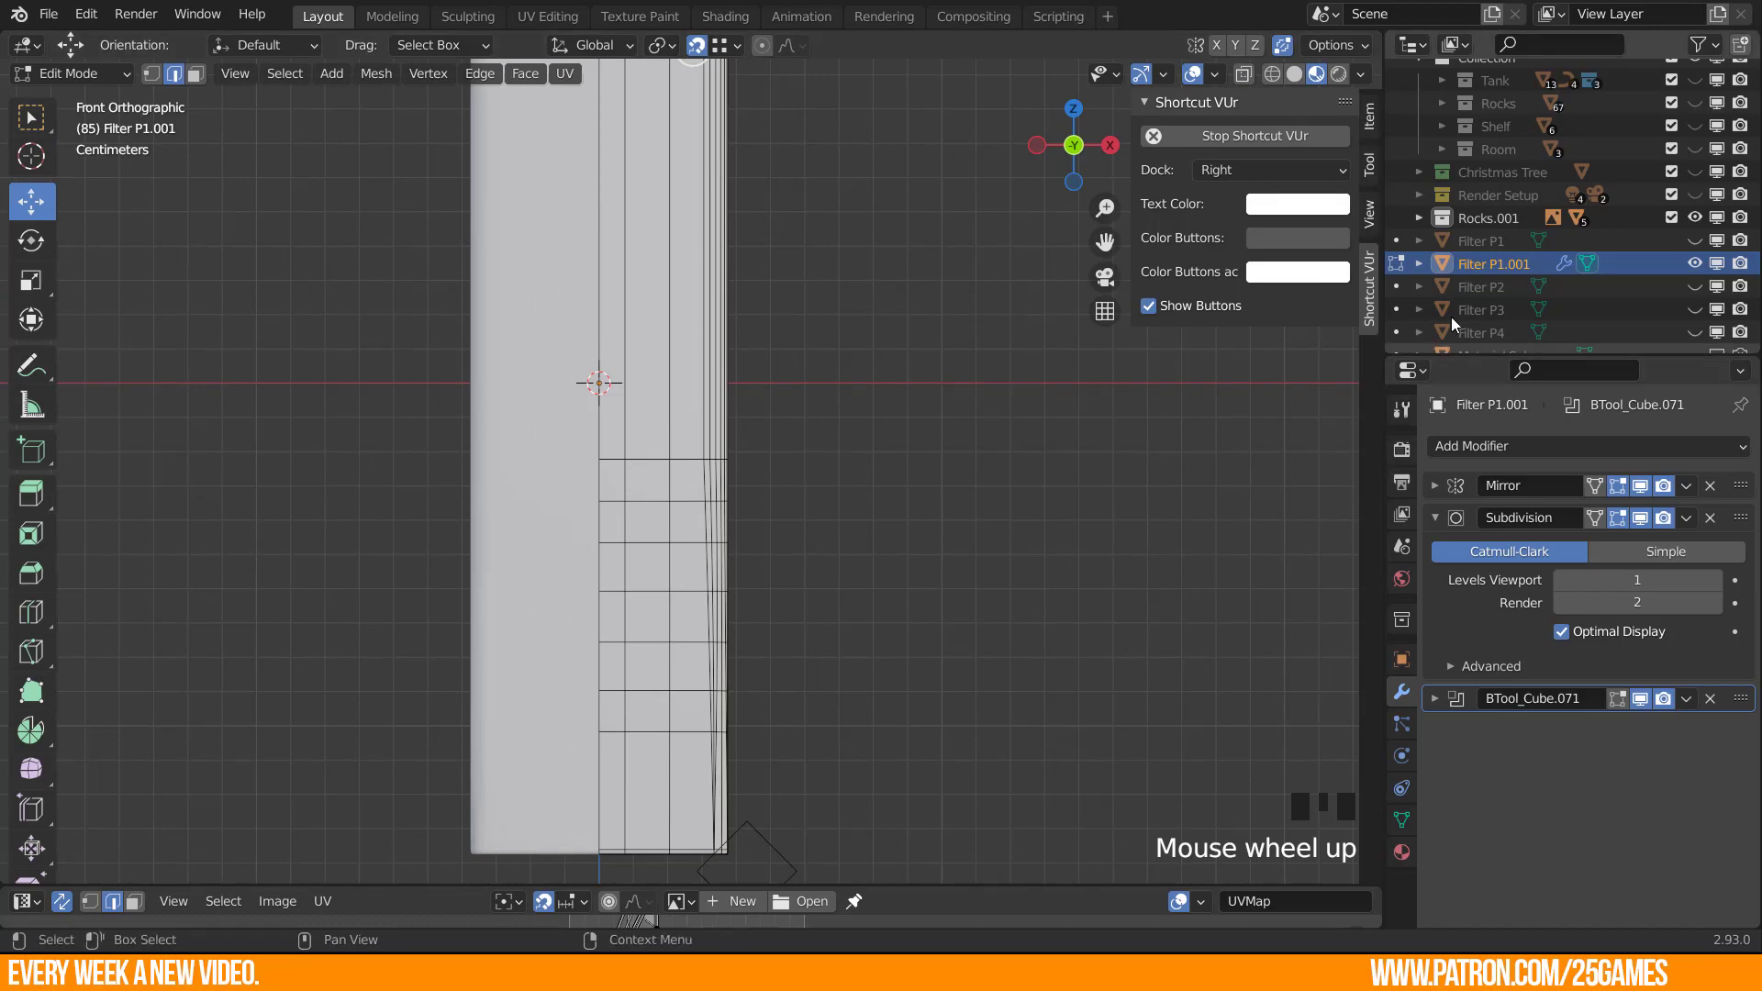
pyautogui.scroll(-9, 1483, 244)
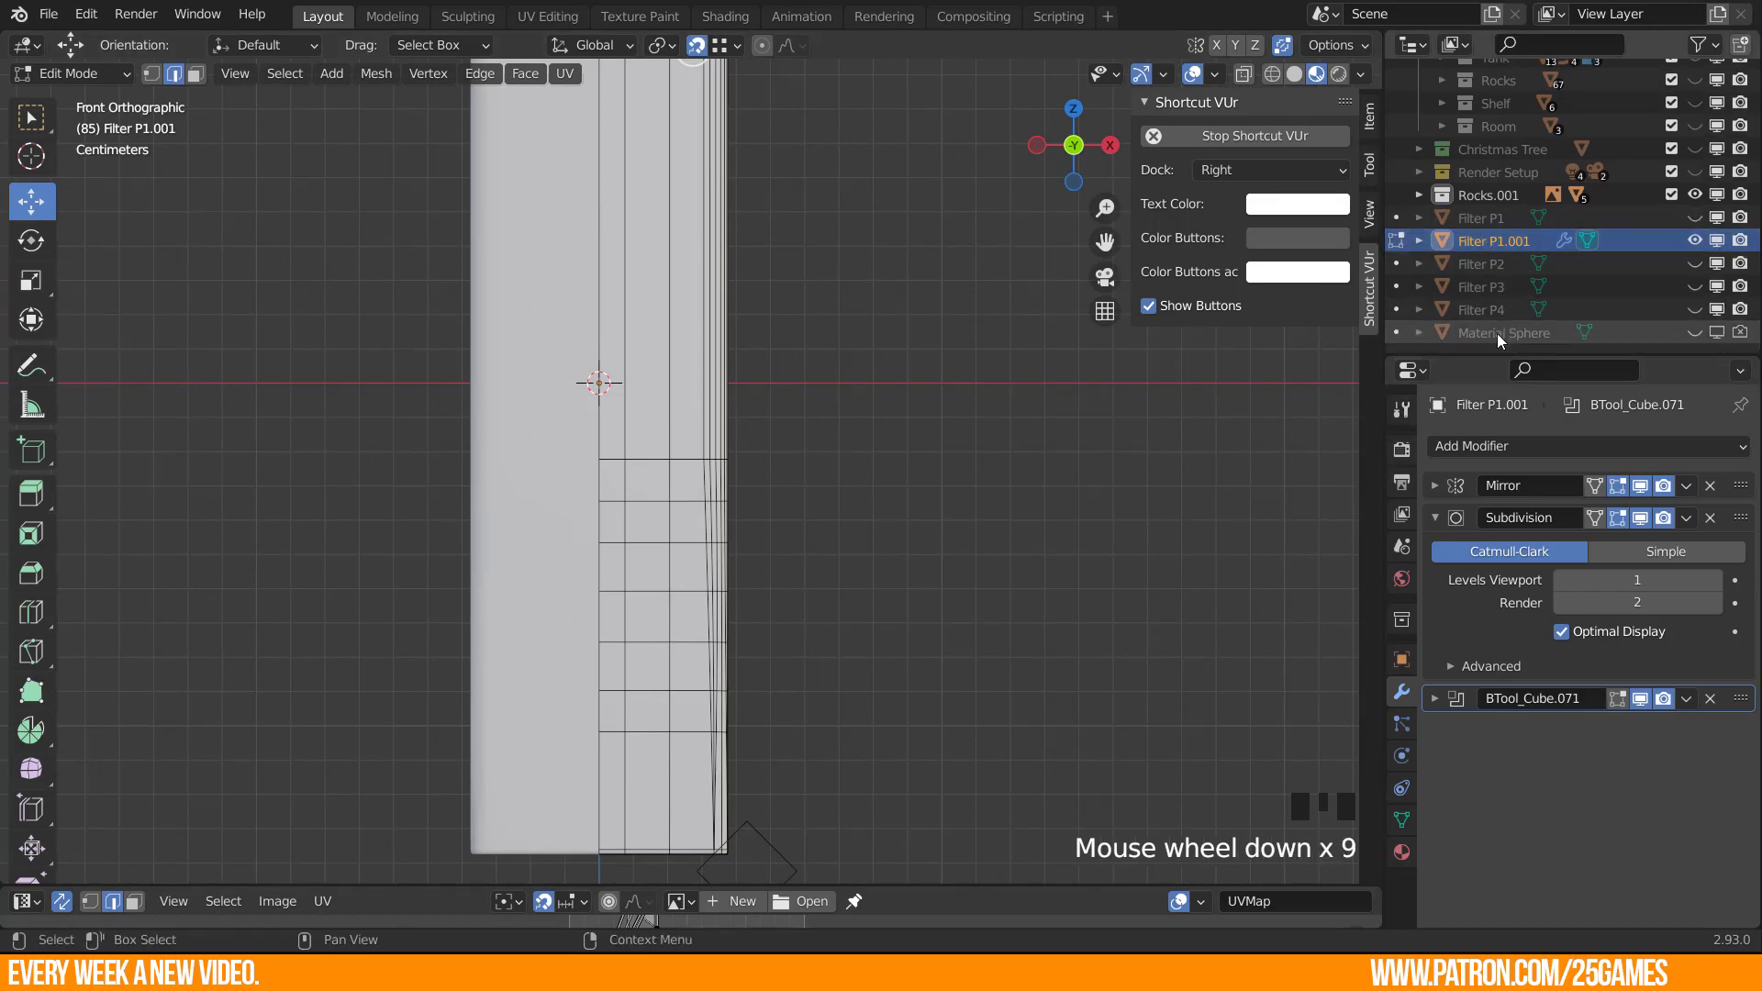
pyautogui.click(1417, 173)
pyautogui.click(1417, 172)
pyautogui.scroll(-4, 691, 470)
pyautogui.keyDown('shift'); pyautogui.moveTo(882, 443); pyautogui.dragTo(865, 515, button='middle'); pyautogui.keyUp('shift')
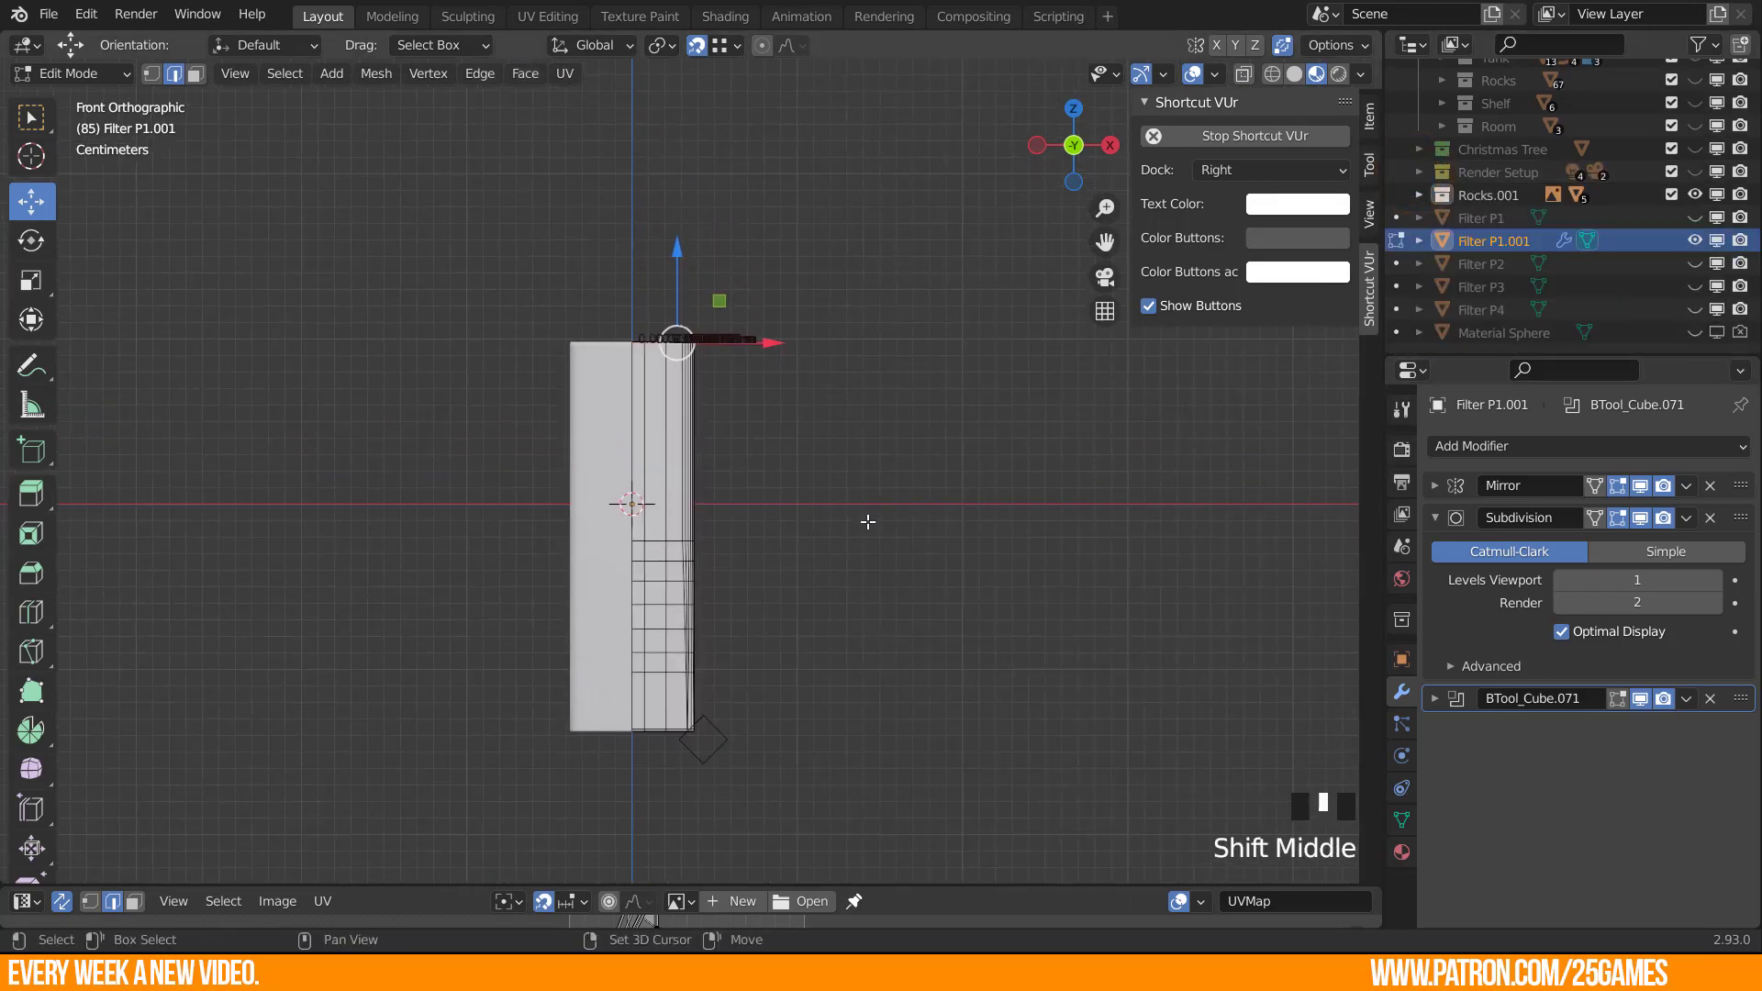
pyautogui.press('Tab')
pyautogui.moveTo(723, 510)
pyautogui.mouseDown(button='middle')
pyautogui.moveTo(721, 560)
pyautogui.moveTo(736, 532)
pyautogui.mouseUp(button='middle')
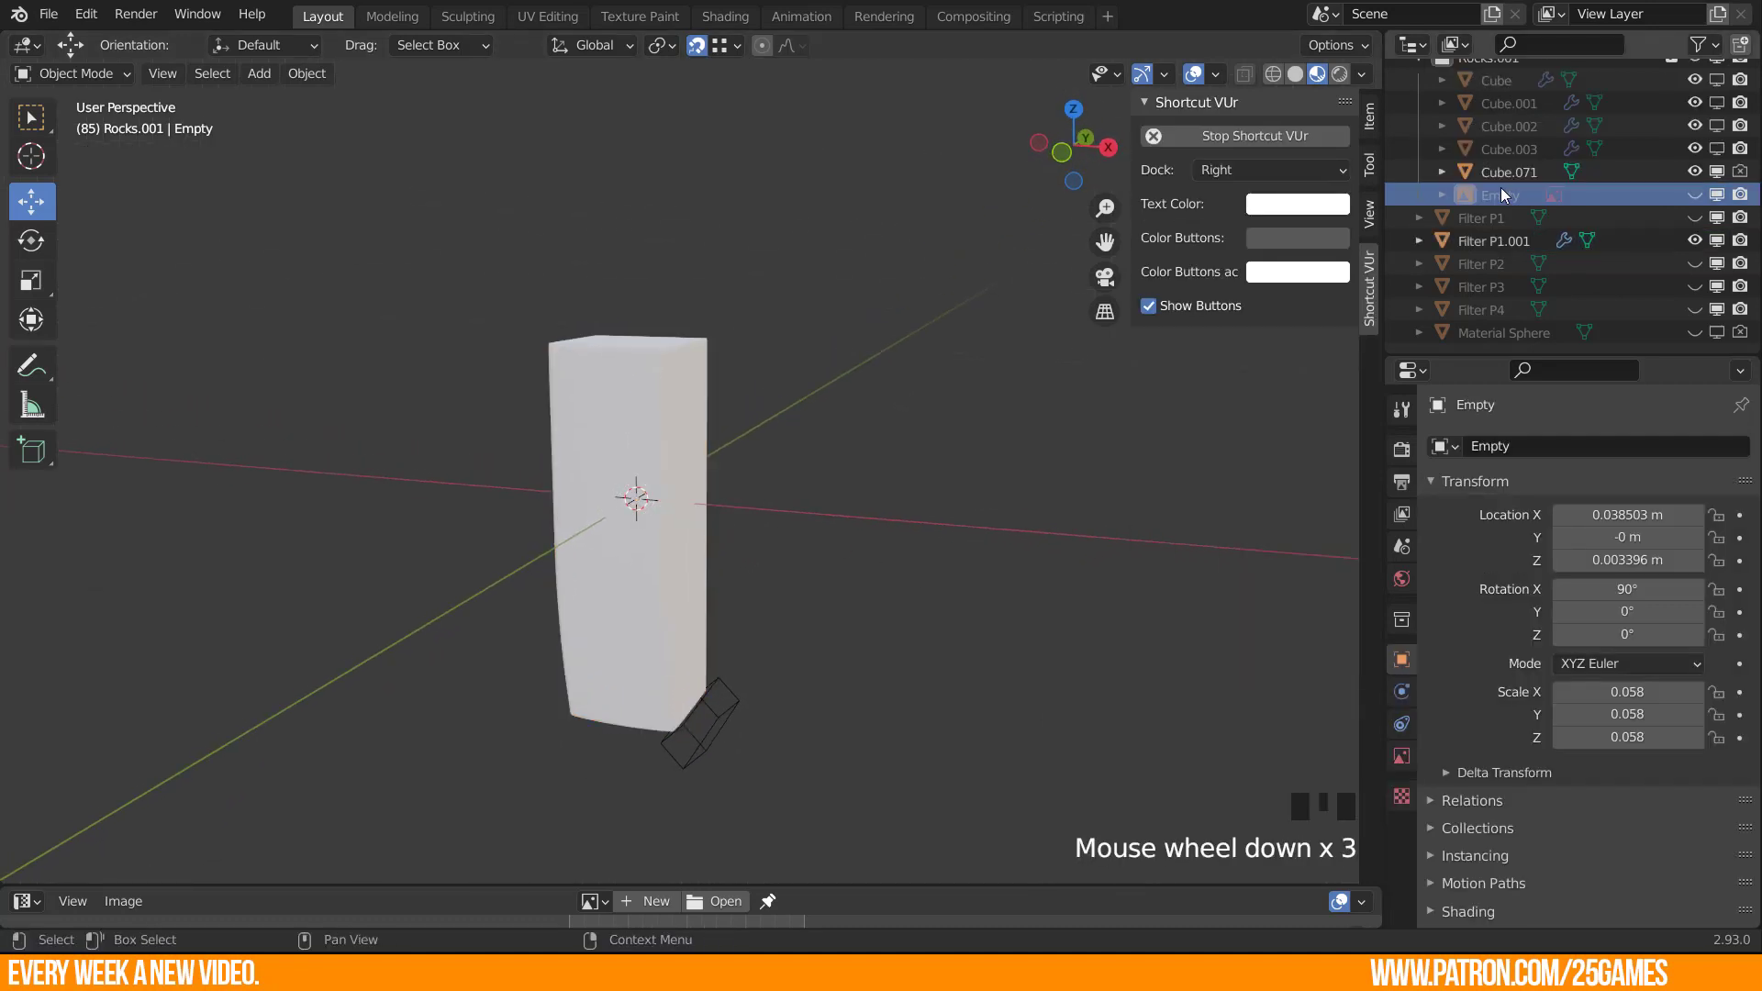
pyautogui.moveTo(1500, 189); pyautogui.dragTo(1474, 349)
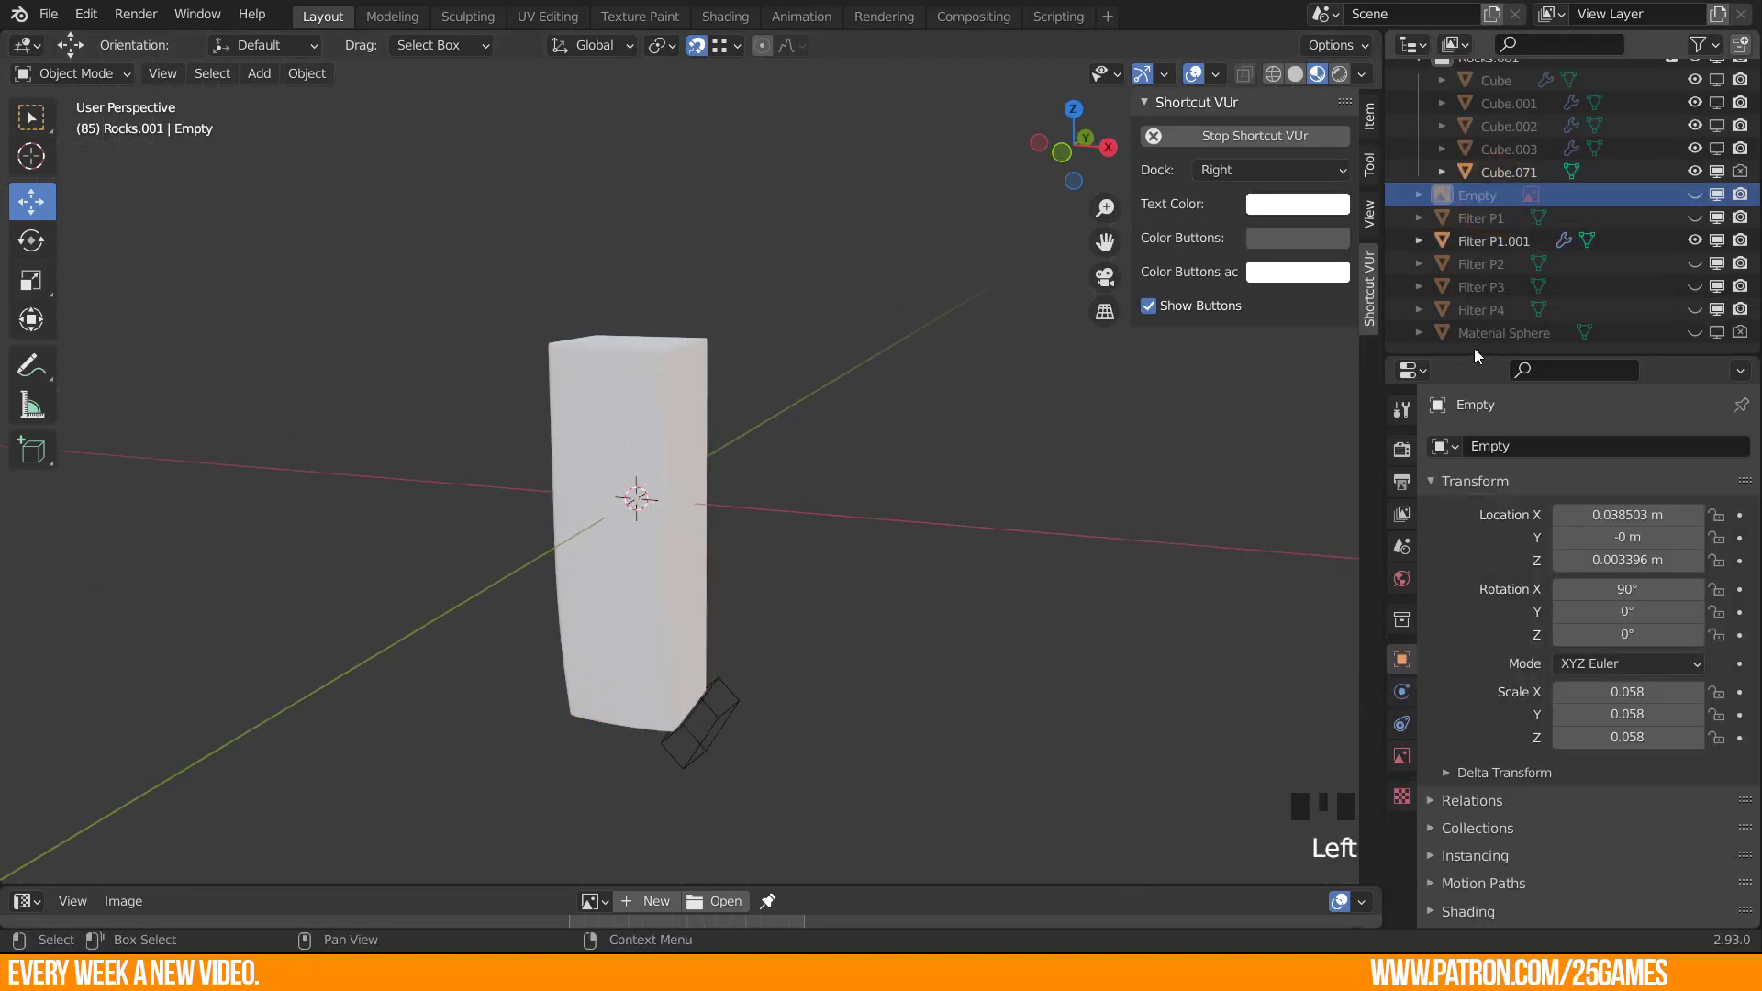
pyautogui.scroll(3, 1468, 168)
pyautogui.click(1416, 171)
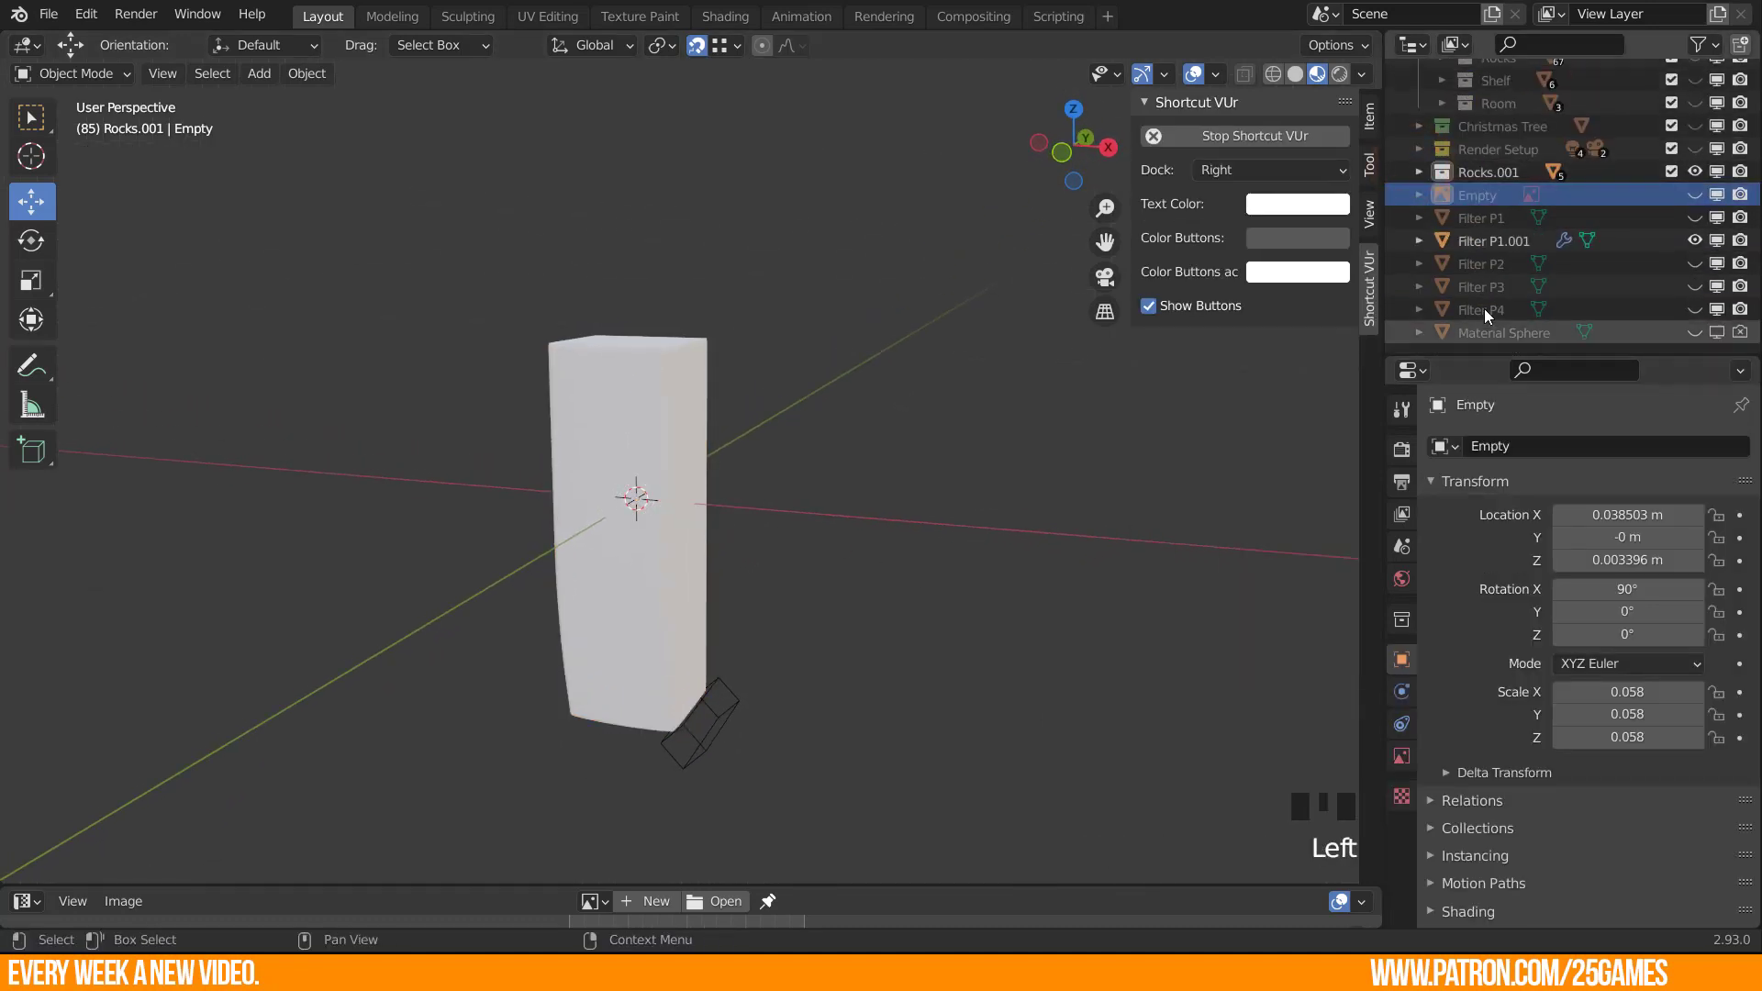
pyautogui.click(1694, 196)
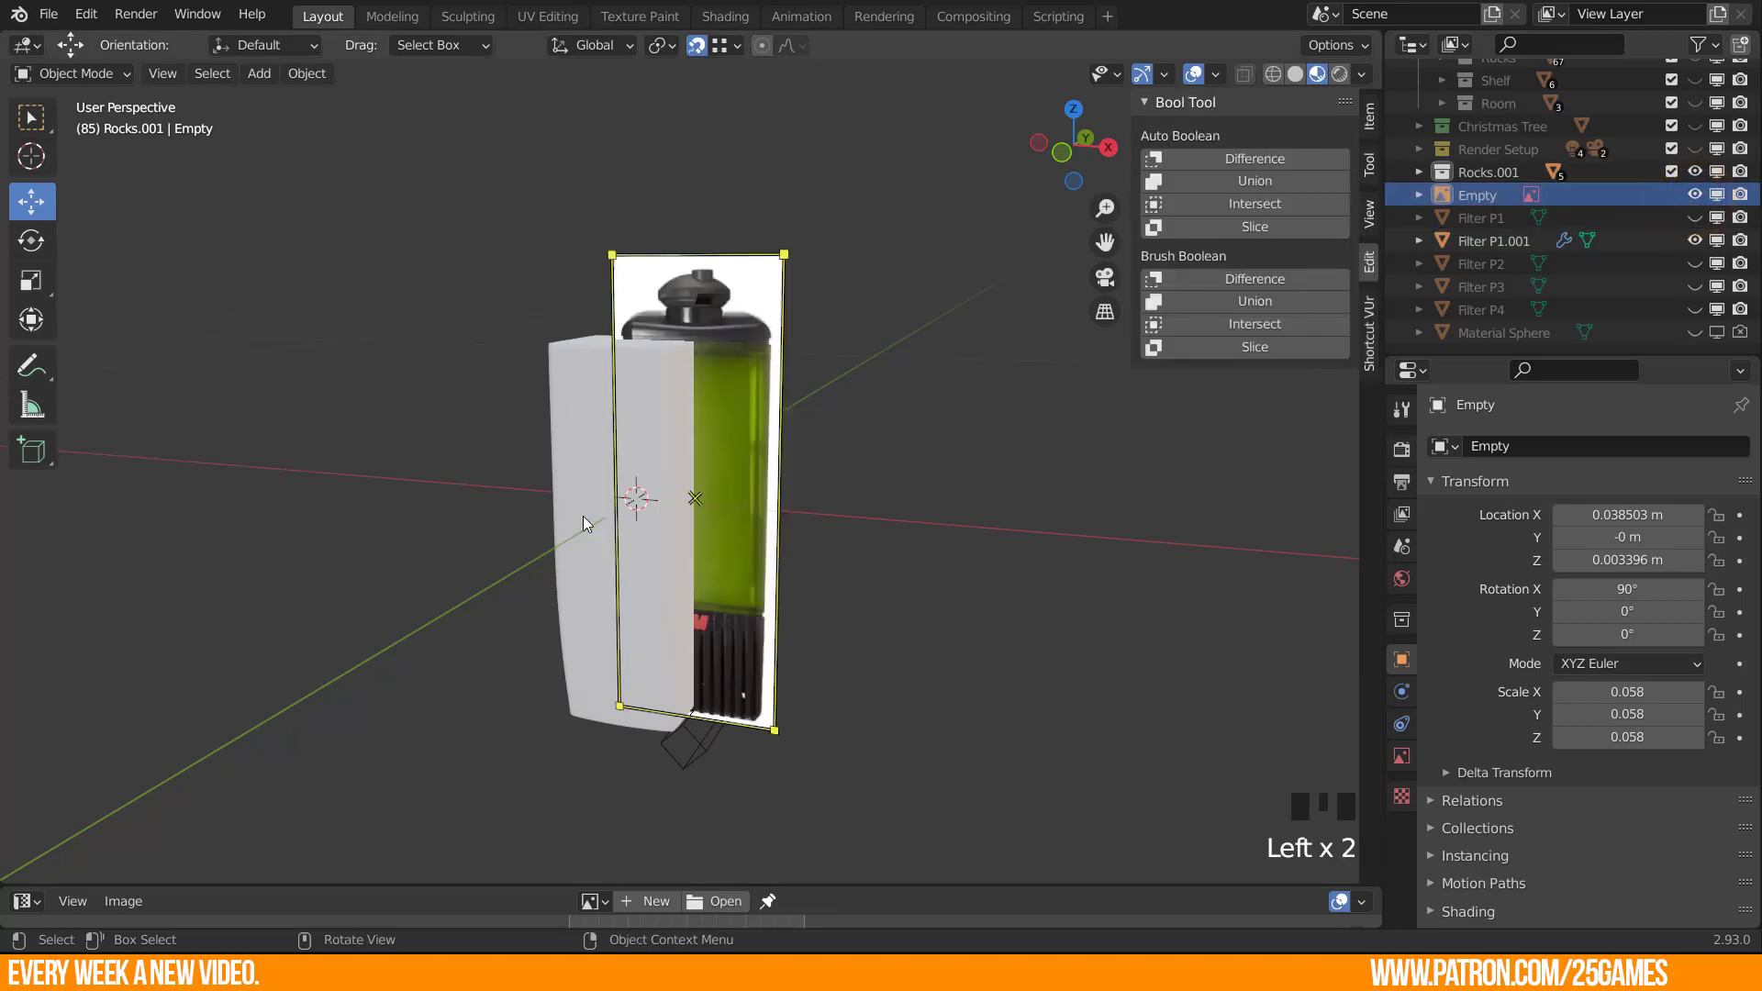
# View the filter against the reference image from the front, select the filter body and enter Edit Mode.
pyautogui.press('KP_1')
pyautogui.scroll(3, 710, 492)
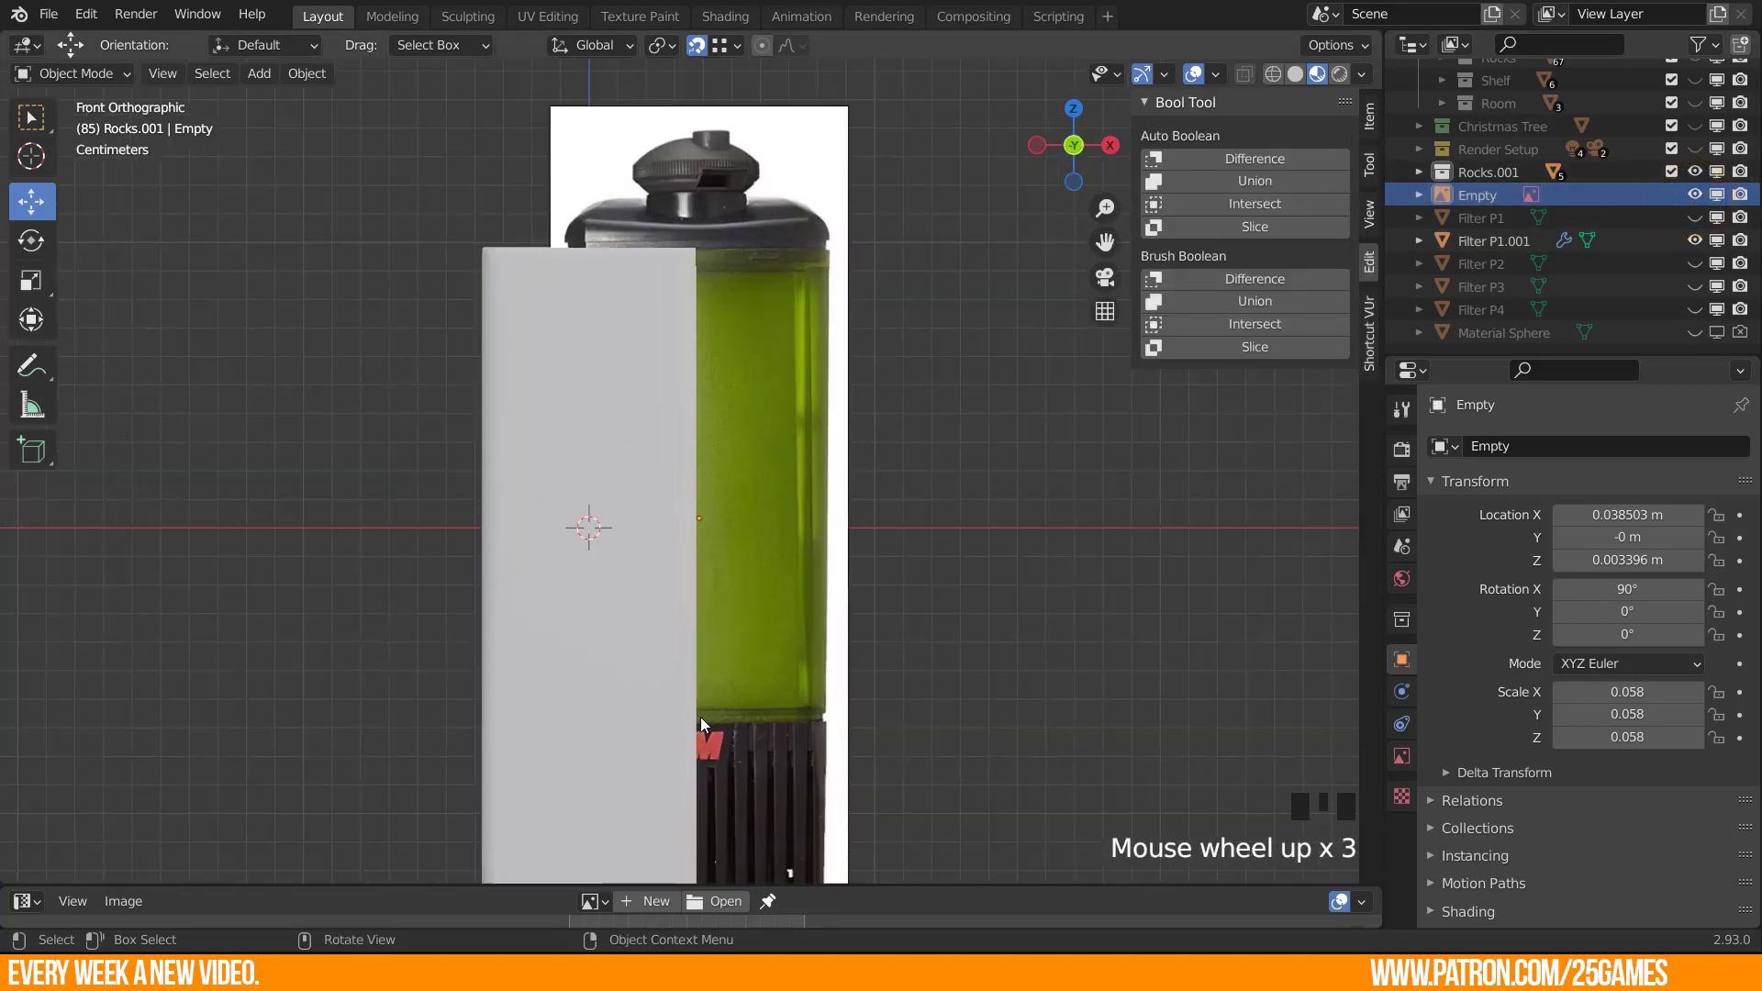
pyautogui.keyDown('shift'); pyautogui.moveTo(724, 739); pyautogui.dragTo(771, 598, button='middle'); pyautogui.keyUp('shift')
pyautogui.press('Tab')
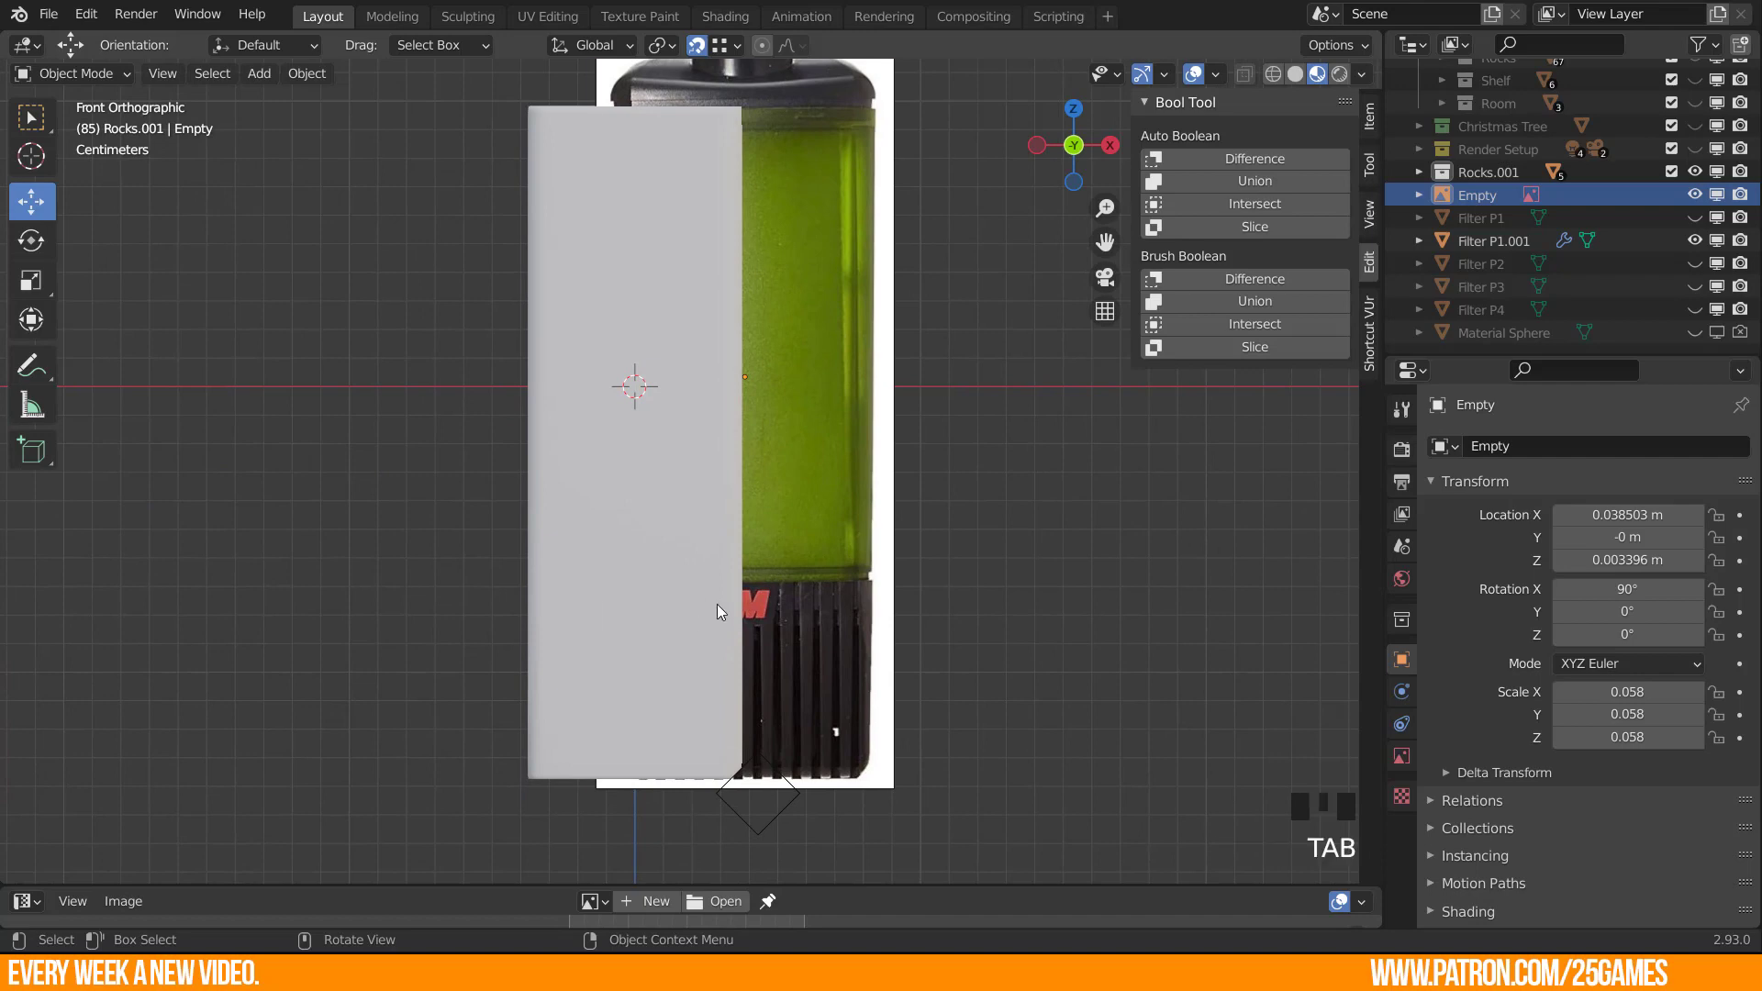
pyautogui.click(723, 582)
pyautogui.press('Tab')
# Add one centred loop cut around the filter where the reference's green container meets the dark ribbed base.
pyautogui.scroll(4, 723, 587)
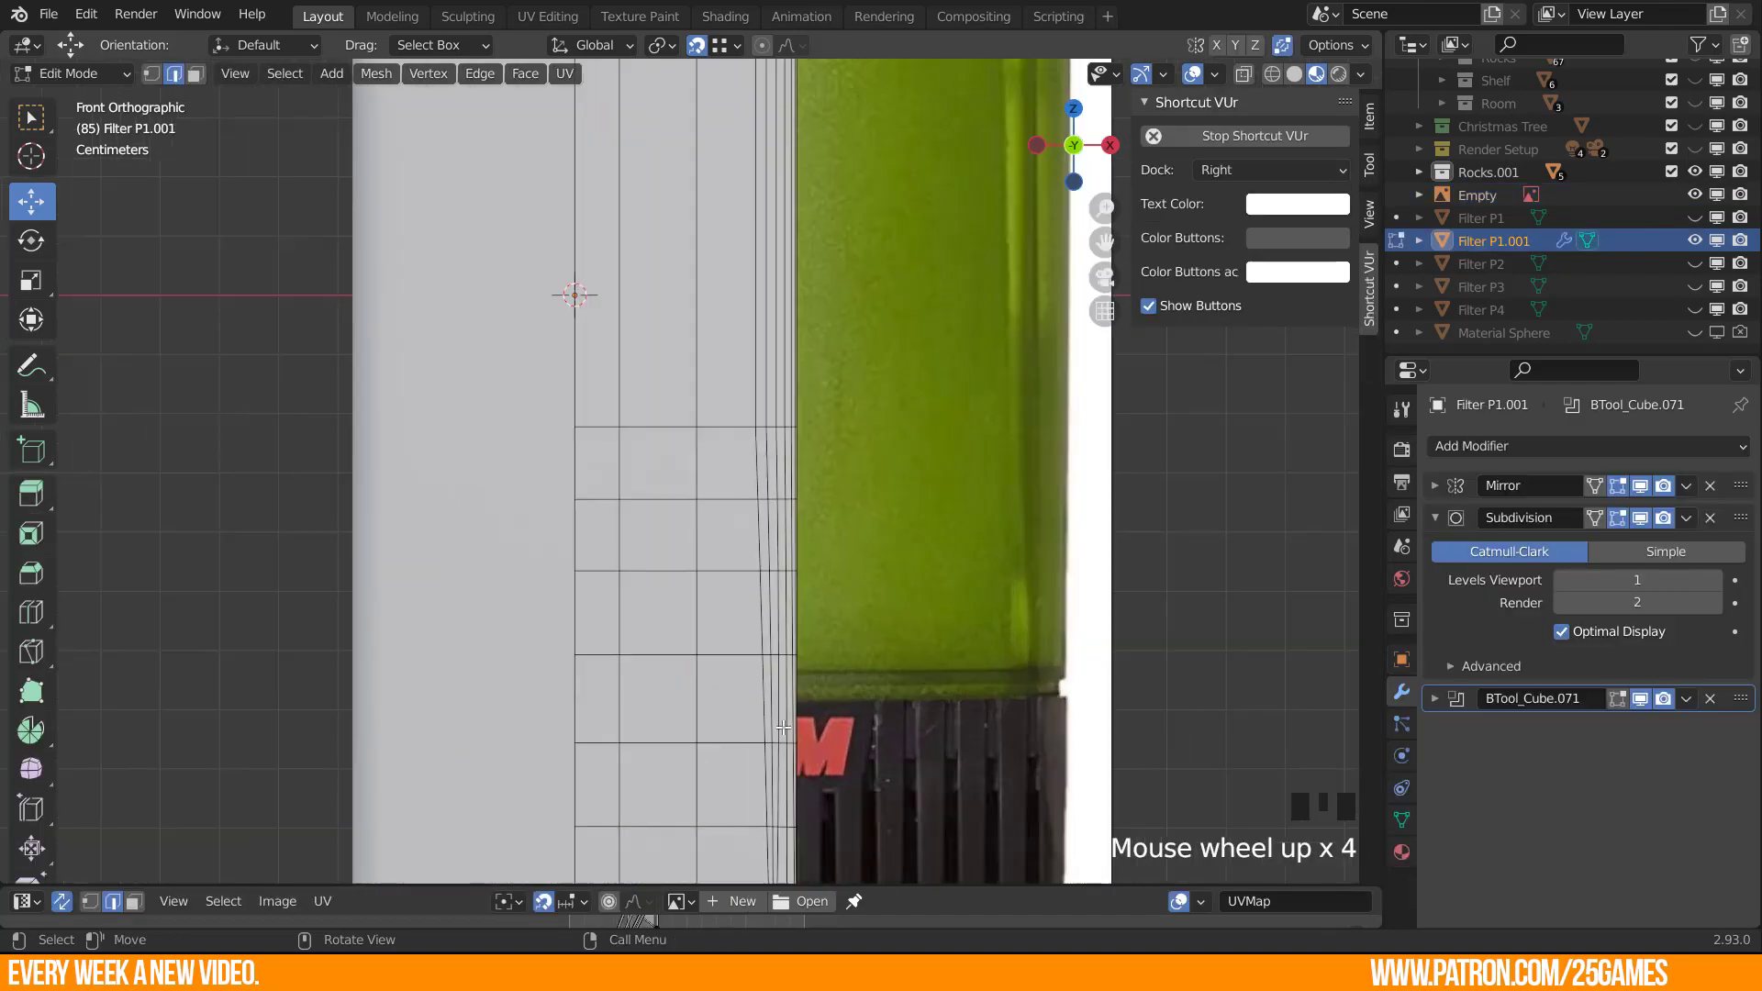
pyautogui.keyDown('shift'); pyautogui.moveTo(785, 727); pyautogui.dragTo(728, 650, button='middle'); pyautogui.keyUp('shift')
pyautogui.click(749, 603)
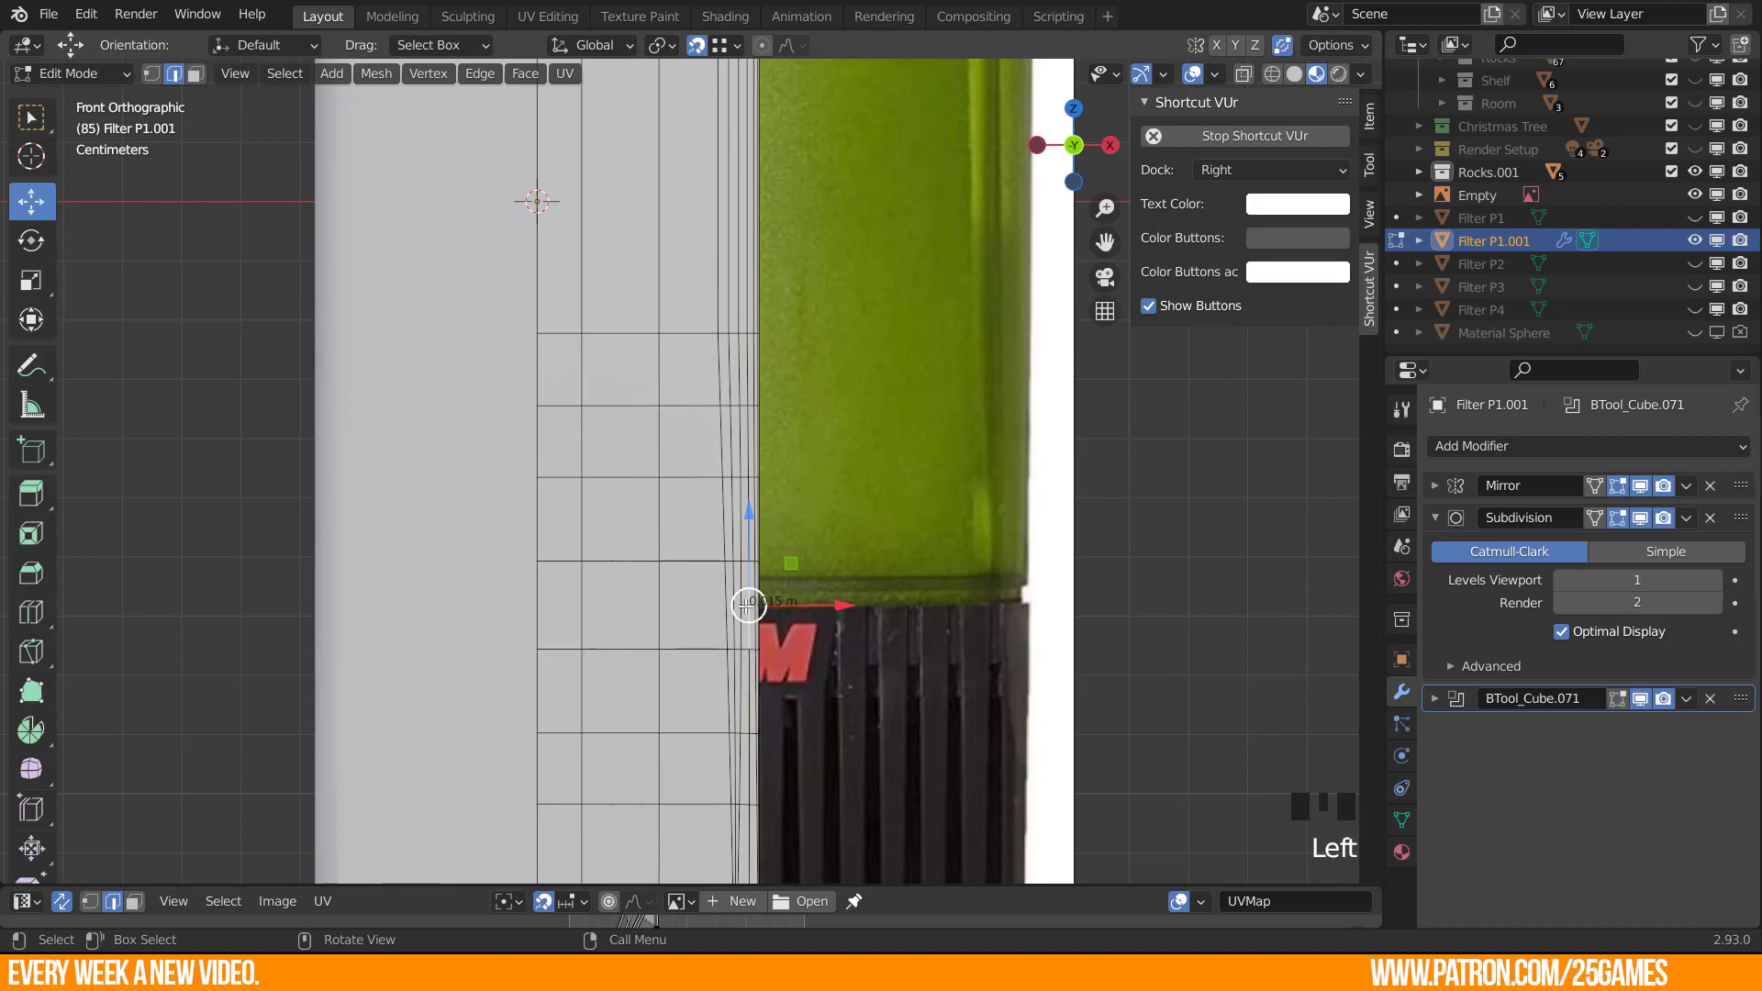
pyautogui.hotkey('ctrl', 'r')
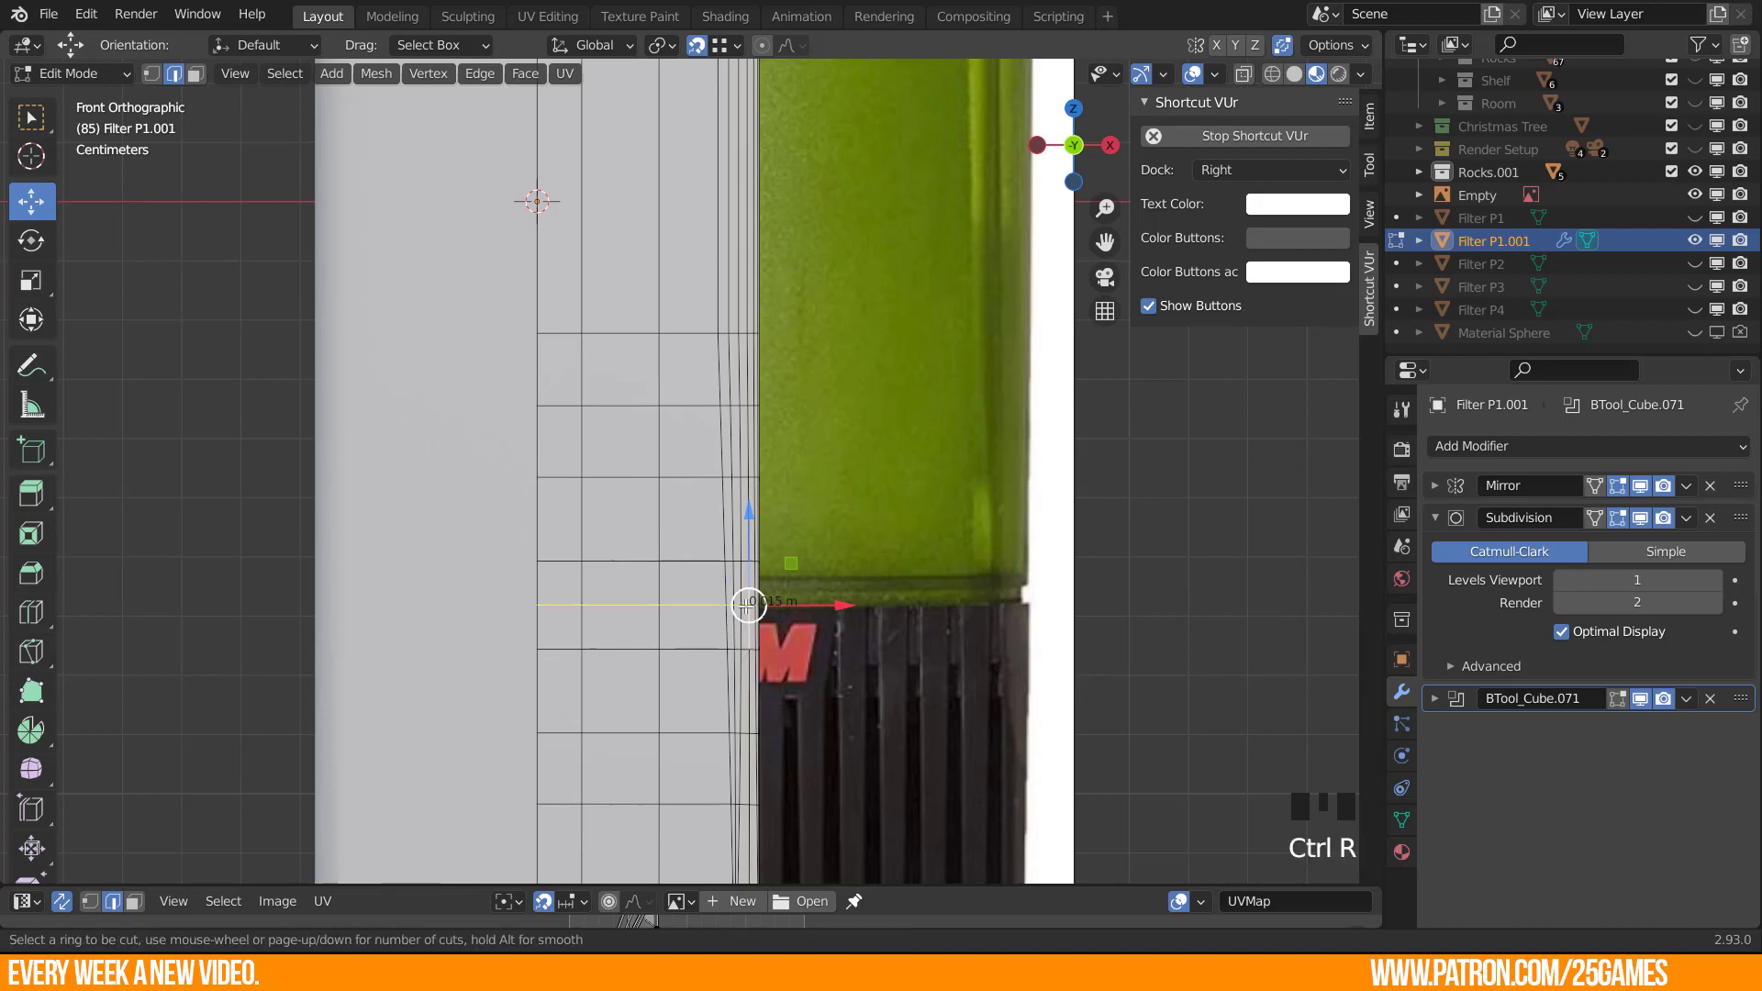
pyautogui.click(745, 606)
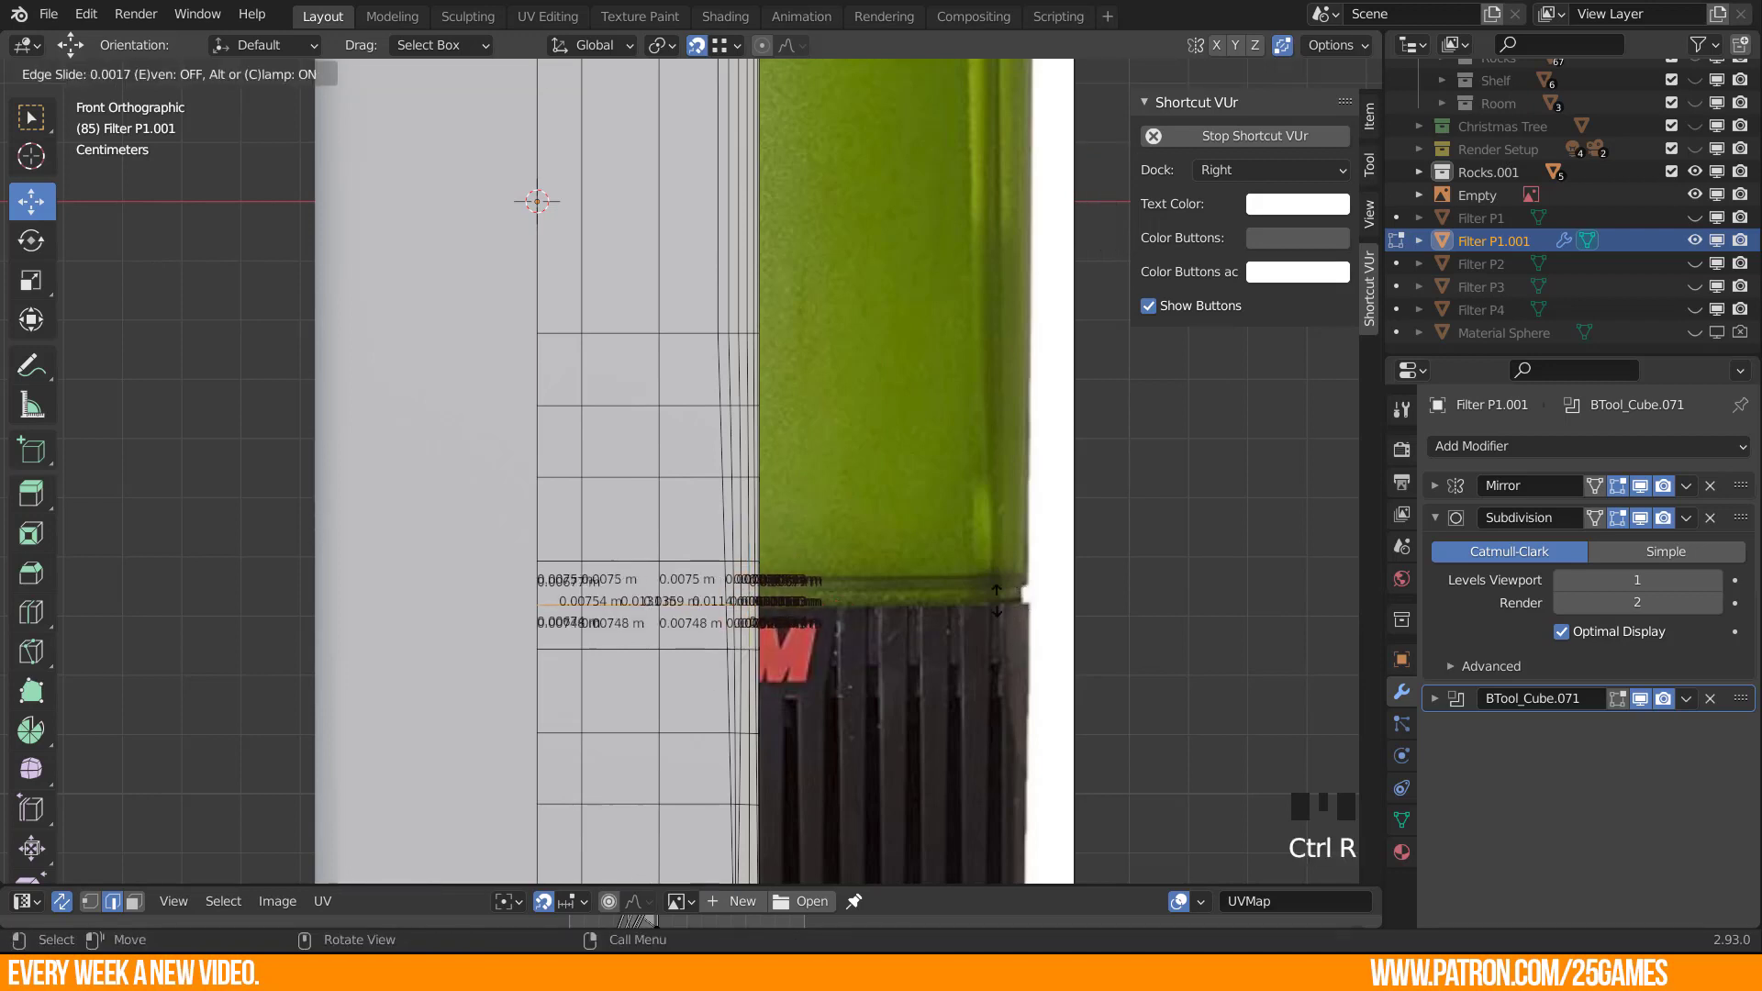
pyautogui.rightClick(597, 625)
pyautogui.scroll(1, 793, 604)
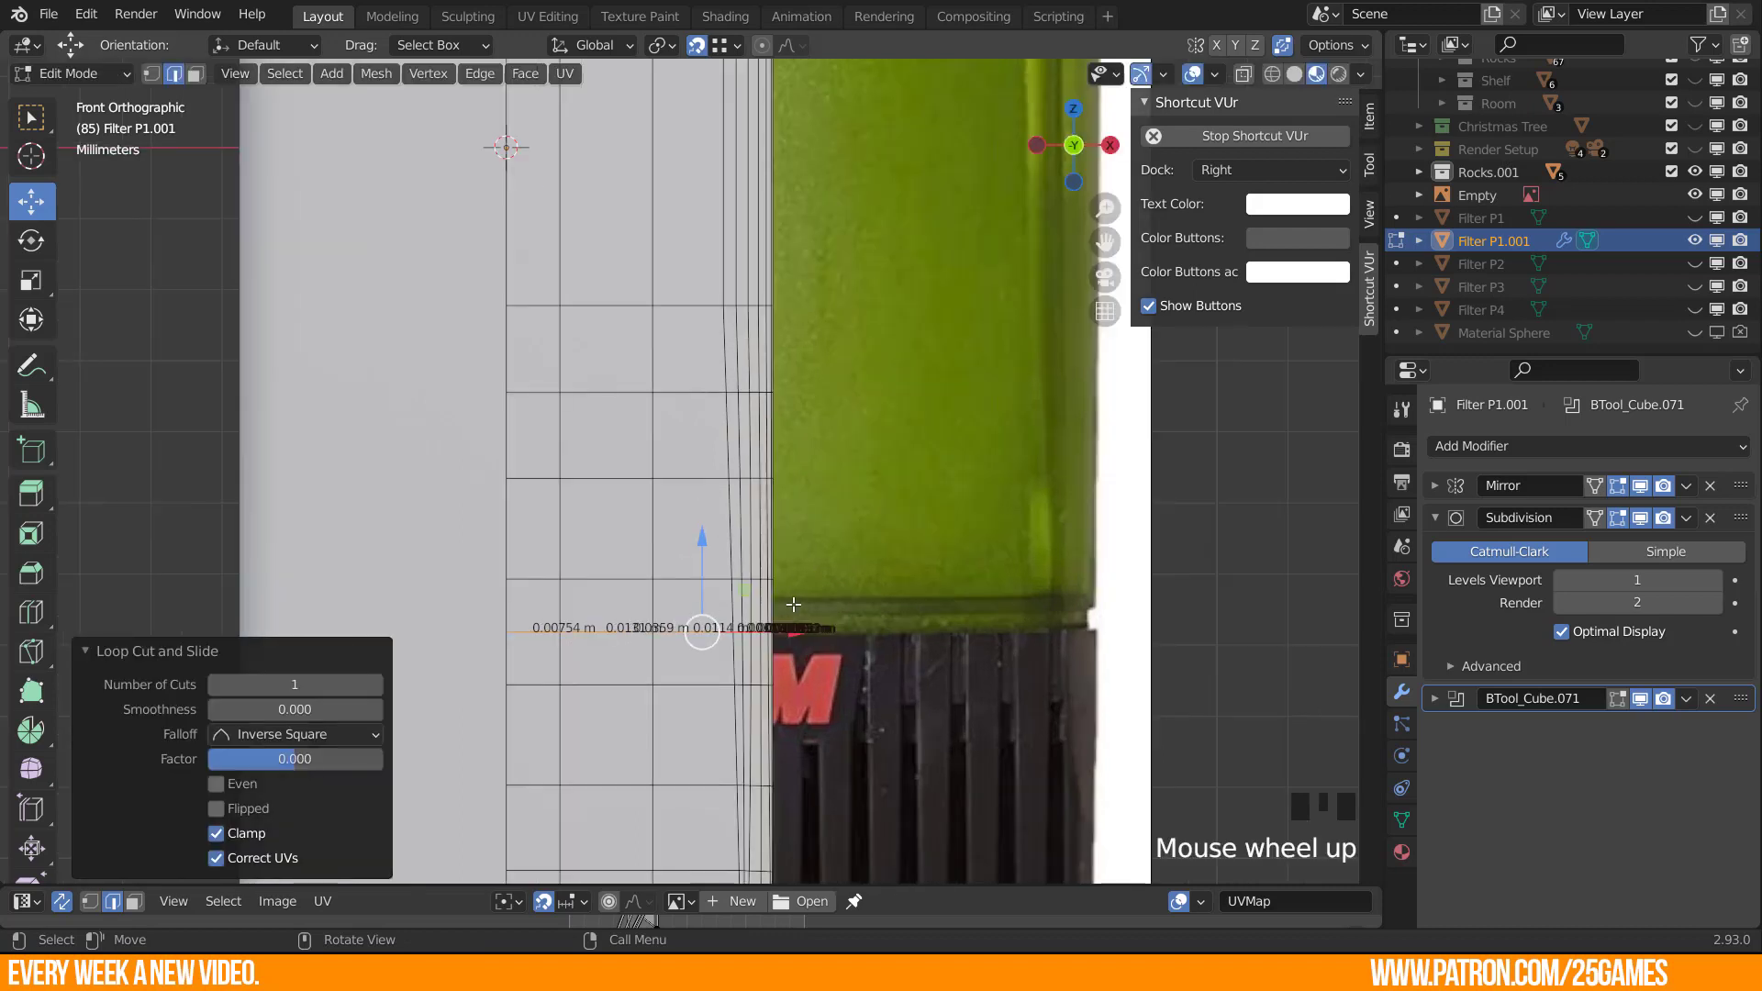
# Add a second loop cut slightly above the first, at the upper line of the reference's green container rim.
pyautogui.hotkey('ctrl', 'r')
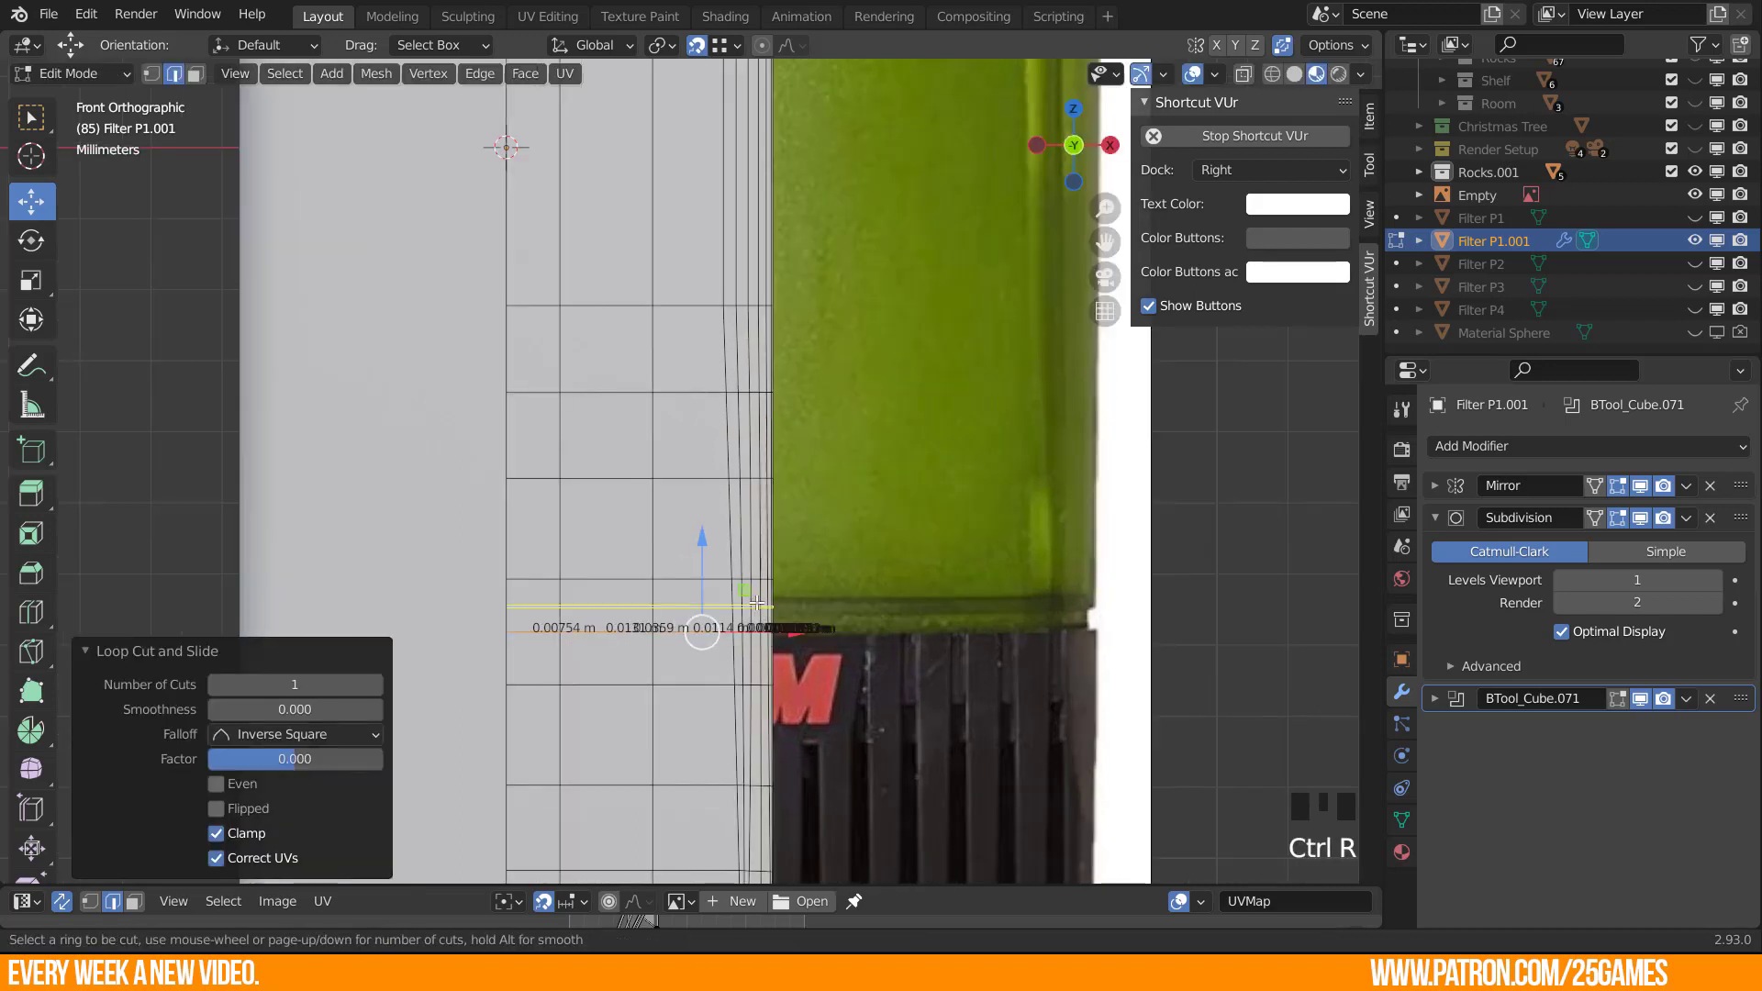
pyautogui.click(763, 601)
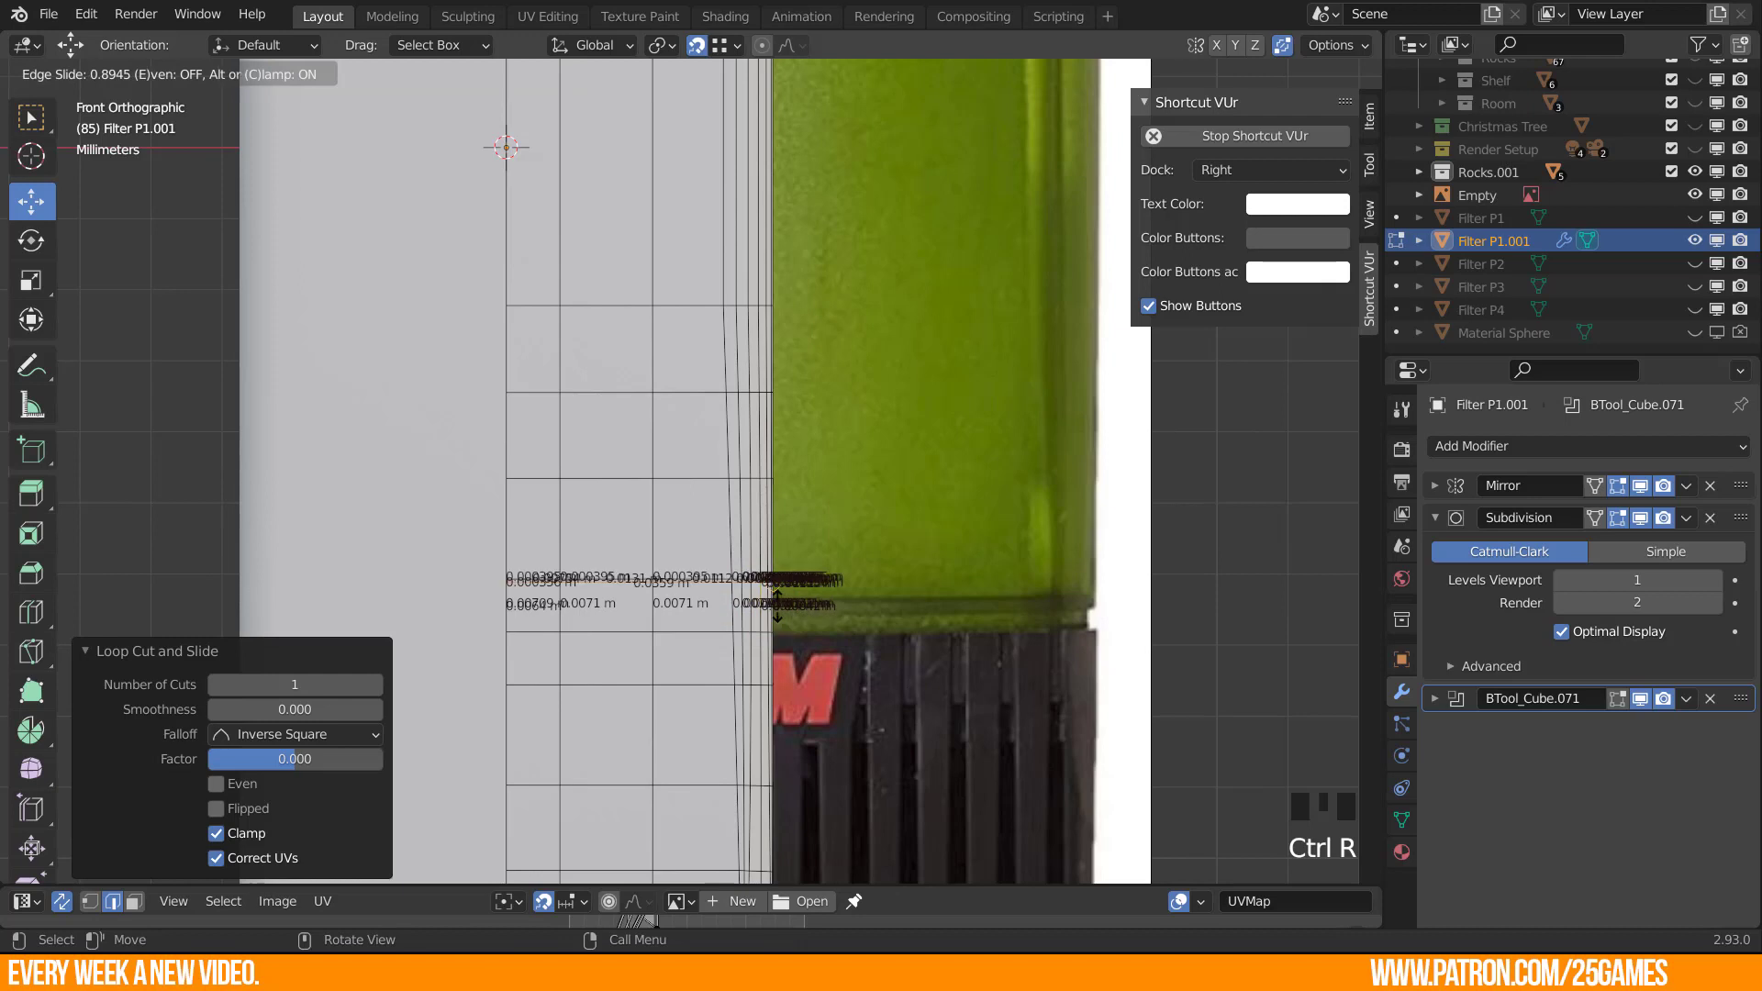
pyautogui.click(776, 605)
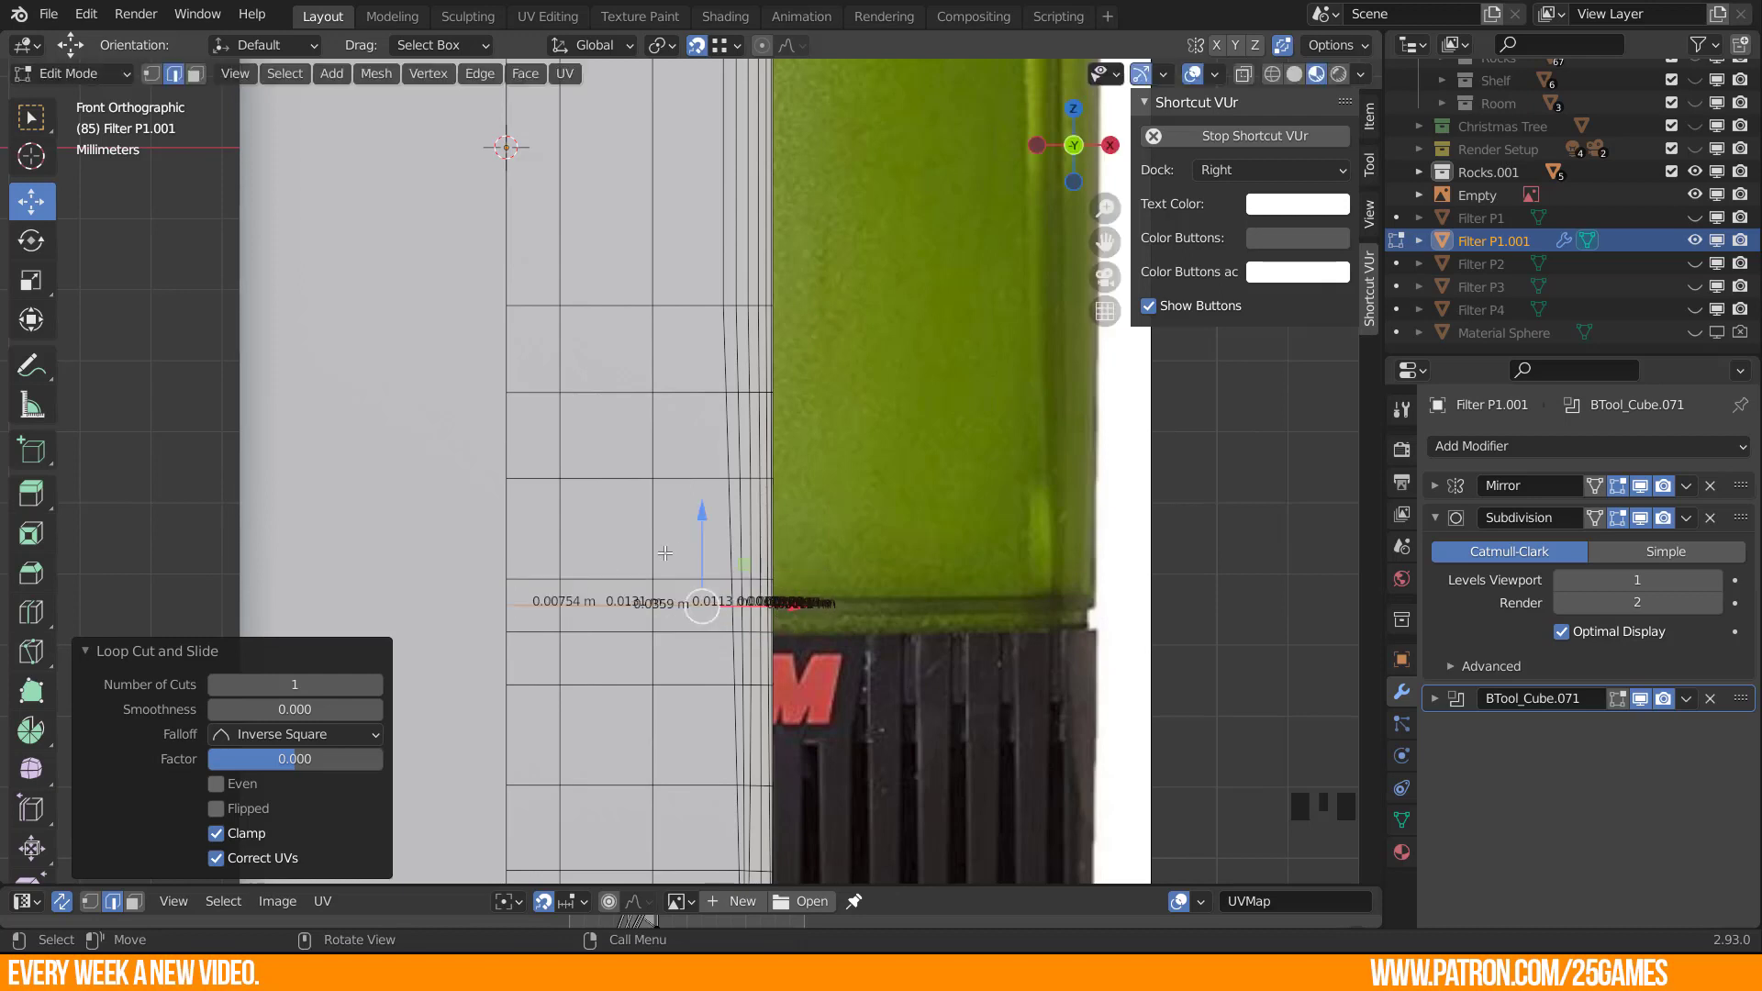
pyautogui.moveTo(701, 513); pyautogui.dragTo(708, 512)
# Extrude the face ring between the two new loops in place and scale it to 0.927 in X and Y, keeping Z unchanged.
pyautogui.moveTo(619, 667); pyautogui.dragTo(527, 679, button='middle')
pyautogui.press('3')
pyautogui.click(325, 664)
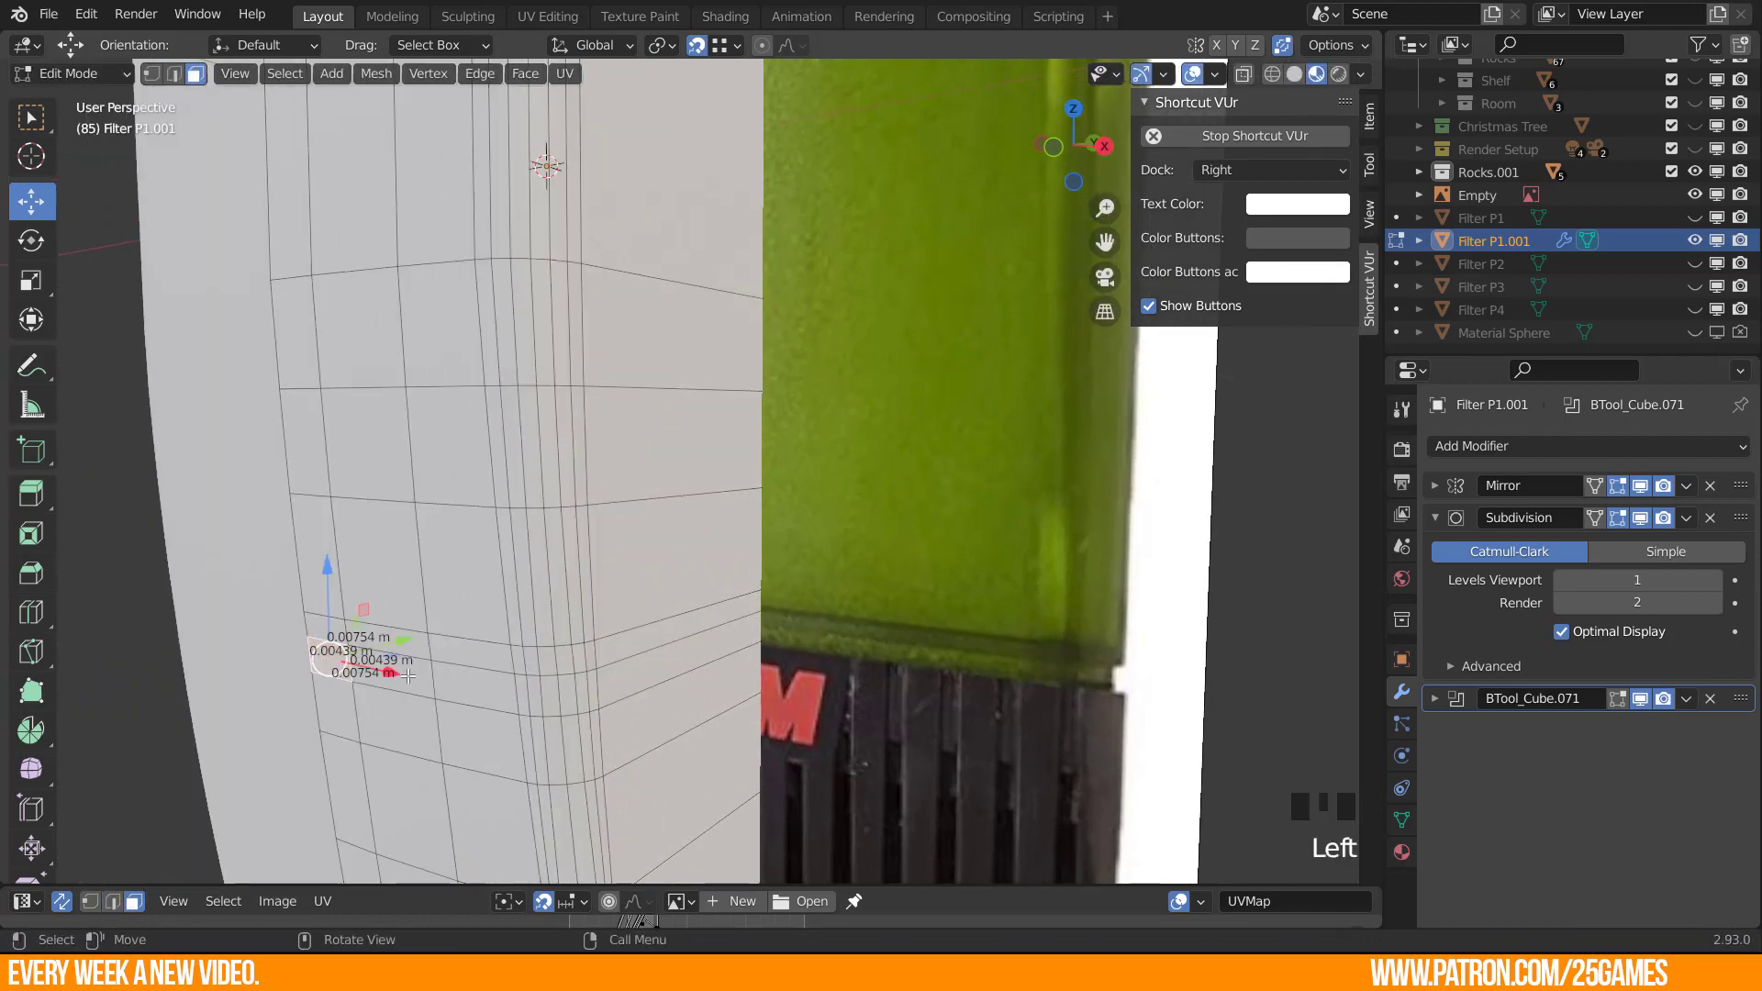
pyautogui.keyDown('alt'); pyautogui.click(358, 683); pyautogui.keyUp('alt')
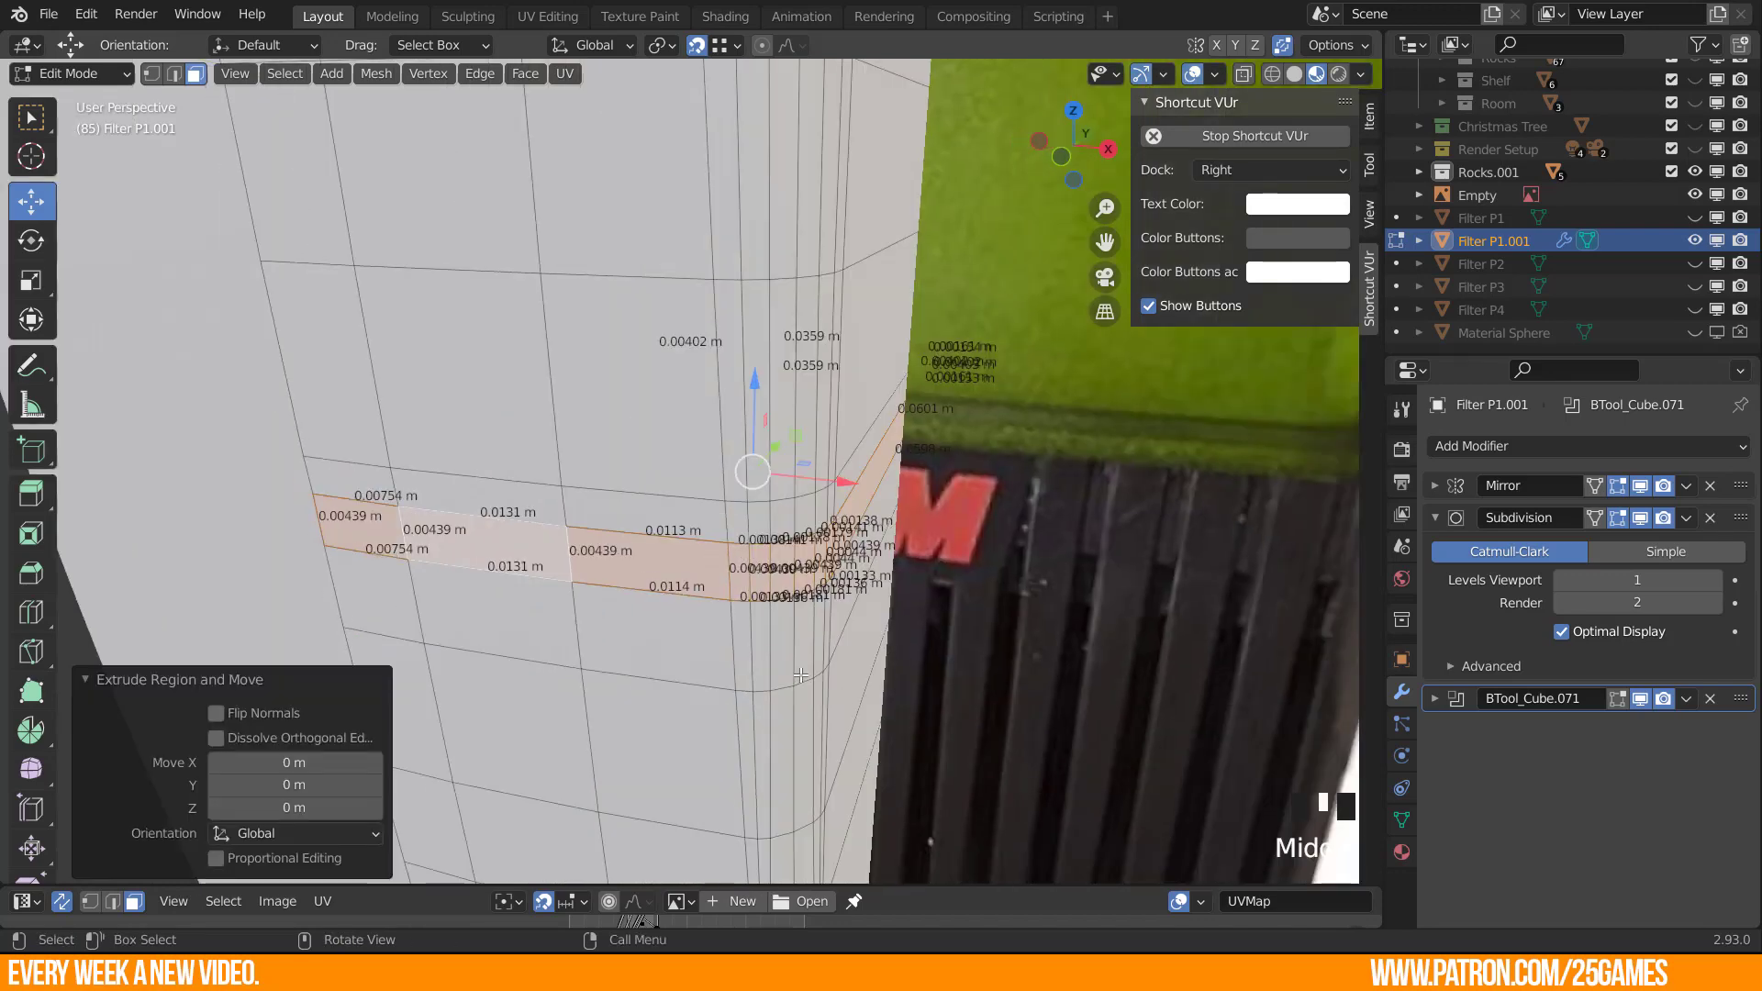
pyautogui.moveTo(749, 694); pyautogui.dragTo(781, 671, button='middle')
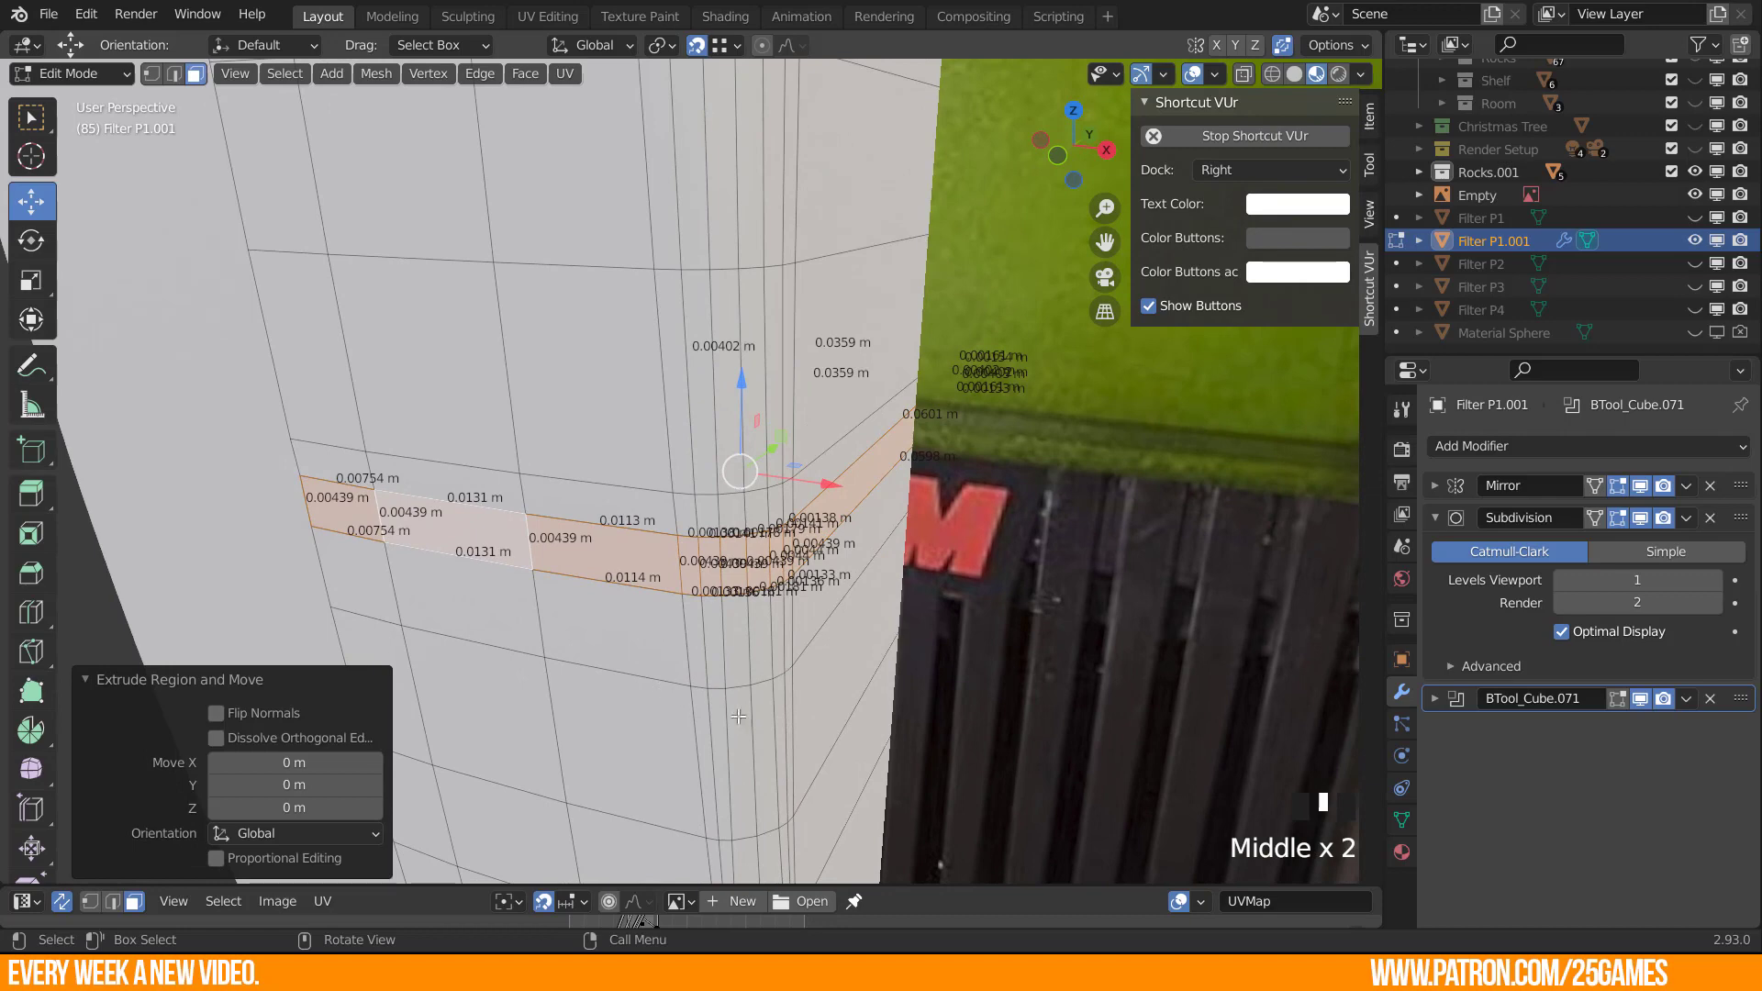
pyautogui.press('s')
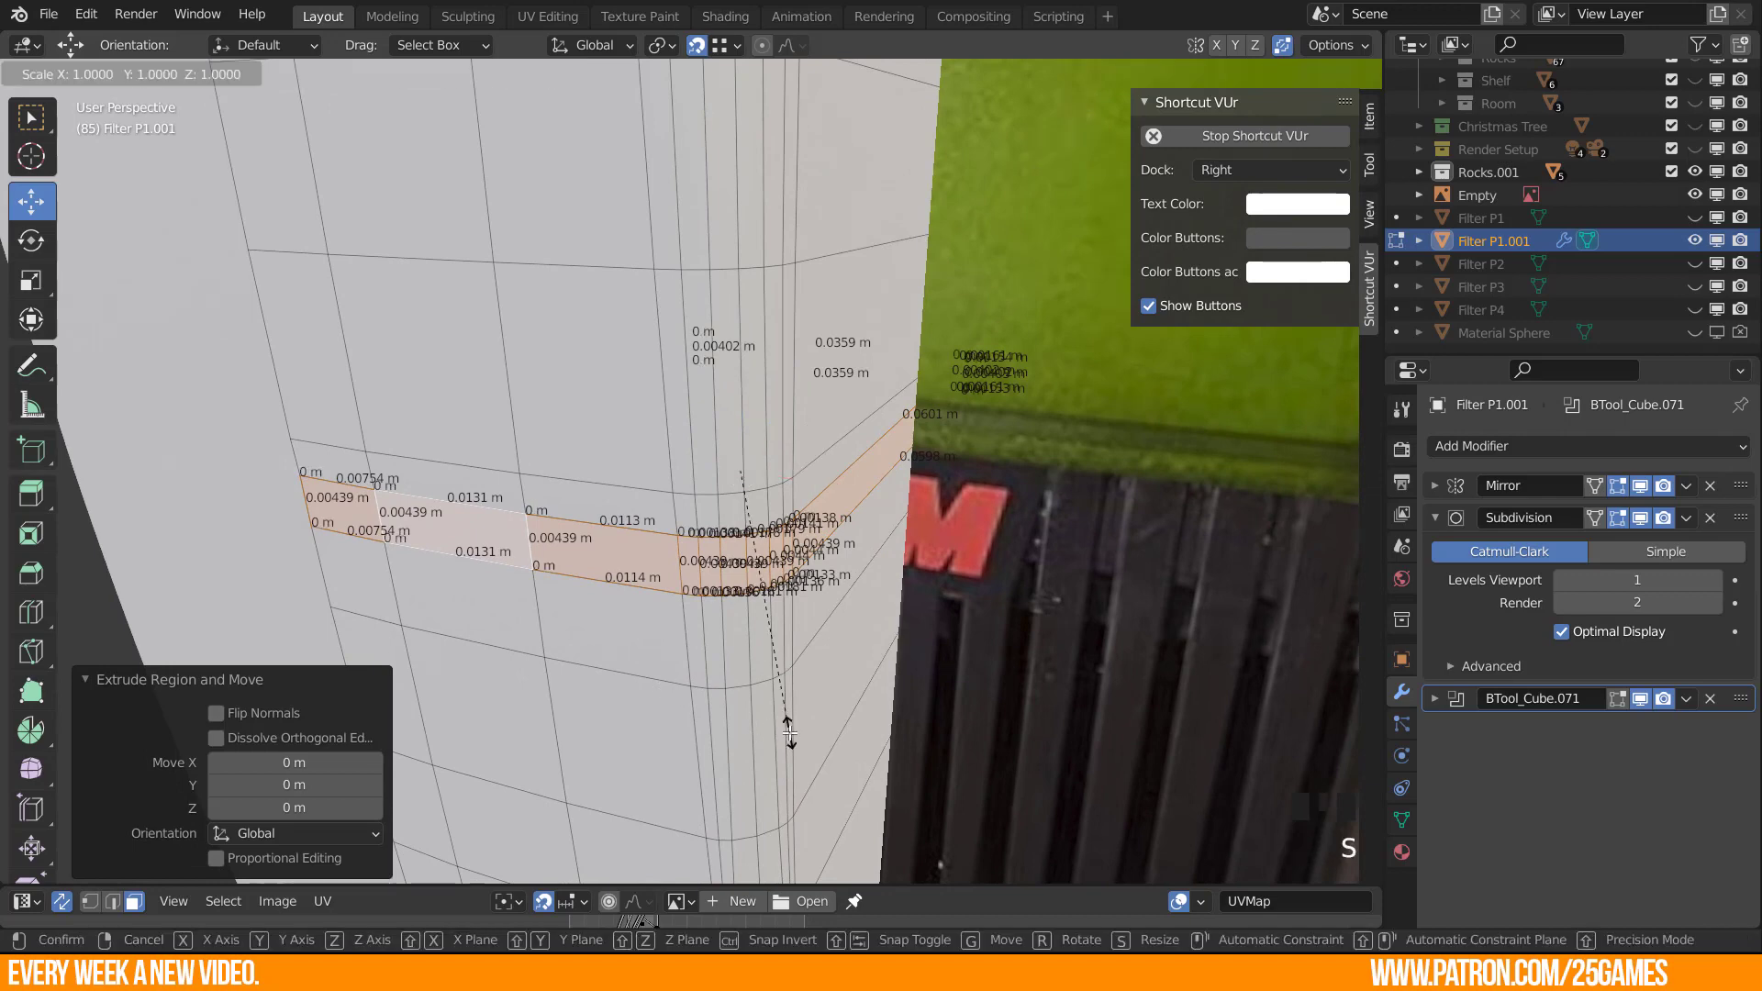
pyautogui.hotkey('shift', 'z')
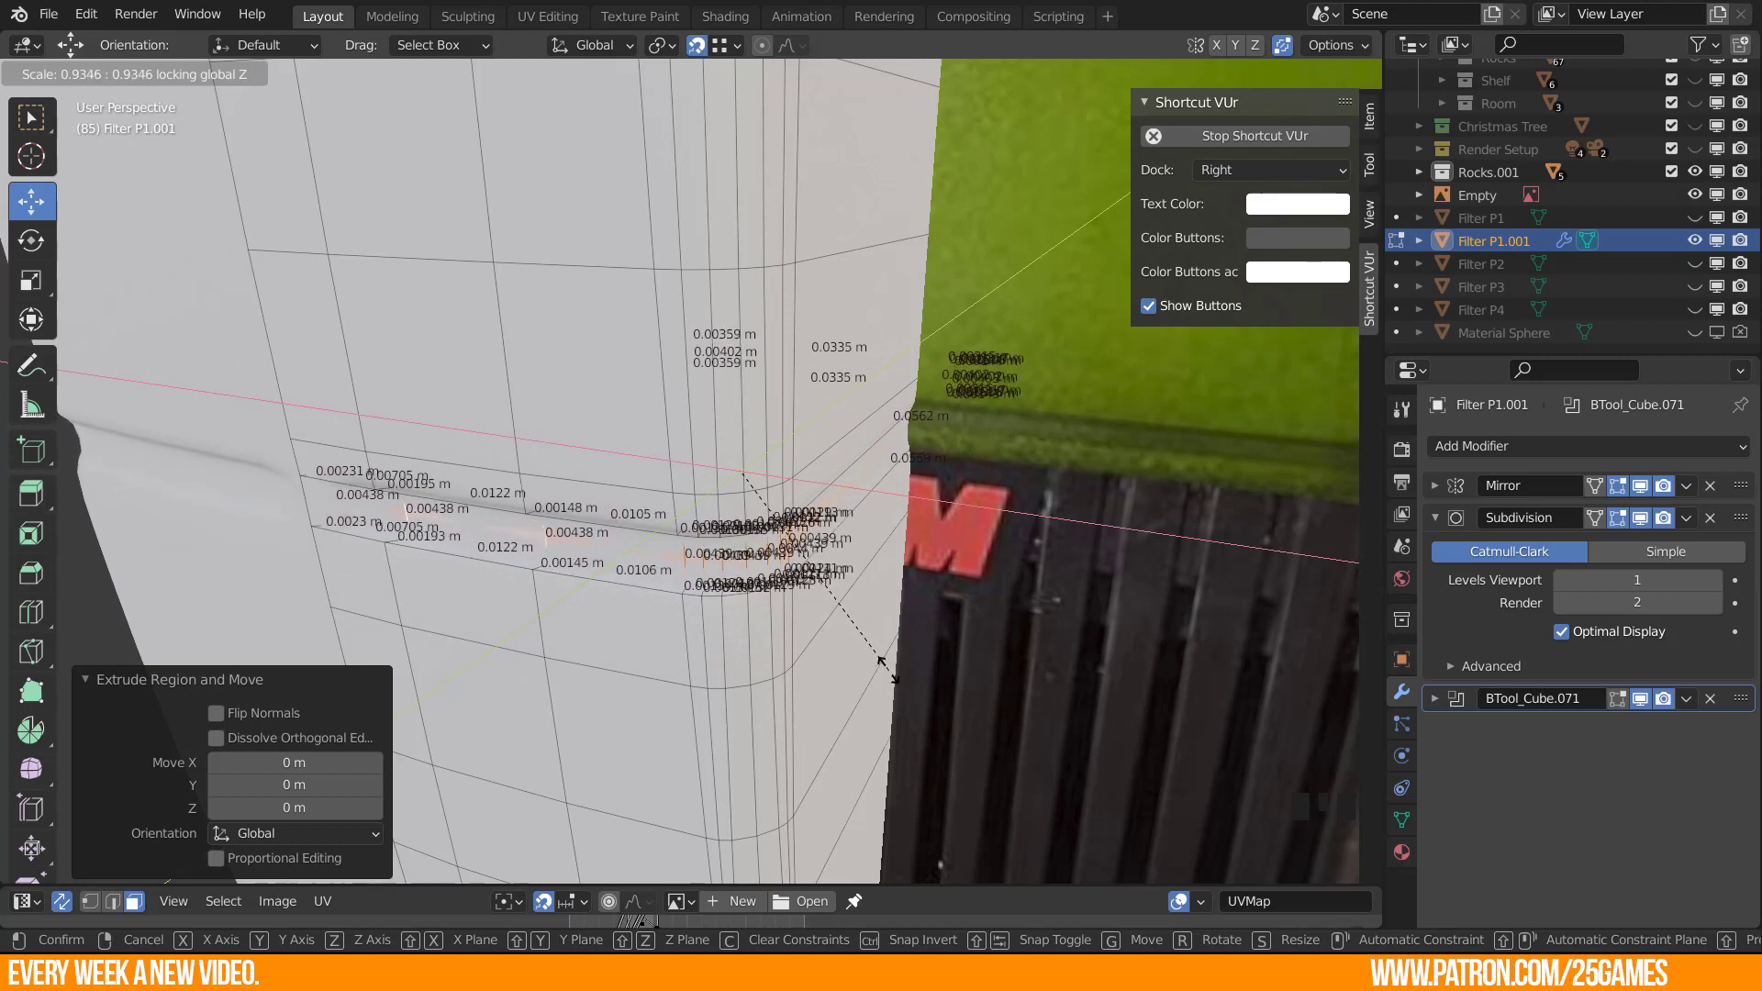
pyautogui.click(887, 668)
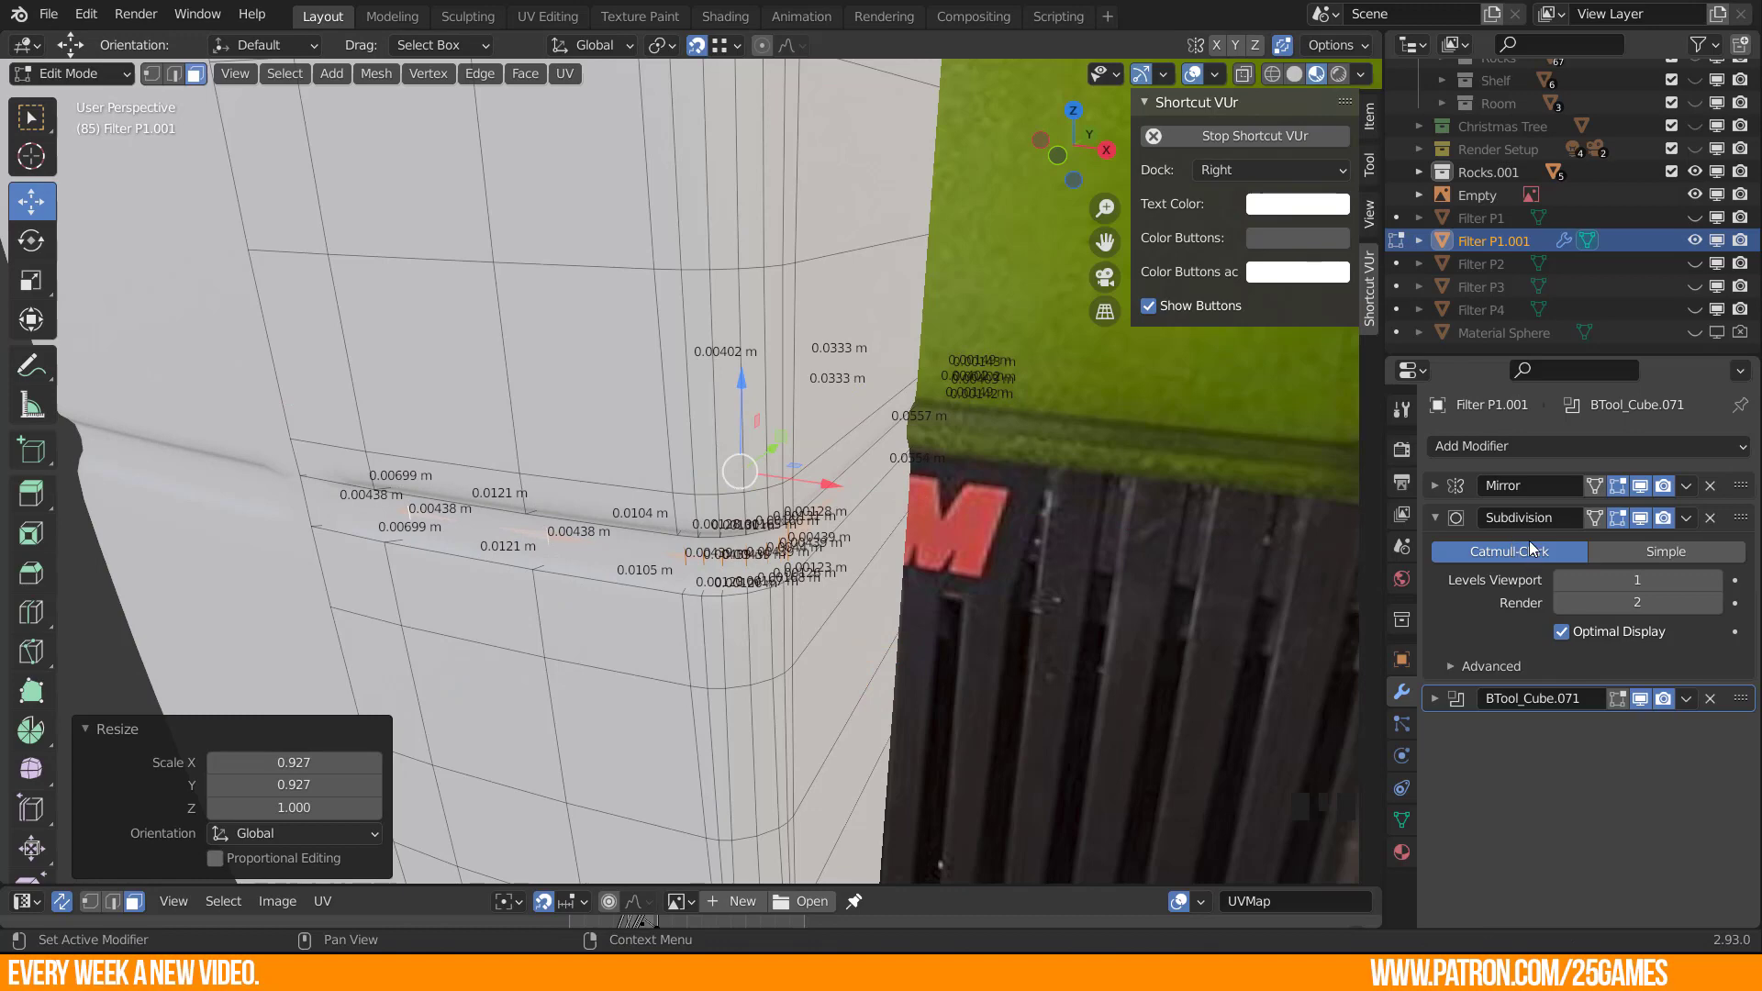
# Turn off the Subdivision modifier's viewport display, inspect the groove's end at the mirror centre, and hide the Empty reference image.
pyautogui.click(1641, 520)
pyautogui.moveTo(556, 478); pyautogui.dragTo(436, 498, button='middle')
pyautogui.scroll(3, 431, 504)
pyautogui.keyDown('shift'); pyautogui.moveTo(293, 652); pyautogui.dragTo(823, 563, button='middle'); pyautogui.keyUp('shift')
pyautogui.moveTo(528, 539); pyautogui.dragTo(428, 523, button='middle')
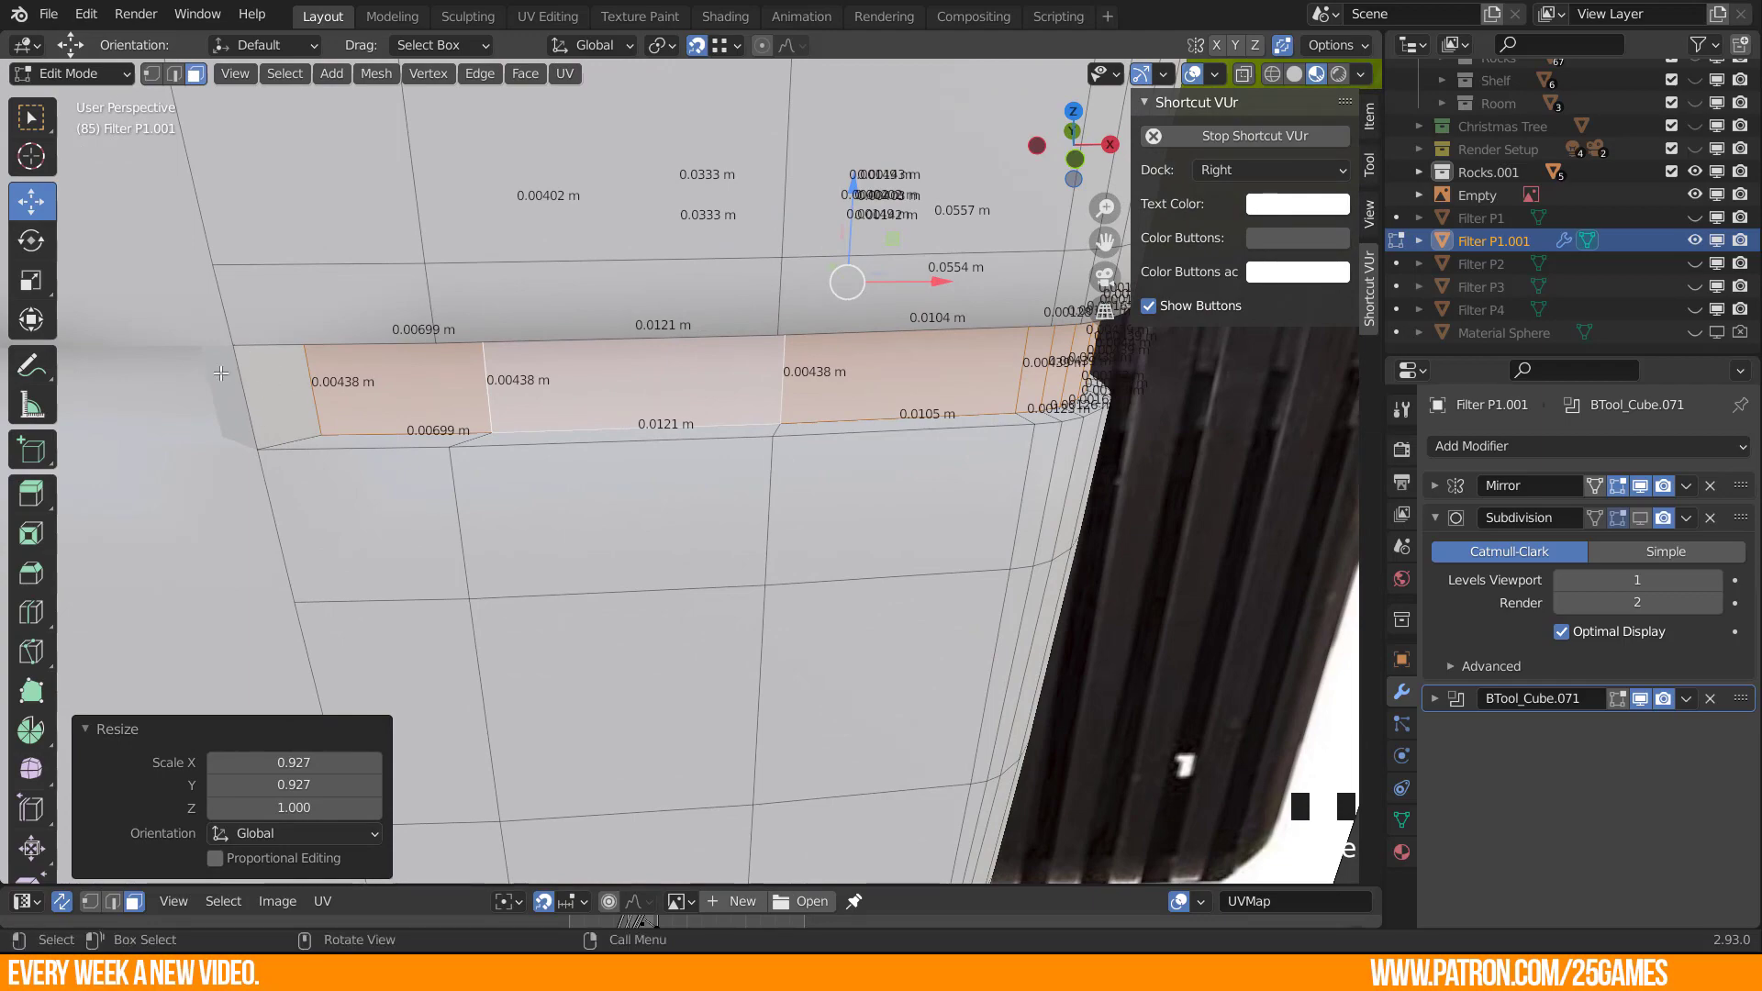
pyautogui.moveTo(885, 549); pyautogui.dragTo(965, 470, button='middle')
pyautogui.keyDown('shift'); pyautogui.moveTo(235, 314); pyautogui.dragTo(468, 548, button='middle'); pyautogui.keyUp('shift')
pyautogui.scroll(-1, 445, 516)
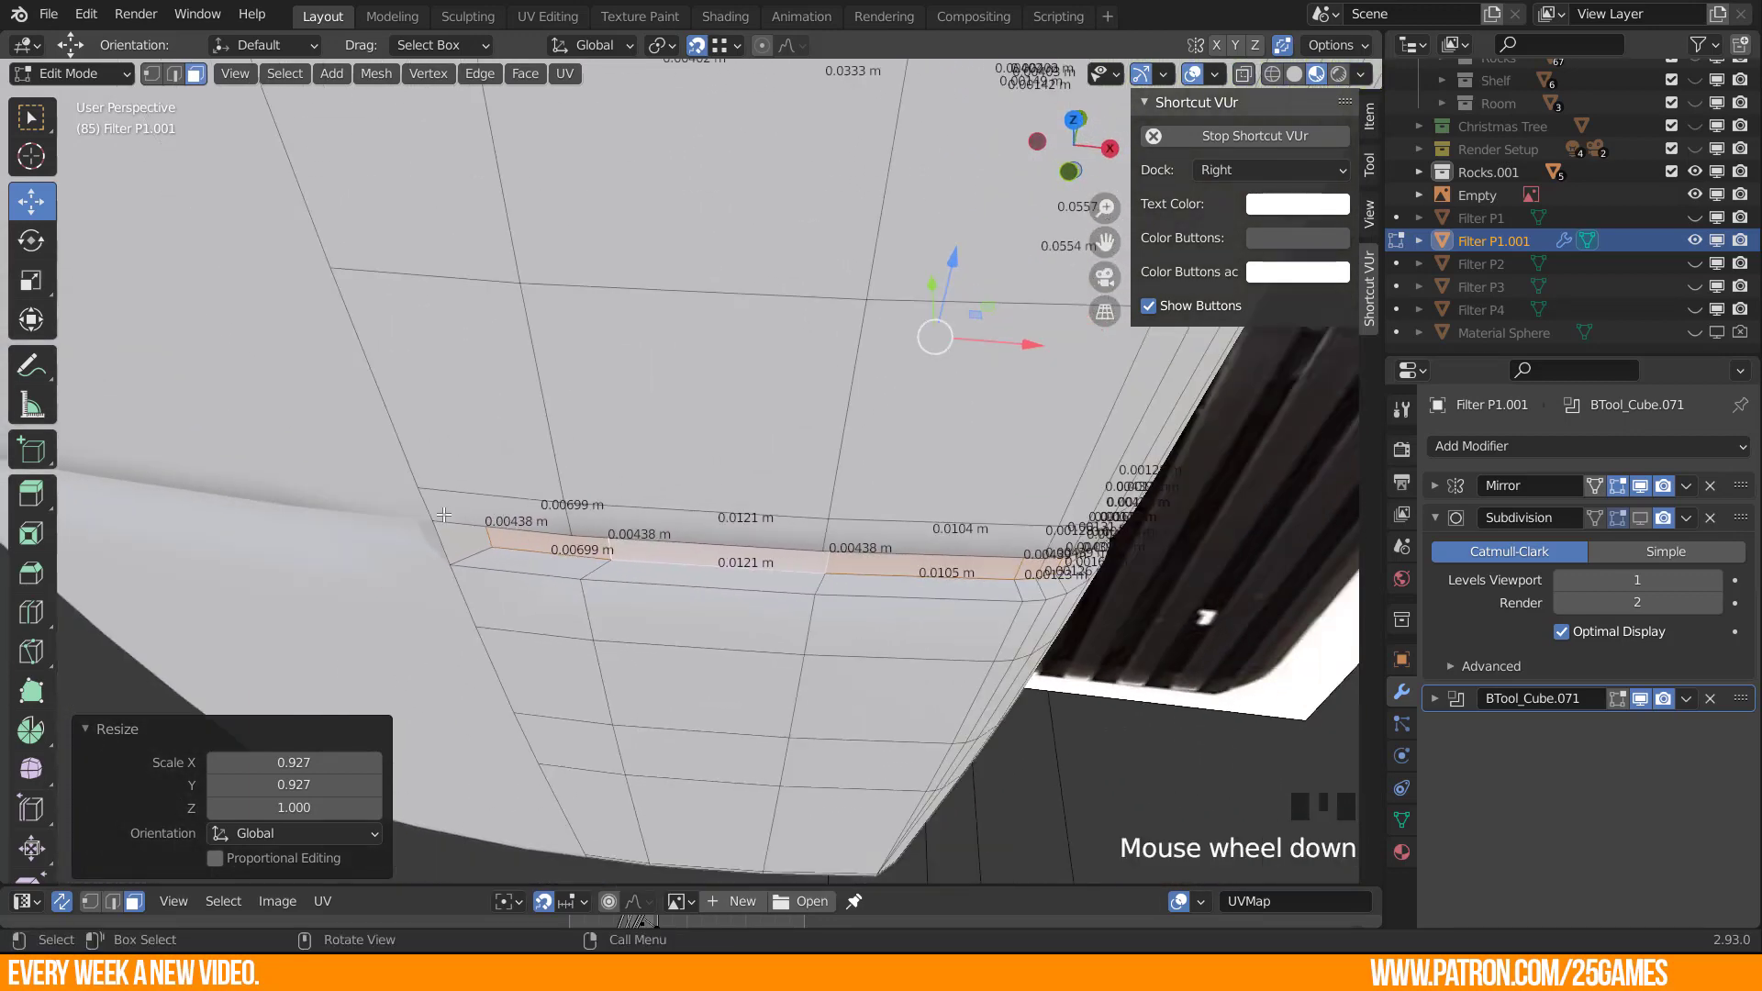
pyautogui.scroll(1, 439, 510)
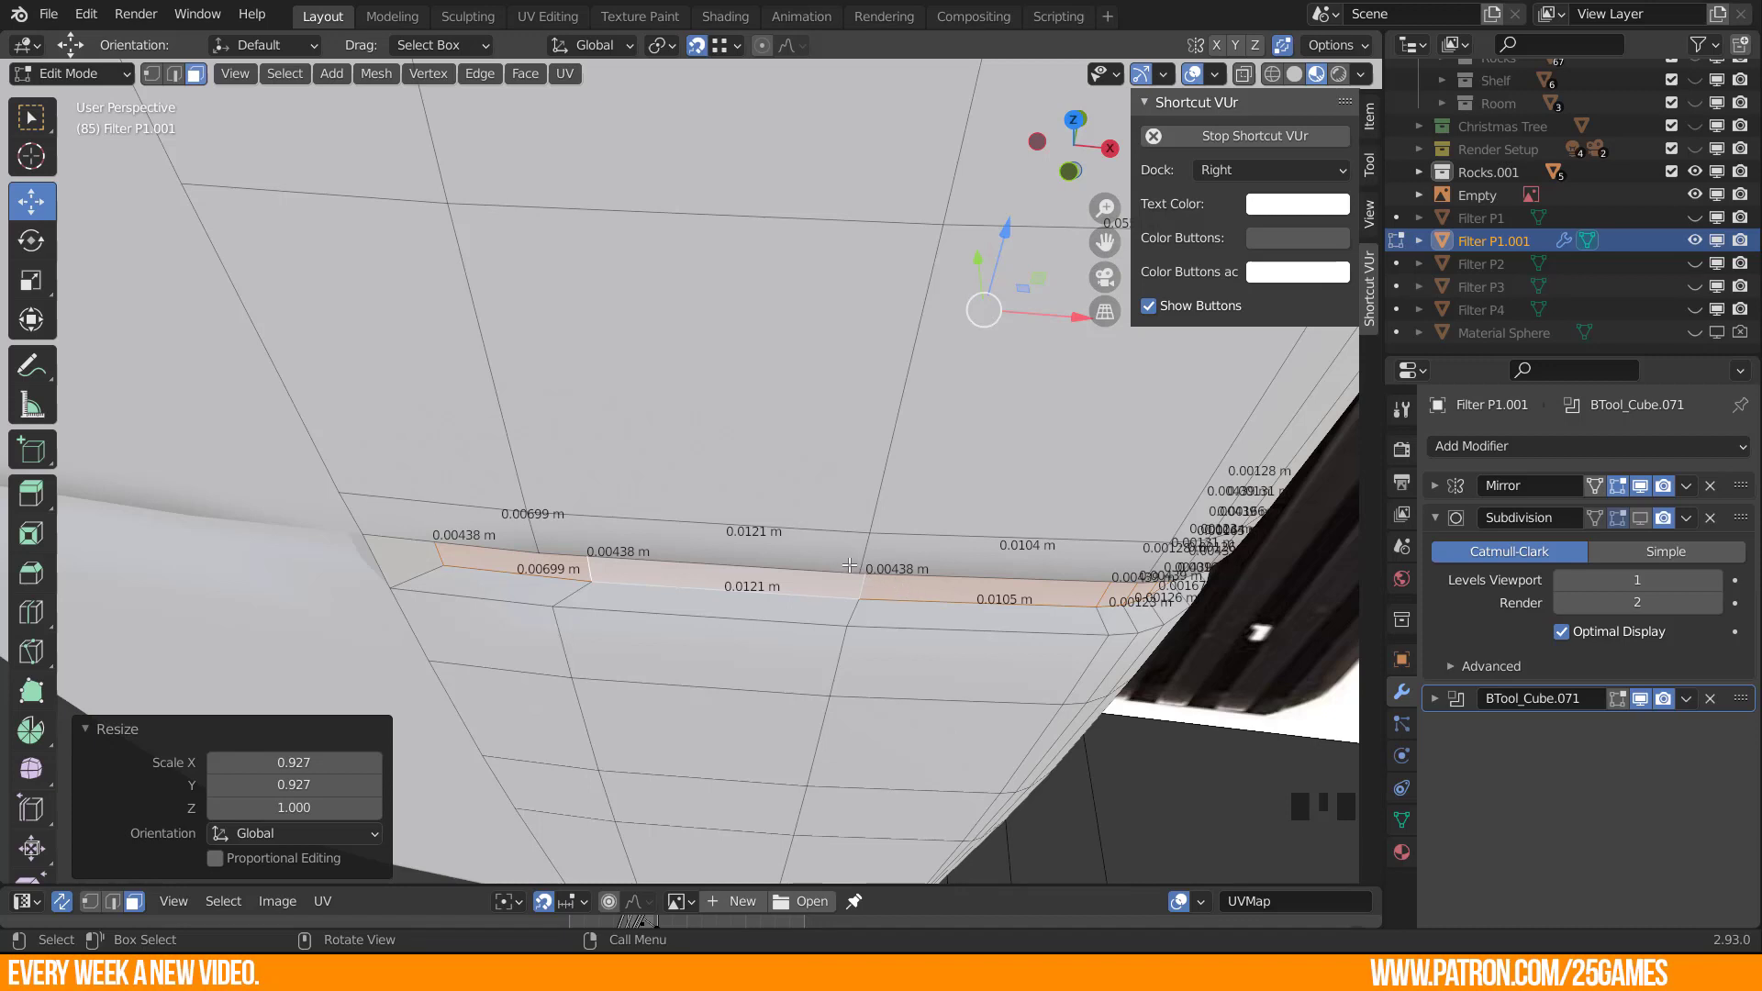
pyautogui.click(1695, 197)
pyautogui.moveTo(643, 543); pyautogui.dragTo(635, 475, button='middle')
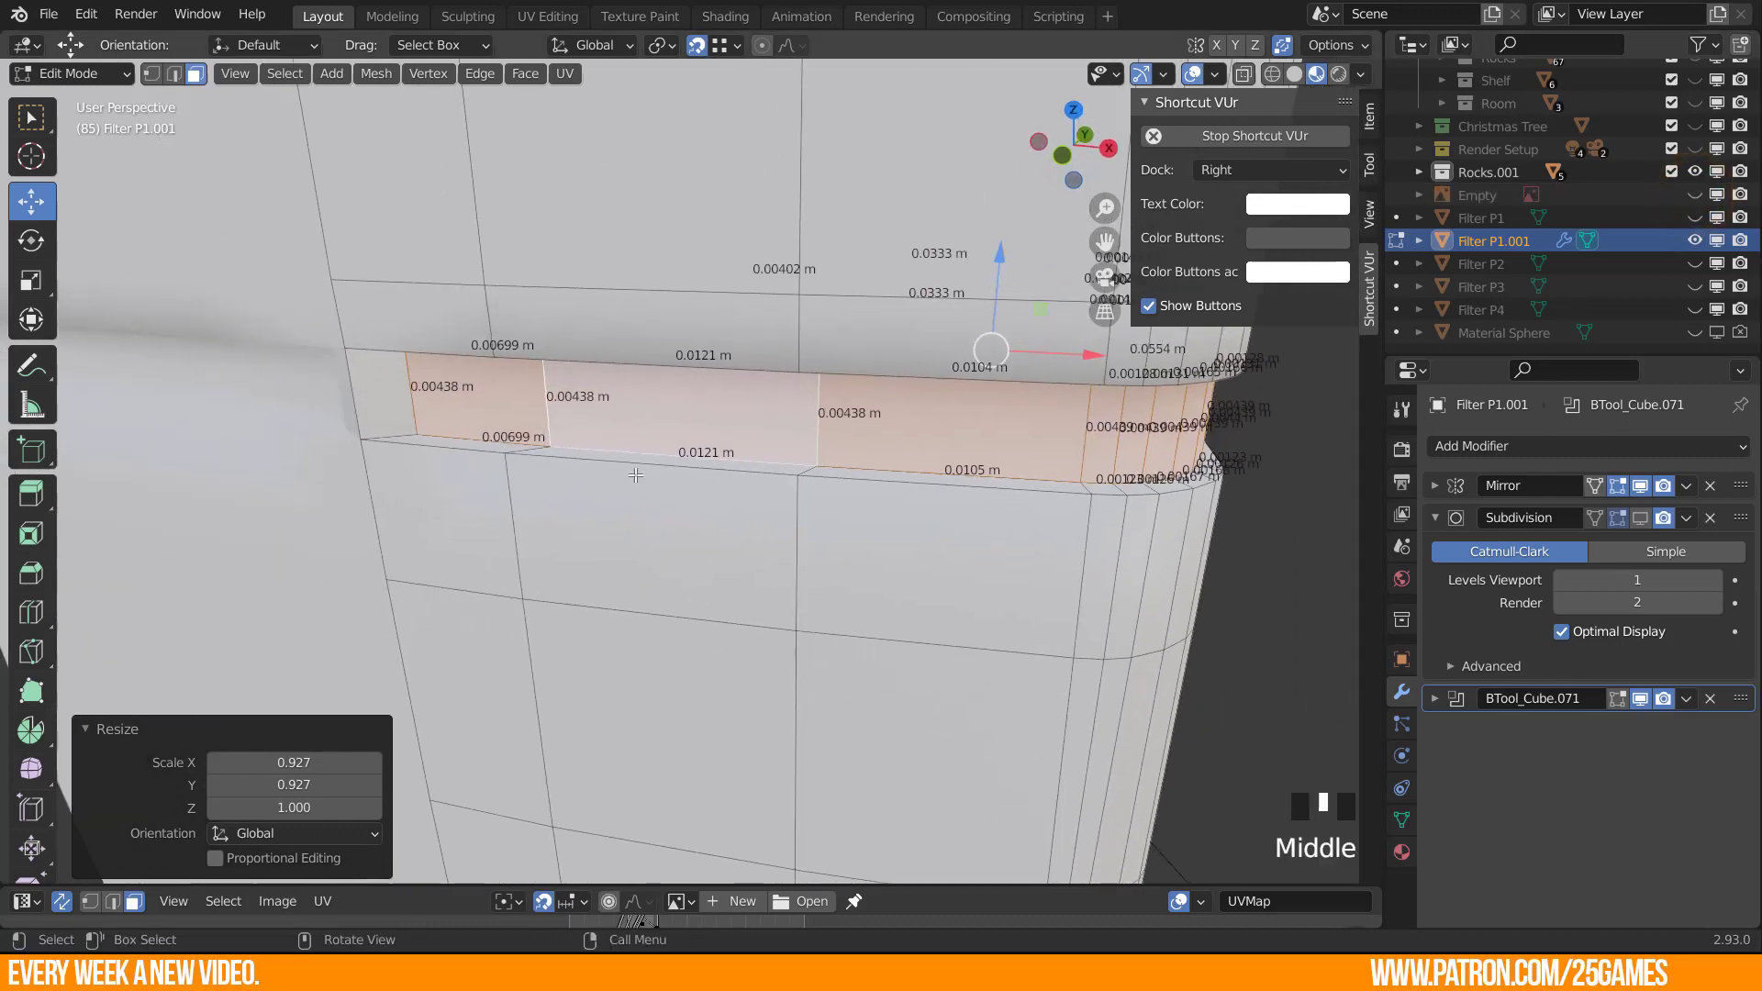
# Move the groove's inner vertical end edge about -0.002 m along X to line up with the body's edge at the mirror centre.
pyautogui.keyDown('shift'); pyautogui.moveTo(785, 381); pyautogui.dragTo(778, 486, button='middle'); pyautogui.keyUp('shift')
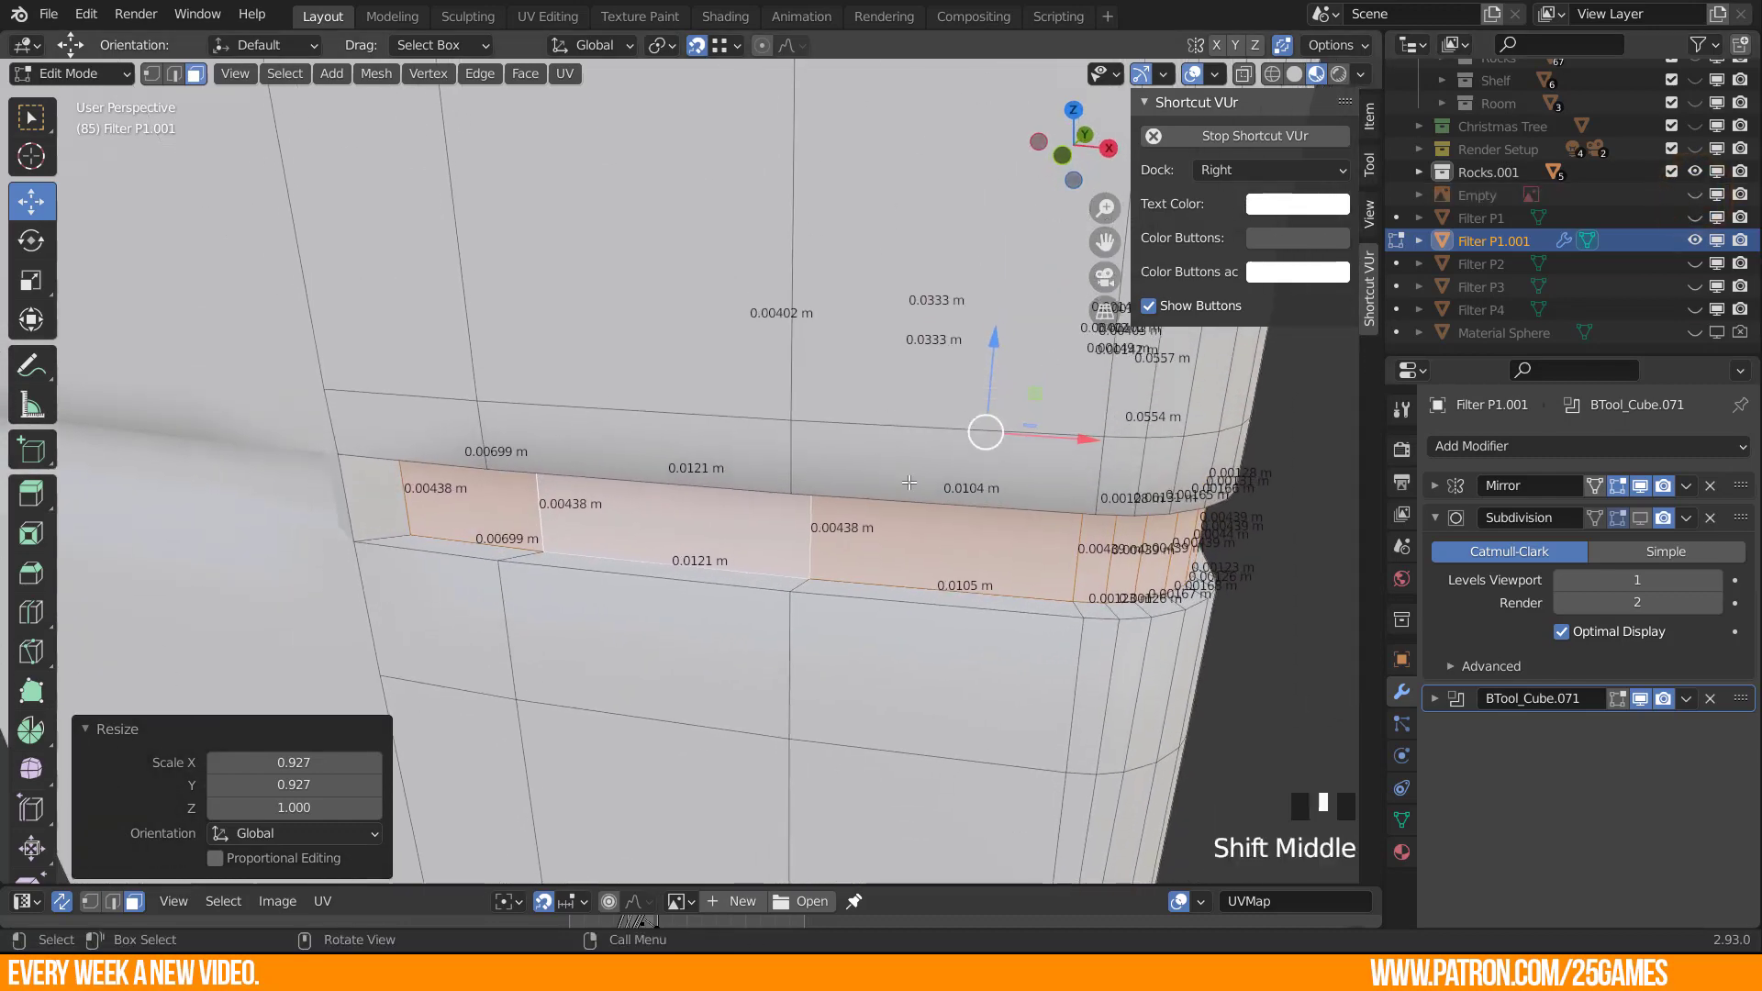
pyautogui.press('n')
pyautogui.keyDown('shift'); pyautogui.moveTo(479, 538); pyautogui.dragTo(543, 413, button='middle'); pyautogui.keyUp('shift')
pyautogui.click(594, 459)
pyautogui.press('2')
pyautogui.scroll(2, 465, 453)
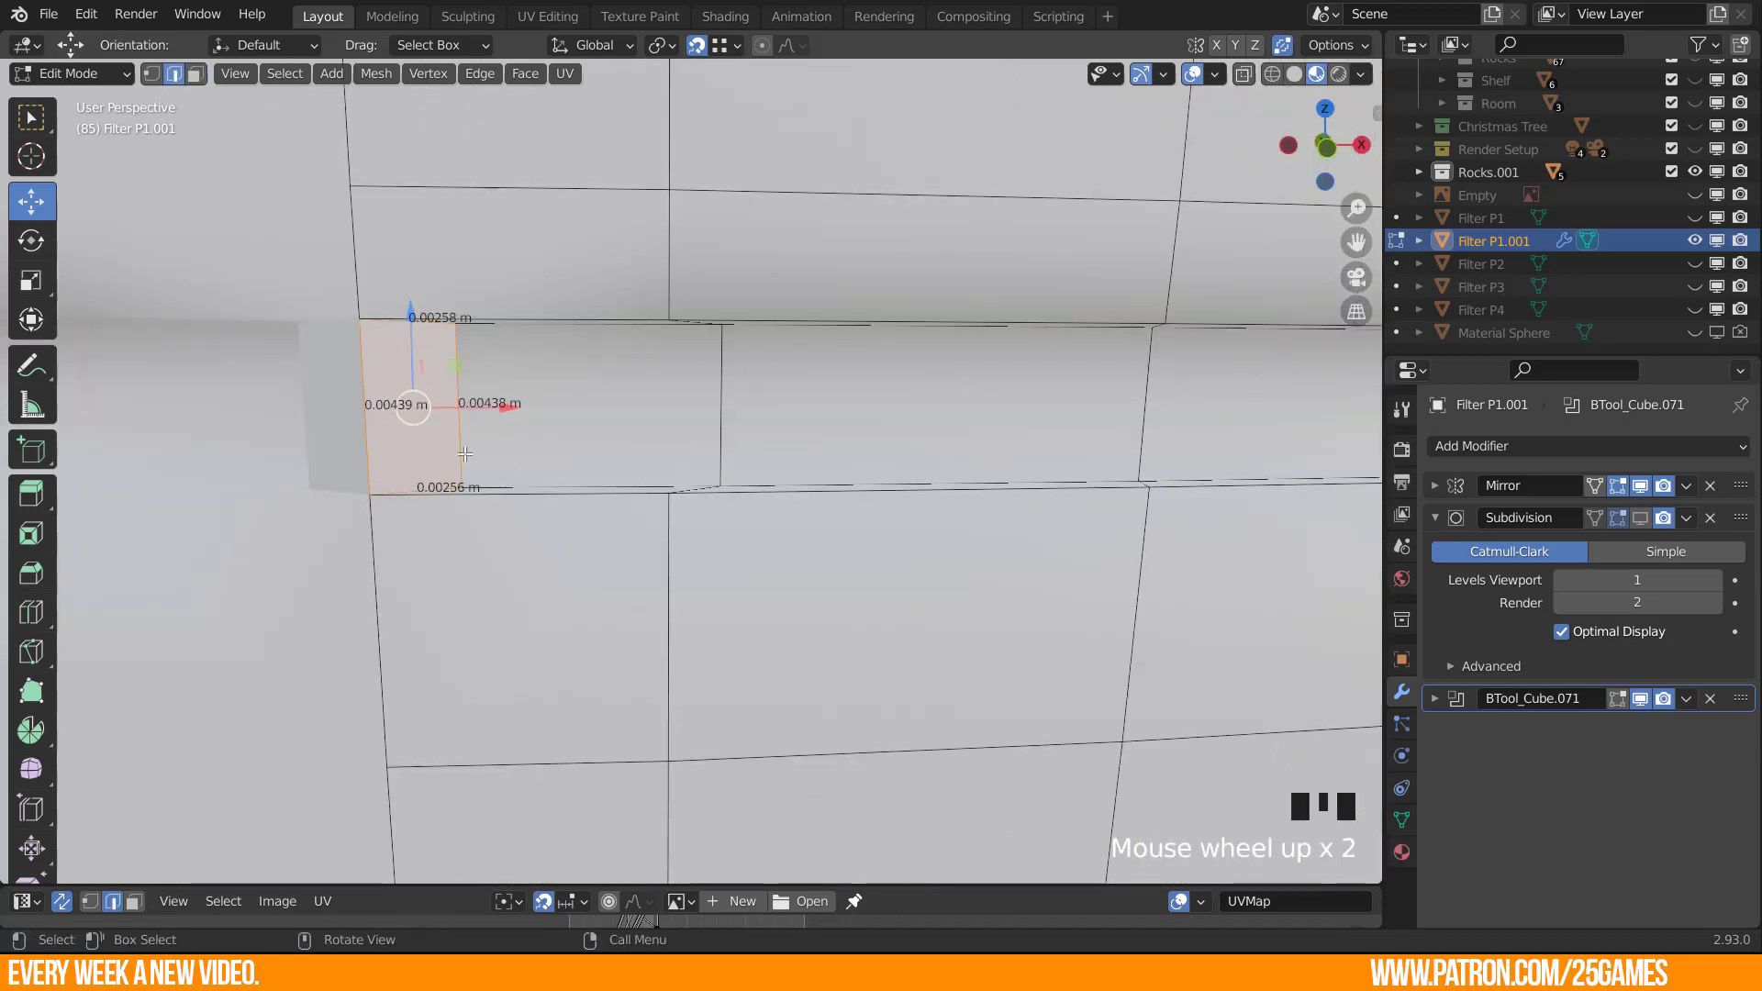
pyautogui.click(458, 428)
pyautogui.moveTo(551, 406); pyautogui.dragTo(358, 313)
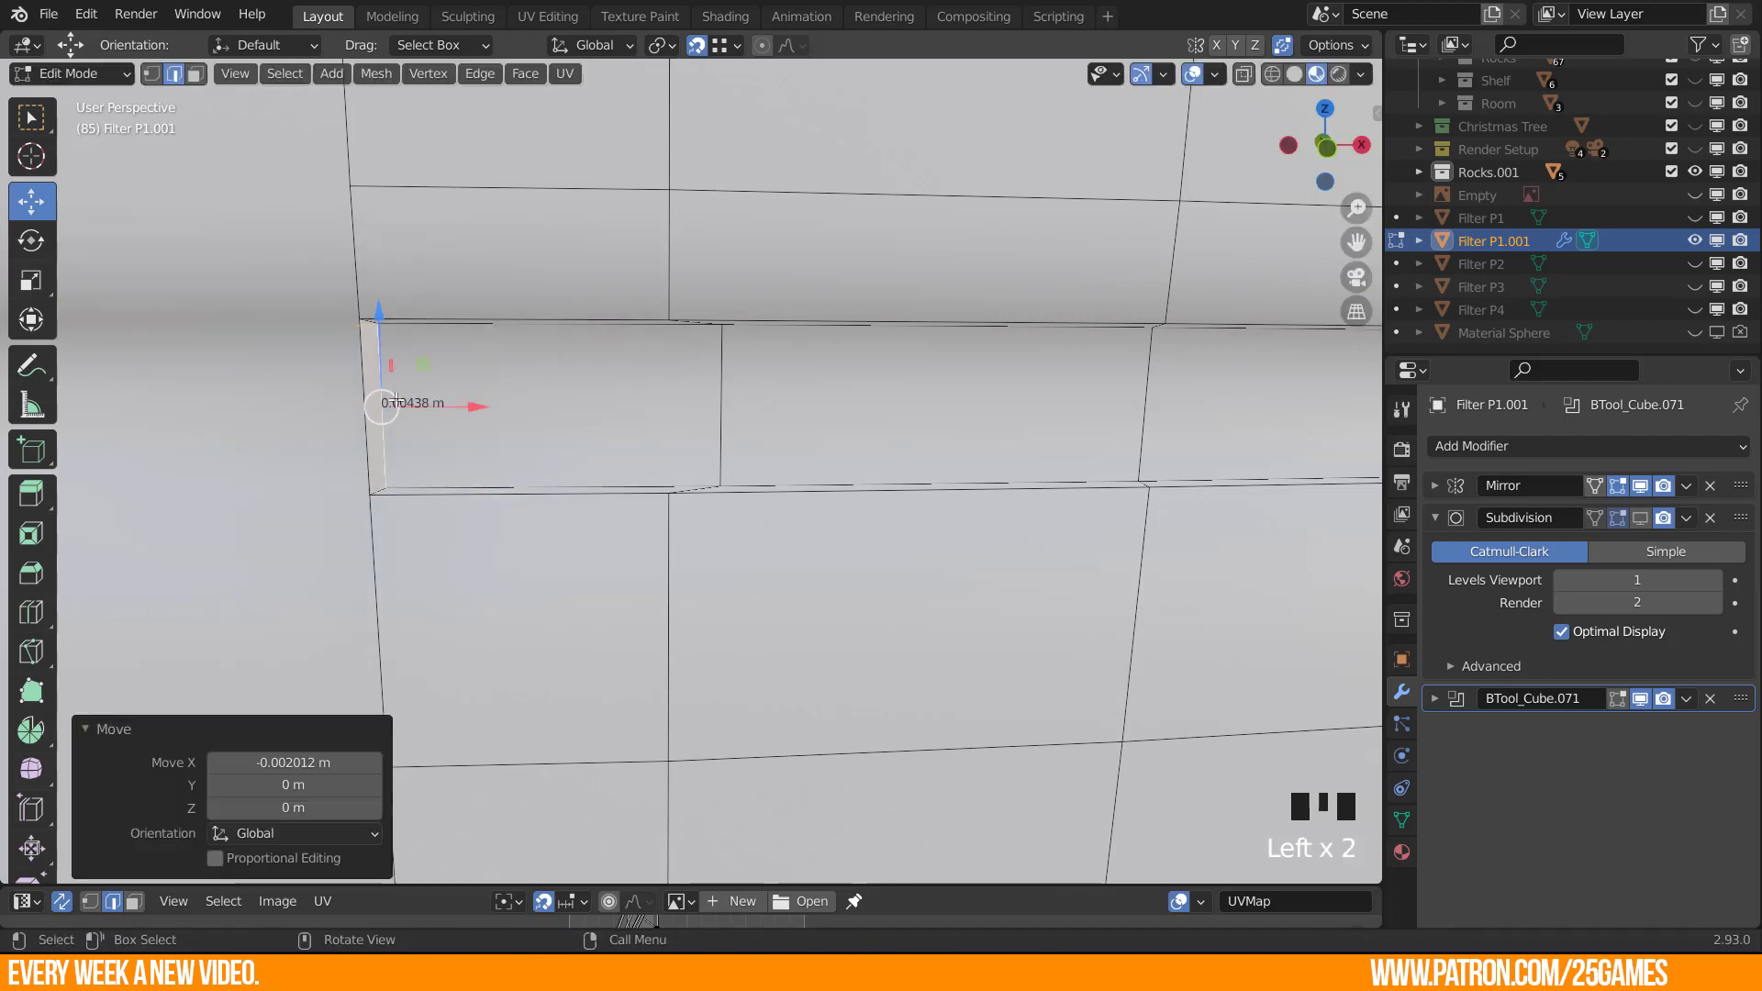
# Delete the groove's leftover end face at the mirror centre and check the lower corner vertex there.
pyautogui.press('3')
pyautogui.click(374, 442)
pyautogui.press('x')
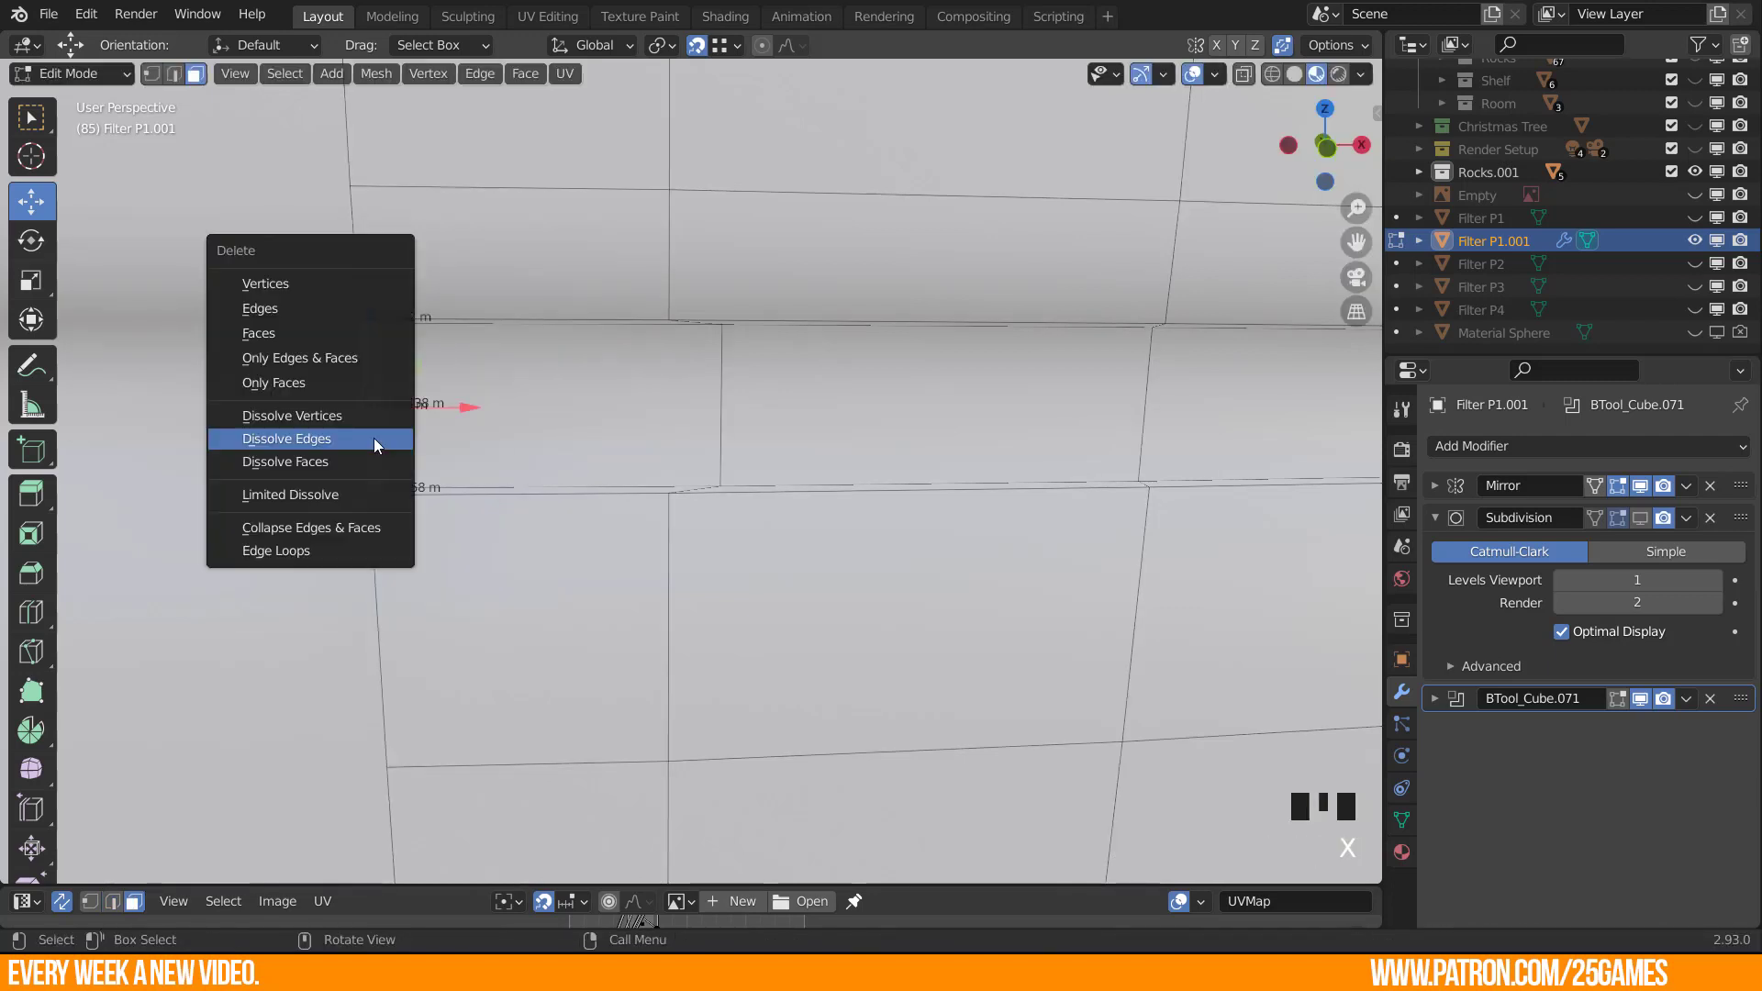
pyautogui.click(289, 337)
pyautogui.moveTo(357, 416); pyautogui.dragTo(409, 599, button='middle')
pyautogui.press('1')
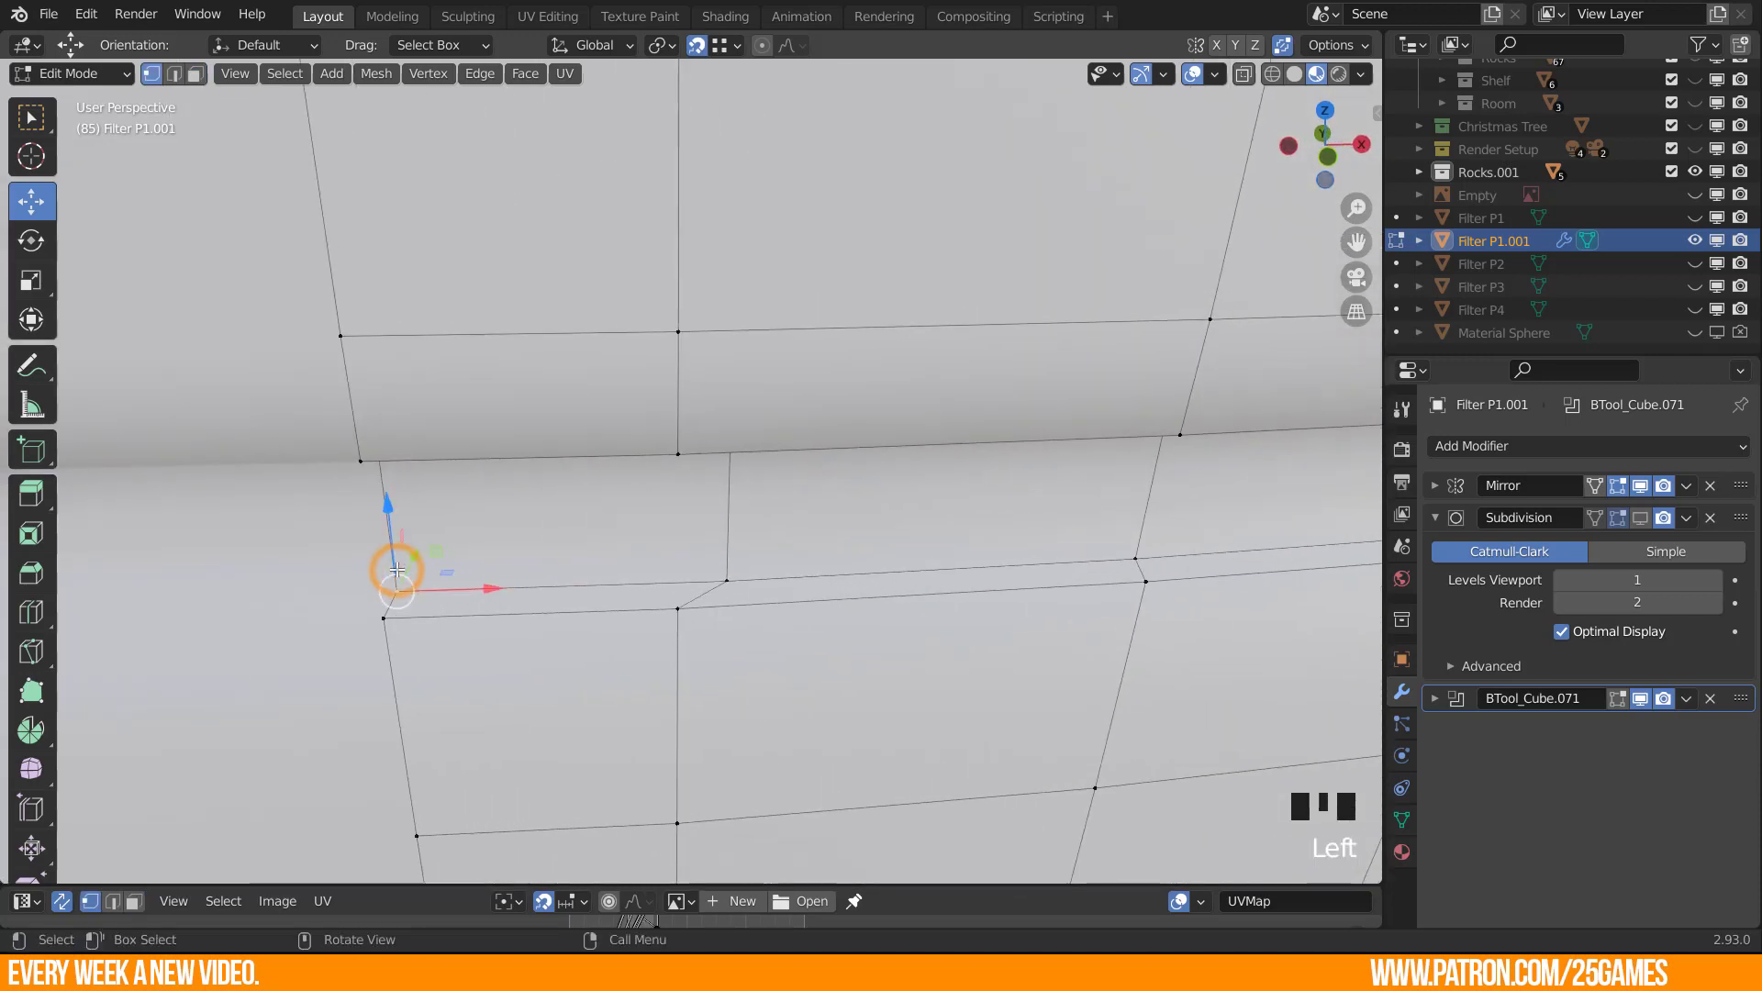
pyautogui.press('KP_Decimal')
pyautogui.scroll(-20, 397, 541)
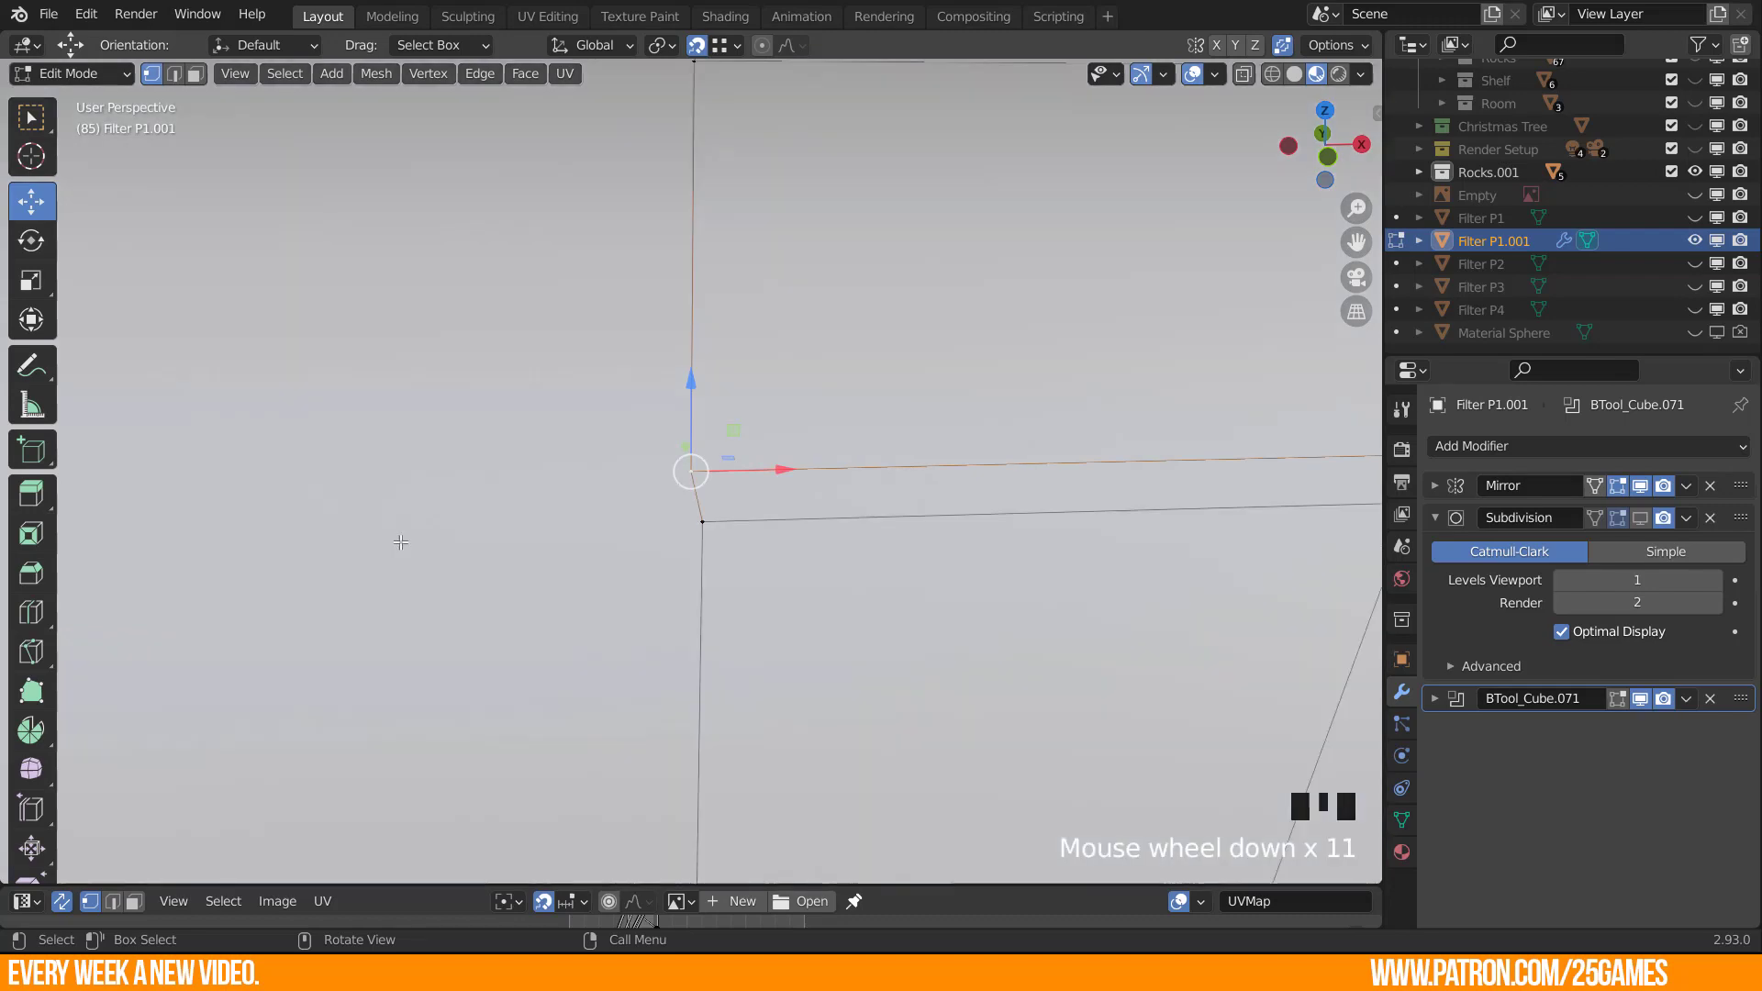
# Align the groove's next two vertical edges along X with the body's vertical edges, shifting the second one -0.000509 m.
pyautogui.moveTo(397, 542); pyautogui.dragTo(831, 473, button='middle')
pyautogui.scroll(4, 932, 441)
pyautogui.press('2')
pyautogui.click(830, 469)
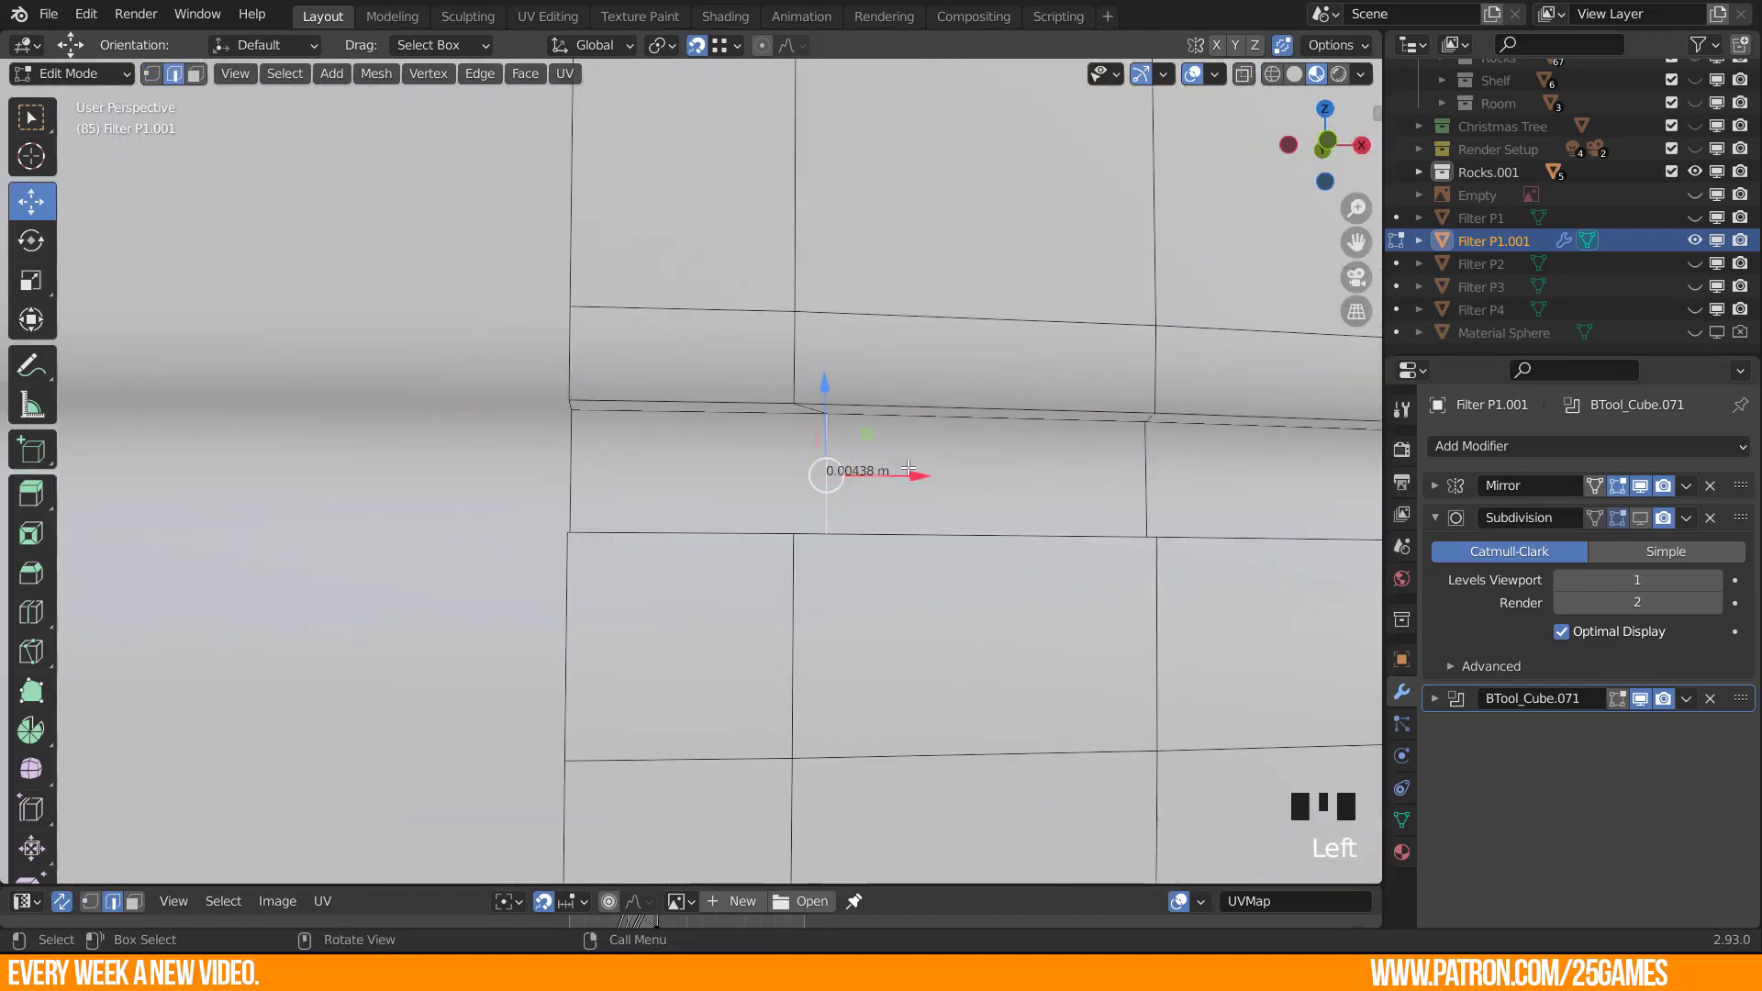
pyautogui.moveTo(932, 476); pyautogui.dragTo(796, 390)
pyautogui.click(1129, 470)
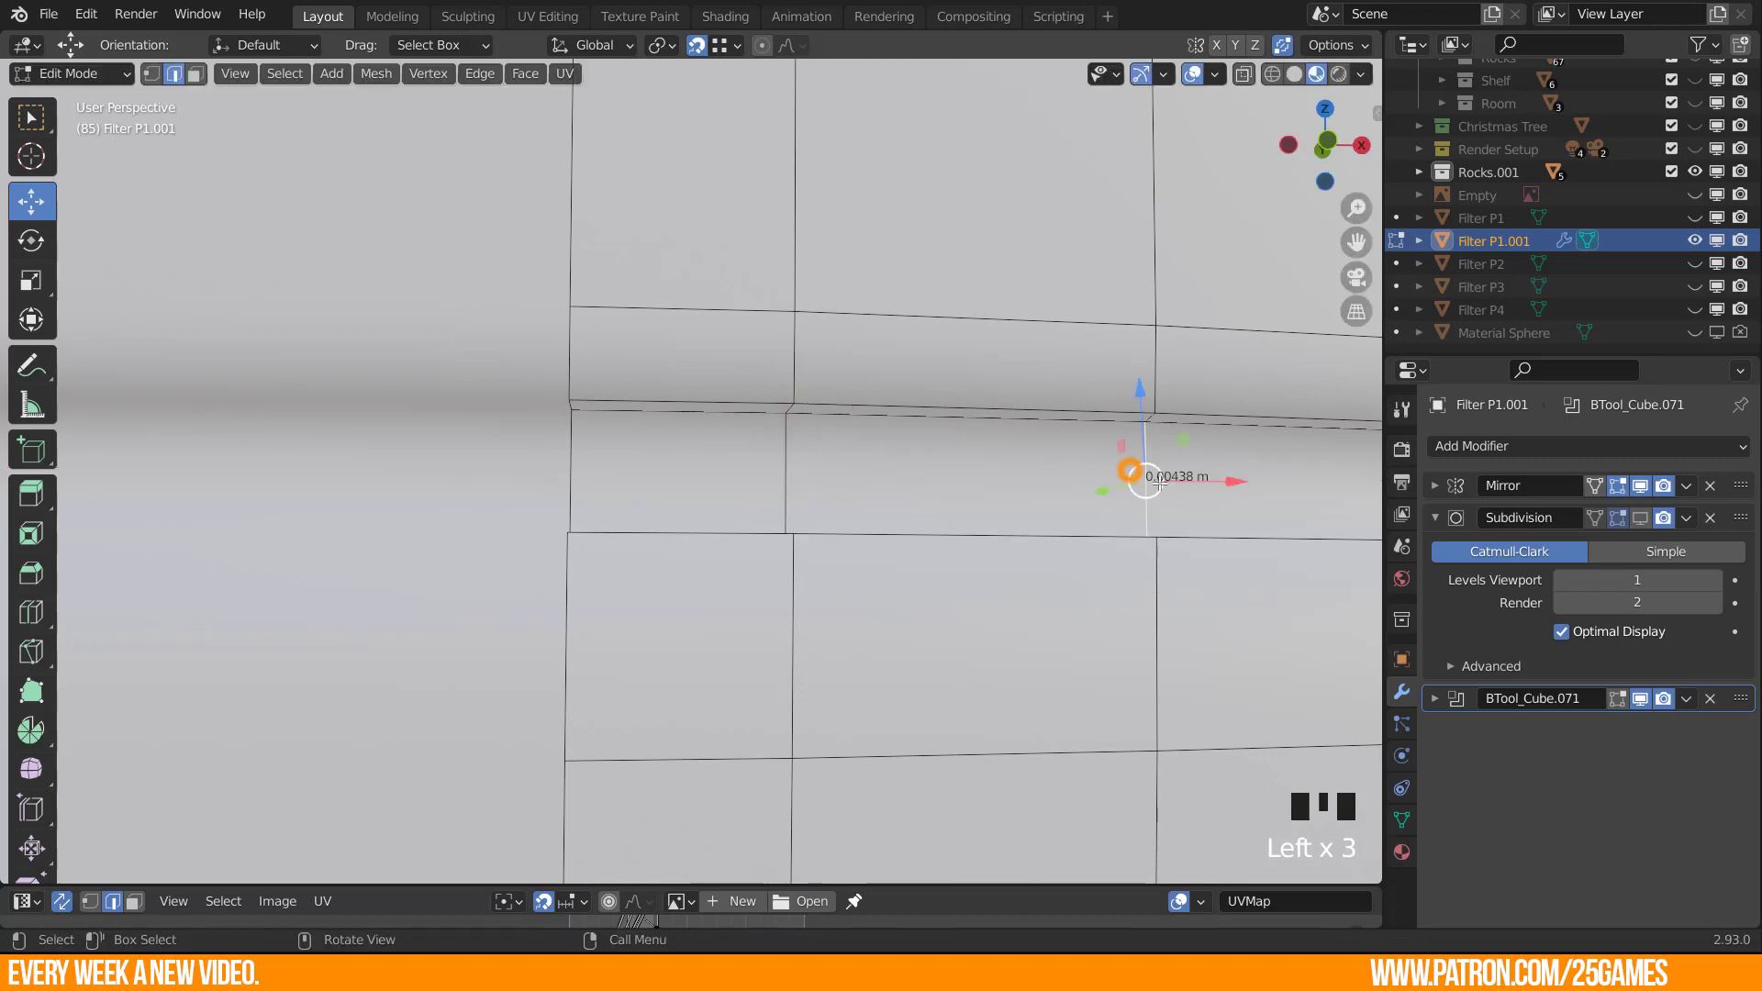
pyautogui.keyDown('shift'); pyautogui.moveTo(1159, 483); pyautogui.dragTo(851, 511, button='middle'); pyautogui.keyUp('shift')
pyautogui.moveTo(924, 484); pyautogui.dragTo(826, 422)
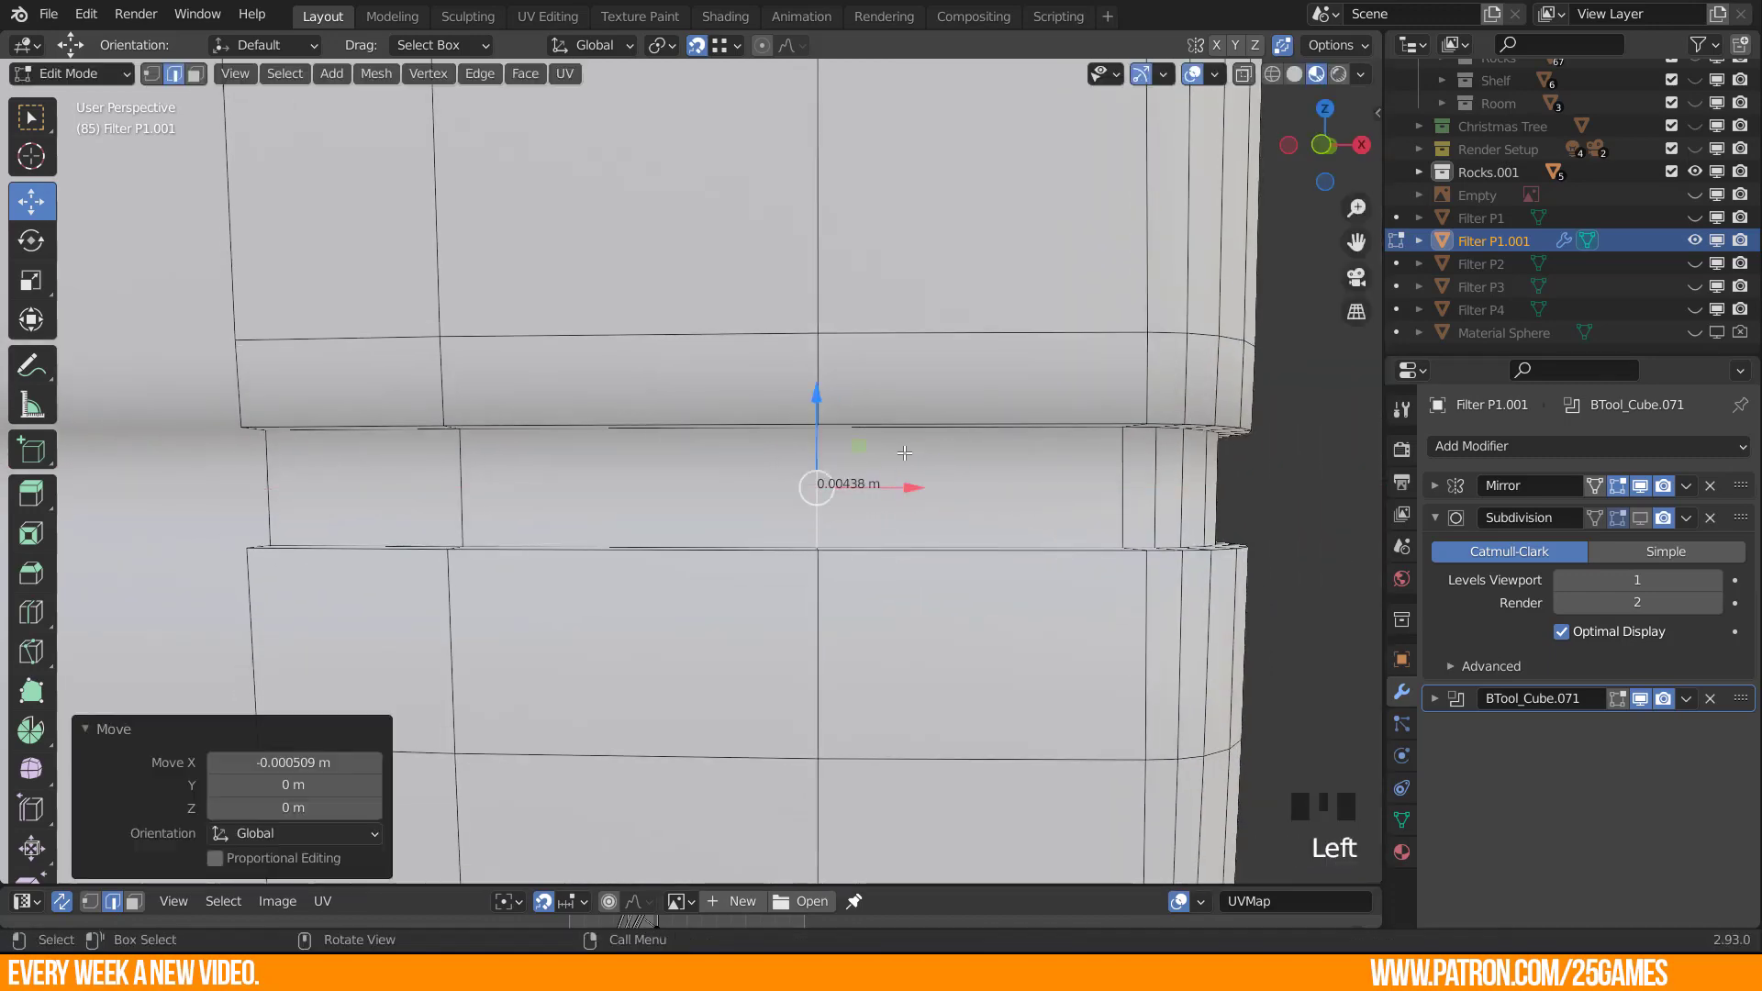
# Add a supporting loop cut on the body just below the groove, slid towards its lower rim with a factor of about 0.75.
pyautogui.moveTo(904, 452); pyautogui.dragTo(850, 463, button='middle')
pyautogui.scroll(-3, 851, 463)
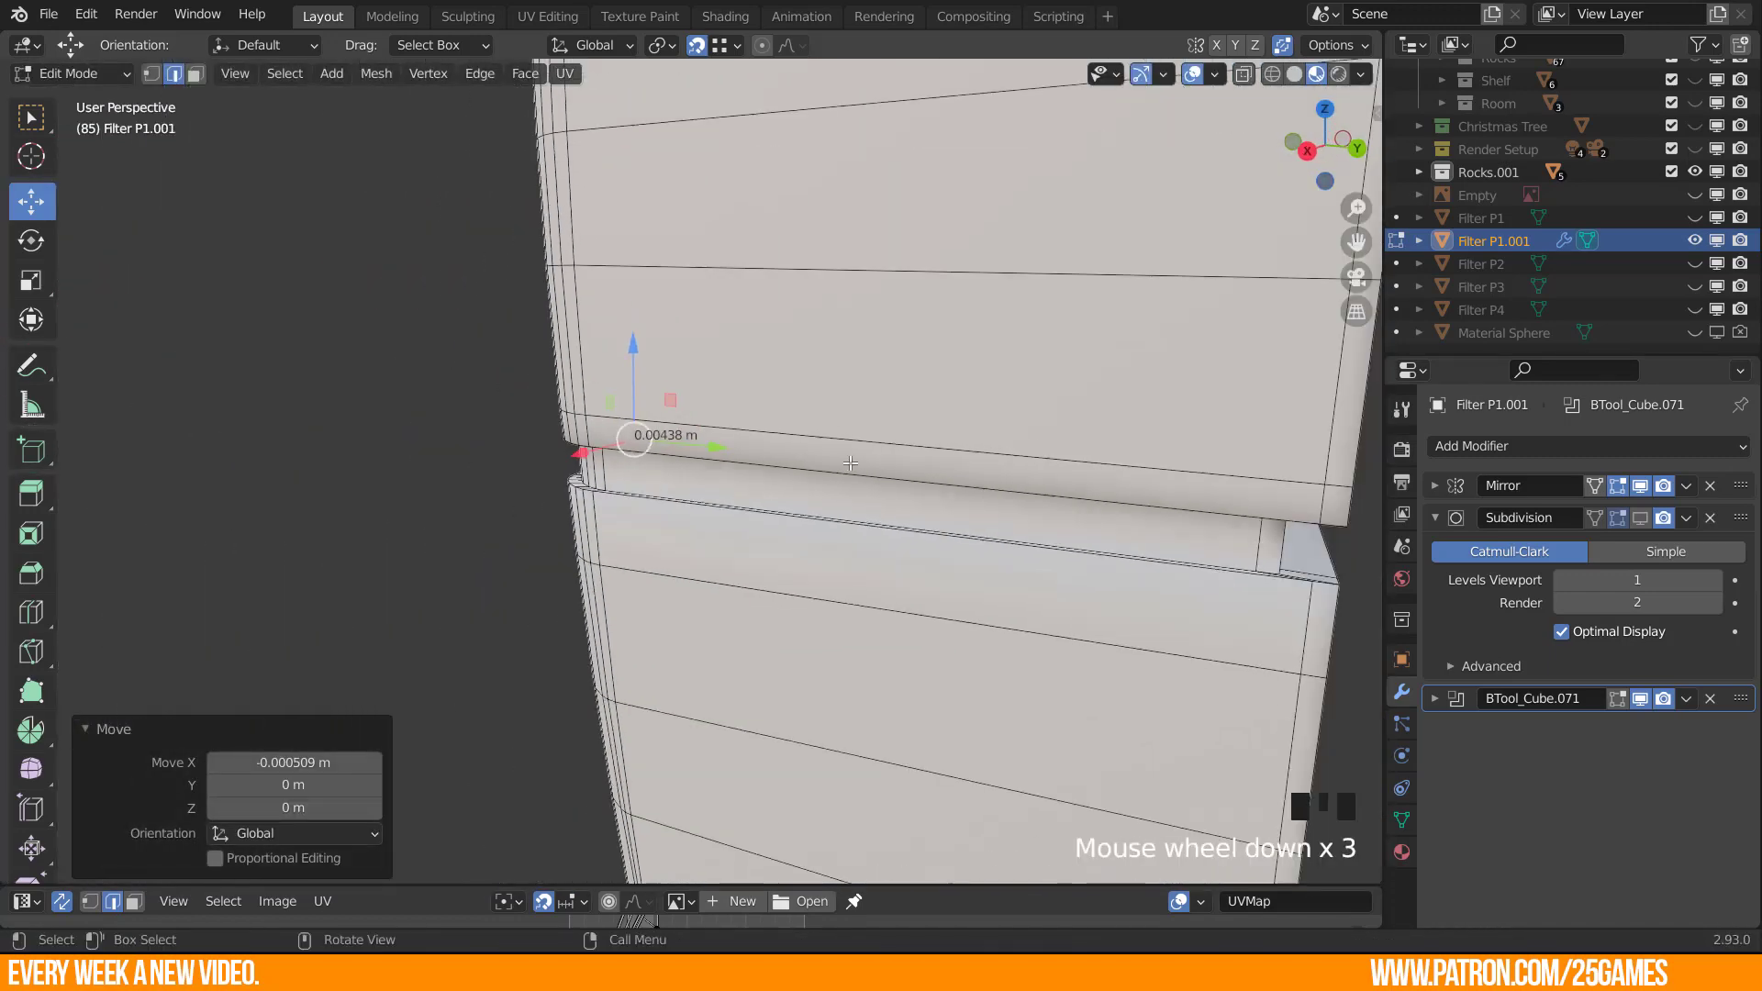
pyautogui.moveTo(1136, 570); pyautogui.dragTo(1028, 588, button='middle')
pyautogui.keyDown('shift'); pyautogui.moveTo(1027, 587); pyautogui.dragTo(1144, 468, button='middle'); pyautogui.keyUp('shift')
pyautogui.keyDown('shift'); pyautogui.moveTo(587, 389); pyautogui.dragTo(667, 473, button='middle'); pyautogui.keyUp('shift')
pyautogui.scroll(1, 505, 499)
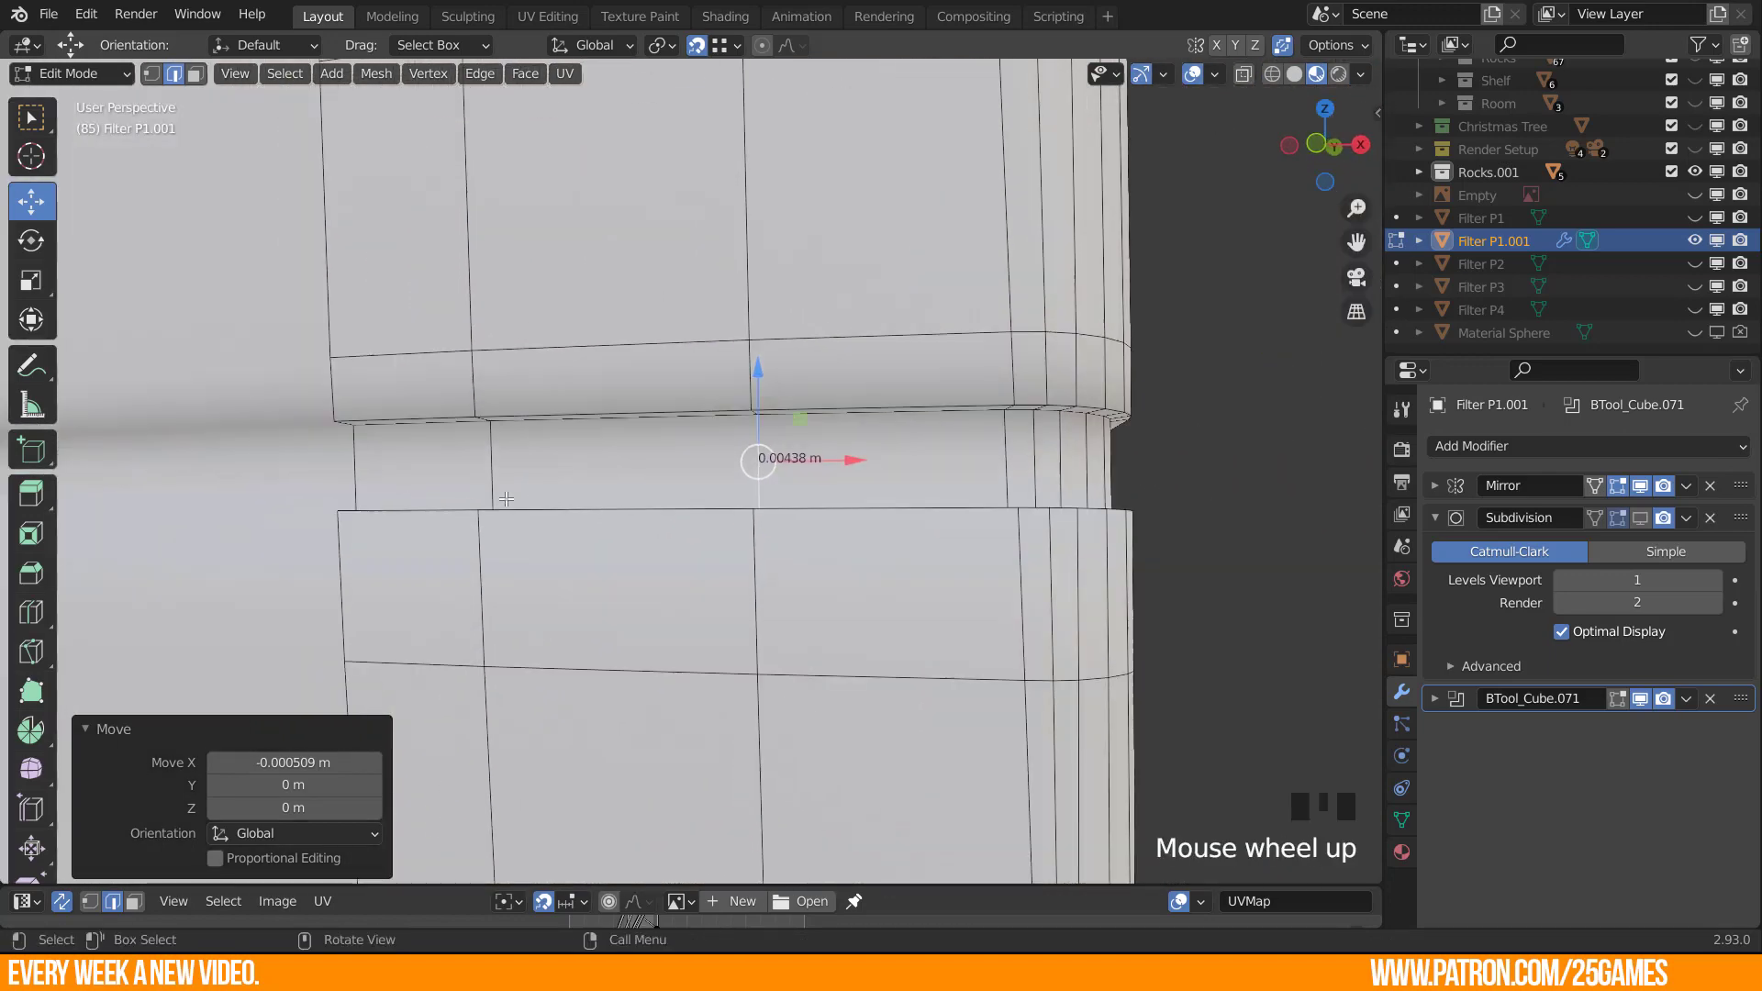
pyautogui.moveTo(506, 499); pyautogui.dragTo(633, 734, button='middle')
pyautogui.keyDown('shift'); pyautogui.moveTo(661, 826); pyautogui.dragTo(650, 666, button='middle'); pyautogui.keyUp('shift')
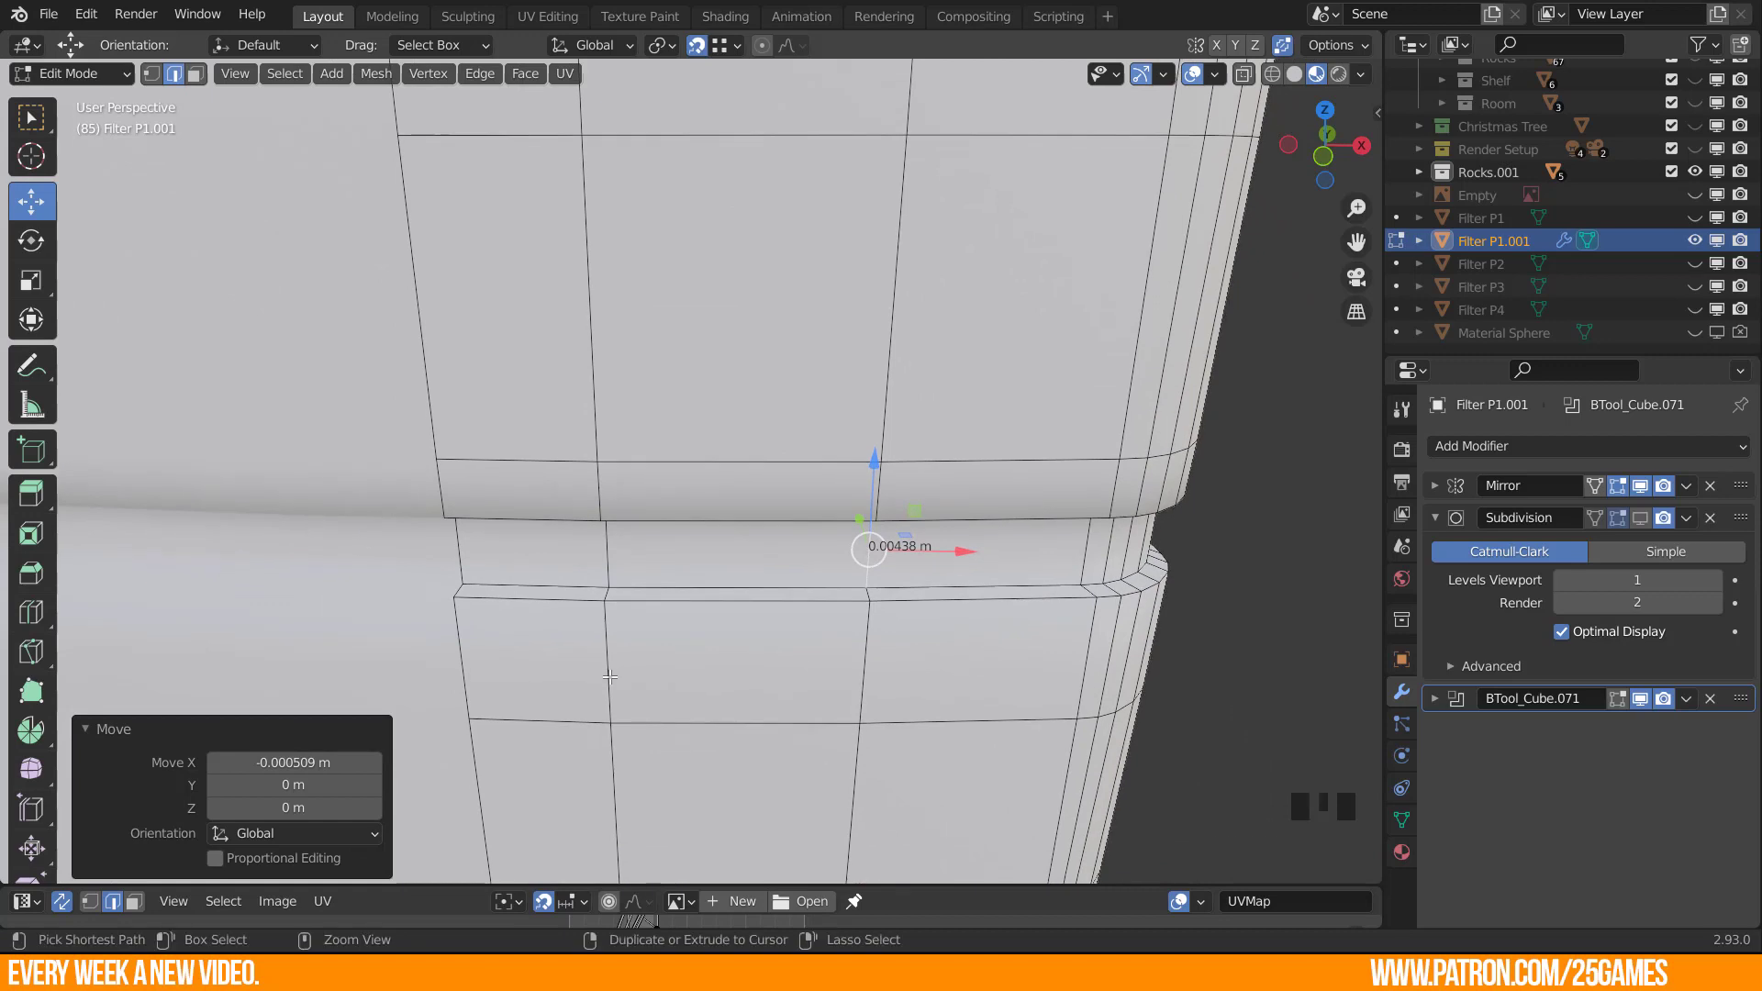
pyautogui.hotkey('ctrl', 'r')
pyautogui.click(609, 677)
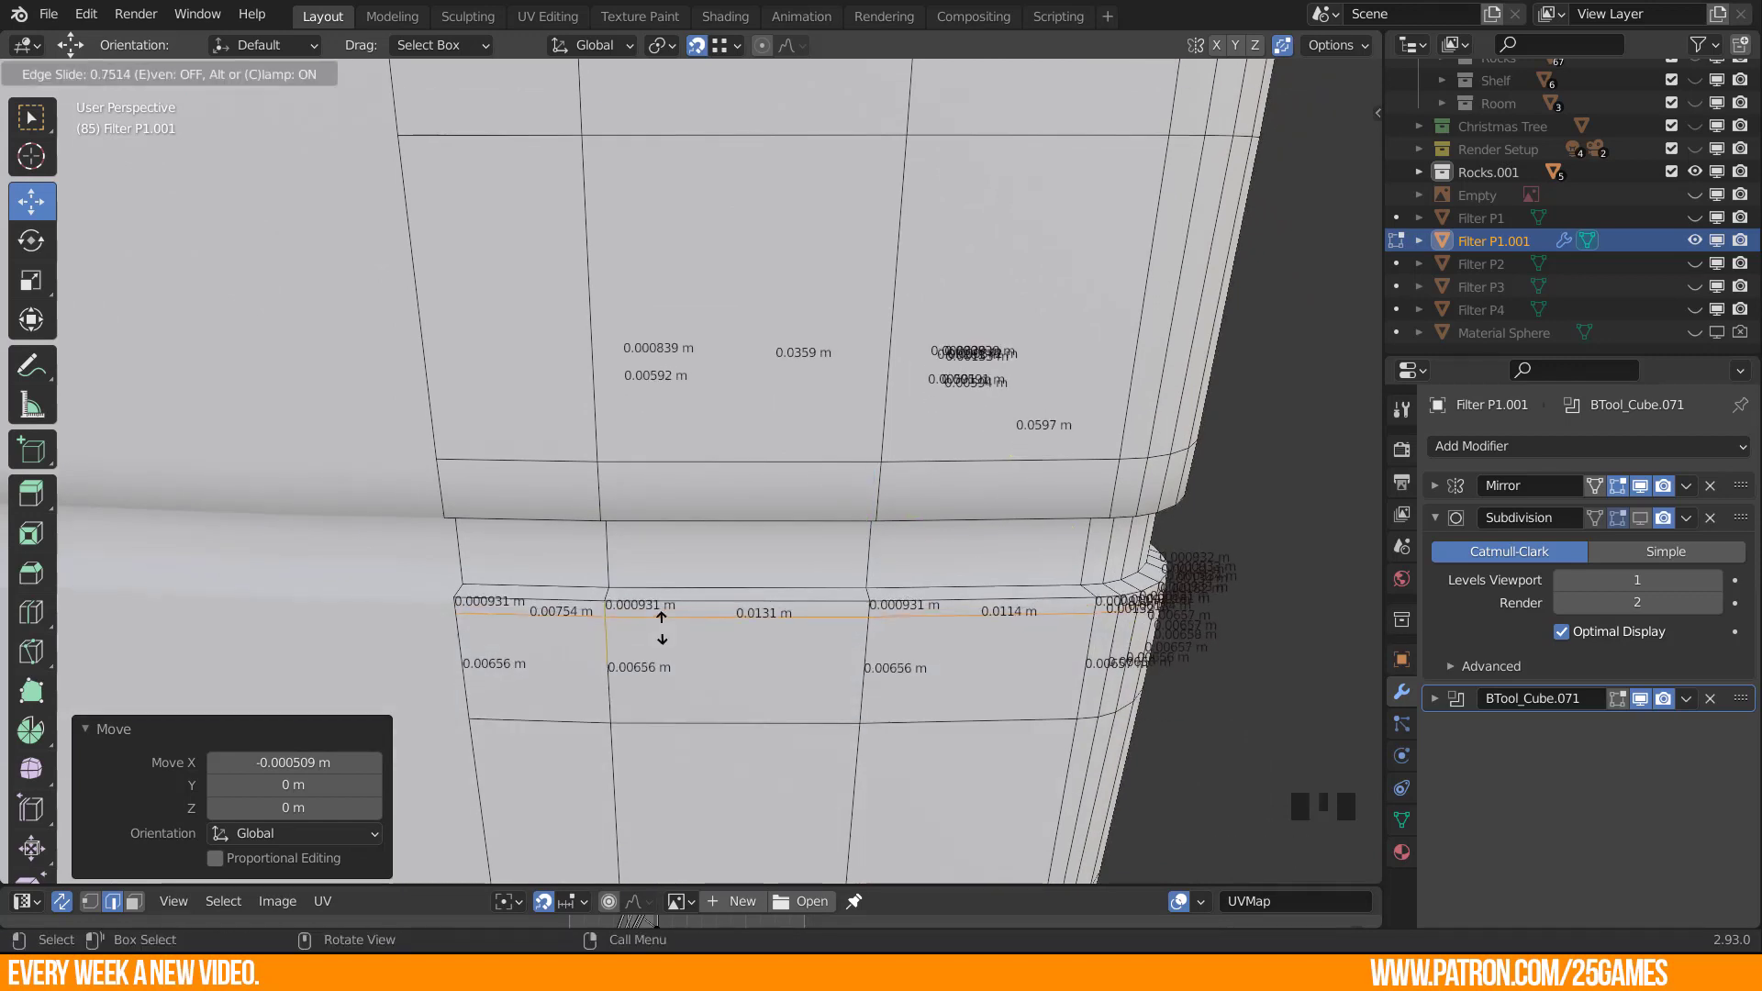
pyautogui.click(659, 635)
# Slide the edge loop above the groove down towards its upper rim with an edge slide factor of 0.575.
pyautogui.moveTo(787, 644); pyautogui.dragTo(745, 288, button='middle')
pyautogui.keyDown('alt'); pyautogui.click(723, 311); pyautogui.keyUp('alt')
pyautogui.moveTo(904, 210); pyautogui.dragTo(549, 209, button='middle')
pyautogui.hotkey('ctrl', 'z')
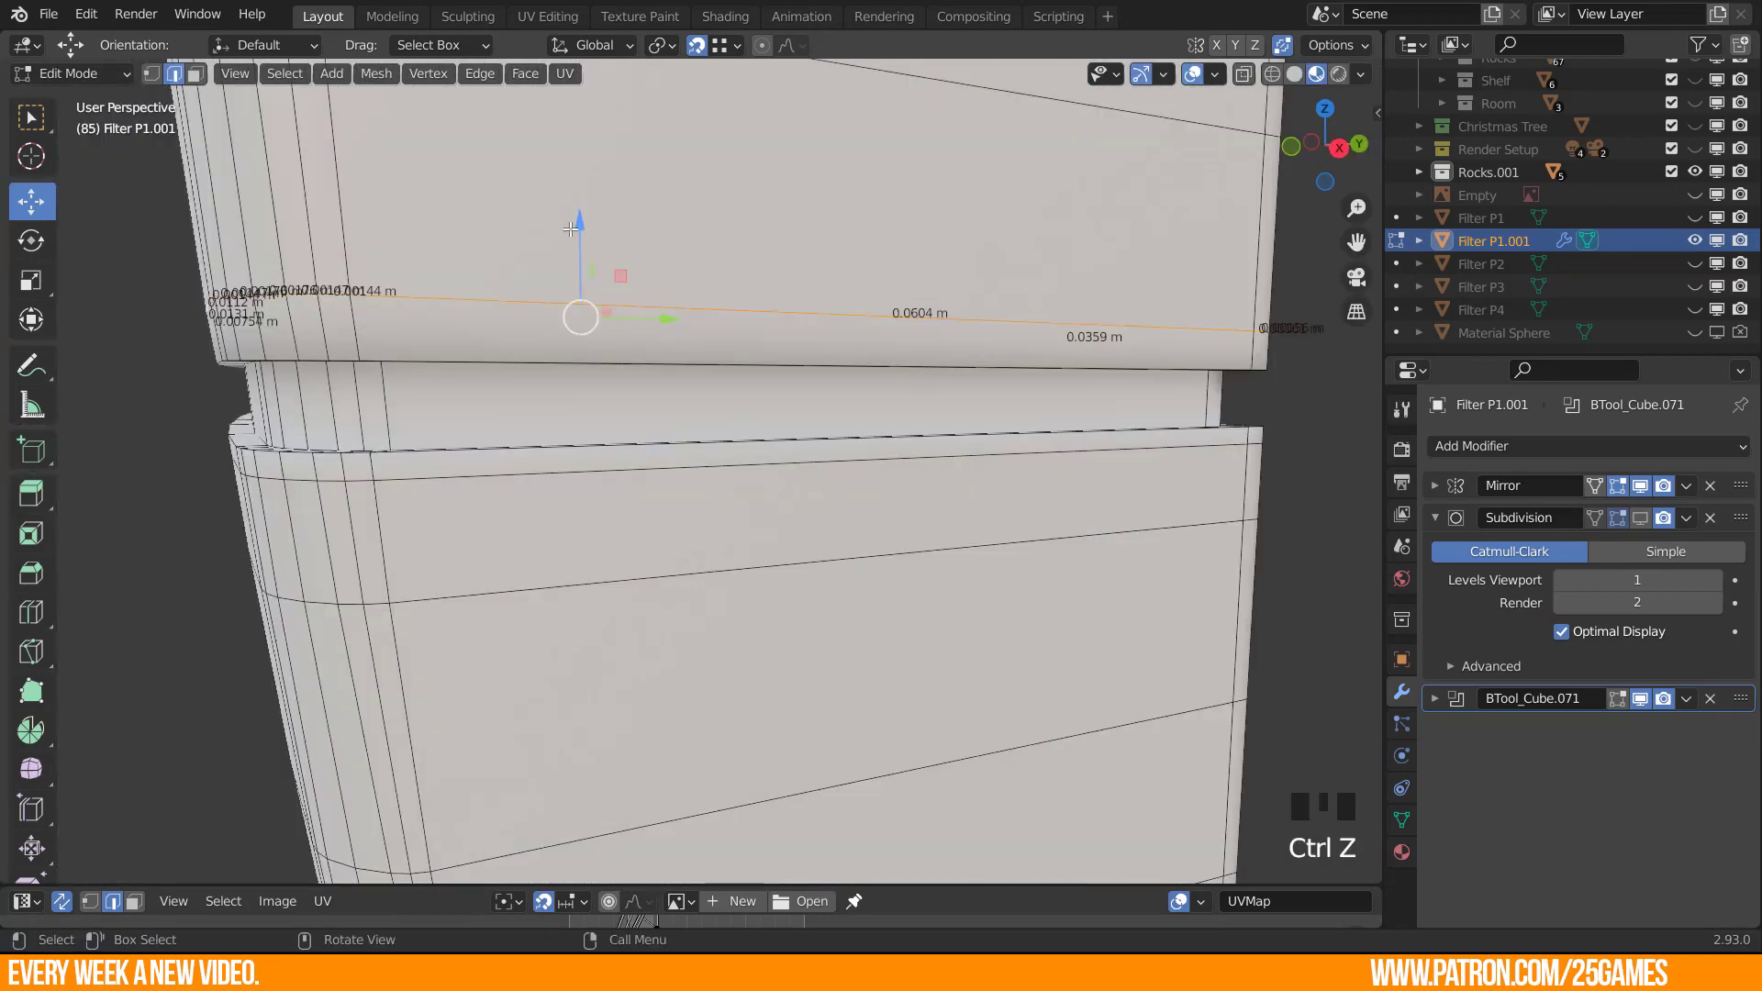
pyautogui.press('g')
pyautogui.press('g')
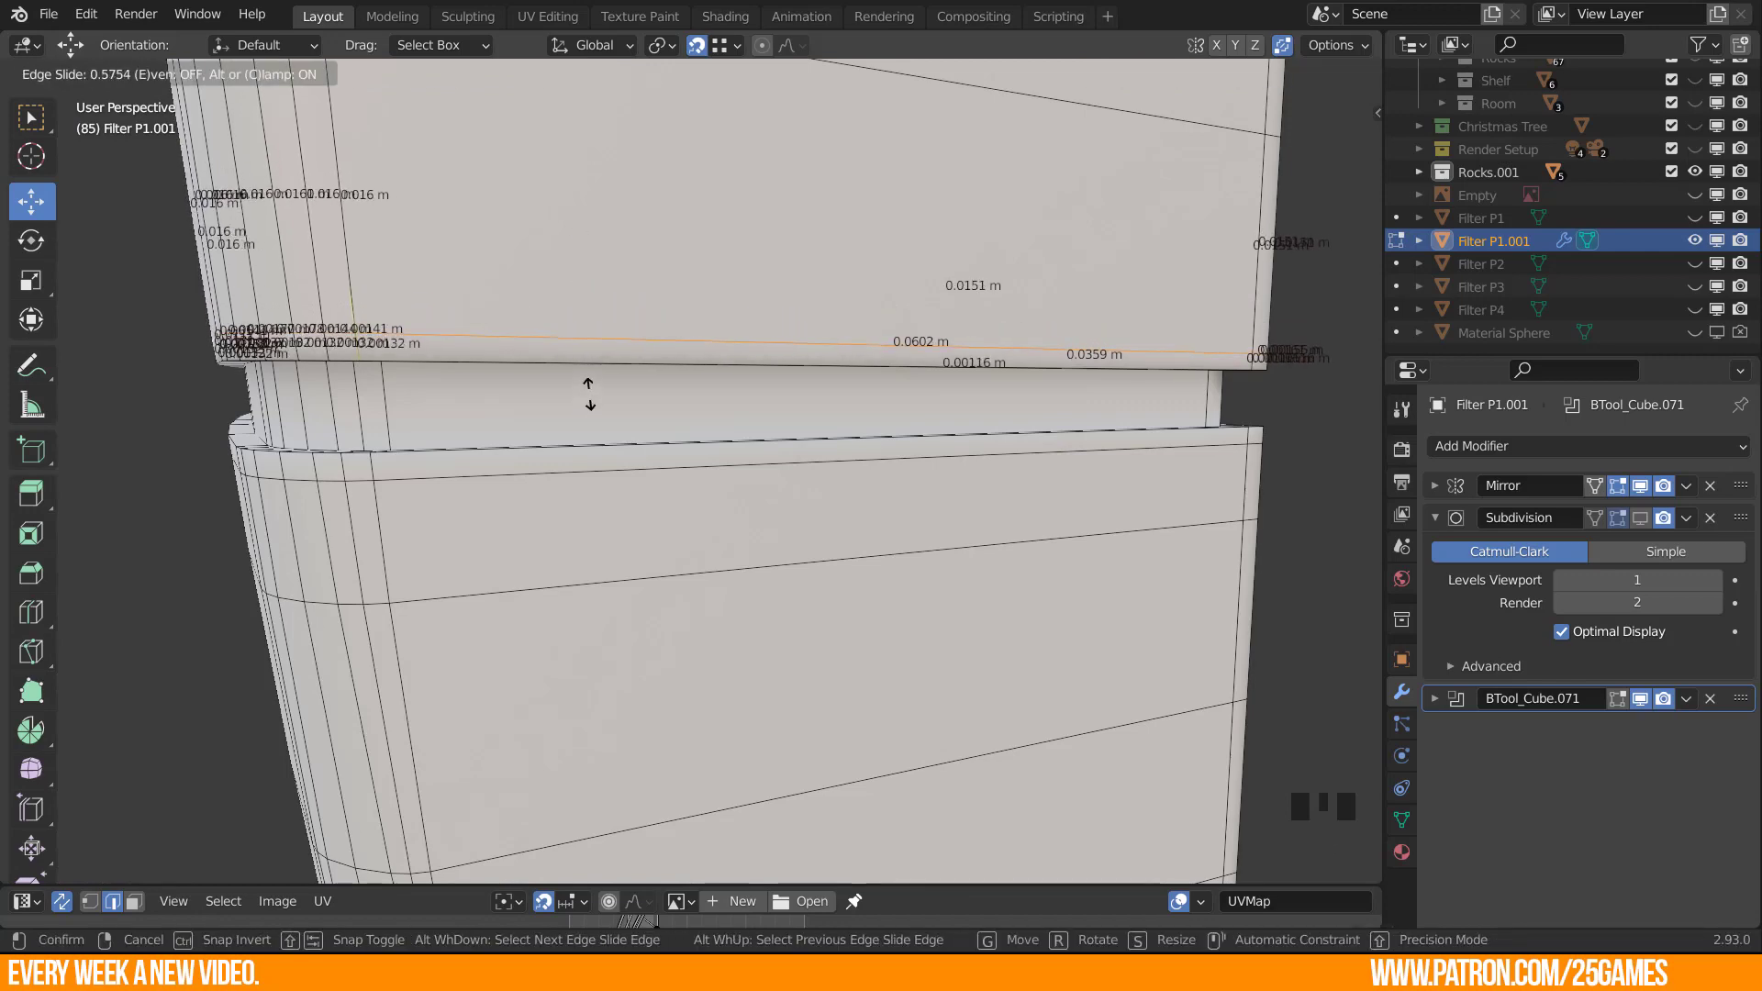
pyautogui.click(589, 395)
# Add a loop cut inside the groove's recessed wall, slid towards its upper edge with a factor of -0.374.
pyautogui.moveTo(243, 458); pyautogui.dragTo(313, 468, button='middle')
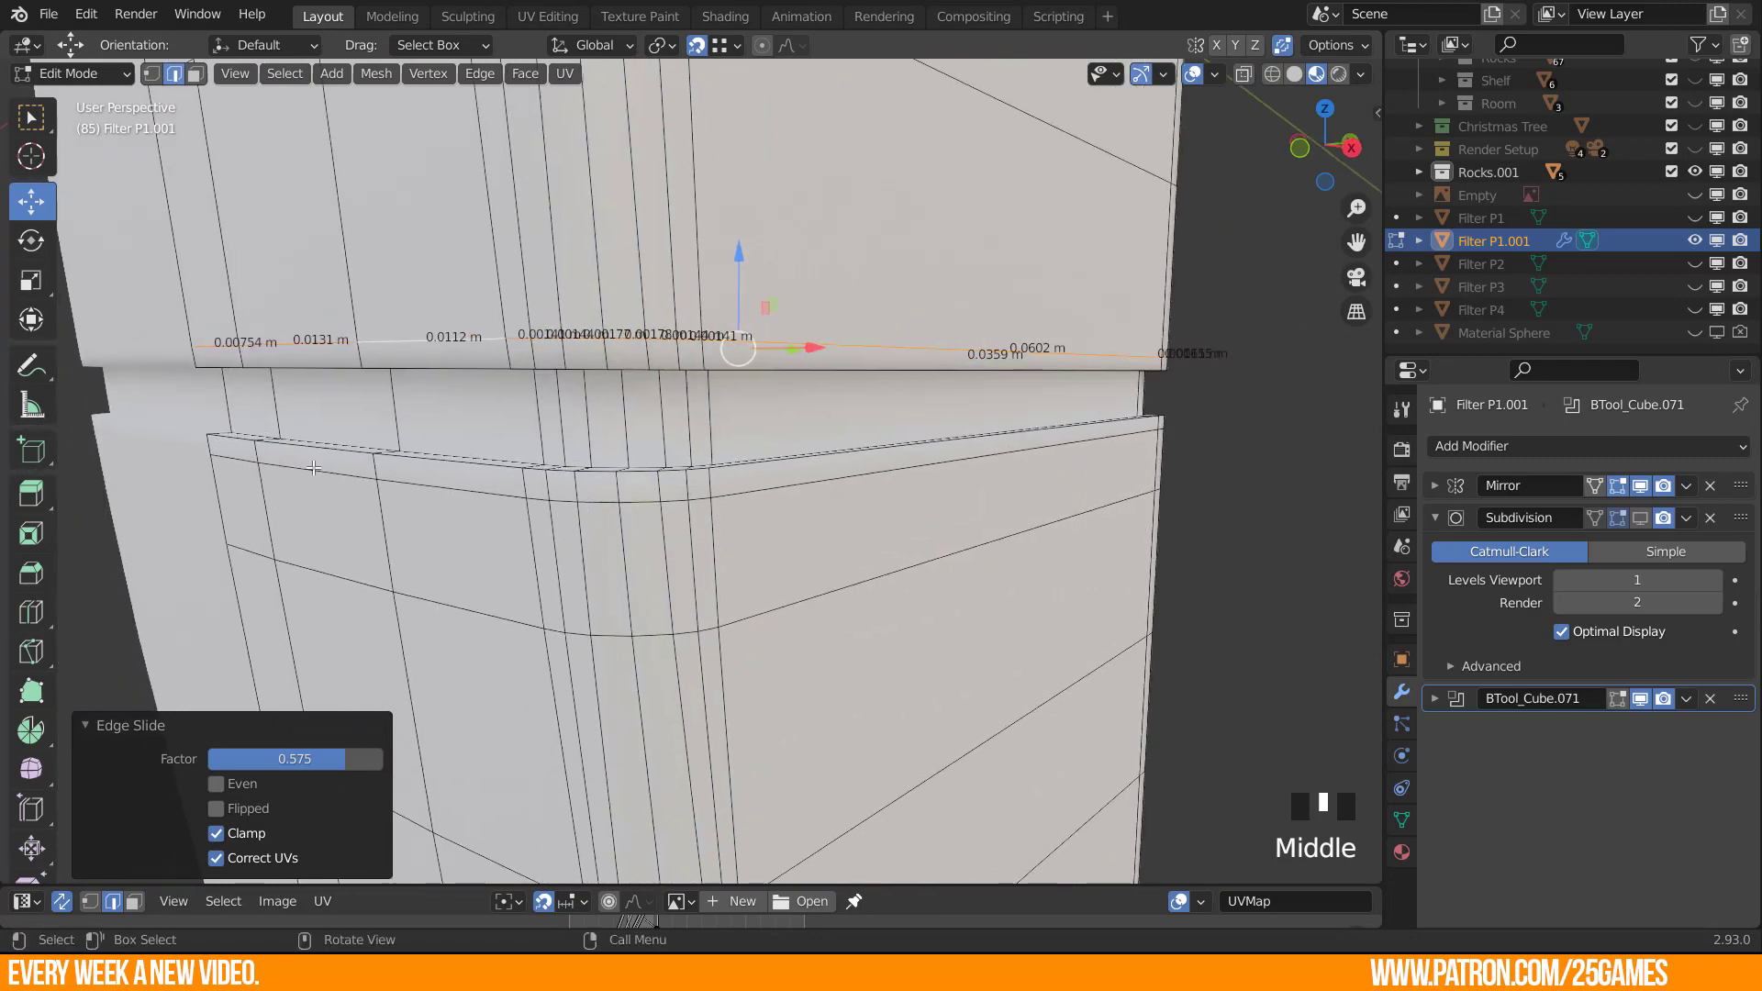
pyautogui.moveTo(582, 416); pyautogui.dragTo(534, 385, button='middle')
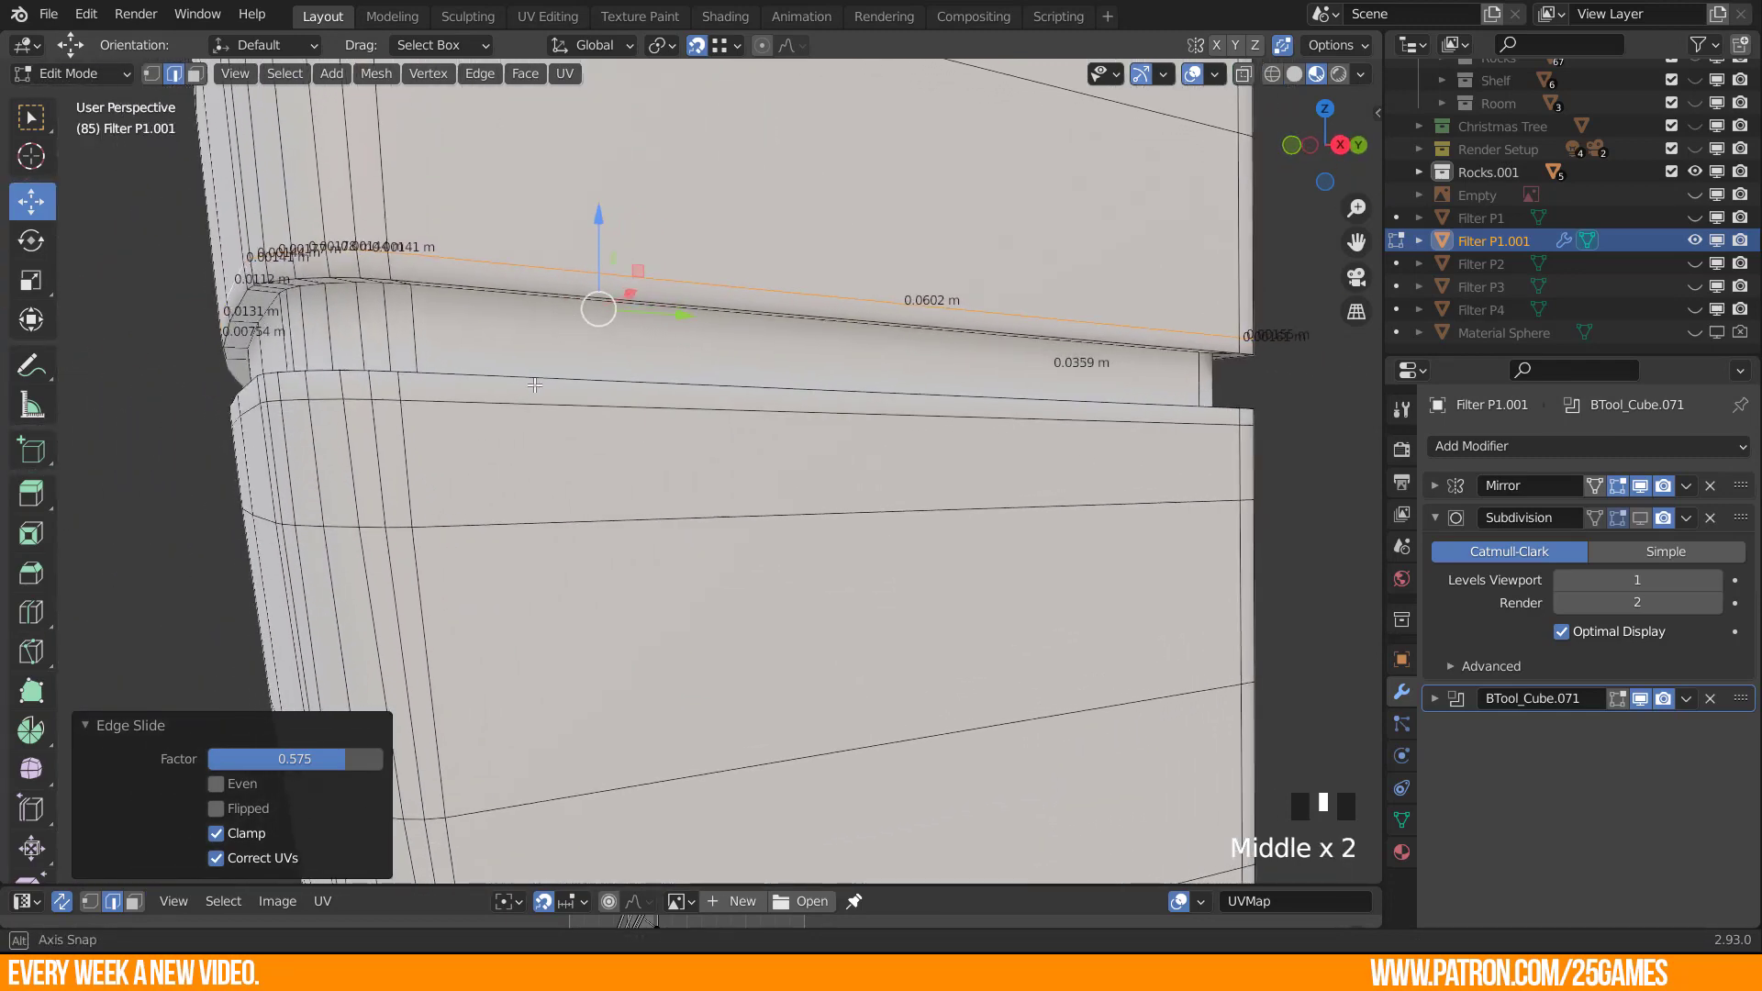
pyautogui.moveTo(344, 323); pyautogui.dragTo(374, 328, button='middle')
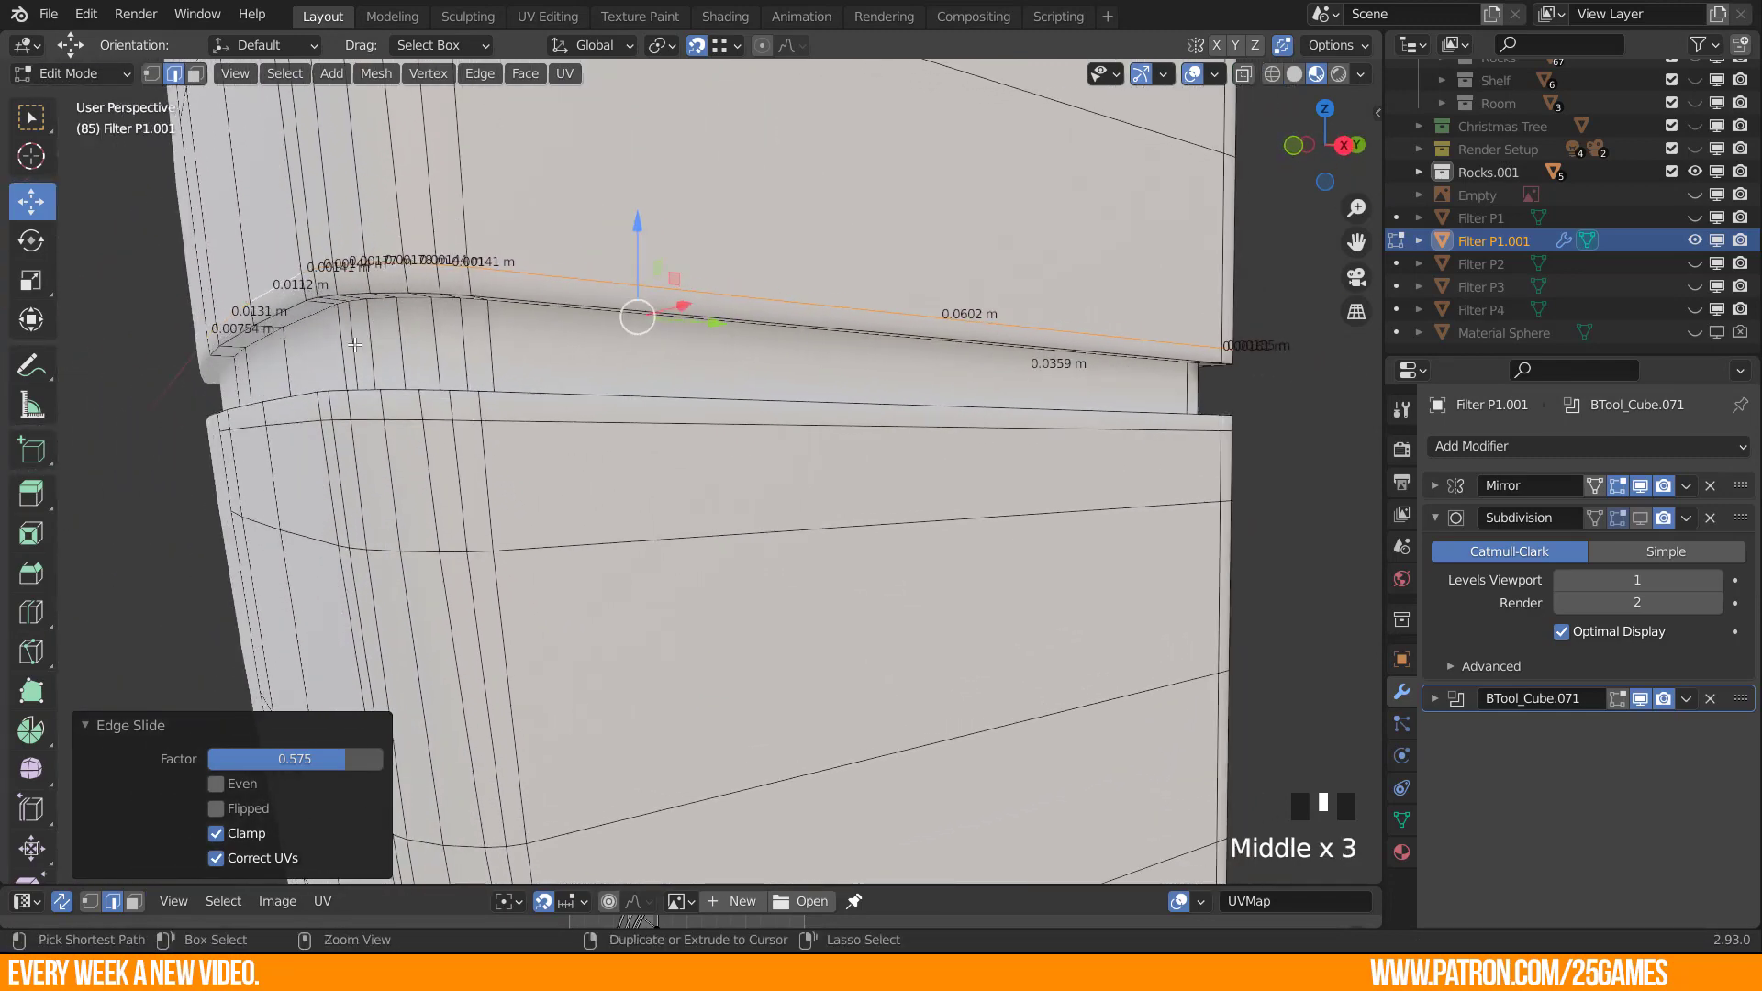
pyautogui.hotkey('ctrl', 'r')
pyautogui.click(359, 347)
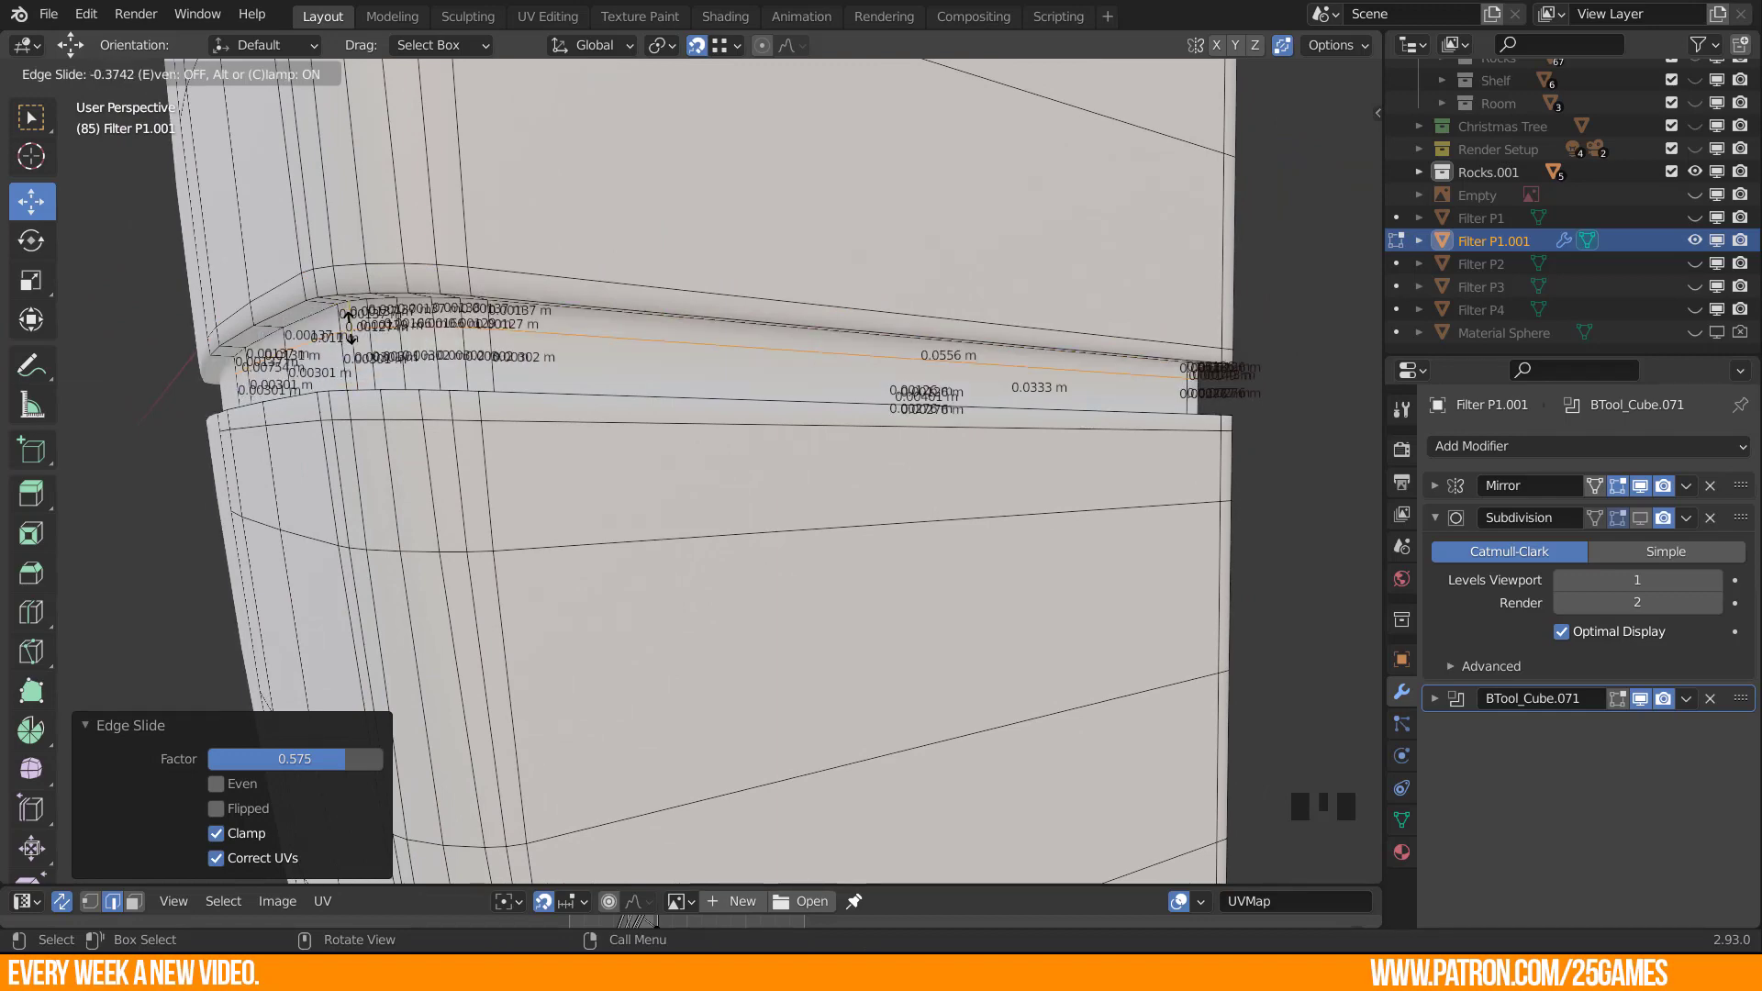
pyautogui.click(351, 328)
# Add a second loop cut in the groove's recessed wall and slide it towards the lower edge with a factor of about -0.42.
pyautogui.moveTo(354, 327); pyautogui.dragTo(466, 453, button='middle')
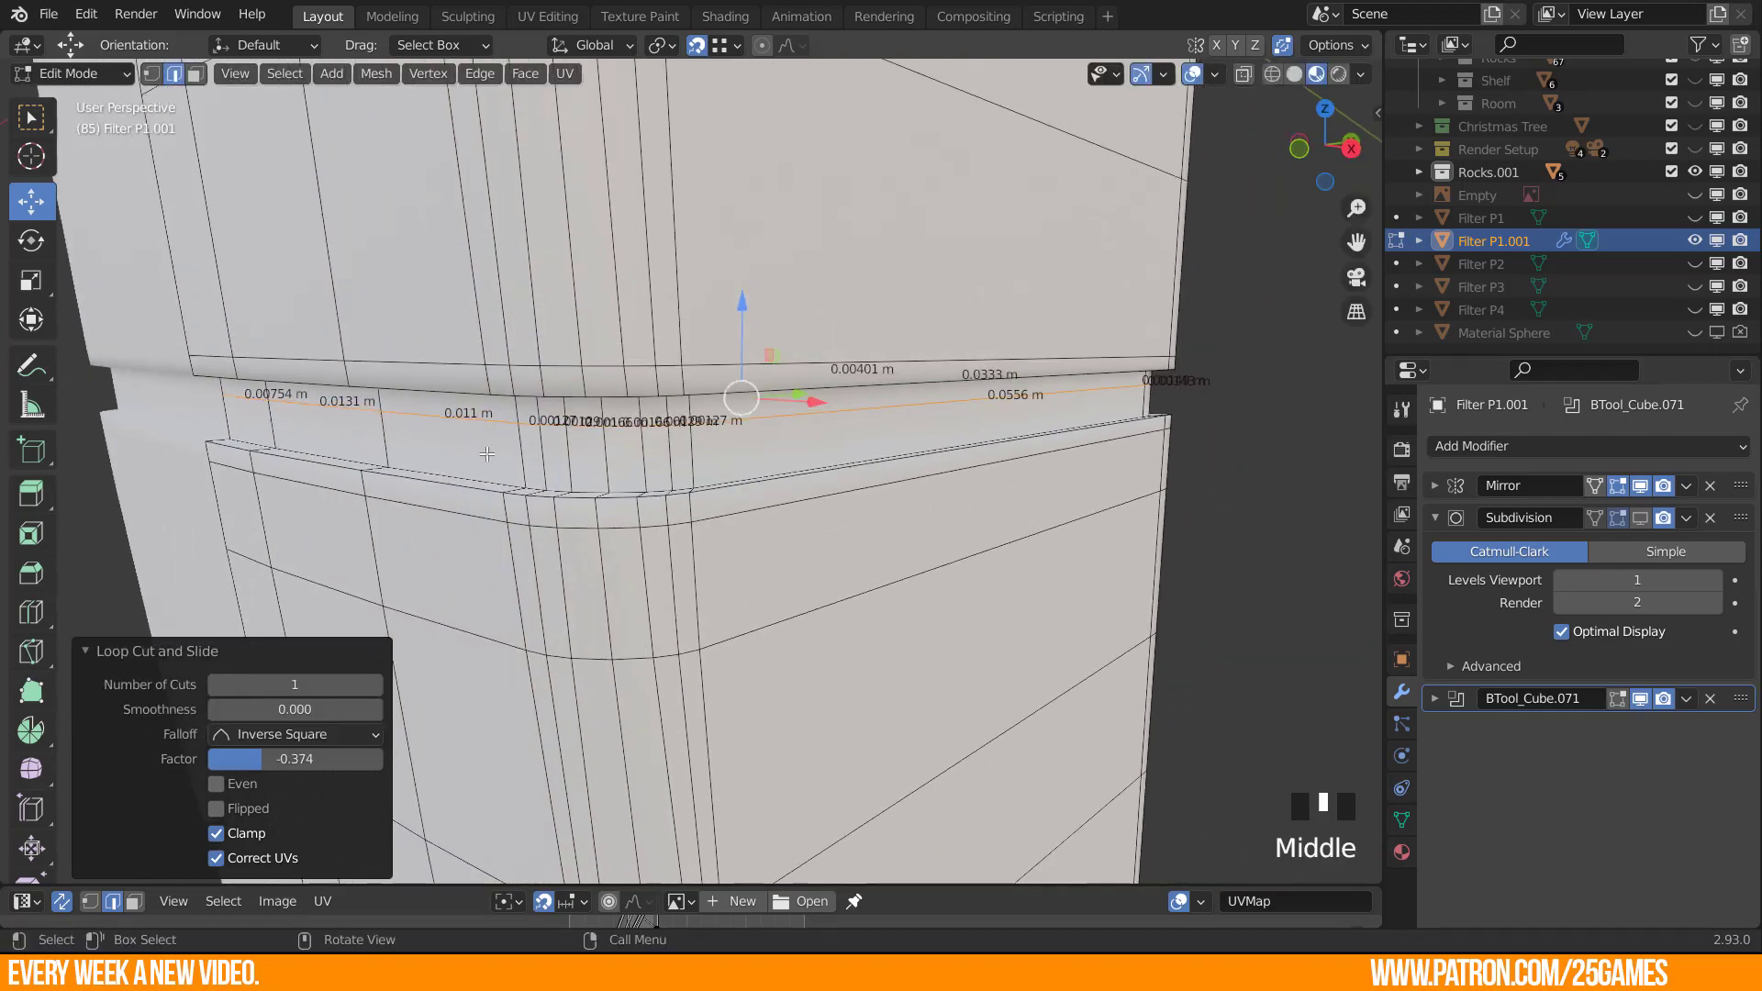
pyautogui.hotkey('ctrl', 'r')
pyautogui.doubleClick(522, 452)
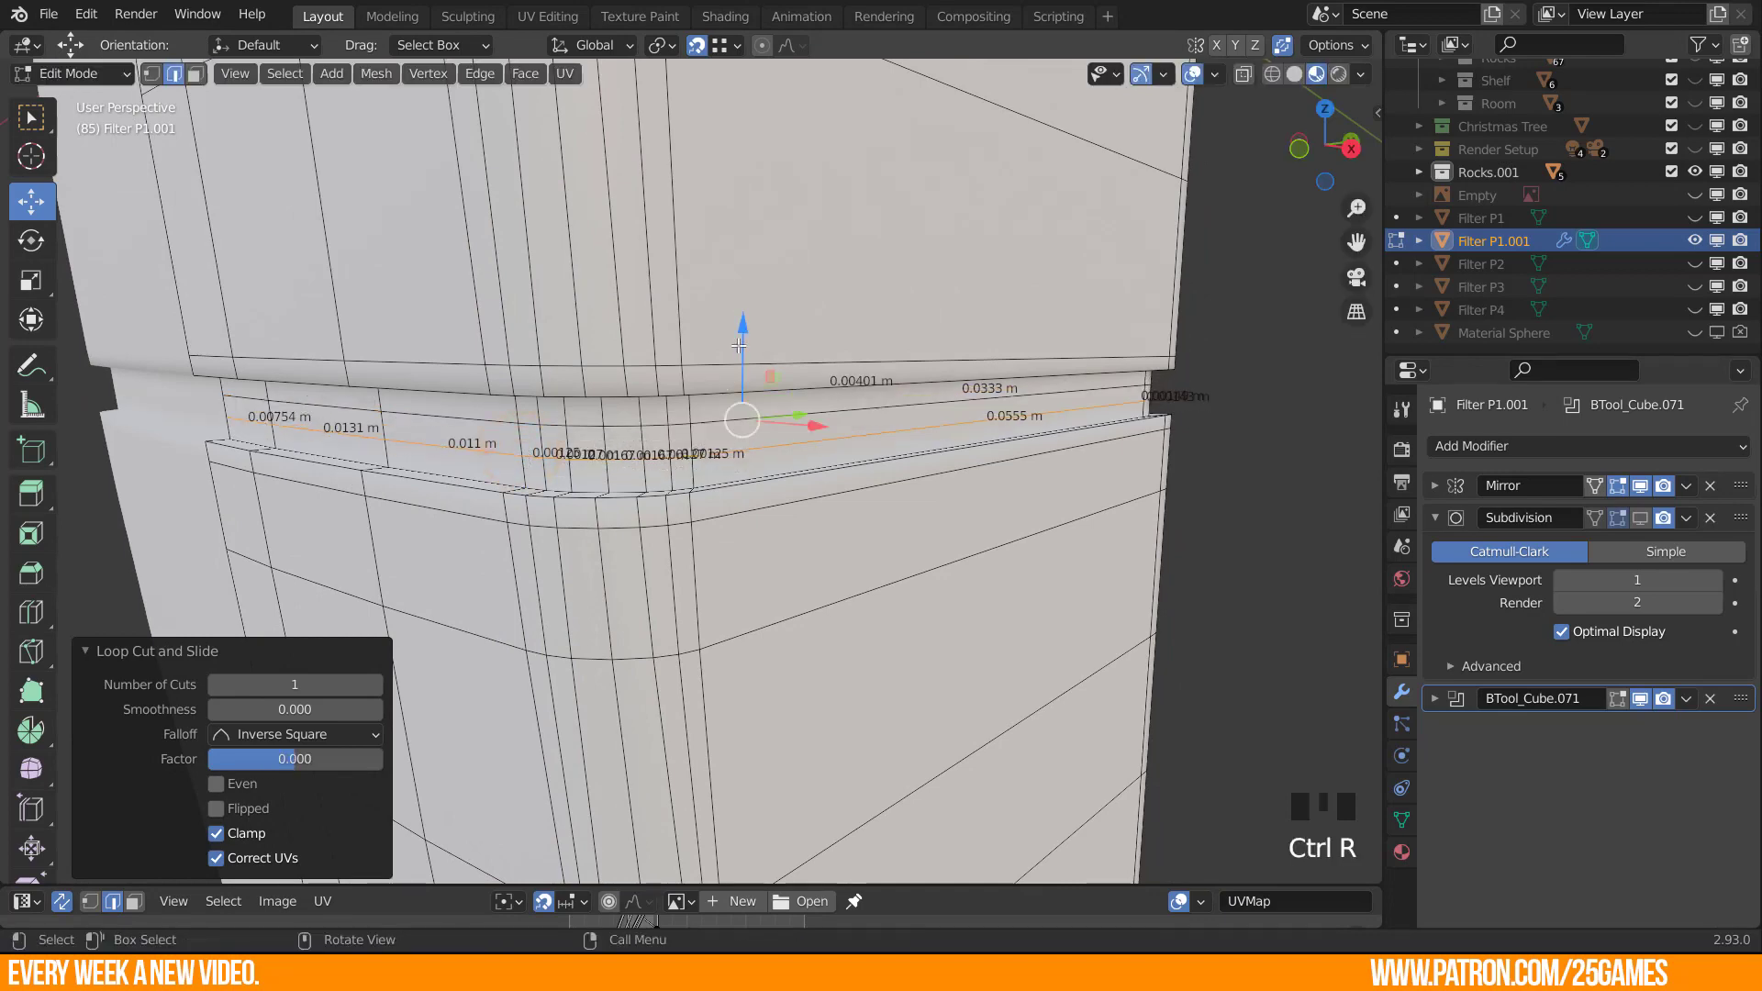
pyautogui.press('g')
pyautogui.press('g')
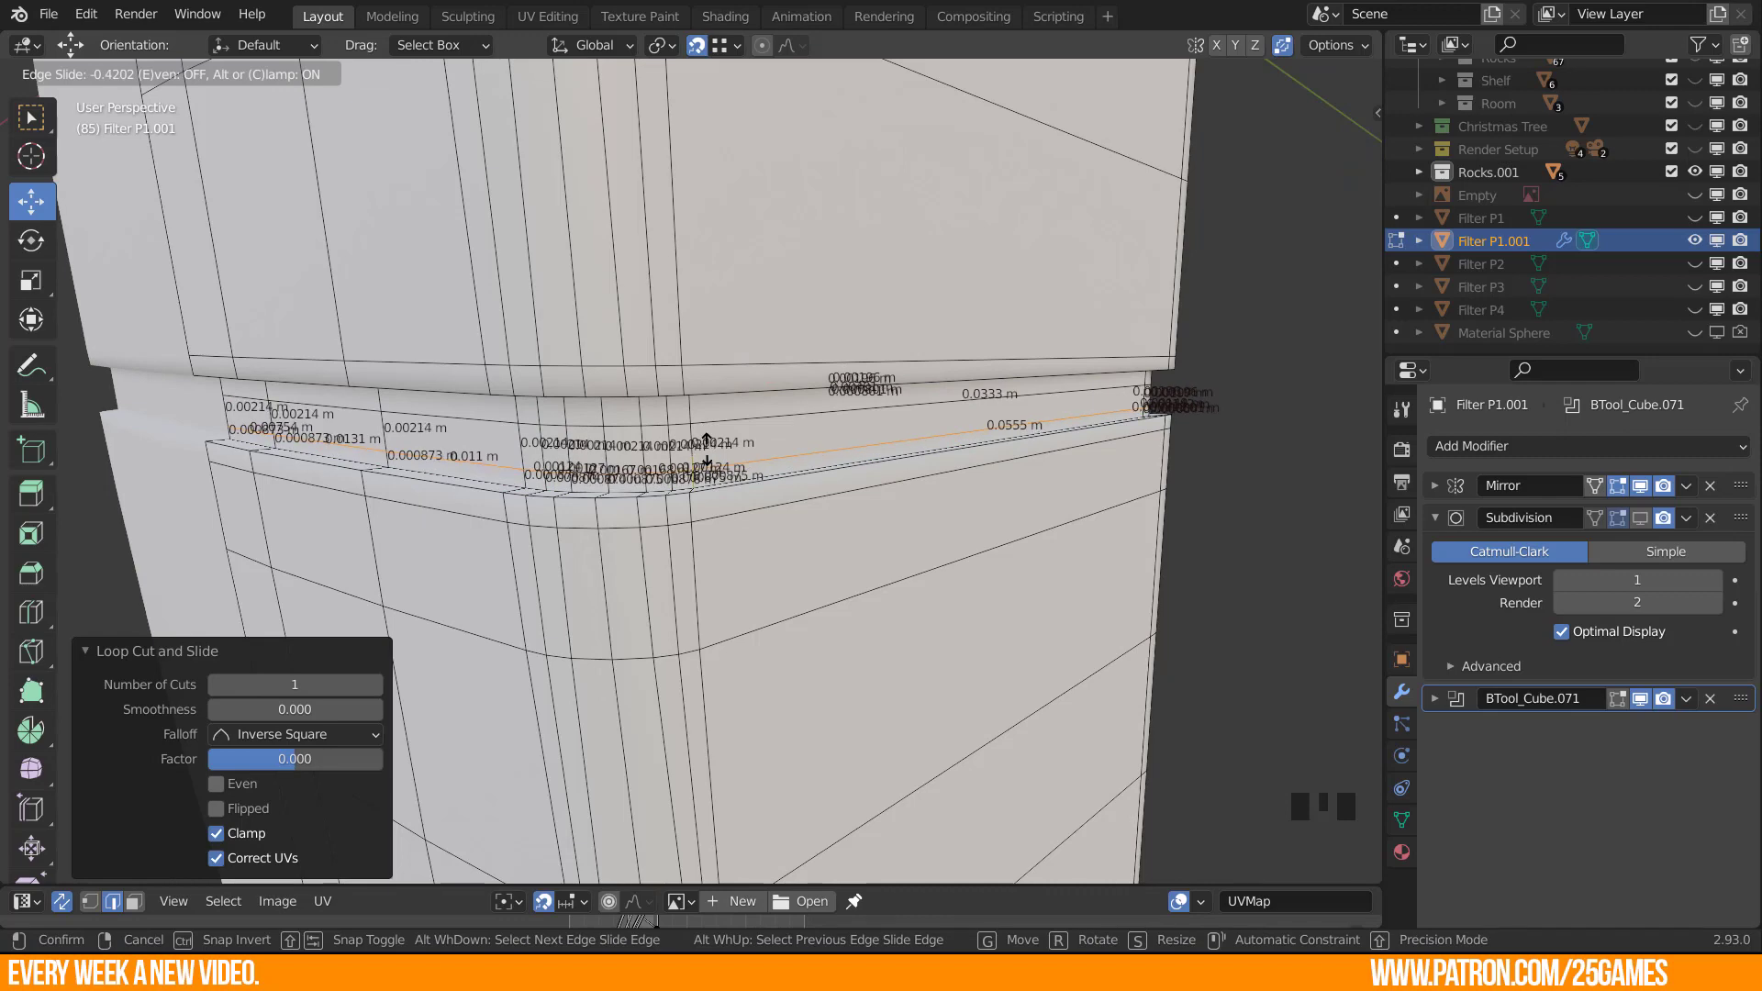
pyautogui.click(707, 449)
# Turn on the Subdivision modifier's viewport display and inspect the smoothed groove and its corners in Object Mode.
pyautogui.moveTo(673, 521); pyautogui.dragTo(389, 542, button='middle')
pyautogui.click(1645, 524)
pyautogui.scroll(-3, 628, 529)
pyautogui.press('Tab')
pyautogui.scroll(3, 806, 539)
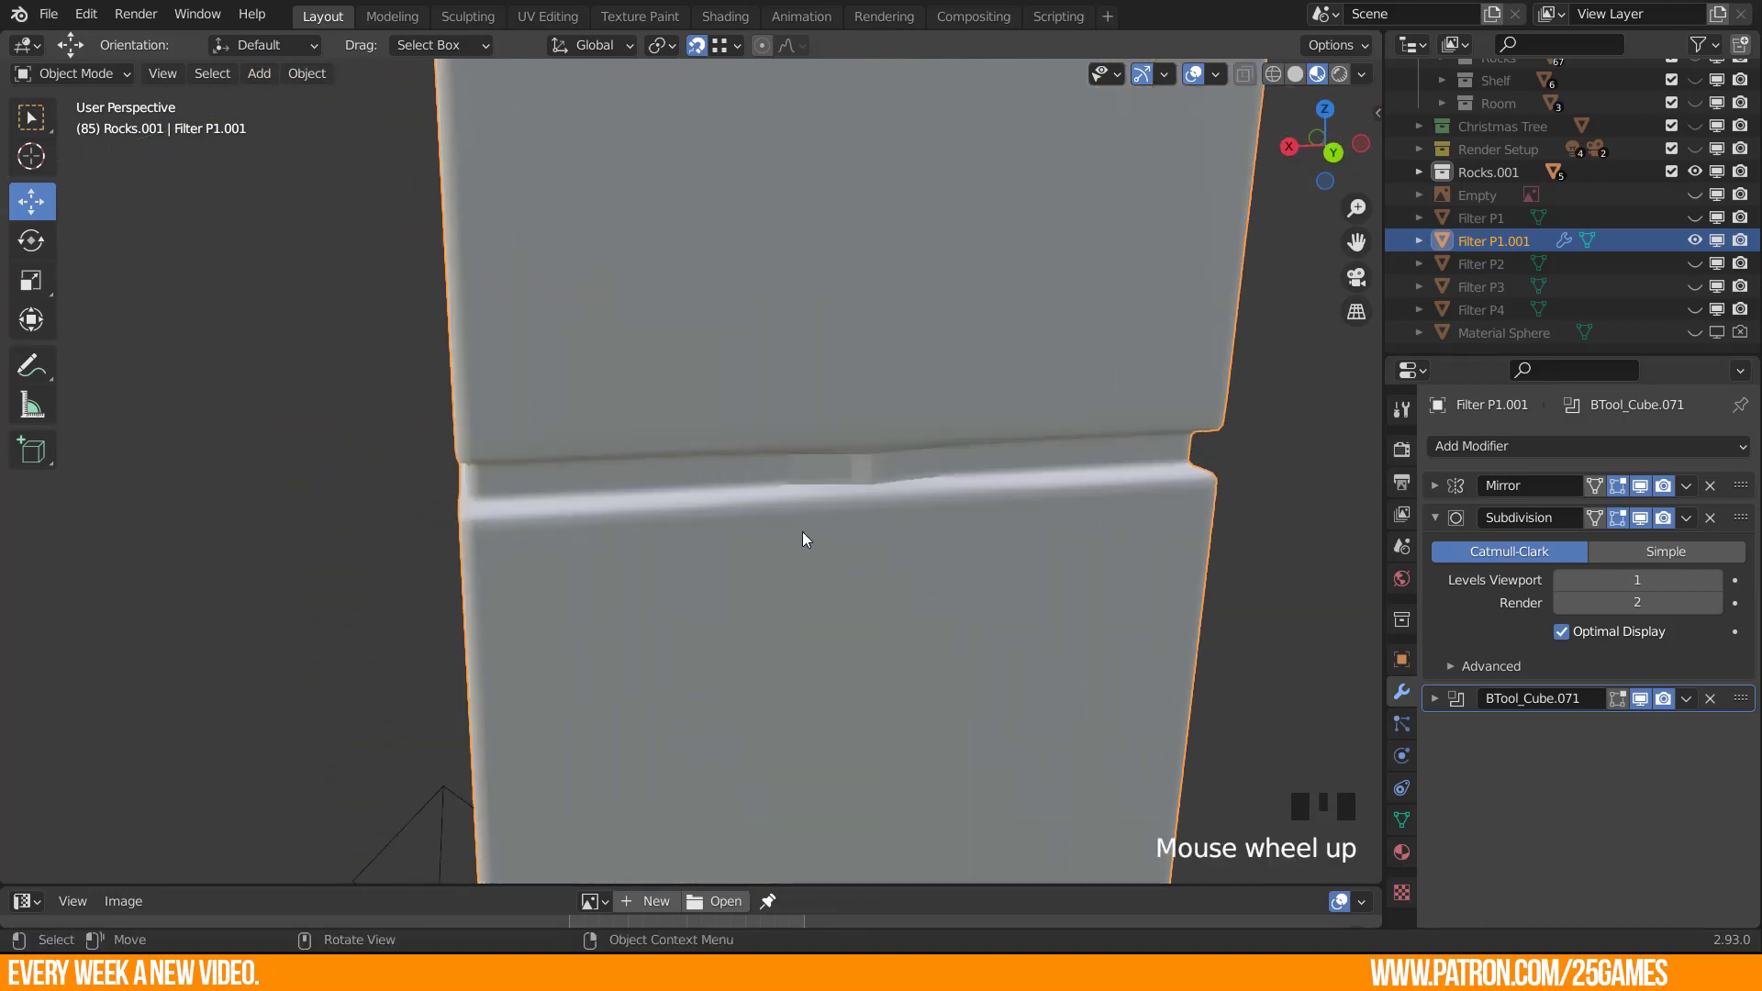
pyautogui.scroll(-1, 763, 519)
pyautogui.scroll(-4, 762, 519)
pyautogui.moveTo(763, 519); pyautogui.dragTo(959, 424, button='middle')
pyautogui.moveTo(779, 373); pyautogui.dragTo(910, 475, button='middle')
pyautogui.scroll(2, 729, 523)
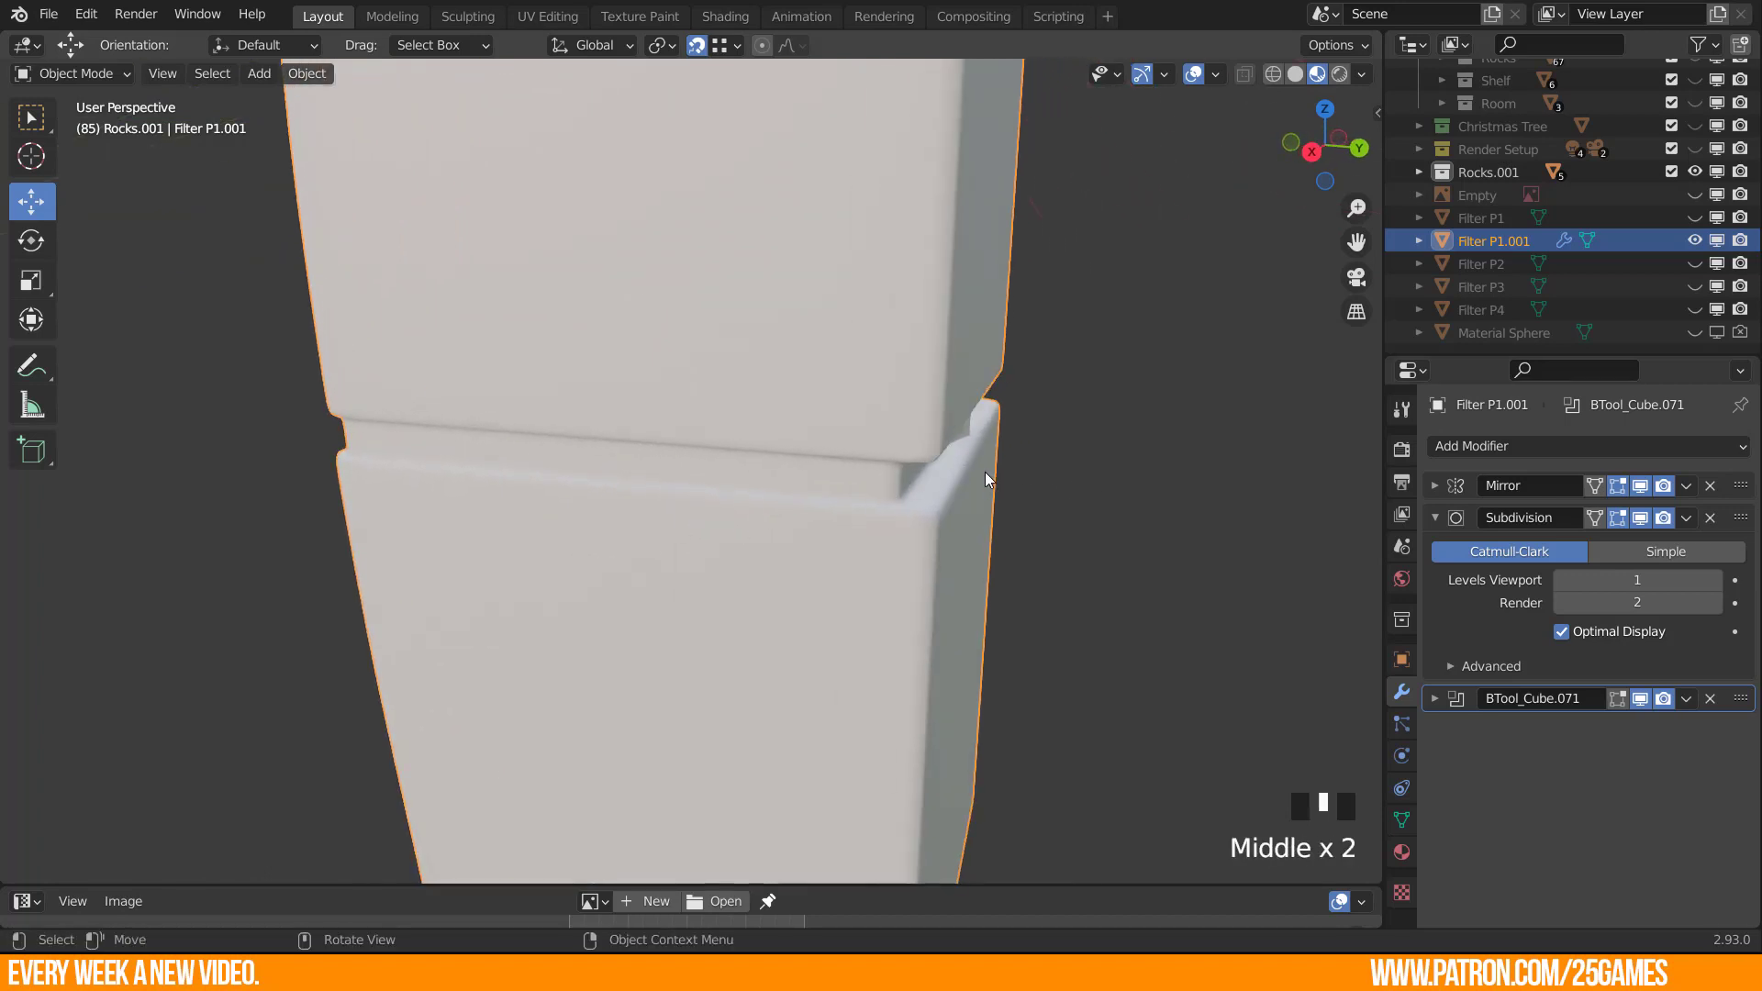
# Turn off the Subdivision modifier's viewport display again and return to Edit Mode at the groove's rear corner.
pyautogui.press('Tab')
pyautogui.scroll(3, 1162, 535)
pyautogui.keyDown('shift'); pyautogui.moveTo(1162, 536); pyautogui.dragTo(866, 452, button='middle'); pyautogui.keyUp('shift')
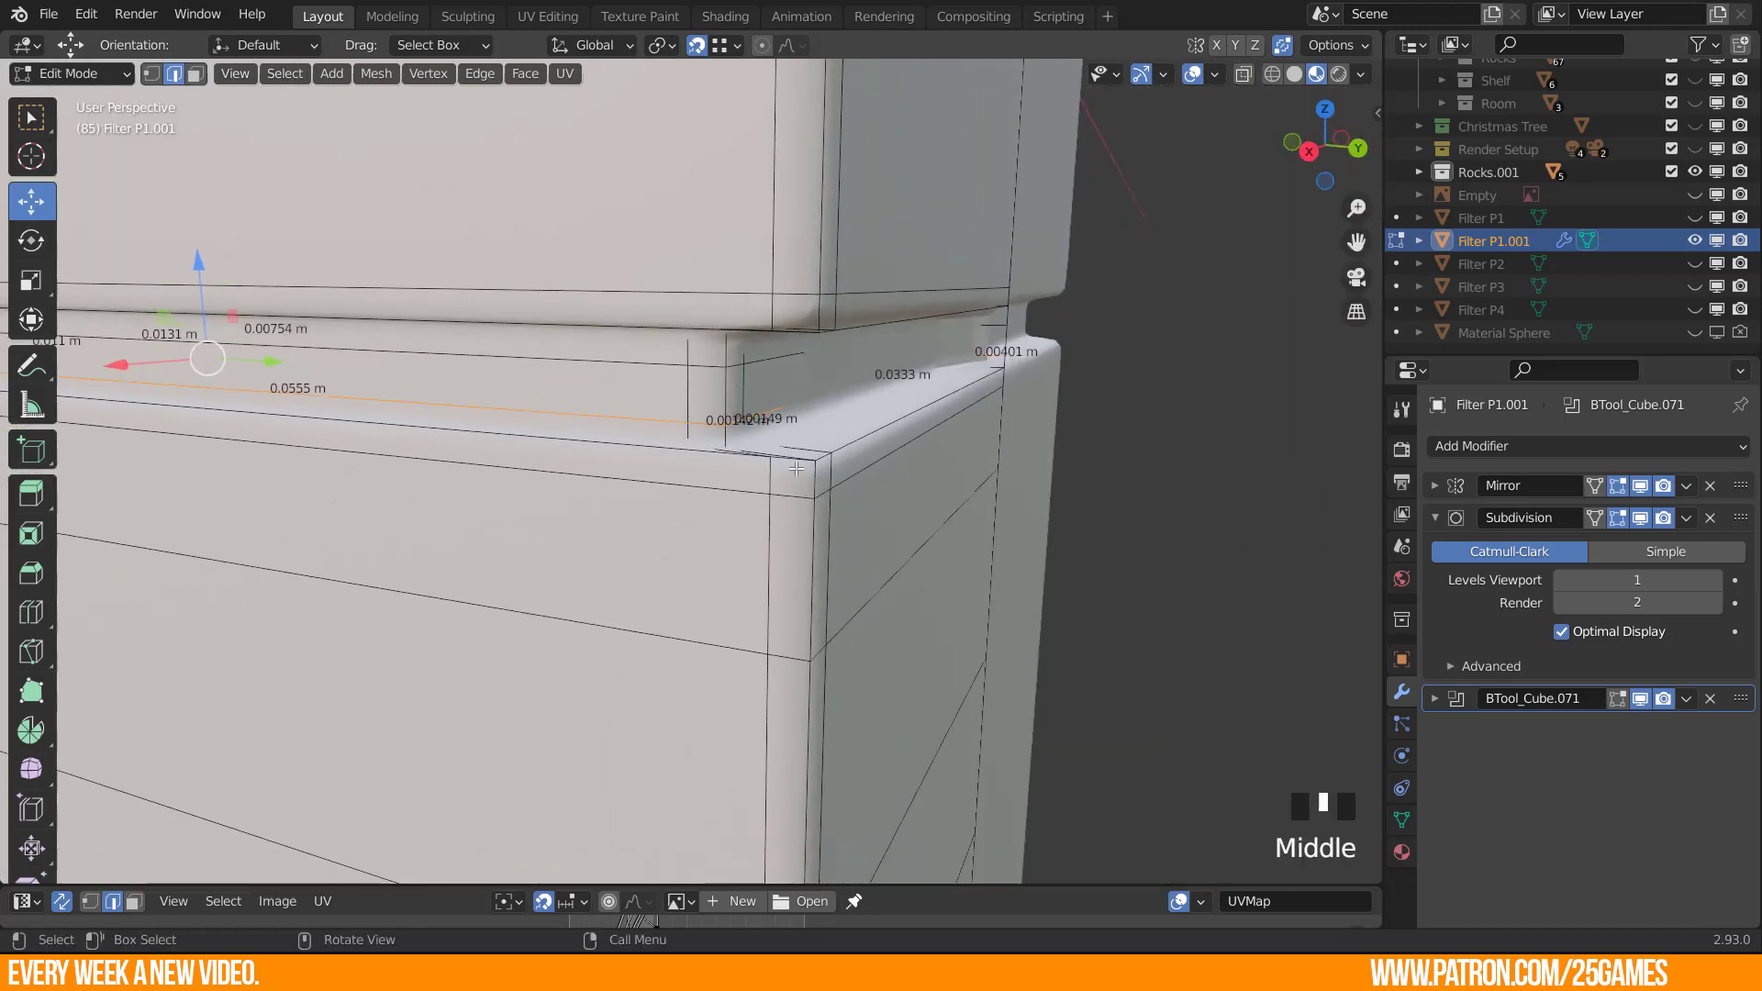
pyautogui.click(1640, 517)
pyautogui.press('Tab')
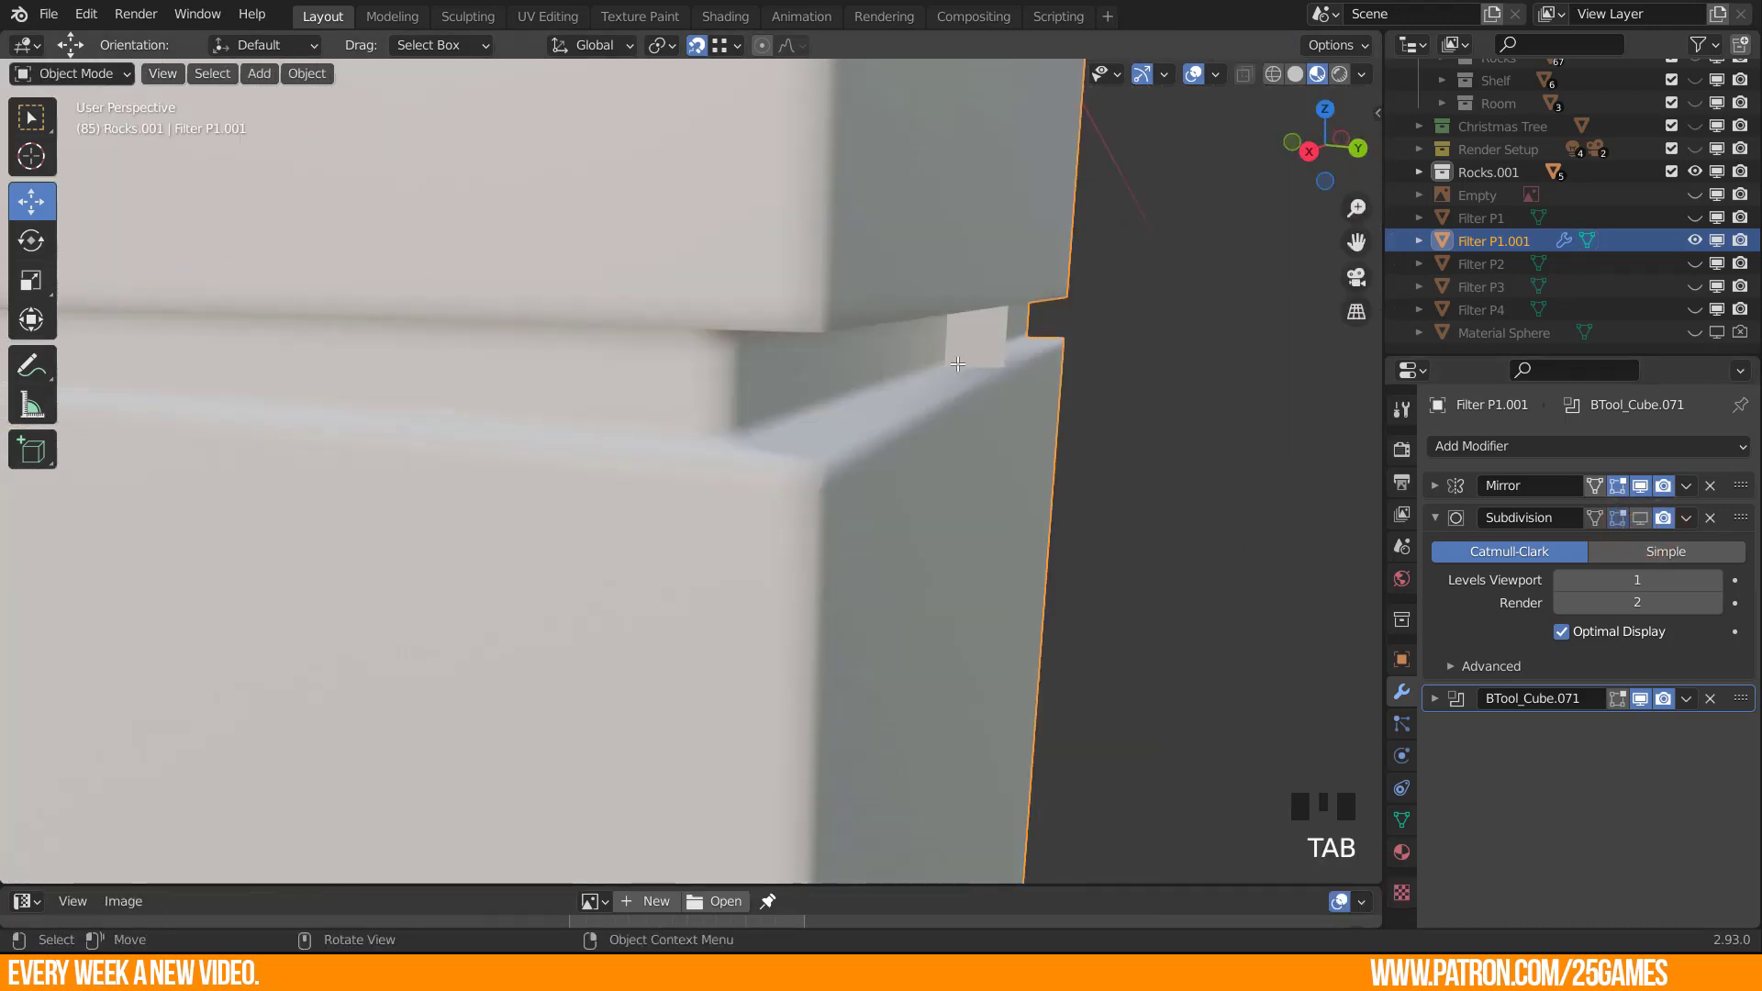
pyautogui.press('Tab')
# Select the vertical end edges of the groove's rear wall and move them along X to the mirror centre.
pyautogui.moveTo(957, 364); pyautogui.dragTo(711, 482, button='middle')
pyautogui.keyDown('alt'); pyautogui.click(751, 374); pyautogui.keyUp('alt')
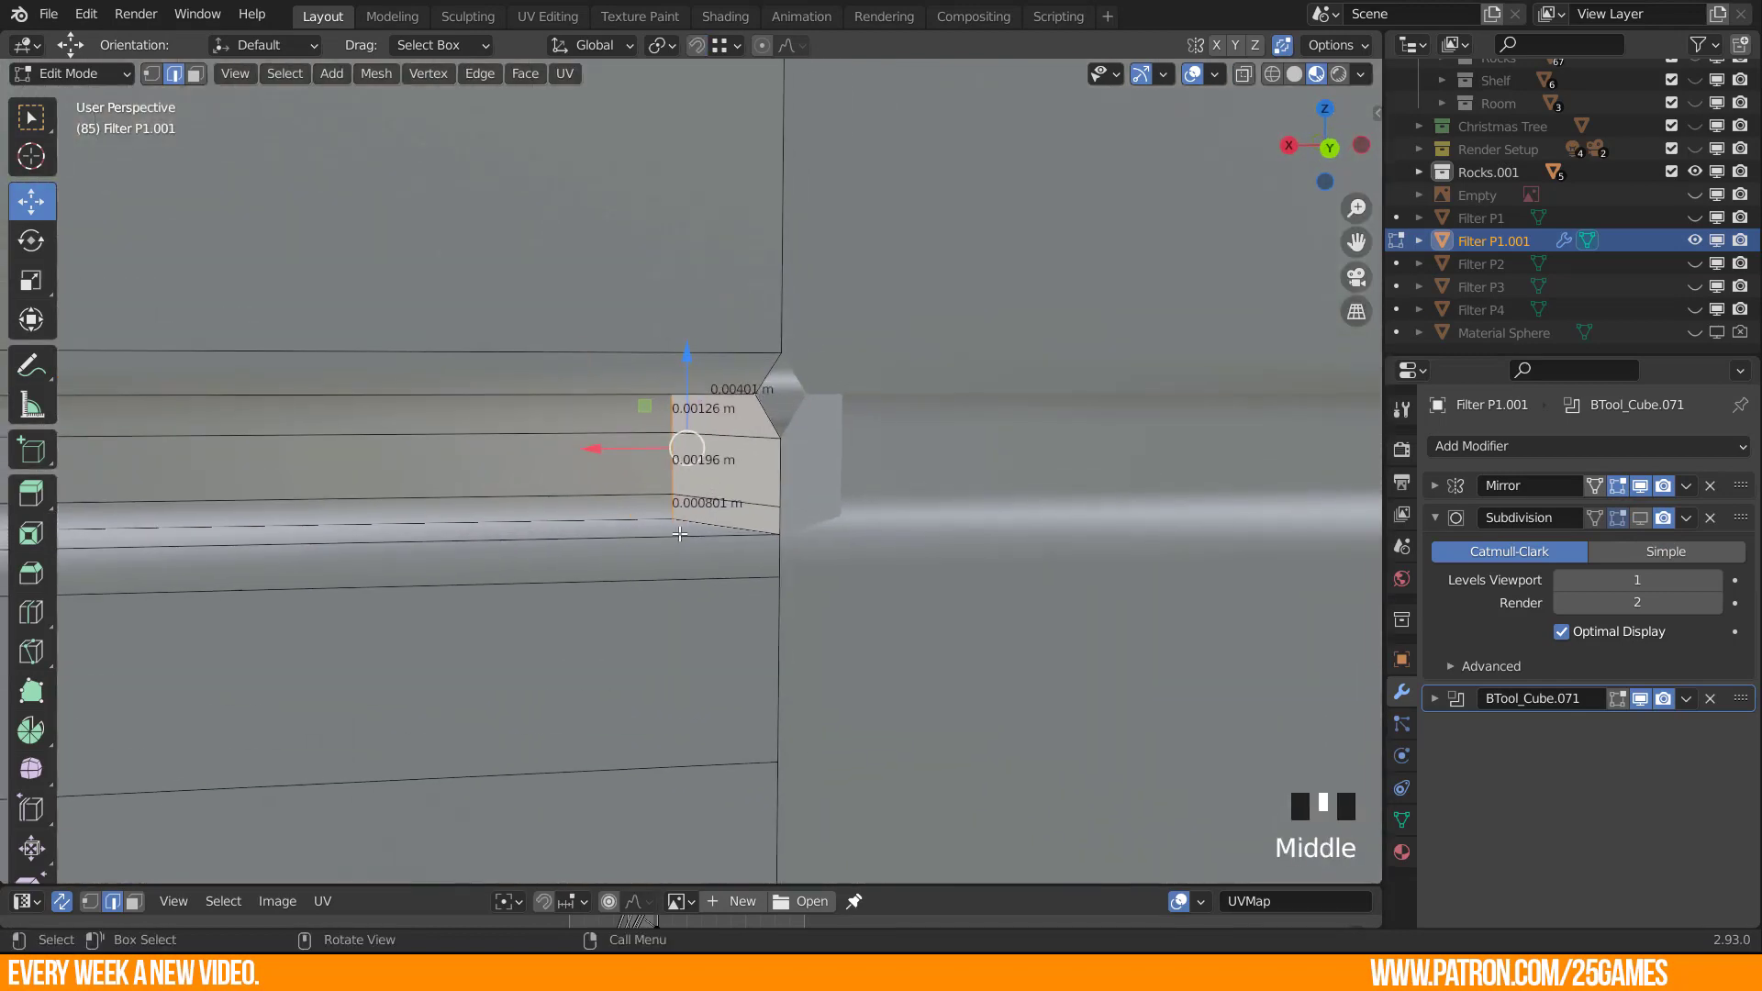
pyautogui.click(673, 503)
pyautogui.keyDown('ctrl'); pyautogui.click(667, 406); pyautogui.keyUp('ctrl')
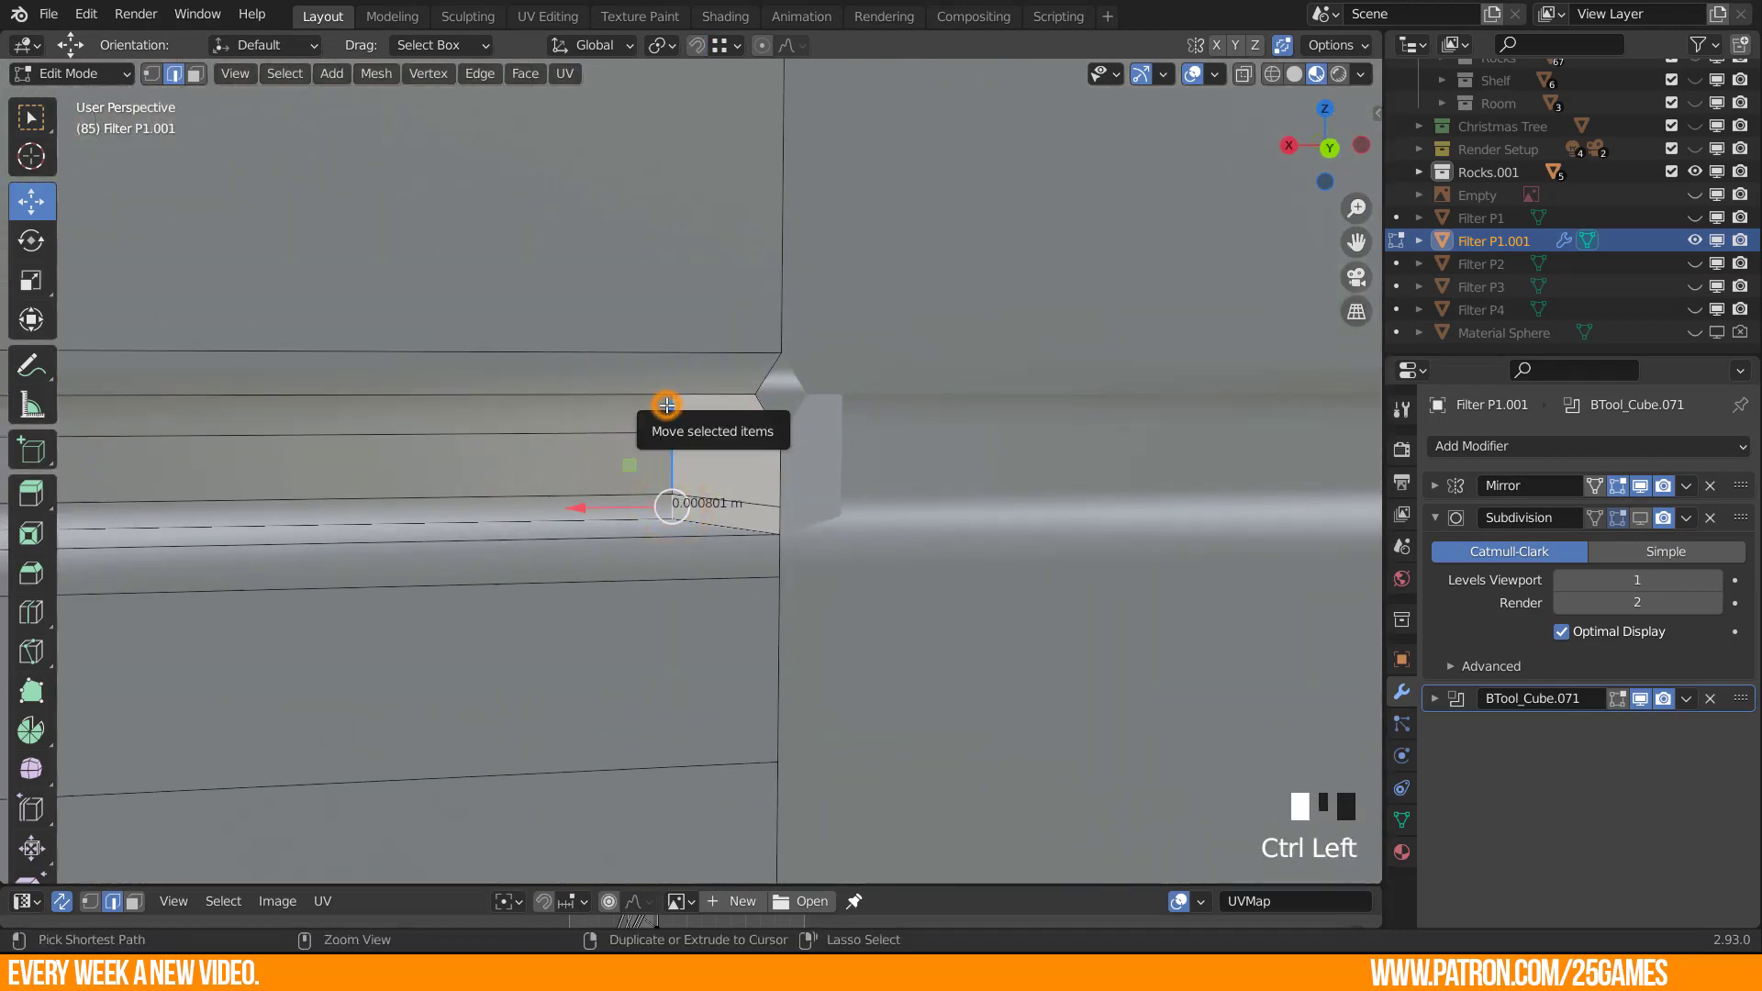
pyautogui.moveTo(667, 406); pyautogui.dragTo(657, 444, button='middle')
pyautogui.moveTo(581, 402); pyautogui.dragTo(726, 429)
# Delete the three leftover end faces that close the groove at the rear mirror centre.
pyautogui.moveTo(726, 429); pyautogui.dragTo(1014, 557, button='middle')
pyautogui.click(1028, 515)
pyautogui.press('3')
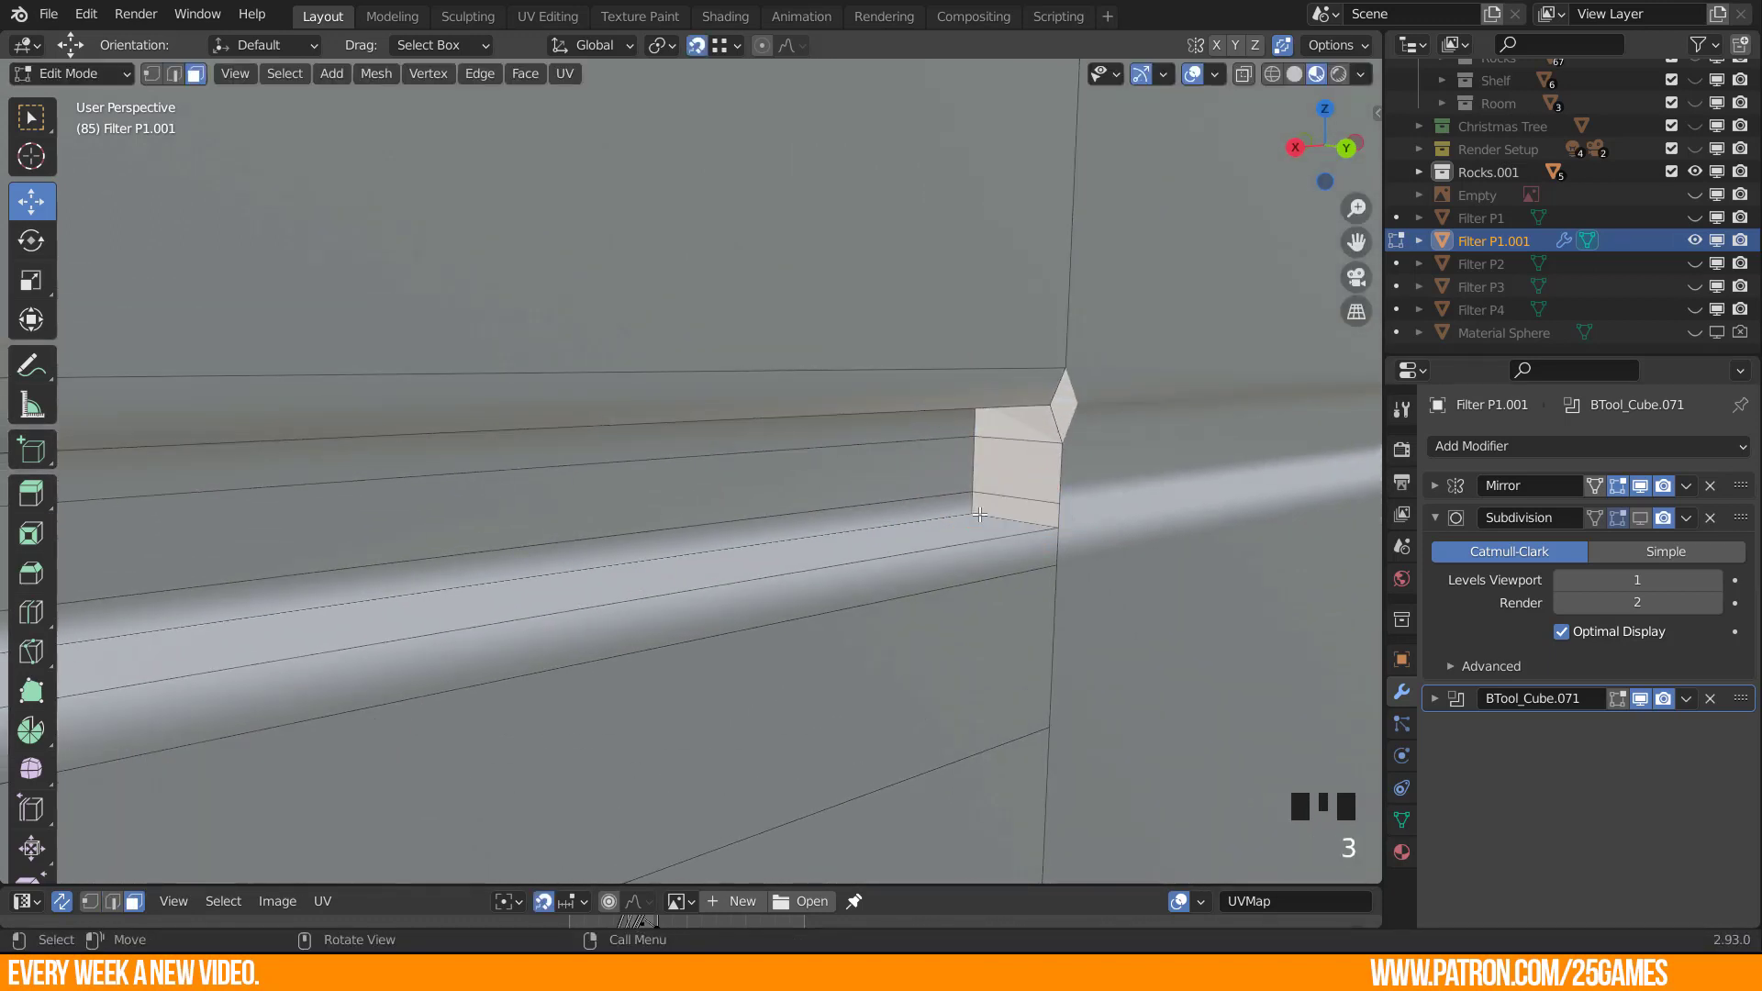
pyautogui.click(990, 506)
pyautogui.keyDown('shift'); pyautogui.click(989, 468); pyautogui.keyUp('shift')
pyautogui.keyDown('shift'); pyautogui.click(995, 430); pyautogui.keyUp('shift')
pyautogui.press('x')
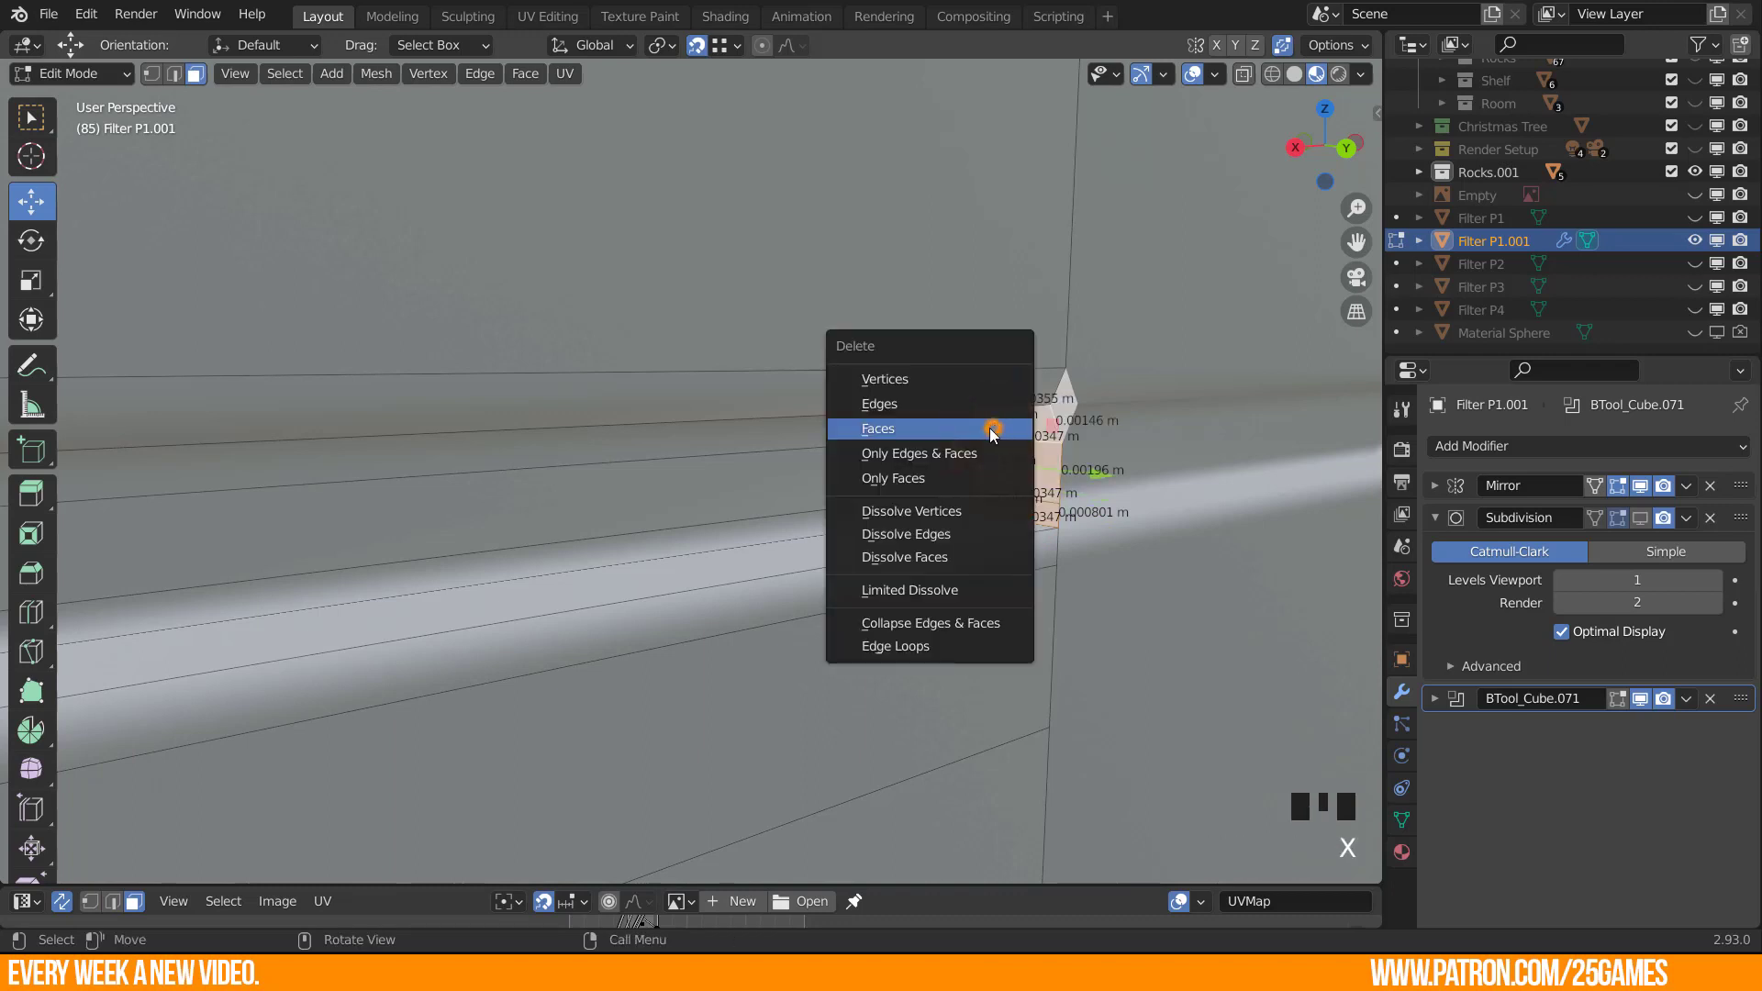
pyautogui.click(1003, 432)
# Move the rear vertex on the groove's upper rim along X, snapping it to the vertex above at the mirror centre.
pyautogui.moveTo(1003, 432); pyautogui.dragTo(771, 408, button='middle')
pyautogui.press('1')
pyautogui.click(726, 277)
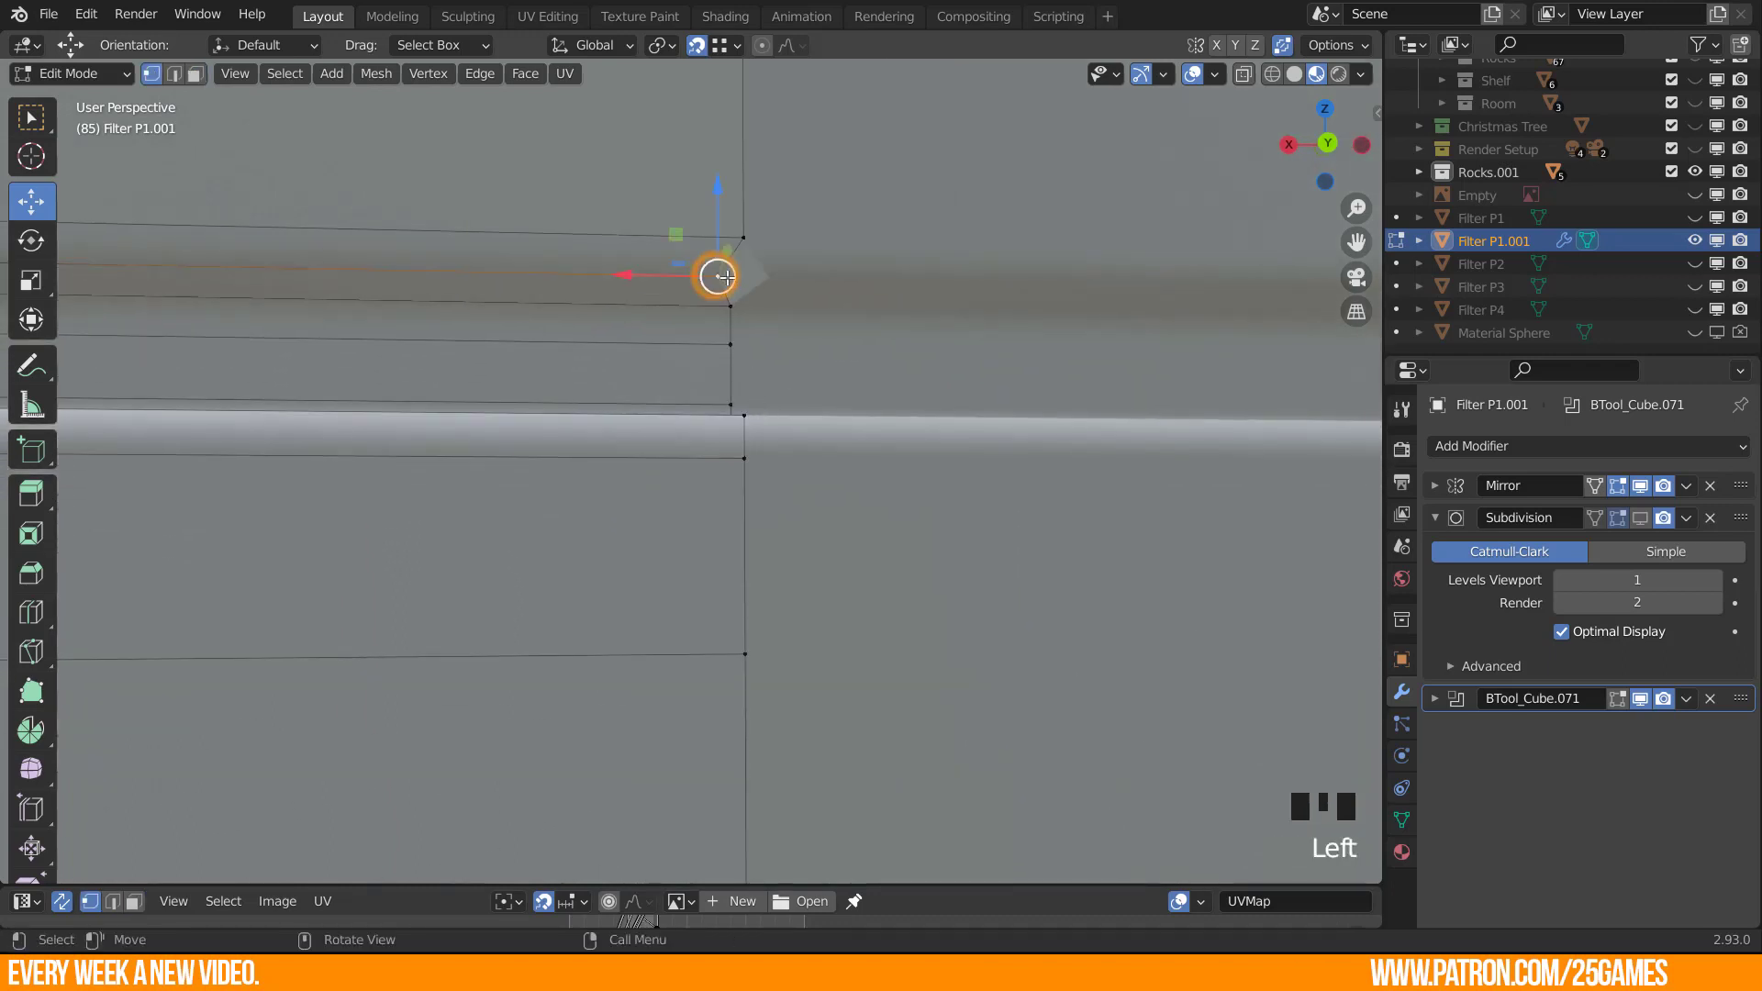
pyautogui.moveTo(630, 276); pyautogui.dragTo(742, 238)
# Select the groove's rear wall faces together with the adjoining narrow strip of faces at the rear corner.
pyautogui.moveTo(700, 520); pyautogui.dragTo(606, 668, button='middle')
pyautogui.keyDown('shift'); pyautogui.moveTo(466, 686); pyautogui.dragTo(834, 630, button='middle'); pyautogui.keyUp('shift')
pyautogui.keyDown('shift'); pyautogui.moveTo(582, 583); pyautogui.dragTo(1101, 679, button='middle'); pyautogui.keyUp('shift')
pyautogui.moveTo(653, 602); pyautogui.dragTo(838, 439, button='middle')
pyautogui.press('2')
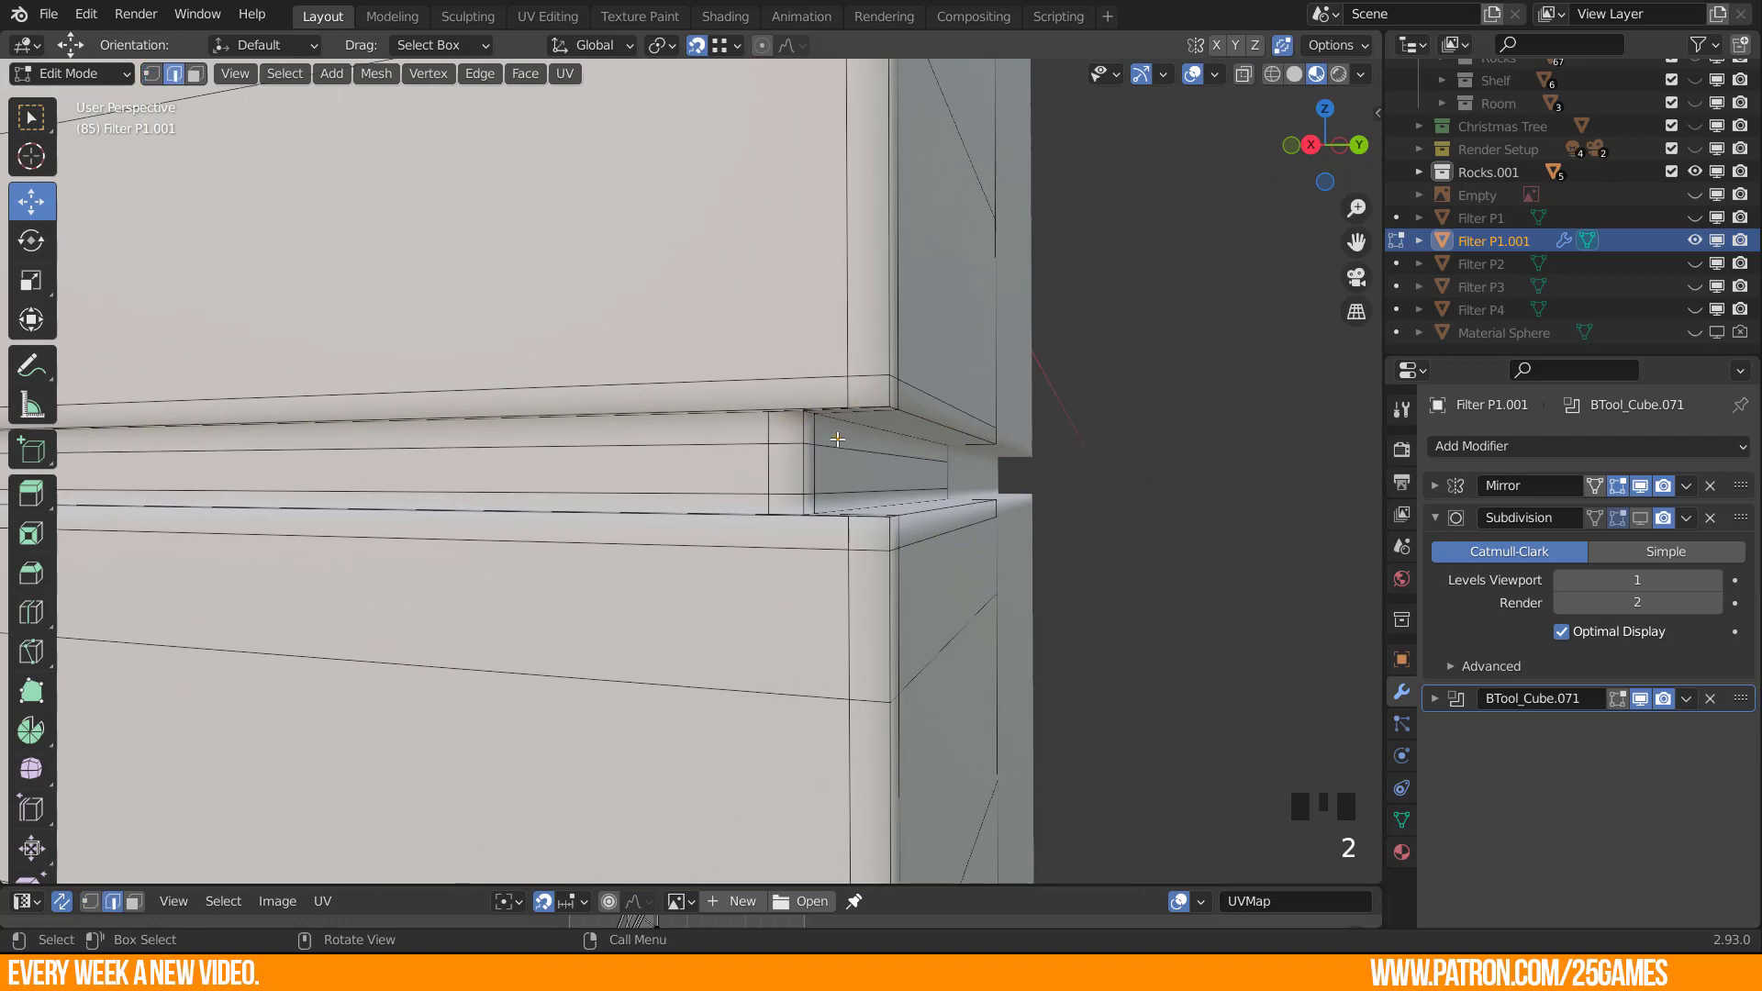
pyautogui.press('3')
pyautogui.scroll(2, 805, 462)
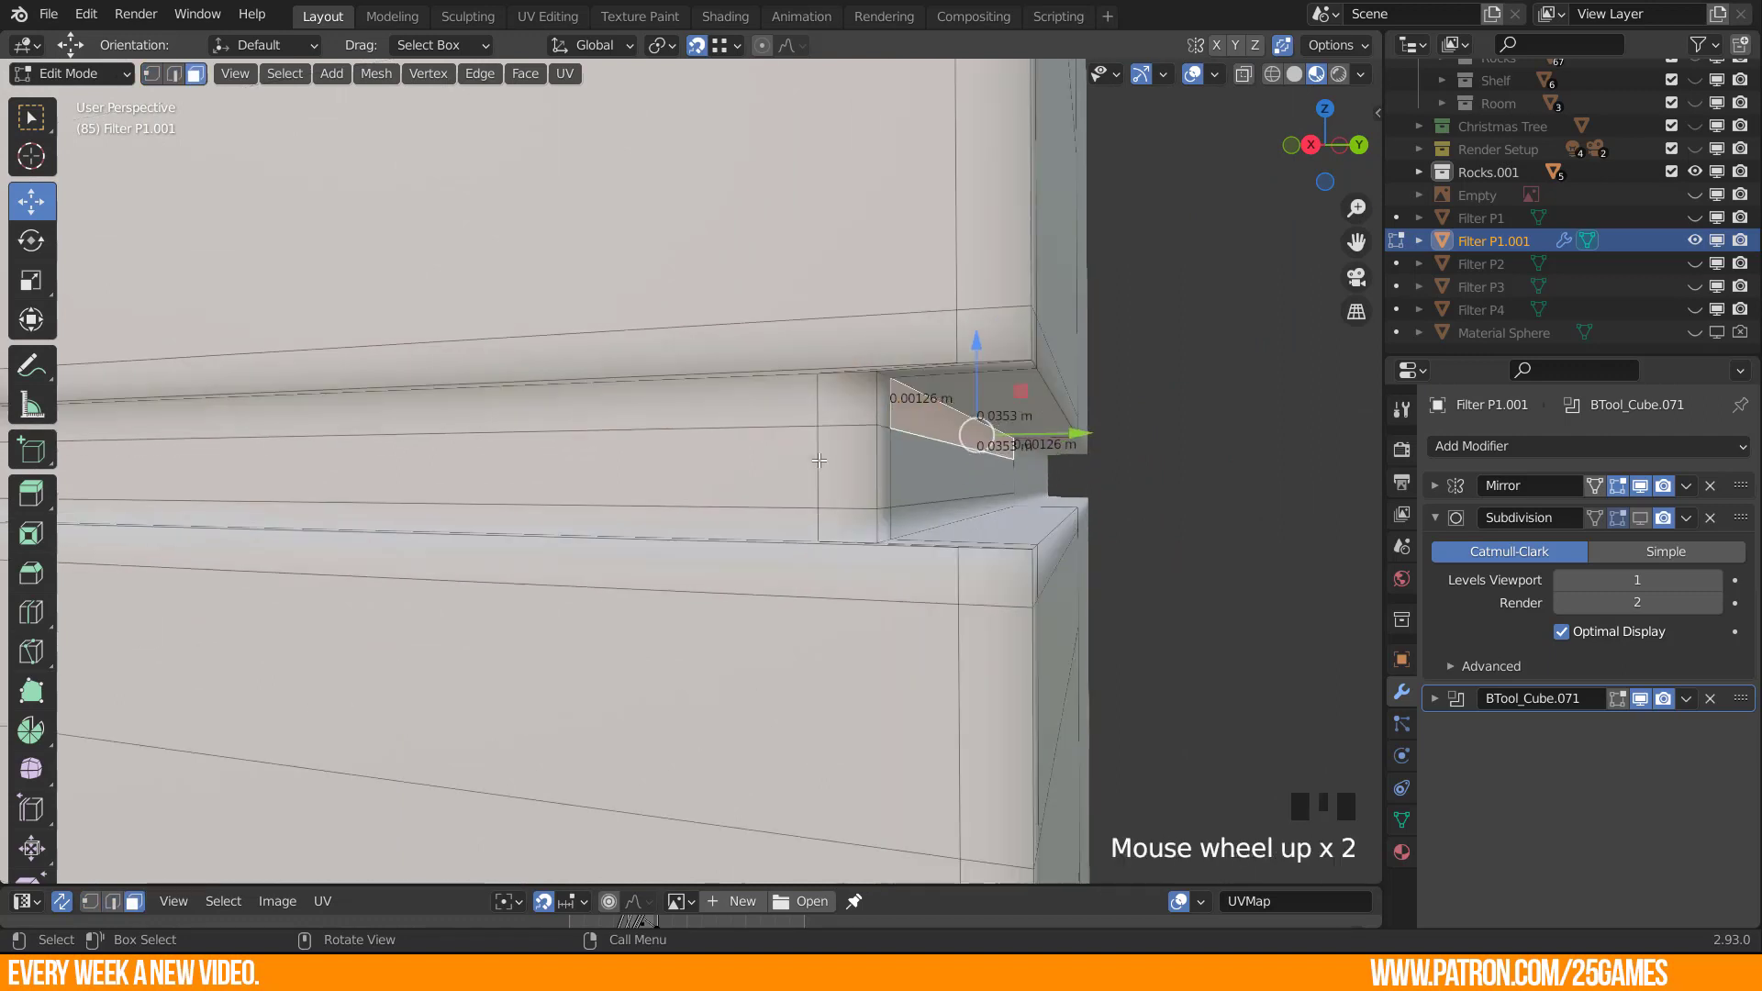
pyautogui.moveTo(867, 533); pyautogui.dragTo(764, 588, button='middle')
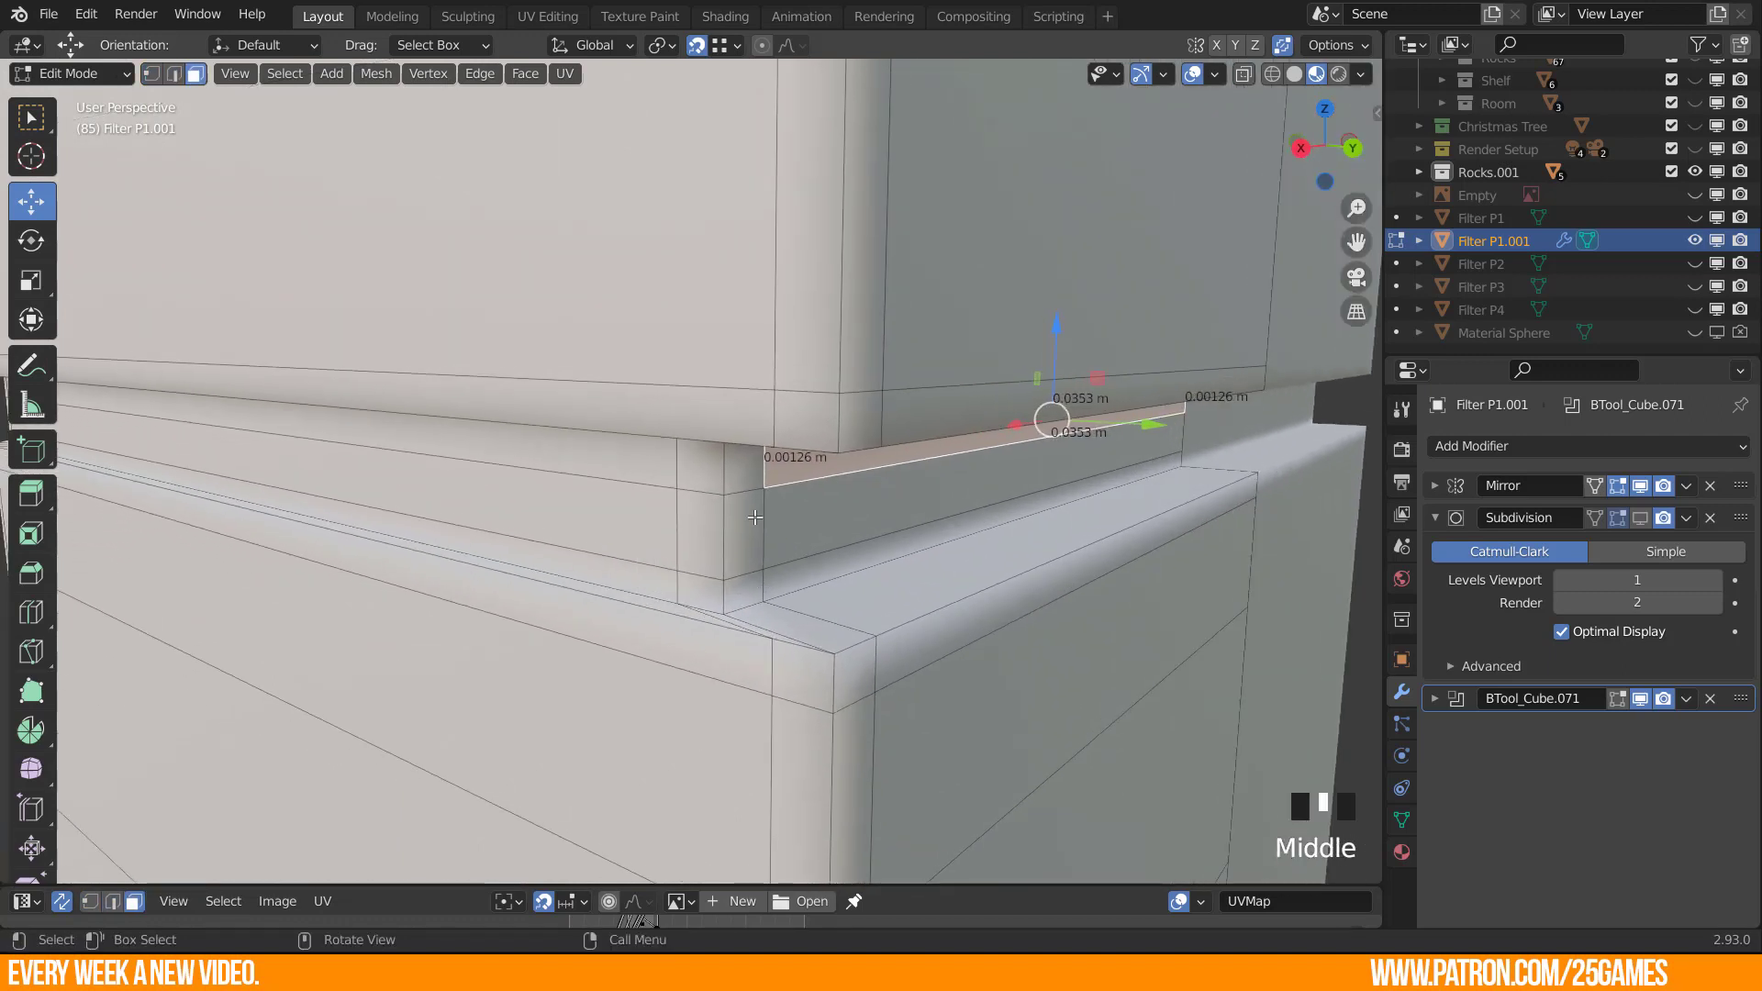
pyautogui.keyDown('shift'); pyautogui.click(753, 484); pyautogui.keyUp('shift')
pyautogui.press('c')
pyautogui.moveTo(770, 525); pyautogui.dragTo(771, 553)
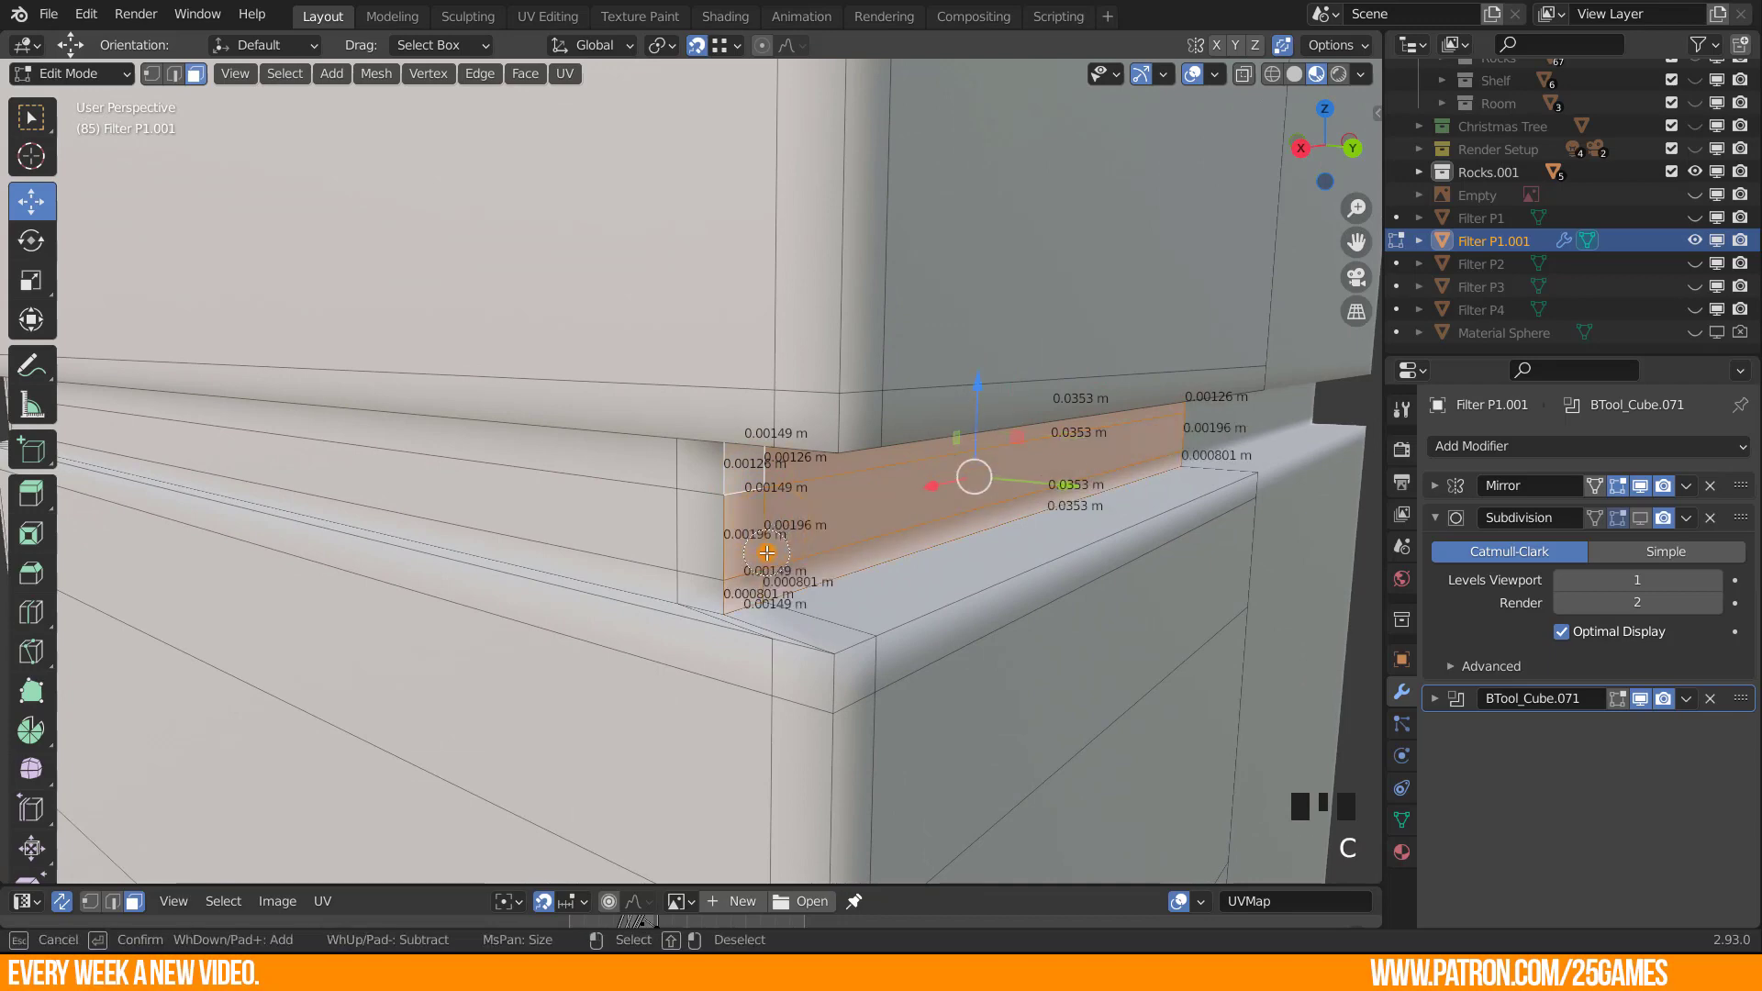
pyautogui.rightClick(767, 553)
# Try moving the selected rear wall faces of the groove outward along Y, and undo the move.
pyautogui.moveTo(814, 556); pyautogui.dragTo(903, 549, button='middle')
pyautogui.moveTo(1042, 466); pyautogui.dragTo(1104, 434)
pyautogui.moveTo(1101, 598); pyautogui.dragTo(1034, 609, button='middle')
pyautogui.hotkey('ctrl', 'z')
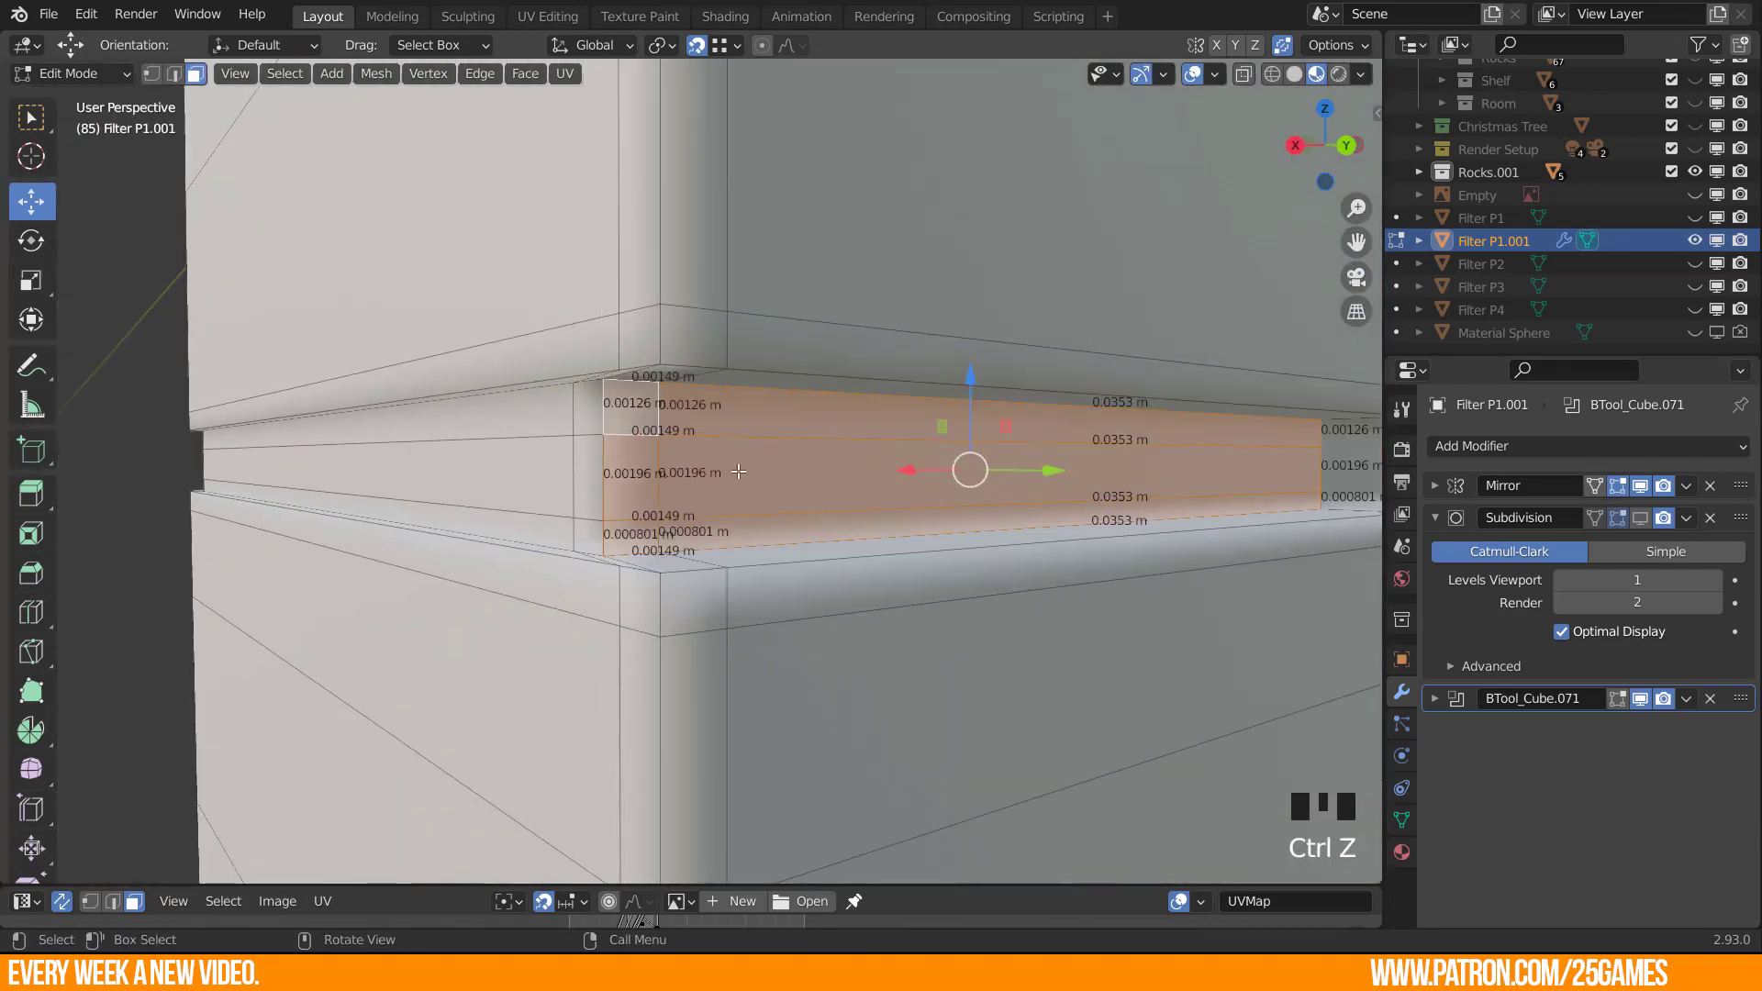
# Shift the groove's rear wall and corner strip faces outward along Y, closer to the body's outer surface.
pyautogui.moveTo(738, 472); pyautogui.dragTo(1008, 427, button='middle')
pyautogui.moveTo(1037, 465); pyautogui.dragTo(1095, 472)
pyautogui.moveTo(789, 592); pyautogui.dragTo(831, 601, button='middle')
pyautogui.keyDown('ctrl'); pyautogui.click(974, 546); pyautogui.keyUp('ctrl')
pyautogui.moveTo(936, 525); pyautogui.dragTo(971, 535)
pyautogui.press('Tab')
pyautogui.moveTo(734, 569); pyautogui.dragTo(558, 603, button='middle')
pyautogui.press('Tab')
# Select the edge loop on the groove's lower ledge at the front corner and slide it slightly along its neighbouring edges.
pyautogui.scroll(3, 292, 736)
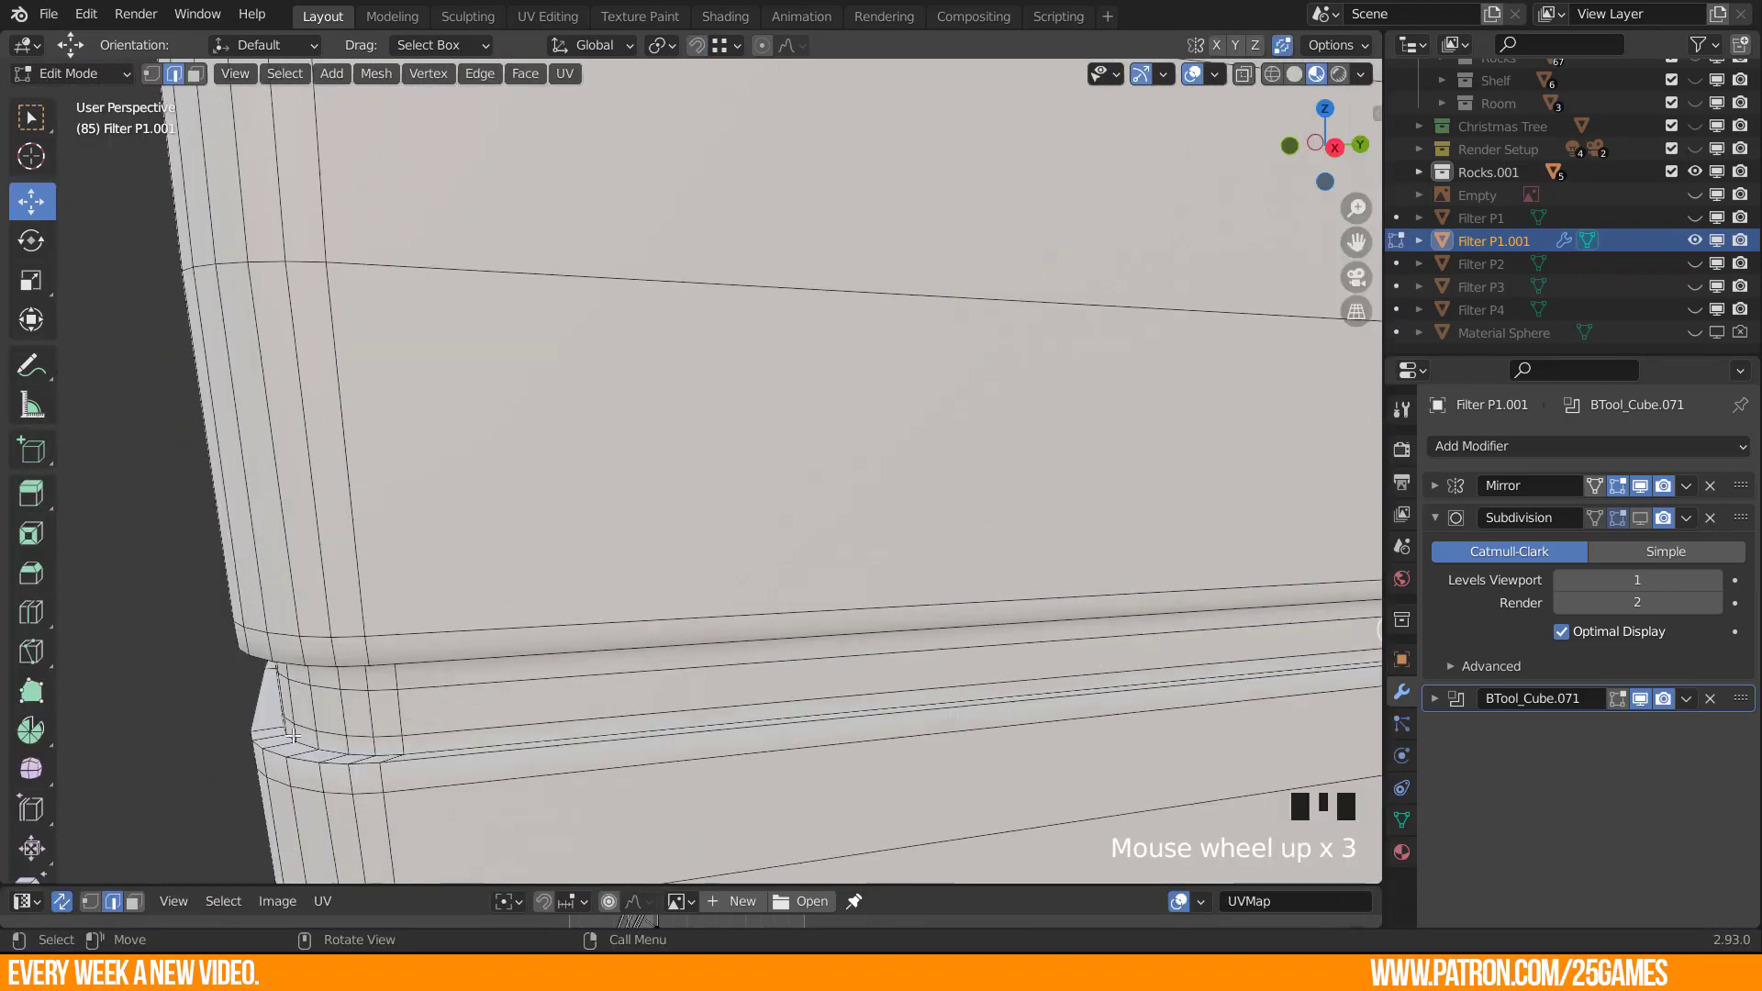
pyautogui.keyDown('alt'); pyautogui.click(293, 737); pyautogui.keyUp('alt')
pyautogui.press('g')
pyautogui.press('g')
pyautogui.click(303, 730)
# Add a loop cut around the groove at the front corner and return to Object Mode.
pyautogui.keyDown('shift'); pyautogui.moveTo(312, 734); pyautogui.dragTo(440, 569, button='middle'); pyautogui.keyUp('shift')
pyautogui.hotkey('ctrl', 'r')
pyautogui.click(424, 585)
pyautogui.press('Tab')
pyautogui.moveTo(440, 633); pyautogui.dragTo(714, 663, button='middle')
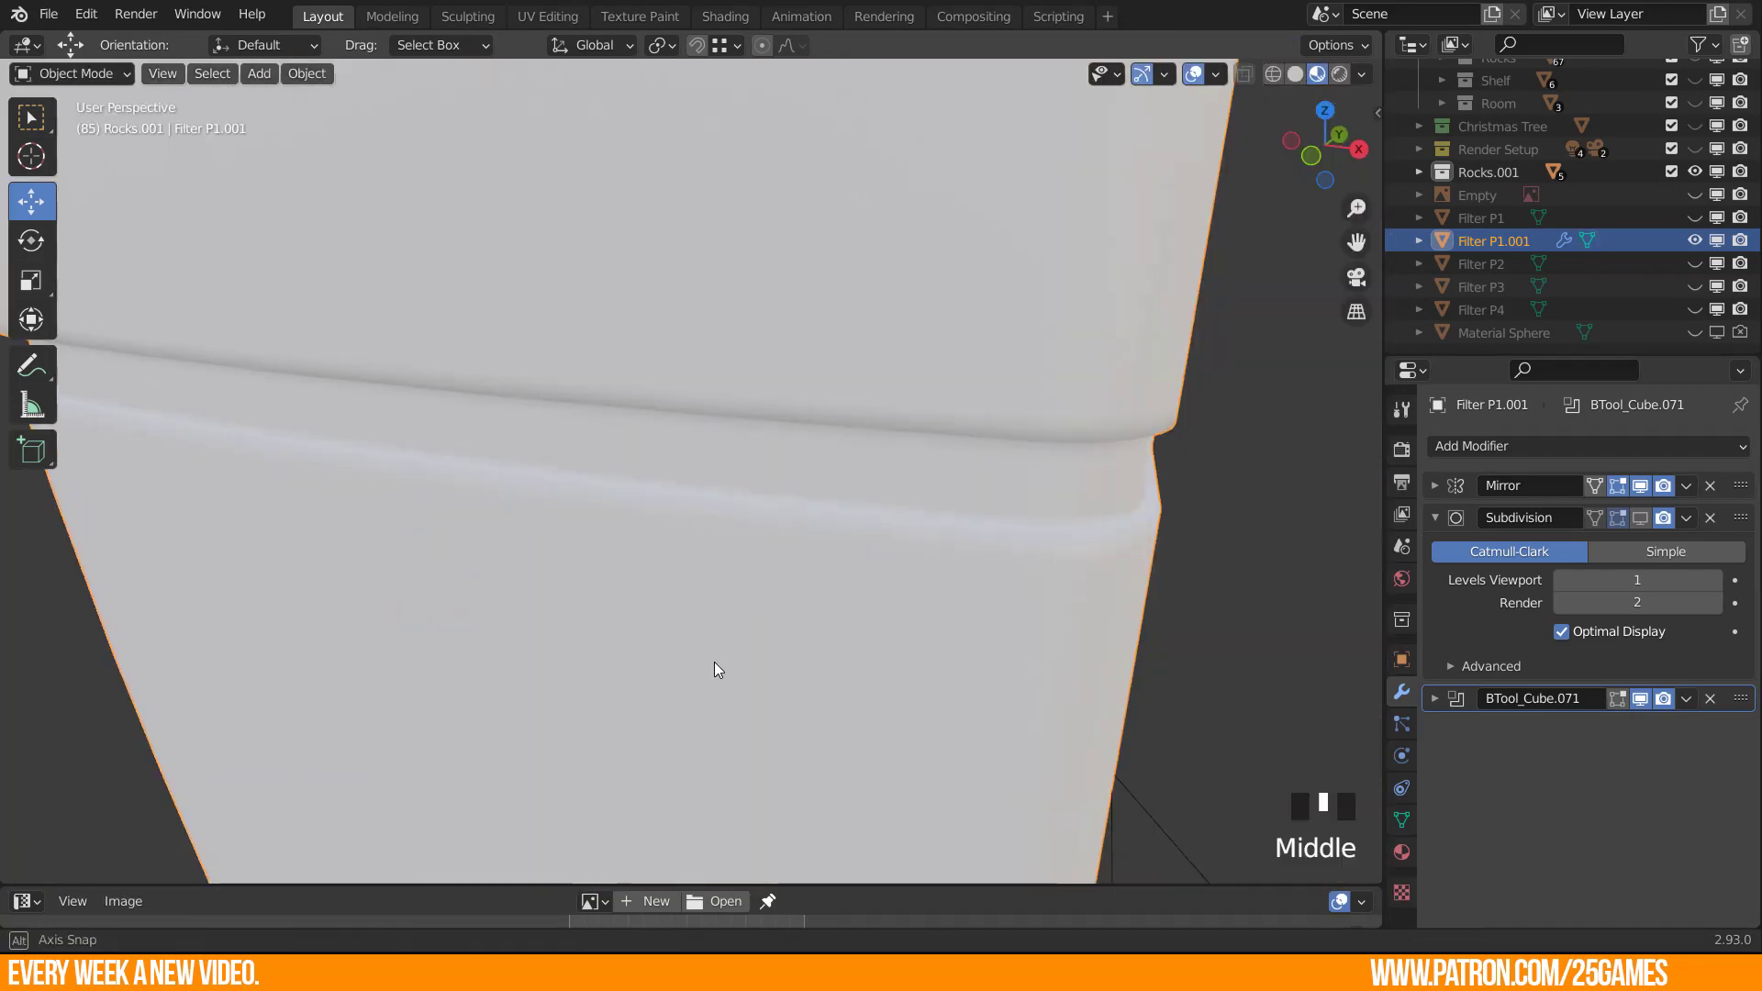
# Switch to IrfanView, examine the ribbed end cap in the Filter01.JPG reference photo, and close the image.
pyautogui.scroll(-8, 714, 662)
pyautogui.moveTo(631, 574); pyautogui.dragTo(775, 569, button='middle')
pyautogui.scroll(-3, 764, 596)
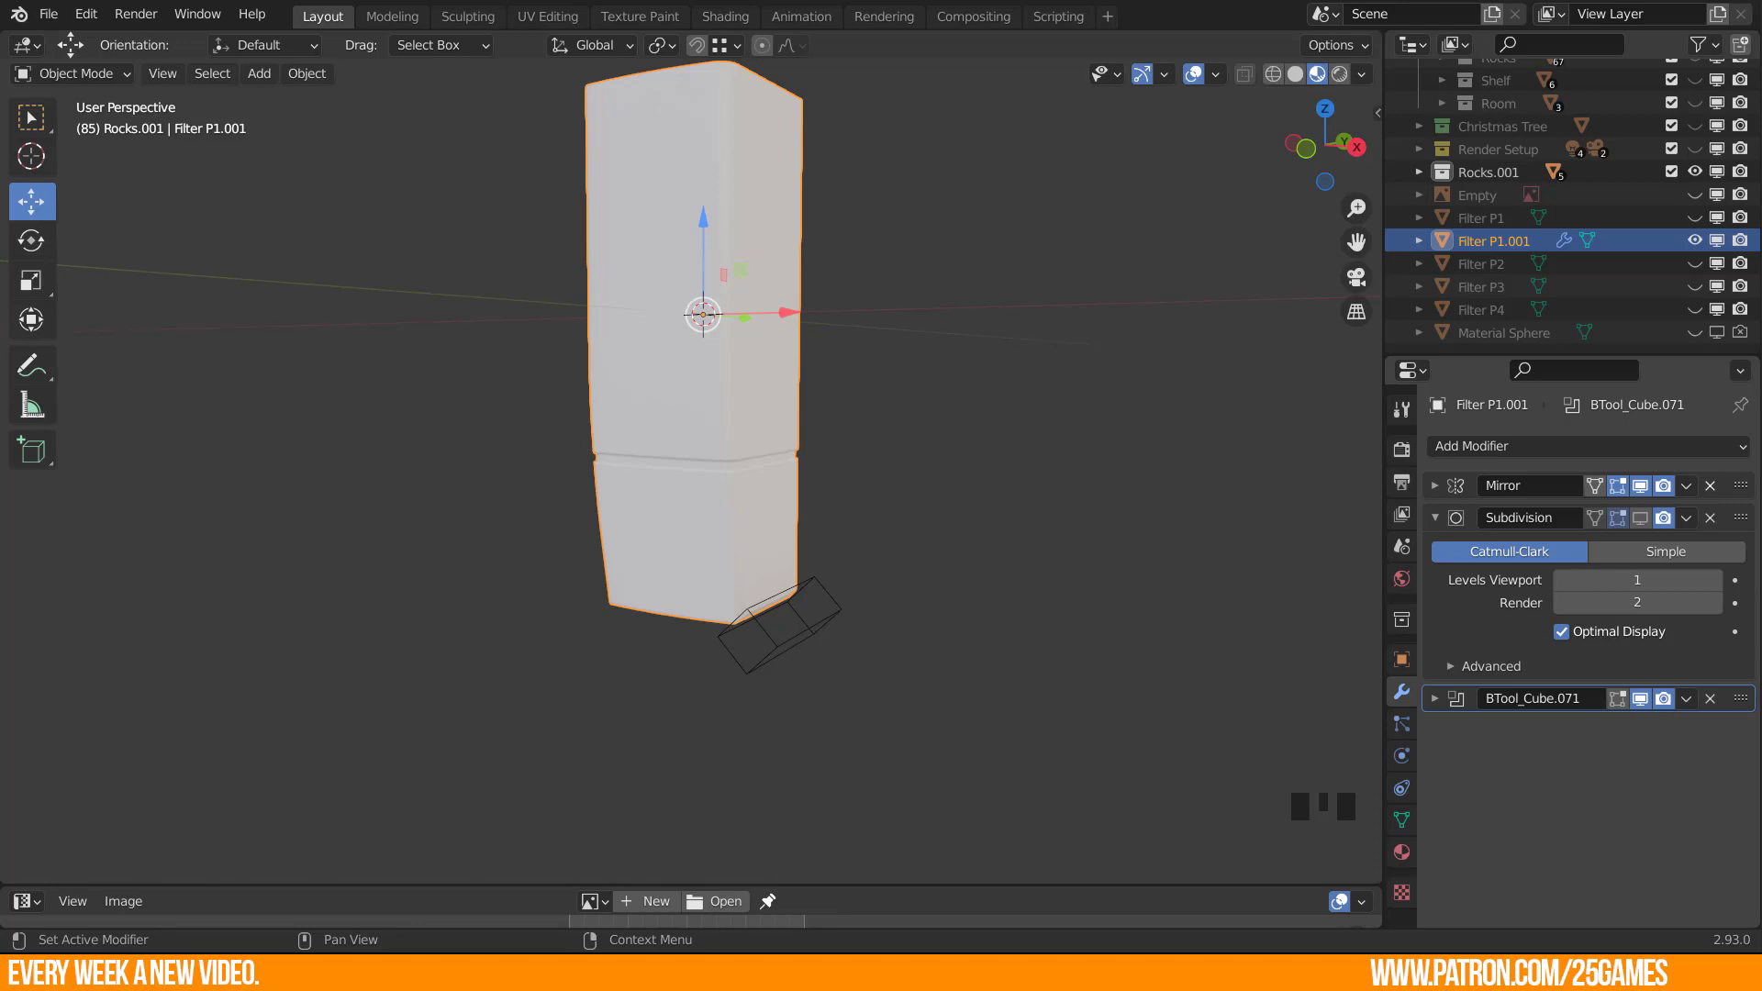
pyautogui.hotkey('alt', 'Tab')
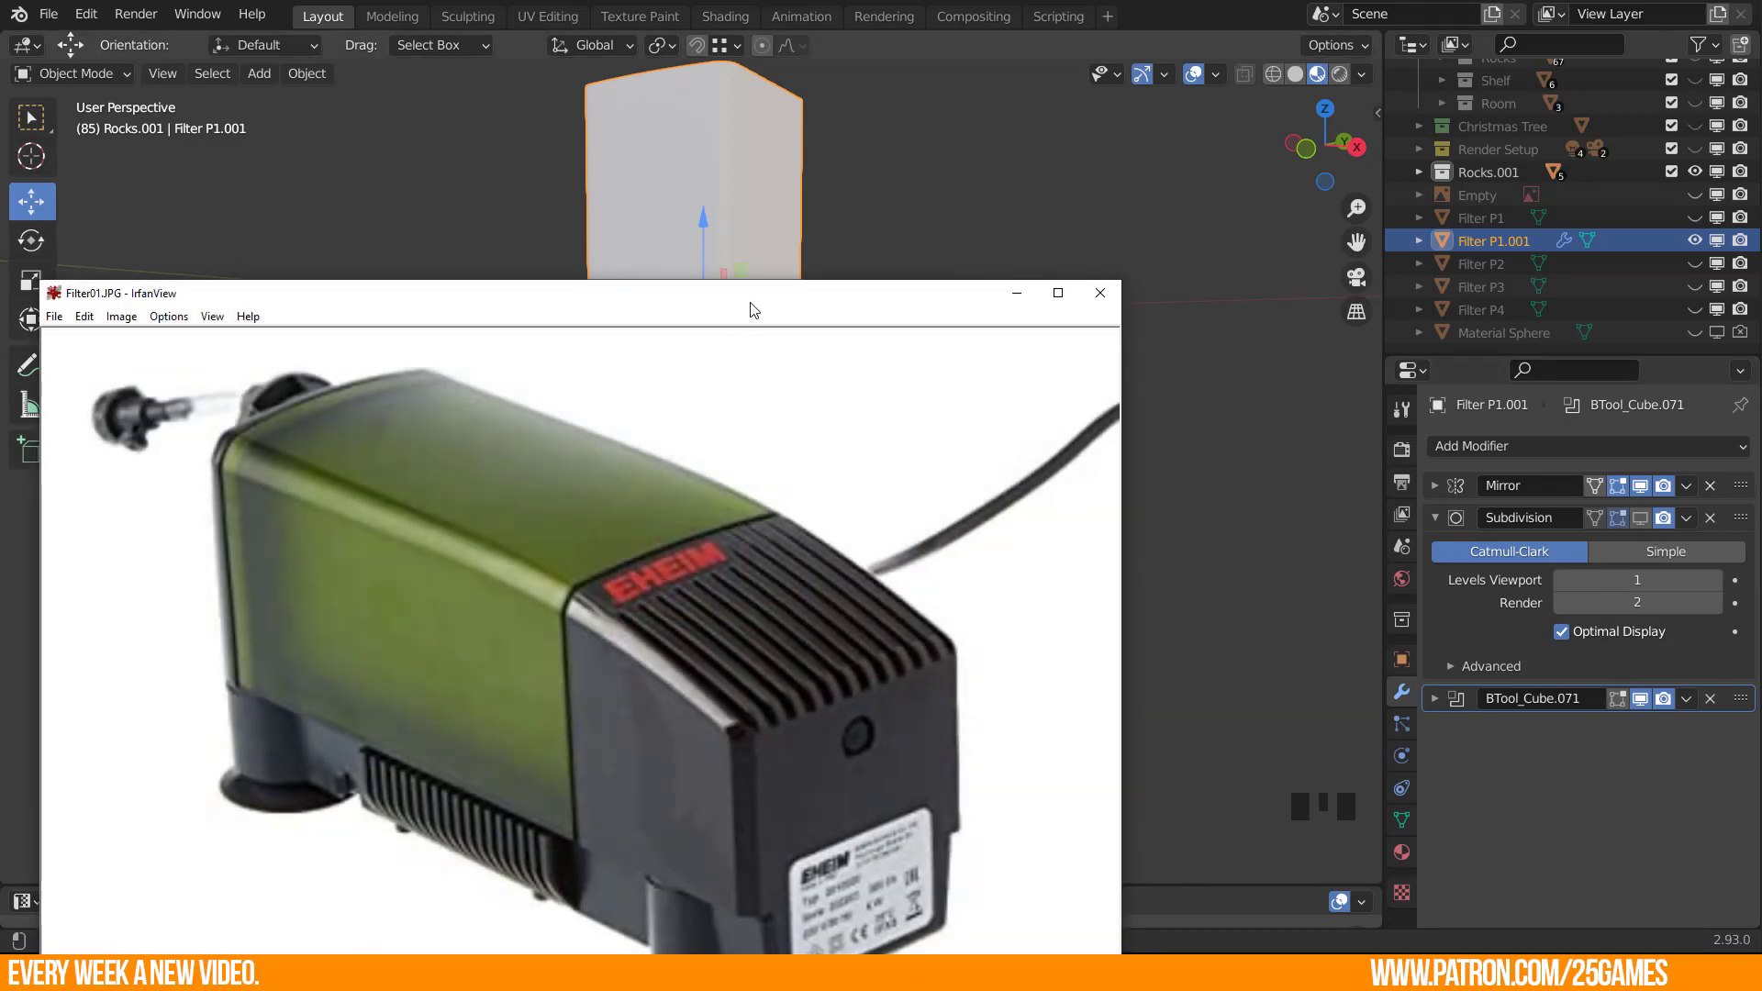
pyautogui.moveTo(752, 309); pyautogui.dragTo(1071, 168)
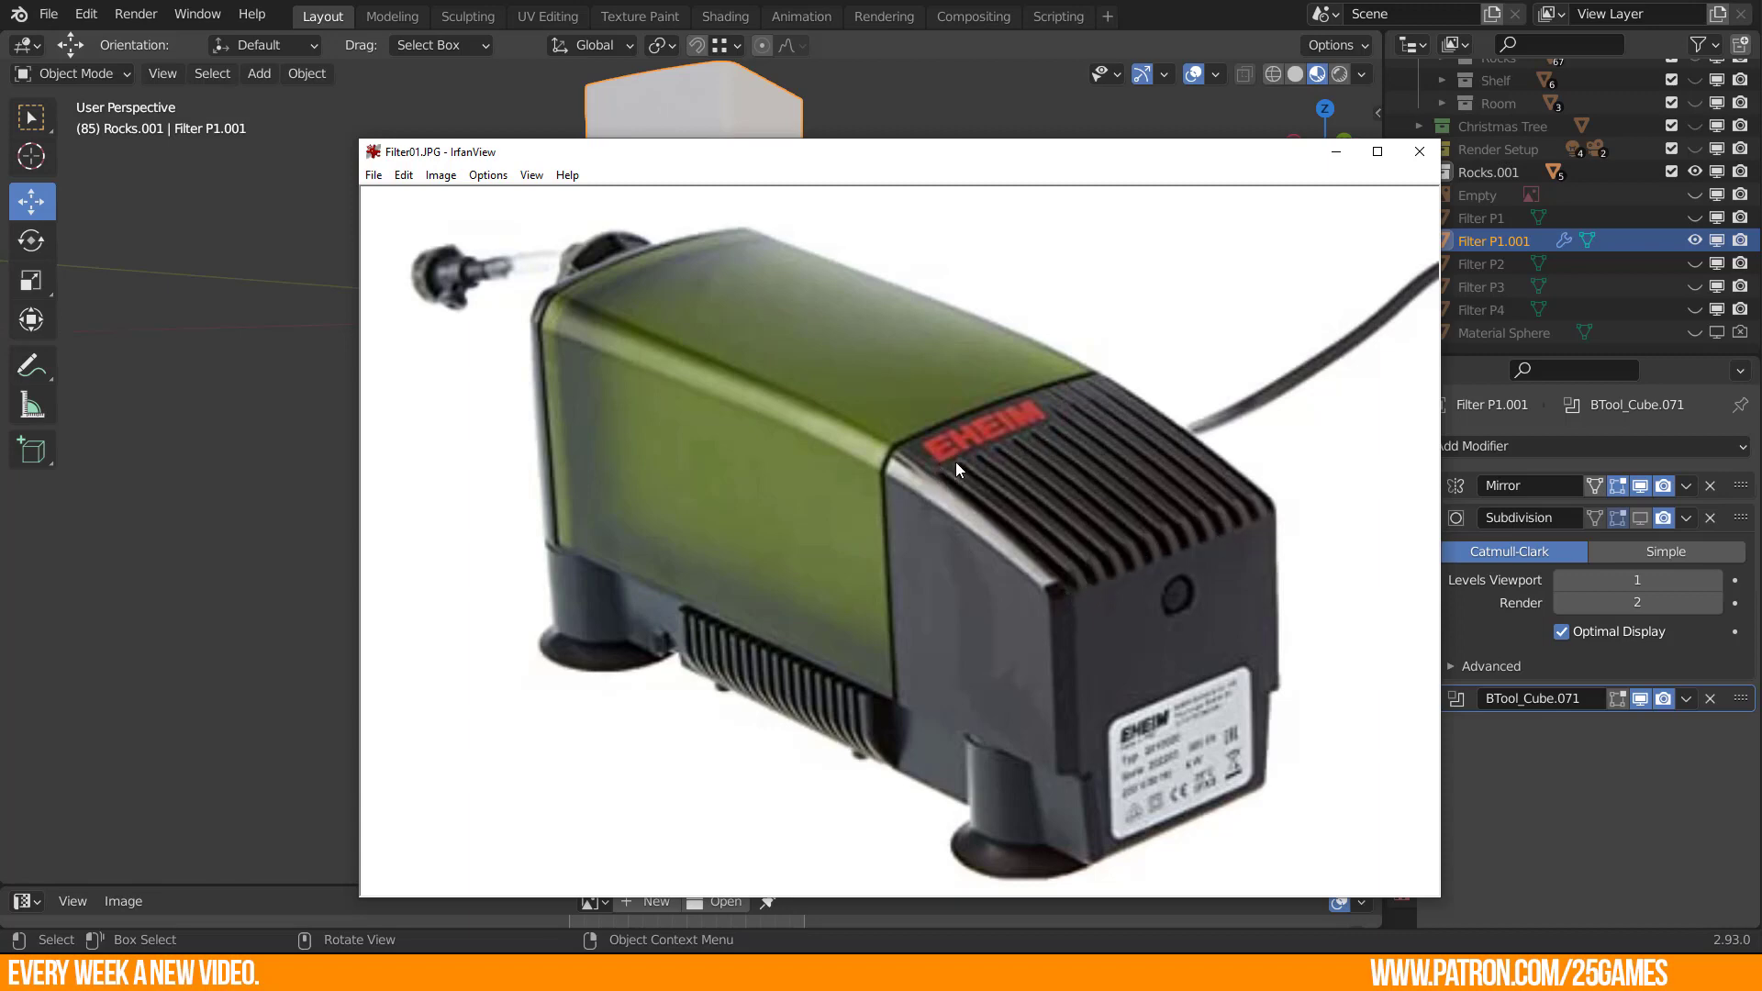
pyautogui.click(1420, 151)
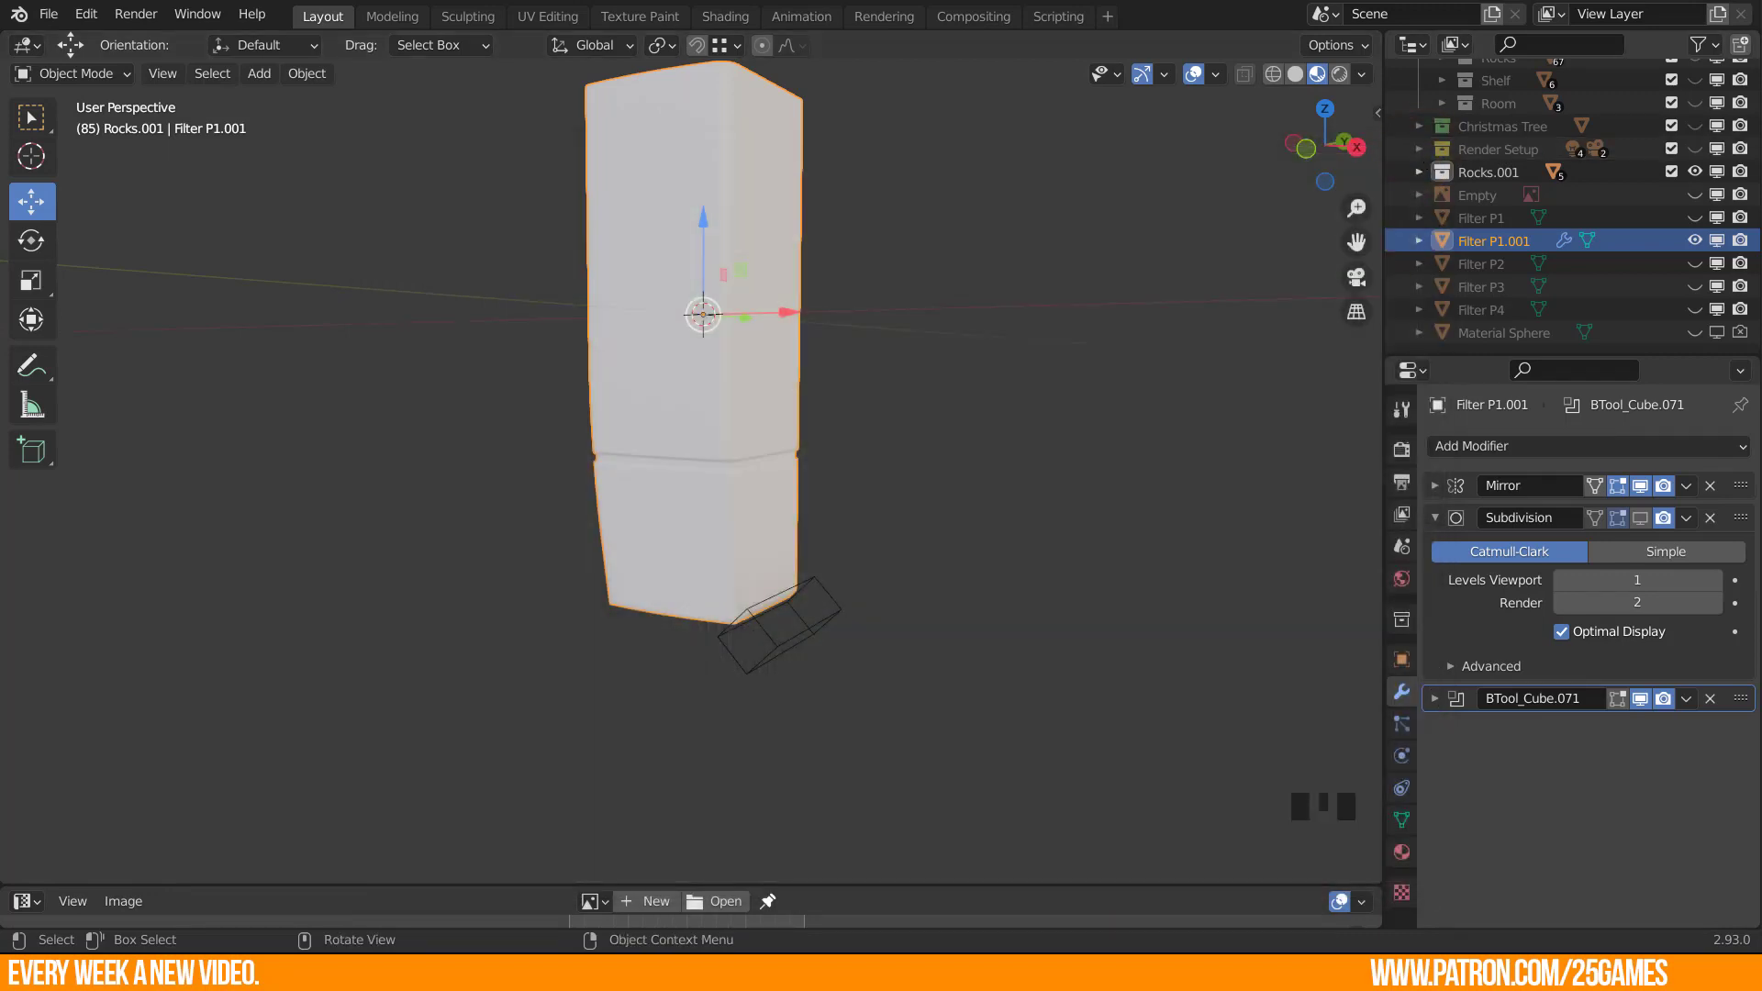
# Examine the mesh around the groove and lower end of the filter body in Edit Mode, ending in Object Mode.
pyautogui.moveTo(886, 569); pyautogui.dragTo(951, 605, button='middle')
pyautogui.scroll(4, 837, 710)
pyautogui.keyDown('shift'); pyautogui.moveTo(711, 684); pyautogui.dragTo(606, 708, button='middle'); pyautogui.keyUp('shift')
pyautogui.press('Tab')
pyautogui.scroll(3, 783, 697)
pyautogui.scroll(-3, 605, 708)
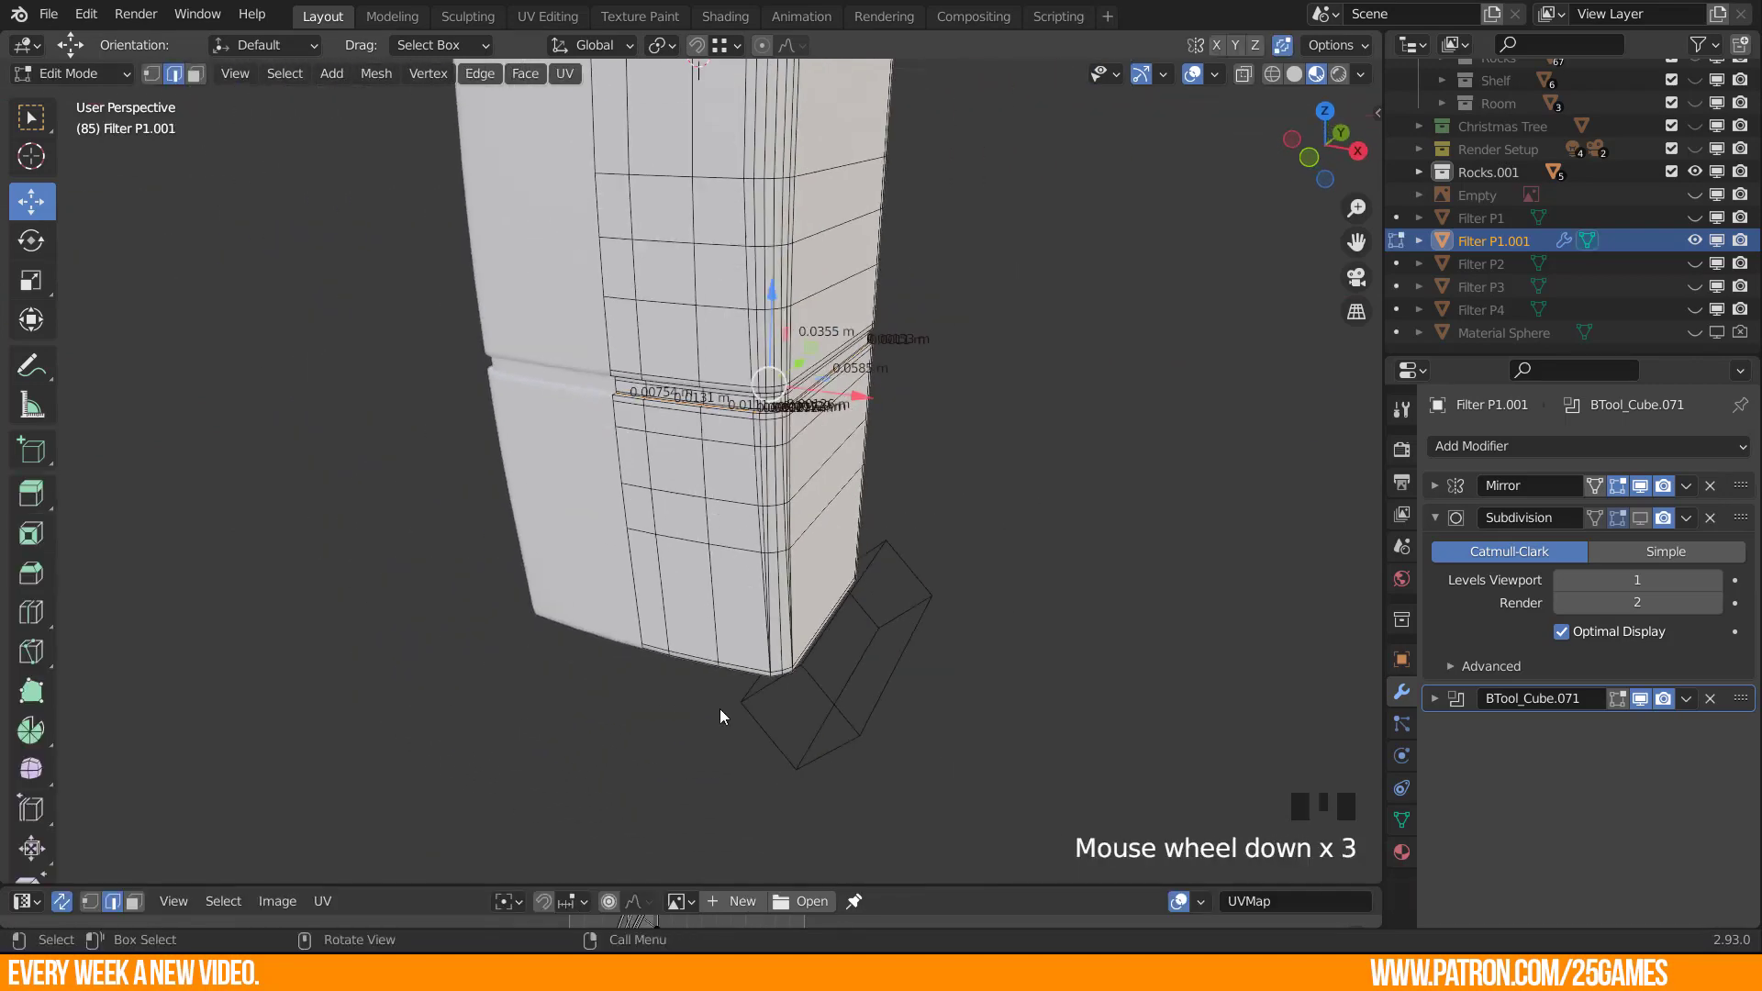
pyautogui.press('Tab')
pyautogui.click(826, 701)
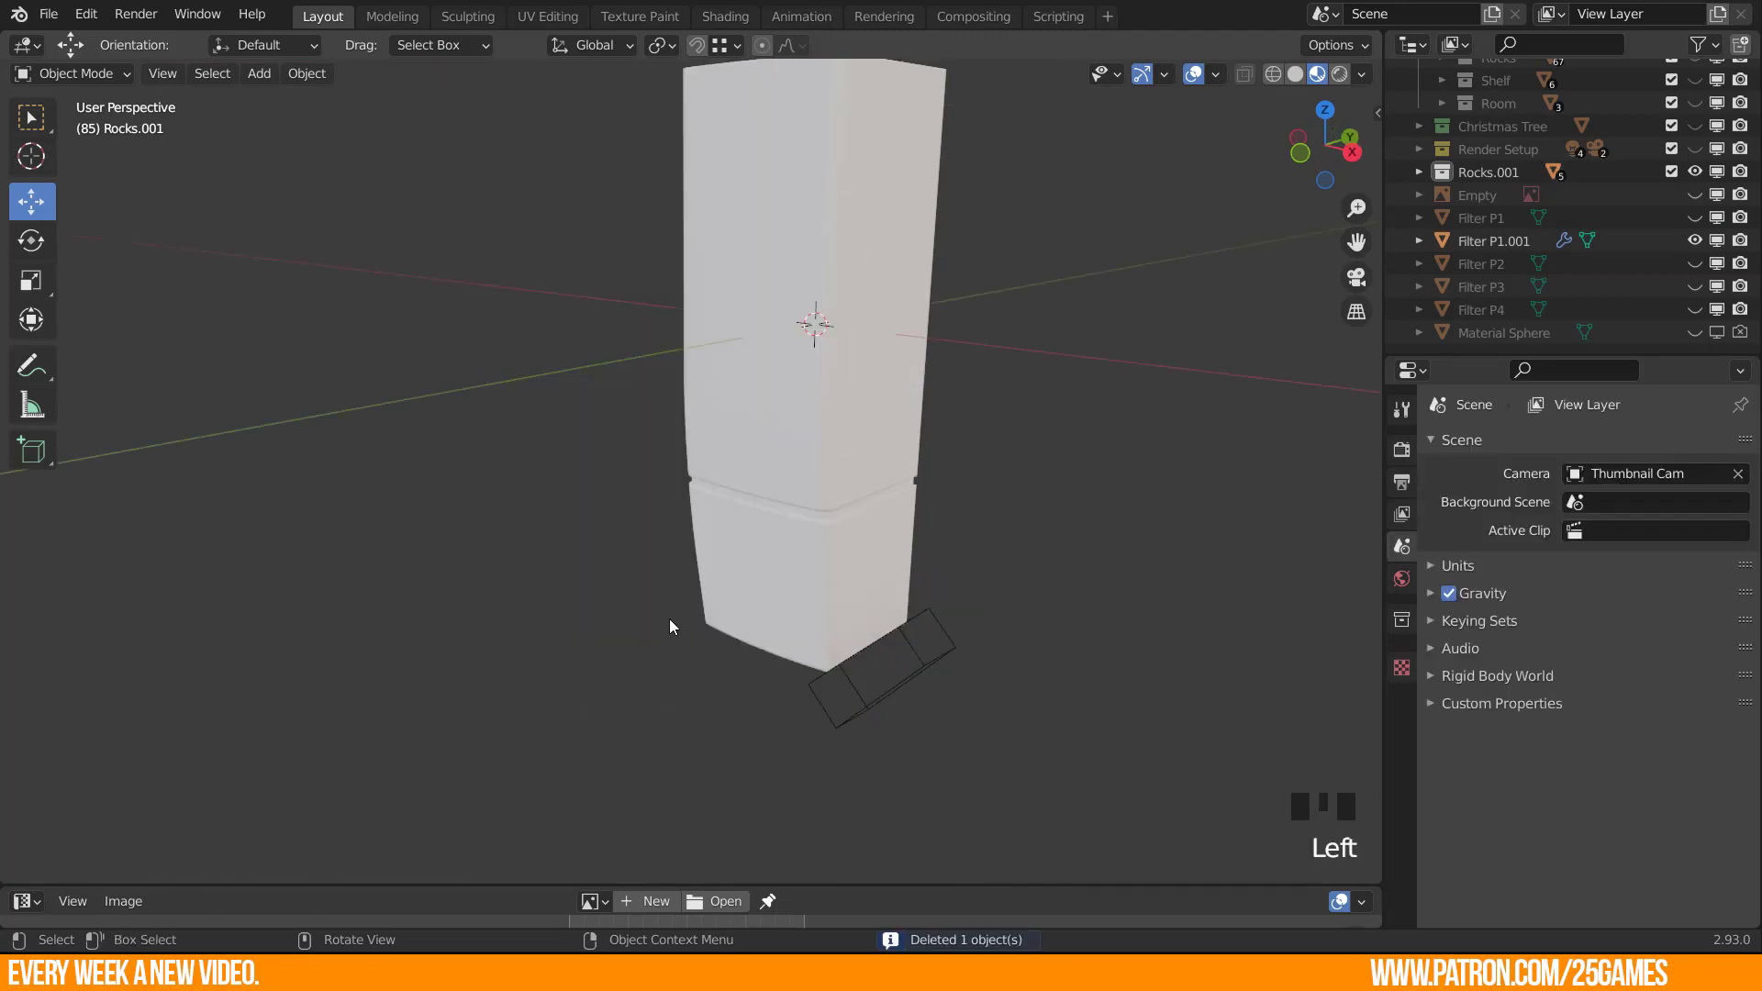
# Add a mesh cube at the origin and scale it down to 0.097, and again by 0.254.
pyautogui.hotkey('shift', 'a')
pyautogui.moveTo(553, 486)
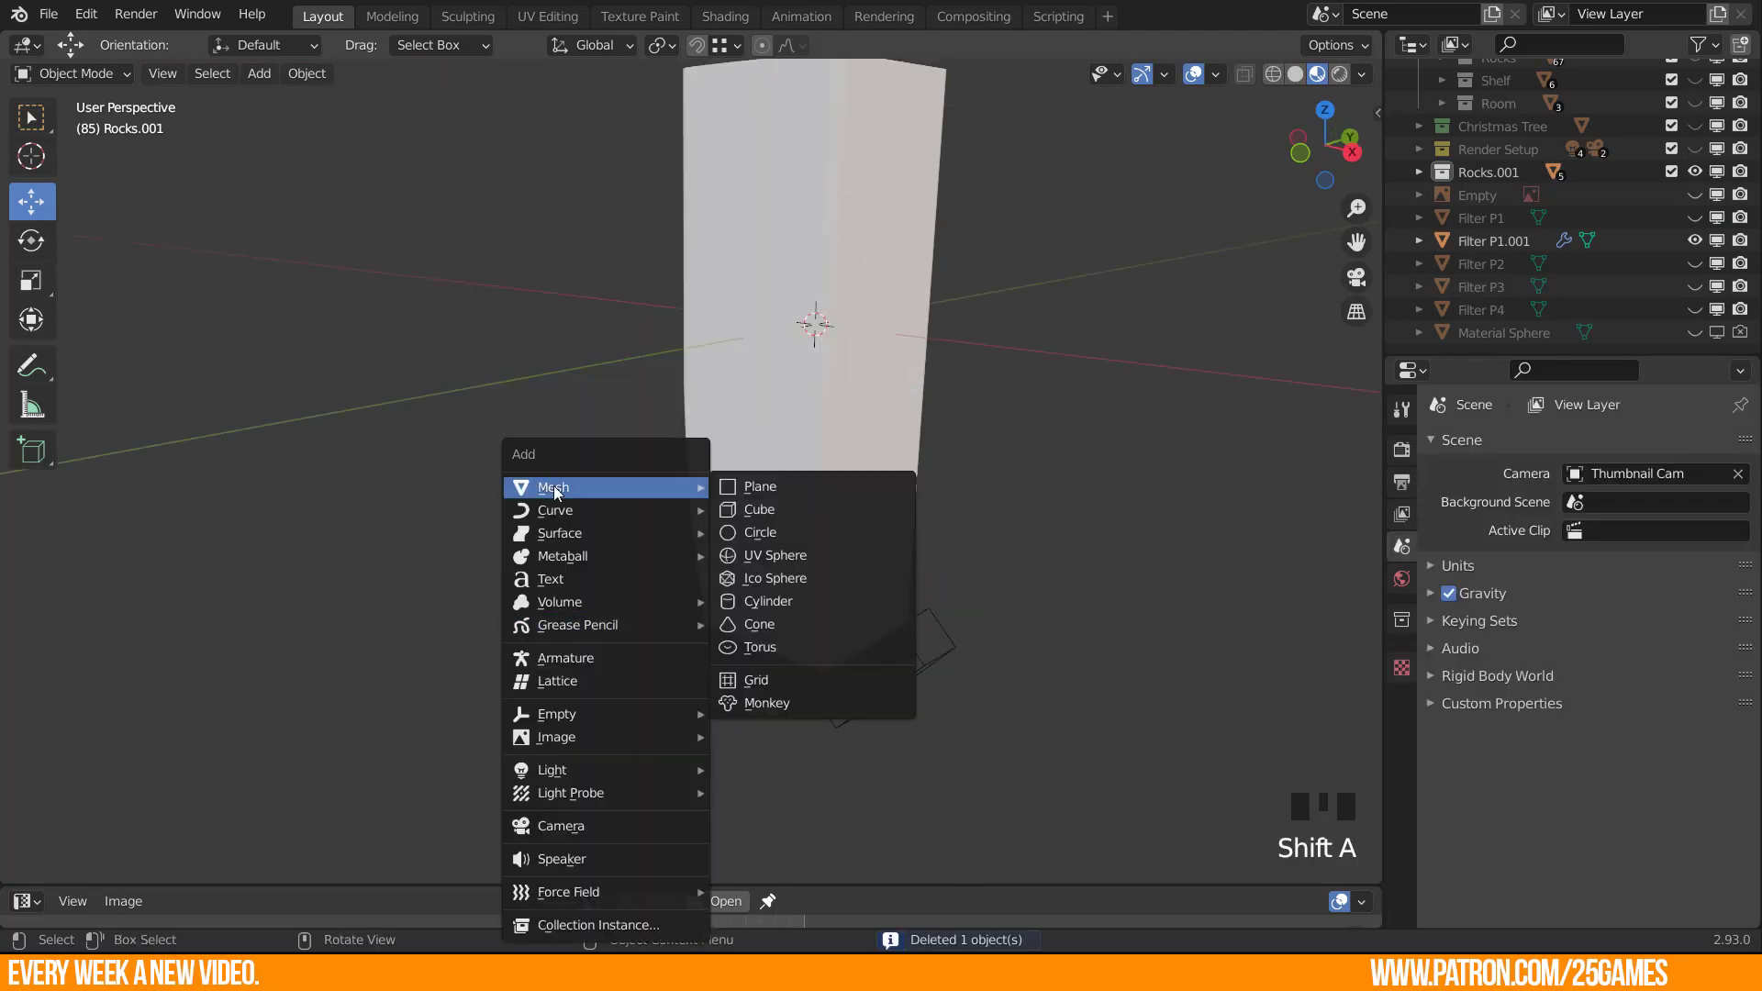
pyautogui.click(809, 505)
pyautogui.scroll(-9, 1009, 624)
pyautogui.press('s')
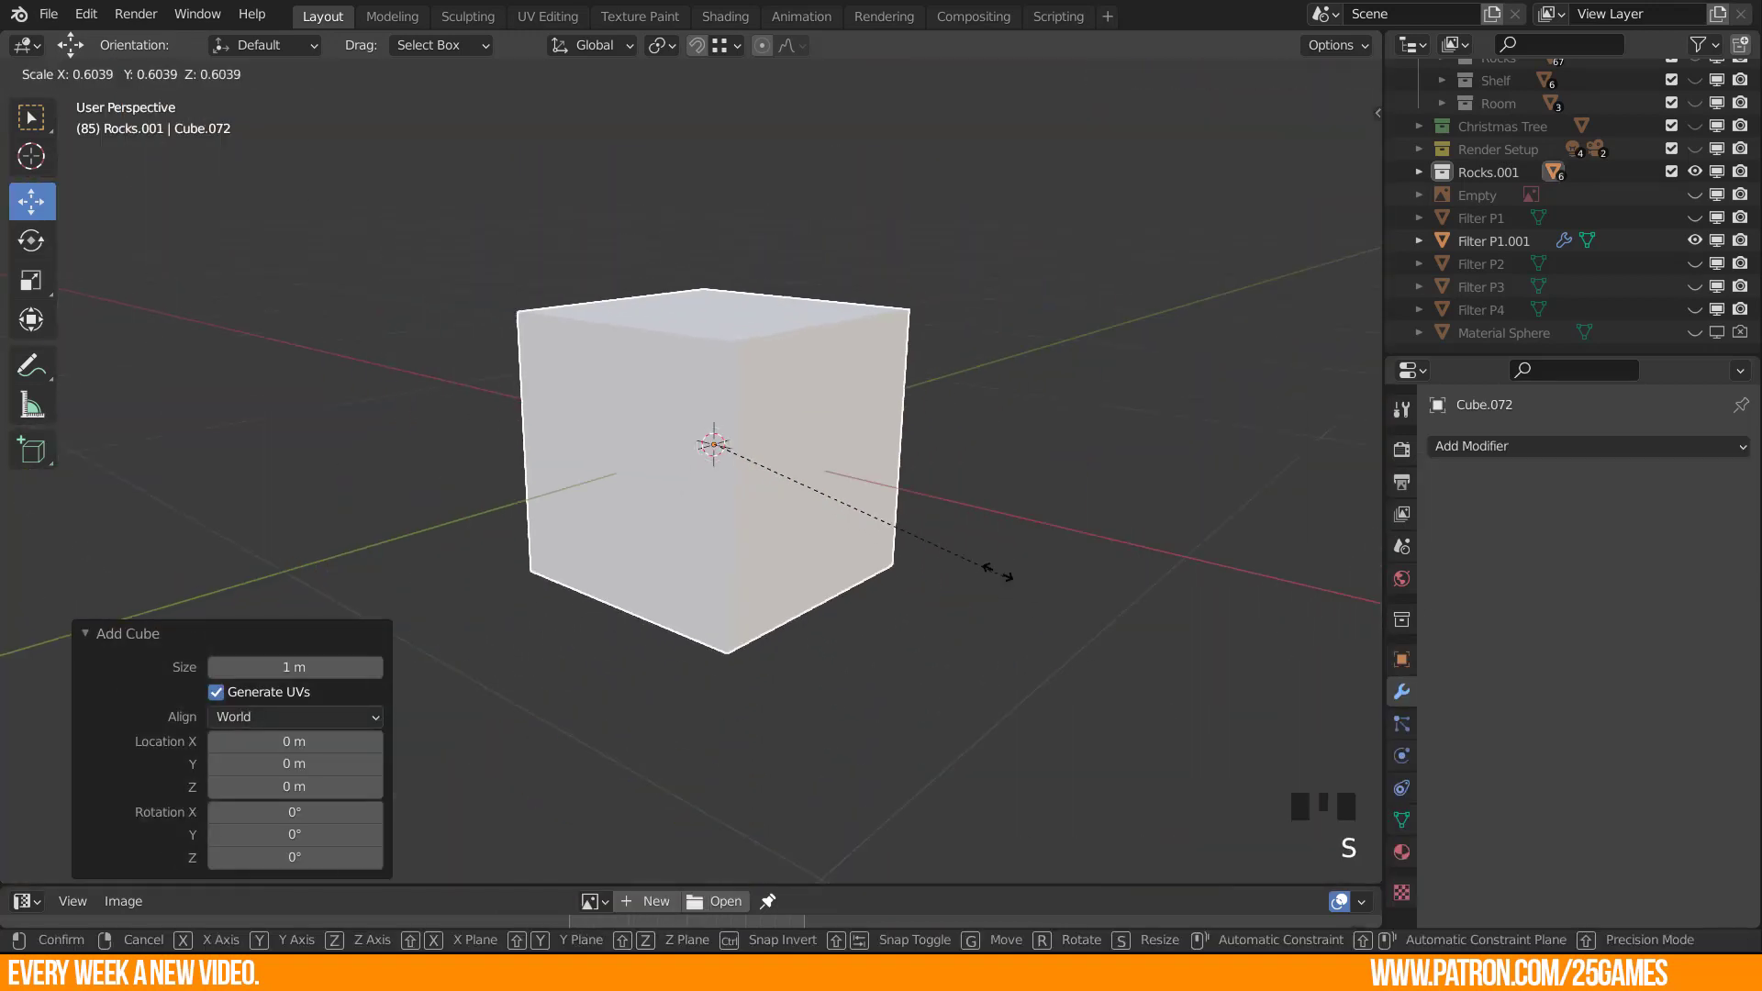
pyautogui.click(769, 505)
pyautogui.scroll(8, 774, 508)
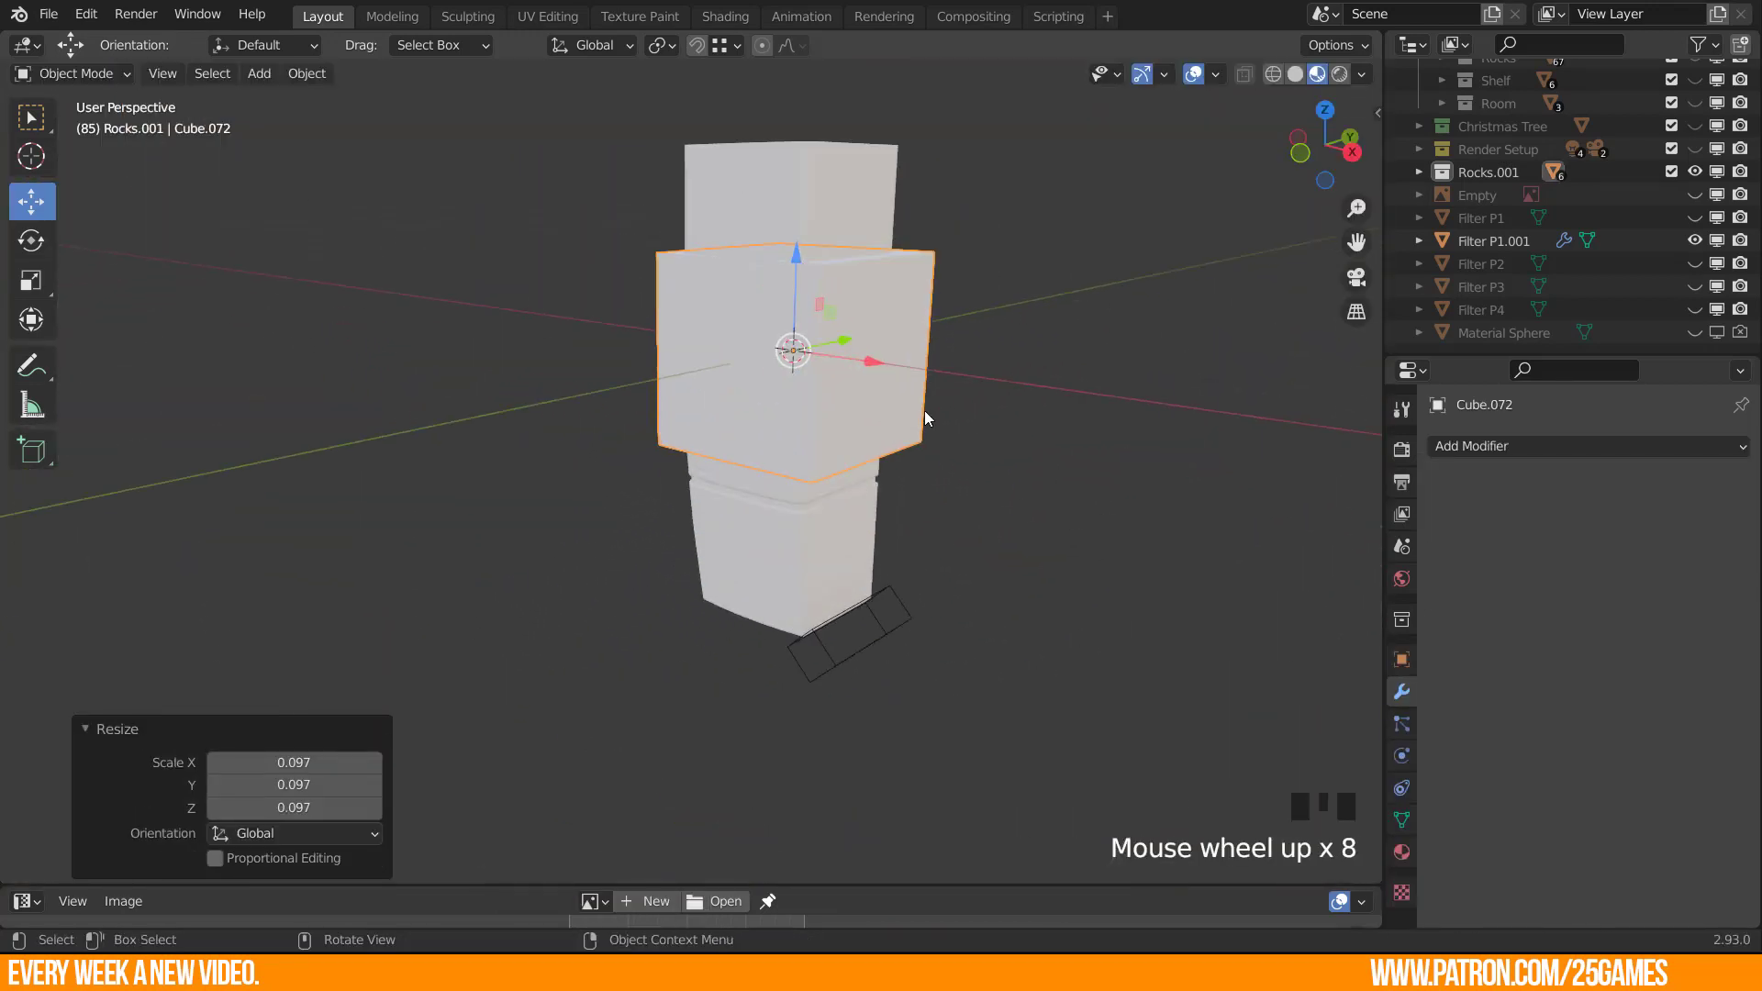
pyautogui.press('s')
pyautogui.click(885, 448)
# Move the cube about 0.013 m in X, -0.038 m in Y and -0.121 m in Z, and set the viewport to Solid shading.
pyautogui.press('g')
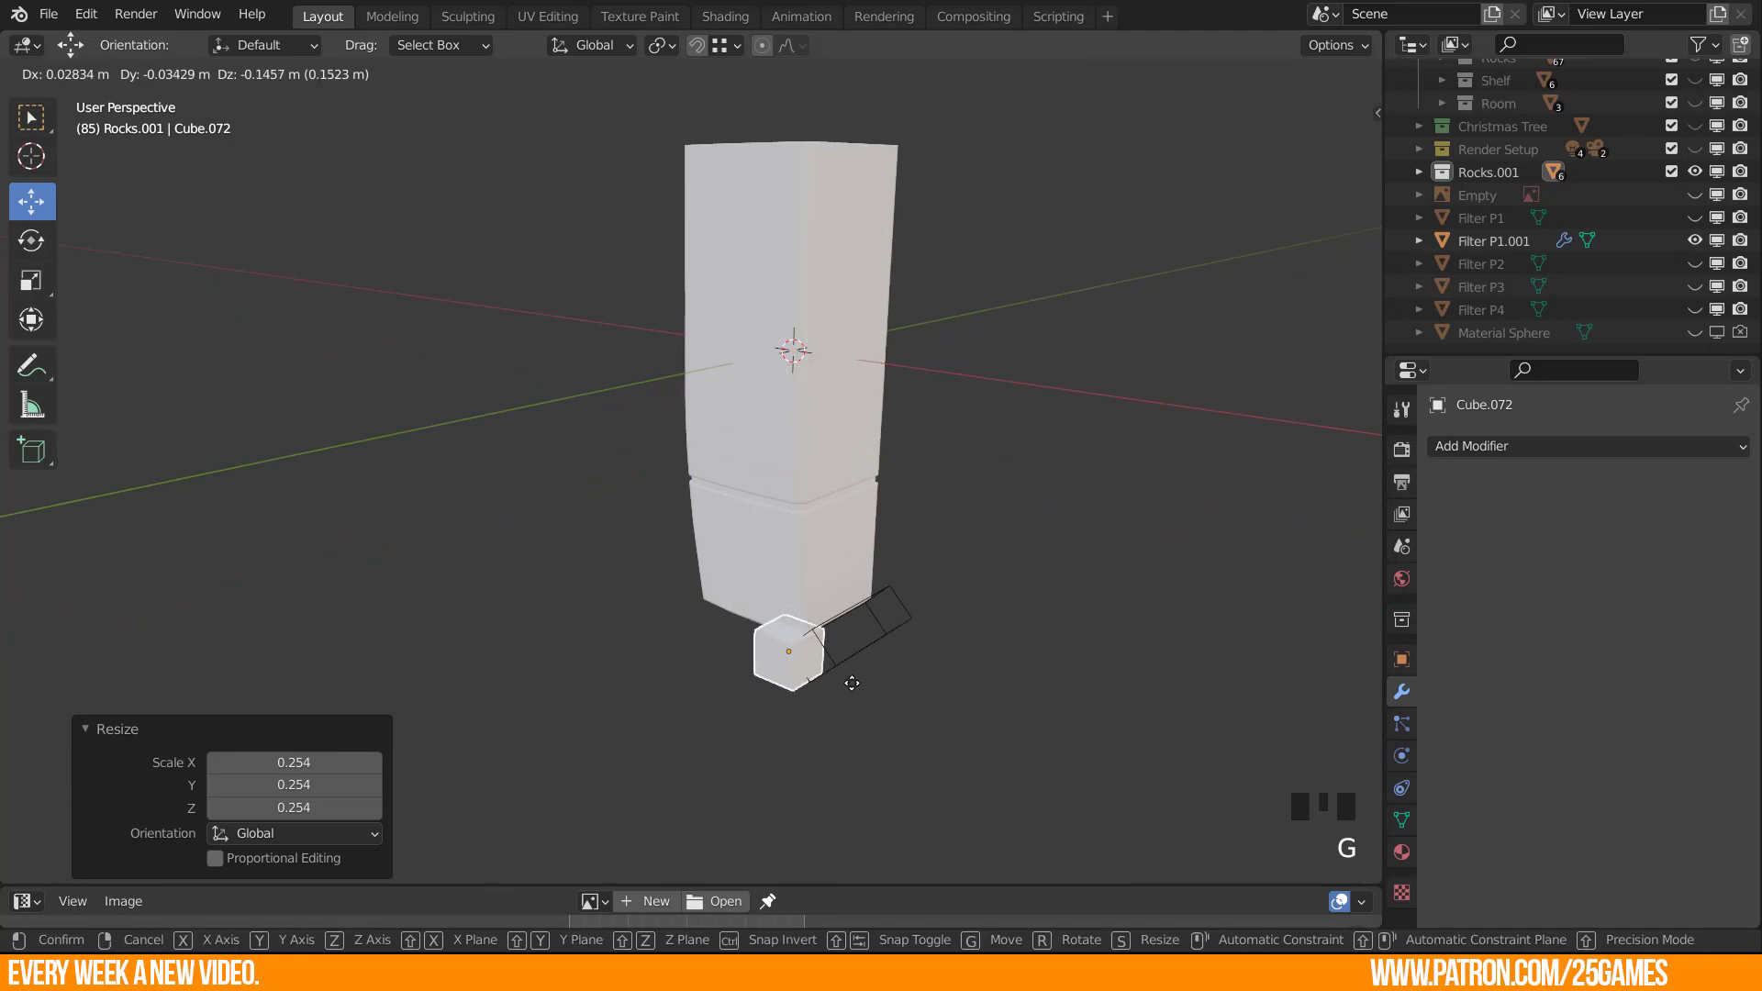
pyautogui.click(840, 659)
pyautogui.press('KP_3')
pyautogui.press('KP_1')
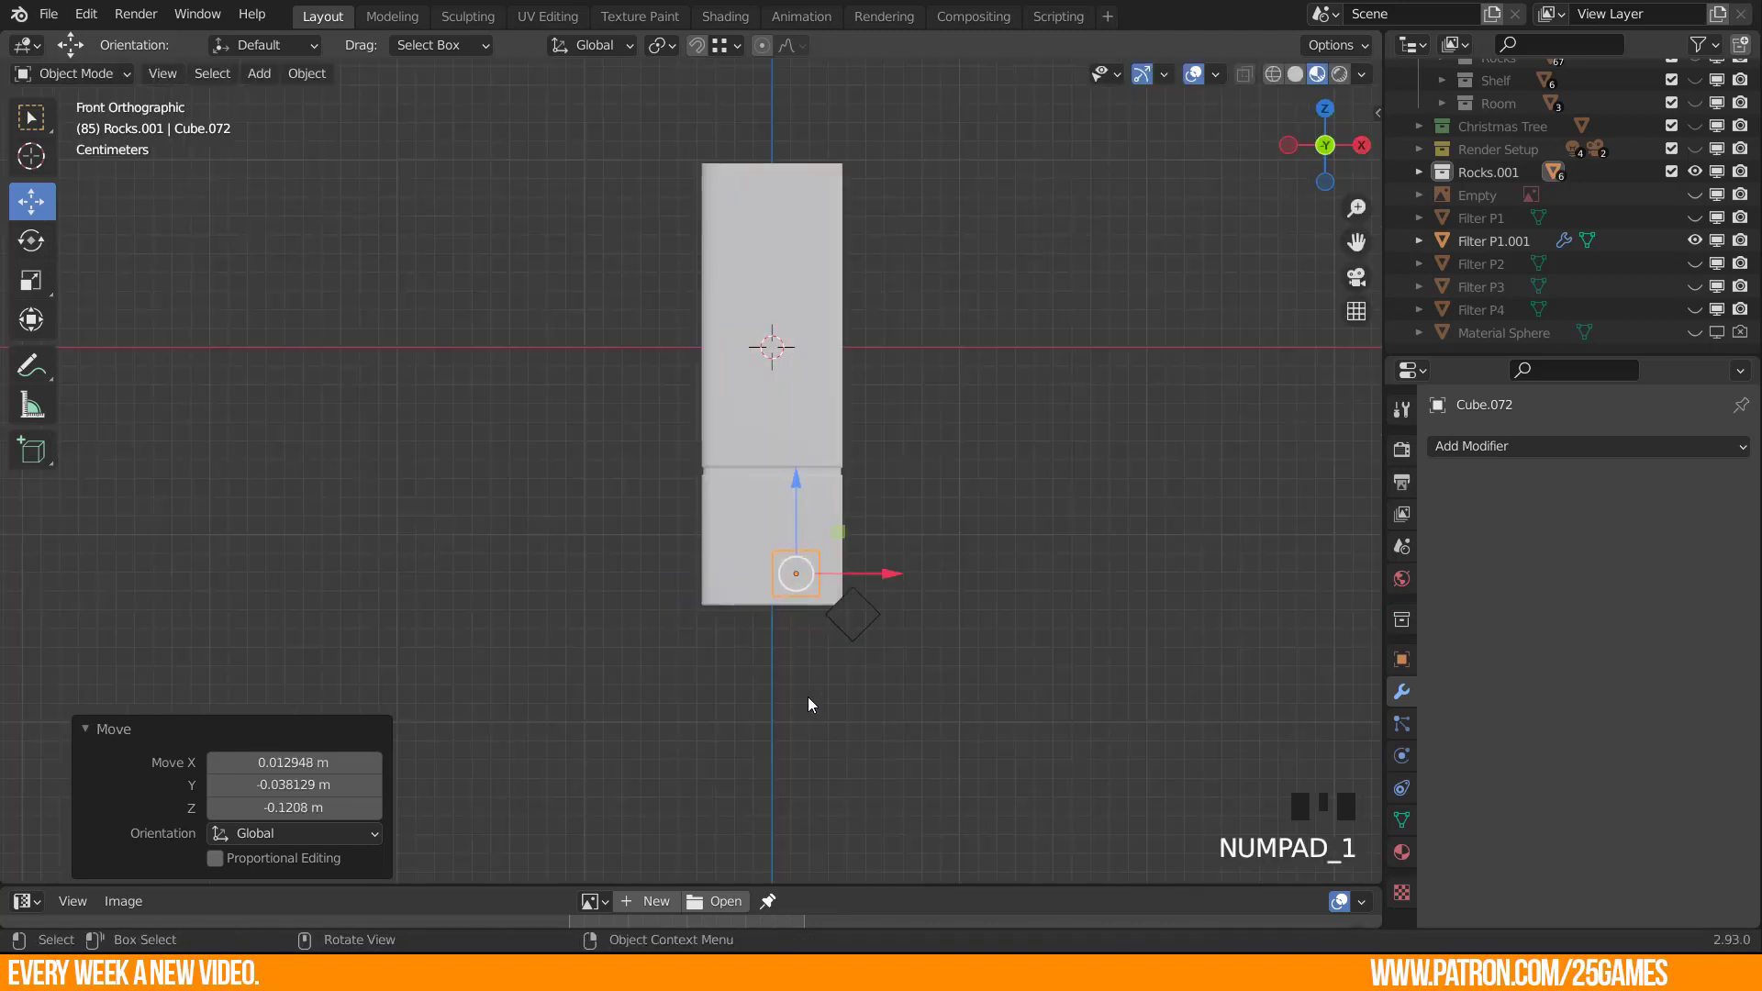
pyautogui.scroll(9, 861, 712)
pyautogui.keyDown('shift'); pyautogui.moveTo(1164, 822); pyautogui.dragTo(711, 372, button='middle'); pyautogui.keyUp('shift')
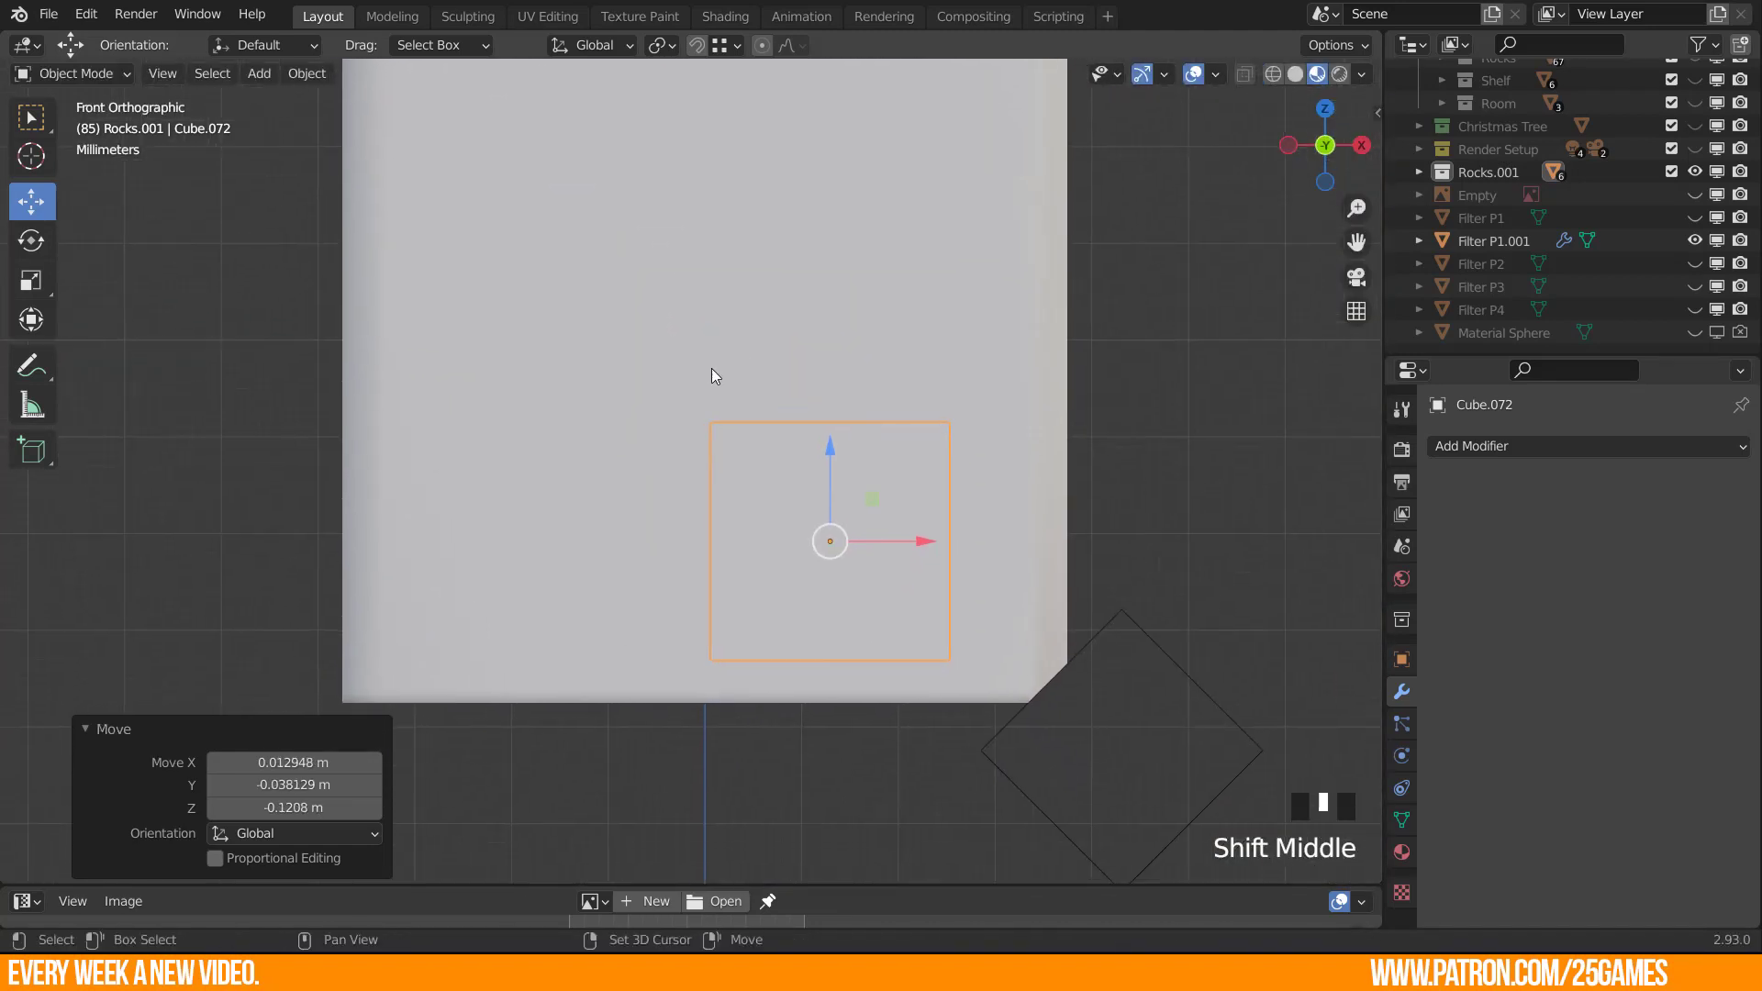
pyautogui.moveTo(927, 587); pyautogui.dragTo(871, 642, button='middle')
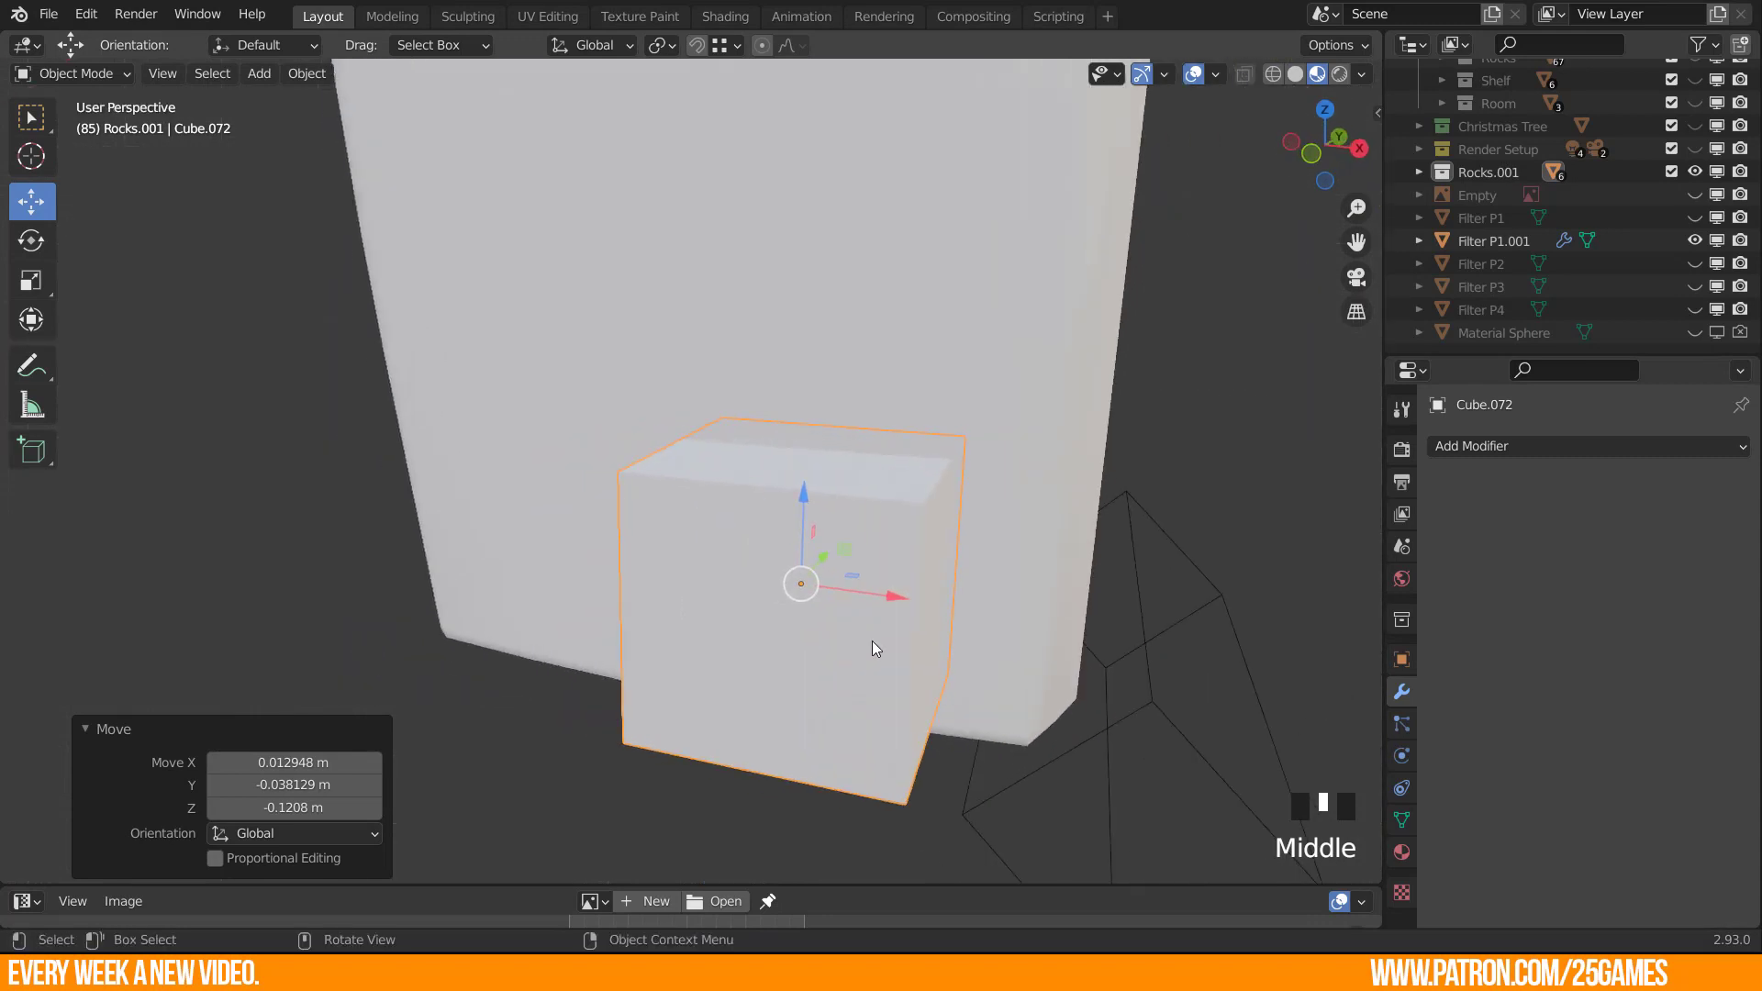
pyautogui.click(1294, 73)
pyautogui.moveTo(1086, 611)
pyautogui.mouseDown(button='middle')
pyautogui.moveTo(892, 668)
pyautogui.moveTo(908, 677)
pyautogui.mouseUp(button='middle')
pyautogui.scroll(2, 909, 678)
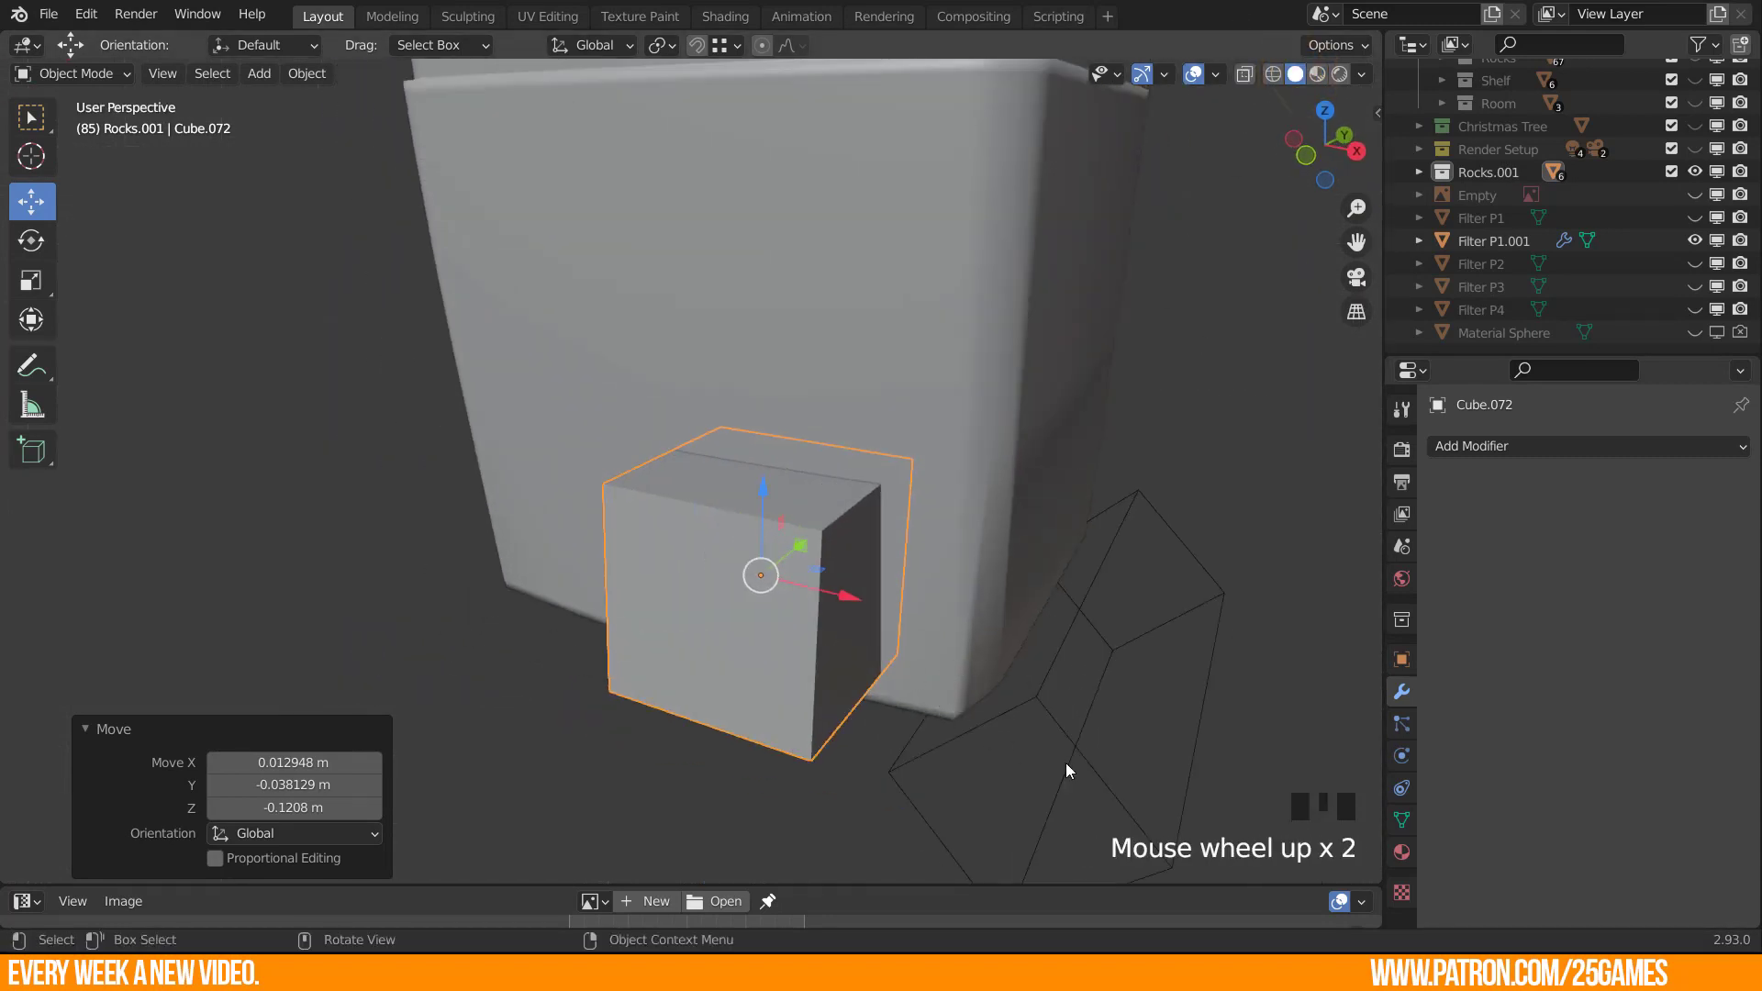
# In front view, scale the cube by 0.126 along X and move it about 0.018 m in X and -0.009 m in Z.
pyautogui.press('KP_1')
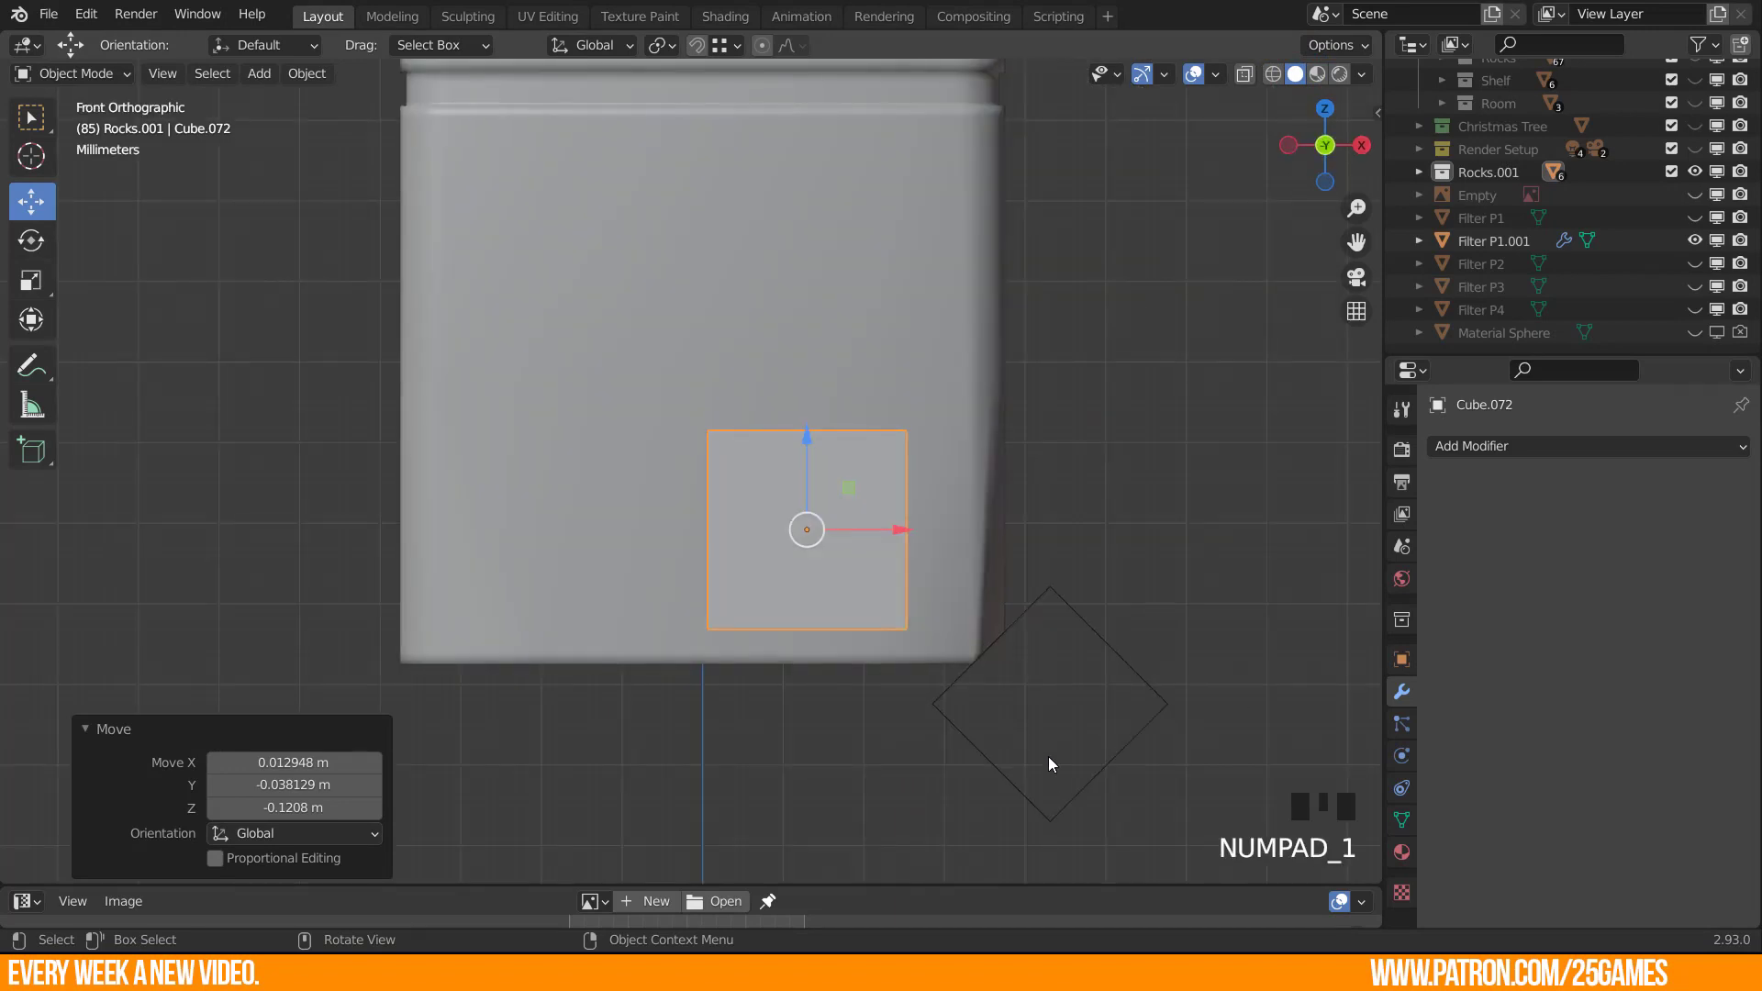
pyautogui.press('s')
pyautogui.press('x')
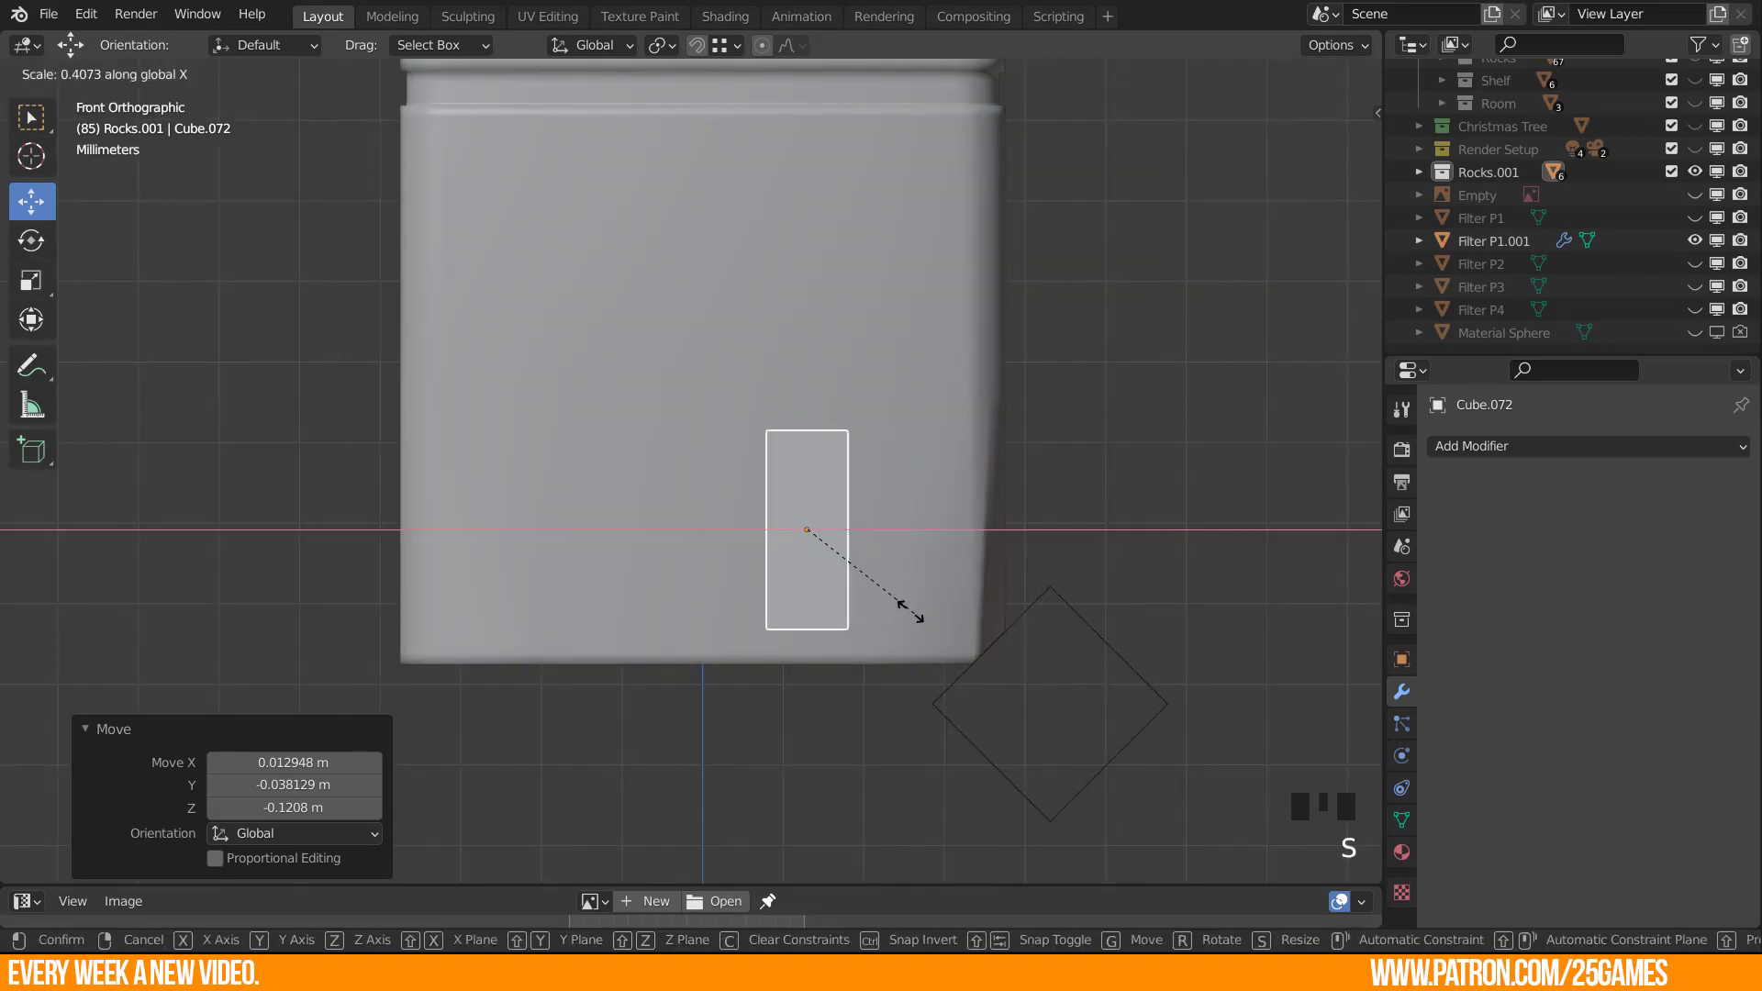
pyautogui.click(831, 562)
pyautogui.press('g')
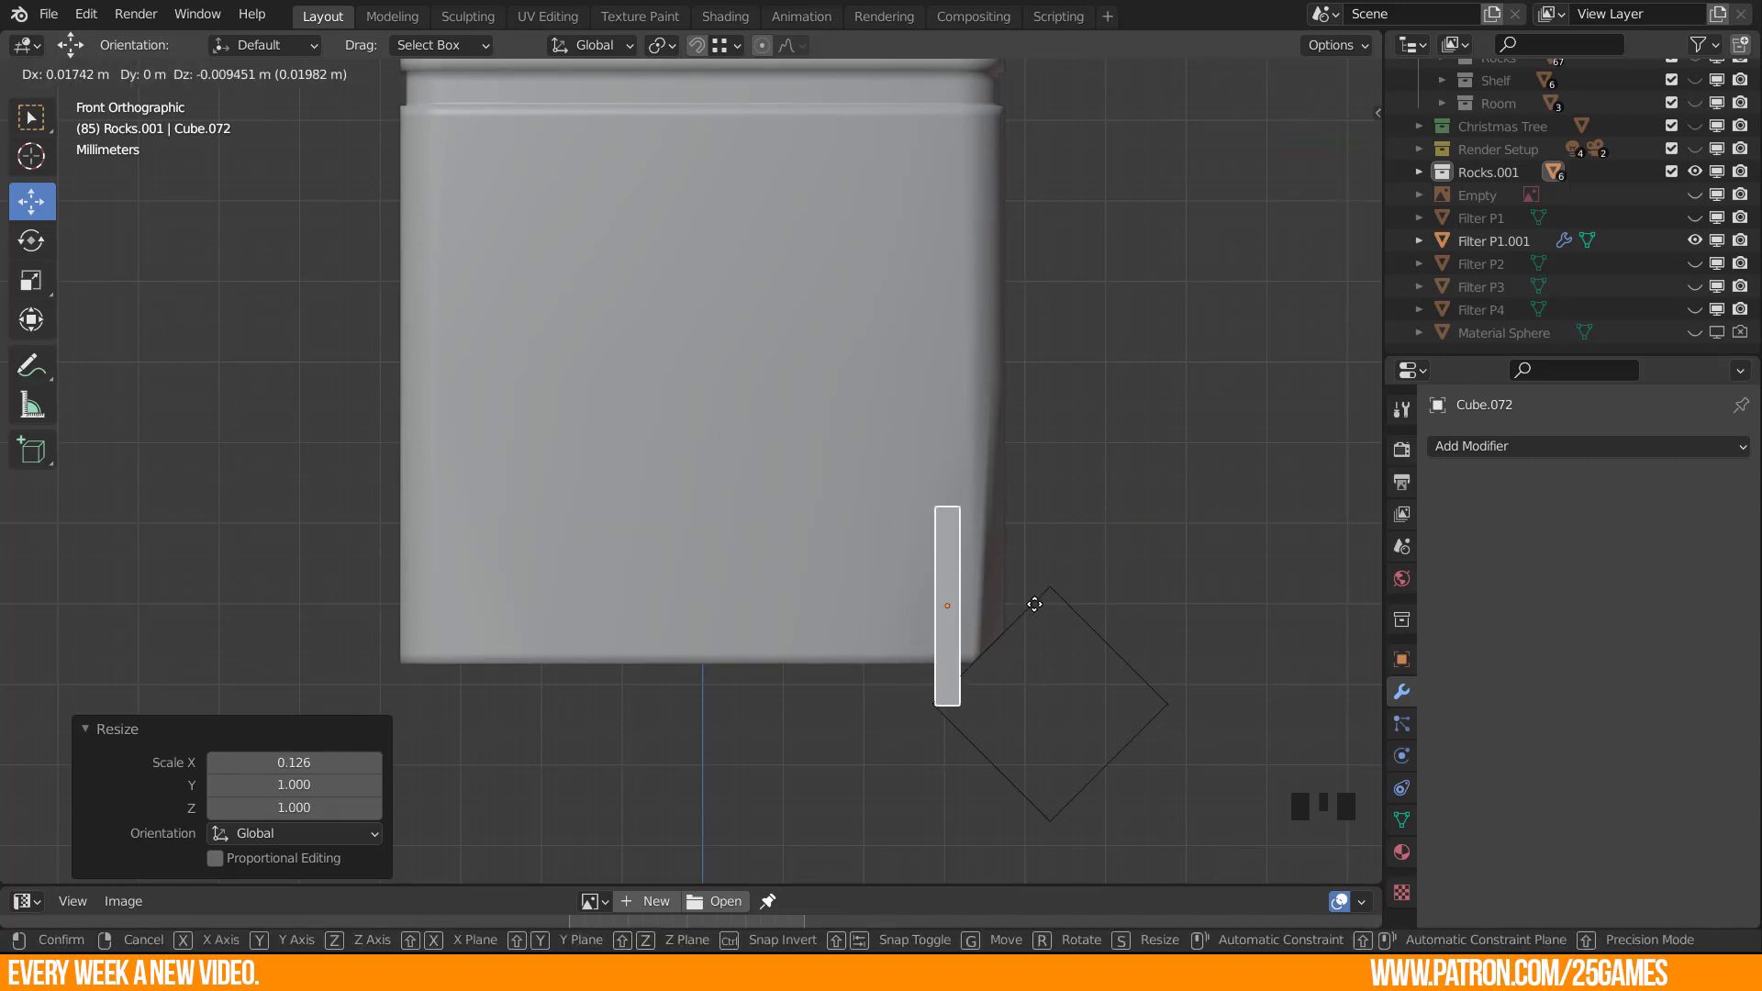
pyautogui.click(1037, 604)
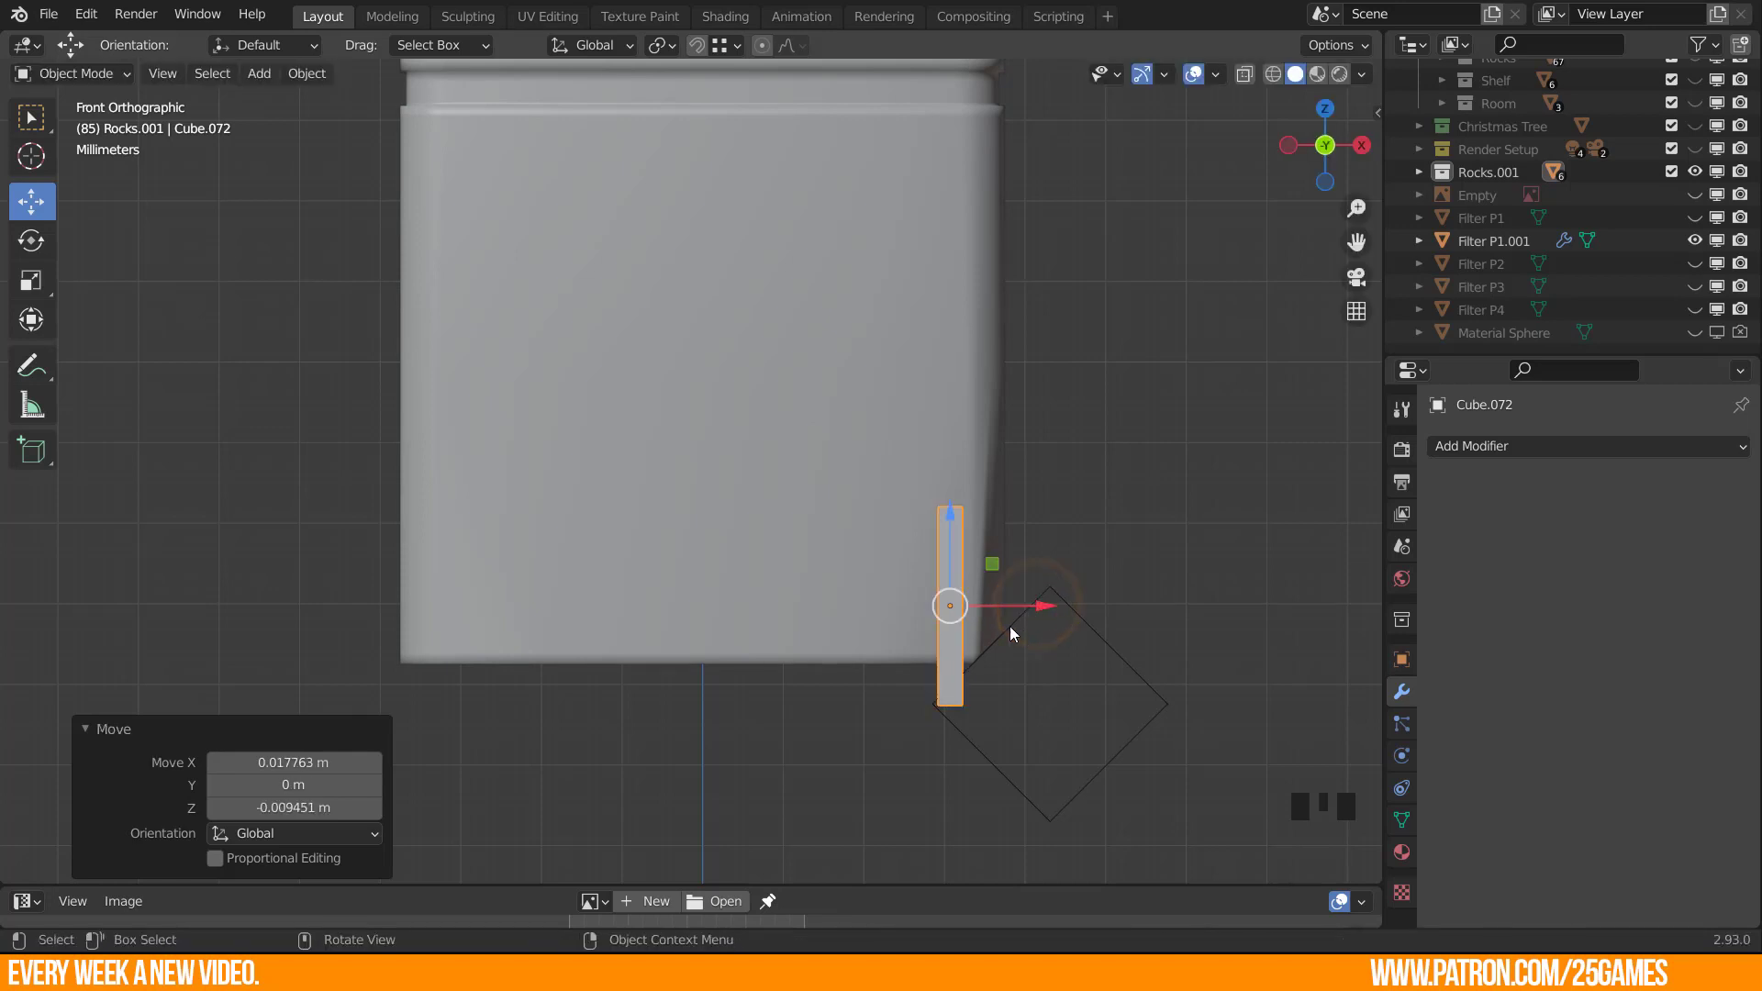
# Raise the thin bar's top face along Z until the bar reaches nearly up to the groove.
pyautogui.moveTo(983, 609); pyautogui.dragTo(954, 641, button='middle')
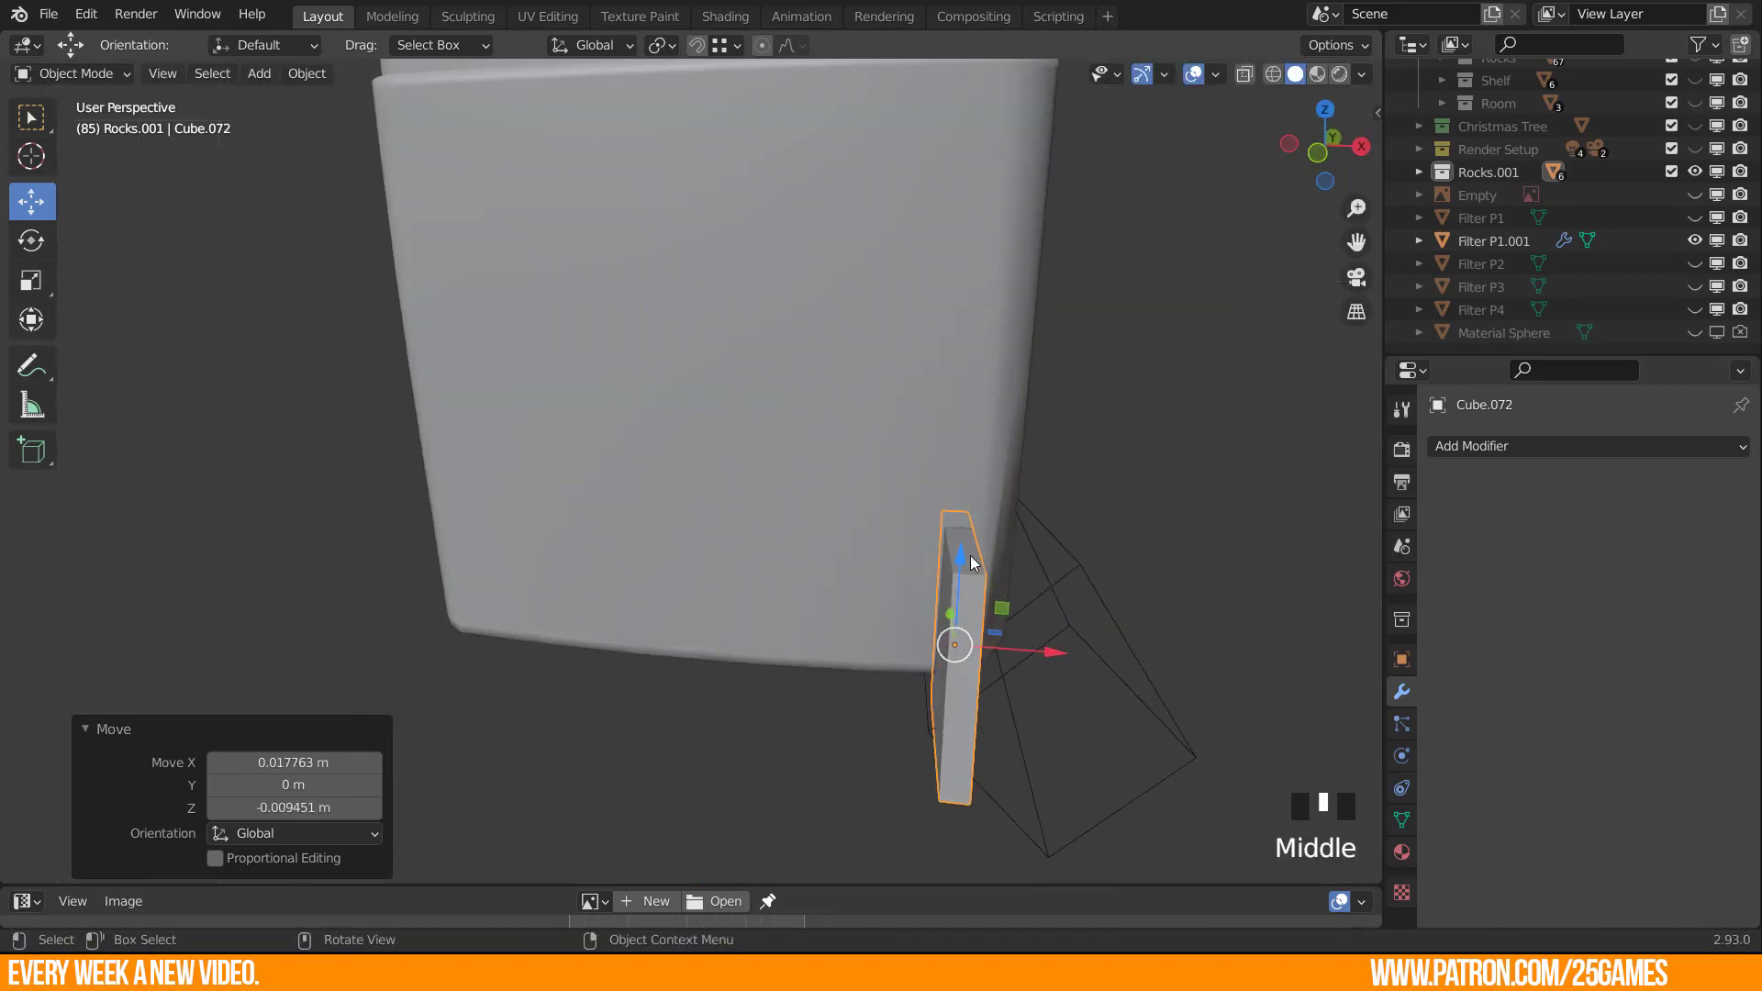
pyautogui.press('Tab')
pyautogui.press('3')
pyautogui.click(959, 545)
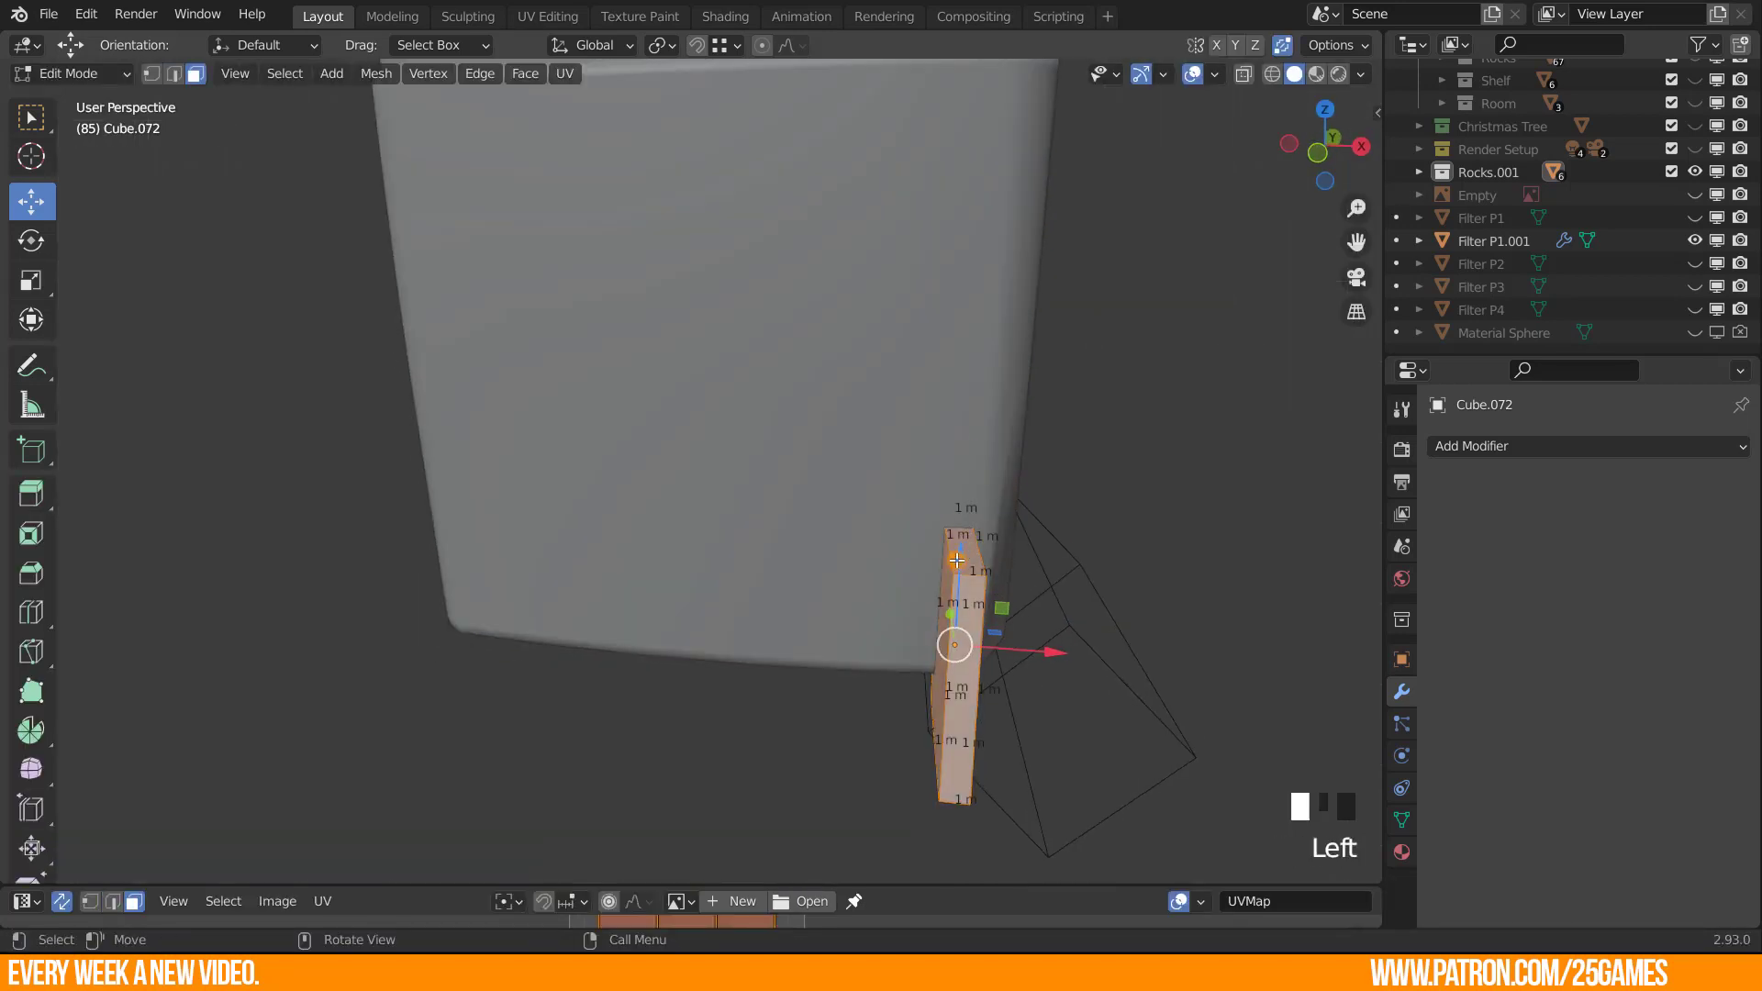
pyautogui.press('KP_1')
pyautogui.scroll(-2, 946, 391)
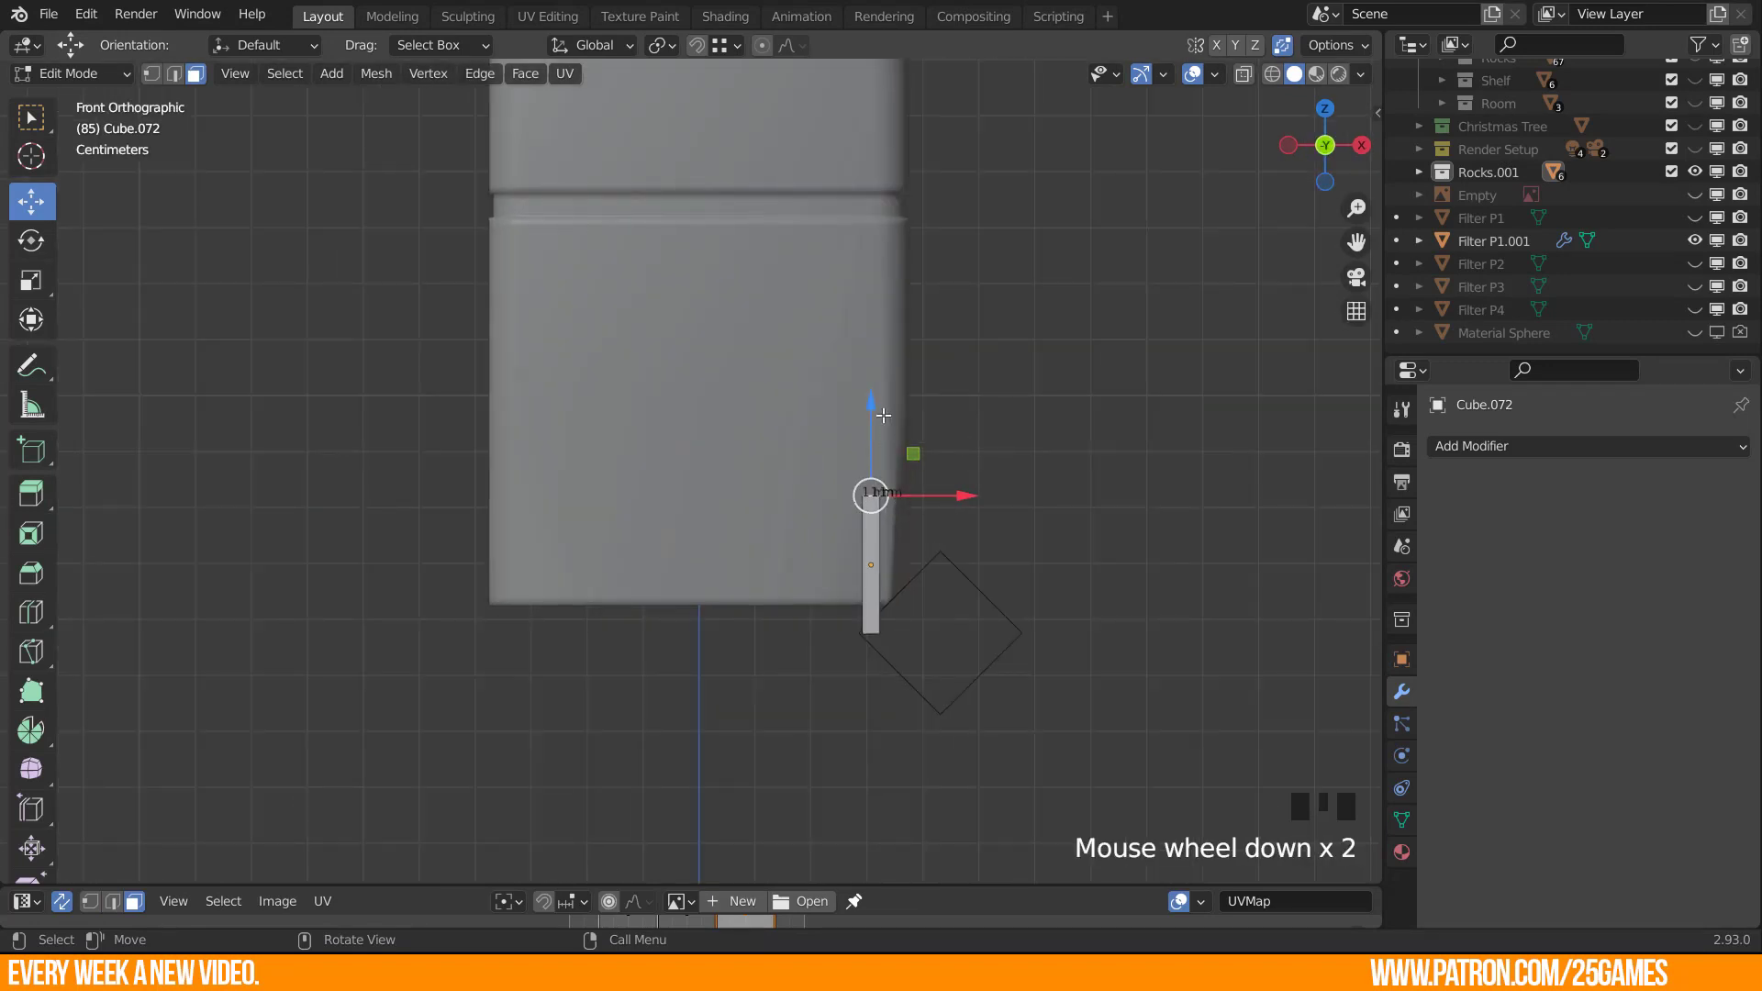
pyautogui.moveTo(871, 404); pyautogui.dragTo(871, 196)
pyautogui.moveTo(983, 472); pyautogui.dragTo(917, 632, button='middle')
pyautogui.press('Tab')
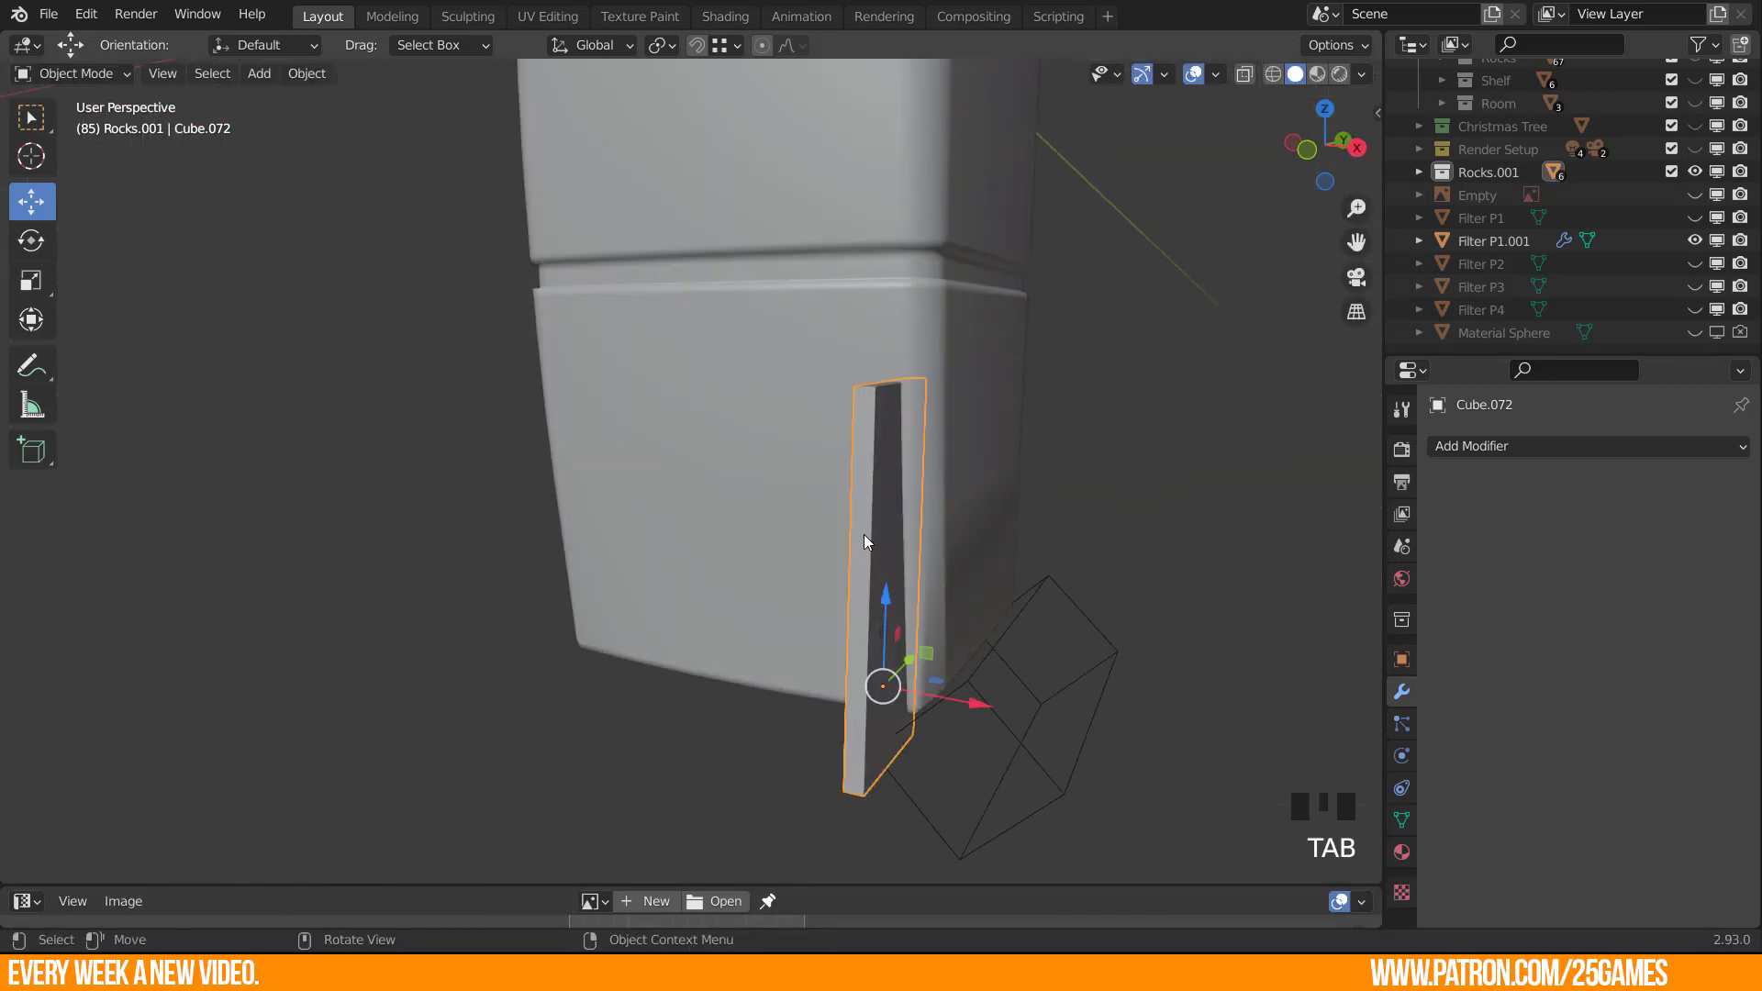
# Add a Subdivision Surface modifier to the bar and enter Edit Mode.
pyautogui.click(1468, 446)
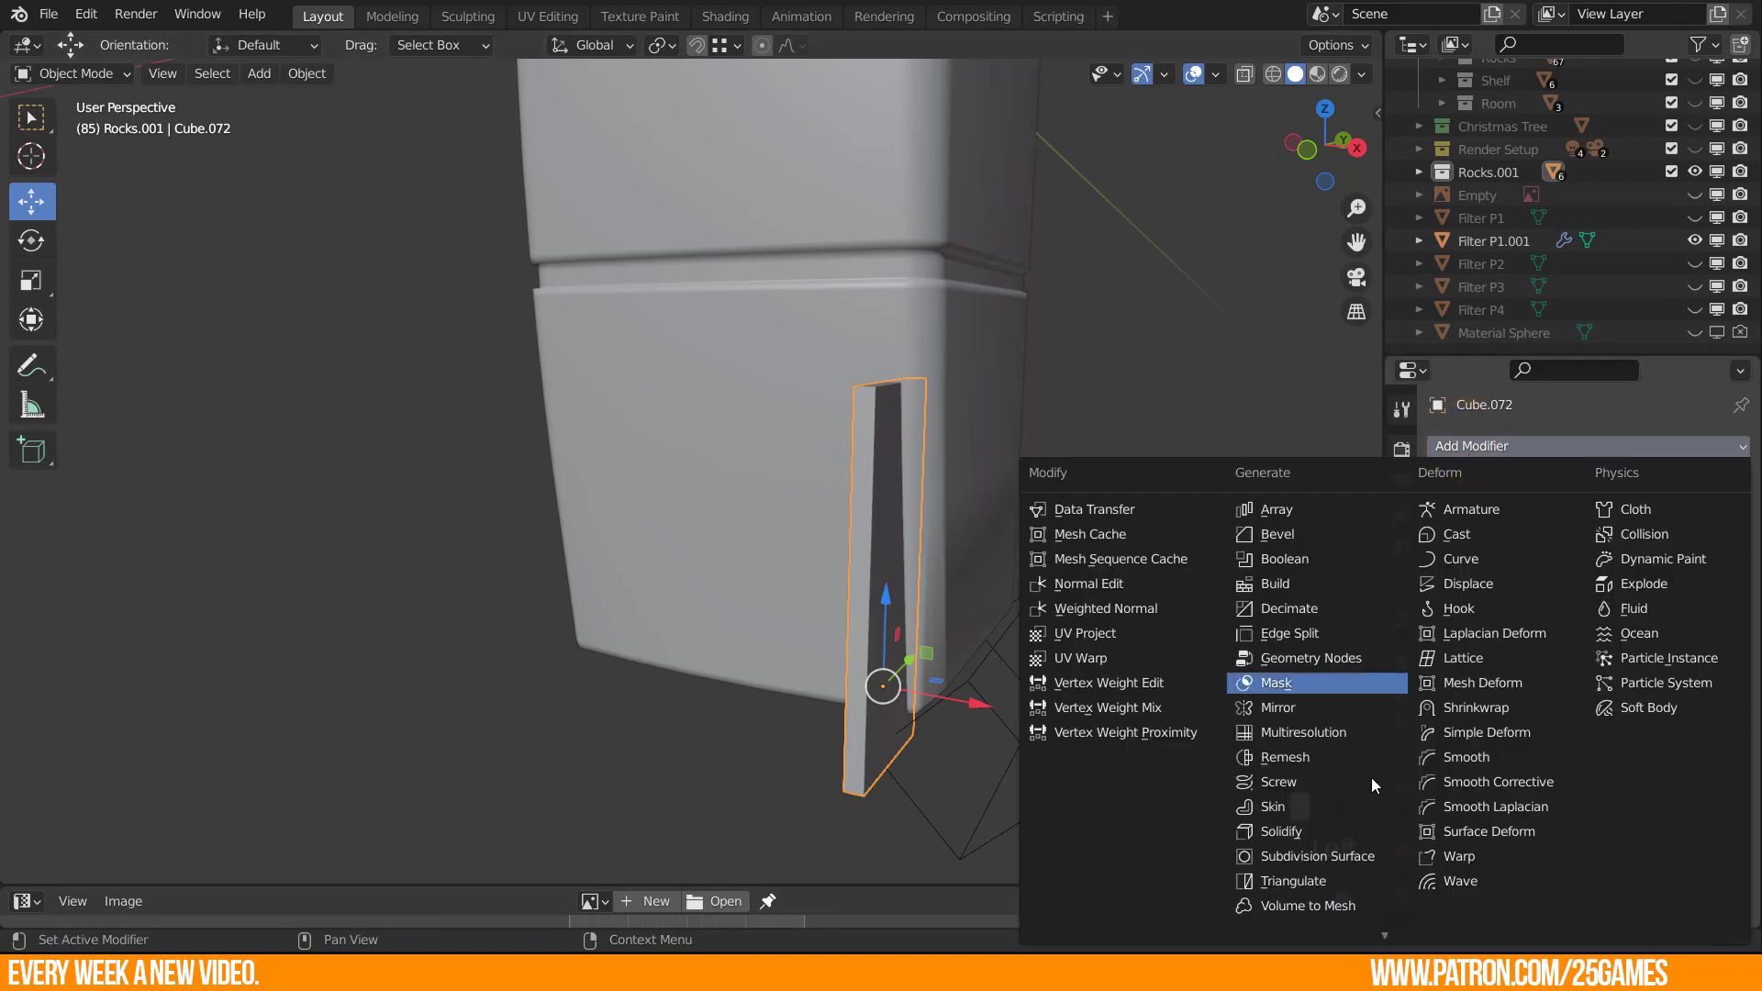
pyautogui.click(1303, 858)
pyautogui.press('Tab')
pyautogui.scroll(1, 863, 488)
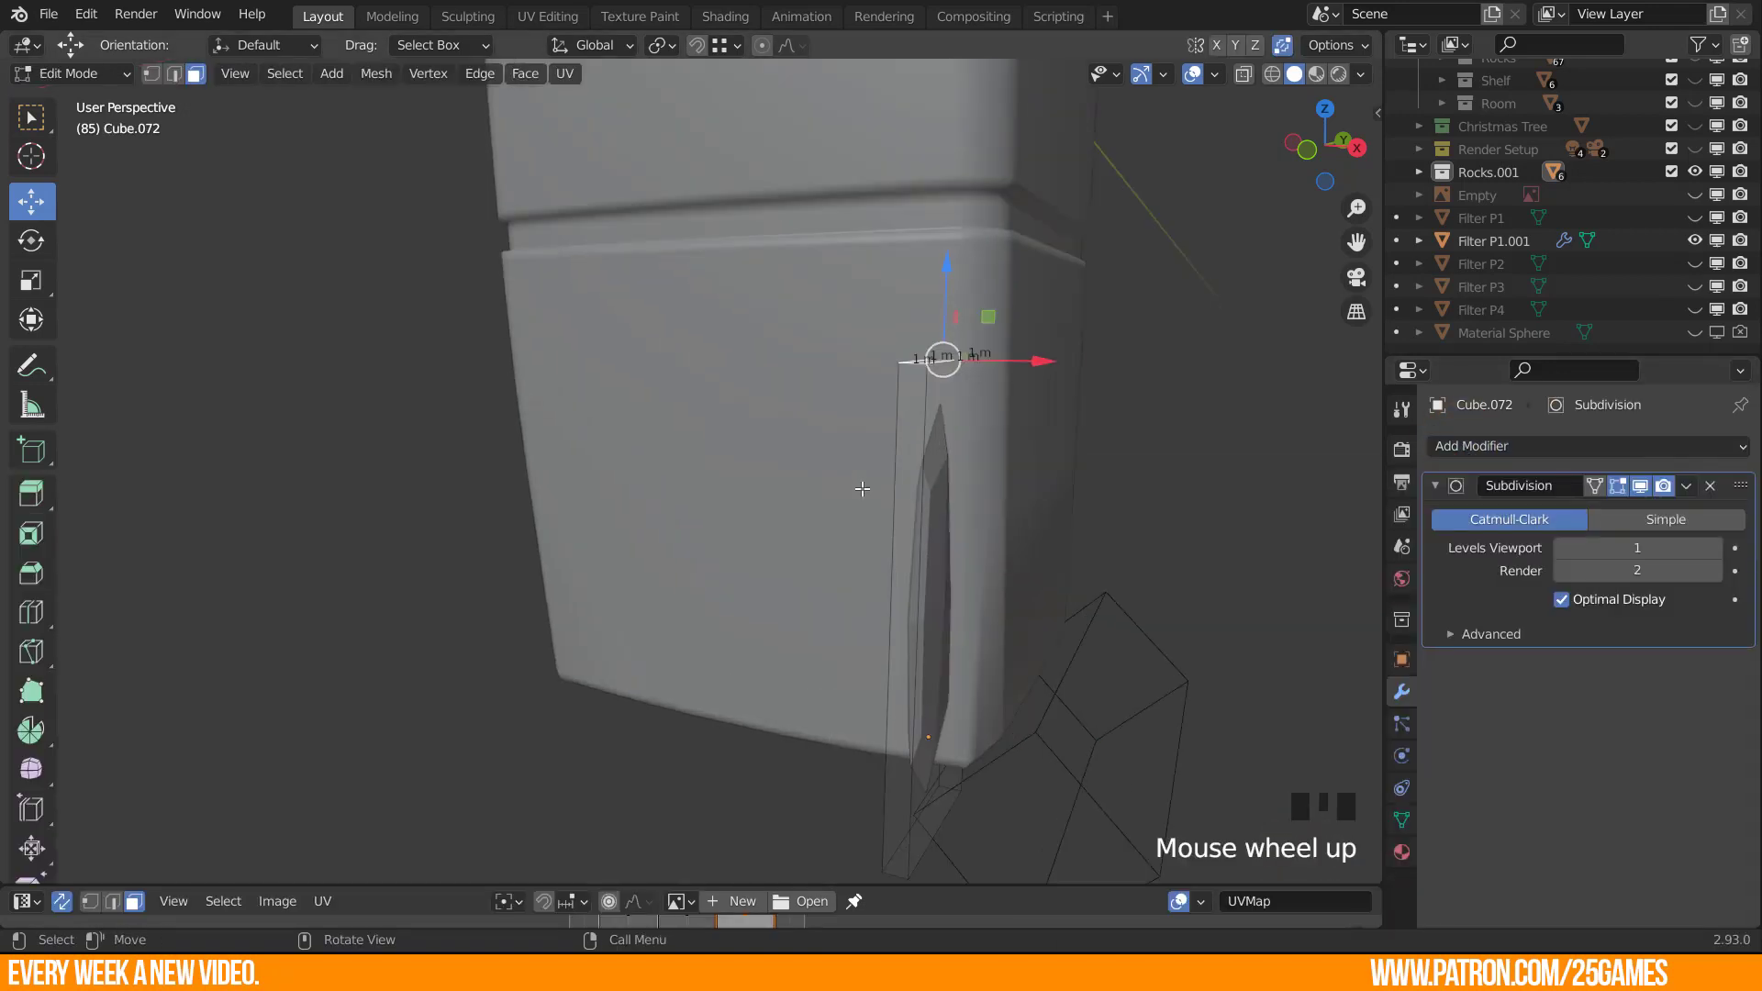
# Add horizontal support loops near the bar's upper and lower ends, with slide factors of -0.925 and 0.899.
pyautogui.hotkey('ctrl', 'r')
pyautogui.click(893, 544)
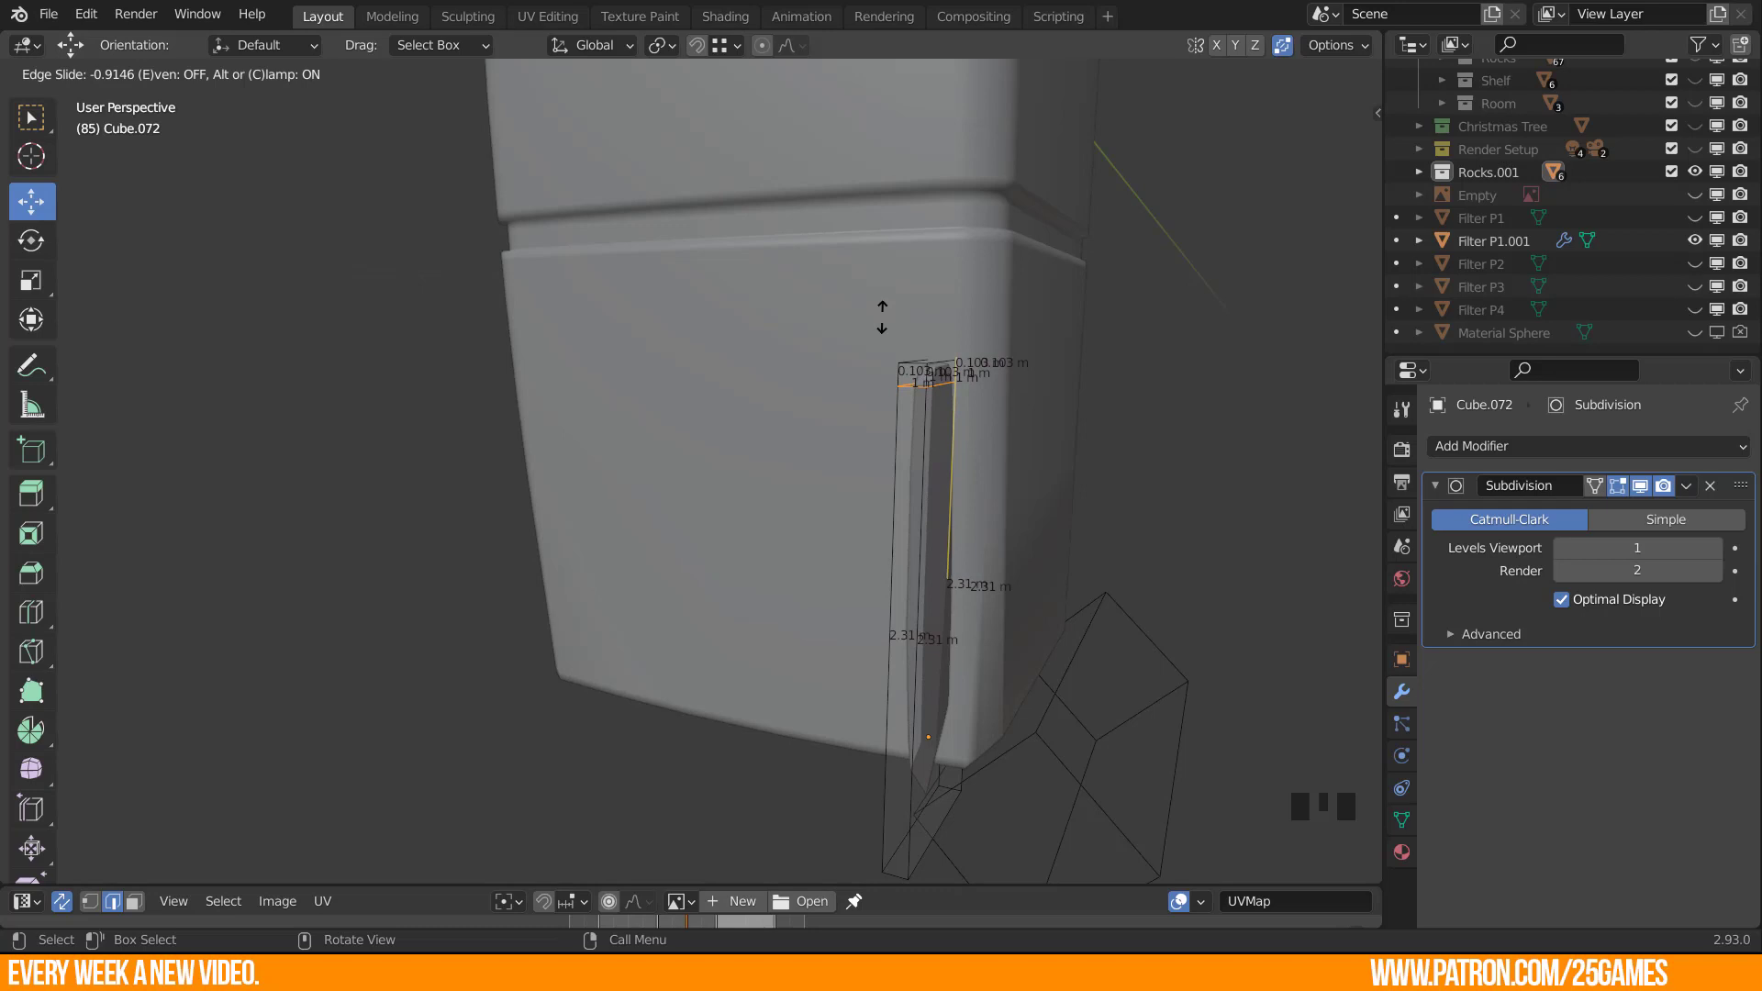
pyautogui.click(881, 314)
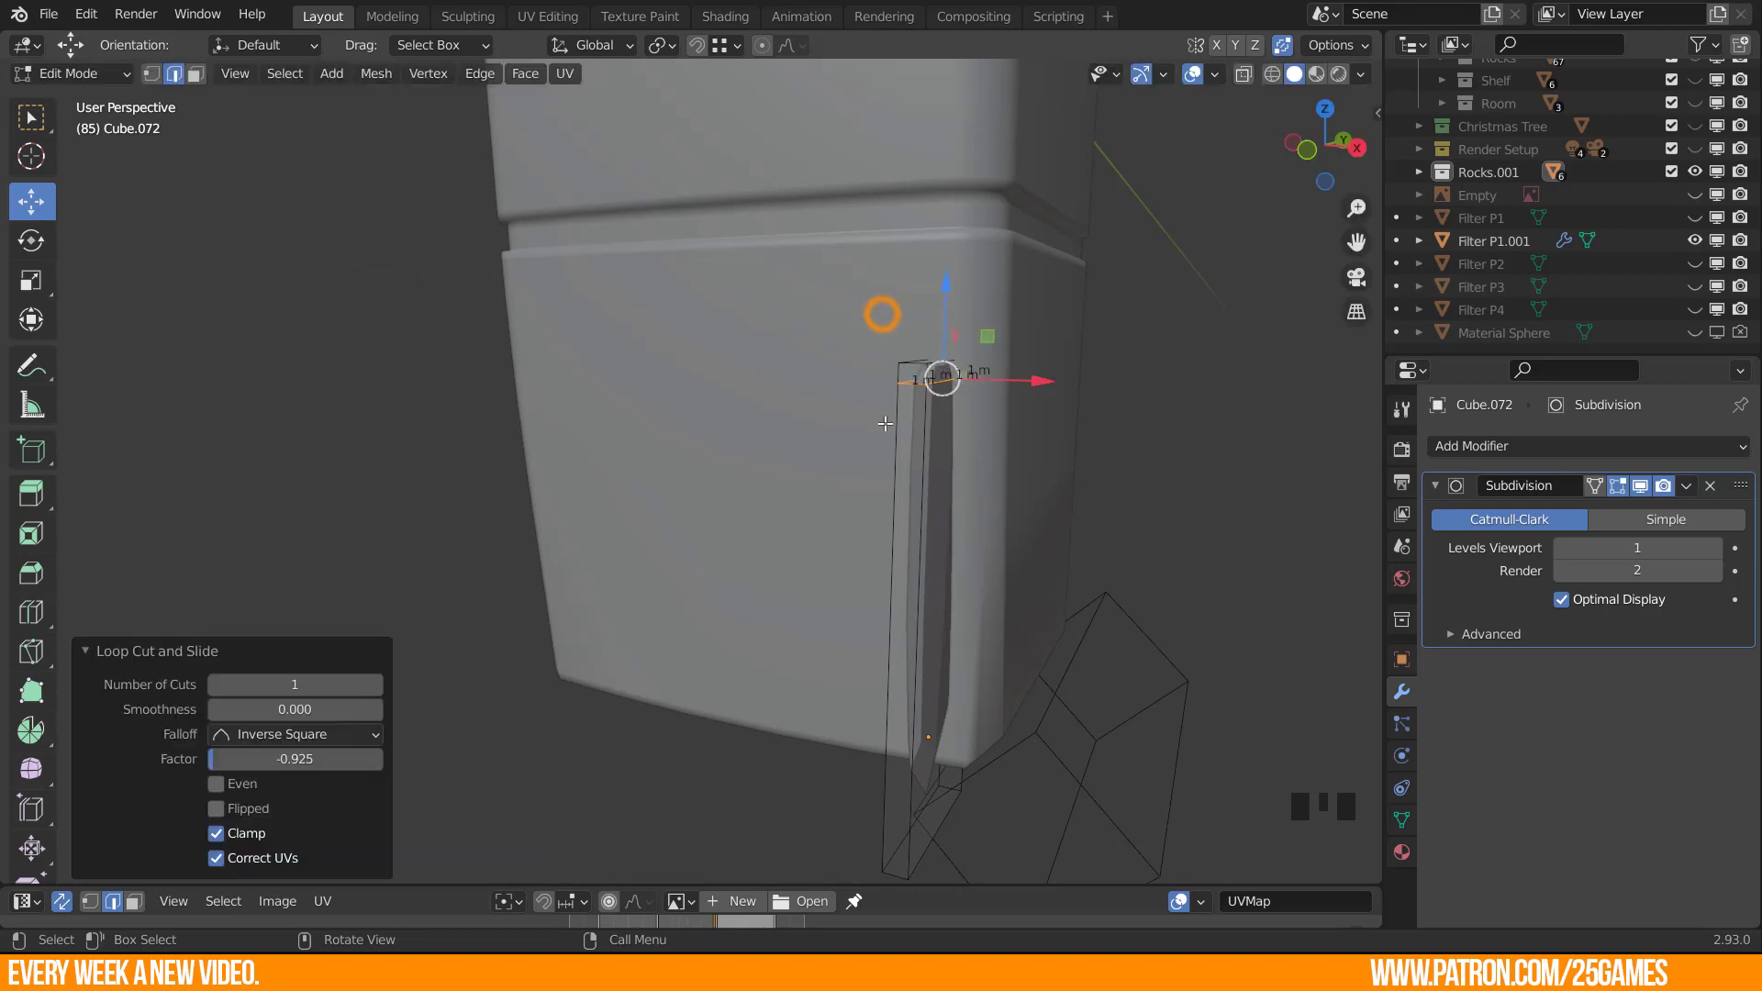
pyautogui.hotkey('ctrl', 'r')
pyautogui.click(911, 706)
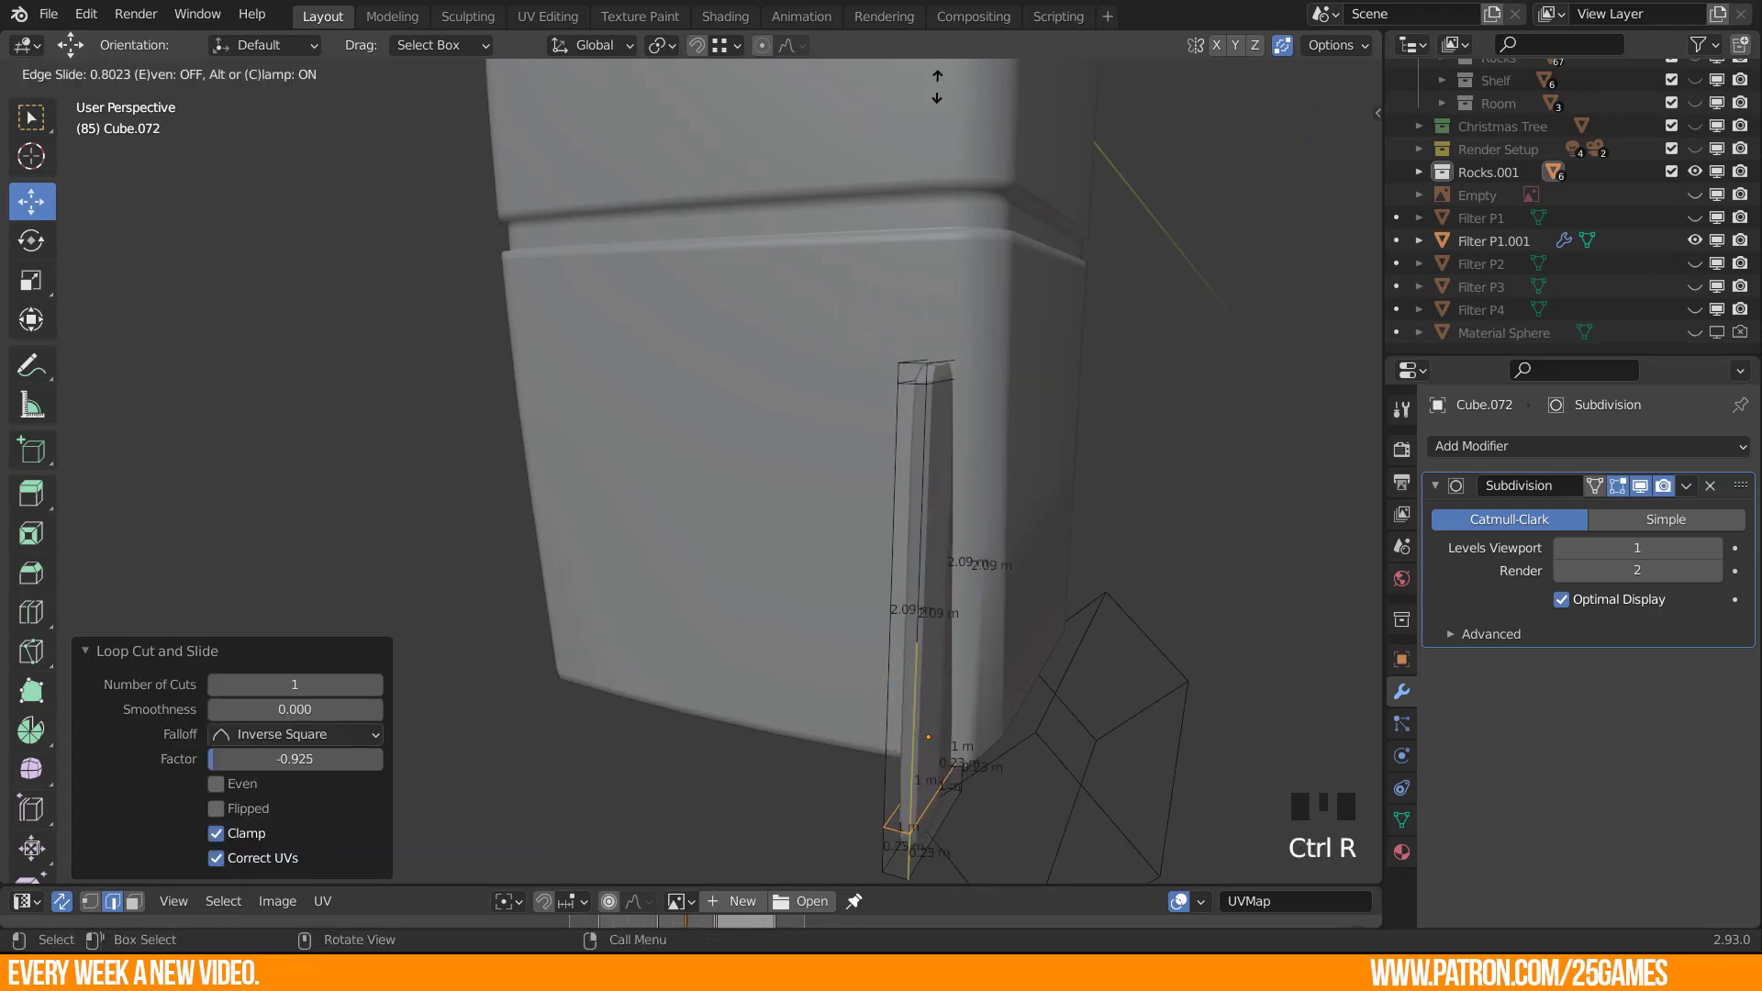
pyautogui.click(934, 109)
pyautogui.moveTo(934, 109); pyautogui.dragTo(761, 57, button='middle')
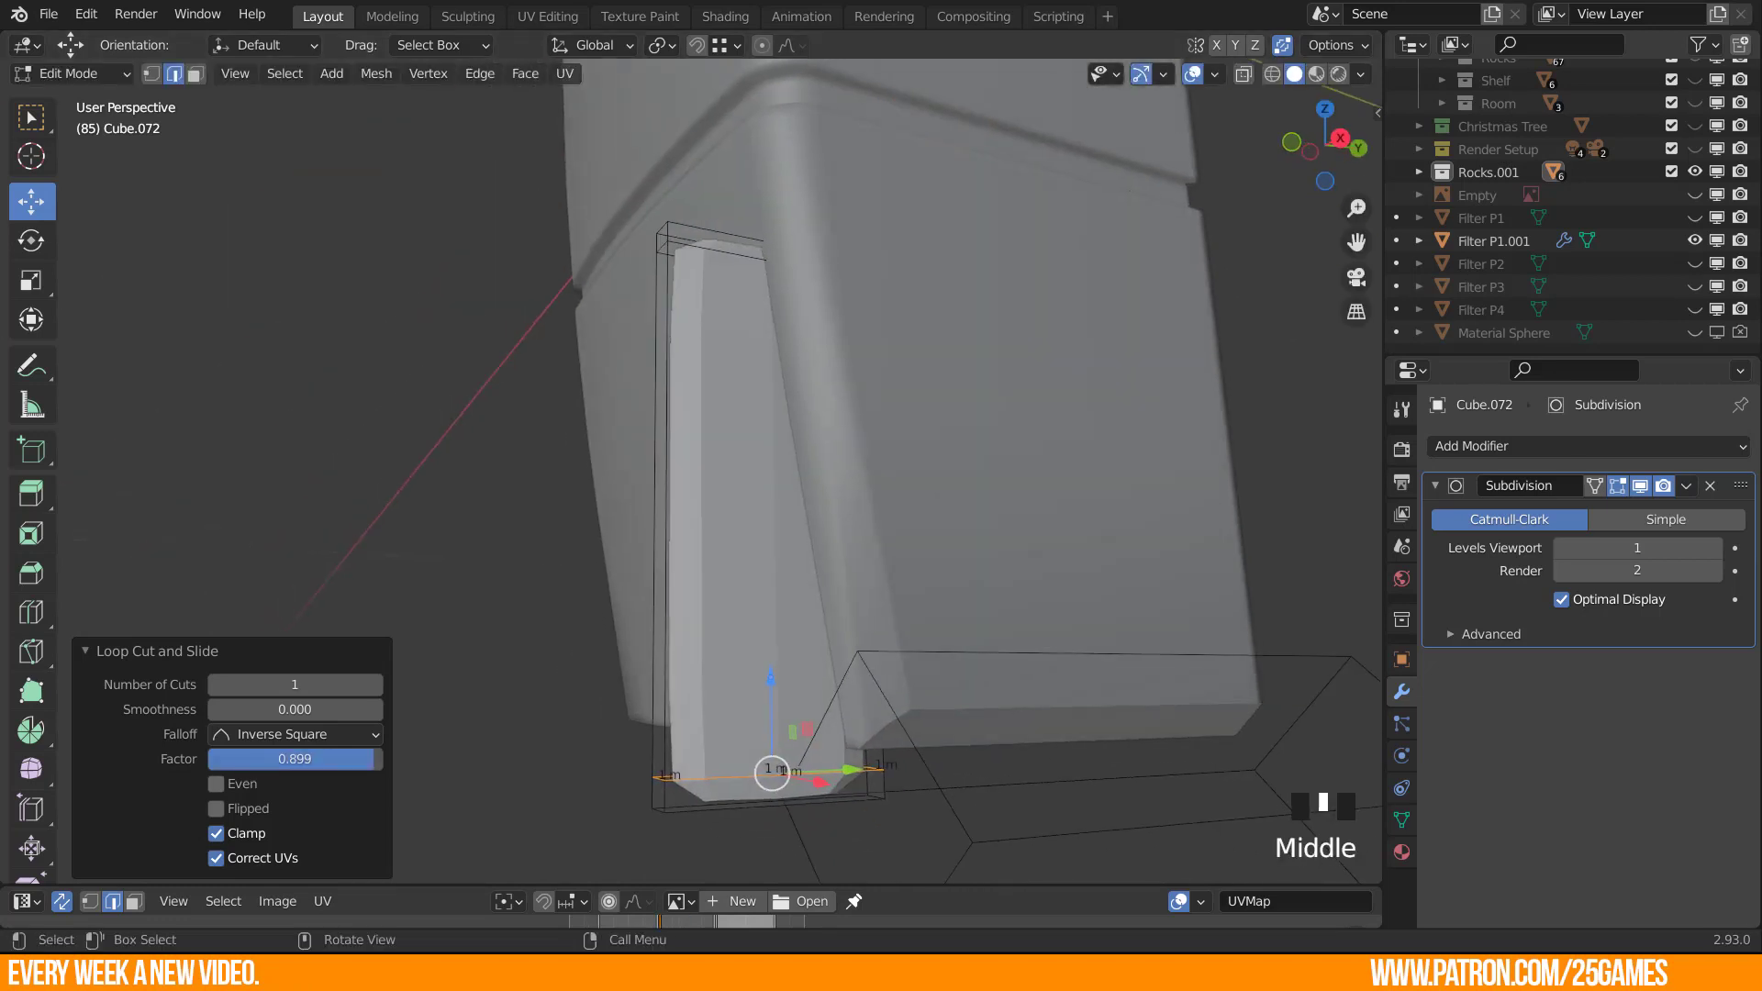
# Select the face band at the rib bar's bottom and lower it along Z so the bar extends below the body.
pyautogui.keyDown('shift'); pyautogui.moveTo(750, 822); pyautogui.dragTo(814, 646, button='middle'); pyautogui.keyUp('shift')
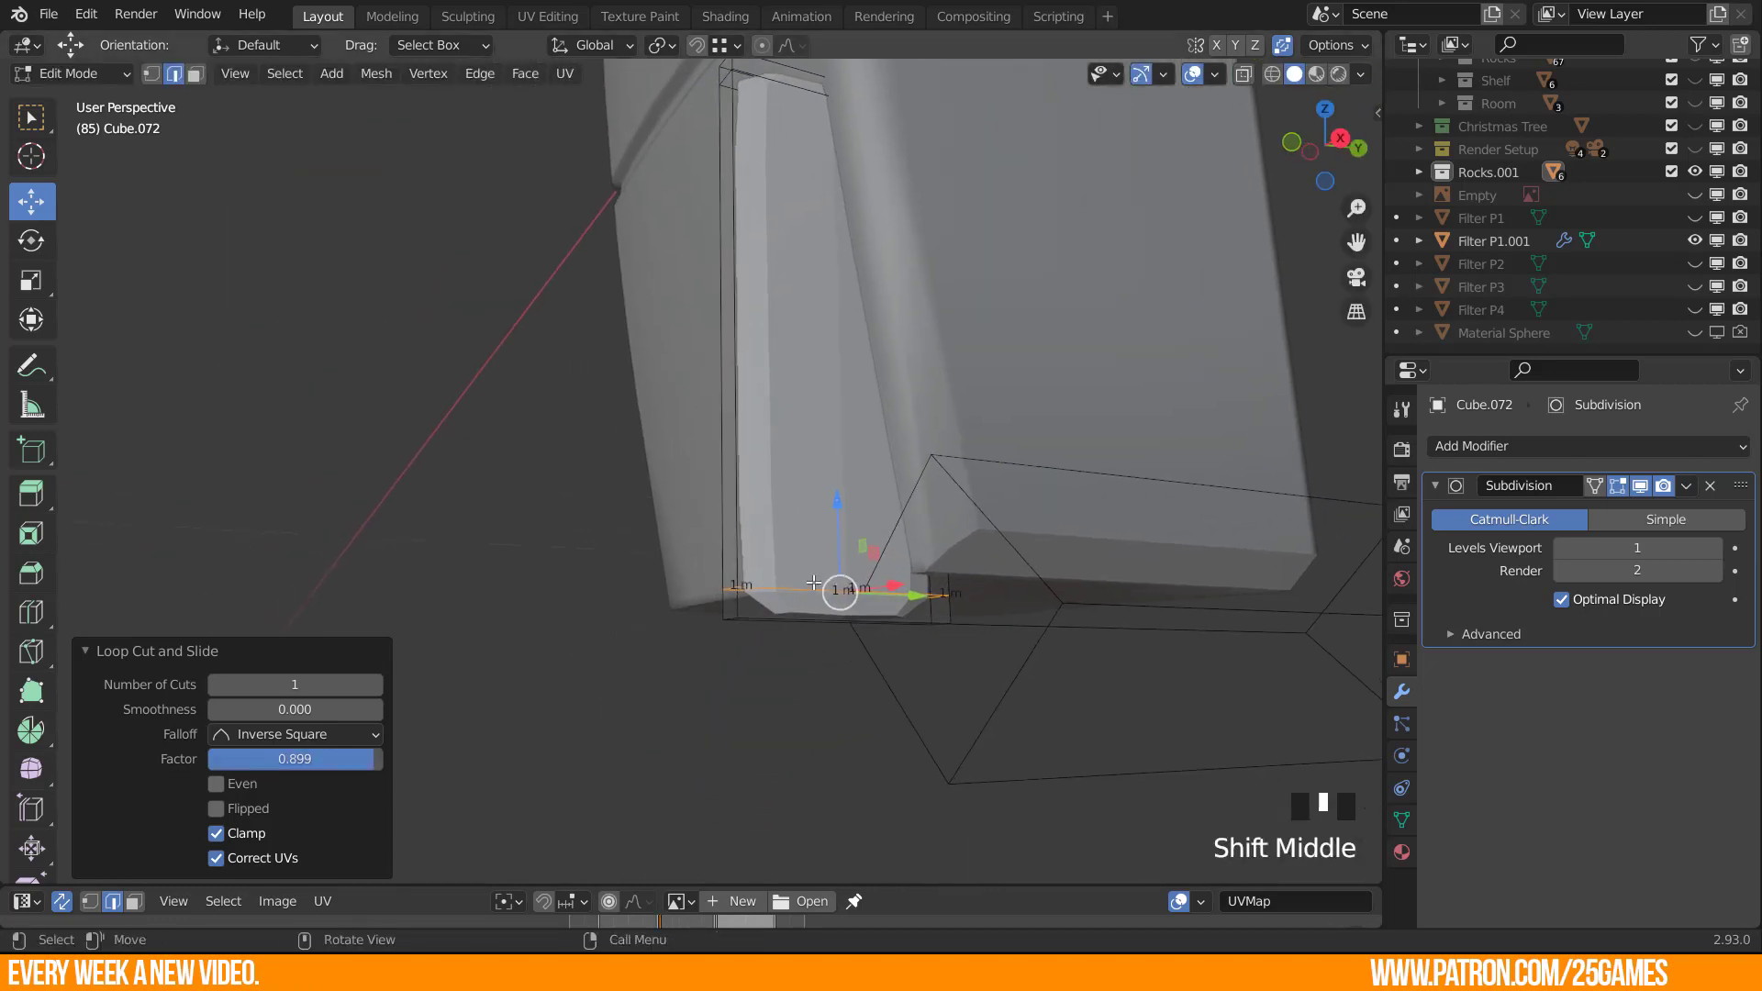
pyautogui.scroll(-2, 876, 586)
pyautogui.press('3')
pyautogui.click(841, 572)
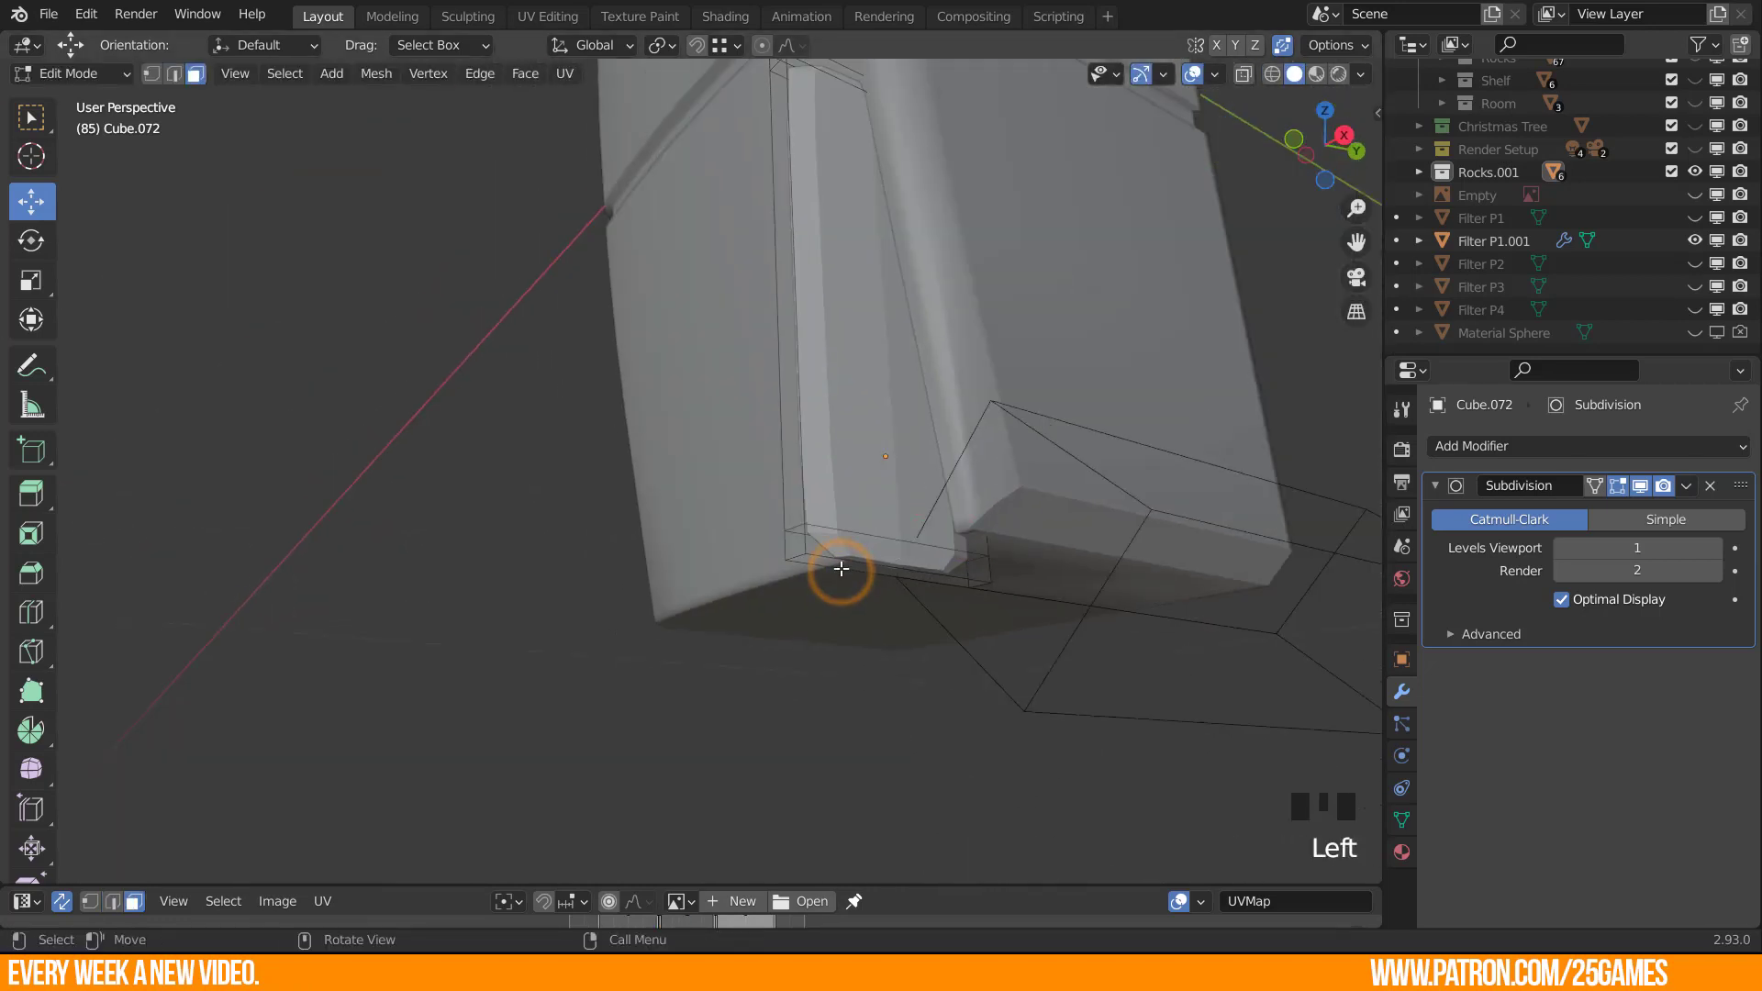
pyautogui.click(841, 559)
pyautogui.keyDown('alt'); pyautogui.keyDown('shift'); pyautogui.click(807, 543); pyautogui.keyUp('shift'); pyautogui.keyUp('alt')
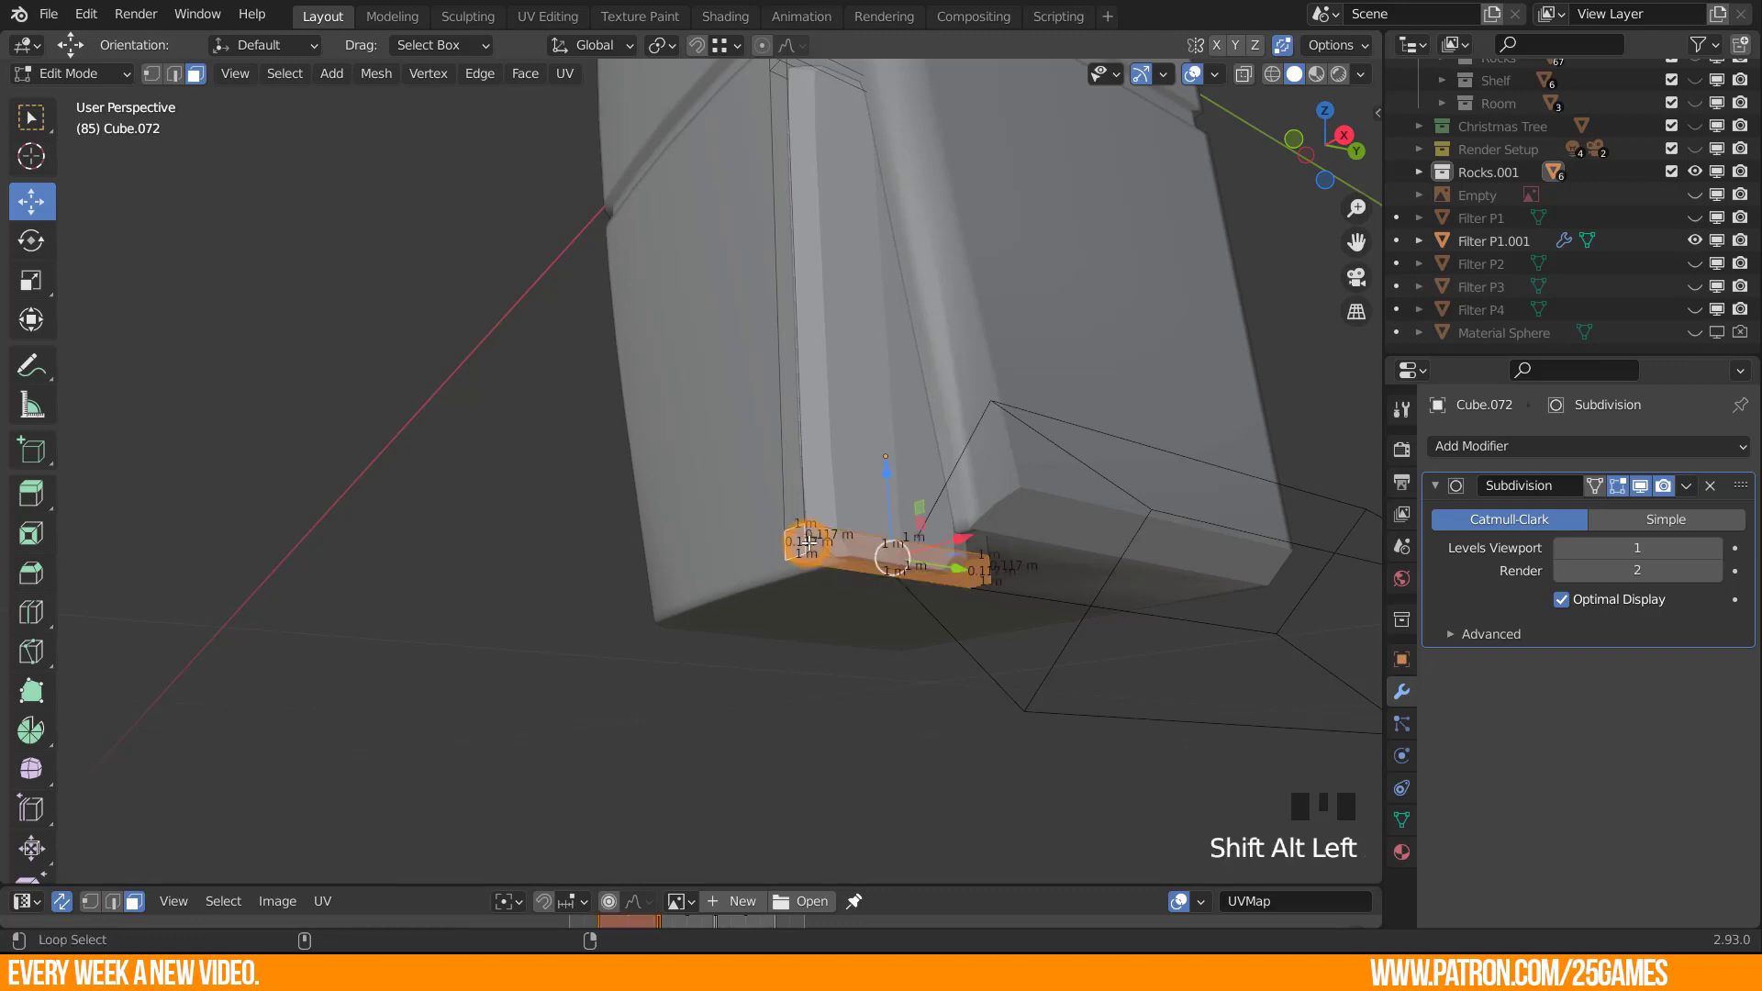
pyautogui.moveTo(884, 474); pyautogui.dragTo(907, 579)
pyautogui.moveTo(903, 564); pyautogui.dragTo(767, 495, button='middle')
# Set the bar's Subdivision viewport level to 3 and move the bar along Y out in front of the body.
pyautogui.press('Tab')
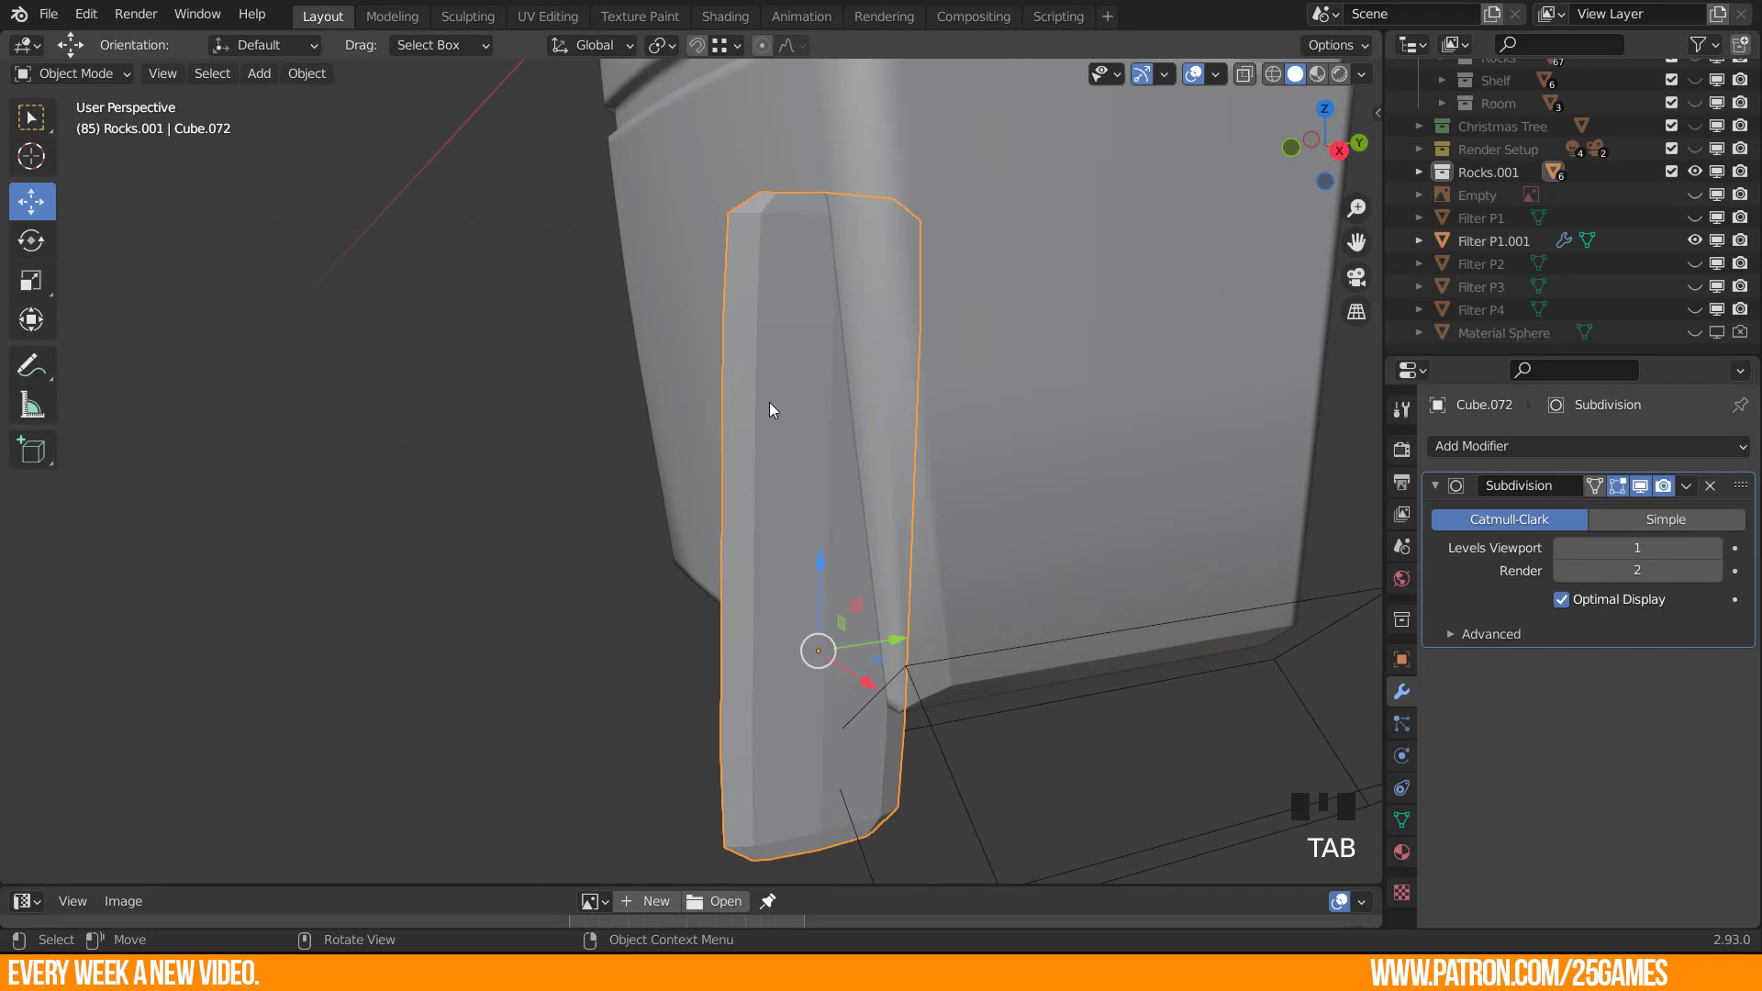
pyautogui.press('Tab')
pyautogui.click(1713, 548)
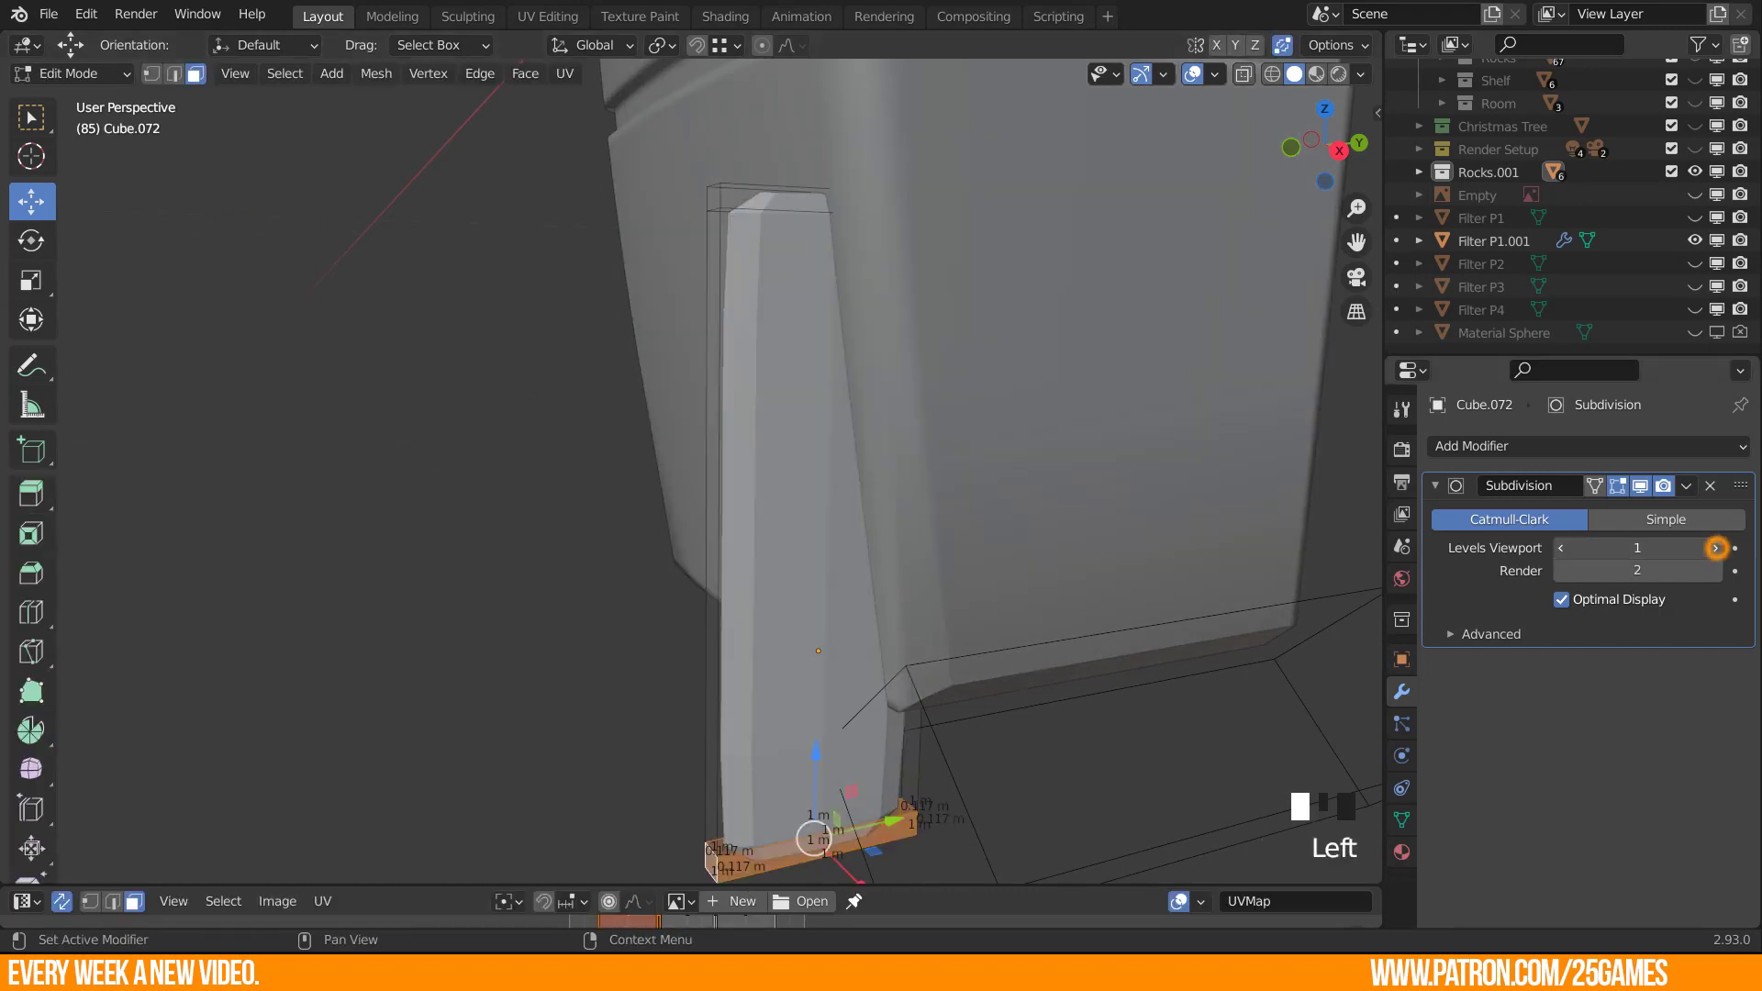
pyautogui.click(1714, 548)
pyautogui.keyDown('shift'); pyautogui.moveTo(657, 523); pyautogui.dragTo(773, 585, button='middle'); pyautogui.keyUp('shift')
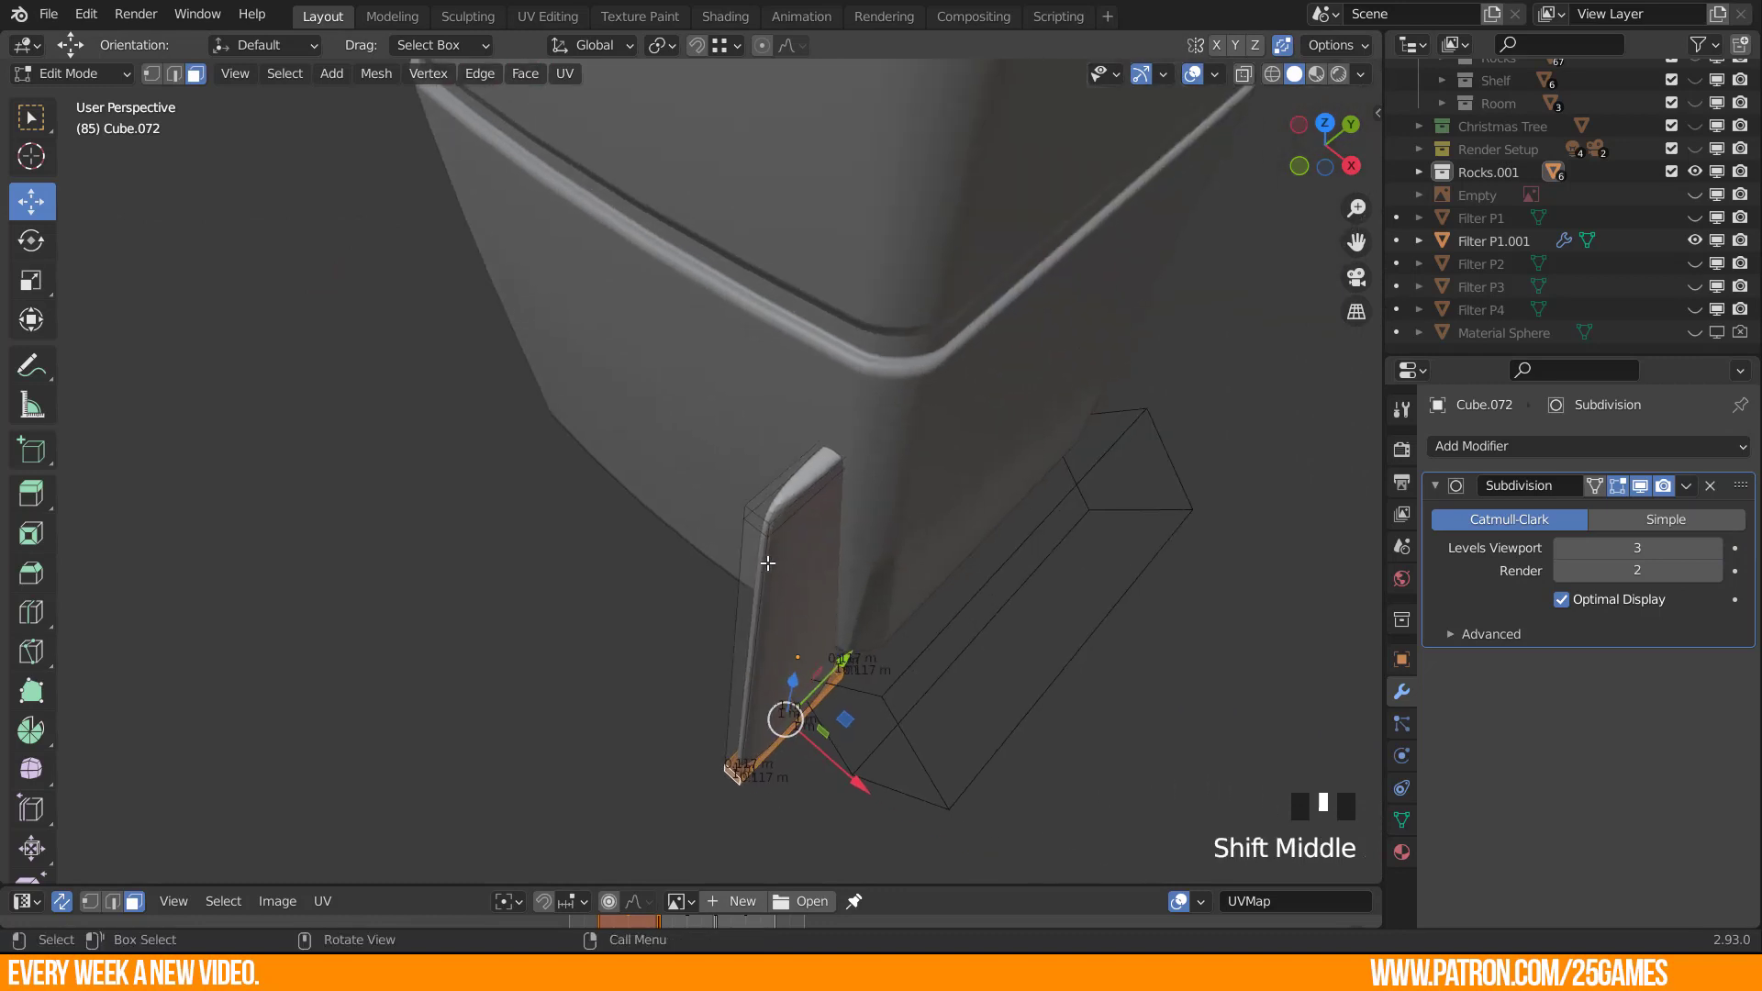
pyautogui.press('Tab')
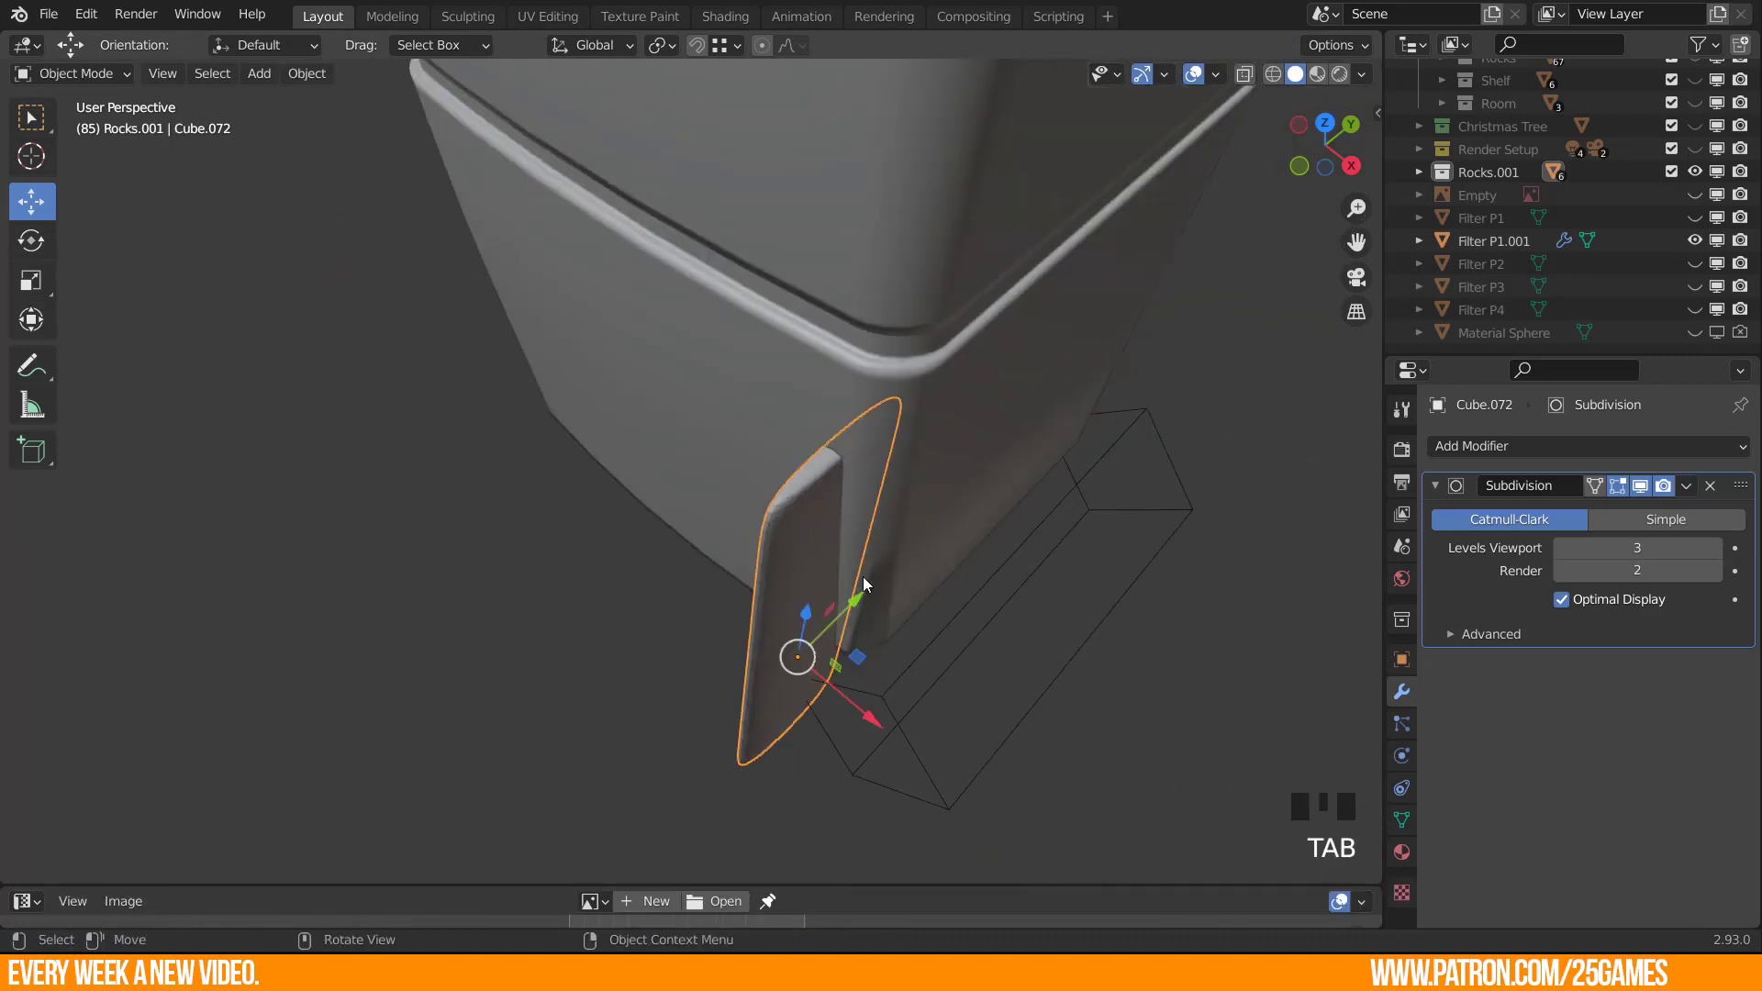
pyautogui.moveTo(859, 599); pyautogui.dragTo(689, 697)
# Add vertical support loops near the bar's two long side edges, with slide factors of 0.786 and -0.793.
pyautogui.press('Tab')
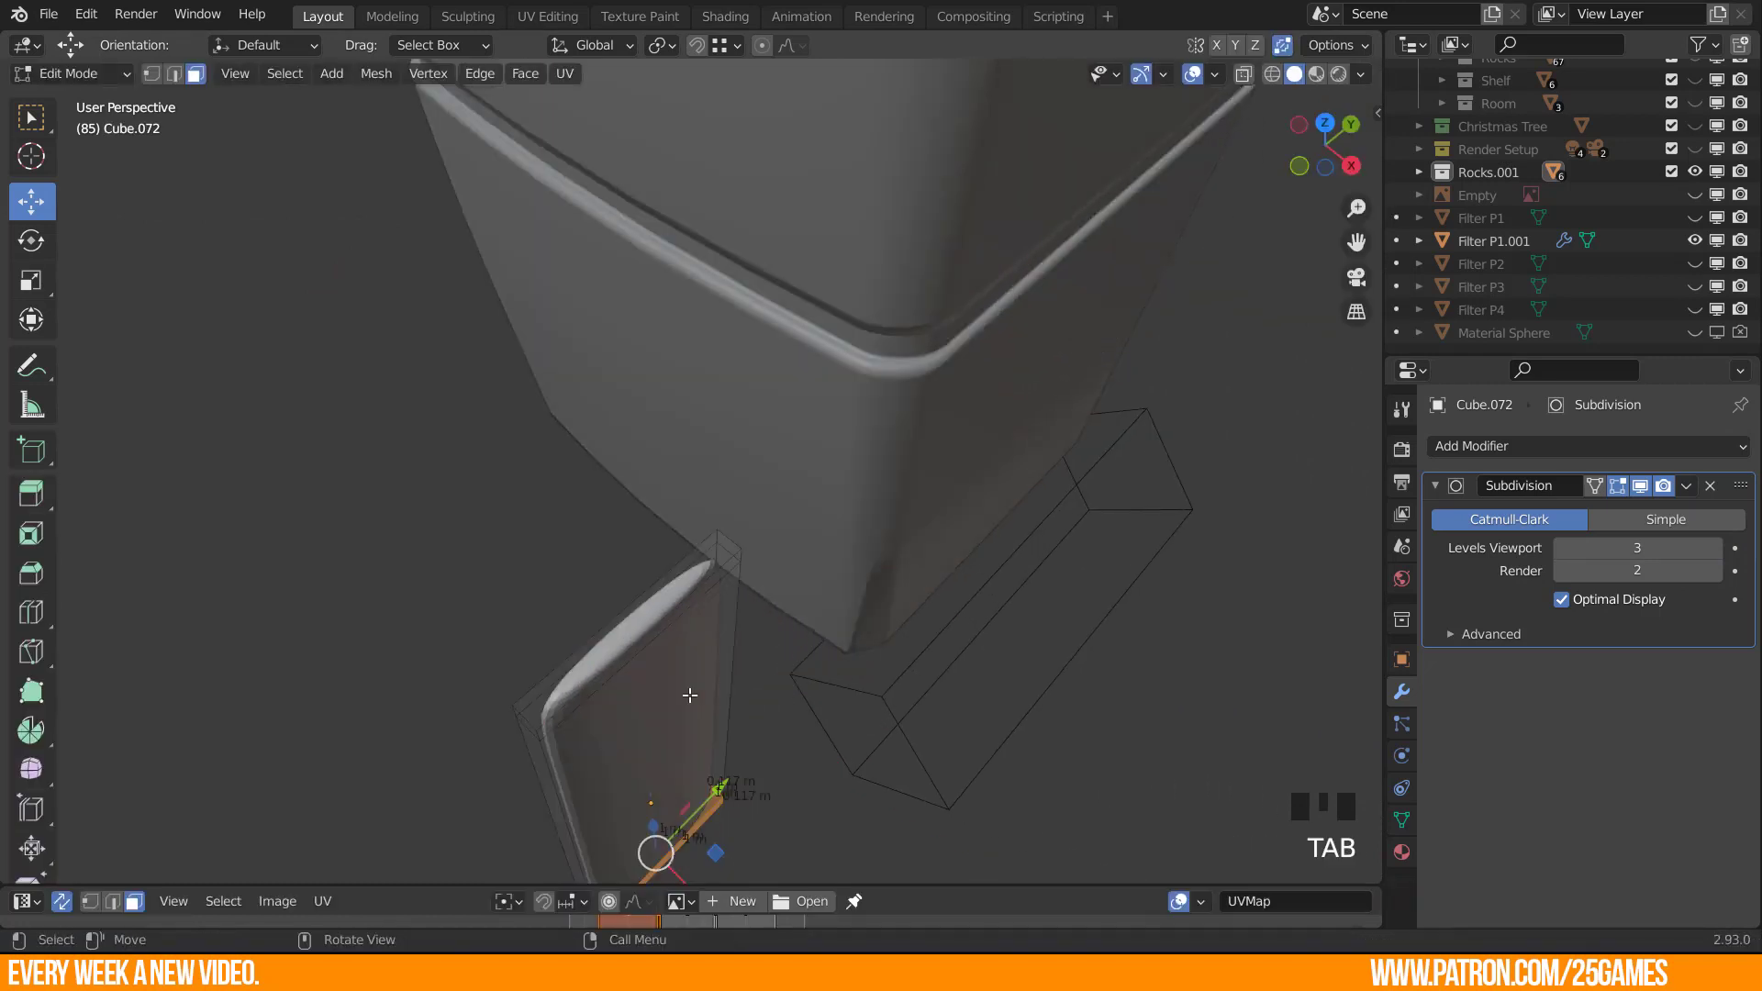
pyautogui.hotkey('ctrl', 'r')
pyautogui.click(689, 637)
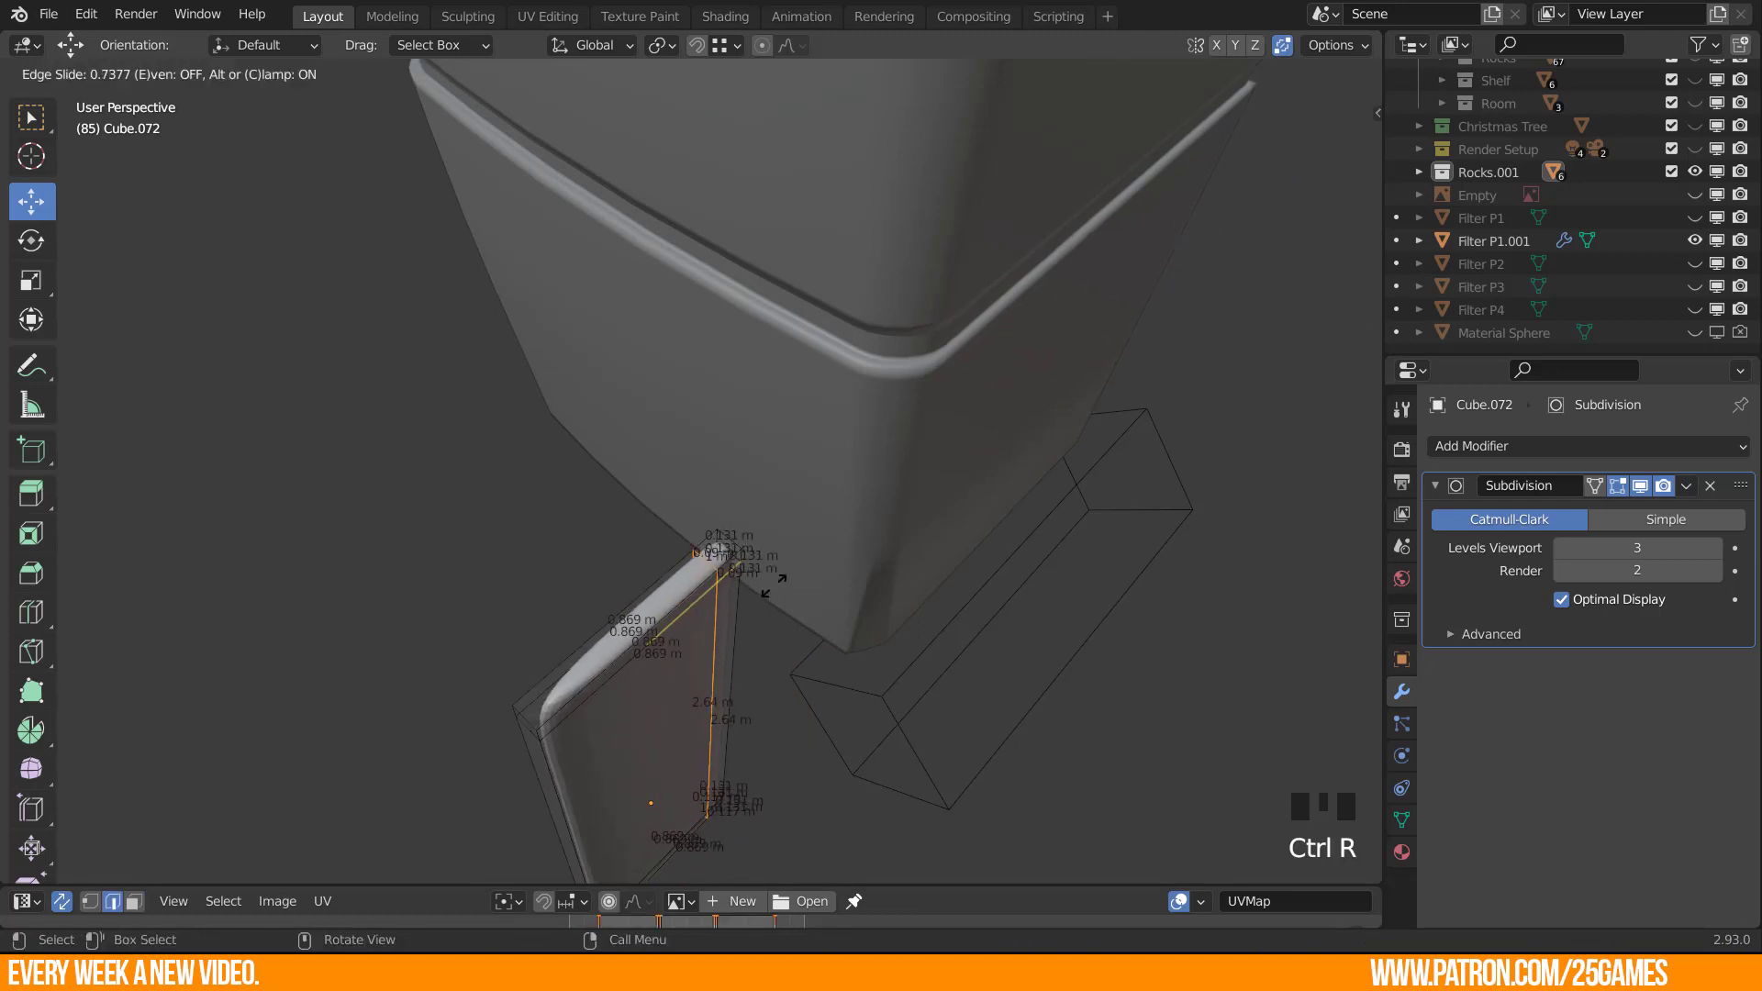
pyautogui.click(777, 581)
pyautogui.hotkey('ctrl', 'r')
pyautogui.click(640, 697)
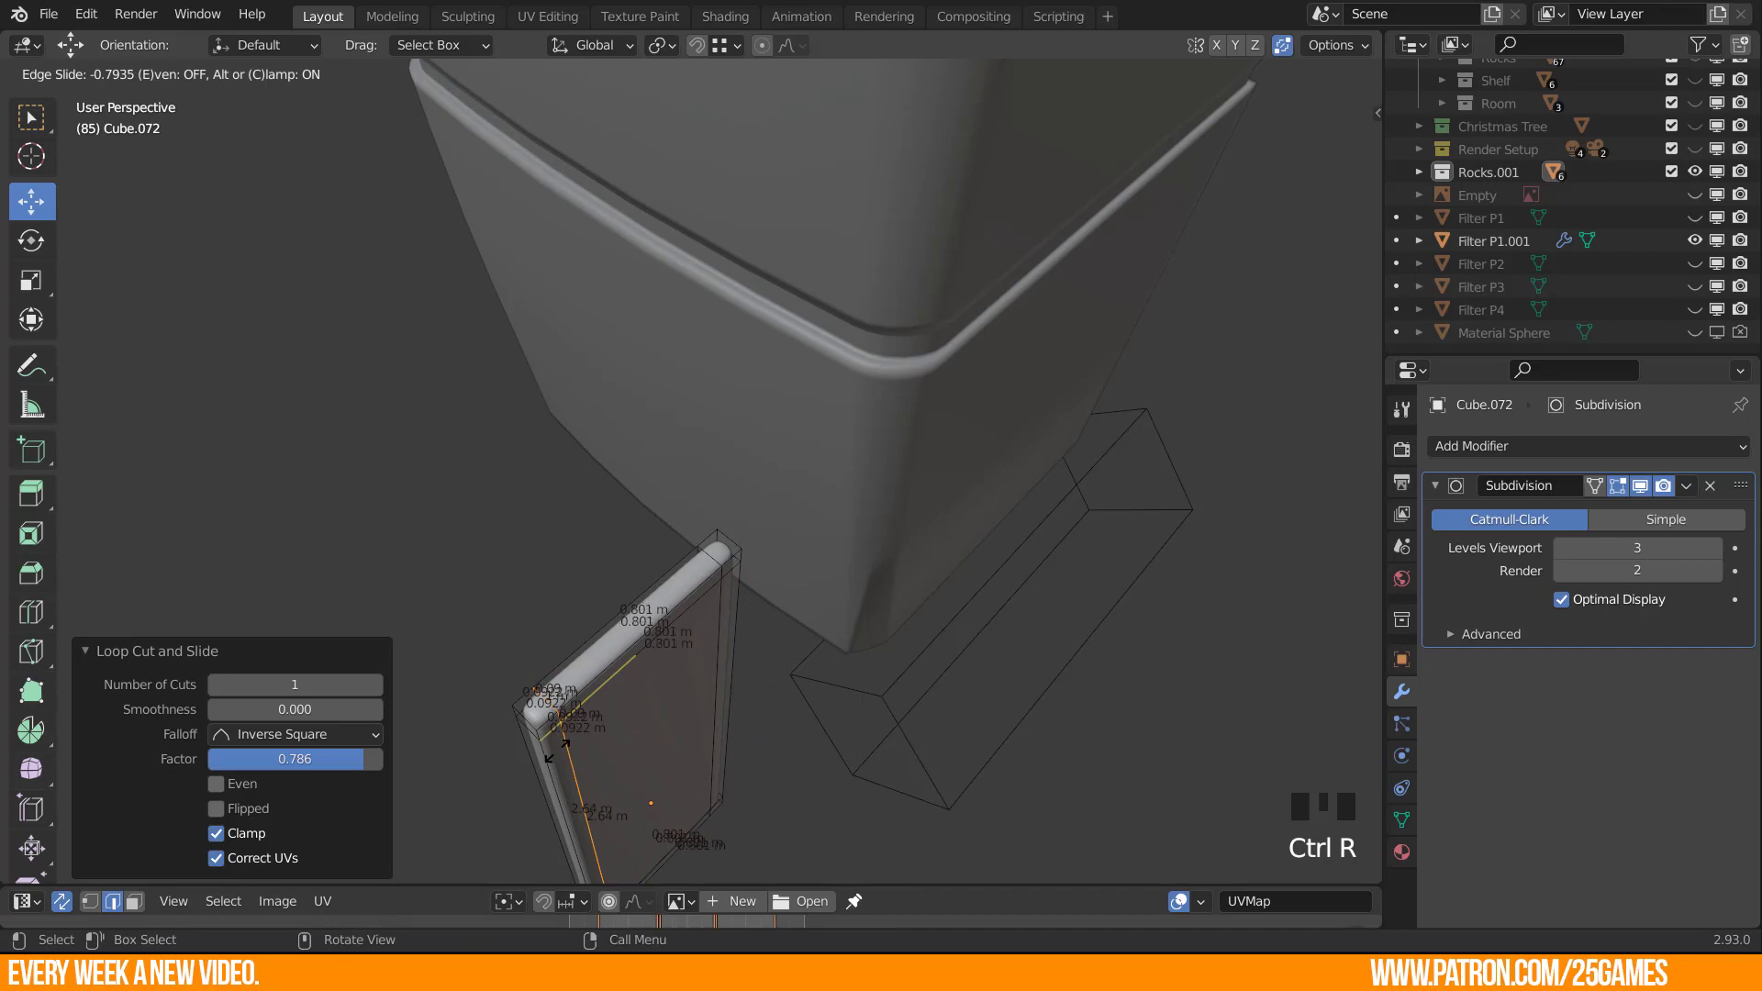
pyautogui.click(557, 750)
pyautogui.moveTo(814, 673); pyautogui.dragTo(629, 610, button='middle')
pyautogui.keyDown('shift'); pyautogui.moveTo(413, 414); pyautogui.dragTo(564, 411, button='middle'); pyautogui.keyUp('shift')
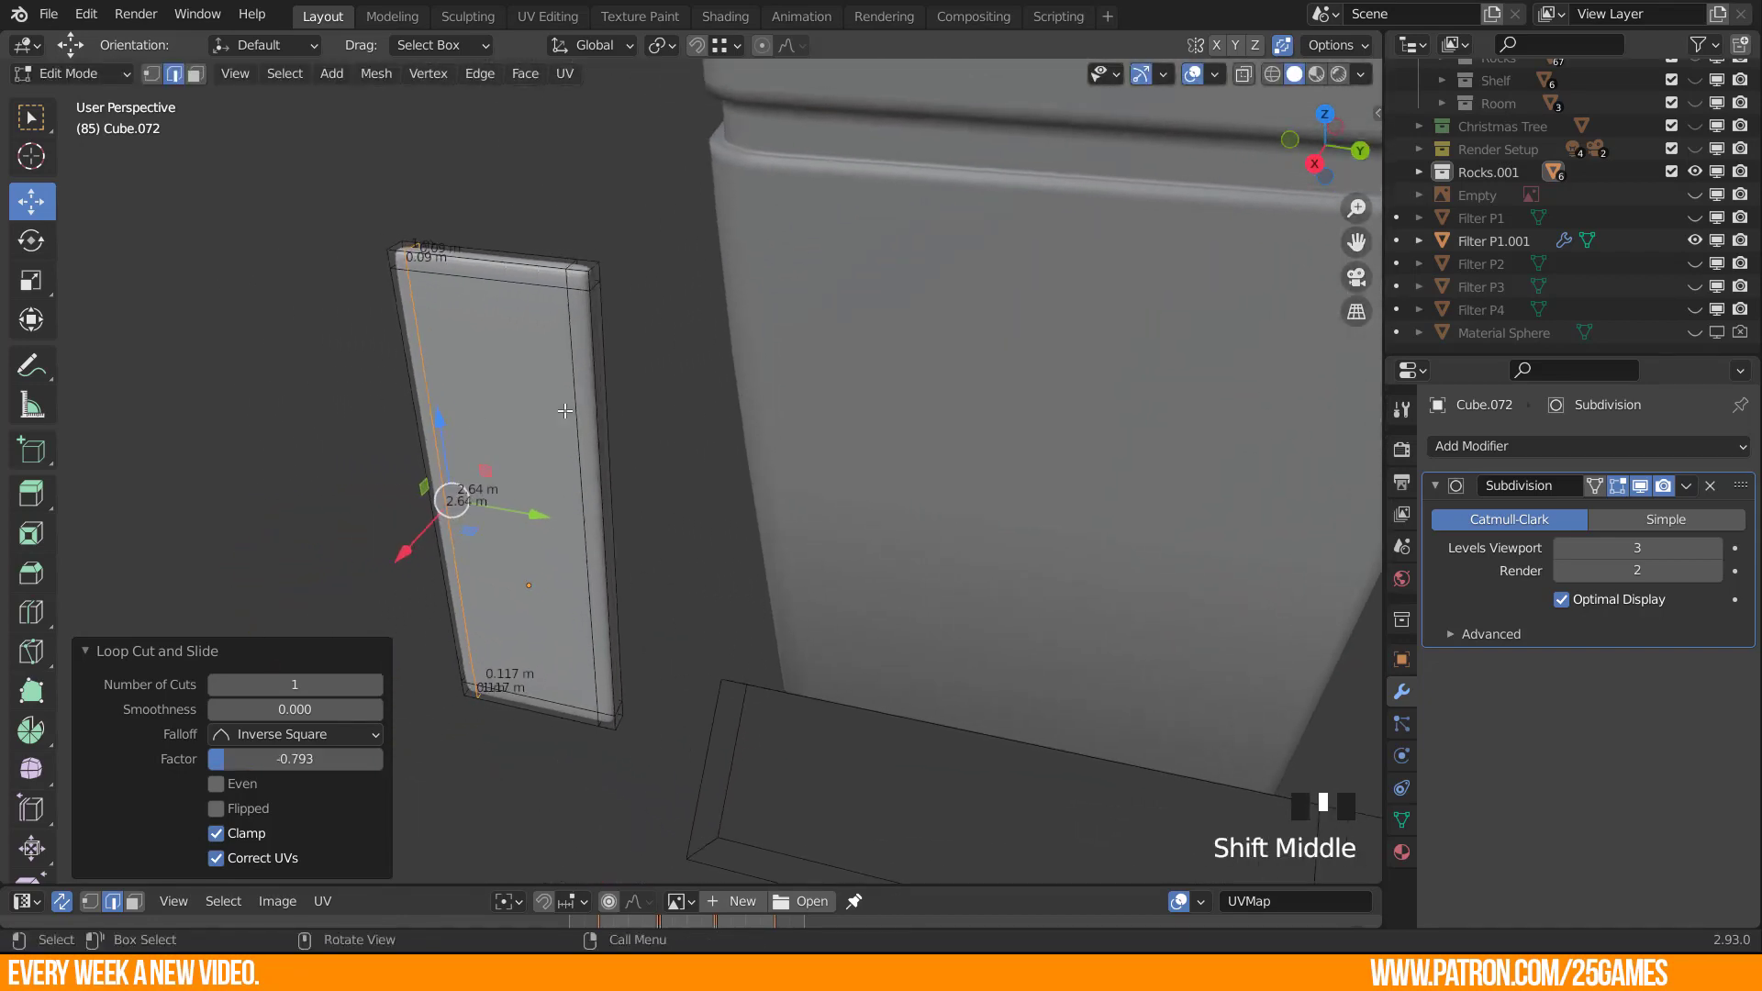
pyautogui.moveTo(397, 421); pyautogui.dragTo(625, 467, button='middle')
pyautogui.press('Tab')
# Make the bar a Bool Tool brush that cuts the filter body with a Difference operation.
pyautogui.keyDown('shift'); pyautogui.moveTo(732, 444); pyautogui.dragTo(756, 554, button='middle'); pyautogui.keyUp('shift')
pyautogui.keyDown('shift'); pyautogui.moveTo(898, 430); pyautogui.dragTo(902, 610, button='middle'); pyautogui.keyUp('shift')
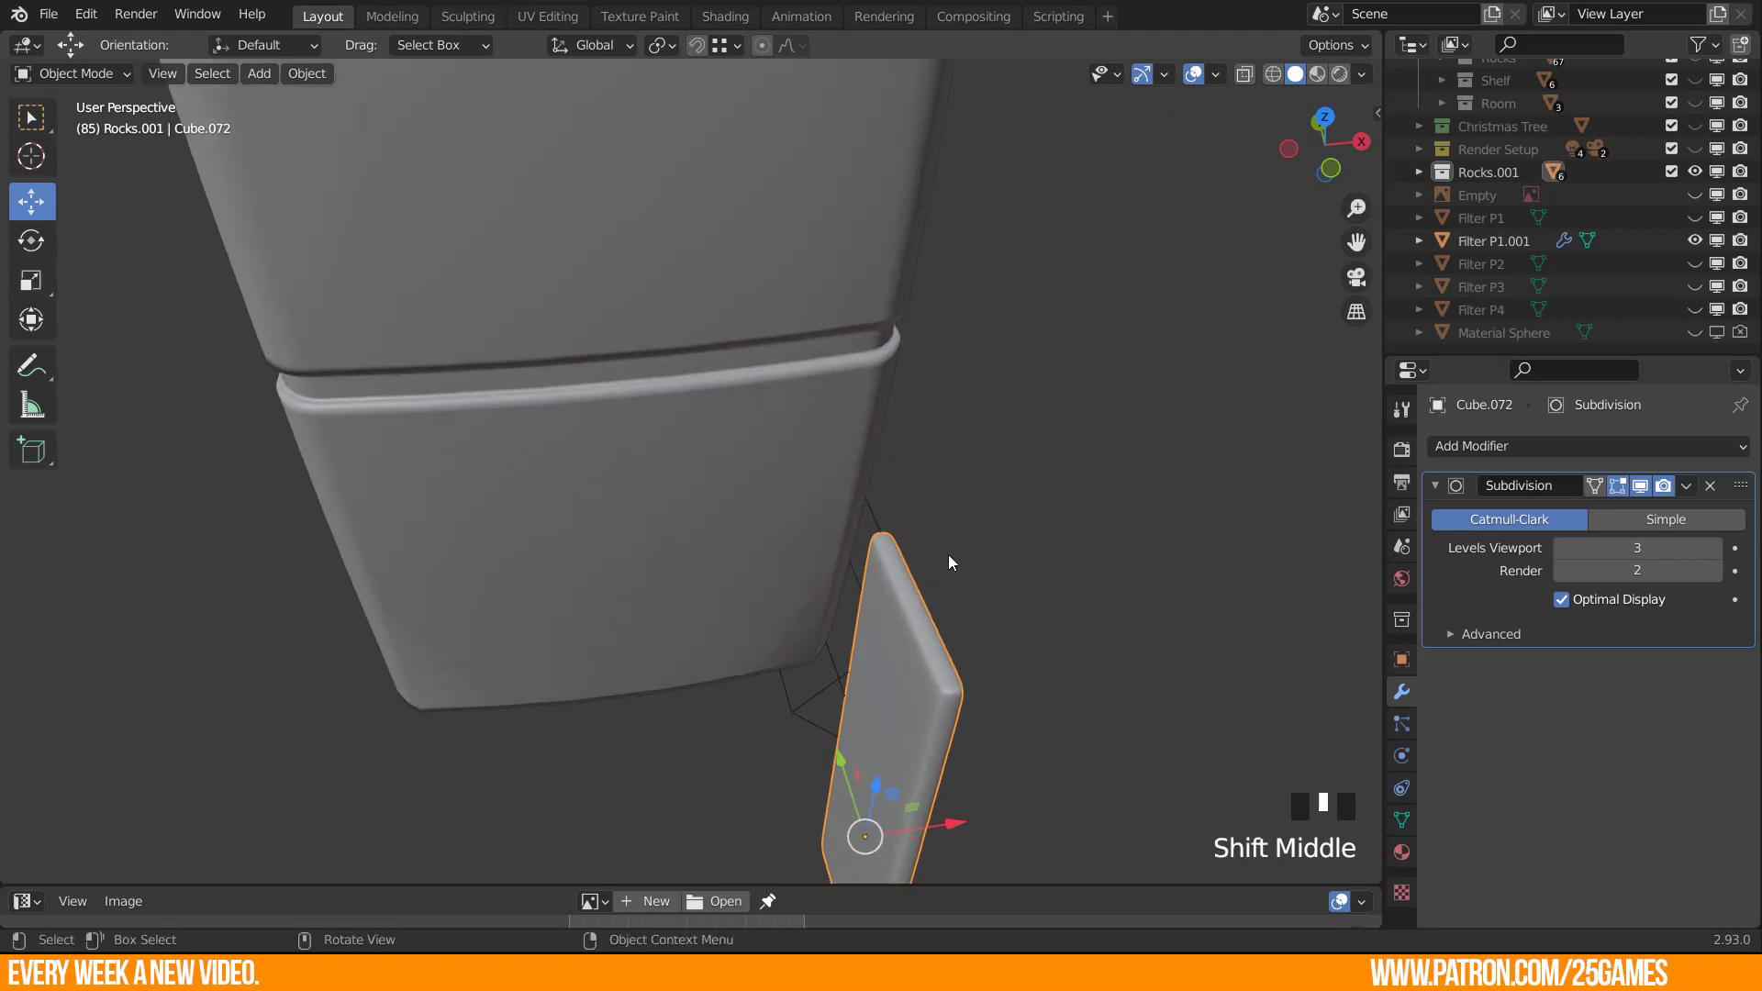
pyautogui.moveTo(951, 555); pyautogui.dragTo(934, 495, button='middle')
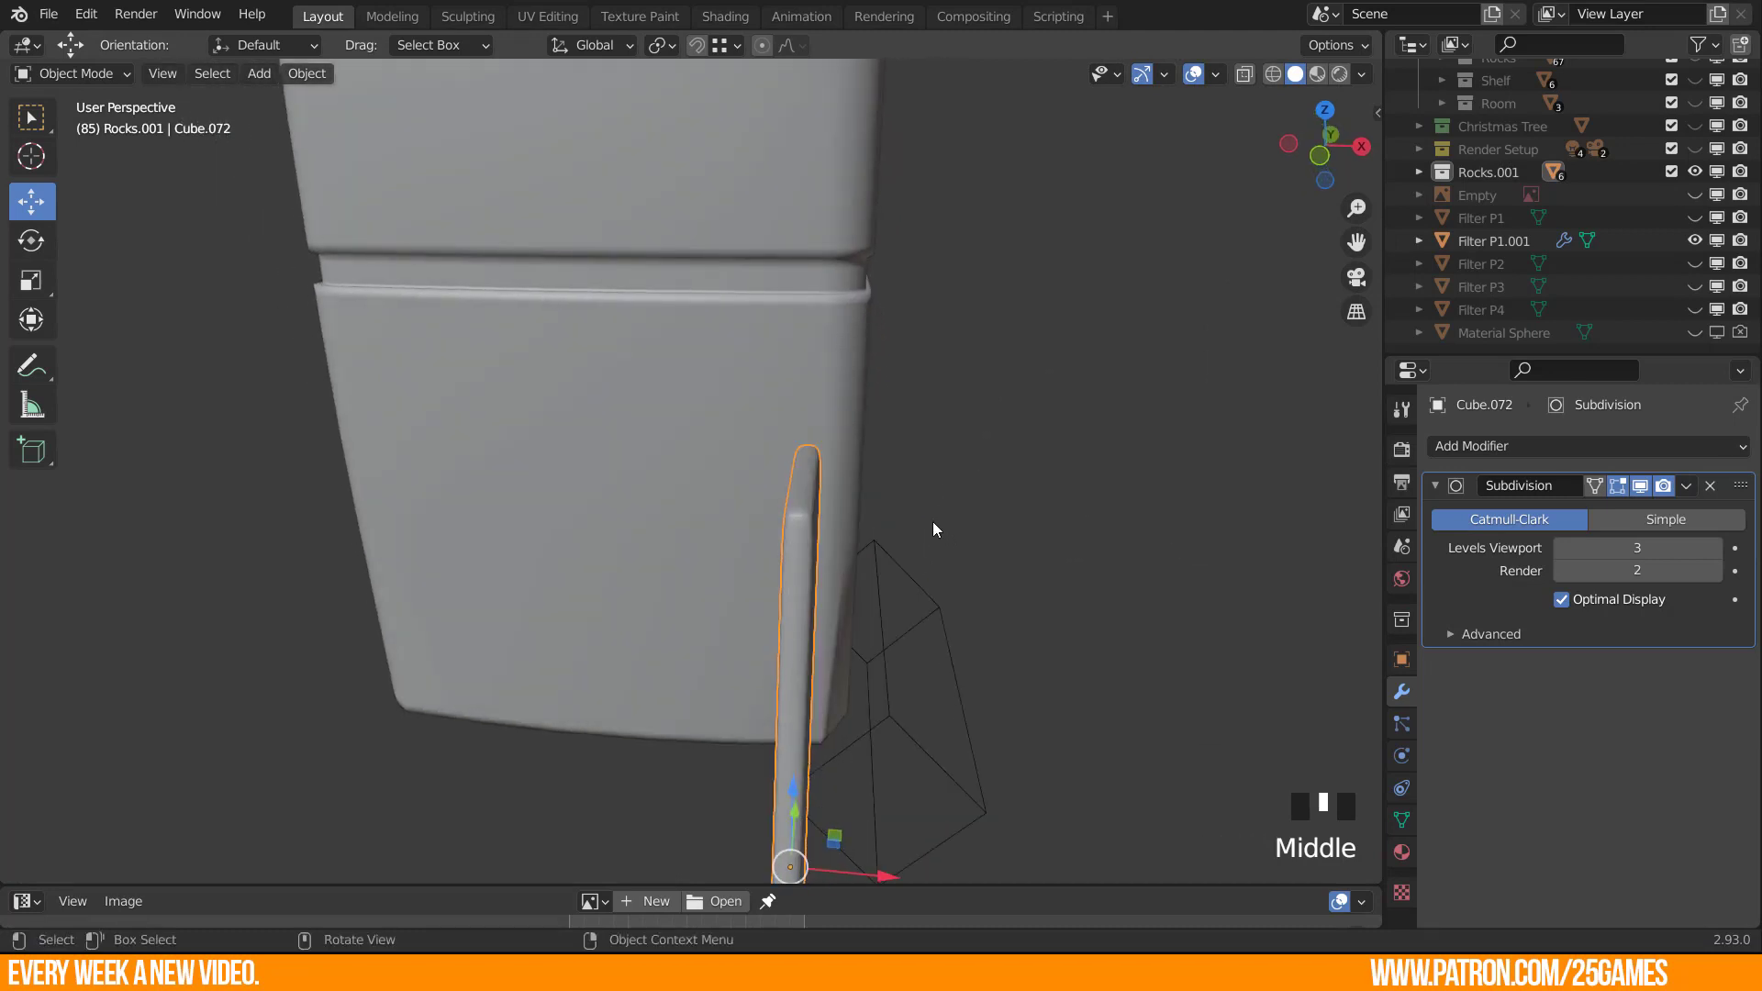
pyautogui.moveTo(704, 549); pyautogui.dragTo(794, 542, button='middle')
pyautogui.scroll(-1, 846, 539)
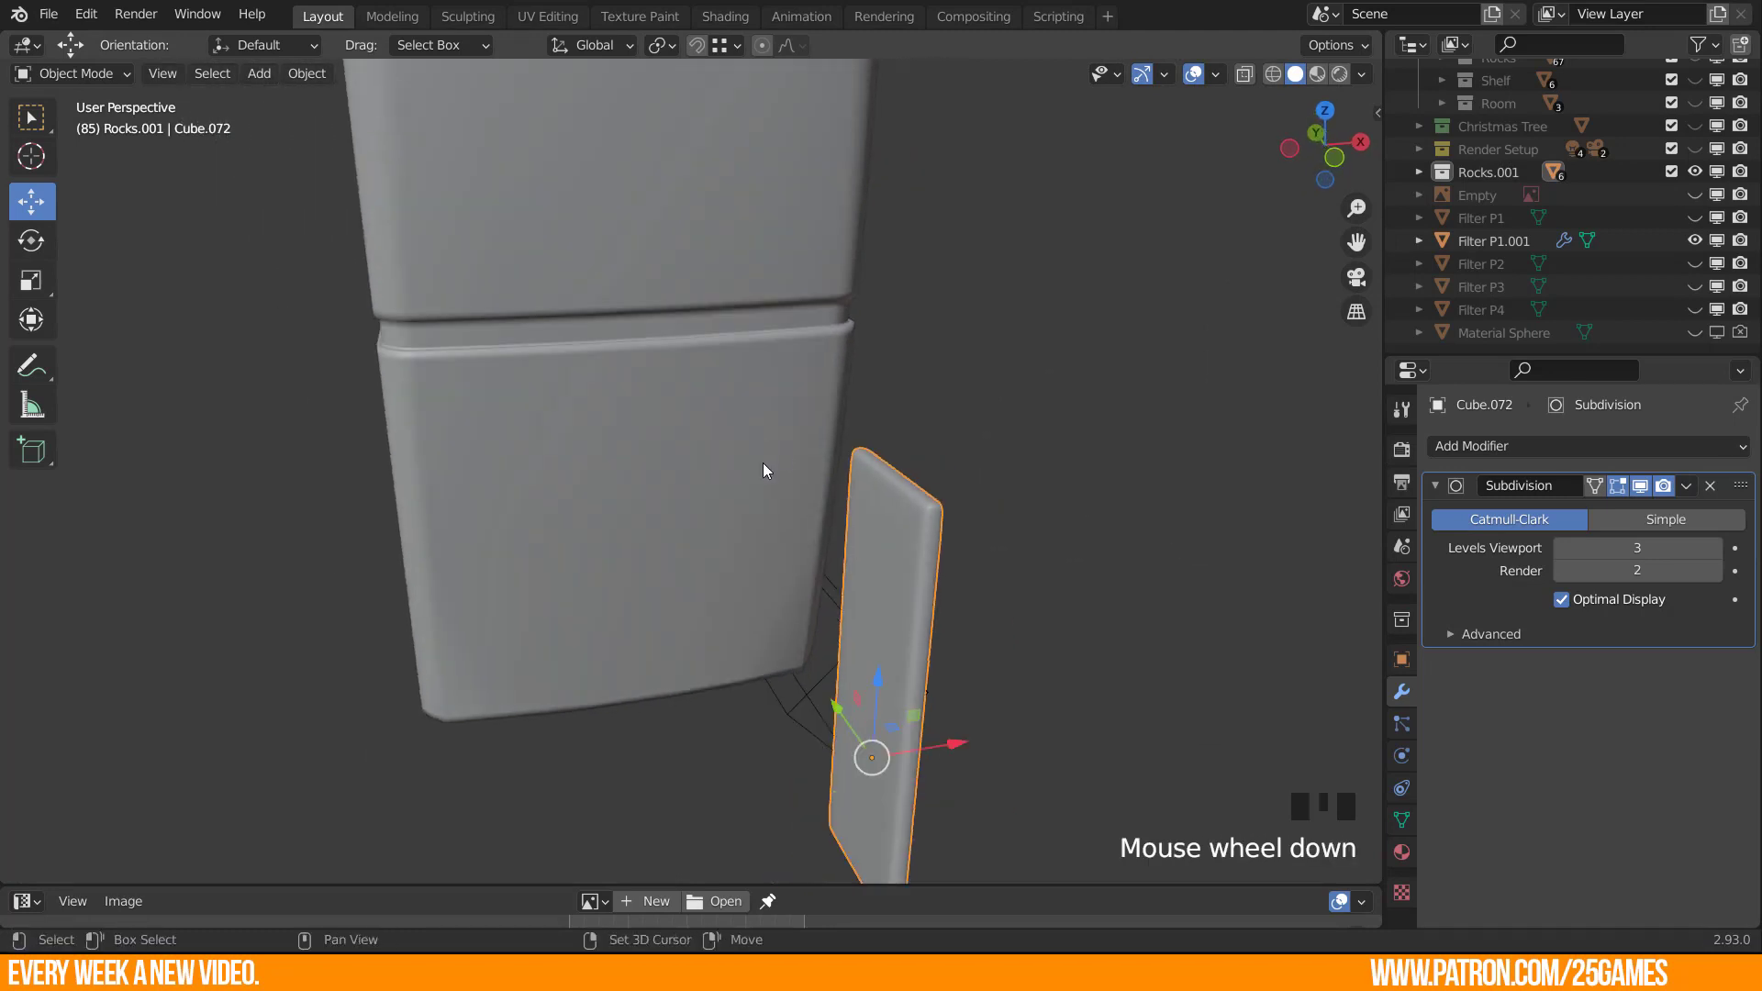
pyautogui.keyDown('shift'); pyautogui.moveTo(729, 409); pyautogui.dragTo(736, 462, button='middle'); pyautogui.keyUp('shift')
pyautogui.keyDown('shift'); pyautogui.click(701, 416); pyautogui.keyUp('shift')
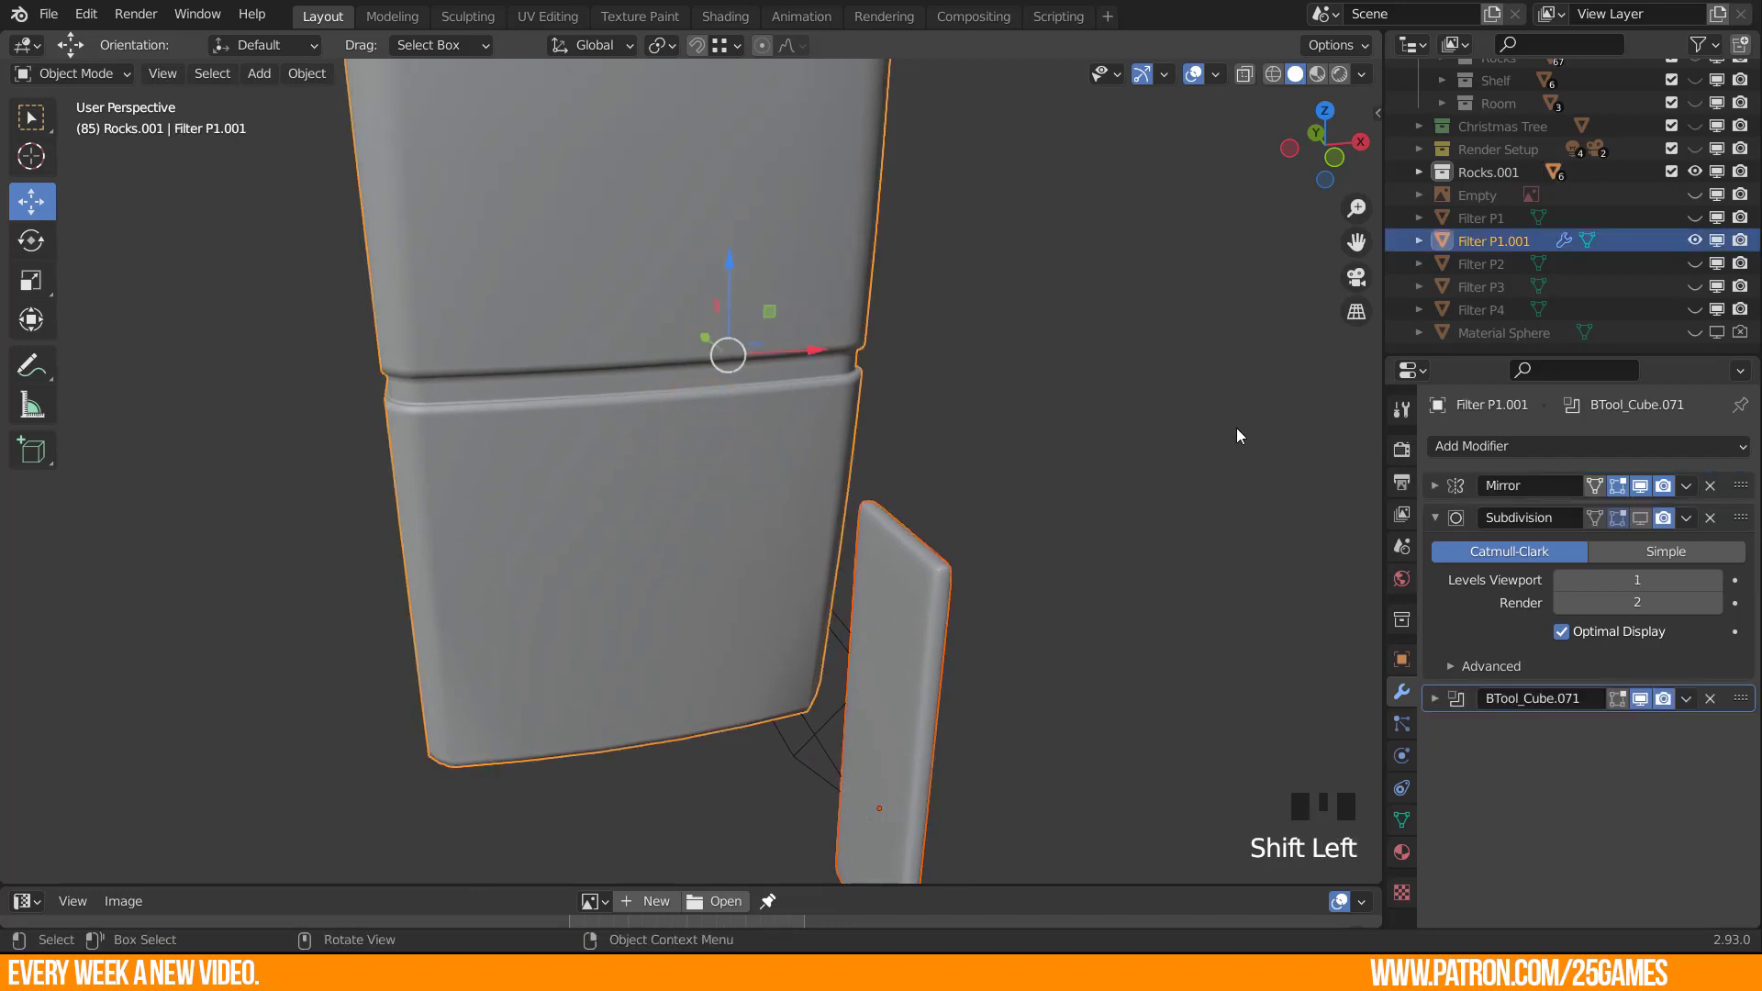
pyautogui.press('n')
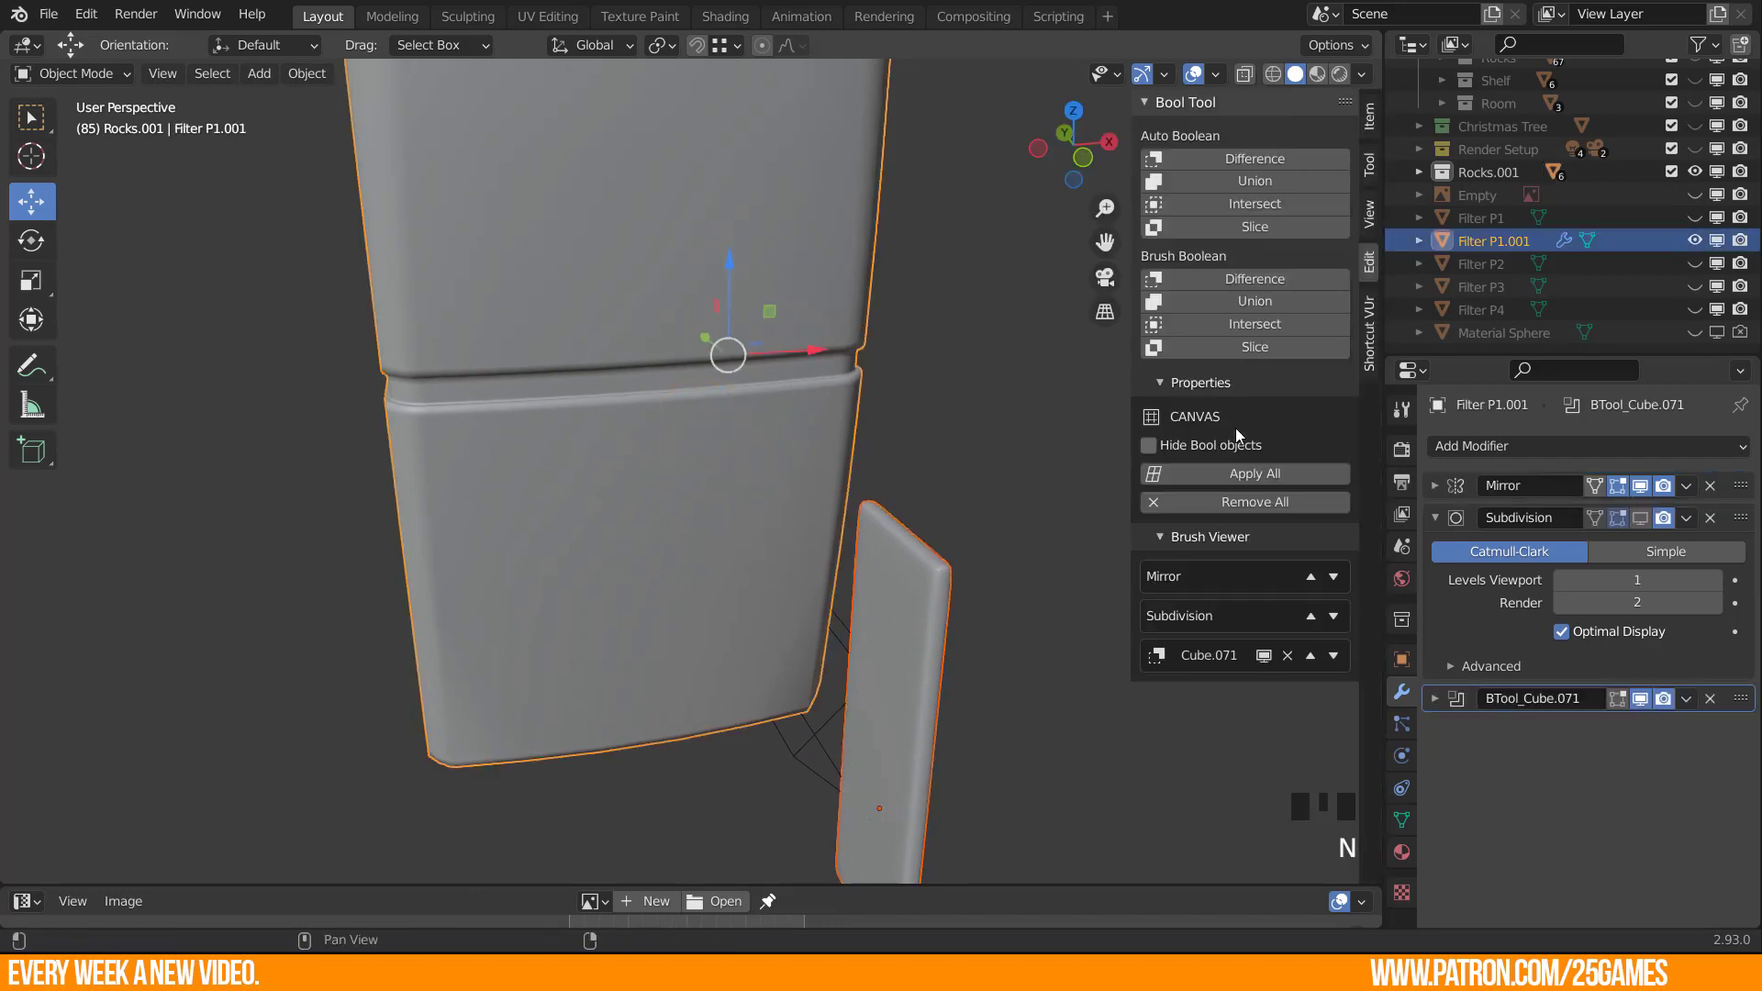
pyautogui.click(1238, 280)
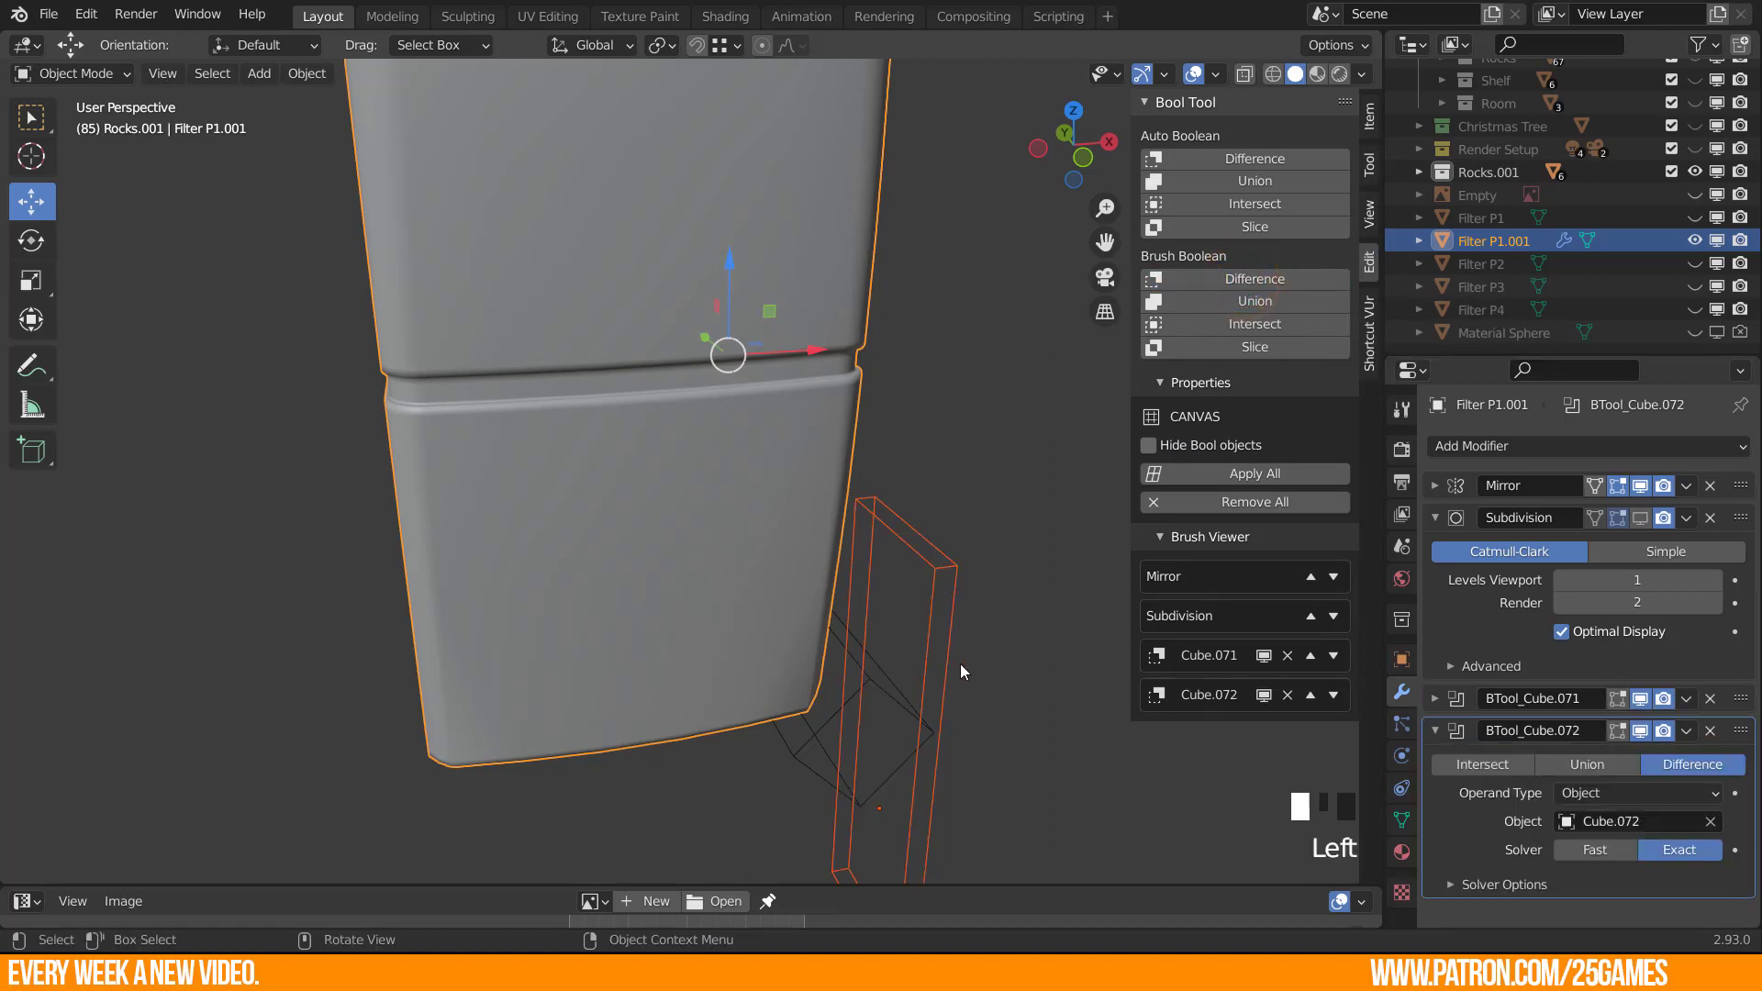
# Move the cutter bar along Y back into the body so it carves a slot beside the corner.
pyautogui.click(932, 663)
pyautogui.moveTo(833, 739); pyautogui.dragTo(858, 668)
pyautogui.moveTo(859, 668)
pyautogui.mouseDown(button='middle')
pyautogui.moveTo(741, 580)
pyautogui.moveTo(706, 587)
pyautogui.mouseUp(button='middle')
pyautogui.click(702, 592)
pyautogui.keyDown('shift'); pyautogui.moveTo(701, 597); pyautogui.dragTo(695, 545, button='middle'); pyautogui.keyUp('shift')
pyautogui.scroll(-2, 701, 637)
pyautogui.moveTo(701, 639)
pyautogui.mouseDown(button='middle')
pyautogui.moveTo(674, 703)
pyautogui.moveTo(731, 734)
pyautogui.moveTo(465, 628)
pyautogui.moveTo(525, 609)
pyautogui.moveTo(578, 652)
pyautogui.moveTo(620, 600)
pyautogui.moveTo(681, 655)
pyautogui.mouseUp(button='middle')
pyautogui.click(717, 720)
pyautogui.scroll(2, 578, 651)
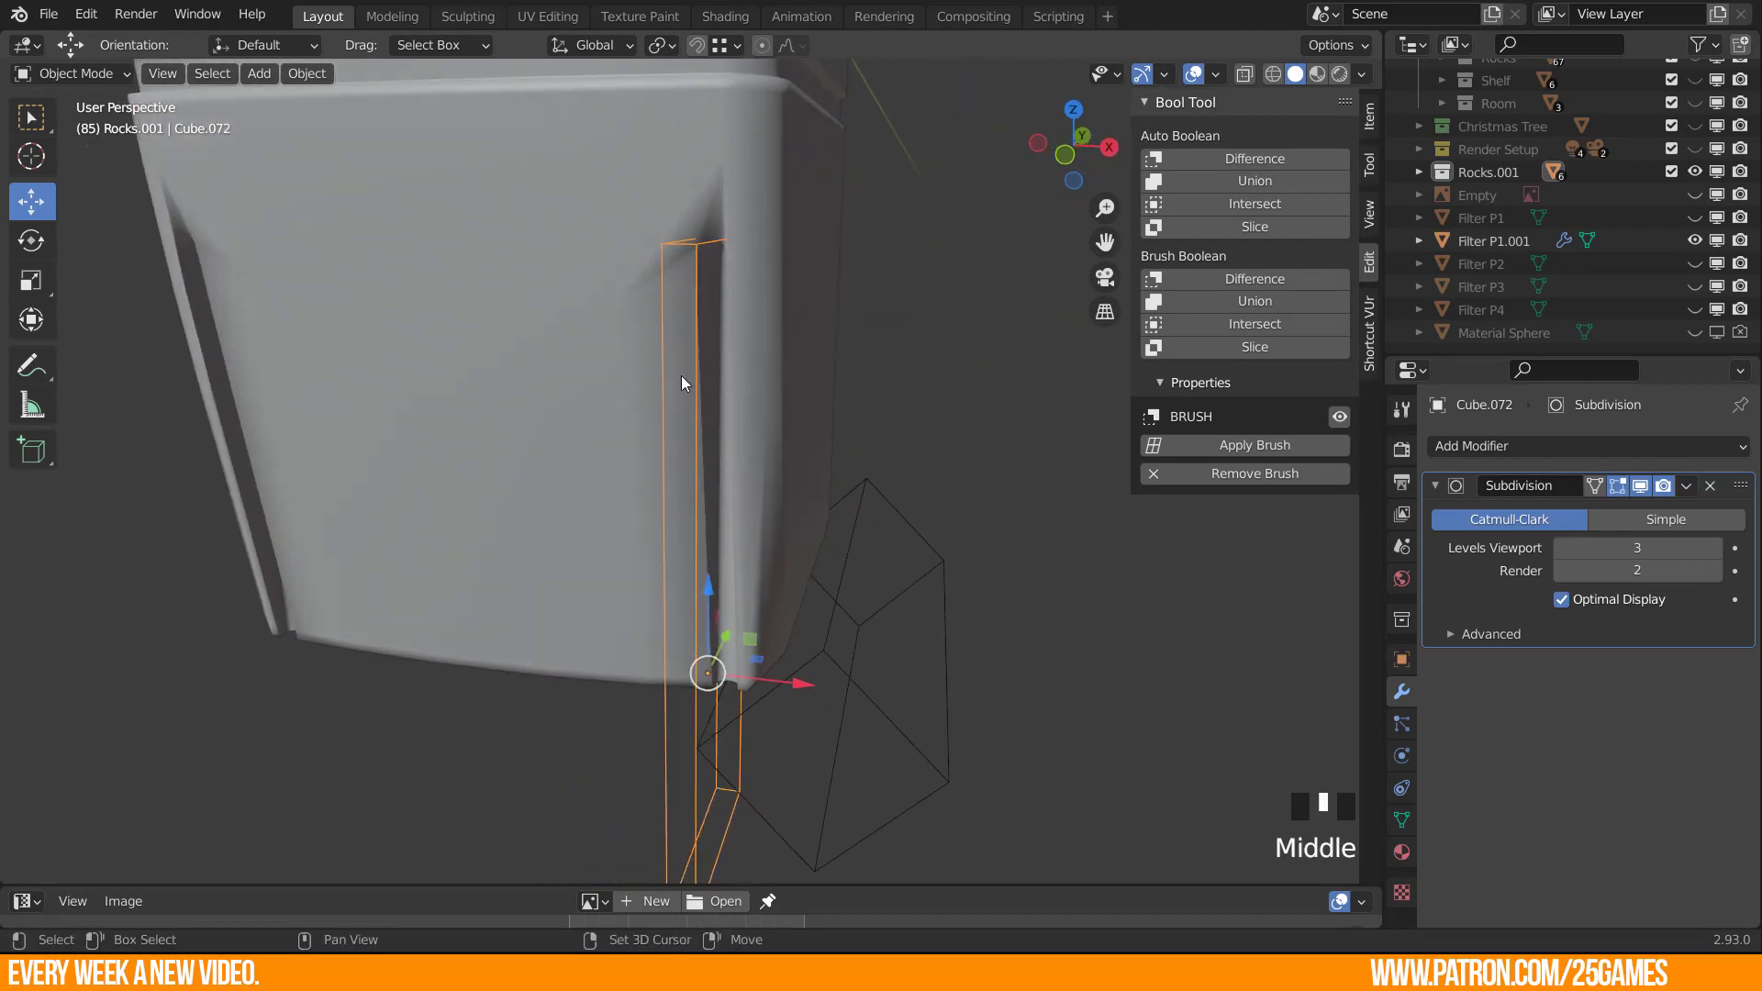
pyautogui.moveTo(681, 376)
pyautogui.keyDown('shift'); pyautogui.mouseDown(button='middle')
pyautogui.moveTo(721, 493)
pyautogui.moveTo(771, 443)
pyautogui.moveTo(680, 461)
pyautogui.moveTo(659, 431)
pyautogui.moveTo(678, 441)
pyautogui.mouseUp(button='middle'); pyautogui.keyUp('shift')
pyautogui.click(636, 636)
pyautogui.keyDown('shift'); pyautogui.moveTo(676, 581); pyautogui.dragTo(723, 581, button='middle'); pyautogui.keyUp('shift')
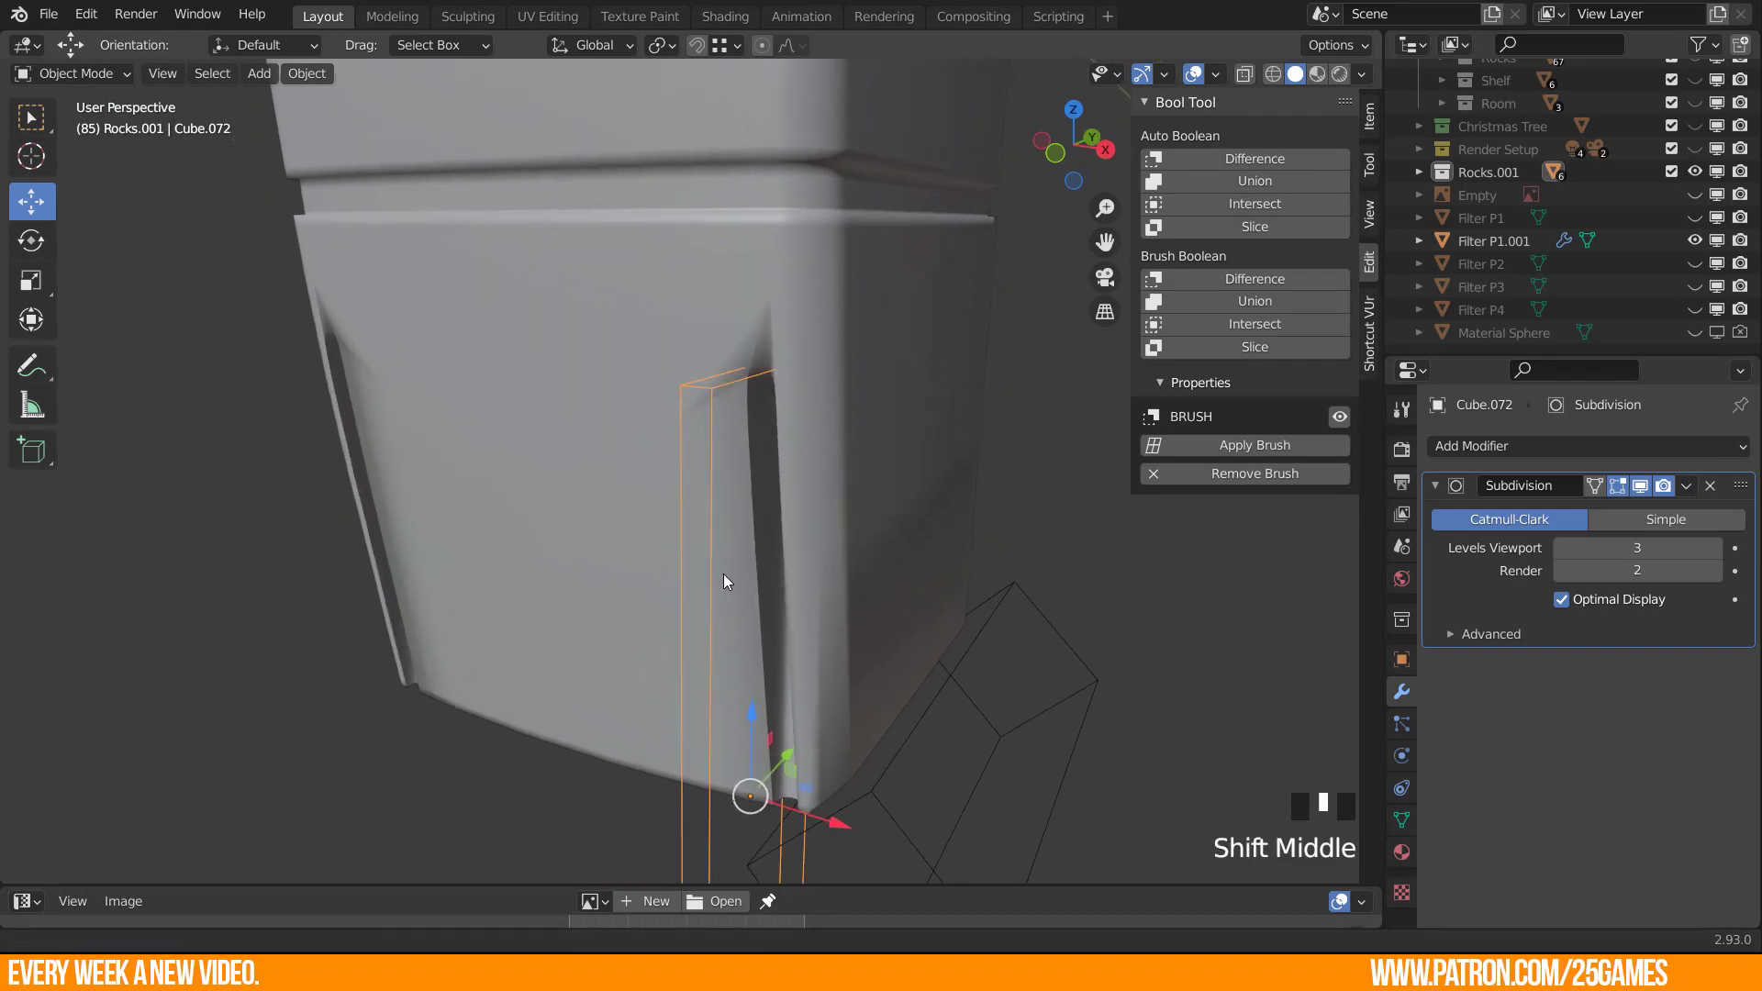
# Add an Array modifier to the cutter bar.
pyautogui.click(1401, 702)
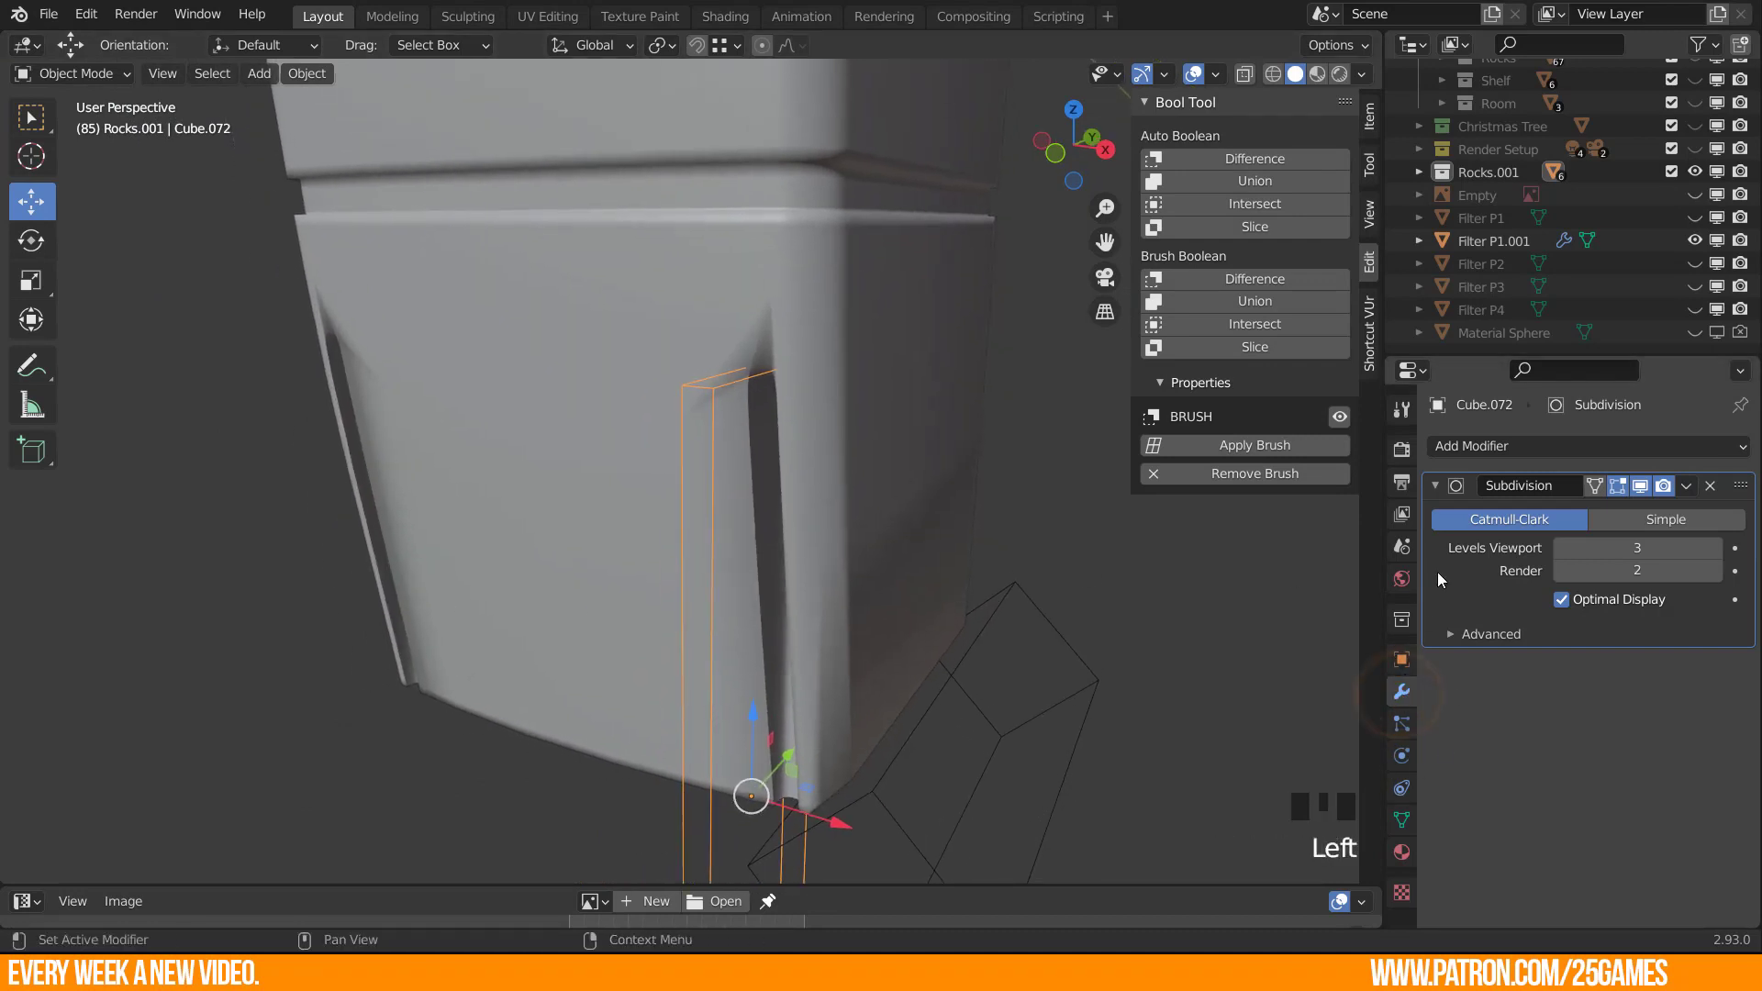
pyautogui.click(1456, 446)
pyautogui.click(1290, 512)
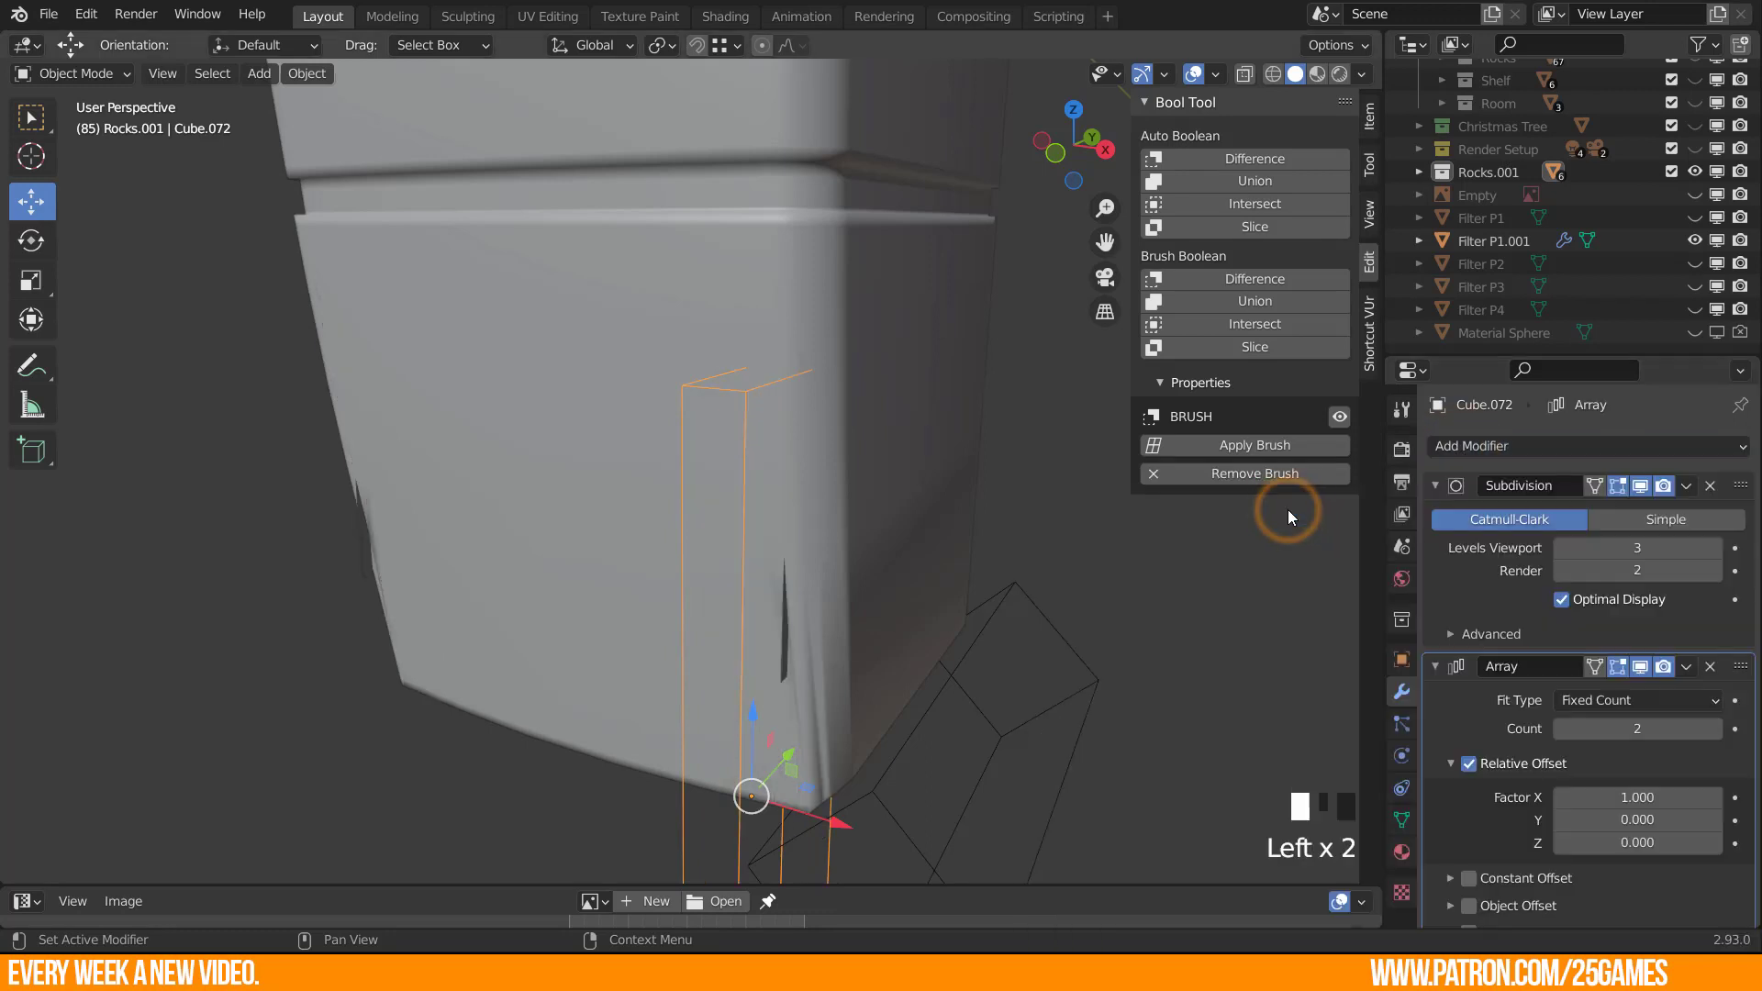
# Set the array's count to 6 and its relative X offset factor to -1.8.
pyautogui.moveTo(614, 534)
pyautogui.mouseDown(button='middle')
pyautogui.moveTo(901, 529)
pyautogui.moveTo(864, 534)
pyautogui.moveTo(879, 582)
pyautogui.moveTo(935, 580)
pyautogui.moveTo(853, 571)
pyautogui.mouseUp(button='middle')
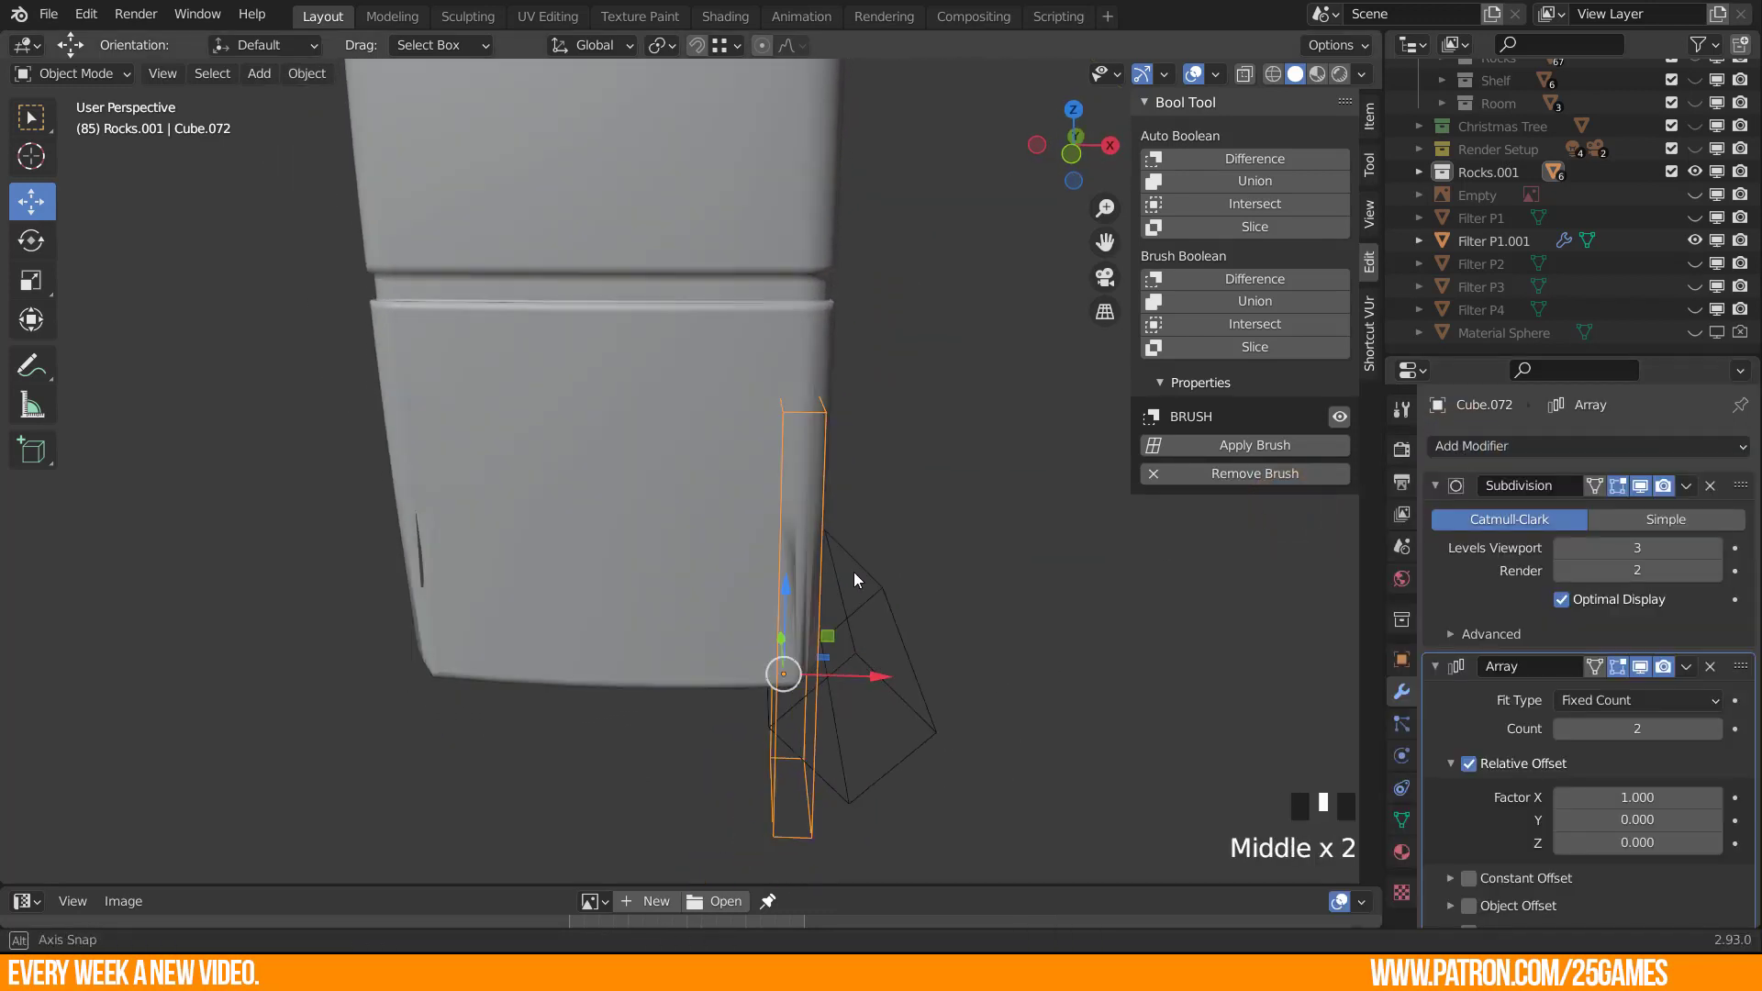
pyautogui.moveTo(1510, 660); pyautogui.dragTo(1501, 583, button='middle')
pyautogui.scroll(-2, 825, 569)
pyautogui.moveTo(800, 567); pyautogui.dragTo(800, 605, button='middle')
pyautogui.scroll(2, 861, 703)
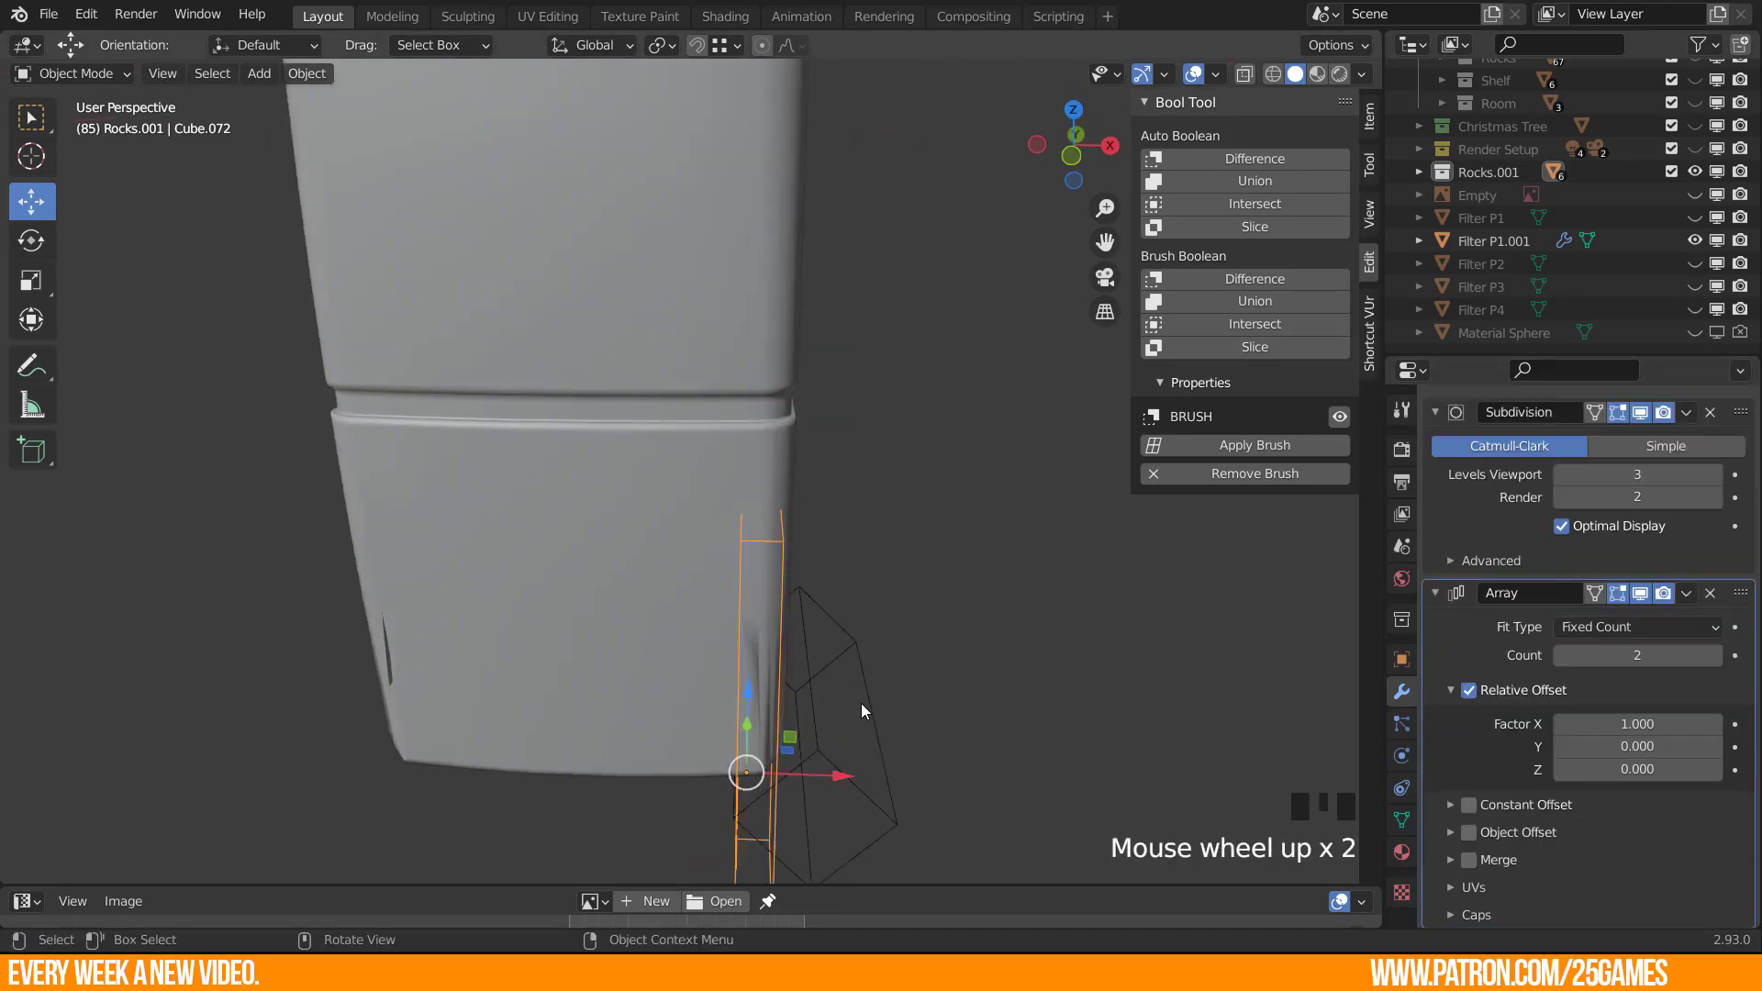
pyautogui.click(1716, 655)
pyautogui.moveTo(1619, 723); pyautogui.dragTo(1670, 722)
pyautogui.click(1715, 656)
pyautogui.click(1715, 656)
pyautogui.click(1715, 656)
pyautogui.click(1715, 656)
pyautogui.moveTo(716, 500)
pyautogui.mouseDown(button='middle')
pyautogui.moveTo(635, 471)
pyautogui.moveTo(745, 268)
pyautogui.moveTo(729, 530)
pyautogui.mouseUp(button='middle')
pyautogui.scroll(3, 753, 534)
pyautogui.press('Tab')
pyautogui.moveTo(906, 542); pyautogui.dragTo(873, 526, button='middle')
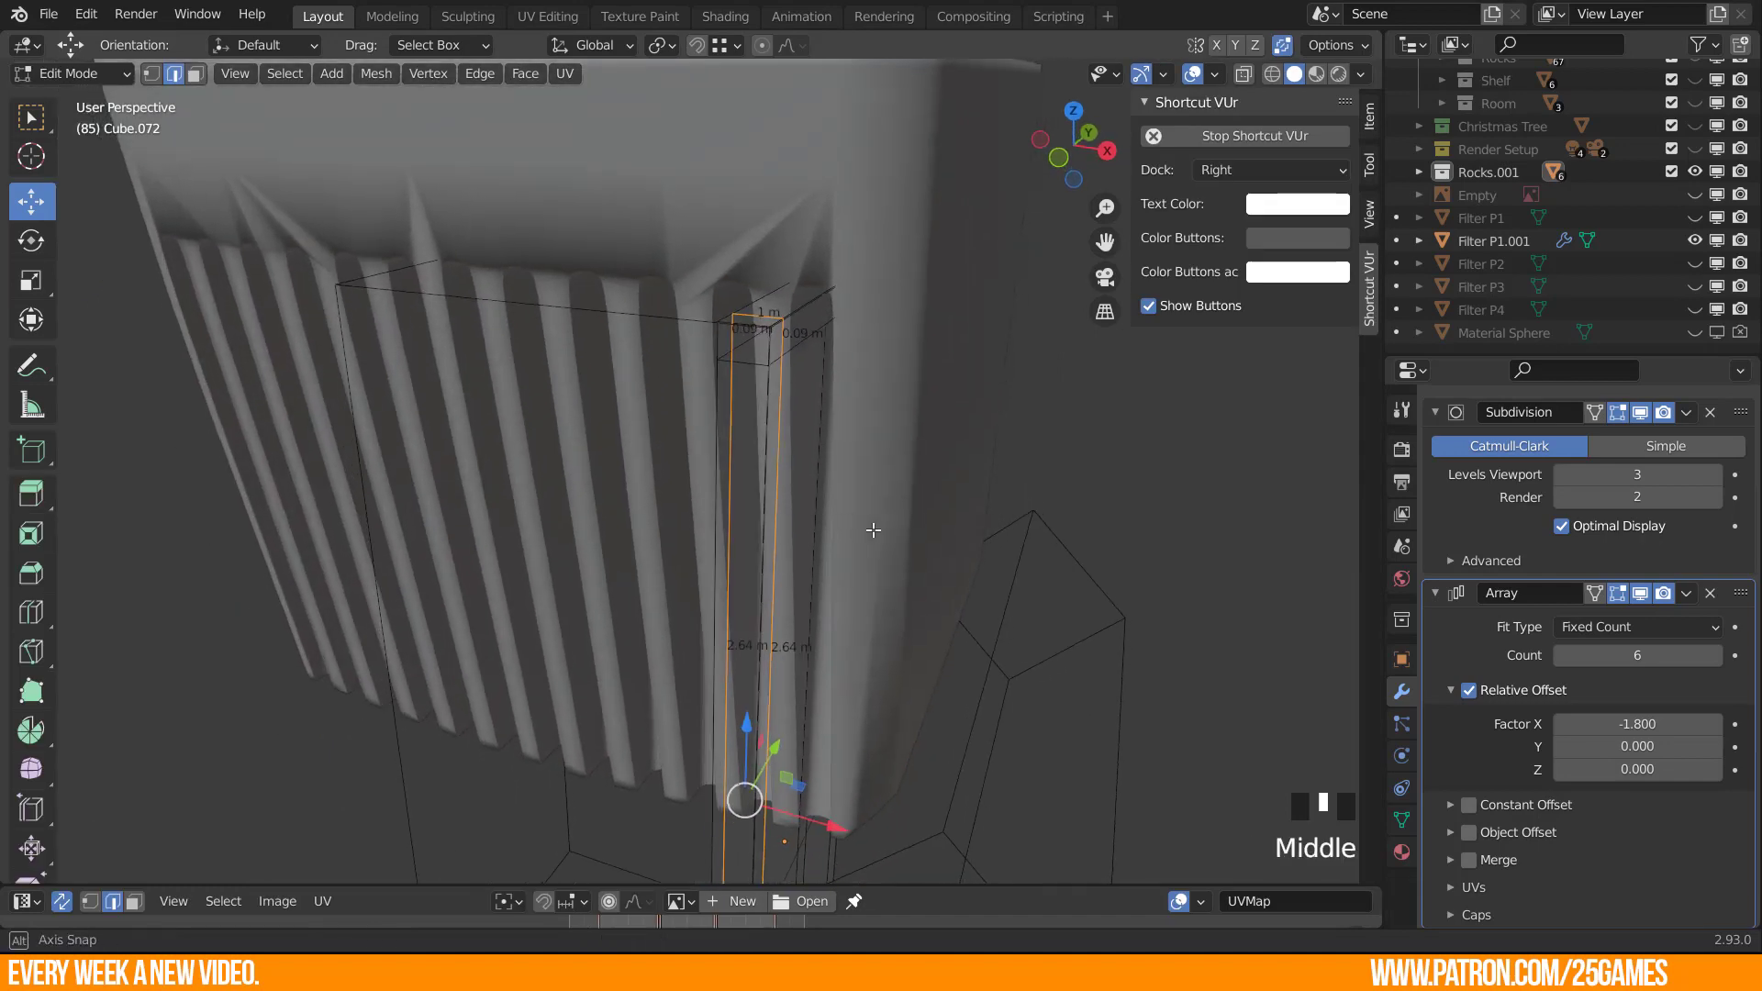
pyautogui.moveTo(784, 565); pyautogui.dragTo(937, 539, button='middle')
pyautogui.click(899, 530)
pyautogui.press('3')
pyautogui.click(1006, 367)
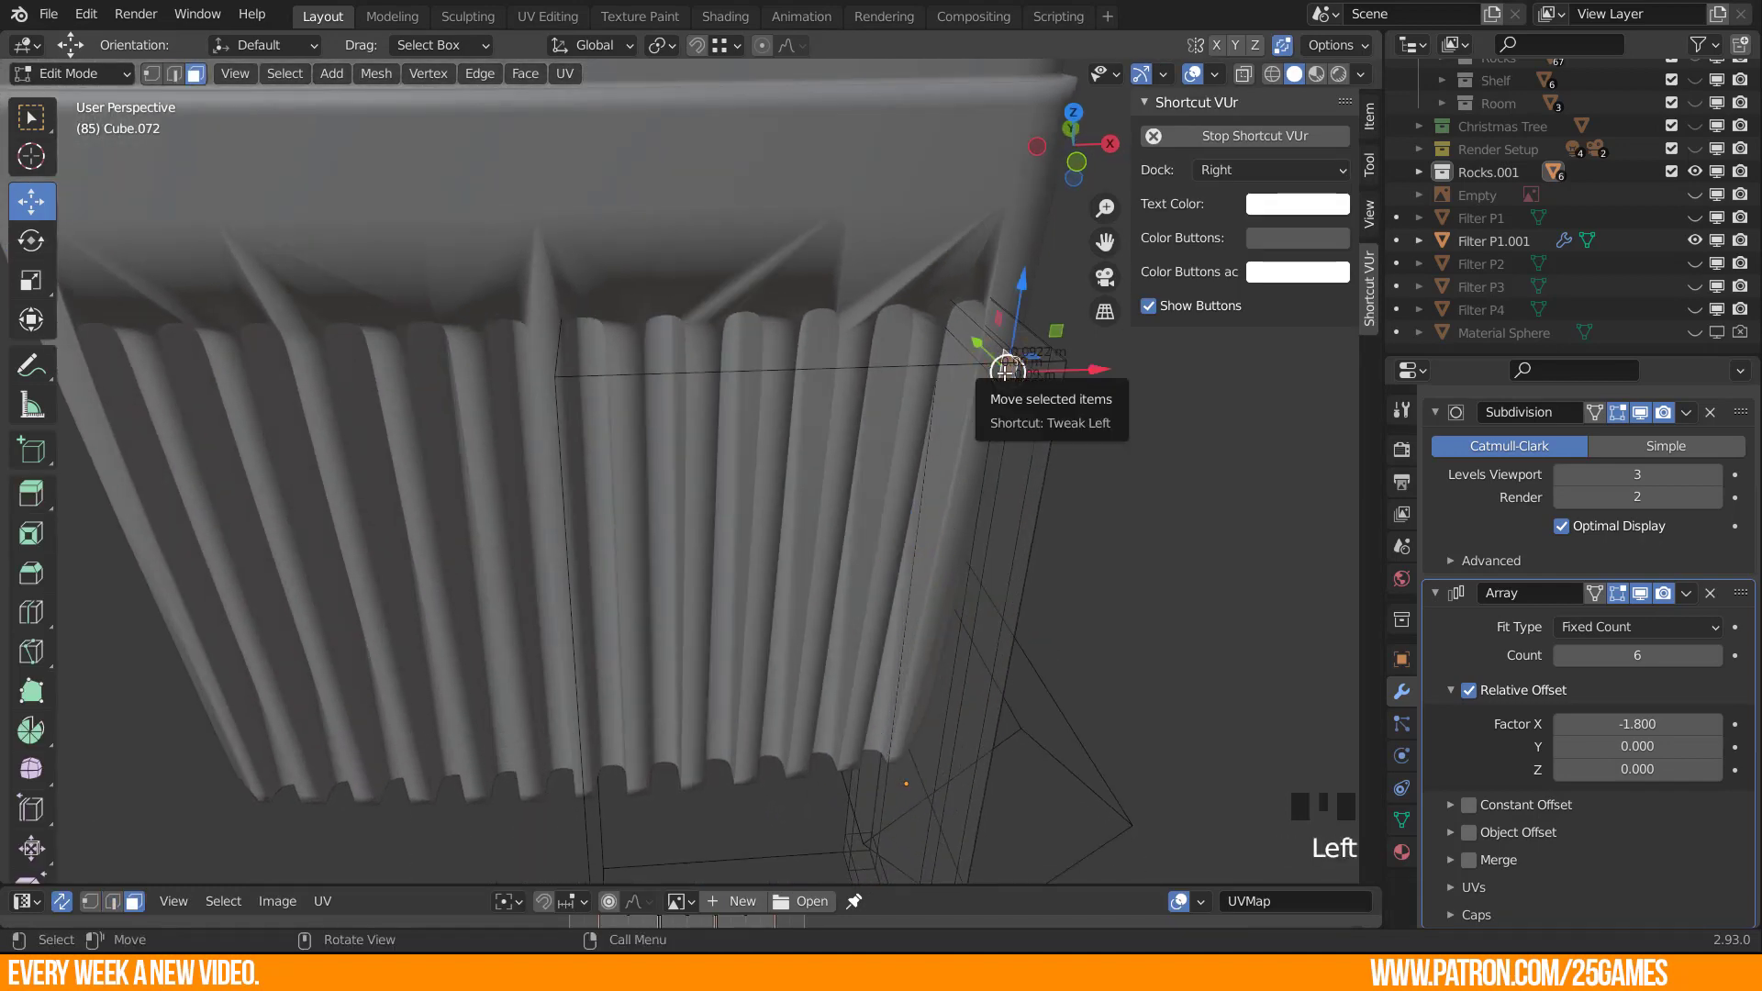
pyautogui.keyDown('alt'); pyautogui.click(1005, 370); pyautogui.keyUp('alt')
pyautogui.click(1000, 389)
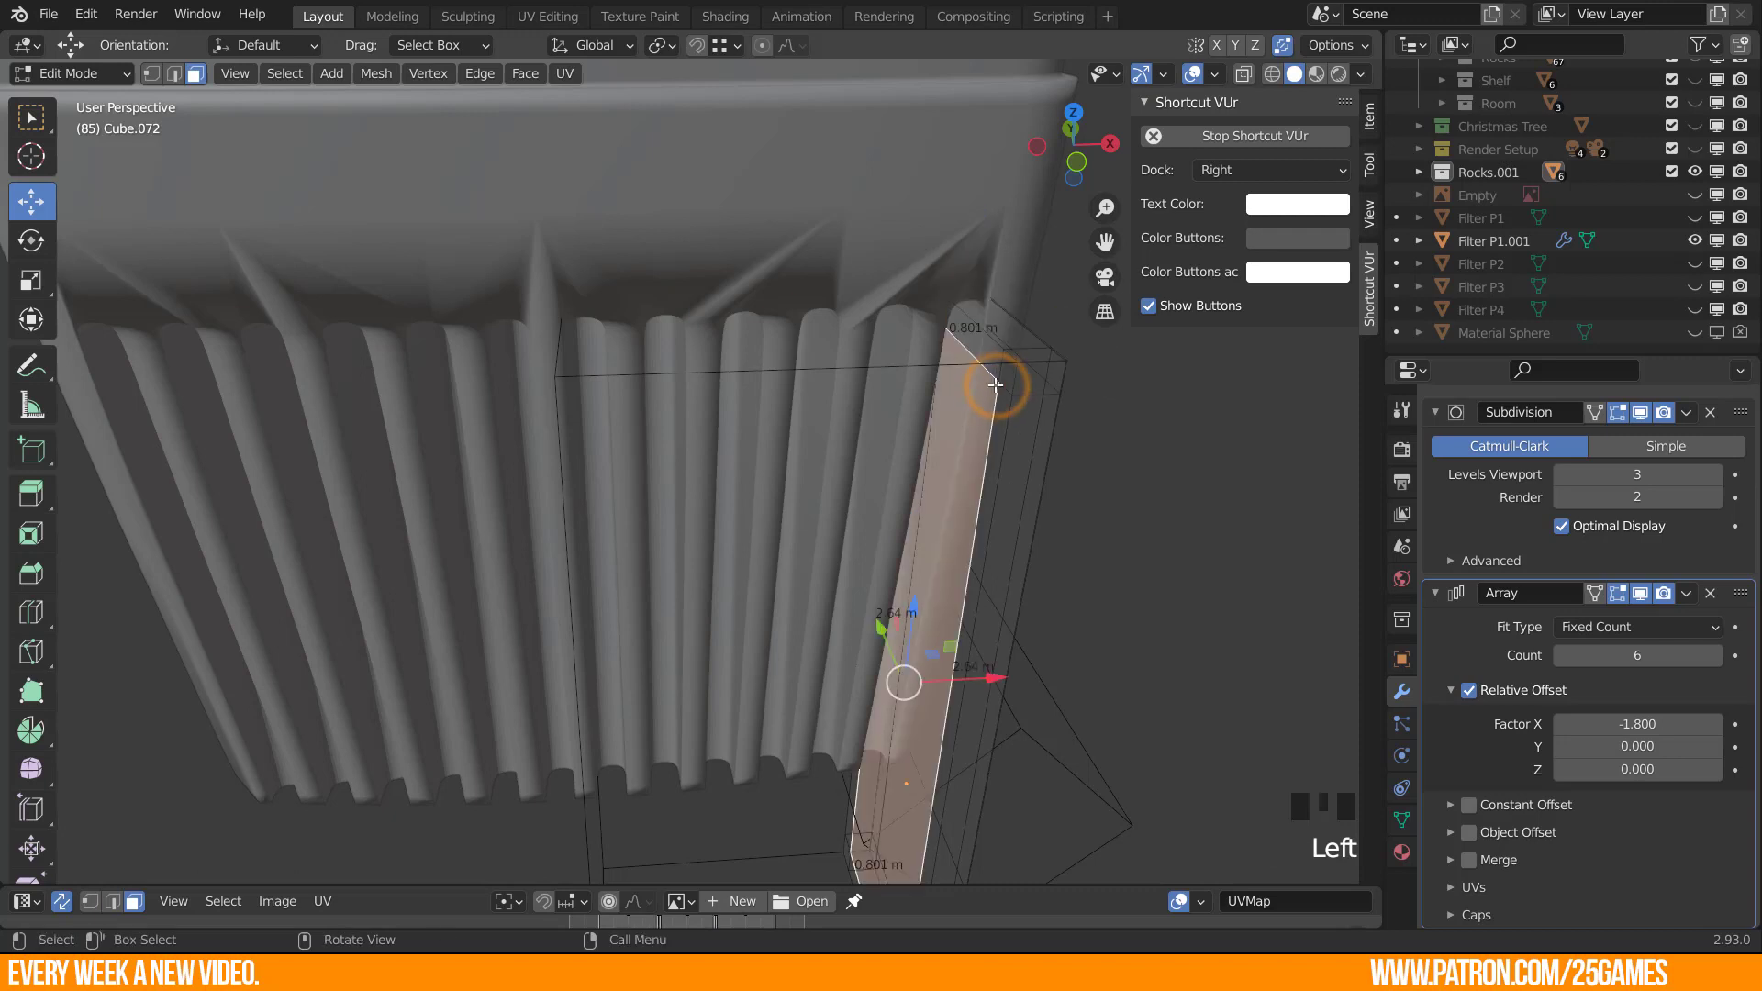
pyautogui.press('c')
pyautogui.click(989, 378)
pyautogui.press('Escape')
pyautogui.scroll(-3, 862, 589)
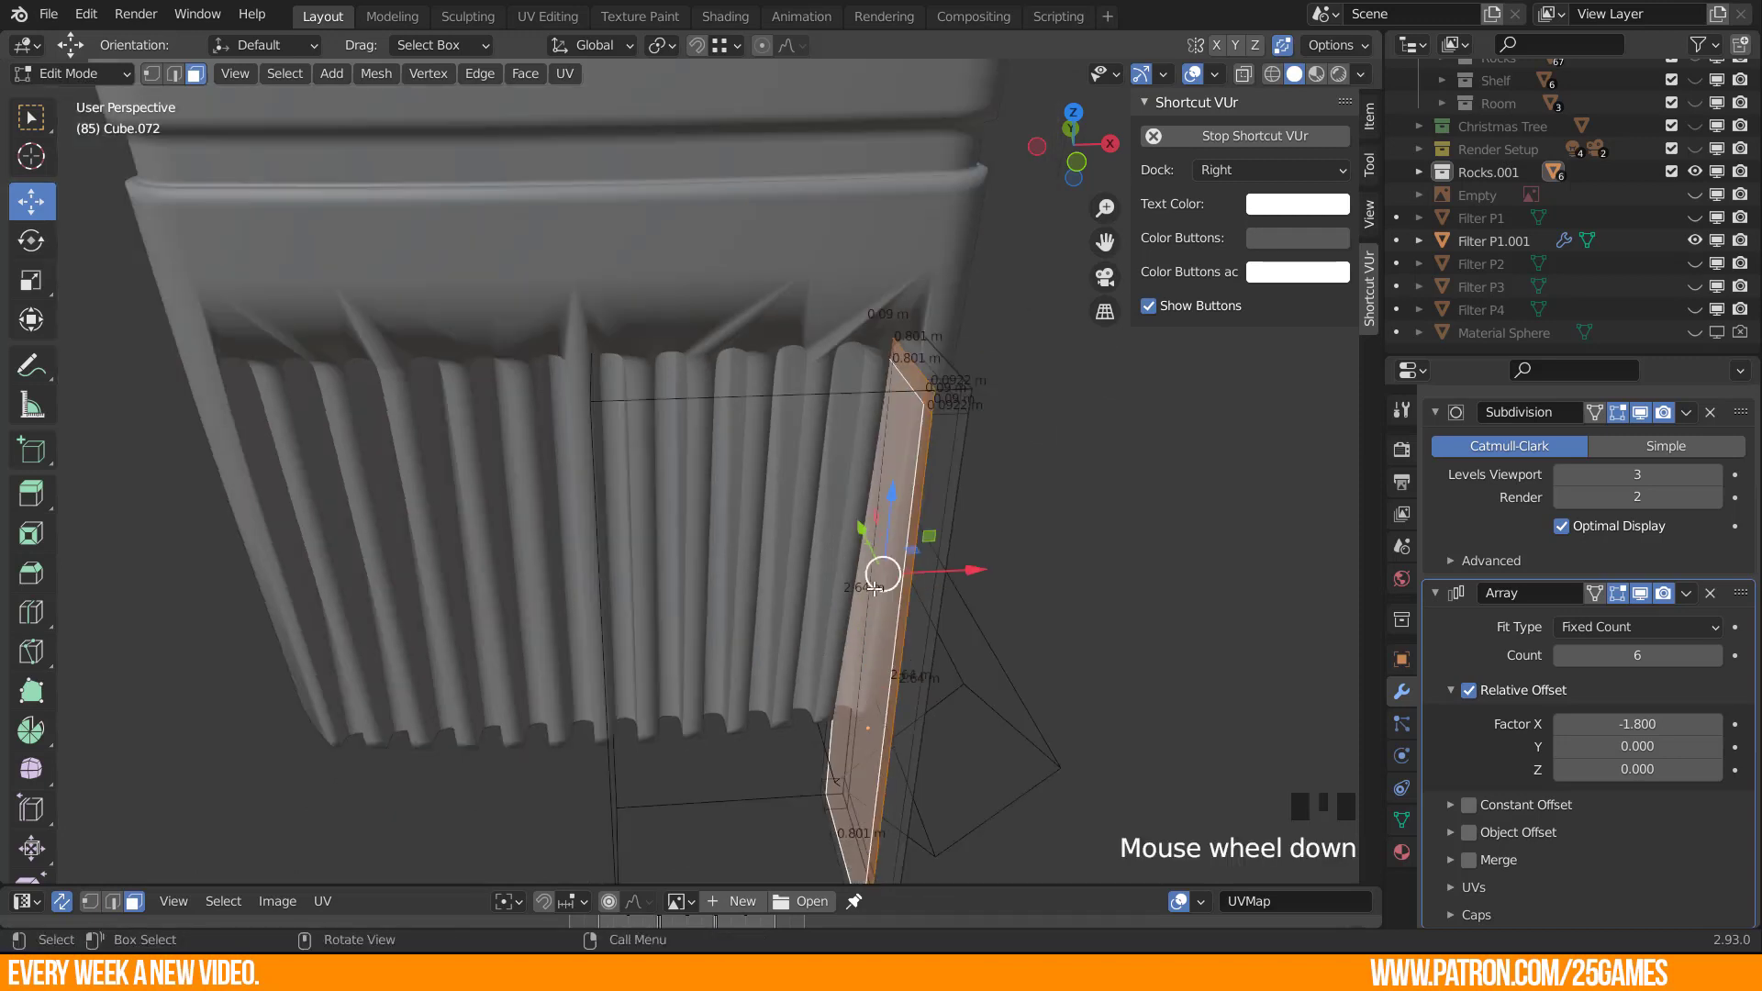
pyautogui.moveTo(831, 596); pyautogui.dragTo(915, 568, button='middle')
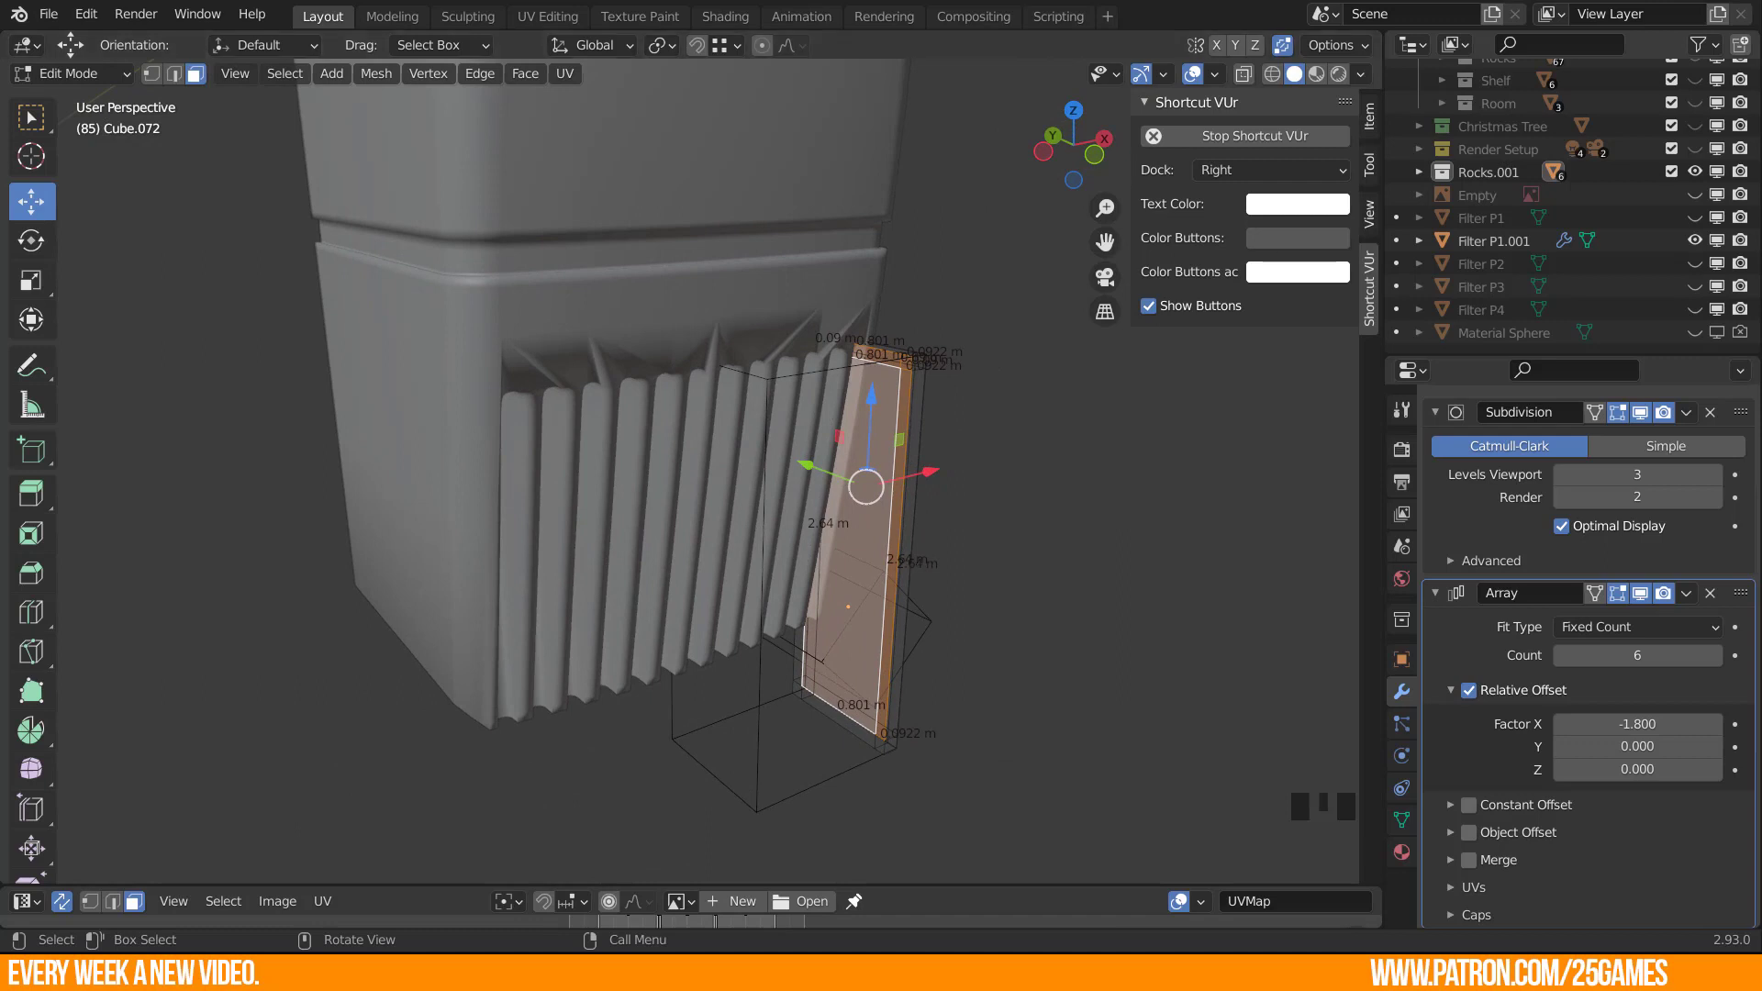
pyautogui.click(893, 562)
pyautogui.press('Tab')
# In Edit Mode, select the cutter bar's whole mesh and scale it by 0.847 along X.
pyautogui.press('Tab')
pyautogui.moveTo(925, 585); pyautogui.dragTo(862, 589, button='middle')
pyautogui.press('a')
pyautogui.moveTo(1002, 655); pyautogui.dragTo(968, 653, button='middle')
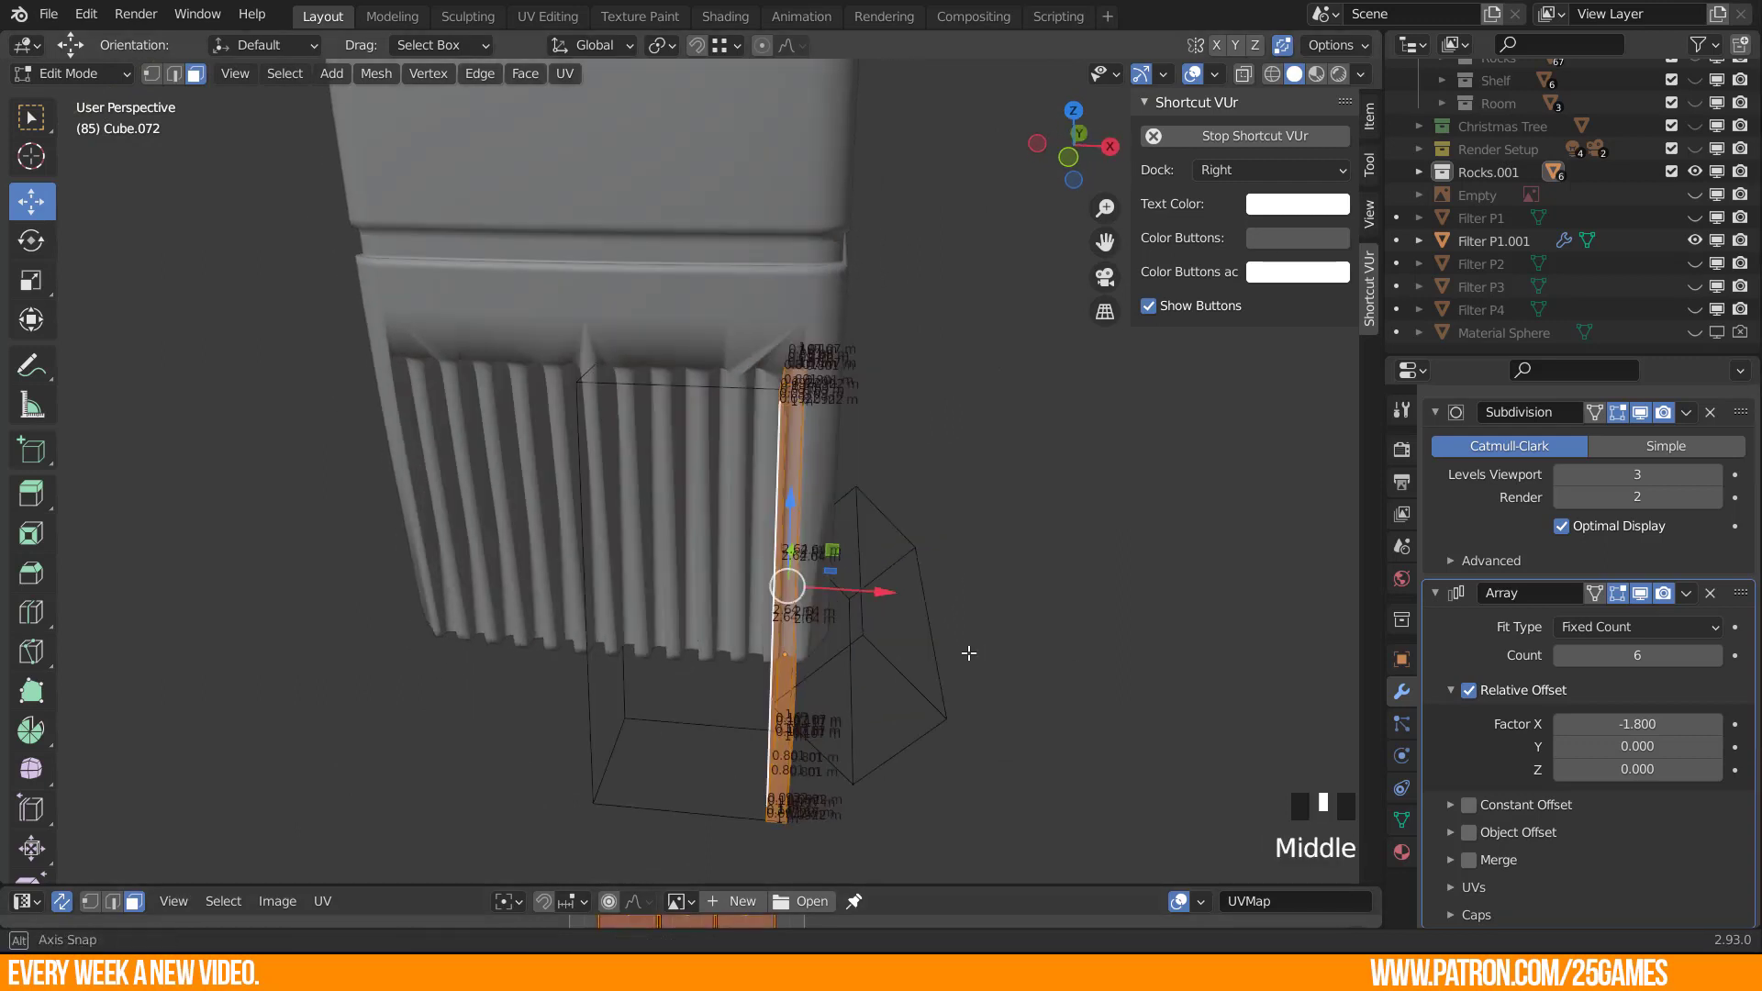
pyautogui.press('s')
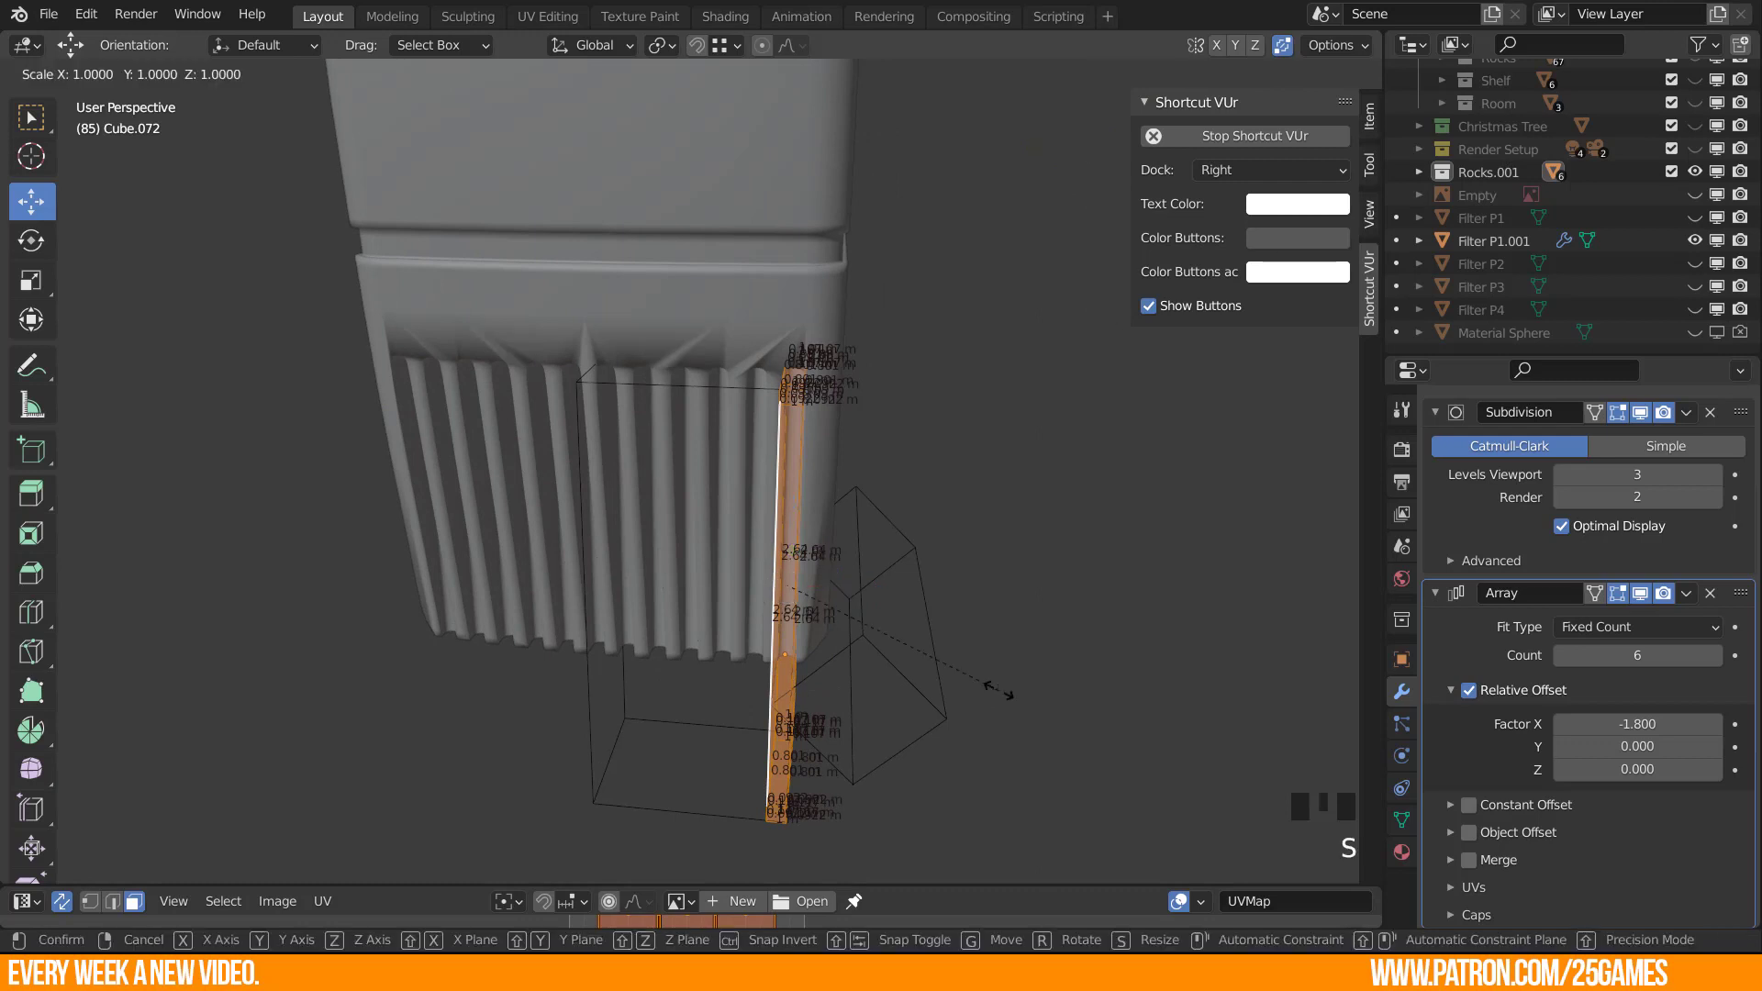
pyautogui.press('x')
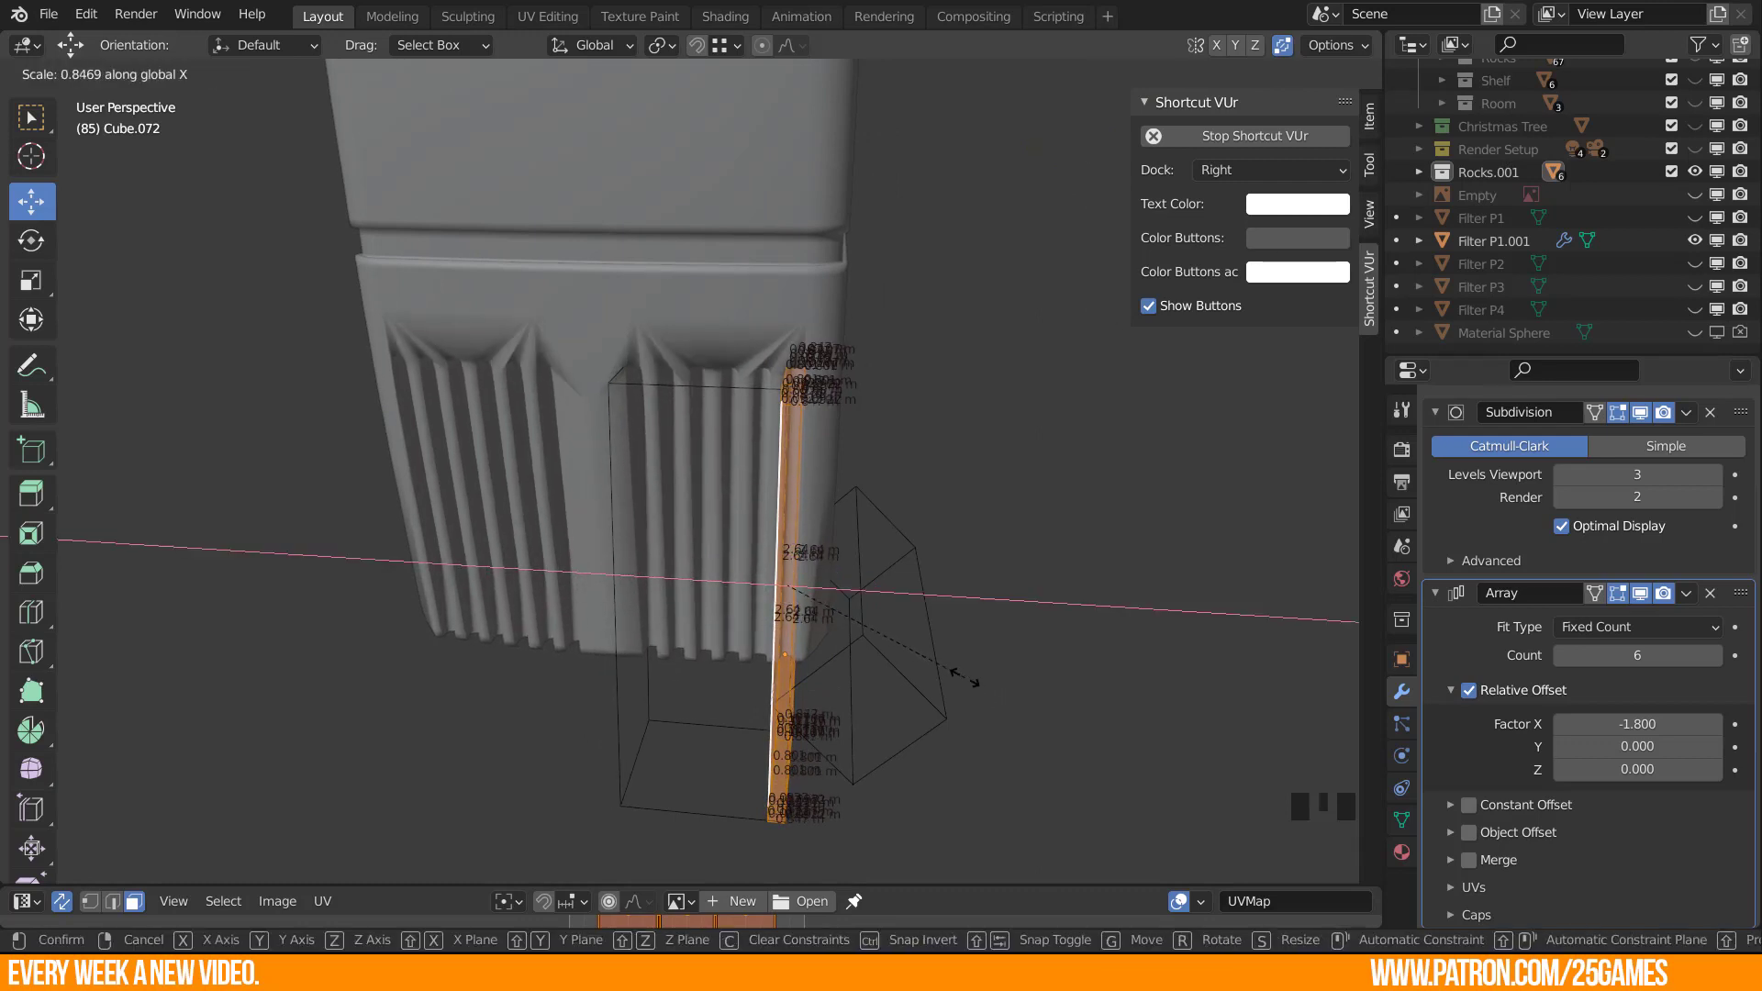
pyautogui.click(964, 677)
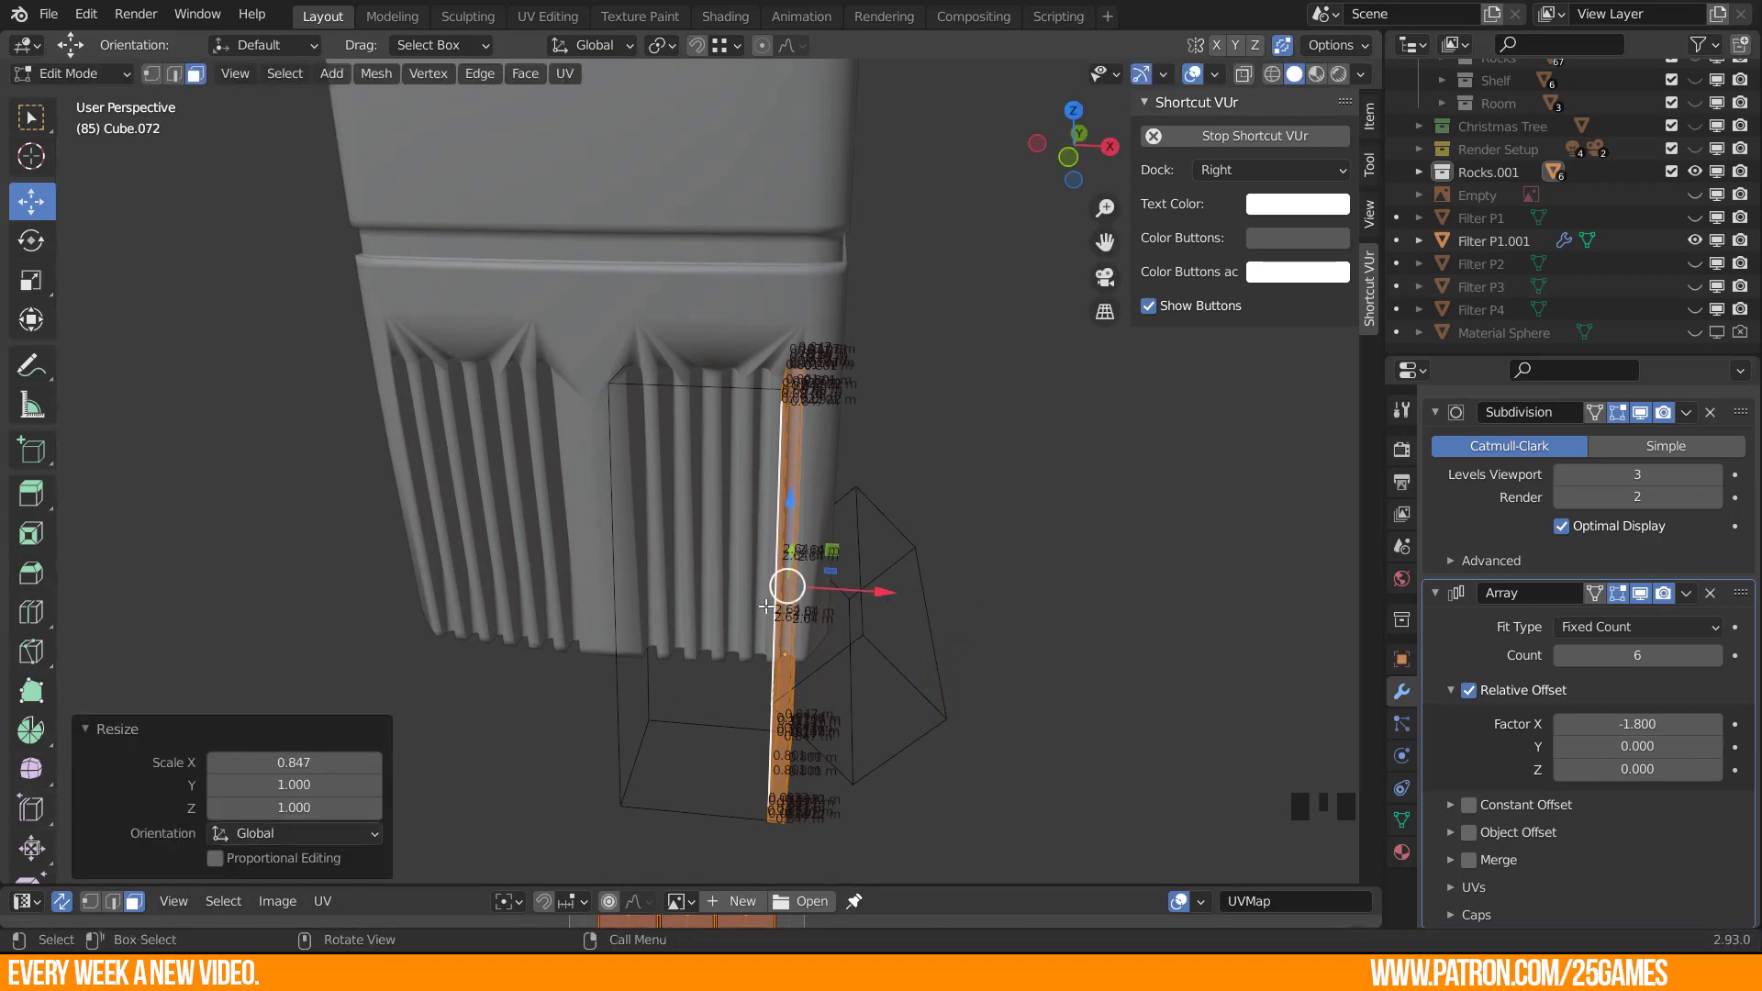
# Select the faces on the upper end of the cutter bar.
pyautogui.moveTo(712, 606)
pyautogui.mouseDown(button='middle')
pyautogui.moveTo(707, 432)
pyautogui.moveTo(714, 598)
pyautogui.mouseUp(button='middle')
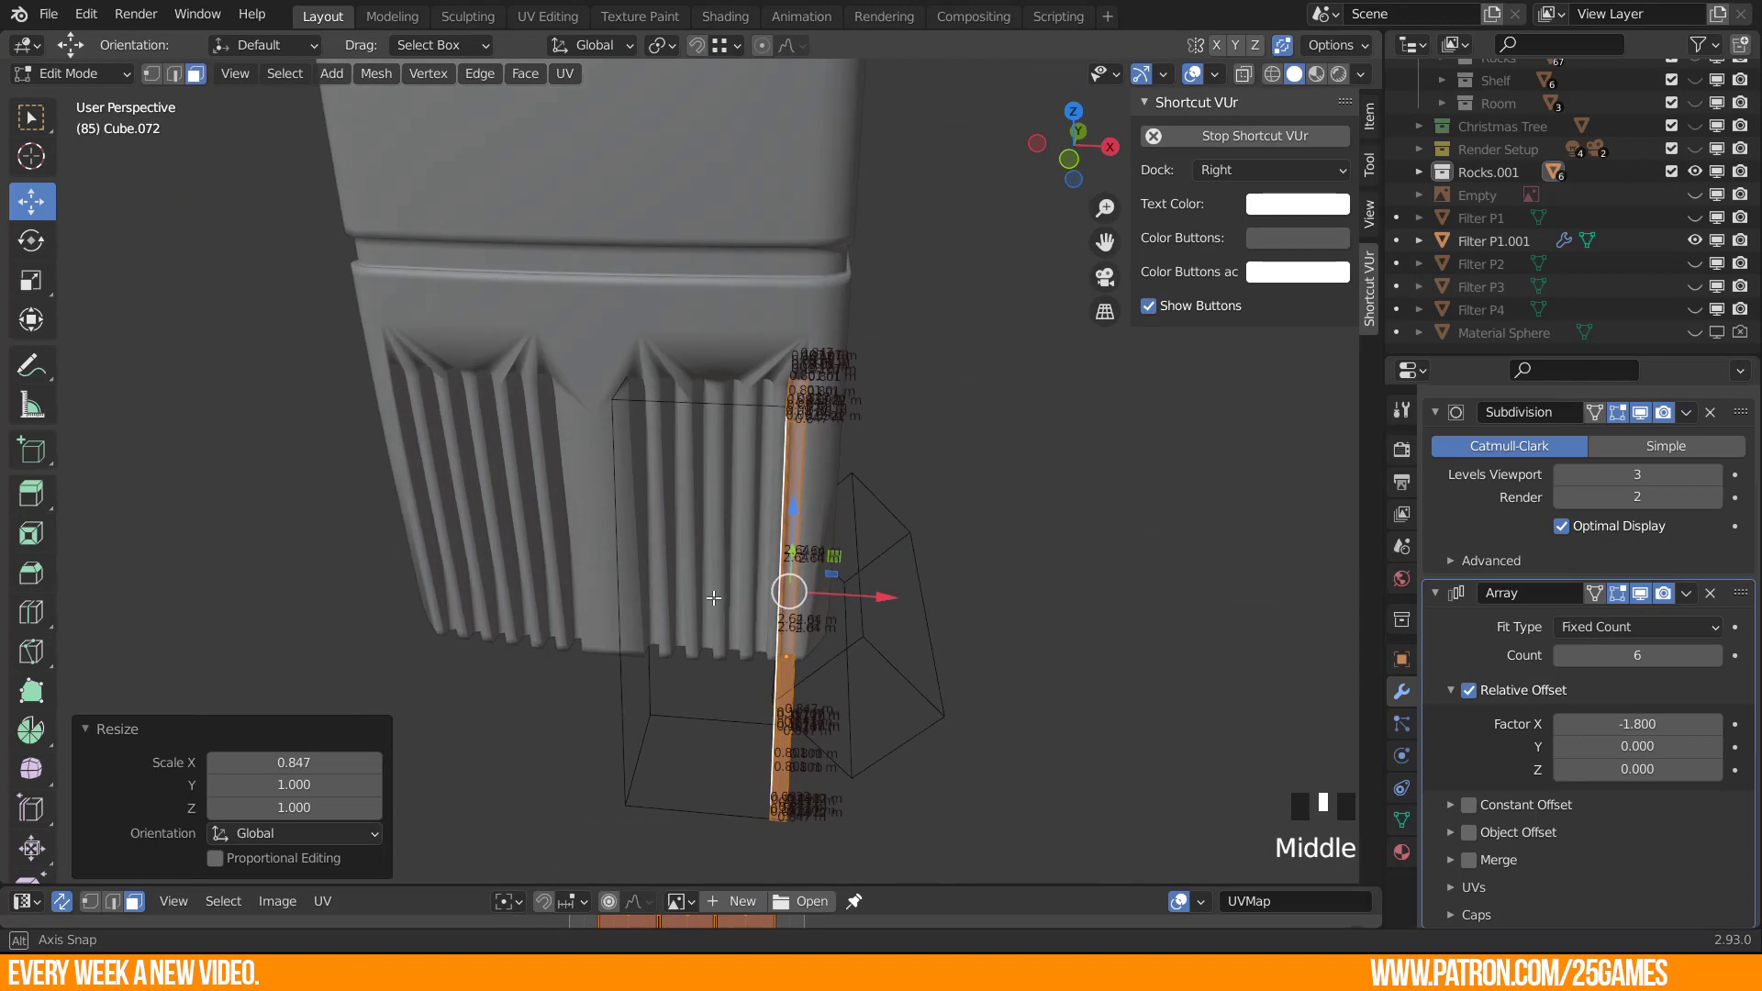
pyautogui.scroll(3, 826, 365)
pyautogui.moveTo(826, 365); pyautogui.dragTo(806, 437, button='middle')
pyautogui.click(924, 486)
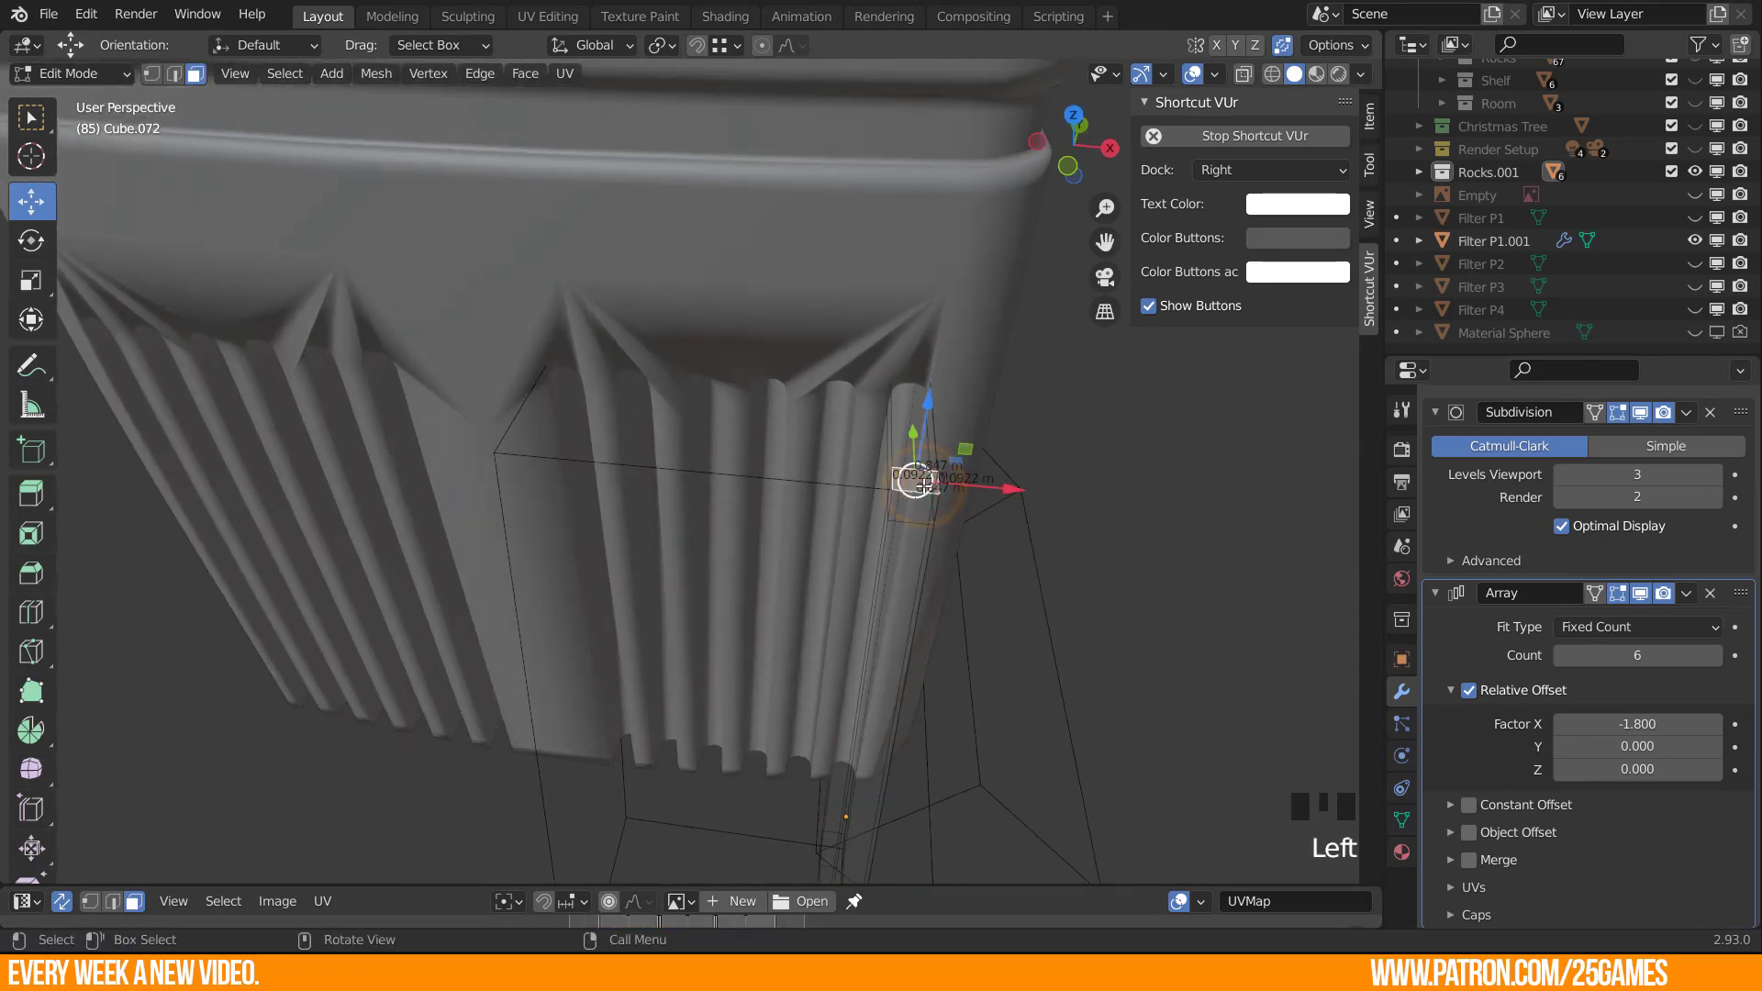
pyautogui.keyDown('alt'); pyautogui.click(900, 473); pyautogui.keyUp('alt')
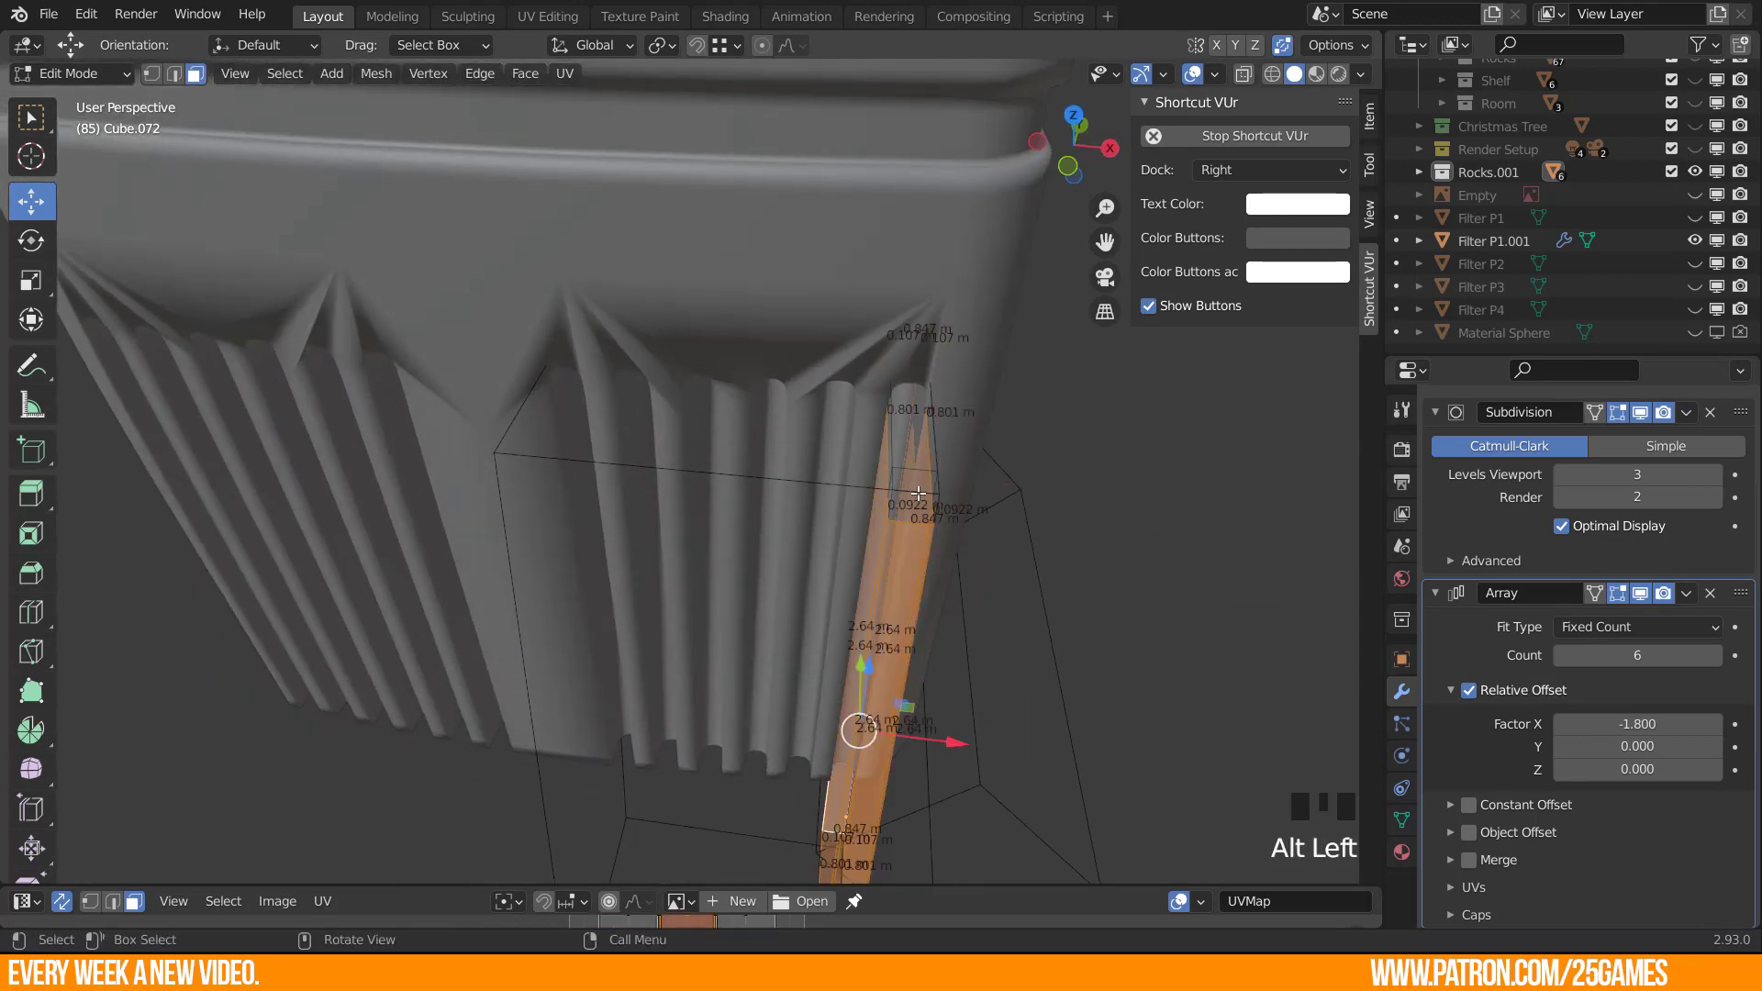
pyautogui.click(904, 460)
pyautogui.keyDown('shift'); pyautogui.click(916, 483); pyautogui.keyUp('shift')
pyautogui.moveTo(916, 482); pyautogui.dragTo(609, 542, button='middle')
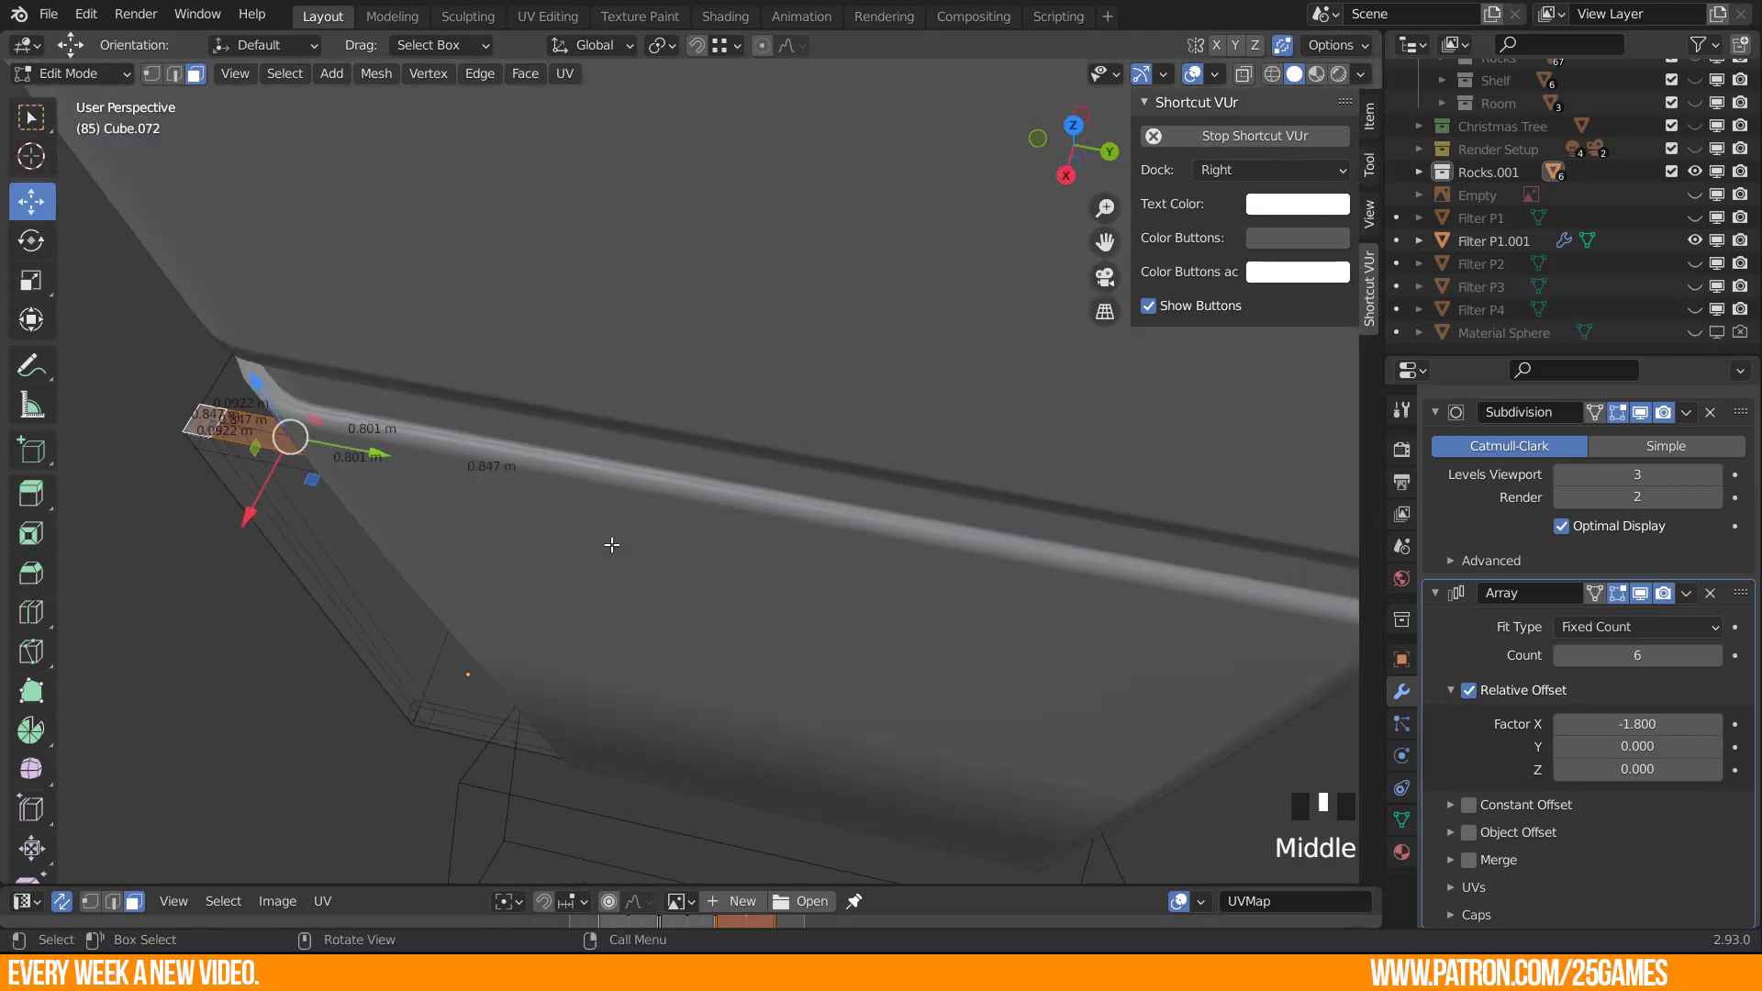
pyautogui.scroll(3, 609, 543)
pyautogui.keyDown('shift'); pyautogui.moveTo(367, 423); pyautogui.dragTo(761, 413, button='middle'); pyautogui.keyUp('shift')
pyautogui.moveTo(761, 413); pyautogui.dragTo(633, 424, button='middle')
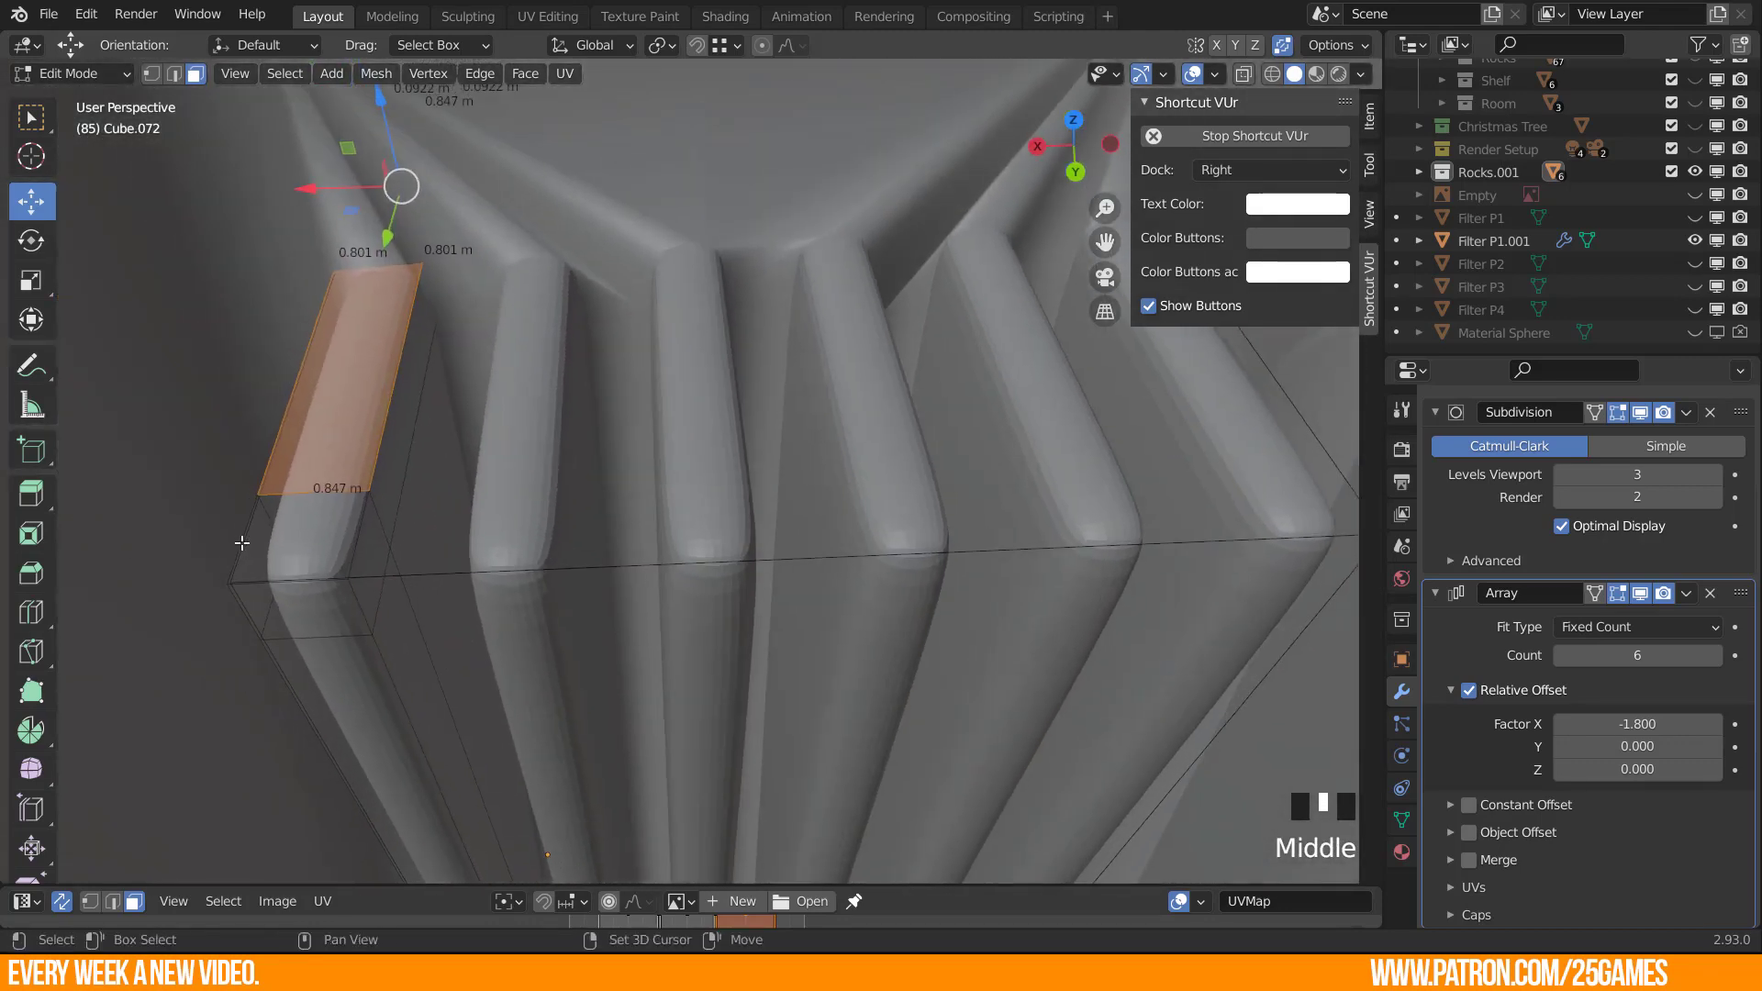
pyautogui.keyDown('shift'); pyautogui.click(283, 535); pyautogui.keyUp('shift')
# Scale the cutter bar's selected upper faces by 0.807 along X.
pyautogui.moveTo(289, 535); pyautogui.dragTo(793, 543, button='middle')
pyautogui.keyDown('shift'); pyautogui.moveTo(786, 284); pyautogui.dragTo(617, 572, button='middle'); pyautogui.keyUp('shift')
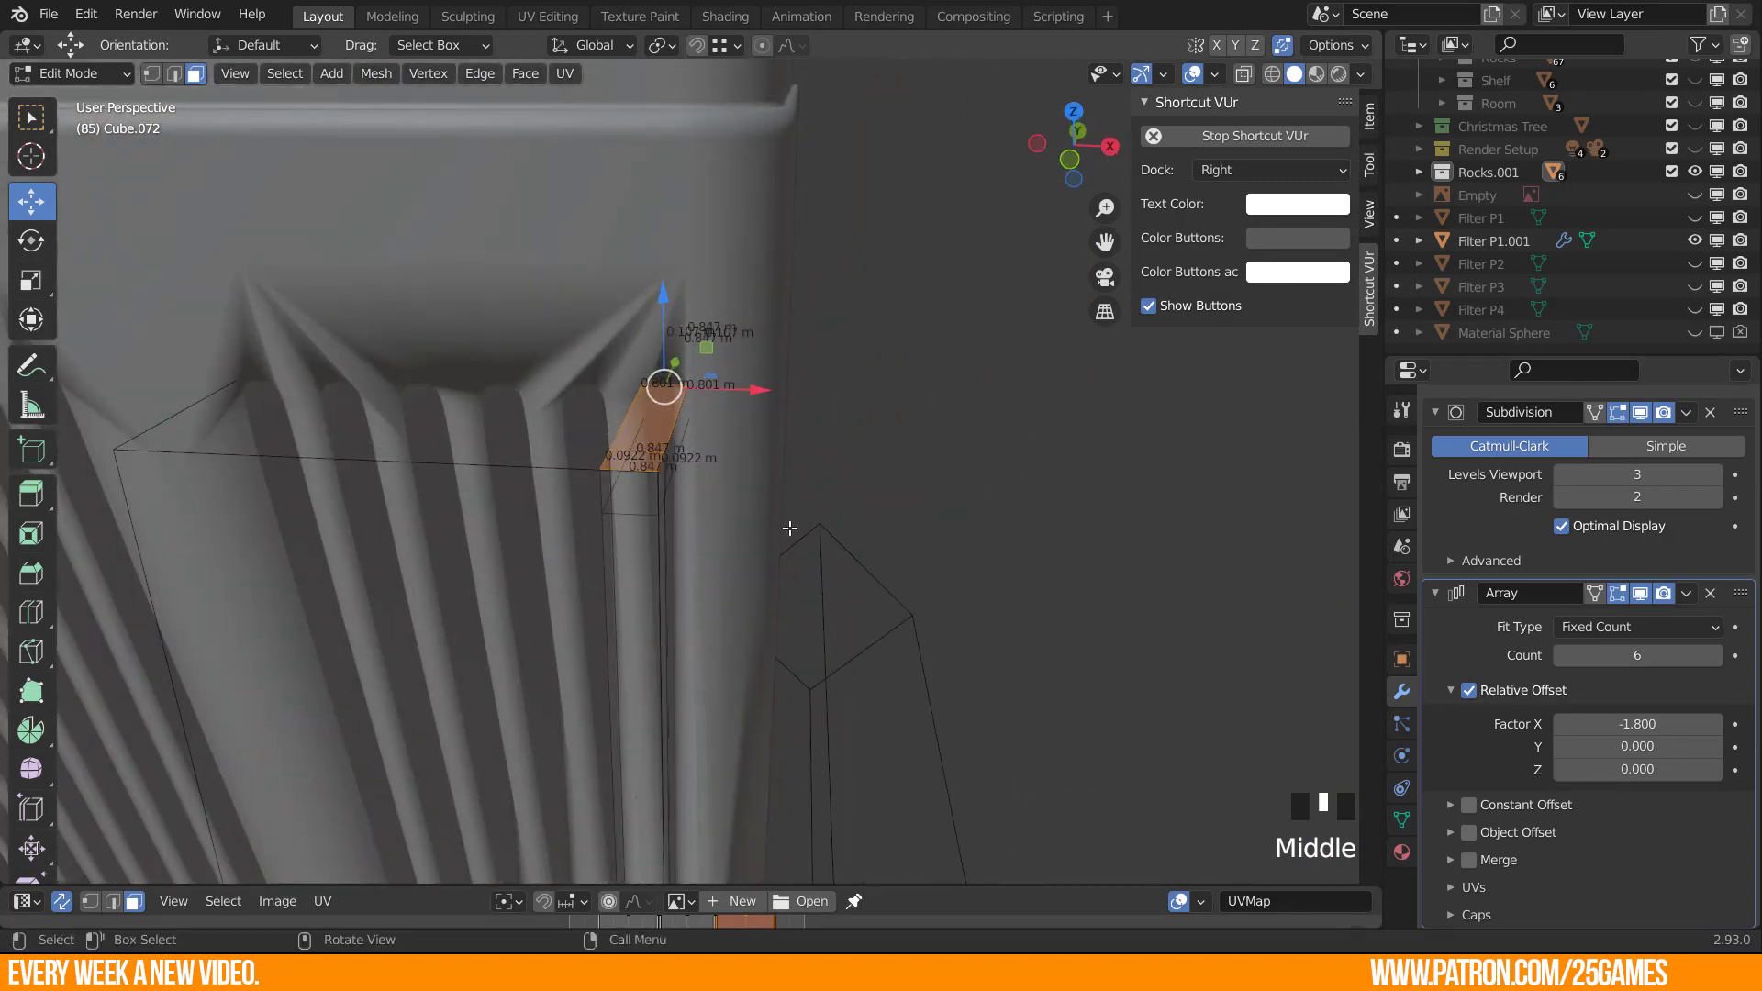
pyautogui.press('s')
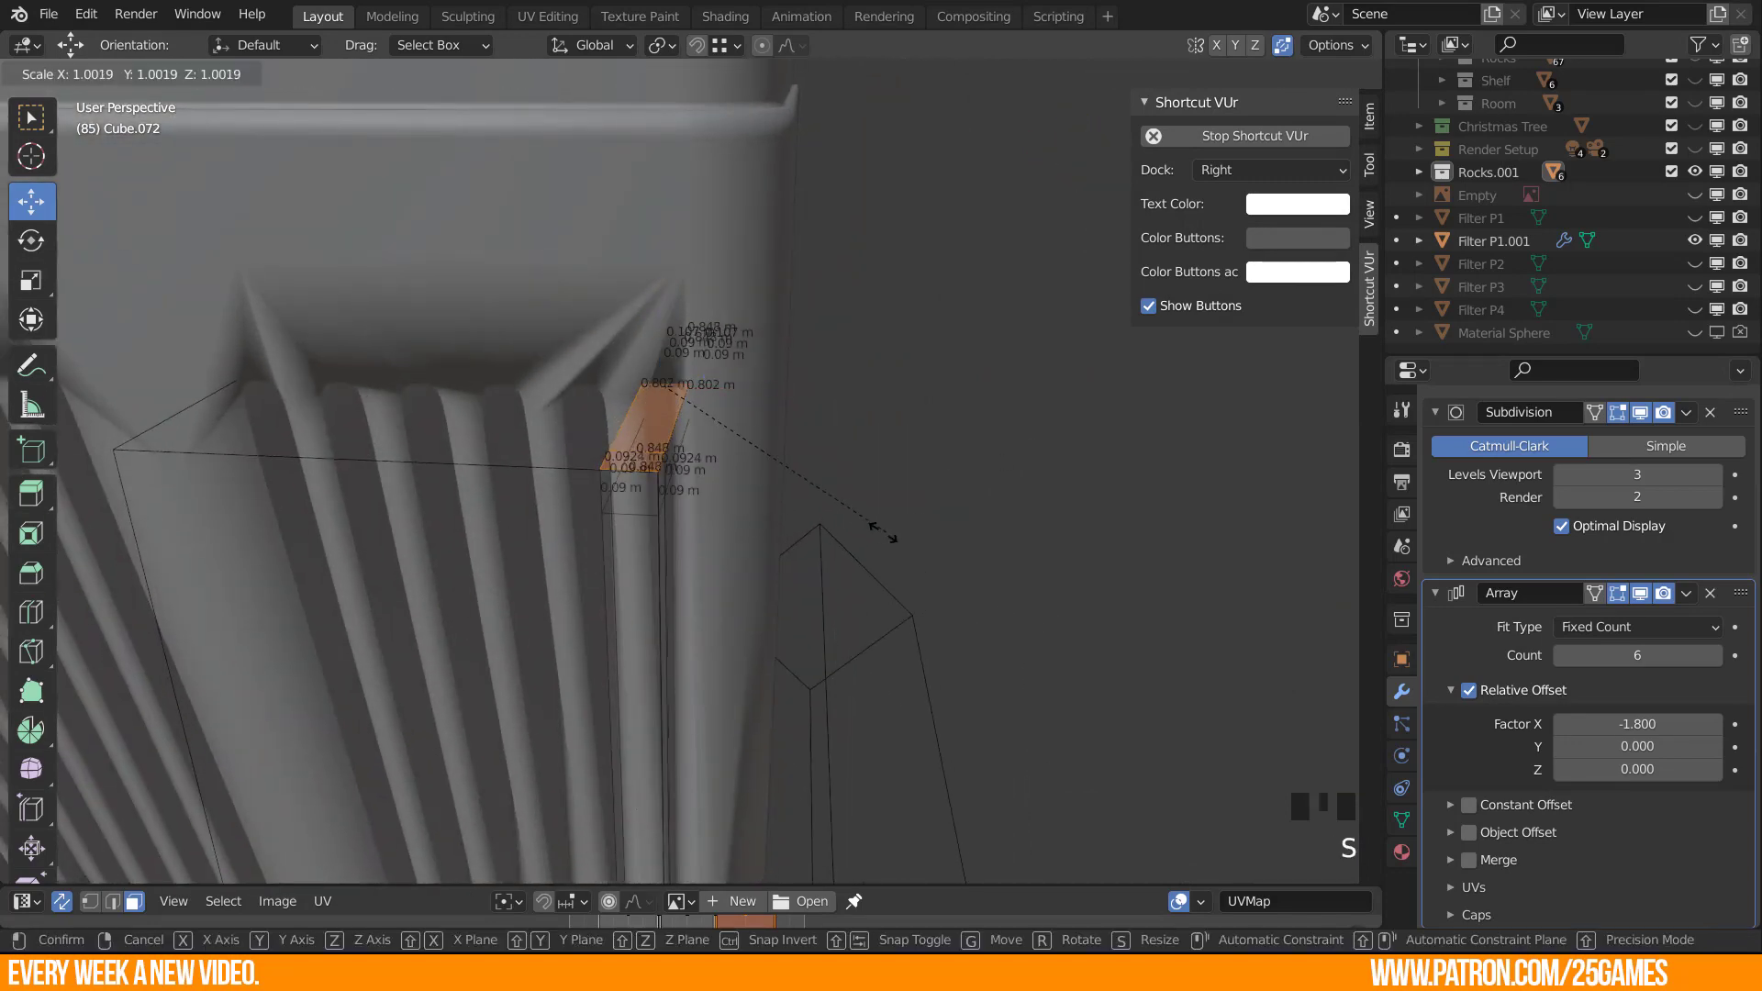
pyautogui.press('x')
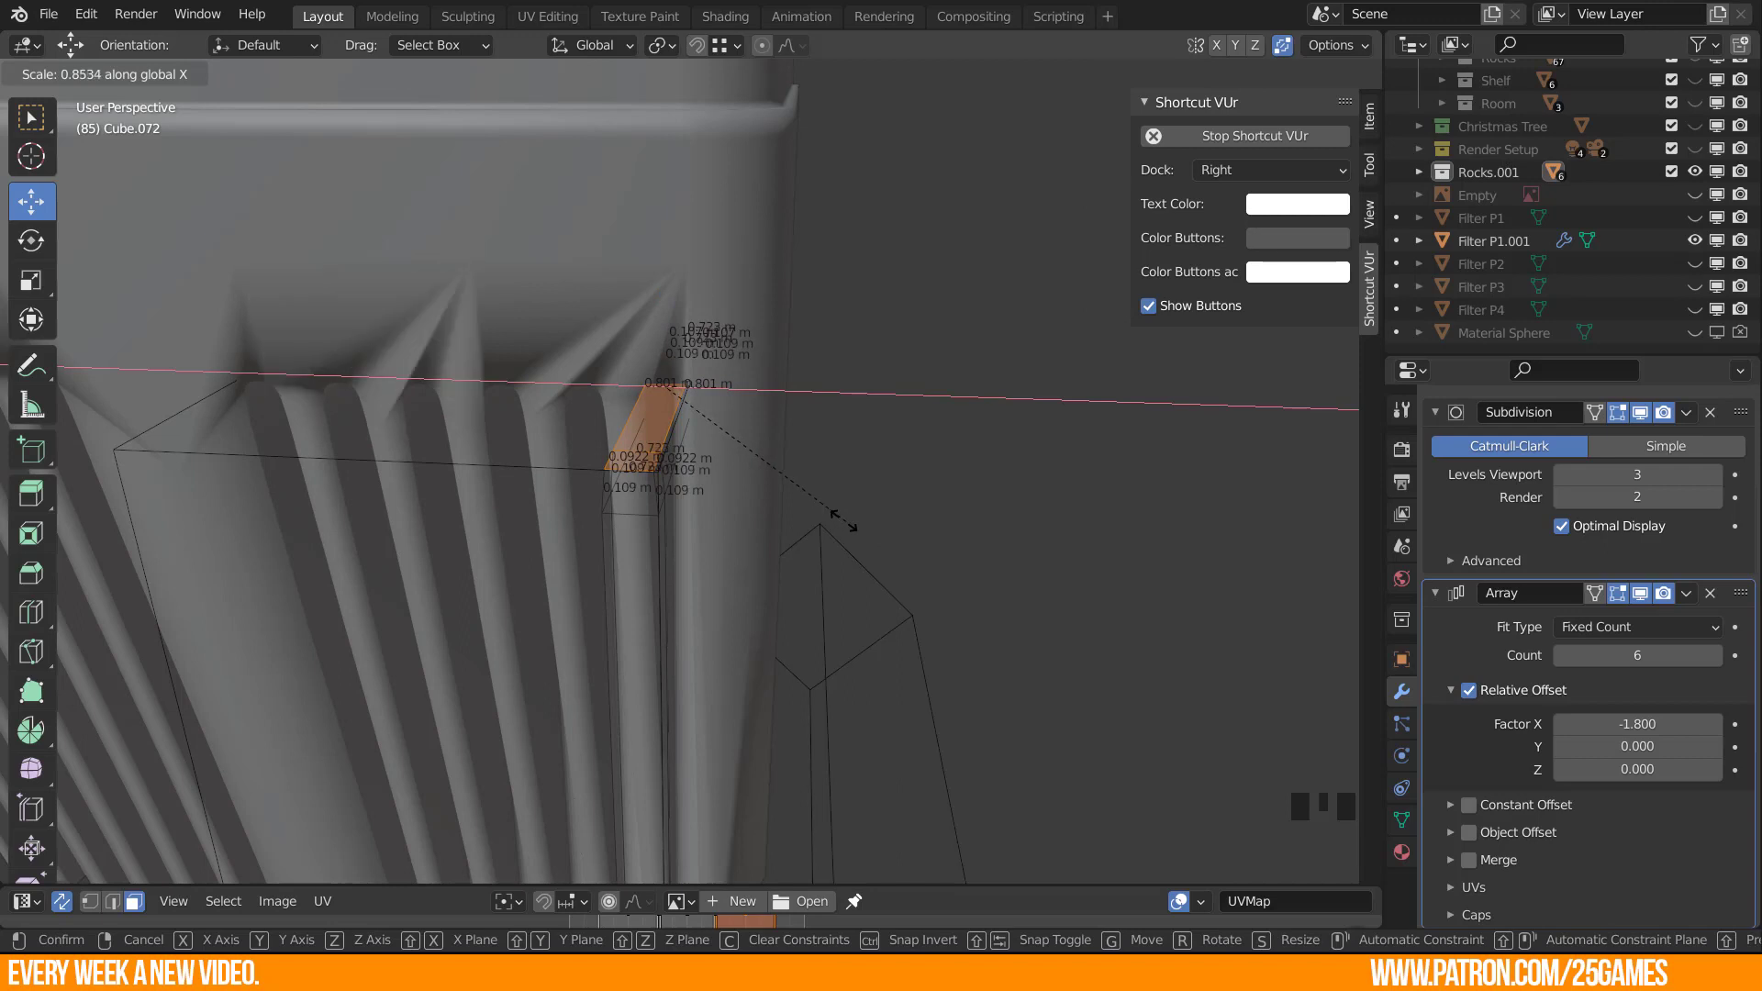
pyautogui.click(834, 518)
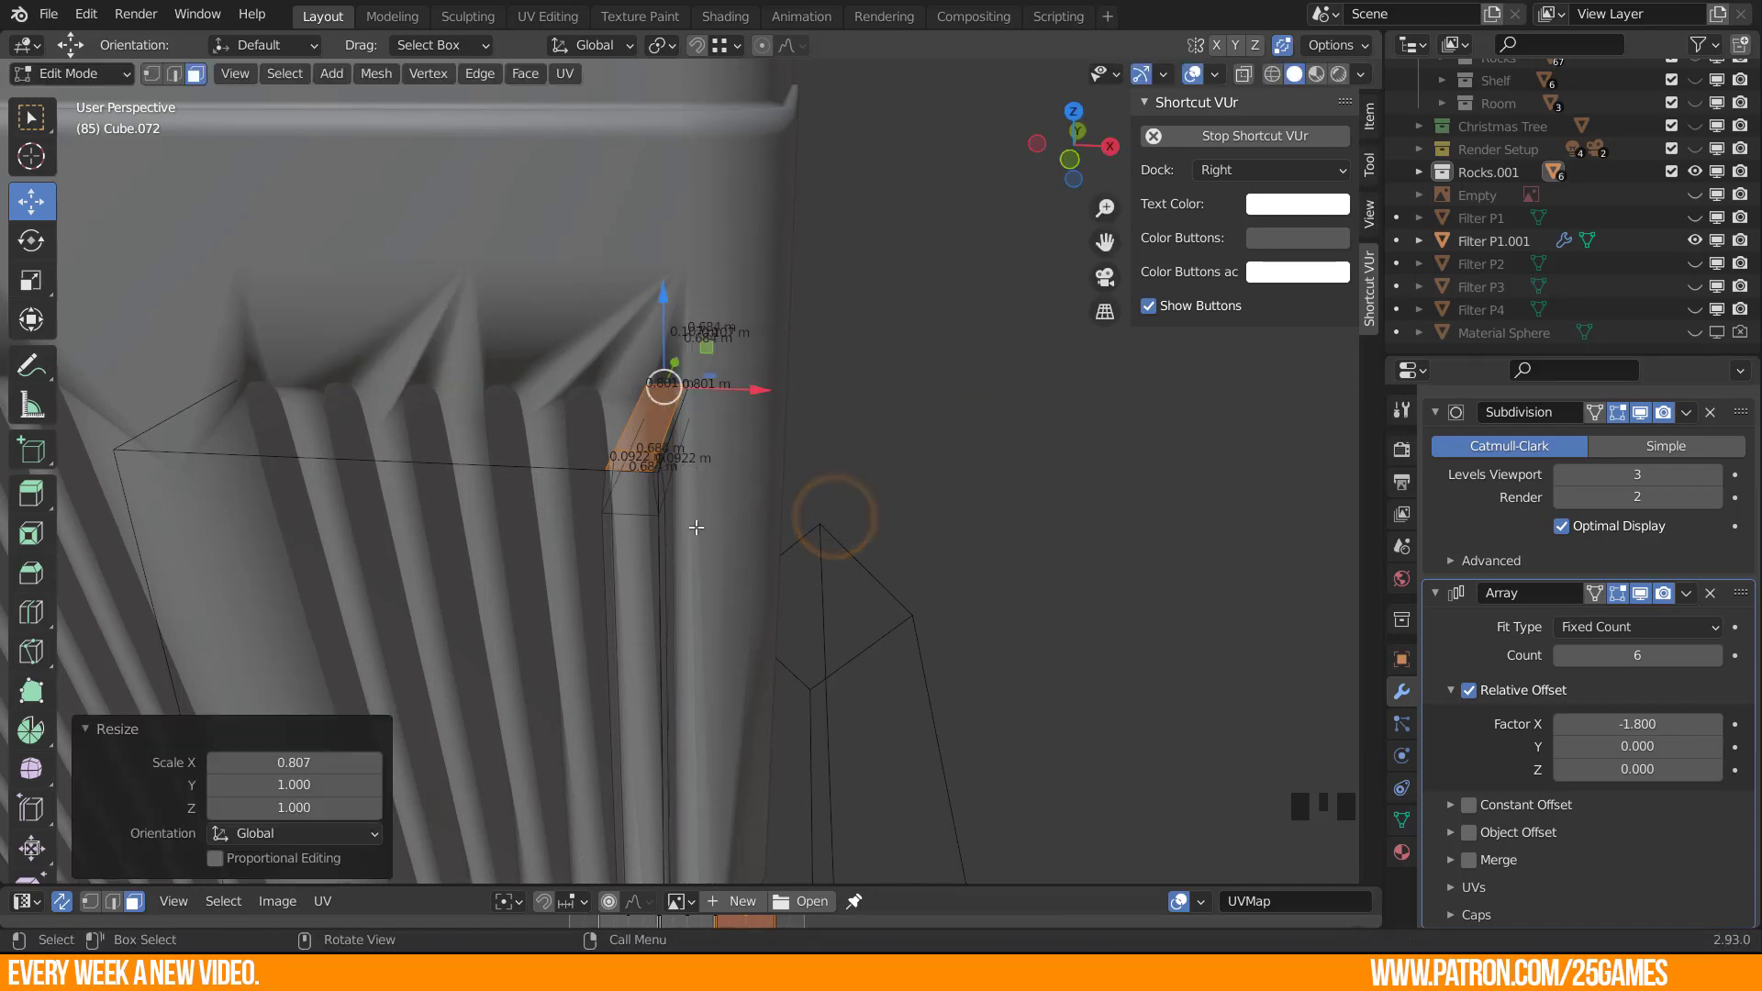
# Select the edge loop just below the cutter bar's upper end and scale it by about 0.88 along X.
pyautogui.press('2')
pyautogui.keyDown('alt'); pyautogui.click(627, 514); pyautogui.keyUp('alt')
pyautogui.press('s')
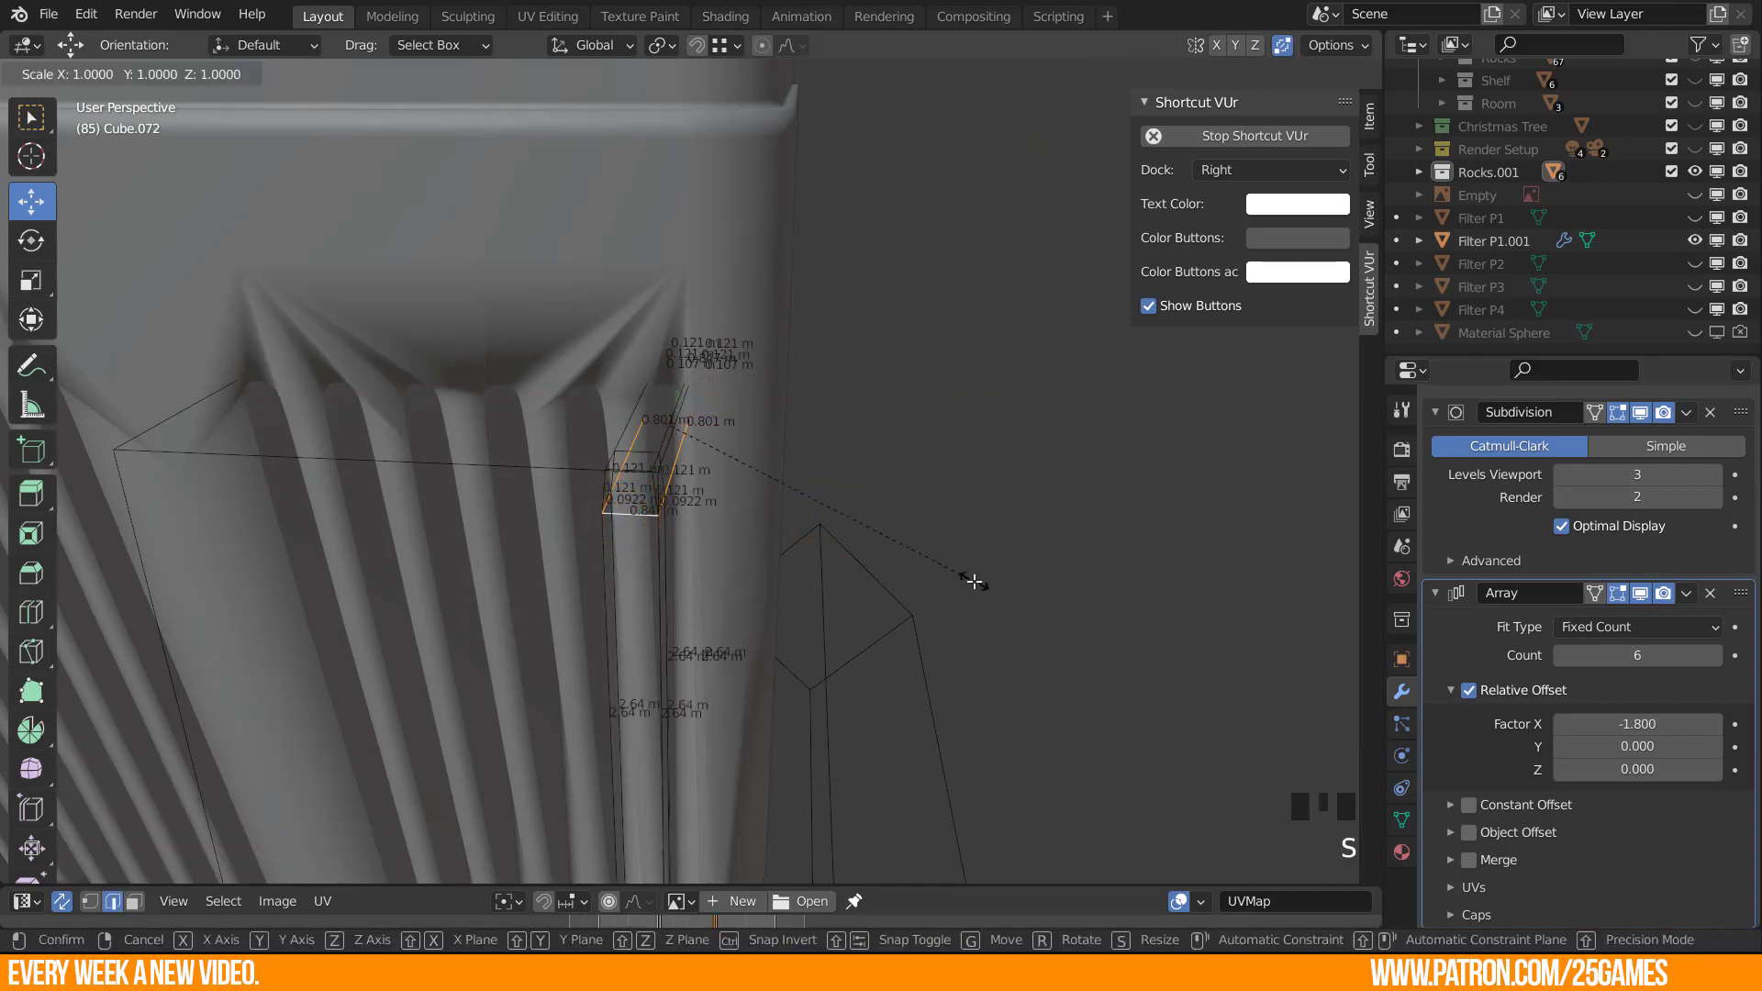
pyautogui.press('x')
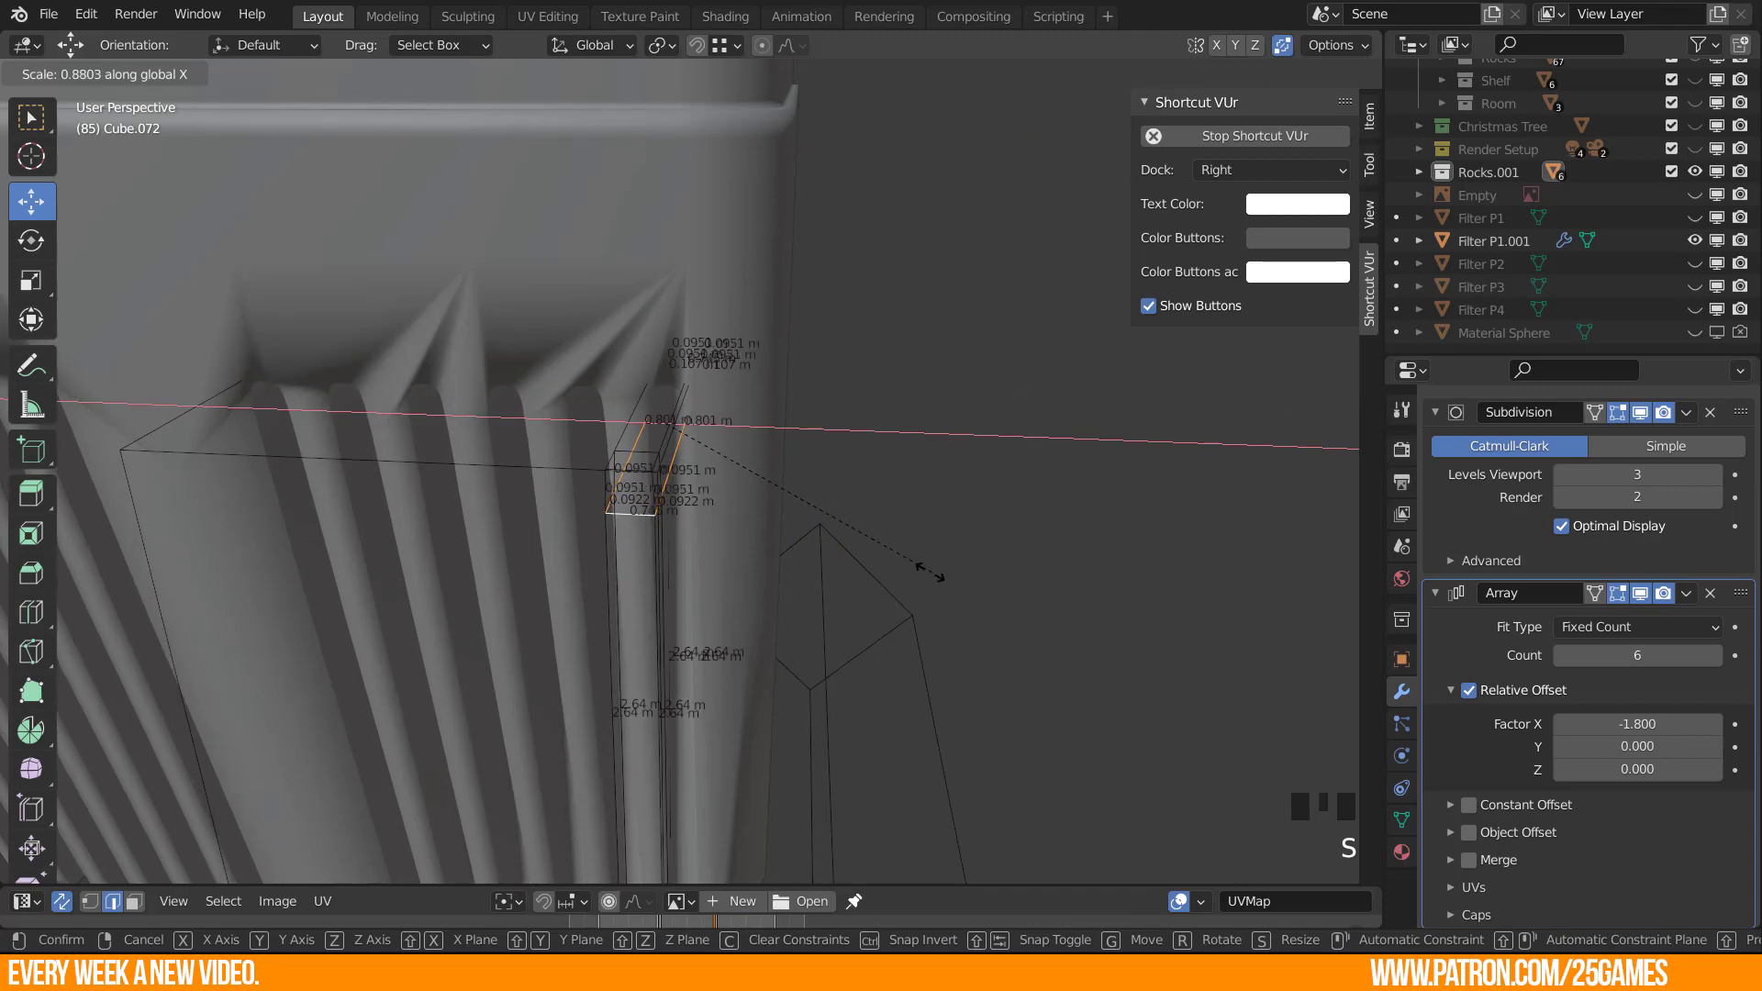
pyautogui.click(928, 570)
# Return to Object Mode and set the array's relative X offset factor to -2.1.
pyautogui.scroll(-3, 654, 595)
pyautogui.press('Tab')
pyautogui.moveTo(681, 640); pyautogui.dragTo(702, 571, button='middle')
pyautogui.press('Tab')
pyautogui.press('Tab')
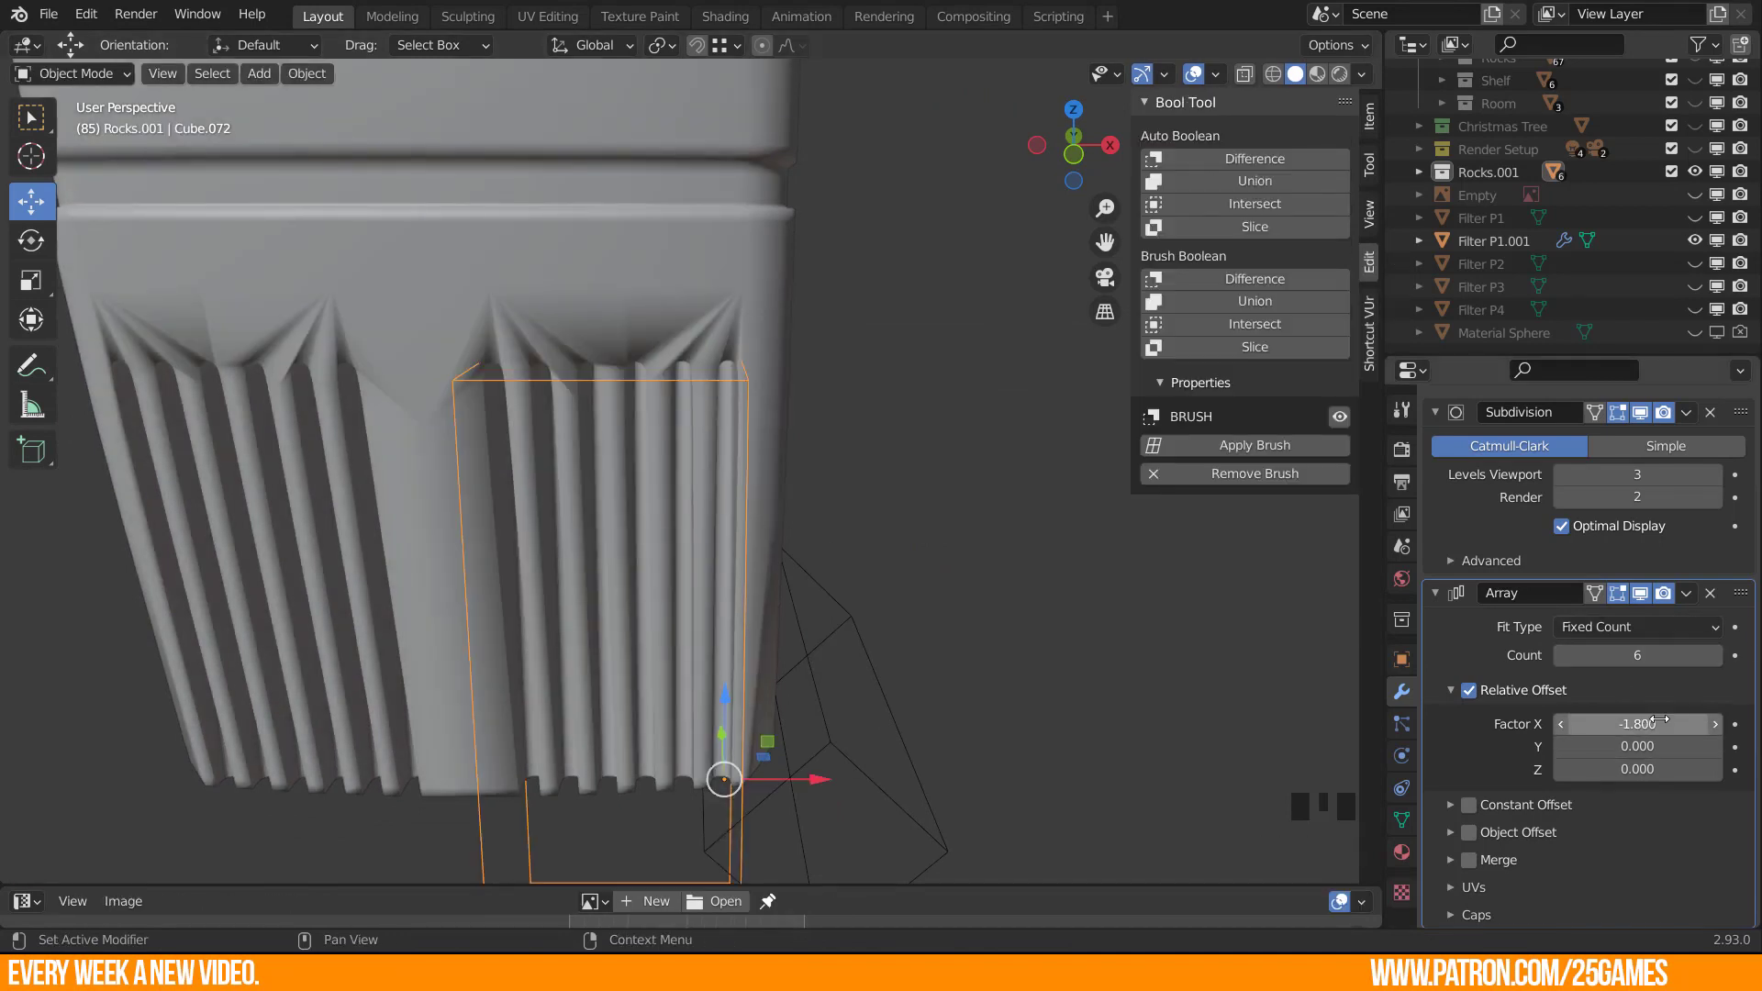
pyautogui.moveTo(1617, 722); pyautogui.dragTo(1614, 722)
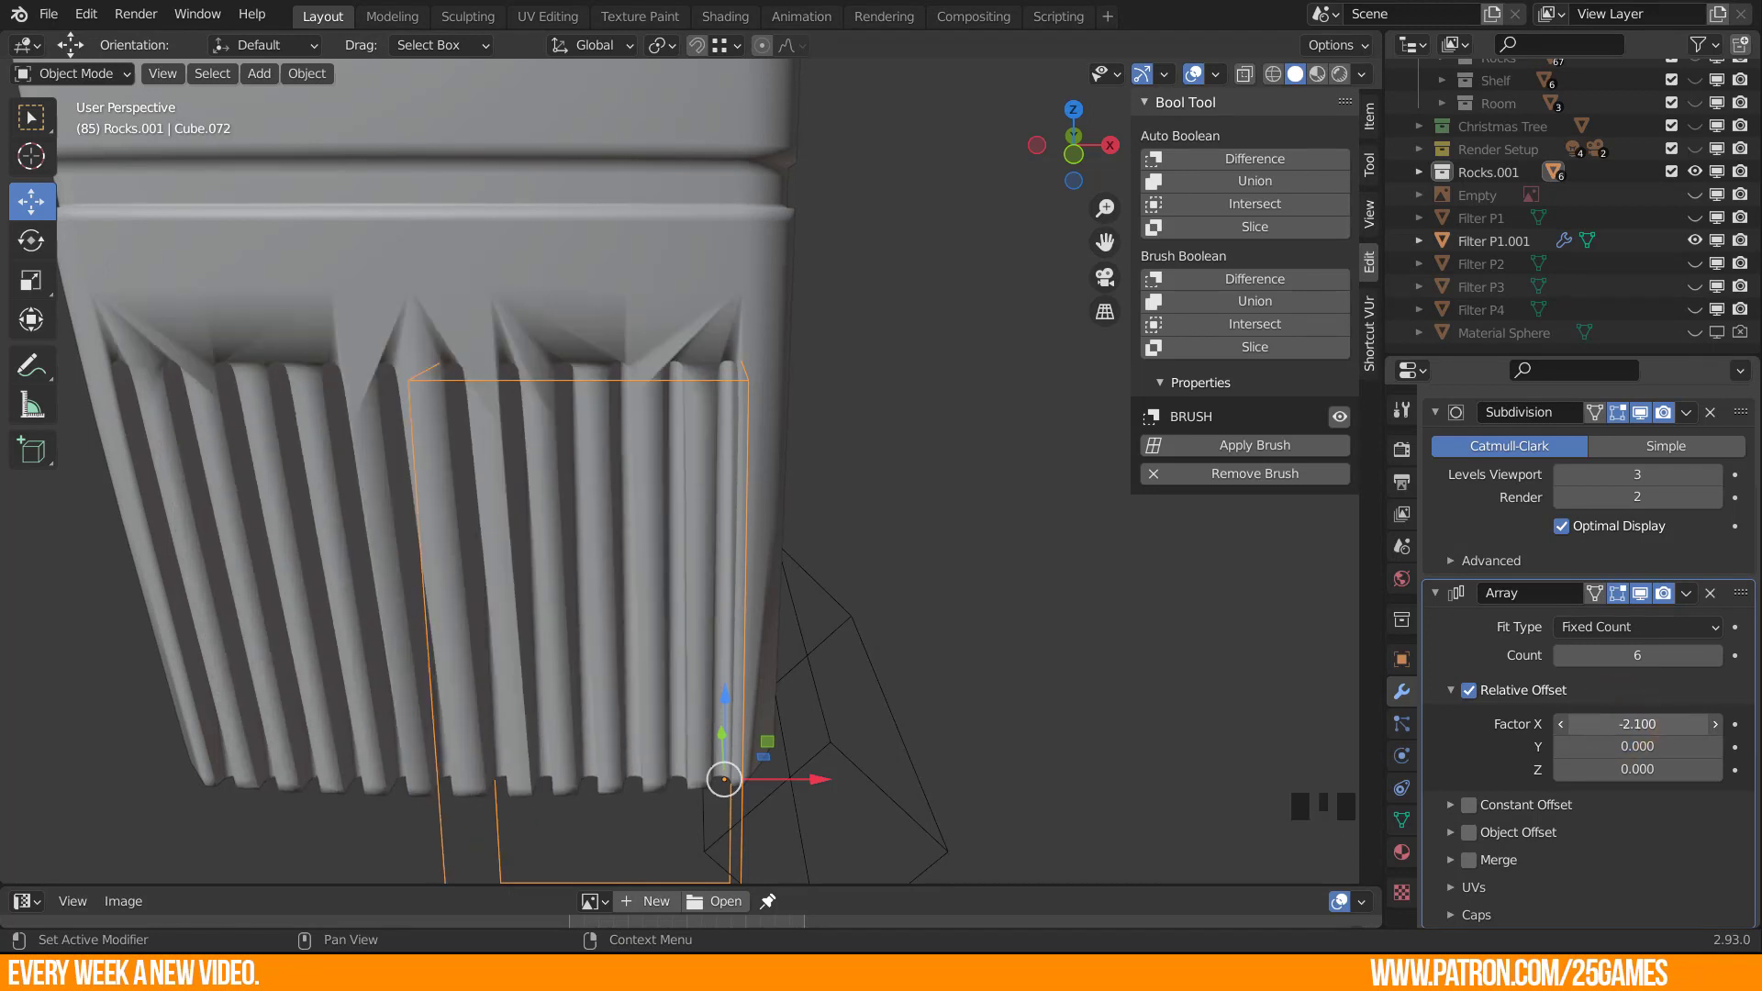
# Examine the arrayed slots on the filter's lower part from the front, sides and underside.
pyautogui.scroll(-2, 542, 642)
pyautogui.moveTo(542, 642); pyautogui.dragTo(646, 600, button='middle')
pyautogui.press('Tab')
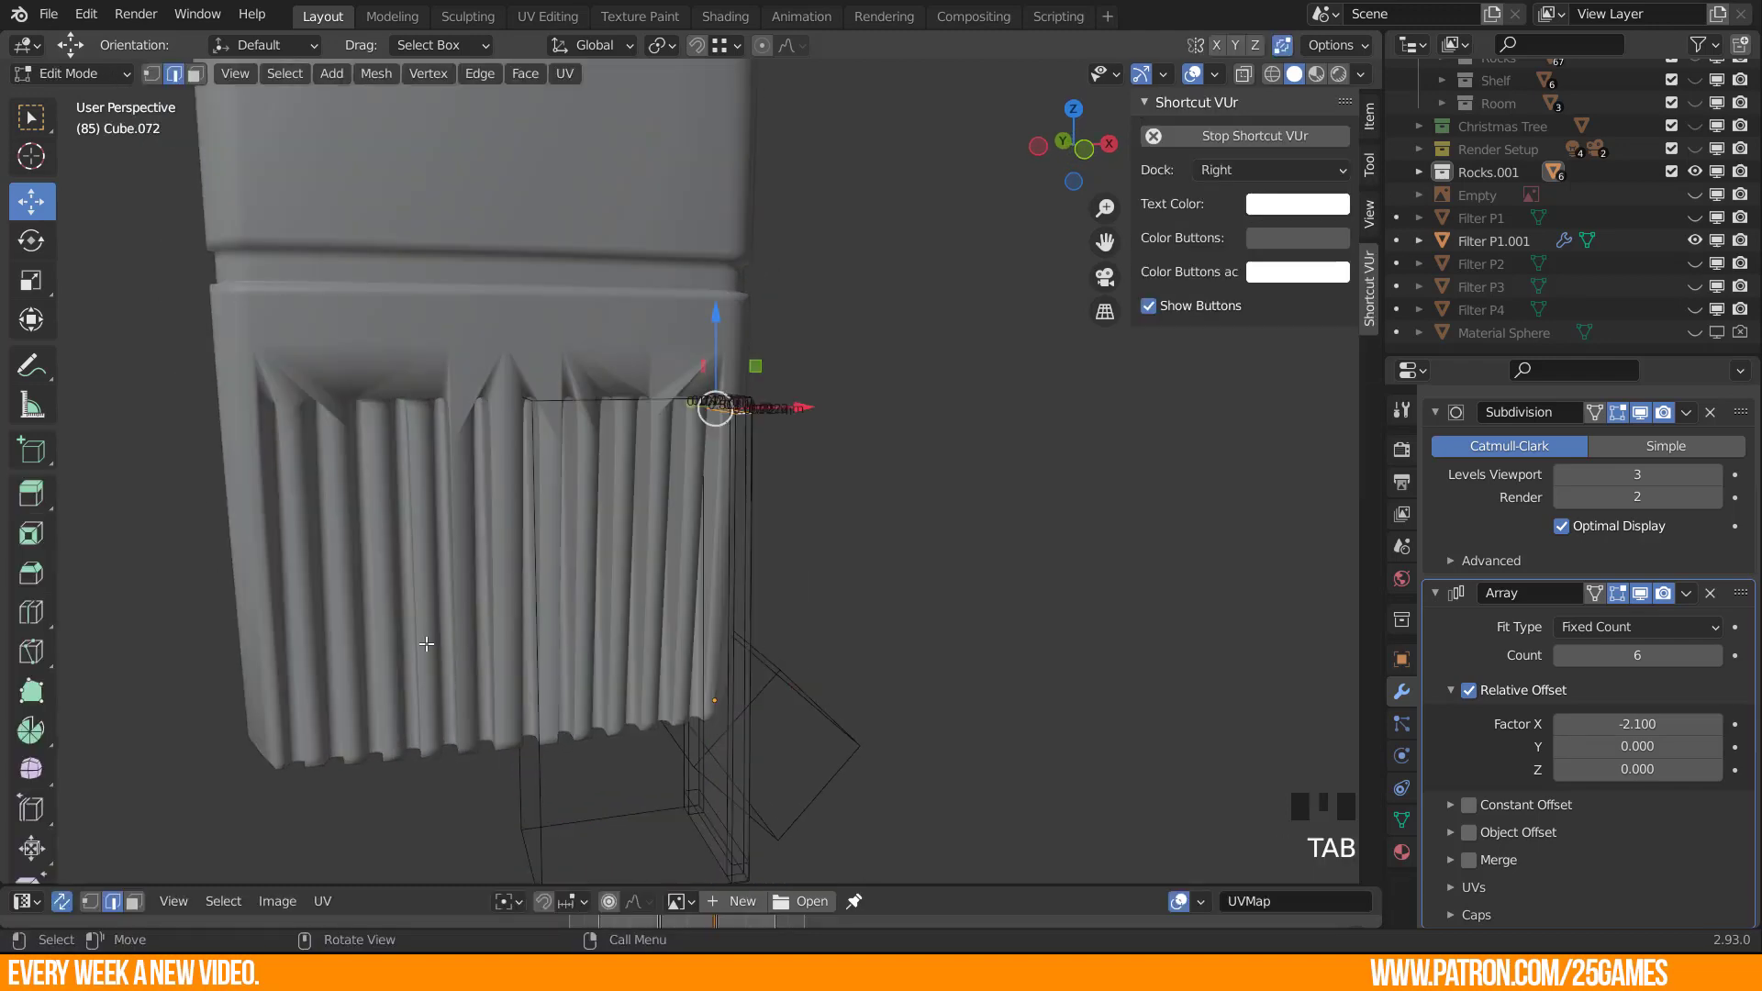
pyautogui.moveTo(425, 641)
pyautogui.mouseDown(button='middle')
pyautogui.moveTo(322, 615)
pyautogui.moveTo(436, 625)
pyautogui.moveTo(144, 642)
pyautogui.mouseUp(button='middle')
pyautogui.moveTo(601, 720); pyautogui.dragTo(699, 485, button='middle')
pyautogui.moveTo(464, 608)
pyautogui.mouseDown(button='middle')
pyautogui.moveTo(575, 583)
pyautogui.moveTo(578, 567)
pyautogui.mouseUp(button='middle')
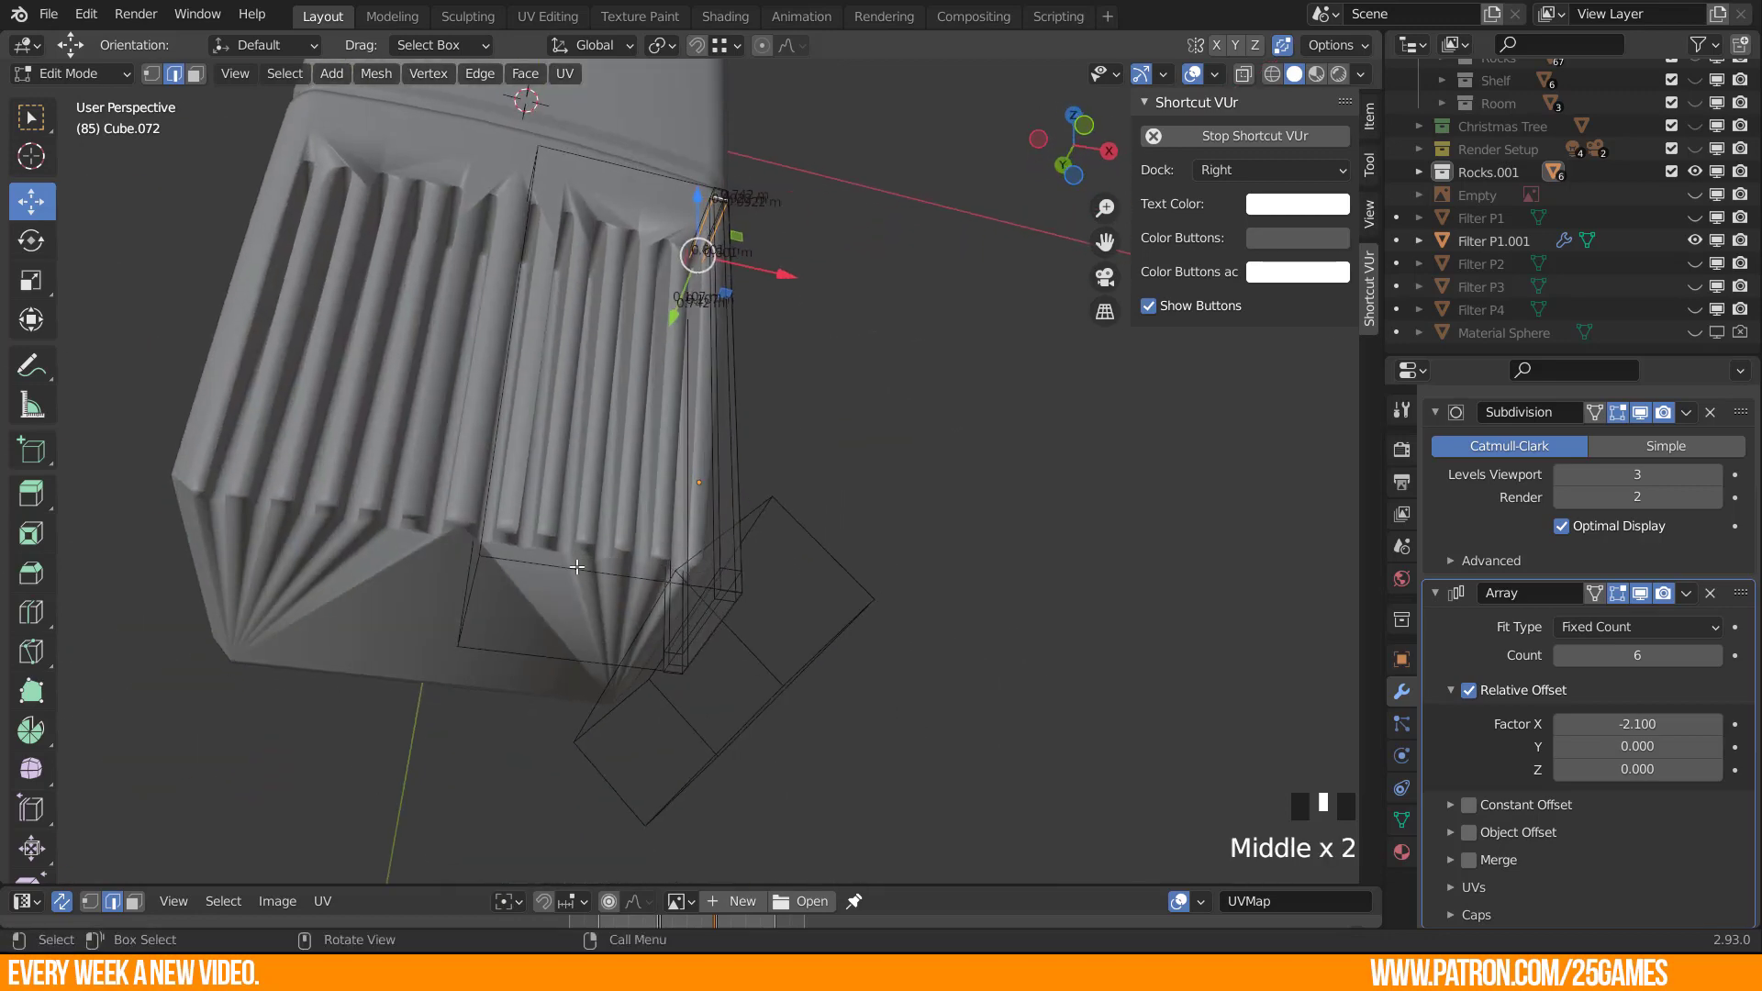
pyautogui.moveTo(543, 372)
pyautogui.keyDown('shift'); pyautogui.mouseDown(button='middle')
pyautogui.moveTo(650, 597)
pyautogui.moveTo(573, 575)
pyautogui.moveTo(510, 654)
pyautogui.moveTo(264, 621)
pyautogui.moveTo(331, 688)
pyautogui.moveTo(567, 667)
pyautogui.mouseUp(button='middle'); pyautogui.keyUp('shift')
pyautogui.scroll(-8, 734, 413)
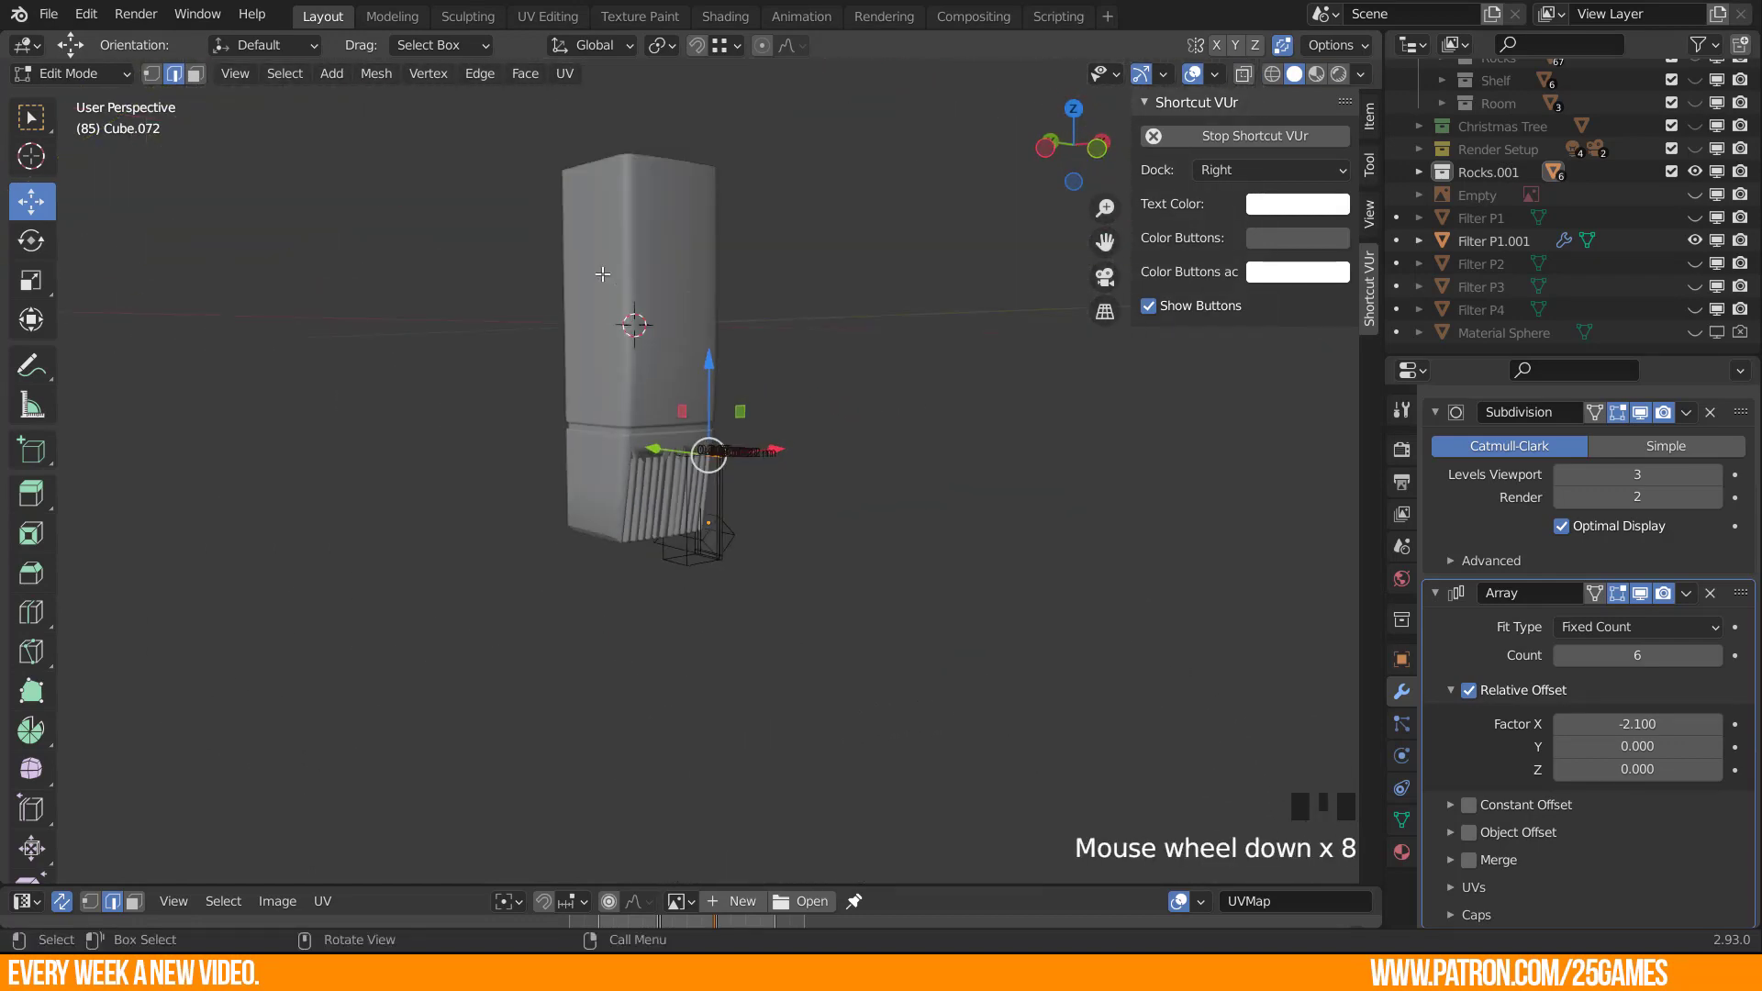
pyautogui.click(920, 425)
pyautogui.moveTo(803, 459)
pyautogui.keyDown('shift'); pyautogui.mouseDown(button='middle')
pyautogui.moveTo(889, 618)
pyautogui.moveTo(620, 596)
pyautogui.mouseUp(button='middle'); pyautogui.keyUp('shift')
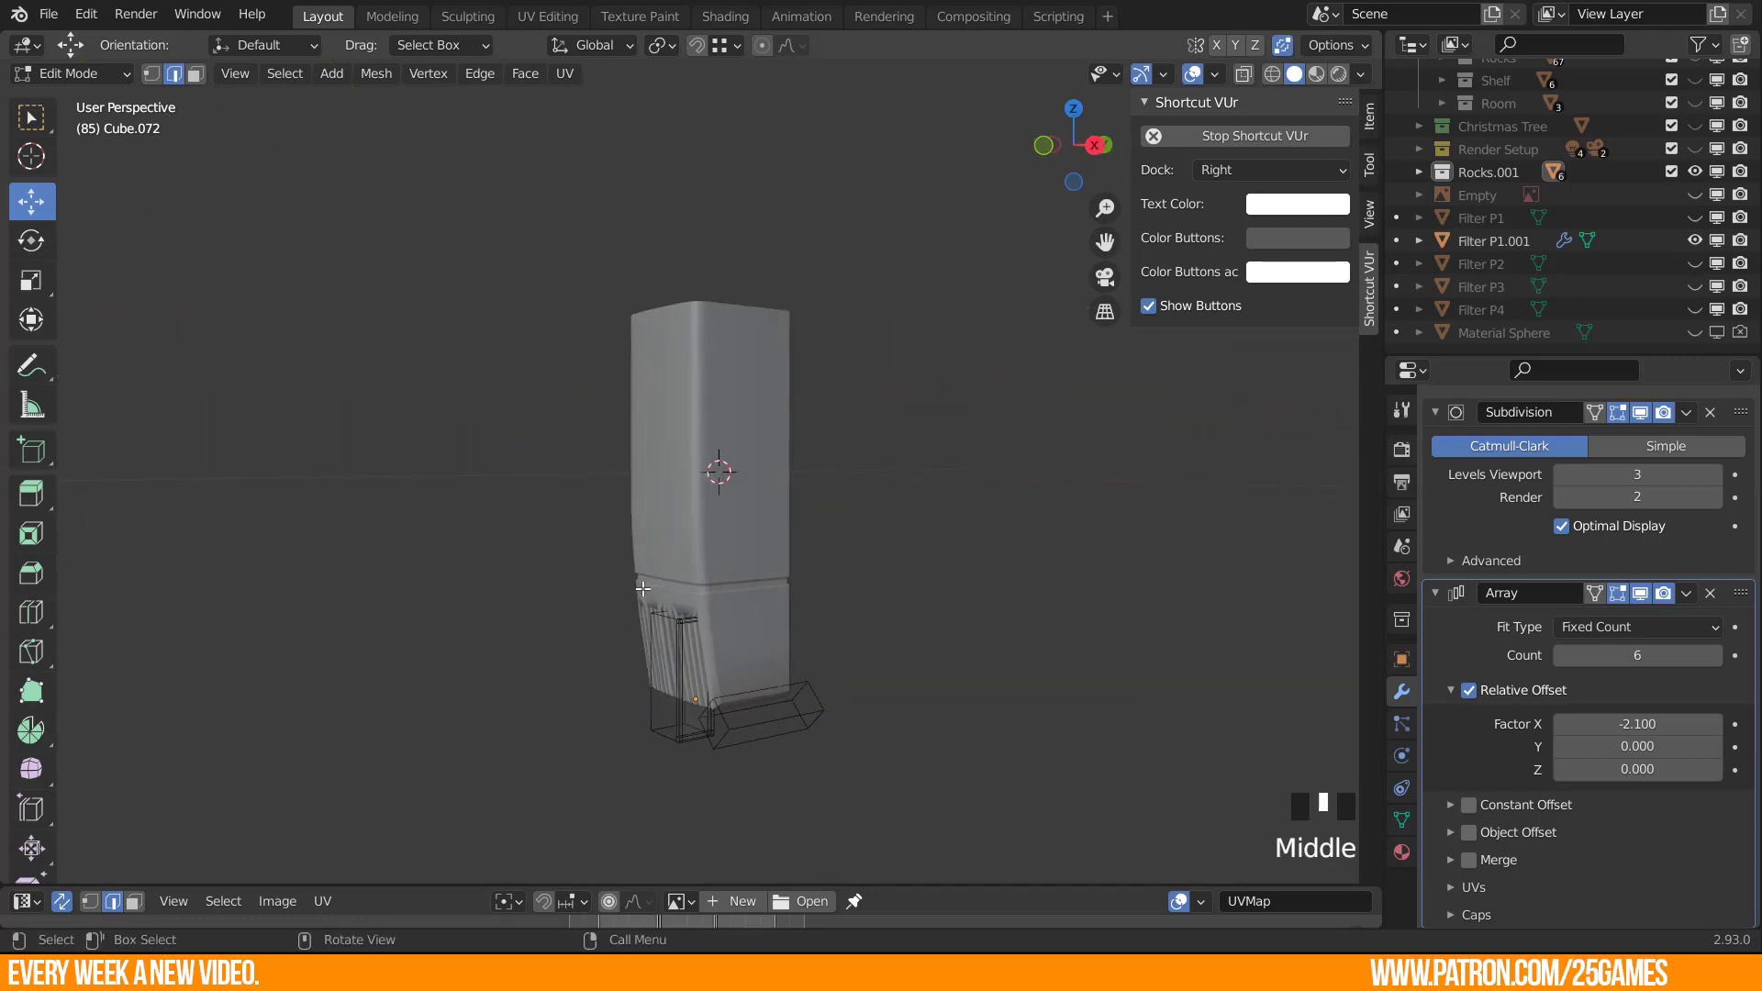
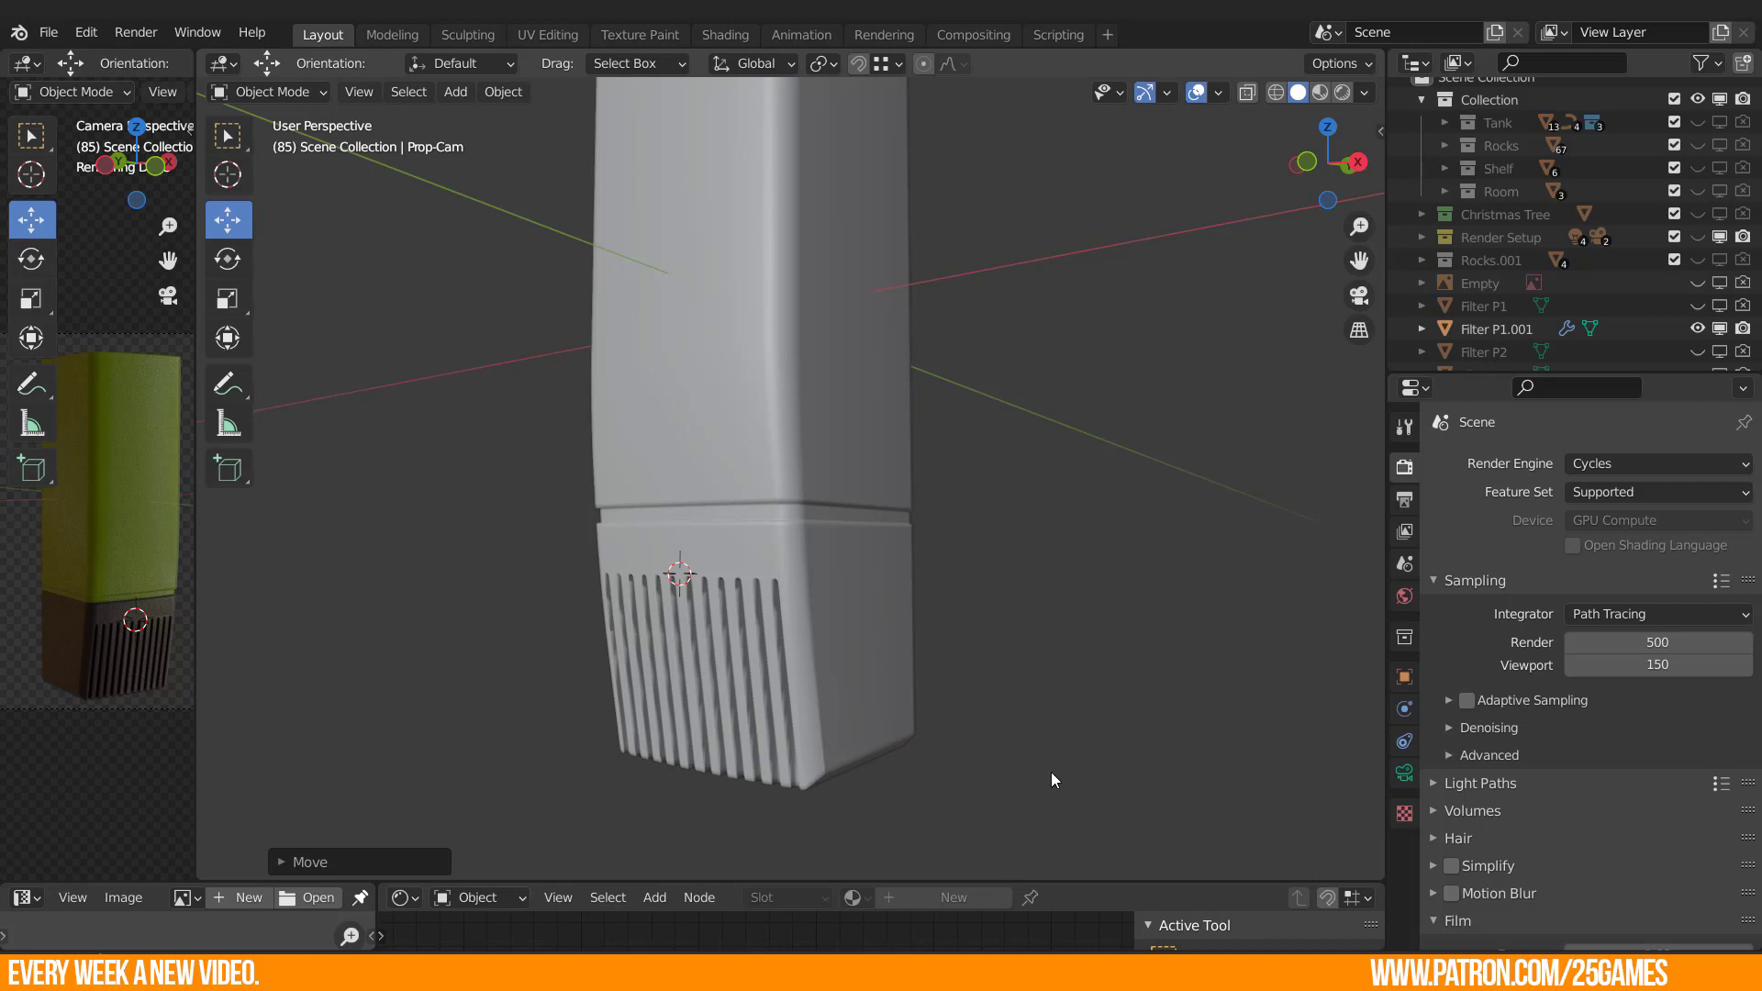
# Examine the filter body's mesh topology around the upper ends of the finished slots.
pyautogui.moveTo(1053, 779); pyautogui.dragTo(908, 703, button='middle')
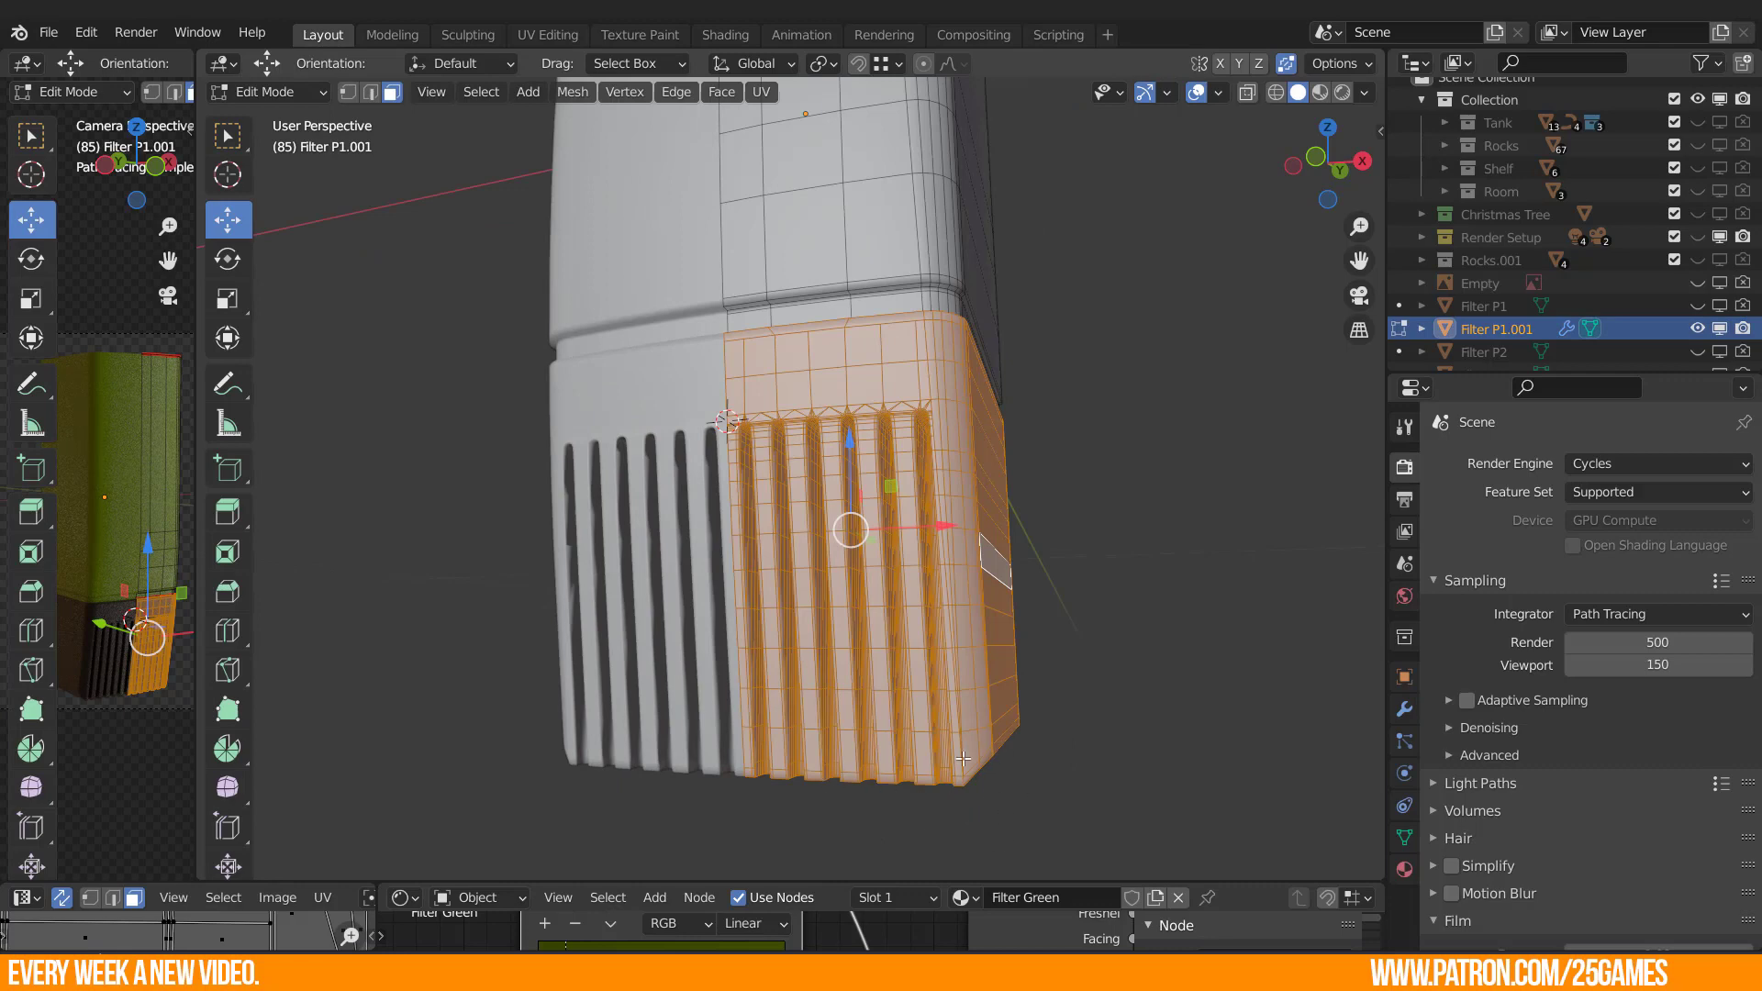
pyautogui.moveTo(928, 741); pyautogui.dragTo(779, 590, button='middle')
pyautogui.scroll(3, 928, 775)
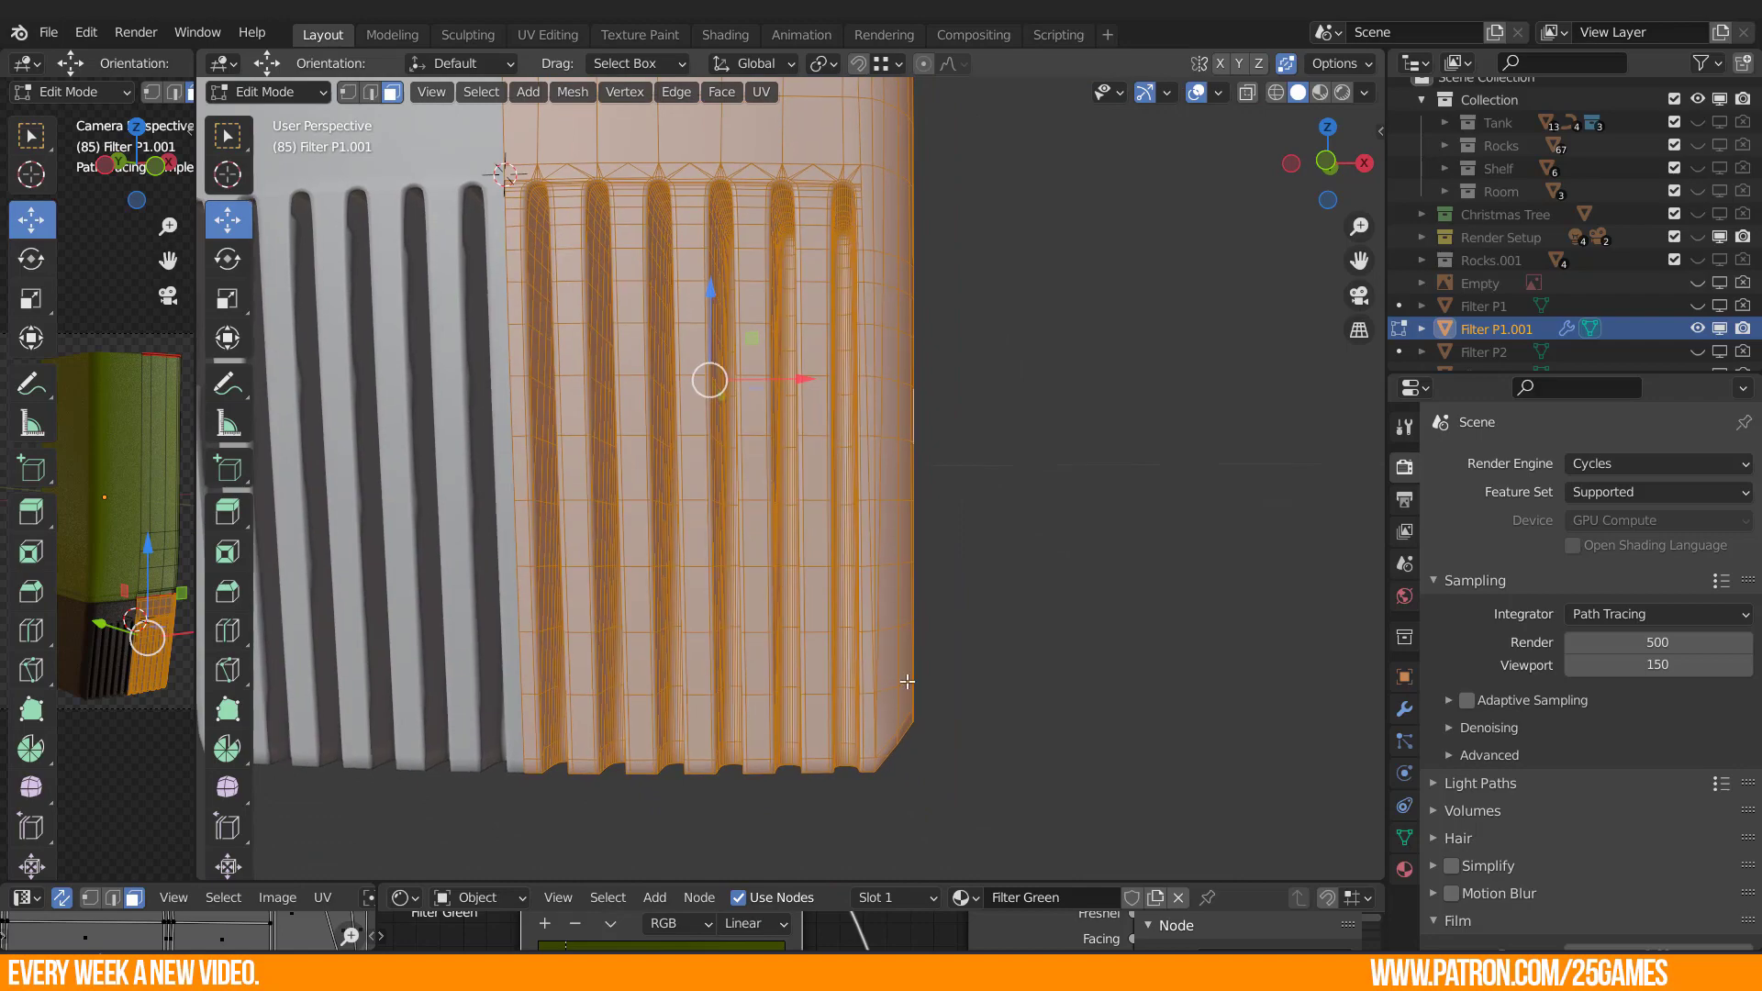
pyautogui.moveTo(933, 763); pyautogui.dragTo(867, 759, button='middle')
pyautogui.scroll(2, 954, 367)
pyautogui.keyDown('shift'); pyautogui.moveTo(973, 302); pyautogui.dragTo(920, 559, button='middle'); pyautogui.keyUp('shift')
pyautogui.scroll(2, 954, 629)
pyautogui.scroll(1, 954, 629)
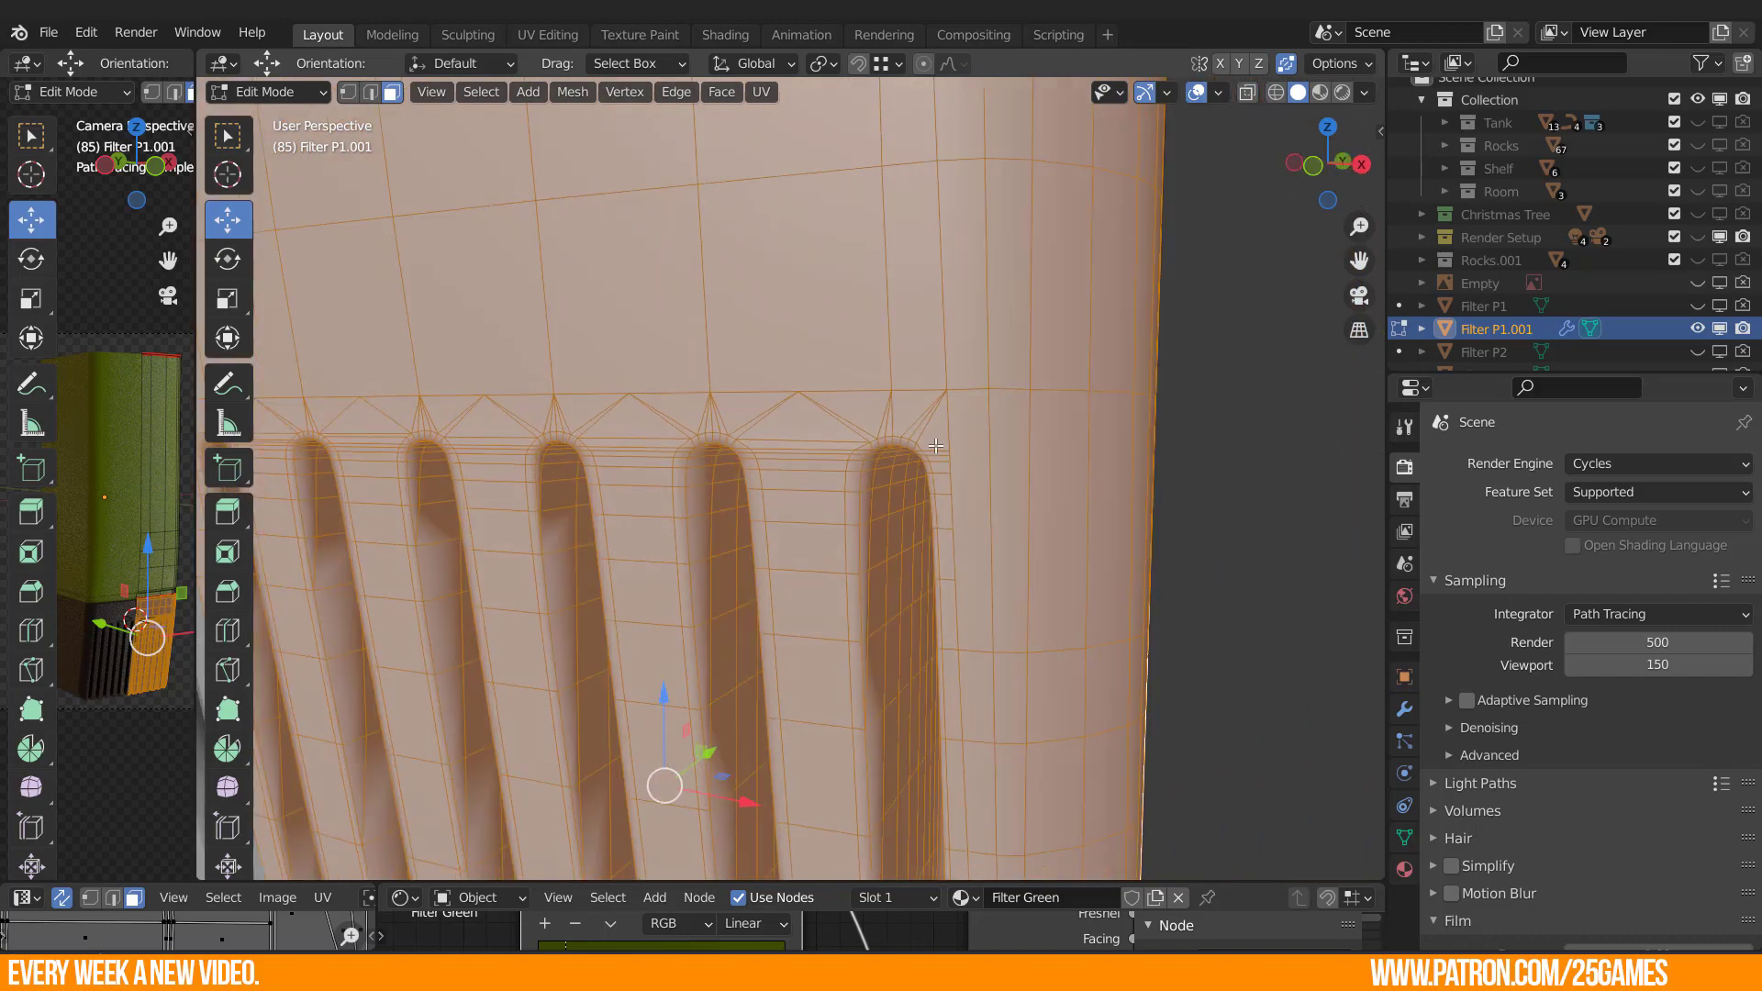
pyautogui.keyDown('shift'); pyautogui.moveTo(571, 535); pyautogui.dragTo(874, 443, button='middle'); pyautogui.keyUp('shift')
# In Object Mode, inspect the shading of the finished slots and the neighbouring rounded corner.
pyautogui.press('Tab')
pyautogui.scroll(-2, 813, 443)
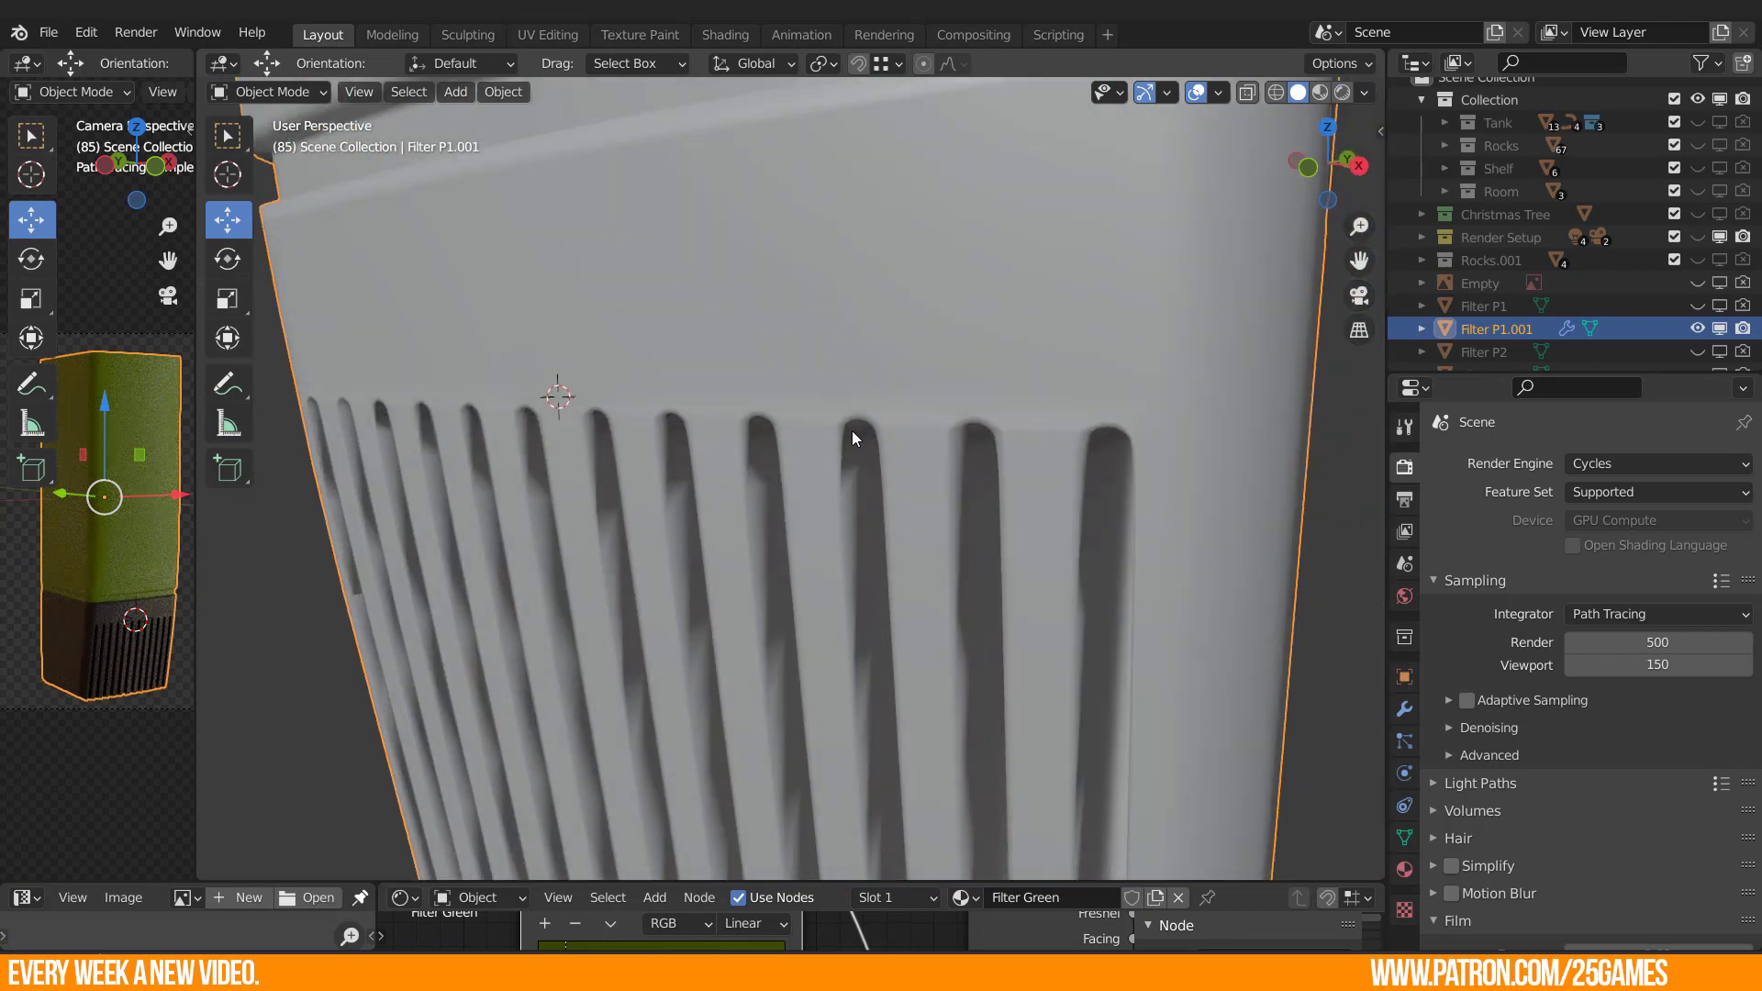
pyautogui.moveTo(1072, 450); pyautogui.dragTo(928, 470, button='middle')
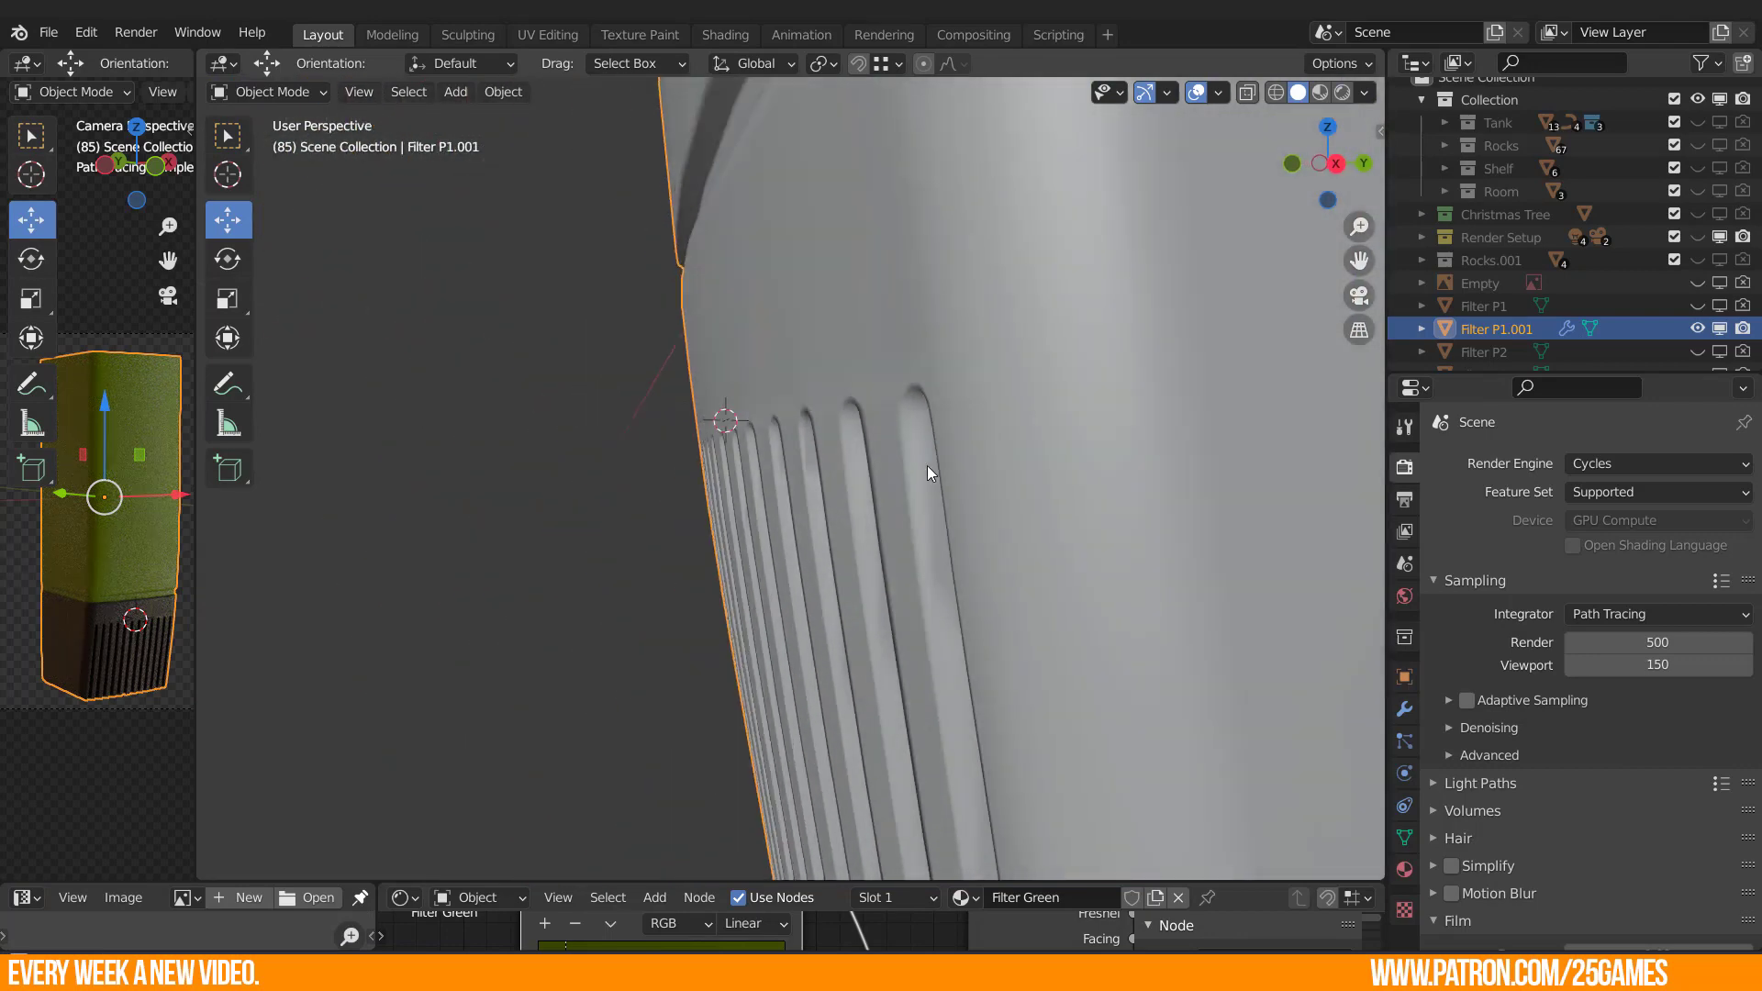
pyautogui.moveTo(820, 449)
pyautogui.mouseDown(button='middle')
pyautogui.moveTo(846, 476)
pyautogui.moveTo(806, 475)
pyautogui.mouseUp(button='middle')
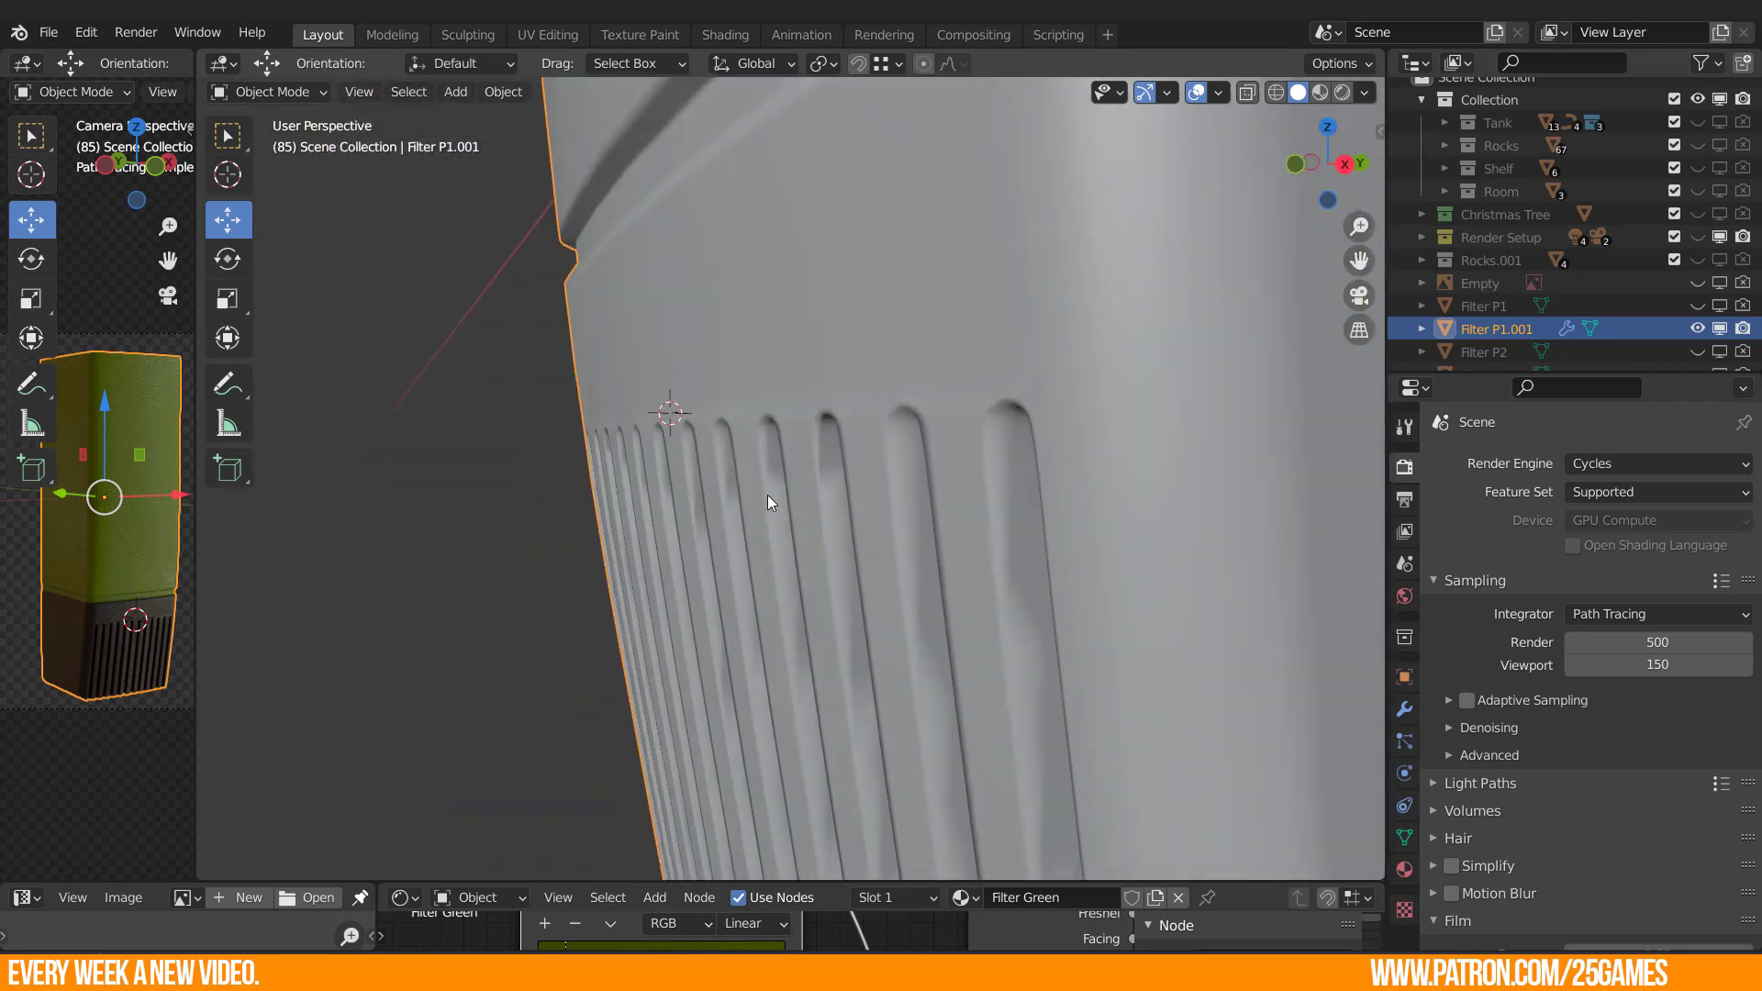
pyautogui.keyDown('shift'); pyautogui.moveTo(1142, 576); pyautogui.dragTo(1082, 349, button='middle'); pyautogui.keyUp('shift')
pyautogui.scroll(-3, 1078, 440)
pyautogui.moveTo(1079, 456); pyautogui.dragTo(700, 609, button='middle')
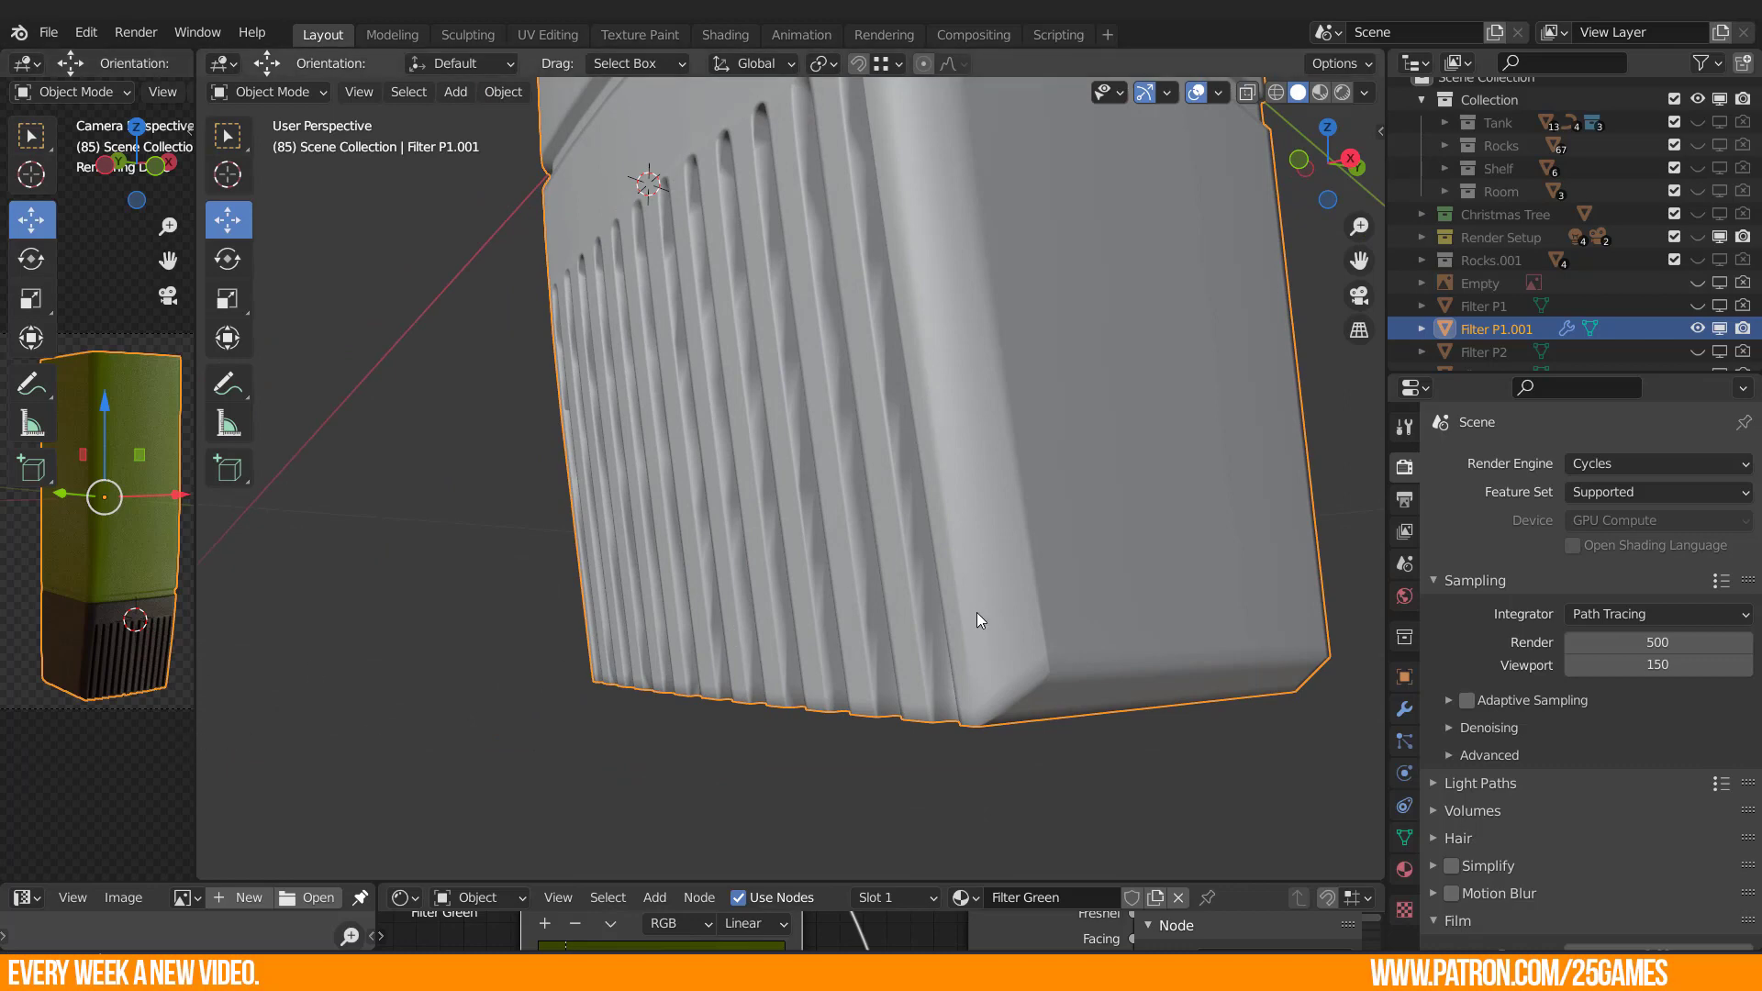
# Enable the viewport display of the filter body's Subdivision modifier.
pyautogui.moveTo(976, 613); pyautogui.dragTo(926, 504, button='middle')
pyautogui.keyDown('shift'); pyautogui.moveTo(788, 358); pyautogui.dragTo(938, 552, button='middle'); pyautogui.keyUp('shift')
pyautogui.press('Tab')
pyautogui.moveTo(749, 565); pyautogui.dragTo(792, 541, button='middle')
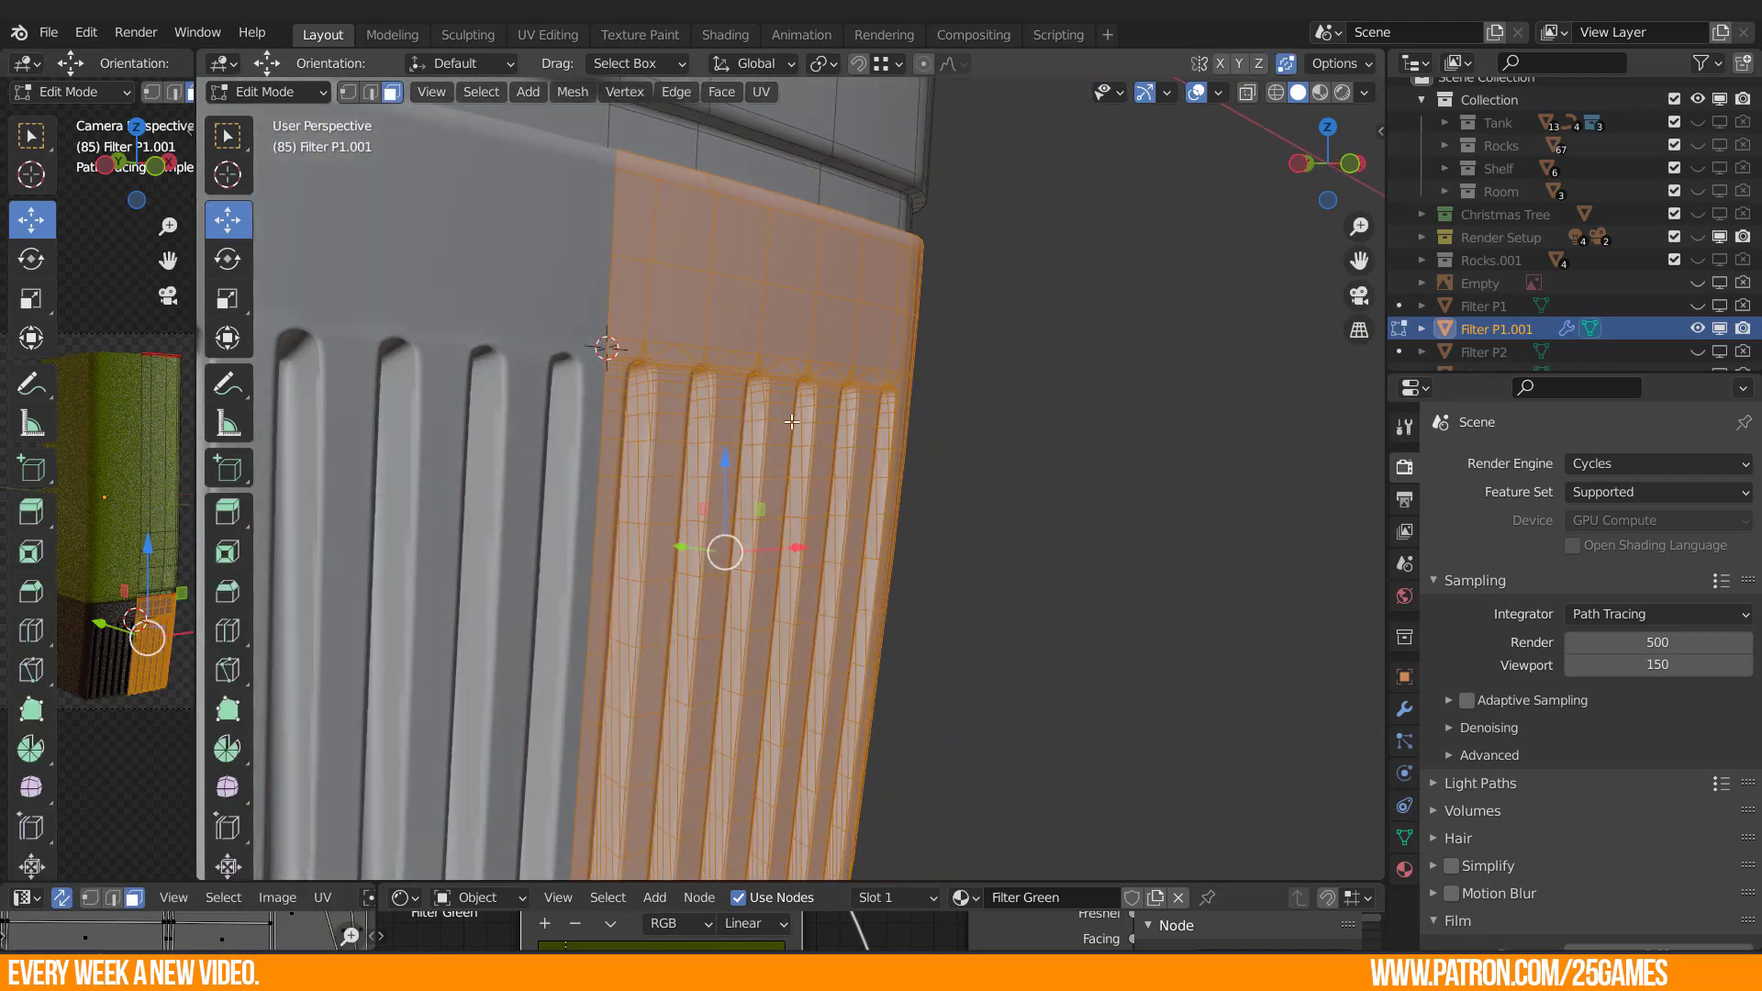
pyautogui.scroll(3, 790, 414)
pyautogui.keyDown('shift'); pyautogui.moveTo(783, 472); pyautogui.dragTo(800, 549, button='middle'); pyautogui.keyUp('shift')
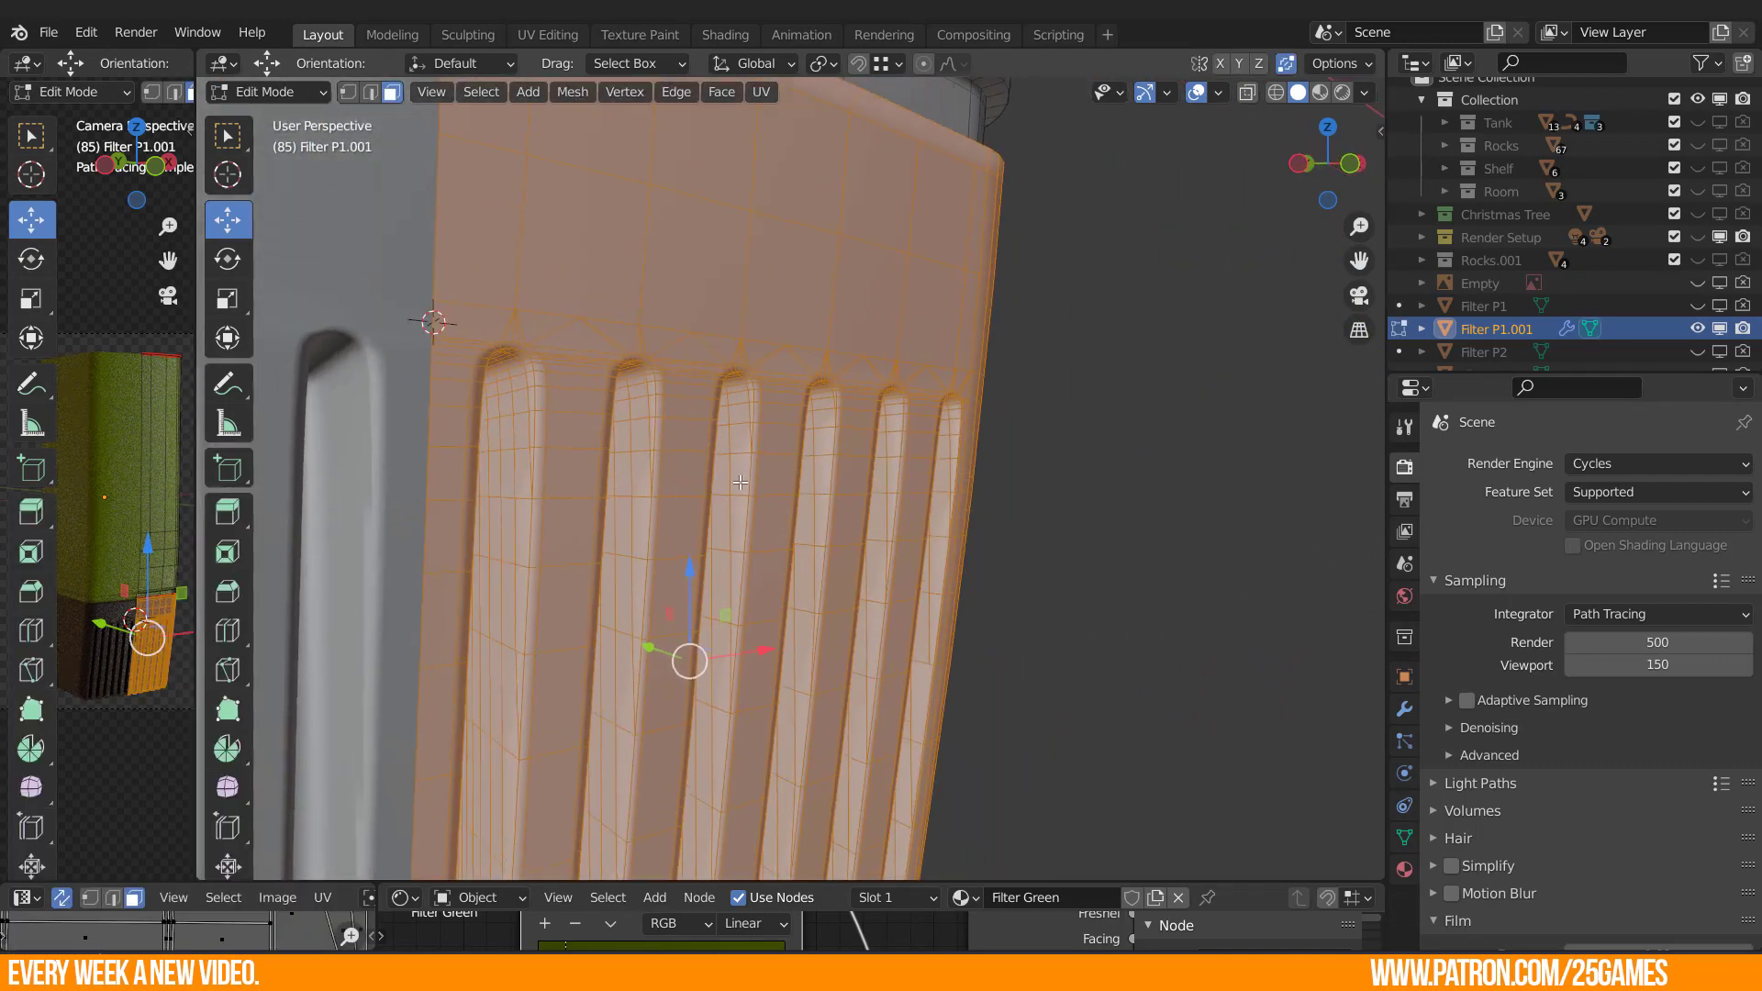
pyautogui.click(1404, 710)
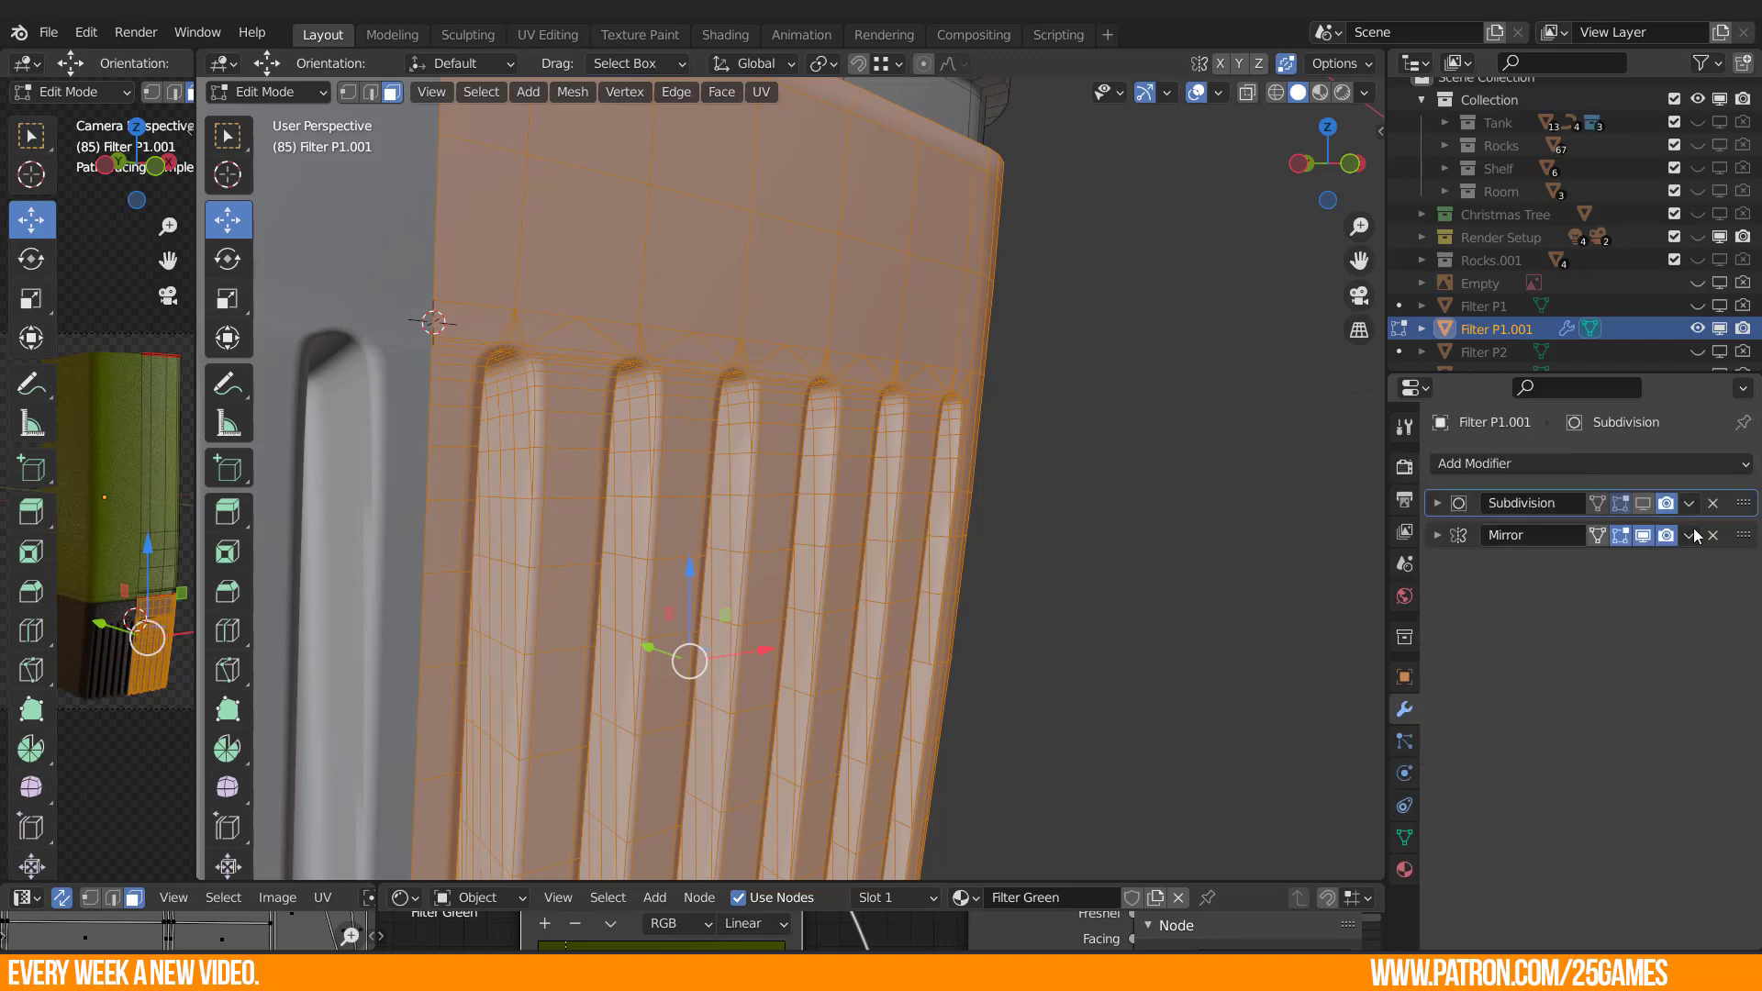
pyautogui.click(1643, 504)
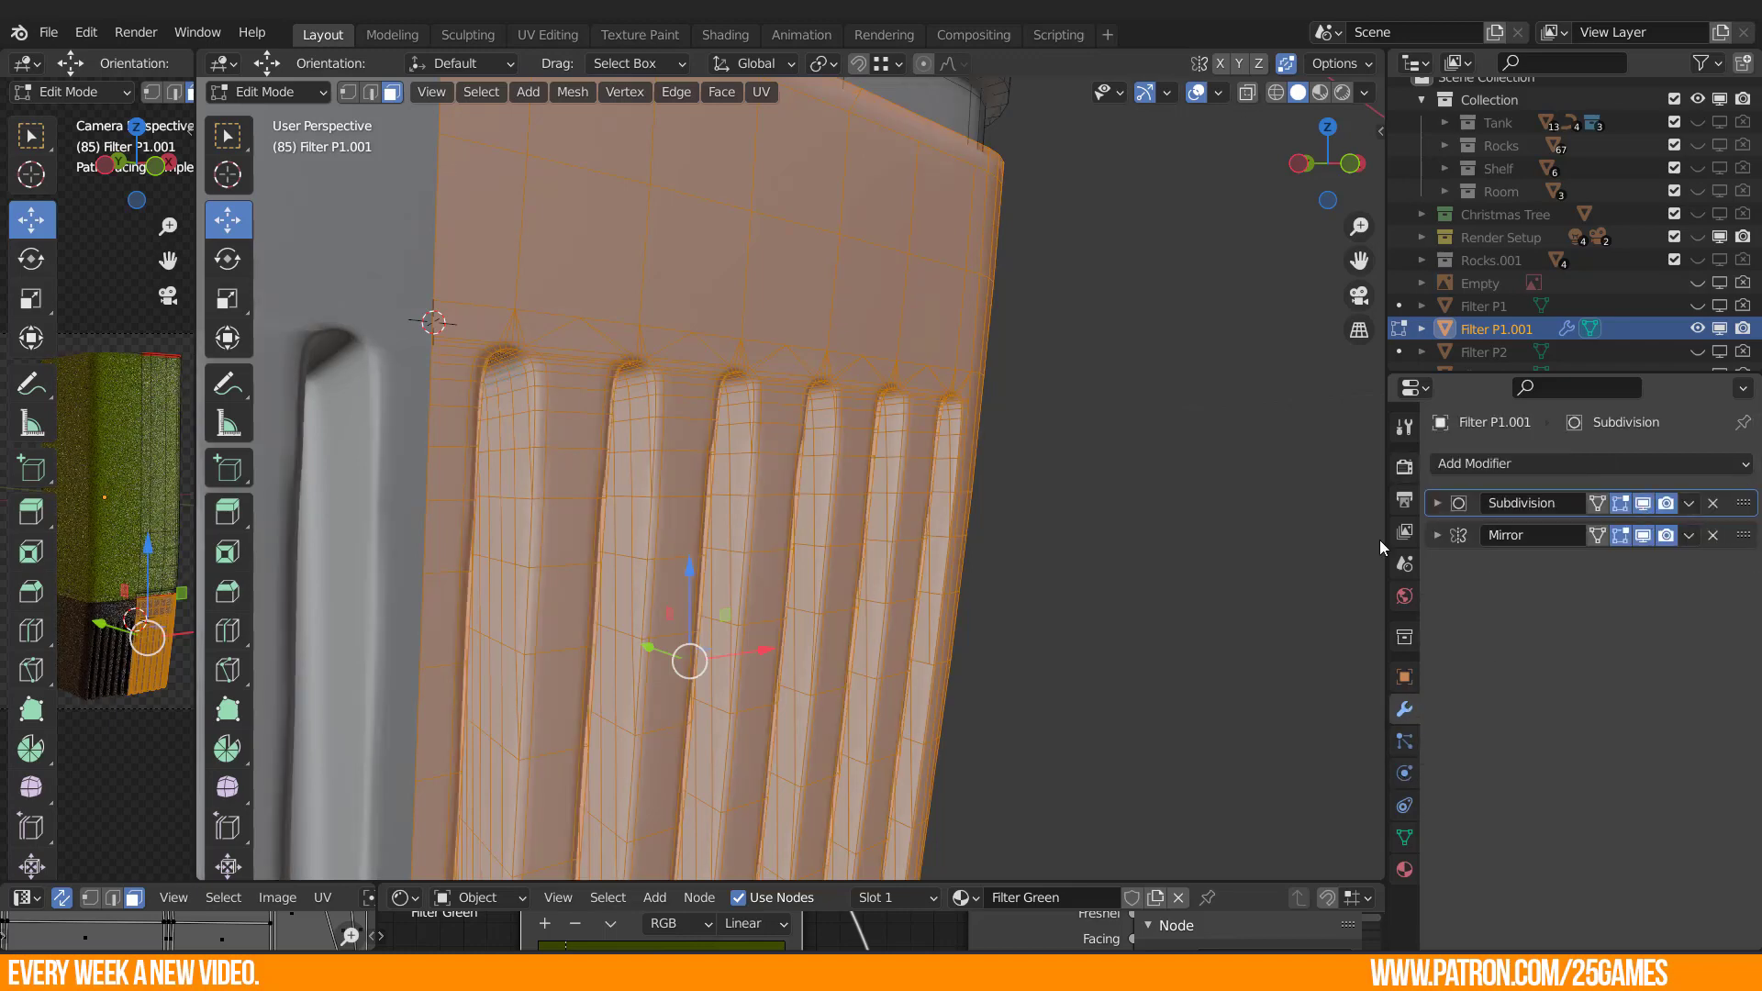
# Inspect the subdivided slots up close in Object Mode and compare them with their mesh in Edit Mode.
pyautogui.press('Tab')
pyautogui.moveTo(1015, 635); pyautogui.dragTo(900, 532, button='middle')
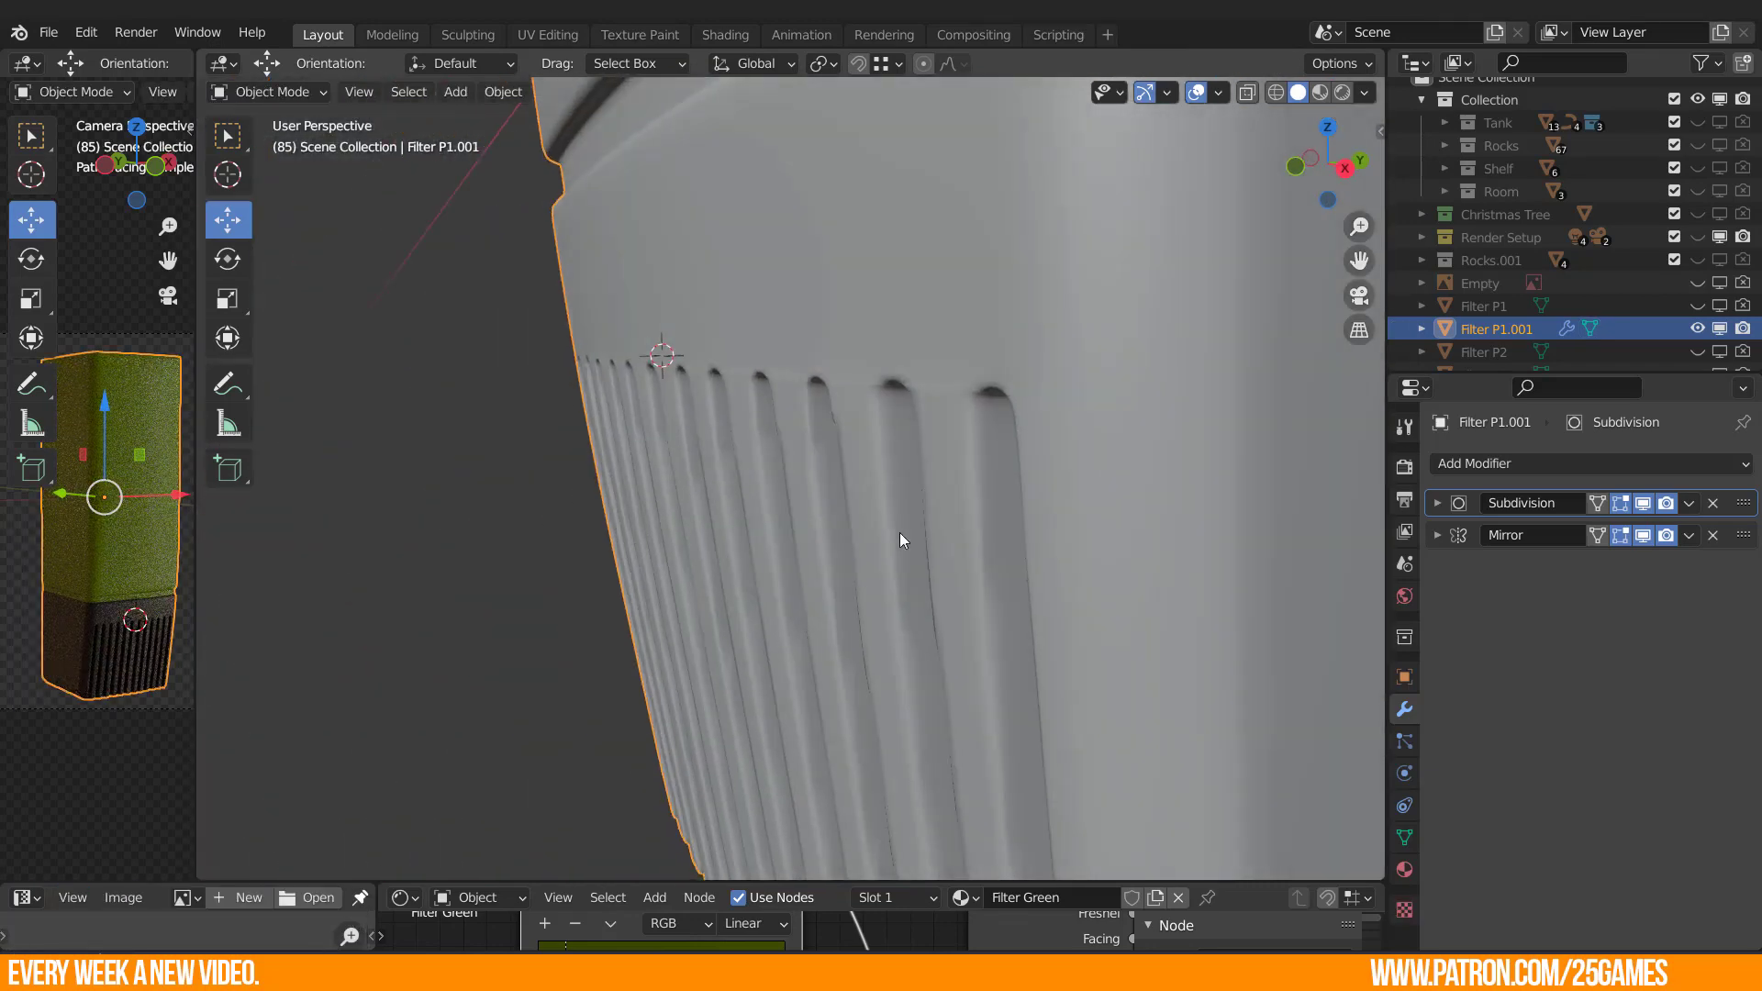
pyautogui.moveTo(954, 635); pyautogui.dragTo(912, 606, button='middle')
pyautogui.keyDown('shift'); pyautogui.moveTo(1049, 590); pyautogui.dragTo(646, 449, button='middle'); pyautogui.keyUp('shift')
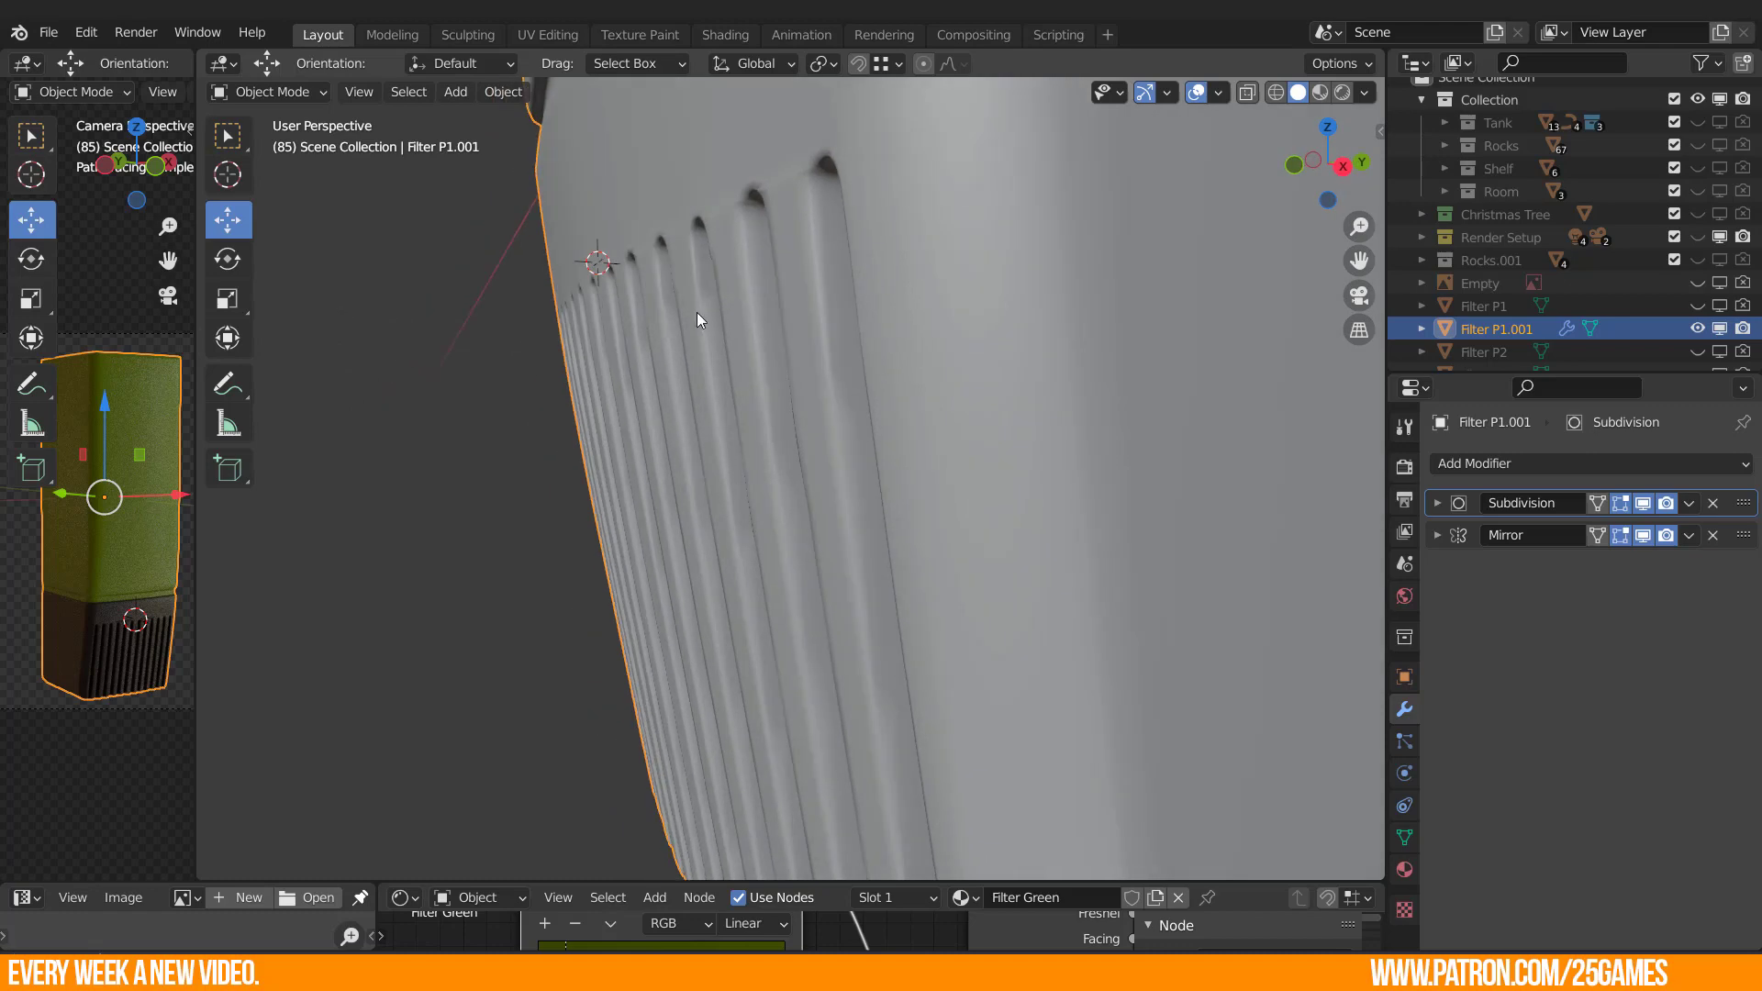
pyautogui.moveTo(710, 301); pyautogui.dragTo(762, 334, button='middle')
pyautogui.press('Tab')
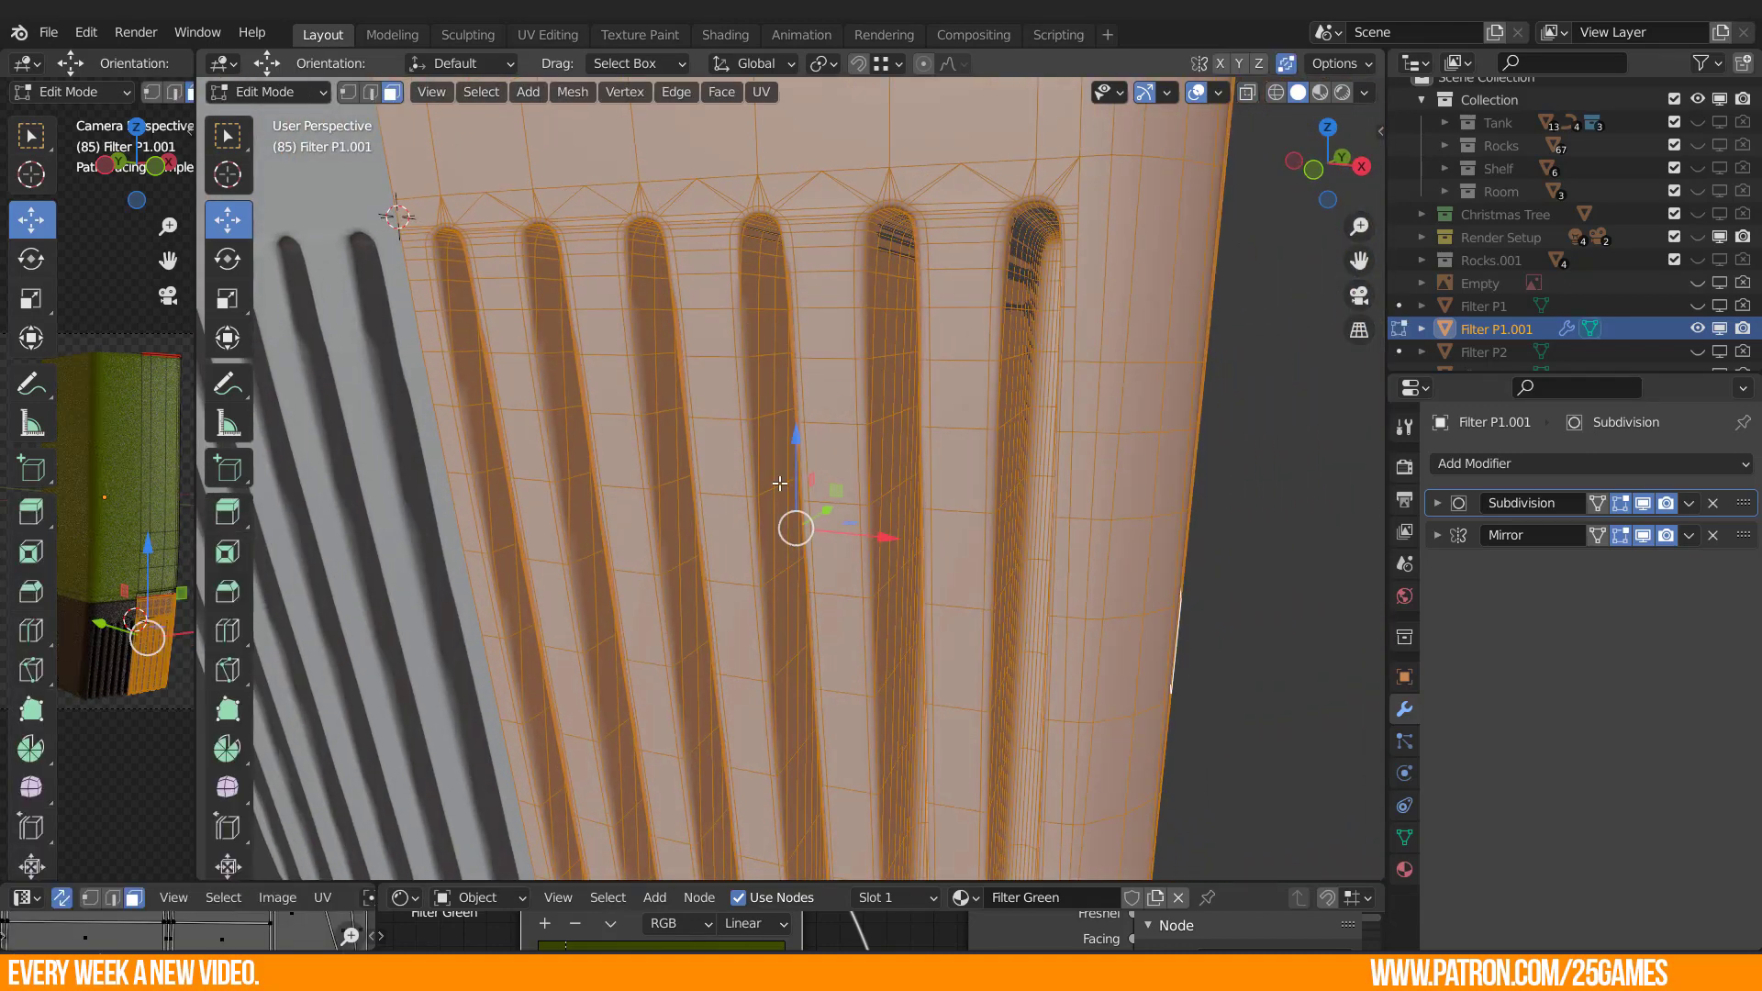
# Examine the filter's whole lower part, checking its subdivided shading and the edge flow across its side.
pyautogui.press('Tab')
pyautogui.scroll(-3, 943, 487)
pyautogui.keyDown('shift'); pyautogui.moveTo(1010, 583); pyautogui.dragTo(894, 485, button='middle'); pyautogui.keyUp('shift')
pyautogui.keyDown('shift'); pyautogui.moveTo(853, 344); pyautogui.dragTo(789, 536, button='middle'); pyautogui.keyUp('shift')
pyautogui.scroll(-2, 750, 393)
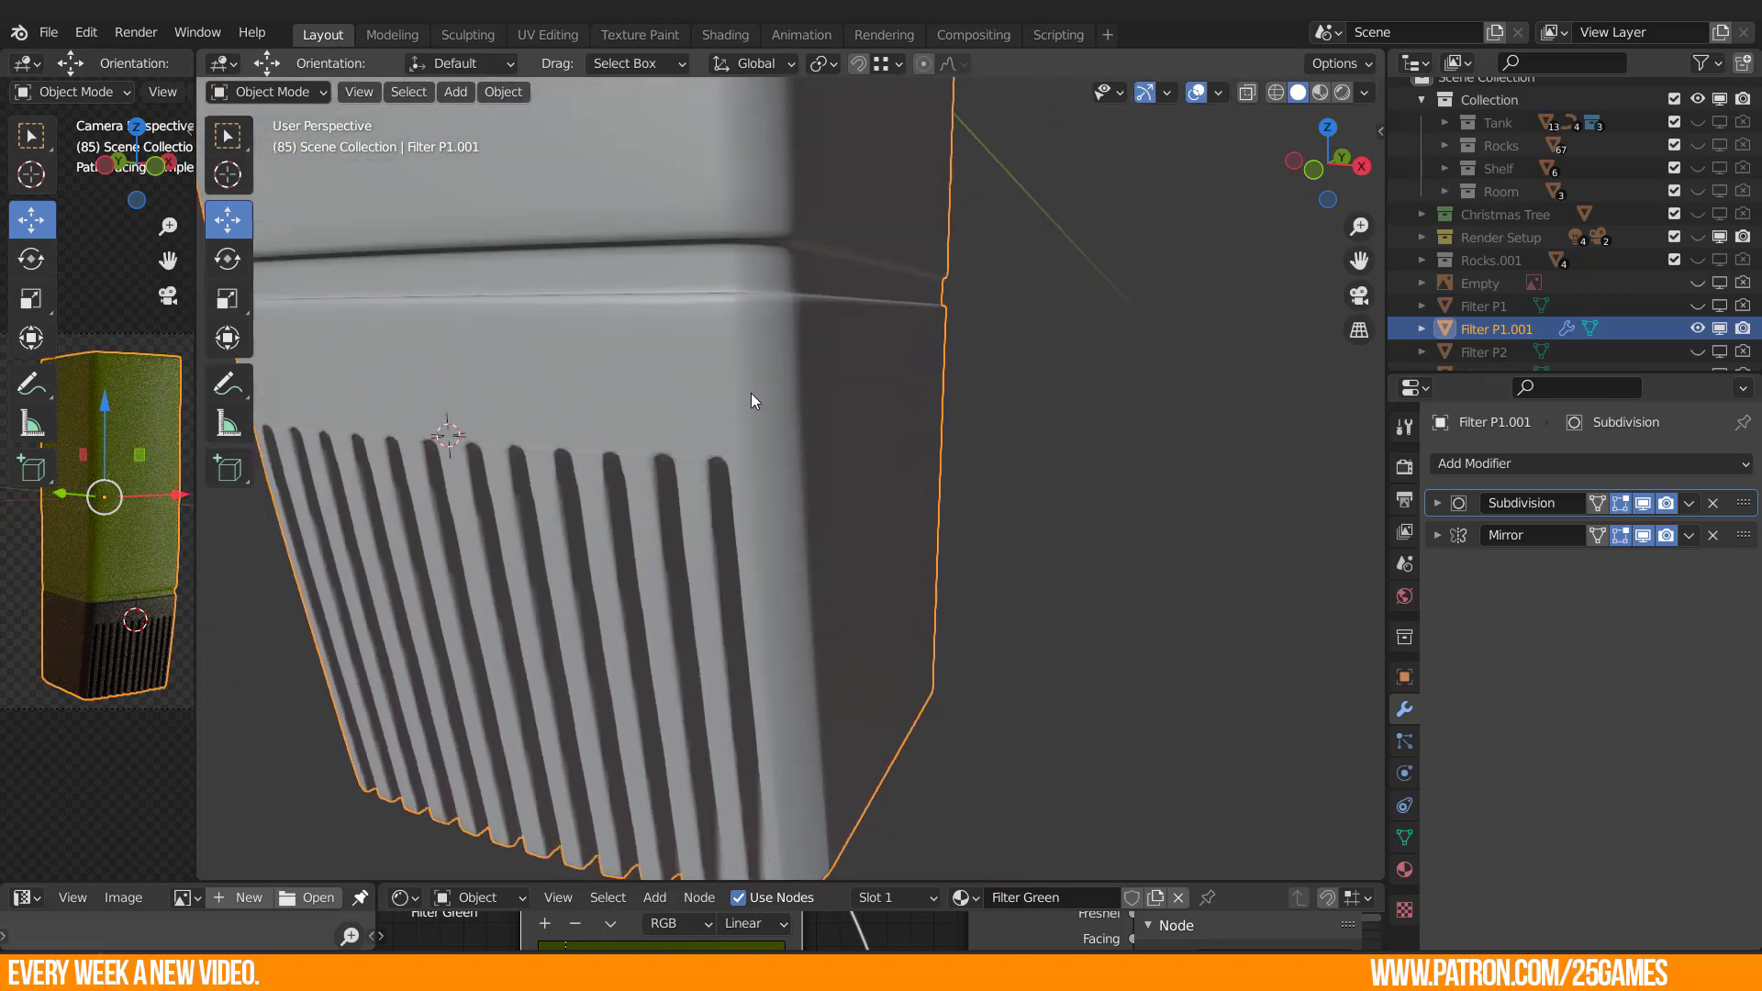
pyautogui.keyDown('shift'); pyautogui.moveTo(747, 321); pyautogui.dragTo(749, 553, button='middle'); pyautogui.keyUp('shift')
pyautogui.press('Tab')
pyautogui.scroll(-2, 749, 552)
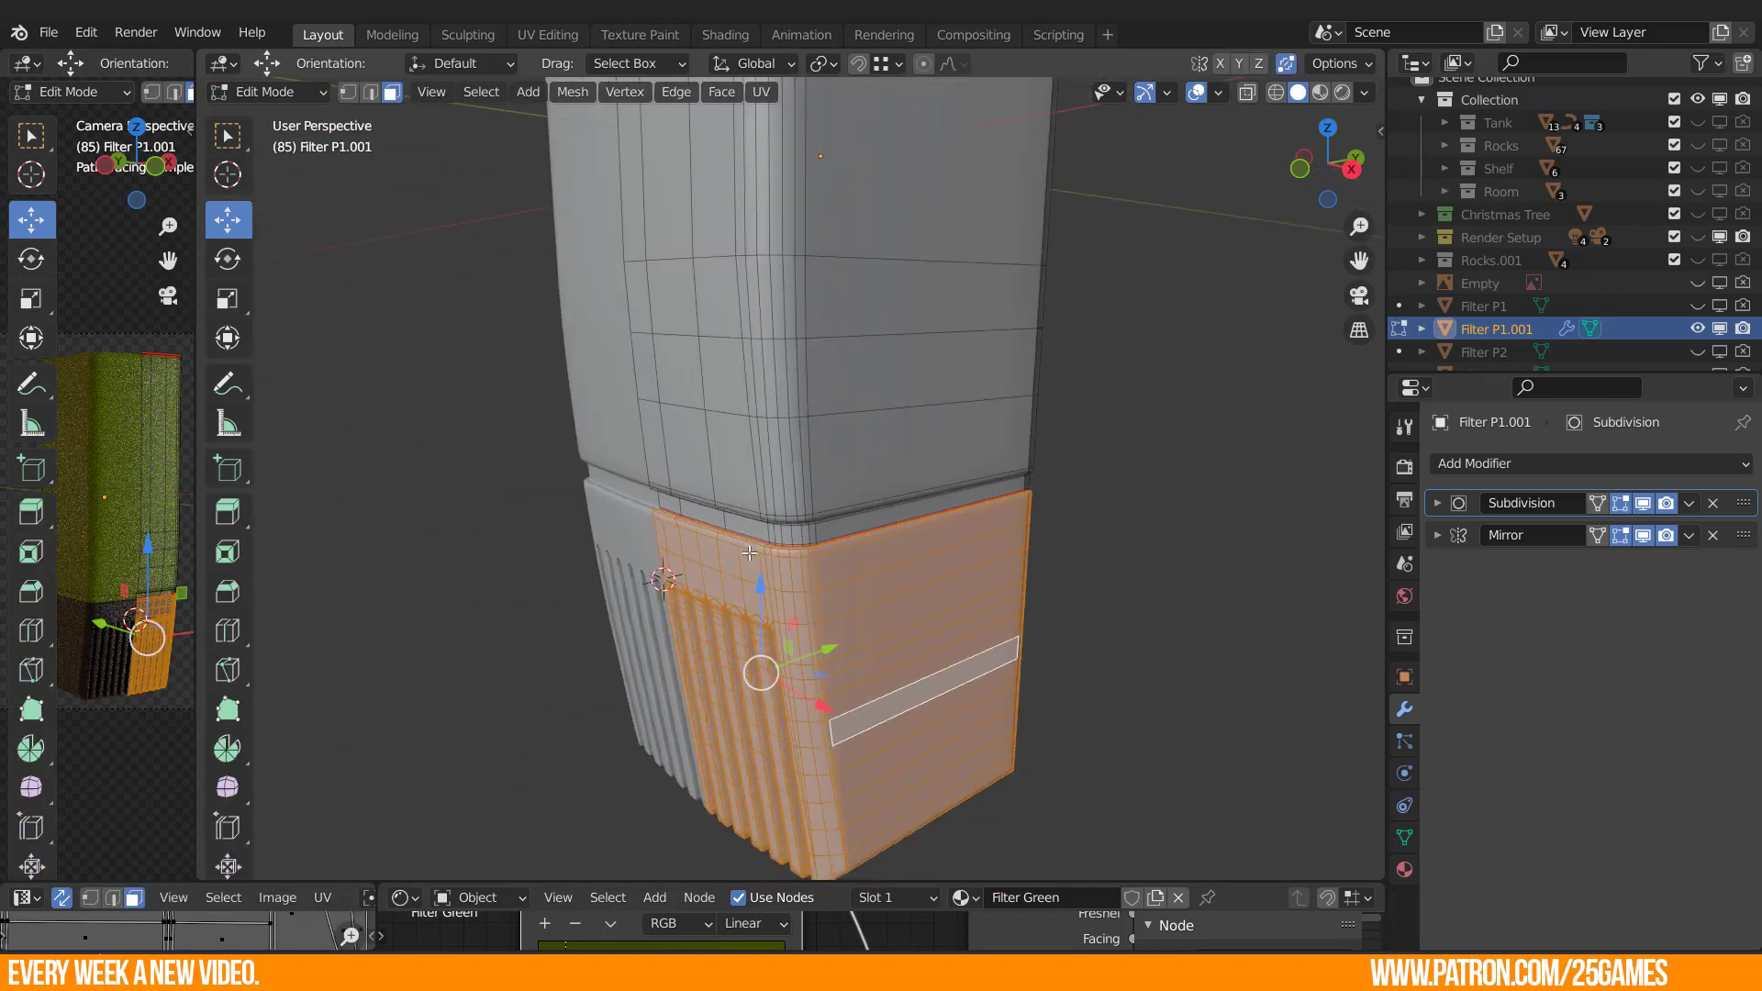
pyautogui.moveTo(872, 617); pyautogui.dragTo(856, 594, button='middle')
pyautogui.keyDown('shift'); pyautogui.moveTo(973, 766); pyautogui.dragTo(918, 661, button='middle'); pyautogui.keyUp('shift')
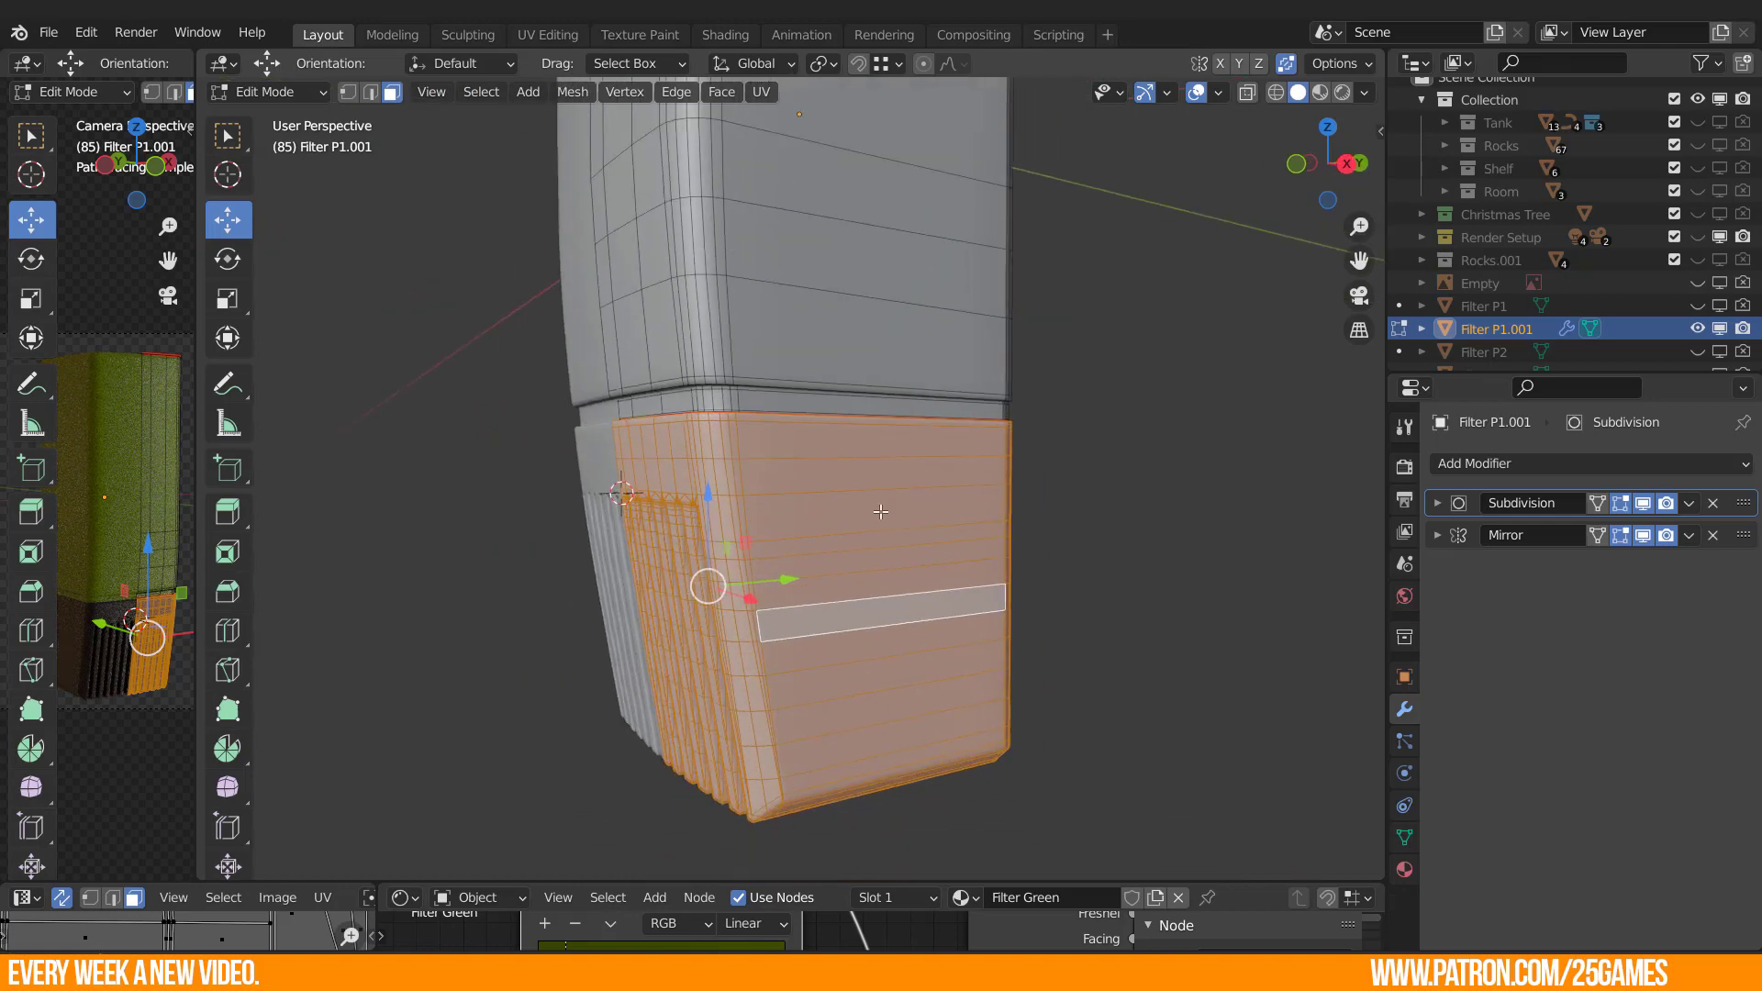
# Examine the edge flow across the slot walls and ribs in Edit Mode, selecting single faces and edges as reference.
pyautogui.moveTo(798, 776); pyautogui.dragTo(879, 769, button='middle')
pyautogui.moveTo(729, 839); pyautogui.dragTo(802, 698, button='middle')
pyautogui.scroll(4, 712, 655)
pyautogui.scroll(2, 789, 636)
pyautogui.click(789, 636)
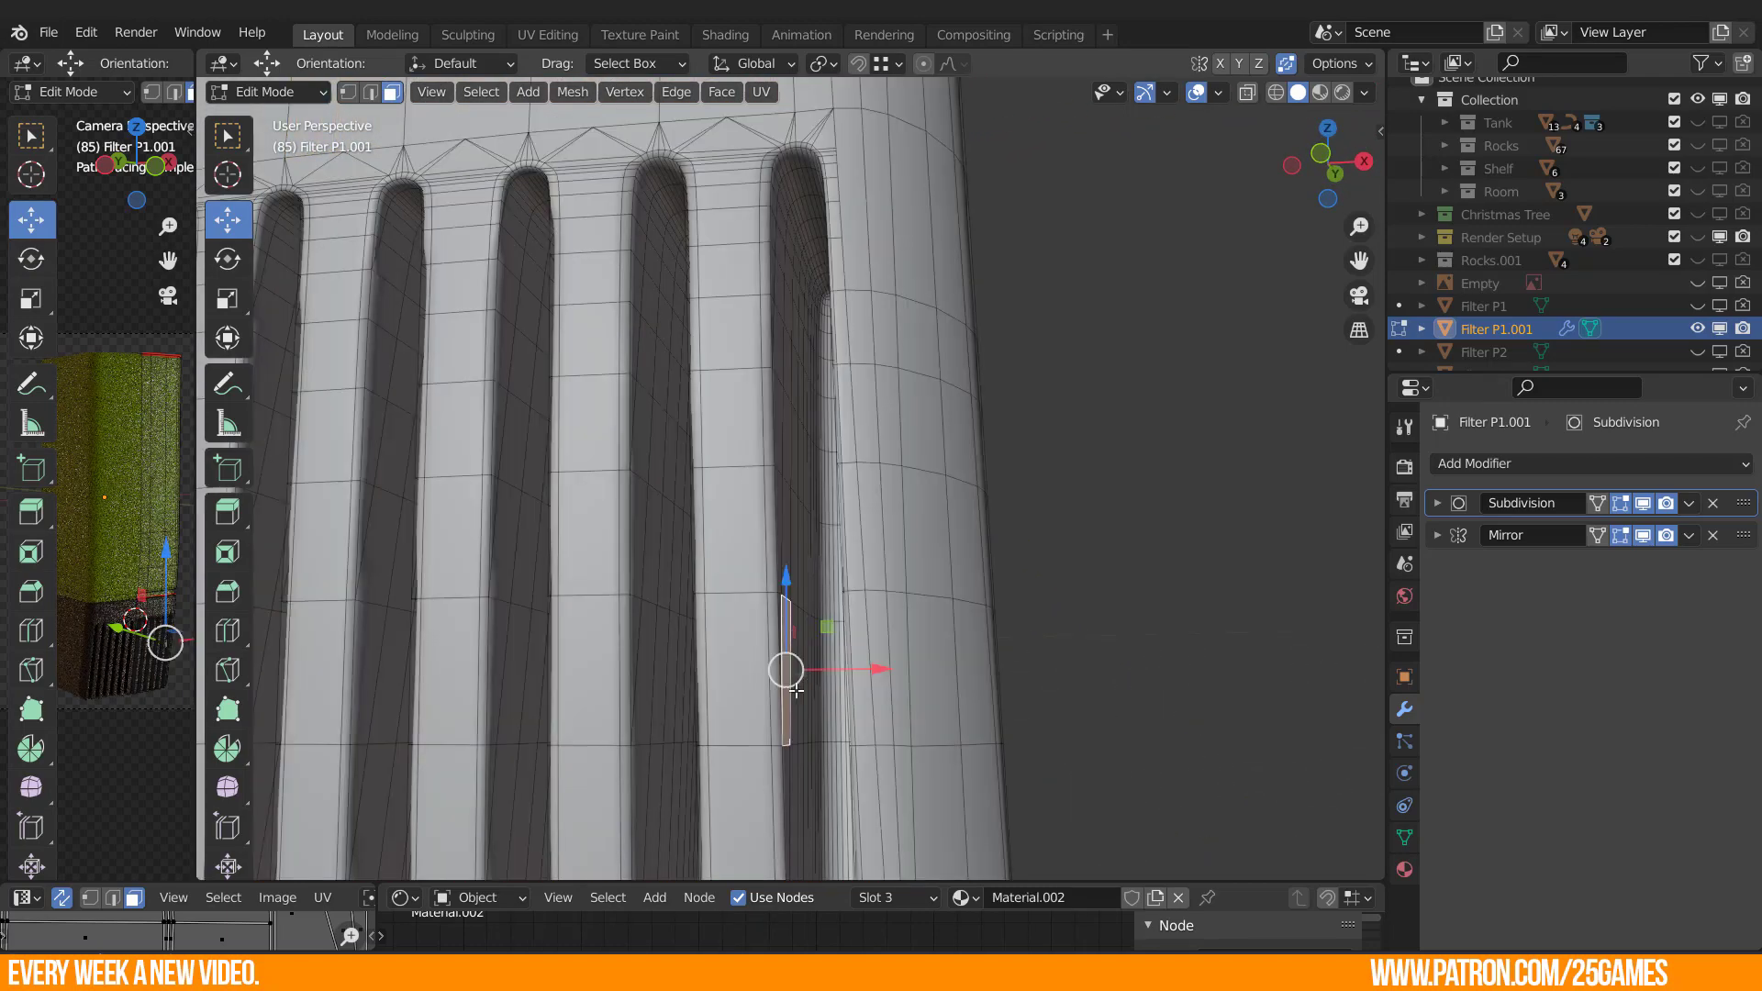
pyautogui.moveTo(789, 635)
pyautogui.mouseDown(button='middle')
pyautogui.moveTo(668, 571)
pyautogui.moveTo(767, 620)
pyautogui.mouseUp(button='middle')
pyautogui.press('2')
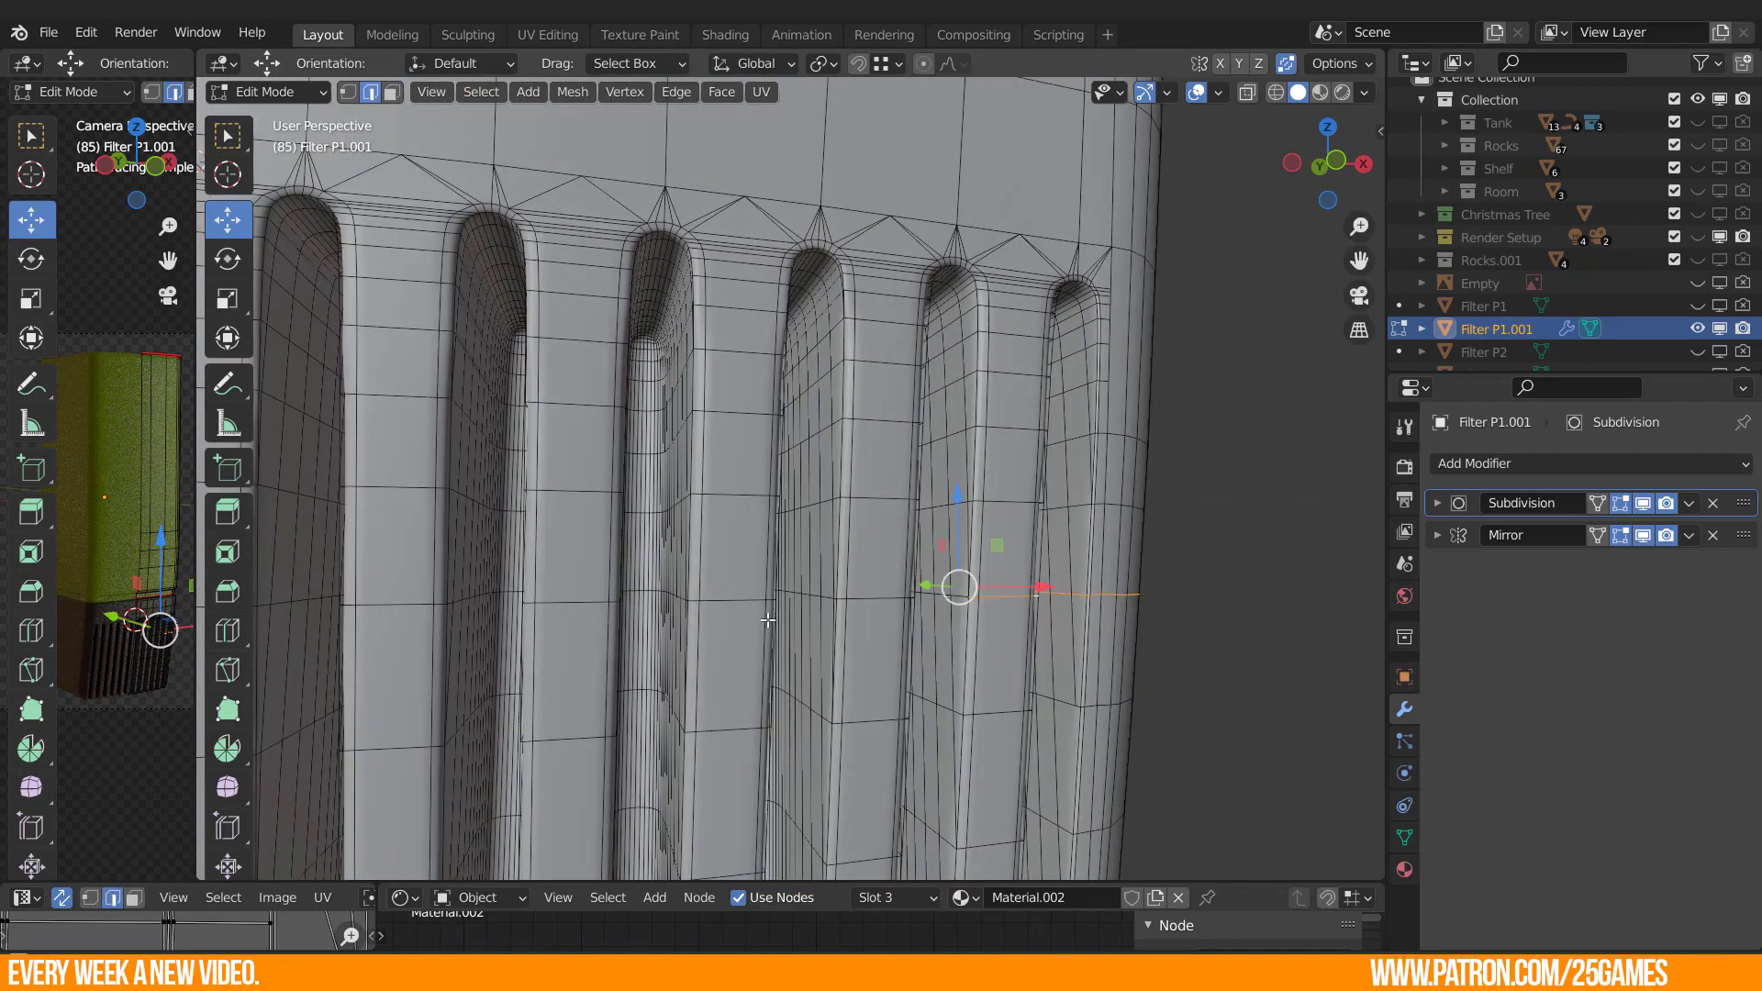
pyautogui.scroll(2, 1046, 657)
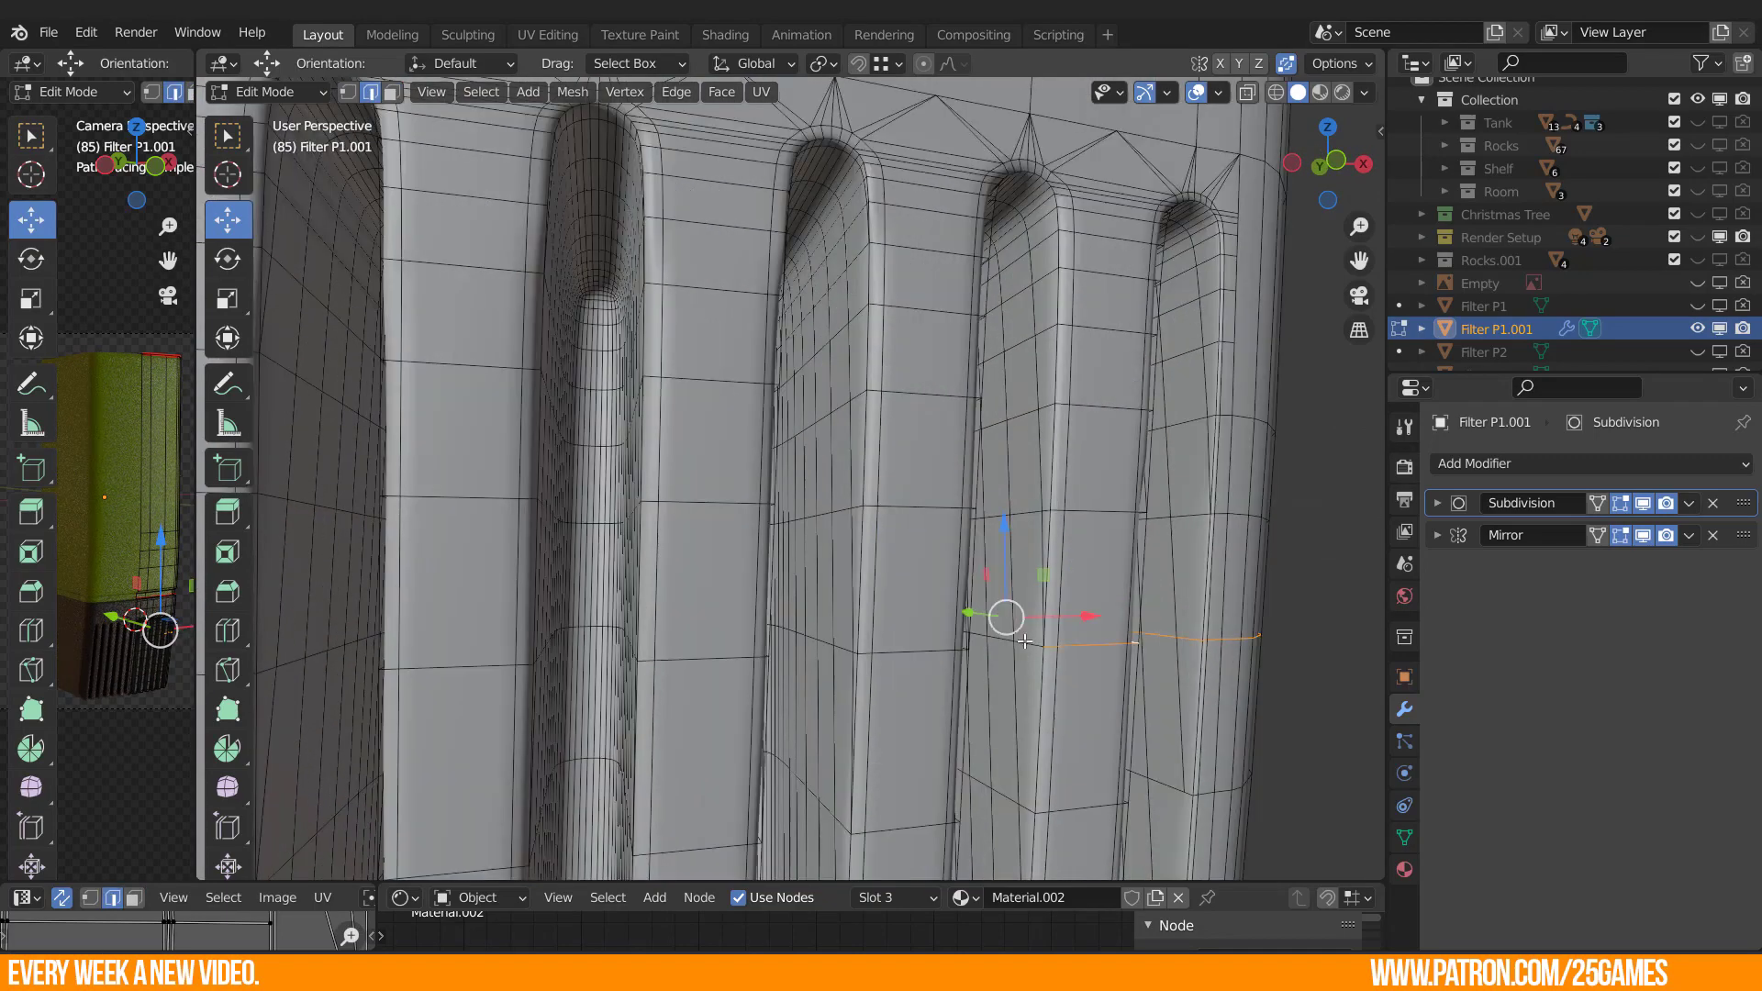
pyautogui.click(1024, 641)
pyautogui.moveTo(1045, 401); pyautogui.dragTo(1101, 422, button='middle')
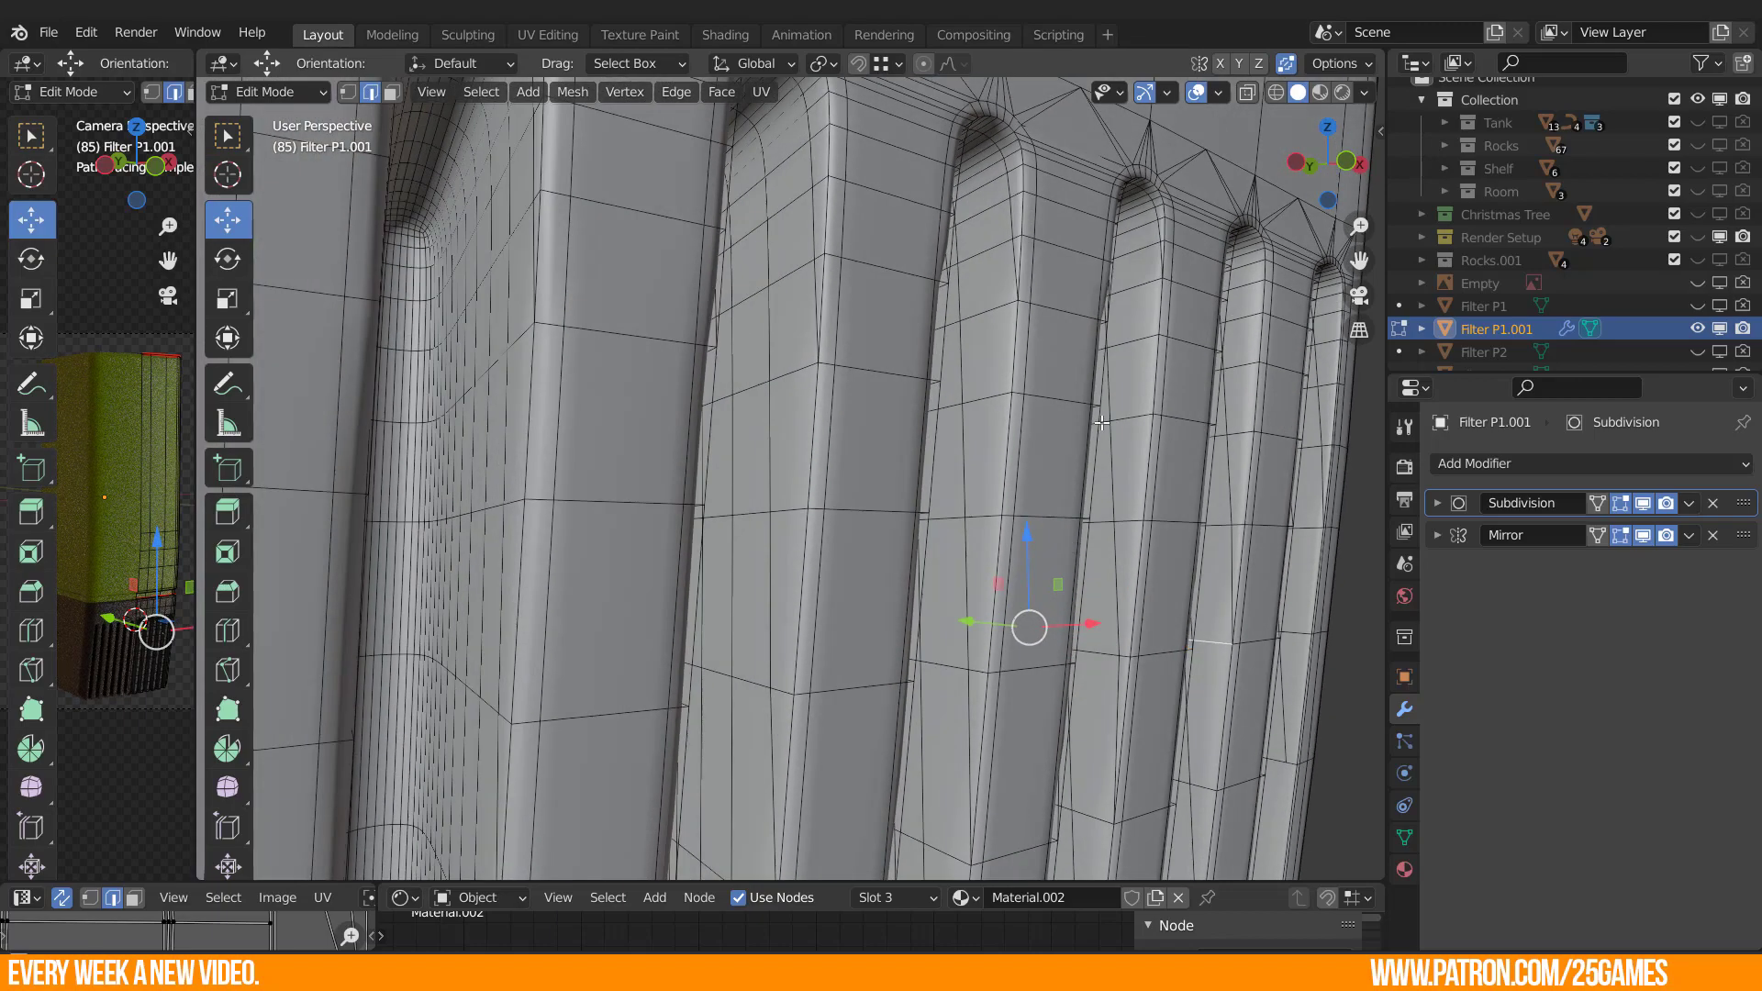
pyautogui.keyDown('shift'); pyautogui.moveTo(1112, 702); pyautogui.dragTo(818, 664, button='middle'); pyautogui.keyUp('shift')
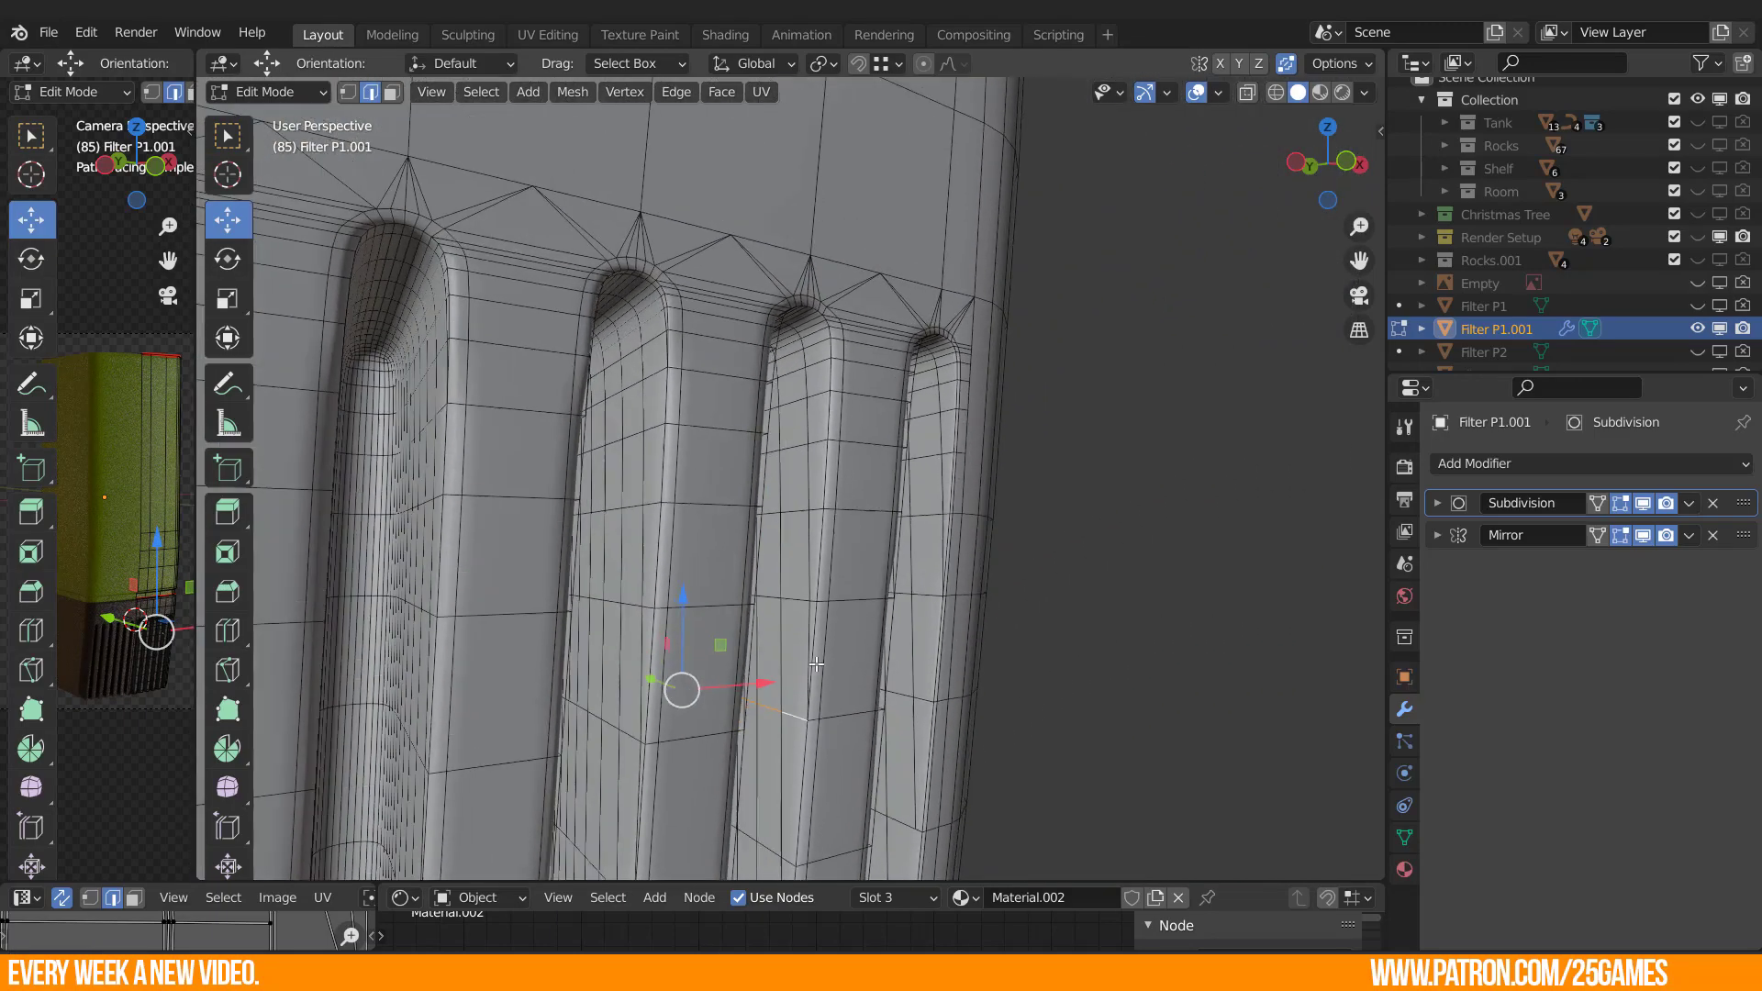
pyautogui.moveTo(977, 570); pyautogui.dragTo(766, 567, button='middle')
pyautogui.keyDown('shift'); pyautogui.moveTo(587, 514); pyautogui.dragTo(789, 413, button='middle'); pyautogui.keyUp('shift')
pyautogui.moveTo(789, 413); pyautogui.dragTo(821, 351, button='middle')
pyautogui.scroll(-3, 845, 405)
pyautogui.moveTo(869, 631); pyautogui.dragTo(812, 605, button='middle')
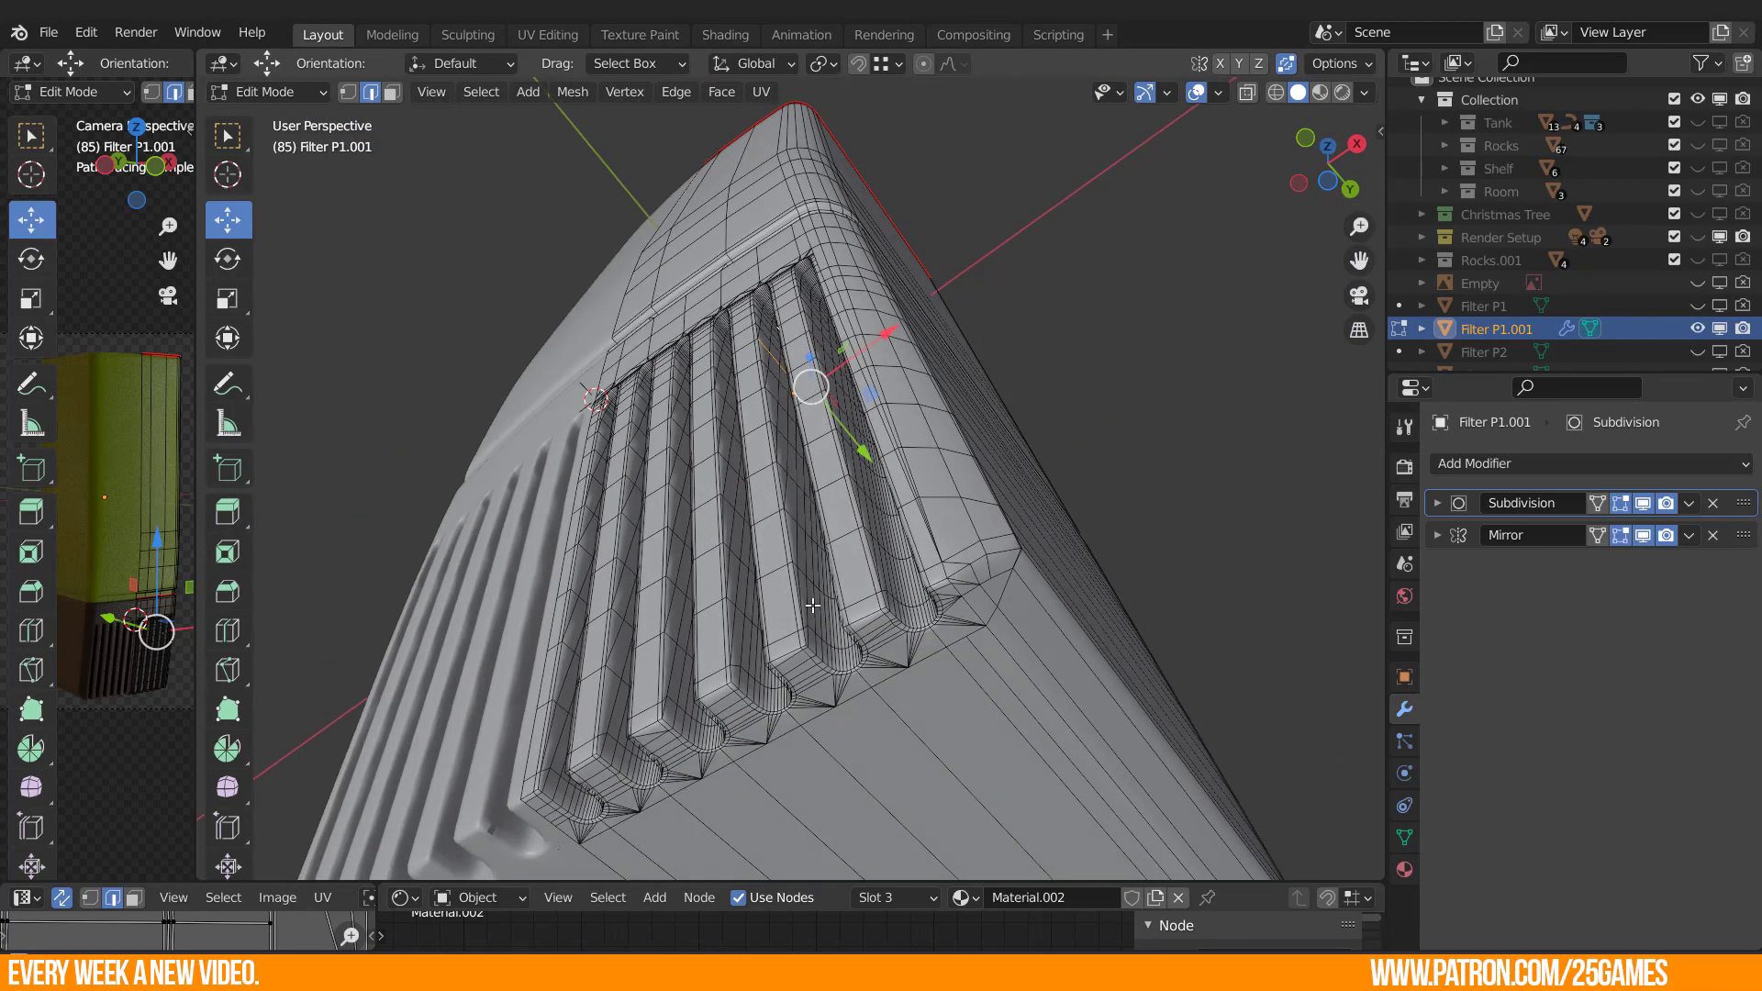
# Inspect the triangle fans where the slots end on the filter's underside, checking edges and vertices there.
pyautogui.moveTo(821, 733); pyautogui.dragTo(710, 520, button='middle')
pyautogui.click(741, 512)
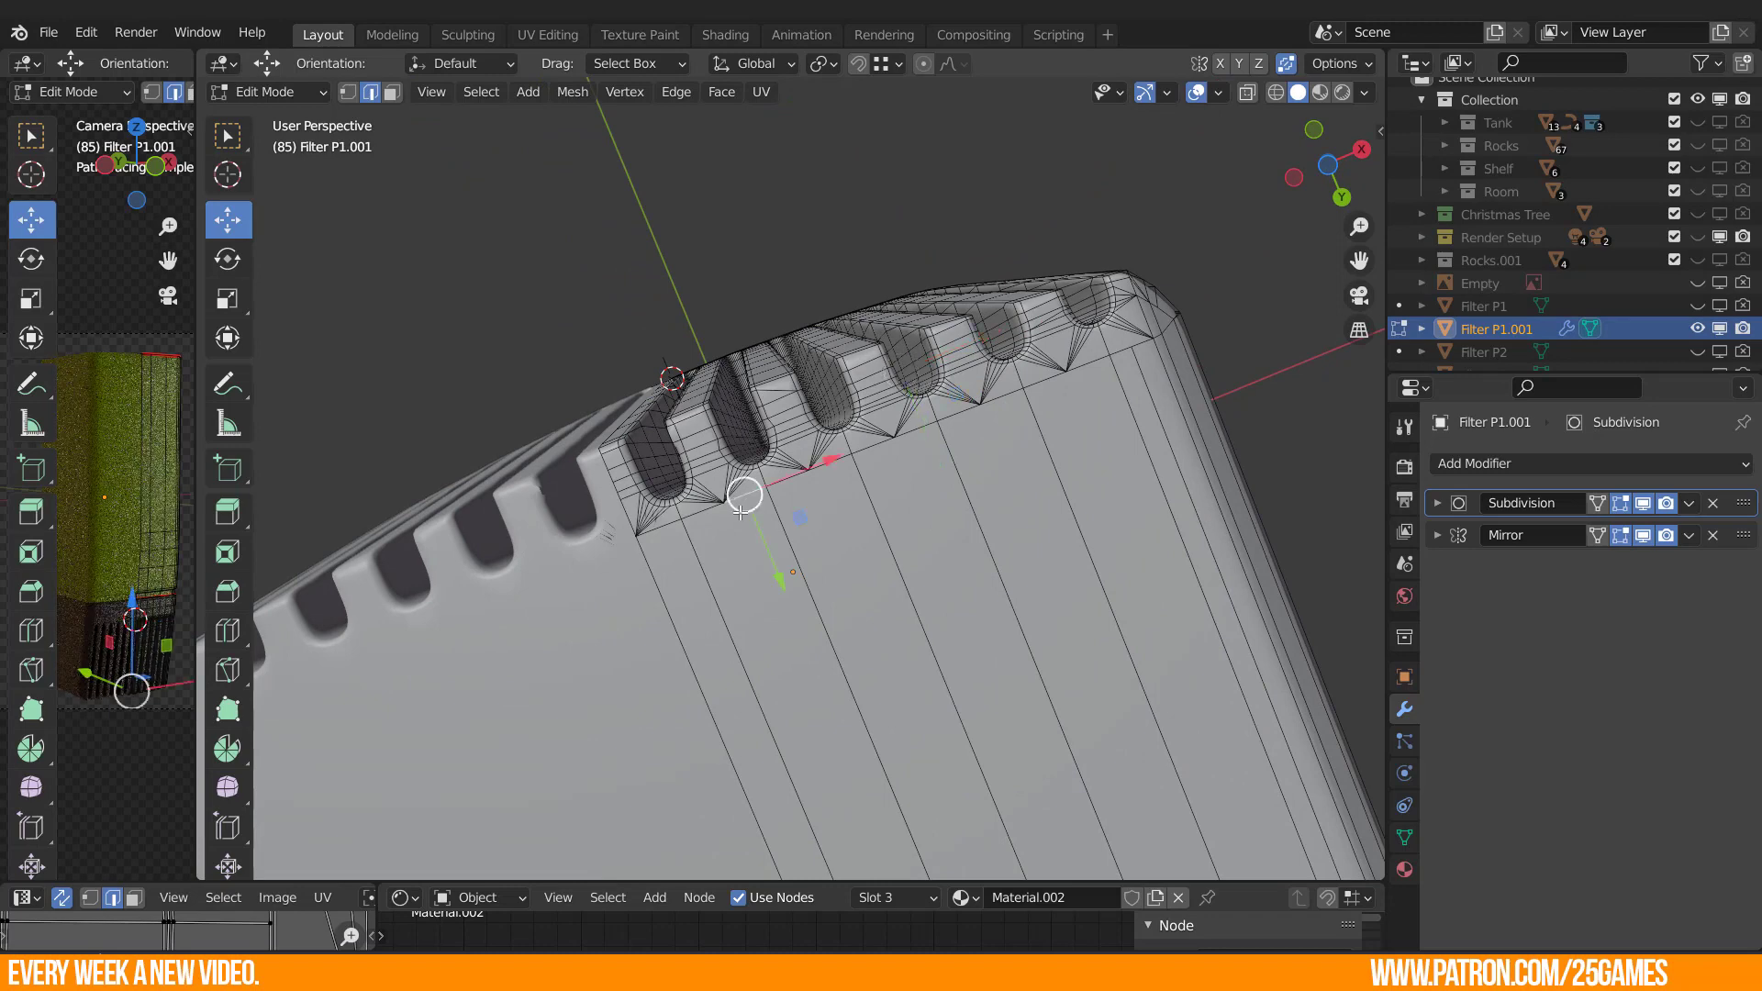
pyautogui.click(684, 534)
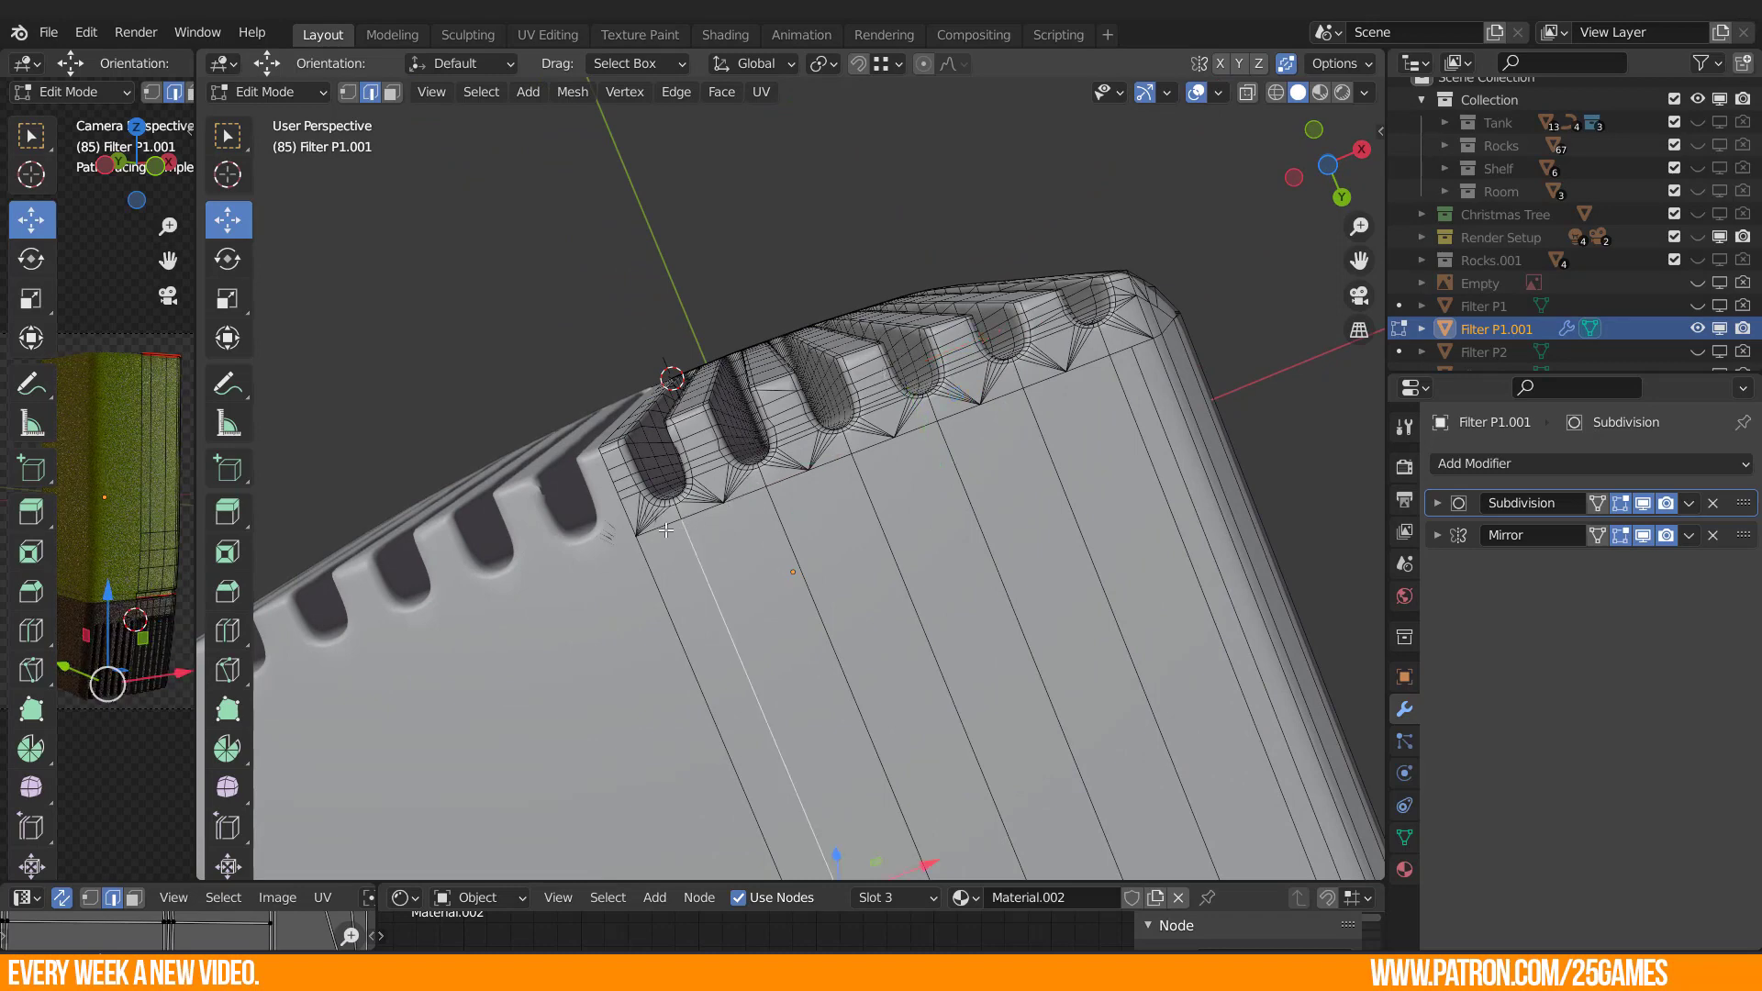
pyautogui.scroll(2, 666, 530)
pyautogui.click(614, 545)
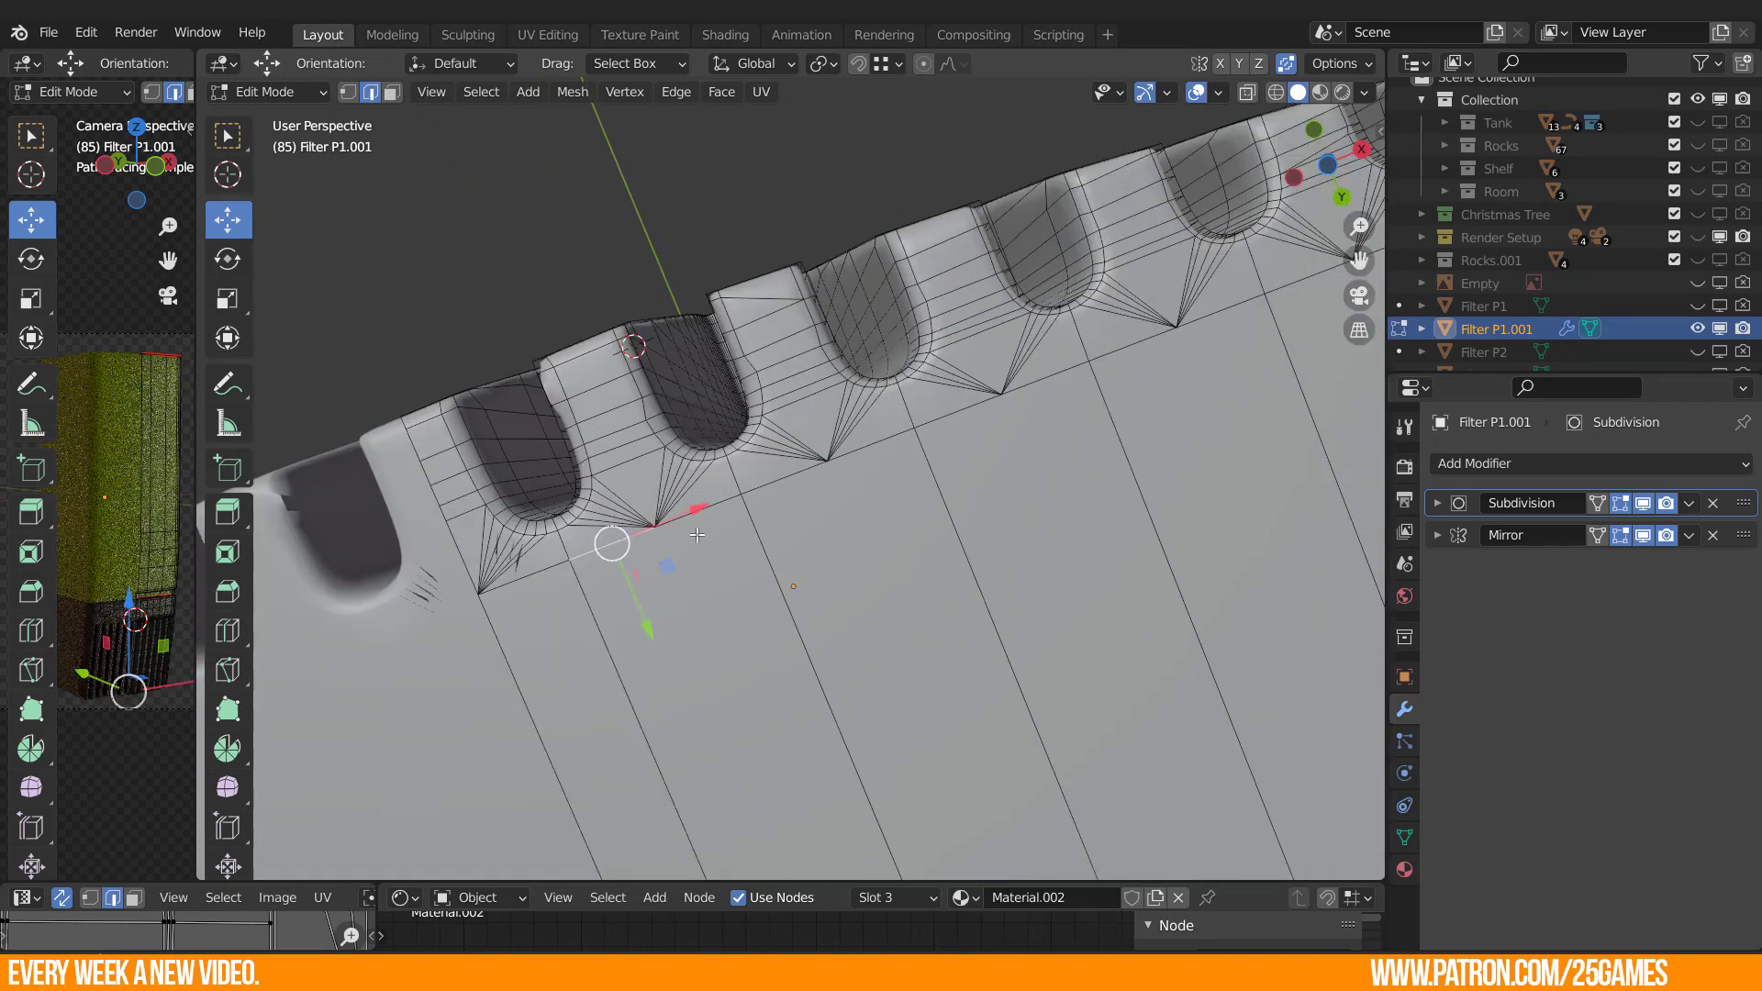
pyautogui.press('1')
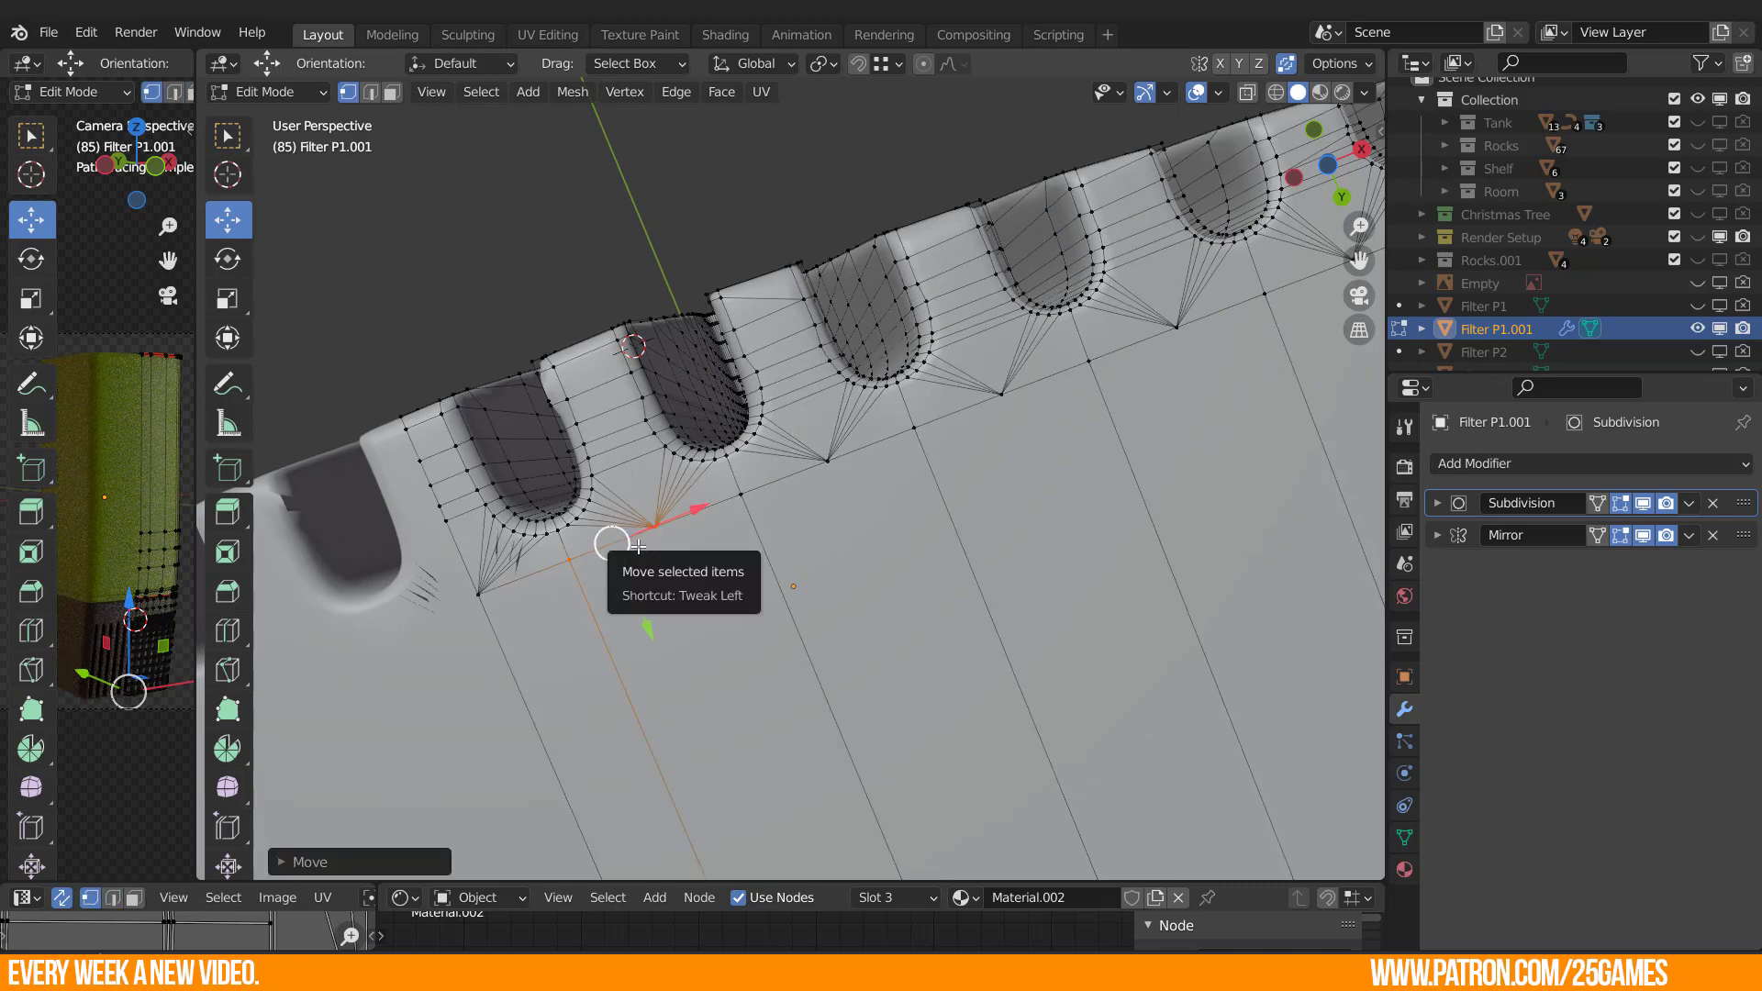
pyautogui.keyDown('shift'); pyautogui.moveTo(878, 703); pyautogui.dragTo(839, 553, button='middle'); pyautogui.keyUp('shift')
pyautogui.scroll(-3, 839, 553)
pyautogui.scroll(6, 702, 383)
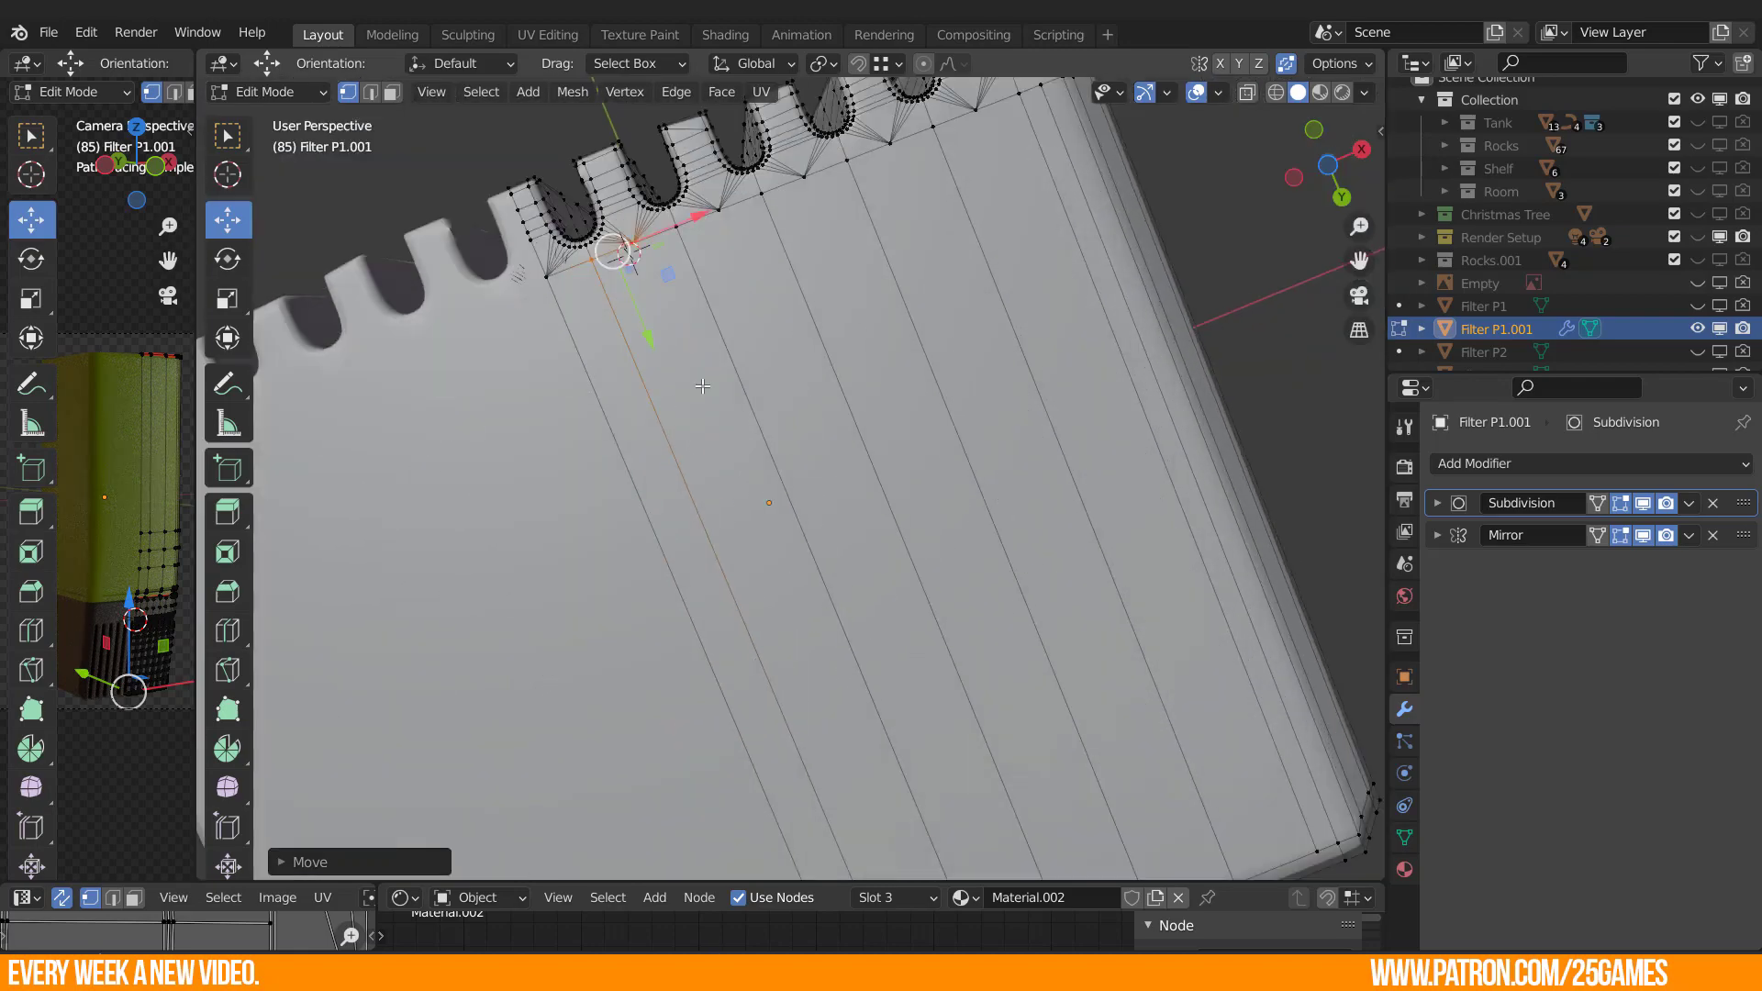
pyautogui.keyDown('shift'); pyautogui.moveTo(809, 369); pyautogui.dragTo(814, 521, button='middle'); pyautogui.keyUp('shift')
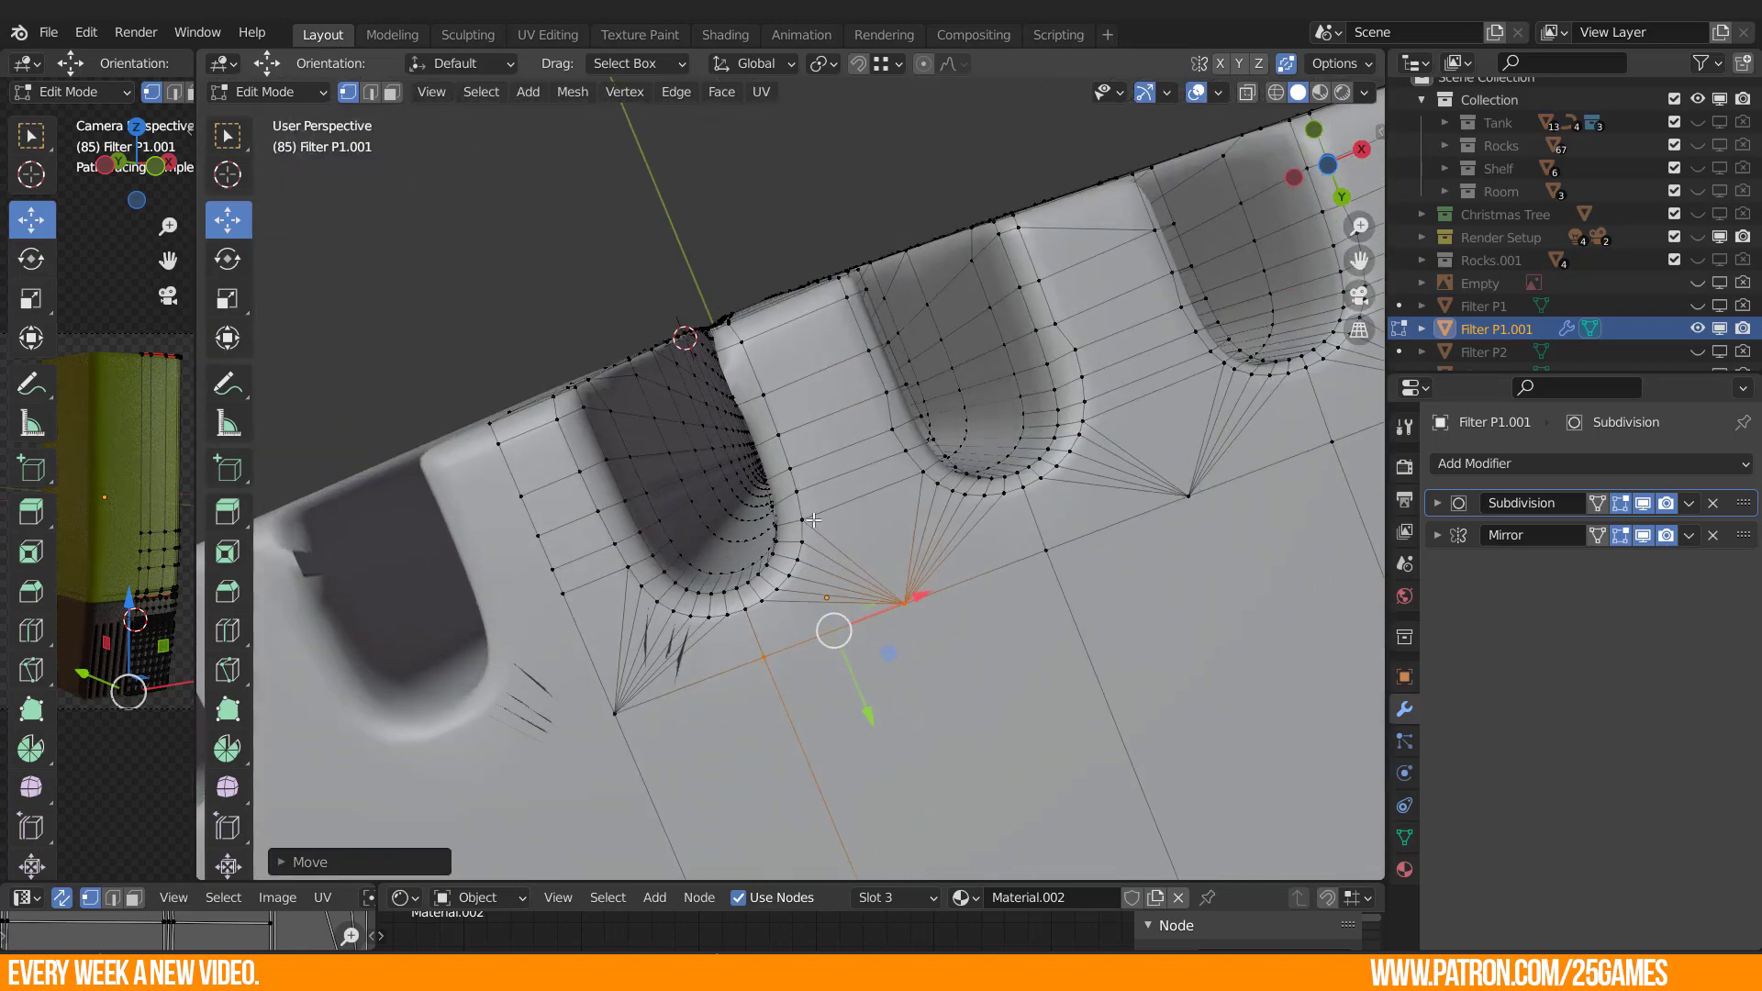
# Select a long bottom face beneath the slots and check the vertices and edges along its border with the slot ends.
pyautogui.press('2')
pyautogui.click(955, 688)
pyautogui.keyDown('shift'); pyautogui.moveTo(955, 683); pyautogui.dragTo(931, 644, button='middle'); pyautogui.keyUp('shift')
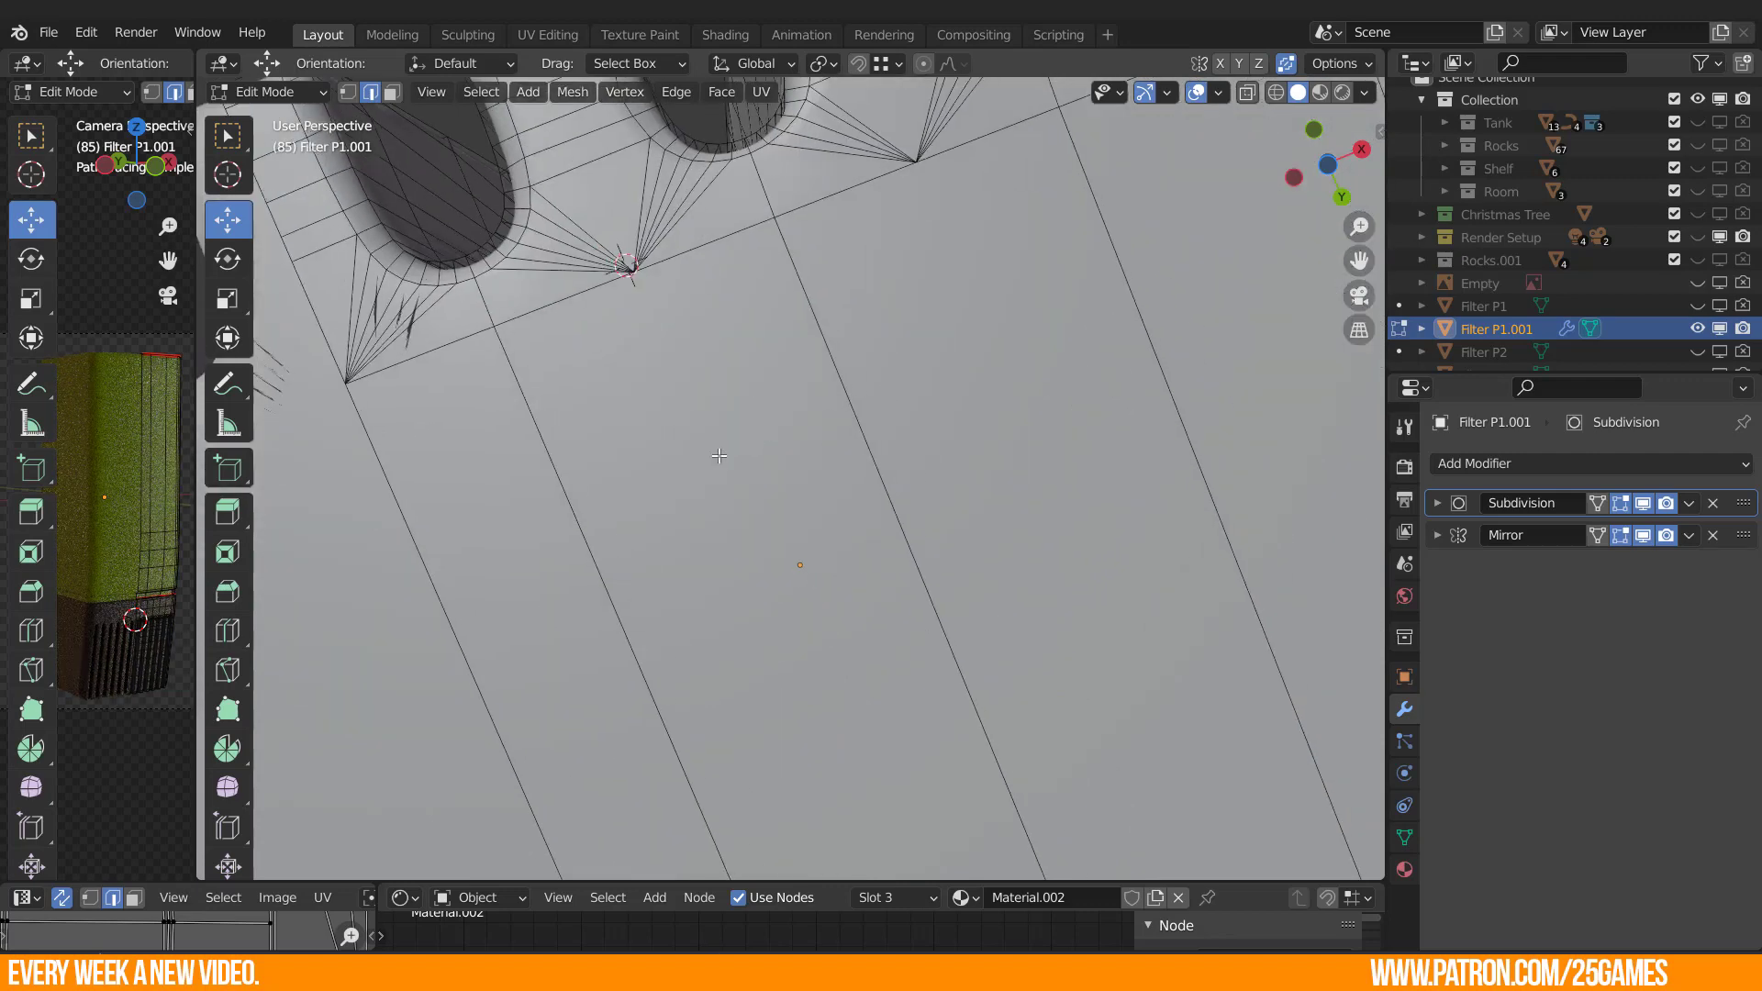
pyautogui.press('3')
pyautogui.click(719, 456)
pyautogui.press('1')
pyautogui.keyDown('shift'); pyautogui.moveTo(635, 286); pyautogui.dragTo(682, 402, button='middle'); pyautogui.keyUp('shift')
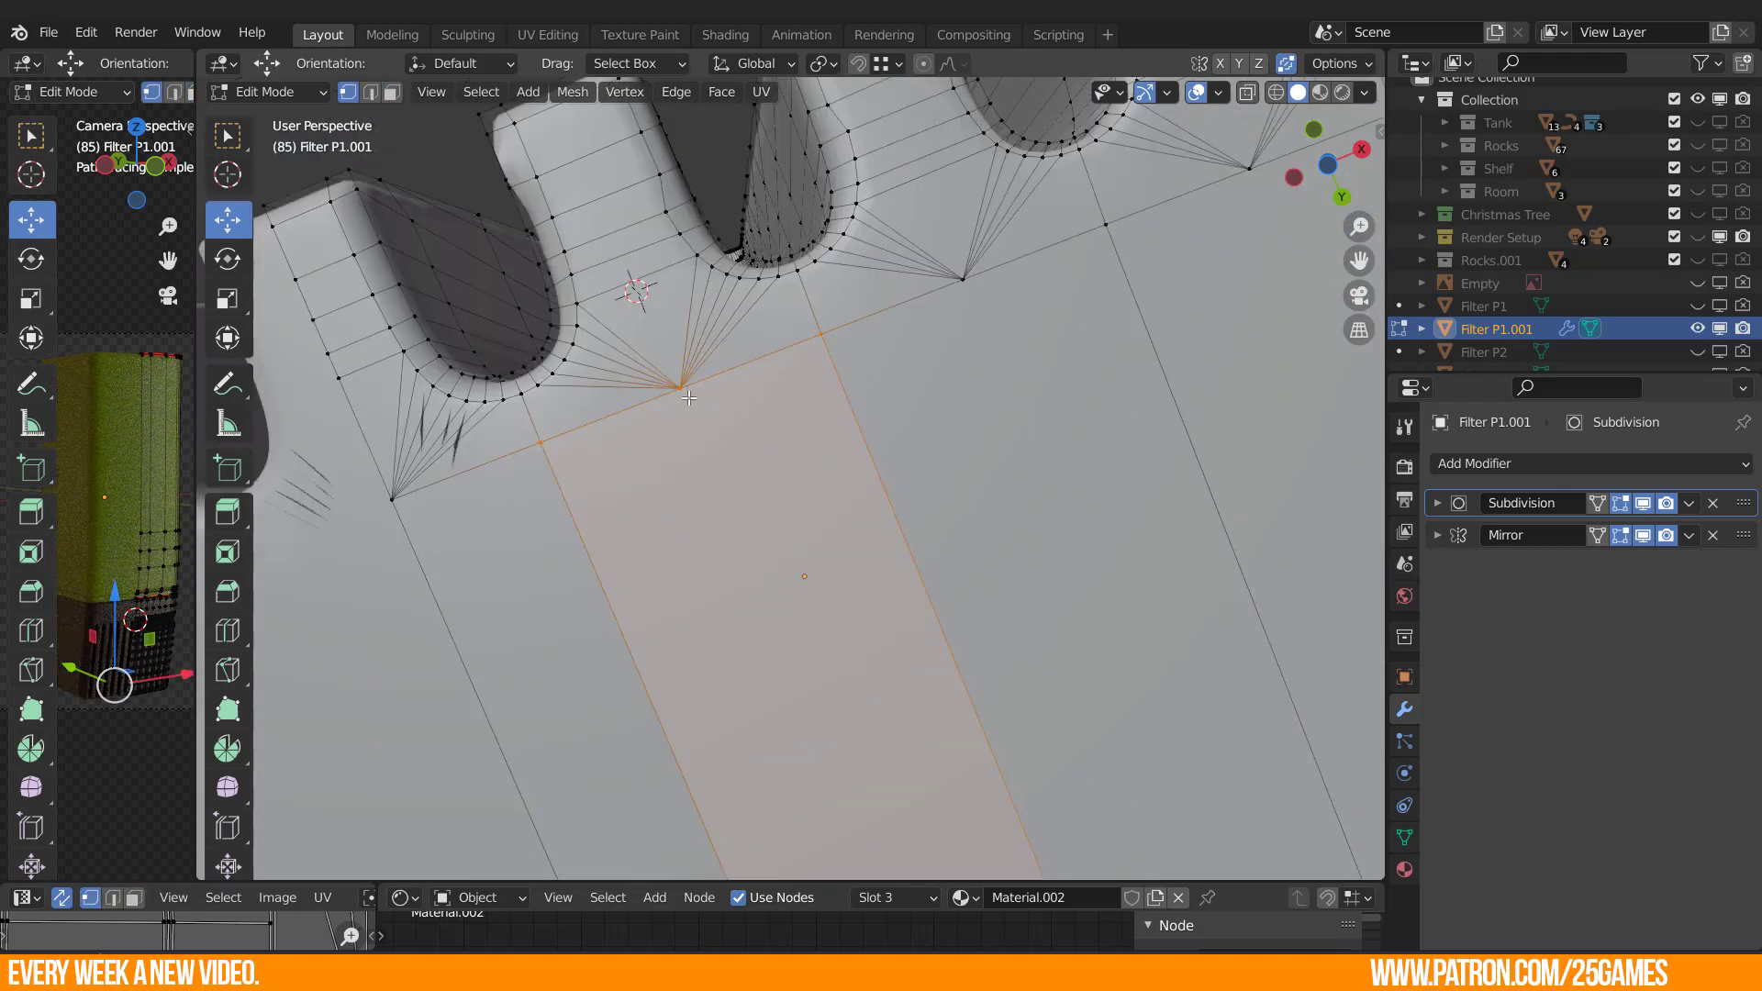
pyautogui.keyDown('shift'); pyautogui.moveTo(564, 459); pyautogui.dragTo(635, 436, button='middle'); pyautogui.keyUp('shift')
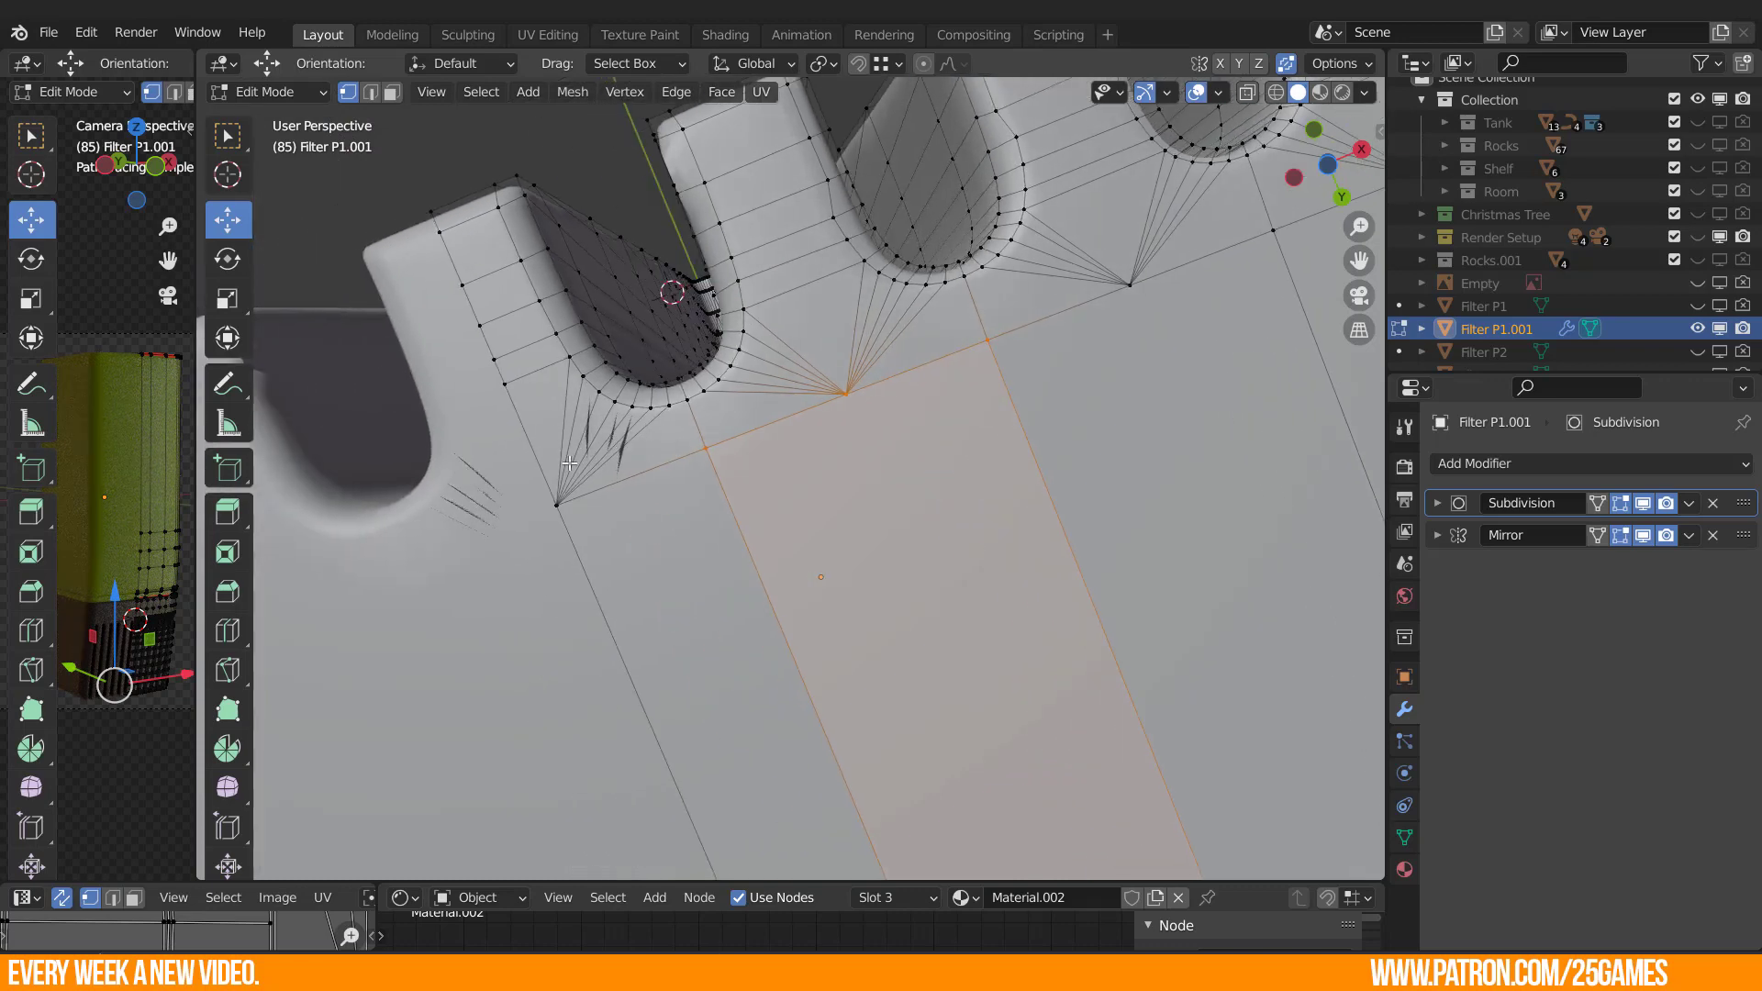
pyautogui.keyDown('shift'); pyautogui.moveTo(588, 464); pyautogui.dragTo(376, 548, button='middle'); pyautogui.keyUp('shift')
pyautogui.press('2')
pyautogui.click(720, 413)
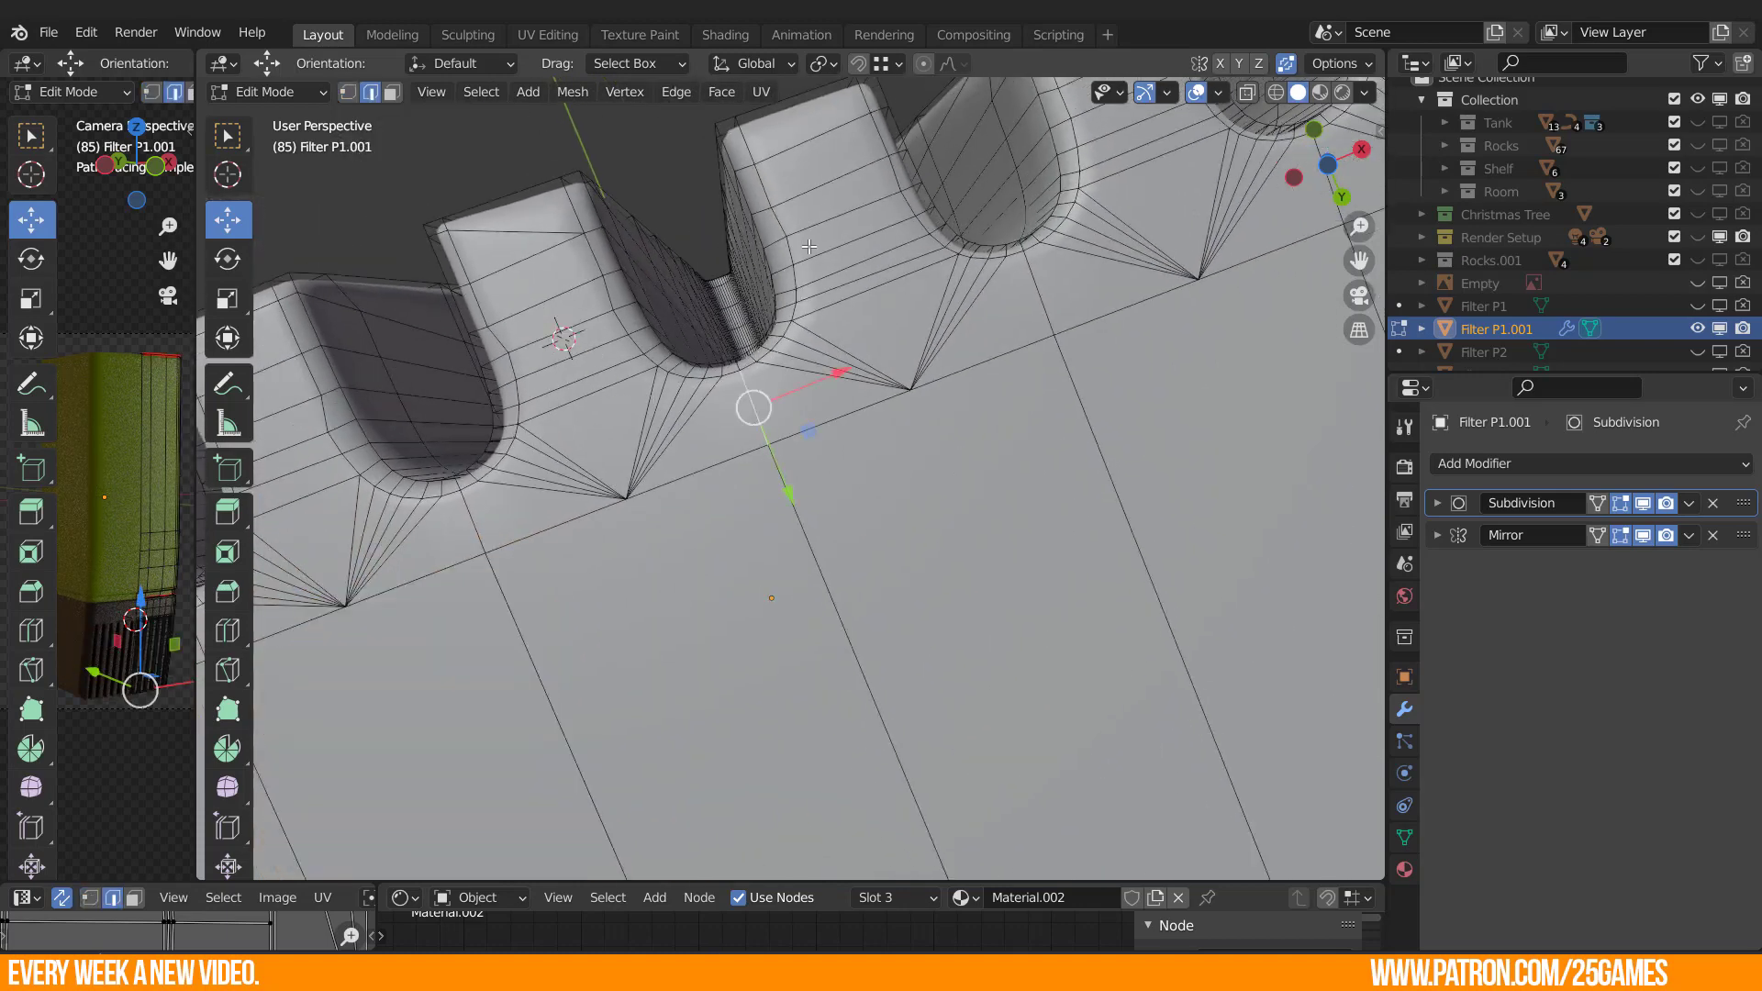
pyautogui.moveTo(1073, 339)
pyautogui.mouseDown(button='middle')
pyautogui.moveTo(1033, 332)
pyautogui.moveTo(1065, 367)
pyautogui.mouseUp(button='middle')
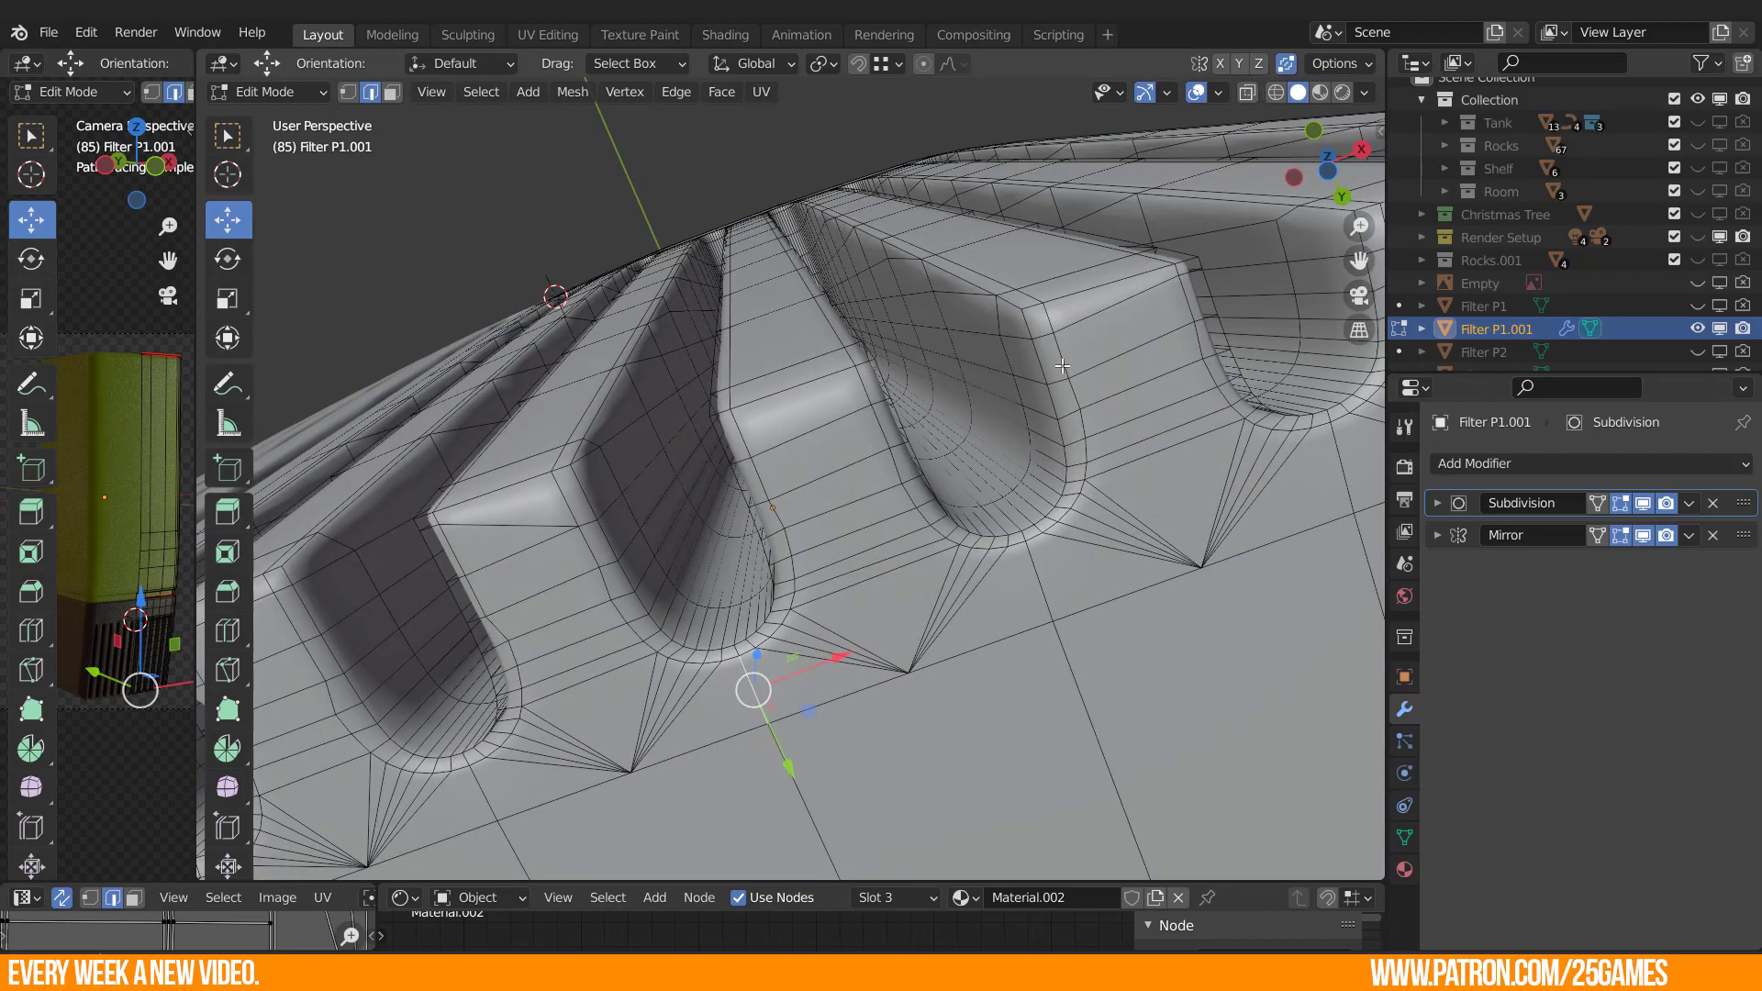
pyautogui.moveTo(960, 659); pyautogui.dragTo(895, 458, button='middle')
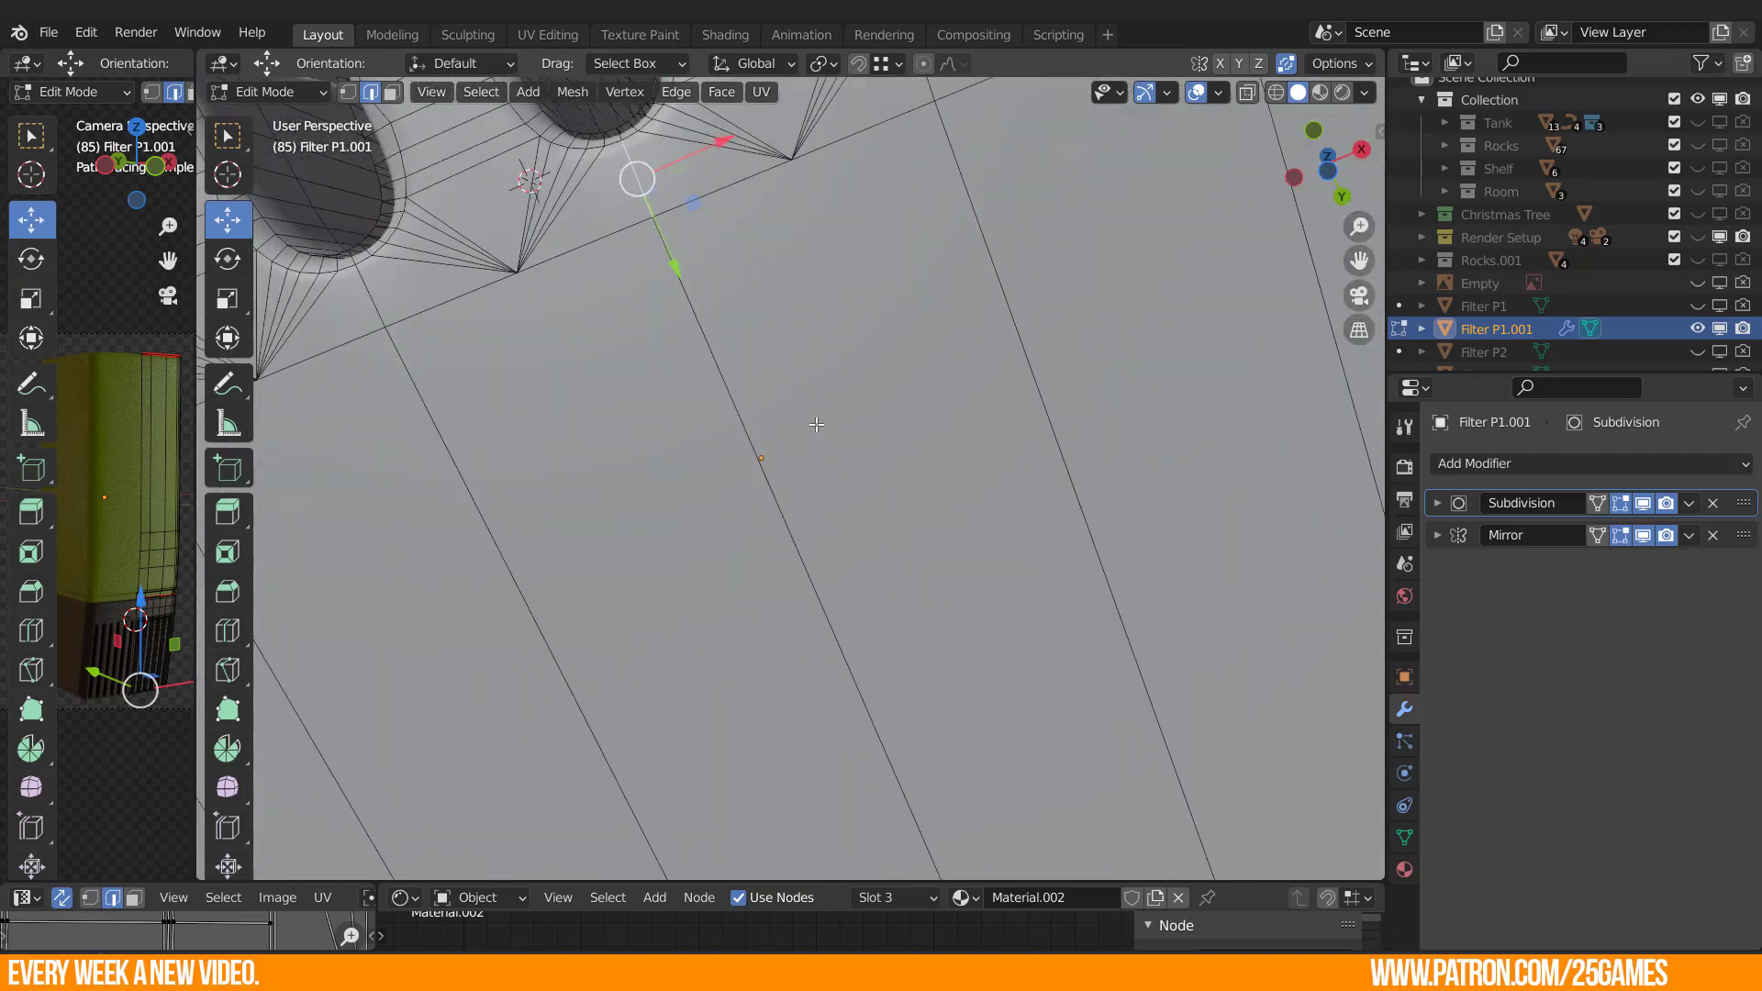
# Examine the topology above the slots' upper ends, comparing it with the smoothed shading in Object Mode.
pyautogui.moveTo(834, 399); pyautogui.dragTo(807, 587, button='middle')
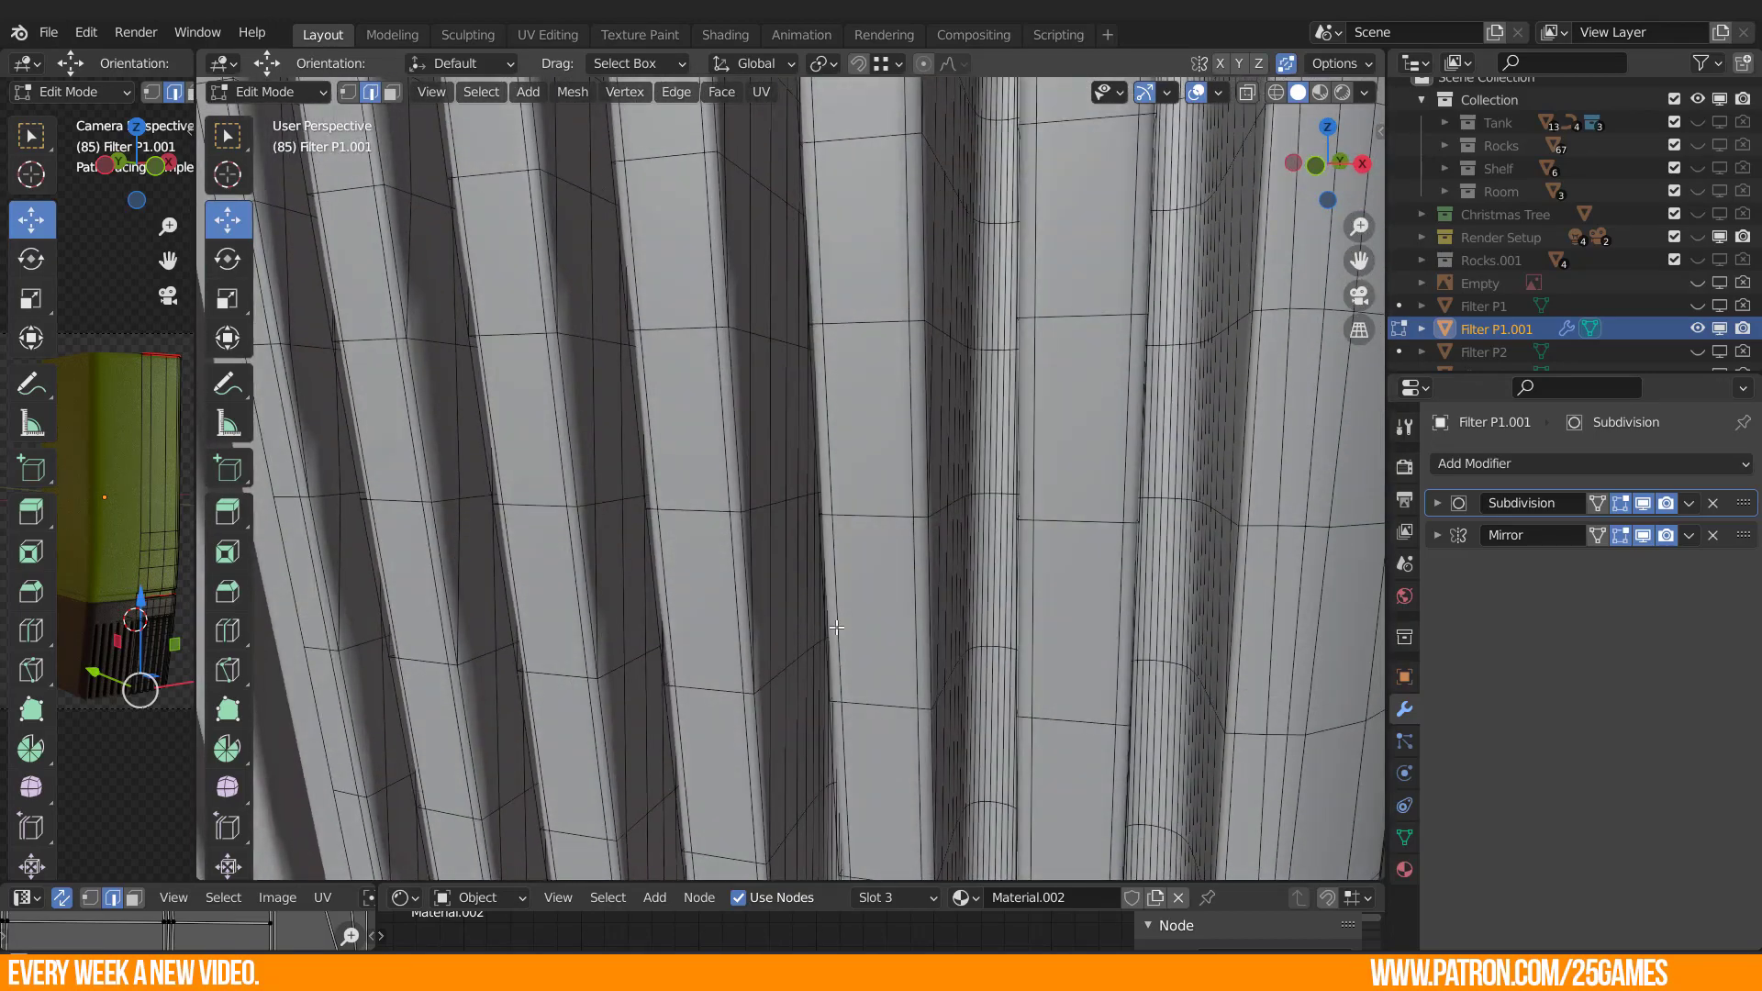
pyautogui.keyDown('shift'); pyautogui.moveTo(628, 320); pyautogui.dragTo(701, 618, button='middle'); pyautogui.keyUp('shift')
pyautogui.keyDown('shift'); pyautogui.moveTo(680, 316); pyautogui.dragTo(732, 646, button='middle'); pyautogui.keyUp('shift')
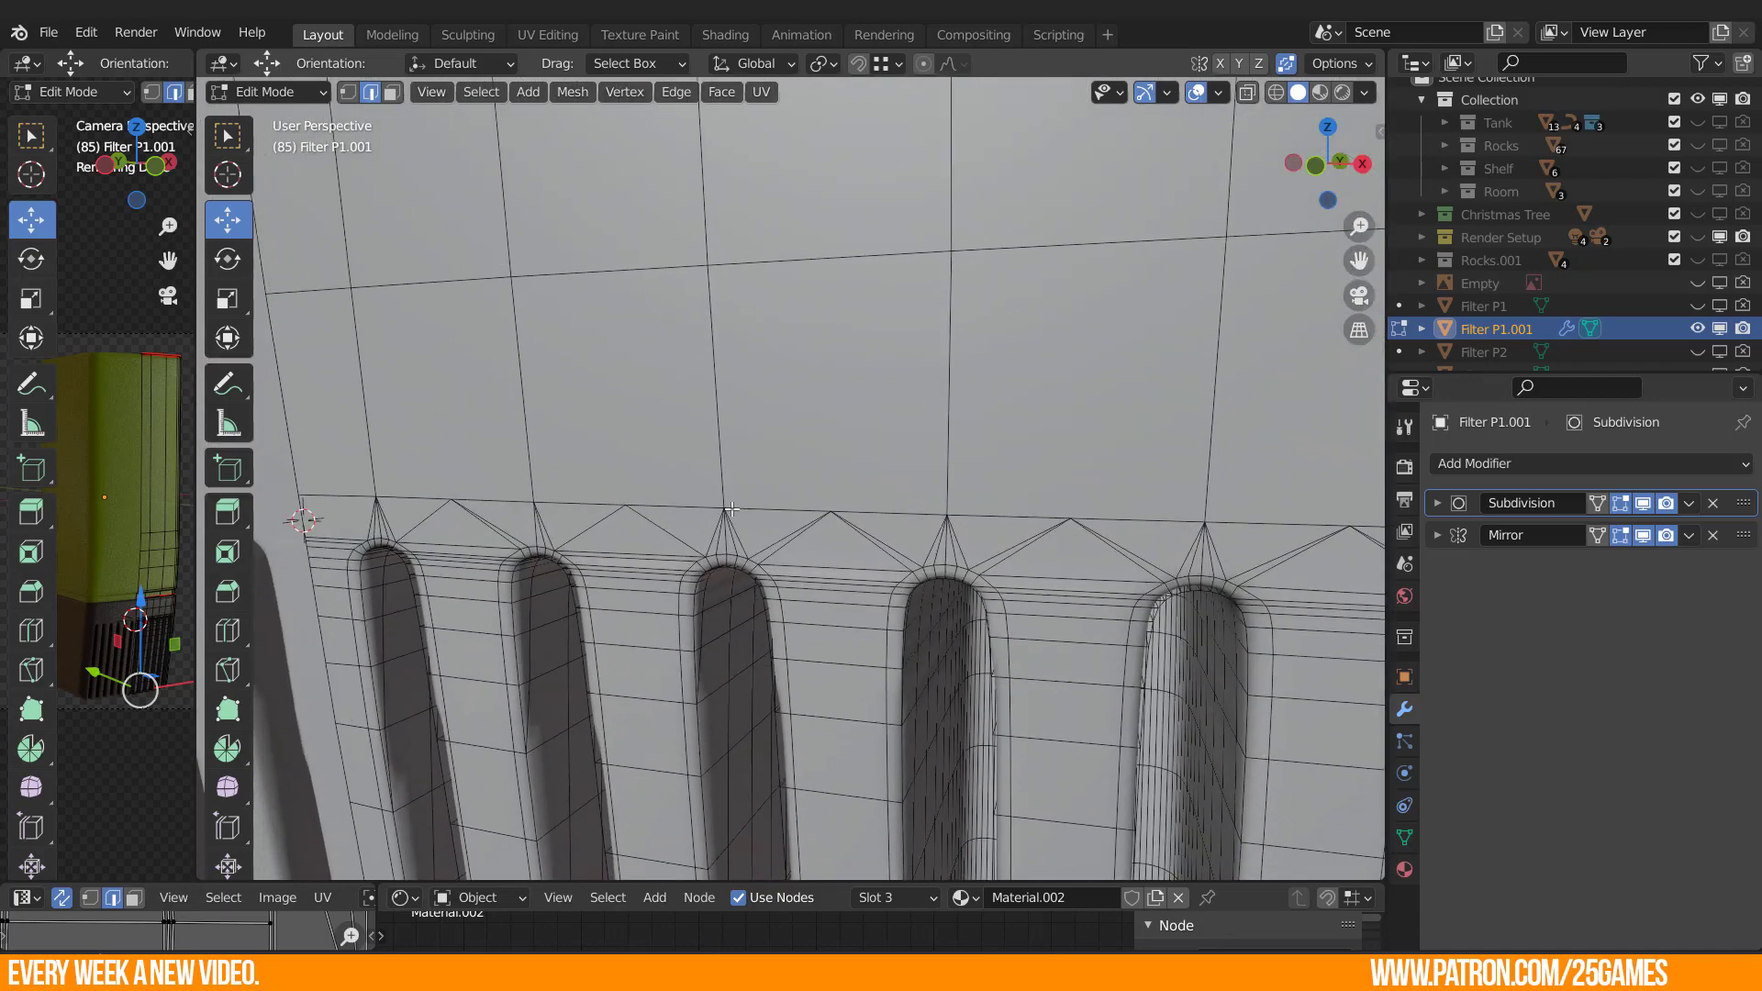
pyautogui.keyDown('shift'); pyautogui.moveTo(788, 549); pyautogui.dragTo(573, 564, button='middle'); pyautogui.keyUp('shift')
pyautogui.press('Tab')
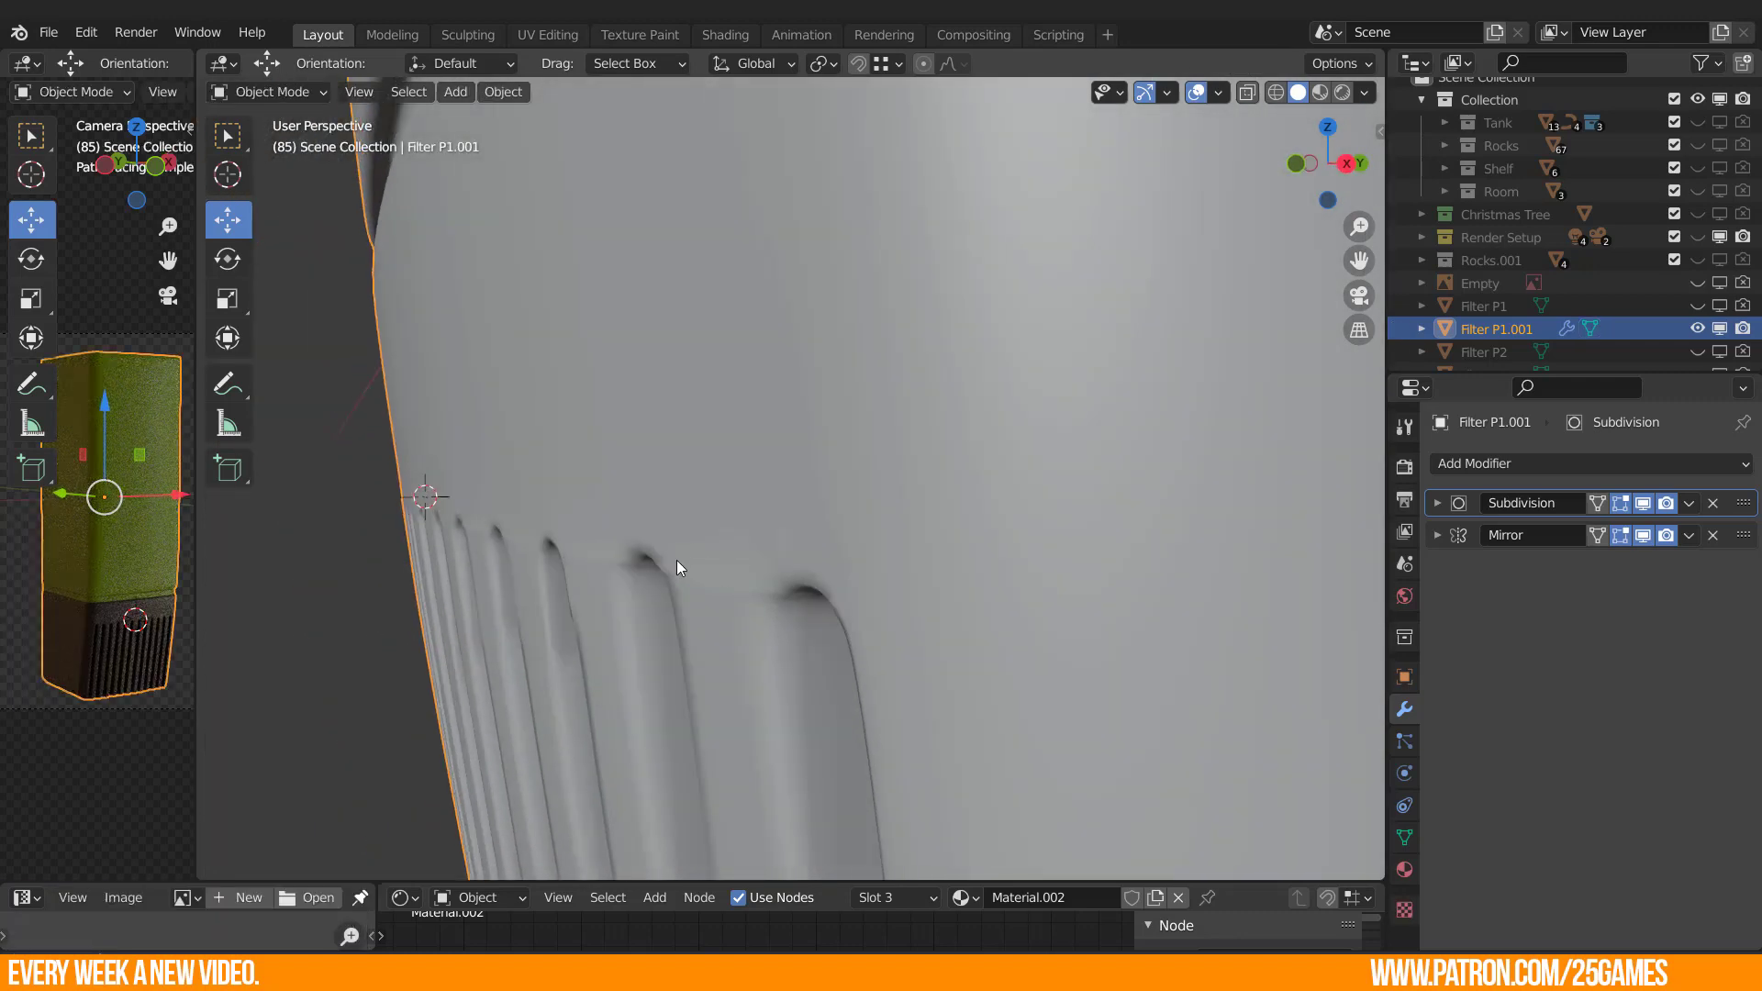
pyautogui.moveTo(701, 602); pyautogui.dragTo(643, 596, button='middle')
# Widen the rendered viewport and reframe the whole filter closer in it for comparison with the solid view.
pyautogui.moveTo(196, 603); pyautogui.dragTo(331, 606)
pyautogui.moveTo(681, 533); pyautogui.dragTo(694, 550, button='middle')
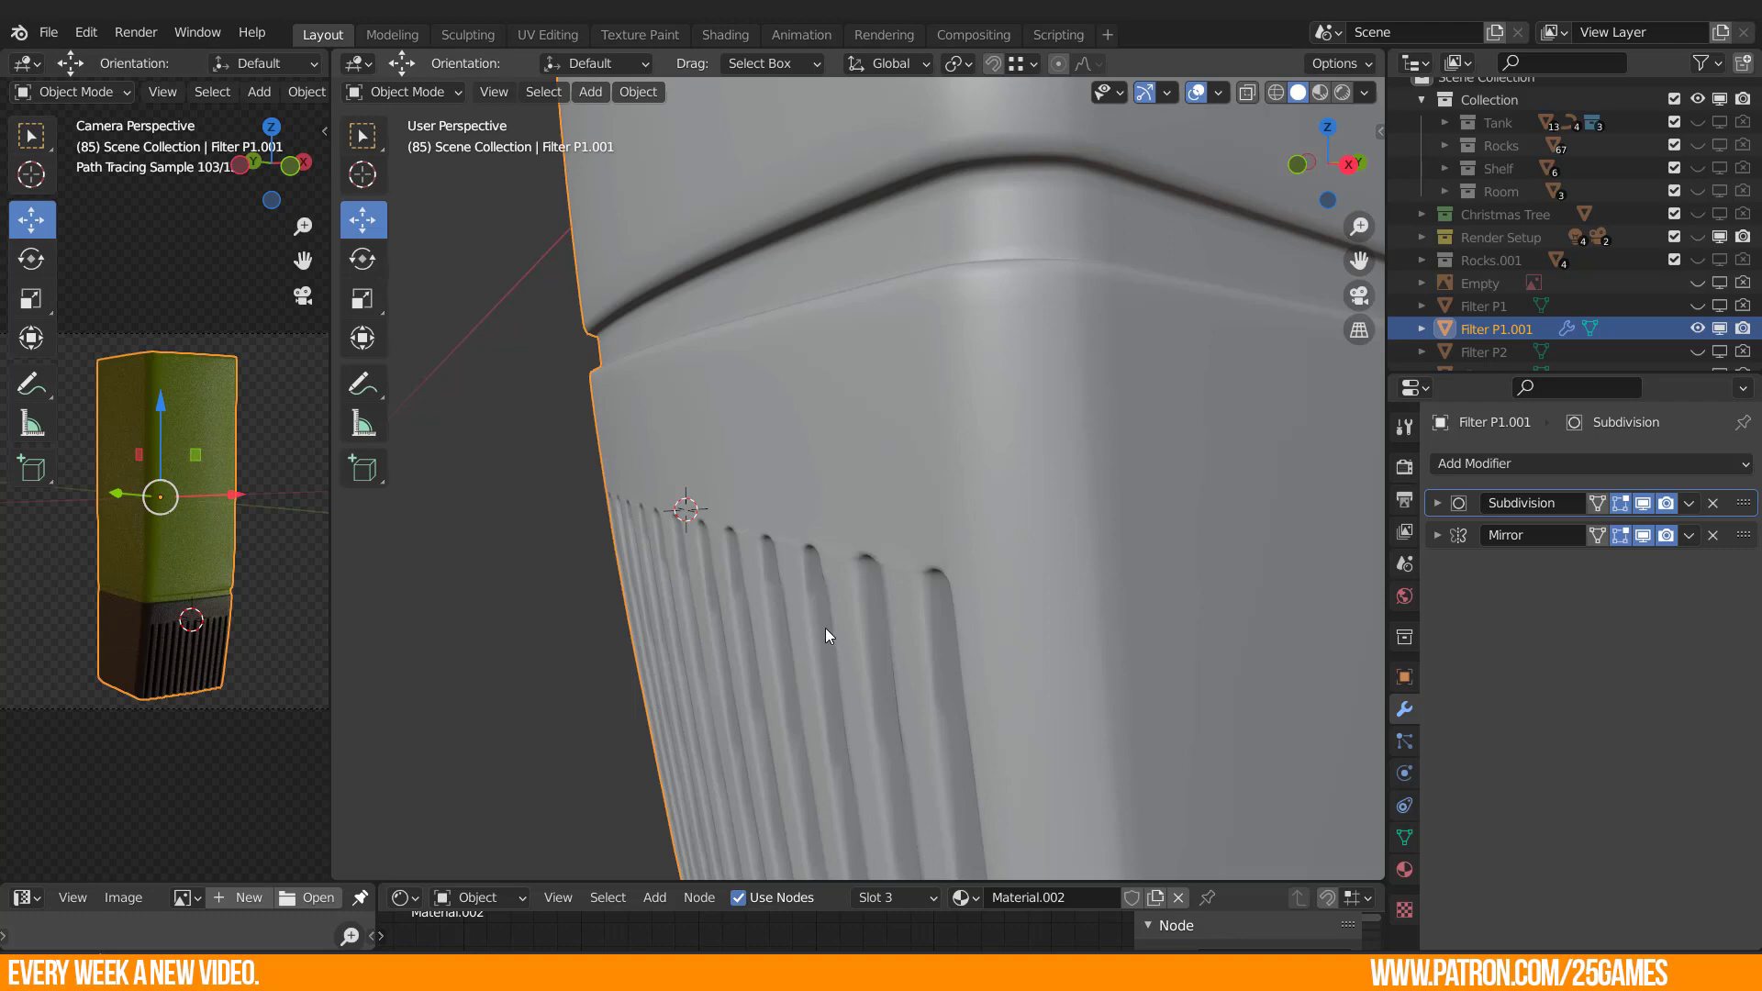
pyautogui.scroll(-5, 823, 624)
pyautogui.keyDown('shift'); pyautogui.moveTo(958, 320); pyautogui.dragTo(935, 471, button='middle'); pyautogui.keyUp('shift')
pyautogui.scroll(-3, 911, 534)
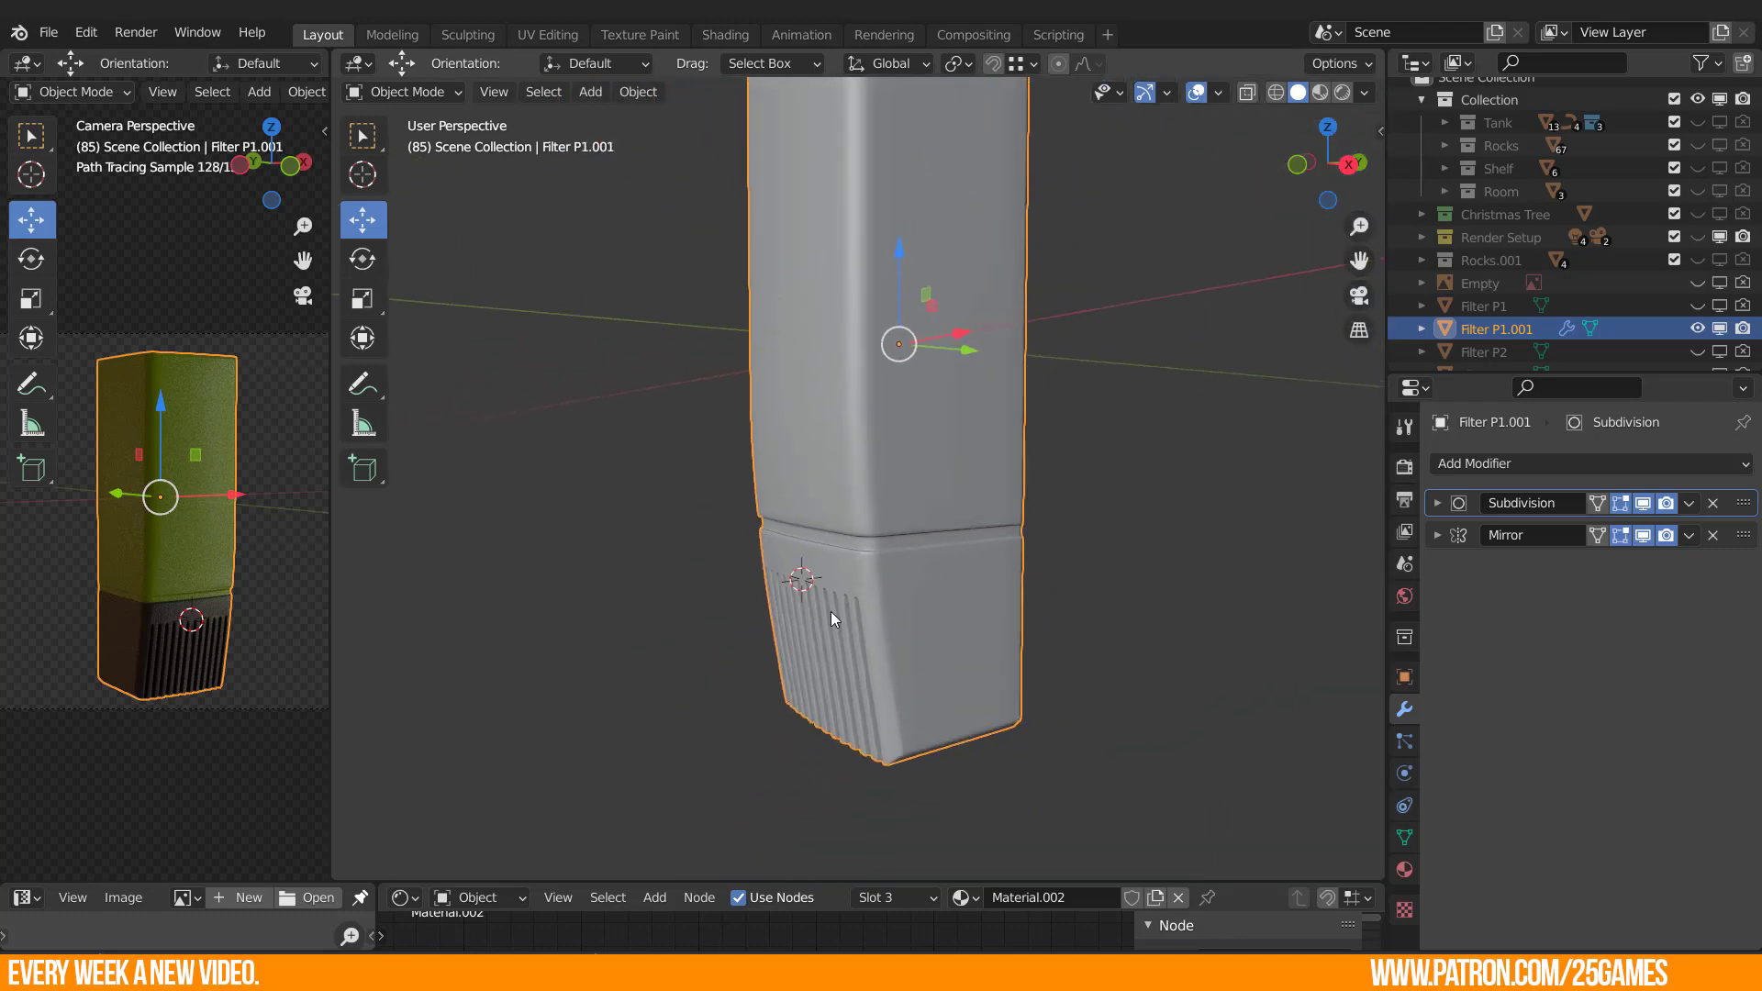
pyautogui.moveTo(219, 519)
pyautogui.mouseDown(button='middle')
pyautogui.moveTo(269, 508)
pyautogui.moveTo(179, 526)
pyautogui.moveTo(207, 552)
pyautogui.mouseUp(button='middle')
pyautogui.scroll(4, 244, 518)
pyautogui.scroll(1, 245, 519)
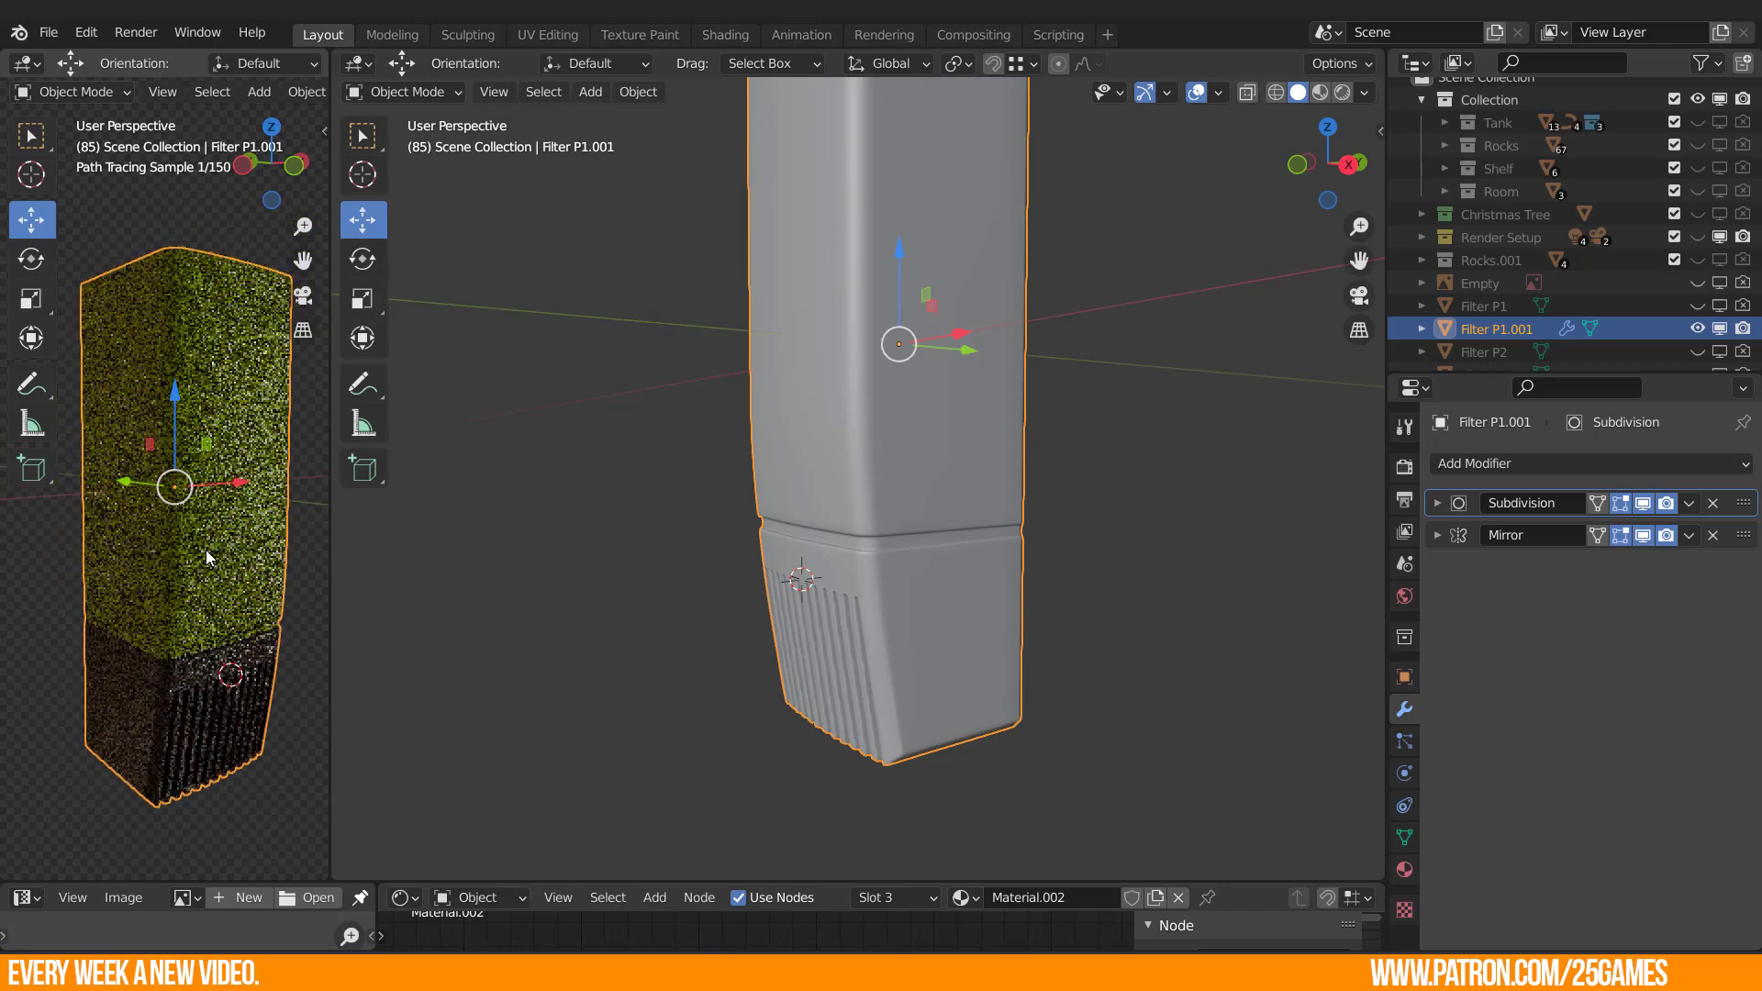
pyautogui.moveTo(789, 453); pyautogui.dragTo(805, 457, button='middle')
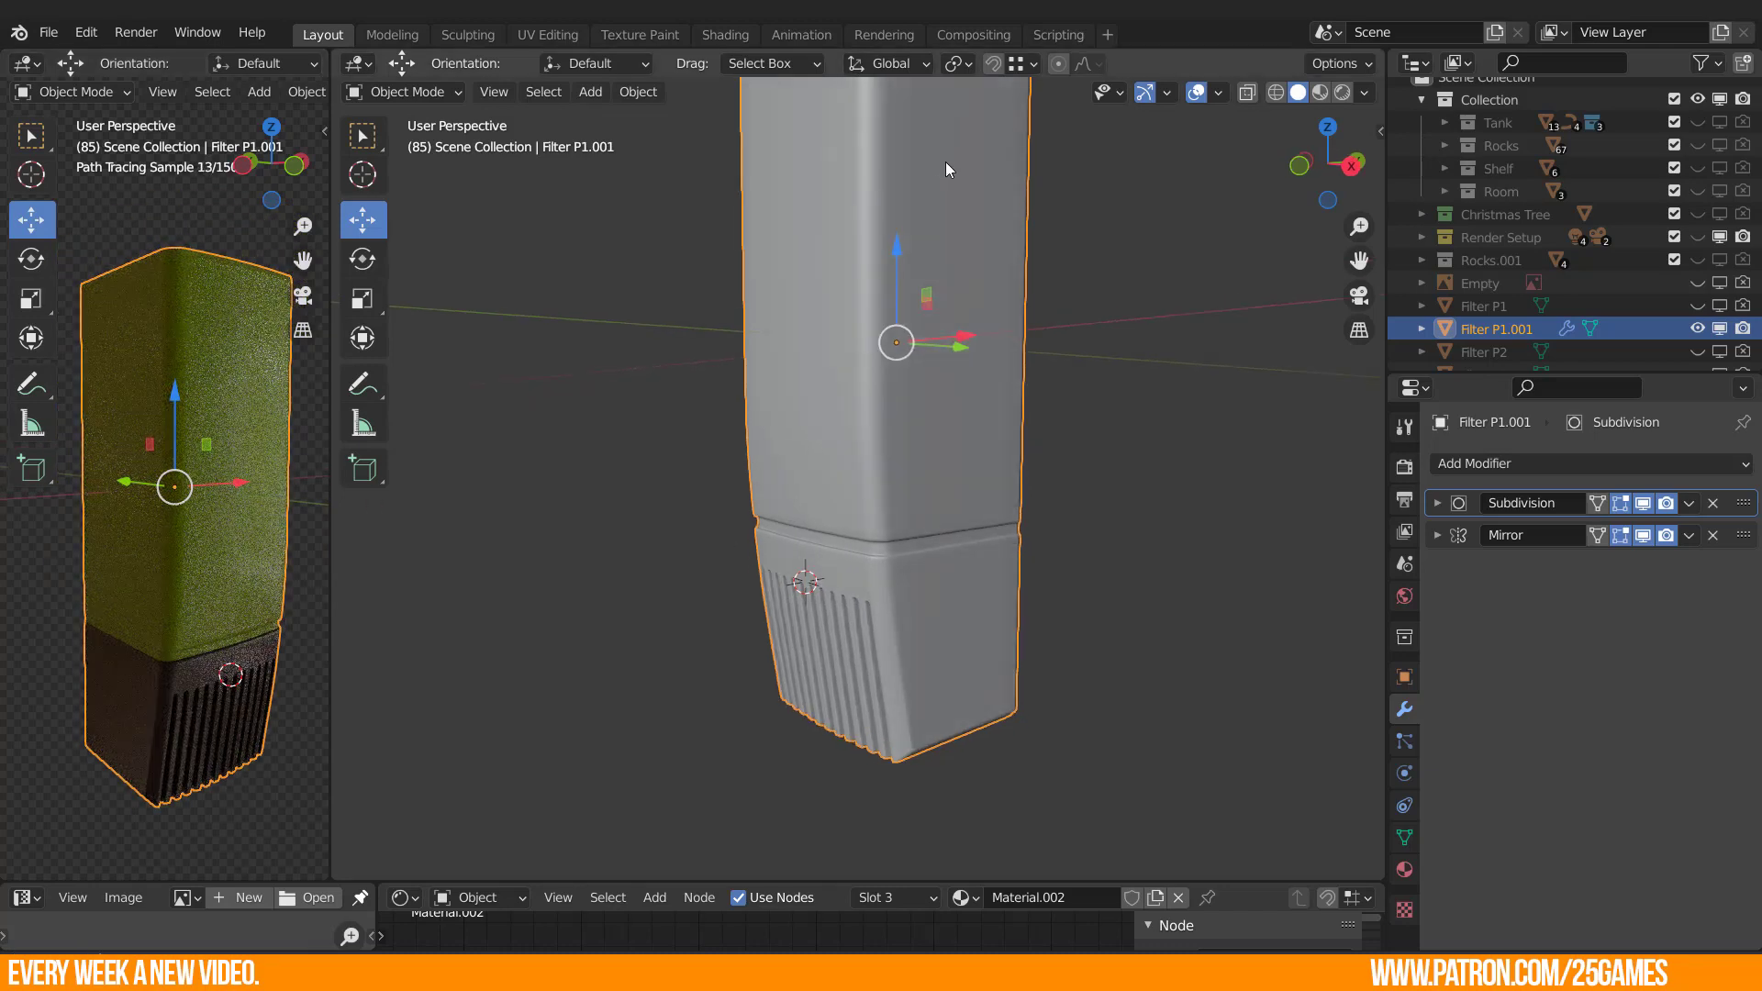
# Examine the filter's body, underside and rear corner in Object Mode, checking the smoothness of the shading.
pyautogui.moveTo(910, 477); pyautogui.dragTo(794, 157, button='middle')
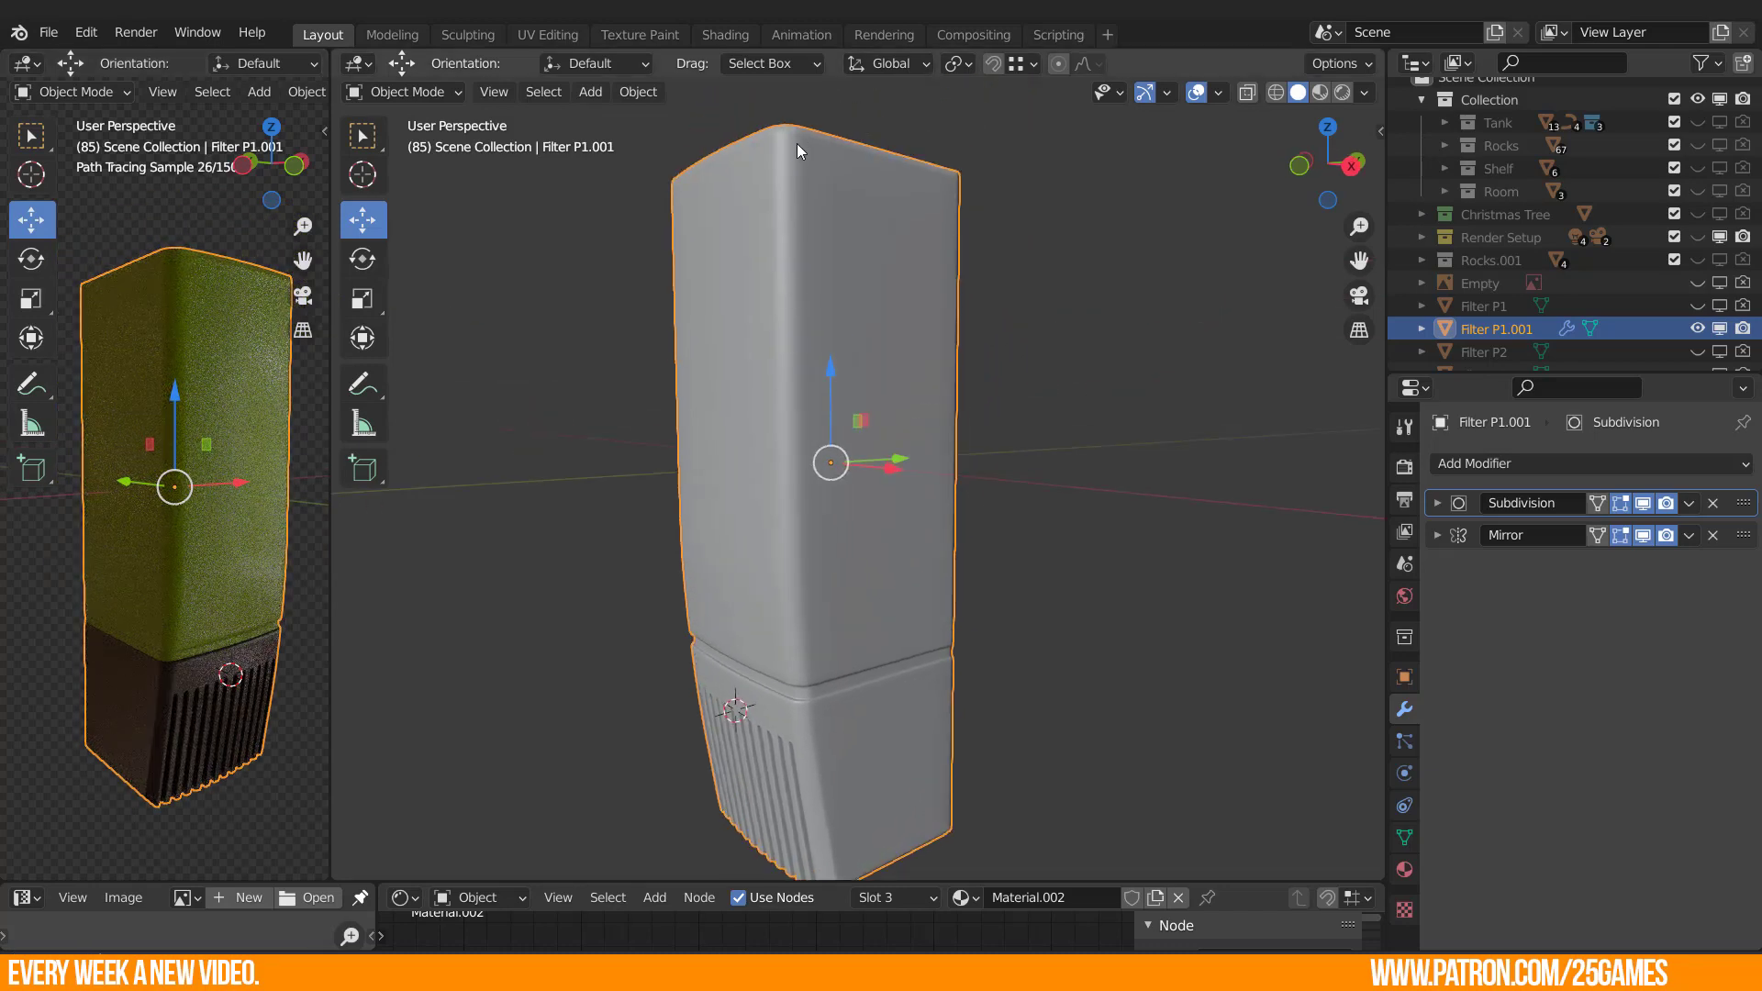
pyautogui.moveTo(796, 609); pyautogui.dragTo(641, 313, button='middle')
pyautogui.scroll(3, 641, 313)
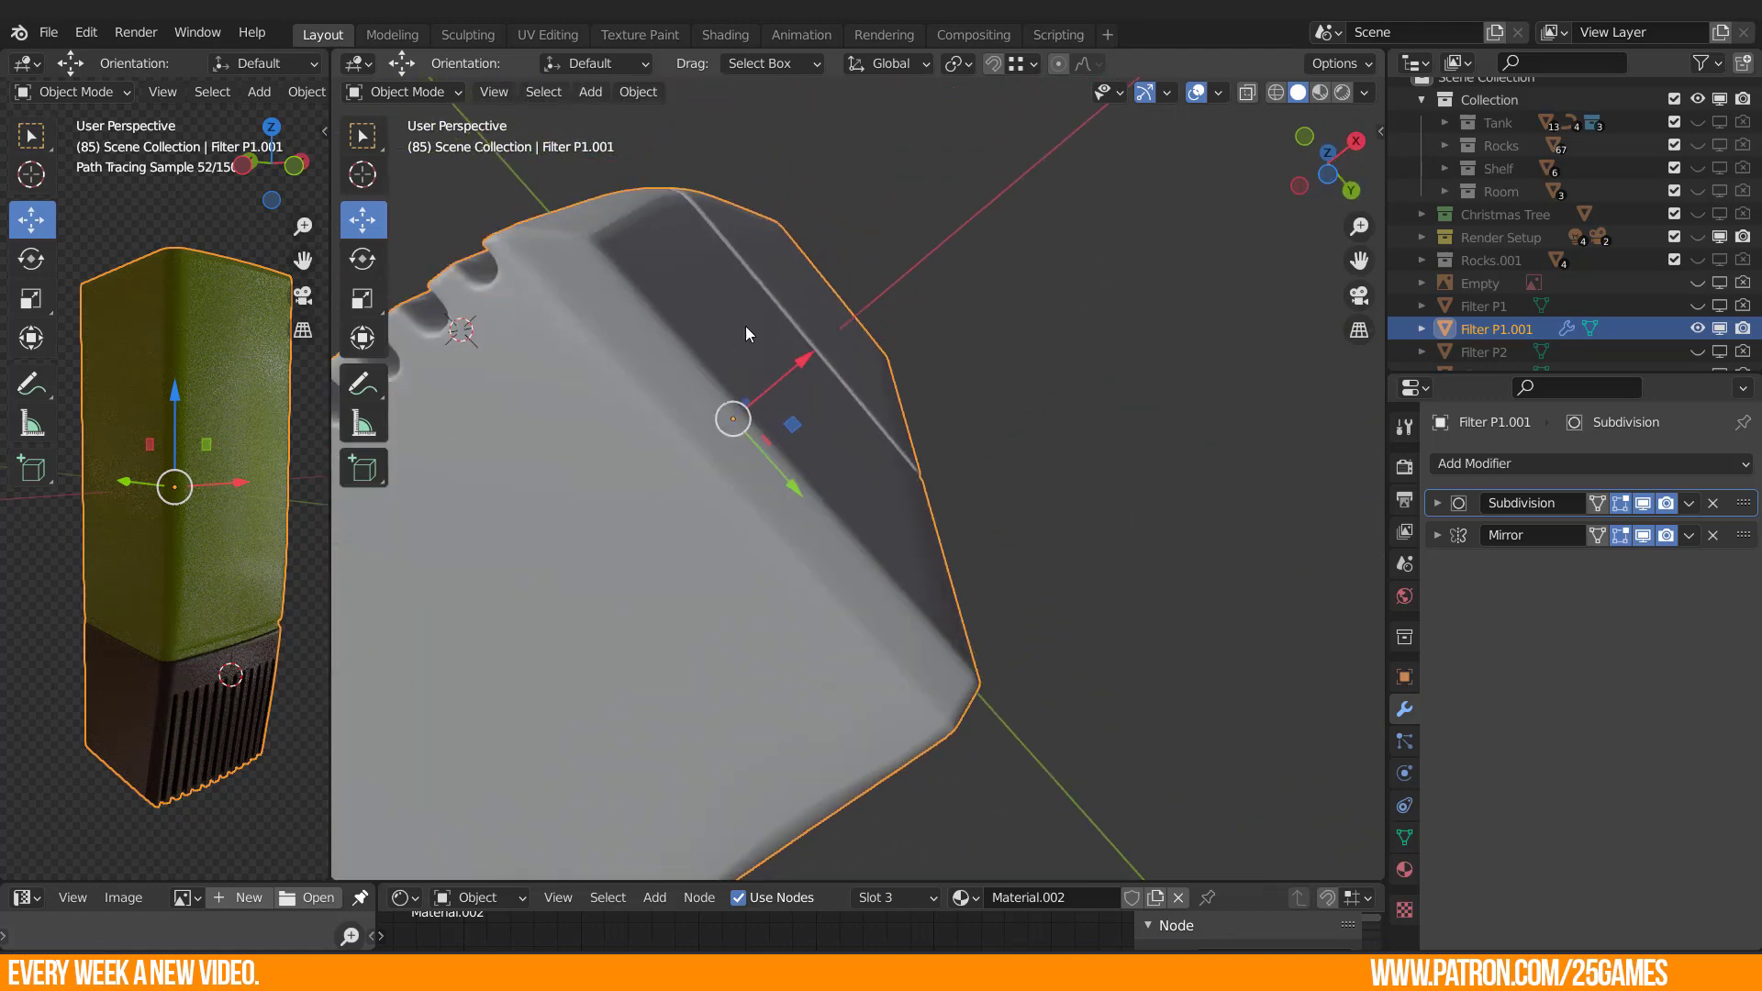
pyautogui.keyDown('shift'); pyautogui.moveTo(745, 327); pyautogui.dragTo(820, 364, button='middle'); pyautogui.keyUp('shift')
pyautogui.moveTo(797, 250); pyautogui.dragTo(780, 285, button='middle')
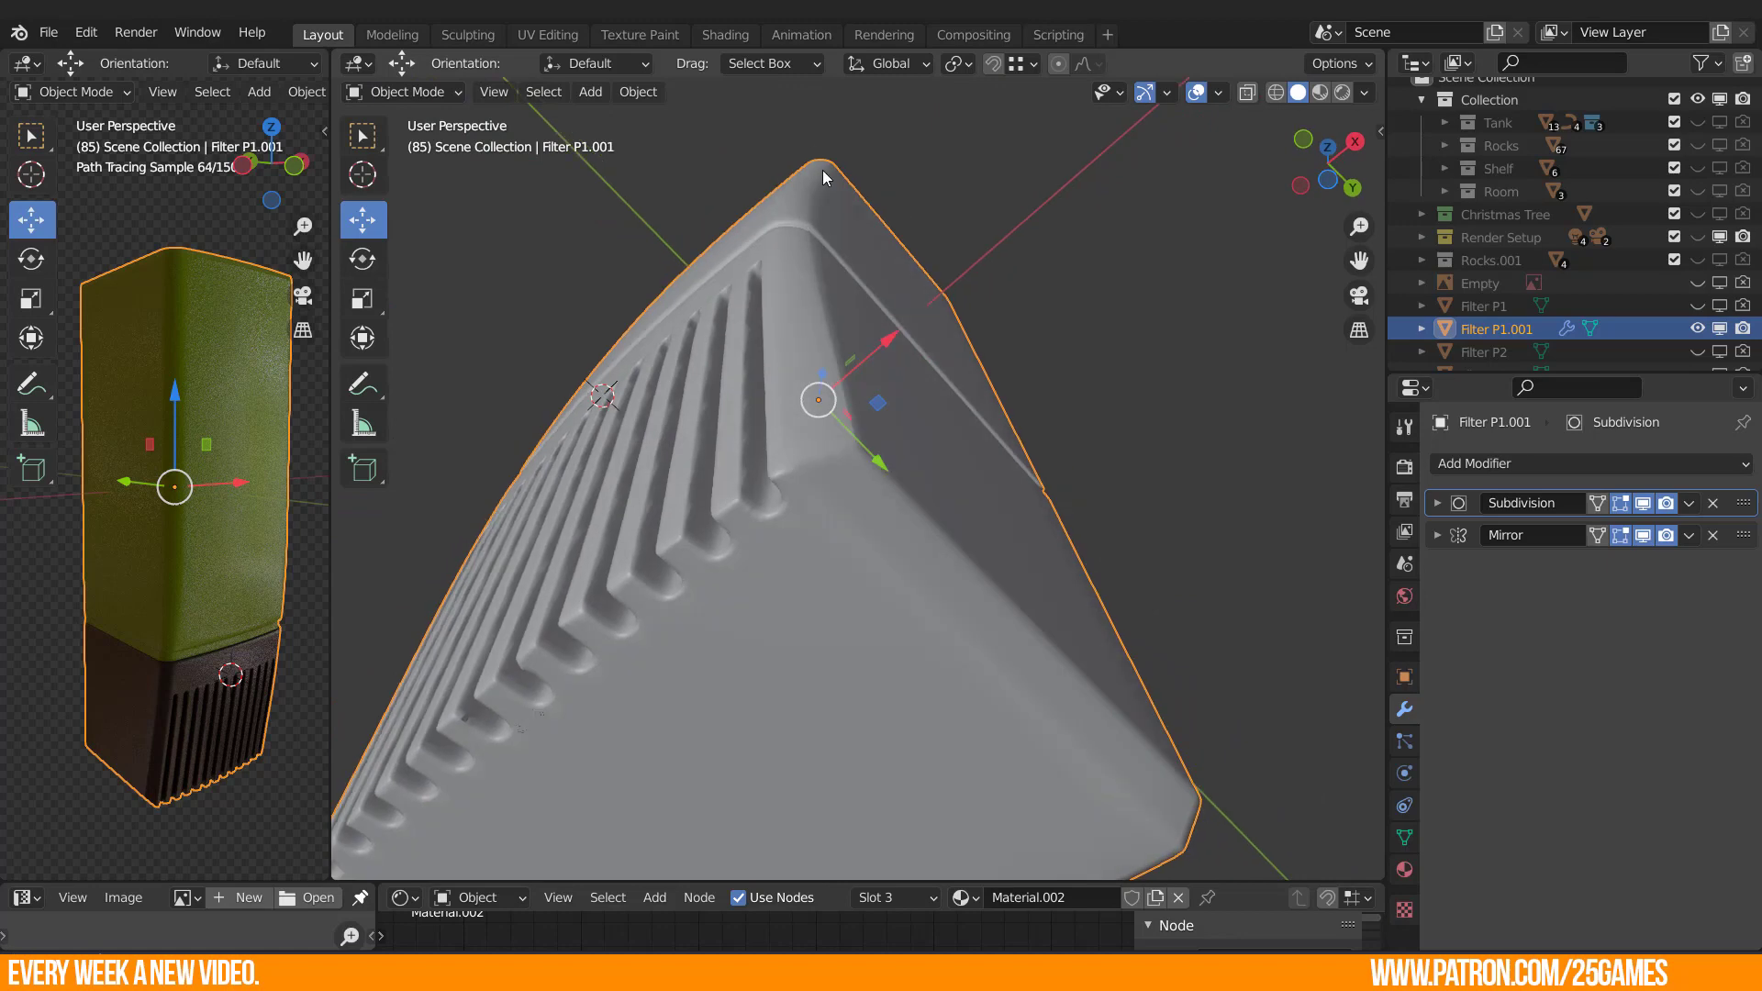
pyautogui.moveTo(923, 491); pyautogui.dragTo(506, 712, button='middle')
pyautogui.moveTo(1017, 677); pyautogui.dragTo(1028, 516, button='middle')
pyautogui.scroll(3, 916, 519)
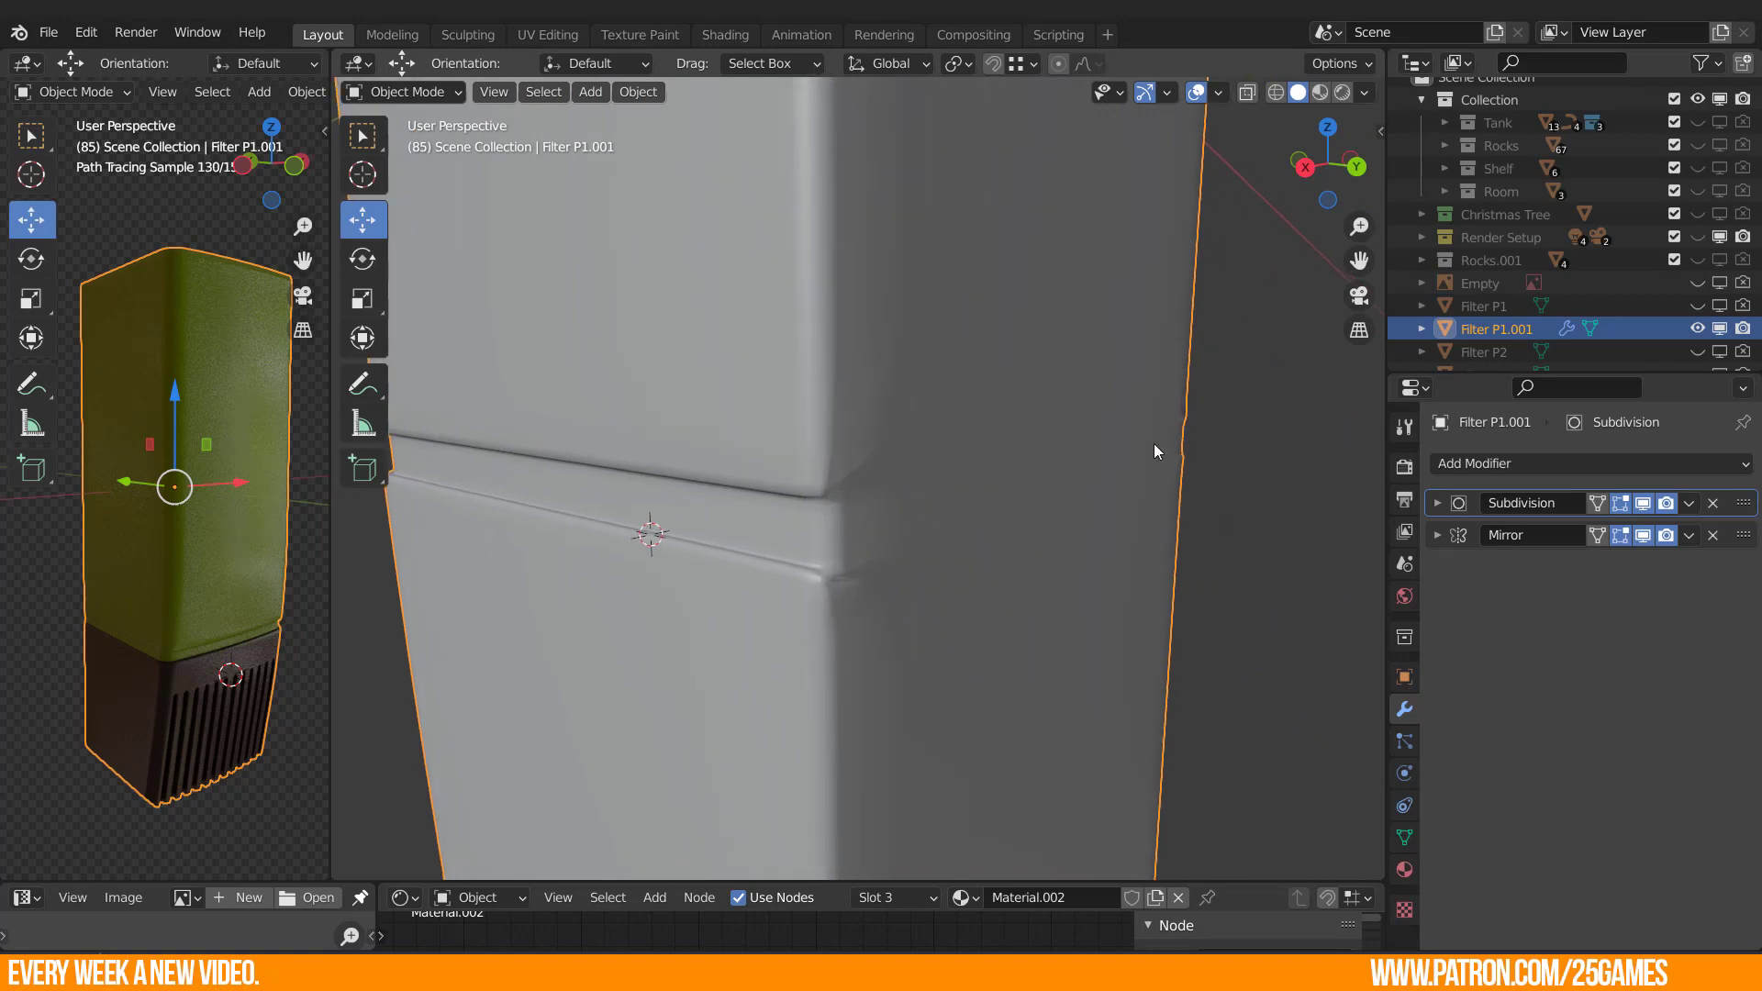
# Inspect the groove between the upper and lower parts up close, comparing its mesh in Edit Mode with Object Mode.
pyautogui.moveTo(846, 516); pyautogui.dragTo(1251, 495, button='middle')
pyautogui.press('Tab')
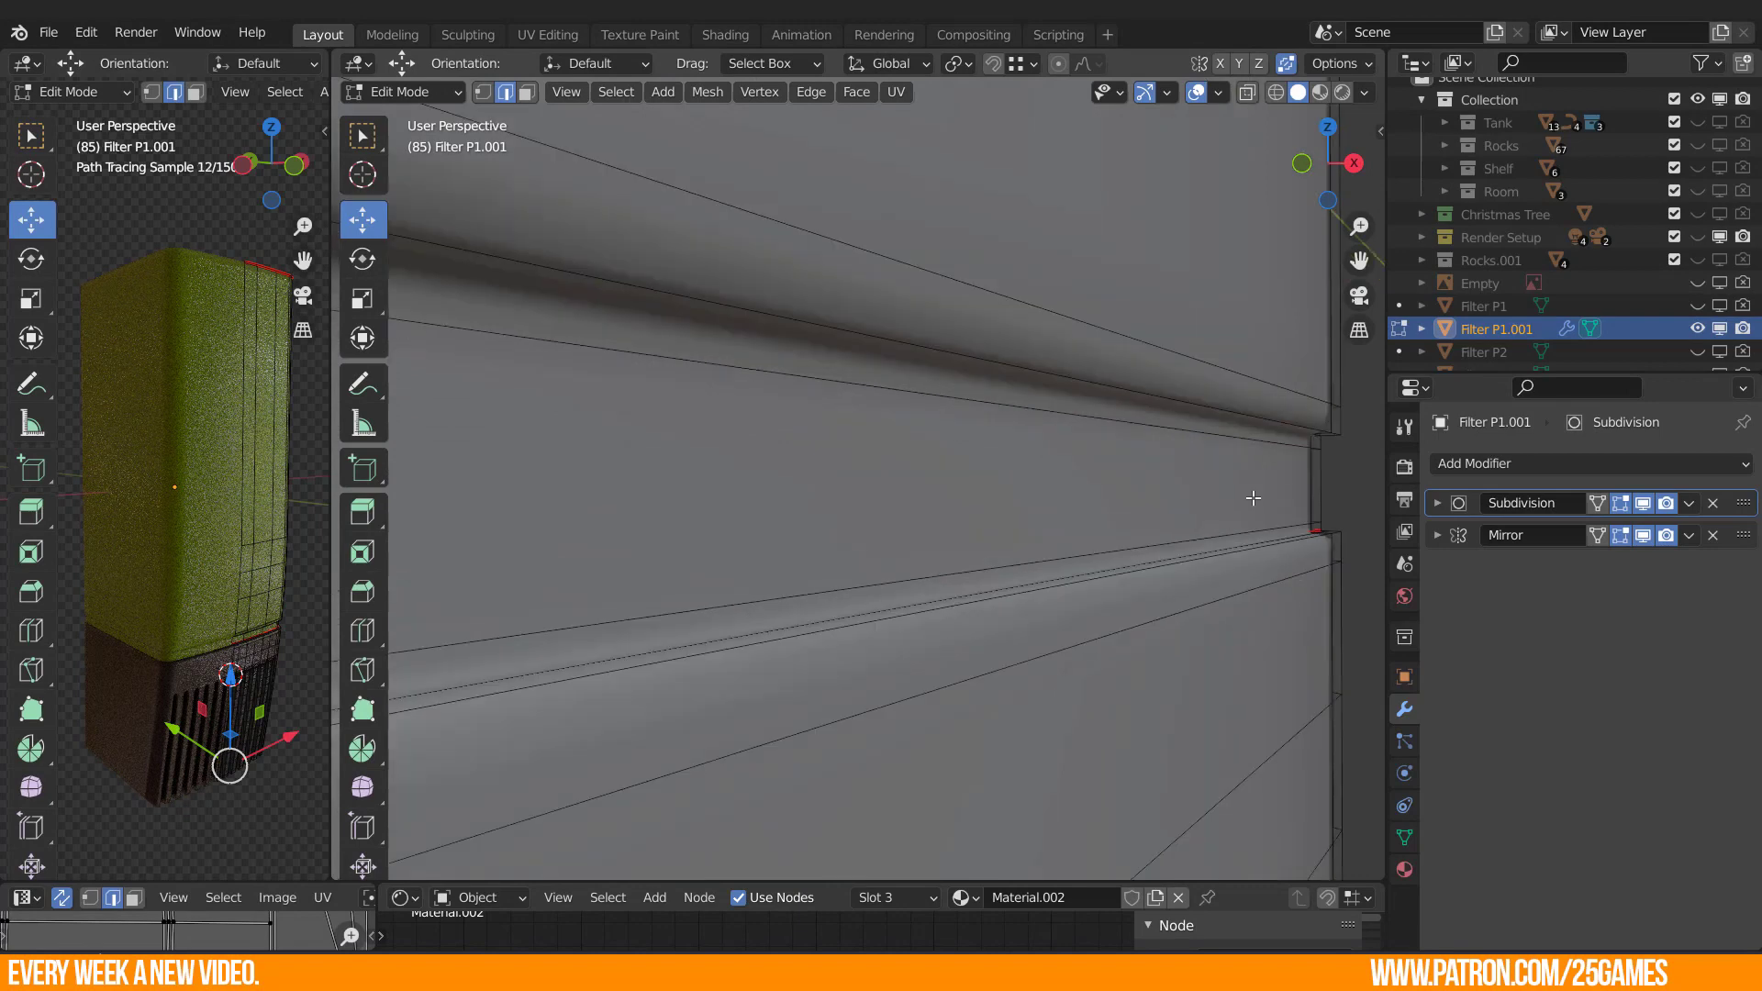
pyautogui.press('Tab')
pyautogui.scroll(-5, 1193, 479)
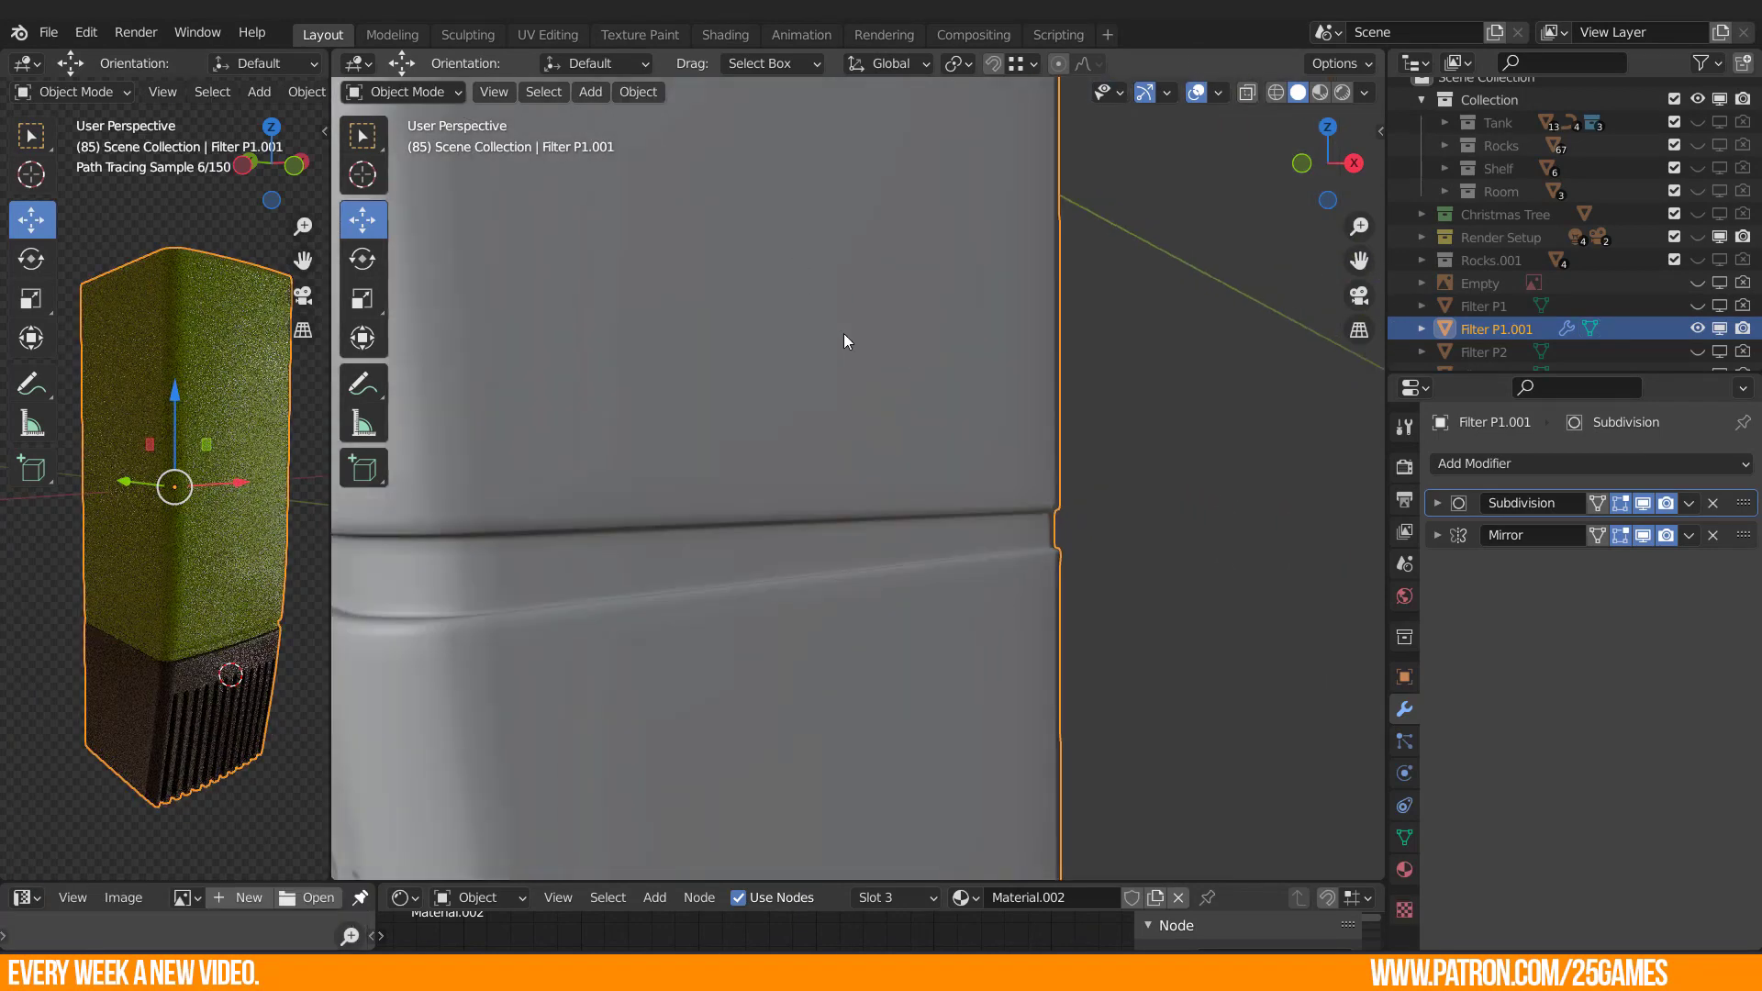
# Examine the filter's top surface and its rounded edges, and review the complete model from the front corner.
pyautogui.keyDown('shift'); pyautogui.moveTo(844, 333); pyautogui.dragTo(1016, 112, button='middle'); pyautogui.keyUp('shift')
pyautogui.scroll(-3, 962, 184)
pyautogui.moveTo(962, 188); pyautogui.dragTo(1015, 388, button='middle')
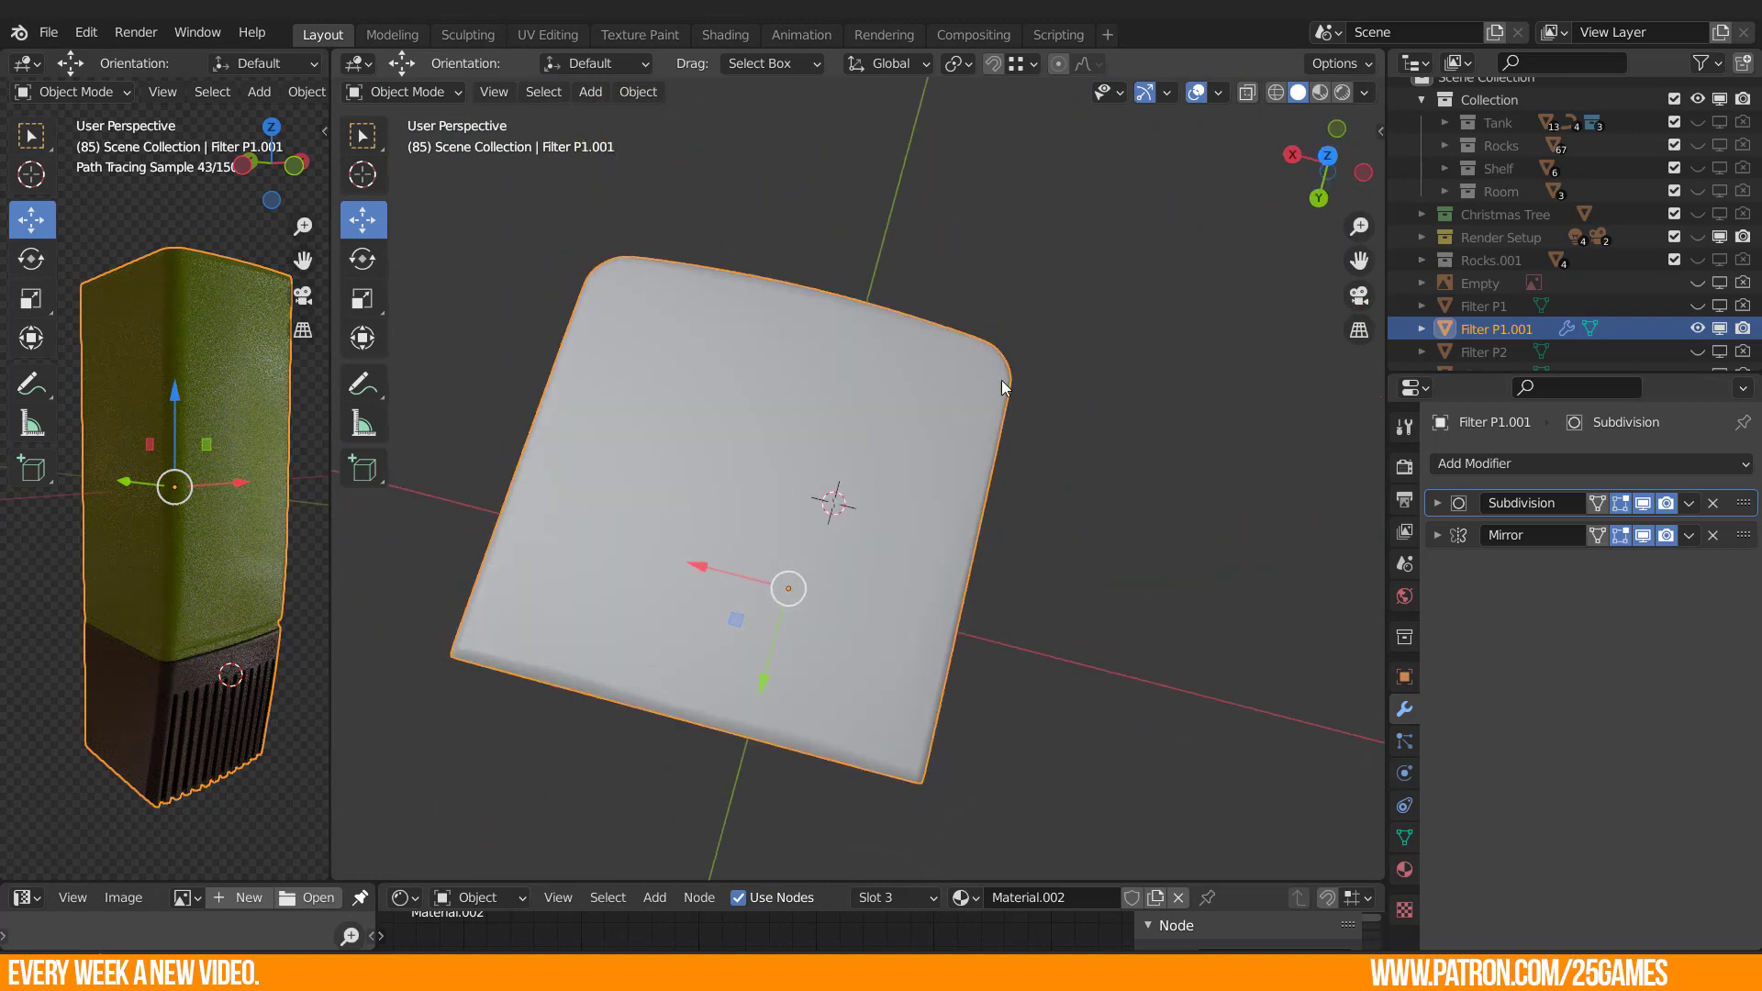
pyautogui.moveTo(780, 548); pyautogui.dragTo(1018, 398, button='middle')
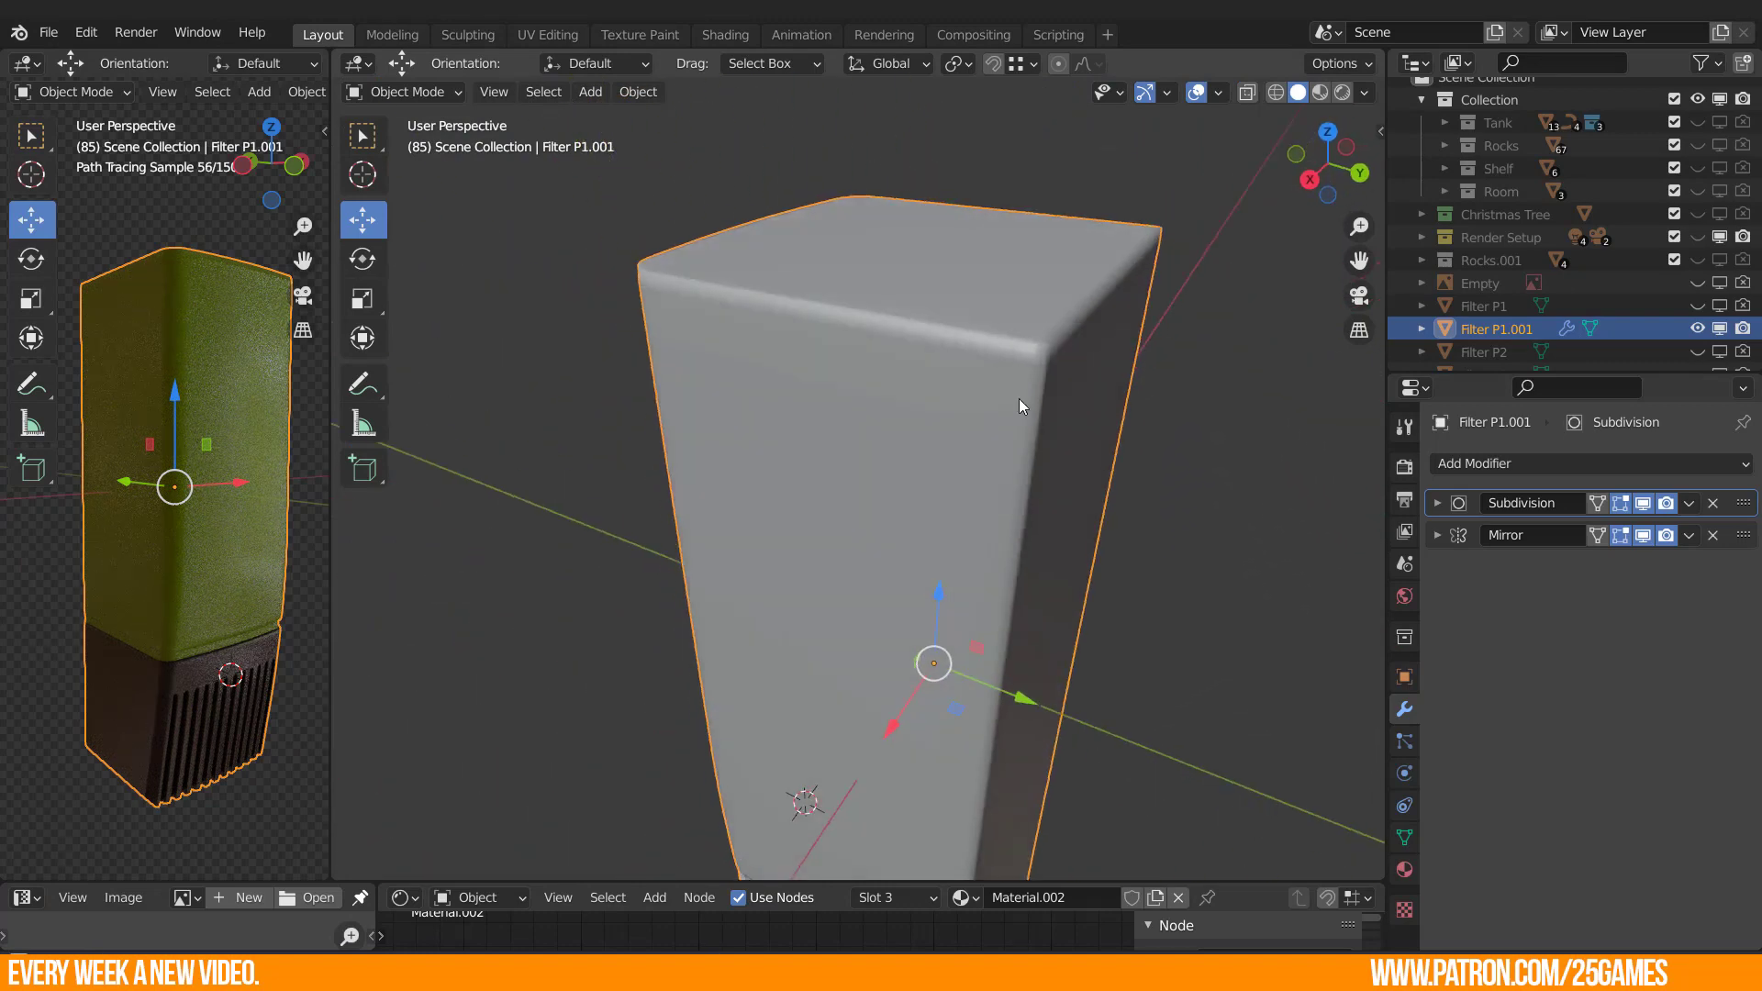
pyautogui.keyDown('shift'); pyautogui.moveTo(1020, 309); pyautogui.dragTo(933, 486, button='middle'); pyautogui.keyUp('shift')
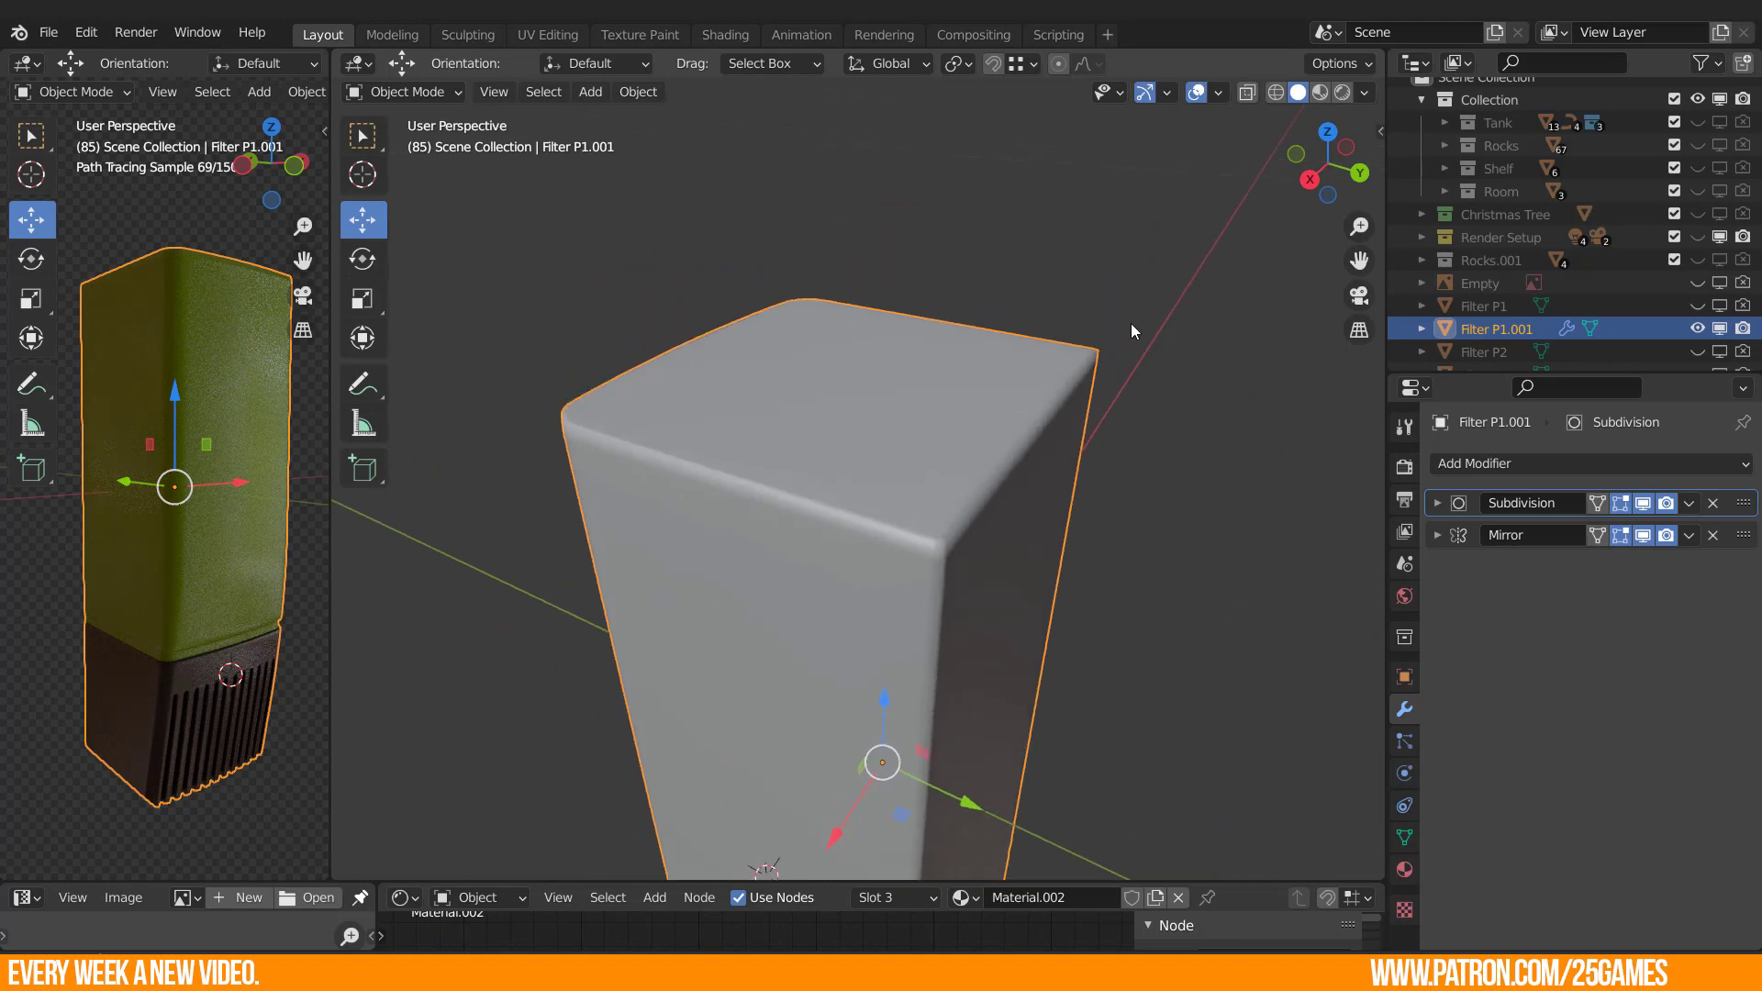
pyautogui.moveTo(747, 492); pyautogui.dragTo(886, 390, button='middle')
pyautogui.keyDown('shift'); pyautogui.moveTo(1035, 557); pyautogui.dragTo(1076, 180, button='middle'); pyautogui.keyUp('shift')
pyautogui.scroll(-2, 1075, 179)
pyautogui.moveTo(877, 385); pyautogui.dragTo(945, 399, button='middle')
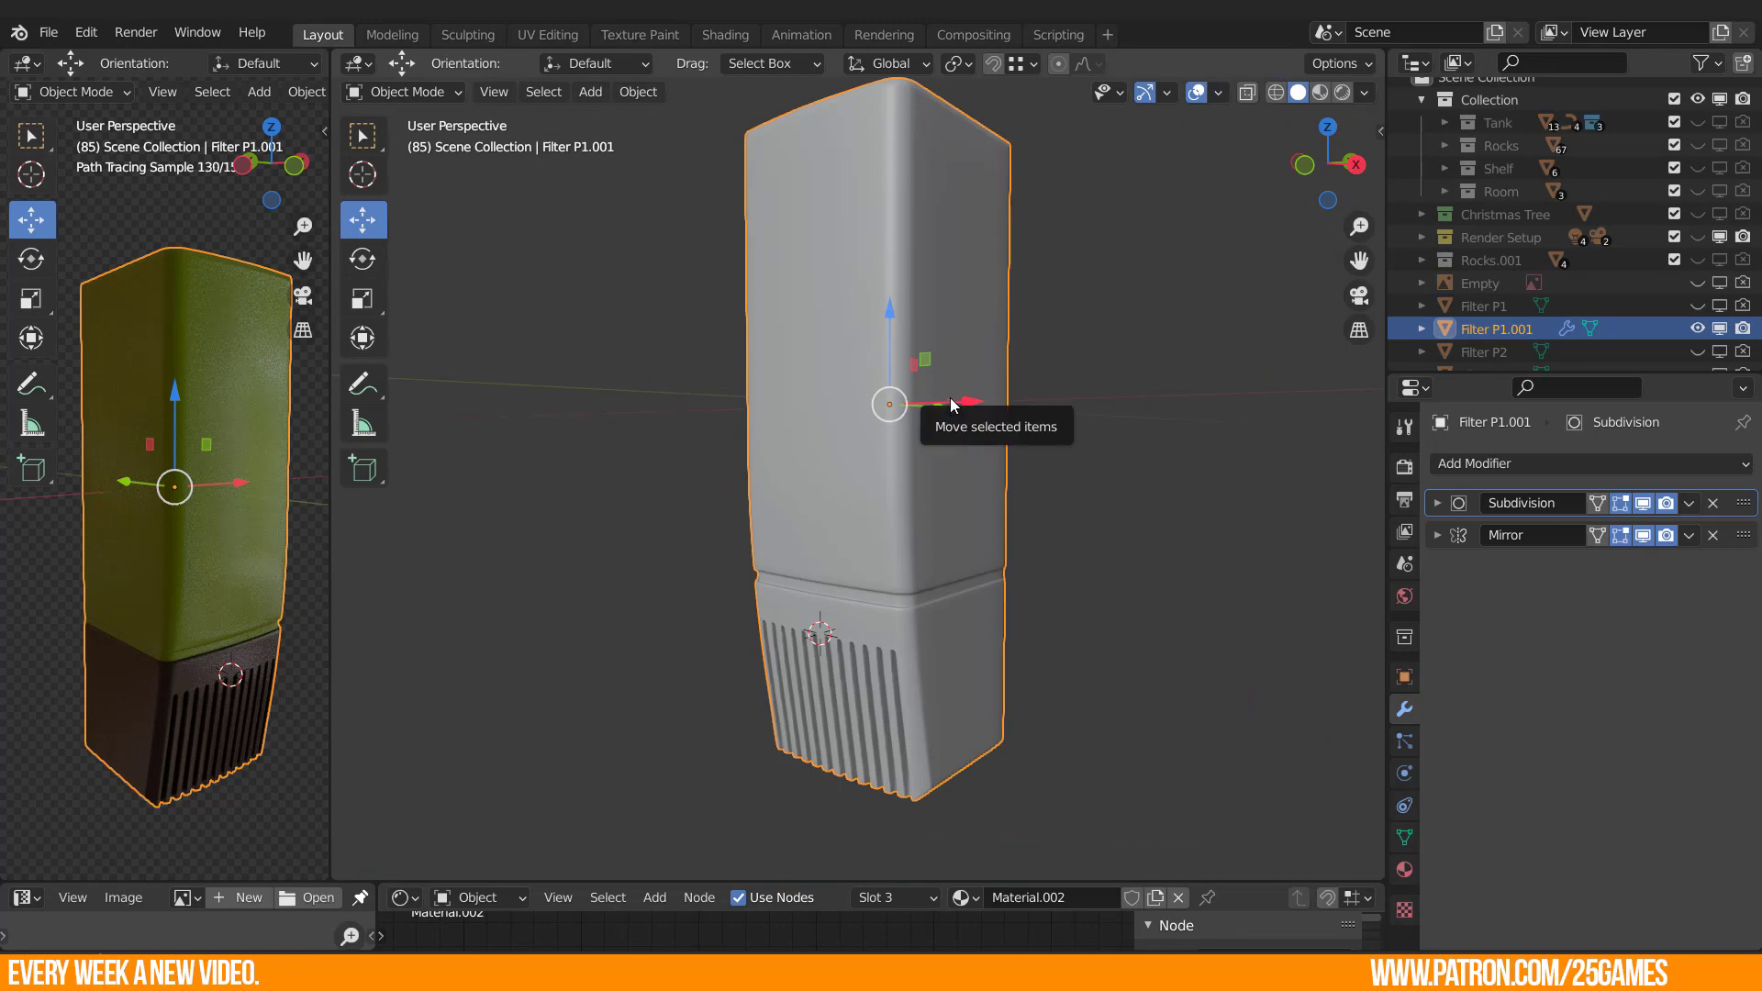